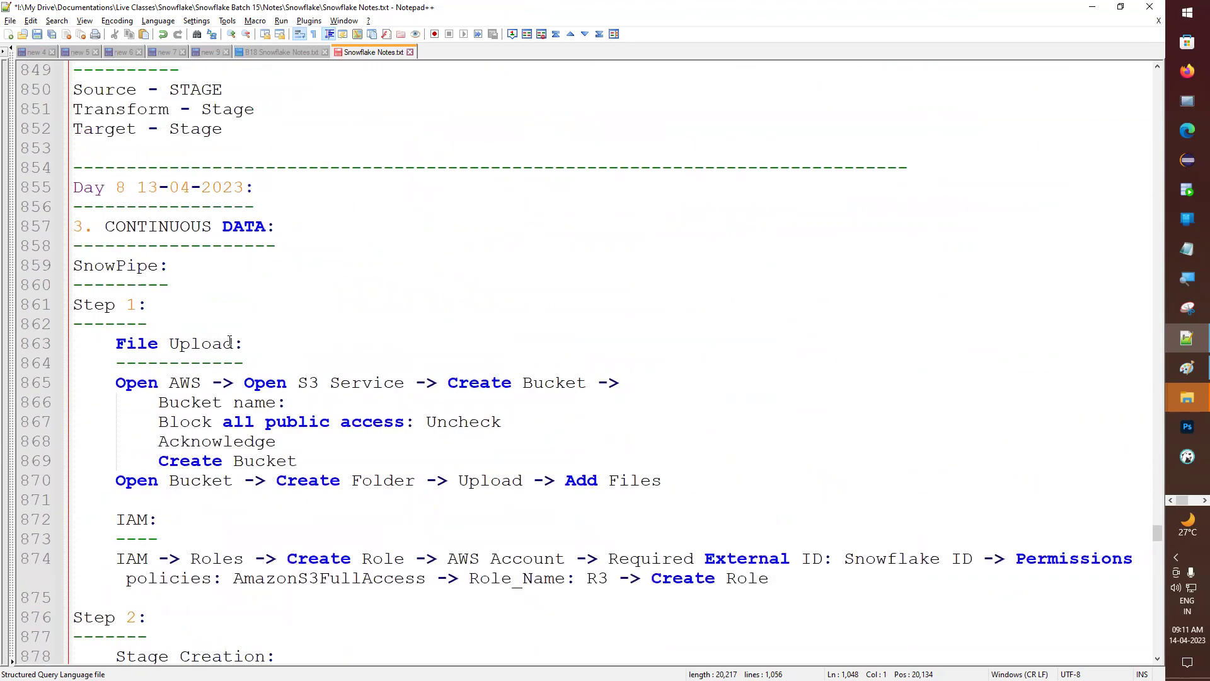
- Paste the copied 'Step 1: File Upload' lines under the Azure Load heading
drag(257, 357, 56, 306)
key(ctrl+c)
scroll(280, 409, down, 10)
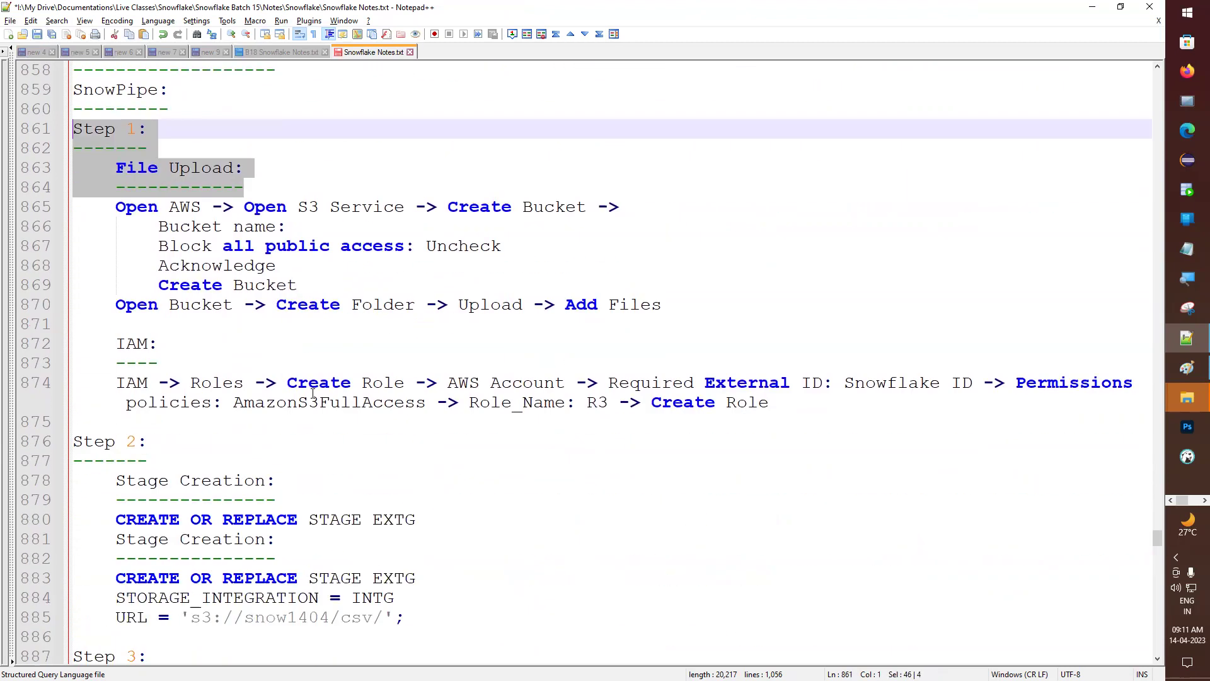
scroll(280, 410, down, 20)
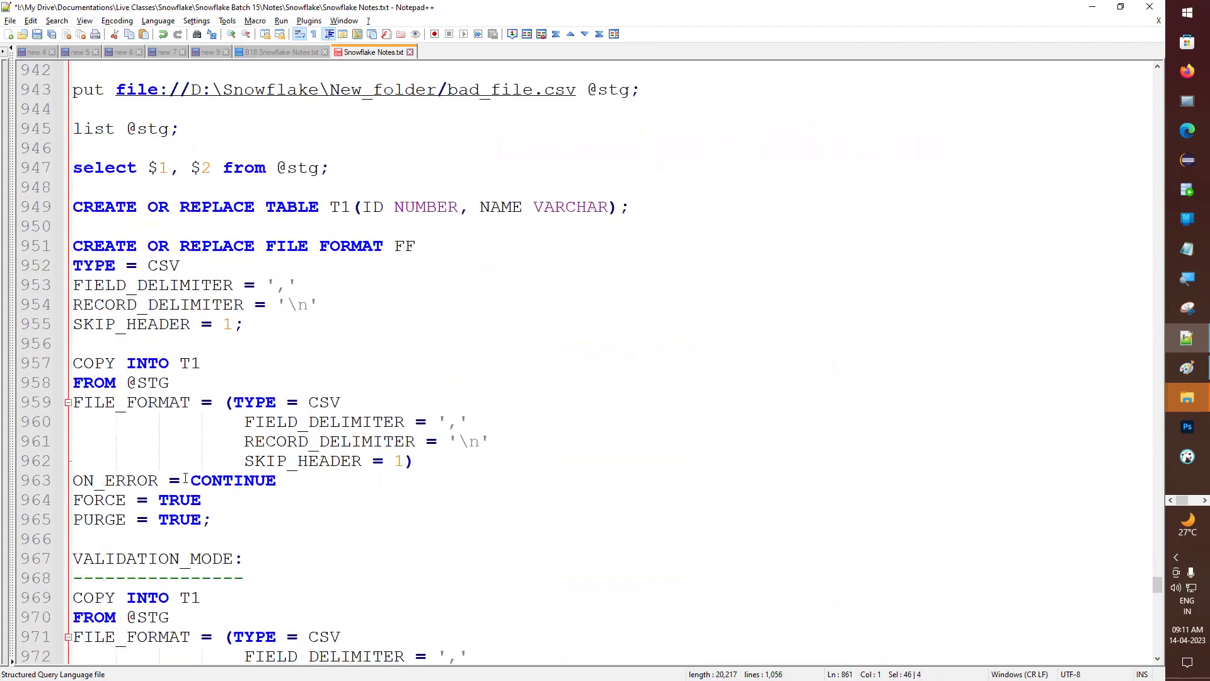
scroll(198, 469, down, 16)
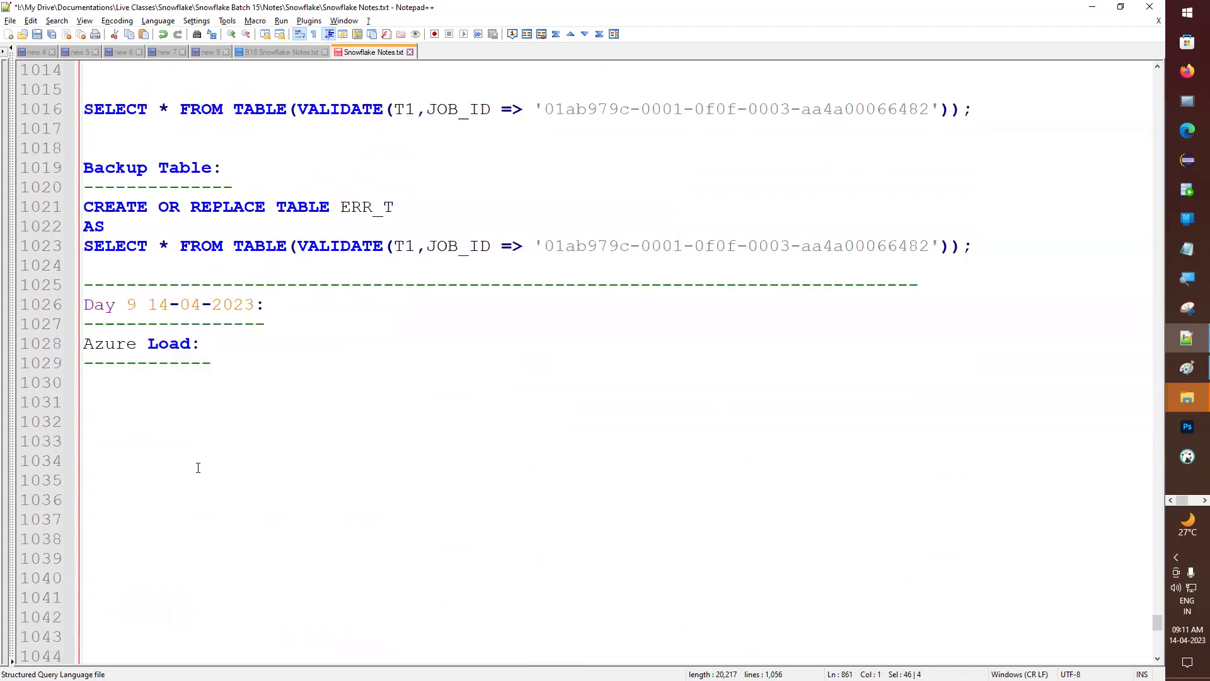
click(133, 382)
key(ctrl+v)
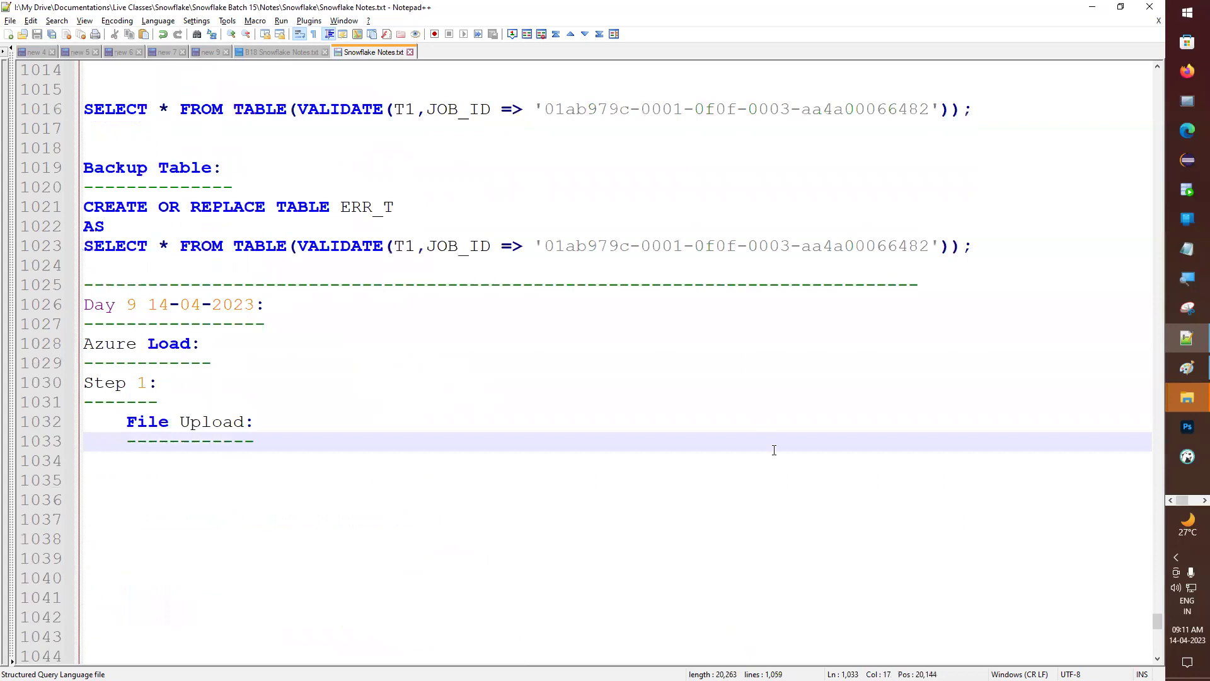
- Bring the Snowflake browser window back to the front
click(1205, 500)
mouse_move(1189, 220)
click(1097, 176)
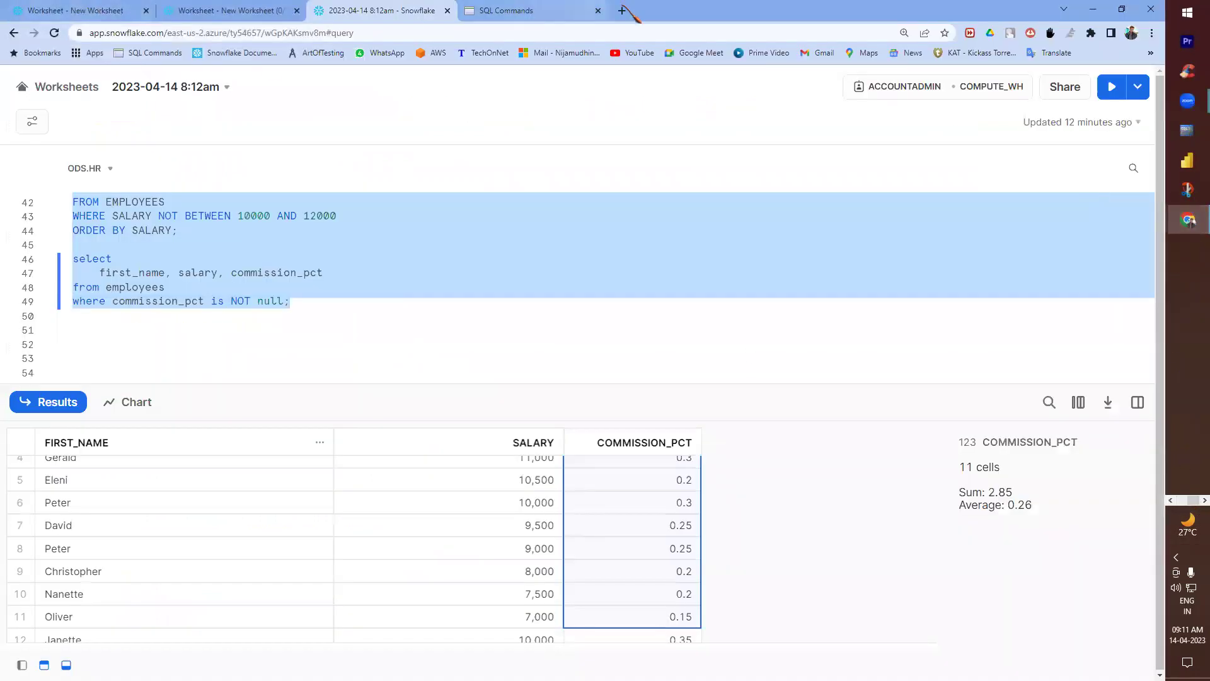
- Search 'azure free account login' in a new tab, open the free account page, and choose Start free
click(618, 11)
click(201, 39)
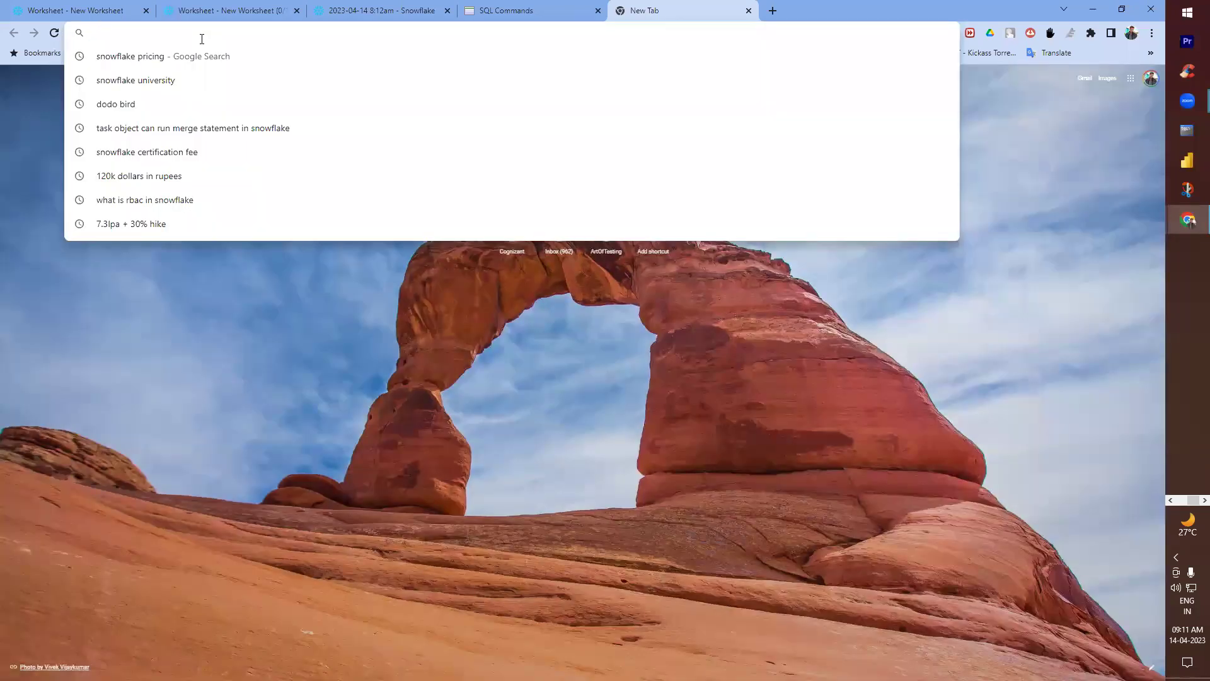
text(azure)
key(Down)
key(Return)
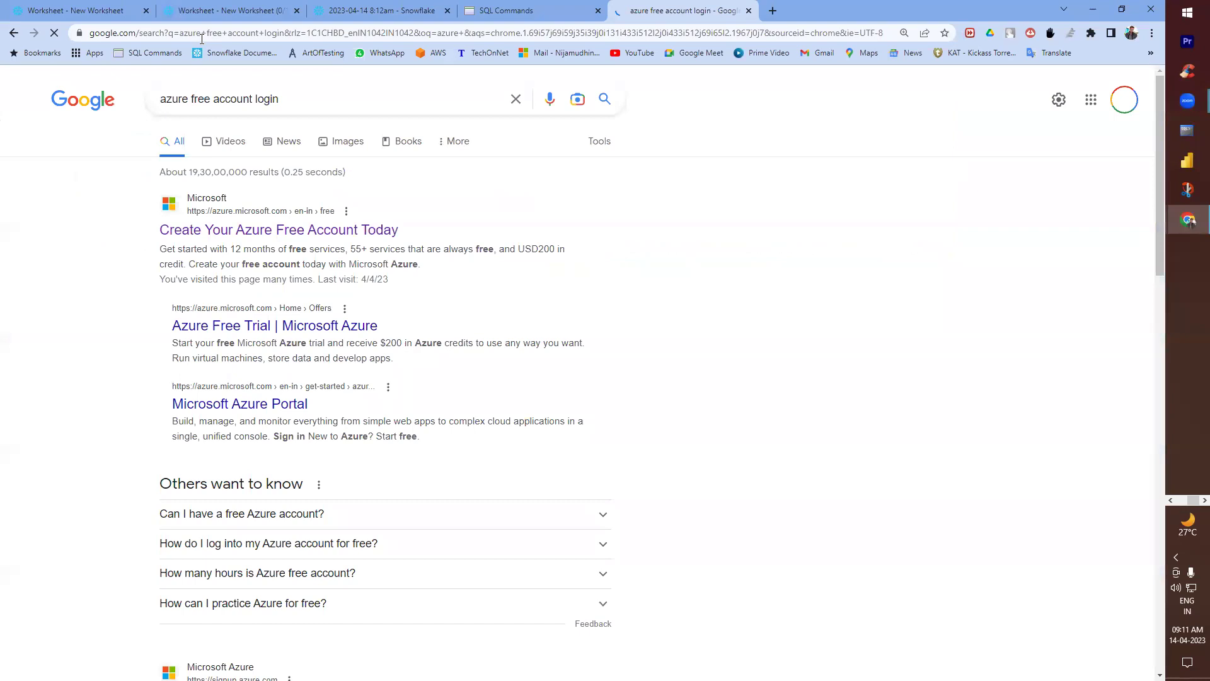
click(217, 232)
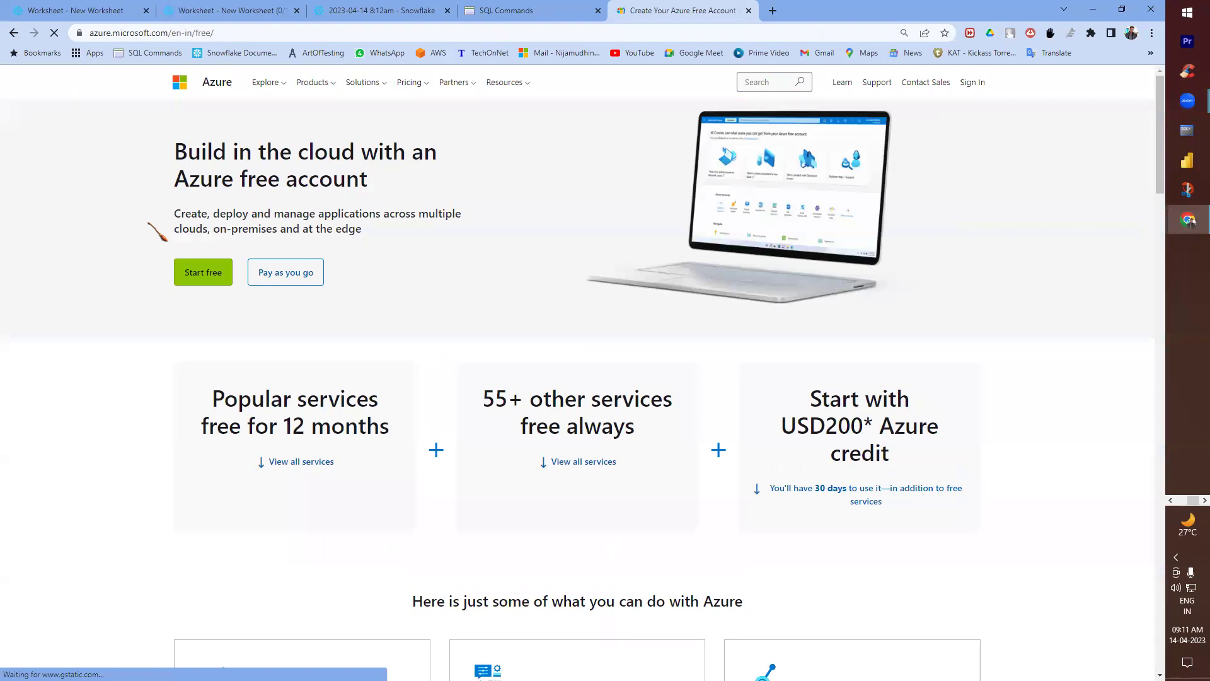
click(202, 271)
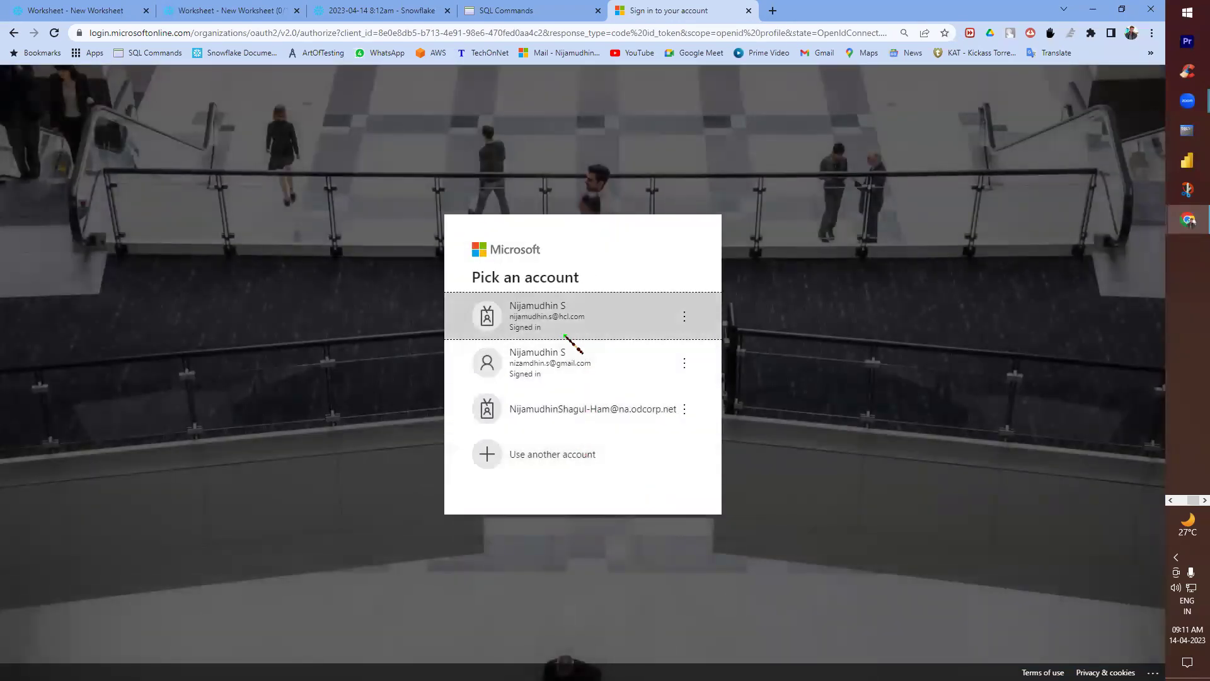
- Sign in with a different Microsoft account using its e-mail address and password
click(558, 368)
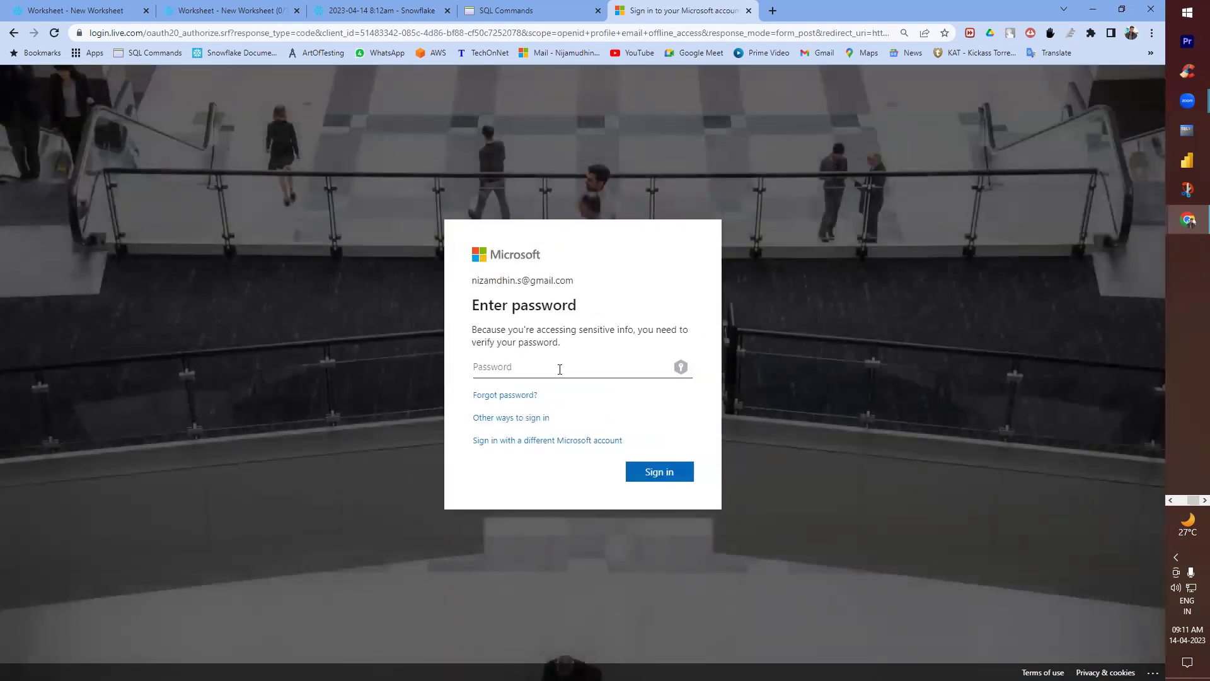
click(14, 32)
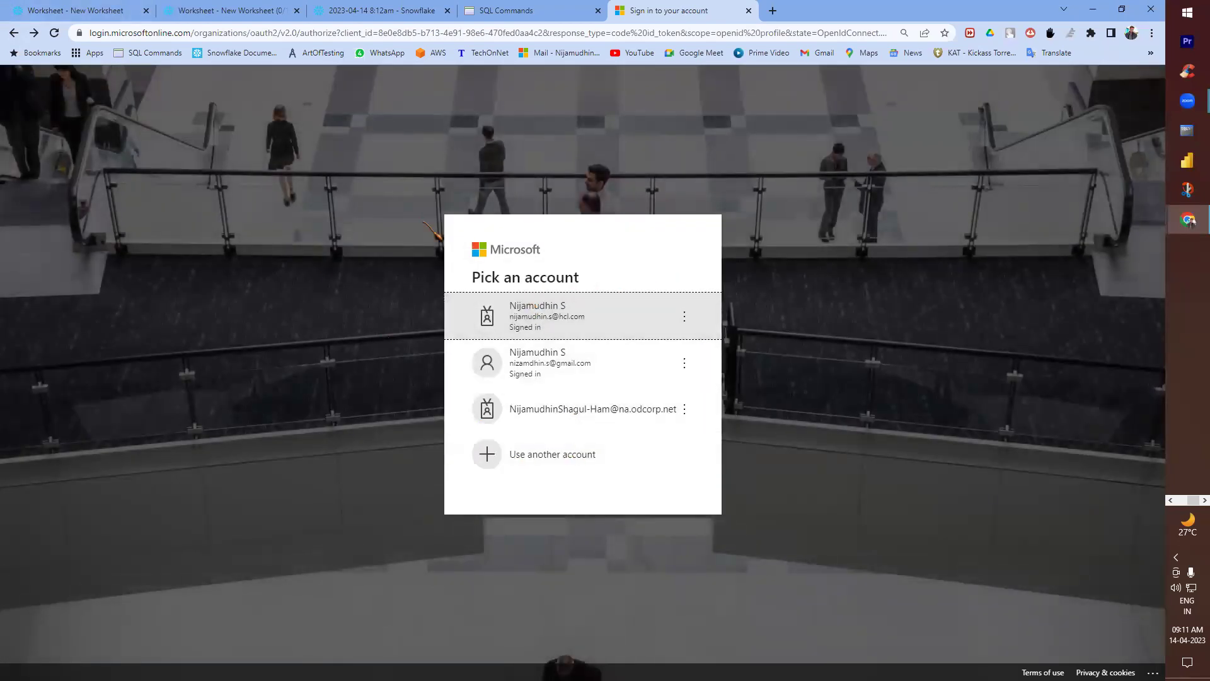
click(592, 468)
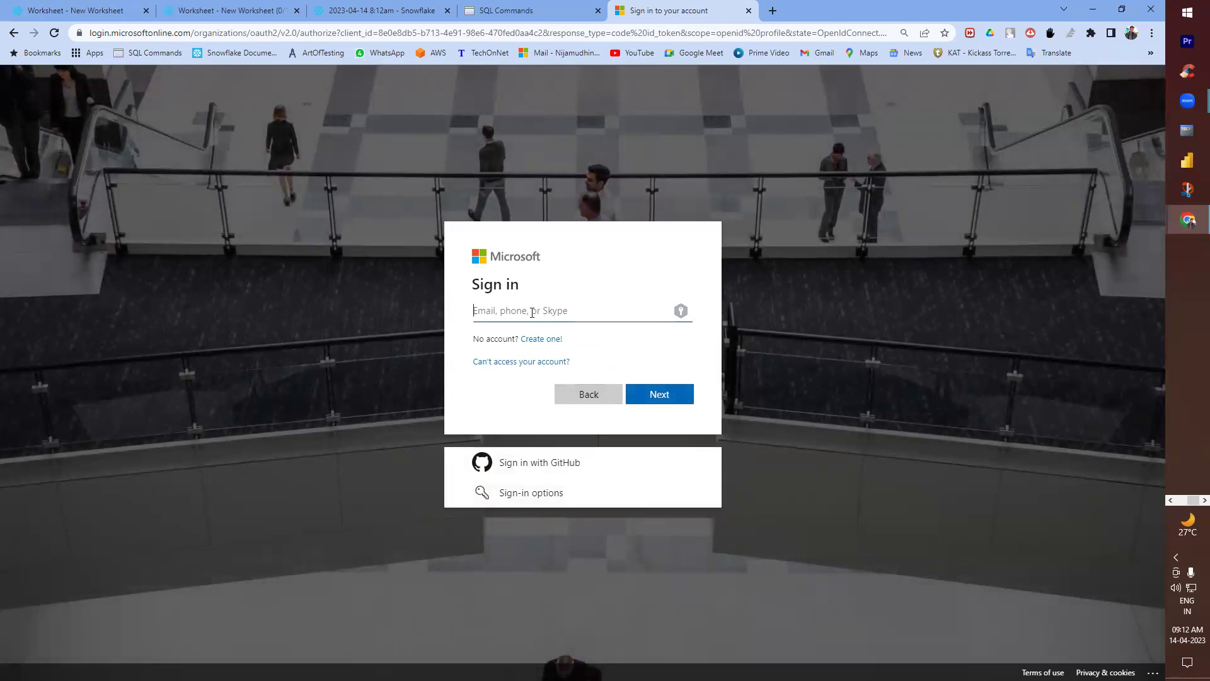
text(com)
key(Return)
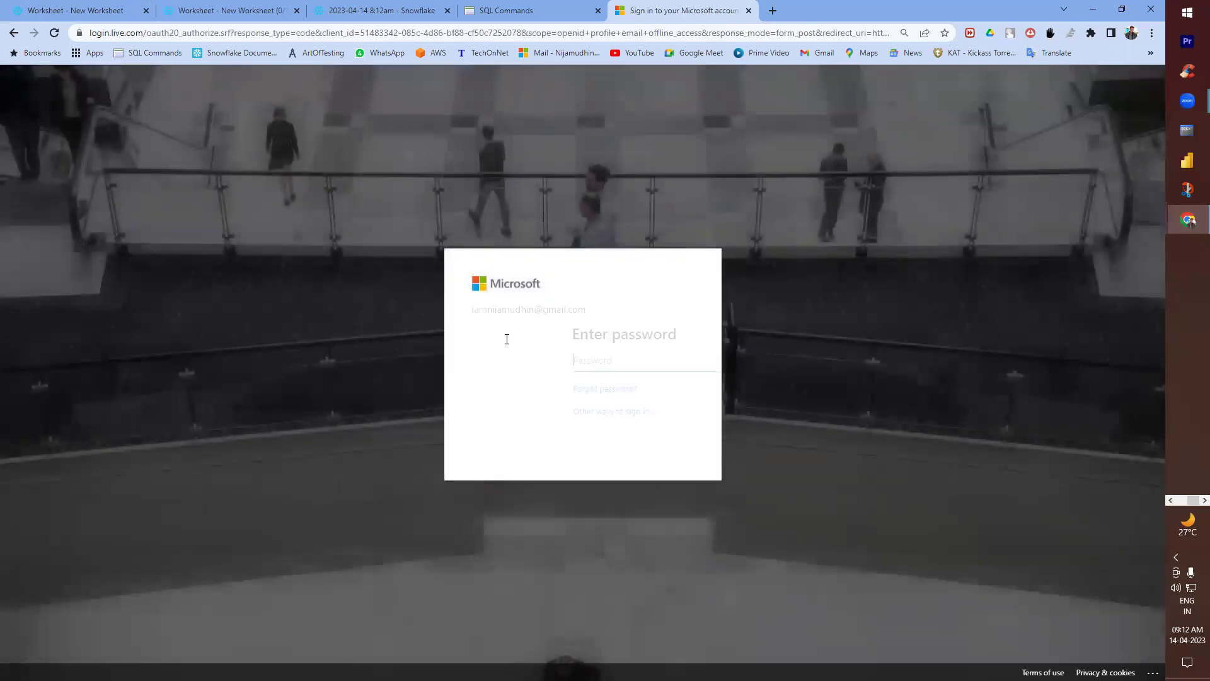
text(*********)
key(Return)
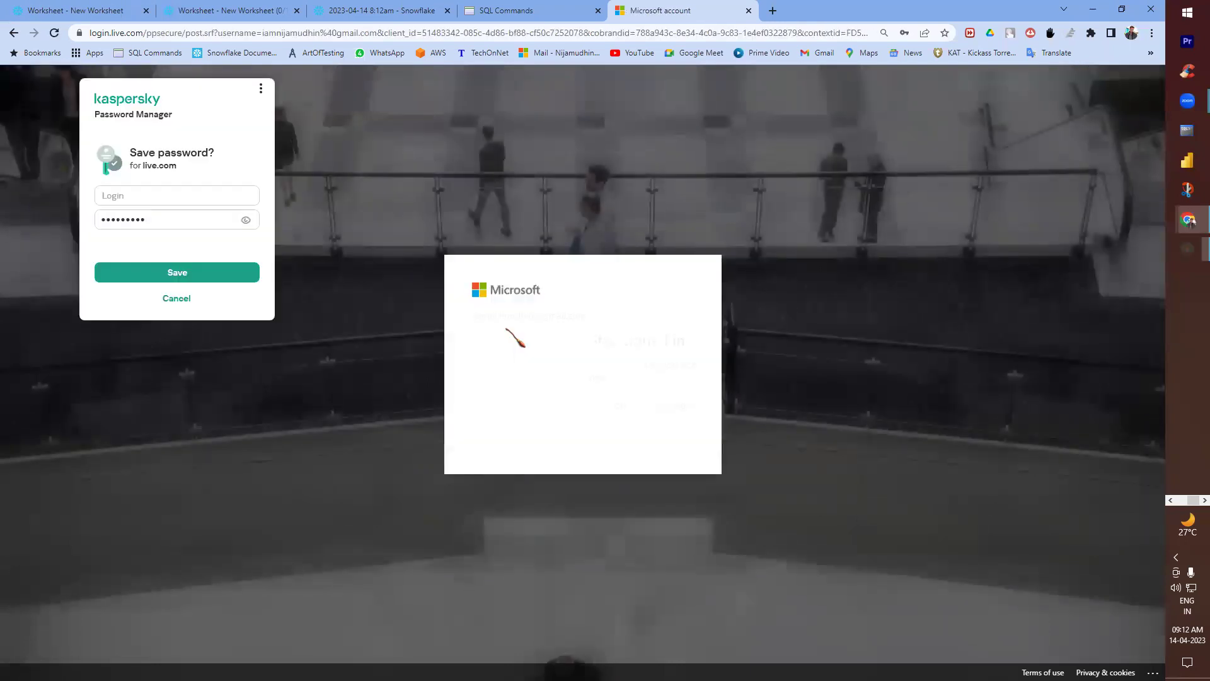
- Decline the password-save offer and stay signed in, ticking Don't show this again
click(177, 298)
click(479, 404)
click(655, 434)
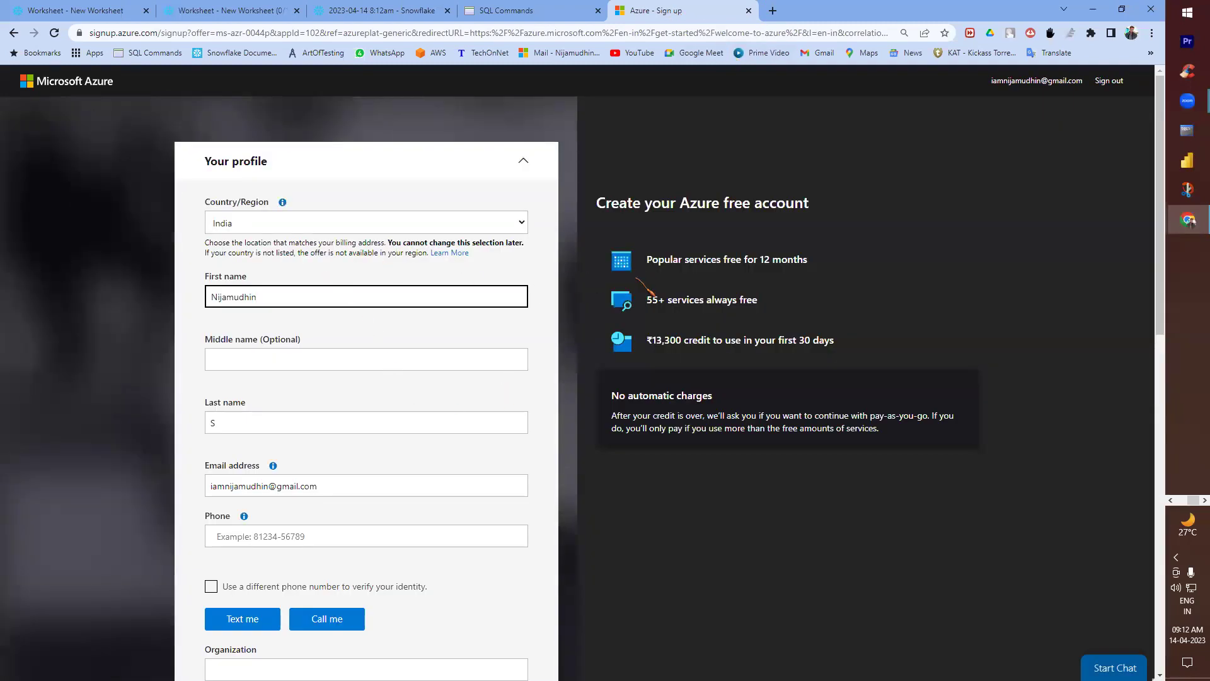
scroll(339, 359, down, 1)
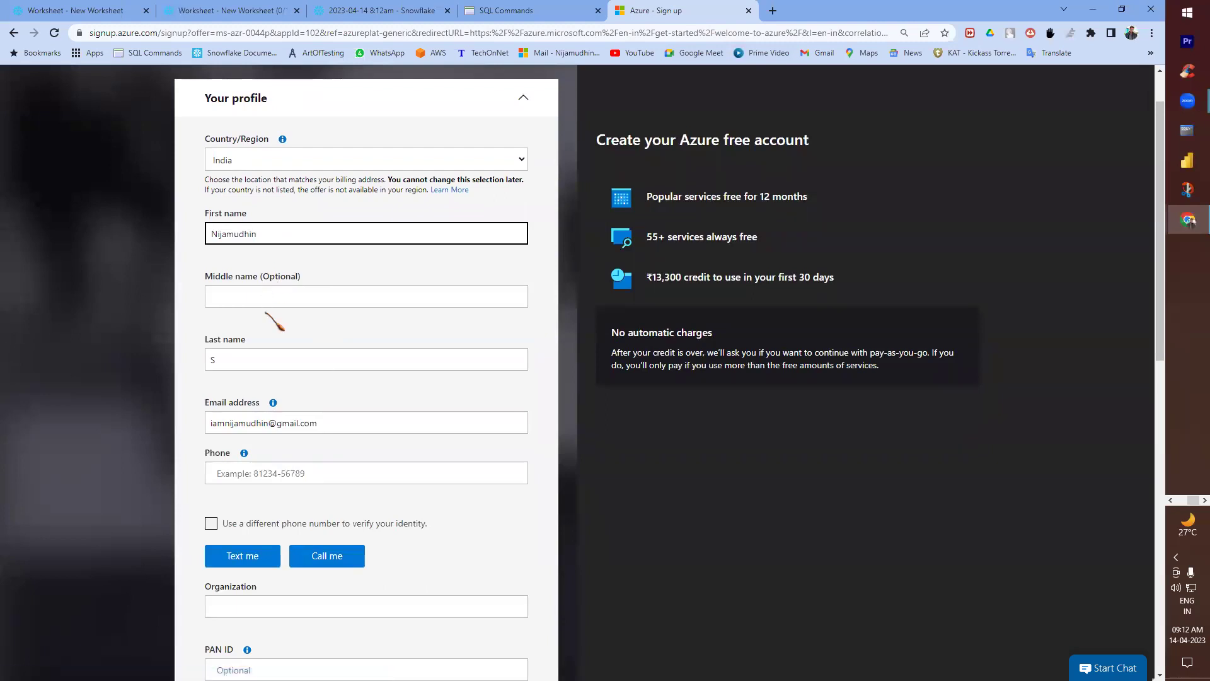
scroll(274, 293, down, 1)
scroll(277, 390, down, 1)
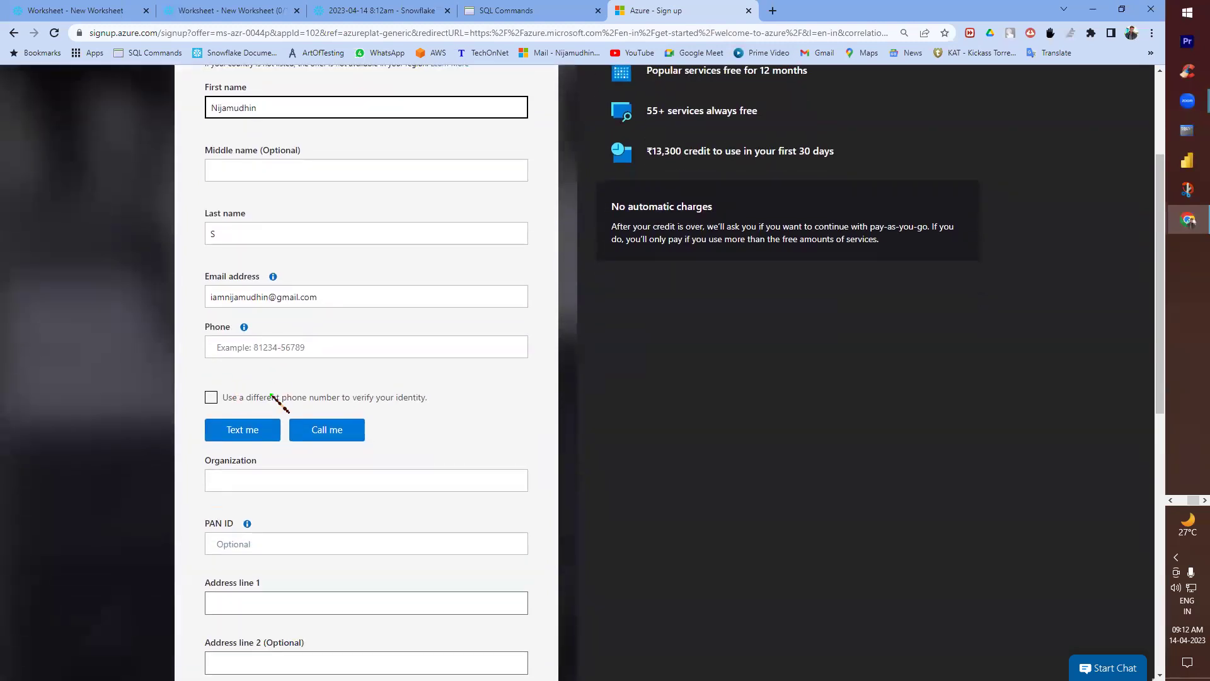
scroll(265, 403, down, 2)
click(237, 354)
key(Down)
click(300, 381)
scroll(235, 311, down, 2)
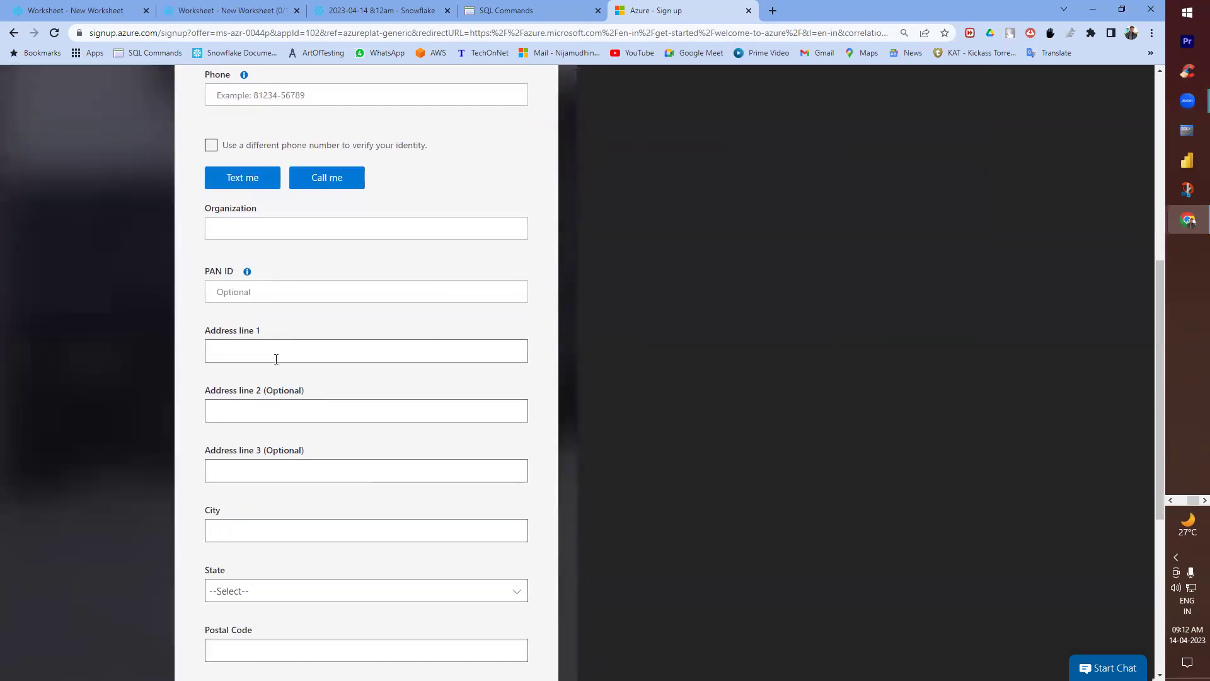
scroll(276, 359, down, 3)
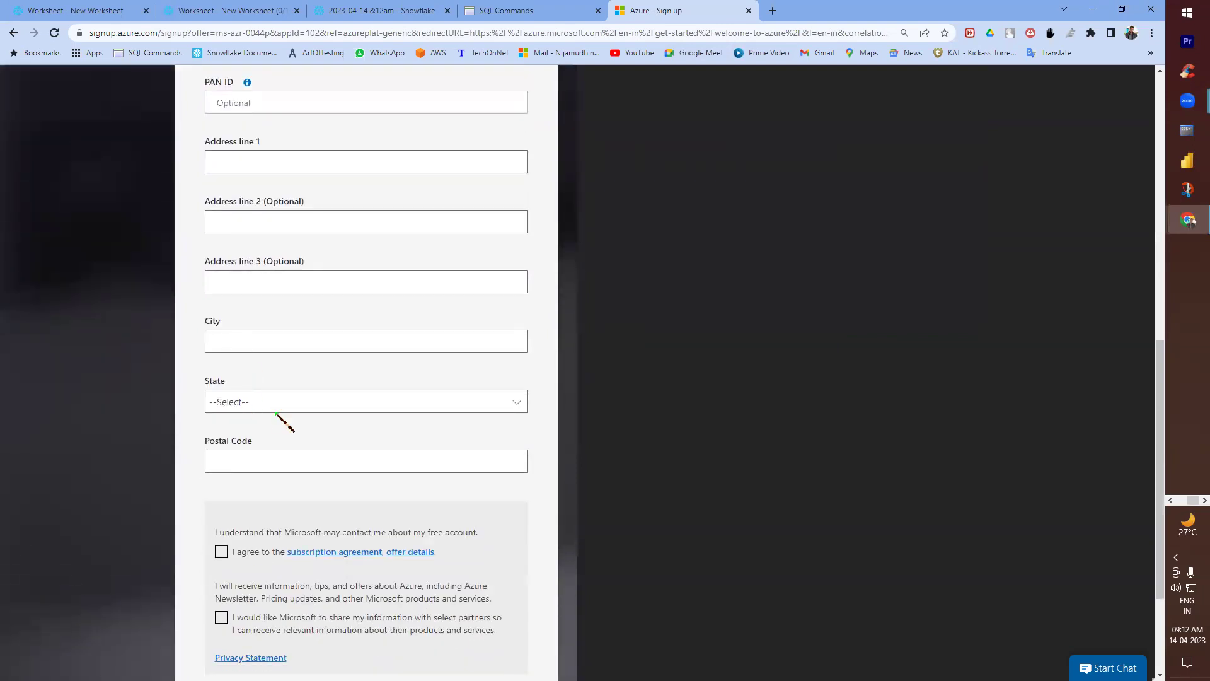
scroll(281, 422, down, 3)
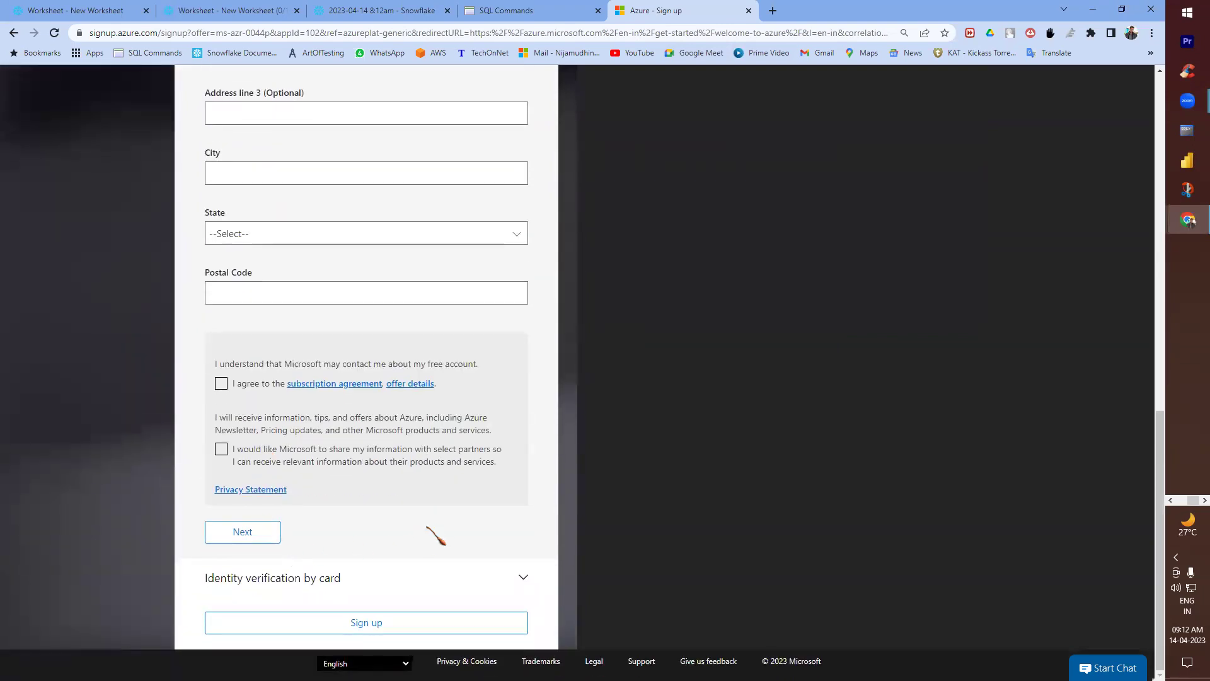
scroll(429, 526, up, 8)
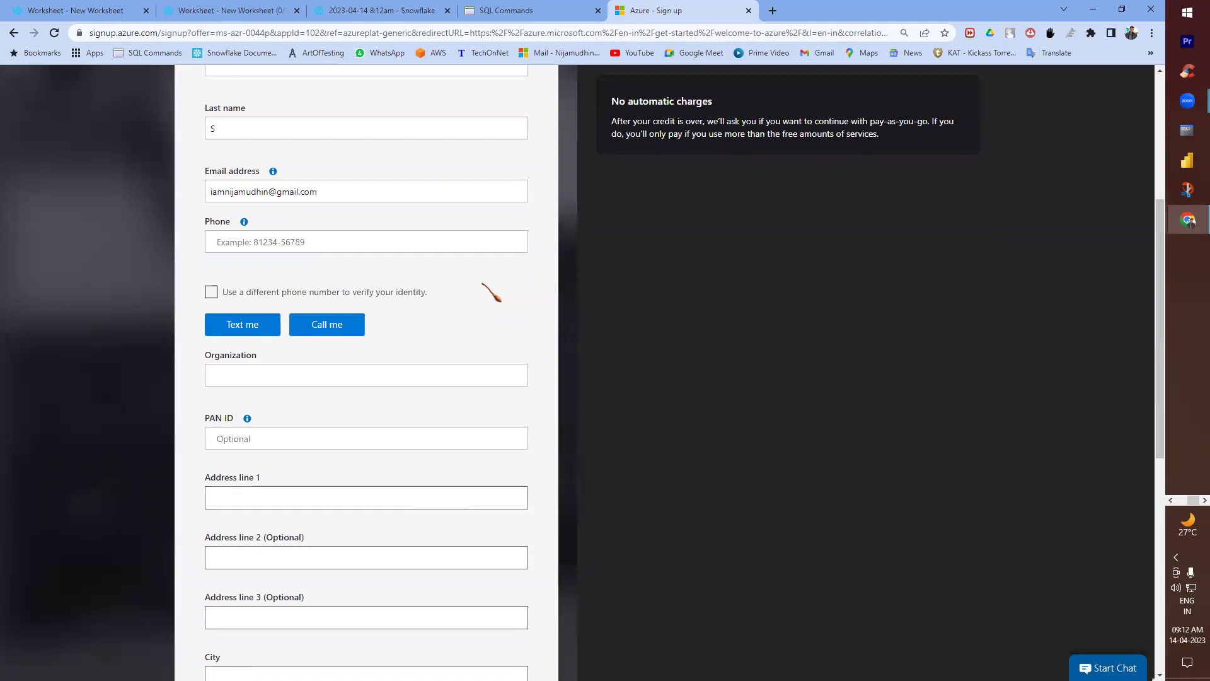
scroll(491, 293, up, 3)
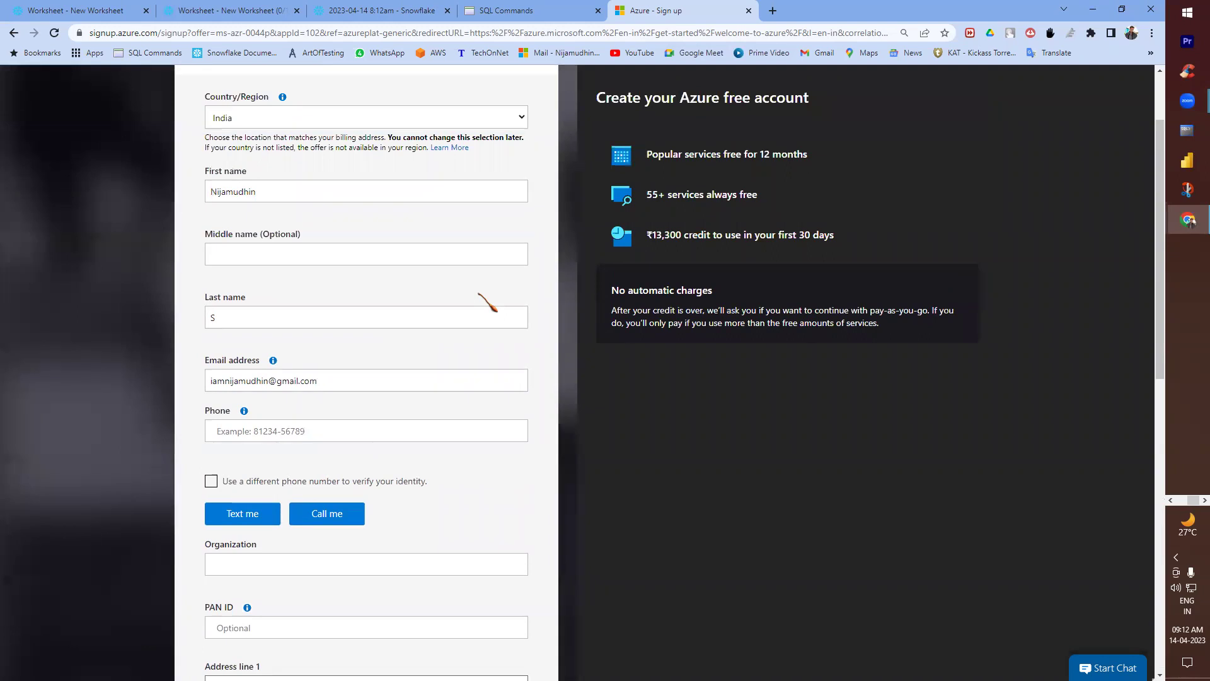
drag(798, 239, 840, 243)
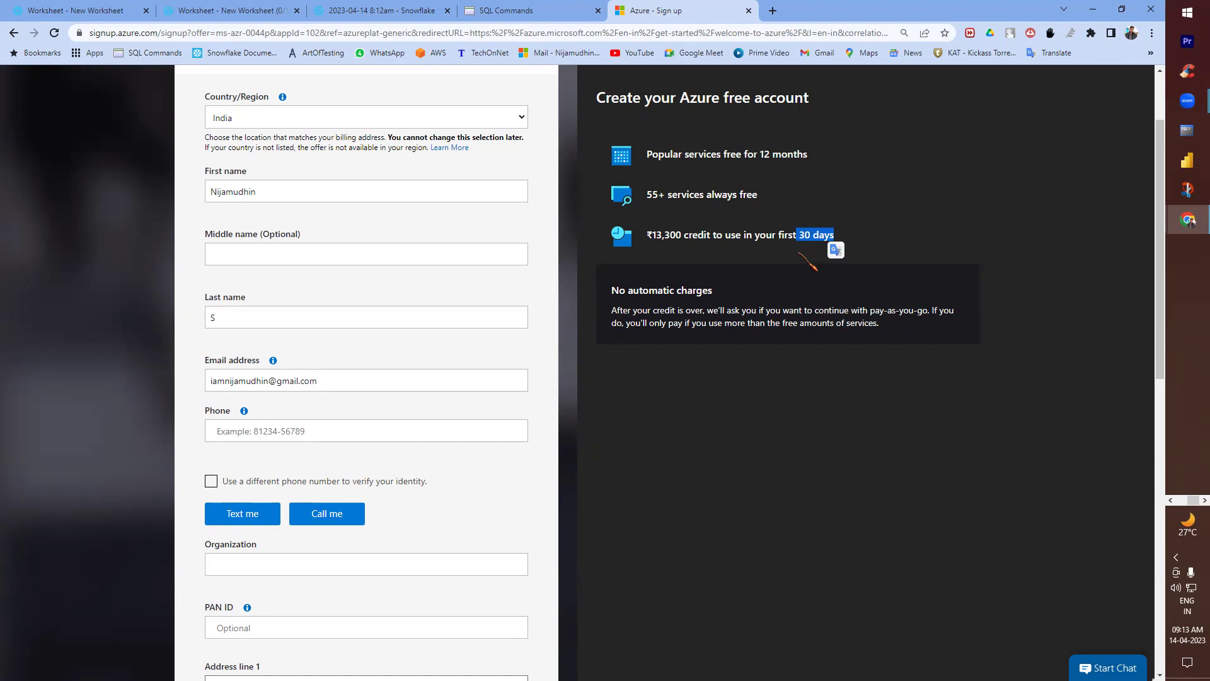
click(683, 231)
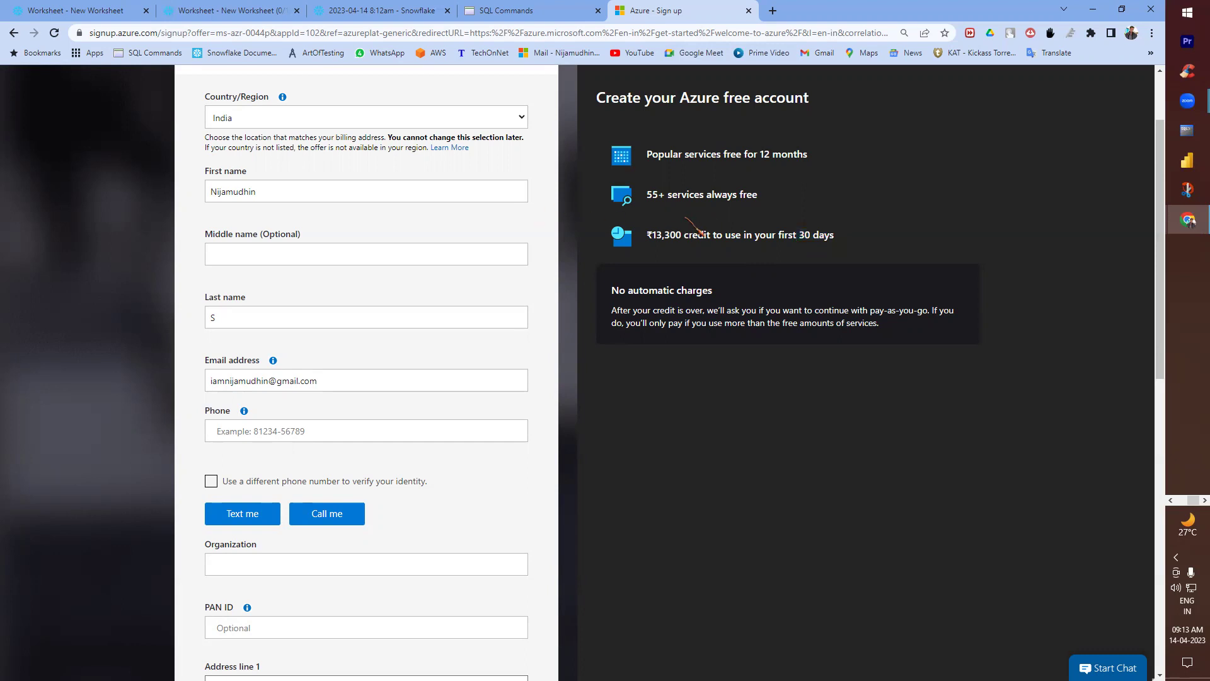
drag(799, 235, 833, 235)
drag(653, 235, 677, 236)
drag(793, 234, 834, 235)
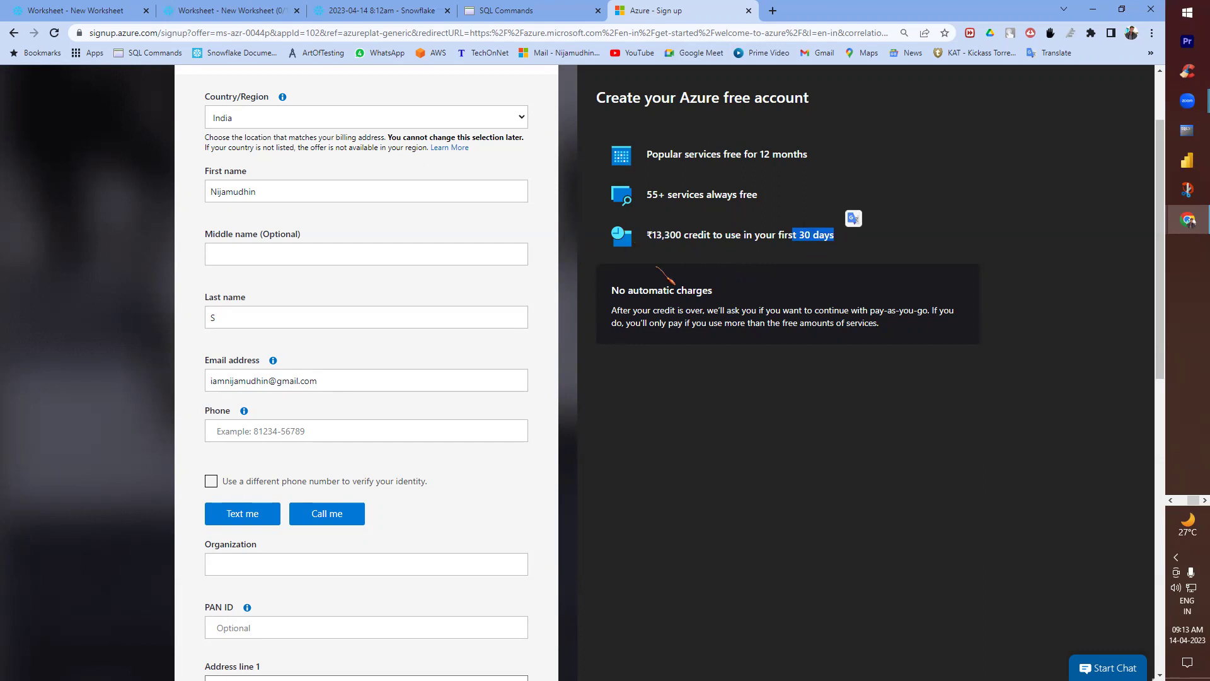
drag(646, 235, 676, 235)
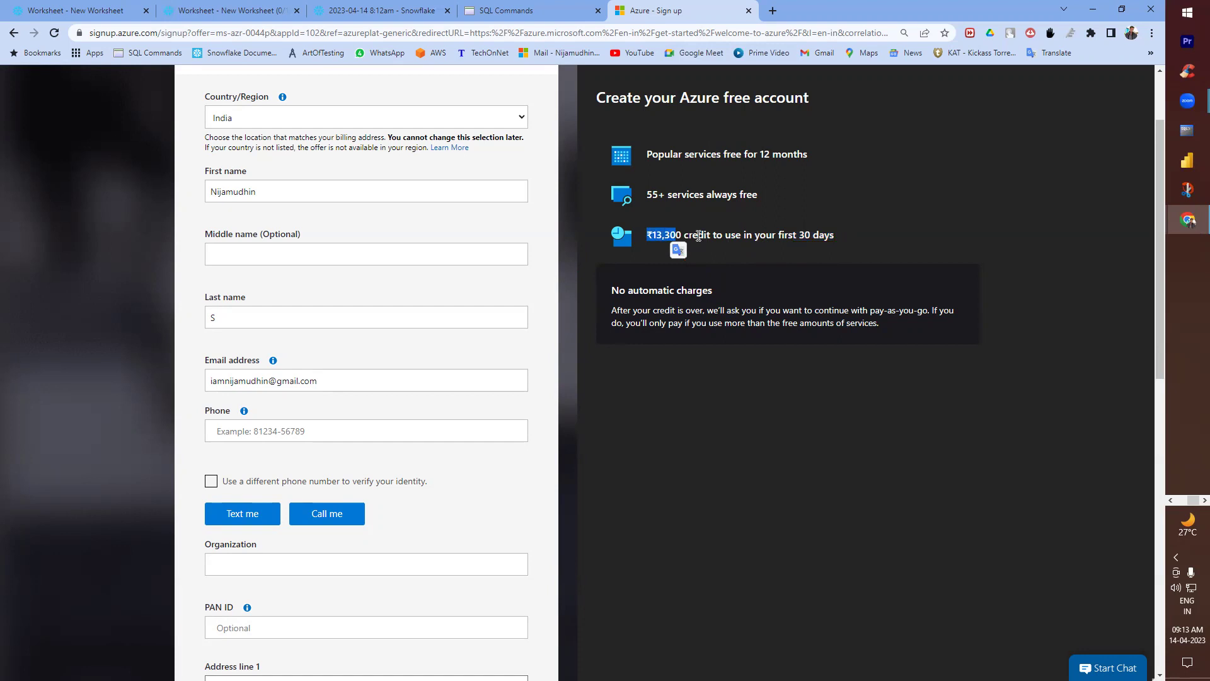
click(786, 232)
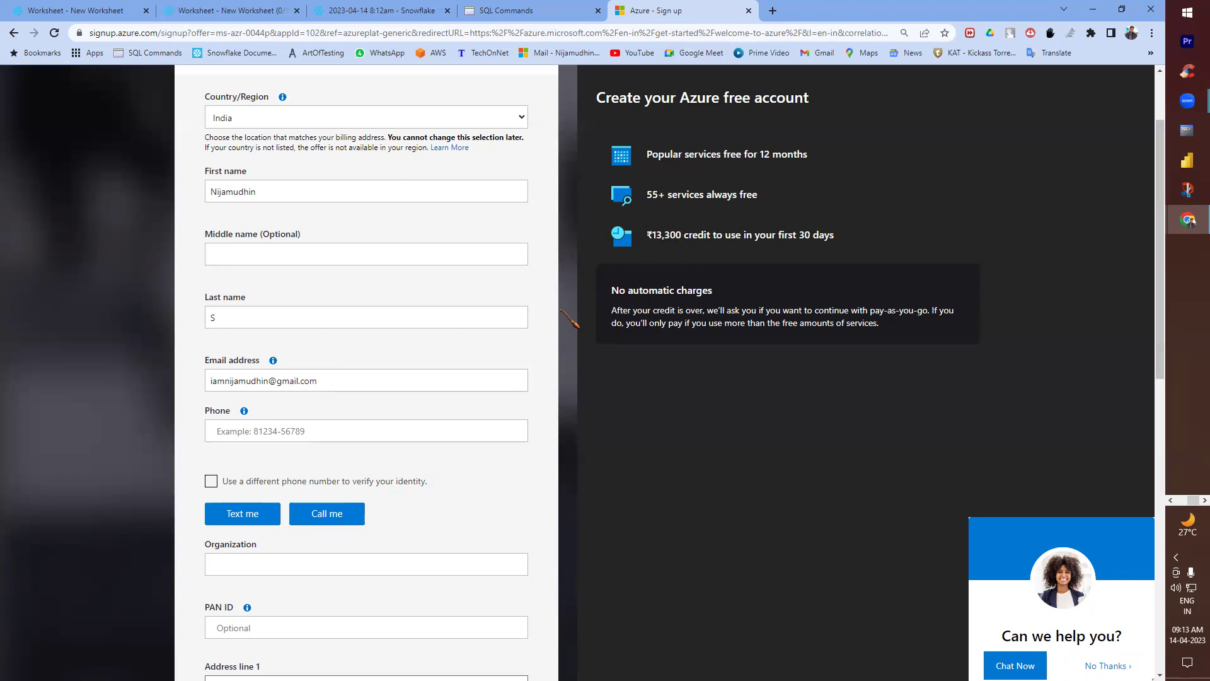
scroll(548, 333, up, 2)
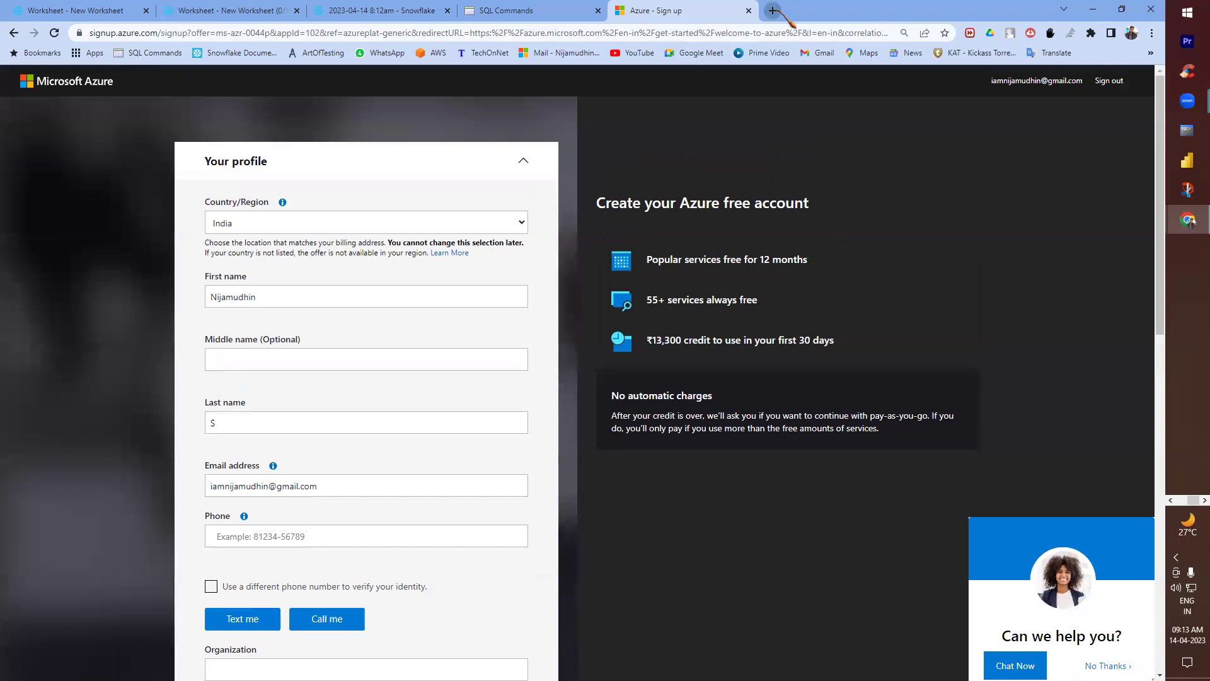
click(773, 11)
- Open the saved Azure 19-03-2023 bookmark, sign in with the account, and go to Home
click(1151, 52)
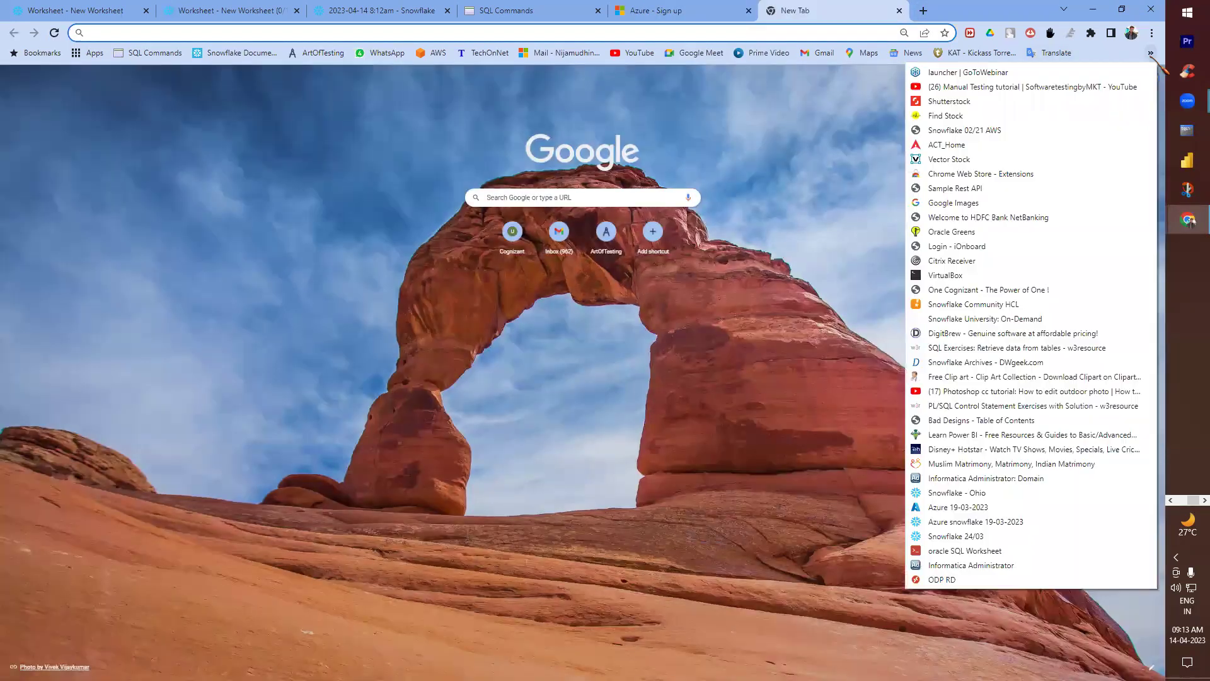
click(958, 507)
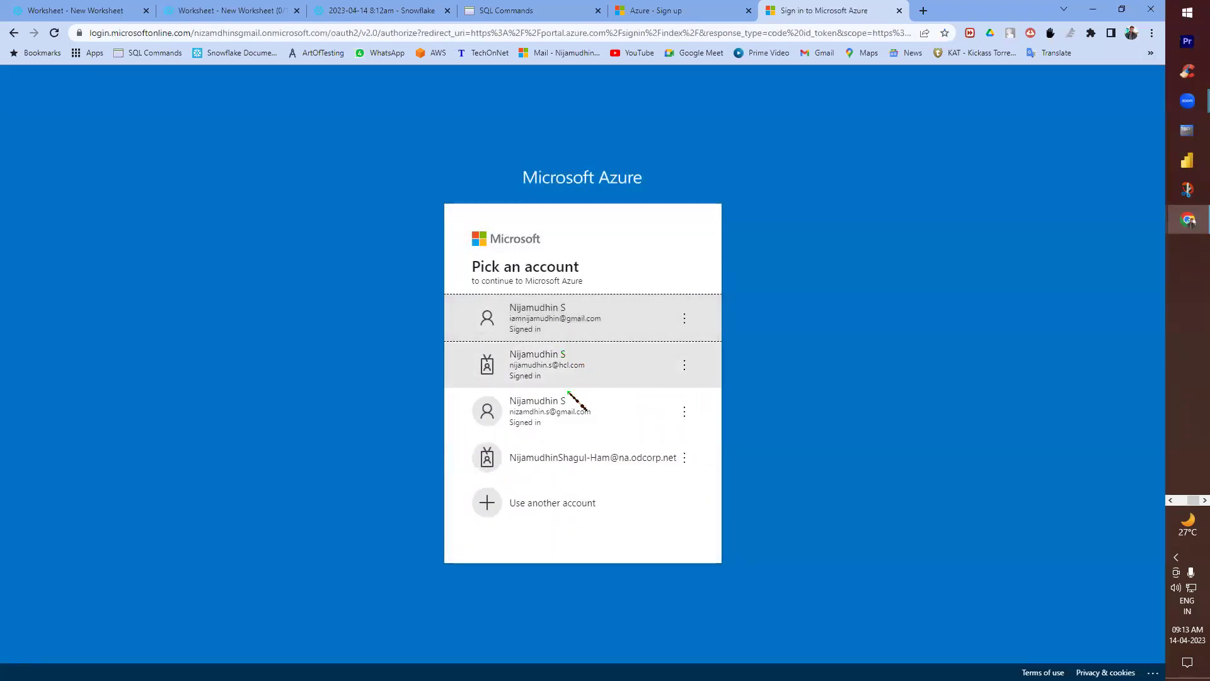
click(569, 413)
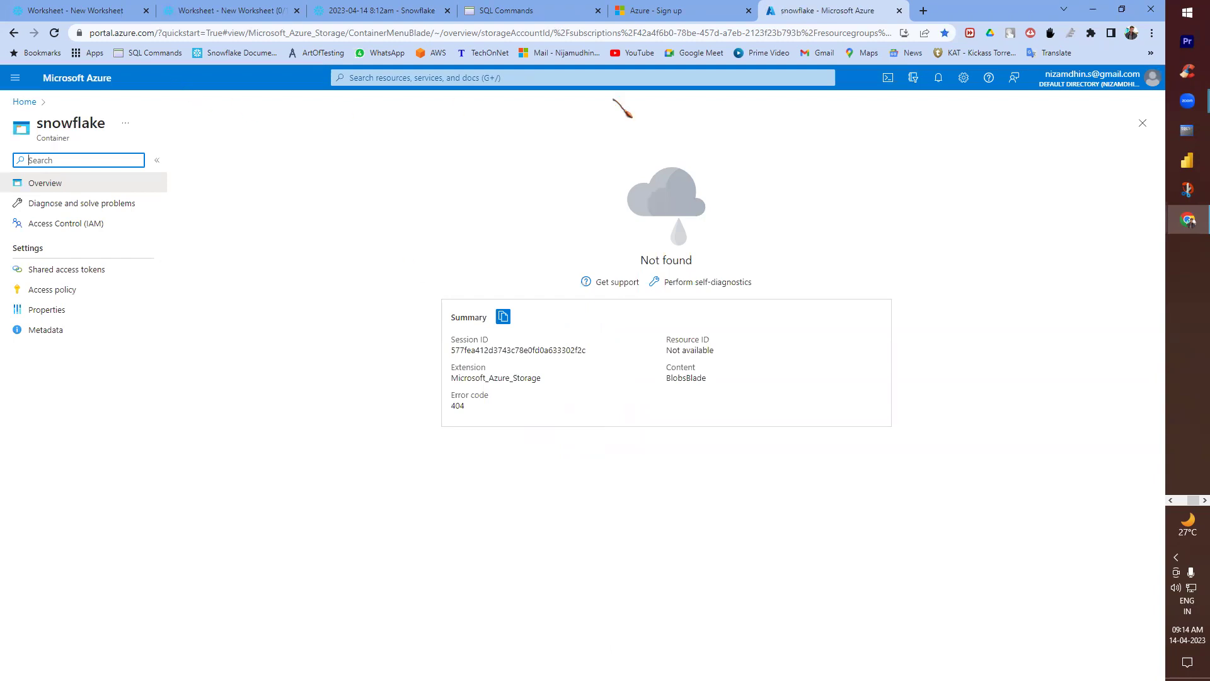
click(1083, 81)
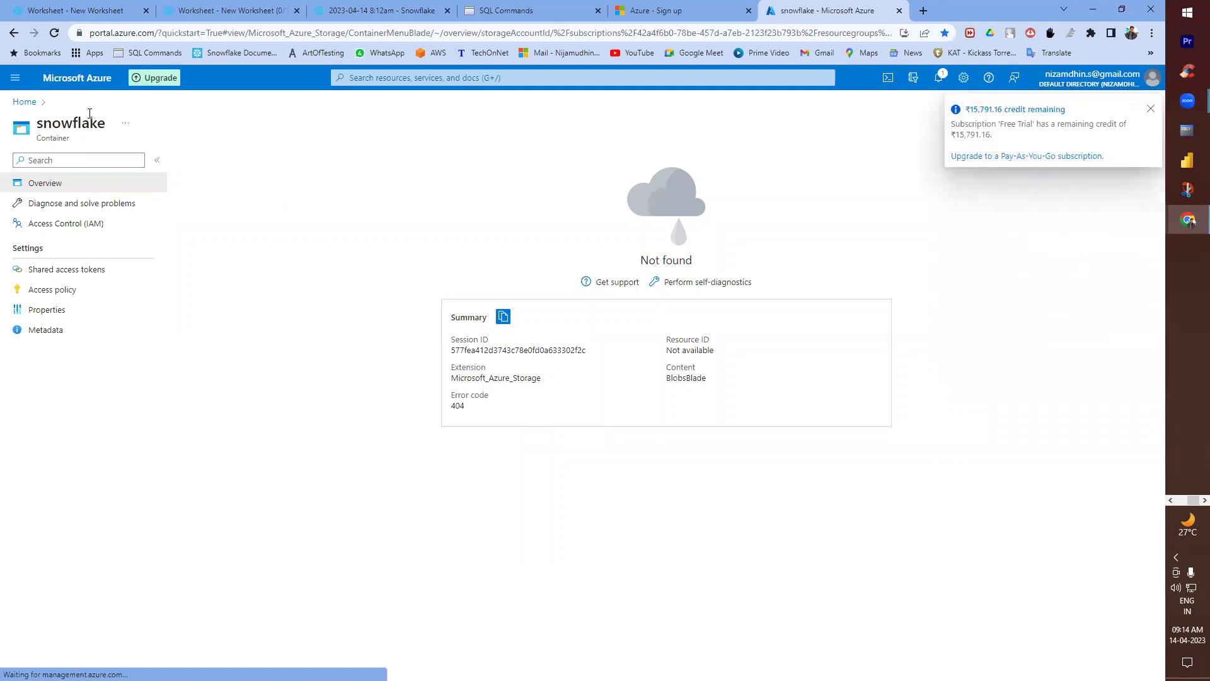
click(29, 102)
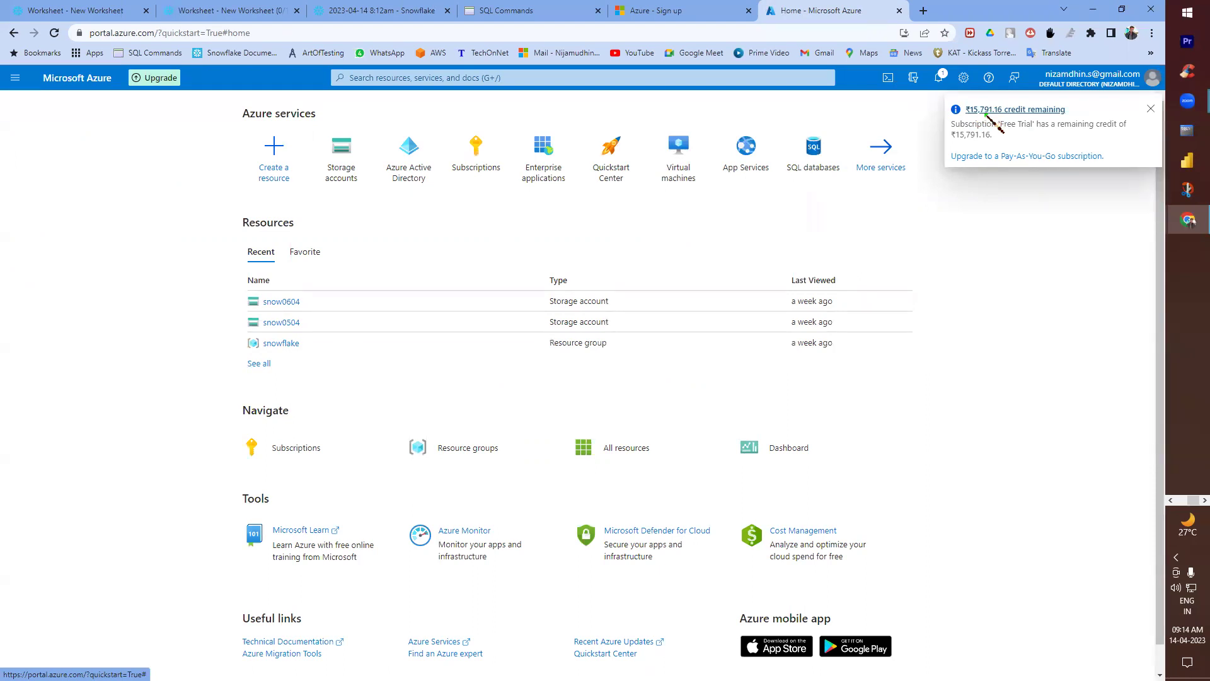
- Open and close the bookmarks overflow list, then switch to the Snowflake notes
click(1151, 53)
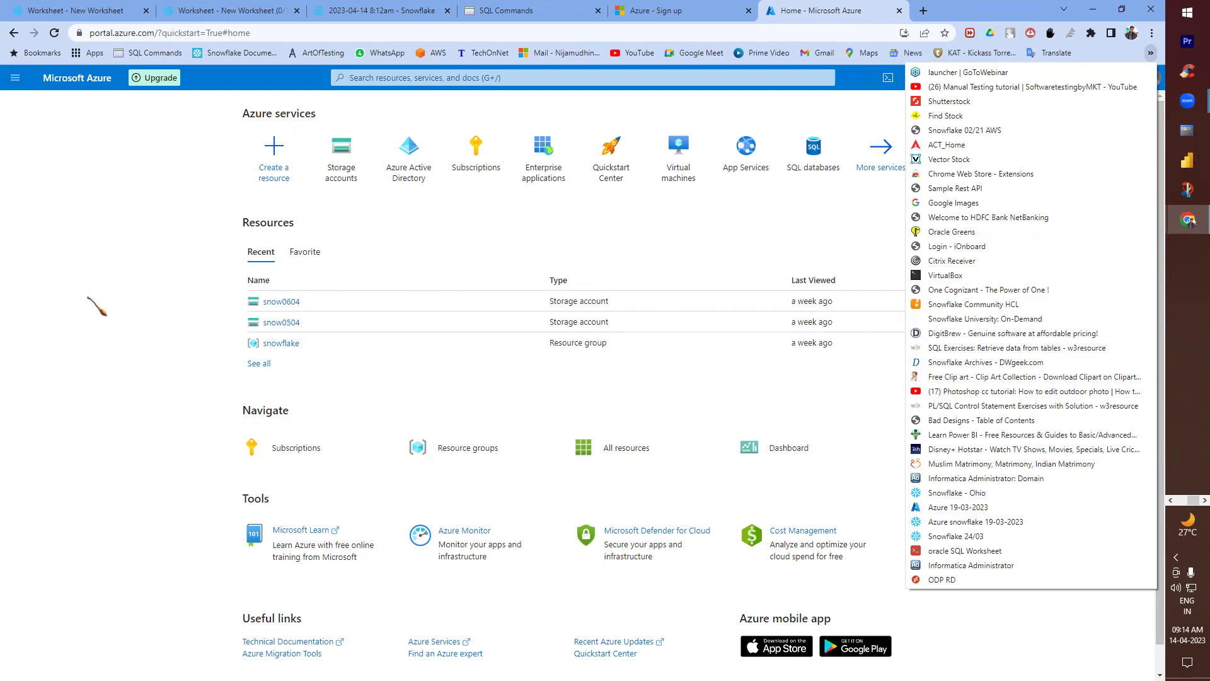
click(729, 253)
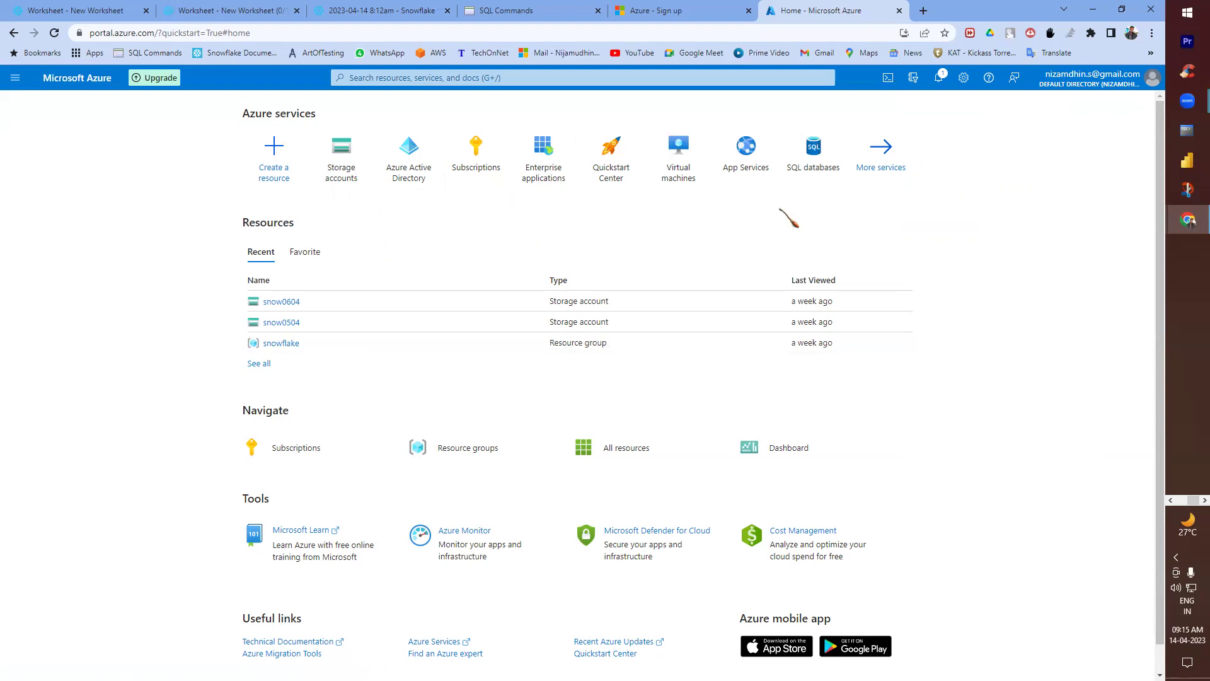
key(alt+Tab)
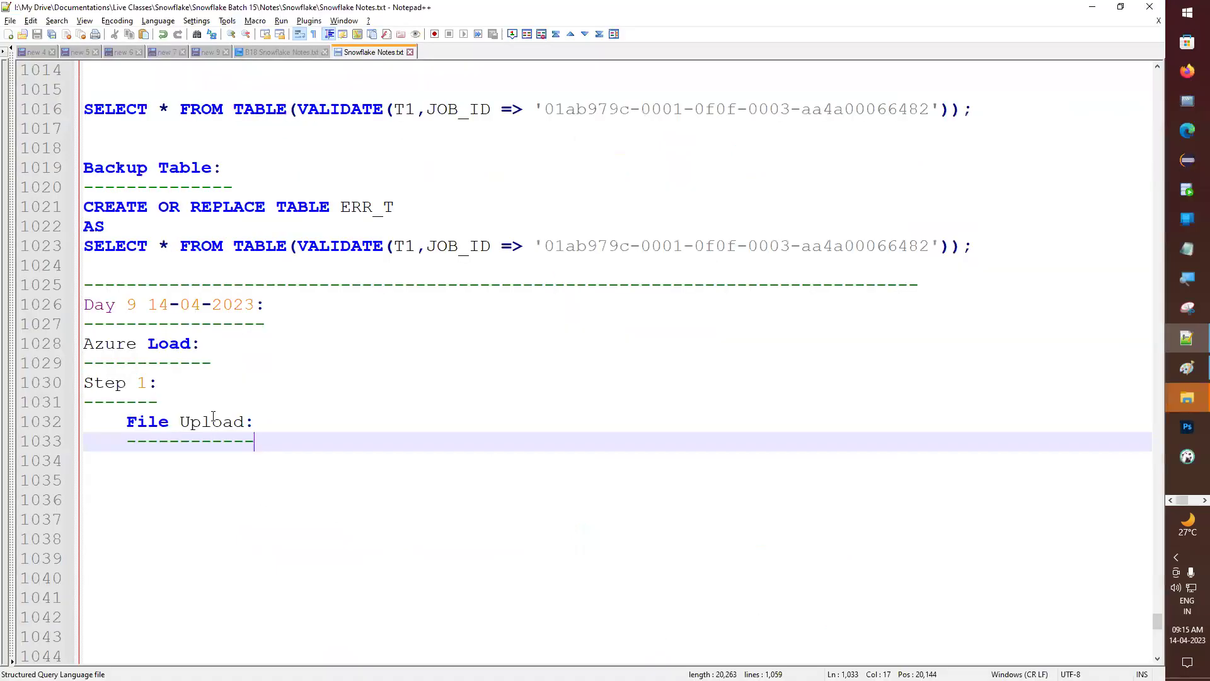
- Snap the notes to the left half and the Azure browser to the right half
key(super+Left)
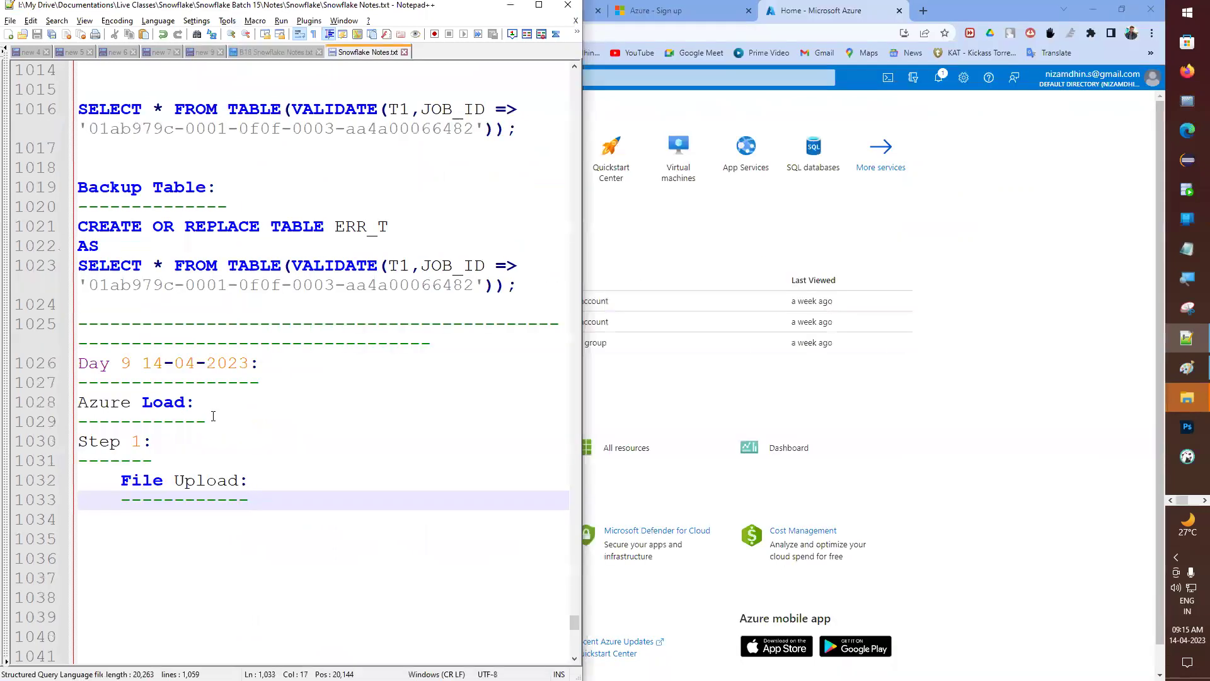
click(1074, 263)
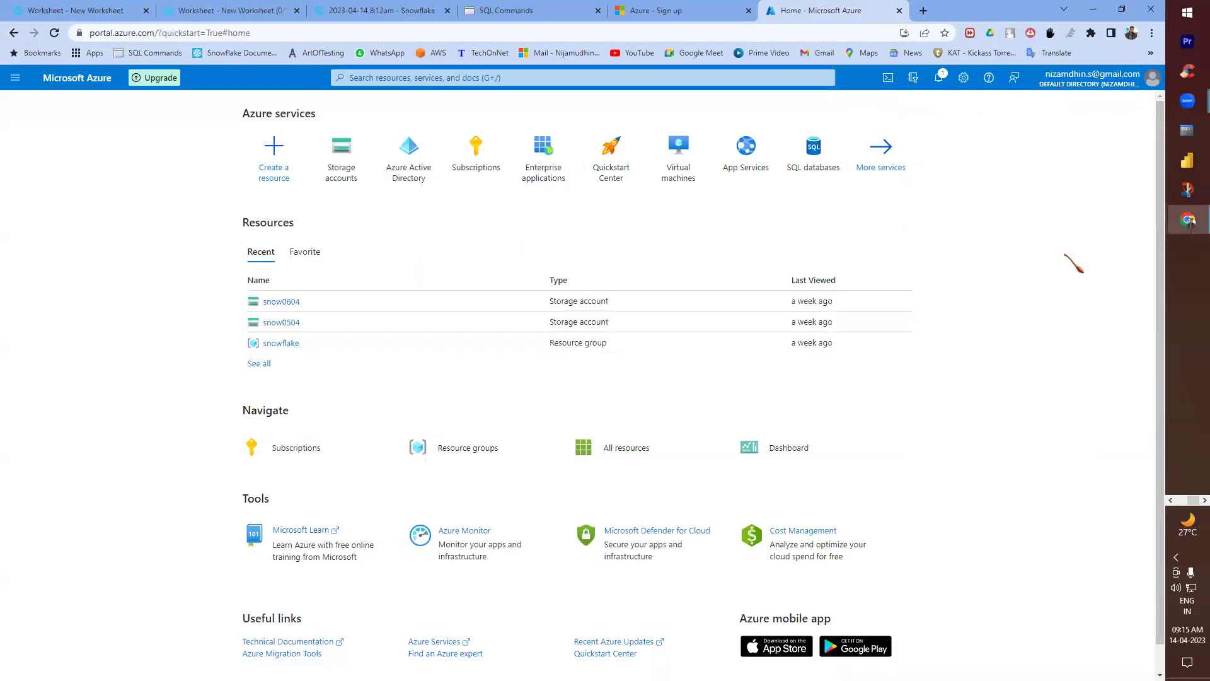
key(super+Right)
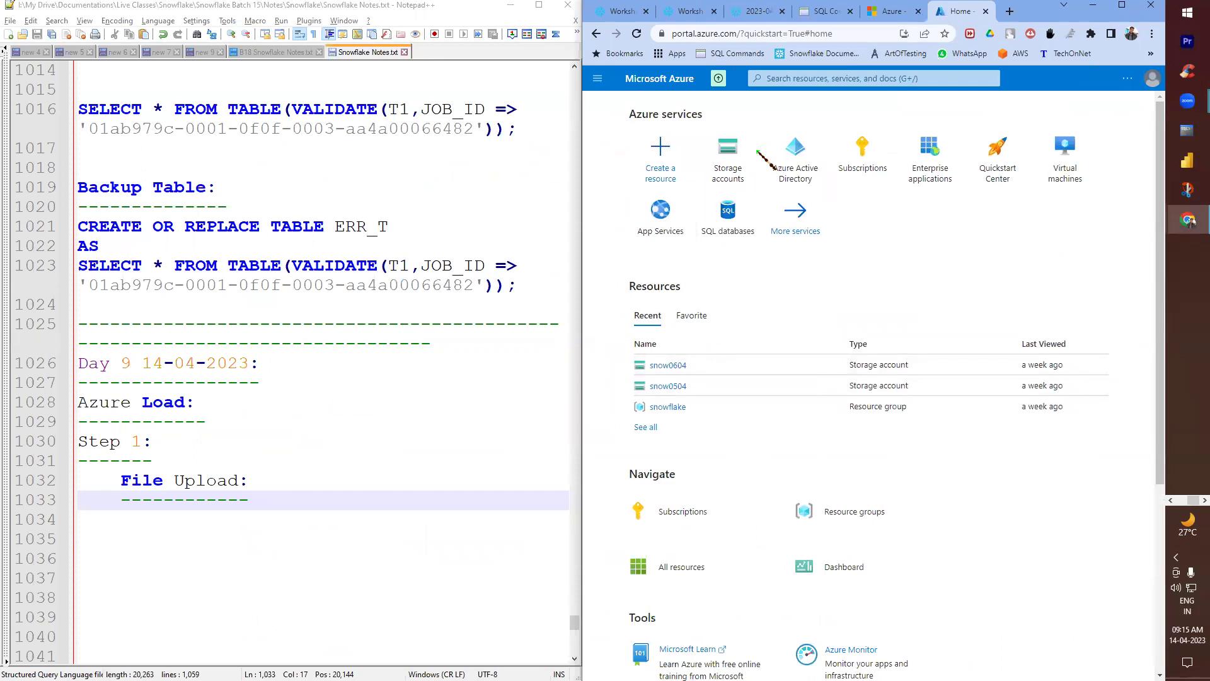
- Open Storage accounts and paste its title, indented, on notes line 1034
click(723, 164)
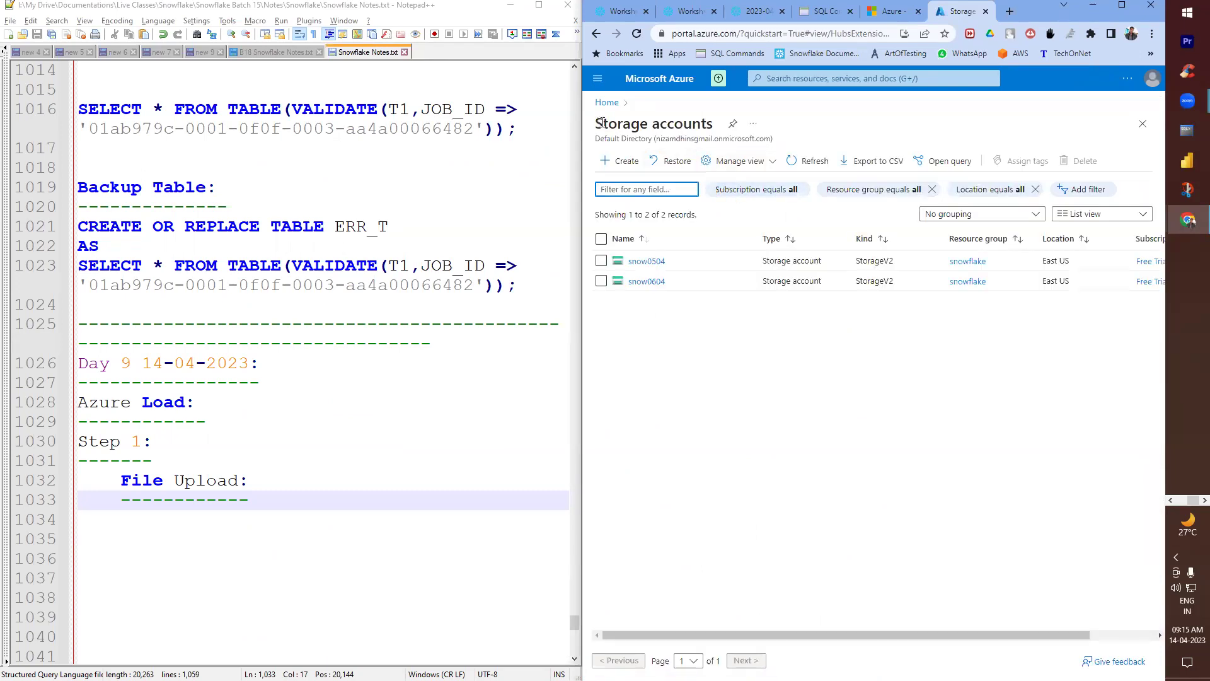
drag(602, 123, 713, 123)
key(ctrl+c)
click(195, 516)
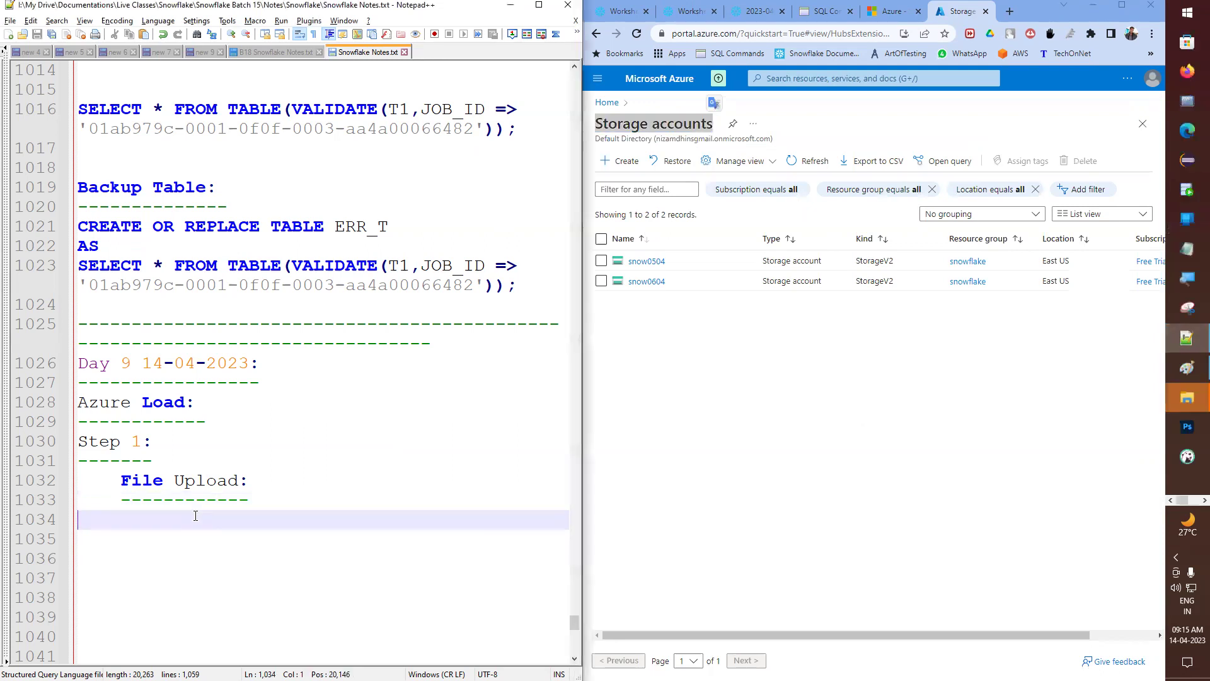
key(Tab)
key(ctrl+v)
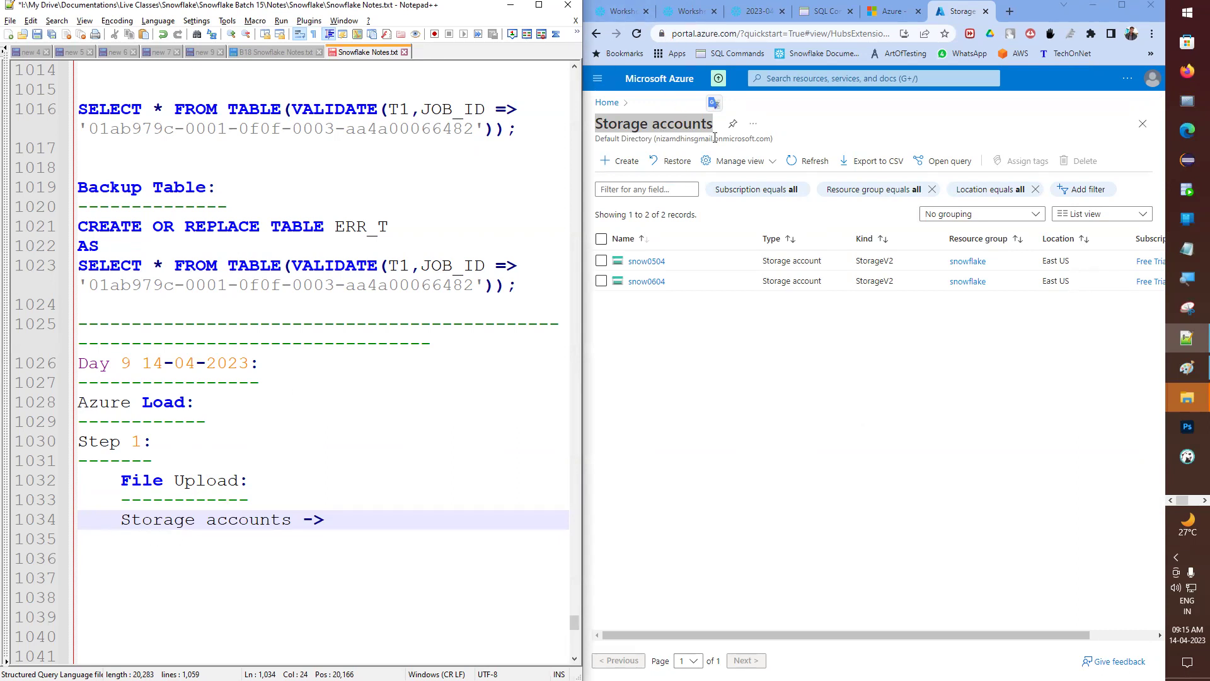
- Start a new storage account and select the snowflake resource group
click(630, 162)
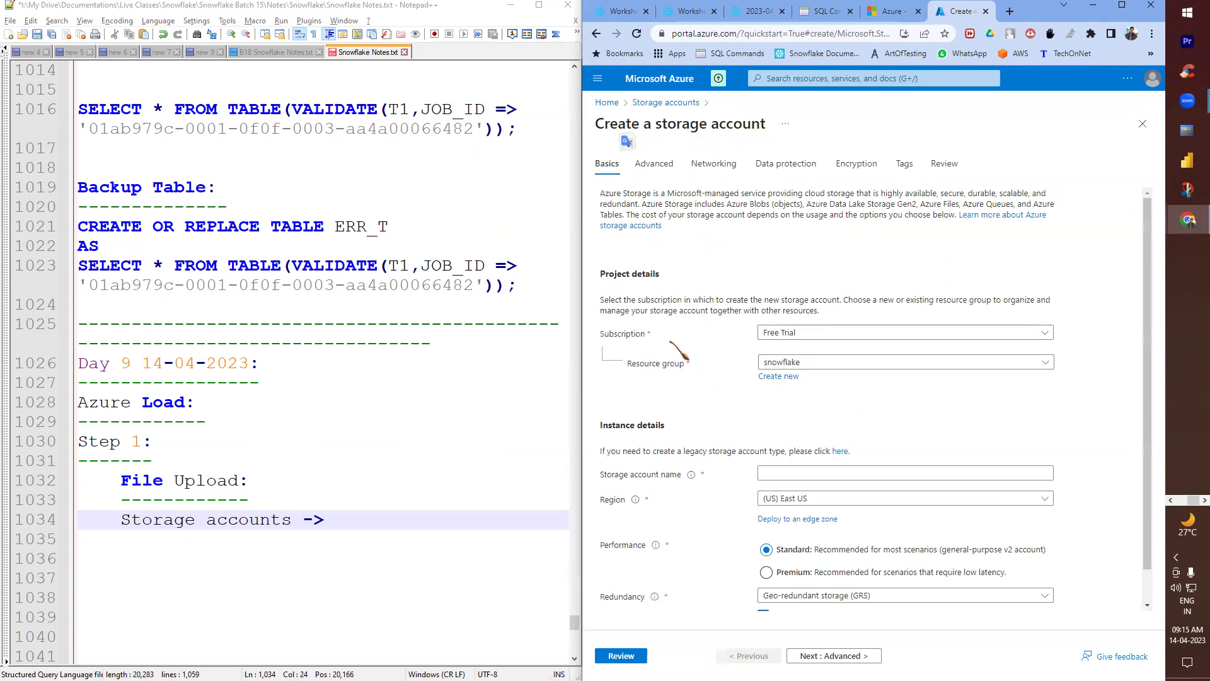
click(846, 365)
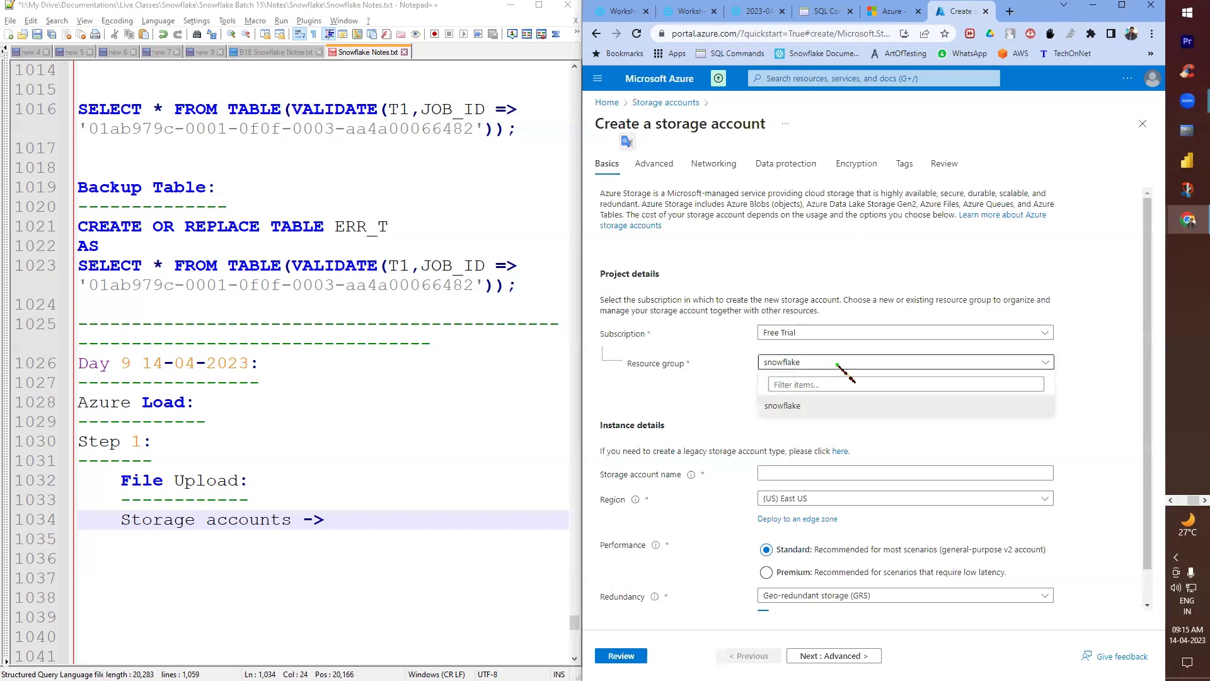
click(804, 386)
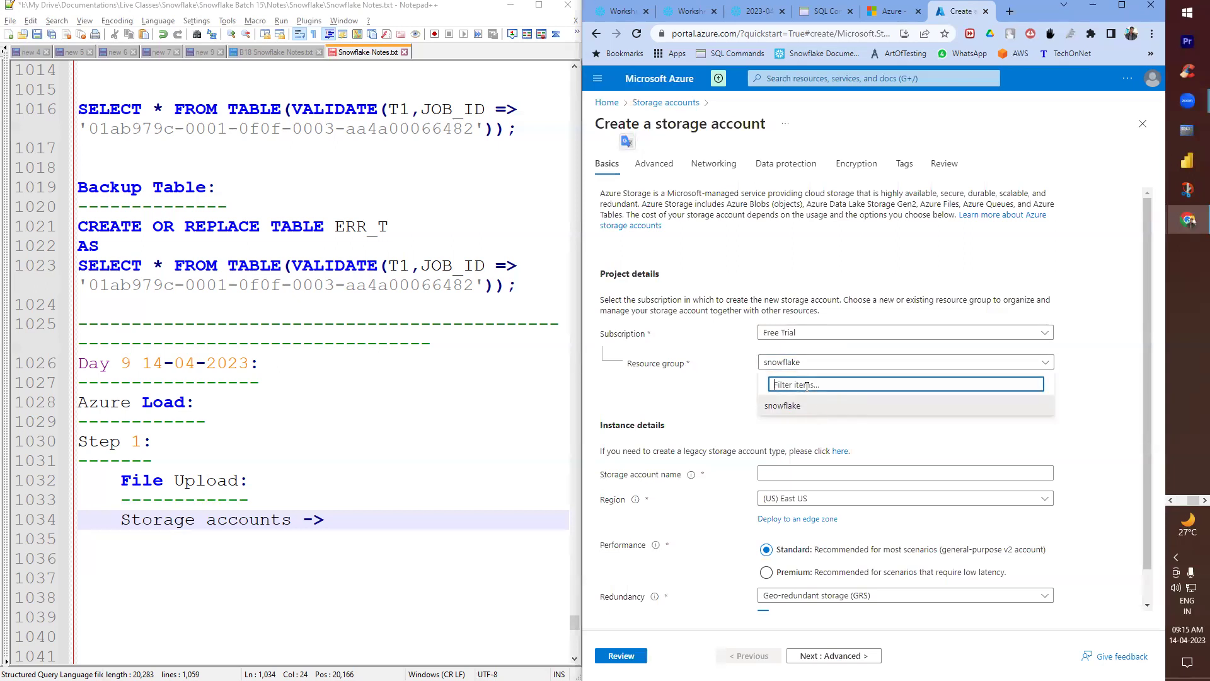
text(ss)
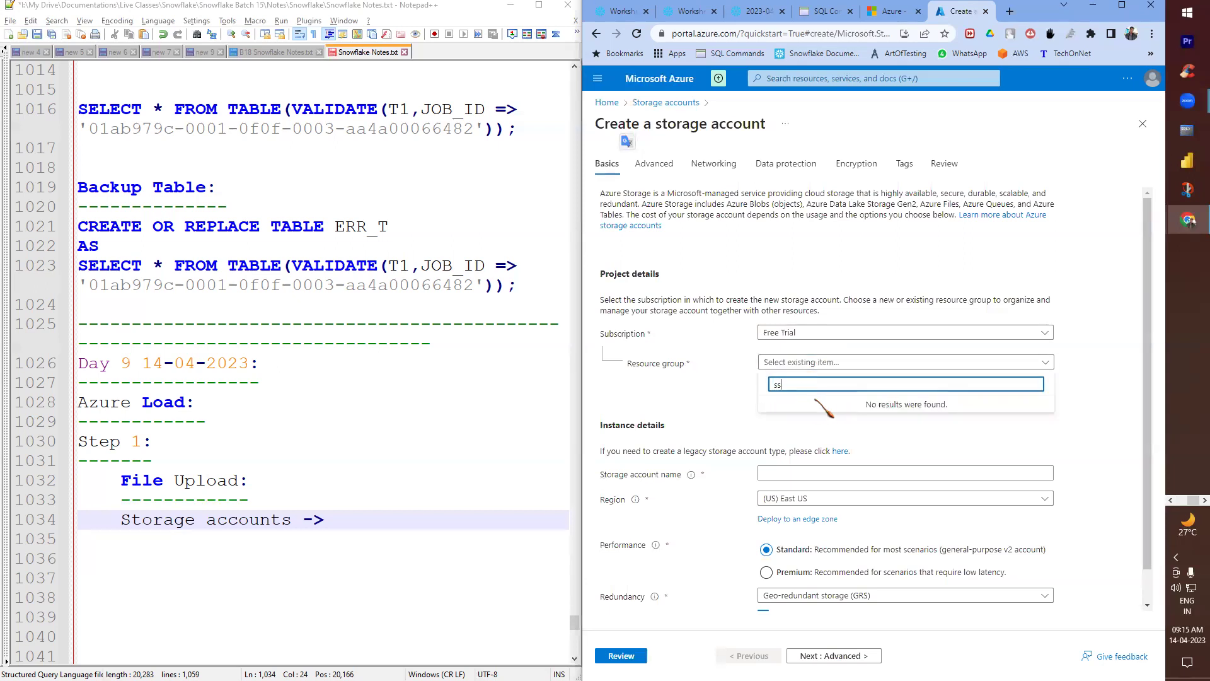
click(816, 404)
- Try creating a new resource group, then cancel it
click(789, 377)
text(www)
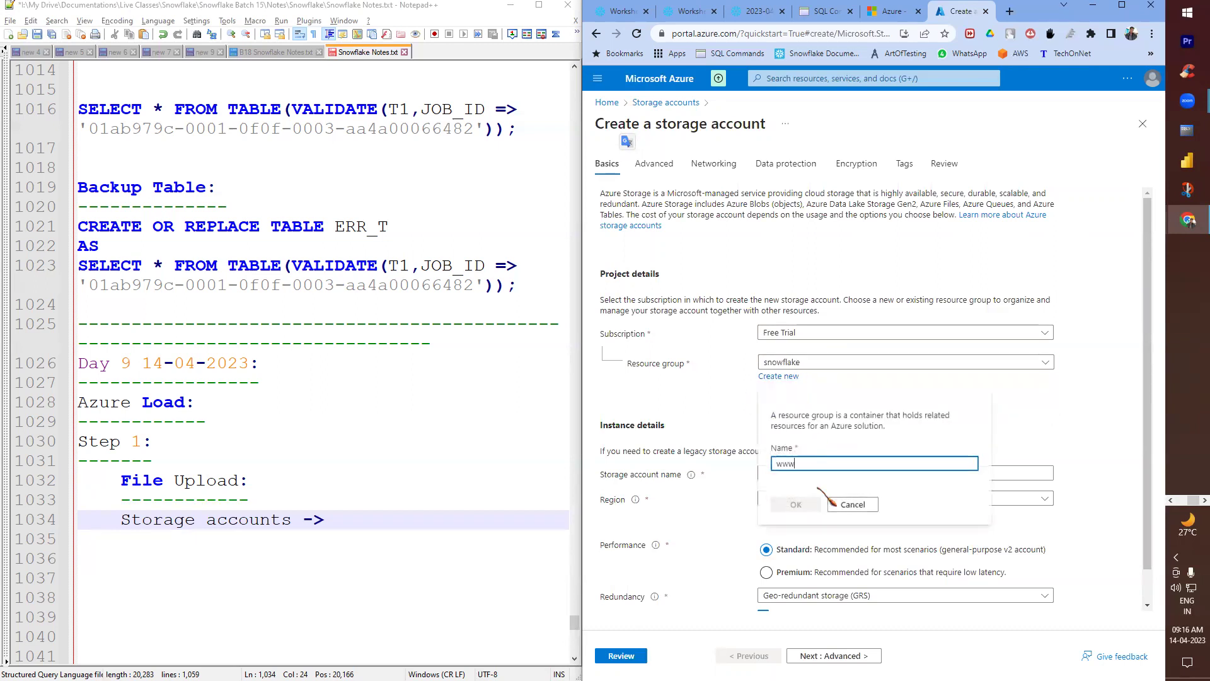
key(BackSpace)
key(BackSpace)
key(BackSpace)
click(740, 385)
- Put the 'Create a storage account' heading on notes line 1034
drag(687, 363, 629, 364)
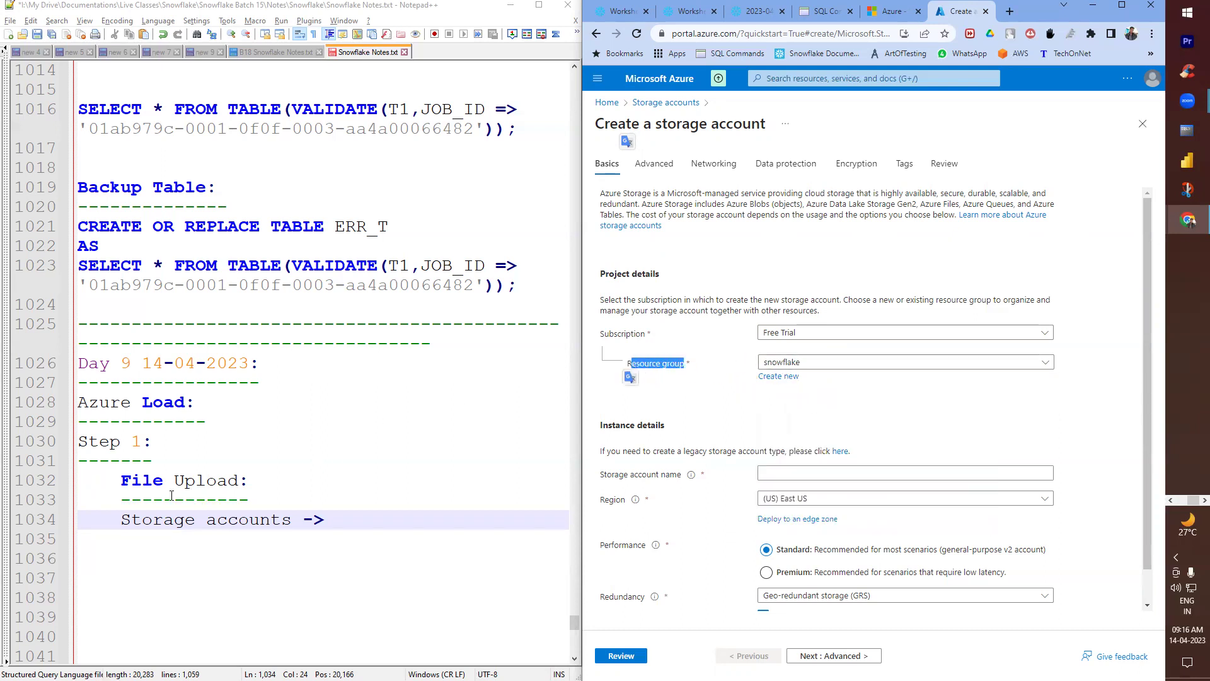
click(411, 517)
text(Create)
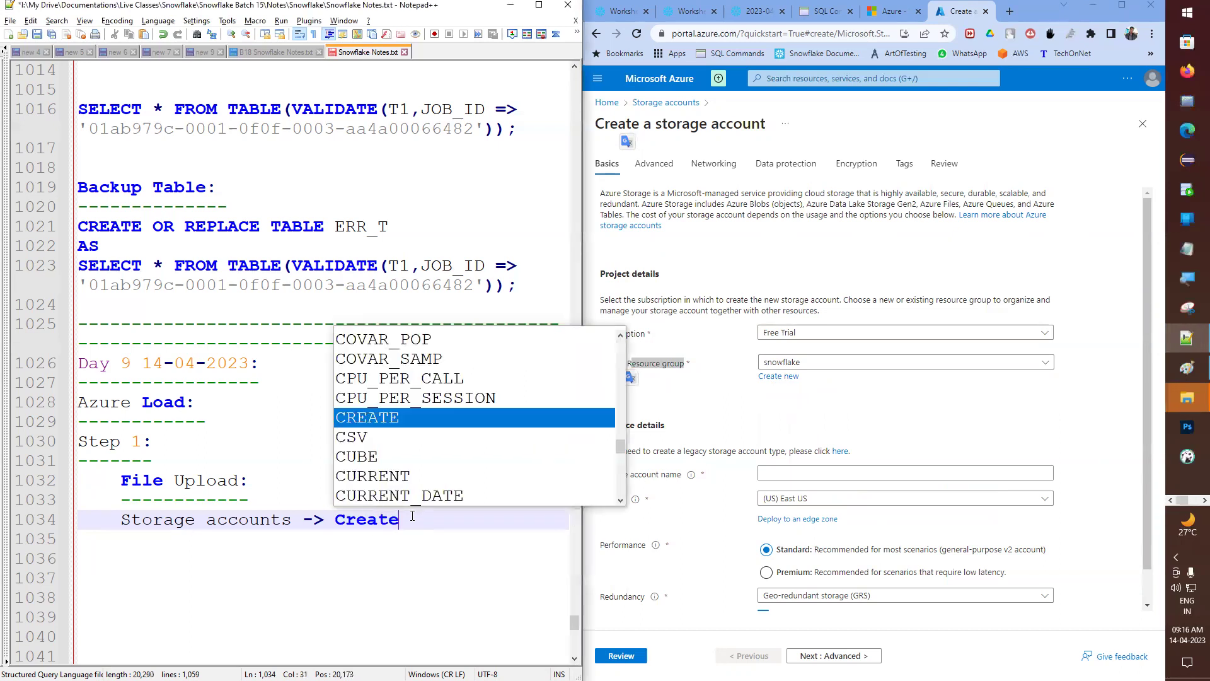
key(Escape)
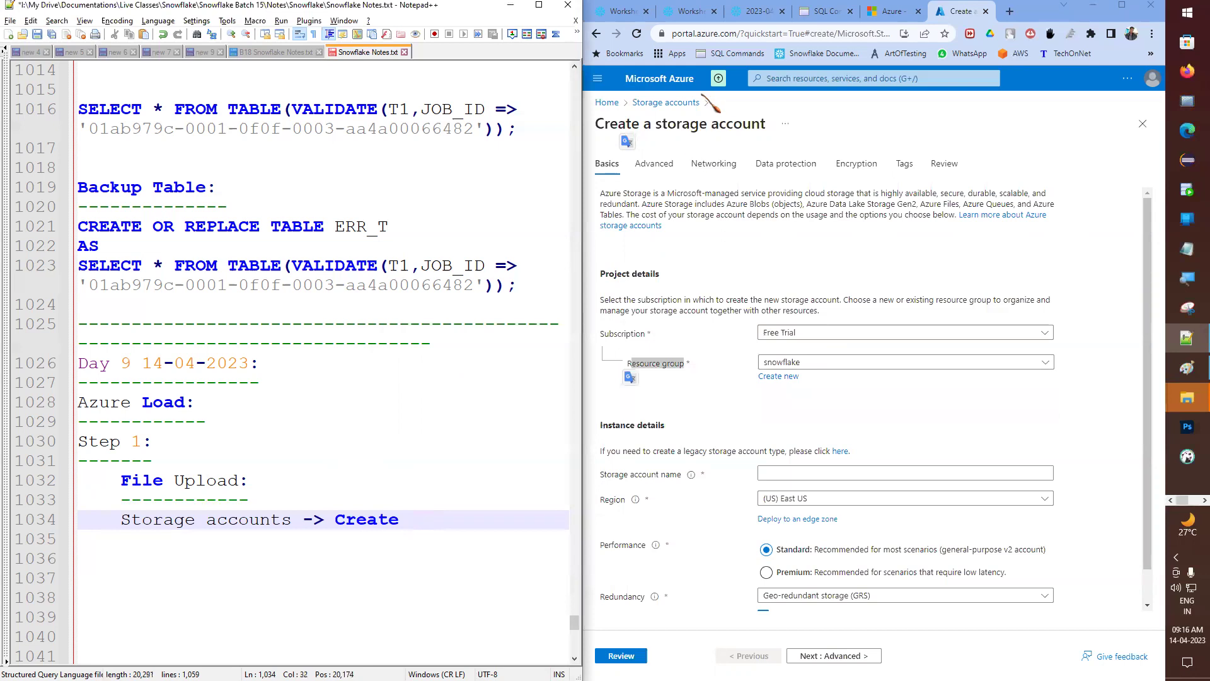
drag(595, 124, 730, 141)
key(ctrl+c)
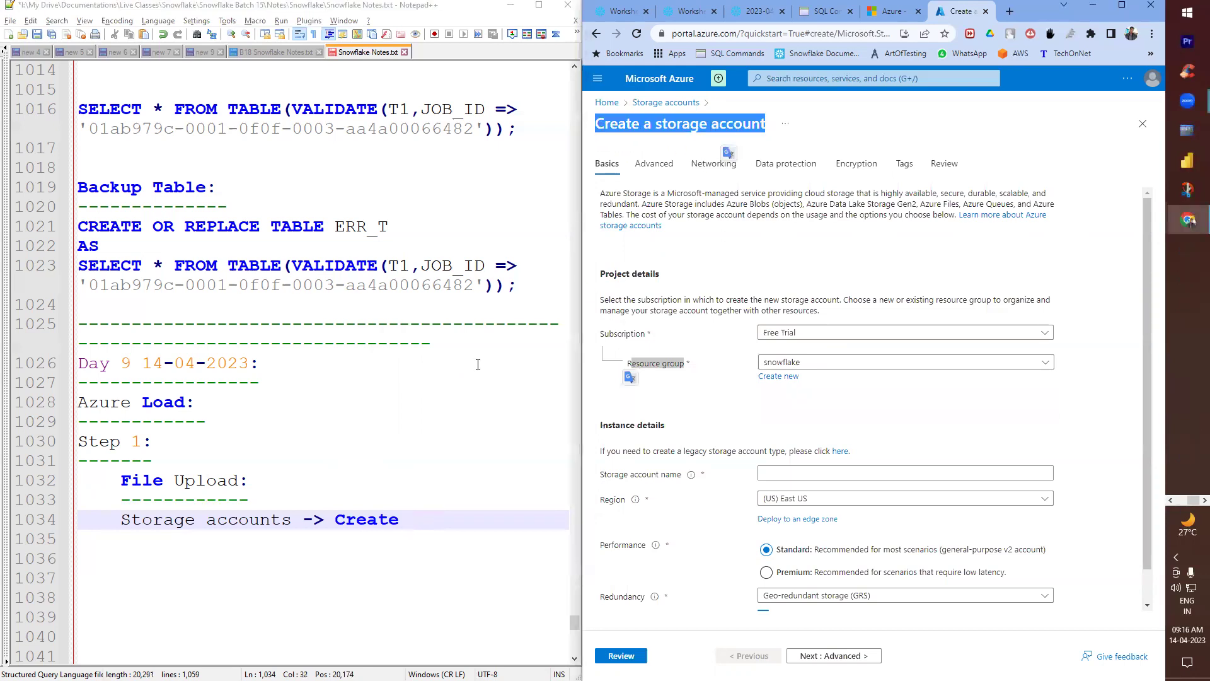
double_click(385, 518)
key(ctrl+v)
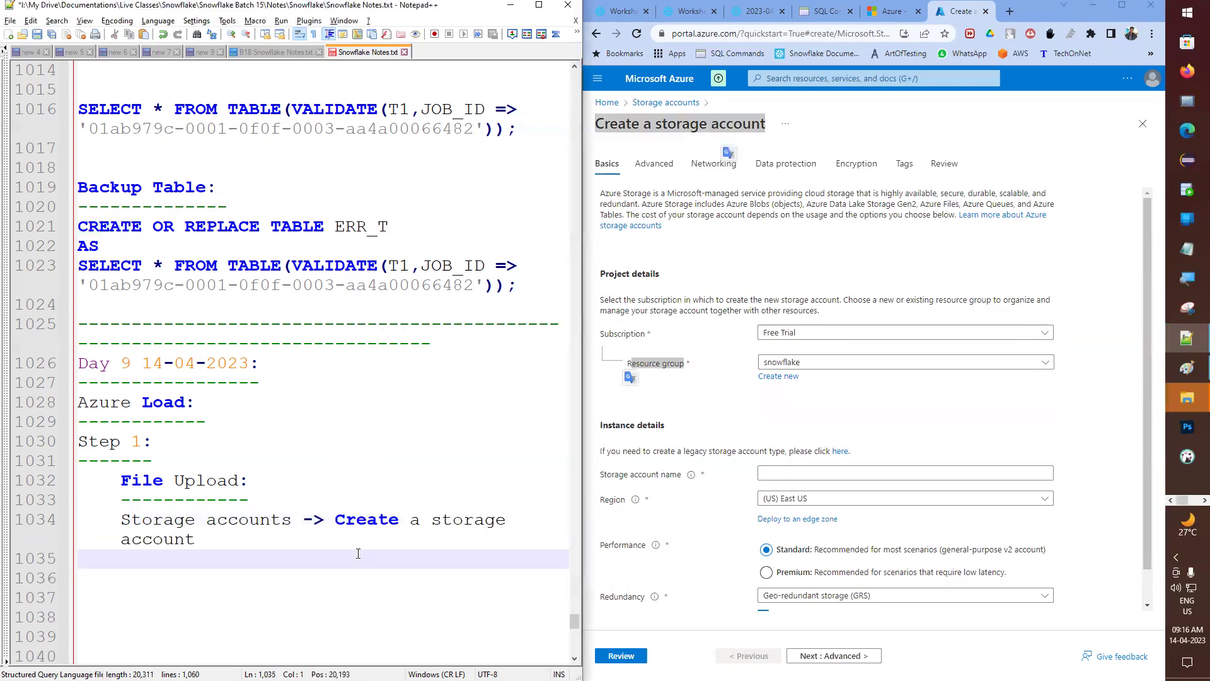
- Add an indented 'Resource group: snowflake' line to the notes
scroll(274, 483, down, 2)
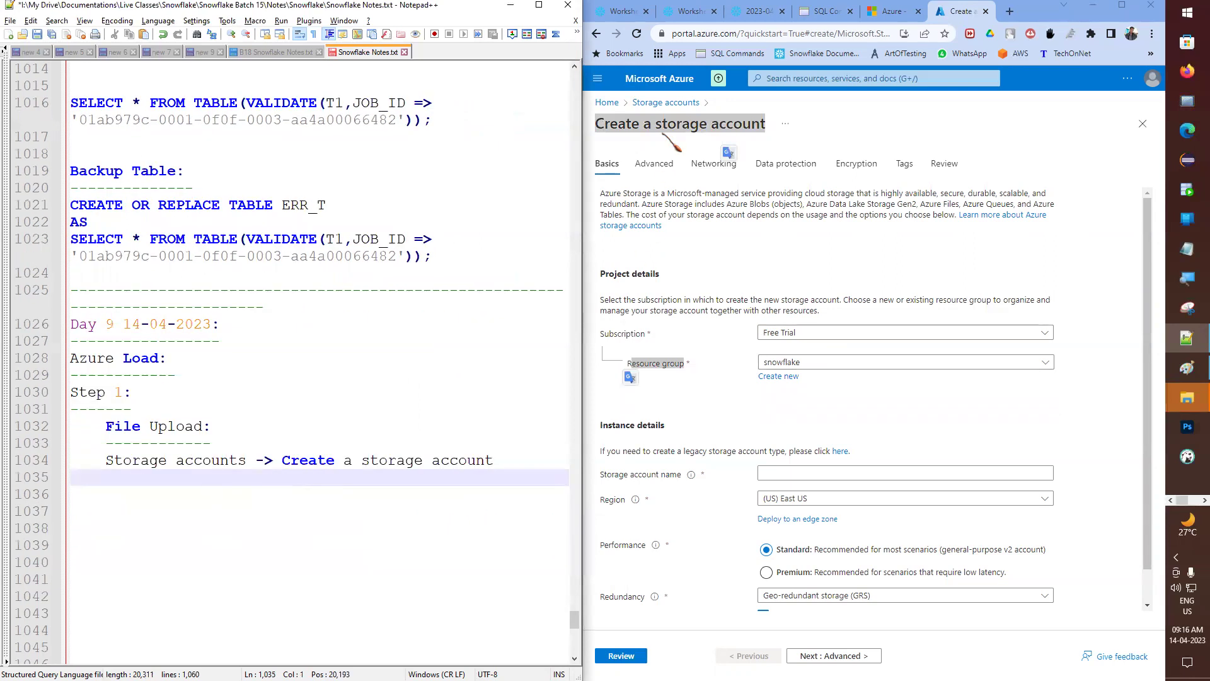
triple_click(652, 364)
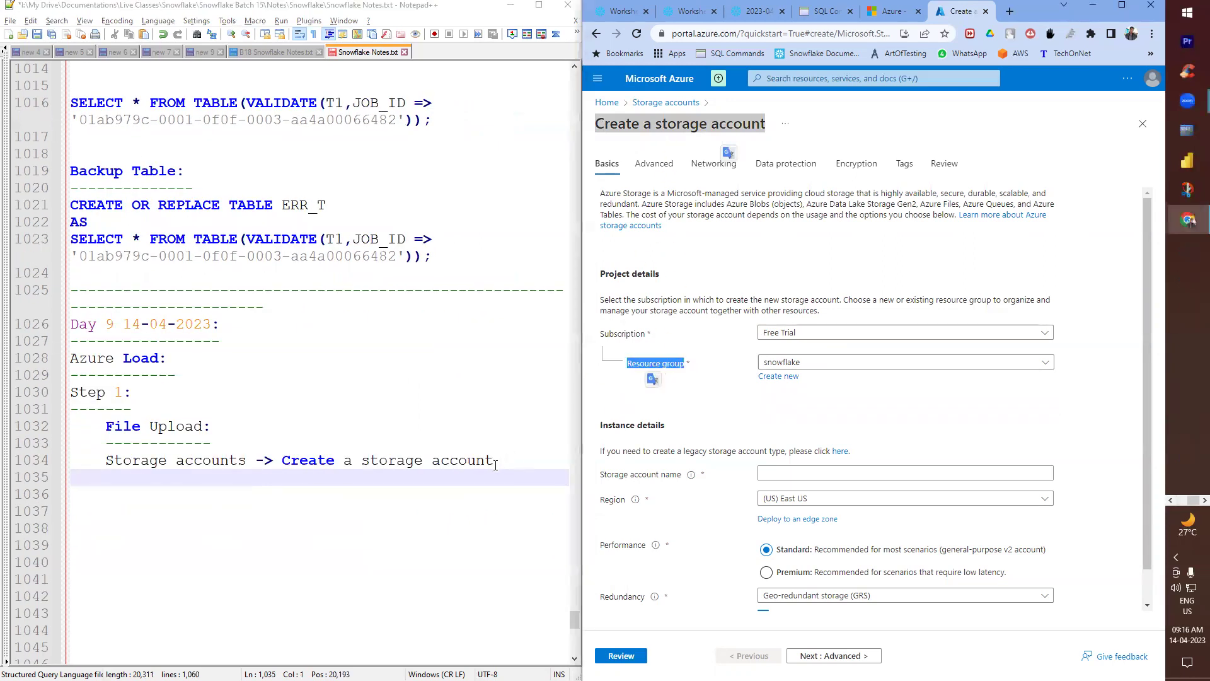
click(125, 494)
key(ctrl+v)
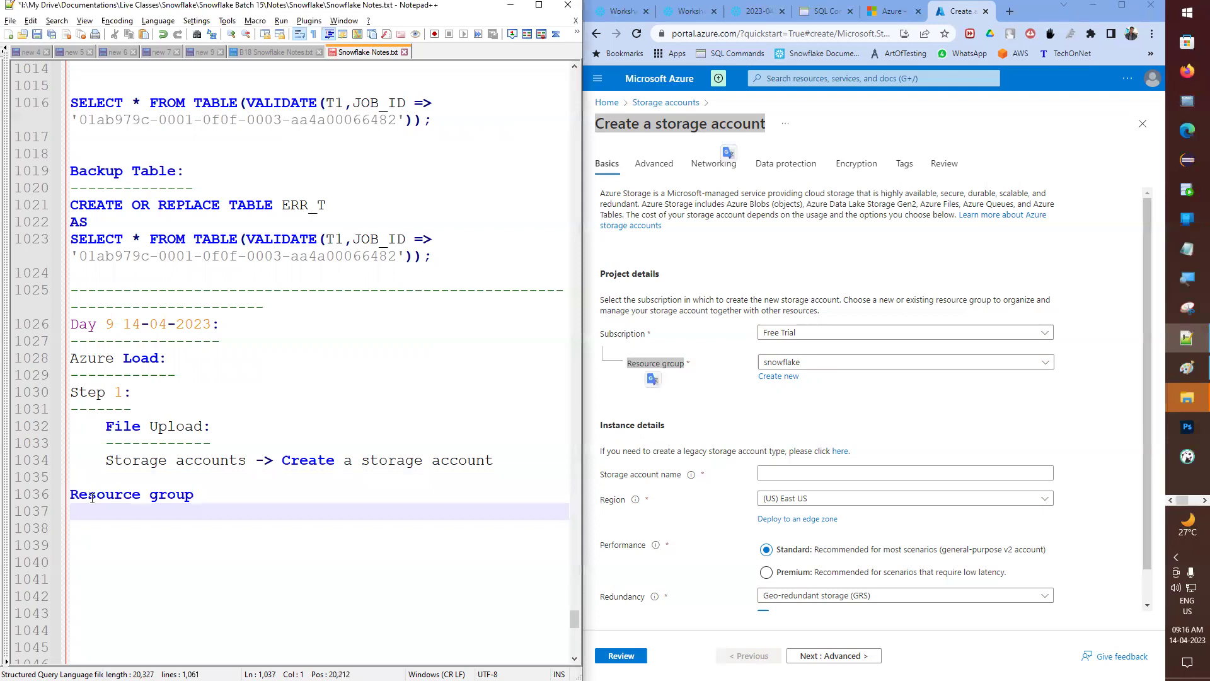
click(72, 496)
key(Tab)
click(238, 494)
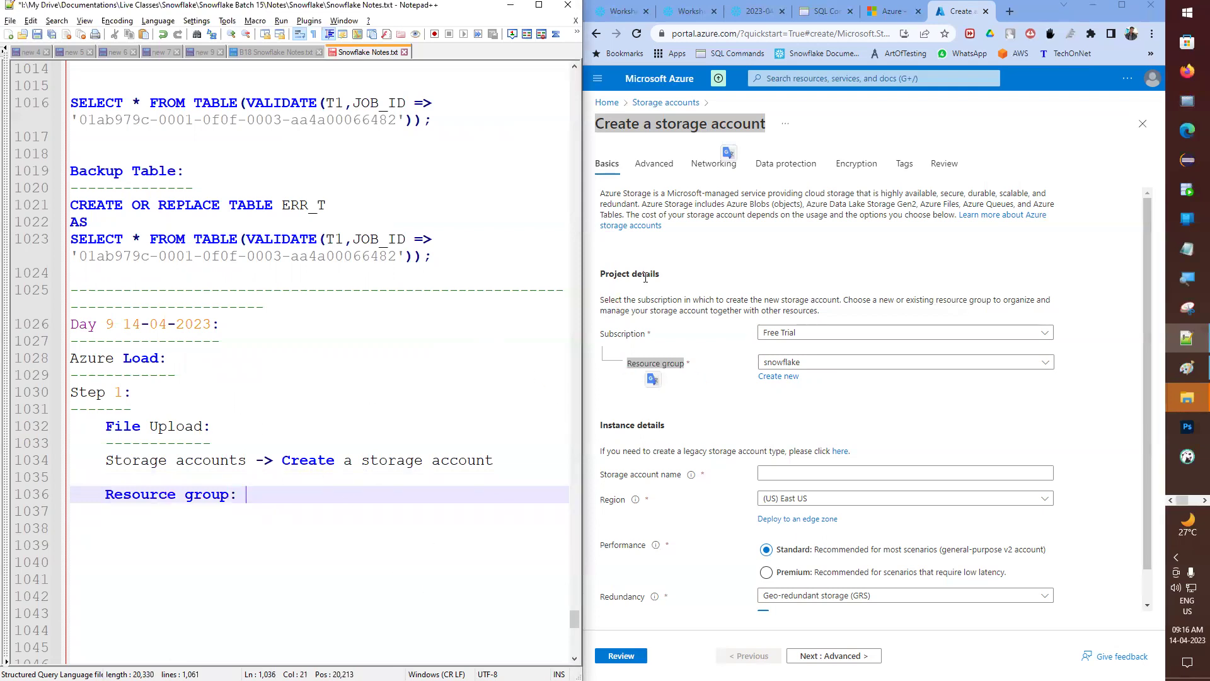
drag(123, 496, 203, 497)
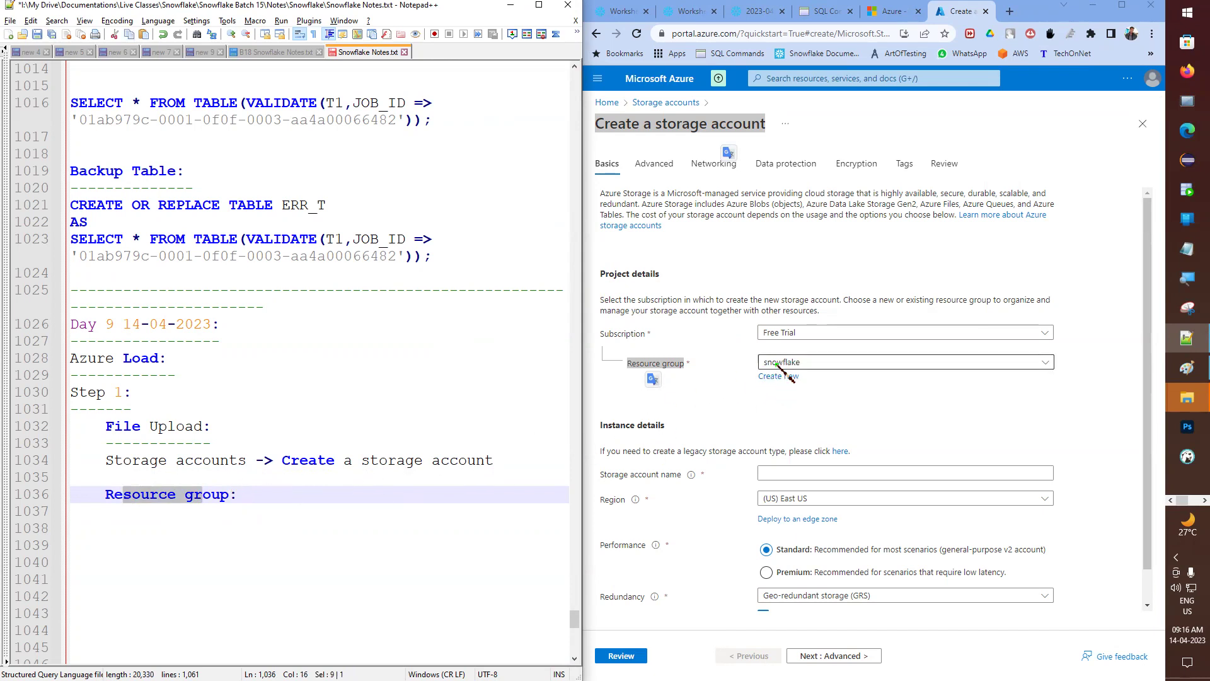
click(263, 497)
text(snowflae)
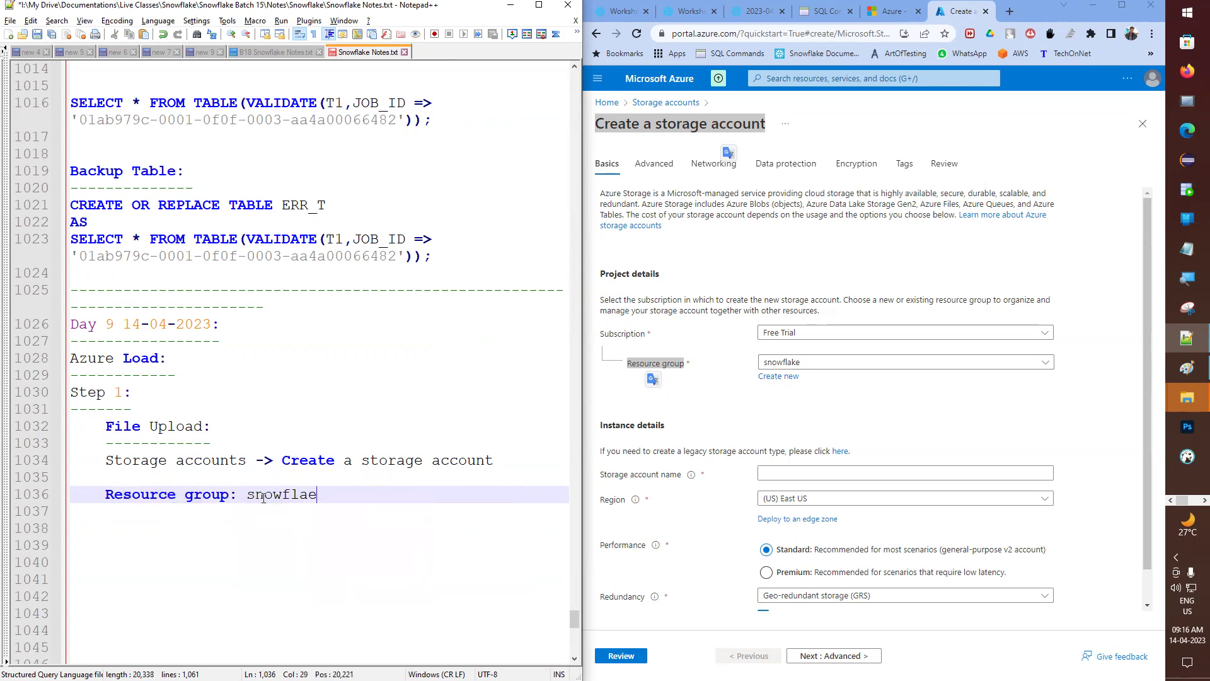
key(BackSpace)
text(ke)
- Copy the Storage account name label into a new line below the resource group note
scroll(690, 340, down, 1)
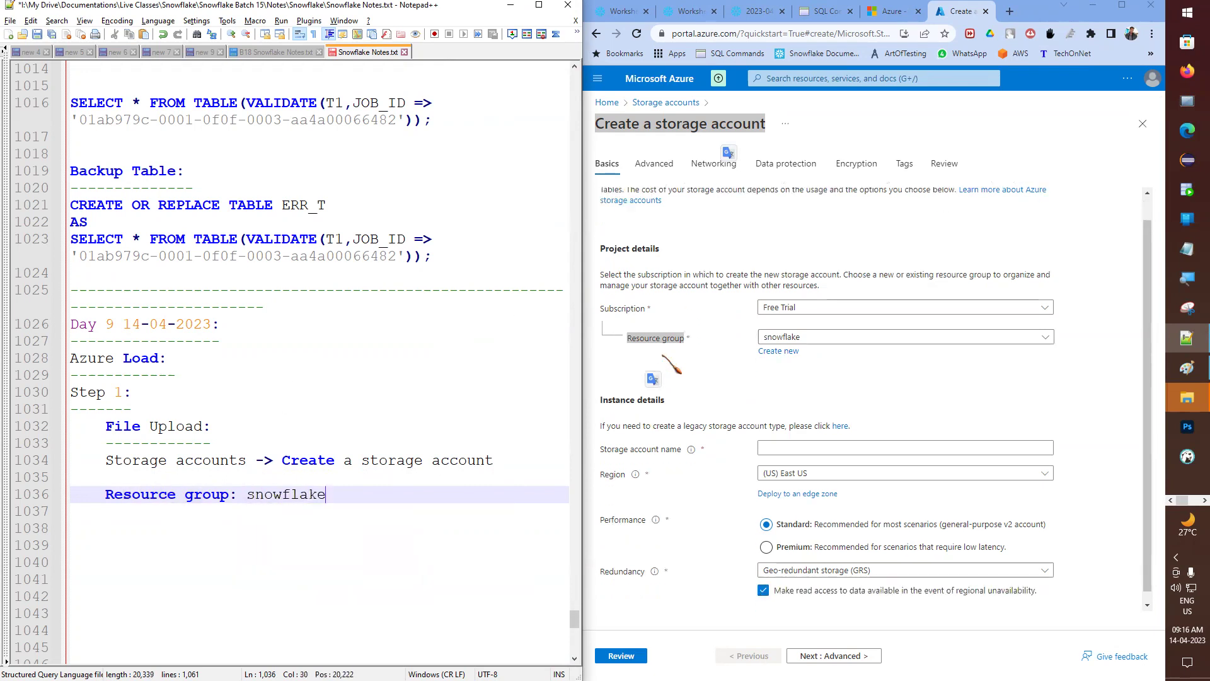
drag(599, 439, 684, 442)
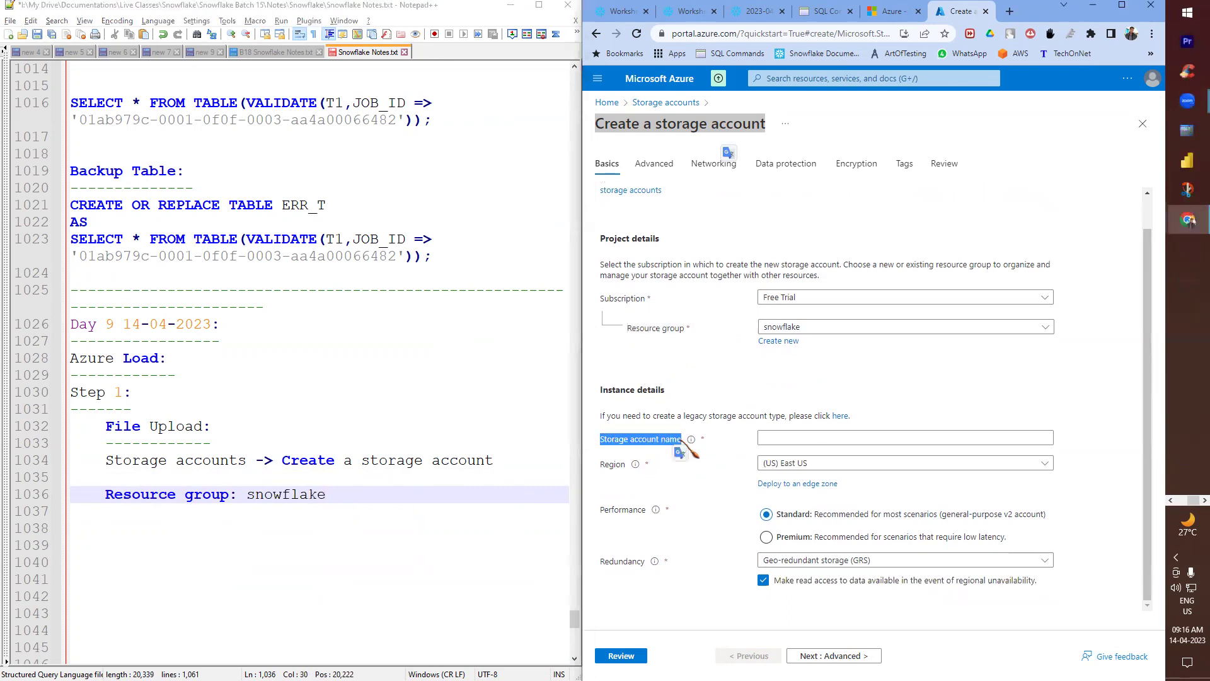
click(421, 495)
key(Return)
key(ctrl+v)
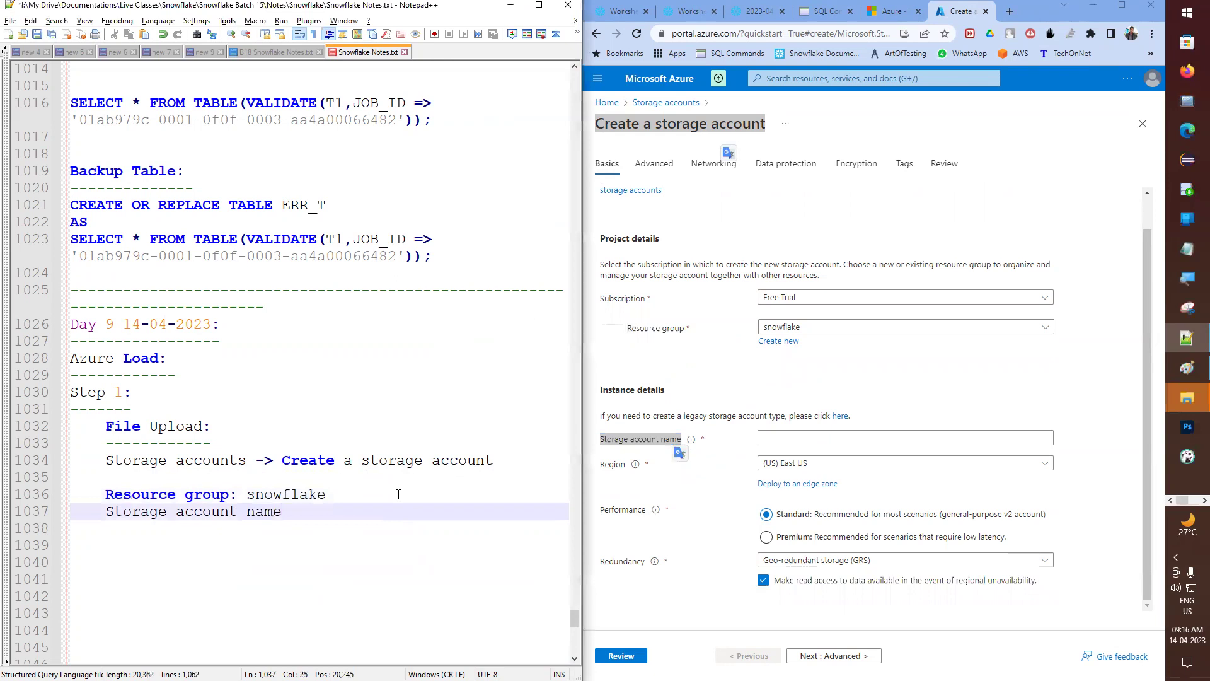
- Enter snow1404 as the storage account name
click(823, 436)
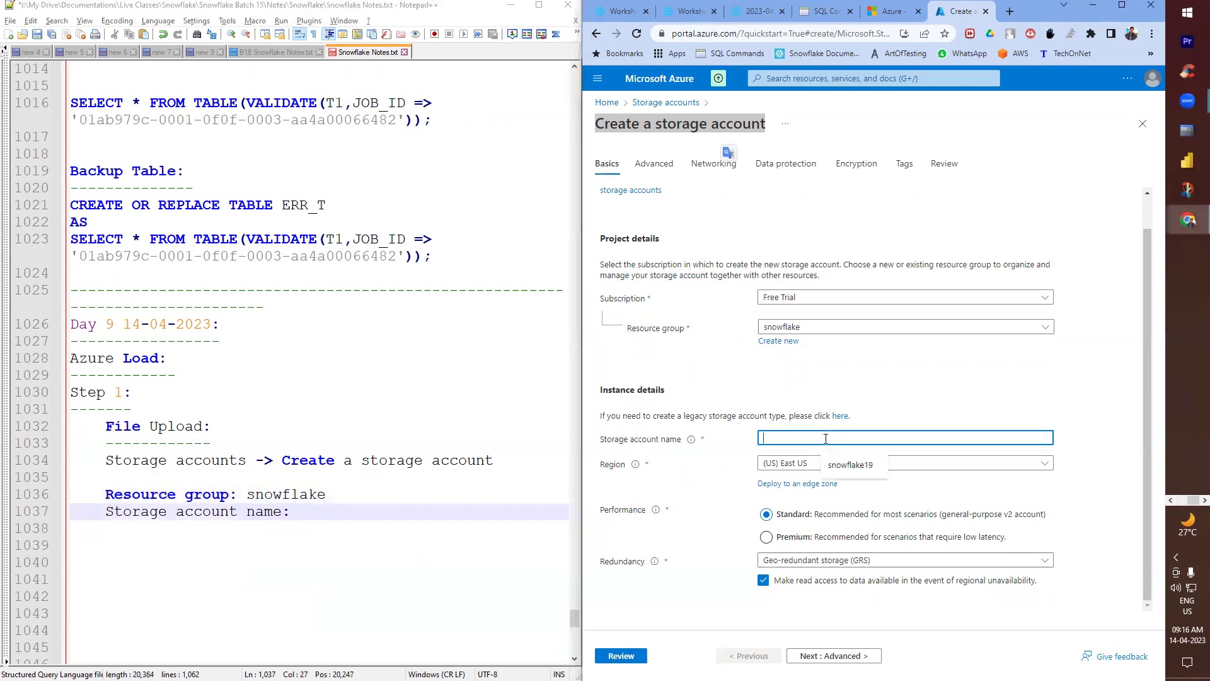
text(snow1404)
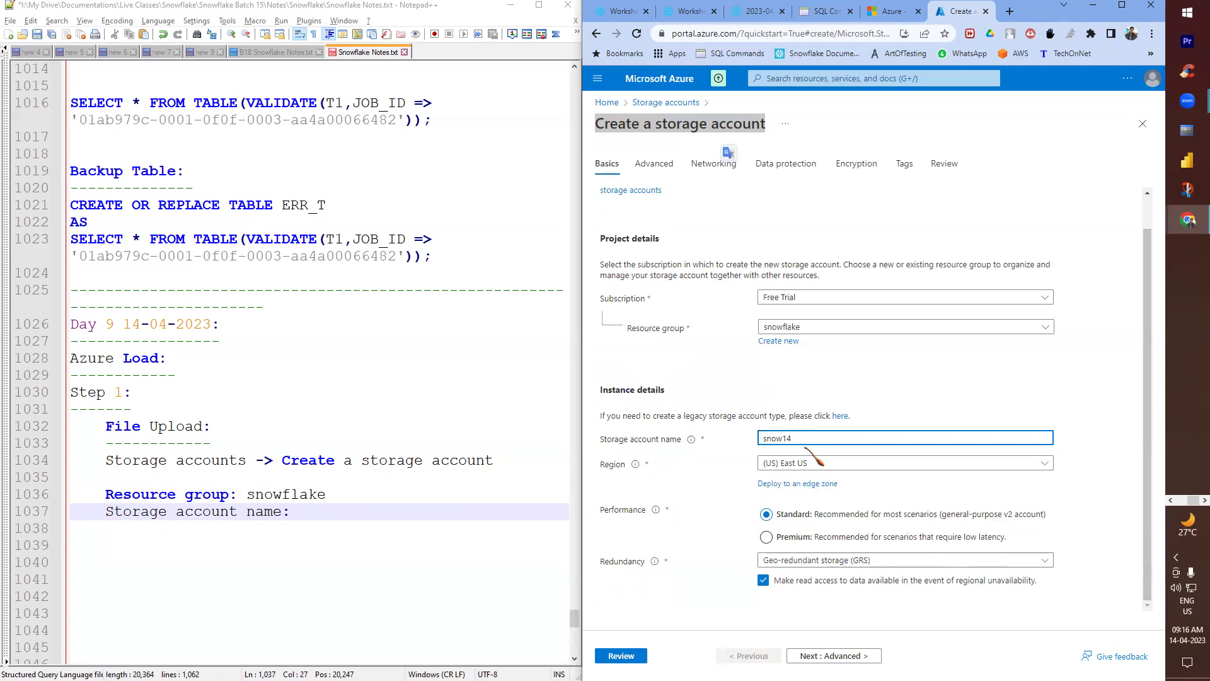
key(BackSpace)
key(BackSpace)
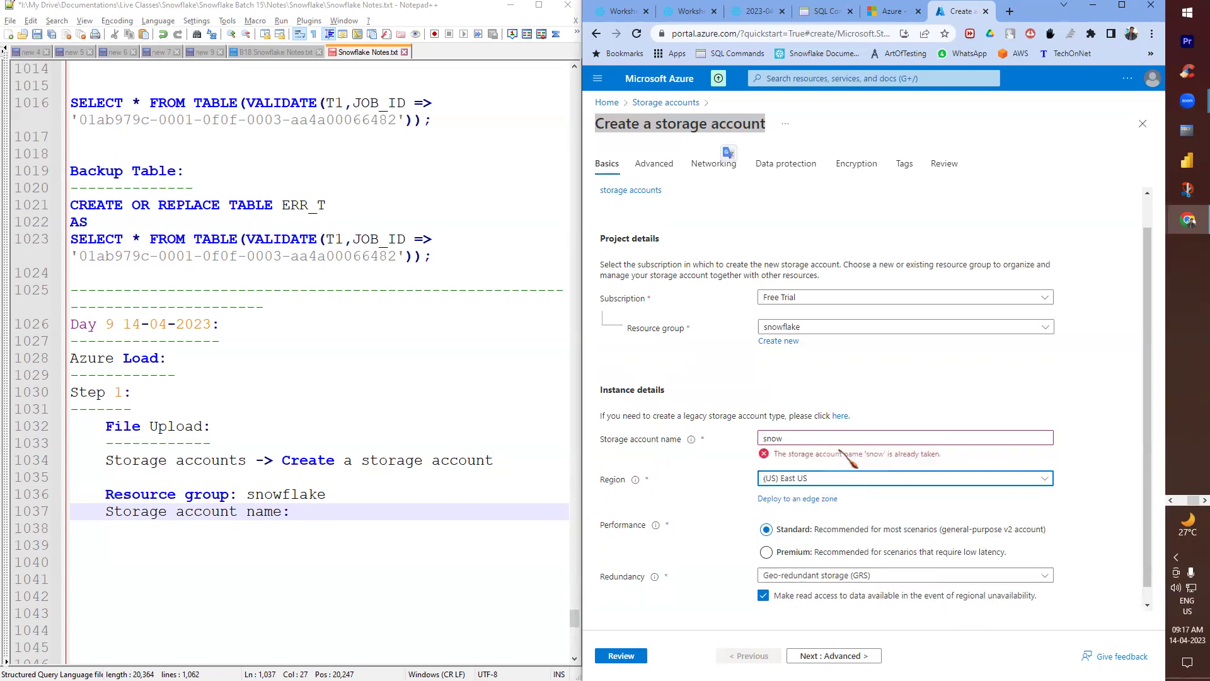
click(831, 435)
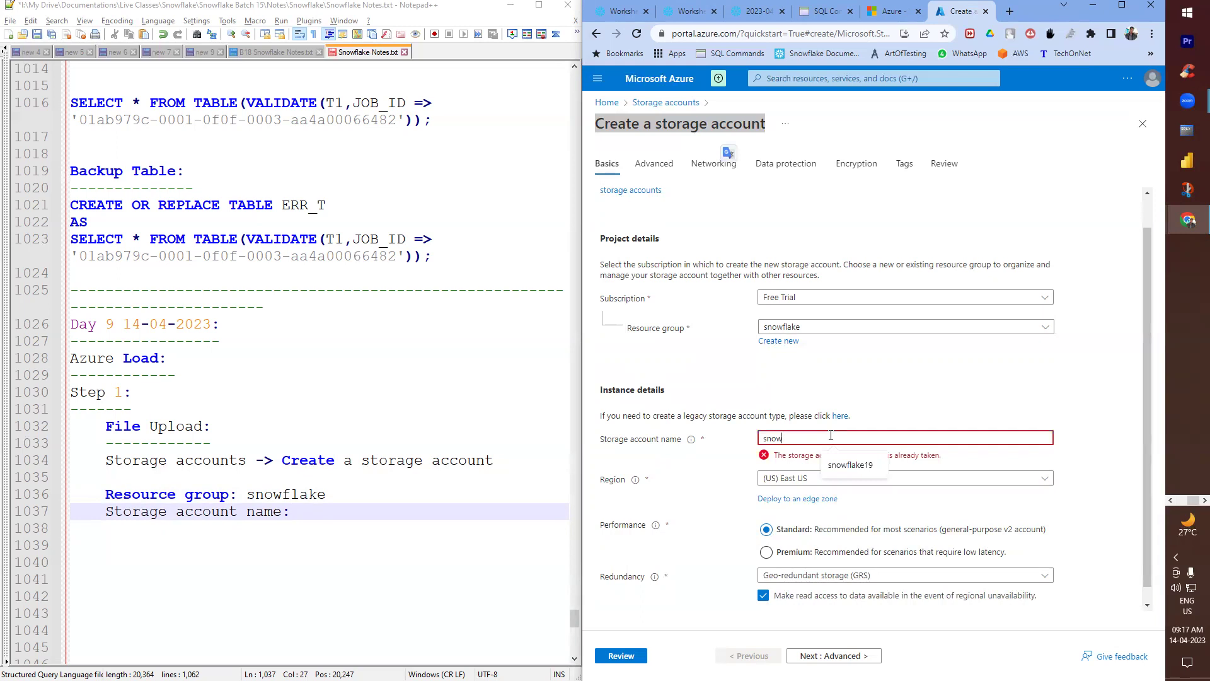
text(1404)
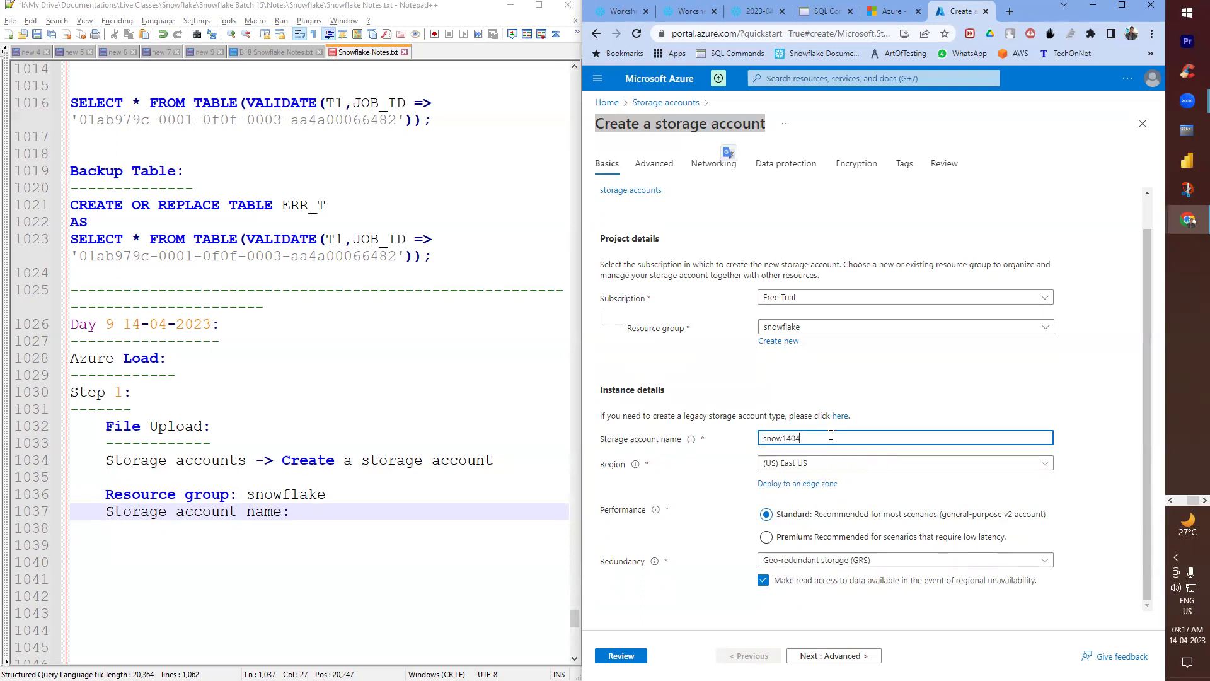
drag(830, 435, 673, 444)
click(792, 461)
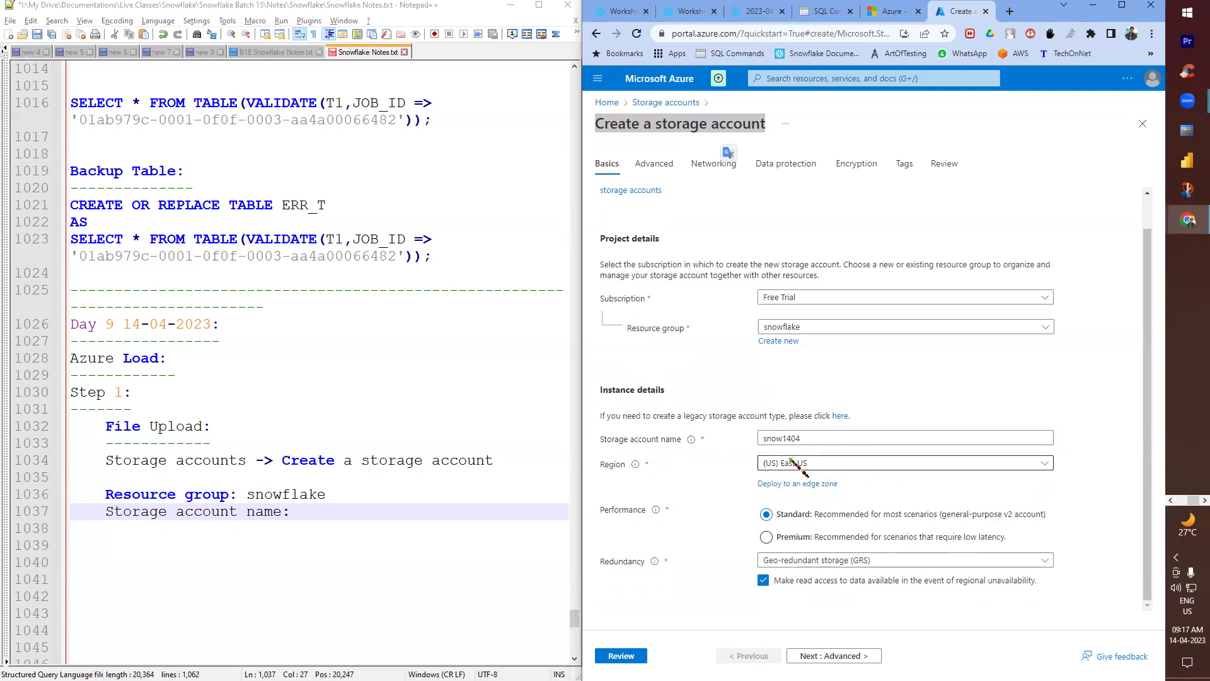
- Record snow1404 as the storage account name in the notes and start a Region line
double_click(621, 464)
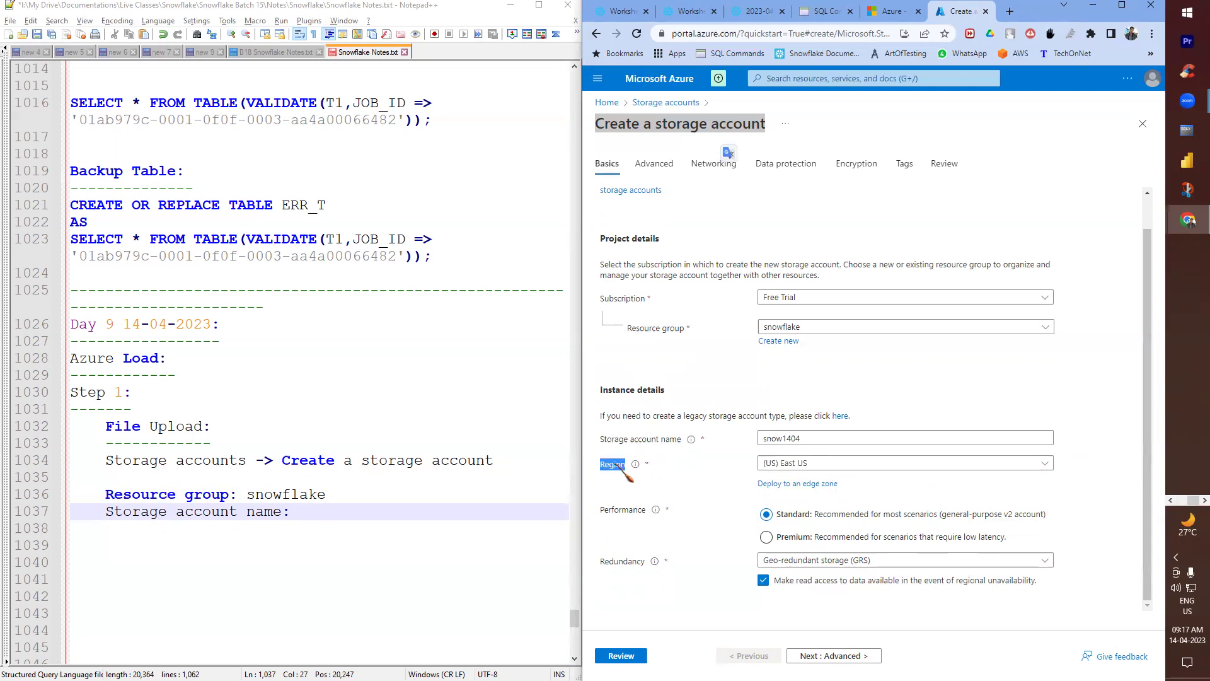
click(296, 513)
text(sno)
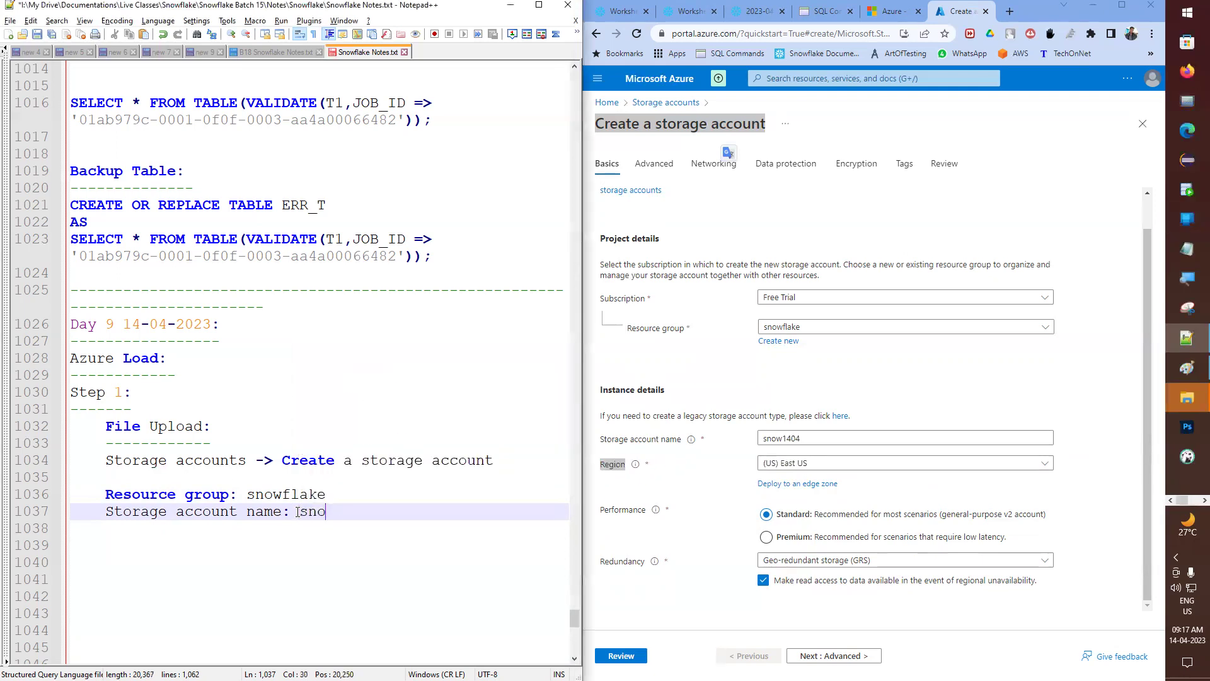
text(w1404)
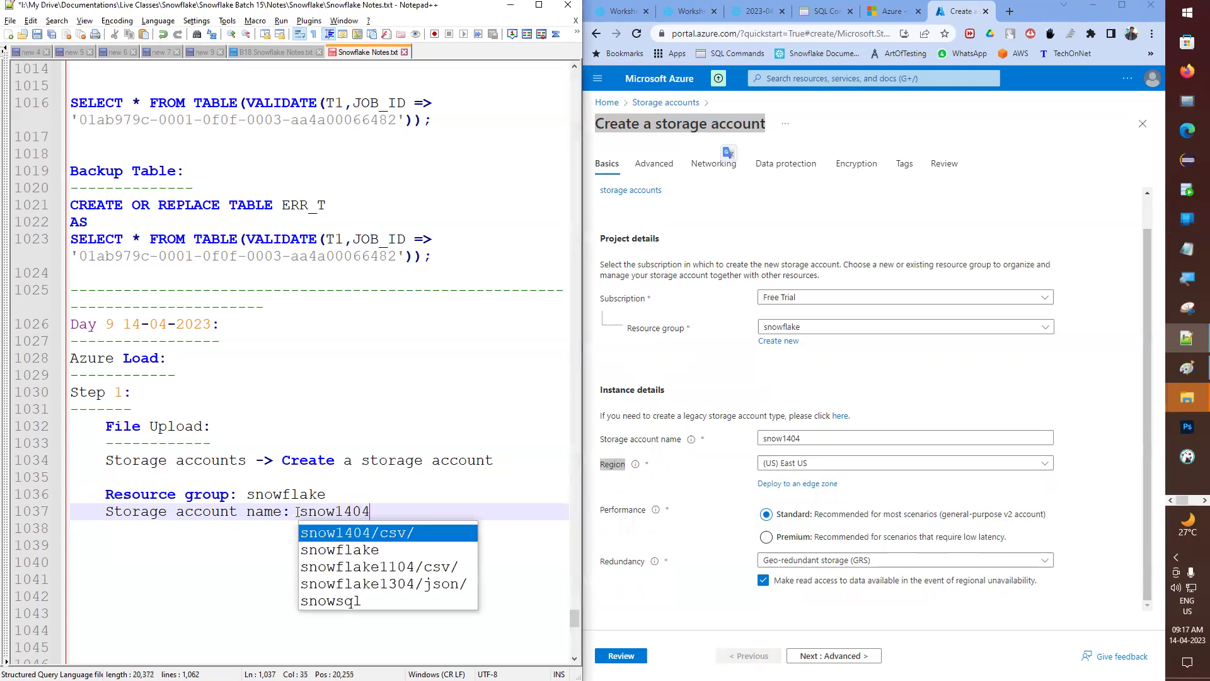
key(Escape)
key(Return)
text(Region:)
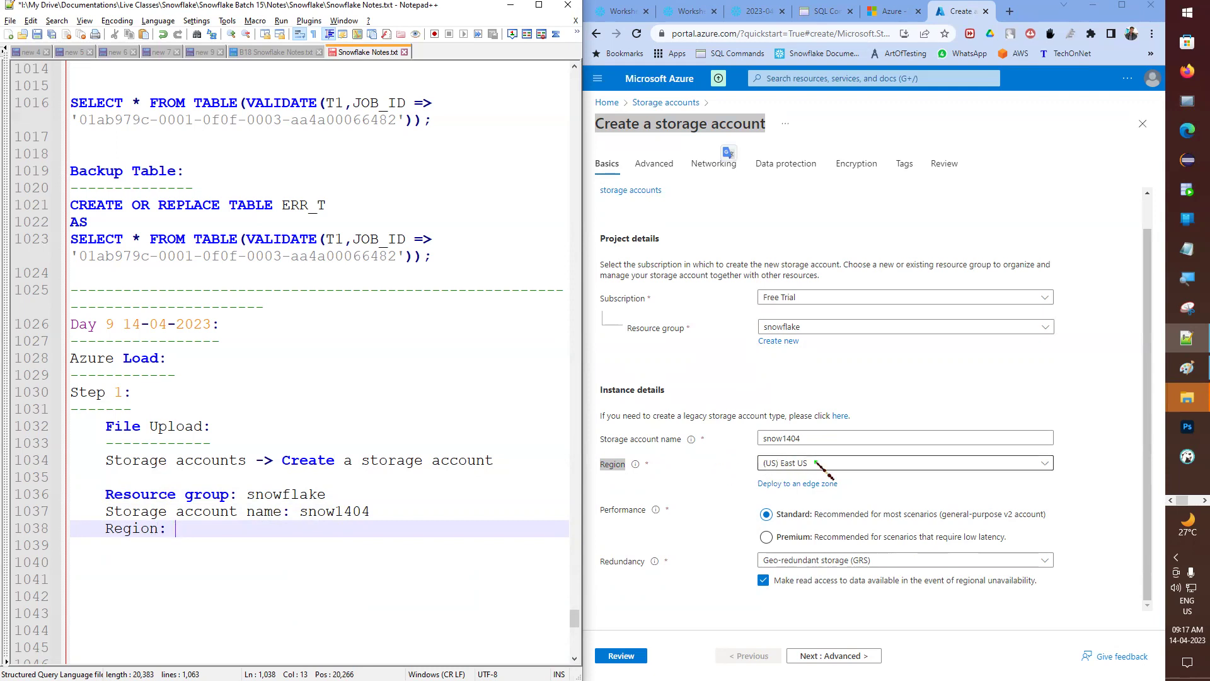
- Keep the East US region, note 'Region: East US', and start a Performance line
click(860, 474)
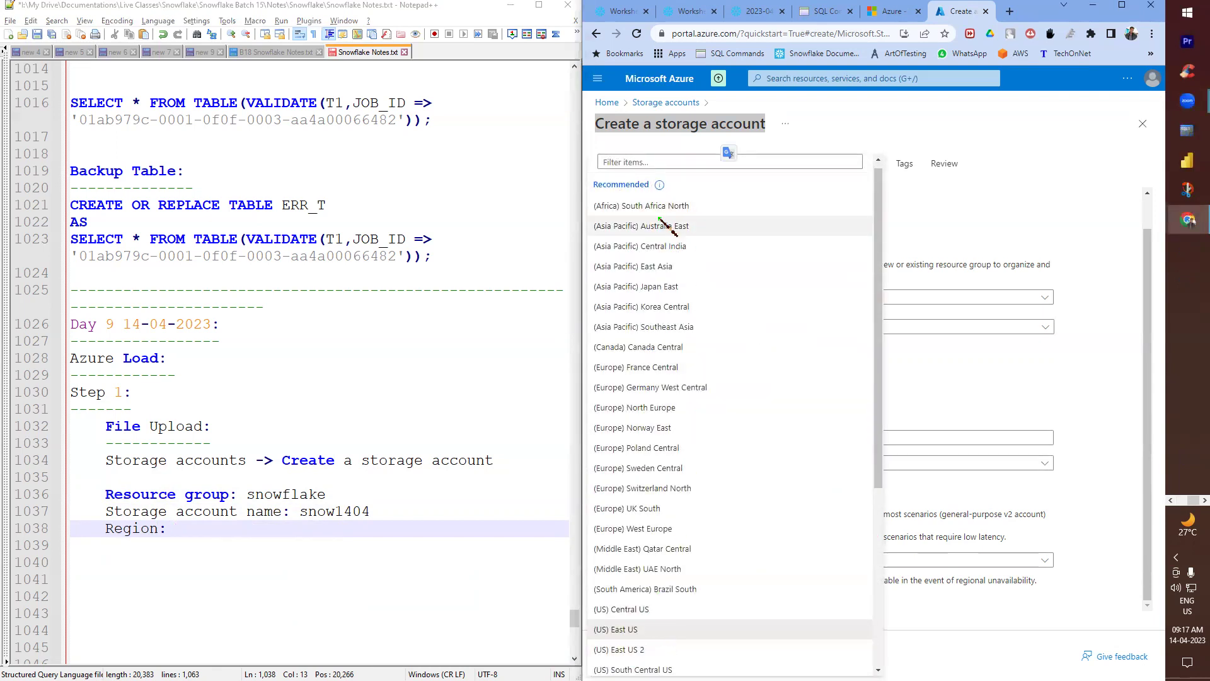
click(1115, 416)
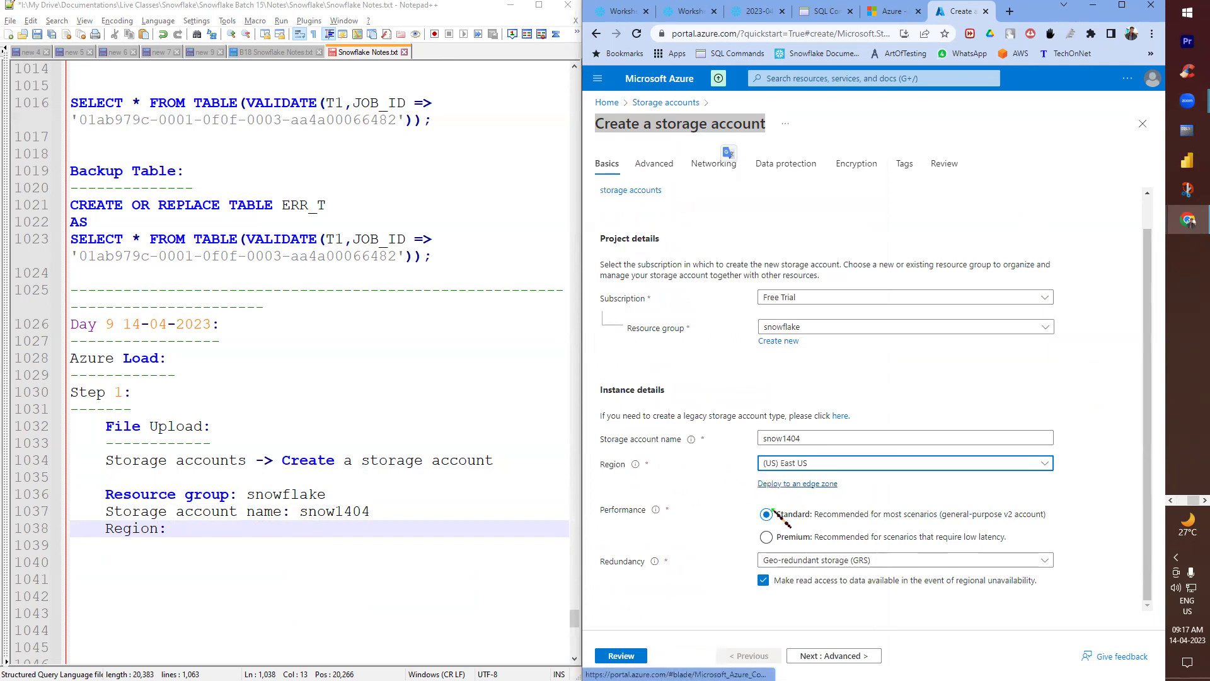
double_click(623, 509)
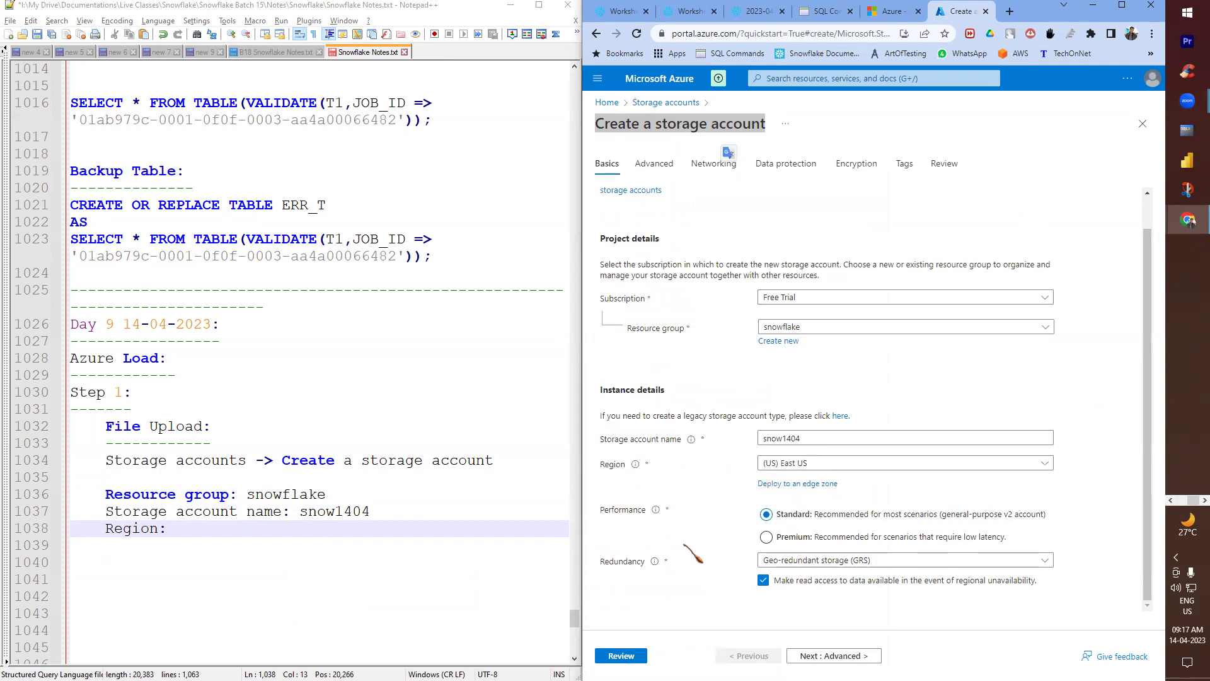
key(alt+Tab)
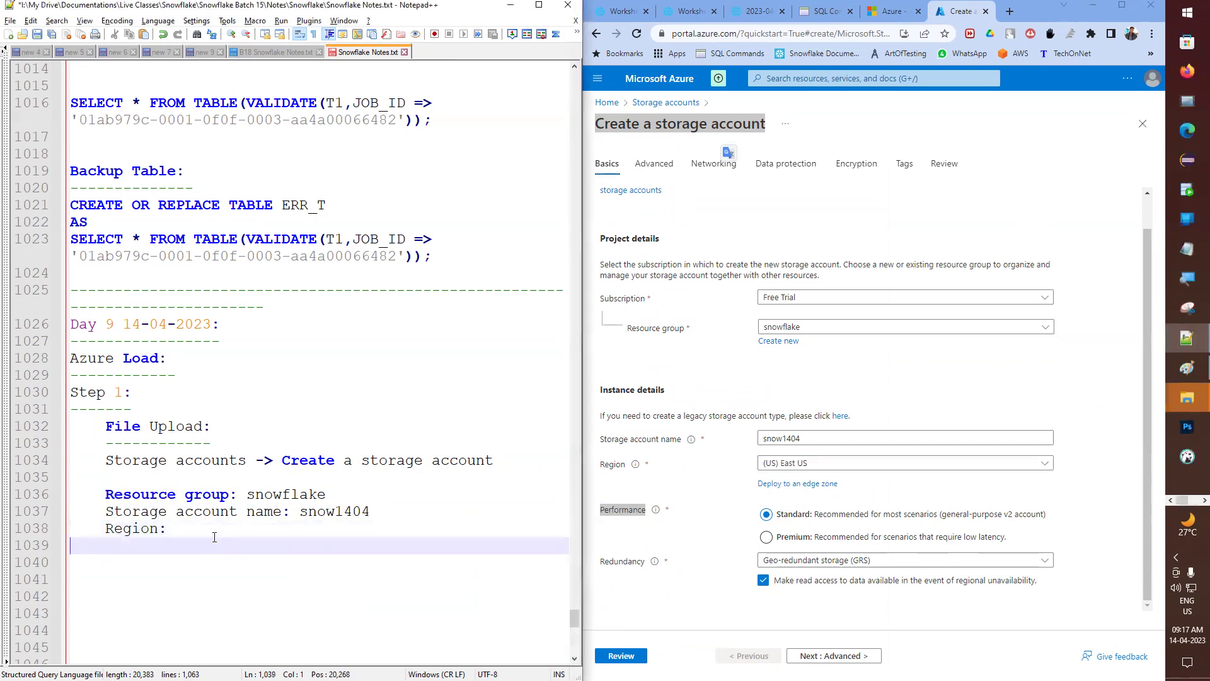
text(Eact)
key(BackSpace)
text(st US)
key(Escape)
key(Return)
text(Performance:)
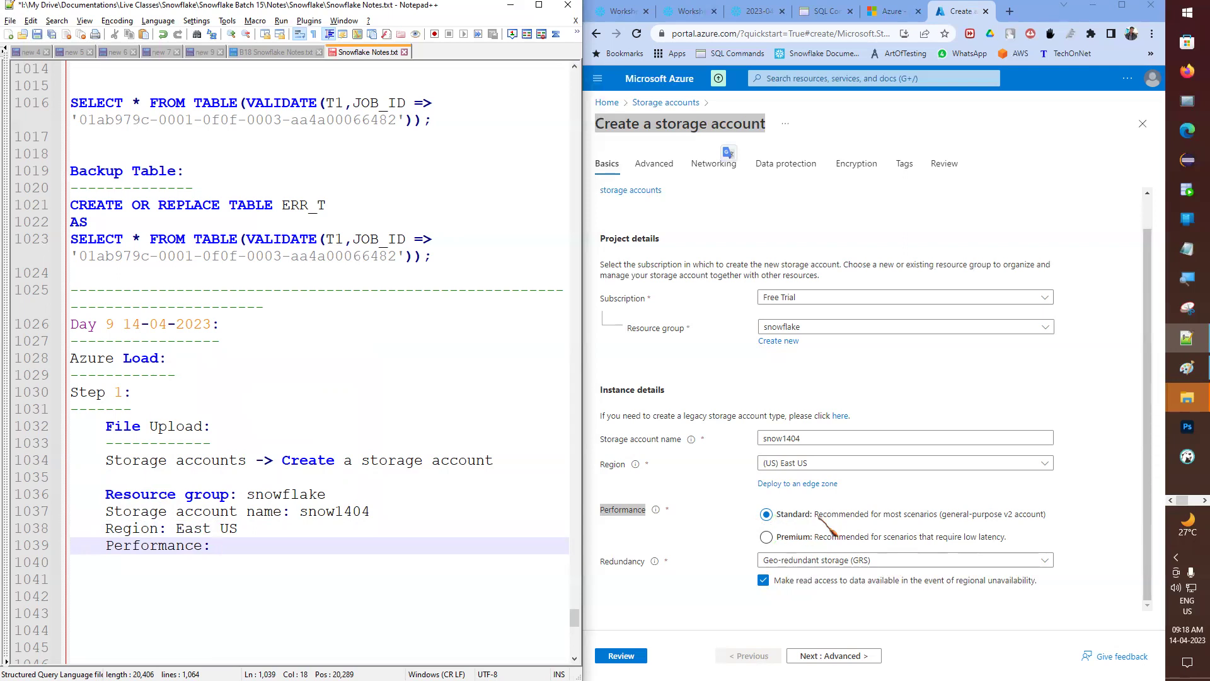
- Select Standard performance, note it, and start a Redundancy line
click(766, 537)
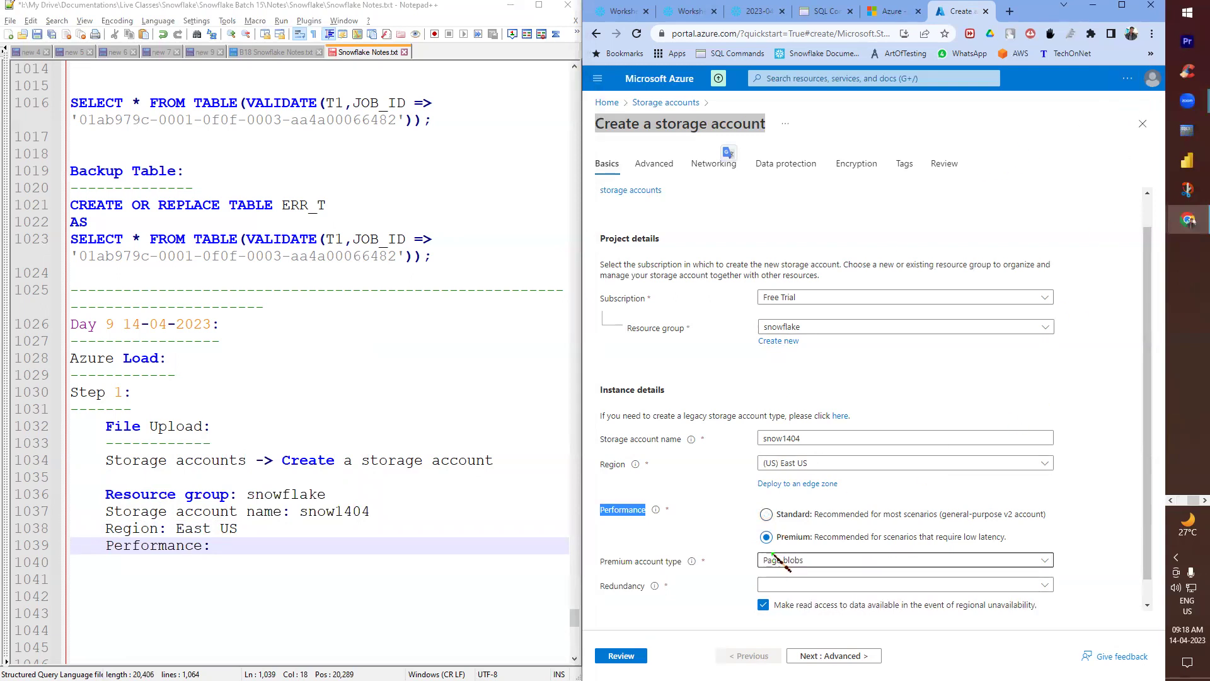
click(767, 515)
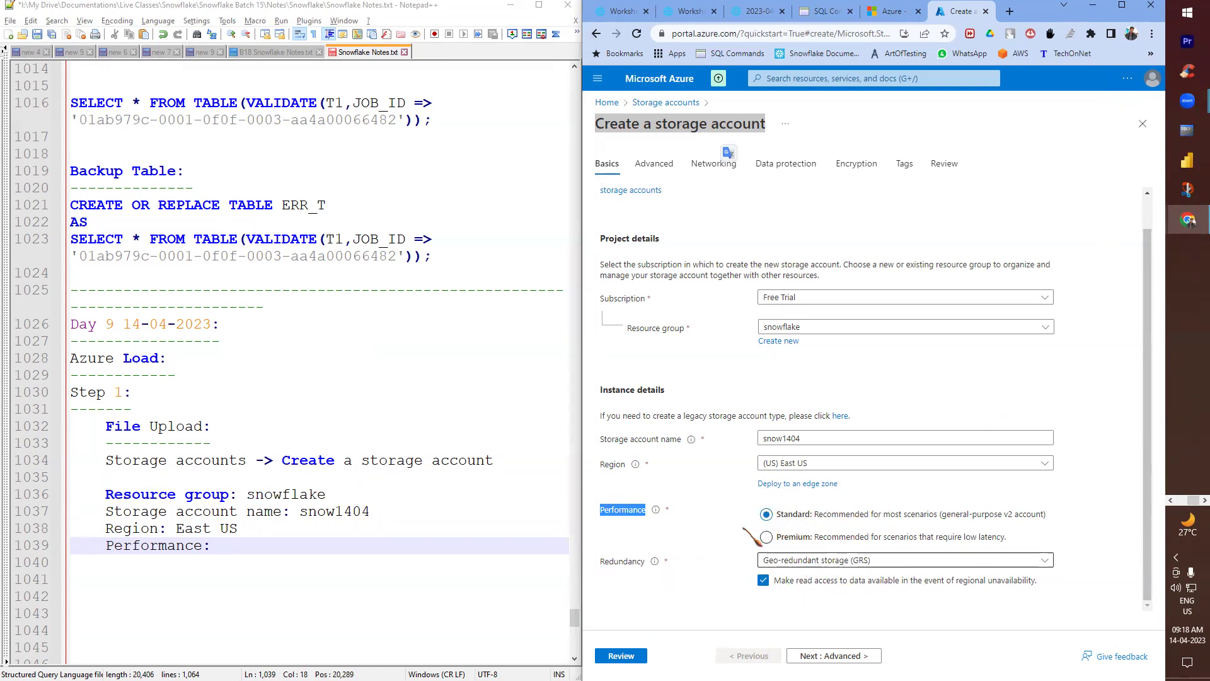
click(882, 563)
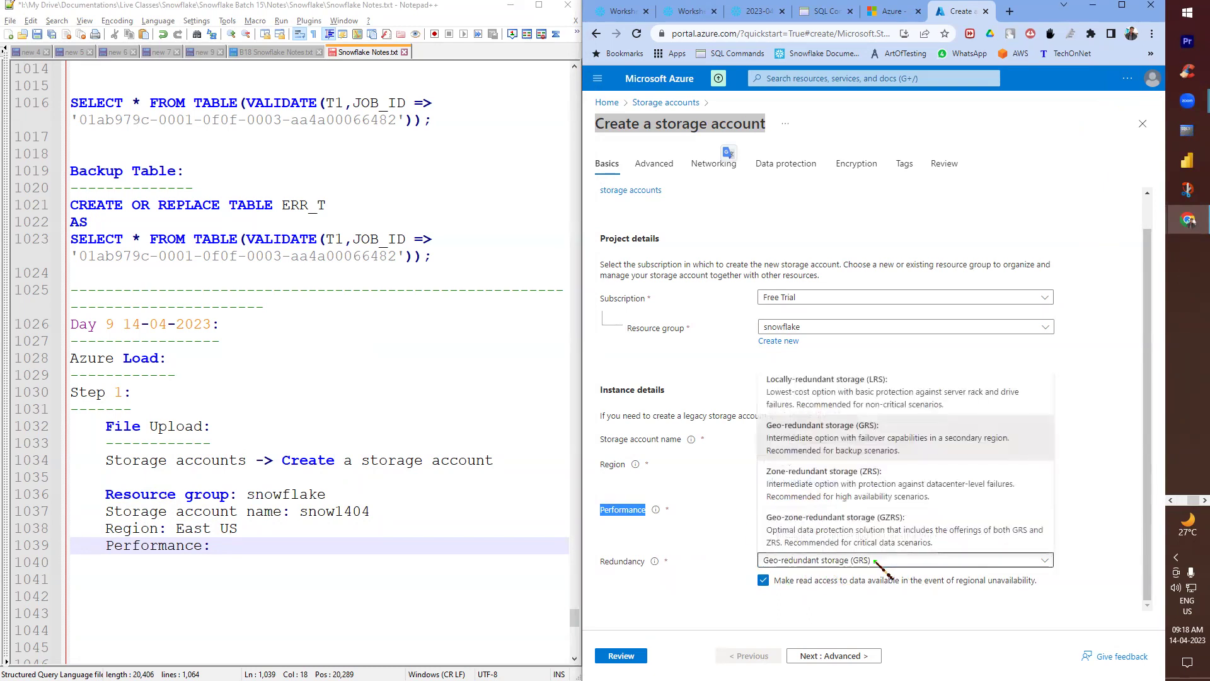
double_click(638, 562)
click(294, 545)
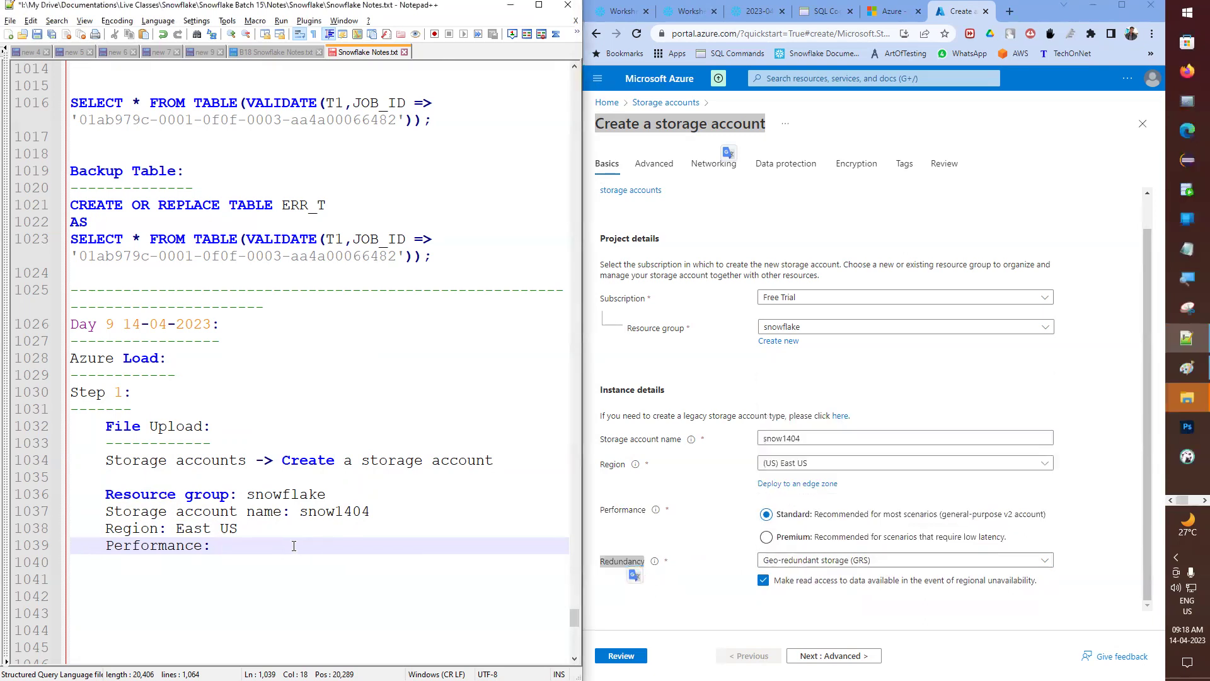
text(Standard)
key(Return)
text(Redundancy)
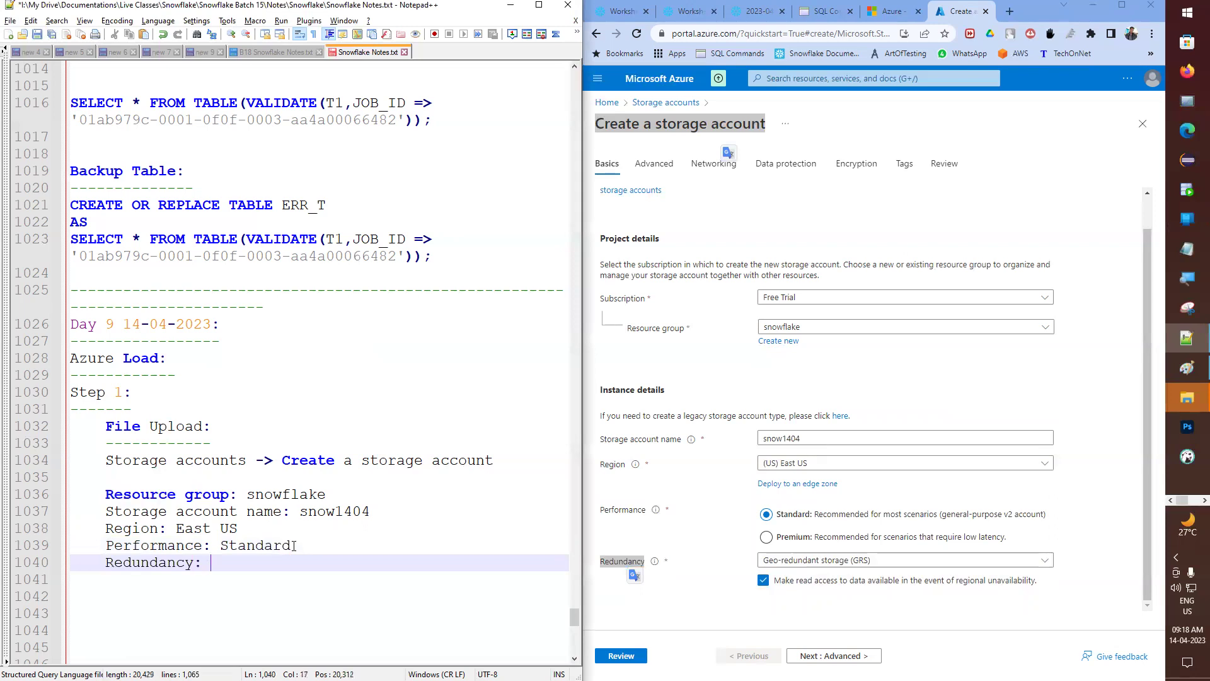
- Set redundancy to locally-redundant storage (LRS) and note it as LRS
click(844, 559)
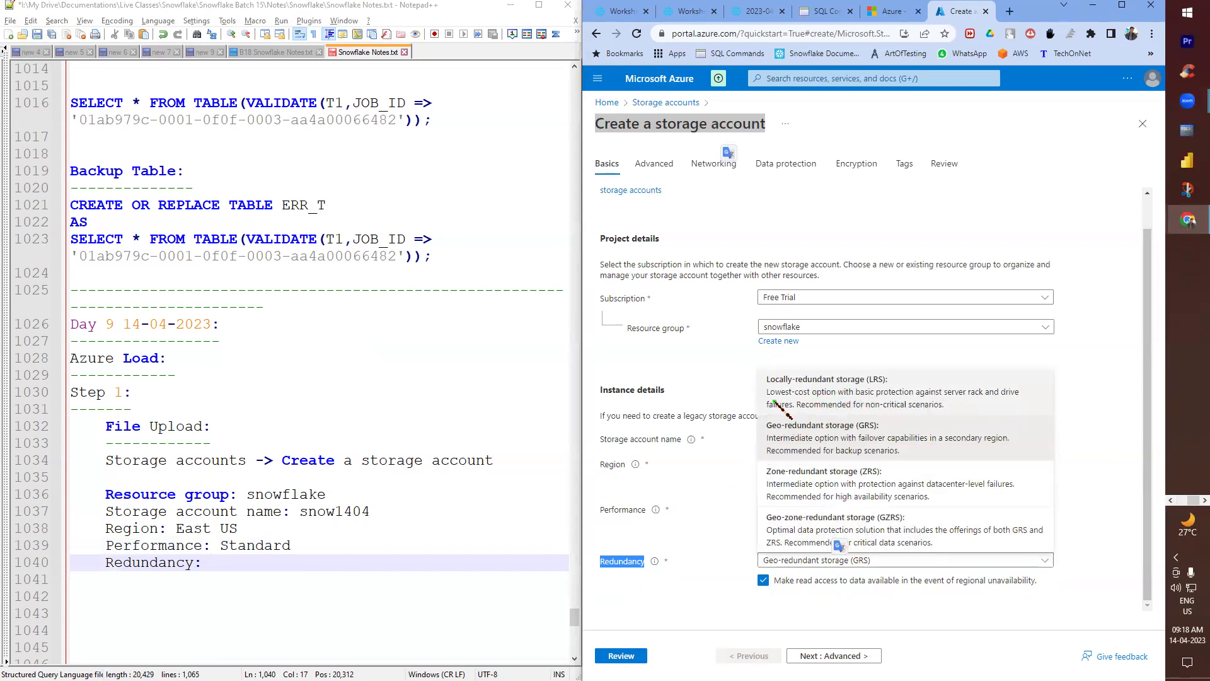
click(839, 394)
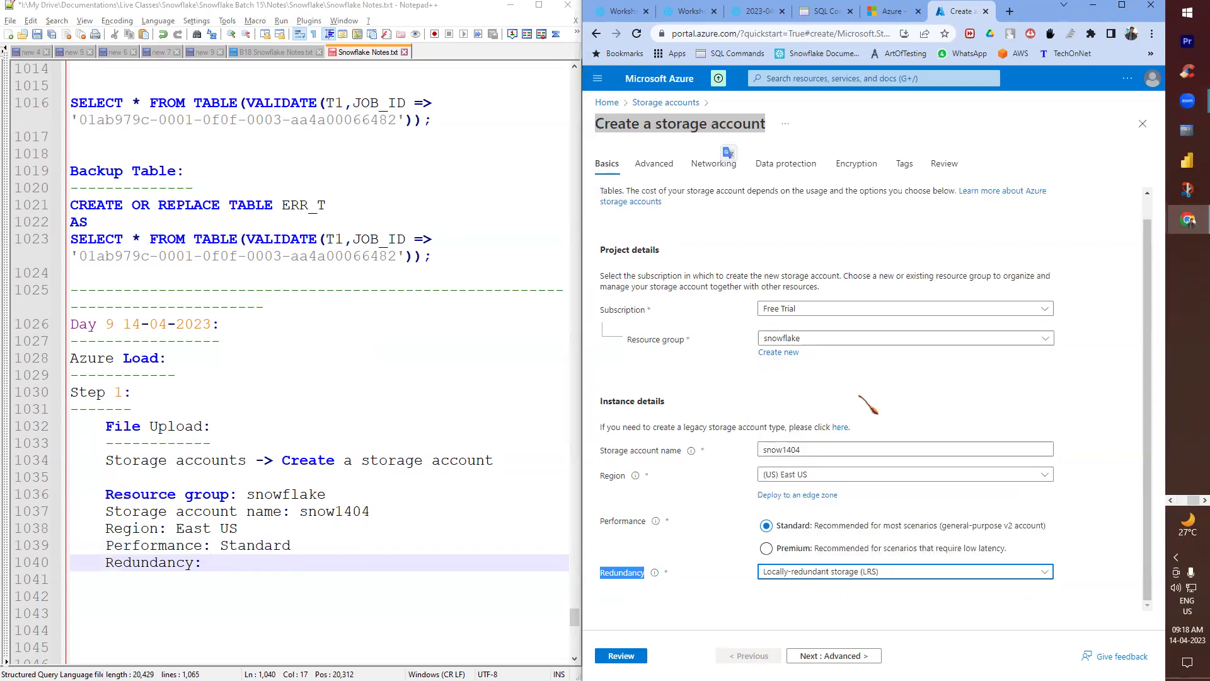
click(203, 563)
text(LRSD)
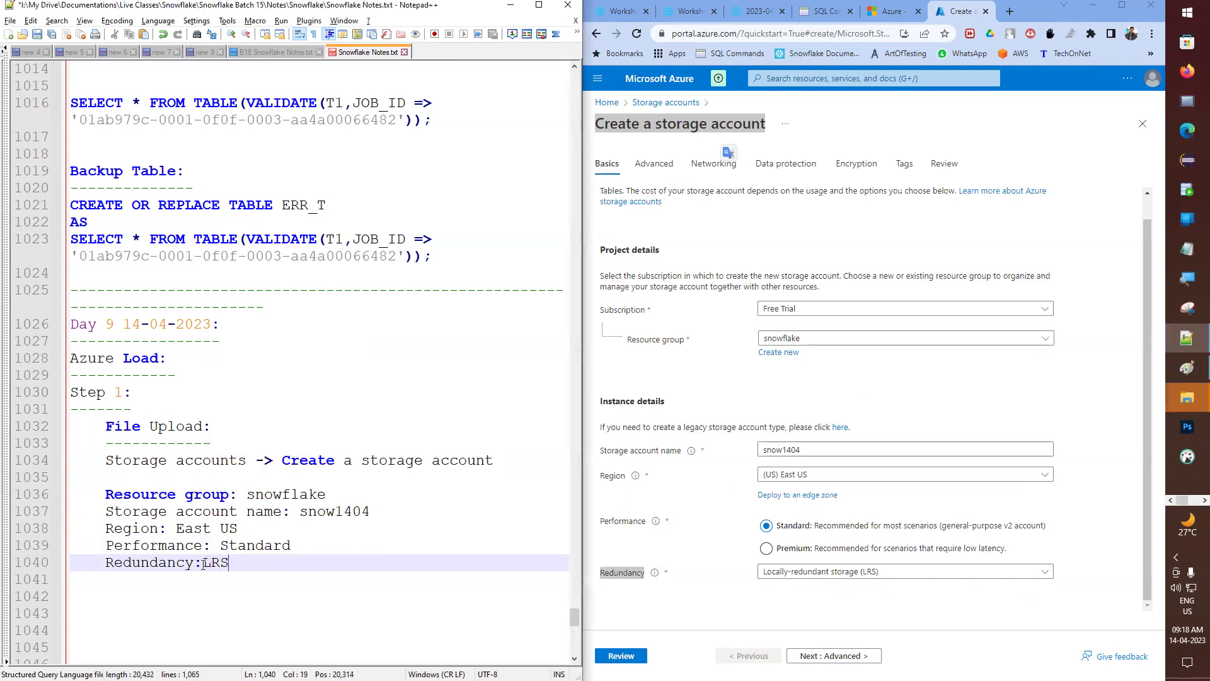
click(837, 572)
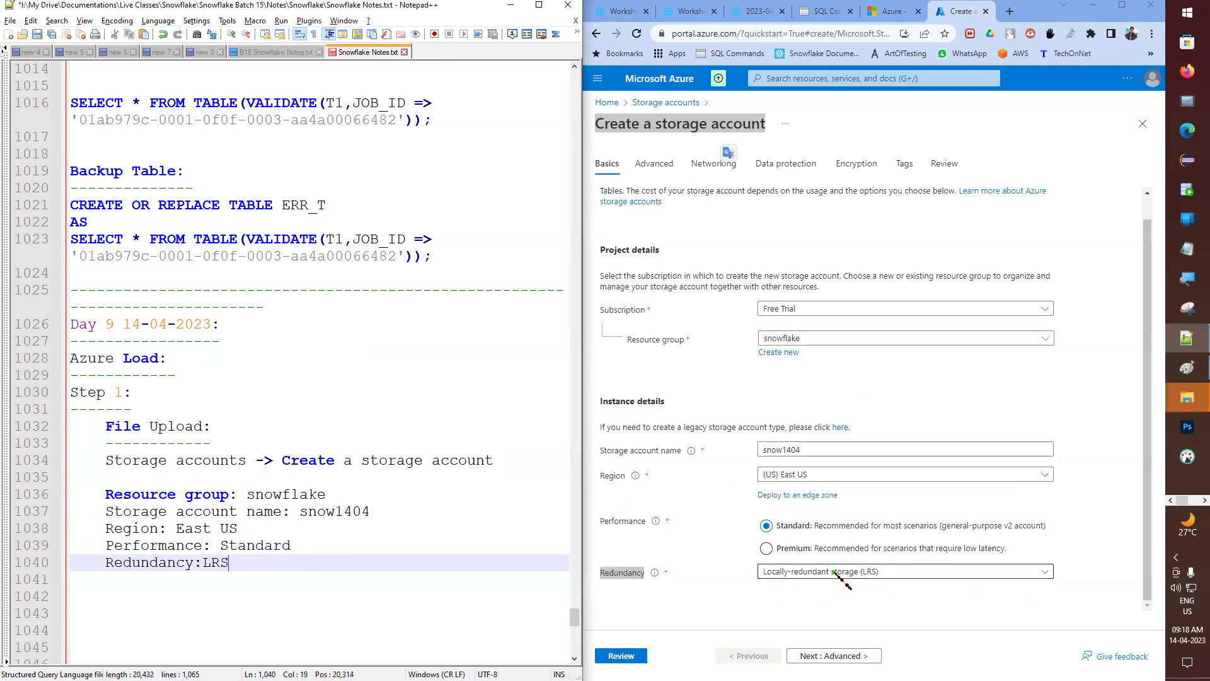
click(891, 575)
click(892, 450)
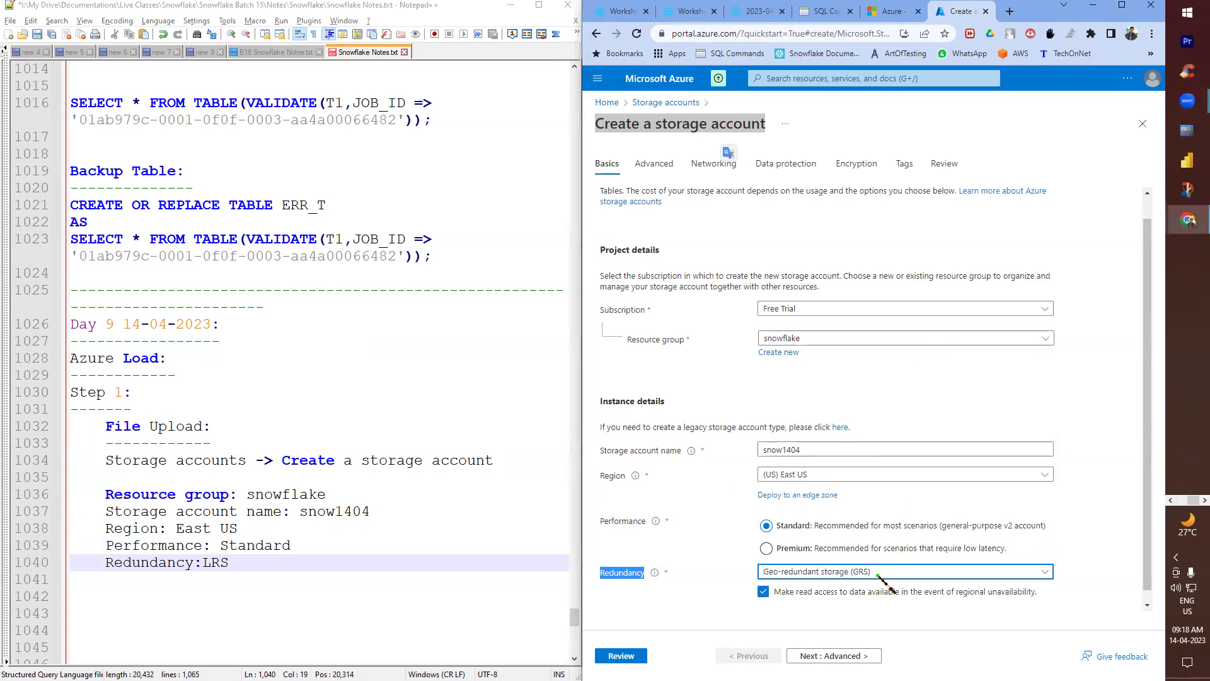
click(878, 573)
click(871, 417)
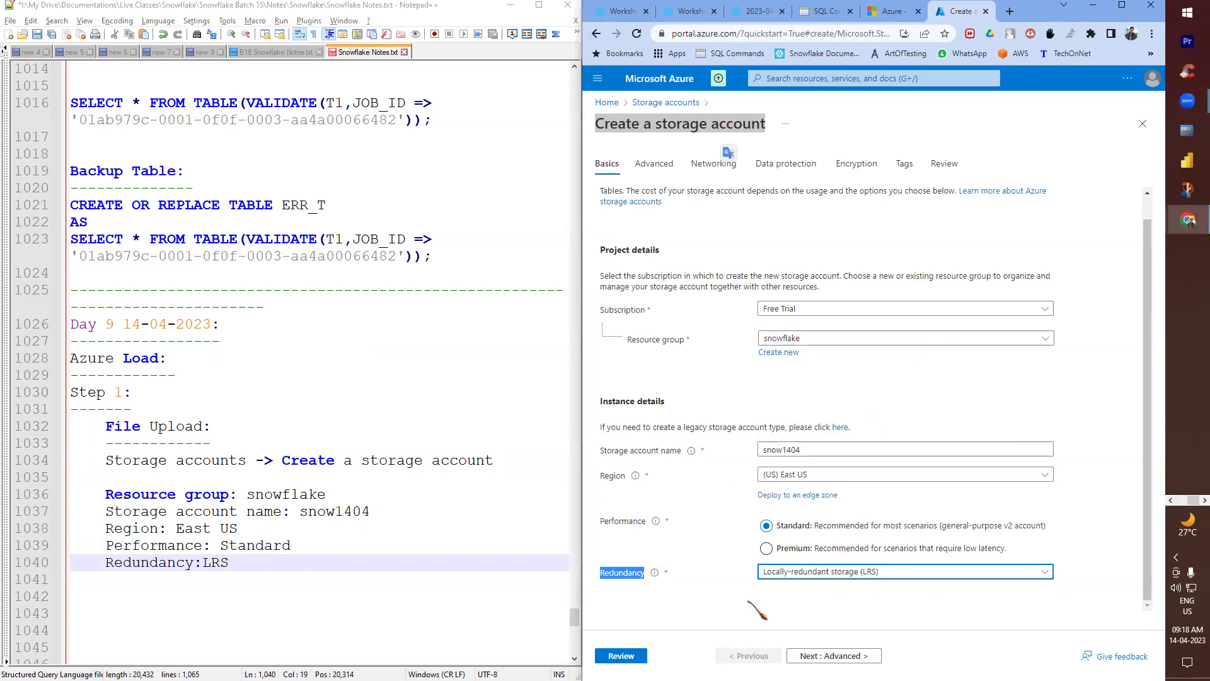
- Accept the default advanced settings and close the translation popup
click(804, 655)
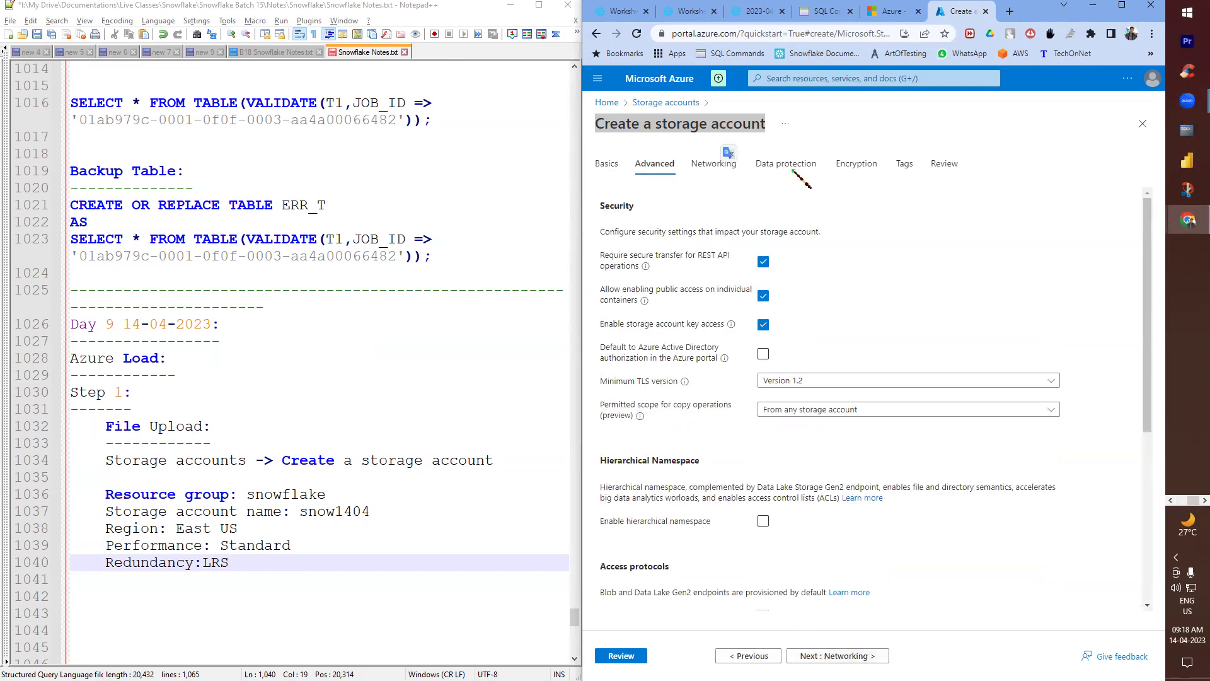
click(728, 152)
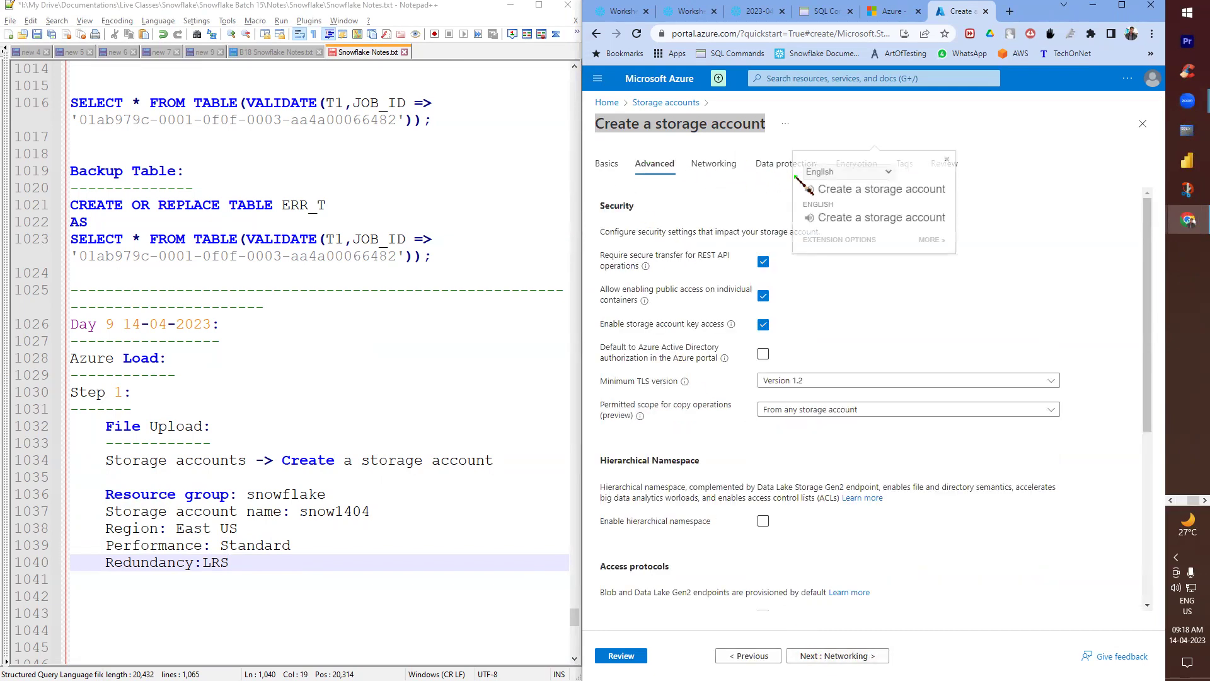
click(948, 159)
scroll(828, 636, down, 4)
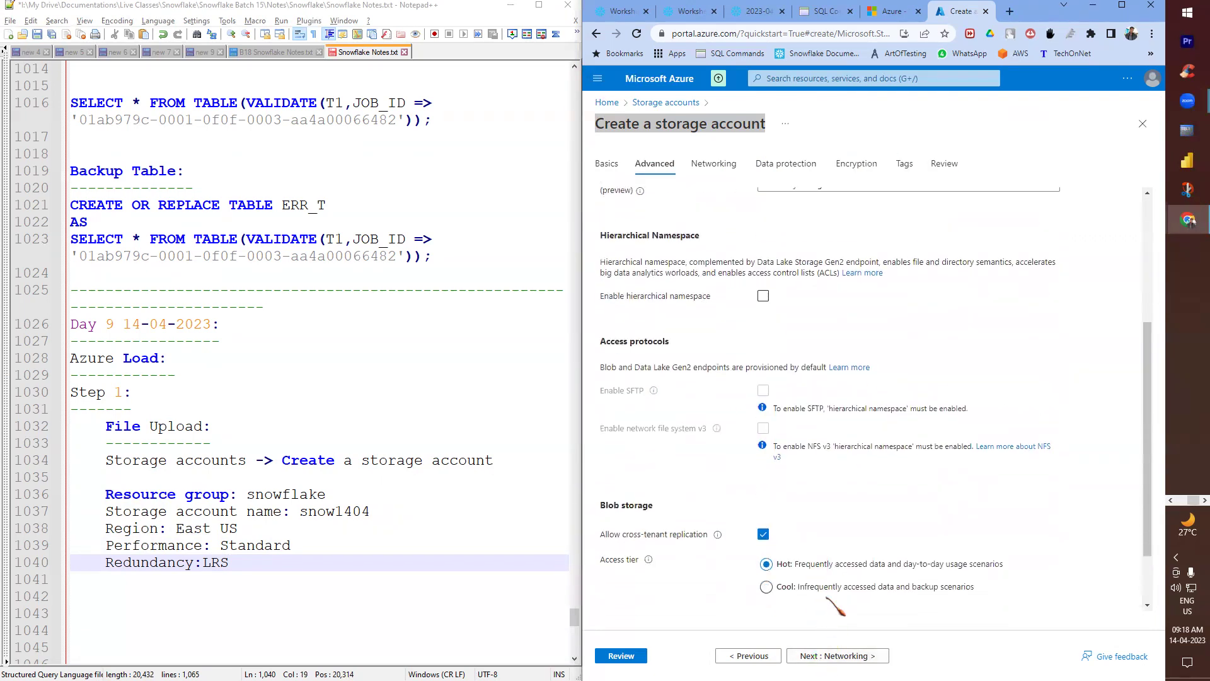
scroll(828, 605, down, 2)
- Keep the default Networking, Data protection, Encryption and Tags settings through to the Review tab
click(838, 656)
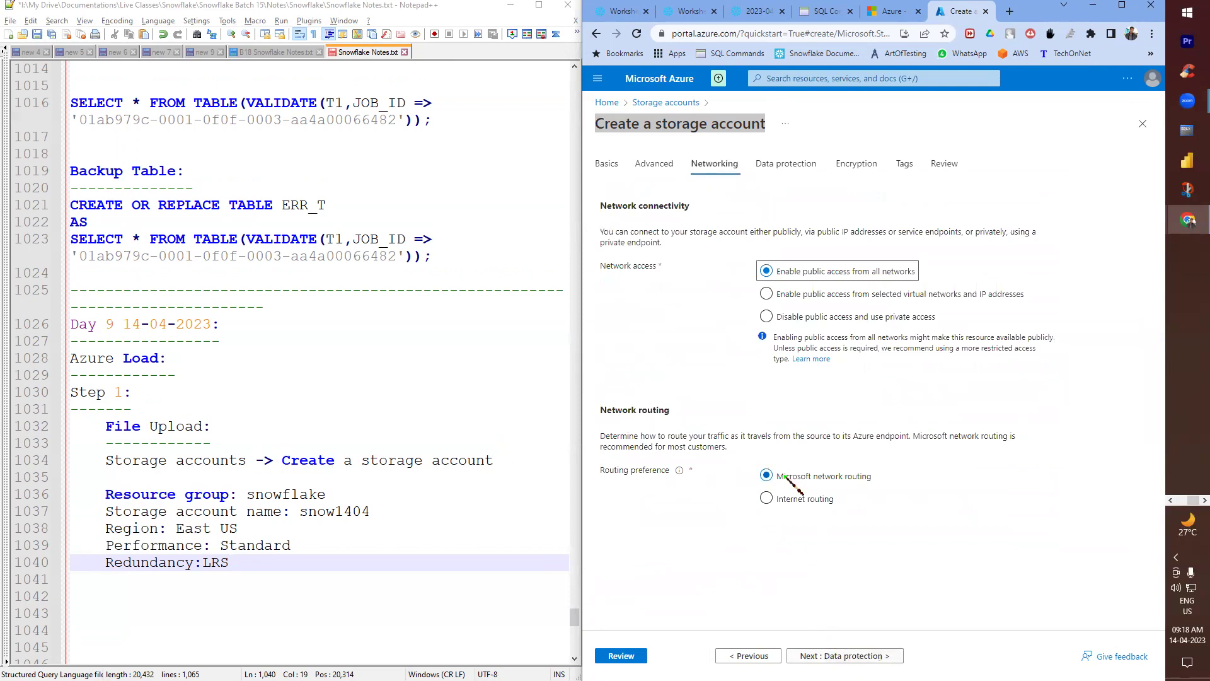
click(799, 655)
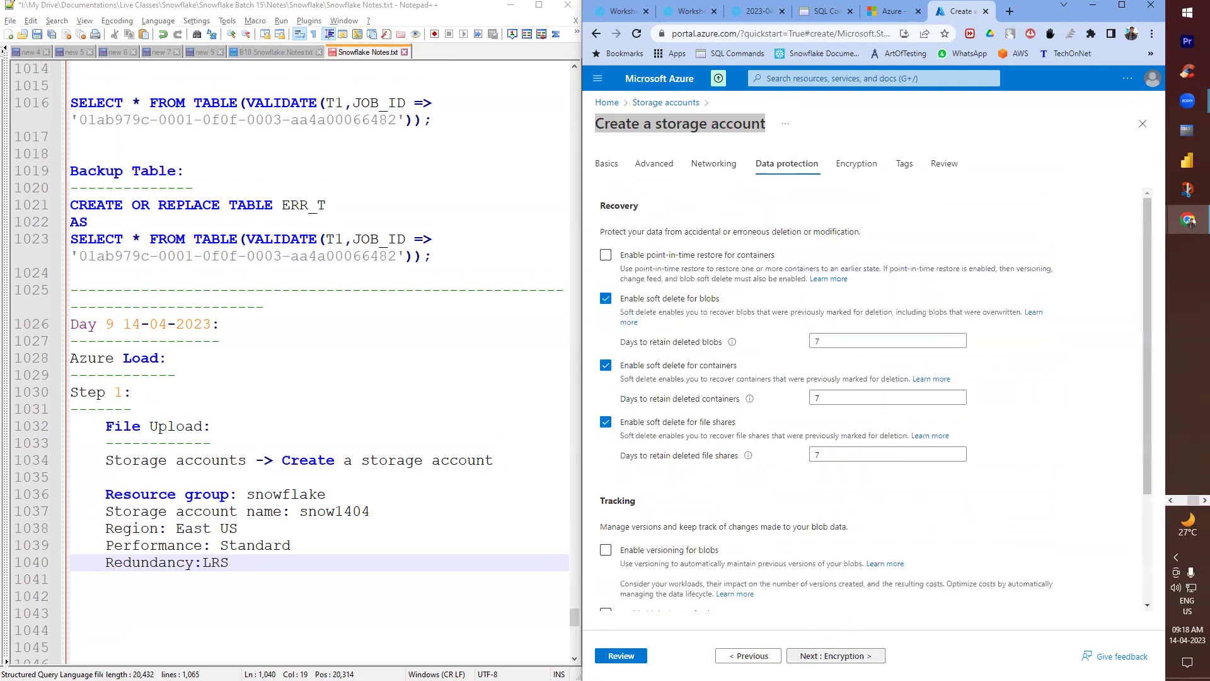
scroll(847, 608, down, 3)
click(844, 655)
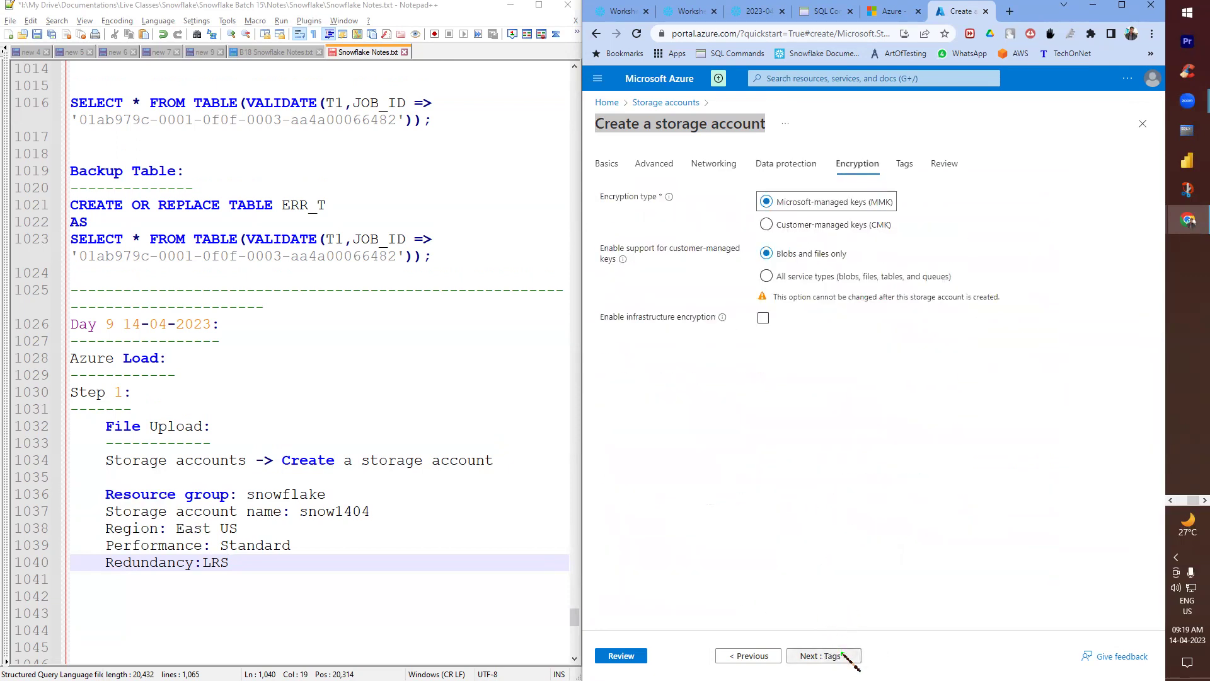
click(842, 659)
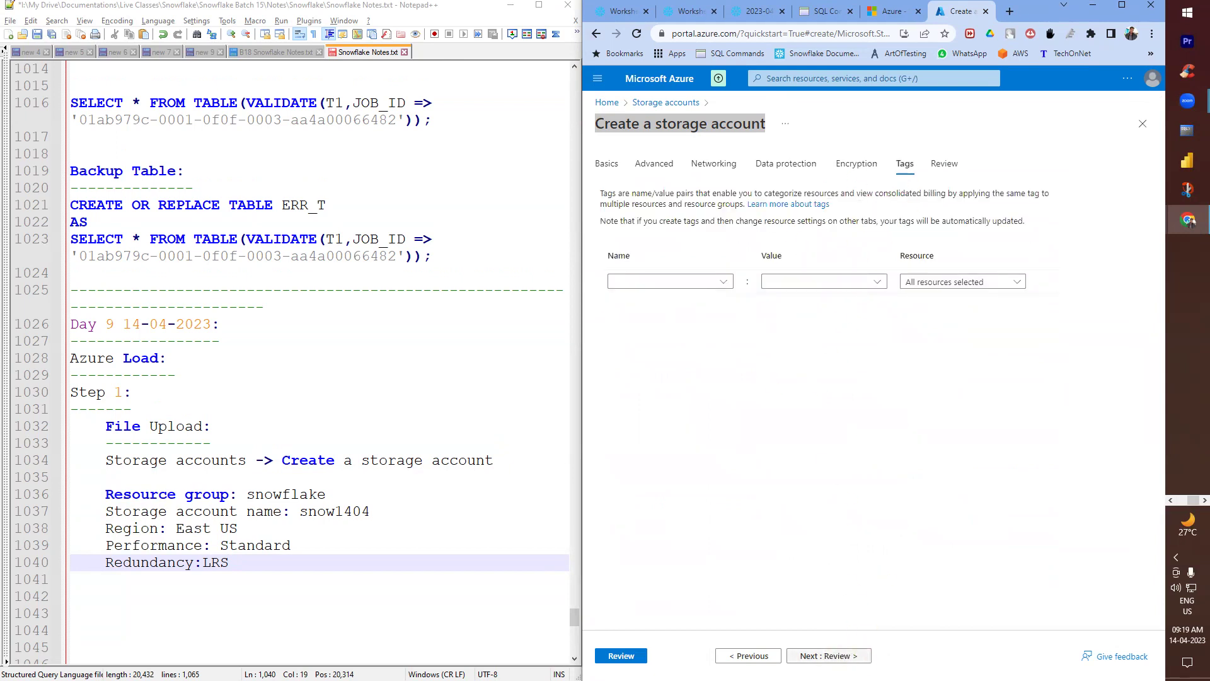
click(859, 655)
scroll(790, 370, down, 7)
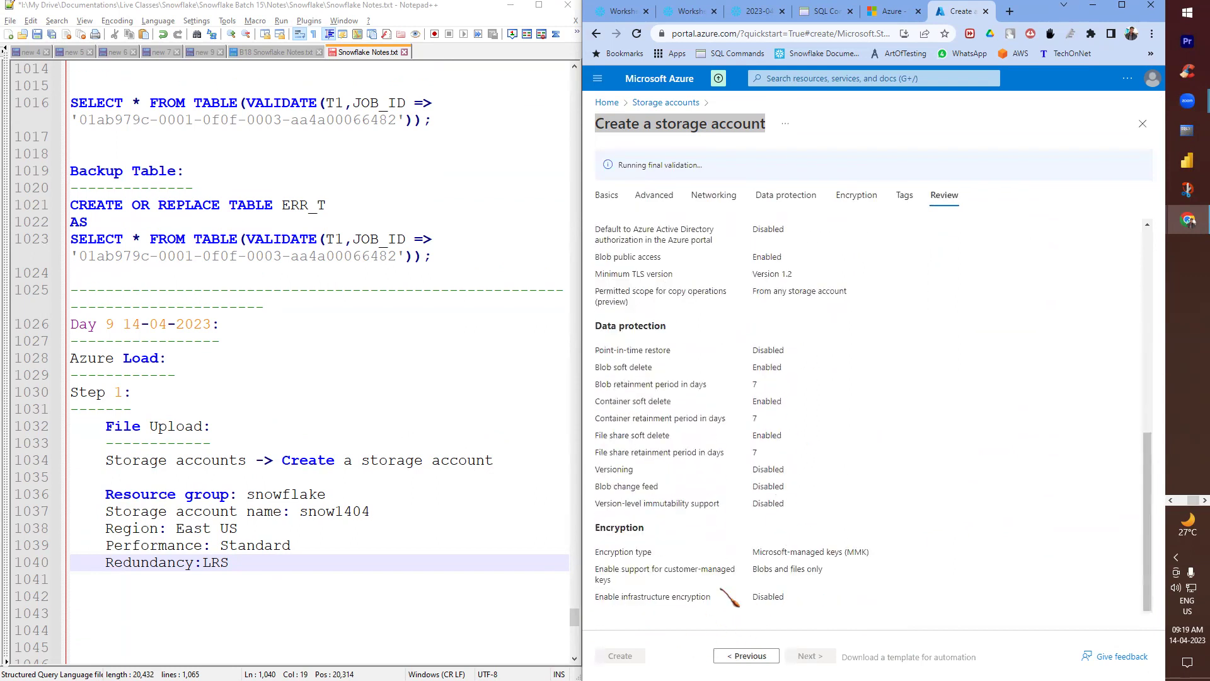
- Review the settings and create the snow1404 storage account
scroll(762, 421, up, 4)
scroll(759, 387, down, 3)
scroll(759, 387, down, 1)
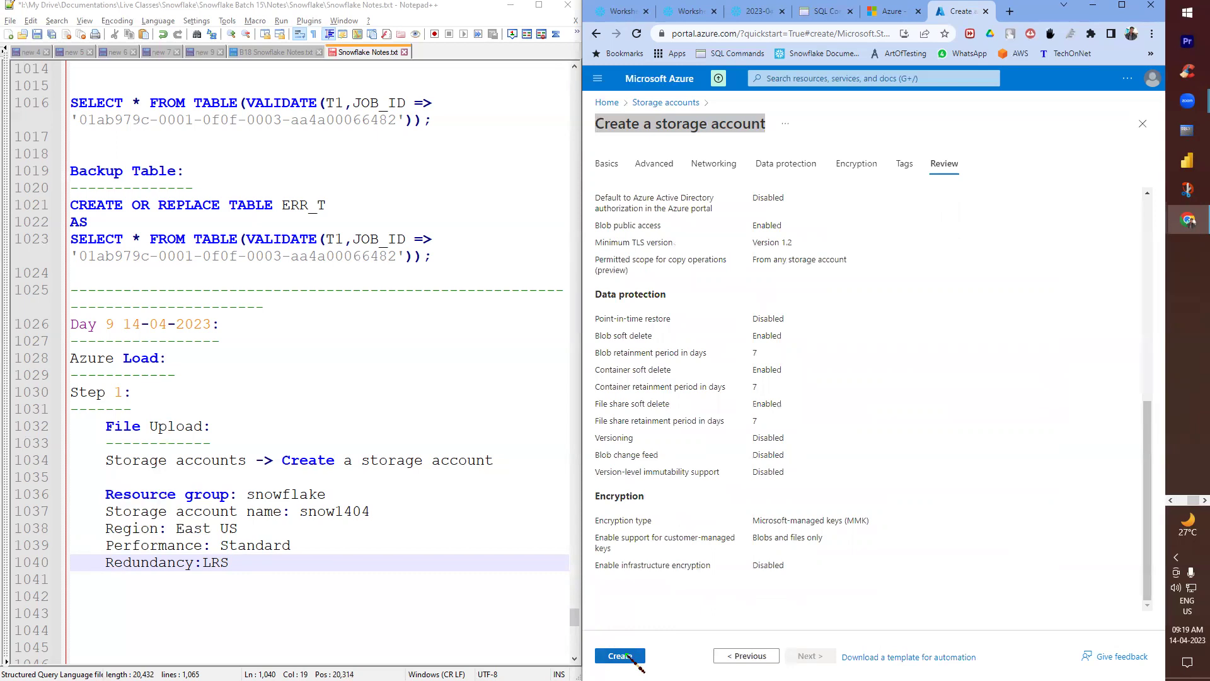
click(622, 654)
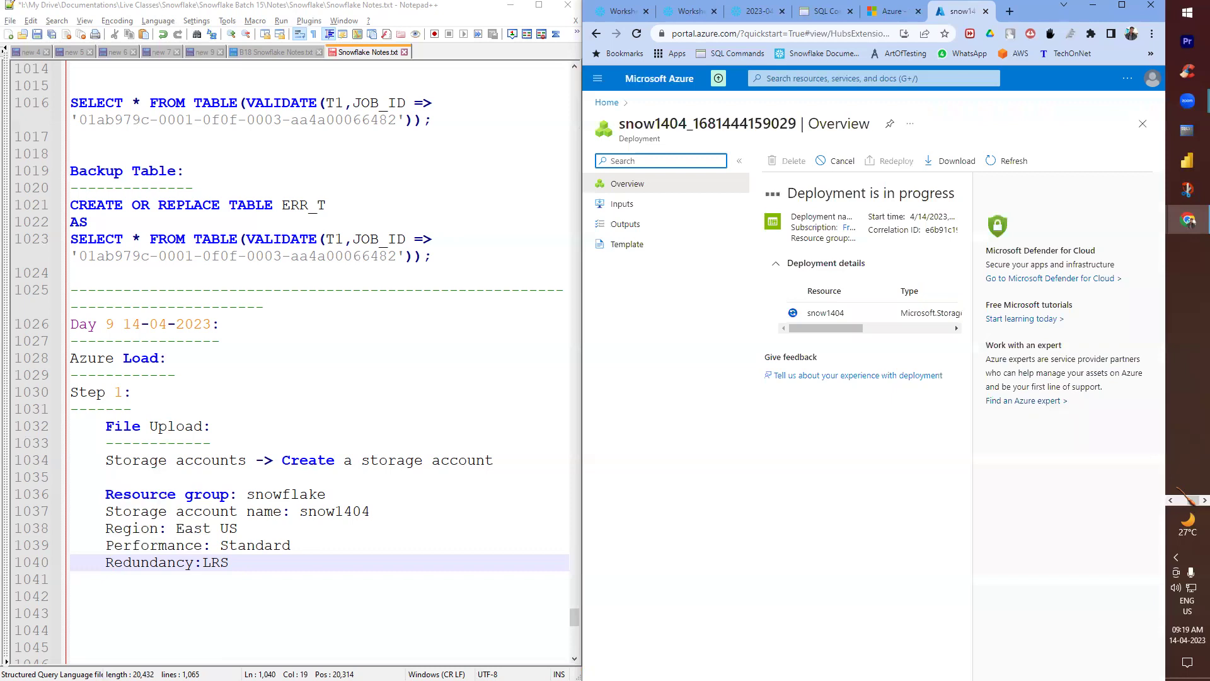
- Switch to Paint and clear the old drawing from the canvas
click(1182, 499)
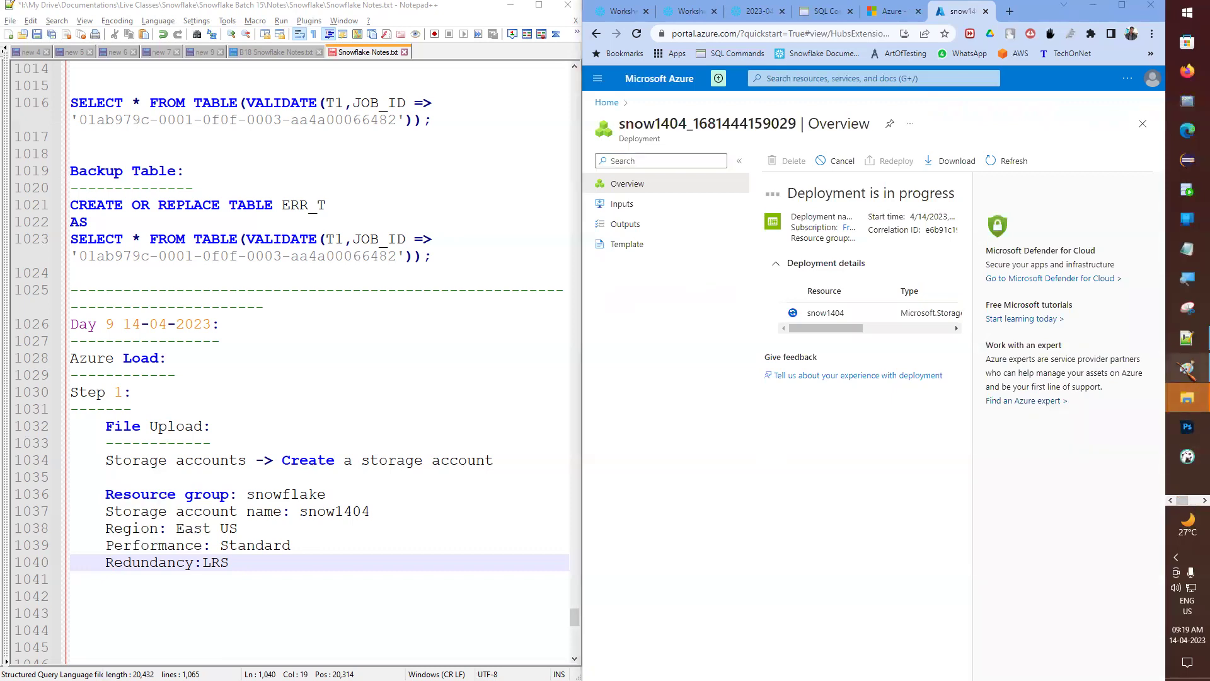
click(1187, 367)
key(ctrl+a)
key(Delete)
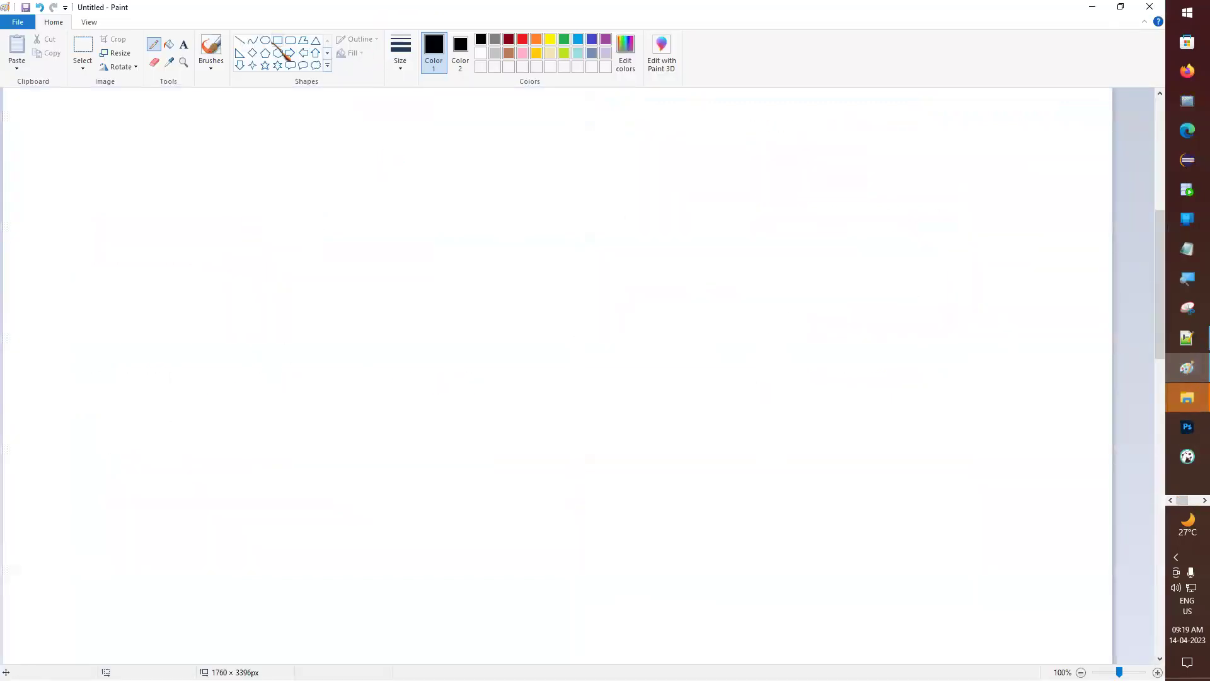
- Write DEV, QA and PROD as a vertical text column on the blank canvas
click(183, 44)
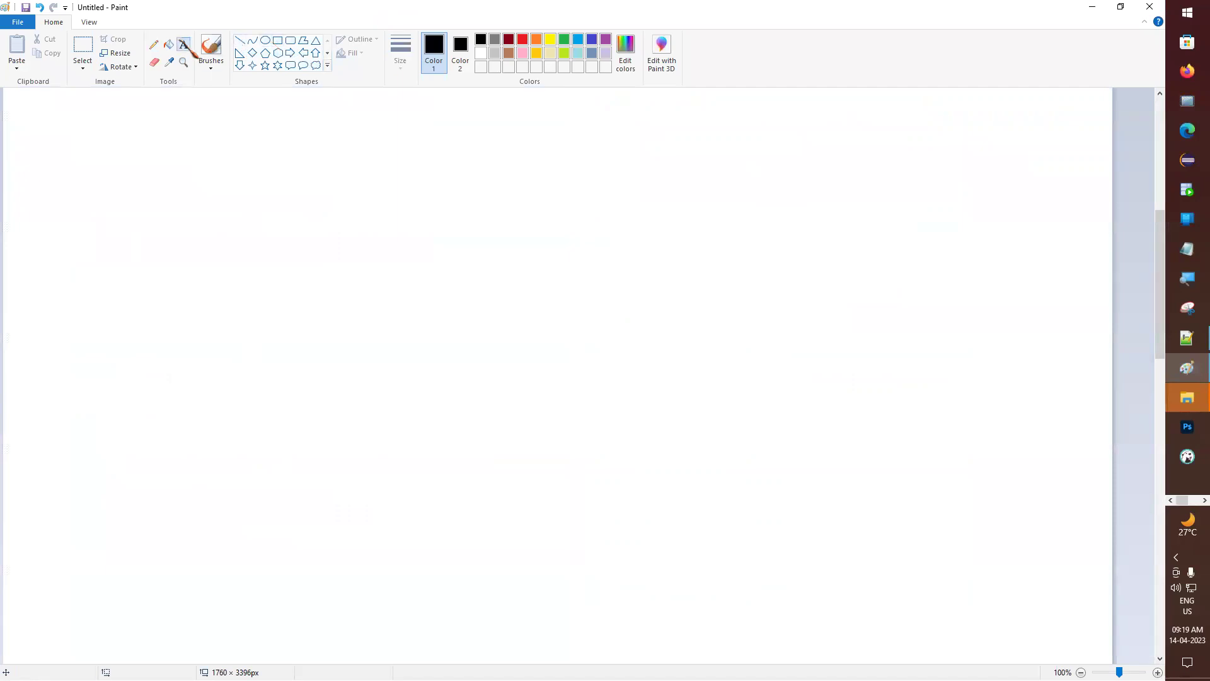
click(357, 199)
text(DEV)
key(Return)
key(Return)
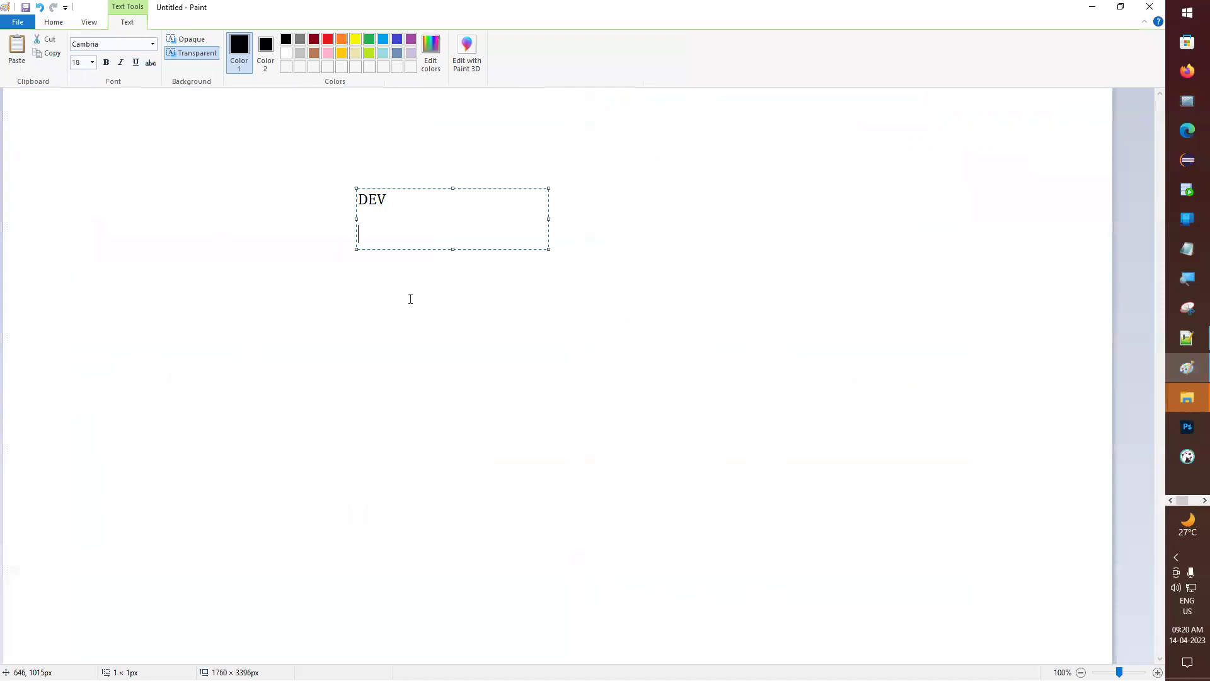
text(QA)
key(Return)
key(Return)
text(PROD)
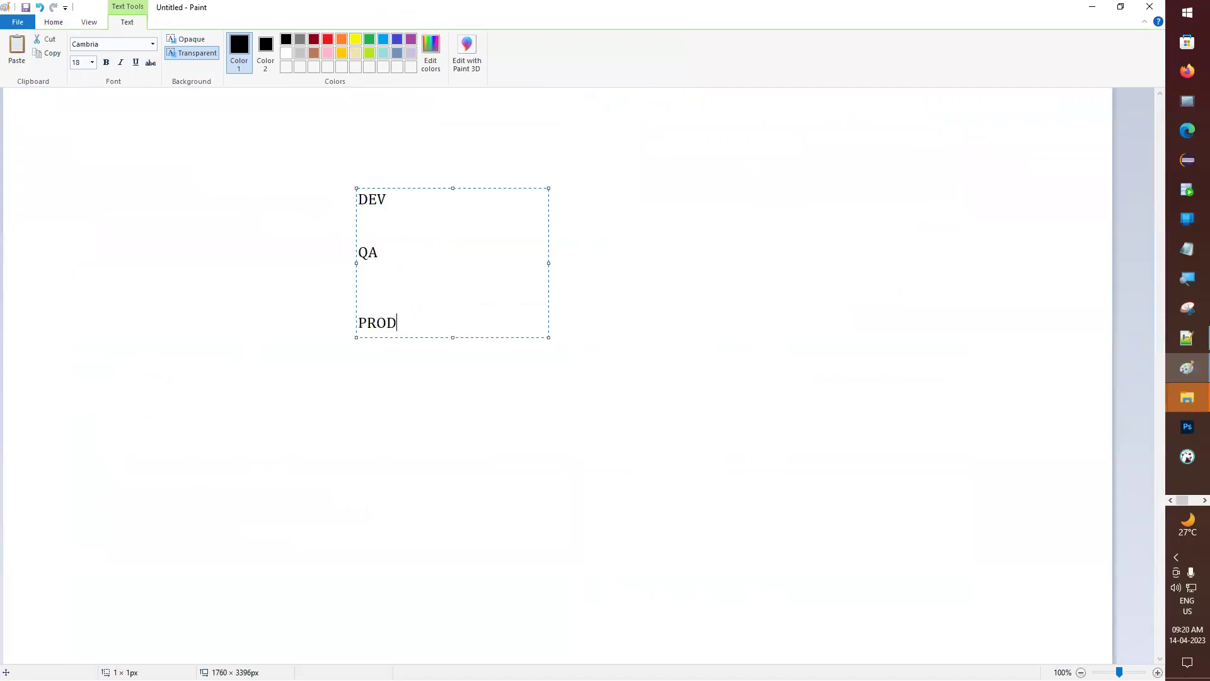
key(BackSpace)
click(330, 263)
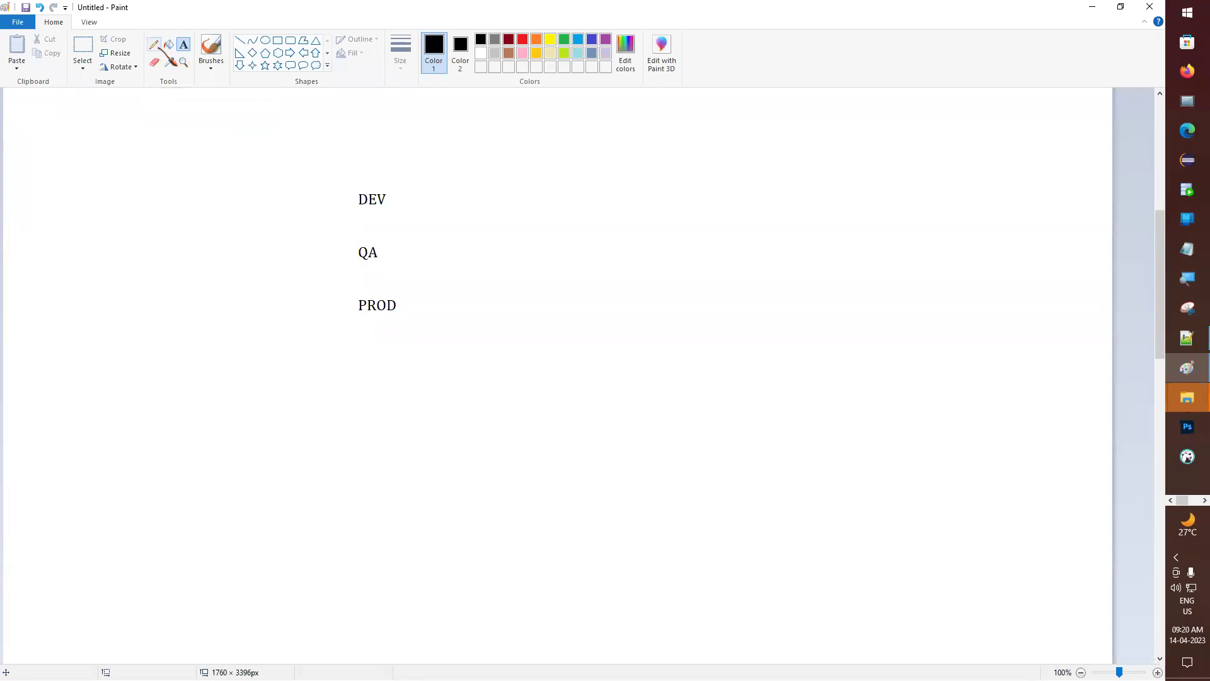
- Add a CODE label above and right of DEV and draw a rectangle around it
click(447, 184)
text(CODE)
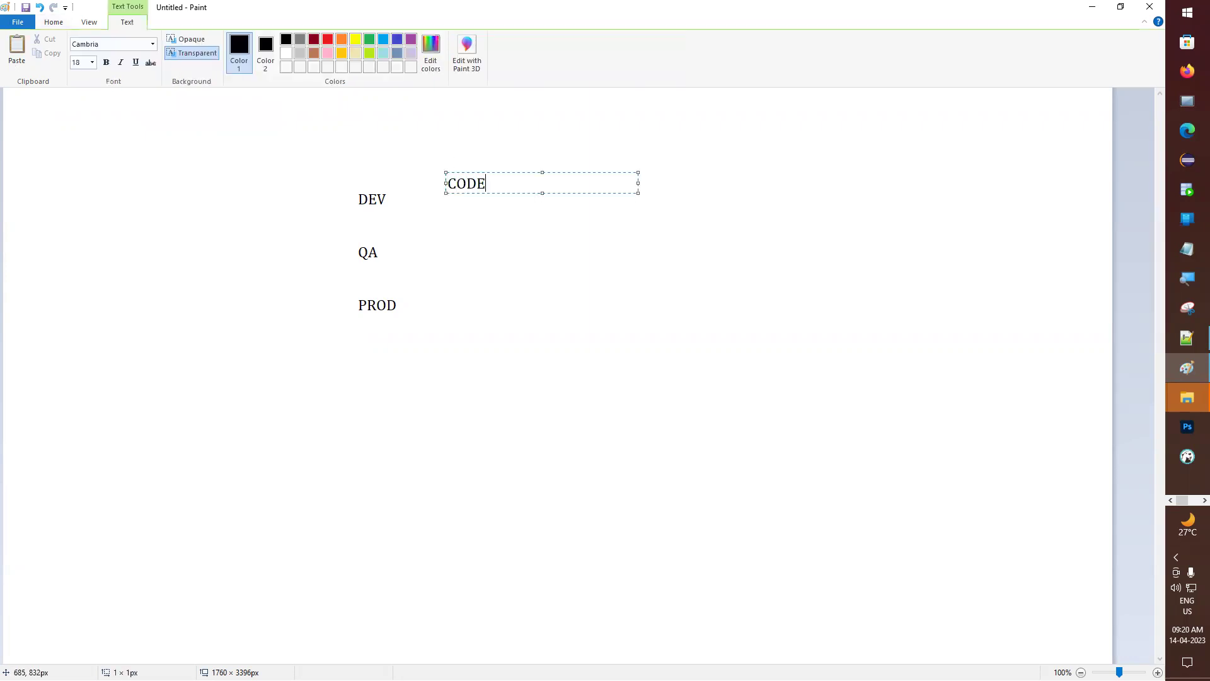
click(378, 187)
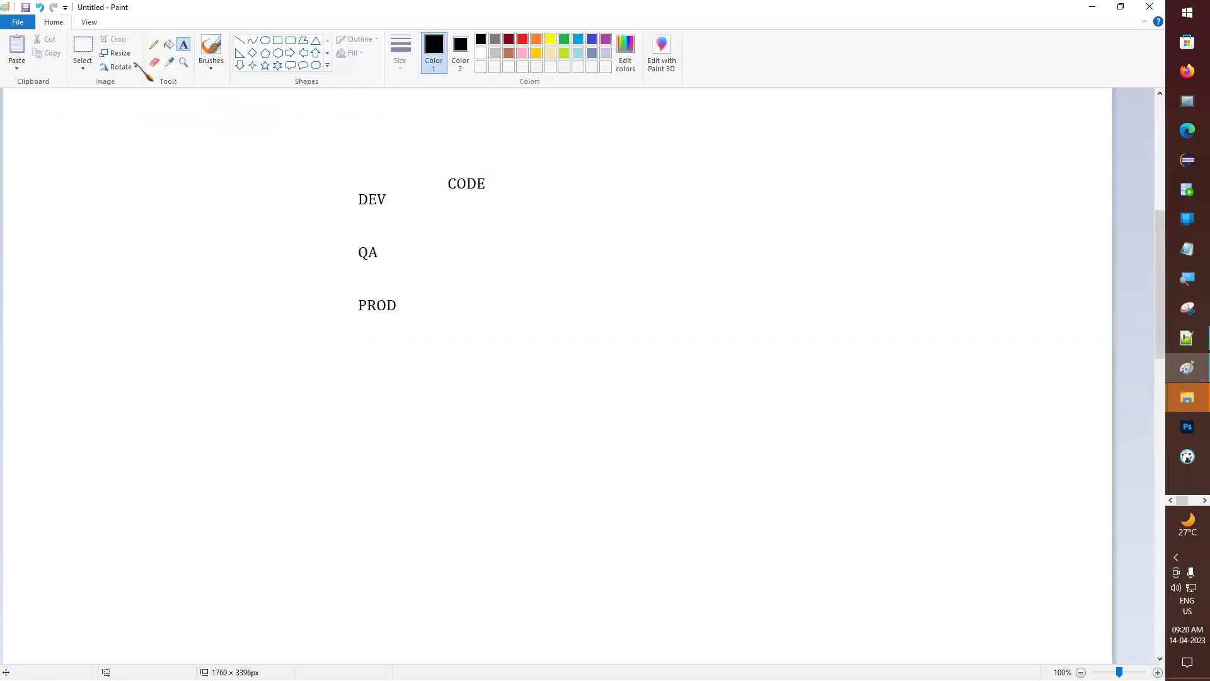
click(278, 41)
drag(437, 166, 497, 196)
click(338, 174)
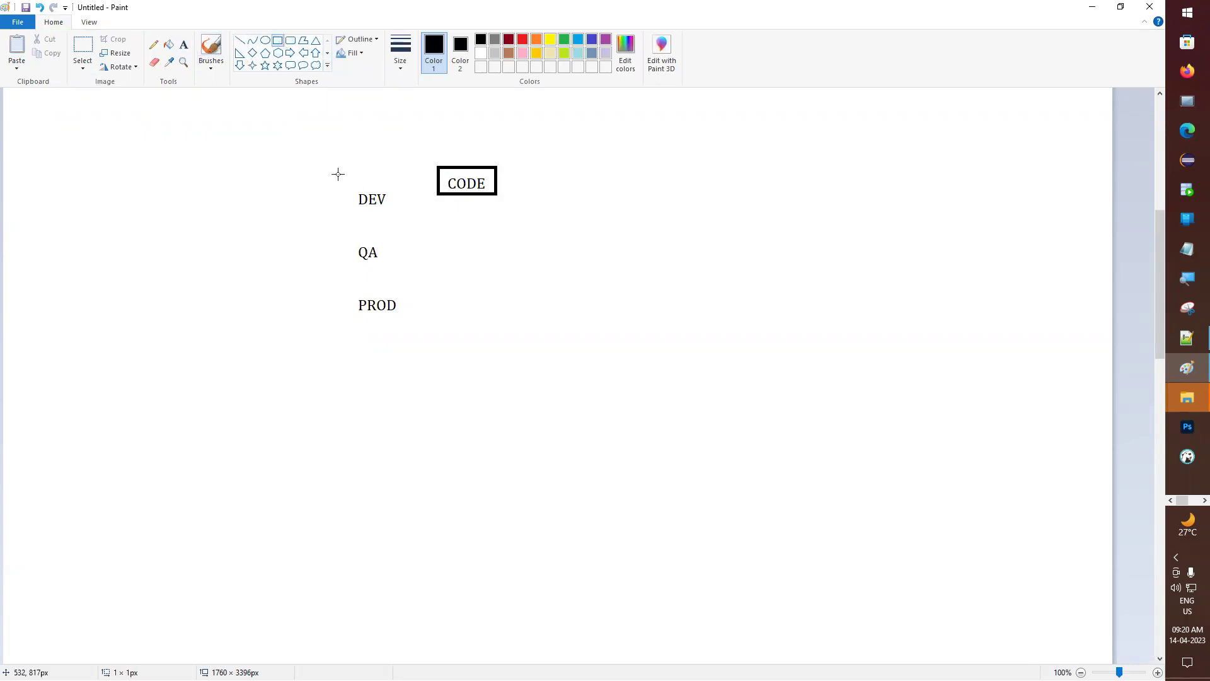
- Pencil arrows from DEV to CODE and from QA down to PROD, with letters beside them
click(153, 45)
drag(397, 201, 440, 200)
mouse_move(426, 189)
mouse_down()
mouse_move(440, 197)
mouse_move(425, 218)
mouse_move(467, 227)
mouse_move(416, 252)
mouse_move(439, 253)
mouse_up()
mouse_move(486, 221)
mouse_down()
mouse_move(486, 237)
mouse_move(493, 219)
mouse_move(496, 231)
mouse_move(477, 238)
mouse_up()
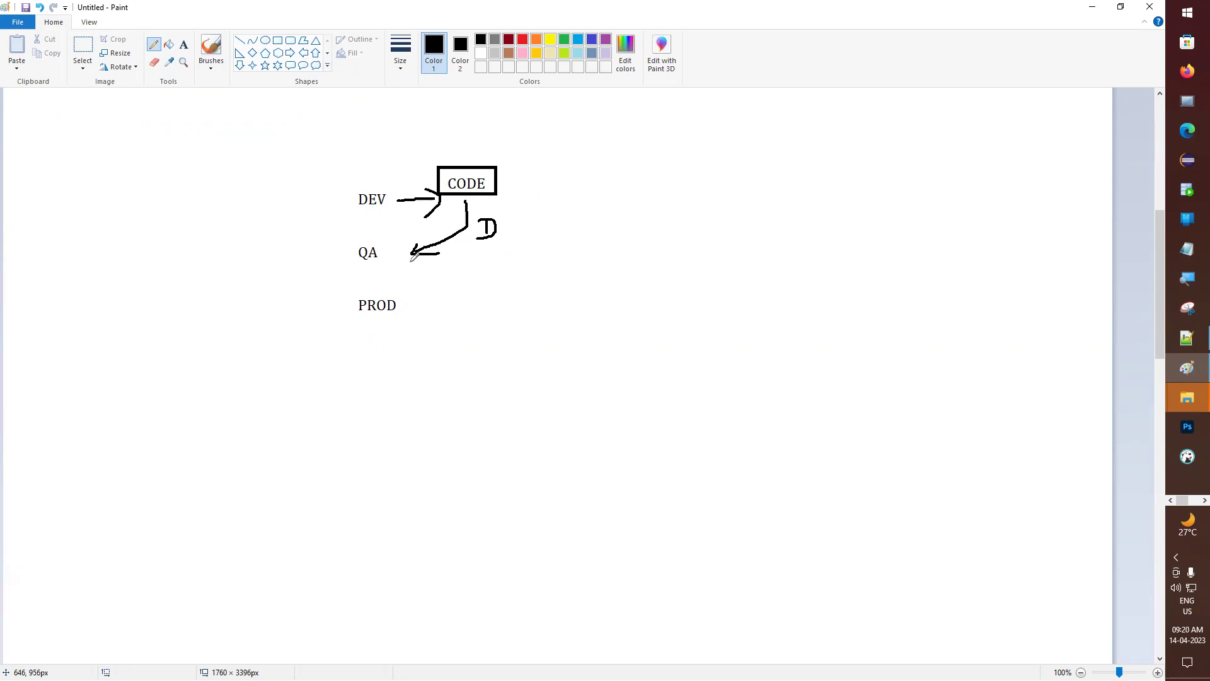
mouse_move(410, 260)
mouse_down()
mouse_move(425, 280)
mouse_move(407, 304)
mouse_move(416, 309)
mouse_up()
mouse_move(464, 265)
mouse_down()
mouse_move(463, 280)
mouse_move(473, 264)
mouse_move(477, 281)
mouse_move(519, 280)
mouse_move(518, 254)
mouse_move(533, 285)
mouse_move(501, 287)
mouse_up()
- Add a 'Prod Deployment' label to the right of the diagram and minimize Paint
click(183, 44)
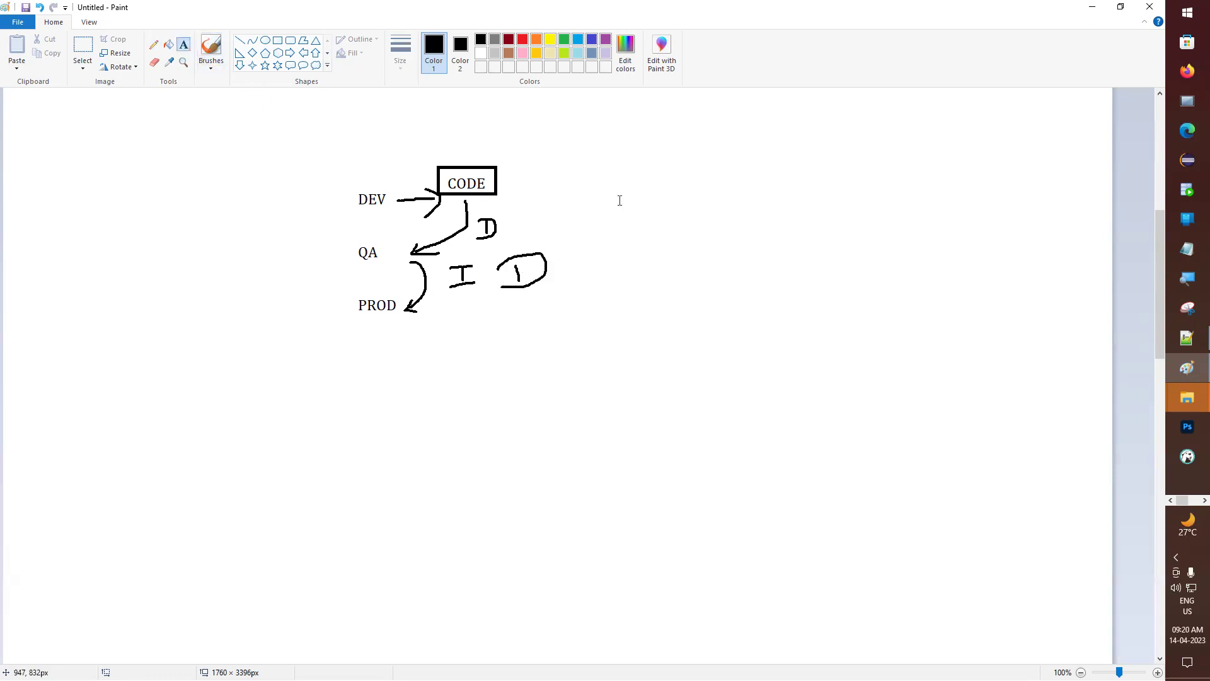
click(655, 235)
text(pRO)
key(BackSpace)
key(BackSpace)
key(BackSpace)
text(Prod )
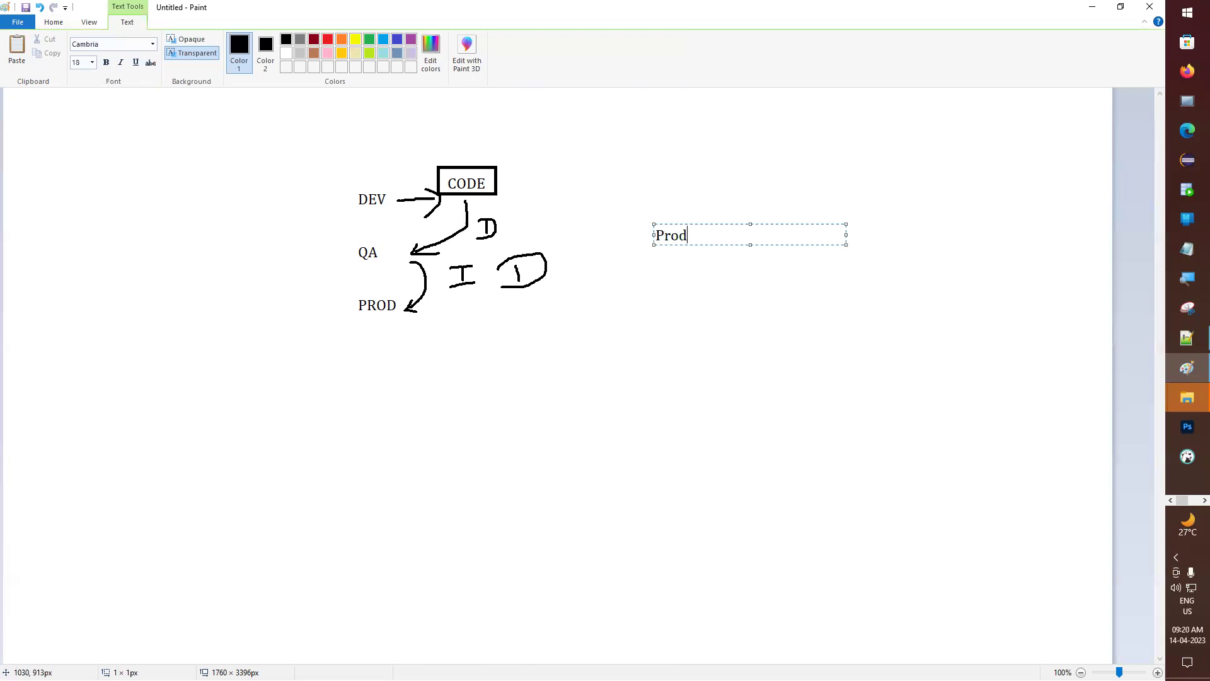
text(Deployment)
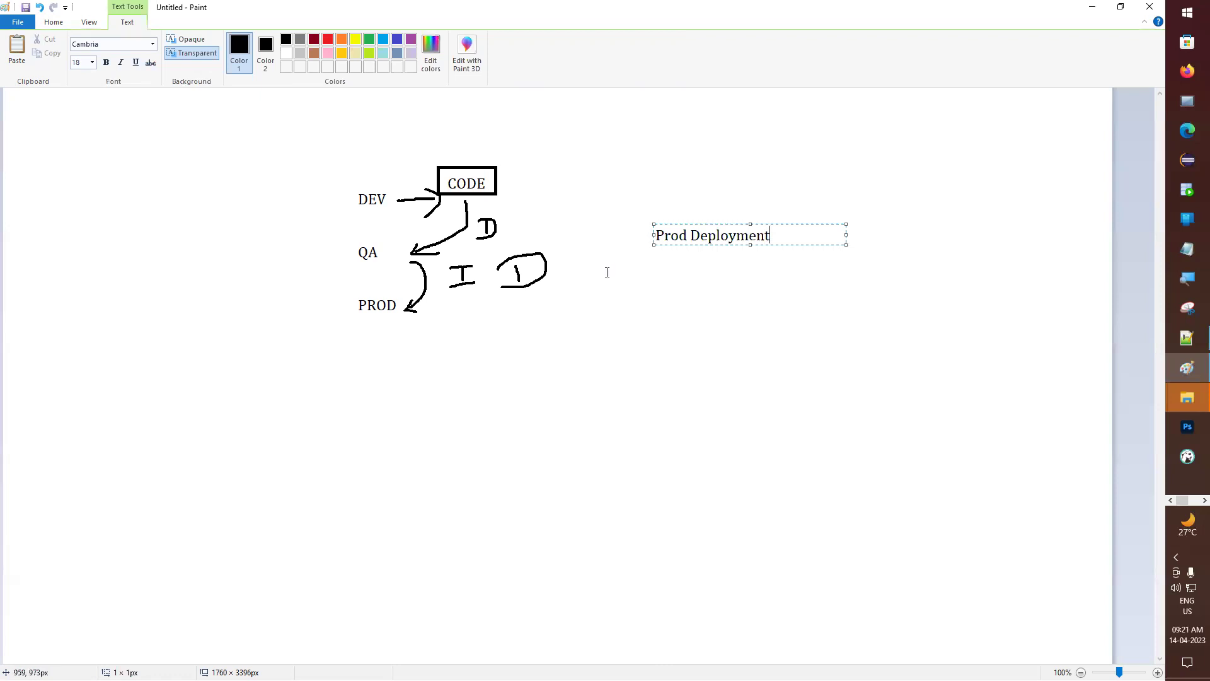
click(550, 299)
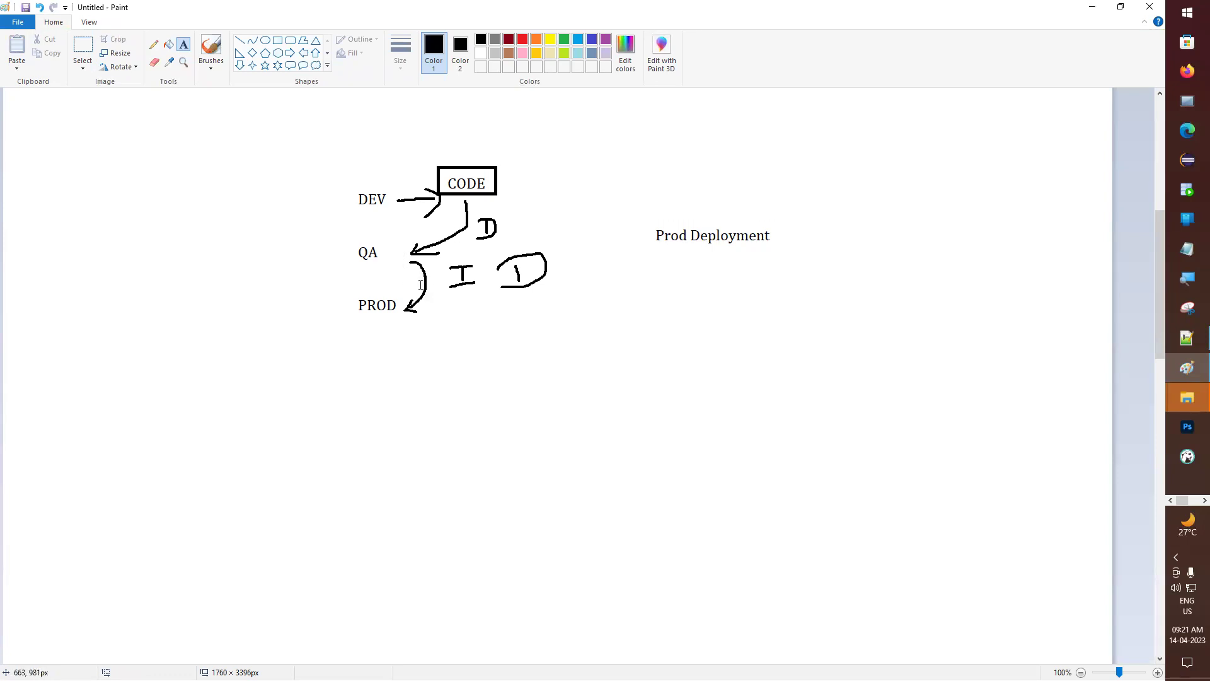
click(1093, 7)
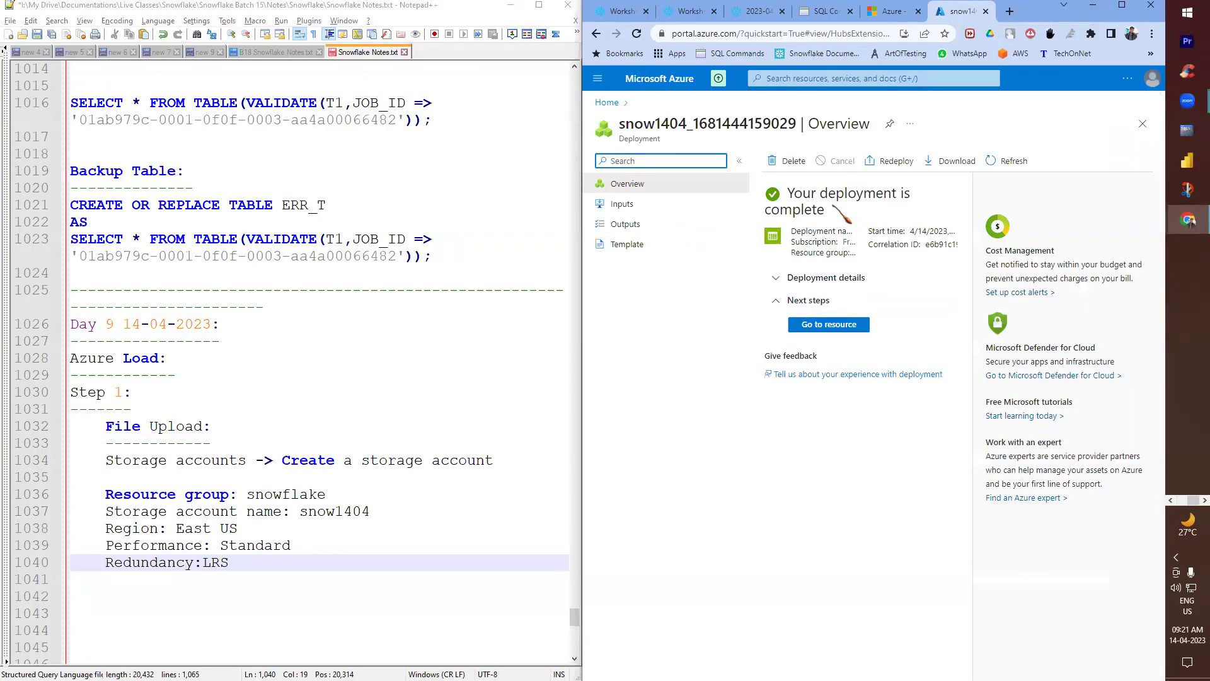
- Reach the snow1404 overview through Home and Storage accounts, and maximize the browser
click(831, 324)
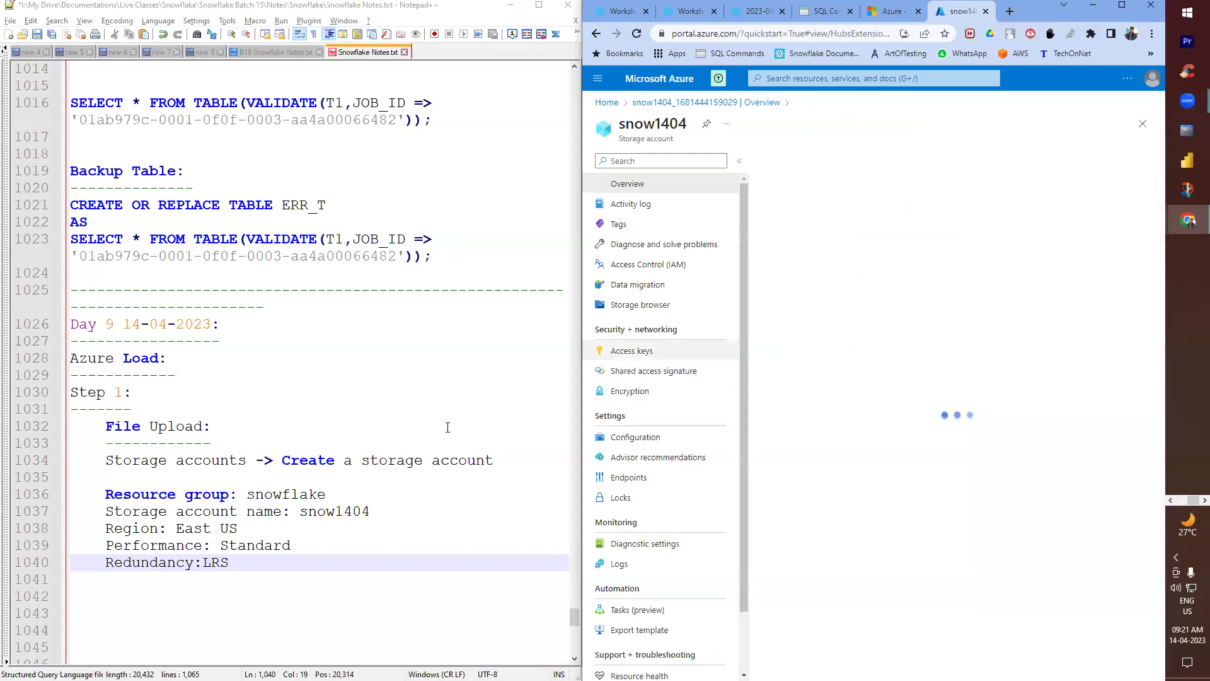
click(203, 562)
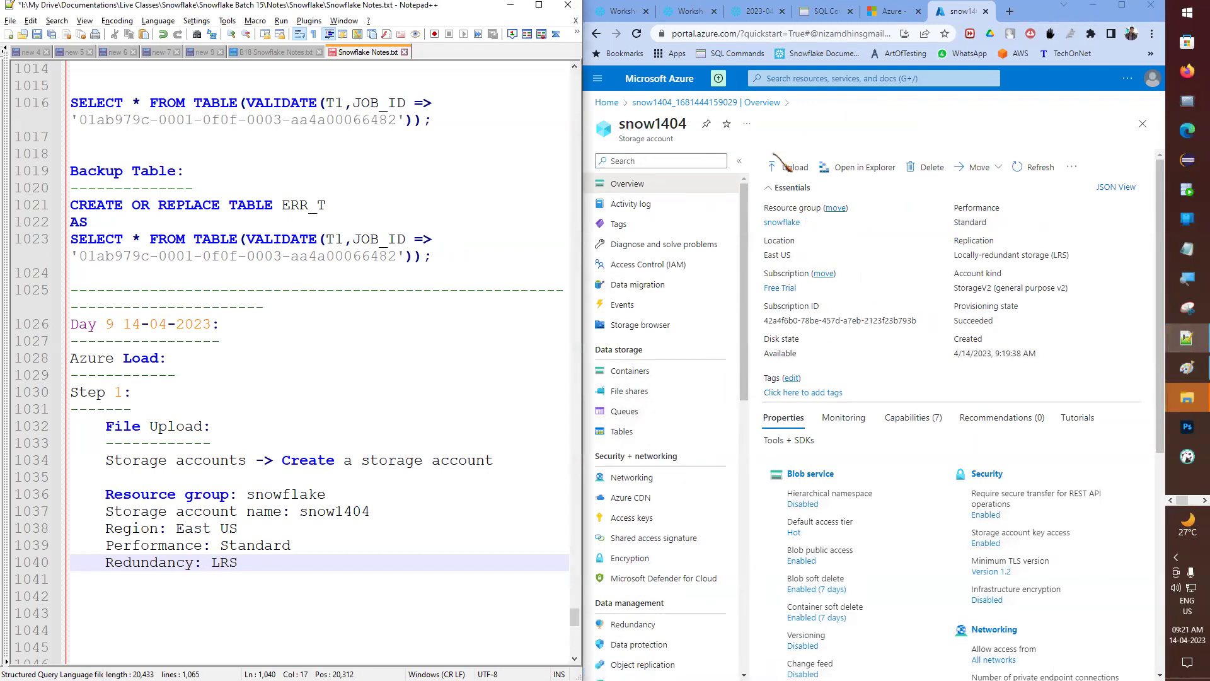
click(617, 103)
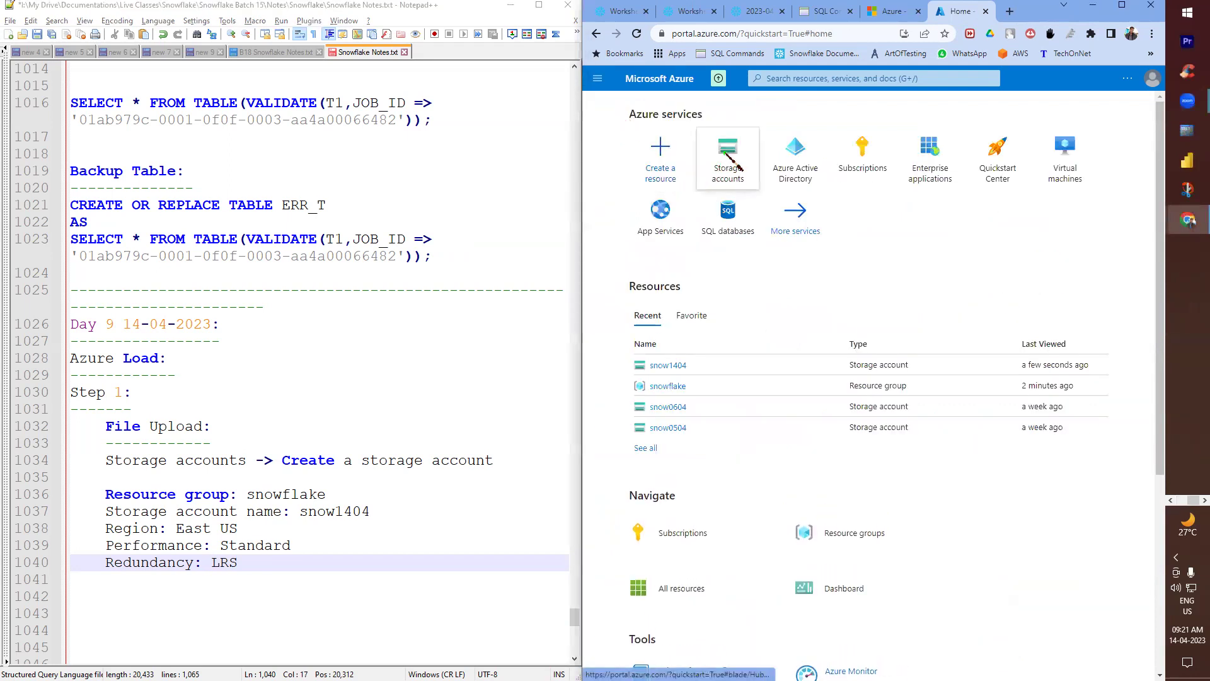
click(725, 154)
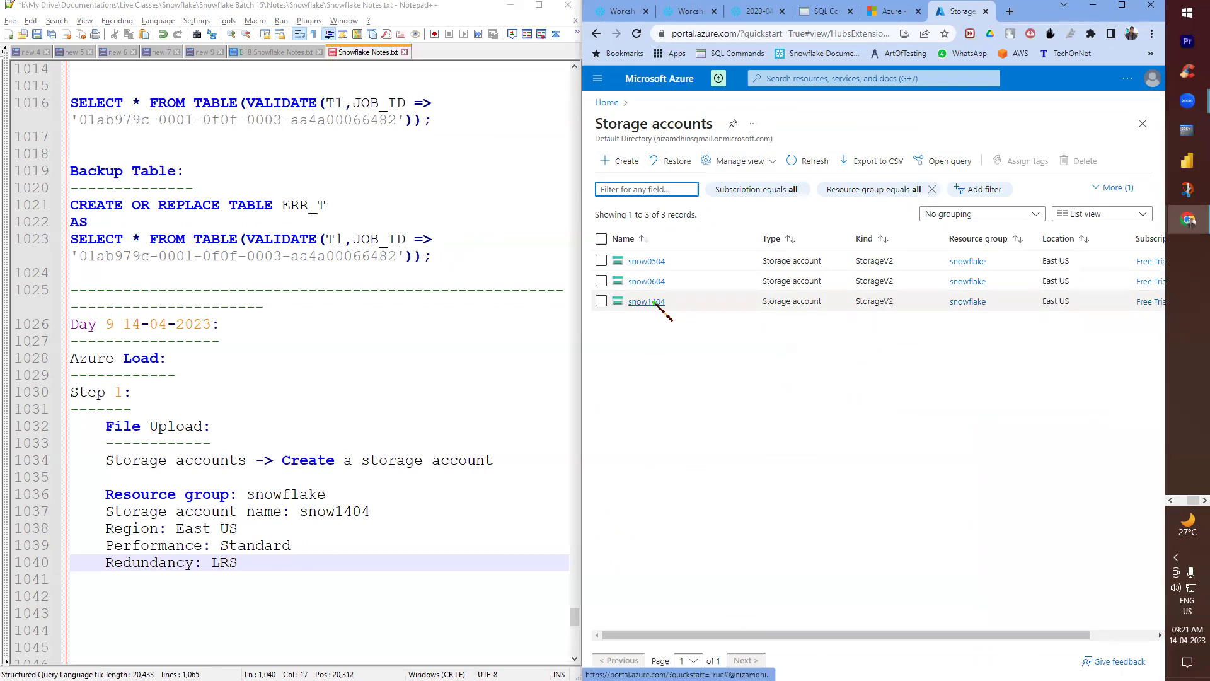
click(655, 303)
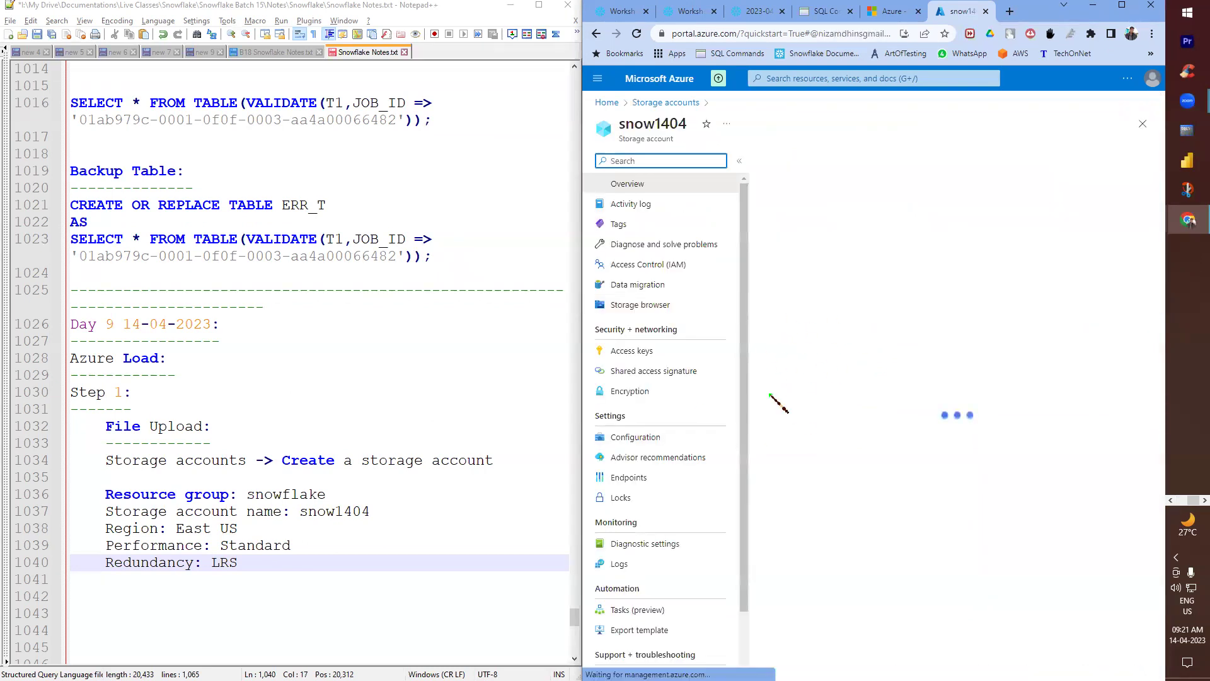
click(1122, 5)
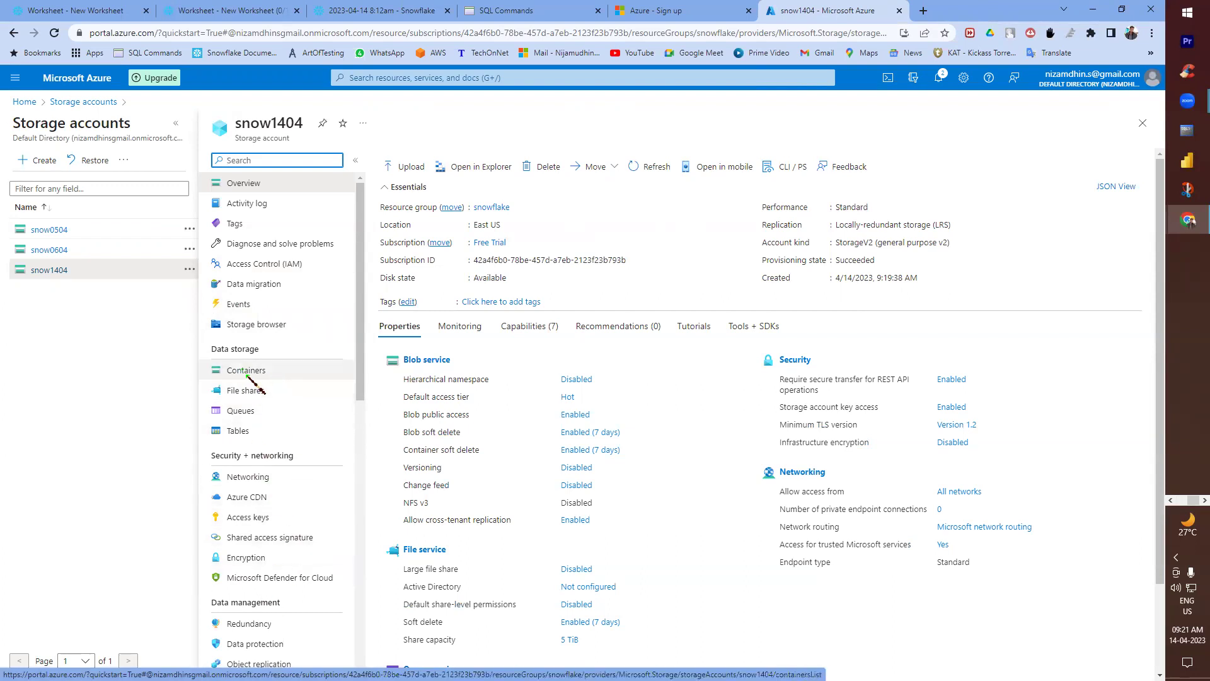
scroll(278, 352, down, 10)
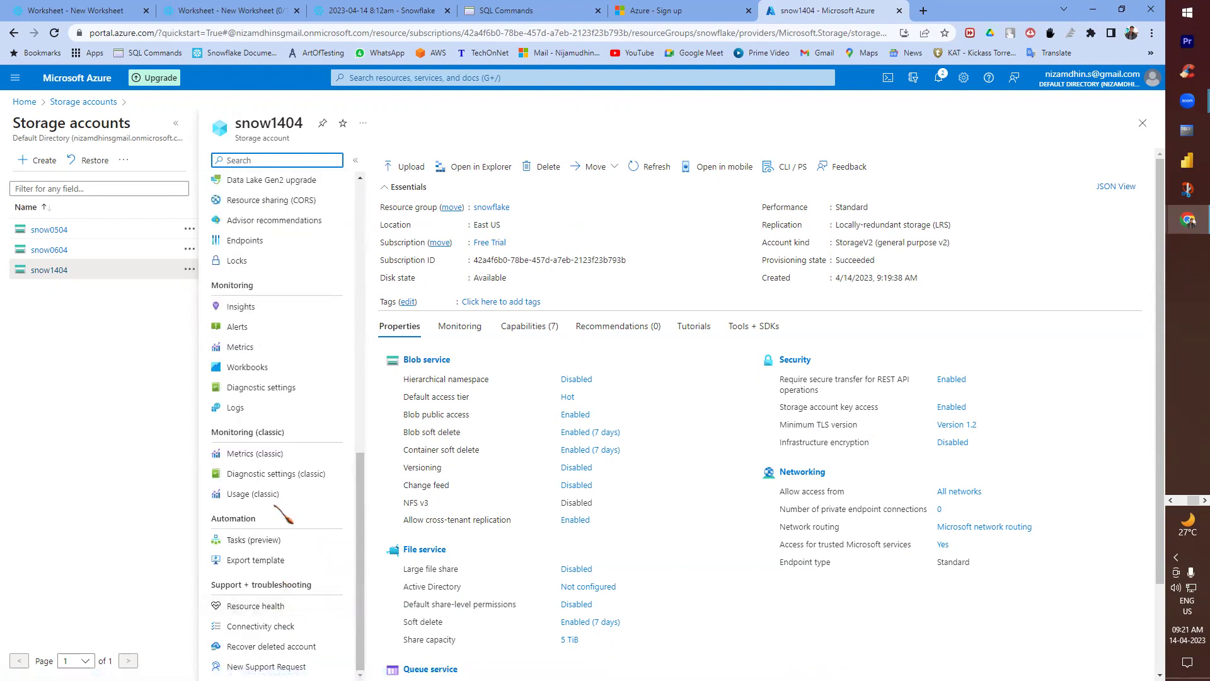
scroll(284, 515, up, 3)
scroll(275, 506, up, 7)
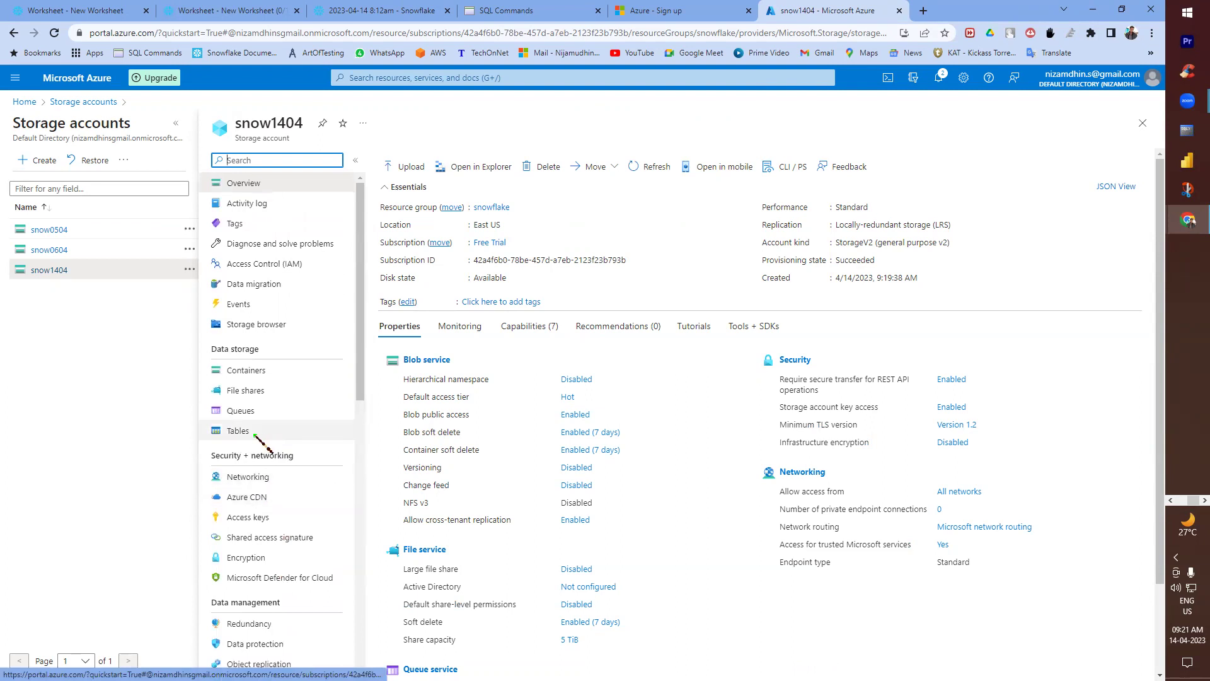
- Write 'Storage accounts -> Select your storage account ->' on notes line 1042
click(1094, 11)
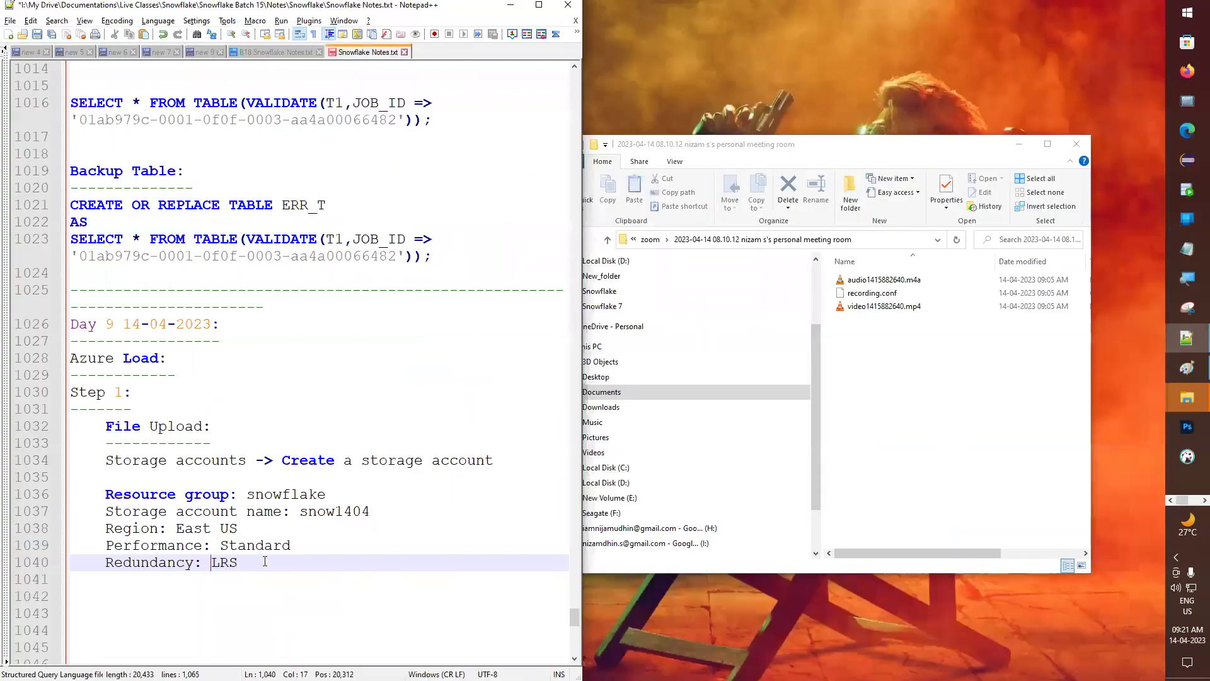
drag(105, 426, 245, 462)
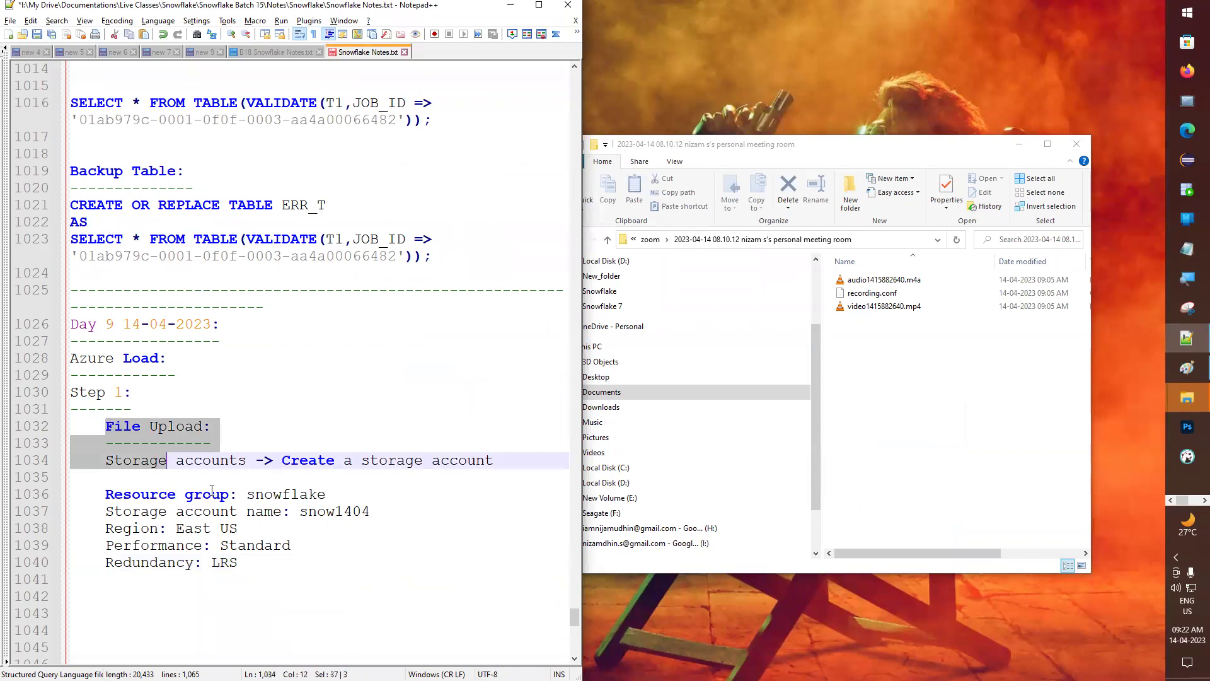
click(222, 514)
click(155, 598)
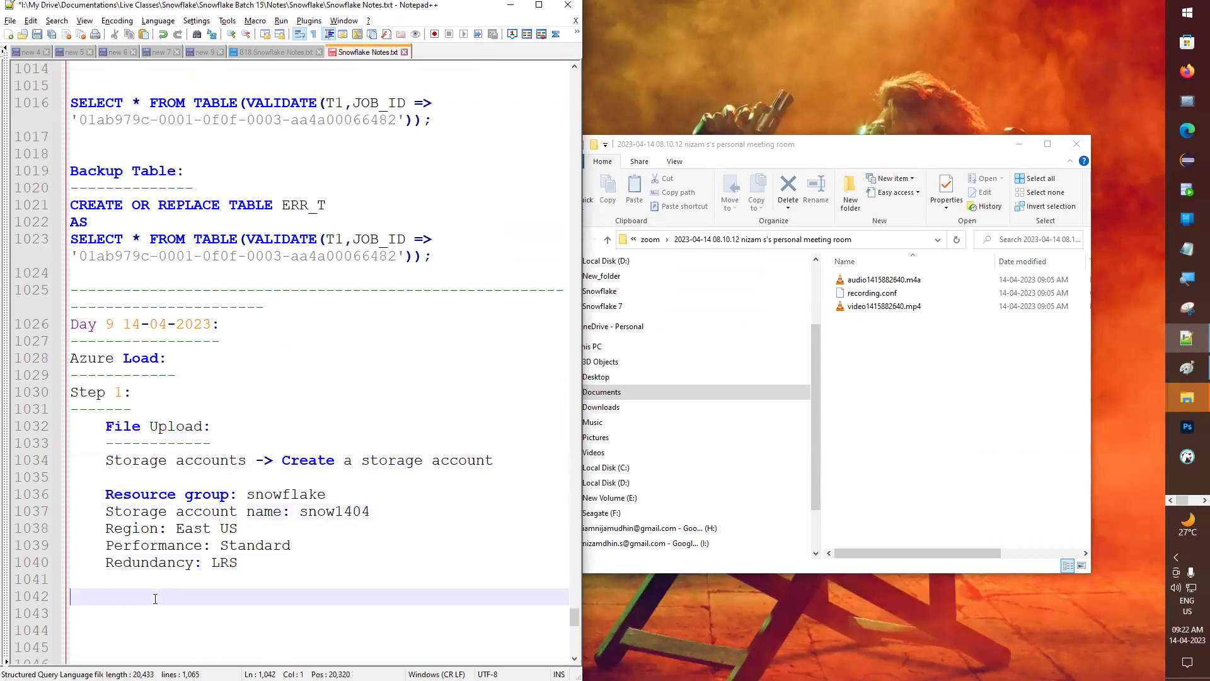
drag(106, 462, 267, 461)
key(ctrl+c)
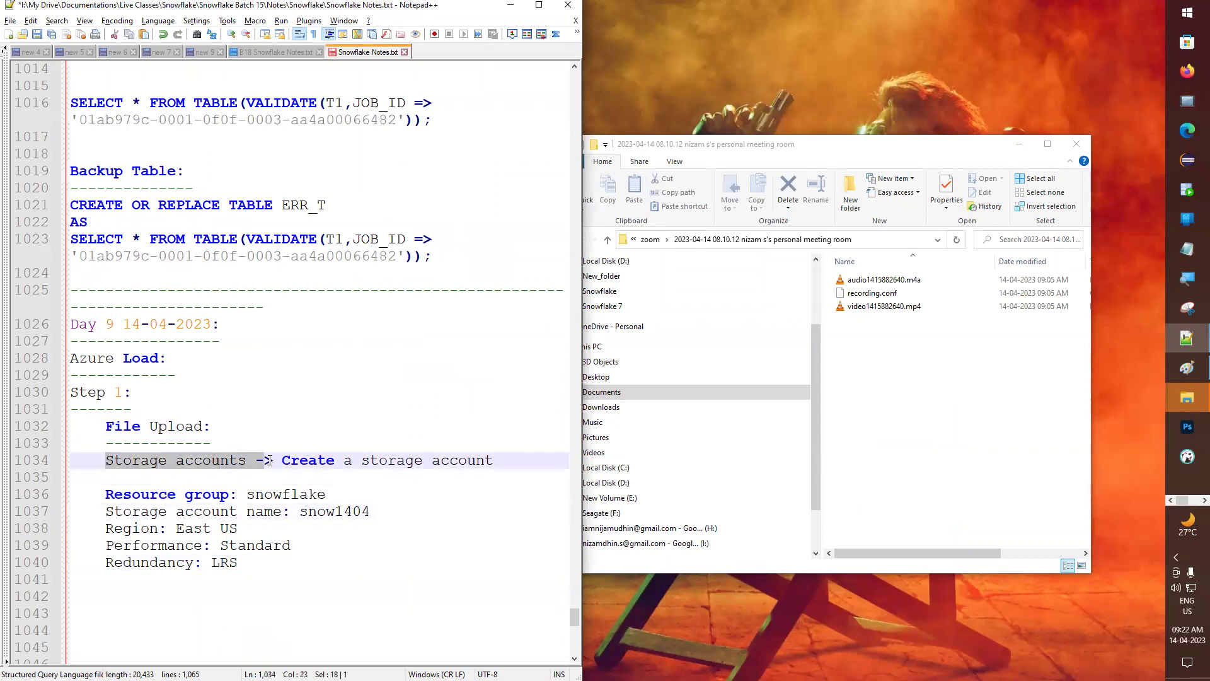
click(169, 583)
click(166, 597)
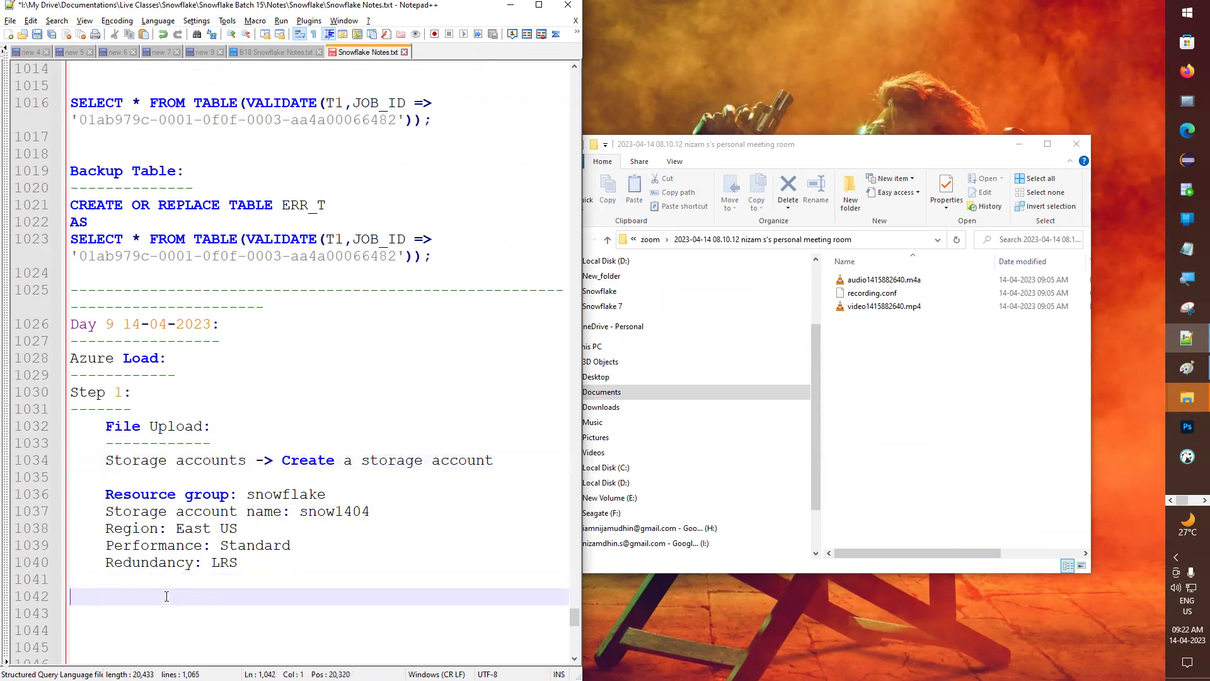
key(ctrl+v)
text(> )
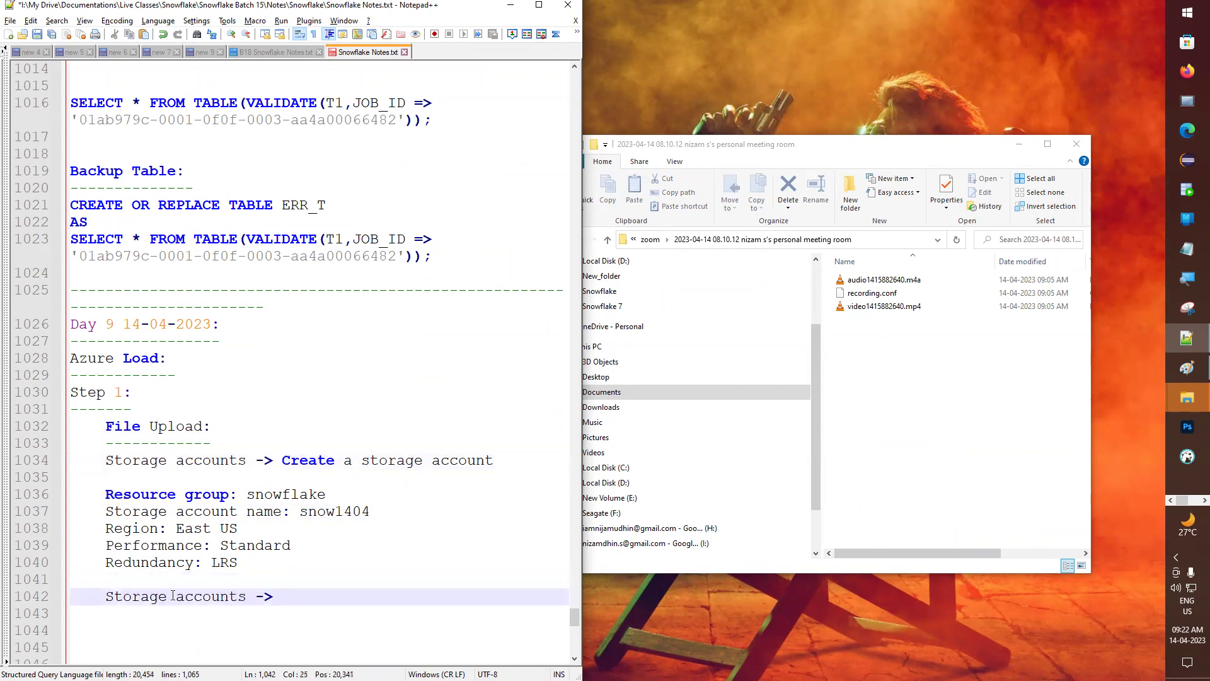
text(Select your storage )
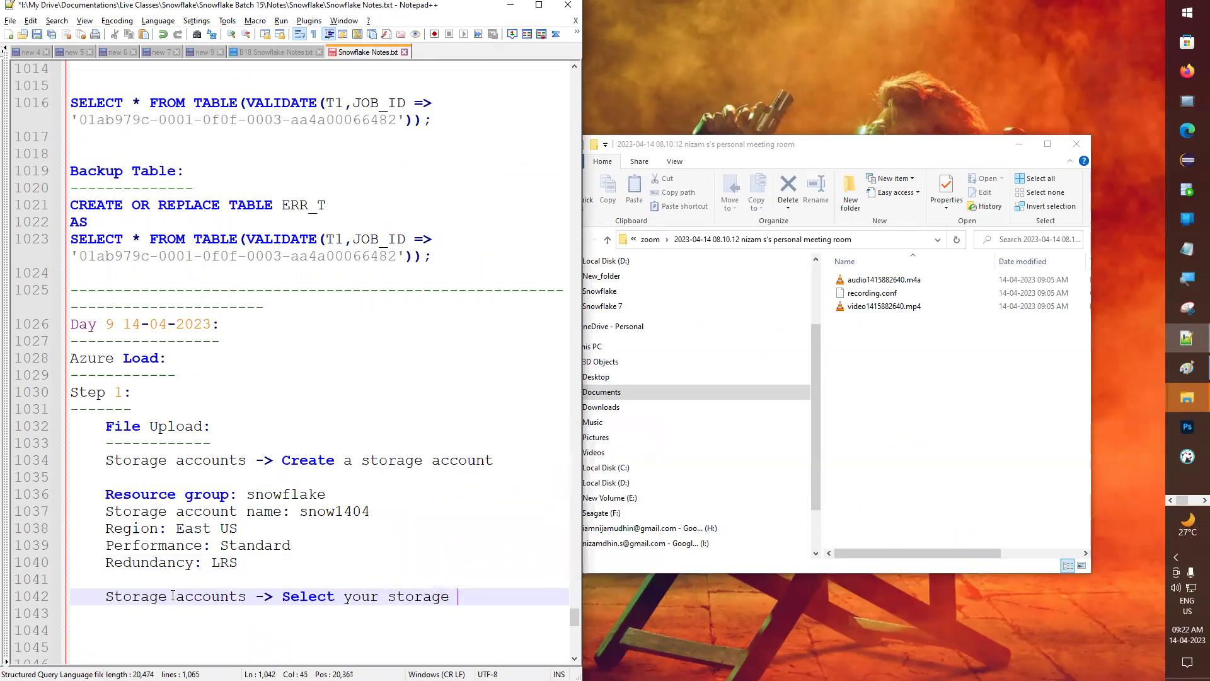
text(account)
key(Escape)
text(->)
key(alt+Tab)
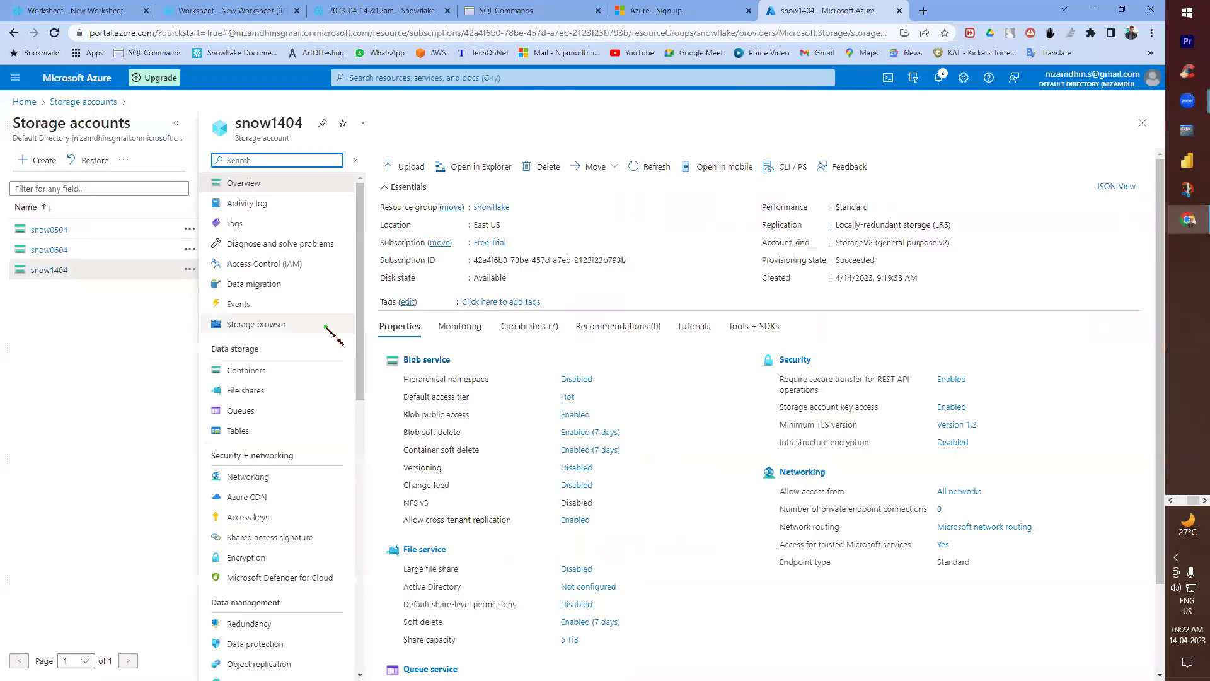
- Return to the snow1404 overview via Home and Storage accounts
click(24, 102)
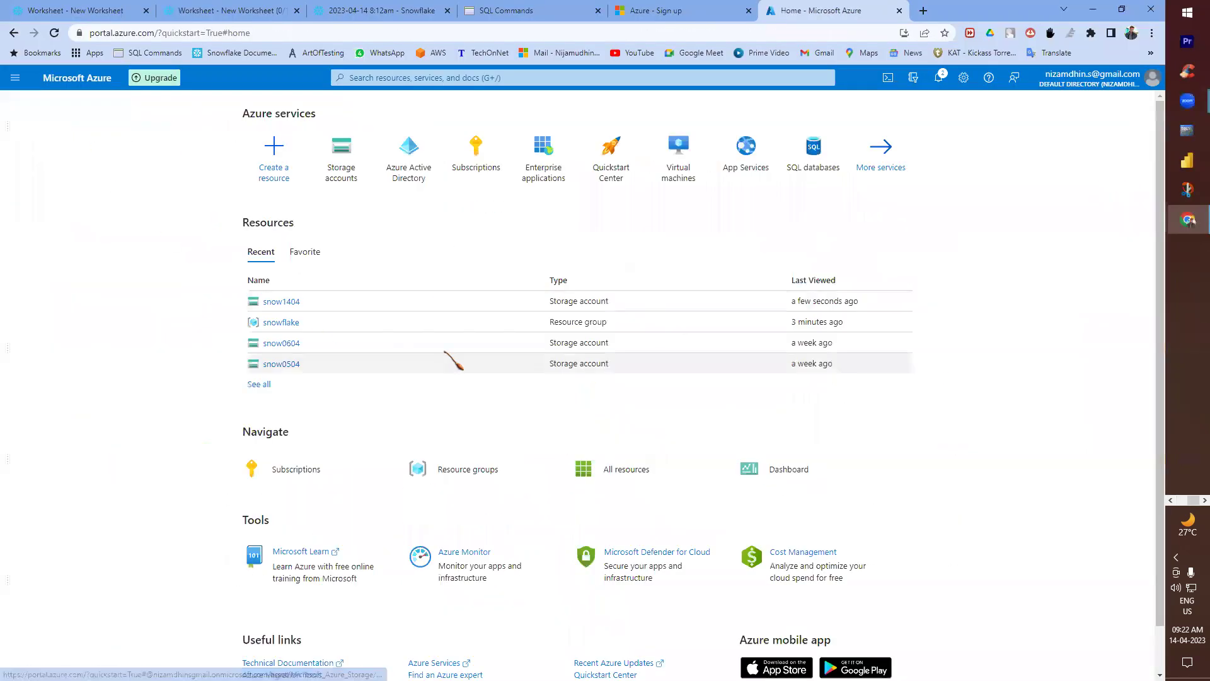
click(363, 153)
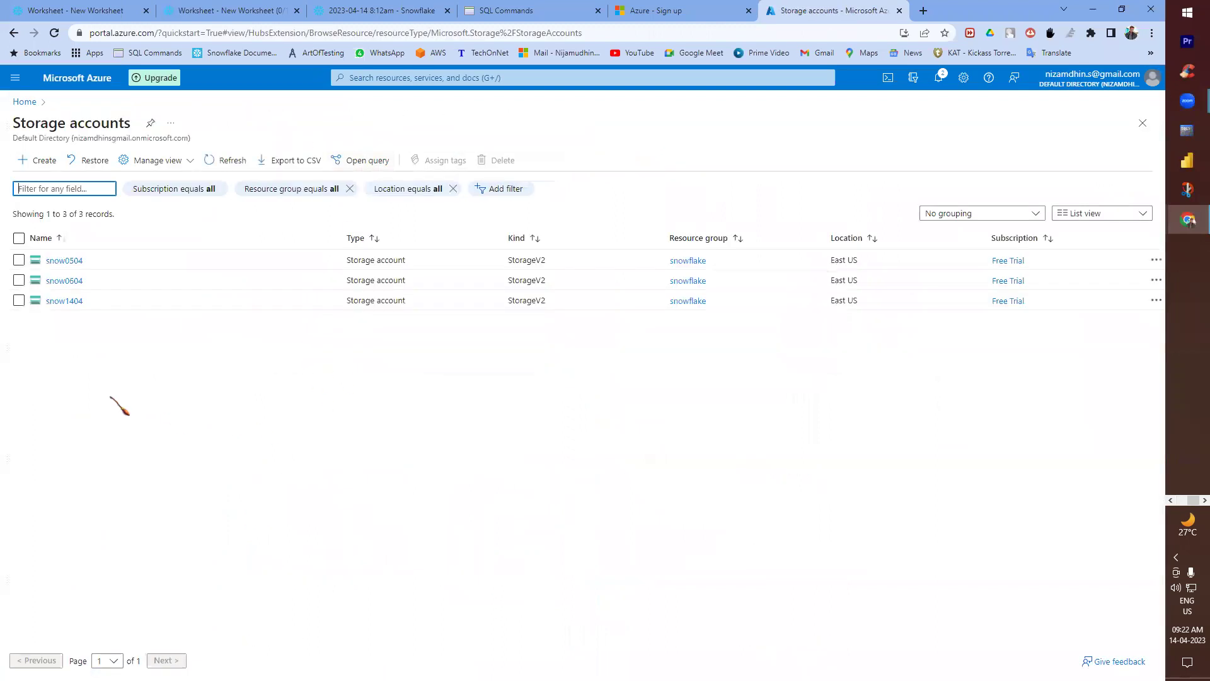
click(60, 302)
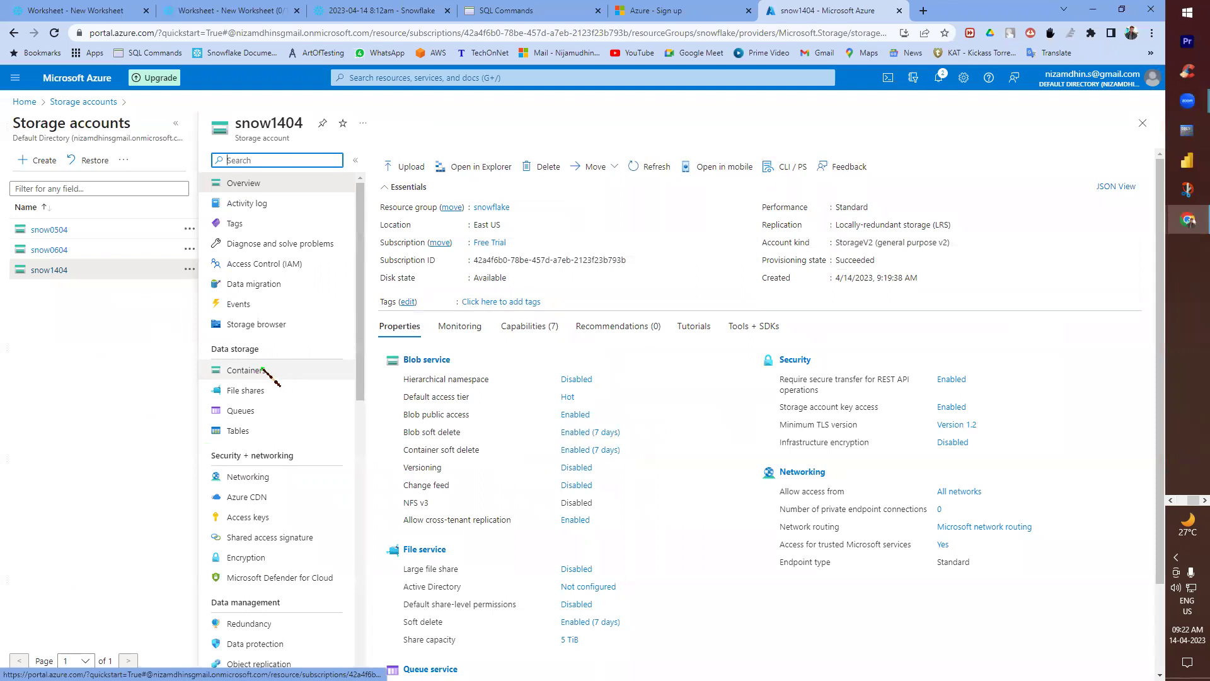
- Append 'Container ->' to the storage path line in the notes
key(alt+Tab)
scroll(414, 495, down, 1)
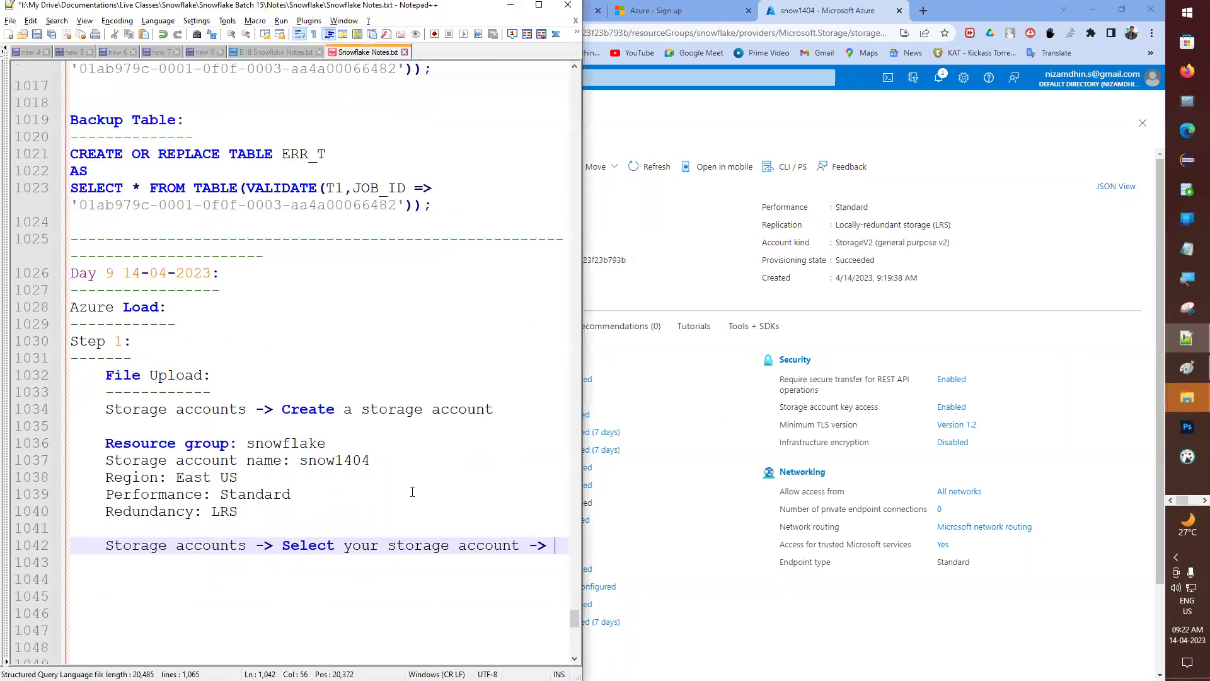
text(Container)
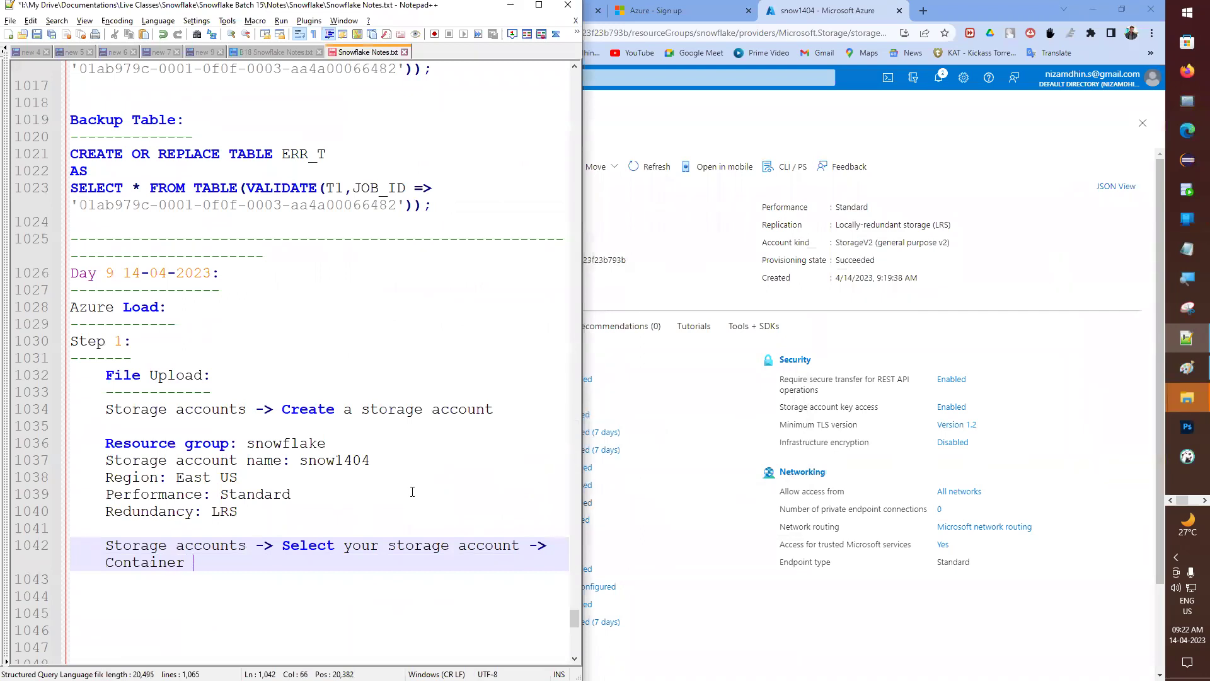
text( ->)
key(alt+Tab)
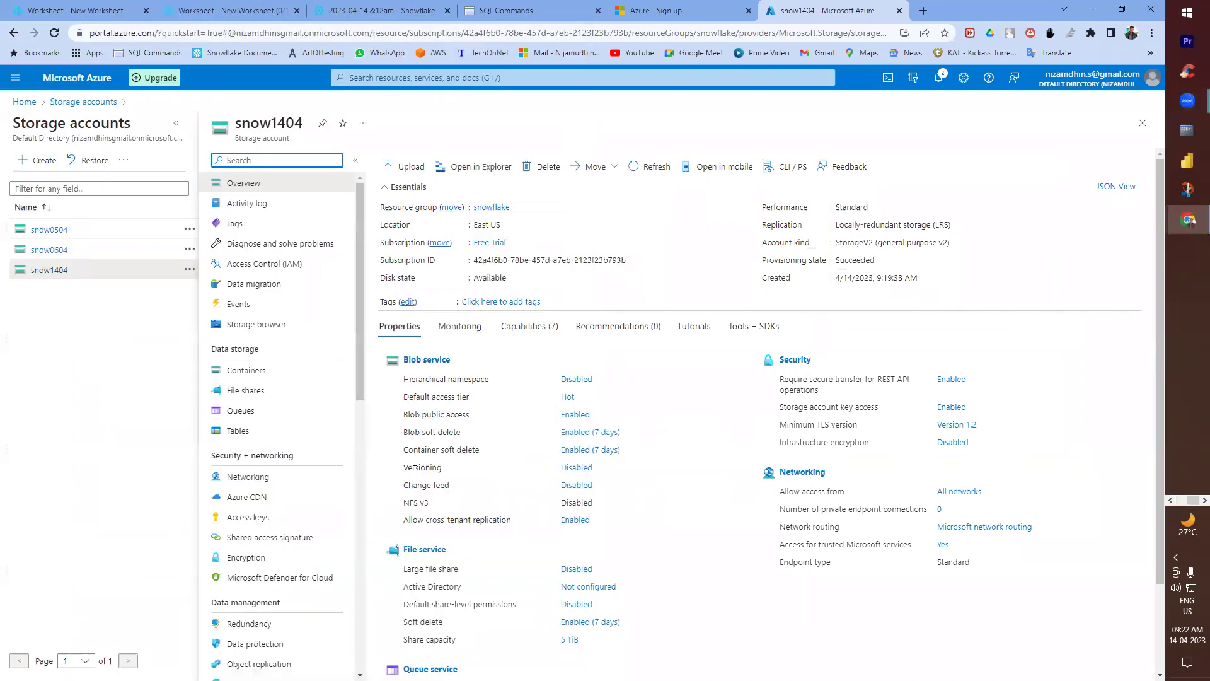
- Create a new container named csv in the snow1404 storage account
click(277, 375)
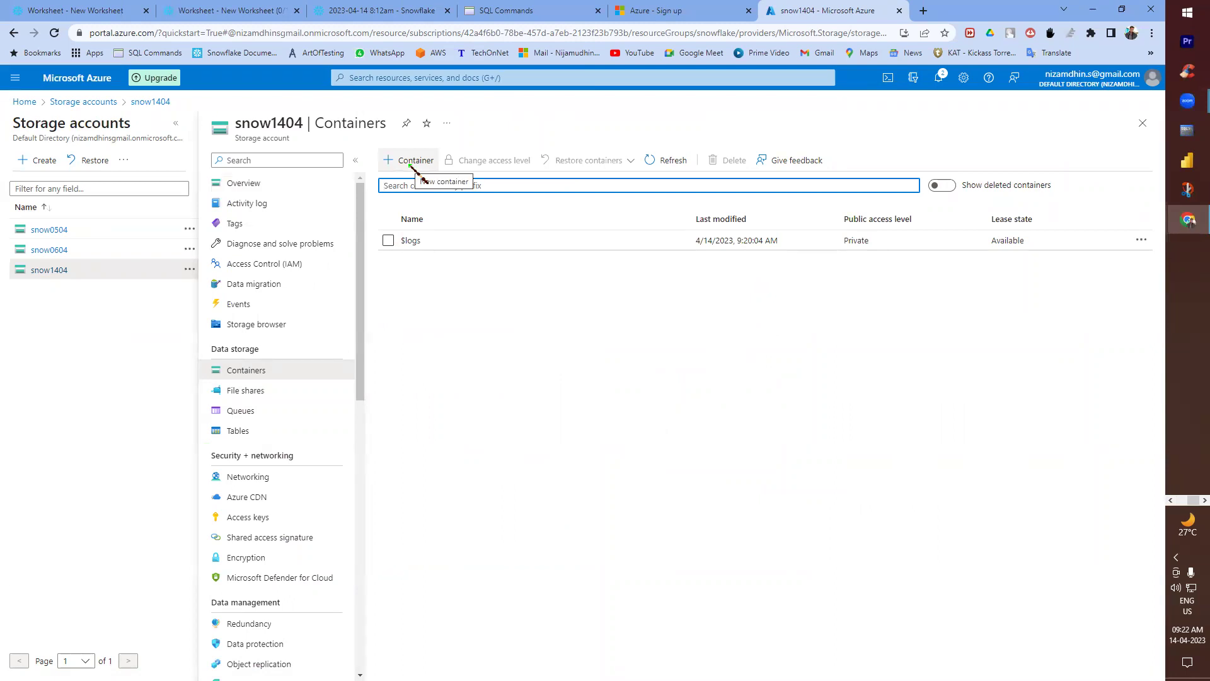
click(410, 161)
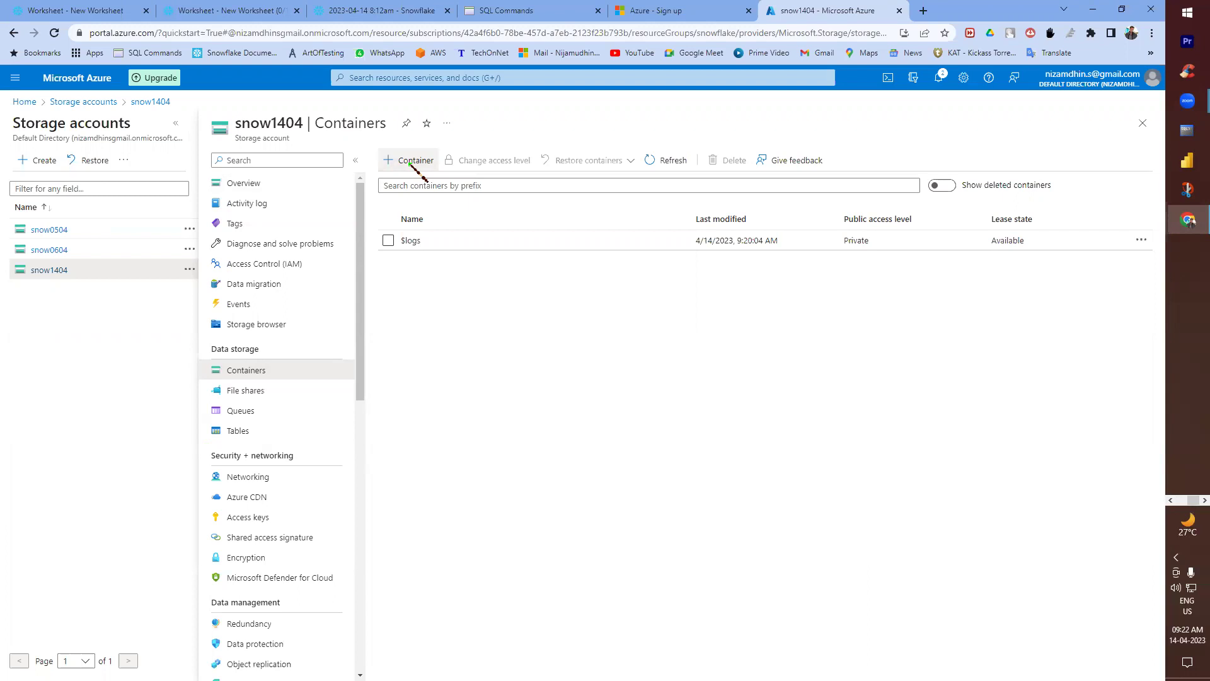
text(csv)
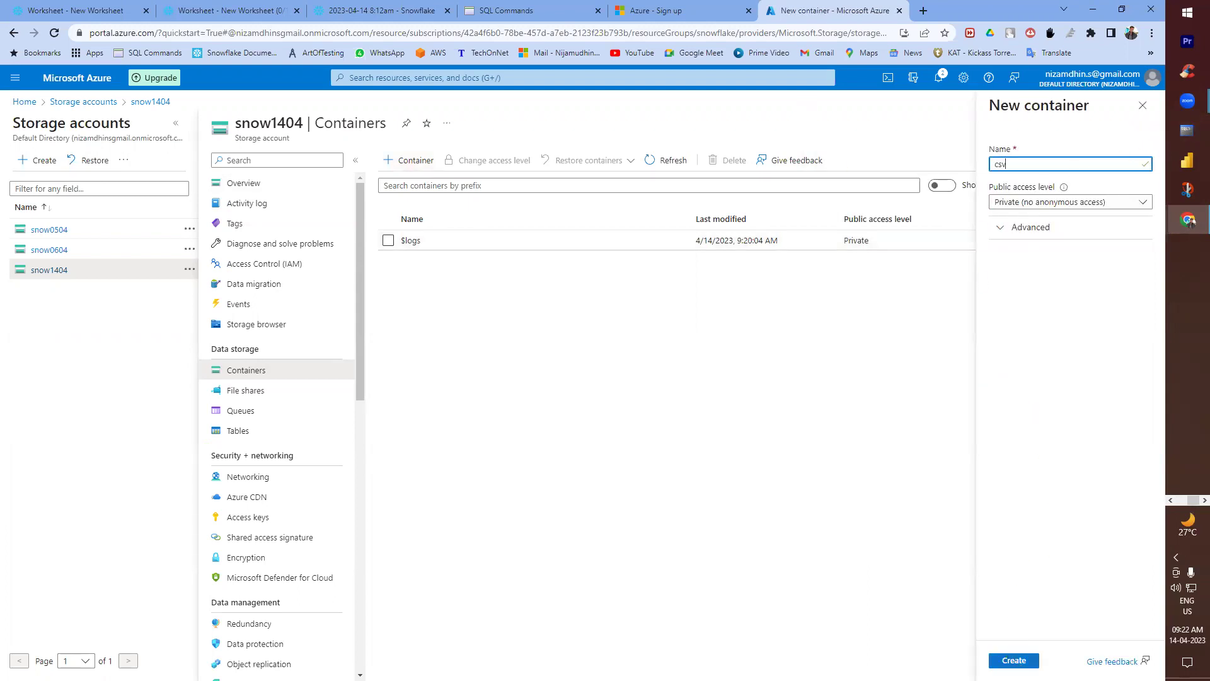
click(1014, 659)
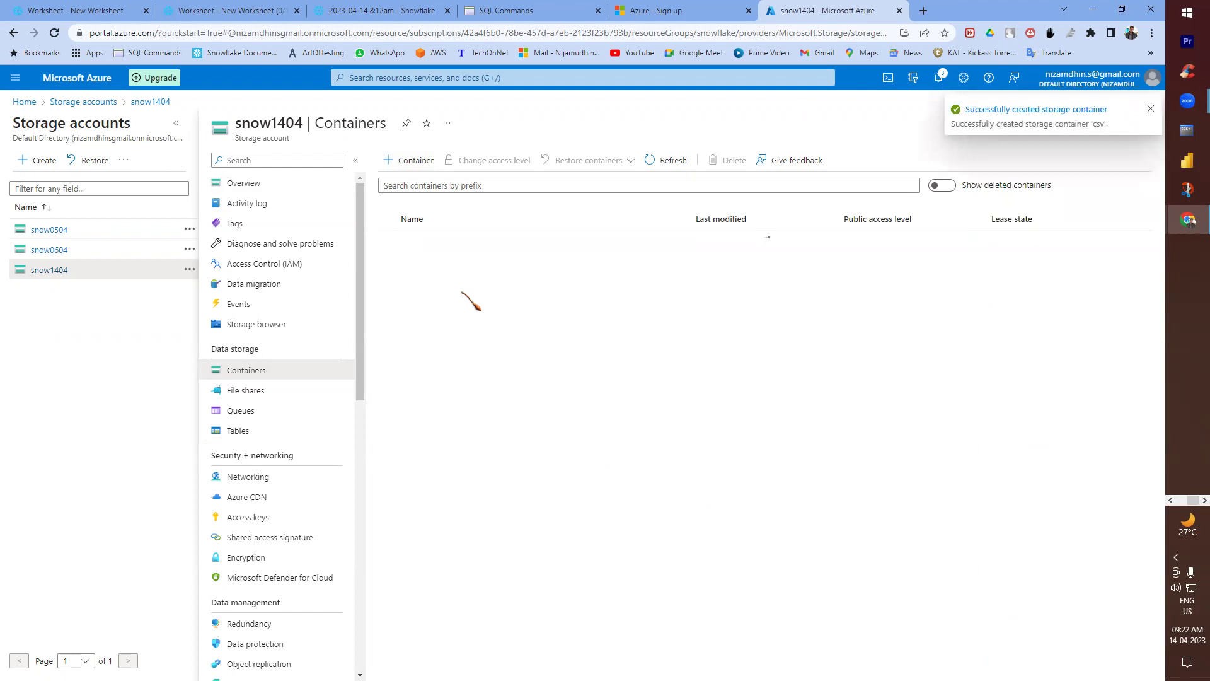
- Note 'Create container' and 'Upload' in the notes, and open the csv container
key(alt+Tab)
text(Cr)
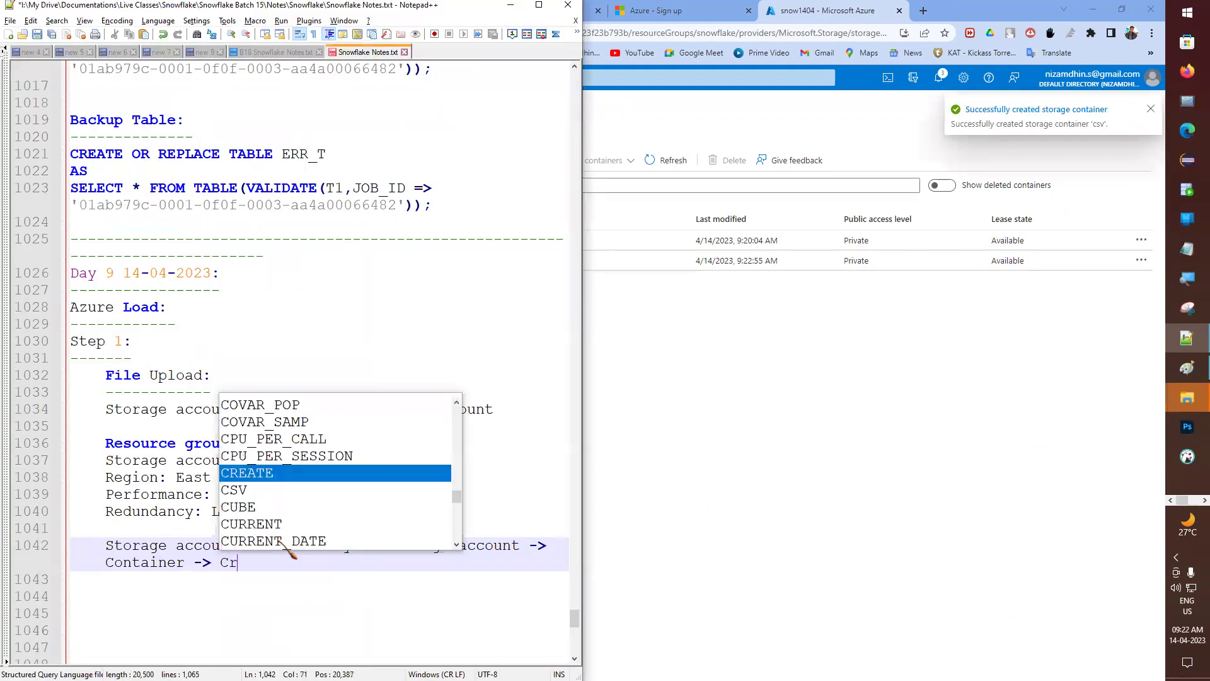
text(eate container)
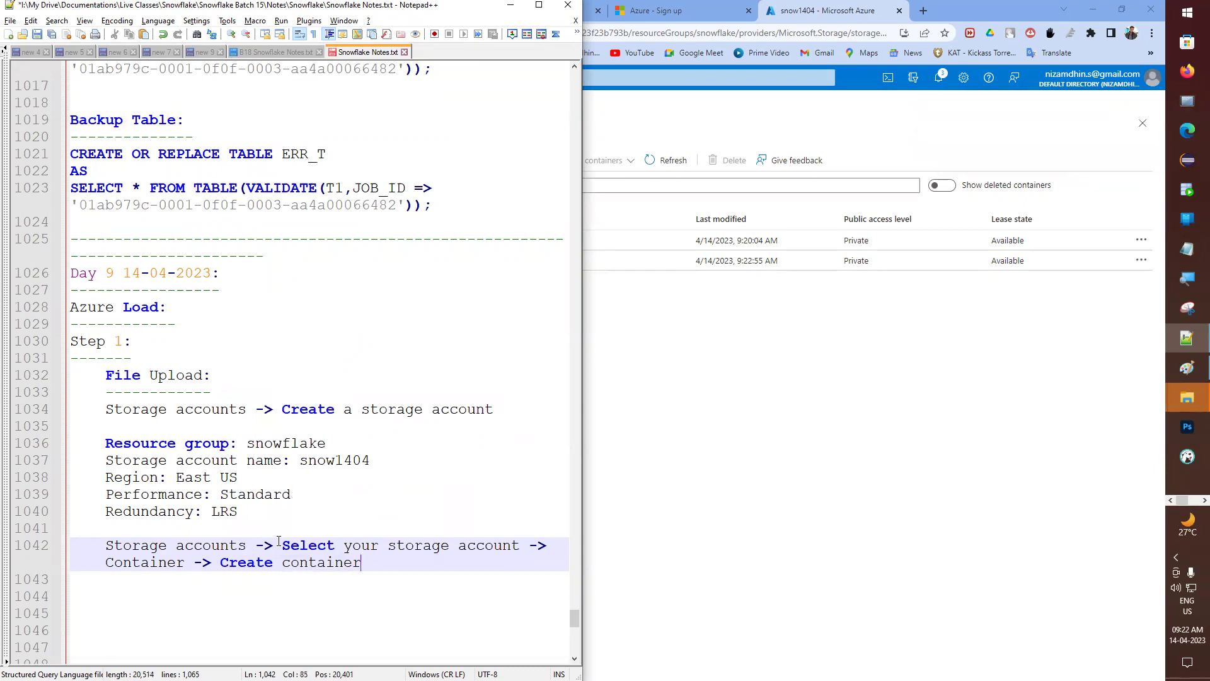
key(alt+Tab)
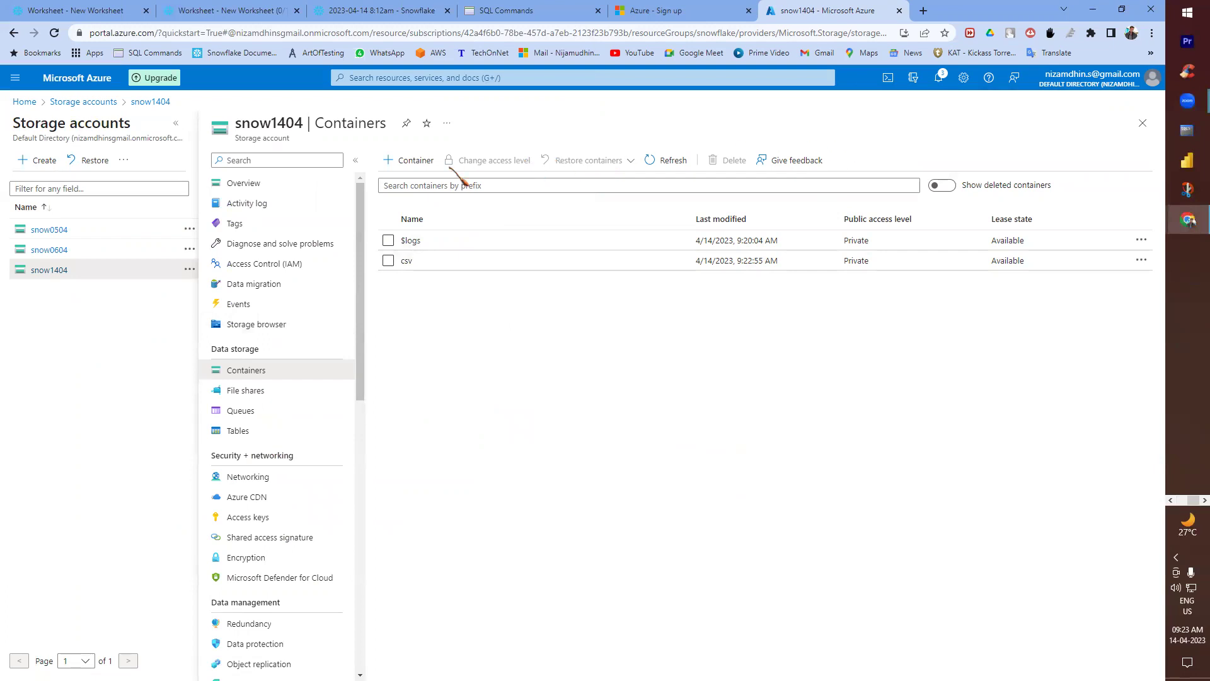
click(410, 261)
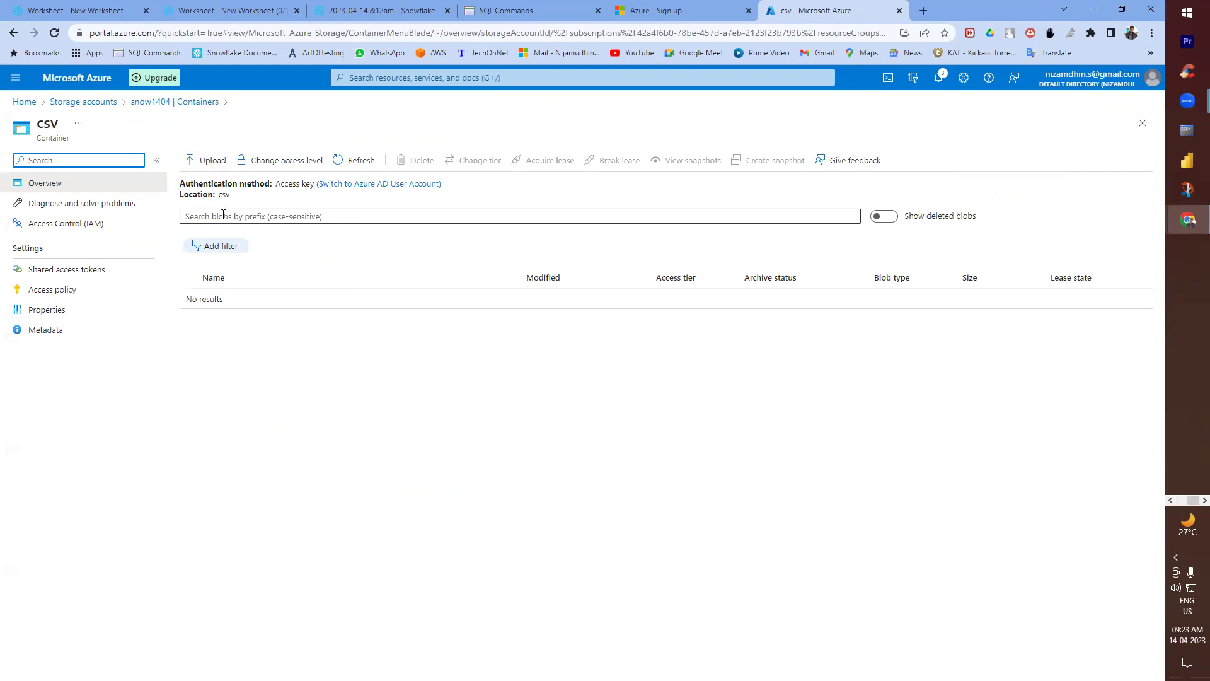
key(alt+Tab)
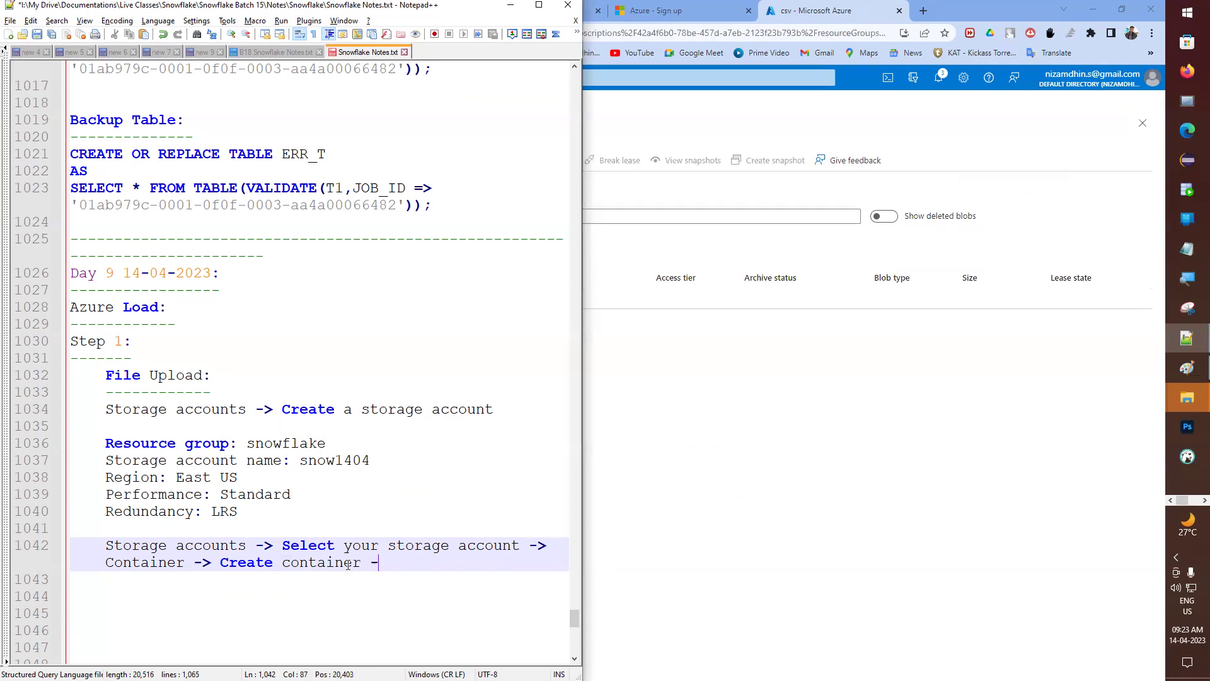
text(Upload)
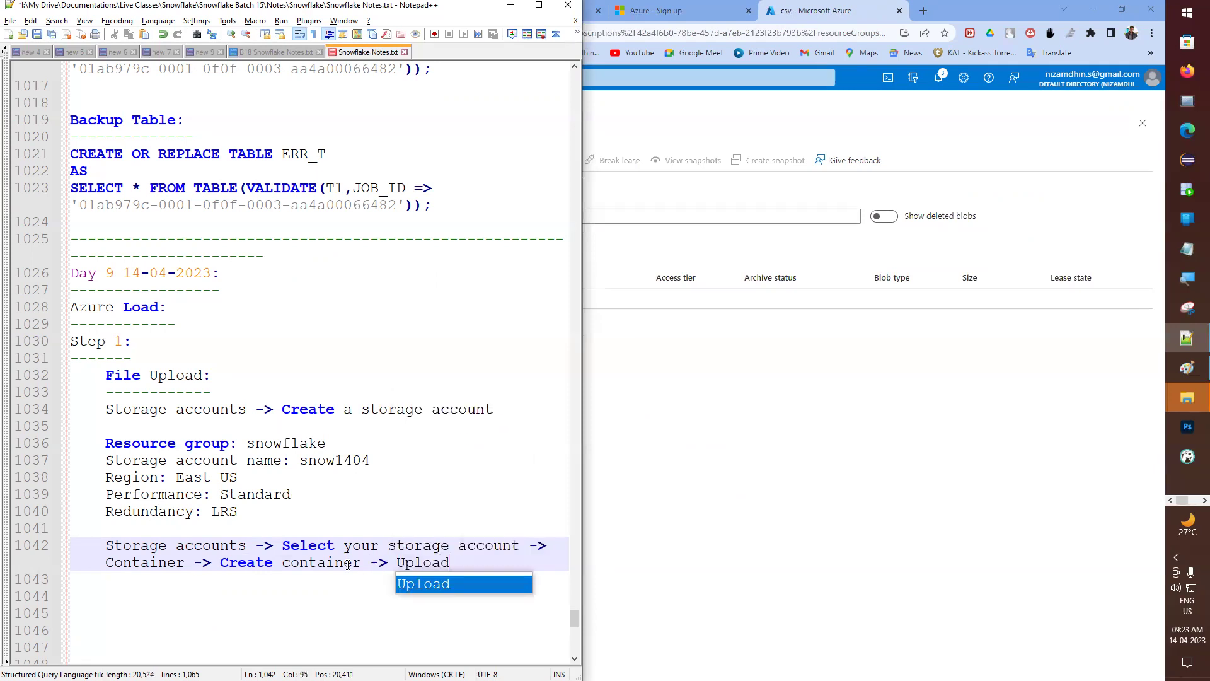
key(alt+Tab)
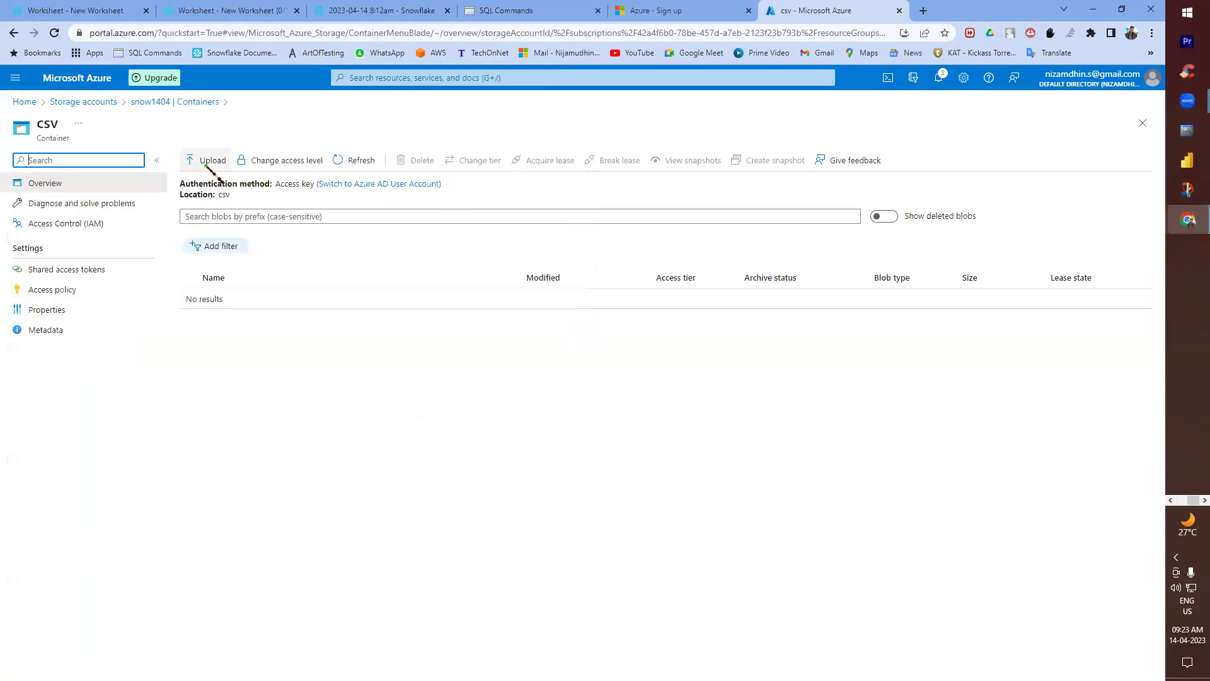
- Upload aws.csv from the computer into the csv container
click(206, 163)
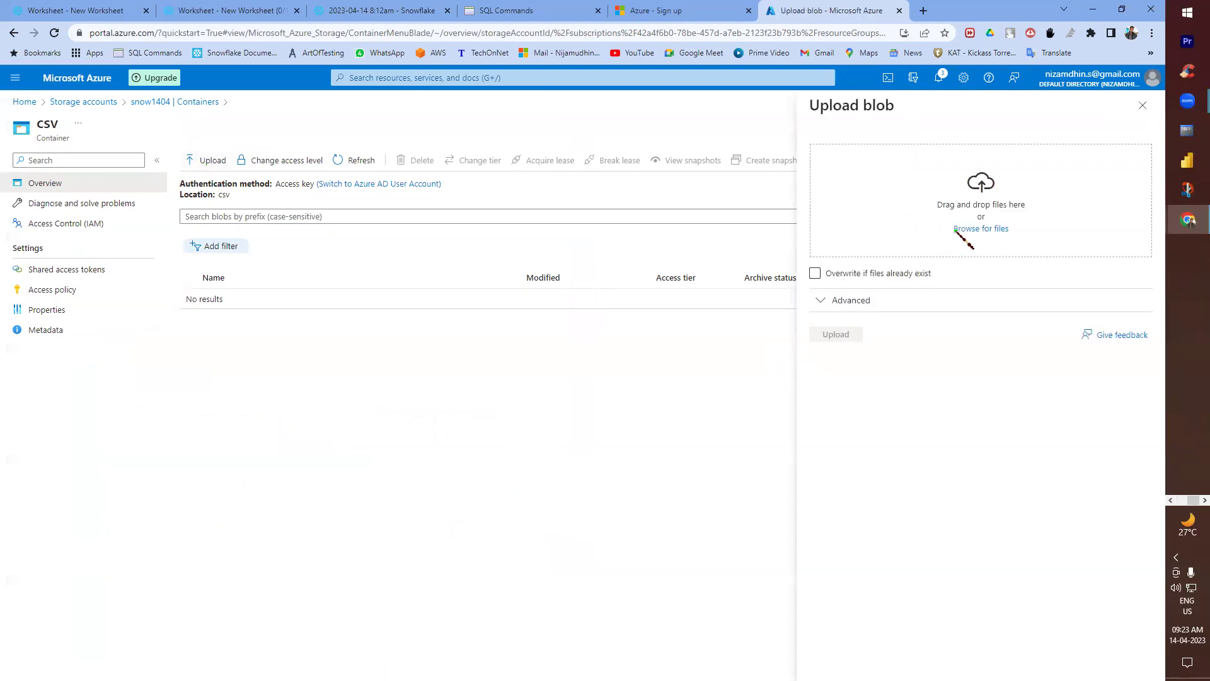
click(965, 228)
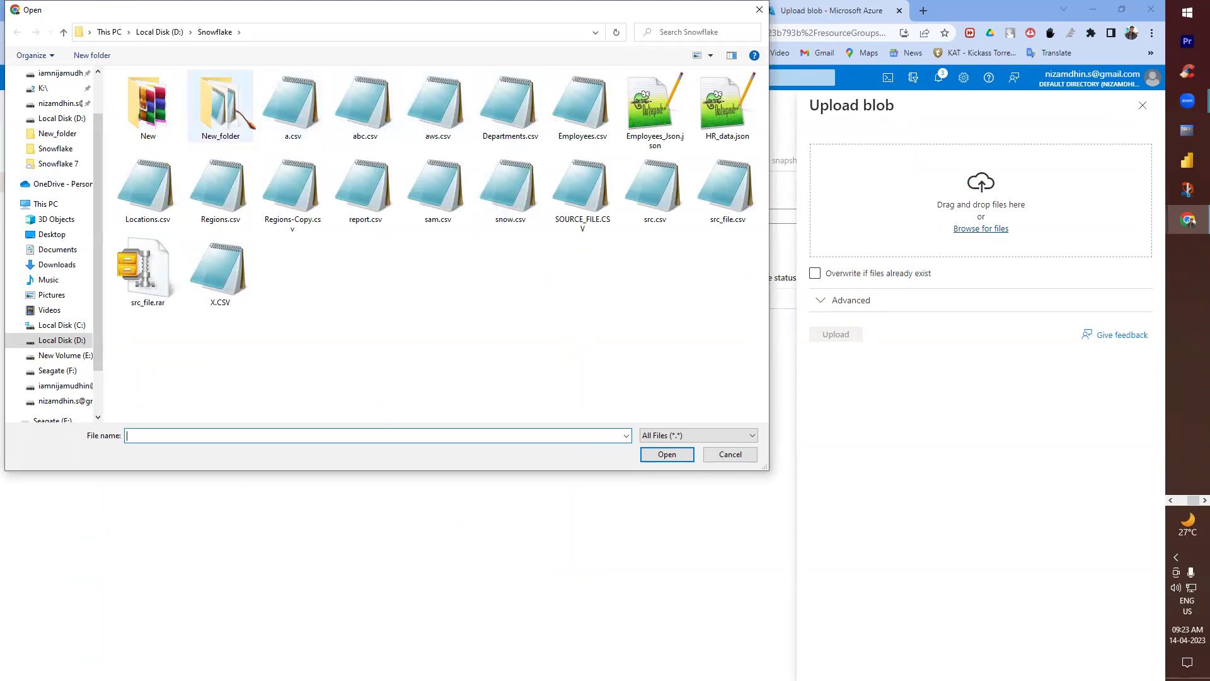
double_click(441, 116)
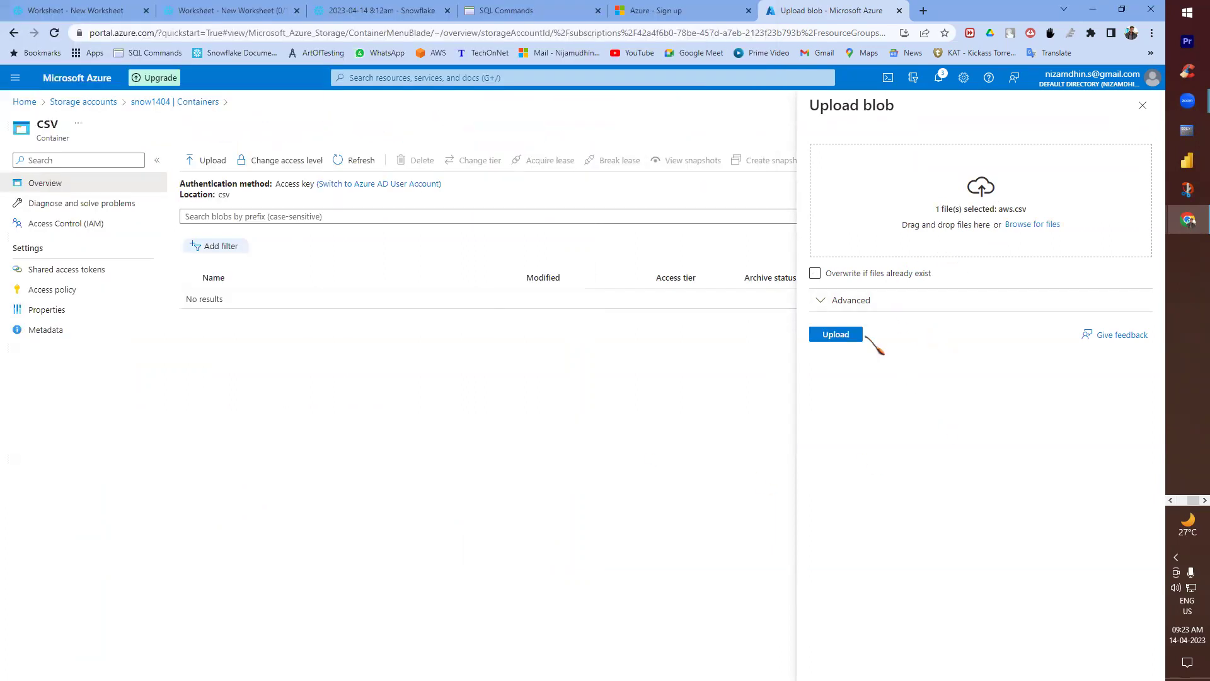
click(826, 337)
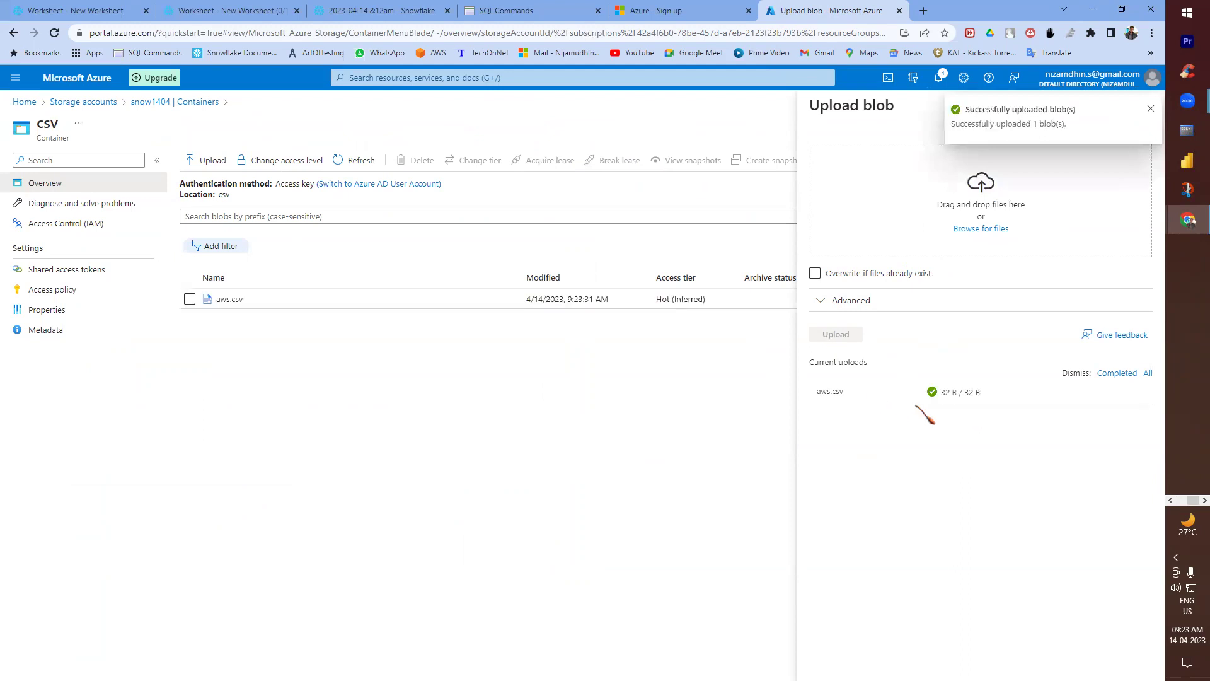
click(1150, 109)
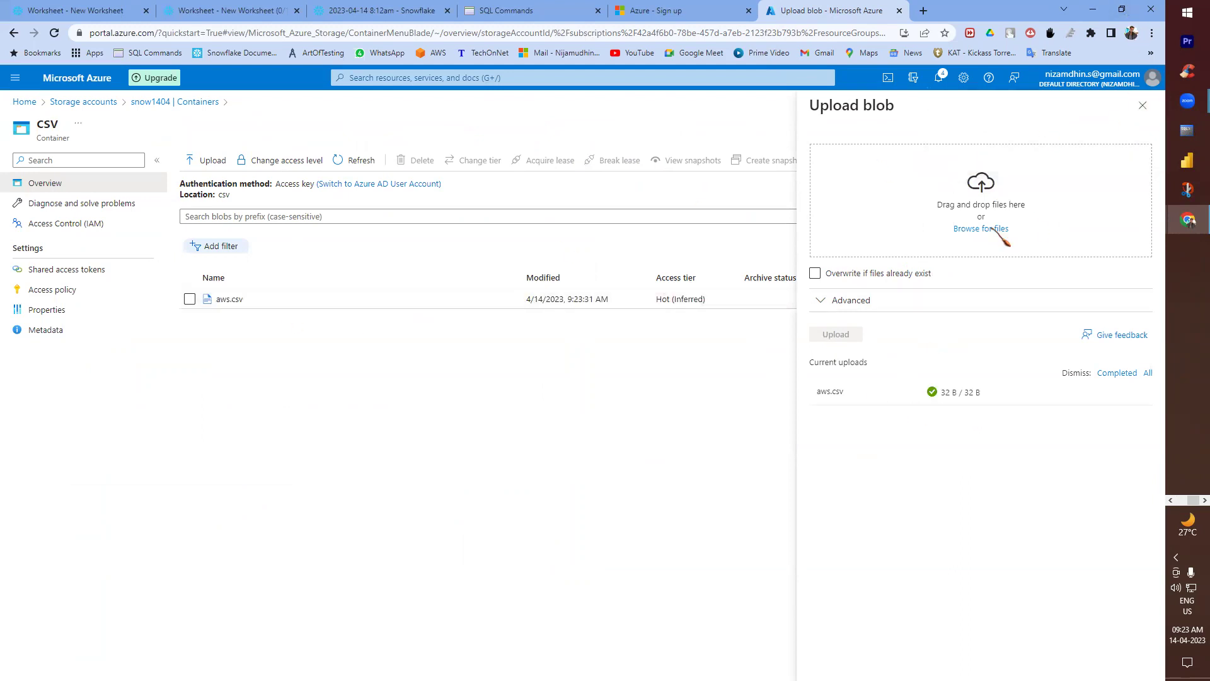
- Open aws.csv with View/edit to inspect its contents
click(190, 298)
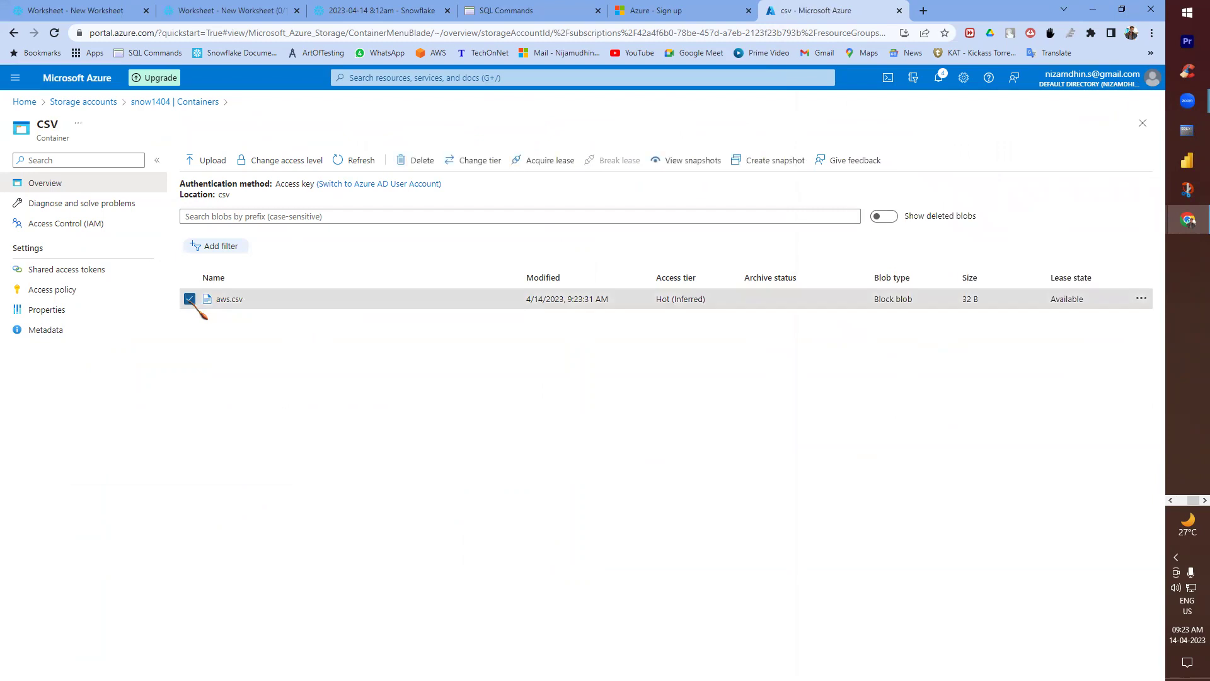
click(1141, 299)
click(1079, 305)
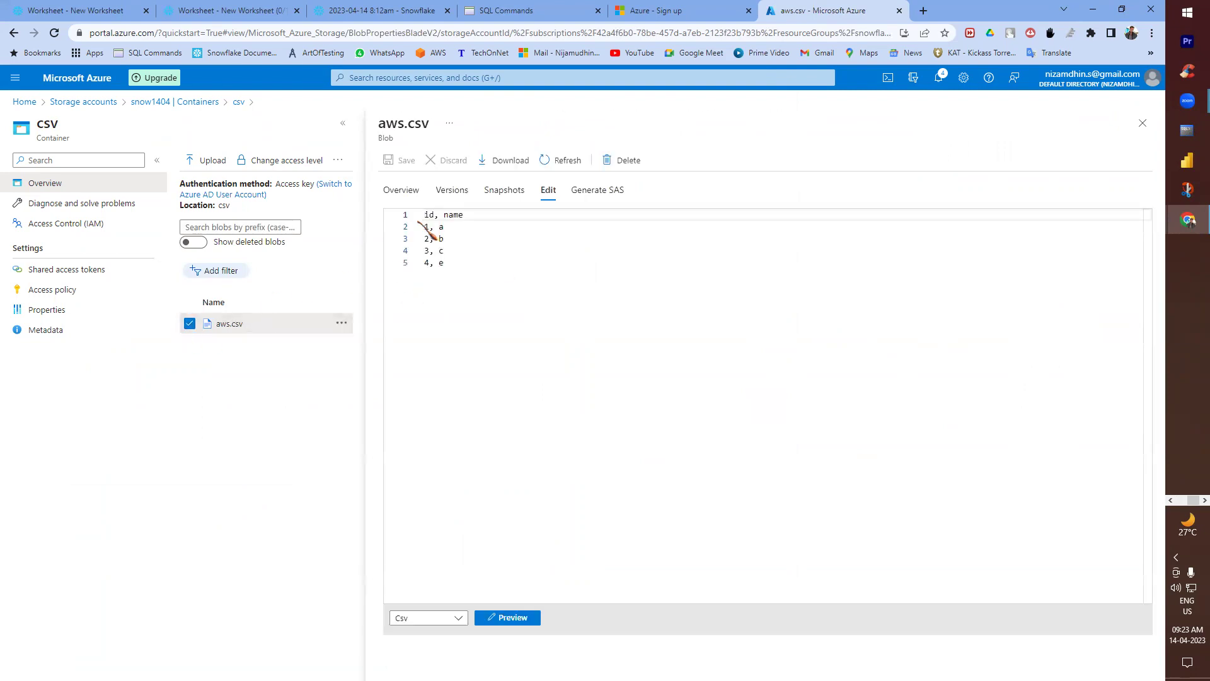
drag(428, 216, 381, 218)
click(445, 228)
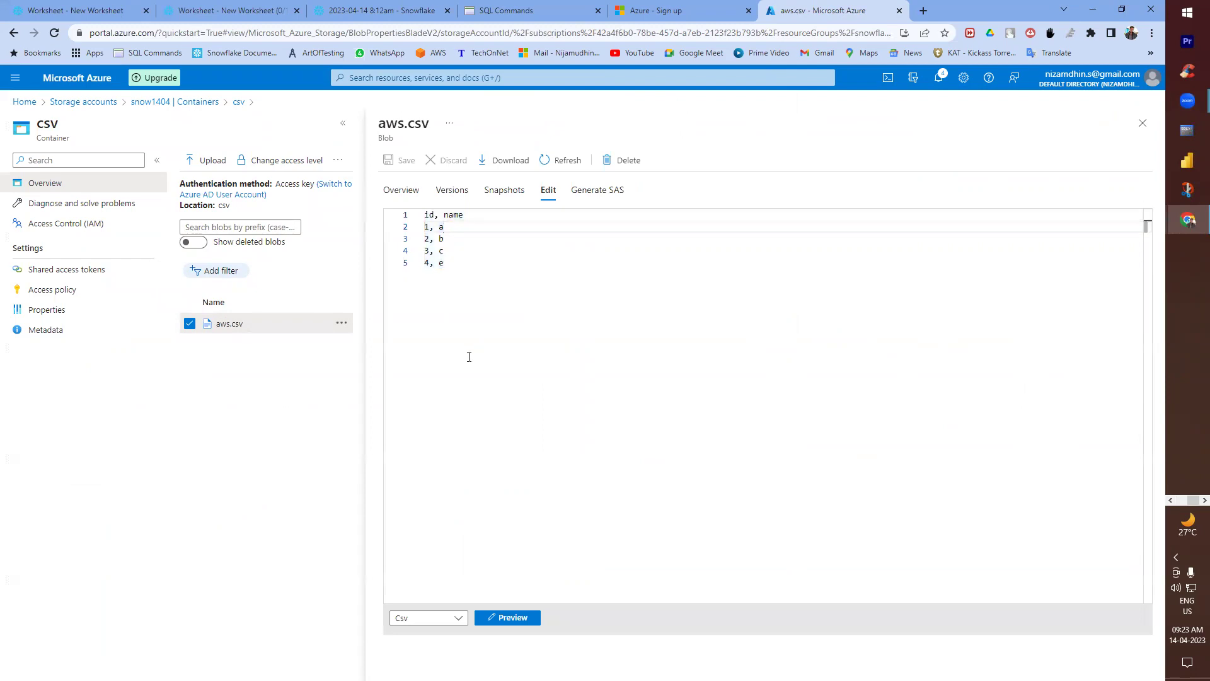
key(alt+Tab)
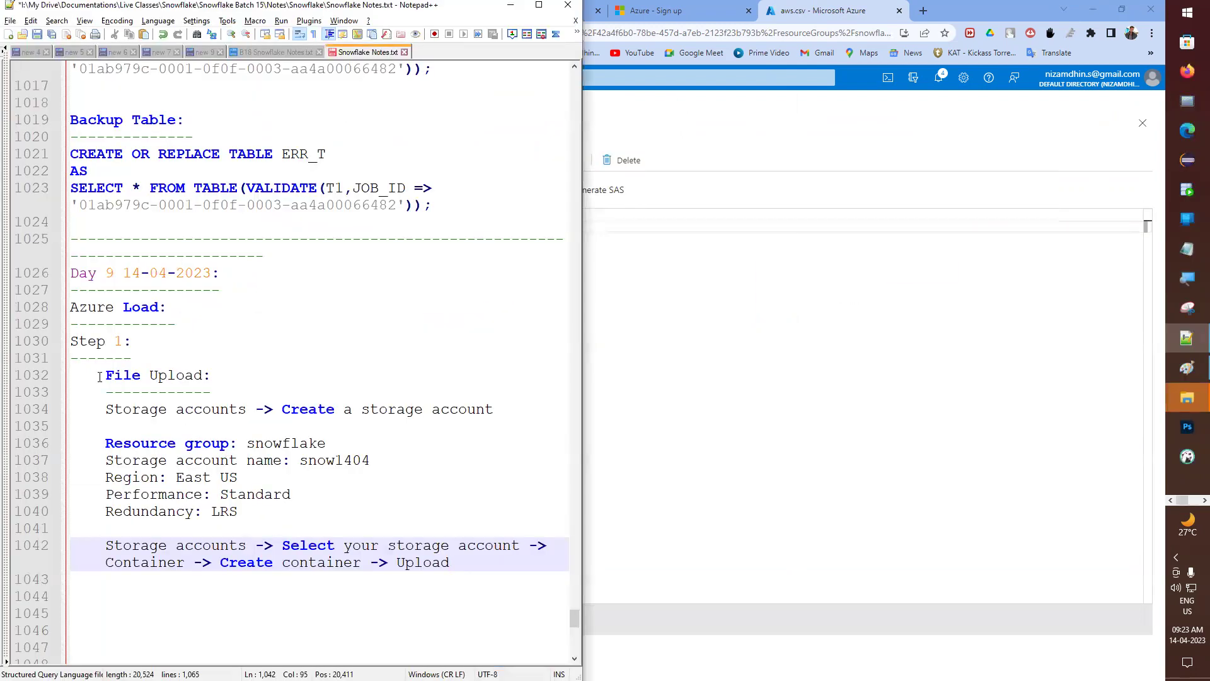
- Highlight the File Upload heading, storage account settings and container upload lines in the notes
drag(100, 376, 184, 392)
click(154, 422)
scroll(155, 432, down, 1)
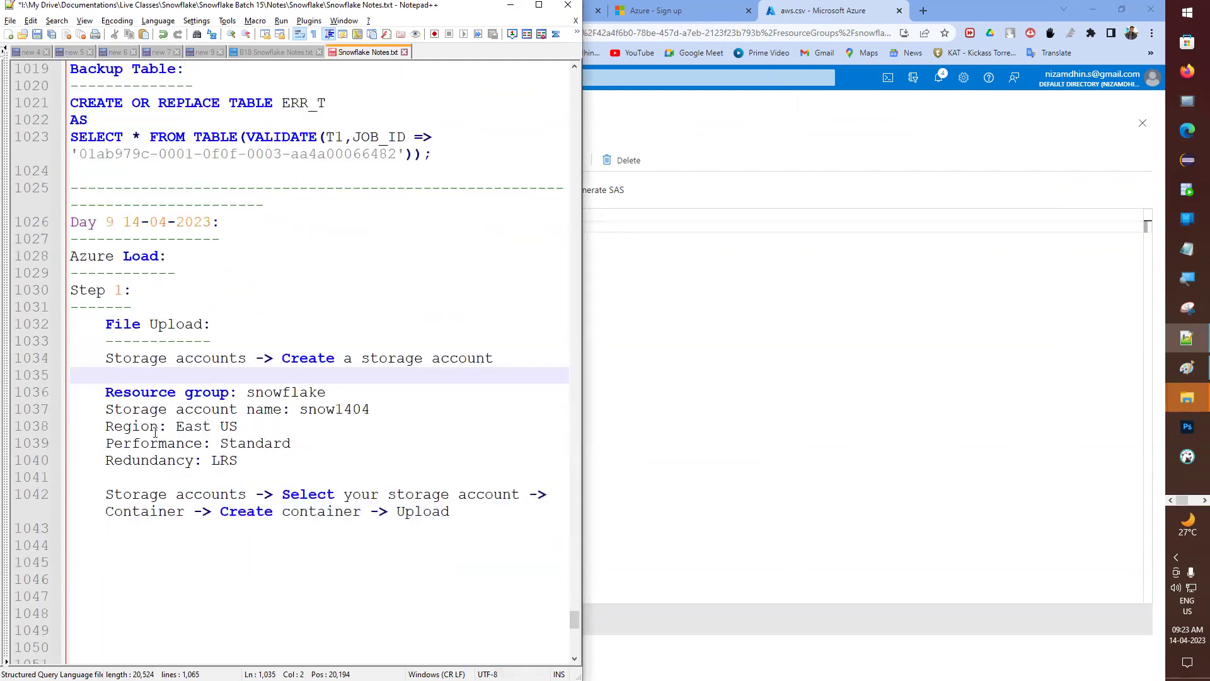
drag(112, 392, 218, 443)
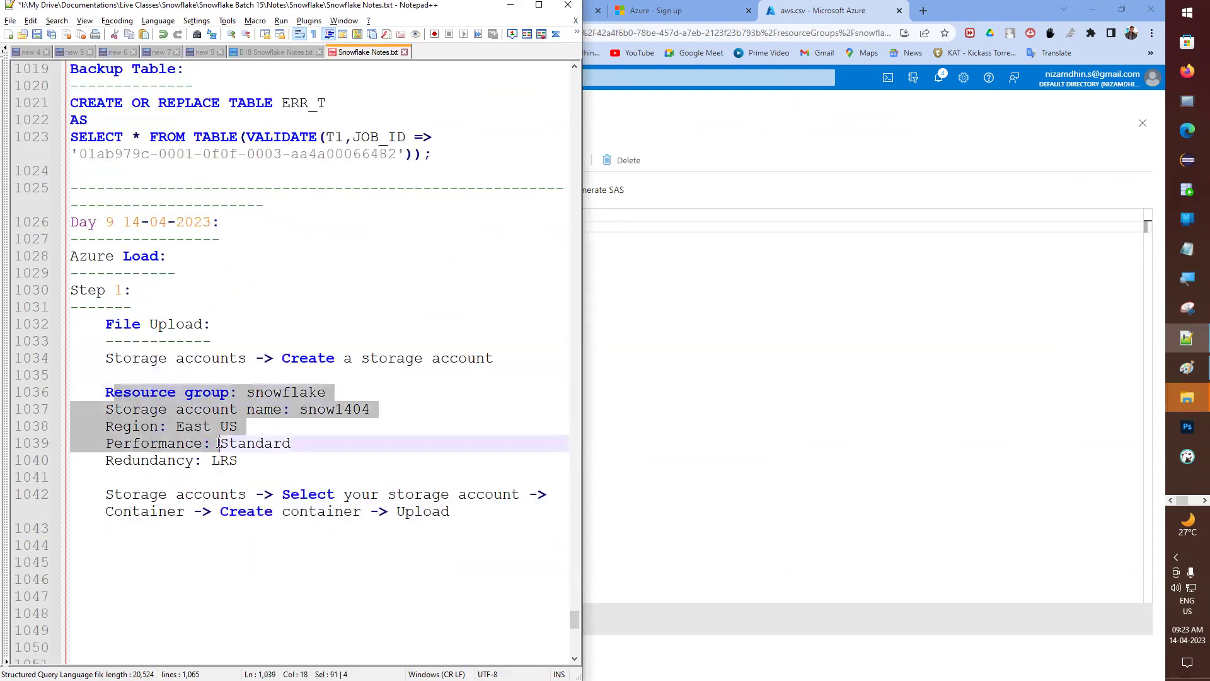
click(217, 482)
drag(451, 511, 91, 480)
click(181, 482)
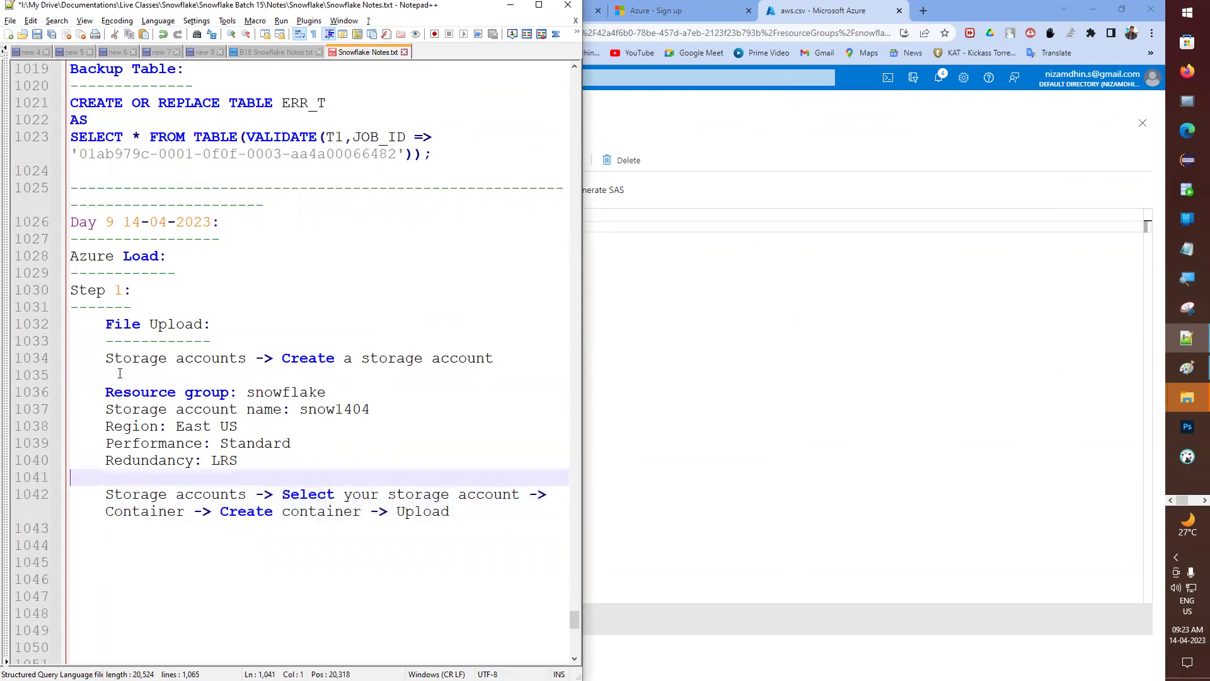
scroll(243, 440, down, 1)
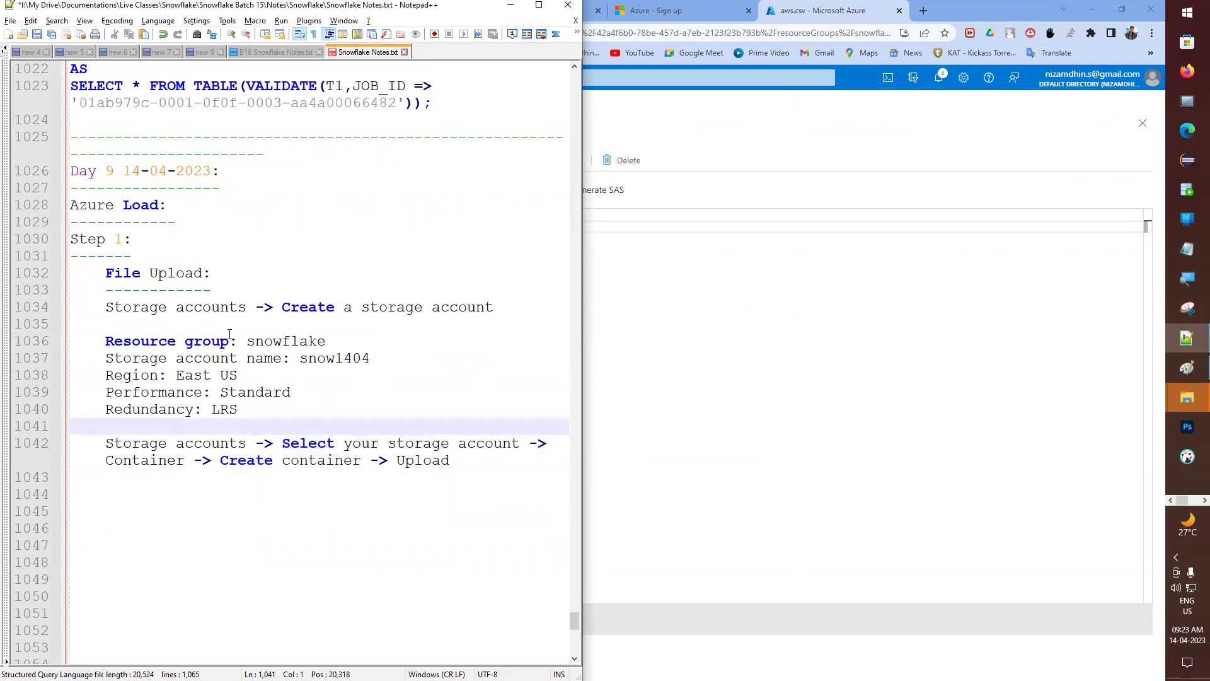
- Add a 'Step 2:' heading after the upload step, then reselect aws.csv's data rows
click(497, 477)
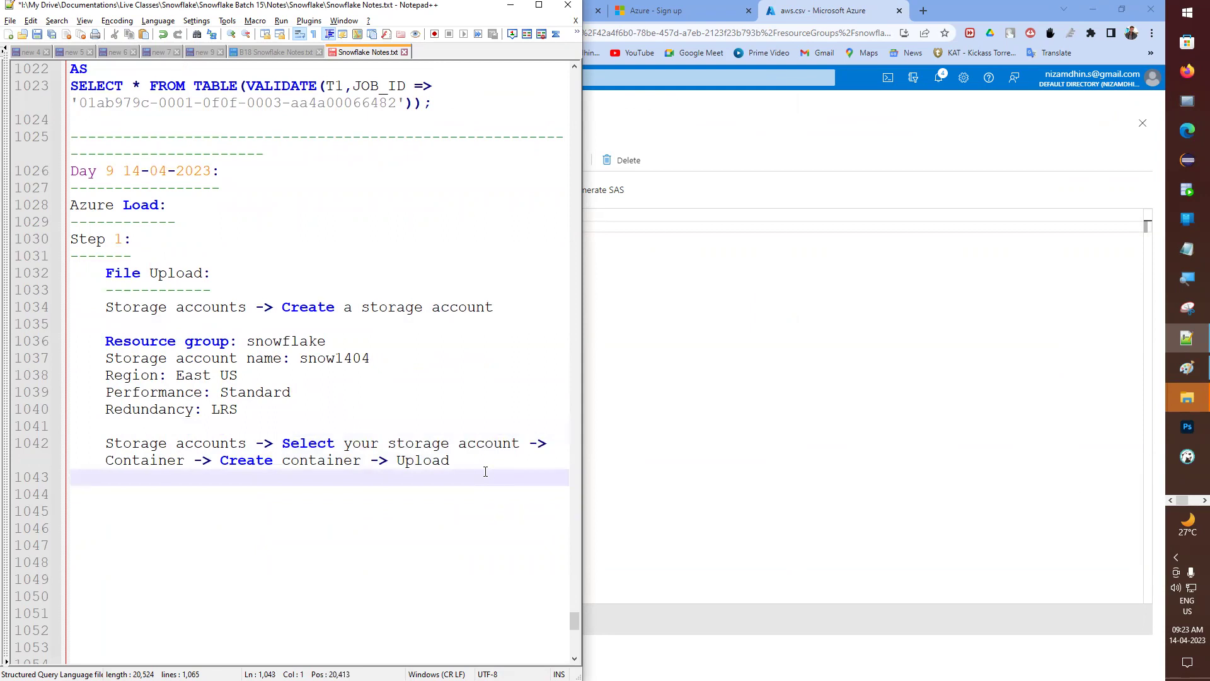
key(Return)
text(Step 2)
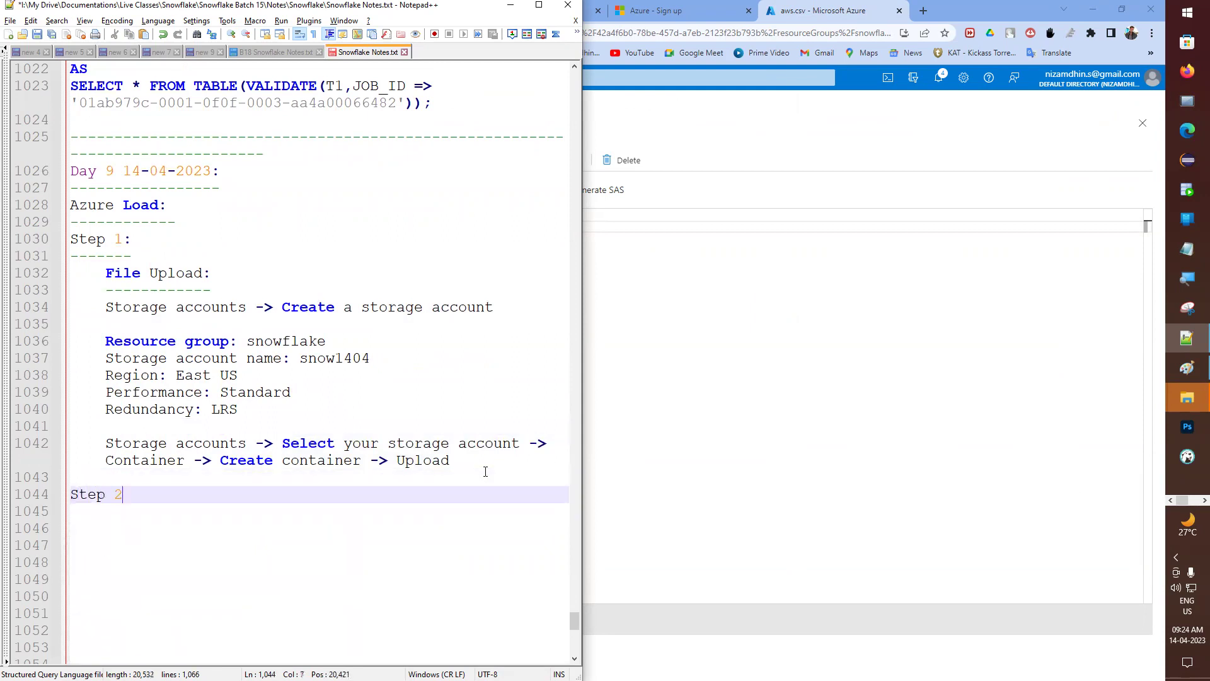
text(:)
key(Return)
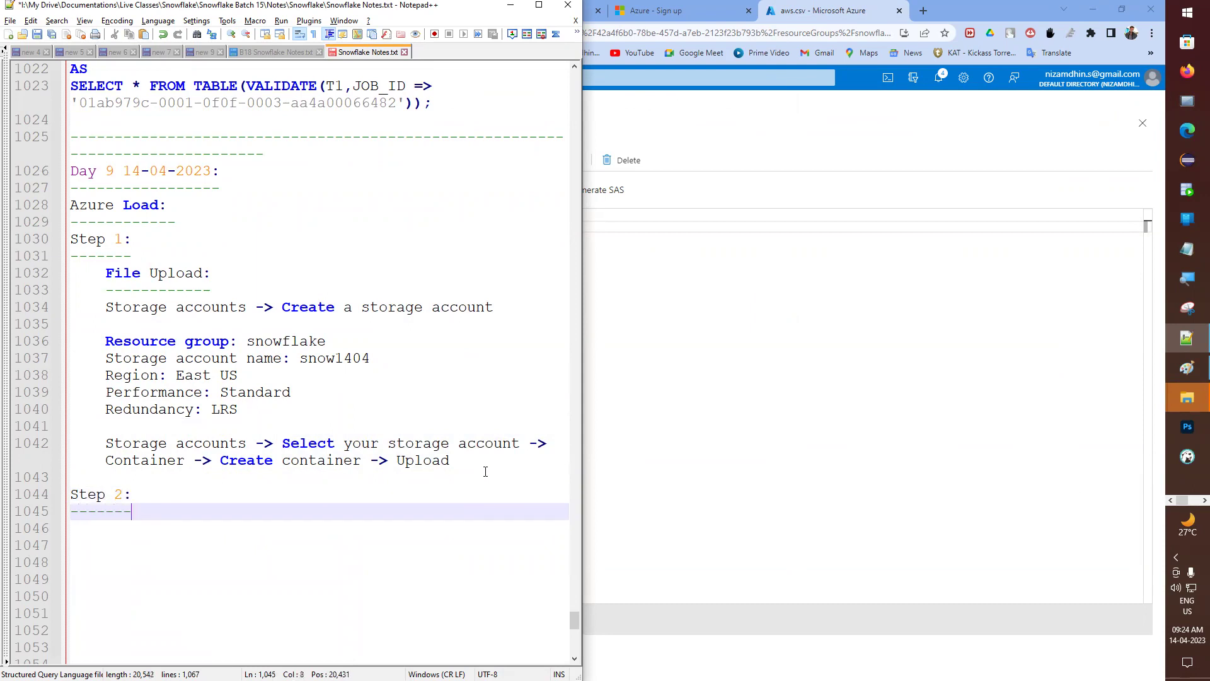
click(822, 300)
drag(485, 270, 424, 214)
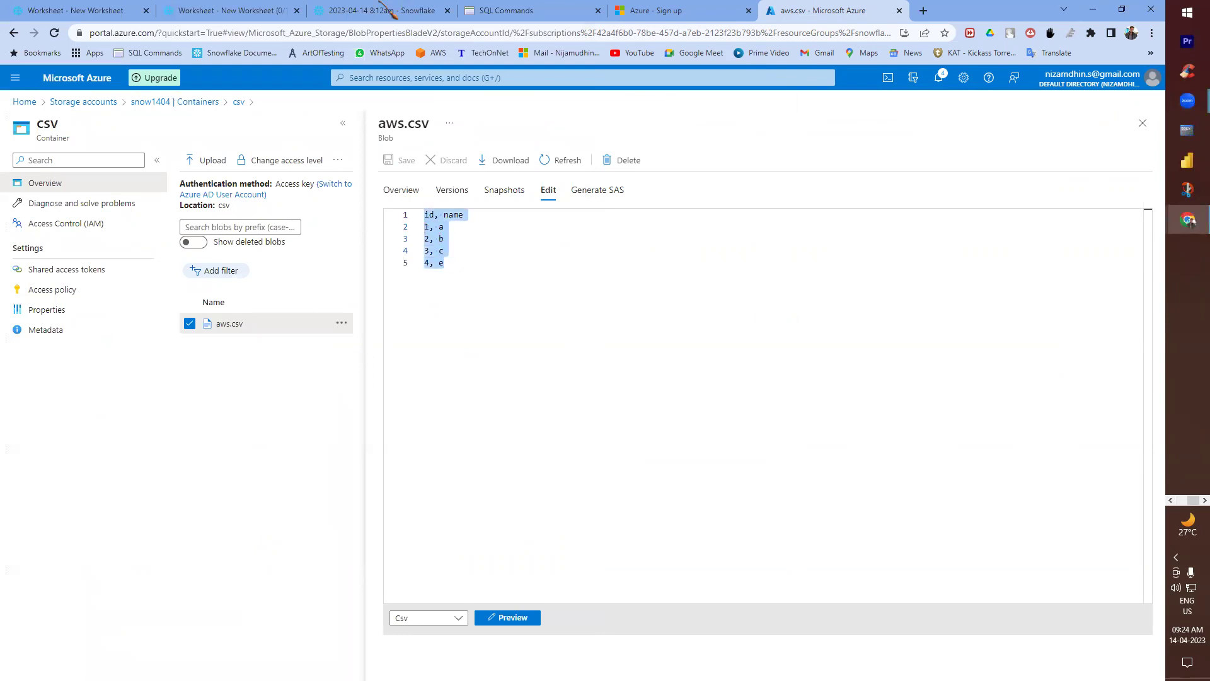
- Add blank lines below the last query in the Snowflake worksheet
click(234, 14)
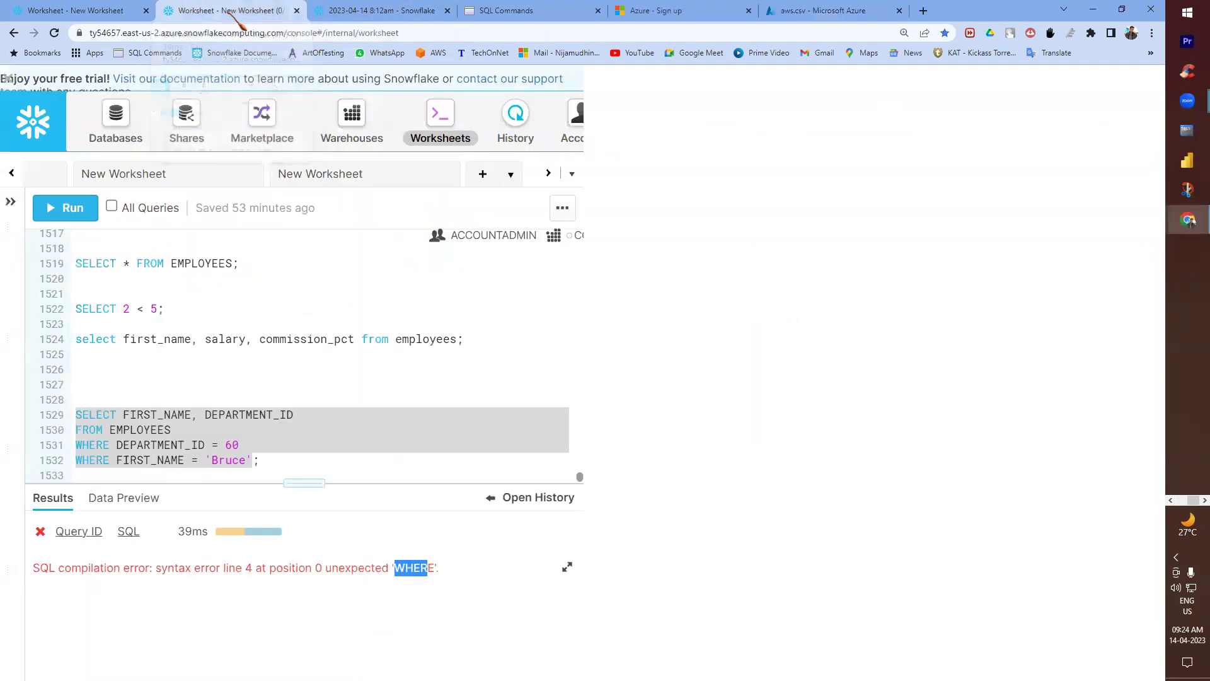
scroll(229, 365, down, 1)
click(121, 458)
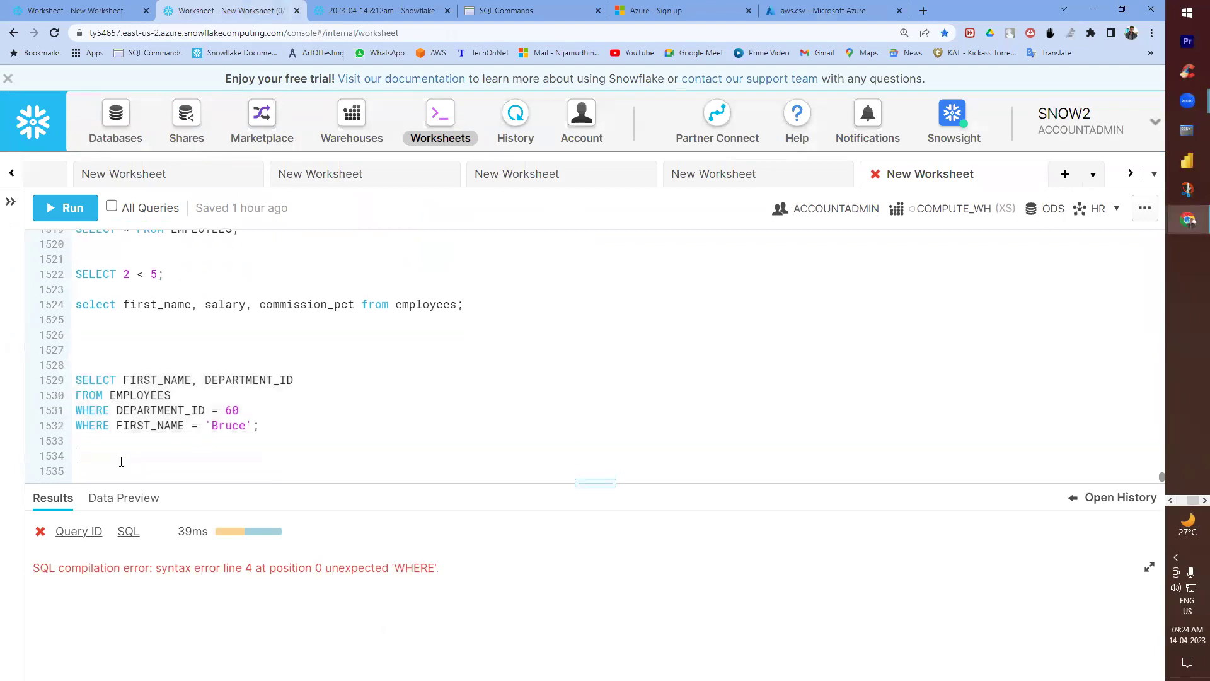
key(Return)
key(Return)
key(Return)
key(Return)
key(Return)
key(Return)
key(Return)
key(Return)
key(Return)
key(Return)
key(Return)
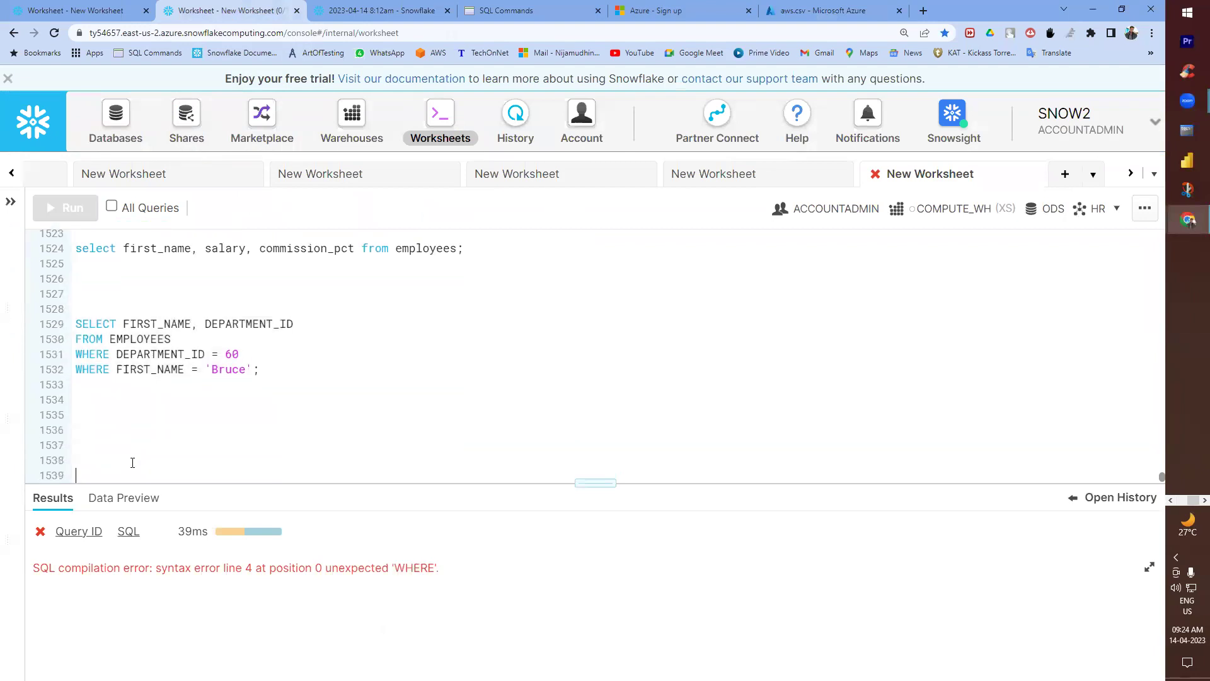
key(Return)
key(Return)
key(Return)
key(Return)
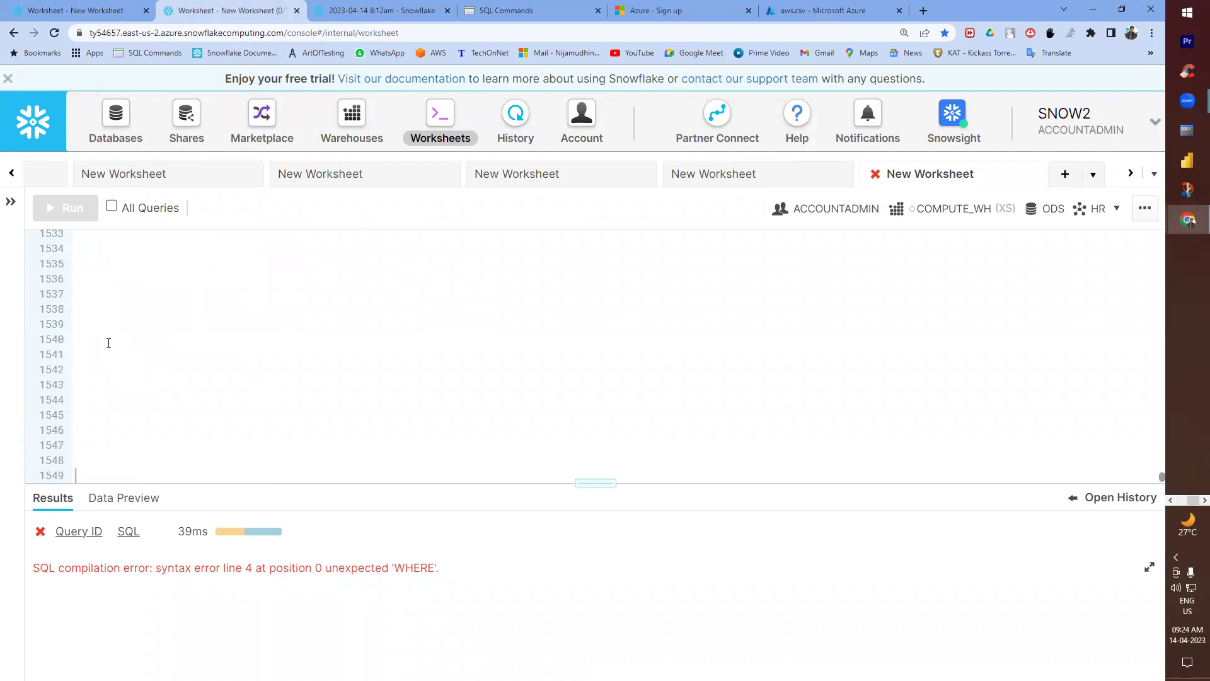
- Draw a tall rectangle on the left side of the Paint canvas
key(alt+Tab)
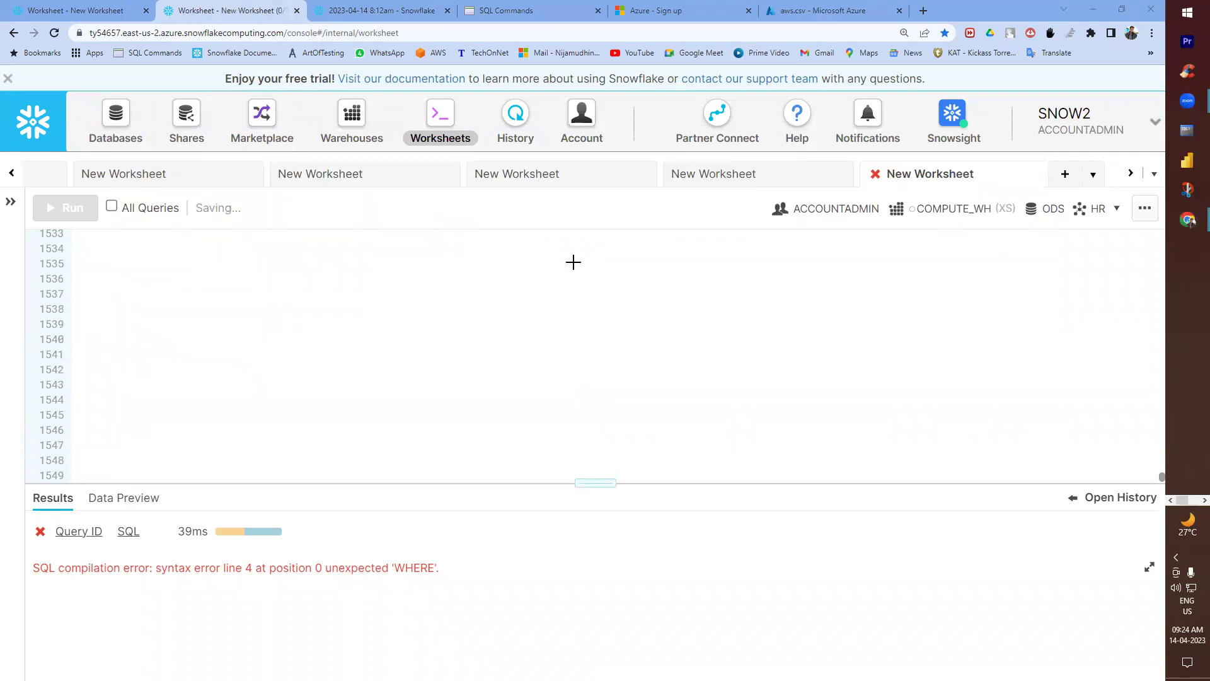
click(277, 40)
drag(75, 222, 263, 518)
- Draw a larger third box on the right side of the diagram
drag(683, 214, 916, 502)
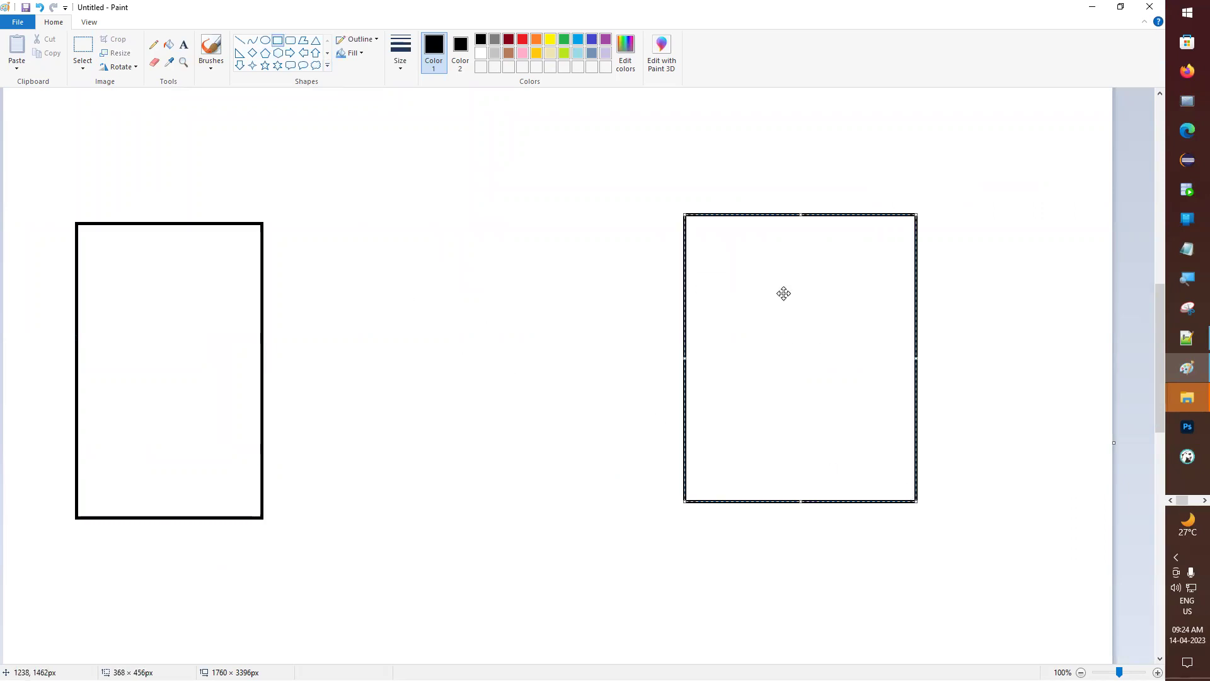
click(154, 45)
mouse_move(173, 264)
mouse_down()
mouse_move(464, 141)
mouse_move(706, 230)
mouse_up()
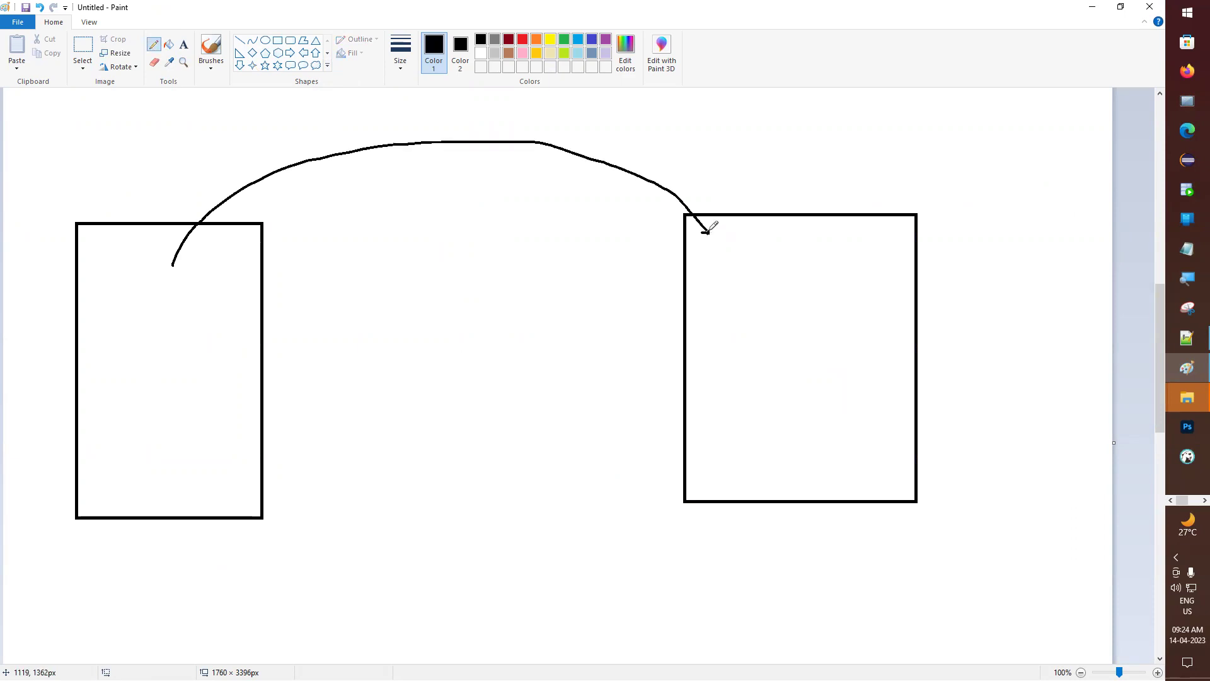
key(ctrl+z)
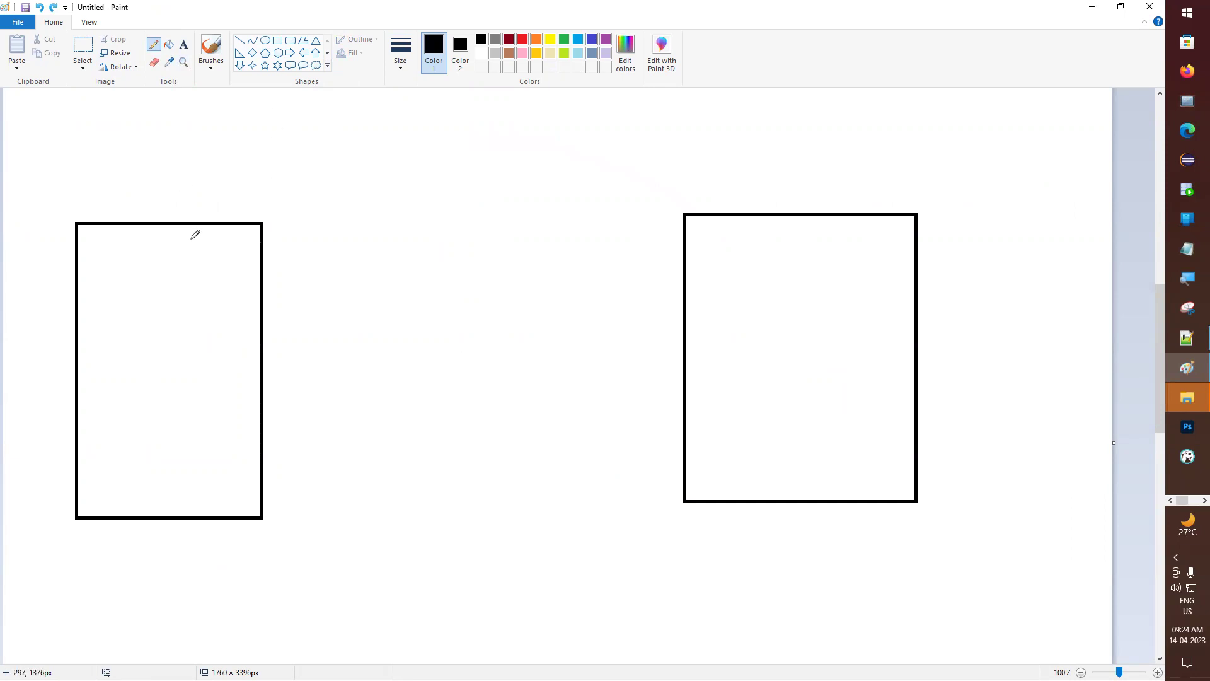
- Add a smaller middle box, curved arrows linking all three boxes, and an arrow into the first
click(278, 39)
drag(390, 242, 532, 490)
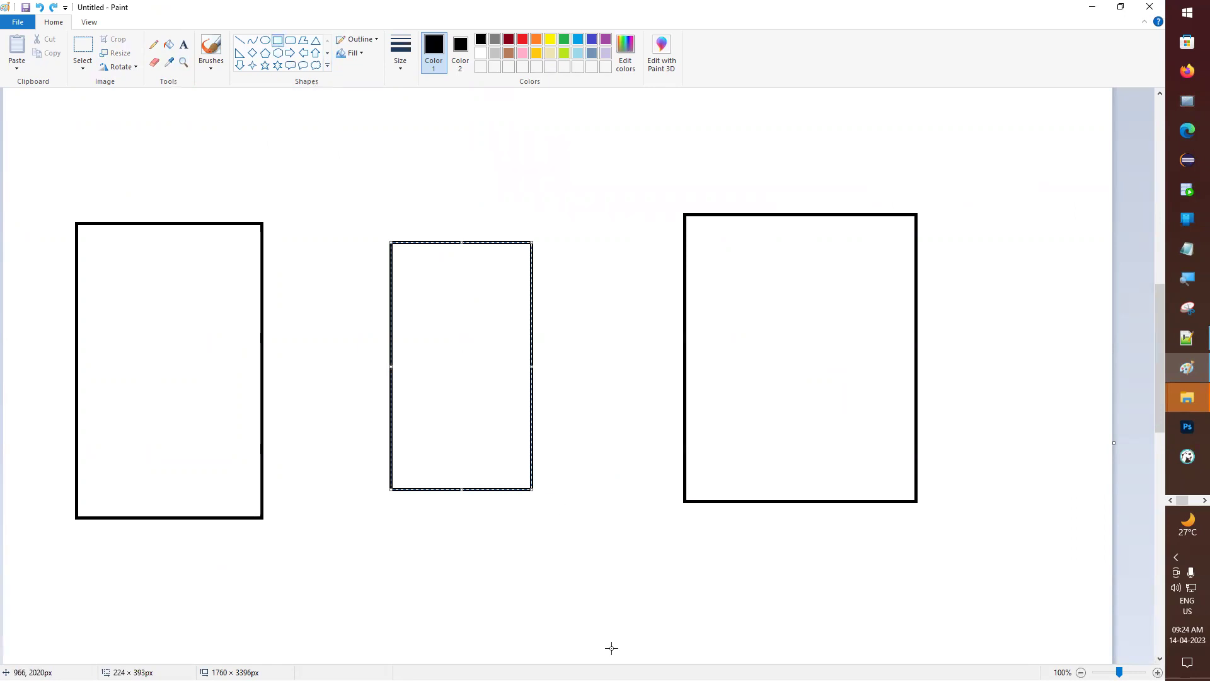
click(153, 45)
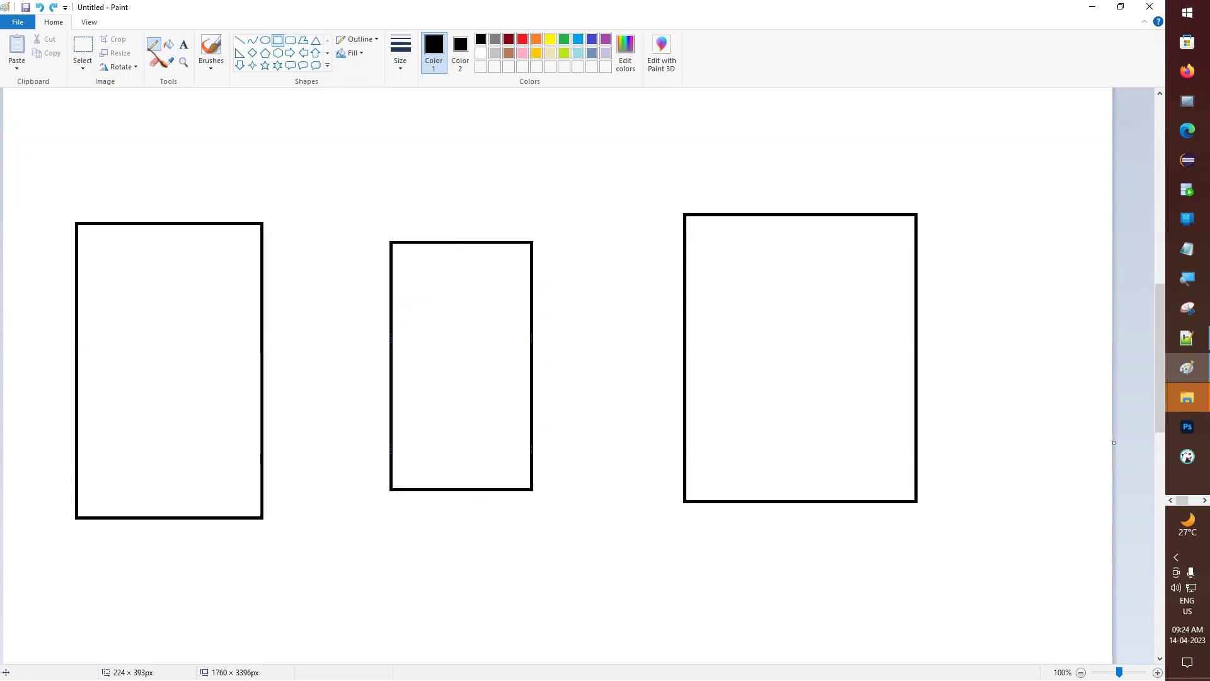
mouse_move(159, 203)
mouse_down()
mouse_move(284, 145)
mouse_move(410, 209)
mouse_move(410, 222)
mouse_move(421, 209)
mouse_up()
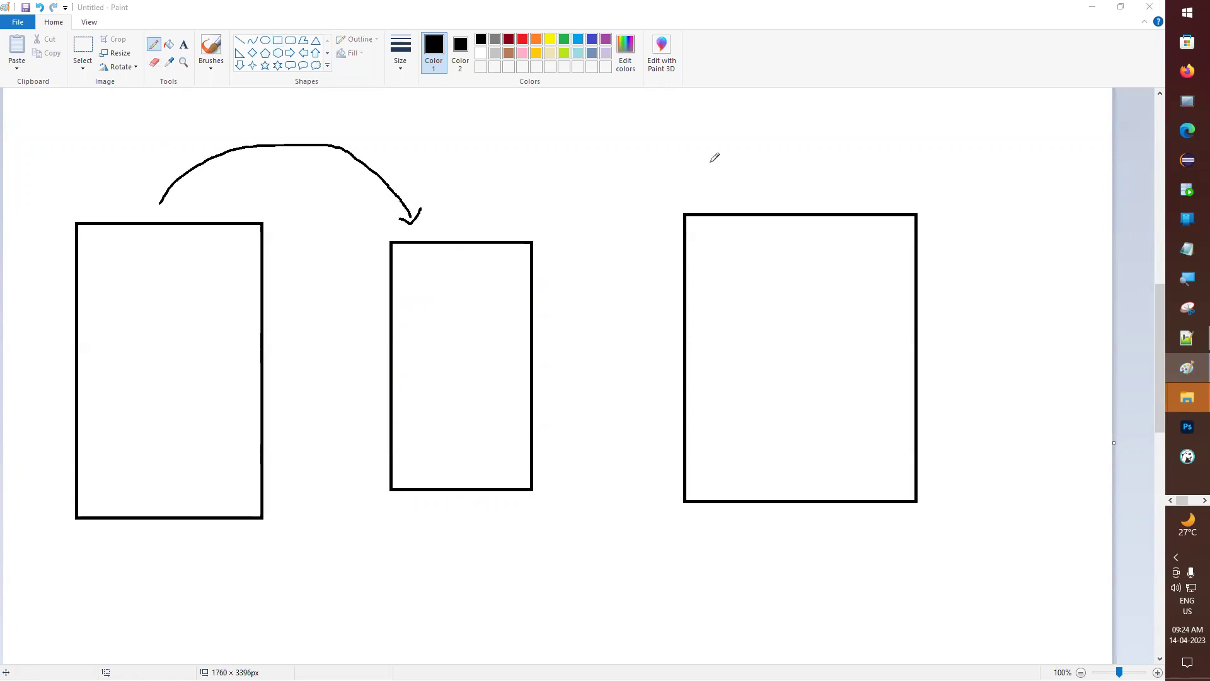
mouse_move(23, 141)
mouse_down()
mouse_move(85, 166)
mouse_move(99, 203)
mouse_up()
drag(84, 199, 102, 200)
mouse_move(449, 223)
mouse_down()
mouse_move(554, 151)
mouse_move(709, 203)
mouse_move(709, 189)
mouse_up()
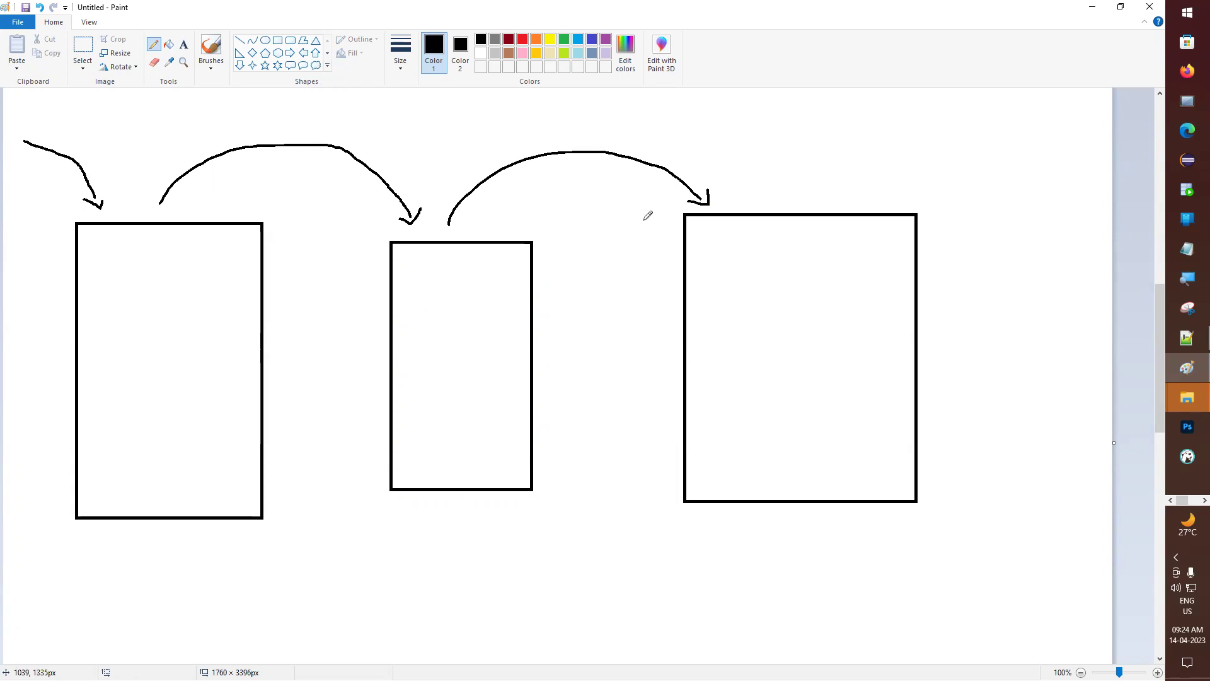
- In the Snowflake notes, add a 'Stage creation:' subheading underlined with '+------------' under Step 2
click(1093, 7)
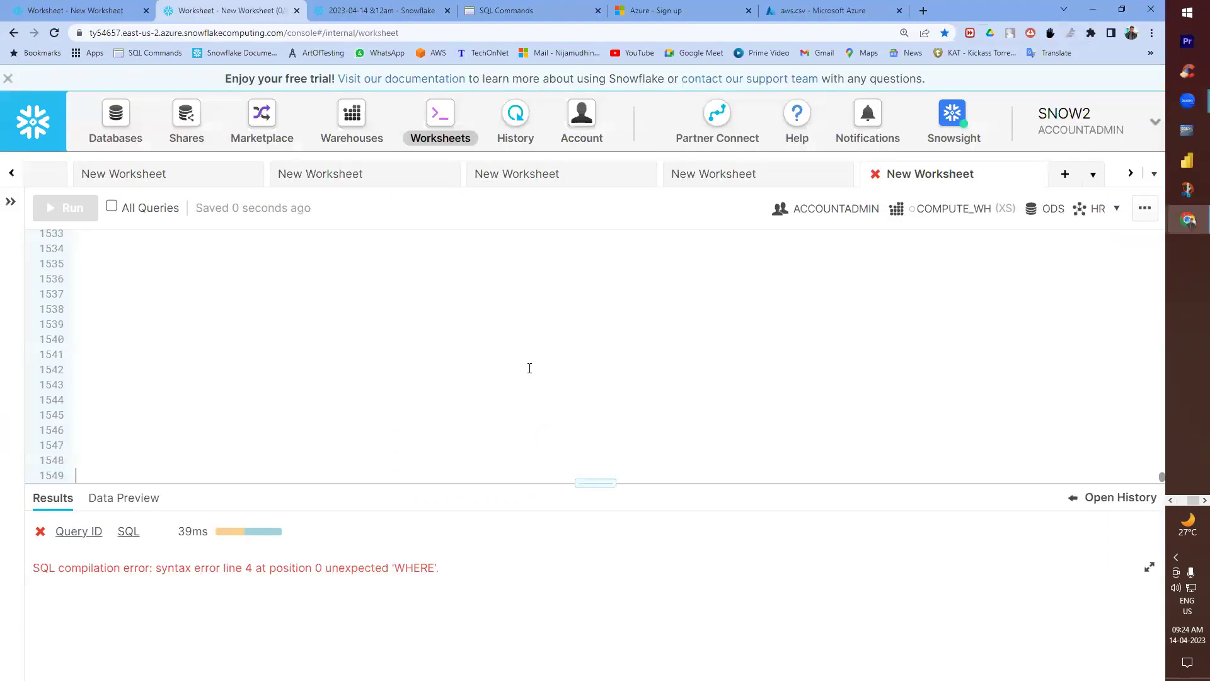
key(alt+Tab)
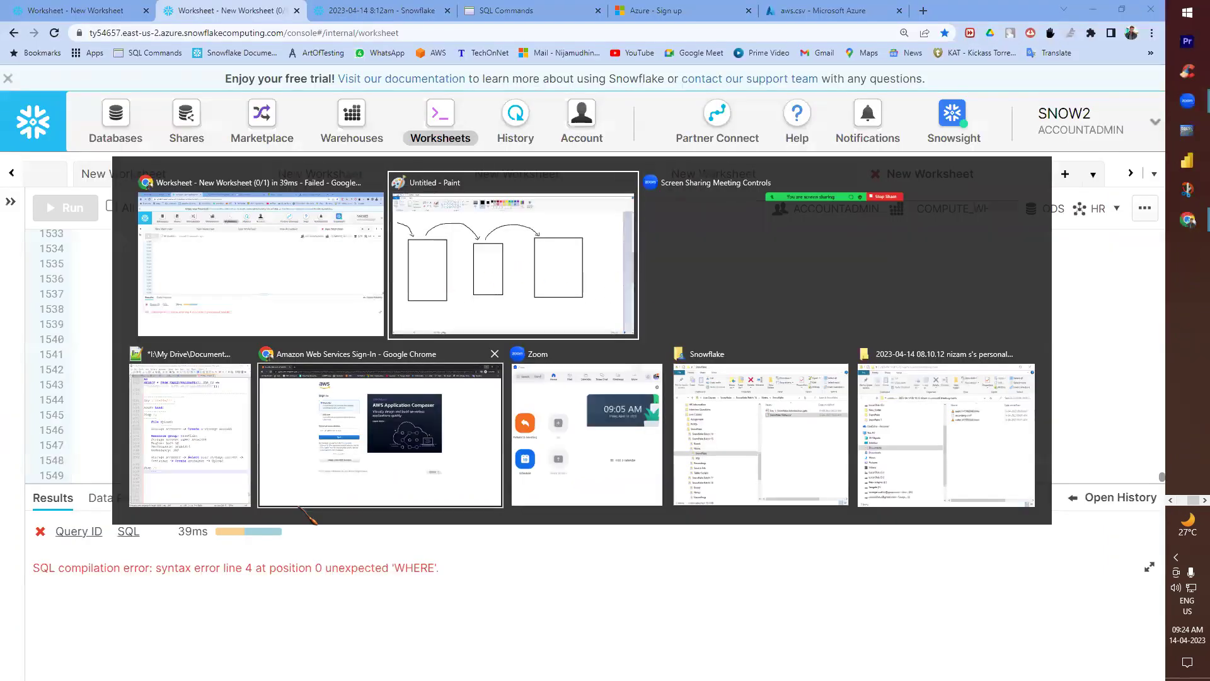
click(193, 476)
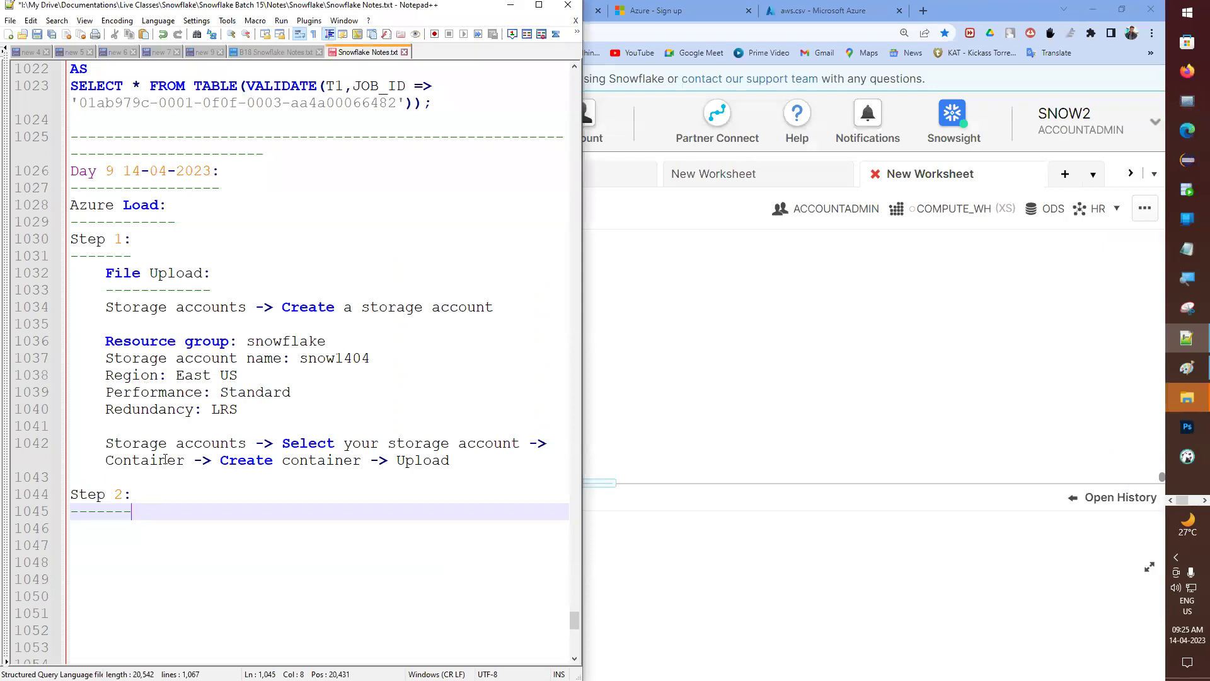
key(Return)
text(St)
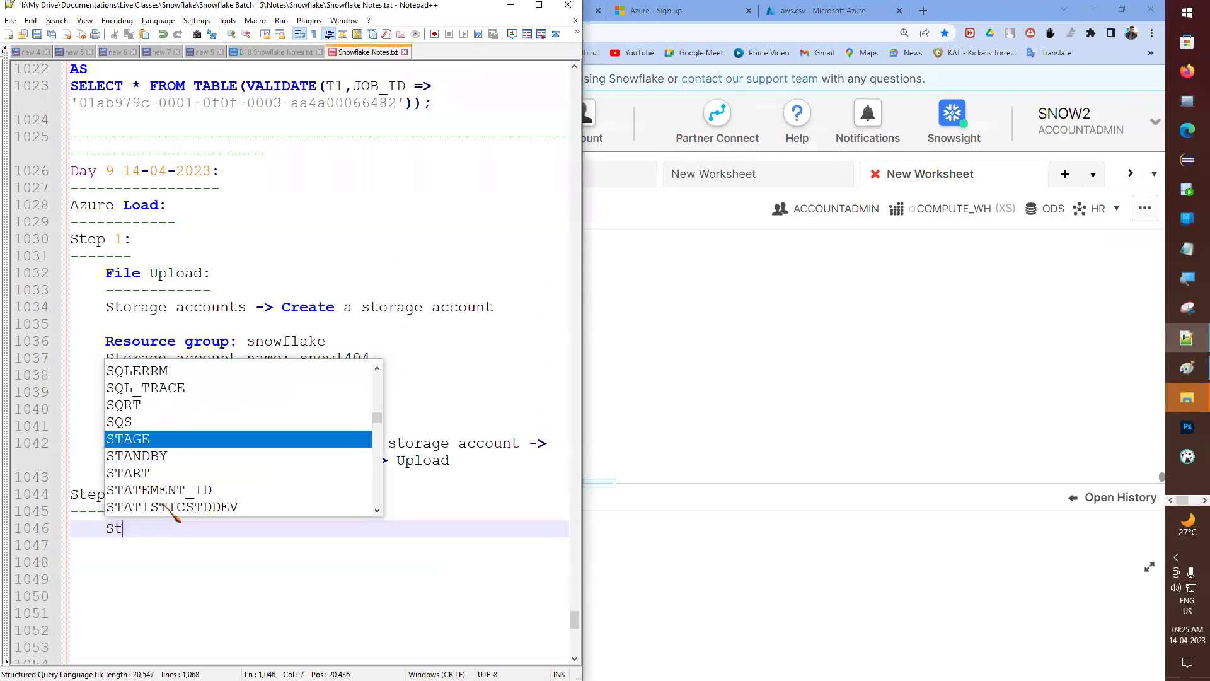
text(age creation:)
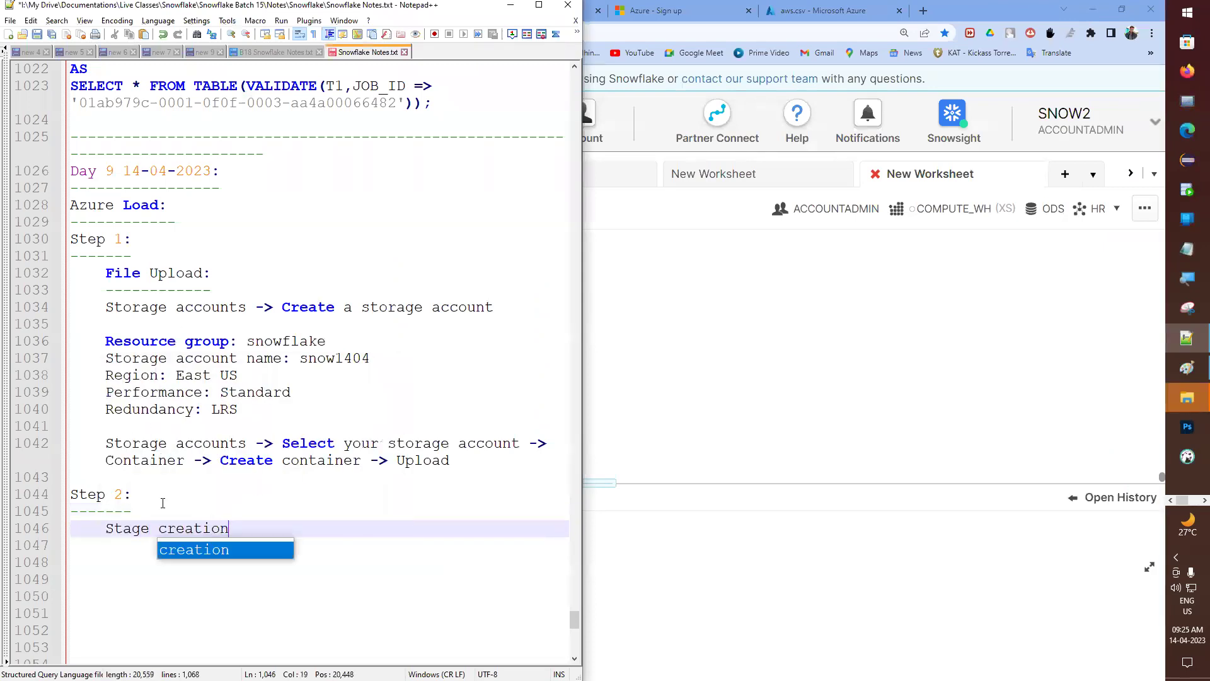
key(Return)
text(+)
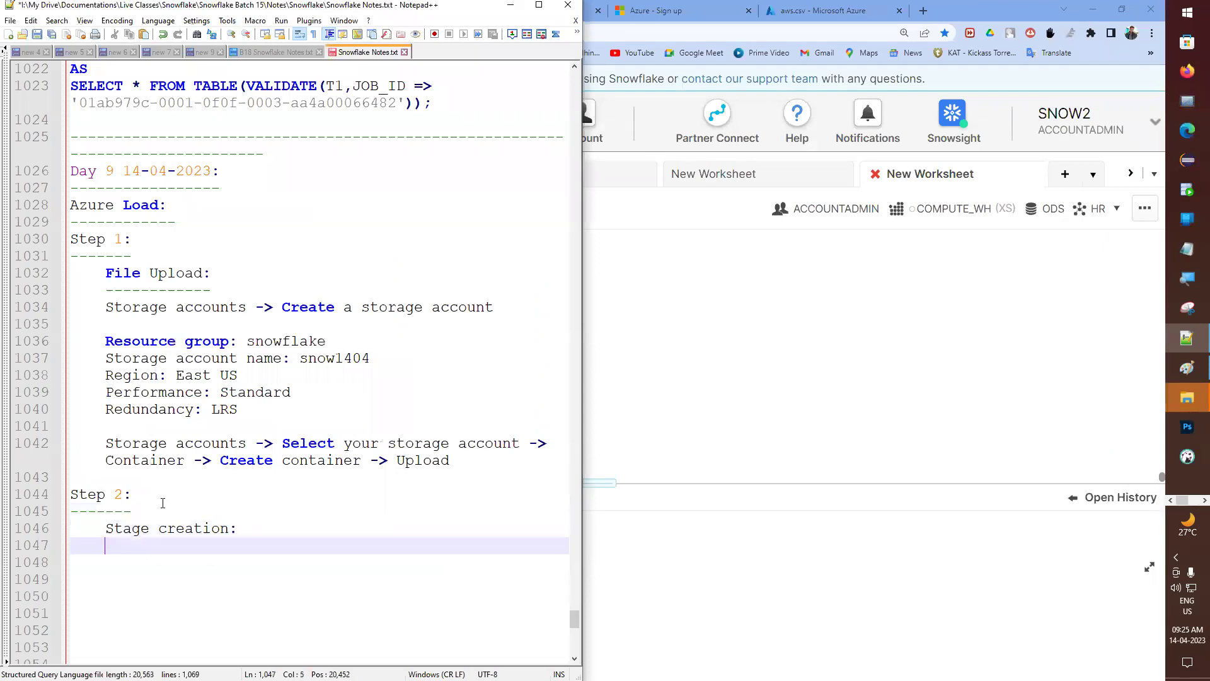
text(---------------)
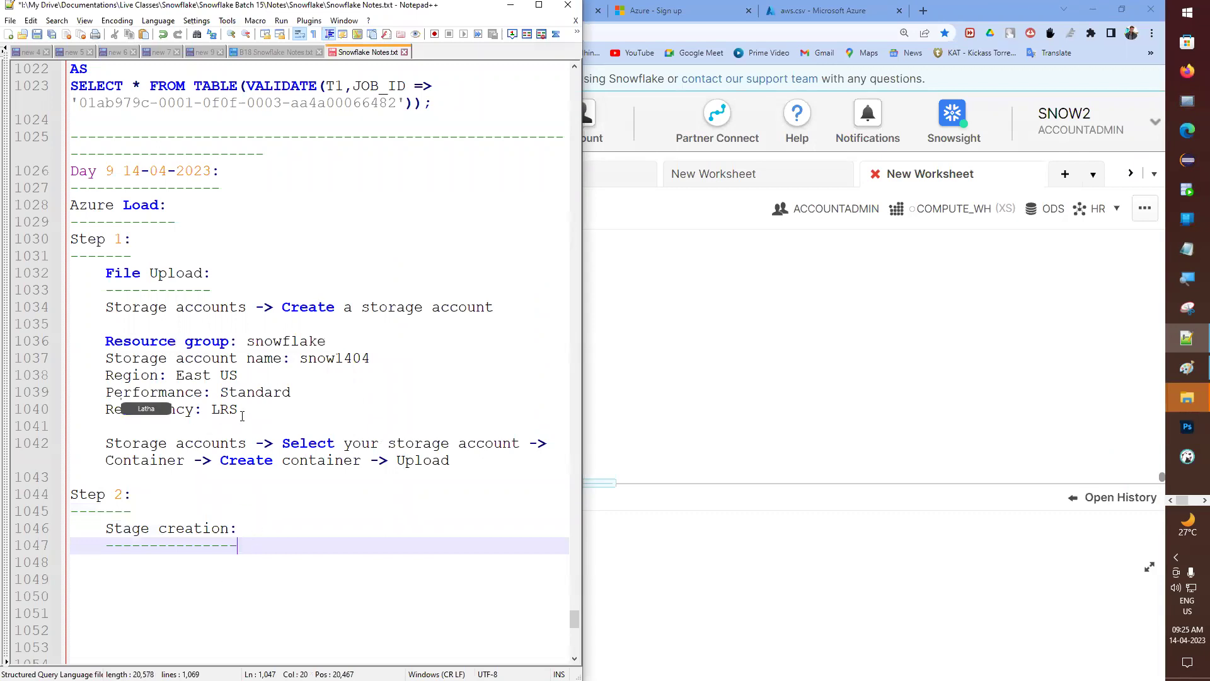
- Write 'CREATE OR REPLACE STAGE AZURE_STAGE' on the line below the subheading
scroll(242, 416, up, 2)
scroll(227, 491, down, 3)
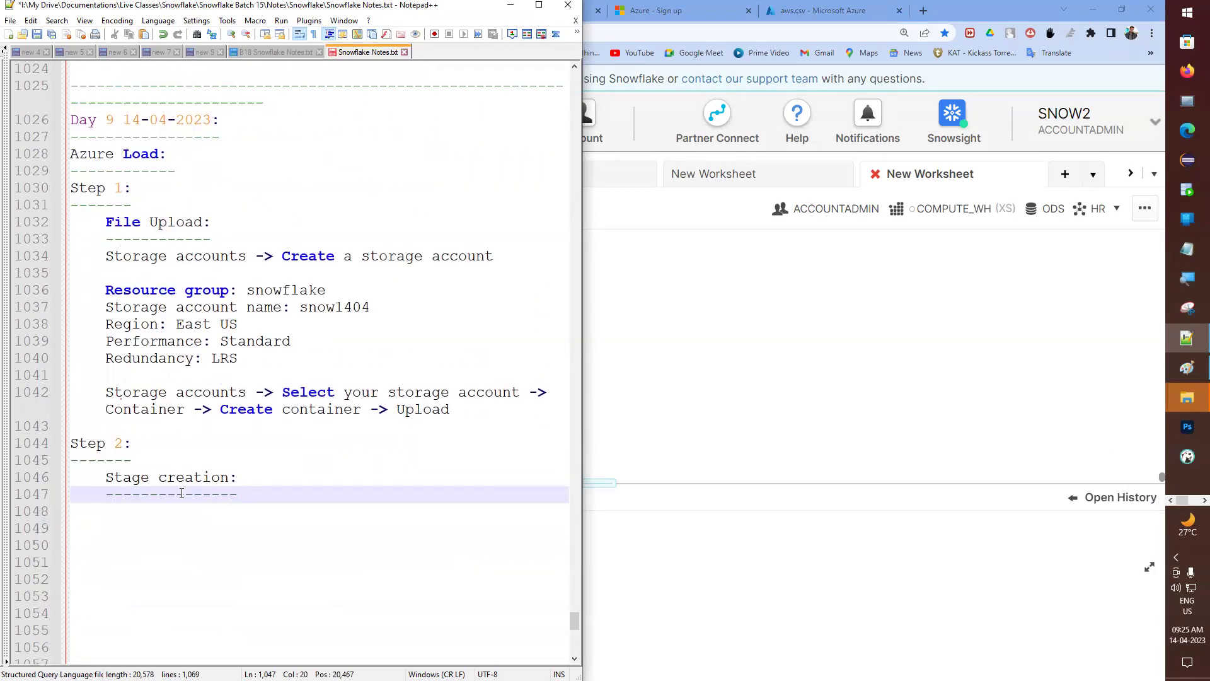
scroll(189, 479, up, 5)
scroll(222, 408, down, 3)
scroll(217, 416, up, 3)
scroll(202, 413, down, 5)
key(Return)
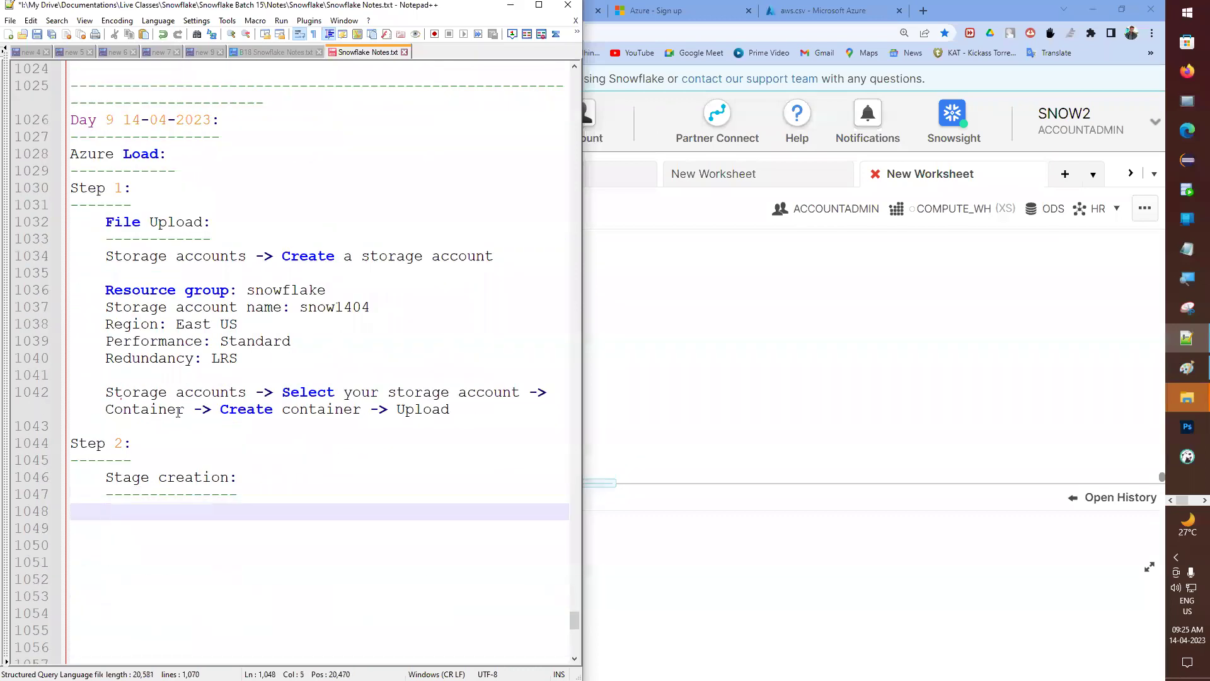
text(CREA)
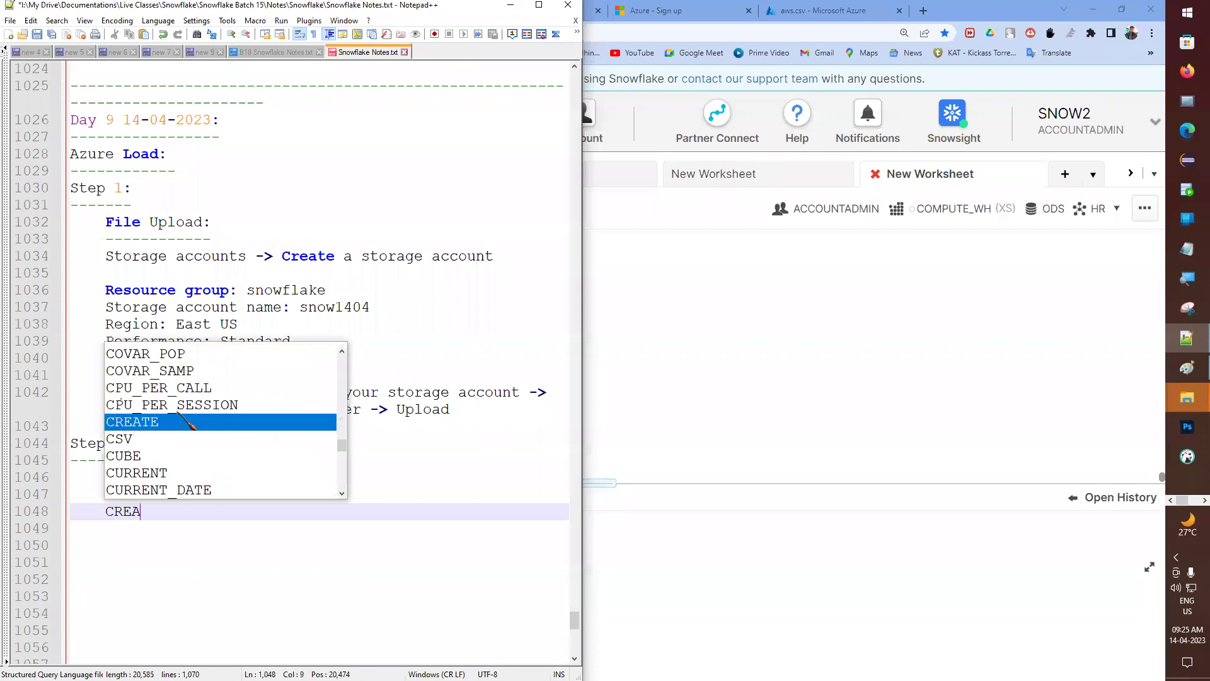
text(TE OR REPLACE )
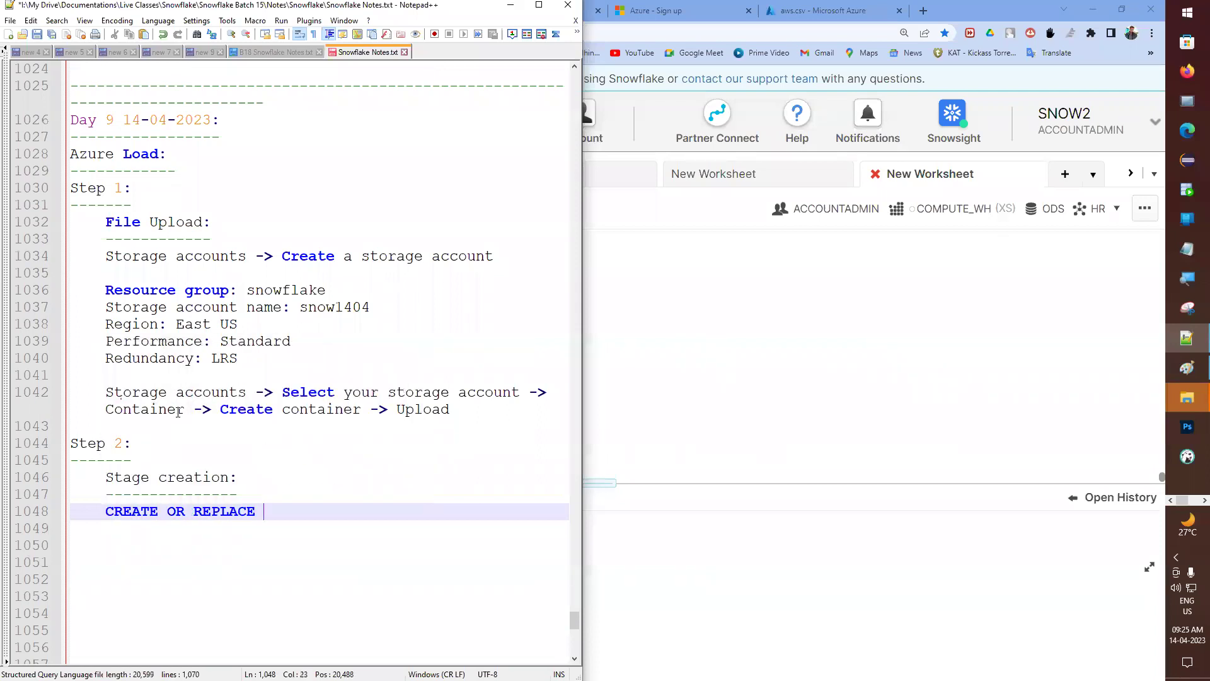
text(STAGE AZ)
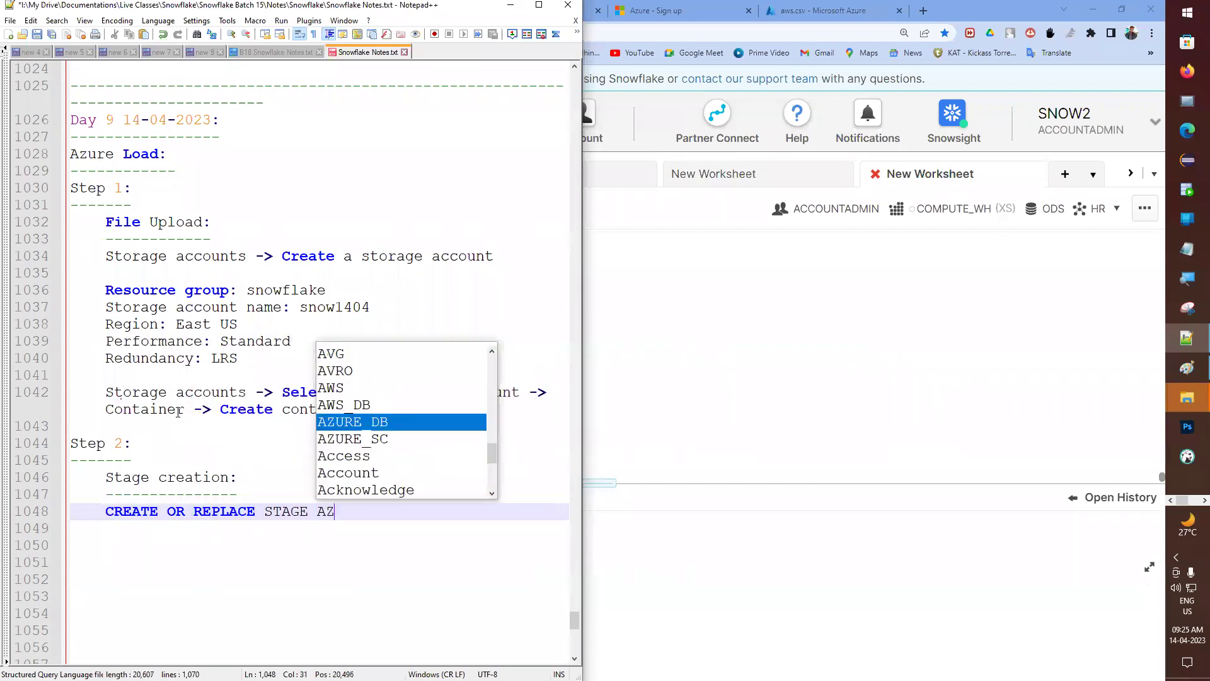
text(UR)
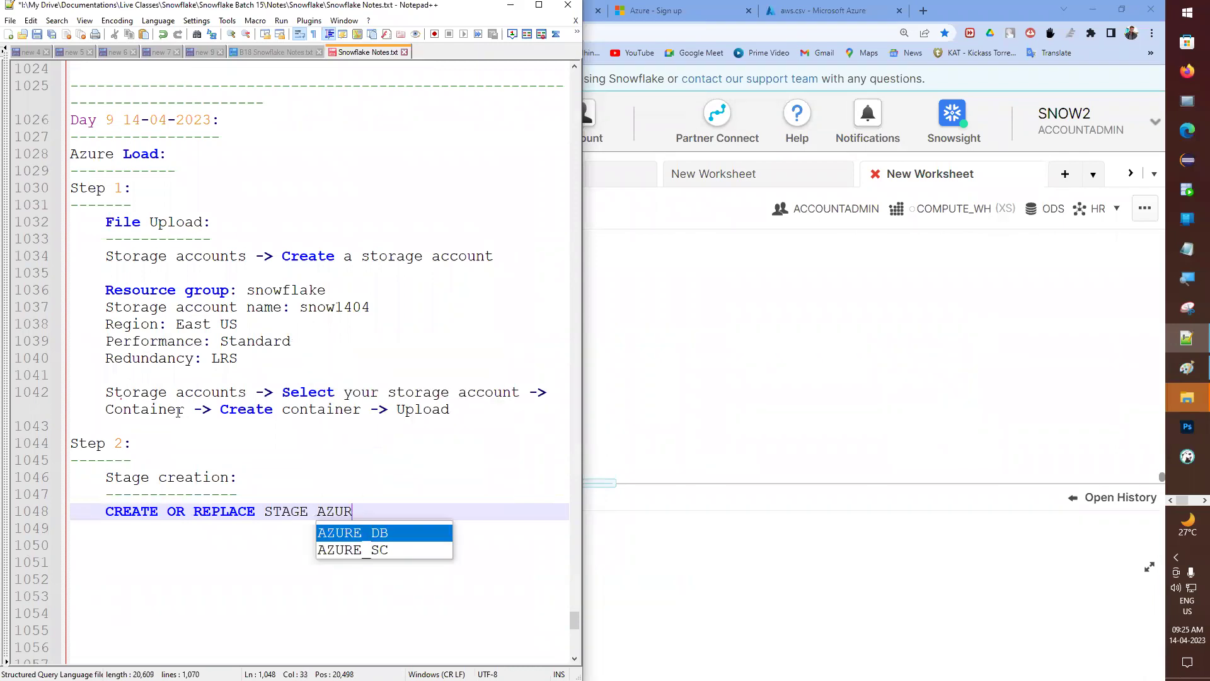
text(E_STAGE;)
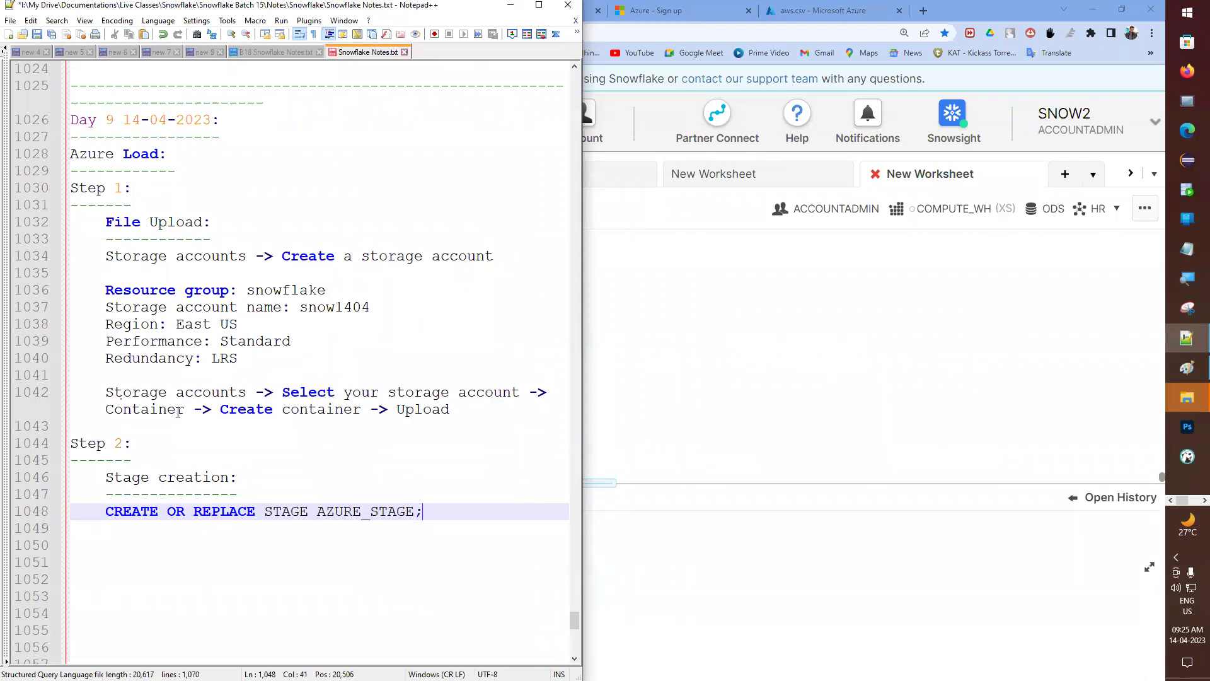
- Search the notes for 'INTER' to find earlier integration examples
key(shift+Home)
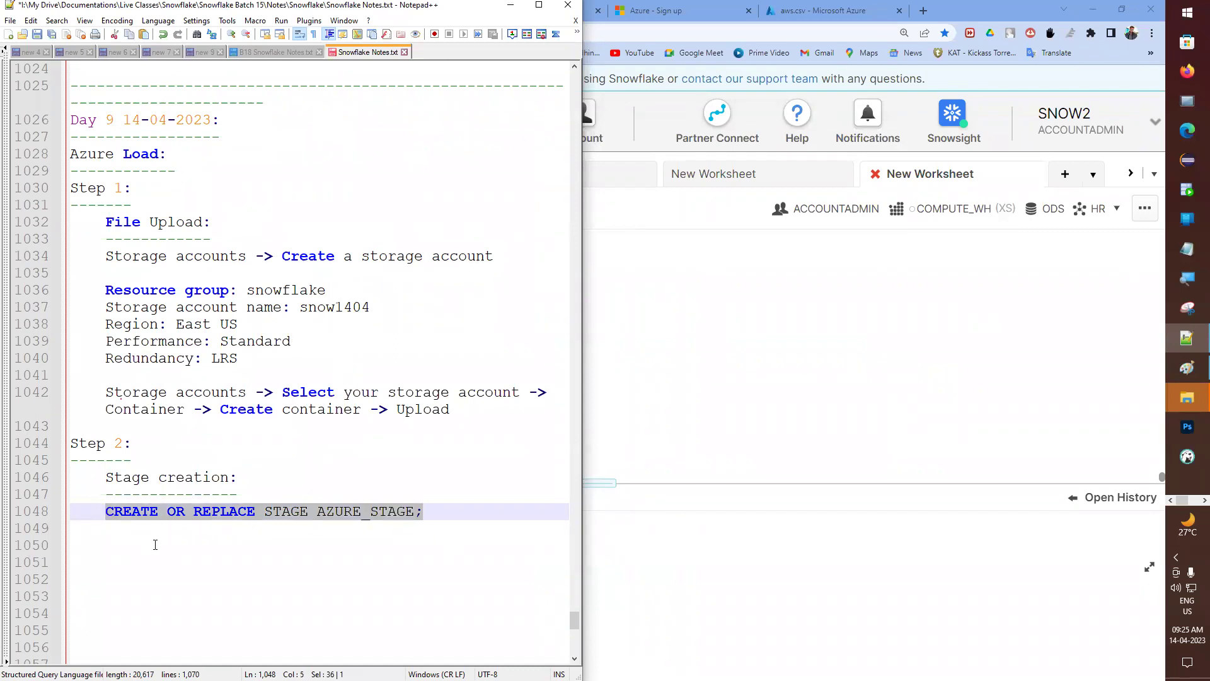
click(155, 544)
key(ctrl+f)
text(INTE)
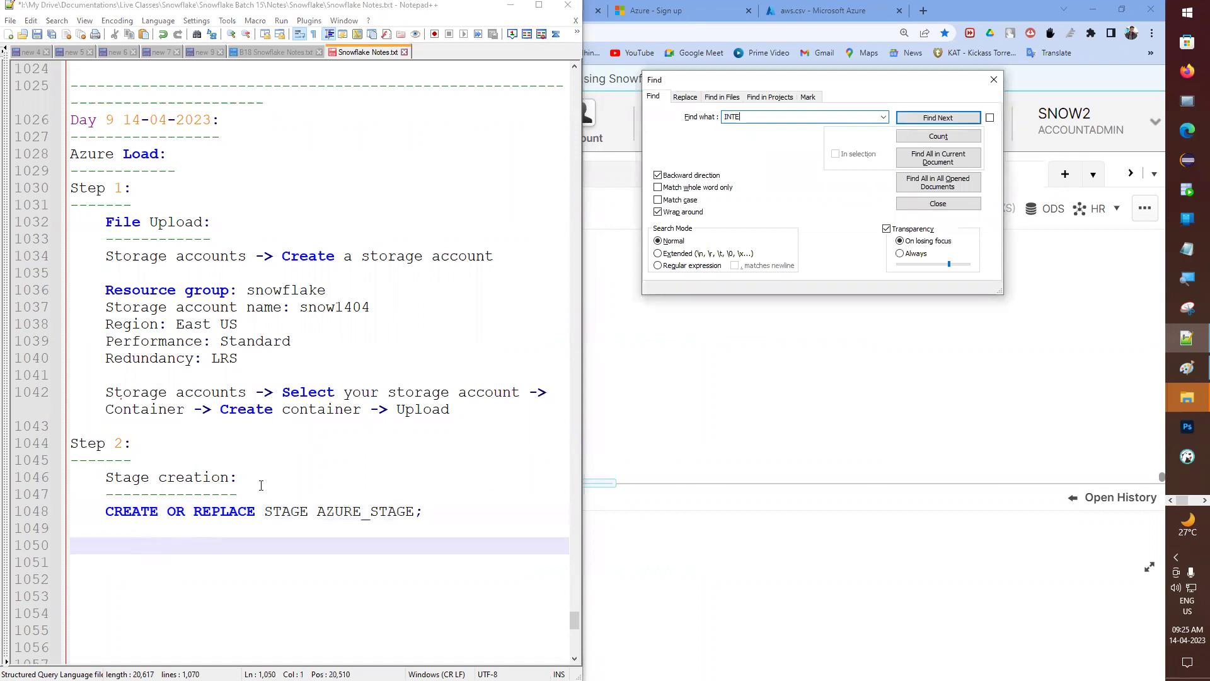
text(RNAL)
key(Return)
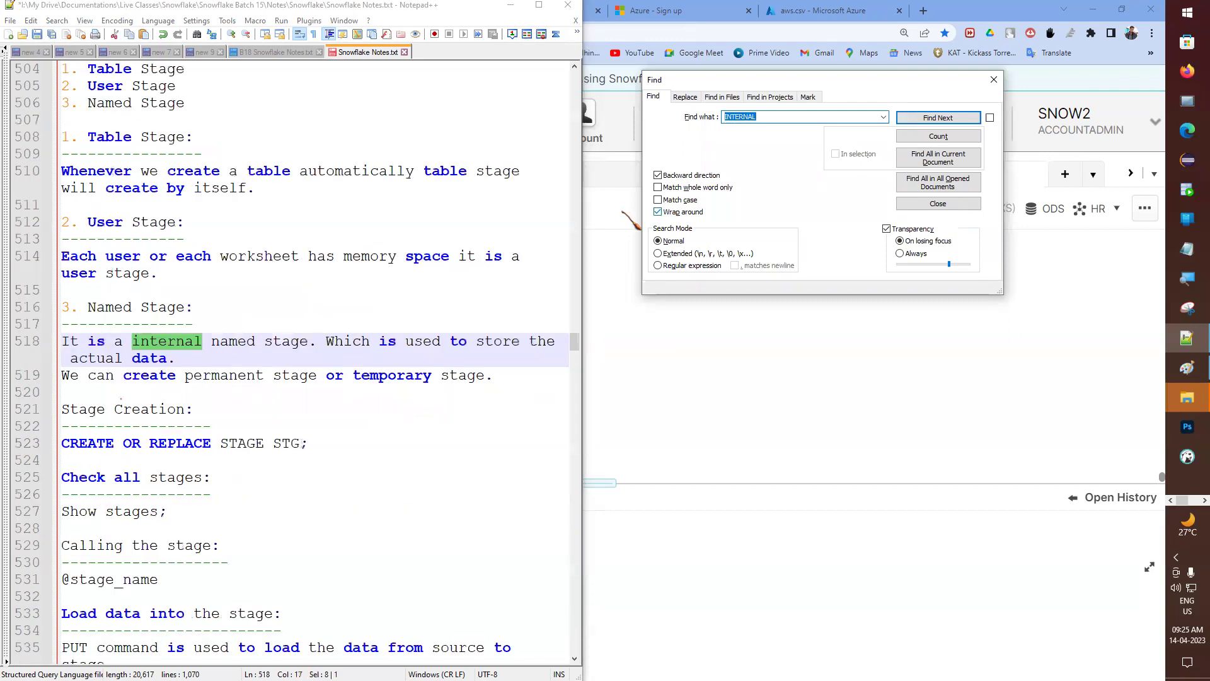
double_click(119, 307)
scroll(150, 423, down, 1)
scroll(150, 422, down, 5)
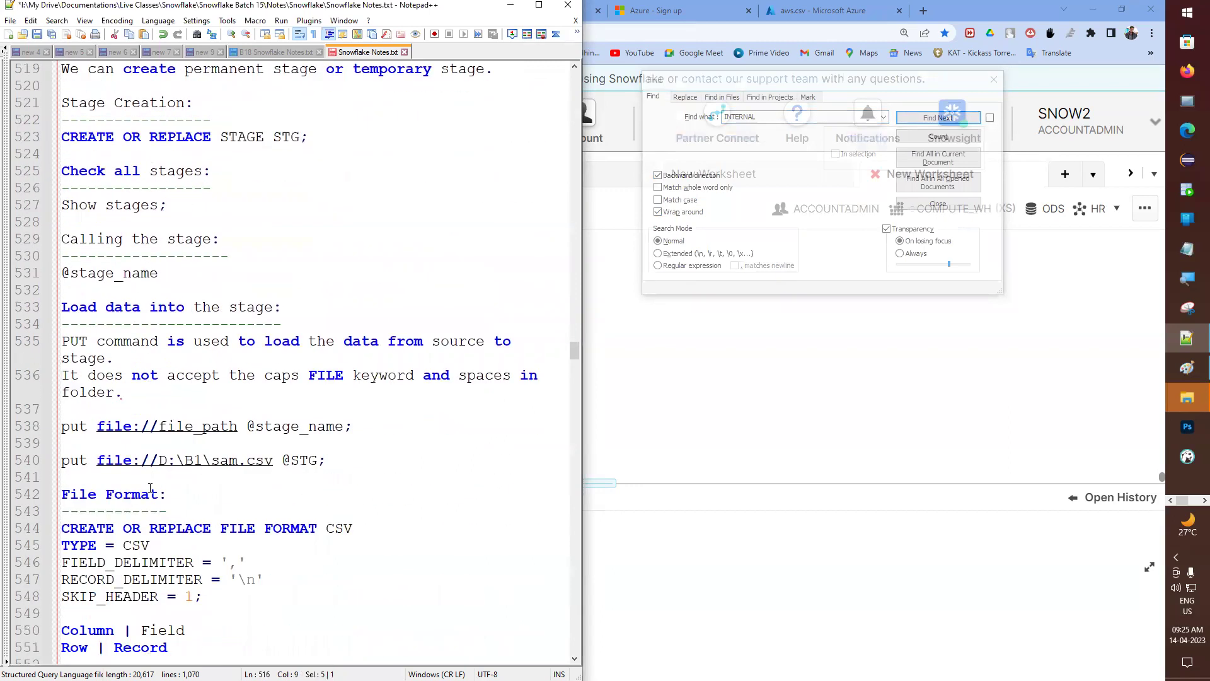
scroll(208, 372, down, 1)
scroll(192, 329, up, 3)
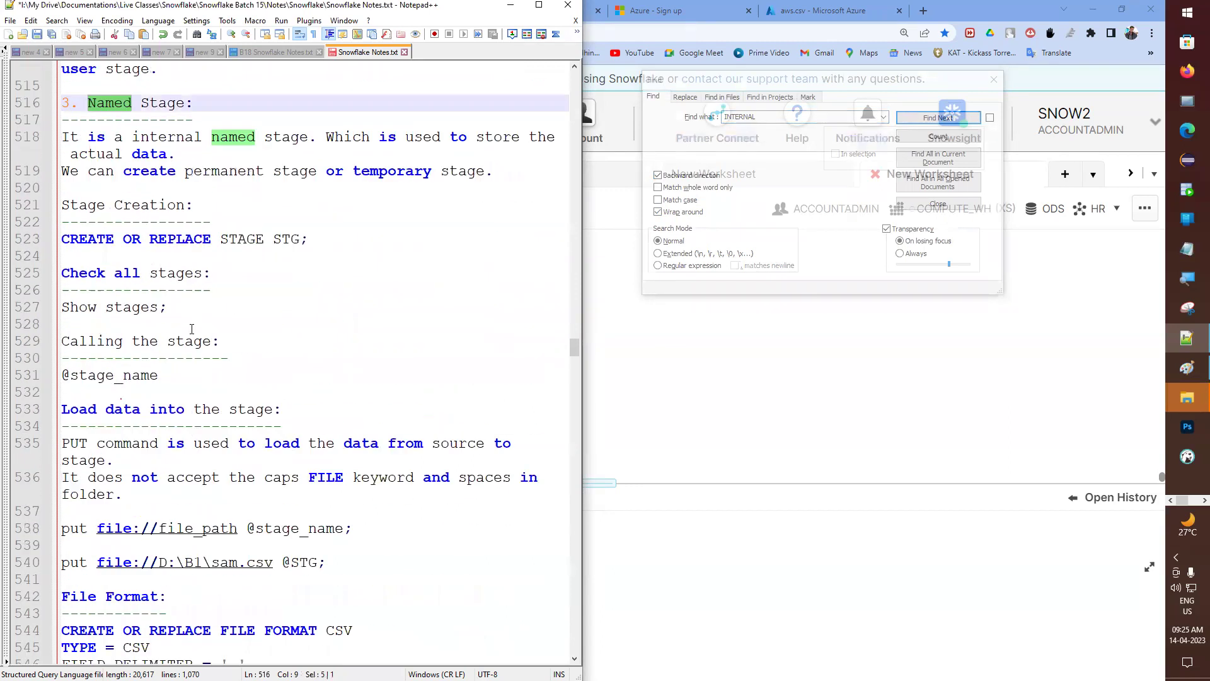
scroll(192, 329, up, 2)
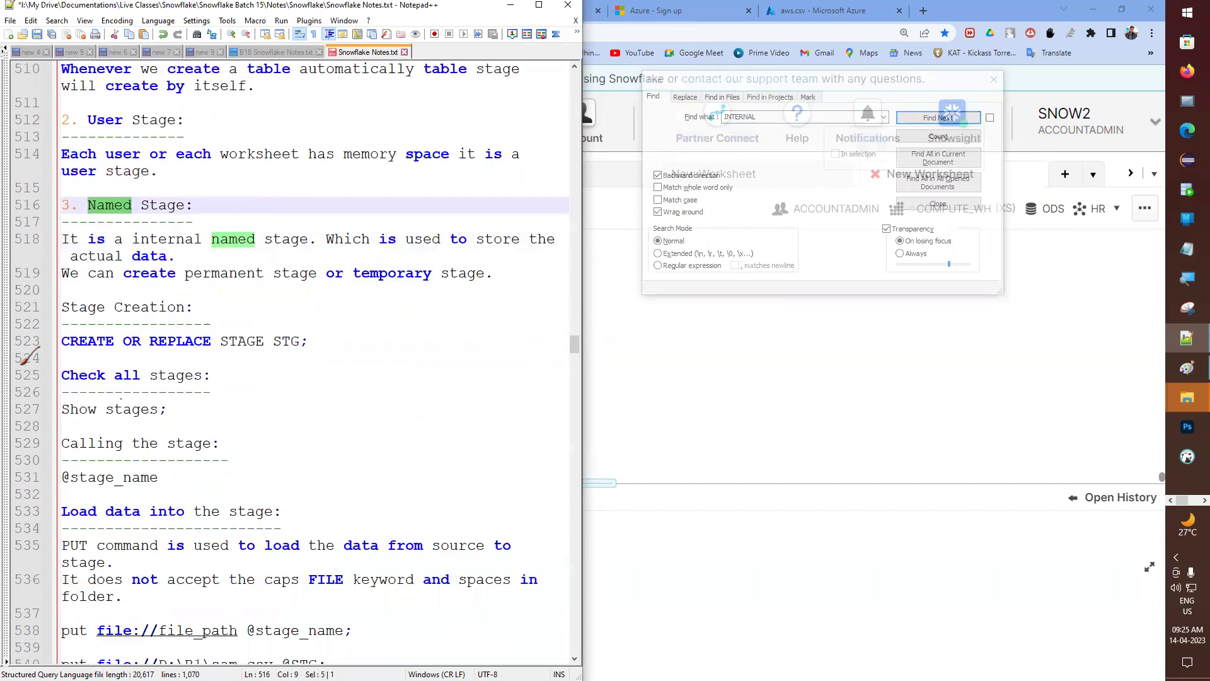
click(14, 346)
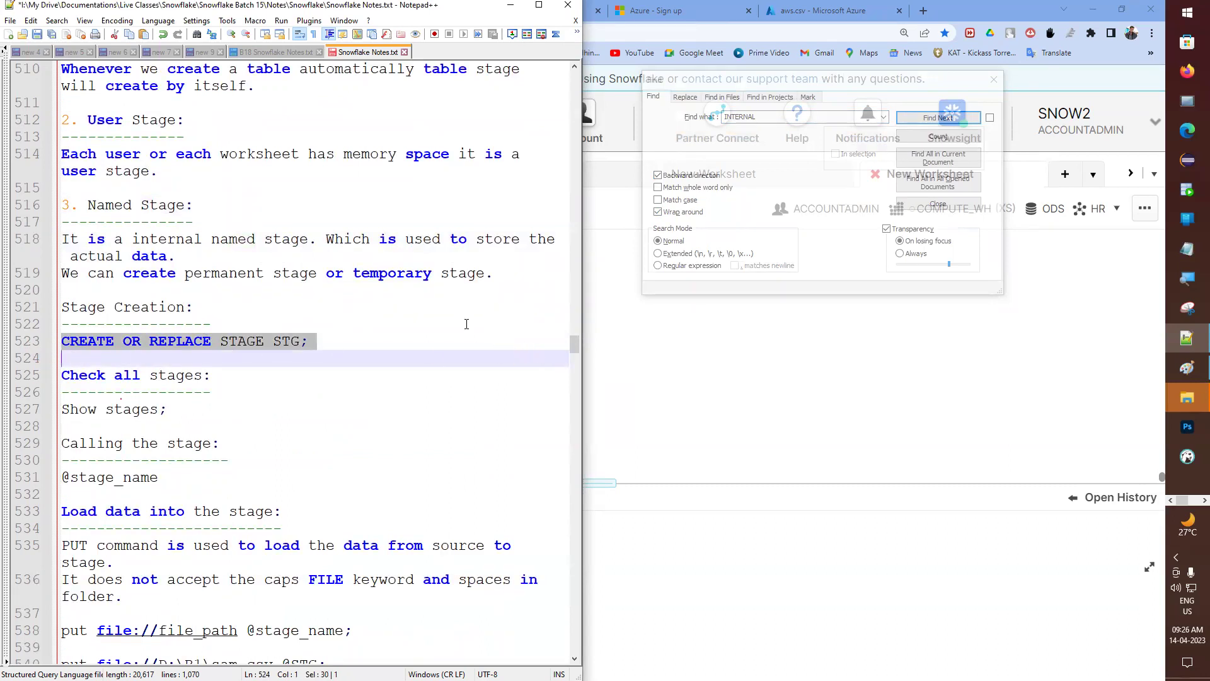
drag(573, 344, 575, 540)
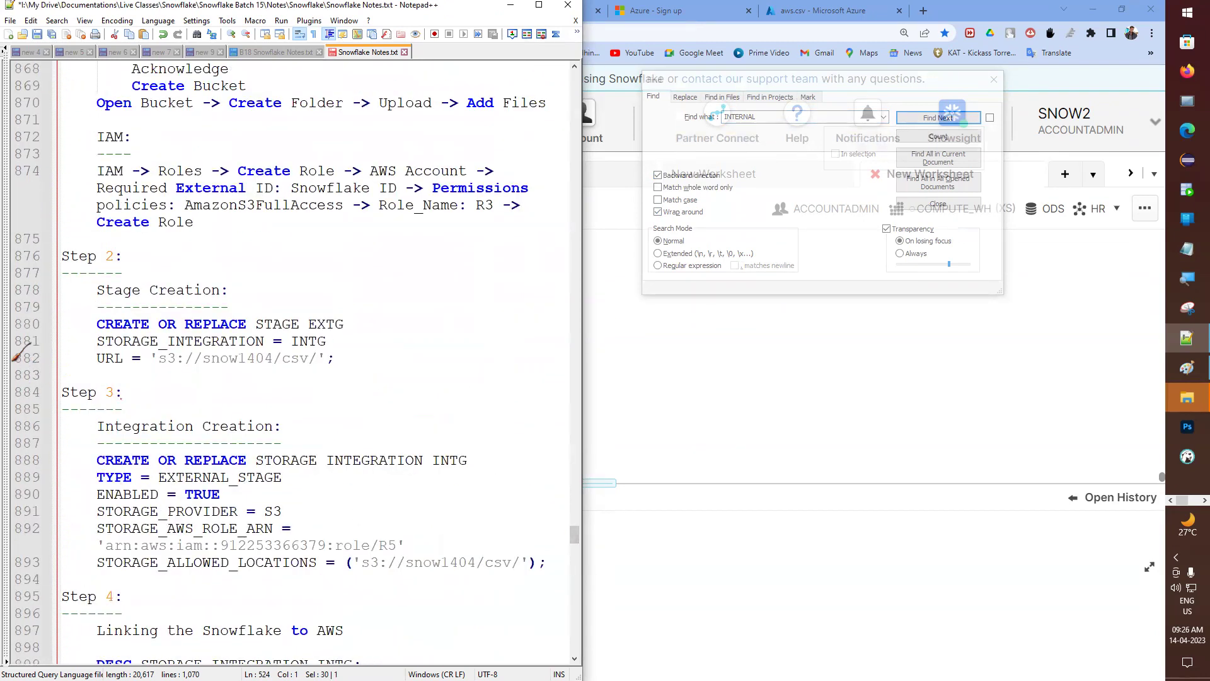
drag(25, 342, 27, 358)
drag(575, 534, 575, 630)
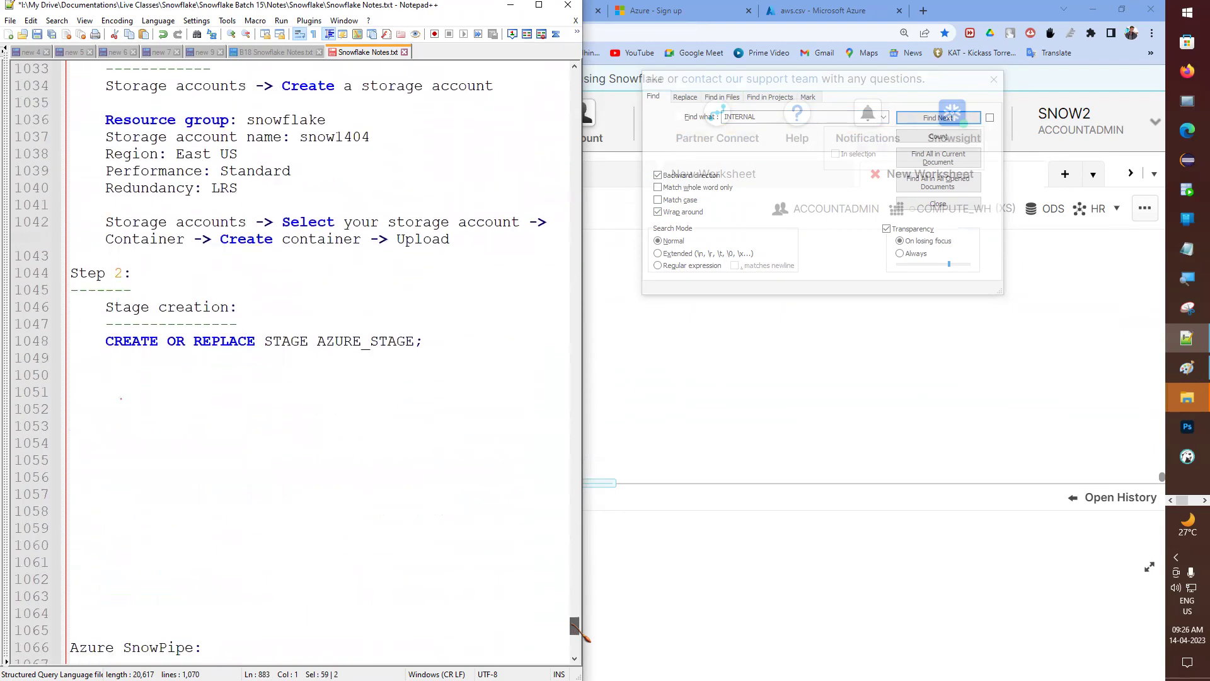
click(170, 361)
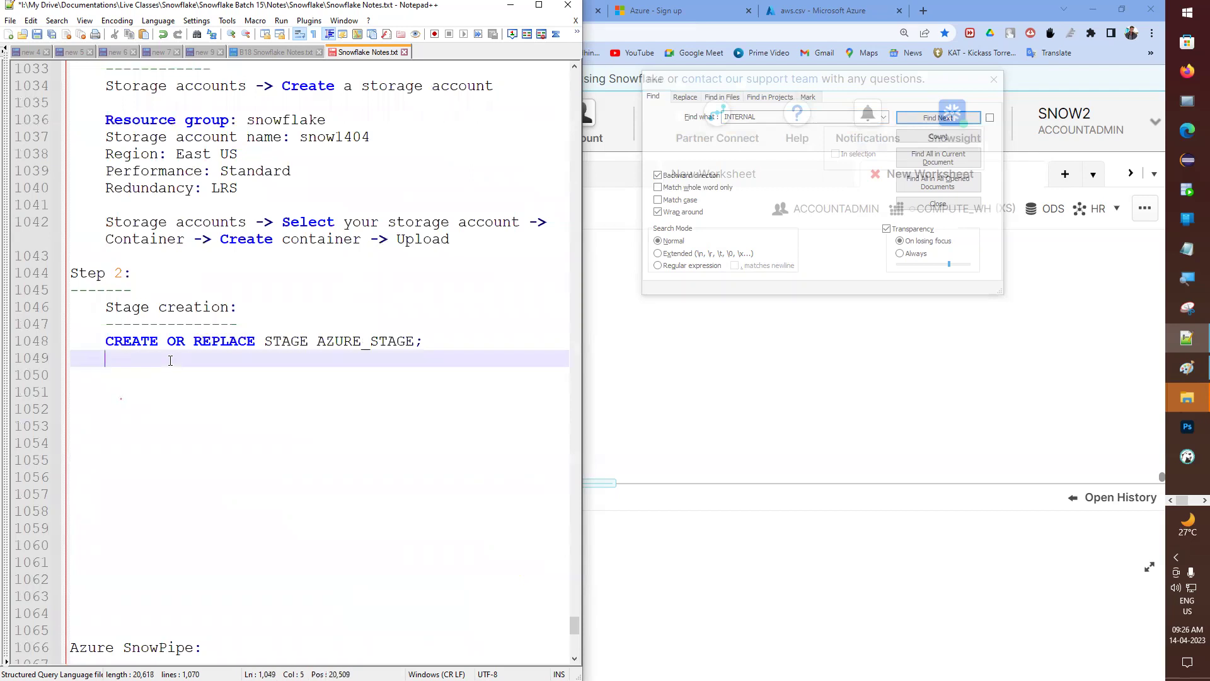
- Add 'STORAGE_INTEGRATION = ?' and 'URL = ?' lines to AZURE_STAGE, then return to the browser
text(STORAGE)
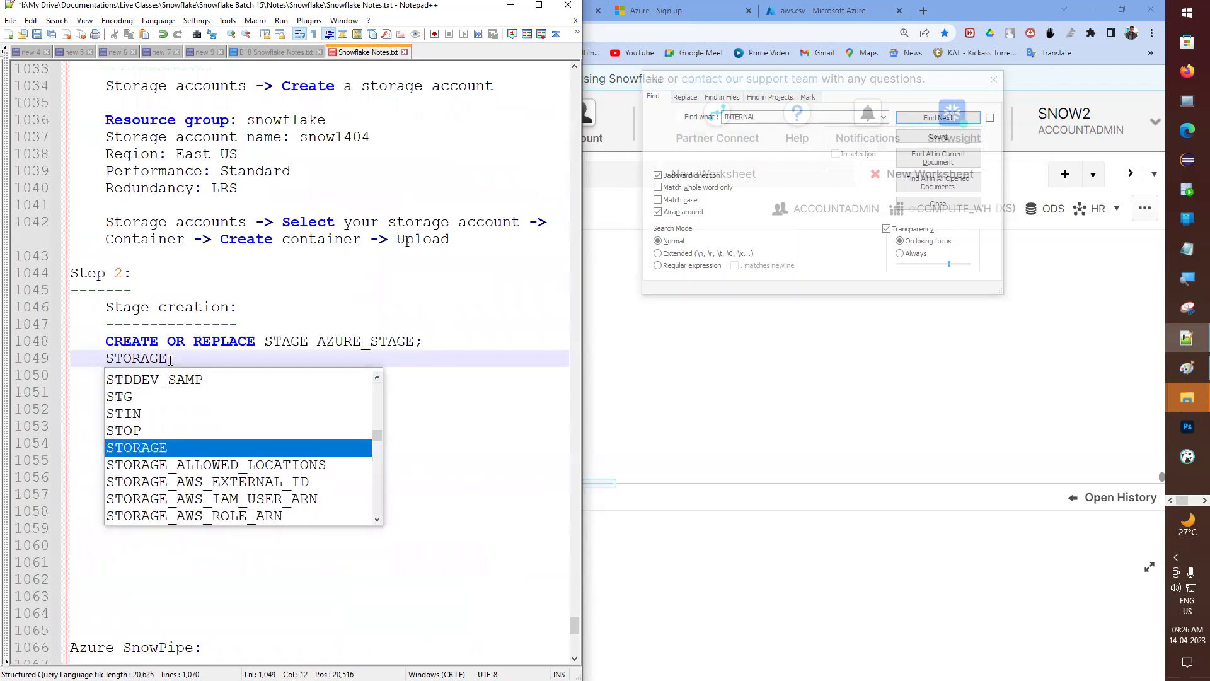
text(_INTEGRATION = ?)
key(Return)
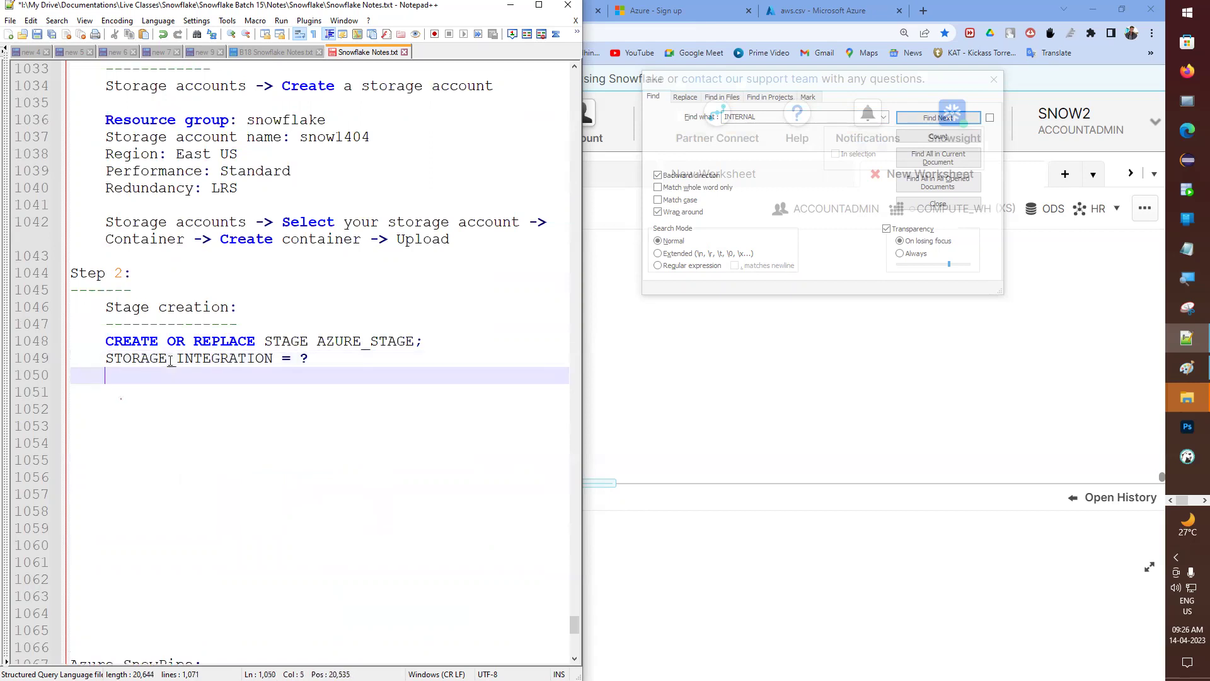
text(URL = ?)
key(Return)
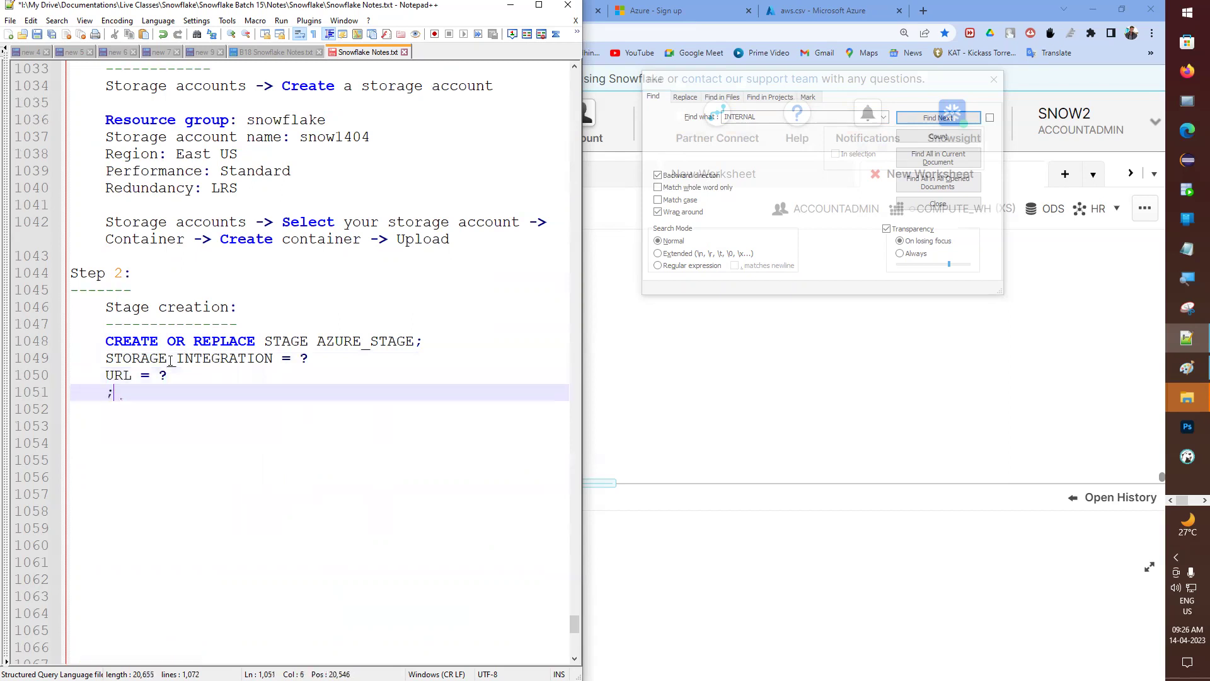
double_click(162, 376)
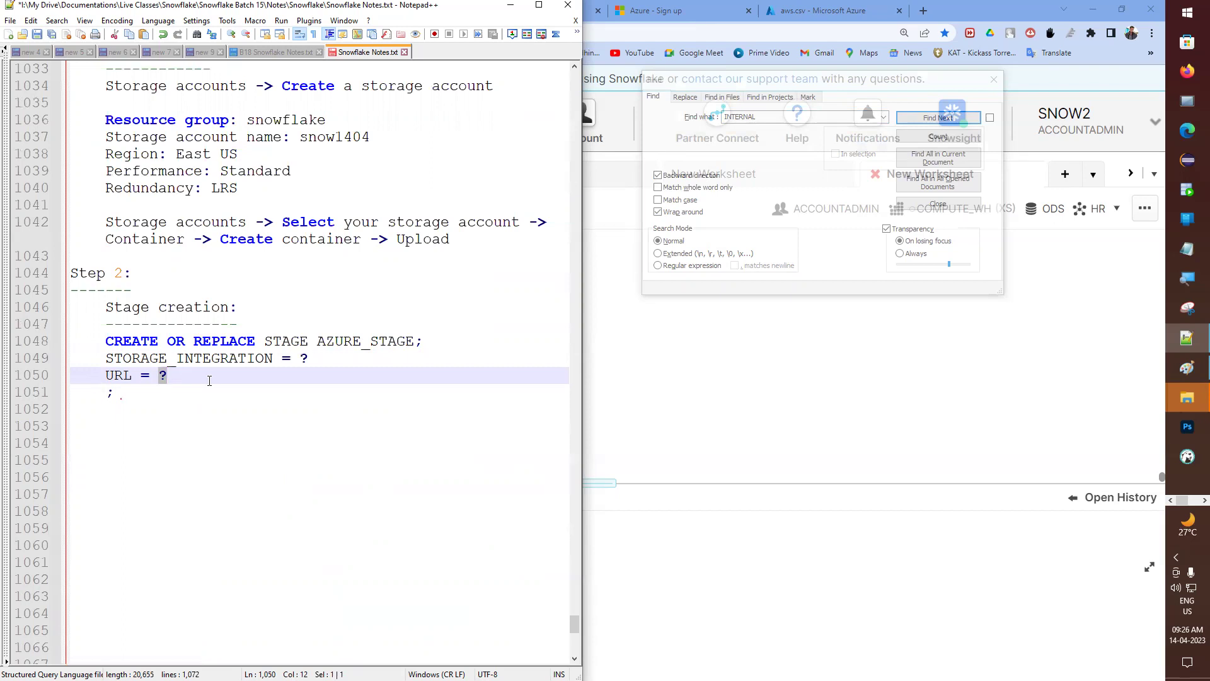
key(alt+Tab)
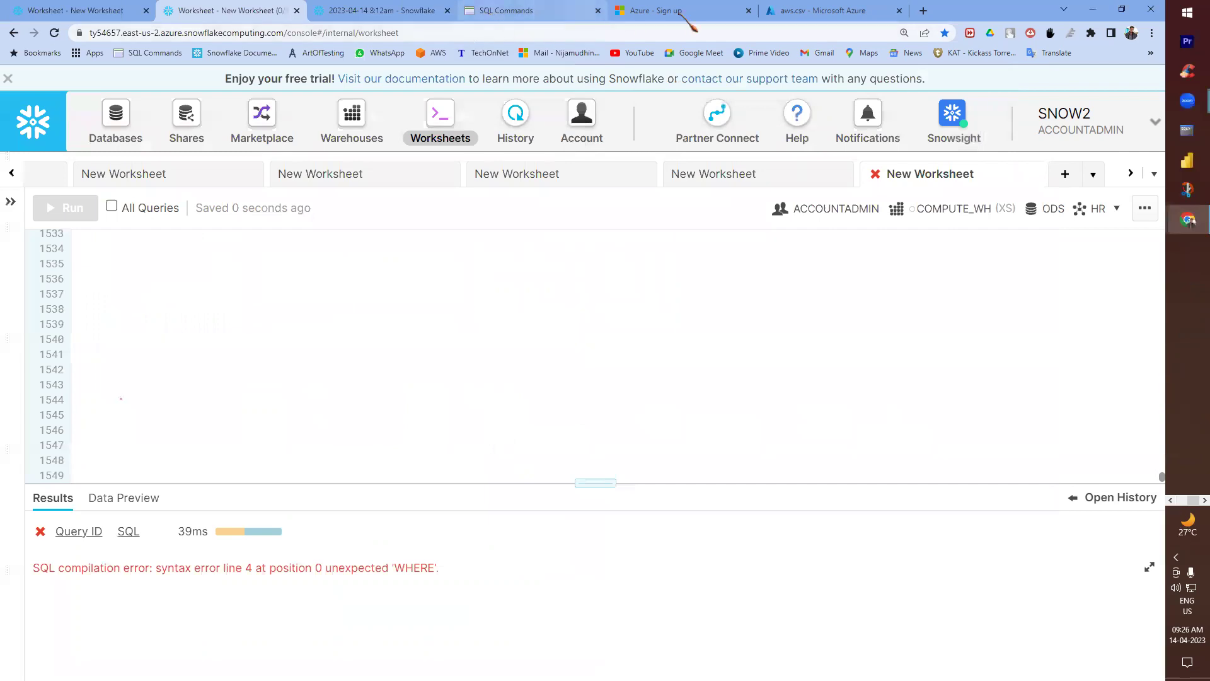
click(819, 10)
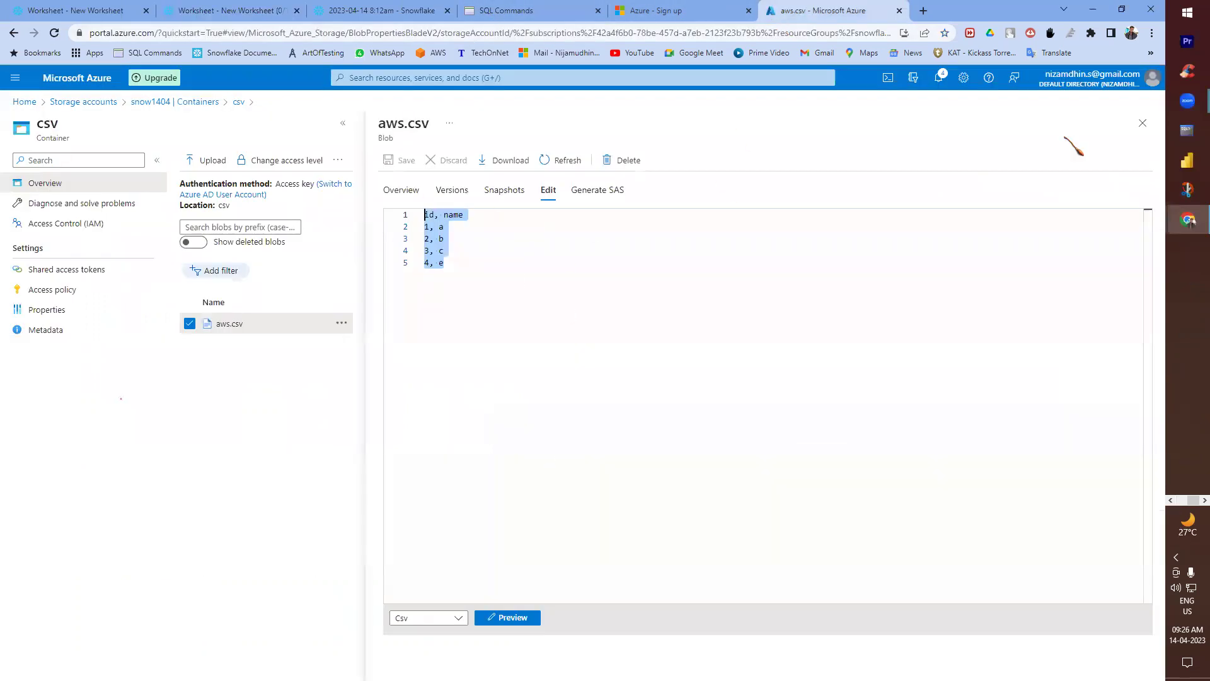
click(1142, 123)
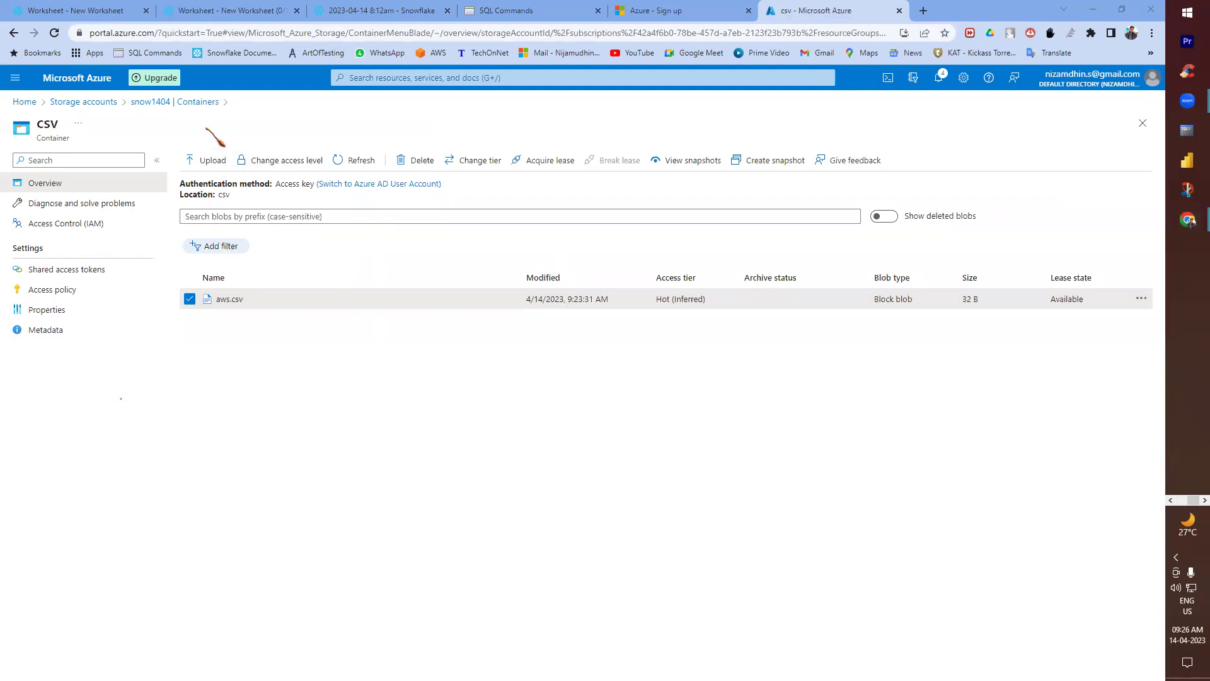
click(201, 103)
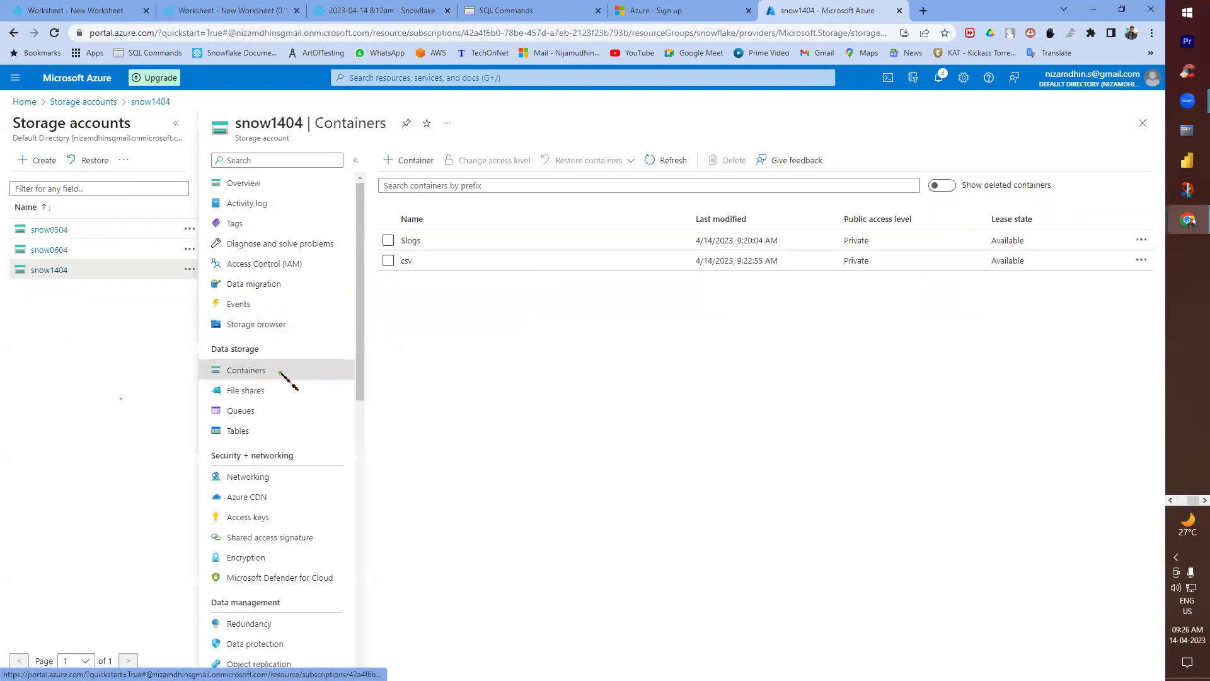
click(389, 260)
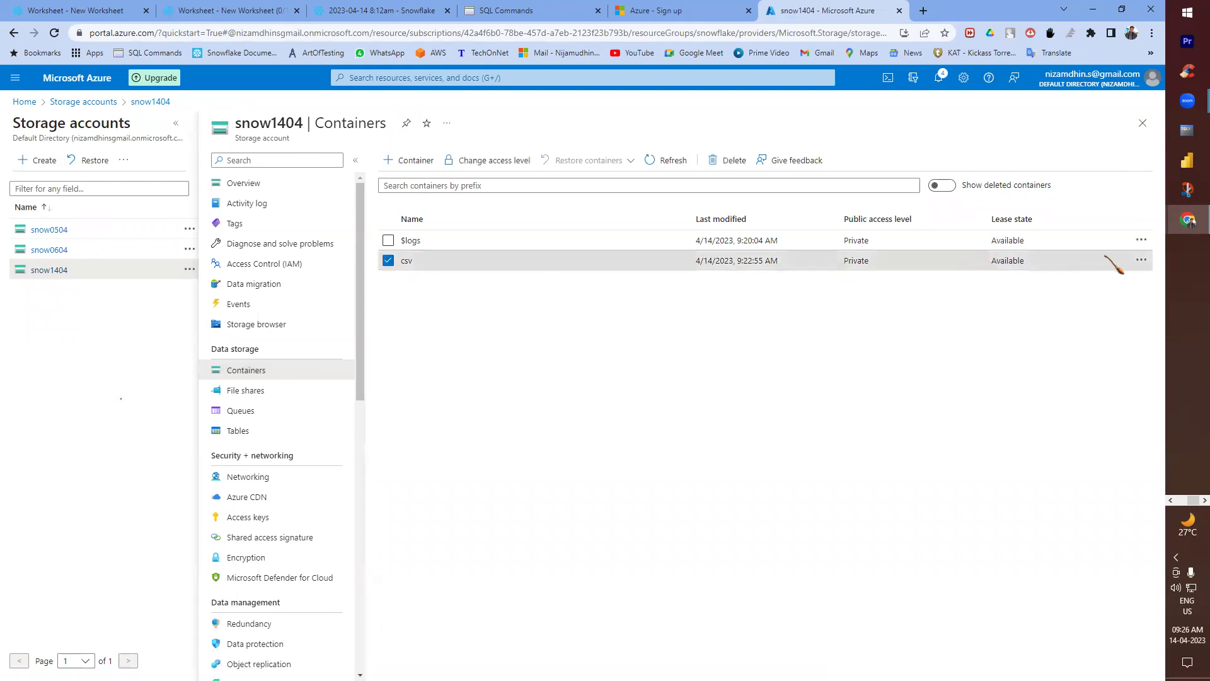
click(1141, 260)
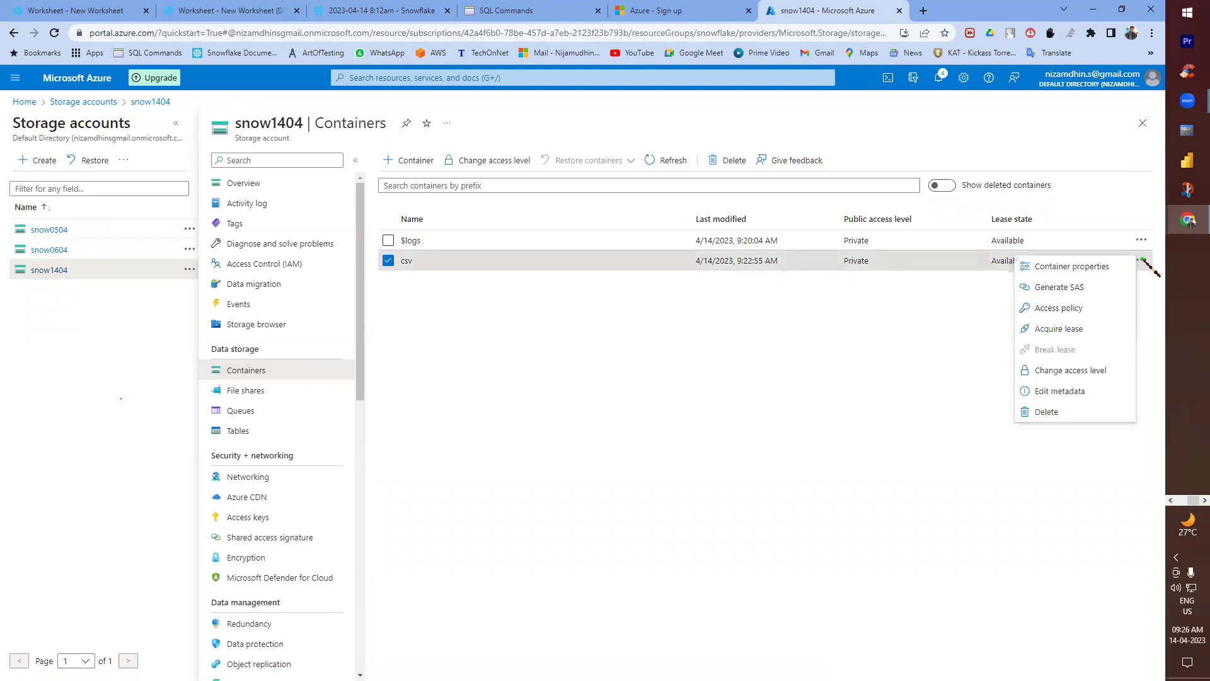
click(1098, 269)
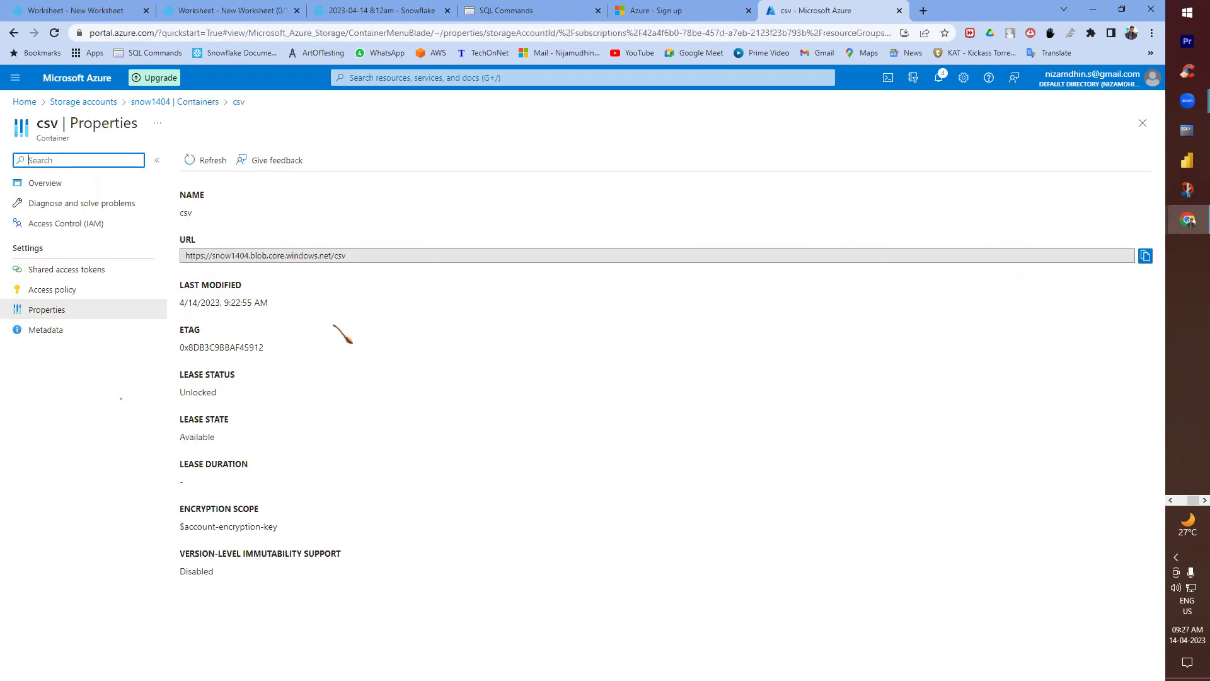
drag(360, 256, 206, 255)
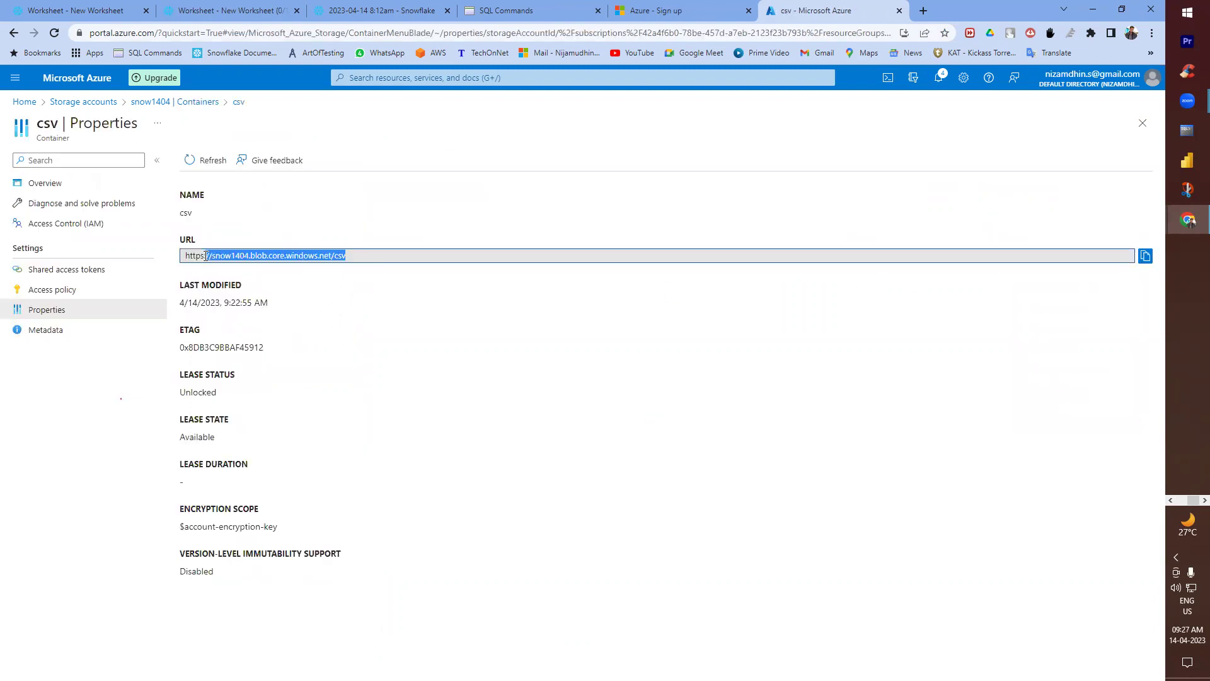
triple_click(244, 256)
key(ctrl+c)
key(alt+Tab)
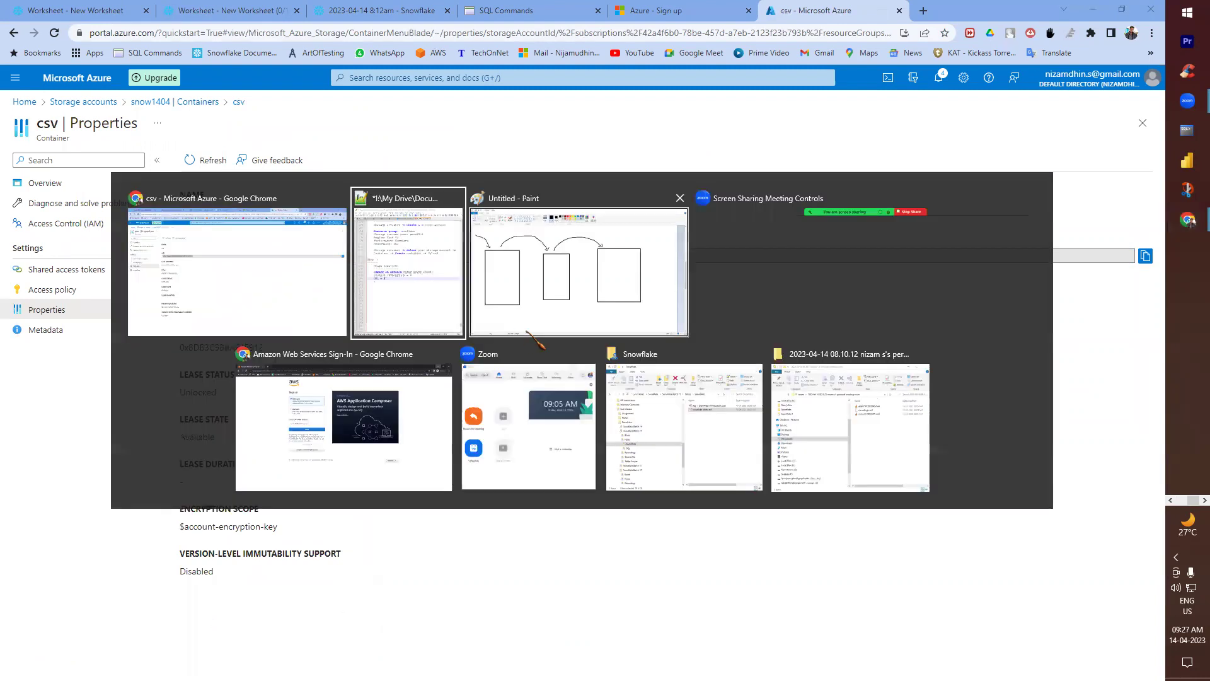
text('')
key(ctrl+v)
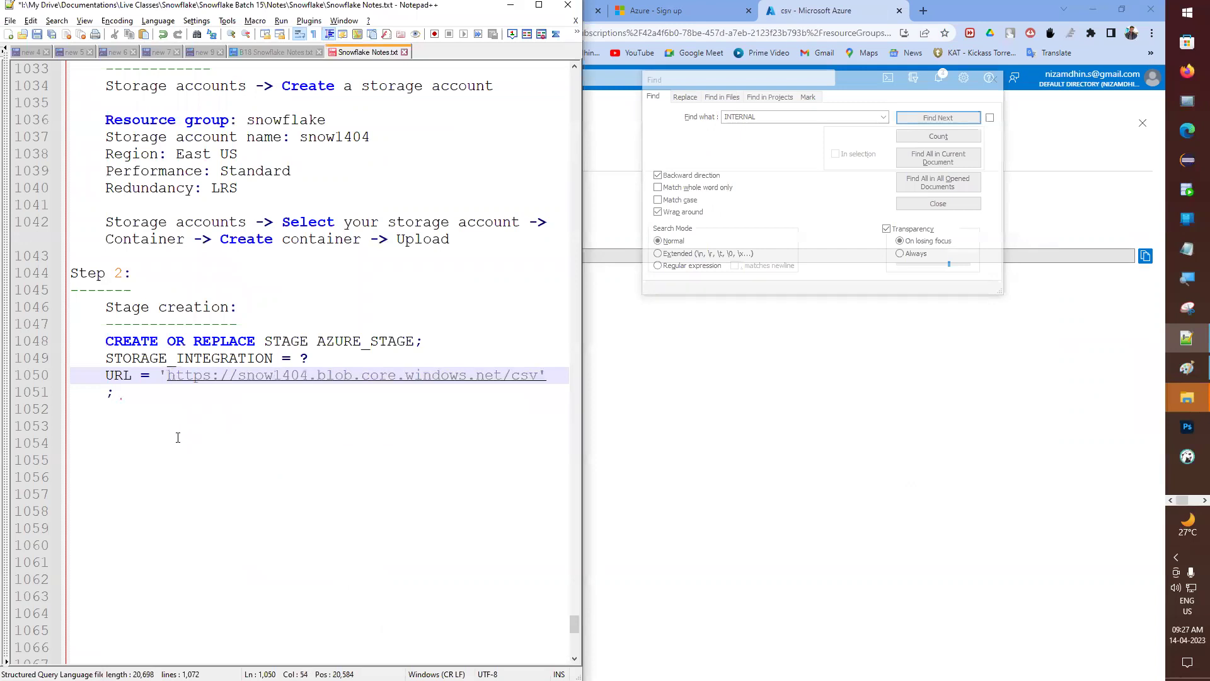
- Add the note 'URL -> SELECT YOUR CONTAINER -> CLICK OPTION BUTTON -> Copy the link.' and save
click(178, 437)
key(Up)
text(U)
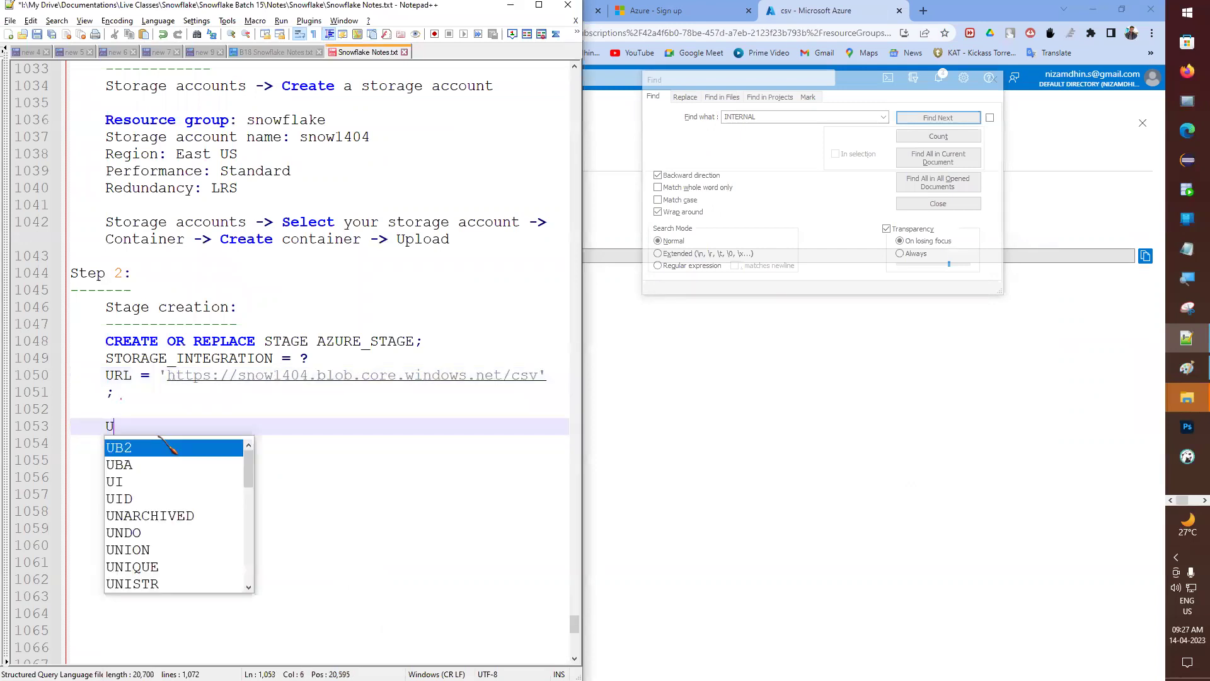
text(RL -> CON)
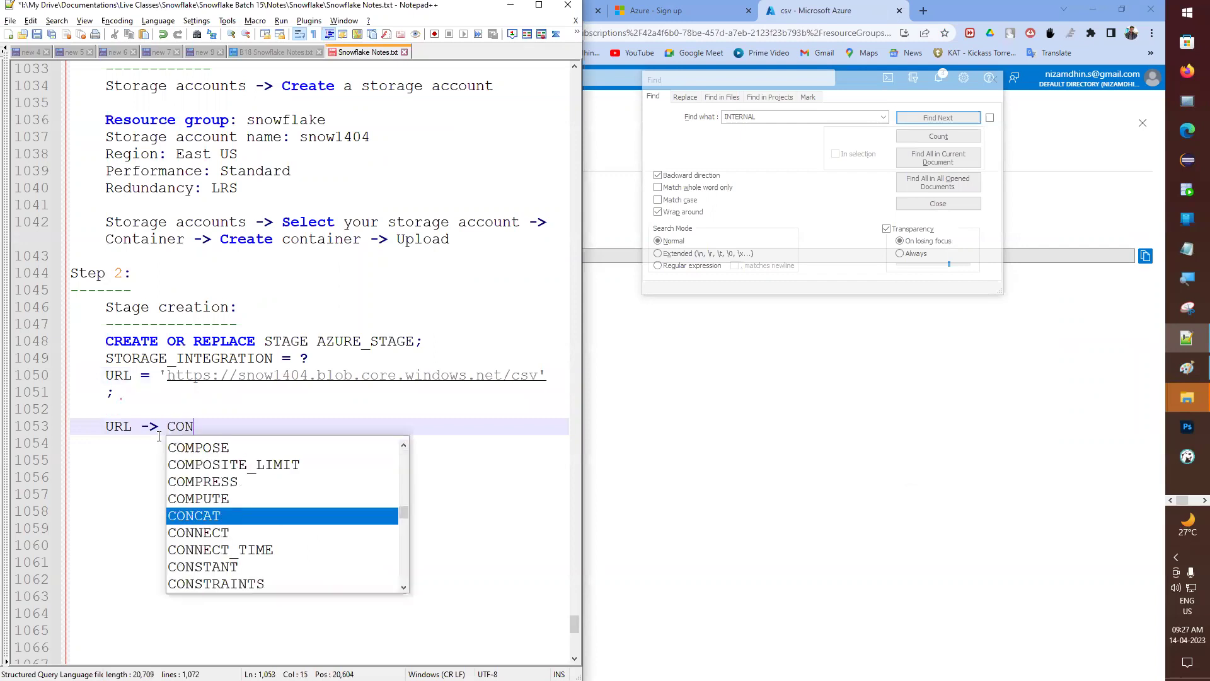
text(TA)
key(BackSpace)
key(BackSpace)
key(BackSpace)
key(BackSpace)
key(BackSpace)
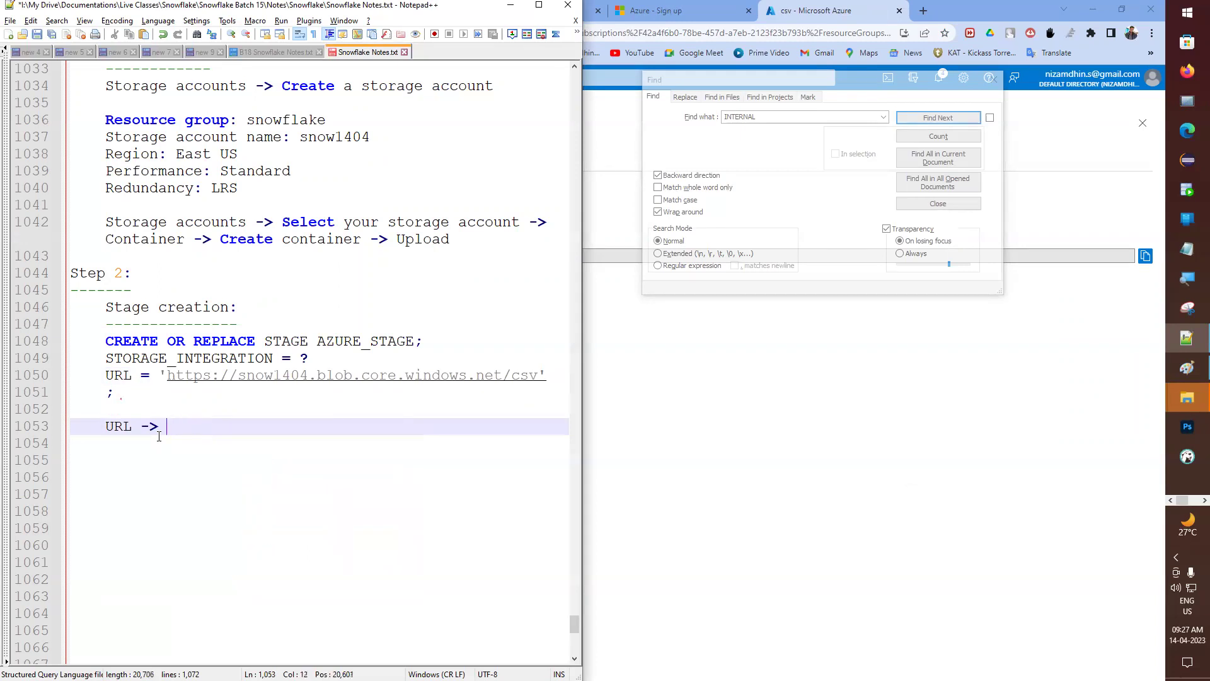
text(SELECT C)
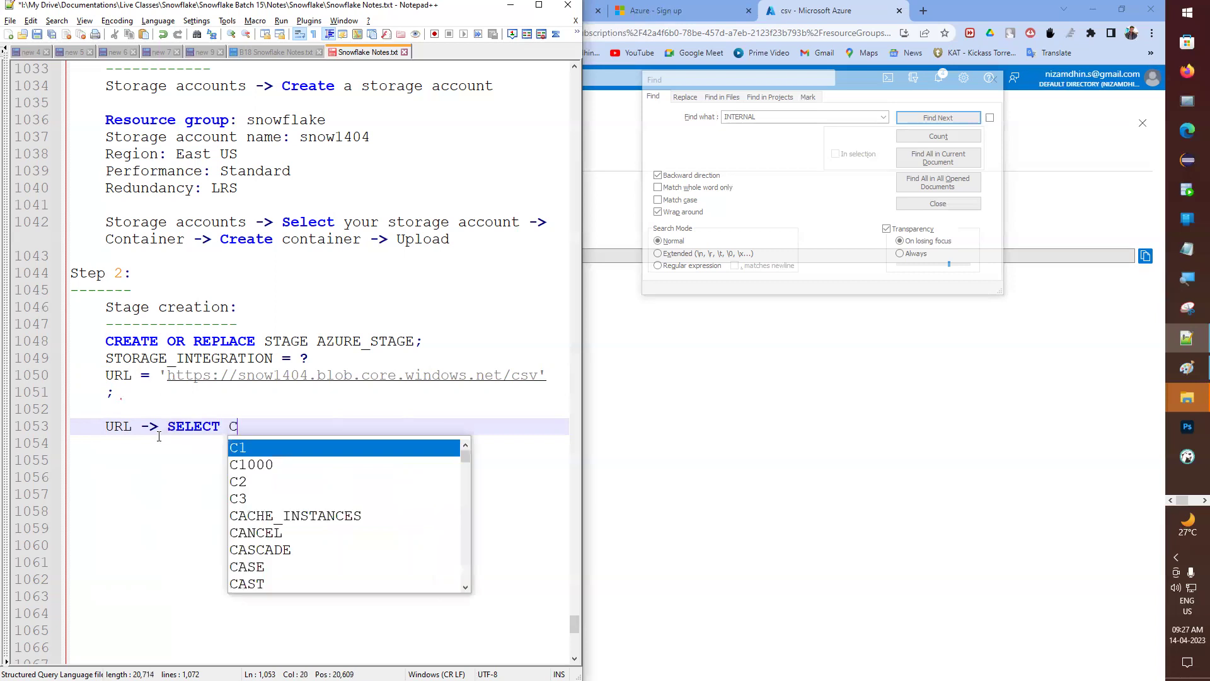
text(=OUNT)
key(BackSpace)
key(BackSpace)
key(BackSpace)
key(BackSpace)
key(BackSpace)
key(BackSpace)
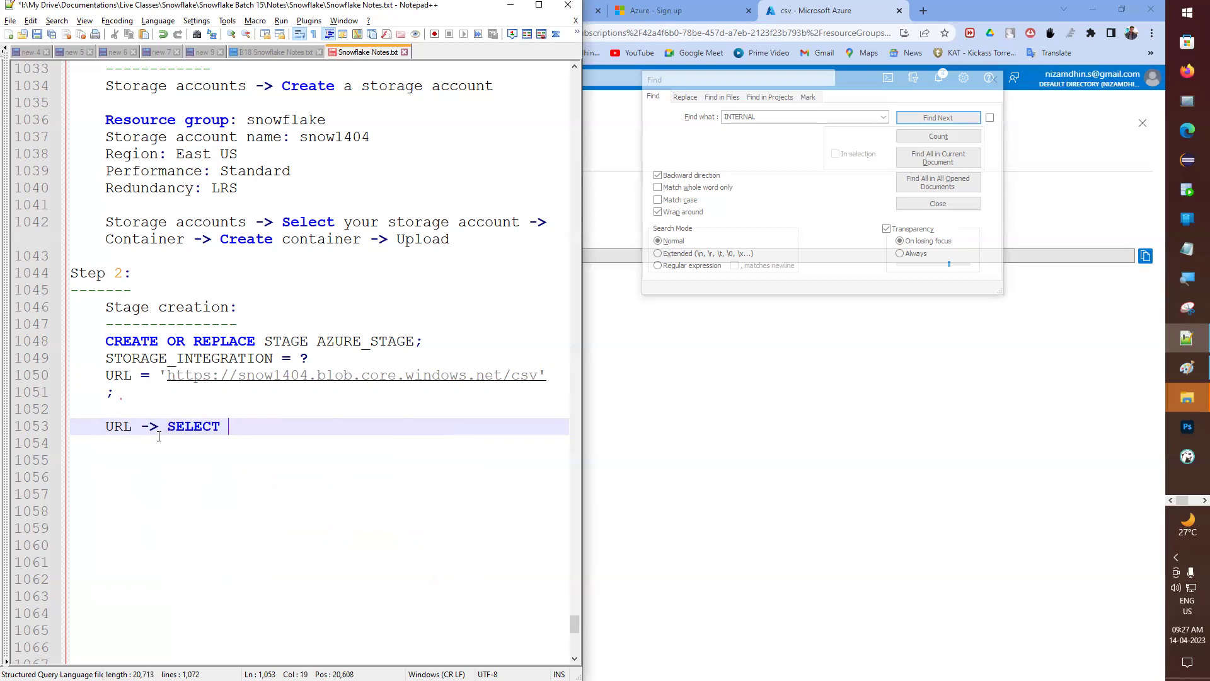
text(YOUR CONTAINER -> CLI)
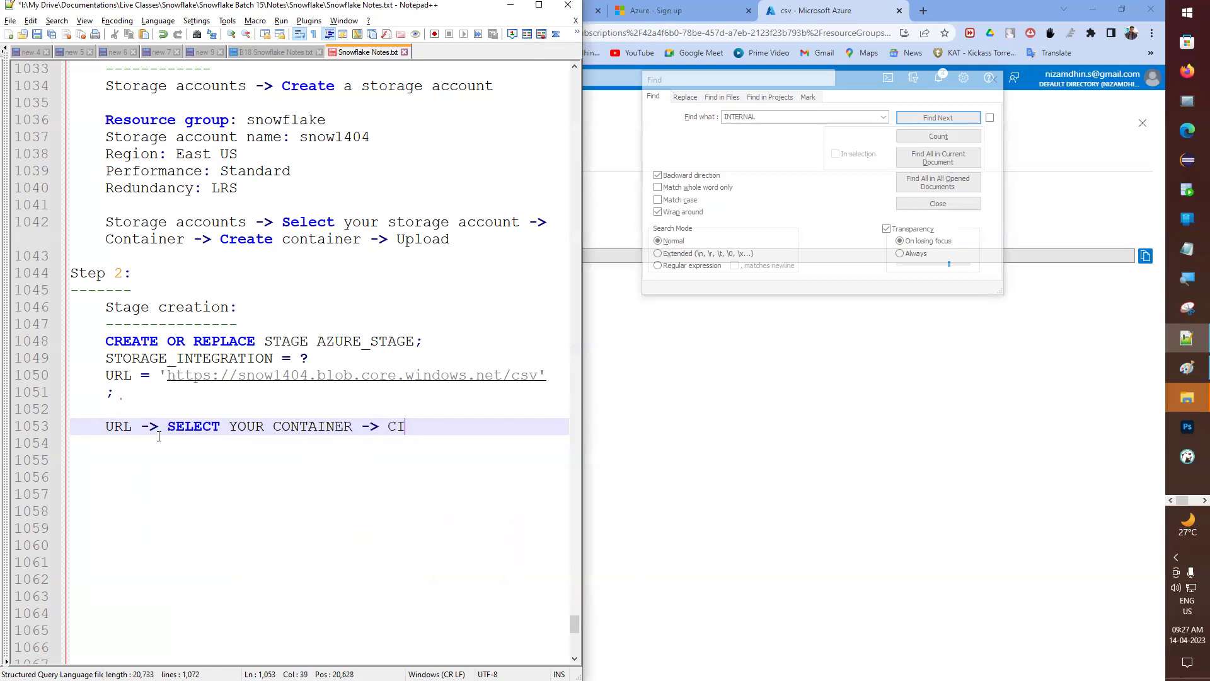
text(CK OP)
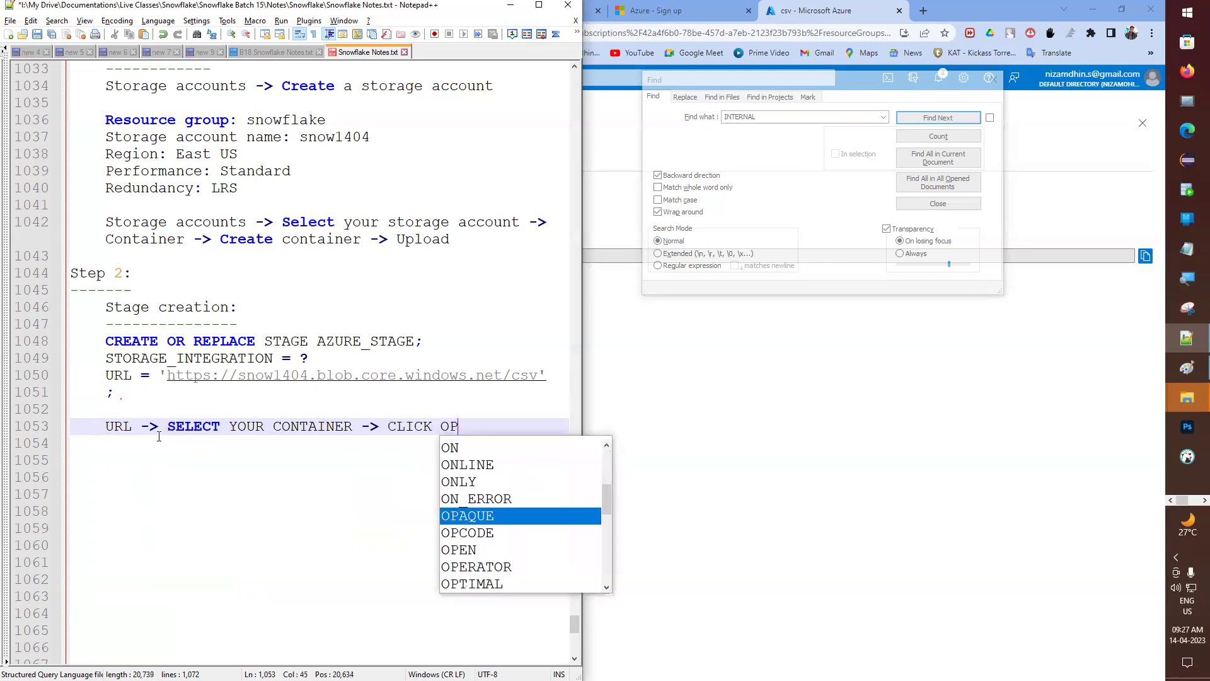
text(TION BUTTON)
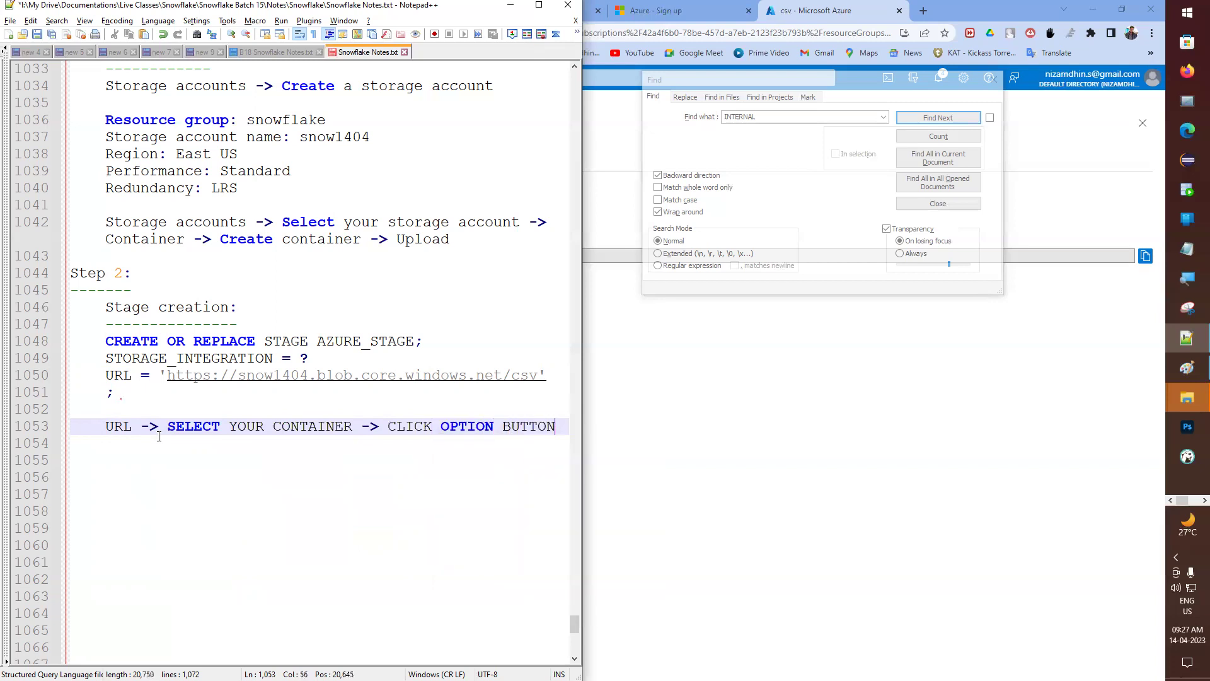
text( ->)
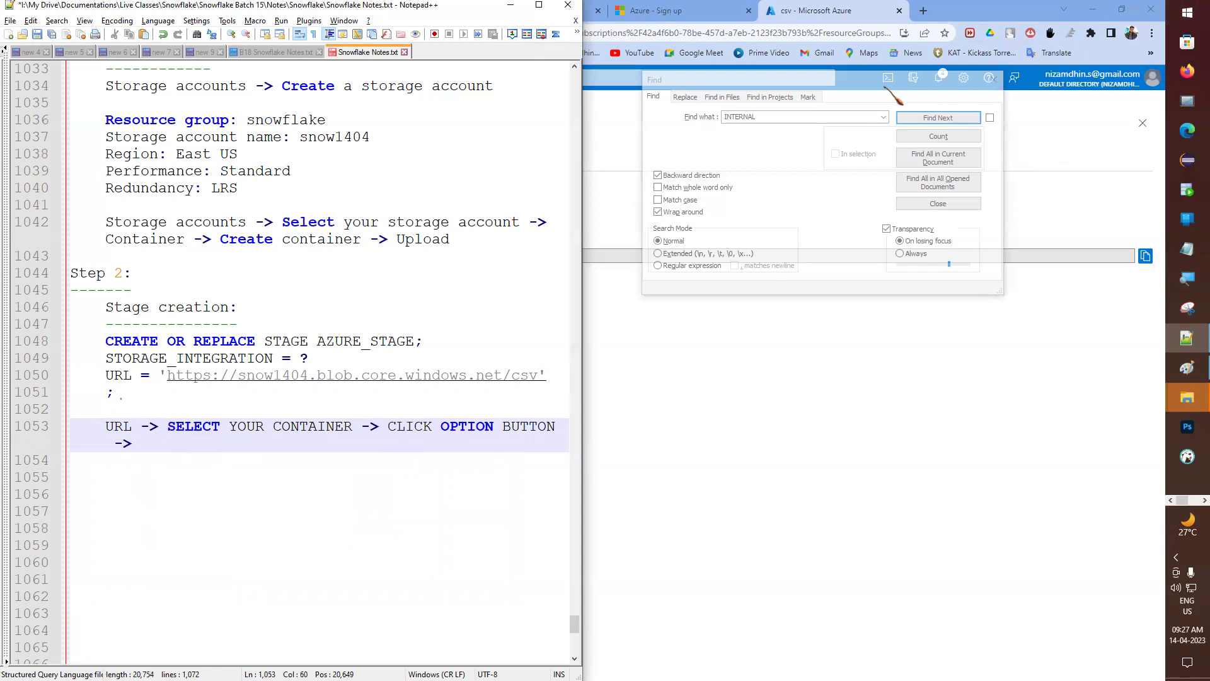
key(ctrl+f)
key(Escape)
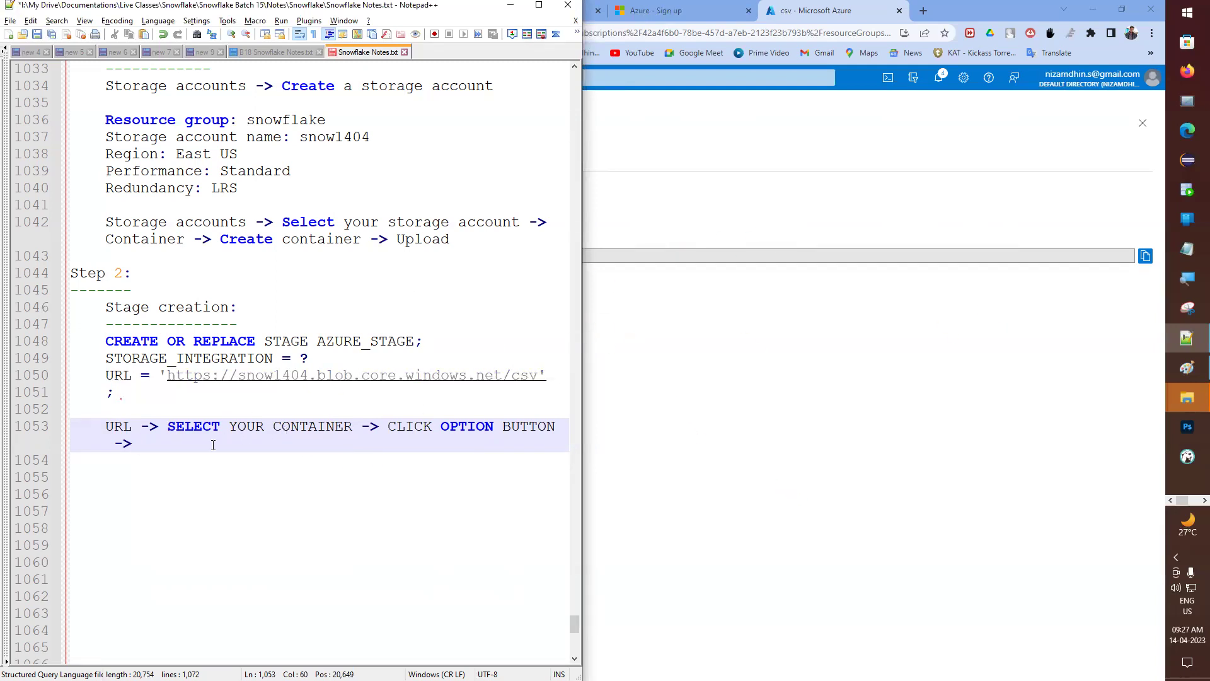
text(Cop)
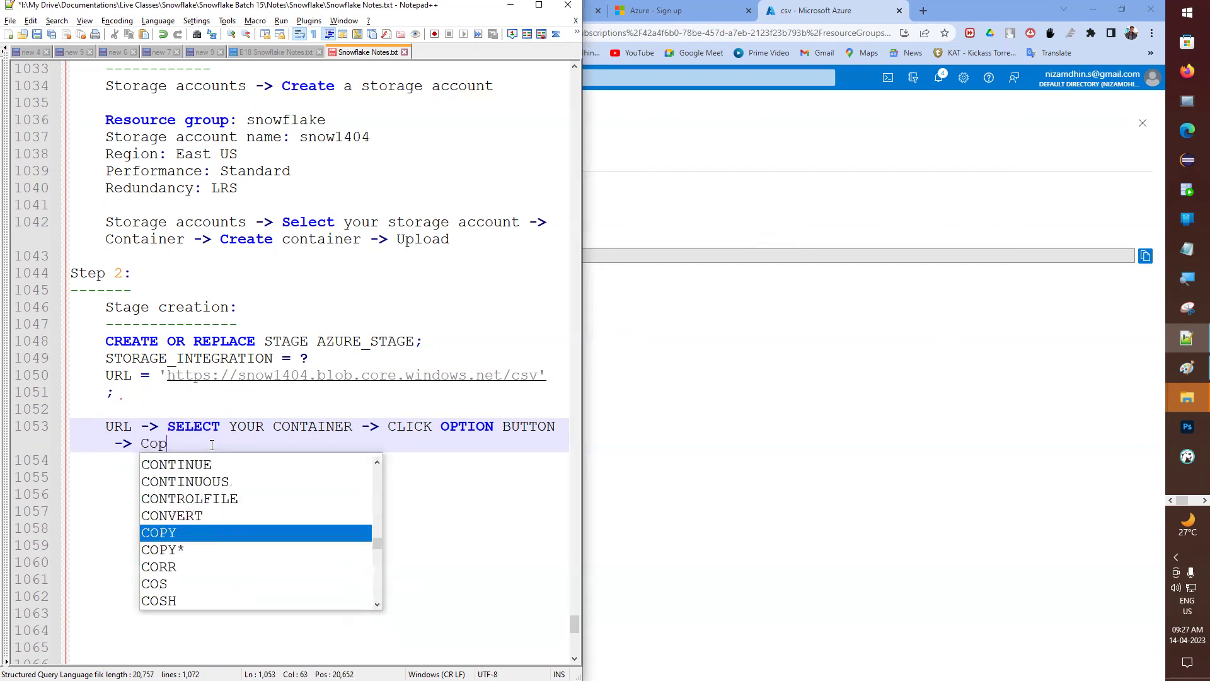
text(y the )
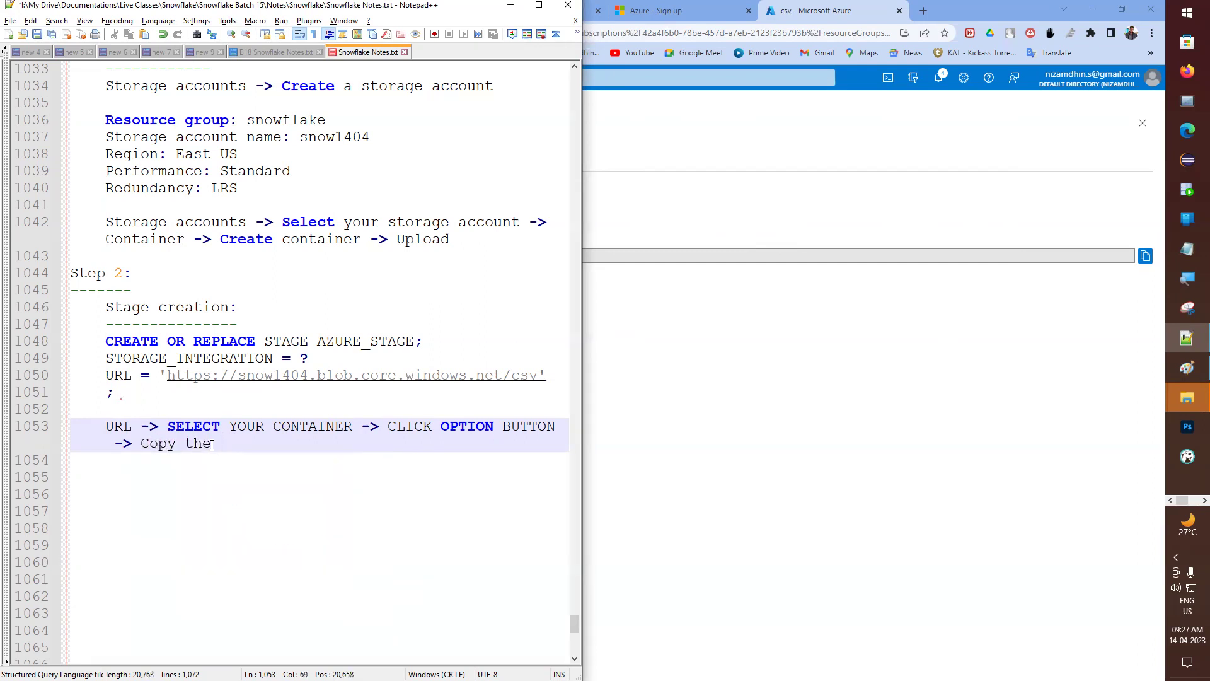
text(link.)
key(ctrl+s)
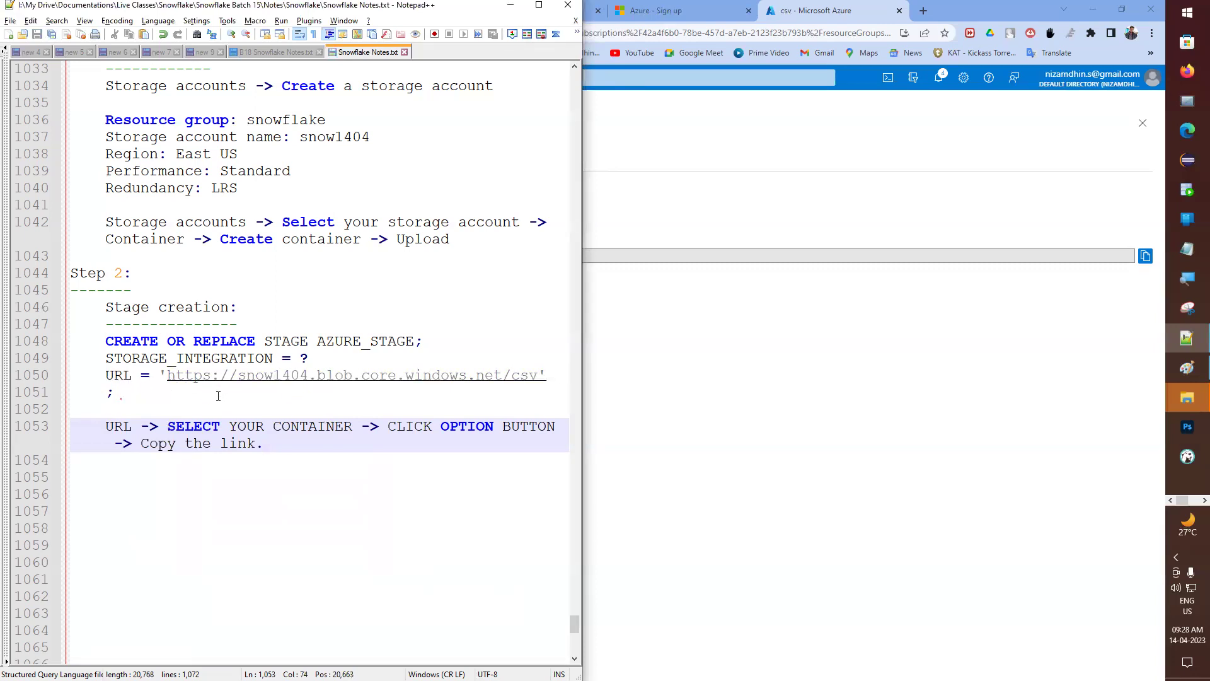
drag(165, 376, 210, 375)
- Maximize the notes and check the earlier S3 stage's s3:// URL format
click(539, 6)
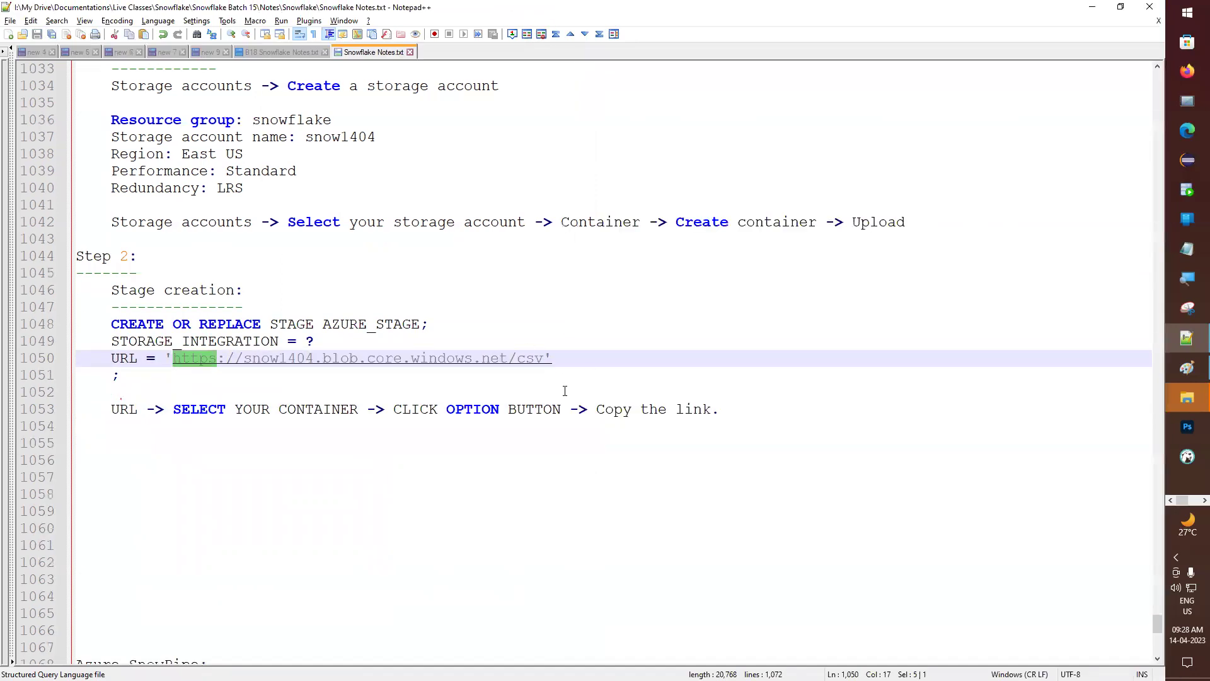
scroll(448, 360, up, 5)
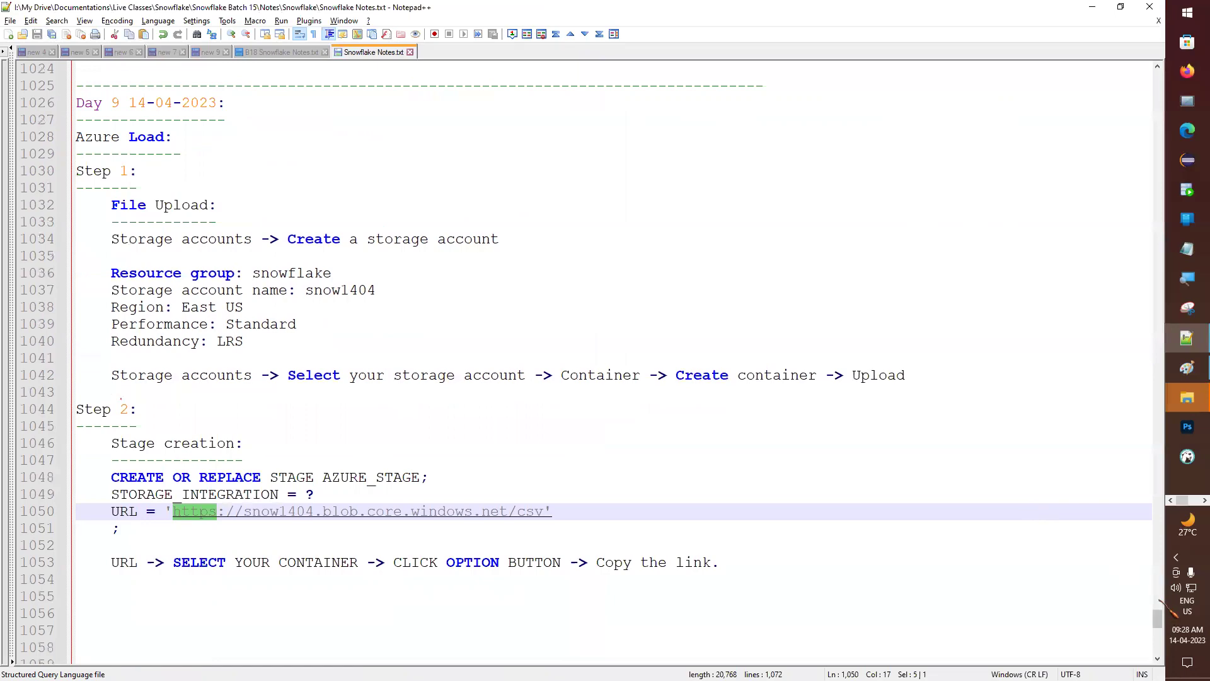
scroll(292, 300, up, 20)
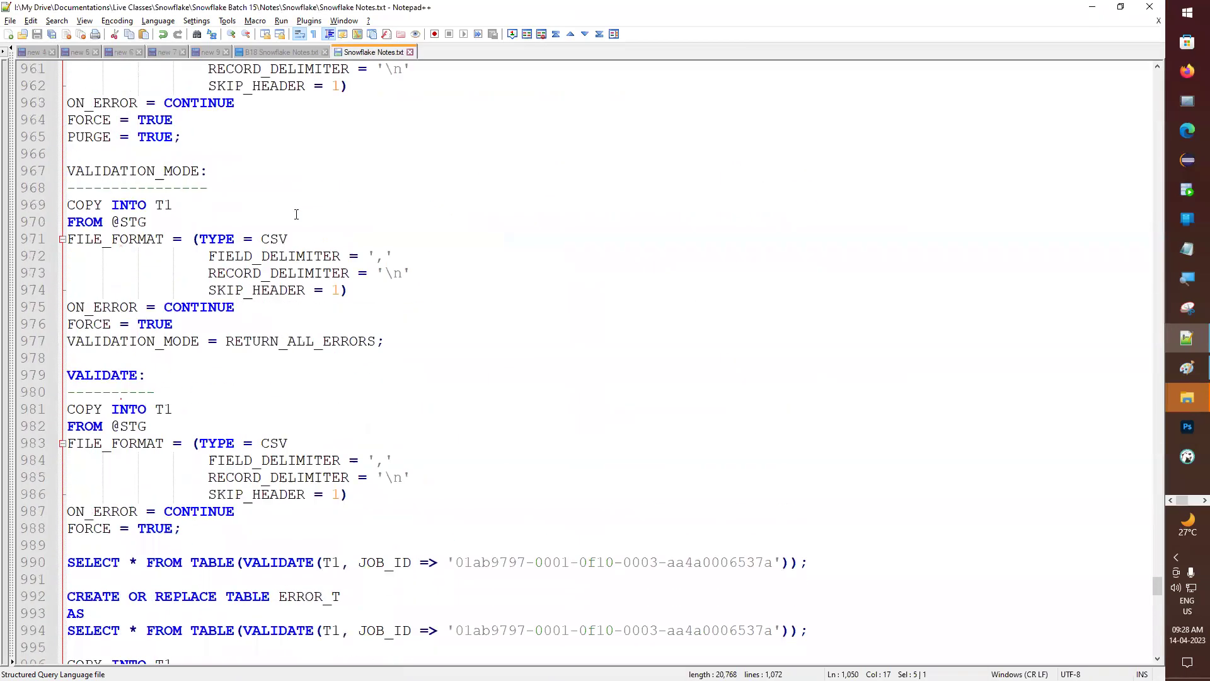
scroll(272, 220, up, 15)
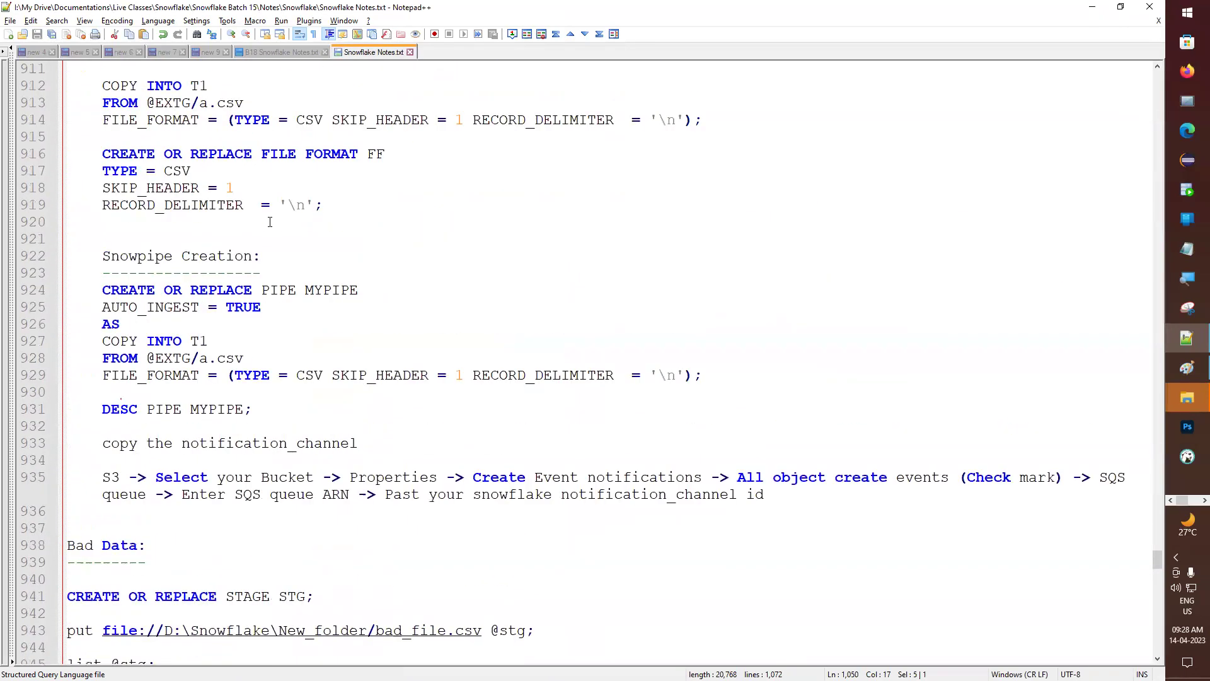
scroll(268, 222, up, 8)
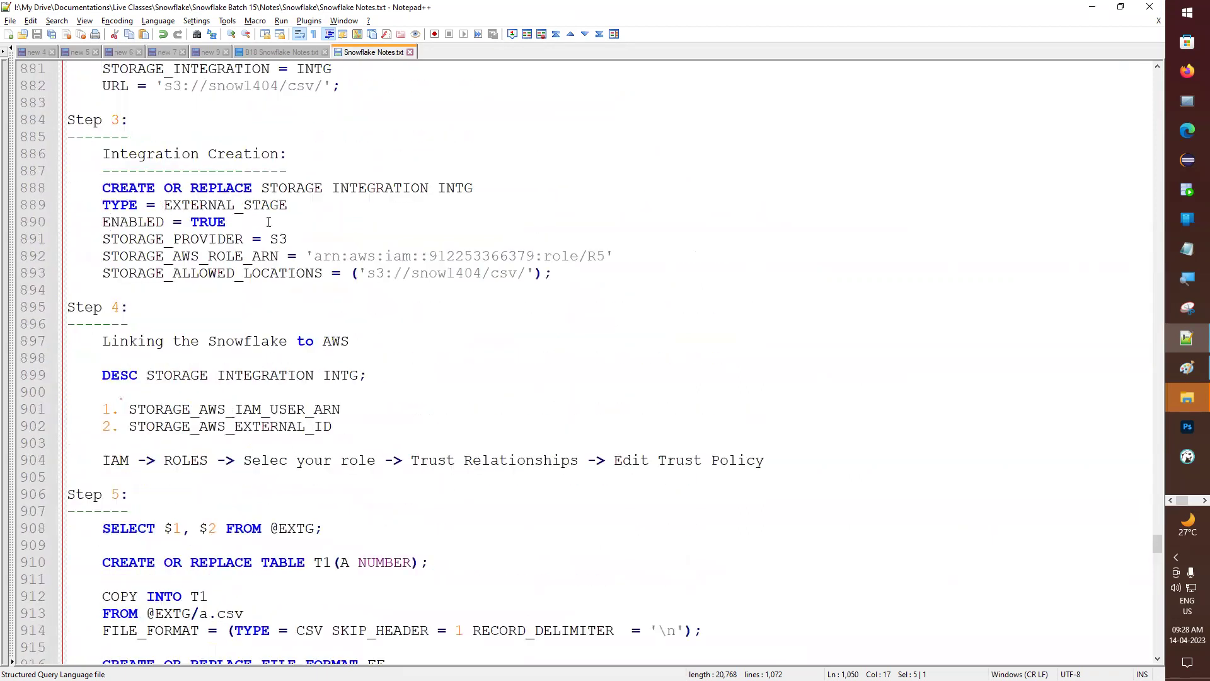
scroll(370, 288, up, 1)
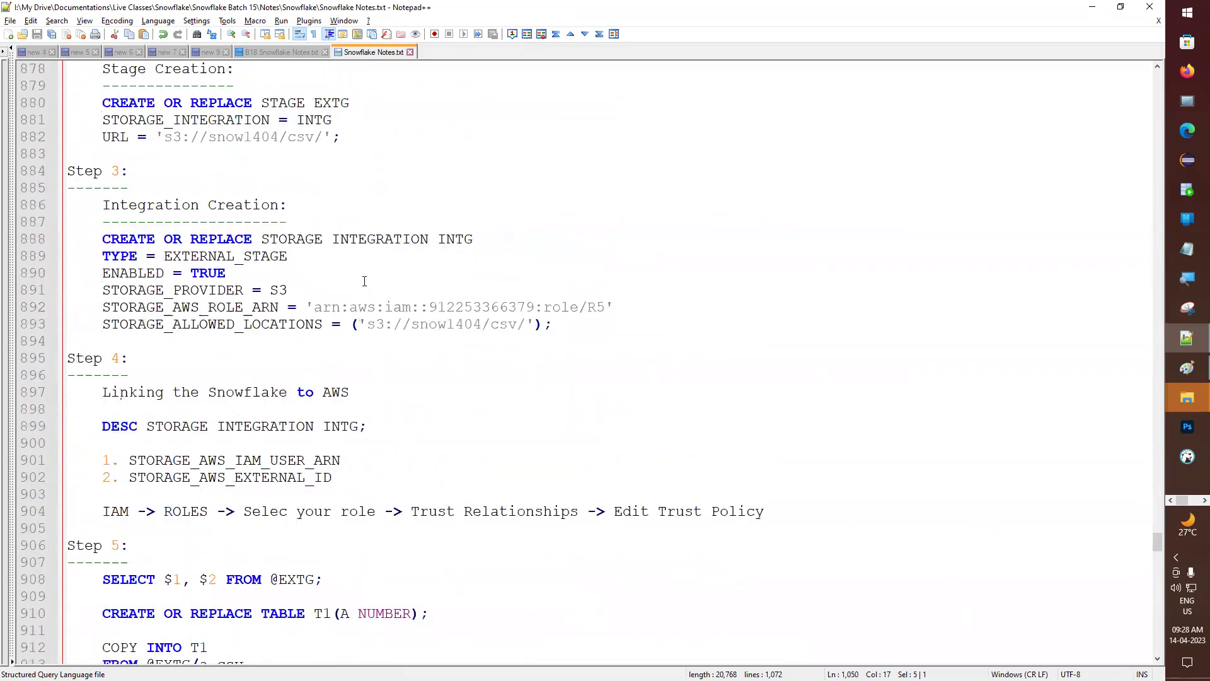
double_click(369, 327)
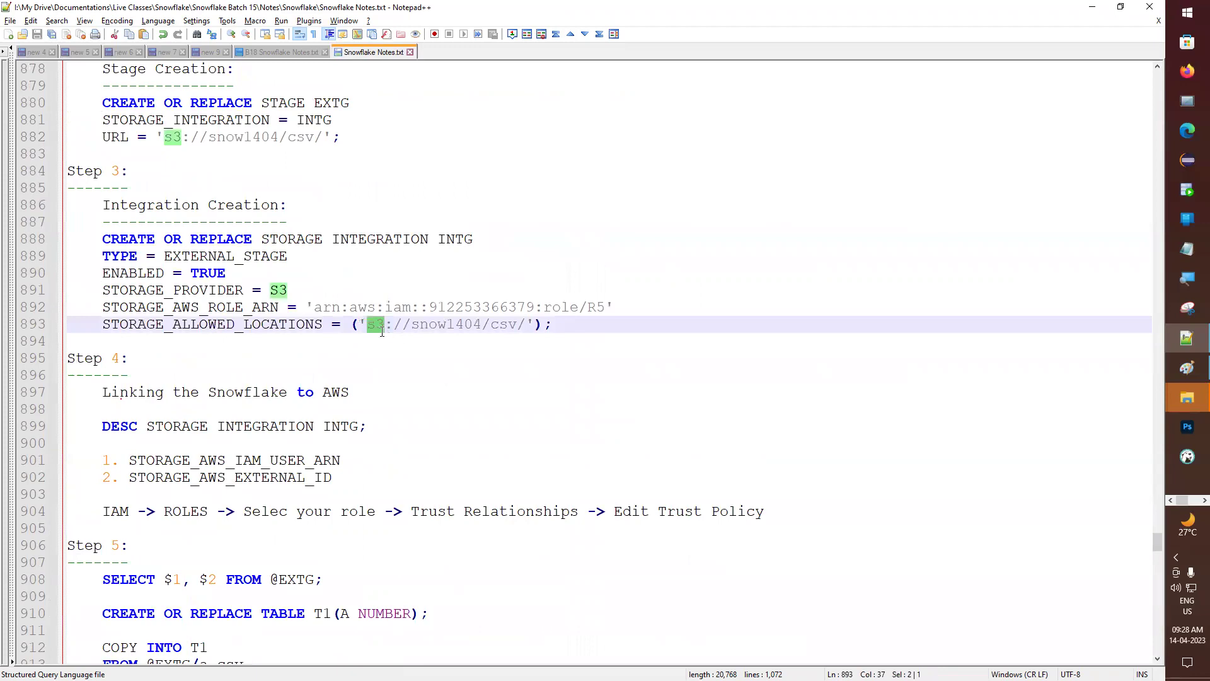
scroll(381, 334, down, 20)
scroll(381, 290, up, 7)
scroll(380, 272, up, 14)
drag(386, 324, 517, 324)
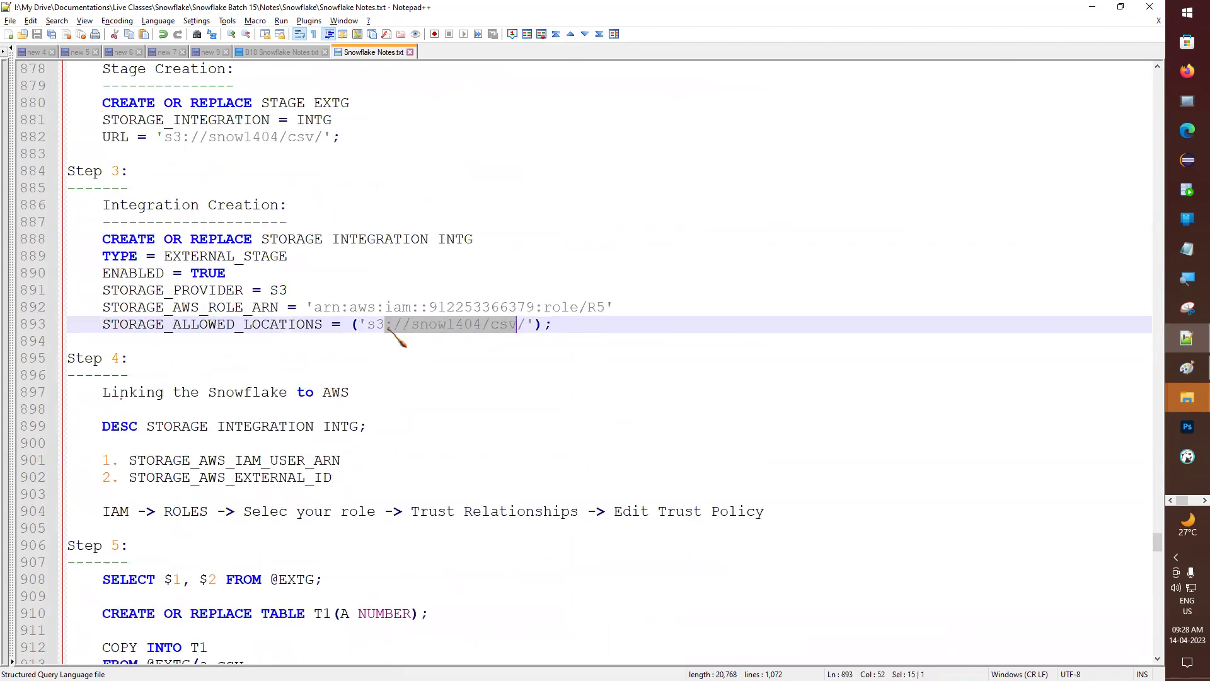
double_click(372, 324)
- Replace the Azure stage URL's 'https' prefix with 'azure'
scroll(377, 353, down, 12)
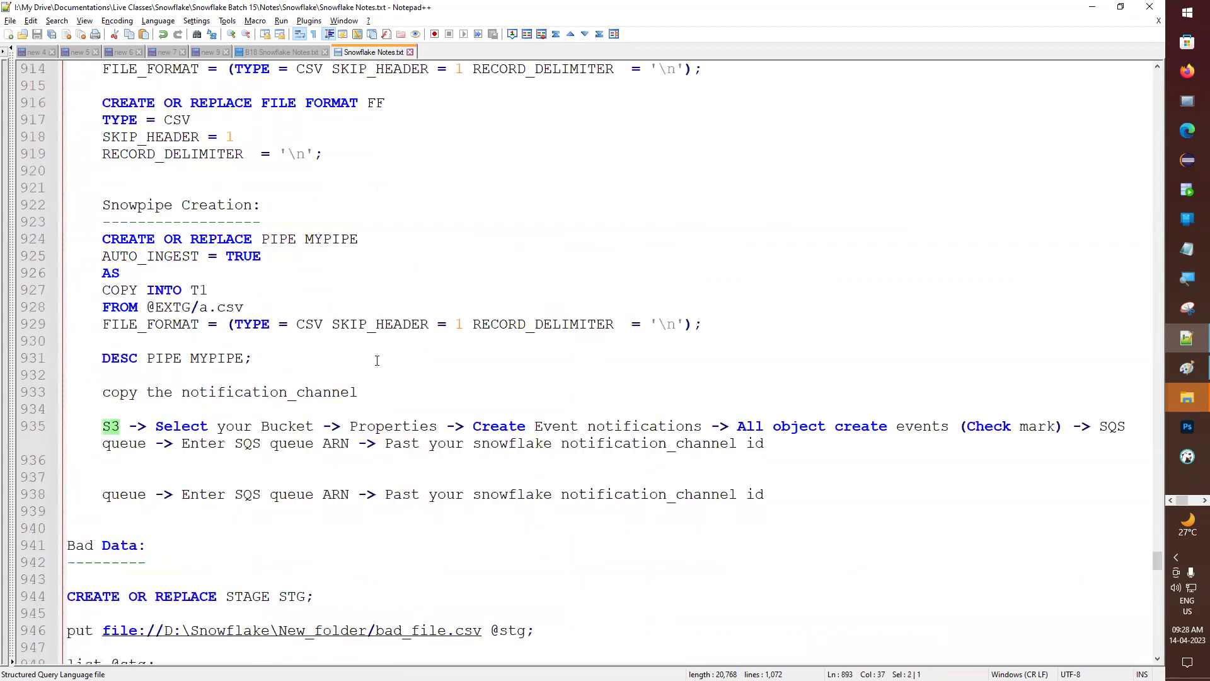
scroll(377, 360, down, 20)
scroll(371, 381, down, 14)
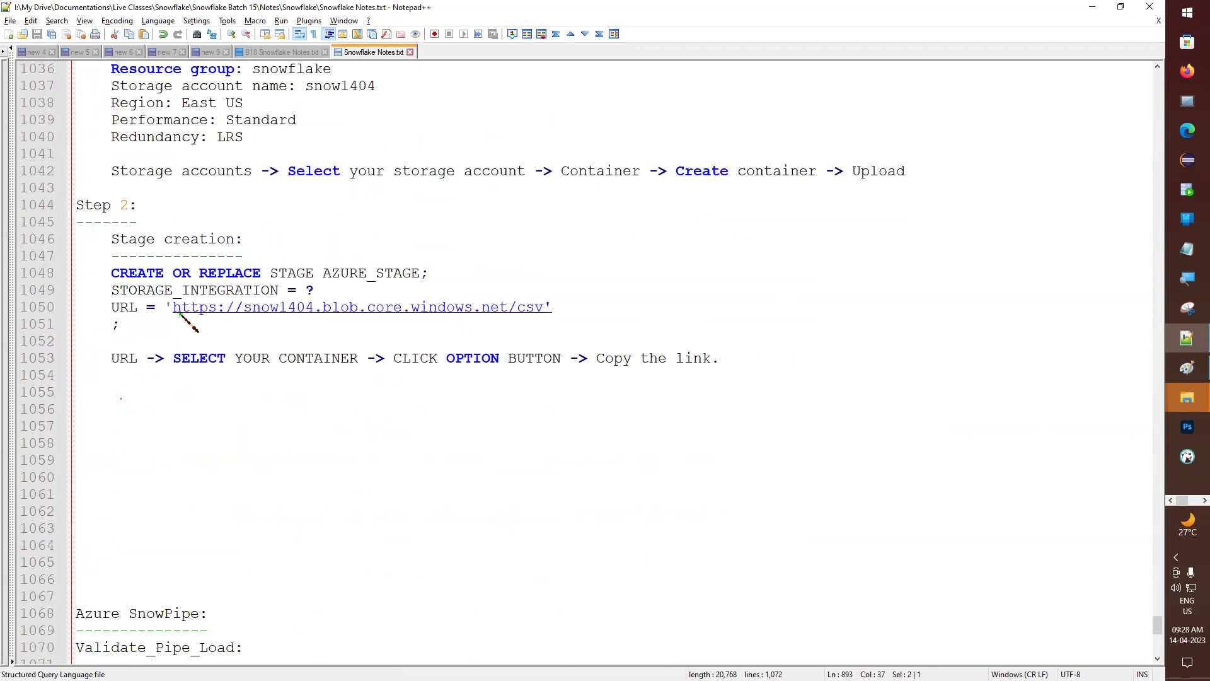
drag(173, 309, 218, 313)
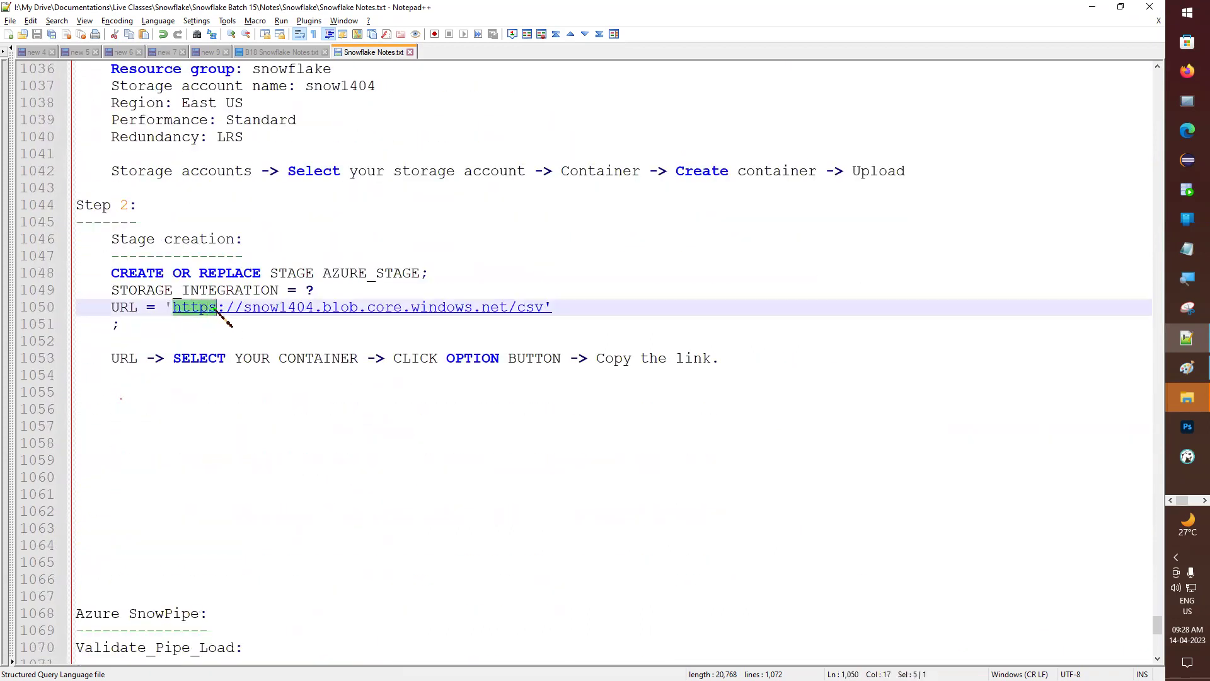
text(azure)
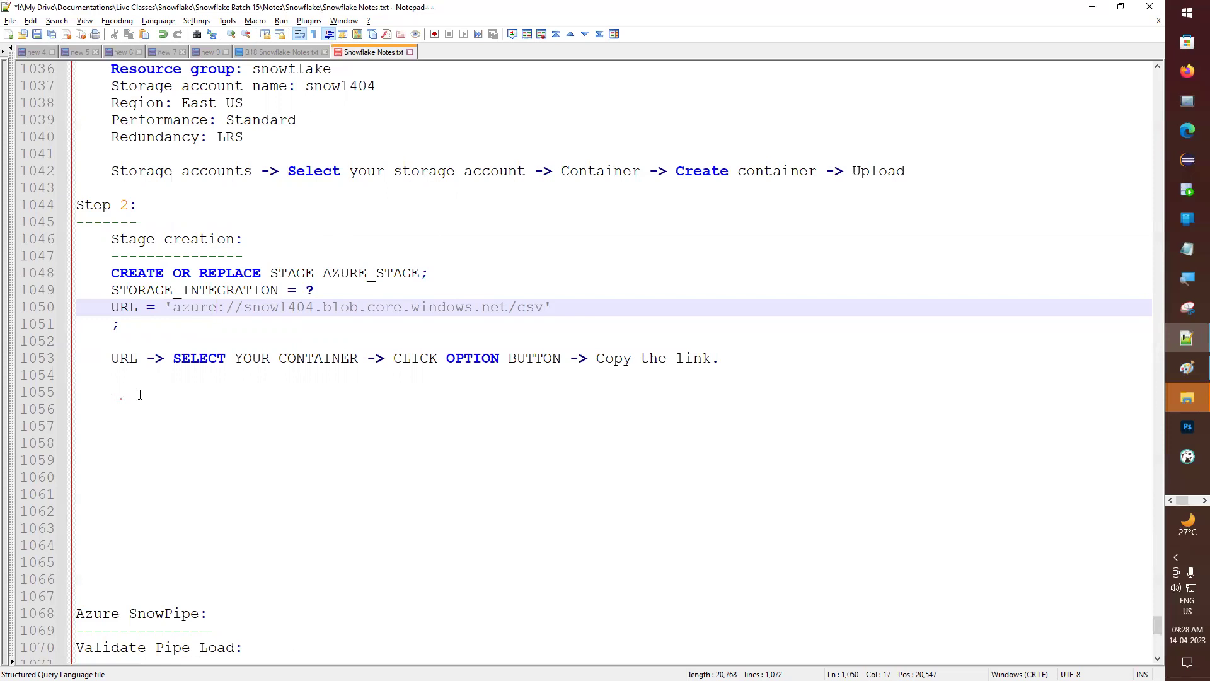
- Compare the stage URL's snow1404 account, blob domain and csv container against the Azure storage accounts list
double_click(277, 307)
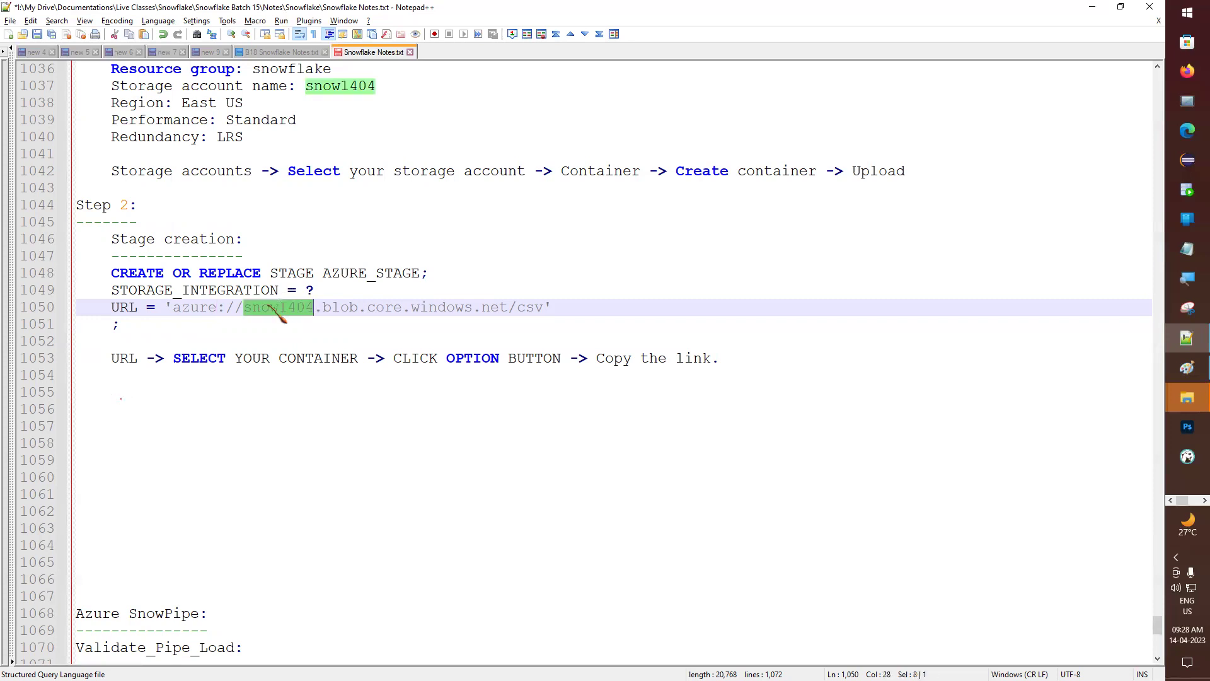
key(super+Right)
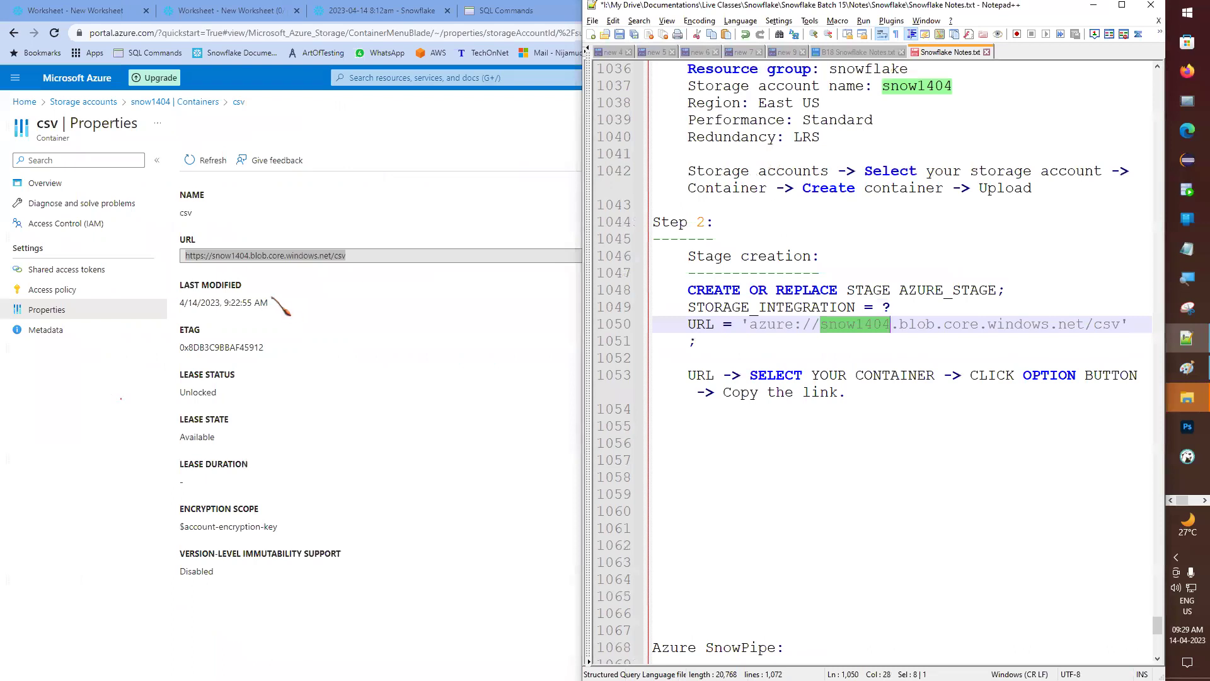
click(71, 116)
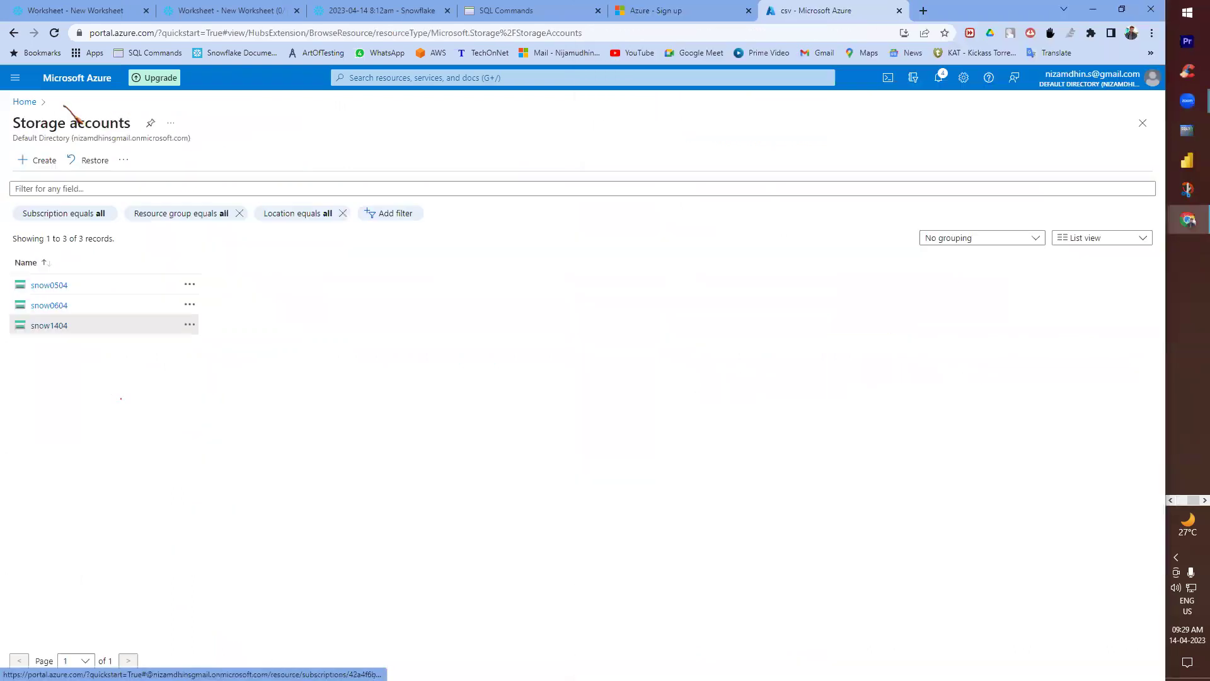
drag(101, 302, 46, 303)
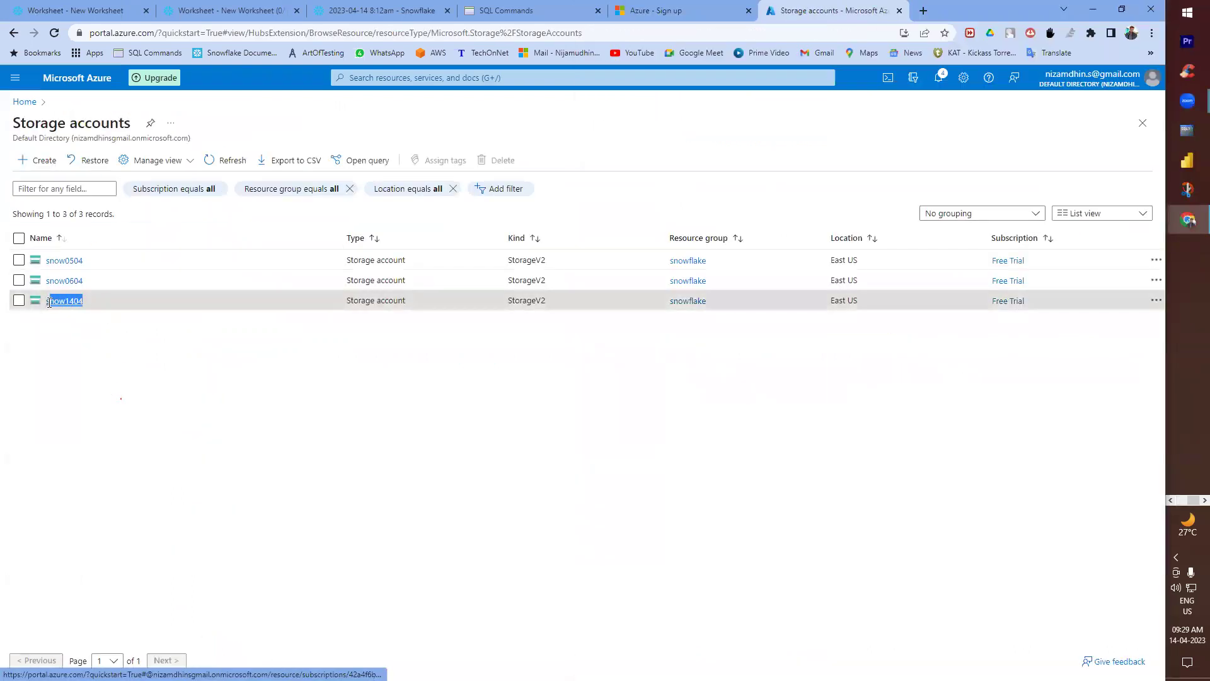
key(alt+Tab)
double_click(838, 329)
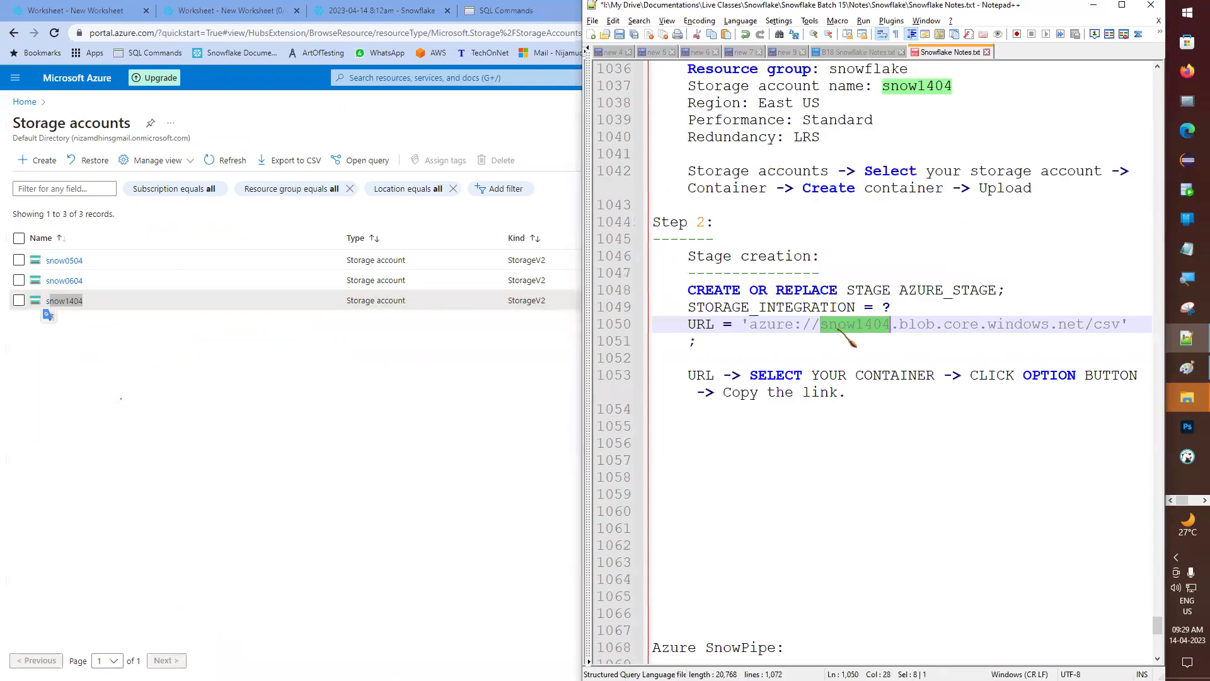
double_click(917, 324)
drag(1079, 323, 900, 324)
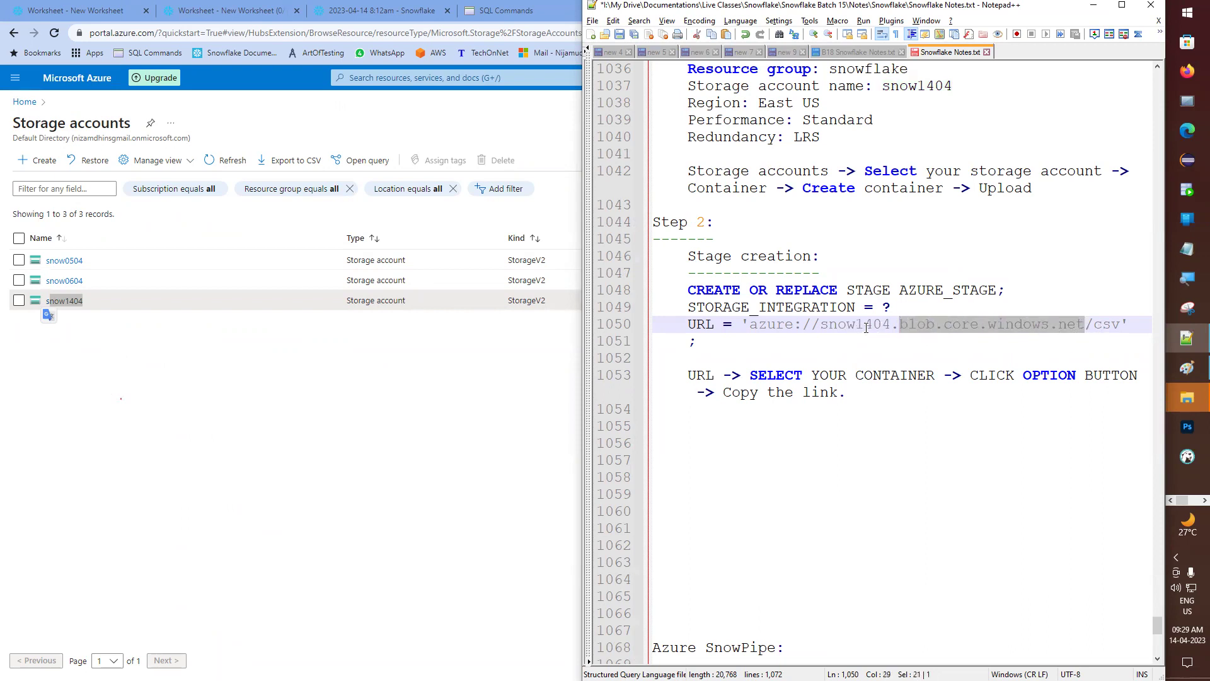
double_click(1106, 324)
triple_click(1106, 324)
double_click(1106, 324)
click(1102, 325)
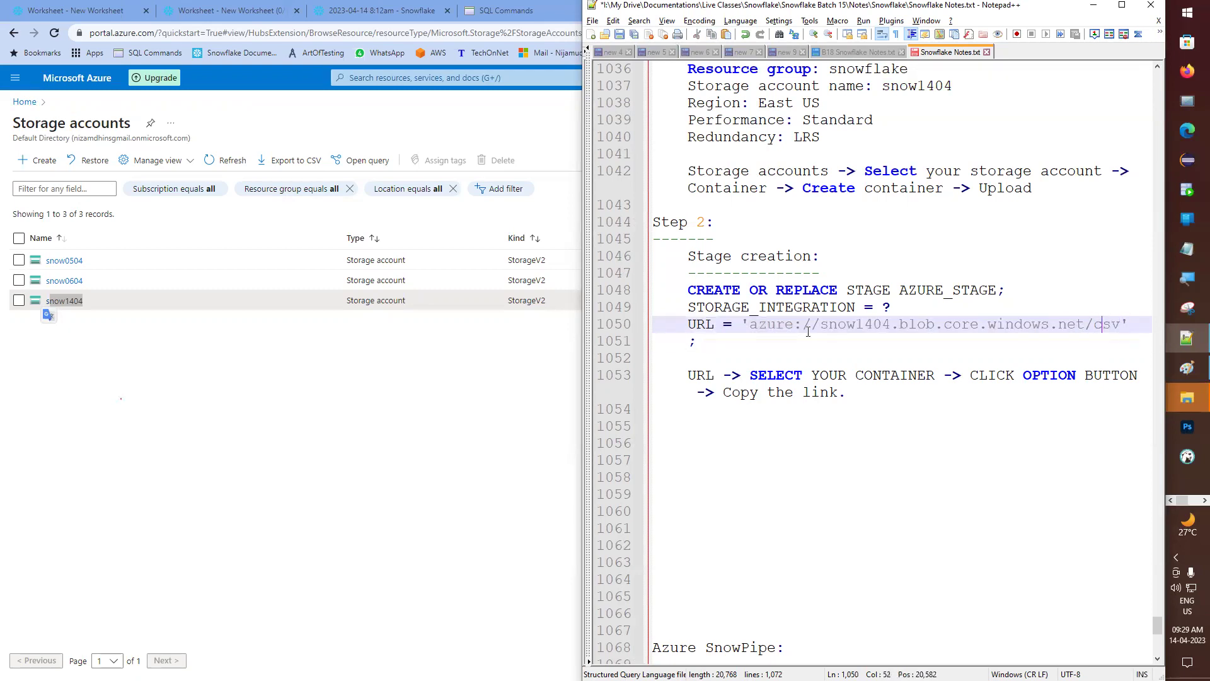
- Maximize the notes and review the stage creation block and its azure URL
click(1122, 5)
click(175, 308)
double_click(188, 308)
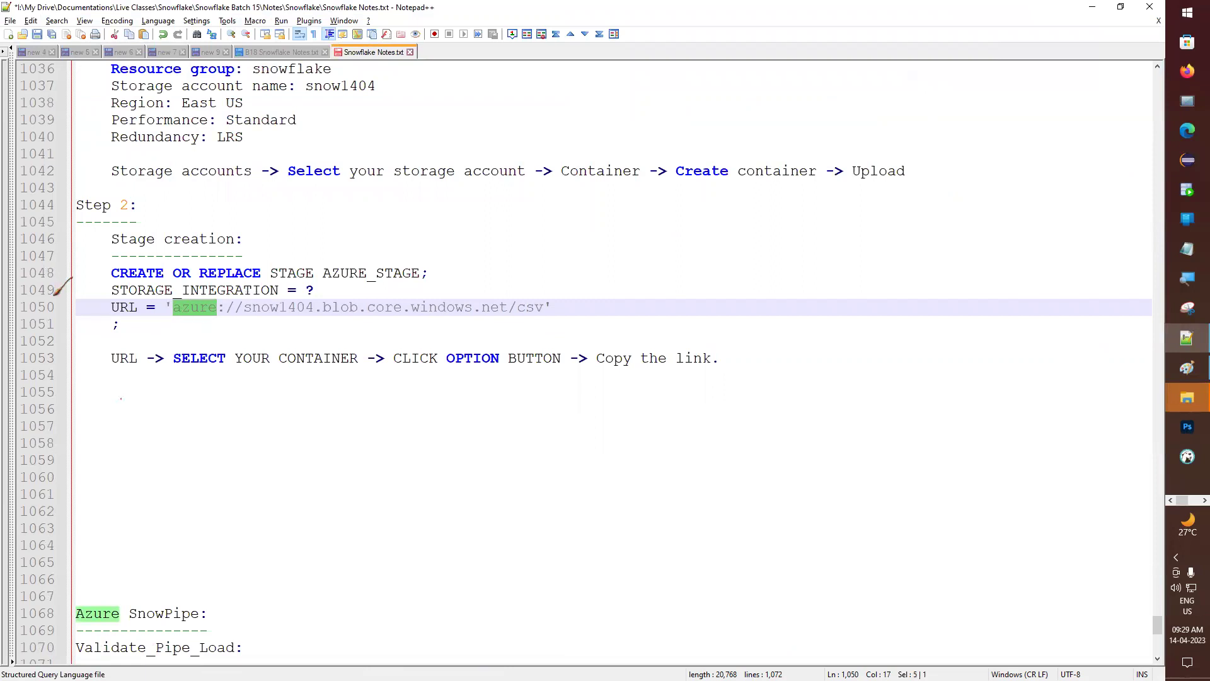
drag(28, 277, 29, 354)
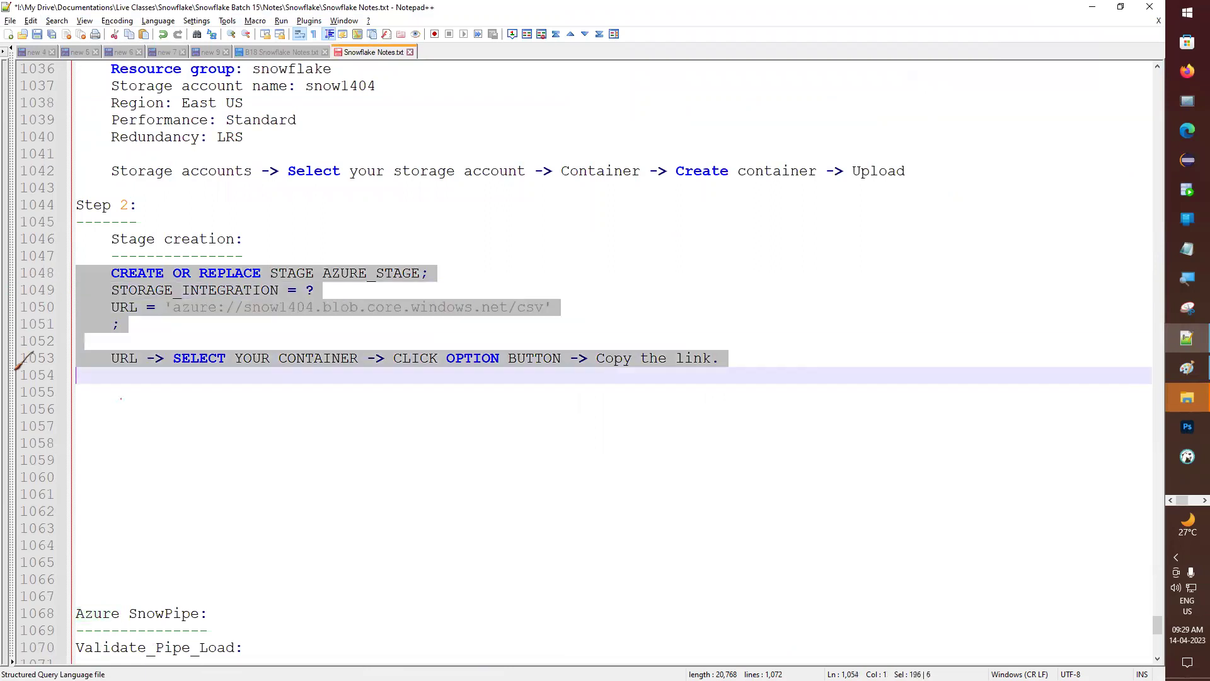
click(128, 308)
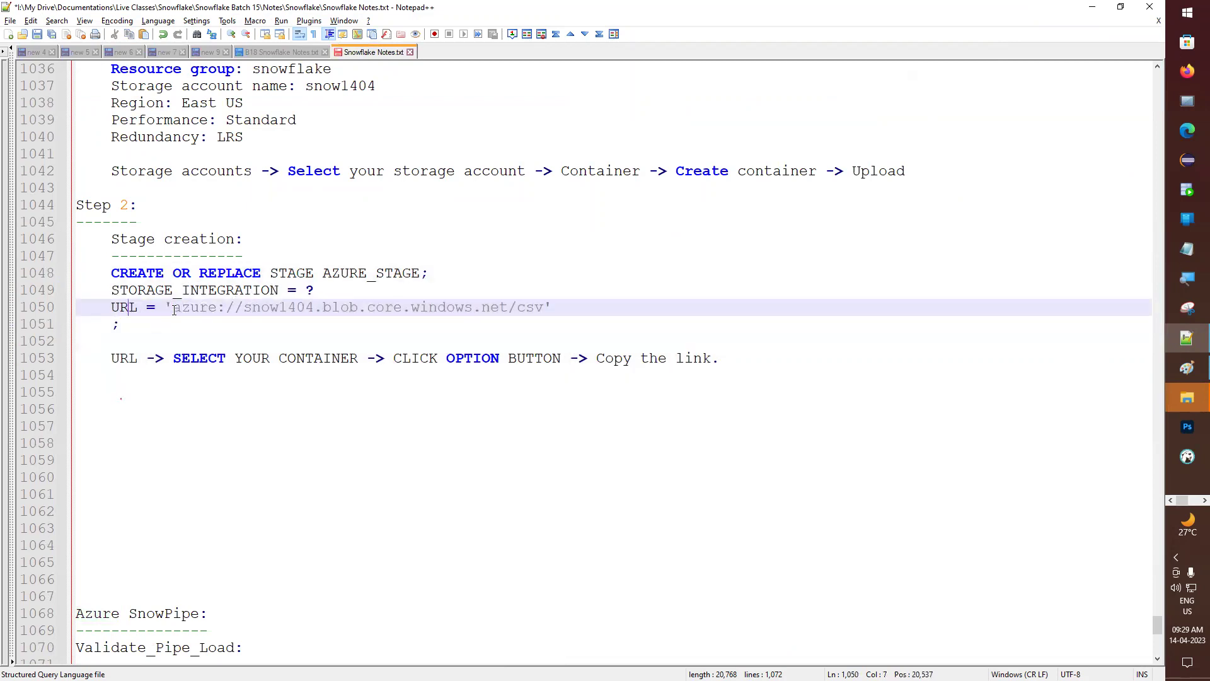
- Write 'Step 3:' and an indented 'Create storage Integration:' subheading, each underlined with dashes
click(126, 386)
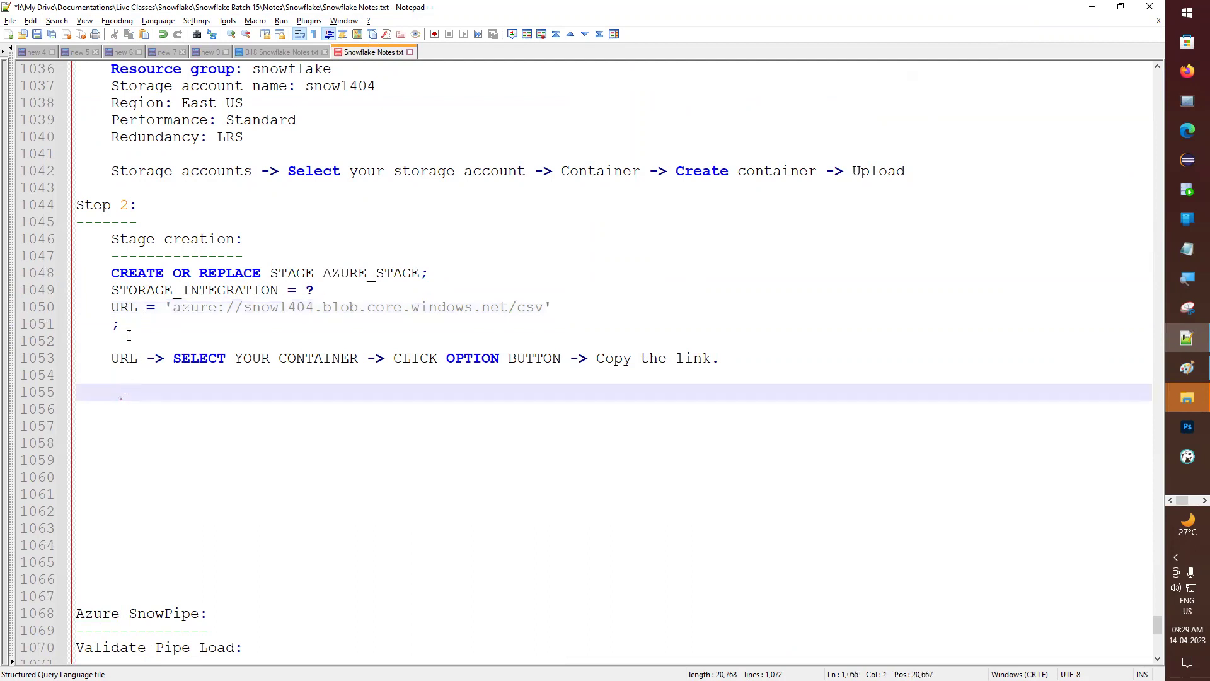
text(Step 3:)
key(Return)
text(---------)
key(BackSpace)
key(BackSpace)
key(Return)
key(Tab)
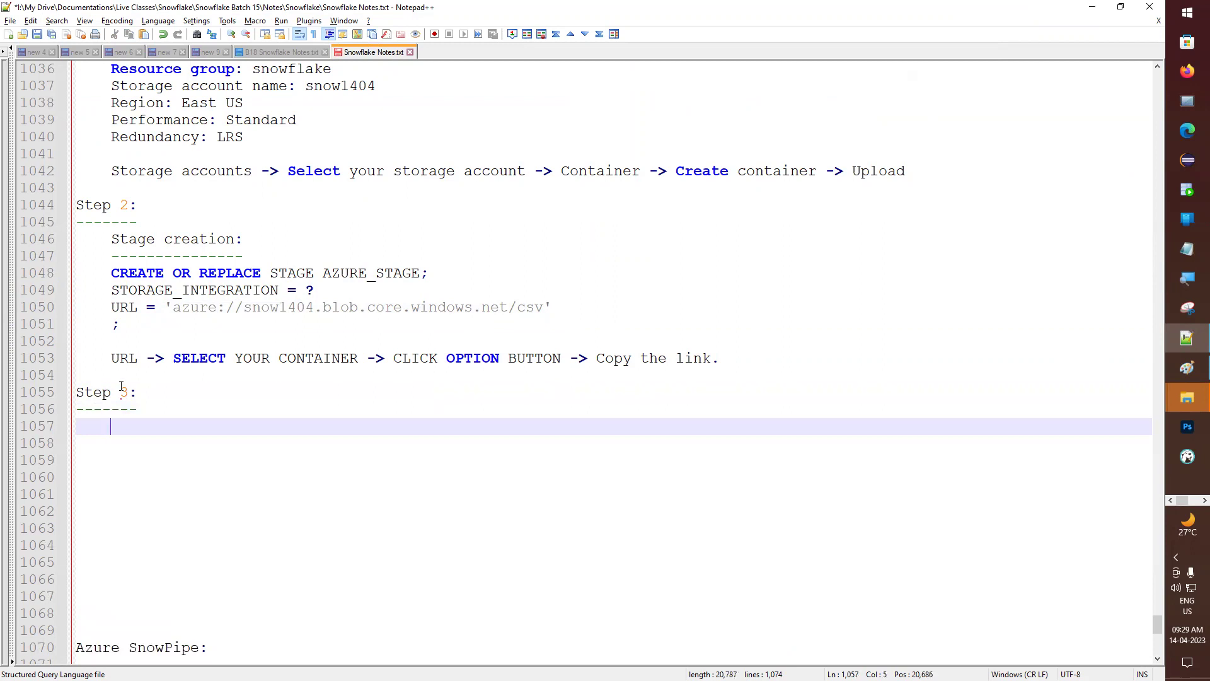
text(Create n)
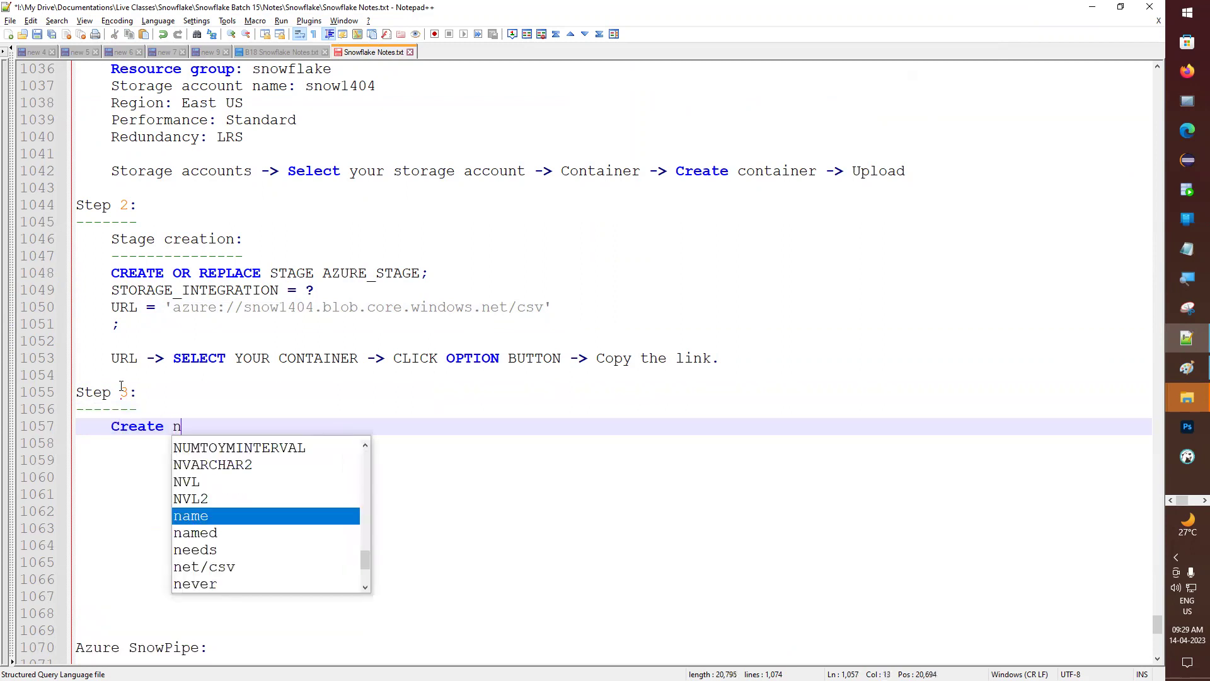
key(BackSpace)
text(storage )
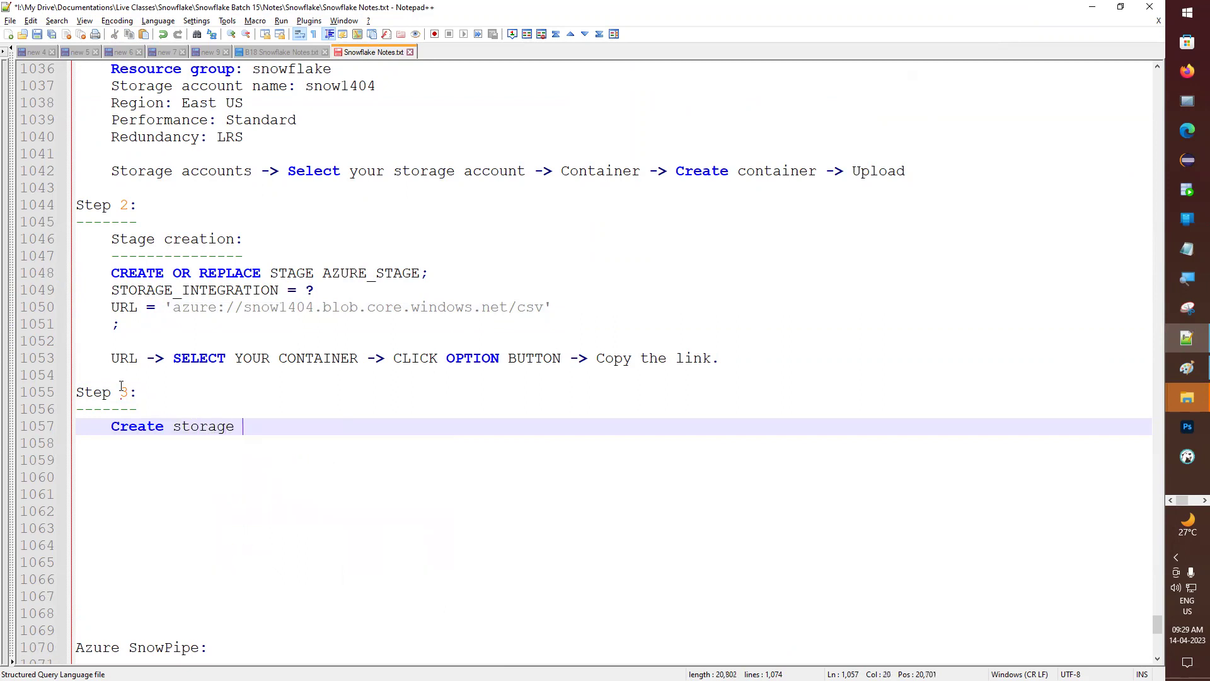
text(Integration)
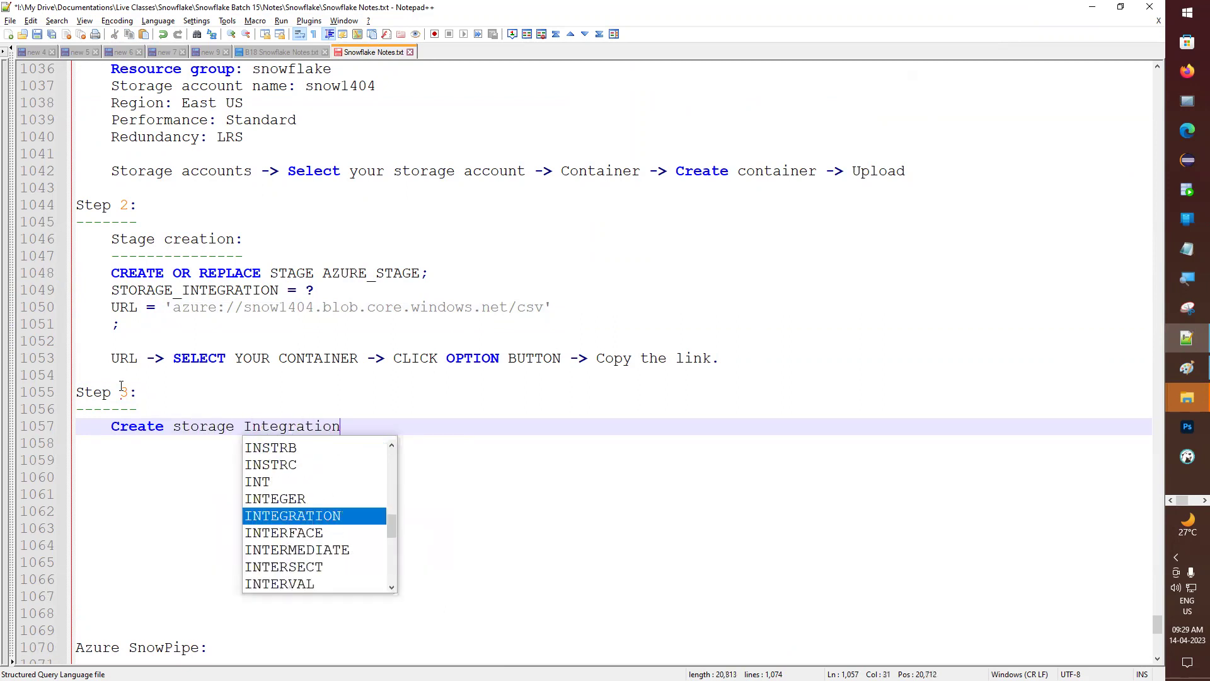
text(:)
key(Return)
text(---------------------------)
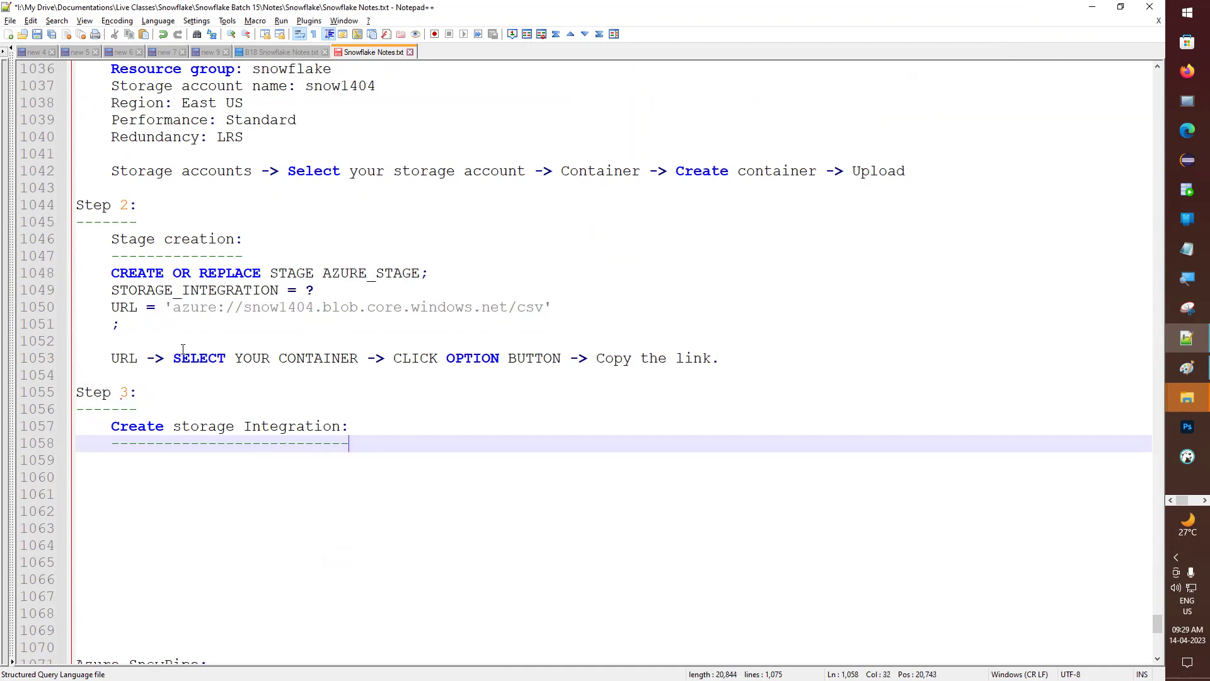
- Type CREATE OR REPLACE STORAGE INTEGRATION AZURE_INT, then blank 'TYPE =' and 'ENABLED =' lines, starting STORAGE_P
key(Return)
text(CREATE OR REPLACE STORAGE )
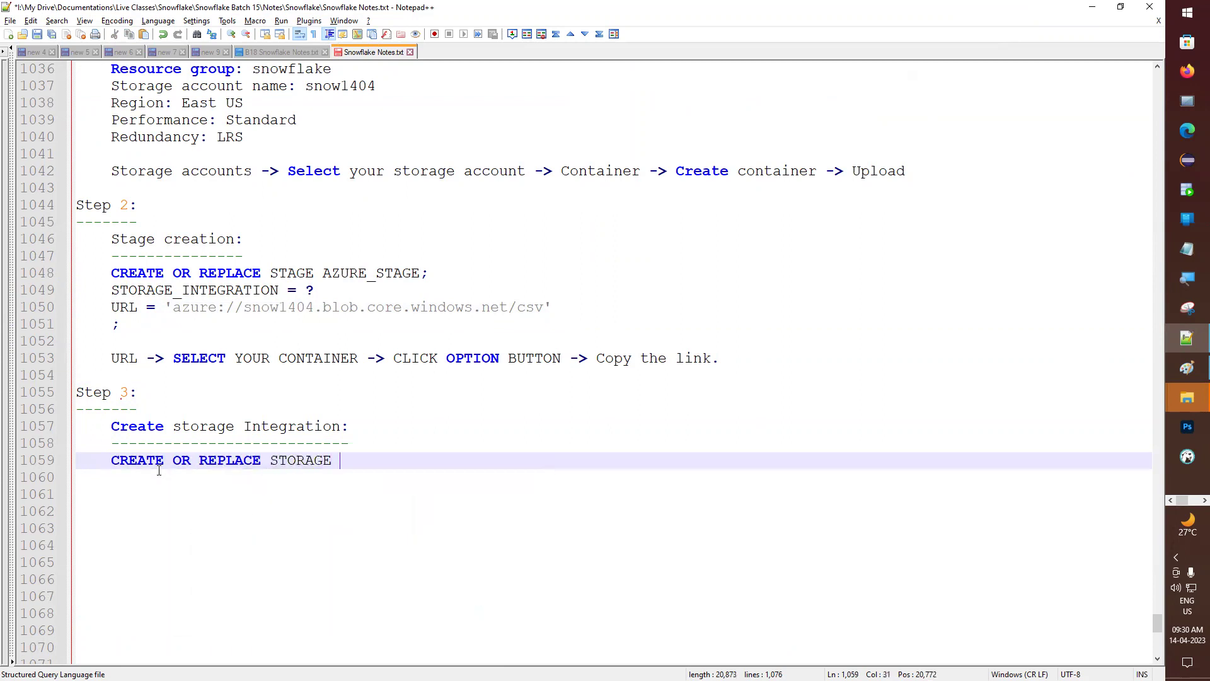
text(INTEGRATION AZUT)
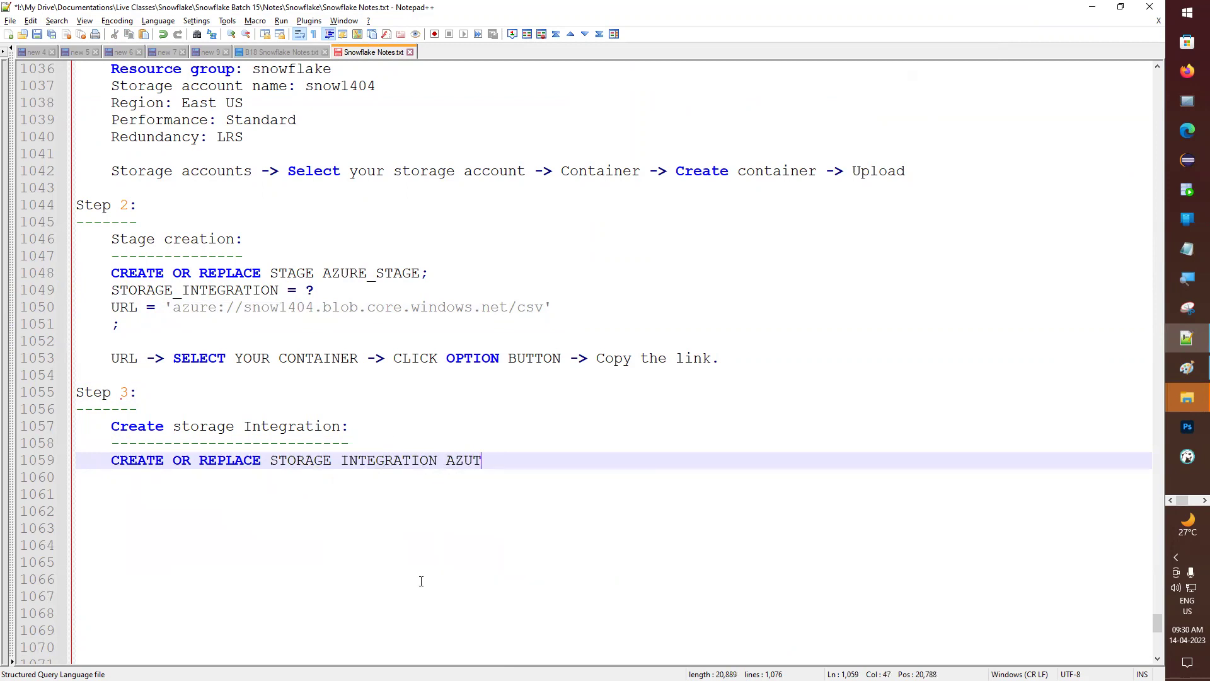
key(BackSpace)
text(RE)
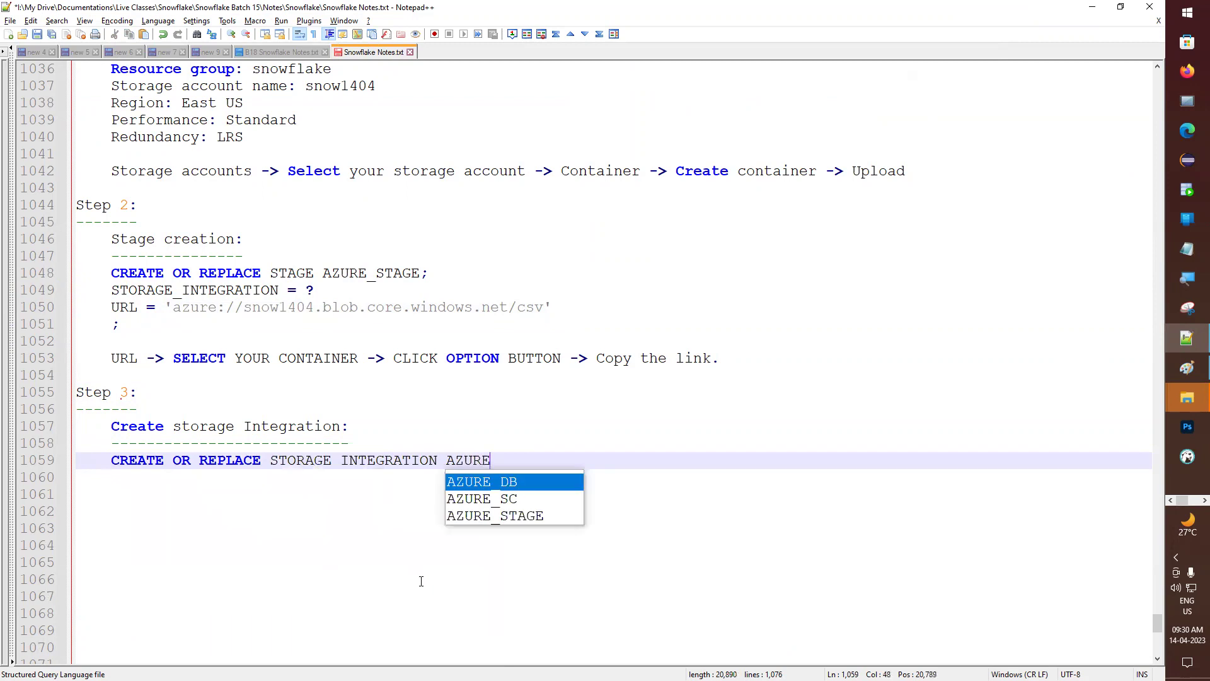
text(_INT)
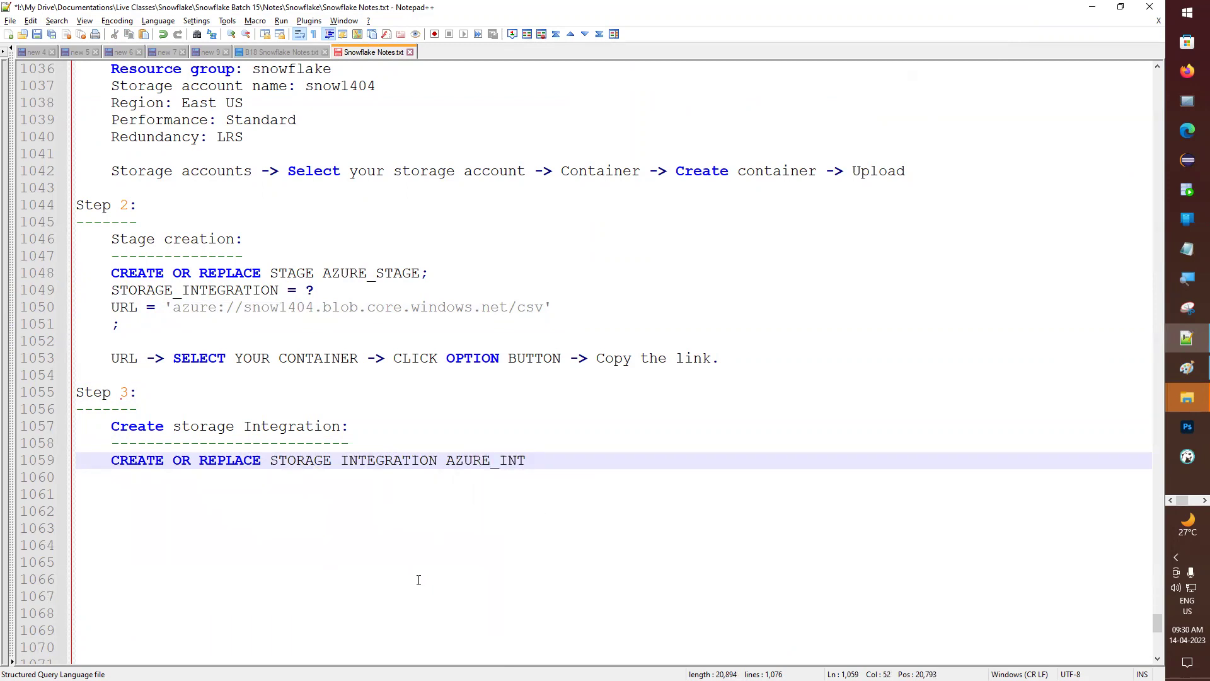
key(Return)
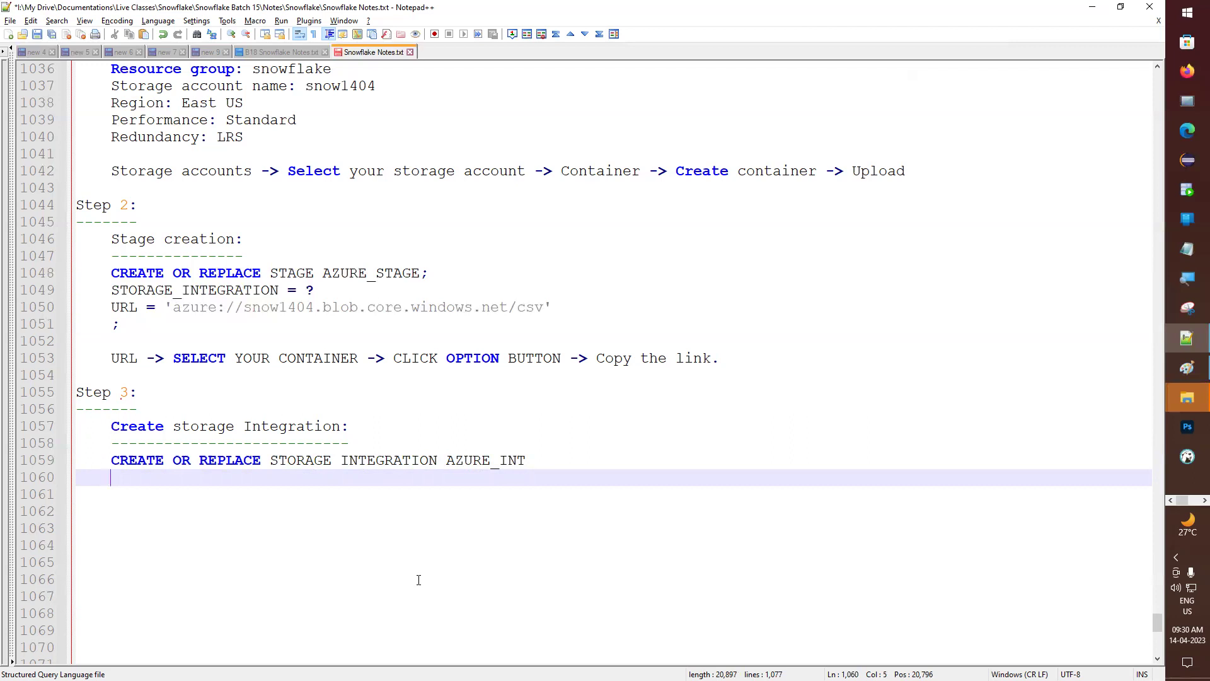
text(TYPE =)
key(Return)
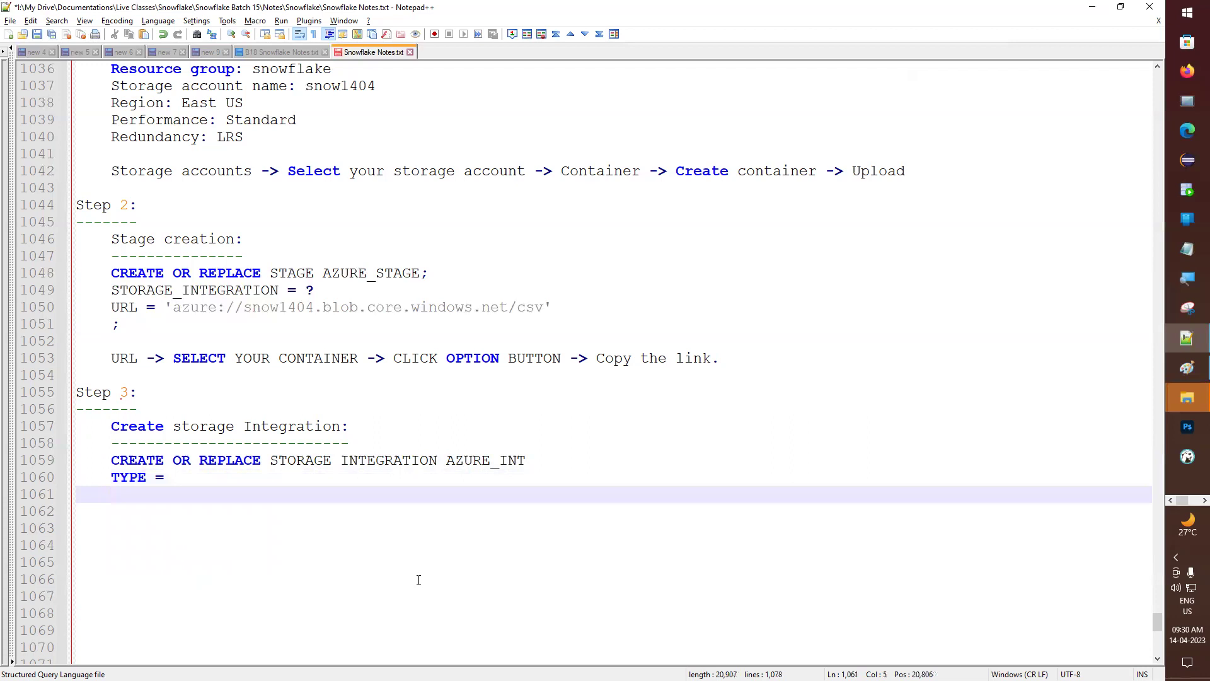
text(ST)
key(BackSpace)
key(BackSpace)
text(ENABLED =)
key(Return)
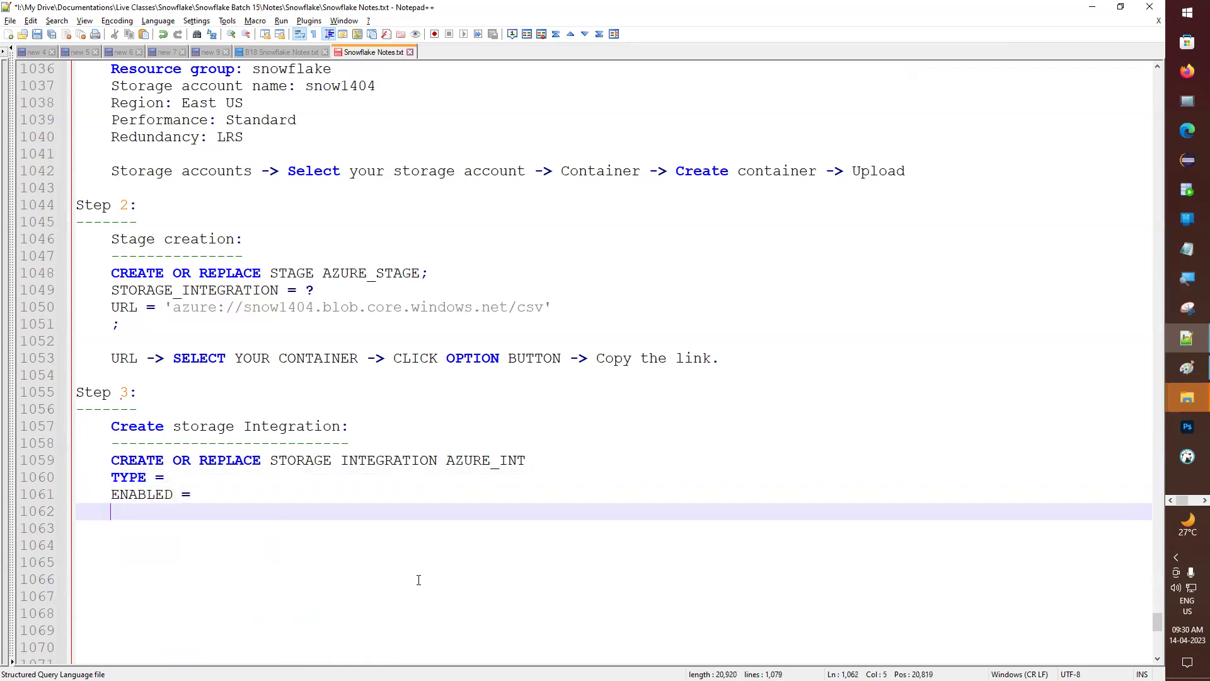
text(ST)
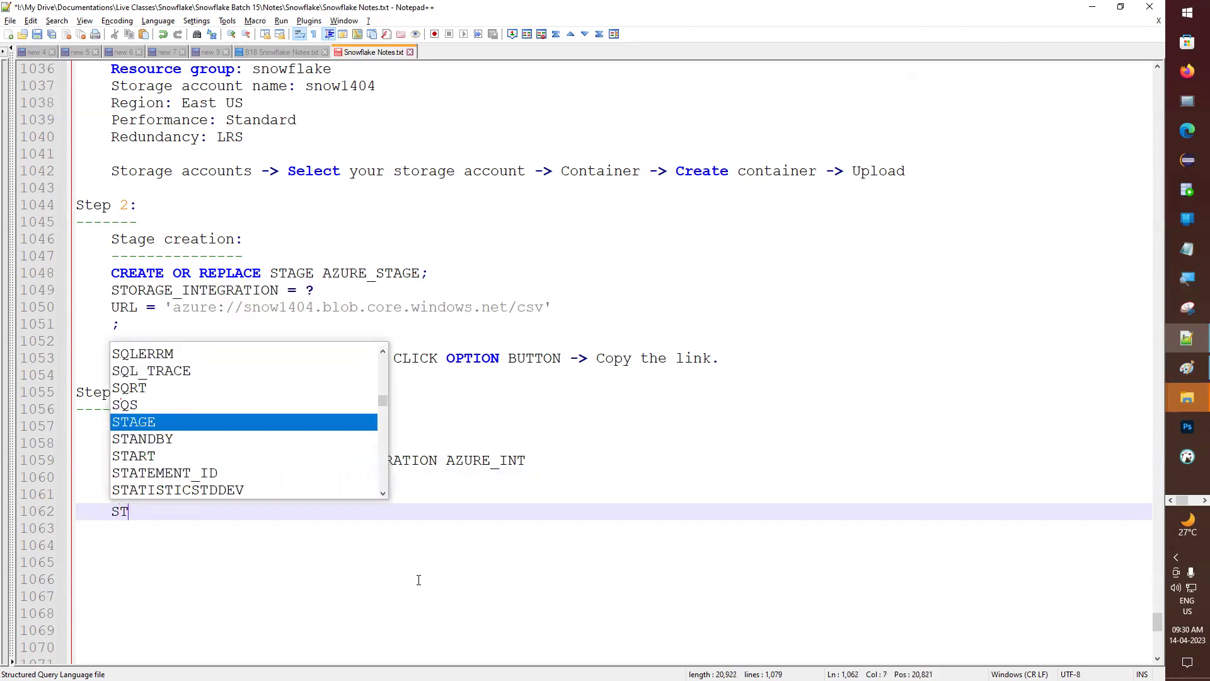
text(ORAGE_)
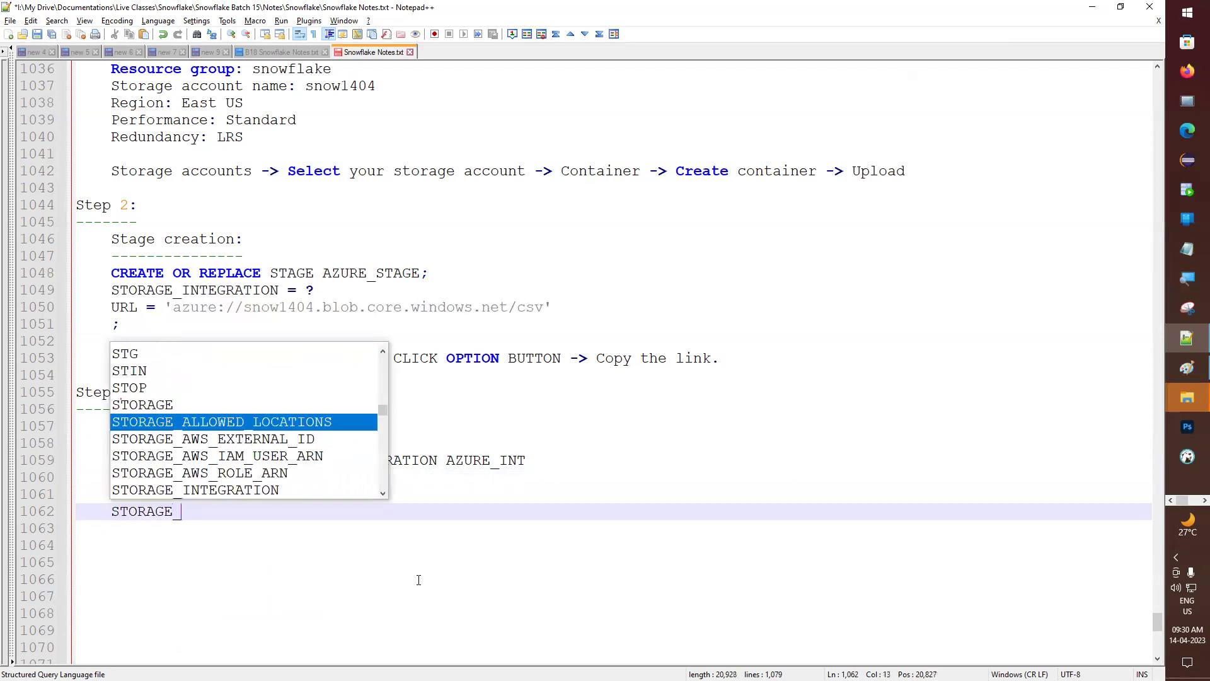
text(P)
key(Escape)
- Replace the half-written parameter lines with the earlier AWS integration's parameters
scroll(335, 533, up, 11)
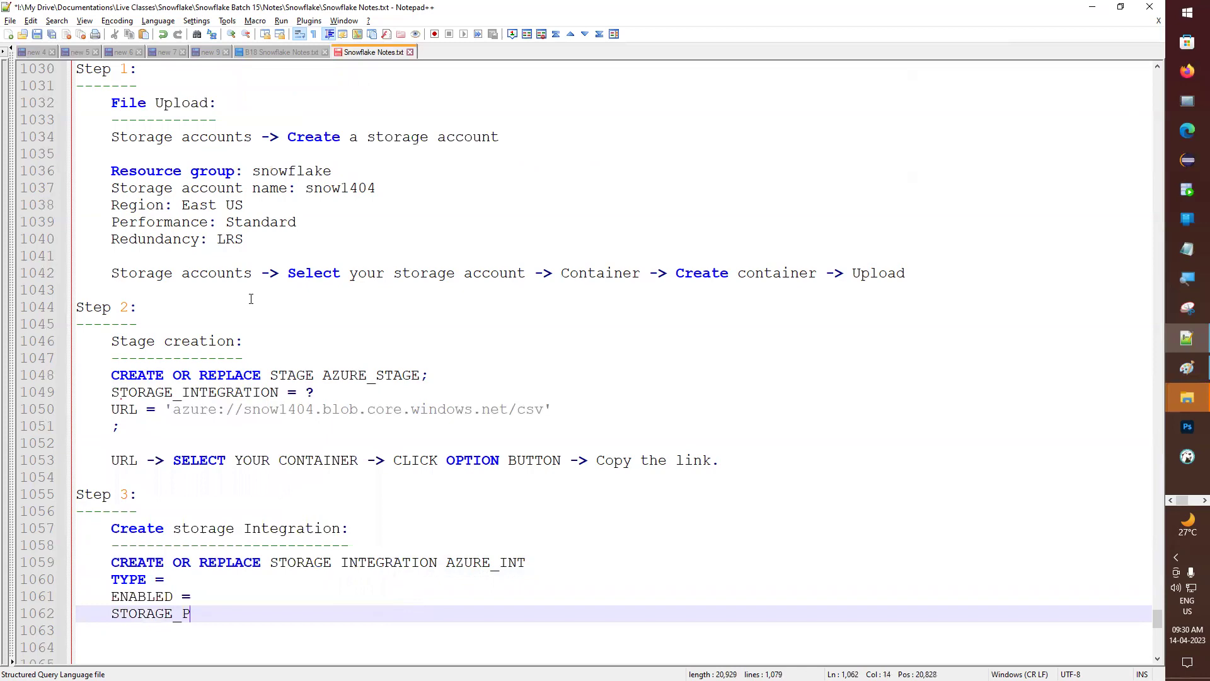
scroll(229, 289, up, 20)
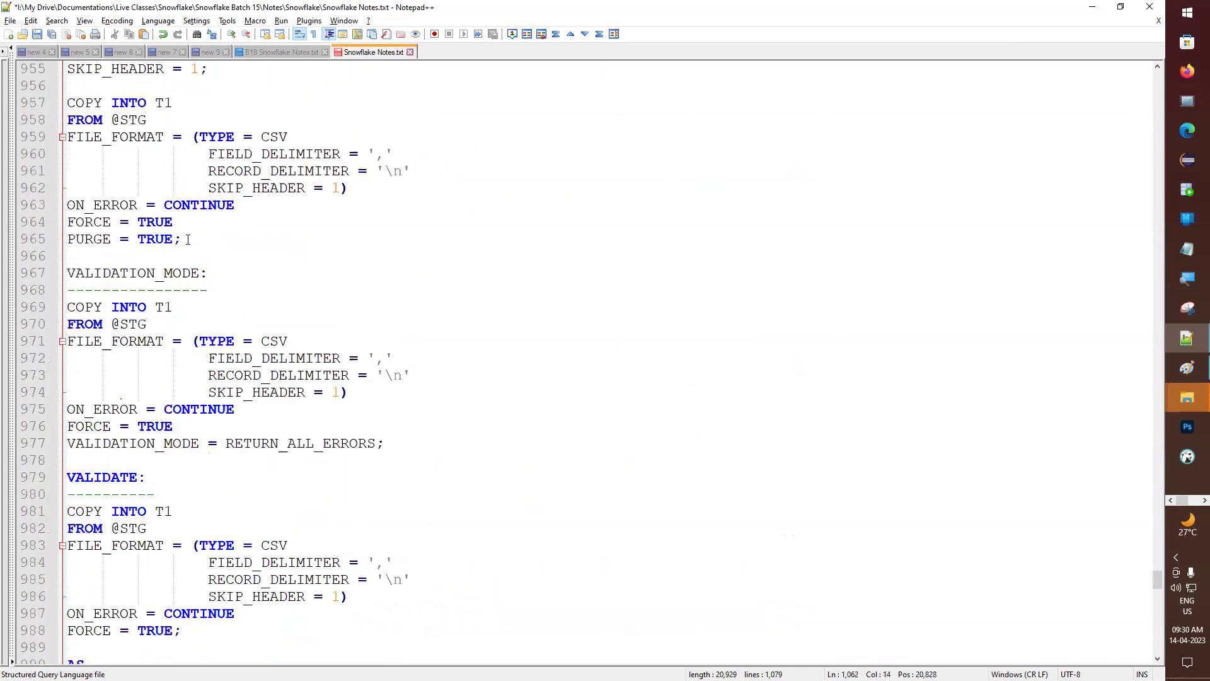
scroll(186, 239, up, 20)
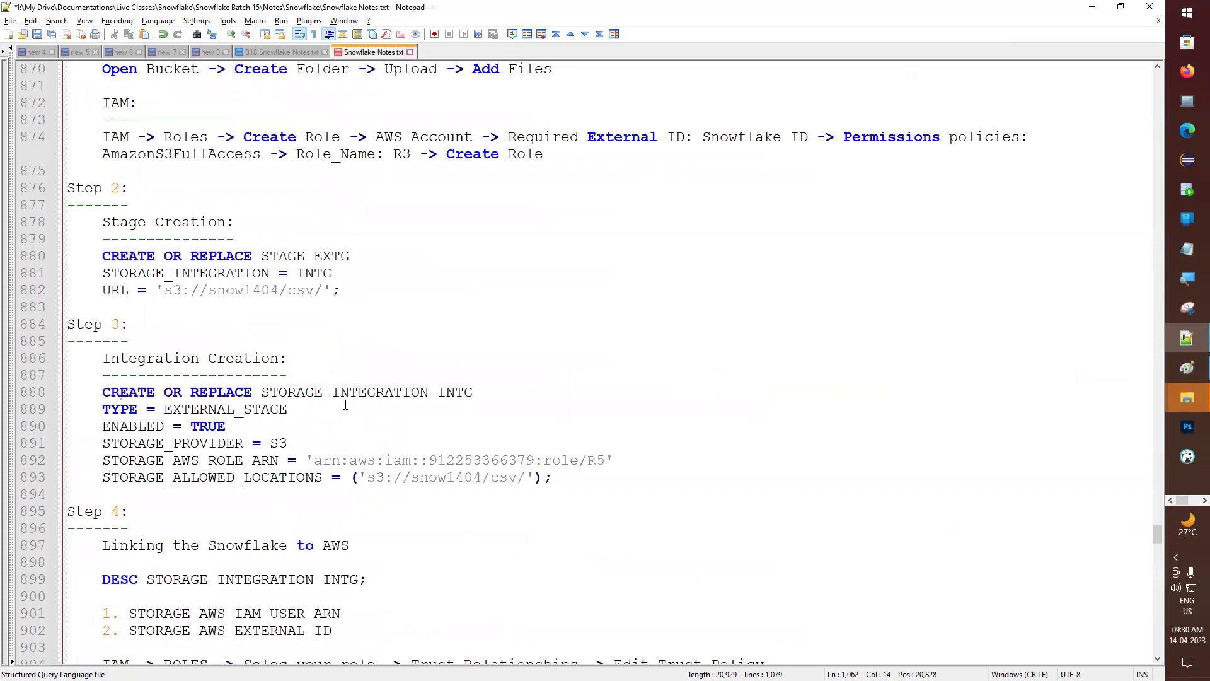
drag(29, 411, 29, 480)
key(ctrl+c)
scroll(288, 471, down, 20)
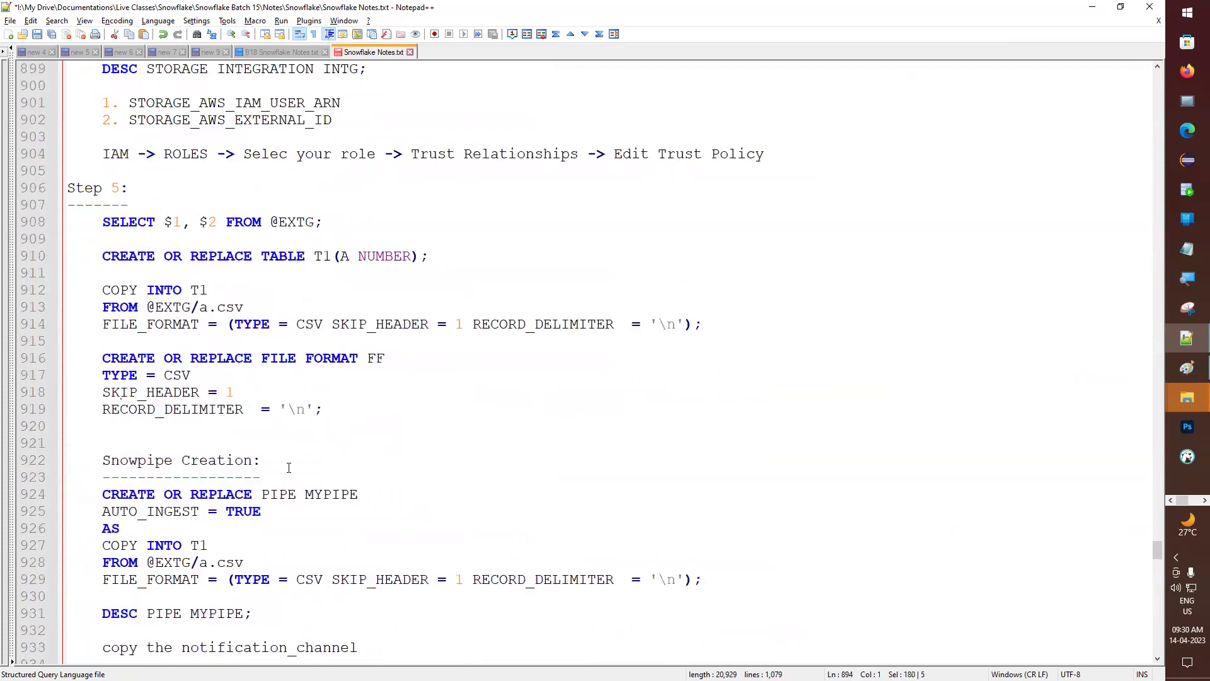
scroll(289, 471, down, 20)
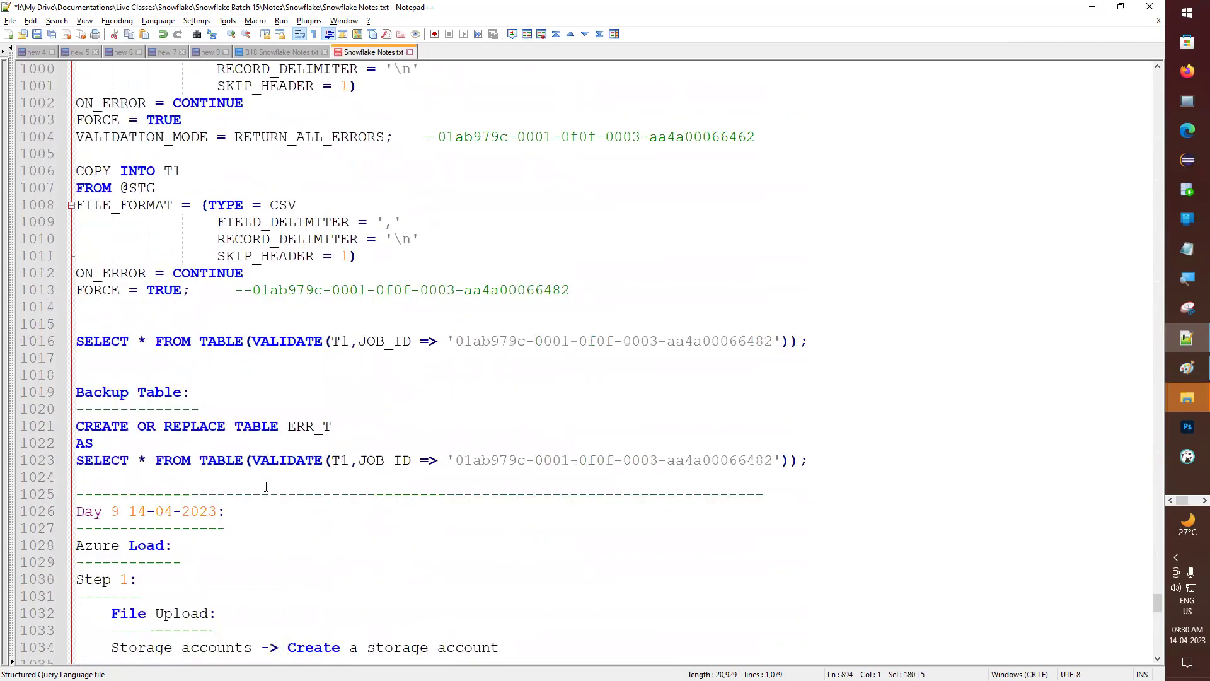
scroll(264, 487, down, 10)
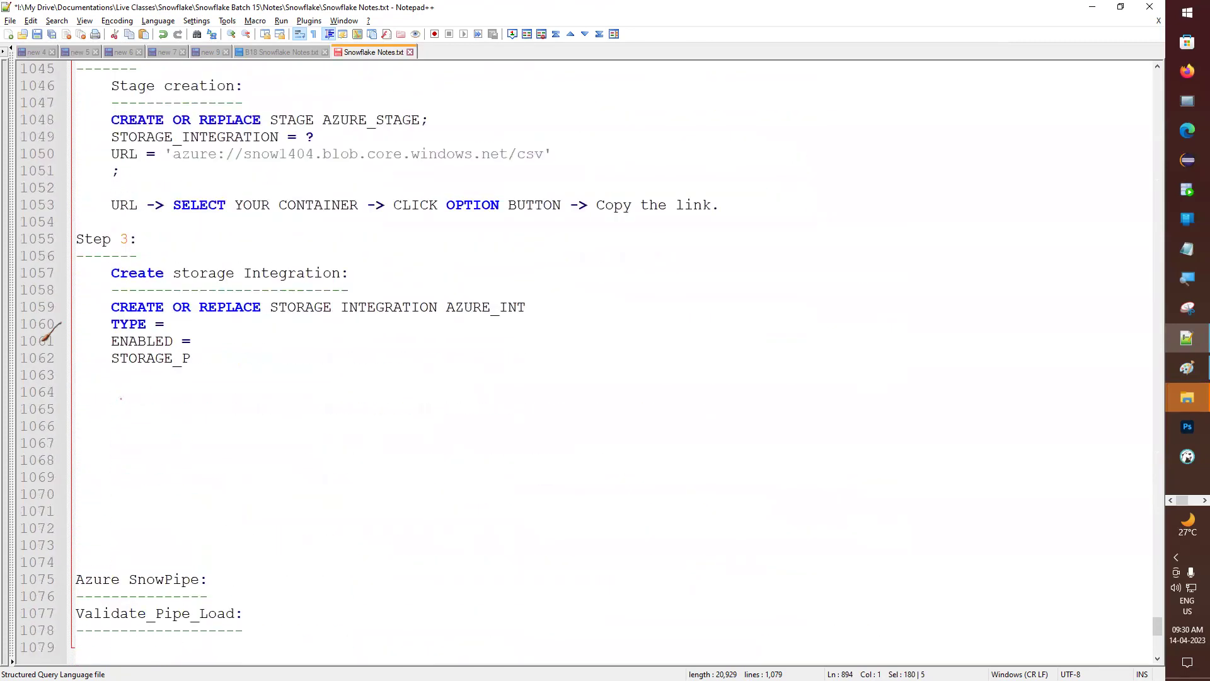
drag(32, 324, 28, 376)
key(ctrl+v)
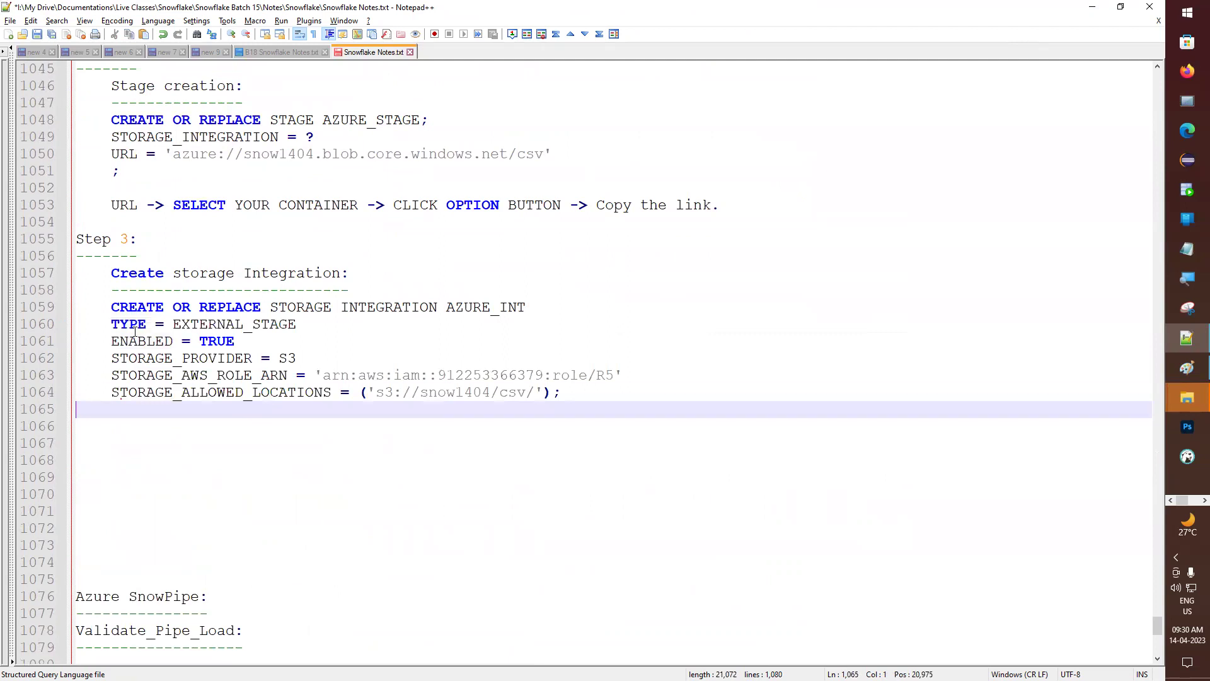
- Delete the EXTERNAL_STAGE, TRUE, S3, role ARN and s3 location values, leaving them blank
click(134, 327)
drag(173, 324, 296, 326)
key(BackSpace)
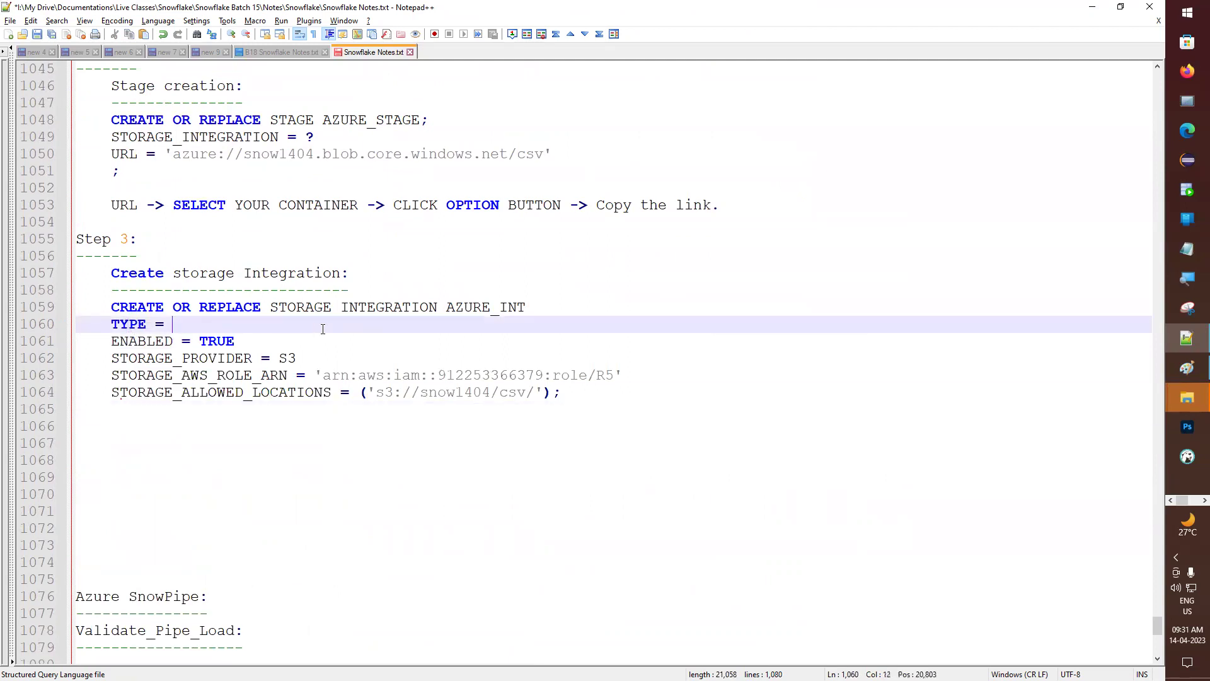
double_click(225, 340)
key(BackSpace)
double_click(282, 357)
key(BackSpace)
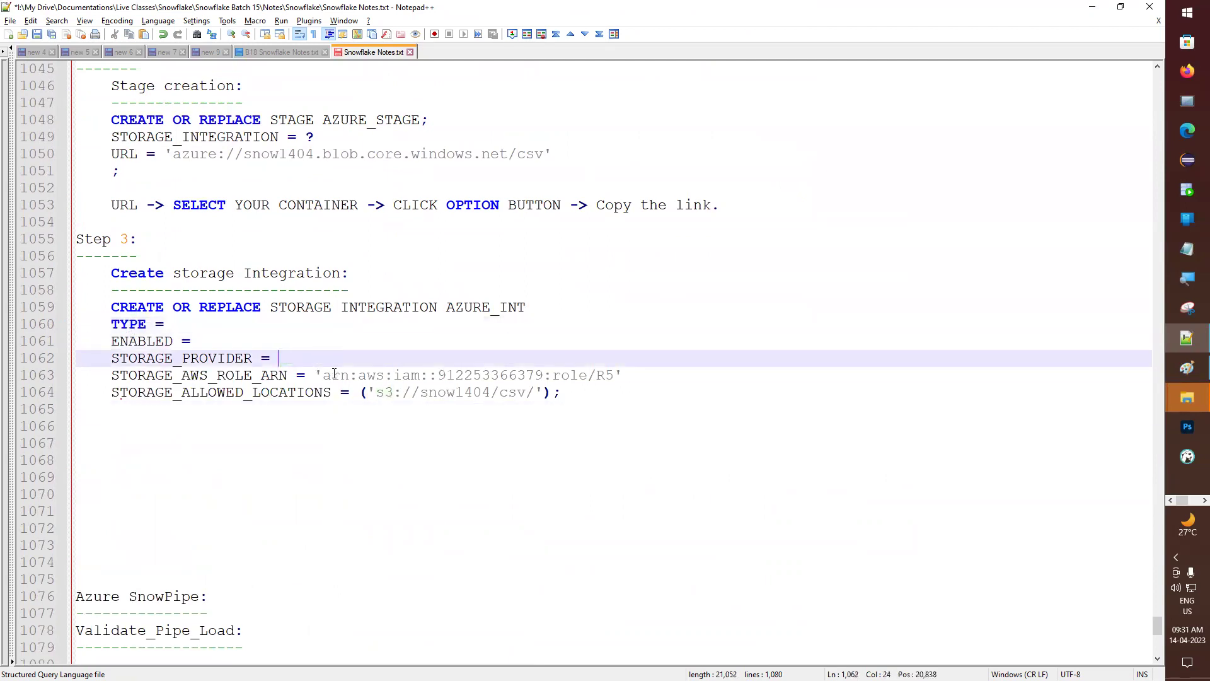
drag(315, 375, 686, 376)
key(BackSpace)
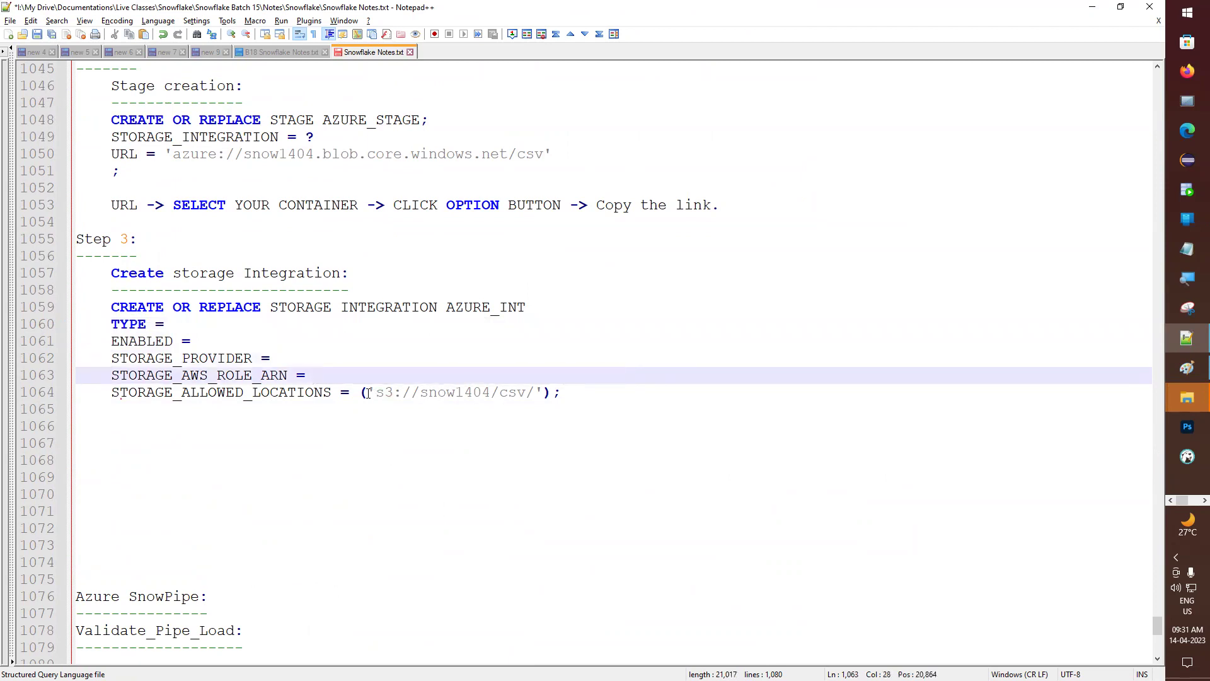
drag(369, 392, 555, 391)
key(BackSpace)
key(BackSpace)
- Review the blank TYPE, ENABLED, STORAGE_PROVIDER, STORAGE_AWS_ROLE_ARN and STORAGE_ALLOWED_LOCATIONS lines
click(145, 323)
click(146, 340)
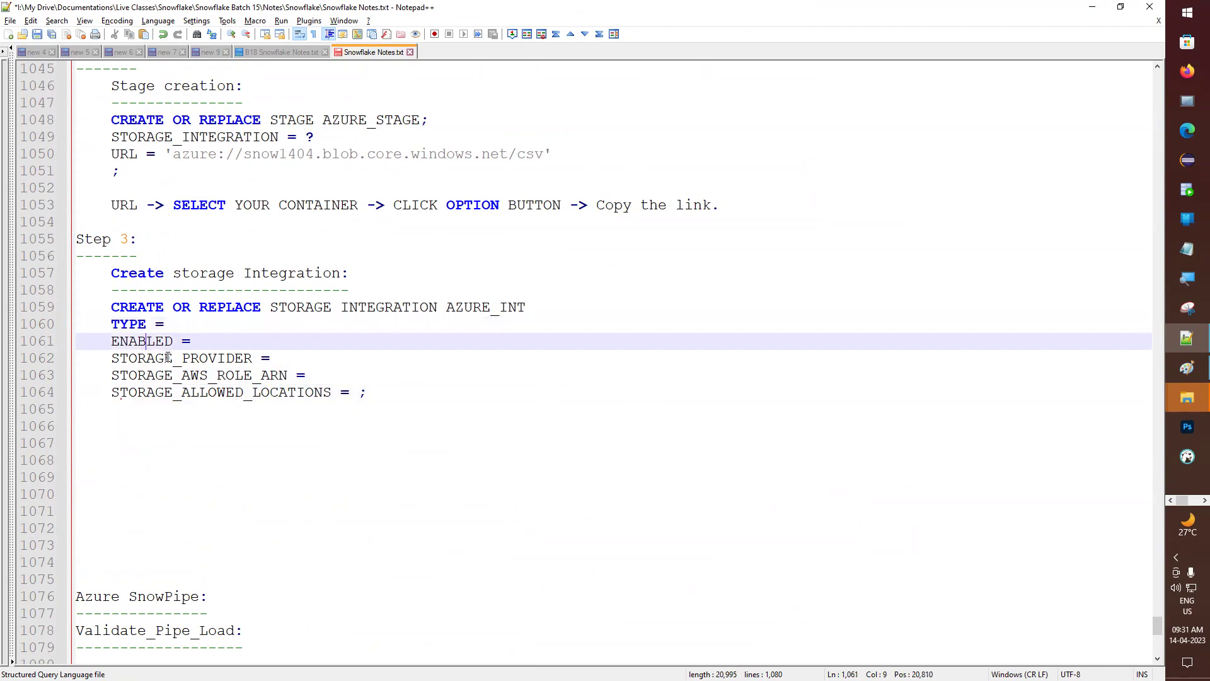
click(167, 358)
drag(140, 376, 199, 376)
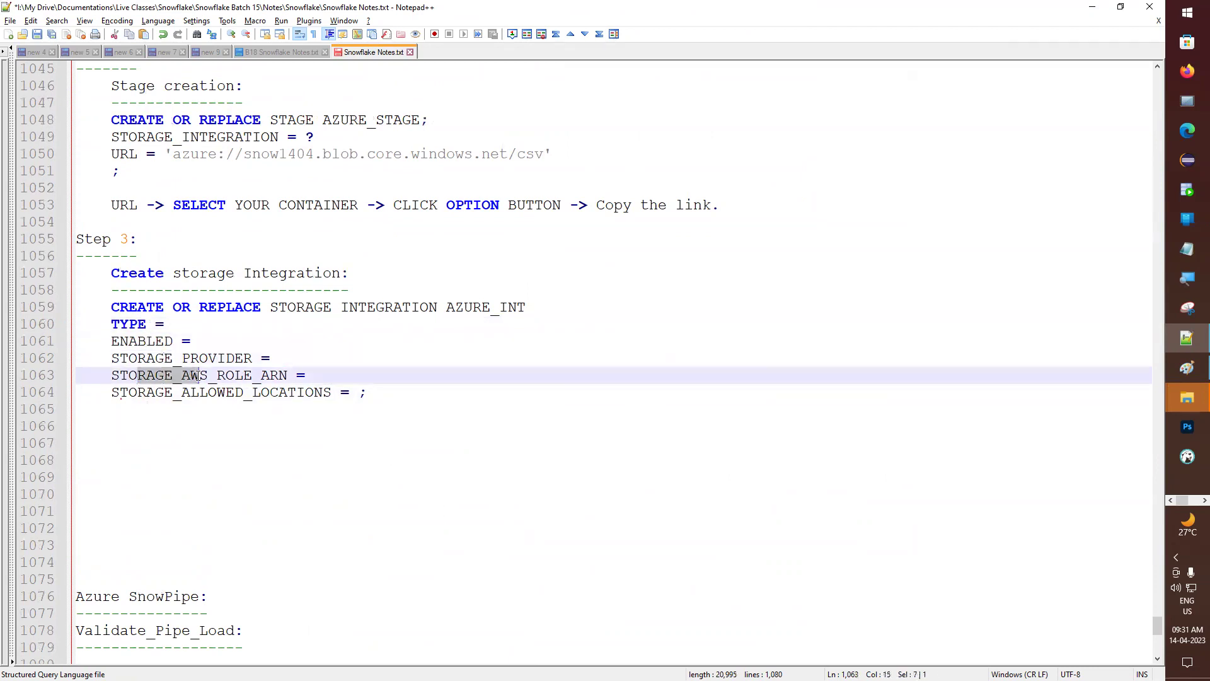
click(120, 392)
drag(120, 392, 261, 393)
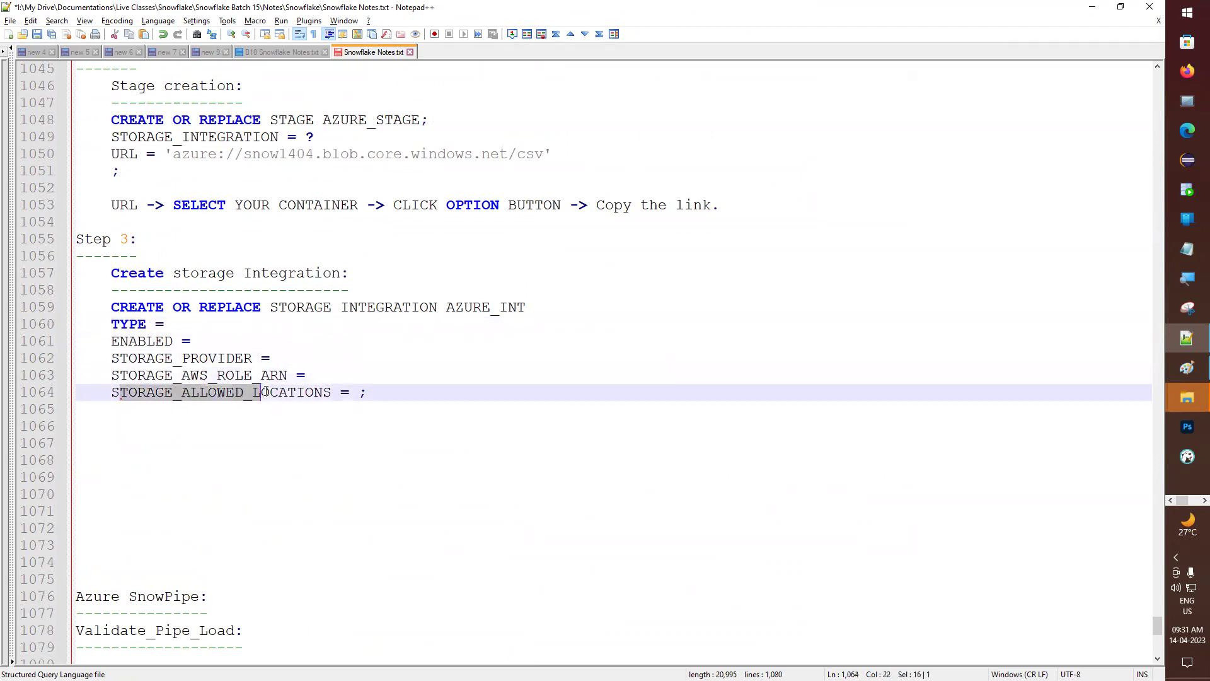
click(221, 395)
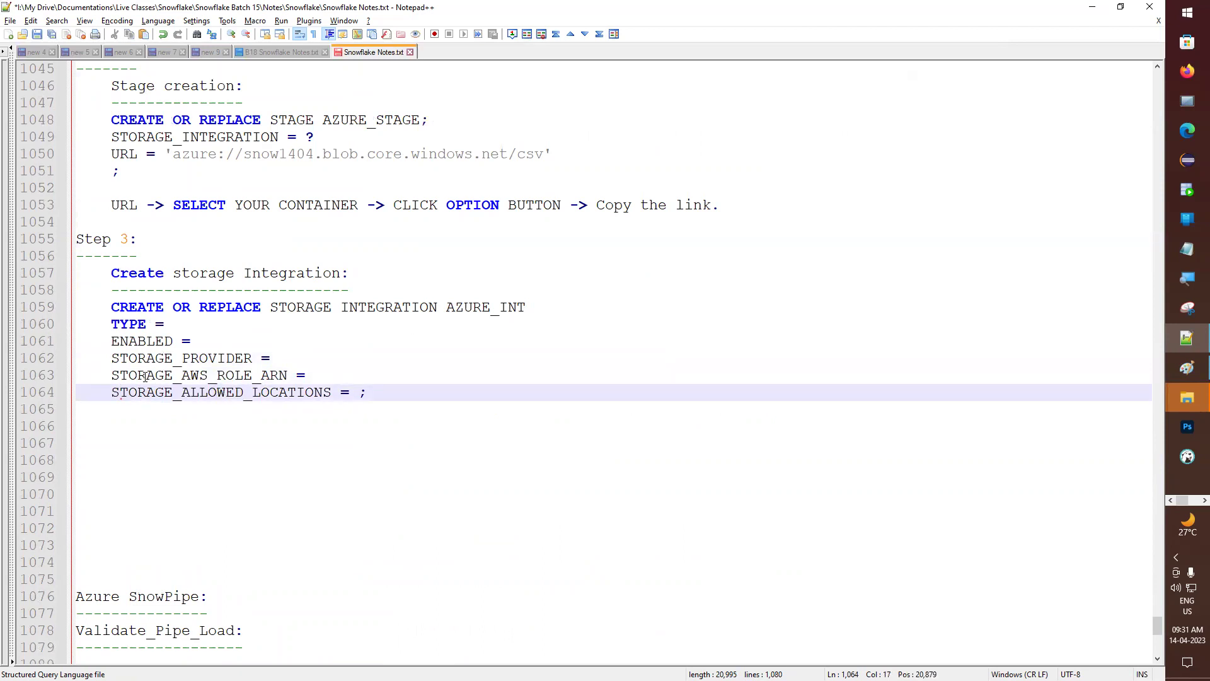
- Rename STORAGE_AWS_ROLE_ARN to AZURE_TENANT_ID and set TYPE to EXTERNAL_STAGE
double_click(178, 377)
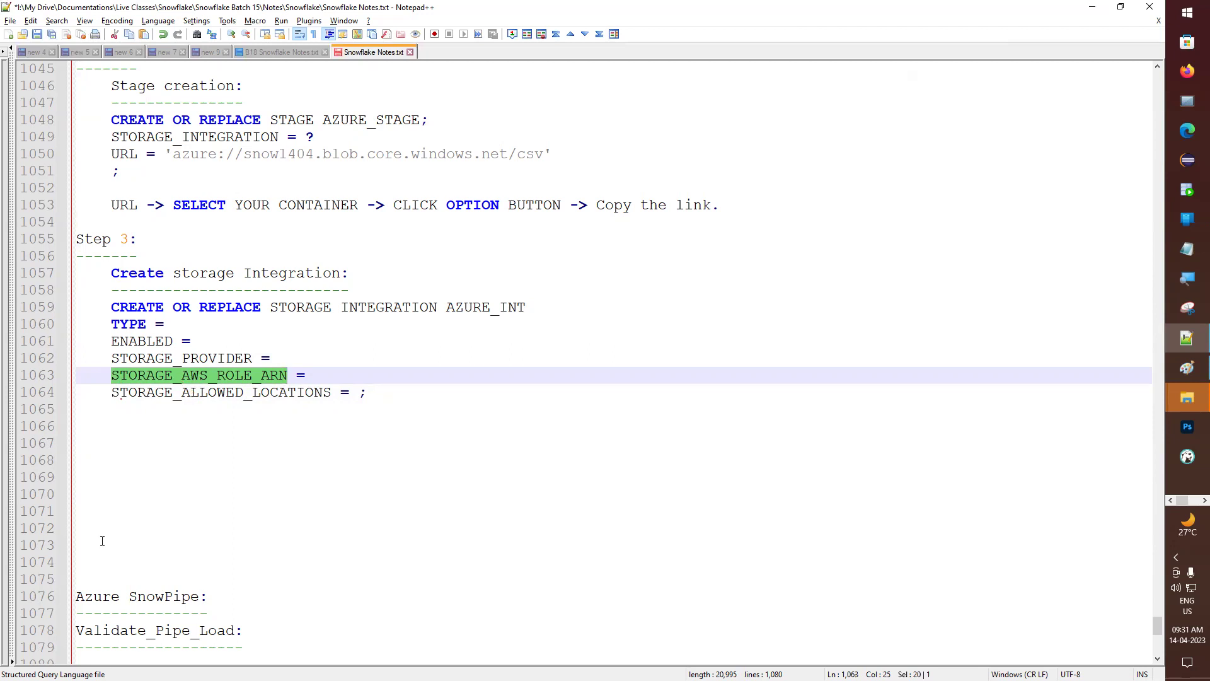
text(AZURE)
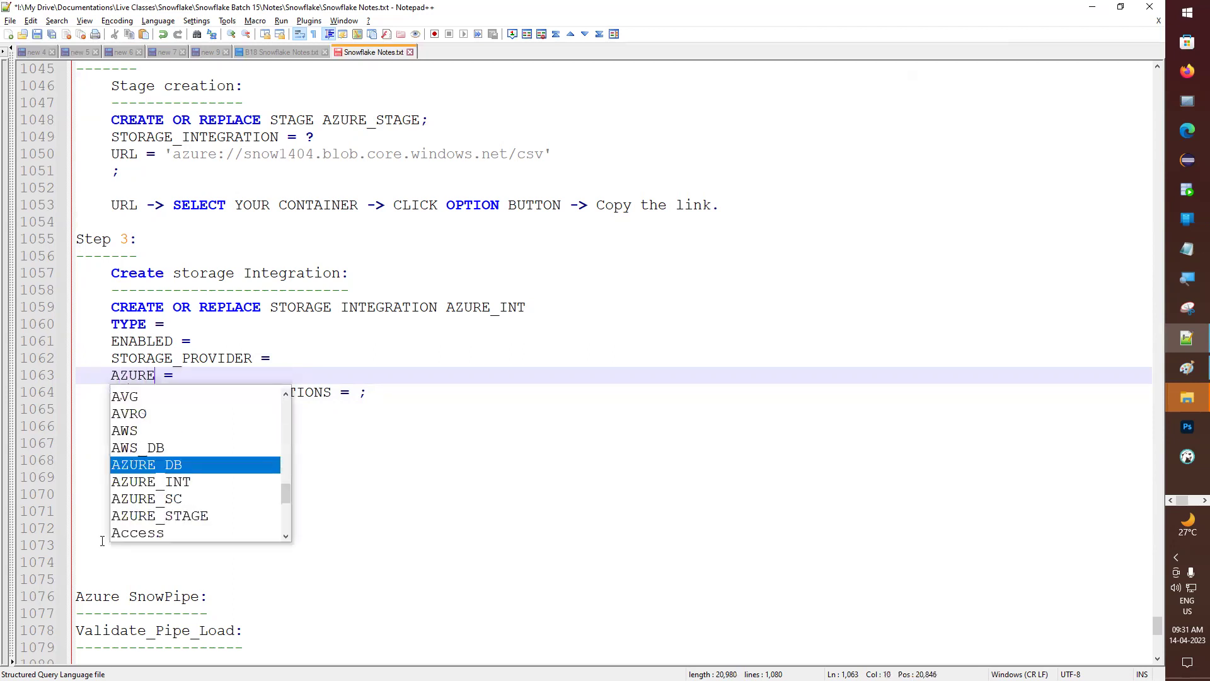
text(_TENA)
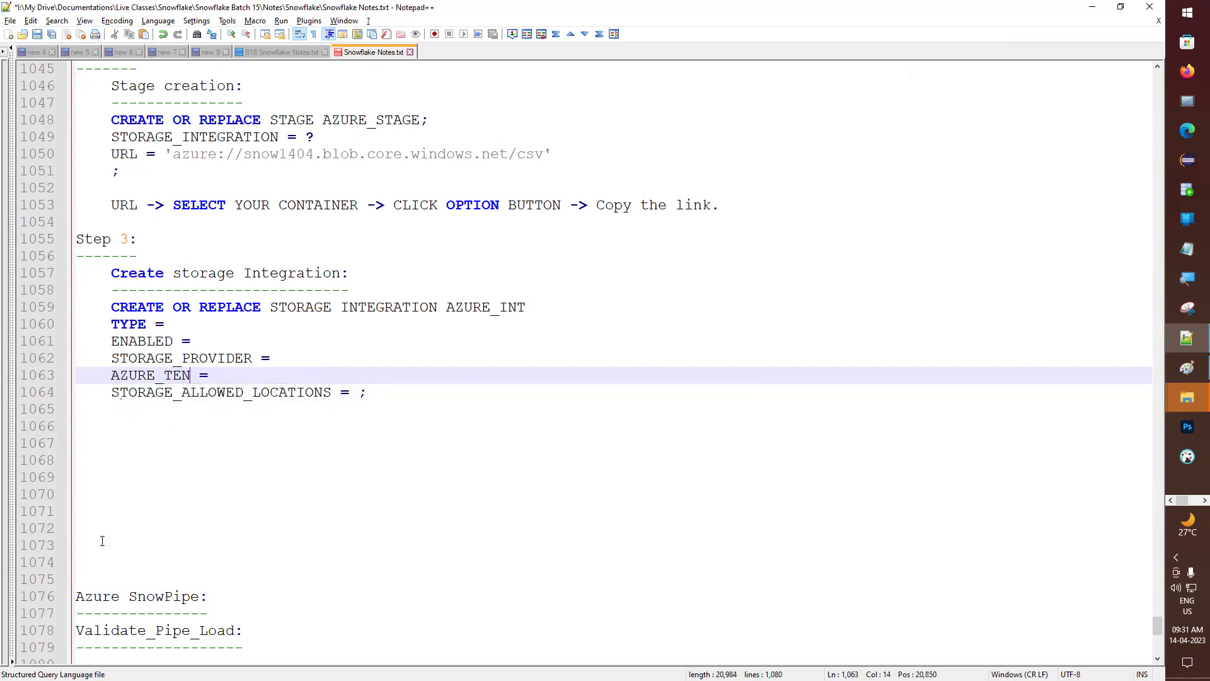
text(NT_ID)
click(185, 324)
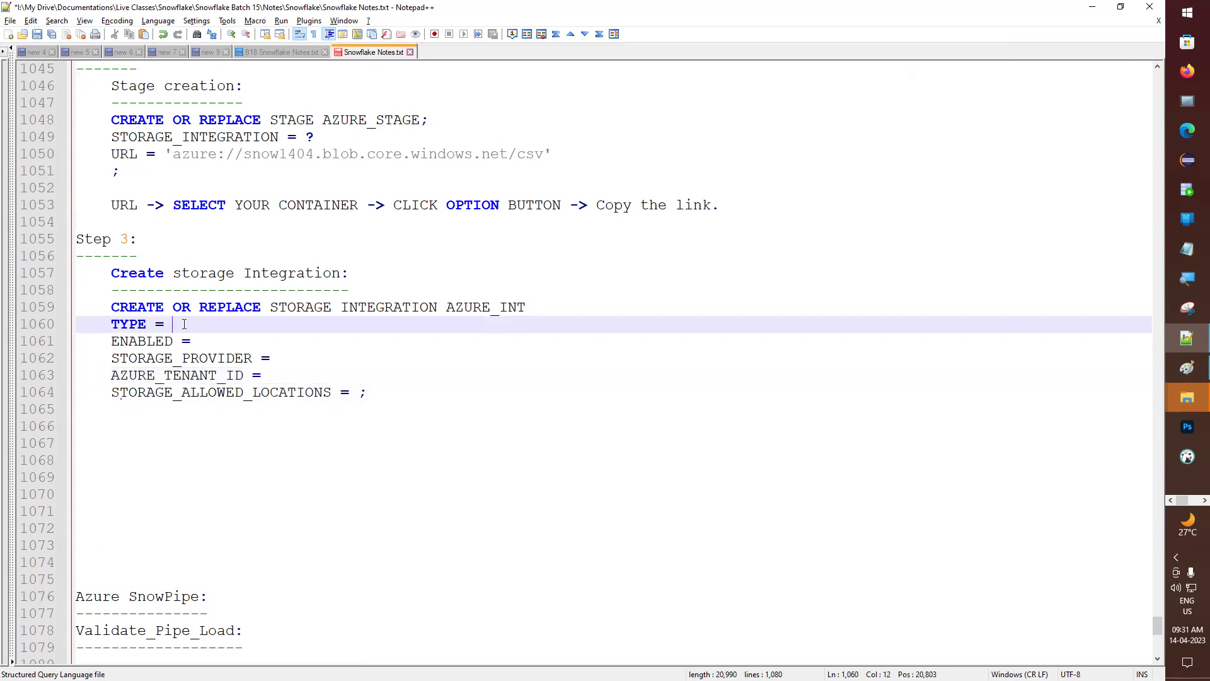
text(EXTERNAL)
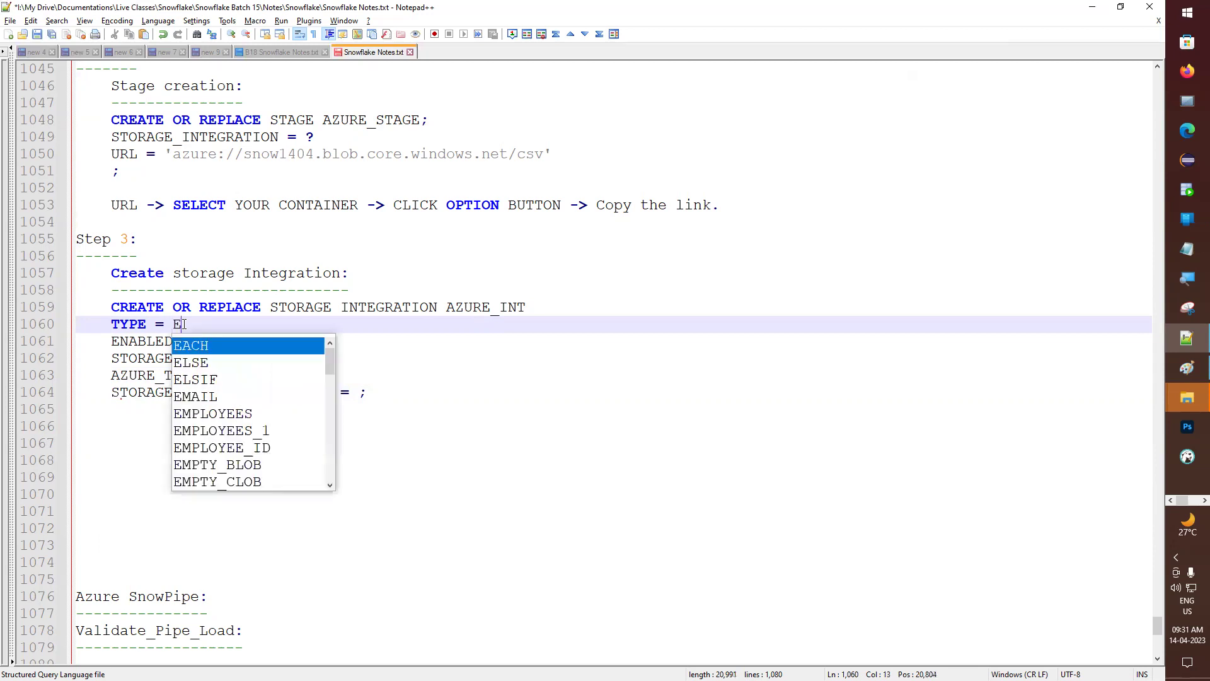
key(Down)
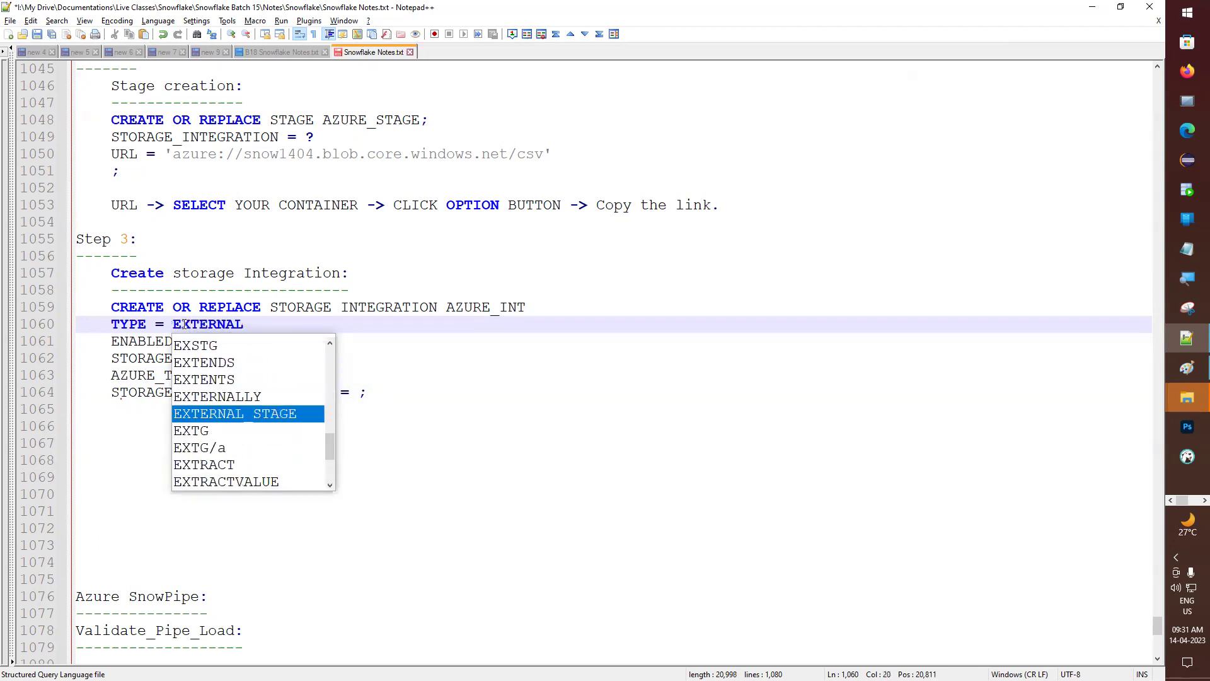
key(Return)
- Set ENABLED to TRUE and STORAGE_PROVIDER to AZURE, matching the stage URL
click(232, 344)
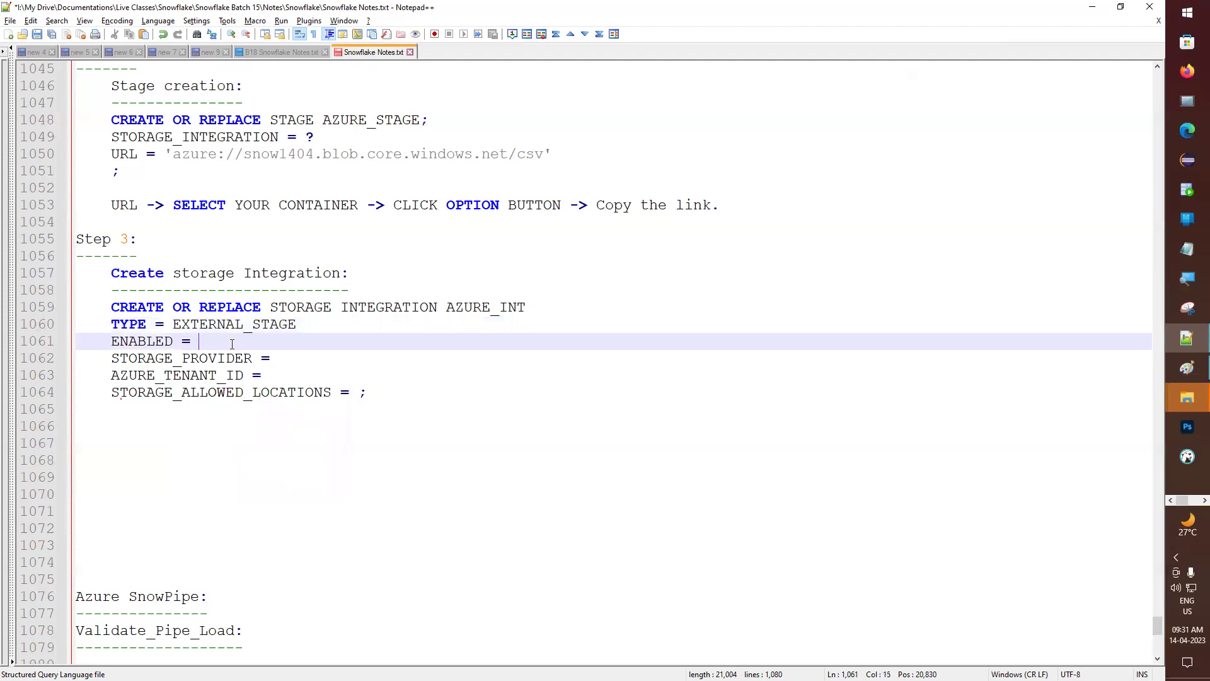
text(TRUE)
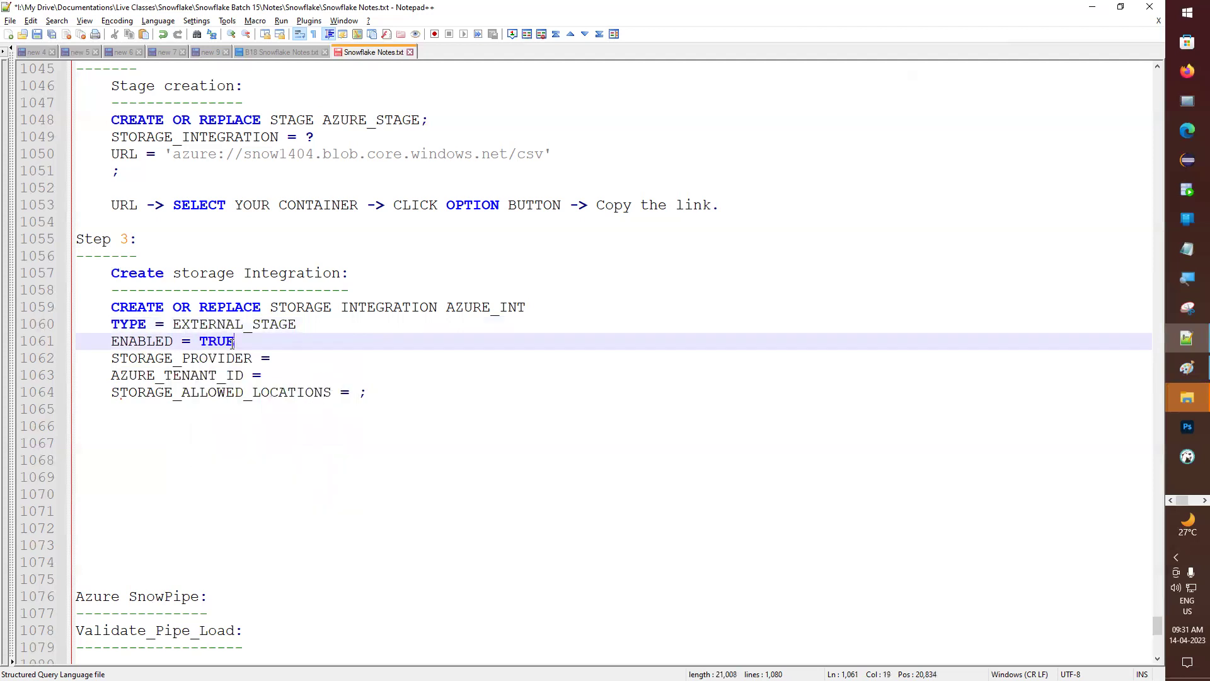
key(Down)
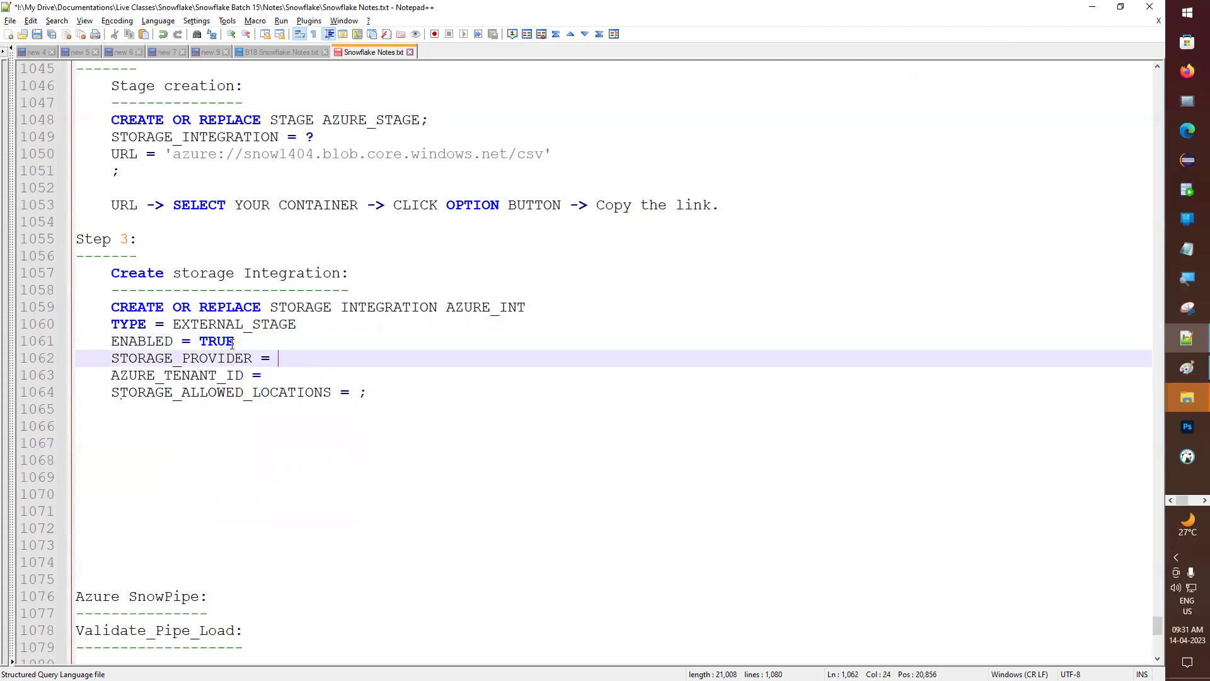
text(S3)
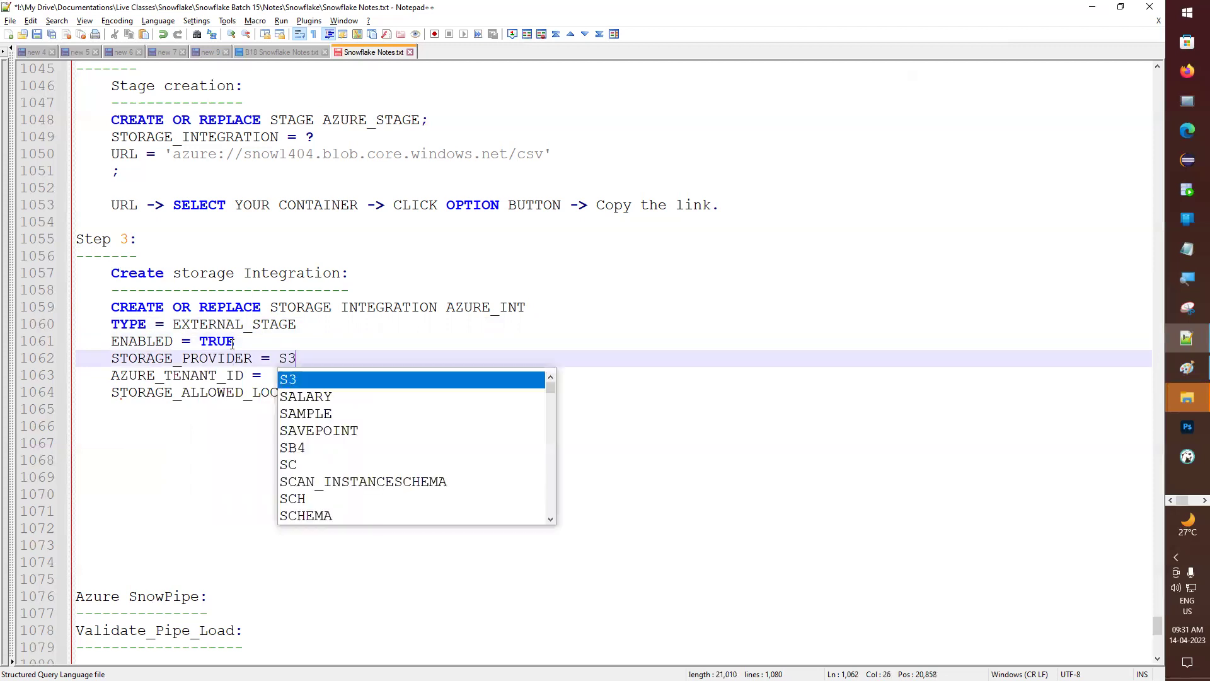
key(Escape)
key(BackSpace)
key(BackSpace)
key(BackSpace)
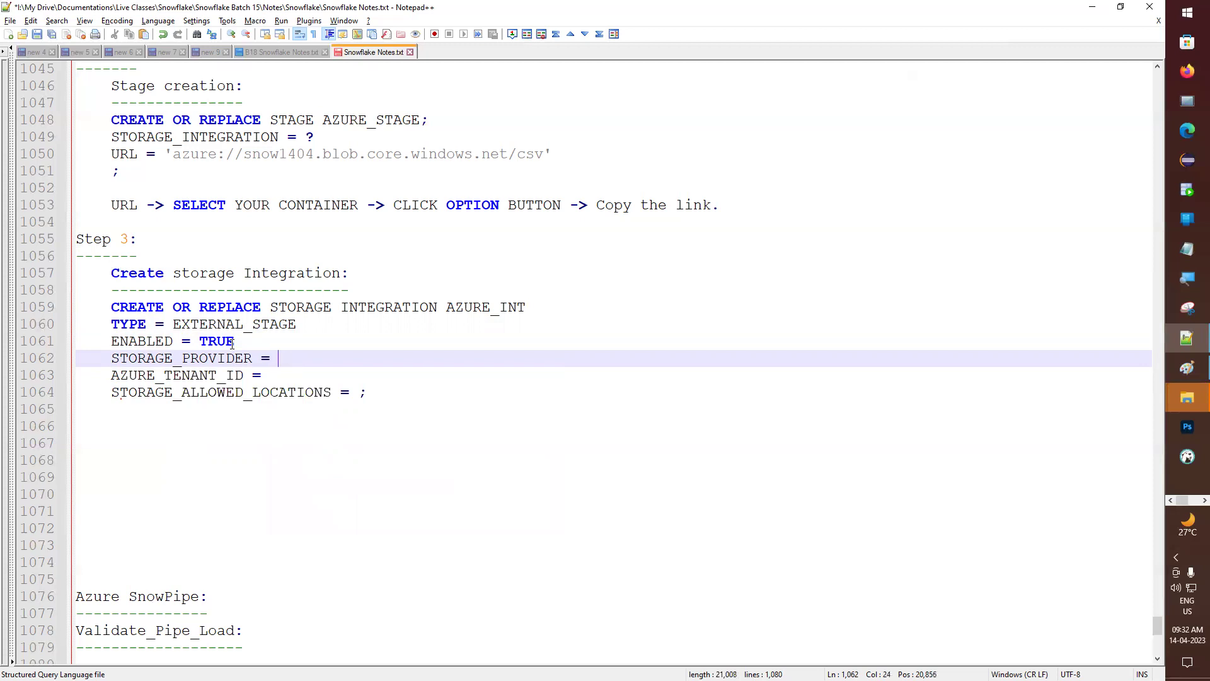
scroll(232, 345, up, 3)
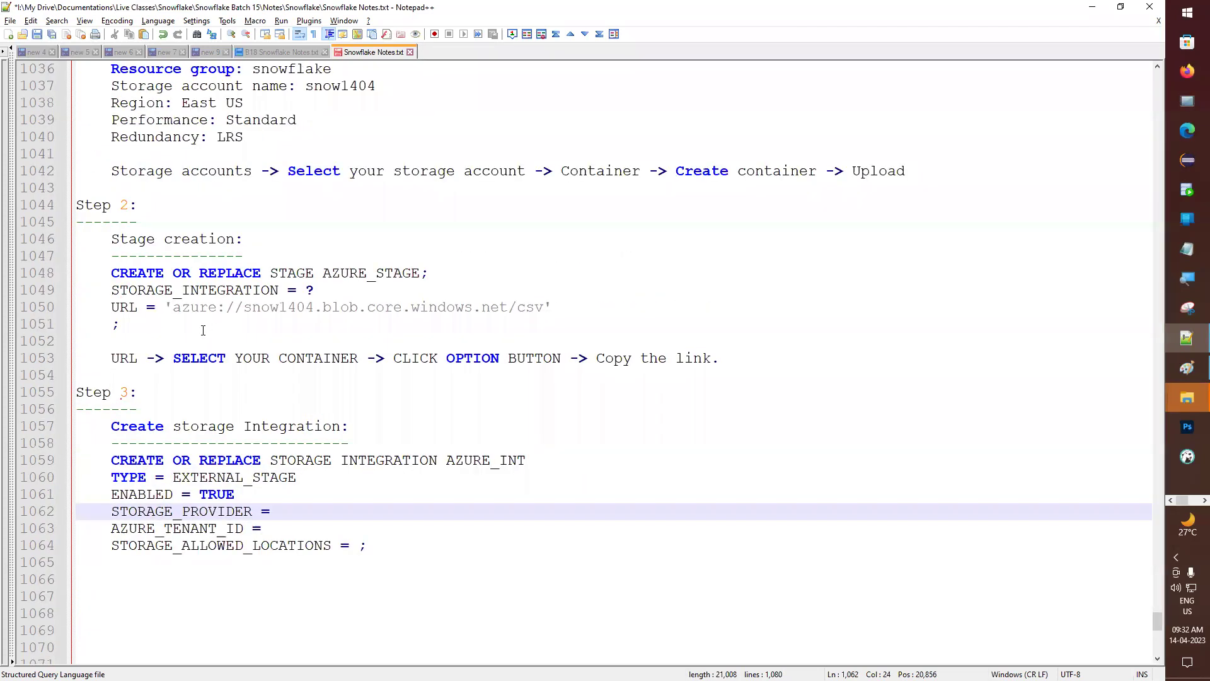
double_click(200, 309)
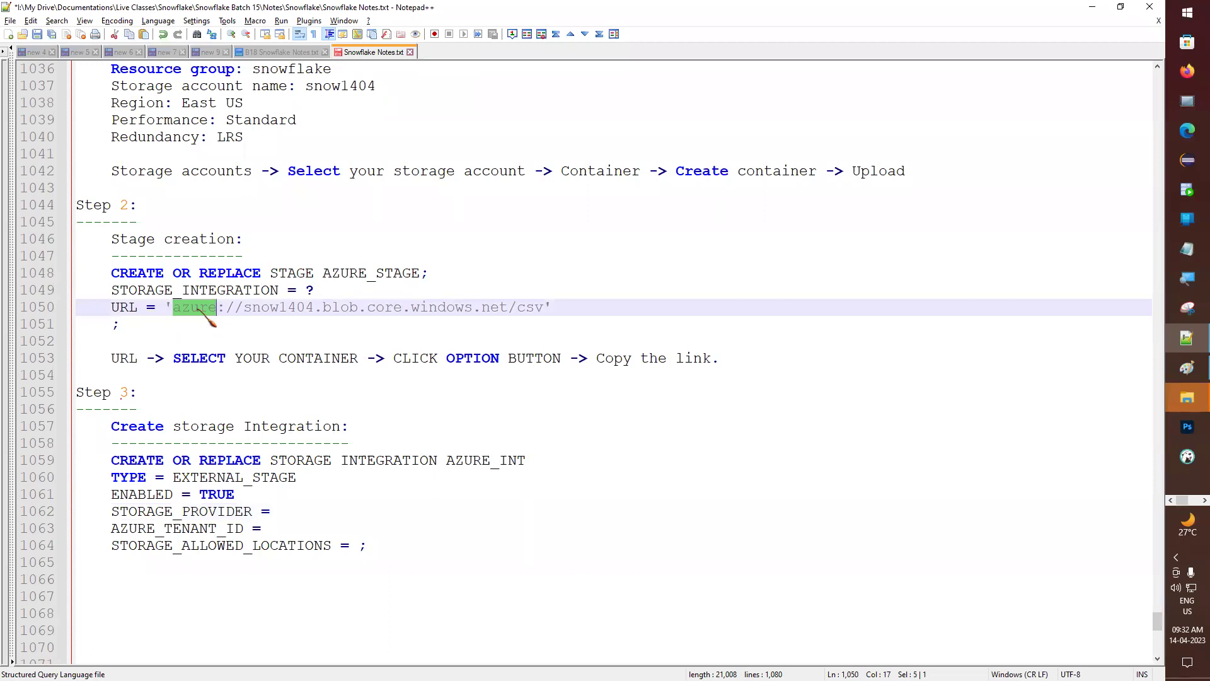
click(300, 507)
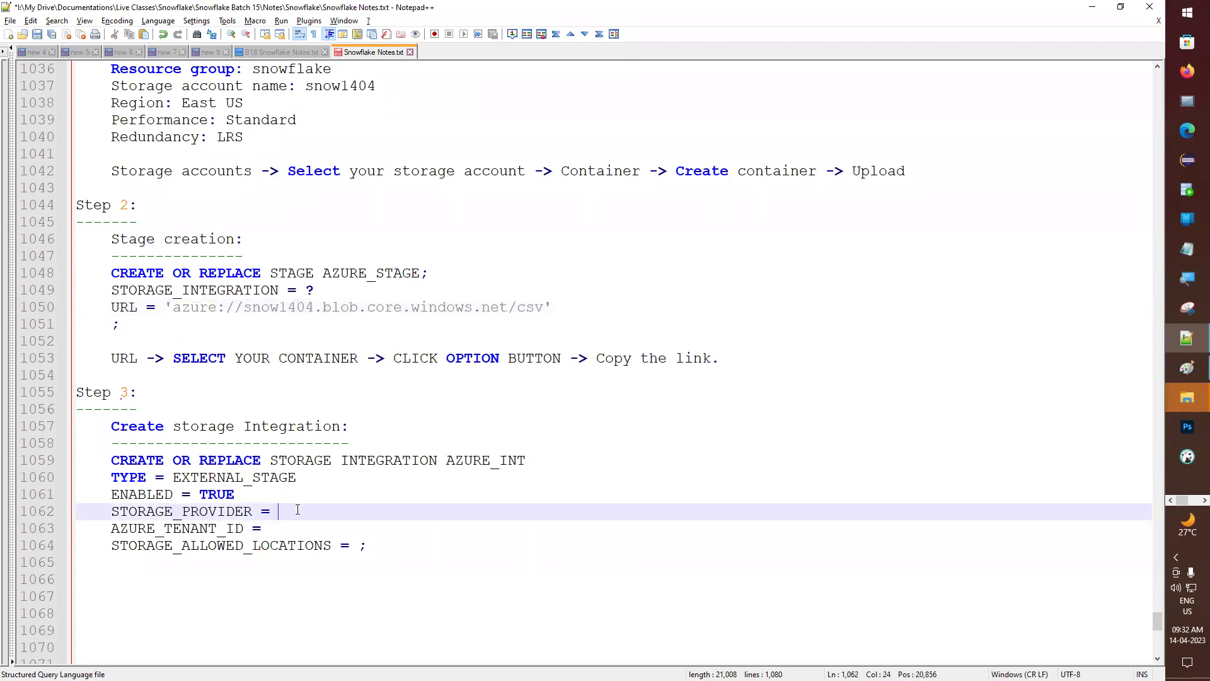
text(AZURE)
key(Escape)
scroll(296, 509, down, 1)
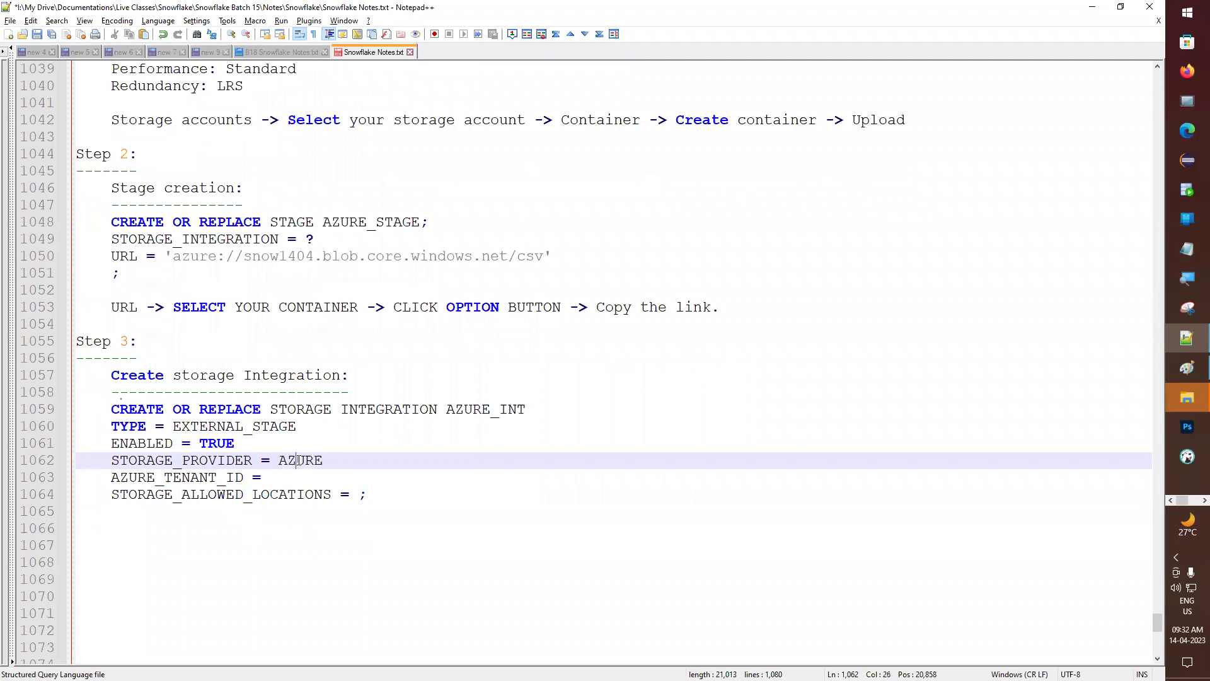
double_click(300, 460)
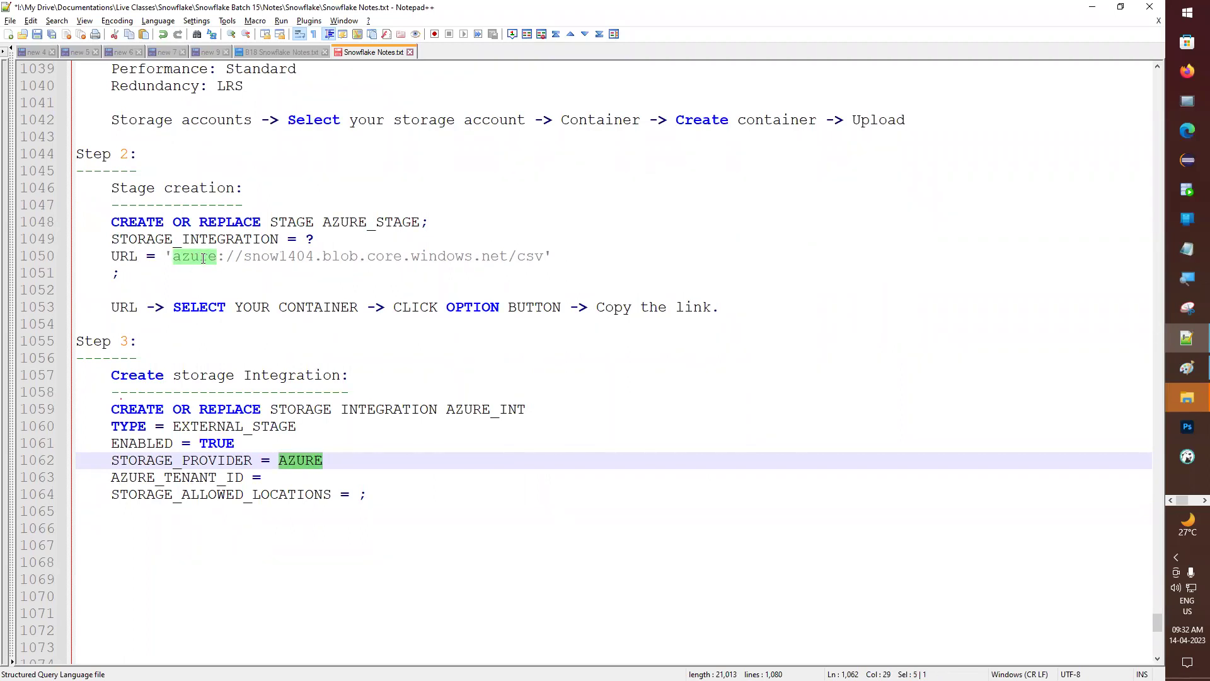
- Give AZURE_TENANT_ID a ? placeholder and set allowed locations to the csv container URL in parentheses
click(301, 480)
text(?)
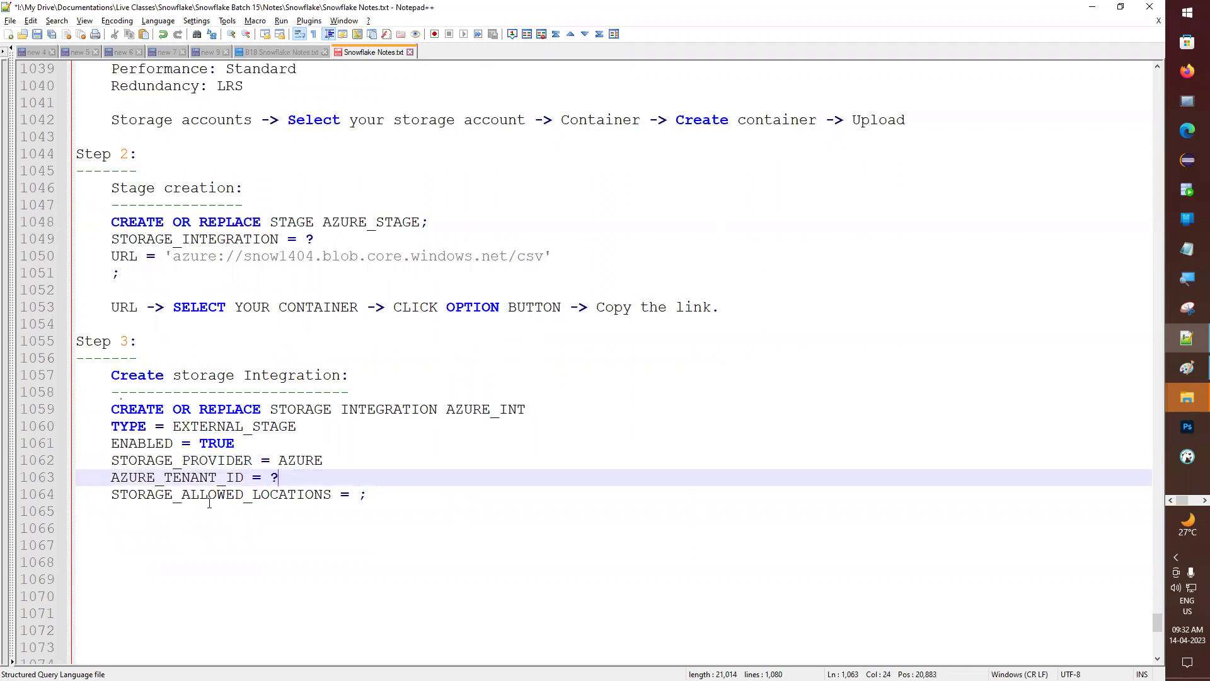
click(354, 498)
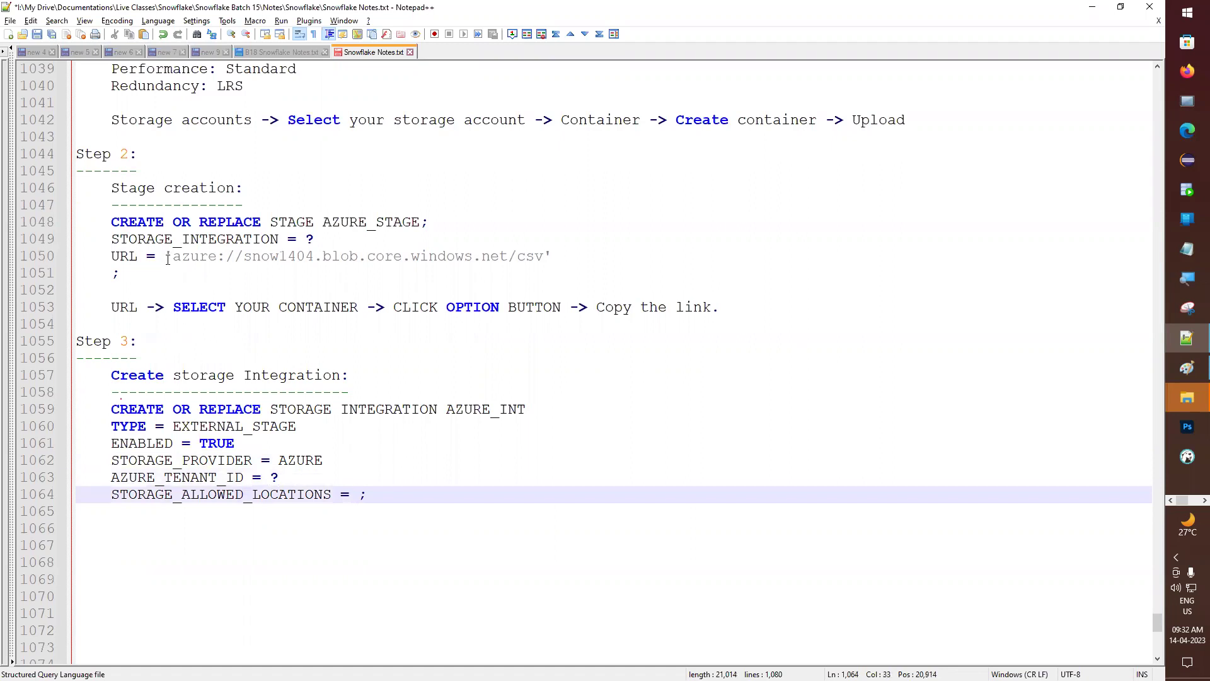
drag(167, 257, 555, 254)
key(ctrl+c)
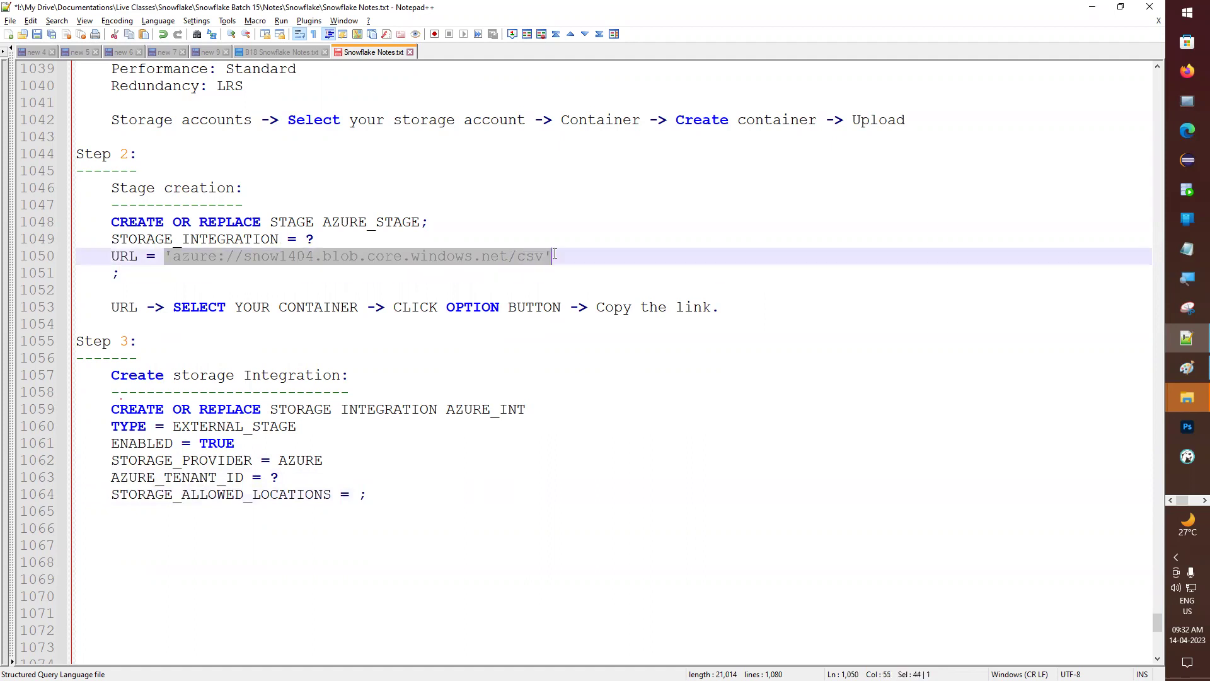
click(358, 494)
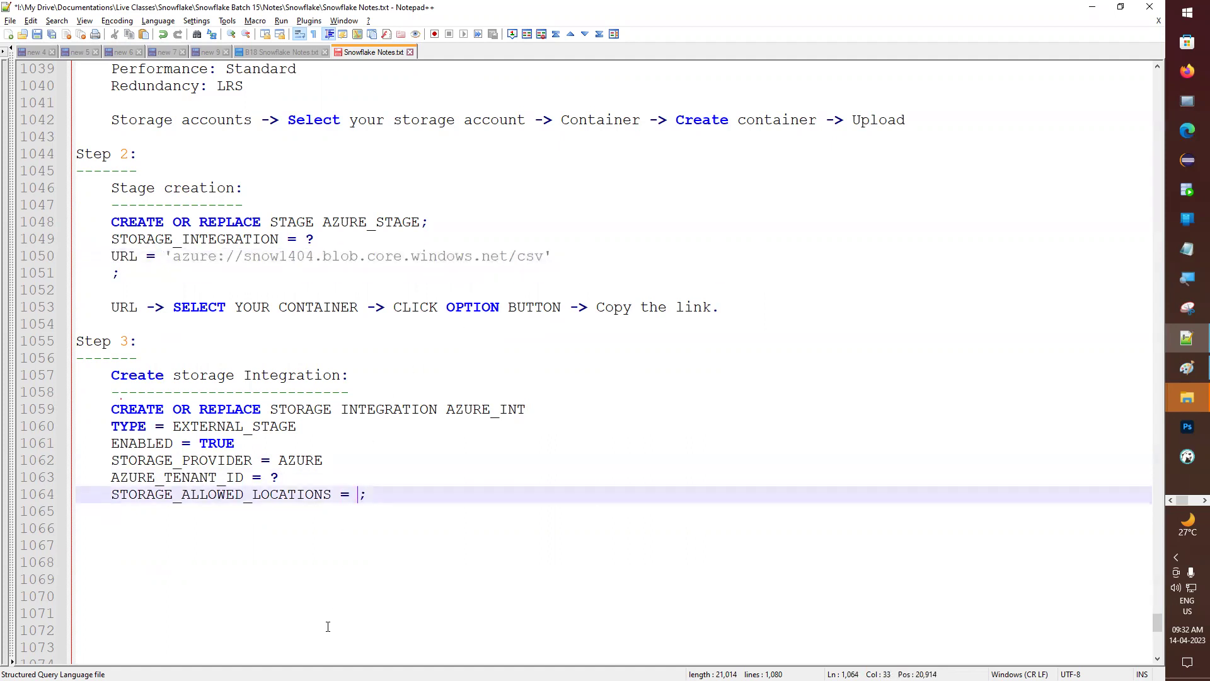
text(())
key(ctrl+v)
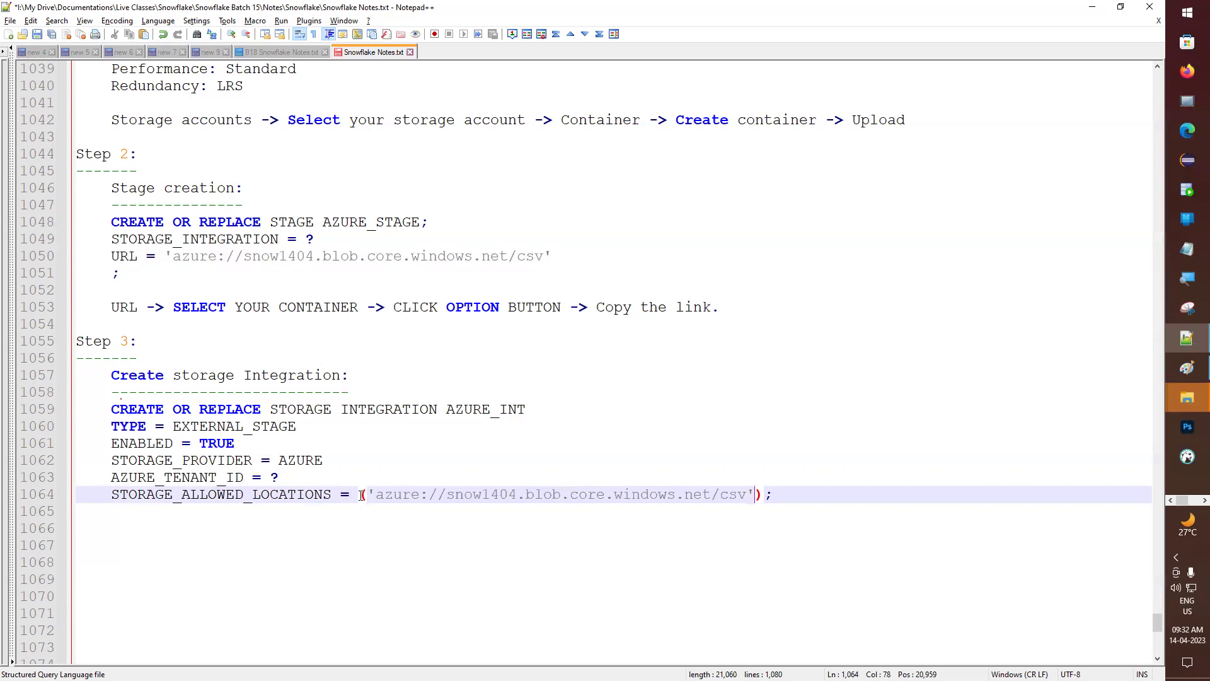
- Save the notes and snap Notepad++ to the left half of the screen
key(ctrl+s)
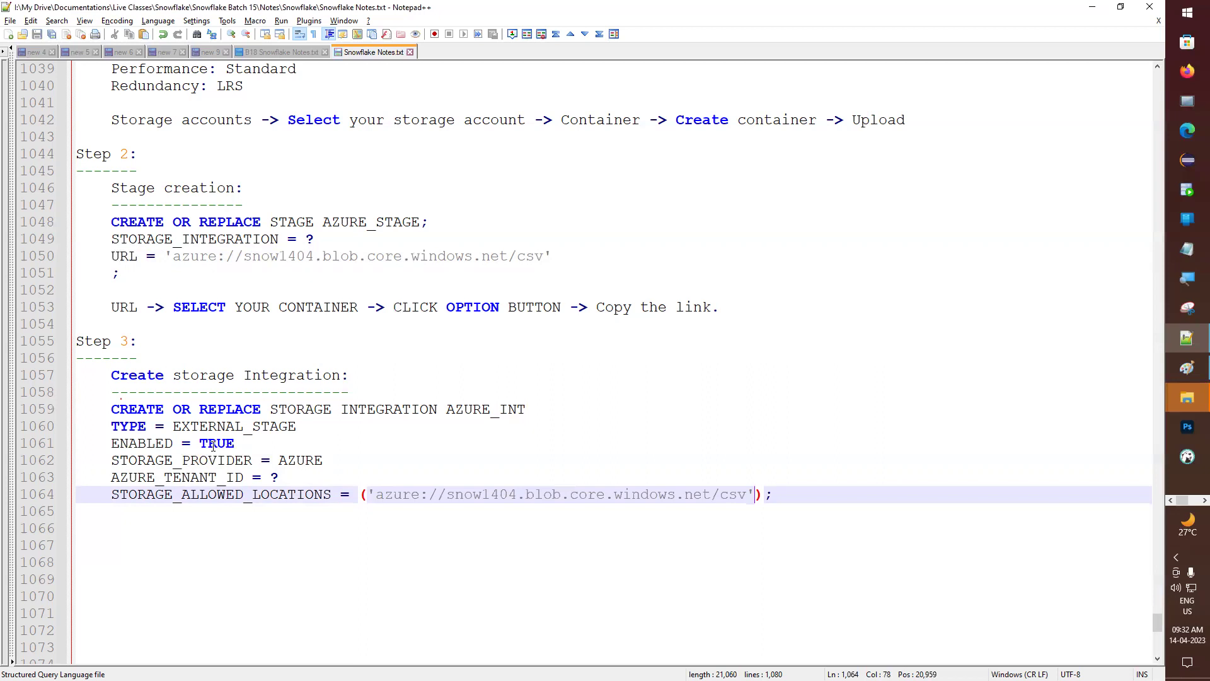
drag(39, 426, 39, 497)
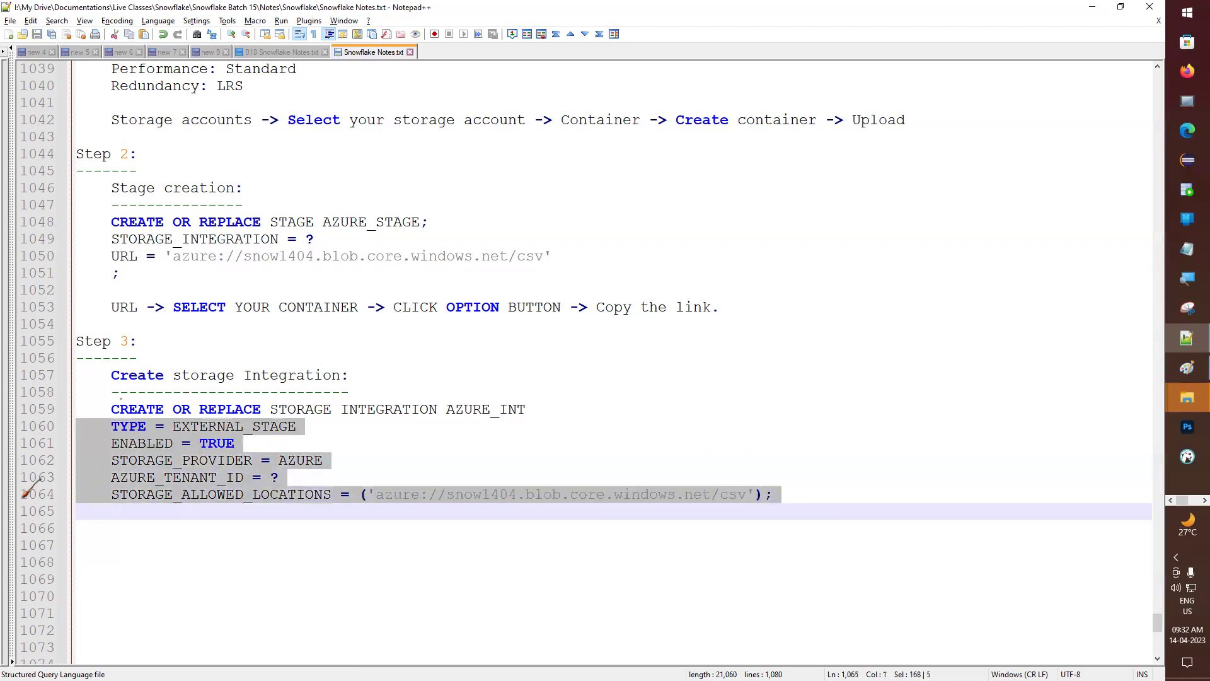
click(40, 479)
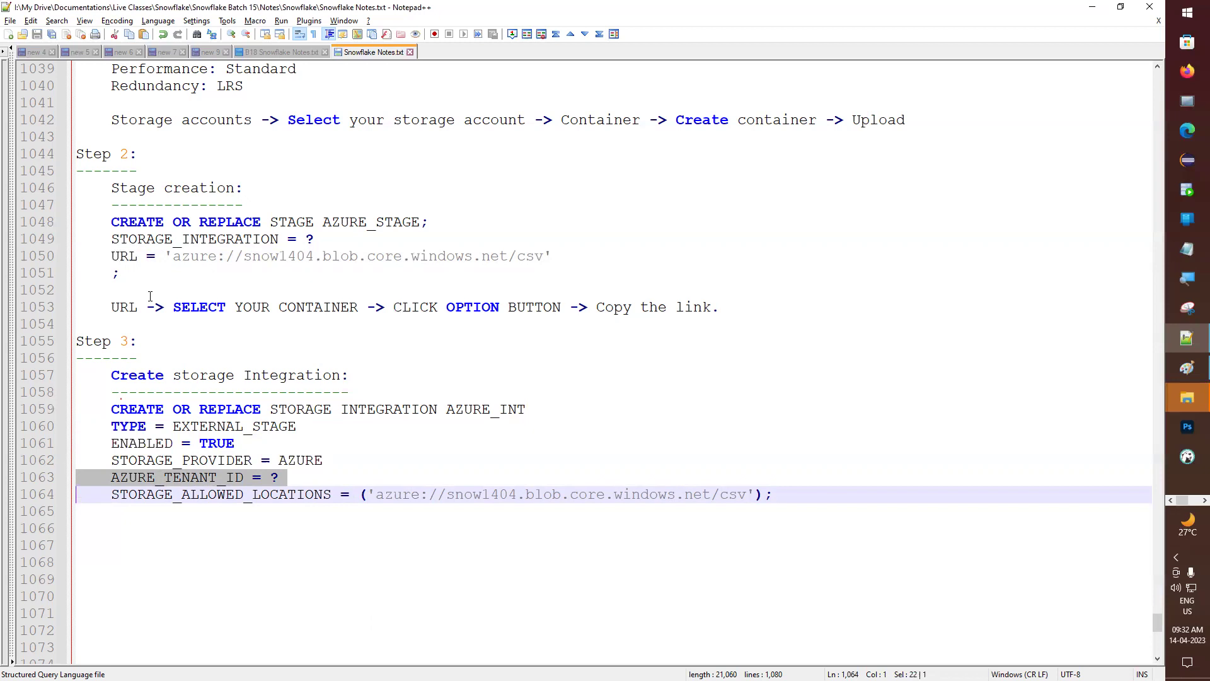
key(super+Left)
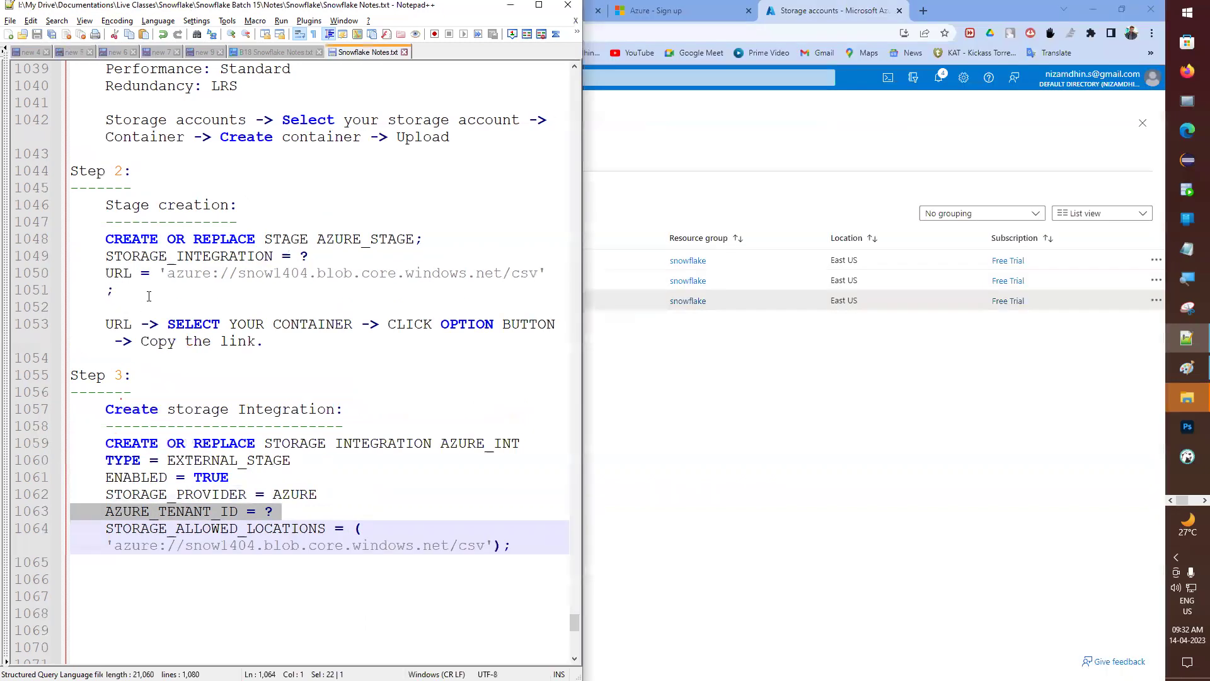
- Maximize the Azure portal, go Home and search 'ACT' to reach Azure Active Directory
click(681, 460)
key(super+Right)
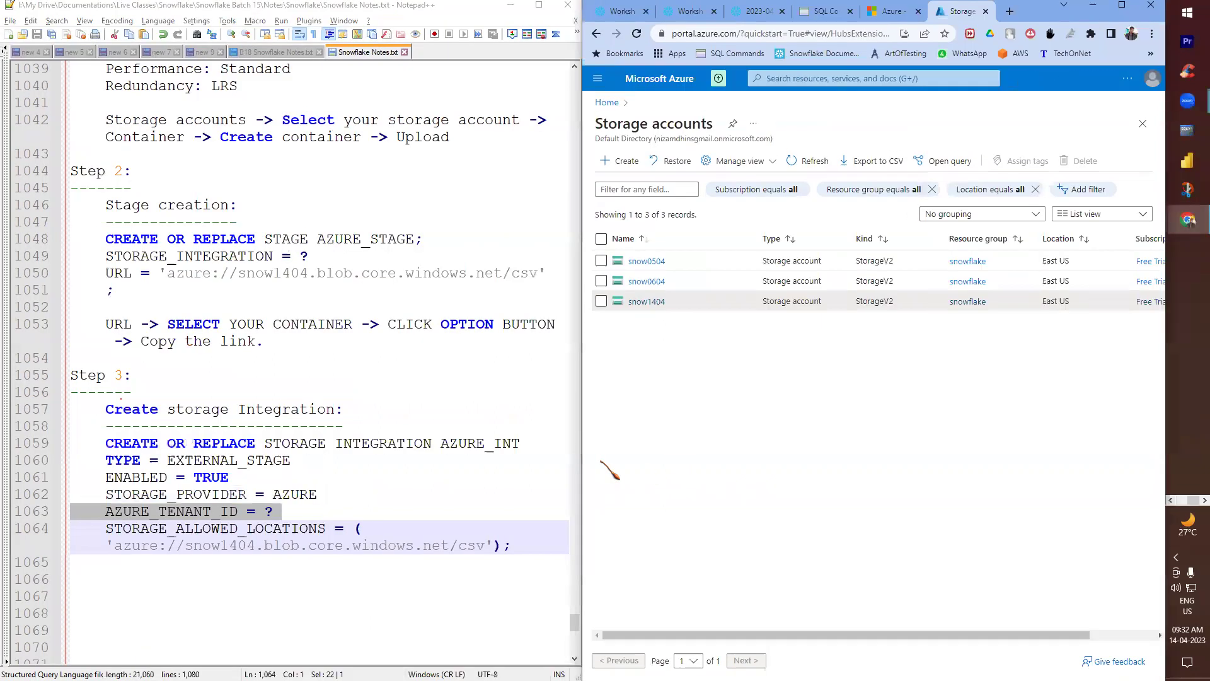
key(super+Up)
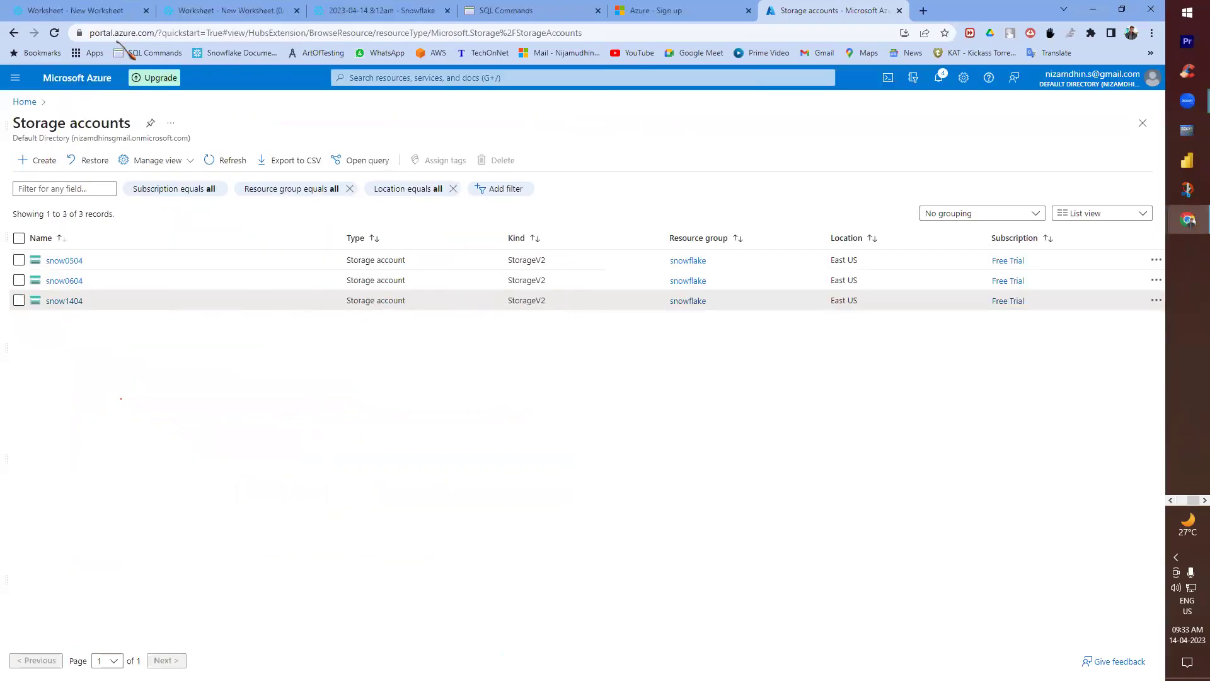
click(29, 103)
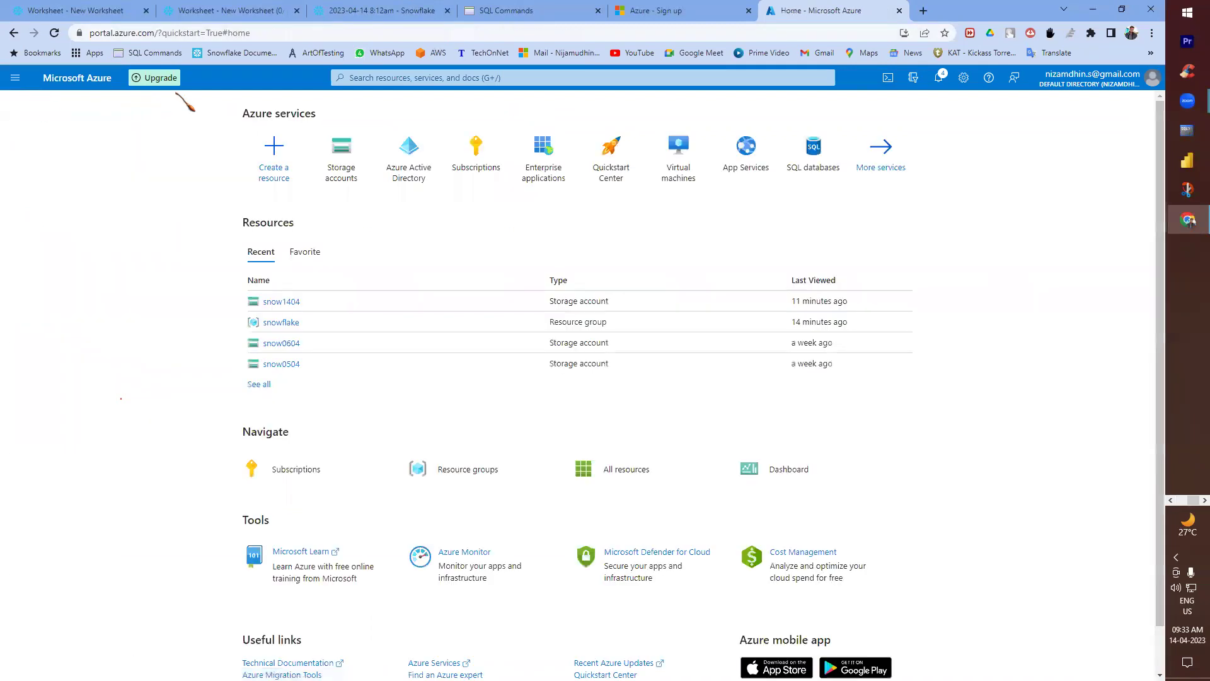
click(360, 78)
text(ACT)
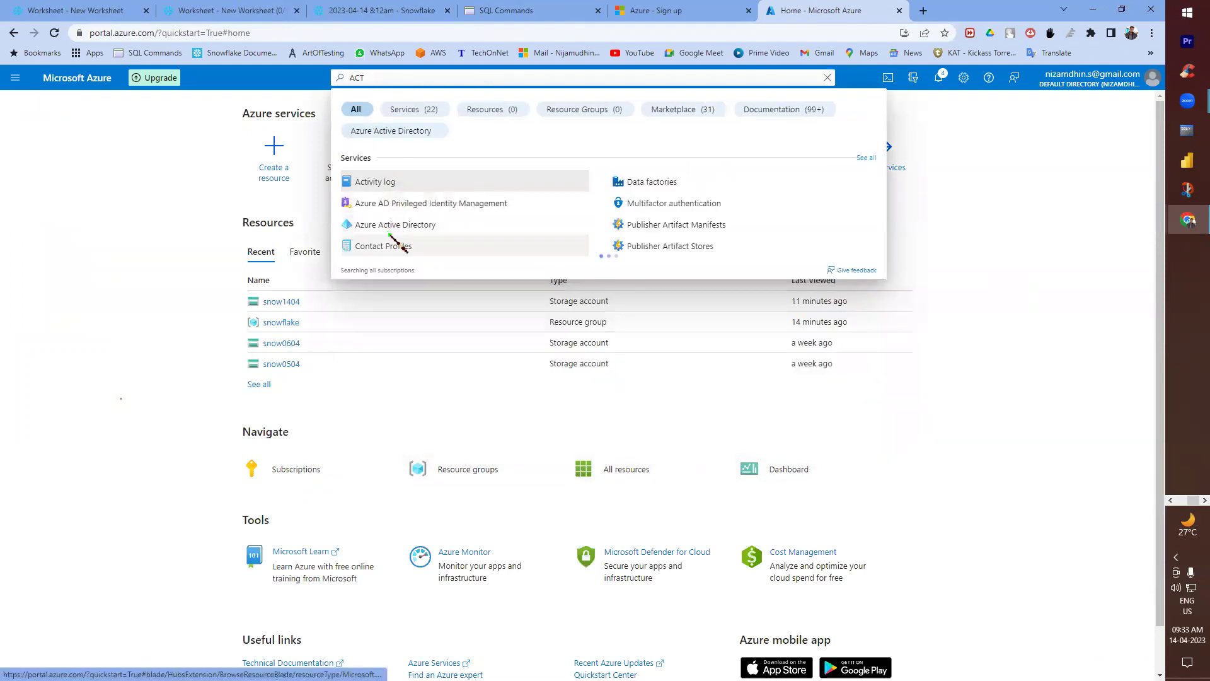
click(406, 227)
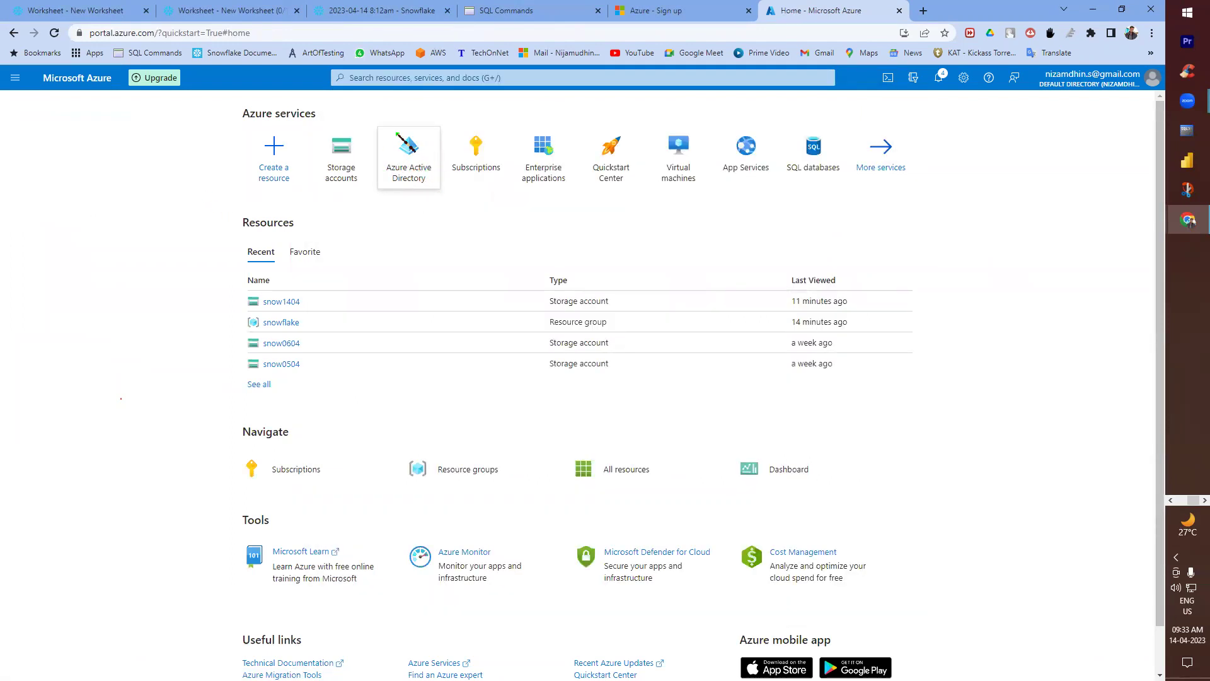
- Open the Azure Active Directory tile from Home, then return to the notes at line 1066
click(396, 78)
text(act)
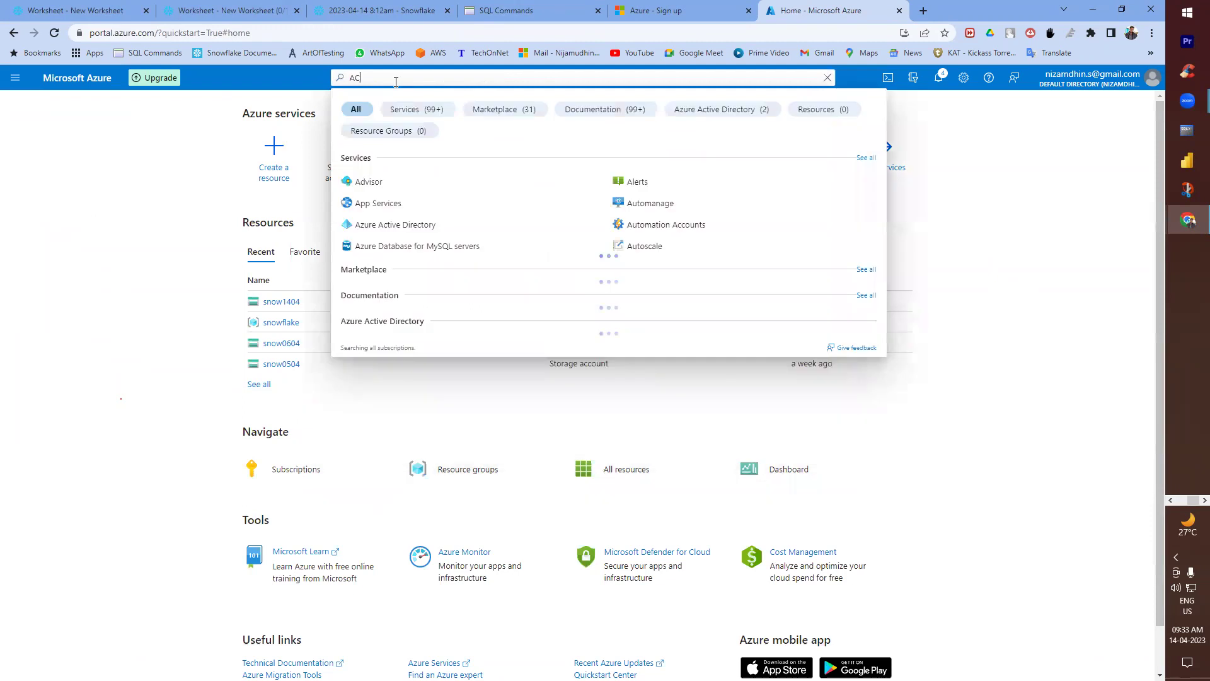
key(BackSpace)
key(BackSpace)
key(BackSpace)
text(ST)
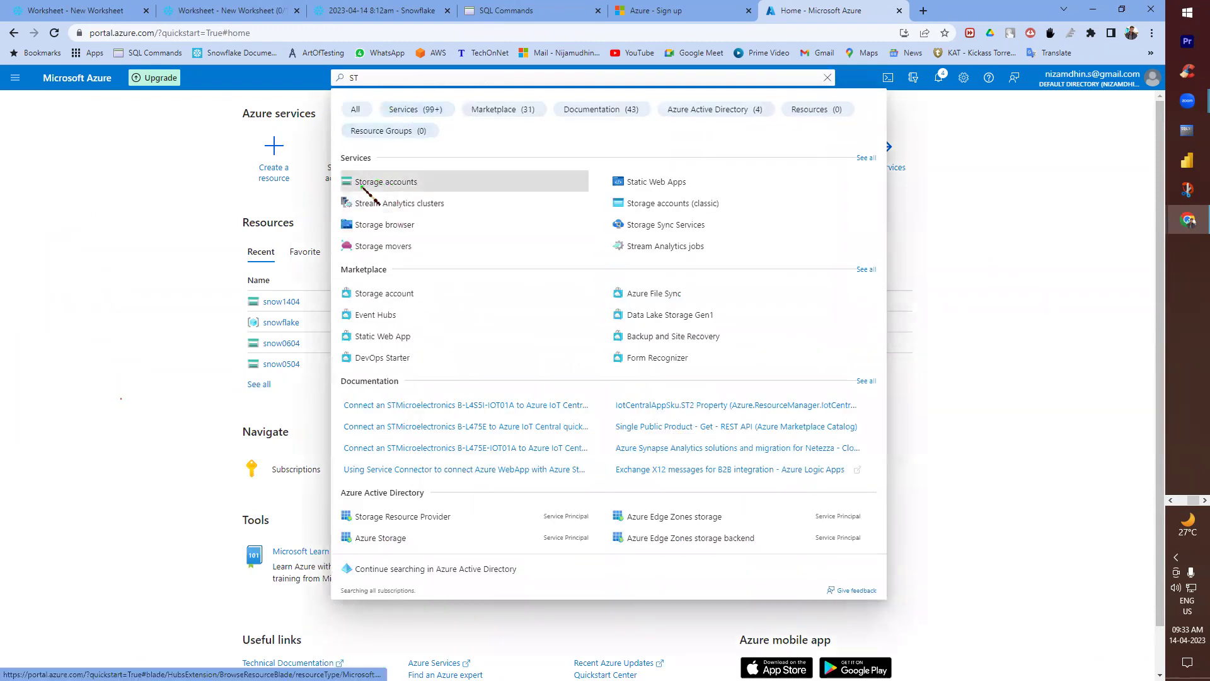
click(262, 181)
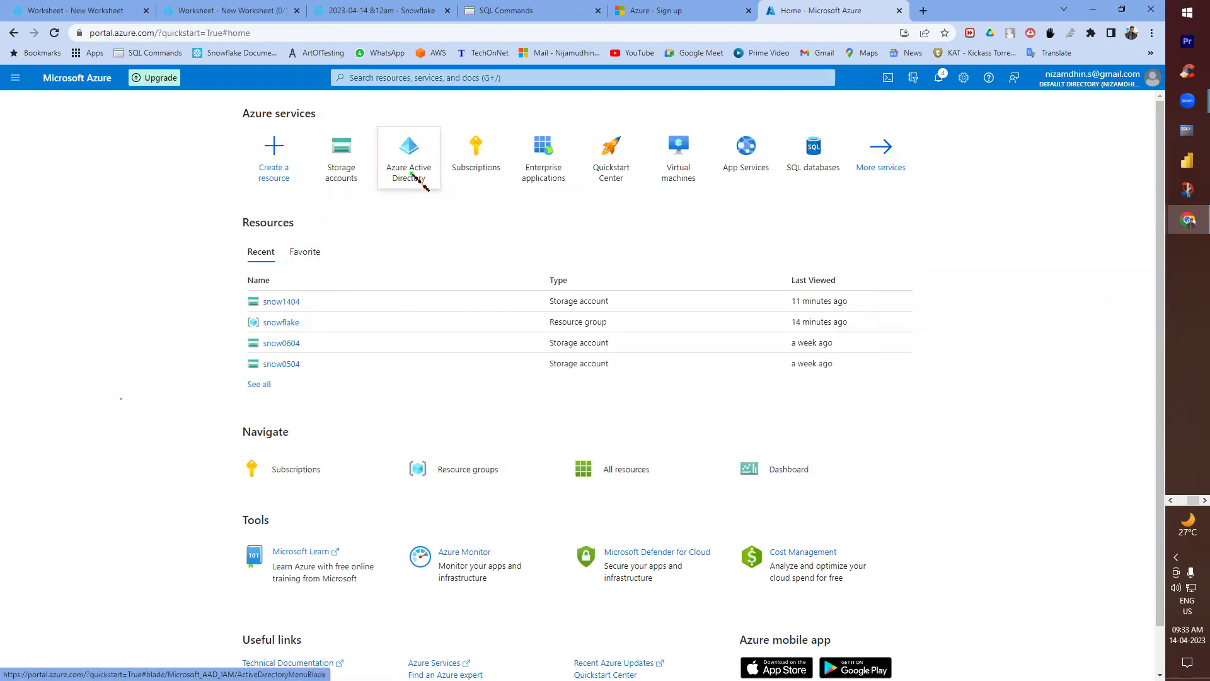
click(407, 152)
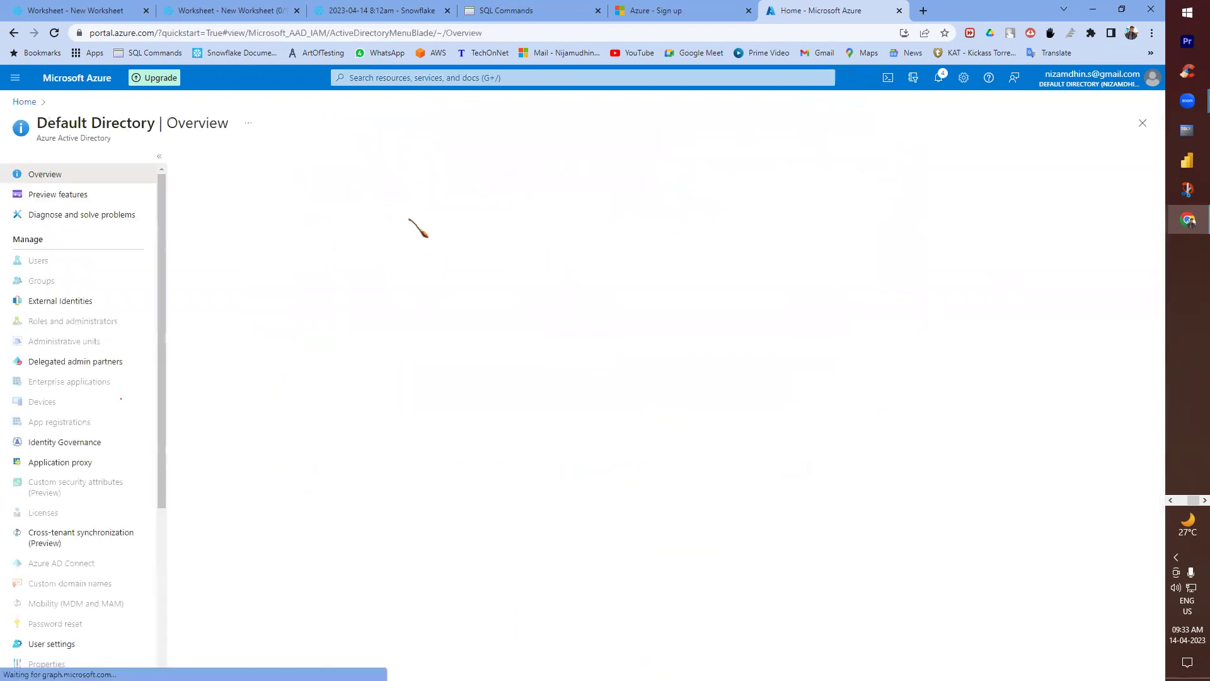
key(alt+Tab)
click(285, 579)
- Start the note 'AZURE ACTIVE DIRECTORY ->' and copy the Tenant ID from the directory overview
key(Tab)
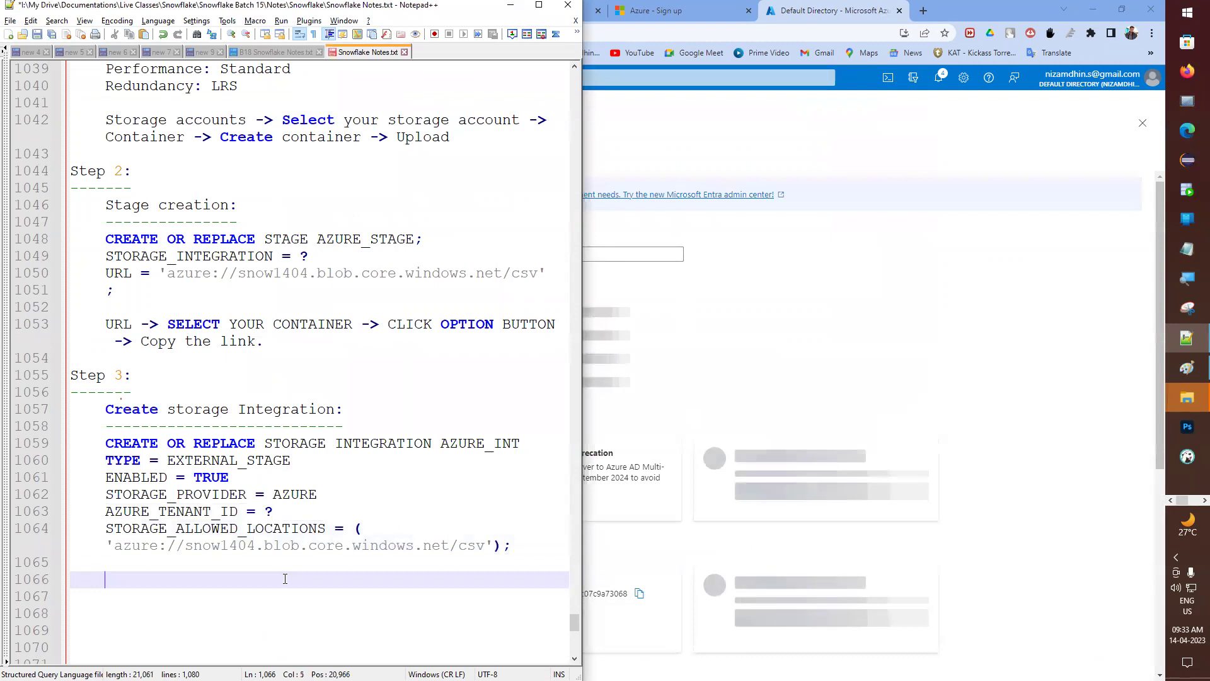
text(AC)
key(BackSpace)
text(Z)
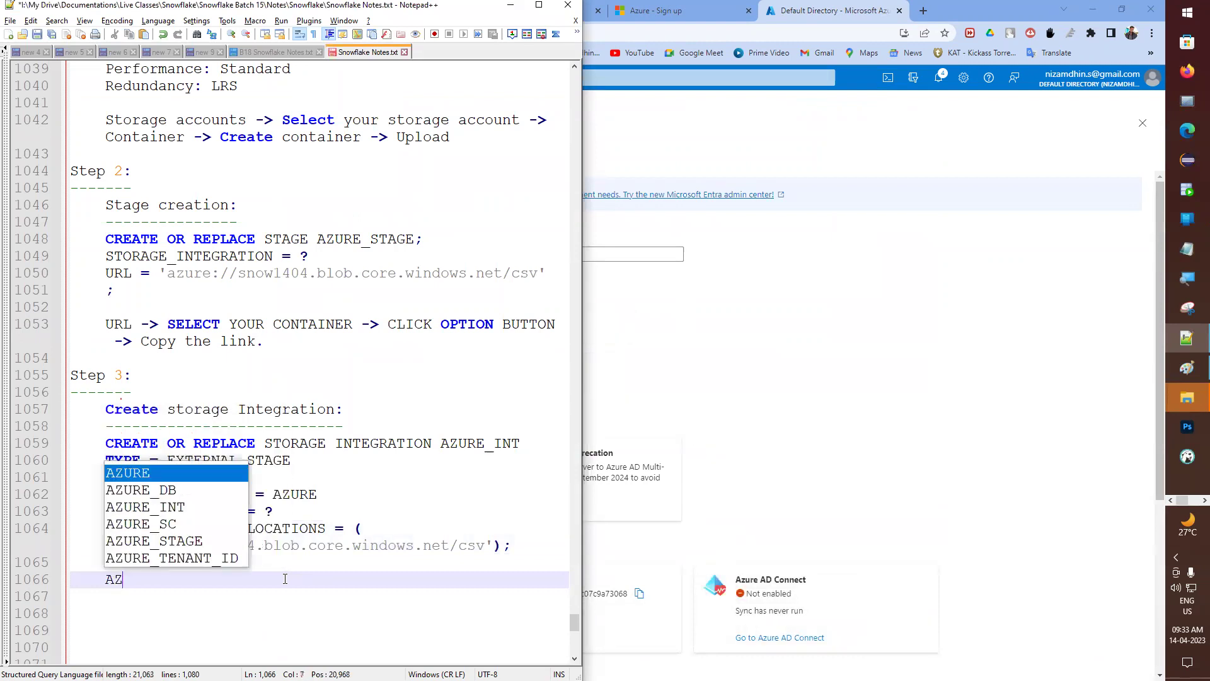
text(URE AC)
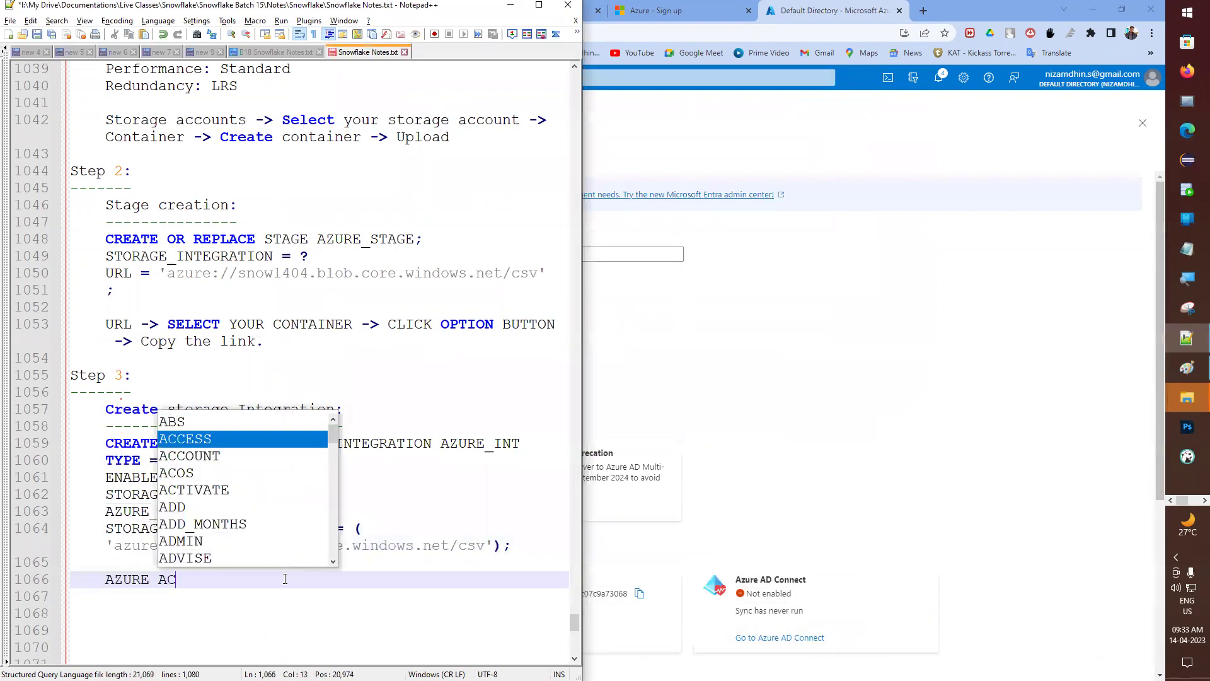
text(TIVE DI)
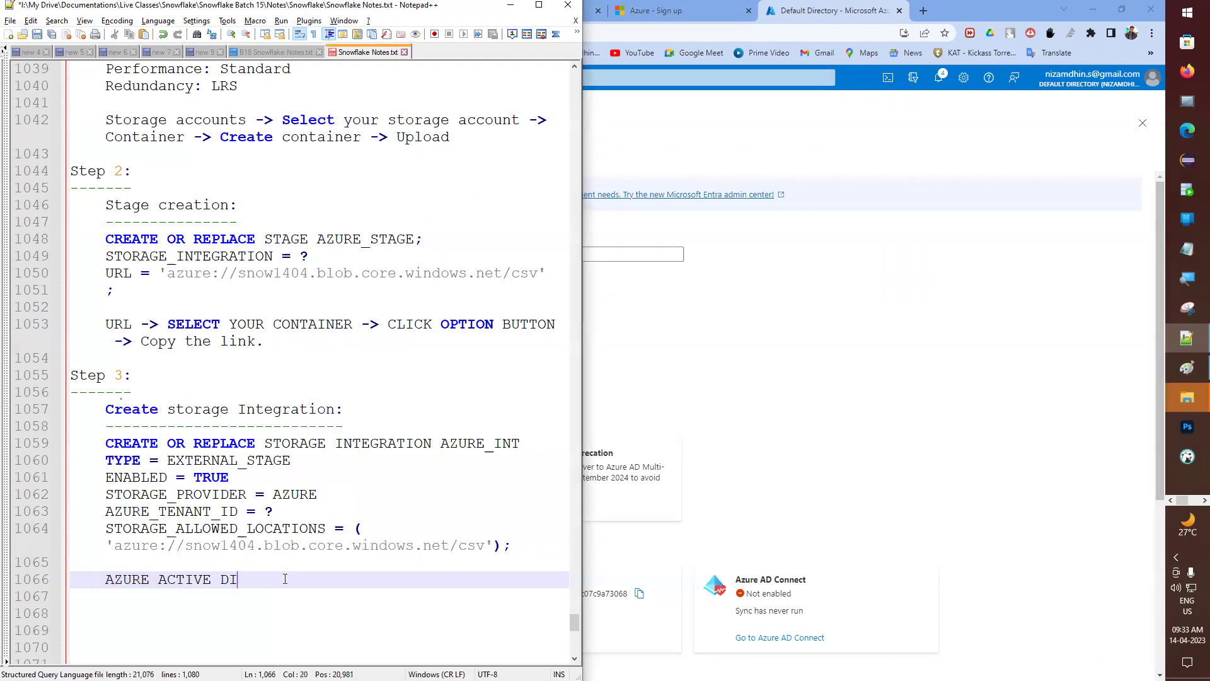
text(RECTORY ->)
key(alt+Tab)
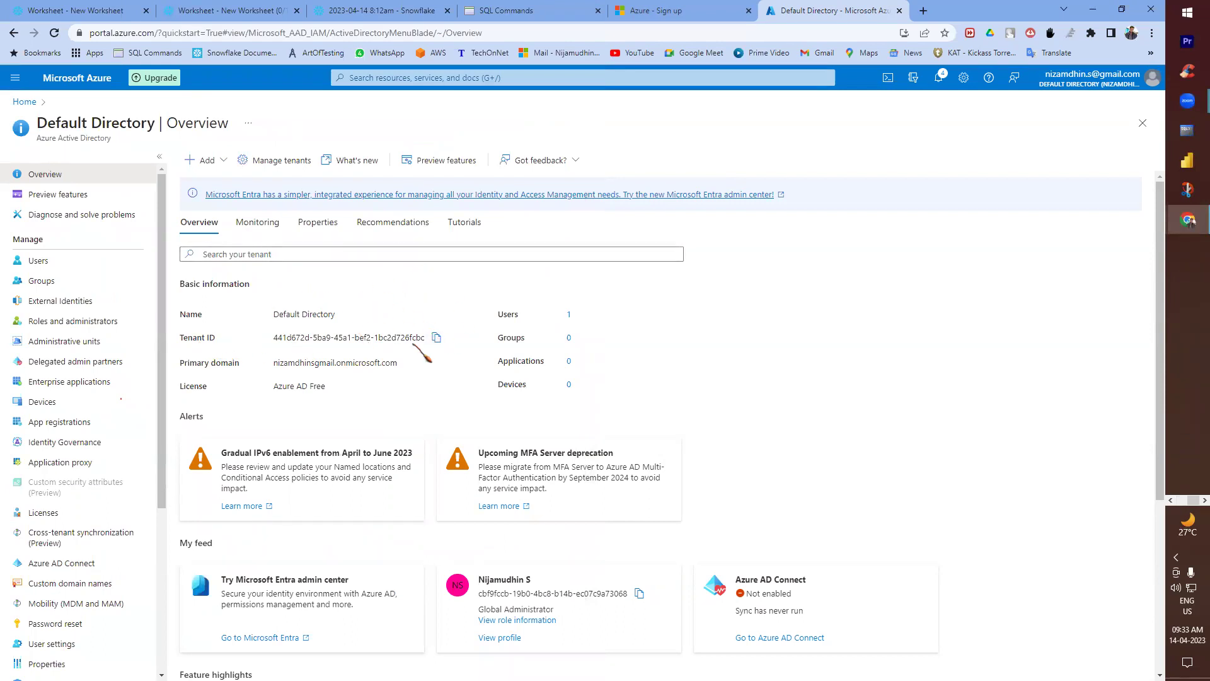
click(436, 338)
key(alt+Tab)
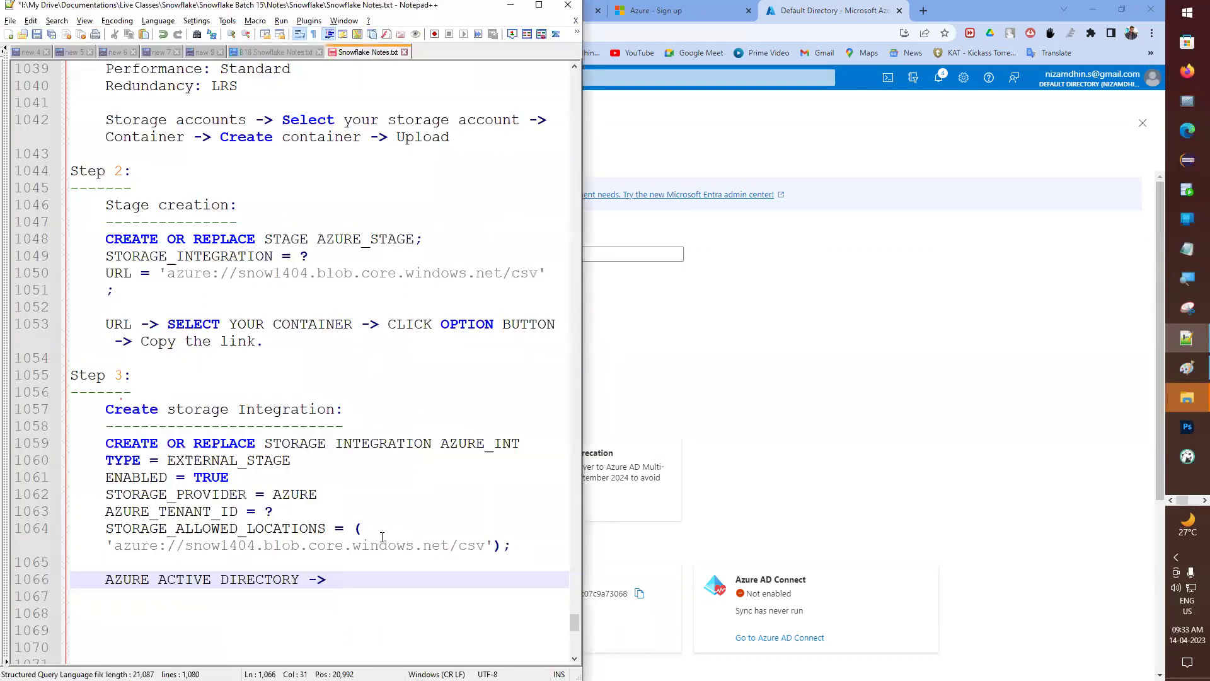
- Finish the note as 'Copy the Tenant Id.' and save the file
text(Copy the)
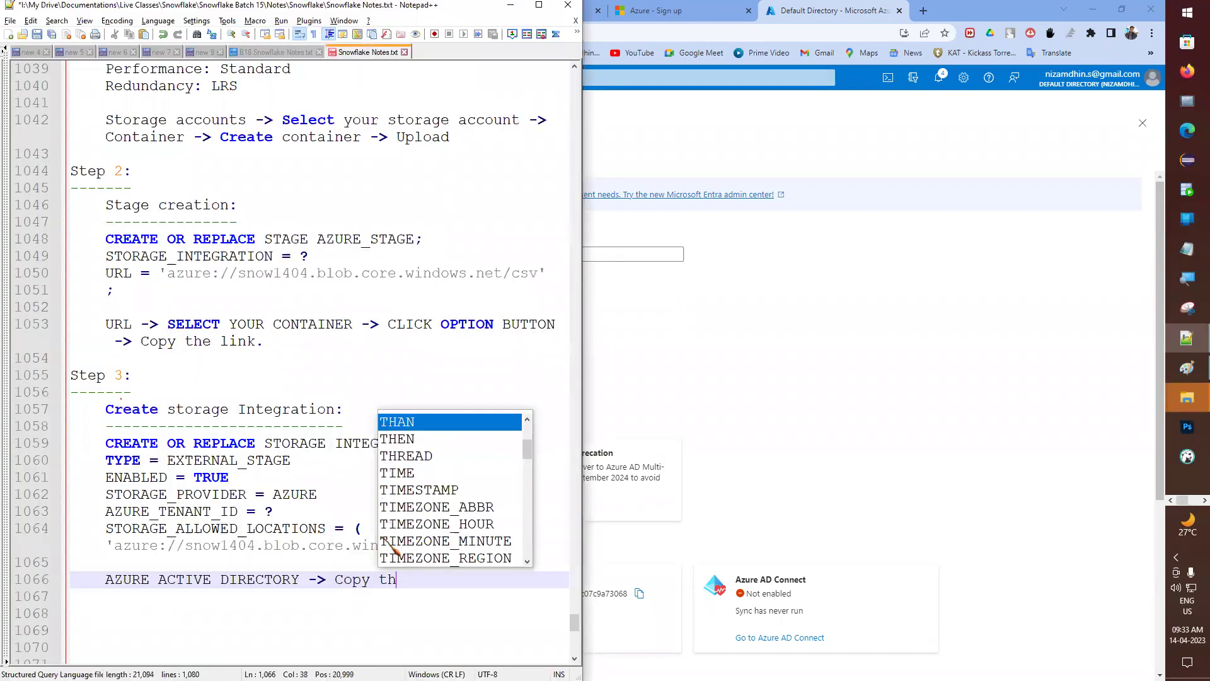
key(ctrl+v)
key(ctrl+z)
text(Tenent)
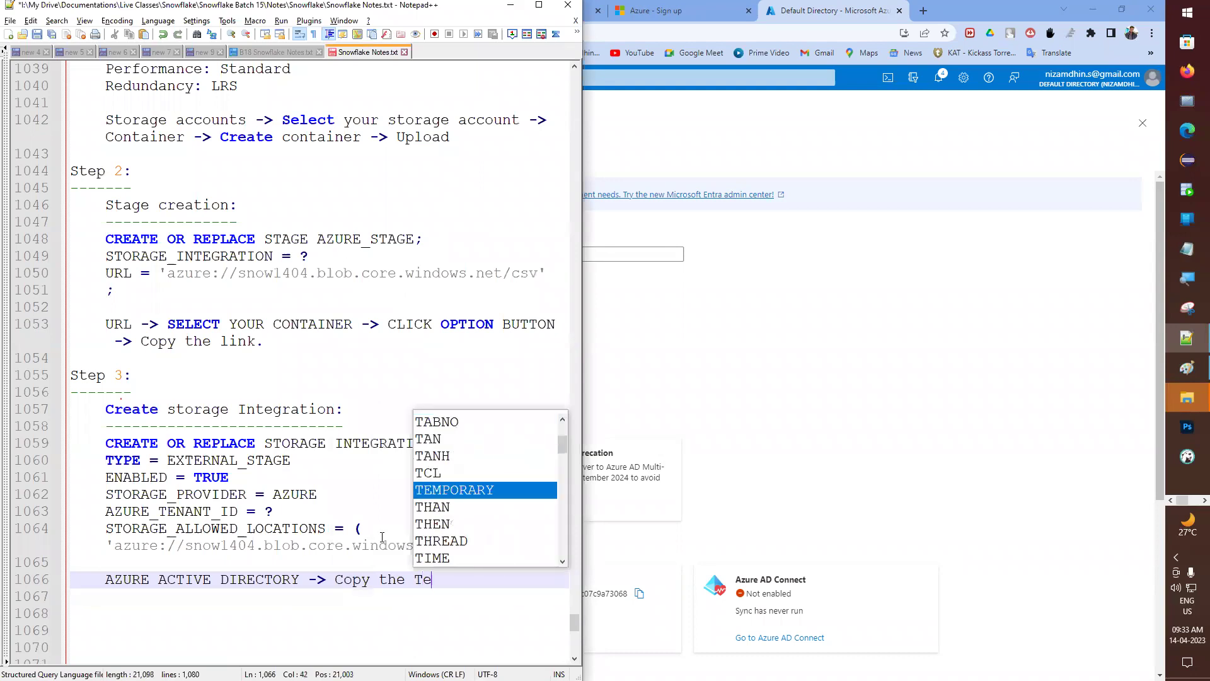
key(BackSpace)
key(BackSpace)
key(BackSpace)
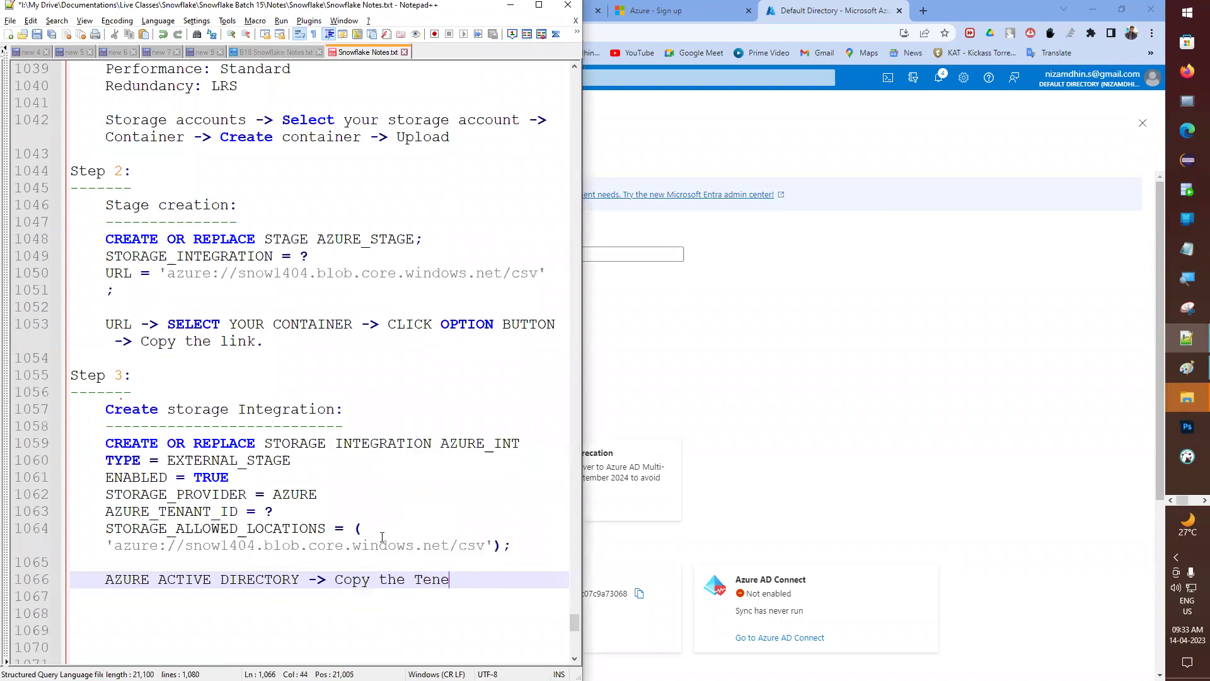
key(BackSpace)
text(ant Id,)
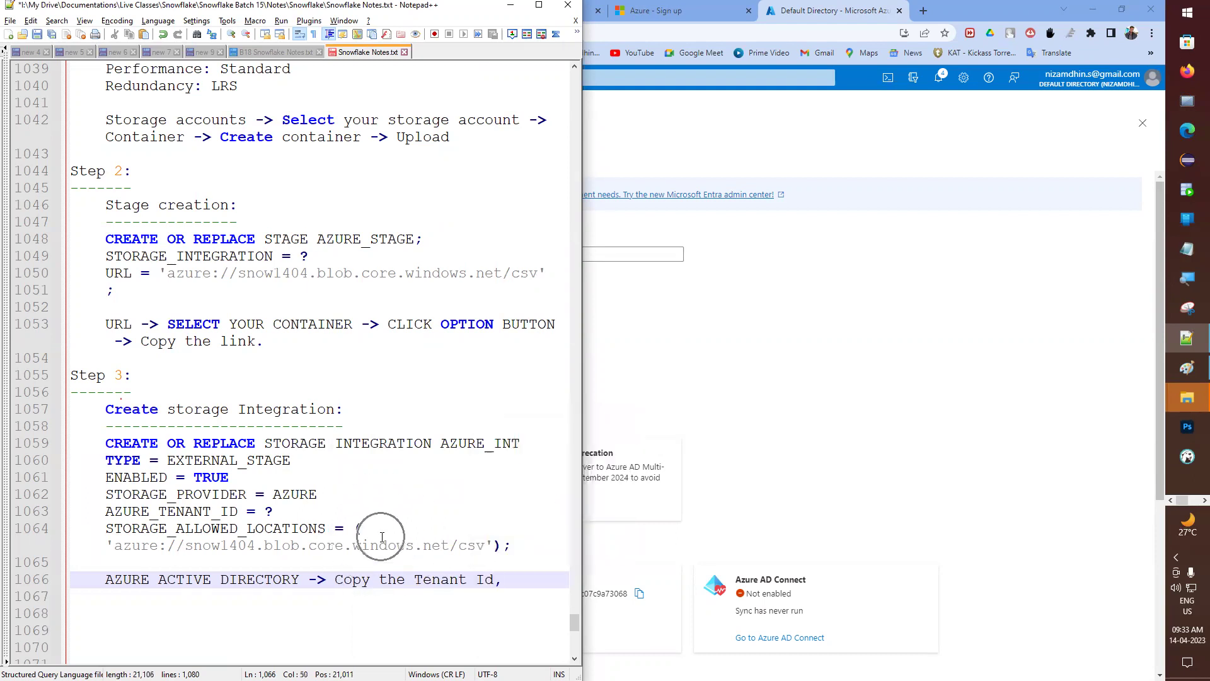
key(BackSpace)
text(.)
key(ctrl+s)
- Replace the ? placeholder with the quoted tenant ID, maximize Notepad++ and save
click(299, 517)
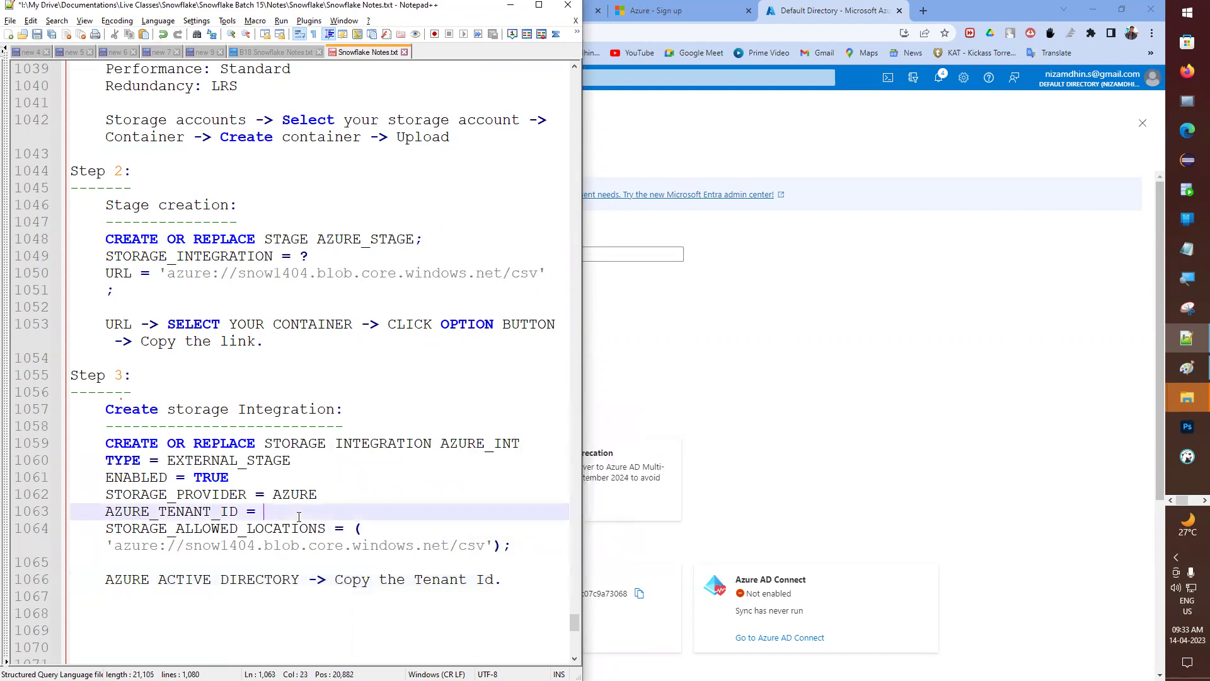
key(BackSpace)
text(')
key(ctrl+v)
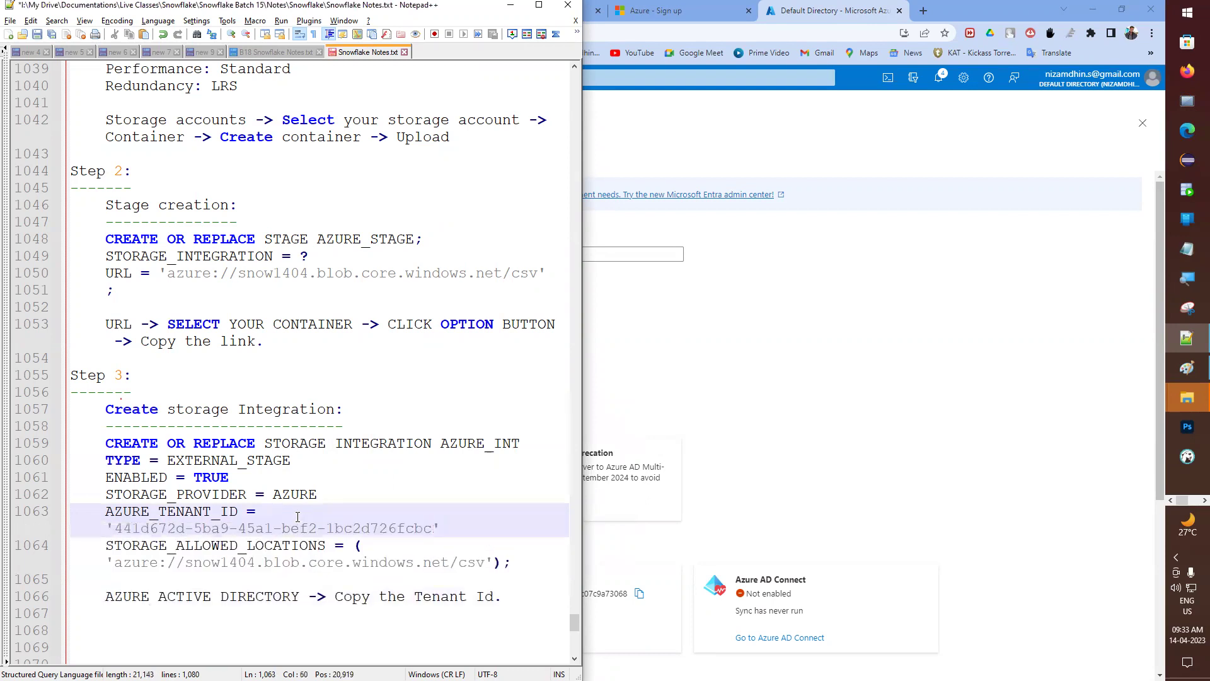
click(539, 4)
click(414, 423)
key(ctrl+s)
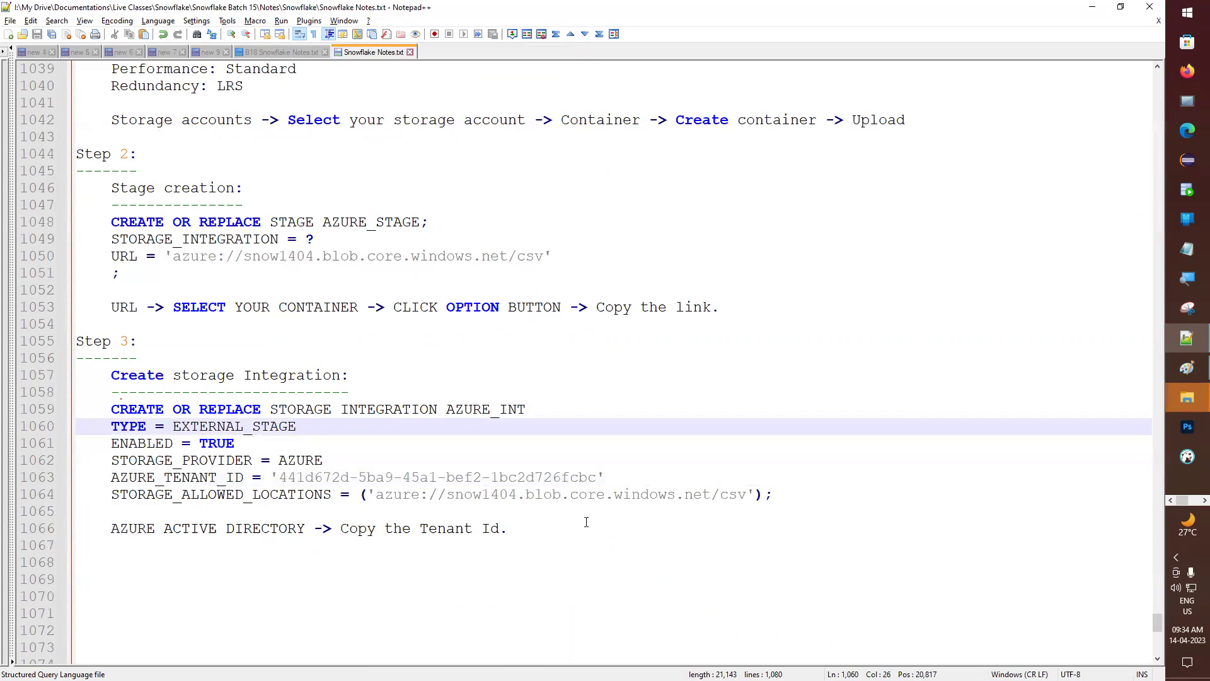
- Select the six-line AZURE_INT statement in the notes, checking its tenant ID and csv location, then return to Azure
drag(772, 505, 52, 403)
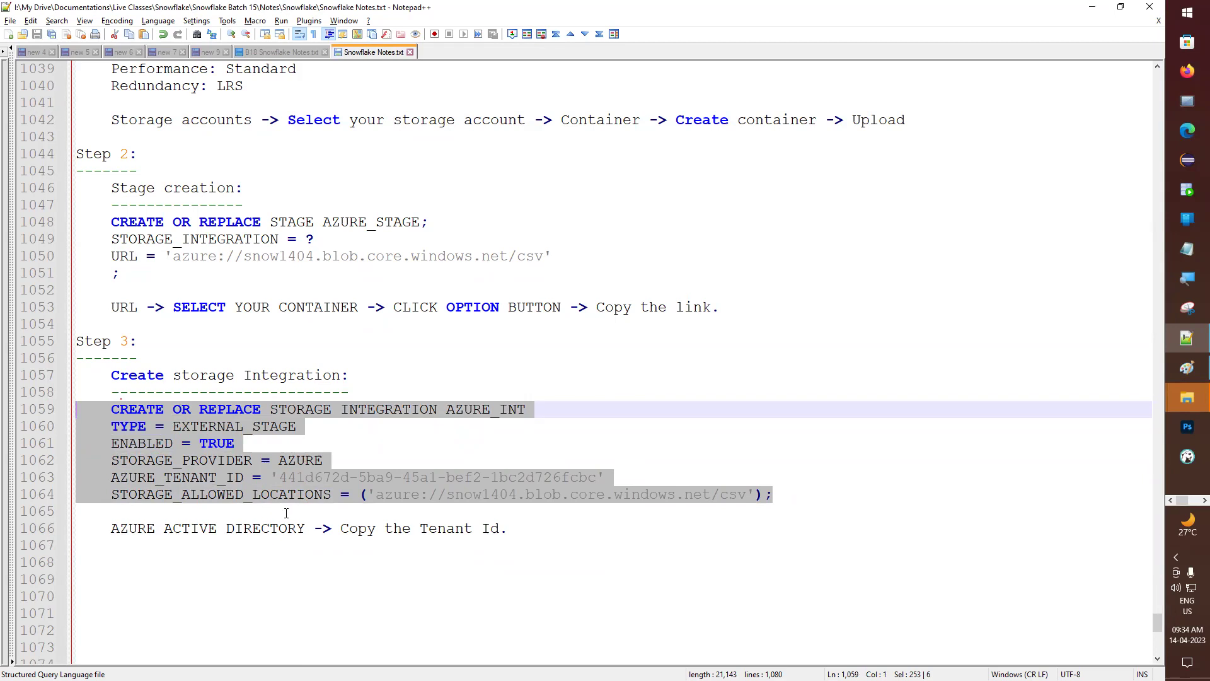
click(315, 498)
drag(279, 477, 597, 479)
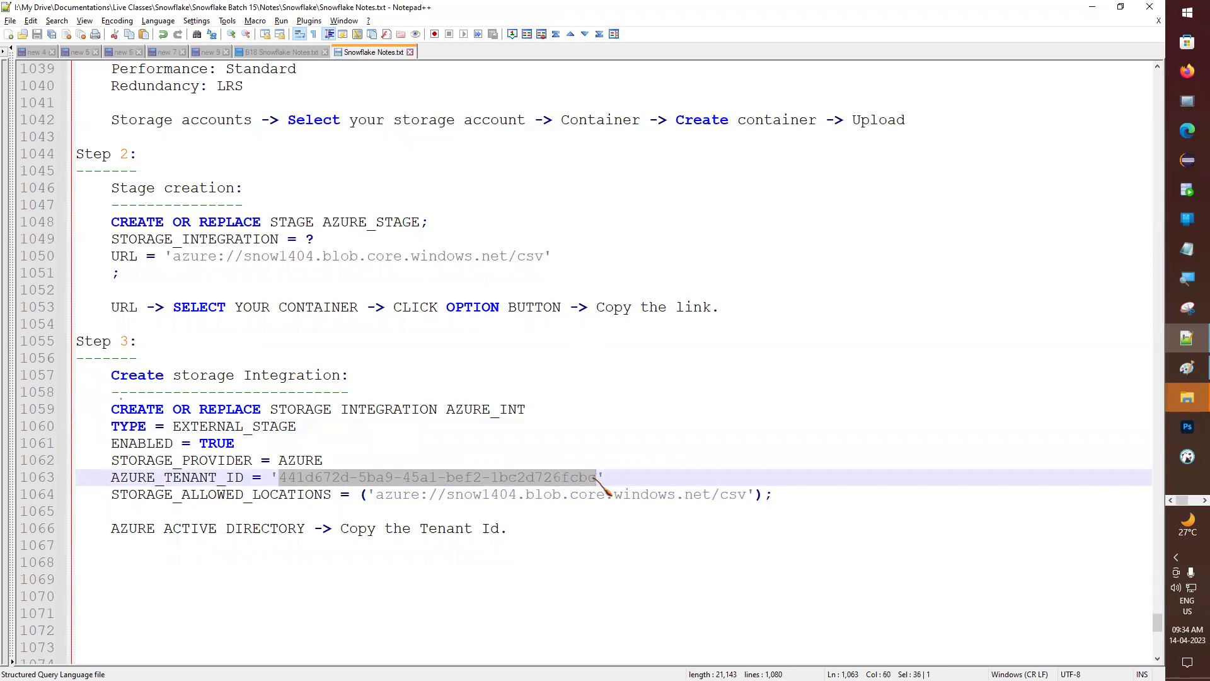
click(745, 493)
drag(745, 494, 721, 493)
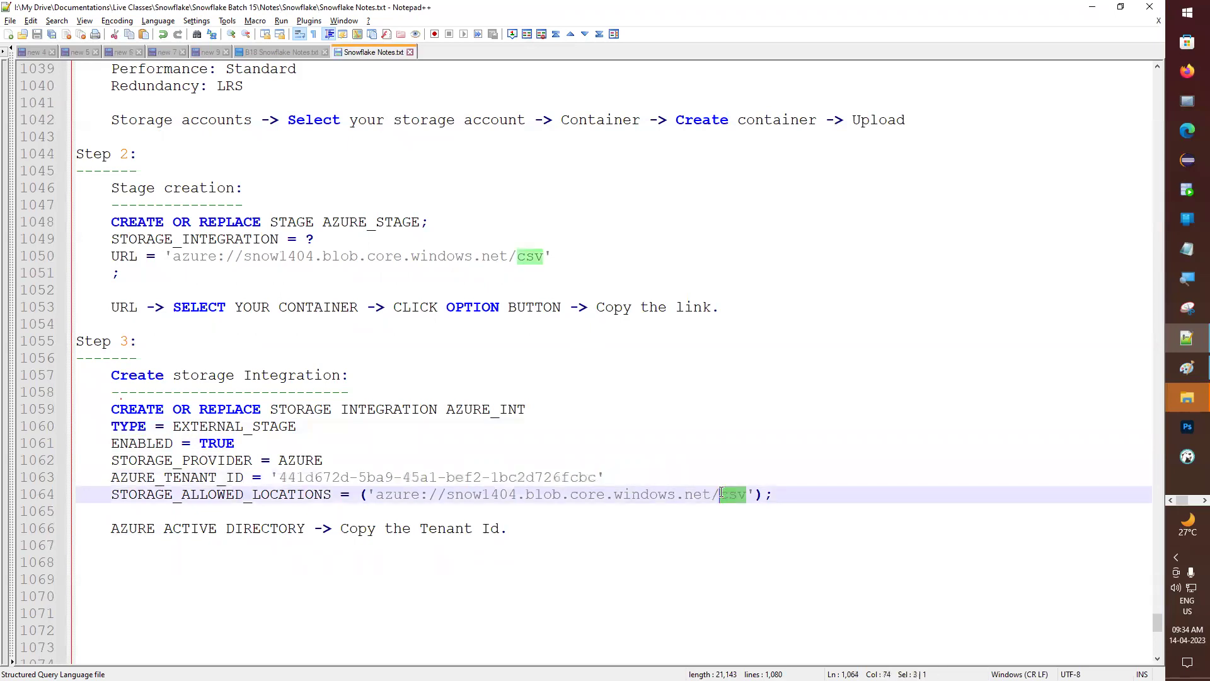
click(537, 479)
drag(775, 496, 65, 410)
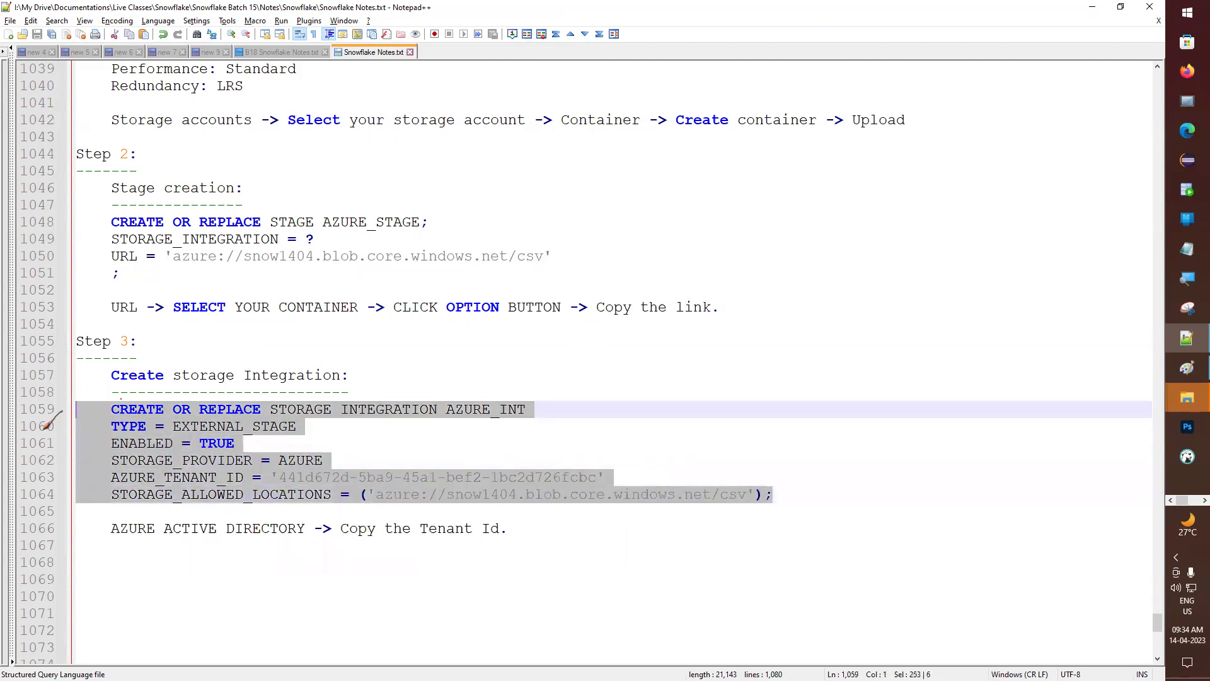
key(alt+Tab)
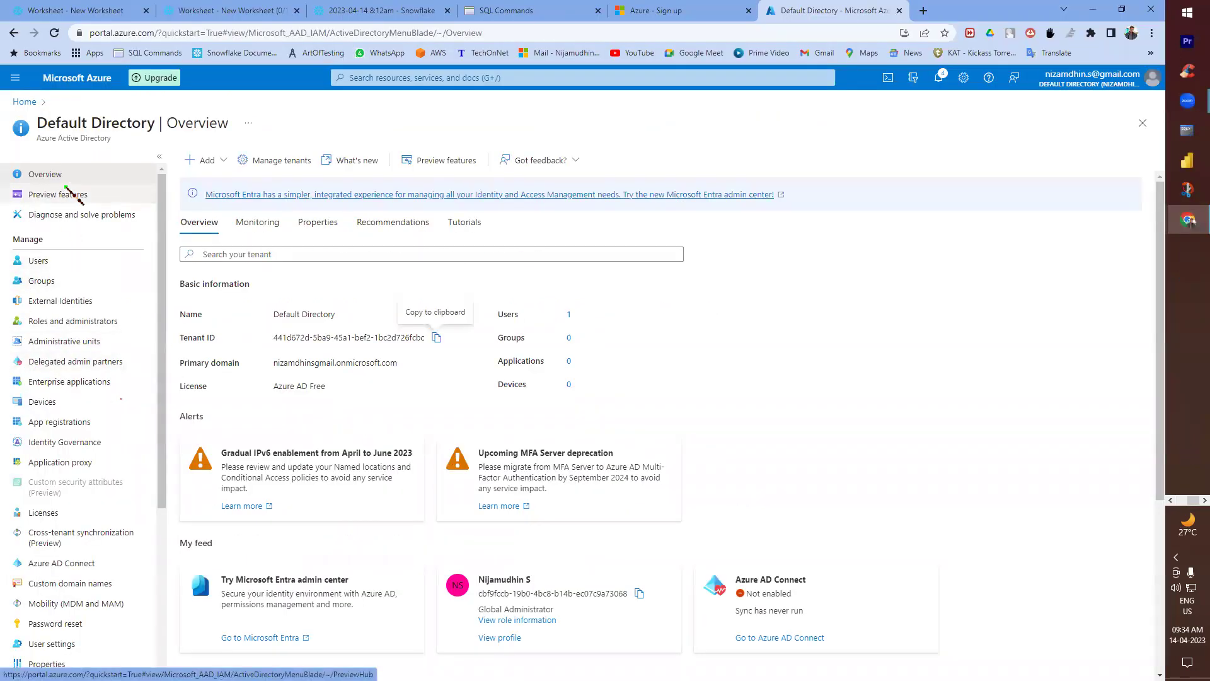
- Back in Snowflake, add a new worksheet named 'azyre'
click(79, 10)
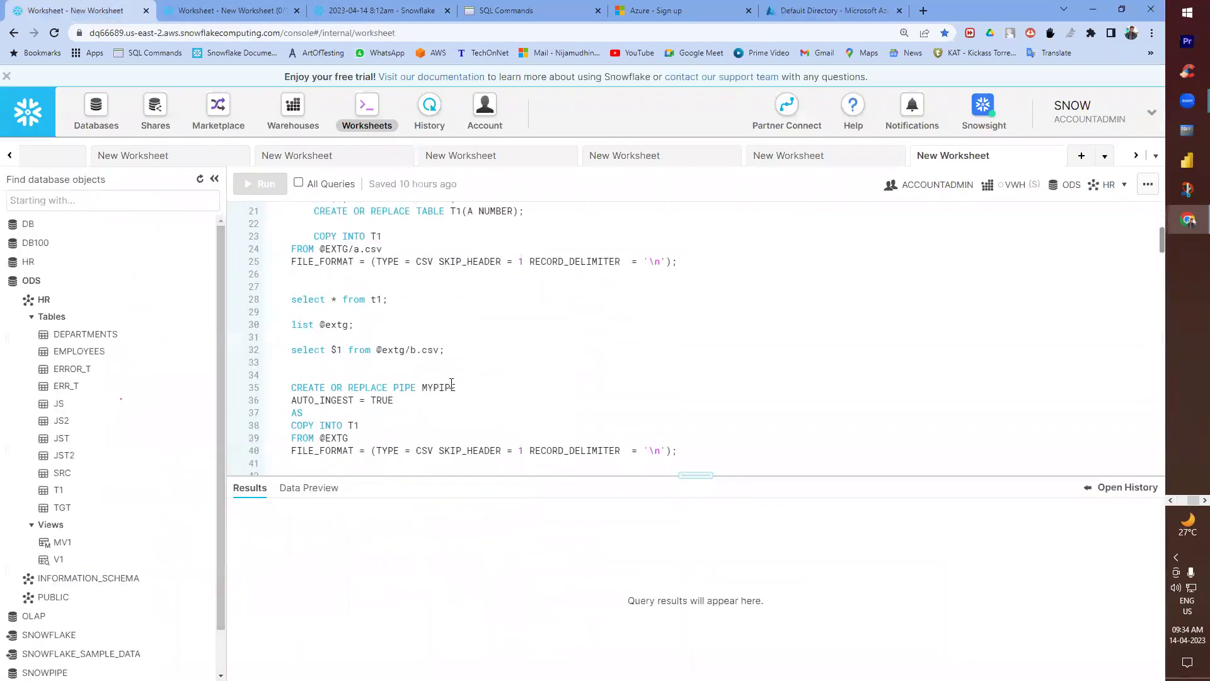
click(1082, 155)
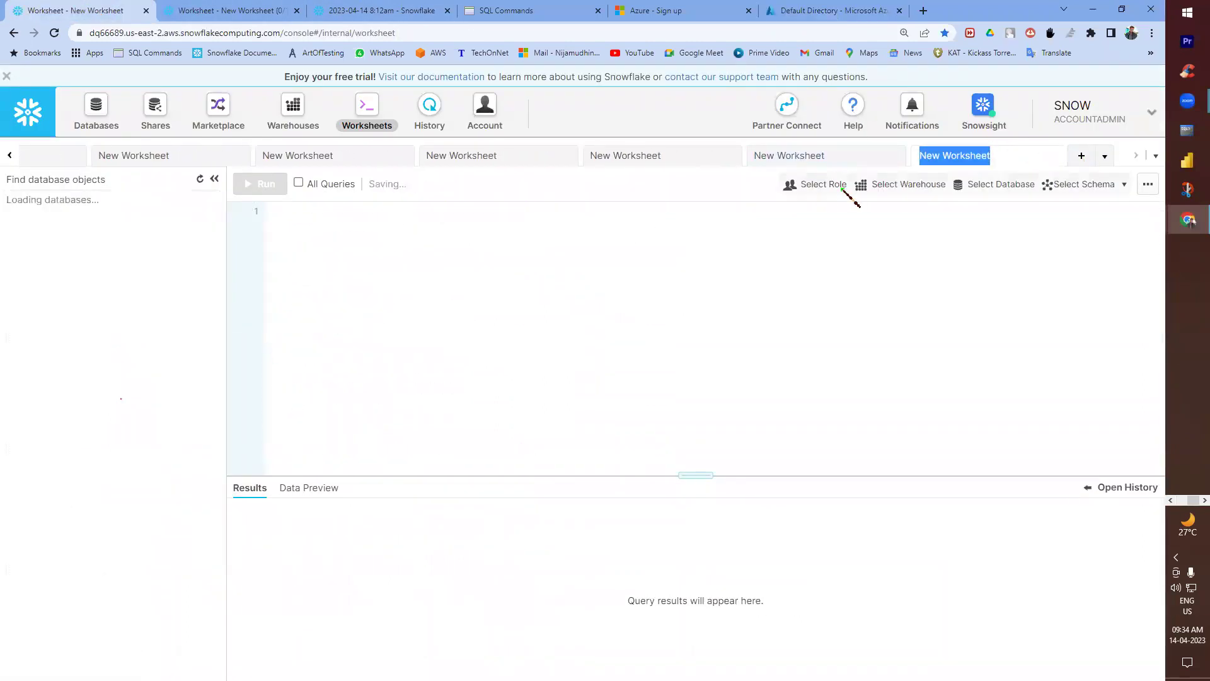
text(azyre)
key(Return)
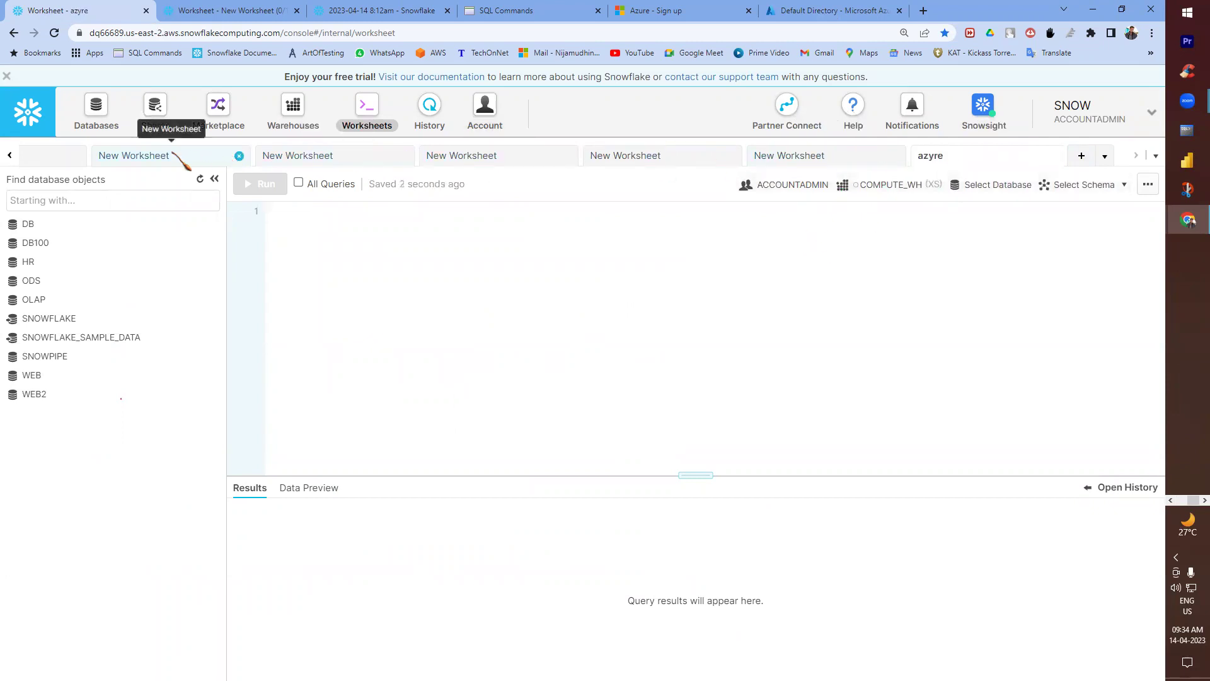
- Review the open worksheets list and rename the azyre worksheet to 'azure load'
click(1155, 155)
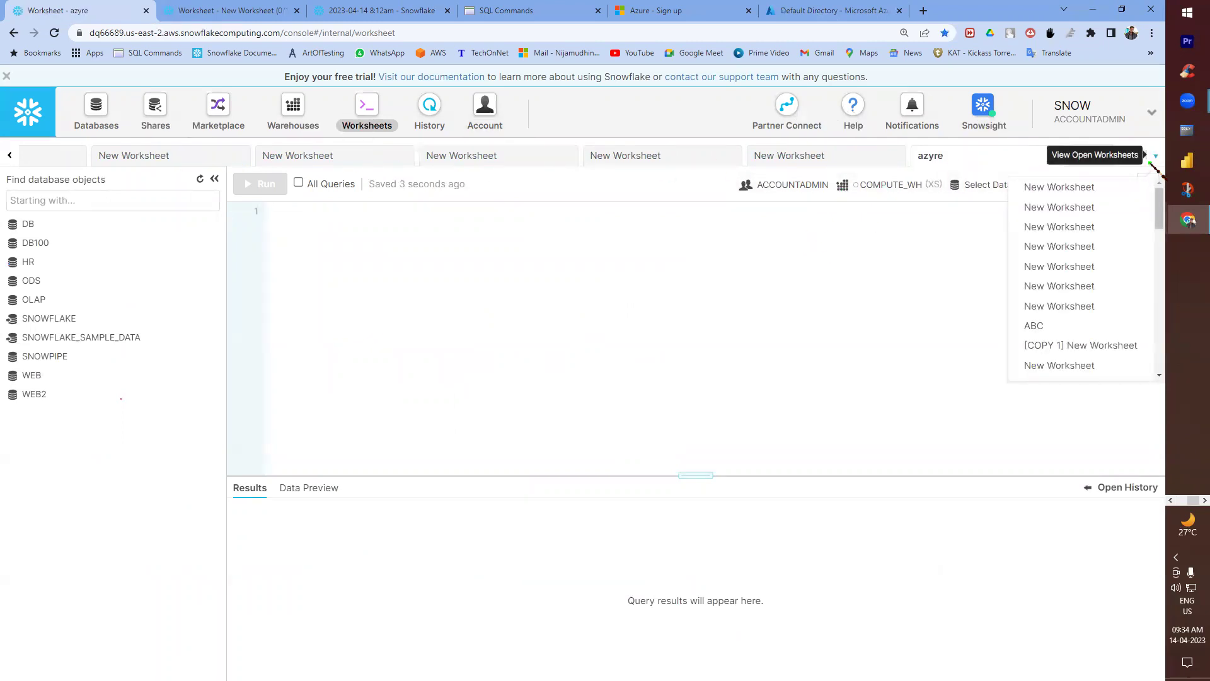
drag(1160, 209, 1163, 267)
click(971, 317)
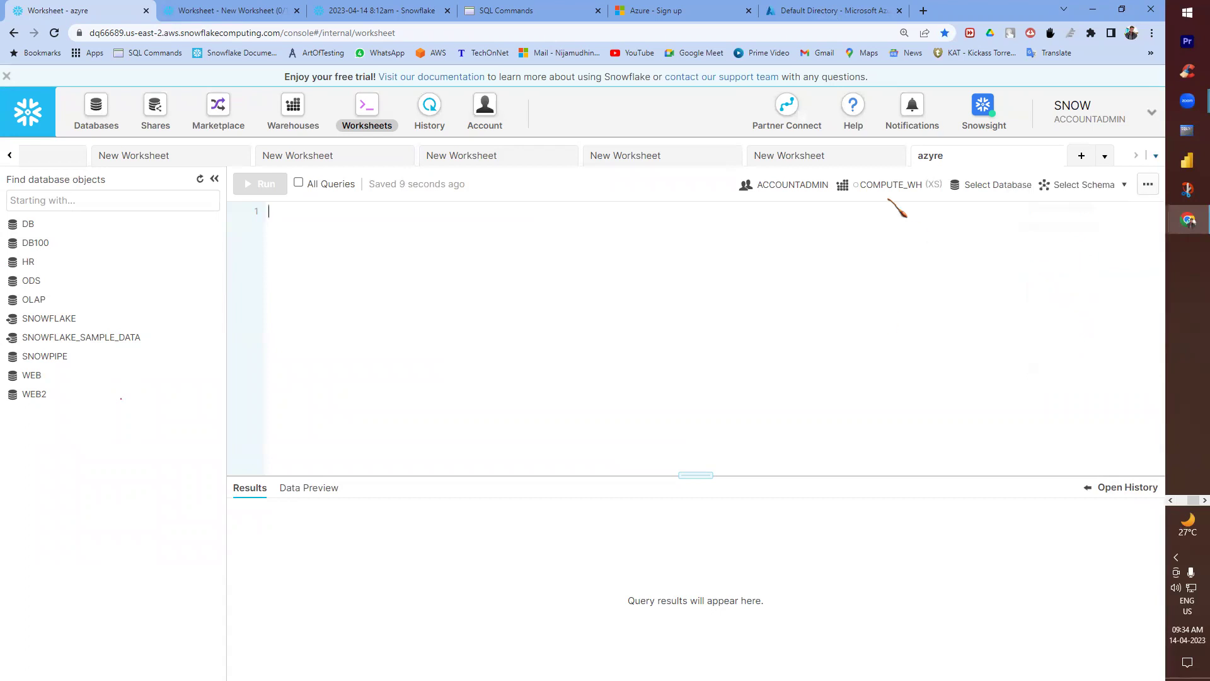
double_click(933, 152)
text(a)
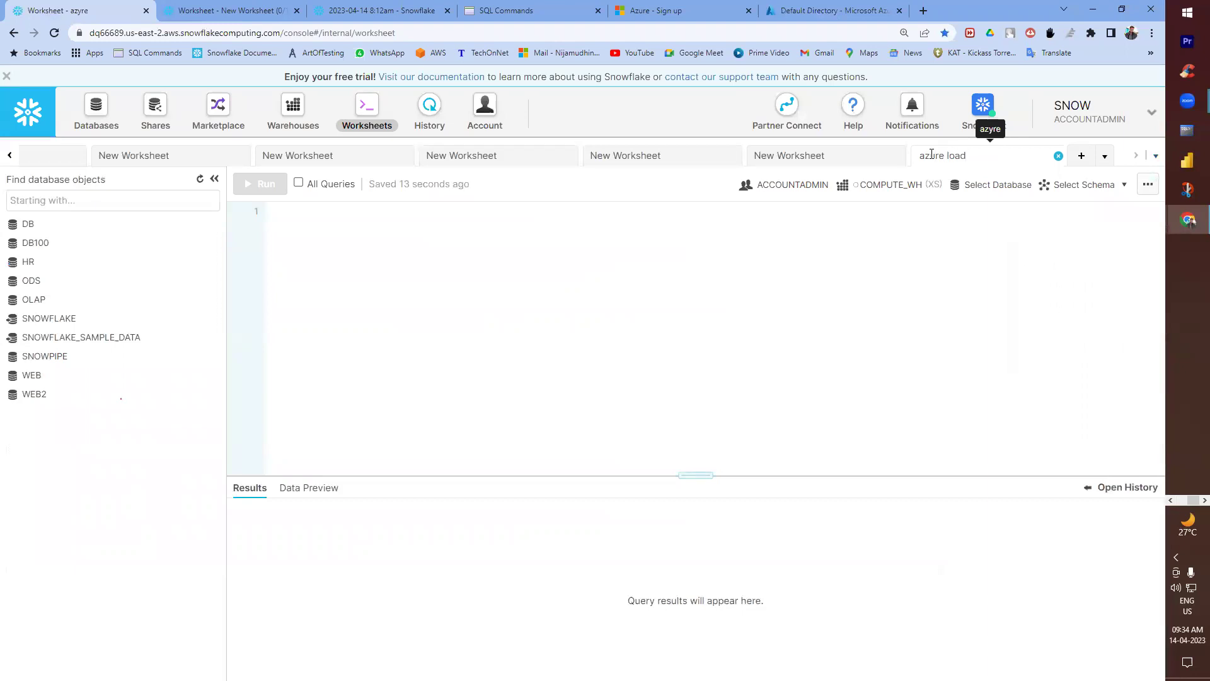
- Rename another New Worksheet to 'fgfgfg'
click(800, 157)
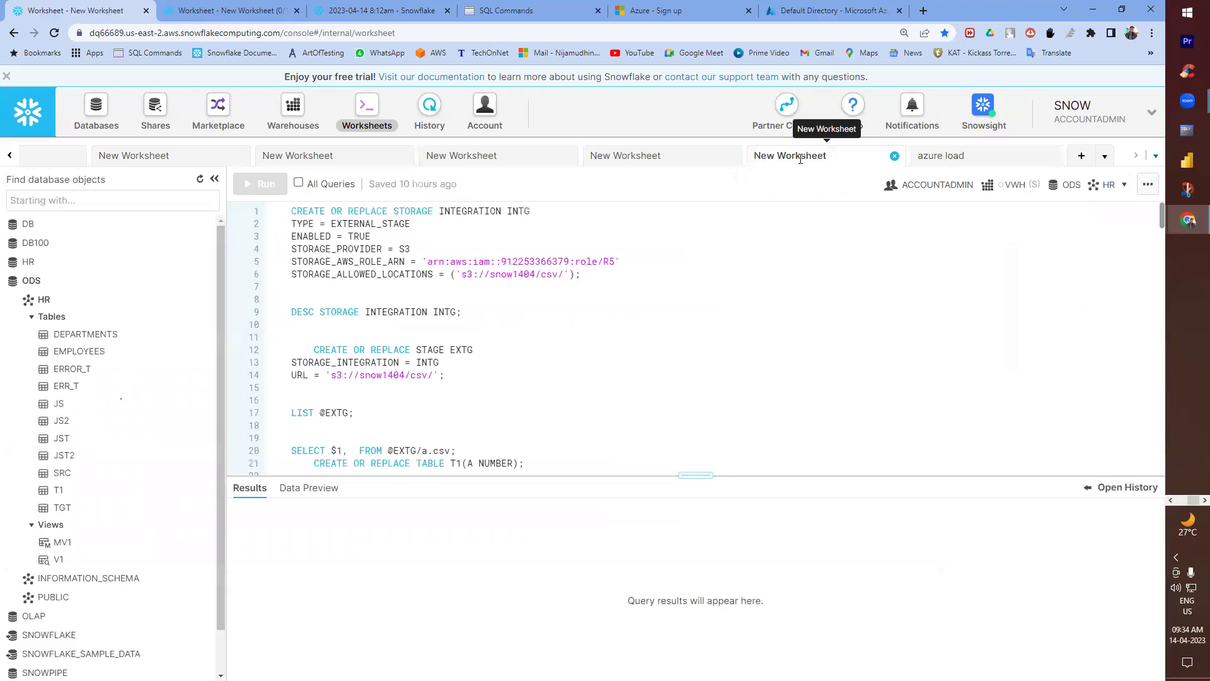
double_click(801, 157)
text(fgfgfg)
key(Return)
- Switch to the 'azure load' worksheet from the open-worksheets list and place the cursor in its empty script
click(949, 157)
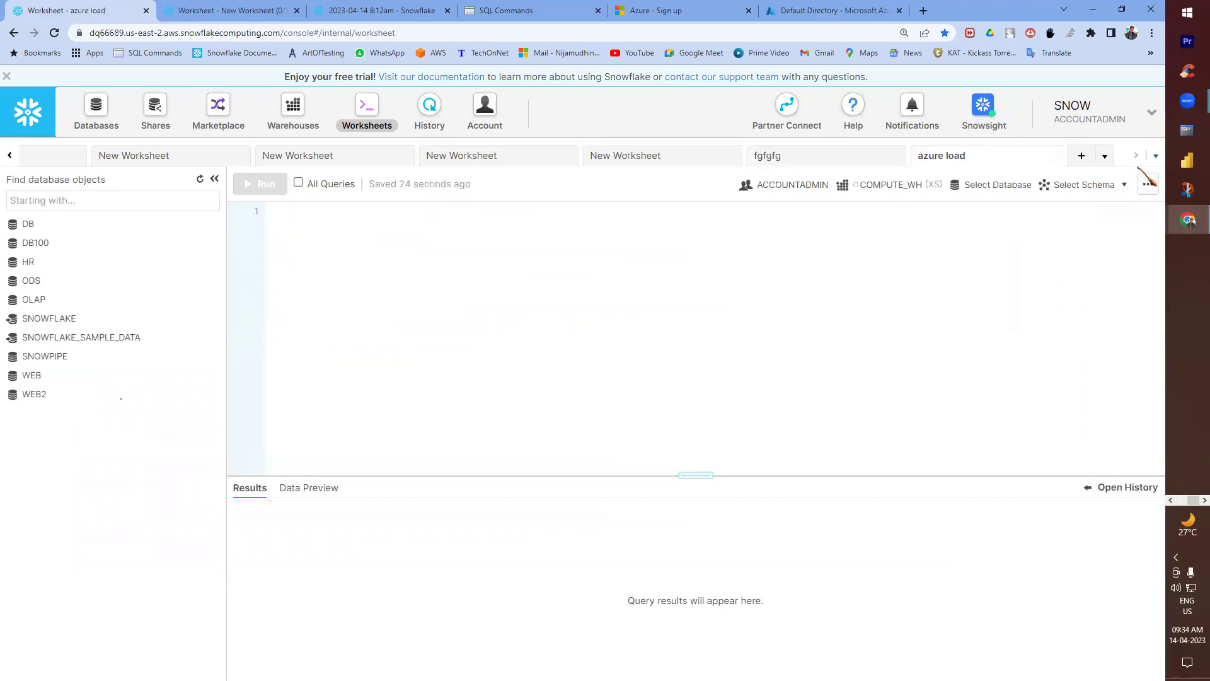
click(1155, 155)
drag(1152, 261, 1158, 353)
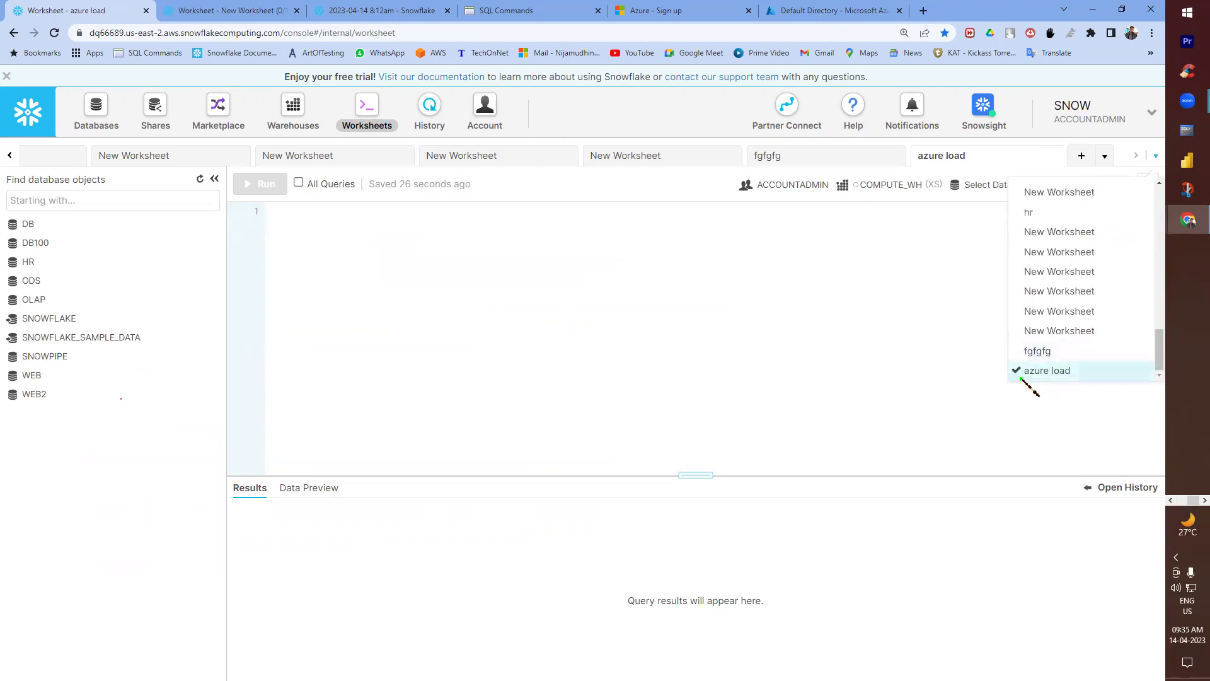
click(1053, 271)
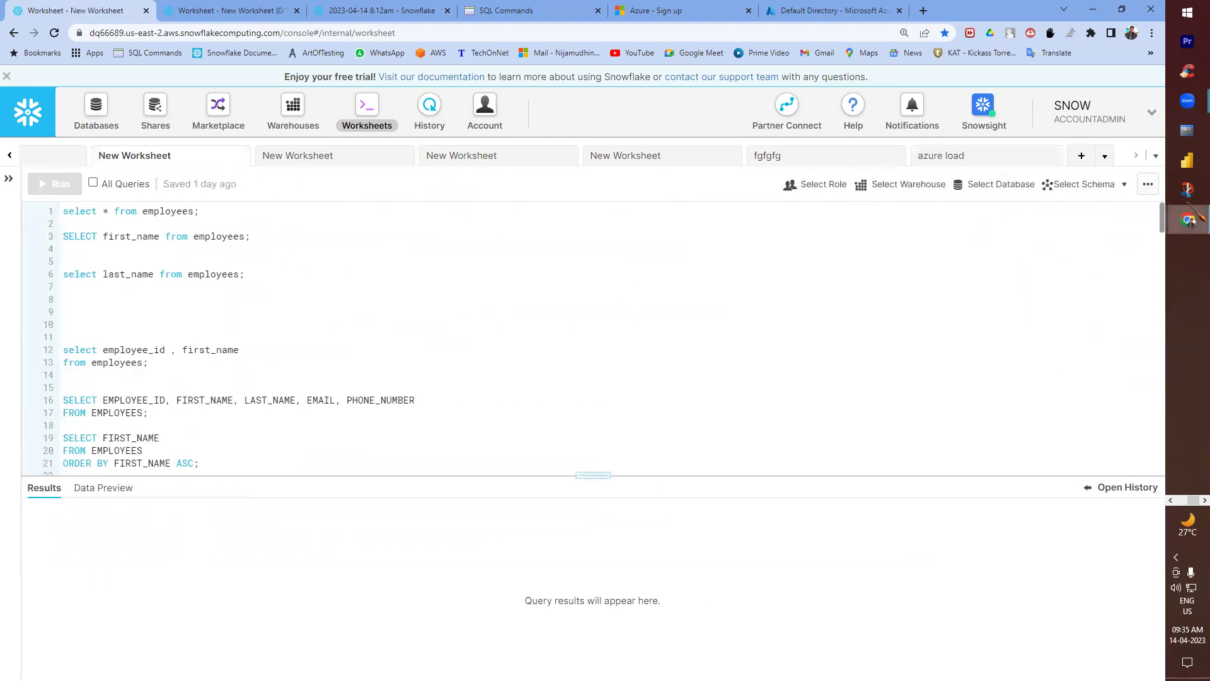
click(1158, 157)
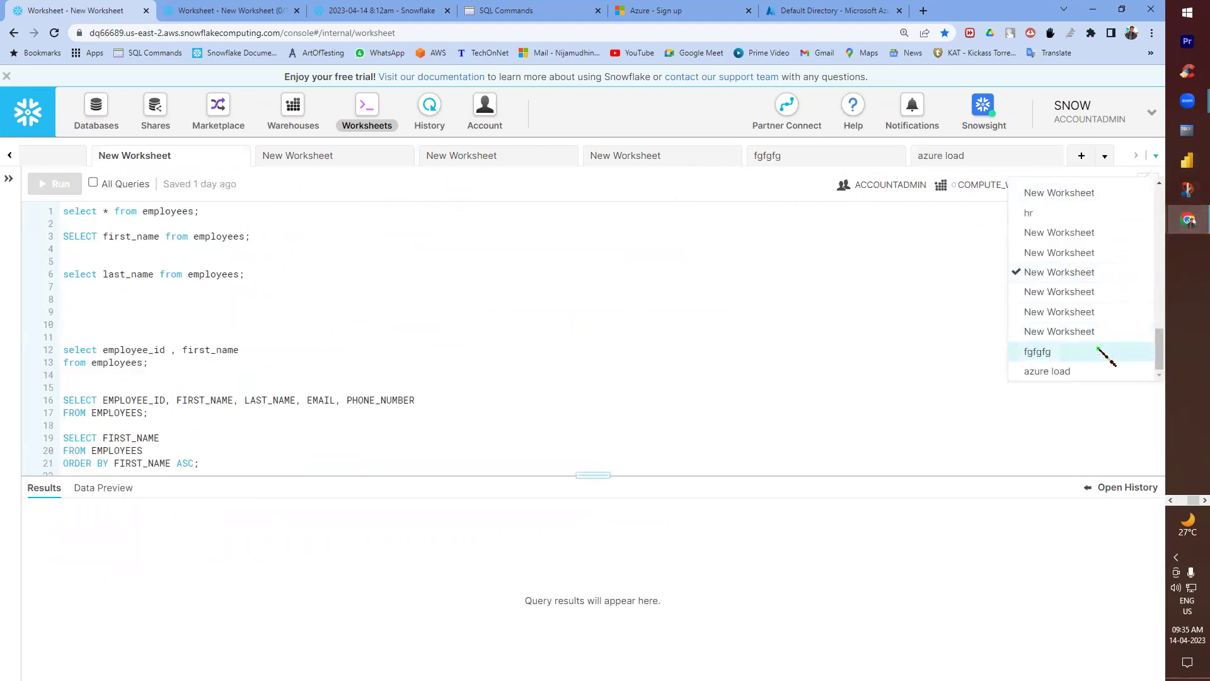
click(1075, 371)
click(542, 293)
- Paste the AZURE_INT statement and set the worksheet context to database ODS, schema HR
key(ctrl+v)
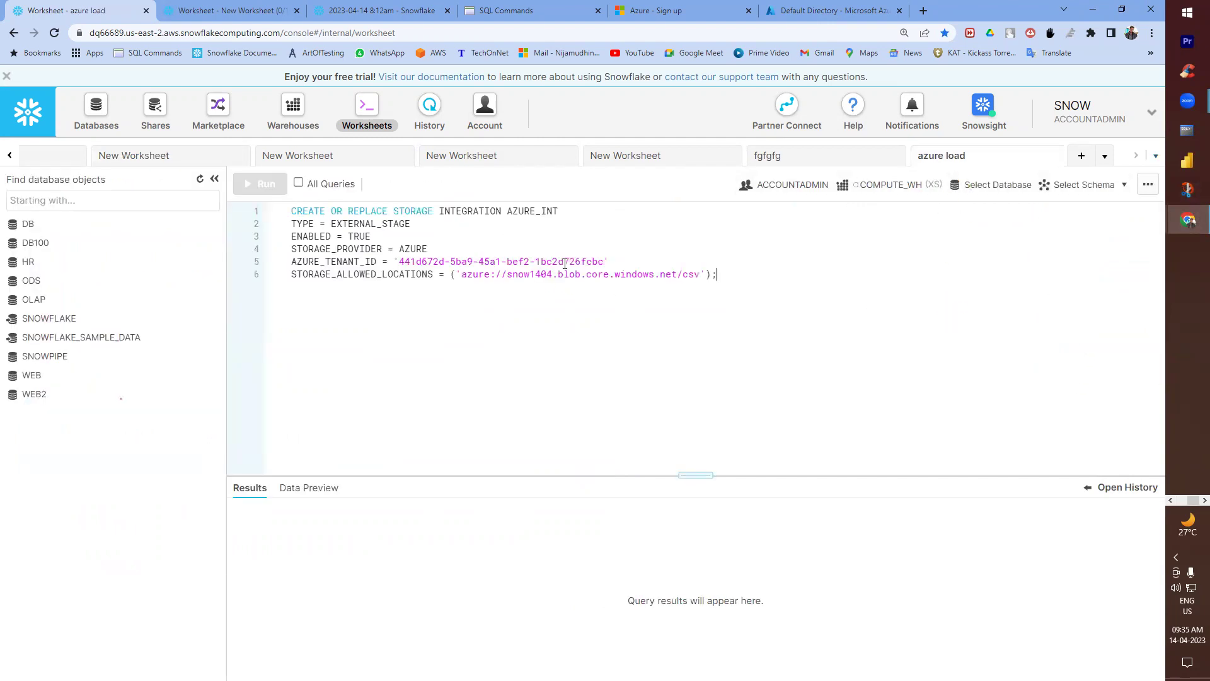
click(998, 184)
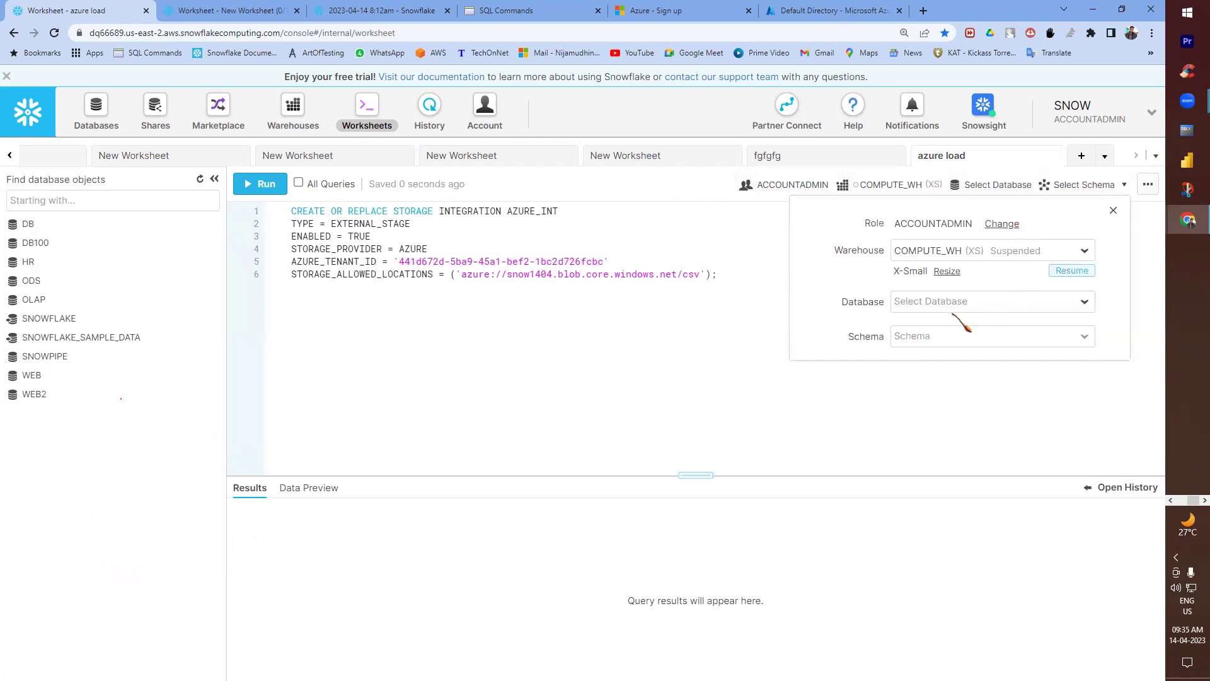
click(918, 304)
click(920, 364)
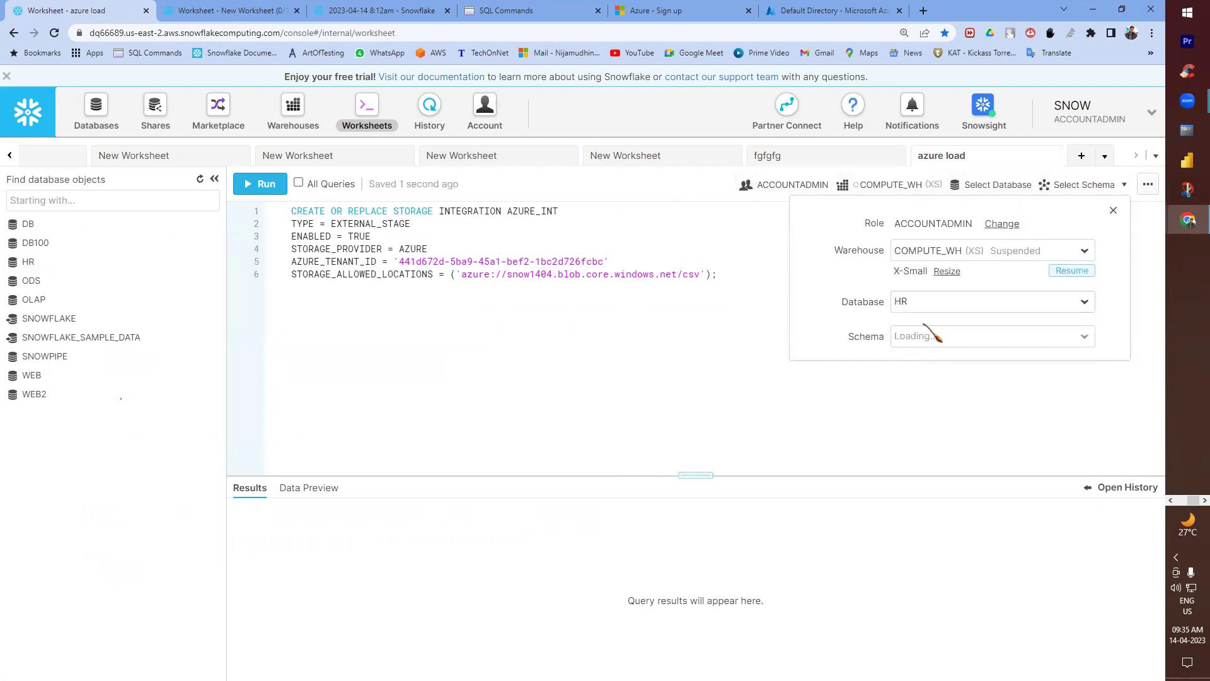
click(907, 301)
click(907, 385)
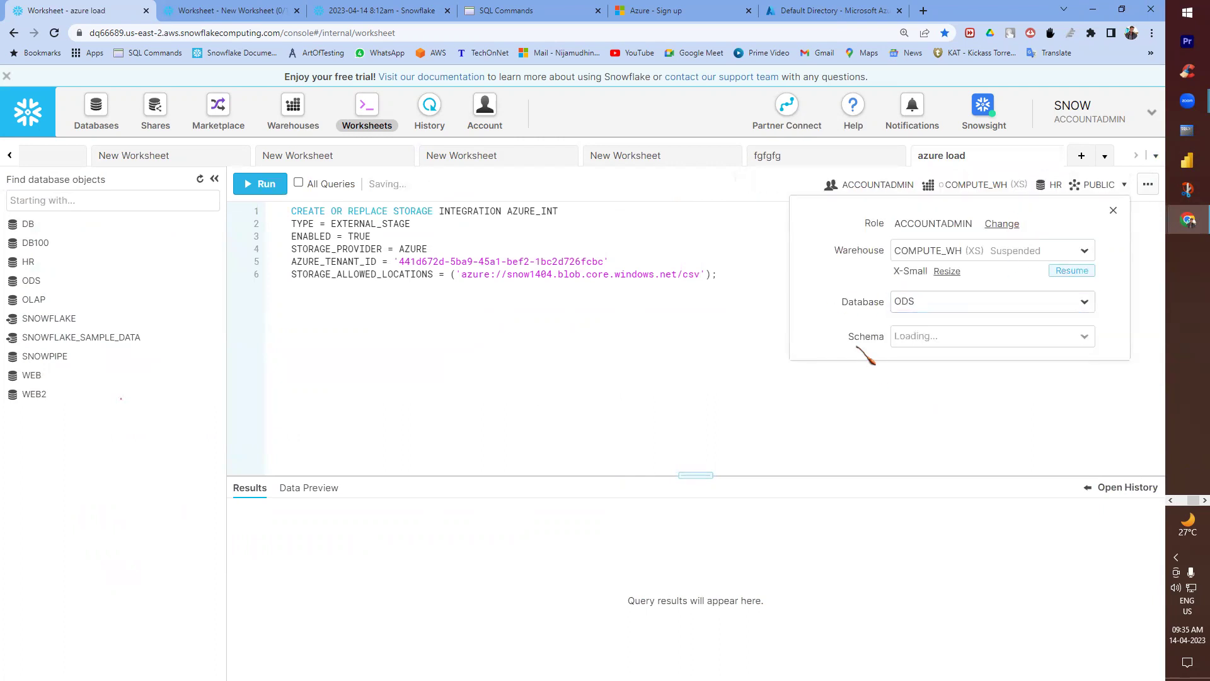
click(905, 343)
click(908, 358)
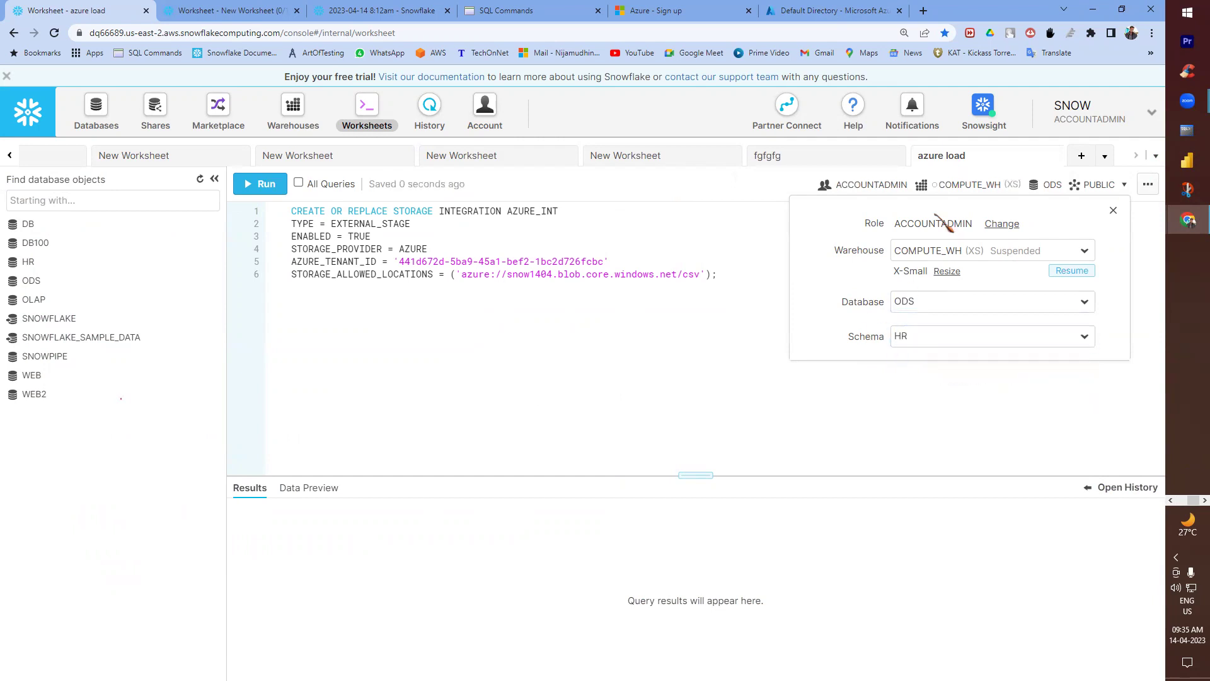
click(603, 334)
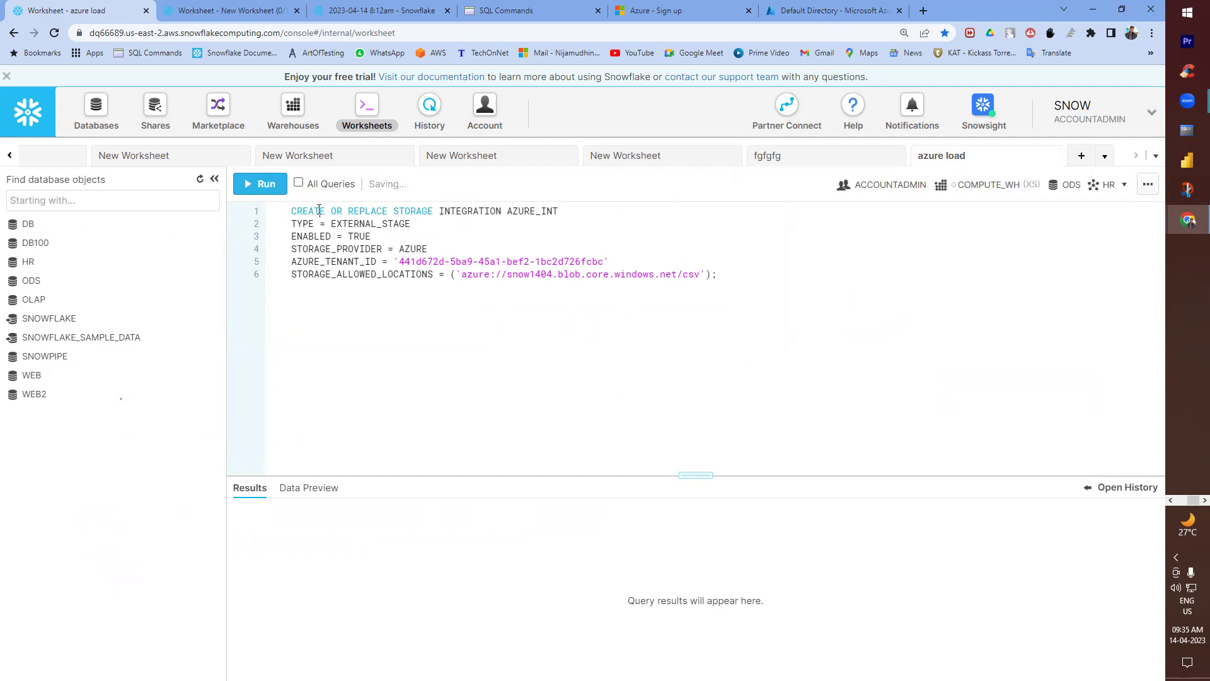
- Run the statement, confirming 'Integration AZURE_INT successfully created.', and add a blank line after it
click(261, 183)
drag(322, 596, 440, 600)
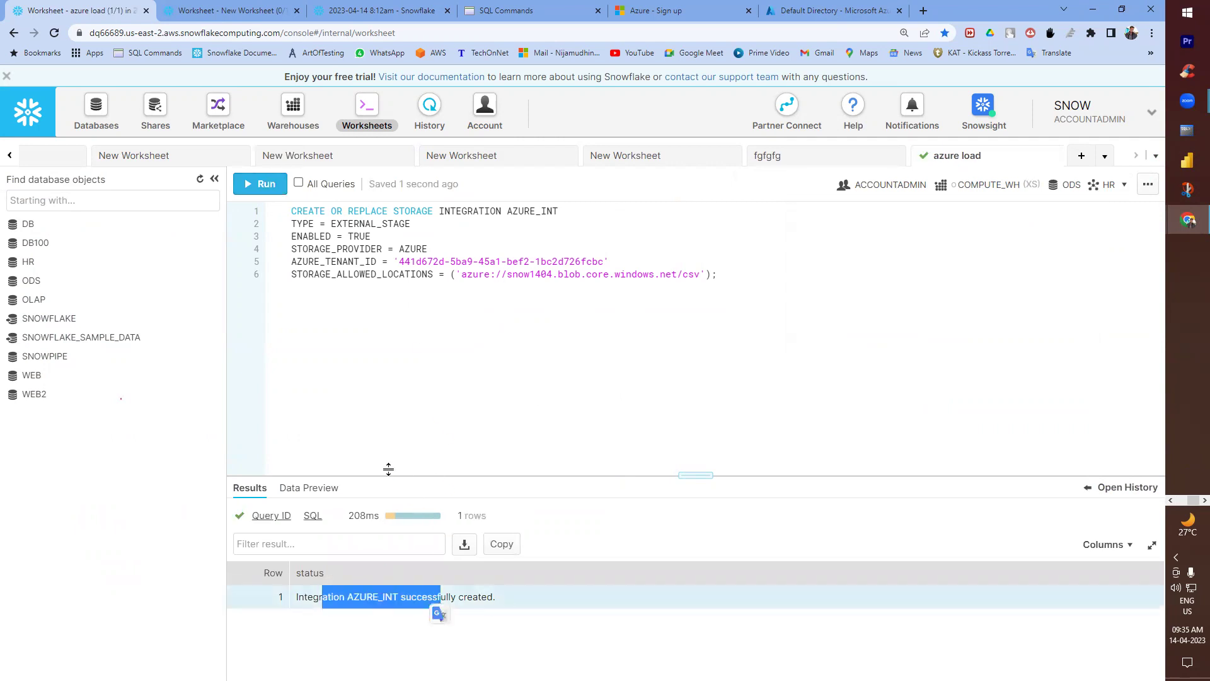
click(724, 280)
key(Return)
key(Return)
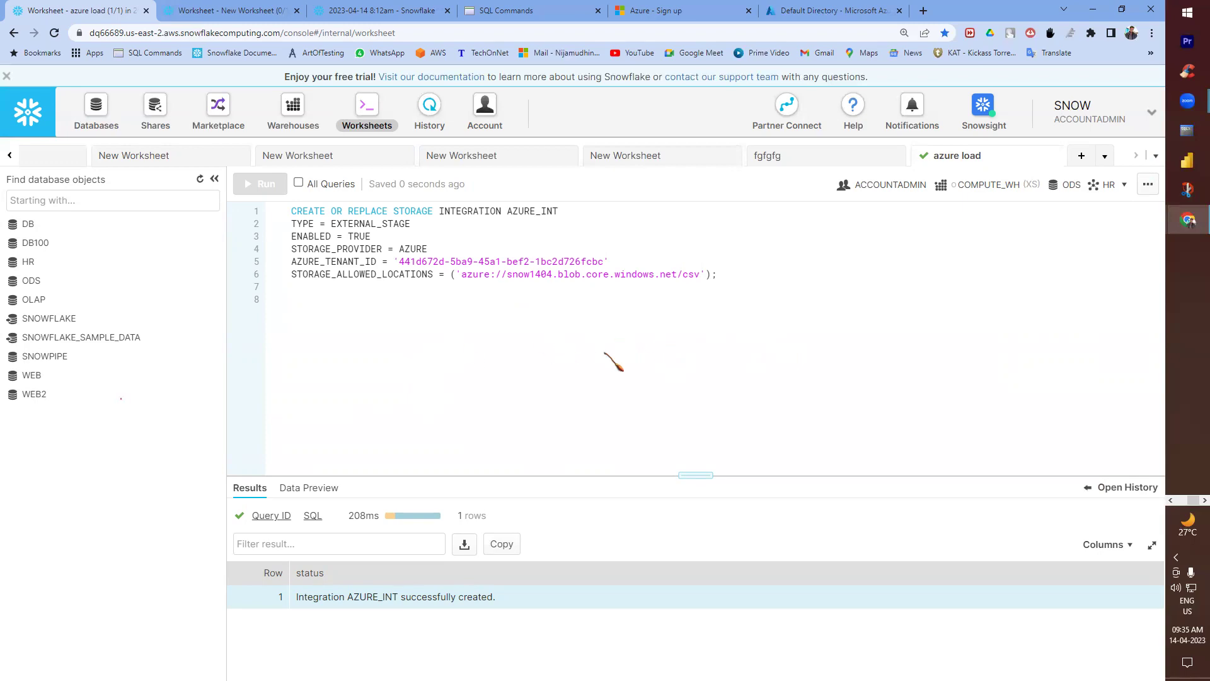
- In the notes, review the earlier AWS integration and linking lines, including the AWS role ARN
key(alt+Tab)
scroll(187, 273, up, 10)
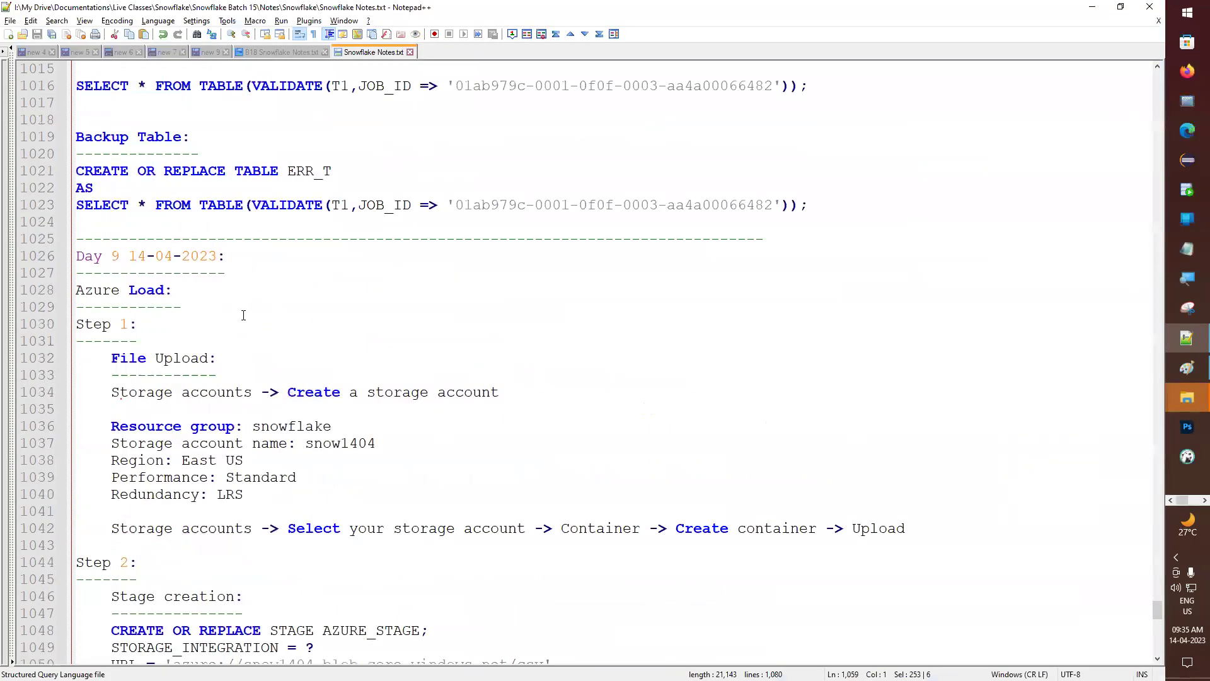
scroll(188, 273, up, 20)
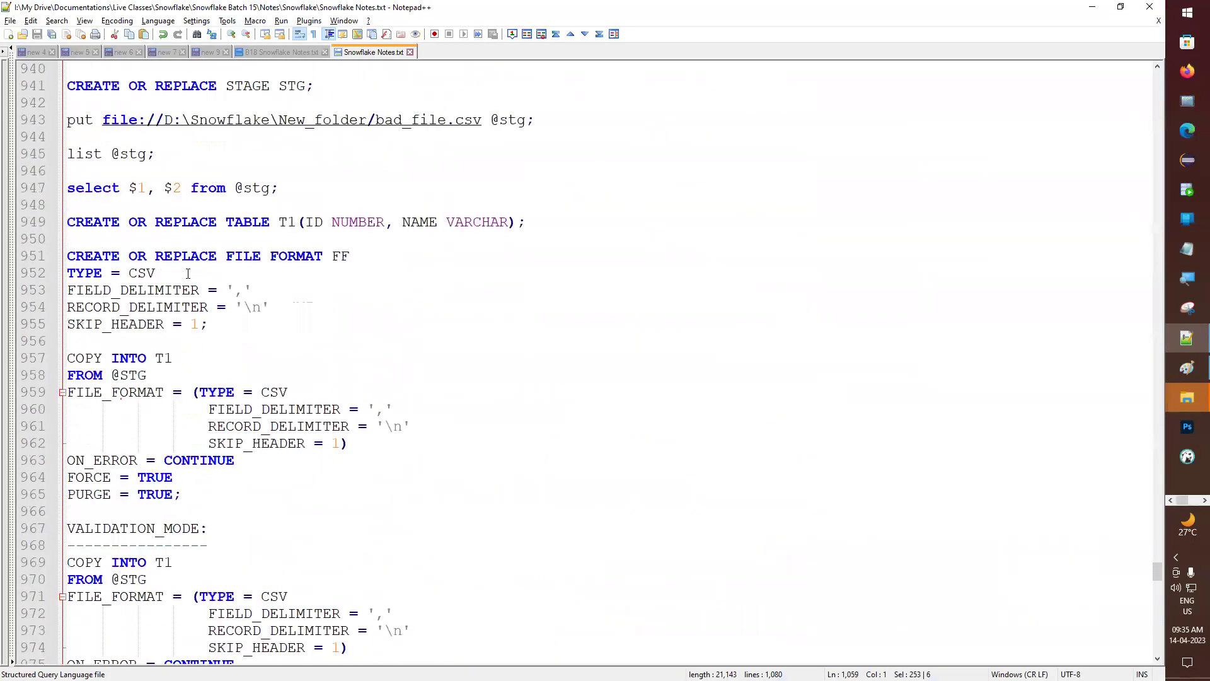
scroll(188, 273, up, 14)
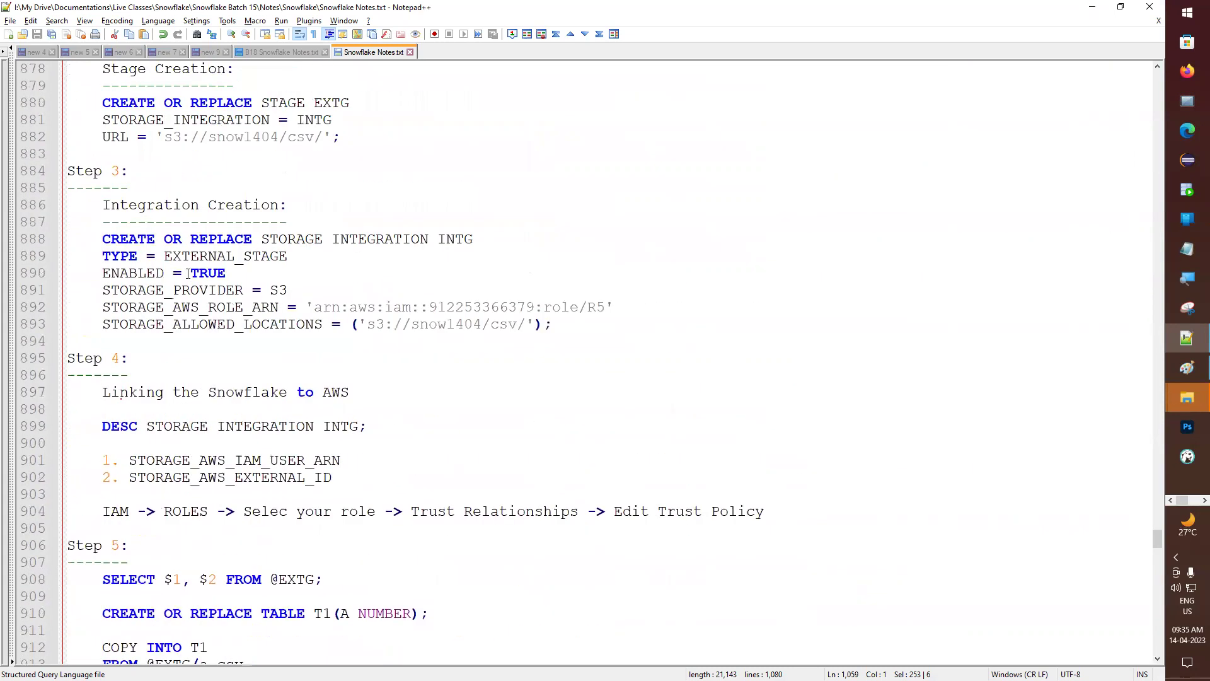
drag(19, 241, 18, 291)
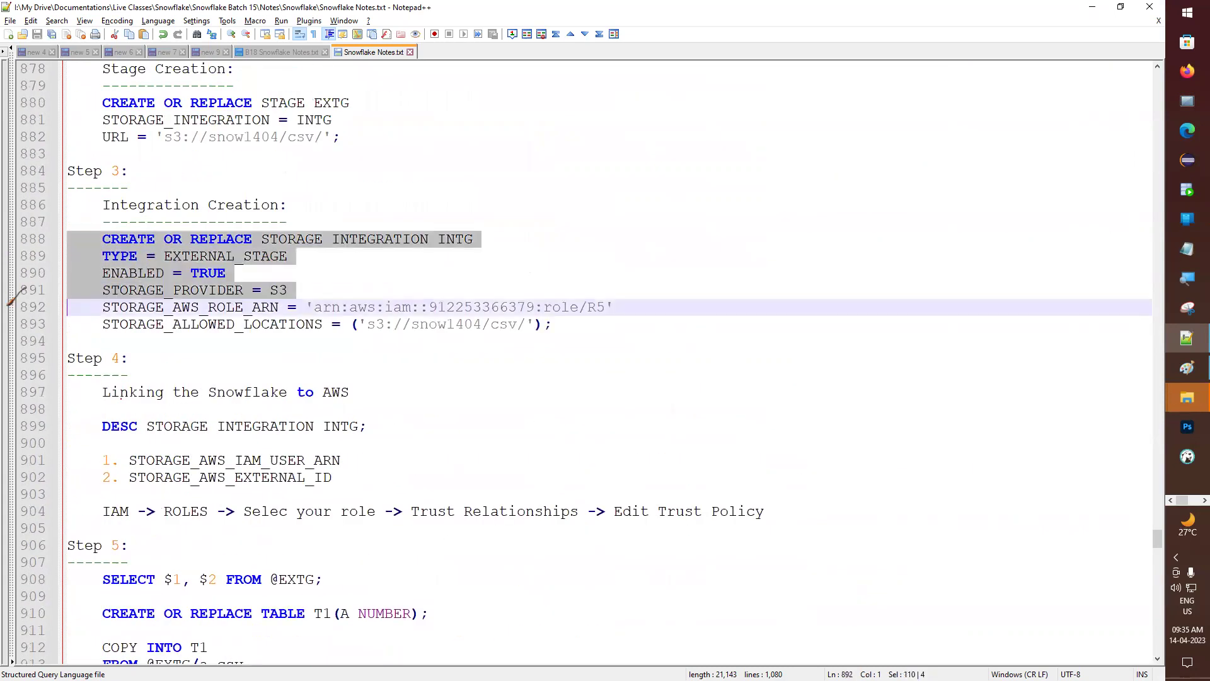
click(19, 392)
drag(14, 403, 19, 511)
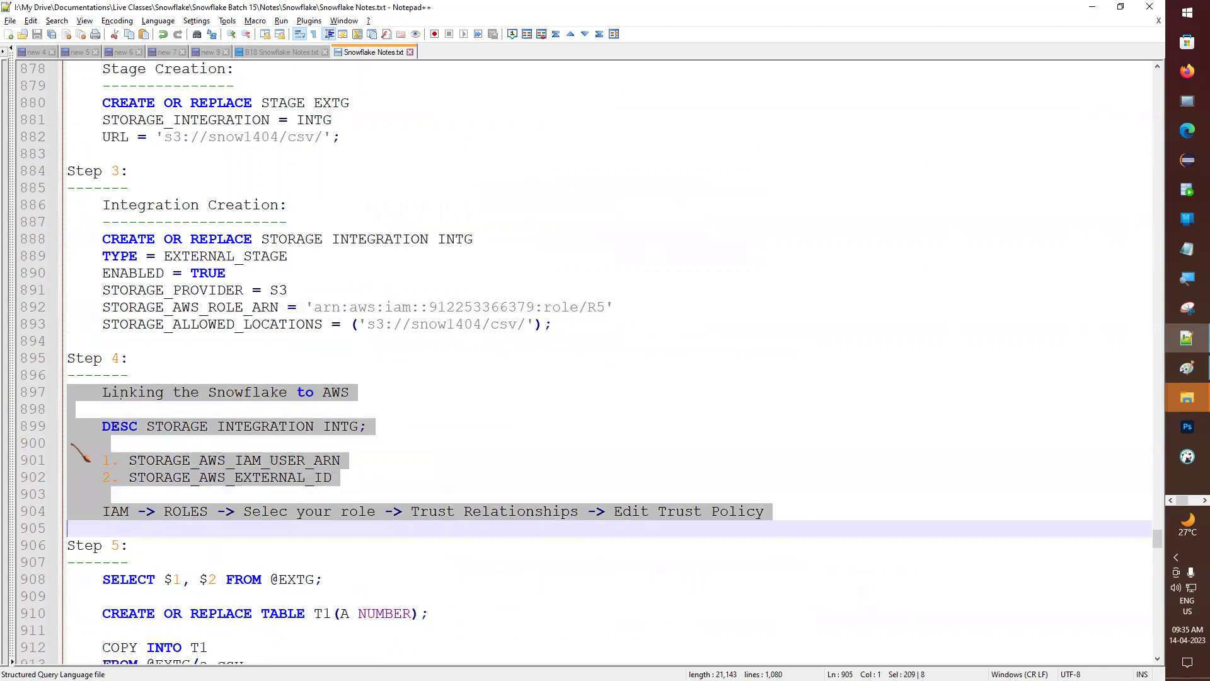
click(80, 443)
drag(128, 461, 317, 479)
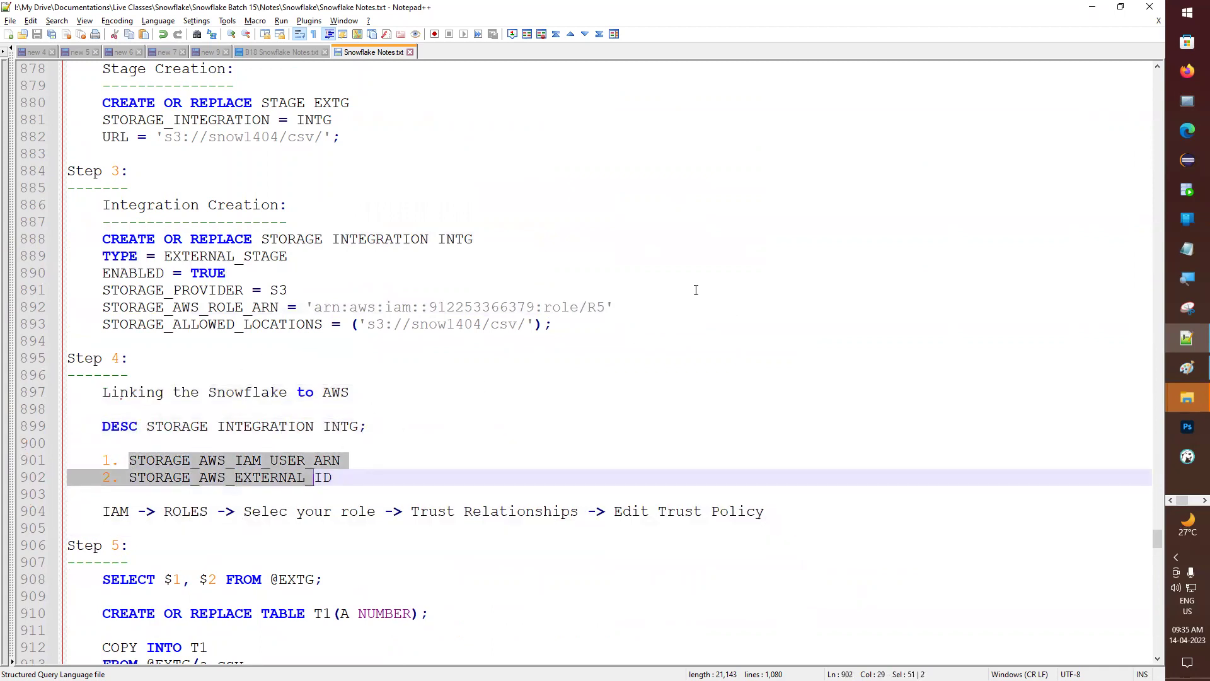
drag(314, 307, 598, 309)
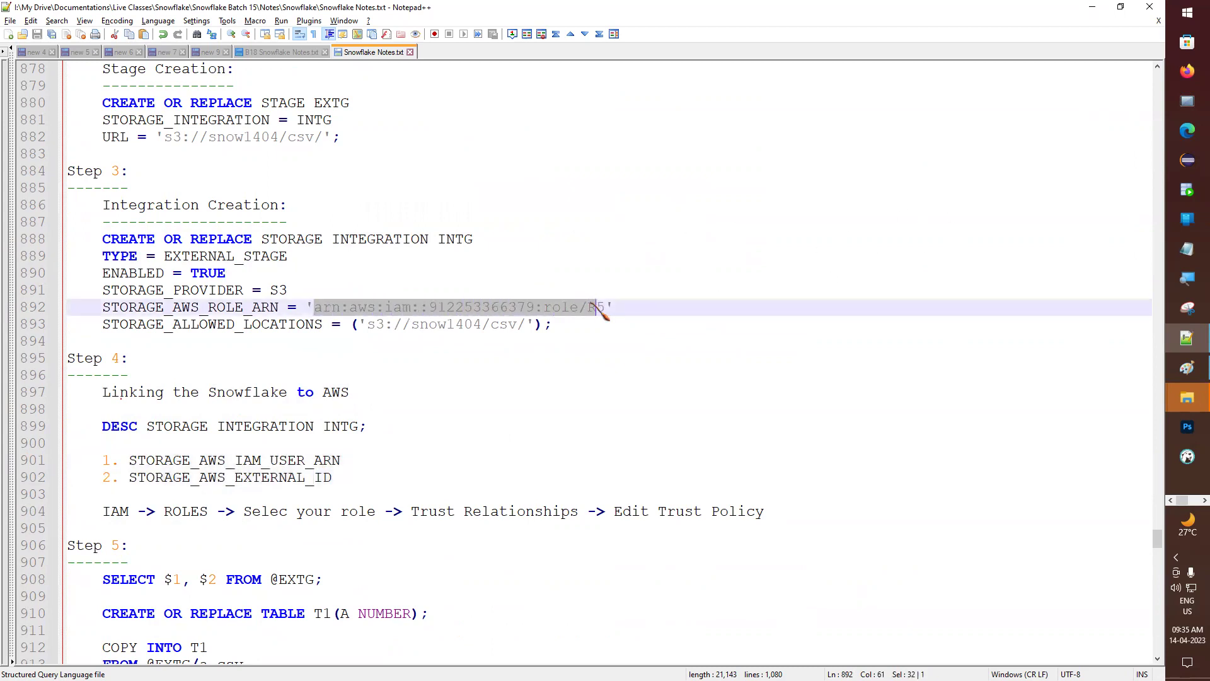
- Select the AZURE_INT tenant ID on line 1063 and cross-check the created integration in Snowflake
scroll(562, 343, down, 20)
scroll(555, 383, down, 20)
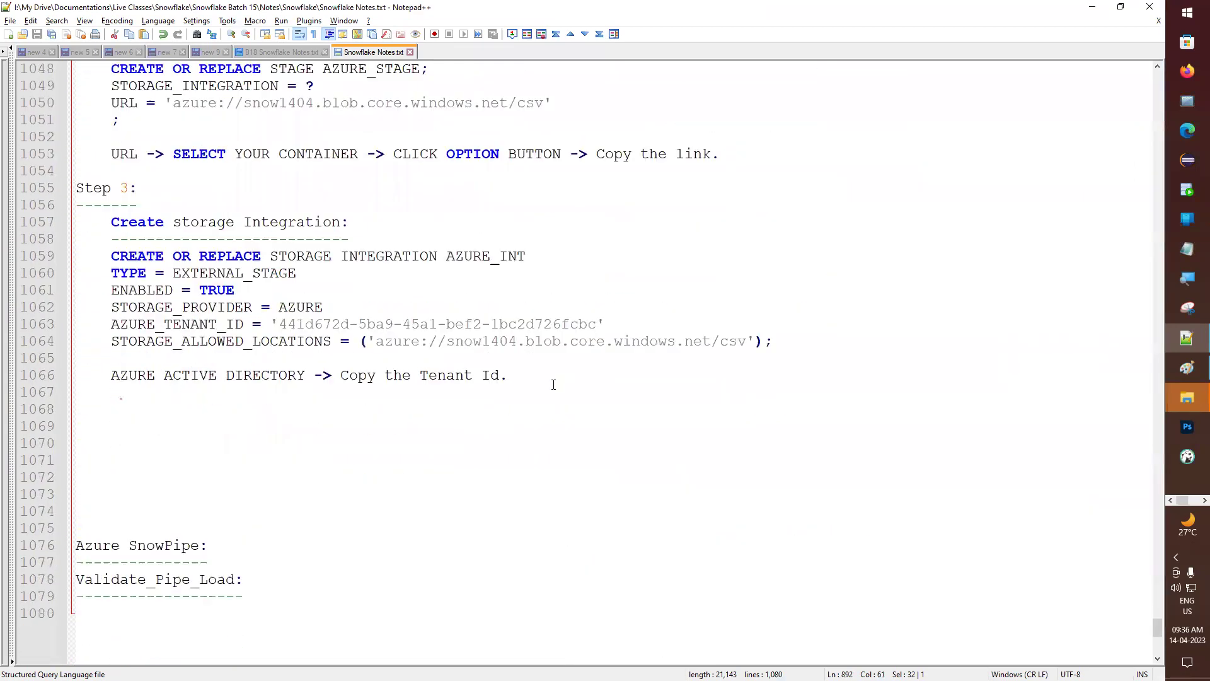
scroll(553, 384, up, 2)
drag(605, 426, 274, 427)
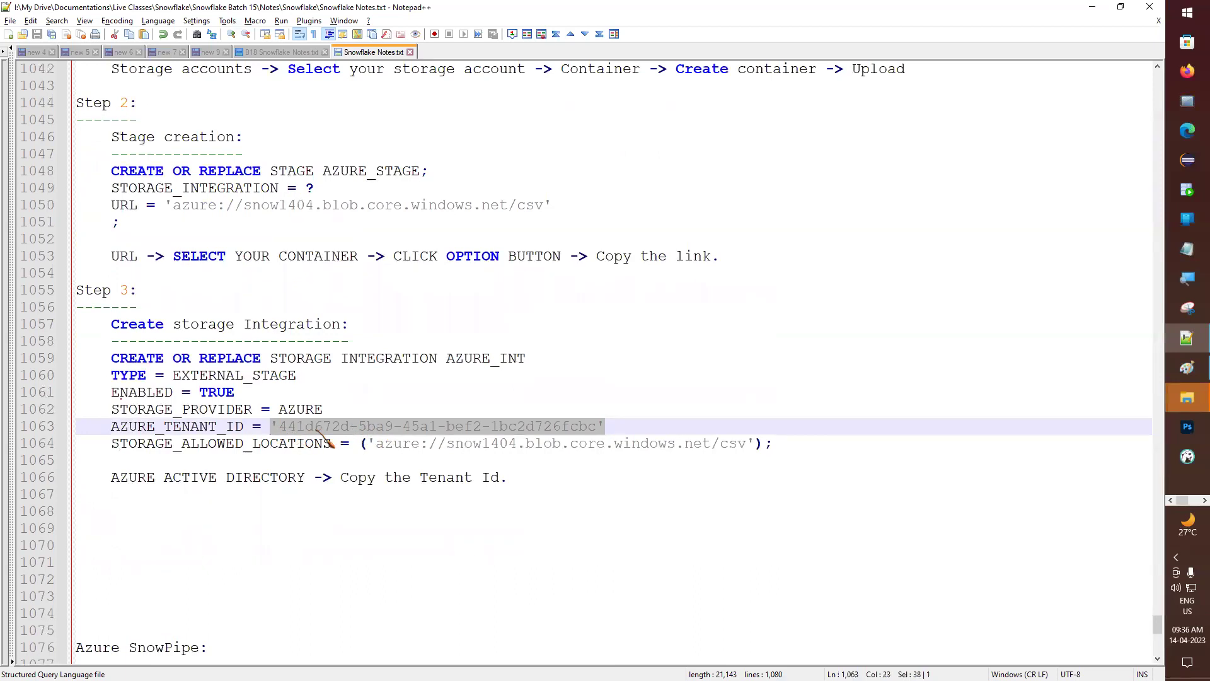
key(alt+Tab)
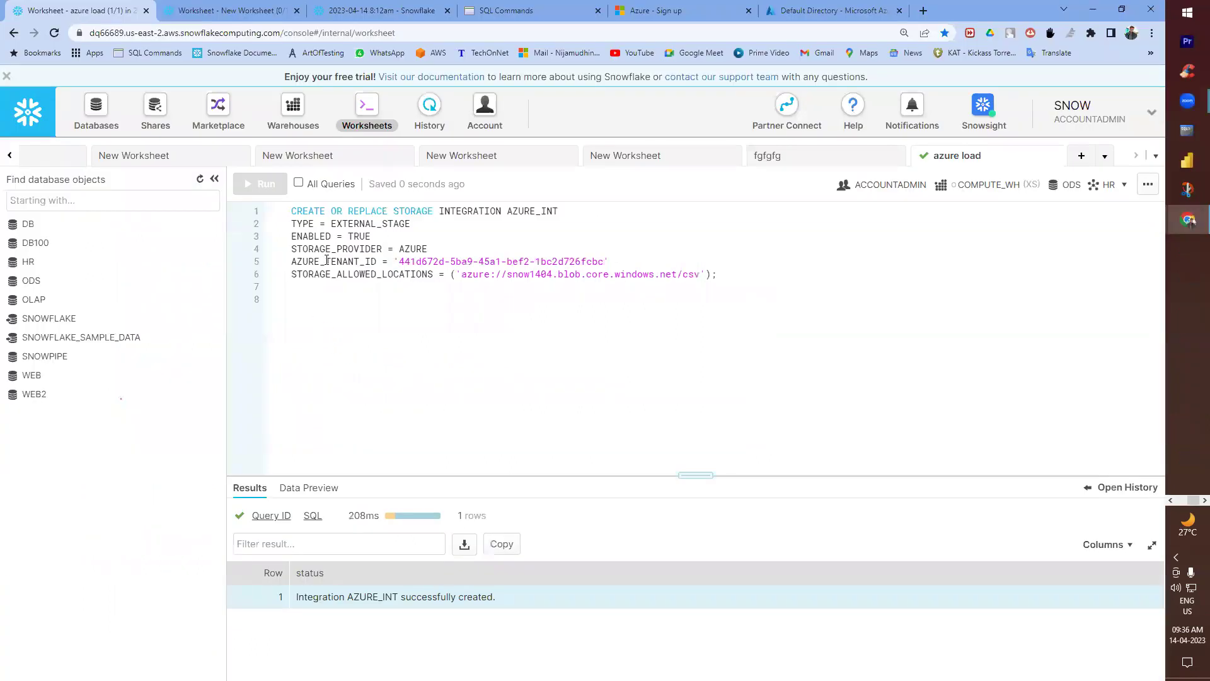
key(alt+Tab)
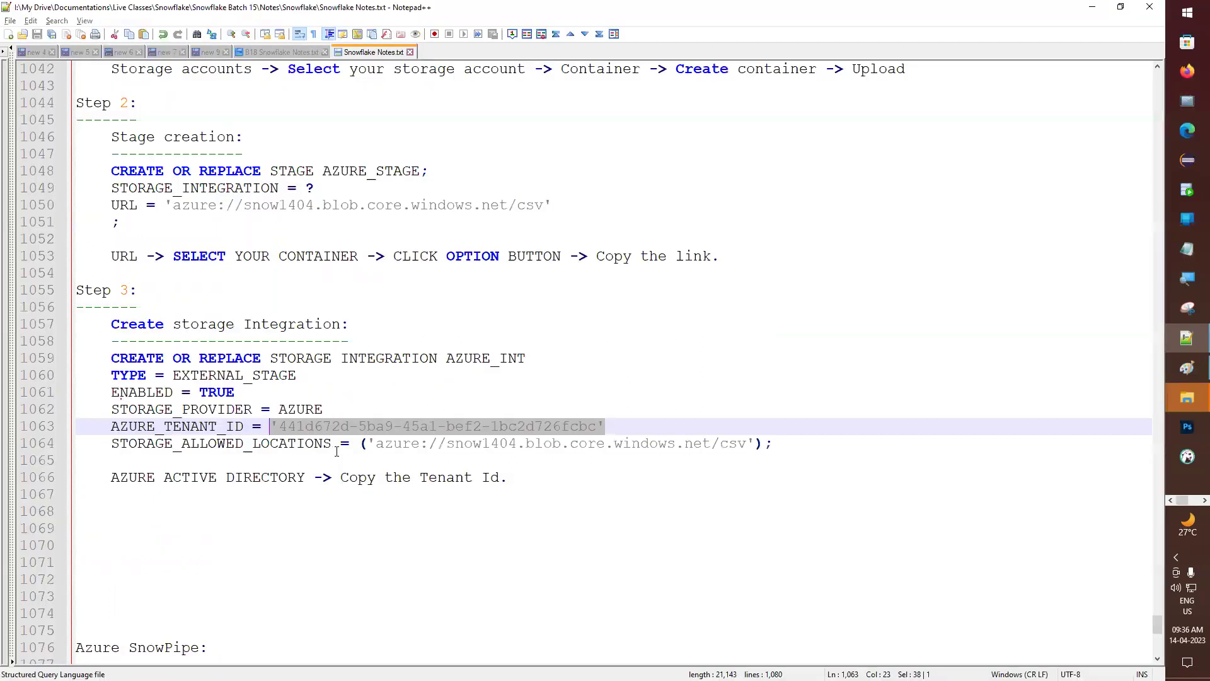
key(alt+Tab)
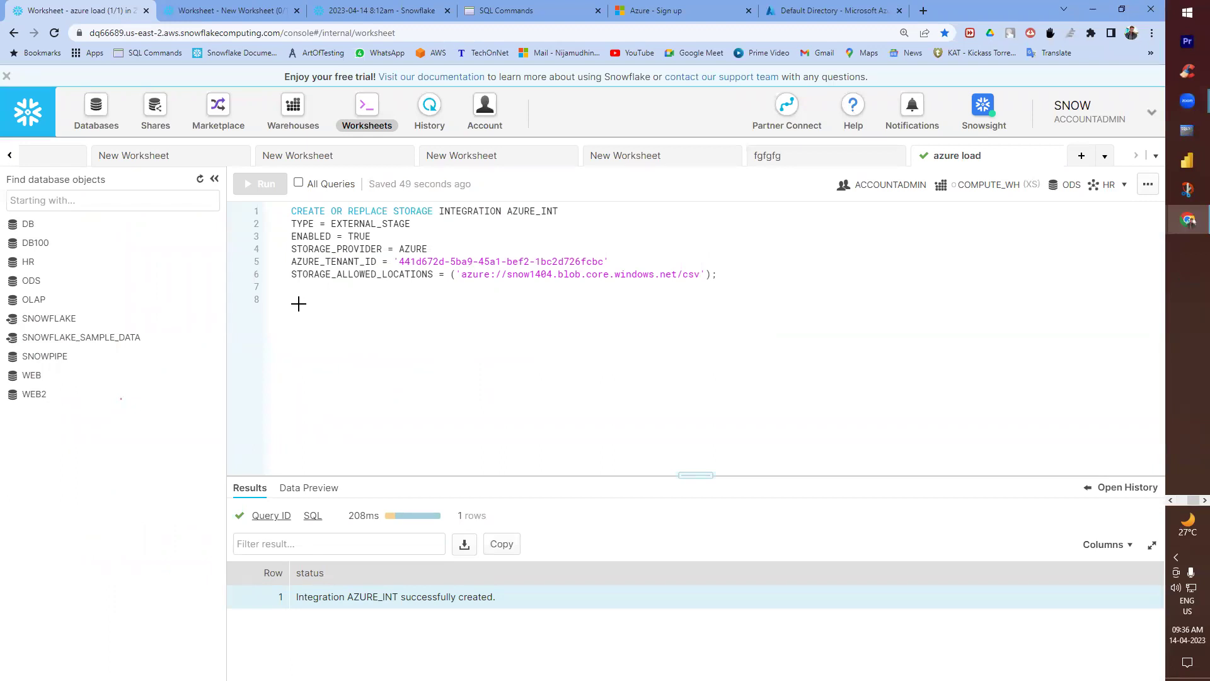
key(alt+Tab)
- Add an underlined 'Step 4' heading followed by 'Link the azure and snowflake account.' below Step 3
click(101, 522)
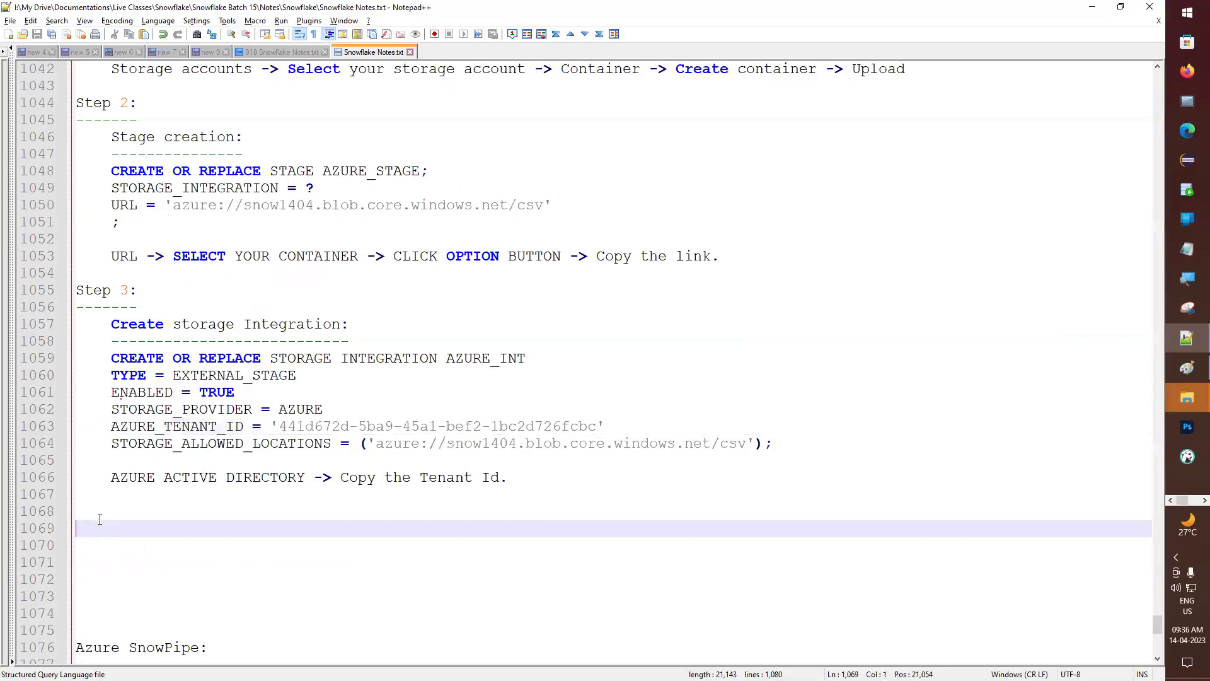
click(99, 518)
text(Step 4:)
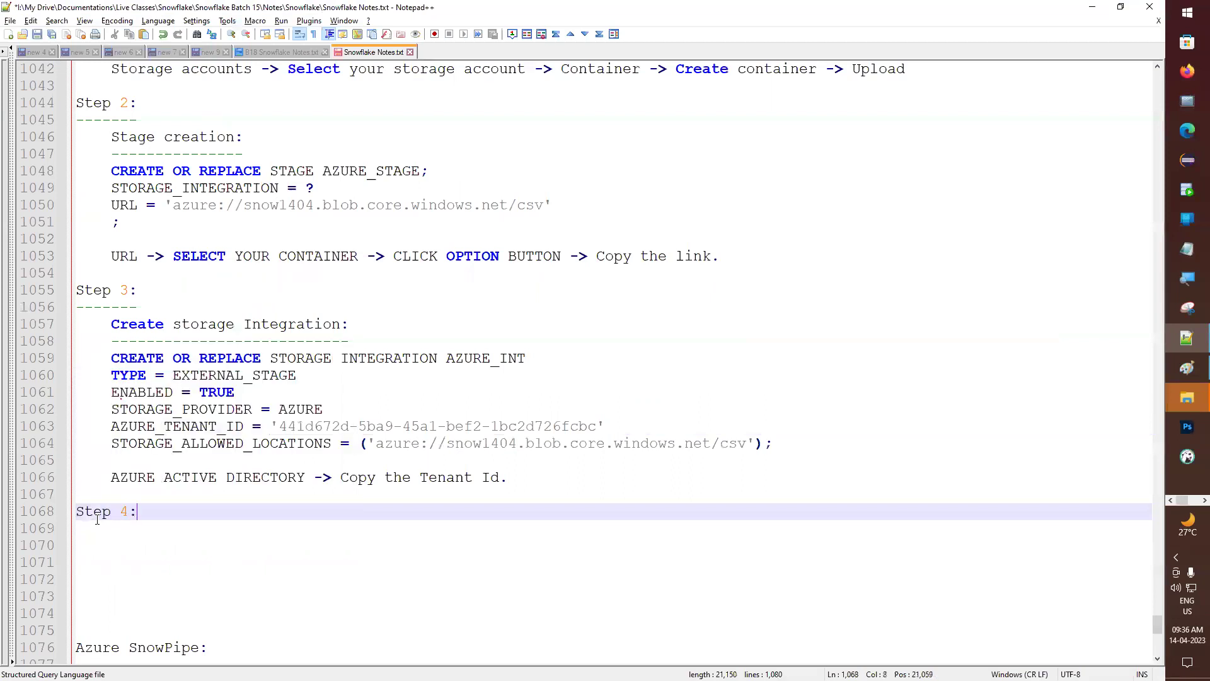
key(Return)
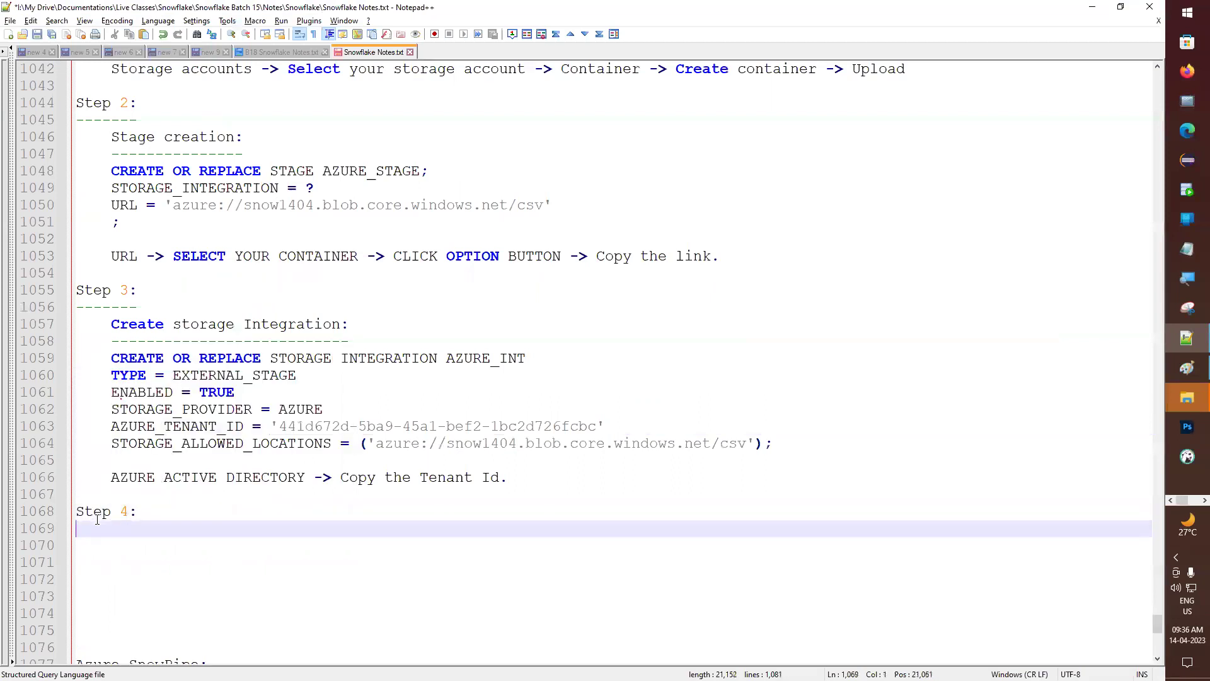
key(Return)
text(Link the azure and s)
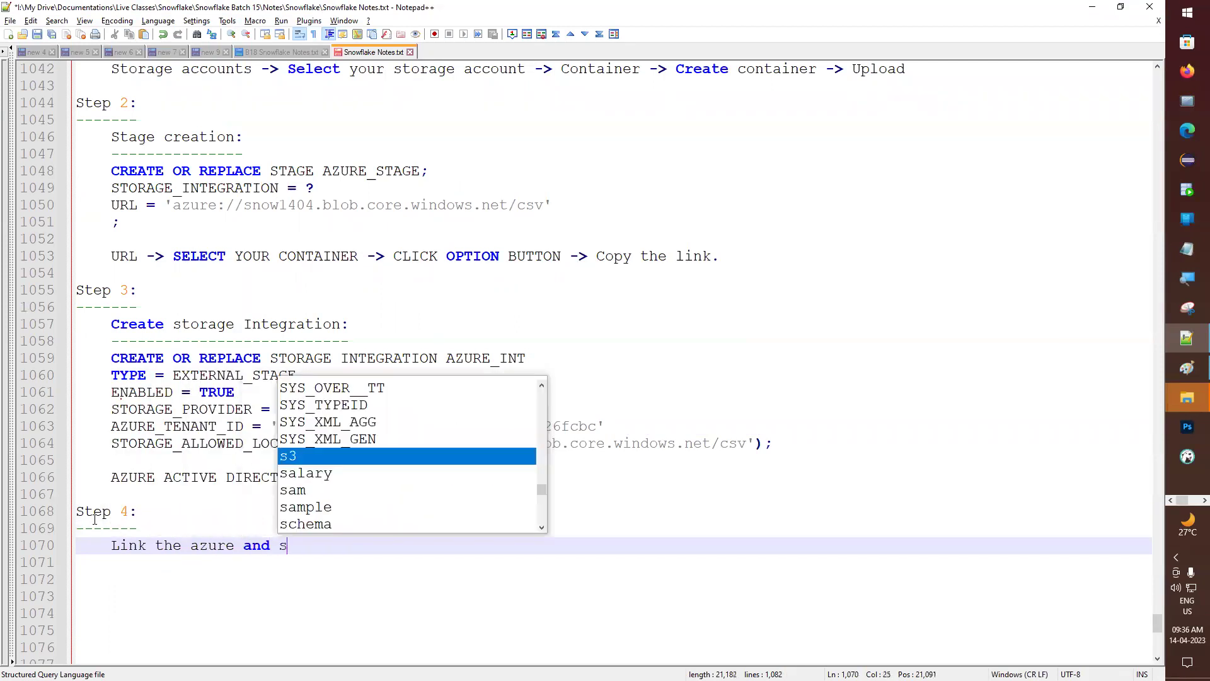
text(nowflake ac)
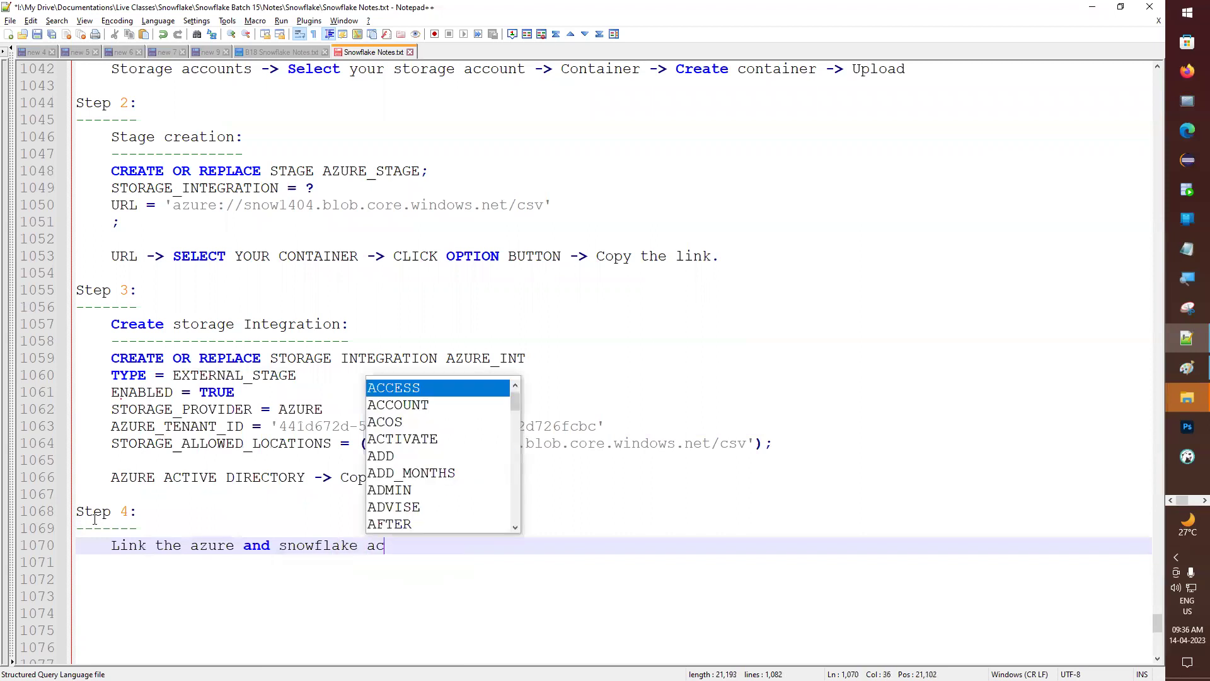
text(count.)
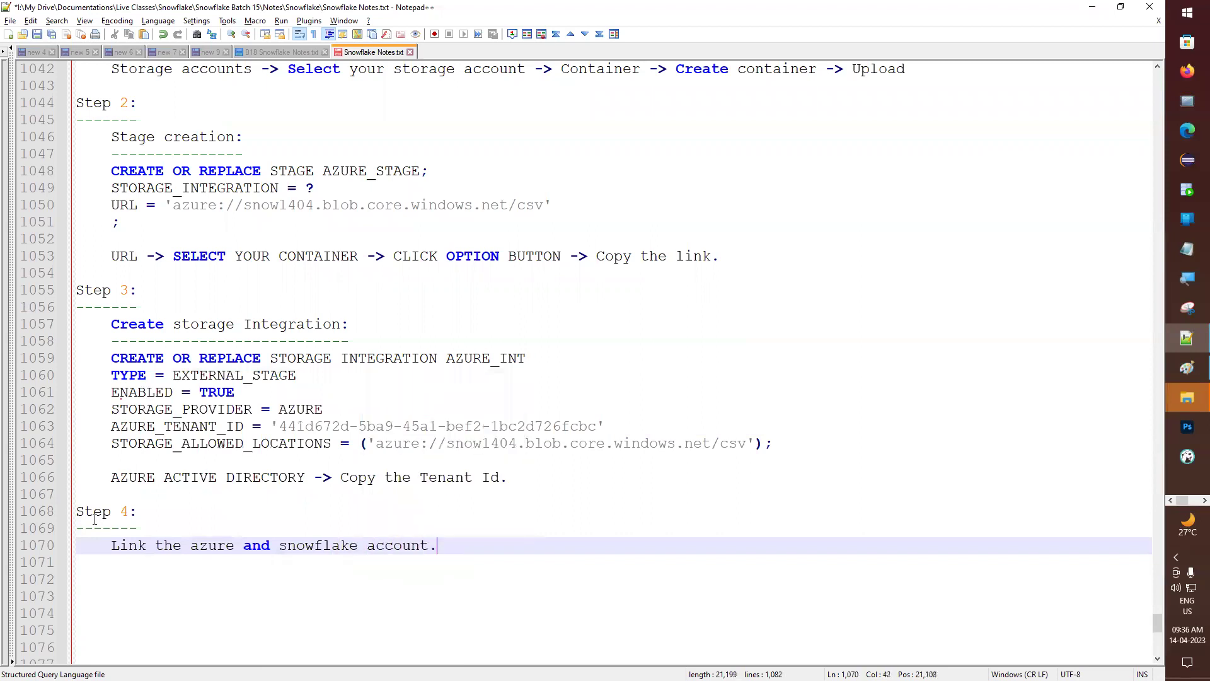
key(alt+Tab)
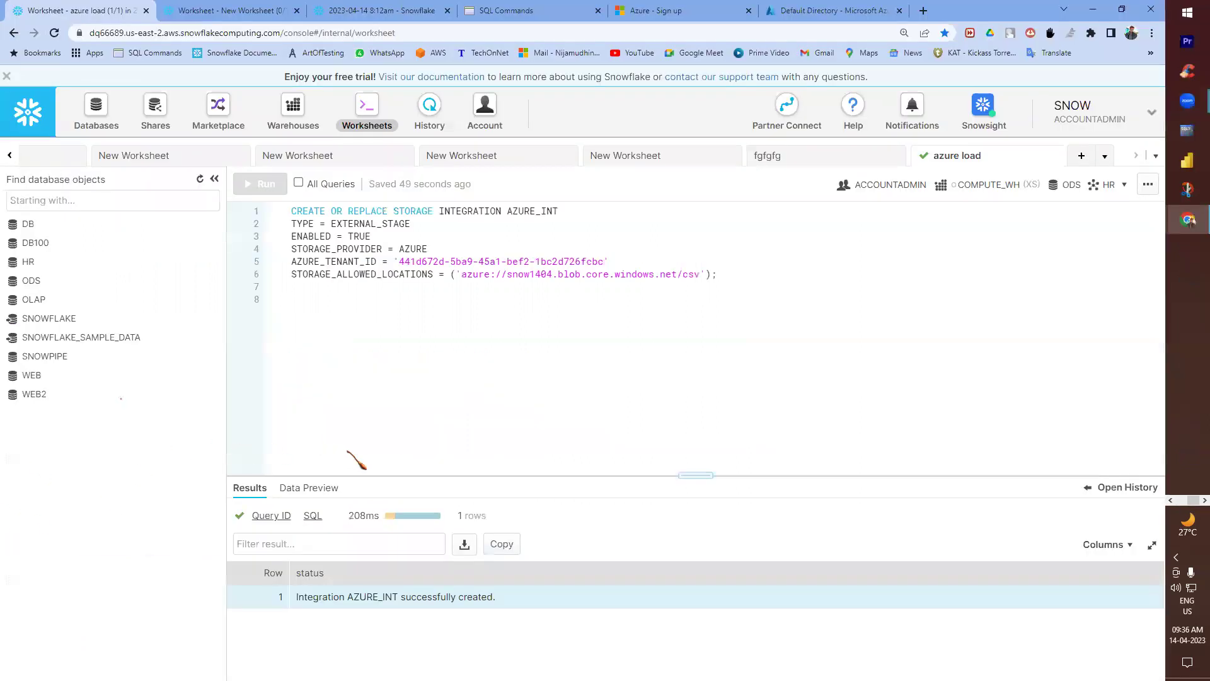
- Write DESC STORAGE INTEGRATION AZURE_INT, reusing line 1's text, and run it
text(DESC)
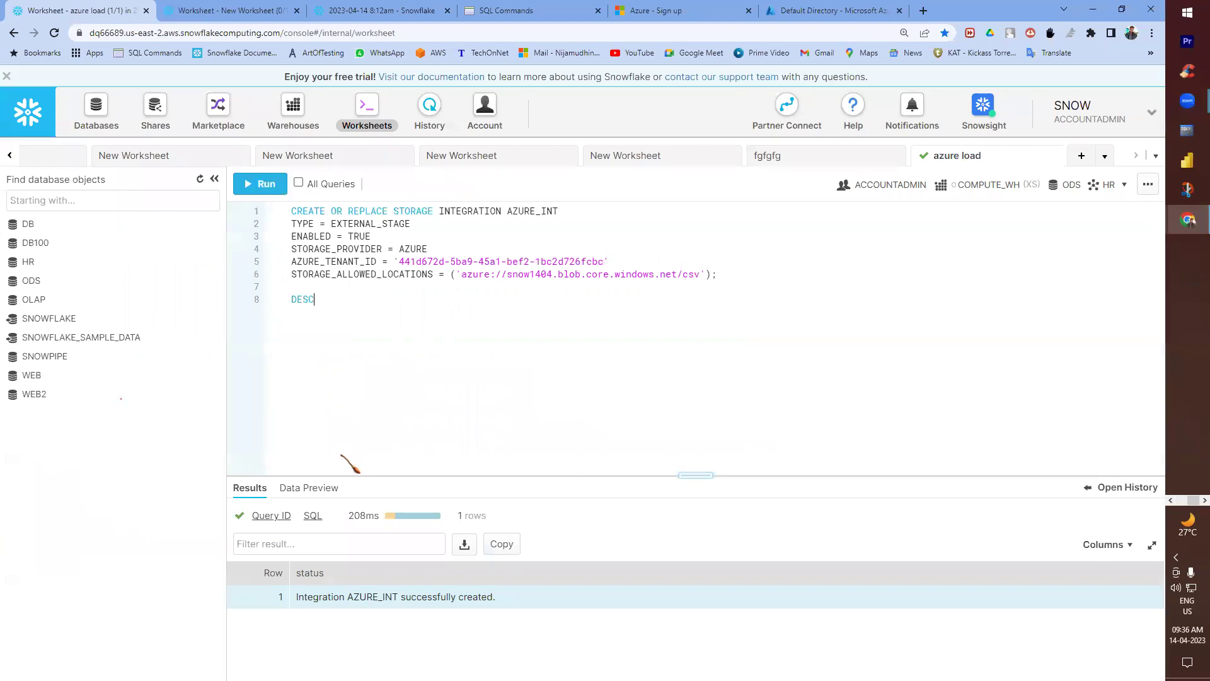
drag(393, 212, 564, 211)
key(ctrl+c)
click(332, 299)
key(ctrl+v)
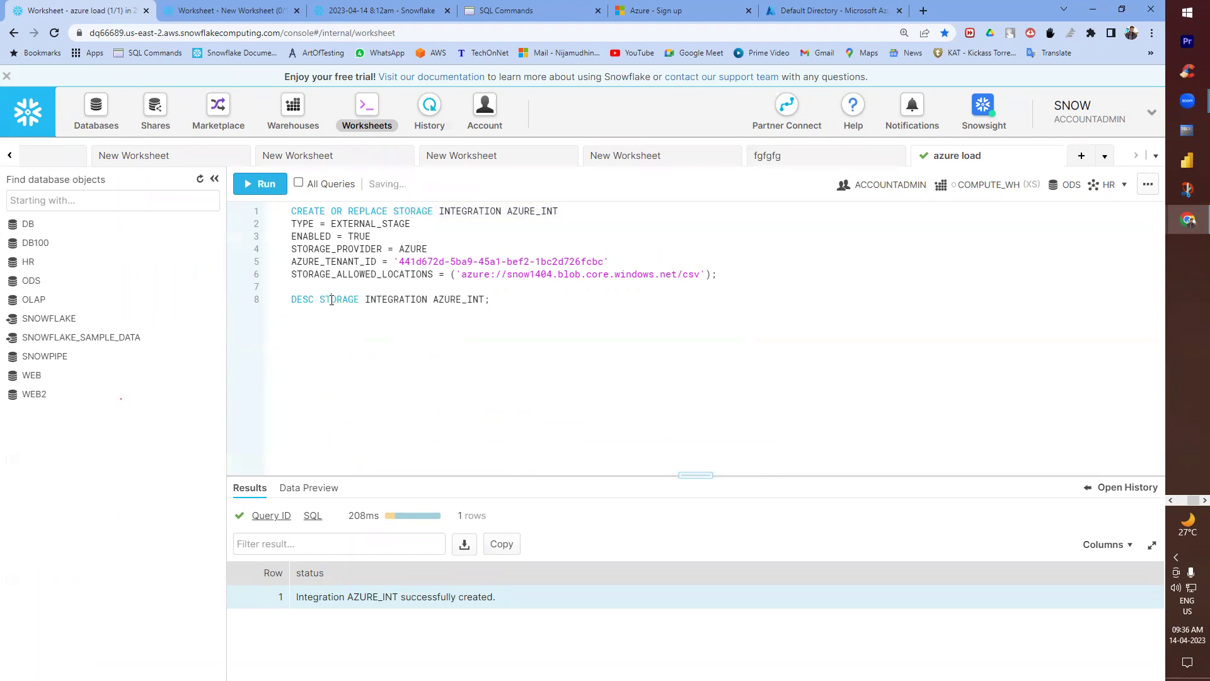
click(262, 183)
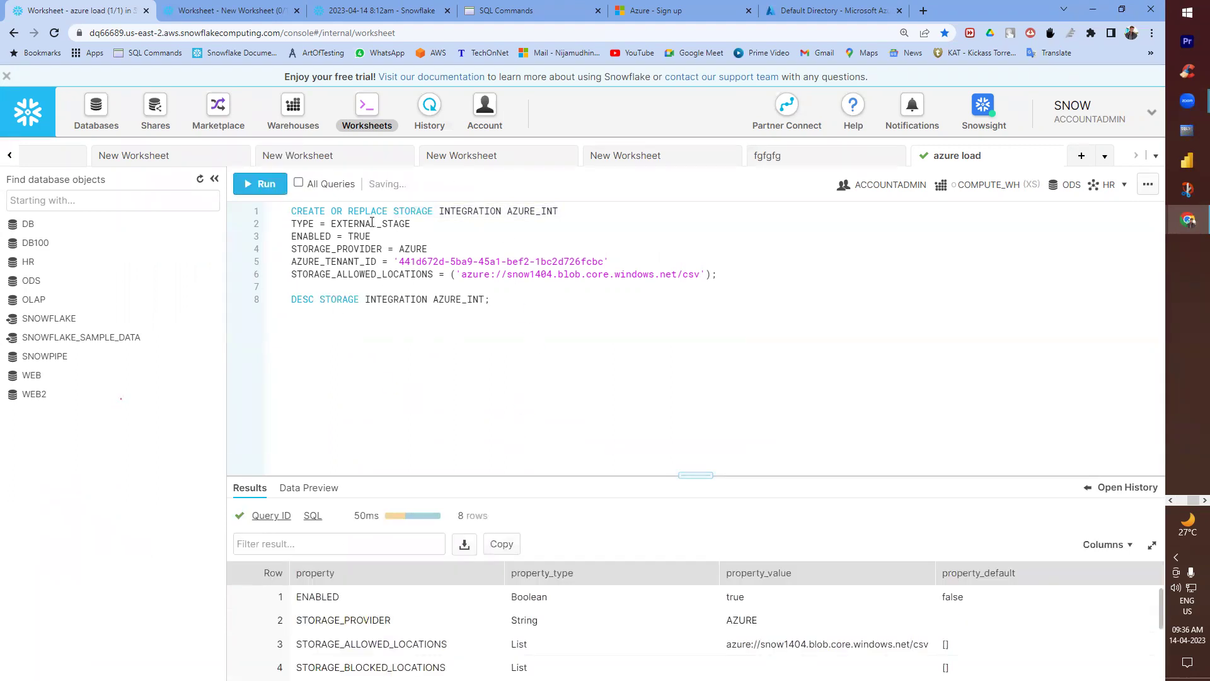
- Enlarge the results pane and compare the CREATE statement's settings with the ENABLED and STORAGE_PROVIDER rows
double_click(310, 299)
drag(291, 216, 732, 275)
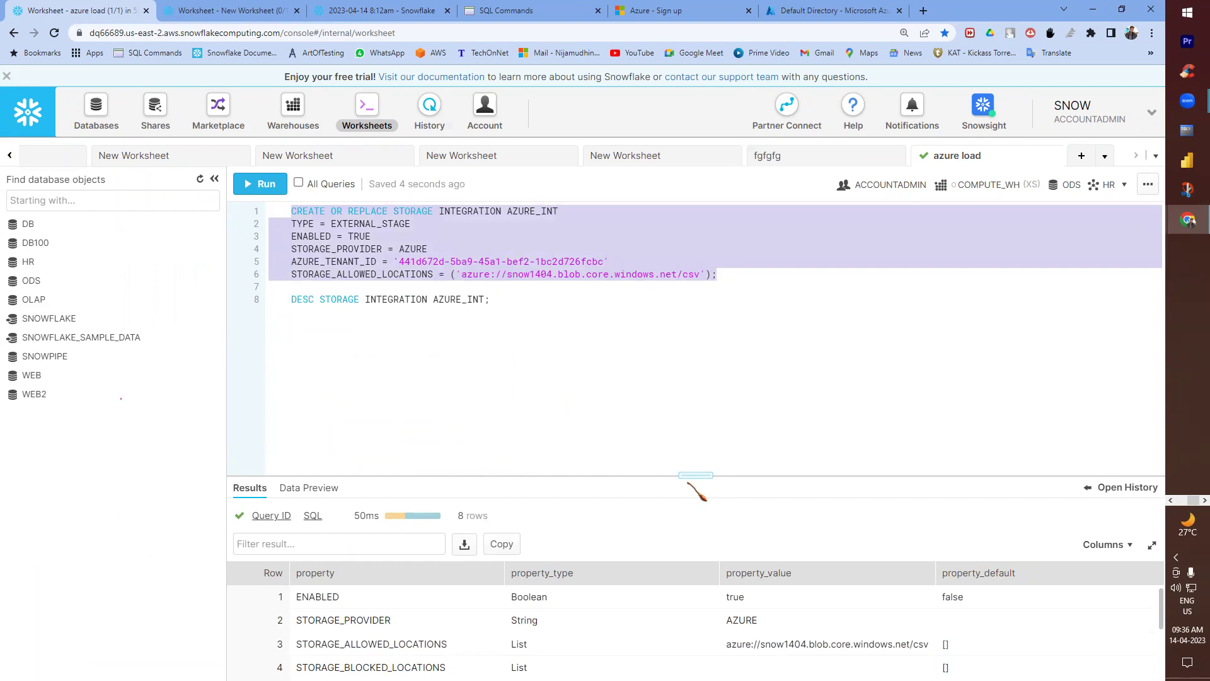
drag(685, 474, 676, 366)
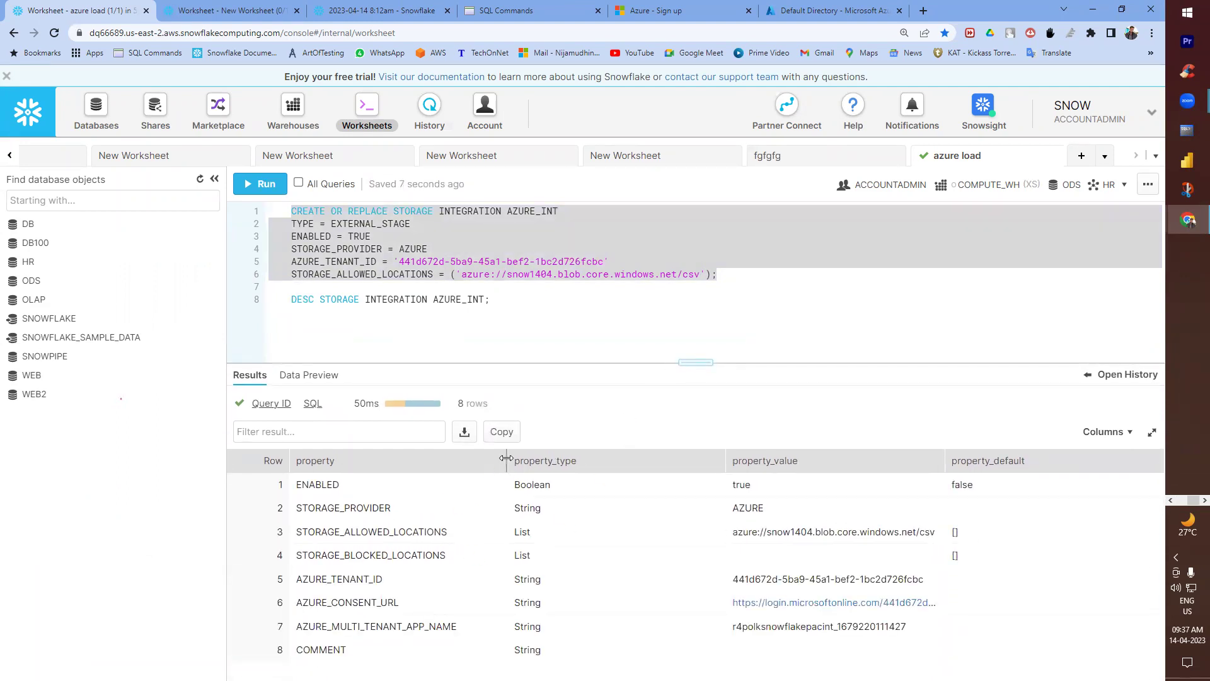
drag(291, 224, 376, 274)
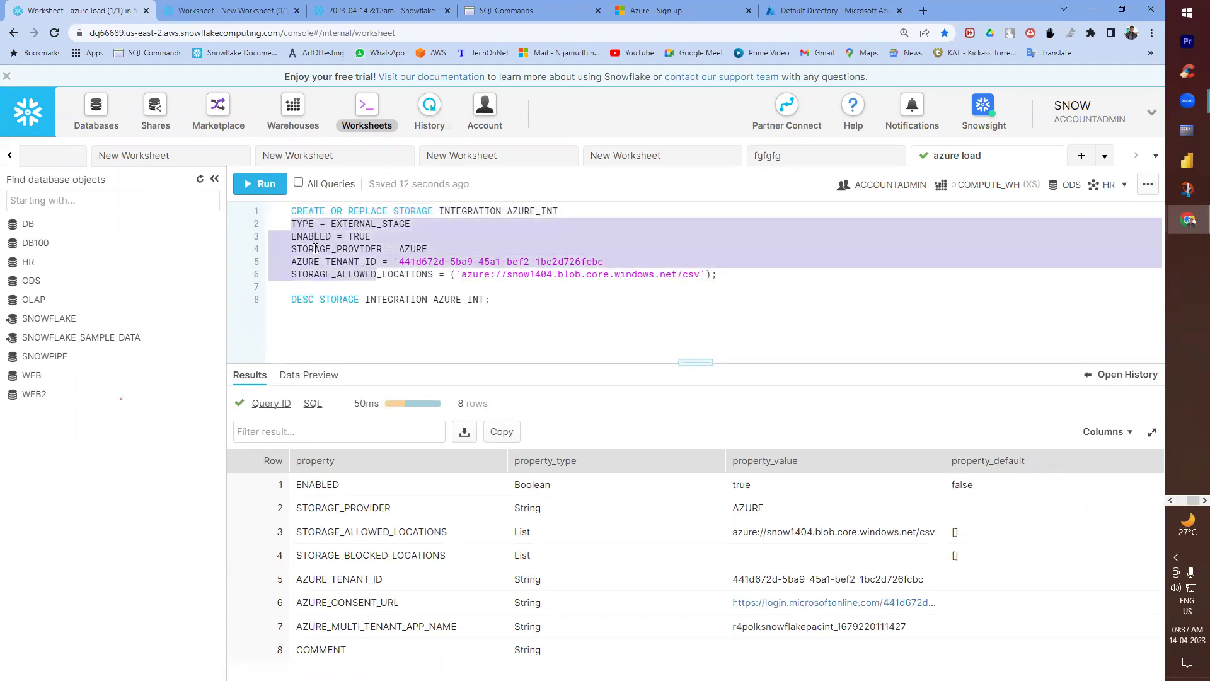
drag(302, 484, 351, 512)
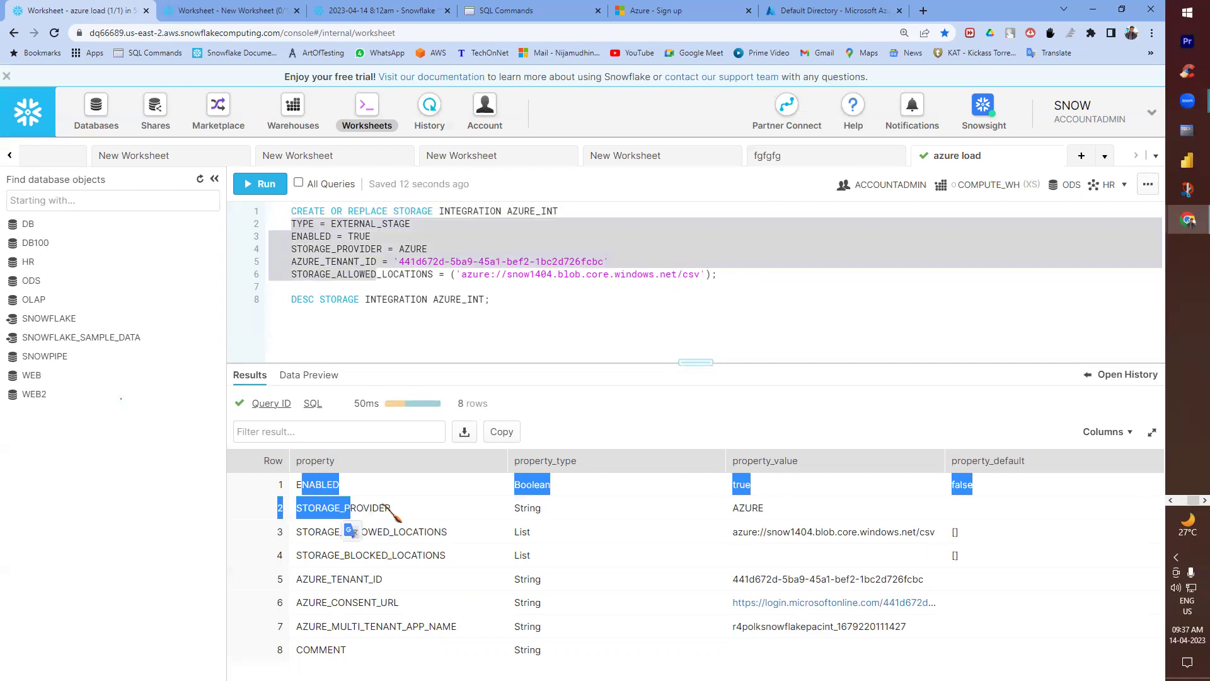
click(958, 481)
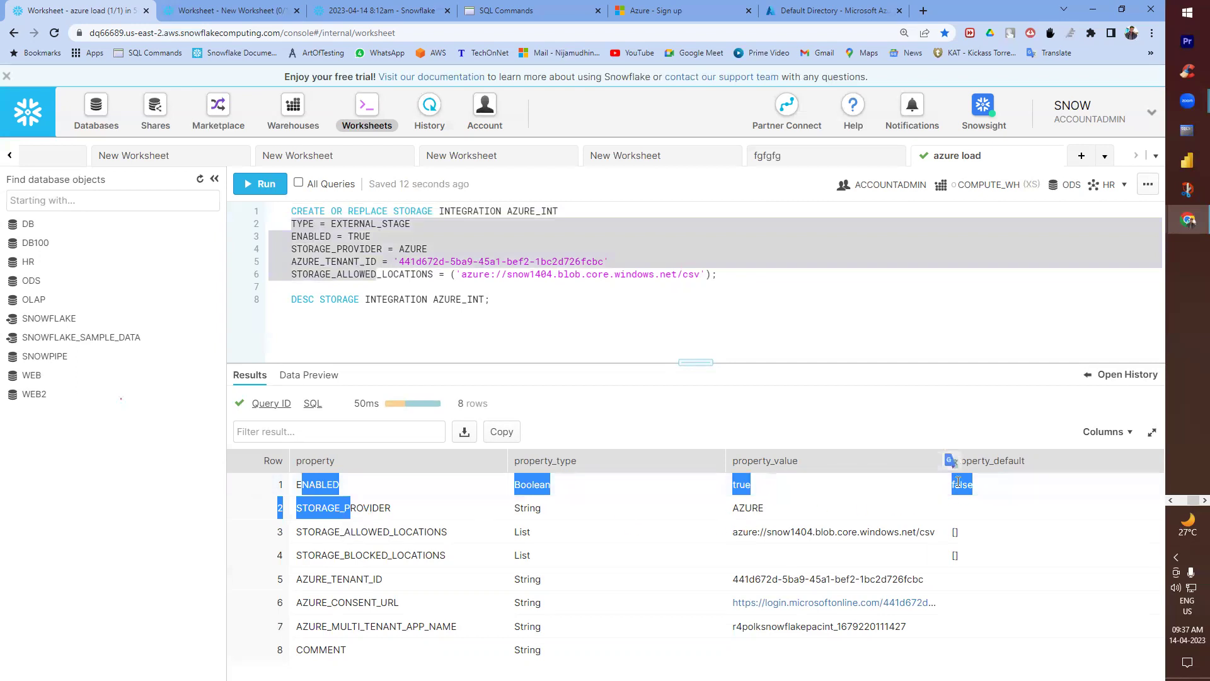
click(818, 484)
- Walk through the provider, allowed and blocked locations, tenant ID, multi-tenant app name and consent URL properties
drag(291, 508, 386, 506)
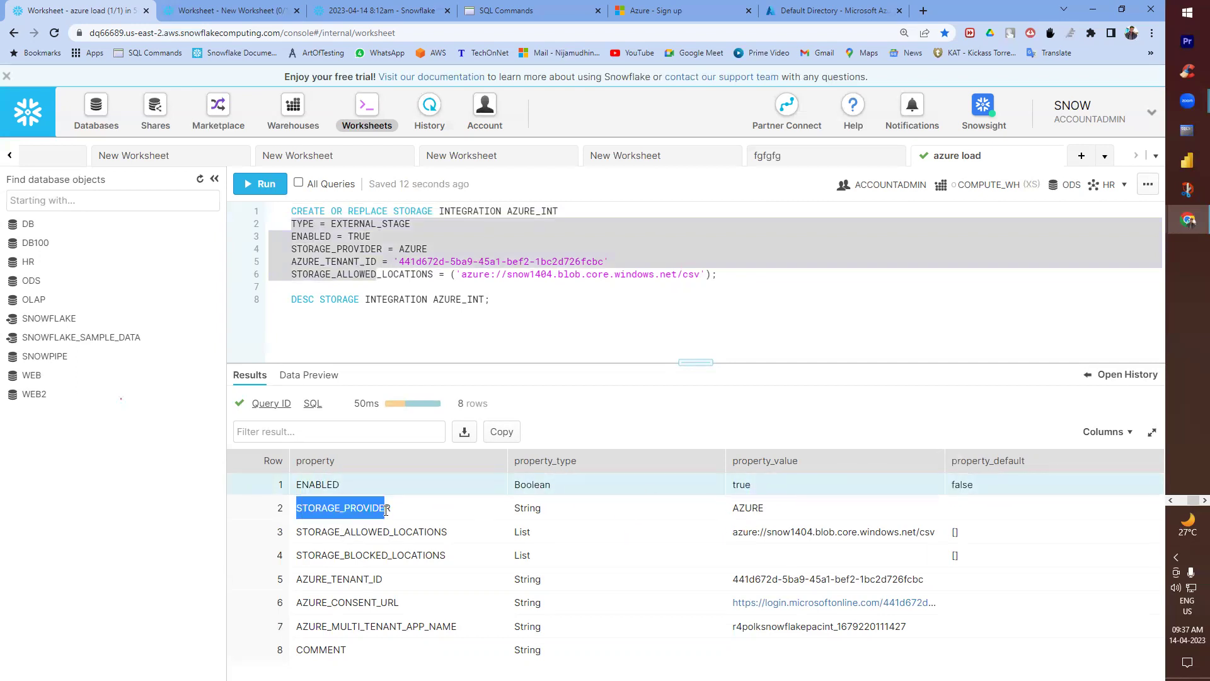
drag(733, 508, 763, 508)
drag(327, 531, 447, 533)
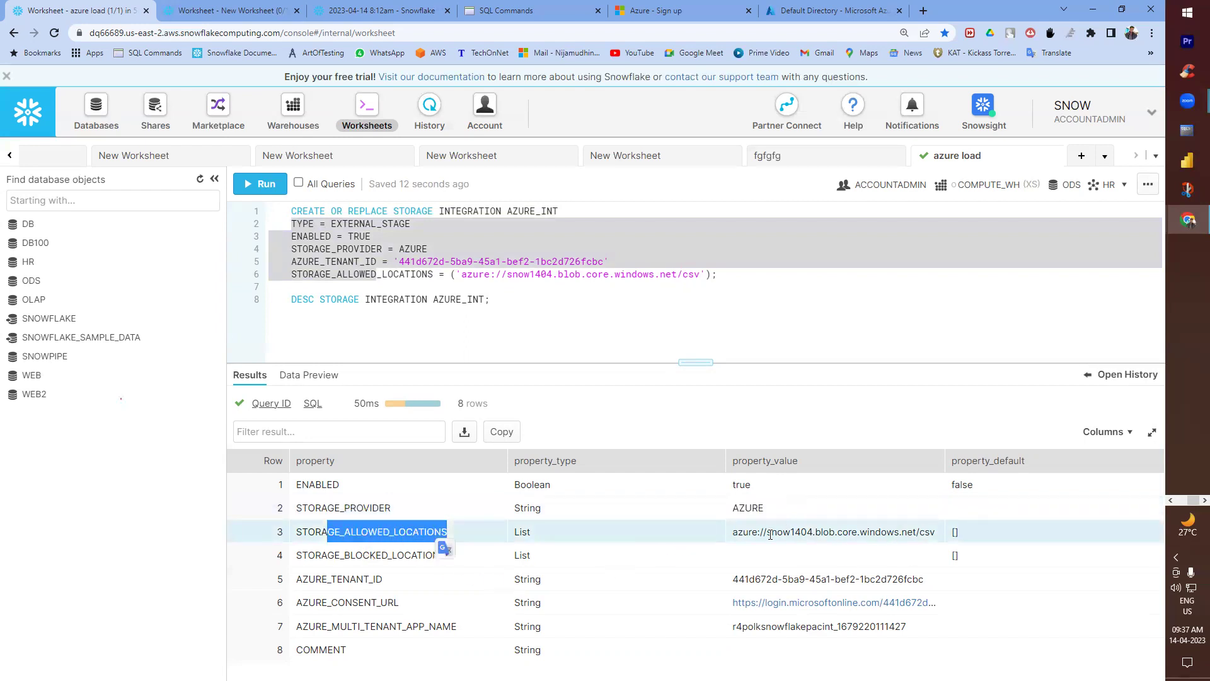
drag(764, 532, 917, 532)
drag(341, 555, 411, 555)
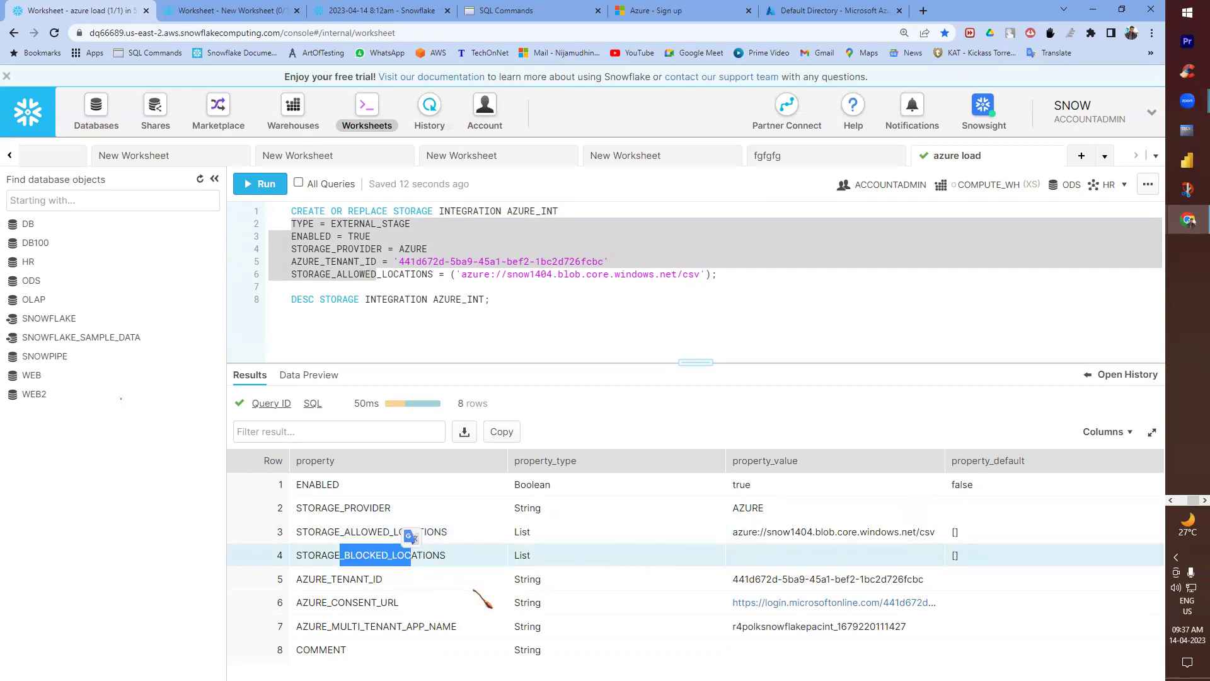
double_click(345, 580)
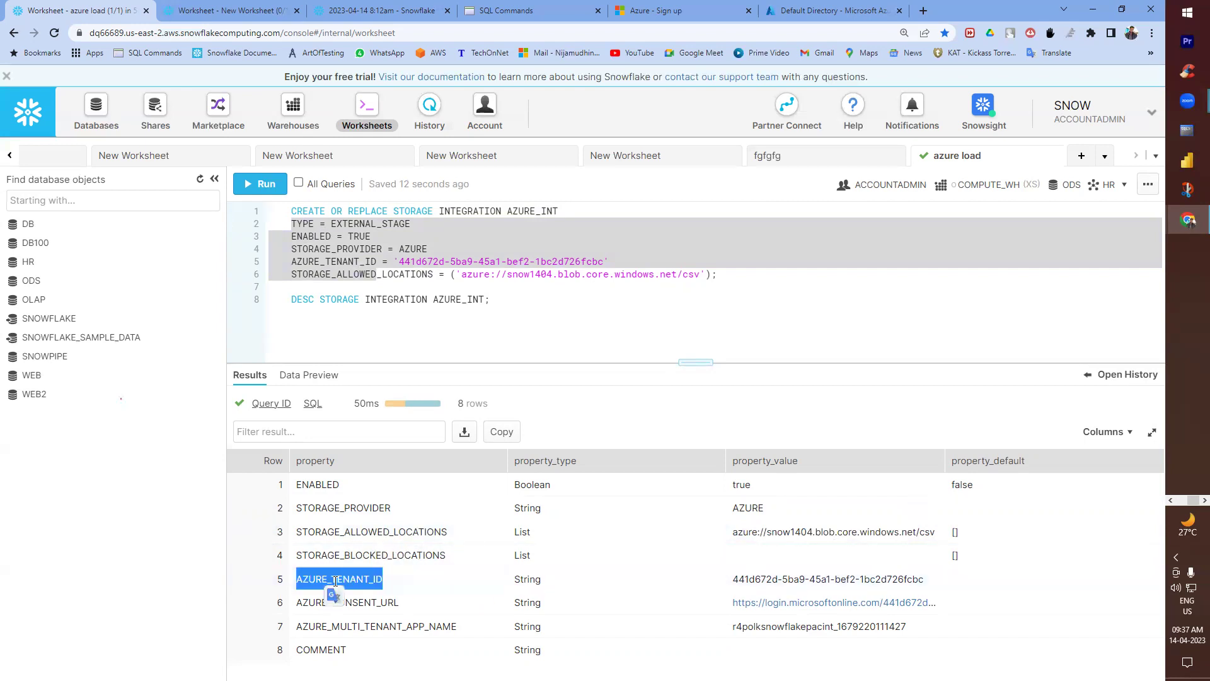
double_click(840, 580)
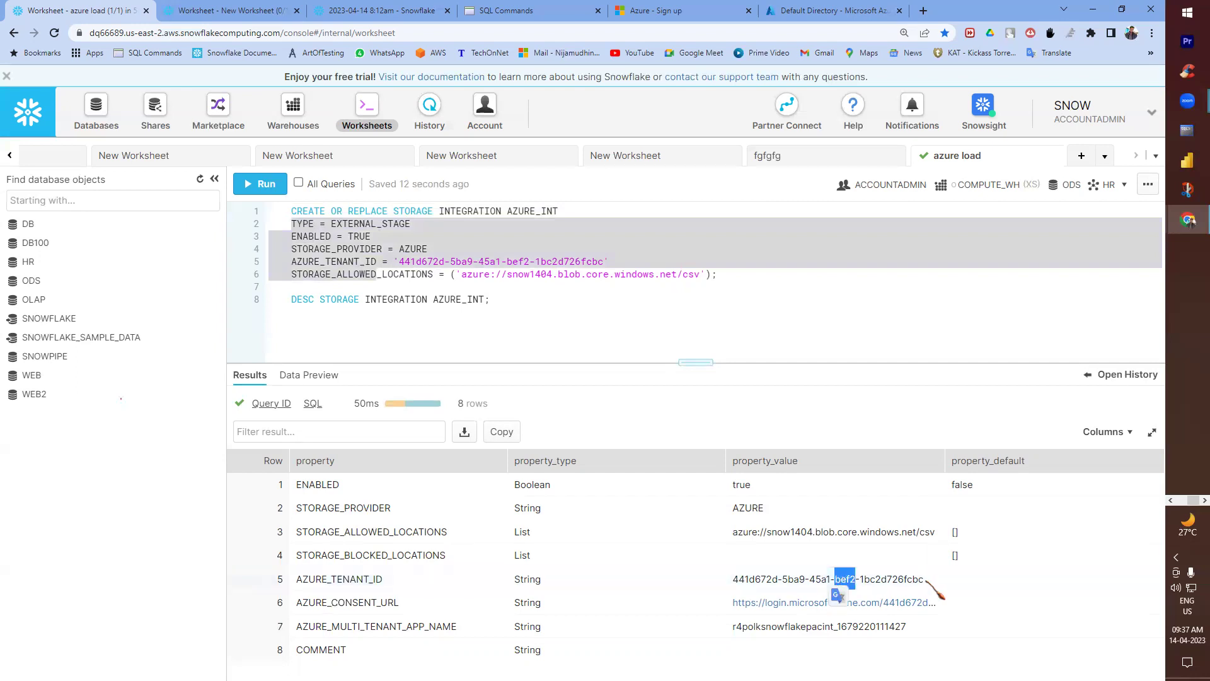
double_click(591, 263)
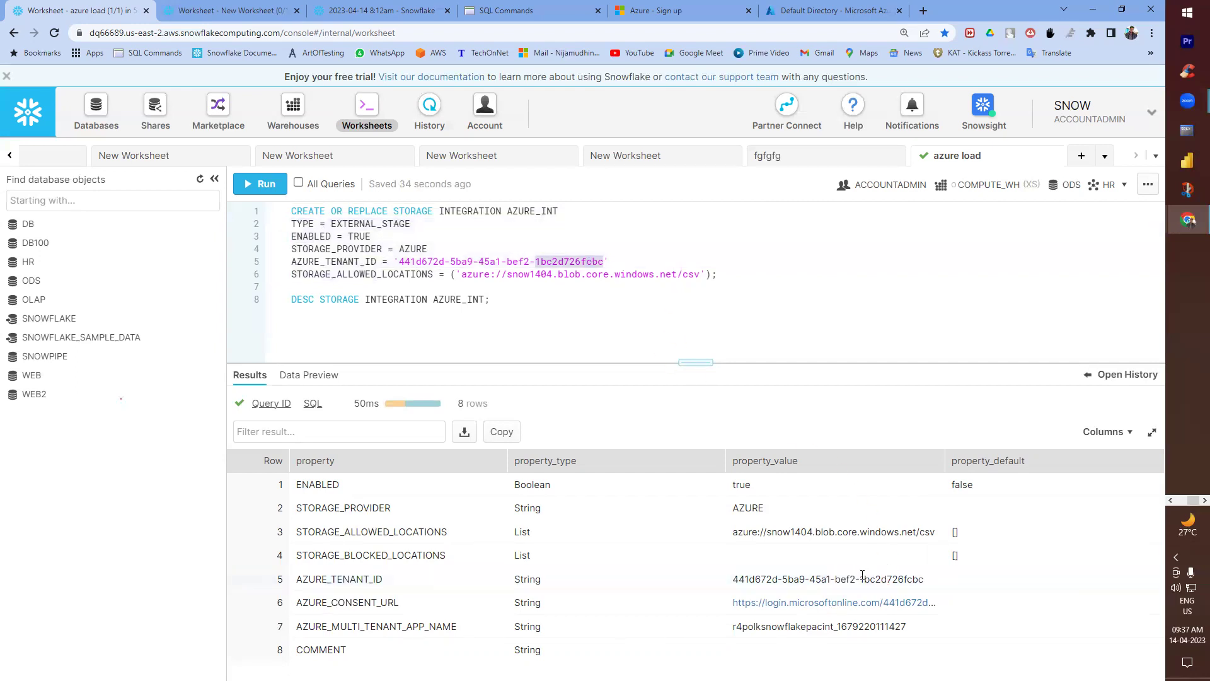
drag(370, 626, 443, 626)
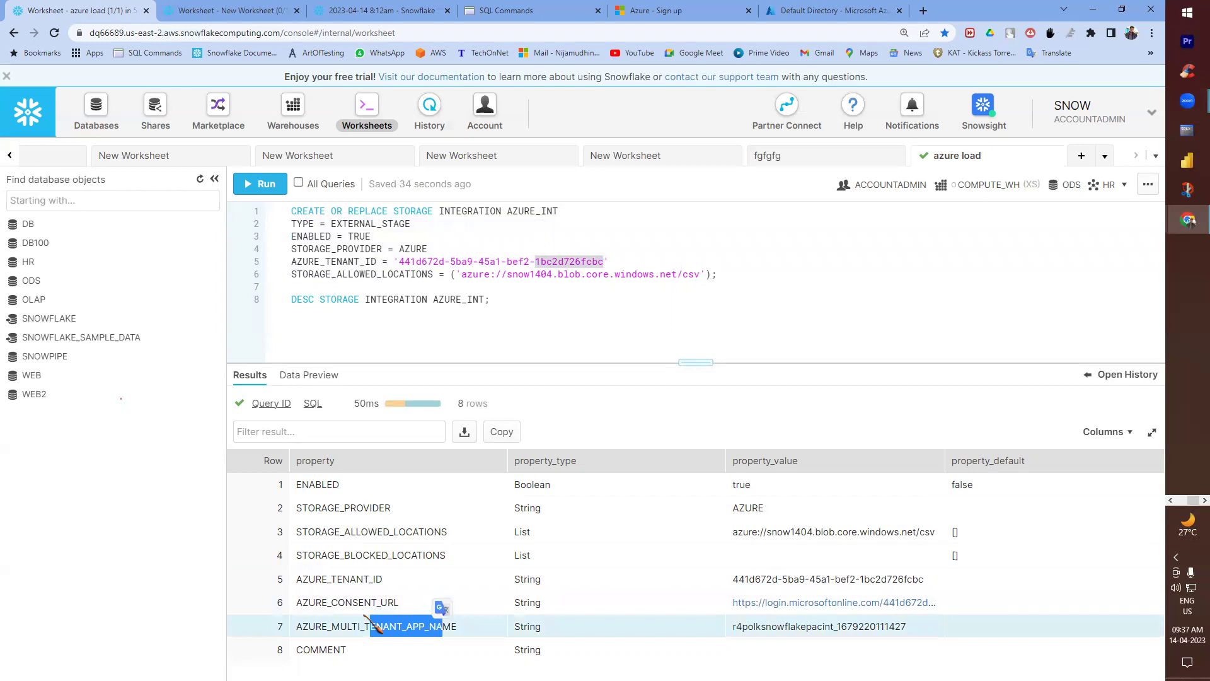
double_click(355, 602)
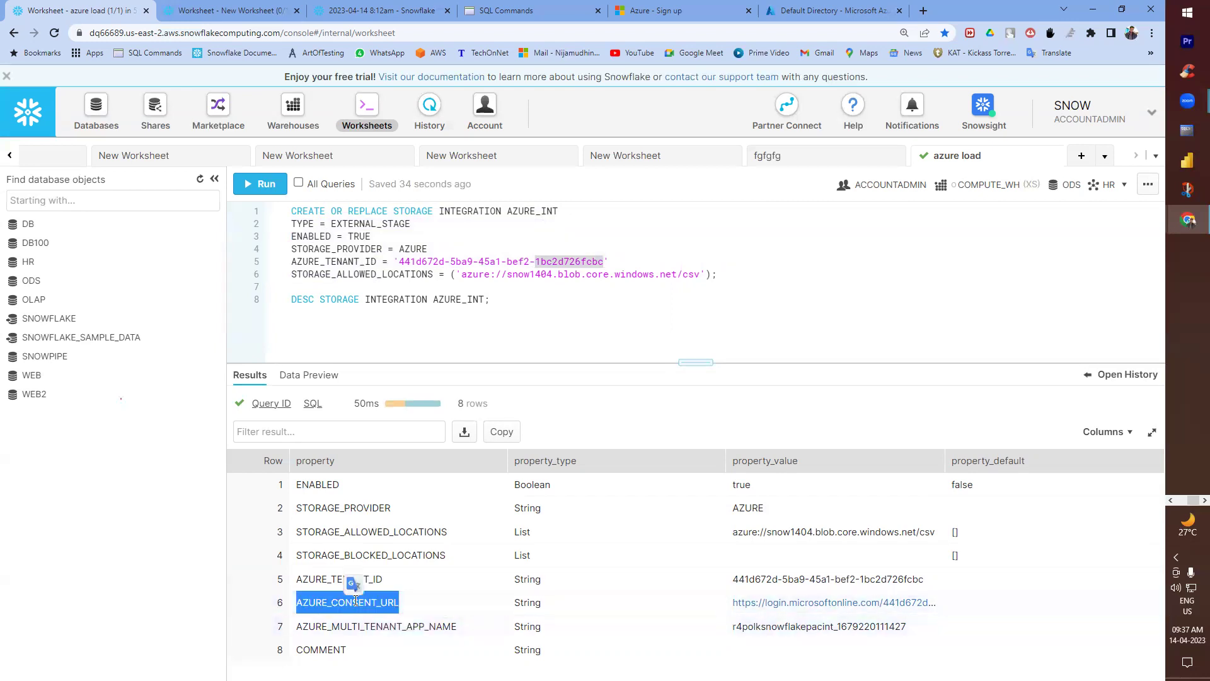
- Add the note 'AZURE_CONSENT_URL -> Copy the Link' under Step 4 in Notepad++
key(alt+Tab)
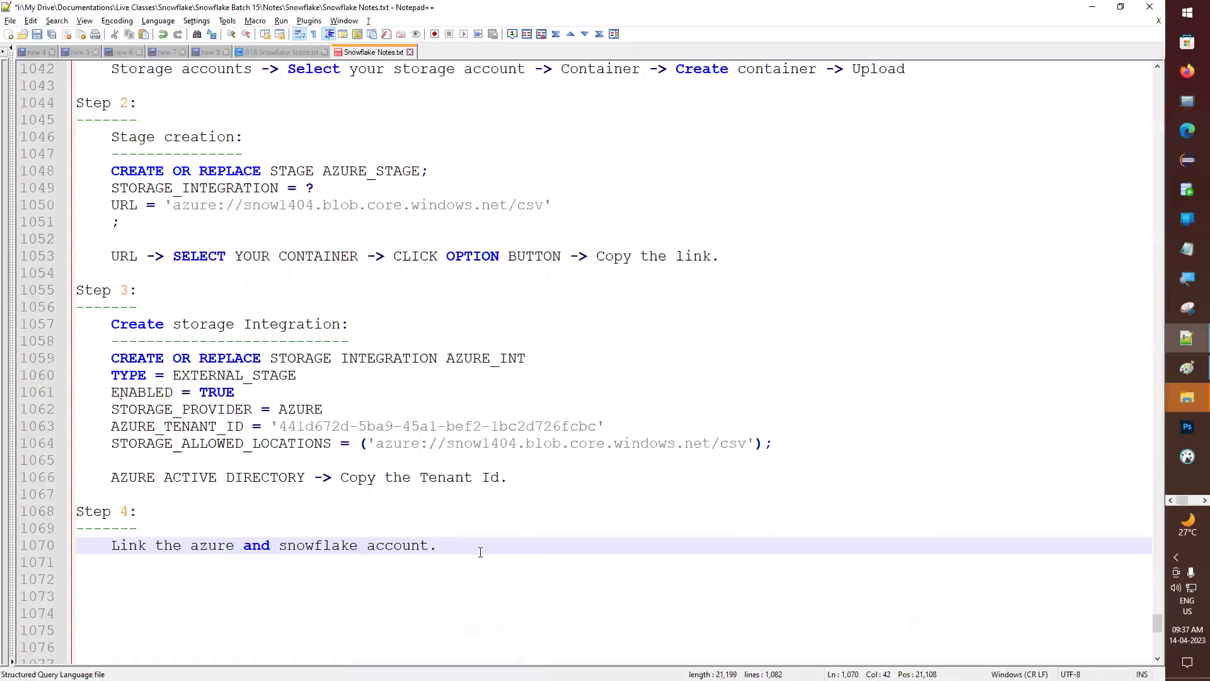
key(Return)
key(Return)
key(ctrl+v)
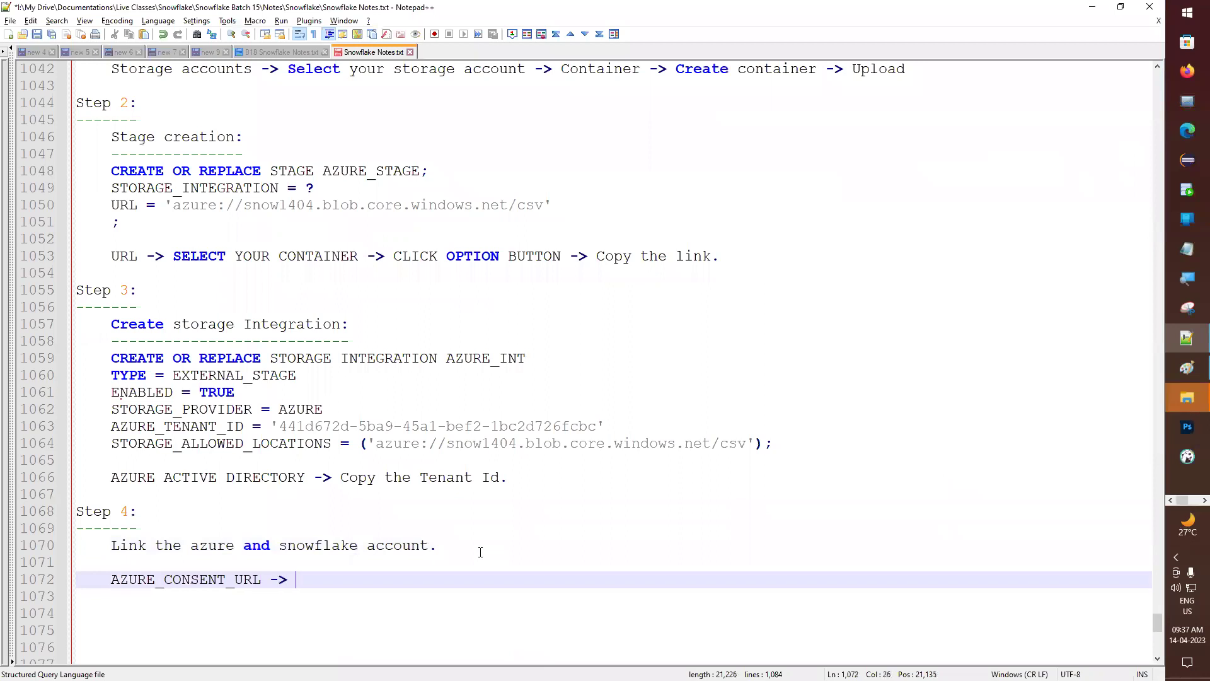
text(-> C)
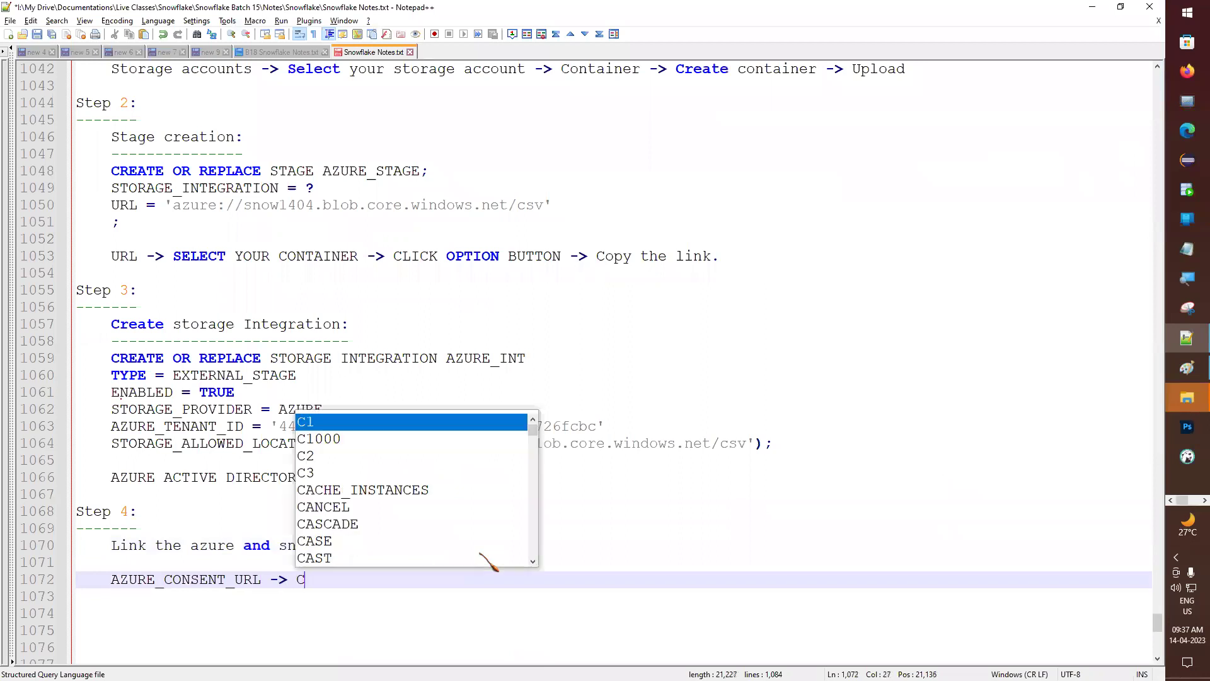
text(opy the Link)
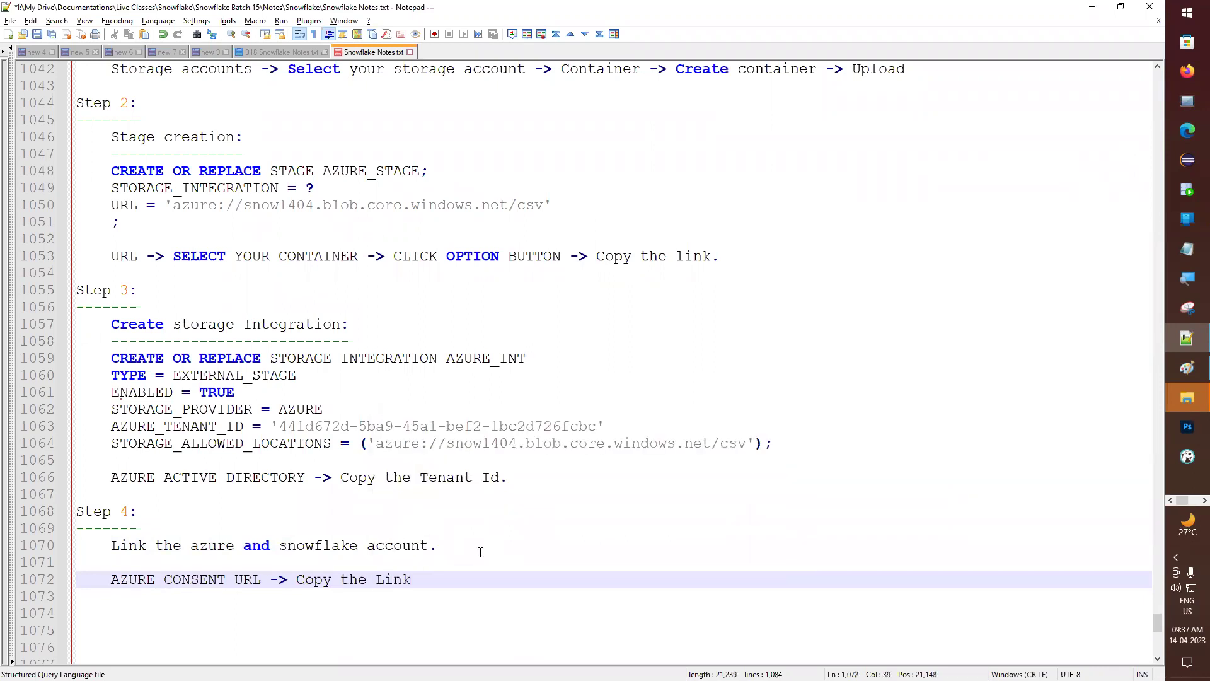
key(alt+Tab)
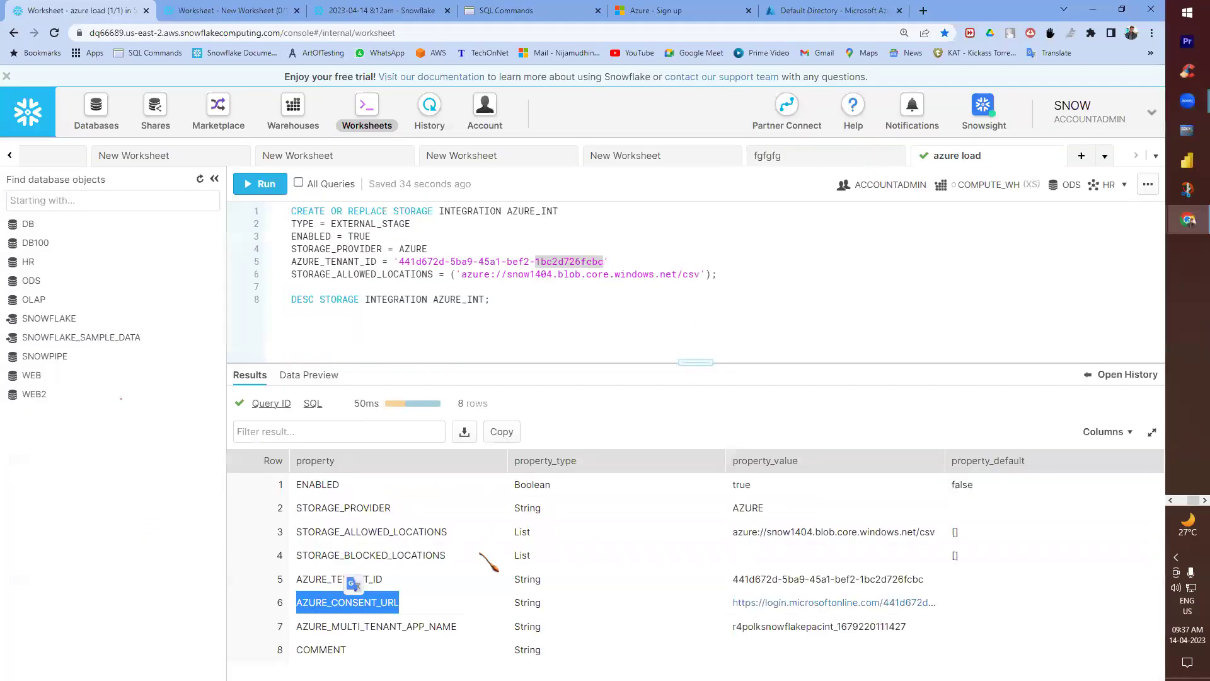
- Copy the AZURE_CONSENT_URL value and open it in a new tab with the first signed-in account
click(776, 605)
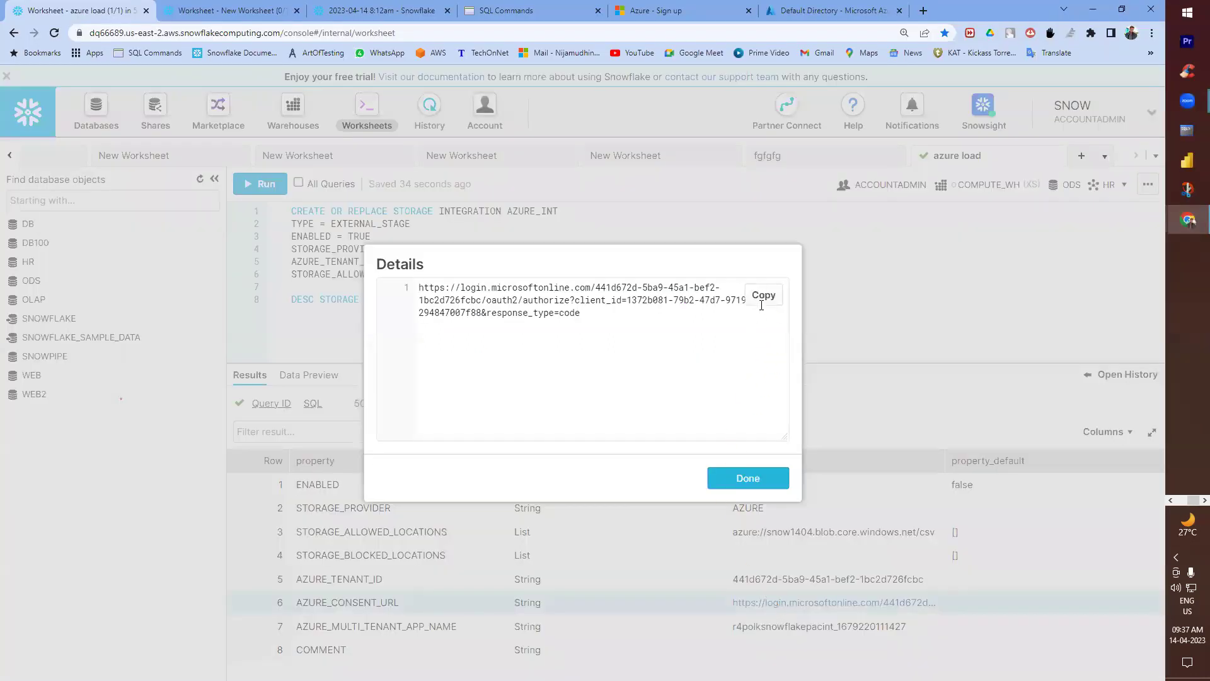
click(763, 295)
click(922, 11)
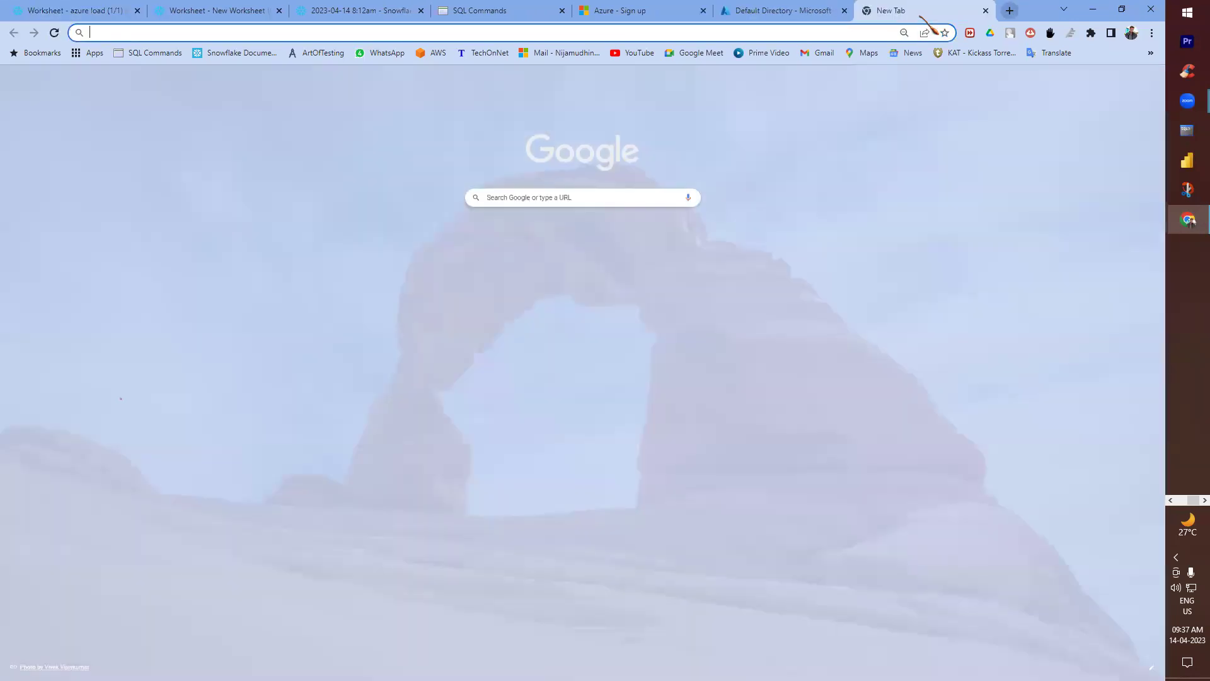
key(ctrl+v)
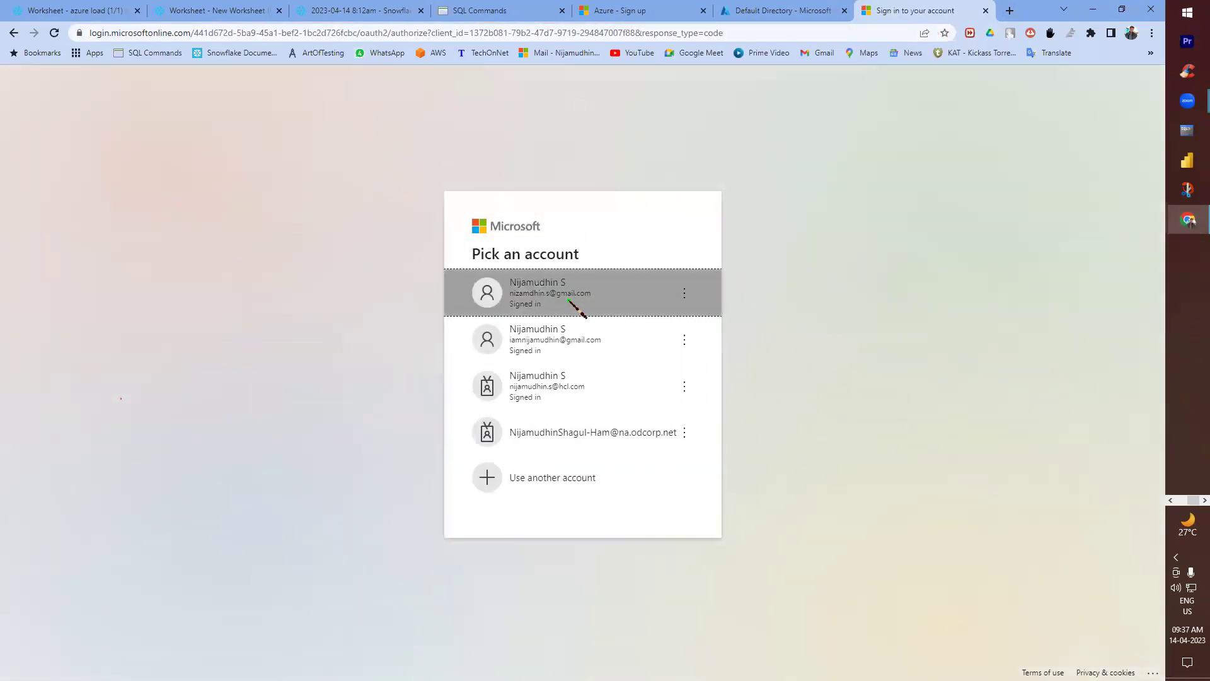
click(569, 300)
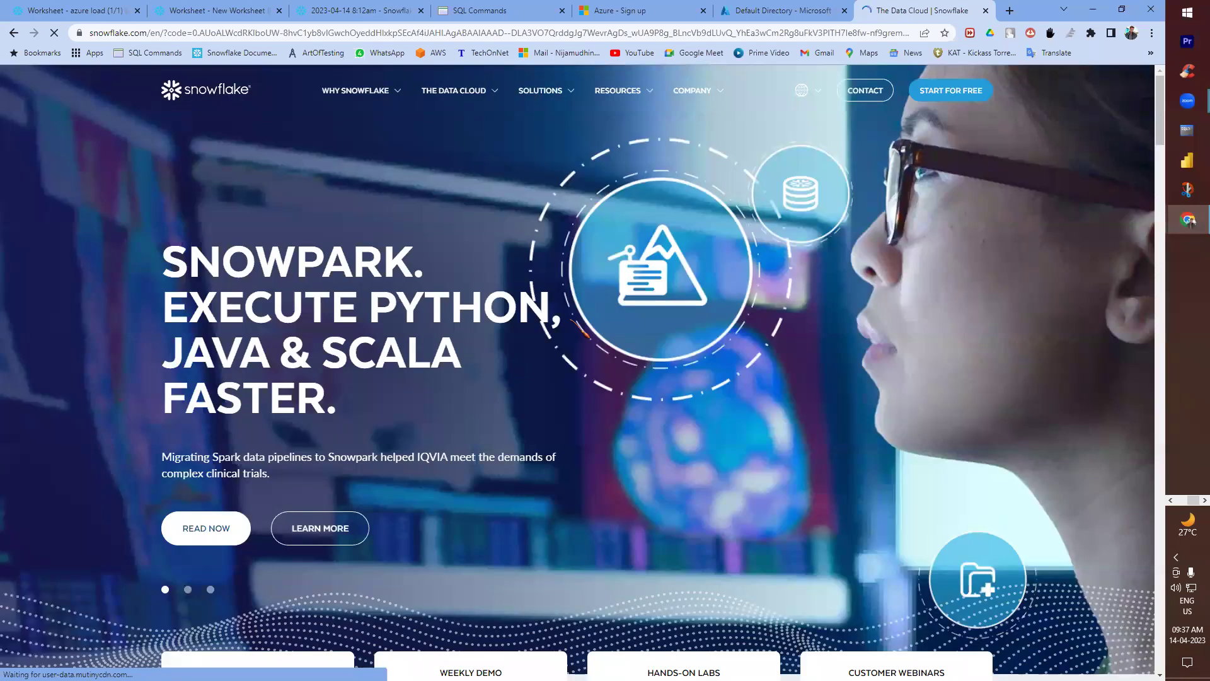
- Open the consent URL in a private window, sign in with the account e-mail and password, and stay signed in
click(1152, 32)
click(1093, 80)
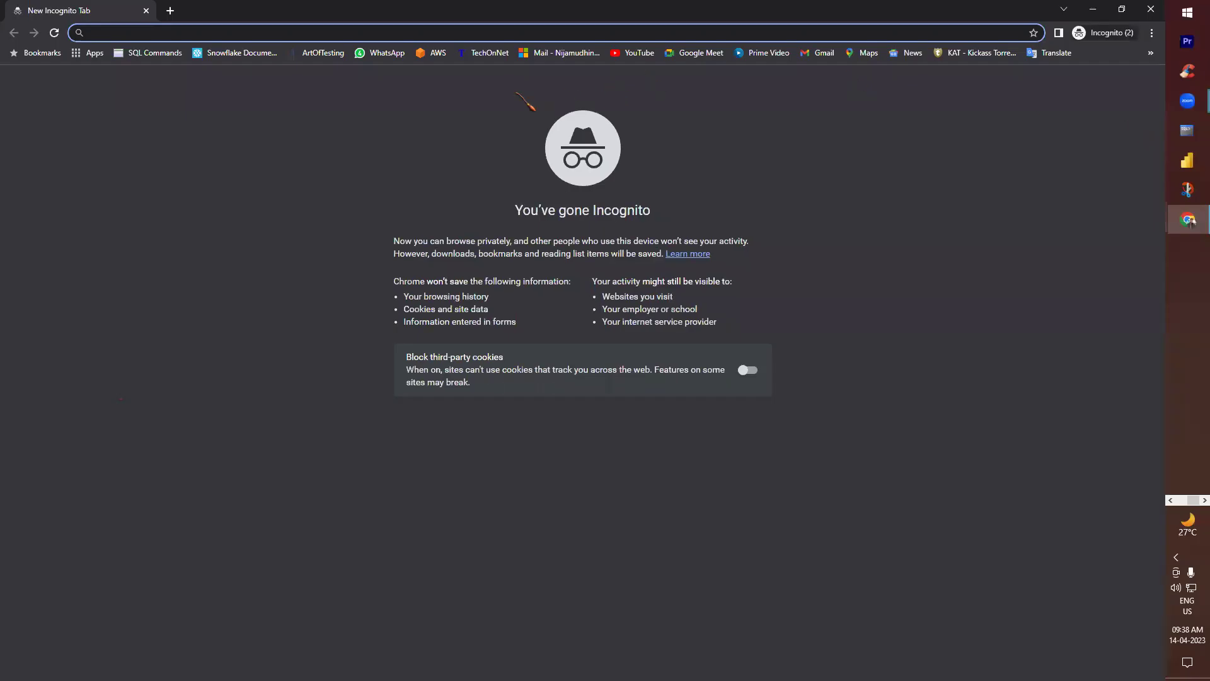
key(ctrl+v)
key(Return)
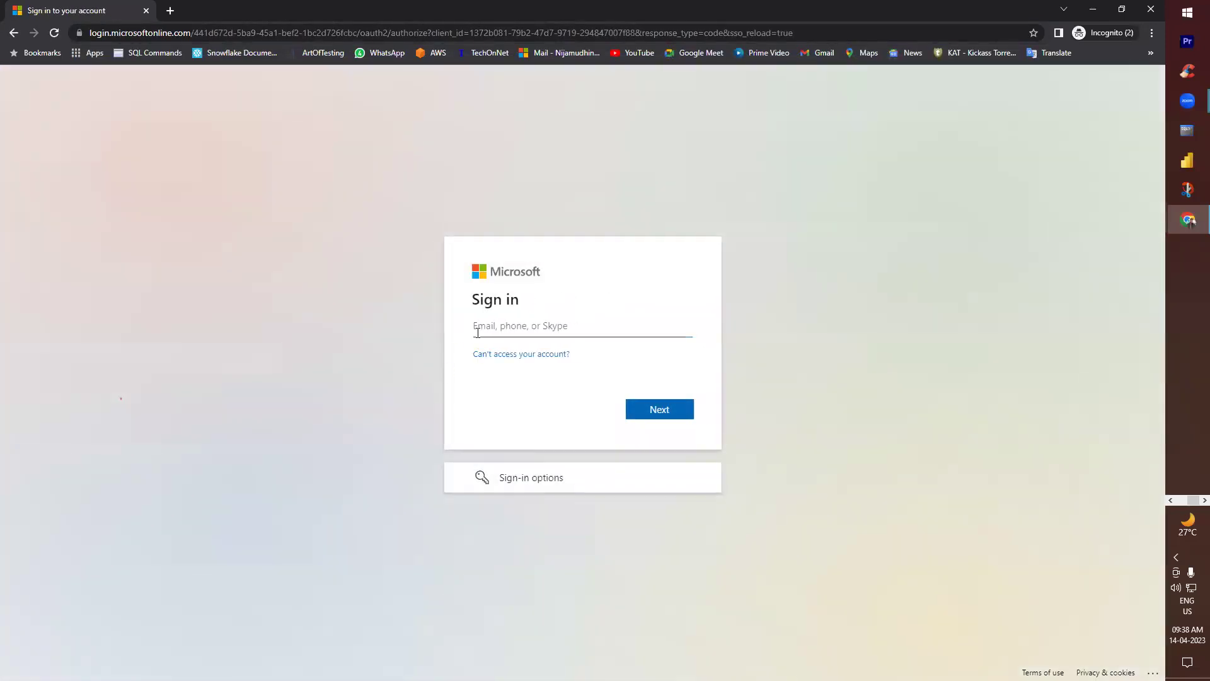
key(Return)
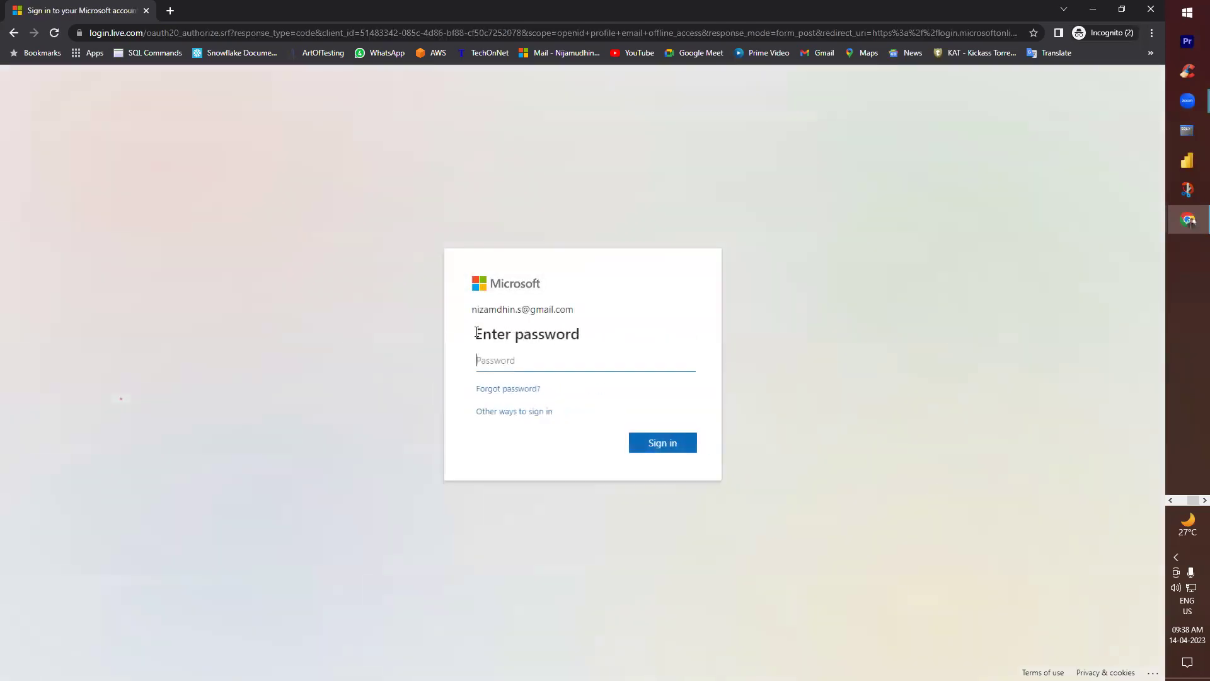
text(••)
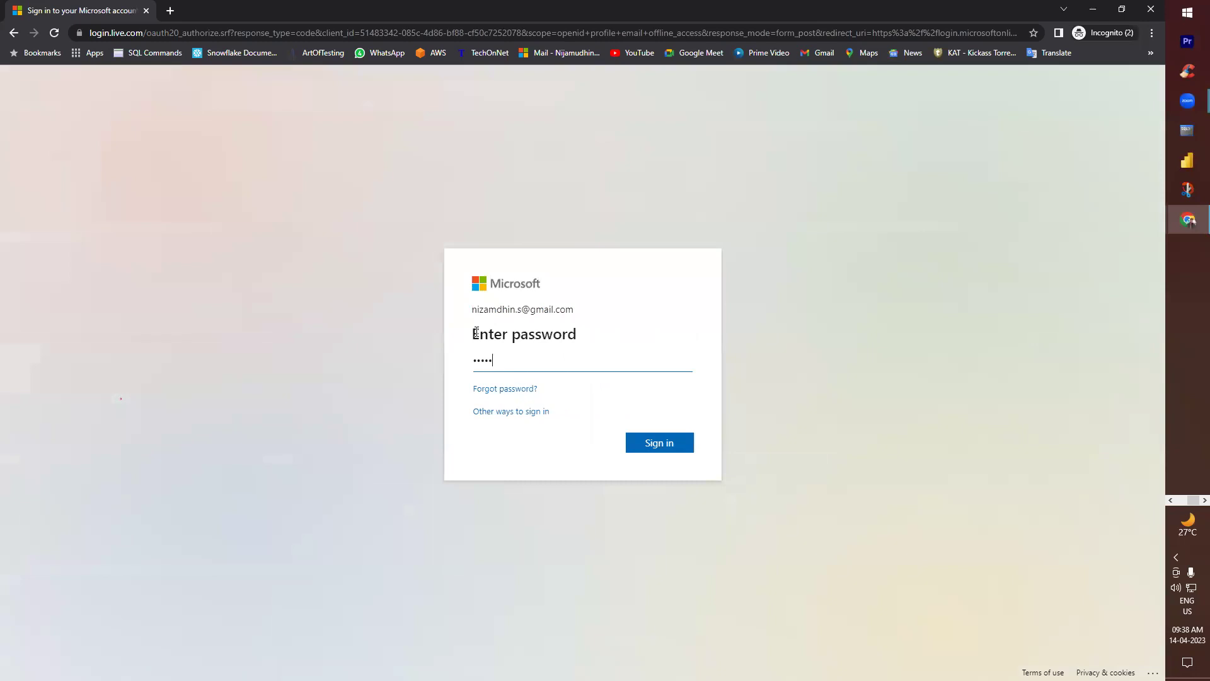
key(Return)
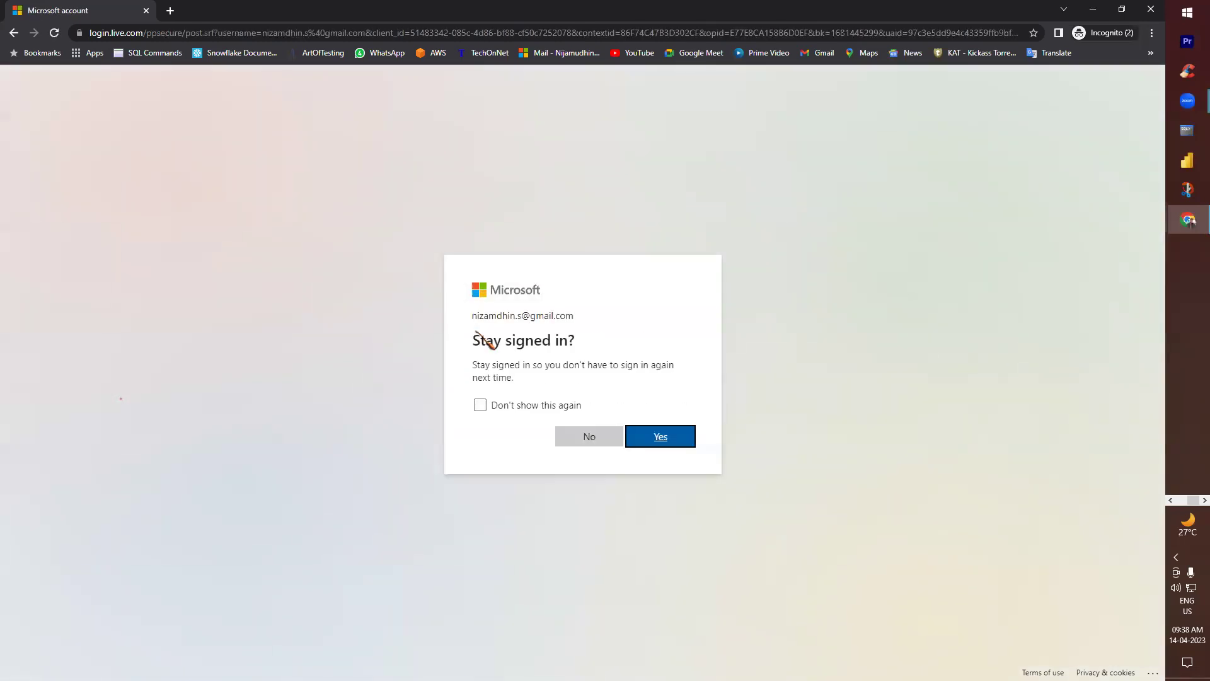
click(496, 405)
click(583, 436)
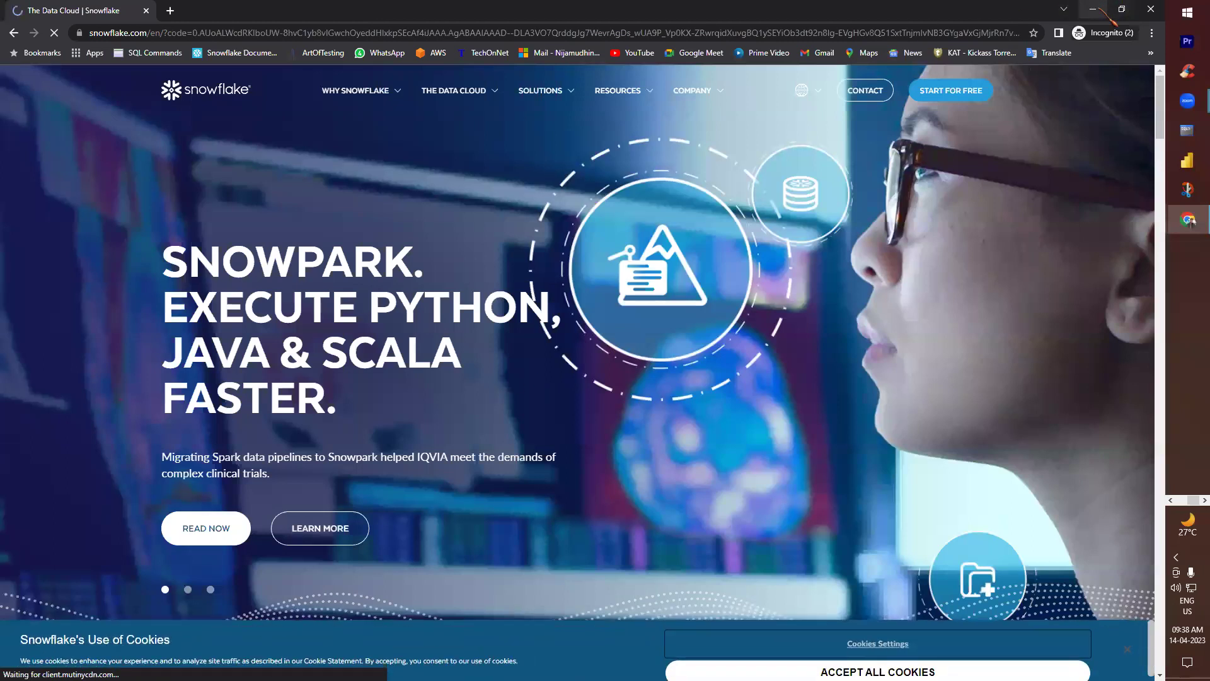
- Close the private window and return to the azure load worksheet's DESC results
key(alt+Tab)
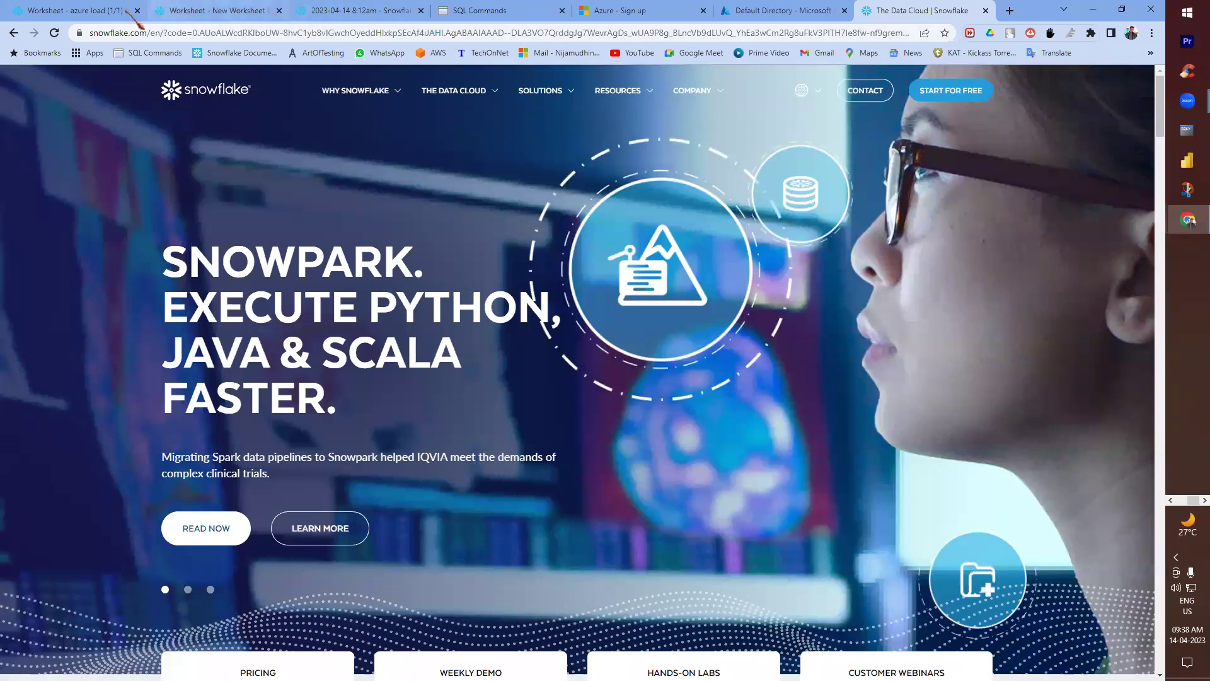
click(69, 11)
click(743, 479)
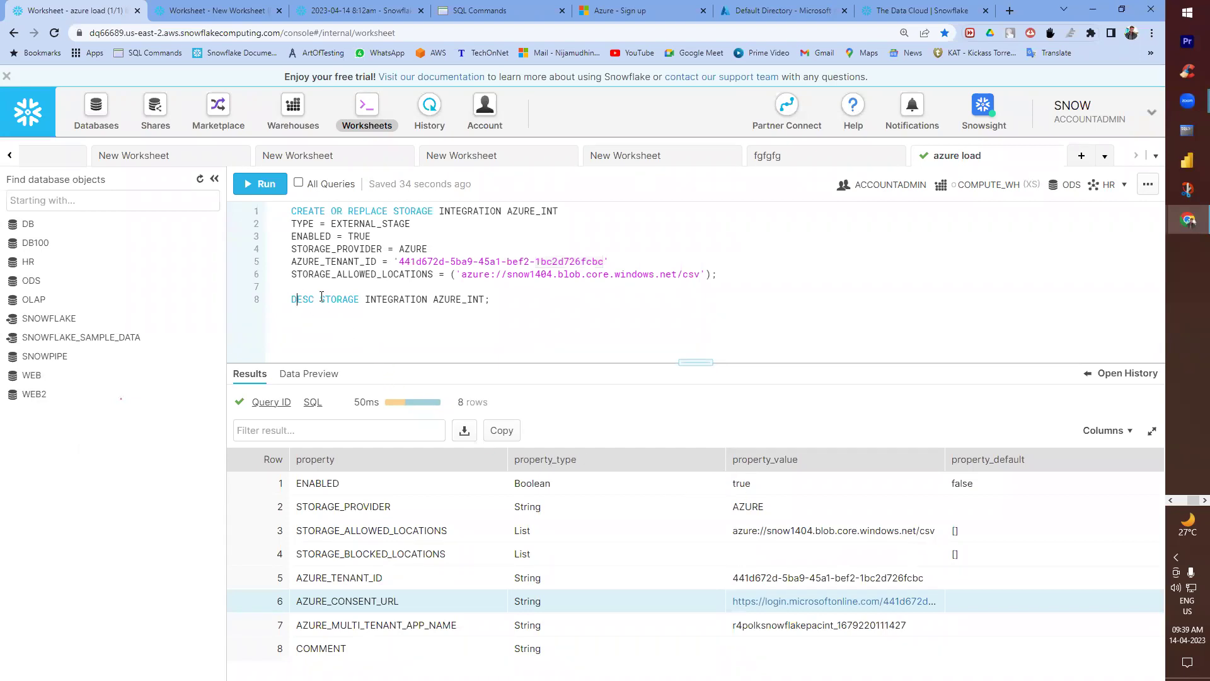
- Complete the Step 4 note with '& past in your browser -> Approve' and save the notes file
drag(297, 300, 364, 299)
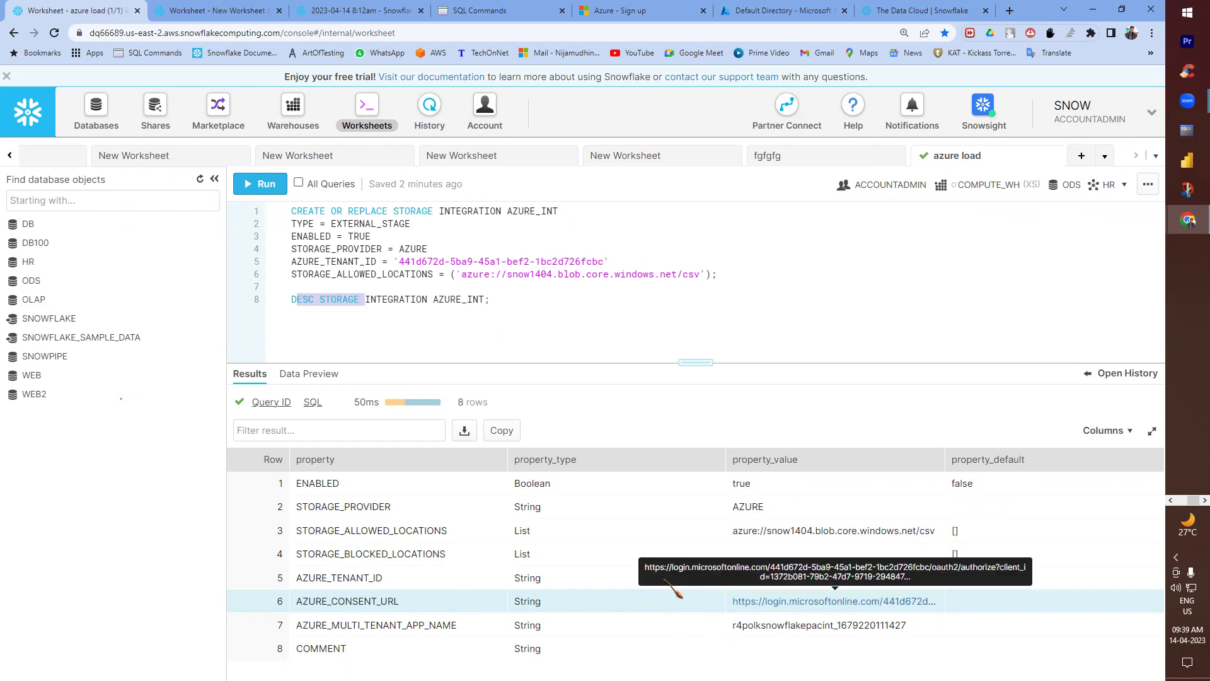
key(alt+Tab)
key(alt+Tab)
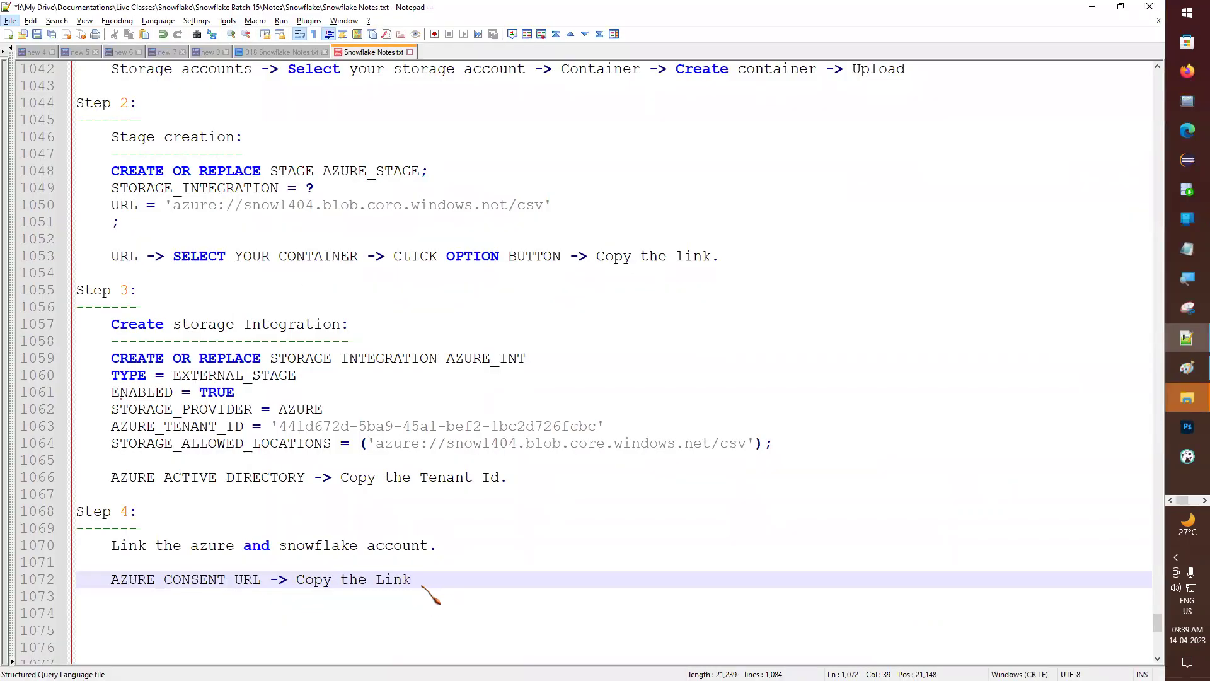
key(alt+space)
key(Escape)
key(BackSpace)
text(& past in your browser -> Appri)
key(BackSpace)
text(ove)
key(Return)
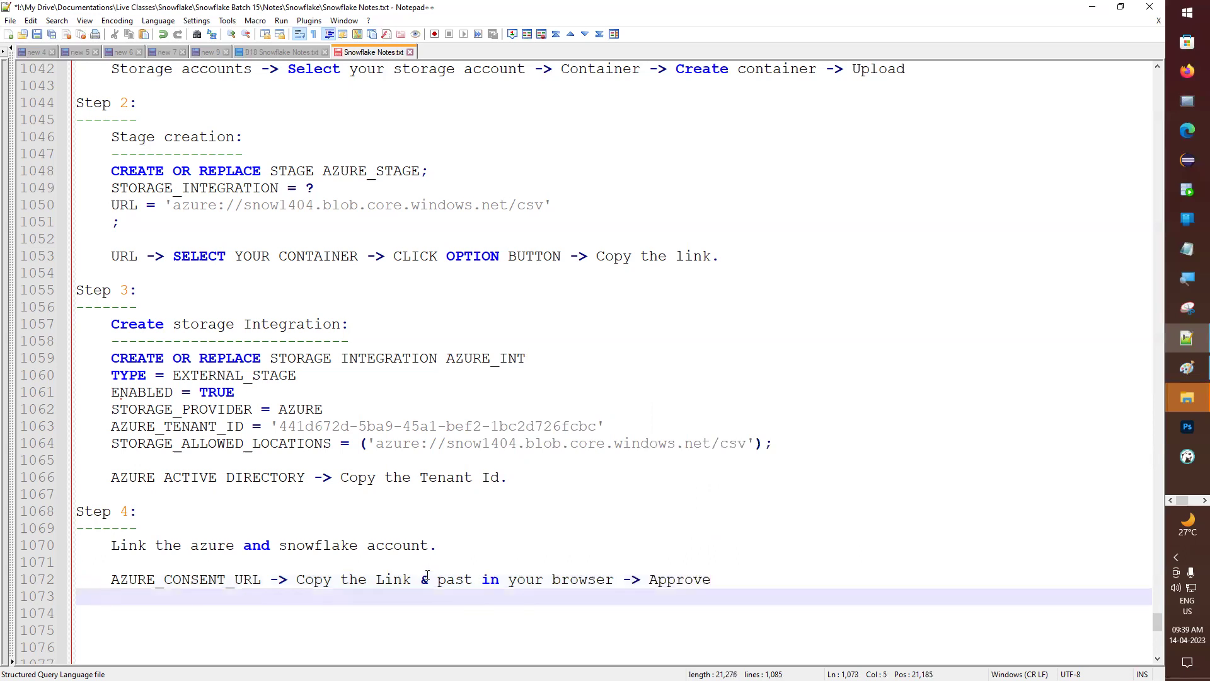
key(Return)
key(ctrl+s)
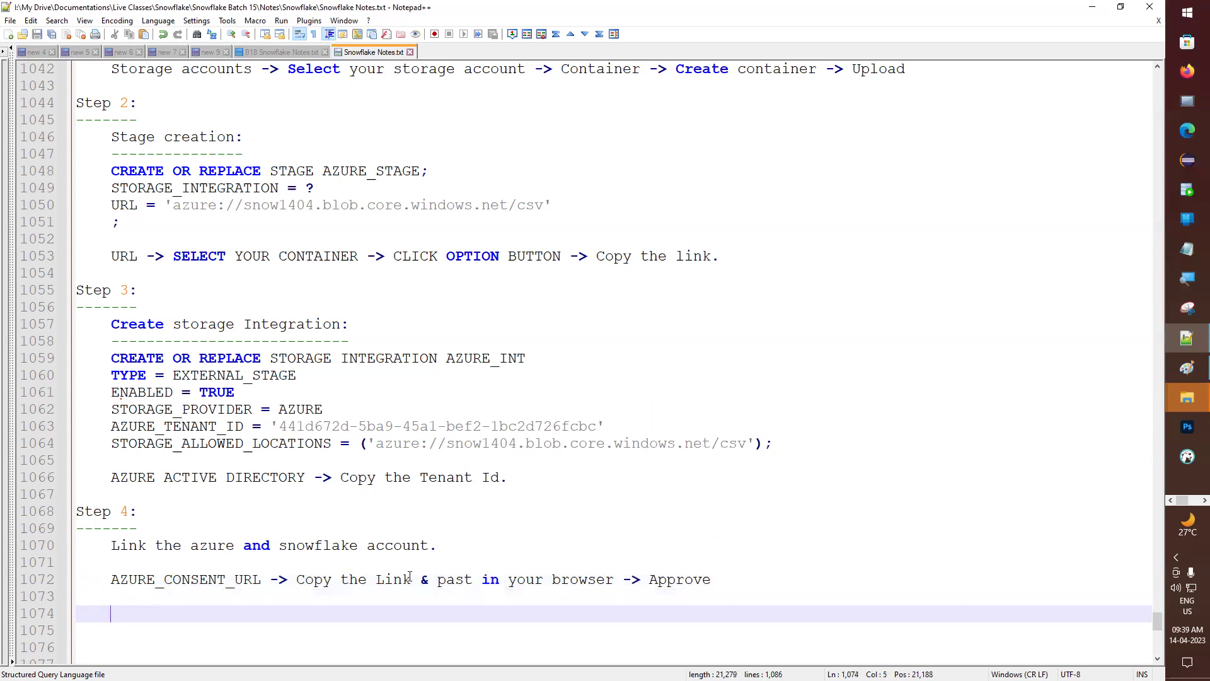
key(alt+Tab)
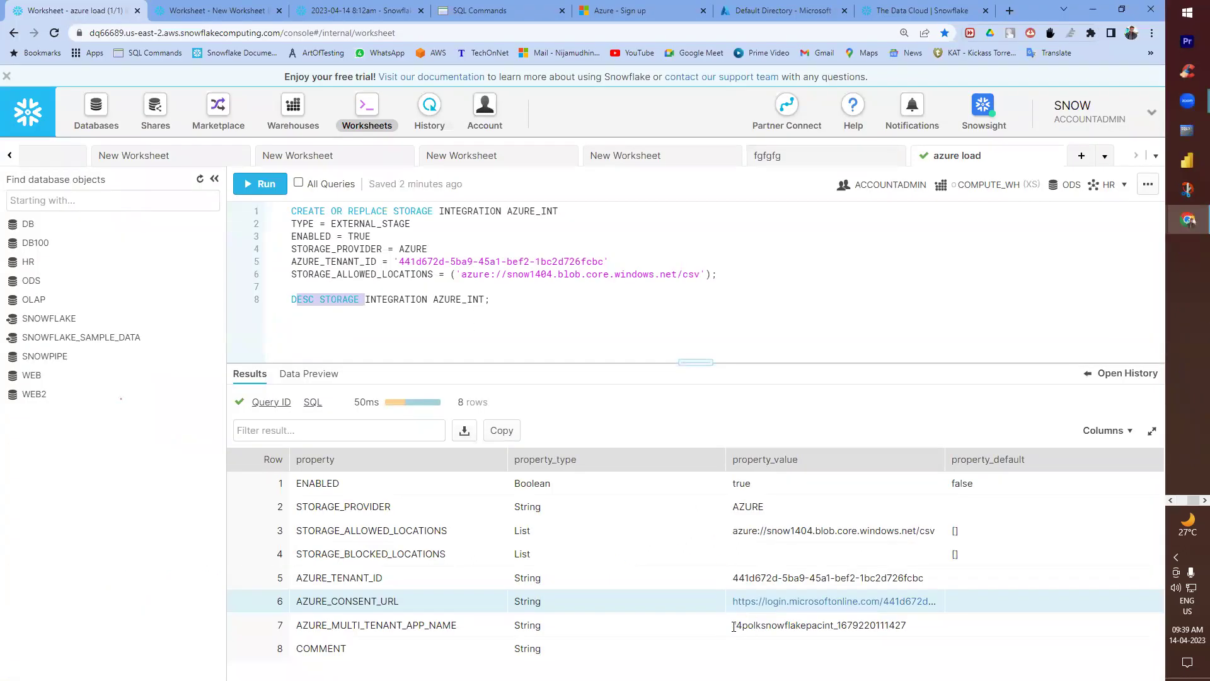
- Highlight the full multi-tenant app name value in row 7 of the DESC results
drag(734, 626, 818, 625)
double_click(798, 626)
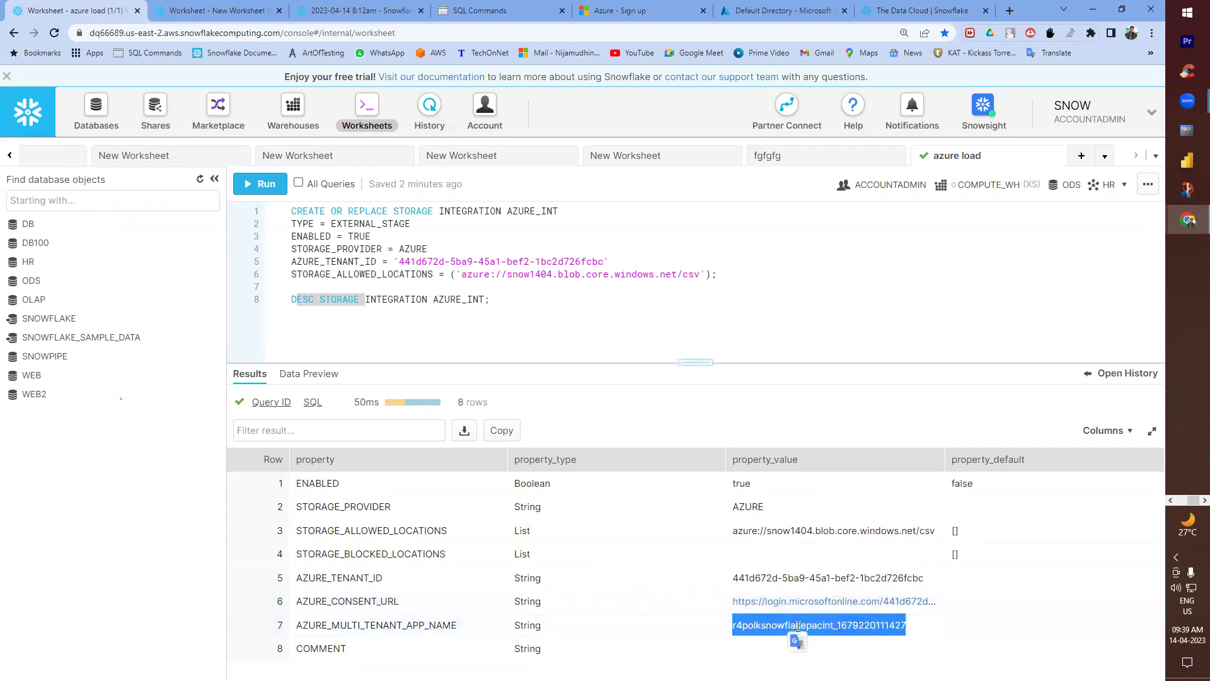
key(alt+Tab)
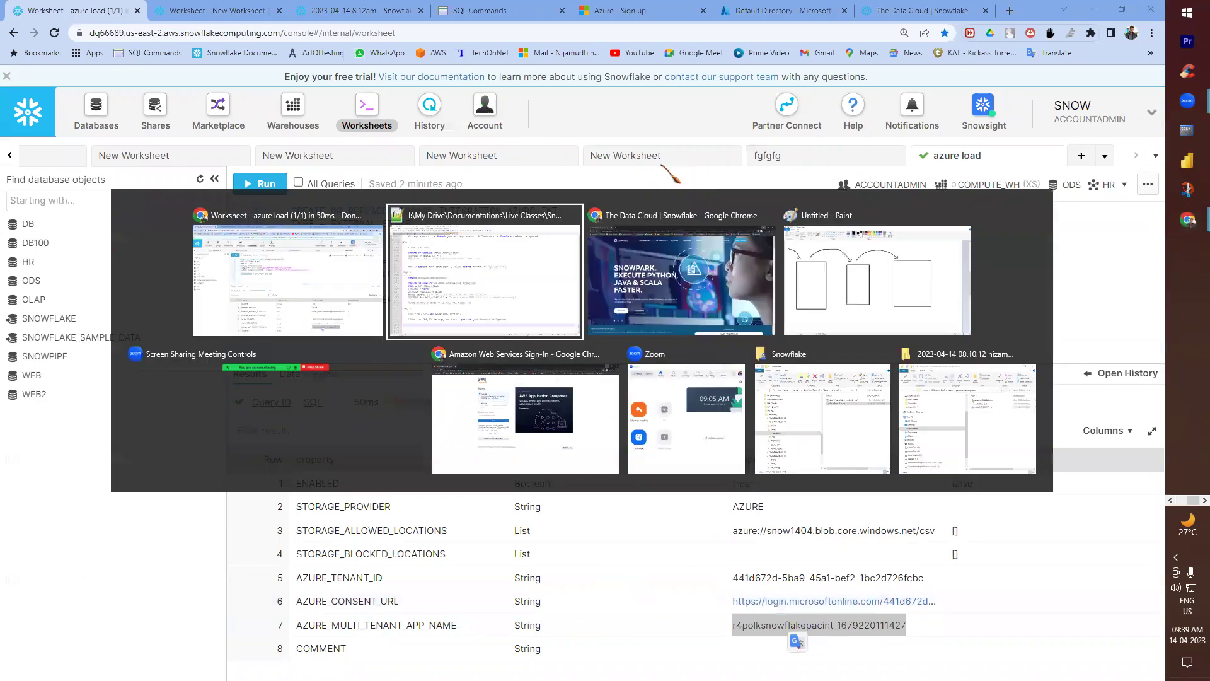
click(340, 284)
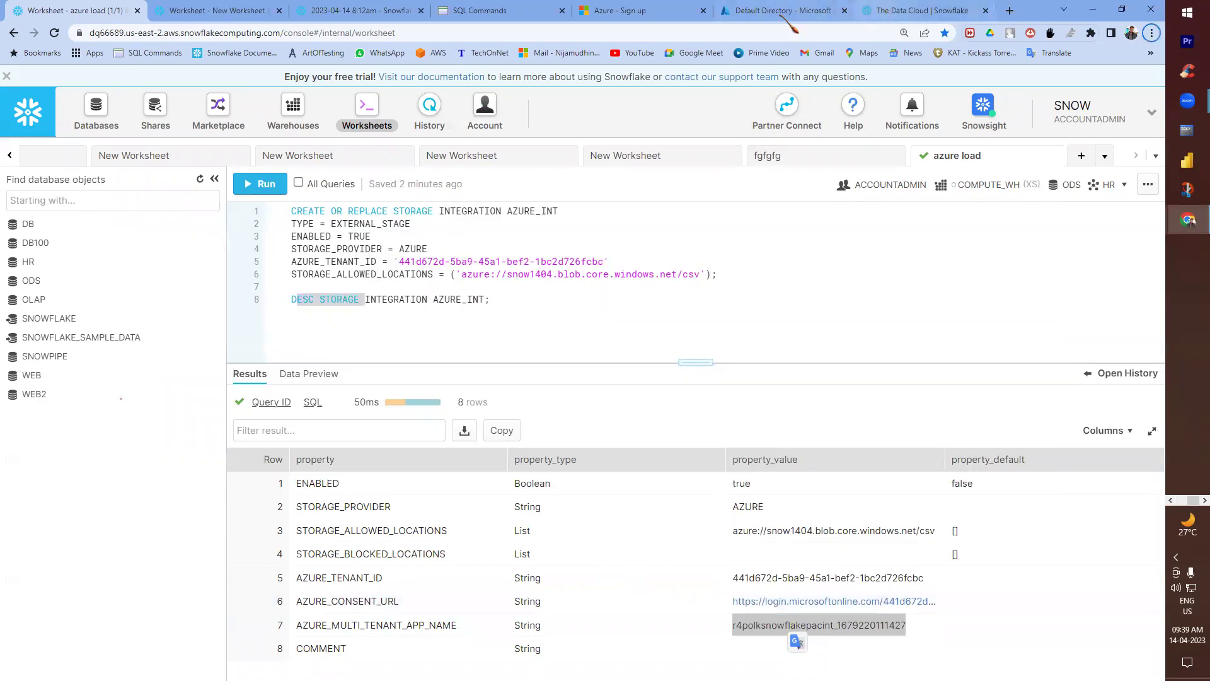
- Go from Azure Home to snow1404's Access Control (IAM) and start a new role assignment
click(786, 14)
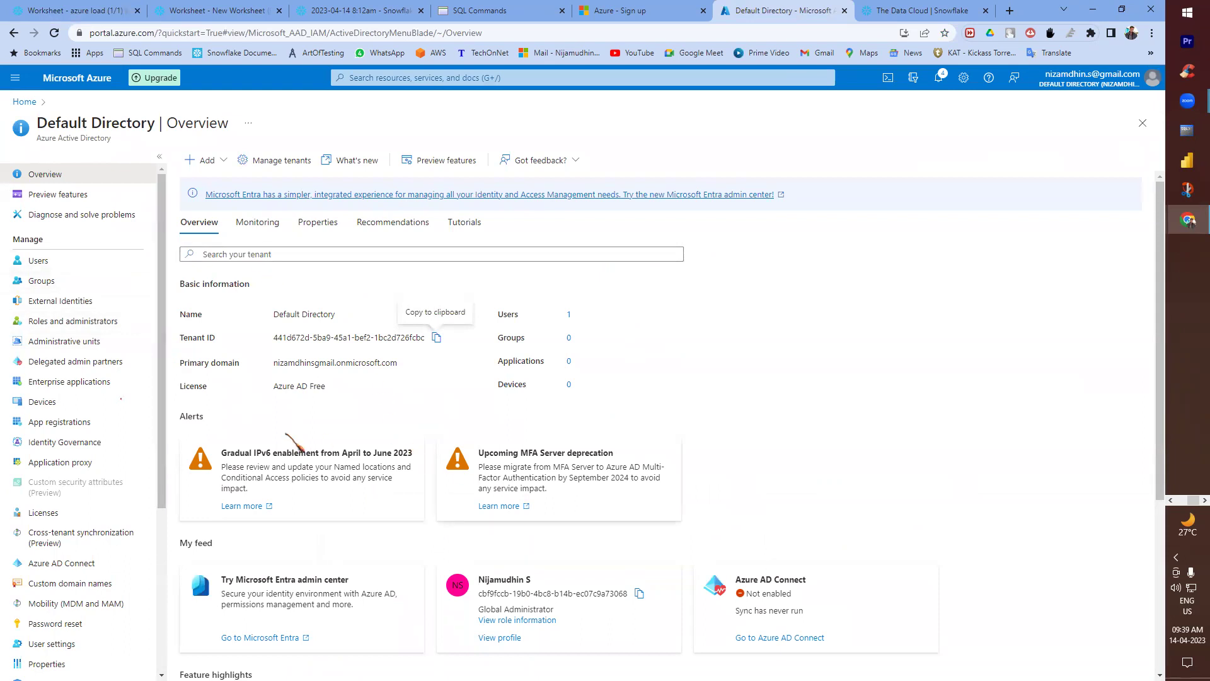
scroll(291, 442, down, 2)
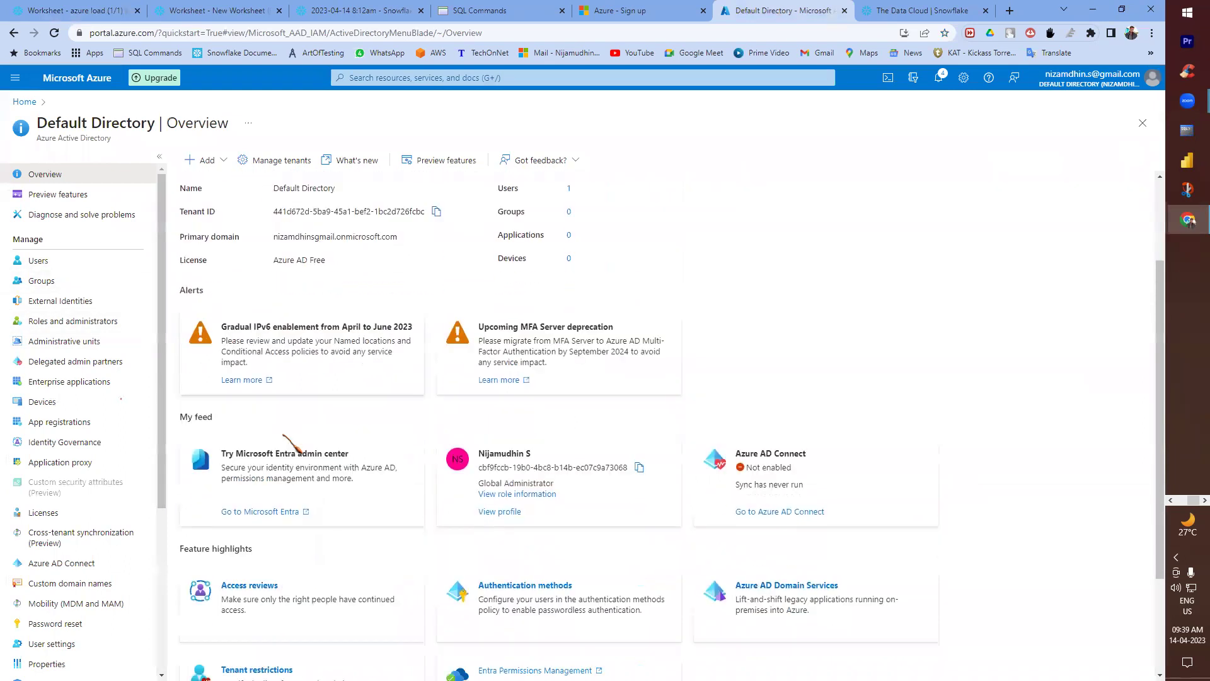
click(30, 101)
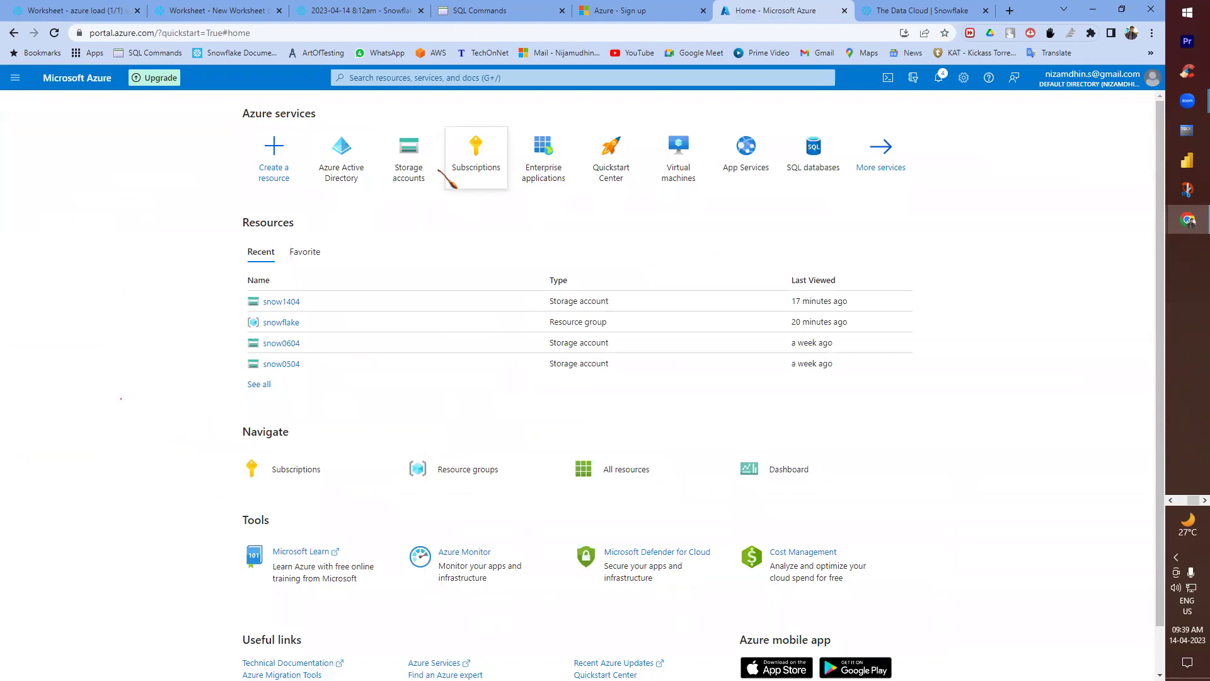
click(411, 148)
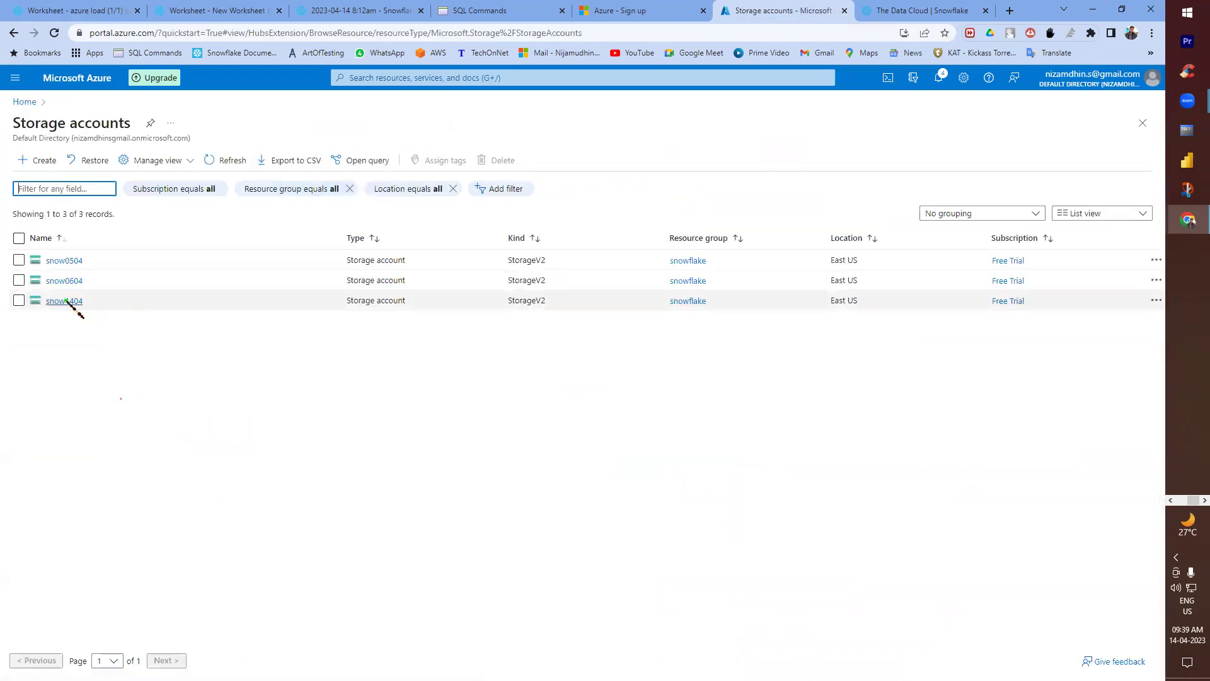
click(66, 301)
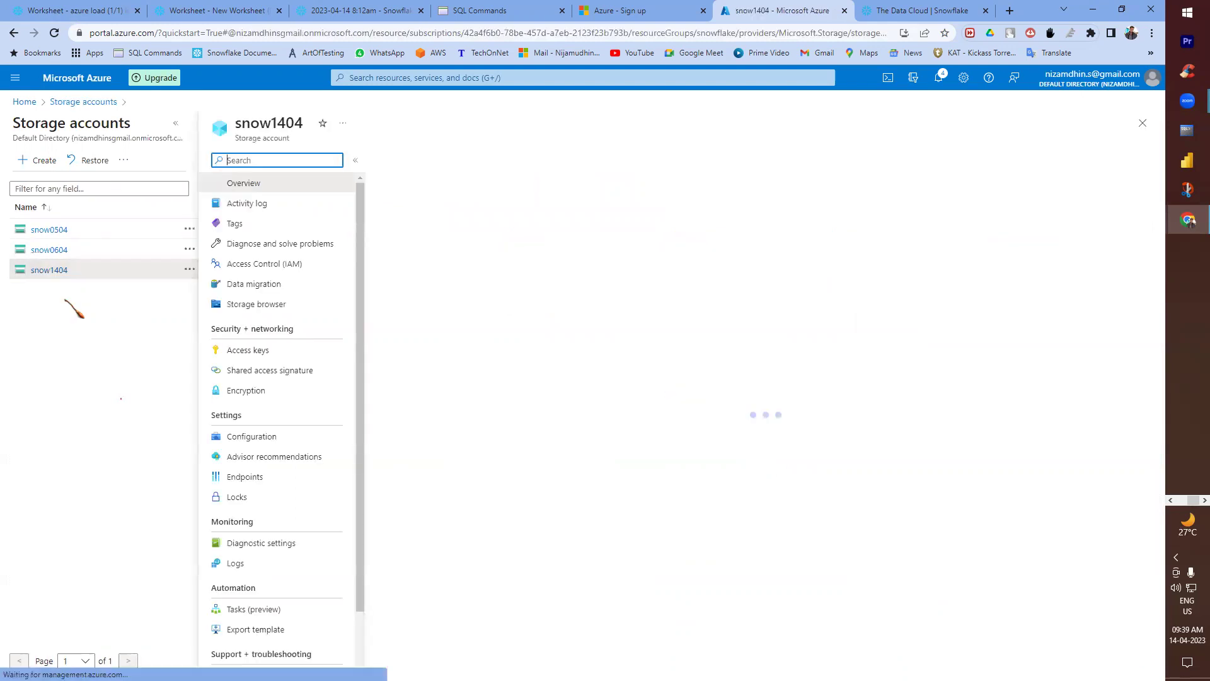
click(282, 268)
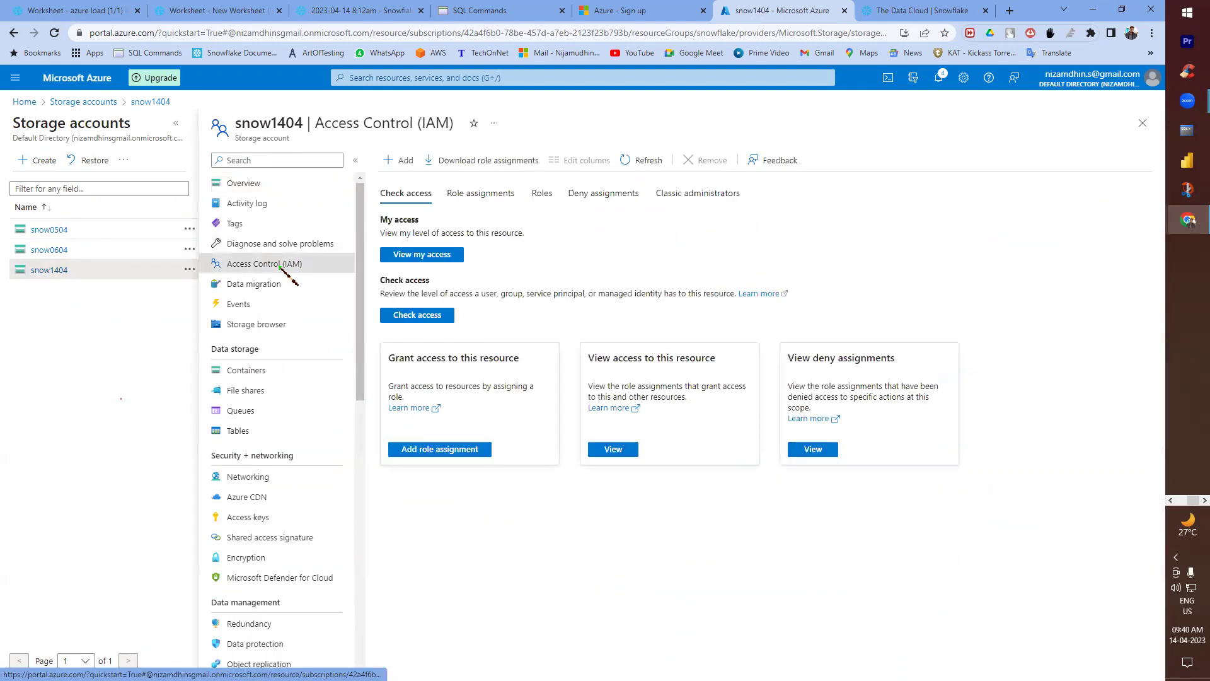
click(404, 160)
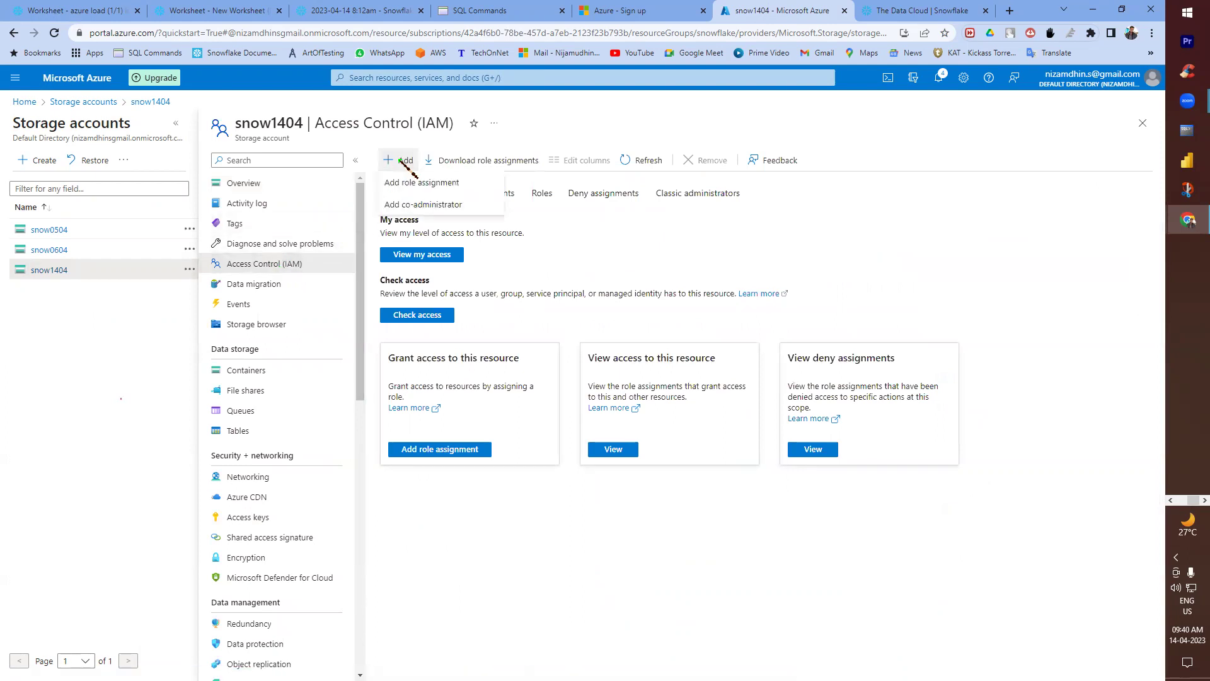
click(411, 183)
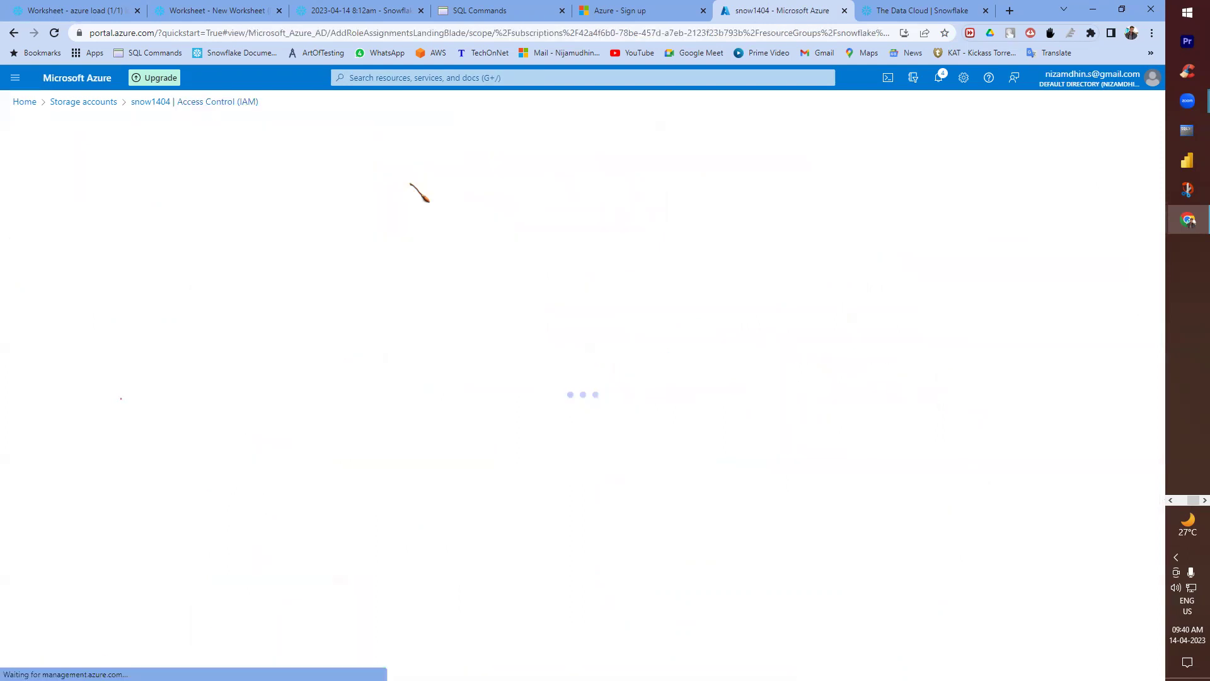
- Filter the role list to 'storage blob', then return to Azure Home and the notes
click(113, 288)
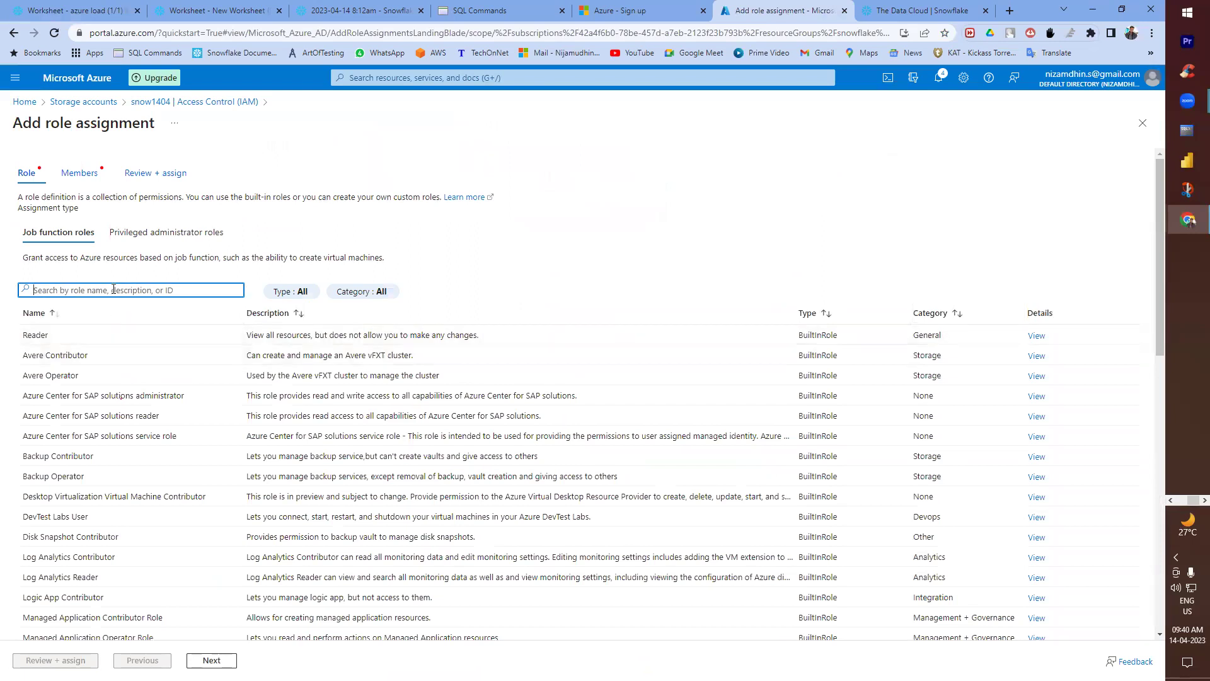
text(data)
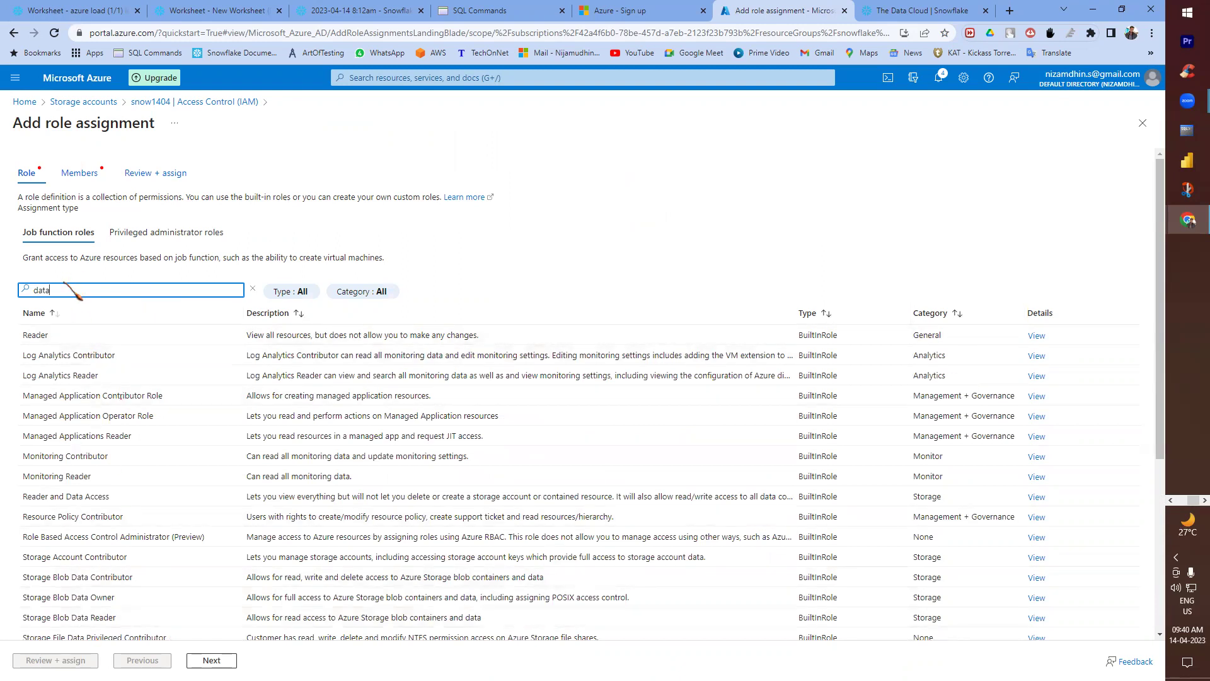
drag(73, 290, 9, 294)
key(BackSpace)
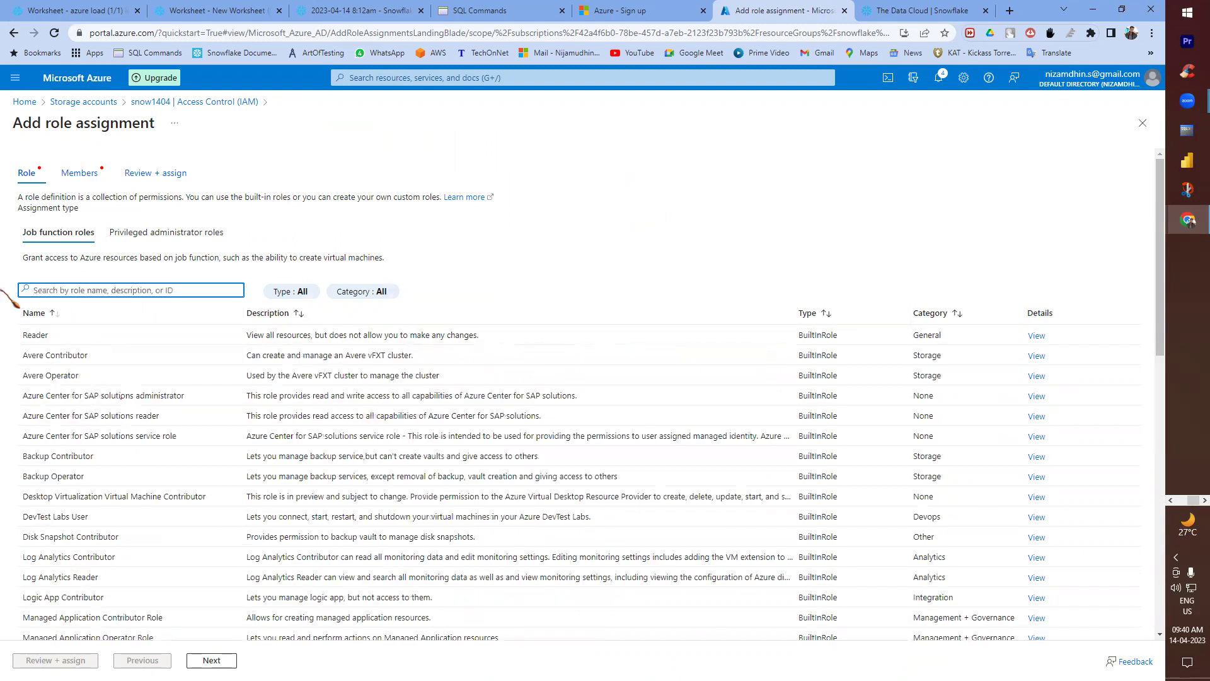
text(s)
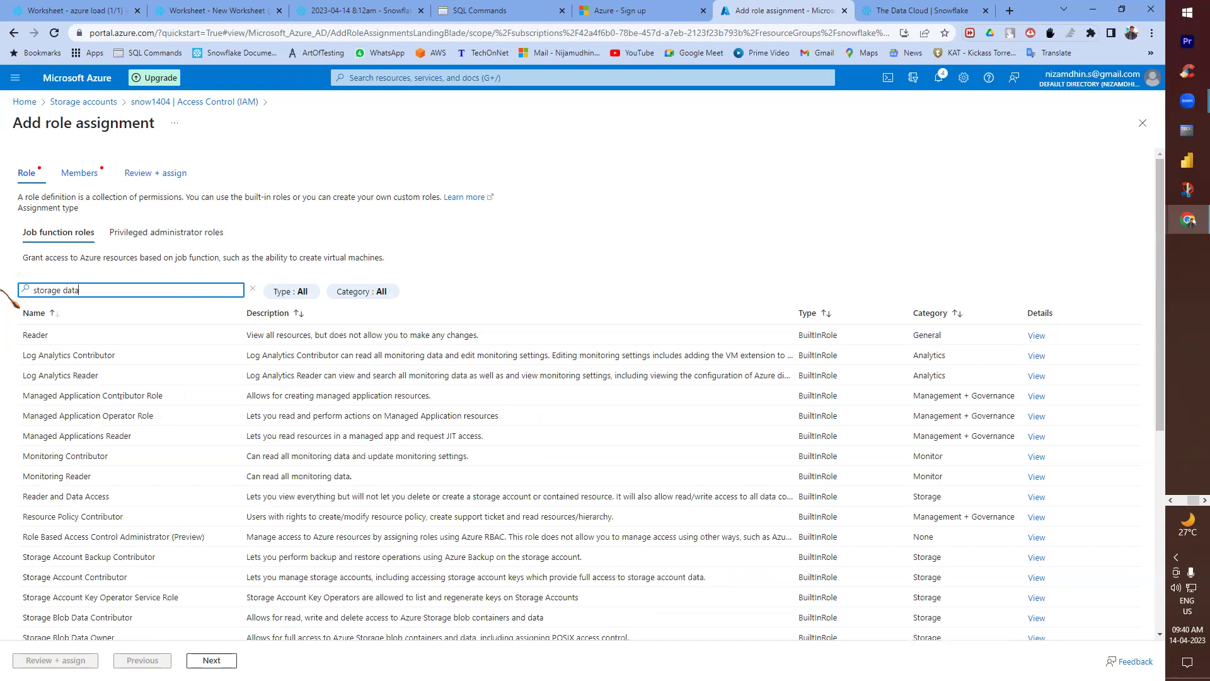
text(torage data )
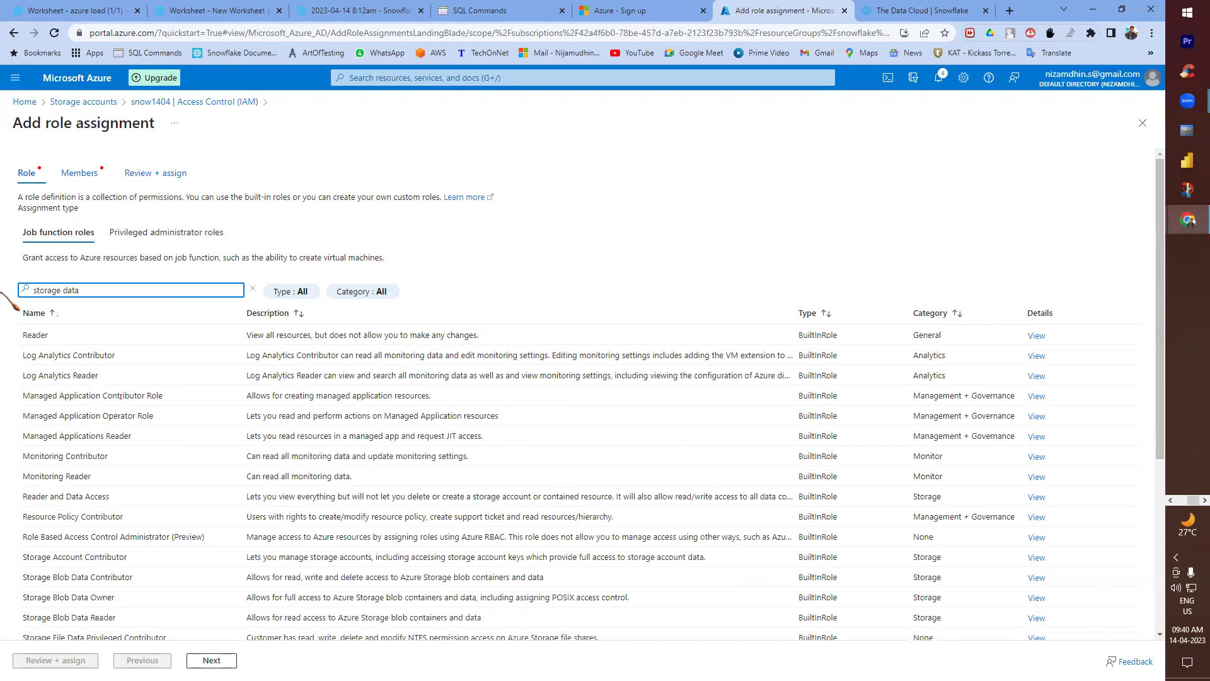
key(BackSpace)
key(BackSpace)
key(BackSpace)
key(BackSpace)
key(BackSpace)
text(blob)
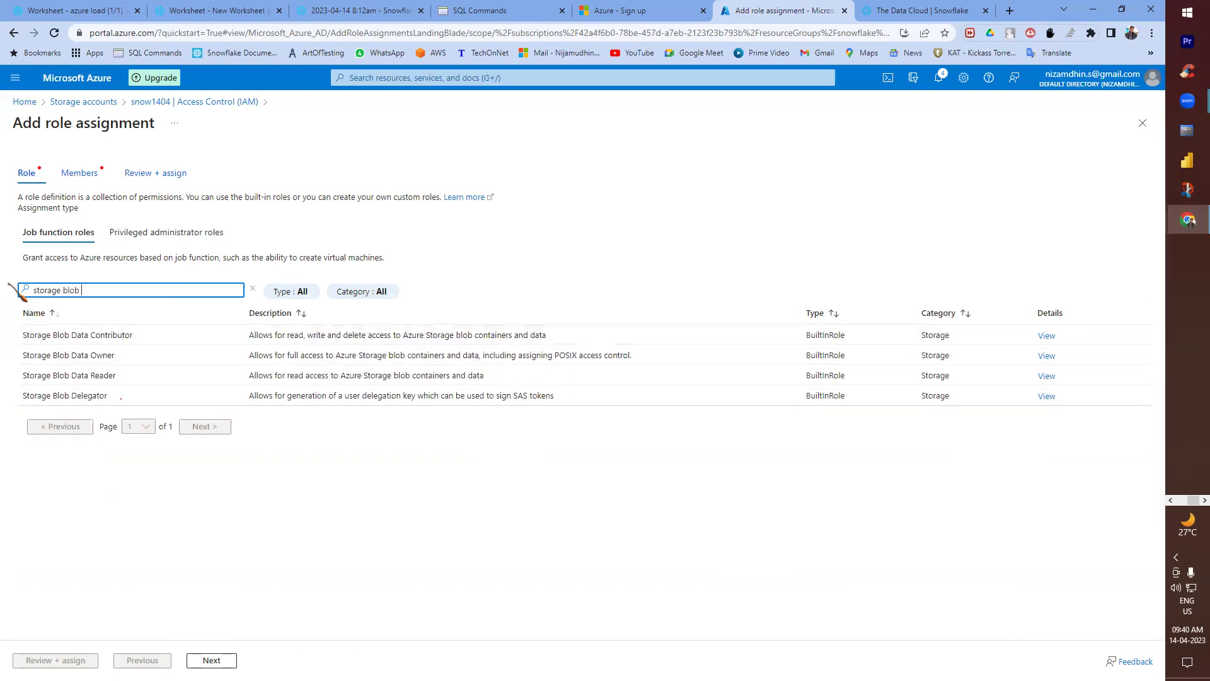
click(25, 102)
key(alt+Tab)
scroll(226, 567, down, 2)
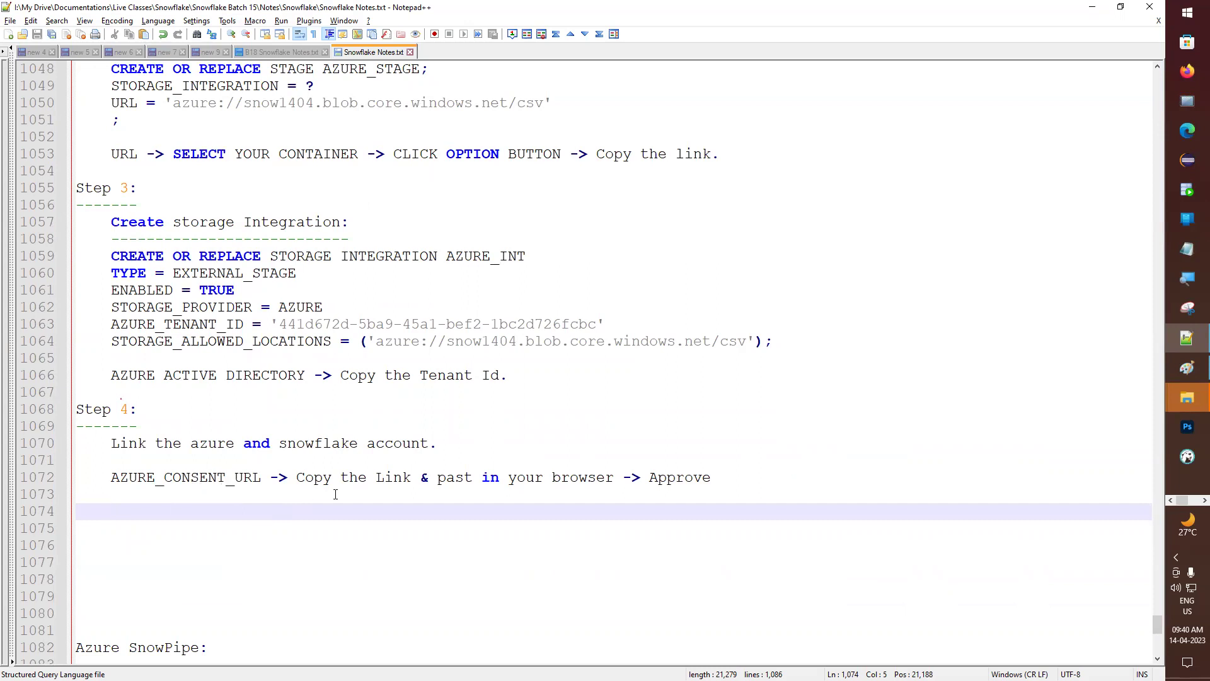
- Add an underlined 'AZURE_MULTI_TENANT_APP_NAME:' heading, copied from the Snowflake results, to the notes
key(alt+Tab)
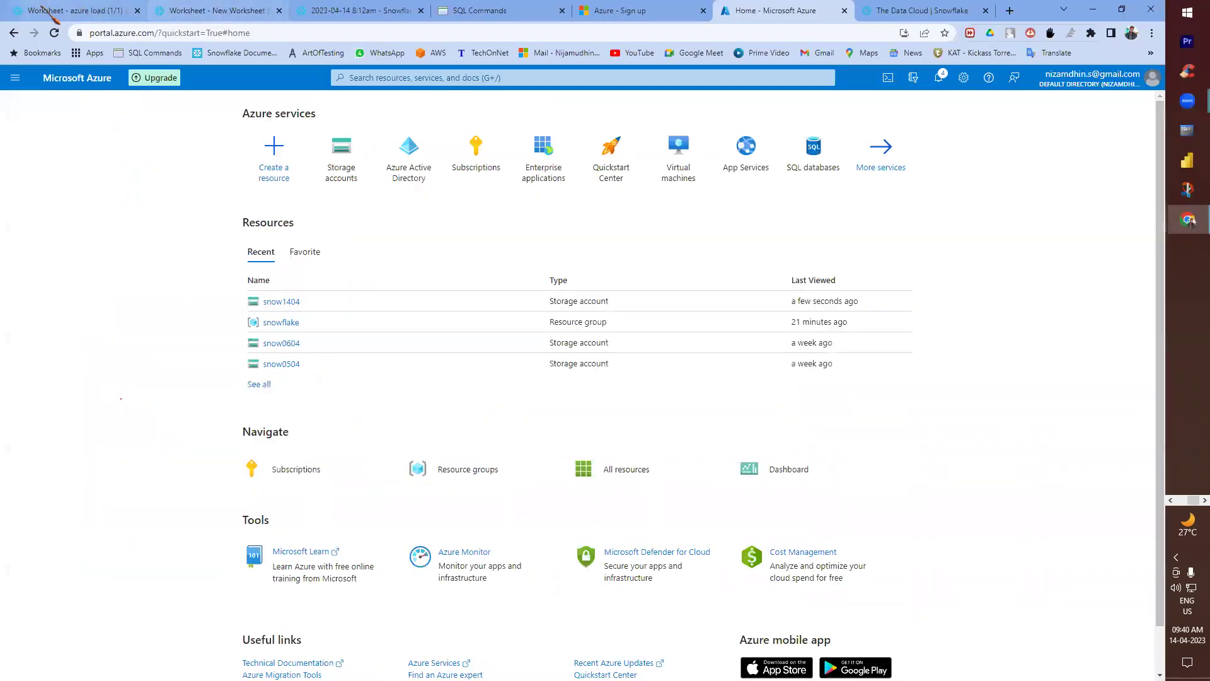
click(60, 12)
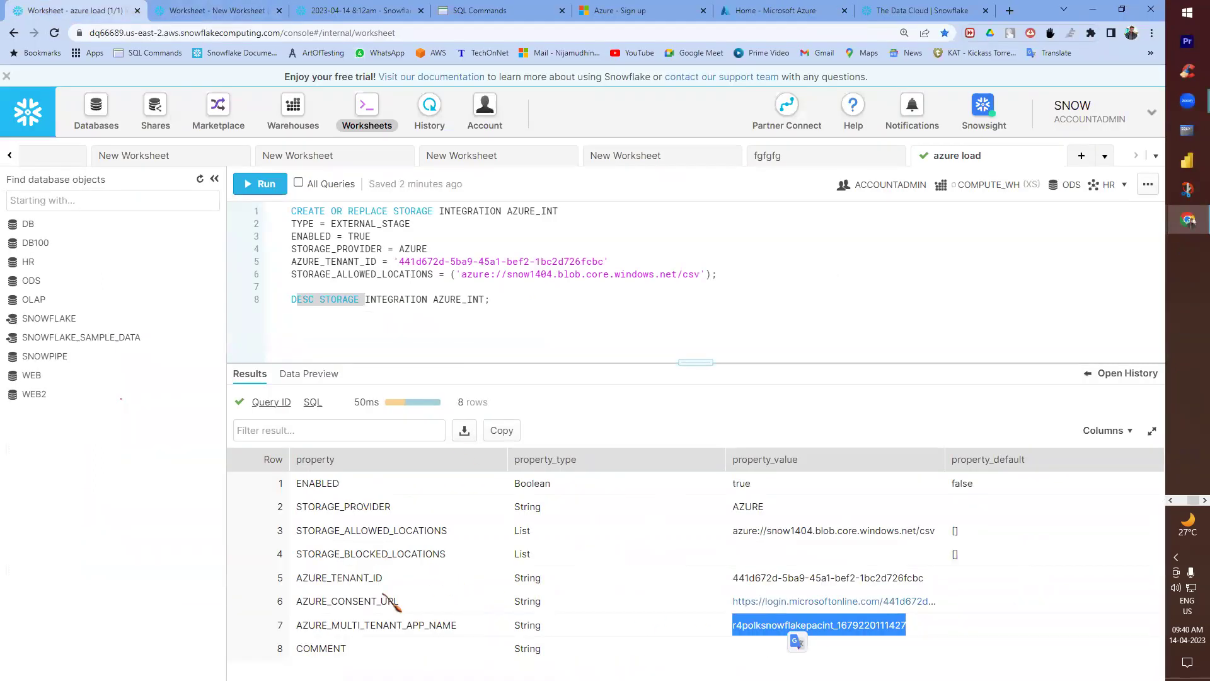
double_click(392, 624)
key(ctrl+c)
key(alt+Tab)
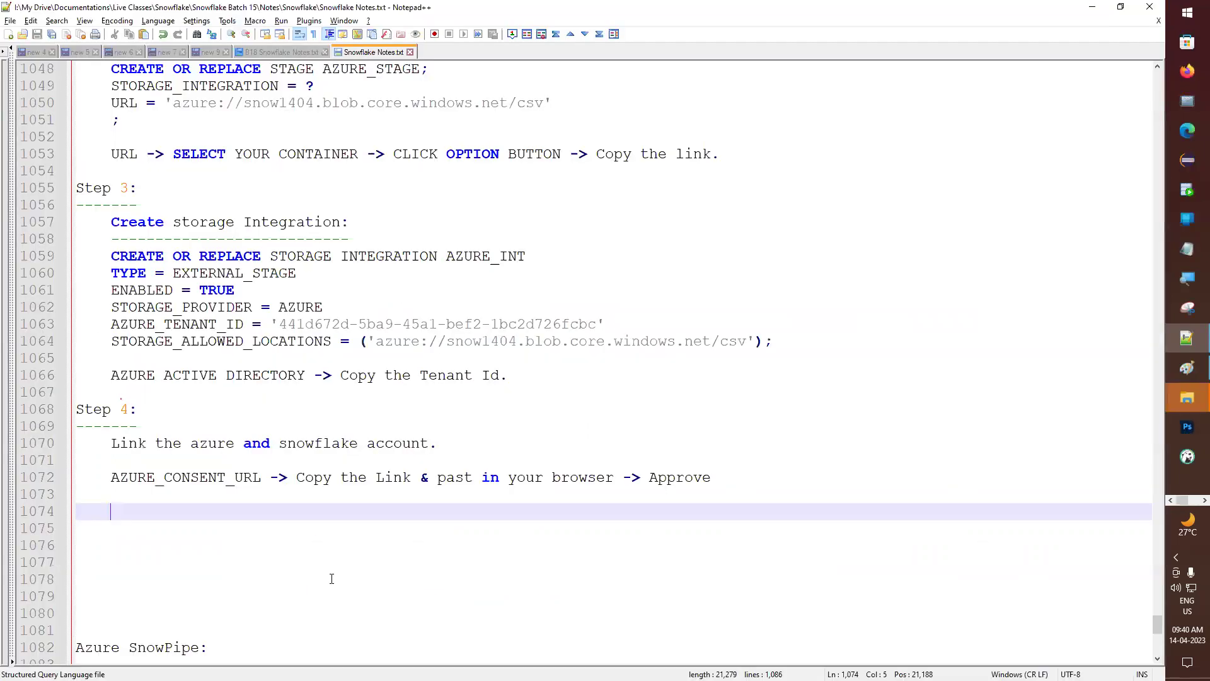
key(ctrl+v)
key(Return)
key(Up)
key(End)
text(:)
key(Return)
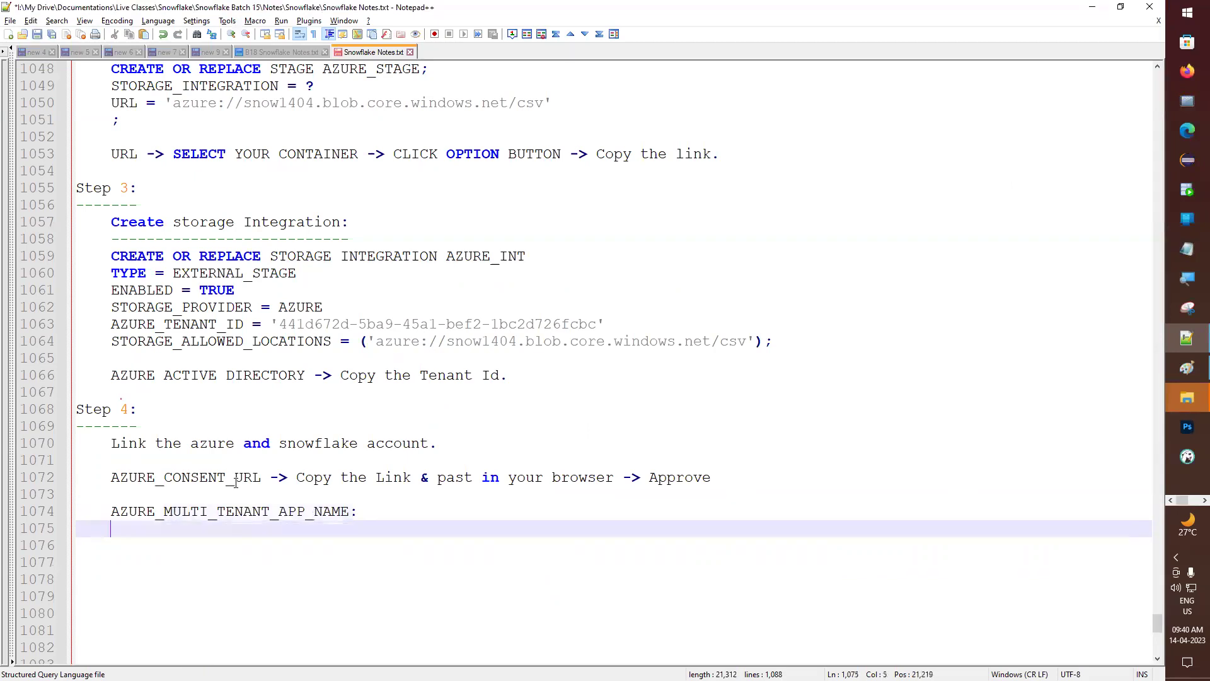
text(-----------------------------)
key(Return)
- Copy the 'Storage accounts -> Select your storage account' path from line 1042 onto line 1076
key(alt+Tab)
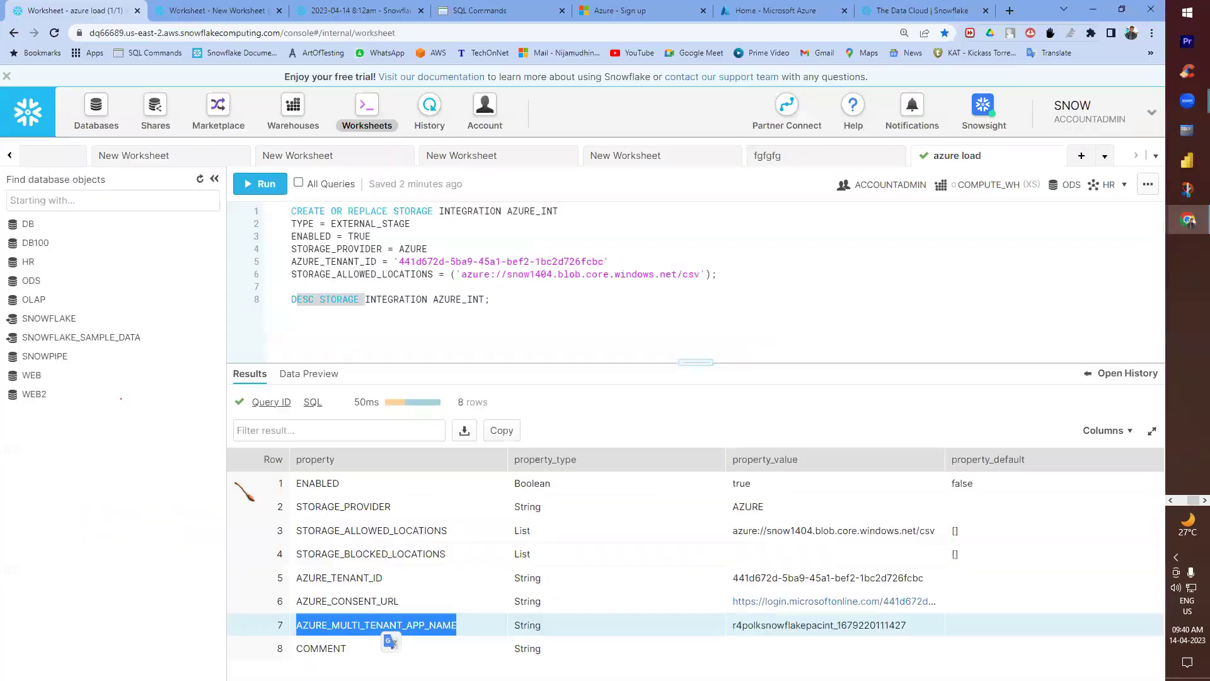
click(766, 11)
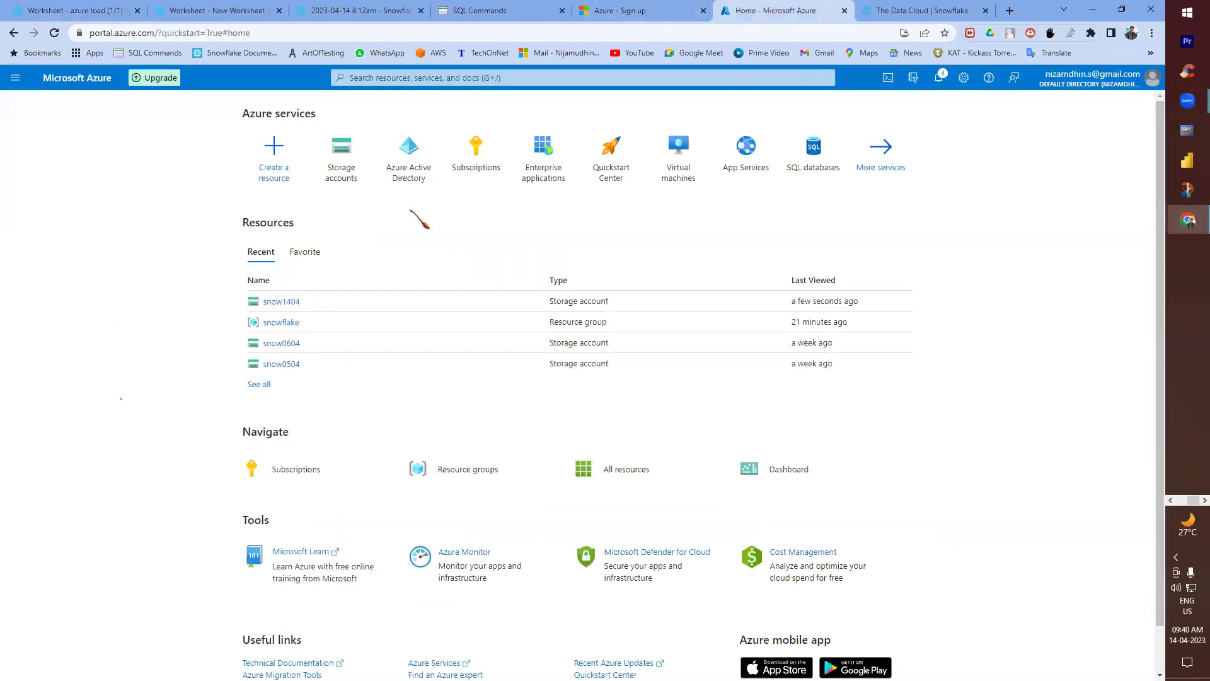
key(alt+Tab)
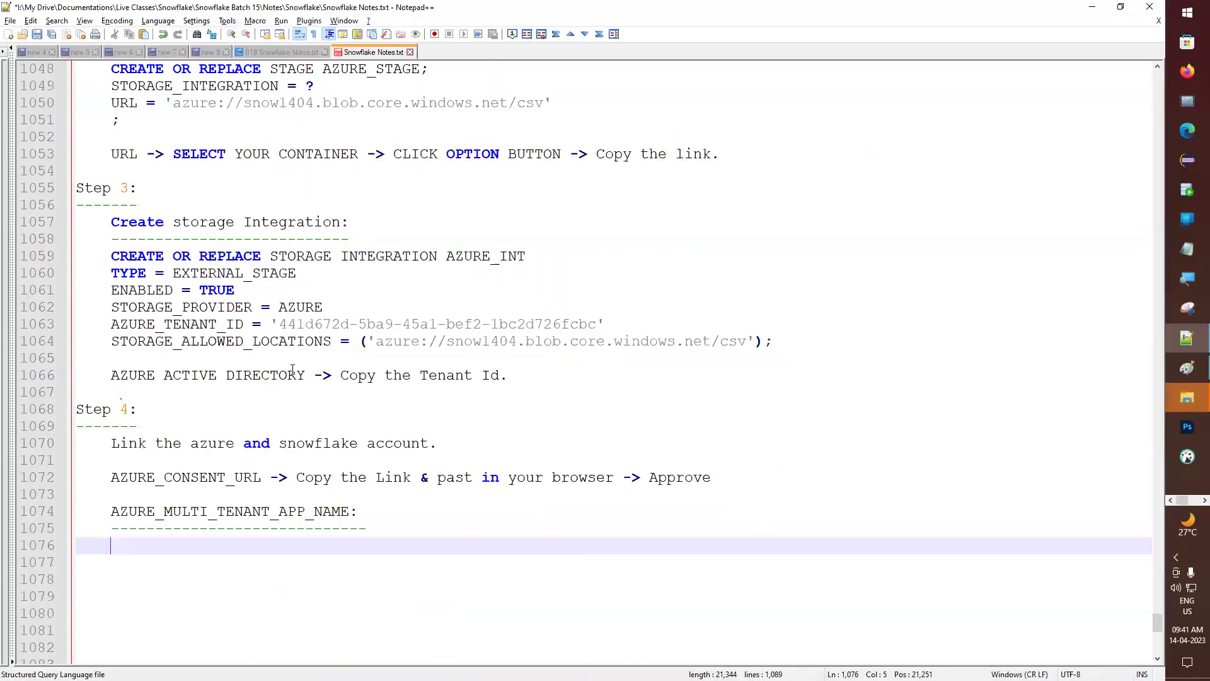
scroll(159, 156, up, 5)
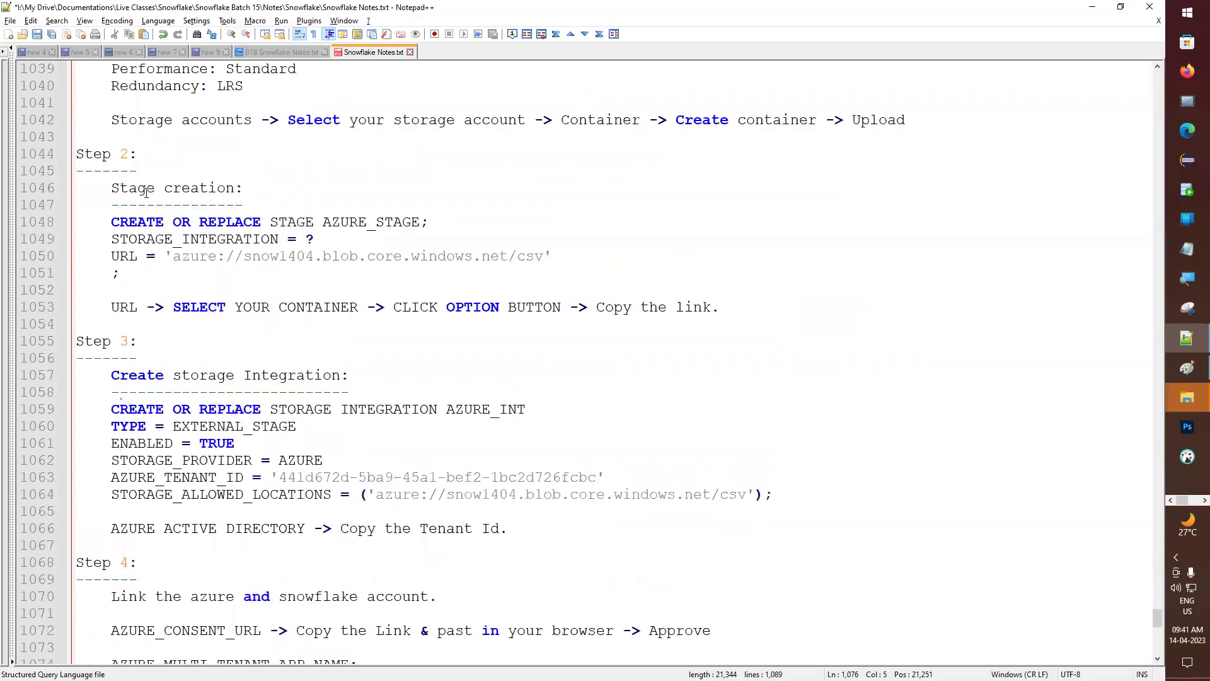
drag(111, 221, 530, 220)
key(ctrl+c)
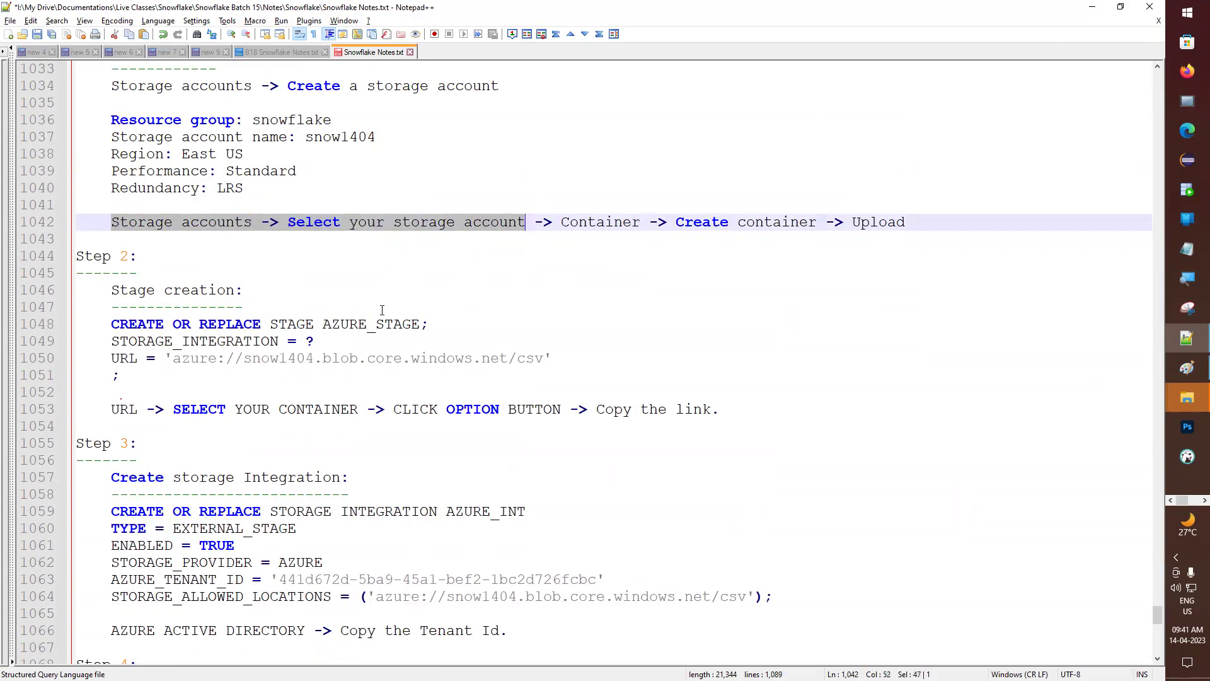
scroll(382, 310, down, 6)
click(128, 494)
key(ctrl+v)
click(128, 495)
click(552, 489)
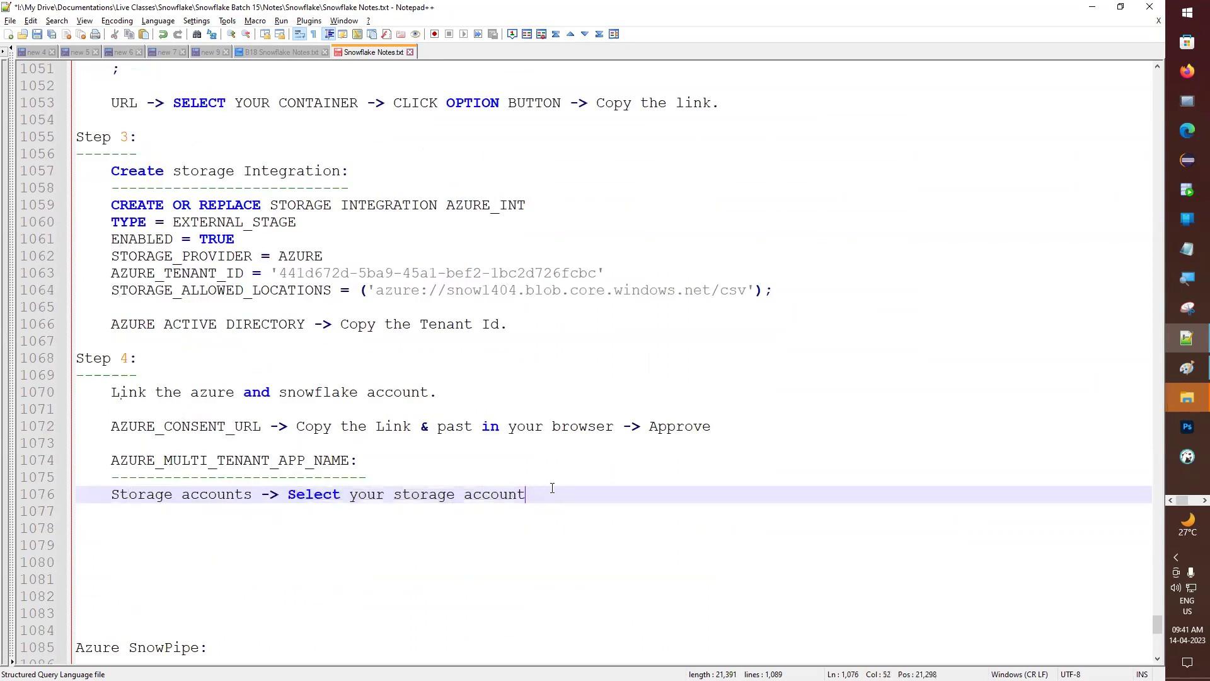
- Open snow1404's Access Control (IAM) page and append its title after '->' in the notes
text(->)
key(alt+Tab)
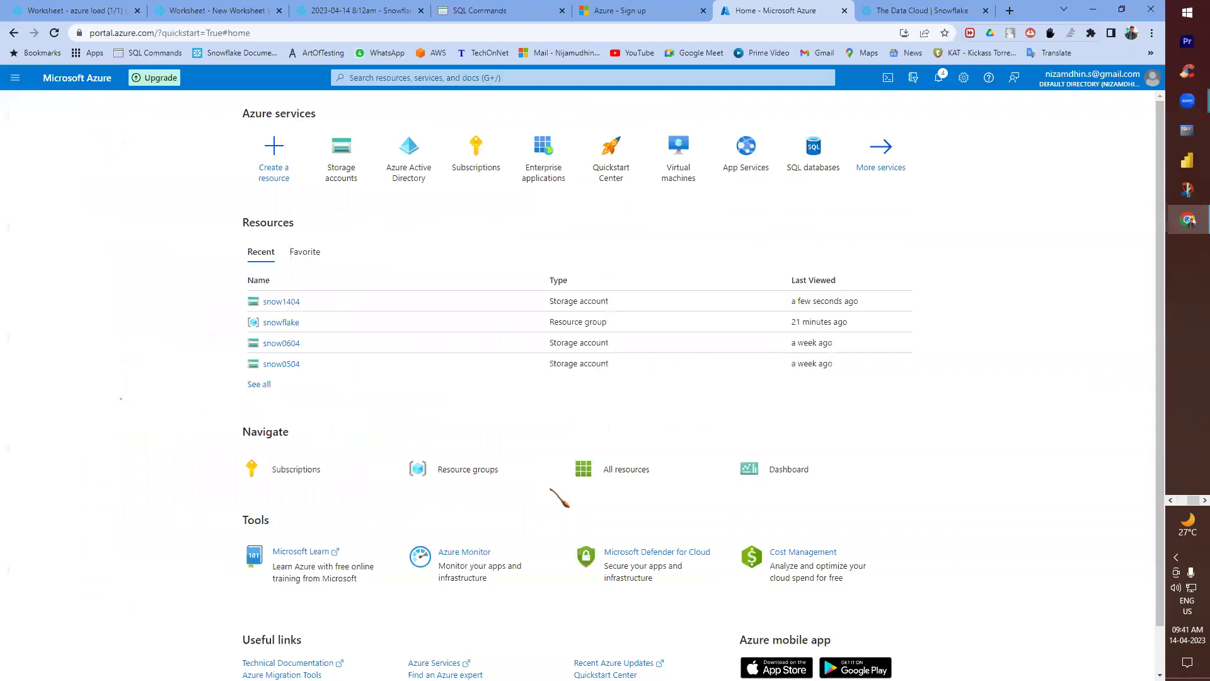
click(341, 145)
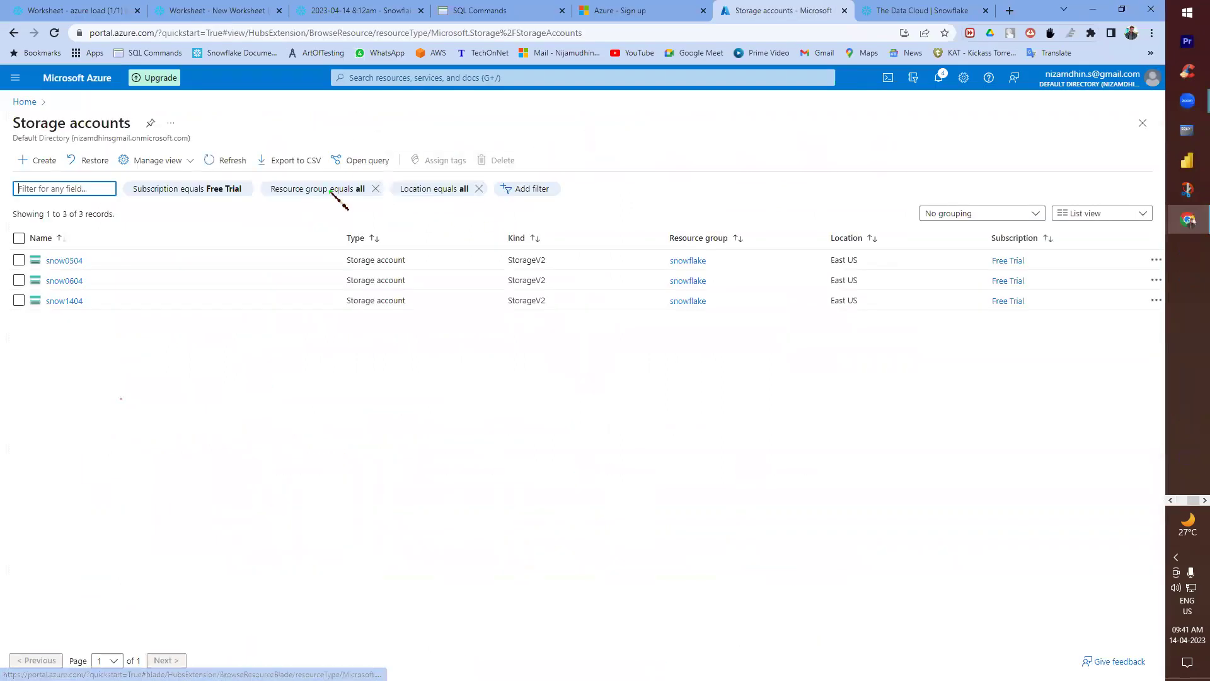
click(64, 301)
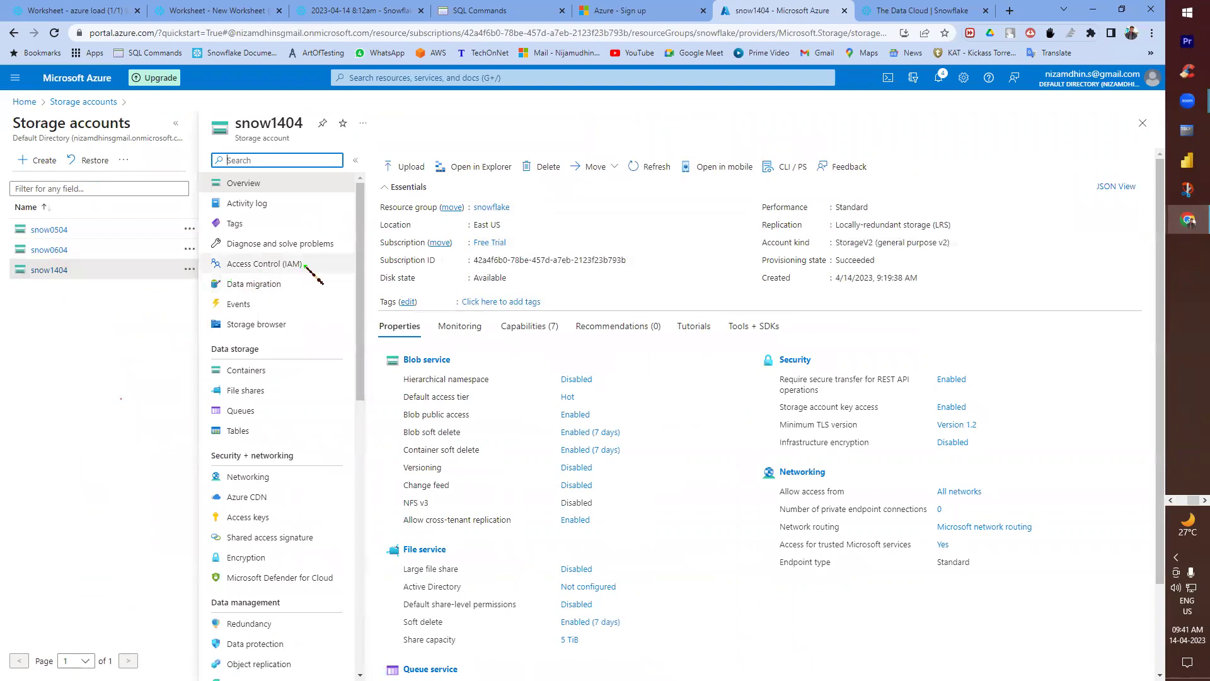
click(268, 264)
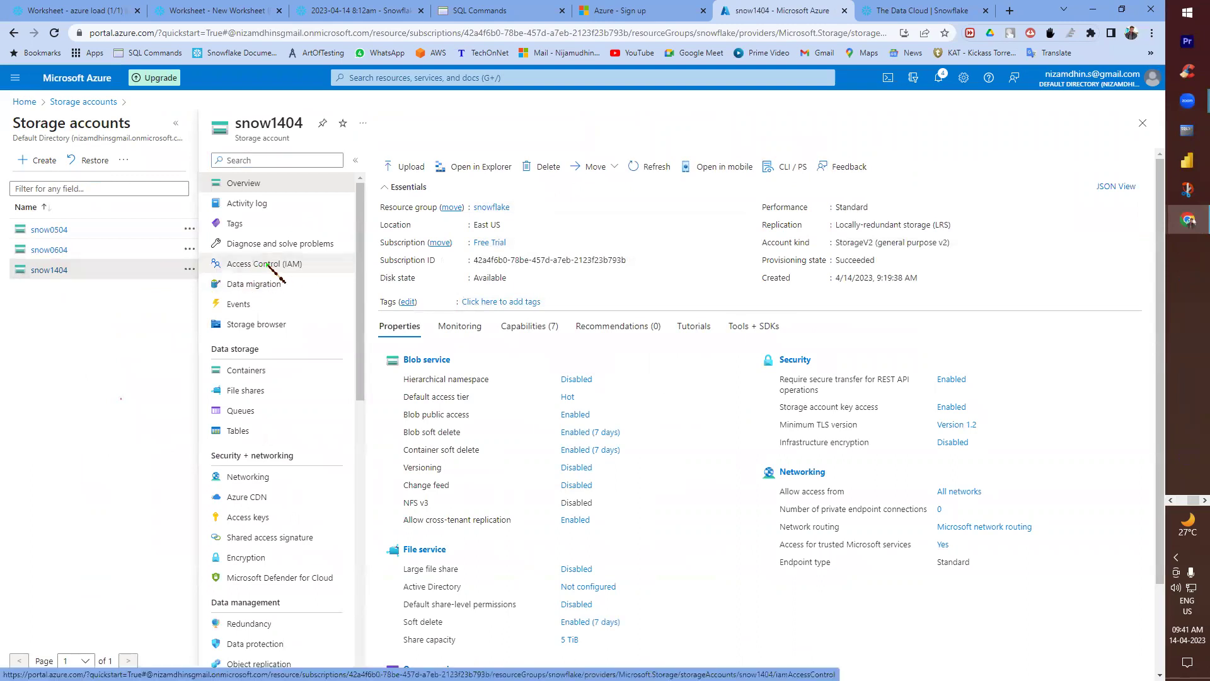
drag(415, 123, 315, 123)
drag(455, 123, 320, 121)
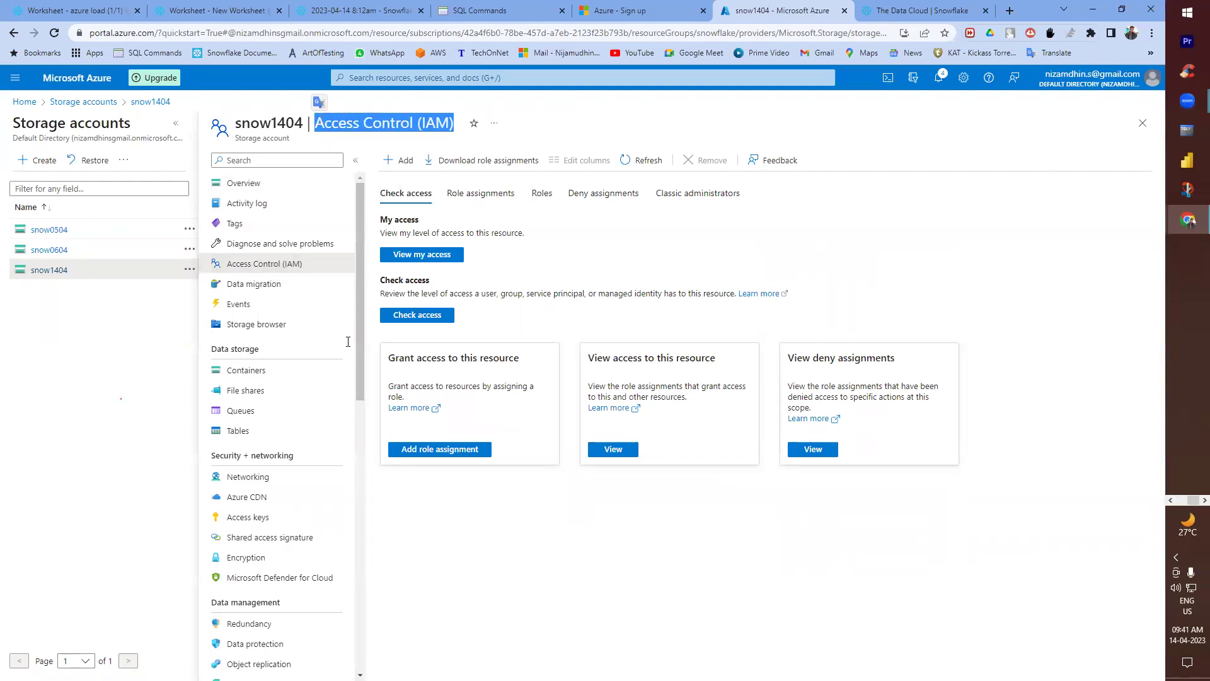
key(ctrl+c)
key(alt+Tab)
key(ctrl+v)
- Start a new role assignment and note '-> Add Role Assignment' in the path
key(alt+Tab)
click(400, 160)
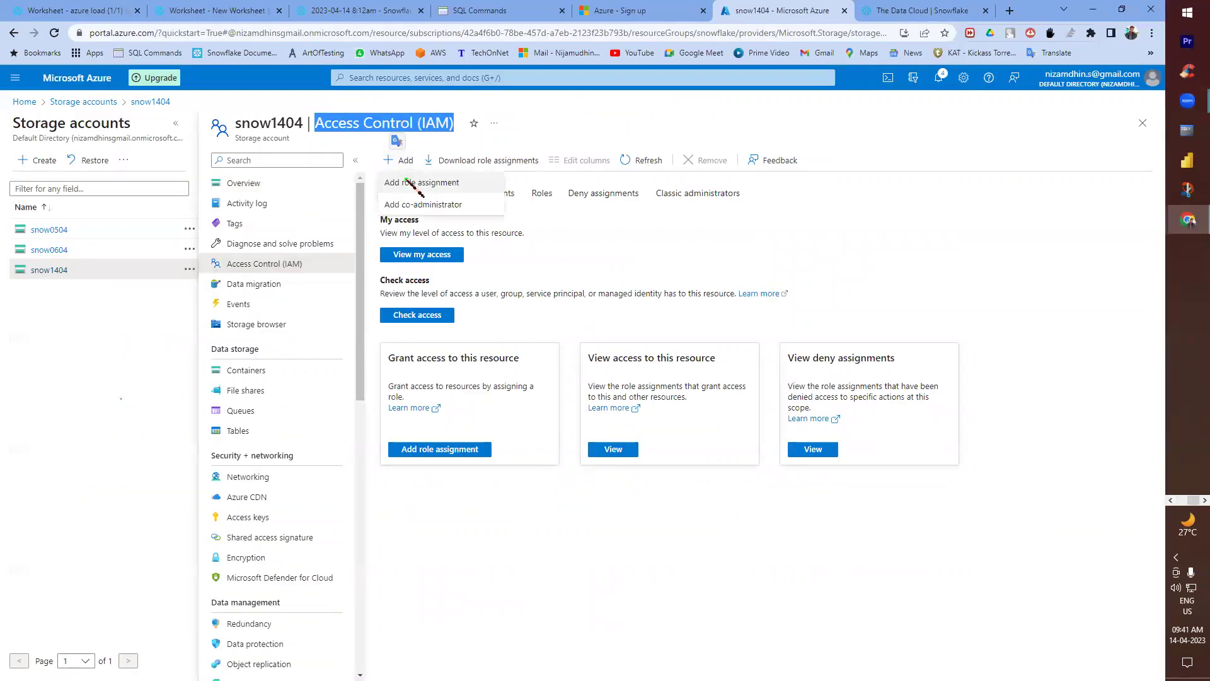
click(421, 182)
key(alt+Tab)
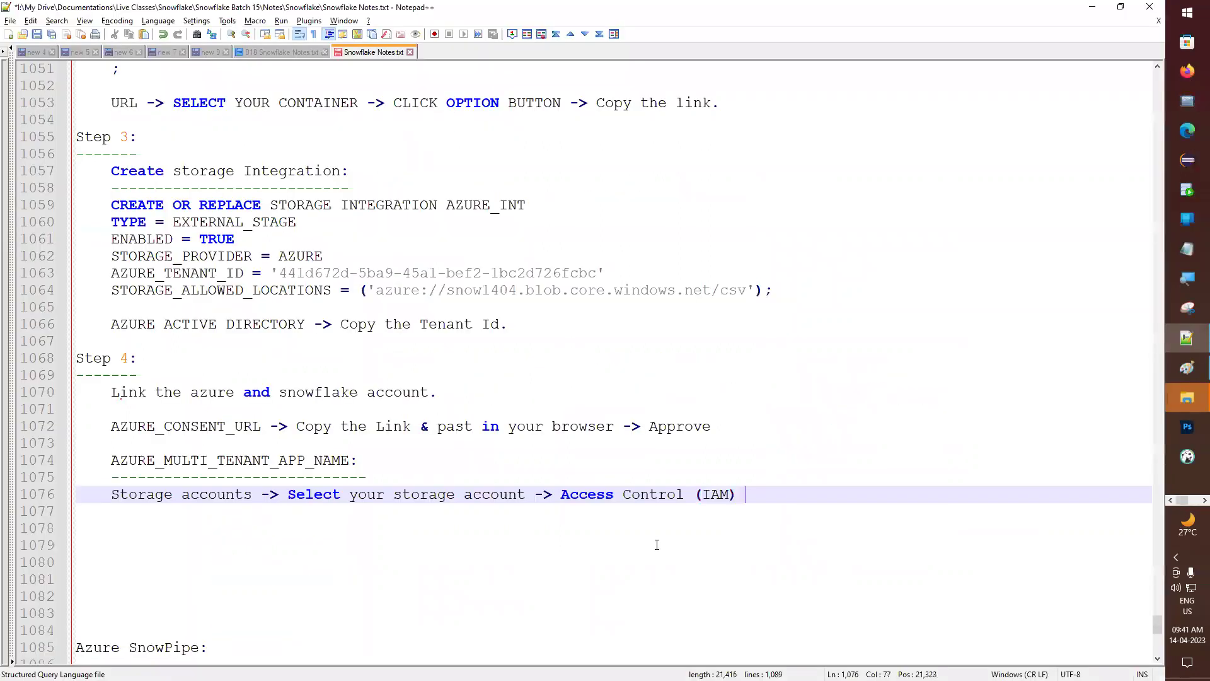
text(-> Ad)
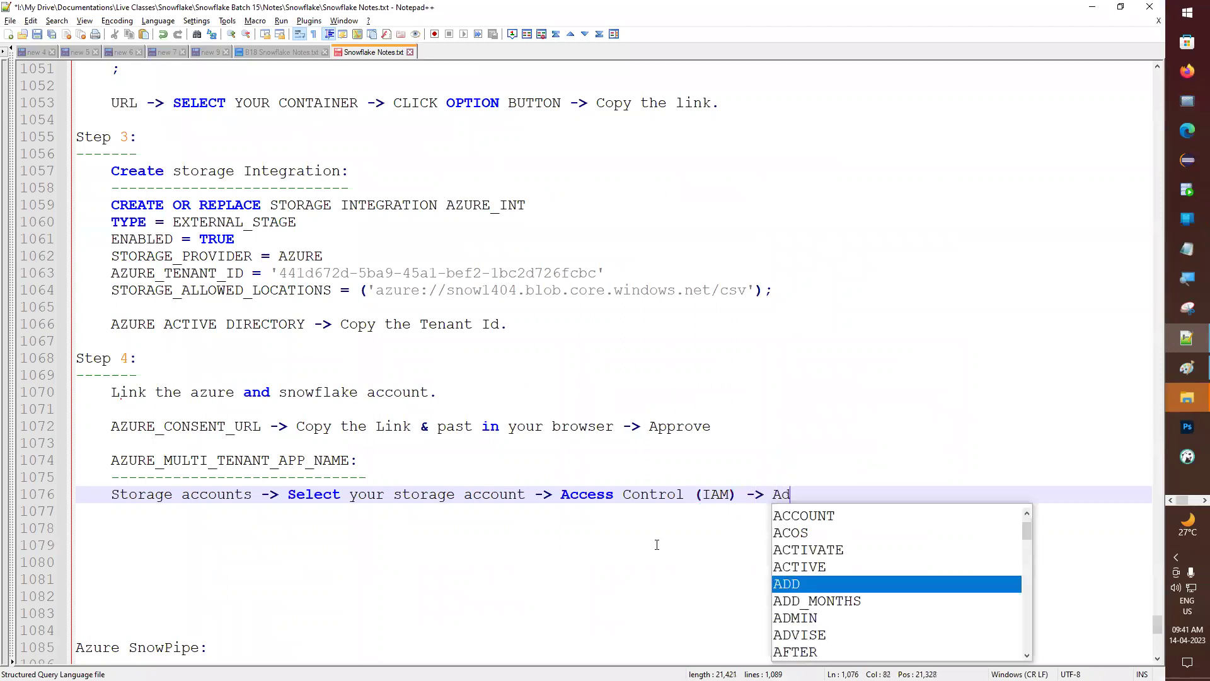
text(d Role A)
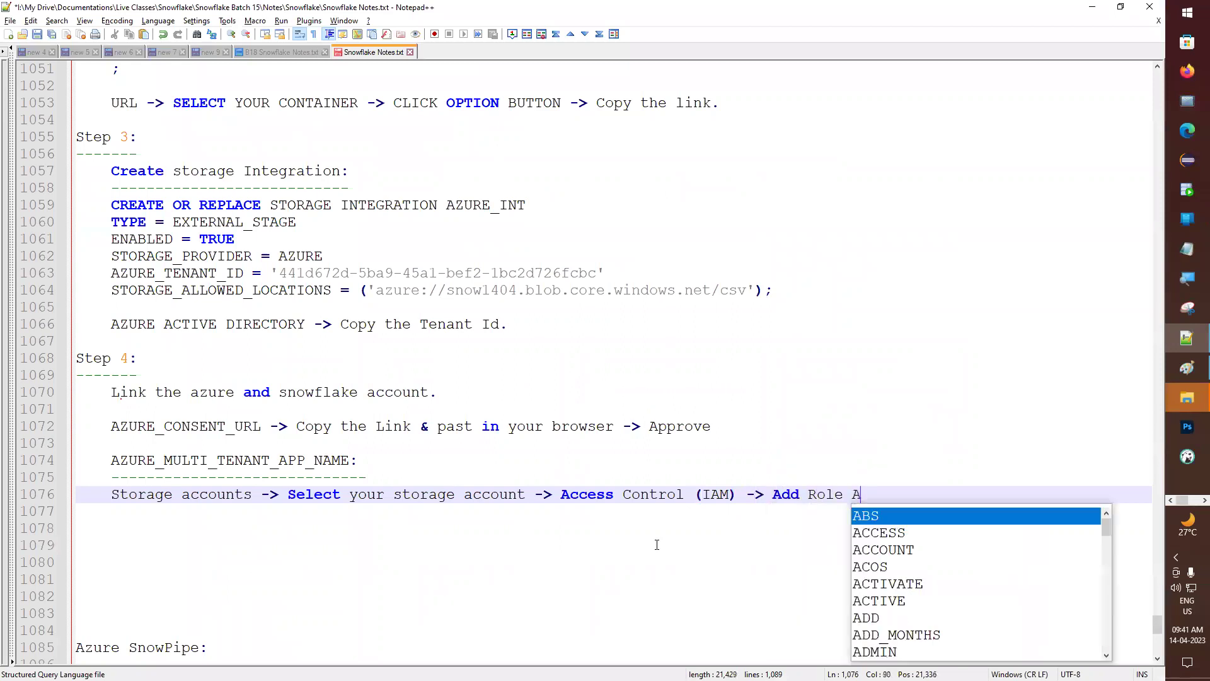
text(ssignment)
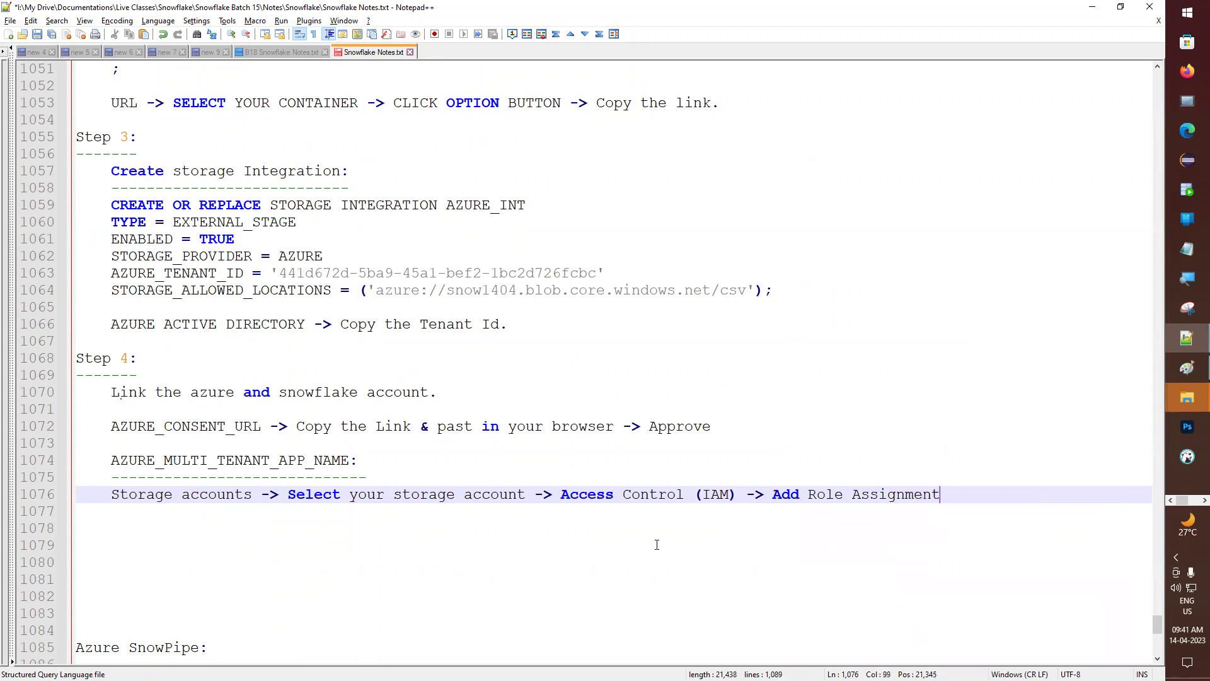
text( ->)
- Return to Azure's Add role assignment page with the role search box focused
key(alt+Tab)
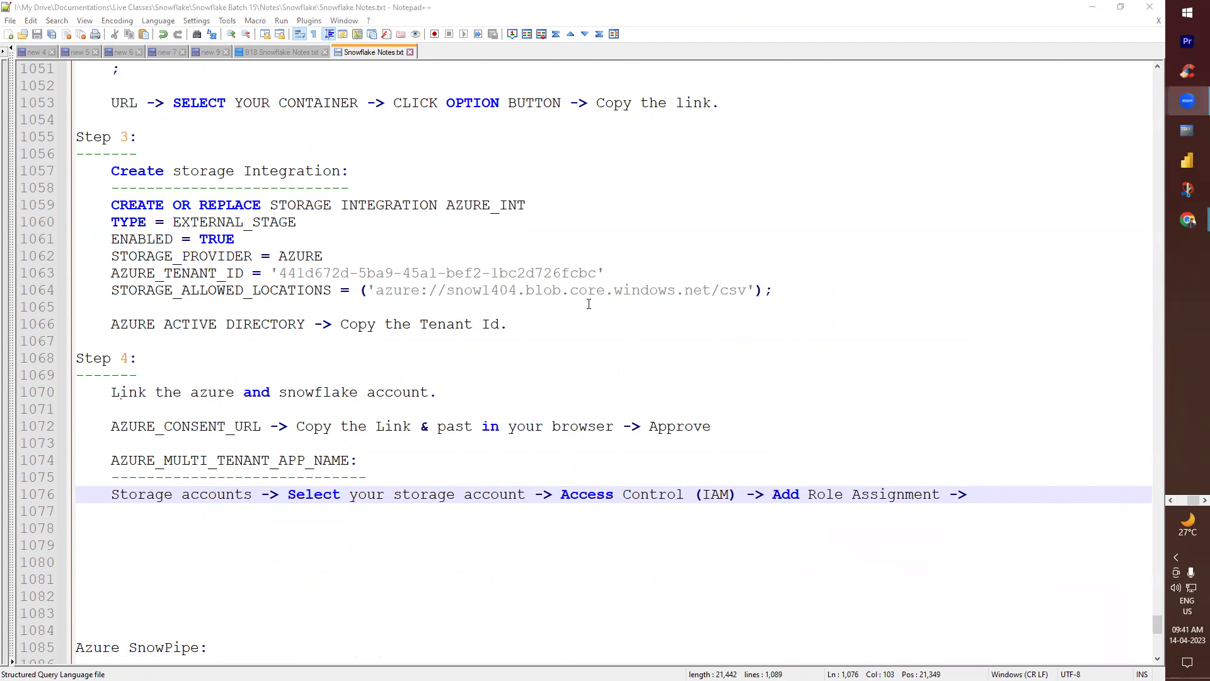
key(alt+Tab)
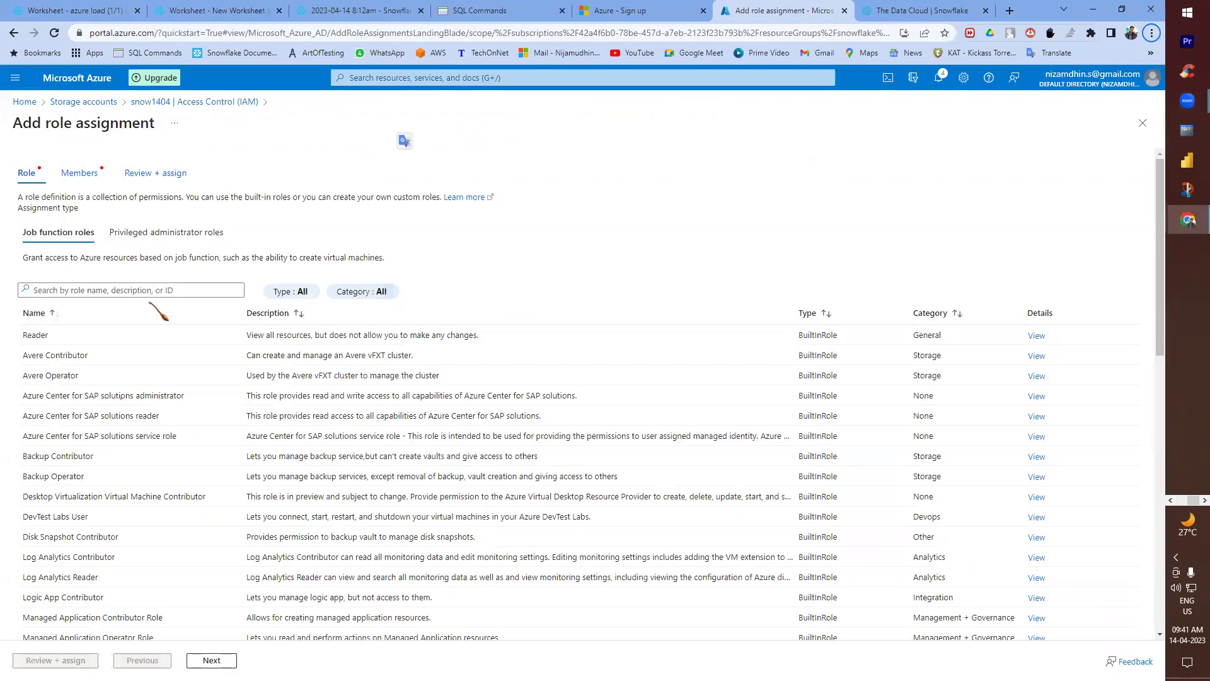
click(132, 289)
- Pick Storage Blob Data Contributor, add it with '->' to the notes, and continue to Members
click(126, 318)
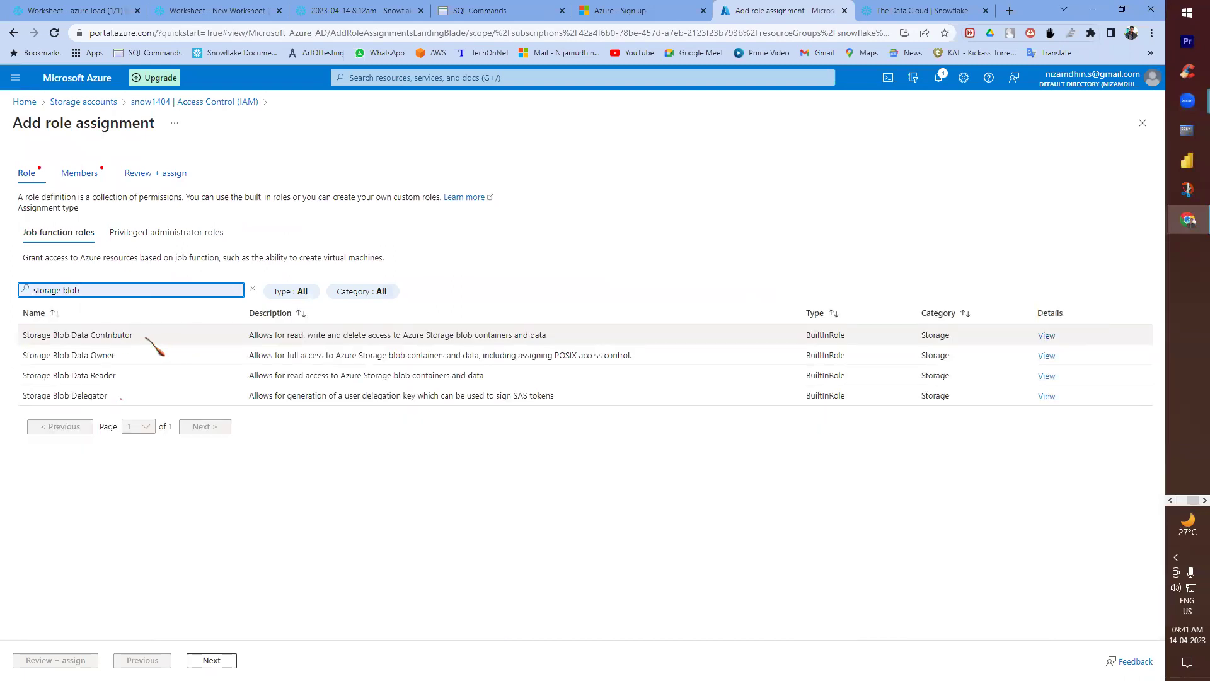
drag(132, 335, 22, 336)
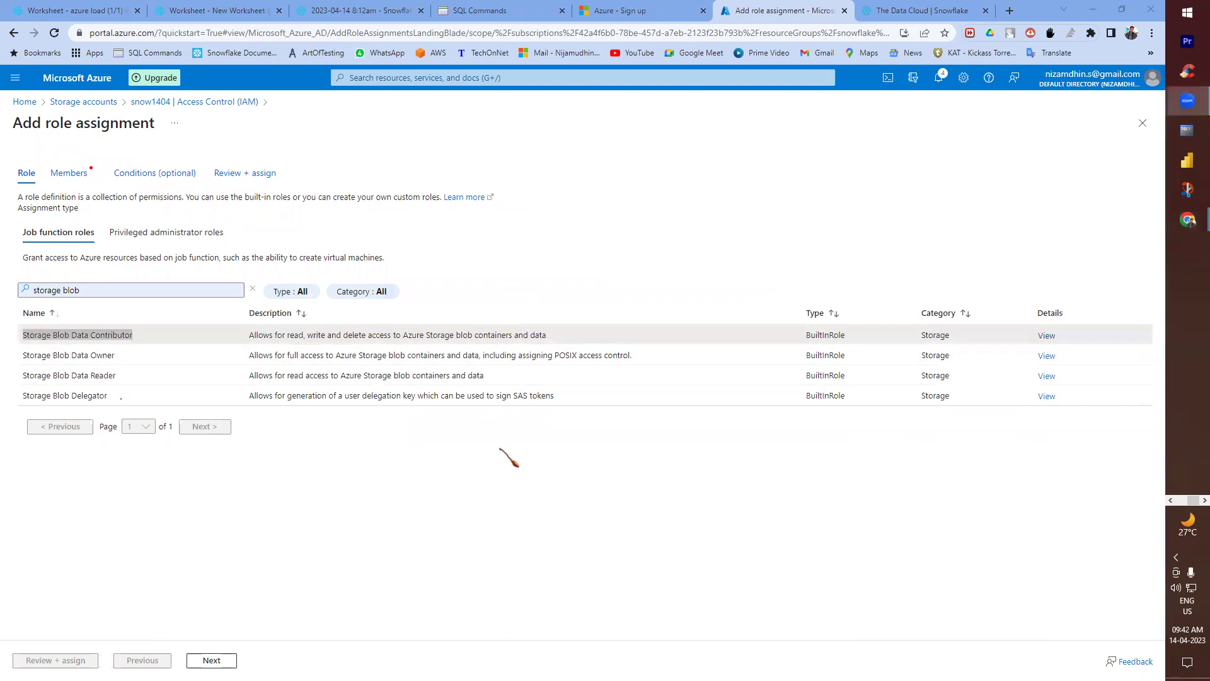
key(alt+Tab)
key(ctrl+v)
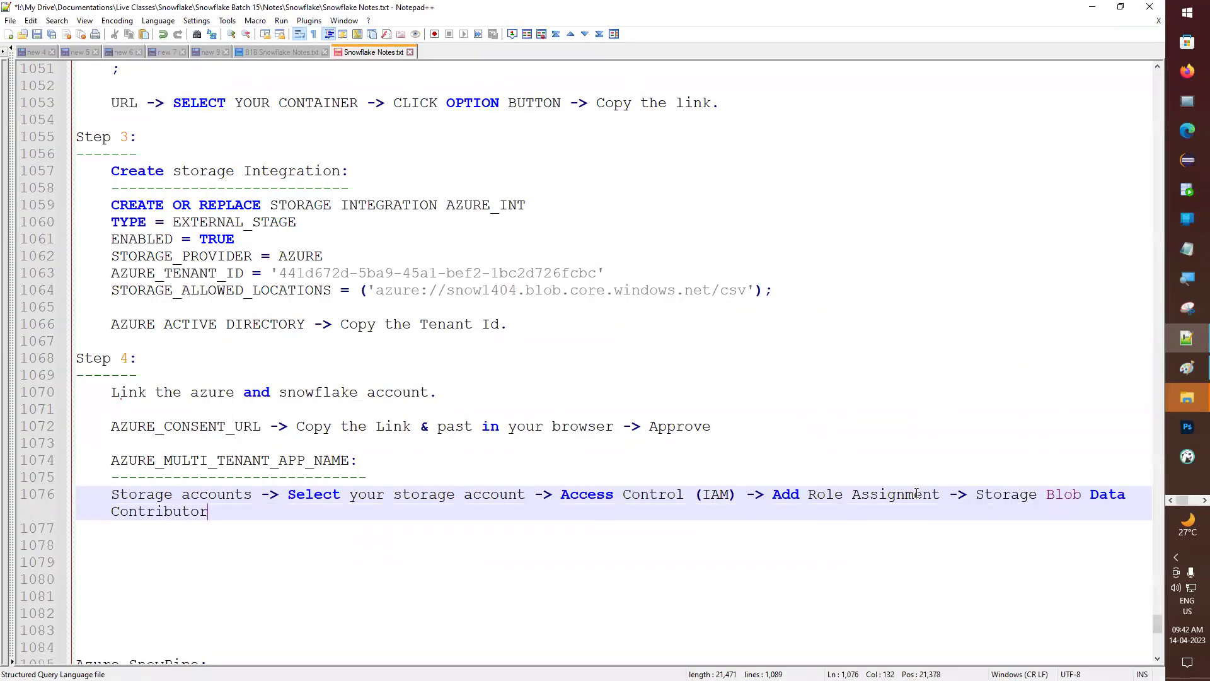
text(->)
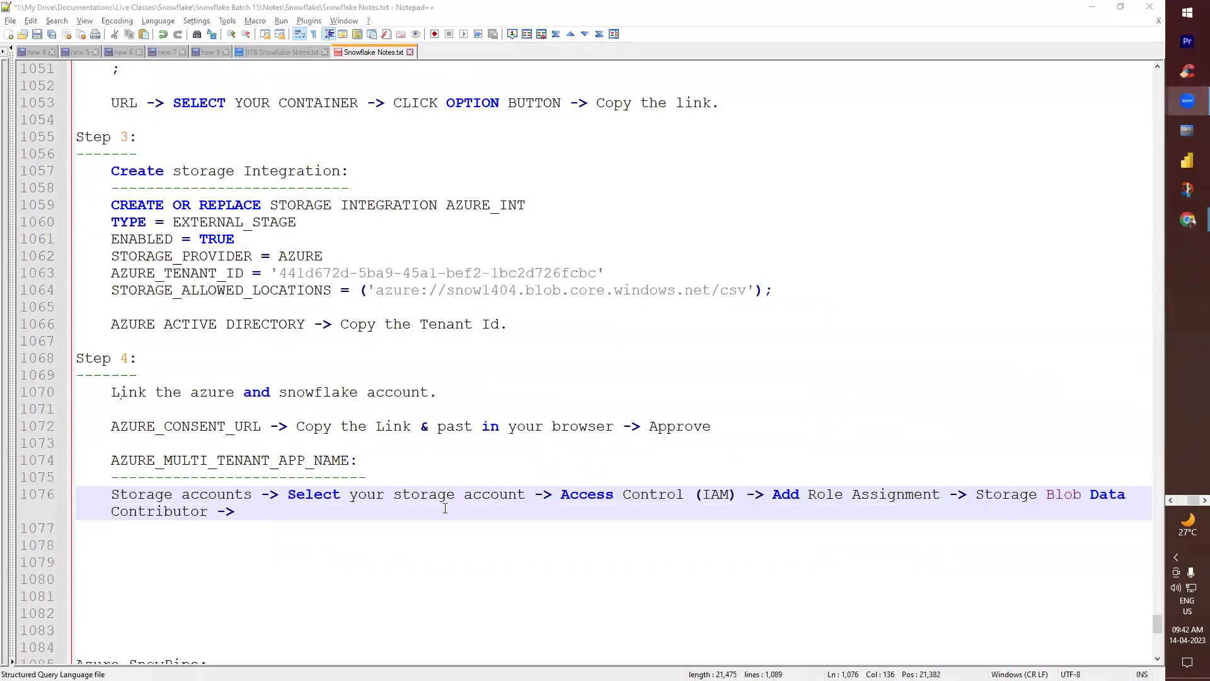
key(alt+Tab)
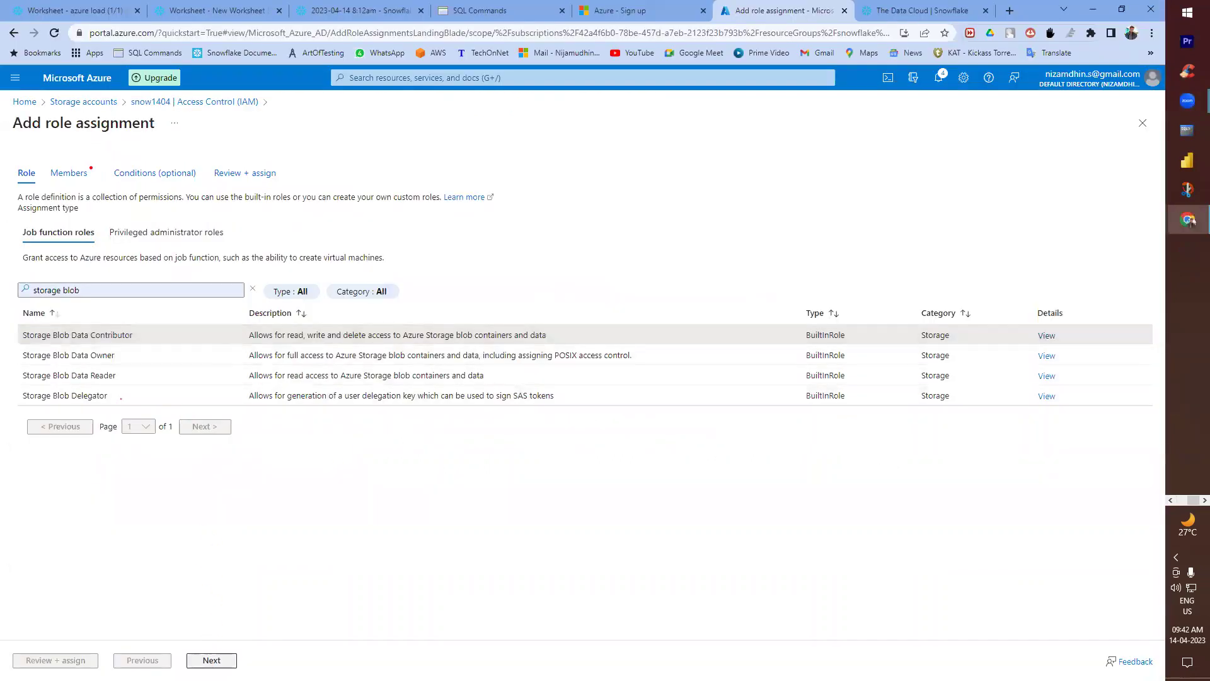
click(211, 660)
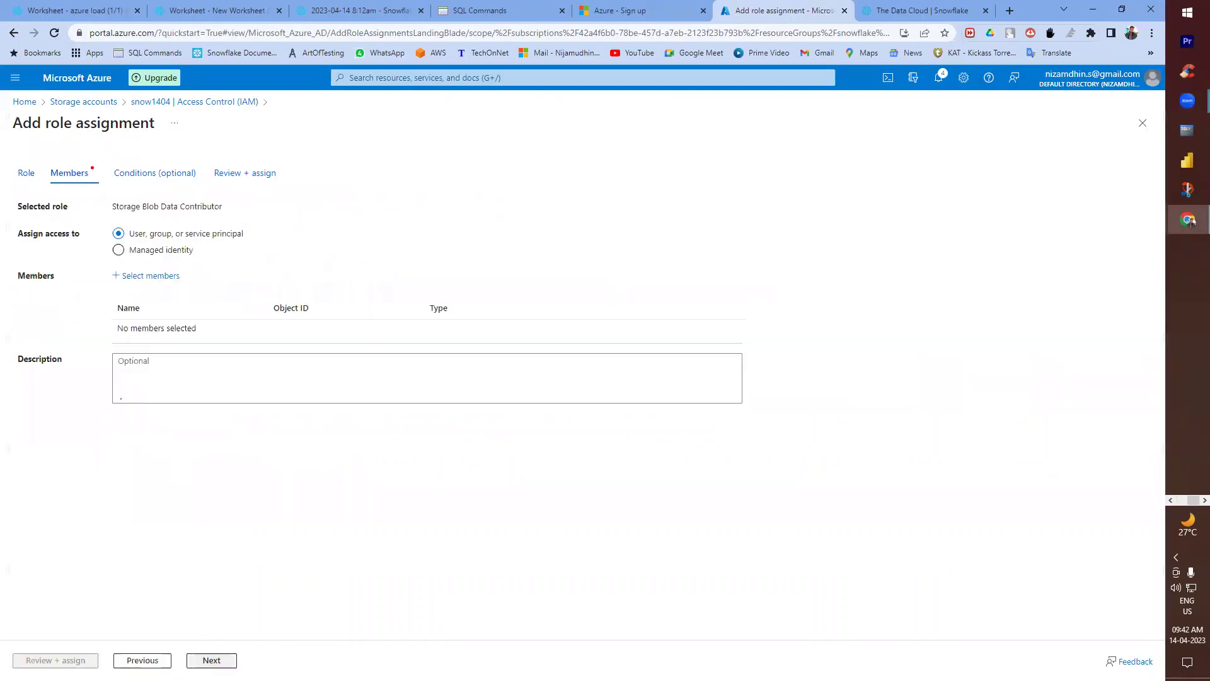
- Open the Select members pane and grab the AZURE_MULTI_TENANT_APP_NAME value from the Snowflake results
click(143, 279)
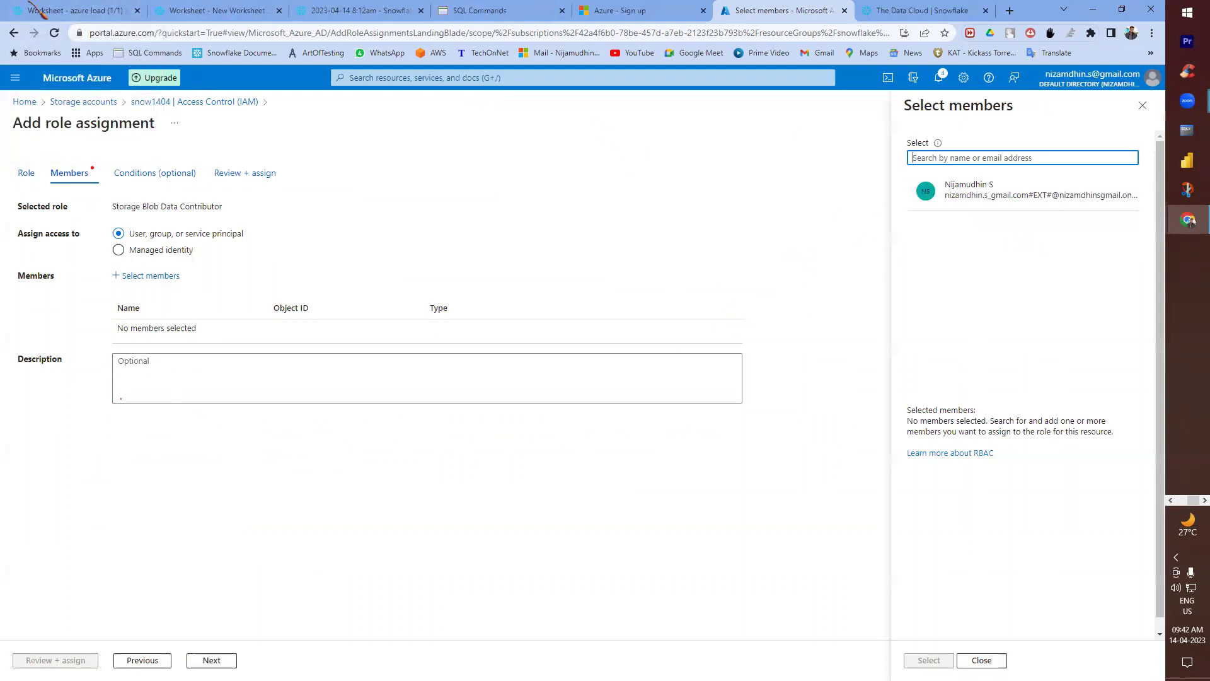
click(74, 11)
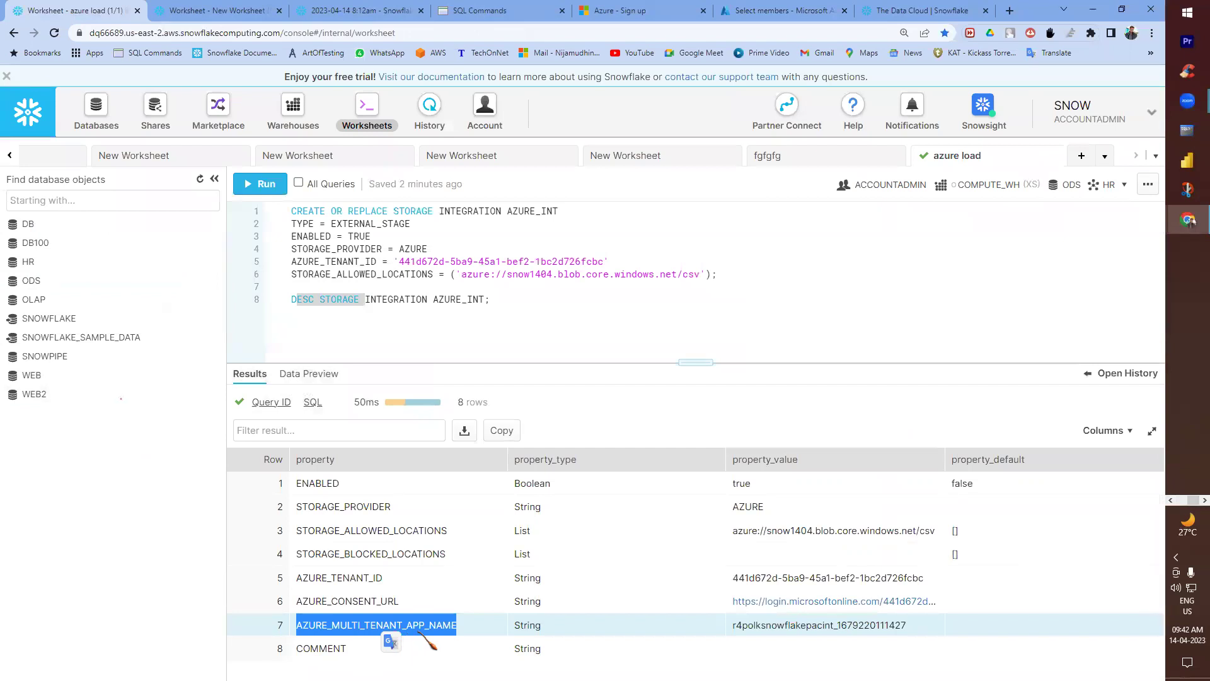
double_click(756, 623)
key(ctrl+c)
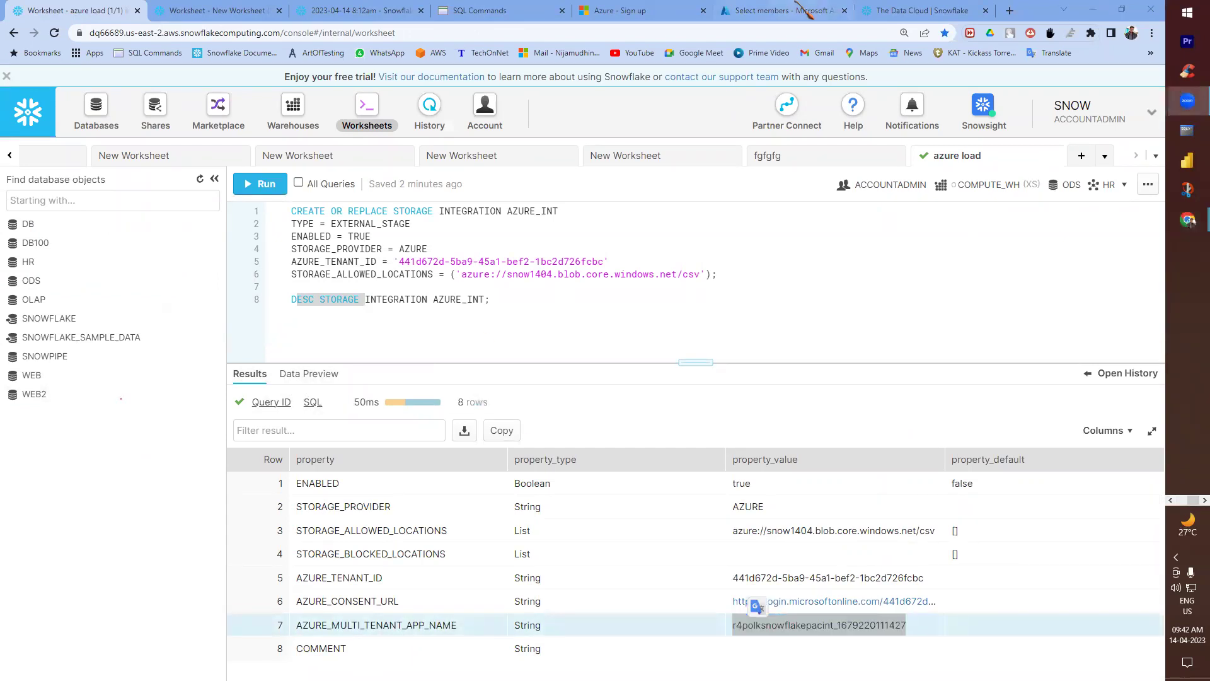
click(813, 11)
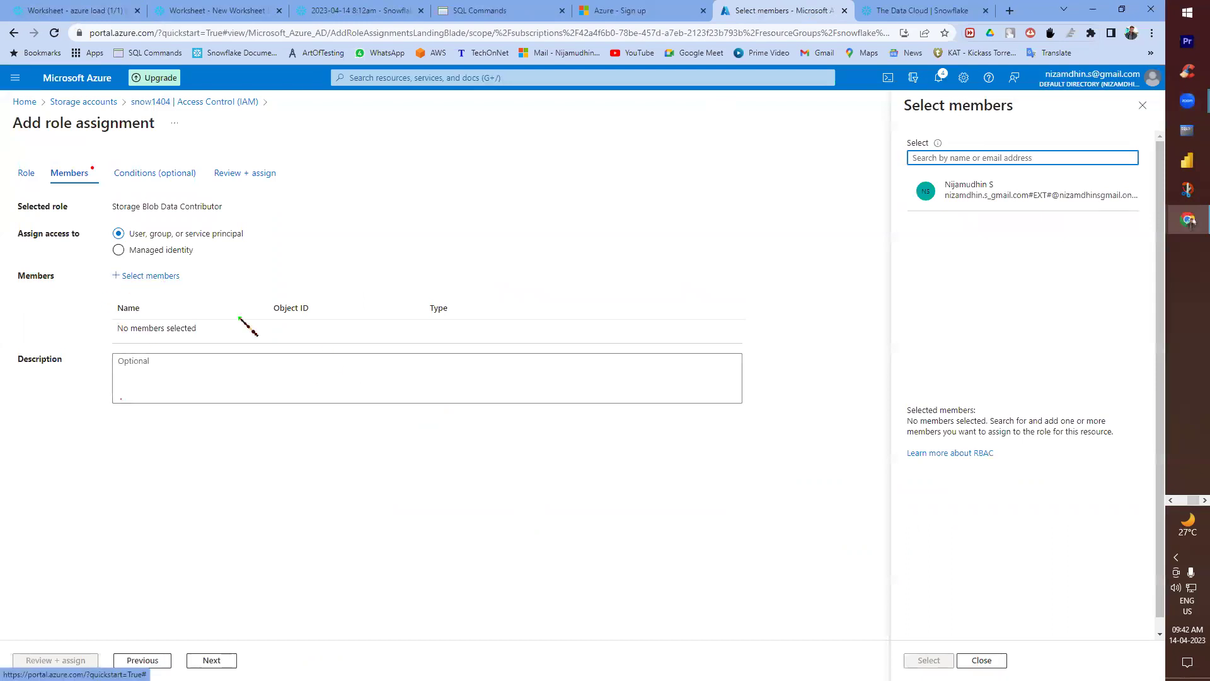
key(alt+Tab)
key(alt+Tab)
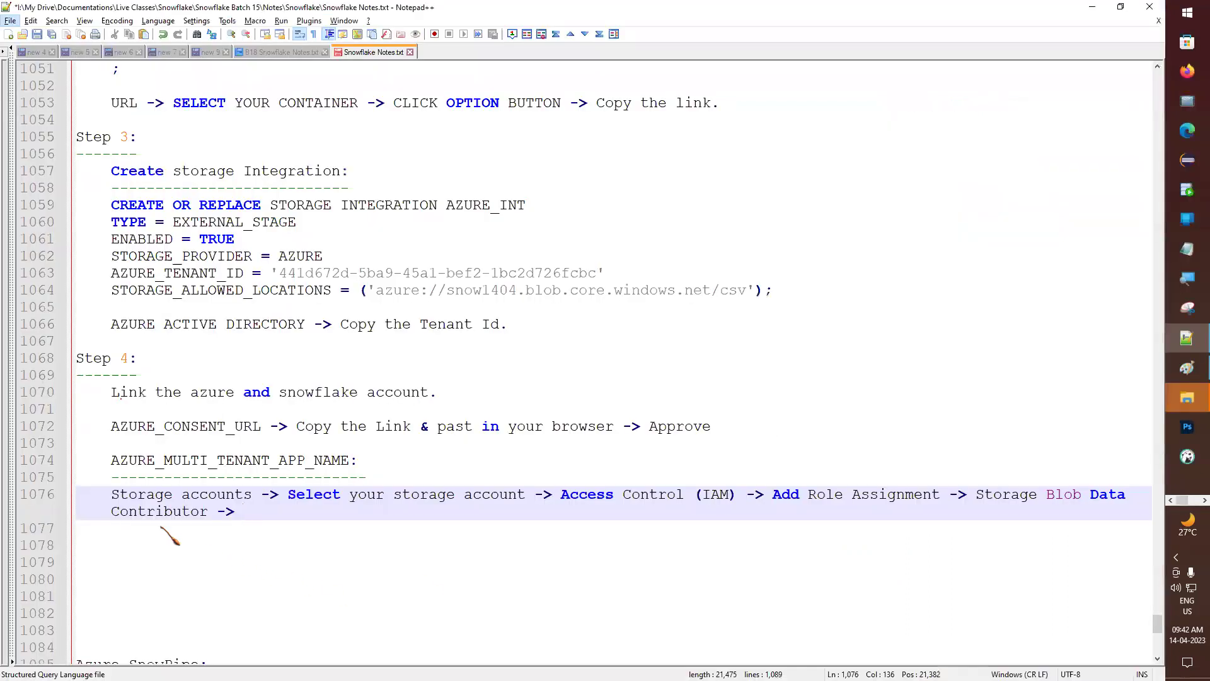
- Append 'Add select member -> Past you Tenant App Name without numbers.' to the Step 4 path
text(dd)
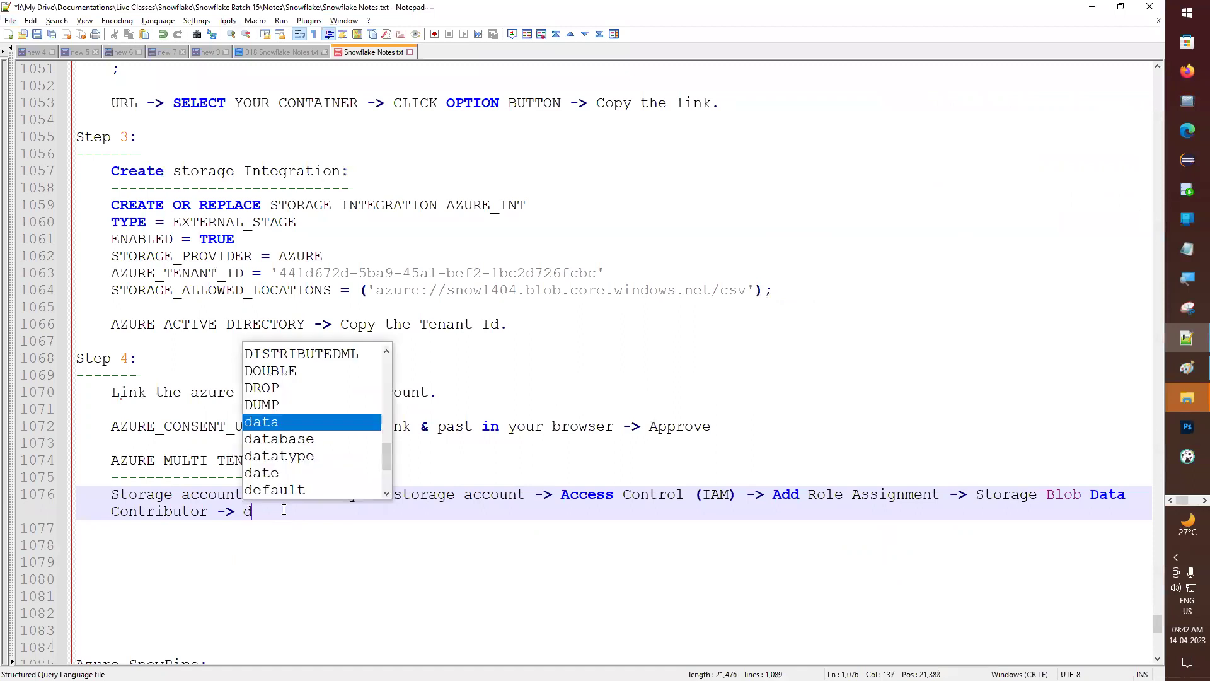
text(A)
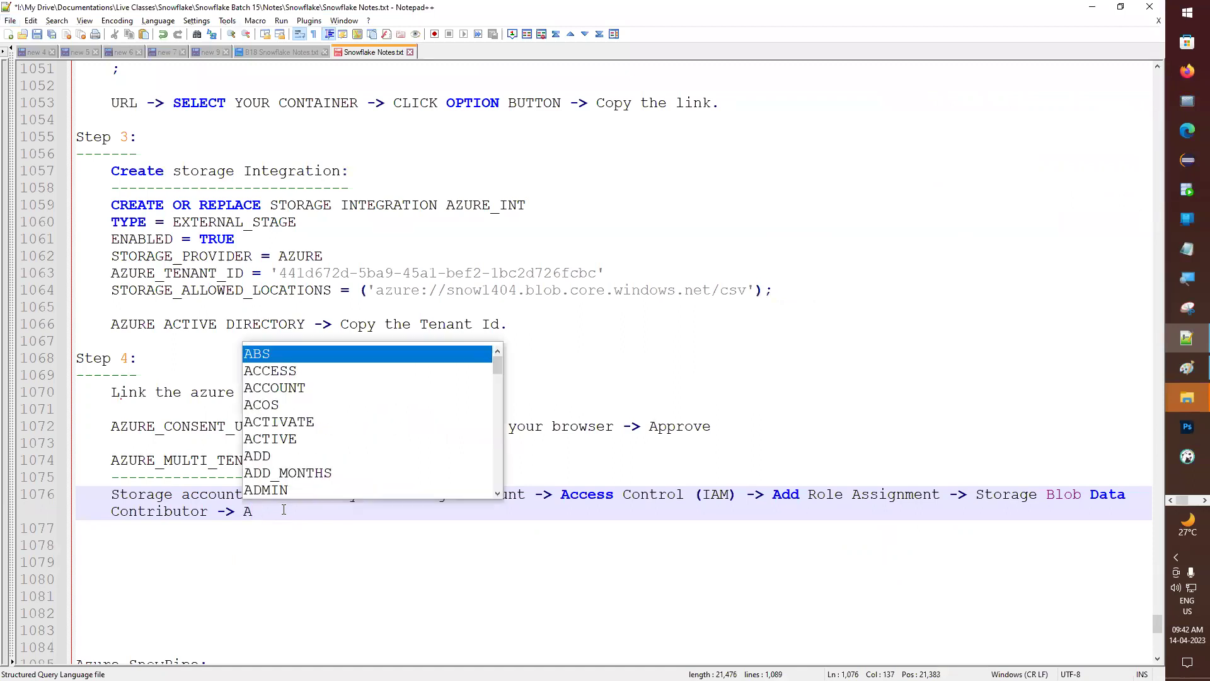
text(dd select member ))
key(BackSpace)
text(-> Pas)
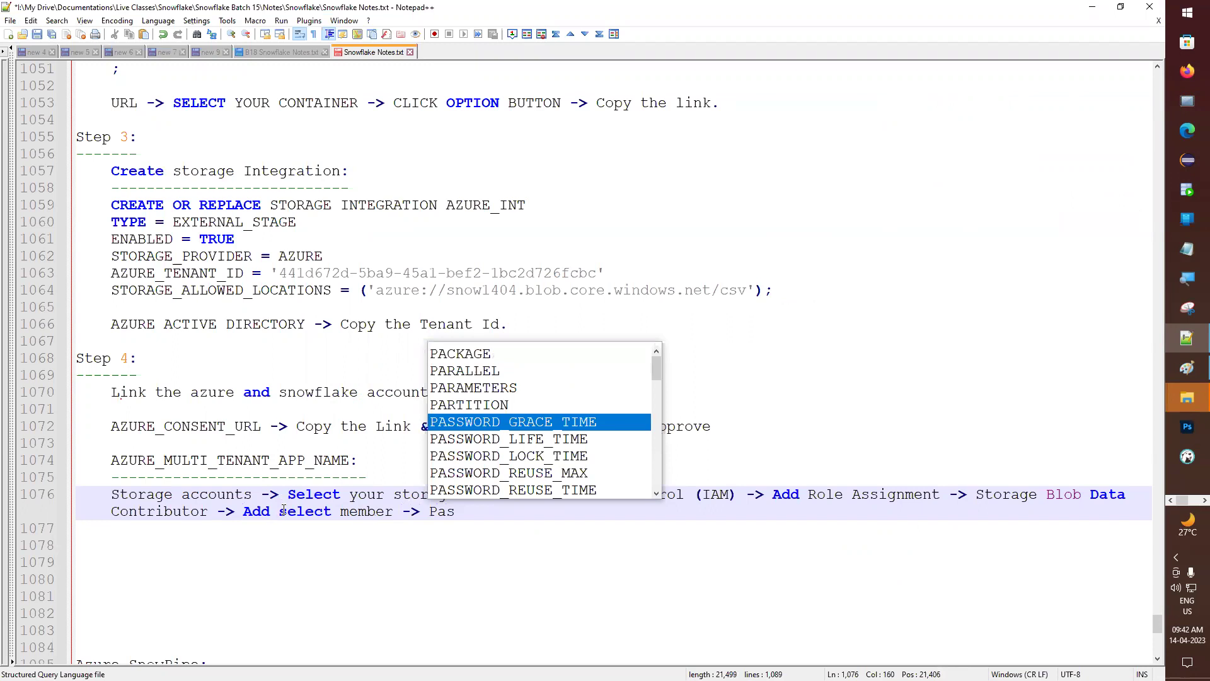
text(t you Tenant )
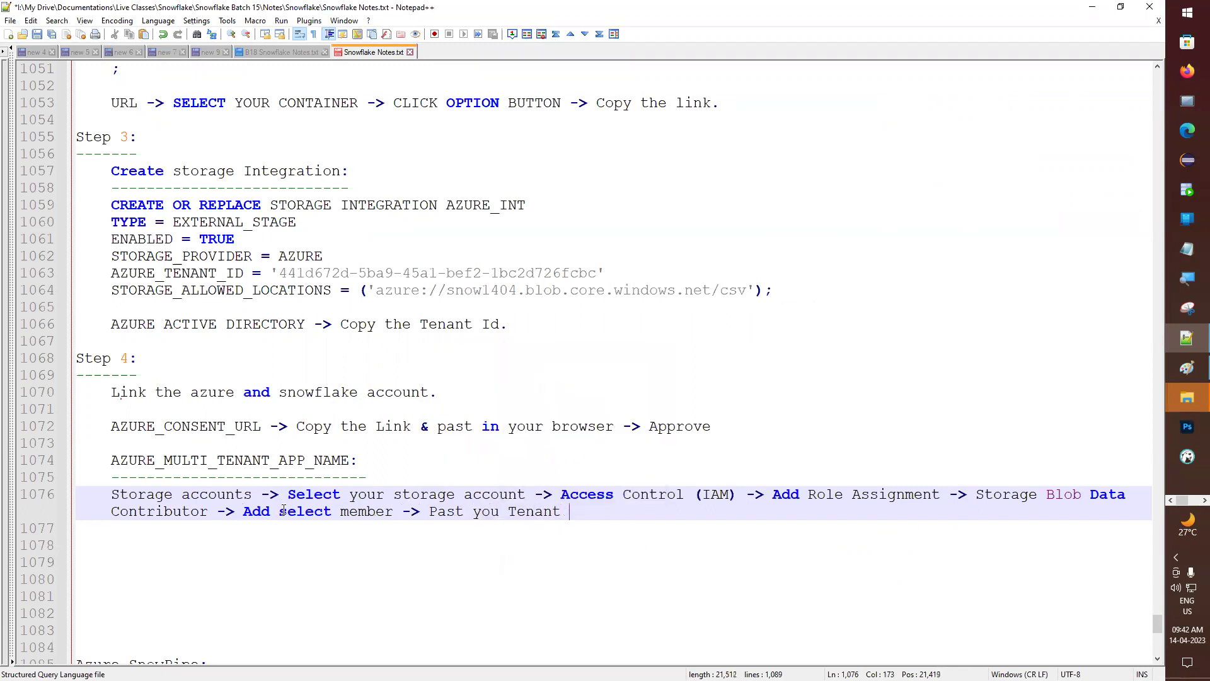
text(App Name)
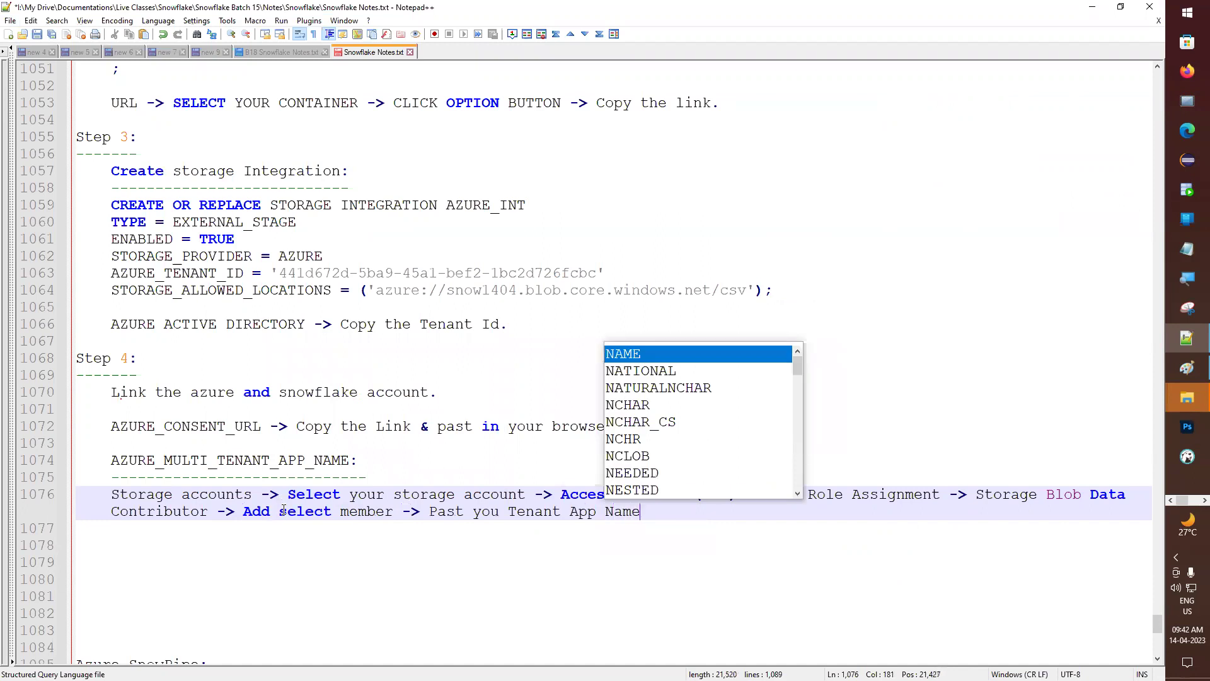
text(.)
text(with)
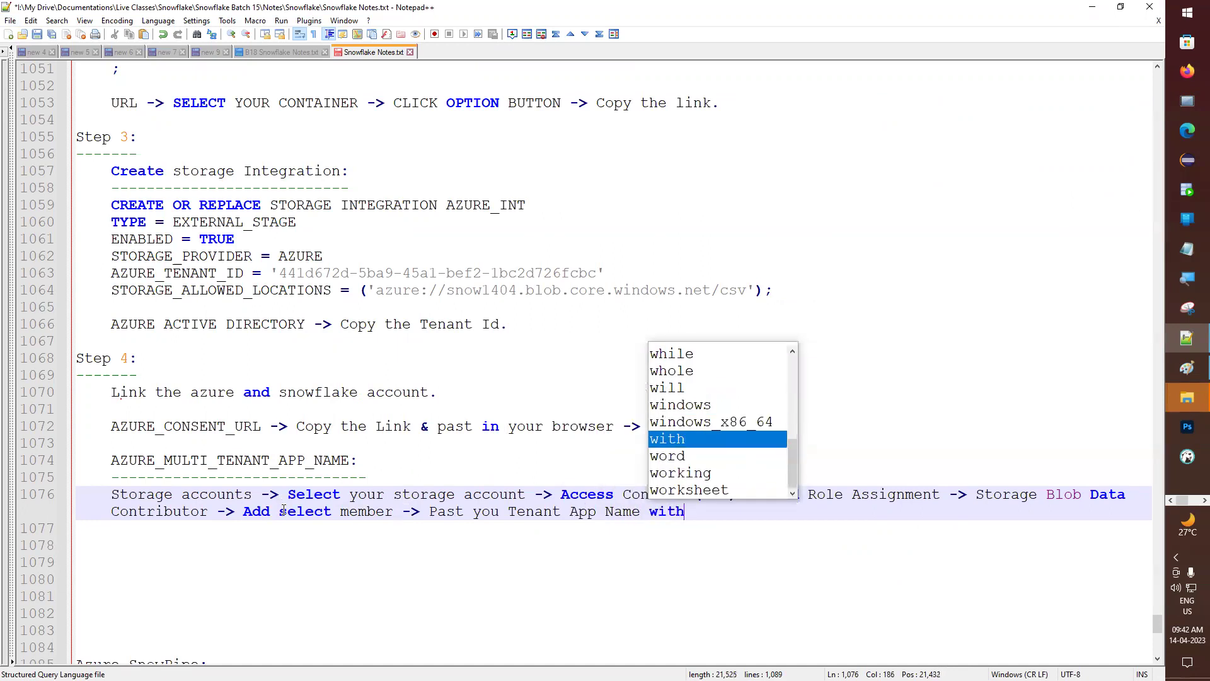
text(out umber)
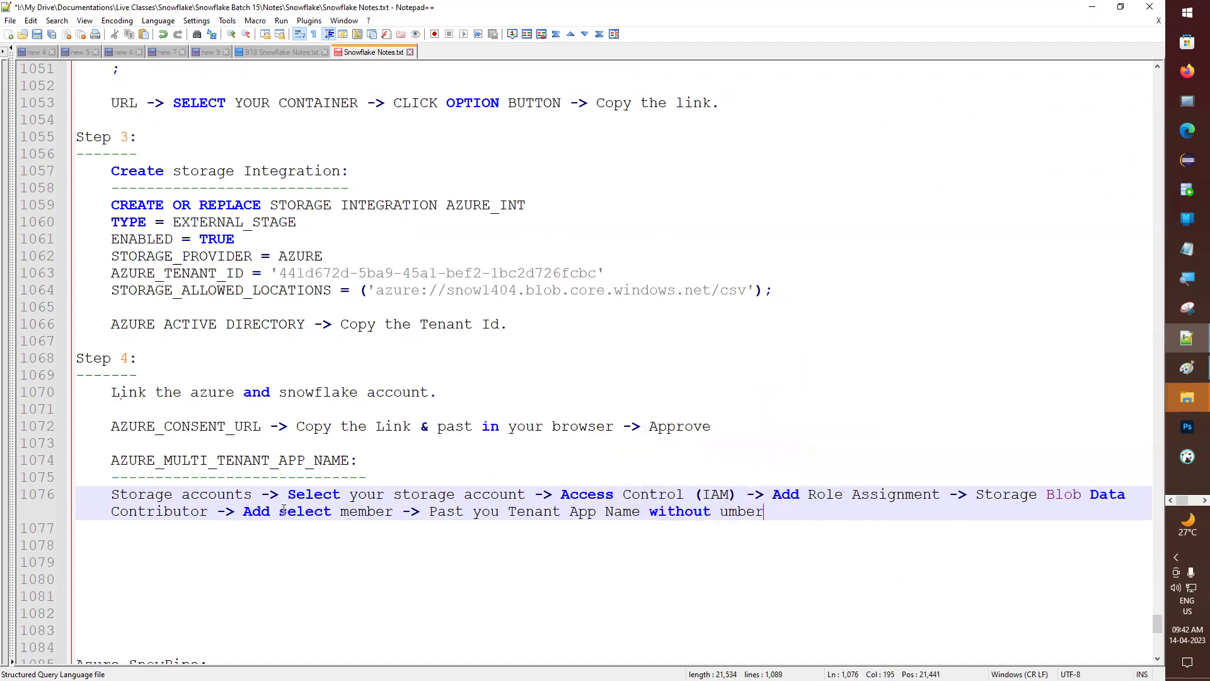
key(BackSpace)
key(BackSpace)
key(BackSpace)
key(BackSpace)
key(BackSpace)
text(numbers.)
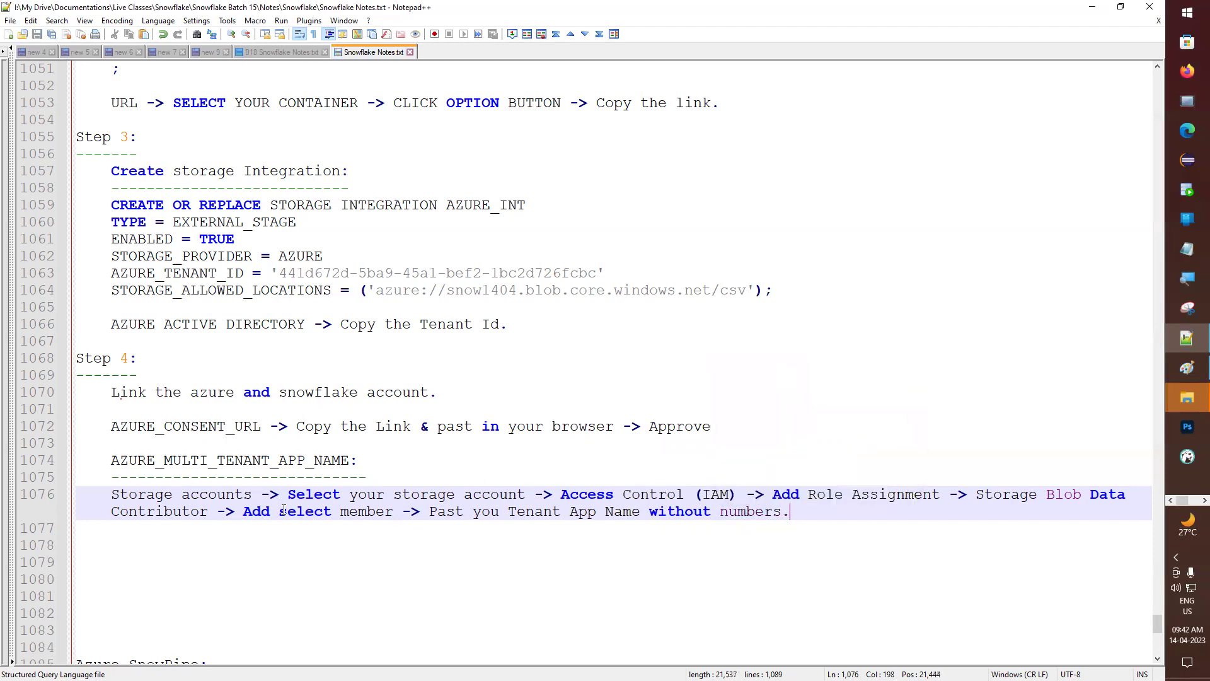
key(alt+Tab)
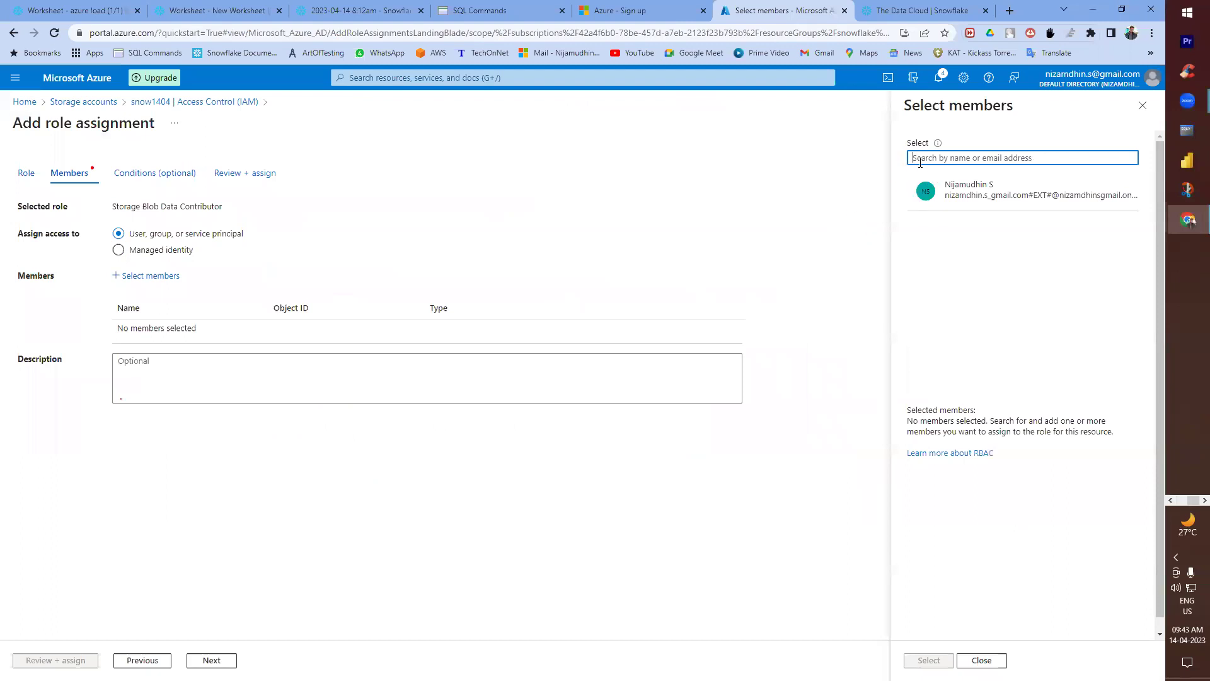
key(ctrl+v)
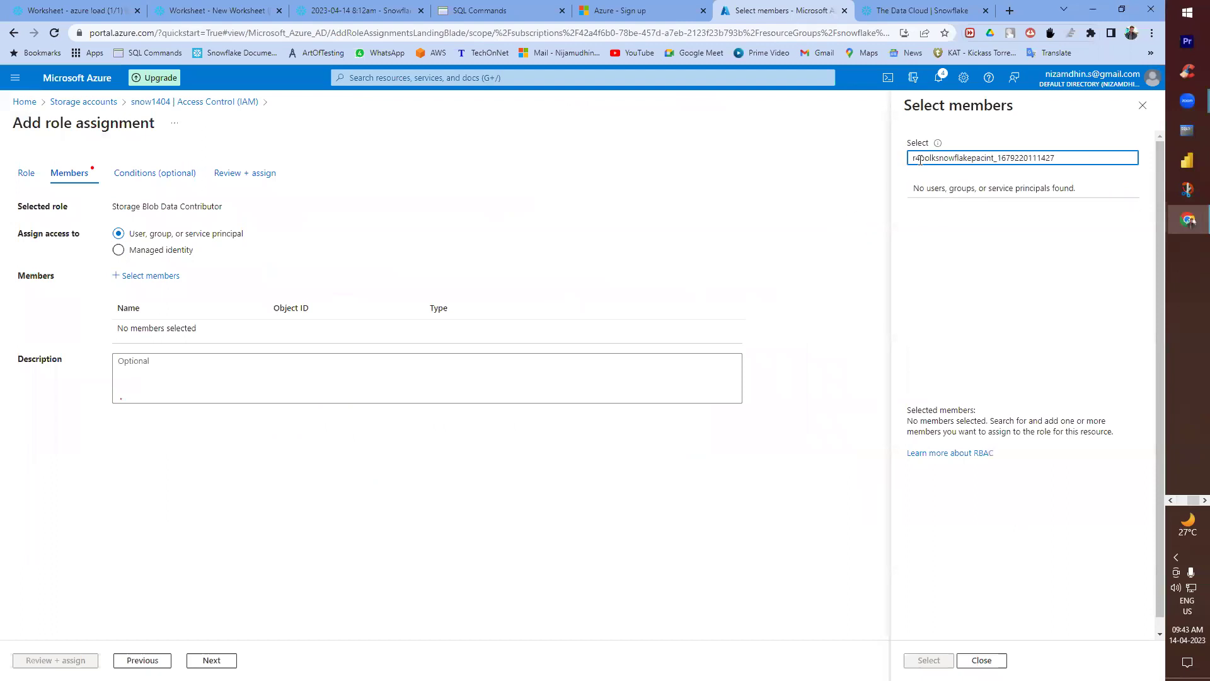
drag(1055, 158, 994, 157)
key(BackSpace)
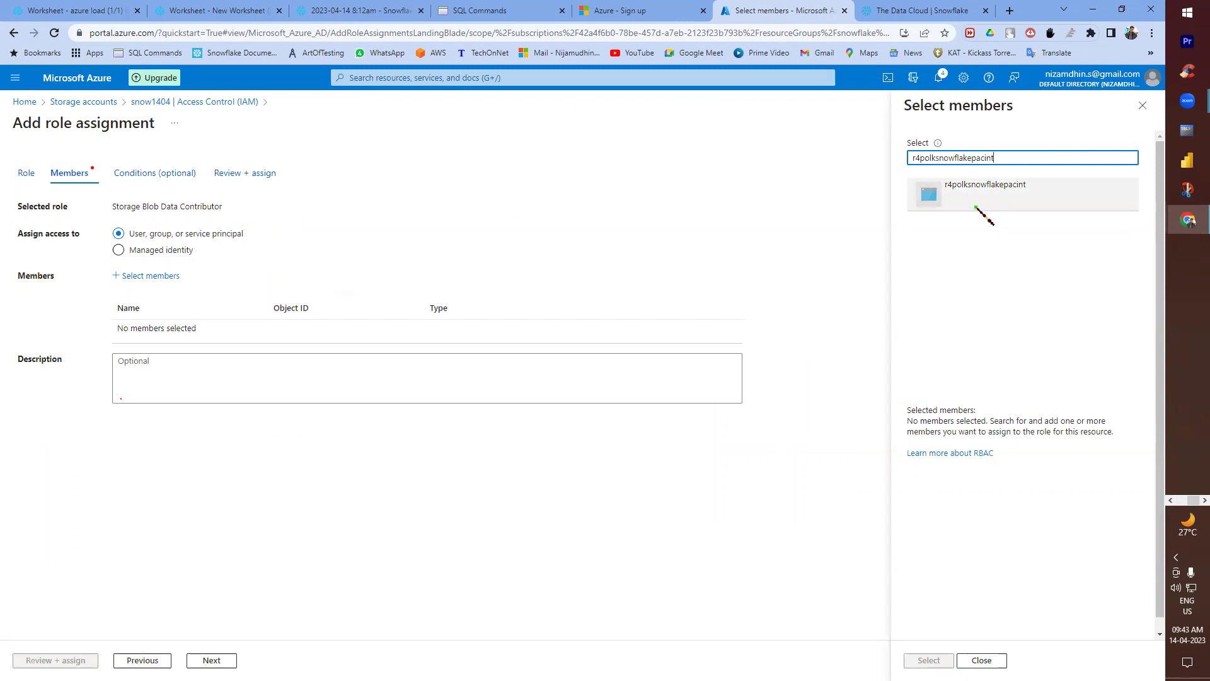
click(94, 8)
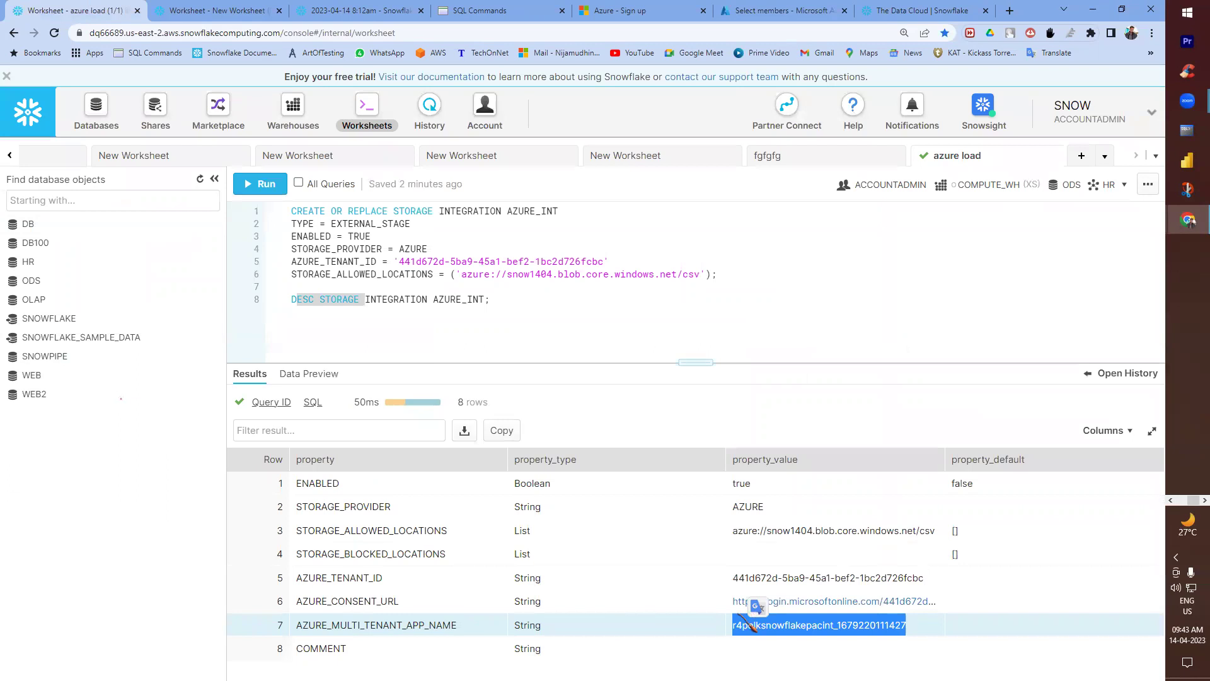
click(782, 10)
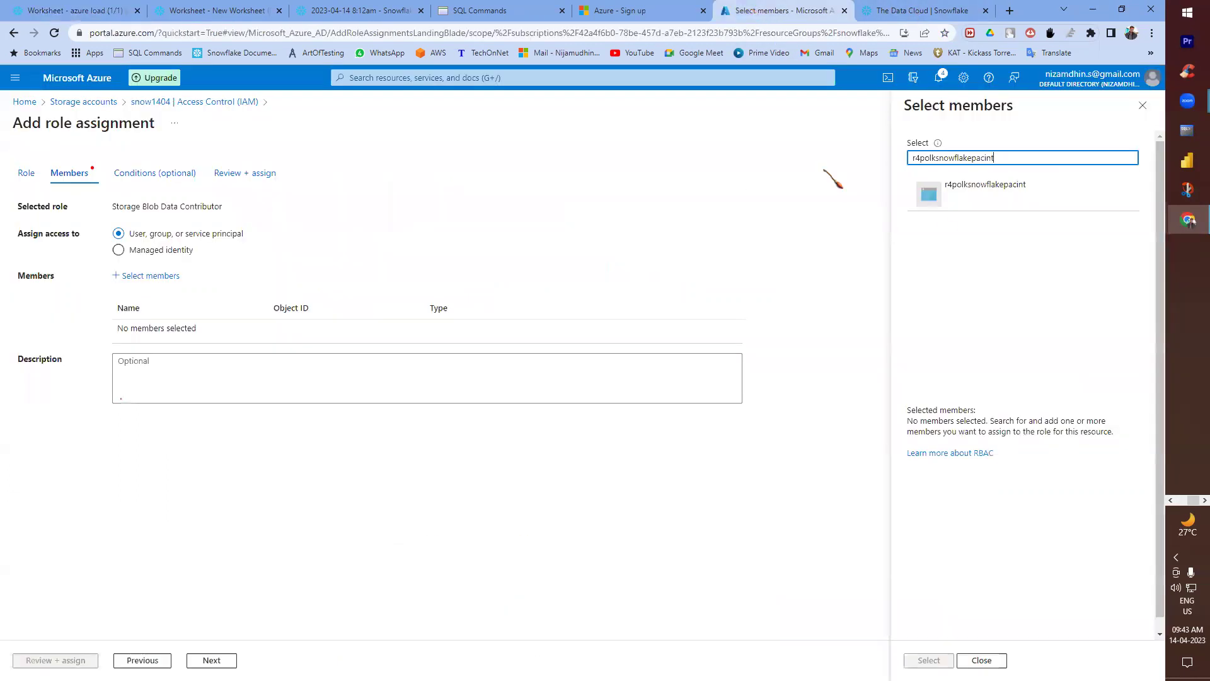
click(961, 200)
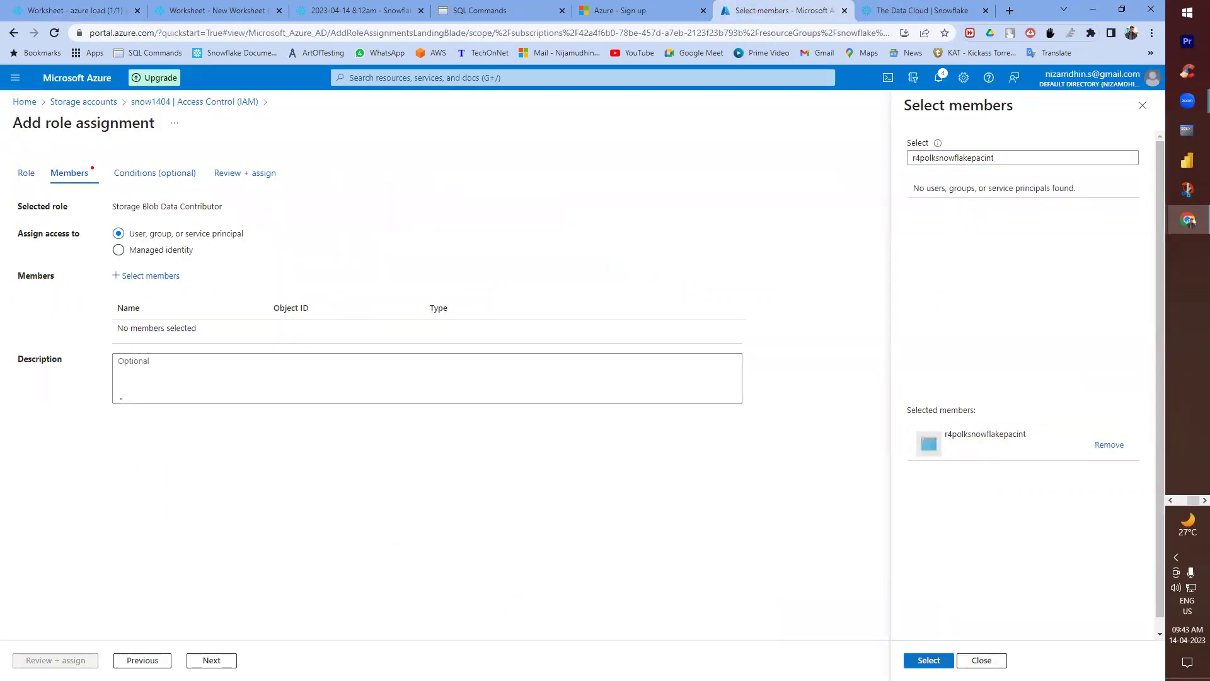
click(929, 660)
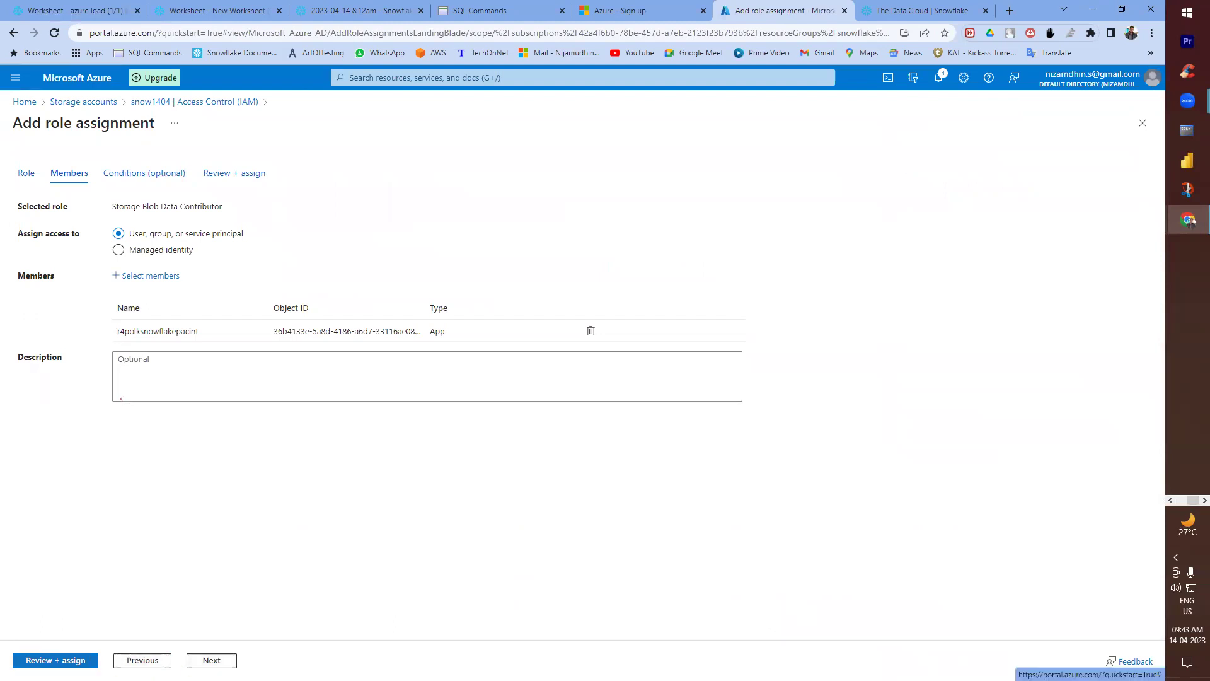
- Skip conditions, review and assign the role, then view snow1404's role assignments list
click(211, 660)
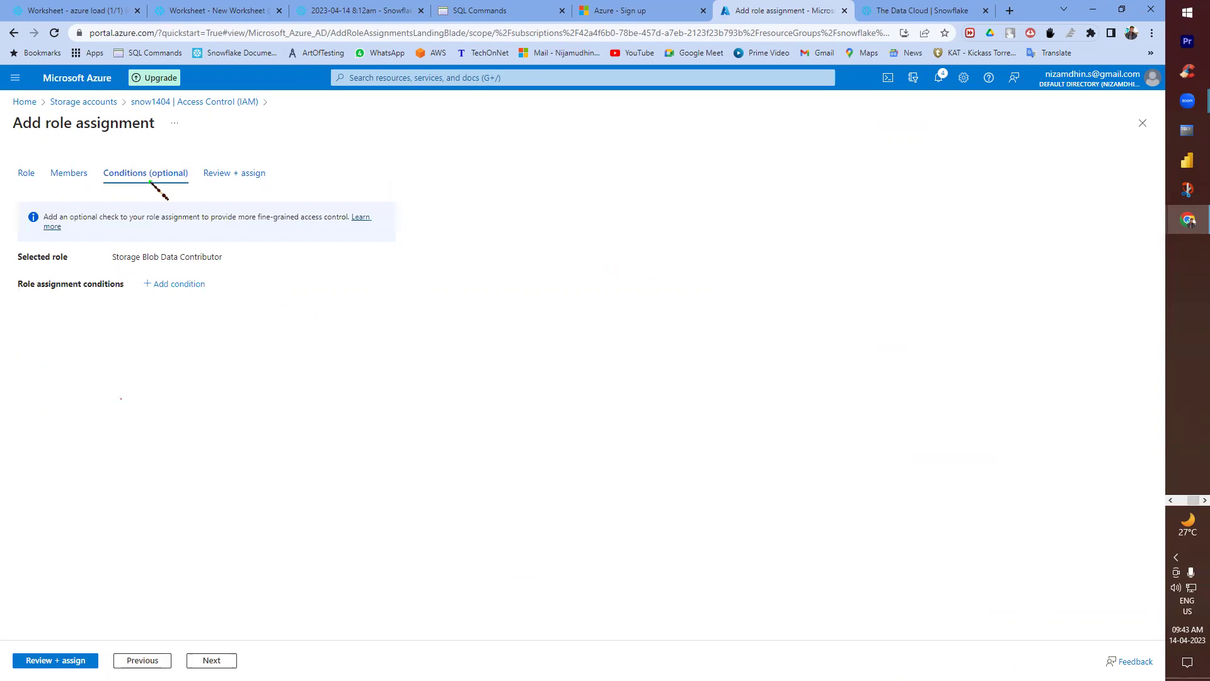
click(213, 660)
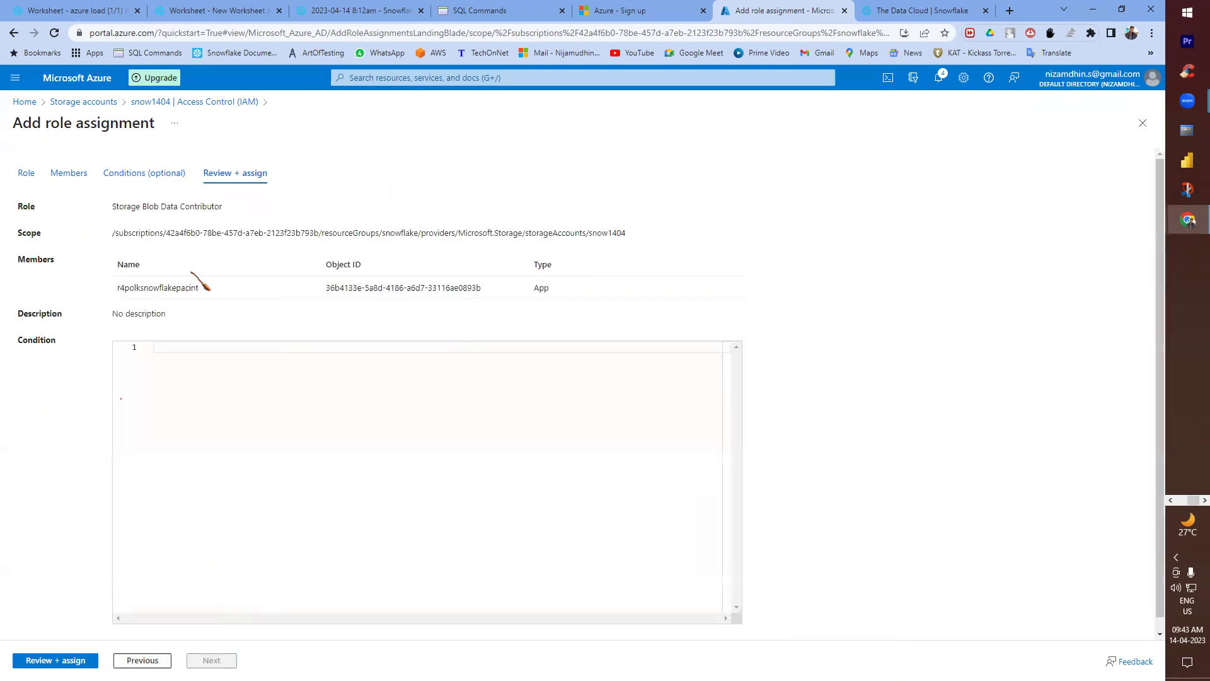
click(56, 660)
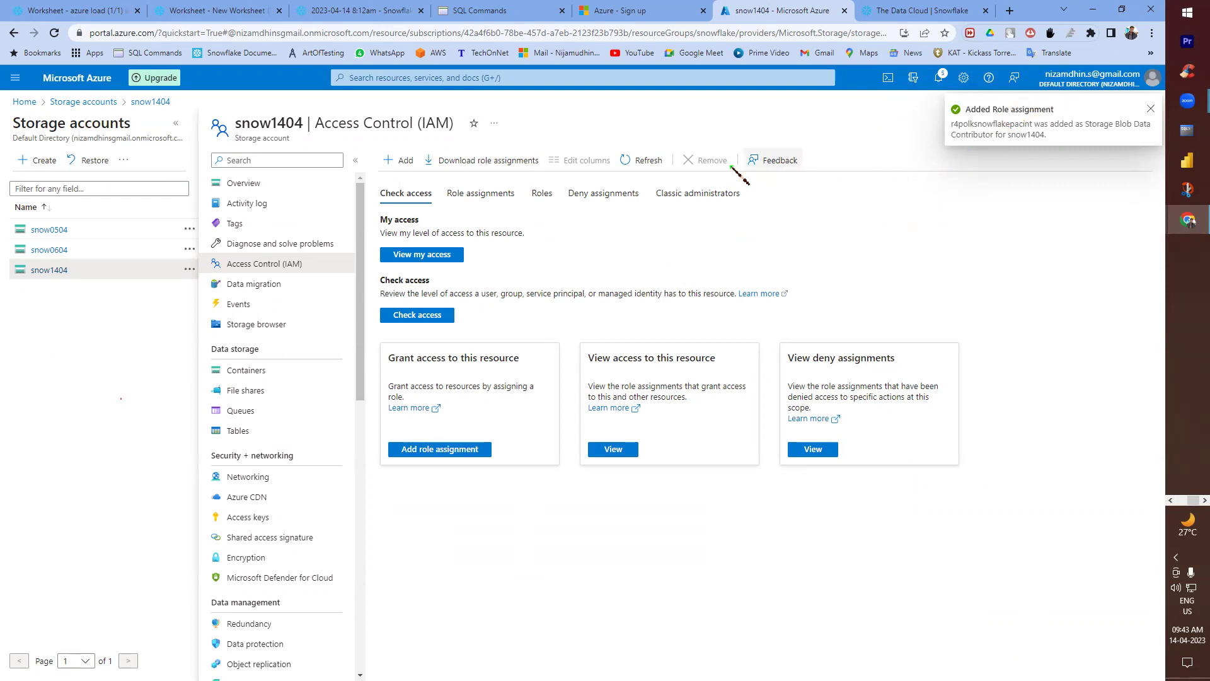
click(477, 198)
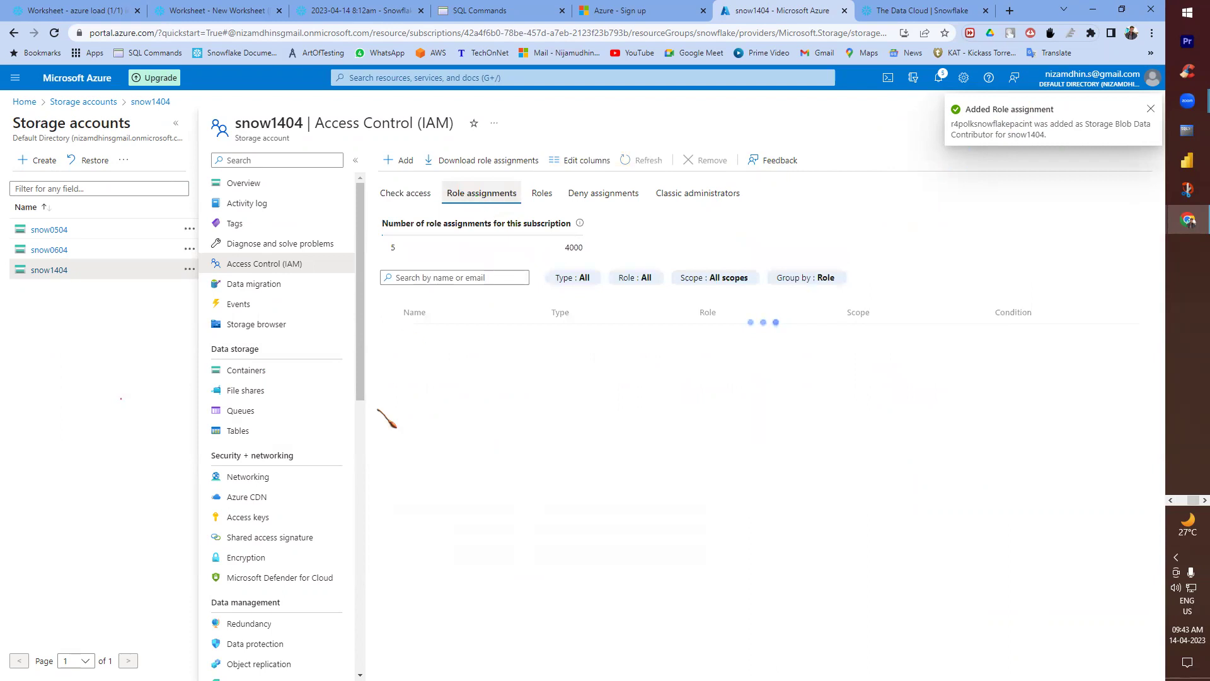
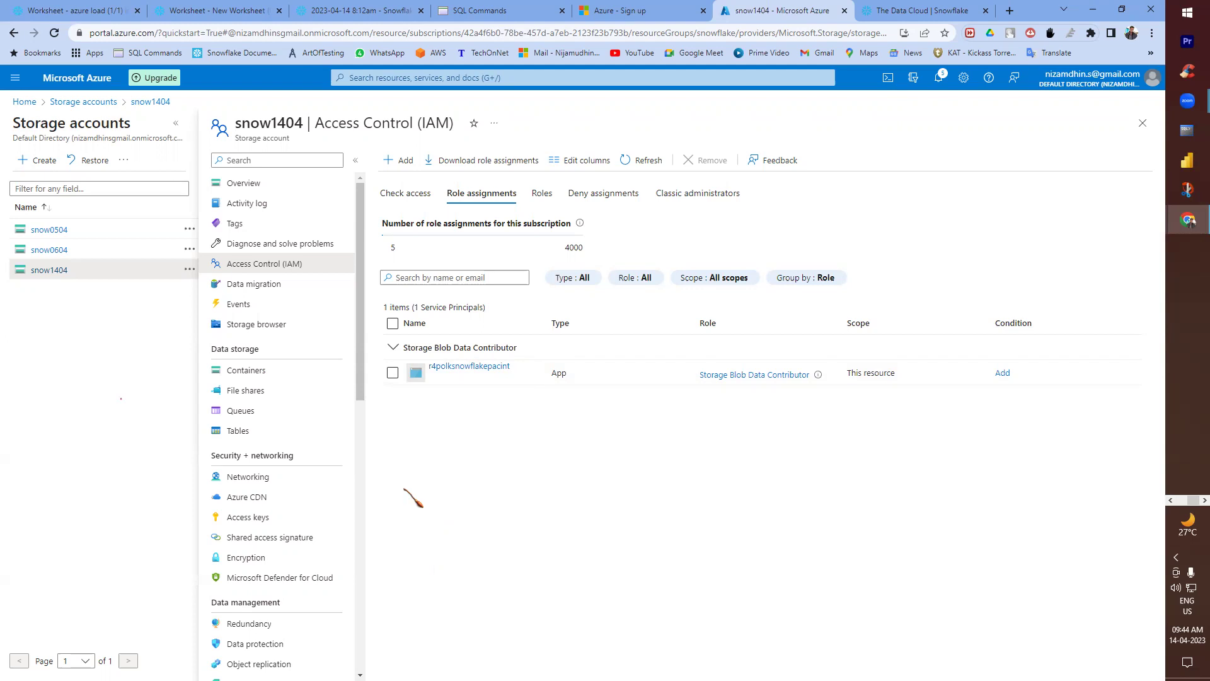
- In the Snowflake notes, add blank lines after the Step 4 notes
key(alt+Tab)
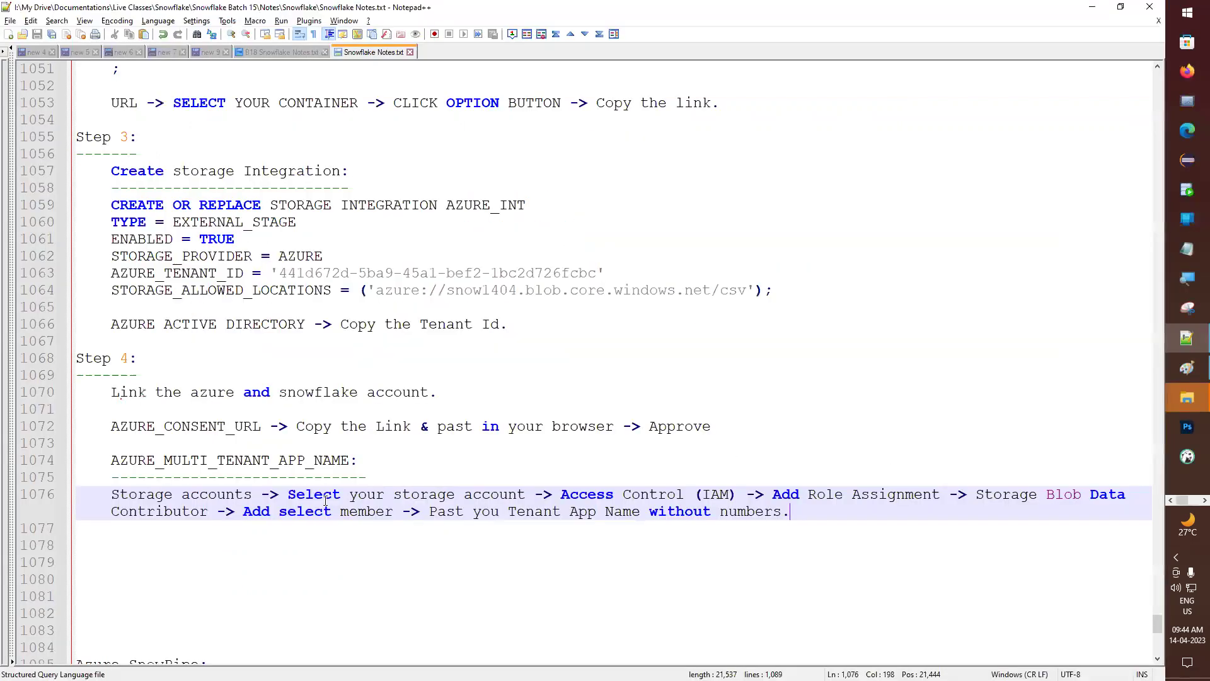
scroll(227, 366, down, 2)
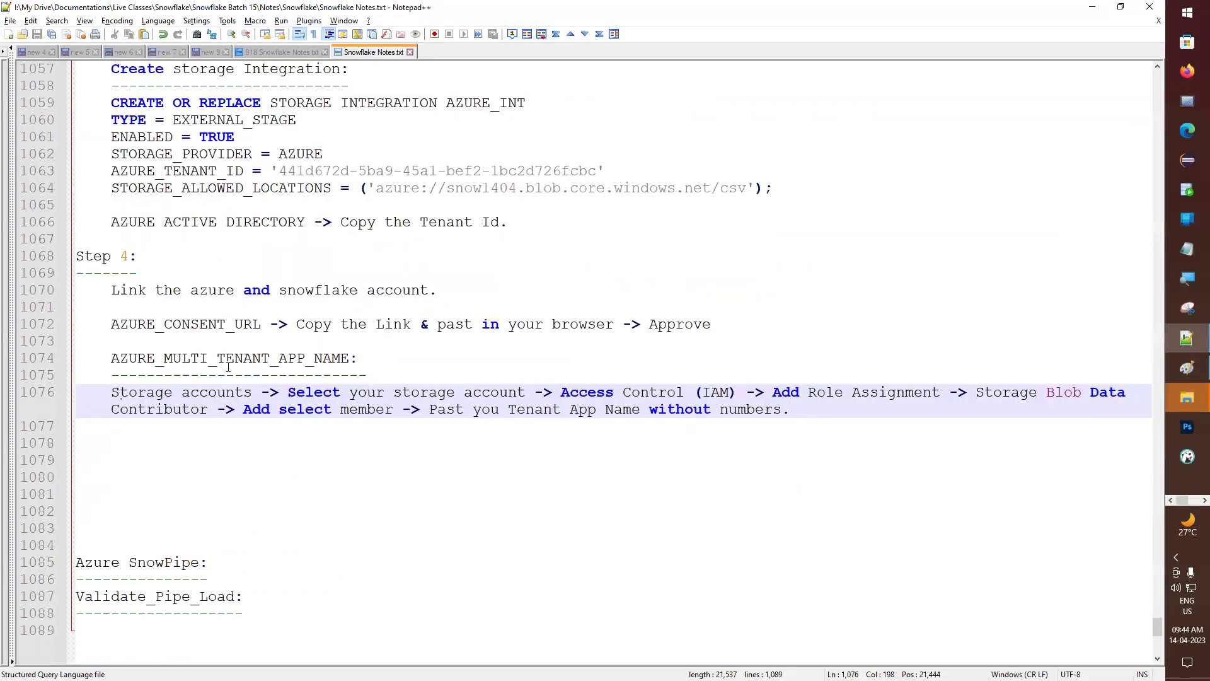
key(Return)
key(Return)
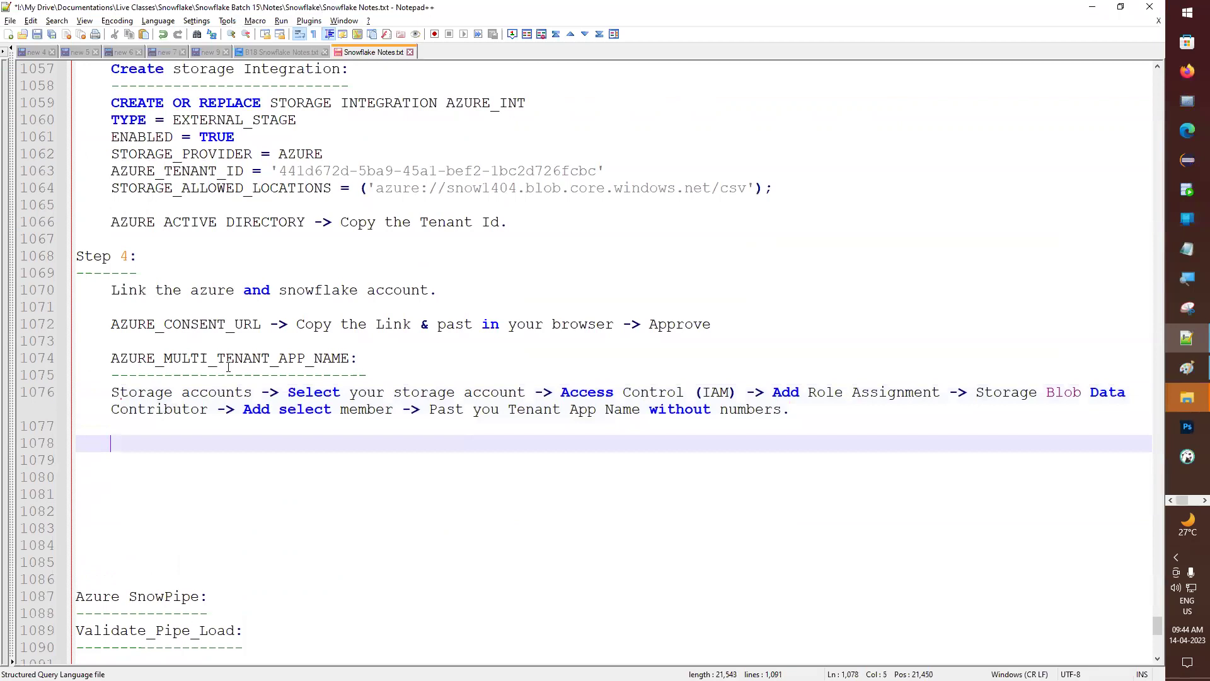
scroll(81, 297, up, 4)
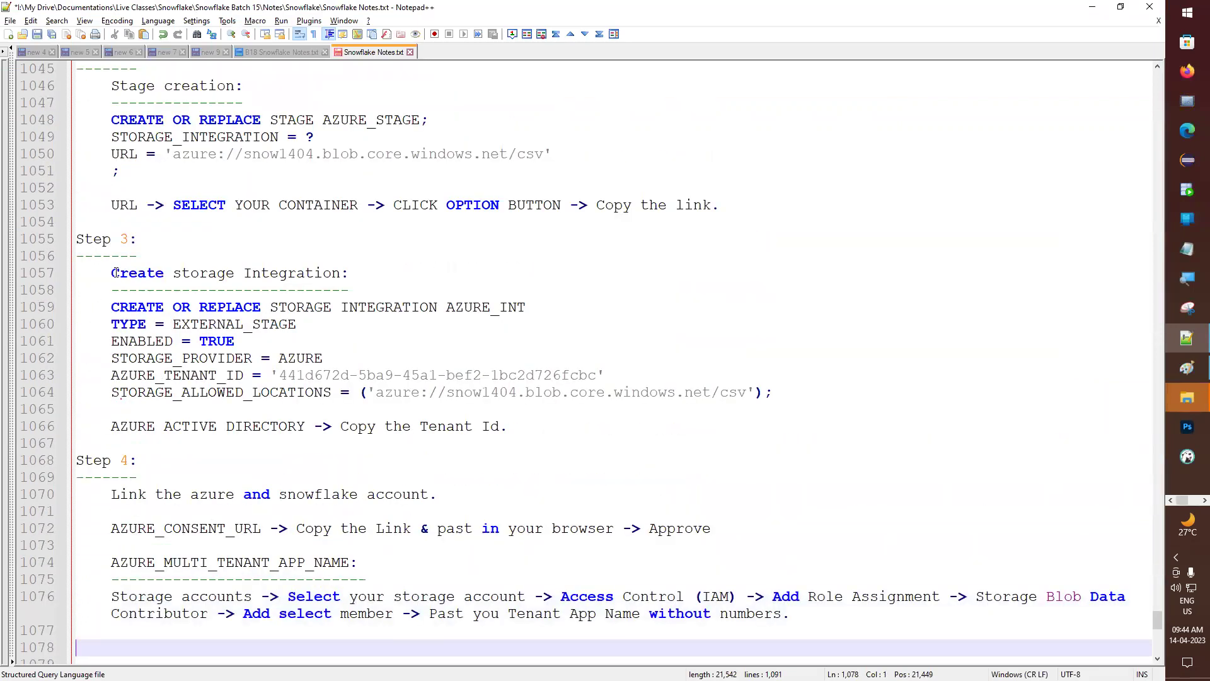
- Review the Step 3 storage integration notes and the Step 2 CREATE STAGE block
drag(116, 272, 598, 422)
click(228, 341)
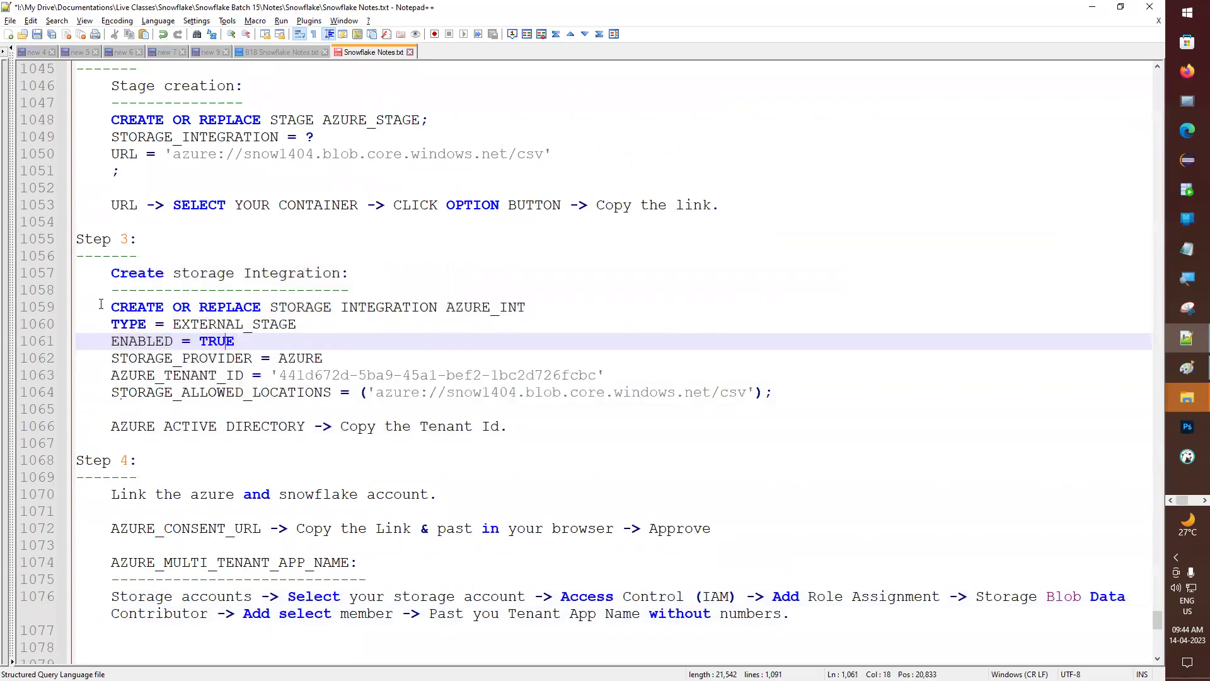
drag(110, 273, 573, 444)
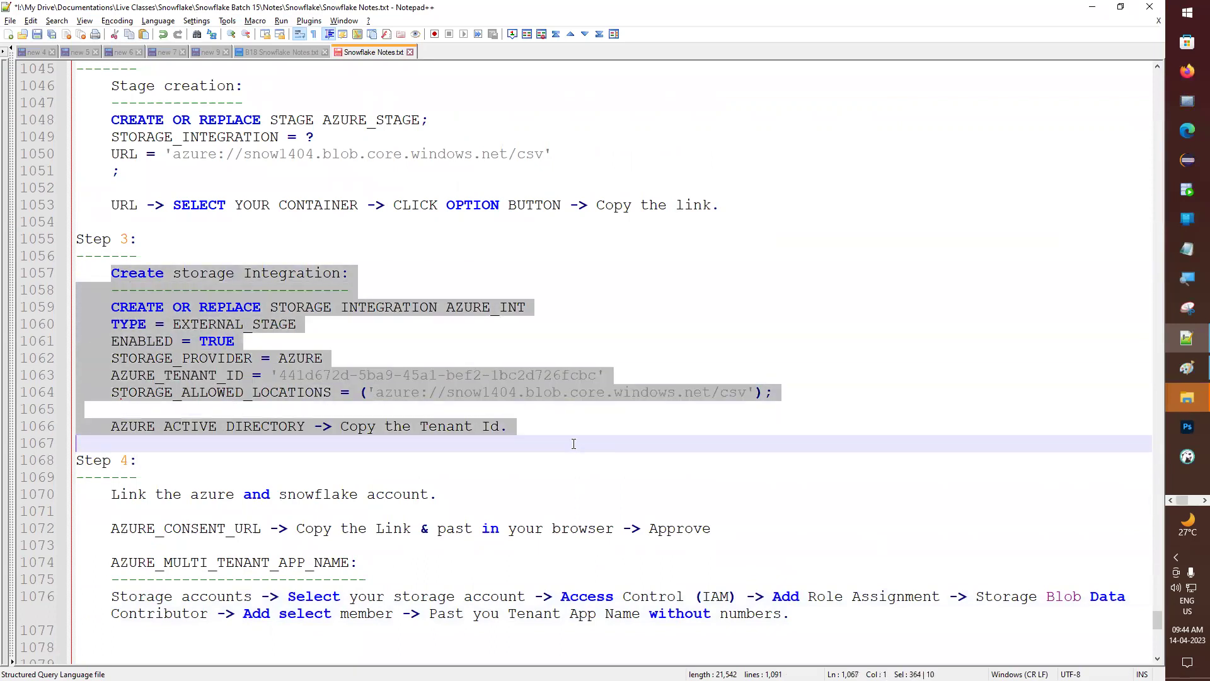
scroll(568, 438, up, 4)
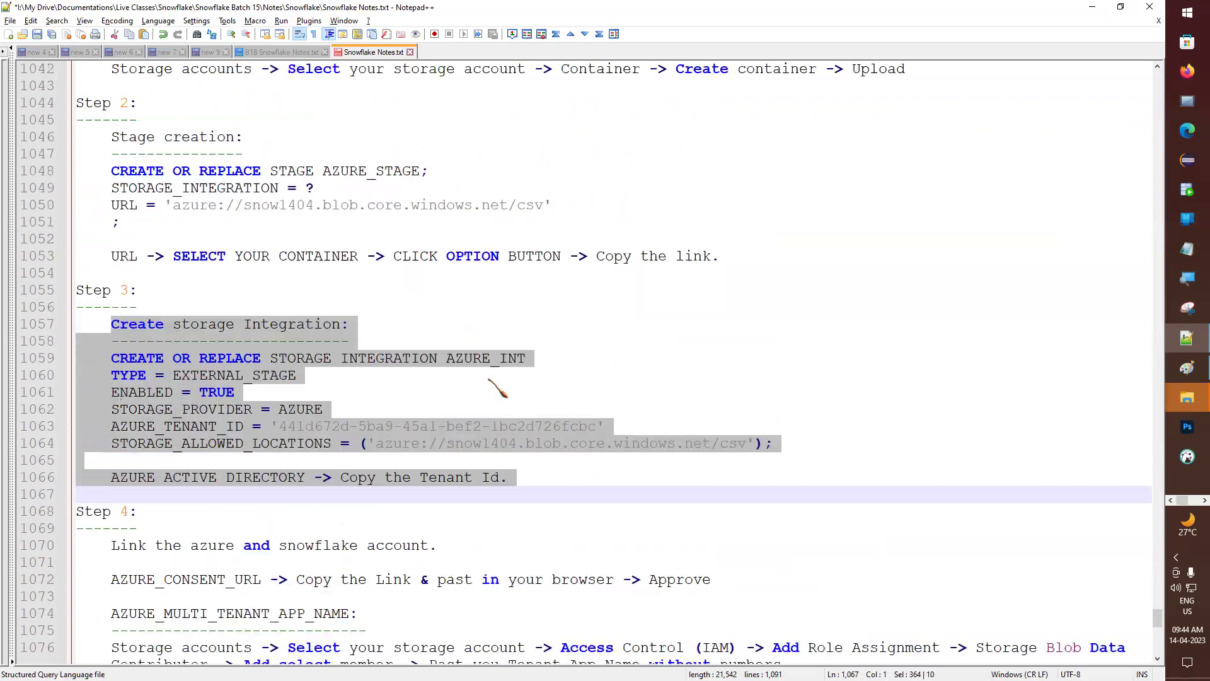
scroll(163, 229, up, 2)
drag(77, 188, 202, 302)
drag(91, 423, 412, 498)
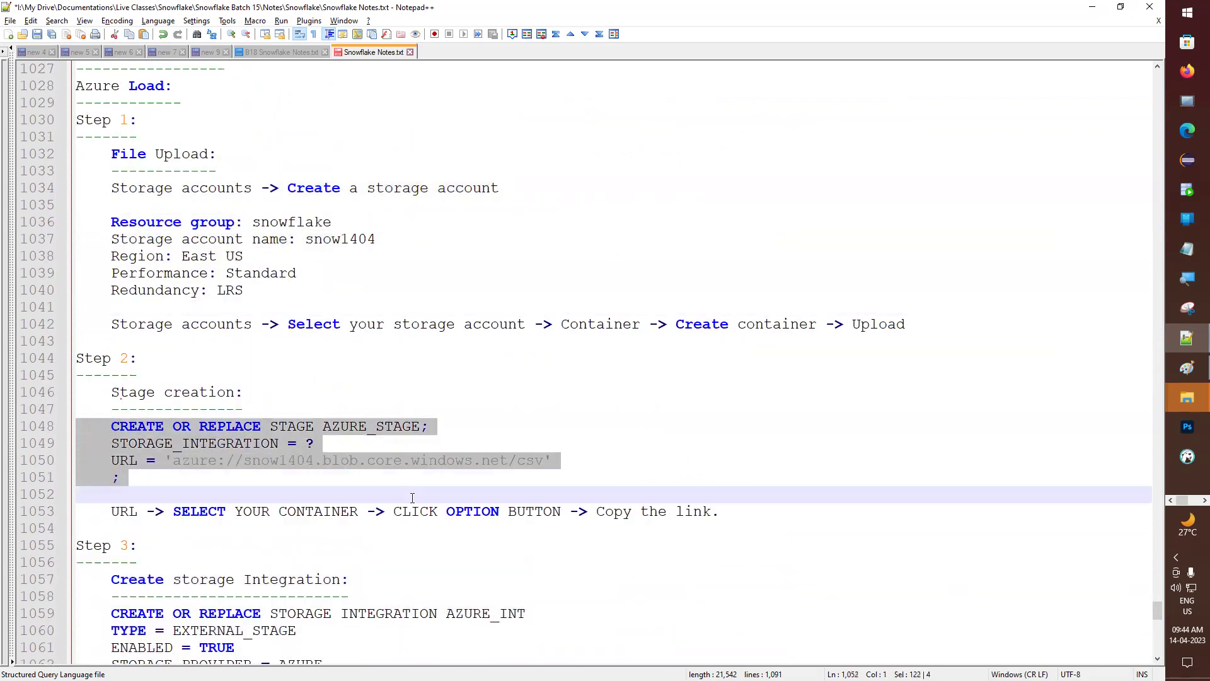
click(189, 255)
drag(77, 409, 243, 485)
- Review the integration's provider, tenant and allowed locations lines and the Step 4 linking notes
scroll(244, 485, down, 4)
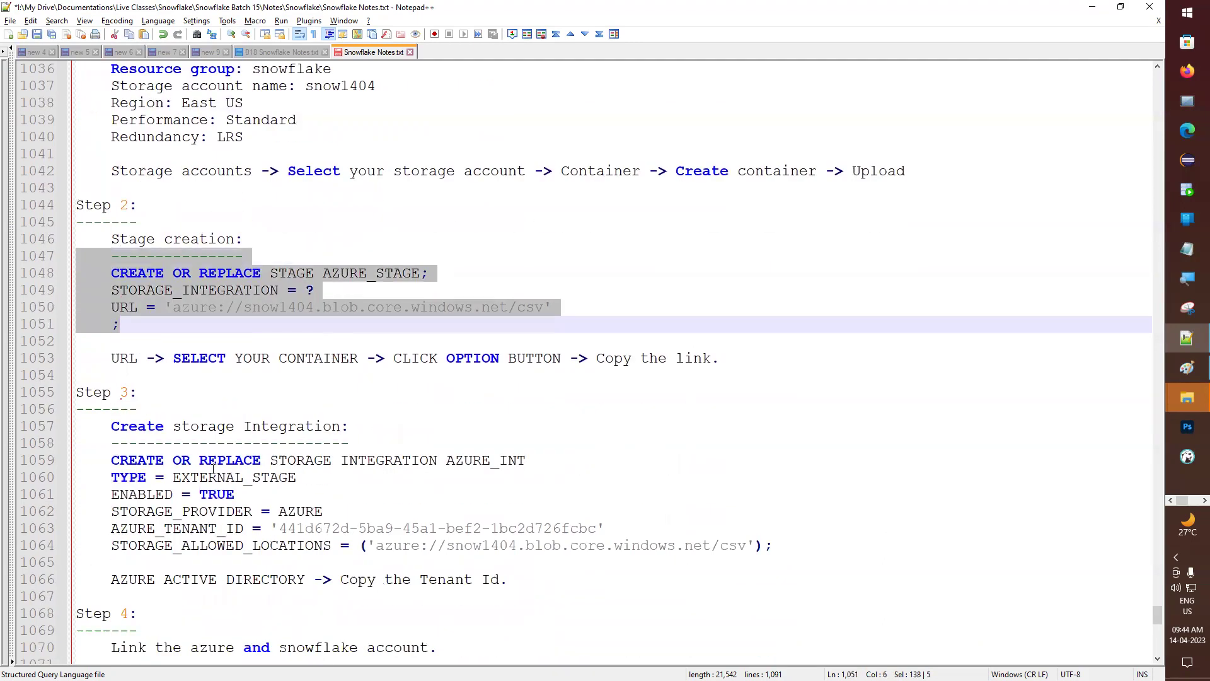
drag(104, 384, 403, 512)
click(259, 428)
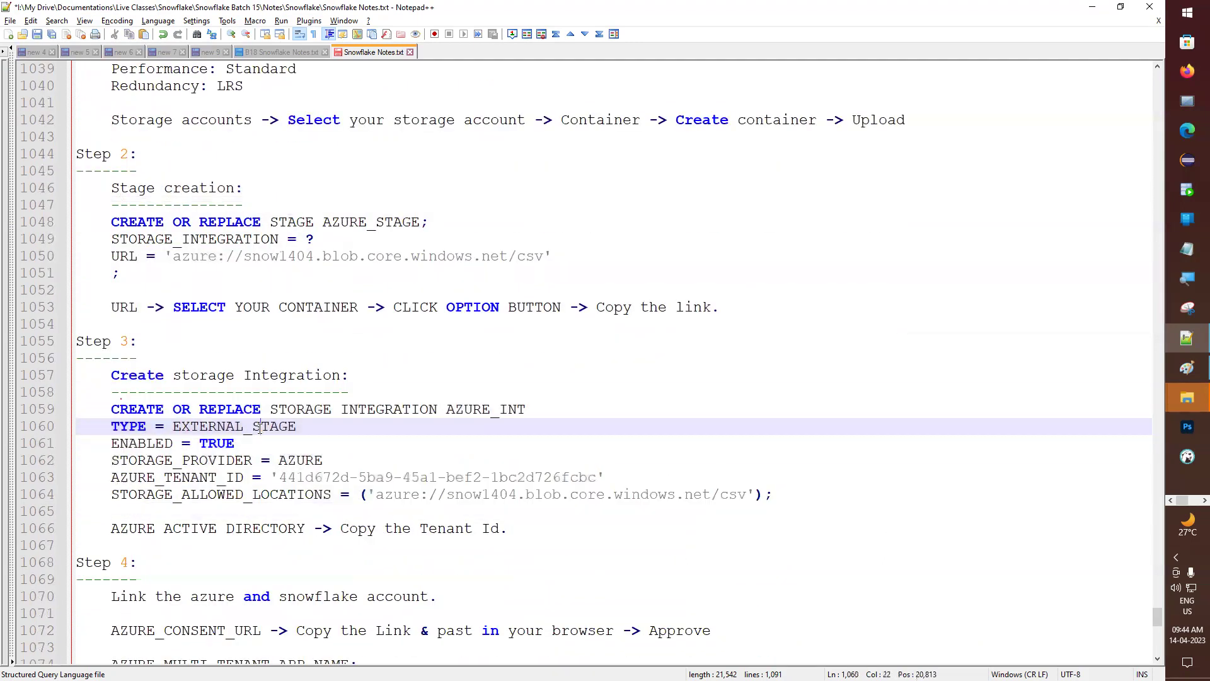
scroll(259, 429, down, 1)
scroll(259, 429, down, 2)
drag(199, 290, 296, 341)
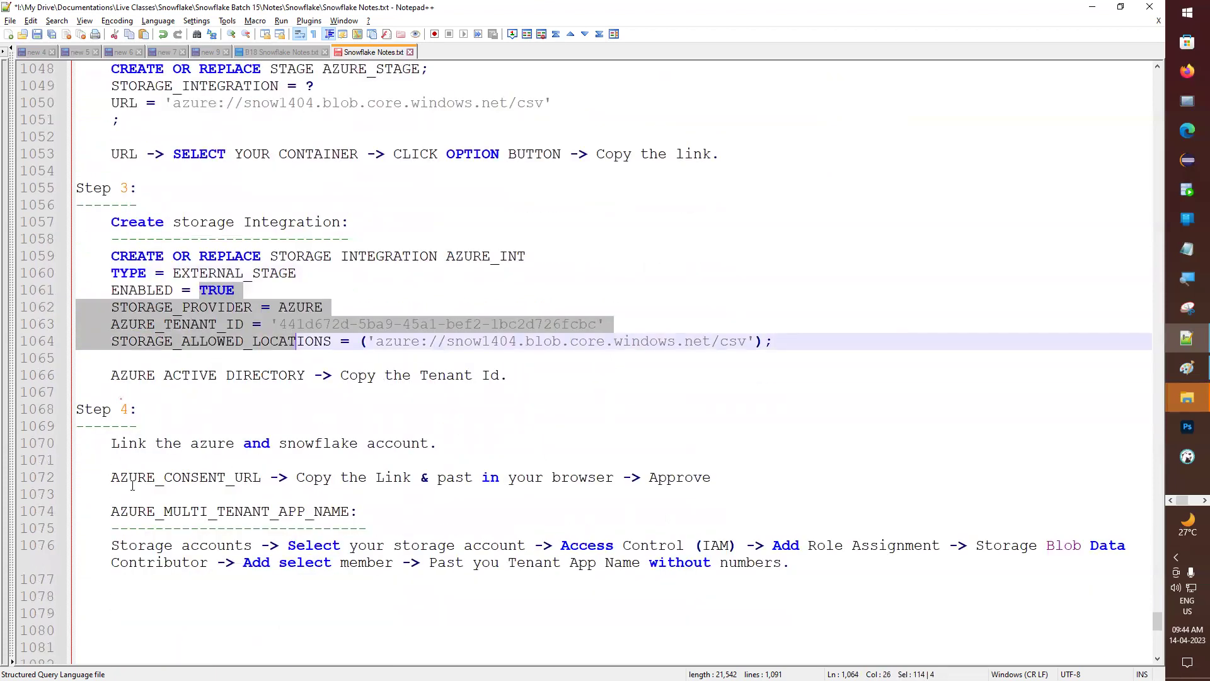
drag(81, 443, 79, 596)
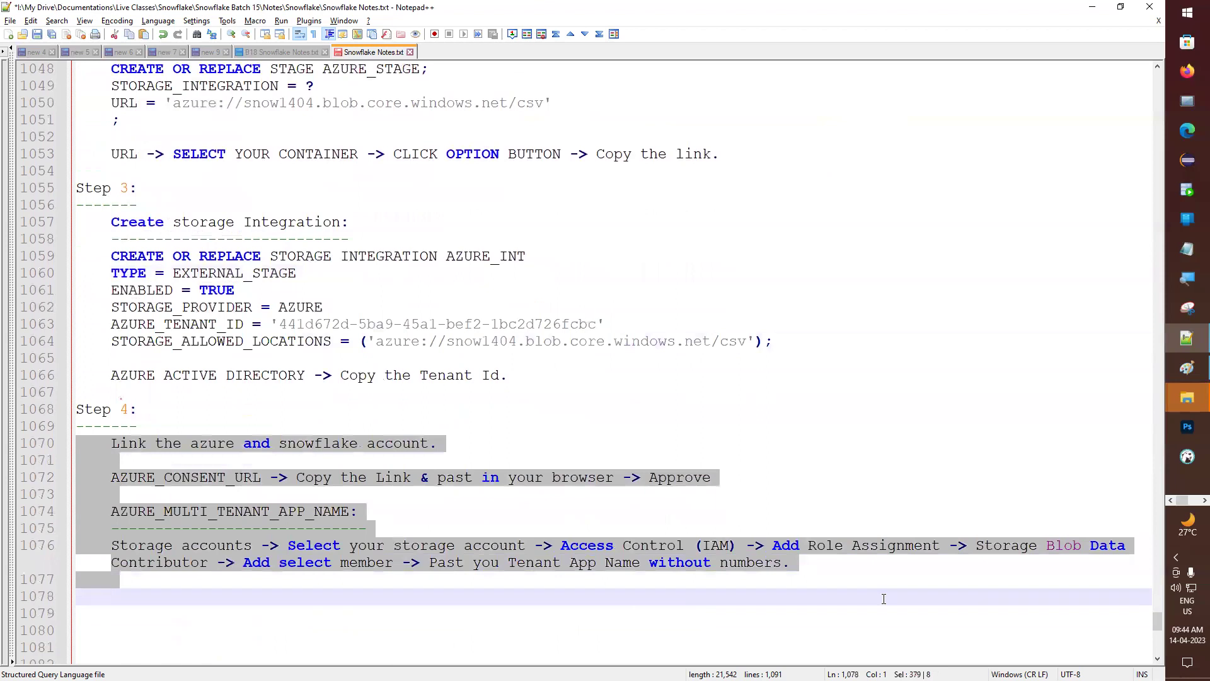
click(234, 511)
scroll(236, 505, up, 2)
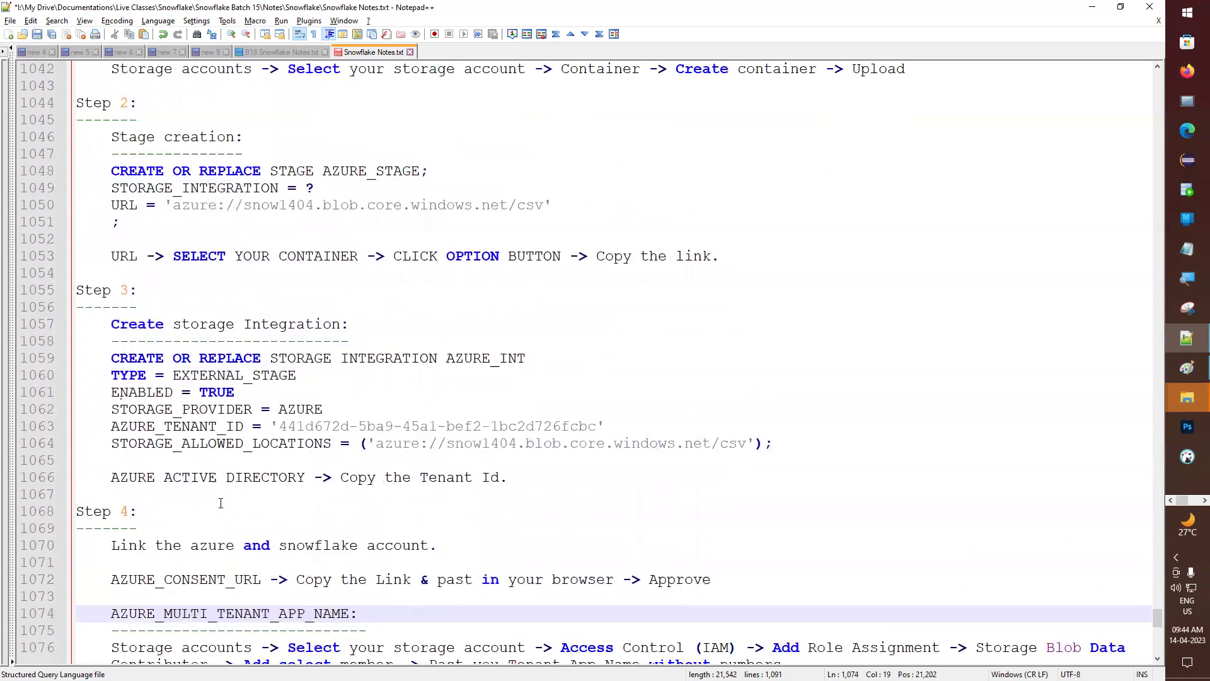
scroll(221, 501, up, 2)
scroll(185, 331, up, 1)
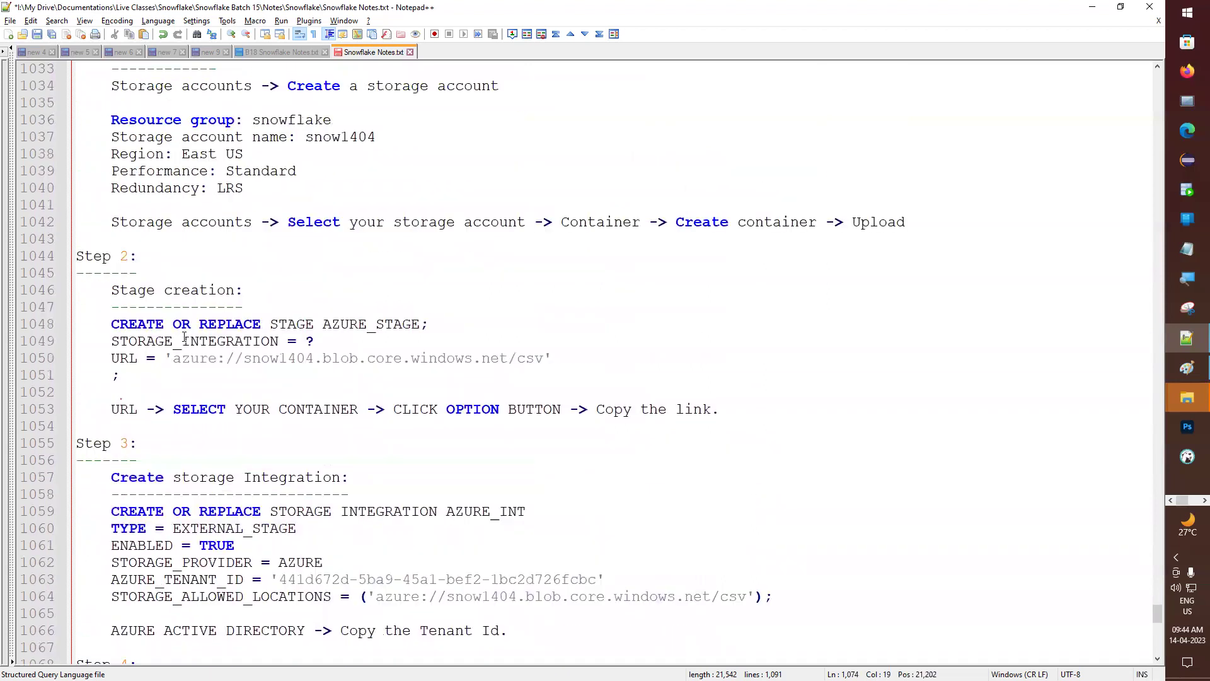
scroll(126, 366, up, 1)
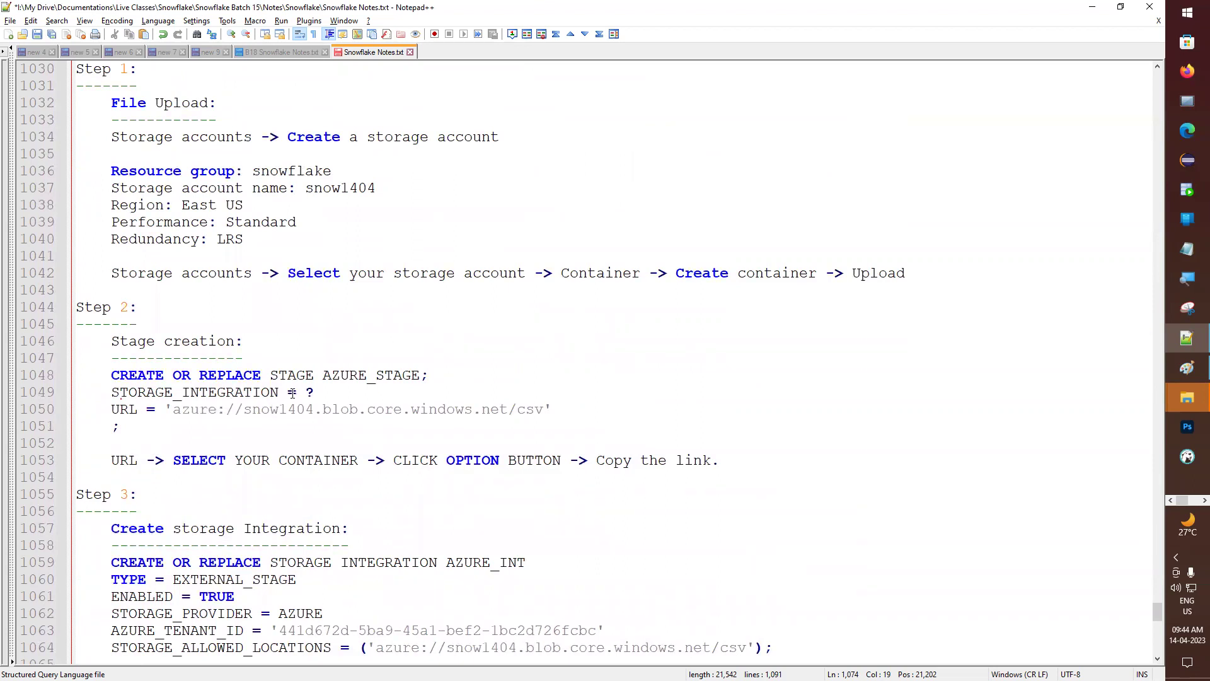
- Replace the stage's ? placeholder with AZURE_INT and select the whole CREATE STAGE statement
double_click(474, 562)
key(ctrl+c)
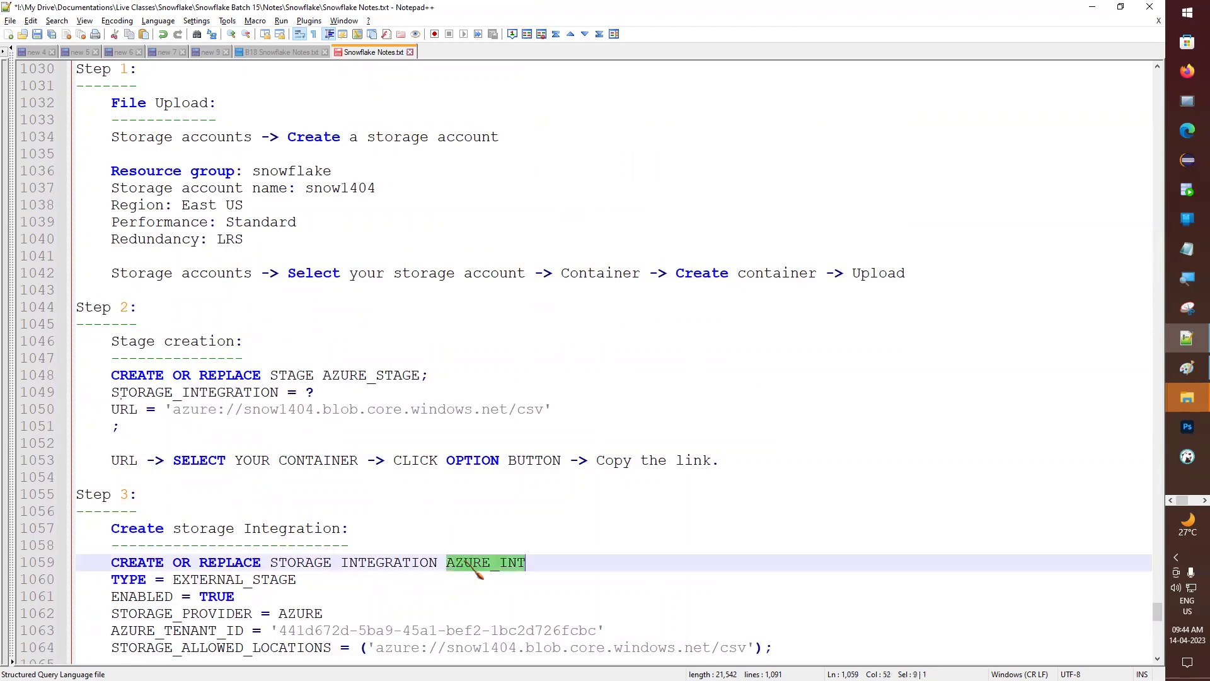
click(328, 392)
key(BackSpace)
key(ctrl+v)
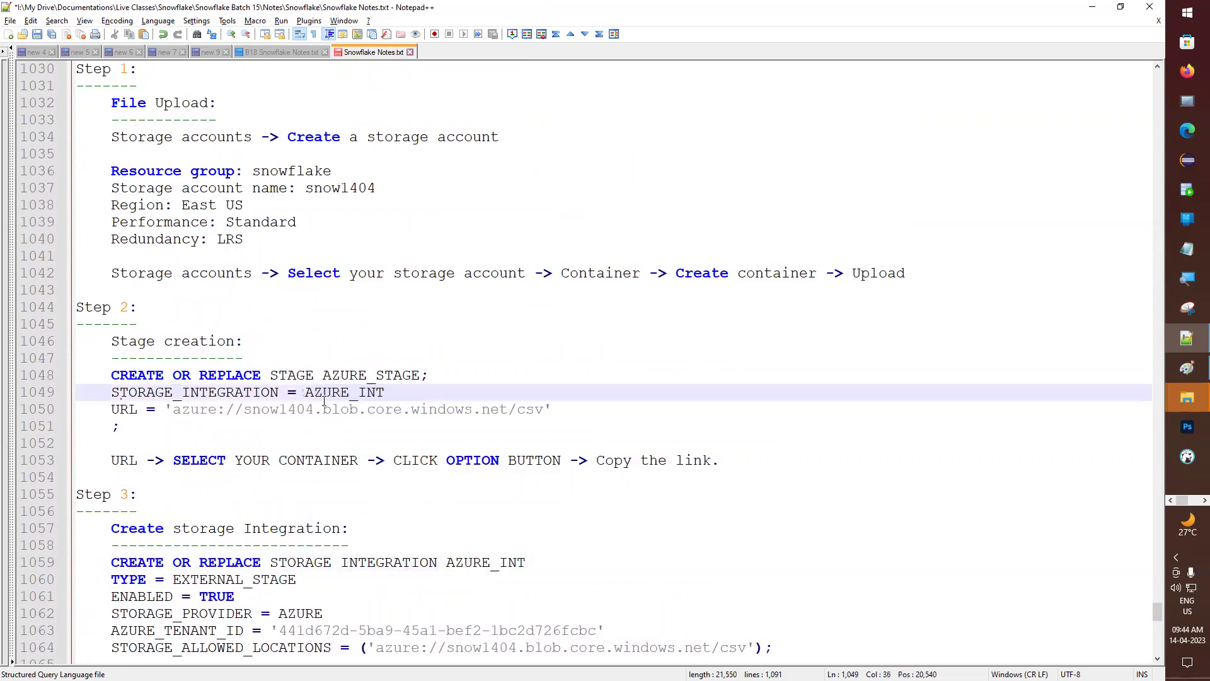
drag(134, 437, 53, 388)
key(ctrl+c)
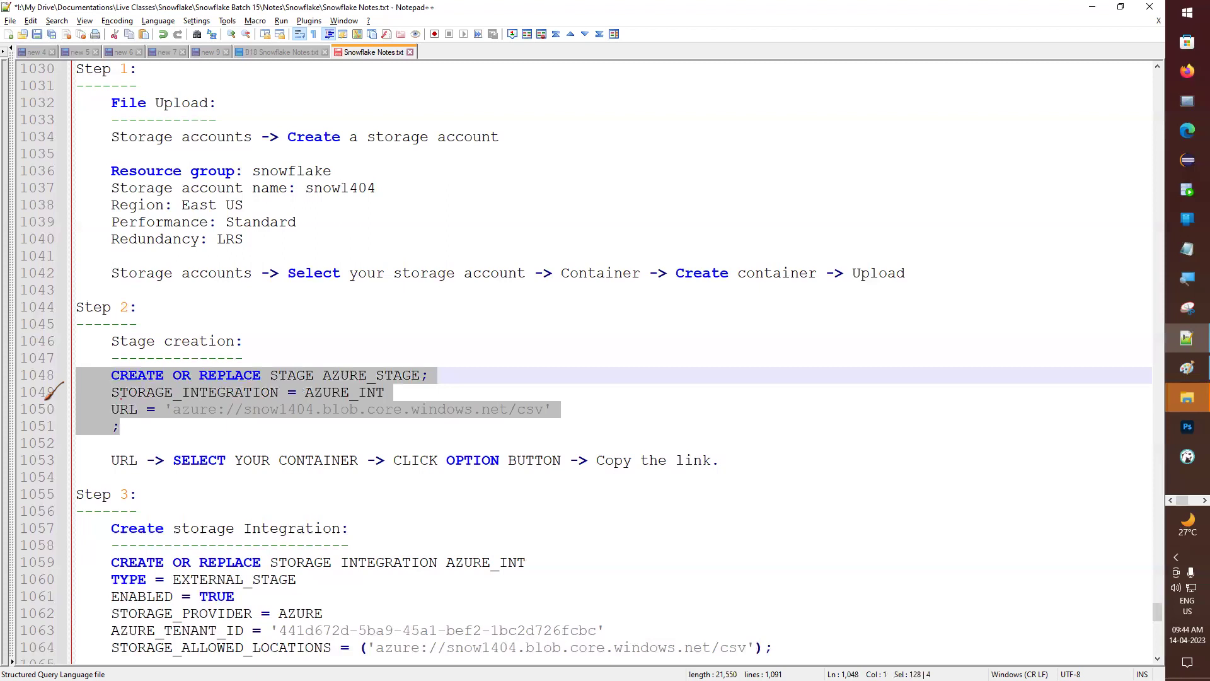
key(alt+Tab)
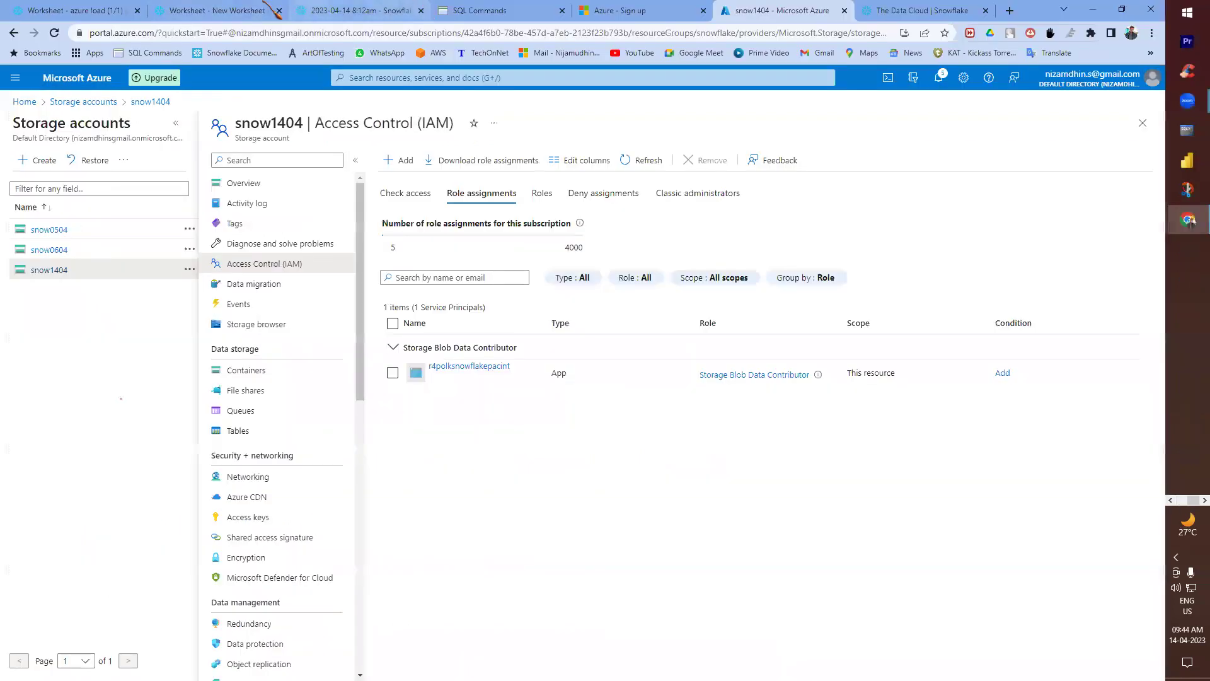
- Paste the CREATE STAGE statement below the DESC line in the azure load worksheet and run it
click(112, 6)
click(498, 324)
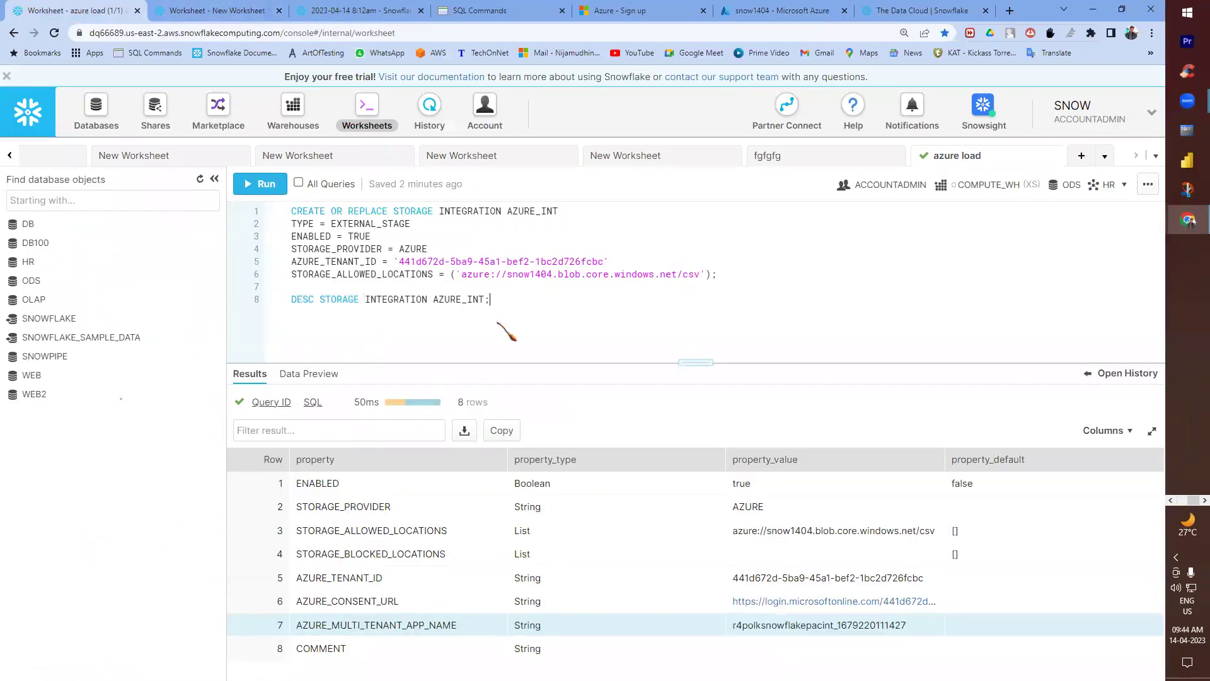
key(Return)
key(Return)
key(ctrl+v)
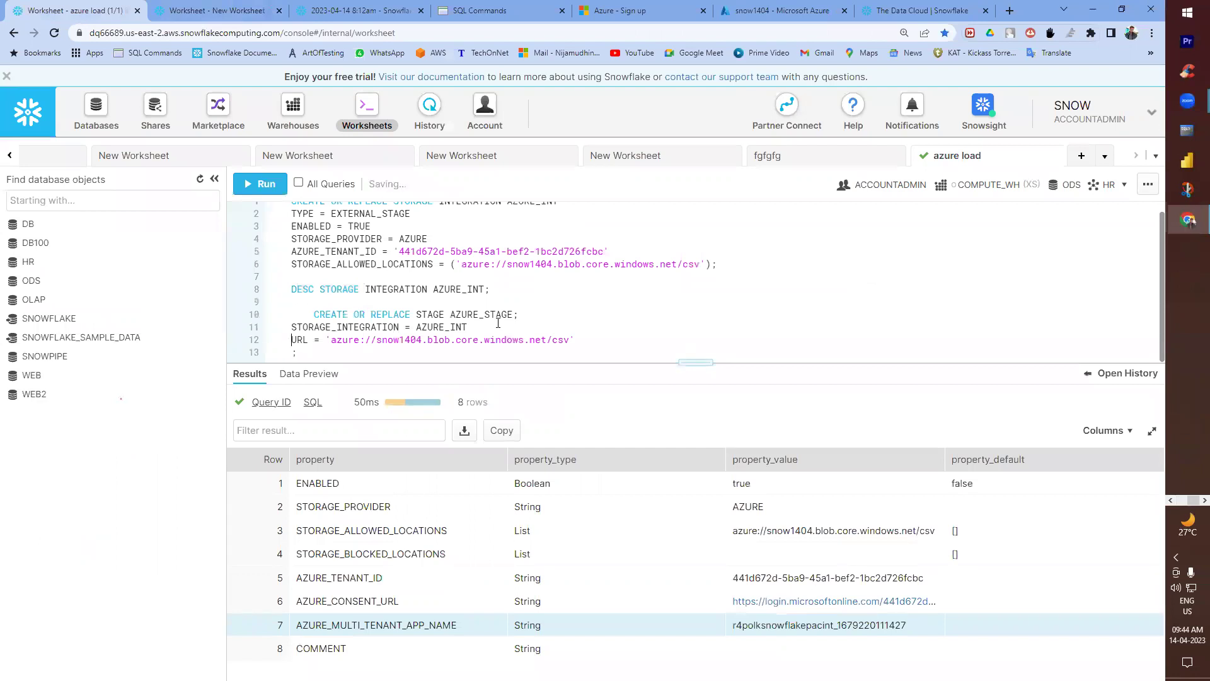
key(Up)
key(Up)
key(shift+Tab)
key(ctrl+Return)
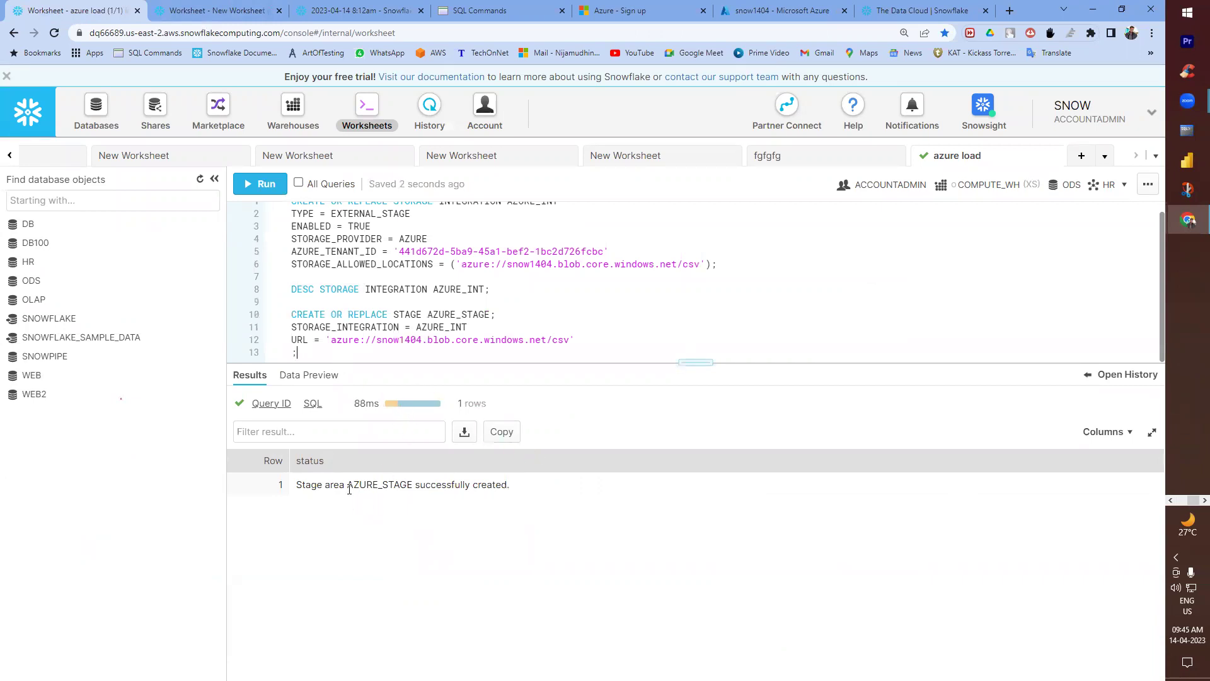
key(alt+Tab)
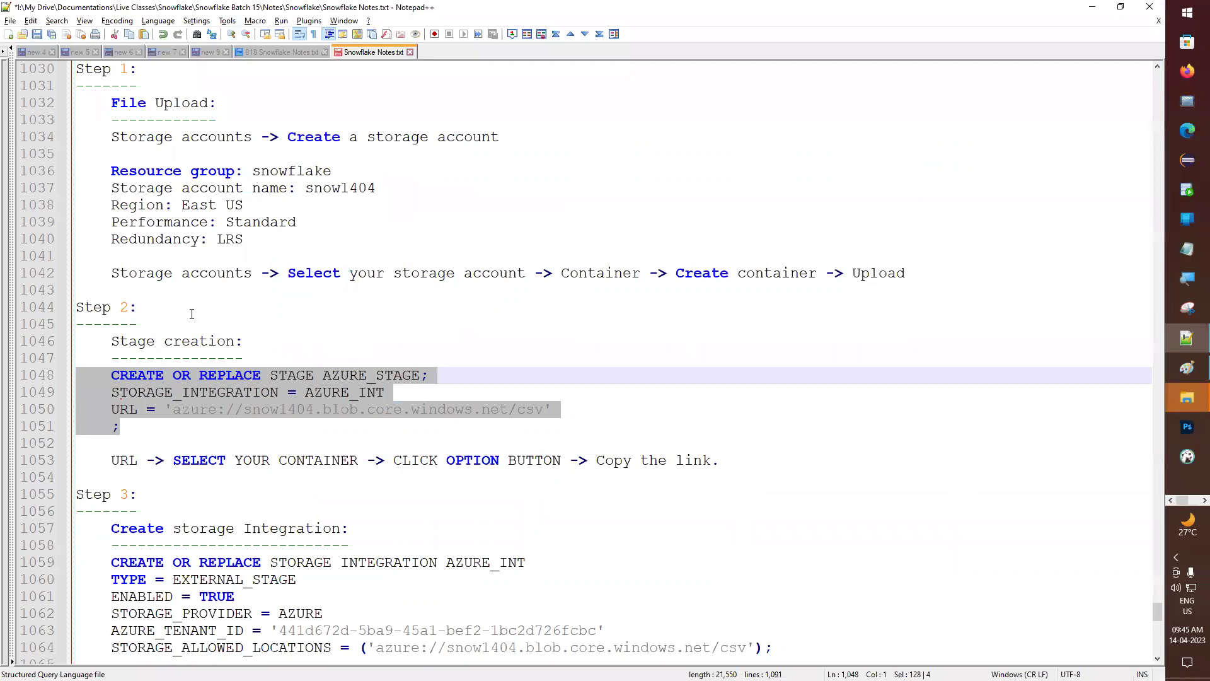
- Add a 'Step 5:' heading with a dashed underline after the Step 4 notes
scroll(180, 433, down, 5)
scroll(173, 489, up, 6)
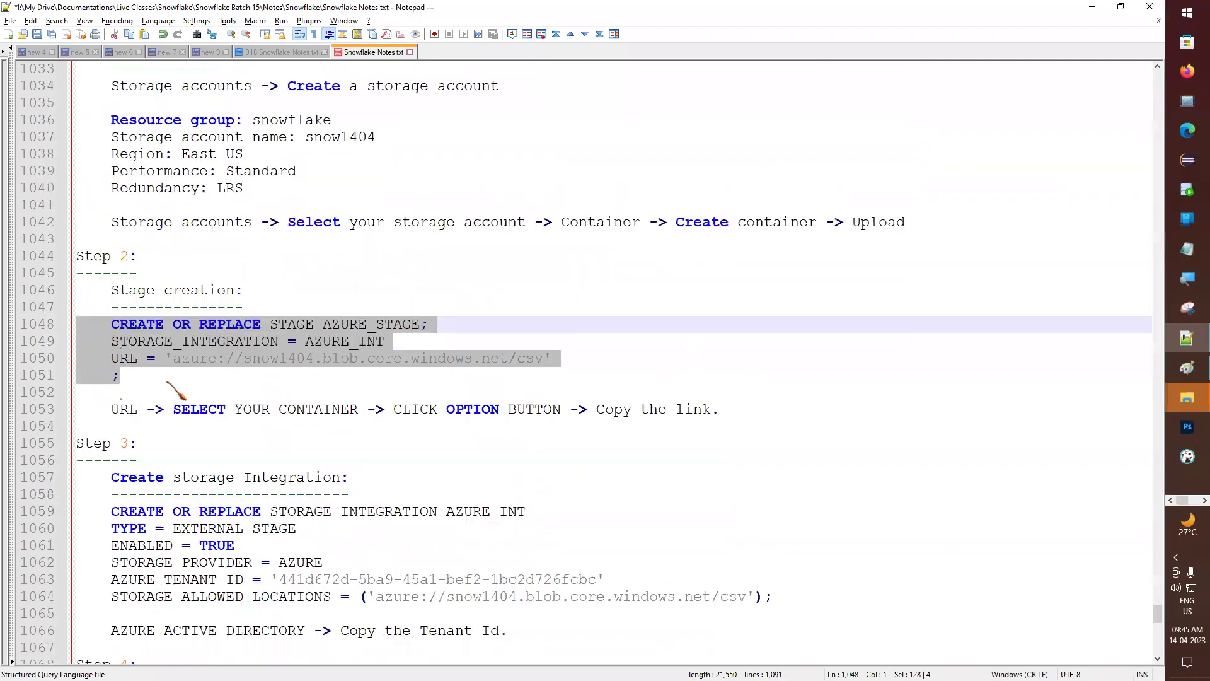
scroll(167, 364, down, 7)
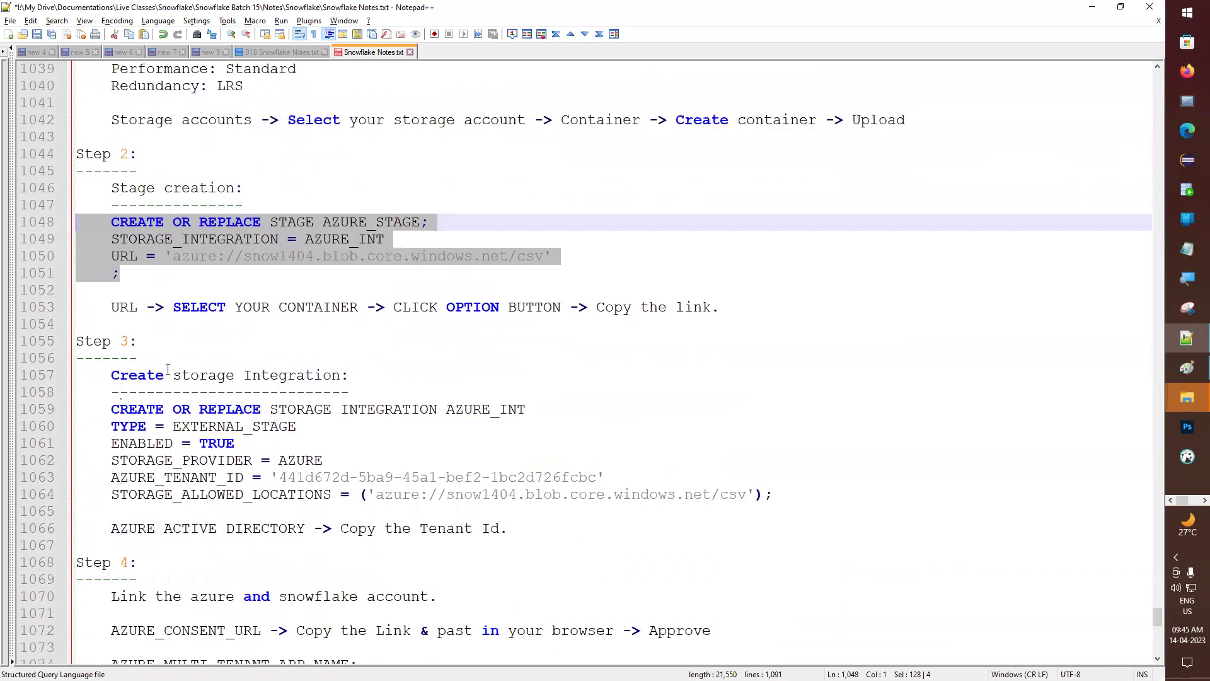
scroll(156, 560, down, 2)
click(101, 487)
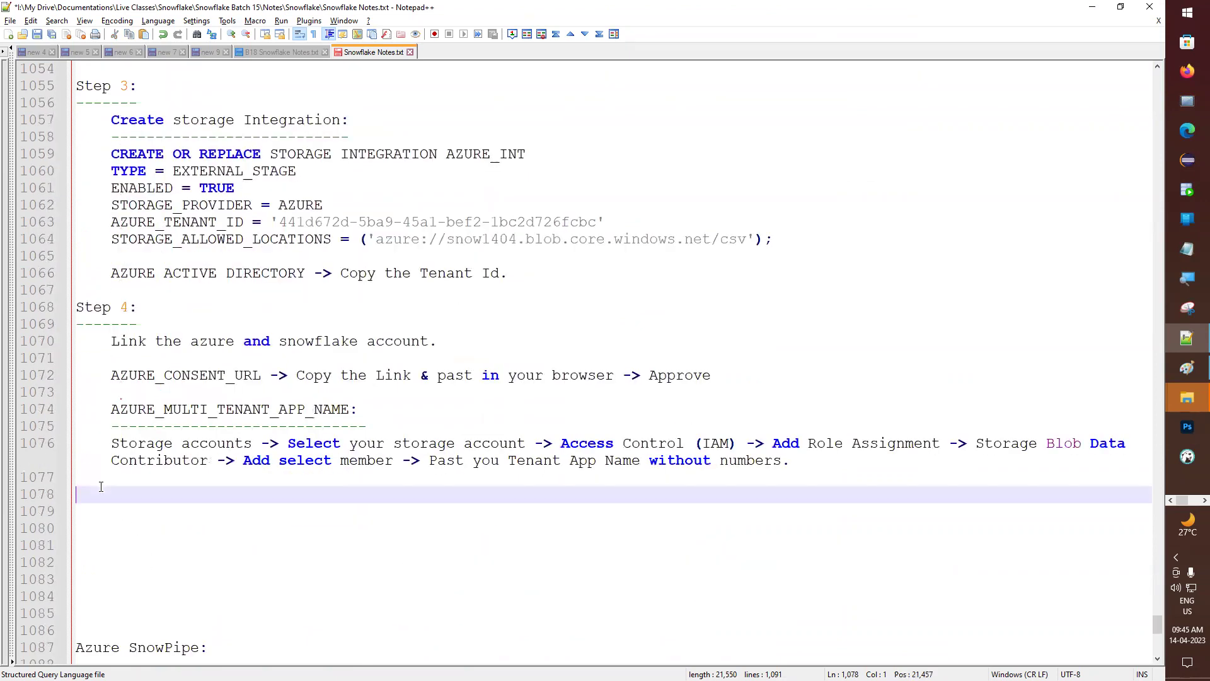
text(Step 5:)
key(Return)
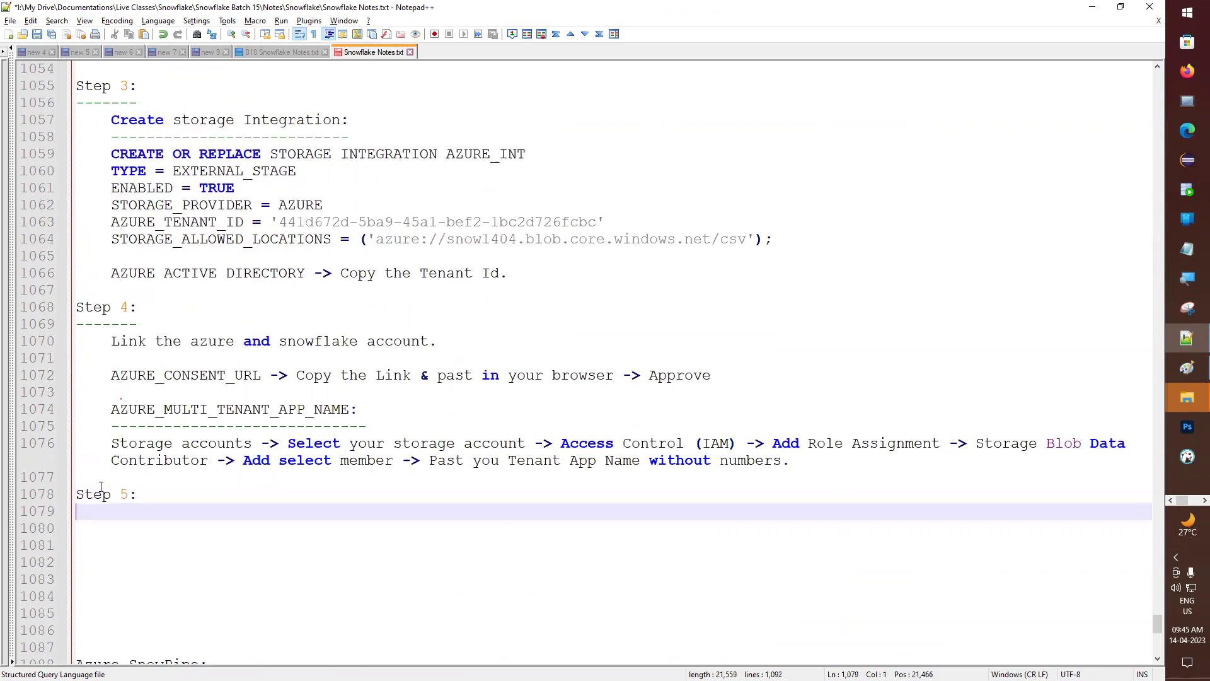
text(-------)
key(Return)
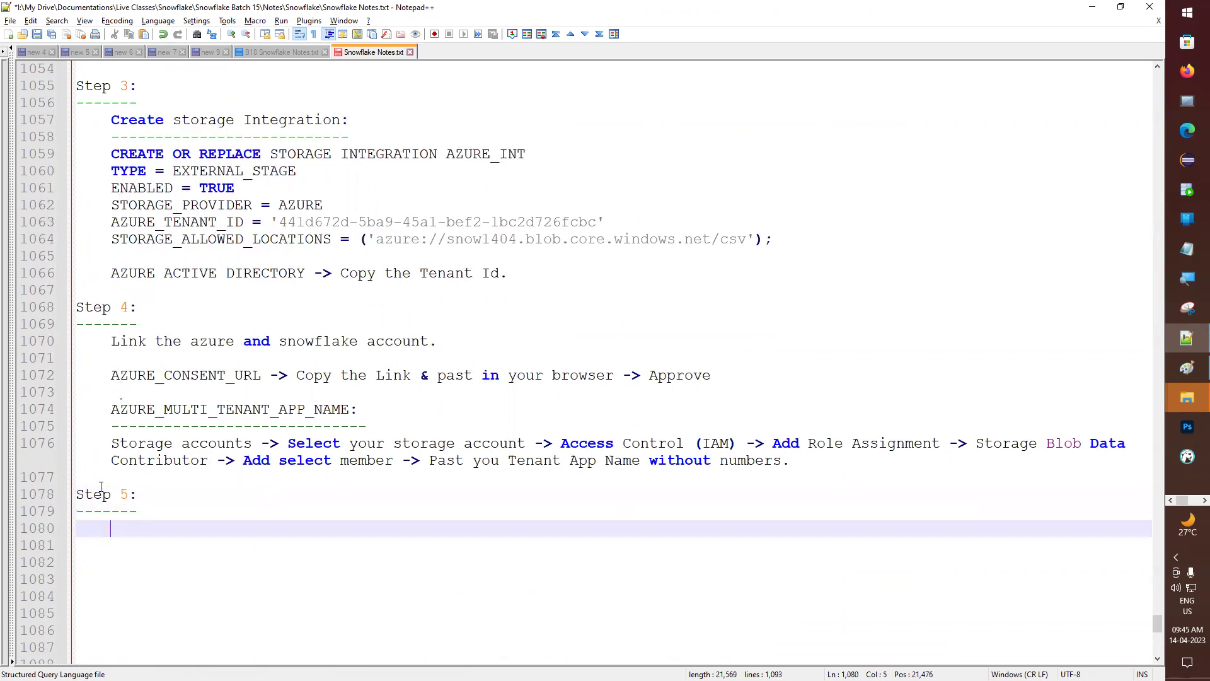
text(list @)
scroll(228, 343, up, 4)
click(349, 171)
double_click(349, 171)
key(ctrl+c)
scroll(211, 586, down, 4)
click(177, 530)
key(ctrl+v)
key(shift+Home)
key(ctrl+c)
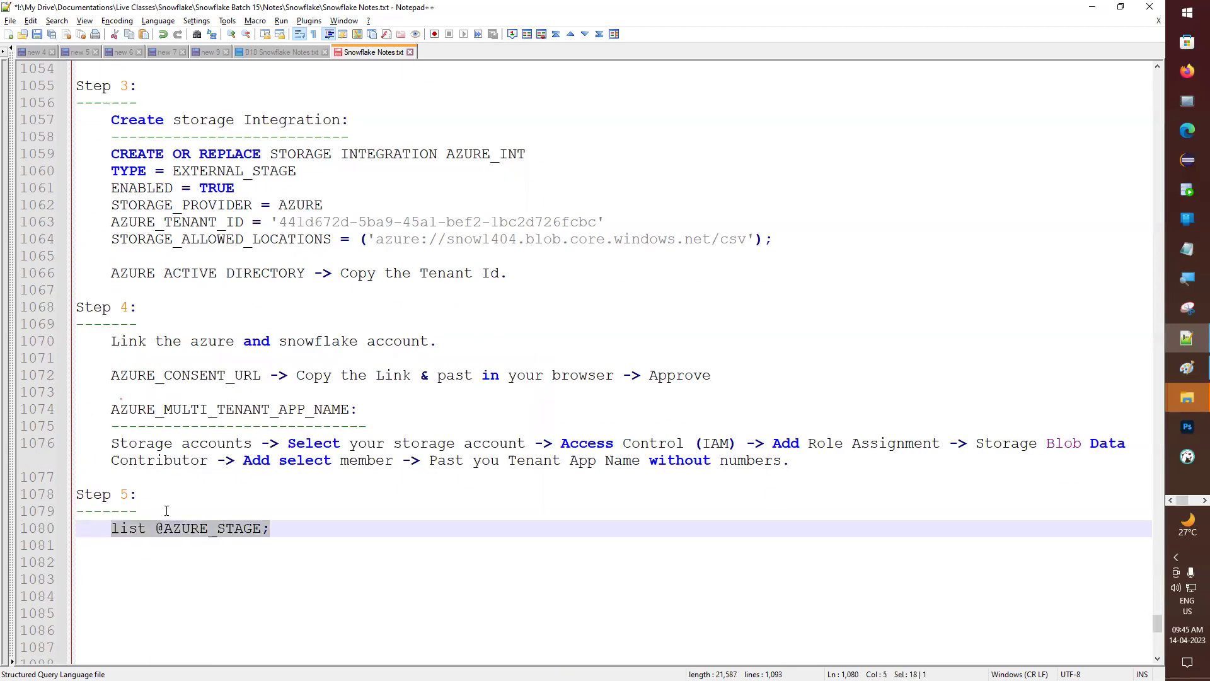
key(alt+Tab)
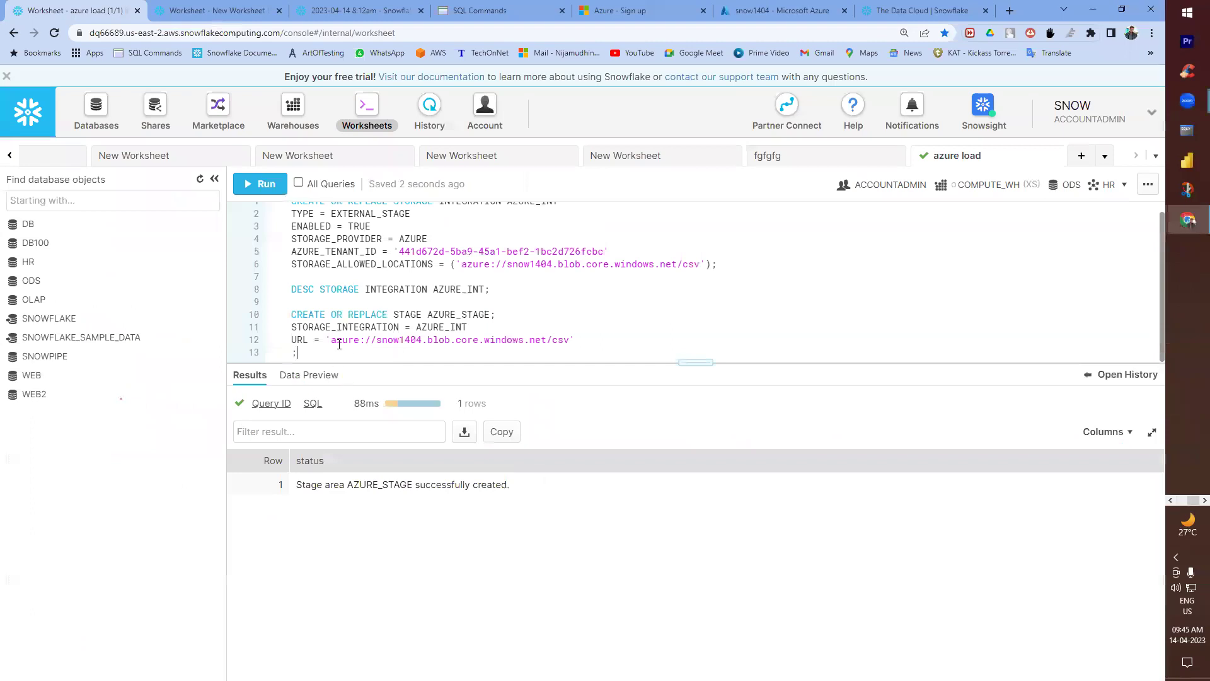
key(Return)
key(Return)
key(ctrl+v)
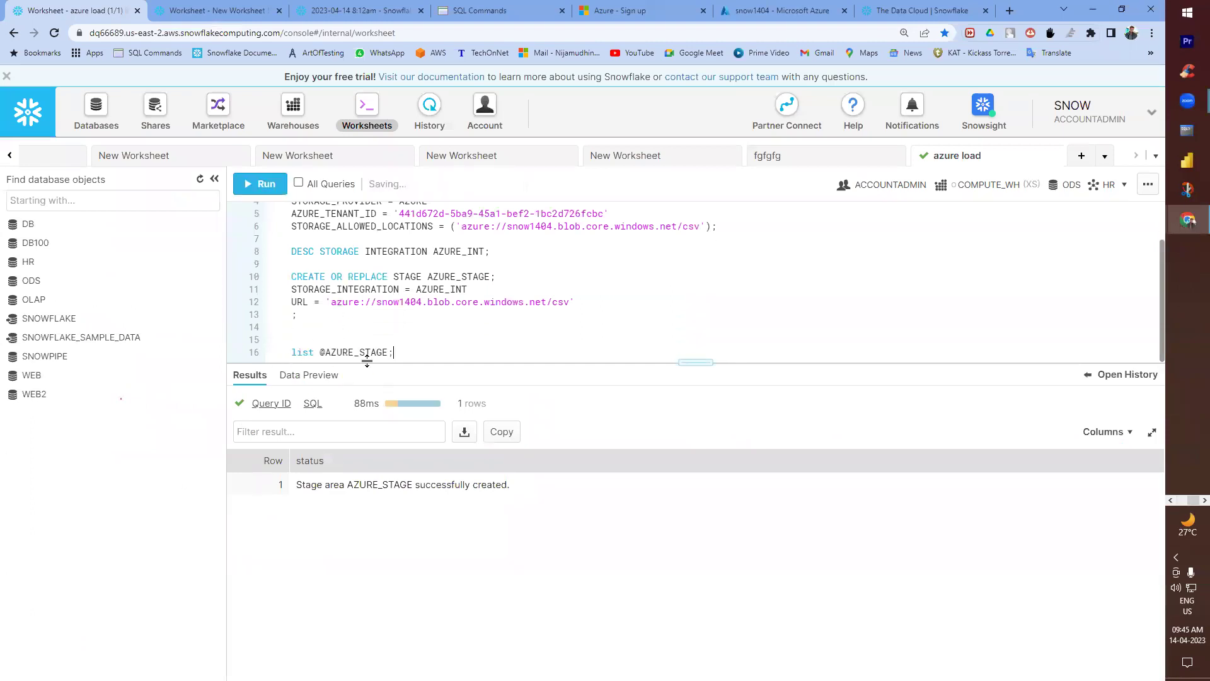
click(260, 184)
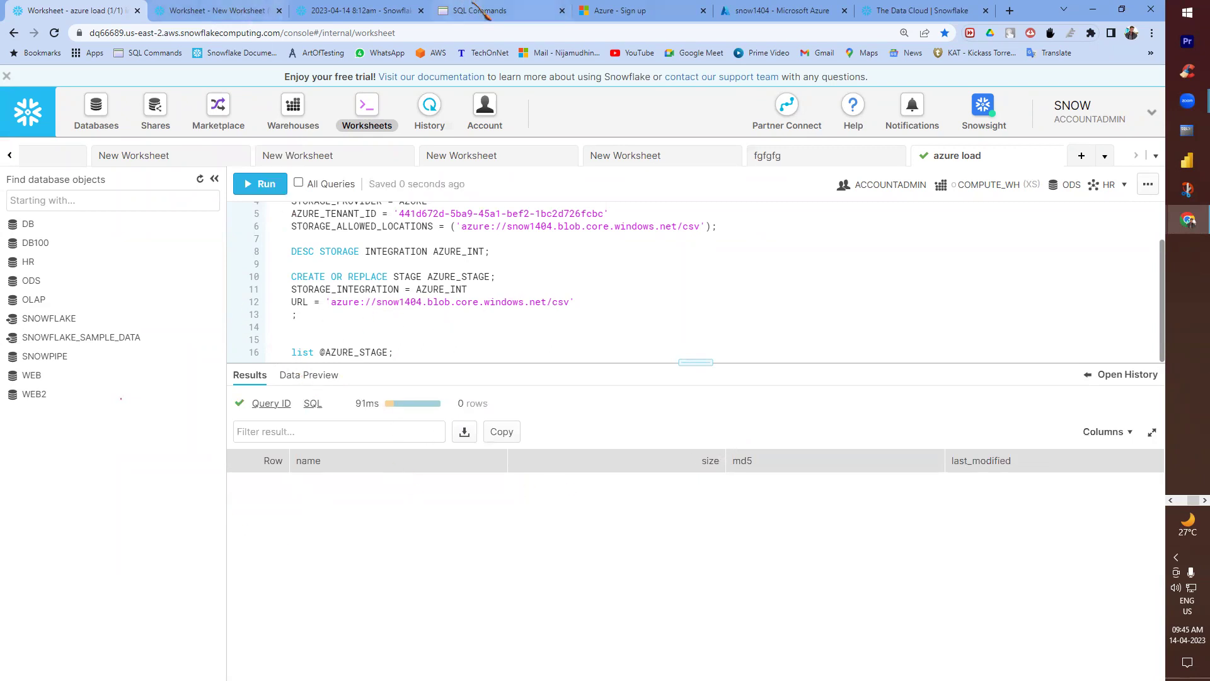
click(781, 13)
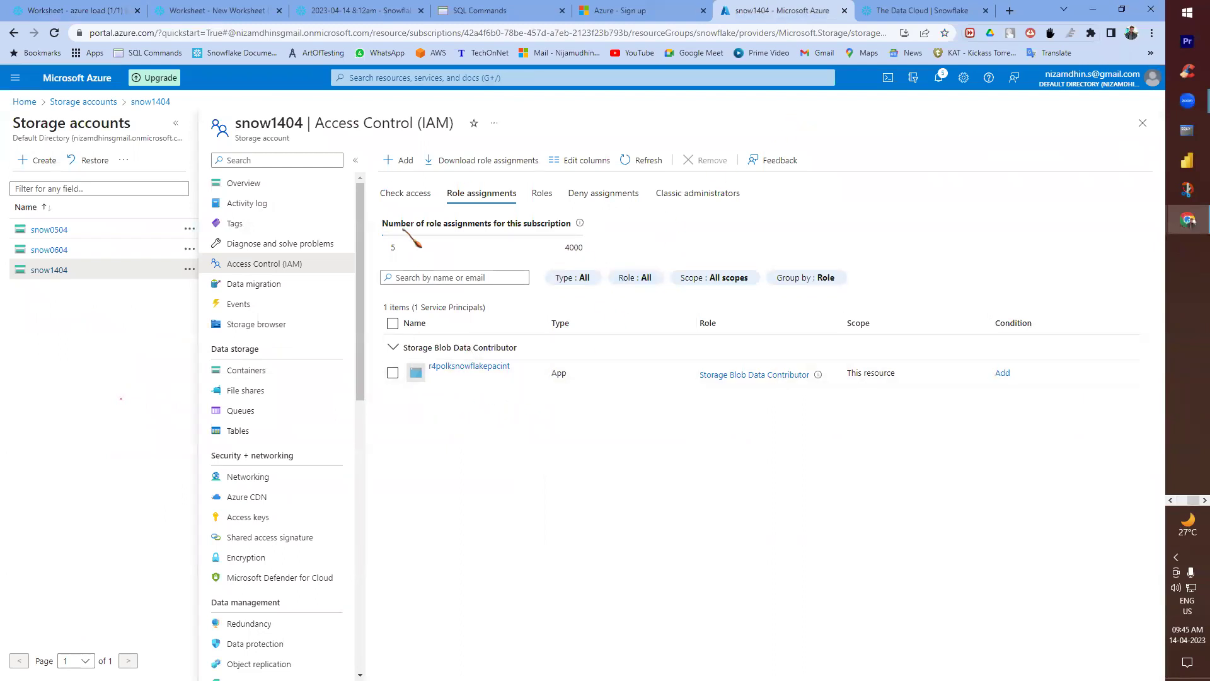
- Open the csv container in snow1404 to confirm aws.csv (32 B) is there
click(246, 371)
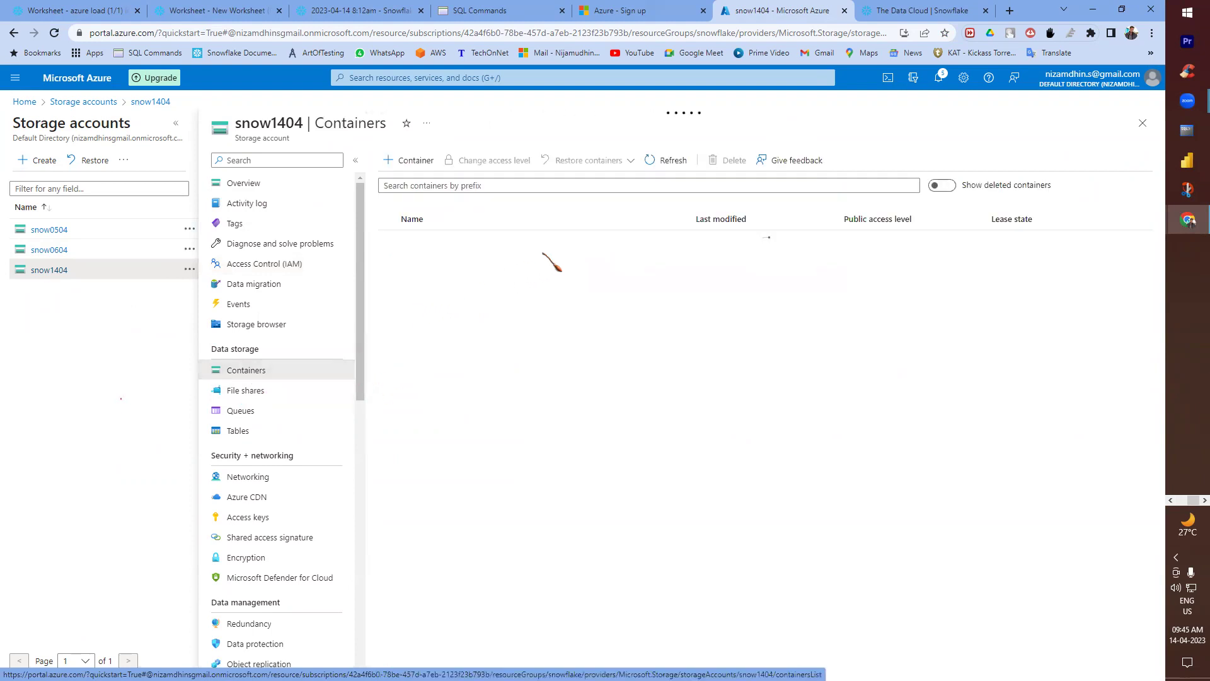
click(434, 259)
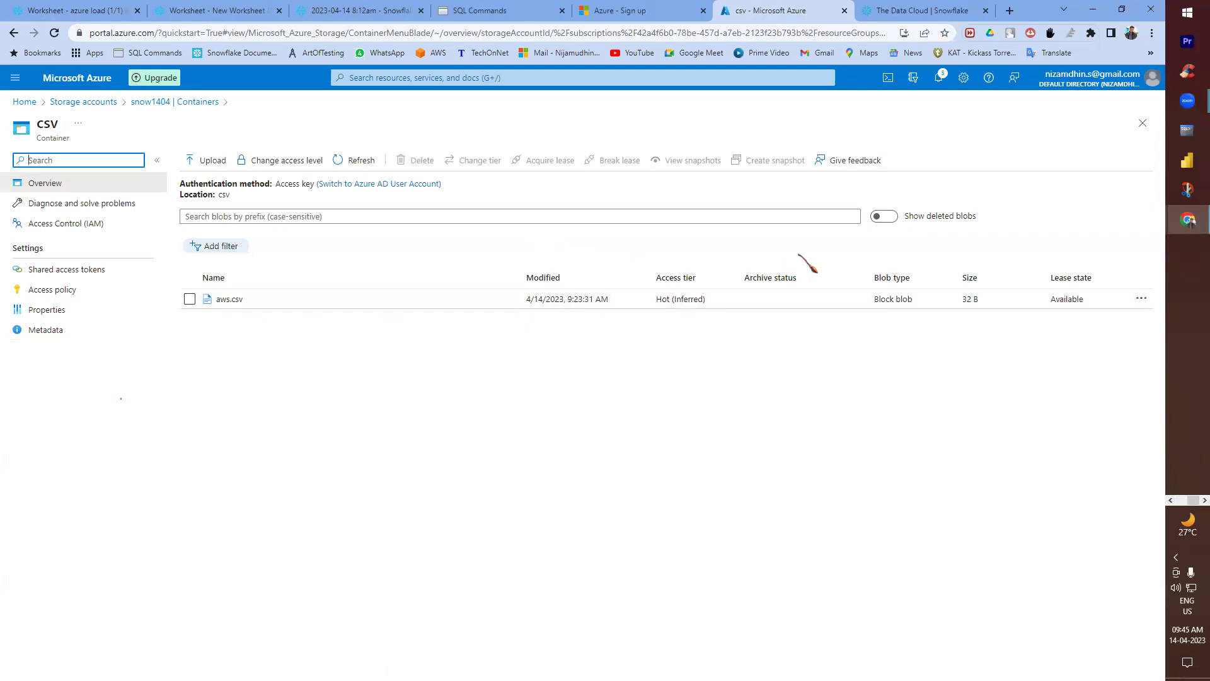
key(alt+Tab)
key(alt+Tab)
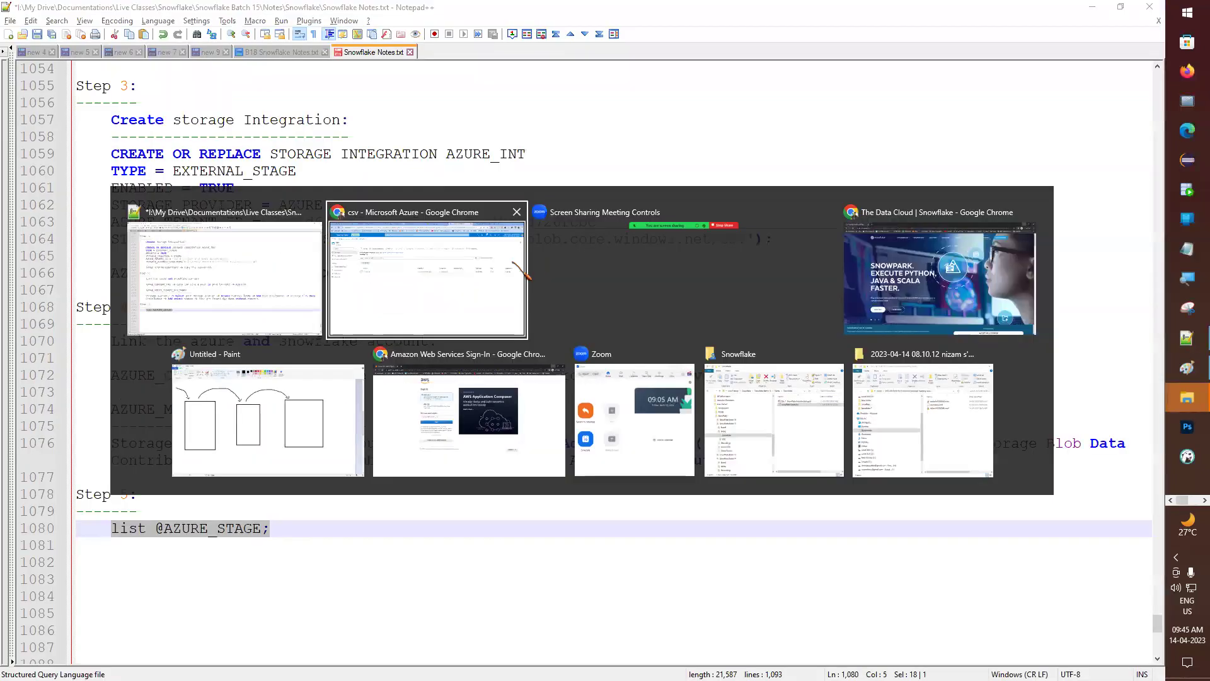
- Add trailing slashes to both container URLs and rerun the AZURE_INT storage integration statement
key(ctrl+1)
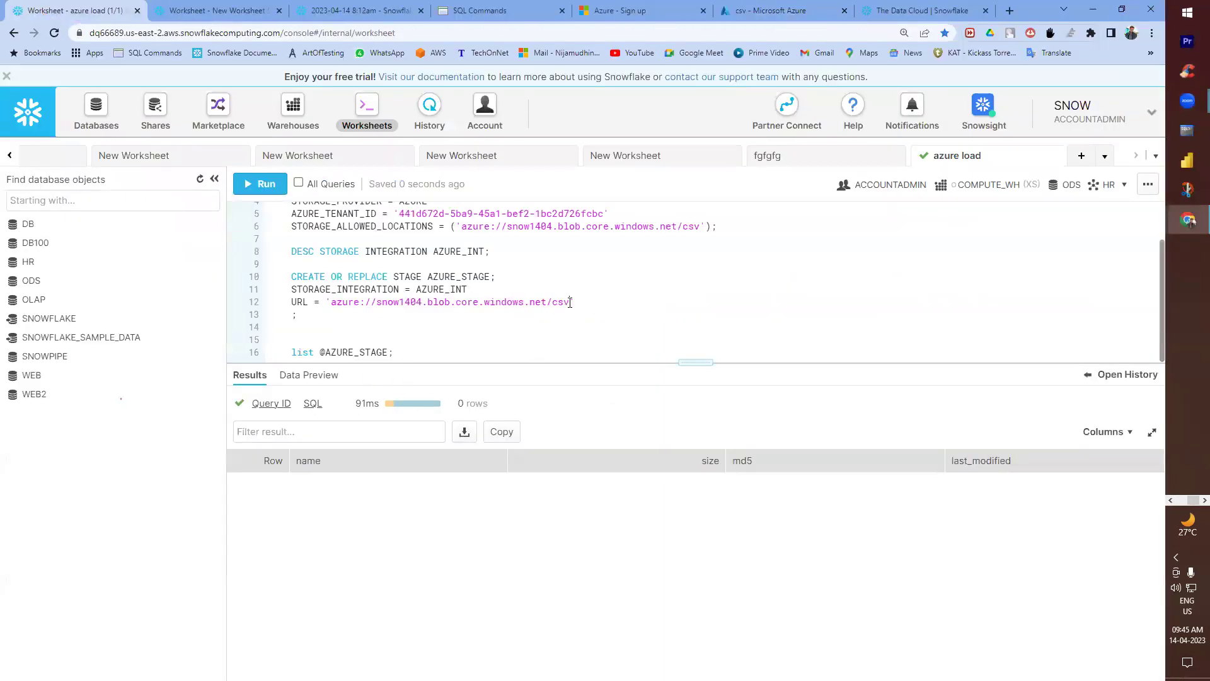
text(//)
drag(694, 363, 693, 472)
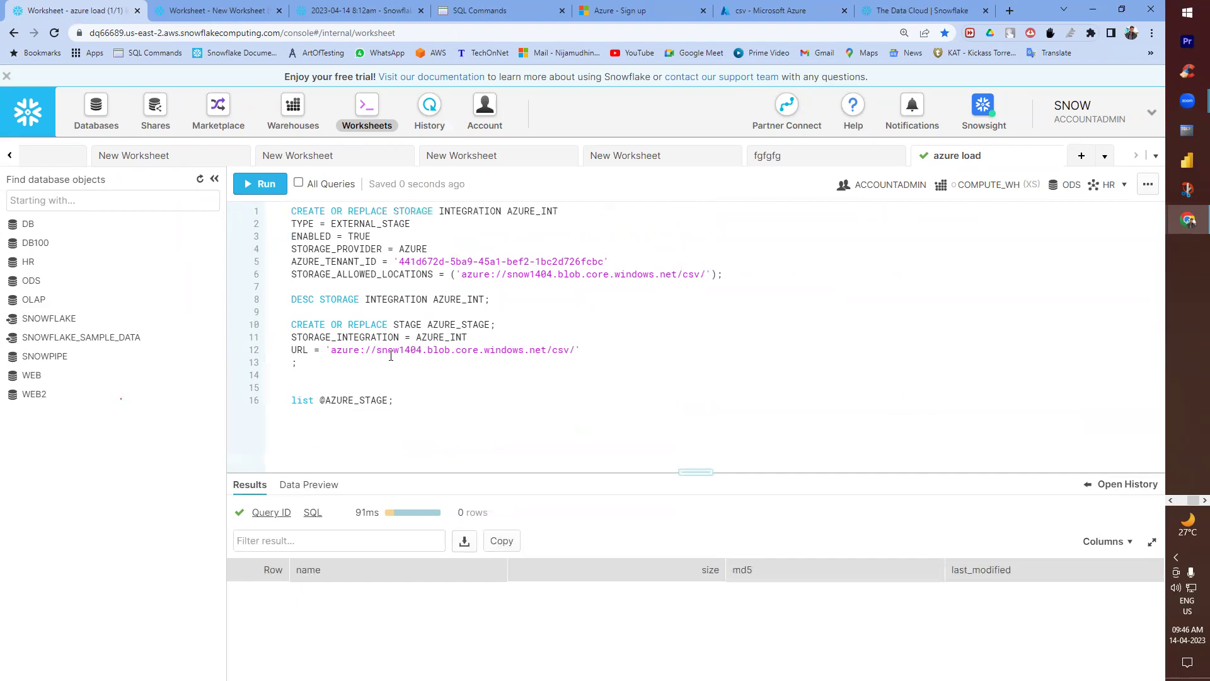
click(365, 223)
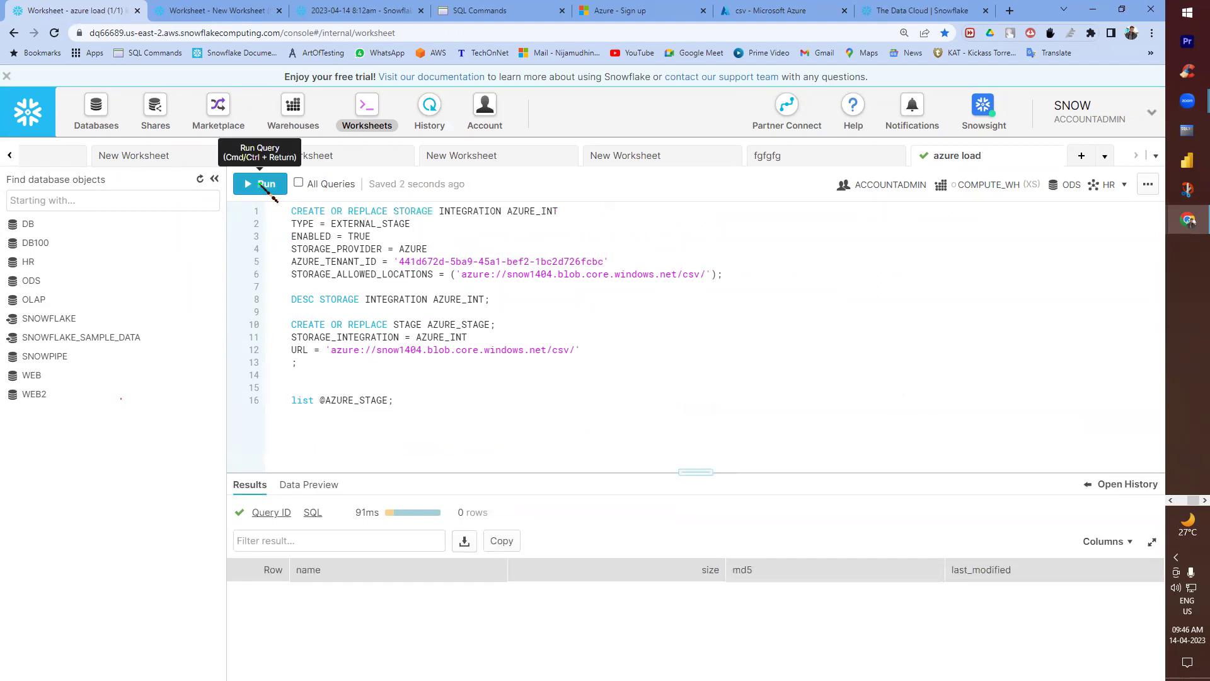
drag(756, 275, 277, 209)
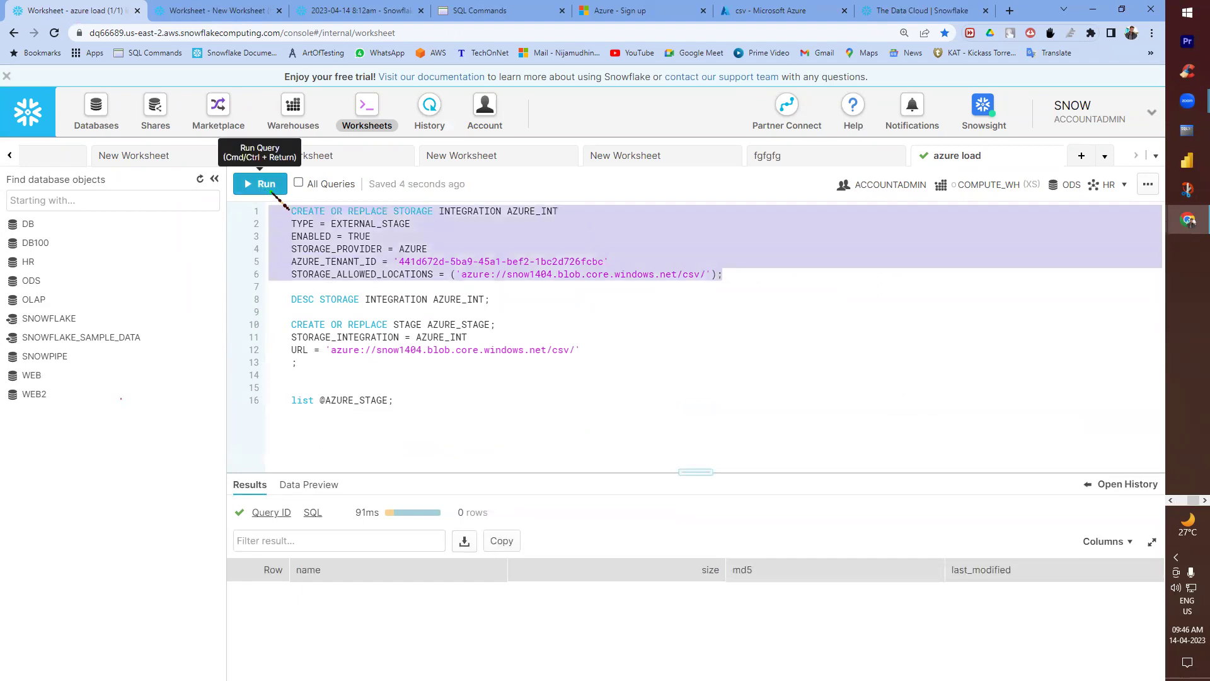
click(276, 187)
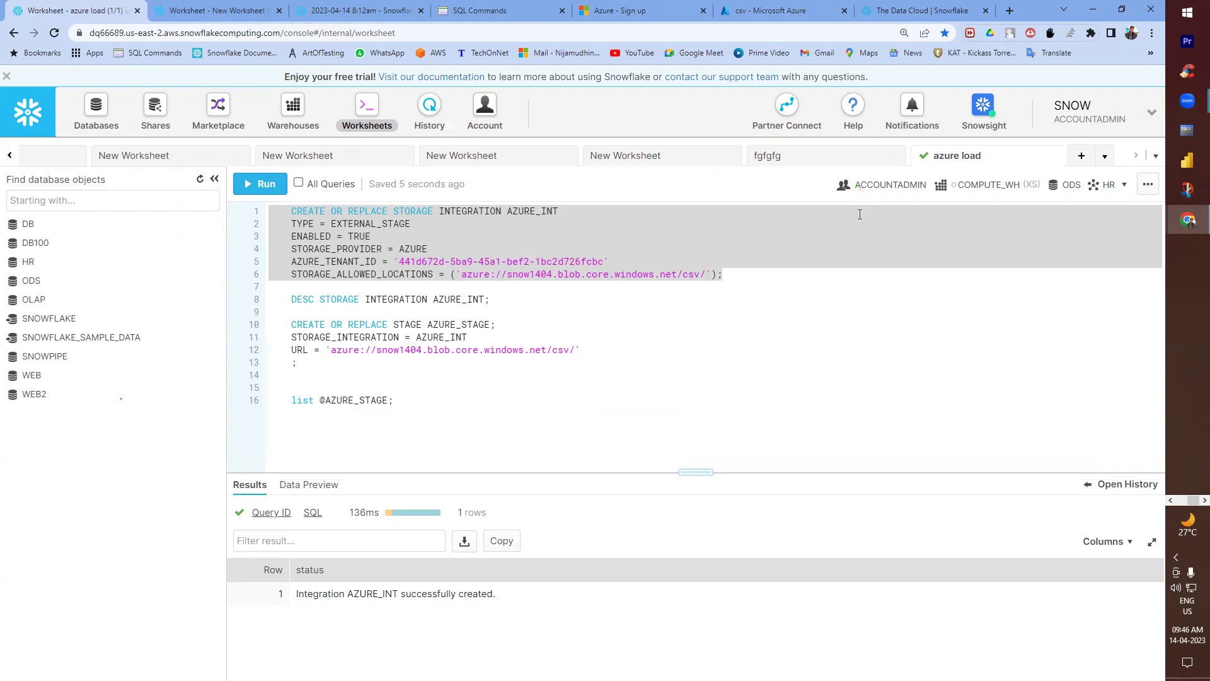
- Run DESC STORAGE INTEGRATION AZURE_INT and enlarge the results to show all eight properties
triple_click(507, 300)
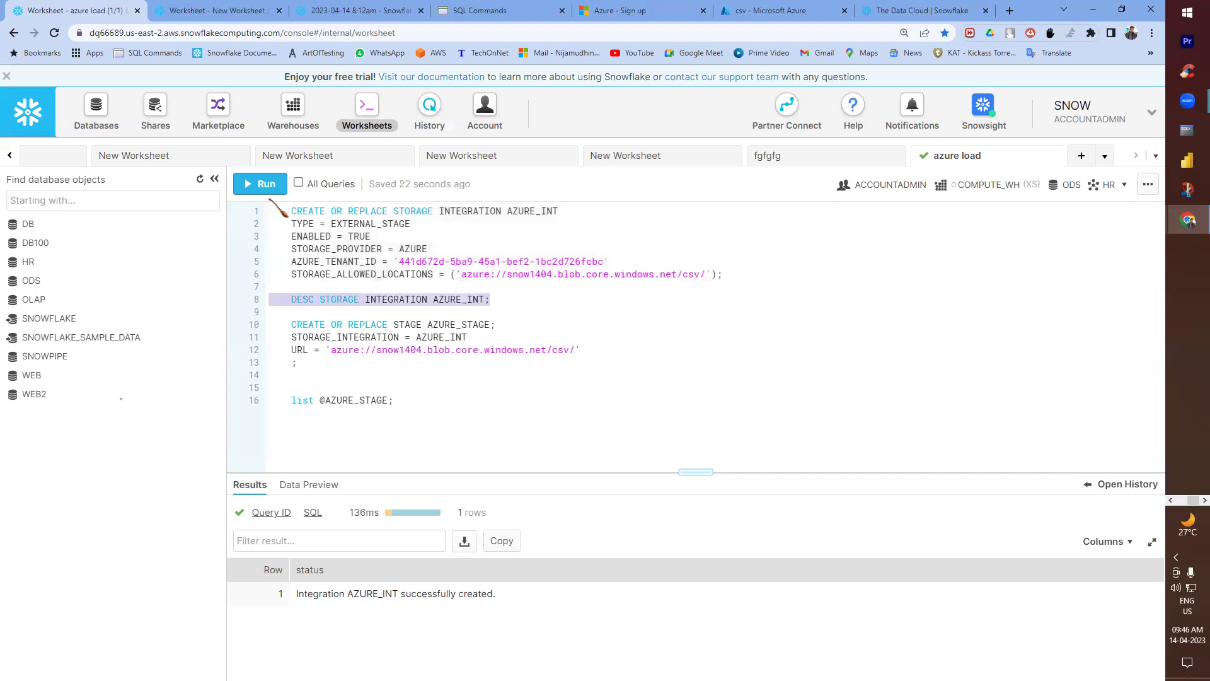
click(261, 183)
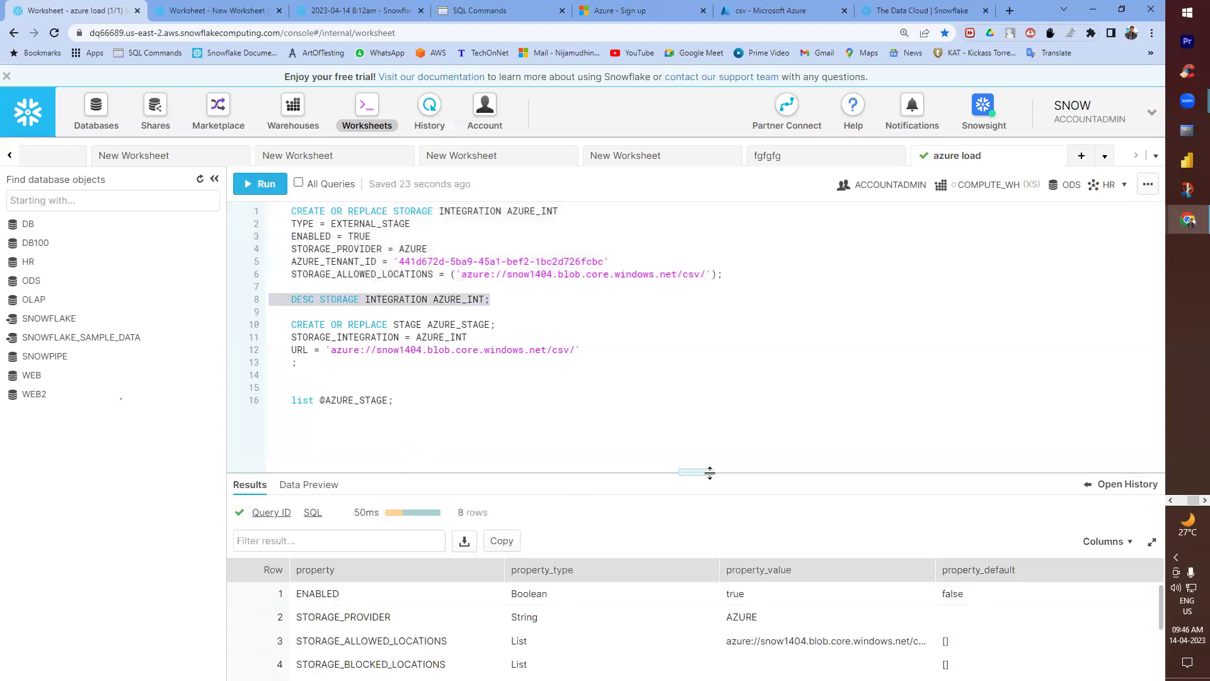
drag(707, 472, 695, 323)
mouse_move(776, 583)
mouse_down()
mouse_move(757, 565)
mouse_move(812, 592)
mouse_up()
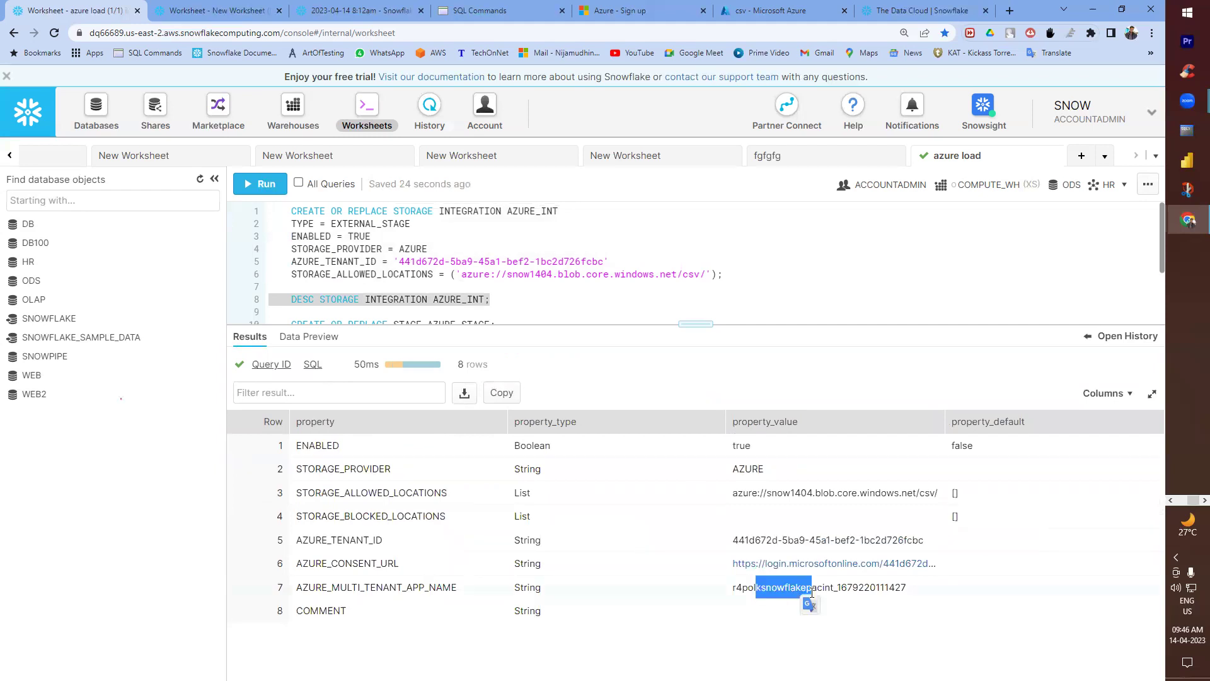
- Wrap the stage URL on line 12 in parentheses and run the stage statement
drag(697, 323, 696, 431)
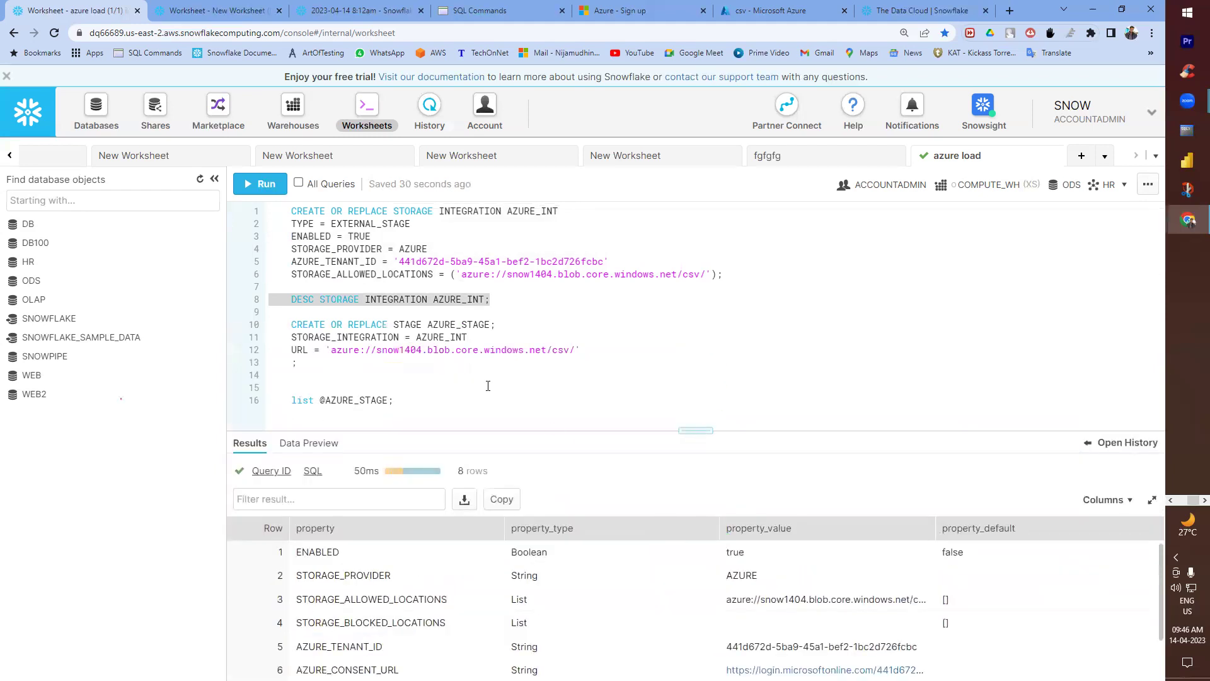
drag(677, 275, 699, 276)
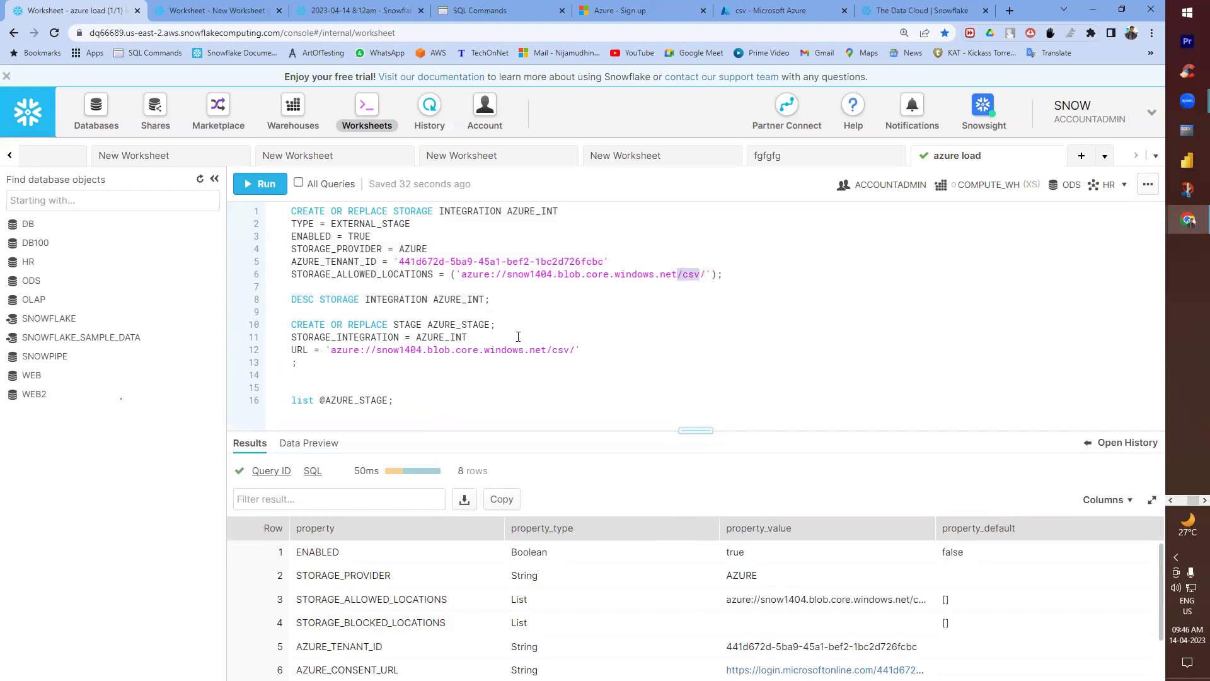
drag(325, 350, 586, 349)
text(()
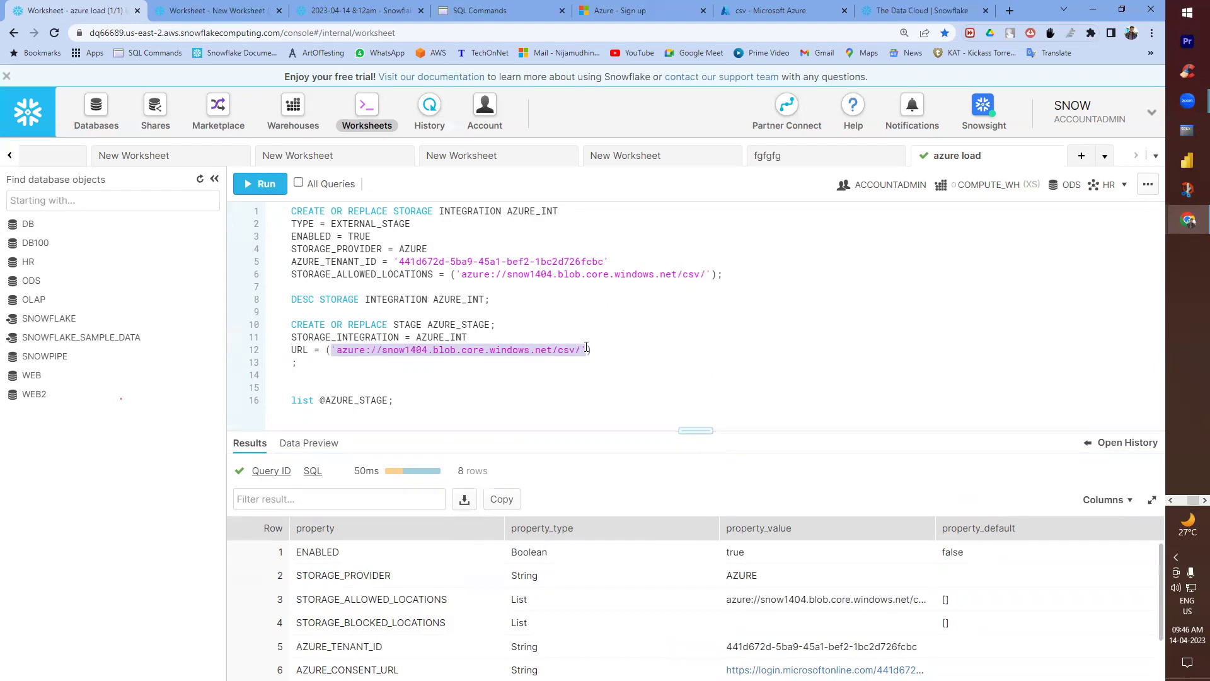
drag(318, 366, 264, 325)
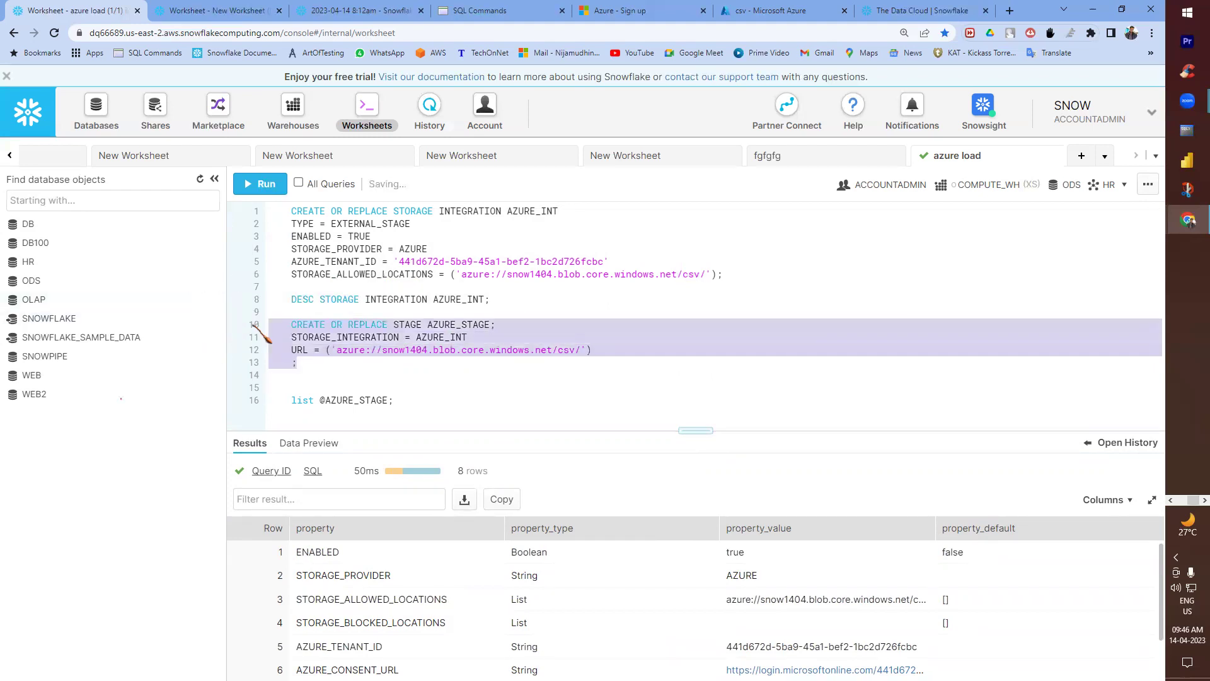
click(260, 184)
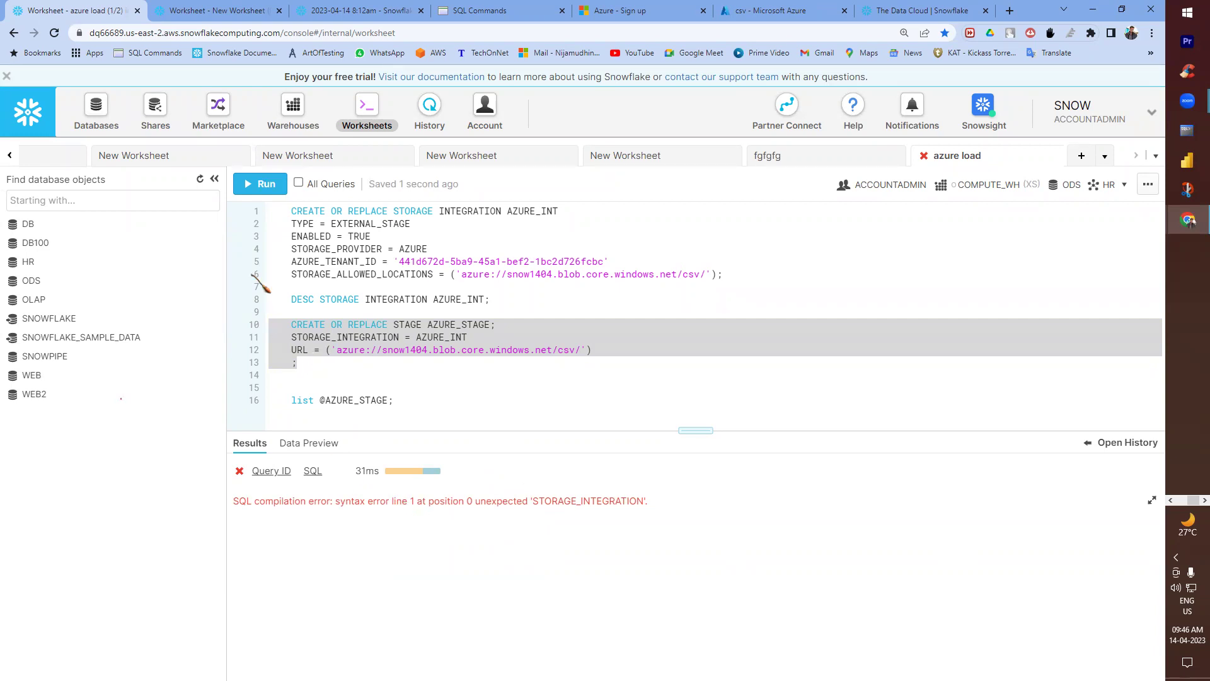
key(ctrl+Return)
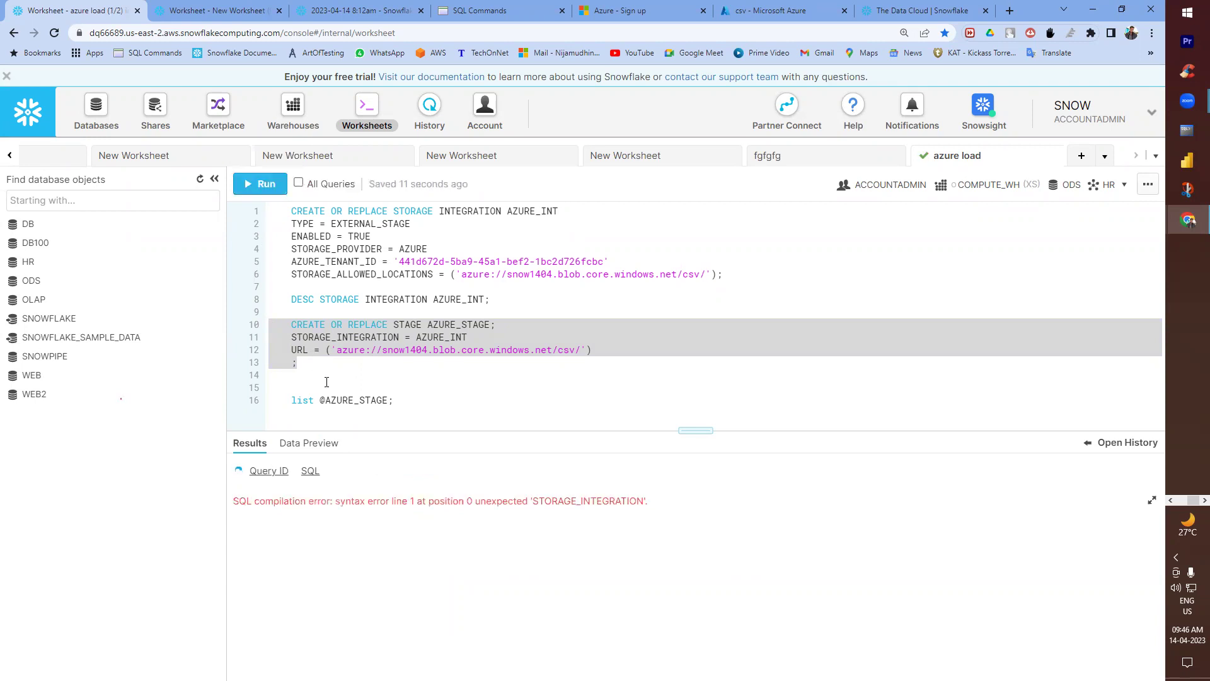
click(336, 352)
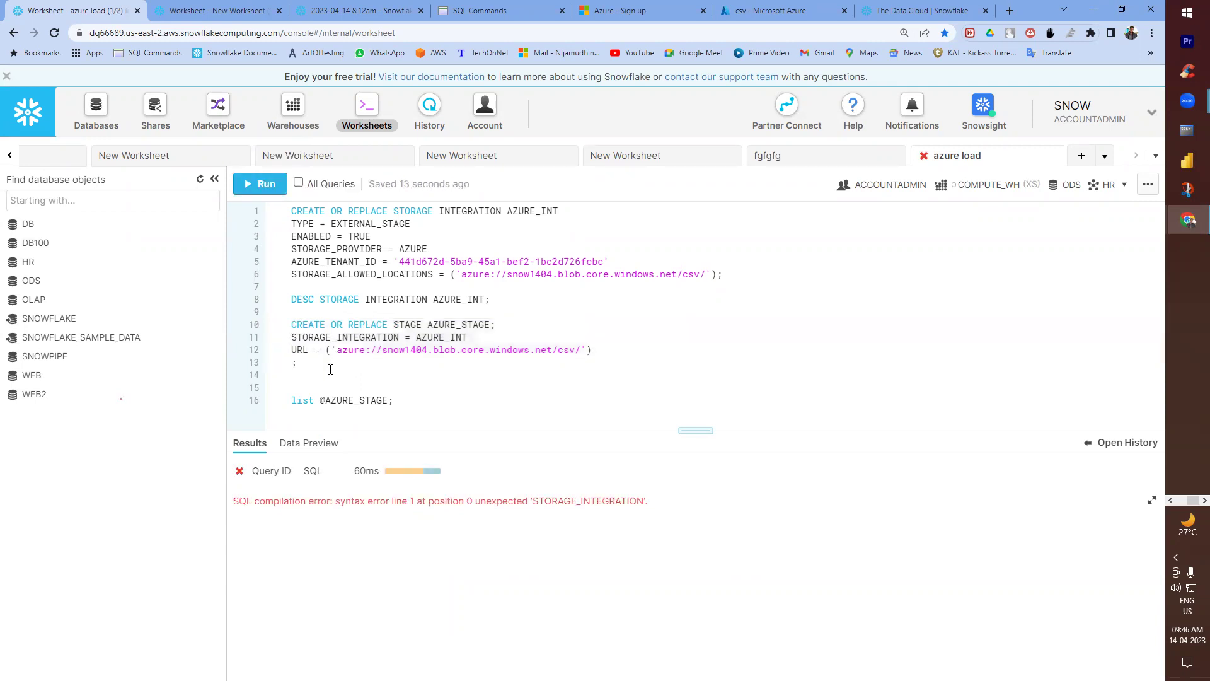
- Delete the semicolon after AZURE_STAGE on line 10 and rerun the corrected stage statement
click(494, 325)
key(BackSpace)
drag(489, 326, 496, 326)
key(BackSpace)
drag(297, 364, 268, 328)
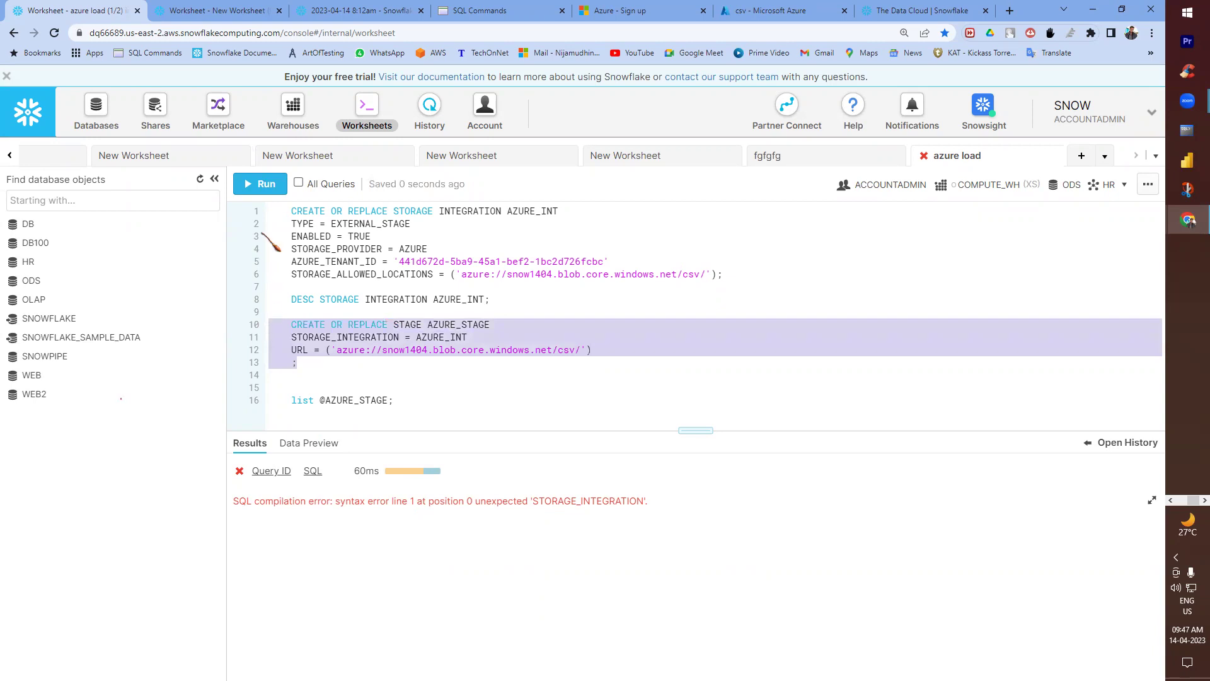
click(273, 183)
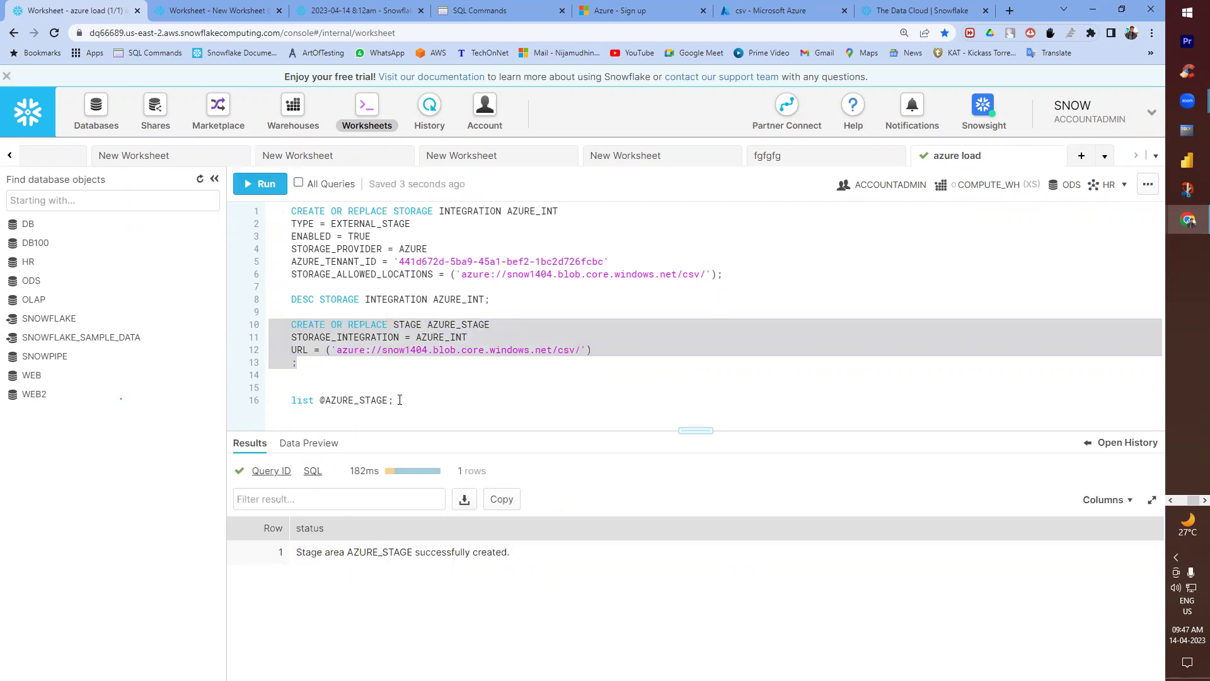
drag(399, 400, 270, 402)
click(268, 184)
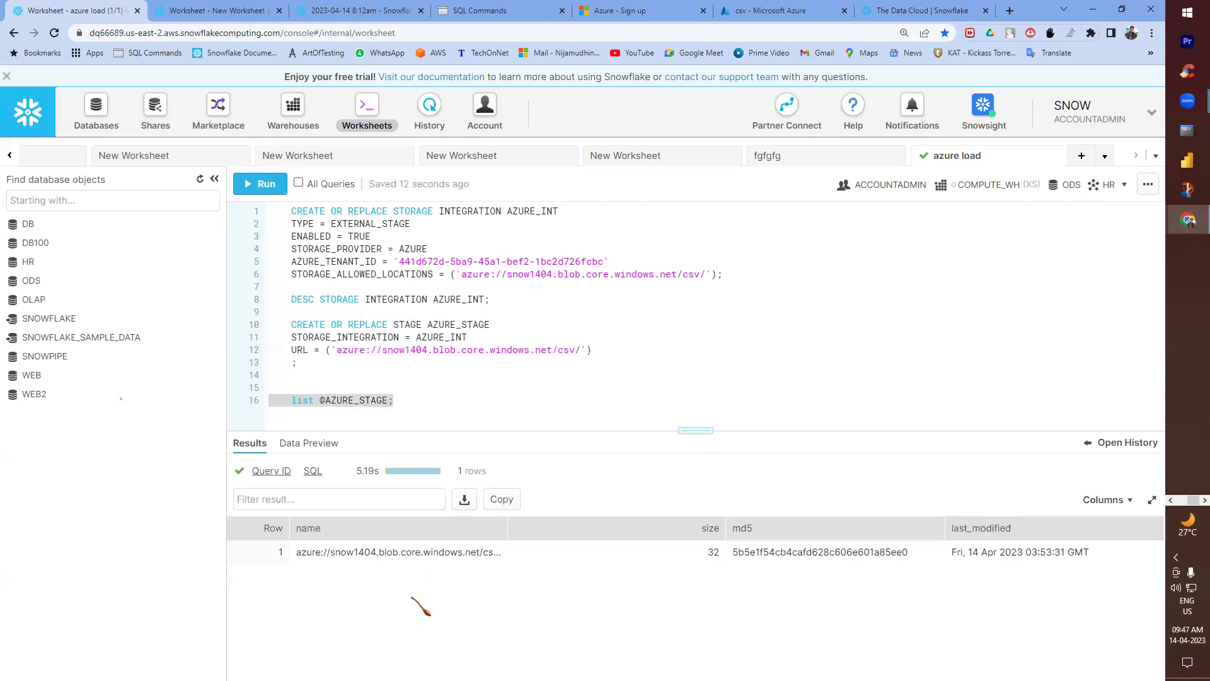
drag(507, 528, 609, 528)
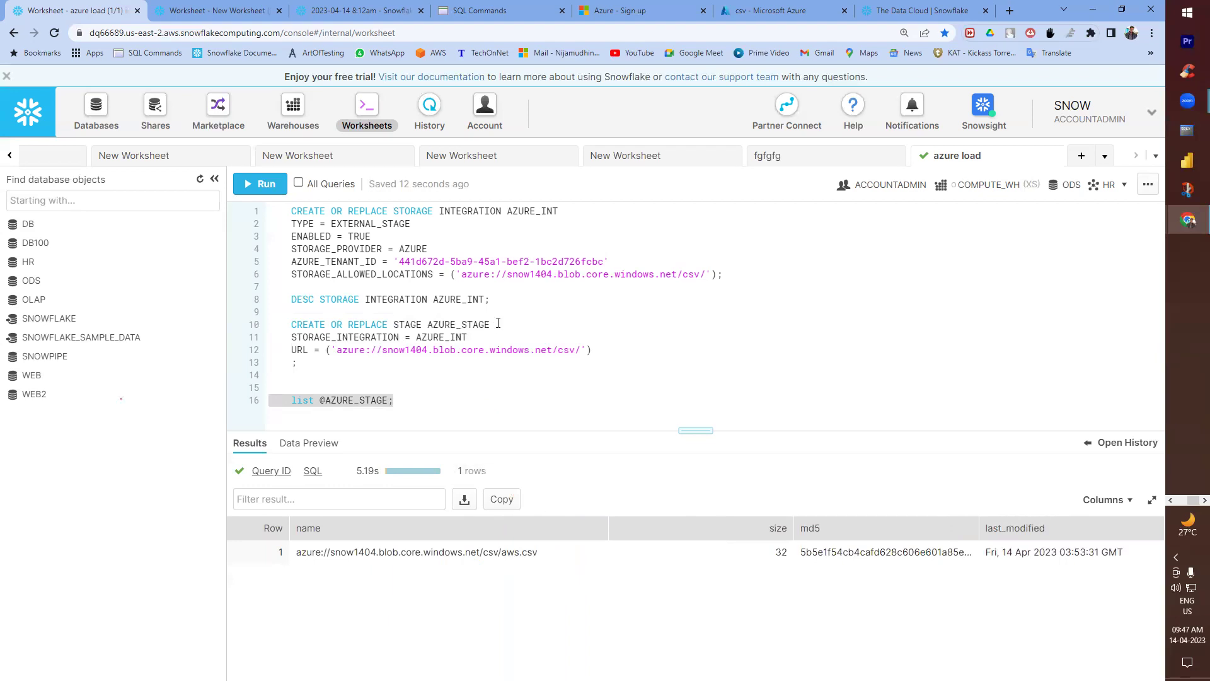
key(alt+Tab)
click(399, 290)
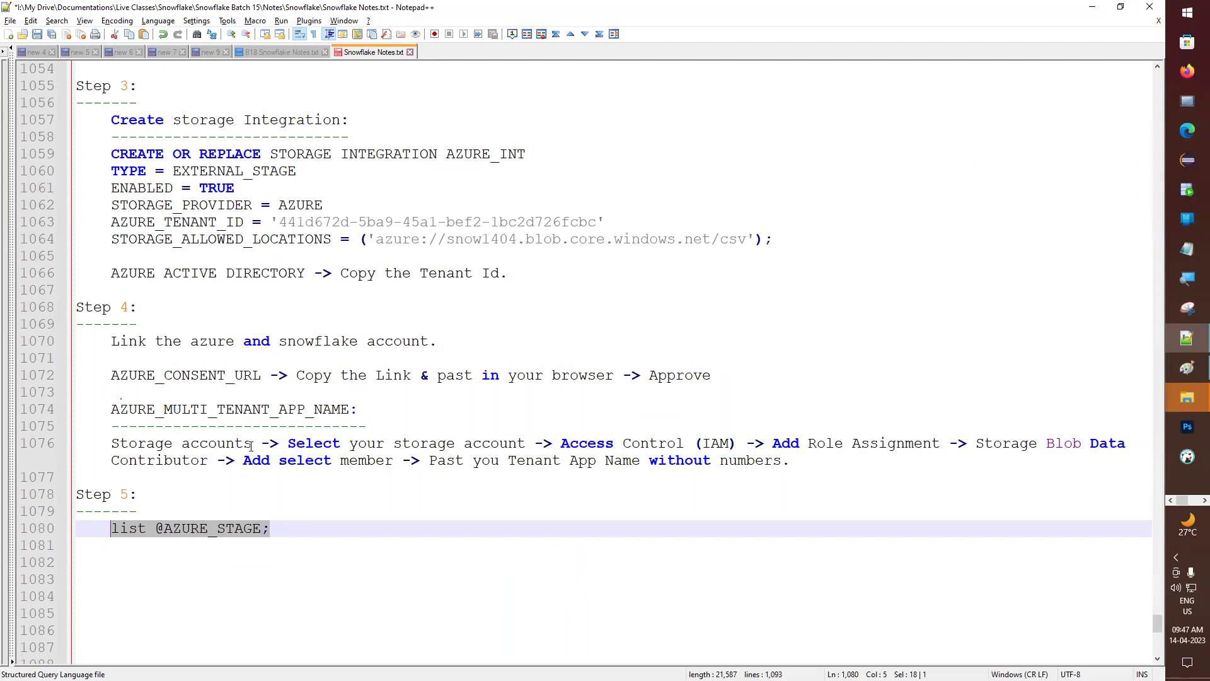
- Remove the semicolon after AZURE_STAGE in the notes and save the file
scroll(250, 445, up, 6)
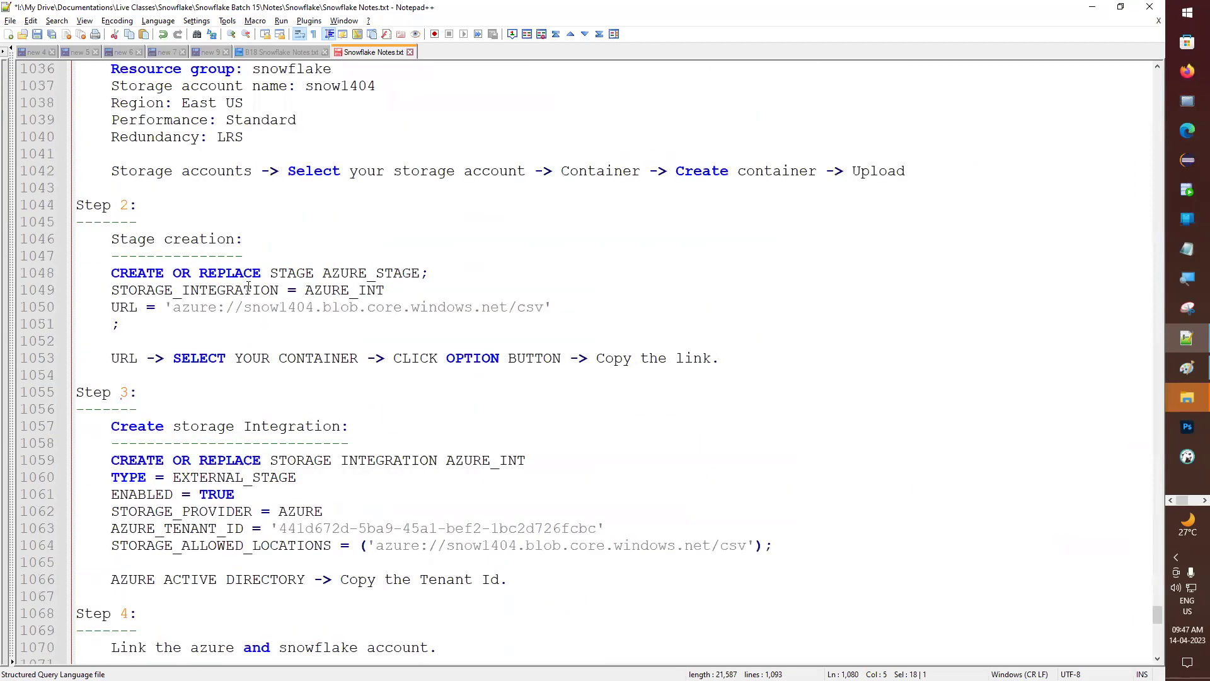
double_click(425, 274)
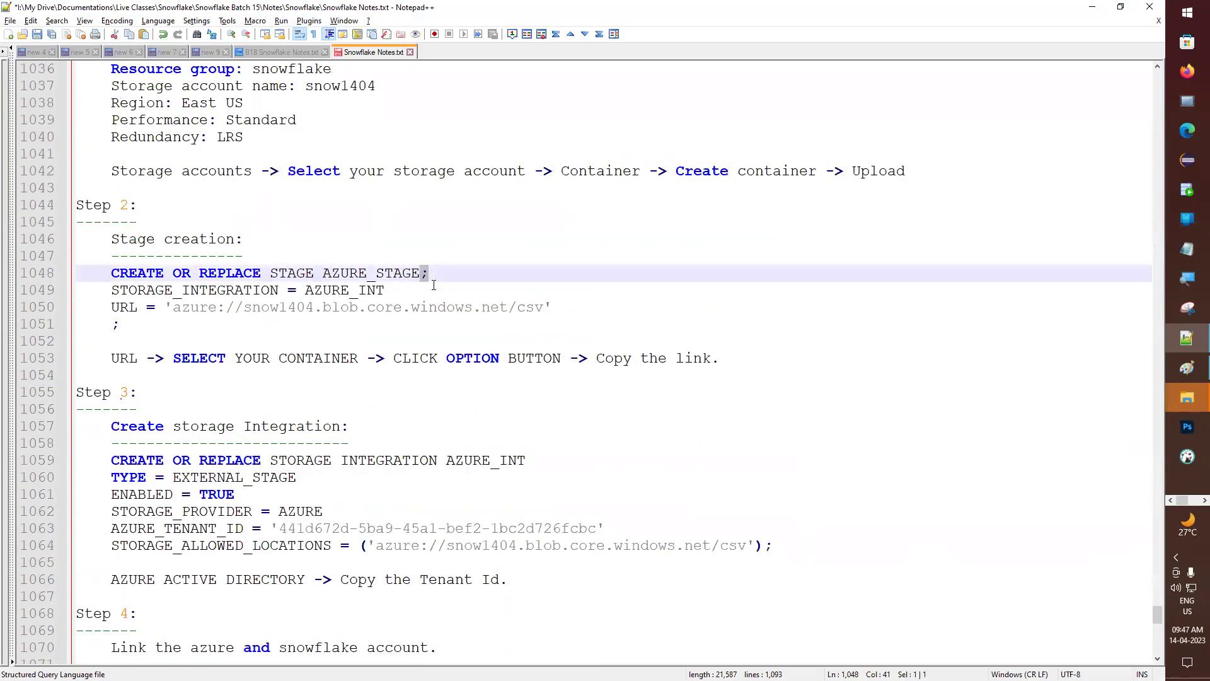
key(alt+Tab)
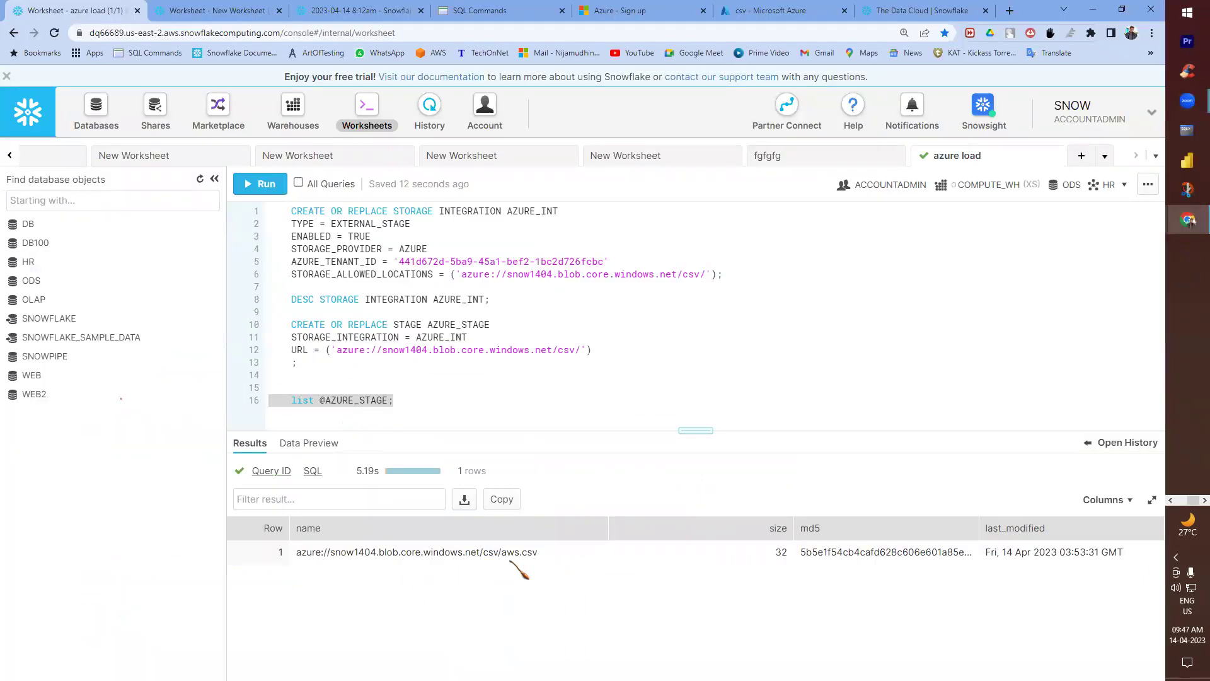
click(542, 557)
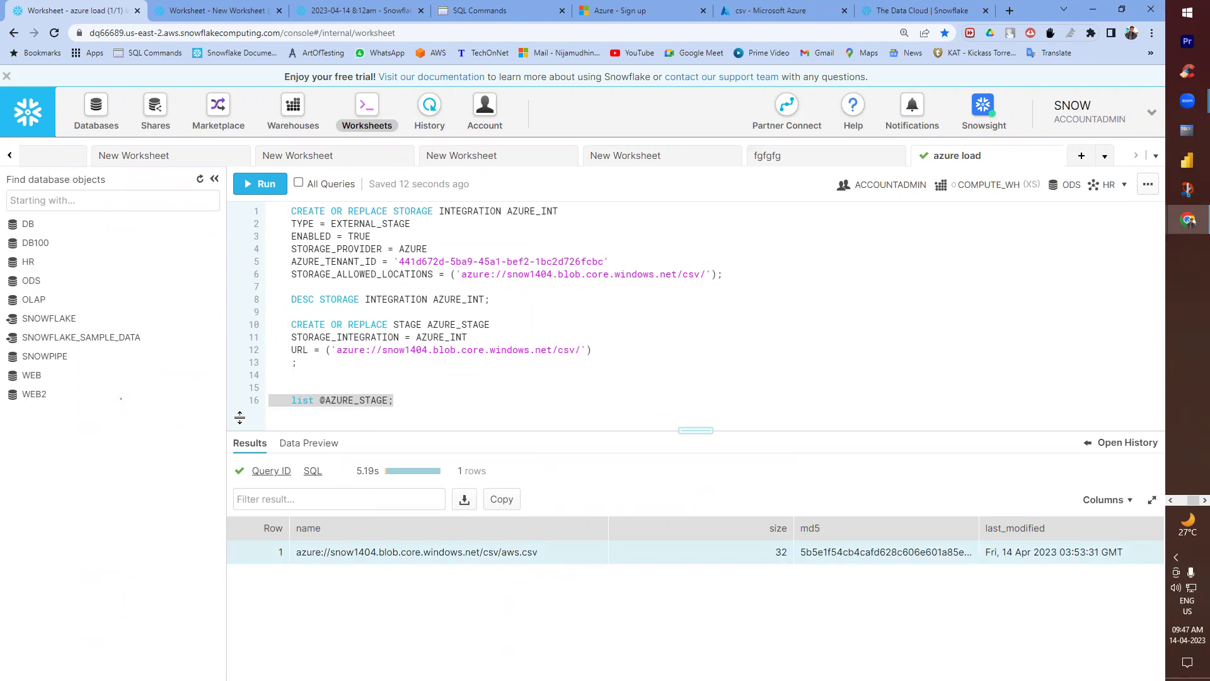
key(alt+Tab)
key(BackSpace)
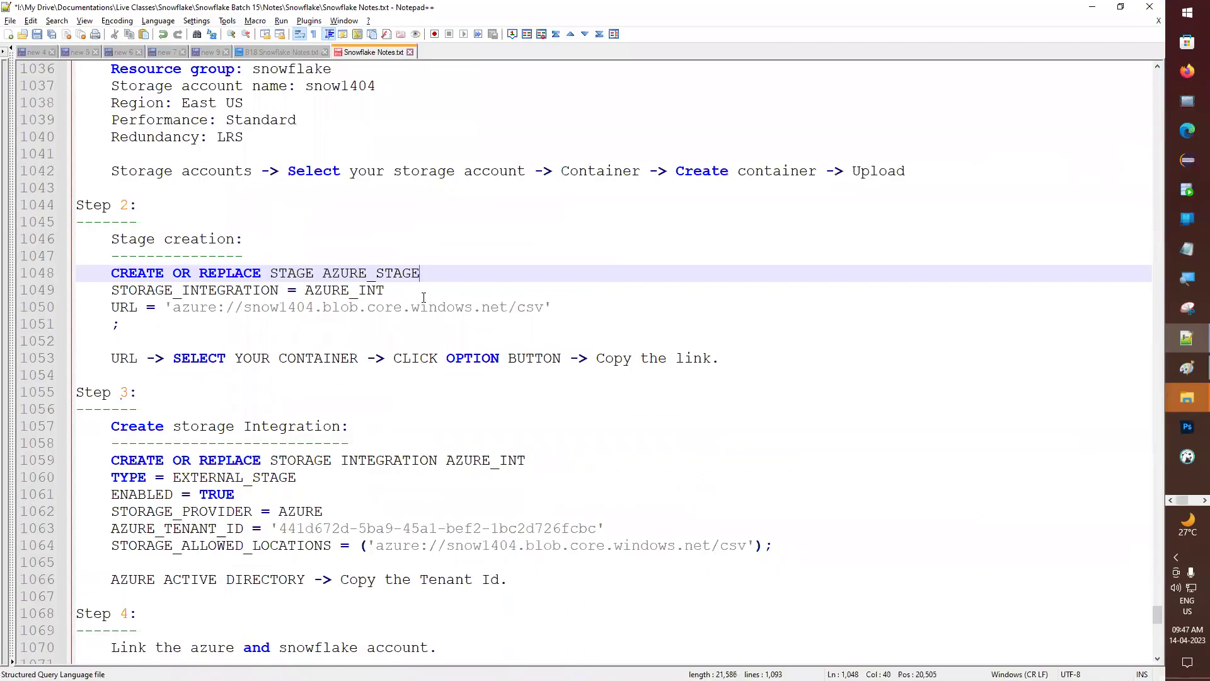
key(ctrl+s)
scroll(420, 272, down, 10)
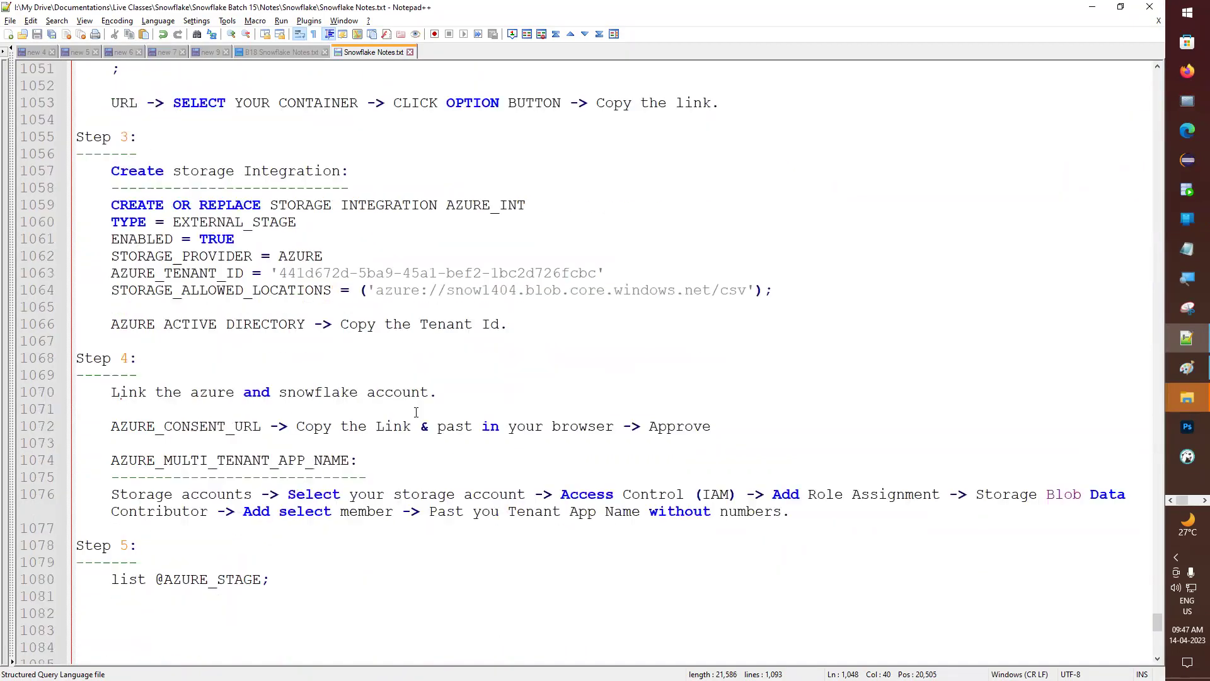
scroll(201, 365, up, 1)
click(308, 410)
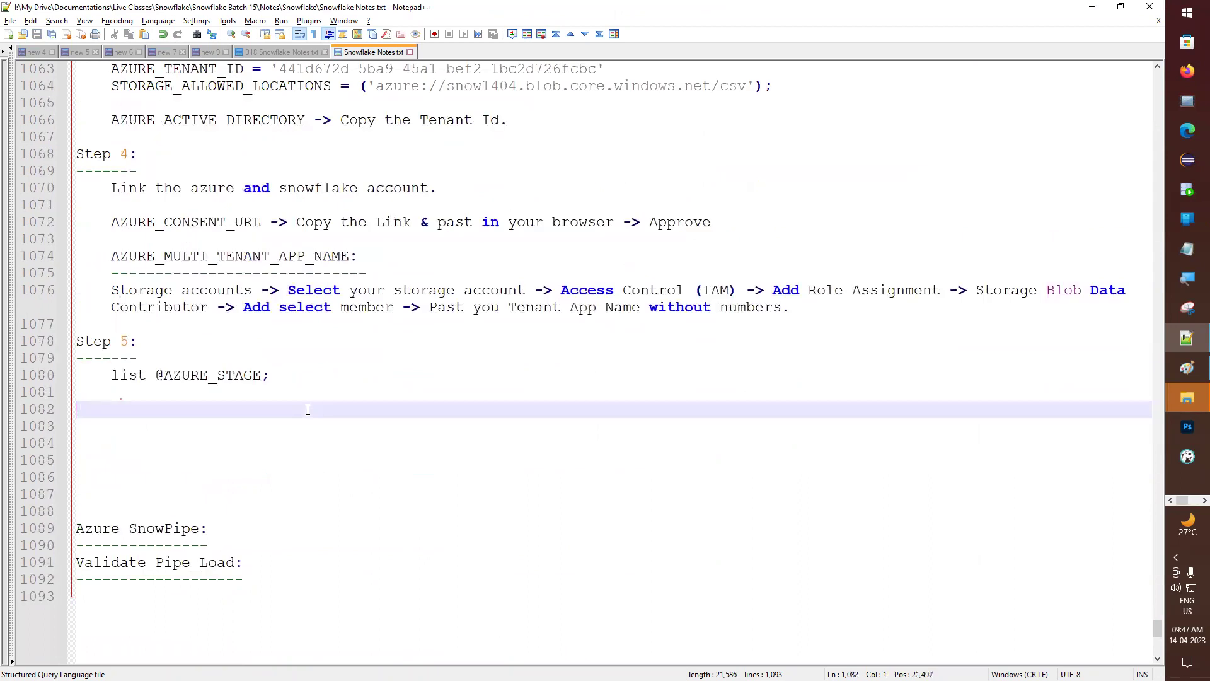
key(Tab)
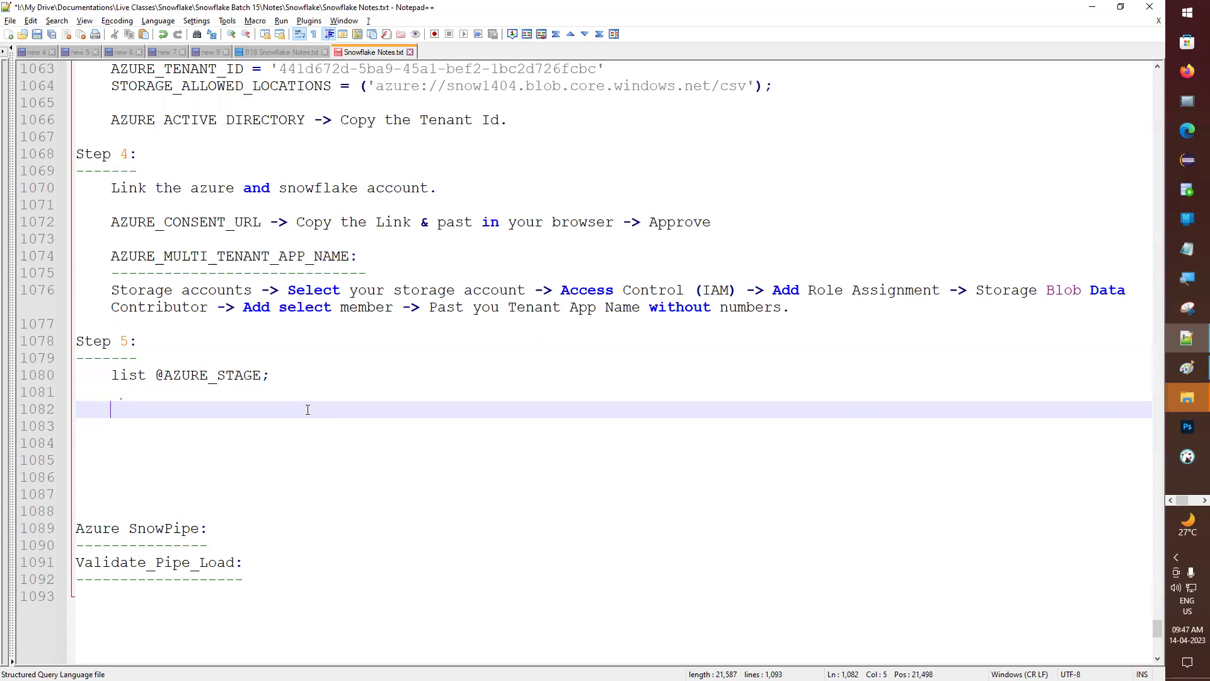
text(E)
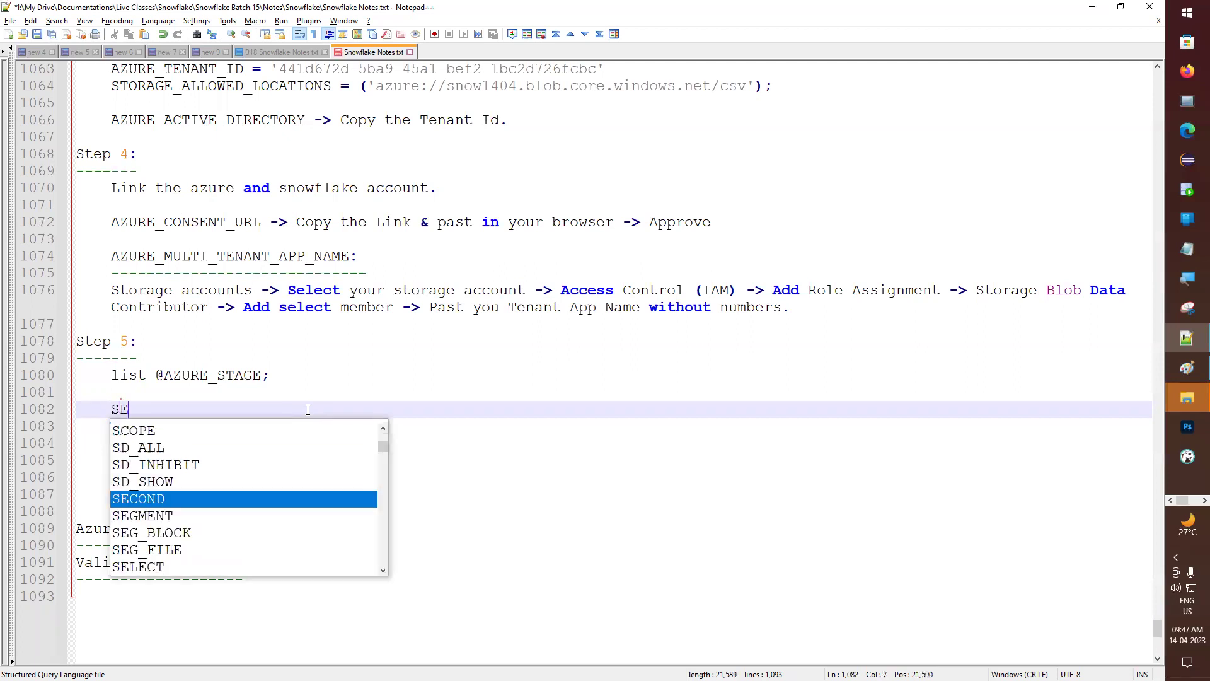
text(LECT )
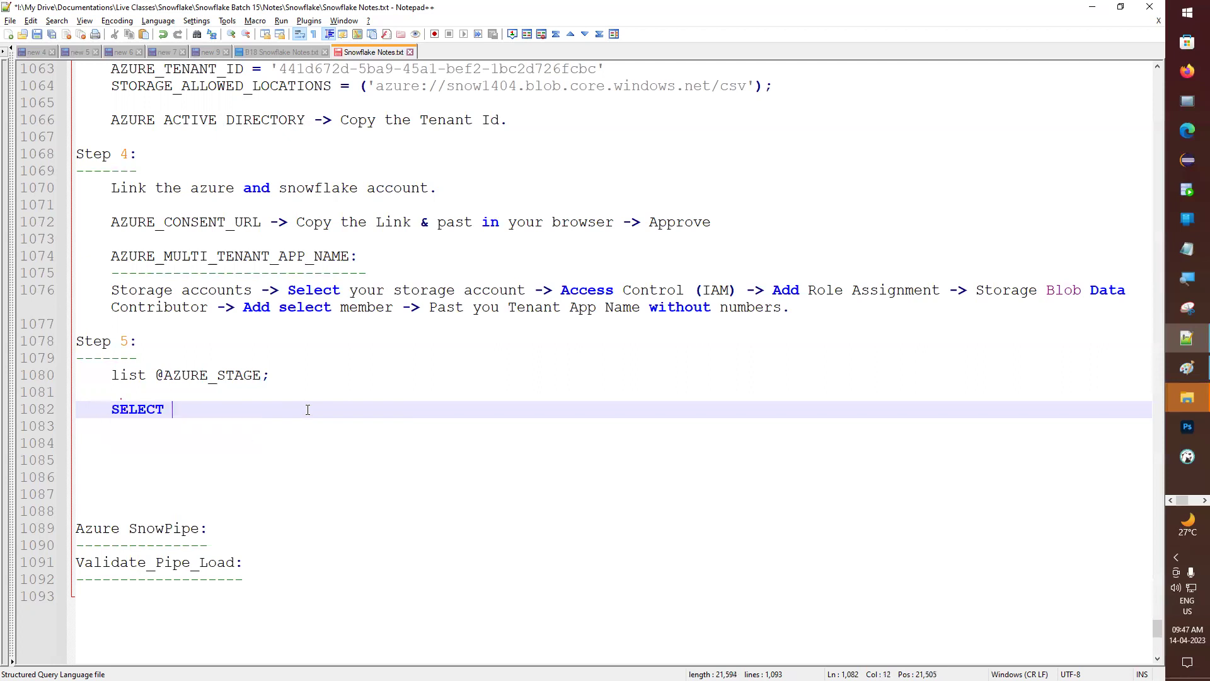
text($1, $2)
key(Return)
text(FRO)
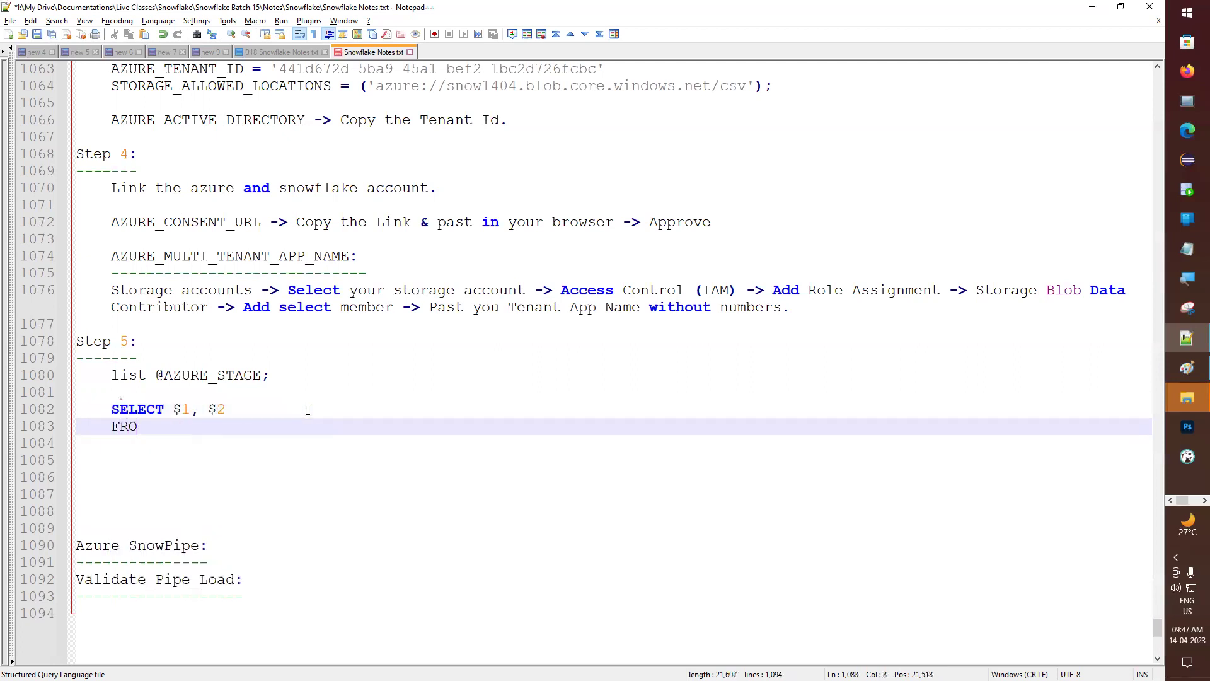
text(M @)
double_click(218, 372)
key(ctrl+c)
click(221, 428)
key(ctrl+v)
text(;)
drag(285, 428, 36, 408)
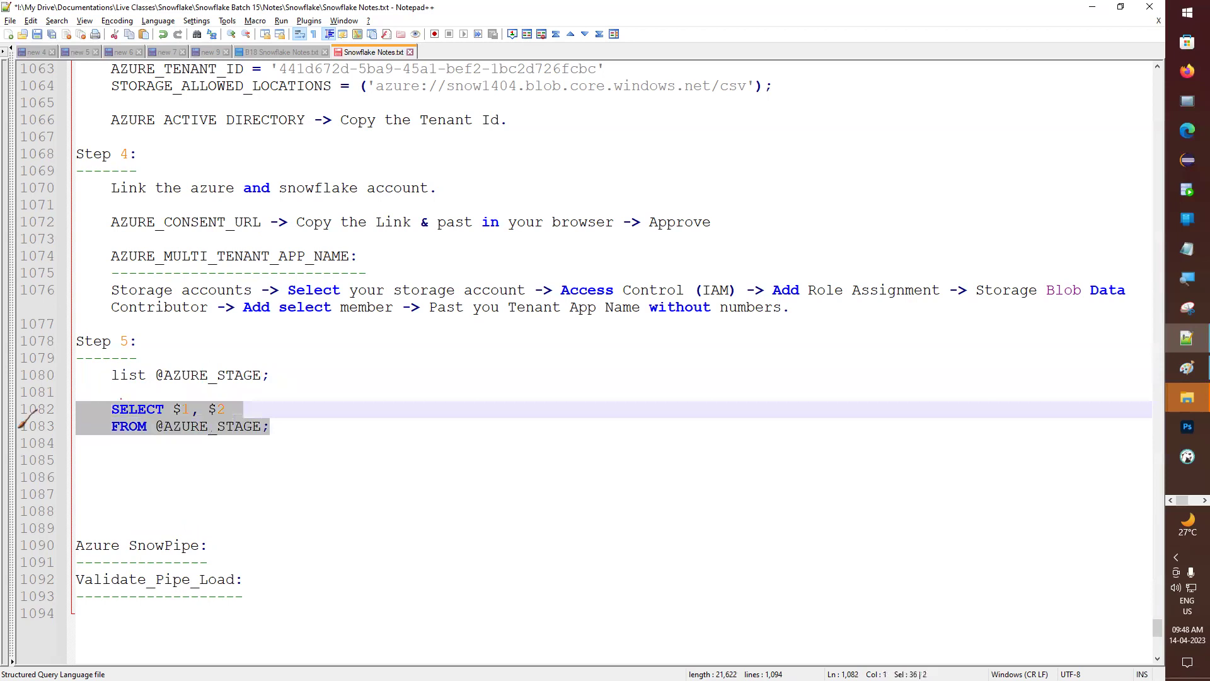
key(alt+Tab)
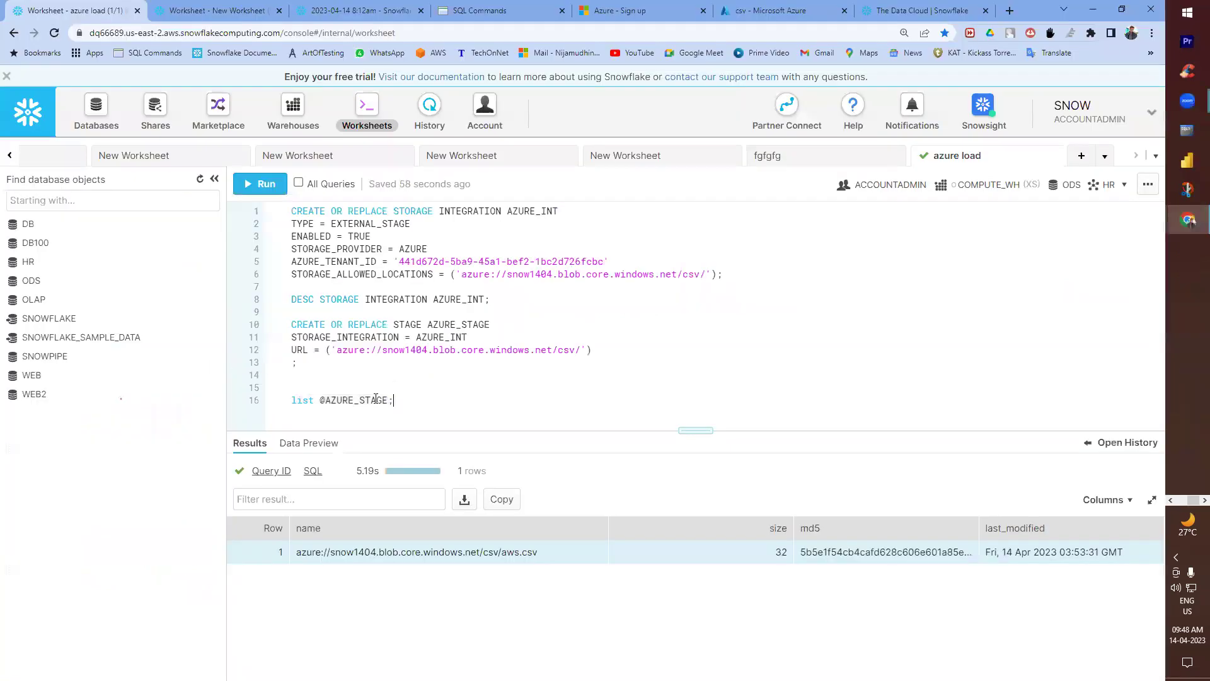
- Paste the SELECT query below the list command and run it, returning five rows
key(Return)
key(Return)
key(ctrl+v)
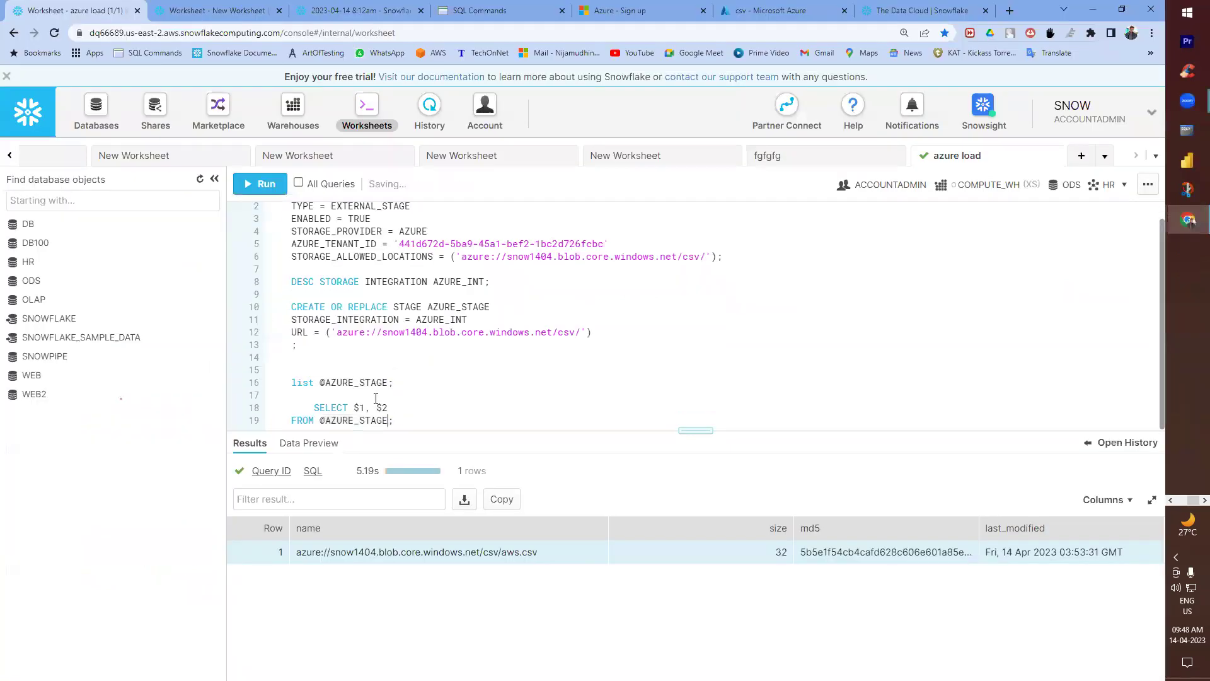
key(ctrl+Return)
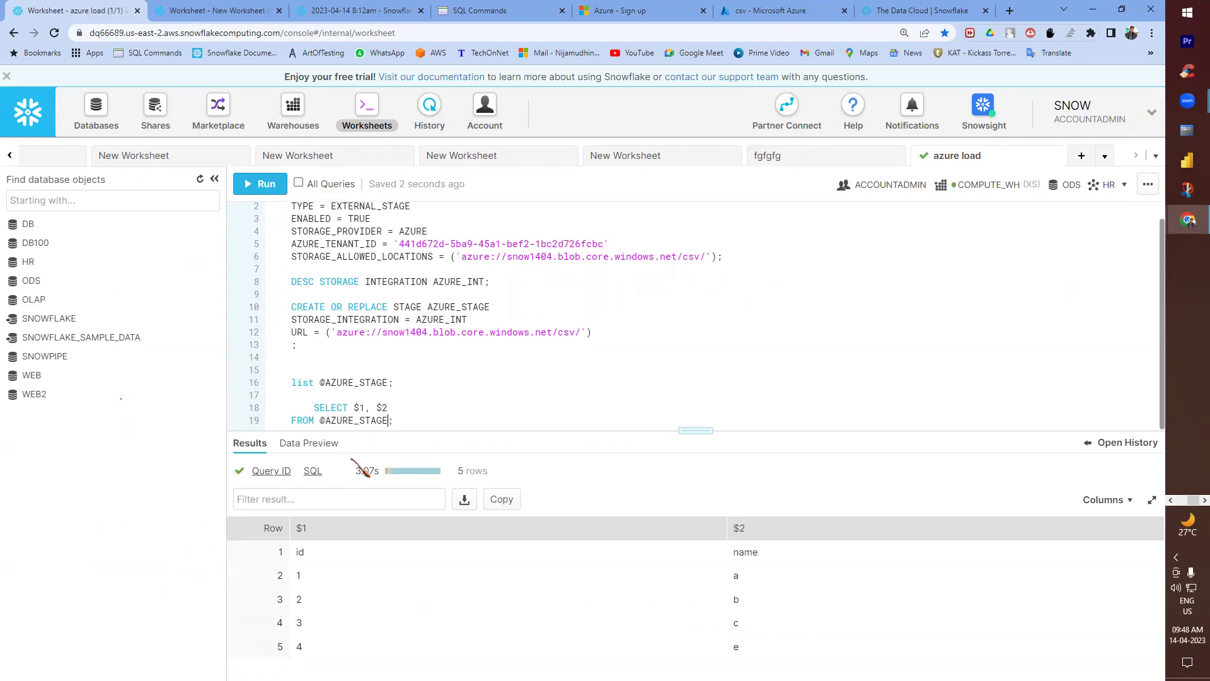
- Unindent the SELECT line, end the query with a semicolon, and check the id/name header
click(316, 407)
key(BackSpace)
click(393, 421)
text(;)
key(Return)
key(Return)
key(Return)
key(Return)
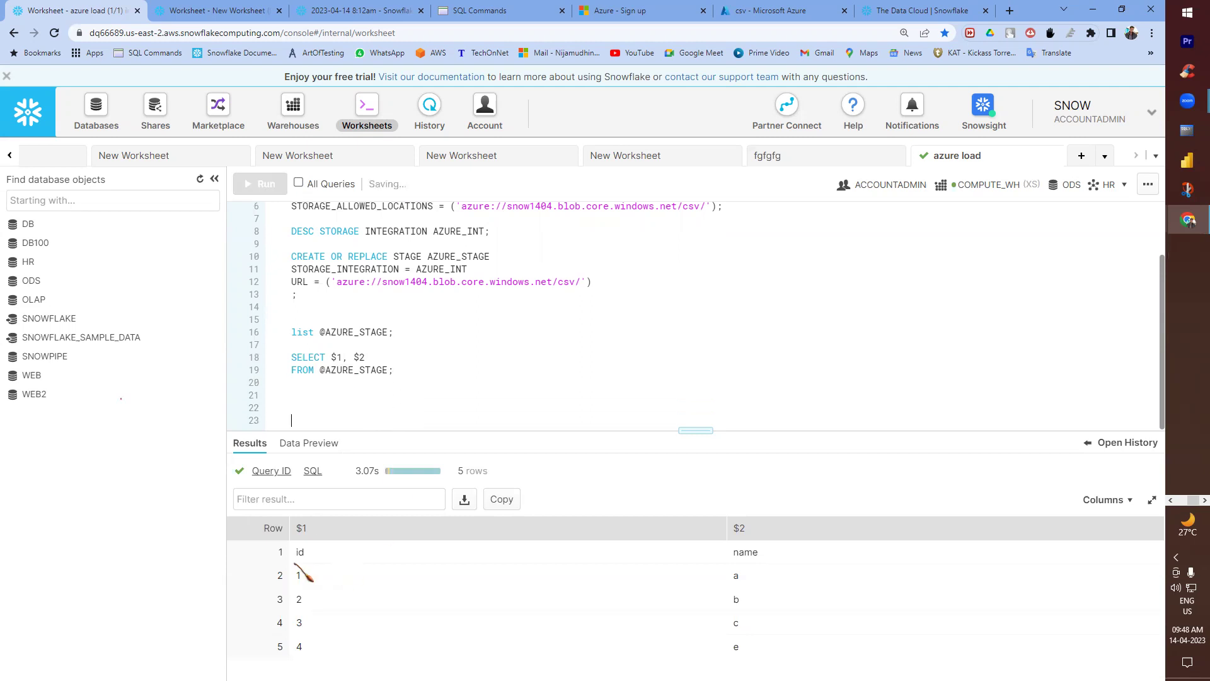
drag(295, 552, 815, 566)
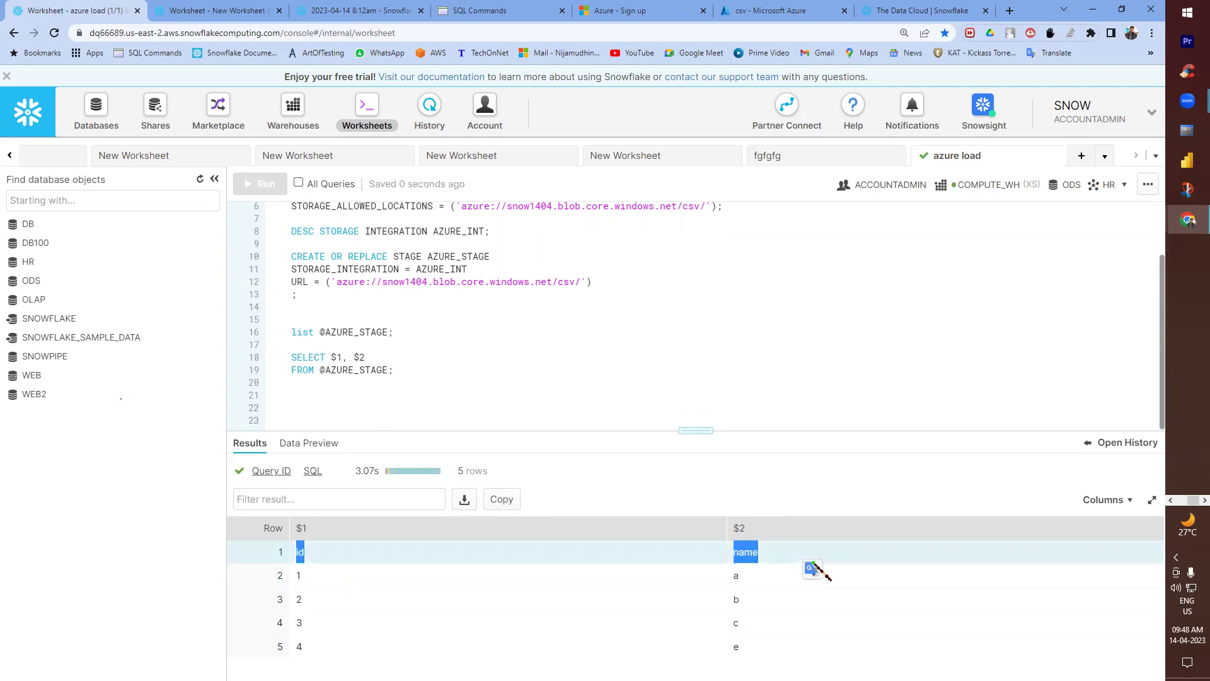
key(alt+Tab)
click(148, 462)
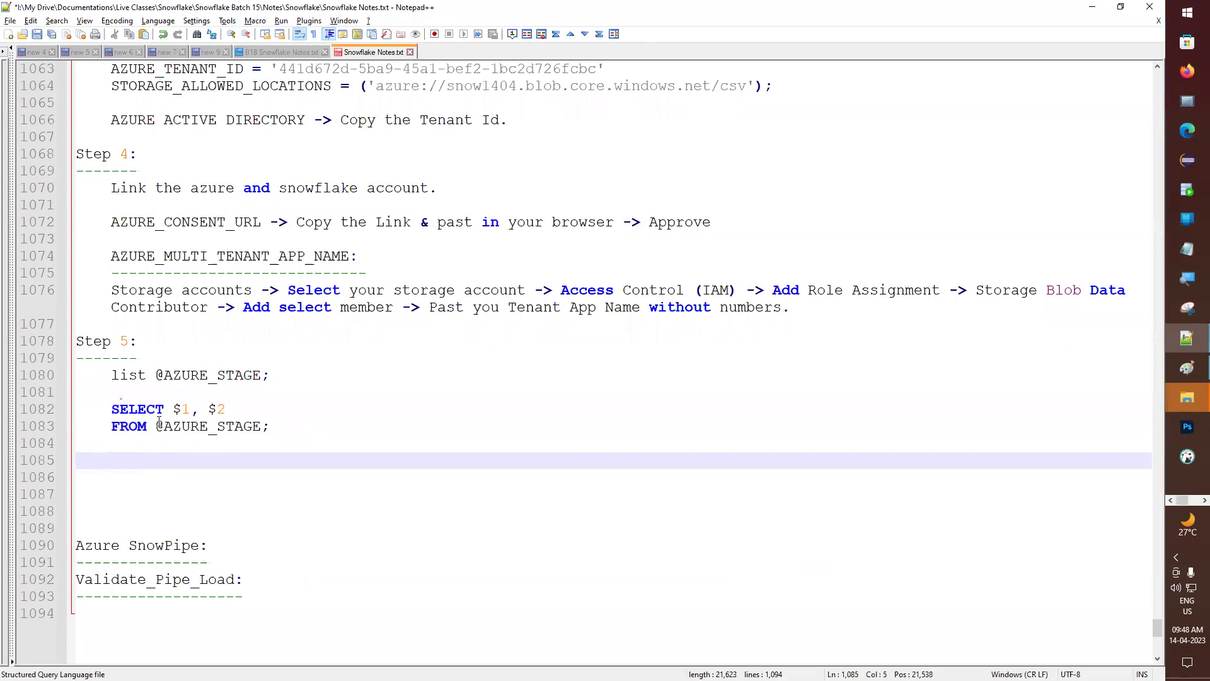
- Note a COPY INTO placeholder, then begin a CREATE OR REPLACE TABLE T1 statement above it
key(Return)
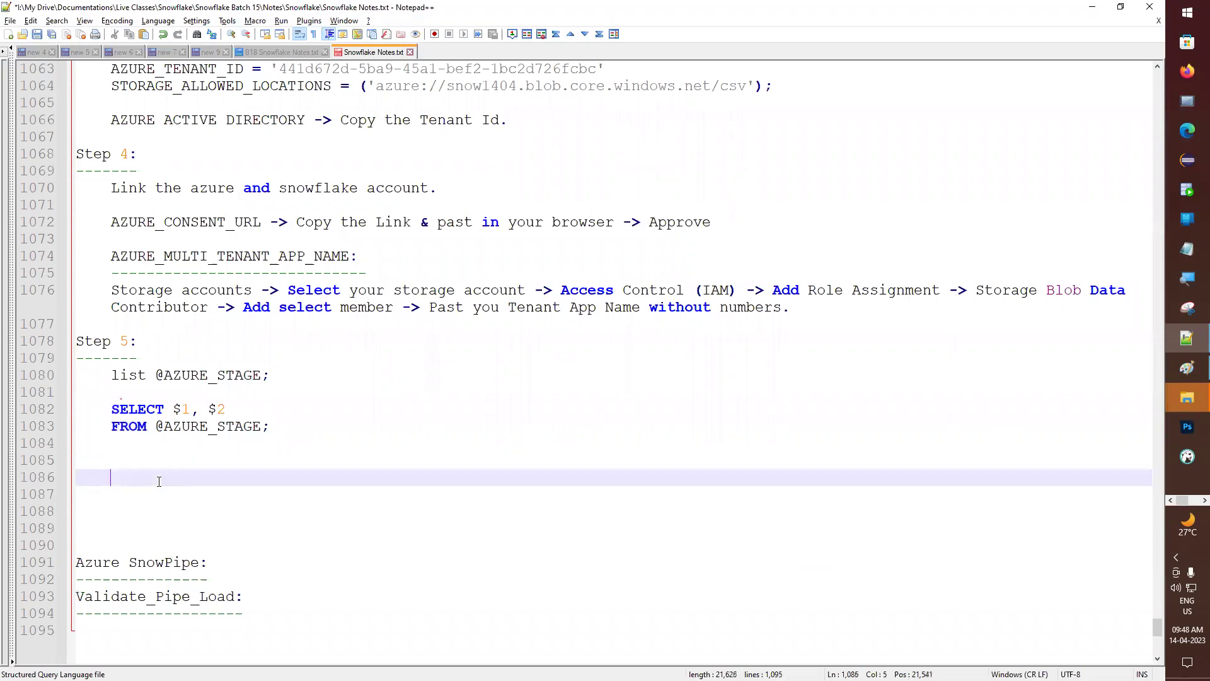
text(COPY INTO )
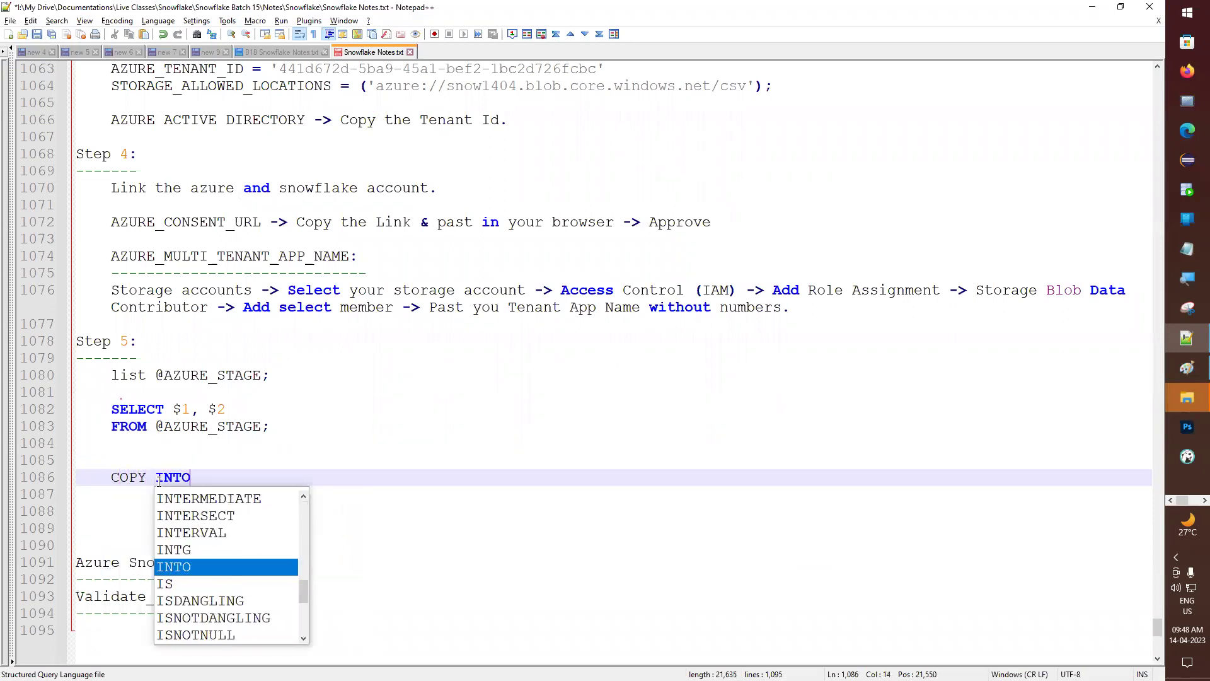
text(?)
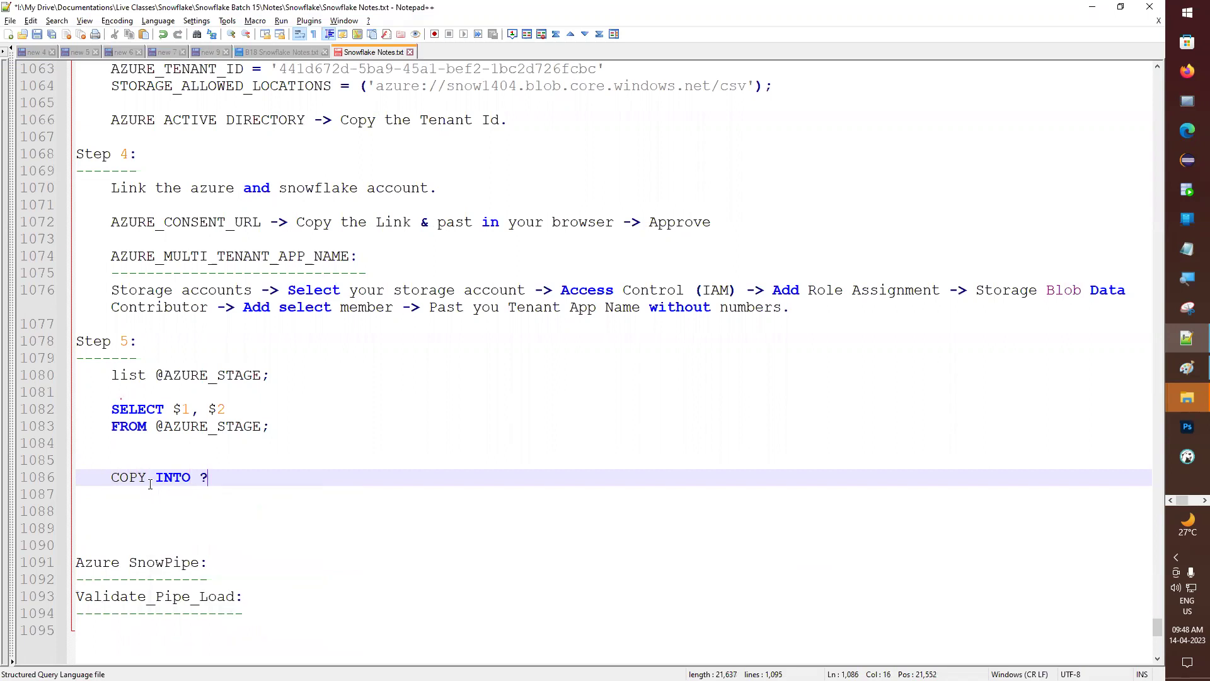
click(292, 443)
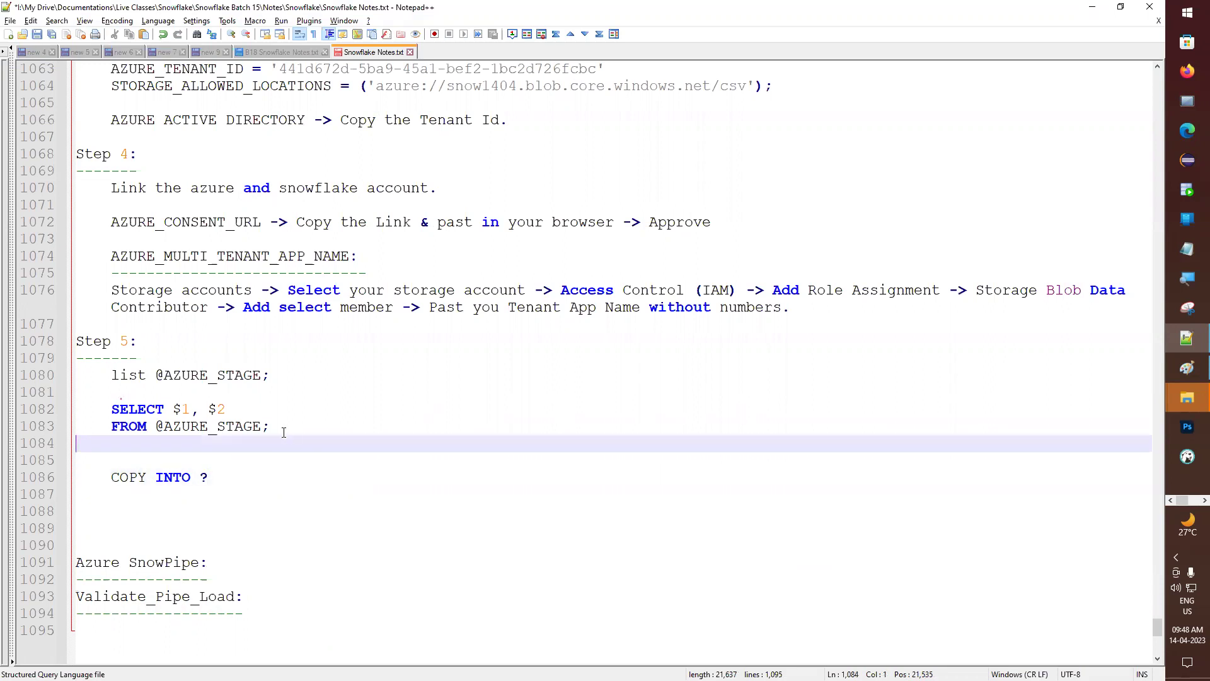
key(Return)
key(Tab)
text(CRE)
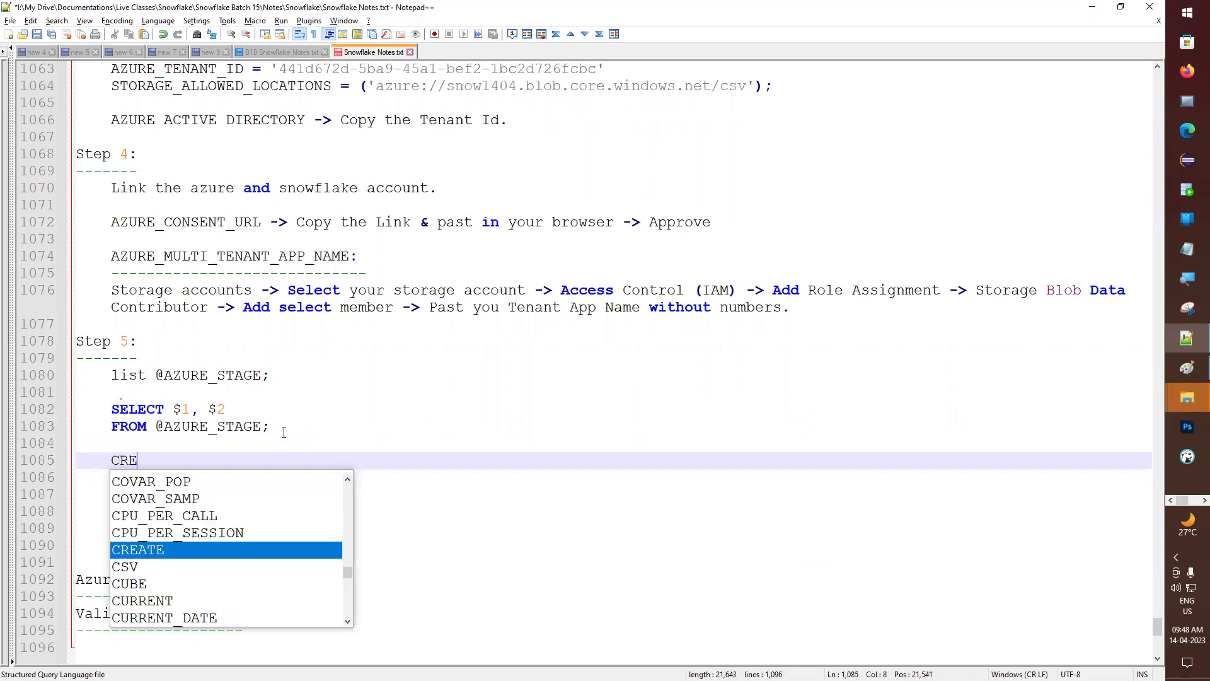
text(ATE OR R)
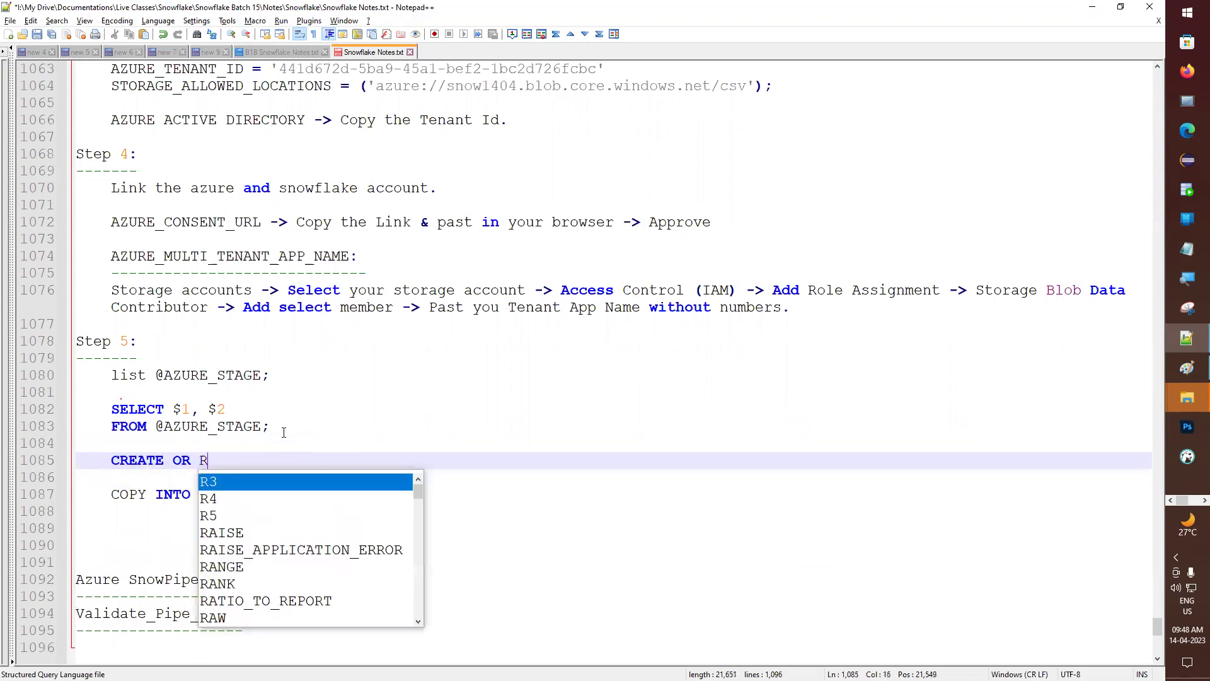
key(Escape)
text(EPLACE)
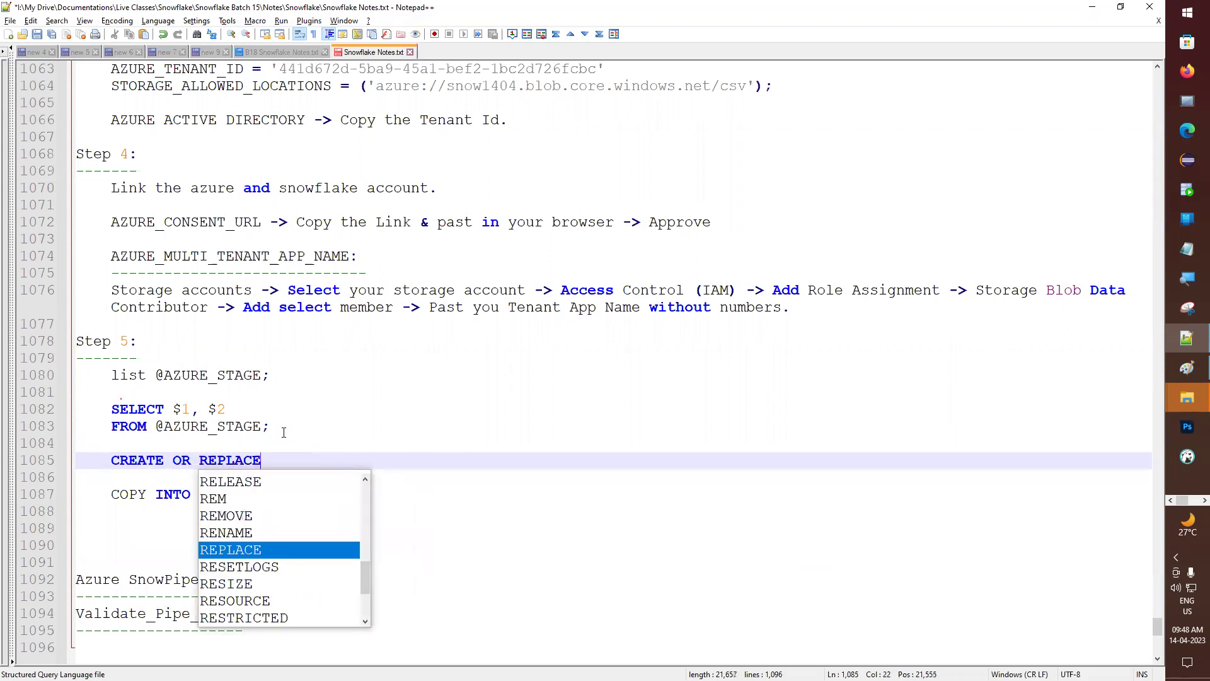
text( TABLE )
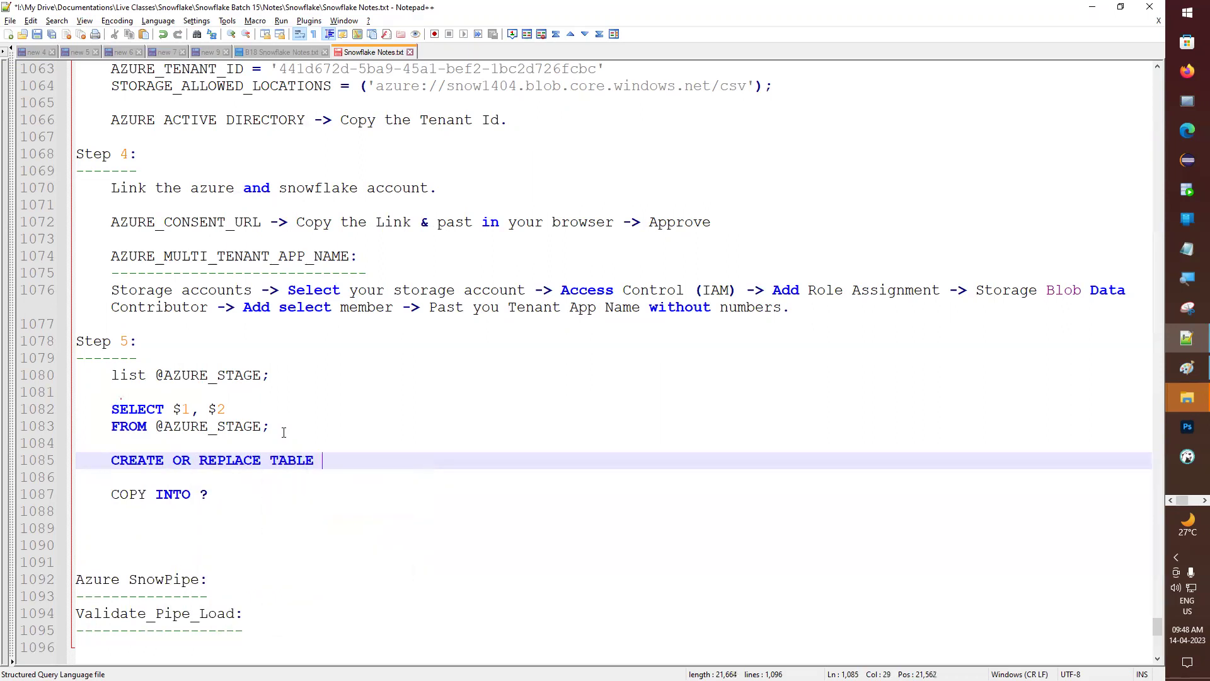
text(T1(ID, NAME)
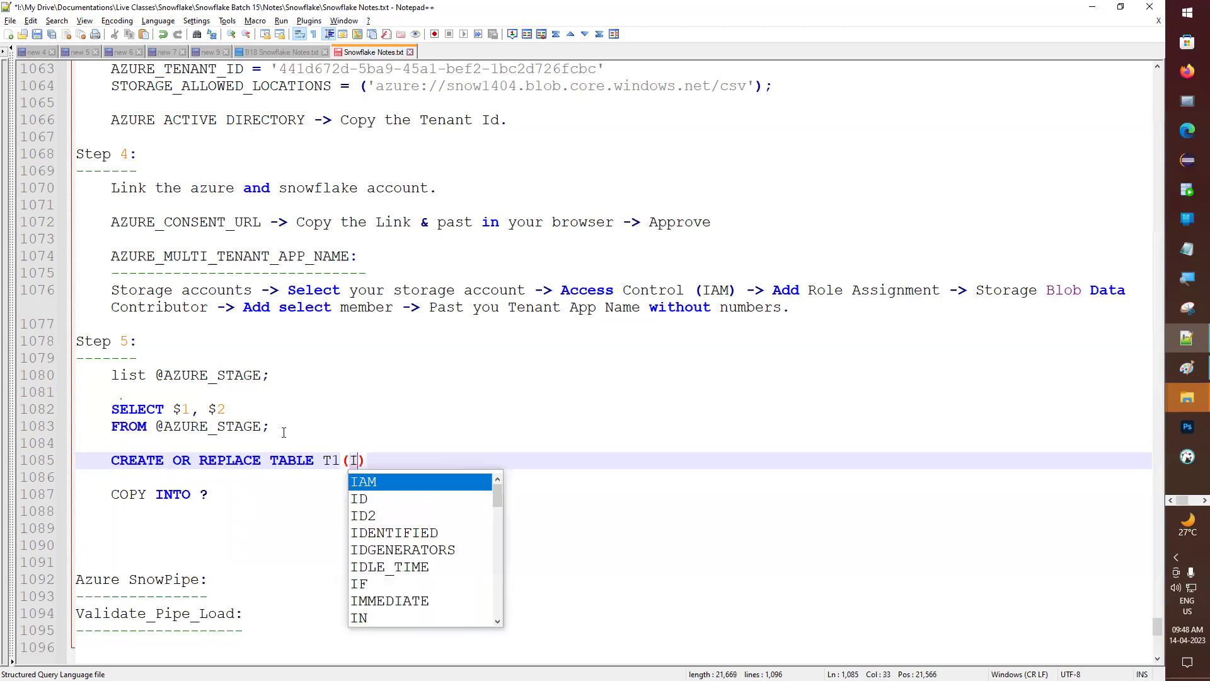
- Give T1 the columns ID NUMBER and NAME VARCHAR, ending the statement with a semicolon
key(Left)
key(Left)
key(Left)
key(Left)
key(Left)
key(Left)
text(NUM)
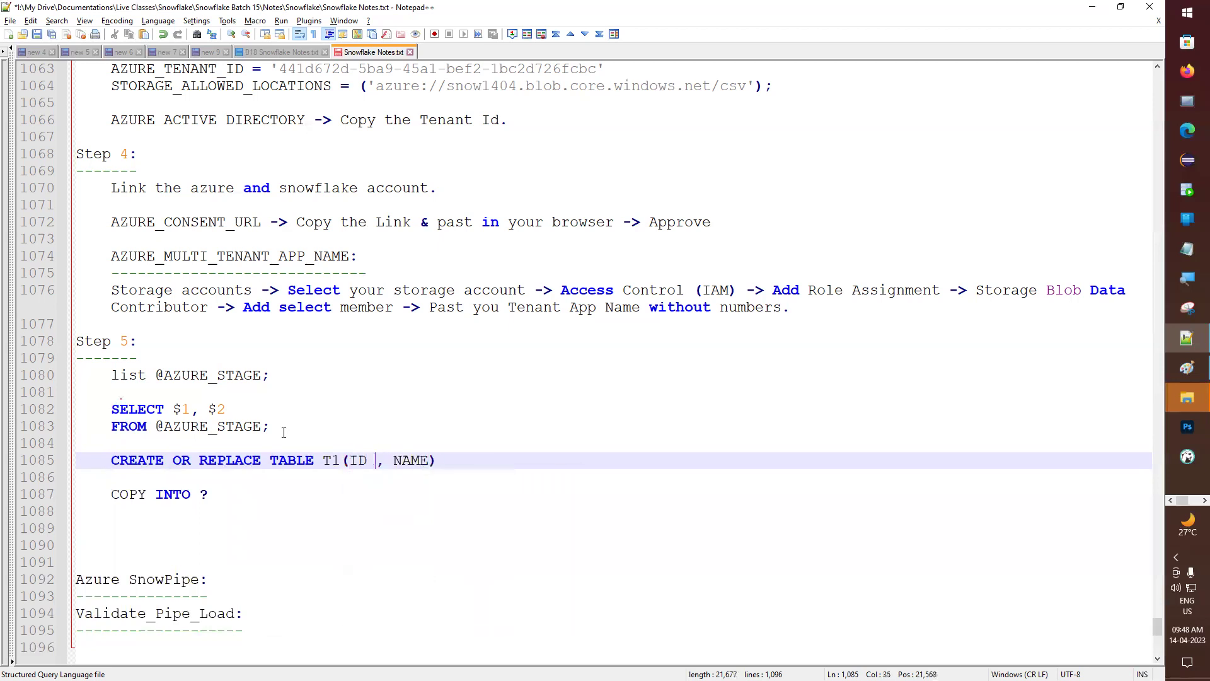
key(Return)
key(Right)
key(Right)
key(Right)
key(Right)
key(Right)
key(Right)
text(VARSH)
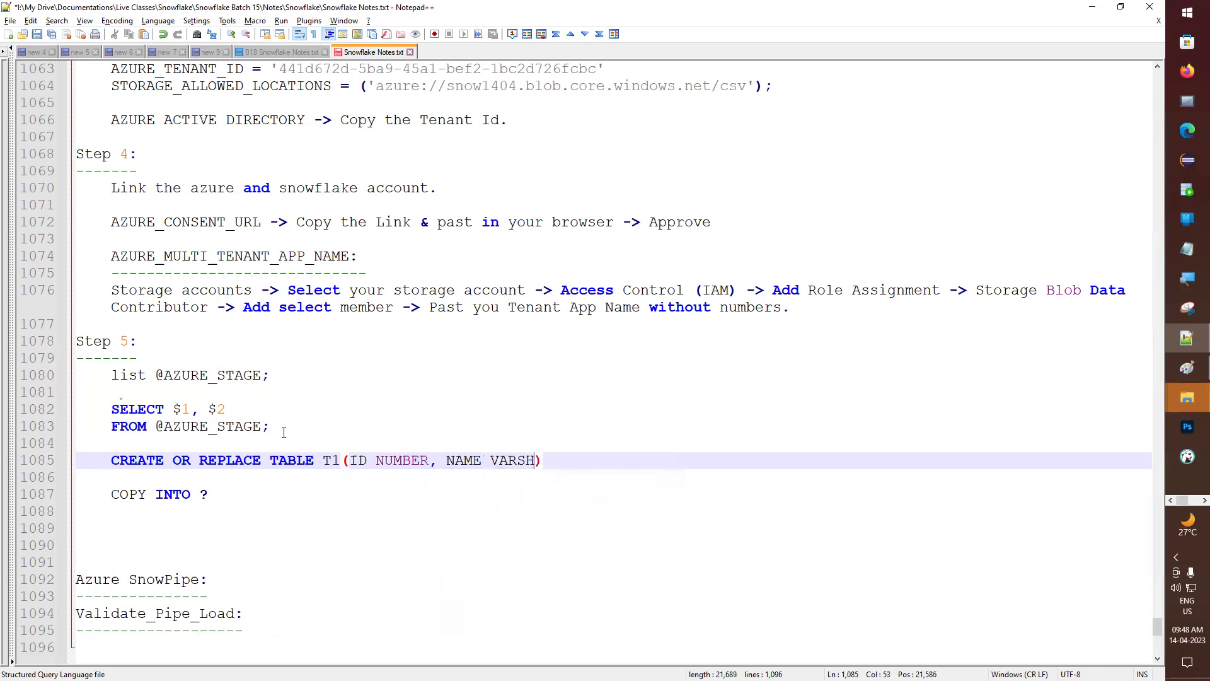
key(BackSpace)
key(BackSpace)
text(CHAR)
key(Escape)
text(;)
- Run the CREATE OR REPLACE TABLE T1 statement in the Snowflake worksheet, creating the table
key(shift+Home)
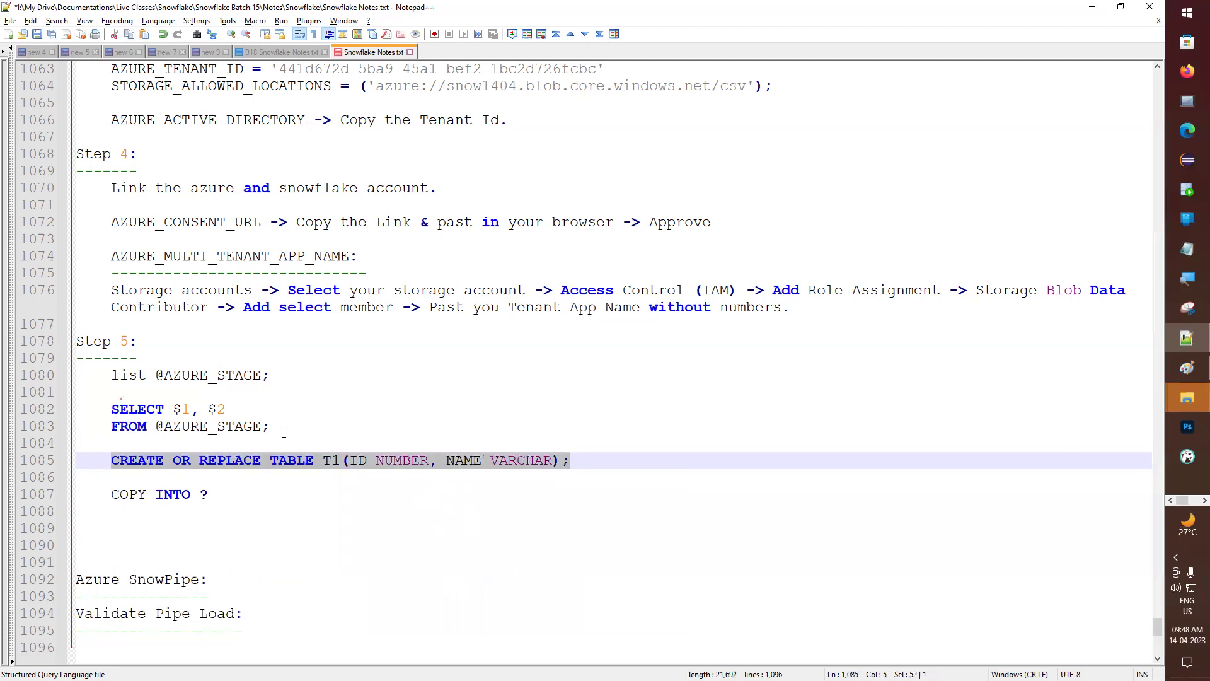
key(alt+Tab)
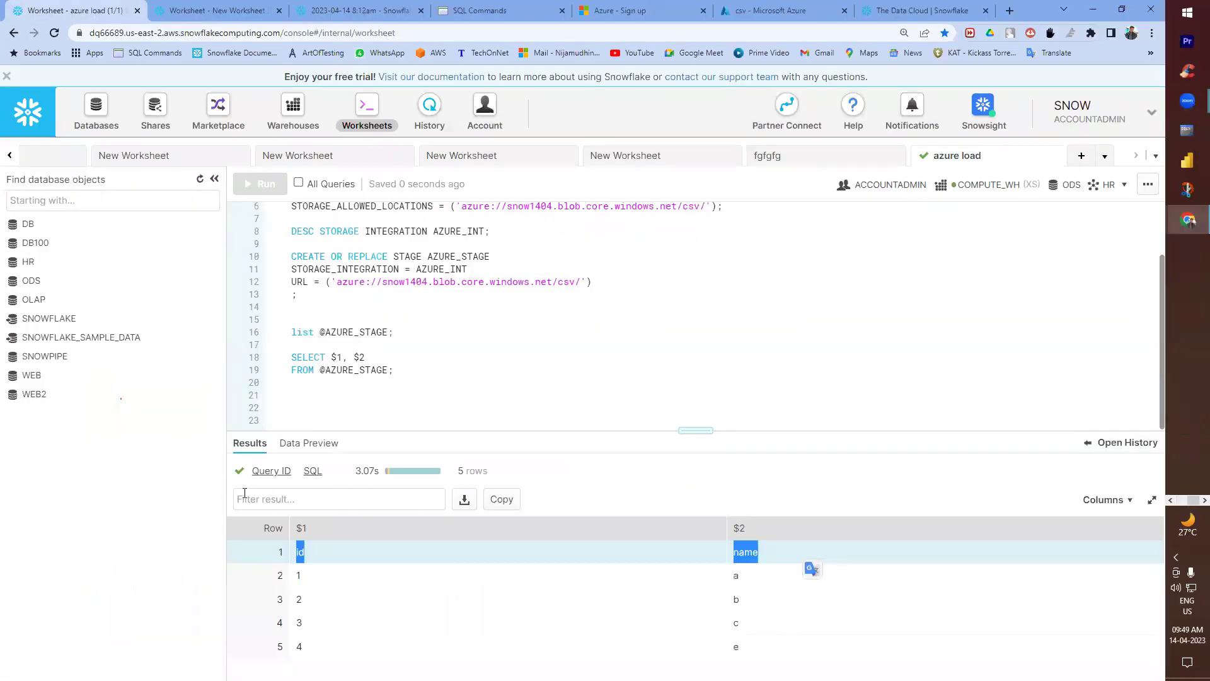
click(312, 408)
key(ctrl+v)
key(ctrl+Return)
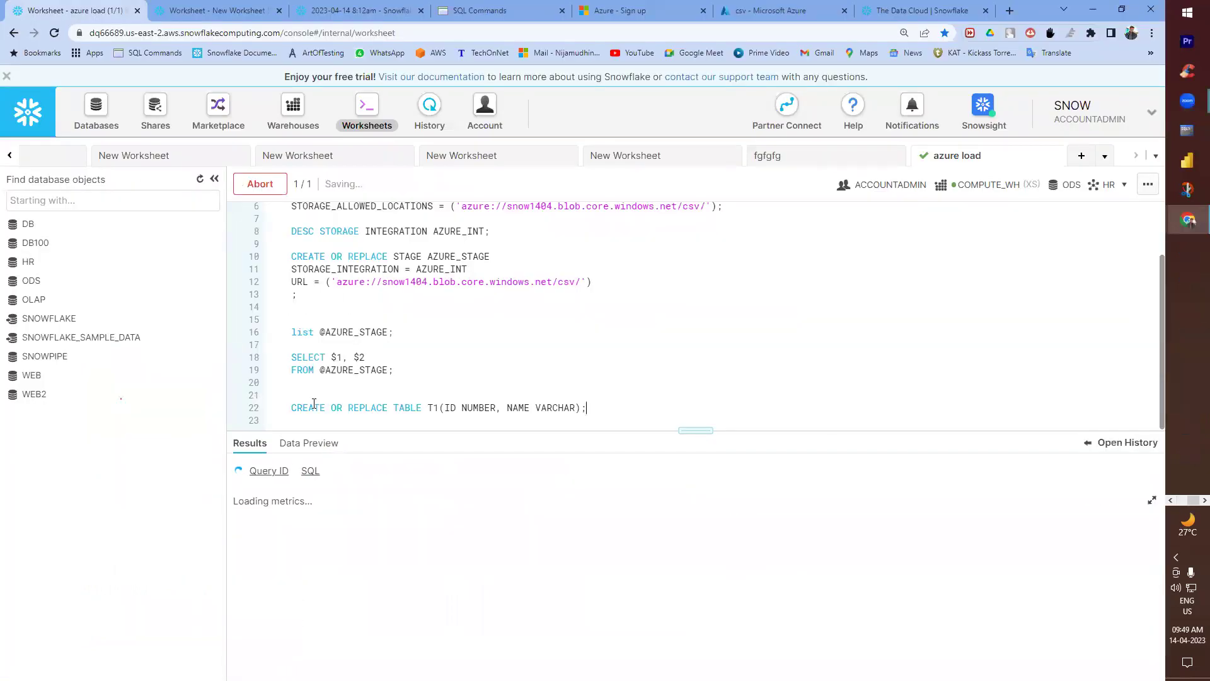
key(alt+Tab)
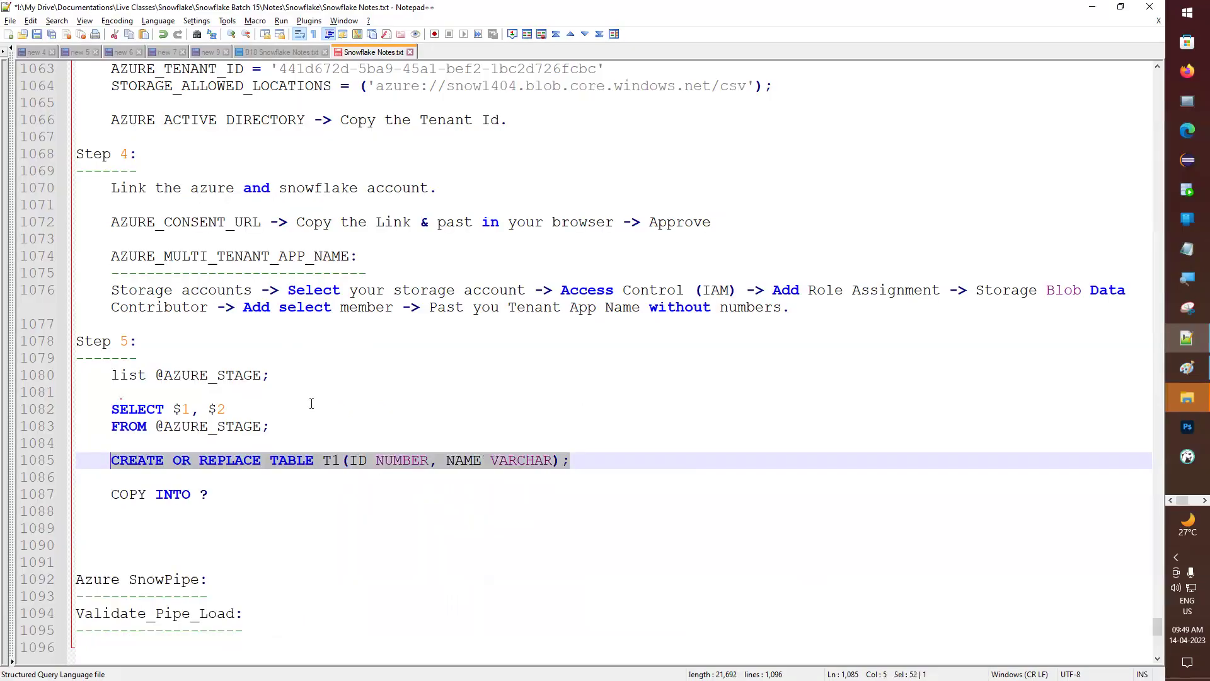
double_click(202, 494)
text(T)
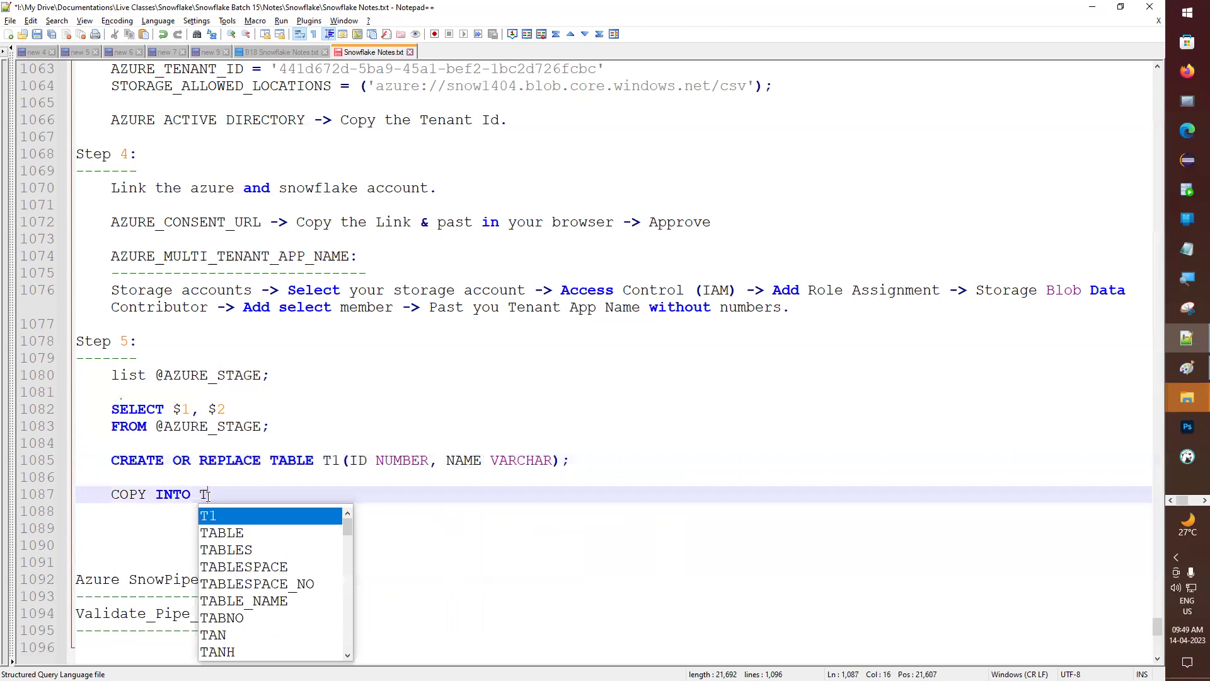
text(`1)
key(Return)
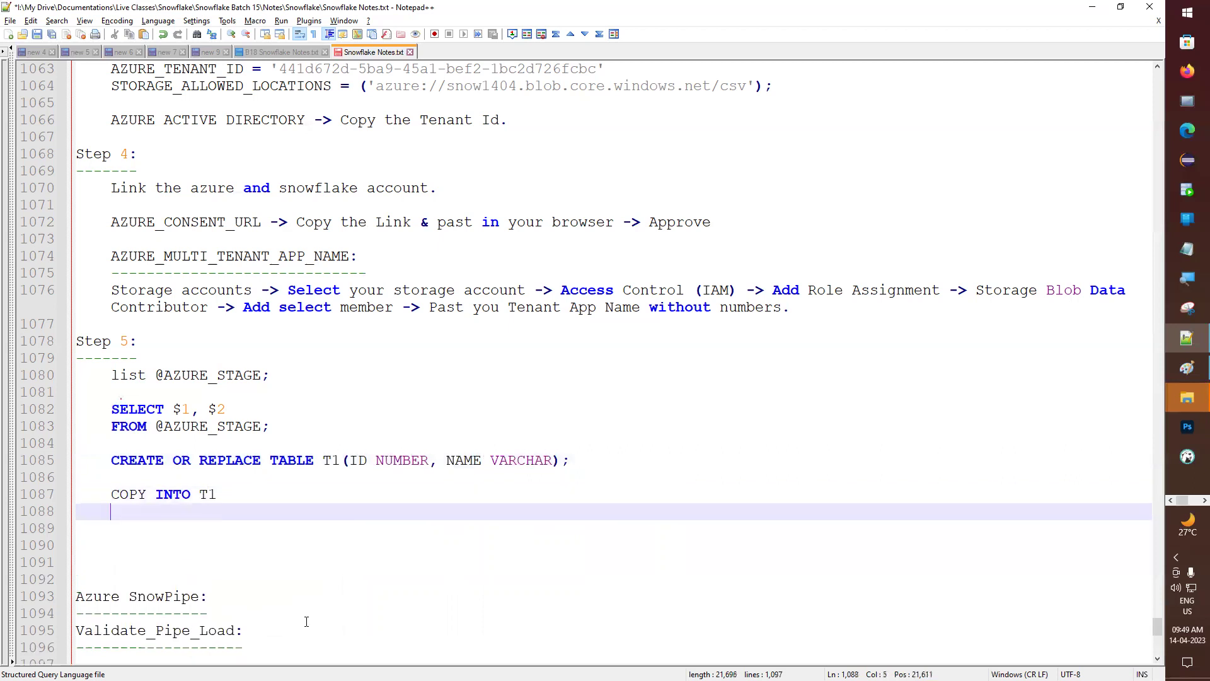
text(FROM)
drag(157, 374, 261, 374)
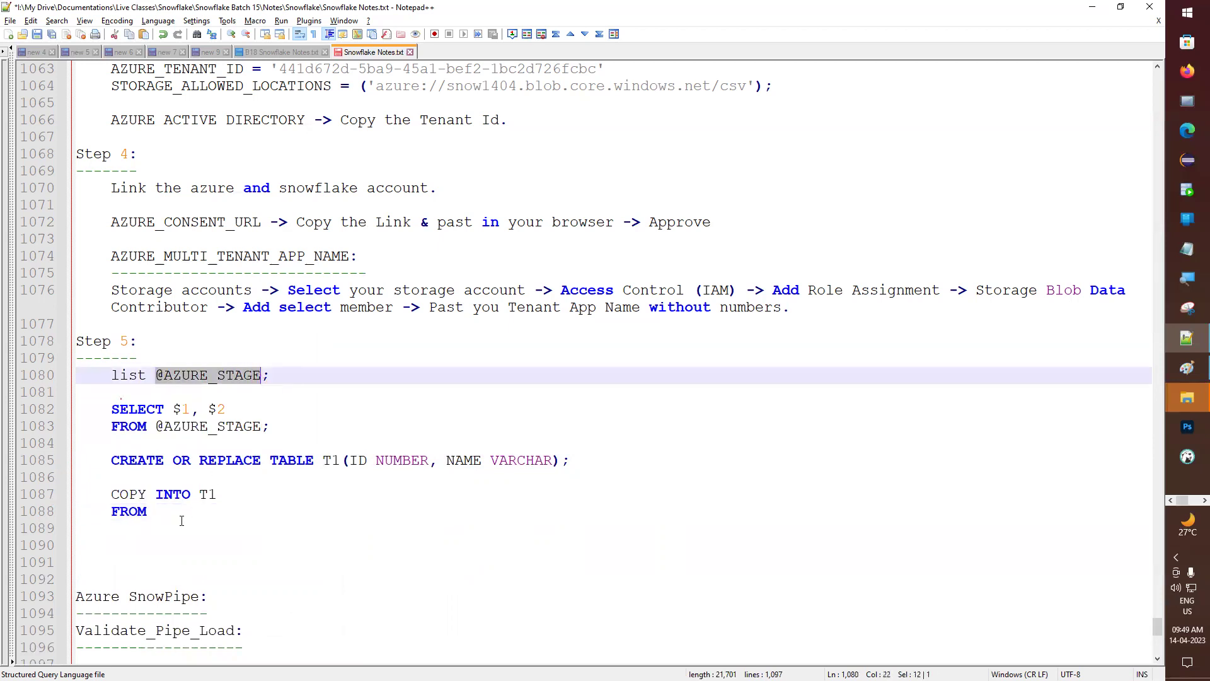
key(ctrl+c)
click(181, 521)
click(182, 513)
key(ctrl+v)
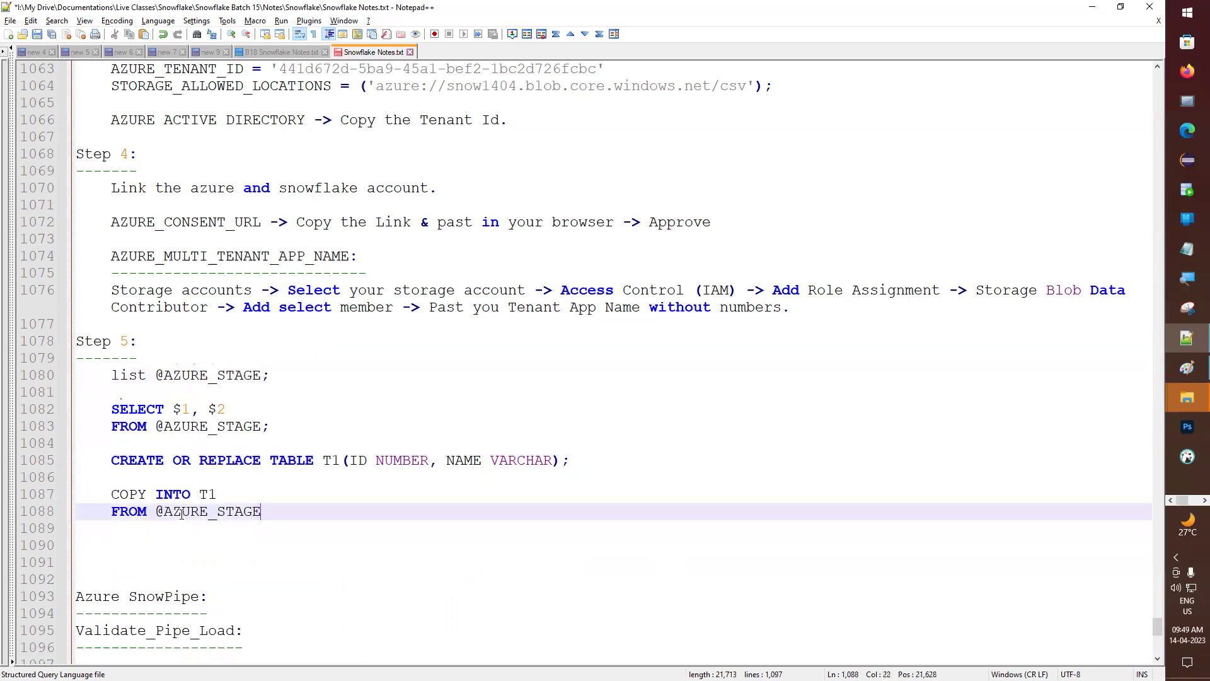
drag(270, 511, 53, 504)
key(alt+Tab)
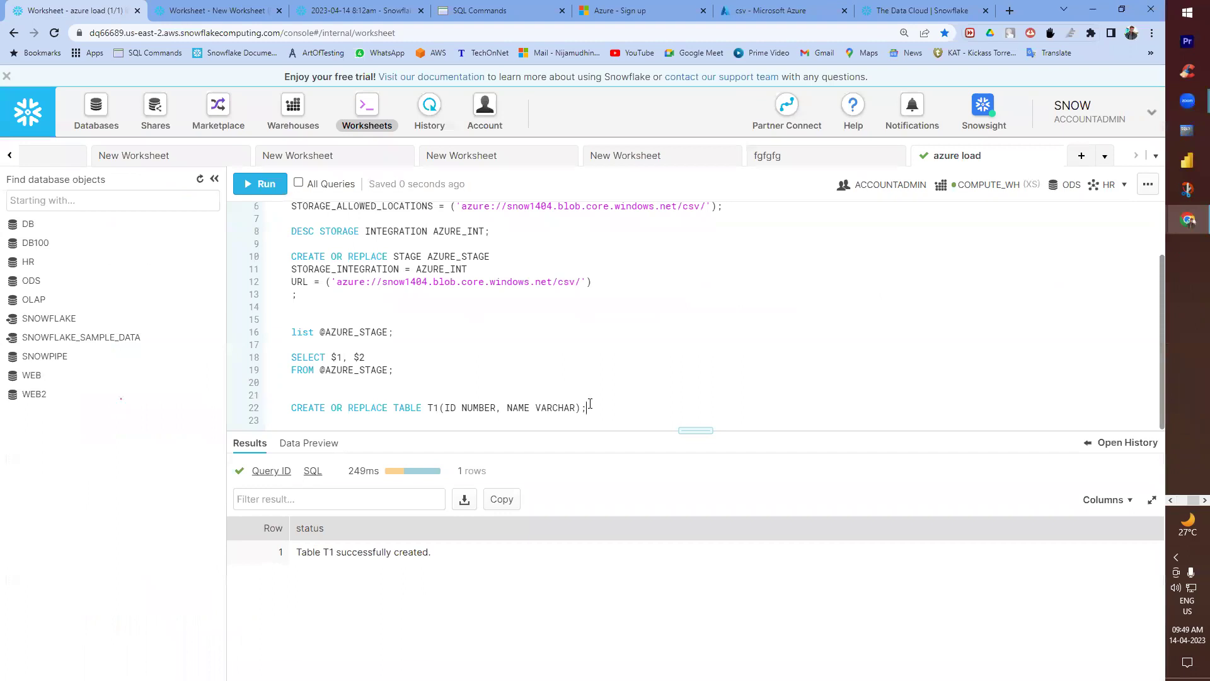
key(Return)
key(Return)
key(Return)
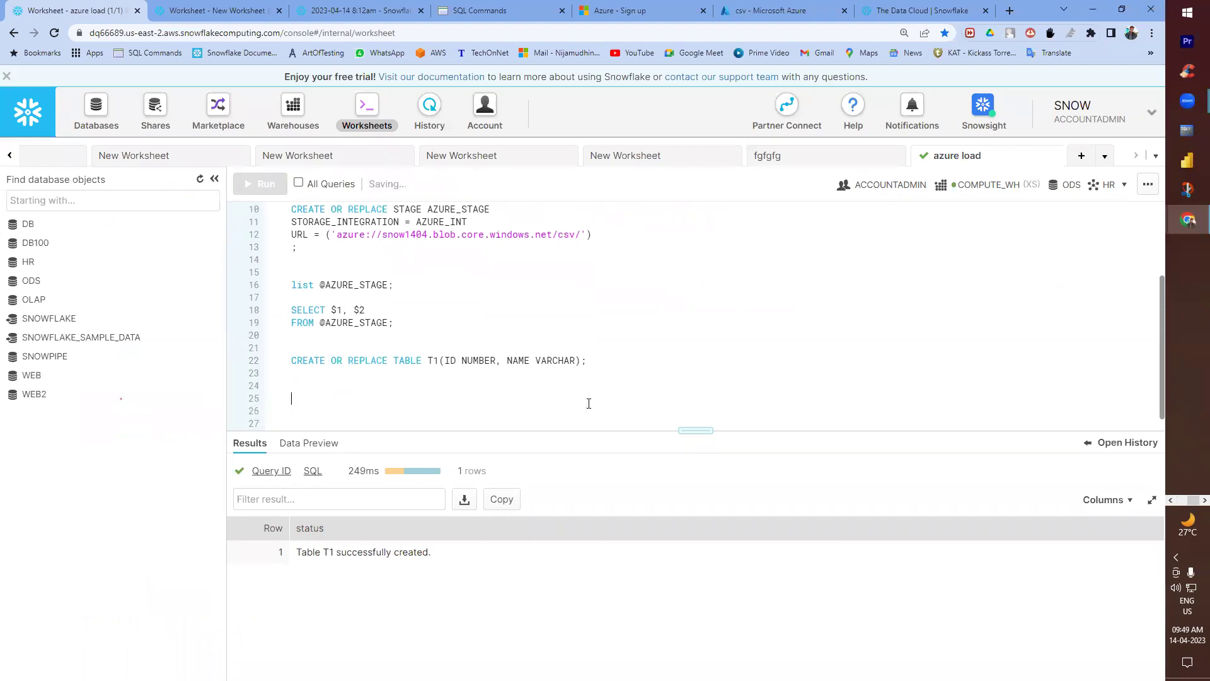
key(ctrl+v)
key(ctrl+Return)
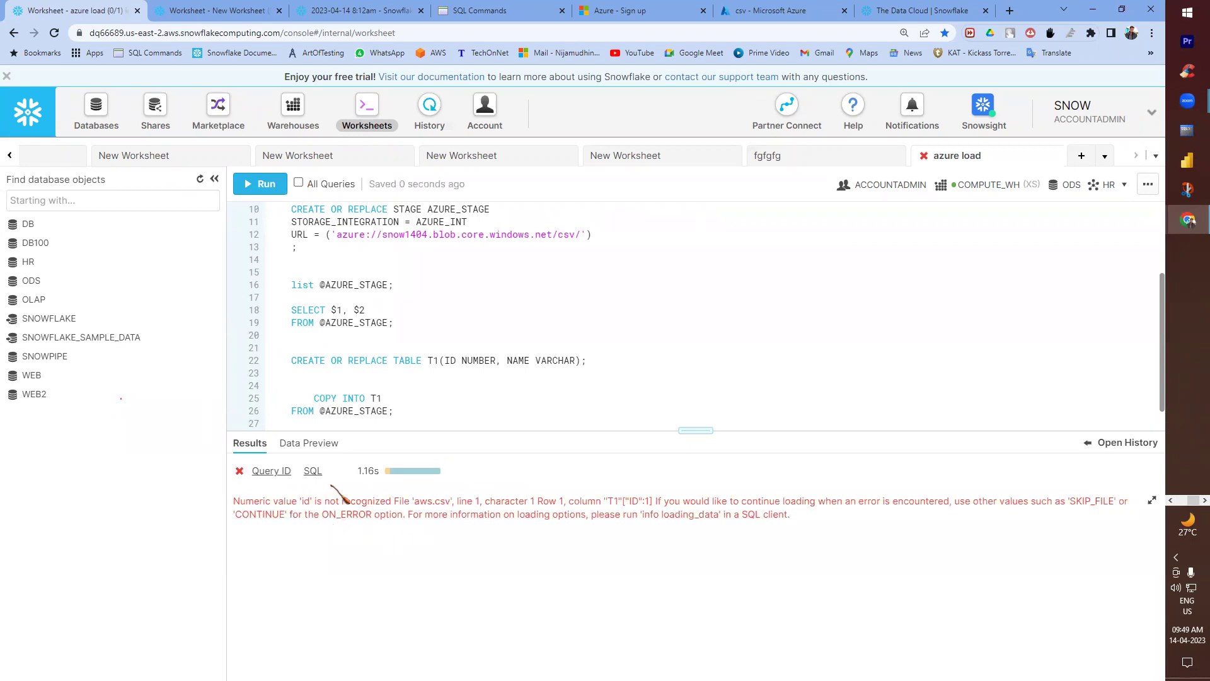
key(alt+Tab)
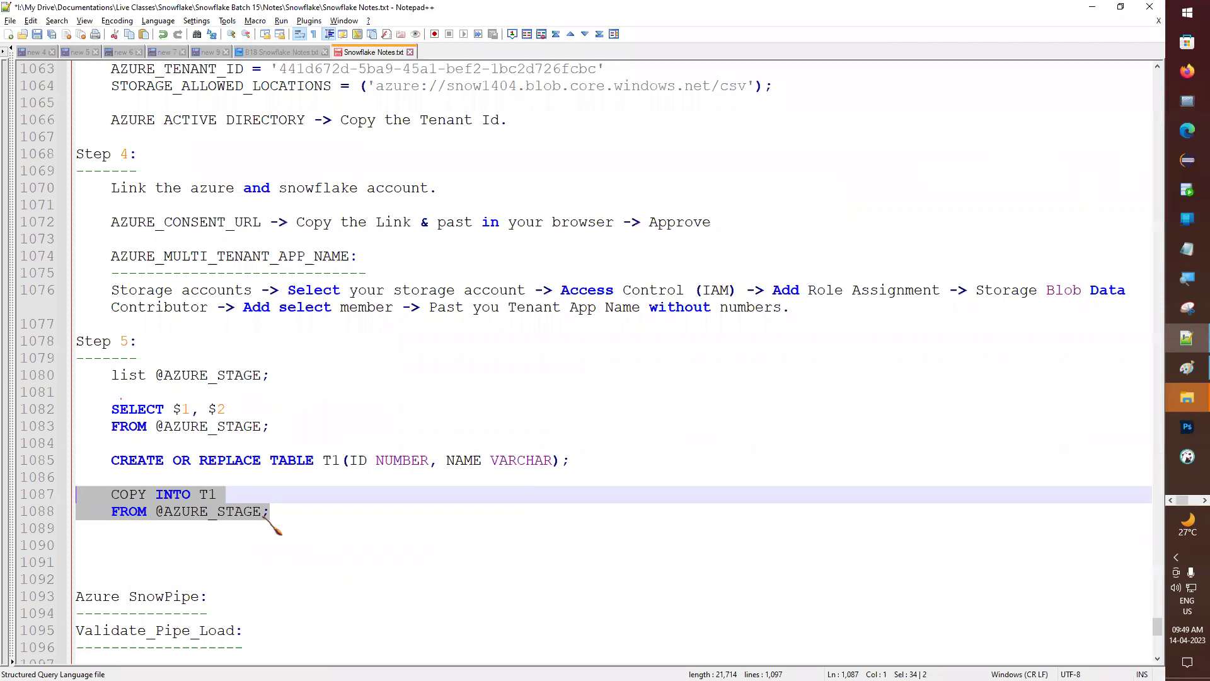
- Add a commented ON_ERROR = SKIP_HEADER line under COPY INTO T1 and copy it
click(262, 513)
key(Return)
text(ON_ERROR =)
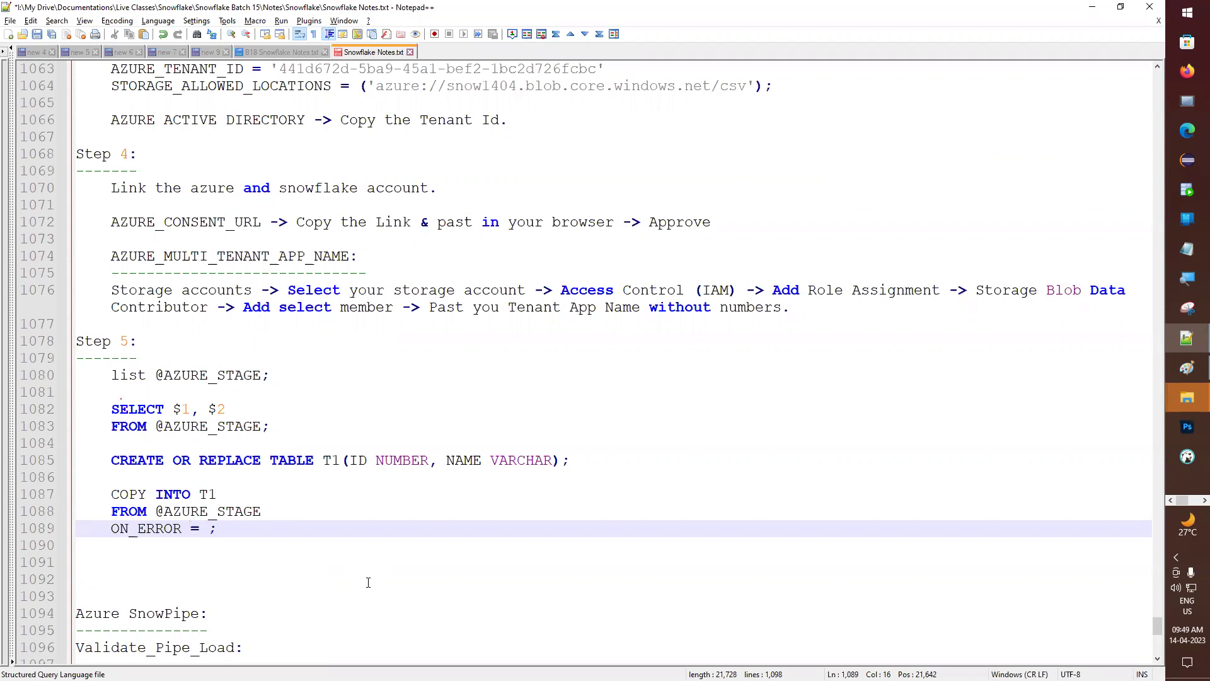
text(SKIP_HEADER)
key(Escape)
key(Home)
text(--)
key(End)
key(BackSpace)
key(shift+Home)
key(ctrl+c)
key(super+space)
- Add commented ON_ERROR = ABORT_STATEMENT and ON_ERROR = CONTINUE option lines below it
key(End)
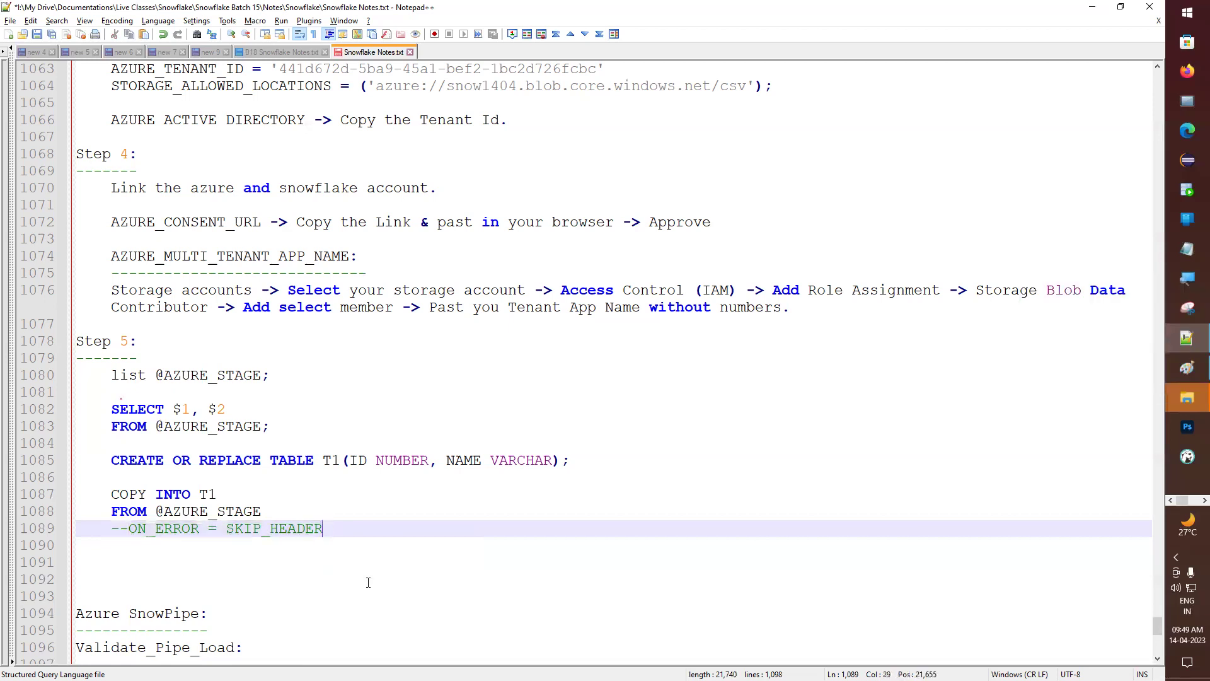
key(Return)
key(ctrl+v)
key(ctrl+BackSpace)
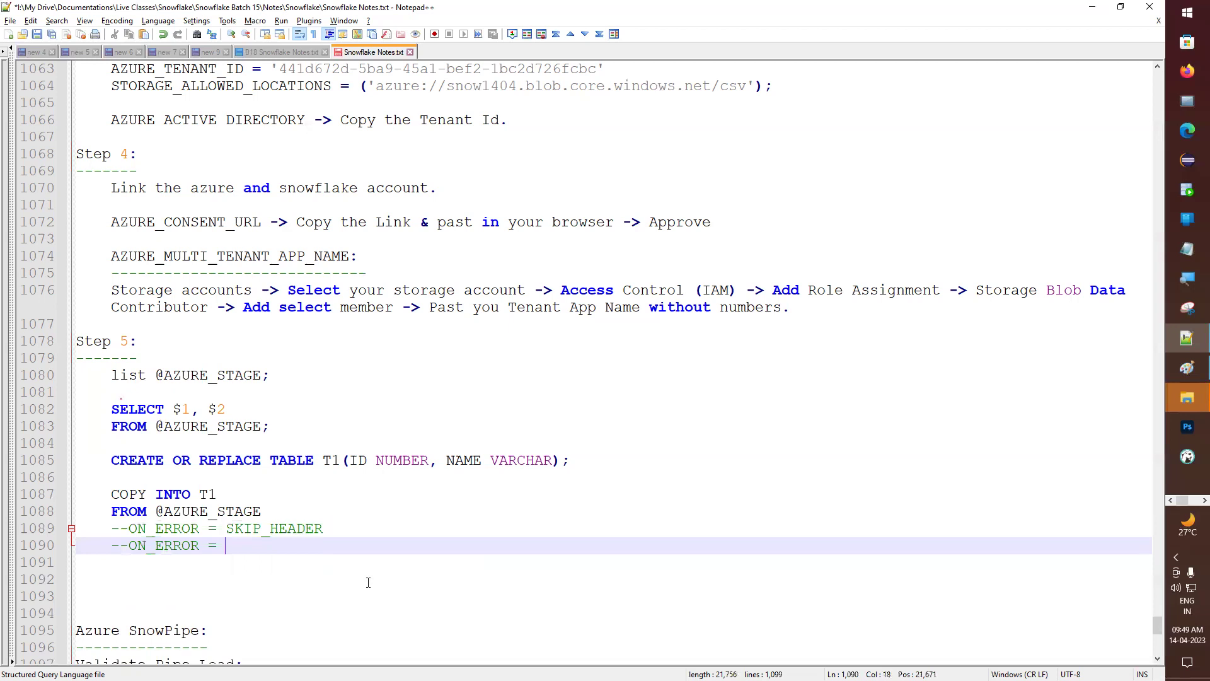
text(ABORT_STATEMENT)
key(Return)
key(ctrl+v)
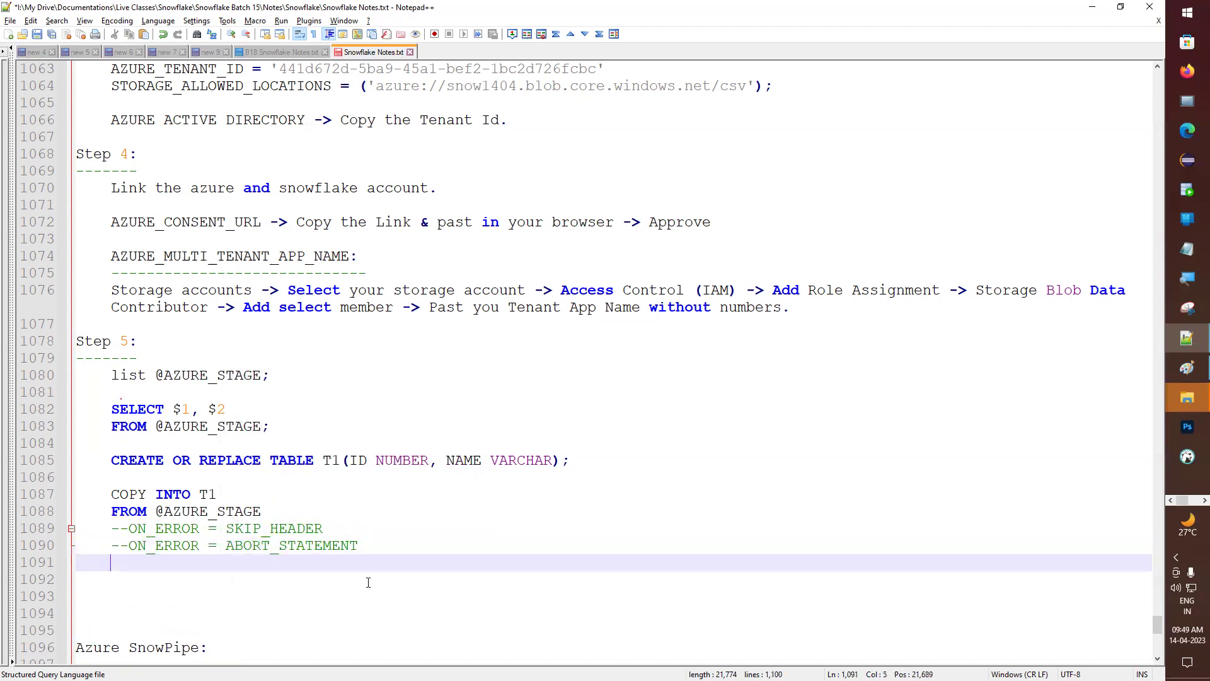
key(ctrl+BackSpace)
text(CONTINUE)
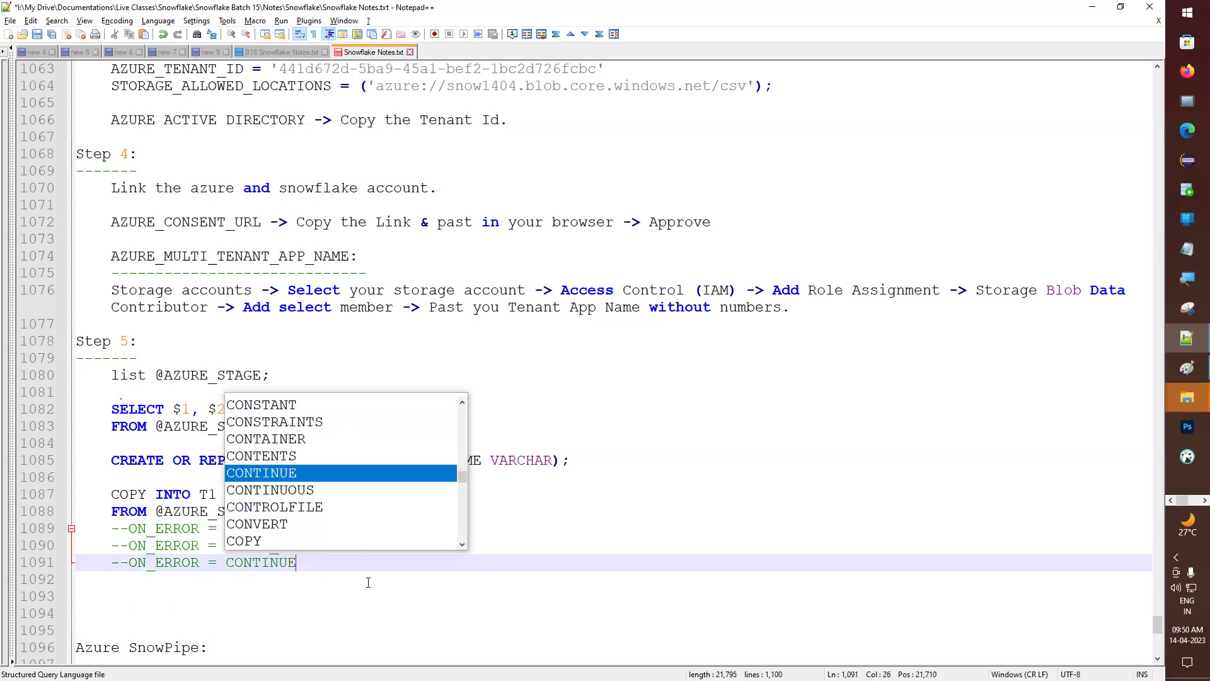
key(Escape)
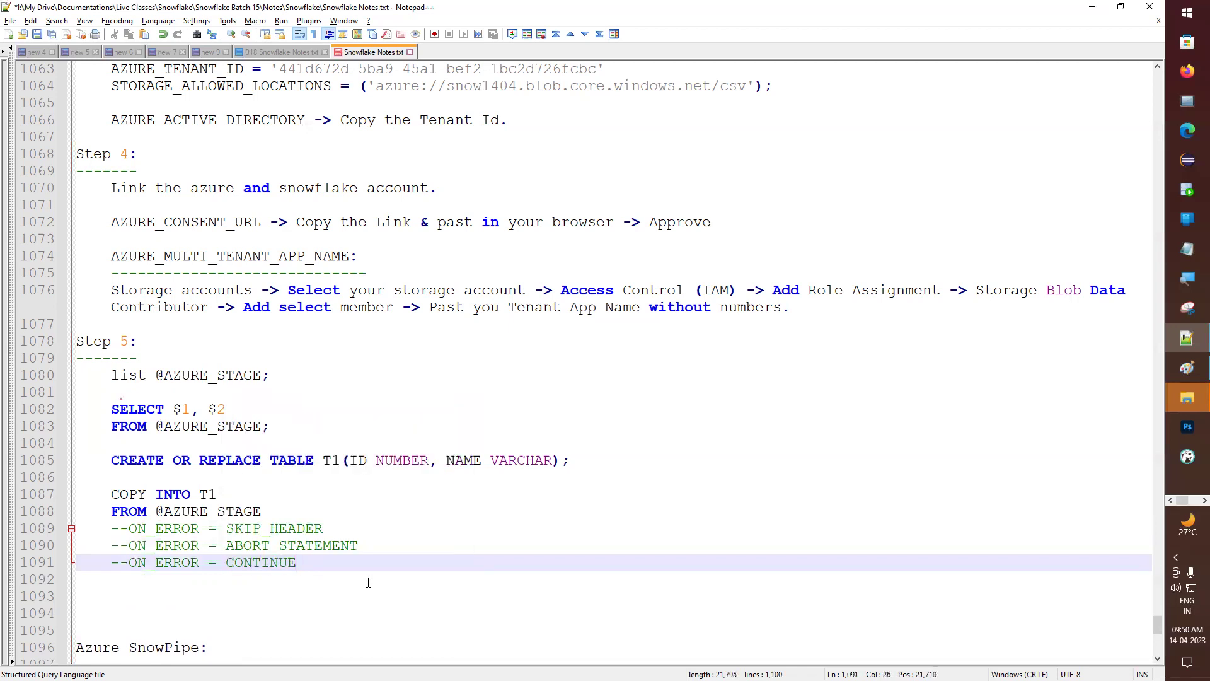
- Change the first option to an uncommented ON_ERROR = SKIP_FILE, save, and select the COPY INTO statement
drag(270, 529, 342, 528)
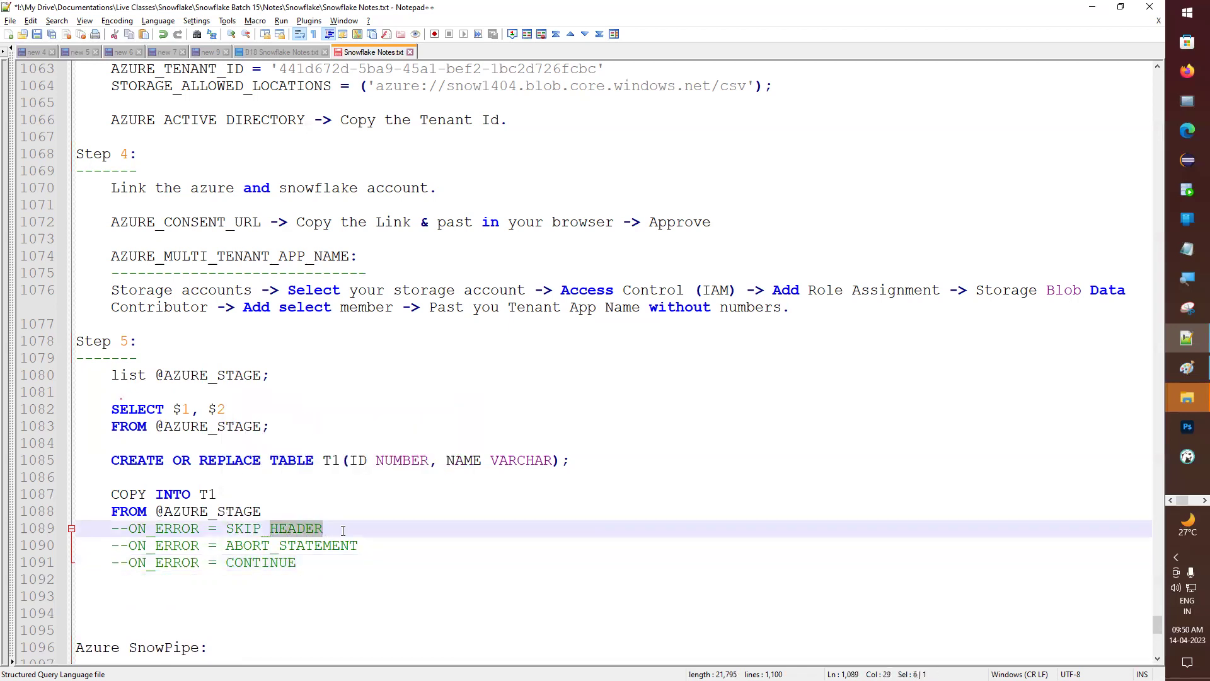
text(FILE)
key(ctrl+s)
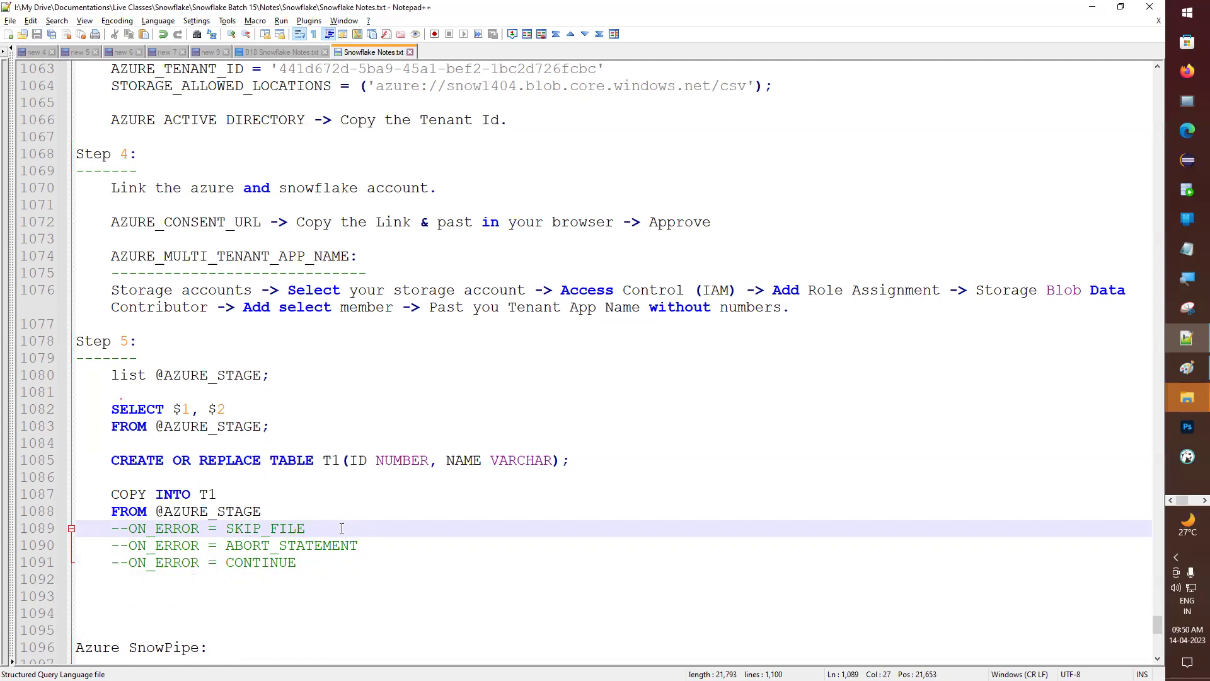
drag(321, 562, 65, 522)
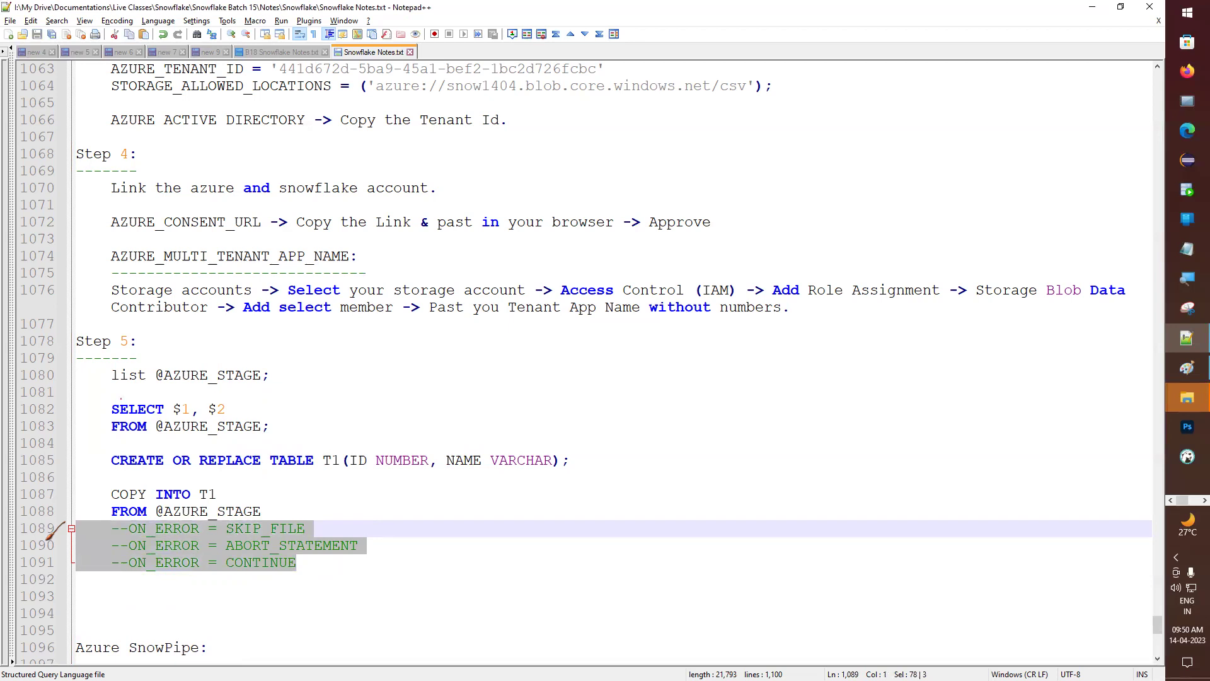
click(243, 580)
drag(227, 528, 341, 528)
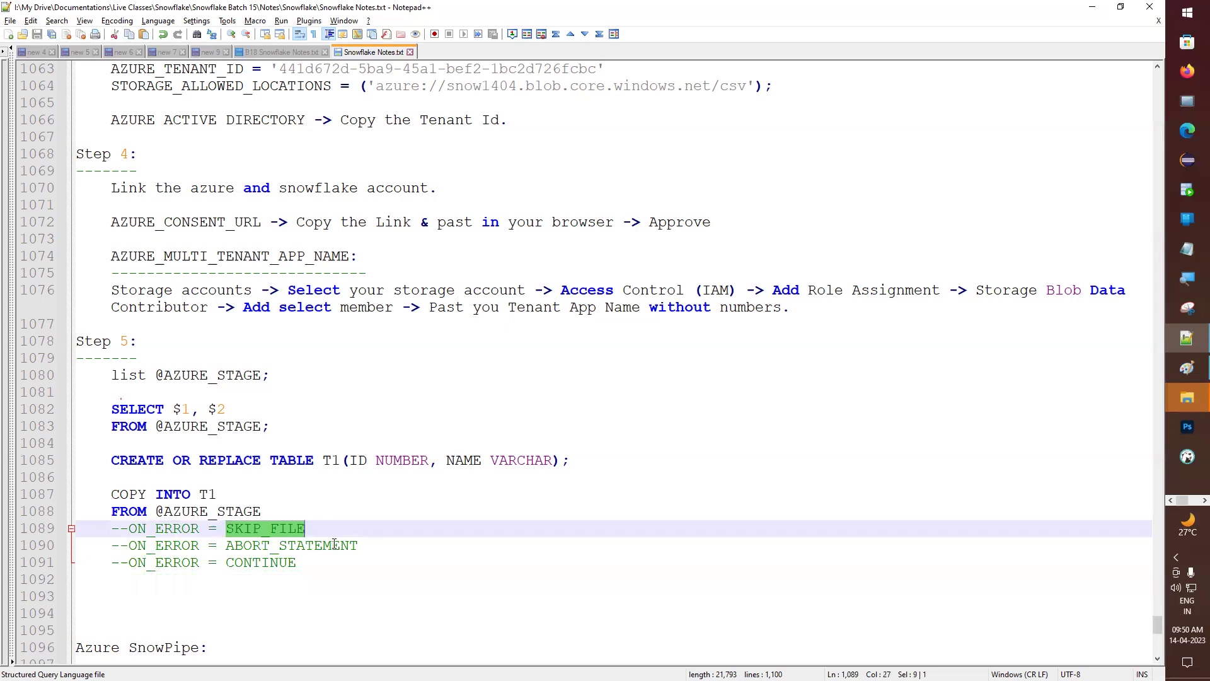
click(131, 529)
key(BackSpace)
key(BackSpace)
click(309, 532)
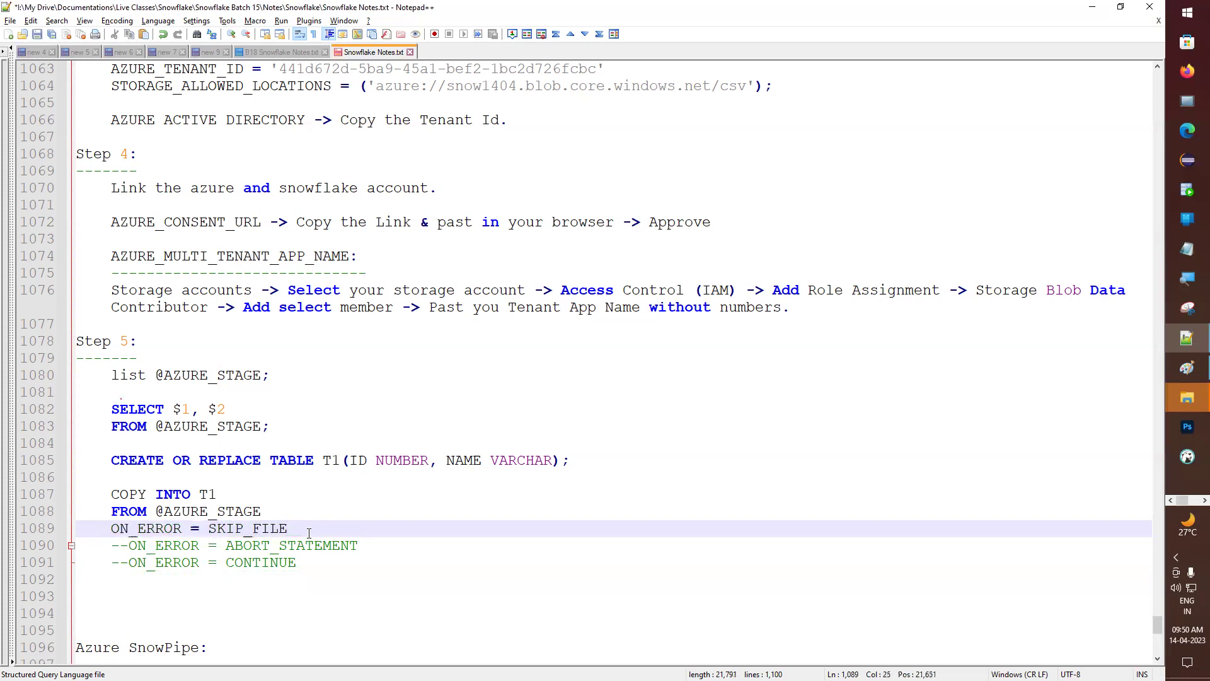
drag(309, 532, 76, 494)
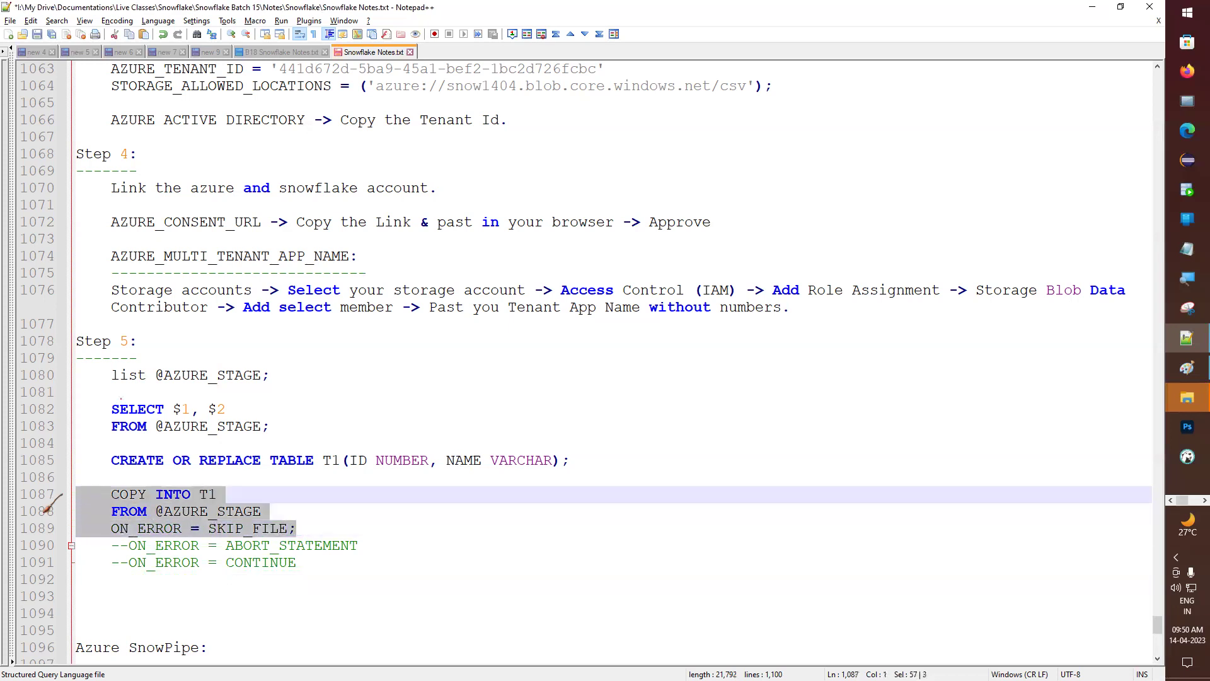
key(alt+Tab)
- Run COPY INTO T1 with SKIP_FILE and check results: 5 rows parsed, 0 loaded, 'id' error
scroll(403, 410, down, 1)
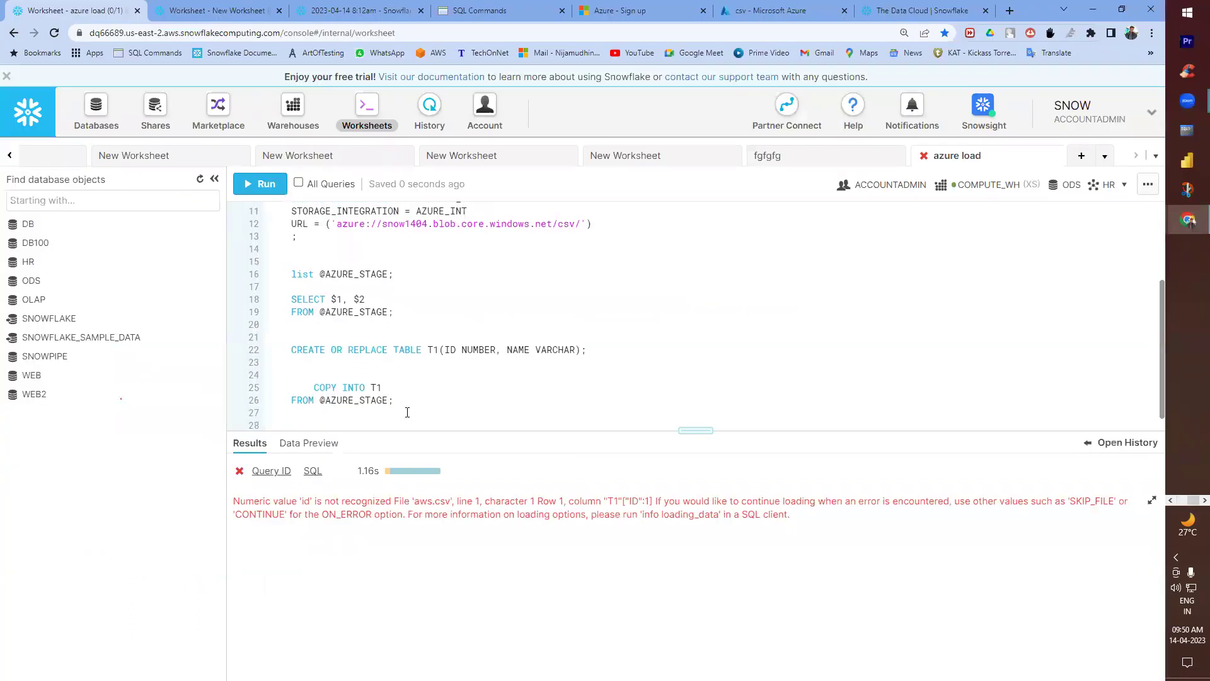
key(ctrl+v)
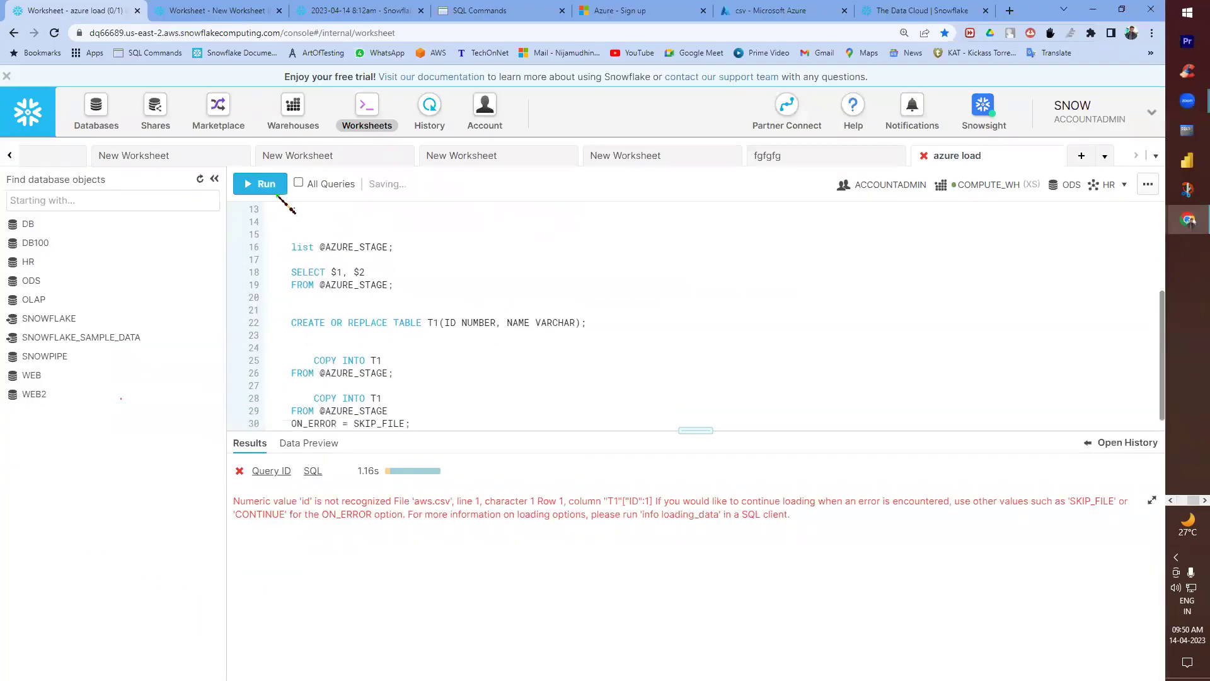
click(263, 184)
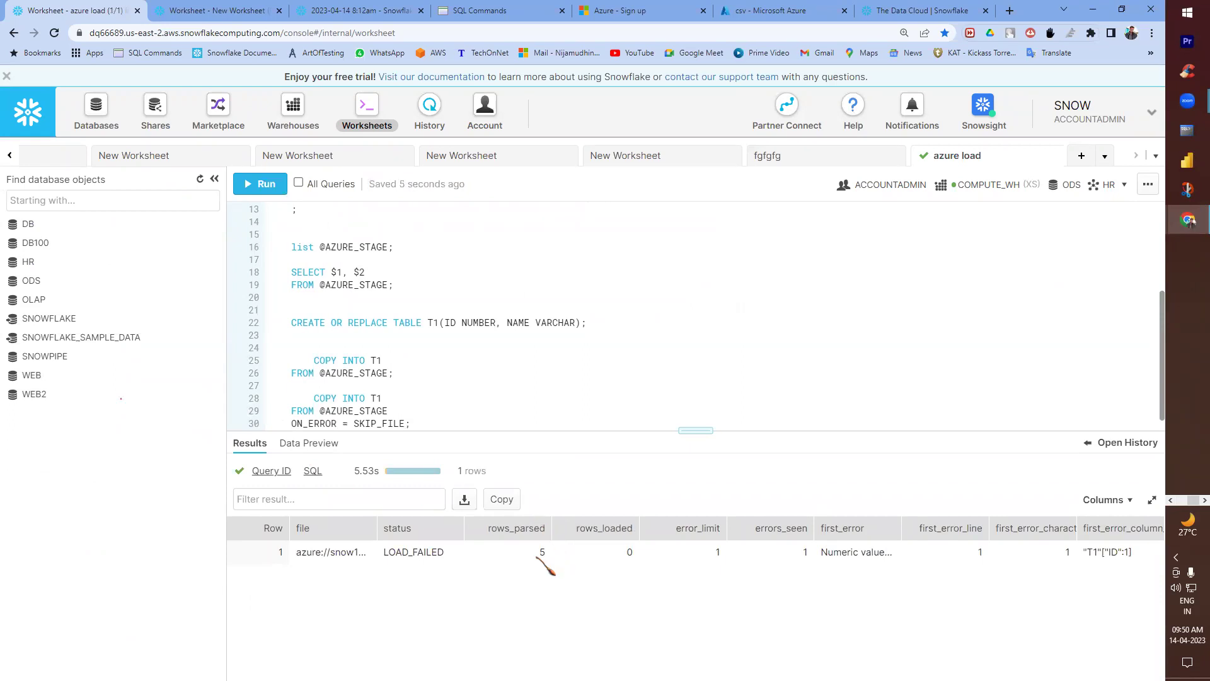
double_click(544, 552)
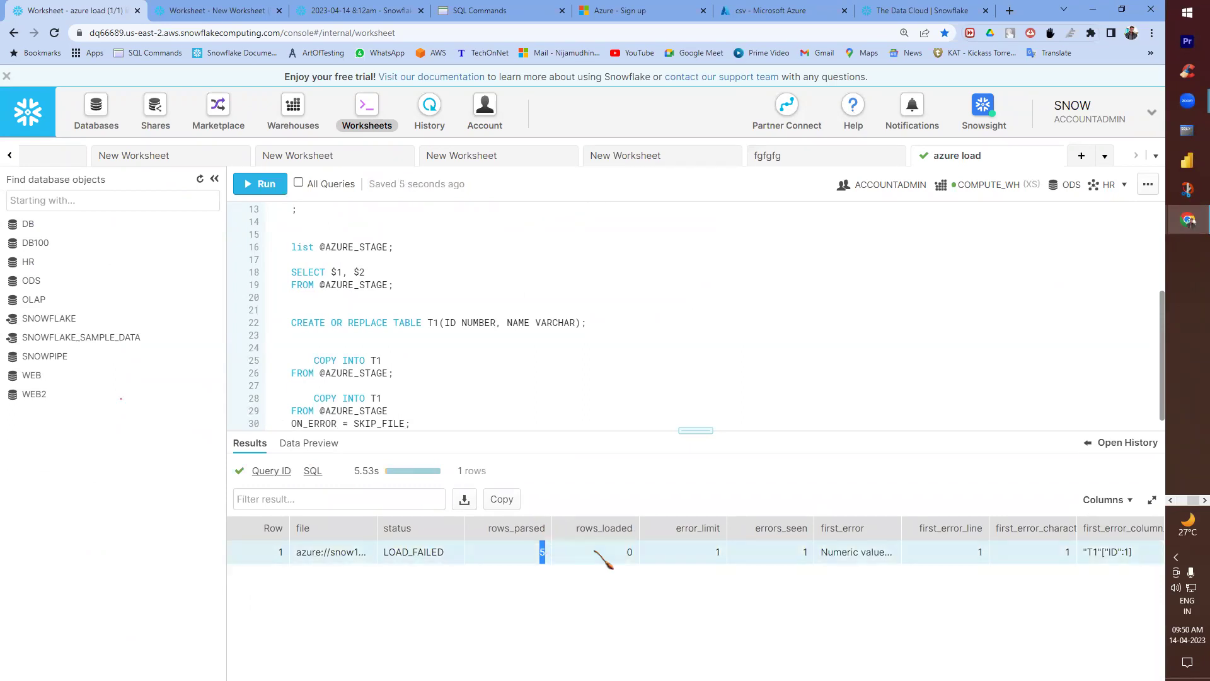
double_click(629, 551)
double_click(900, 527)
drag(800, 553, 950, 559)
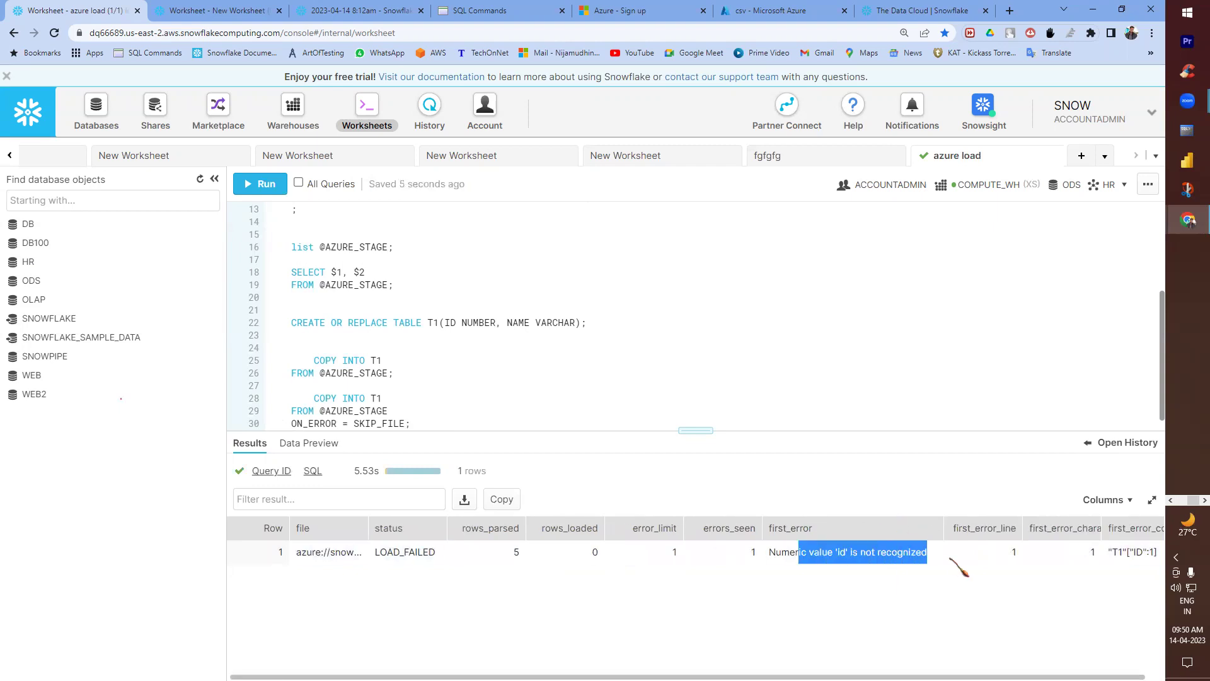
click(389, 406)
key(alt+Tab)
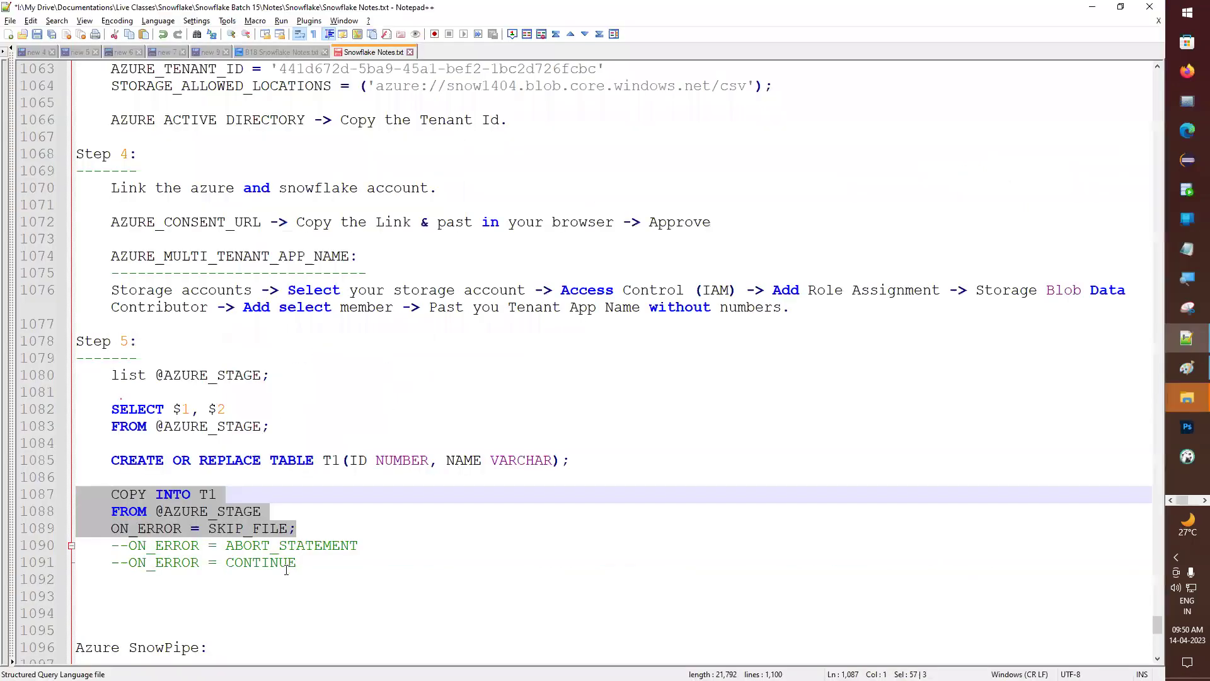
- Comment out SKIP_FILE, uncomment ABORT_STATEMENT, and select the COPY INTO T1 statement with its options
double_click(231, 530)
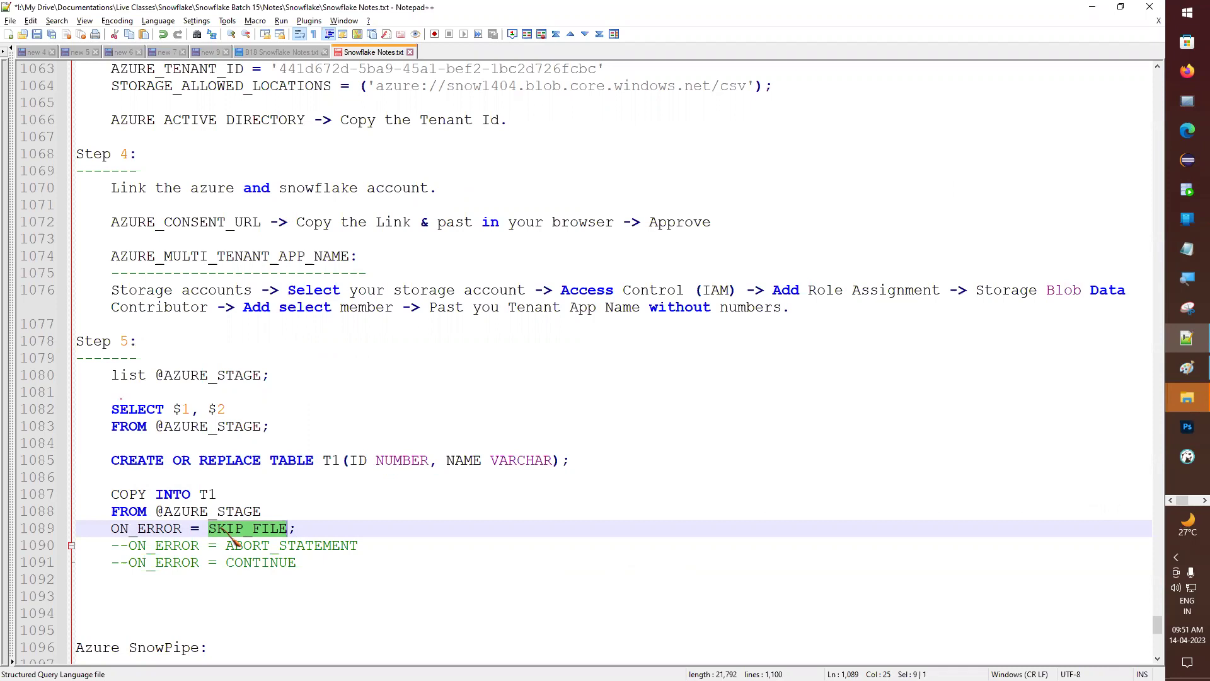
click(114, 529)
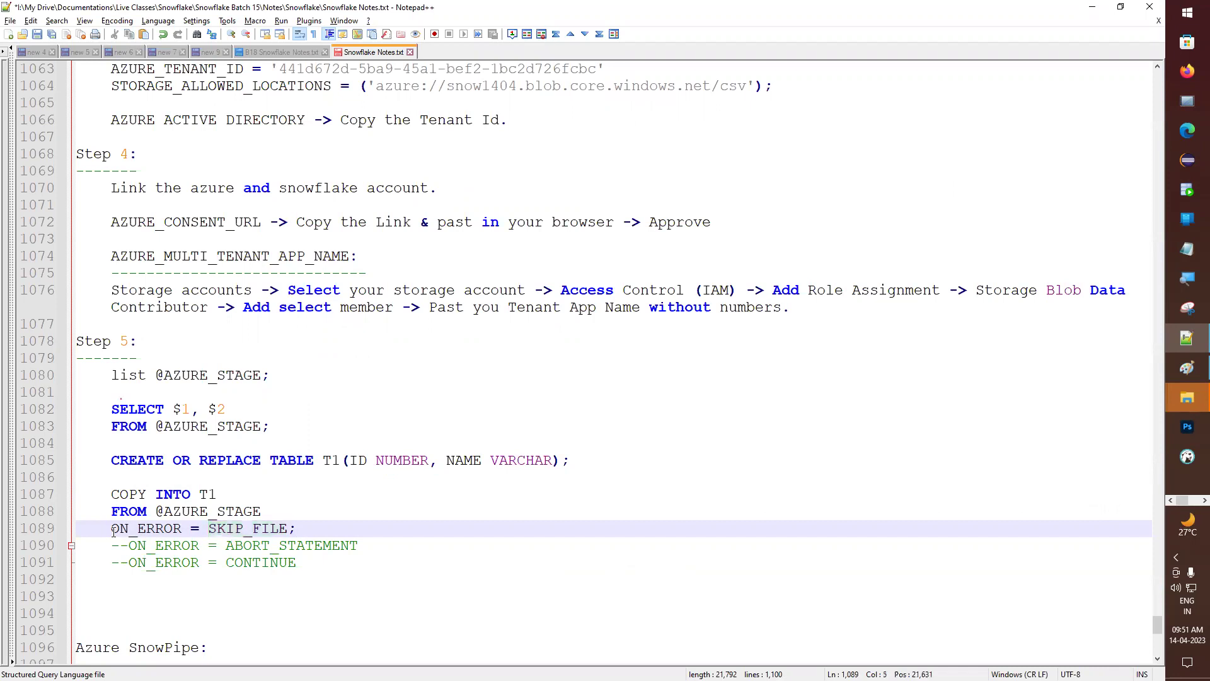
text(--)
key(BackSpace)
key(BackSpace)
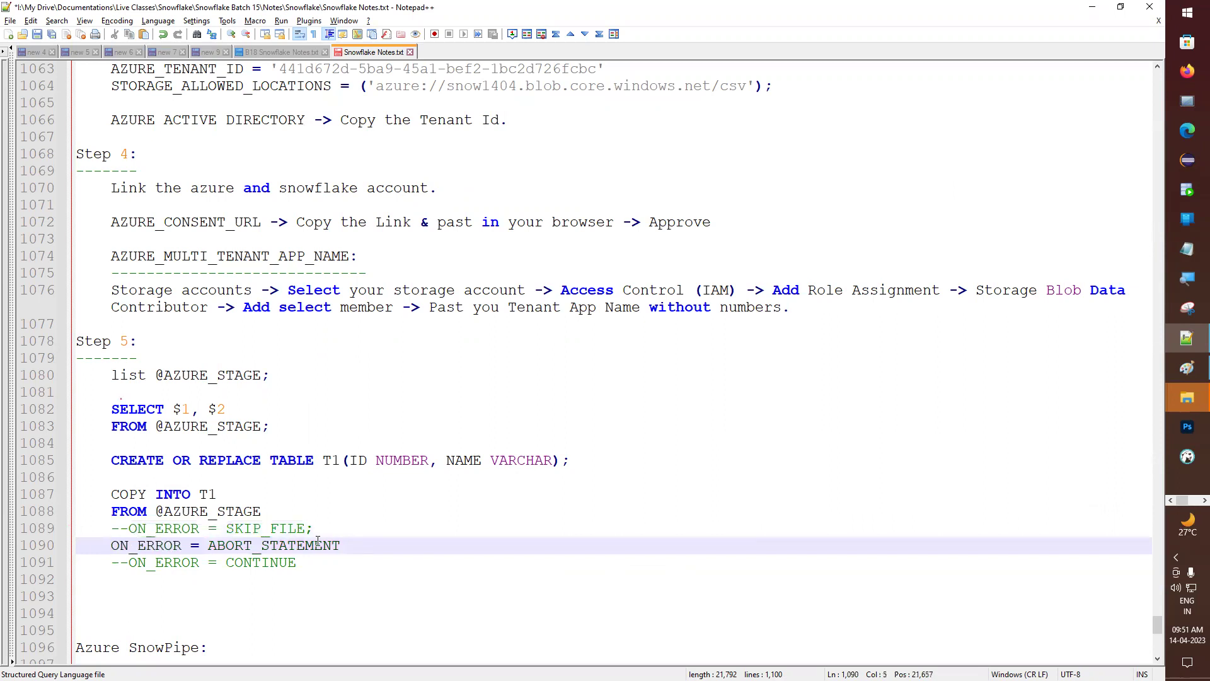
click(343, 546)
drag(344, 546, 27, 494)
- Run the ABORT_STATEMENT COPY INTO T1 block without the commented SKIP_FILE line; it fails on numeric value 'id'
key(alt+Tab)
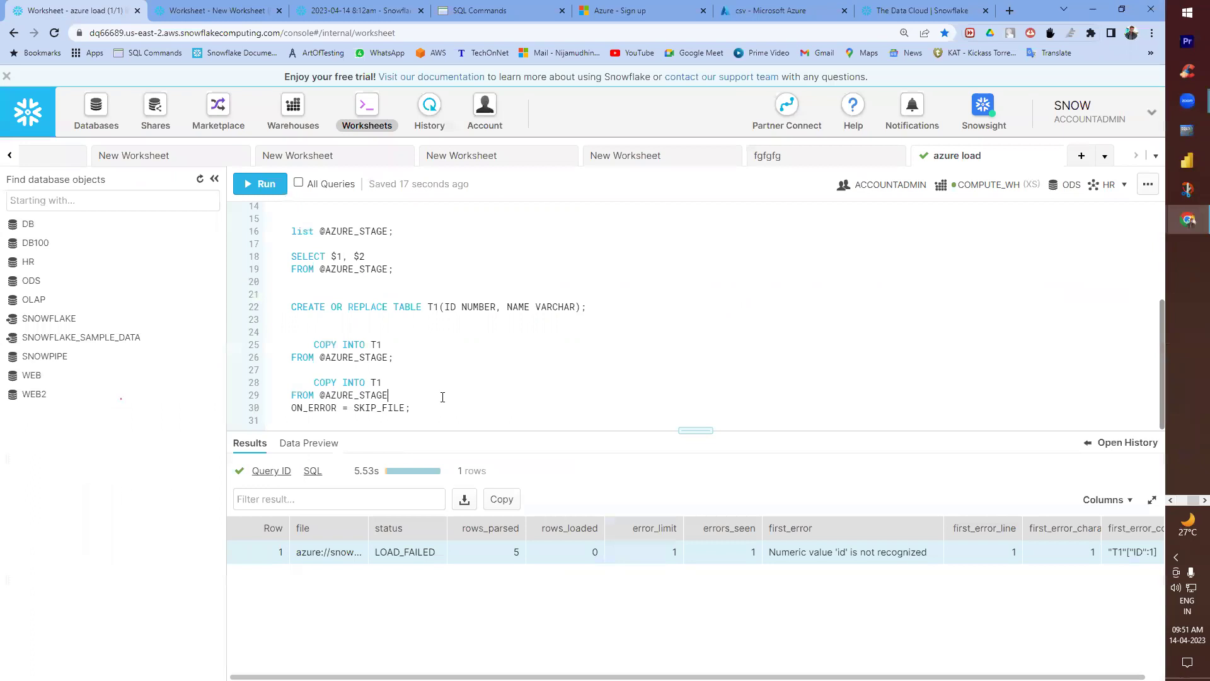
key(Return)
key(Return)
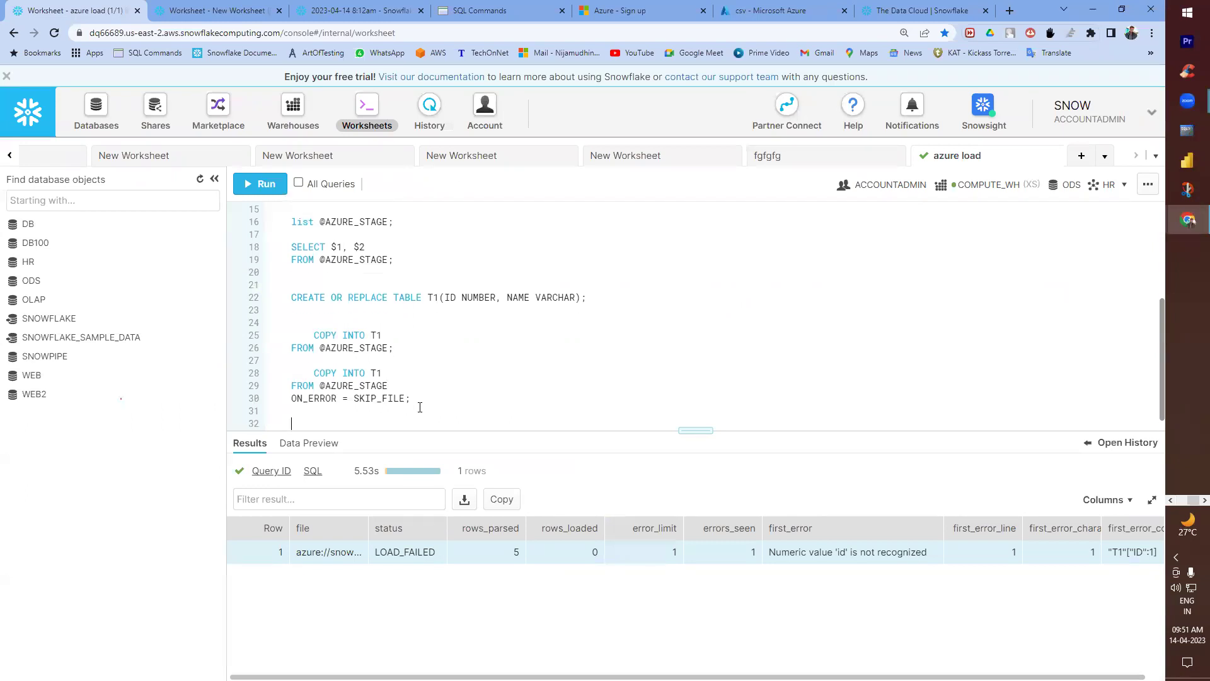
key(ctrl+v)
key(ctrl+Return)
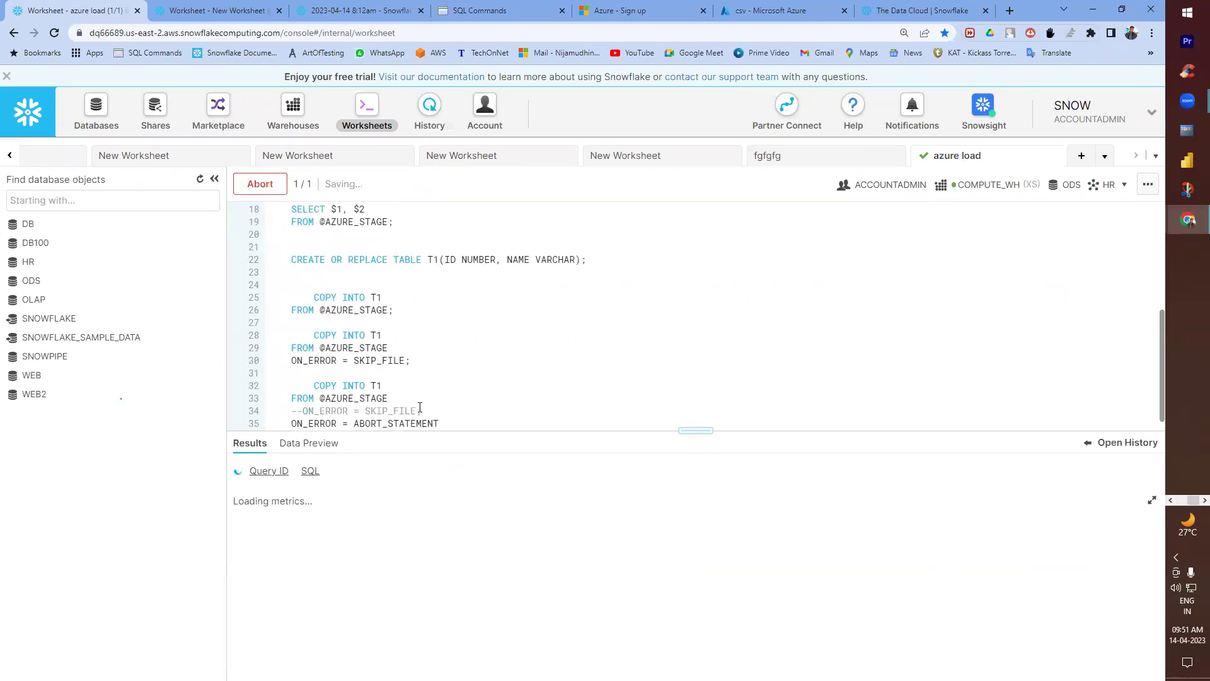
triple_click(398, 414)
key(BackSpace)
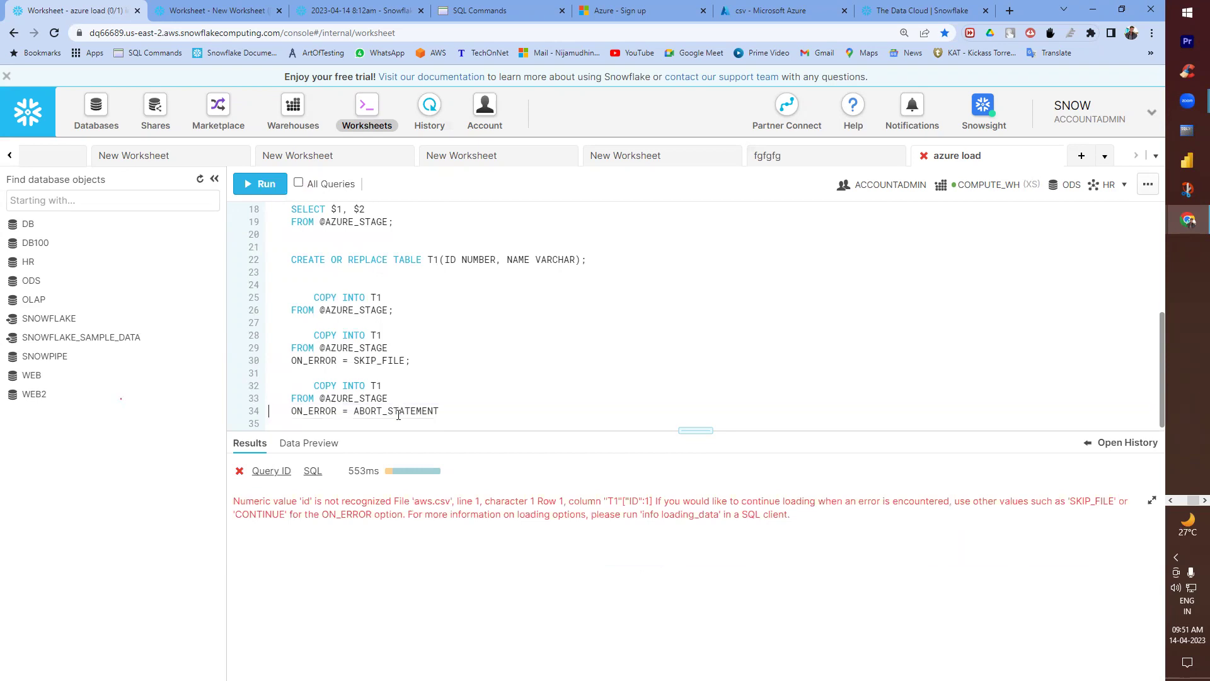
key(ctrl+Return)
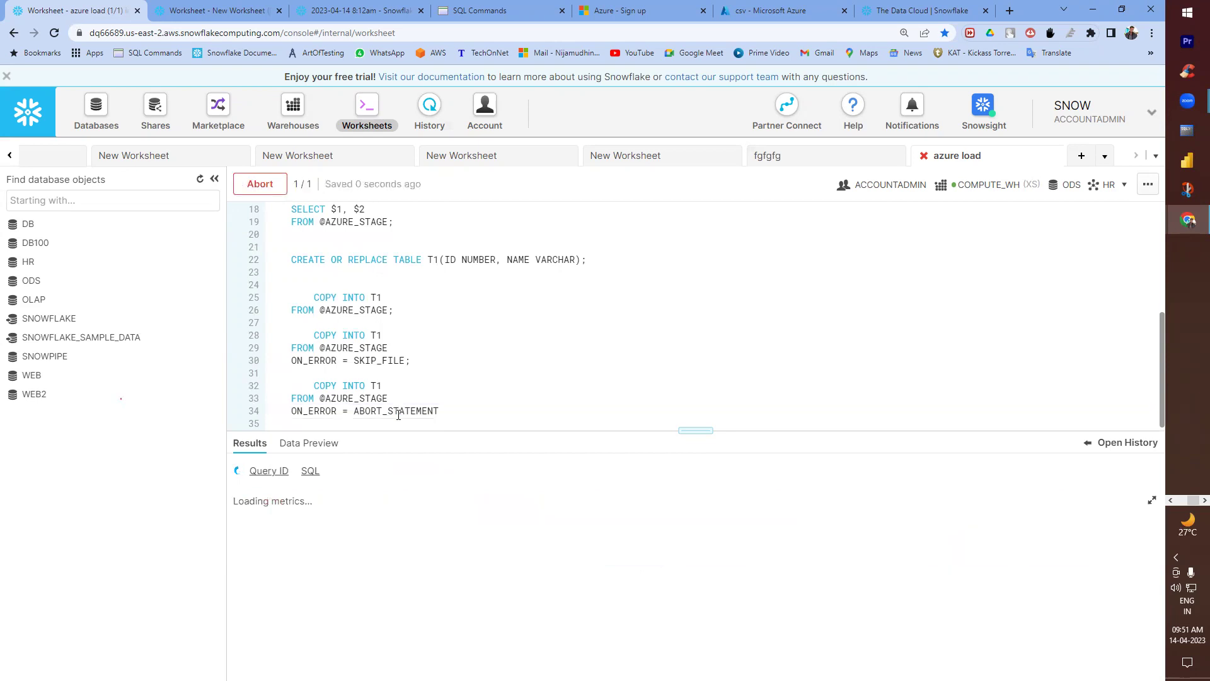
drag(332, 506, 381, 334)
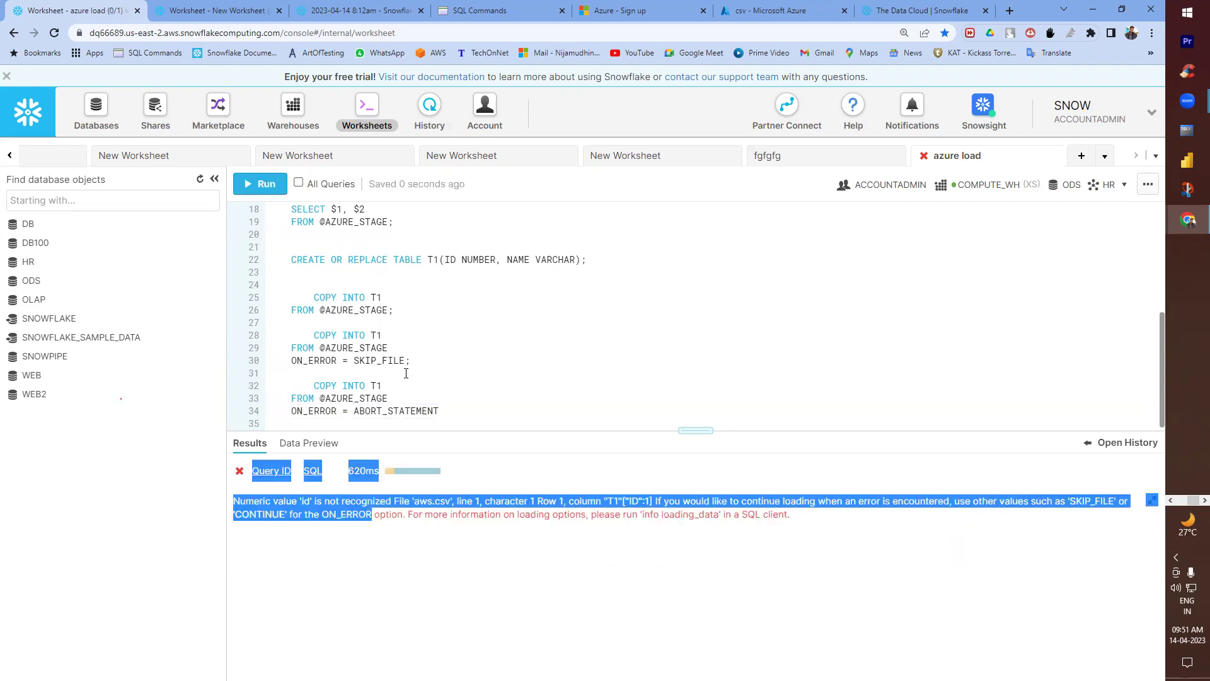
- Terminate the ABORT_STATEMENT line with a semicolon and rerun both the SKIP_FILE and ABORT_STATEMENT loads
click(448, 410)
text(;)
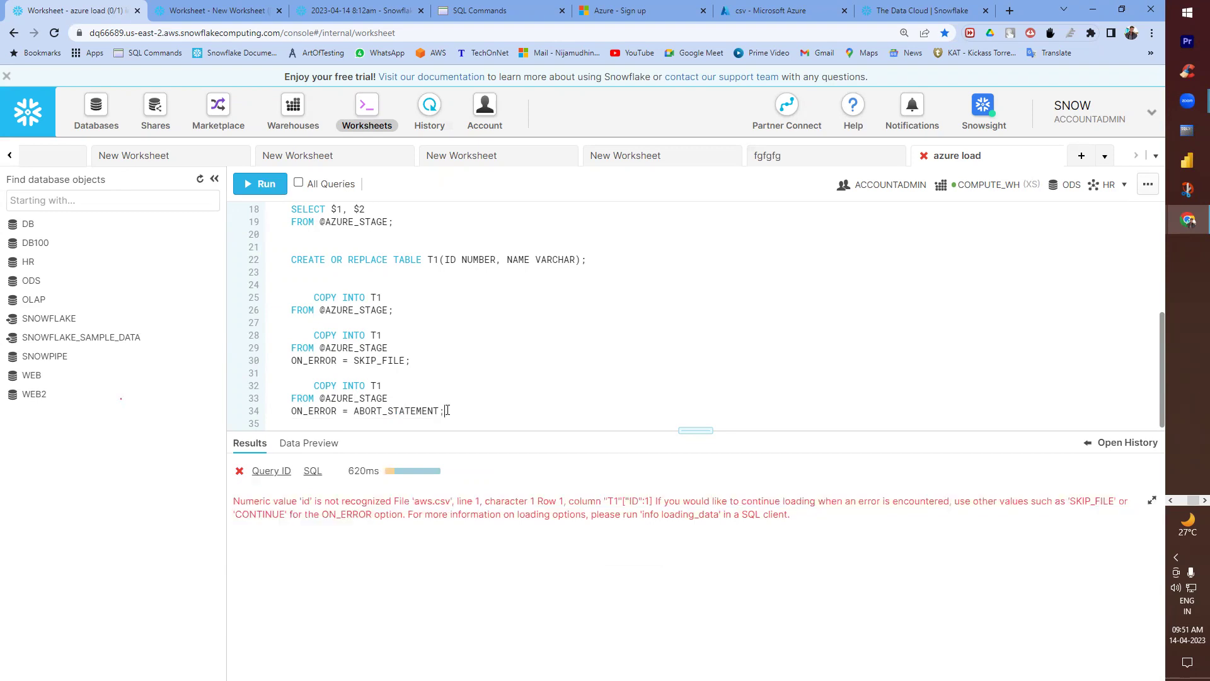
click(365, 347)
key(ctrl+Return)
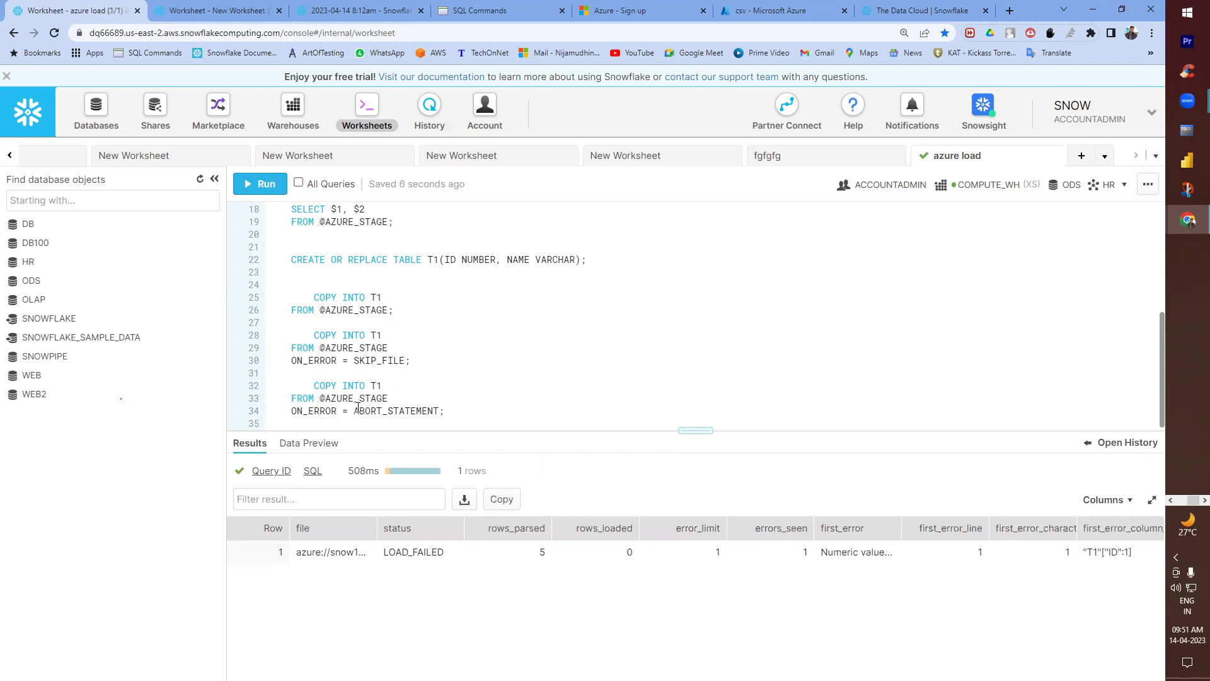
key(ctrl+Return)
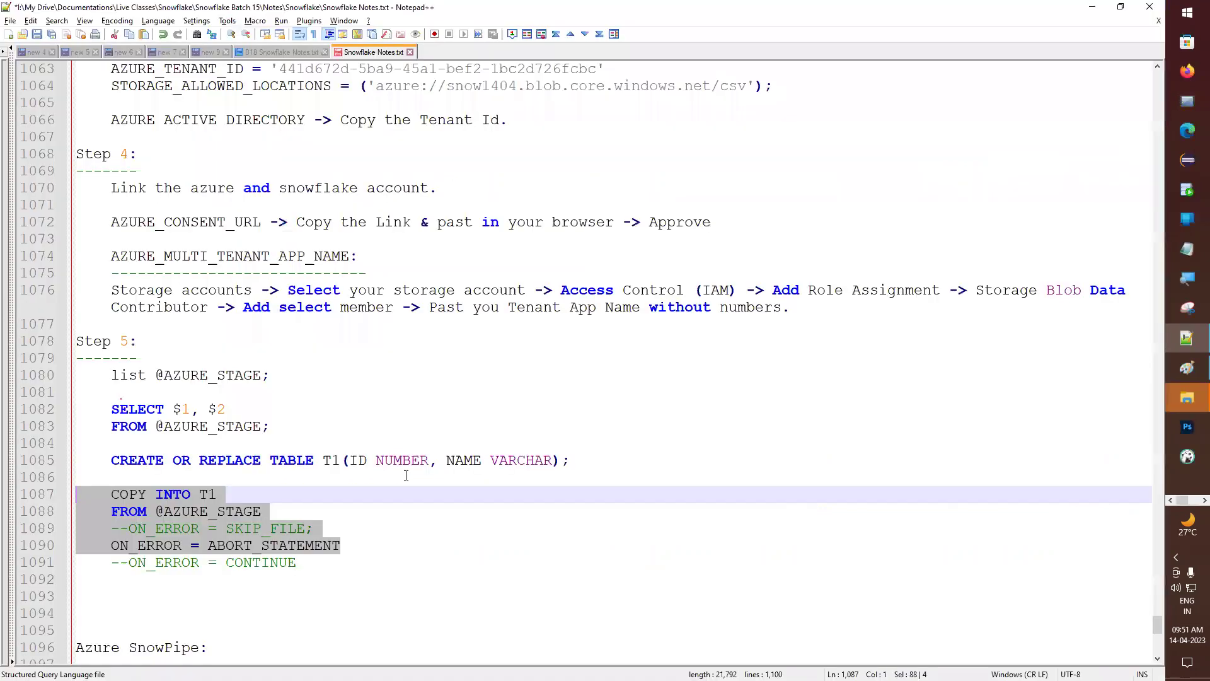
key(alt+Tab)
click(122, 546)
- Comment out ABORT_STATEMENT, activate ON_ERROR = CONTINUE, and select the COPY INTO T1 block
text(--ON_ERROR = ABORT_STATEMENT)
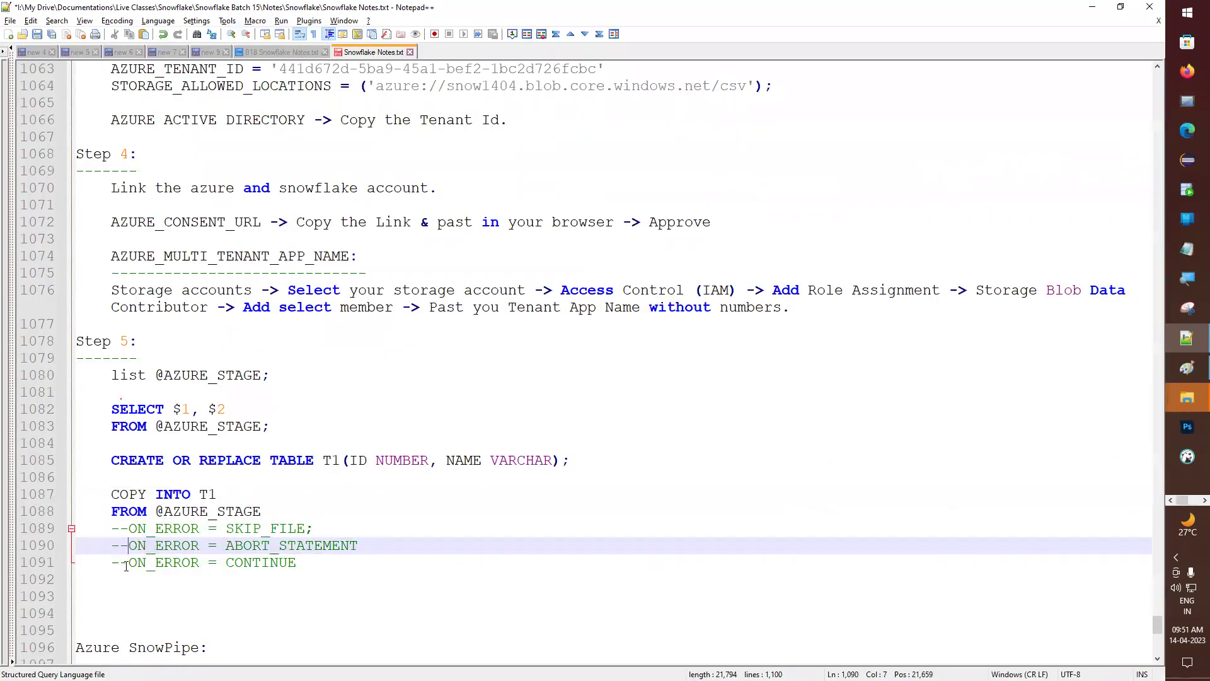
click(126, 562)
key(BackSpace)
key(BackSpace)
drag(296, 562, 85, 484)
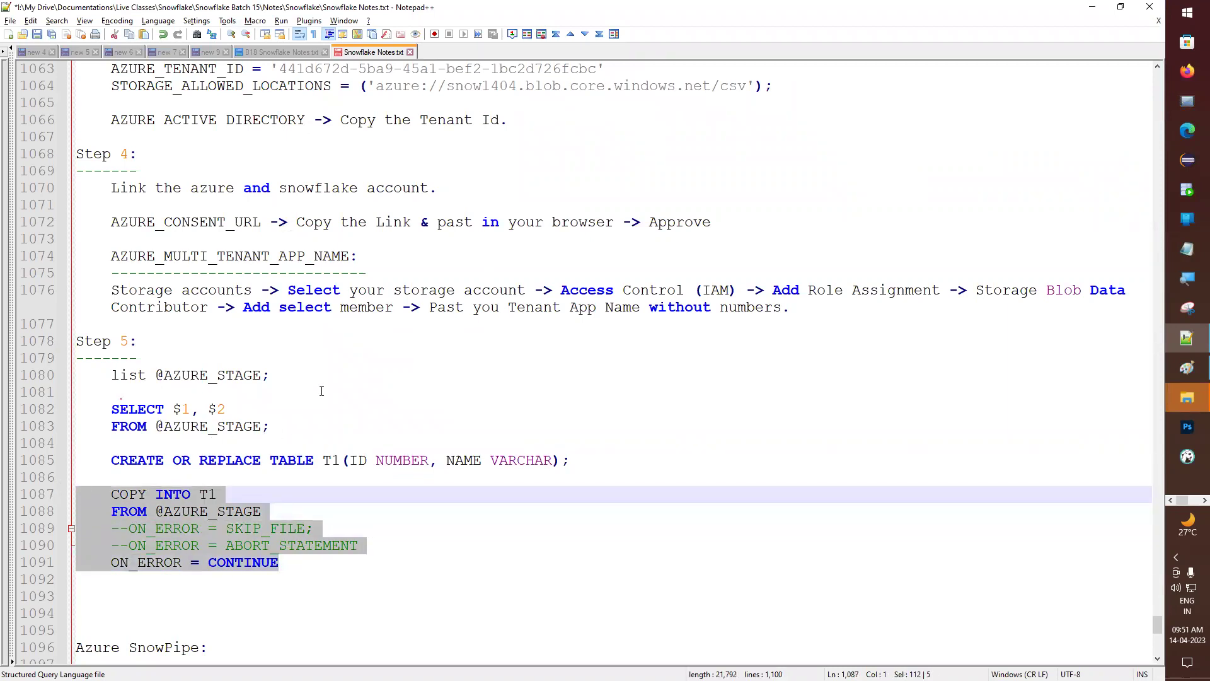
key(alt+Tab)
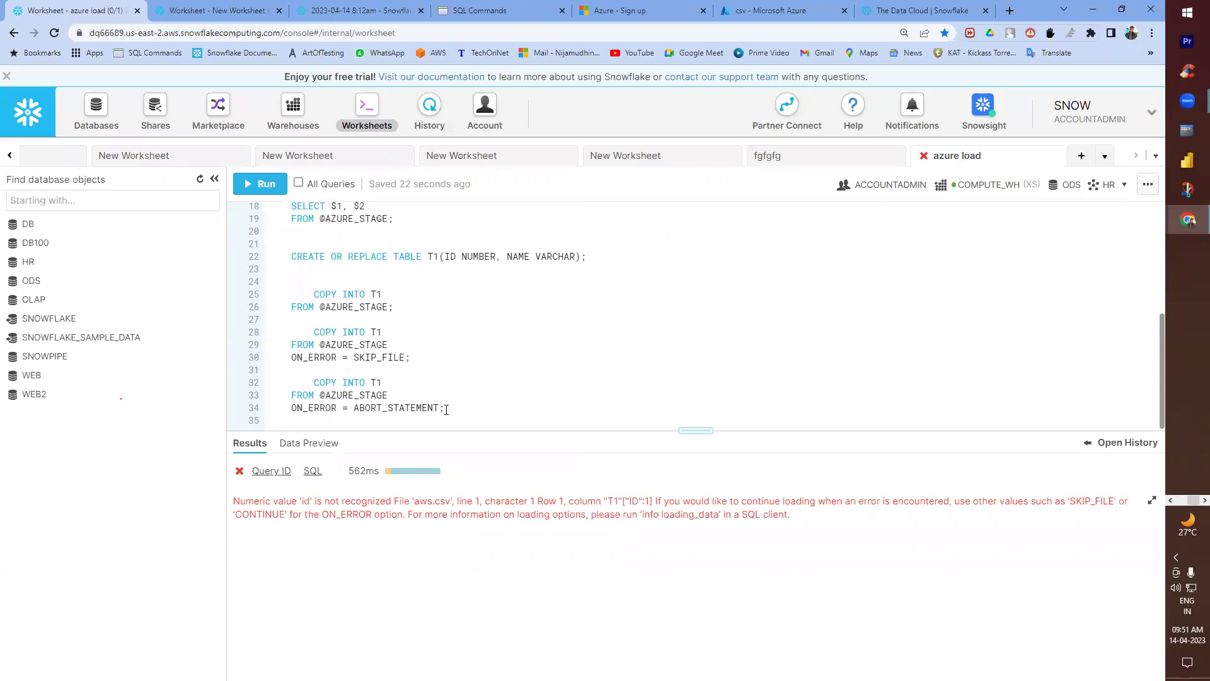
- Run the CONTINUE version in the worksheet without commented lines, loading 4 of 5 rows with 1 error
click(446, 409)
key(Return)
key(ctrl+v)
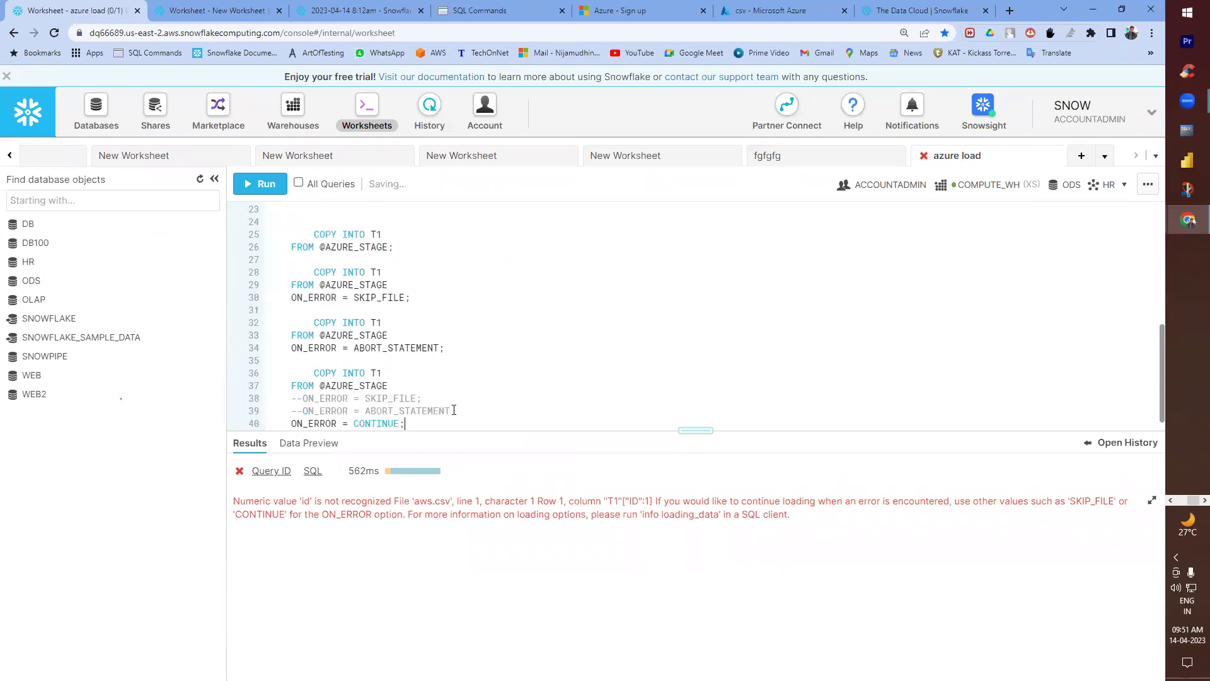
drag(453, 410, 197, 416)
key(BackSpace)
key(BackSpace)
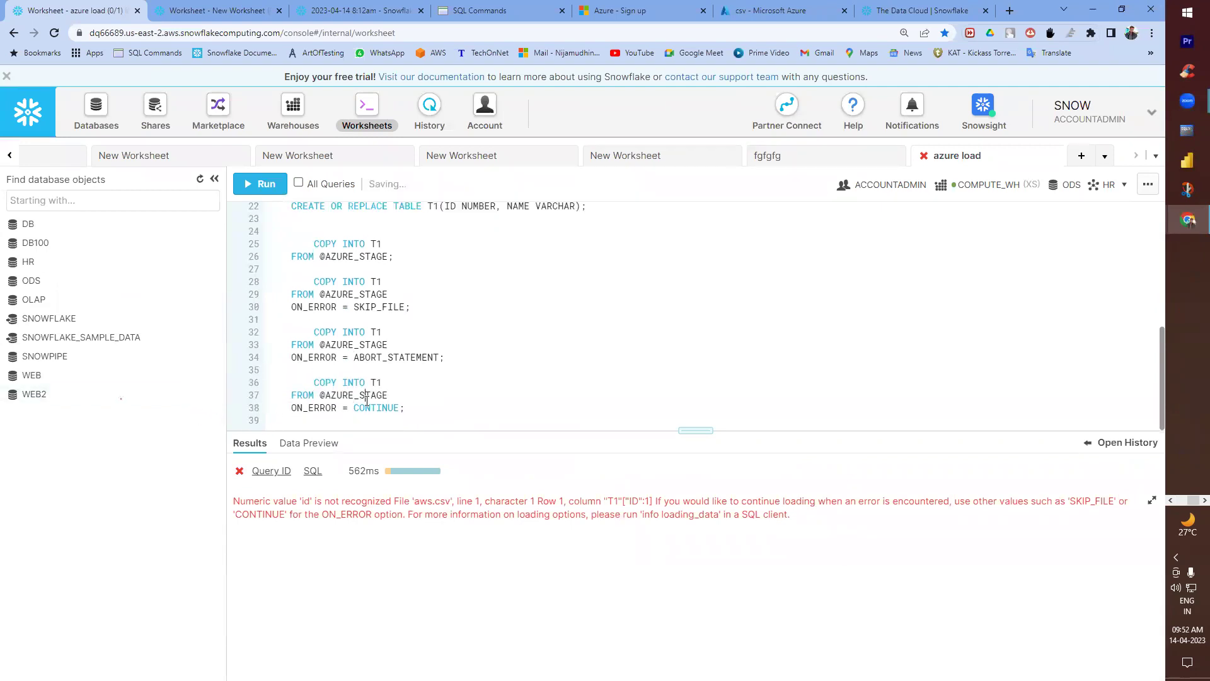
key(ctrl+Return)
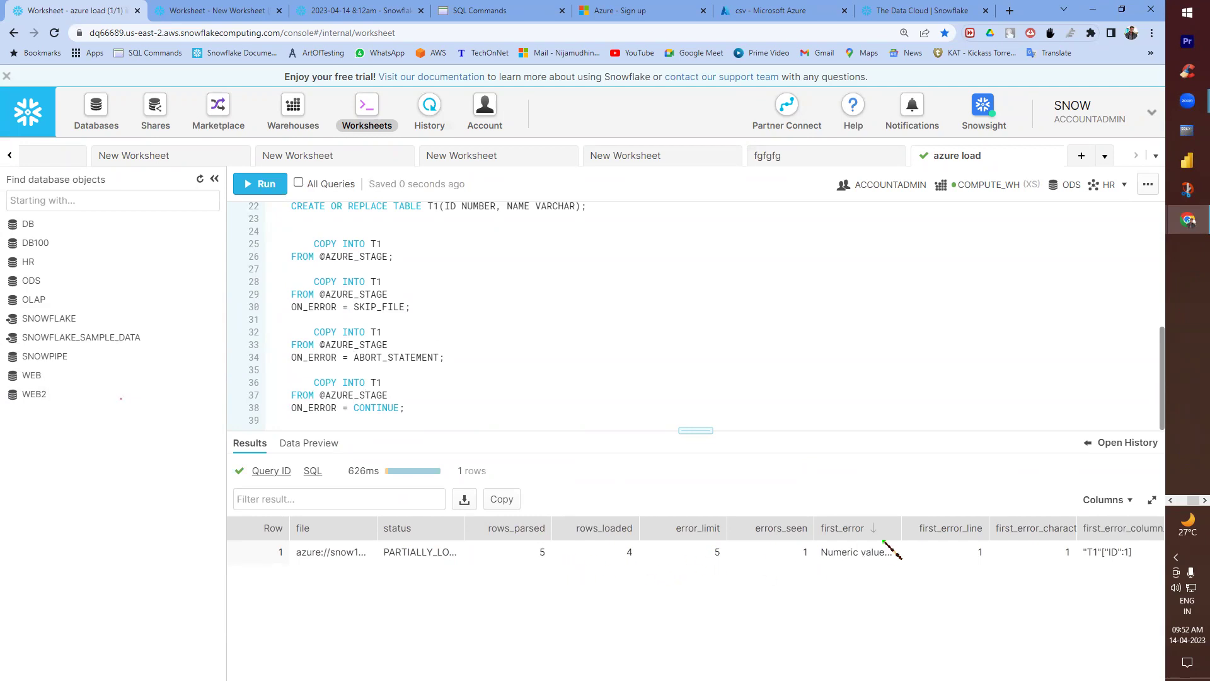
drag(897, 526, 944, 527)
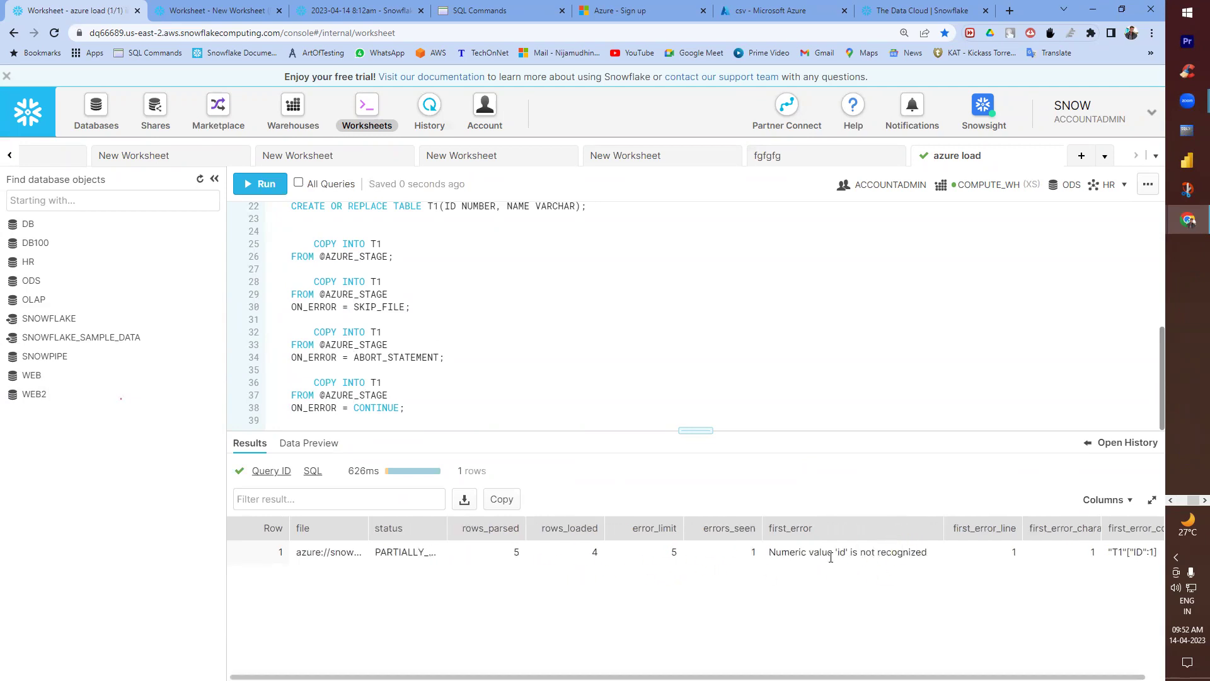
drag(827, 552, 896, 552)
click(811, 581)
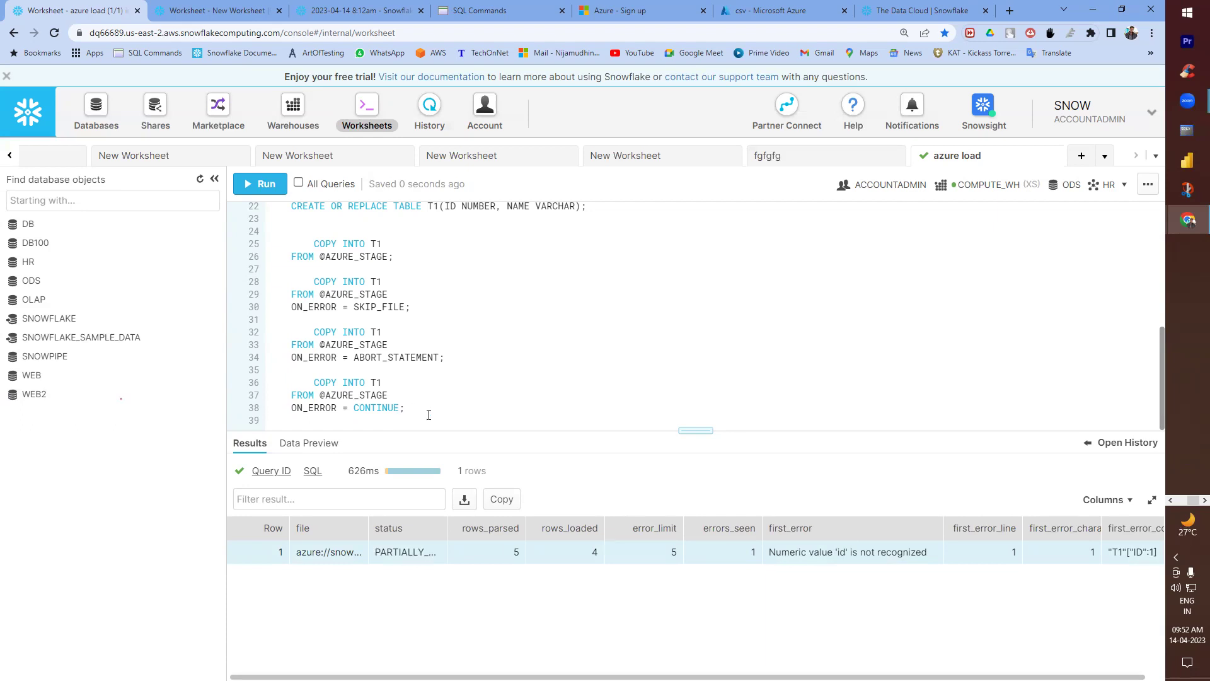
key(Return)
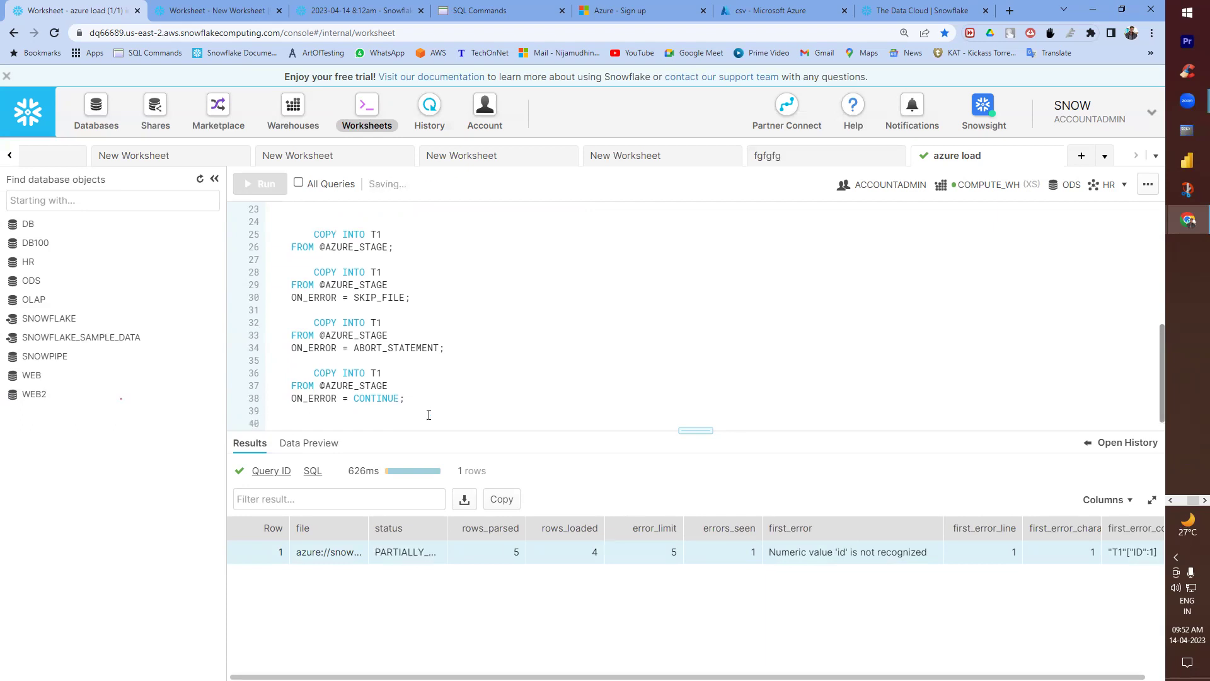
- Confirm the PARTIALLY_LOADED status, then run TRUNCATE TABLE T1; to empty the table
text(TRUNCATE TABLE)
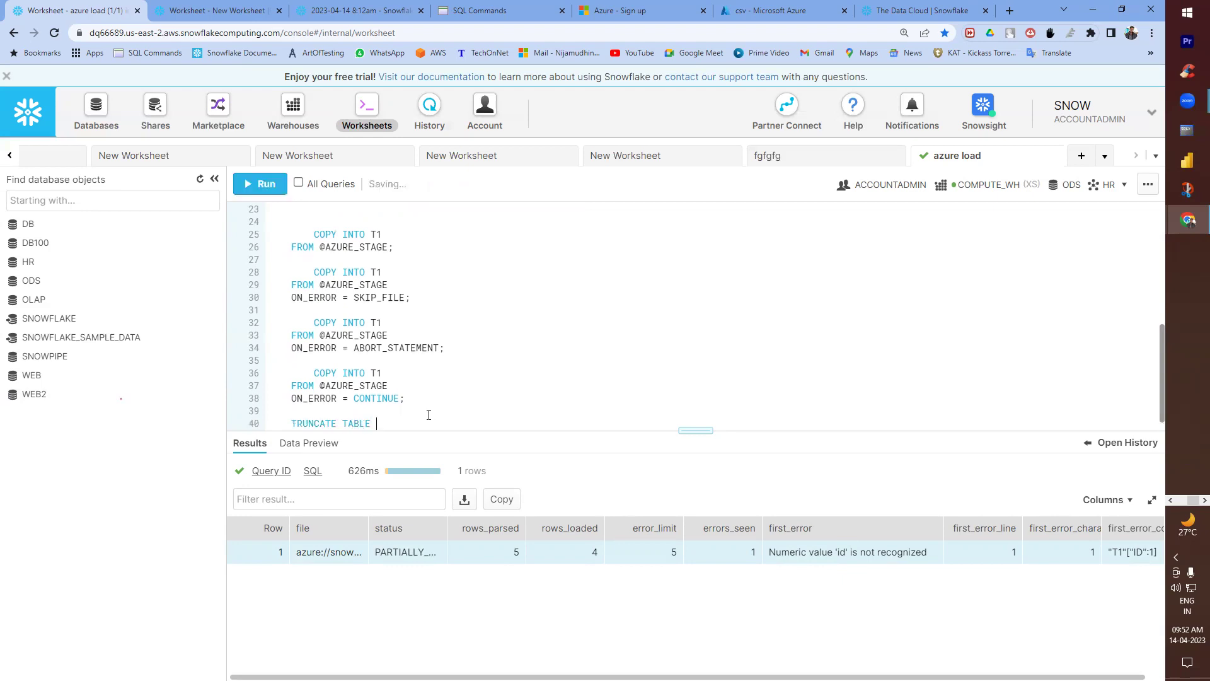
double_click(446, 520)
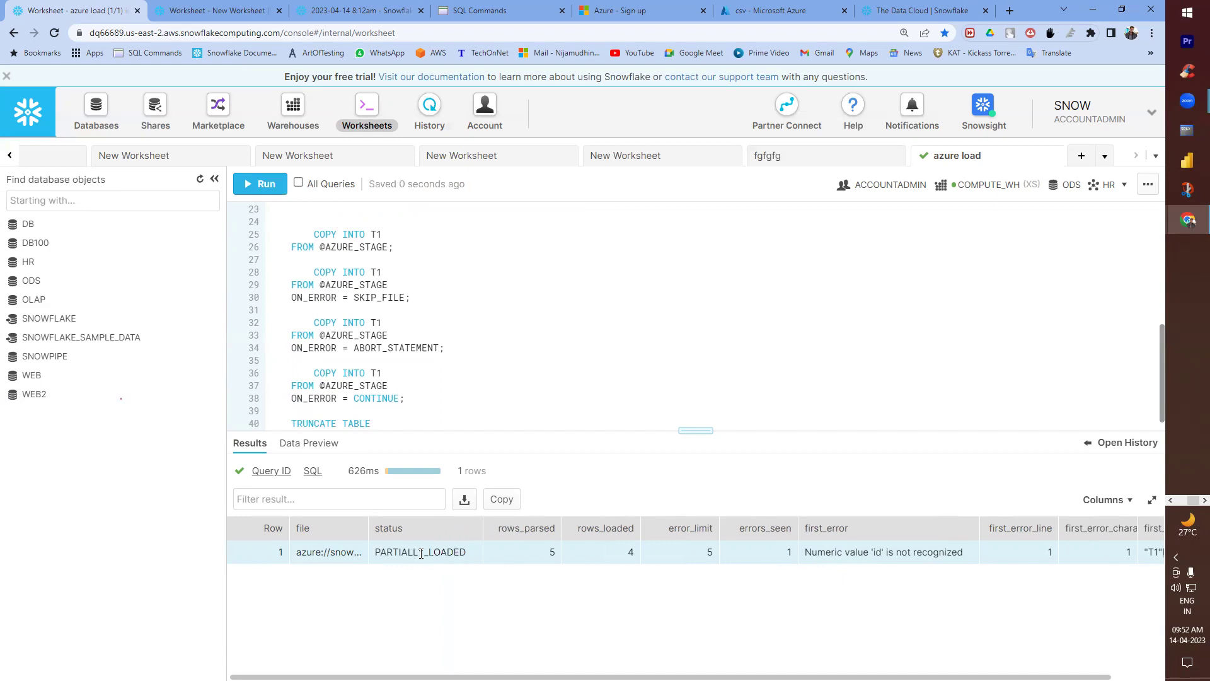
drag(467, 554, 374, 557)
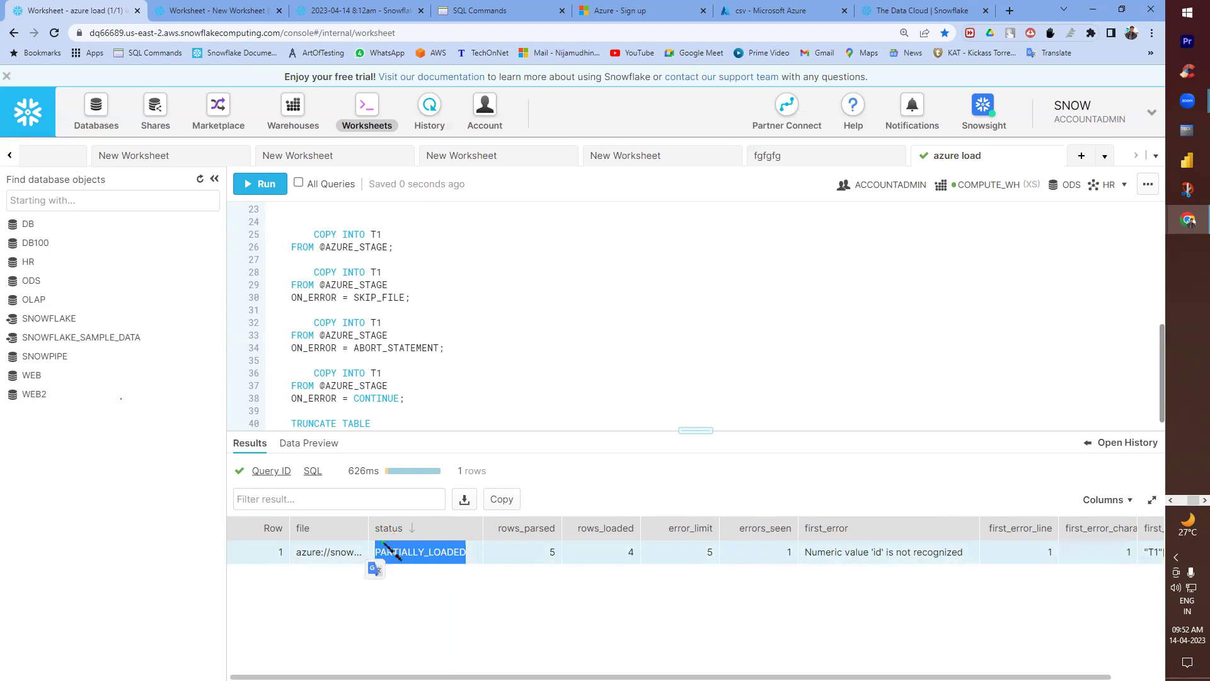
double_click(431, 556)
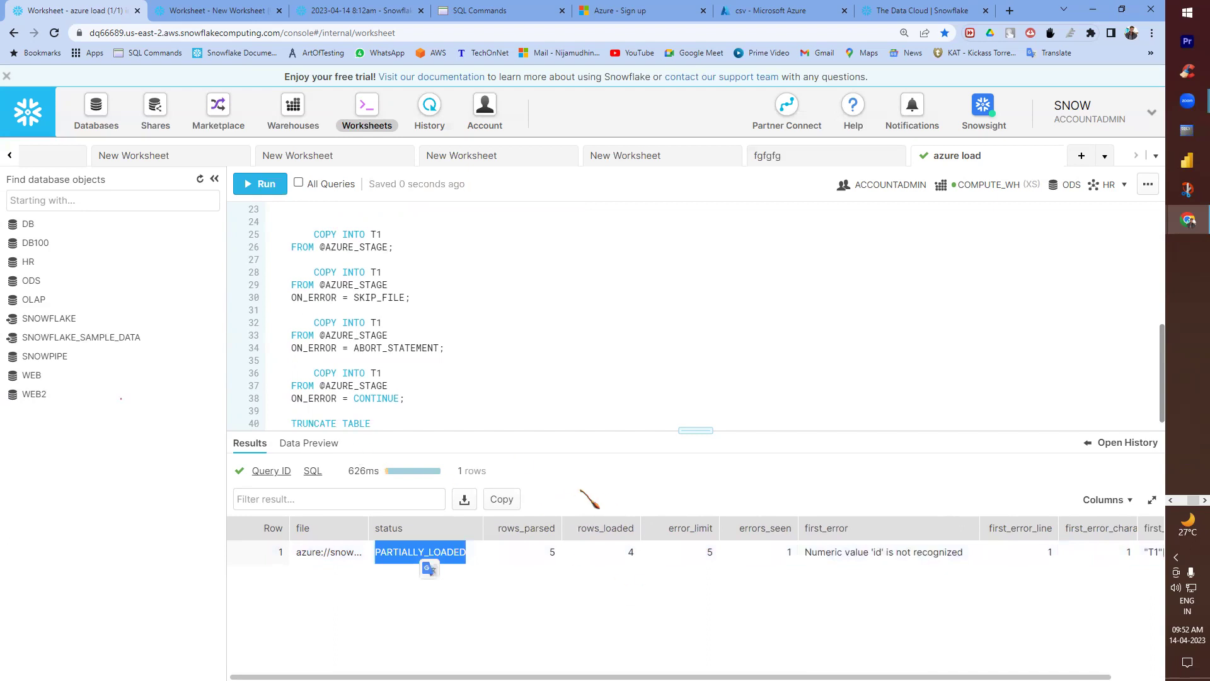
scroll(368, 407, up, 2)
scroll(378, 410, down, 2)
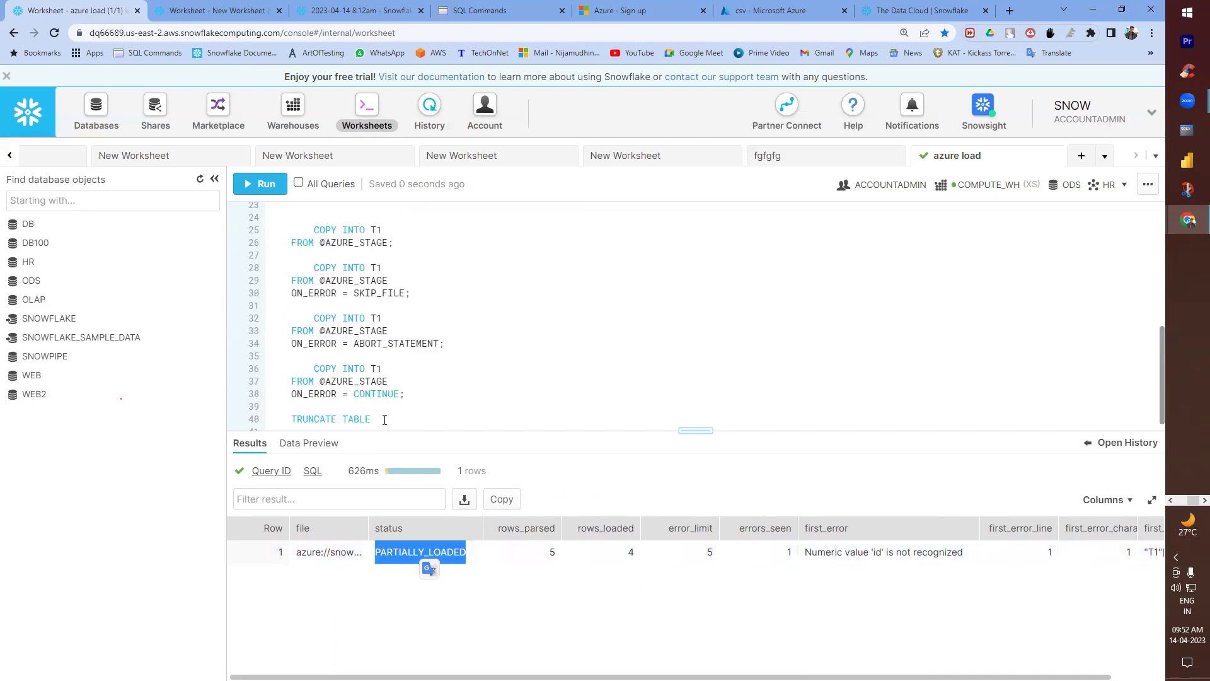
click(385, 413)
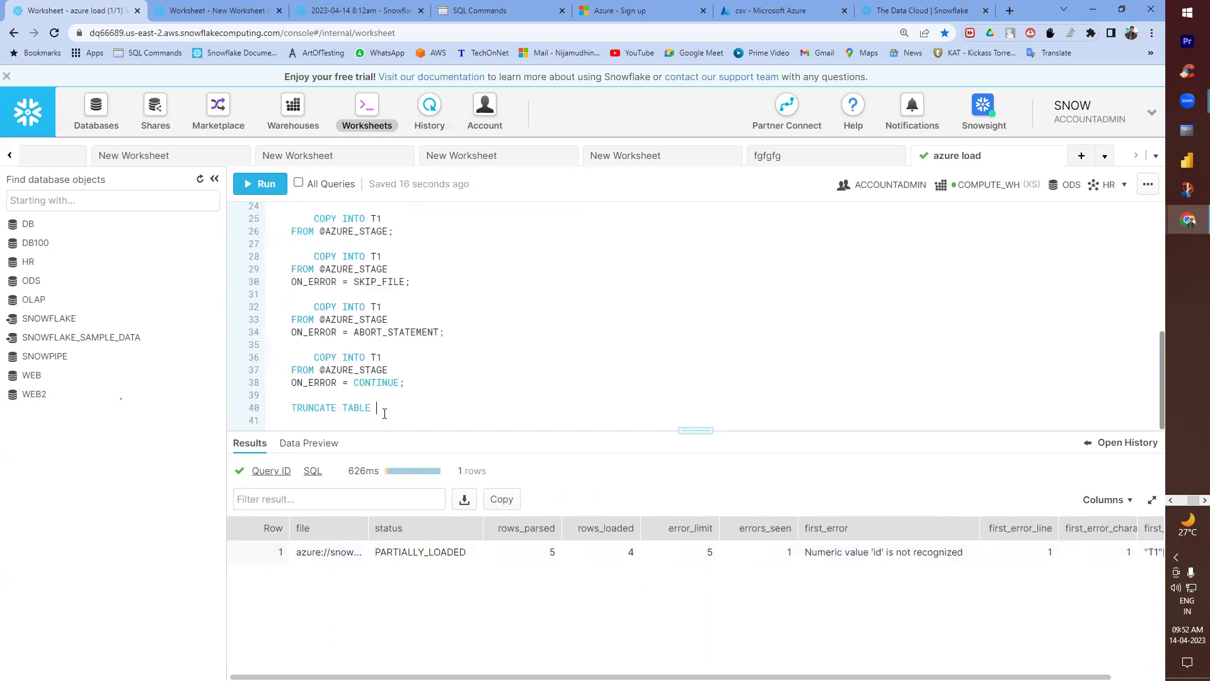
text(T1;)
key(ctrl+Return)
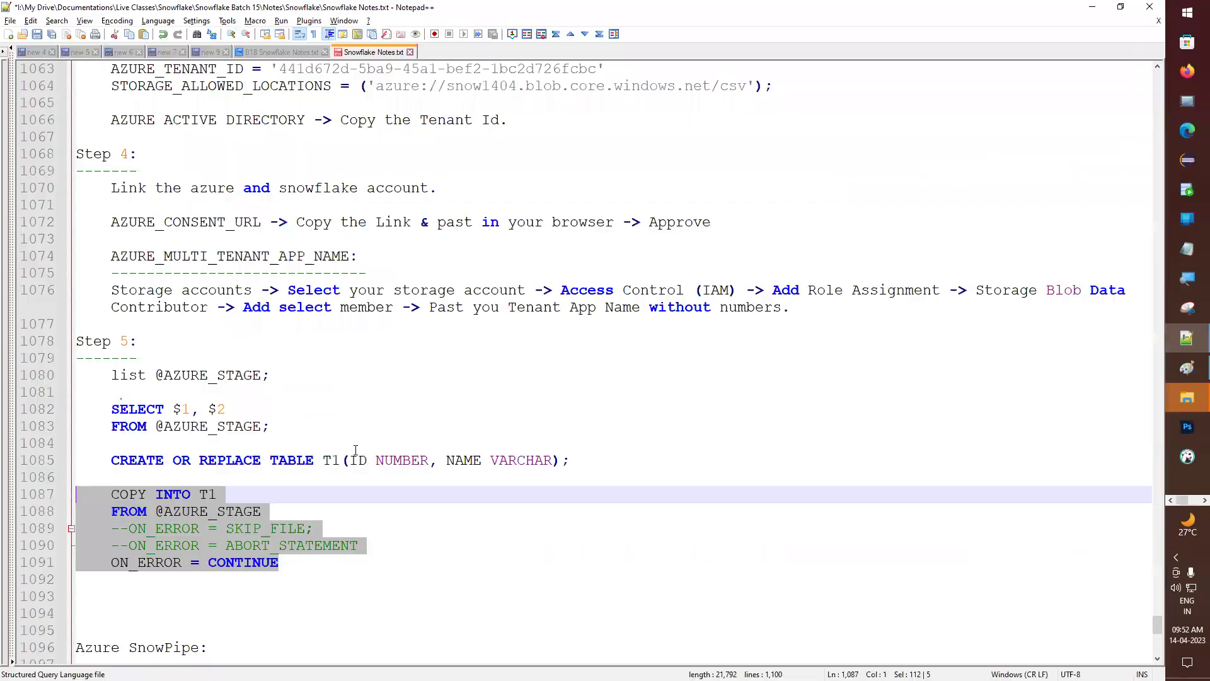
key(alt+Tab)
- Comment out the ON_ERROR = CONTINUE line in the Step 5 COPY block
click(129, 517)
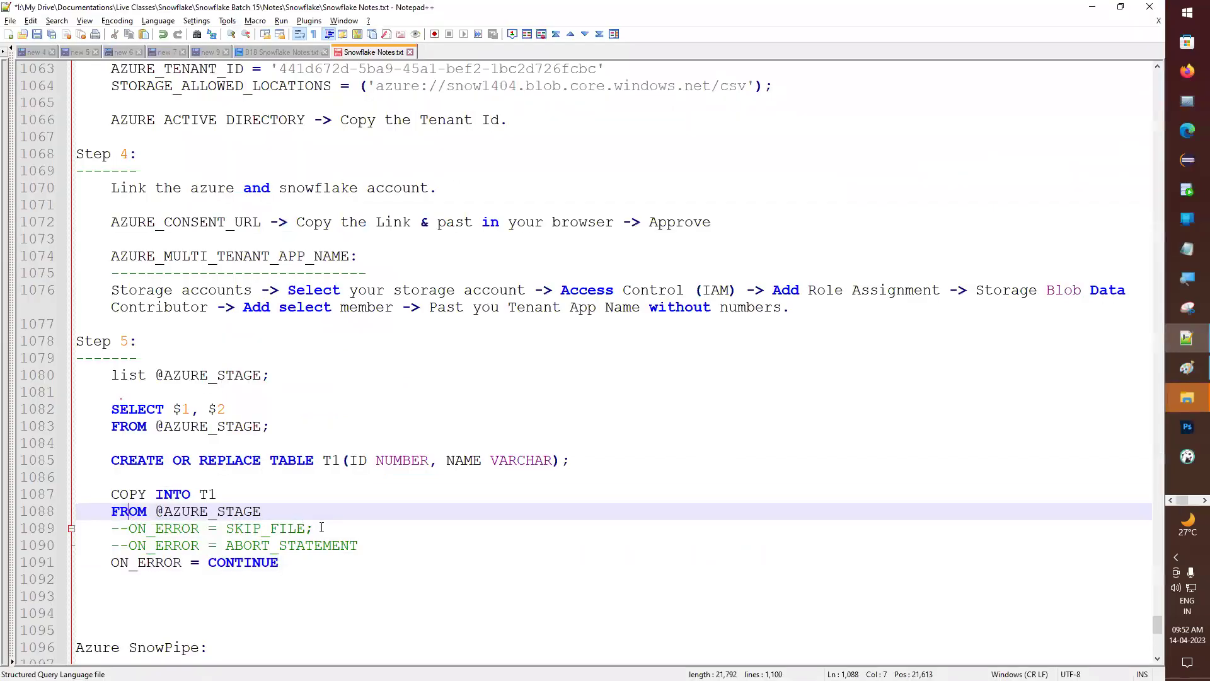
click(308, 529)
drag(372, 545, 39, 533)
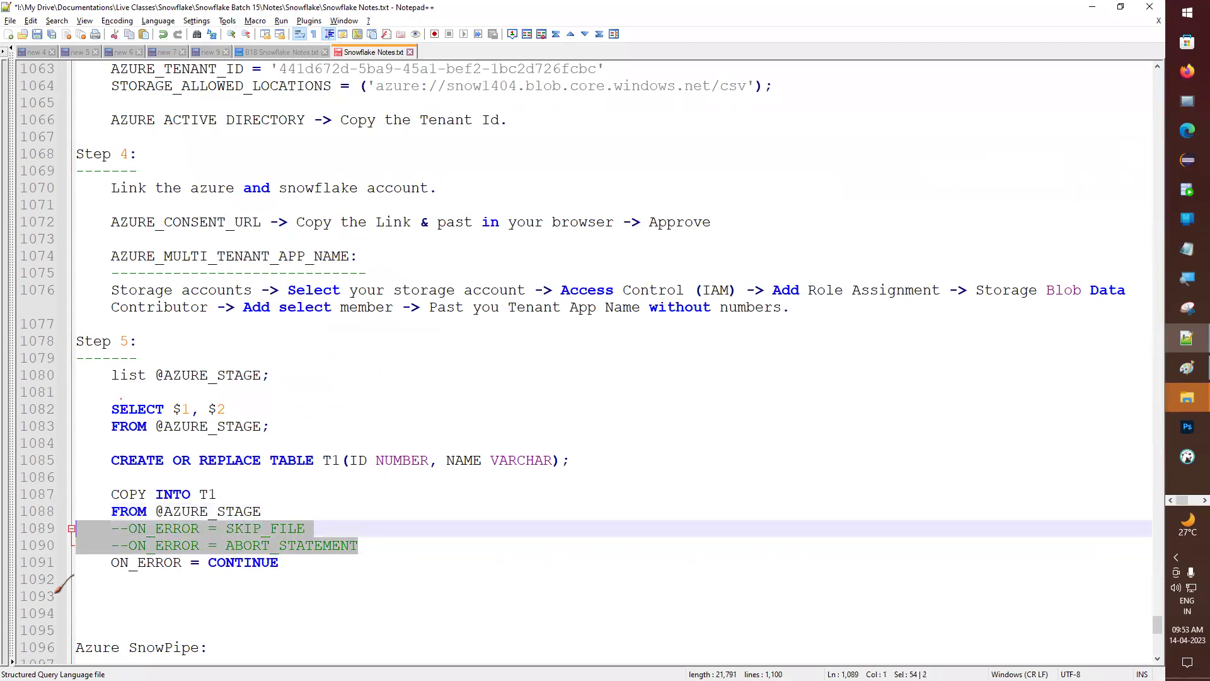
click(112, 563)
text(--)
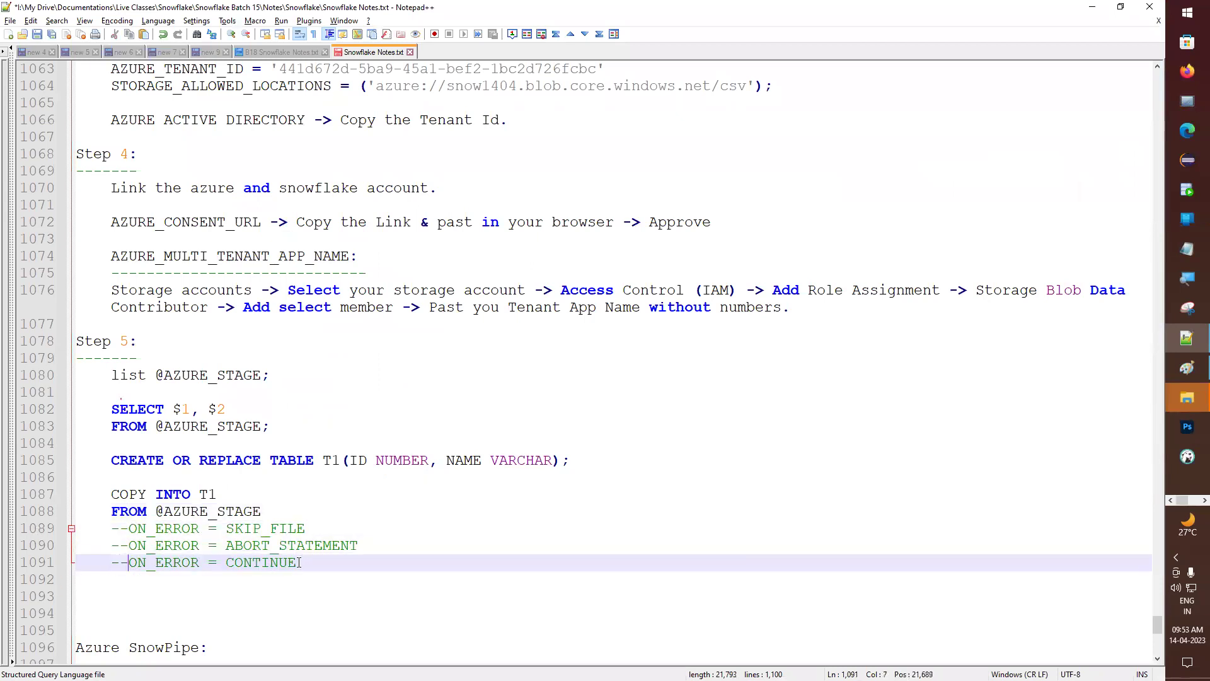
drag(310, 564, 49, 484)
drag(261, 511, 23, 488)
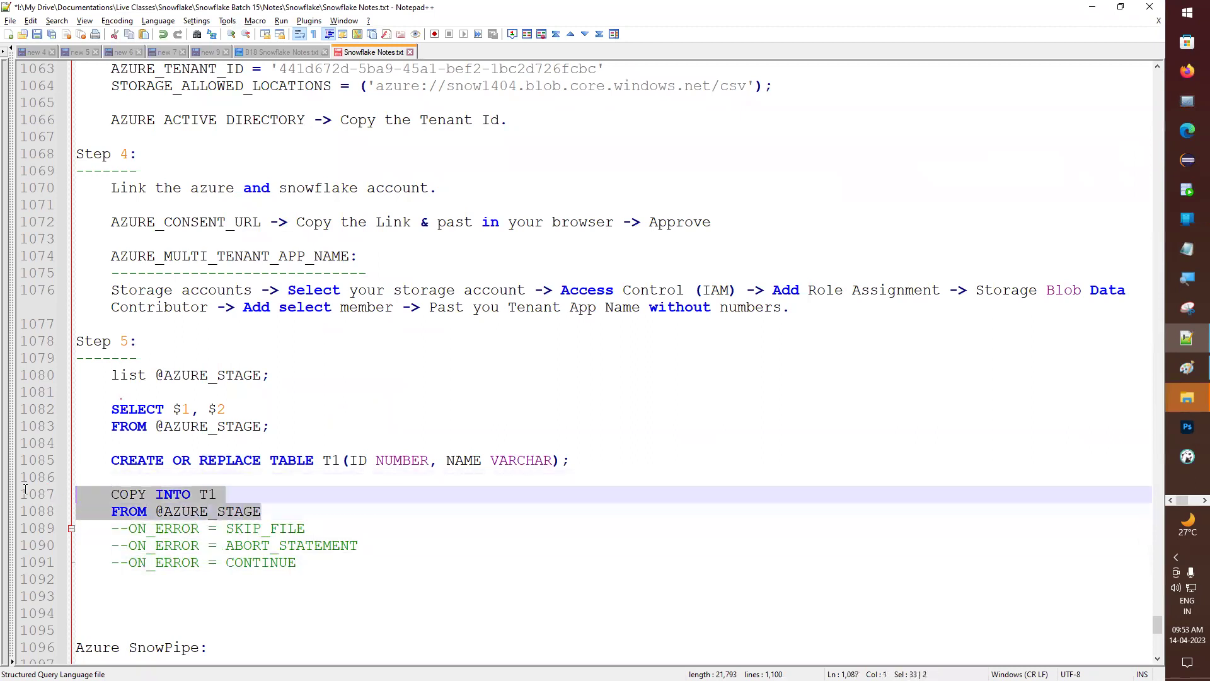
key(ctrl+c)
click(302, 570)
key(Return)
key(Return)
key(ctrl+v)
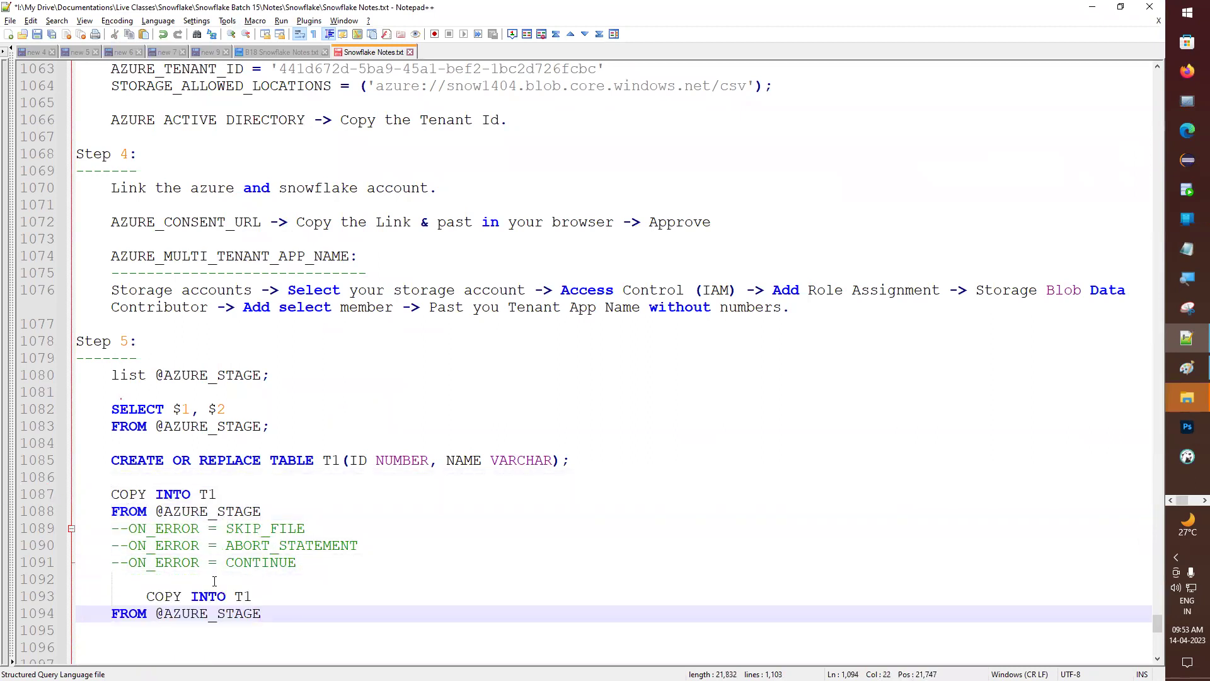
scroll(118, 605, down, 2)
click(145, 494)
key(BackSpace)
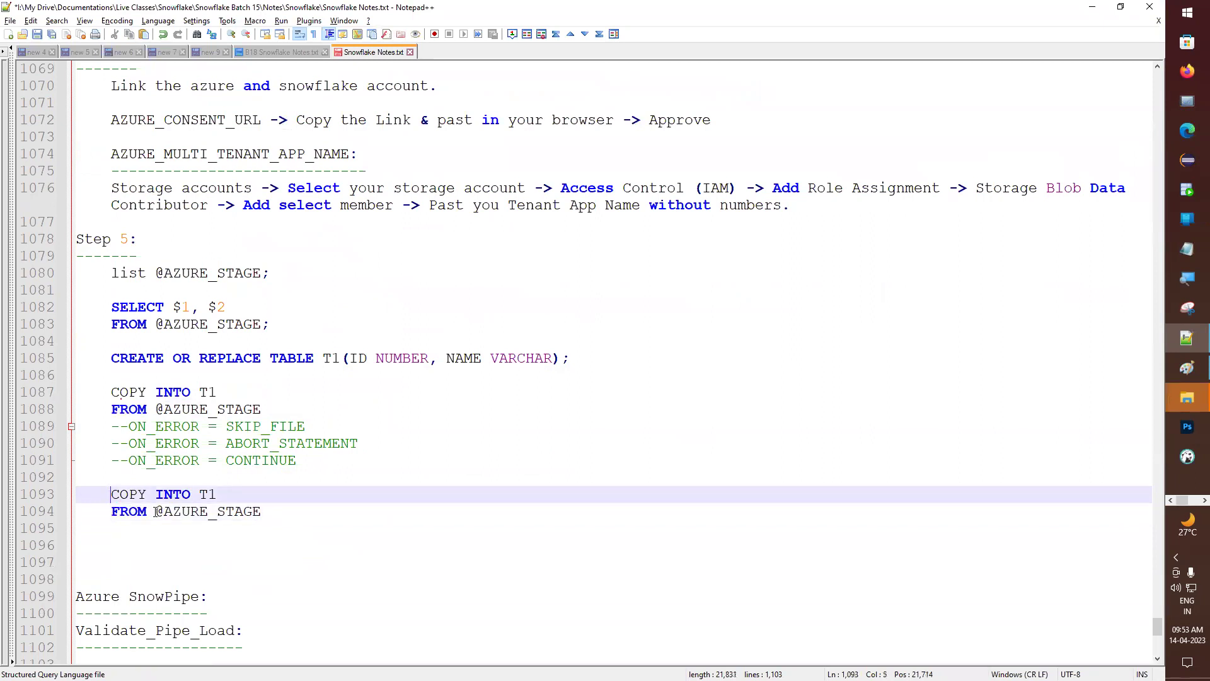
- Start a FILE_FORMAT = (TYPE = CSV SKIP_HEADER line under the new FROM line
click(300, 509)
key(Return)
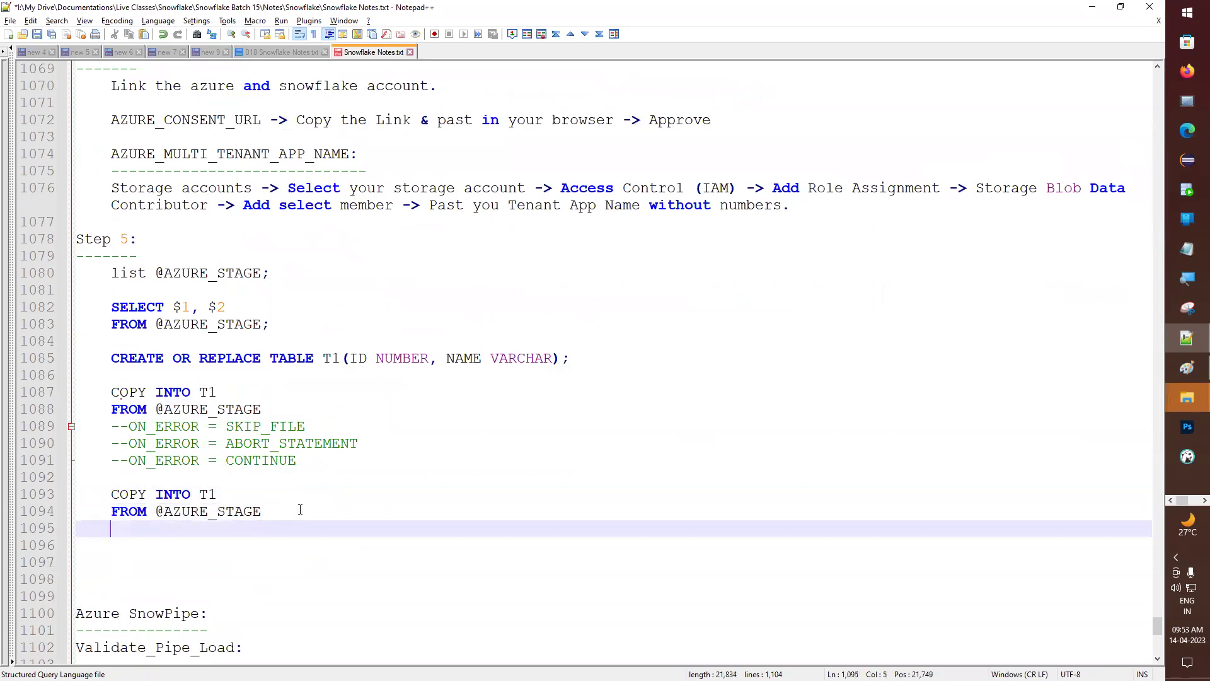
text(FILE_FOR)
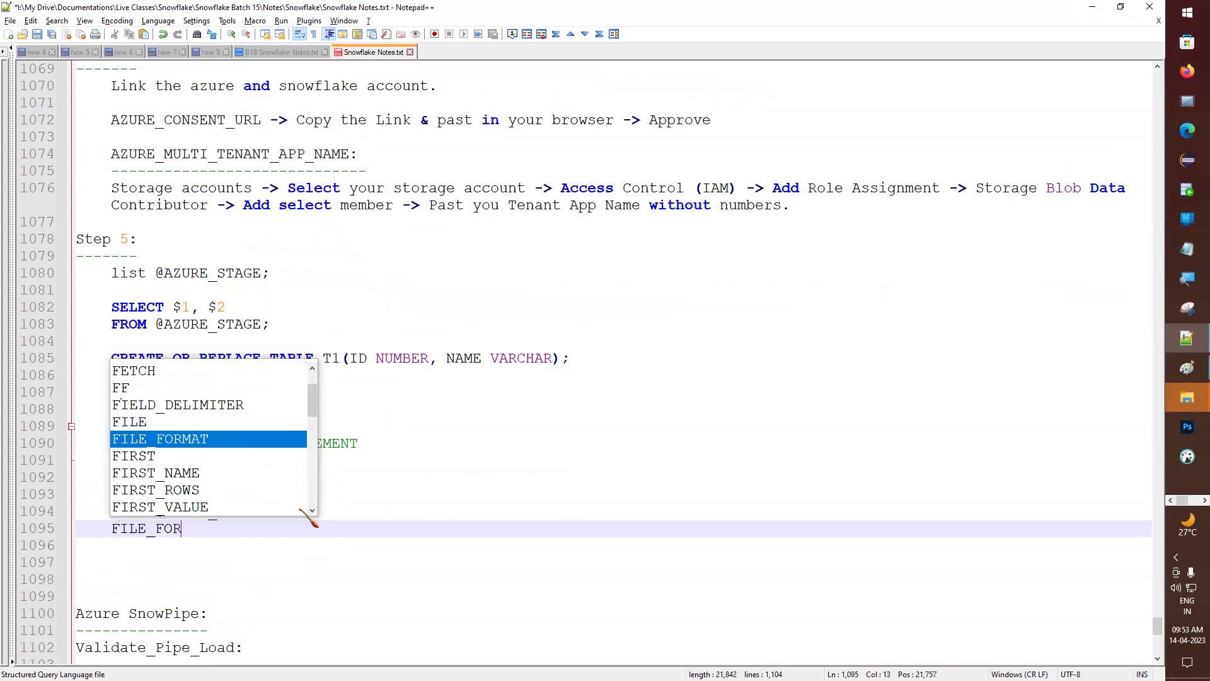
text(MAT =)
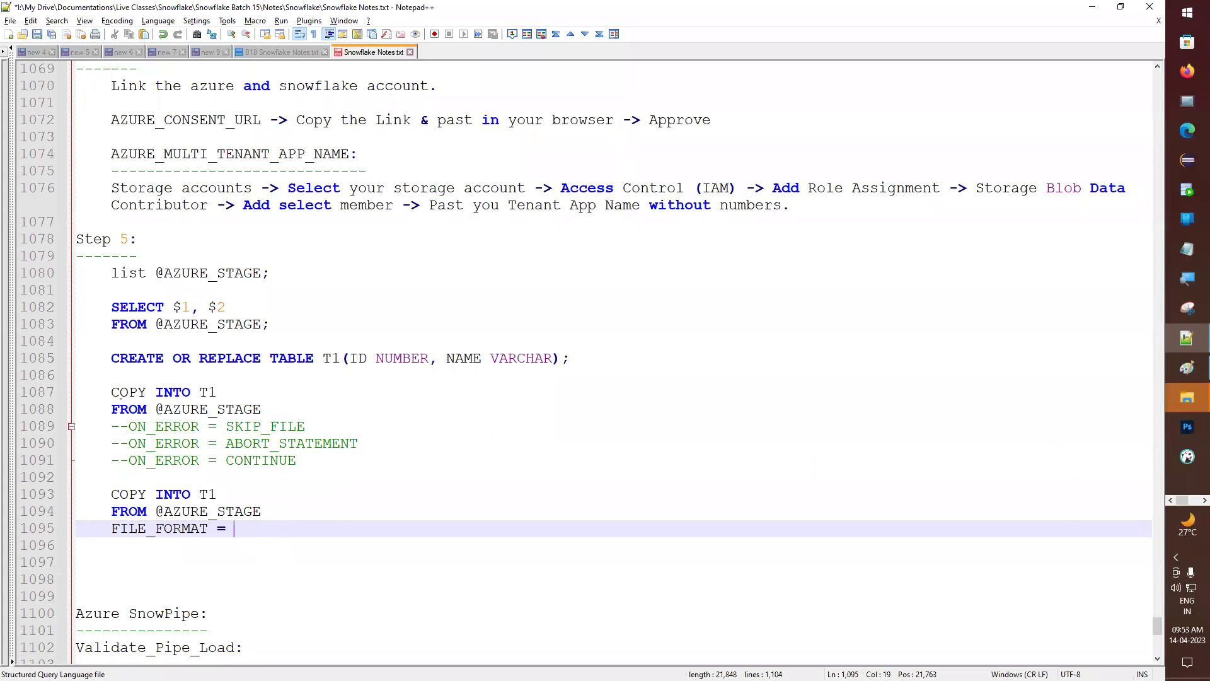
text(())
text(TYP)
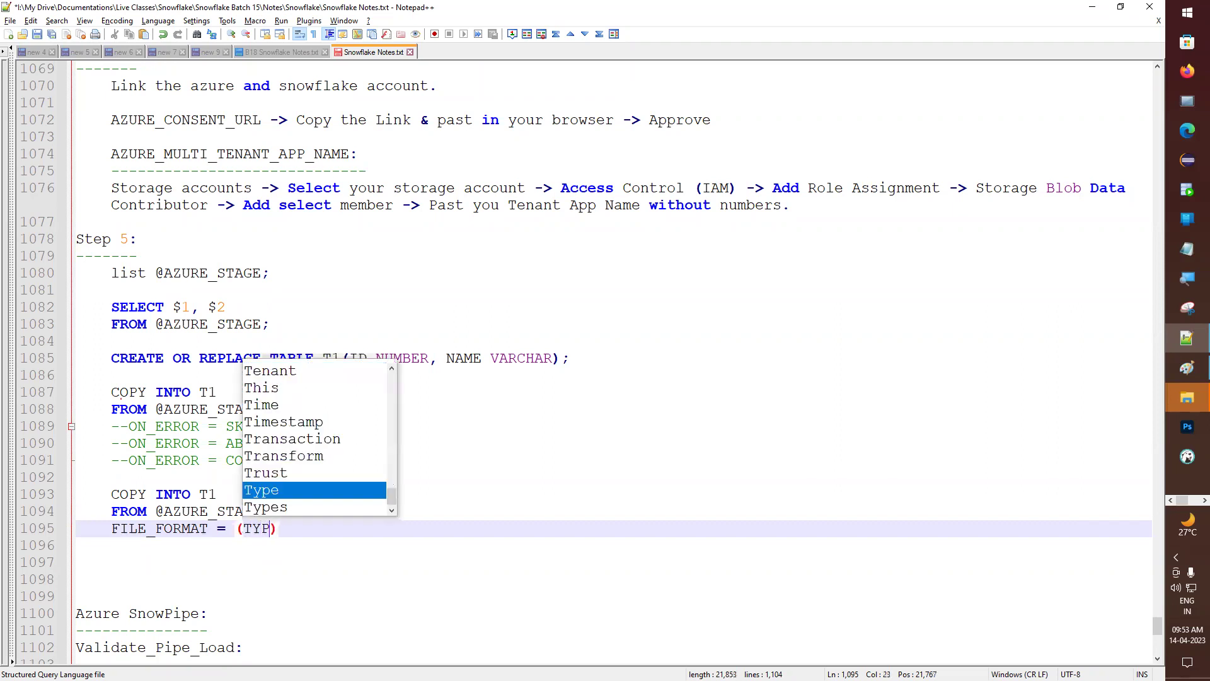
text(E = CSV )
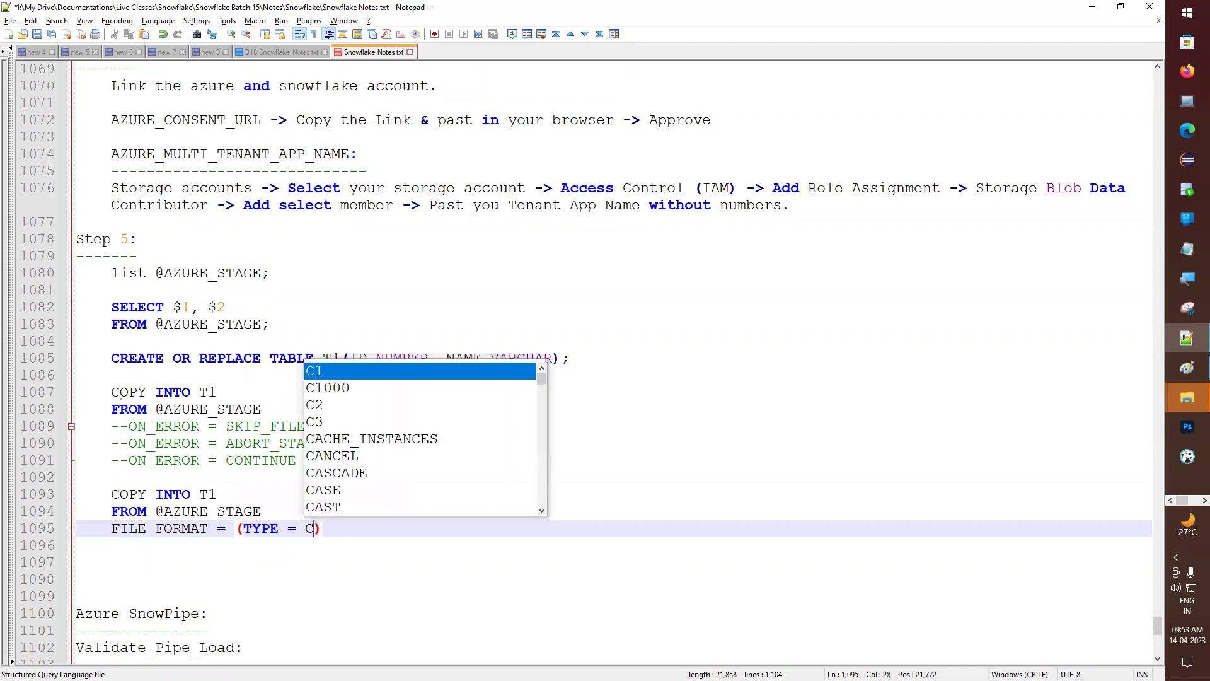
text(SKIP)
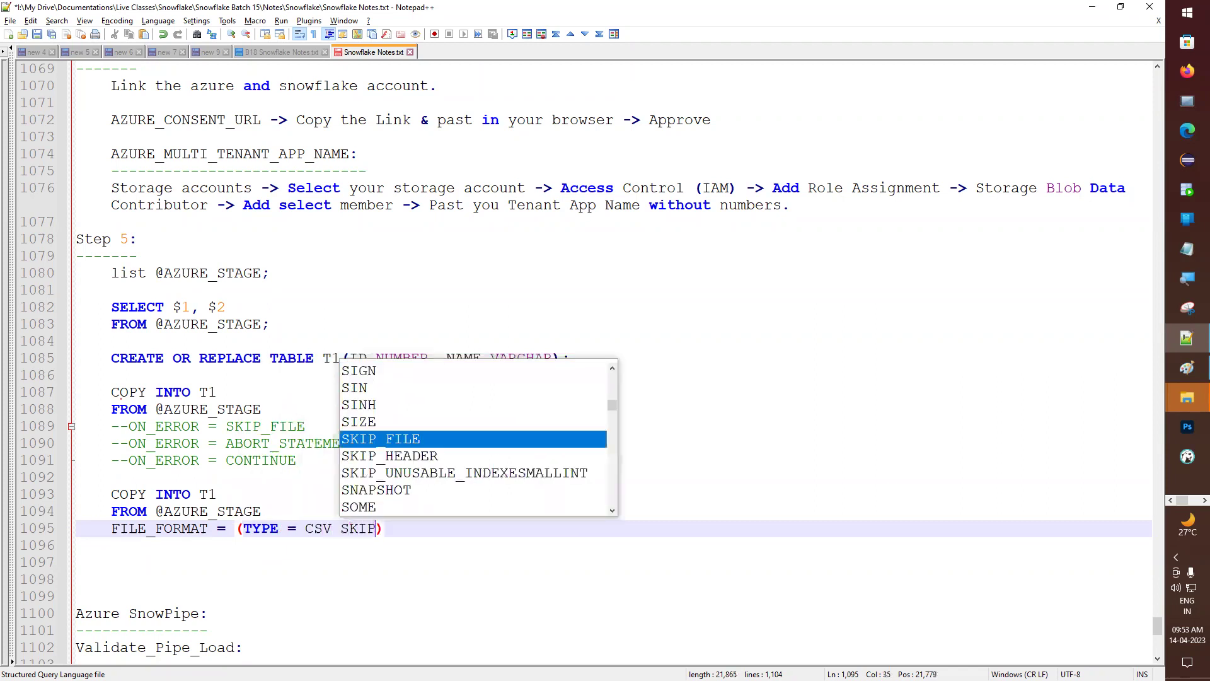
key(Down)
key(Return)
- Finish the format with SKIP_HEADER = 1, FIELD_DELIMITER = ',', RECORD_DELIMITER and a closing semicolon
text(= 1 )
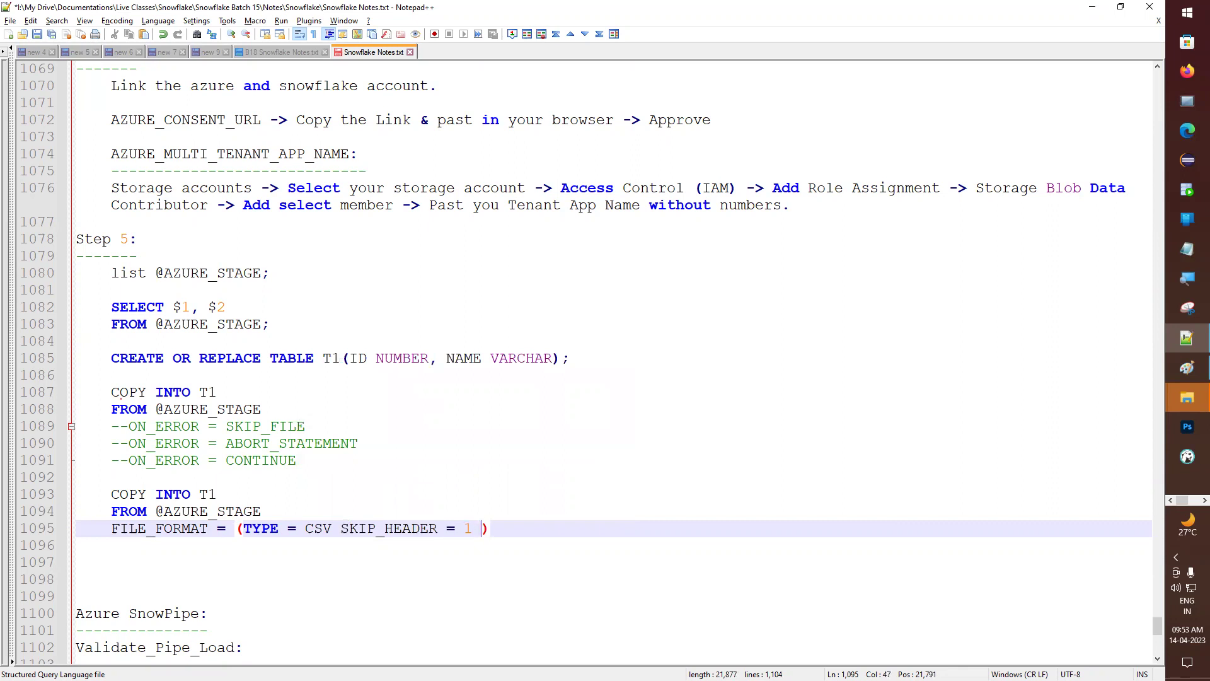
text(FIE)
key(Return)
text(=)
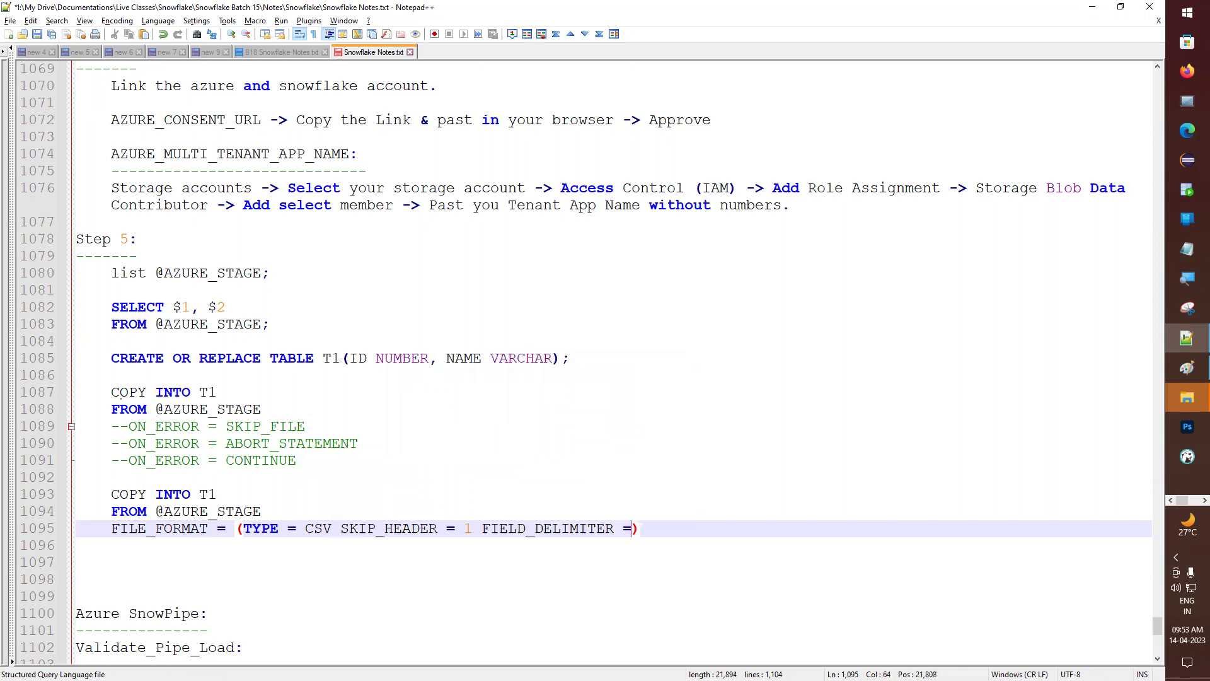
text( ',' REC)
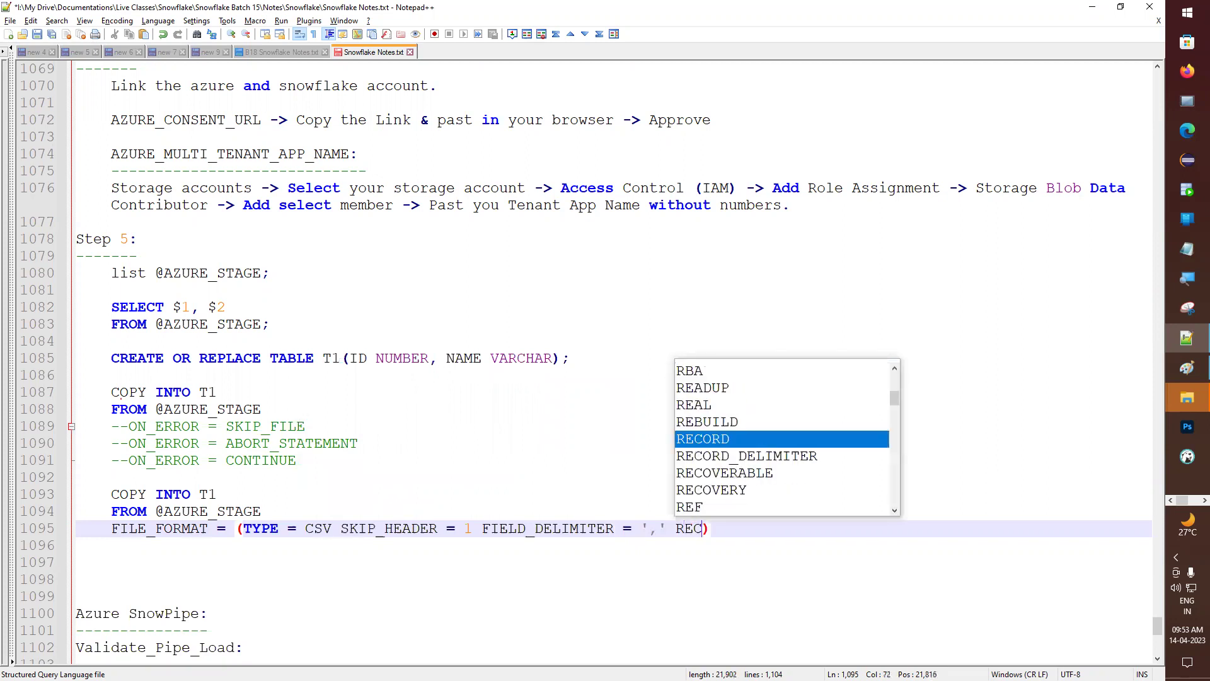
key(Down)
key(Return)
text(= ')
text(')
key(Left)
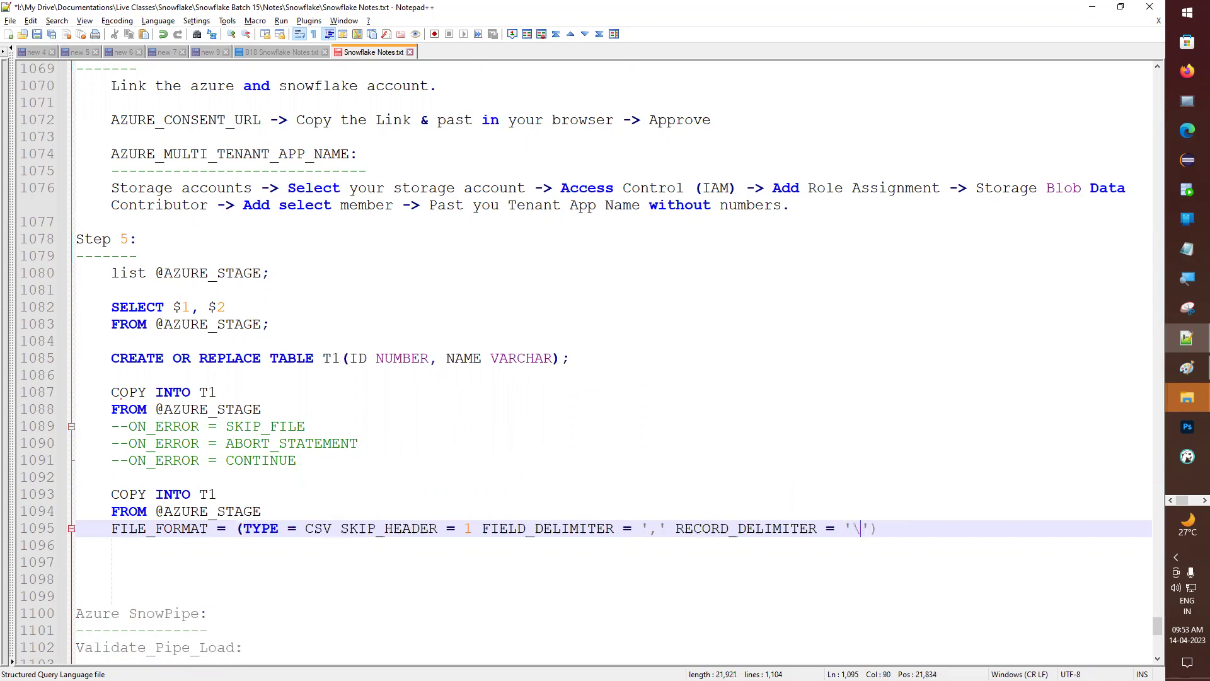
key(Right)
key(Right)
text(;)
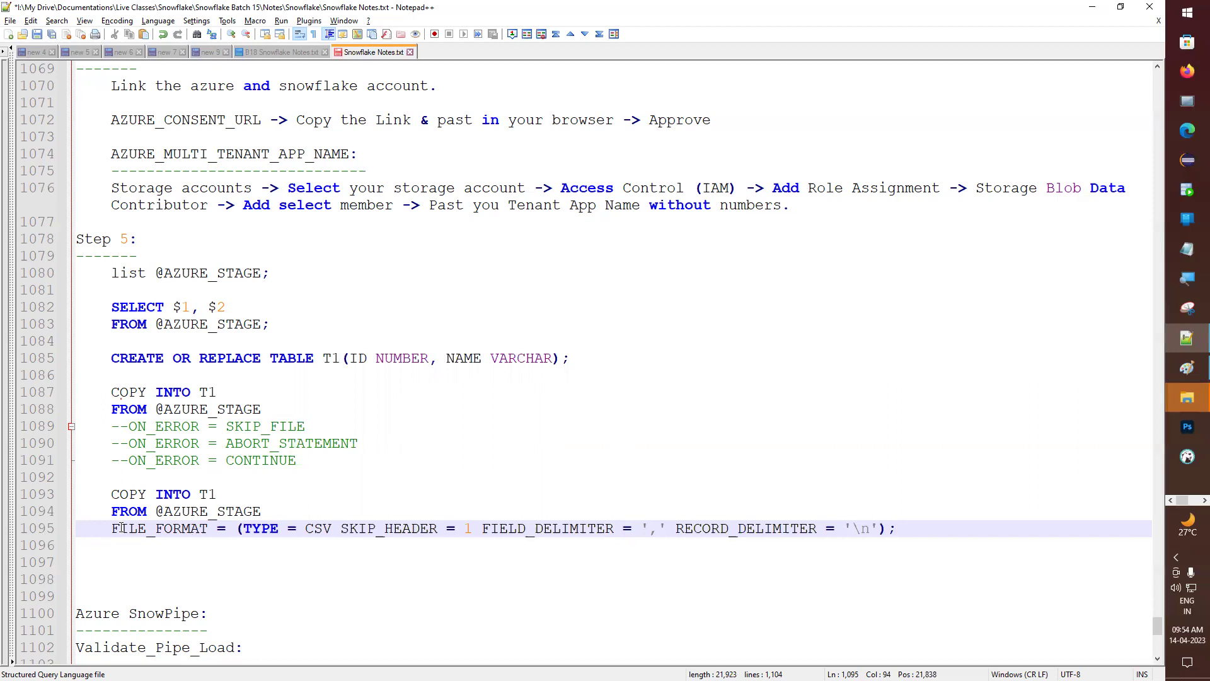
- Select the completed three-line COPY INTO T1 statement and return to the Snowflake worksheet
drag(128, 460, 219, 463)
click(204, 527)
drag(911, 531, 10, 498)
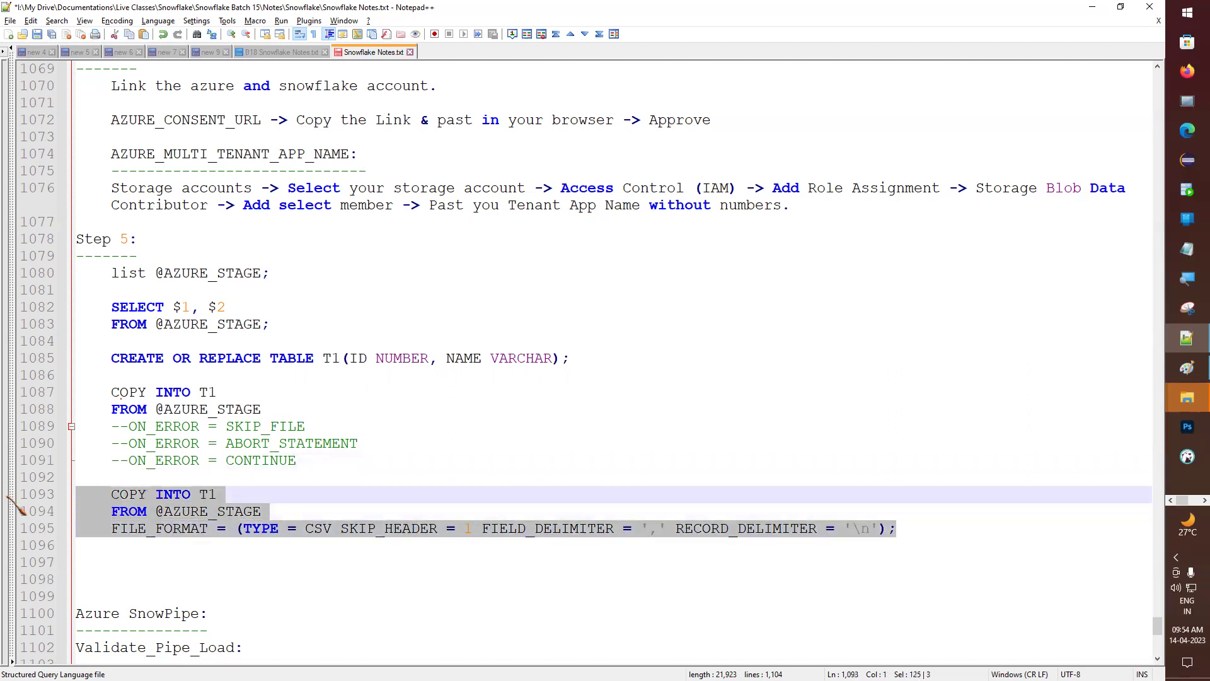
key(alt+Tab)
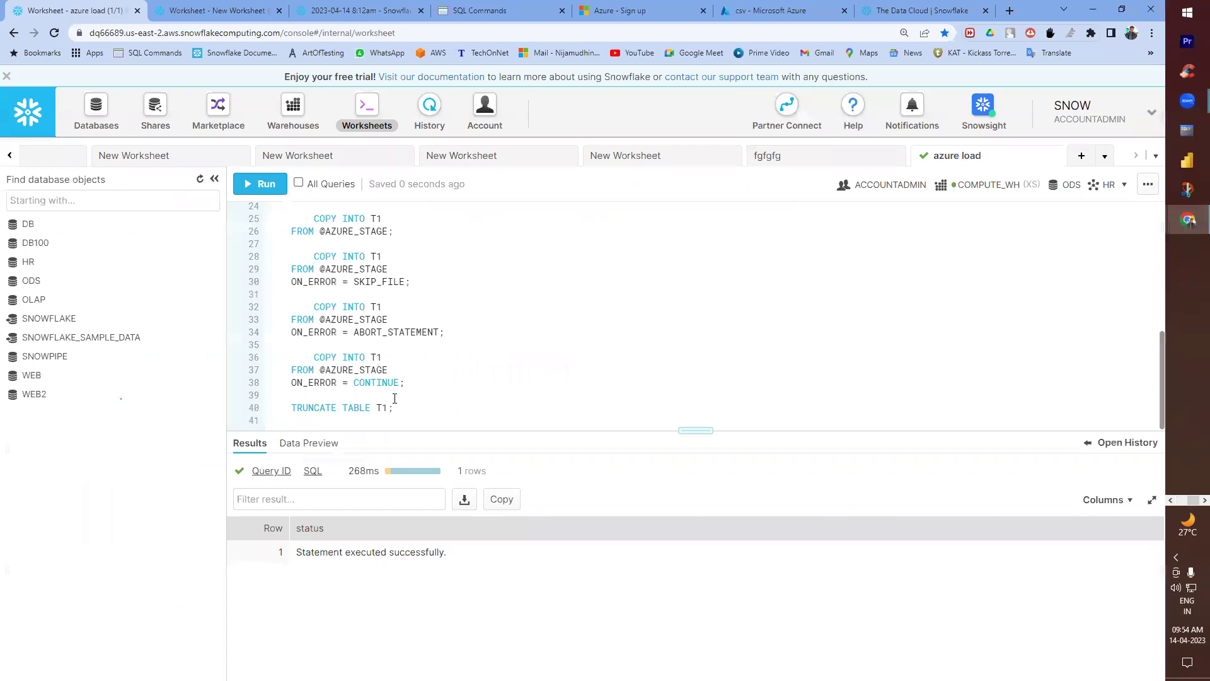
- Run the pasted COPY INTO T1 from AZURE_STAGE and check its LOADED status
key(ctrl+v)
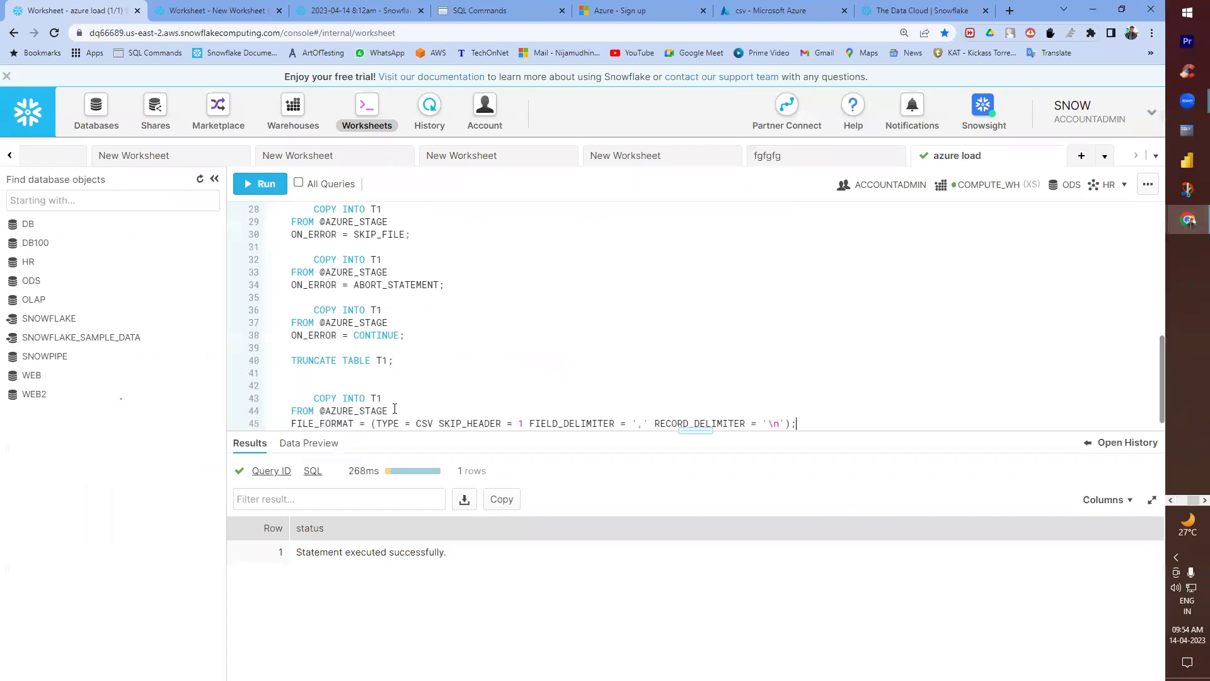
key(ctrl+Return)
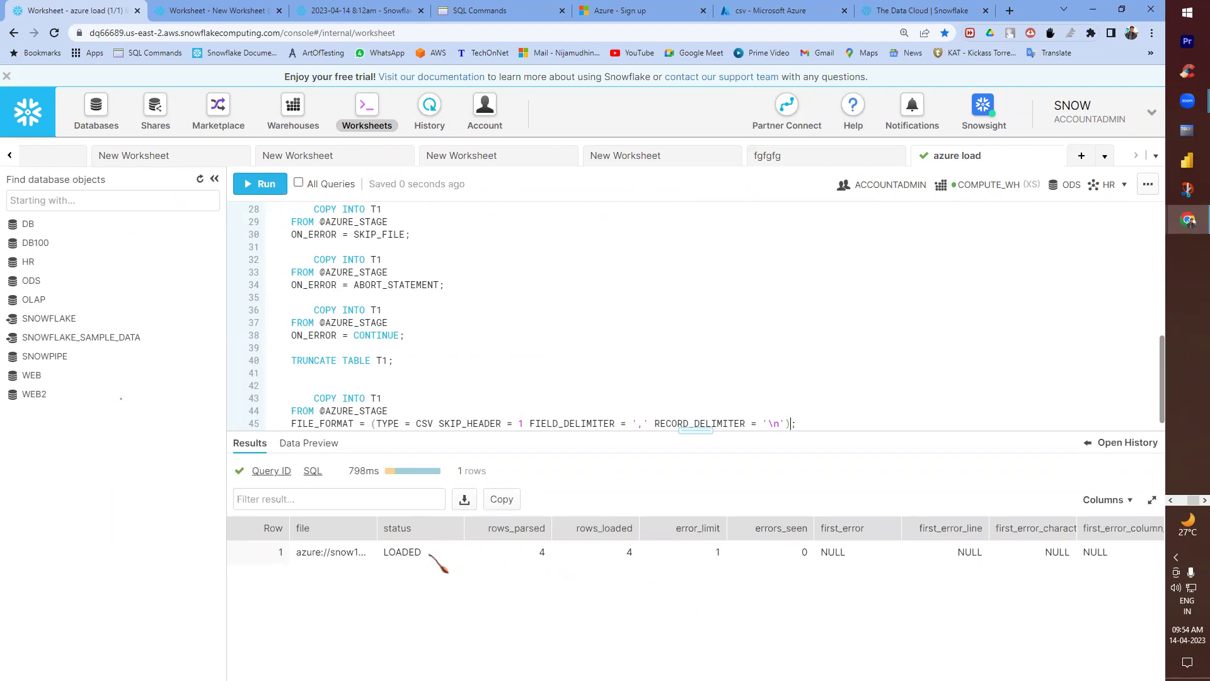
drag(394, 552, 421, 552)
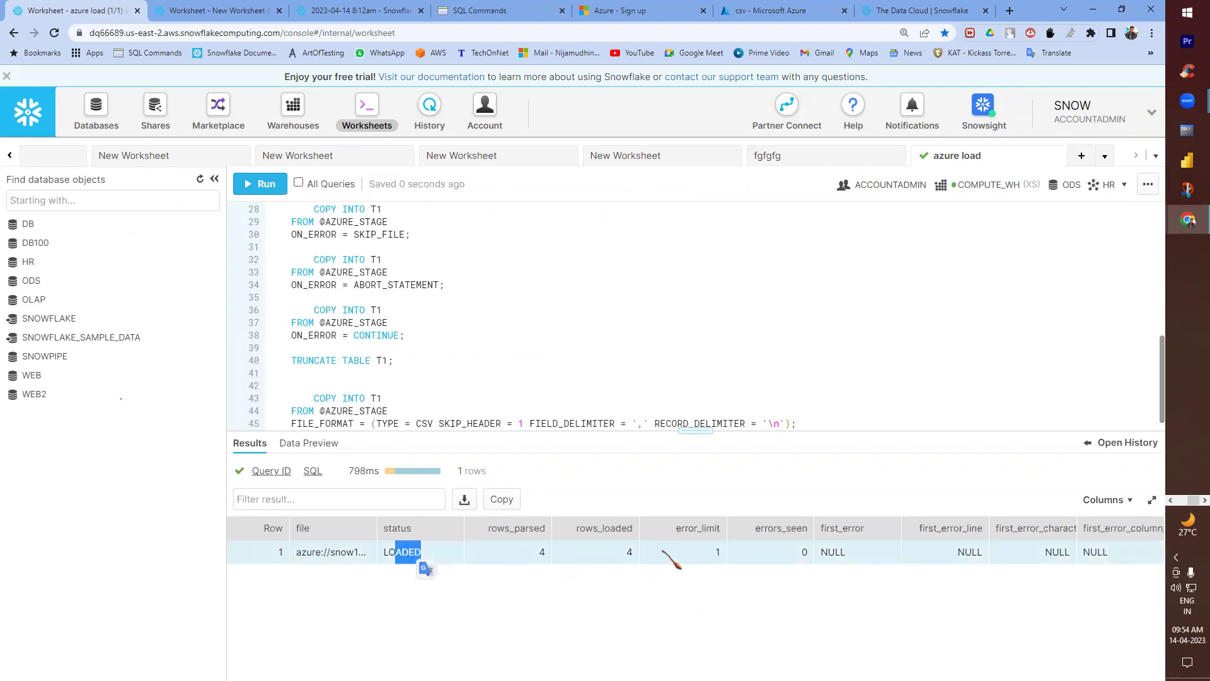
drag(723, 552, 715, 552)
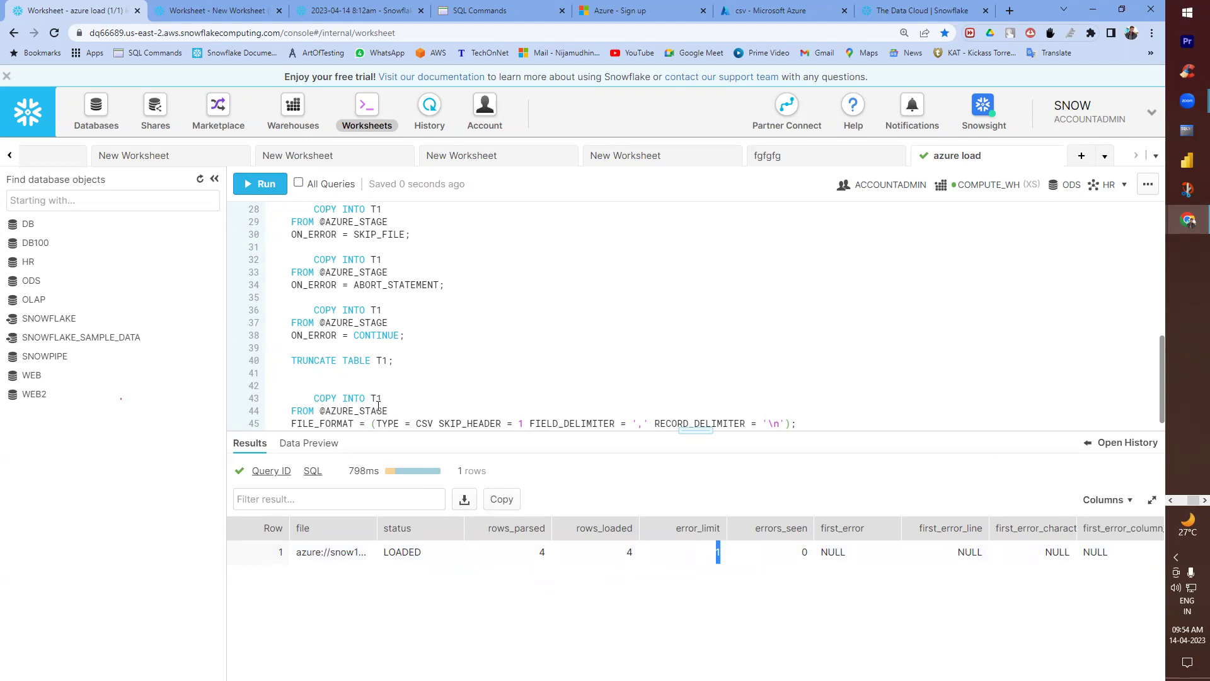
scroll(379, 403, down, 1)
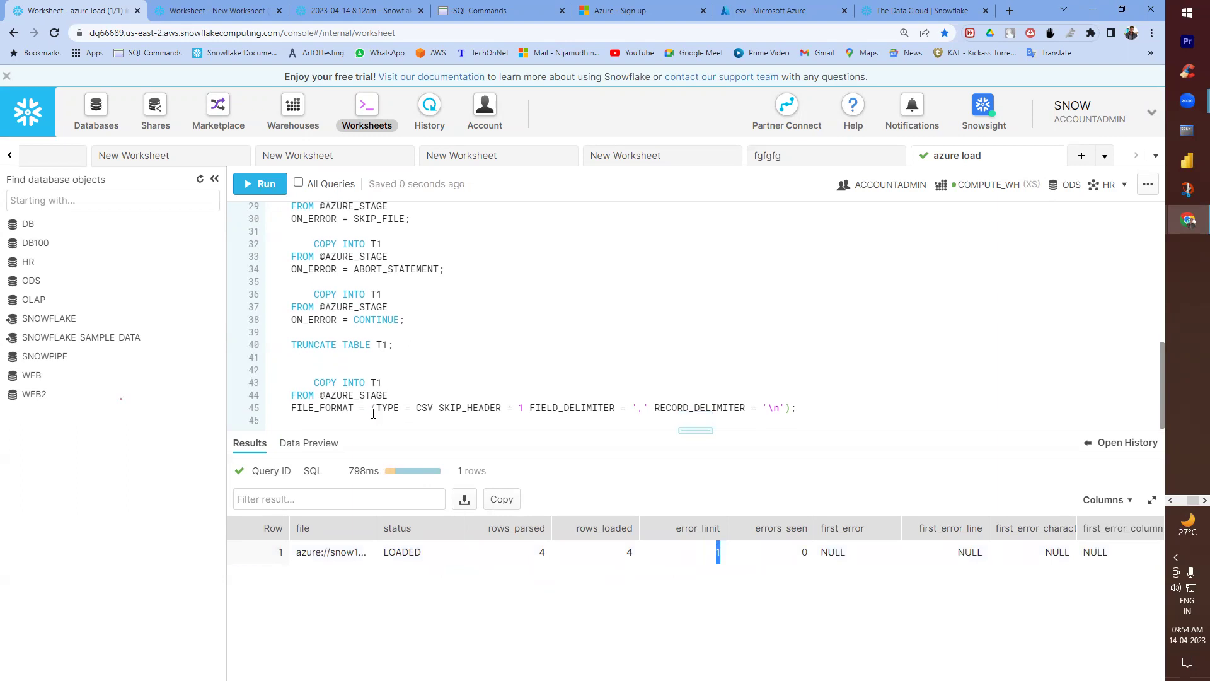
- Run select * from t1 to confirm the four loaded rows
key(alt+Tab)
scroll(334, 516, down, 1)
key(Return)
key(Return)
text(se)
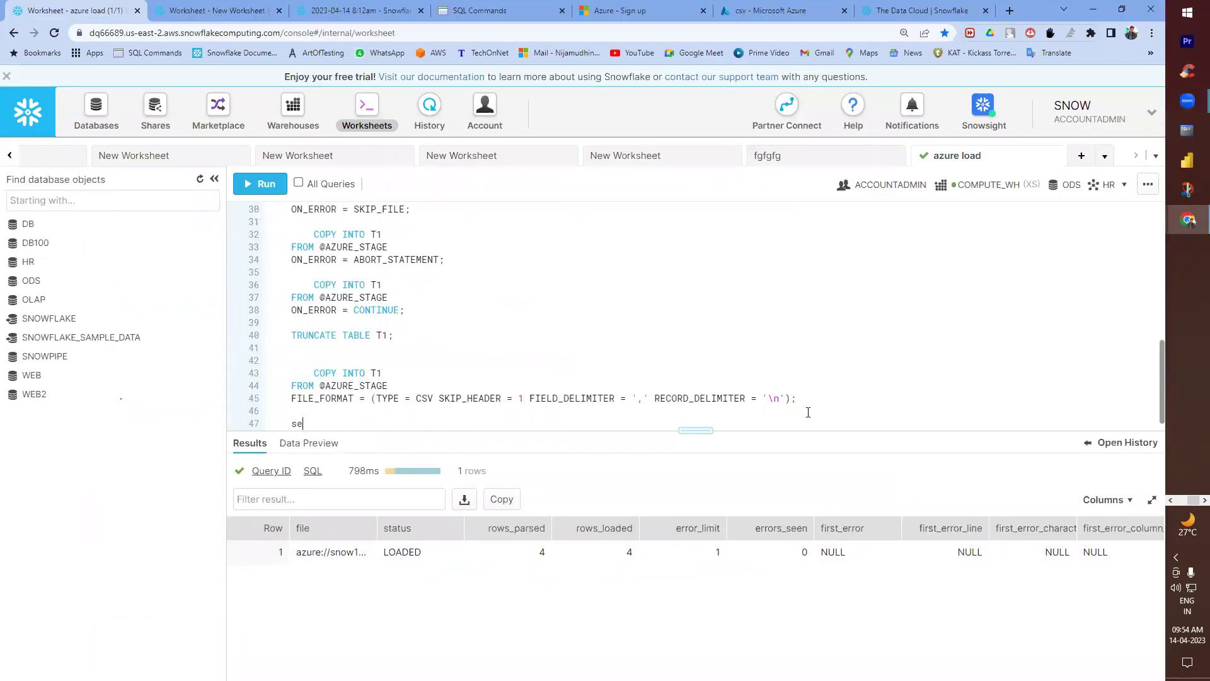
text(lect * from t1;)
click(808, 412)
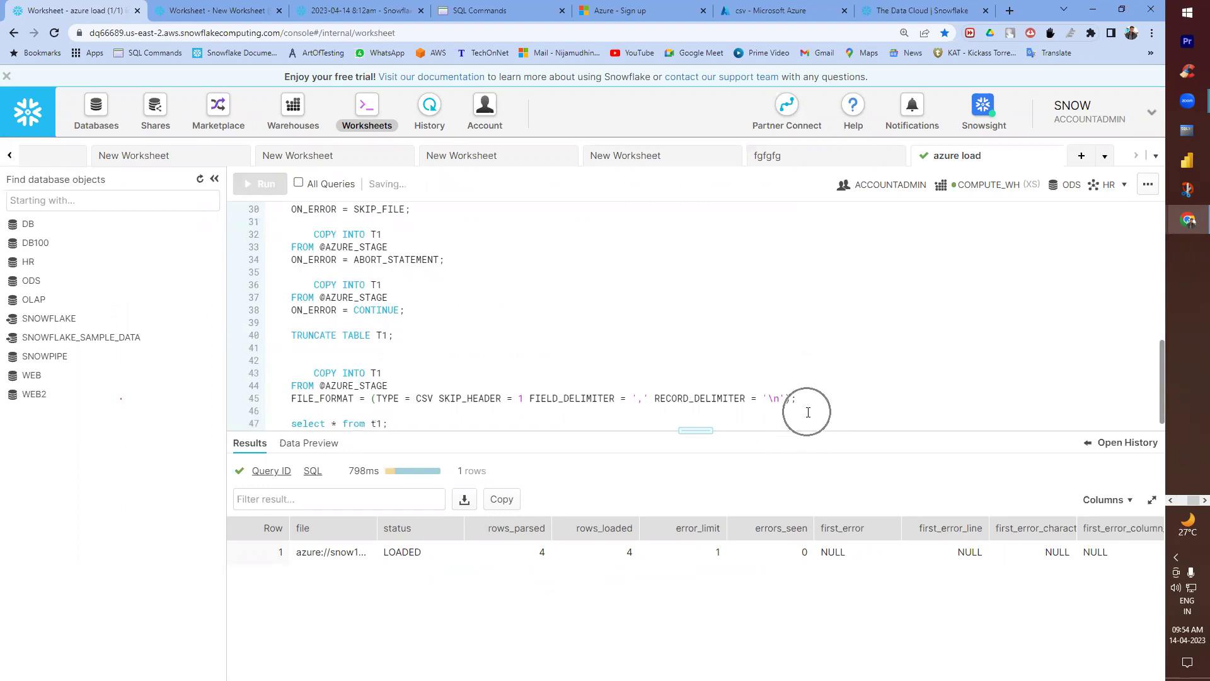
key(ctrl+Return)
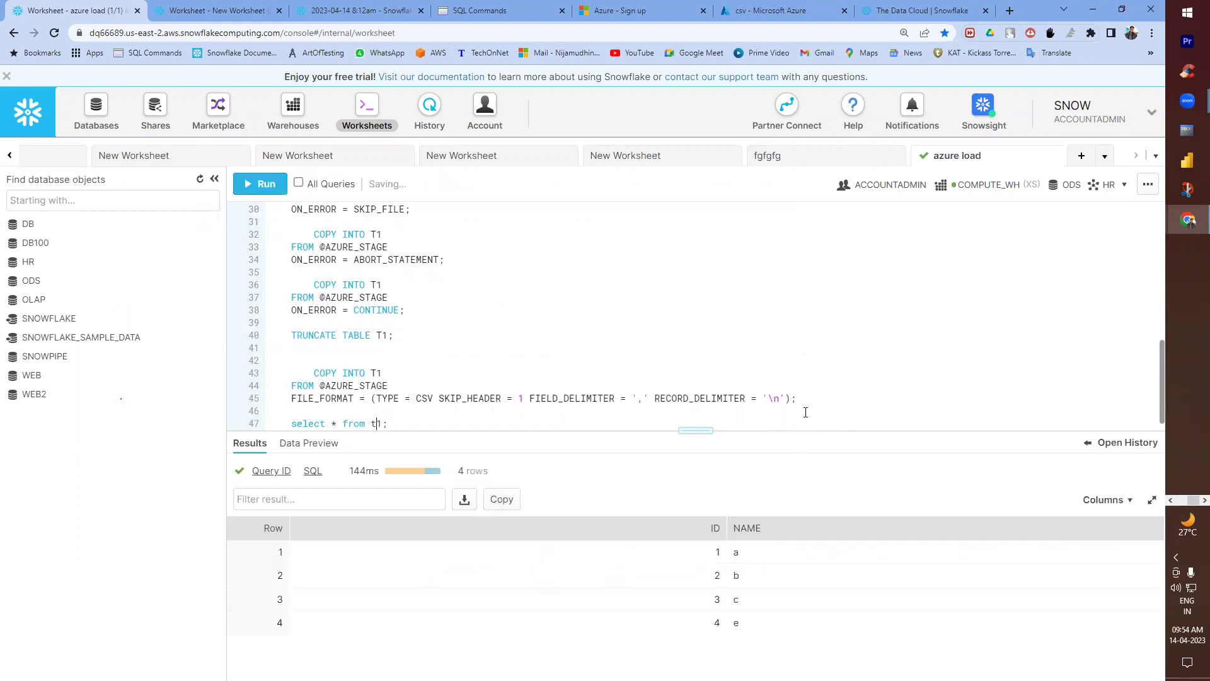
key(alt+Tab)
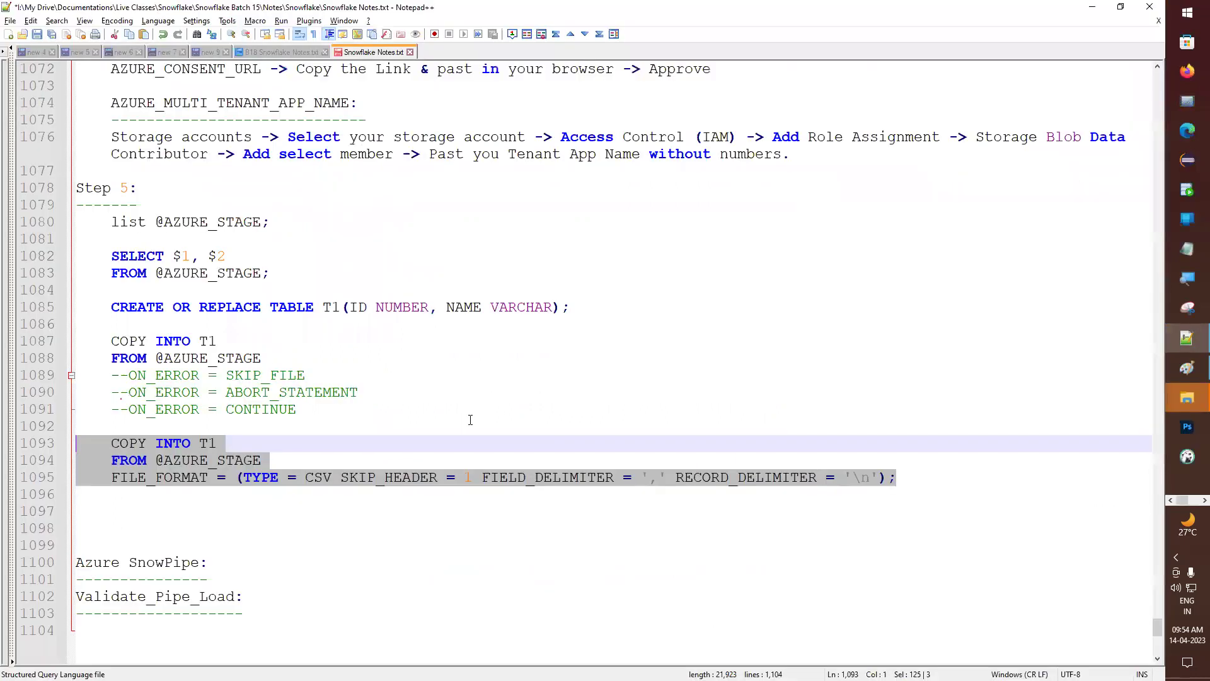
click(137, 499)
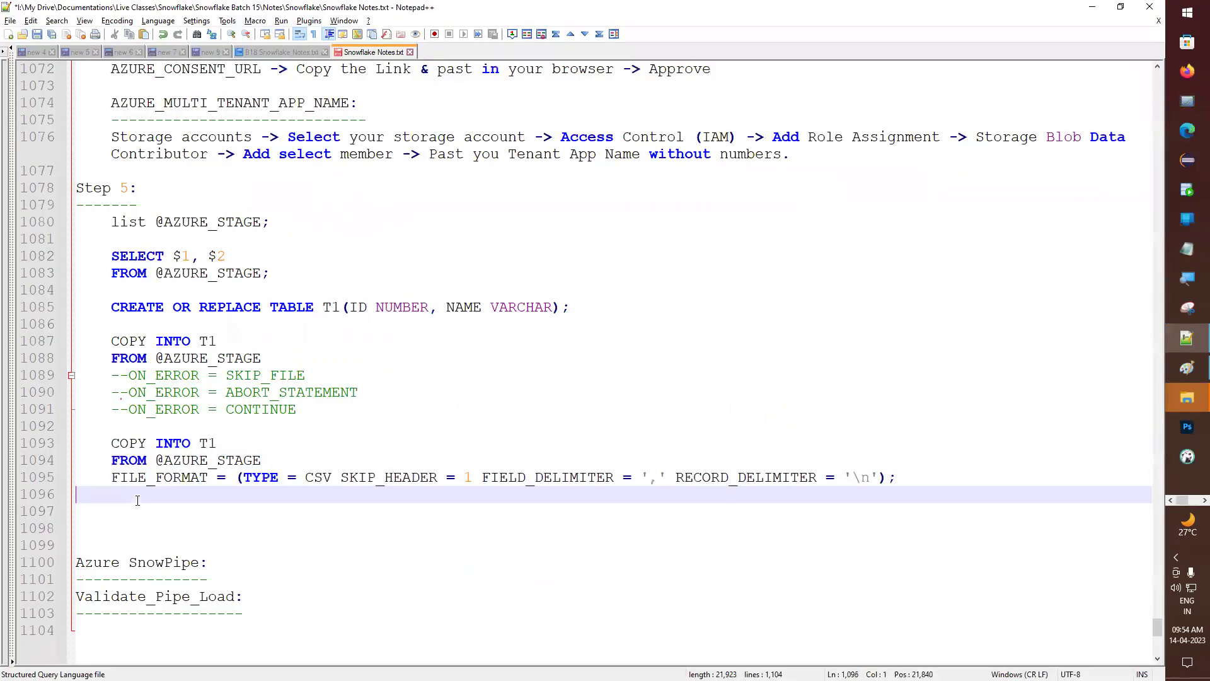
scroll(140, 319, up, 3)
scroll(188, 309, down, 4)
scroll(188, 308, up, 8)
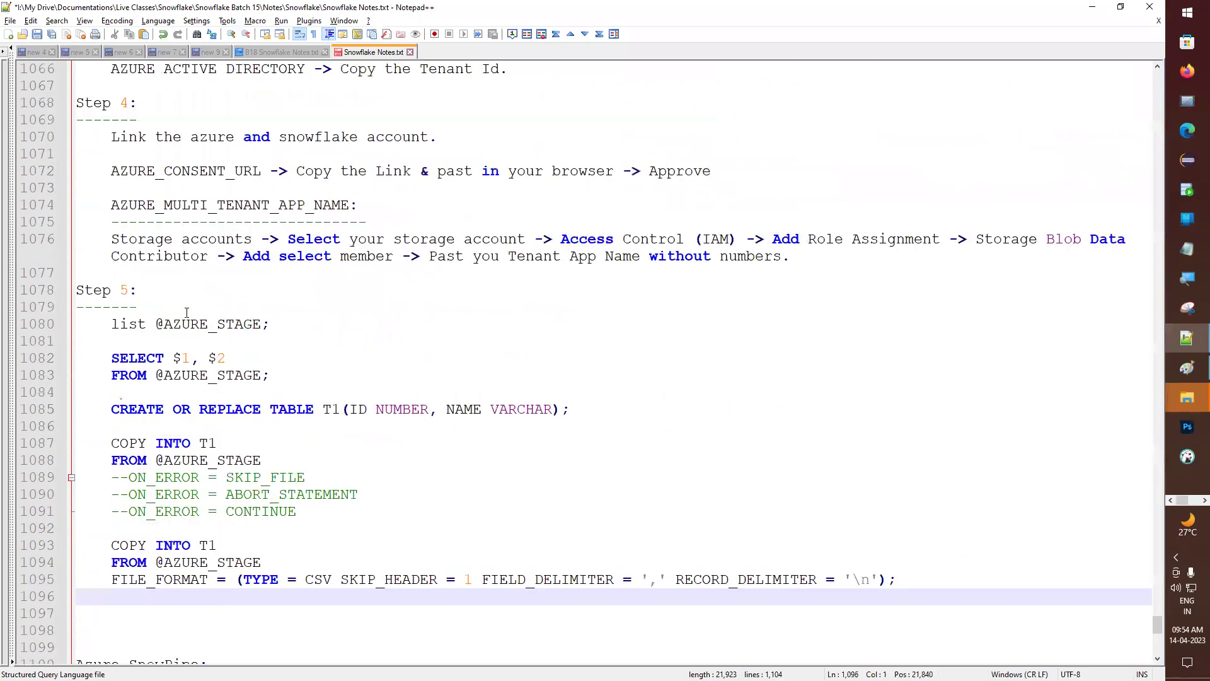
scroll(183, 313, up, 7)
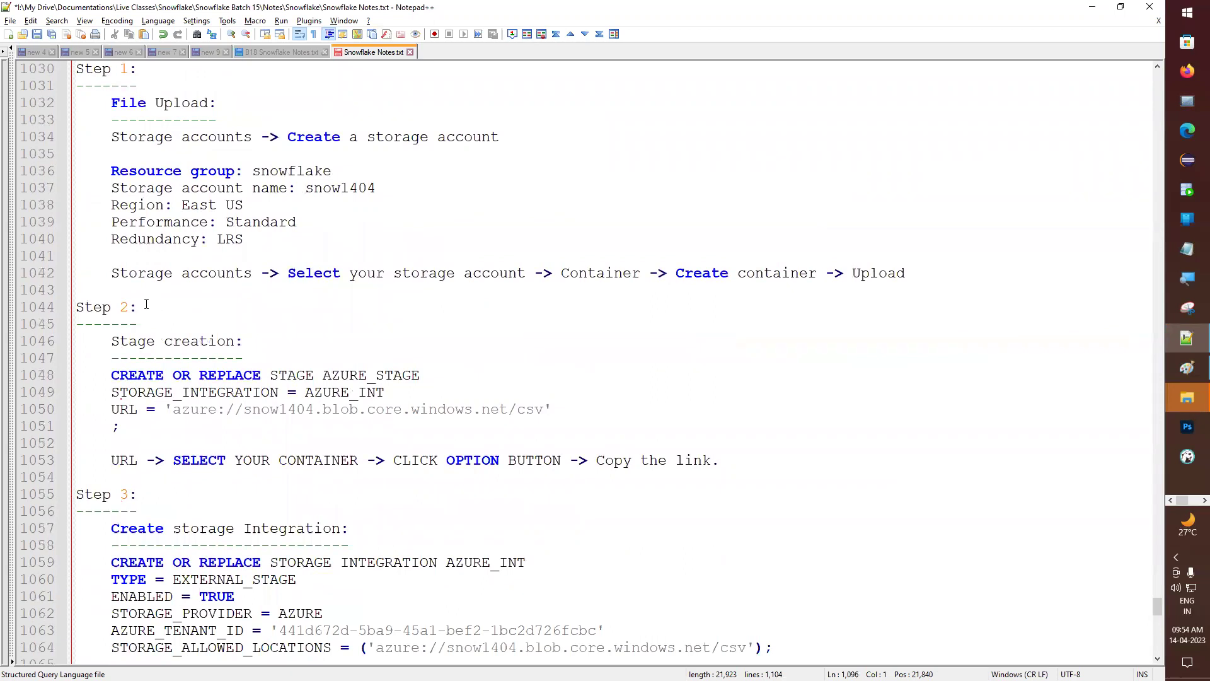
scroll(145, 304, down, 13)
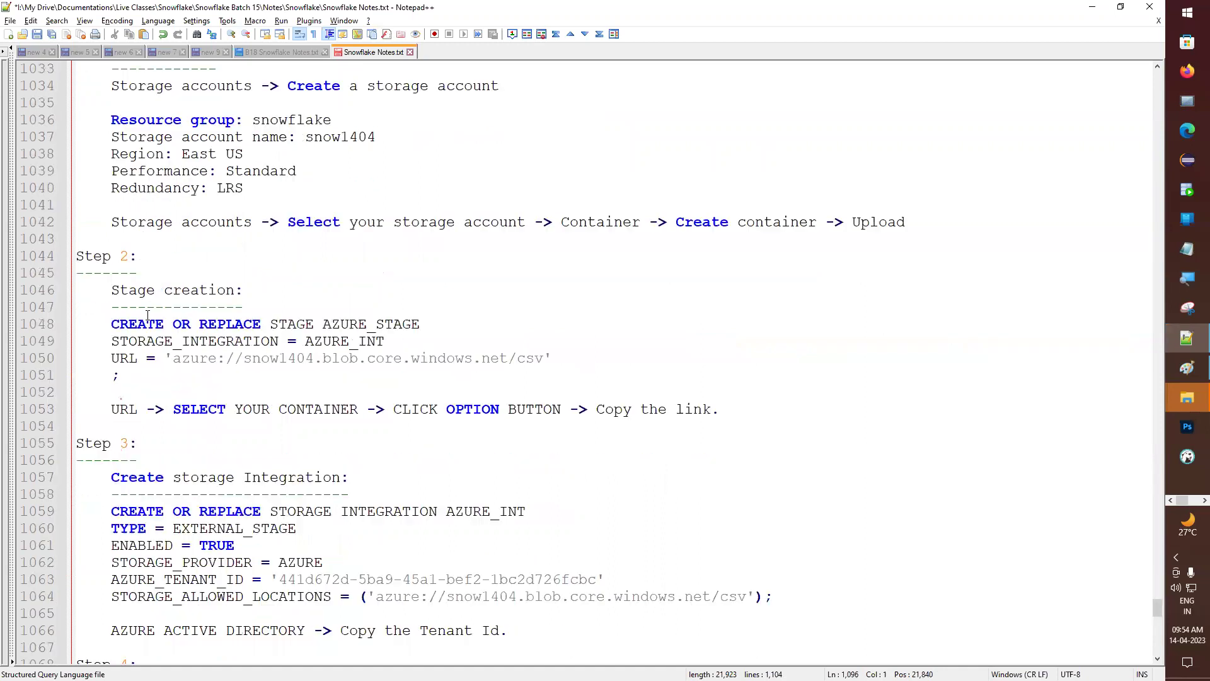
scroll(177, 548, down, 4)
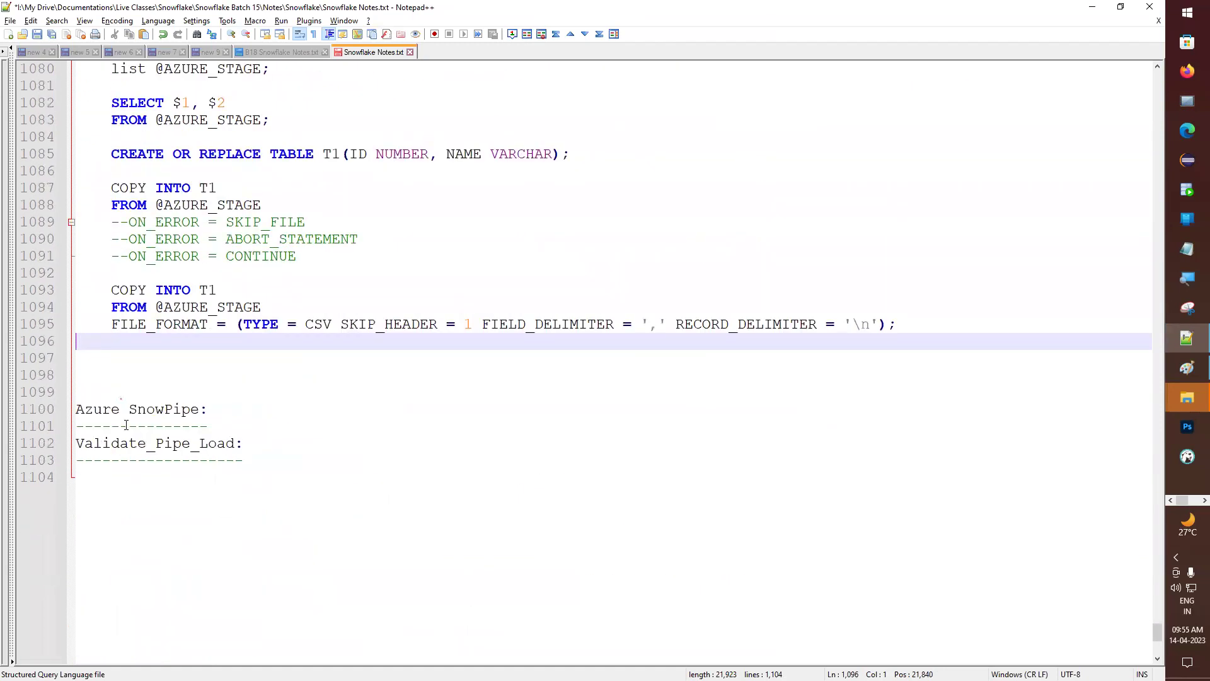
scroll(146, 477, up, 2)
double_click(149, 512)
scroll(189, 410, up, 16)
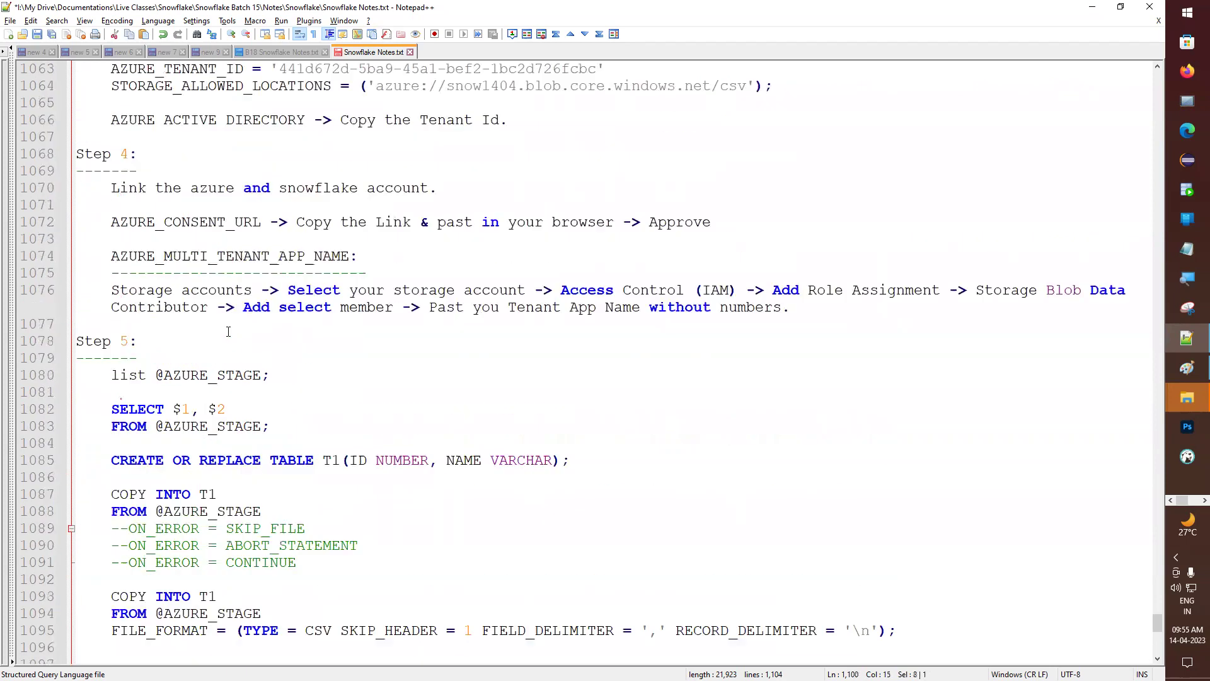
scroll(227, 331, up, 18)
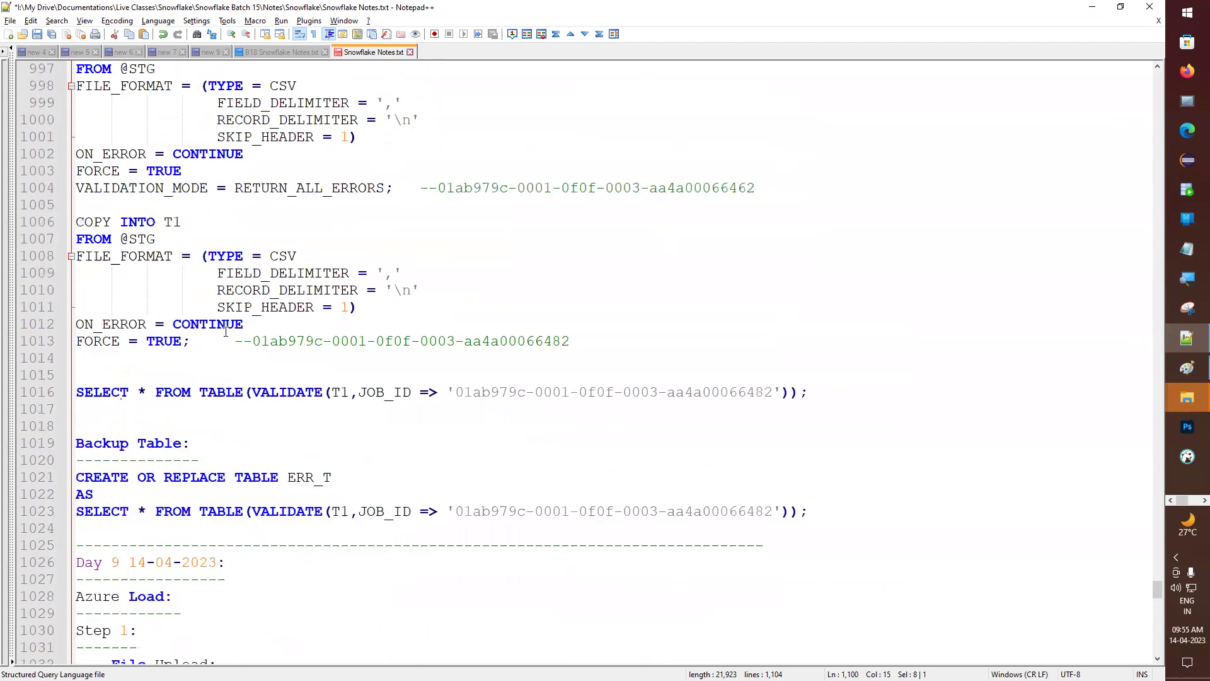
scroll(224, 332, up, 15)
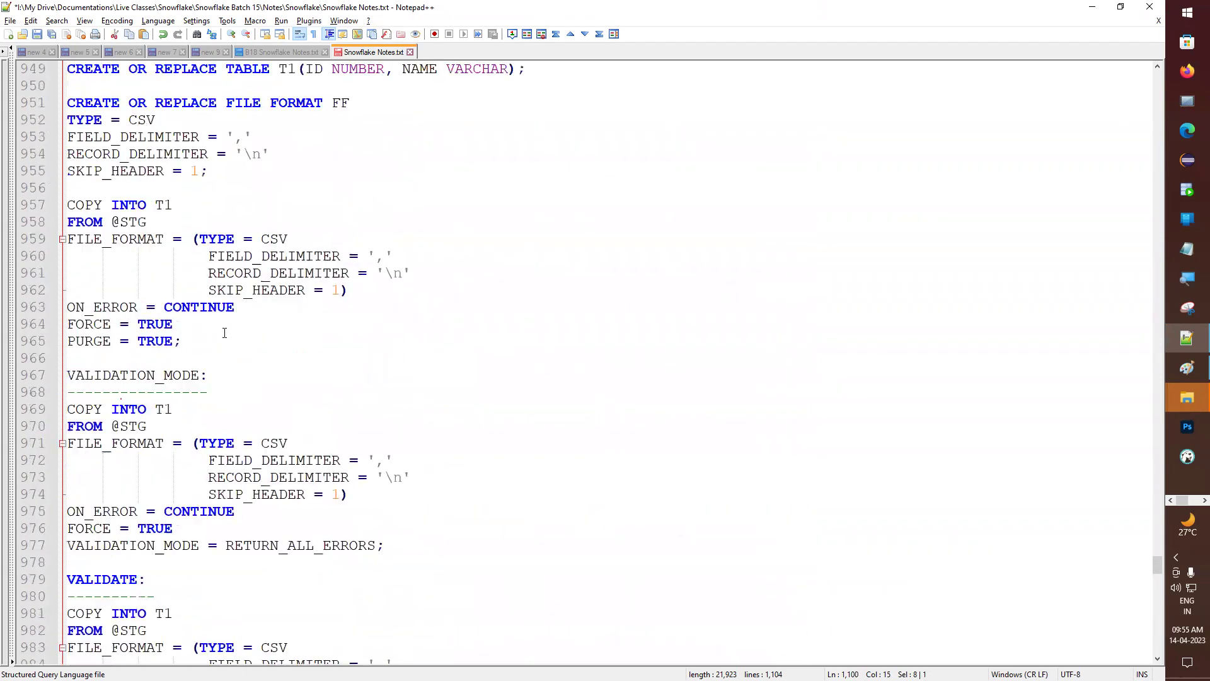
scroll(224, 332, up, 2)
scroll(224, 332, down, 4)
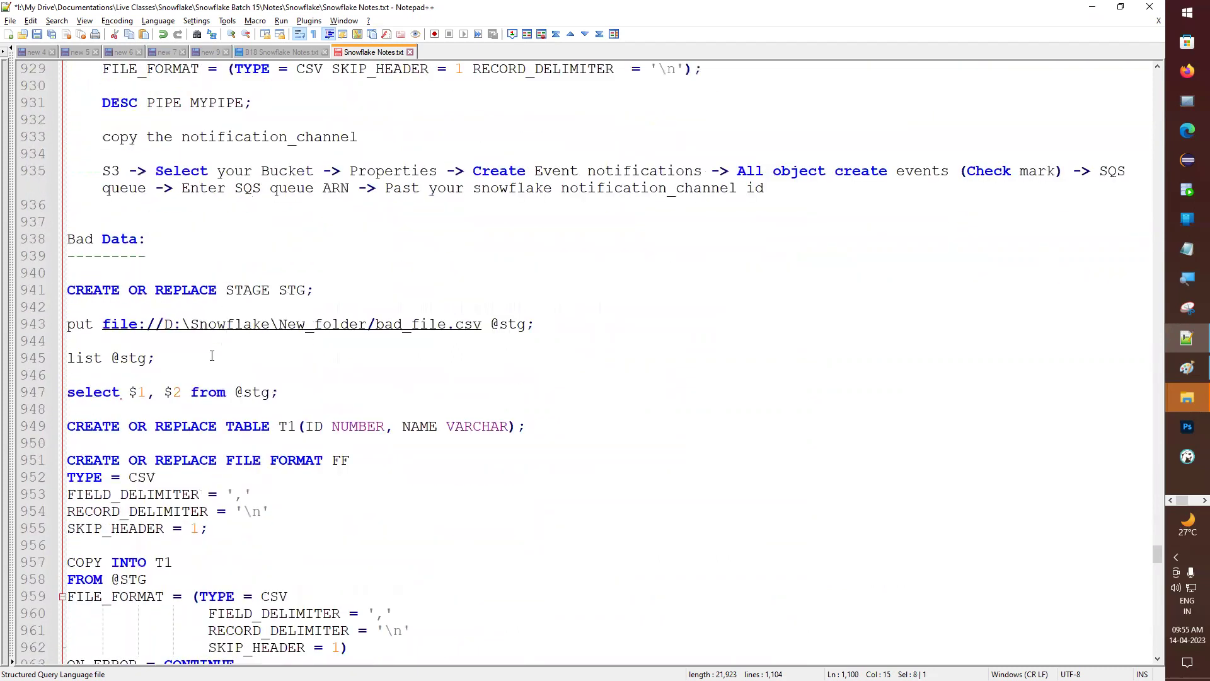
scroll(193, 345, up, 8)
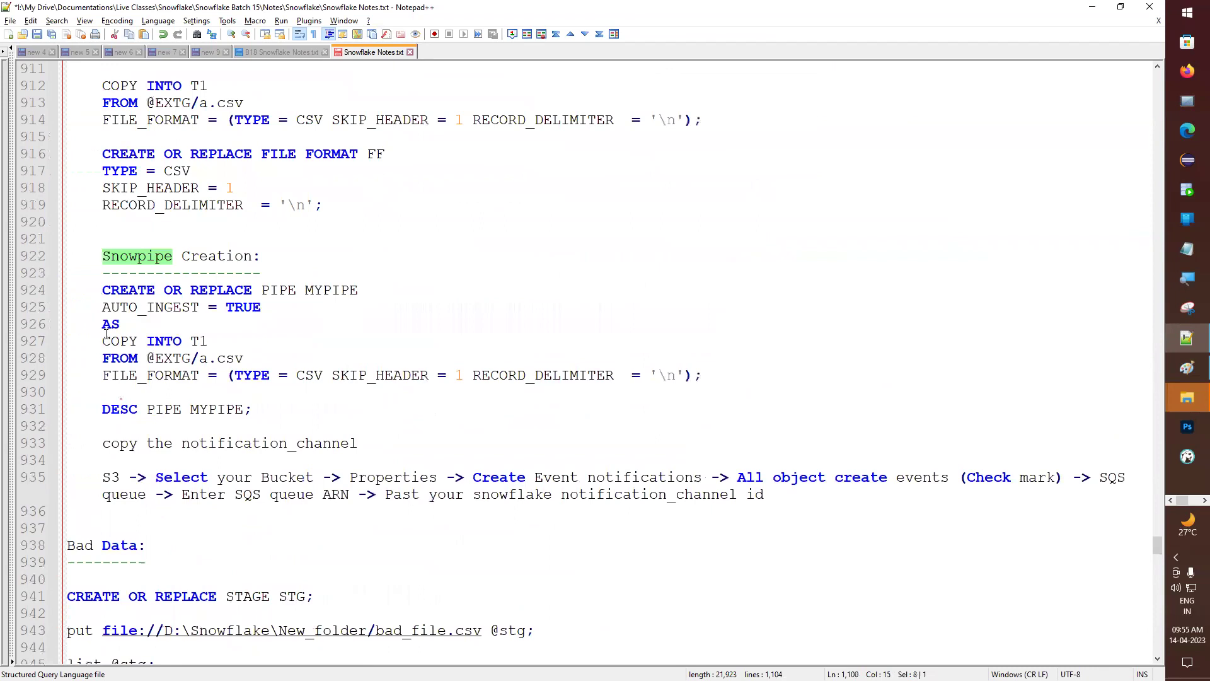
scroll(106, 341, up, 3)
drag(103, 238, 704, 273)
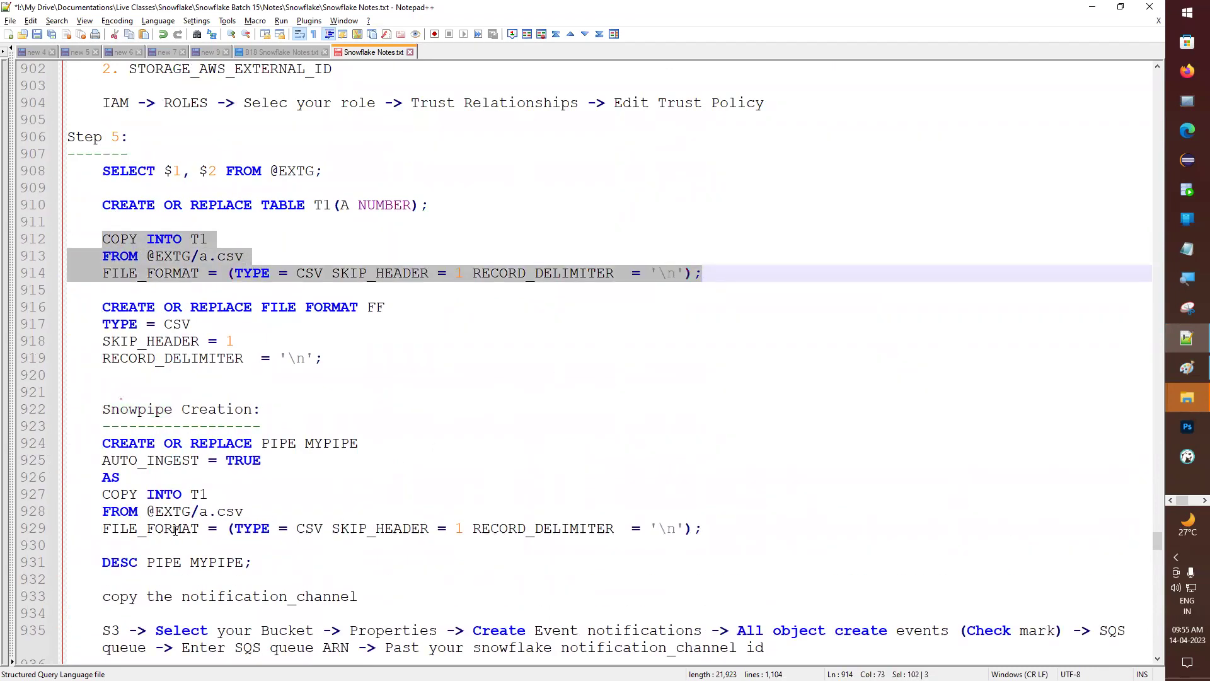
drag(103, 494, 702, 528)
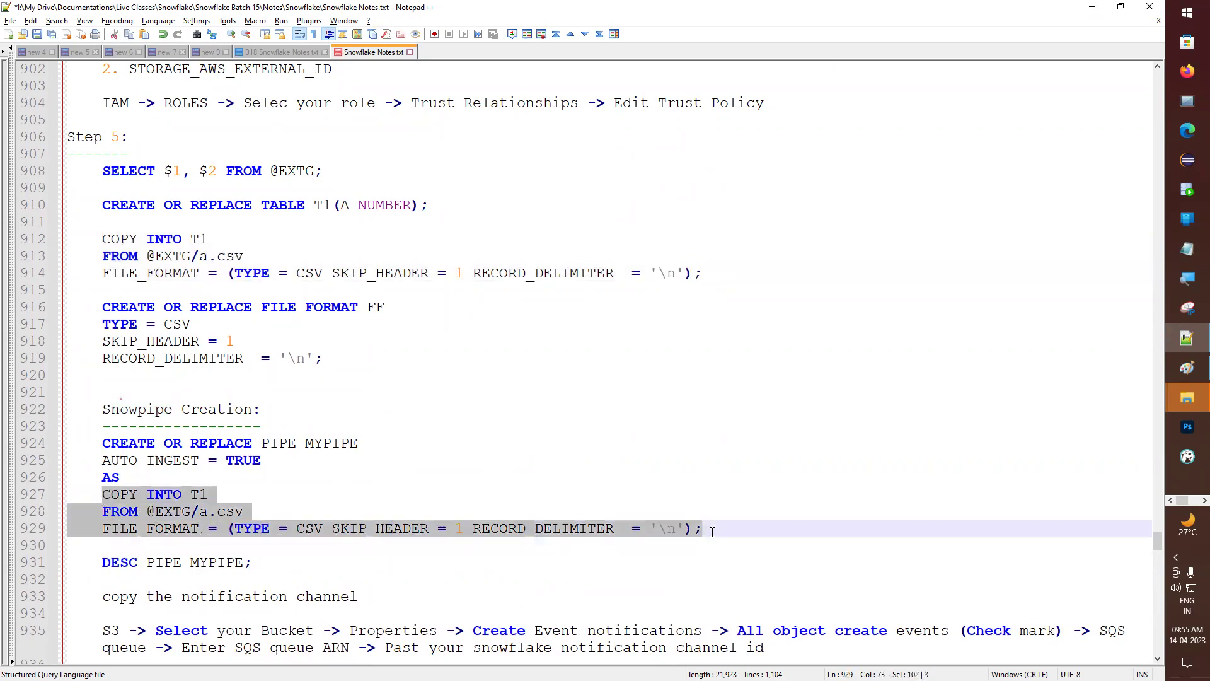
scroll(94, 249, up, 3)
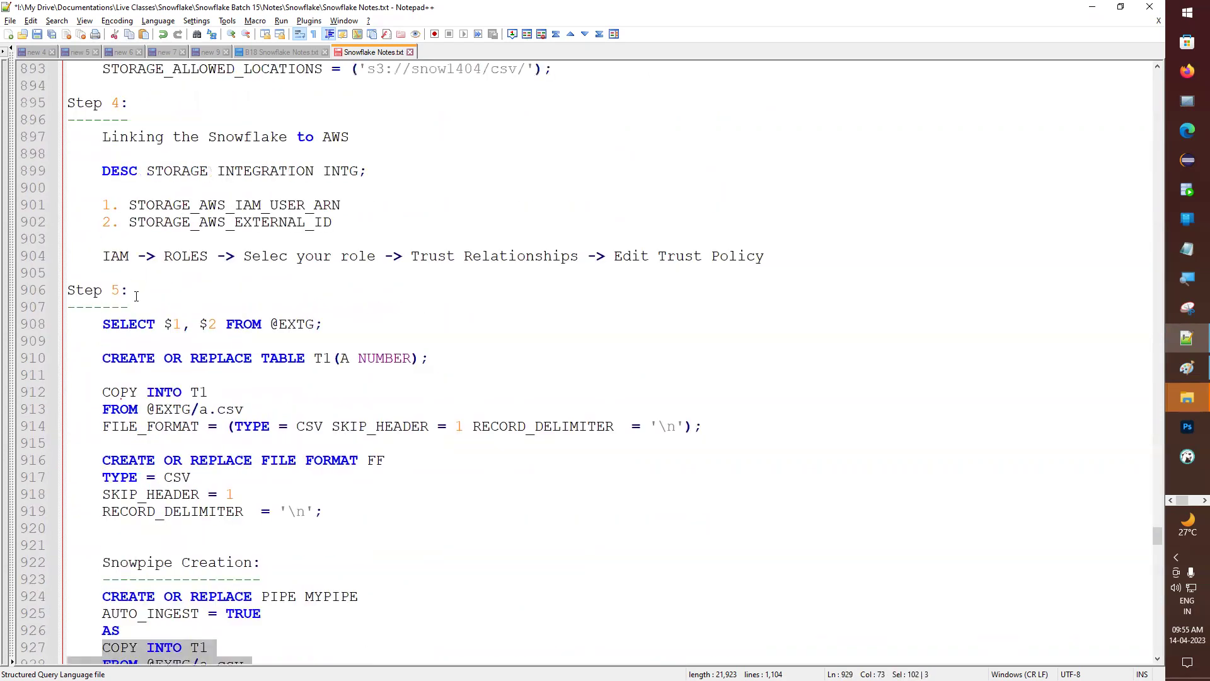
scroll(237, 451, down, 3)
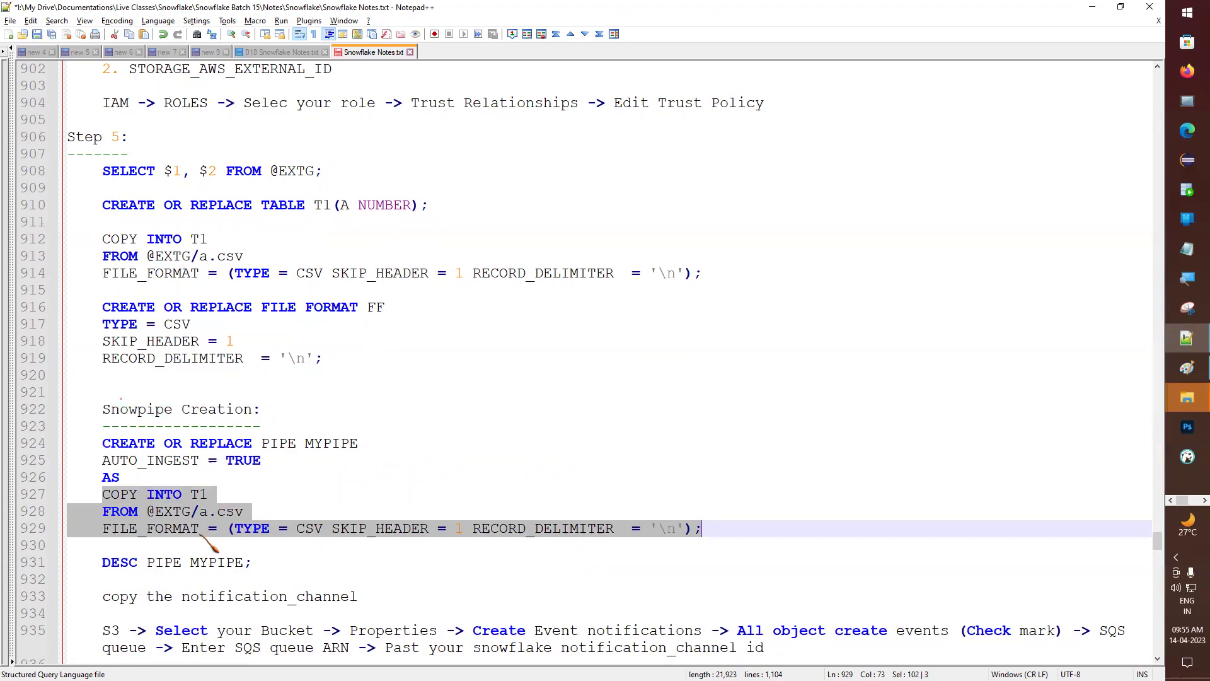
scroll(202, 536, down, 16)
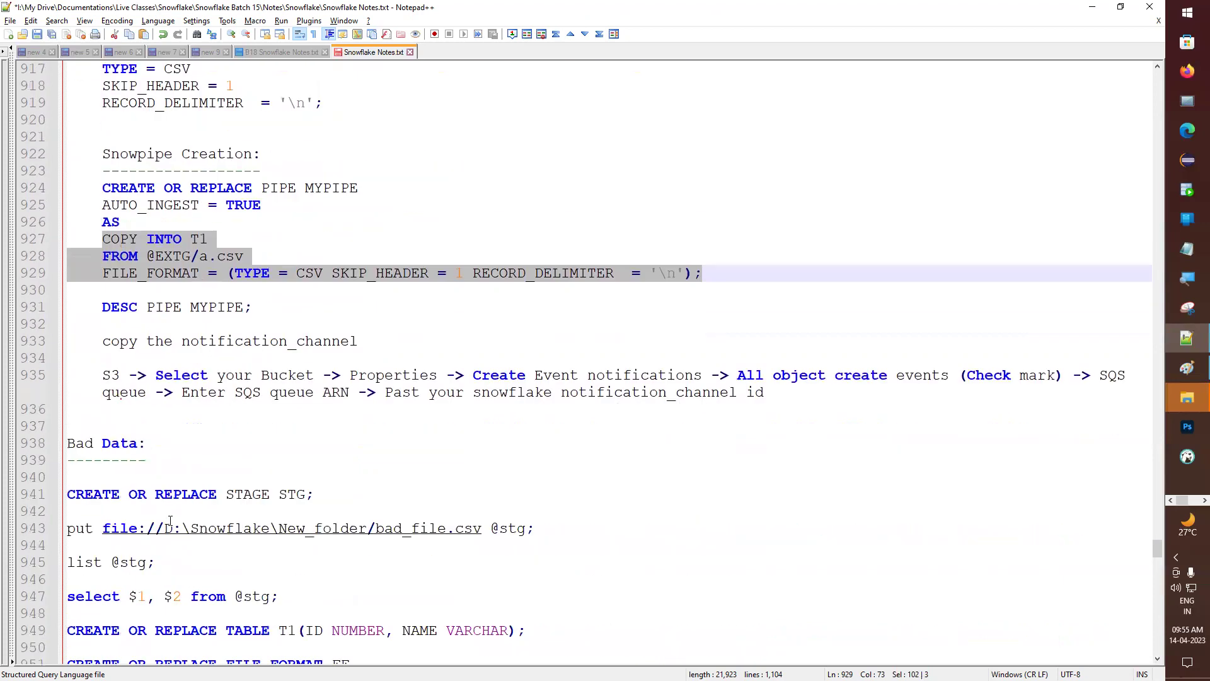
scroll(193, 527, down, 20)
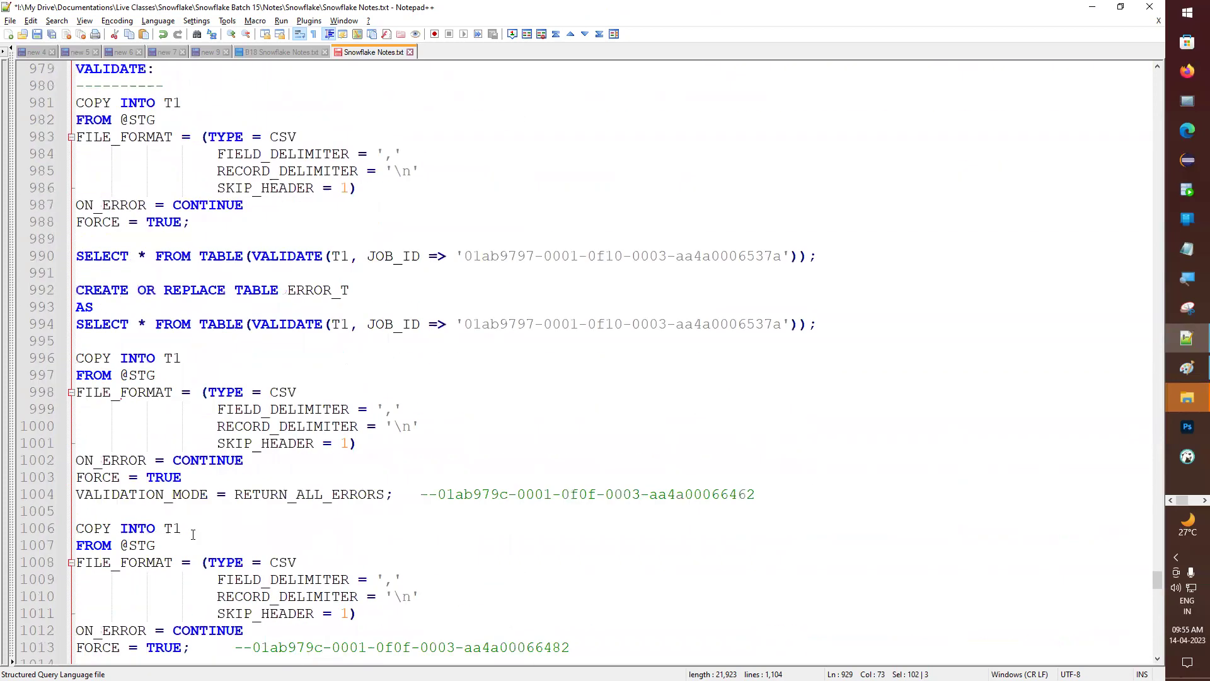
scroll(193, 552, down, 9)
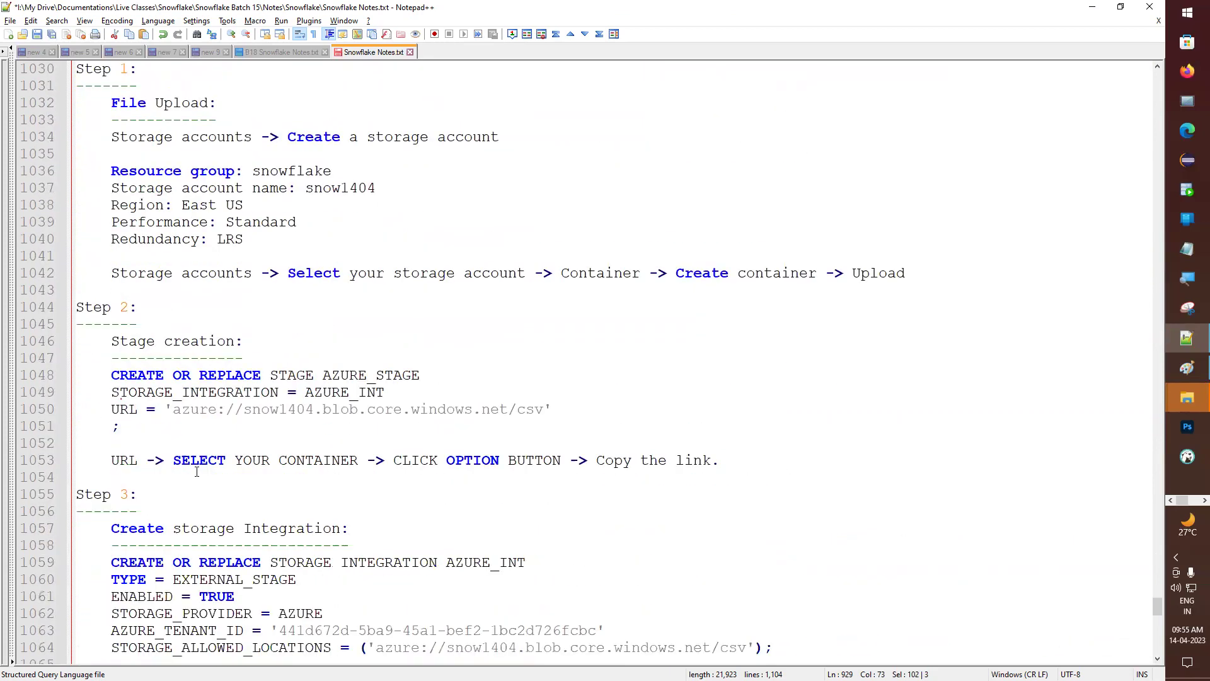
scroll(230, 490, down, 11)
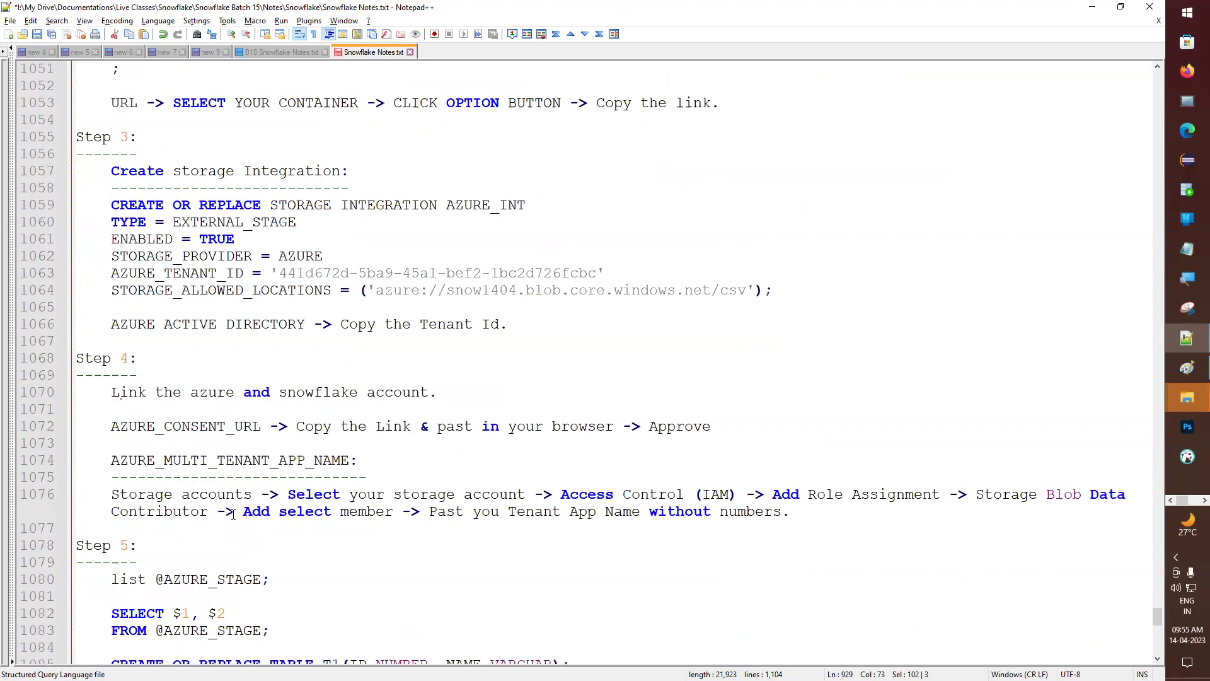
scroll(203, 545, down, 2)
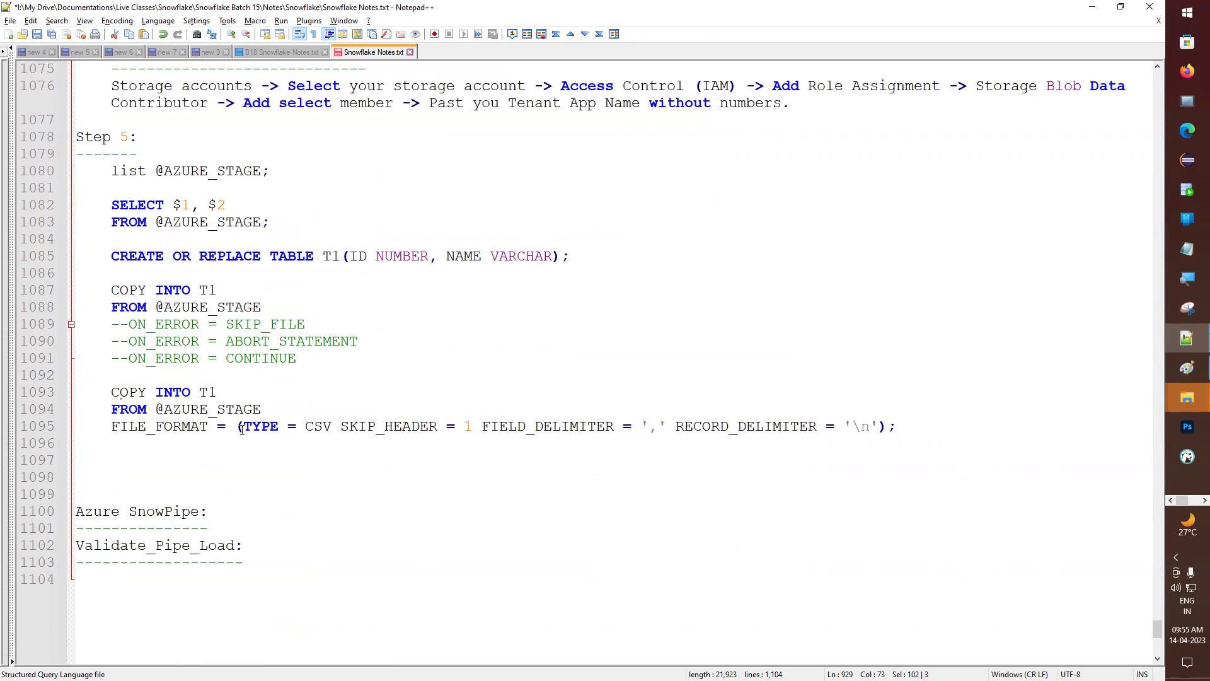
click(917, 423)
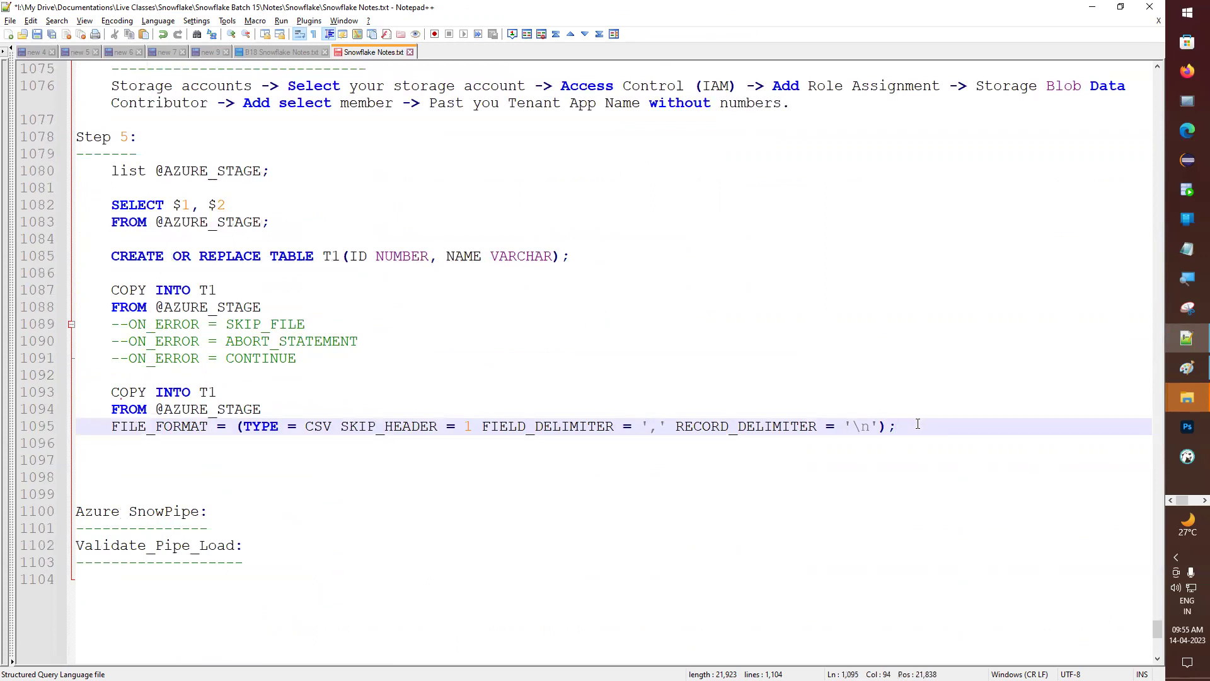
- Prefix the heading with 'Step 6' to read 'Step 6 Azure SnowPipe:' and add blank lines beneath
key(Down)
key(Down)
key(Delete)
key(Delete)
key(Delete)
text(Step )
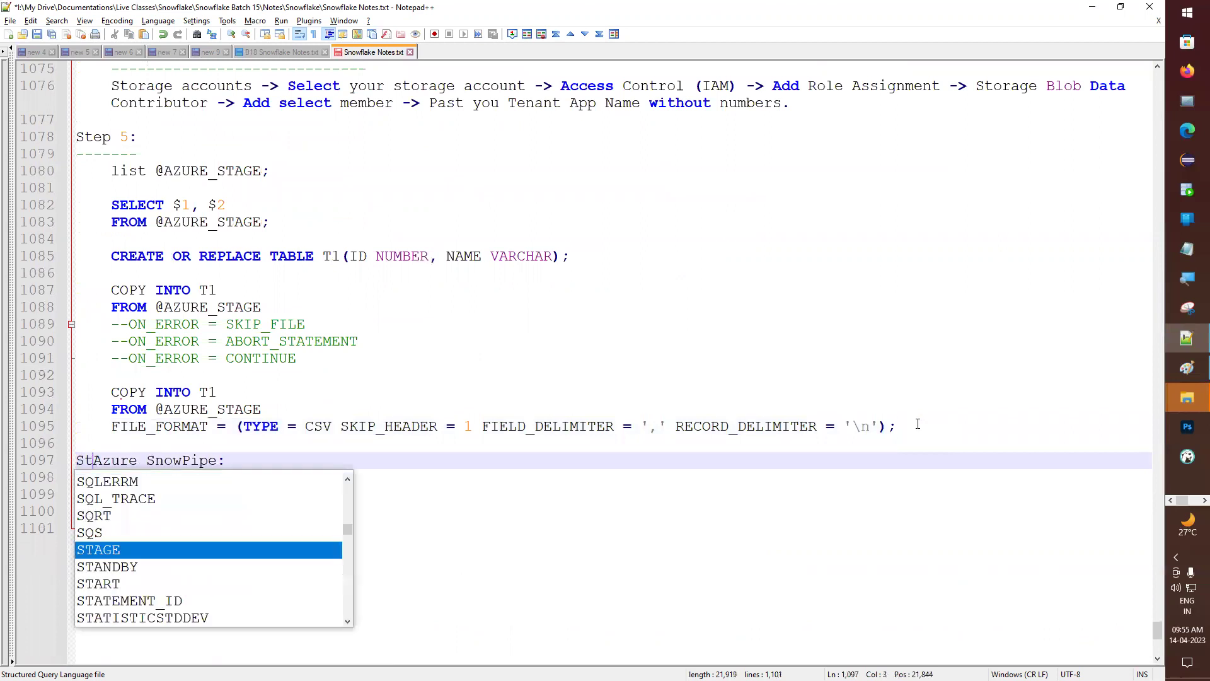
text(6)
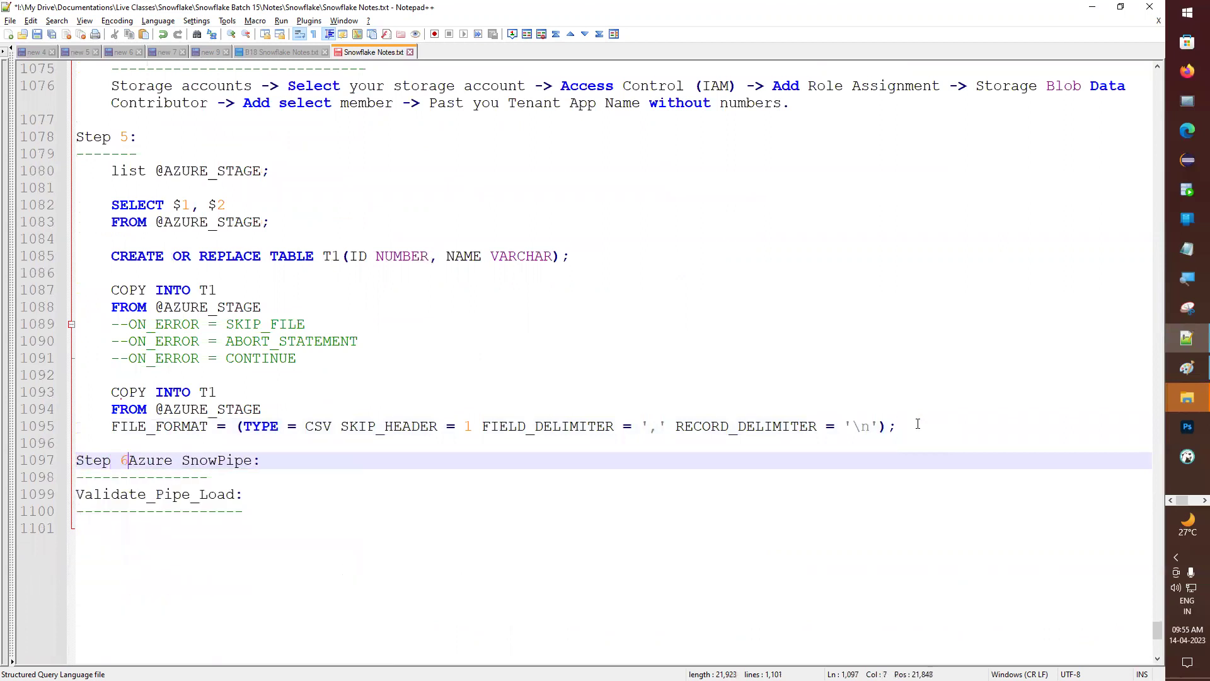
key(Down)
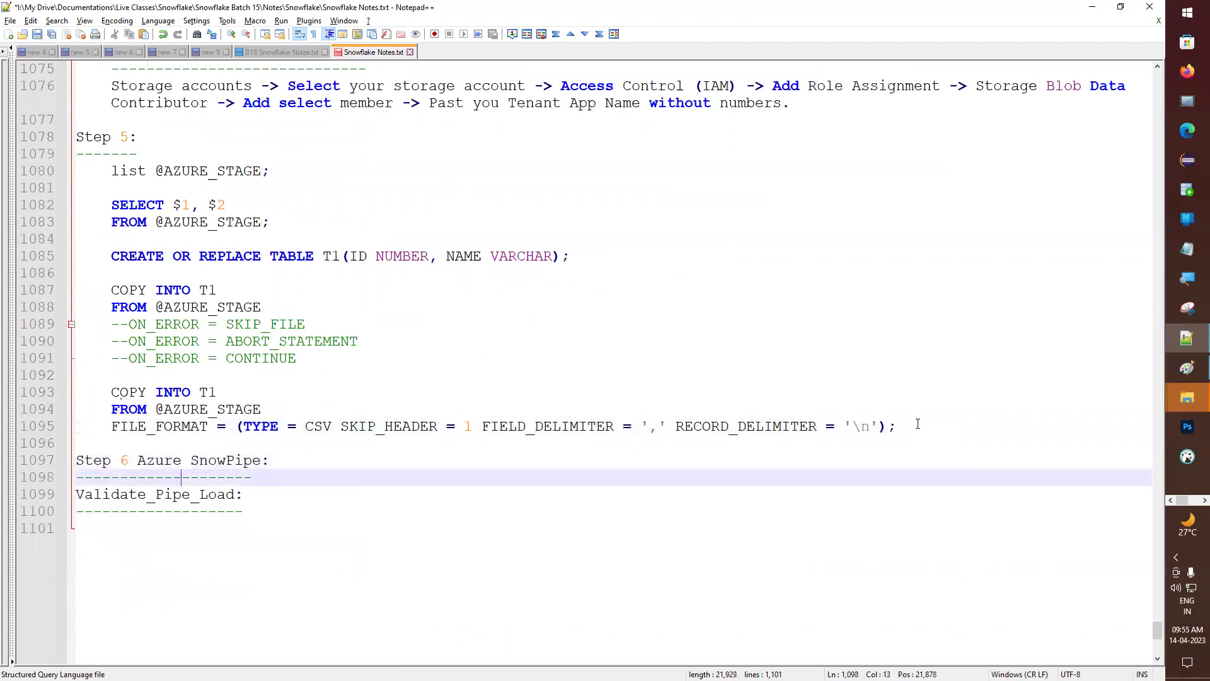
key(Return)
key(Return)
key(Return)
key(Return)
key(Return)
key(Return)
key(Return)
key(Return)
key(Return)
key(Return)
key(Return)
key(Return)
key(Return)
key(Return)
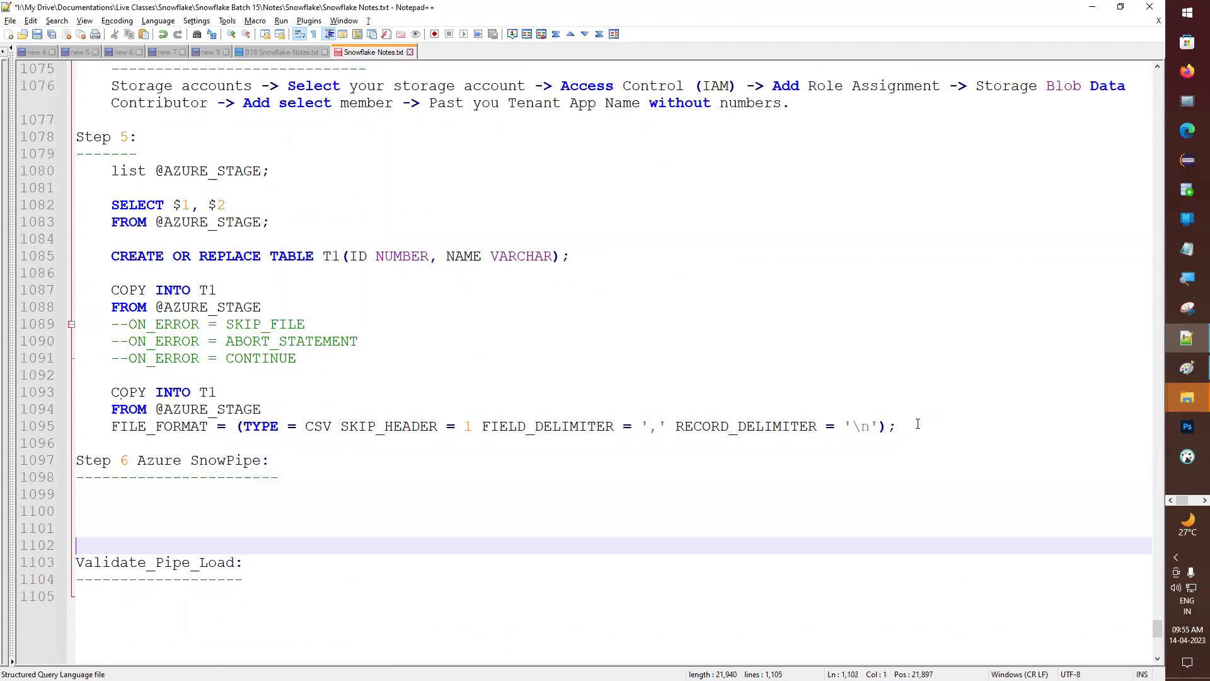
key(Up)
key(Up)
key(Up)
key(Up)
key(Up)
key(Up)
key(Up)
key(Up)
key(Up)
key(Up)
key(Up)
key(Up)
key(Up)
key(Up)
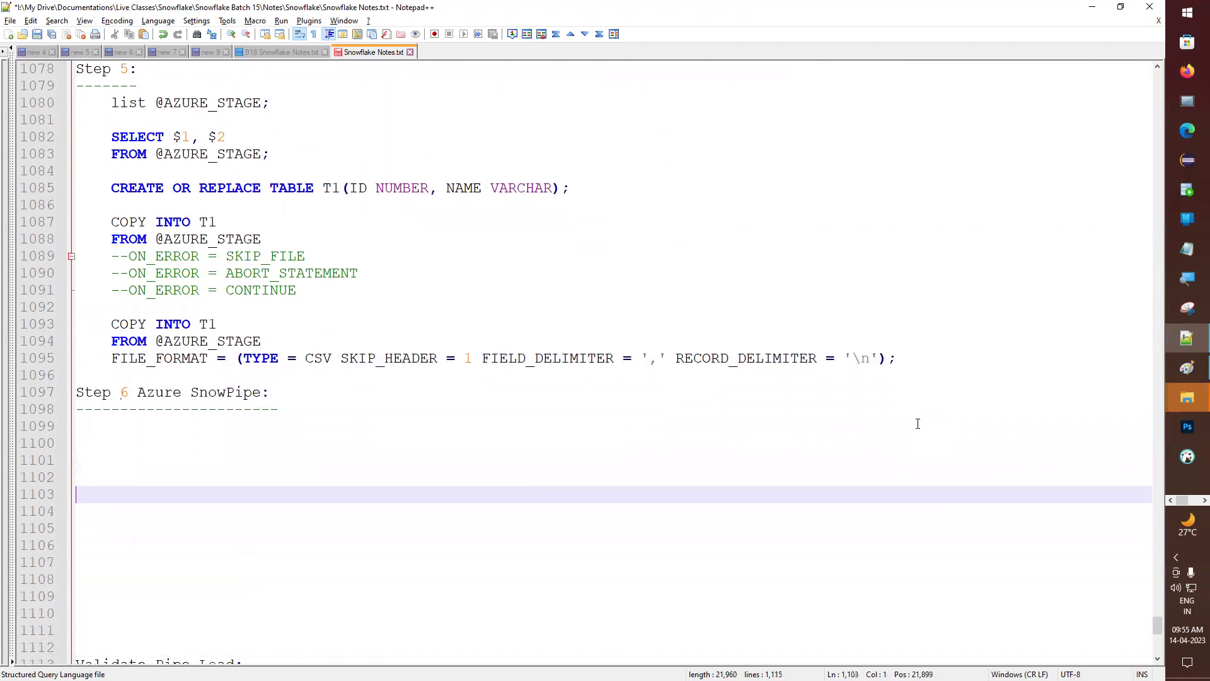
key(Down)
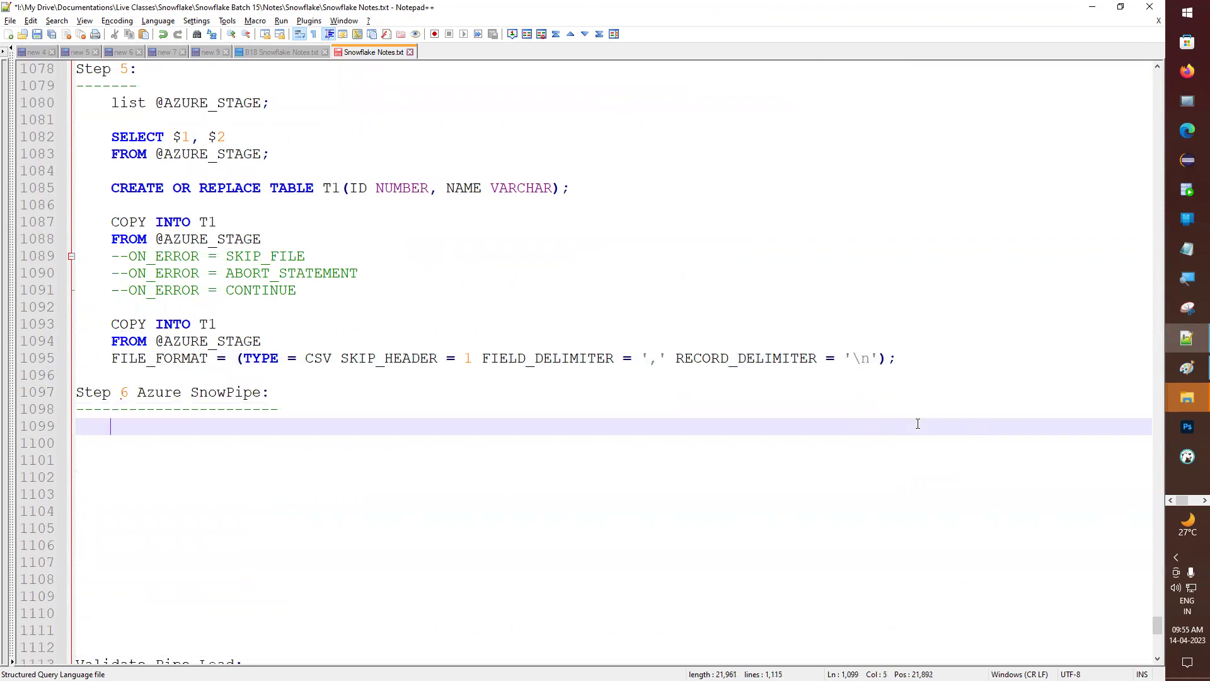
key(alt+Tab)
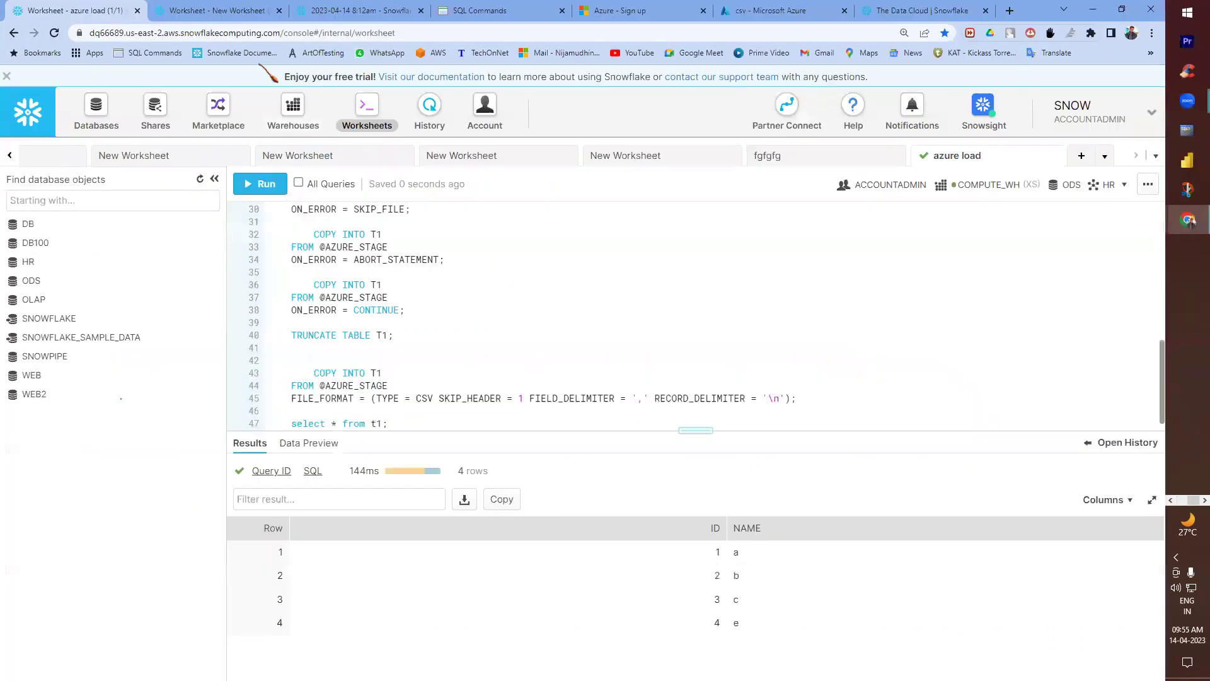
- Check the Azure csv container, then review the Step 1 storage account notes
click(782, 13)
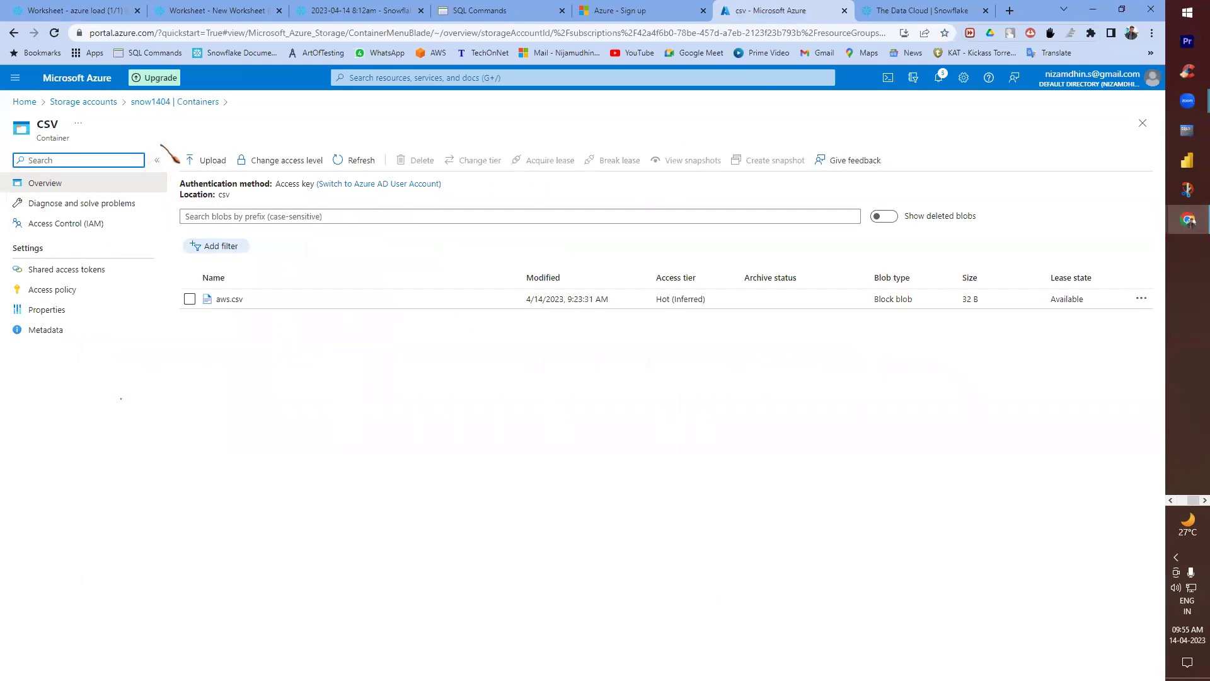
key(alt+Tab)
scroll(246, 264, up, 18)
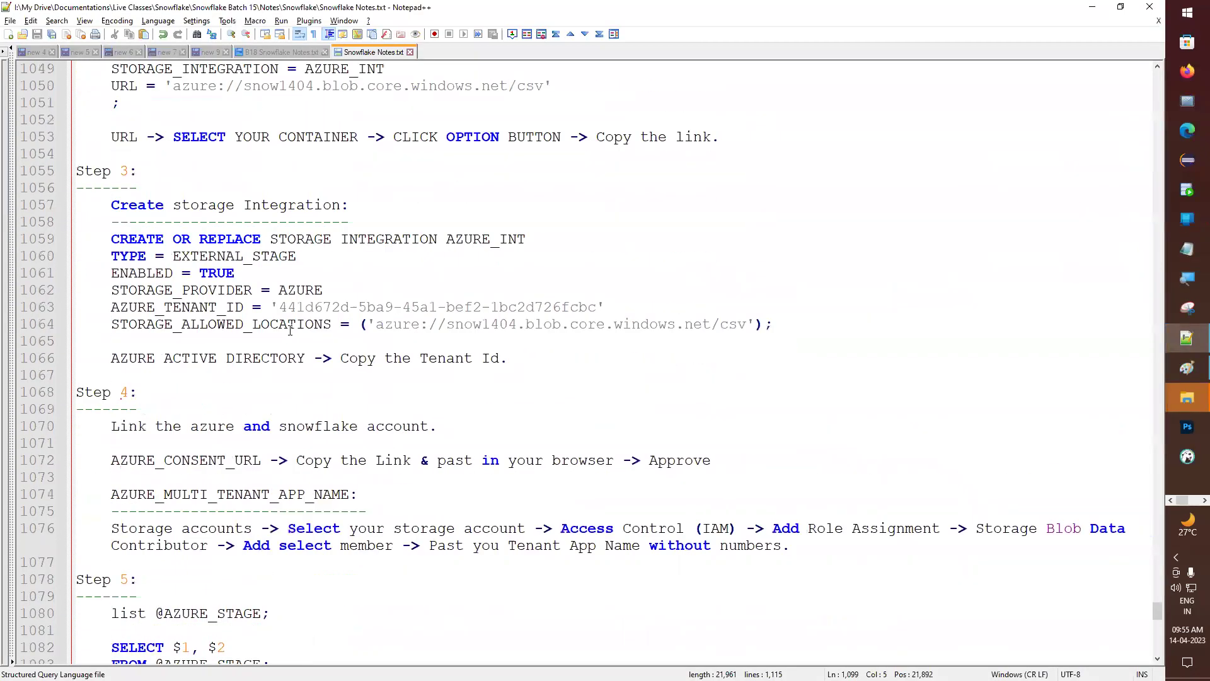
scroll(283, 310, up, 3)
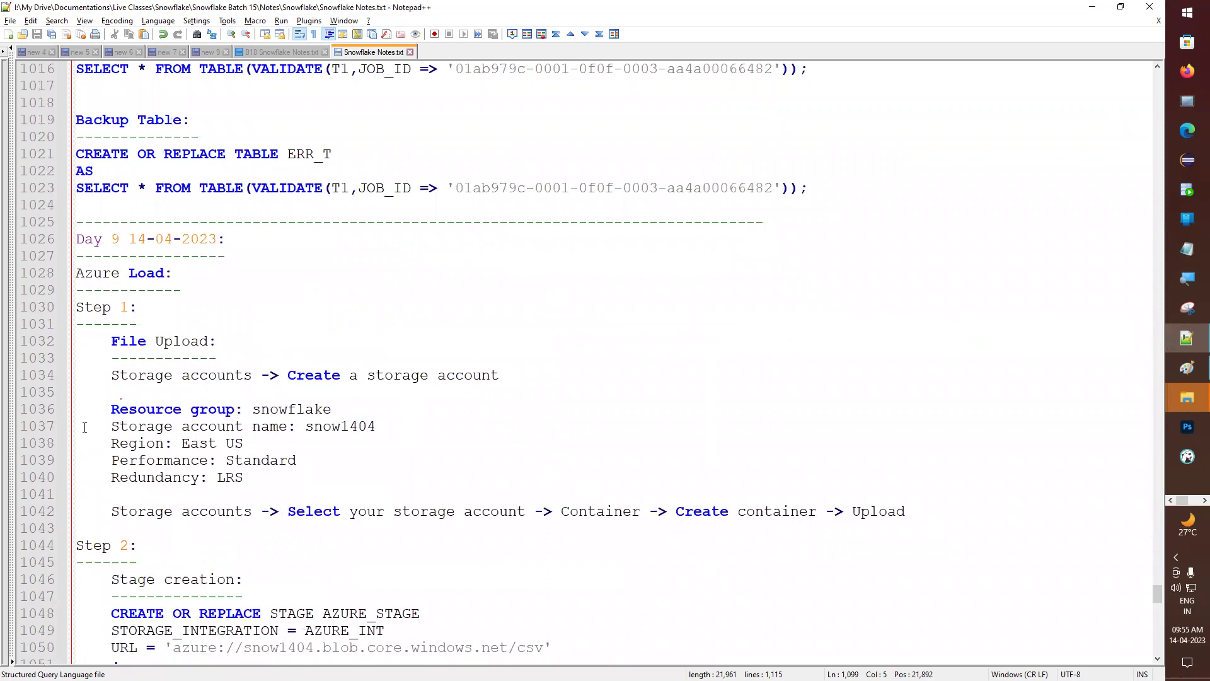
drag(32, 341, 38, 520)
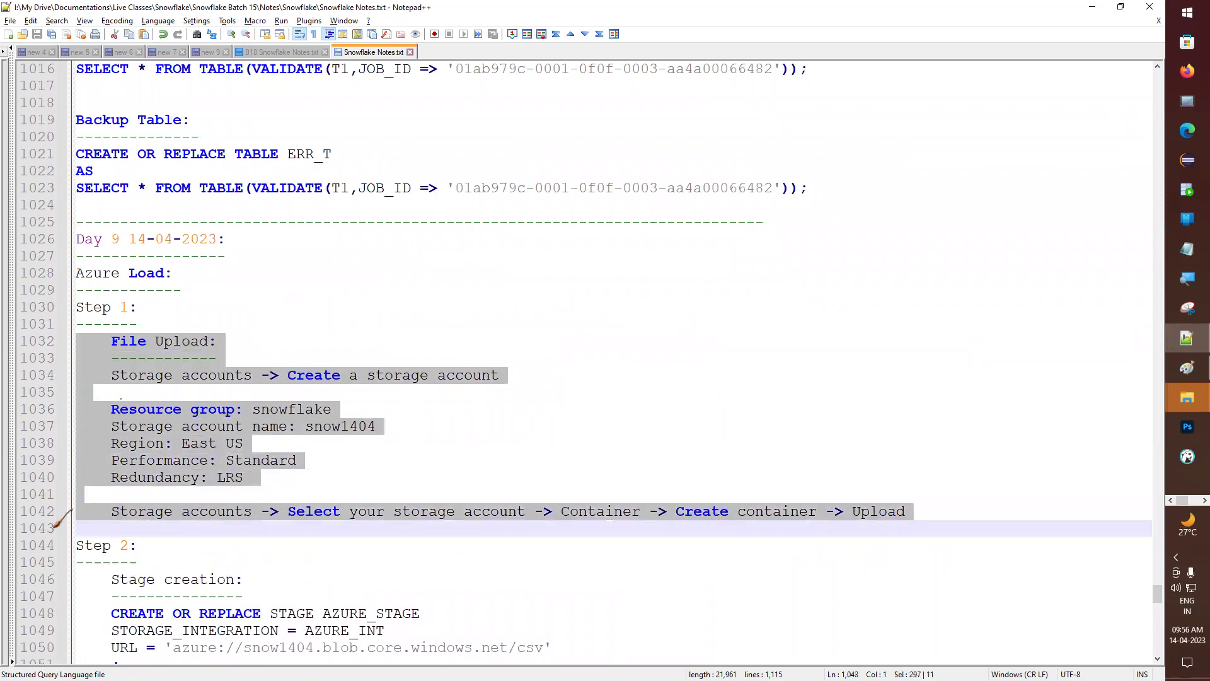
click(210, 467)
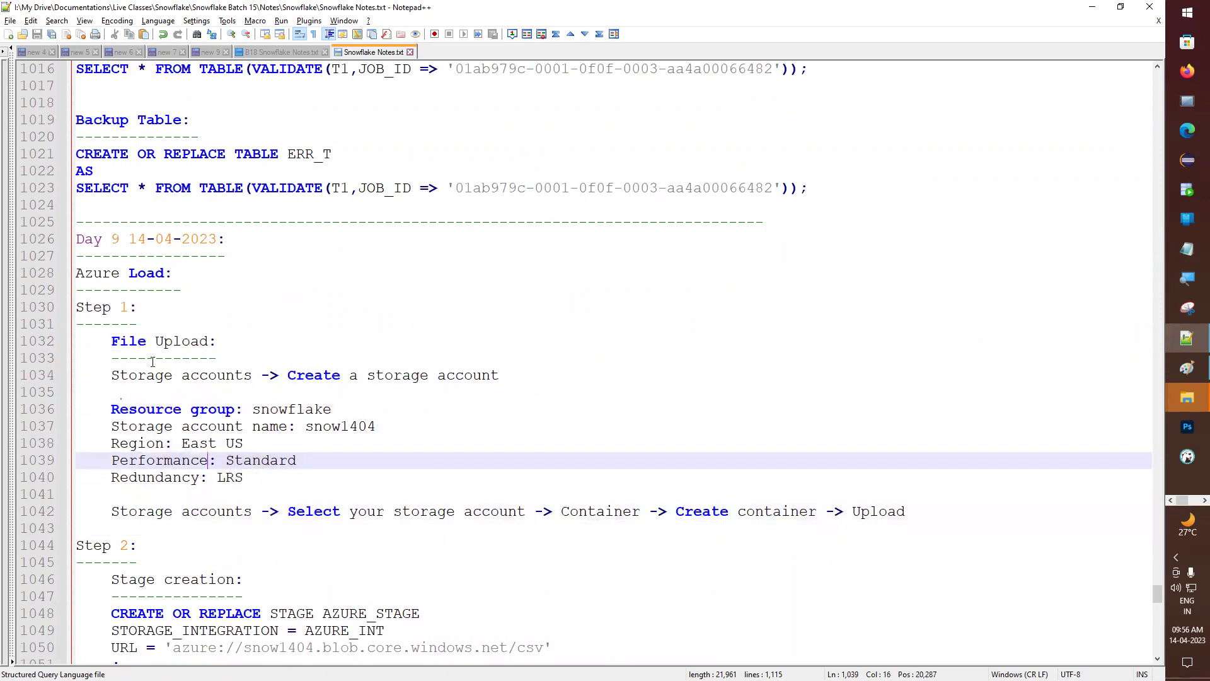
key(alt+Tab)
- Go to Storage accounts from the Azure home page by searching 'sto'
click(29, 102)
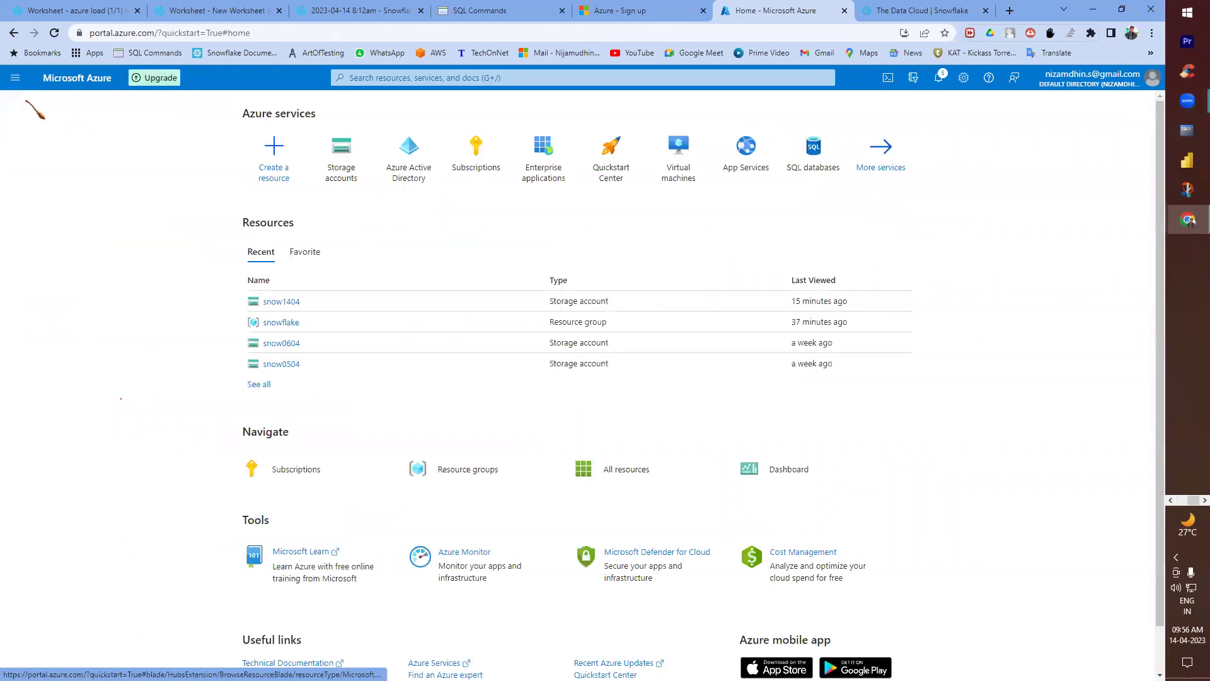
click(372, 77)
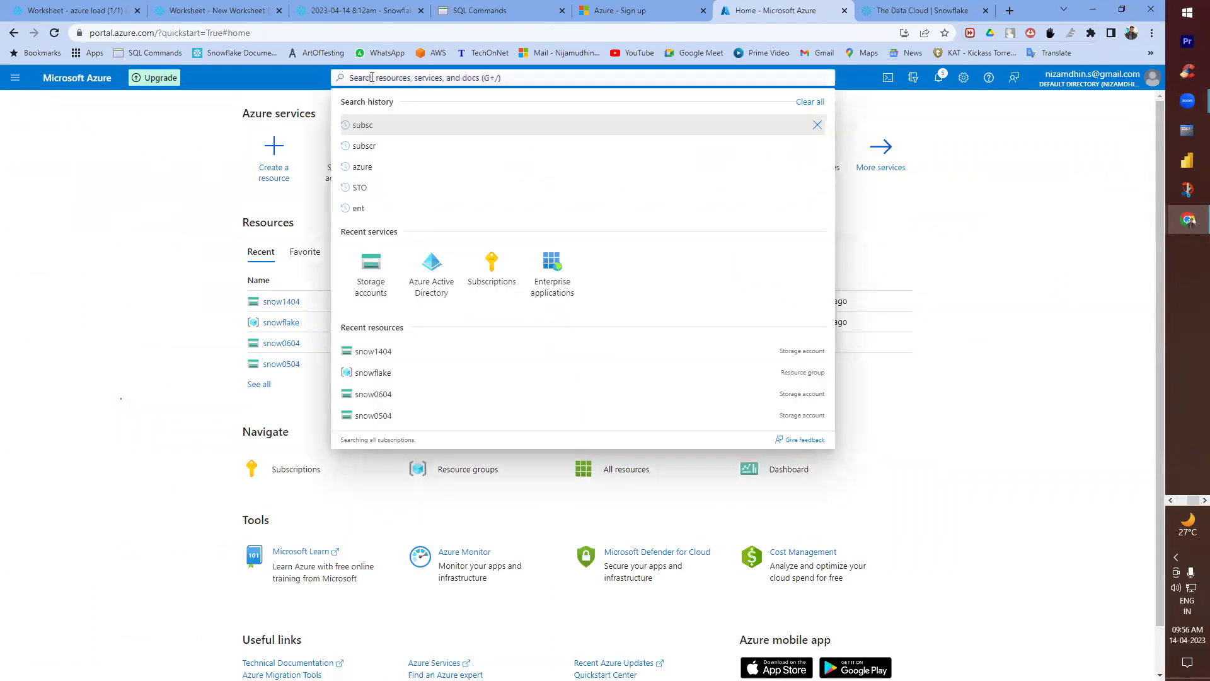
text(sto)
click(391, 181)
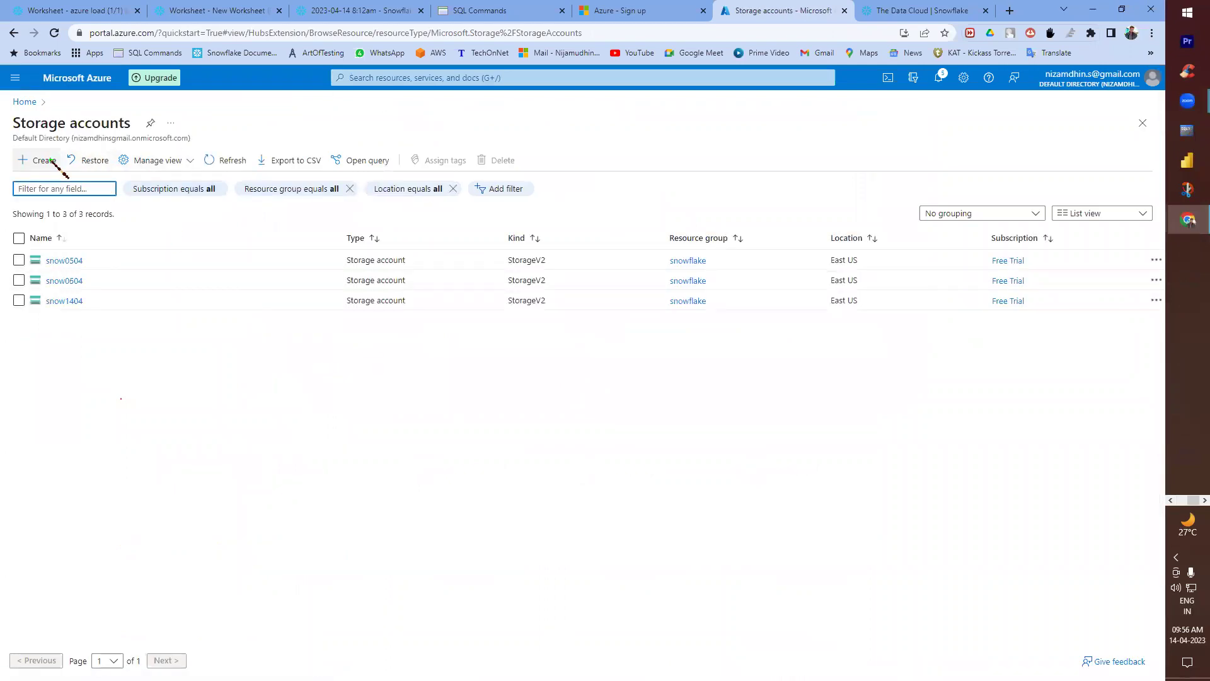
- Place the notes on the left half and the browser on the right half of the screen
key(super+Down)
click(265, 371)
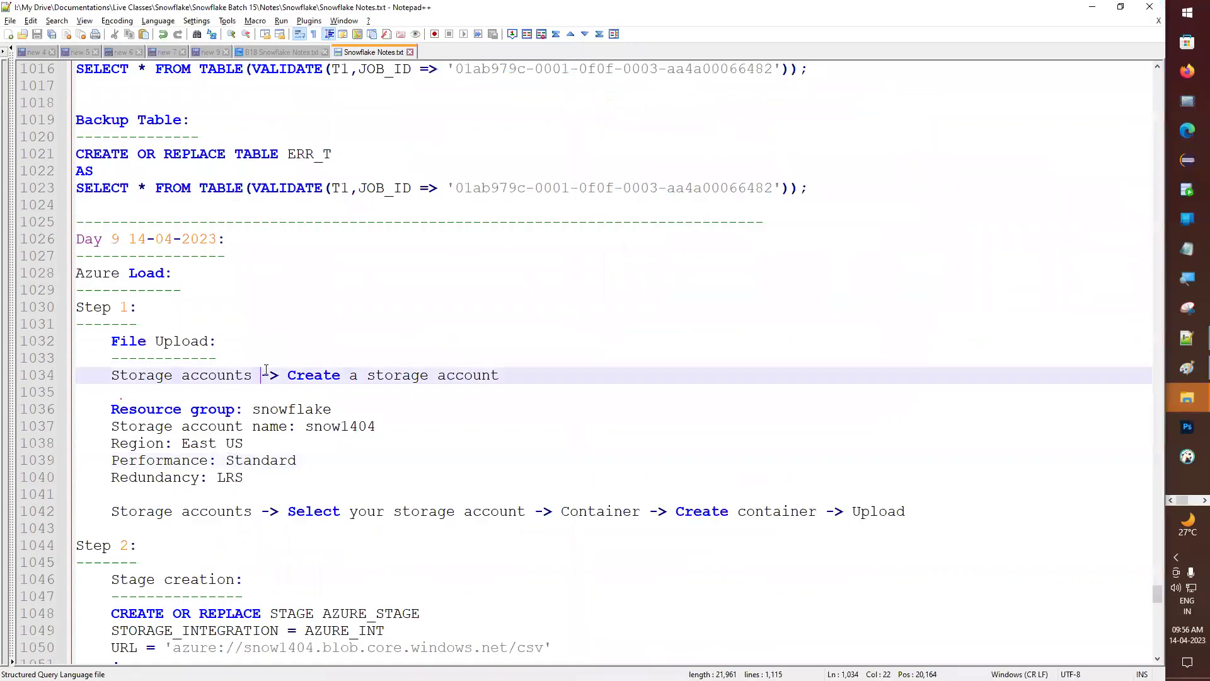
key(super+Left)
scroll(247, 390, down, 2)
drag(140, 324, 439, 324)
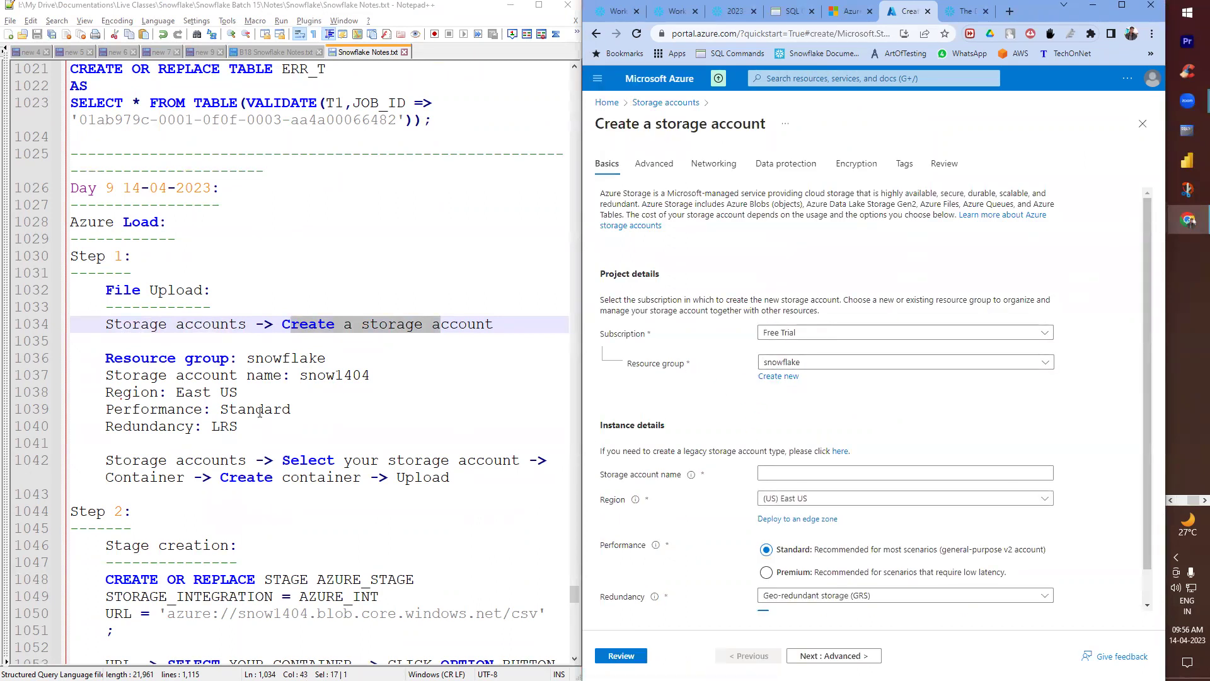
- Enter snow1504 as the new storage account name
drag(260, 358, 326, 358)
scroll(233, 323, down, 1)
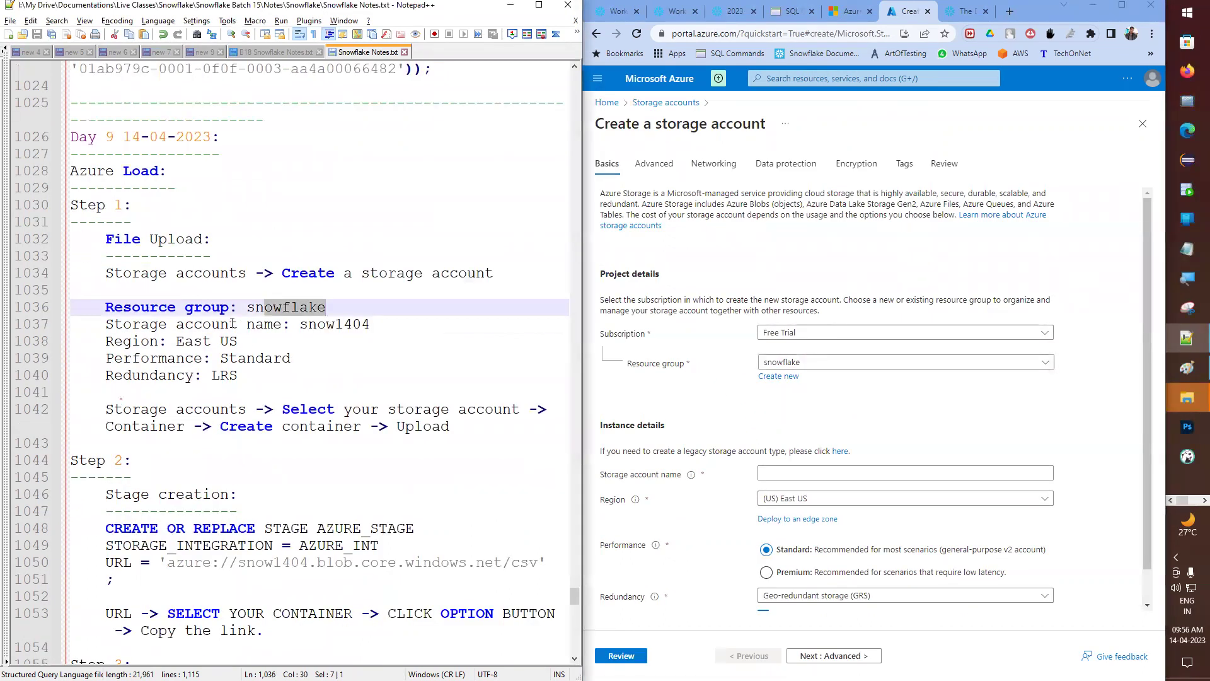
drag(152, 324, 370, 337)
click(758, 472)
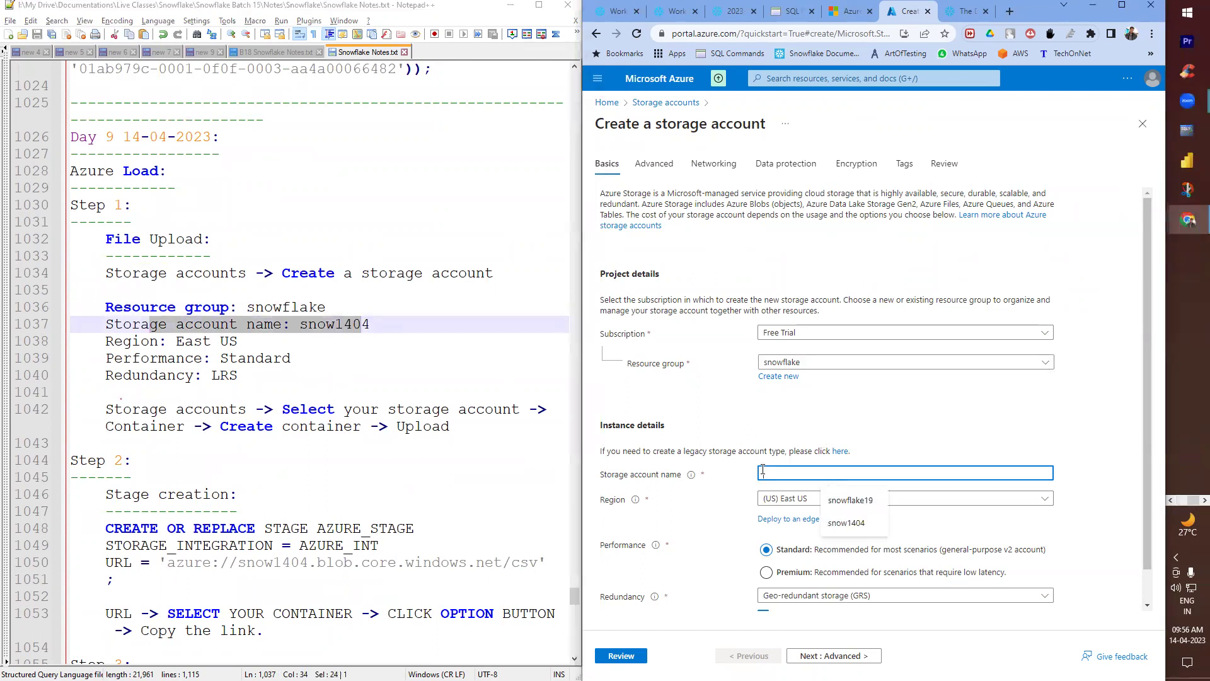
scroll(758, 470, down, 1)
text(snow104)
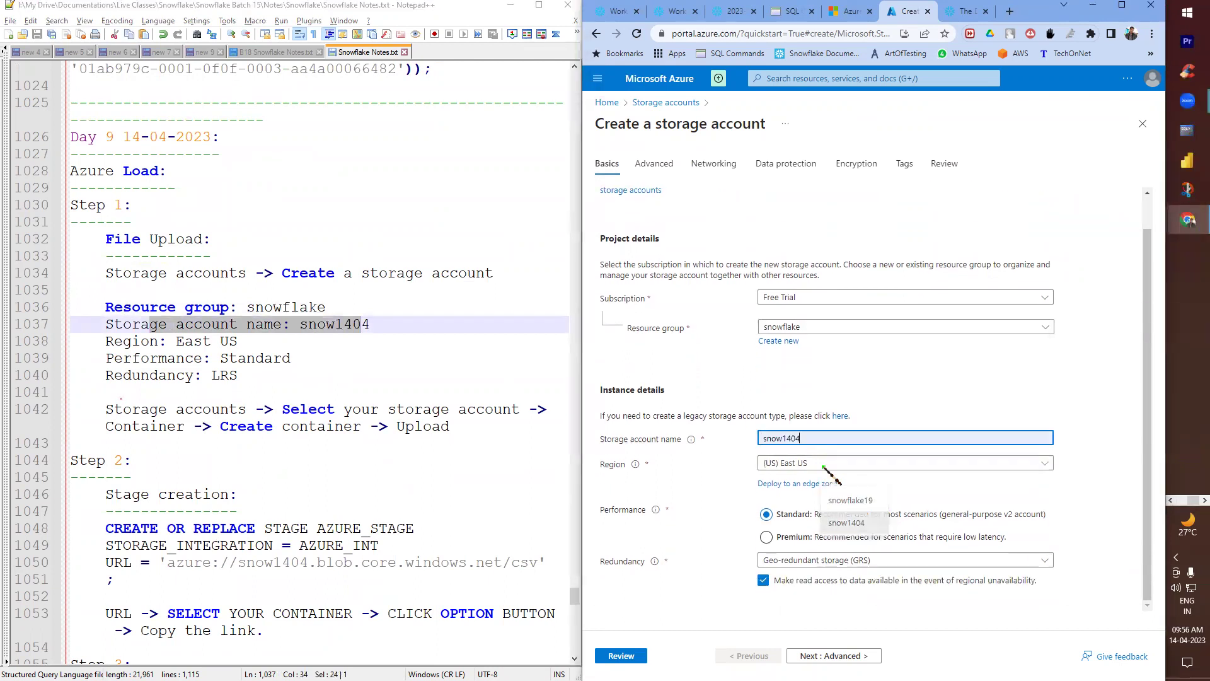
key(Left)
key(Left)
text(5)
click(873, 410)
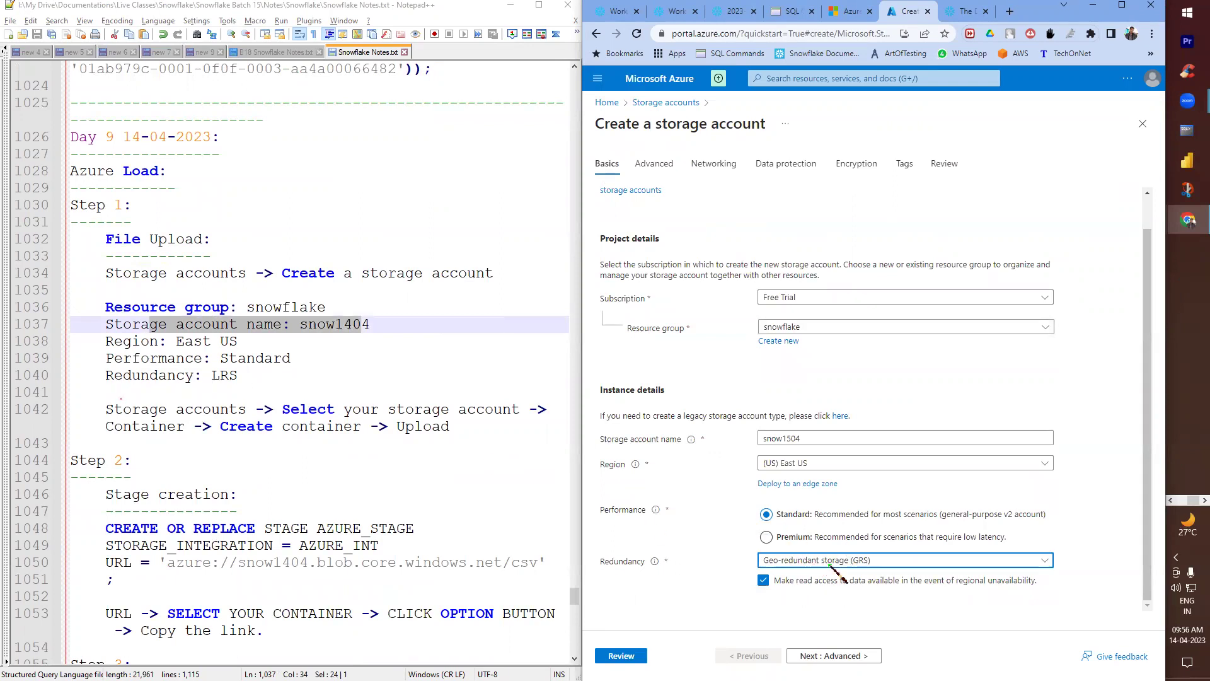
- Set redundancy to LRS, review the settings, and create the storage account
click(809, 559)
click(829, 400)
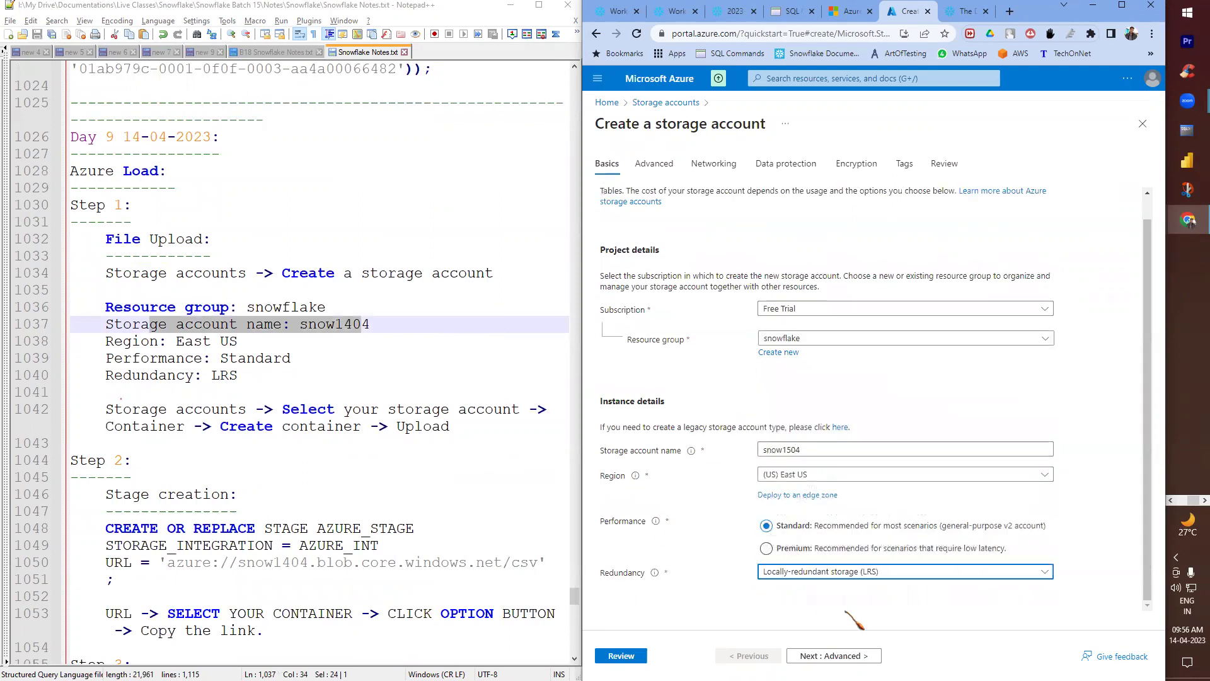
click(814, 656)
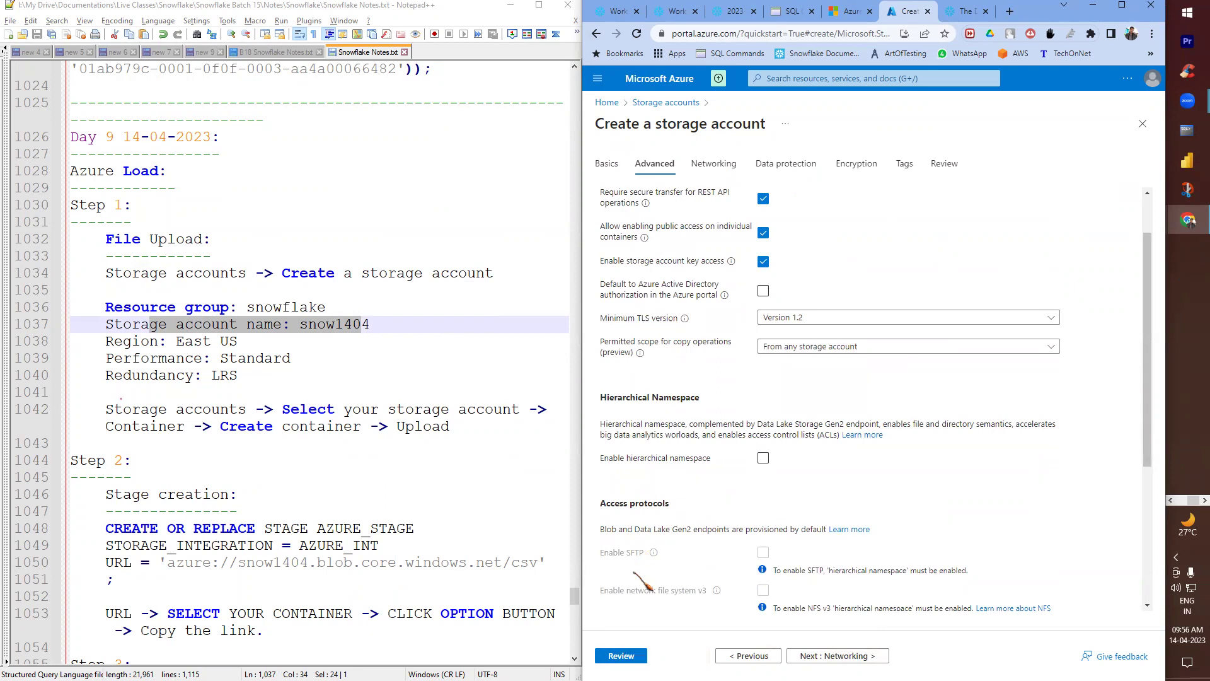
click(636, 656)
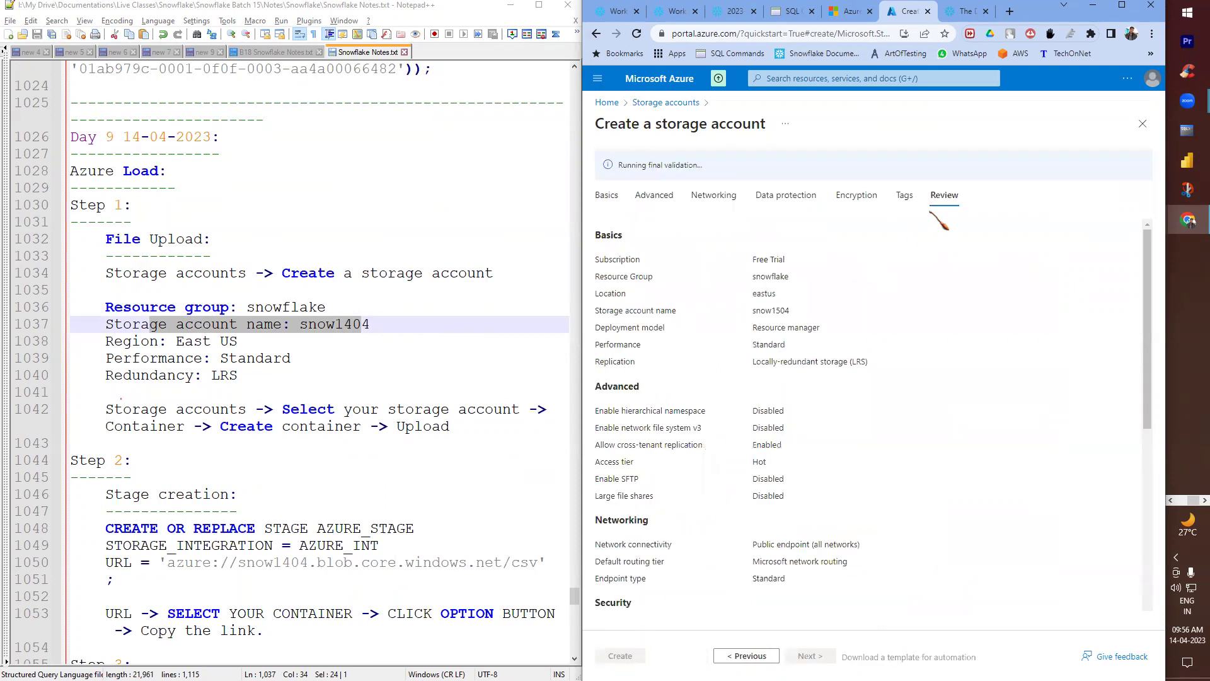
scroll(820, 410, down, 7)
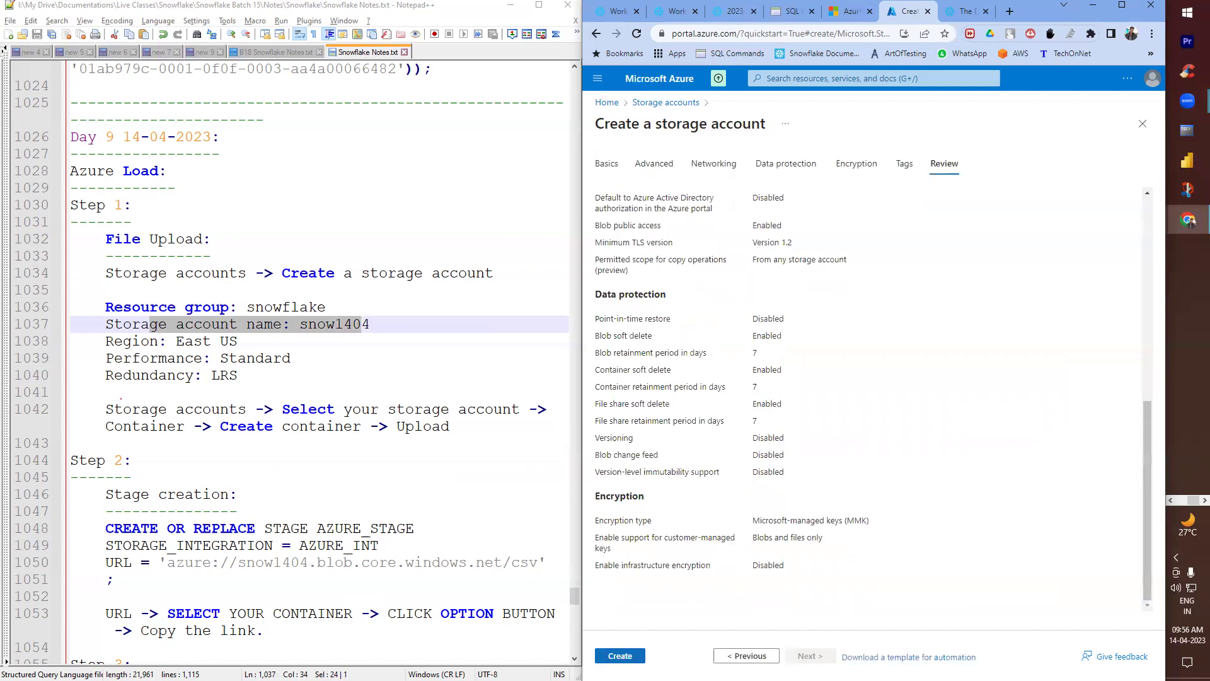
click(620, 656)
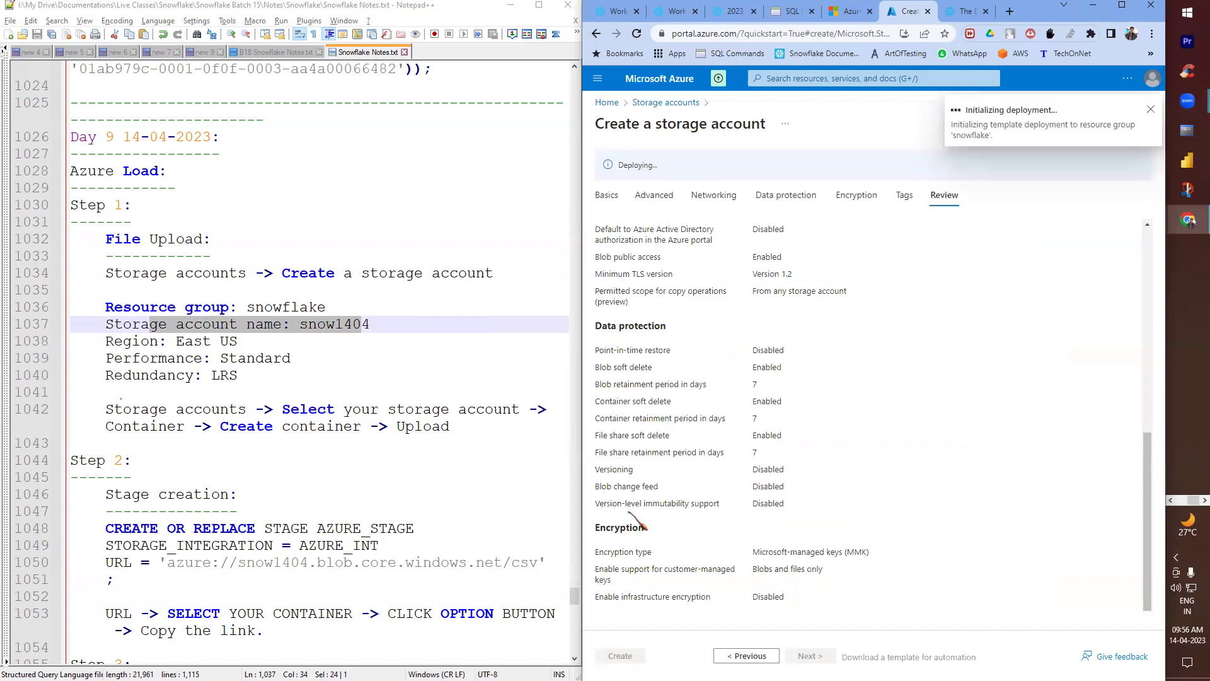
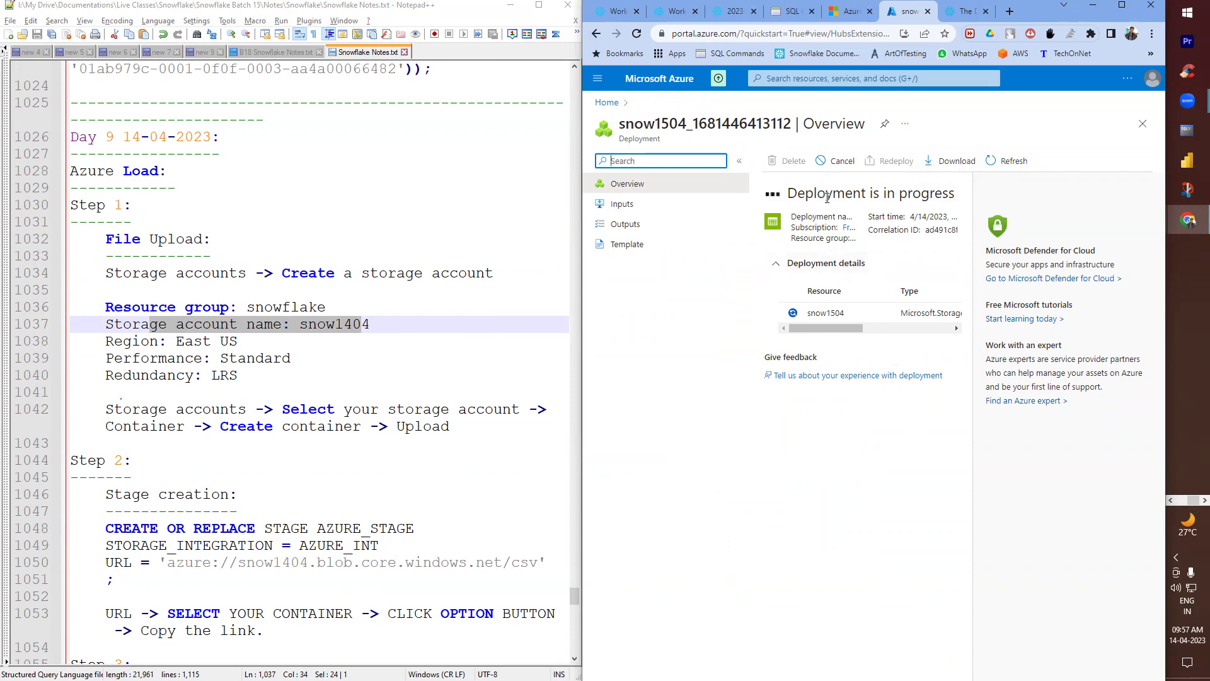
- Refresh the Azure storage accounts list so snow1504 appears as the fourth account
drag(835, 329, 870, 329)
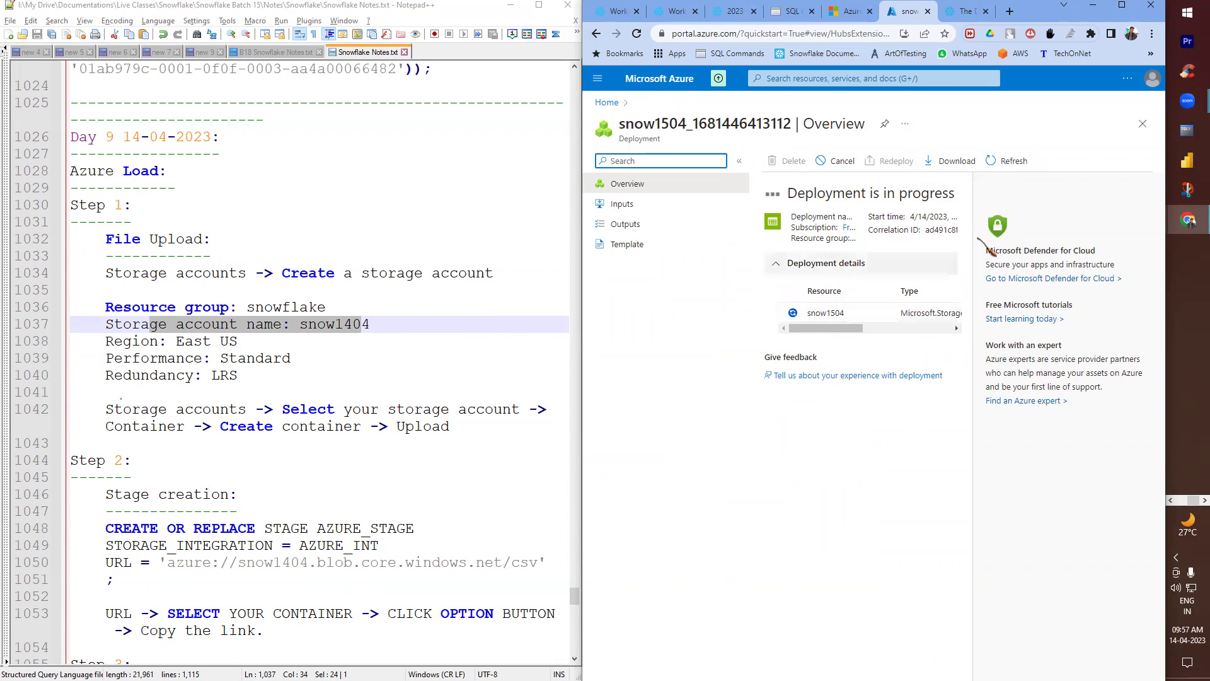
drag(838, 328, 895, 329)
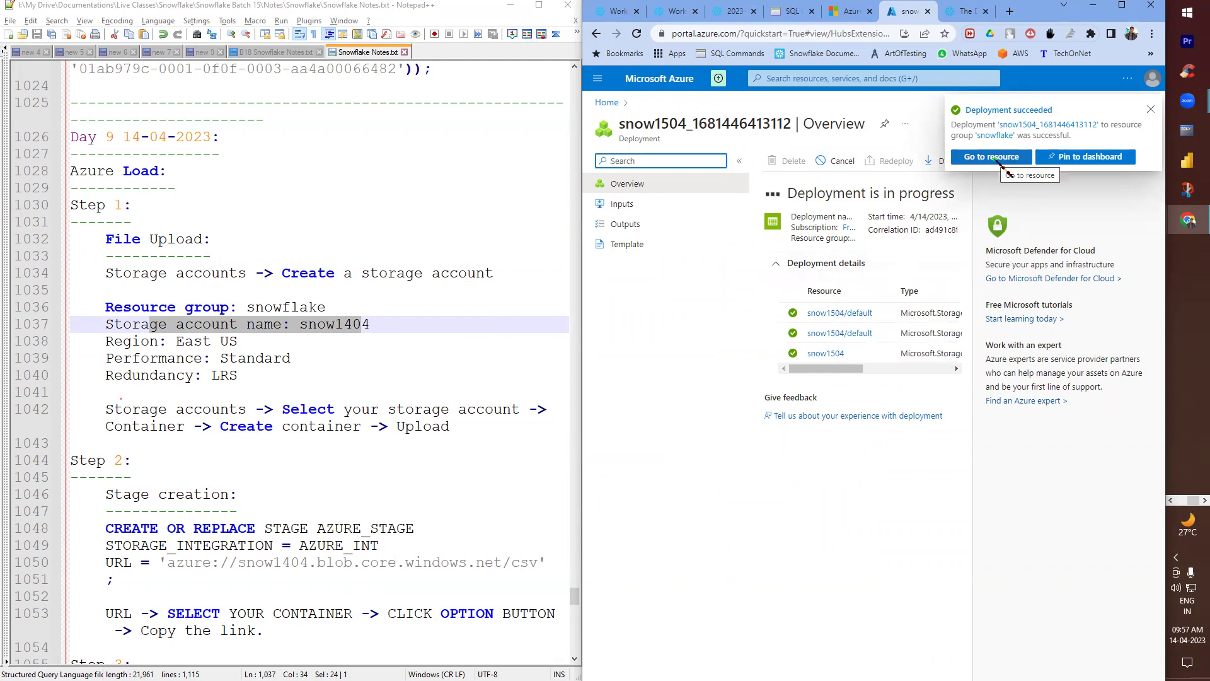
click(617, 104)
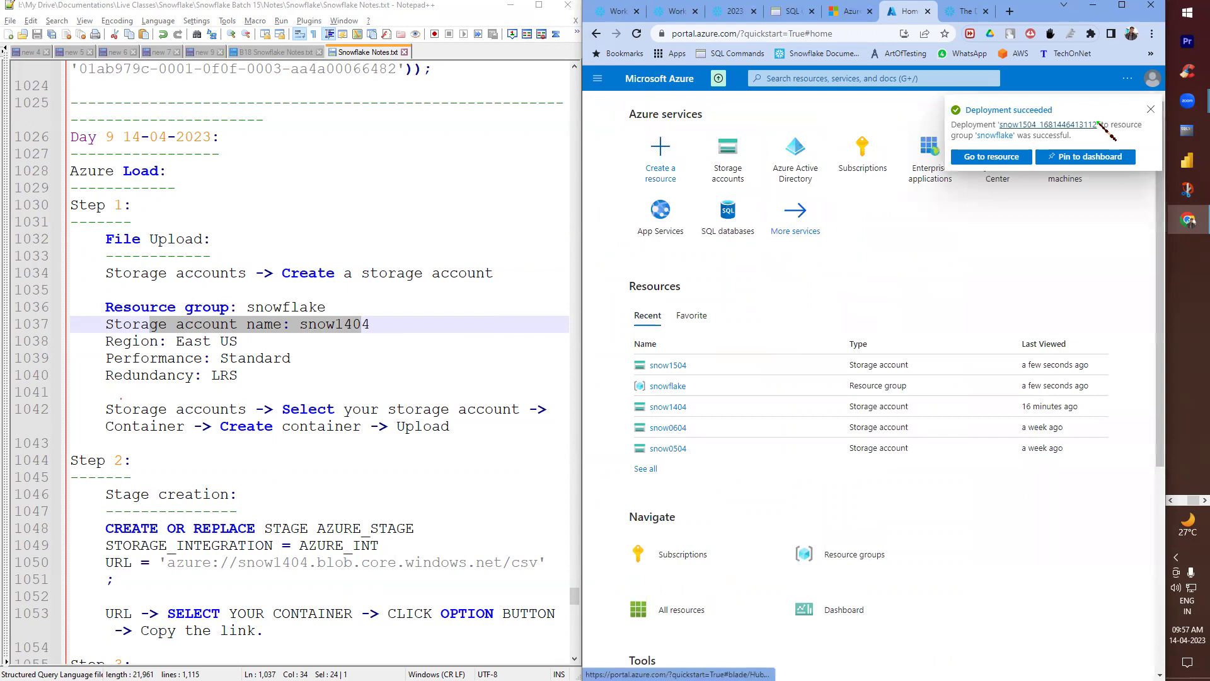
click(1150, 109)
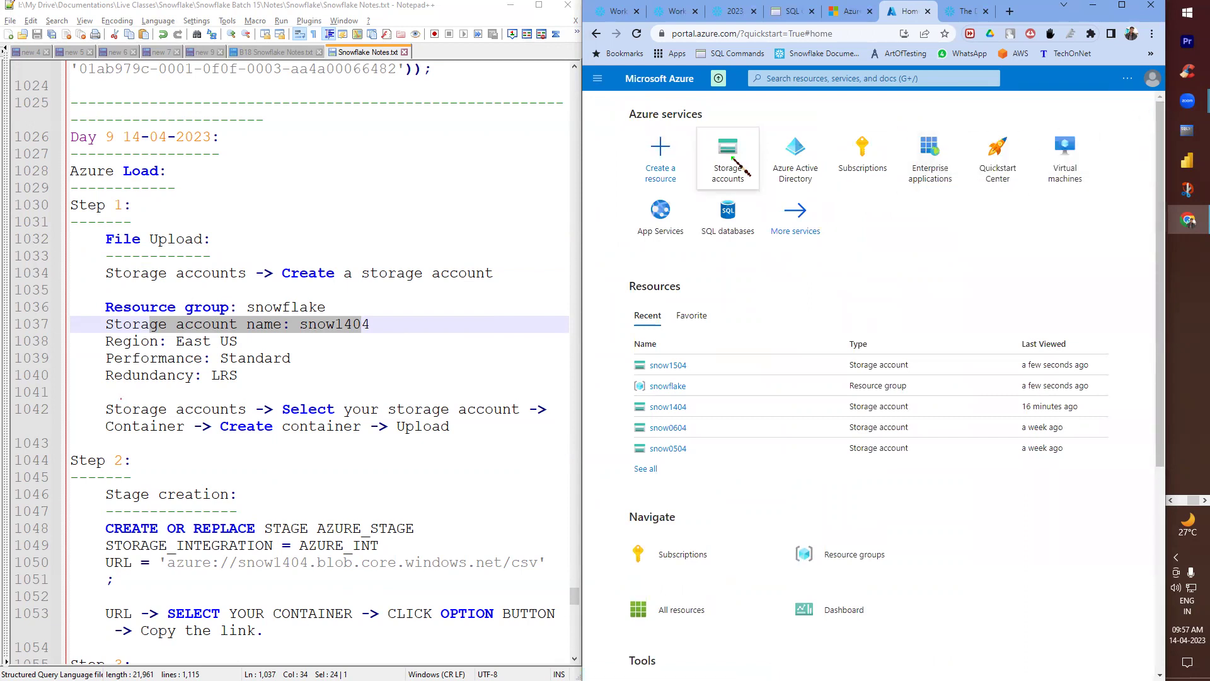
click(731, 165)
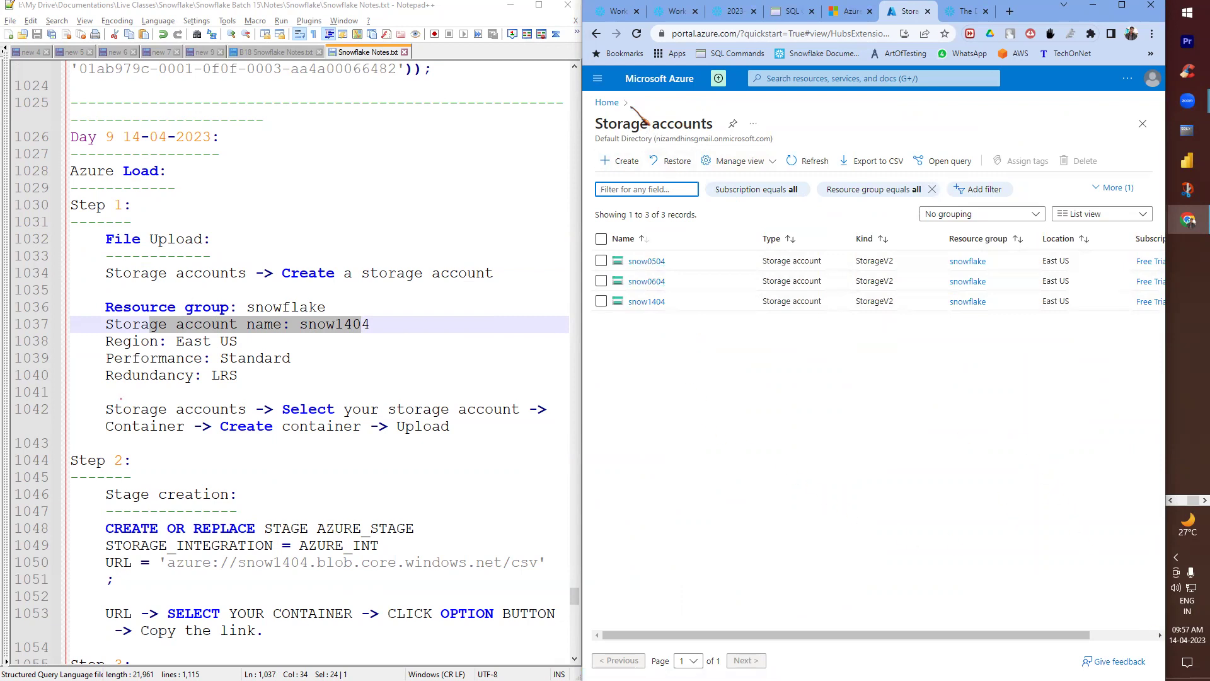
click(637, 33)
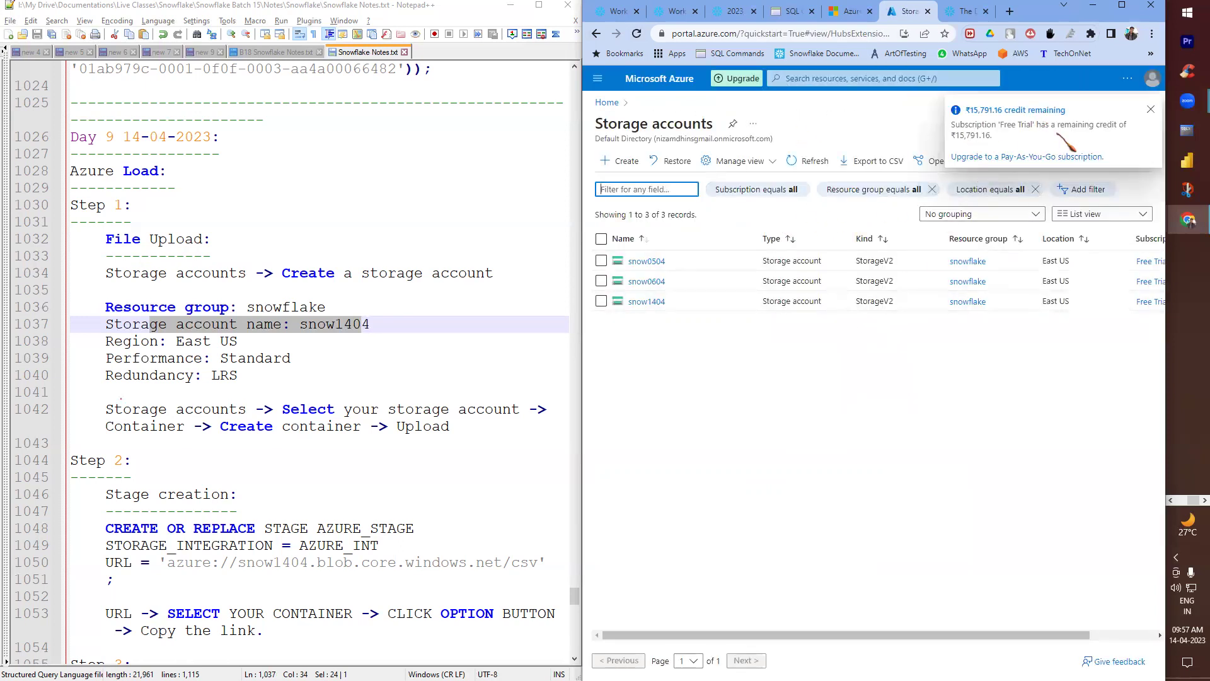
click(1150, 109)
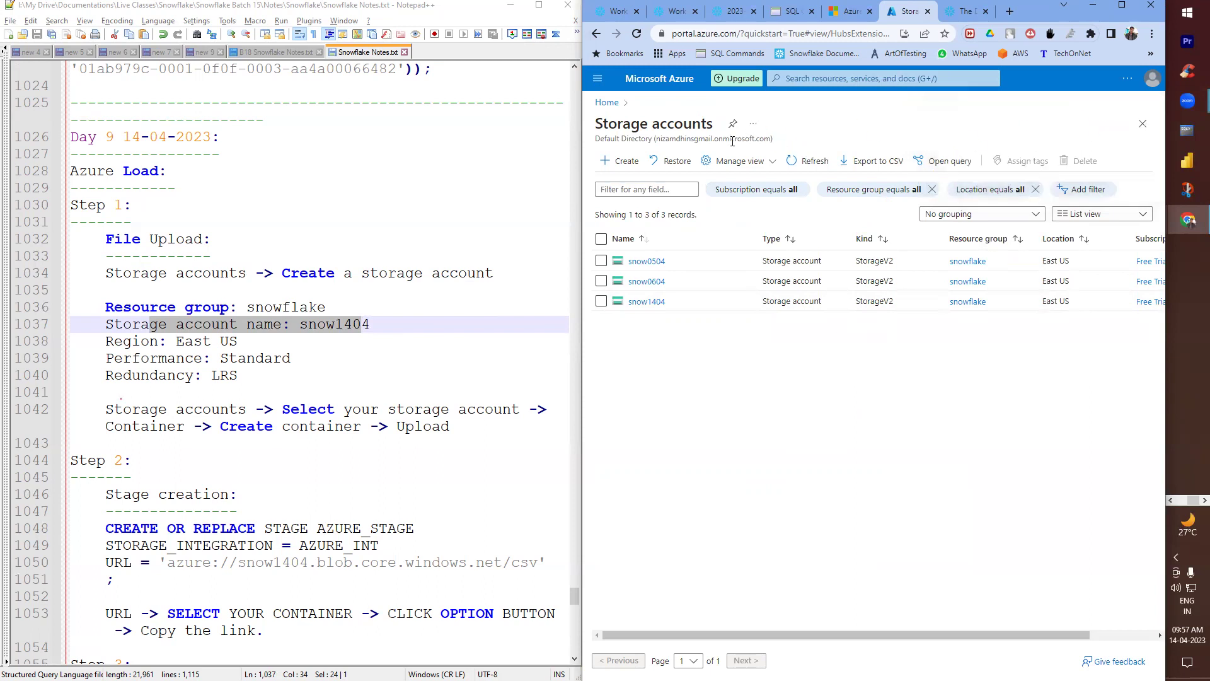
click(809, 161)
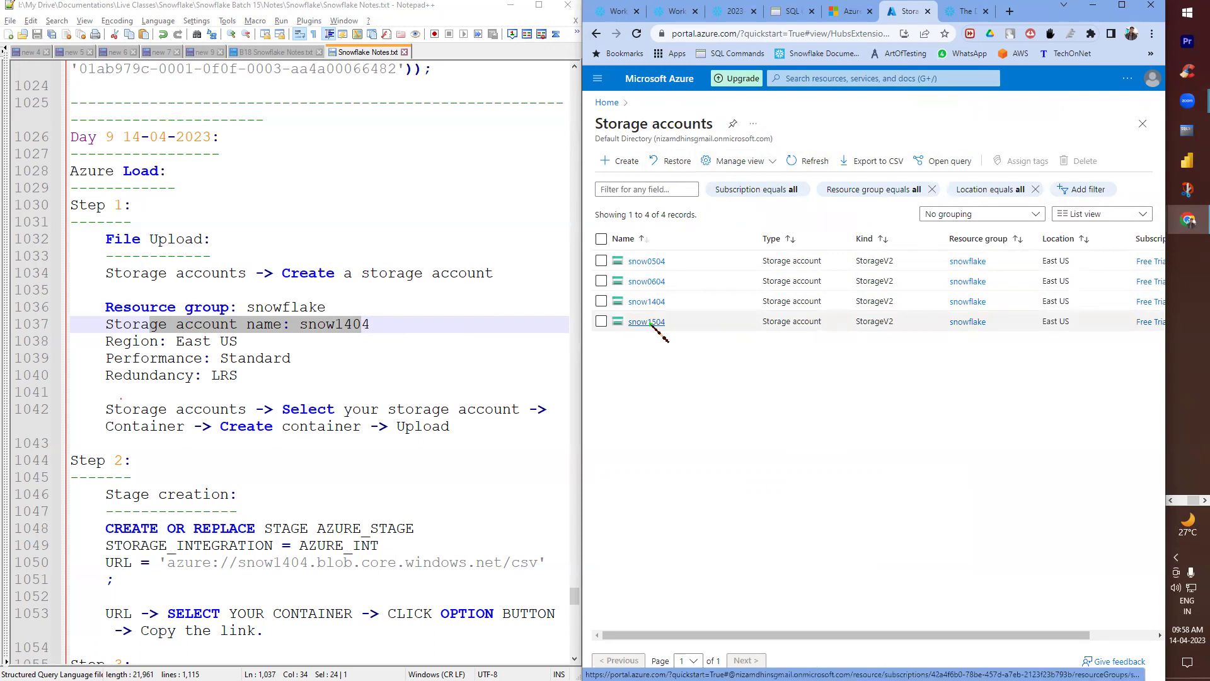
- Create a container named csv in the snow1504 storage account
click(648, 322)
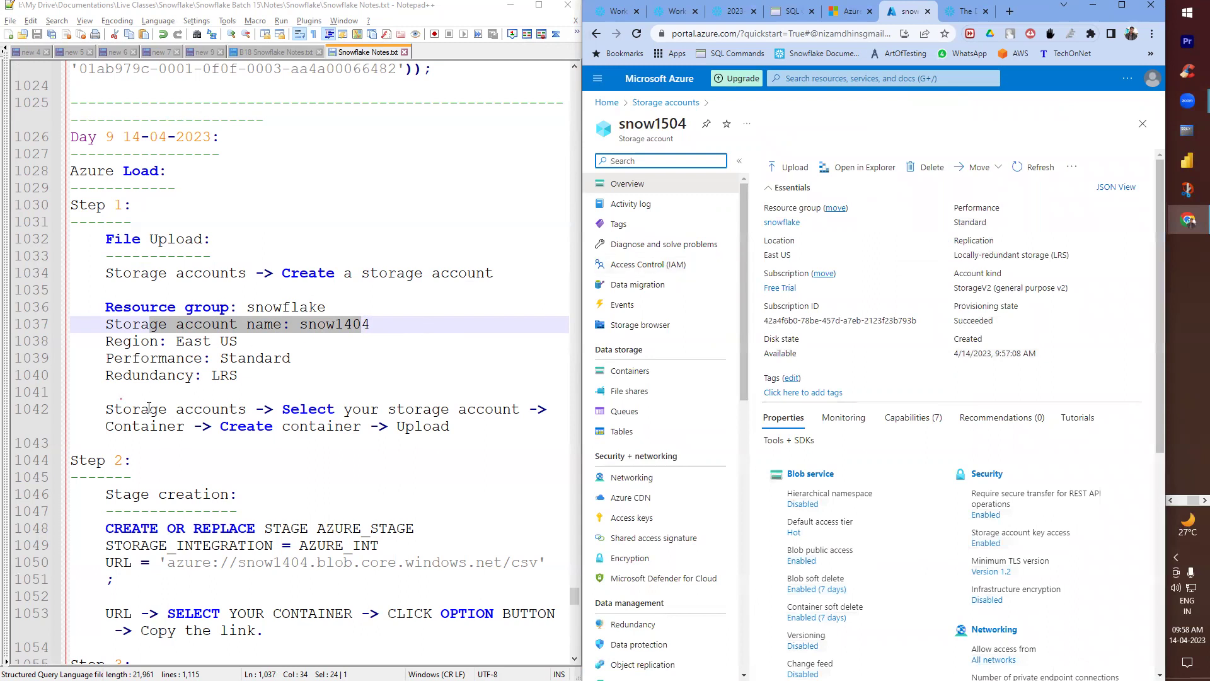
drag(107, 411, 450, 427)
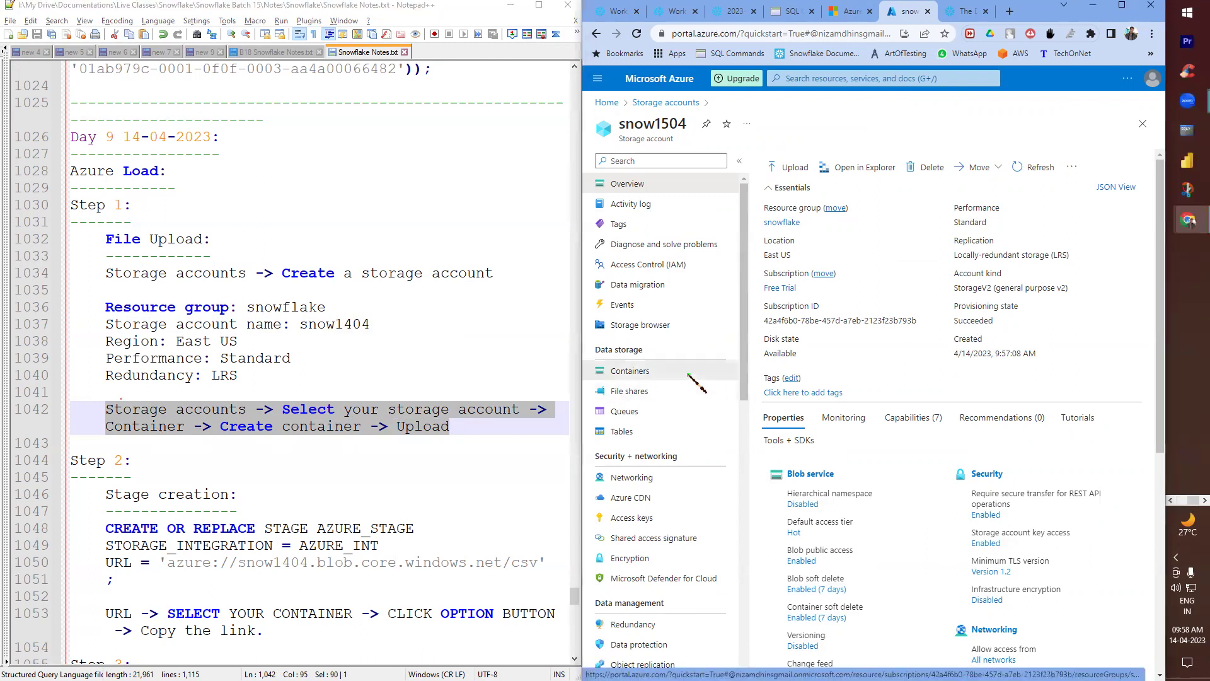
click(688, 374)
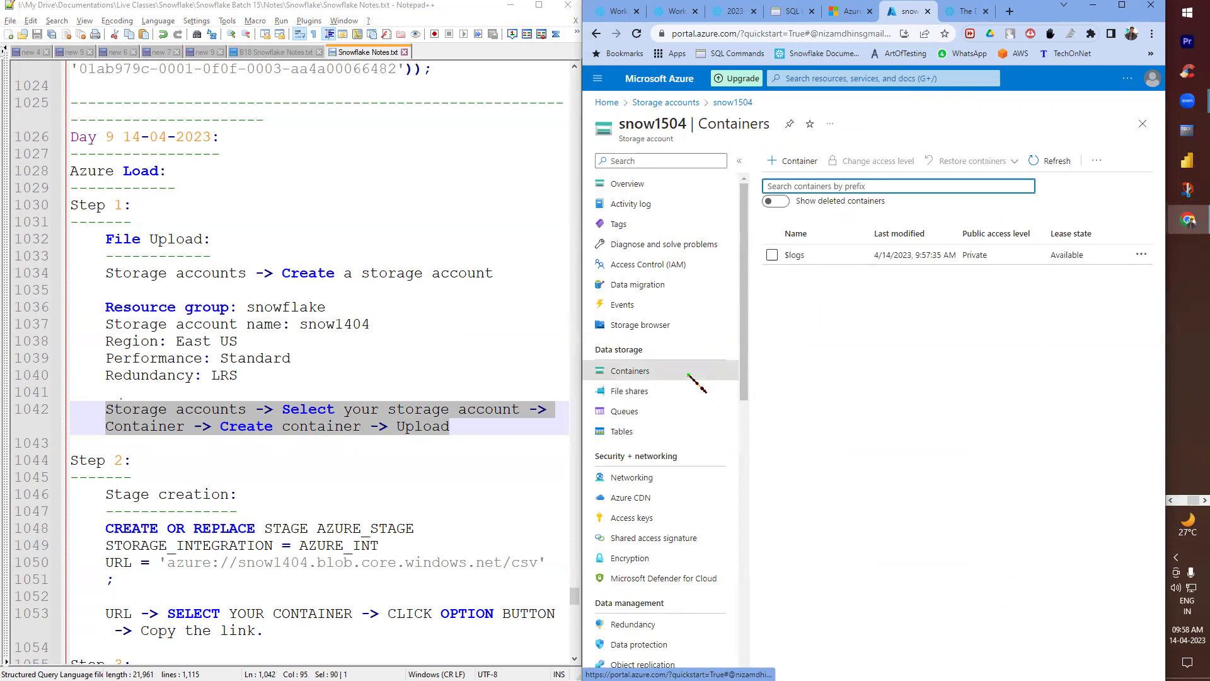
click(808, 166)
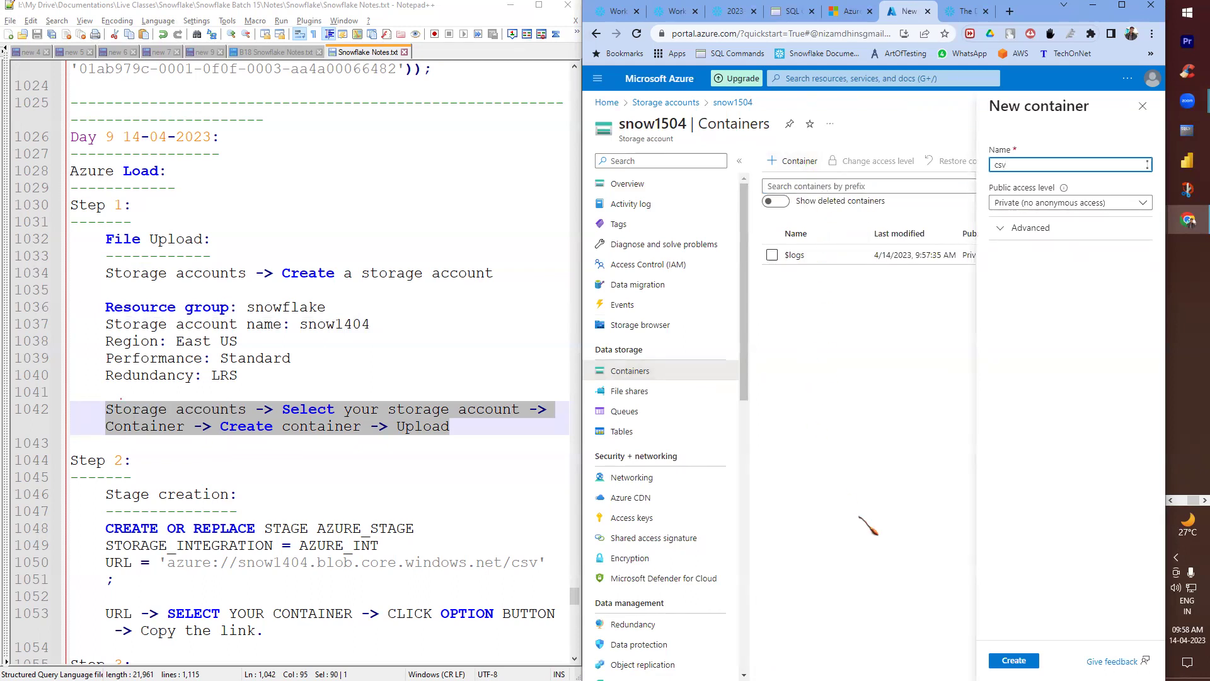
click(1014, 659)
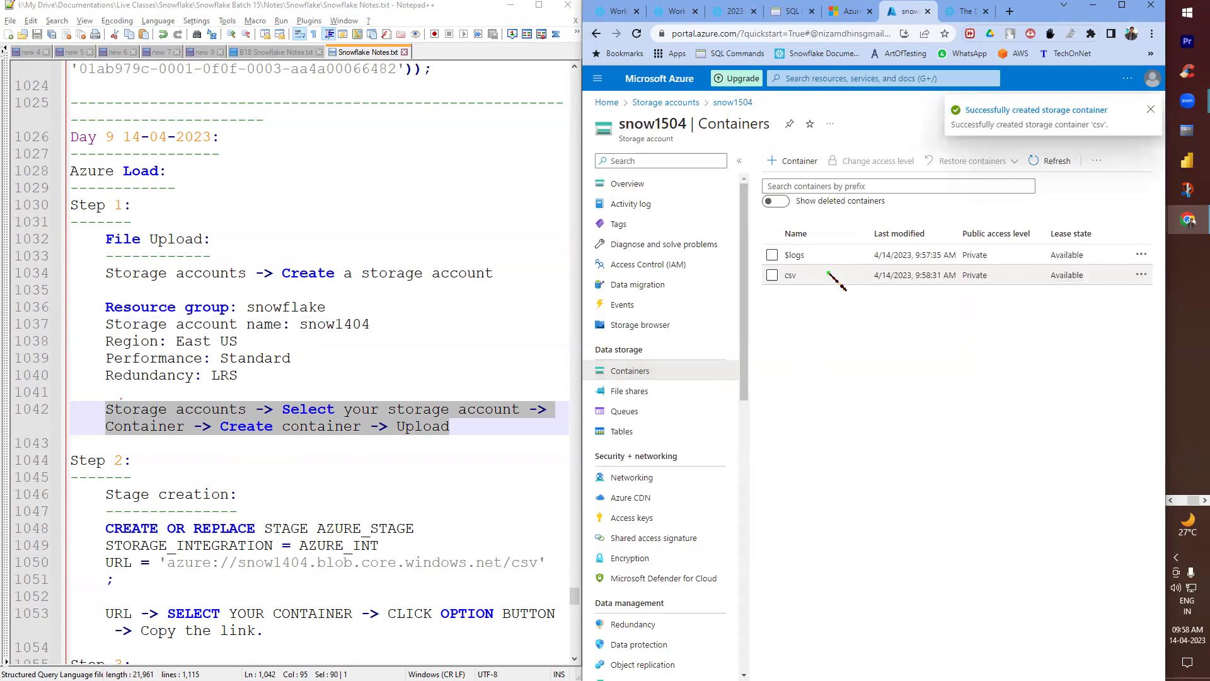
- Upload aws.csv into the csv container
click(811, 275)
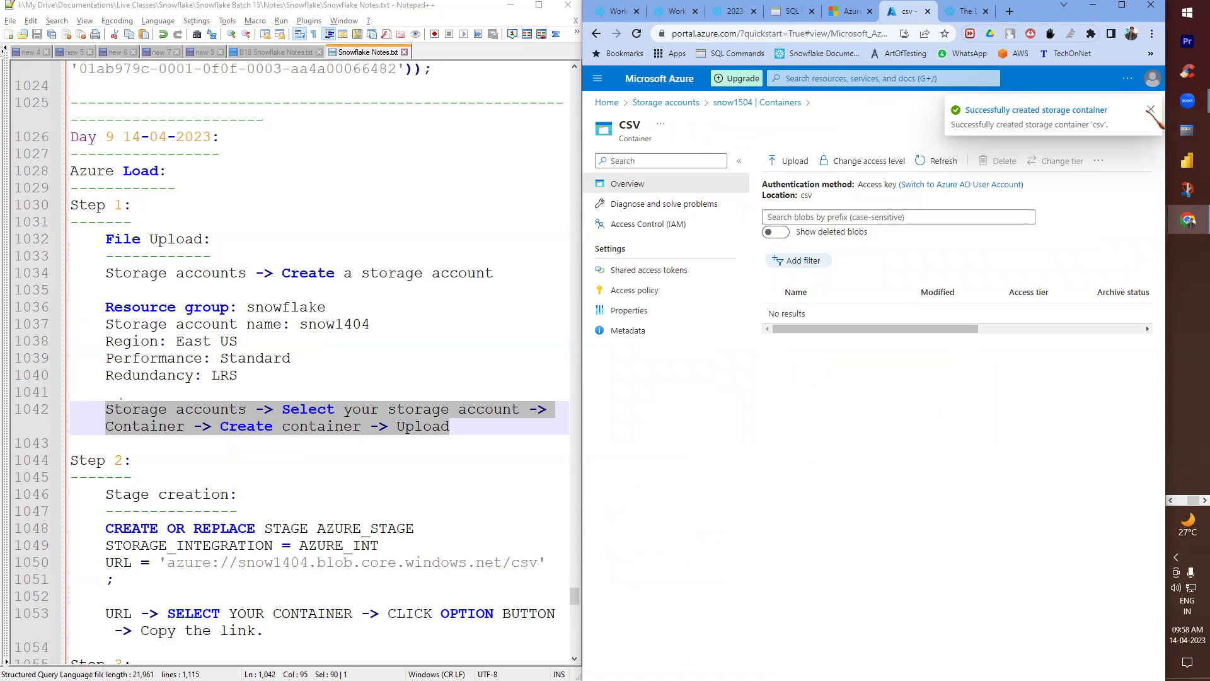
click(1149, 110)
click(787, 161)
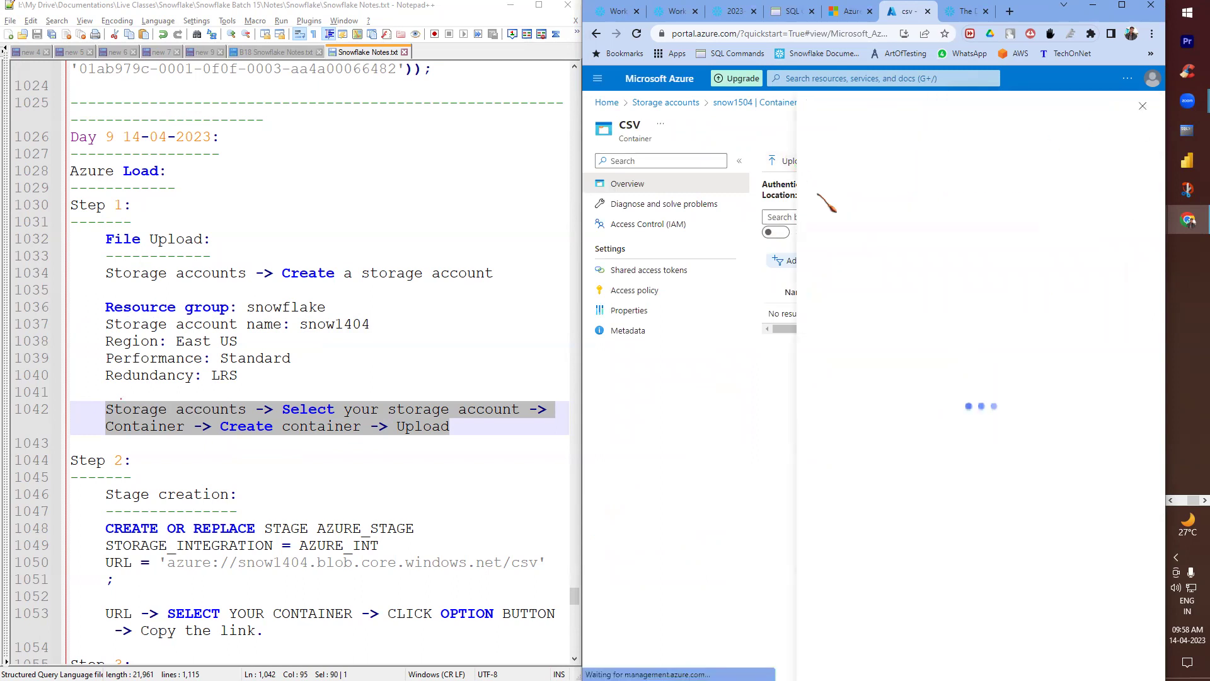
click(962, 228)
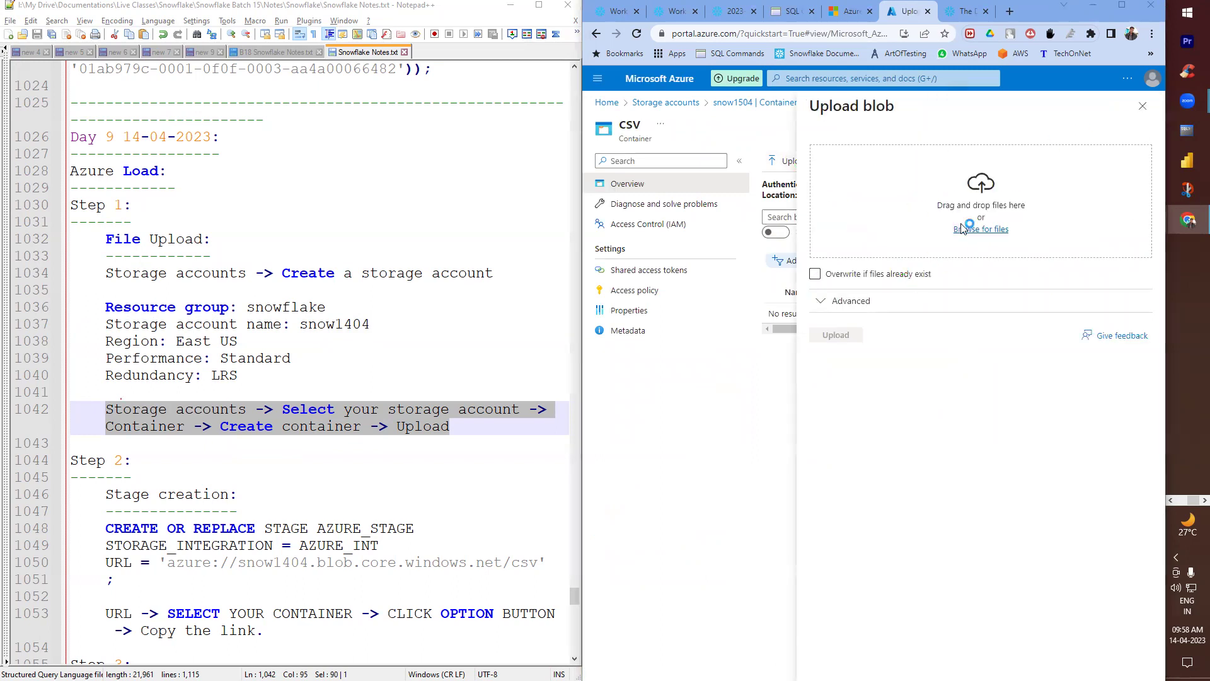
double_click(844, 135)
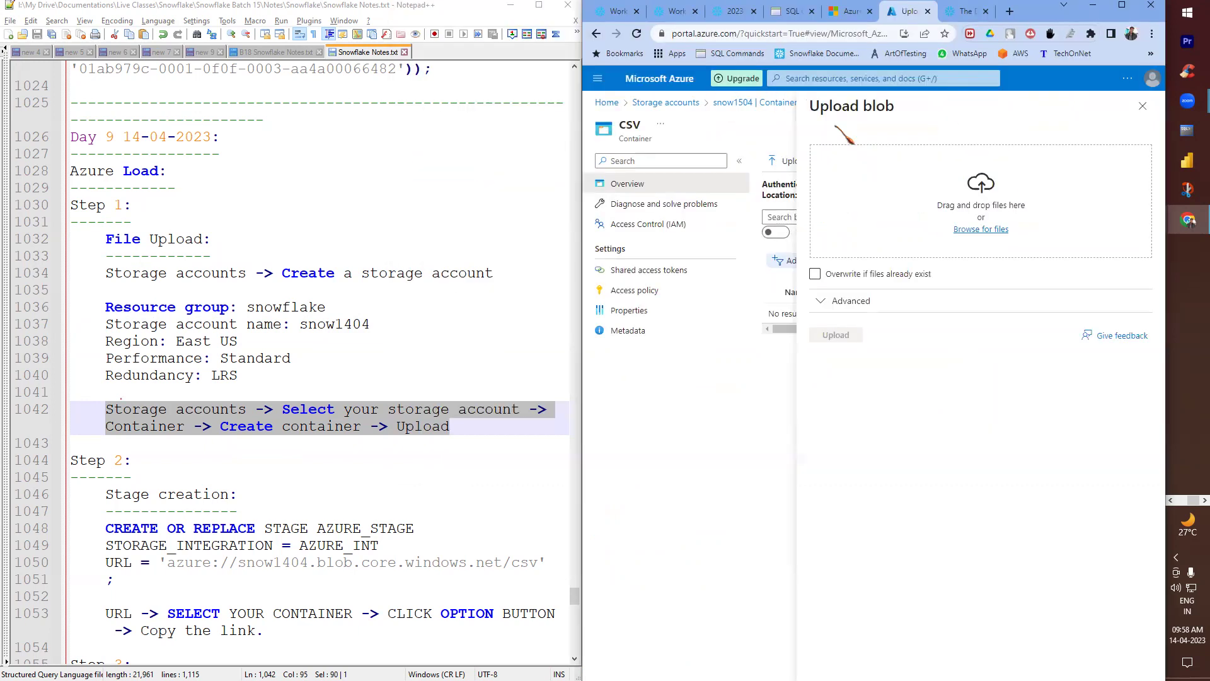
click(826, 336)
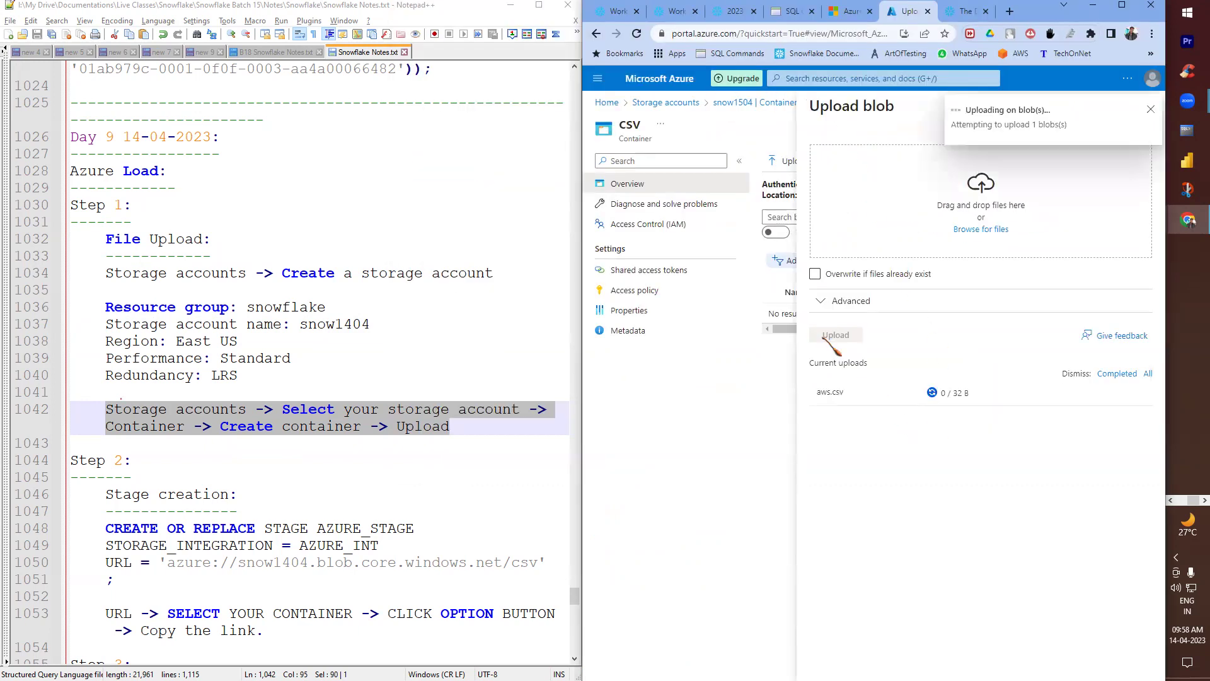
click(1150, 110)
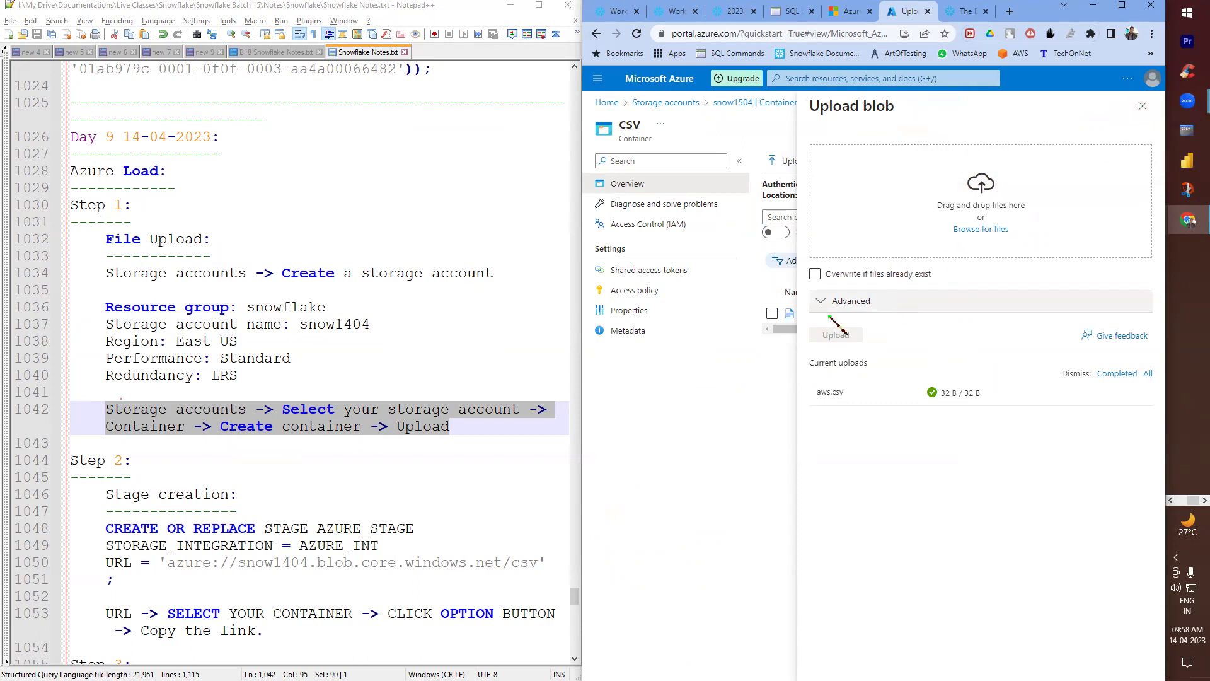
click(1142, 106)
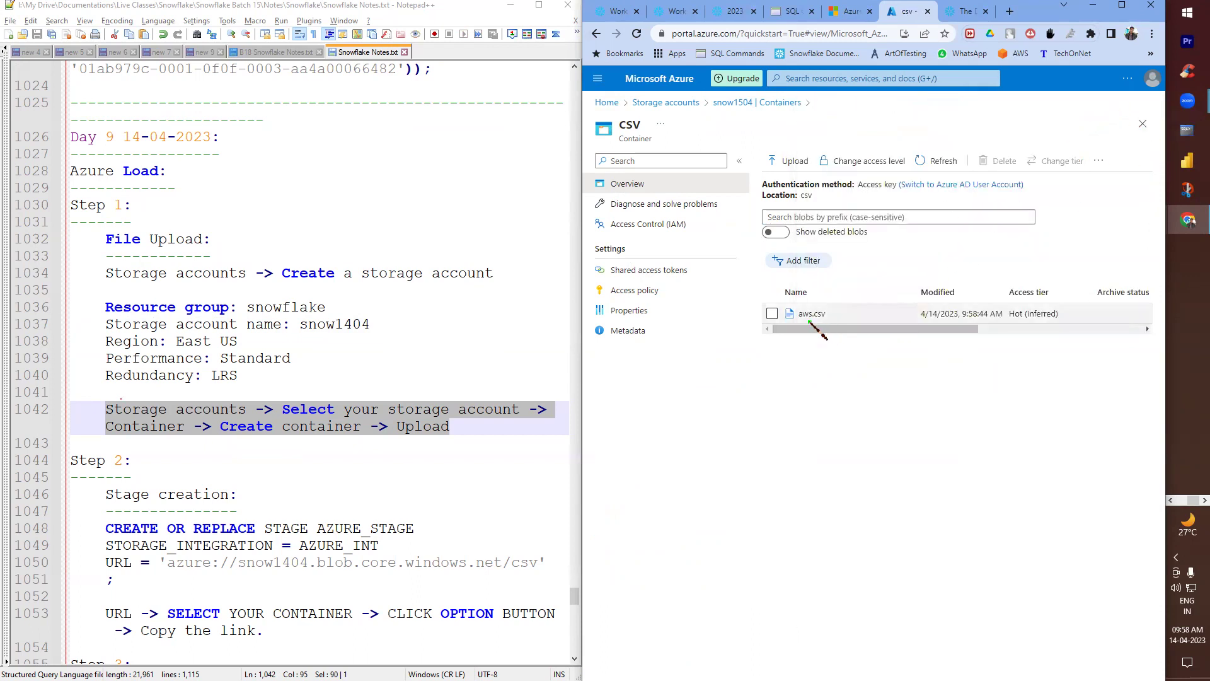
scroll(268, 441, down, 3)
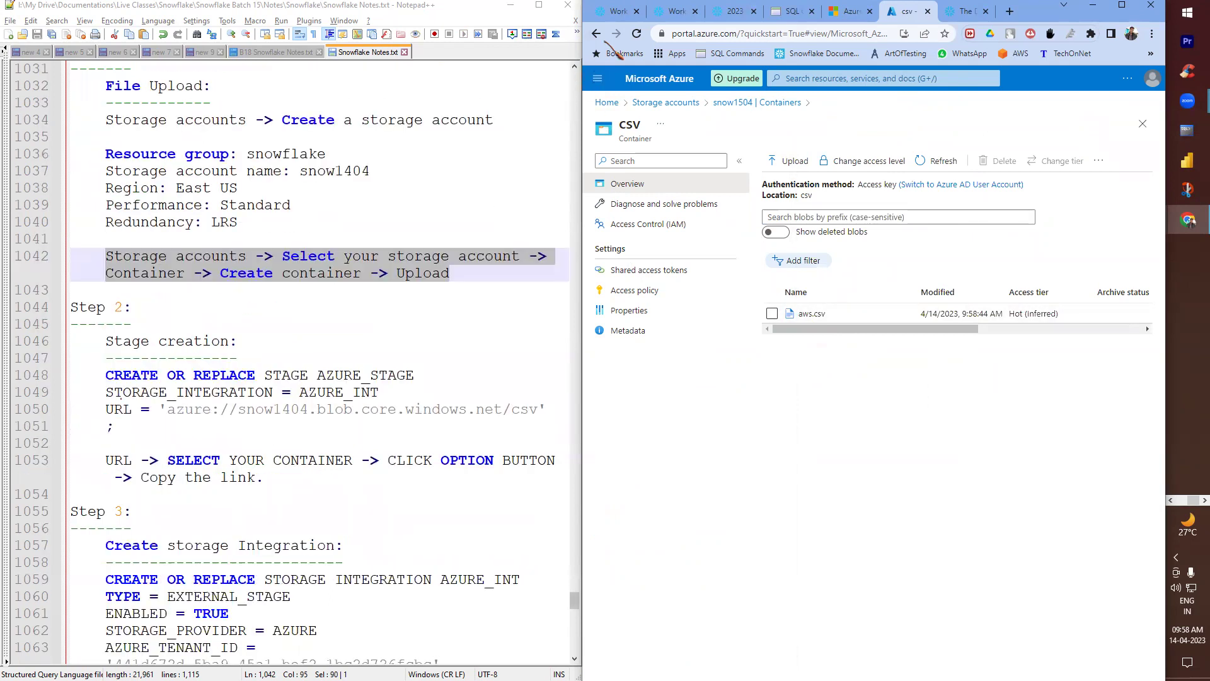
click(613, 11)
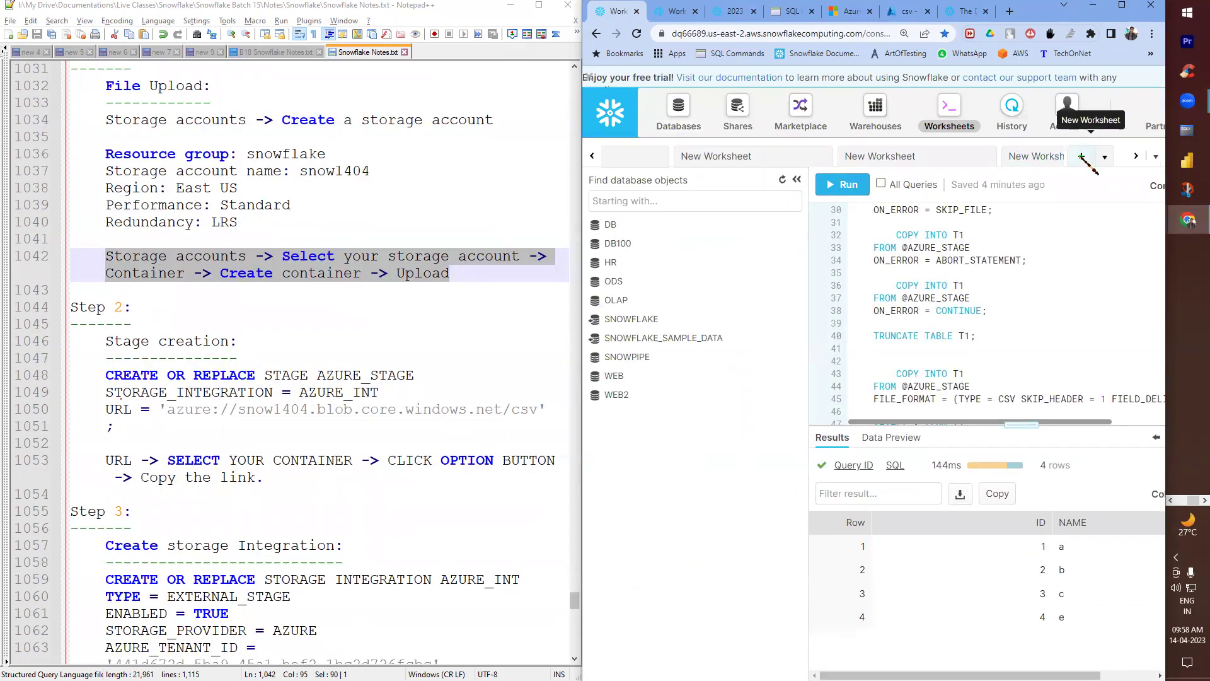
- Start a new Snowflake worksheet using database ODS and schema HR
click(1081, 156)
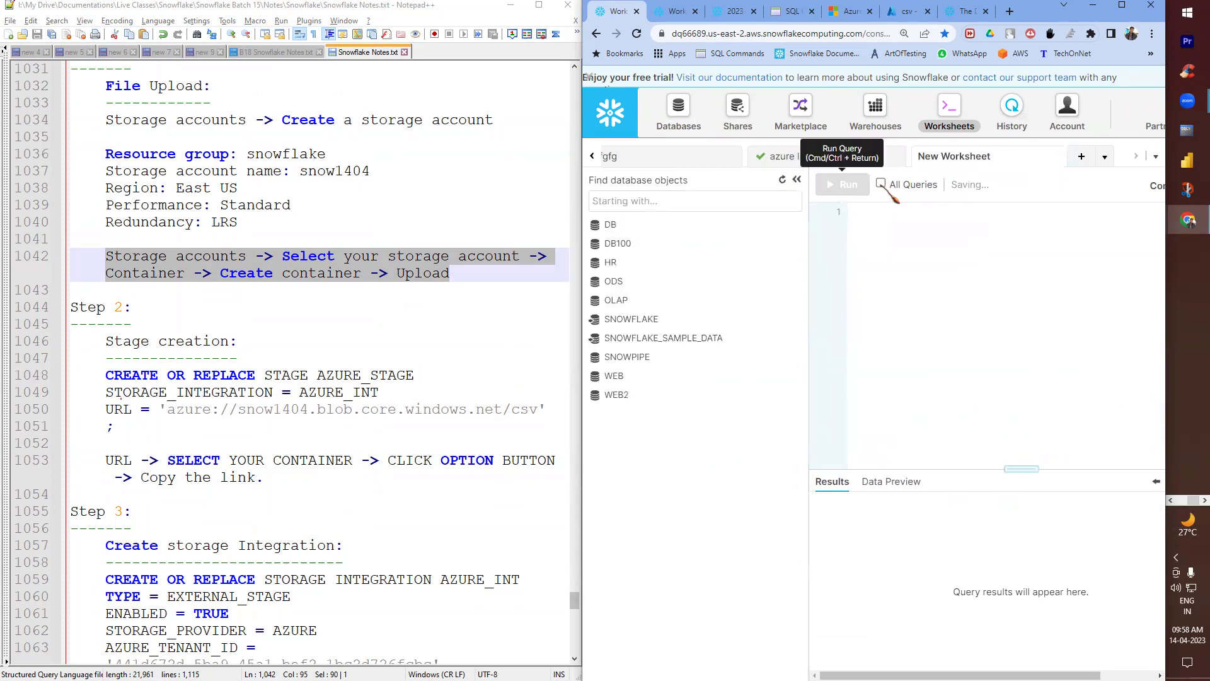
click(797, 181)
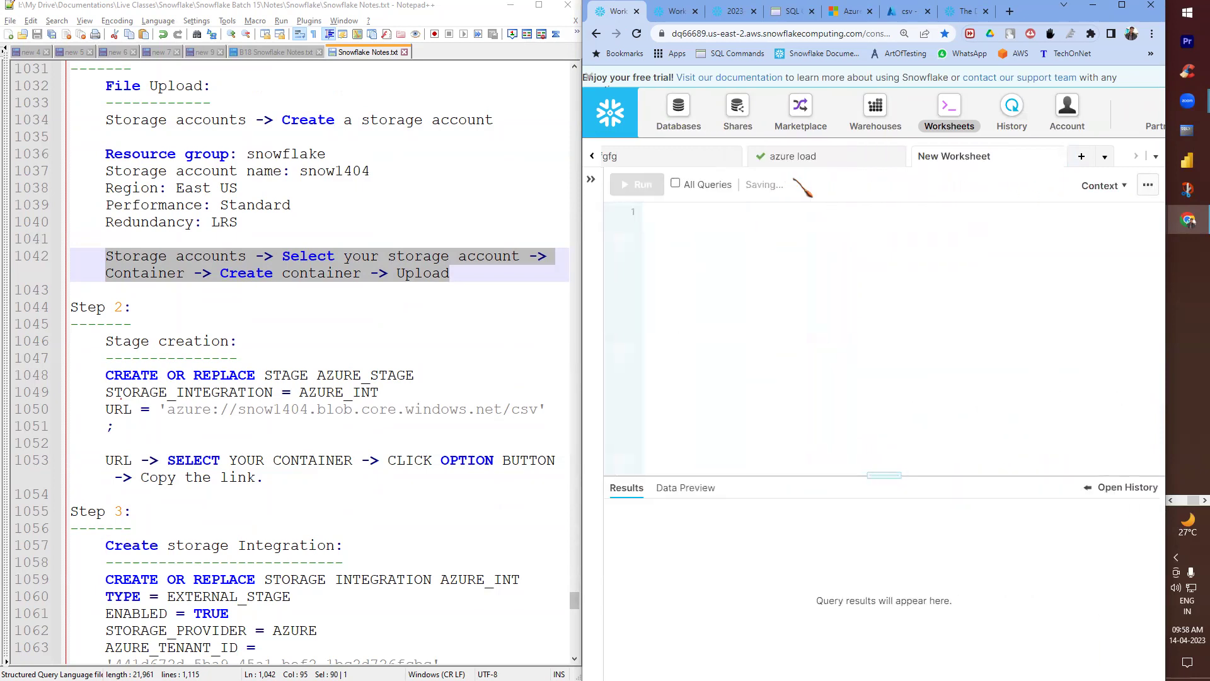
click(1099, 185)
click(952, 304)
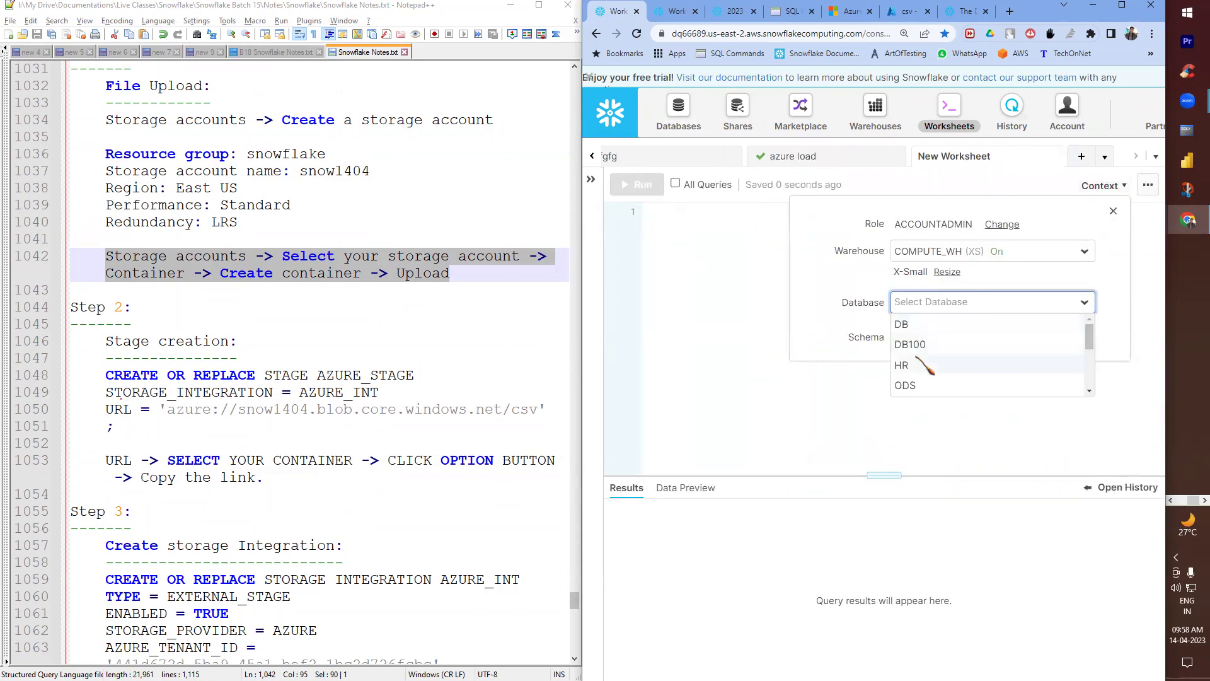
click(911, 381)
click(918, 340)
click(907, 360)
click(781, 331)
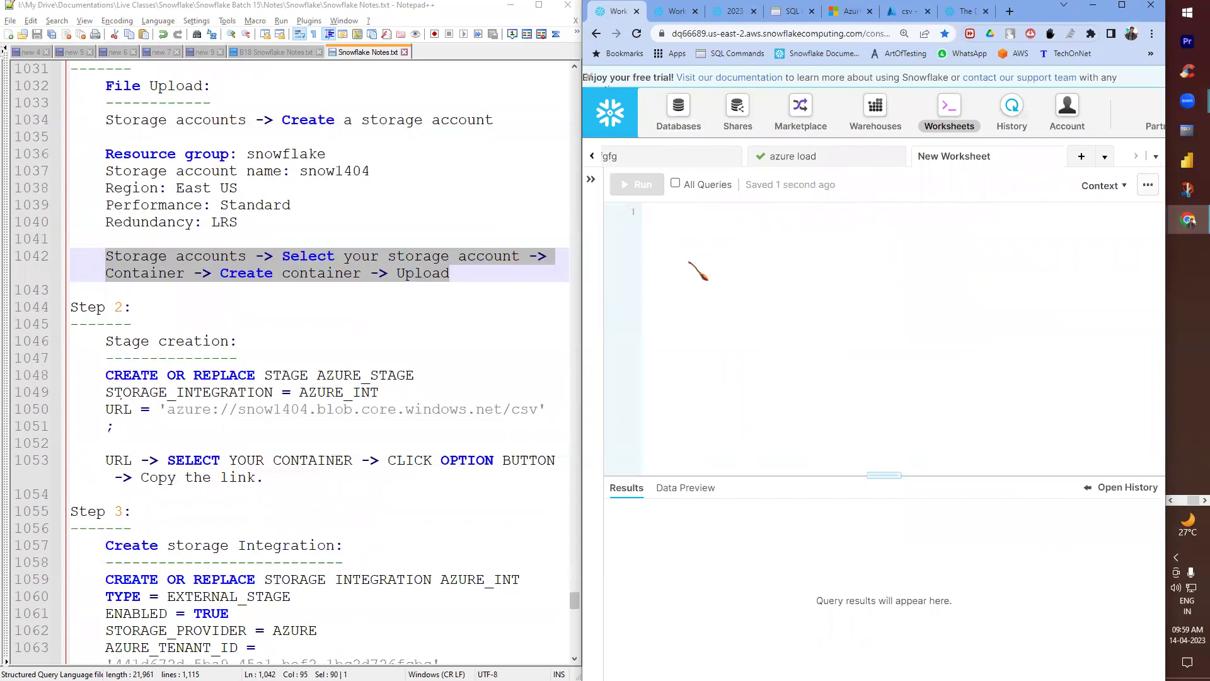
- Begin CREATE OR REPLACE STAGE AZURE_STAGE2 with STORAGE_INTEGRATION and a 'URL =' line from the notes
text(CREATE )
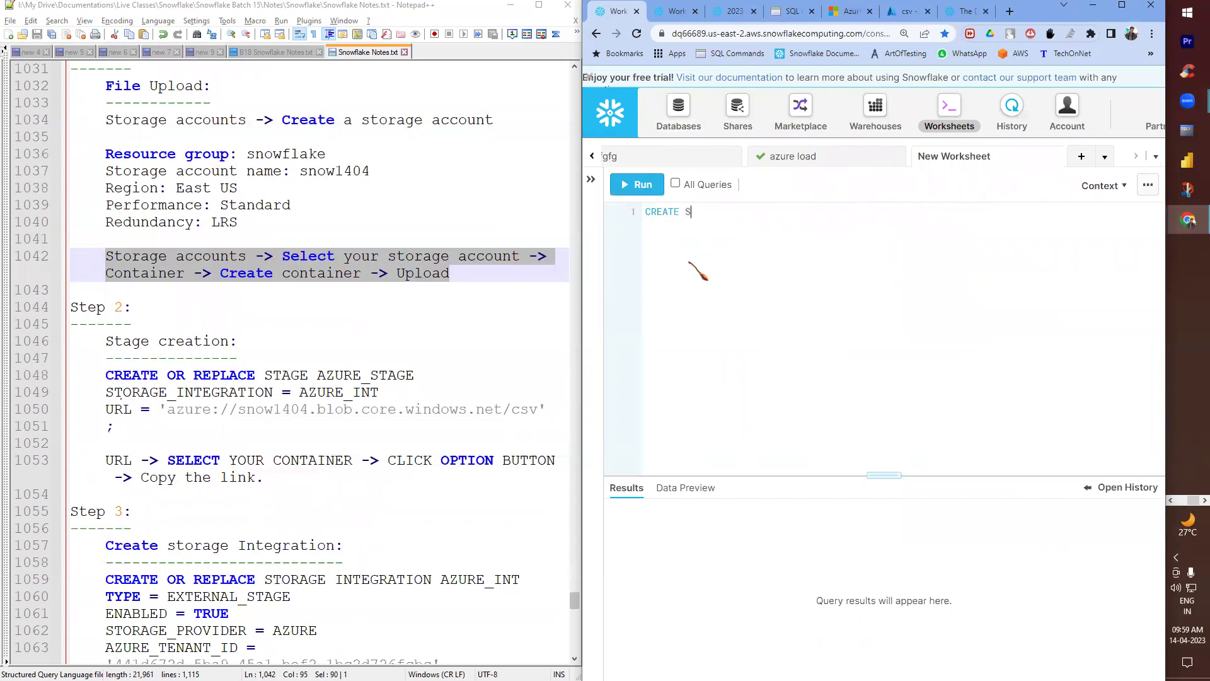
text(OR REPLACE STAGE AZURE_STAGE2)
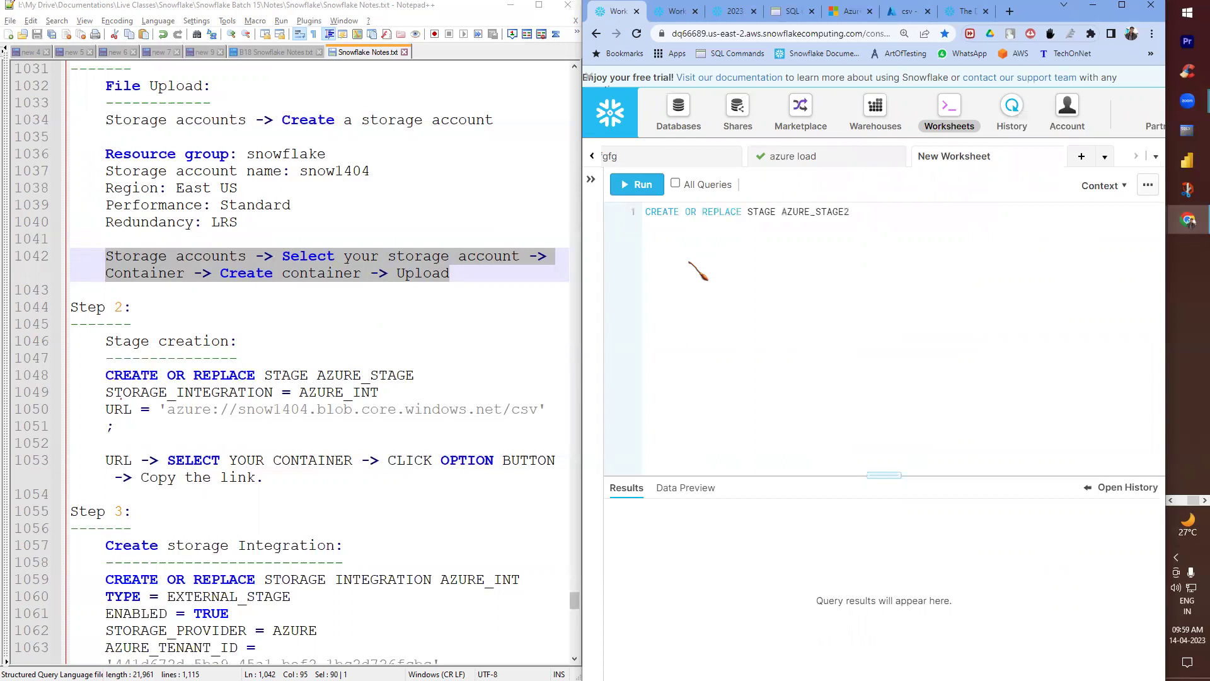
key(Return)
text(STORAGE_INTEGRATION =)
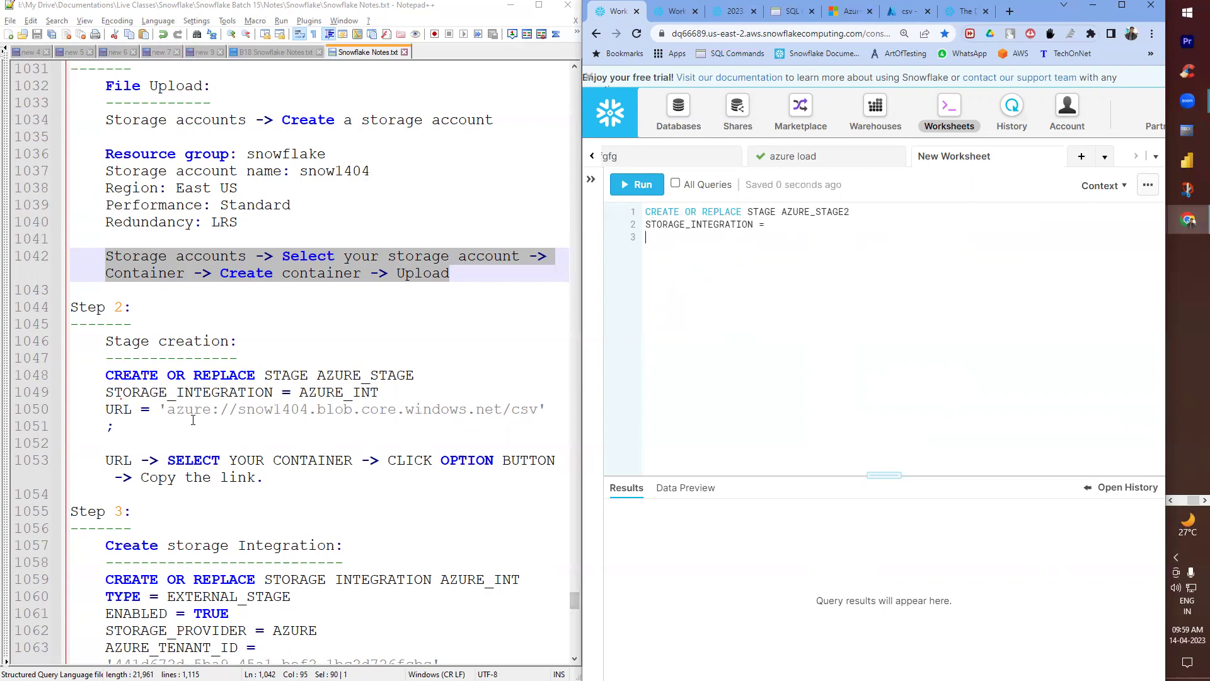
double_click(123, 411)
key(shift+Right)
key(shift+Right)
key(ctrl+c)
key(super+space)
click(673, 239)
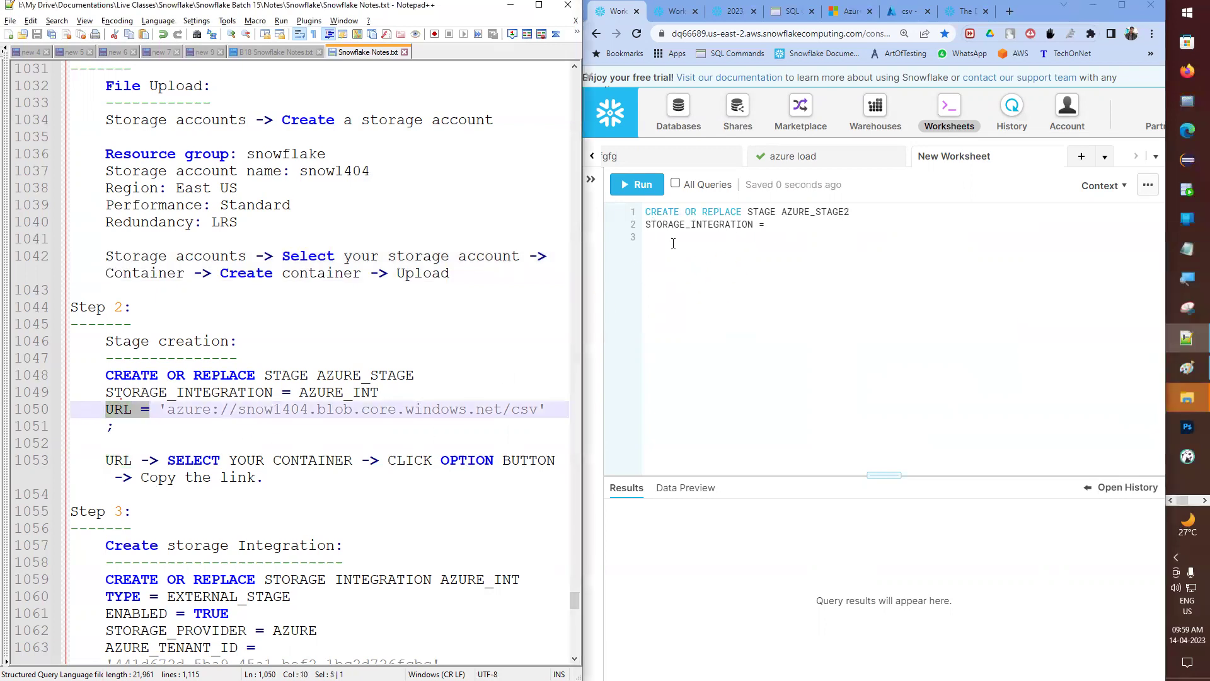
key(ctrl+v)
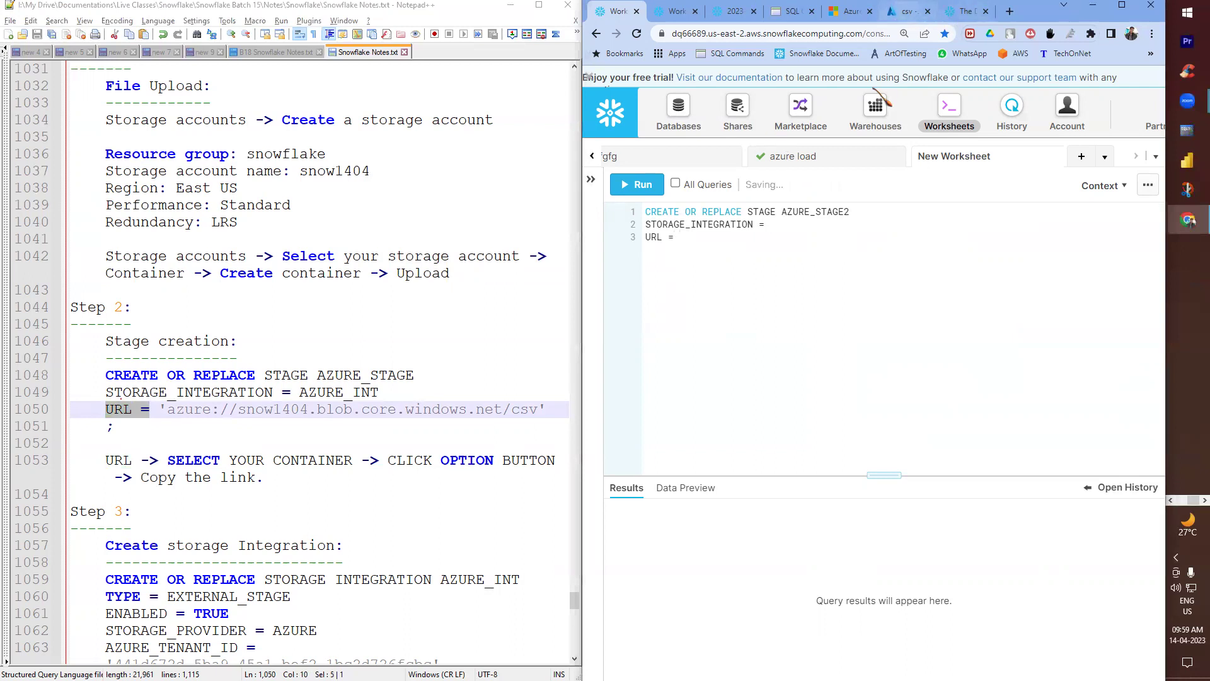
- Maximize the Azure csv container page and look at the aws.csv blob's actions
click(907, 11)
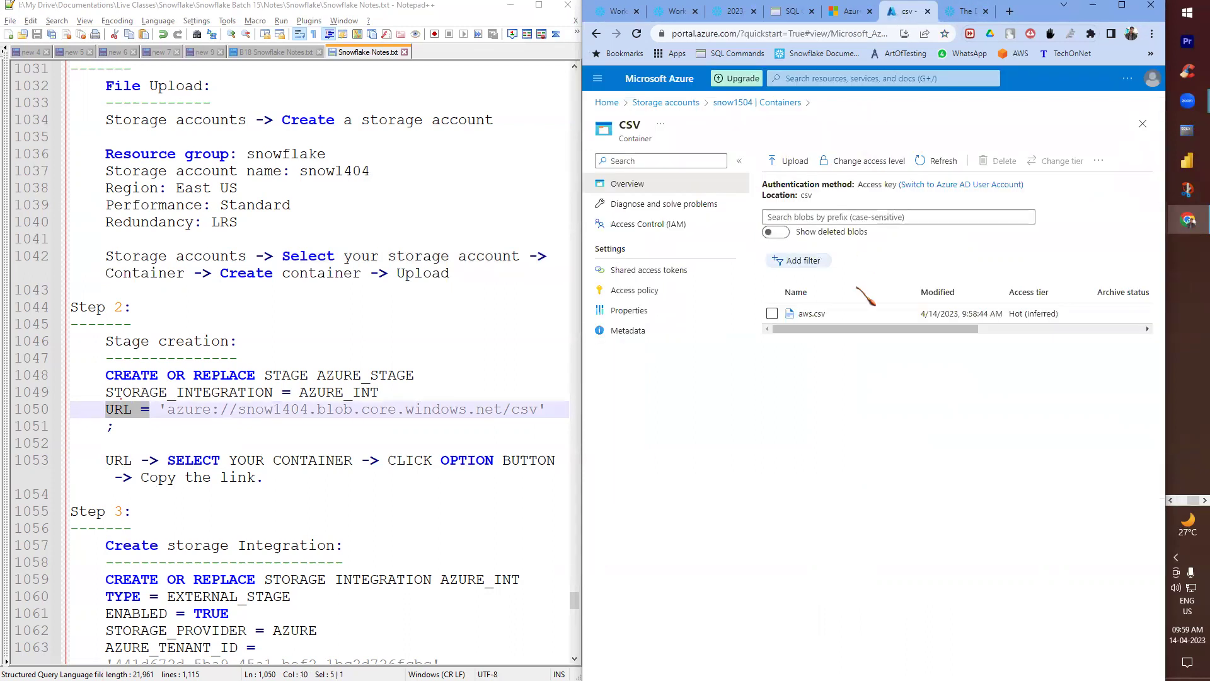
click(1121, 5)
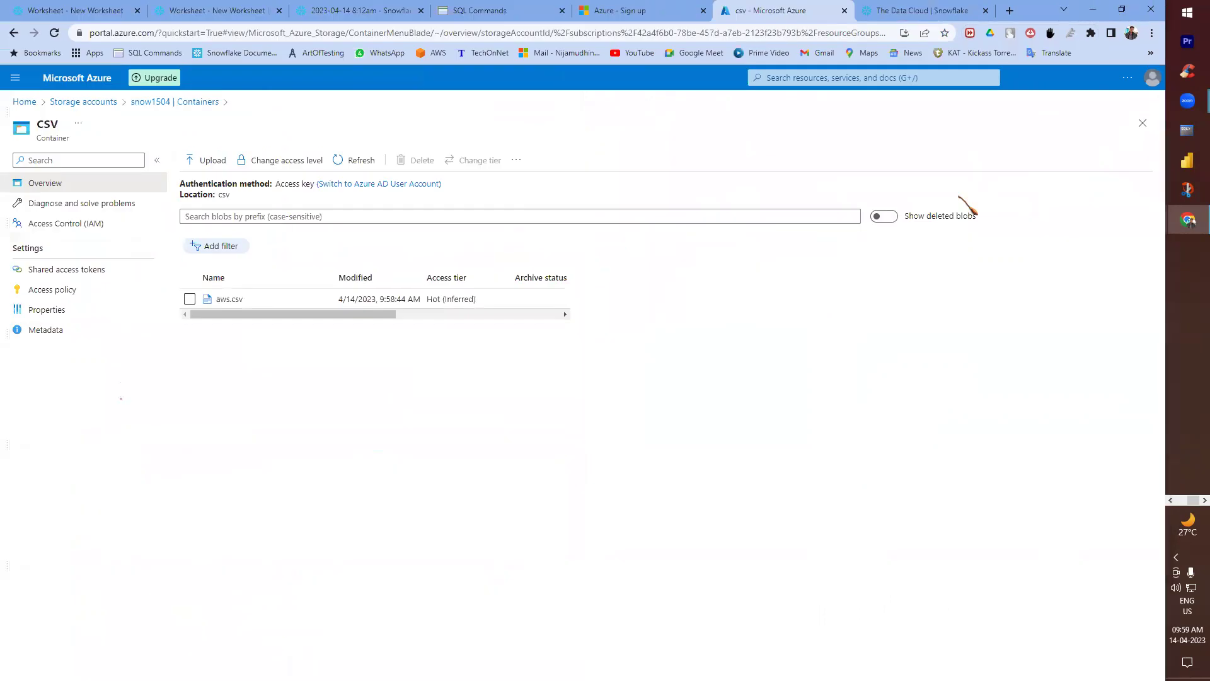
click(189, 298)
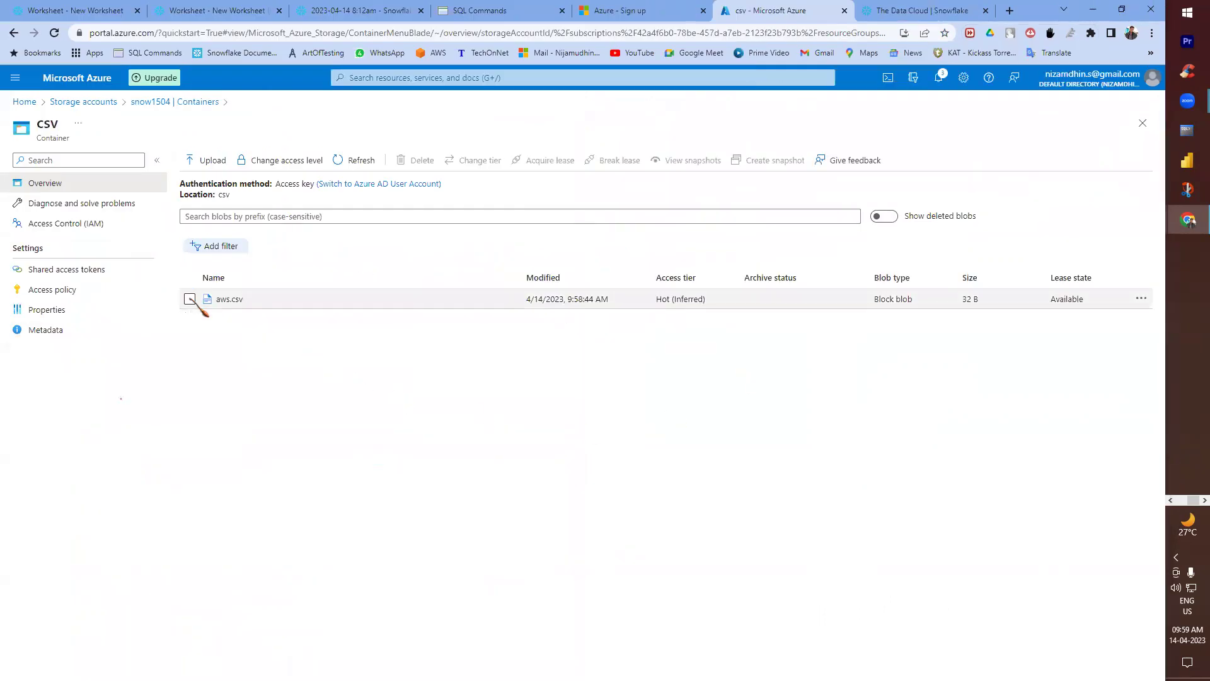
click(1141, 298)
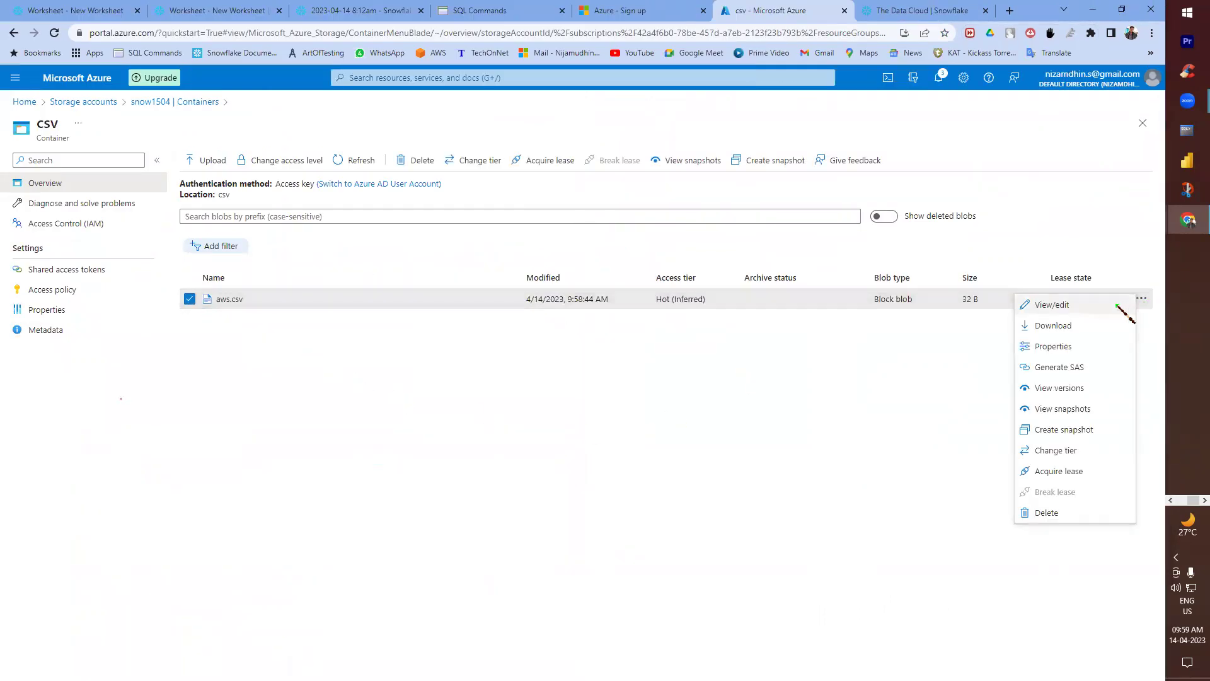
click(350, 405)
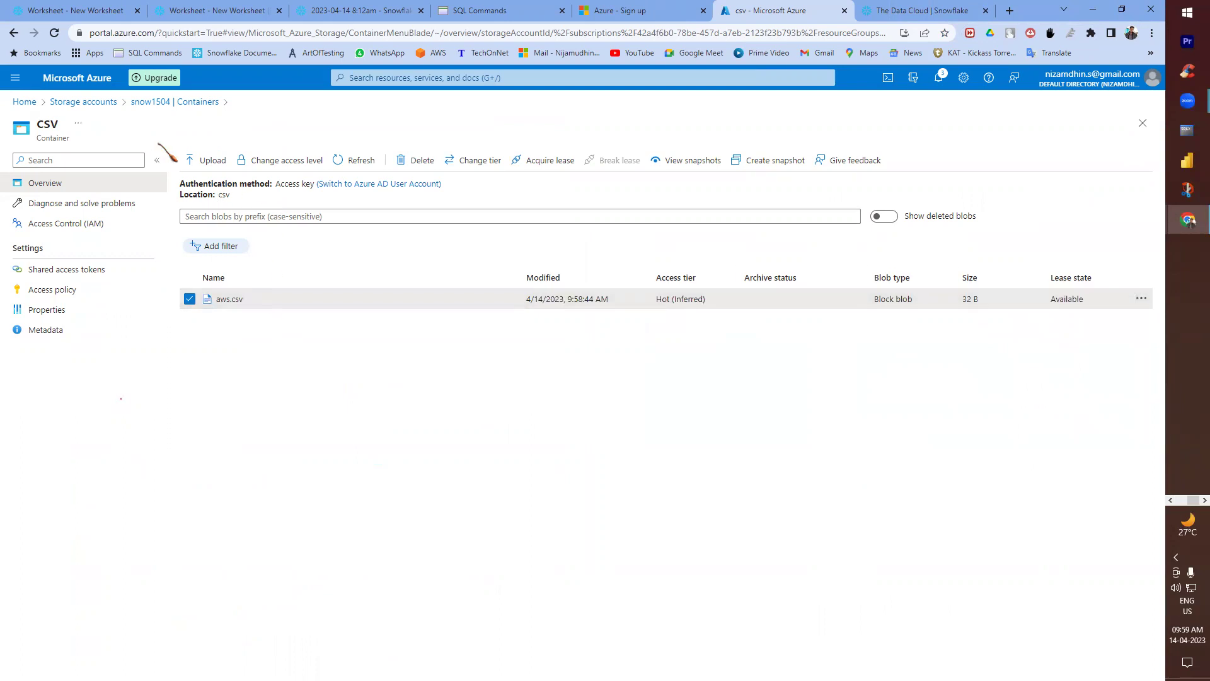
- Copy the csv container URL from its properties and paste it in quotes after URL =
click(148, 103)
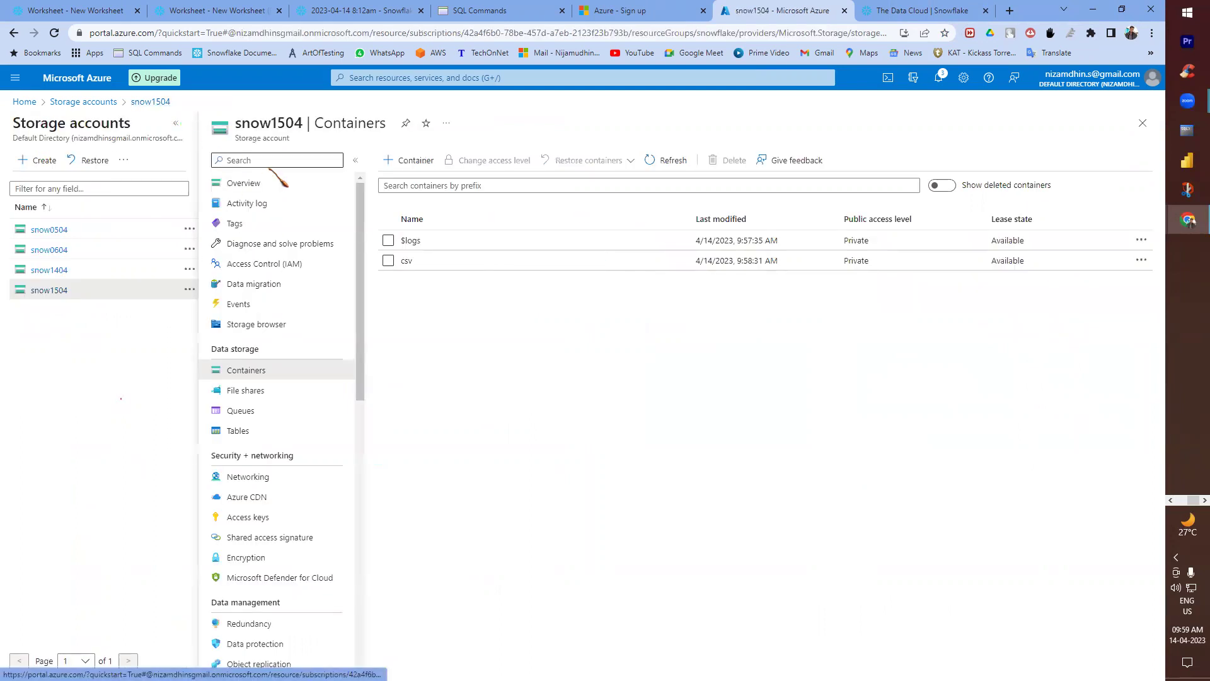
click(389, 260)
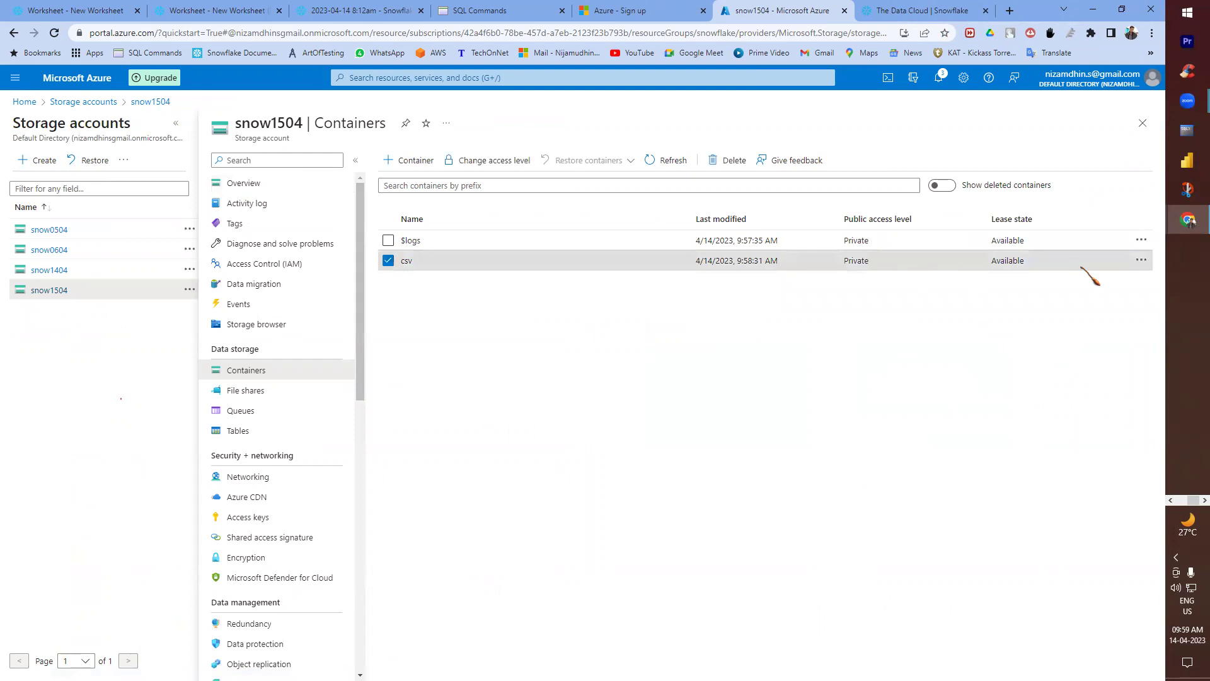
click(1141, 260)
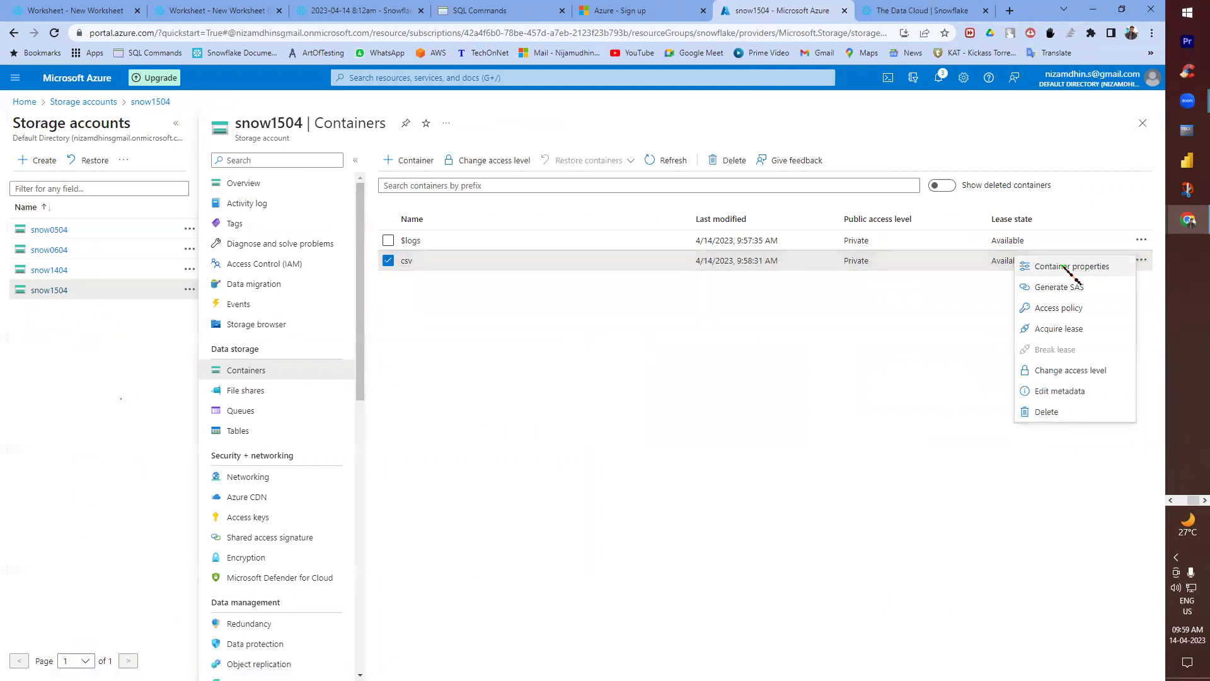
click(1081, 268)
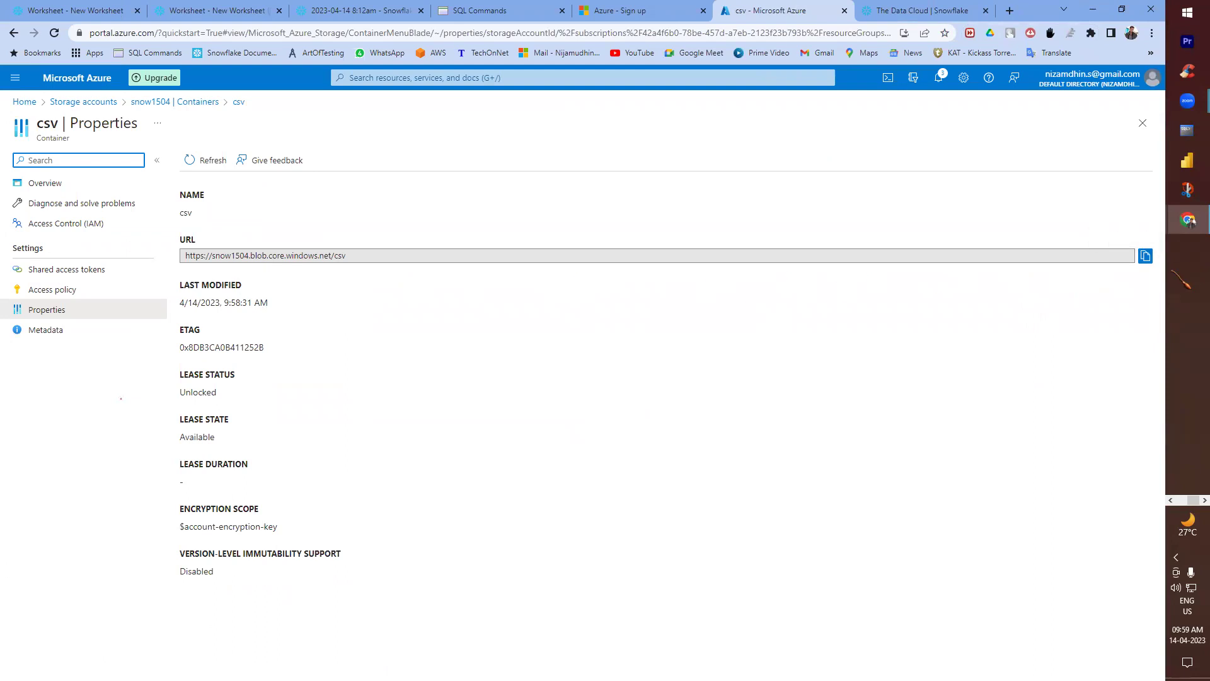
click(1145, 255)
key(super+Right)
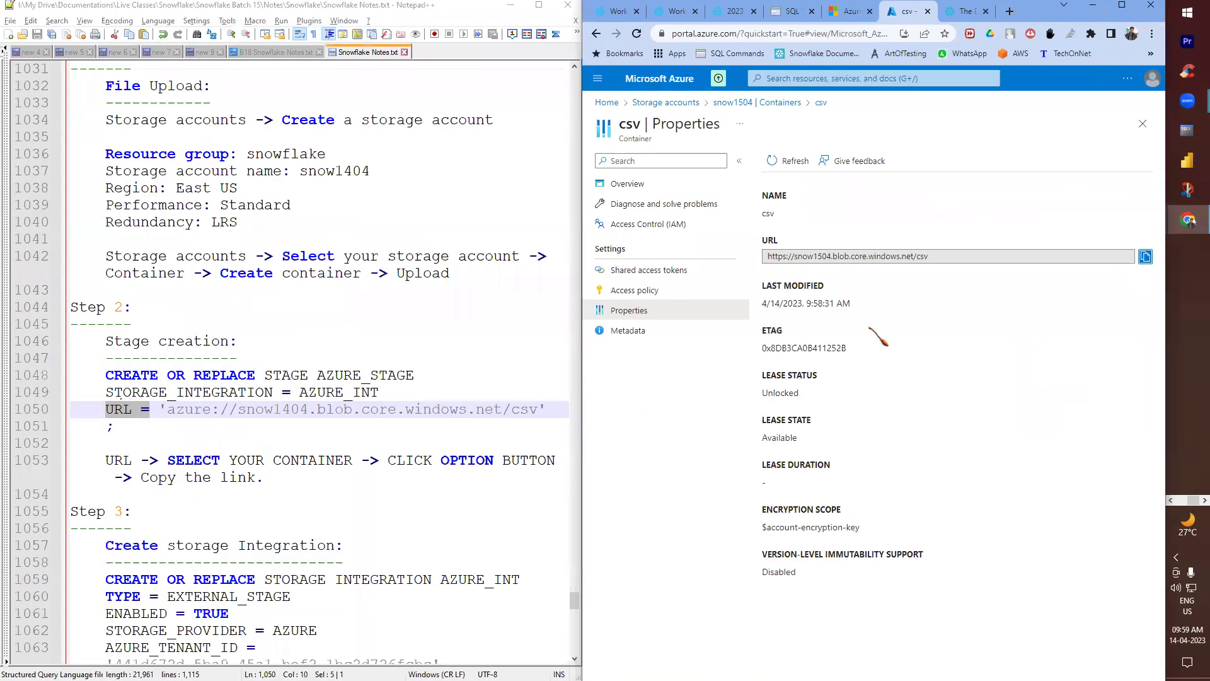
click(614, 14)
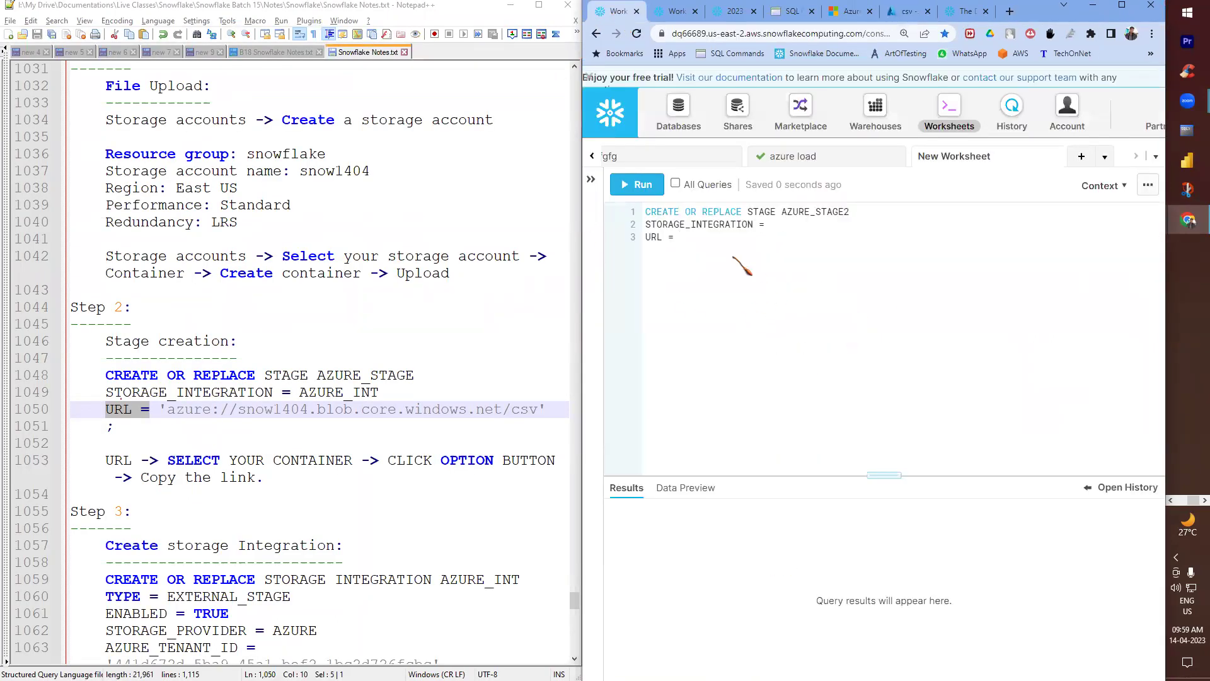
text(')
key(ctrl+v)
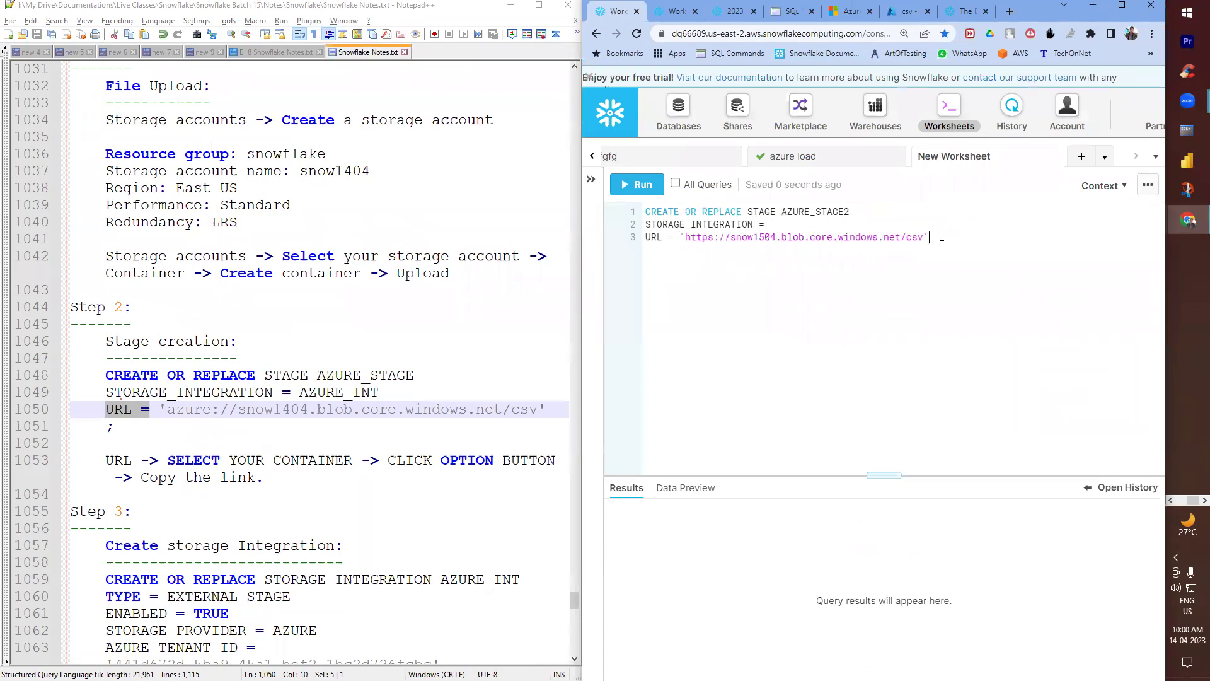
- End the URL with a semicolon and switch its scheme from https to azure
text(;)
double_click(181, 409)
key(ctrl+c)
double_click(695, 237)
key(ctrl+v)
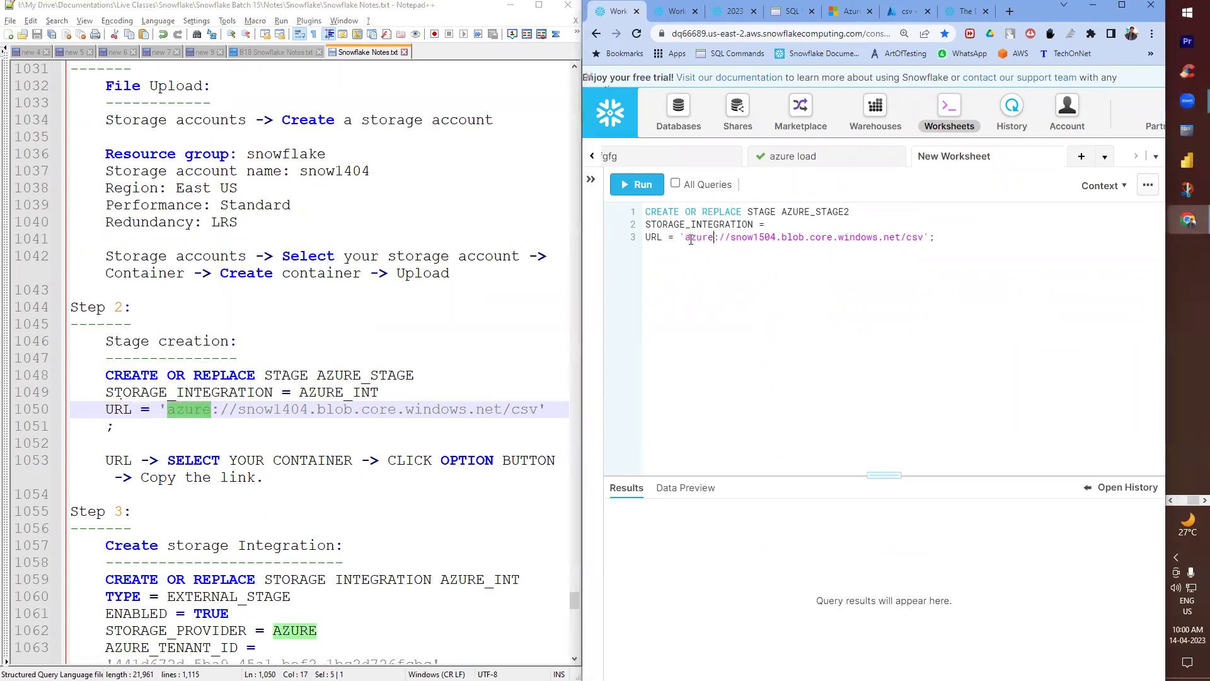
- Put a ? placeholder after STORAGE_INTEGRATION = and add blank lines below the statement
click(777, 224)
text(?)
key(Return)
key(Return)
scroll(207, 451, down, 2)
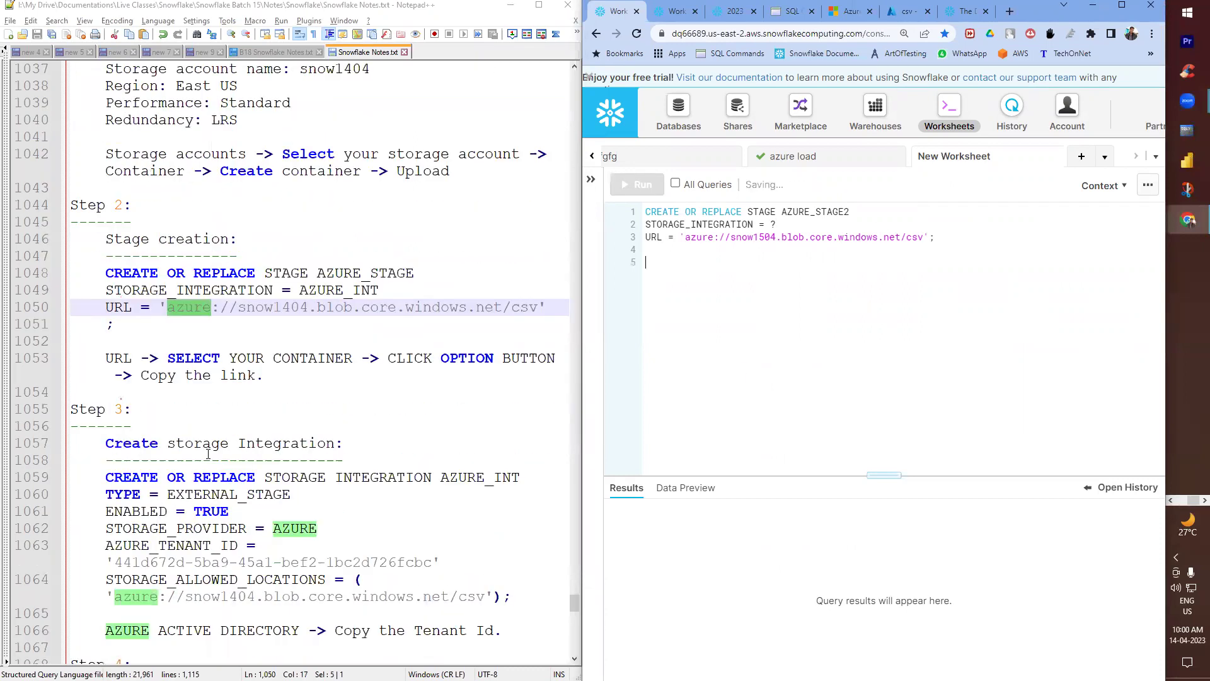
scroll(208, 452, down, 2)
drag(514, 494, 62, 375)
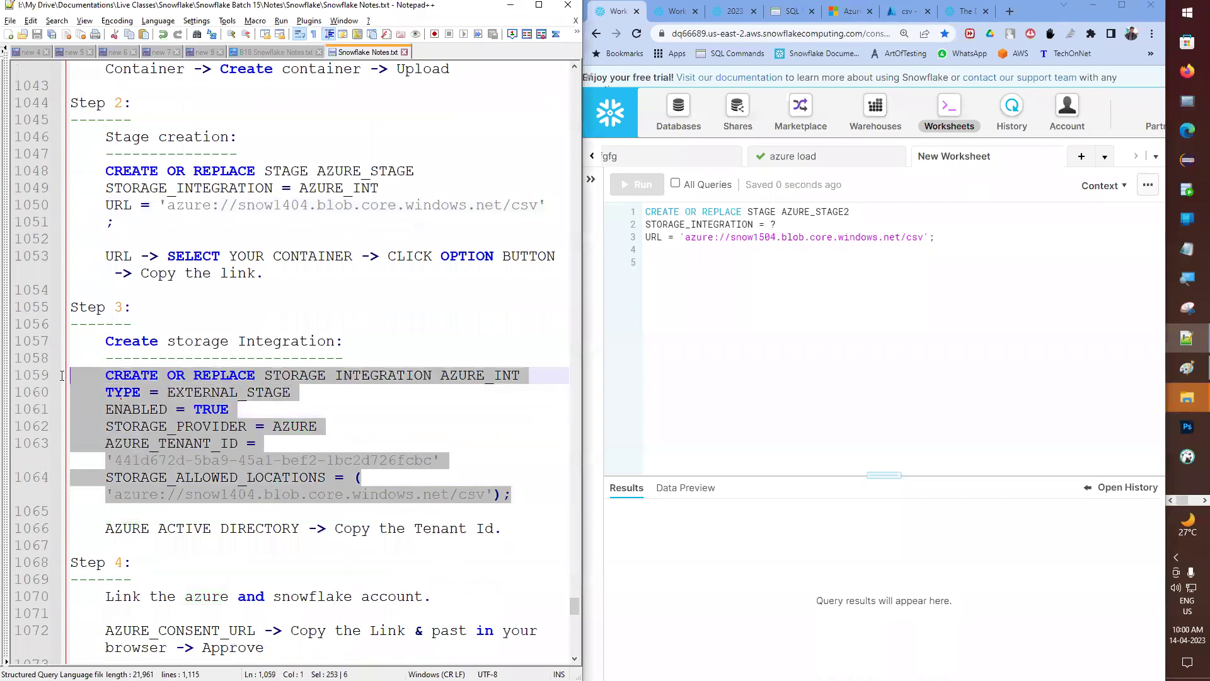
- Paste the storage integration block and delete its TYPE, ENABLED, provider, tenant and location values
click(724, 303)
key(ctrl+v)
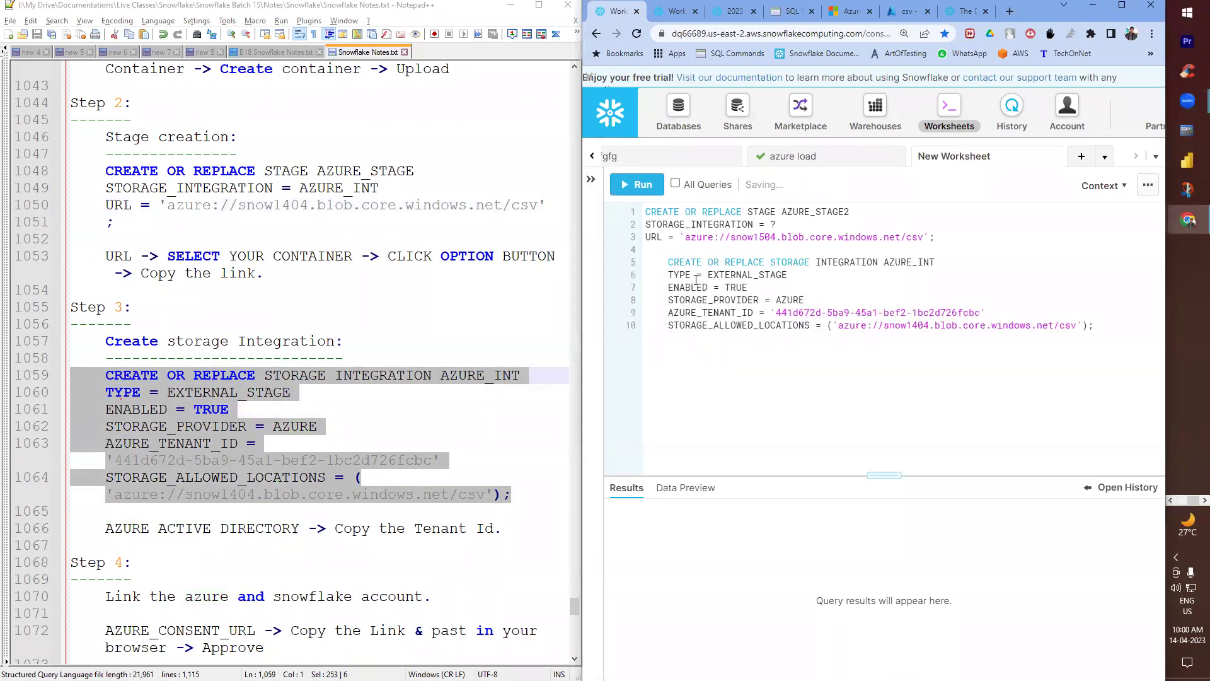
drag(710, 275, 787, 275)
key(BackSpace)
double_click(733, 288)
key(BackSpace)
double_click(790, 300)
key(BackSpace)
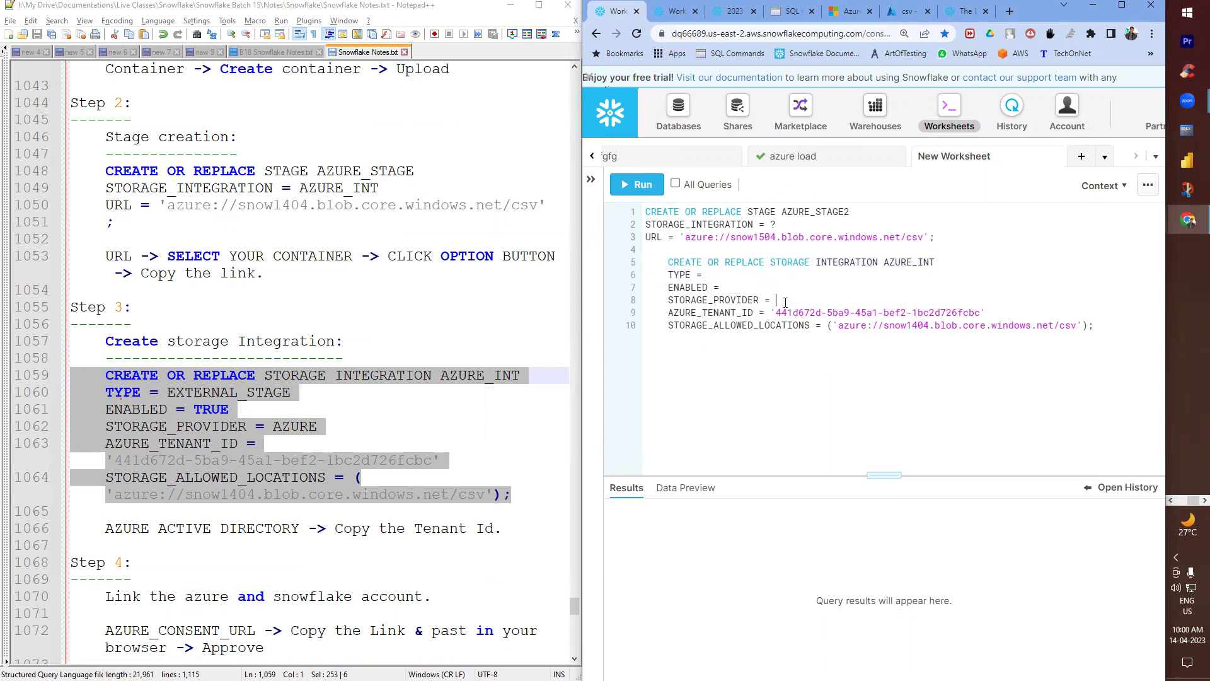
drag(772, 313, 986, 313)
key(BackSpace)
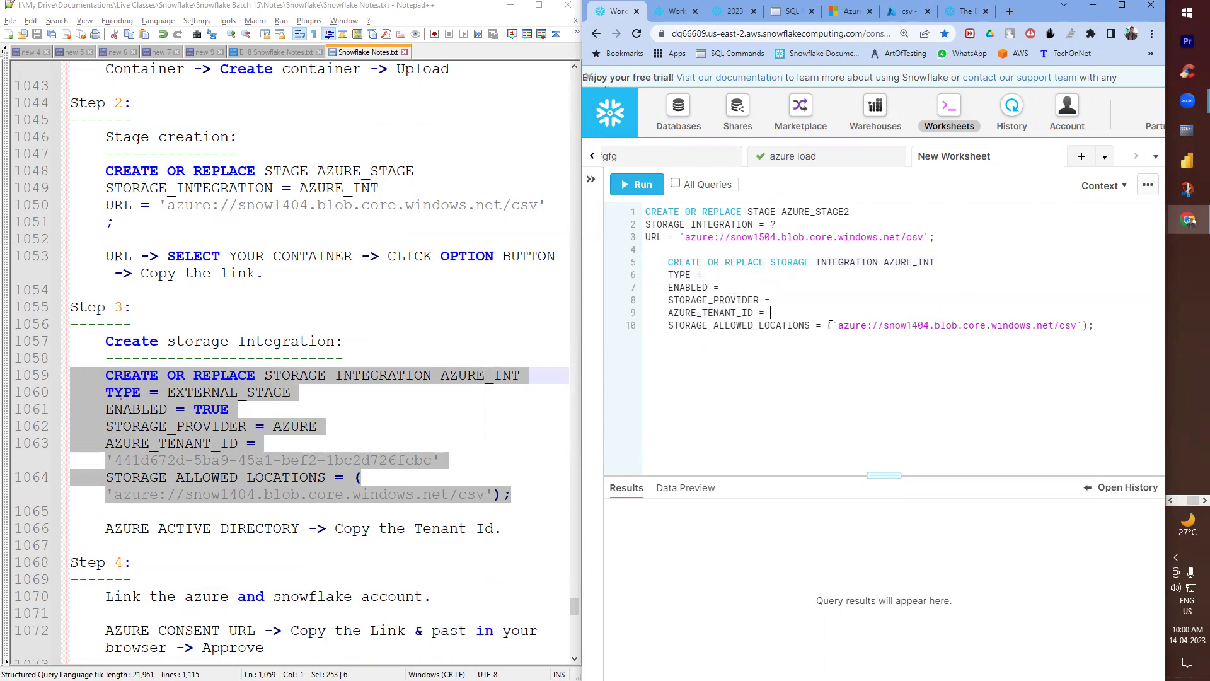
drag(823, 325, 1087, 326)
key(BackSpace)
- Rename the integration to AZURE_INT2 and remove the indentation from its lines
click(939, 262)
text(2)
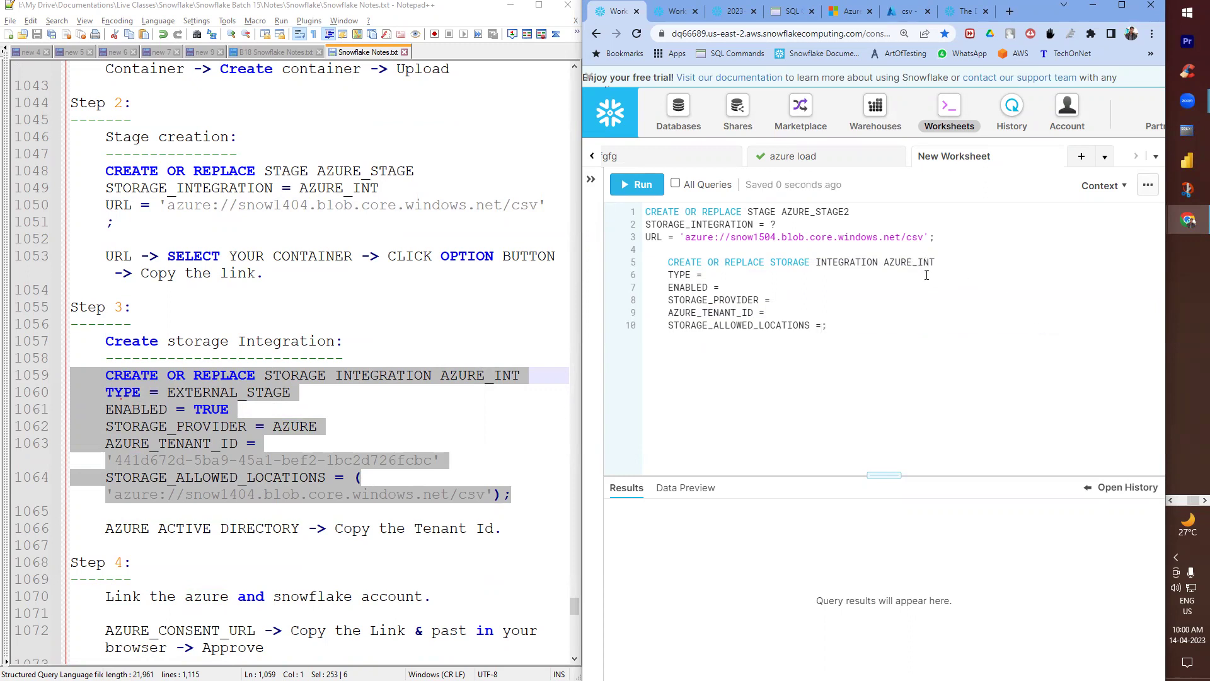
click(717, 272)
scroll(300, 428, down, 2)
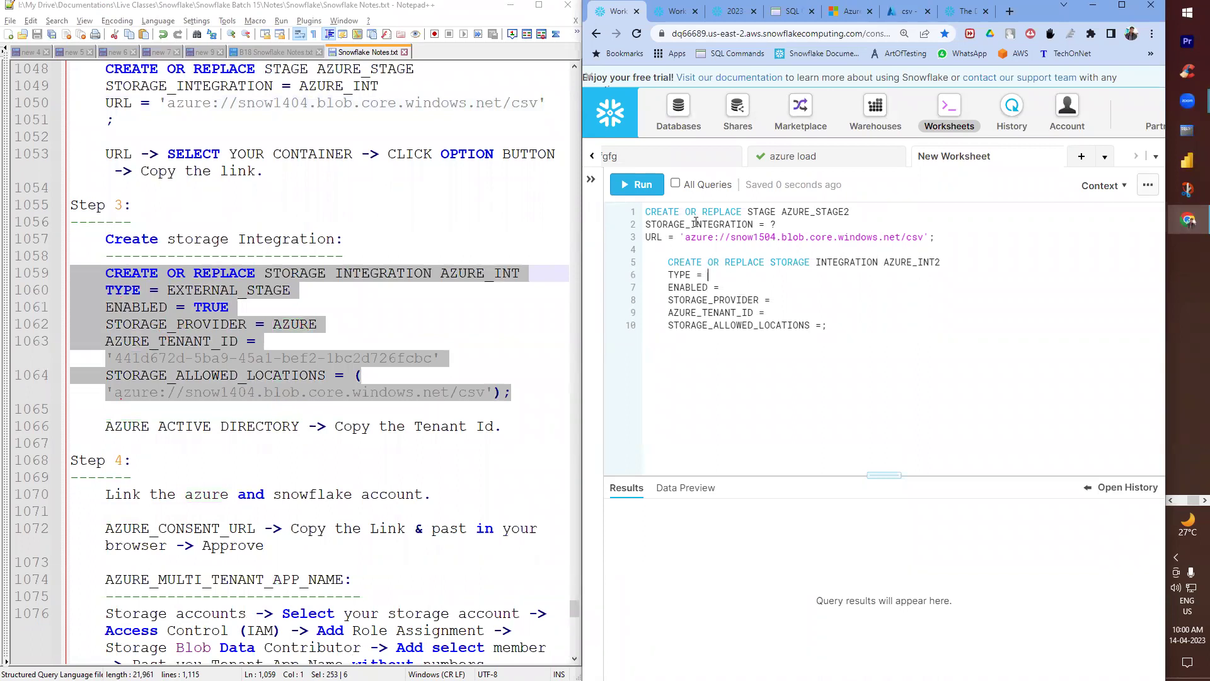
drag(667, 261, 638, 327)
key(BackSpace)
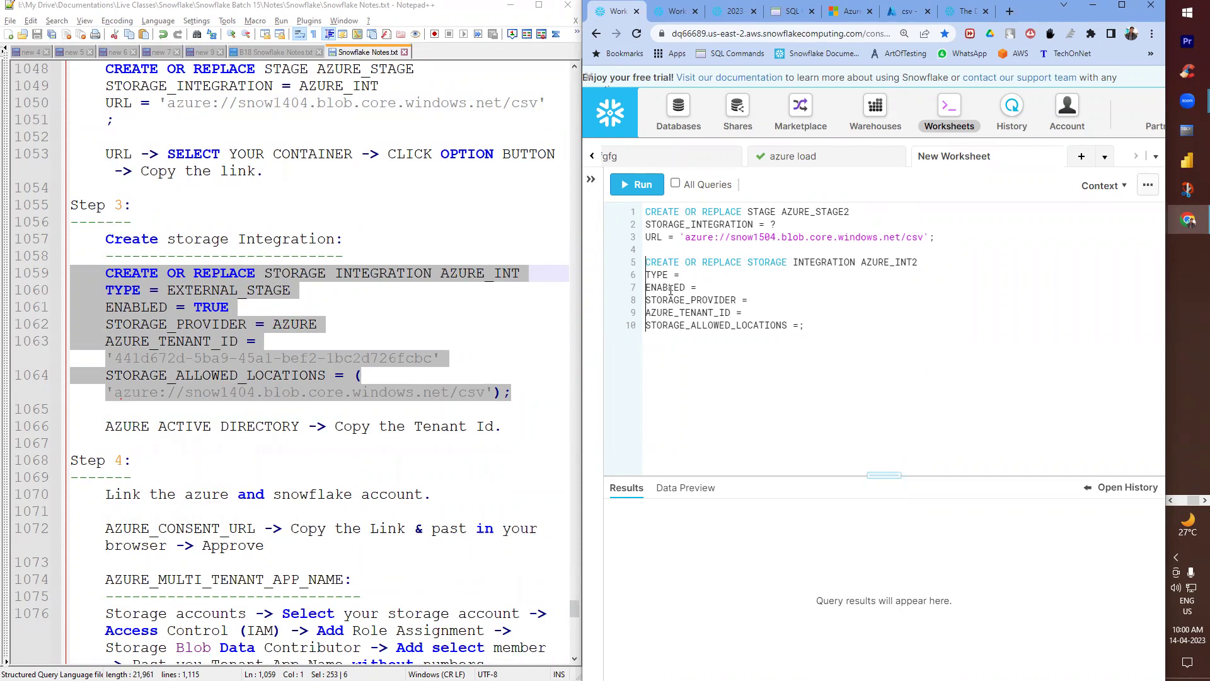
drag(935, 237, 638, 203)
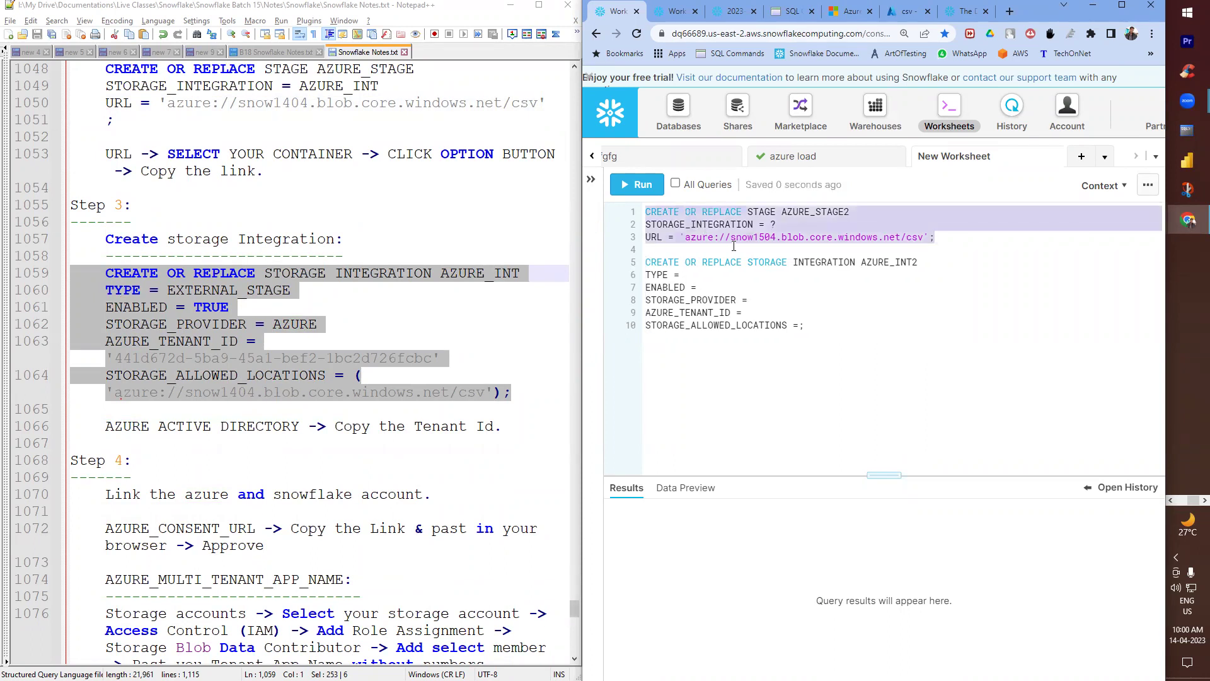
click(697, 363)
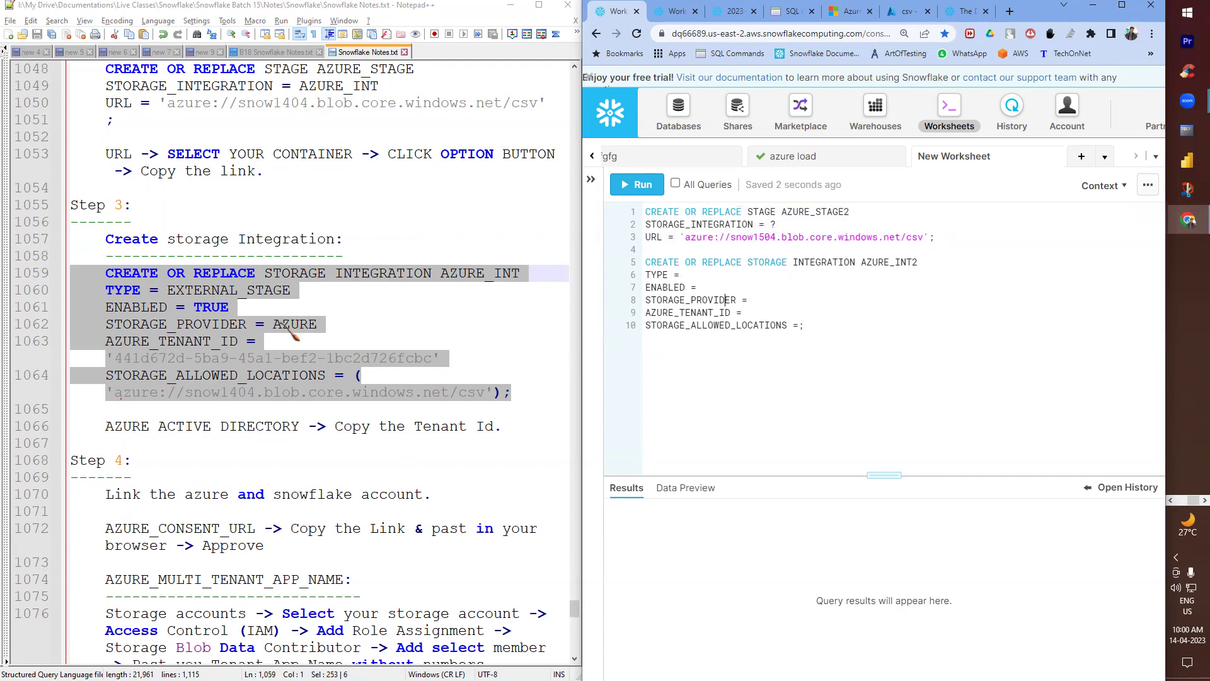
- Fill in TYPE = EXTERNAL_STAGE, ENABLED = TRUE and STORAGE_PROVIDER = AZURE
double_click(271, 291)
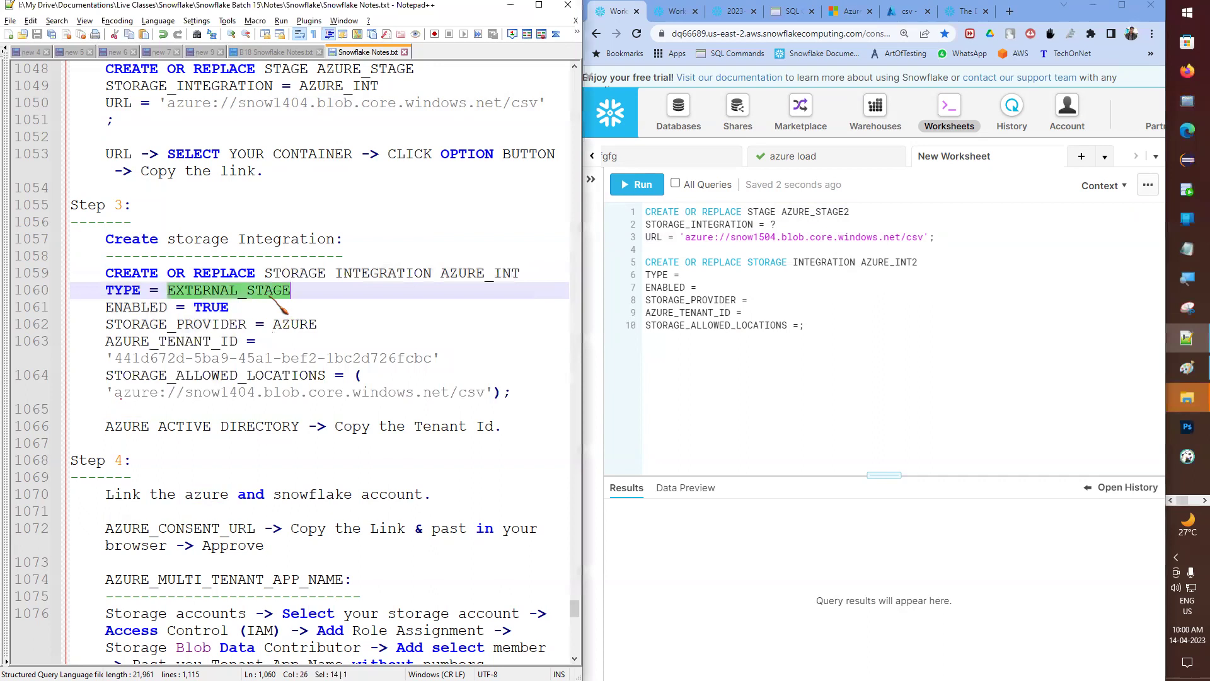
click(719, 277)
key(ctrl+v)
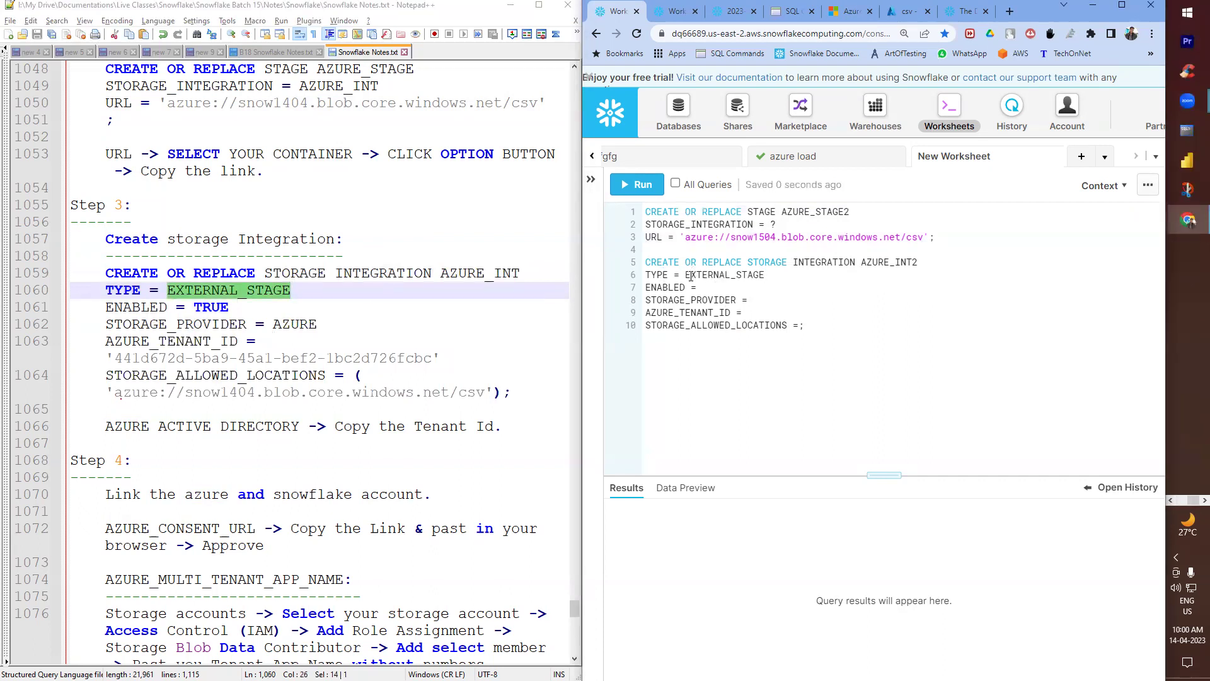
click(230, 310)
double_click(229, 308)
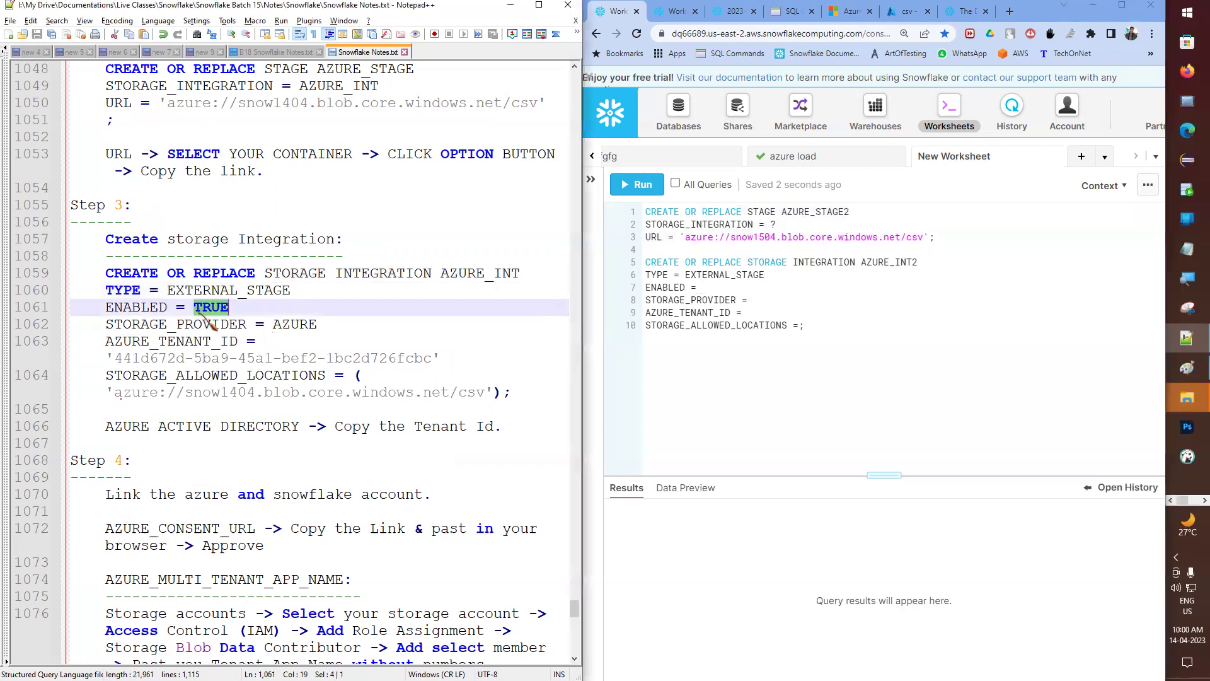
click(729, 290)
key(ctrl+v)
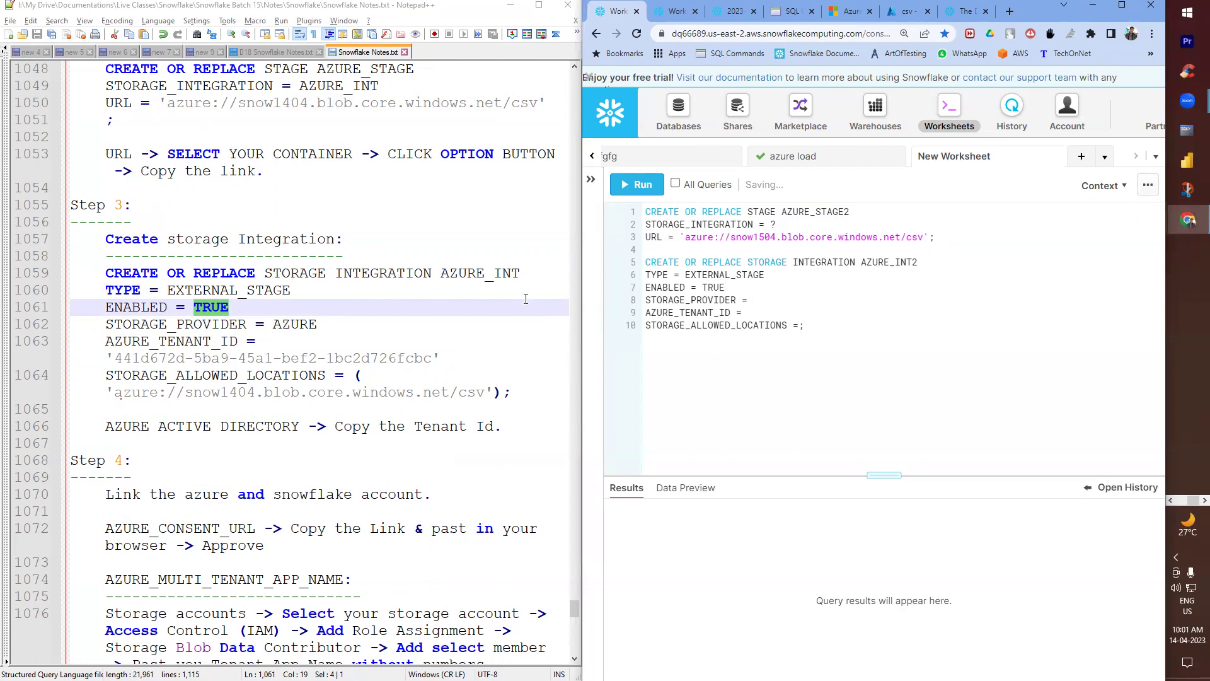
click(792, 298)
double_click(288, 323)
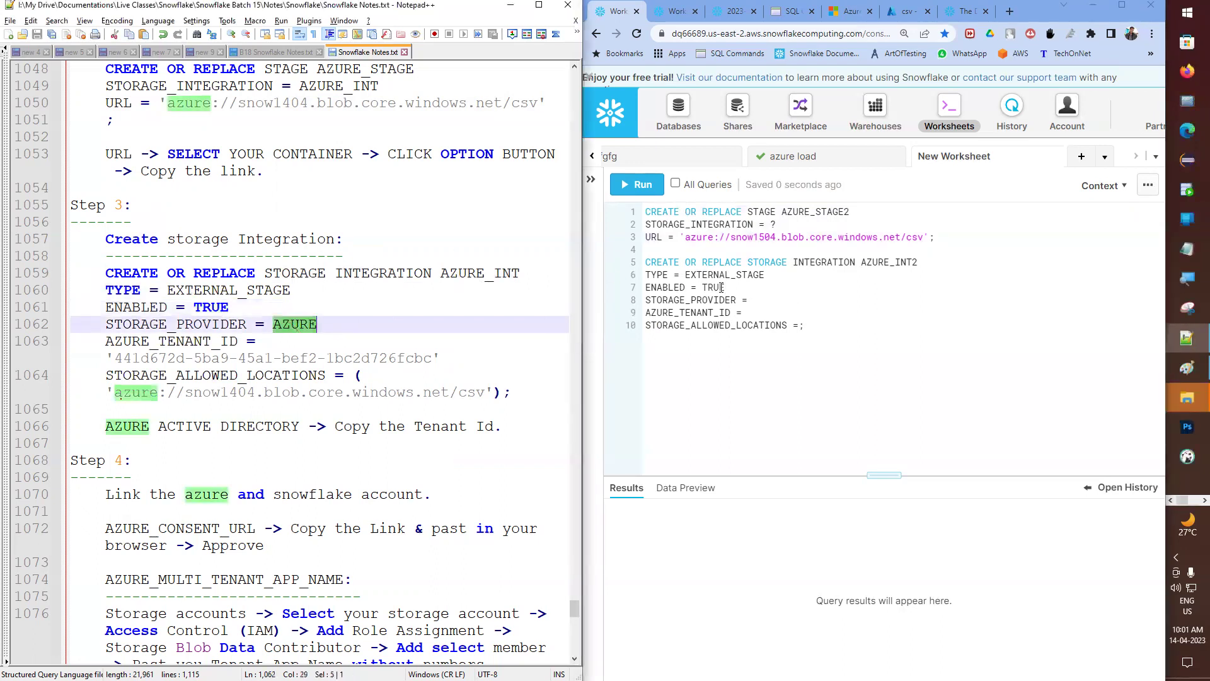
click(789, 299)
key(ctrl+v)
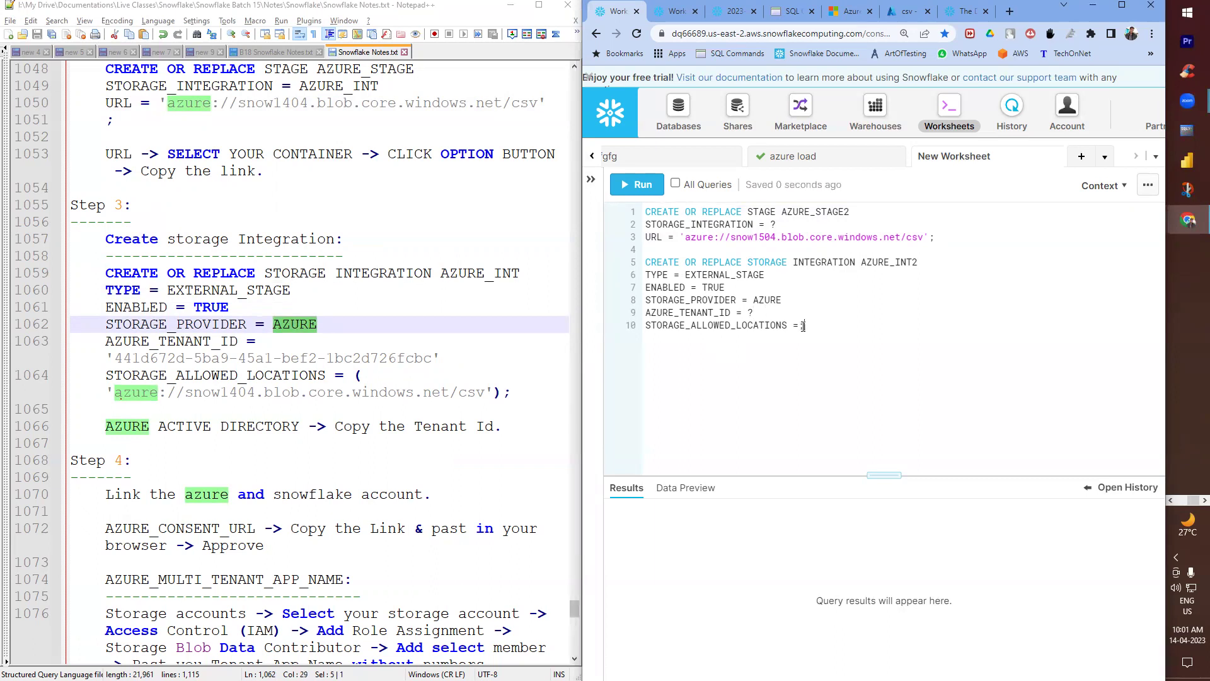
text(;)
- Set STORAGE_ALLOWED_LOCATIONS to the csv container URL wrapped in parentheses
drag(682, 236, 931, 236)
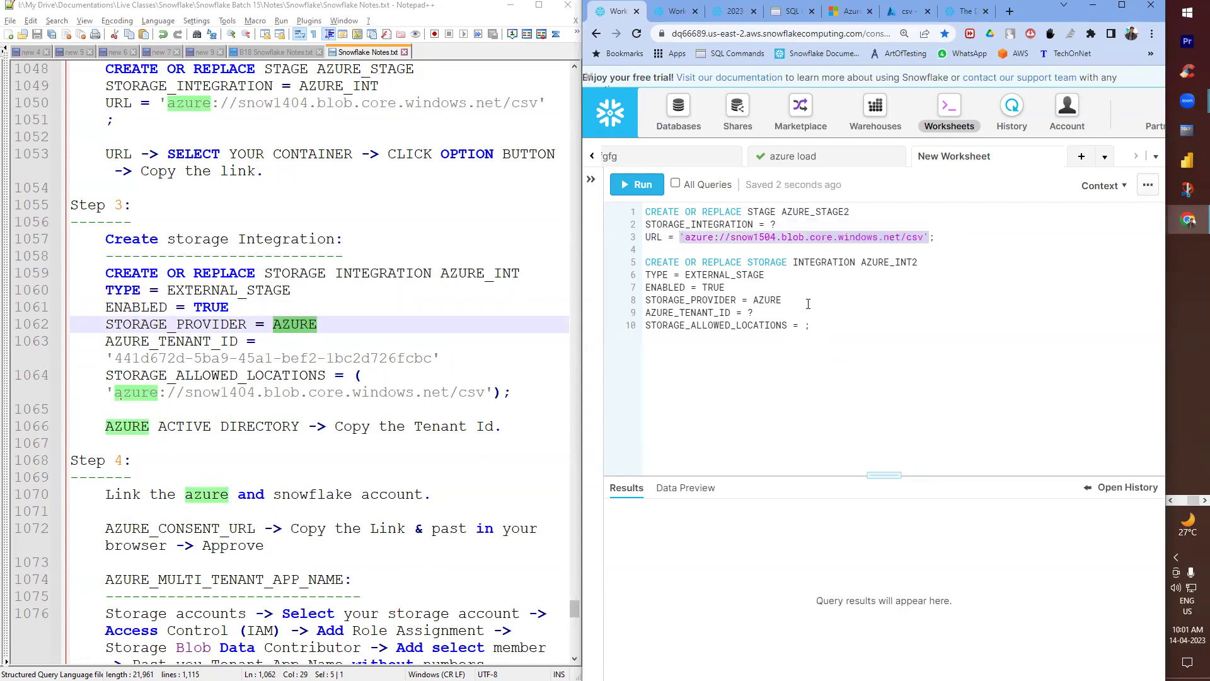
click(802, 325)
text(()
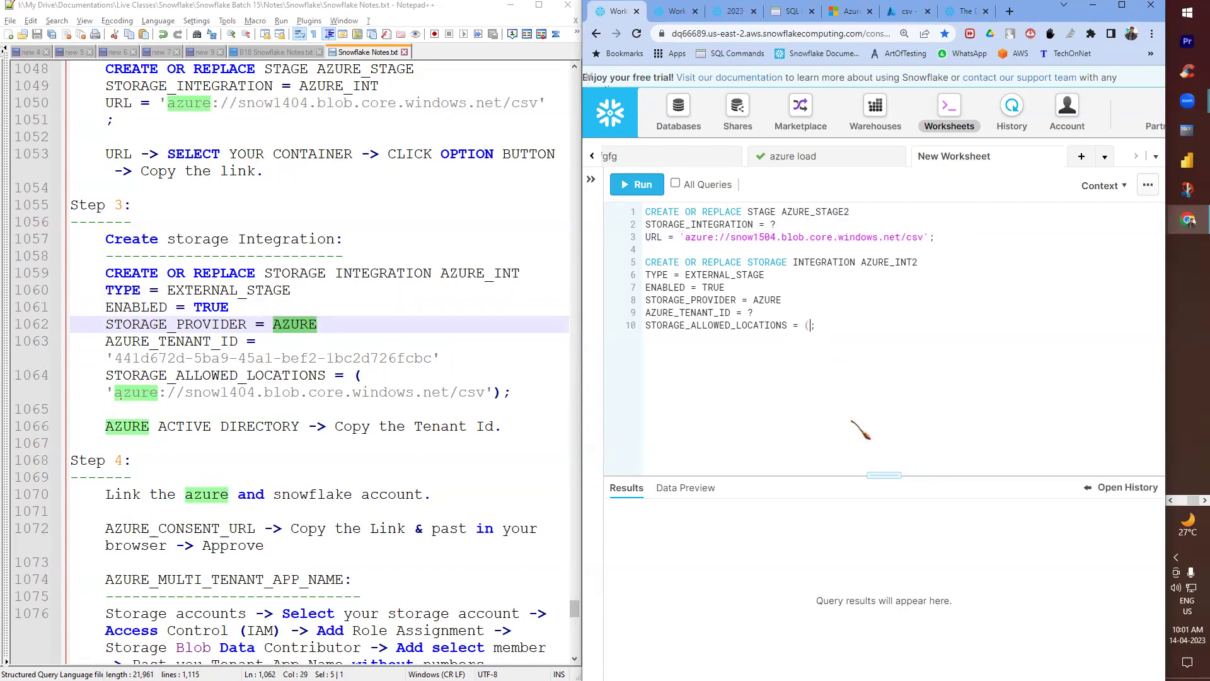
key(ctrl+v)
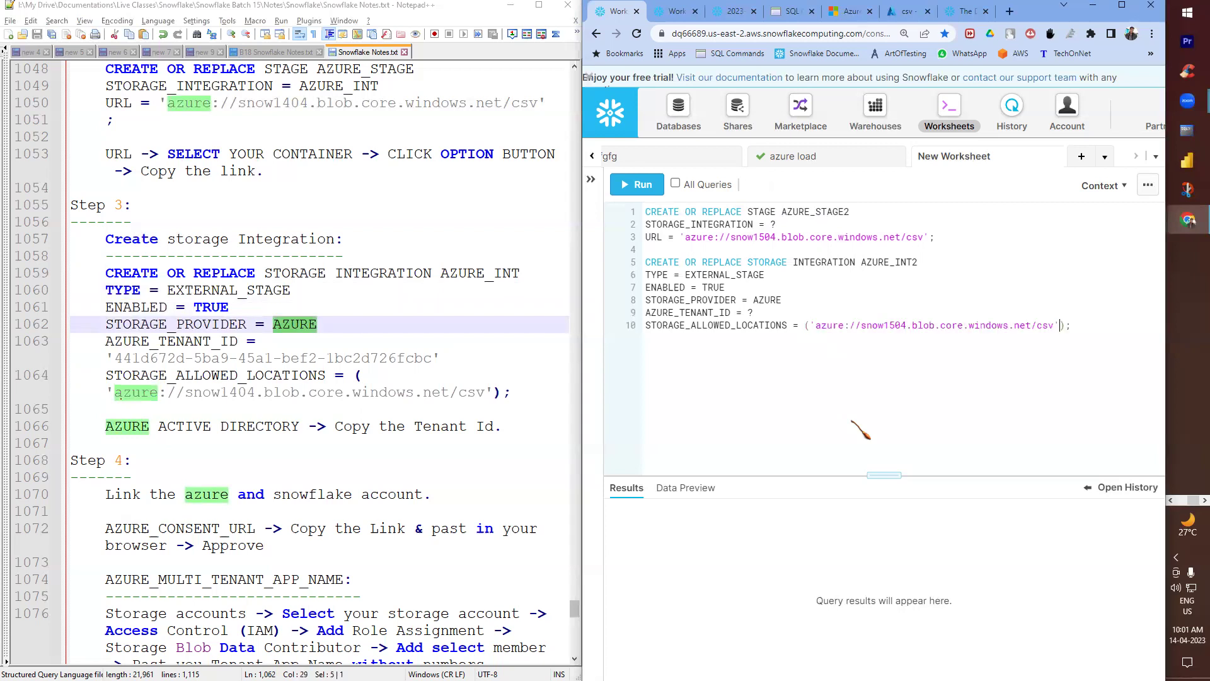
drag(682, 238, 946, 237)
text(()
click(675, 278)
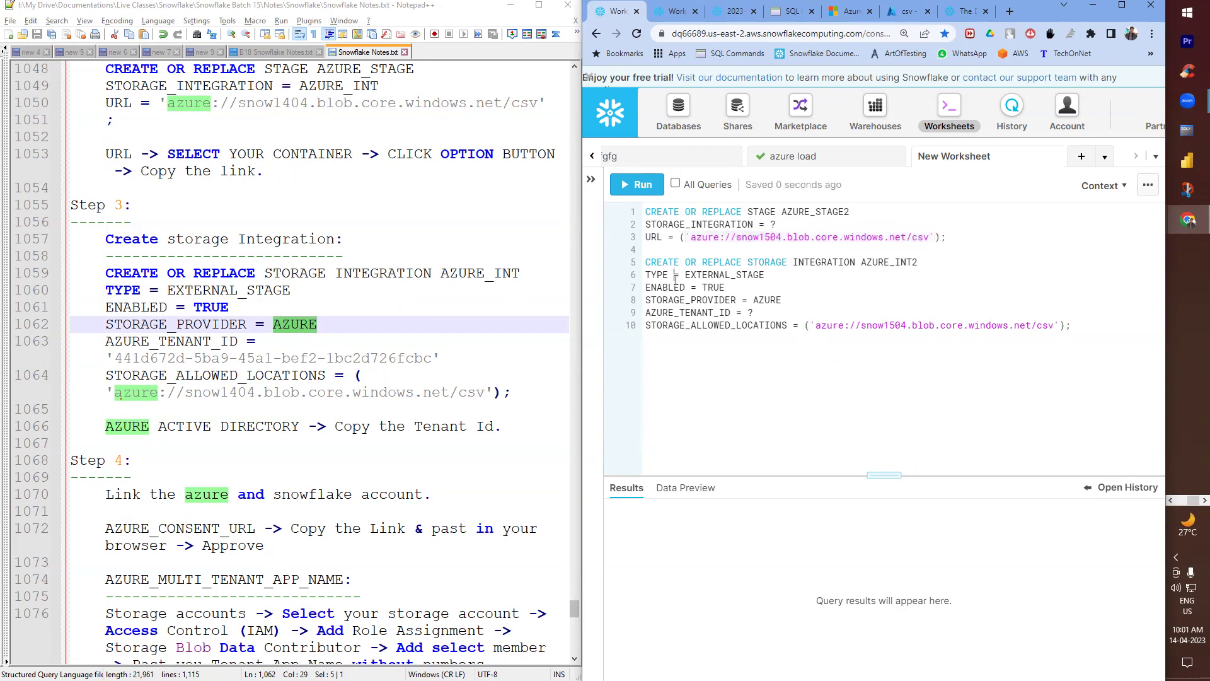
double_click(749, 312)
click(907, 12)
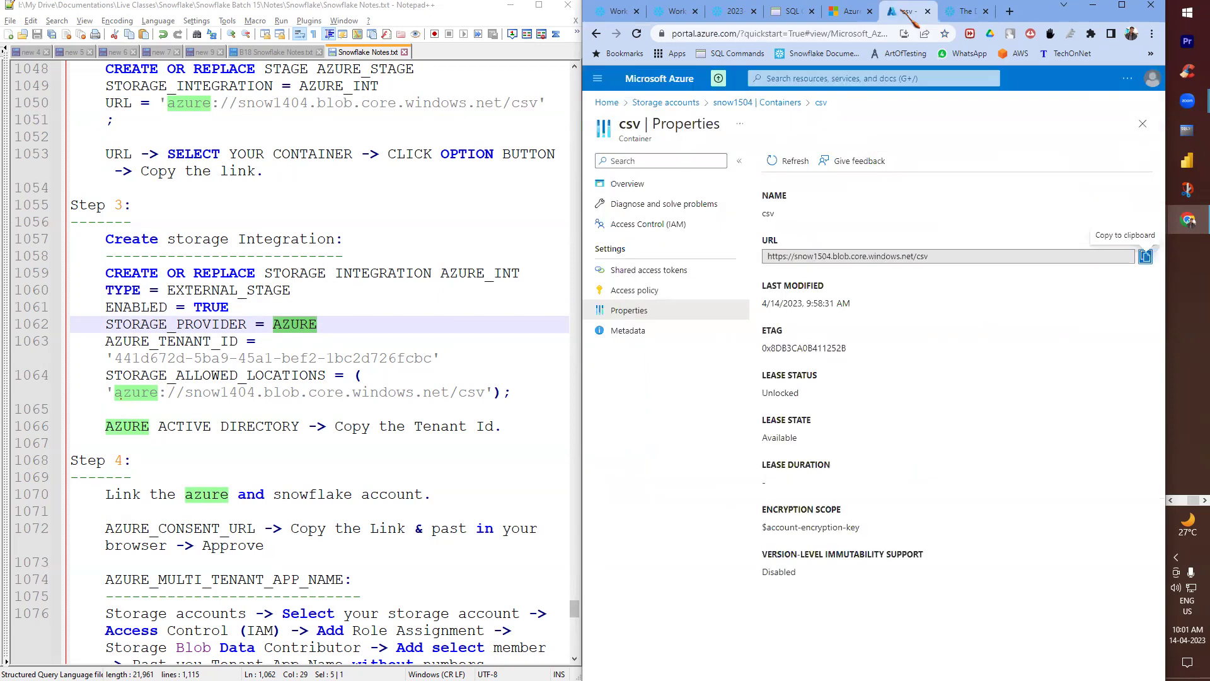
- Add an 'AZURE_TENANT_ID:' heading with a dashed underline to the notes
click(608, 102)
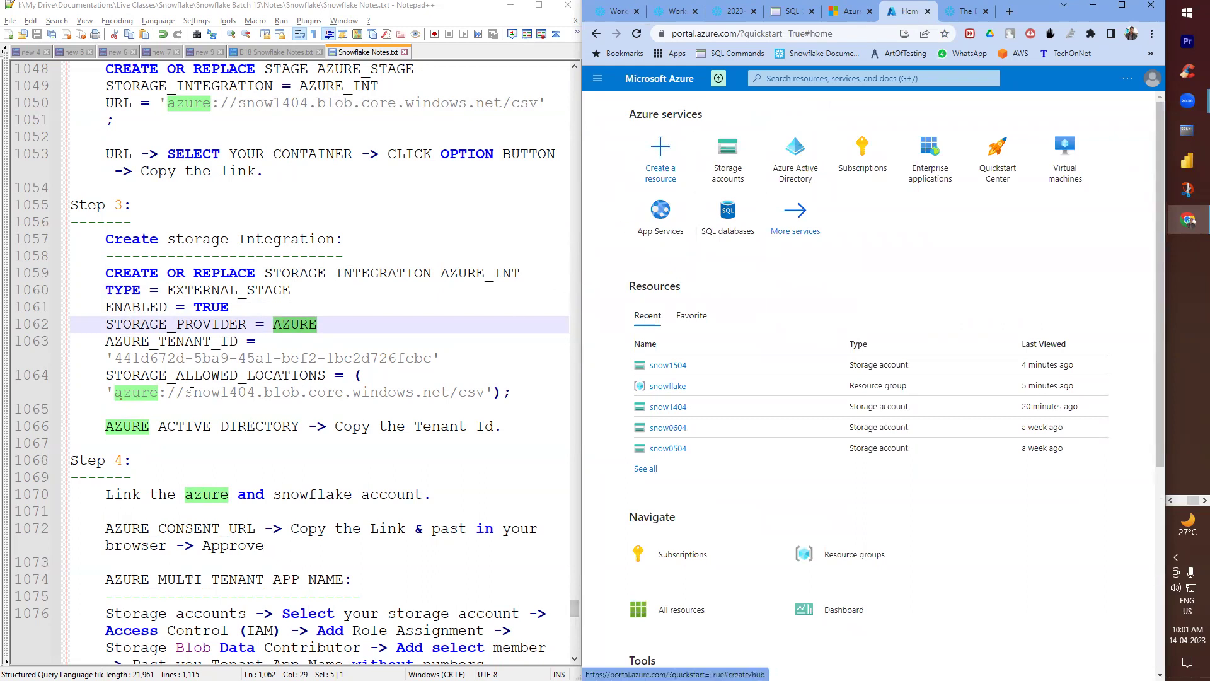
double_click(173, 343)
key(ctrl+c)
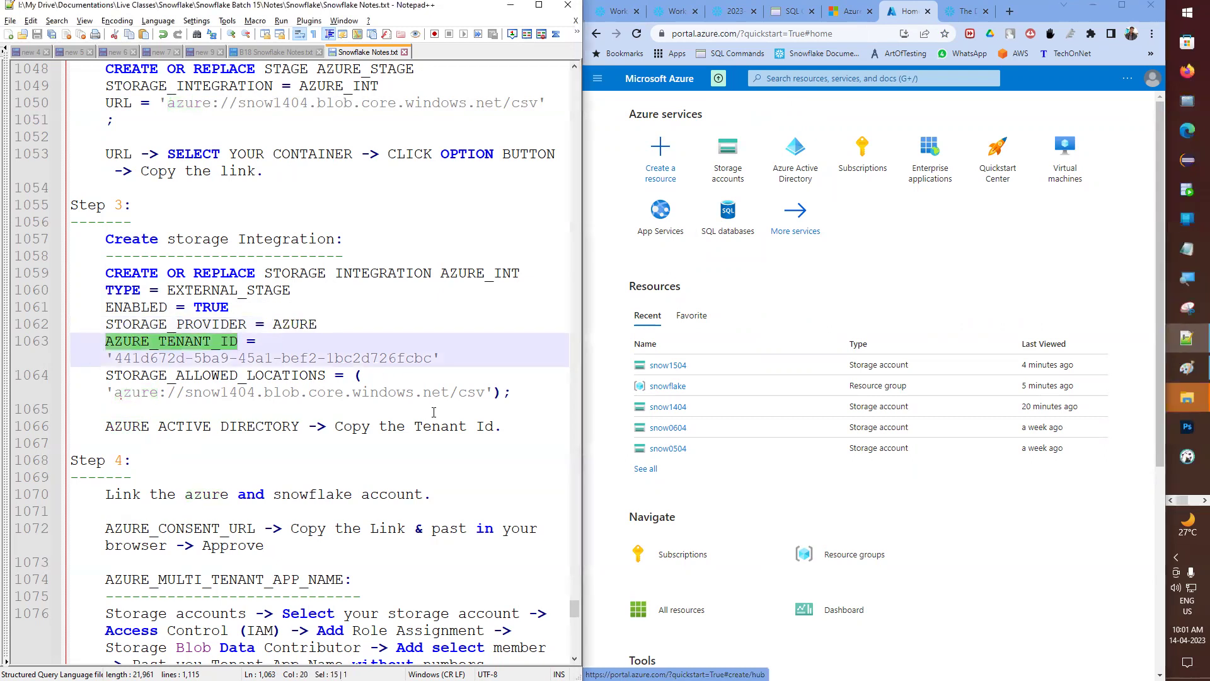
click(432, 410)
key(Return)
key(Tab)
key(ctrl+v)
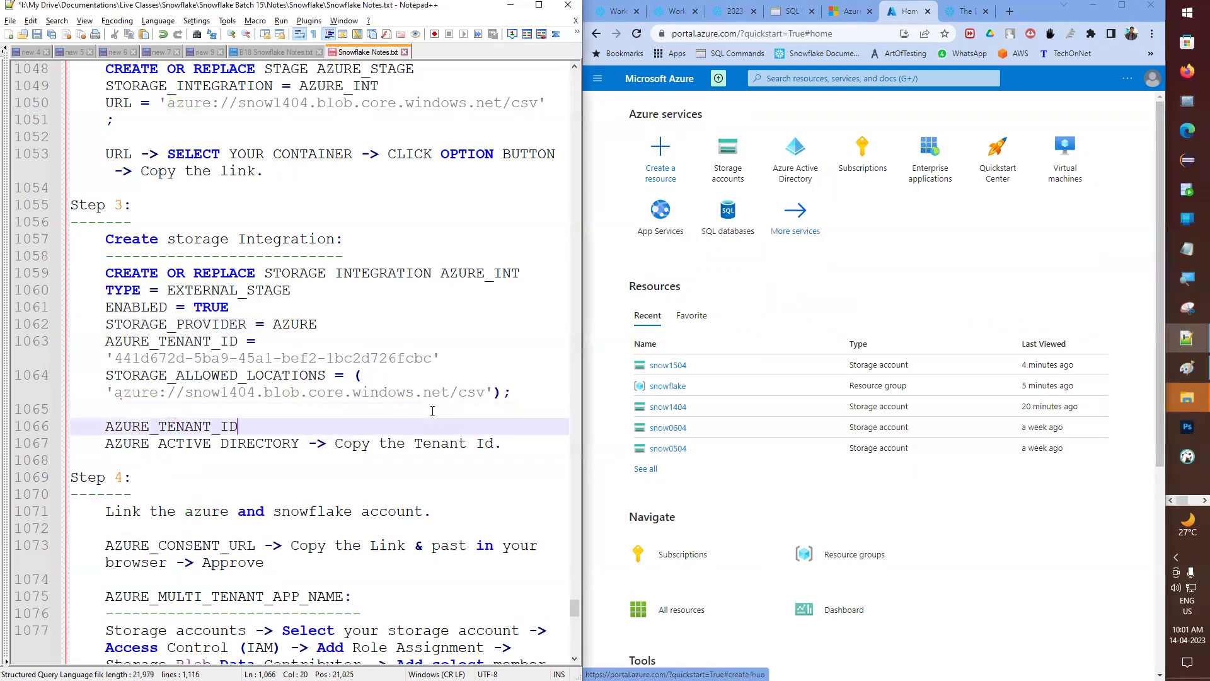
text(:)
key(Return)
text(----------------)
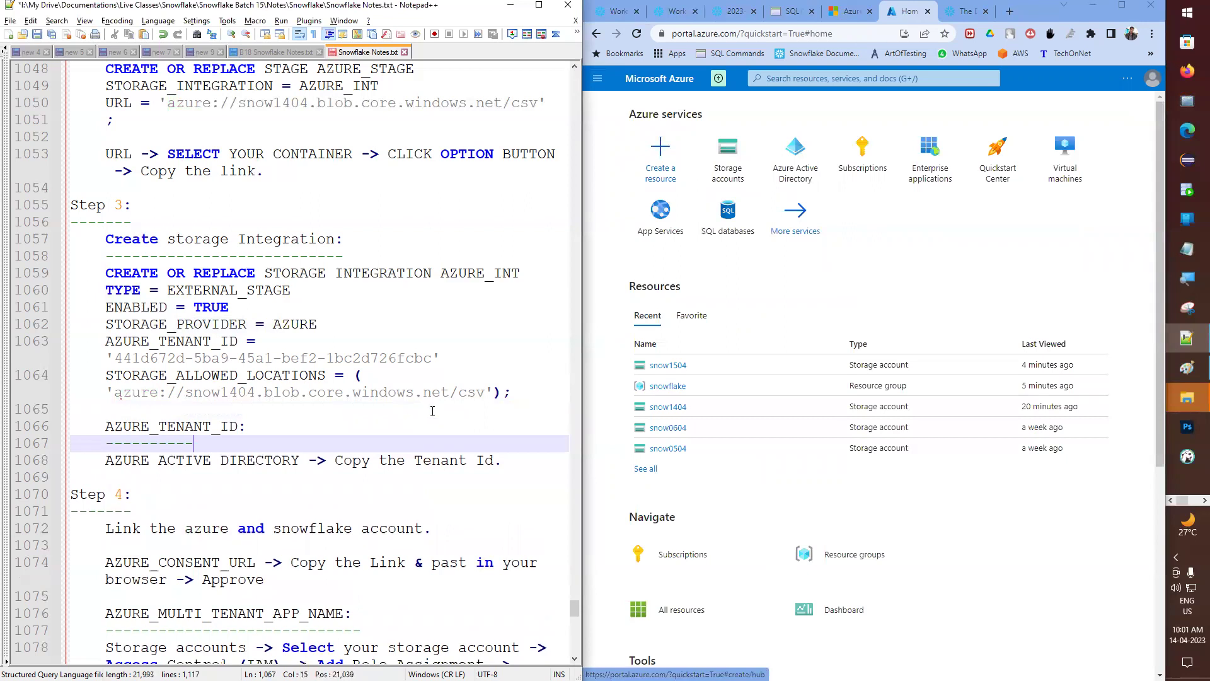
- Copy the Tenant ID from the Azure Active Directory overview
click(779, 157)
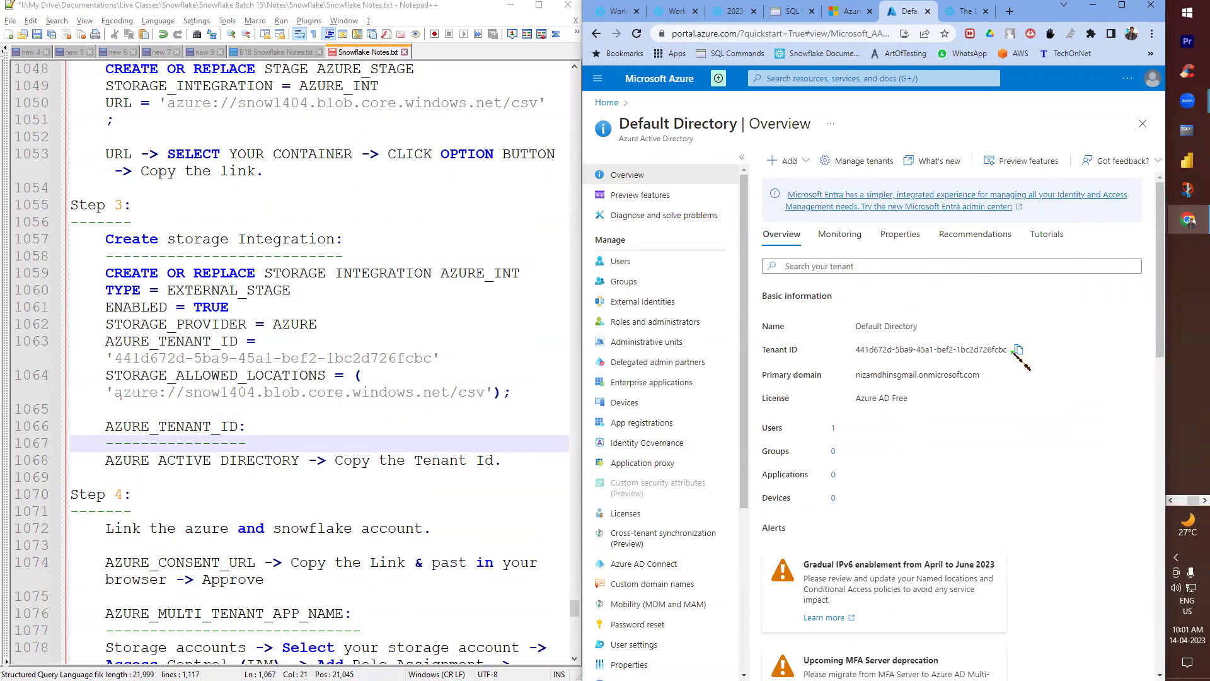
click(1019, 350)
click(614, 11)
- Paste the tenant ID in quotes on line 9 and run to create AZURE_INT2
text(')
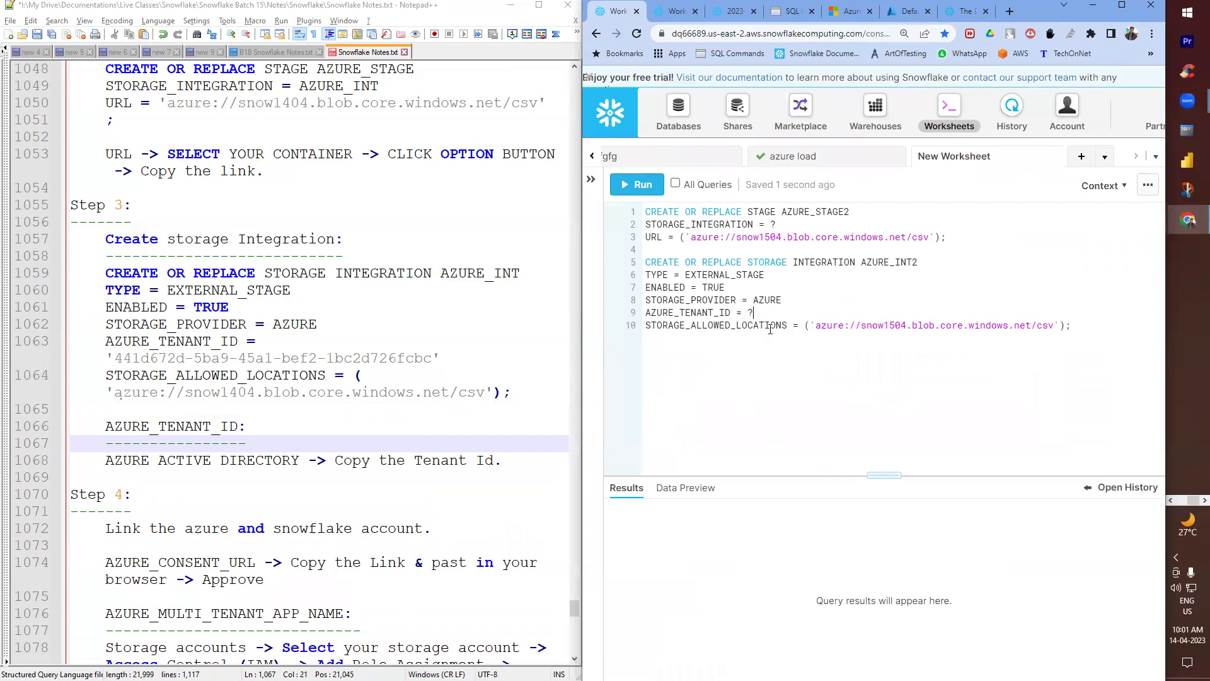
key(ctrl+v)
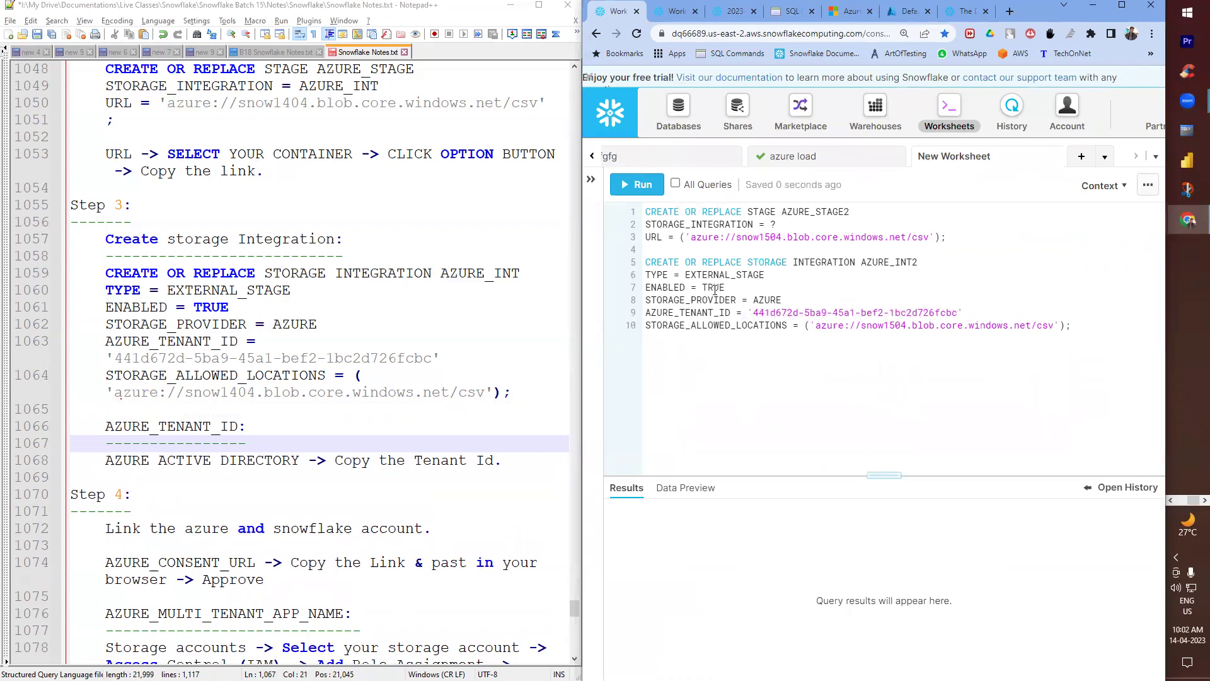
click(637, 184)
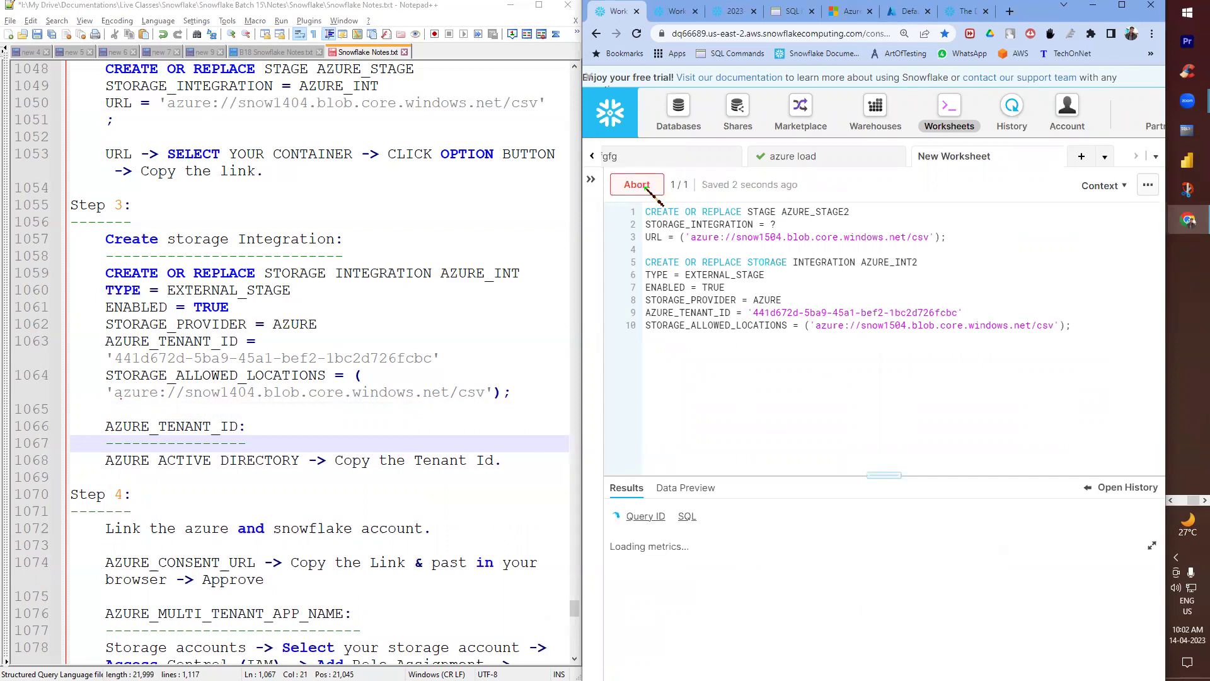
click(1098, 331)
key(Return)
key(Return)
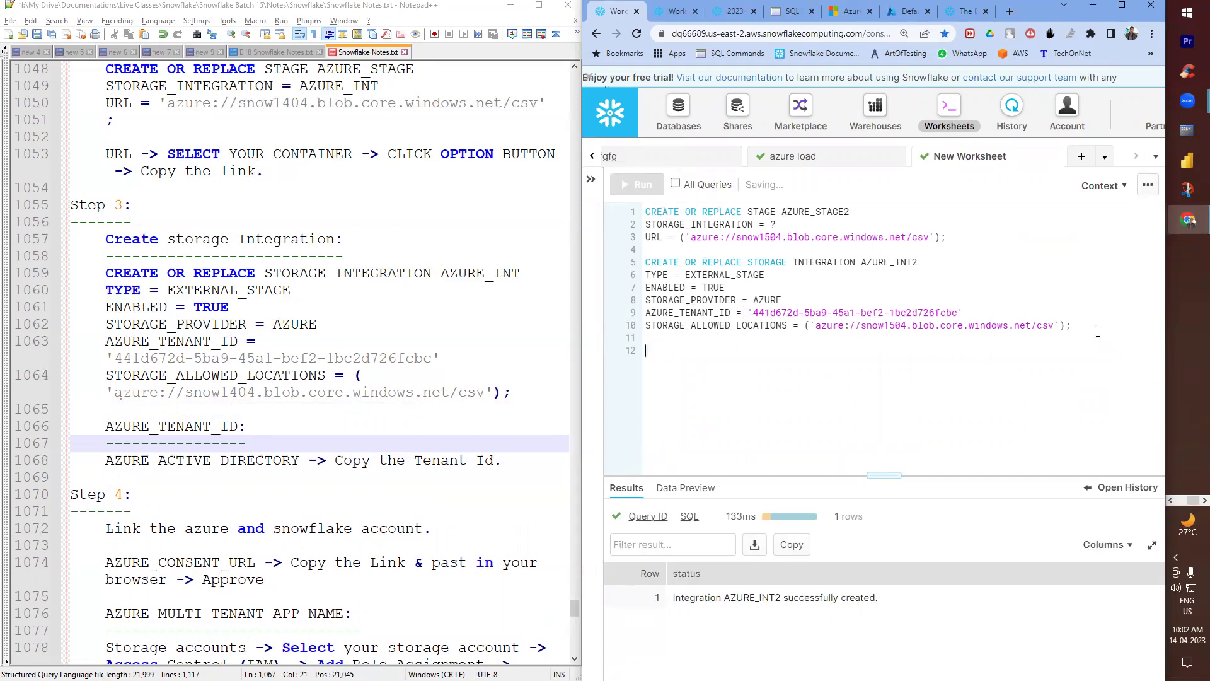
scroll(374, 358, down, 4)
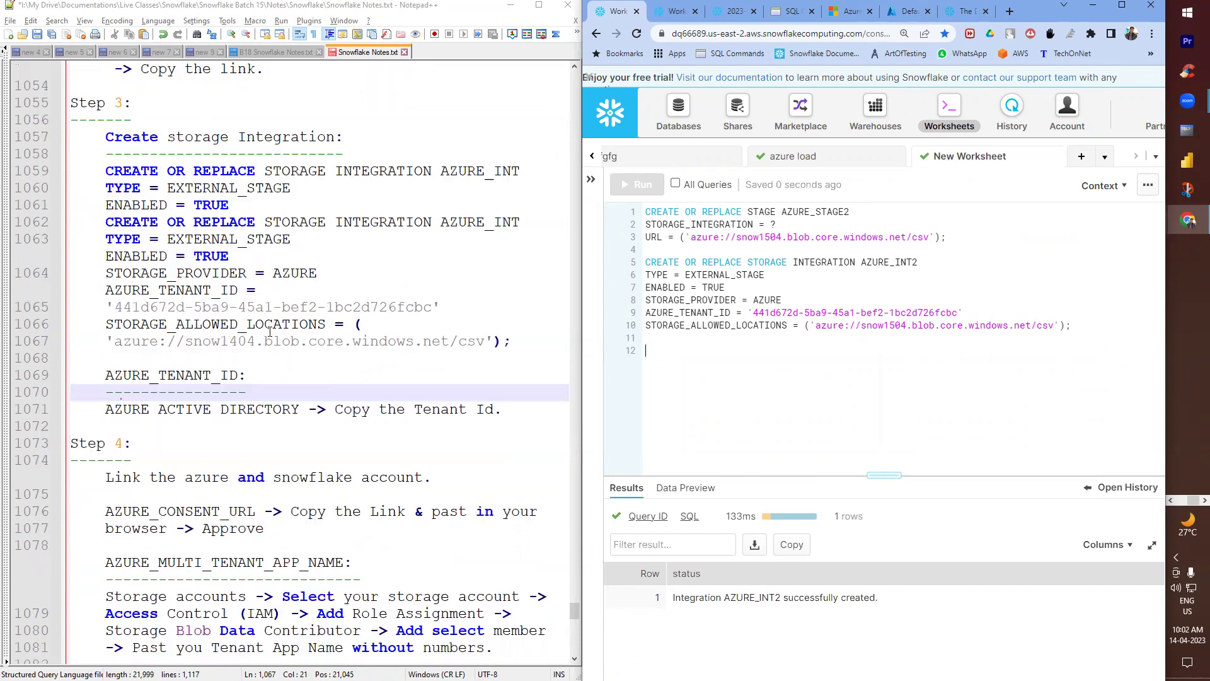
scroll(324, 358, down, 1)
scroll(324, 358, up, 1)
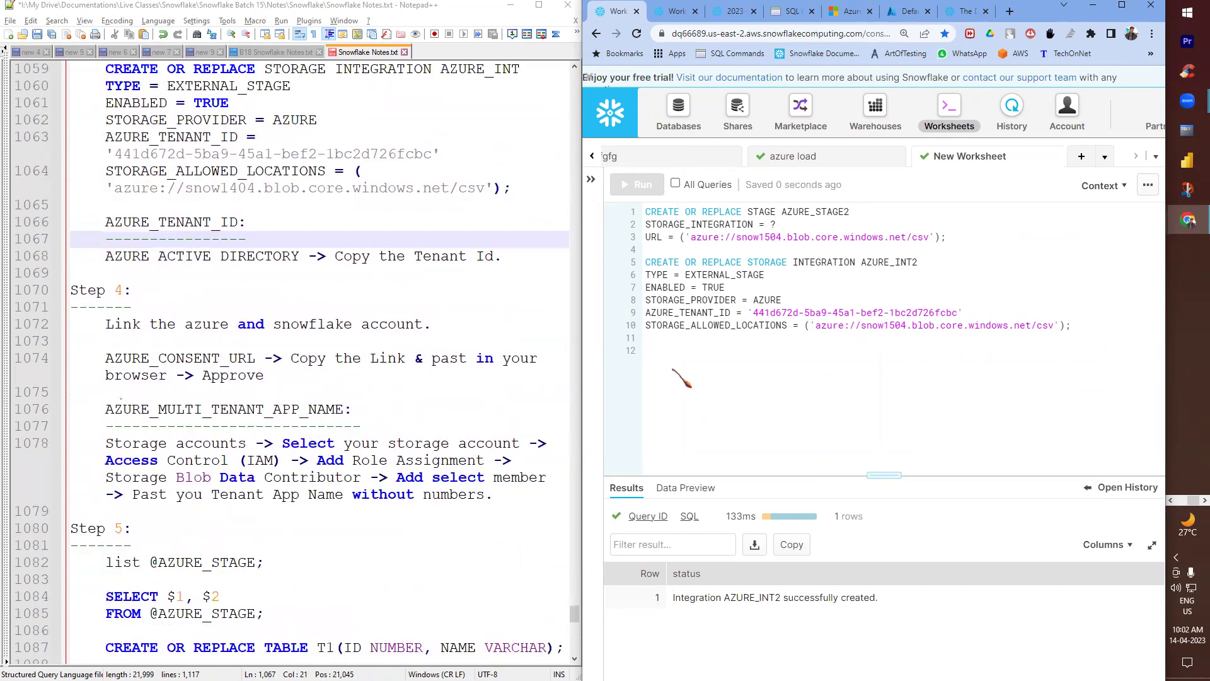
- Write 'DESC STORAGE INTEGRATION AZURE_INT;' in the notes and save the file
click(462, 321)
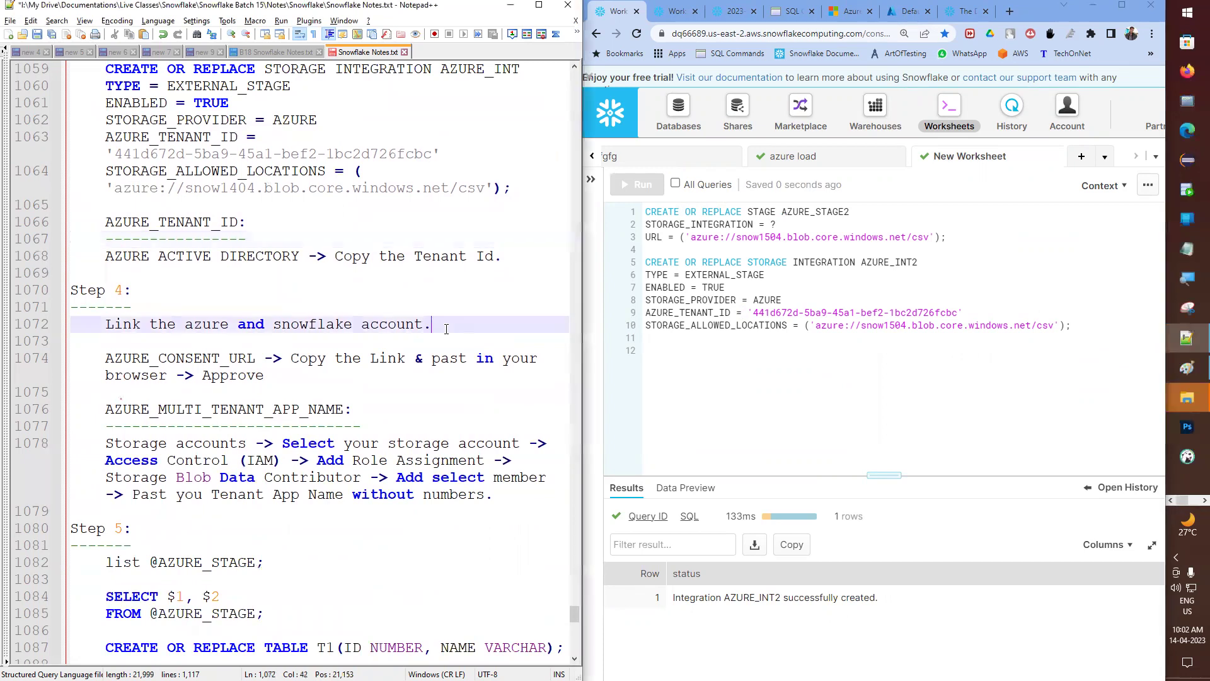
key(Return)
key(Return)
text(de)
key(BackSpace)
key(BackSpace)
text(DESC)
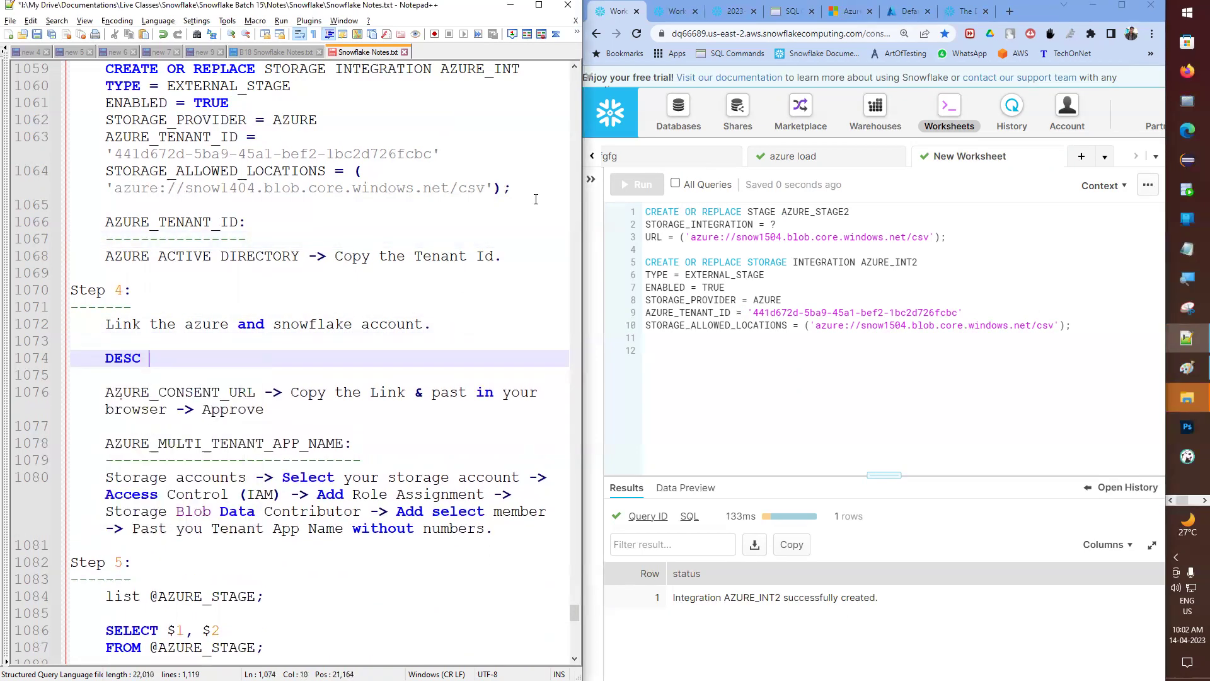
drag(749, 261, 917, 262)
click(229, 357)
key(ctrl+v)
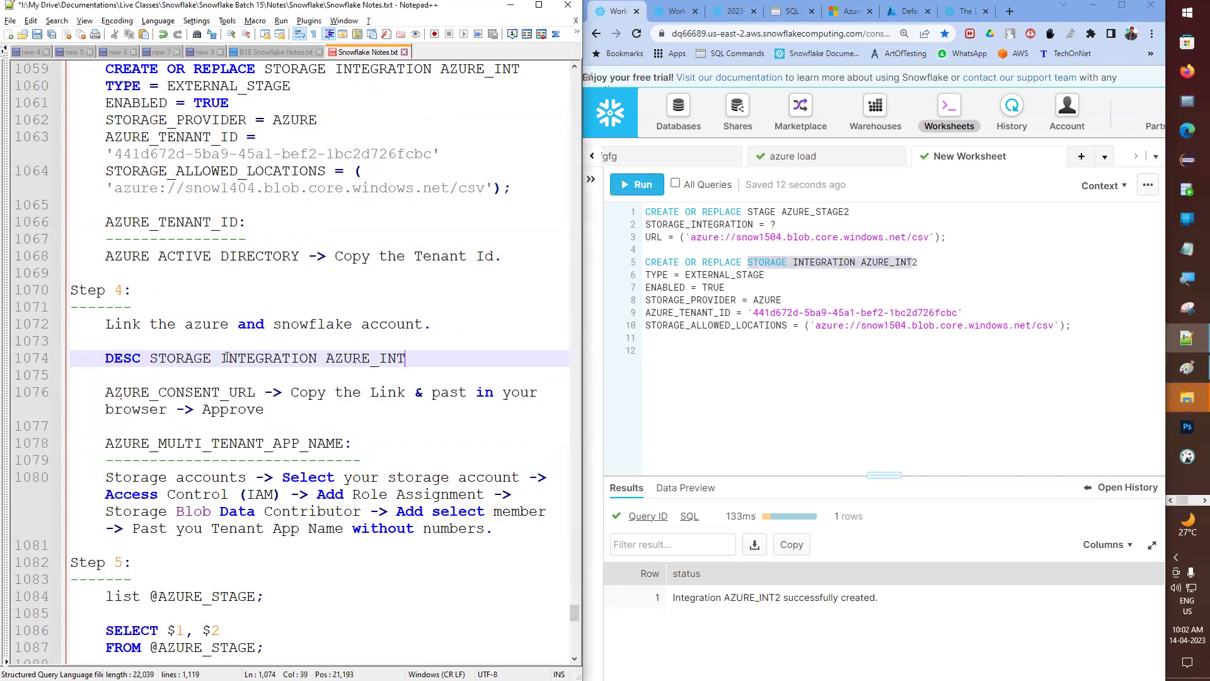
key(ctrl+s)
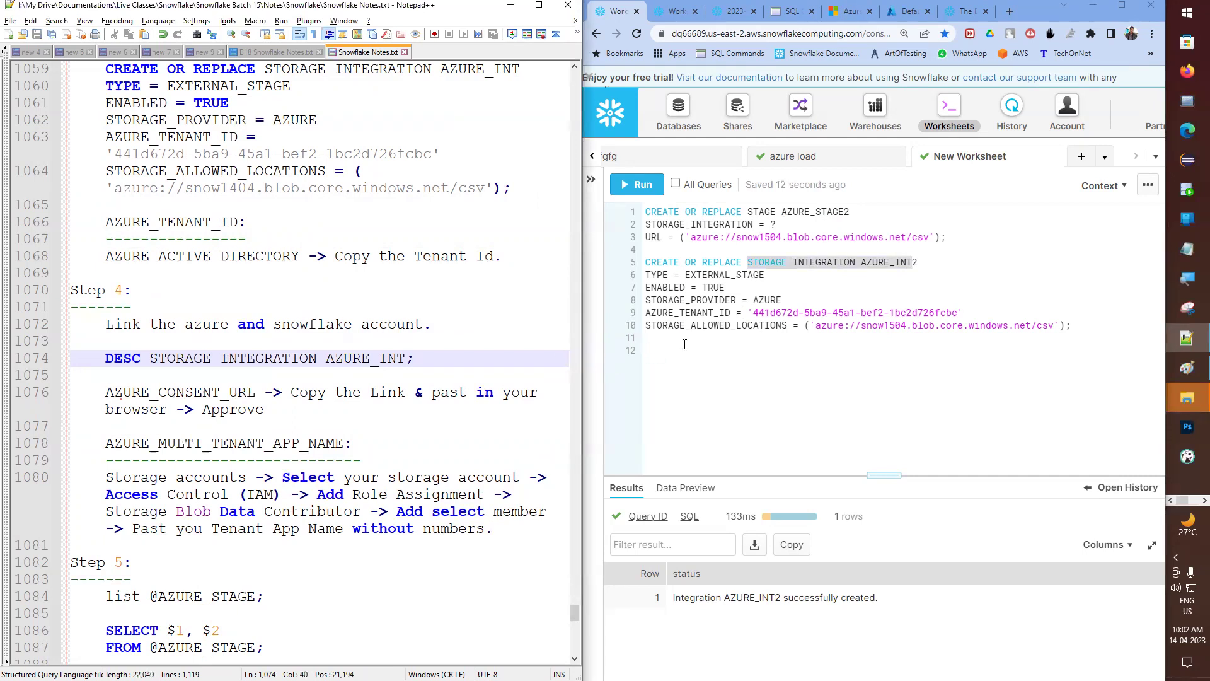
- Copy the DESC statement onto worksheet line 12
drag(445, 357, 105, 357)
click(703, 371)
key(ctrl+v)
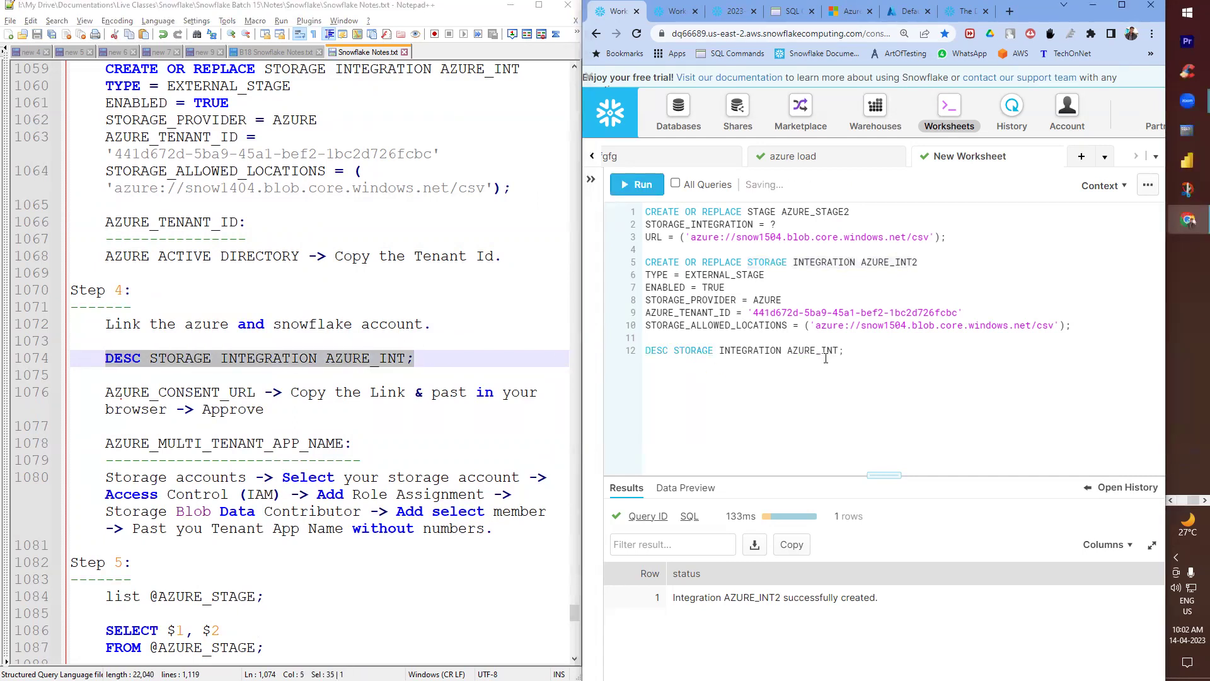
- Run DESC STORAGE INTEGRATION AZURE_INT2 and enlarge the results to show all 8 properties
click(837, 350)
text(2)
click(632, 189)
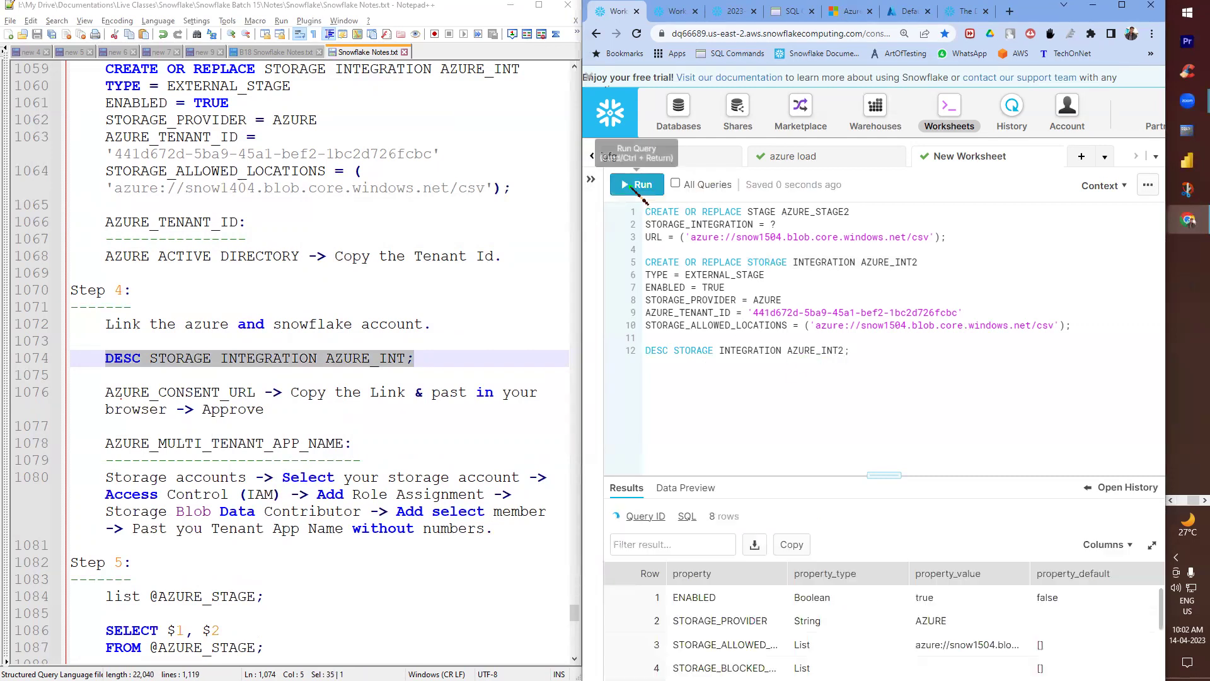
drag(881, 473, 881, 337)
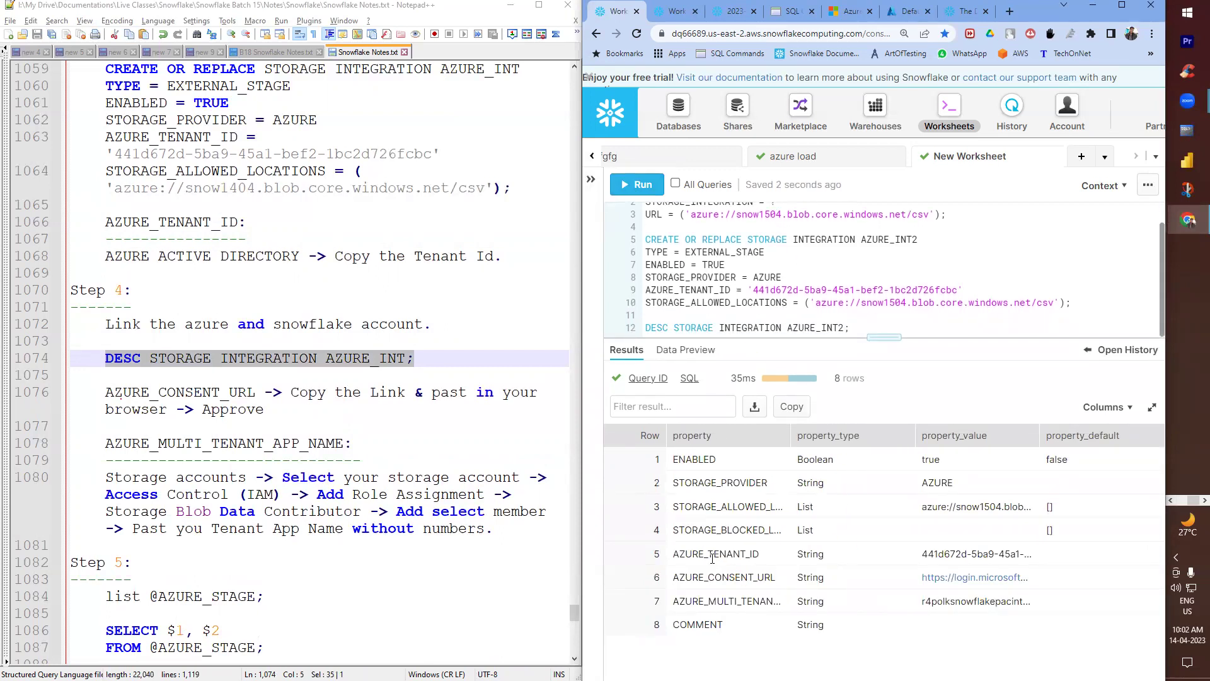
- Copy the full AZURE_CONSENT_URL value from the results
double_click(931, 552)
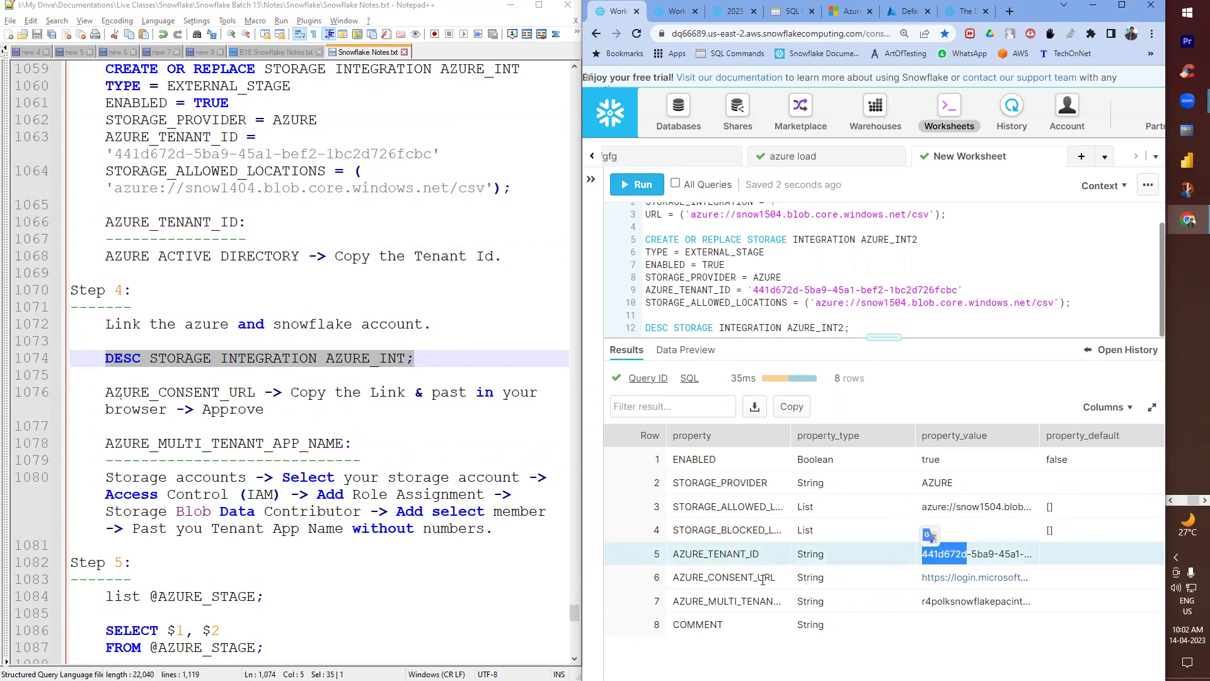
click(936, 576)
click(939, 579)
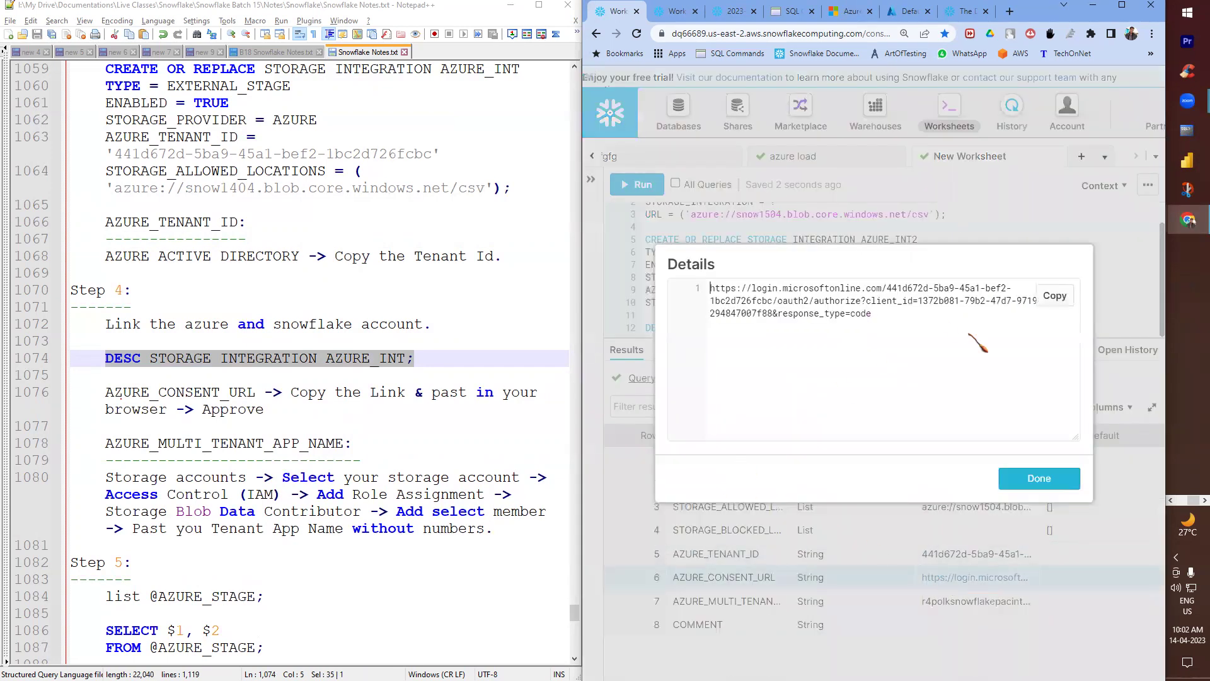
click(1052, 295)
click(1039, 478)
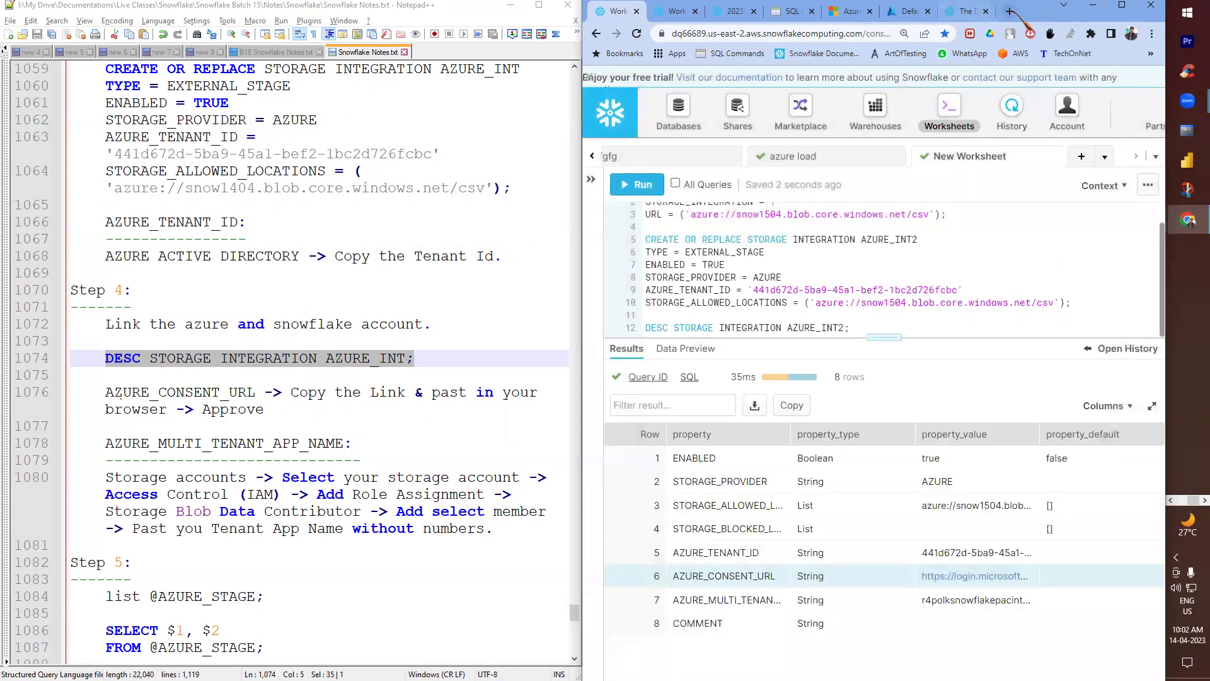
- Open the copied consent URL in a new Chrome tab and approve it with the first listed account
click(1009, 12)
key(ctrl+v)
key(Return)
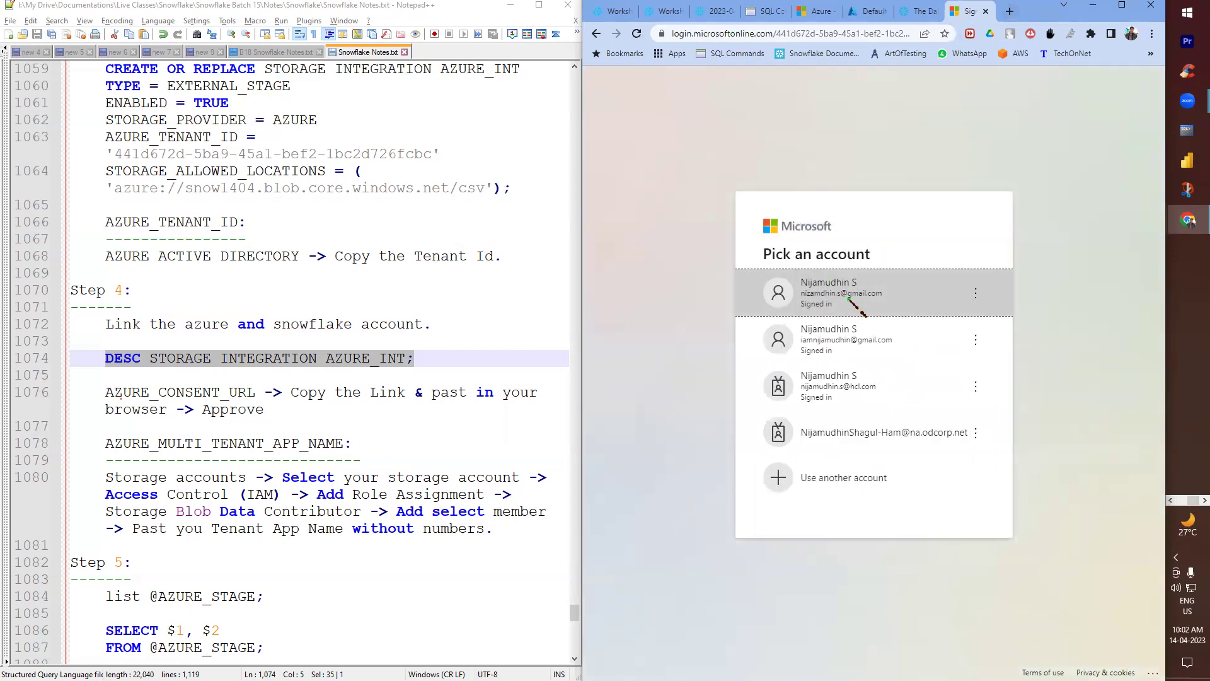
click(847, 298)
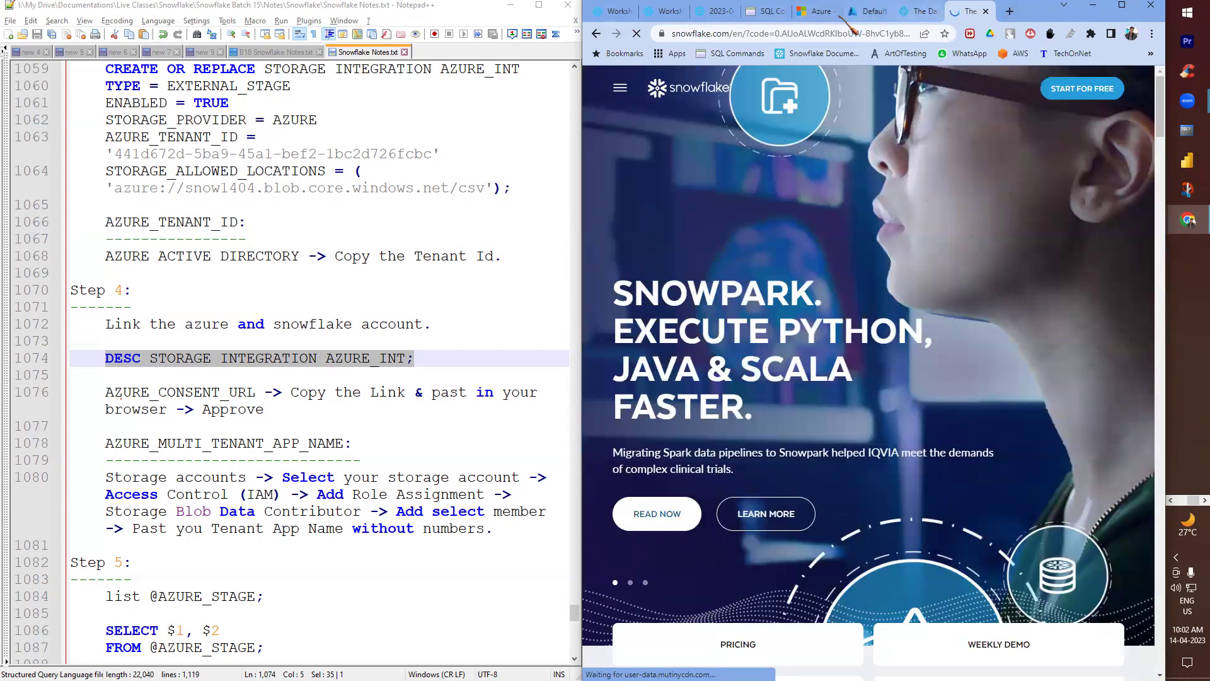
click(619, 14)
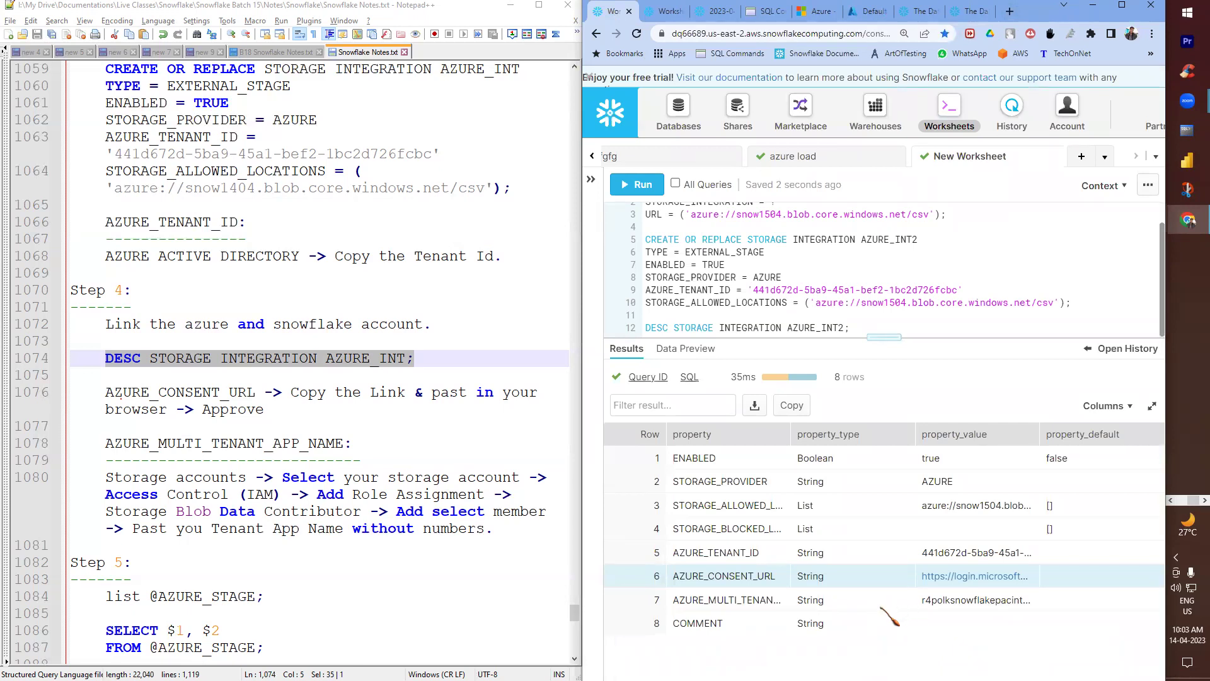
- Auto-fit the property_value column and copy row 7's AZURE_MULTI_TENANT_APP_NAME value
double_click(963, 600)
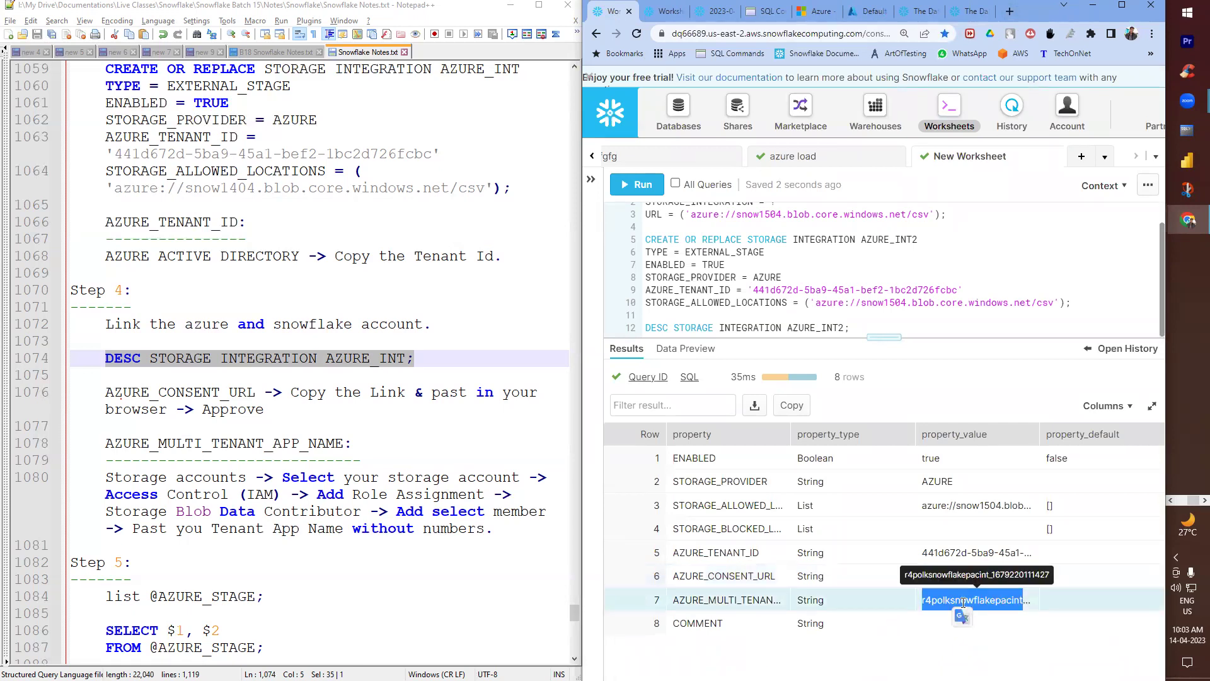
click(1005, 627)
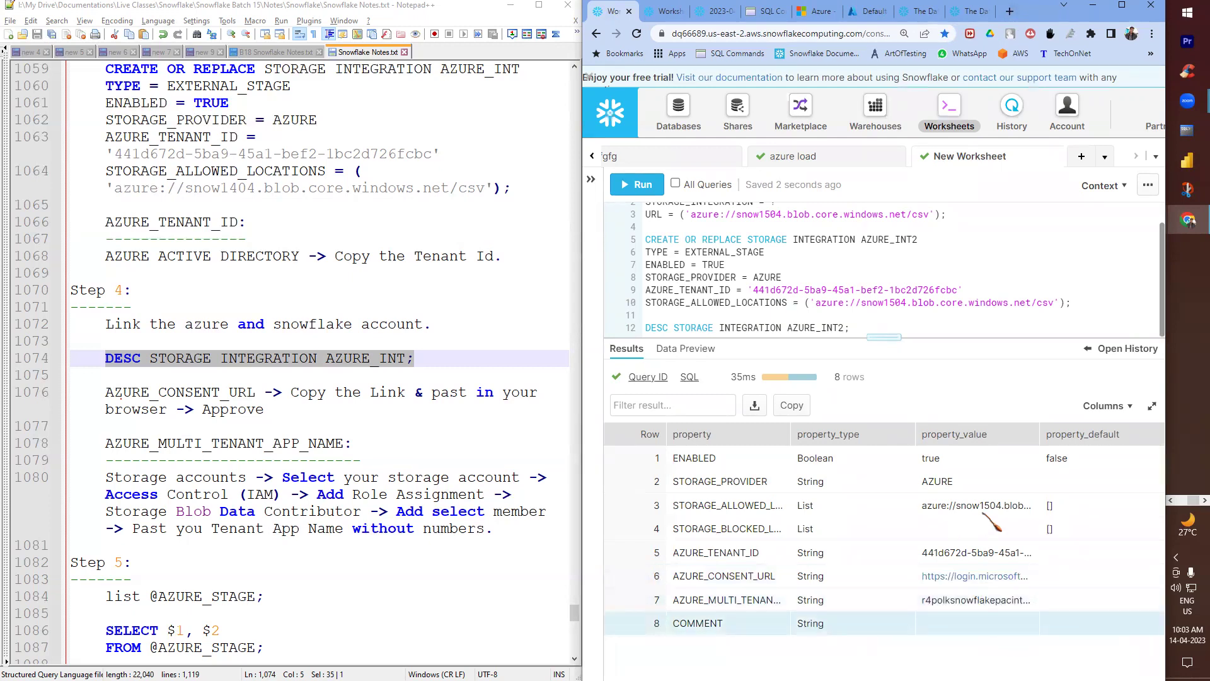
click(995, 600)
double_click(997, 600)
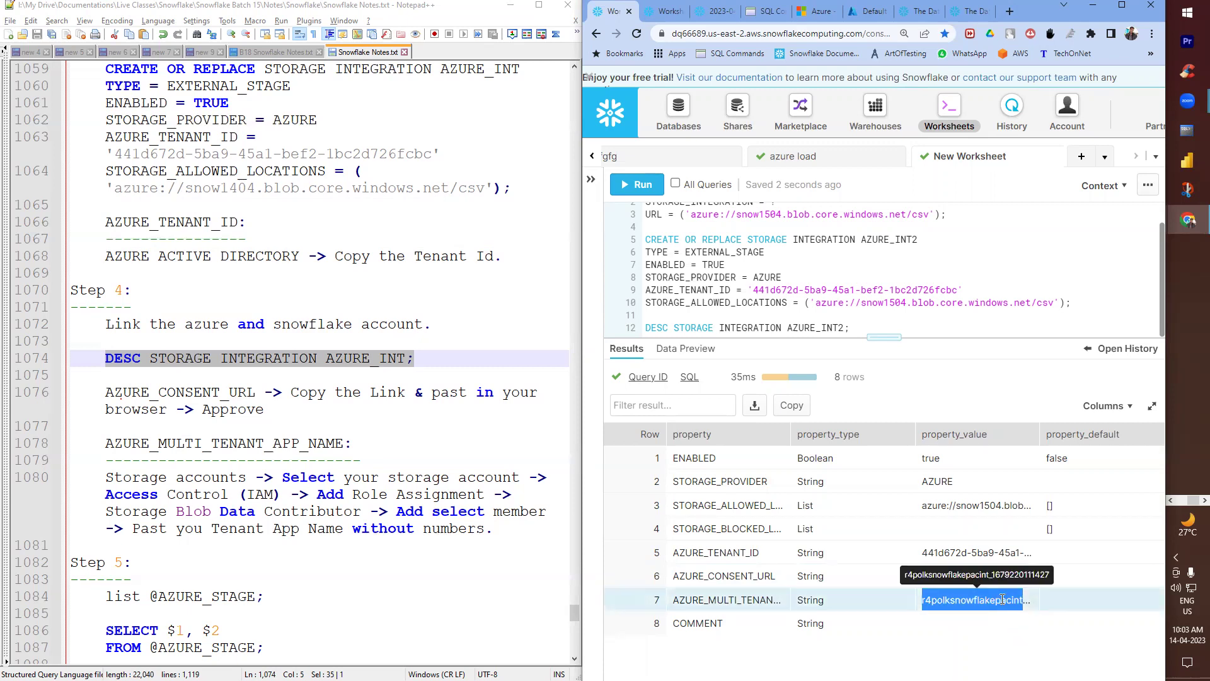
click(988, 629)
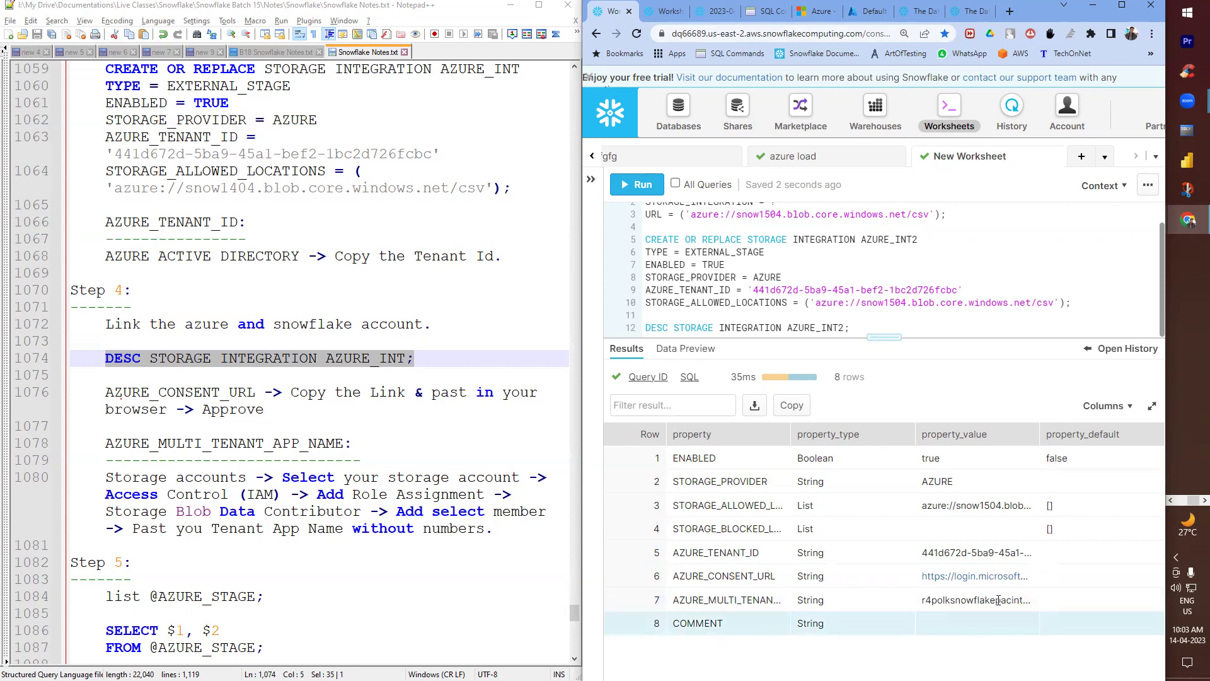
double_click(1038, 437)
double_click(919, 596)
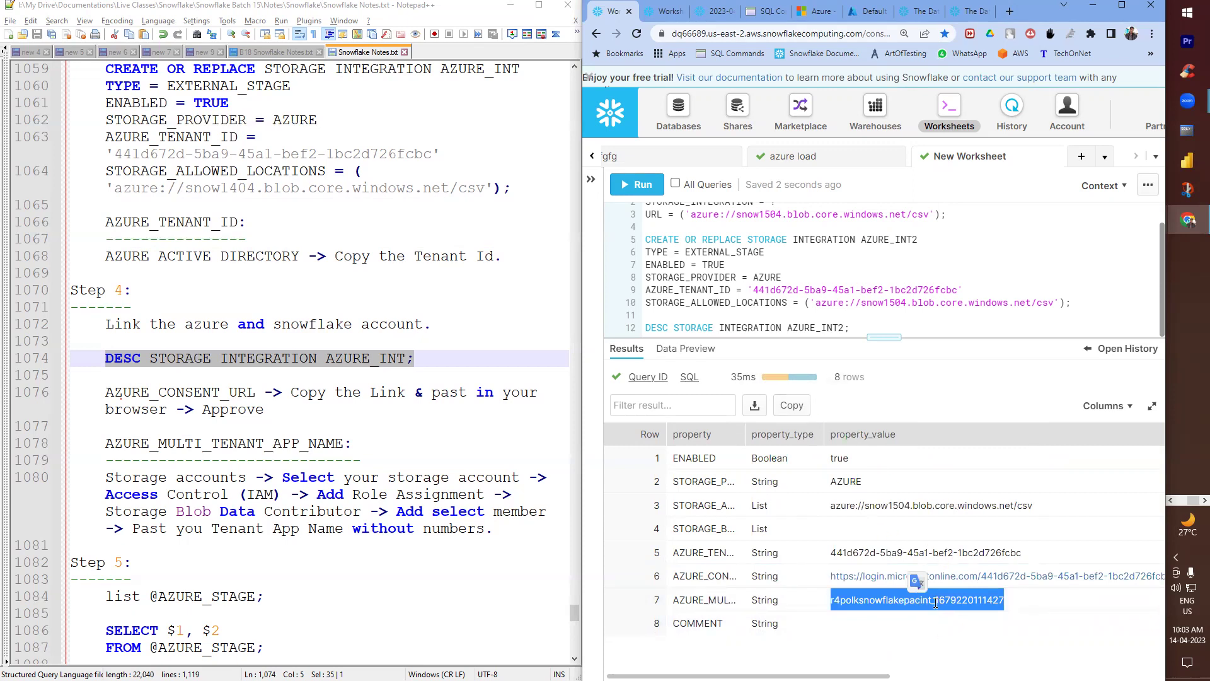
double_click(846, 604)
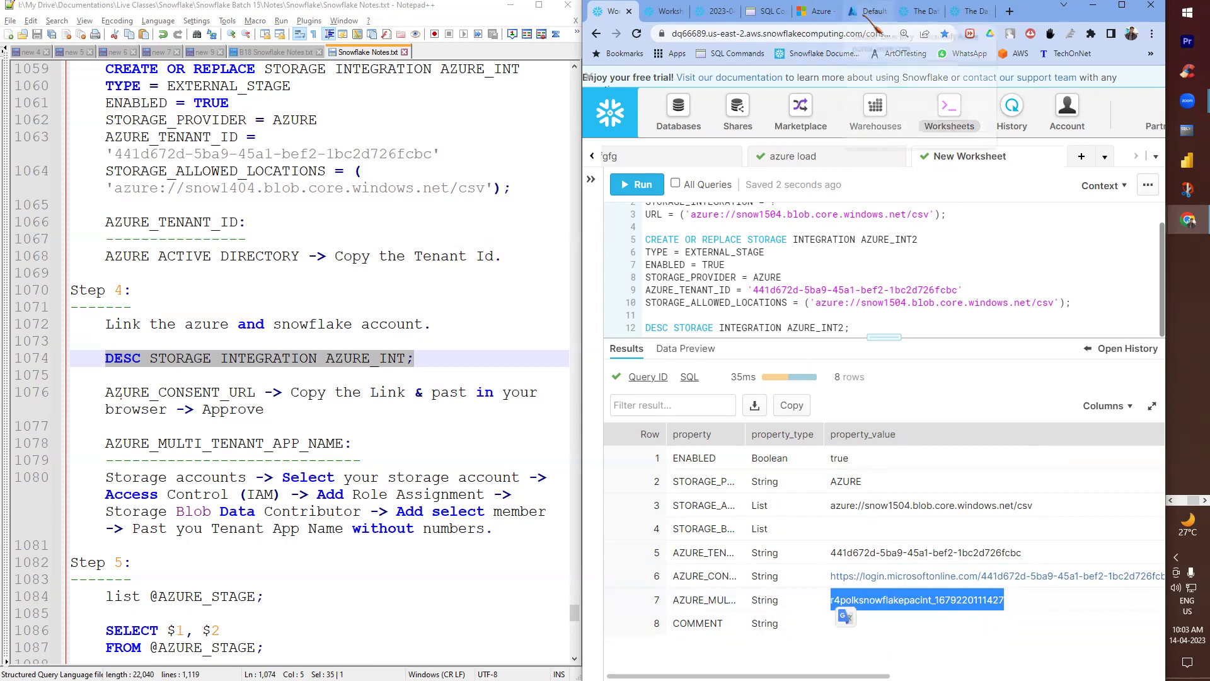
- Go to Storage accounts > snow1504 > Access Control (IAM) and open Add role assignment
click(865, 11)
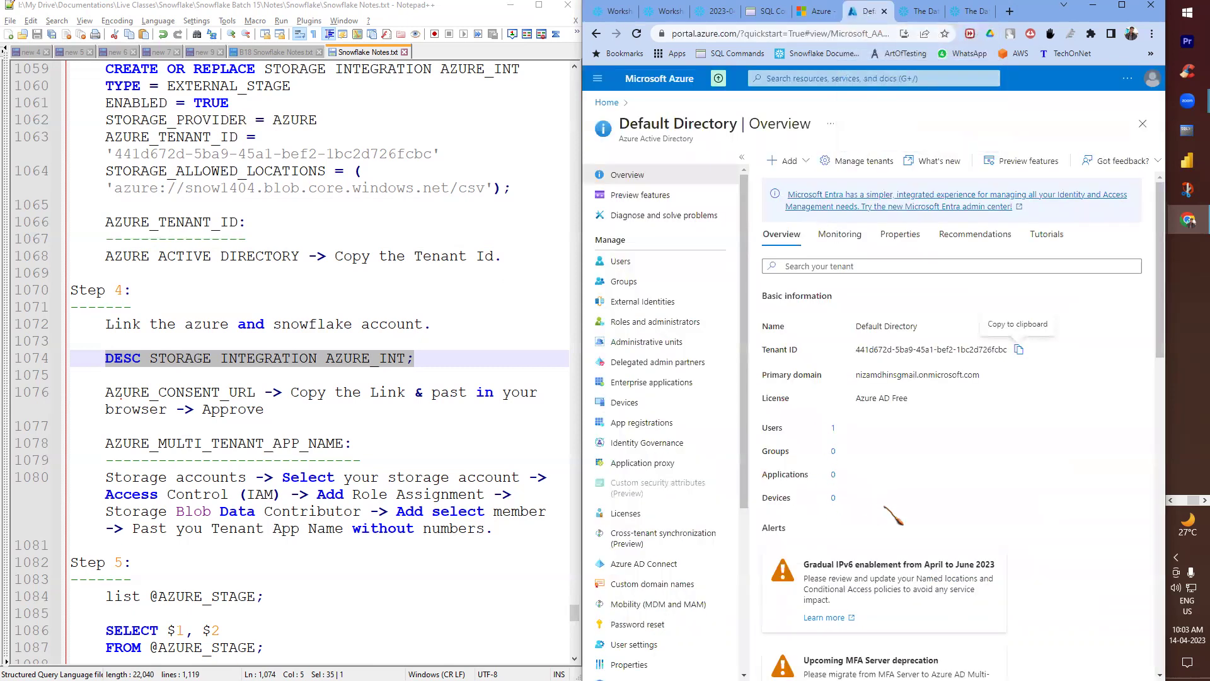
click(607, 102)
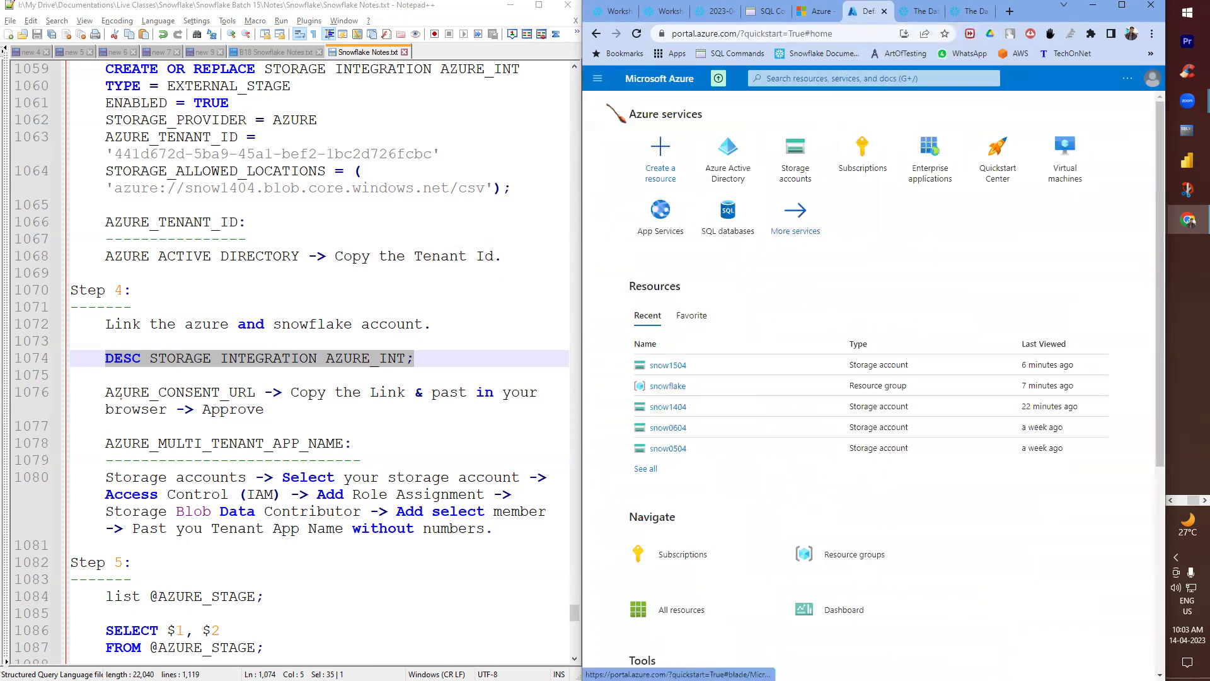
click(796, 158)
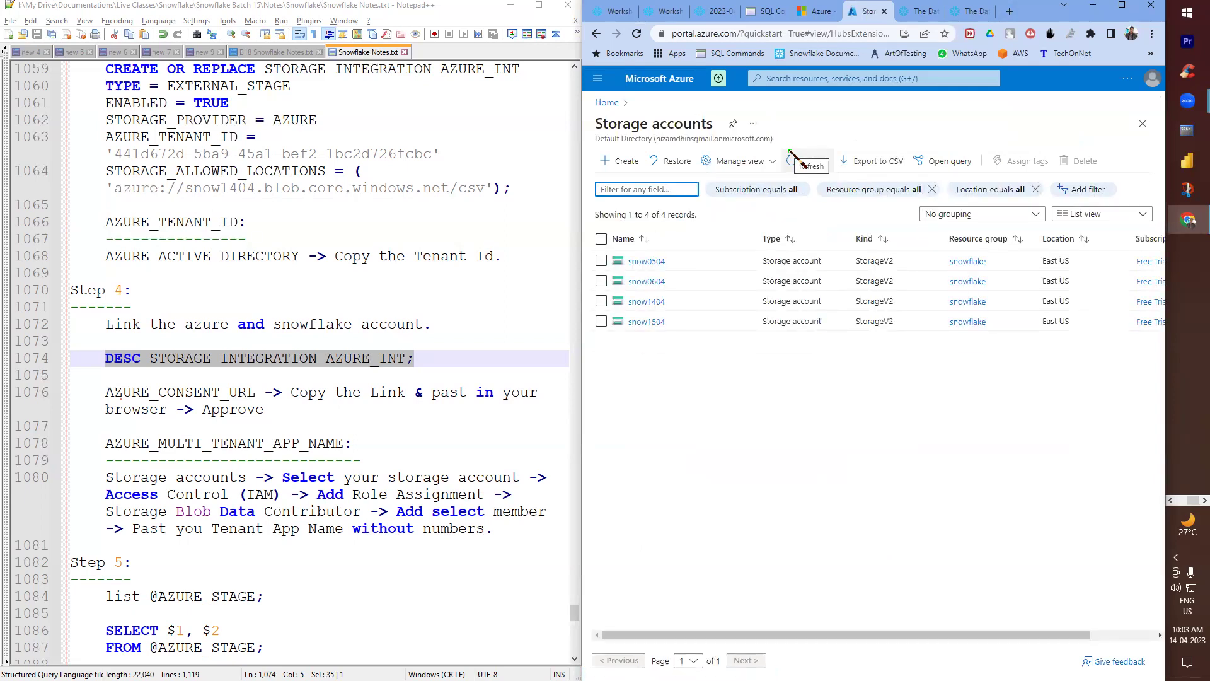
click(660, 322)
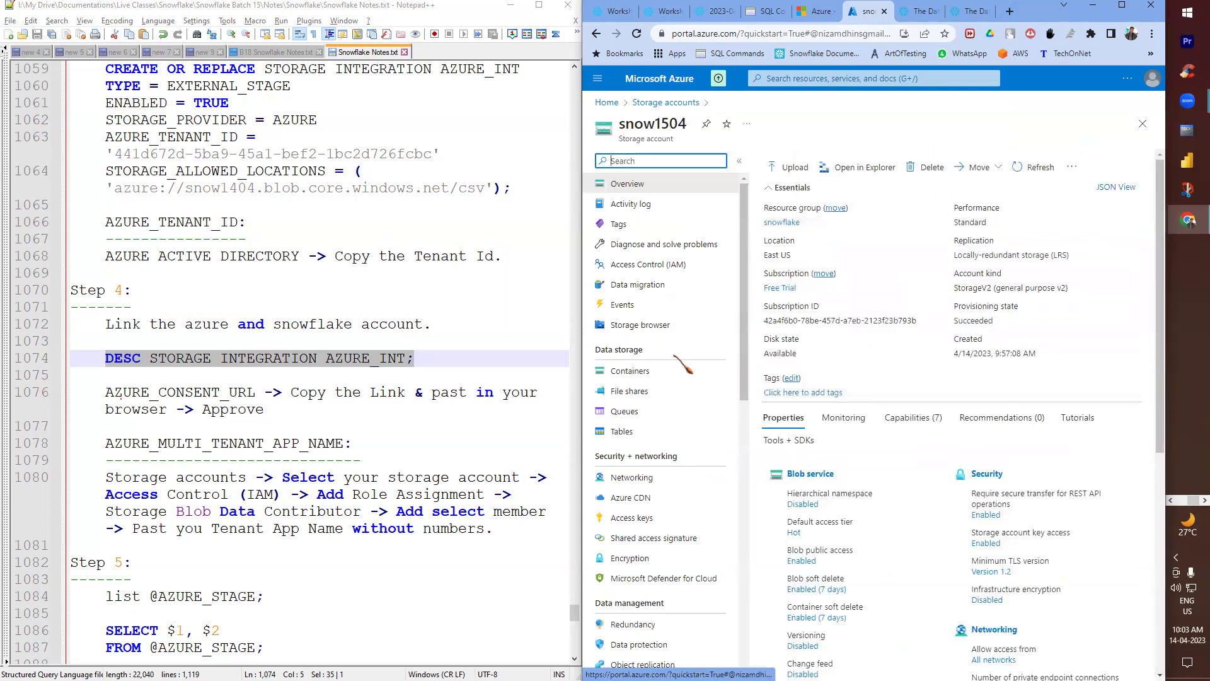
click(667, 262)
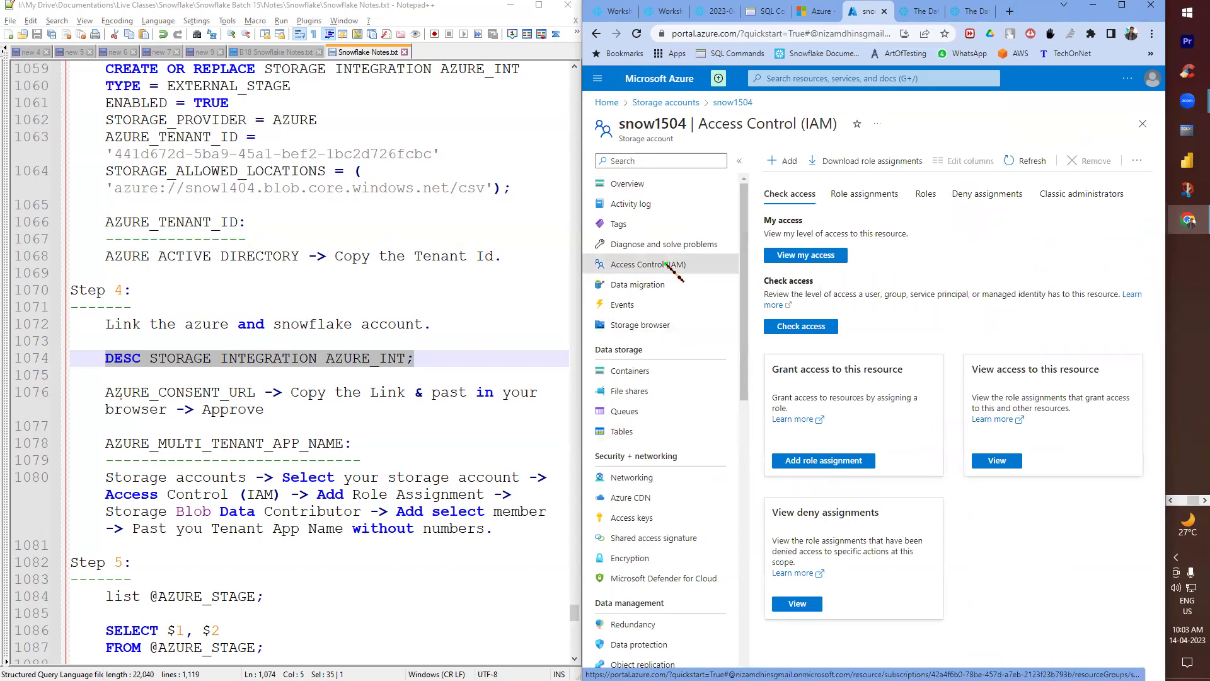
click(810, 192)
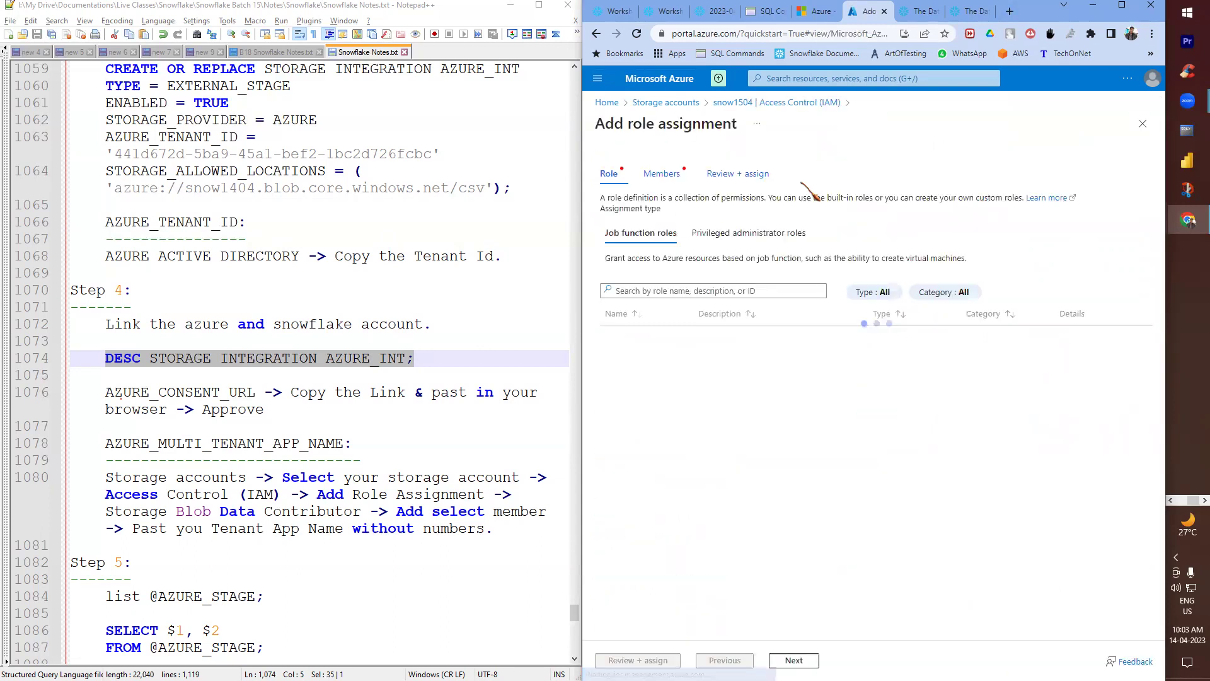
- Search roles for 'BLO' and choose Storage Blob Data Contributor
click(755, 291)
text(BLOB)
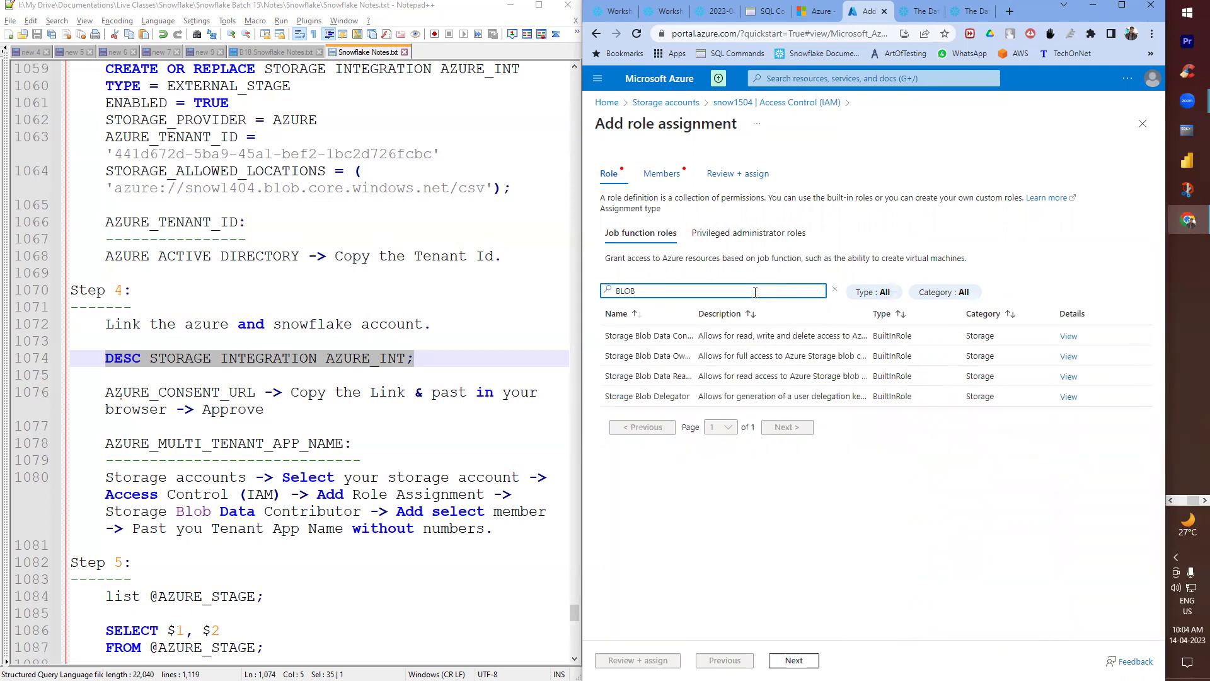
double_click(787, 316)
click(677, 334)
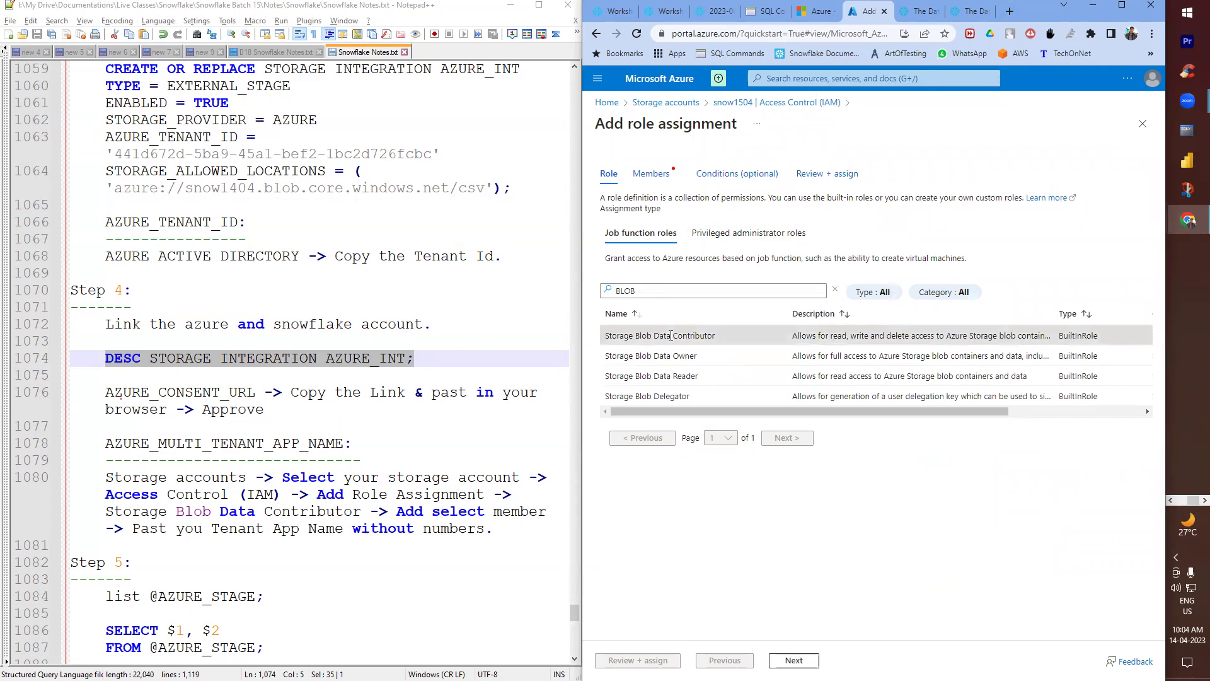
click(794, 660)
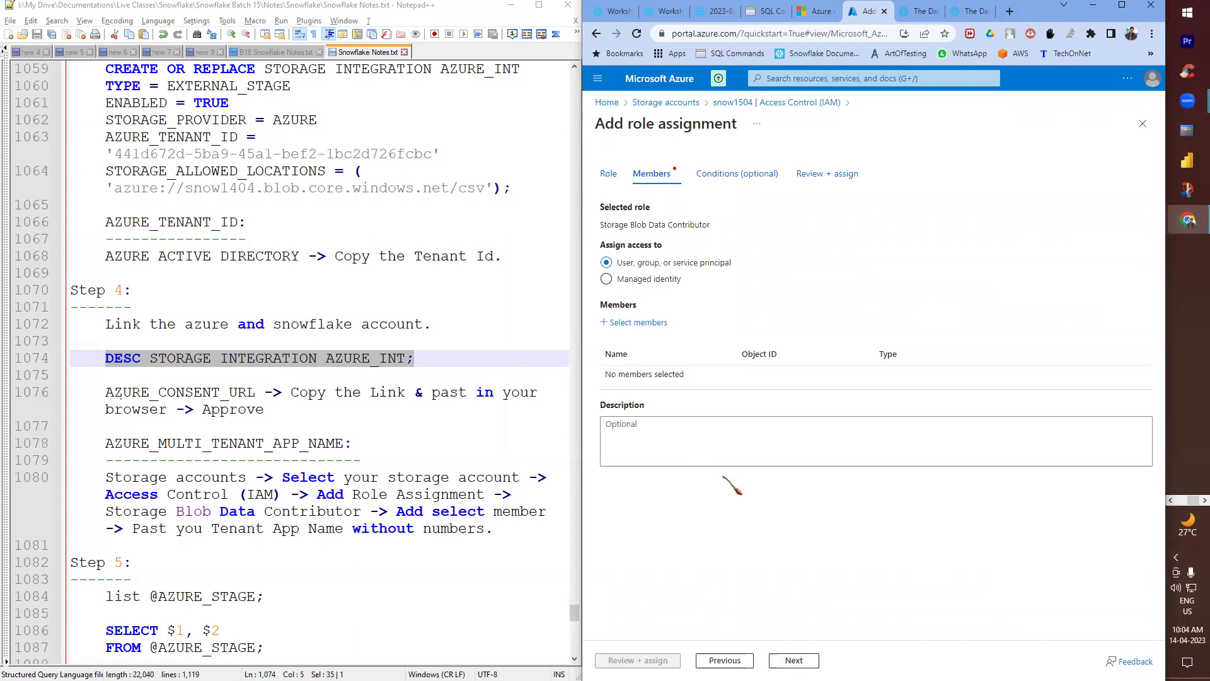
- Select the r4polksnowflakepacint app as member, searching its pasted name without the number suffix
drag(603, 226, 710, 225)
click(829, 295)
click(636, 323)
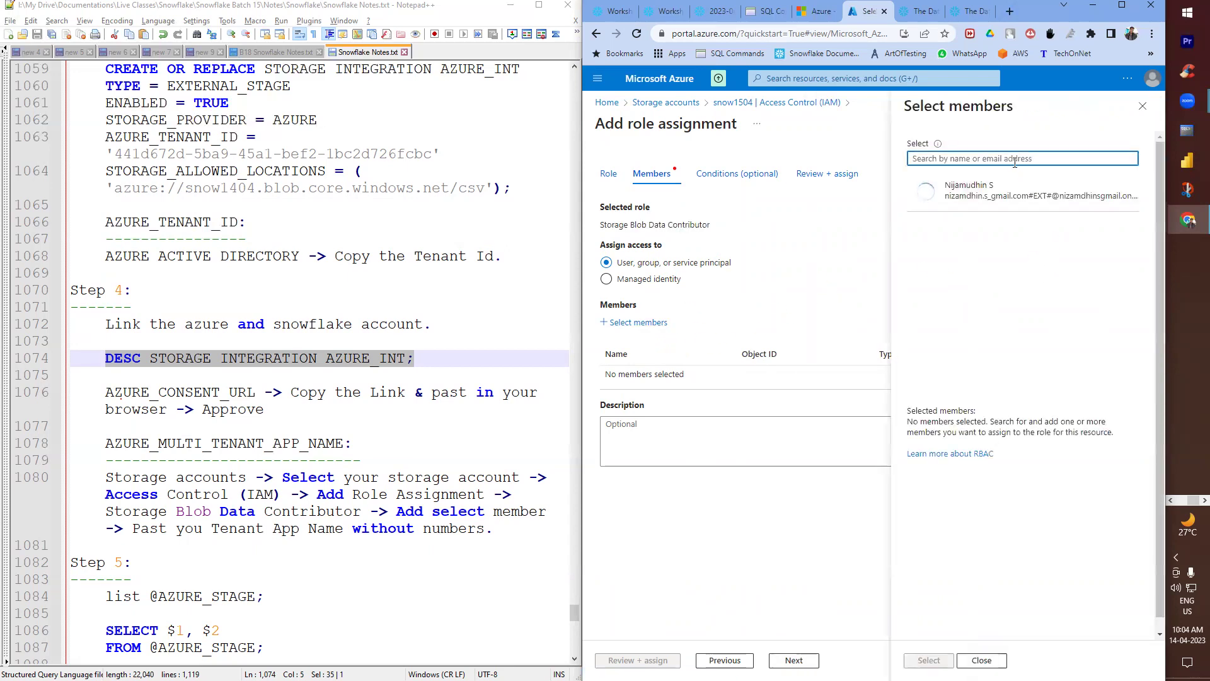
key(ctrl+v)
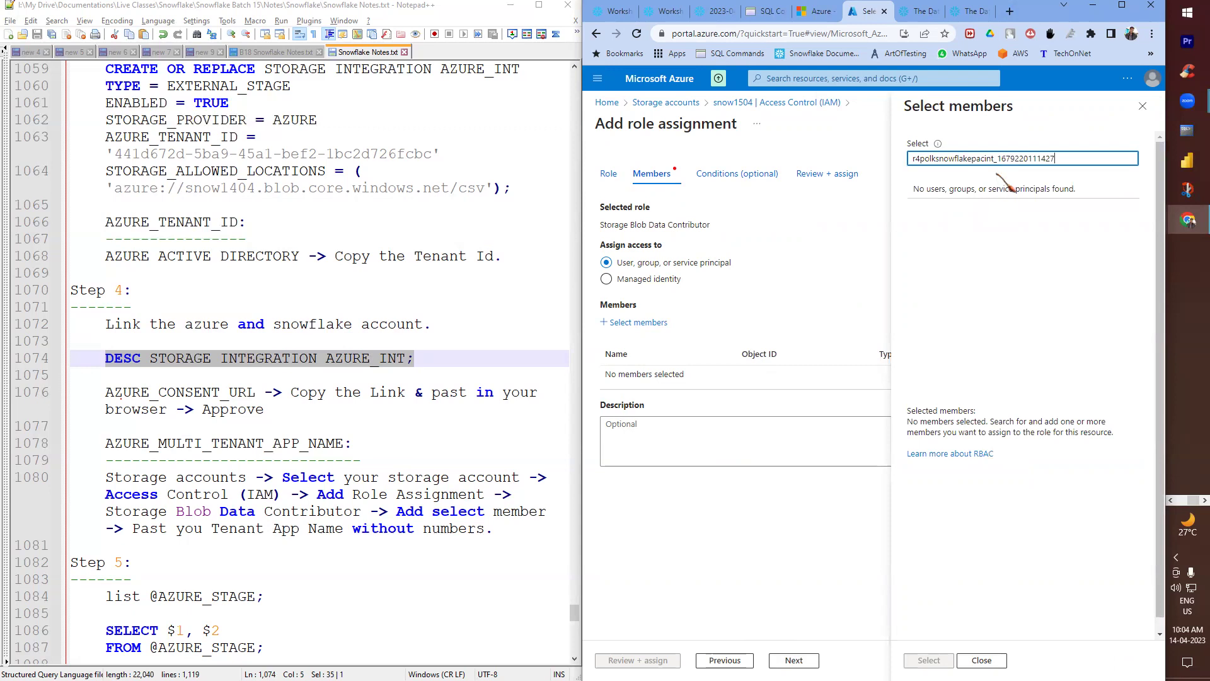
click(993, 158)
key(shift+End)
key(BackSpace)
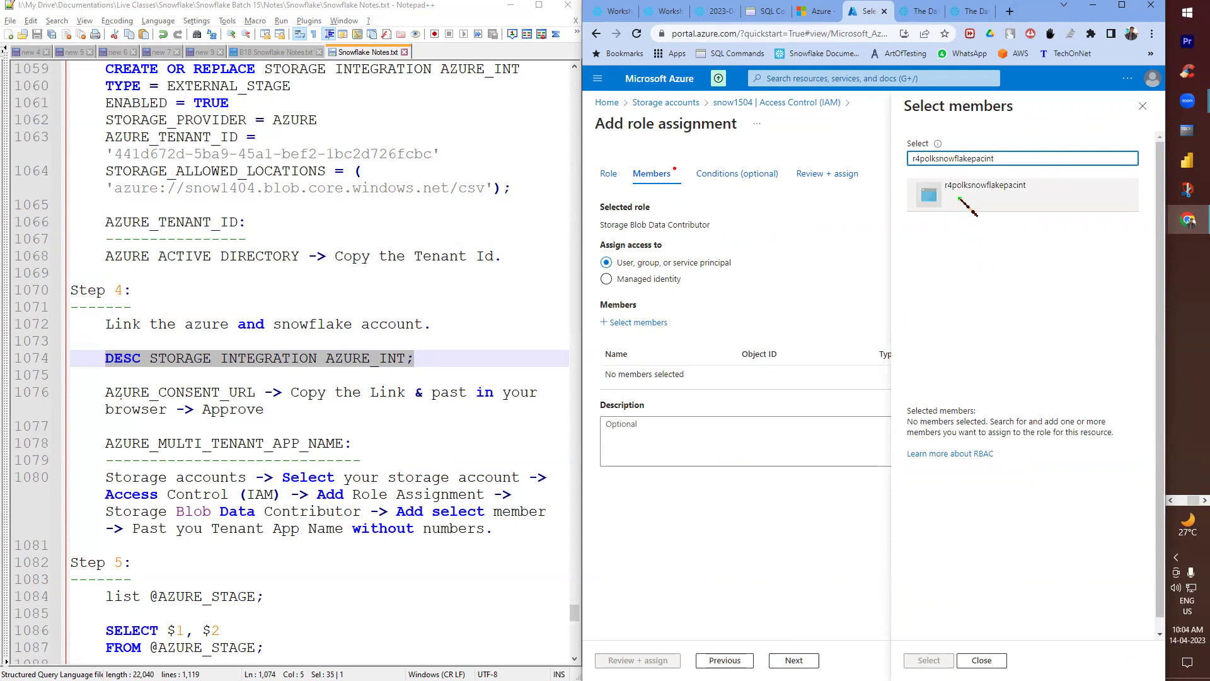
click(959, 200)
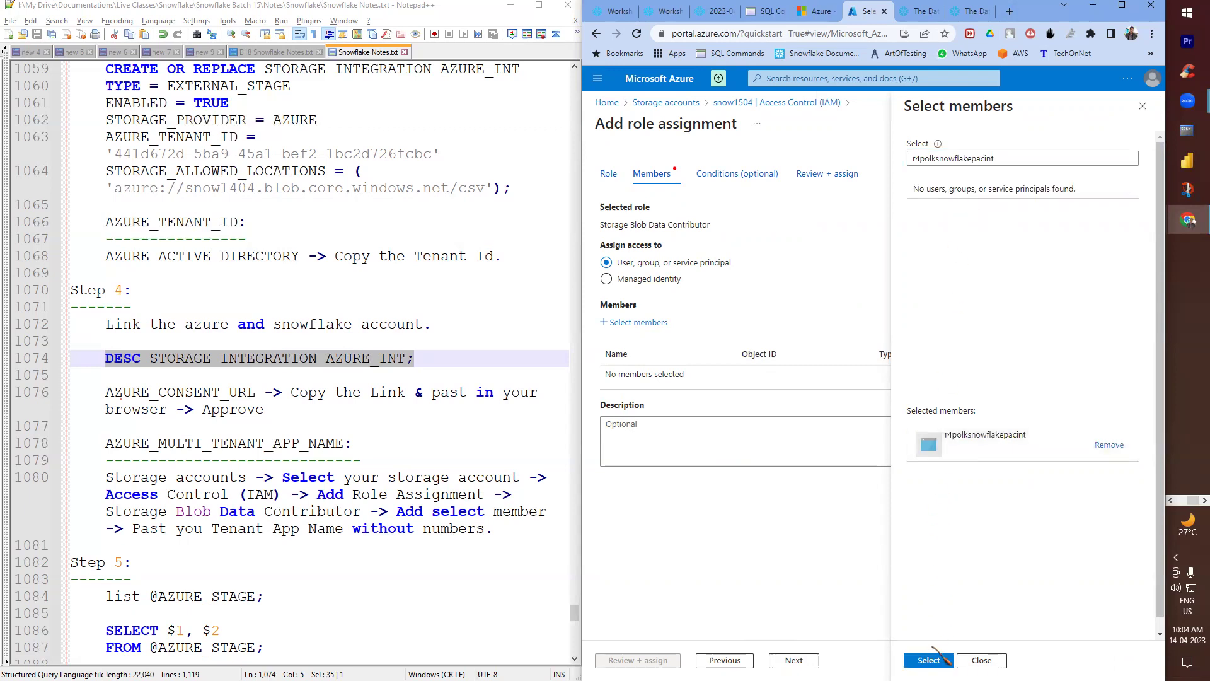
click(928, 660)
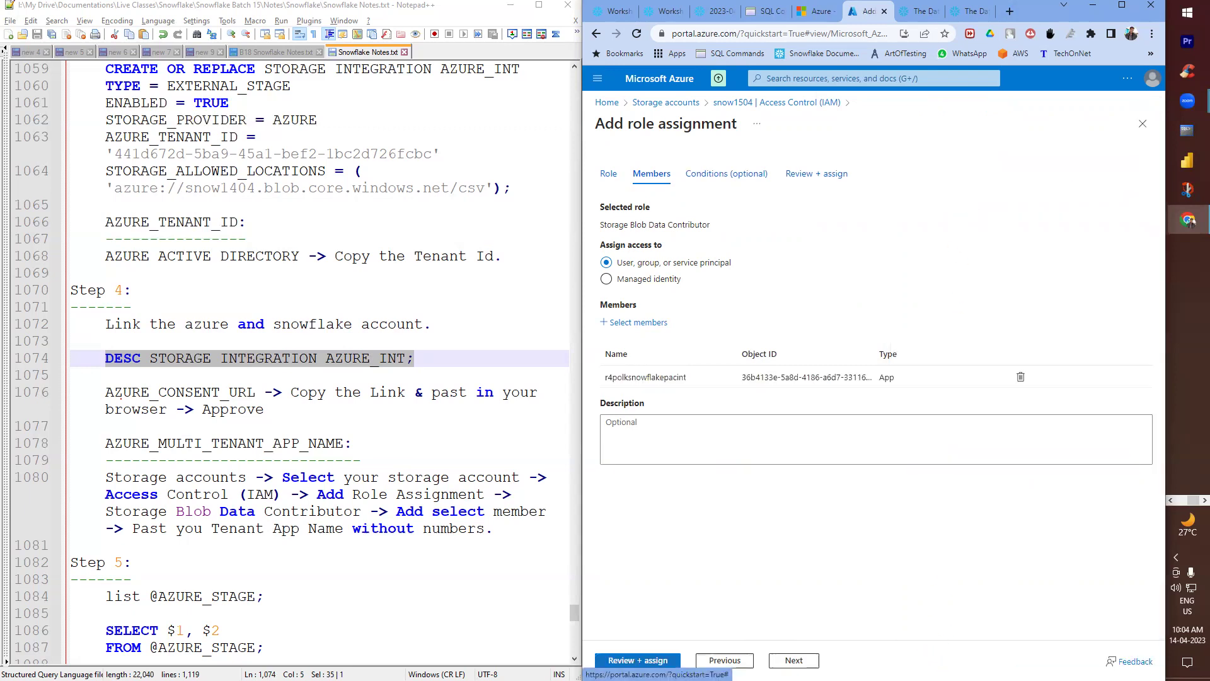
- Review and assign the role, then dismiss the confirmation notification
click(658, 660)
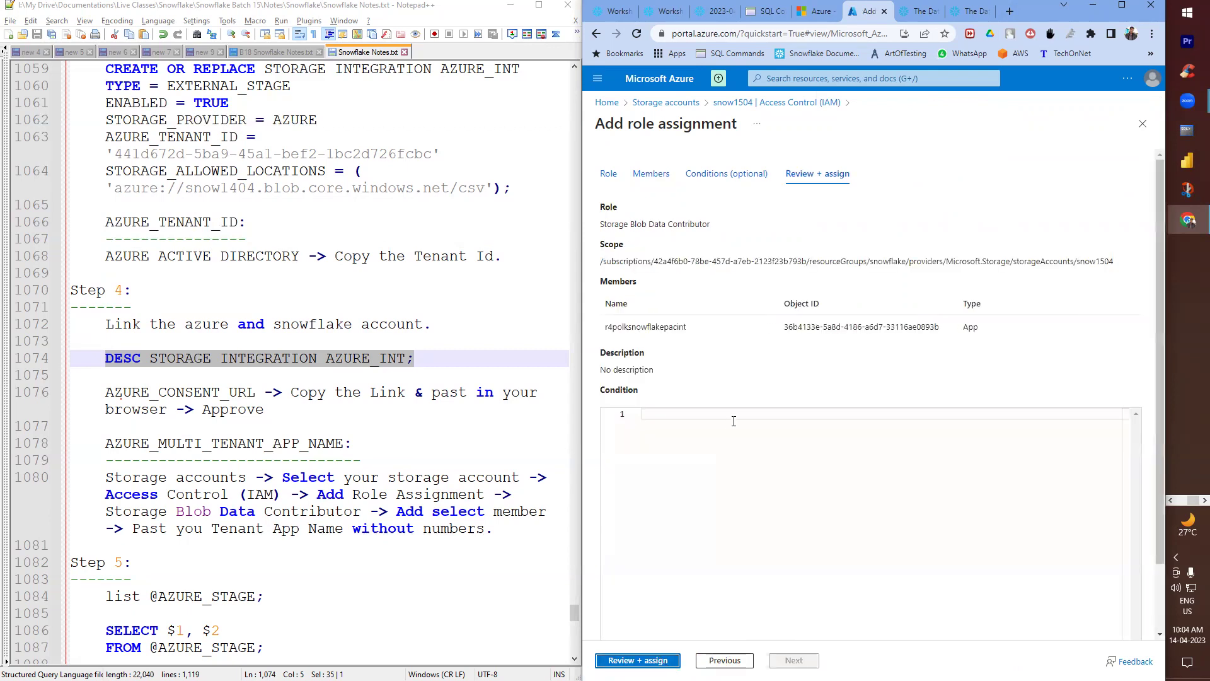
click(672, 662)
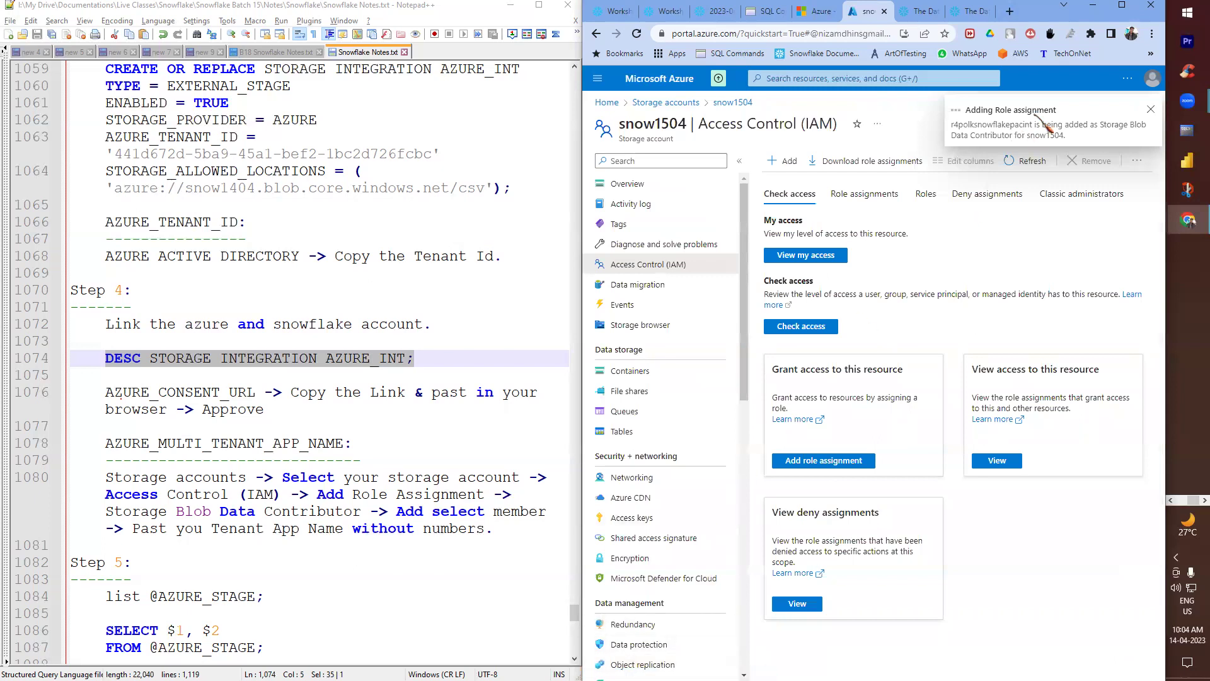
scroll(422, 367, down, 3)
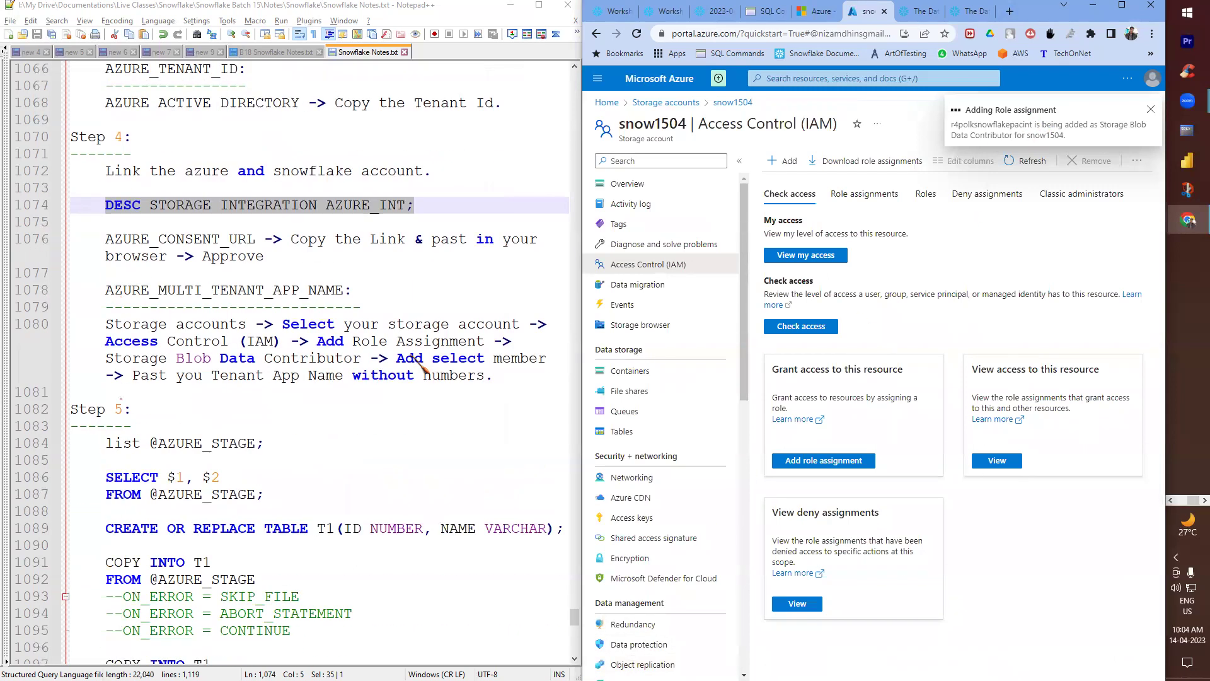
scroll(417, 358, up, 2)
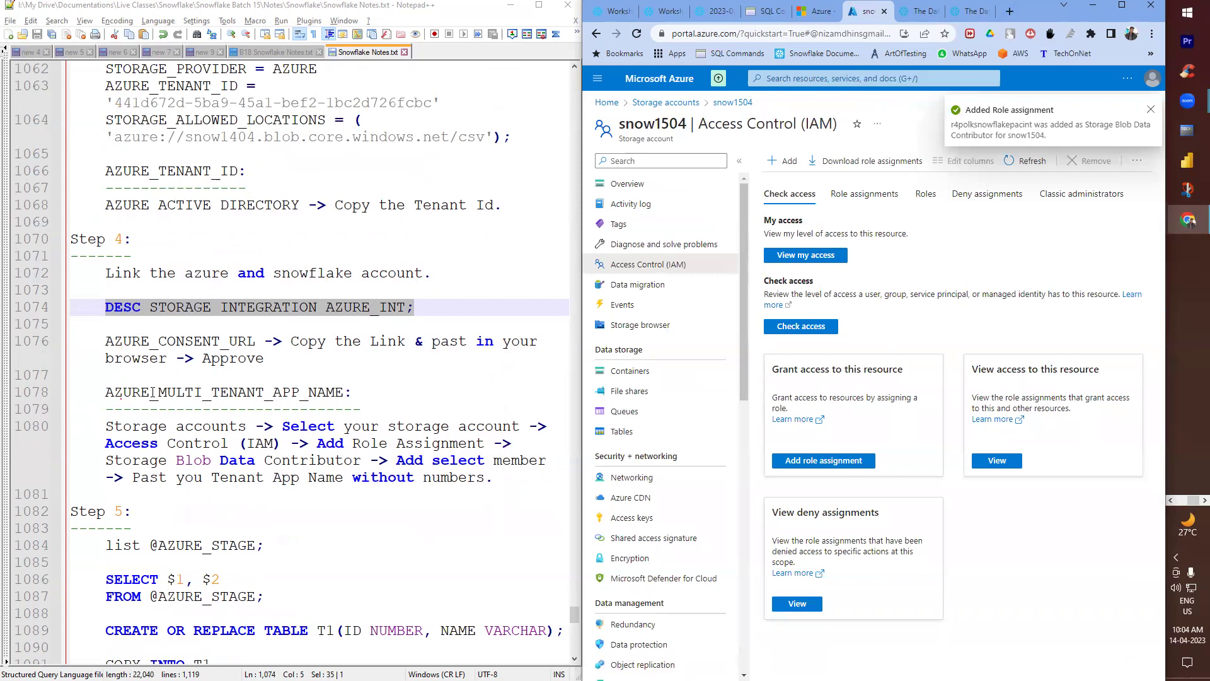
scroll(166, 344, up, 1)
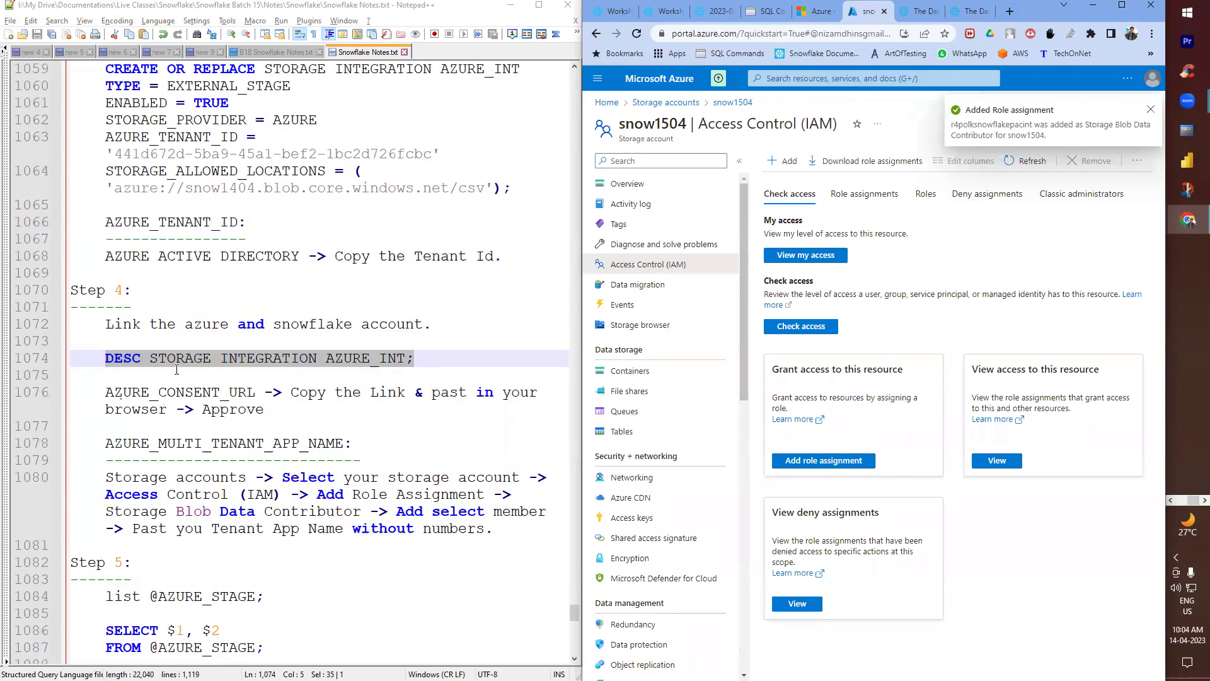
click(1150, 111)
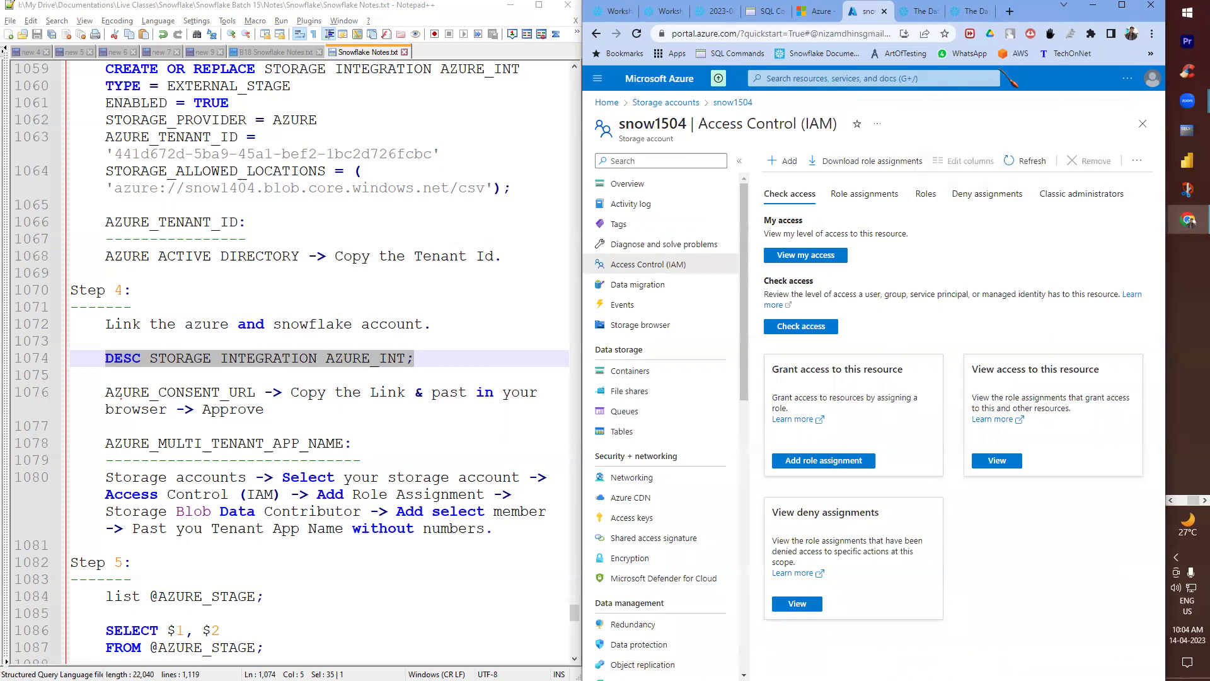
click(618, 11)
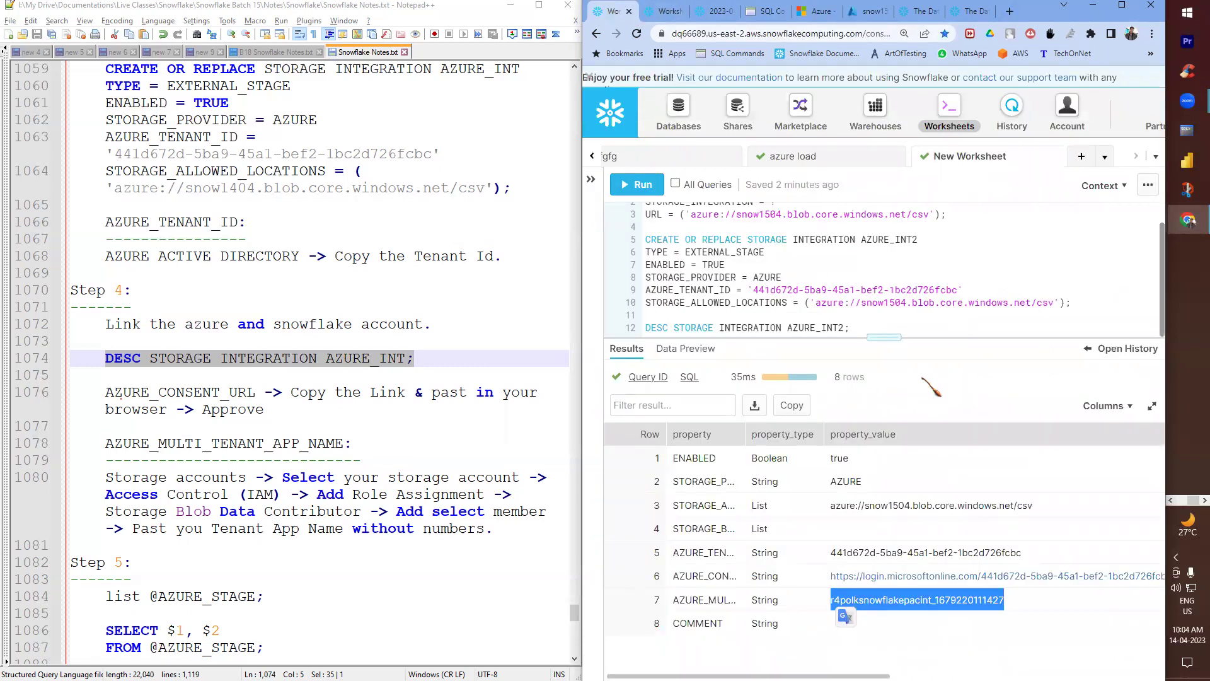
- Replace the ? after STORAGE_INTEGRATION with AZURE_INT2 and run the AZURE_STAGE2 create statement
drag(885, 340, 860, 423)
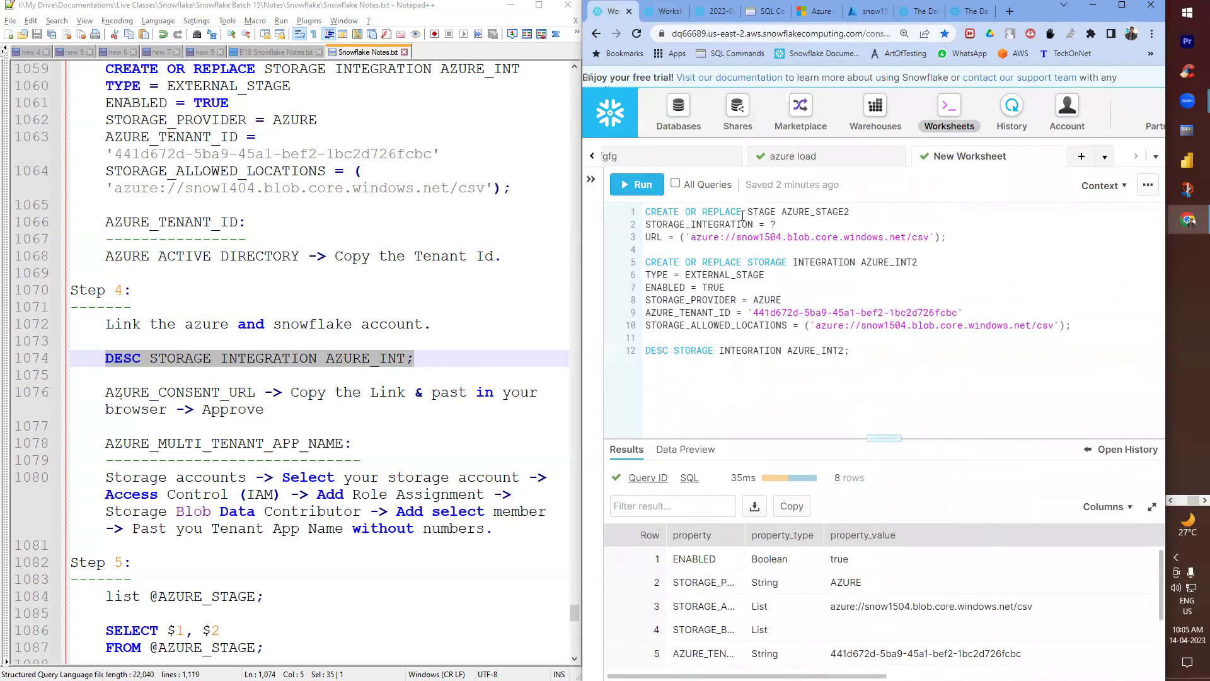
click(773, 245)
double_click(773, 224)
double_click(897, 265)
key(ctrl+c)
double_click(772, 224)
key(ctrl+v)
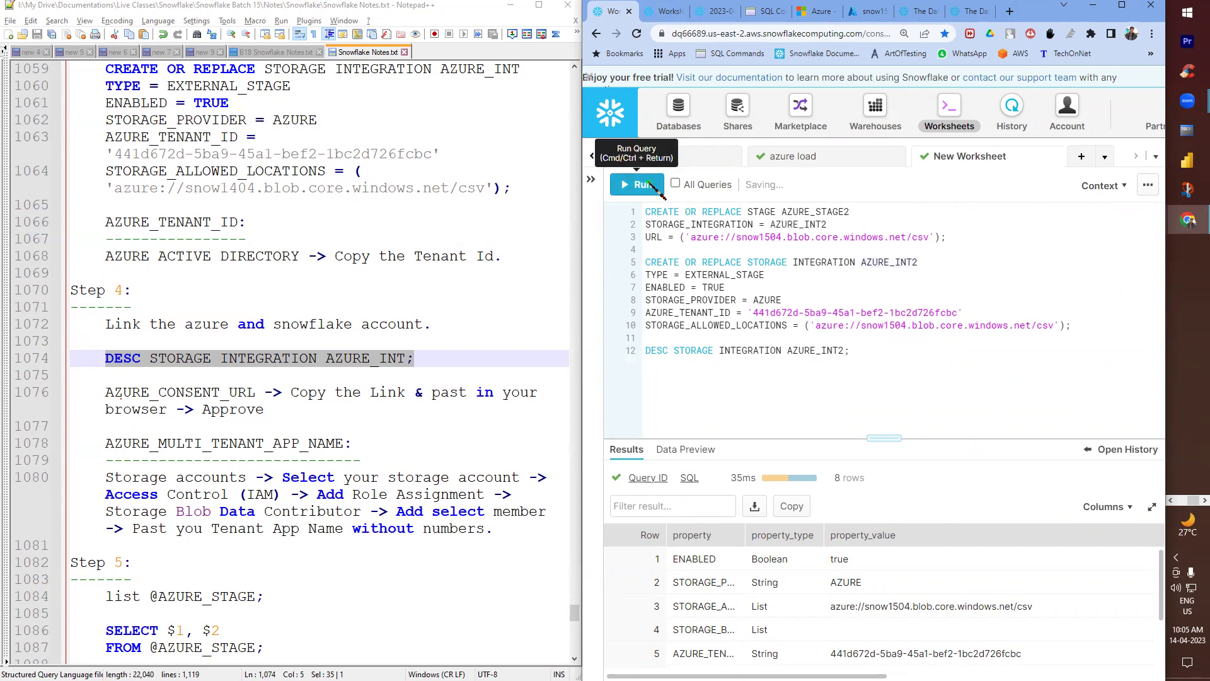
click(637, 184)
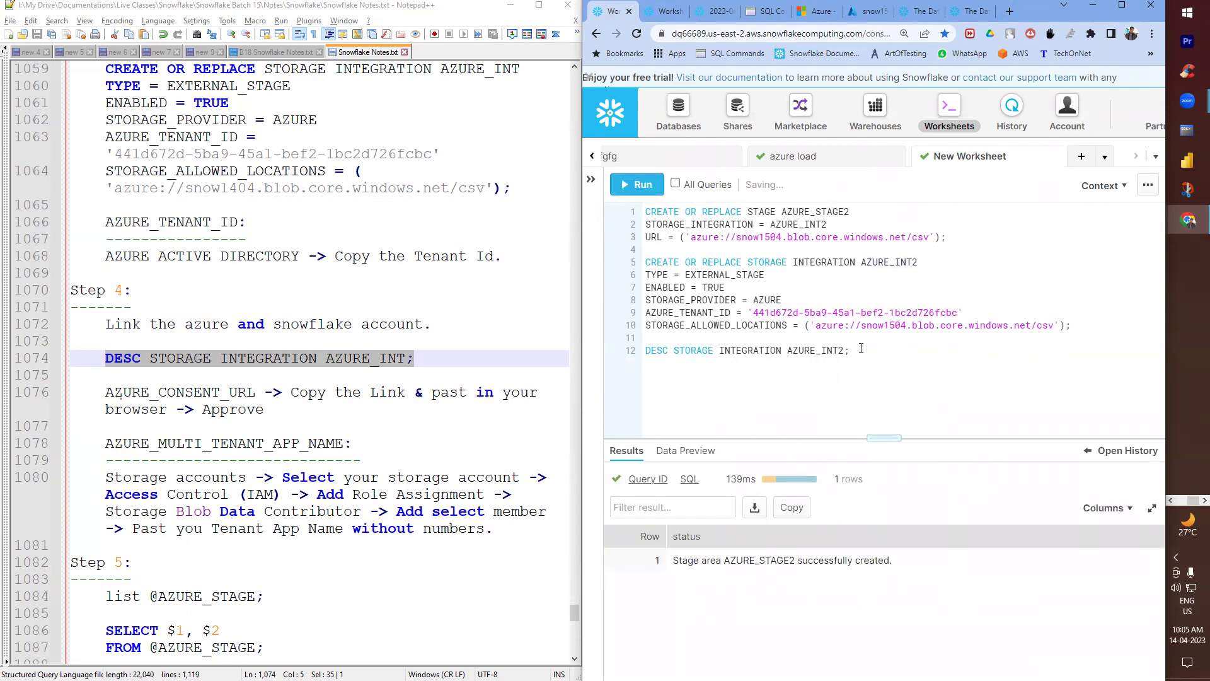
scroll(323, 508, down, 5)
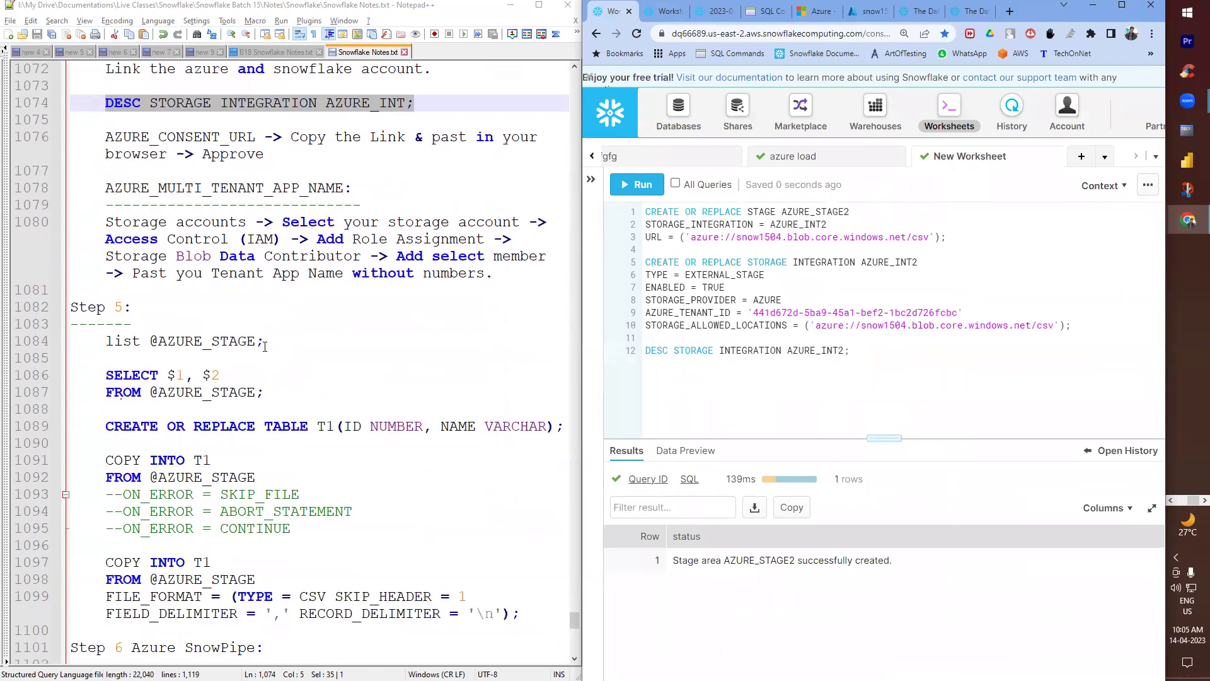
key(Return)
key(Return)
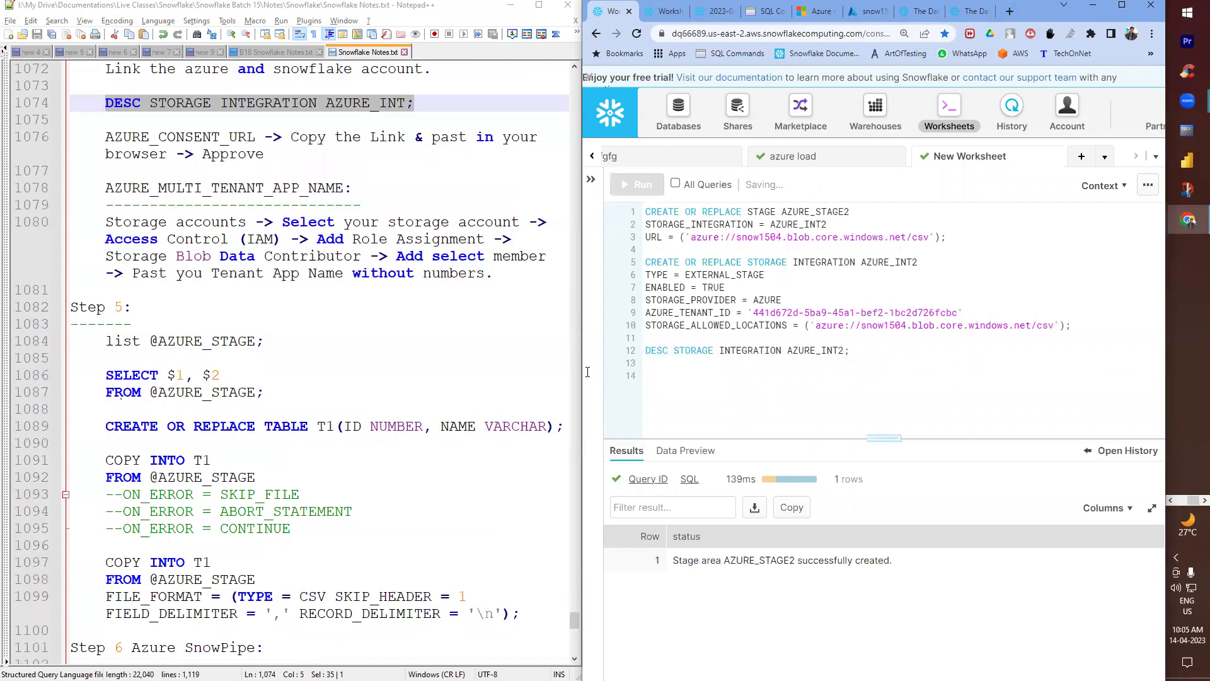
double_click(126, 341)
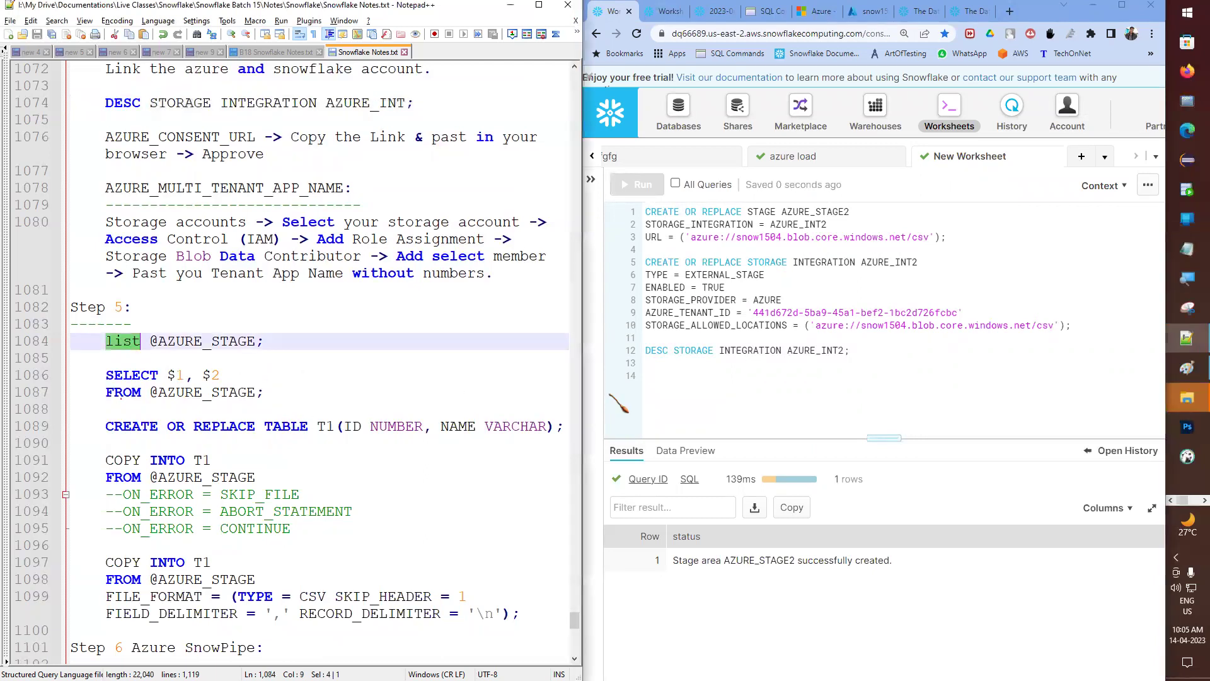
click(672, 375)
text(LS)
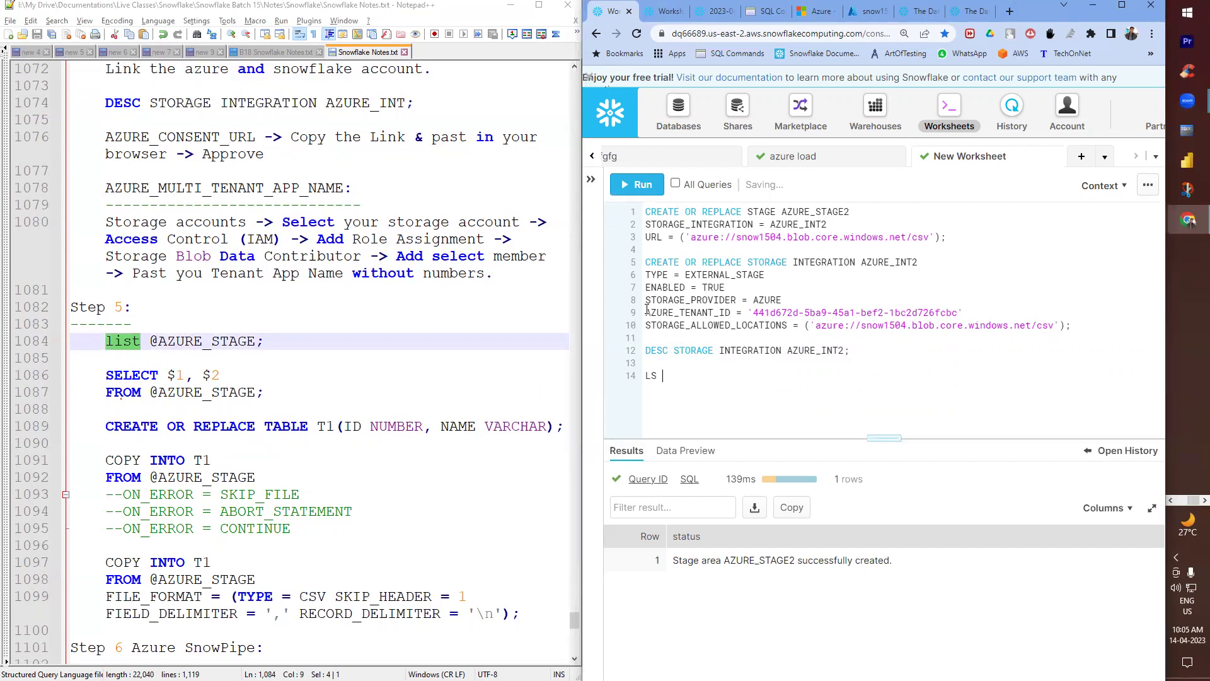
double_click(789, 215)
key(ctrl+c)
click(708, 378)
text(@)
key(ctrl+v)
text(;)
key(ctrl+Return)
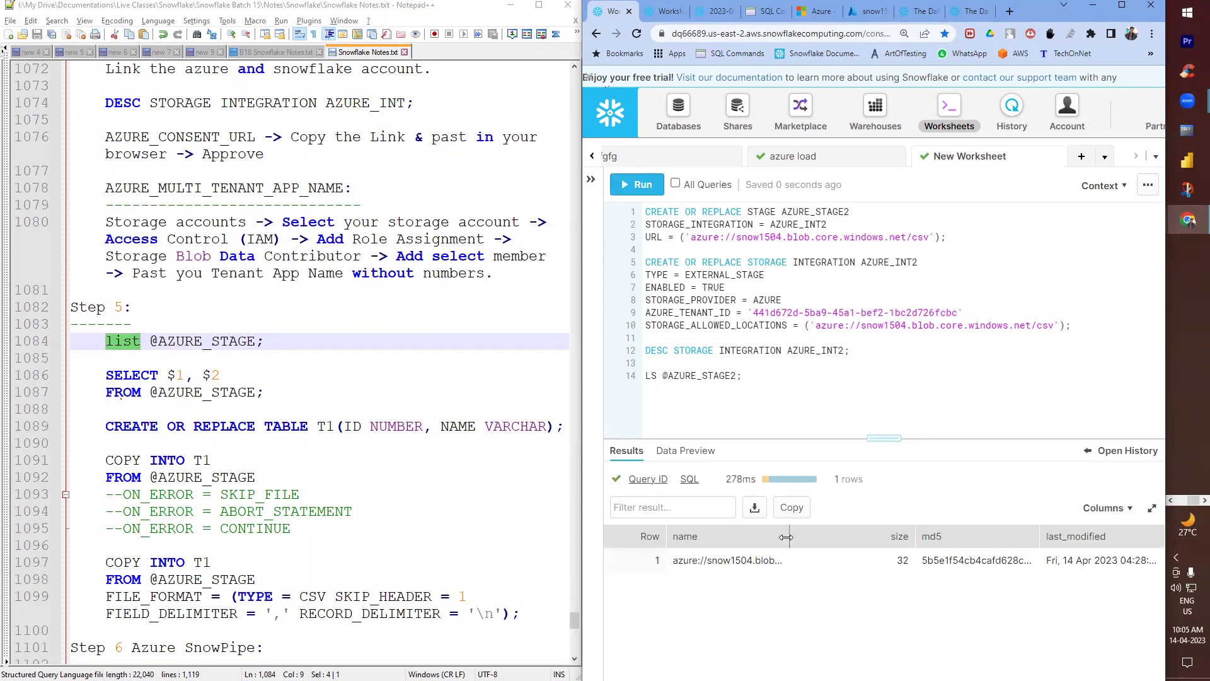
double_click(807, 537)
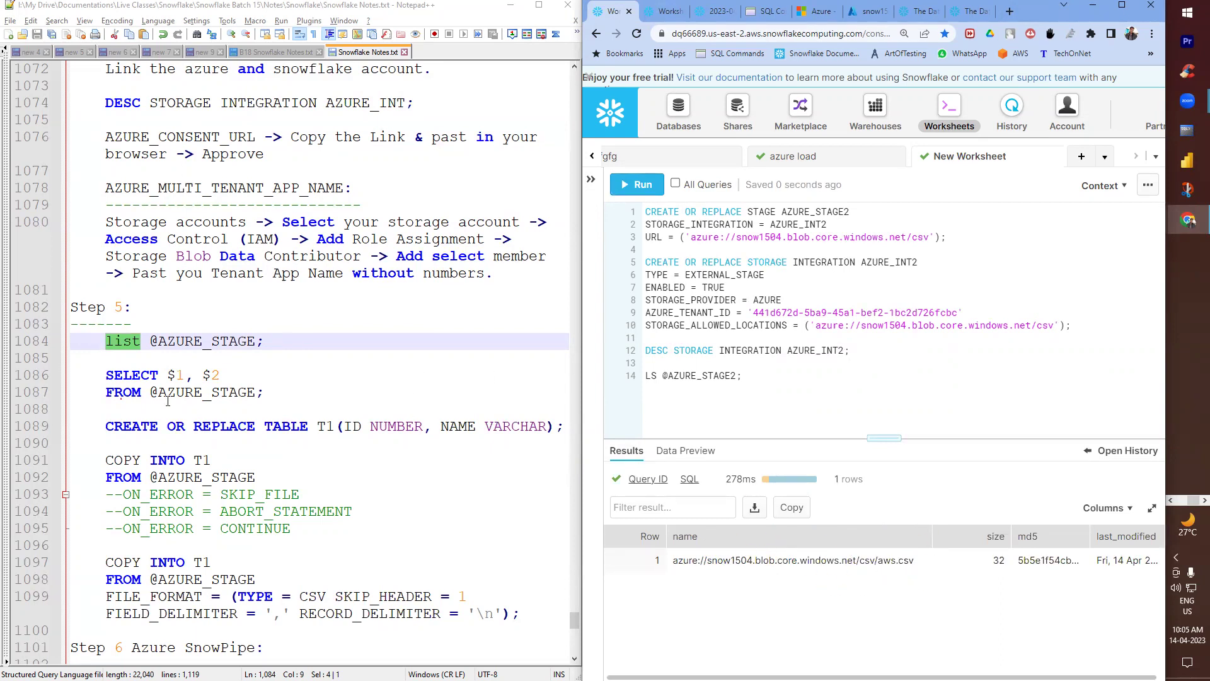
scroll(174, 403, down, 1)
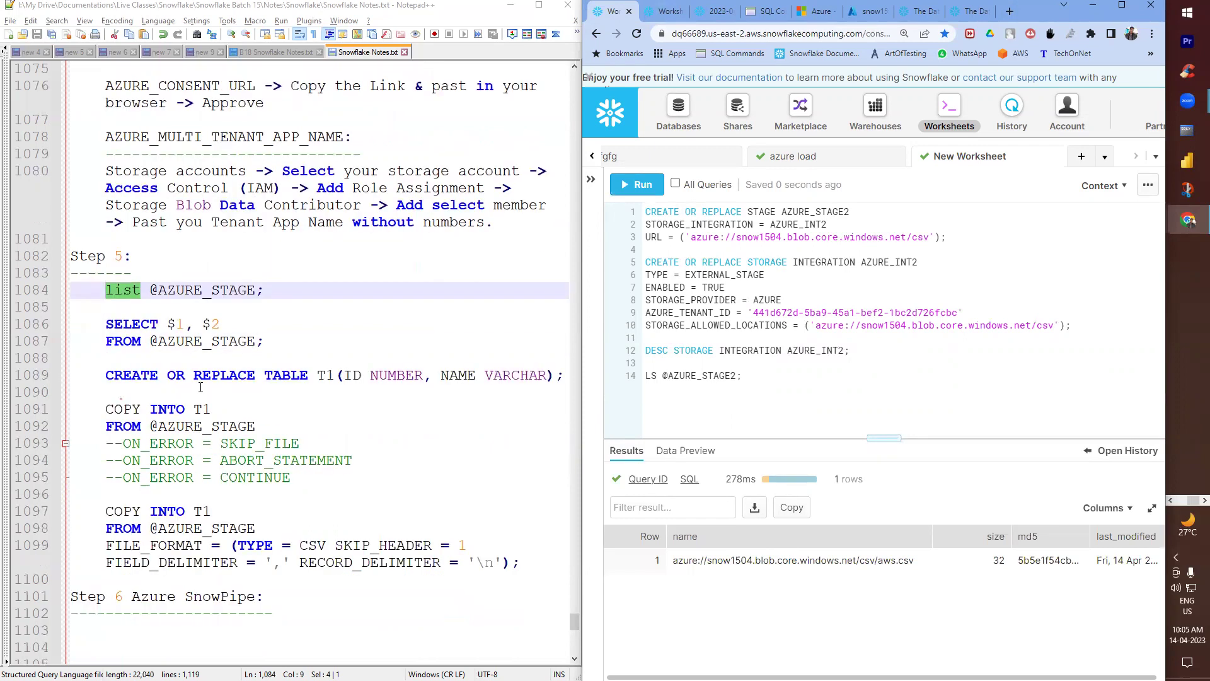
scroll(200, 387, down, 1)
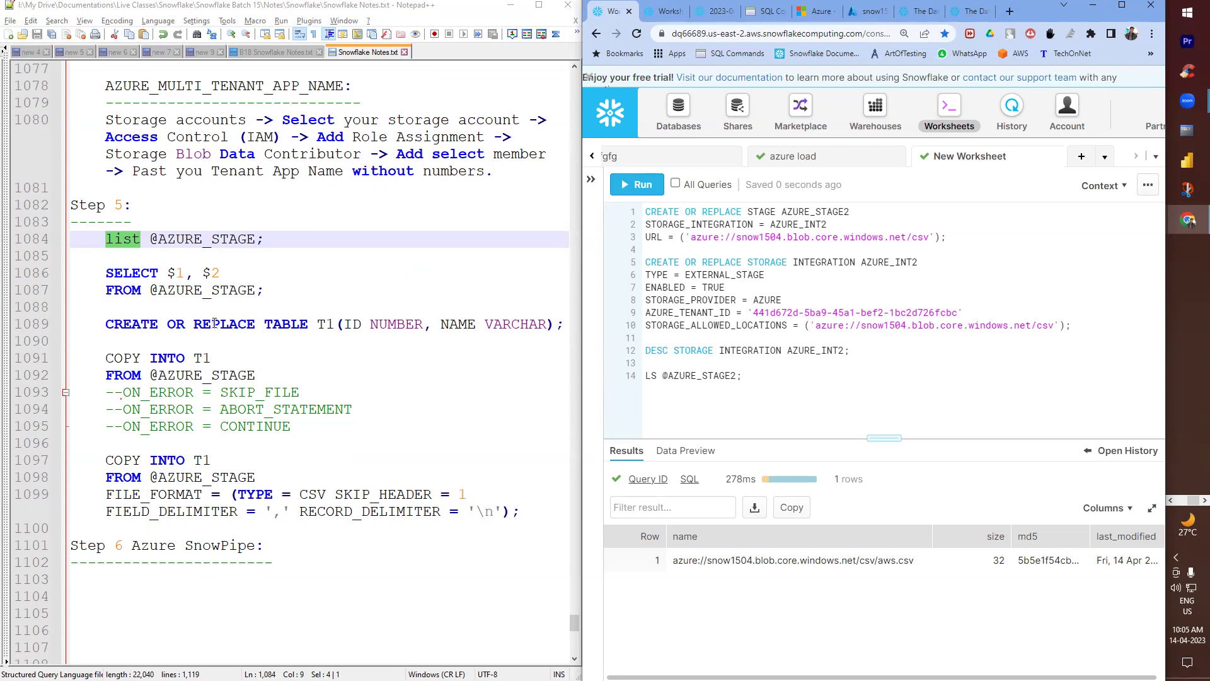
- Paste the SELECT $1, $2 query from the notes below the LS statement
drag(260, 290, 71, 272)
key(ctrl+c)
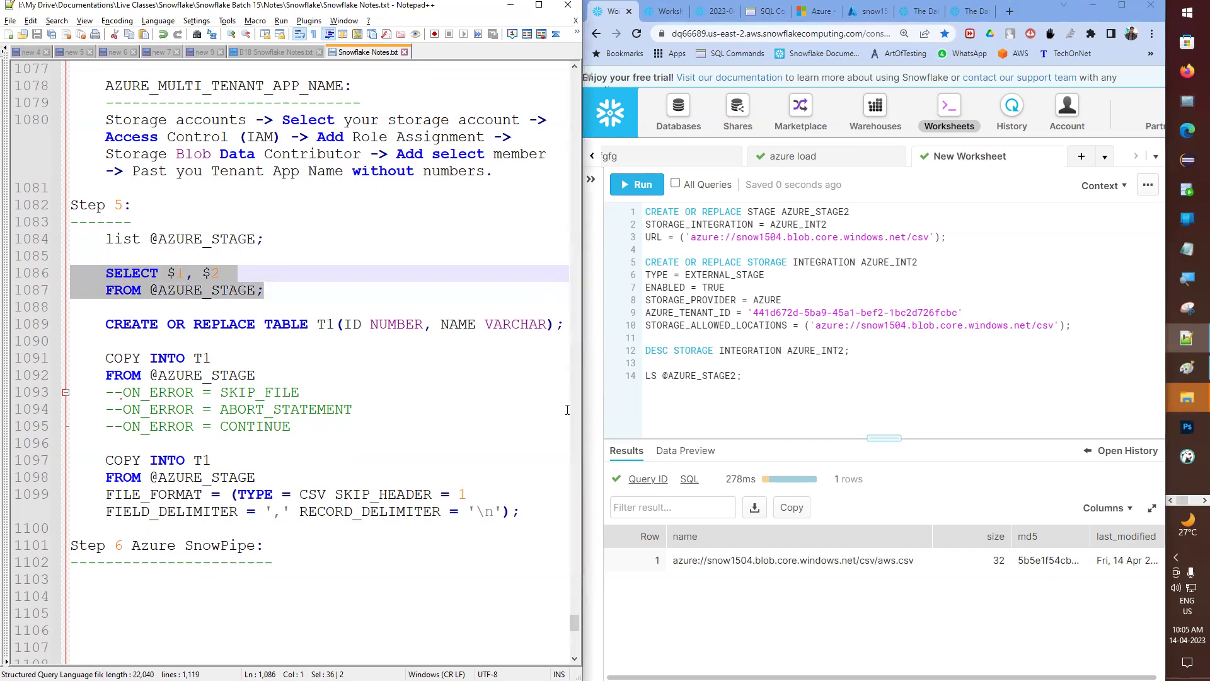
click(758, 395)
key(Return)
key(Return)
key(ctrl+v)
click(766, 413)
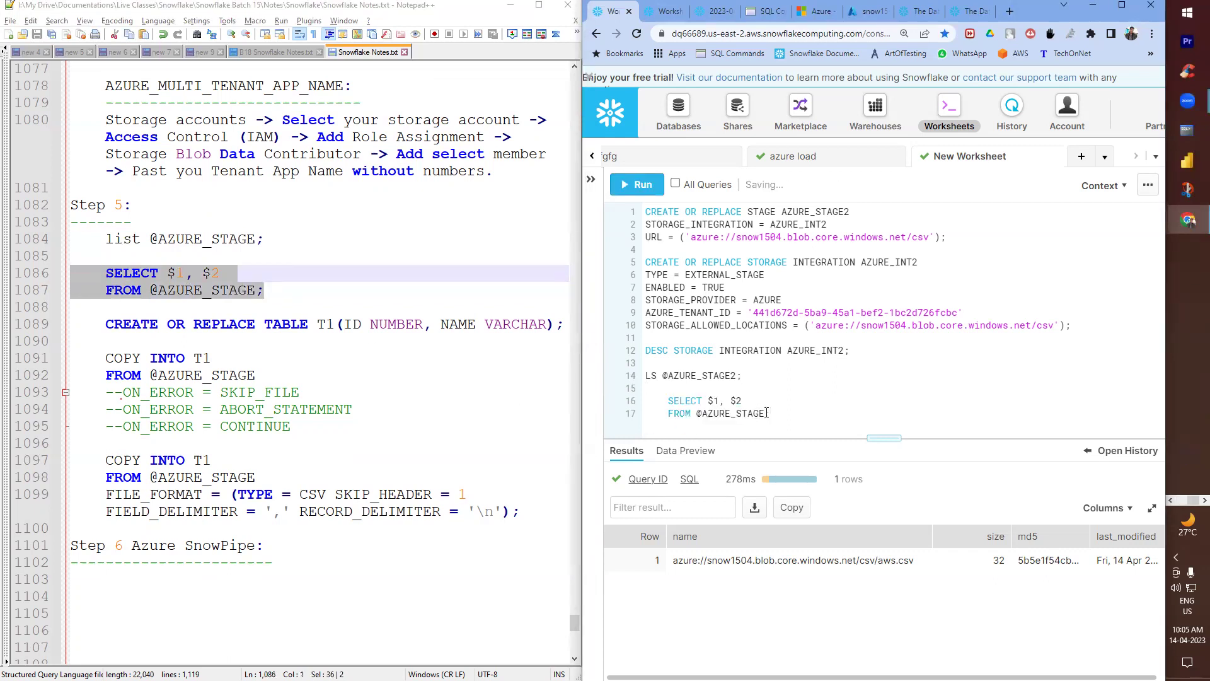
text(2;)
click(634, 189)
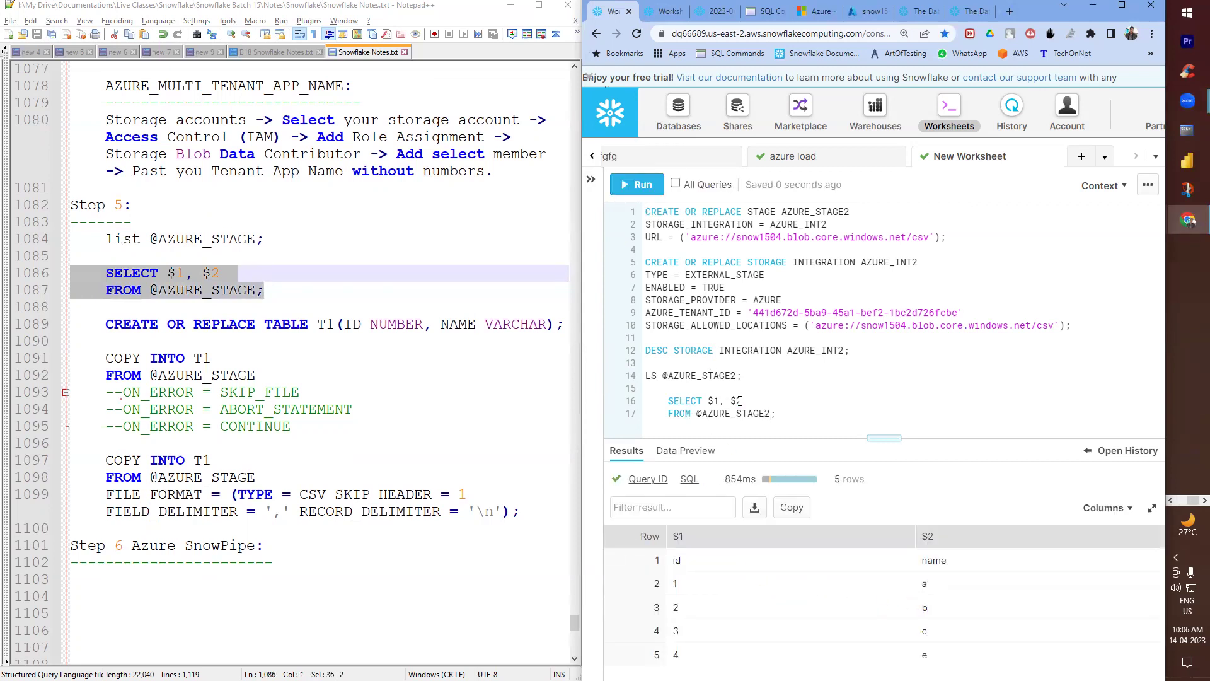
- Paste CREATE OR REPLACE TABLE T1(ID NUMBER, NAME VARCHAR) from the notes on line 19 and run it
click(805, 419)
key(Return)
key(Return)
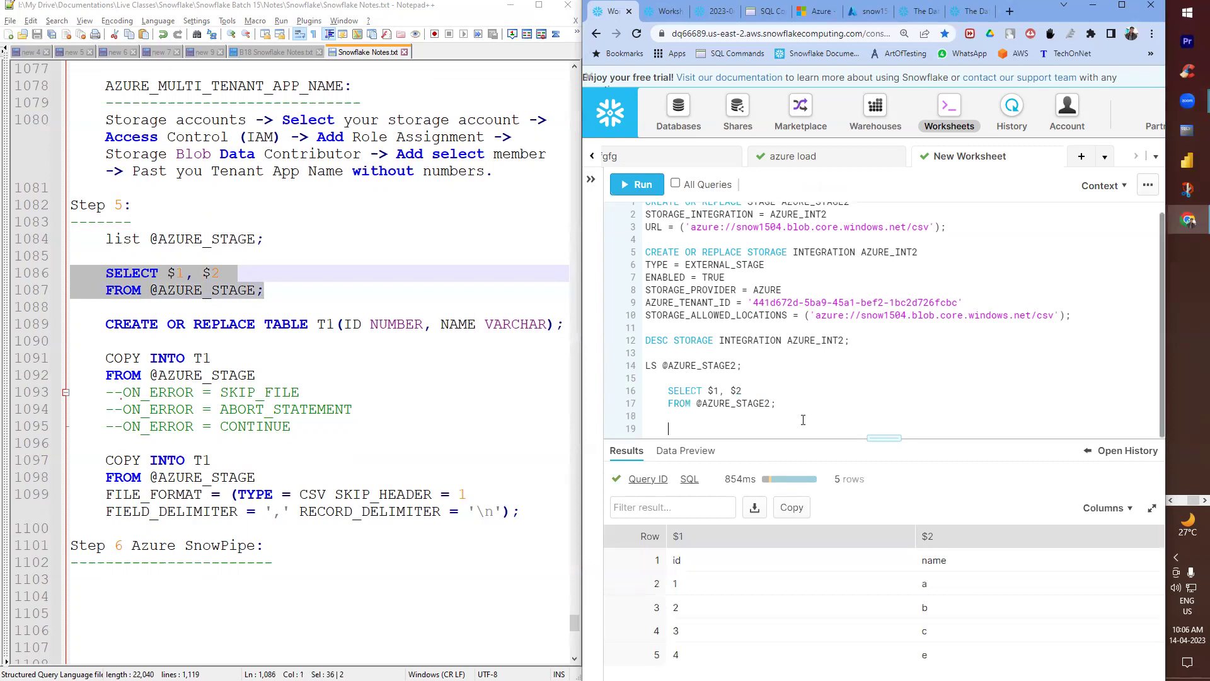
drag(566, 327, 105, 325)
key(ctrl+c)
click(738, 428)
key(ctrl+v)
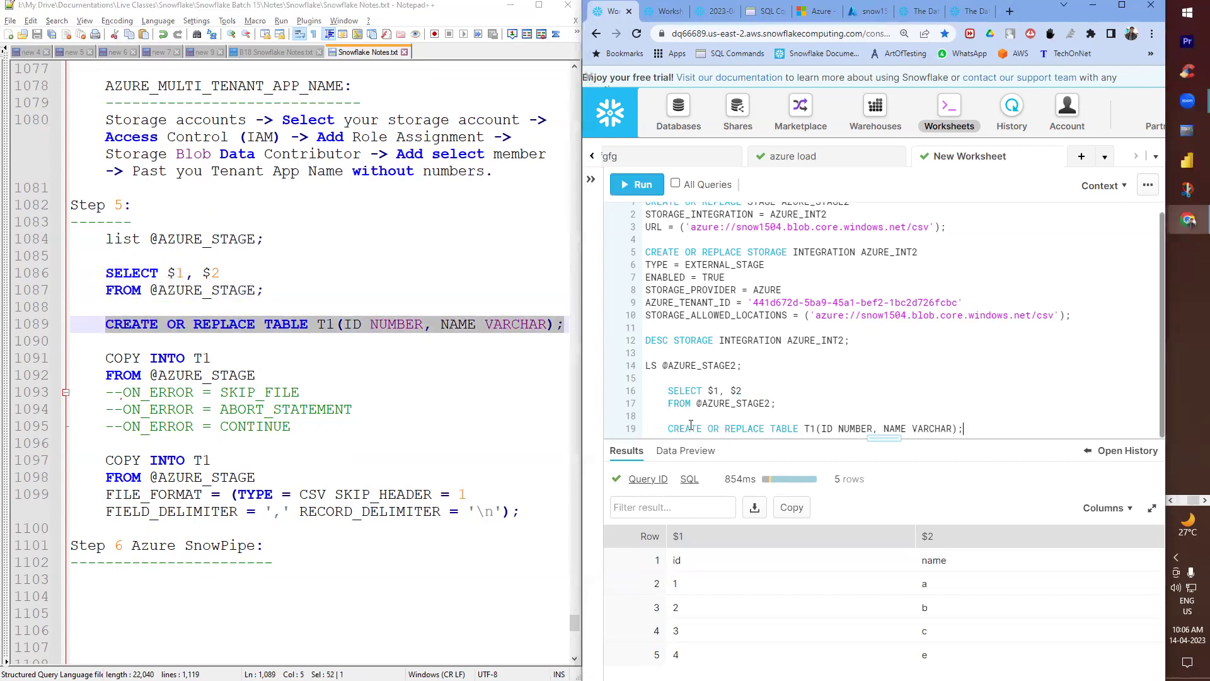
click(643, 183)
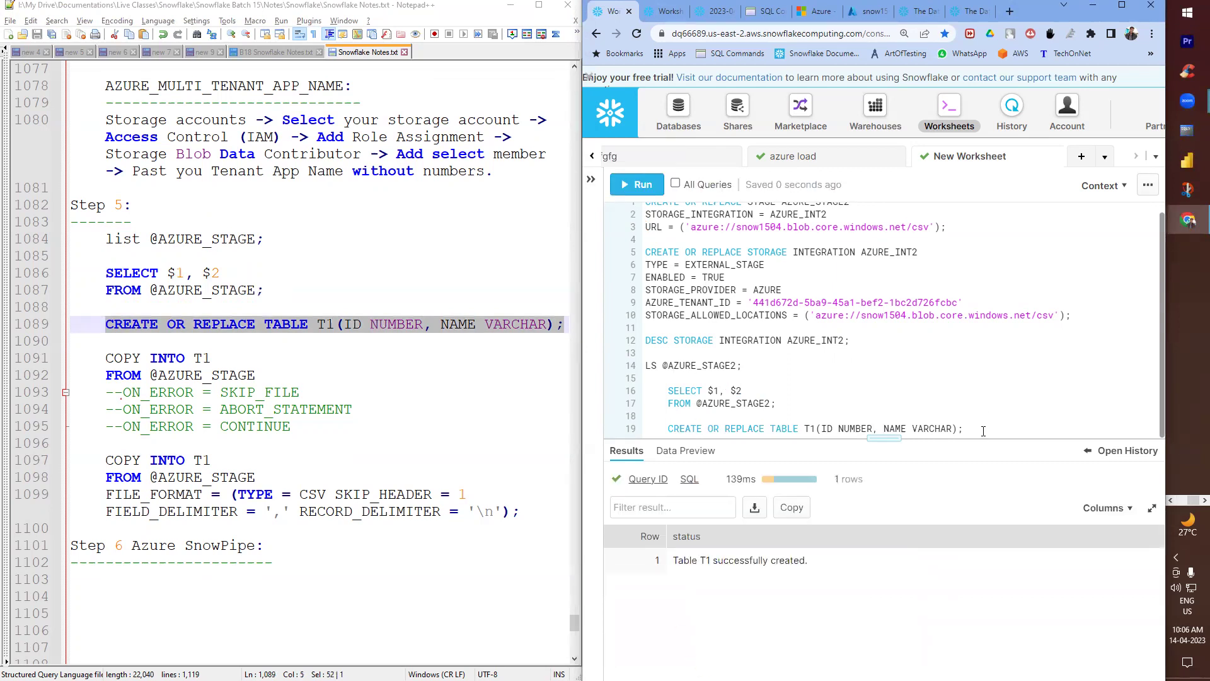
key(Return)
key(Return)
key(Return)
key(Return)
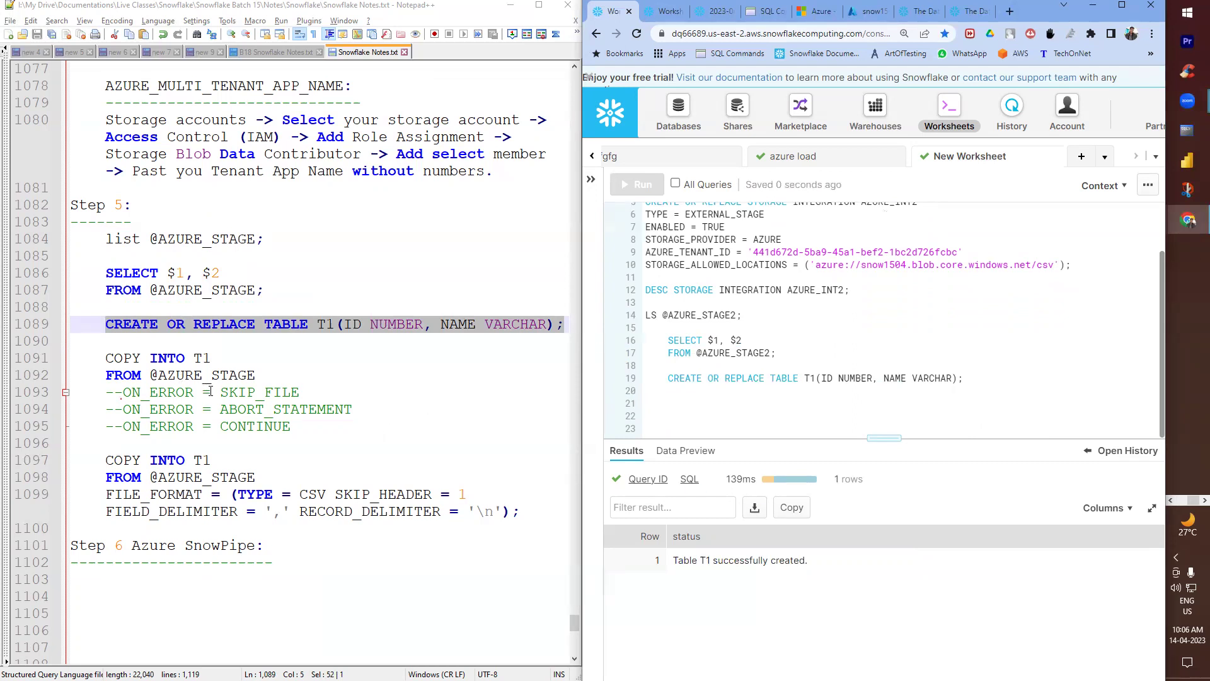
drag(517, 512, 70, 460)
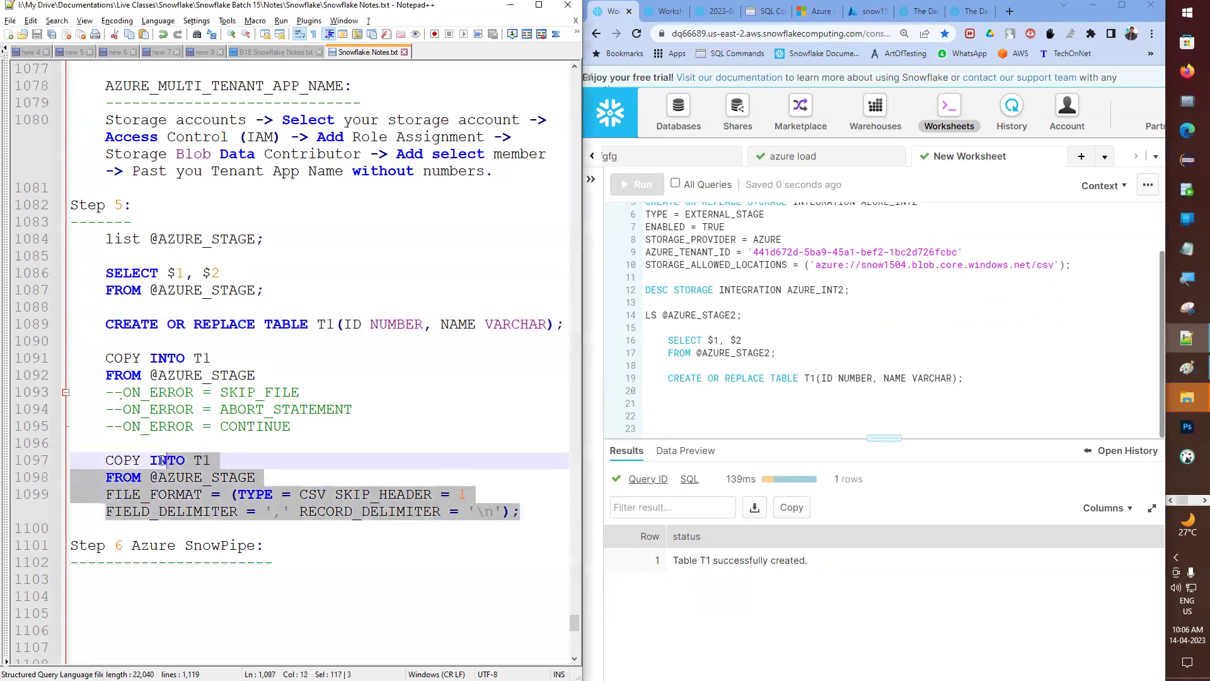
click(682, 403)
key(ctrl+v)
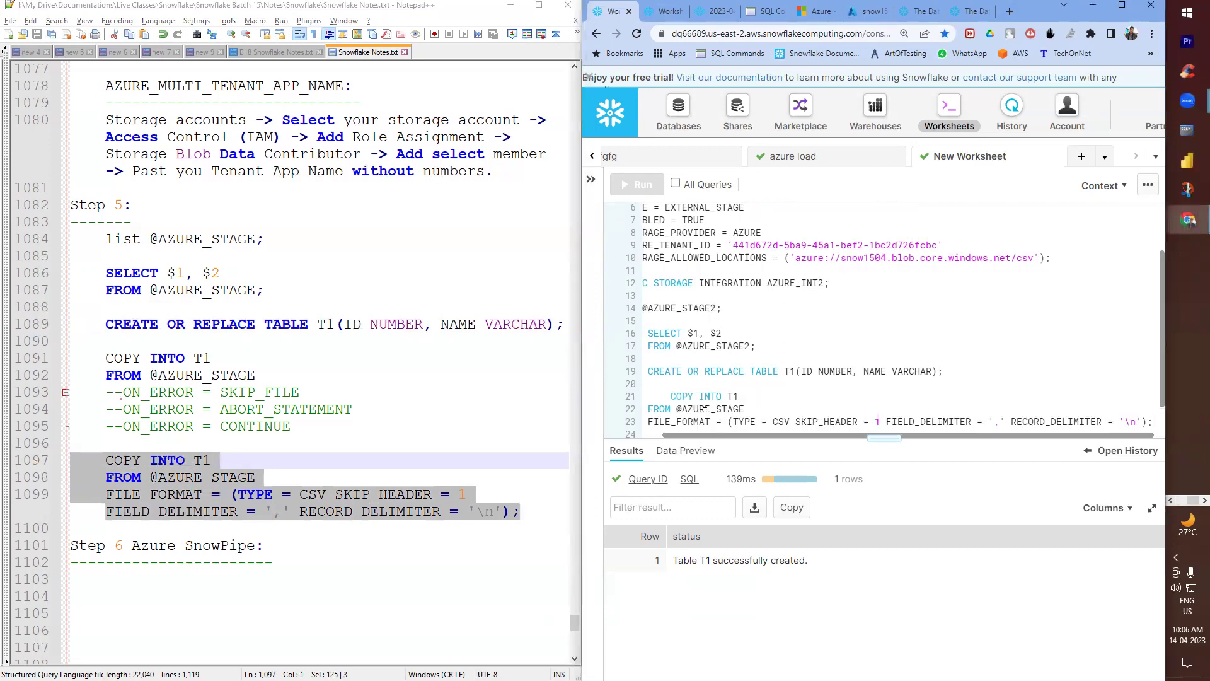
click(669, 397)
key(BackSpace)
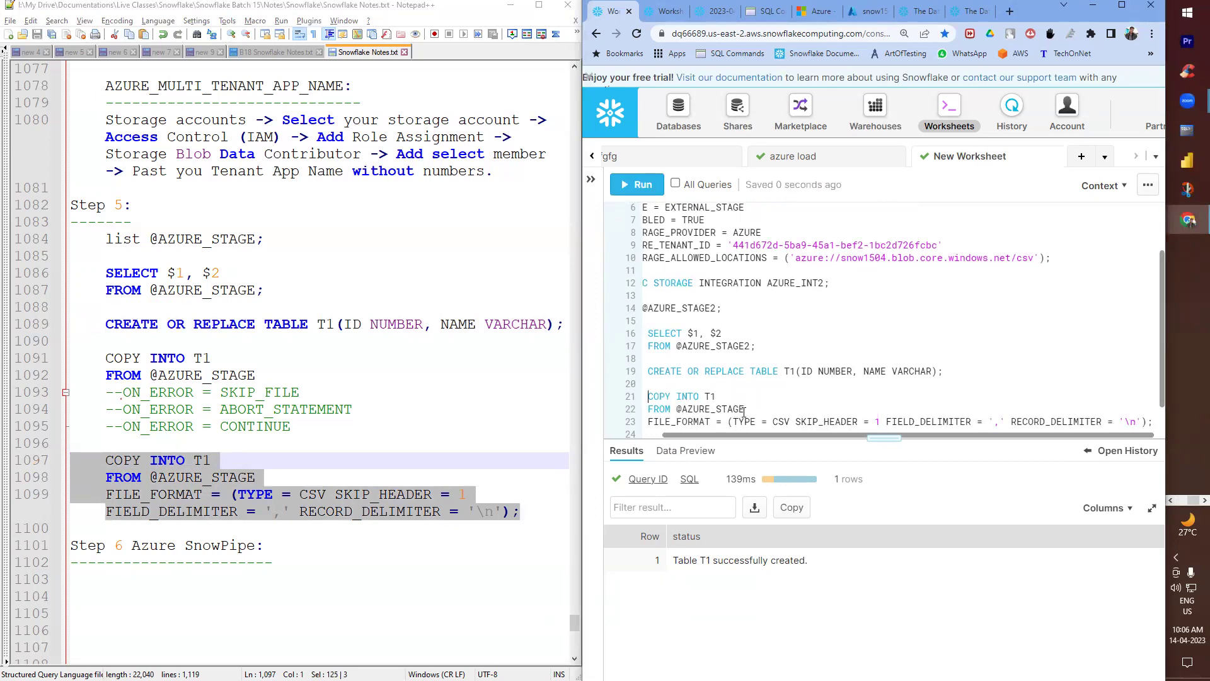
text(2)
click(638, 184)
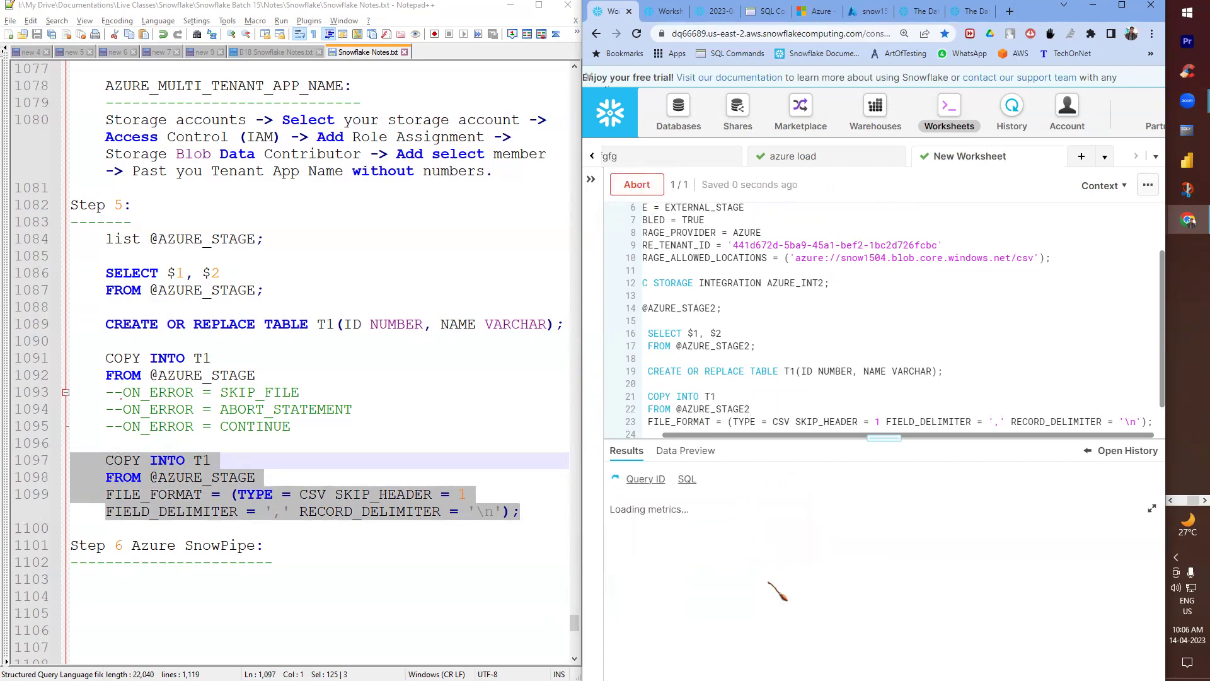
scroll(708, 385, down, 1)
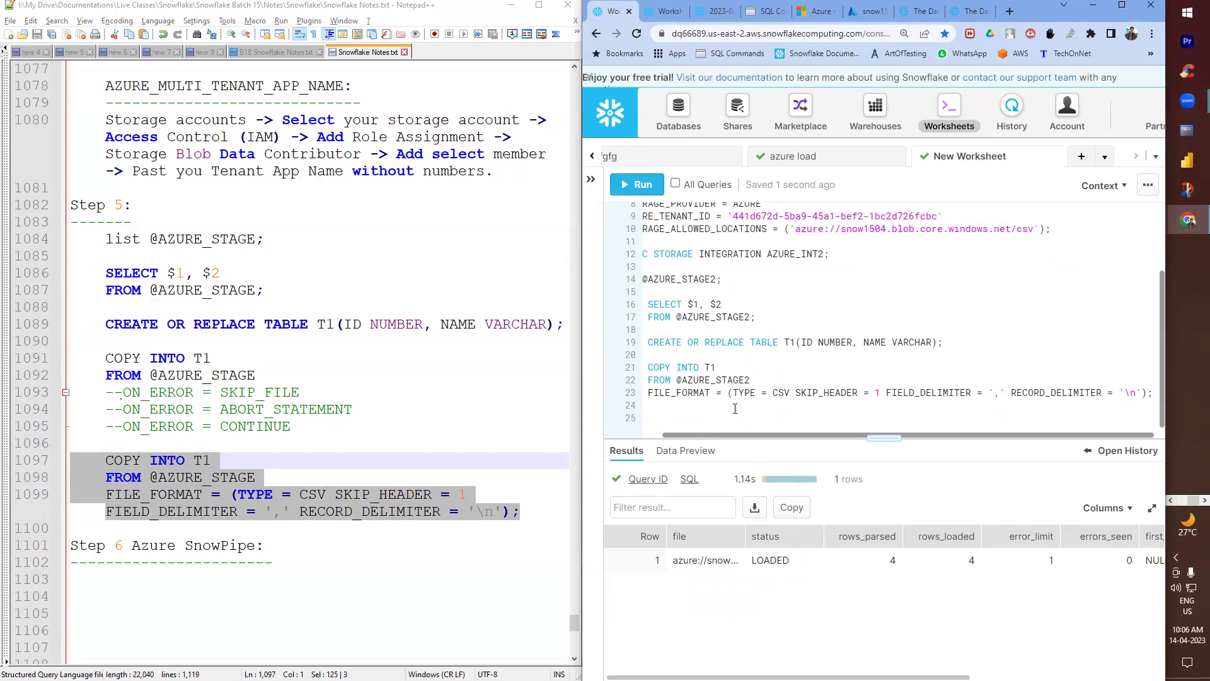
scroll(253, 545, down, 4)
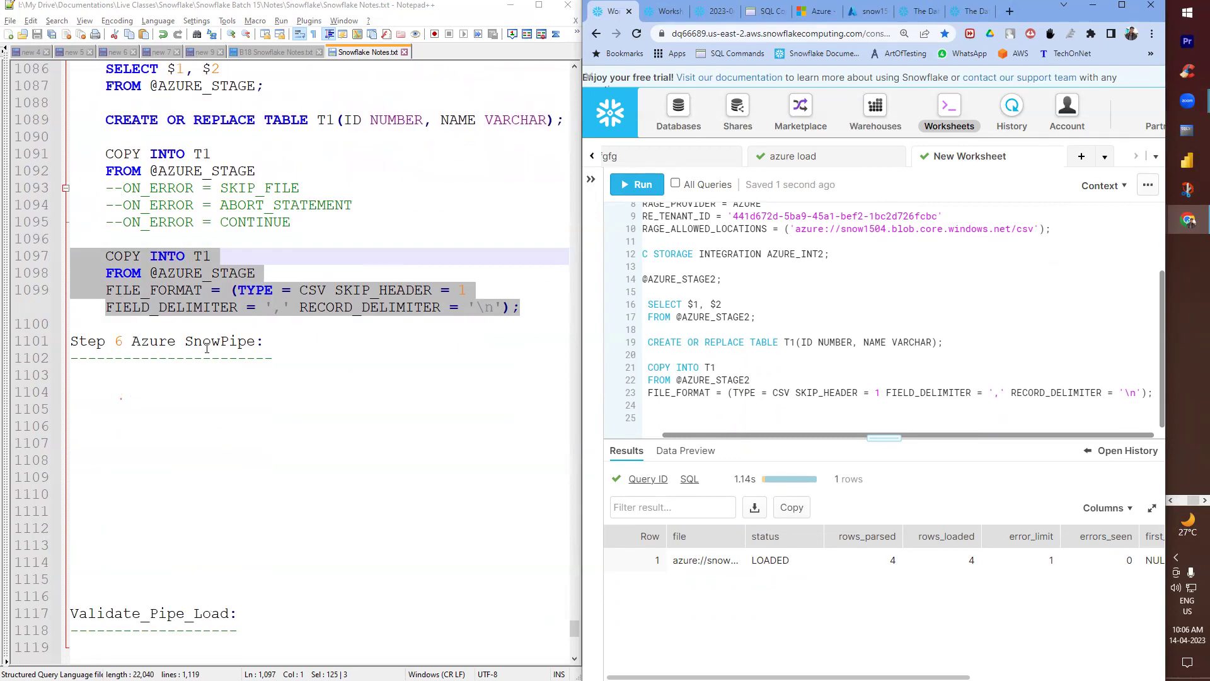
- Scroll Snowflake Notes.txt to the Step 6 Azure SnowPipe heading and click the empty line beneath it
scroll(247, 364, up, 3)
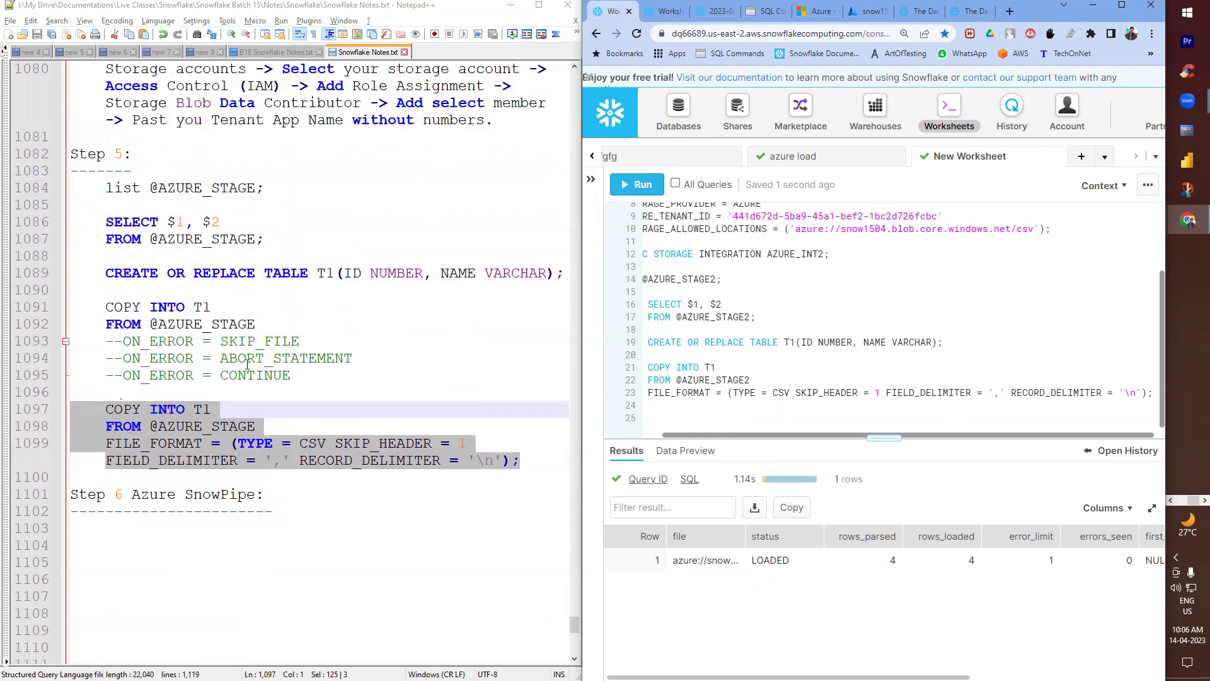
scroll(247, 364, up, 1)
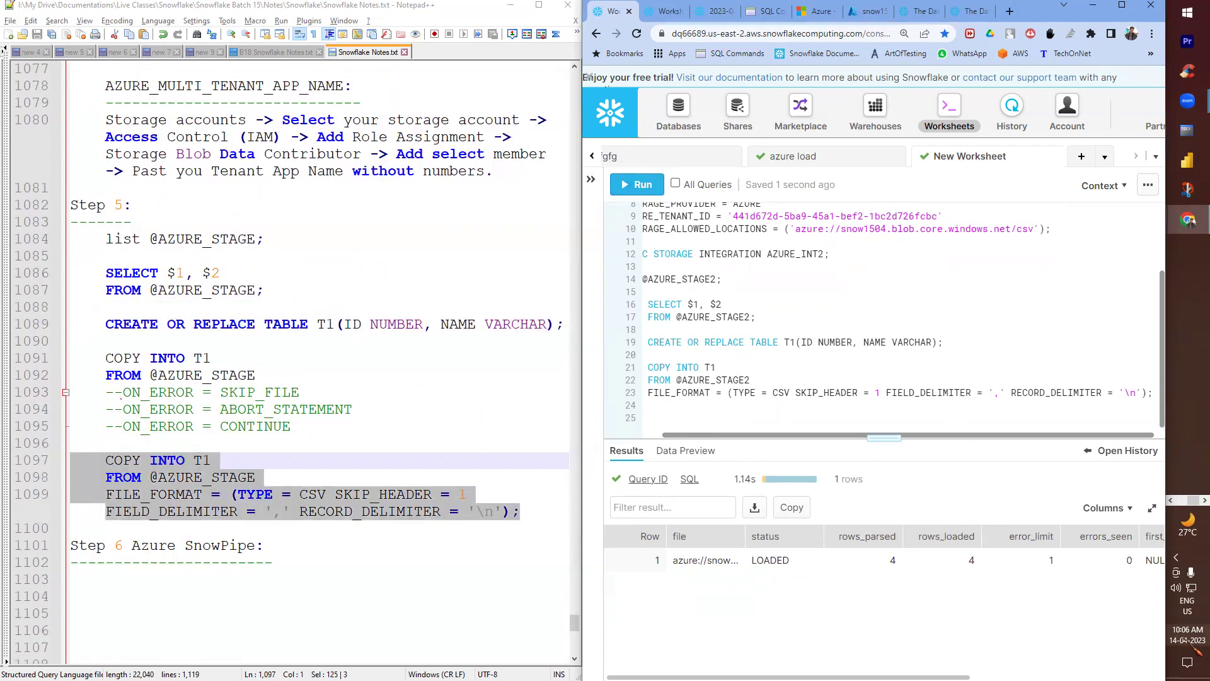
mouse_move(1184, 647)
scroll(236, 375, up, 3)
scroll(236, 376, up, 12)
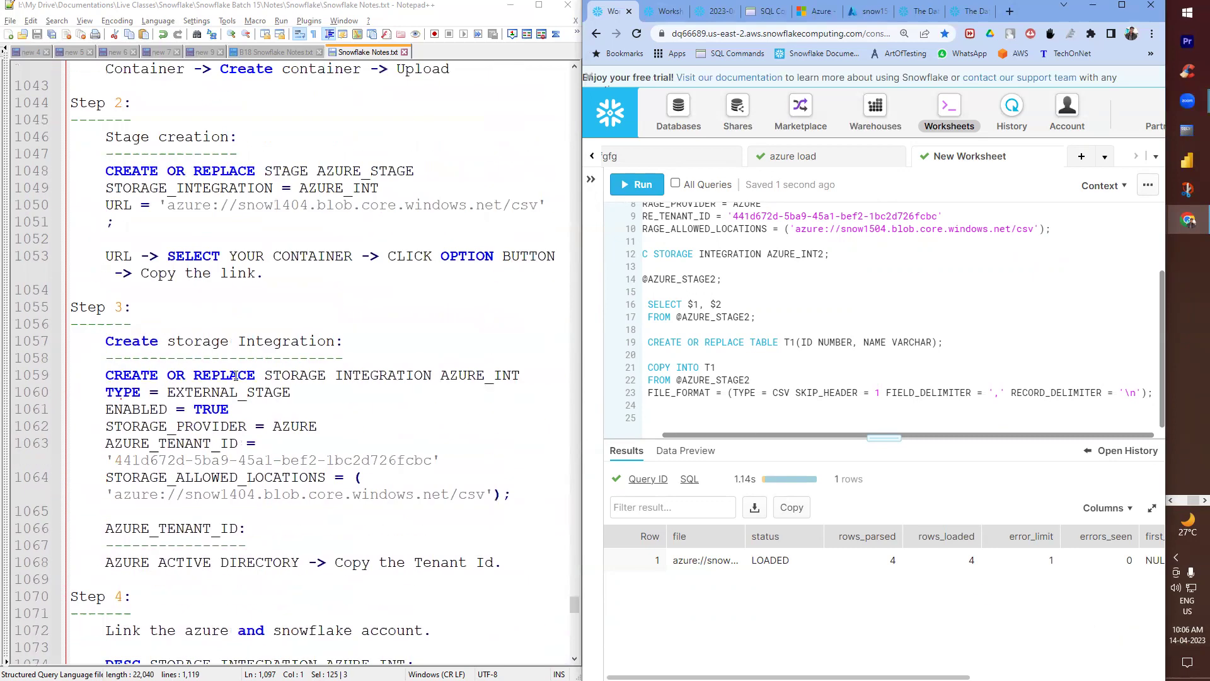
scroll(235, 376, up, 5)
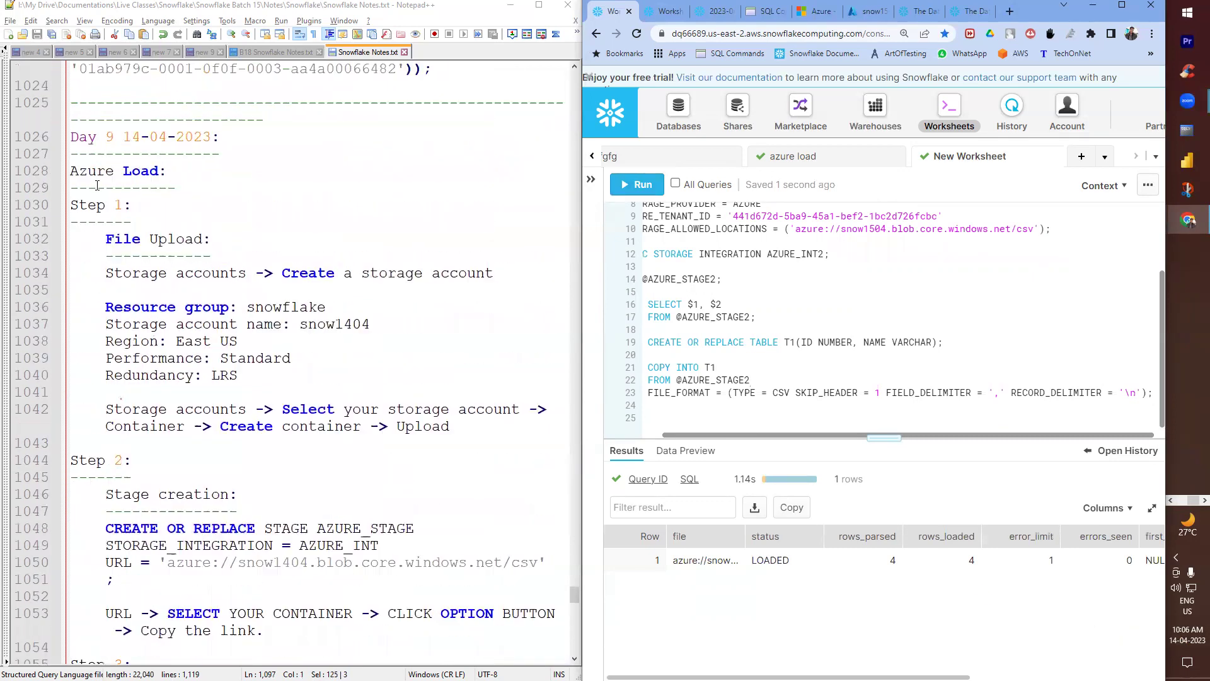
scroll(91, 399, down, 2)
scroll(101, 451, down, 17)
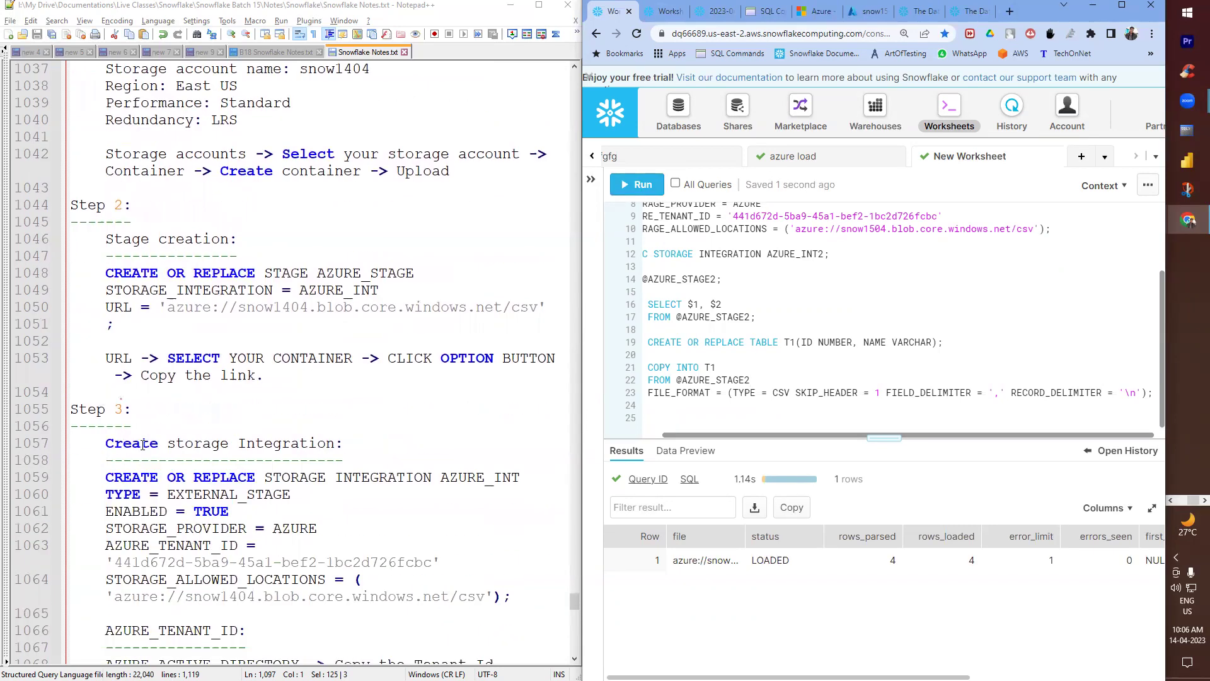
scroll(274, 456, down, 7)
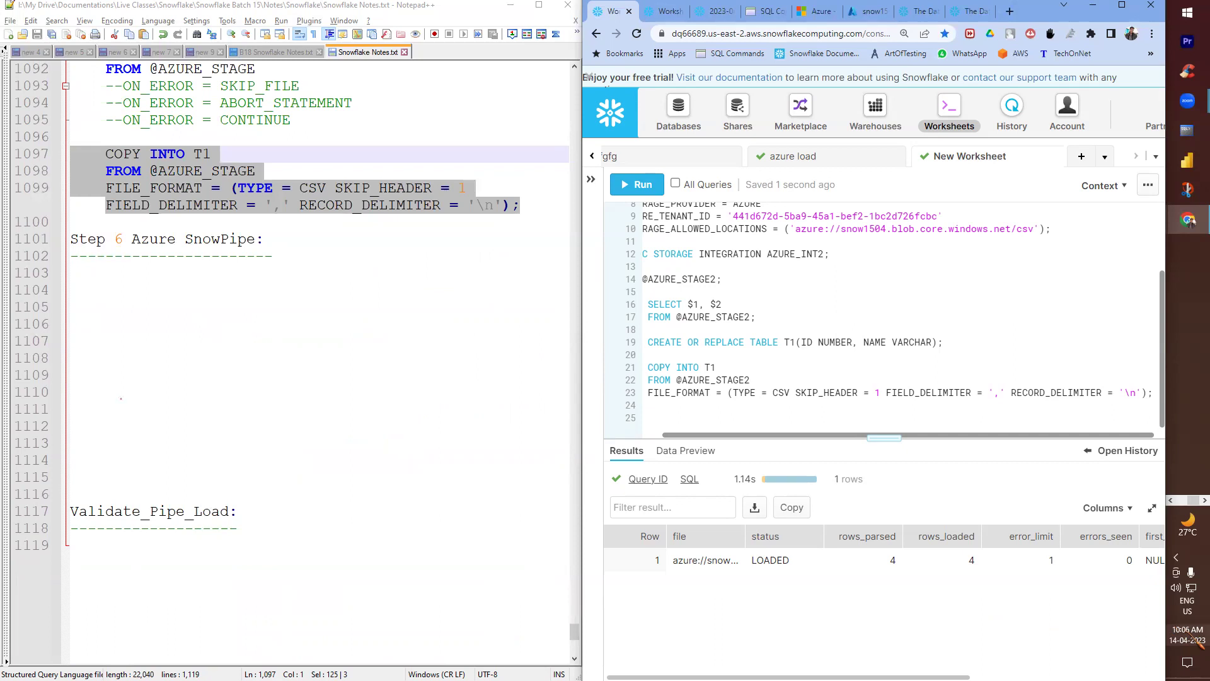
click(182, 291)
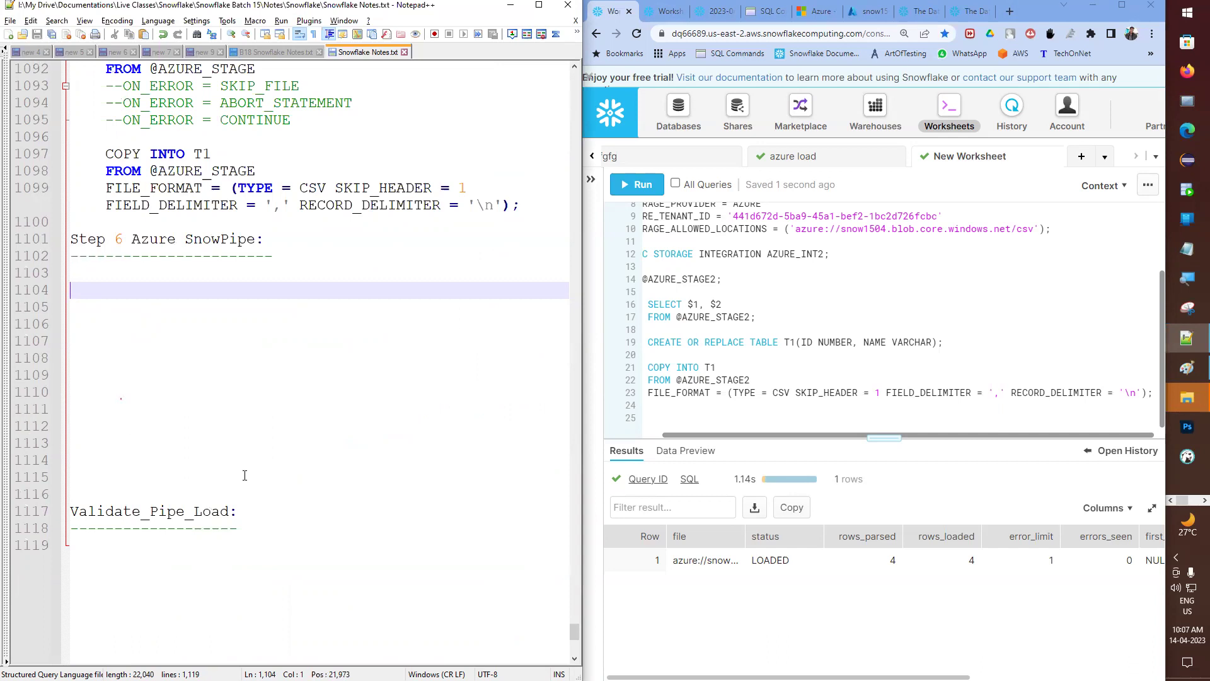
scroll(1187, 252, down, 2)
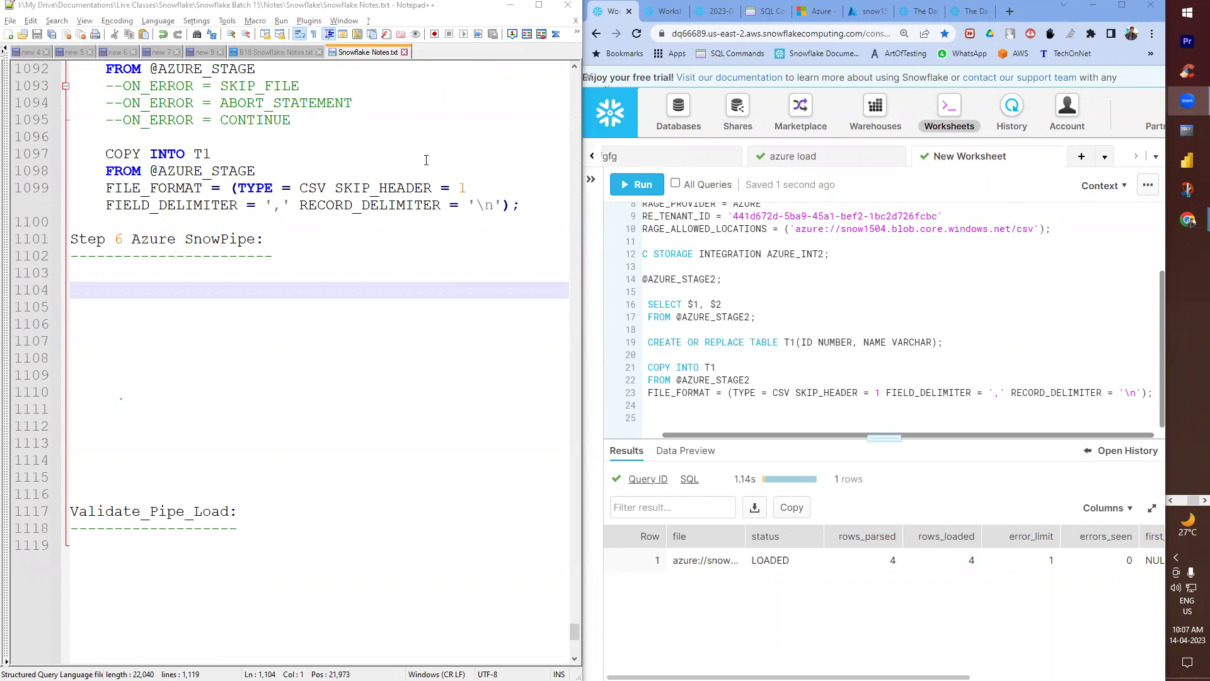
- Delete the stray character under Step 6, bookmark the Snowpipe example's COPY INTO T1 line, and return to Step 6
click(201, 275)
key(BackSpace)
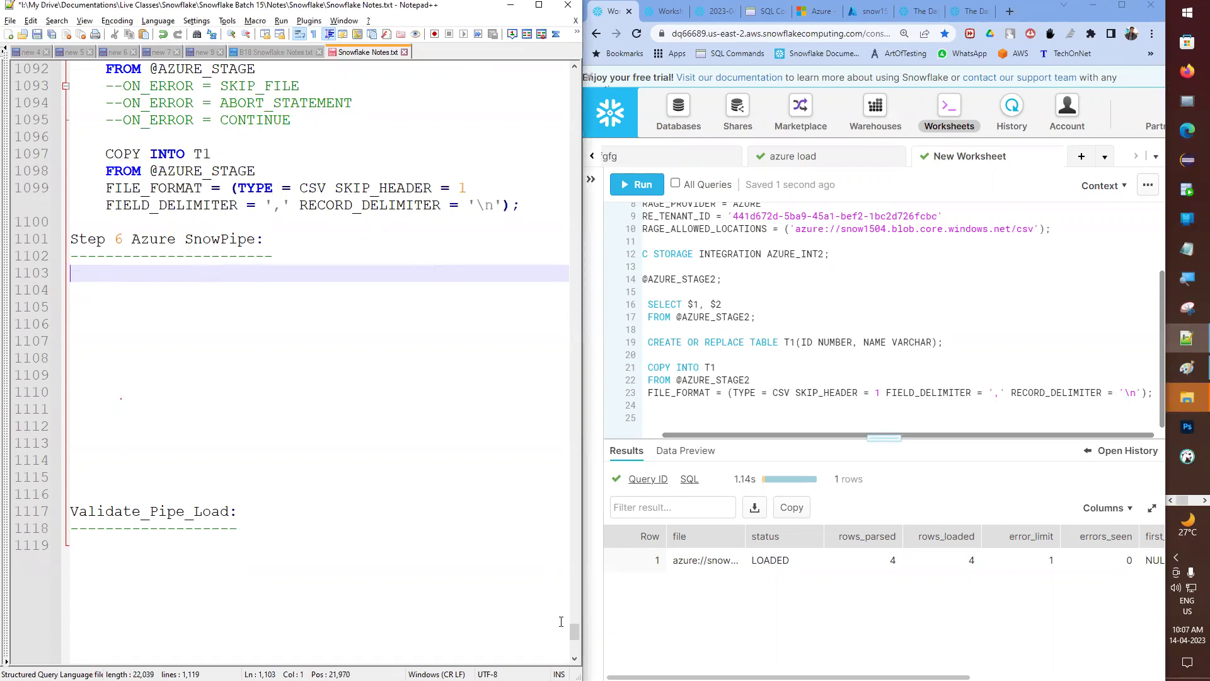
drag(574, 630, 580, 540)
drag(20, 344, 22, 394)
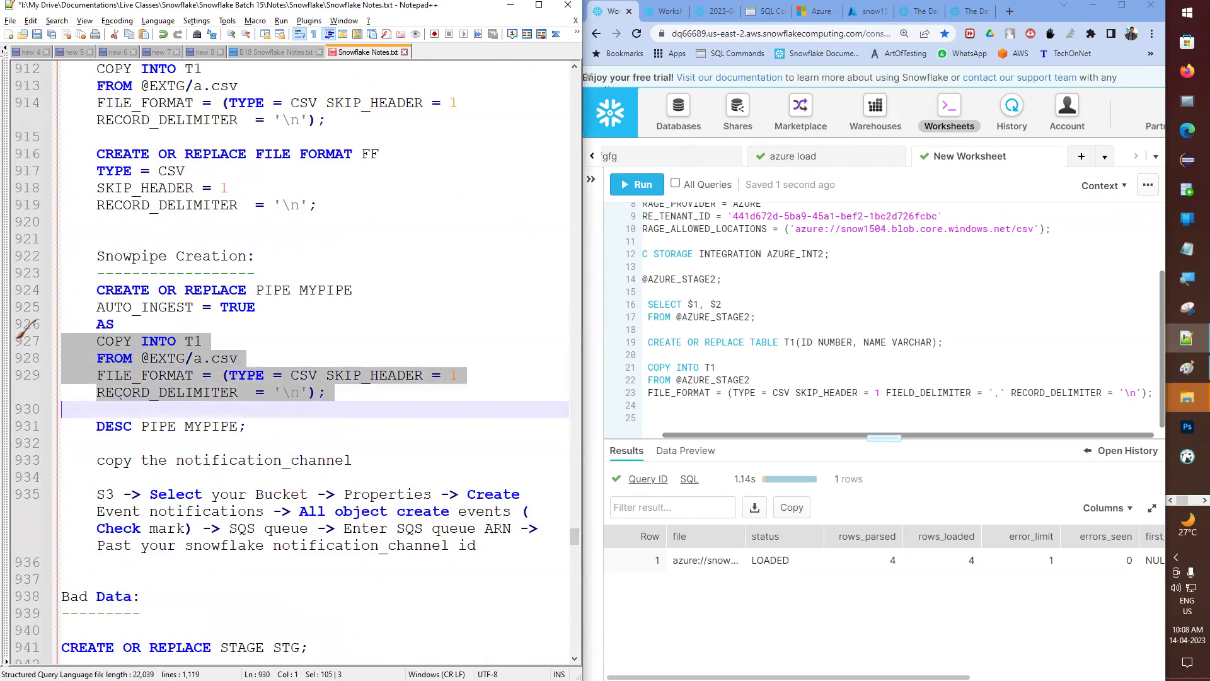
drag(27, 291, 27, 325)
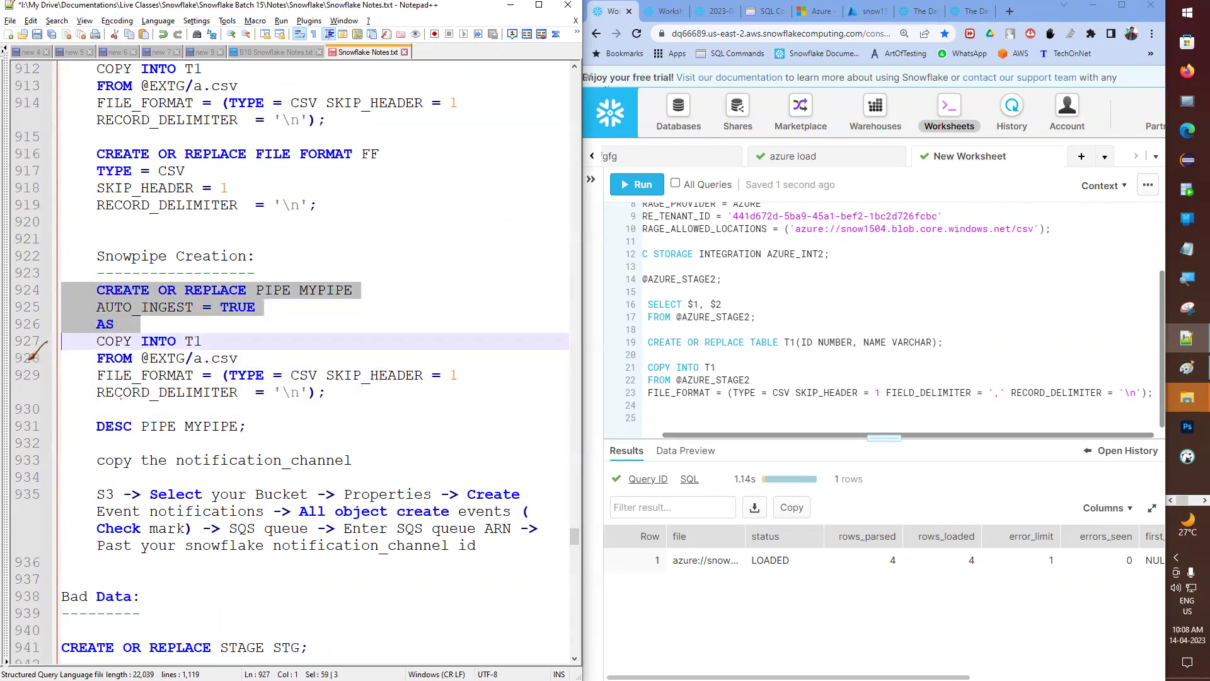
key(ctrl+F2)
click(13, 341)
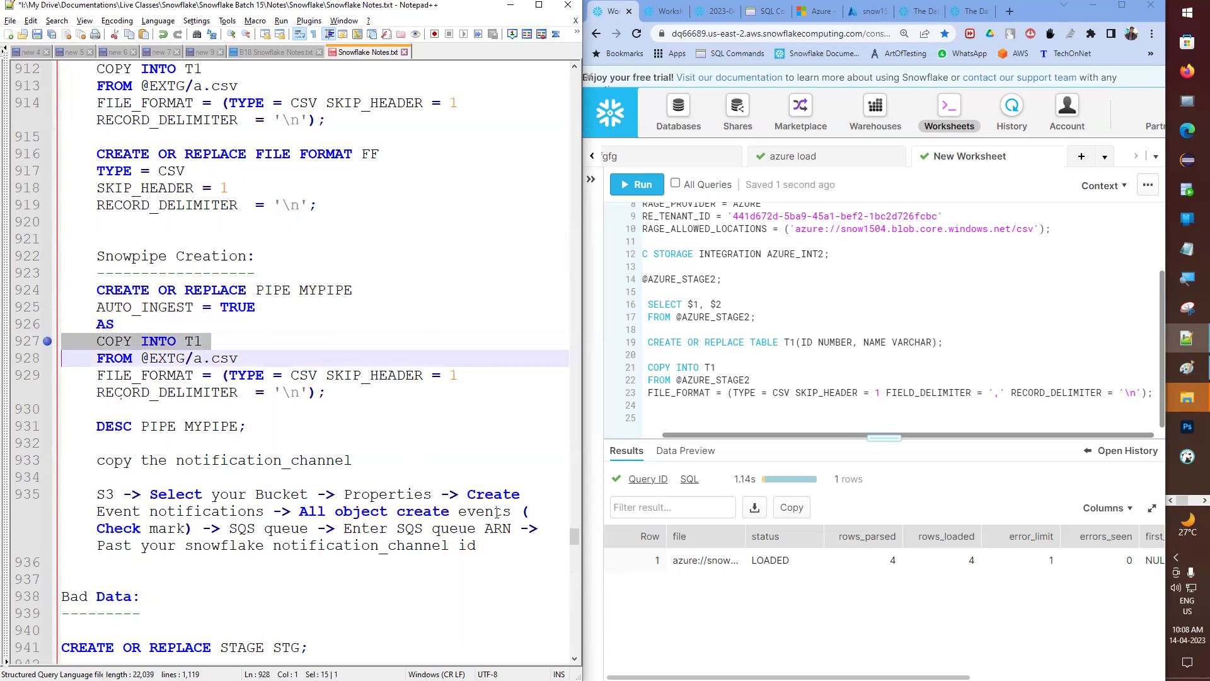
drag(575, 537, 575, 628)
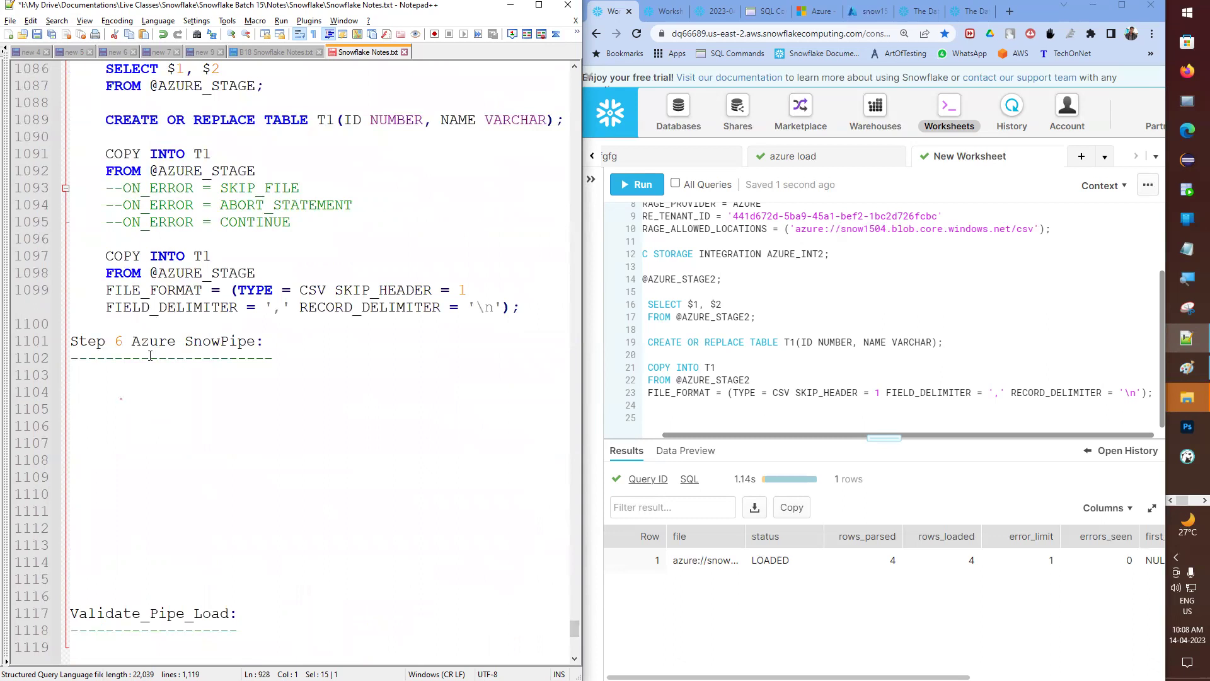
click(176, 399)
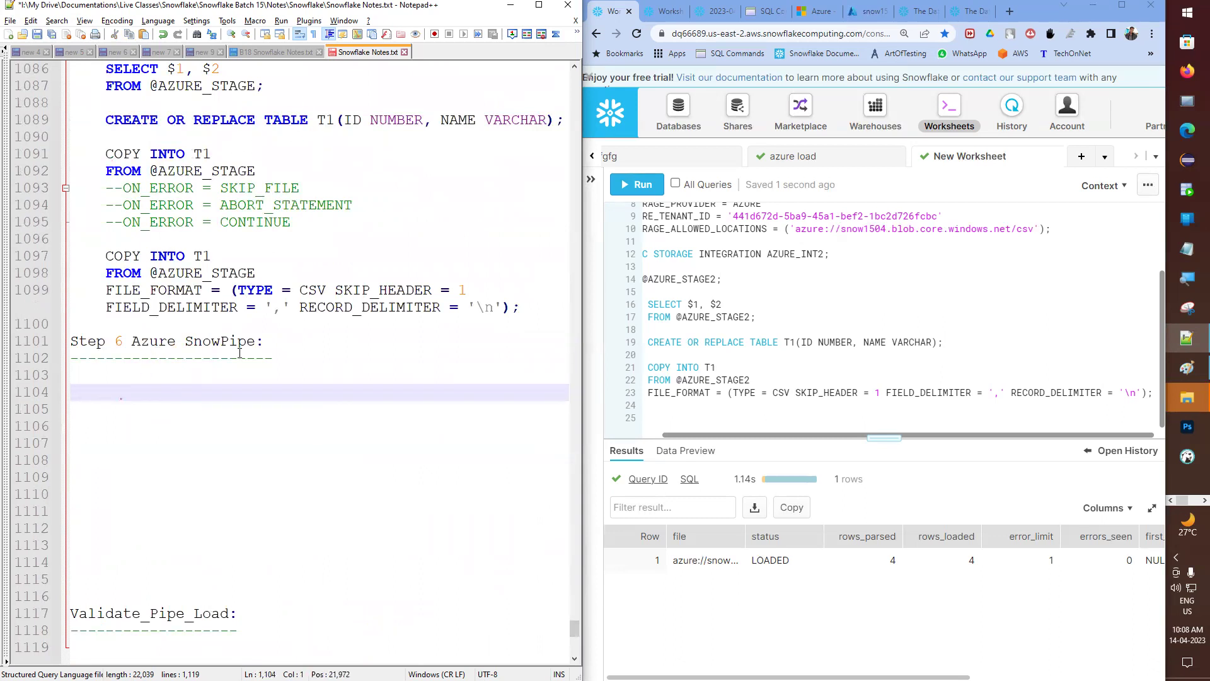
click(229, 372)
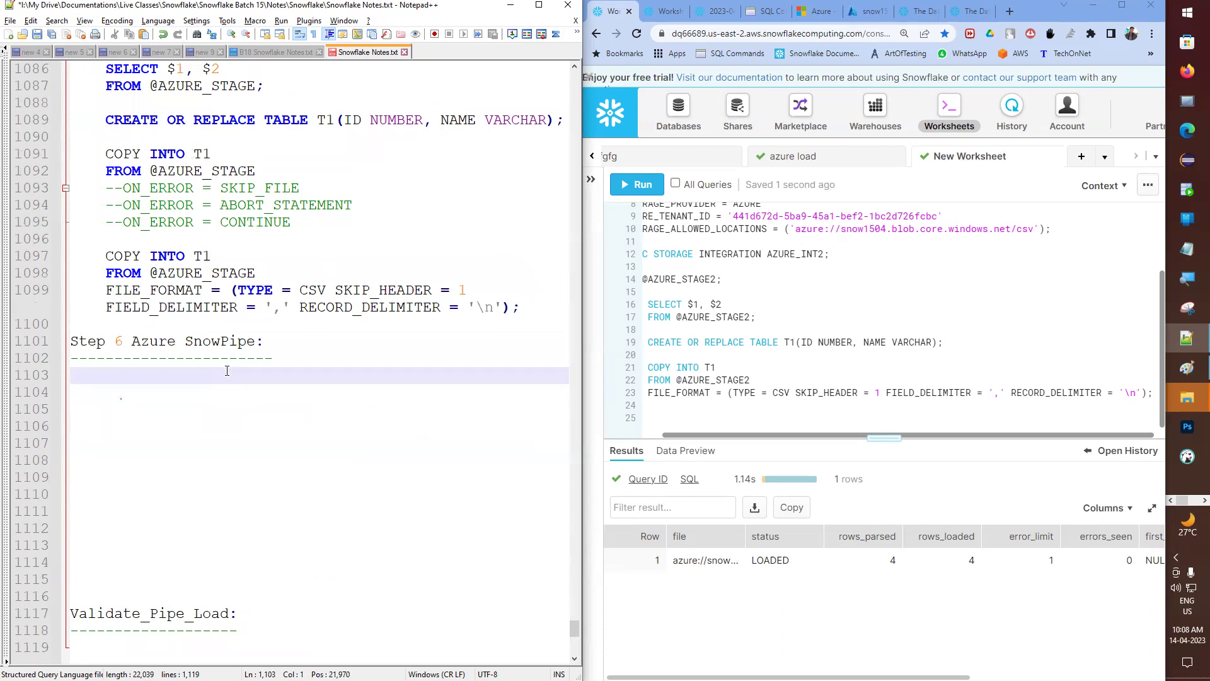
- Copy Step 5's COPY INTO T1 statement and paste it under the Step 6 heading
text(COPY)
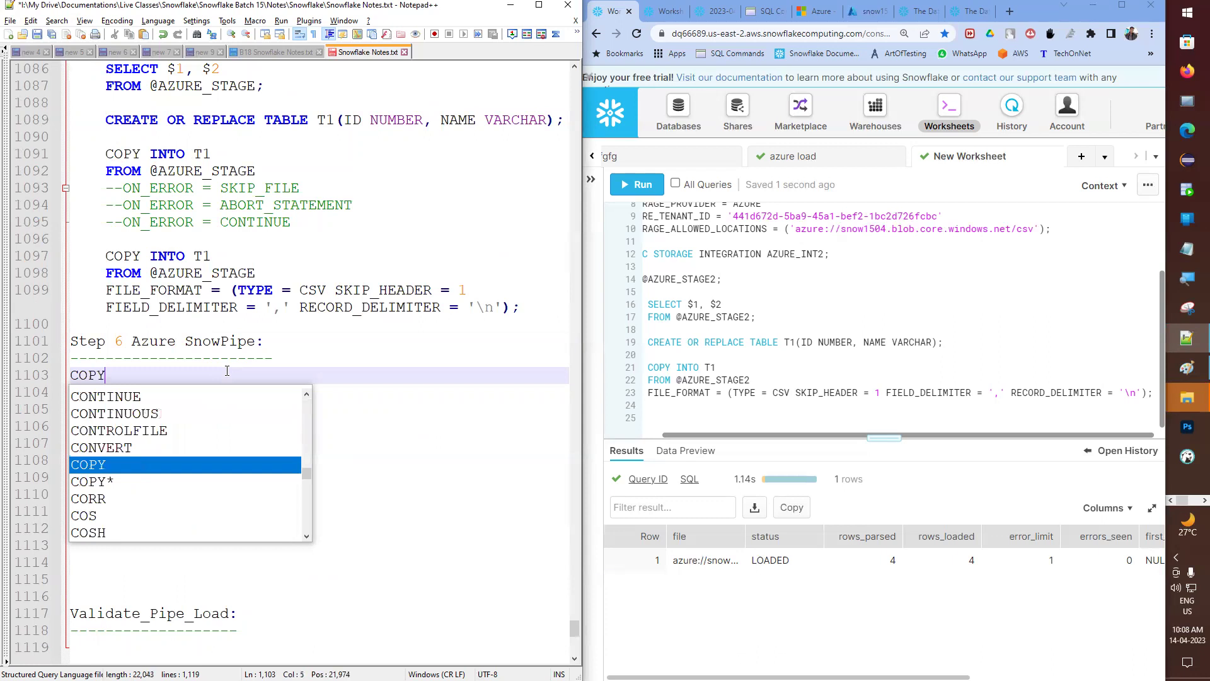
key(Escape)
key(BackSpace)
key(BackSpace)
key(BackSpace)
key(BackSpace)
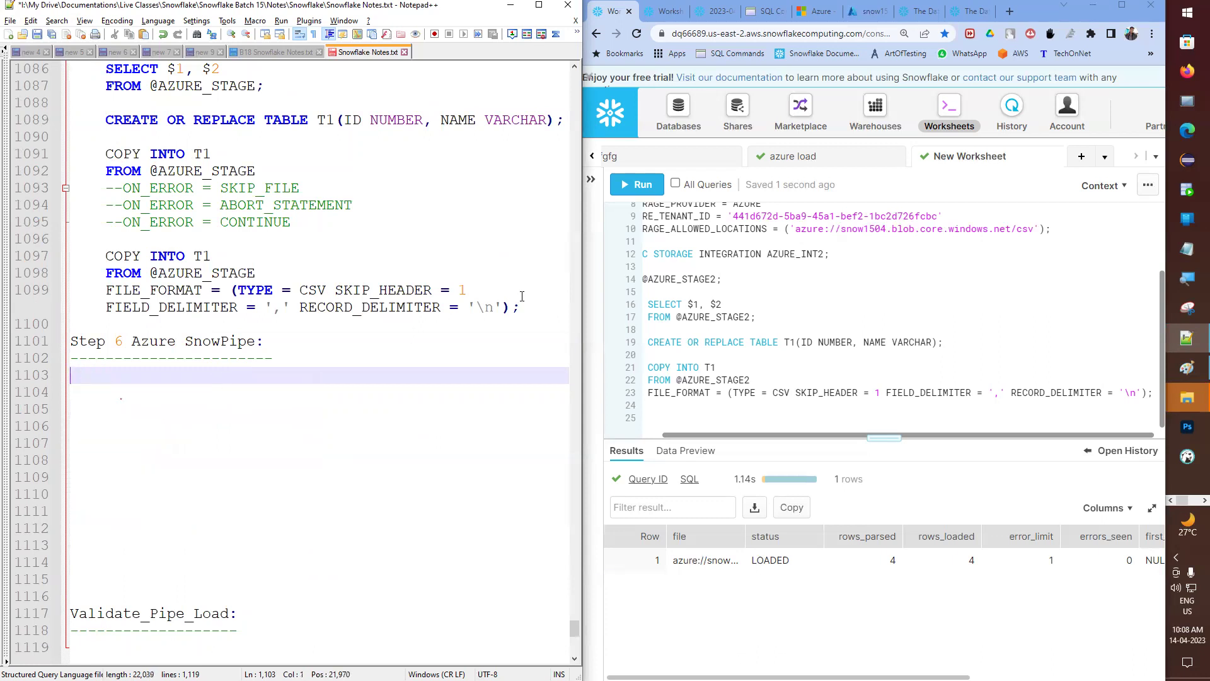
drag(538, 309, 53, 264)
key(ctrl+c)
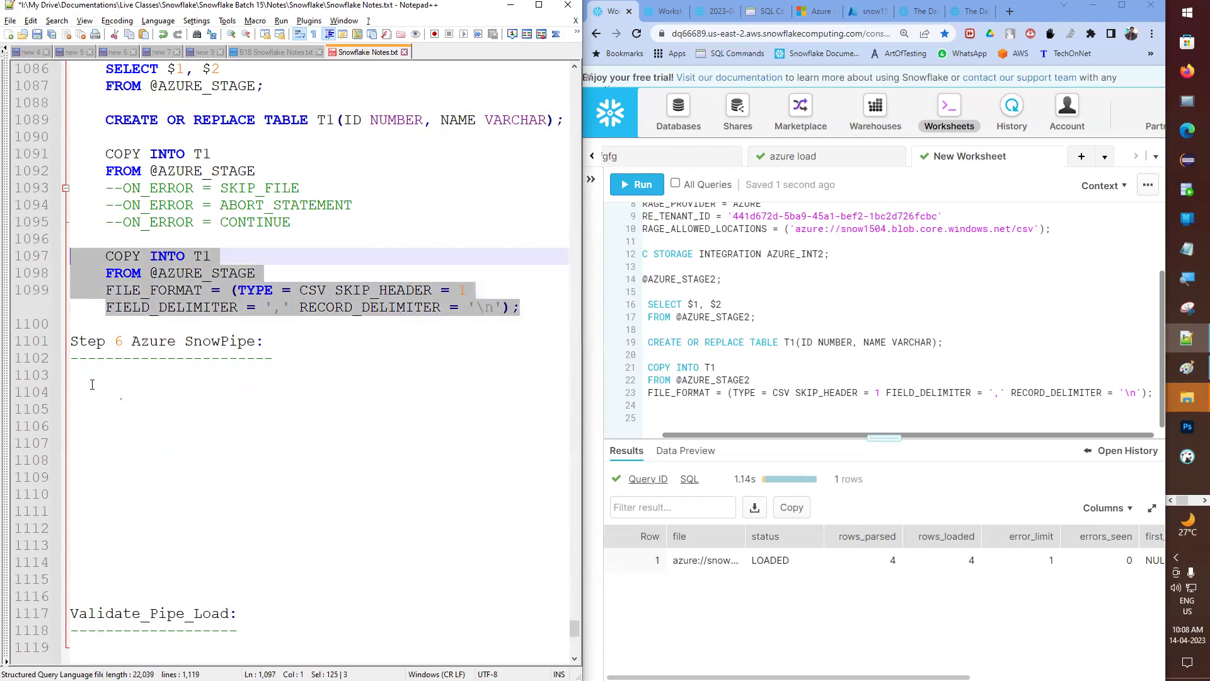
click(92, 386)
key(ctrl+v)
- Add a CREATE OR REPLACE PIPE AZURE_PIPE line above the pasted statement
click(117, 374)
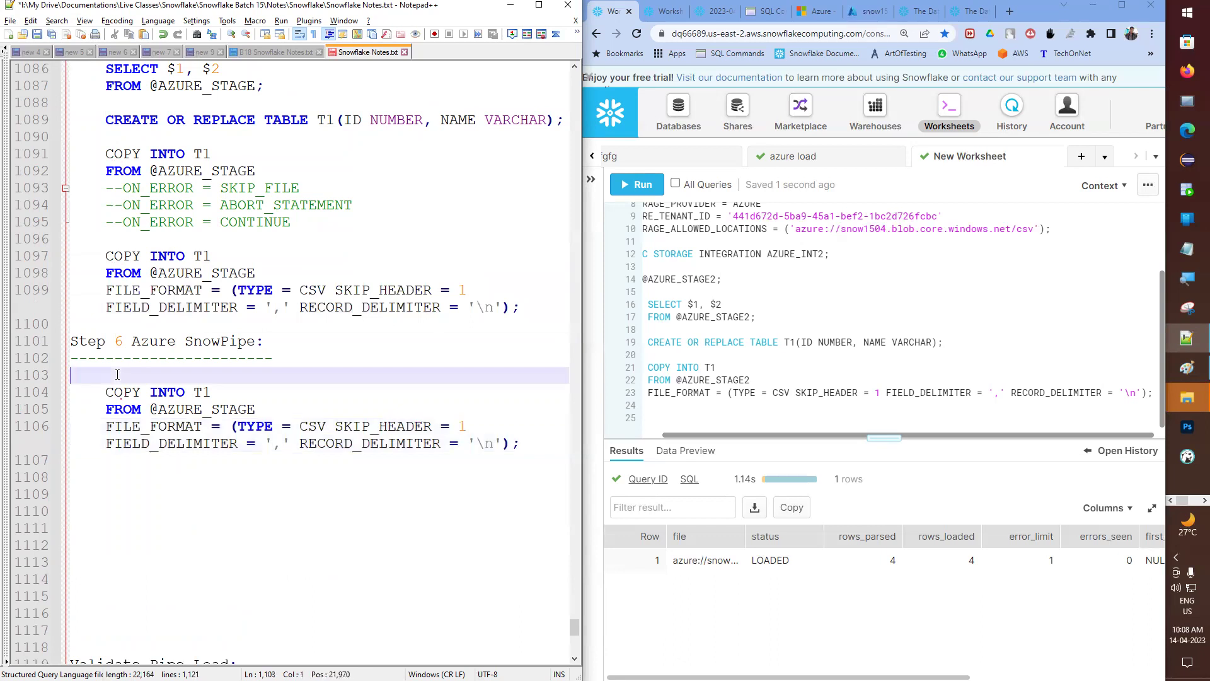
key(Return)
key(Return)
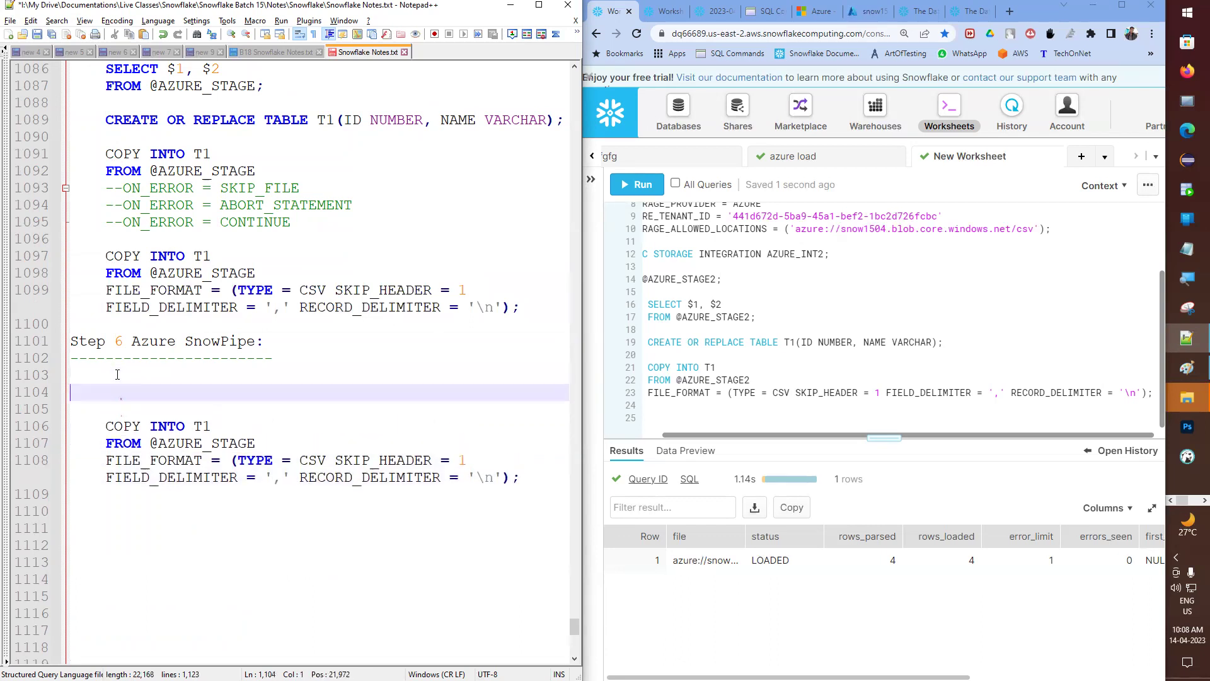
text(CREATE)
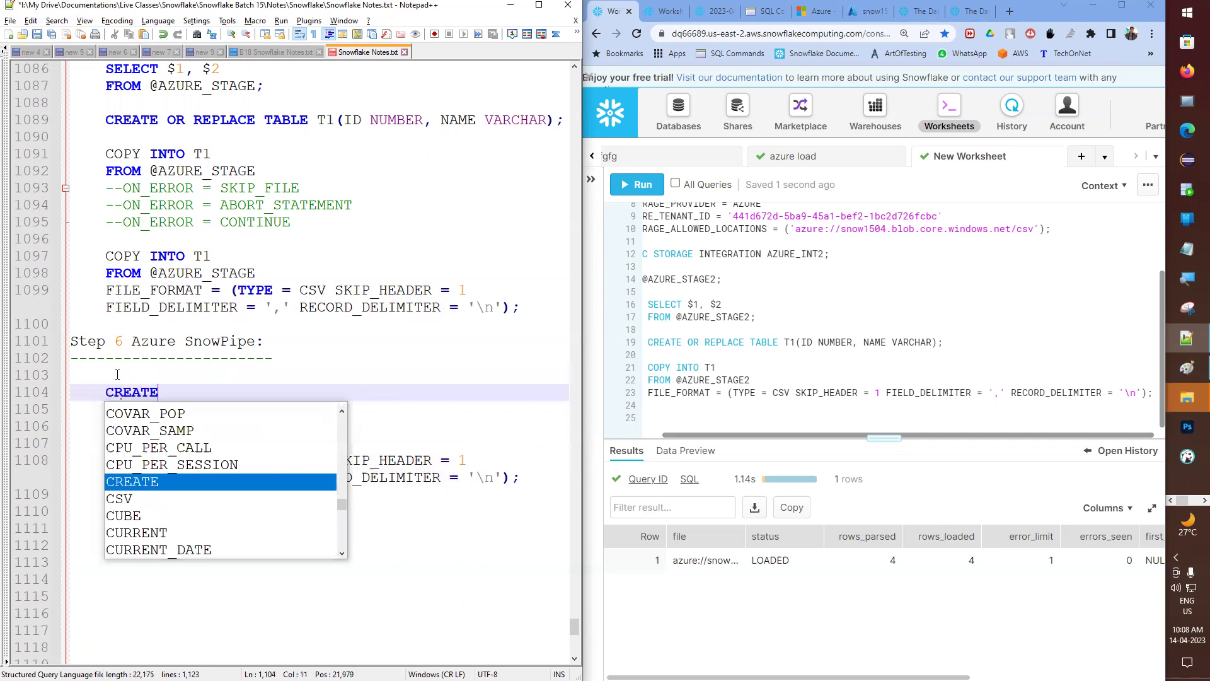
text( OR REPLACE)
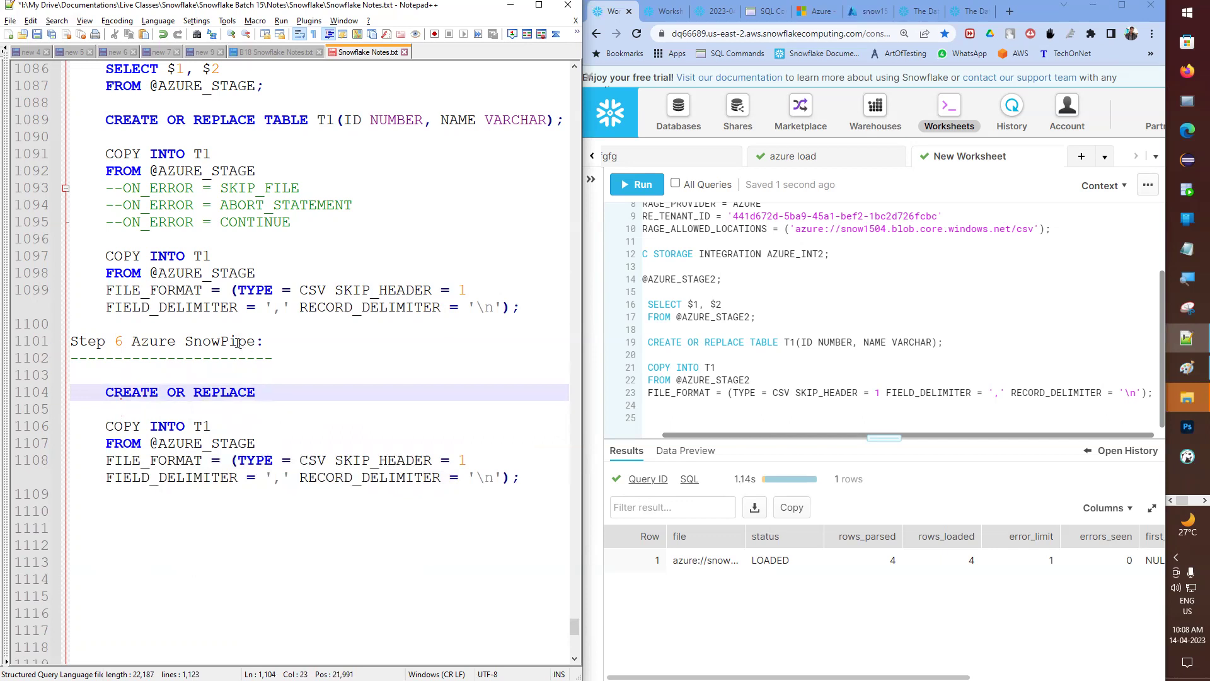
double_click(239, 342)
click(305, 396)
text(PIPE AZURE_PIPE)
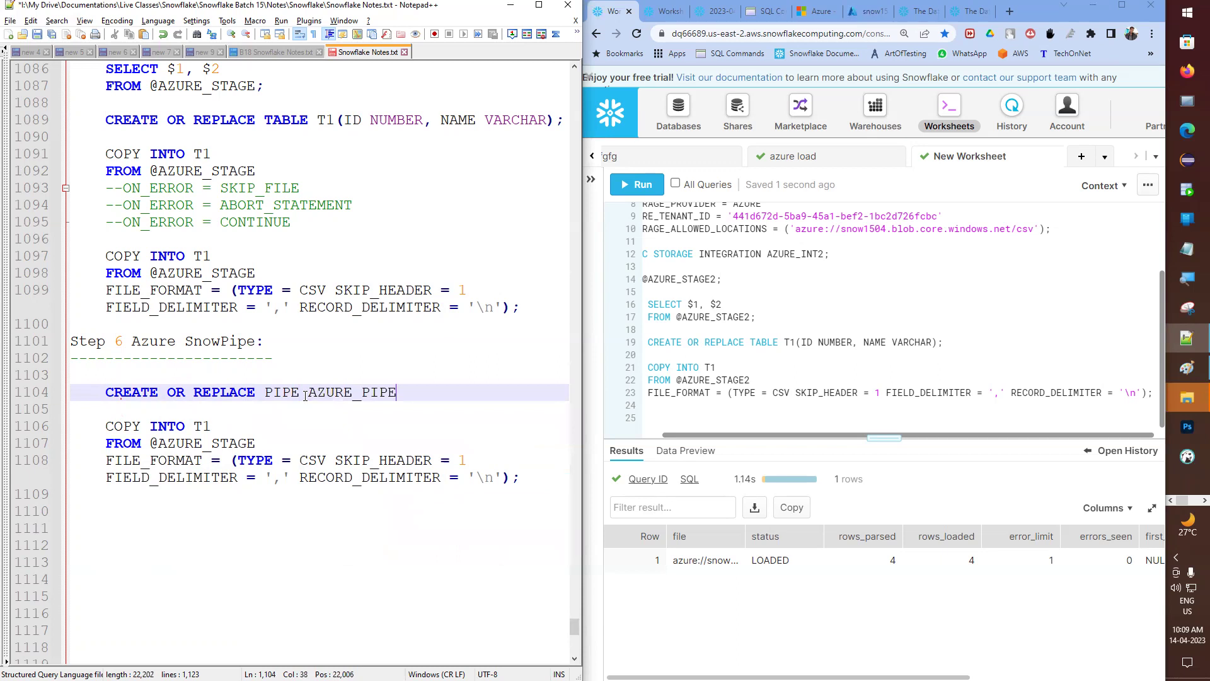
- Add AUTO_INGEST = TRUE and AS lines to the AZURE_PIPE statement
key(Down)
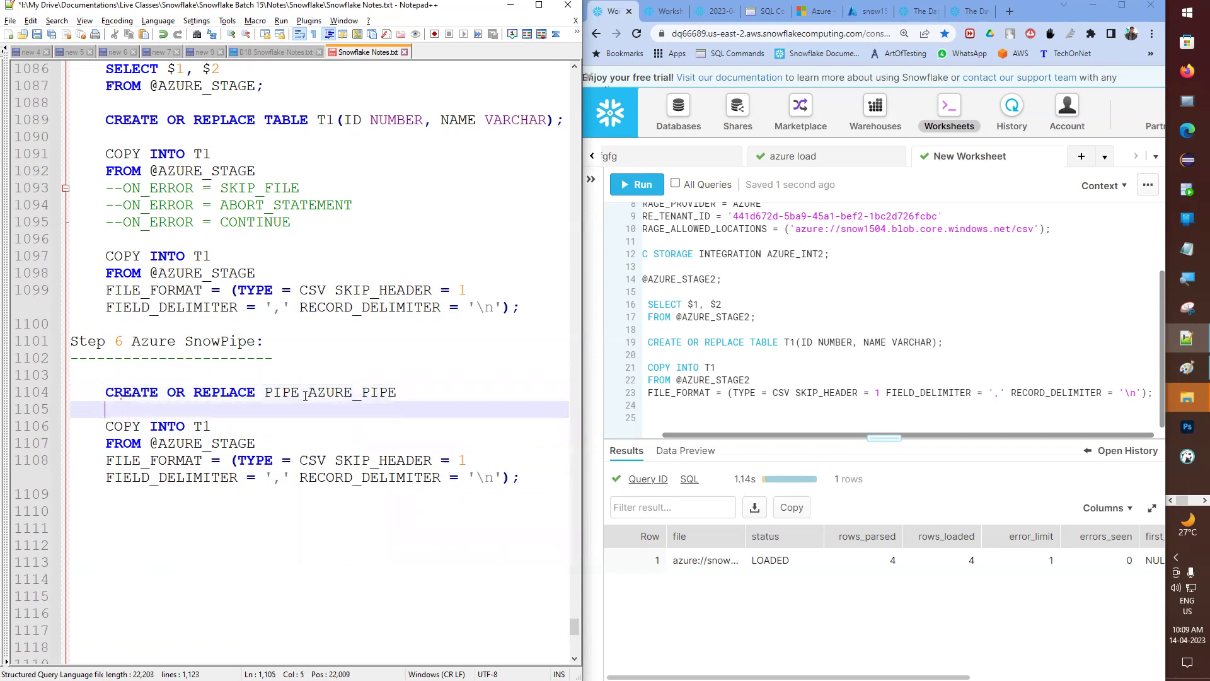
text(AUTO_I)
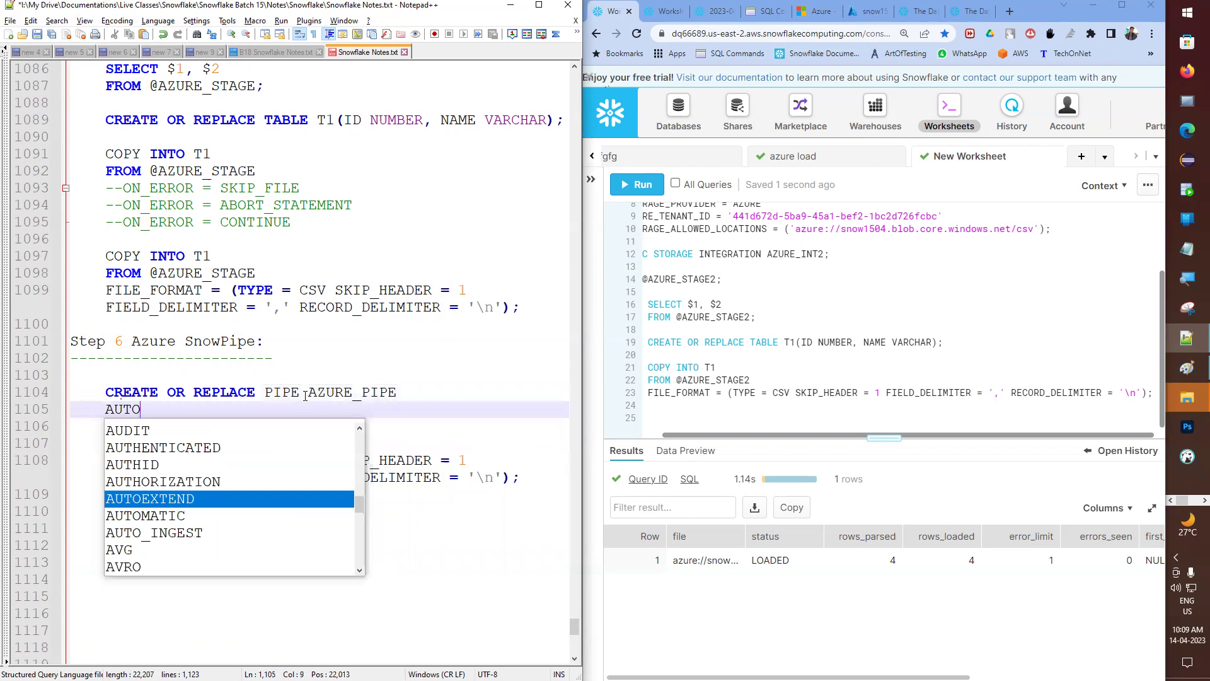
key(Return)
text(= )
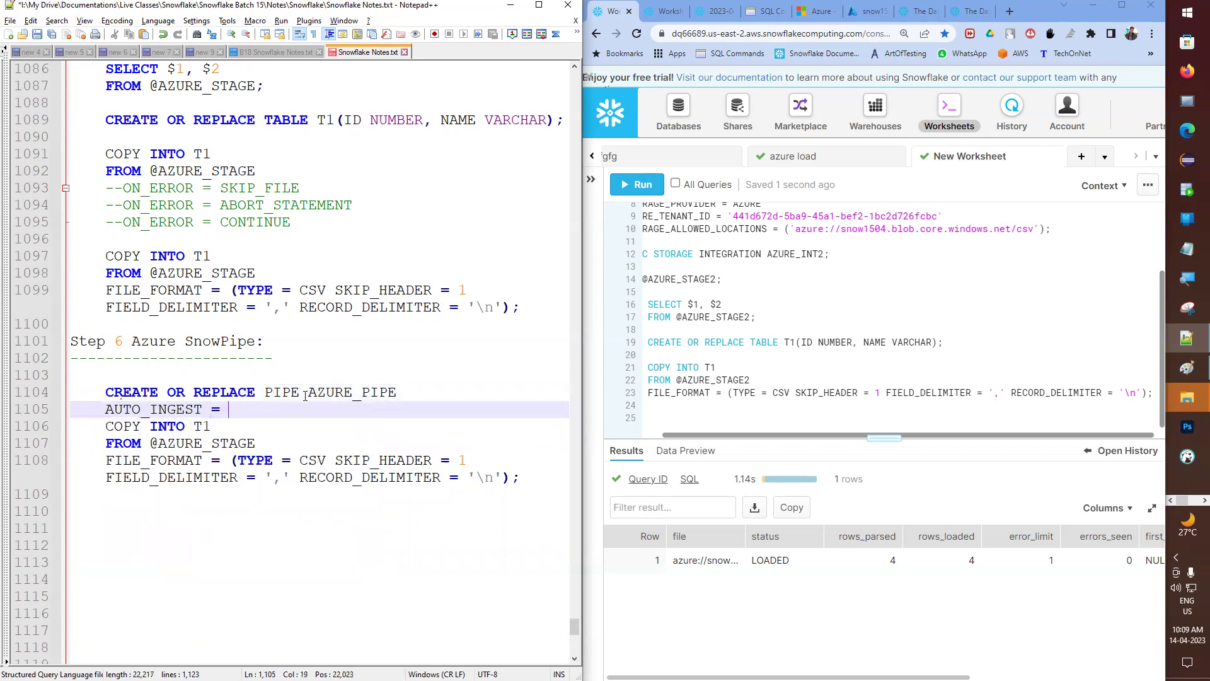
text(TRU)
key(Return)
key(Return)
key(Return)
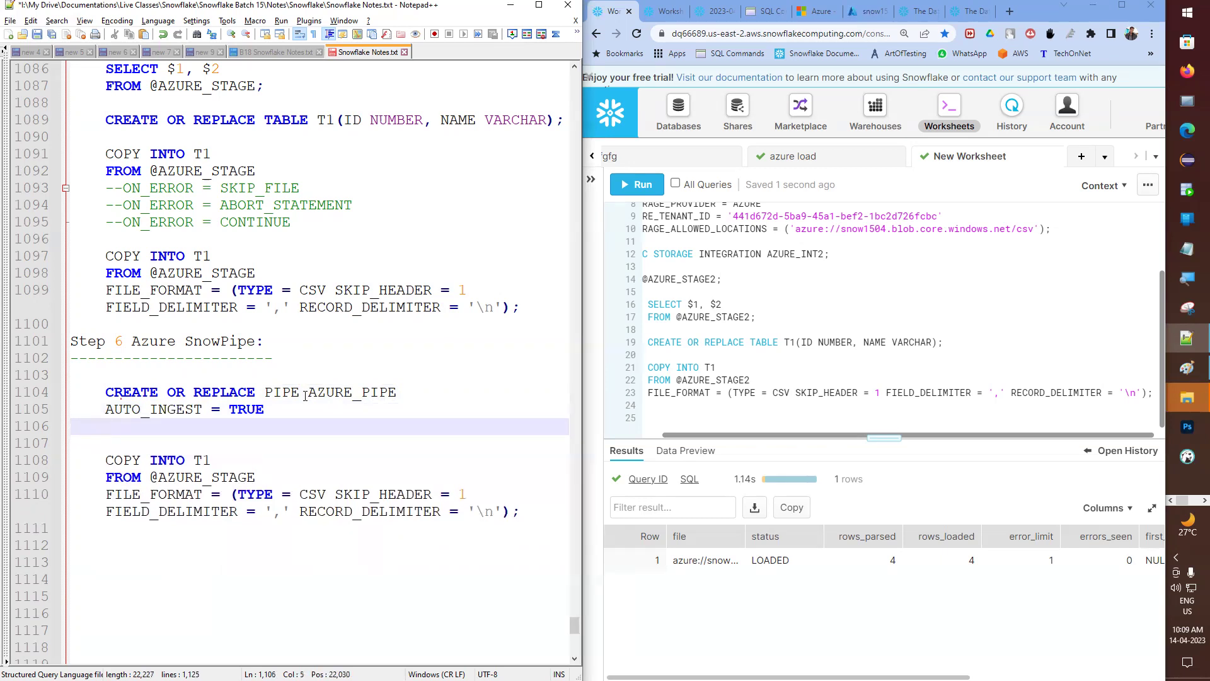
key(Down)
text(AS)
key(Return)
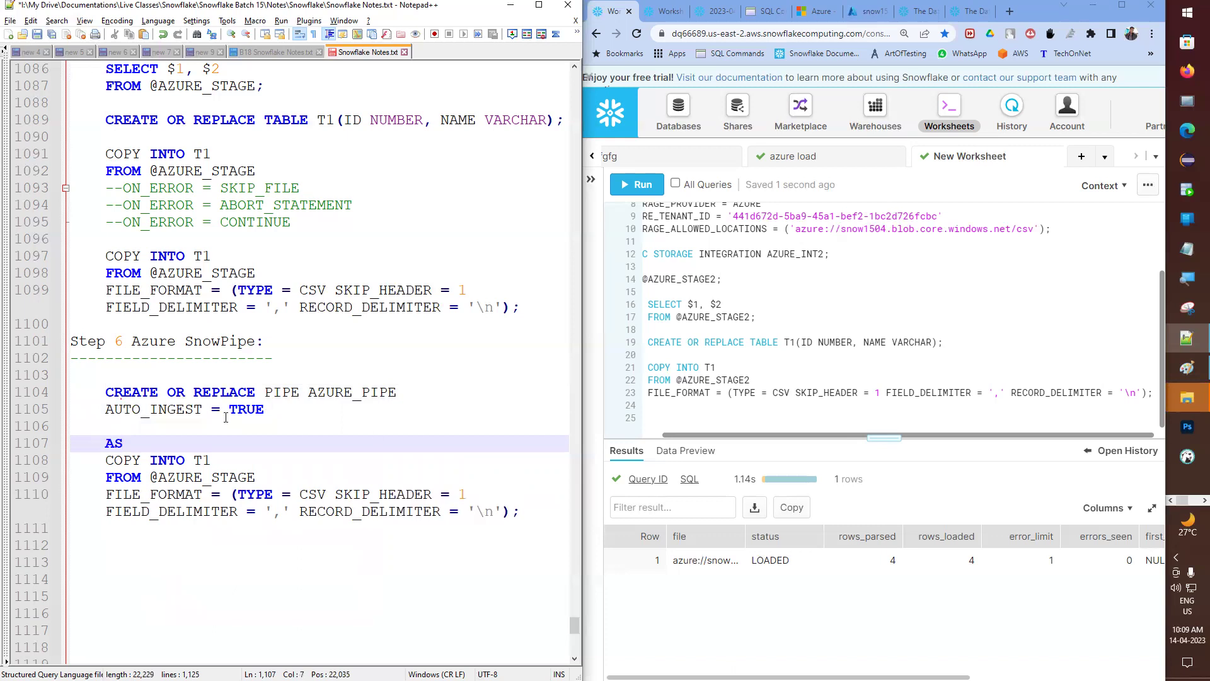
- Add an INTEGRATION = ? placeholder line after AUTO_INGEST and save the notes file
click(189, 428)
text(INT)
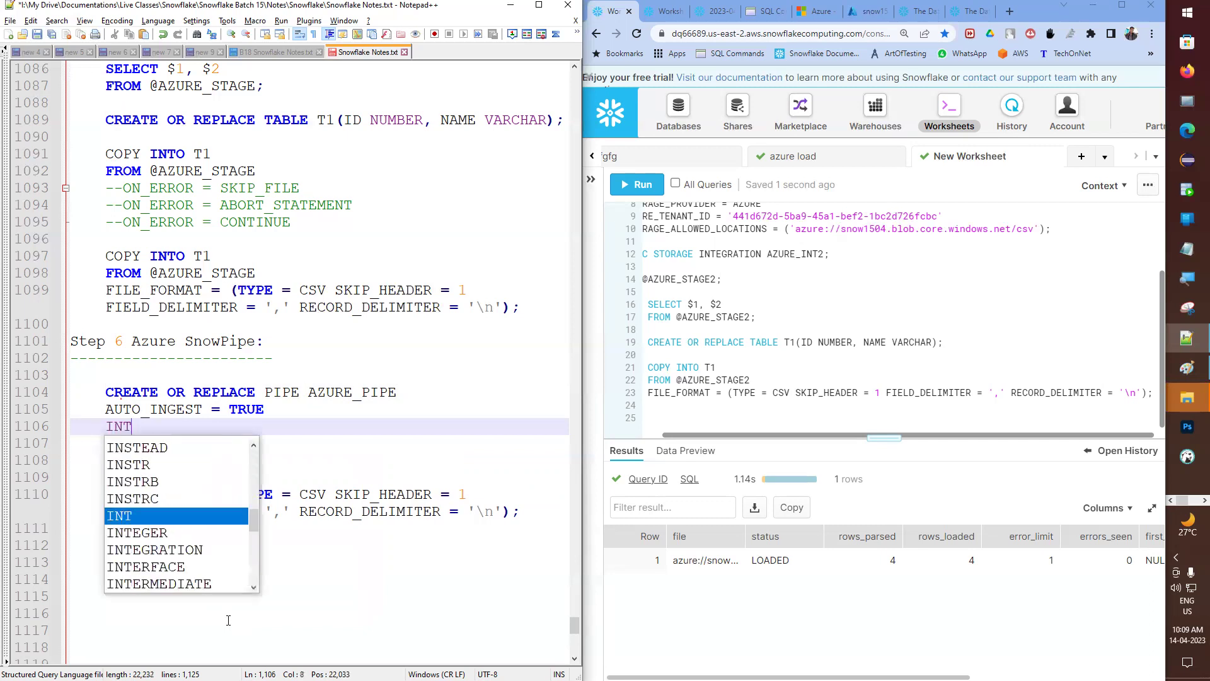
text(EGRATION =)
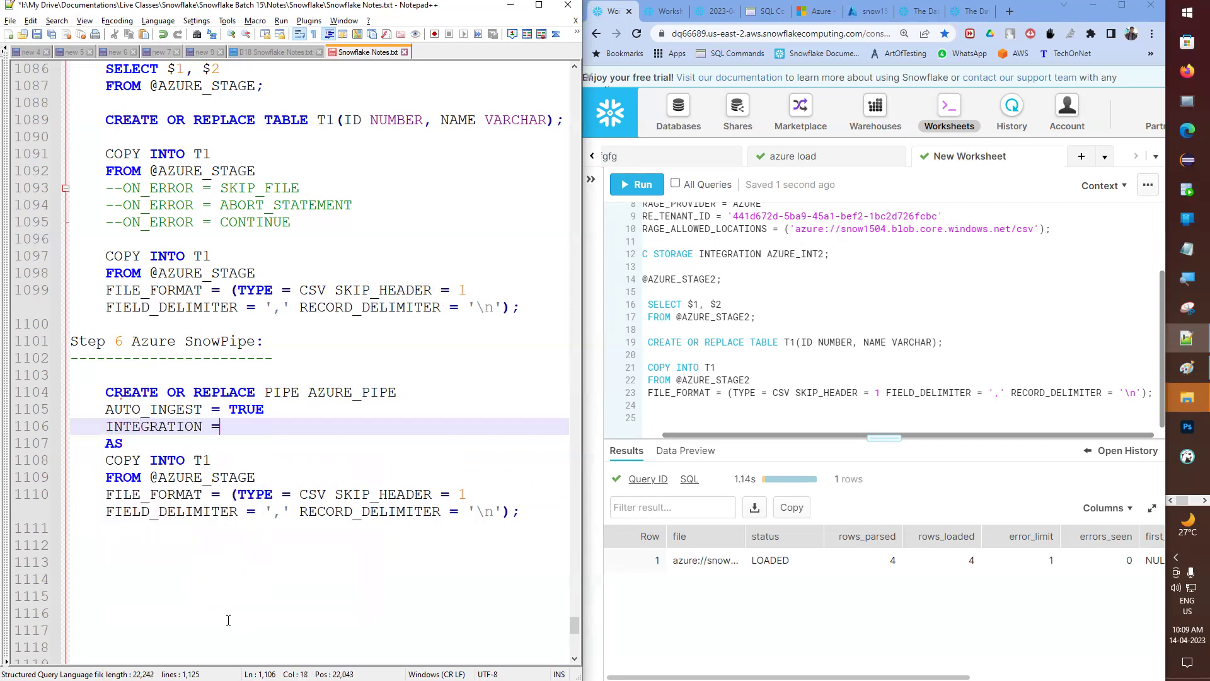
text( ?)
key(ctrl+s)
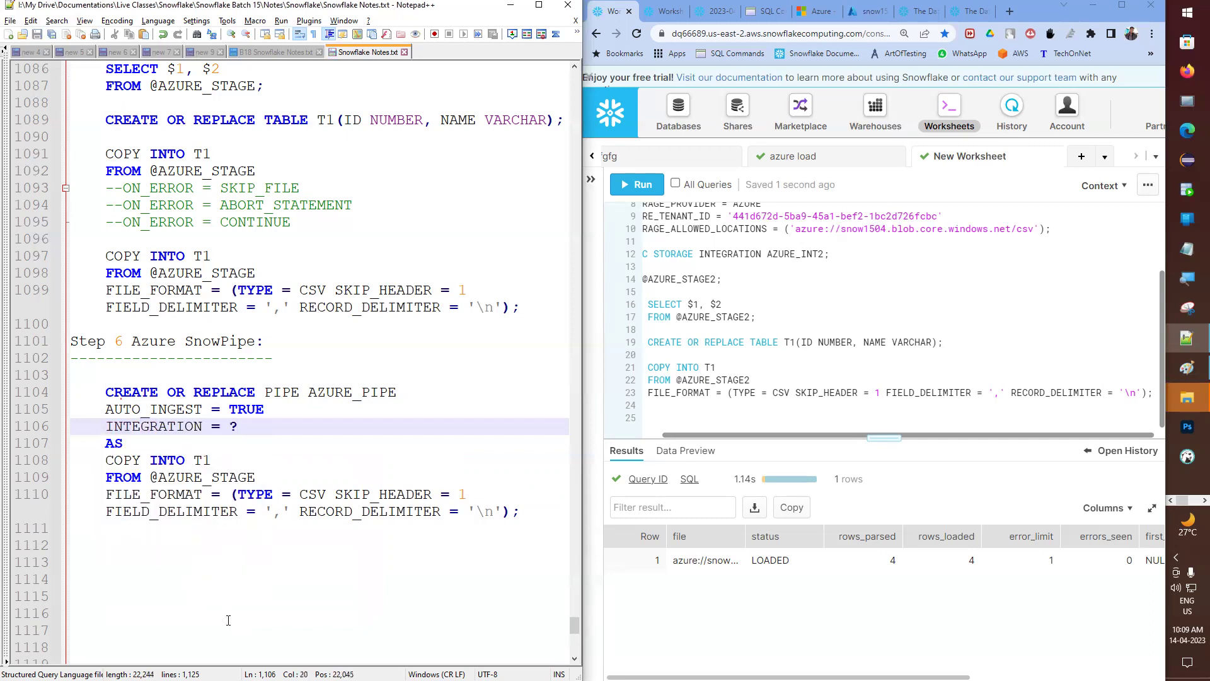
double_click(189, 426)
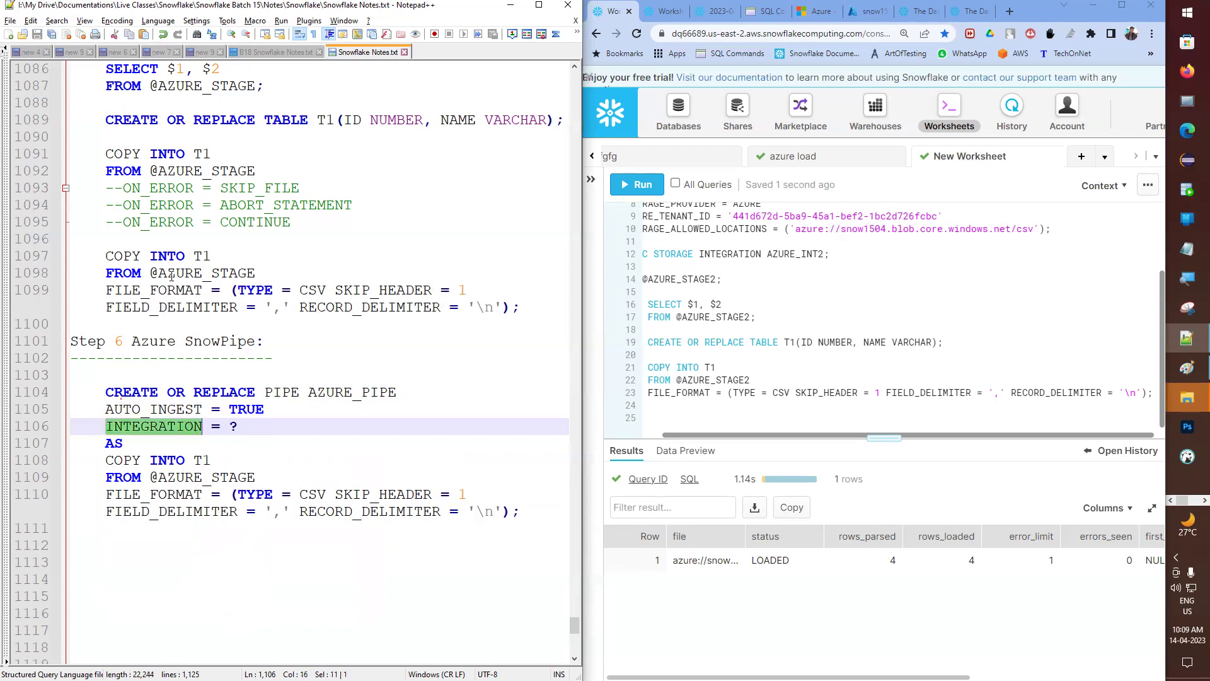
scroll(220, 250, up, 3)
scroll(219, 250, up, 4)
scroll(258, 448, down, 2)
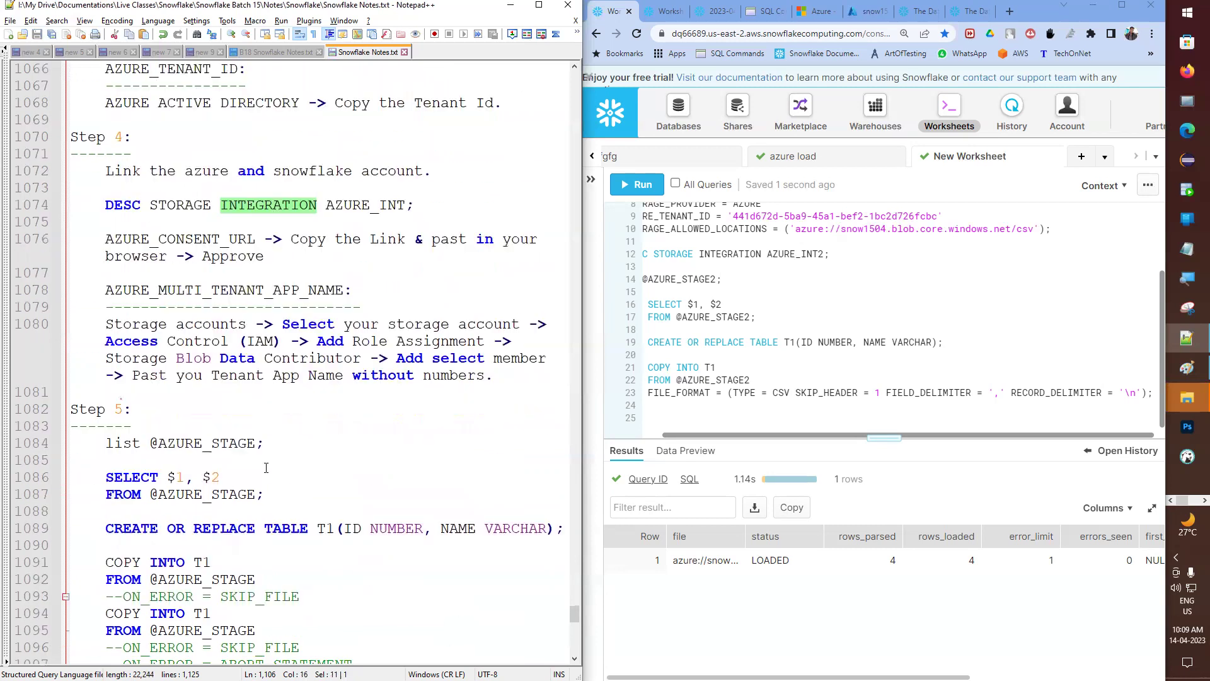
scroll(255, 510, down, 3)
click(195, 493)
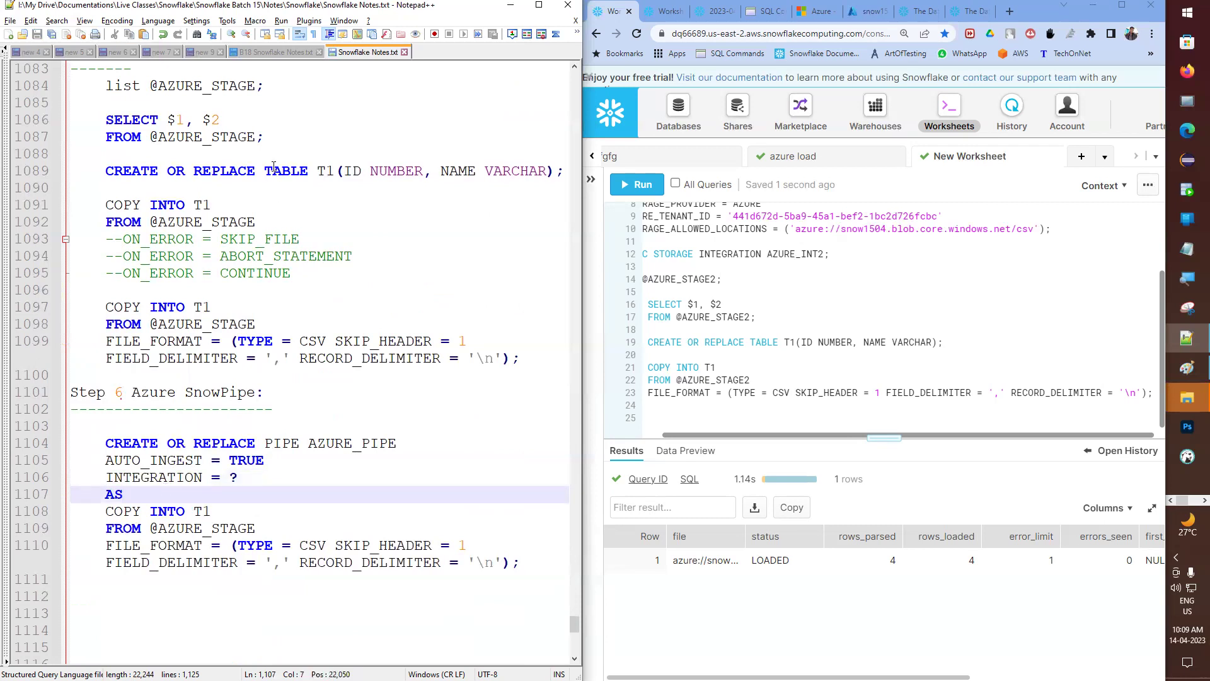
drag(116, 478, 194, 479)
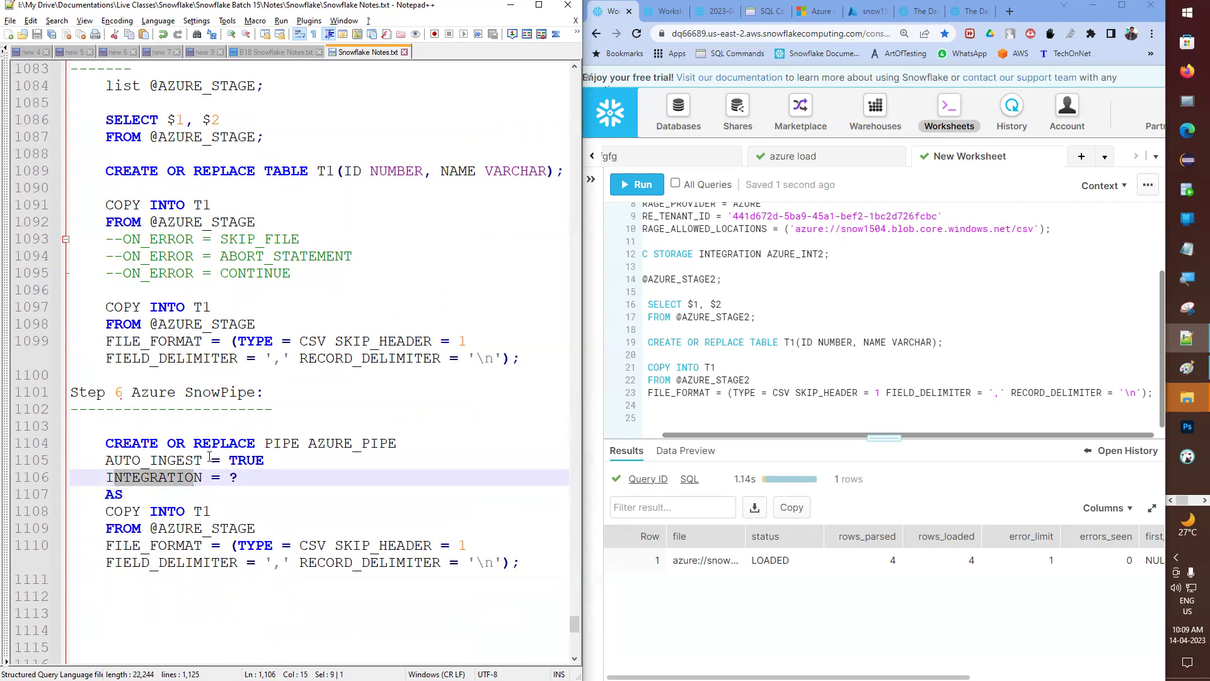
- Remove the blank line under the Step 6 heading and add an empty line after the pipe statement
click(167, 424)
key(BackSpace)
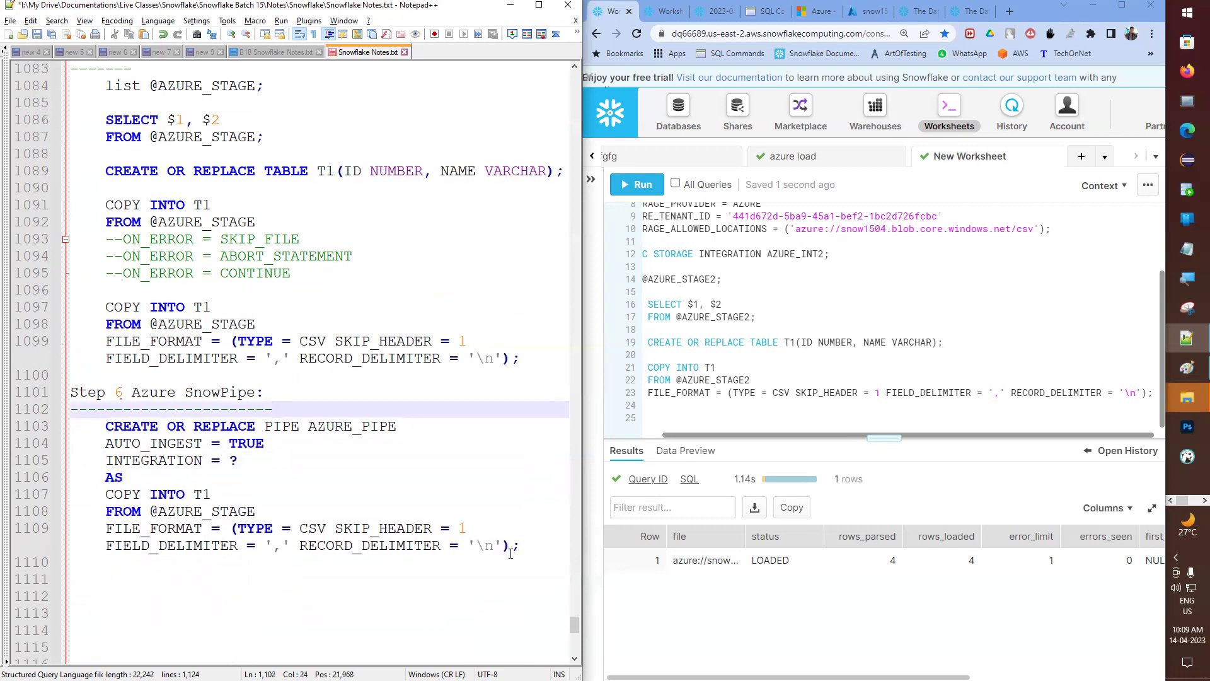
click(536, 555)
key(Return)
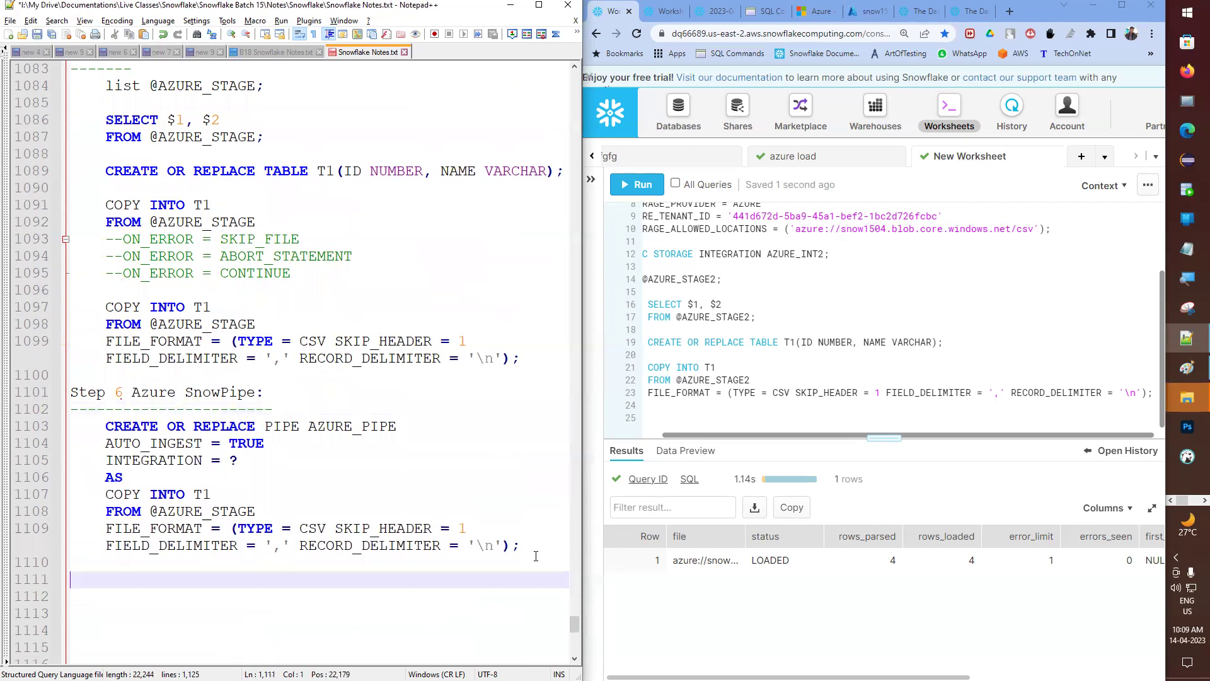
drag(105, 460, 253, 462)
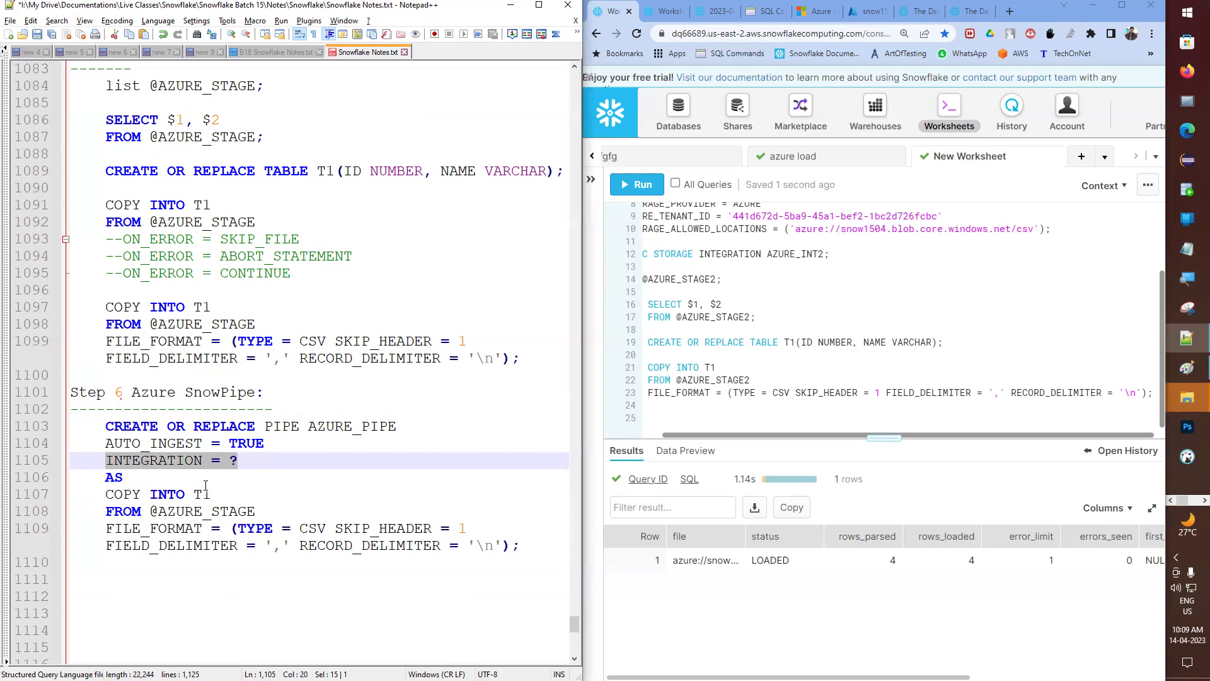
- Start a new line after the pipe statement beginning with 'Step'
scroll(232, 460, down, 2)
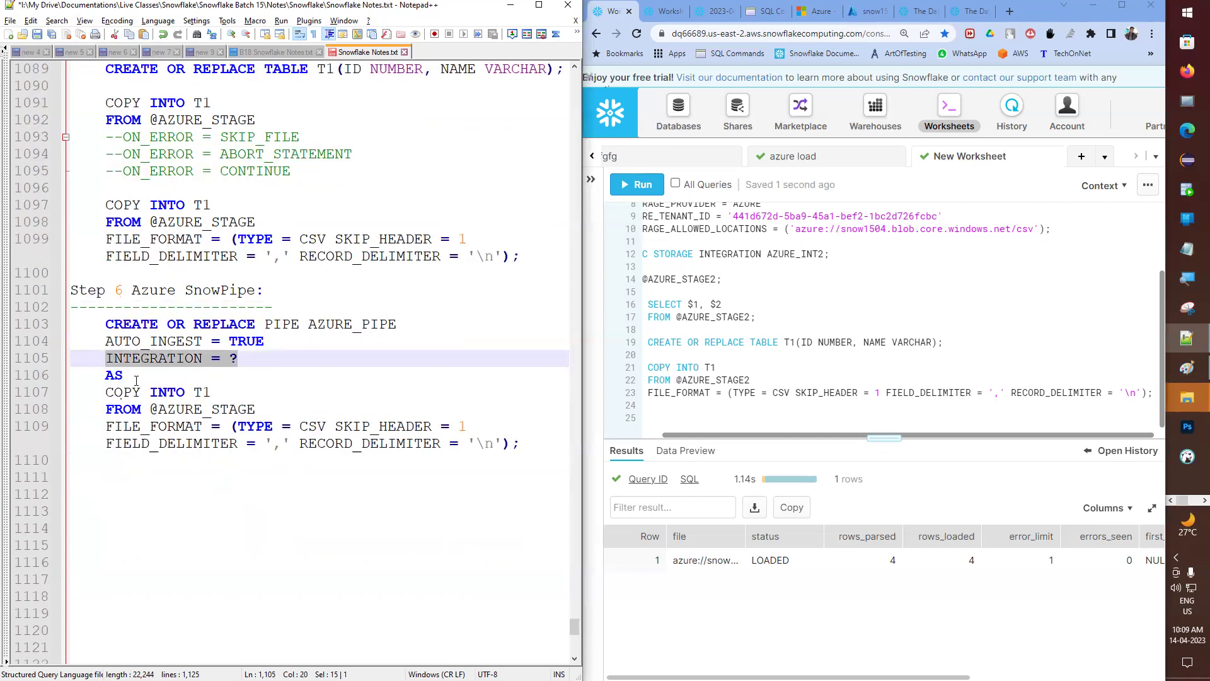
key(Down)
click(542, 445)
key(Return)
text(\)
key(BackSpace)
key(BackSpace)
key(BackSpace)
key(BackSpace)
key(BackSpace)
key(Return)
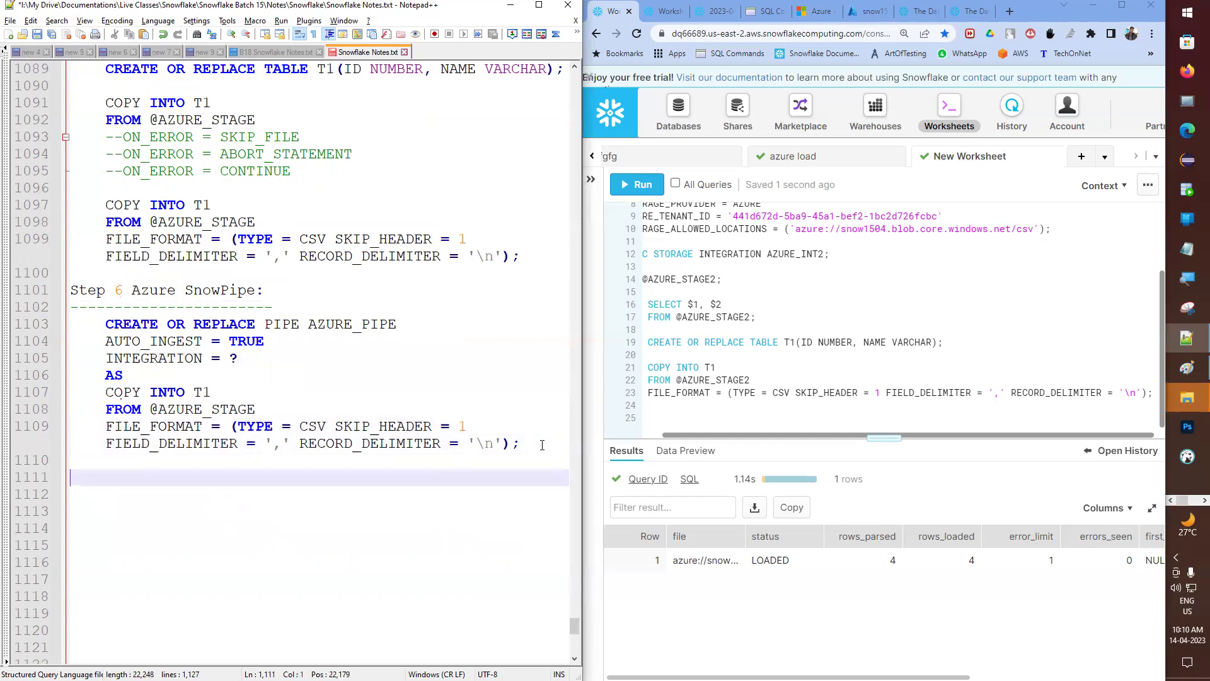
text(Step)
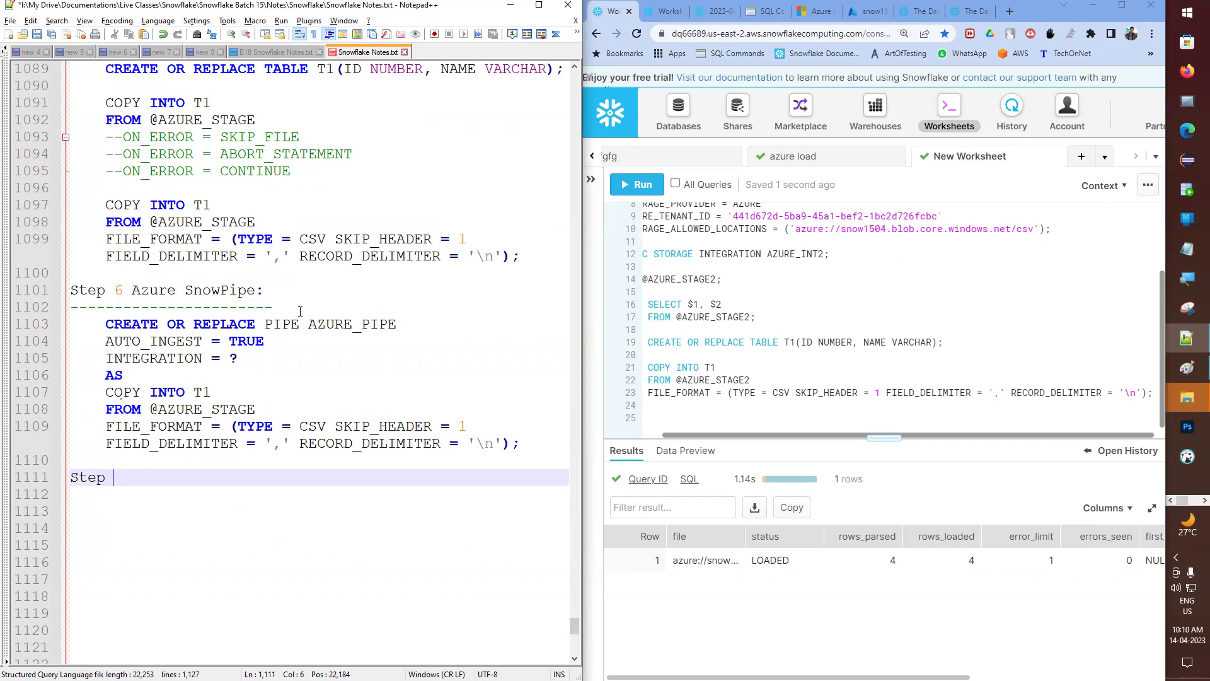
drag(106, 358, 243, 360)
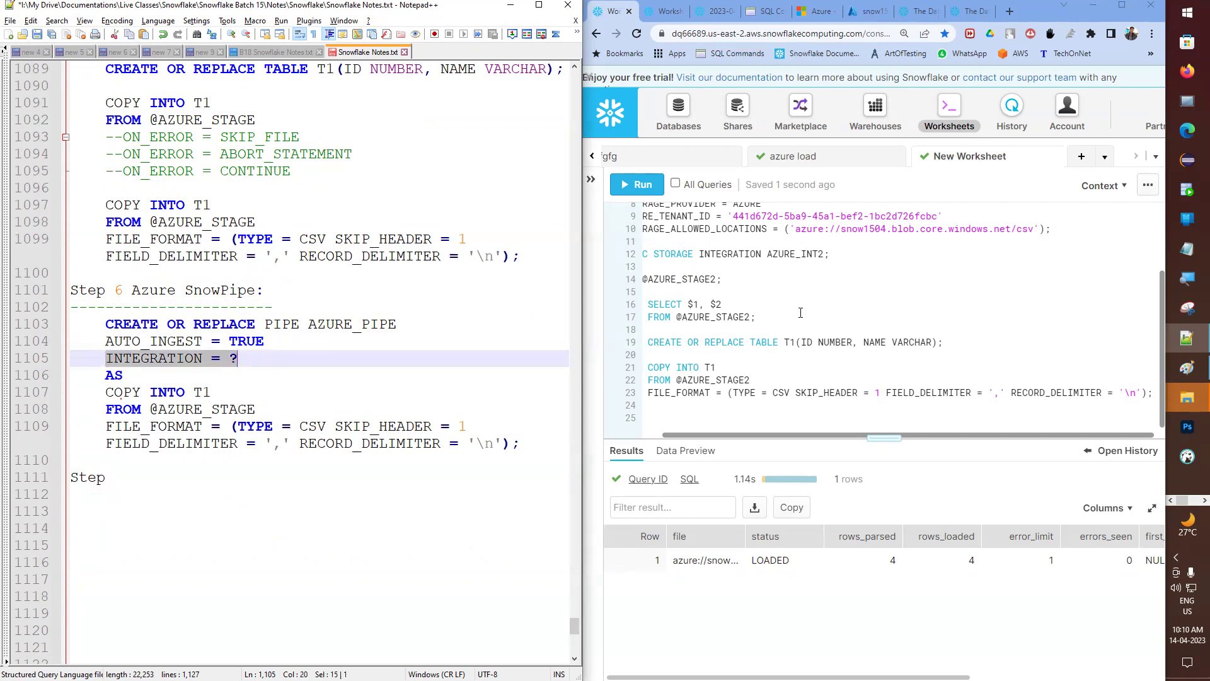
- Complete the heading as 'Step 7 Create Notification Integration:'
click(150, 477)
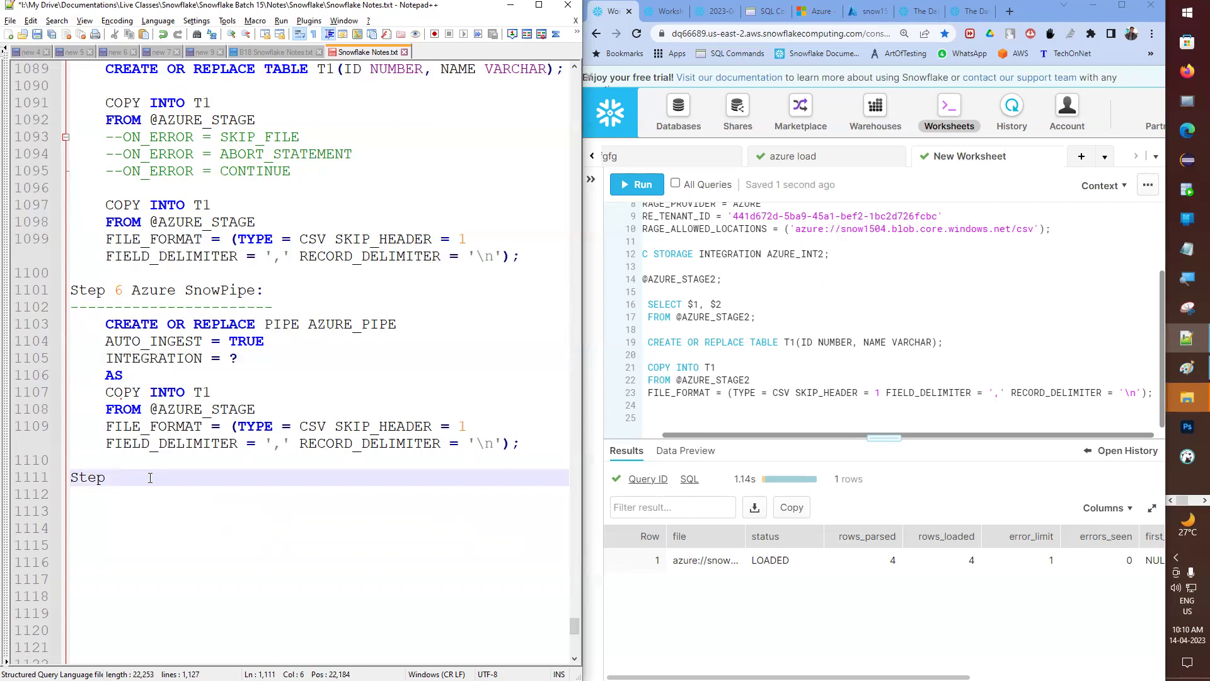
text(7:)
key(Return)
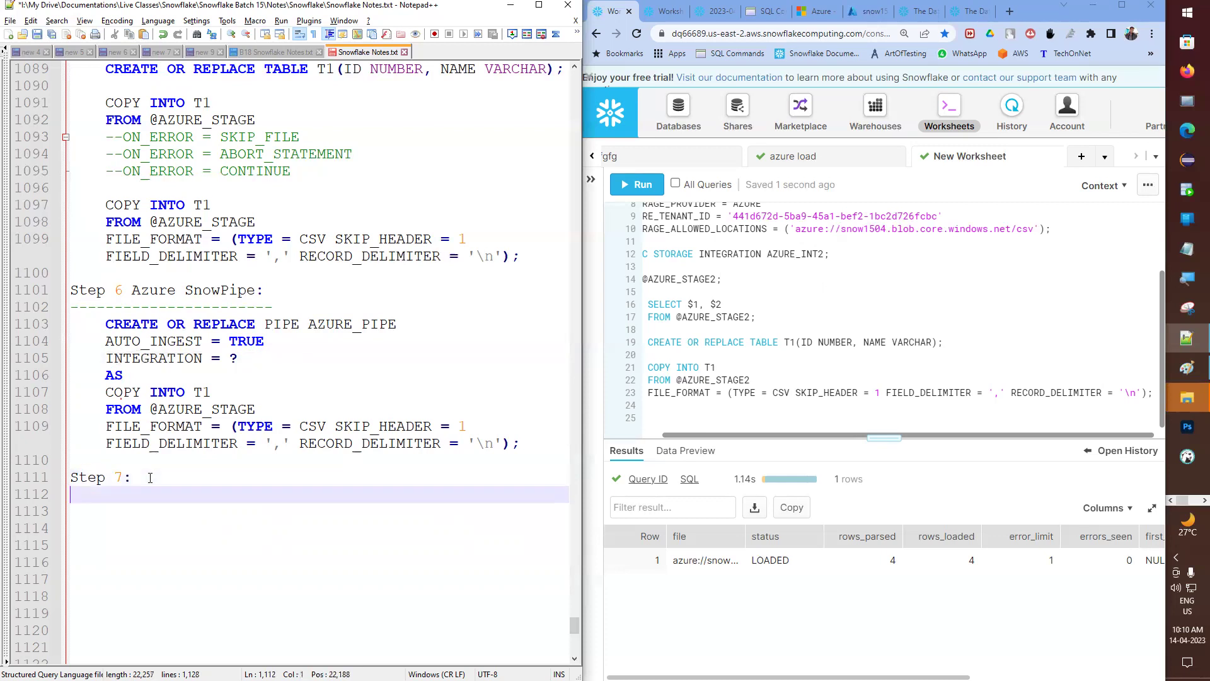
key(Left)
key(Left)
text(Notifica)
key(BackSpace)
key(BackSpace)
key(BackSpace)
text(ication Integ)
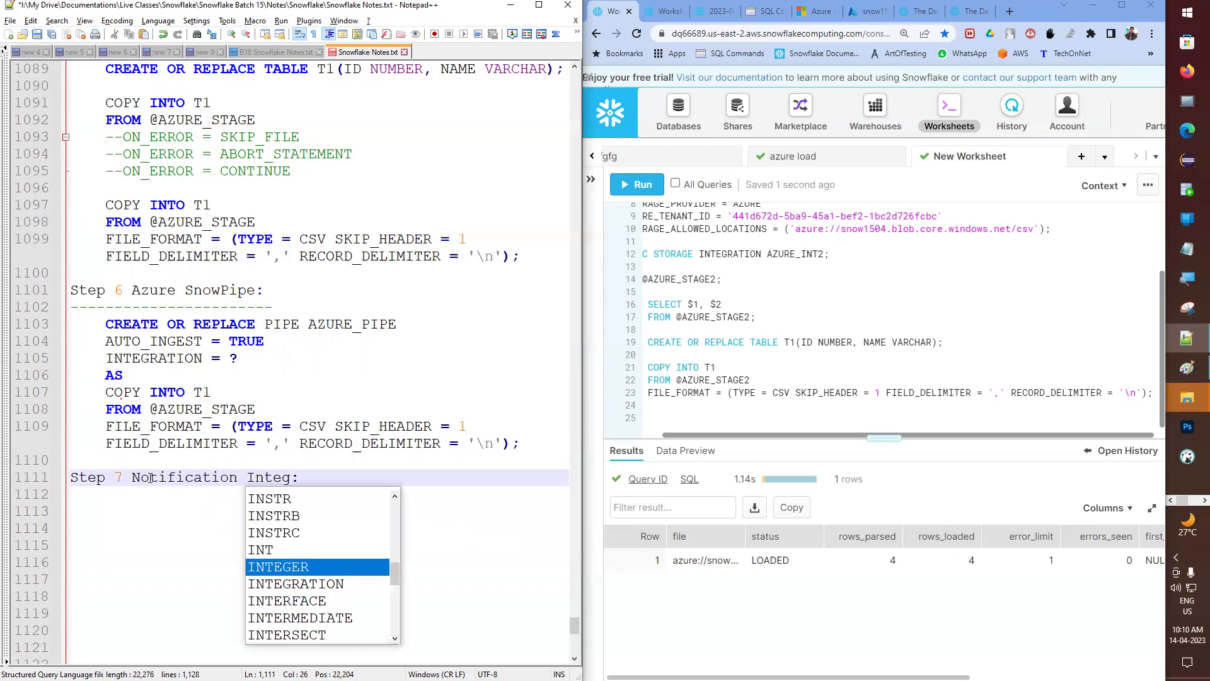
text(ratin)
key(BackSpace)
text(on)
key(ctrl+Left)
key(ctrl+Left)
key(ctrl+Left)
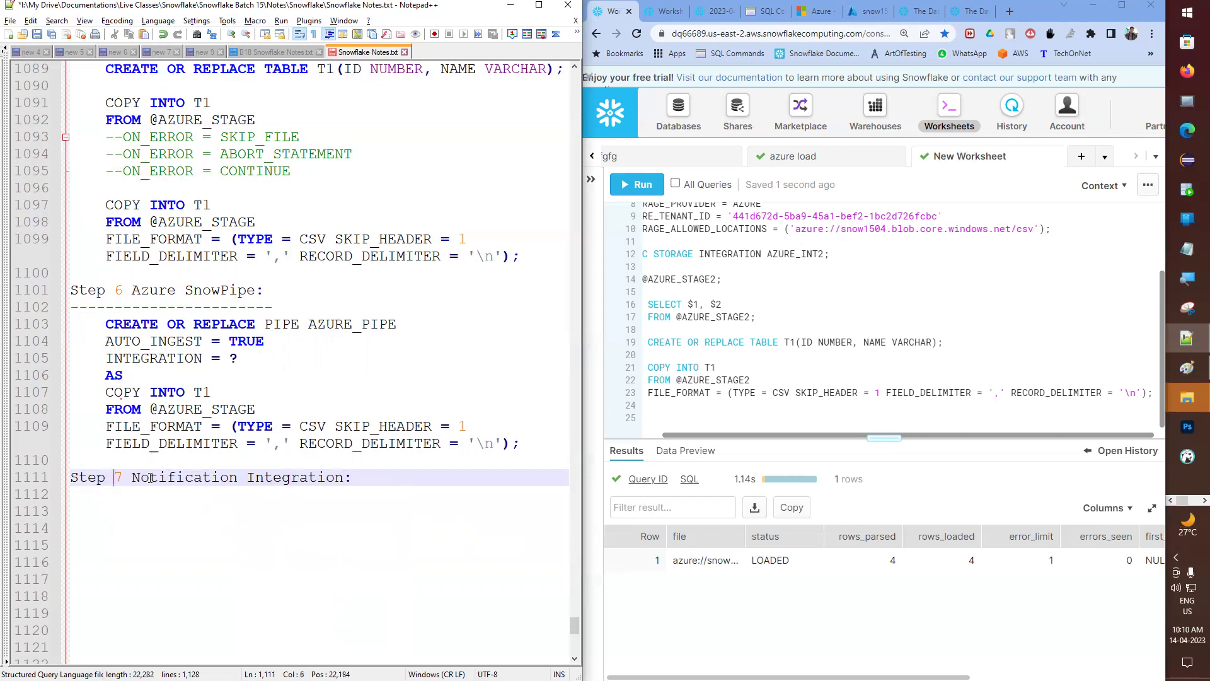
text(Create)
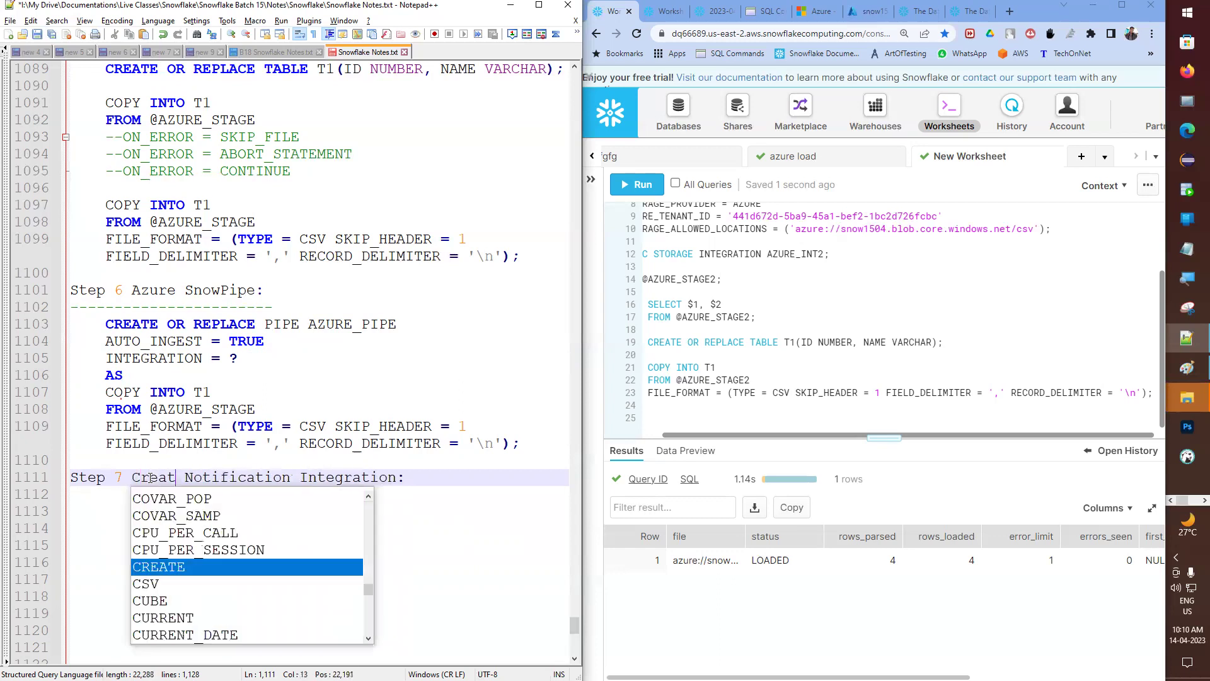
- Underline the Step 7 heading with a row of dashes and leave blank lines below
key(End)
key(Return)
text(----------------------------------------)
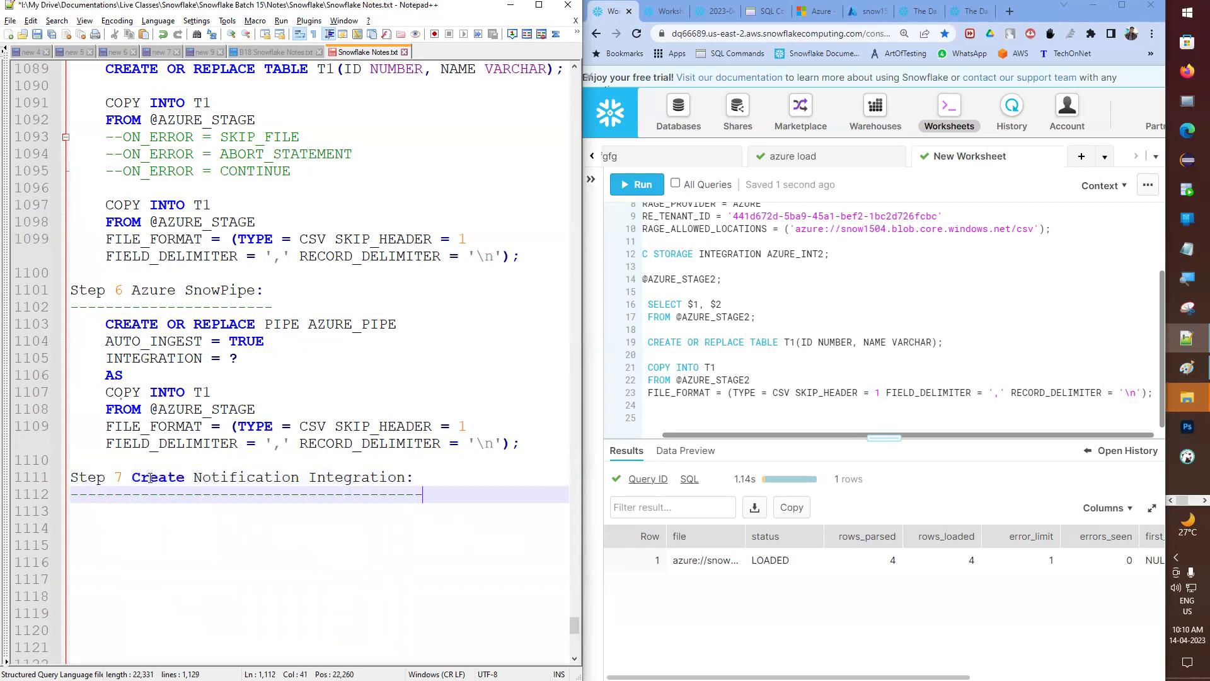
key(Return)
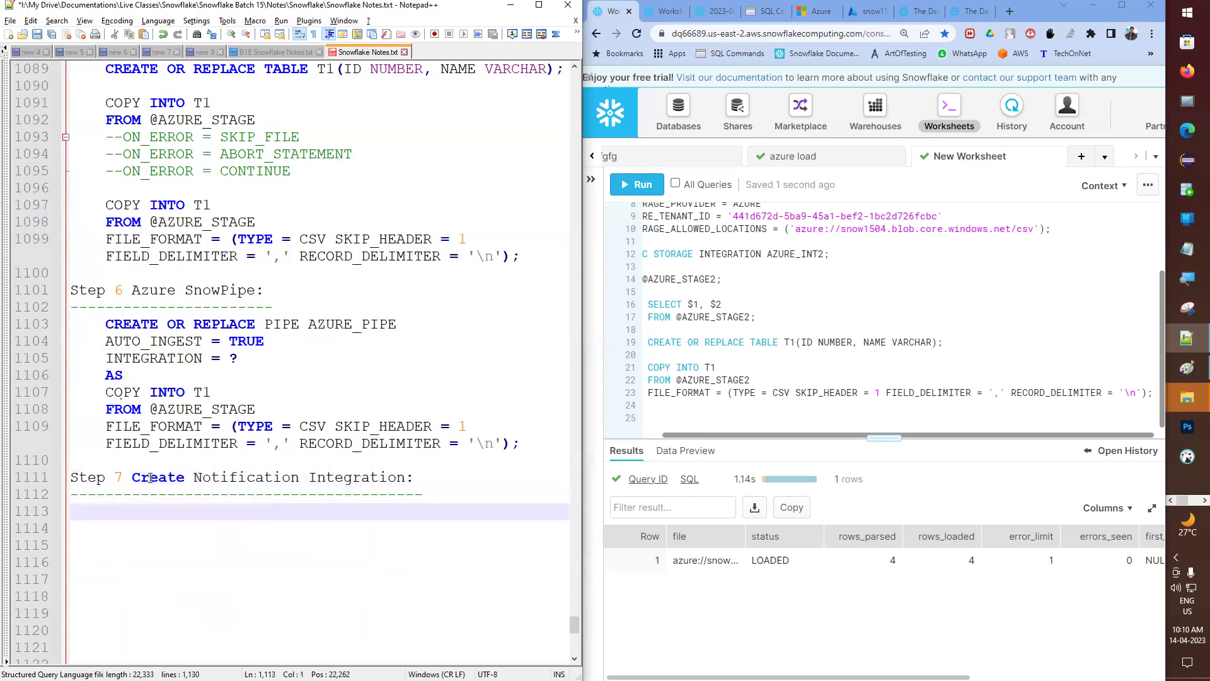
key(Return)
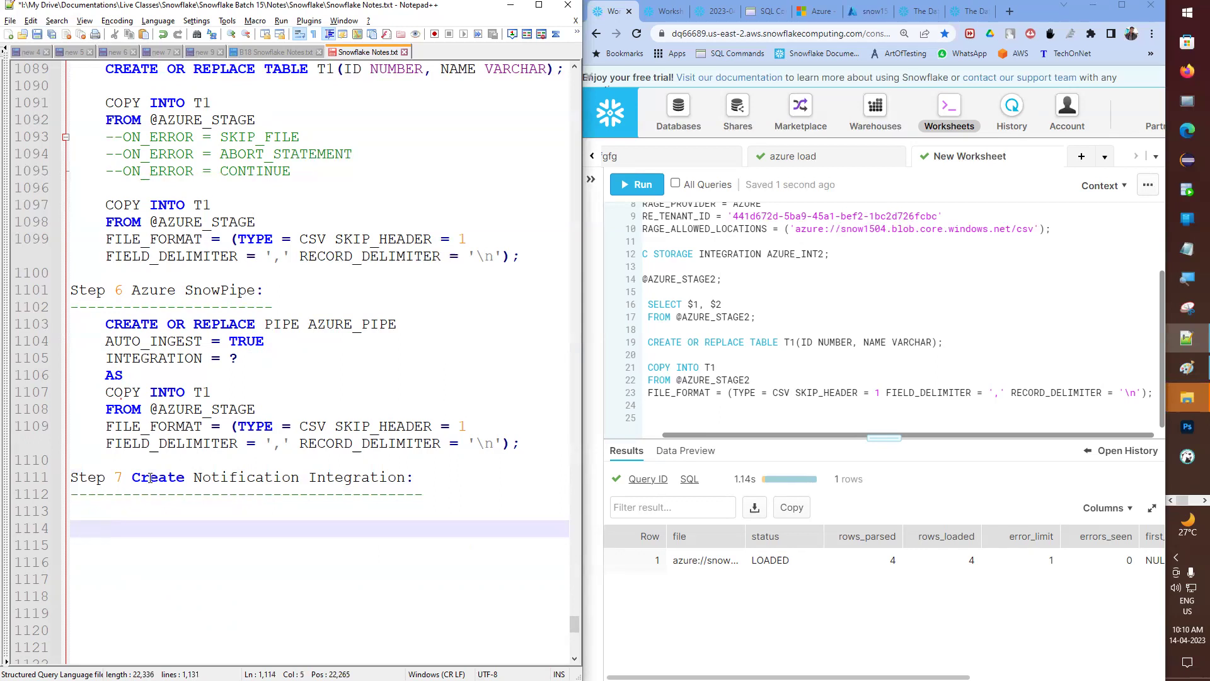
- Type the statement line CREATE OR REPLACE NOTIFICATION INTEGRATION under the Step 7 heading
text(CREA)
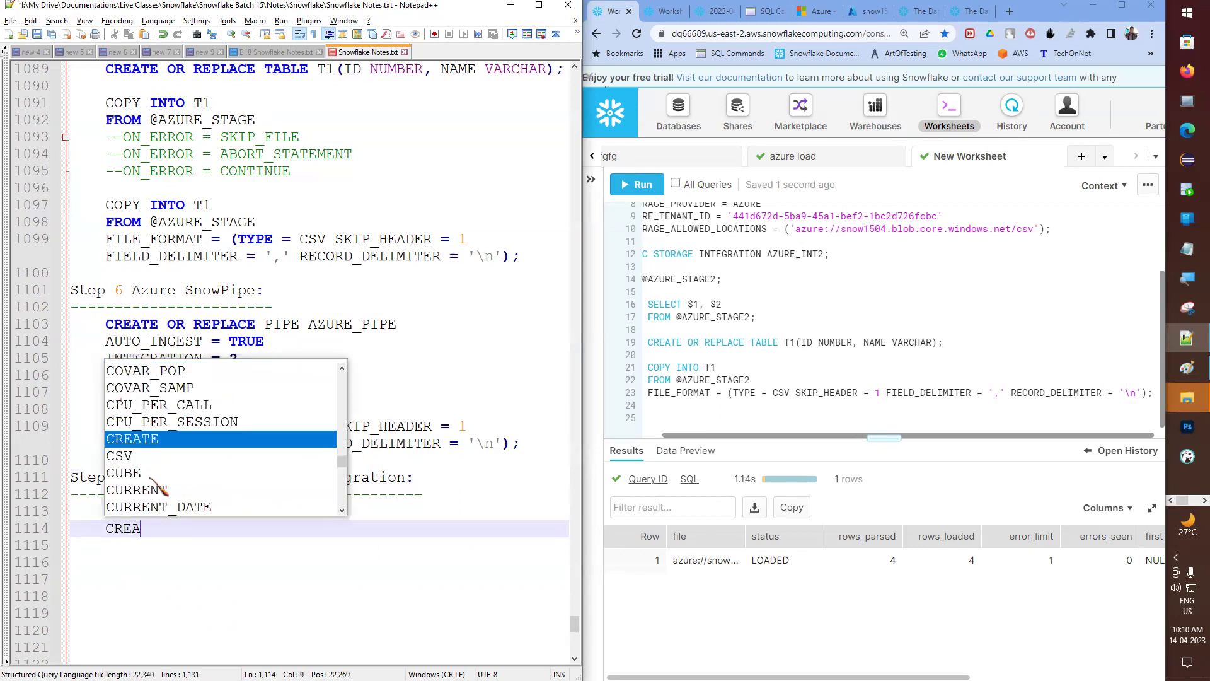
text(TE OR REPLACE )
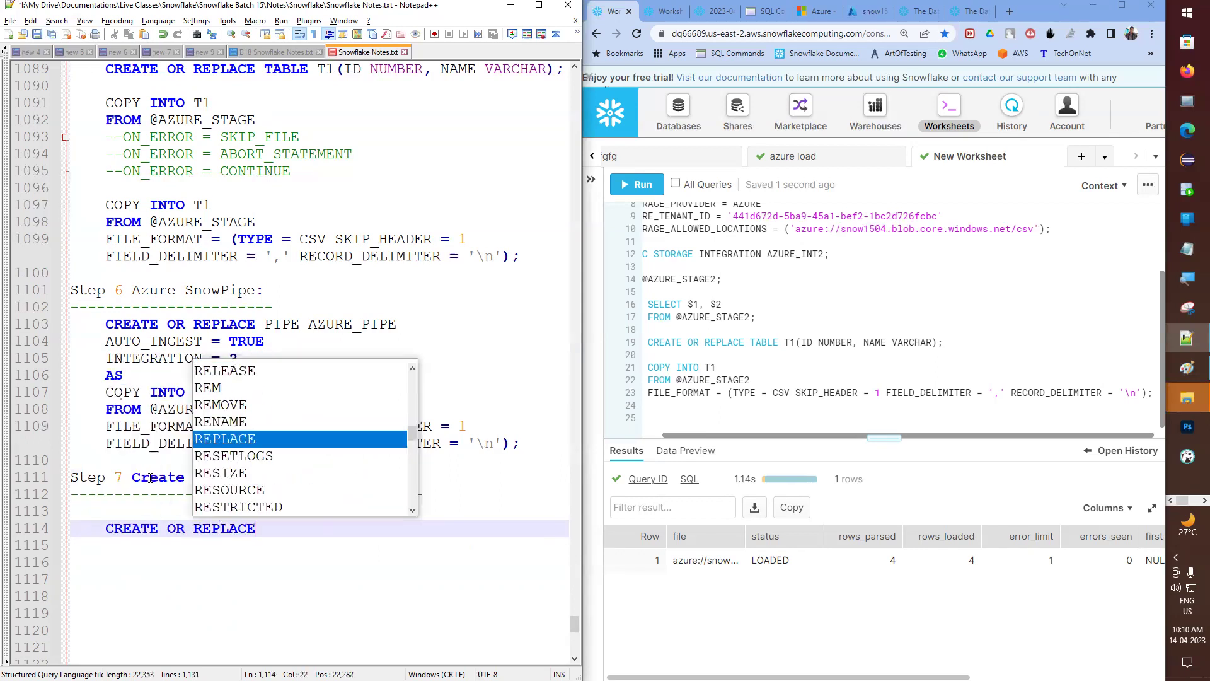
text(INTEGRATION)
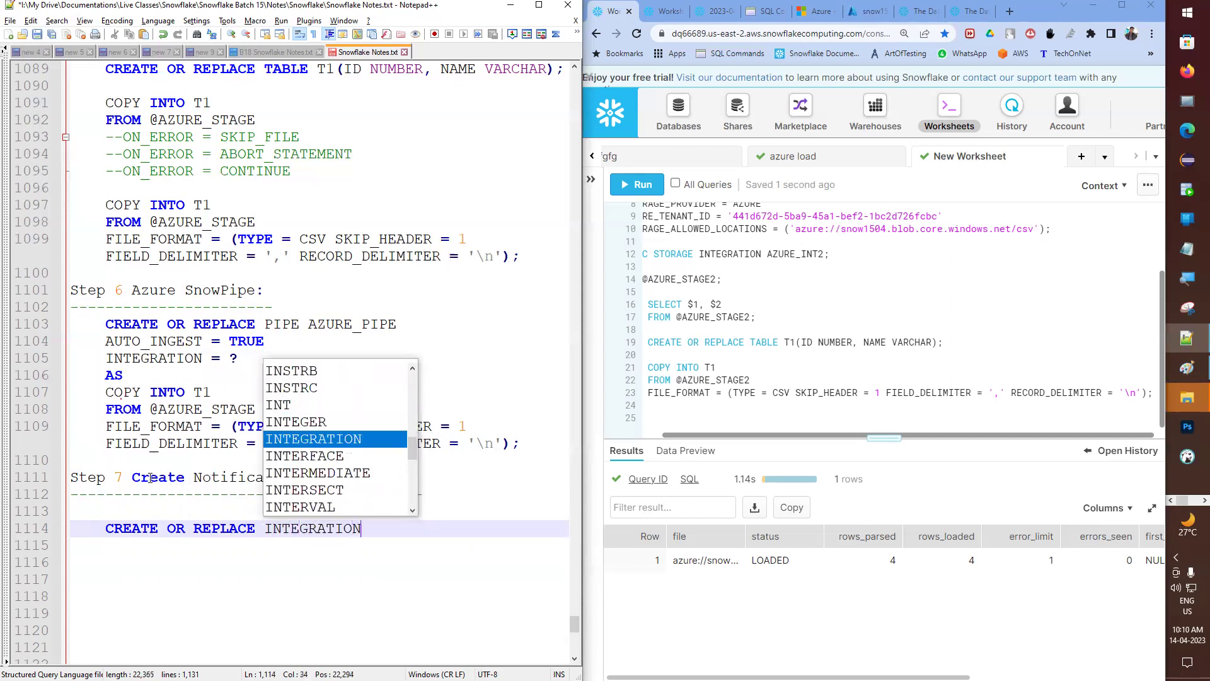
key(Escape)
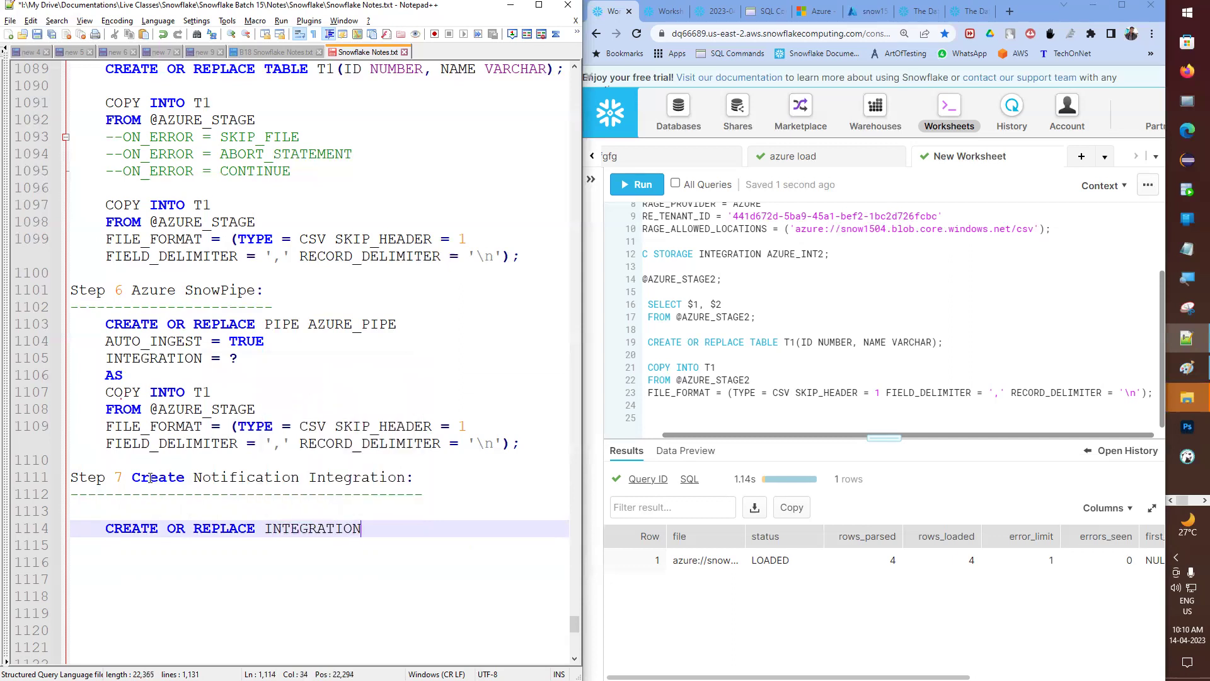
key(ctrl+BackSpace)
text(INTEGRATION)
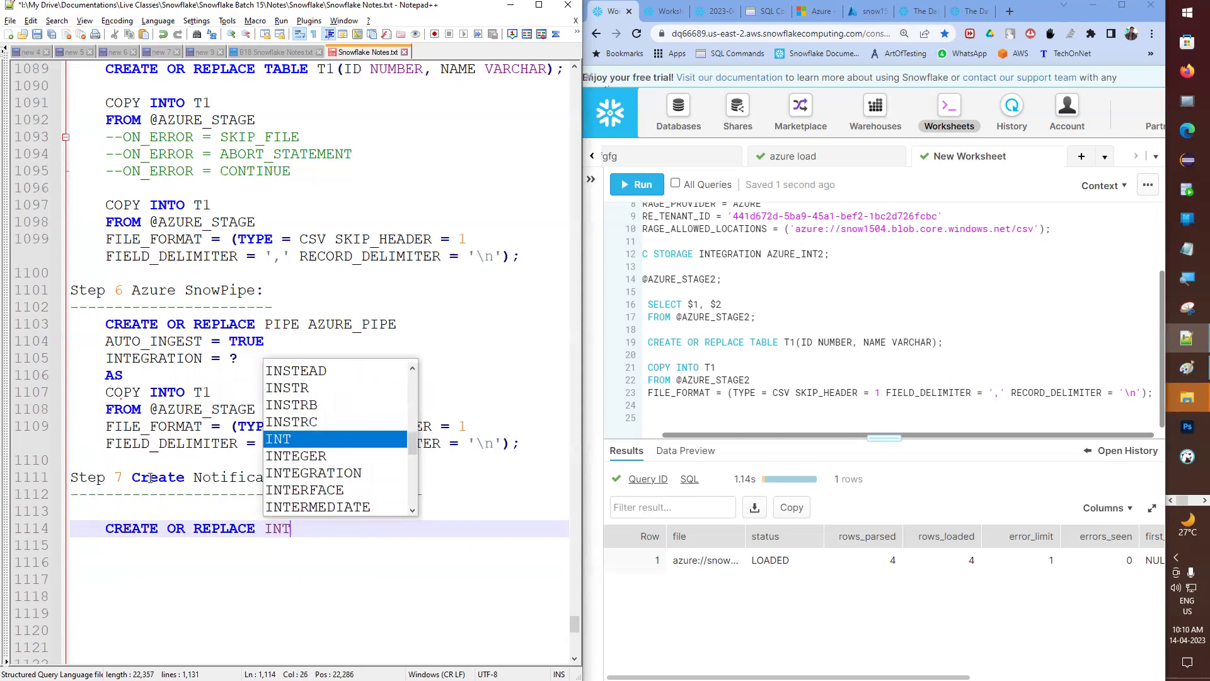
key(Escape)
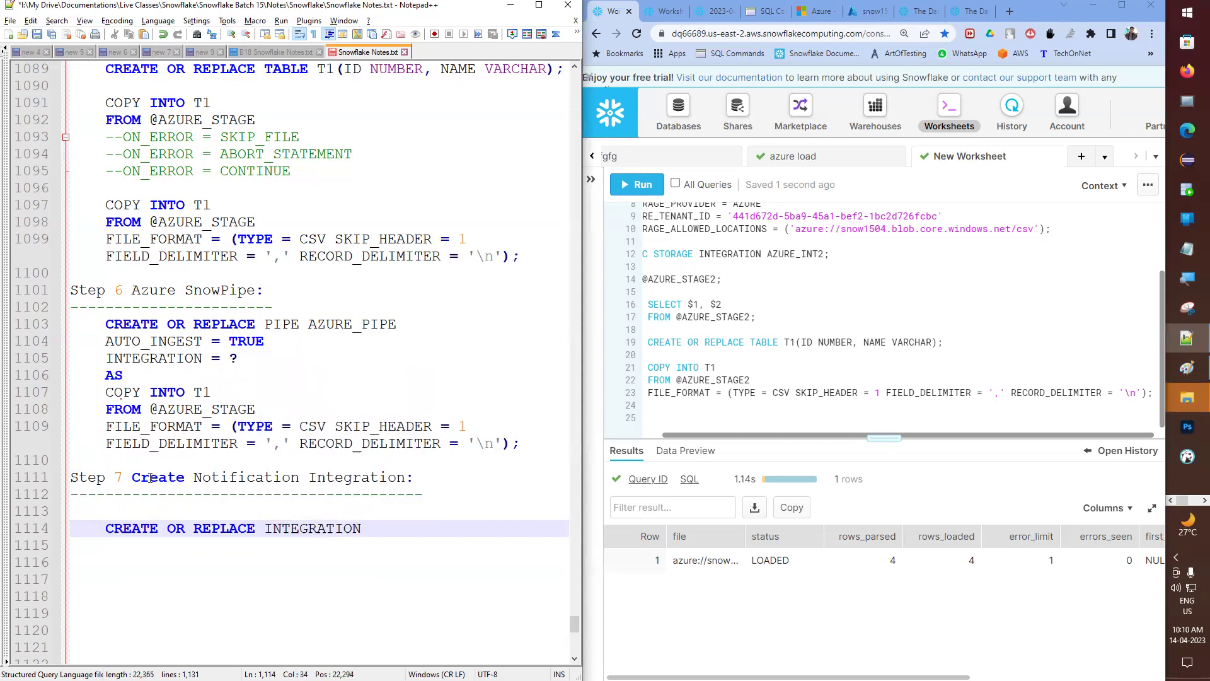
click(263, 529)
text(NOTIFICAT)
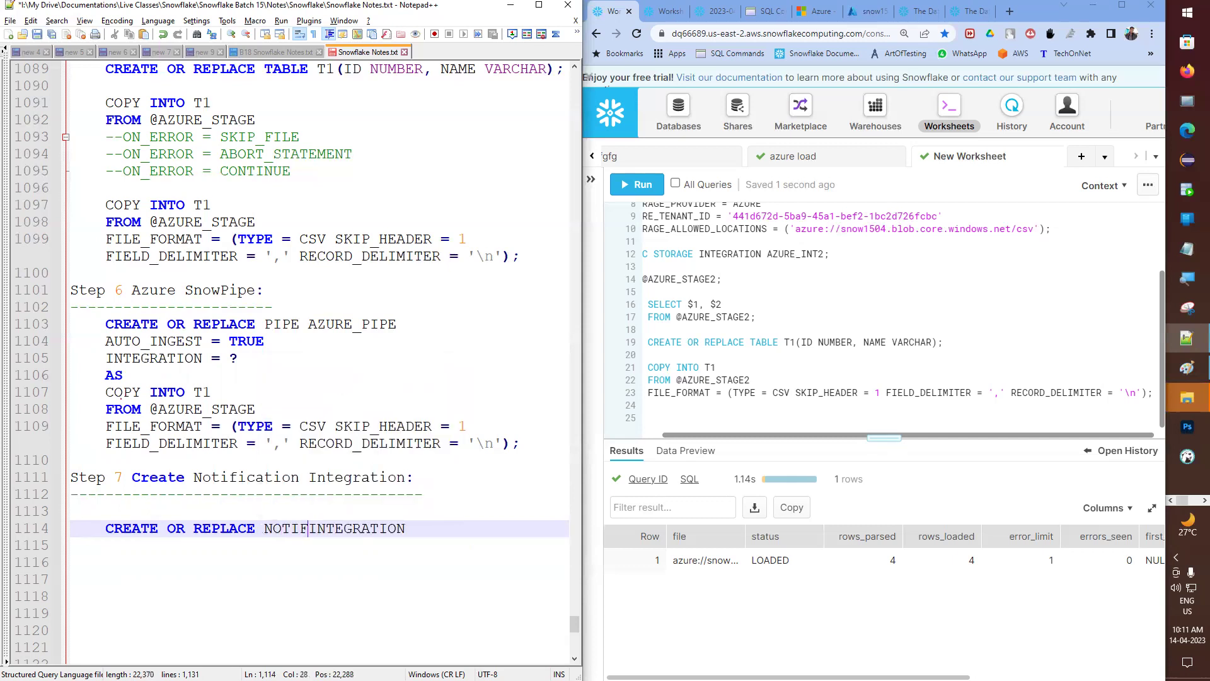
text(ION I)
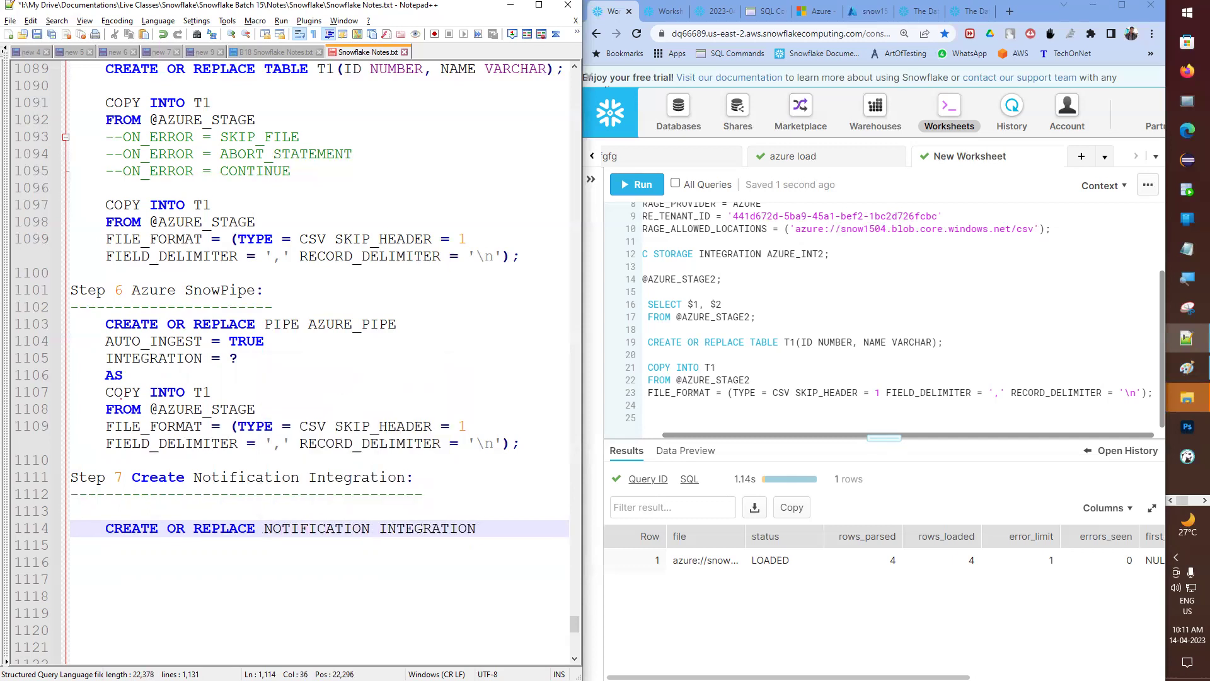
- Name the notification integration AZURE_NI, referencing Step 3's storage integration statement
scroll(339, 279, up, 11)
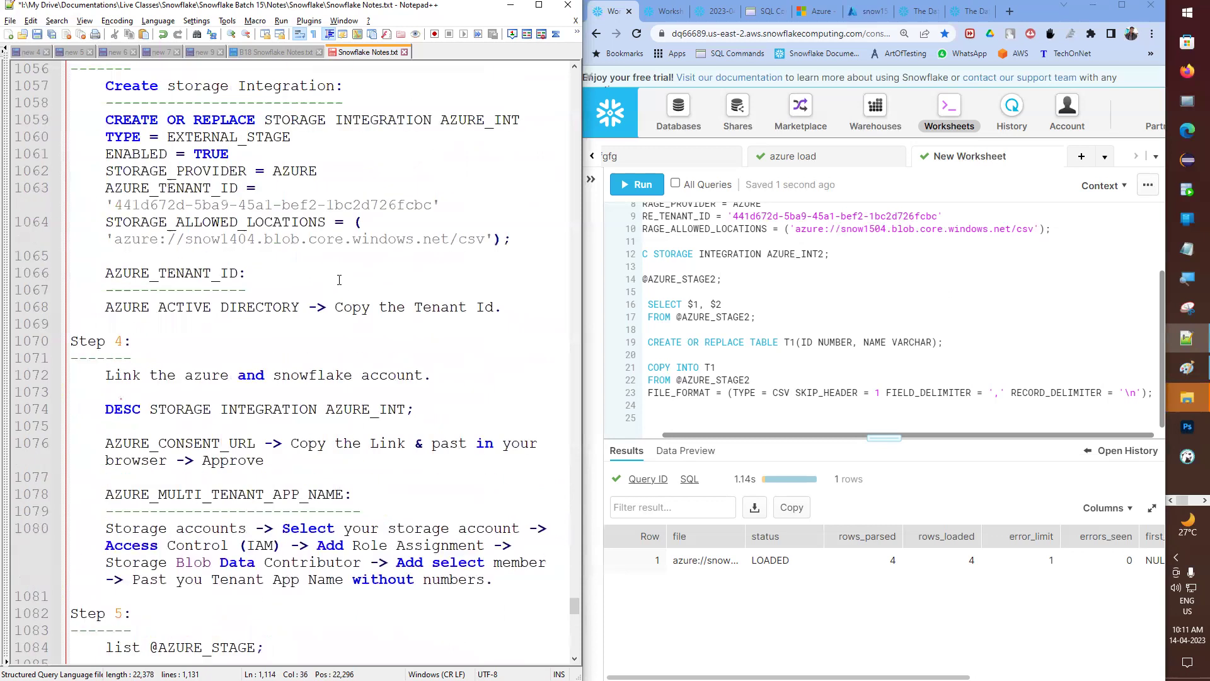
scroll(339, 280, up, 3)
triple_click(296, 276)
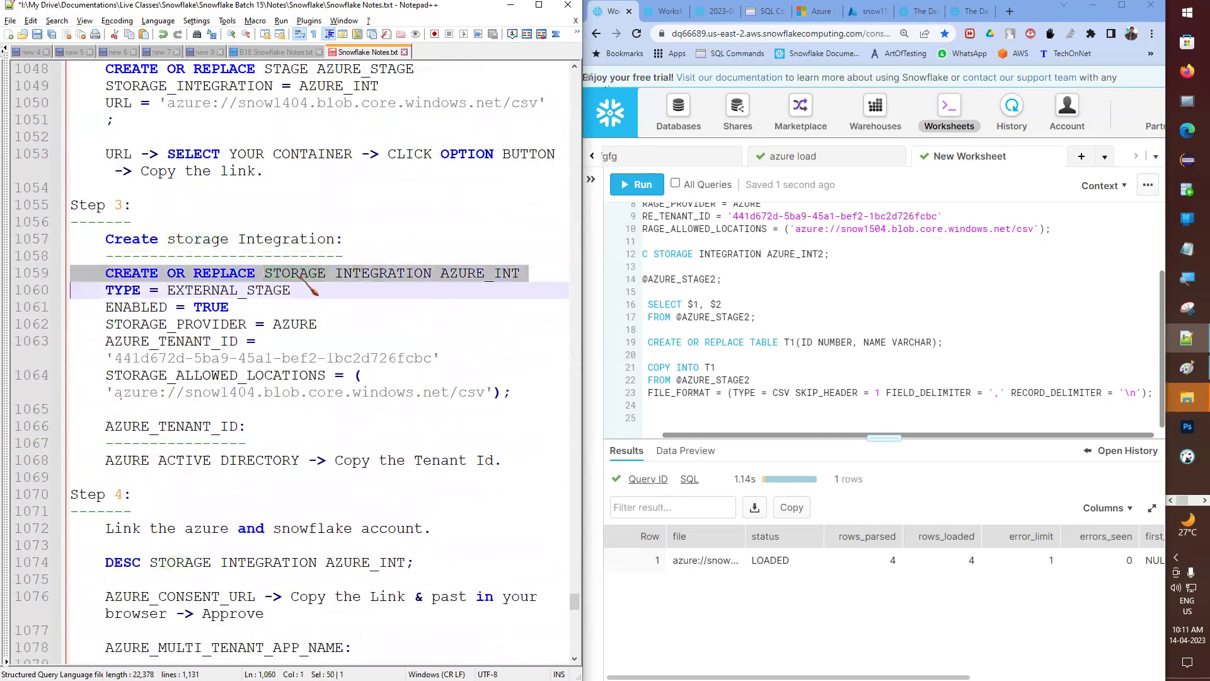
double_click(299, 274)
scroll(309, 378, down, 15)
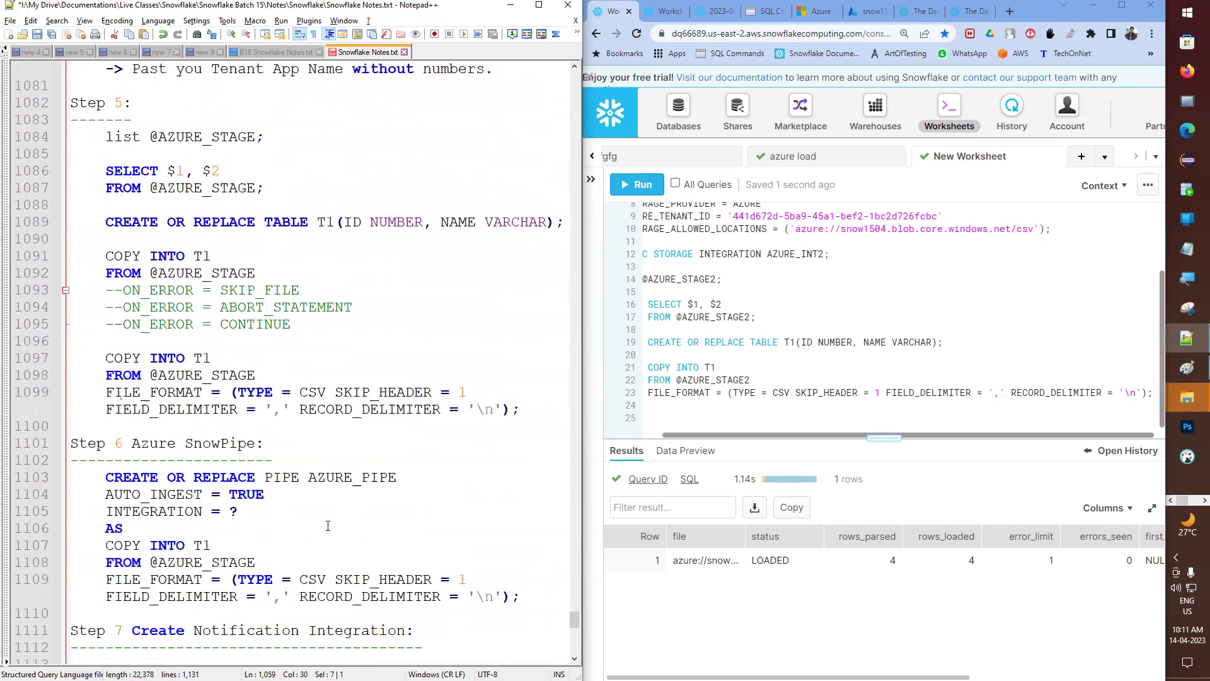
click(306, 467)
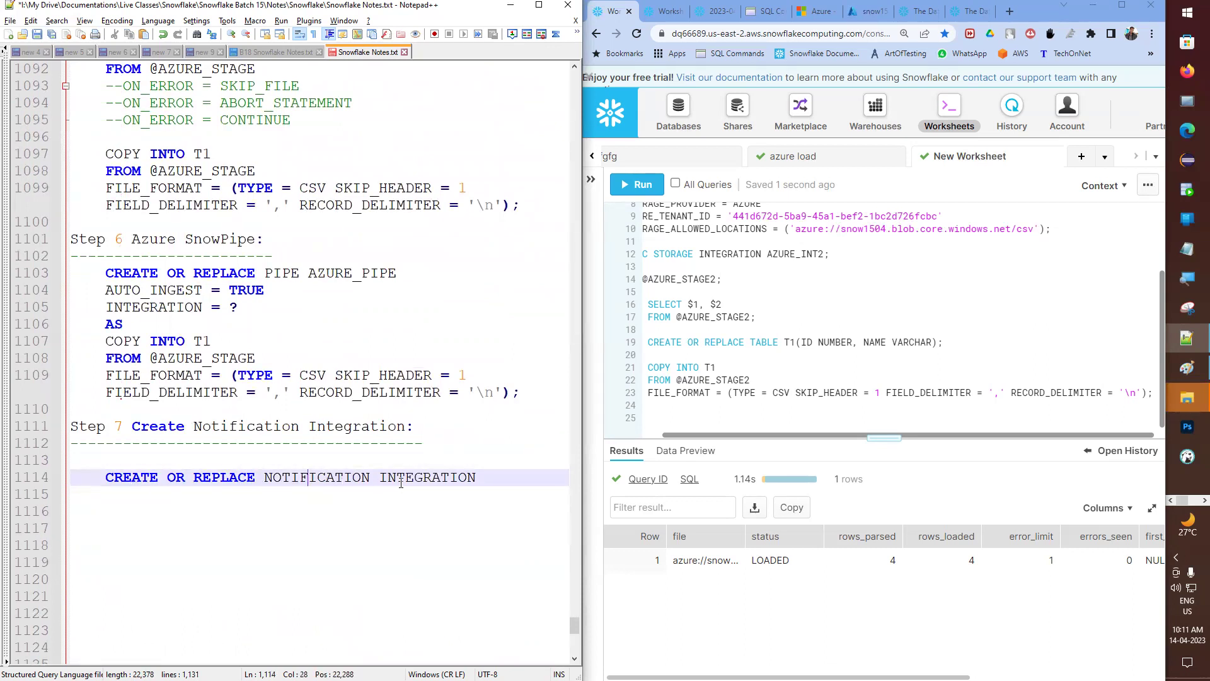
click(503, 482)
text(AZ)
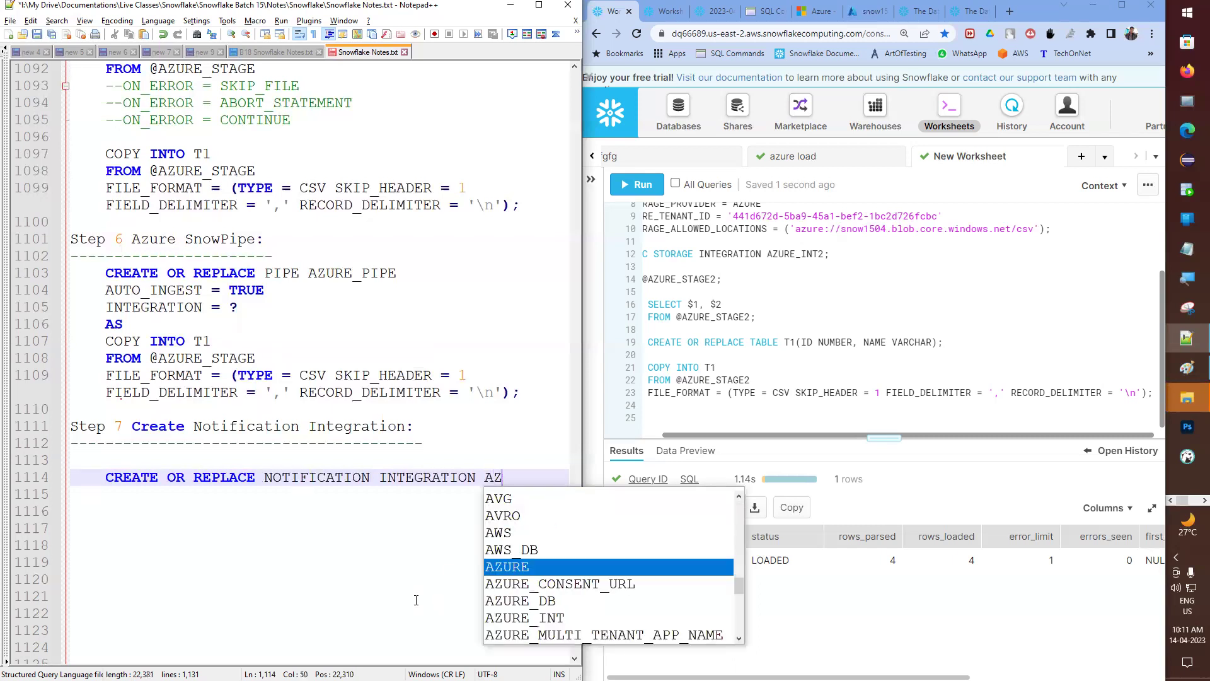
text(URE_N)
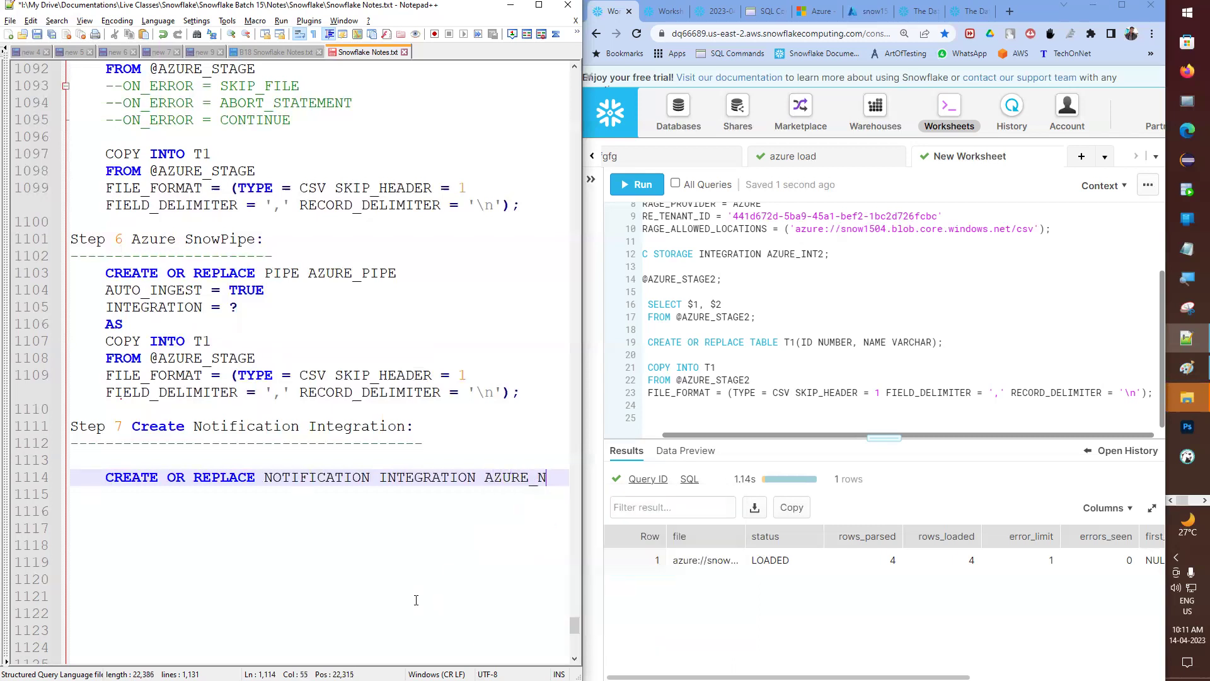
text(I)
- Start TYPE =, ENABLED =, AZURE_TENANT_ID = and STORAGE_PRO parameter lines under the statement
scroll(473, 447, down, 1)
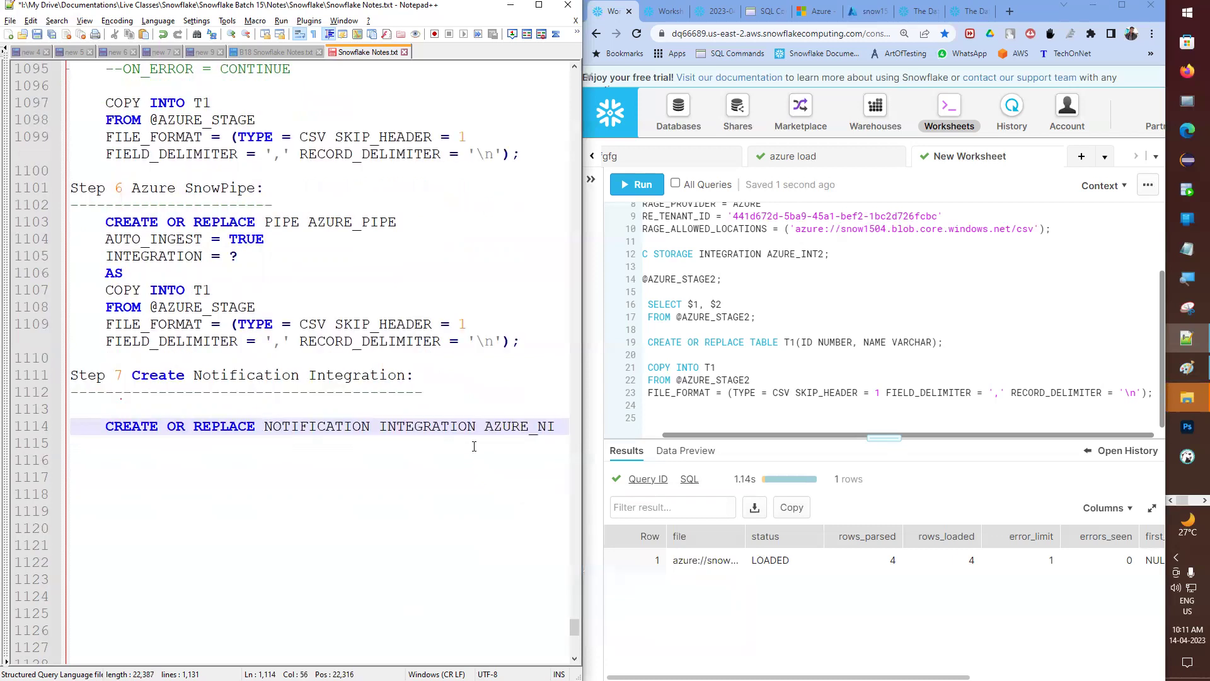
key(Return)
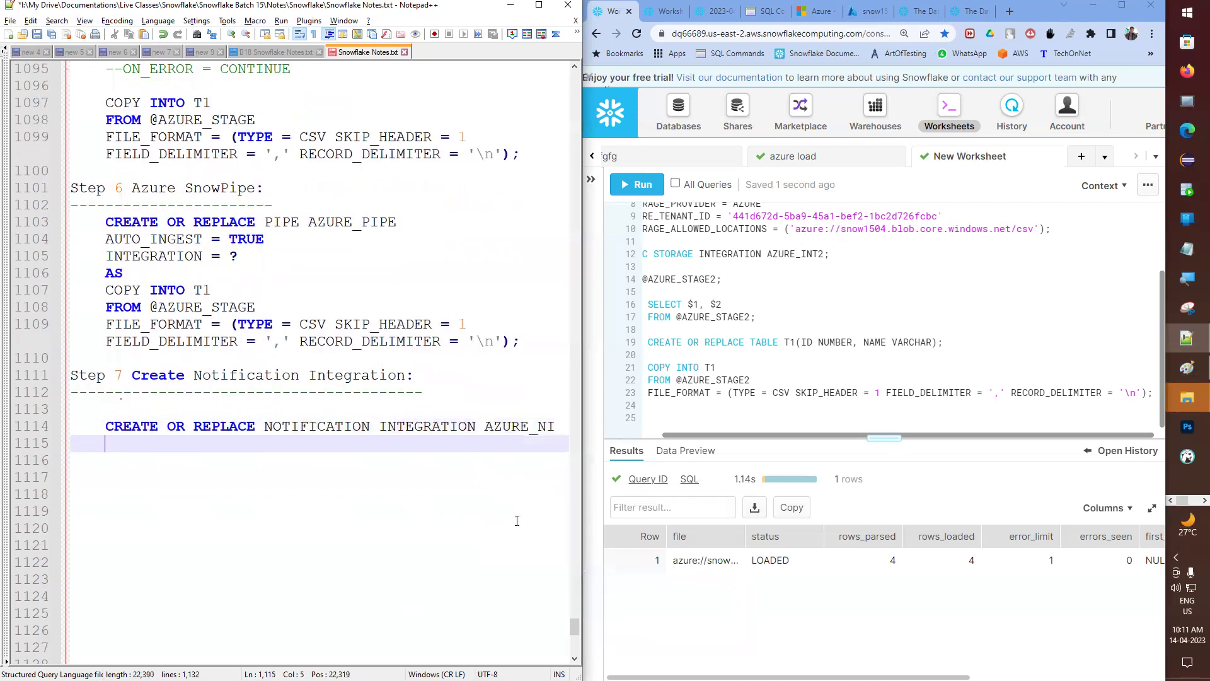
text(TYPE =)
key(Return)
text(ENABLED =)
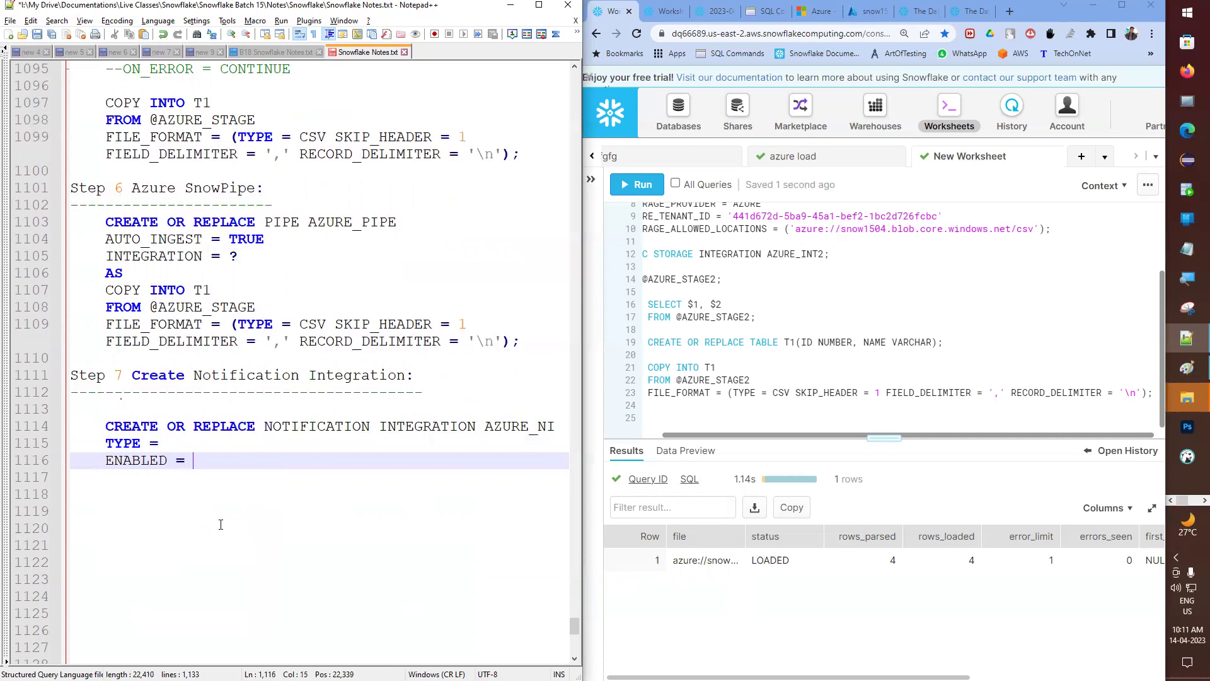
key(Return)
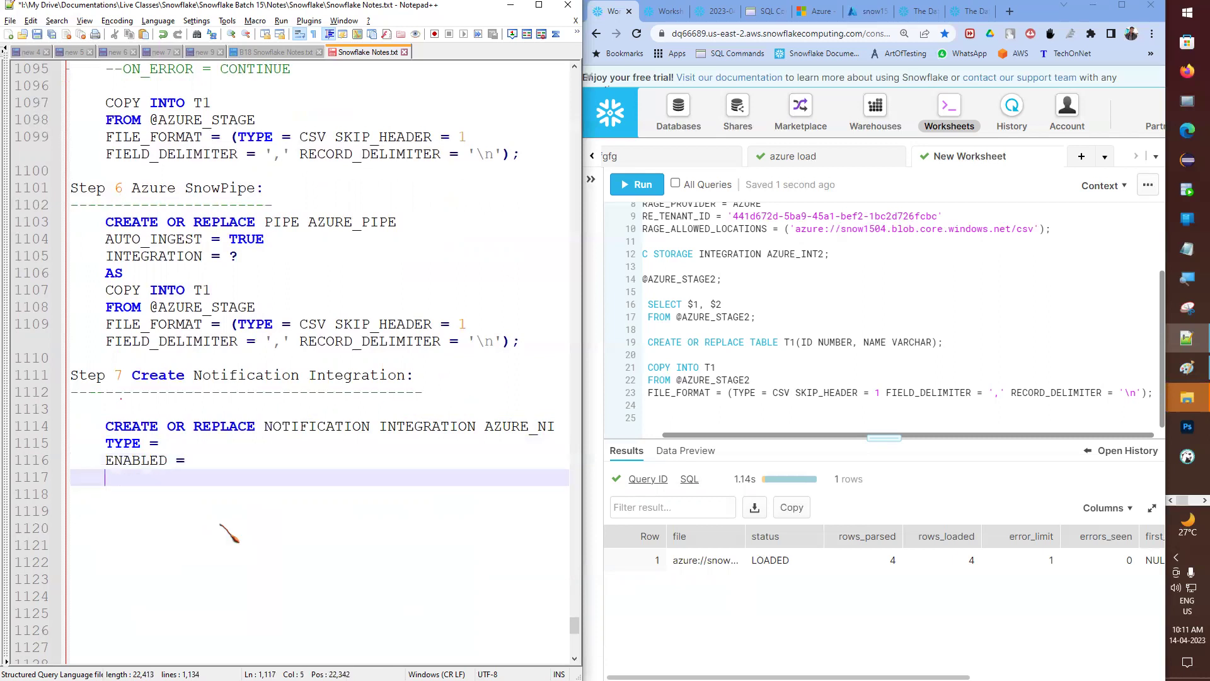
text(AZURE)
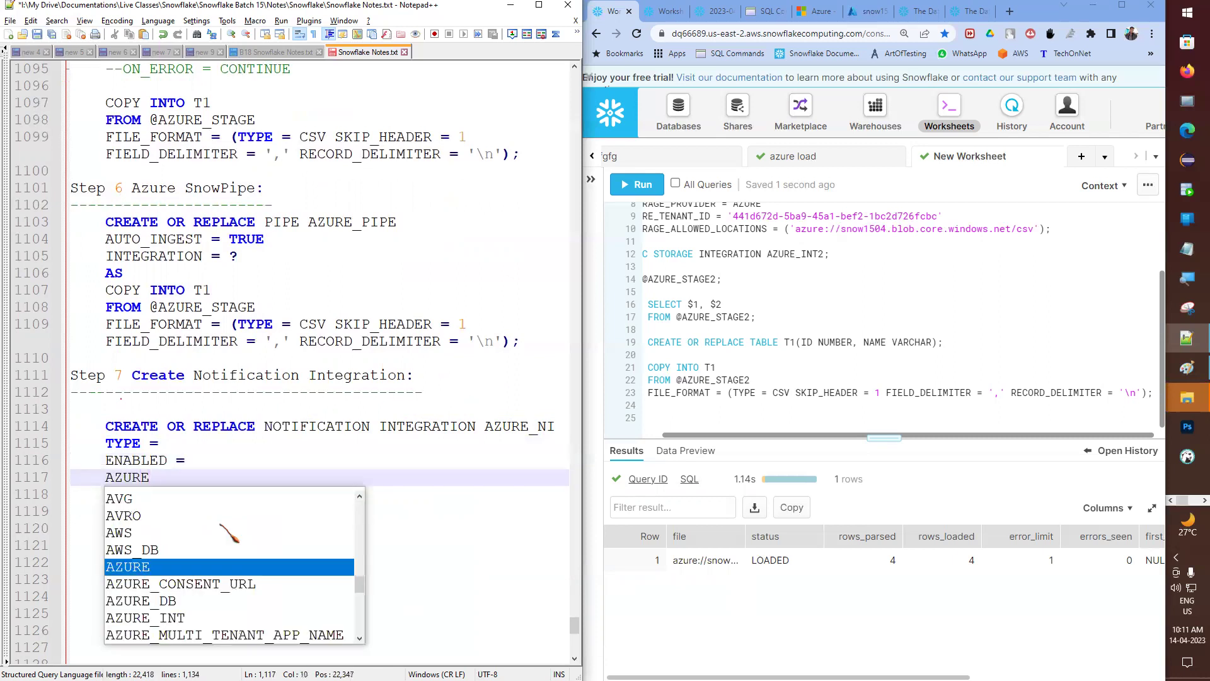
text(_TE)
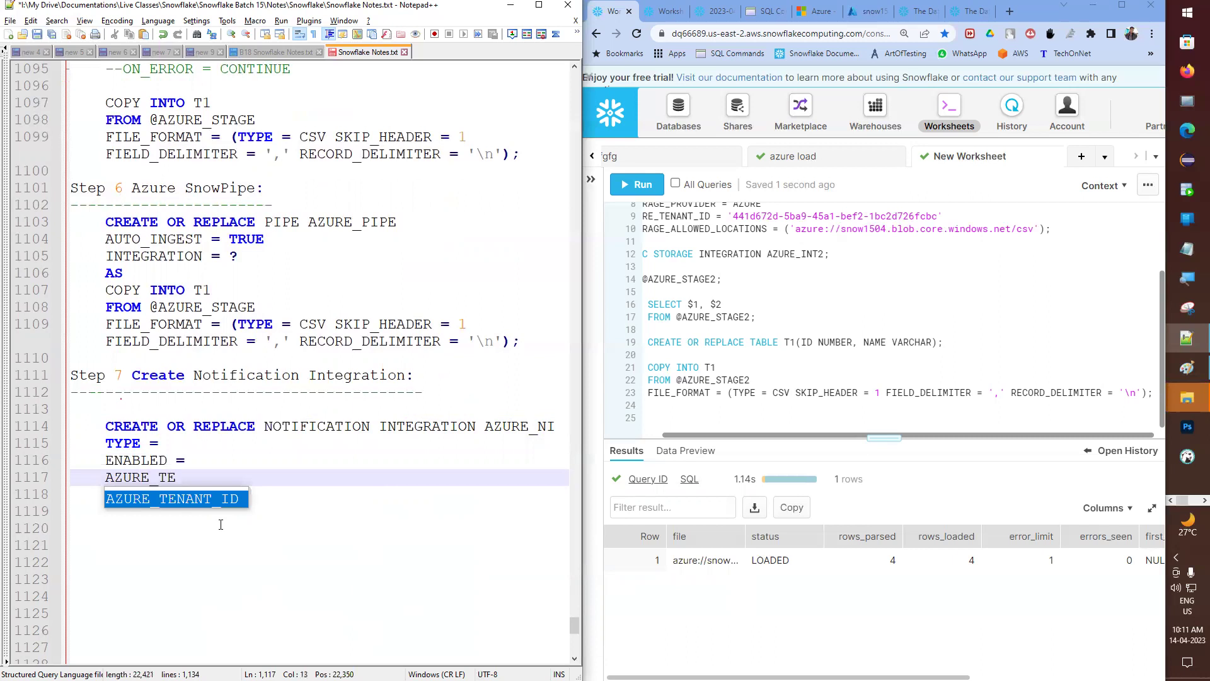
key(Return)
text(=)
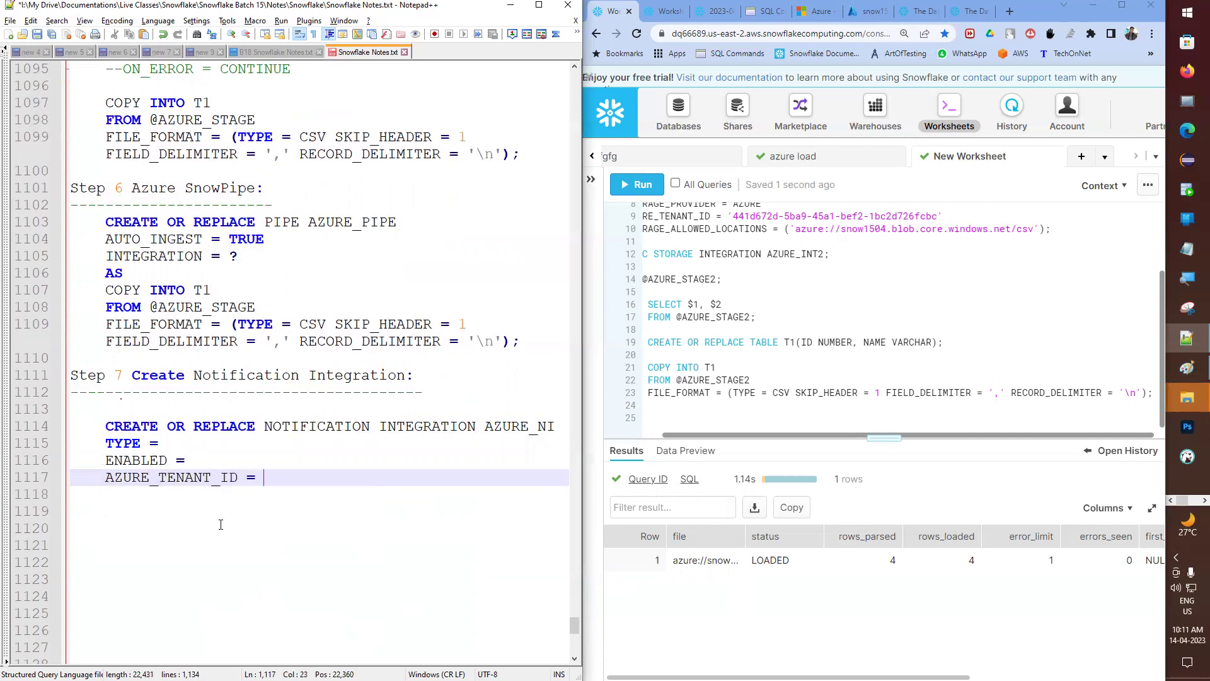
key(Return)
text(S)
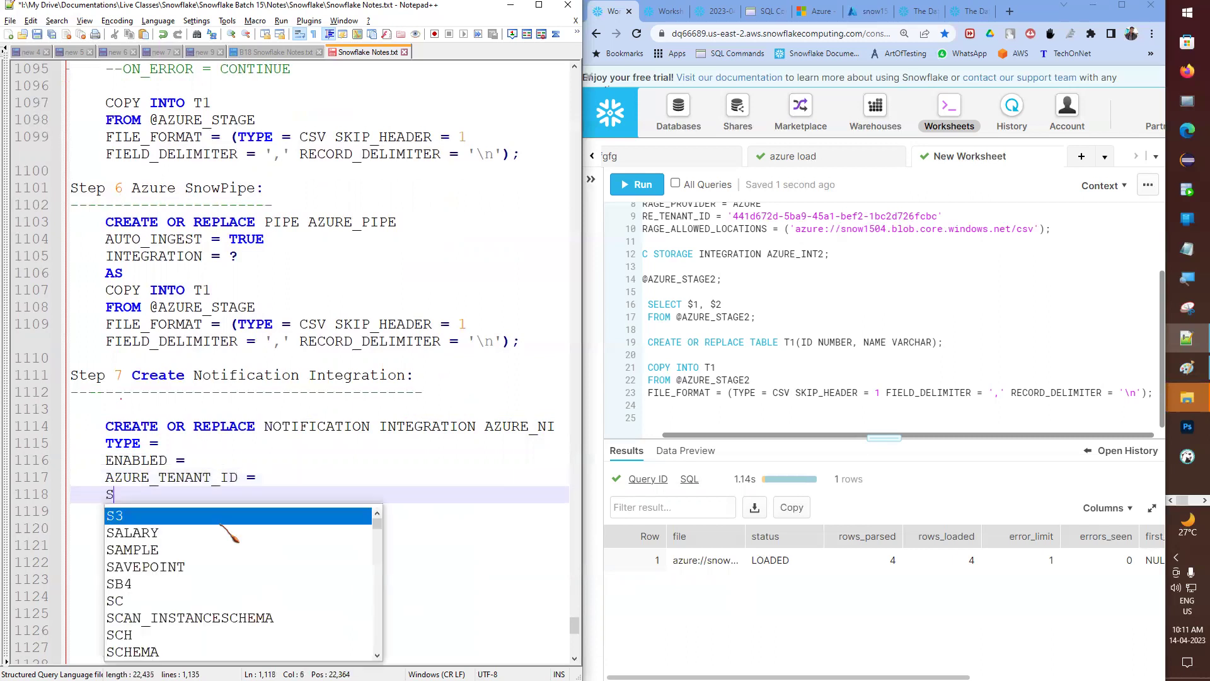
text(TORAGE_PRO)
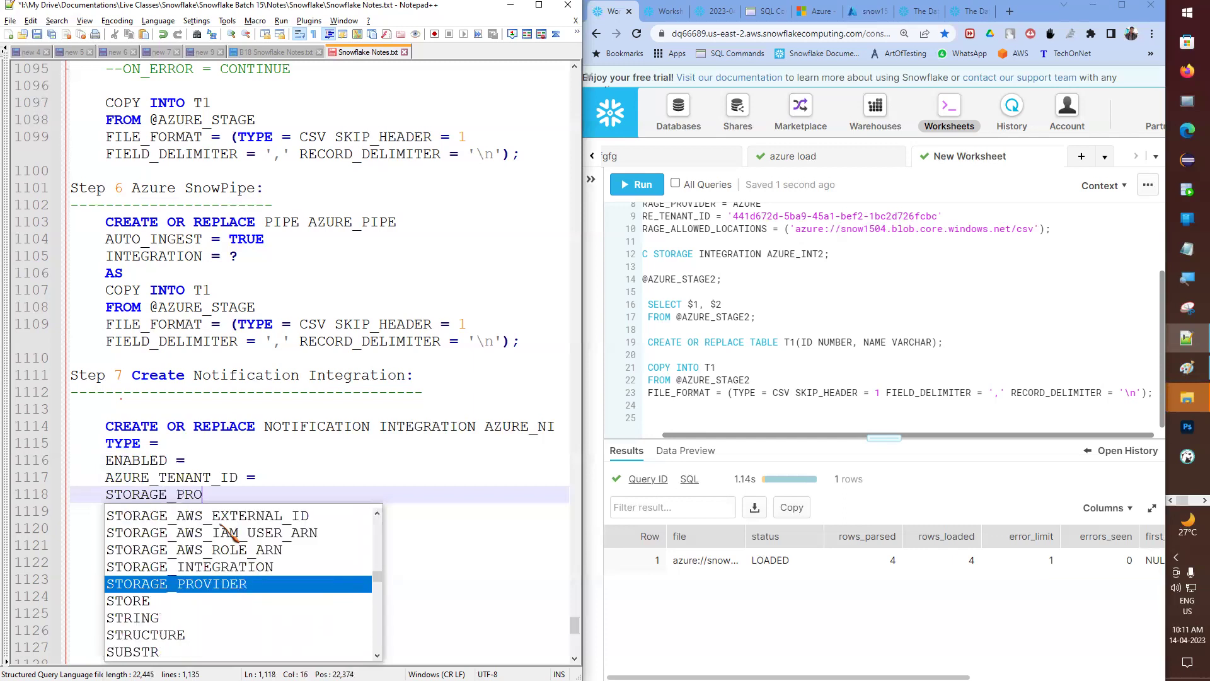
key(Escape)
- Replace the half-typed parameter lines with Step 3's storage integration parameters
scroll(218, 199, up, 6)
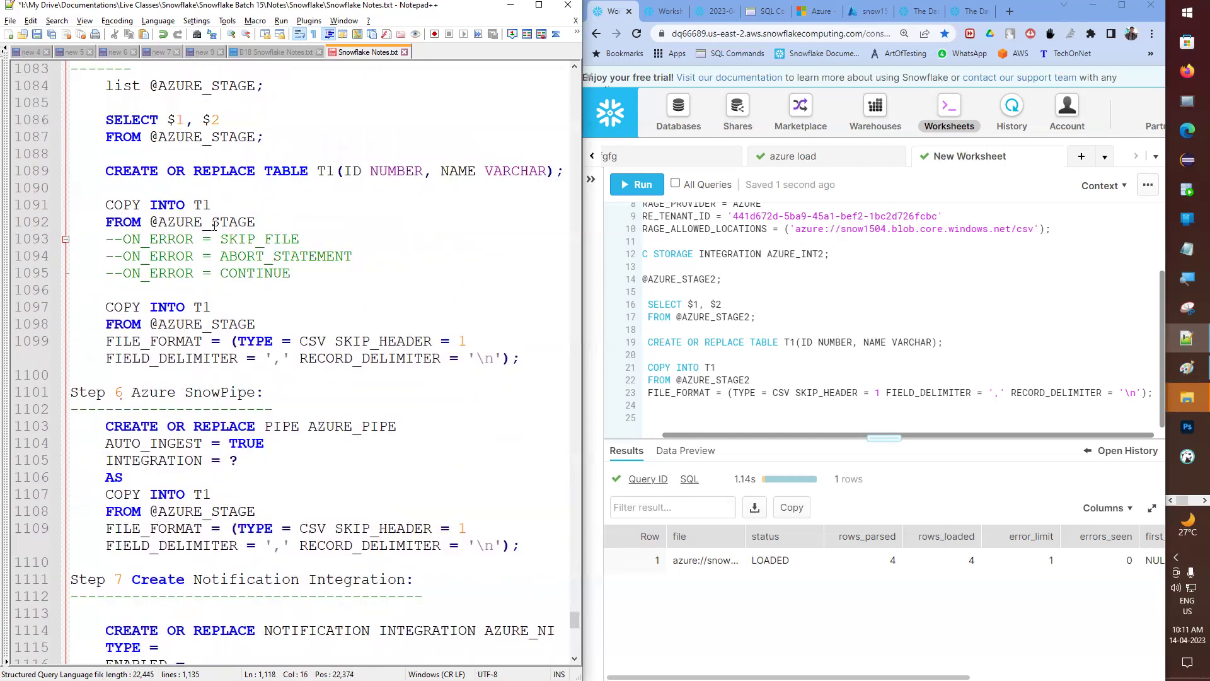
scroll(218, 199, up, 10)
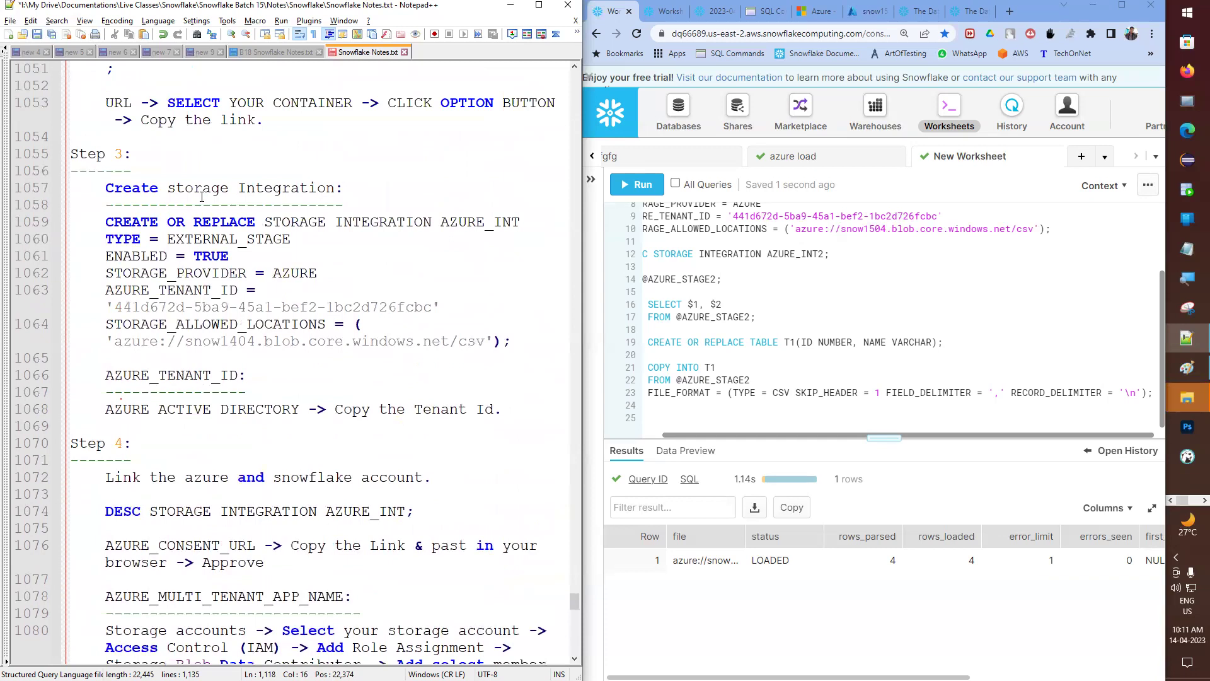
drag(29, 241, 45, 341)
key(ctrl+c)
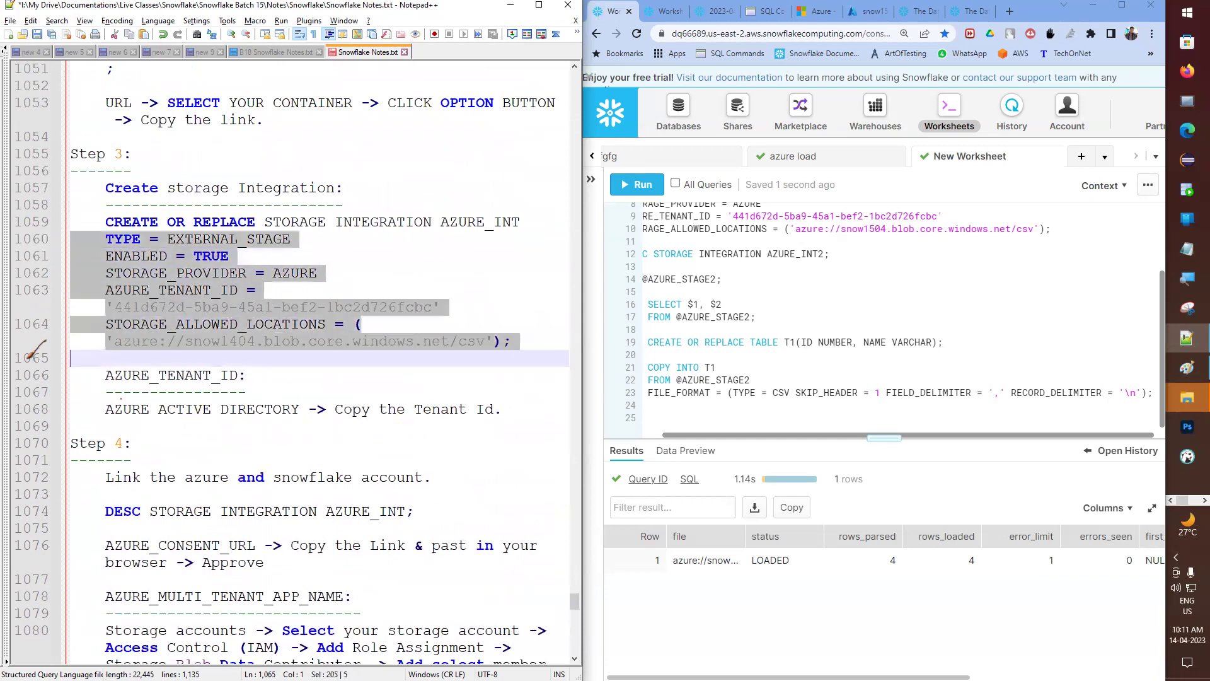
scroll(111, 361, down, 17)
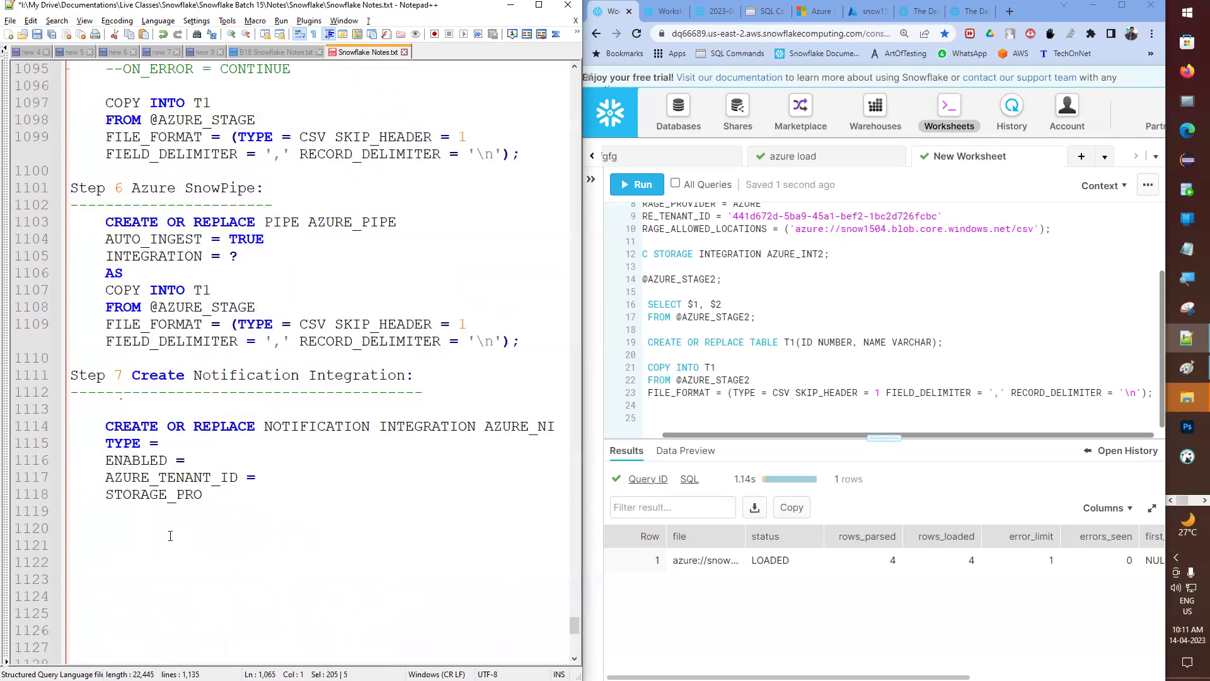
drag(31, 292, 37, 353)
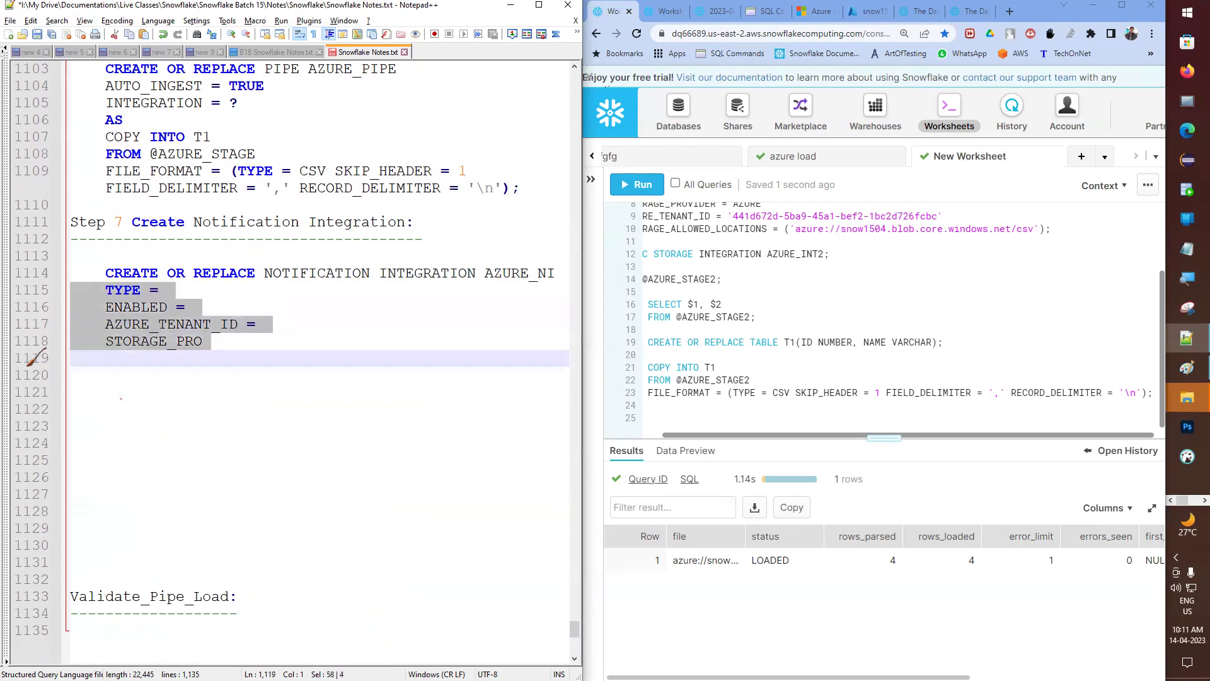
key(ctrl+v)
- Delete the EXTERNAL_STAGE, TRUE, AZURE, tenant ID and storage location URL values from the pasted parameters
double_click(174, 289)
key(Delete)
double_click(213, 309)
key(Delete)
double_click(294, 324)
key(Delete)
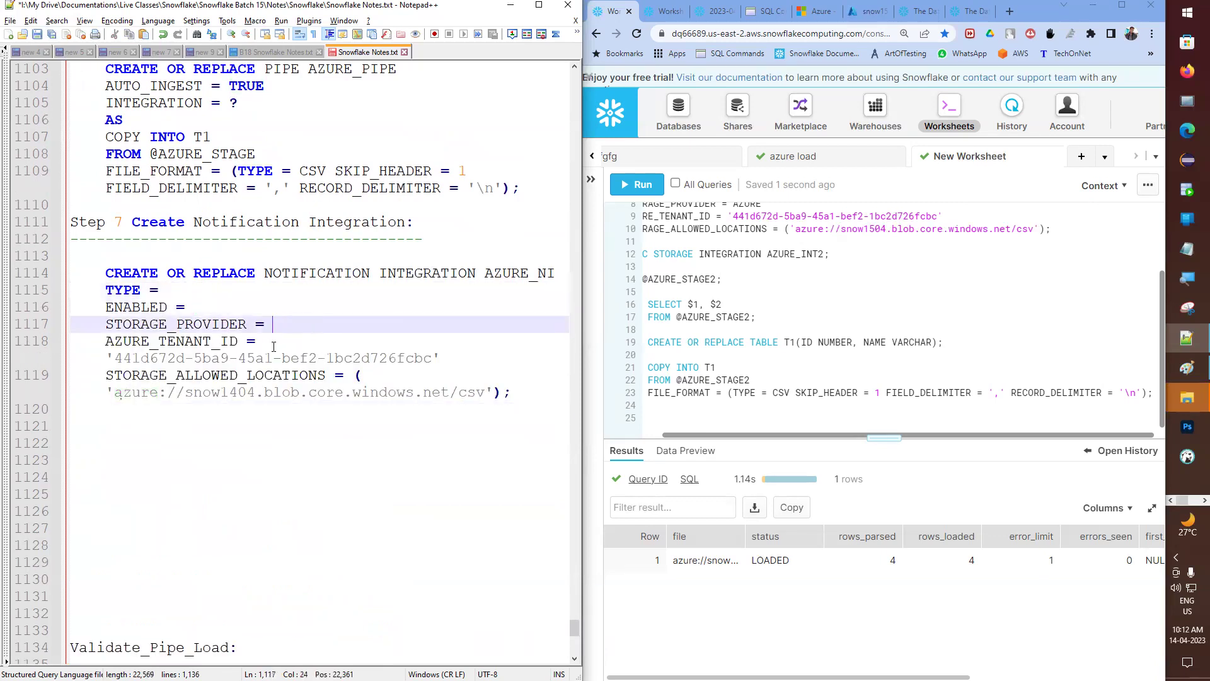
drag(92, 364, 441, 358)
key(Delete)
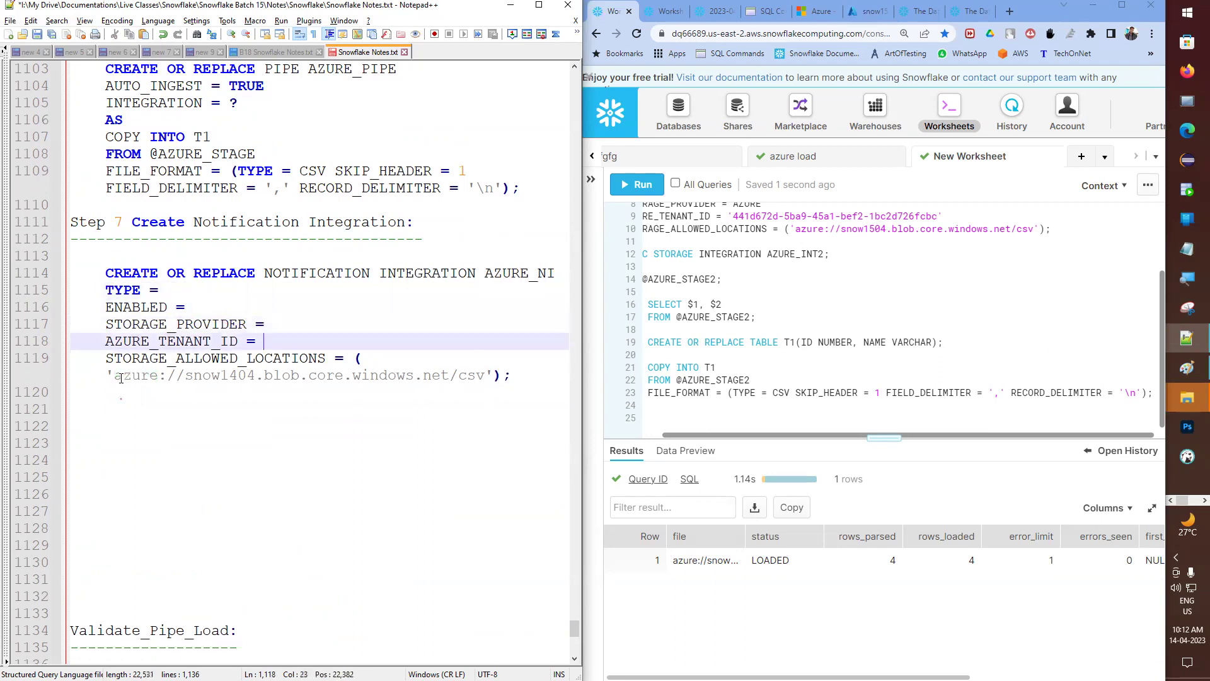
drag(106, 375, 263, 375)
drag(464, 377, 517, 375)
key(Delete)
key(BackSpace)
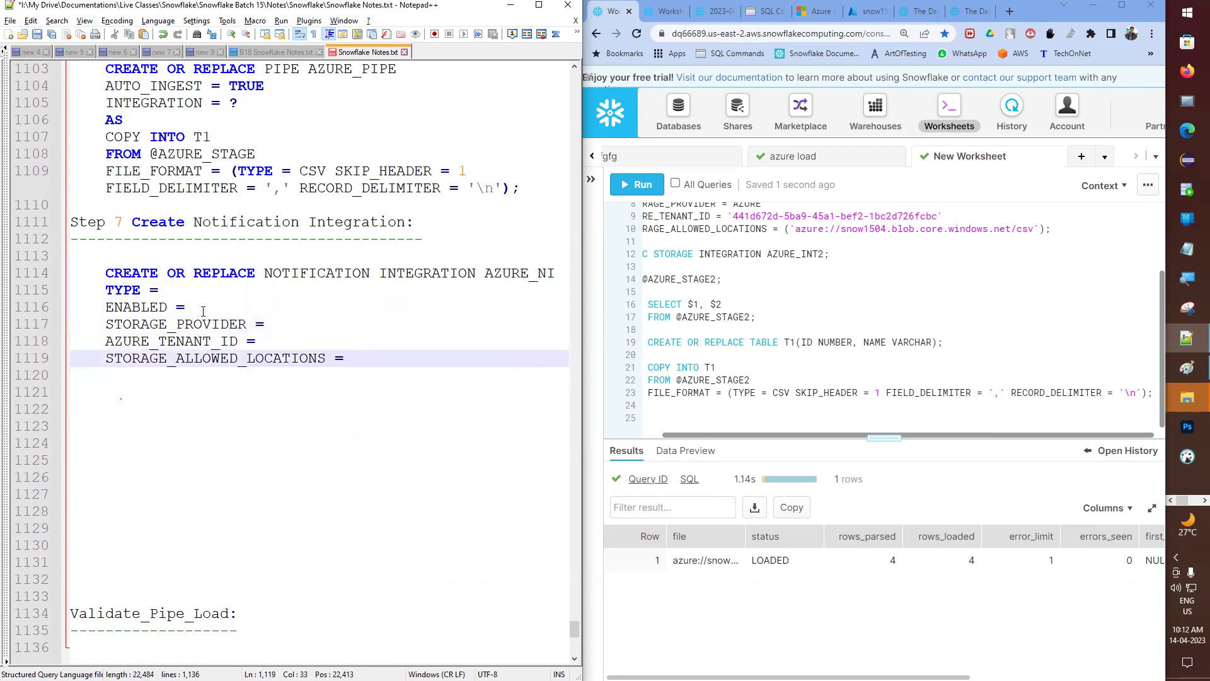
click(140, 290)
click(140, 307)
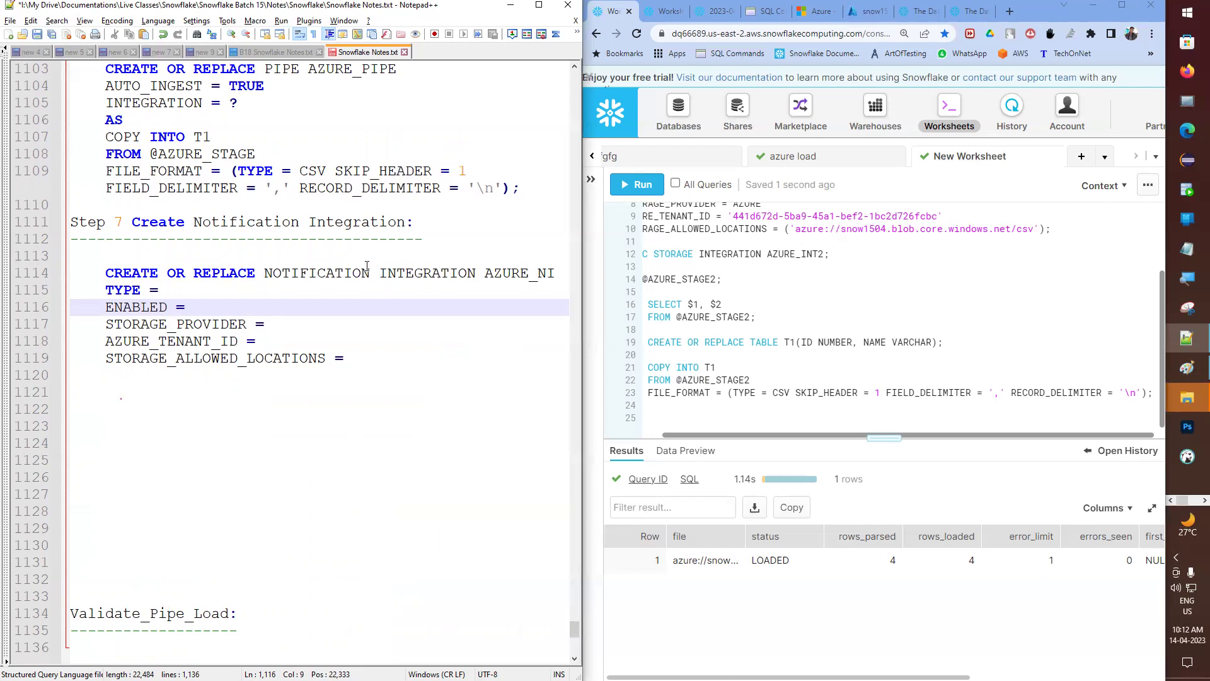
drag(265, 274, 370, 274)
- Rename the STORAGE_PROVIDER parameter to NOTIFICATION_PROVIDER
key(ctrl+c)
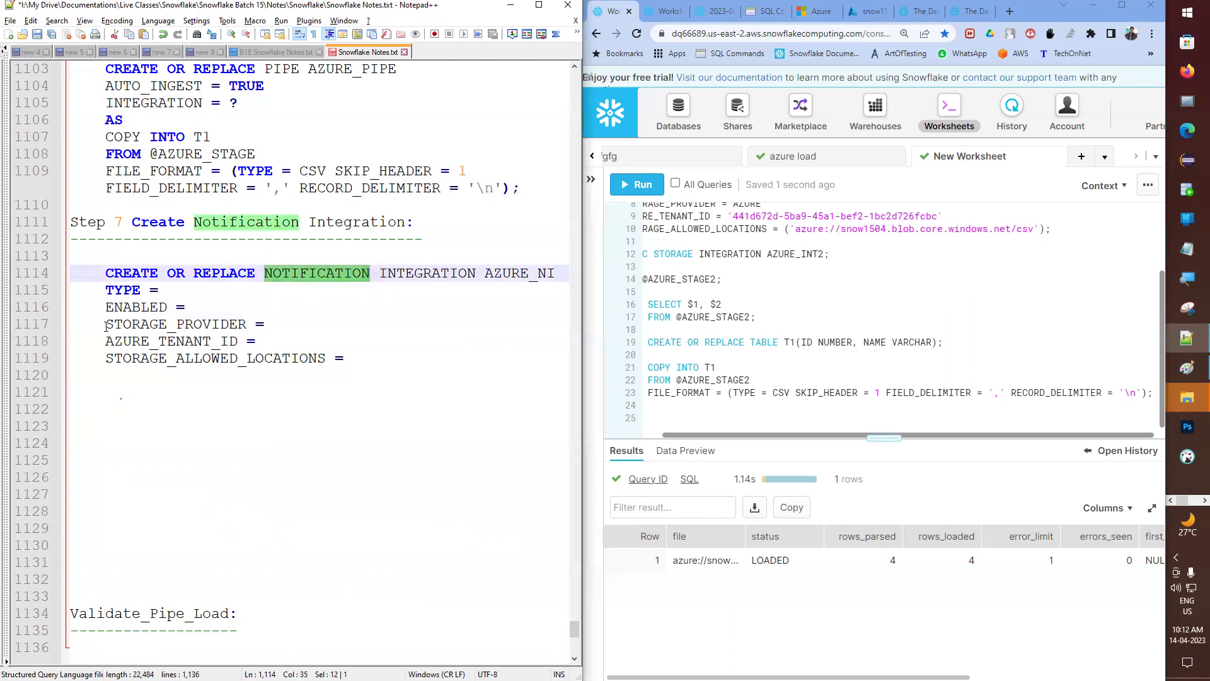
drag(104, 324, 159, 325)
key(ctrl+v)
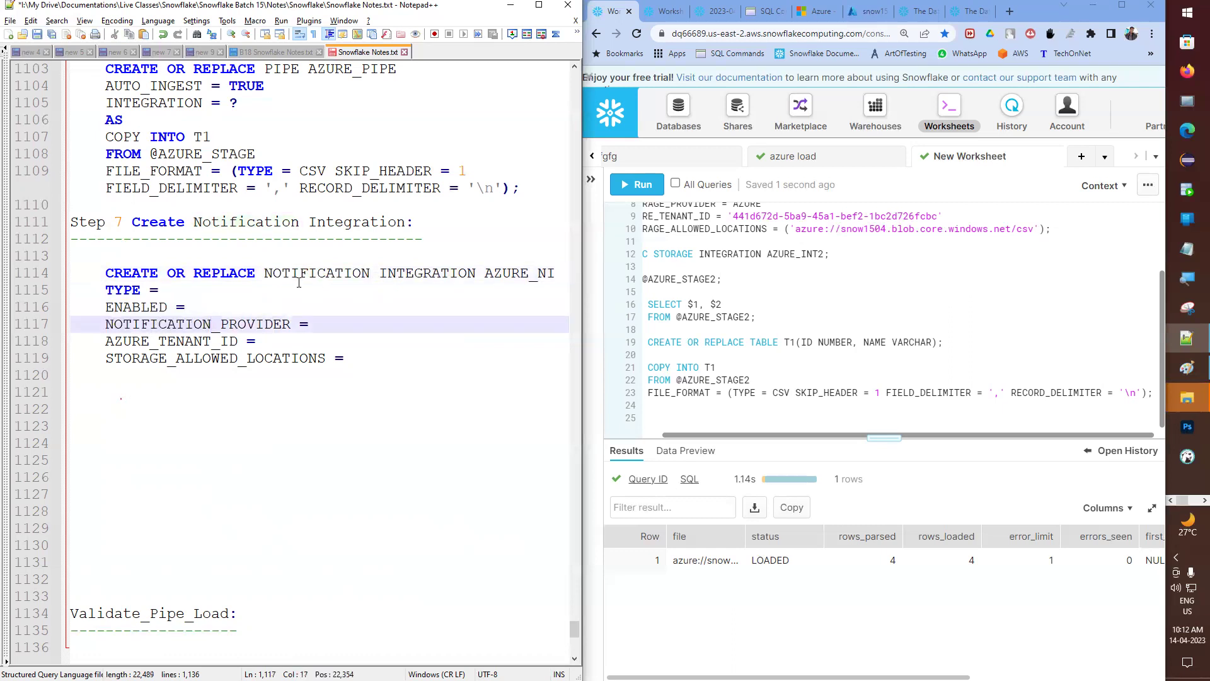
double_click(281, 272)
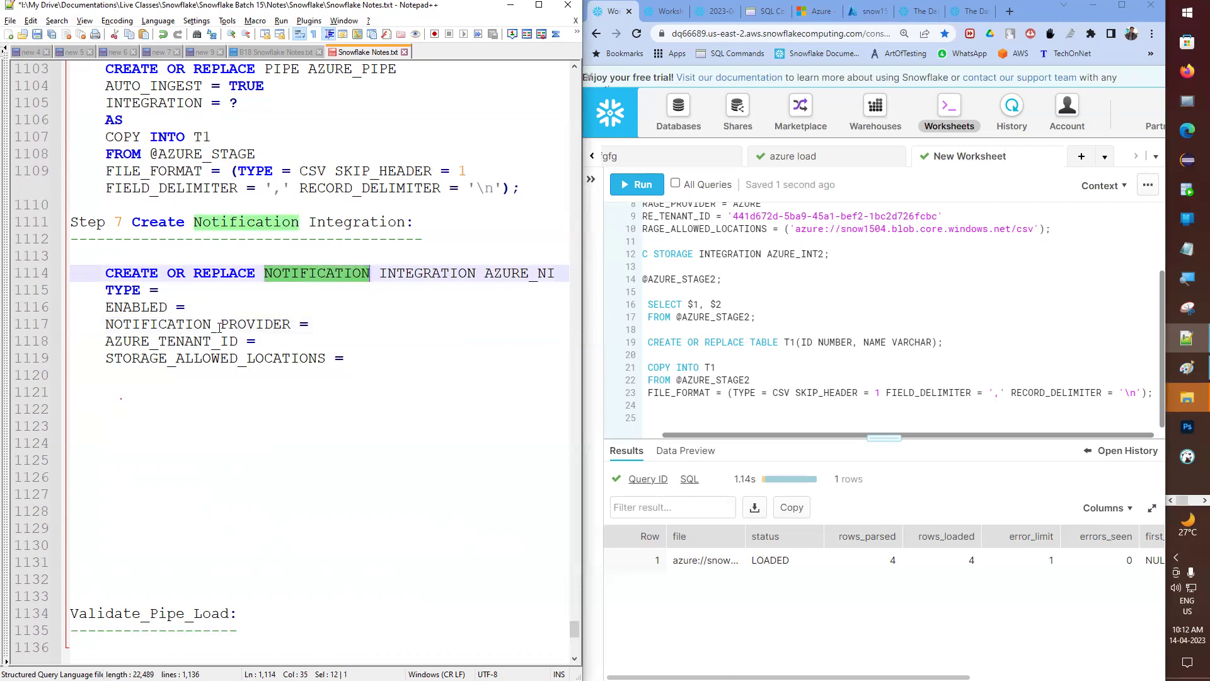
- Replace STORAGE_ALLOWED_LOCATIONS with the AZURE_STORAGE_QUEUE_PRIMARY_URI parameter
drag(133, 341, 231, 343)
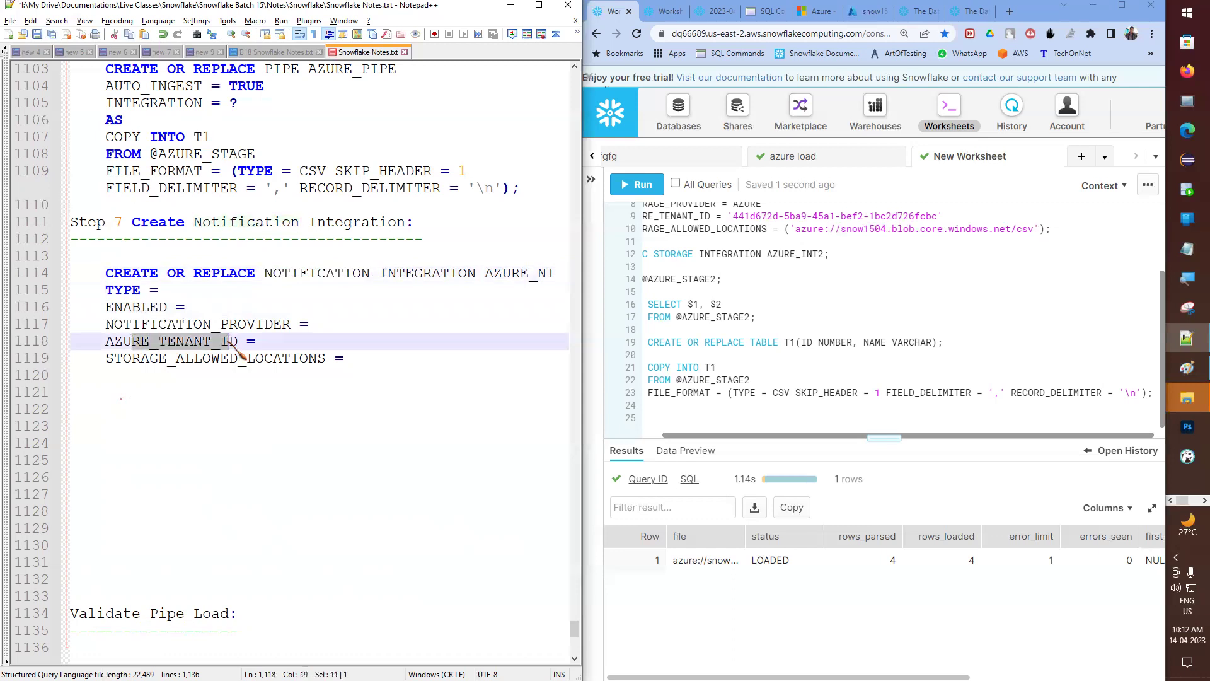
click(129, 358)
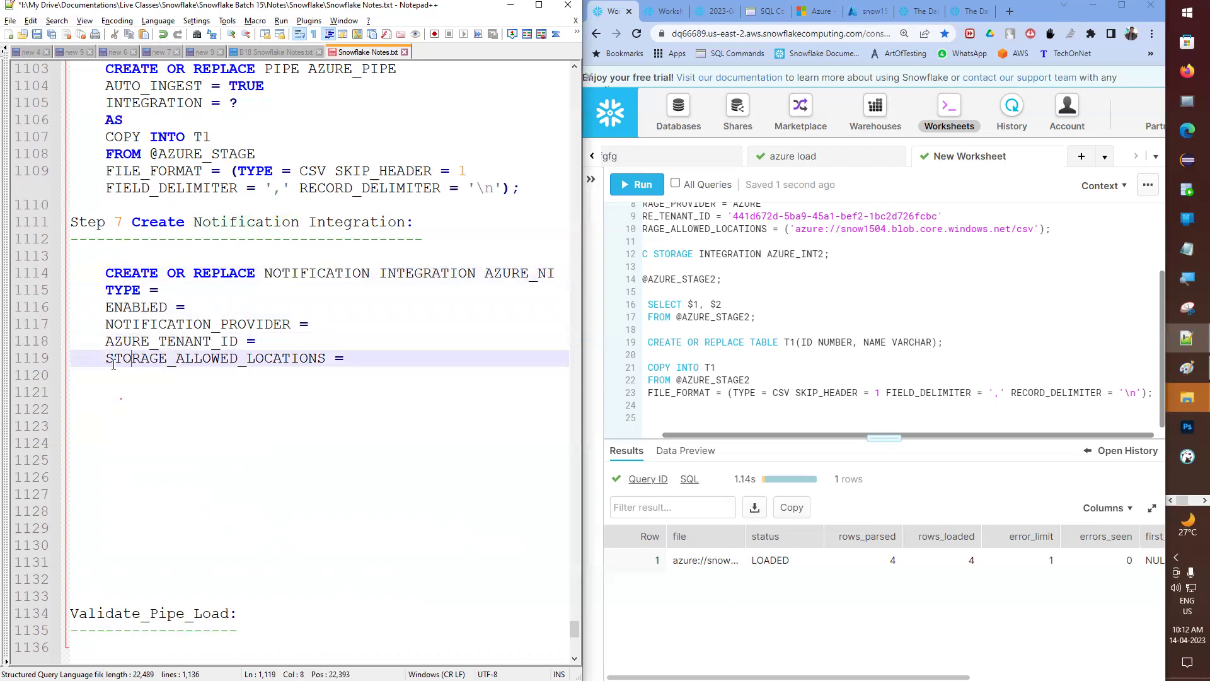
drag(105, 358, 255, 360)
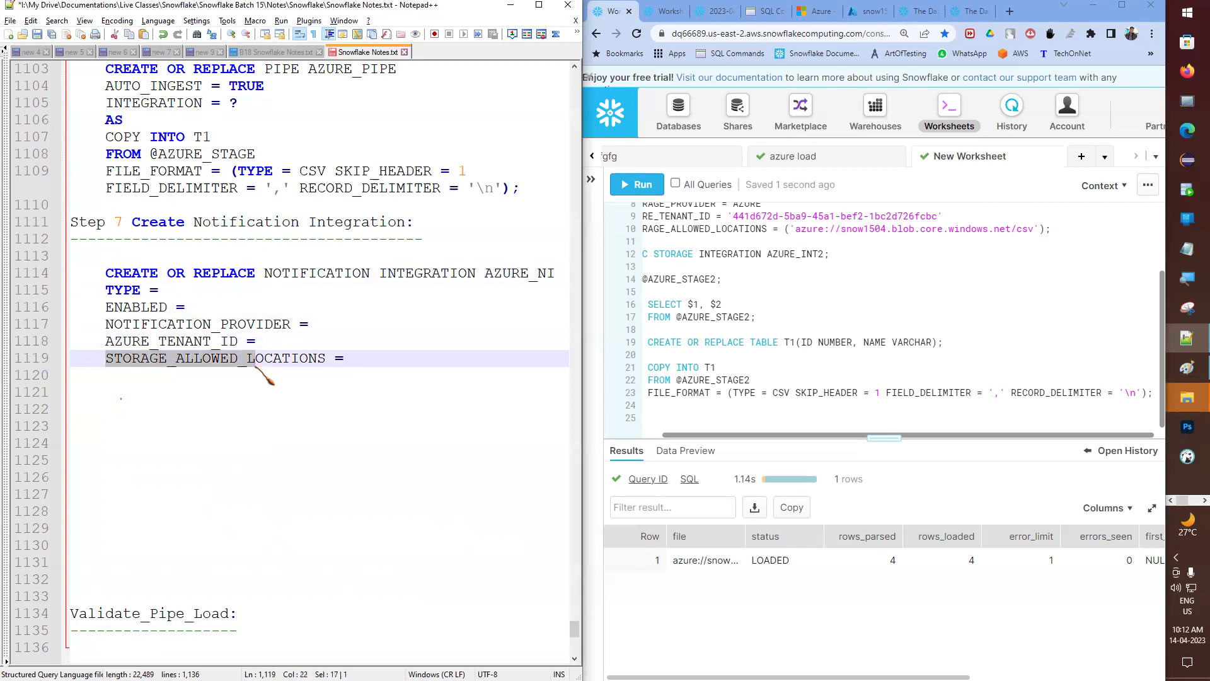
click(255, 365)
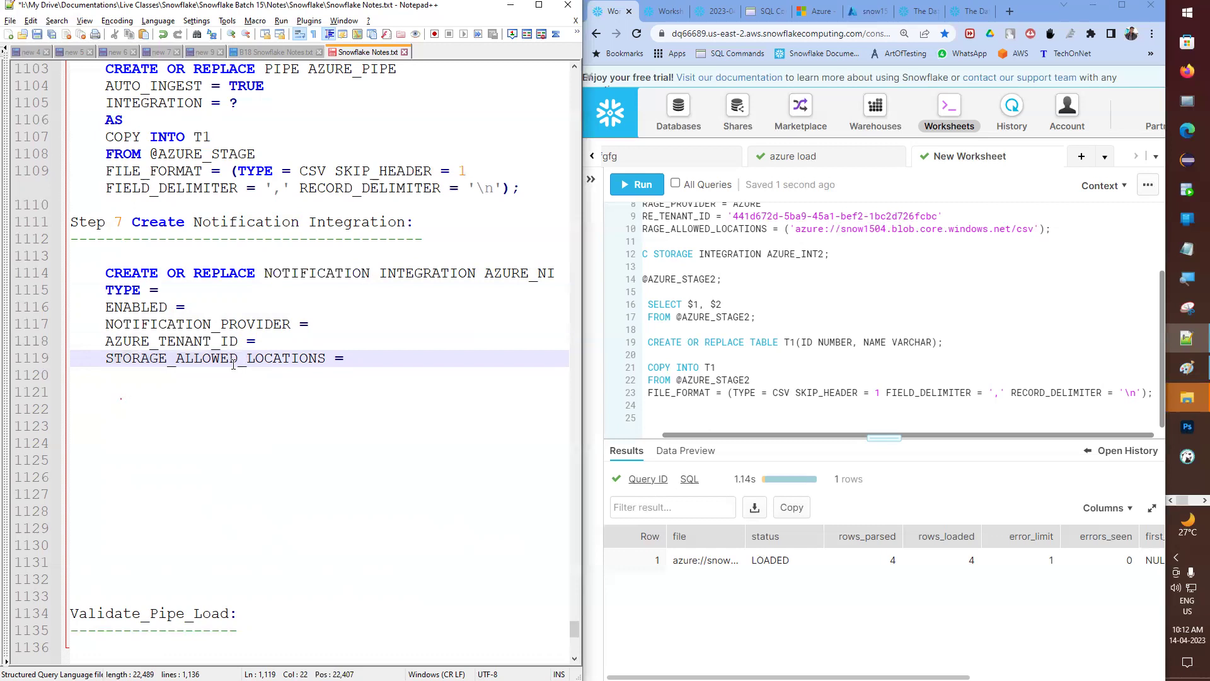
double_click(183, 363)
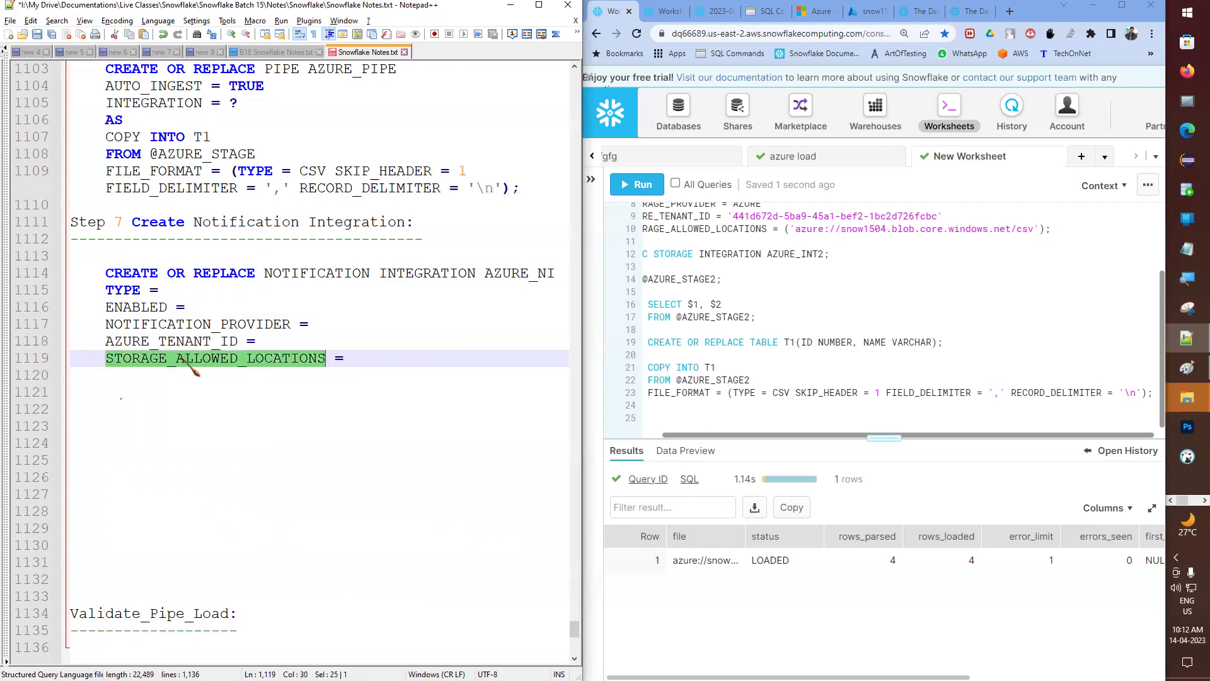
key(Delete)
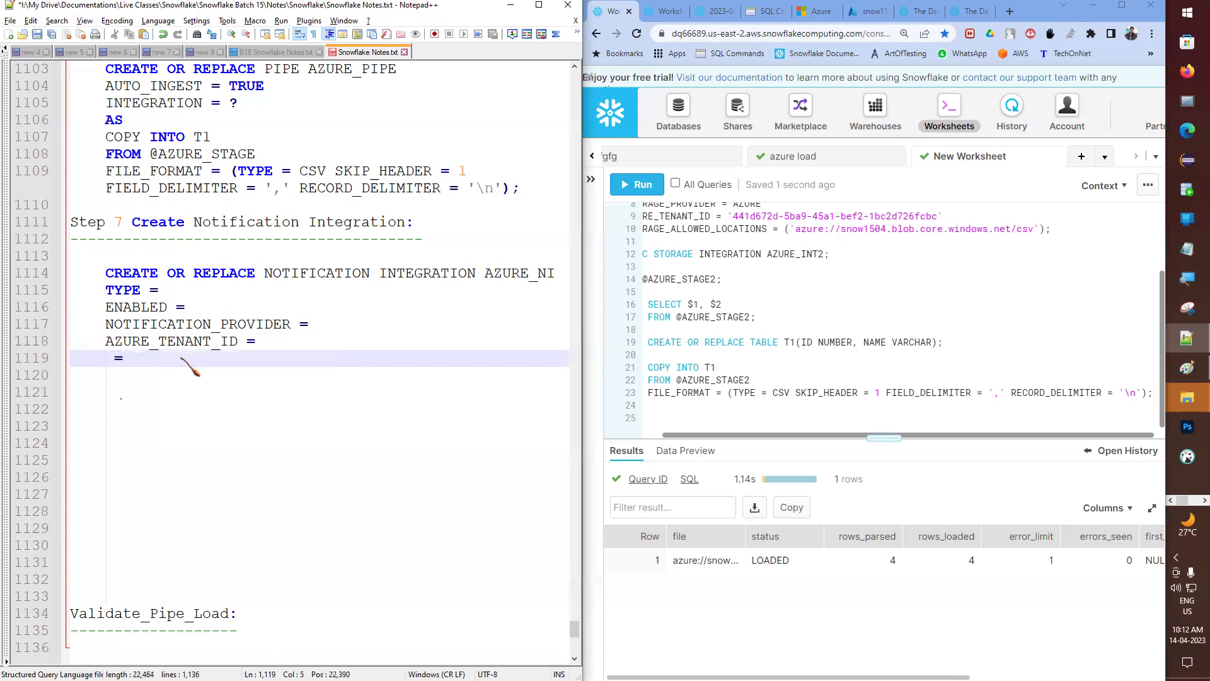
text(AZURE)
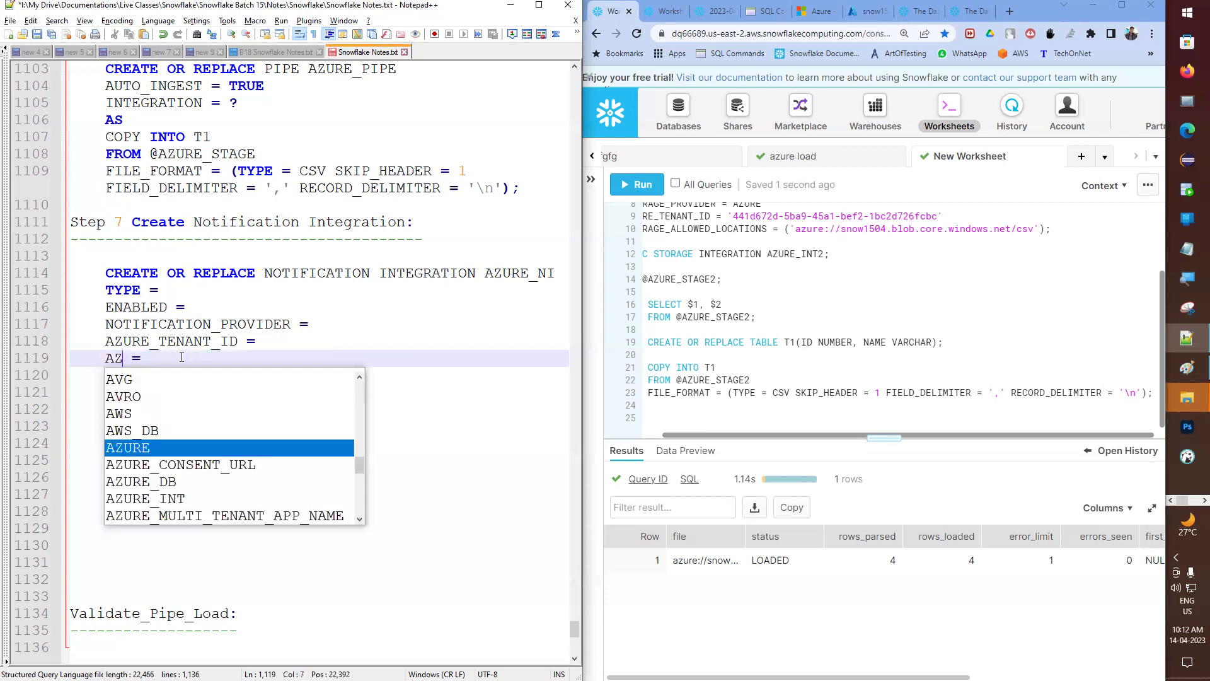
text(_)
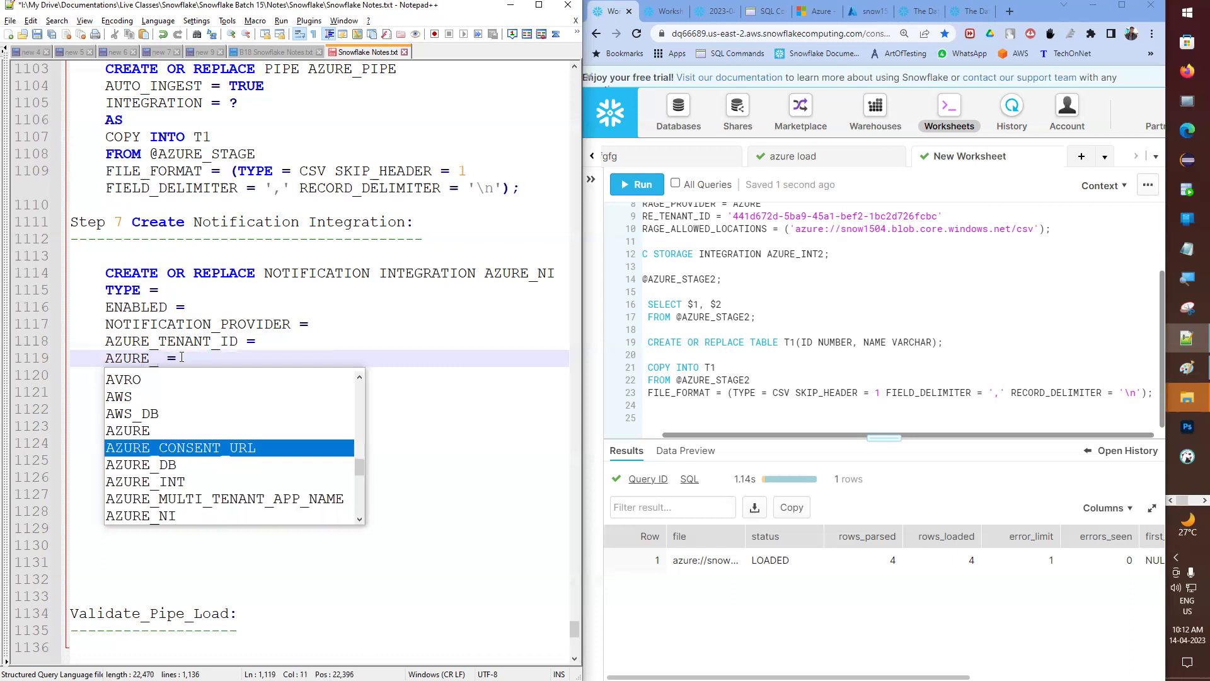
text(STORAGE)
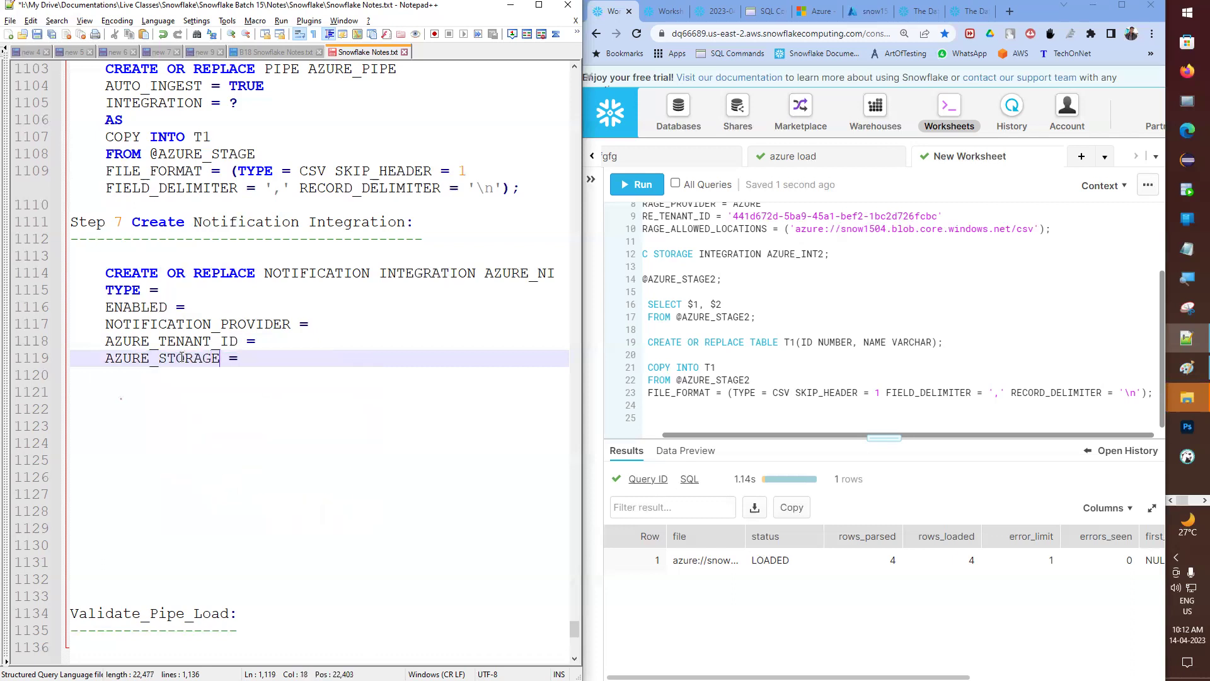
text(_QUEUE_PRIMARY_URI)
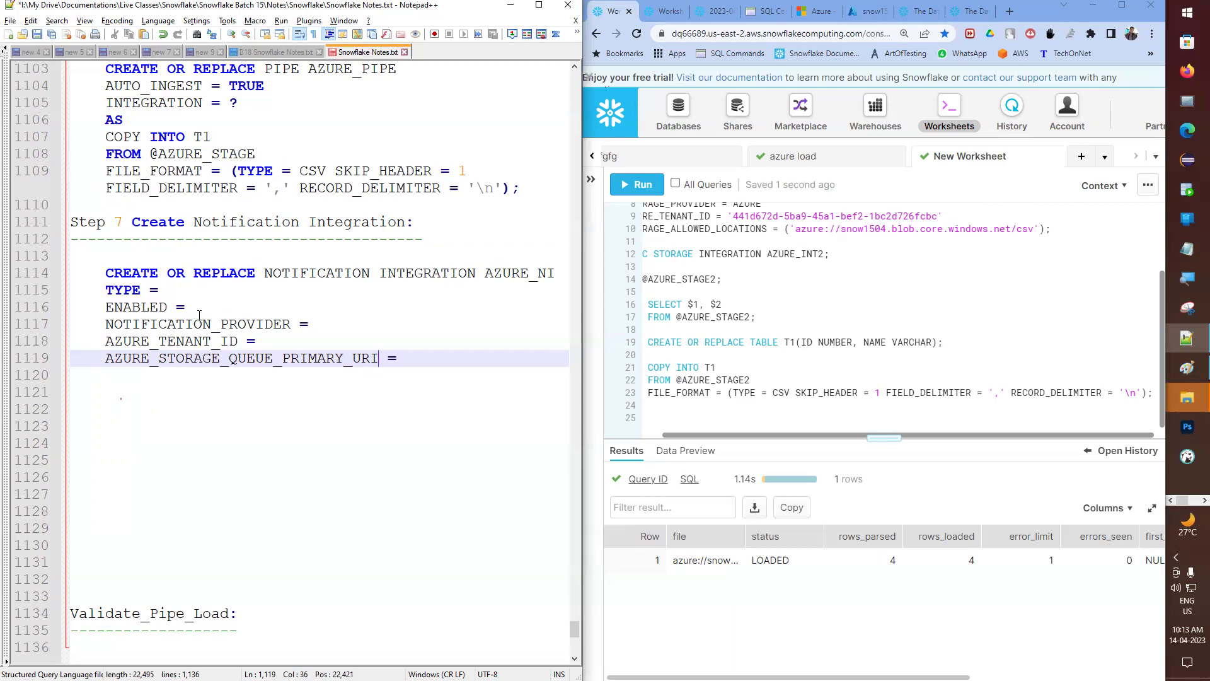
- Set TYPE = QUEUE and ENABLED = TRUE in the Step 7 statement
click(193, 286)
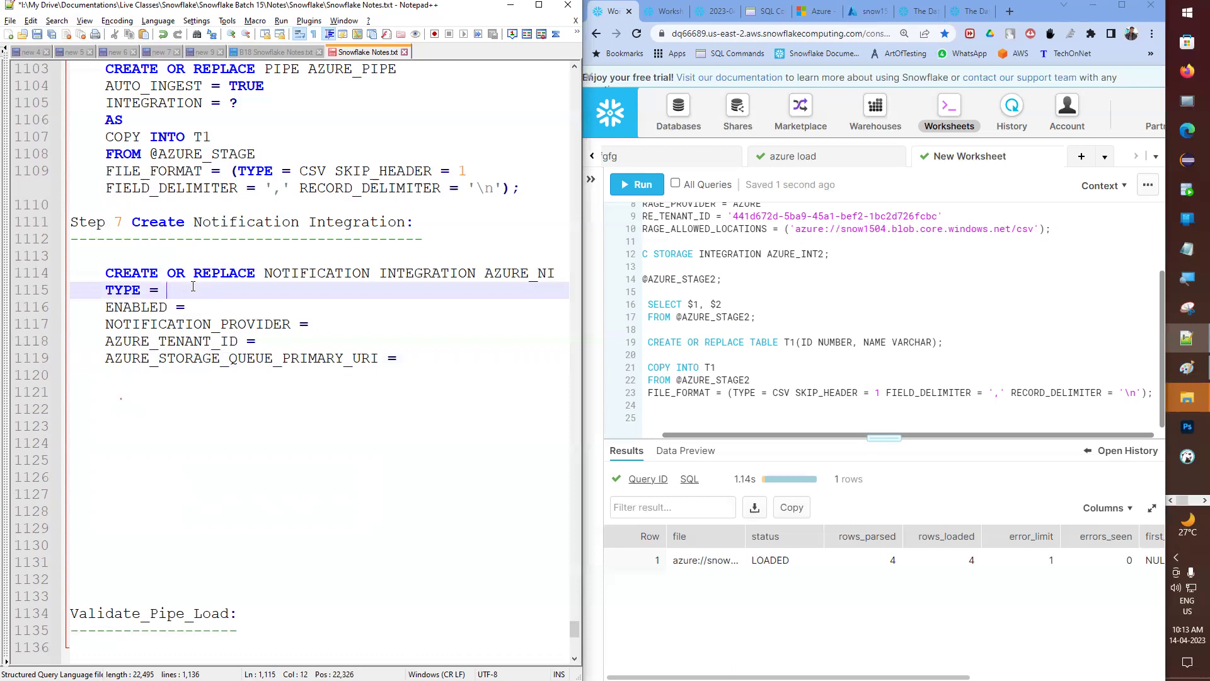
text(QUEUE)
click(202, 310)
text(TRUE)
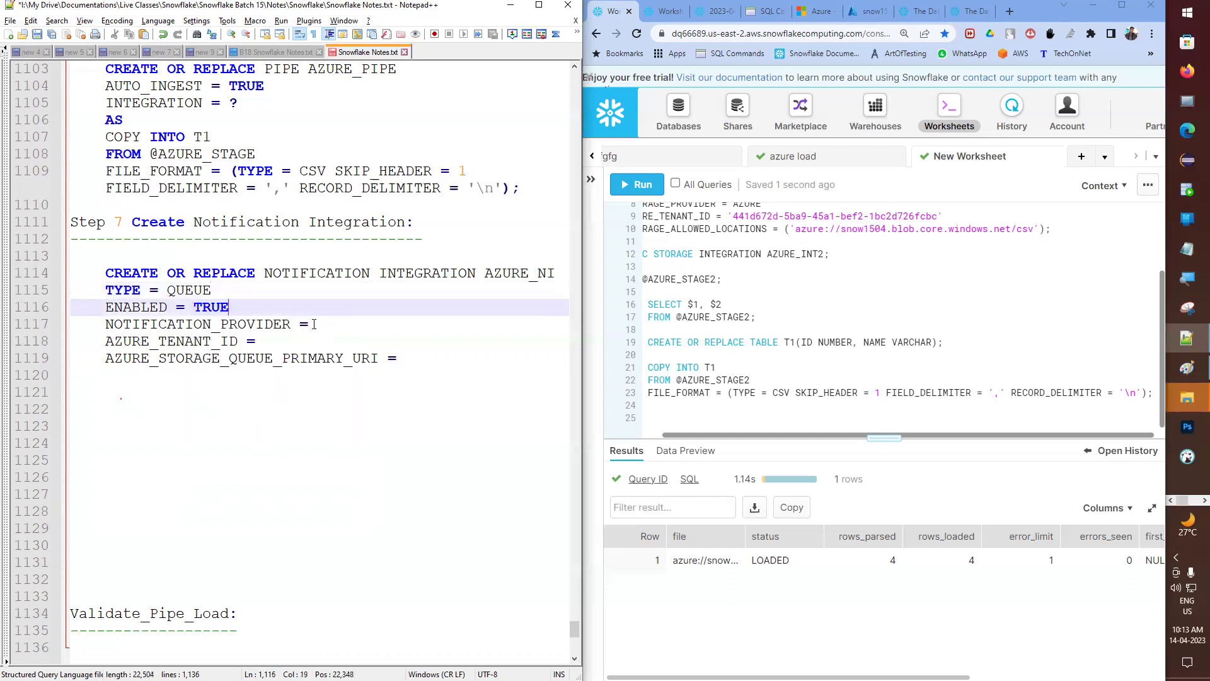
- Fill NOTIFICATION_PROVIDER with AZURE_STORAGE_QUEUE, correcting the unwanted autocompletions
click(324, 324)
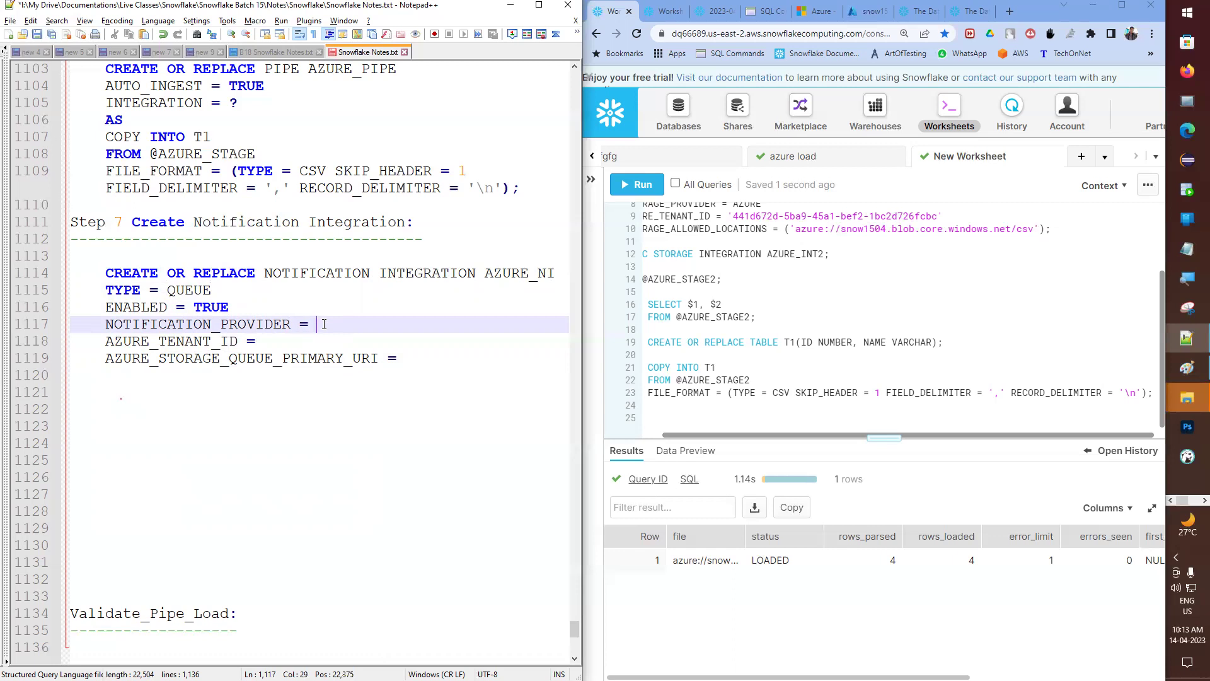
text(AZURE_T)
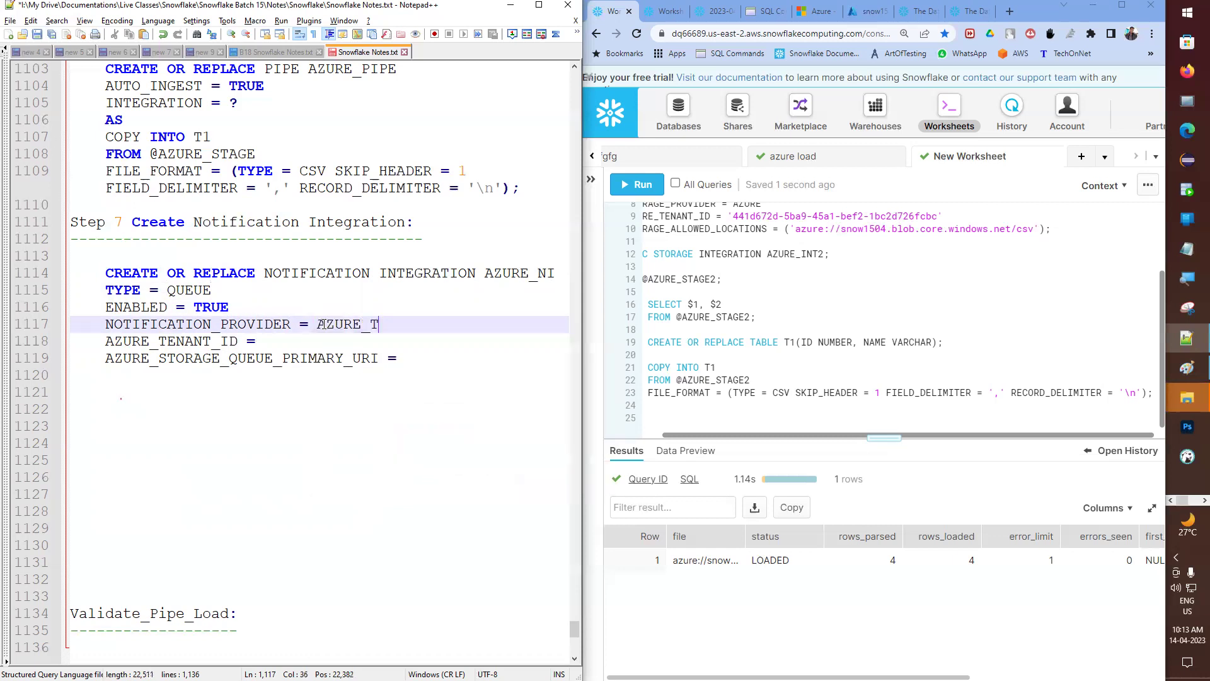
key(BackSpace)
text(STO)
key(Up)
key(Return)
key(BackSpace)
key(BackSpace)
key(BackSpace)
text(ORAGE)
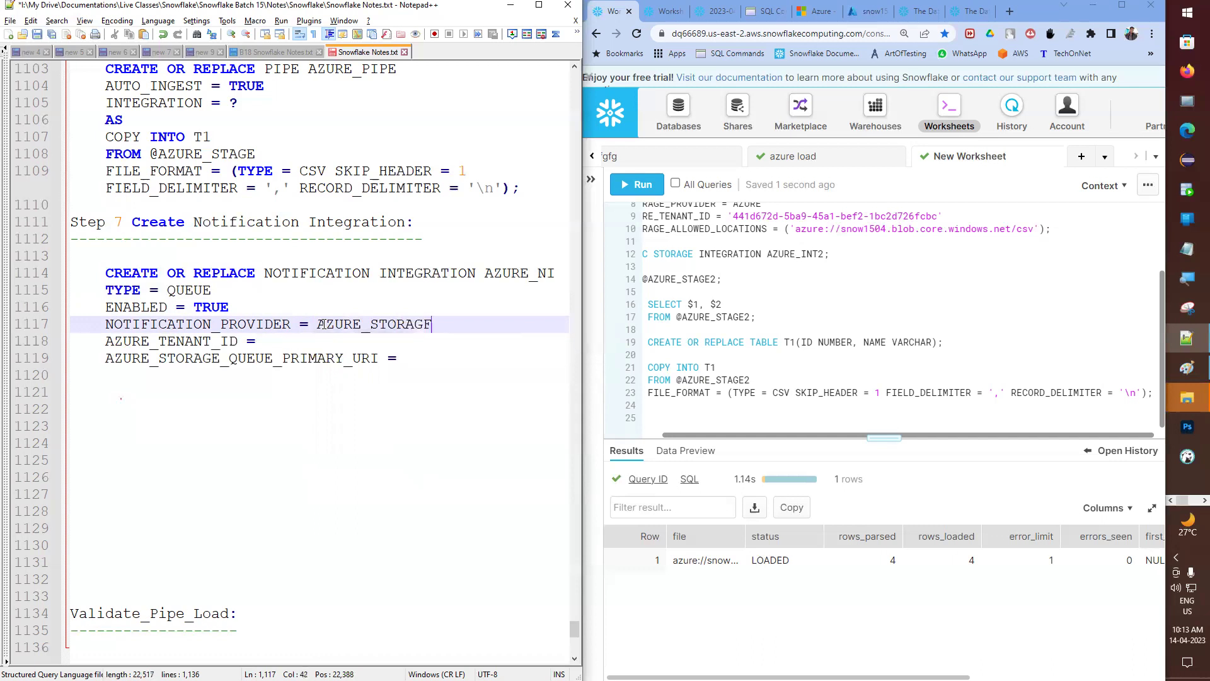
key(BackSpace)
text(E_QUEUE)
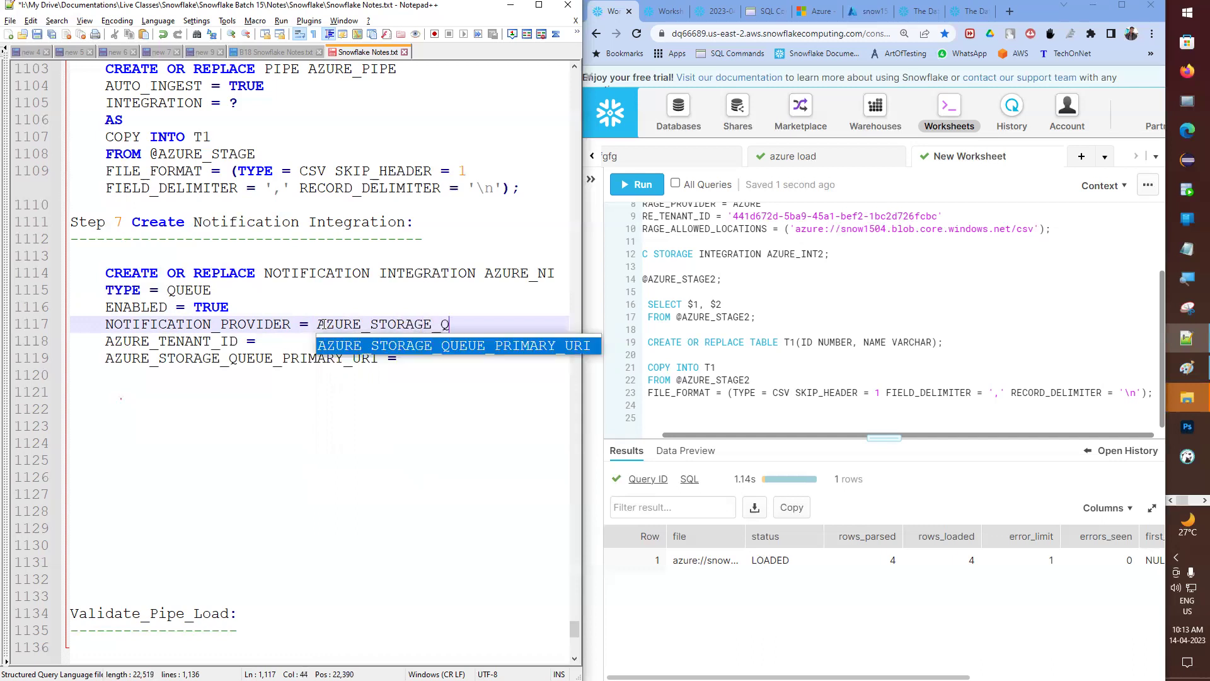
key(Escape)
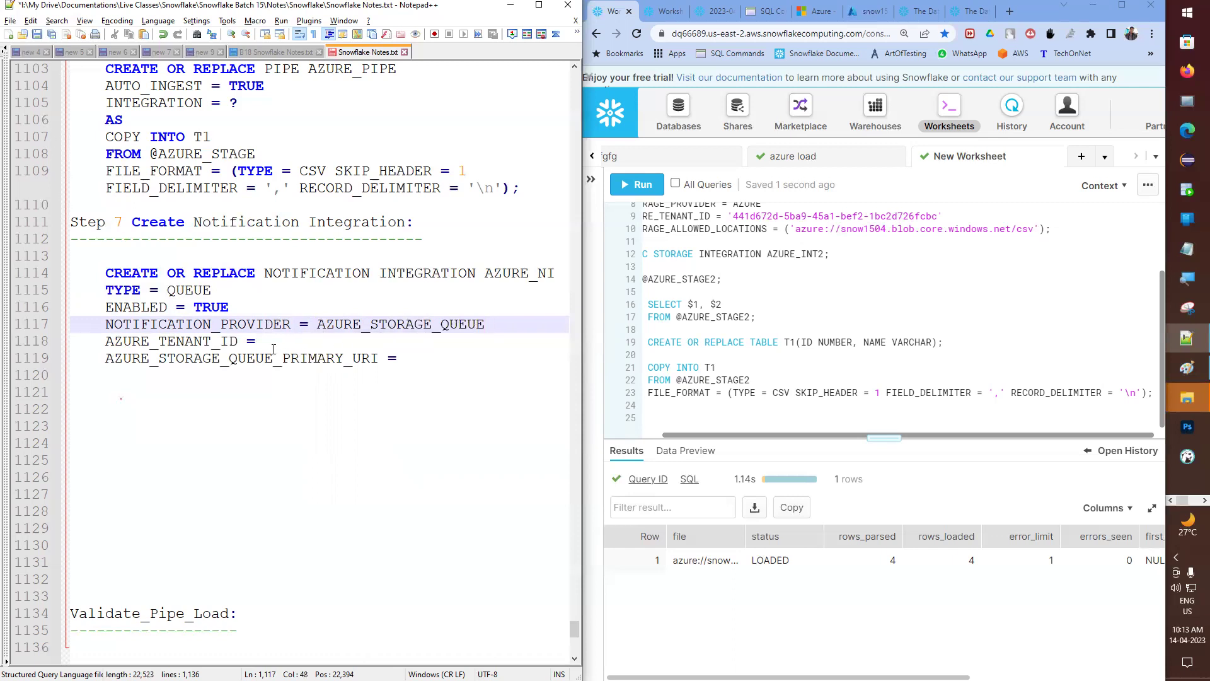
- Paste the tenant ID from Step 3 into AZURE_TENANT_ID and put ? as the queue URI
click(274, 344)
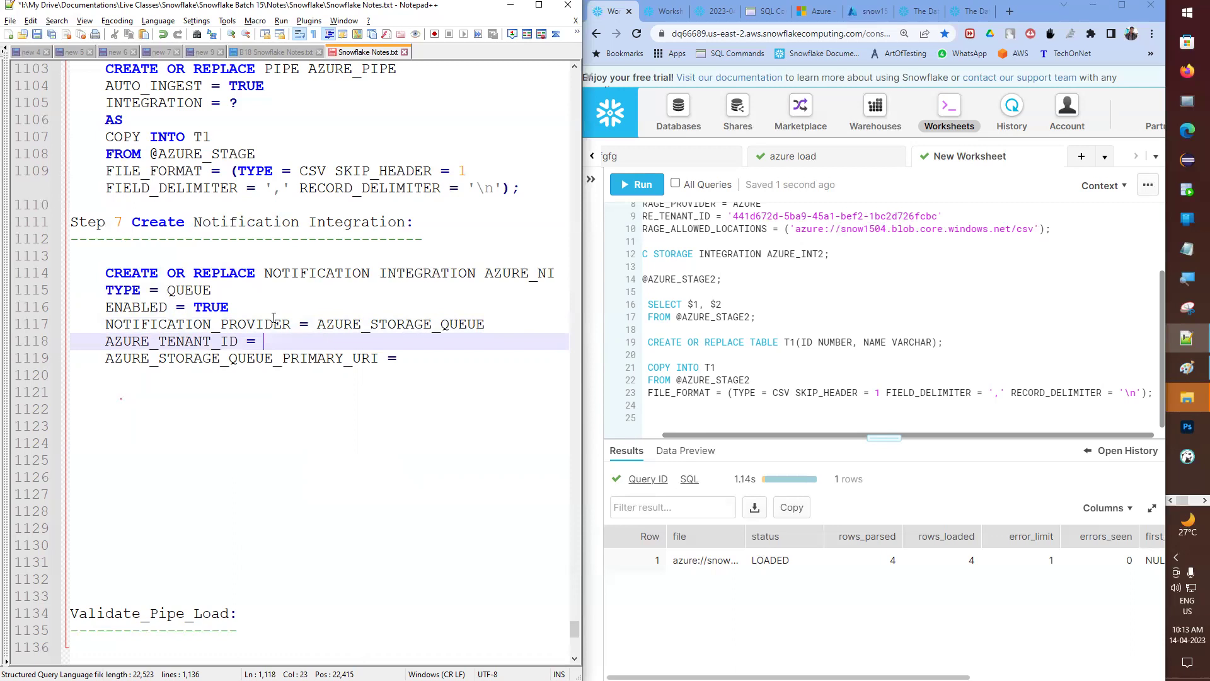
scroll(273, 317, up, 15)
scroll(277, 313, up, 7)
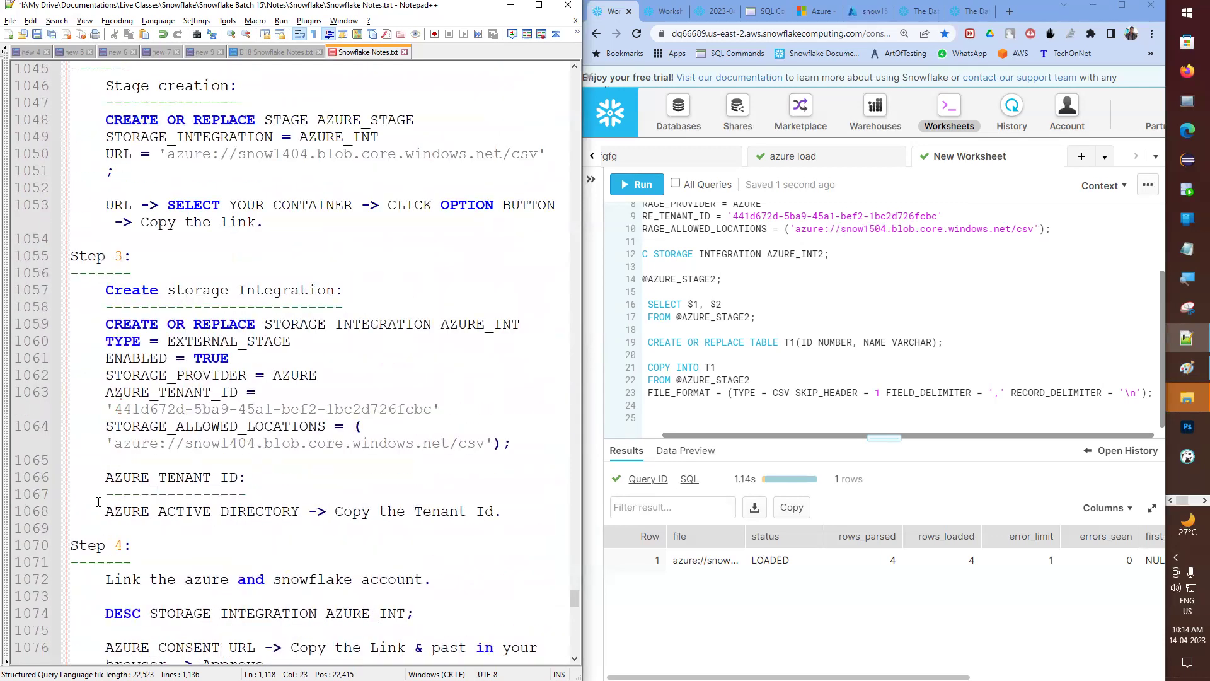
drag(99, 479, 479, 528)
drag(106, 406, 458, 413)
scroll(283, 424, down, 18)
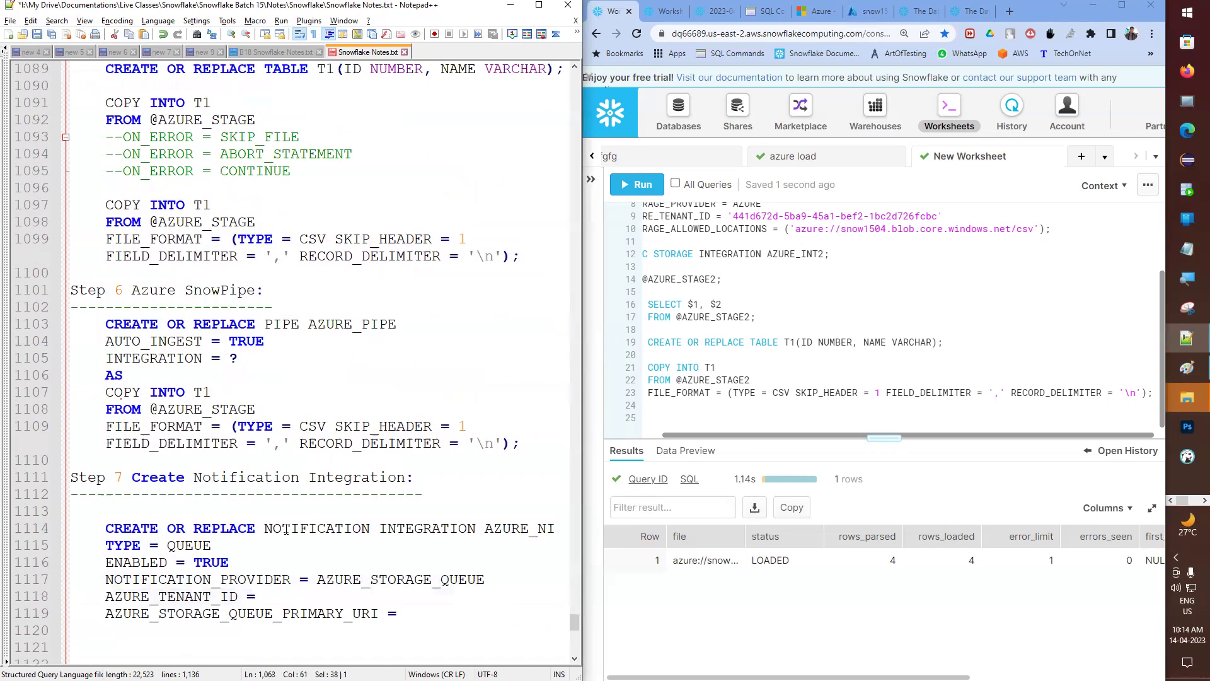
click(283, 393)
key(ctrl+v)
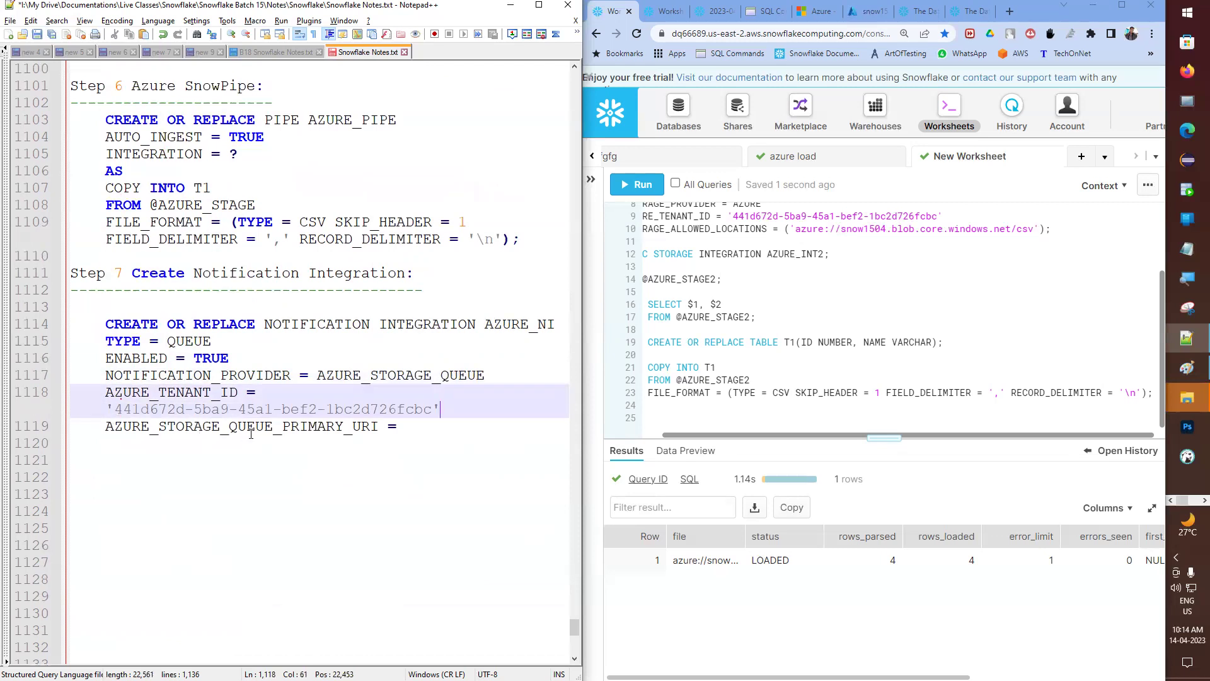
click(429, 429)
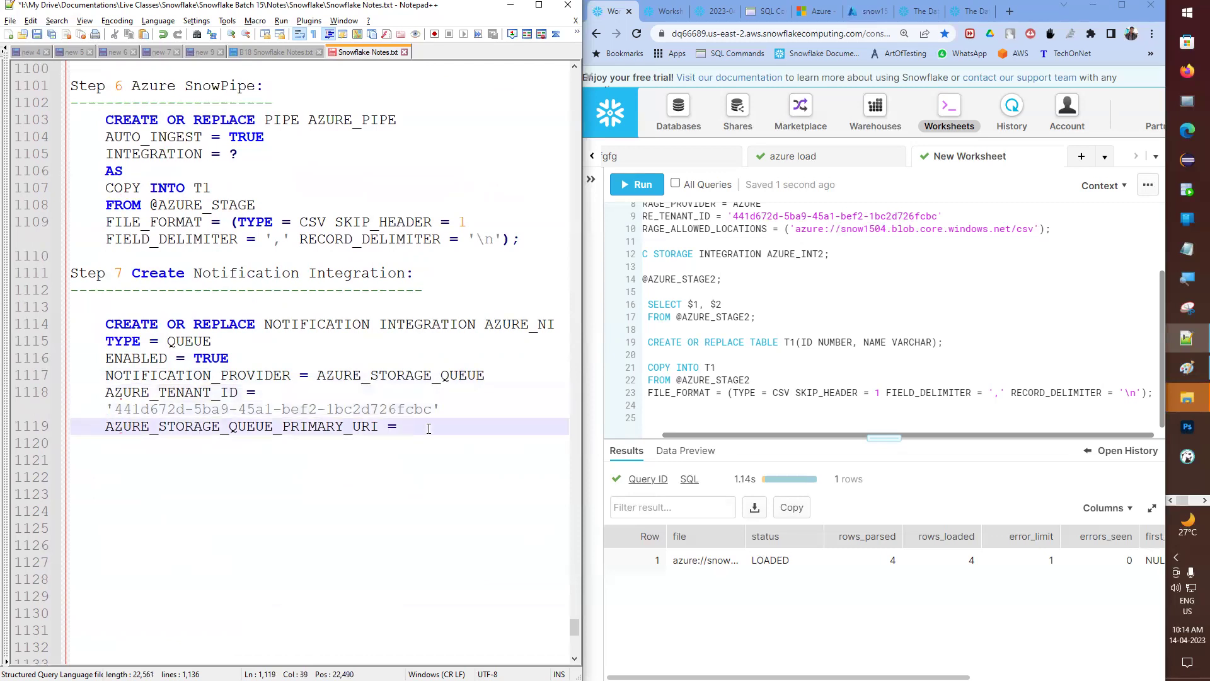
text(?)
- Remove the blank line under the Step 7 heading and return the Azure portal to Home
click(865, 12)
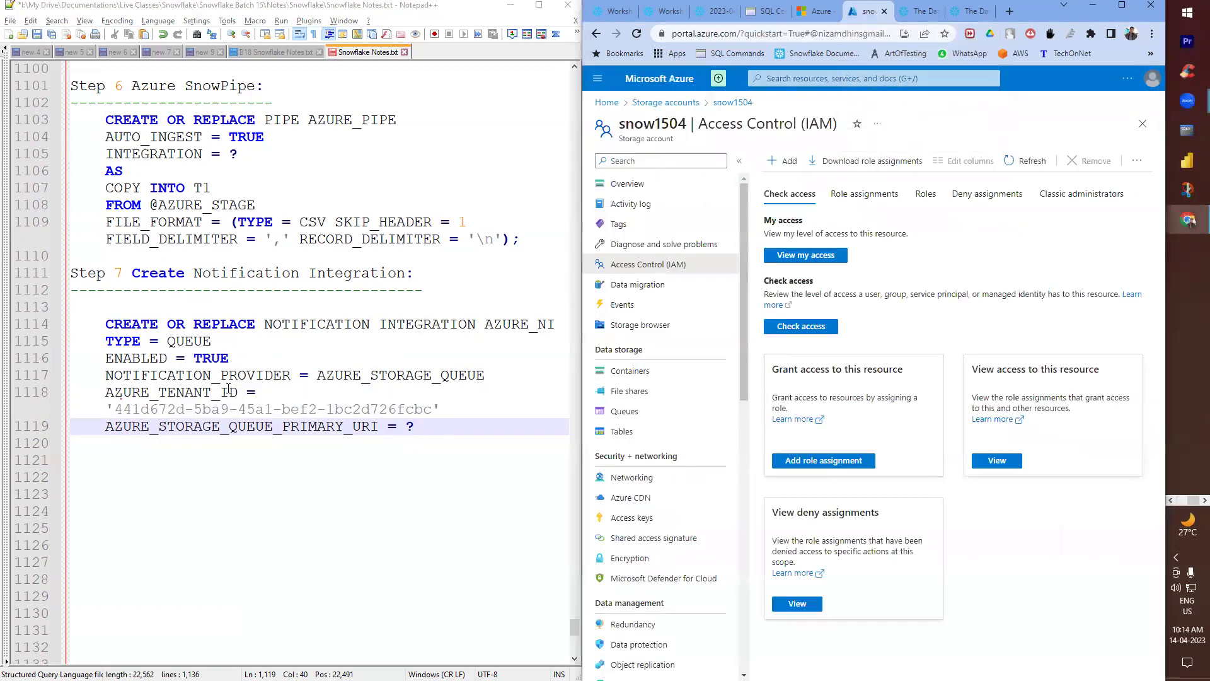
click(156, 295)
key(Down)
key(BackSpace)
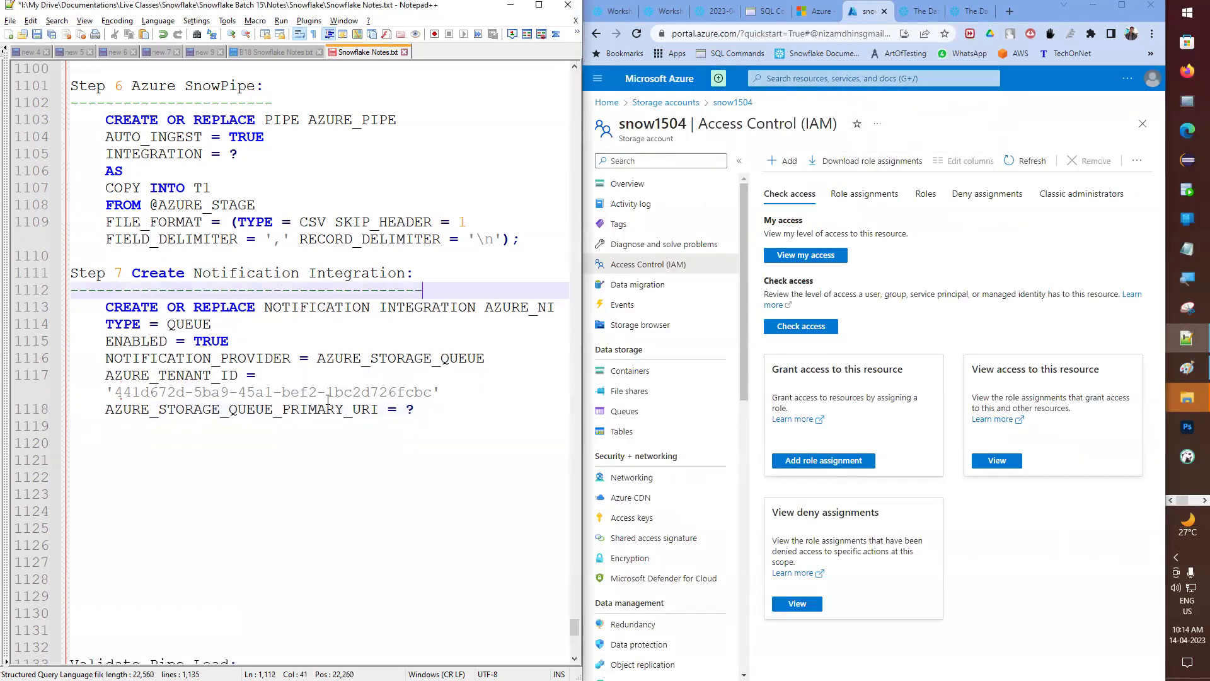
click(608, 104)
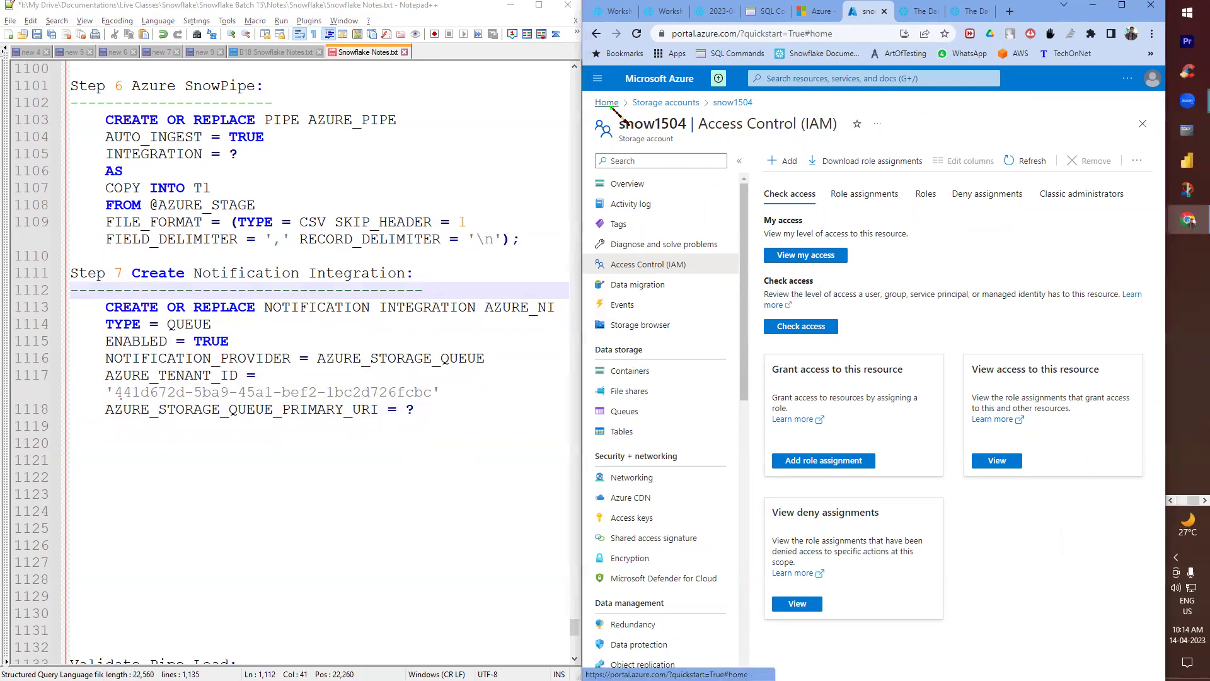
- Add the indented 'Storage accounts -> Select your storage account ->' note under Step 7, then open snow1504
click(443, 460)
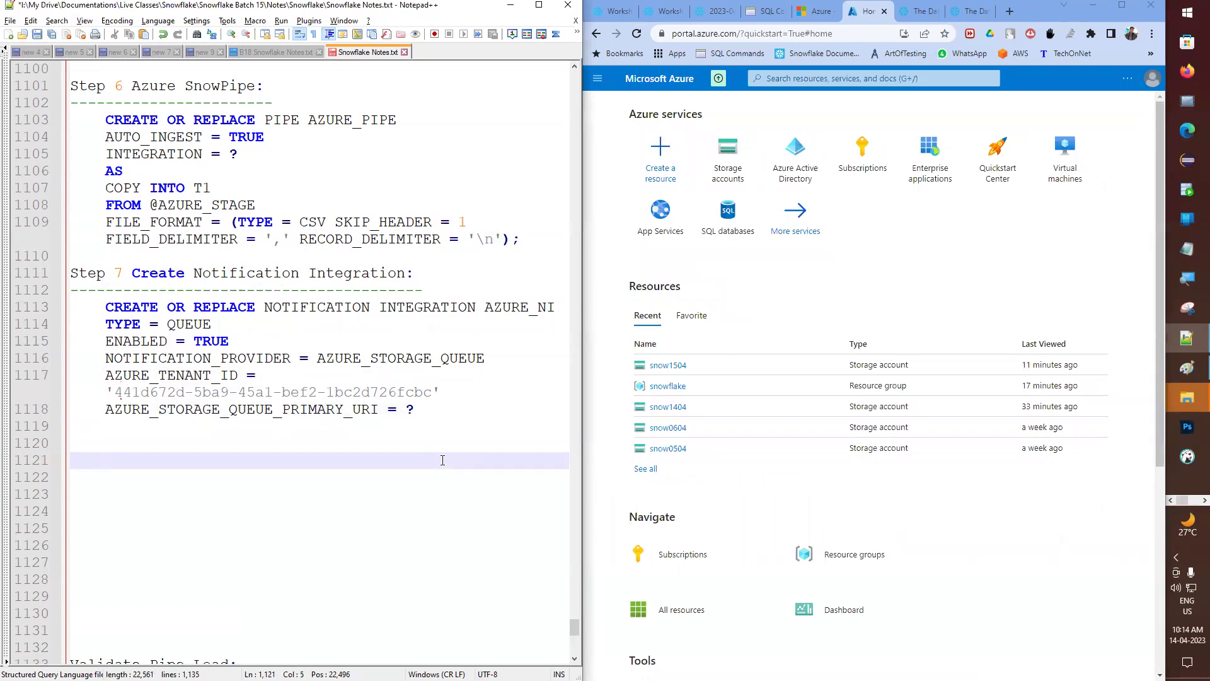
text(s)
key(BackSpace)
scroll(350, 386, up, 11)
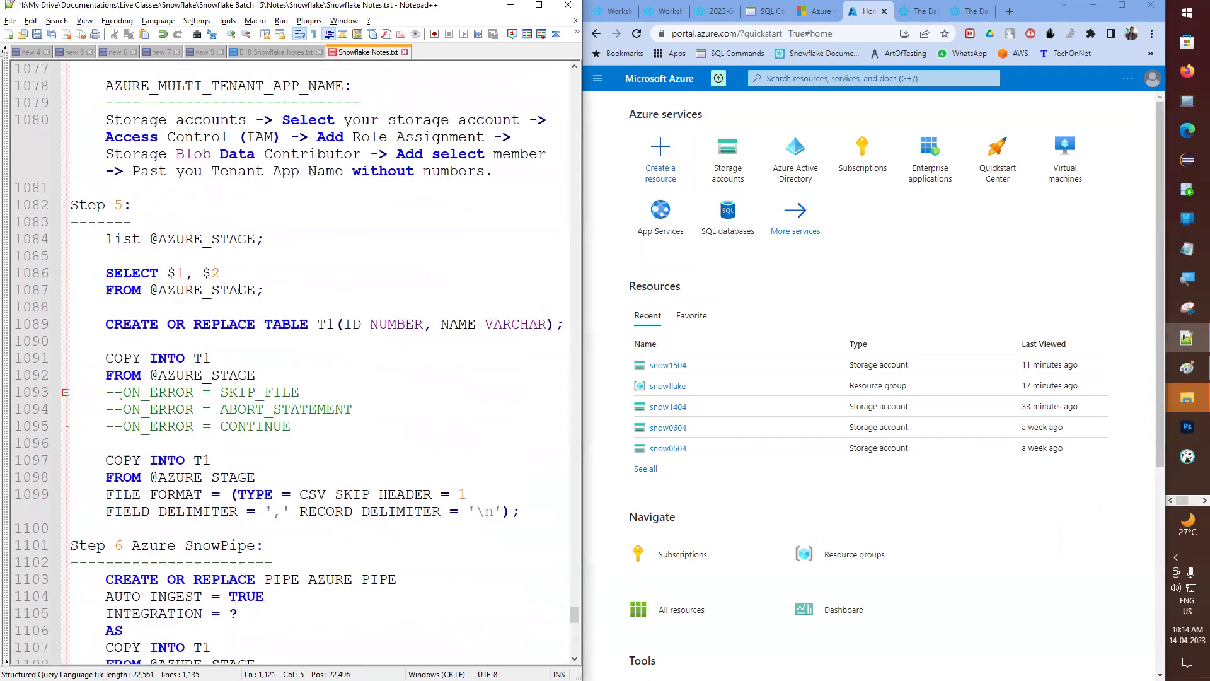
drag(108, 222, 545, 222)
key(ctrl+c)
scroll(243, 318, down, 11)
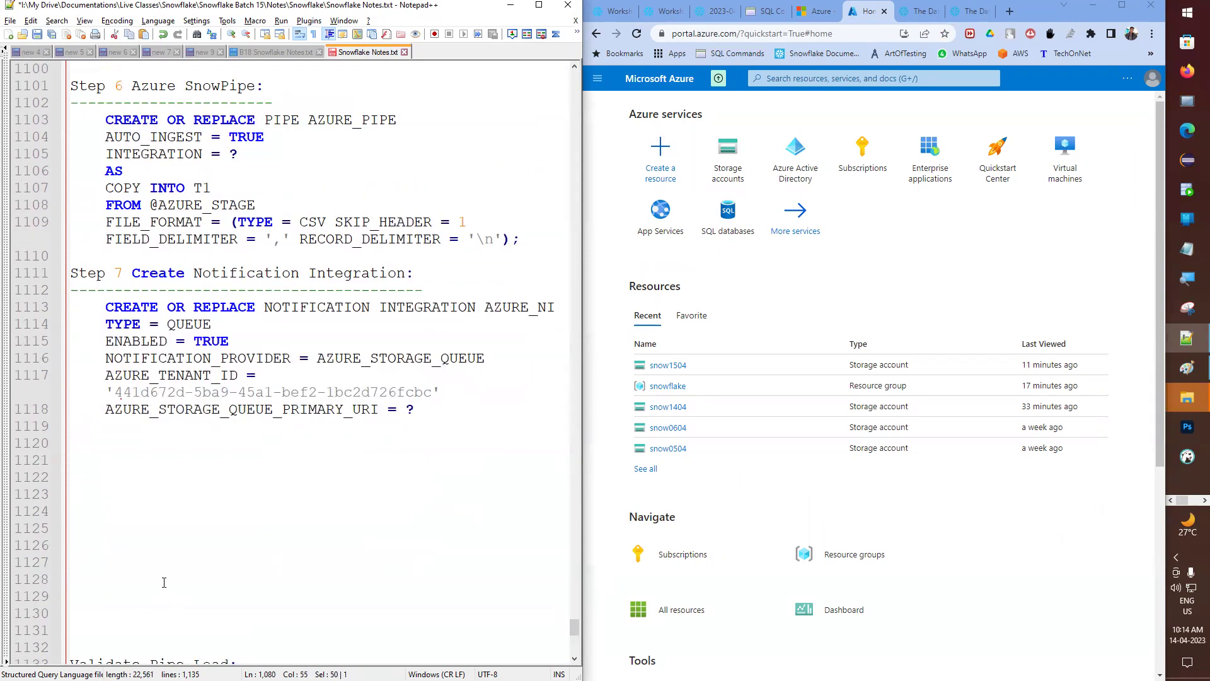
click(144, 447)
key(ctrl+v)
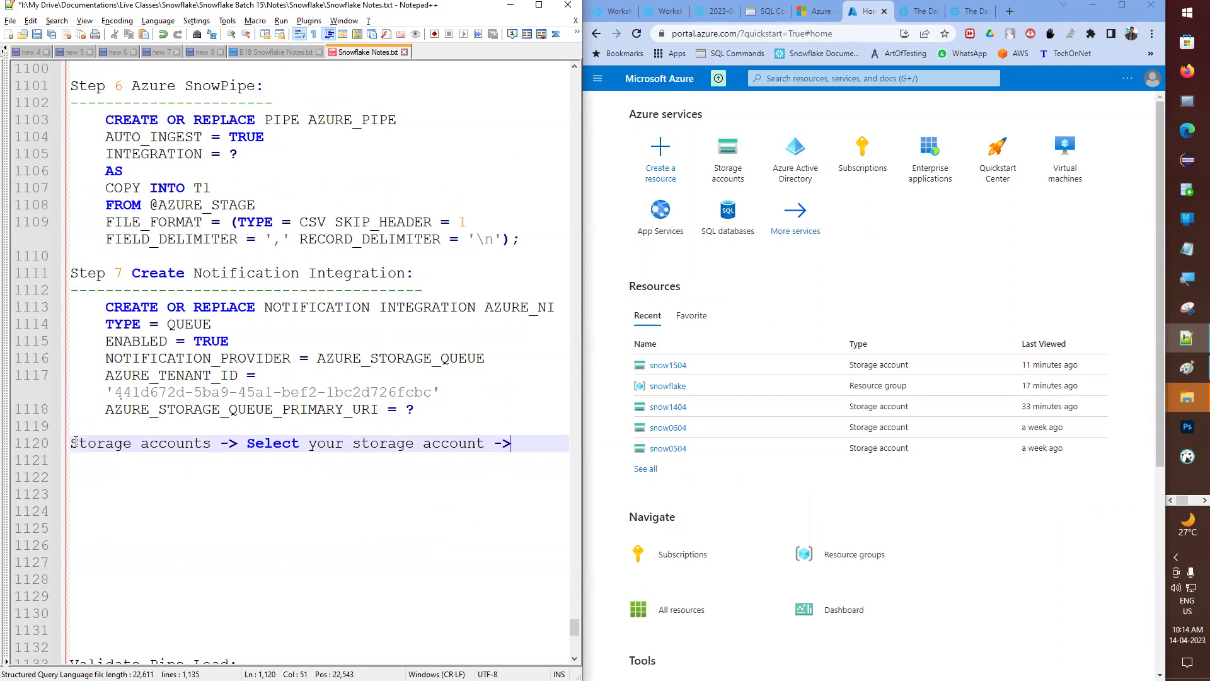
click(74, 443)
key(Tab)
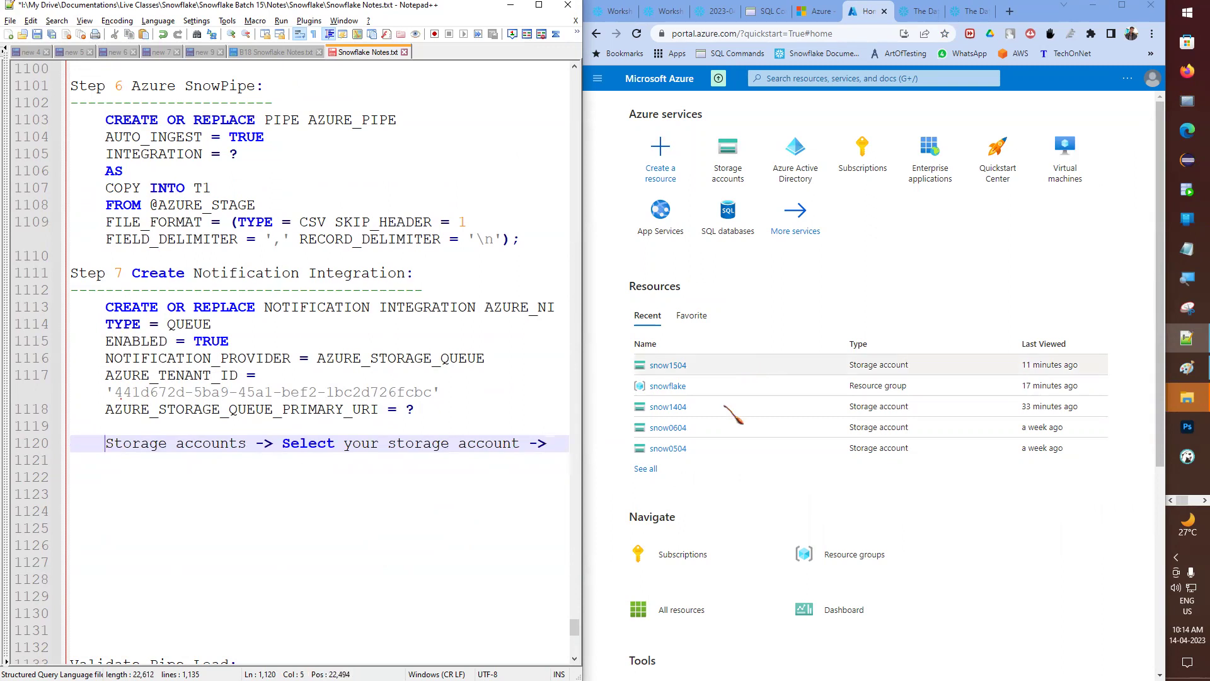
click(677, 367)
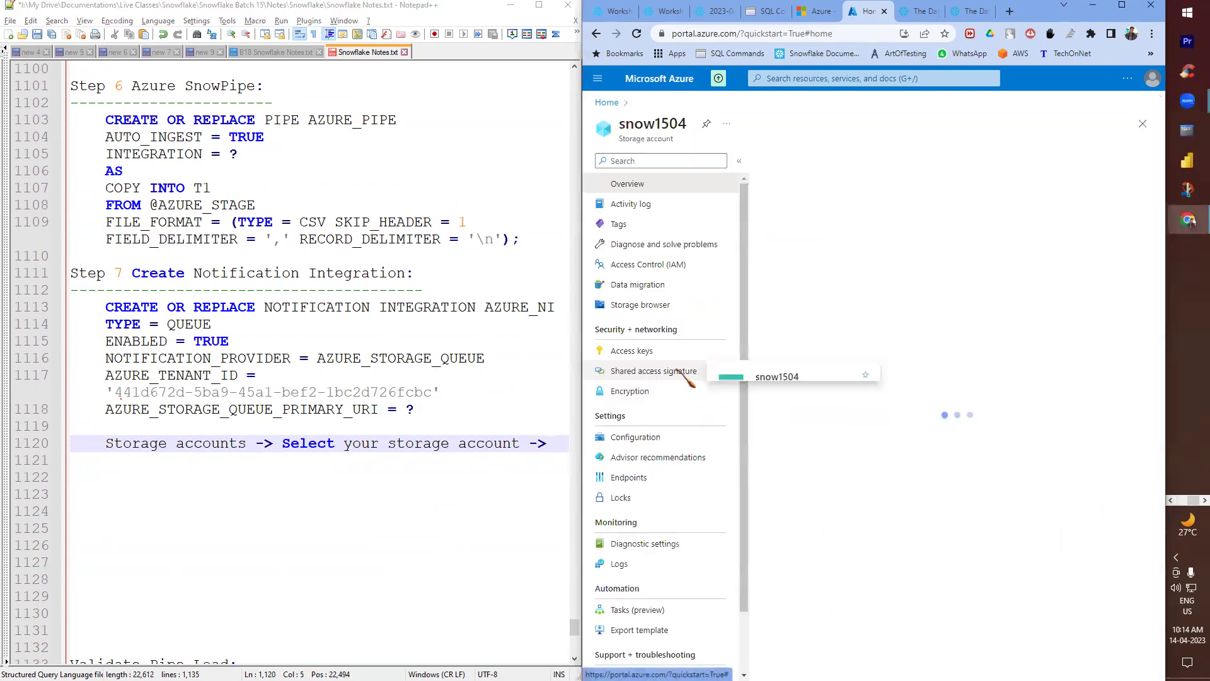
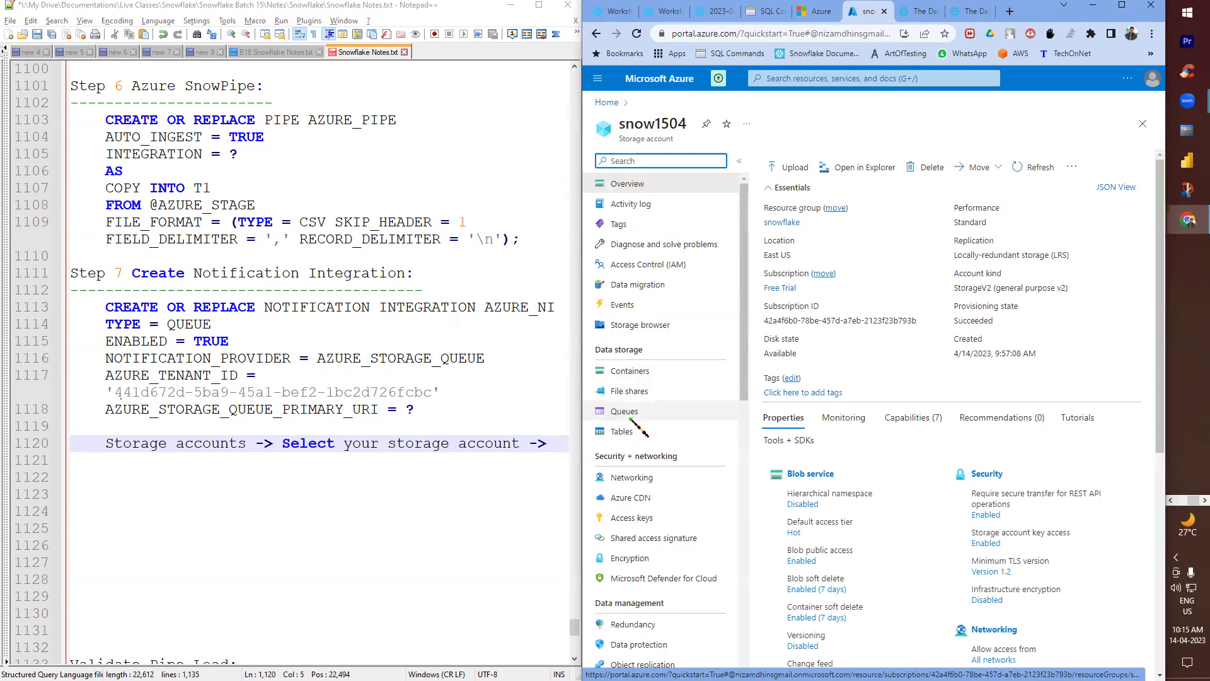
- End the primary URI line with ';' and add the headings '1. Queues:' and '2. Event' below it
click(624, 417)
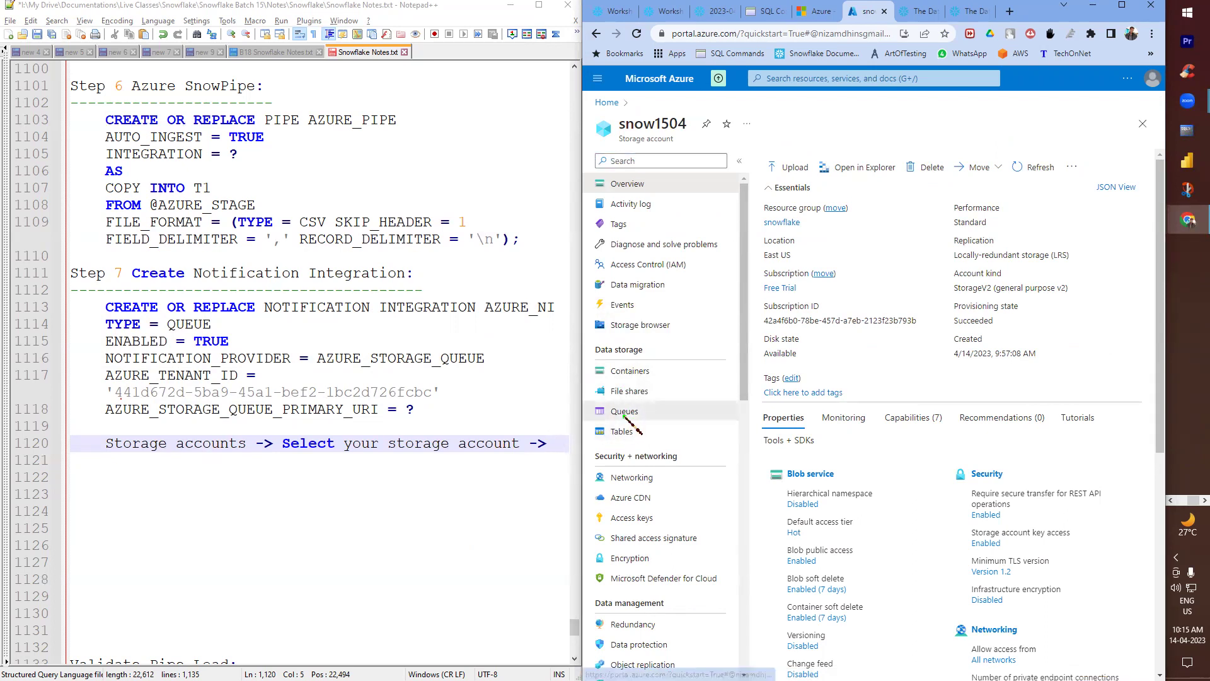
click(431, 424)
key(Return)
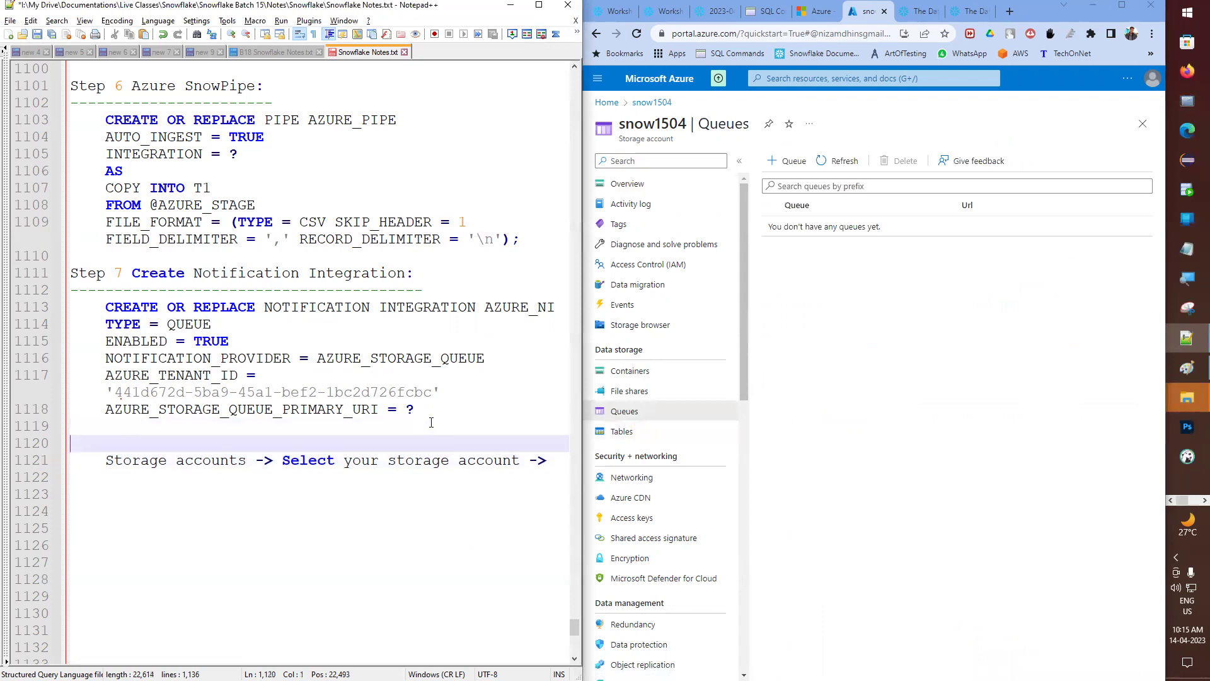
key(Up)
key(Up)
key(End)
text(;)
key(Return)
key(Return)
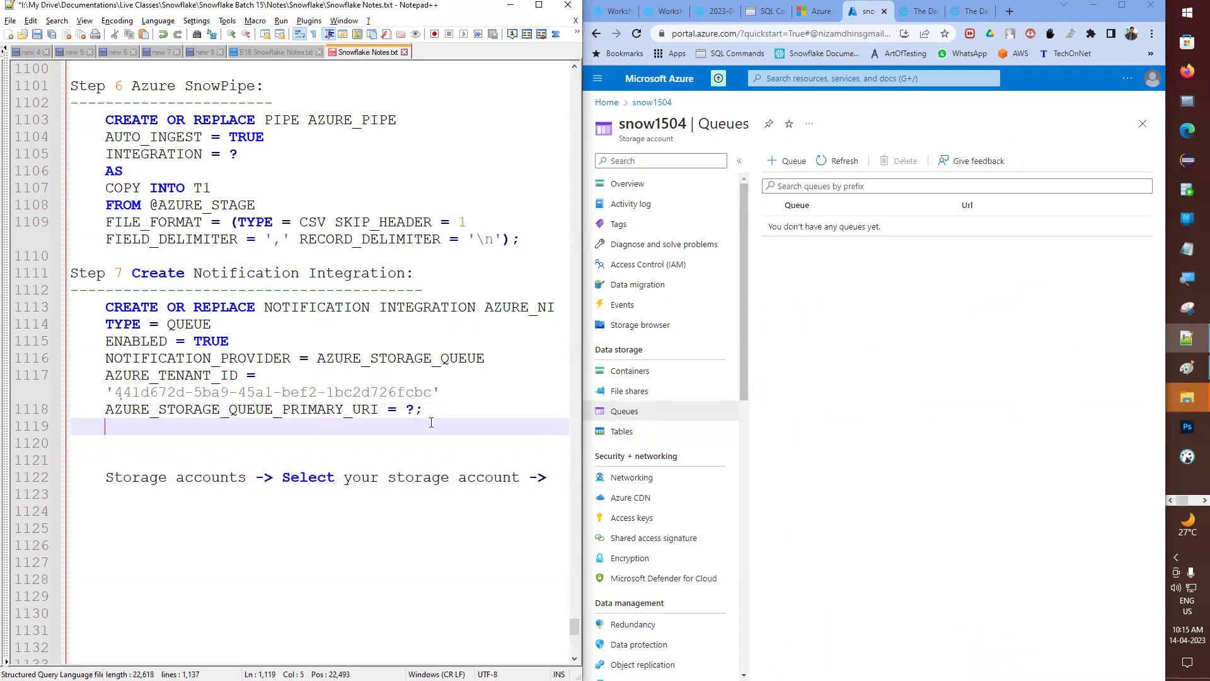
text(QUO)
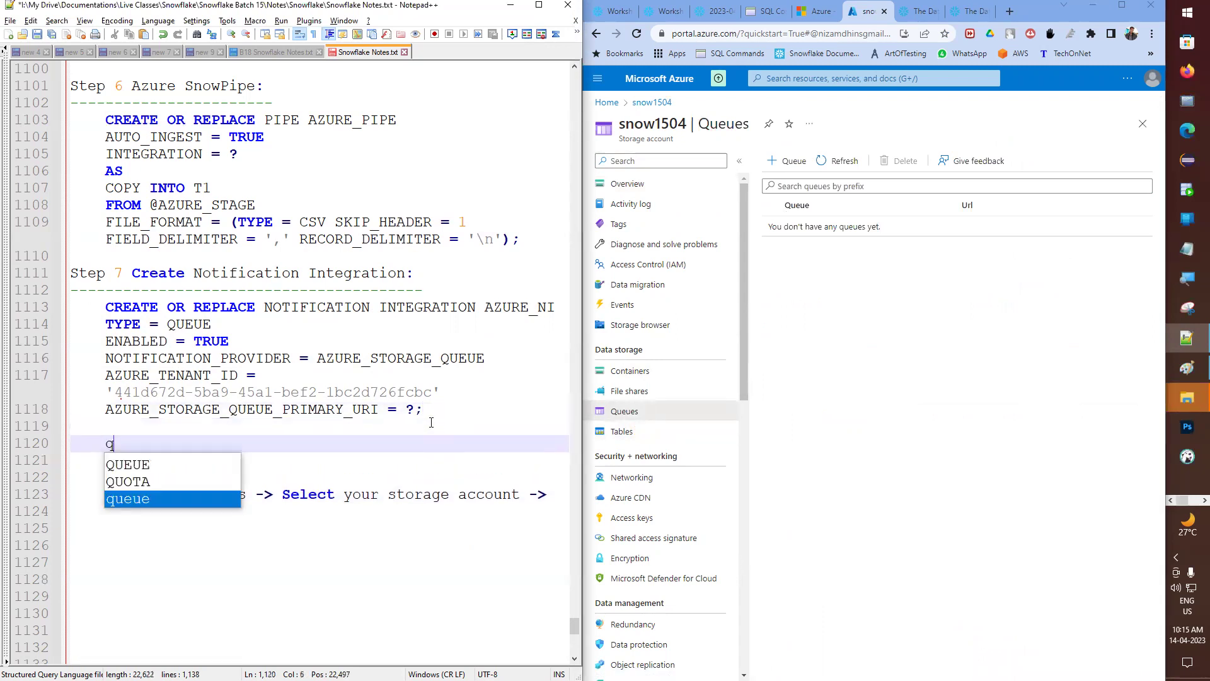
key(BackSpace)
key(BackSpace)
key(BackSpace)
text(Questi)
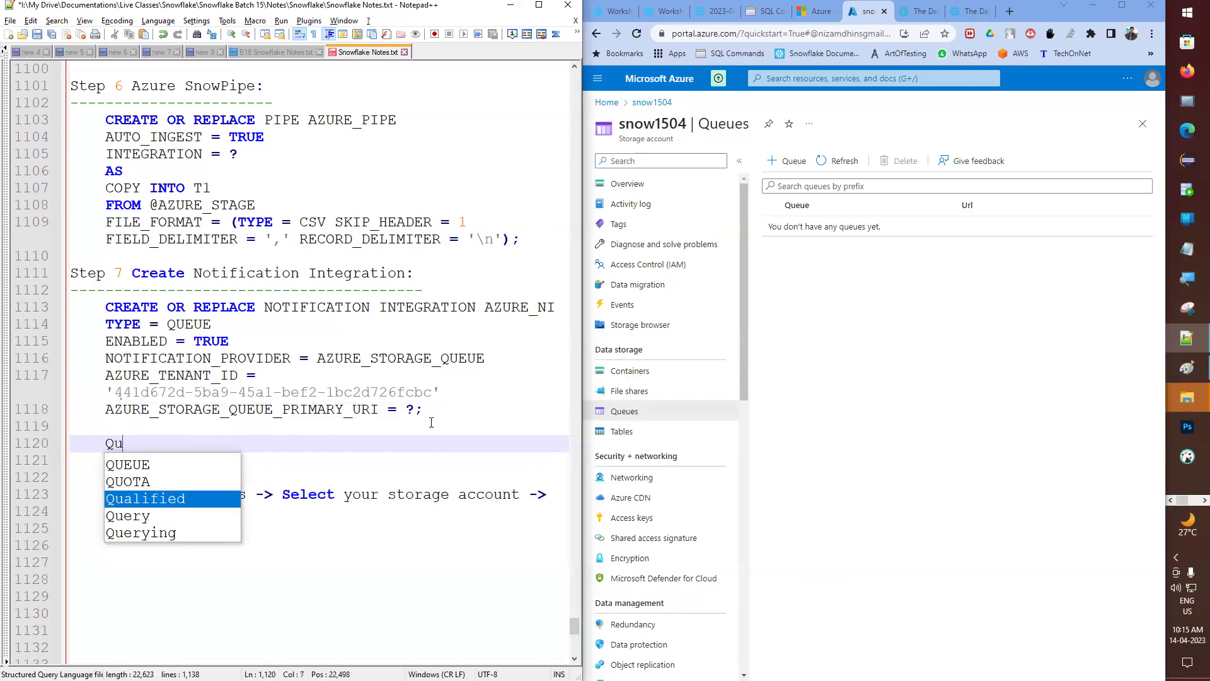
key(BackSpace)
key(BackSpace)
key(BackSpace)
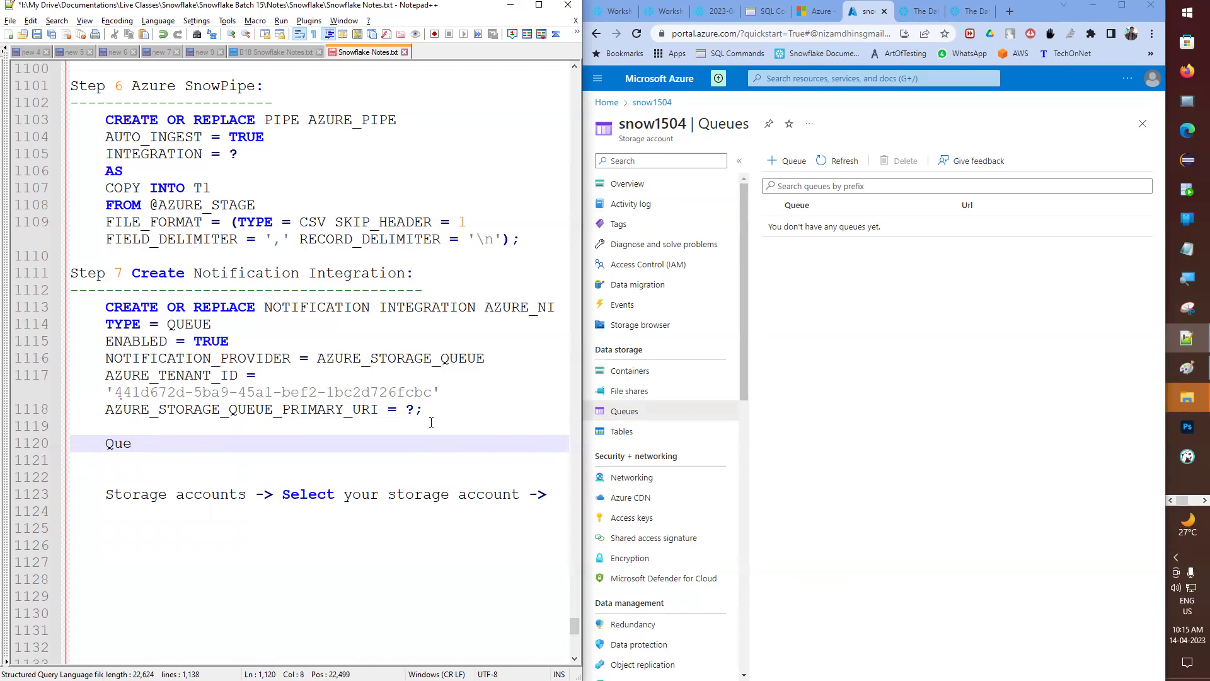
text(ues)
key(Home)
text(1.)
key(Down)
key(Tab)
text(2. )
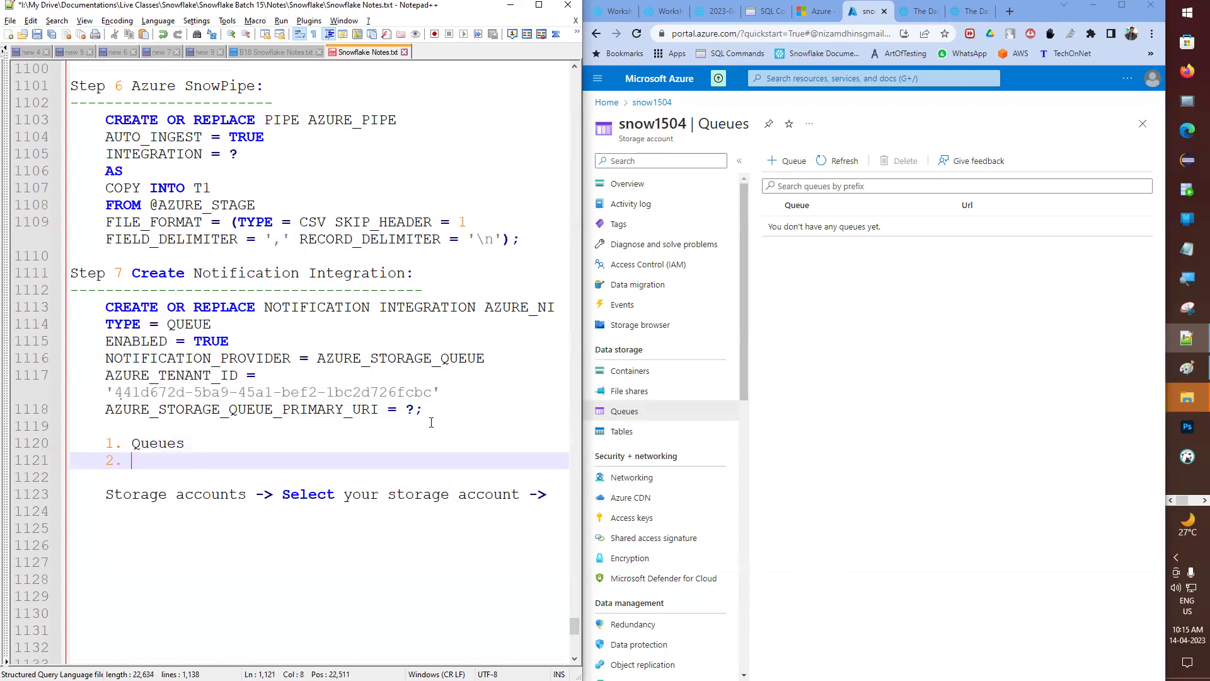
text(Eve)
text(ne)
- Underline Queues with dashes and move the storage accounts path line beneath it
key(Up)
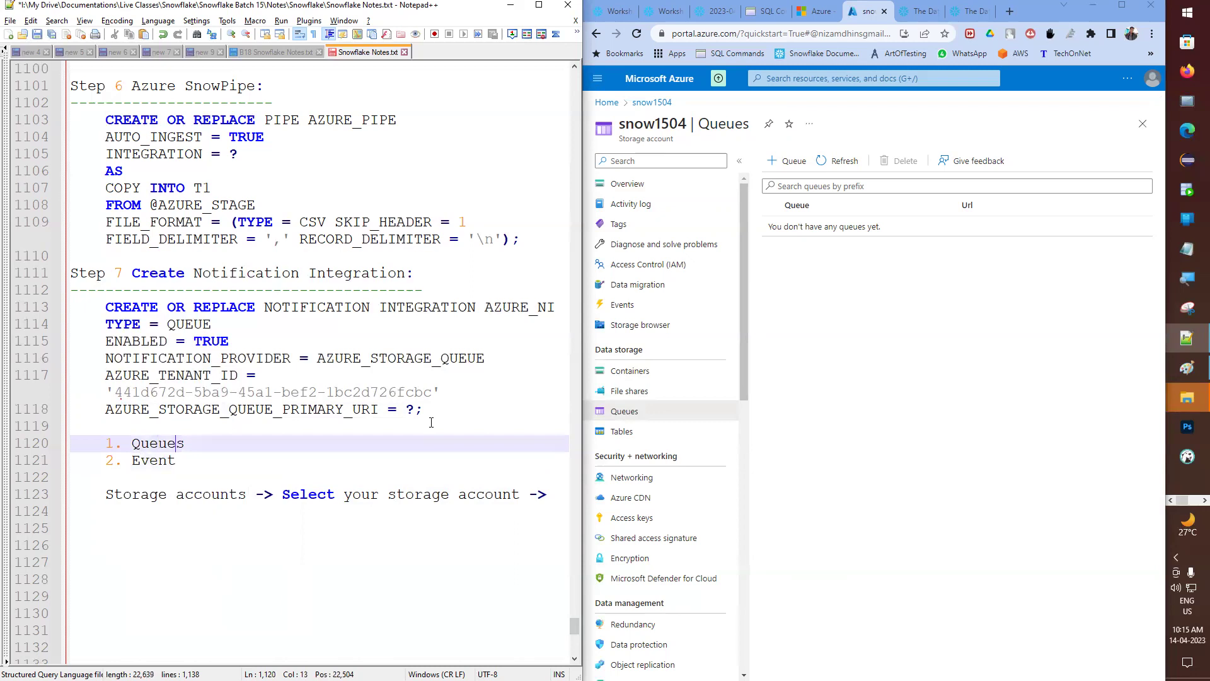
key(Down)
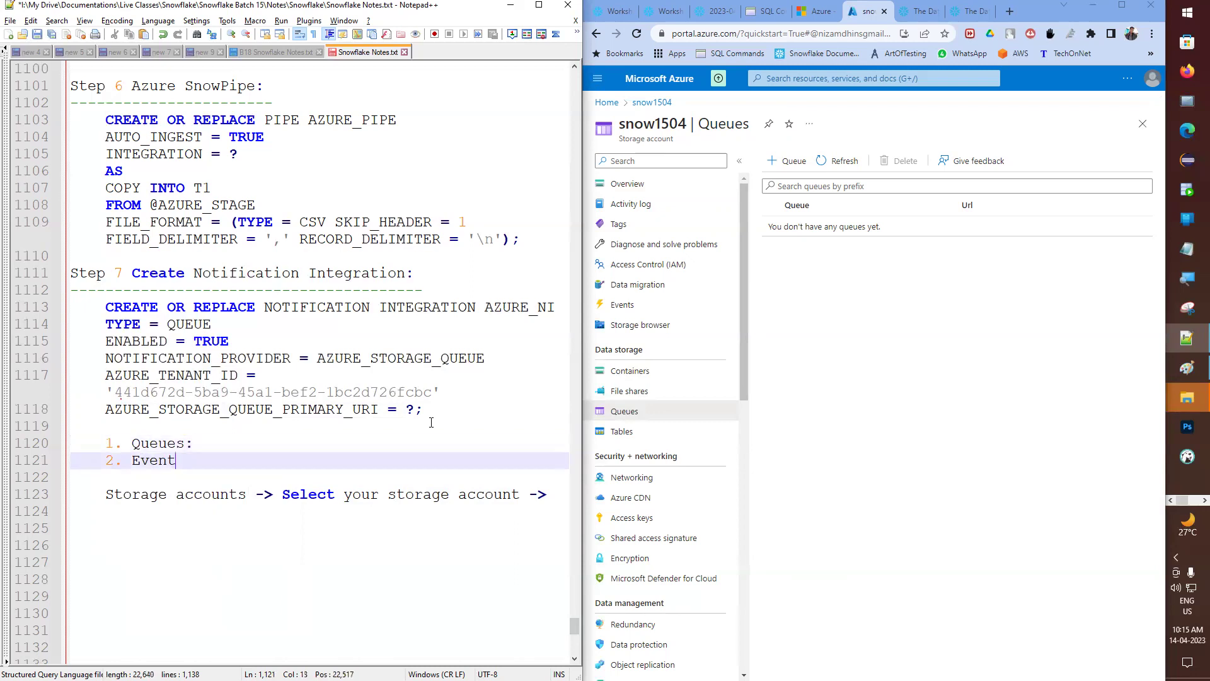
key(Down)
key(Down)
key(End)
key(shift+Home)
key(ctrl+c)
key(BackSpace)
key(Up)
key(Up)
key(Up)
key(End)
key(Return)
text(----------)
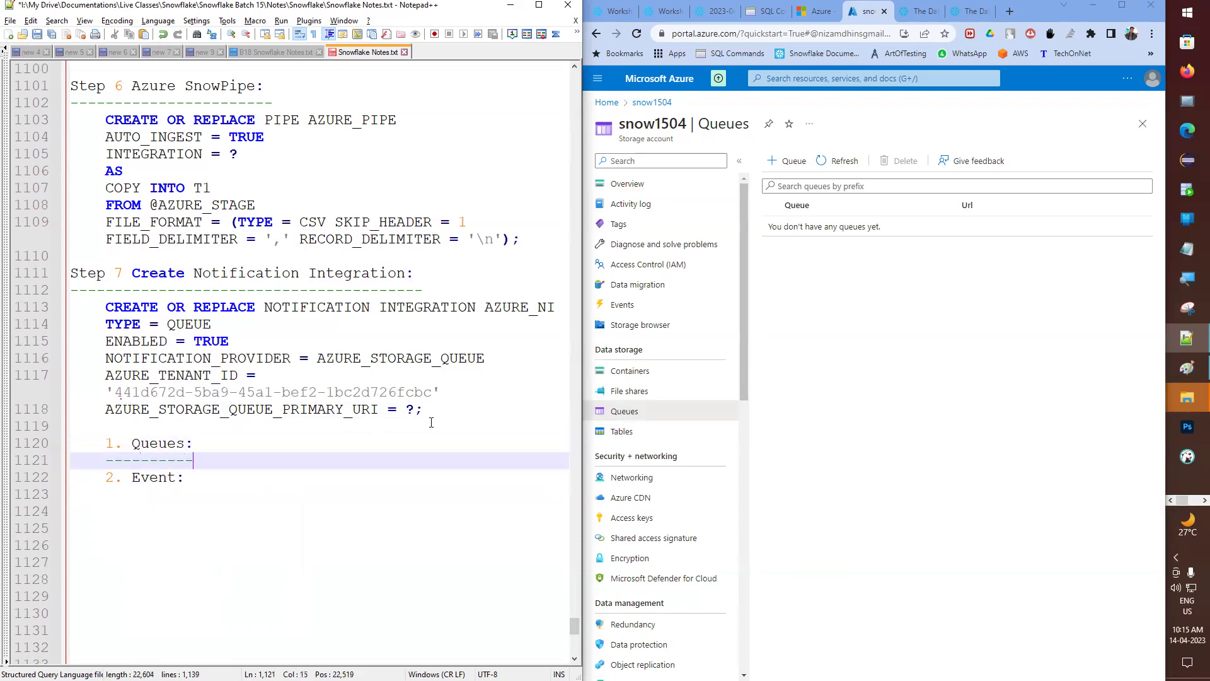
key(Return)
key(Return)
key(Return)
key(Up)
key(Up)
key(ctrl+v)
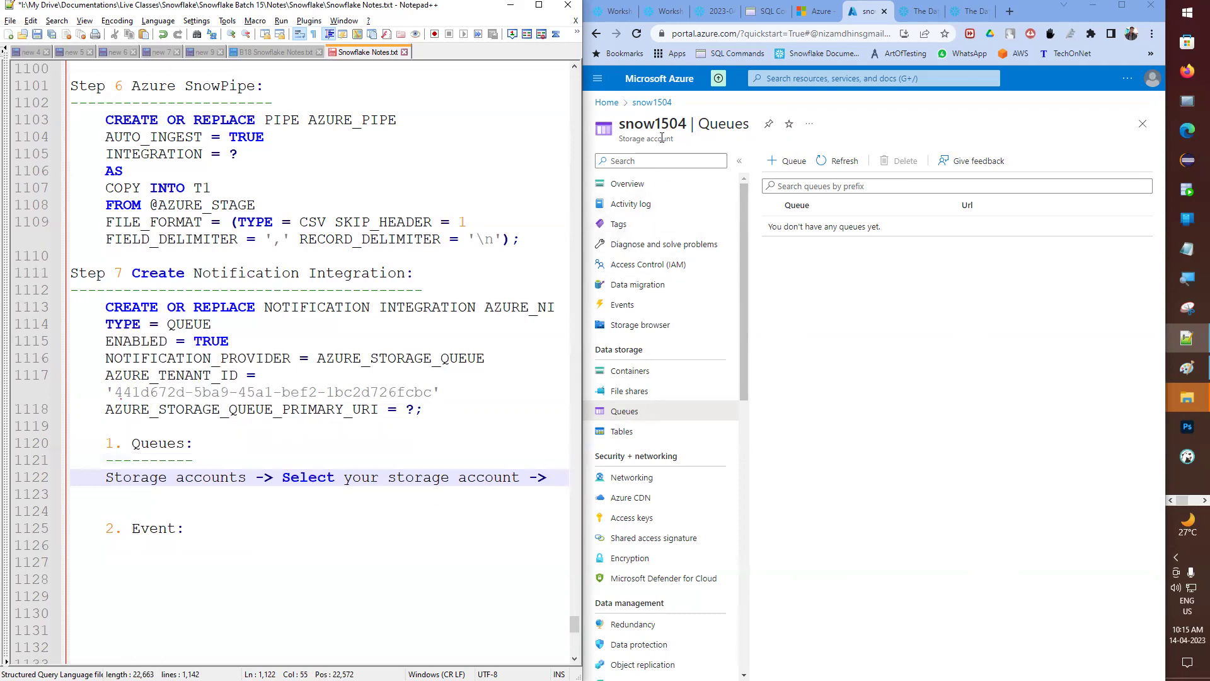
- Append 'Queues ->' to the storage accounts path, copying the word from the Azure page title
double_click(714, 126)
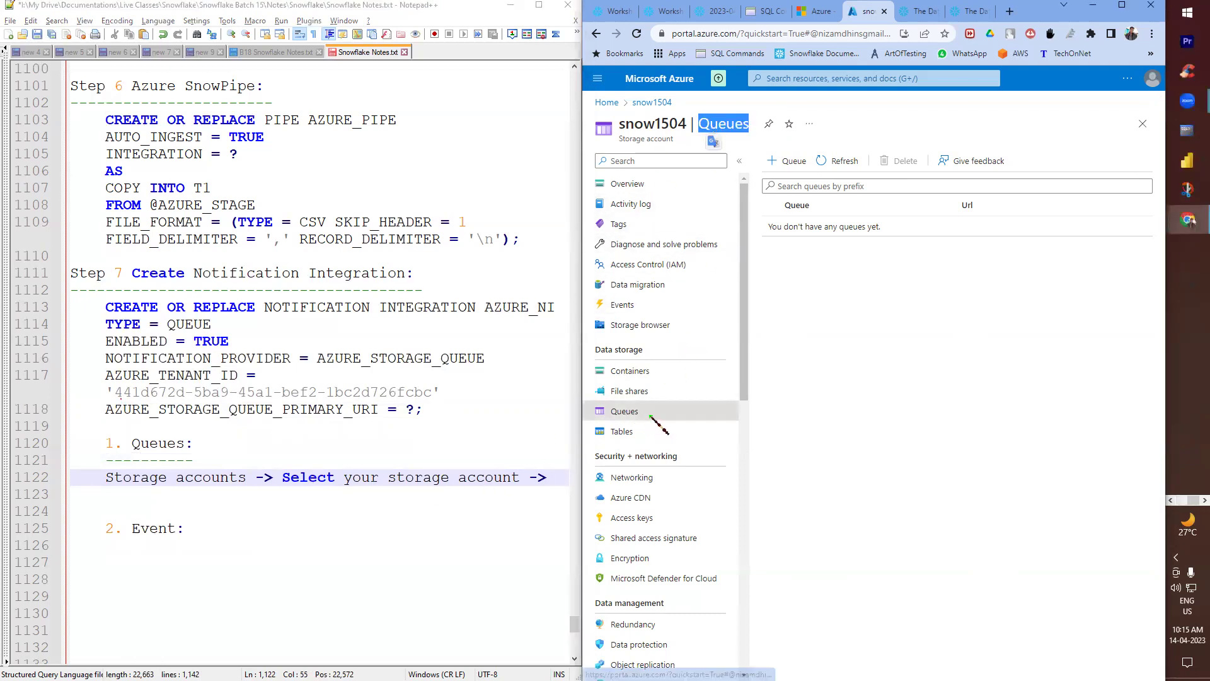
key(ctrl+c)
click(569, 483)
key(ctrl+v)
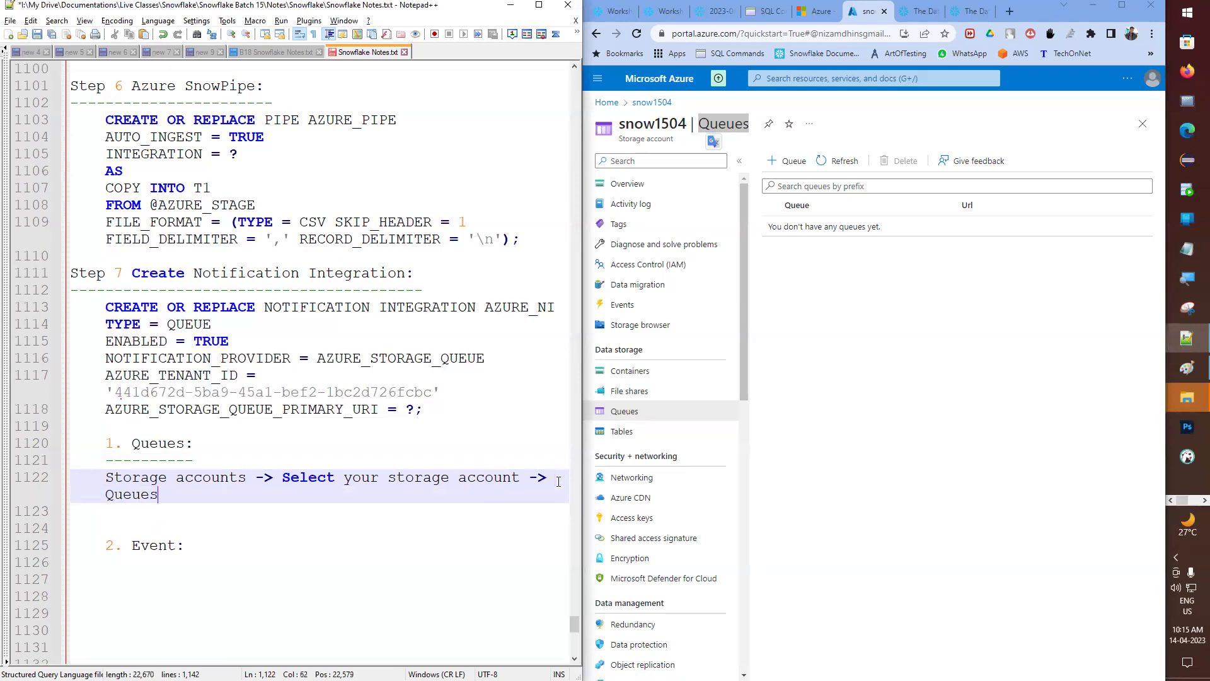
text(->)
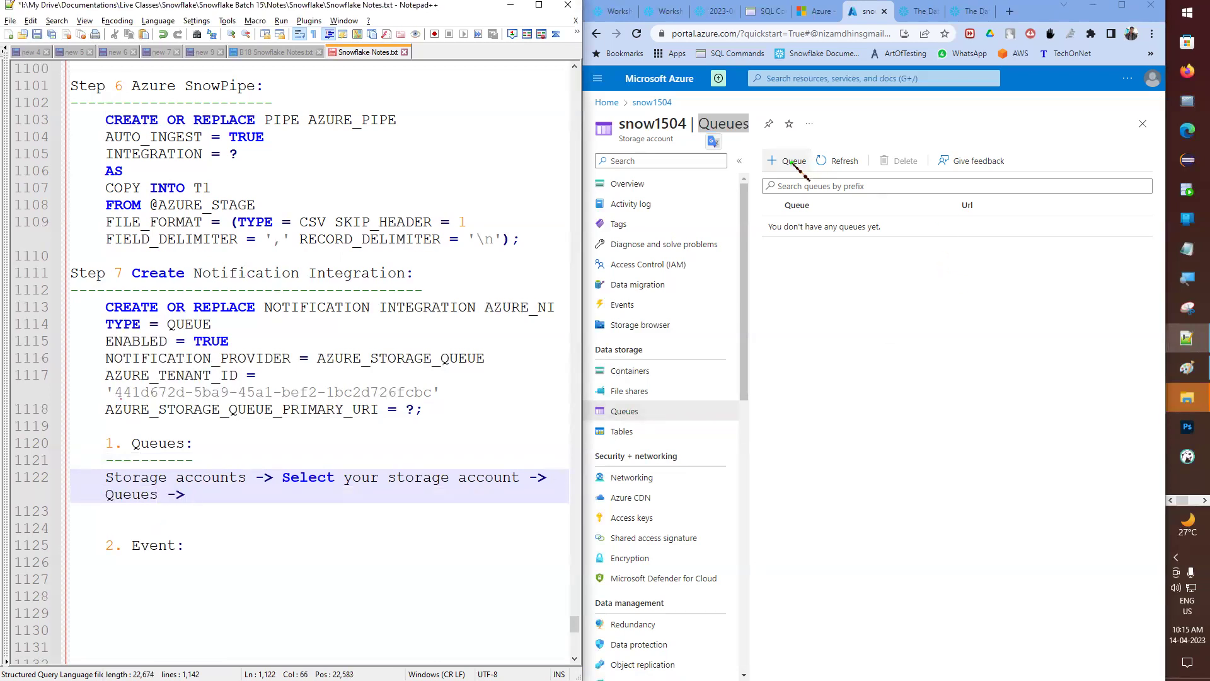
click(789, 161)
- Add 'Add Queue' to the notes path and name the new queue azuresnowpipe14042023
click(270, 503)
text(Add Que)
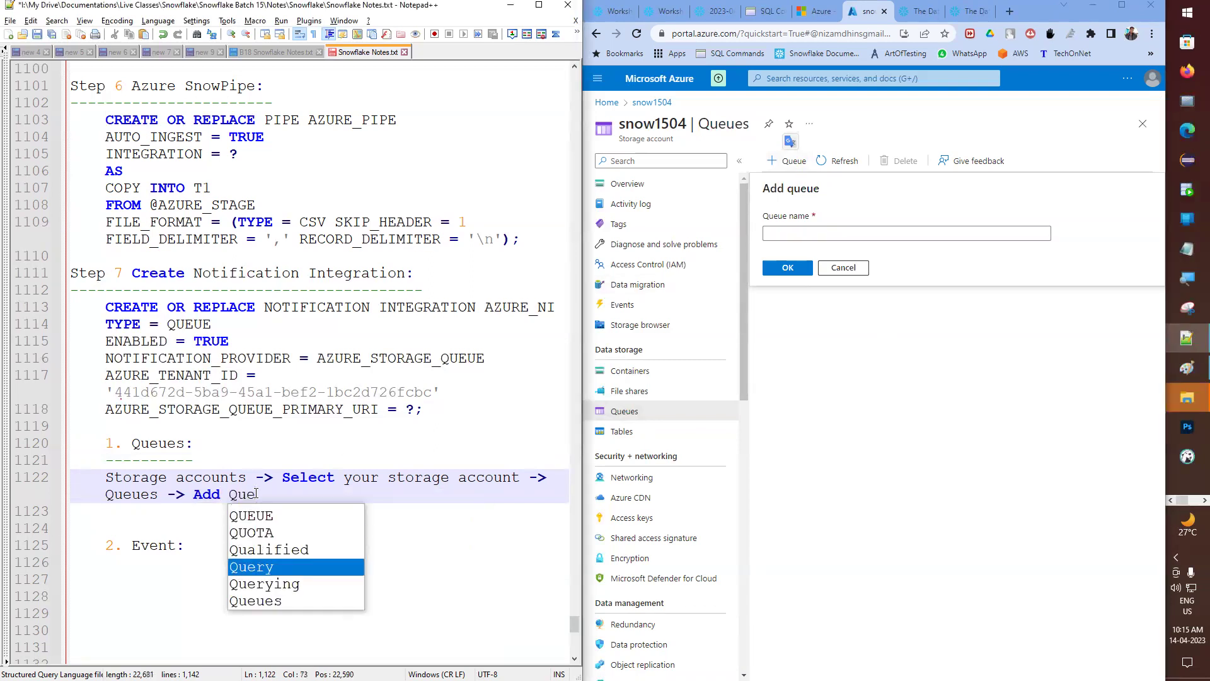
text(ue)
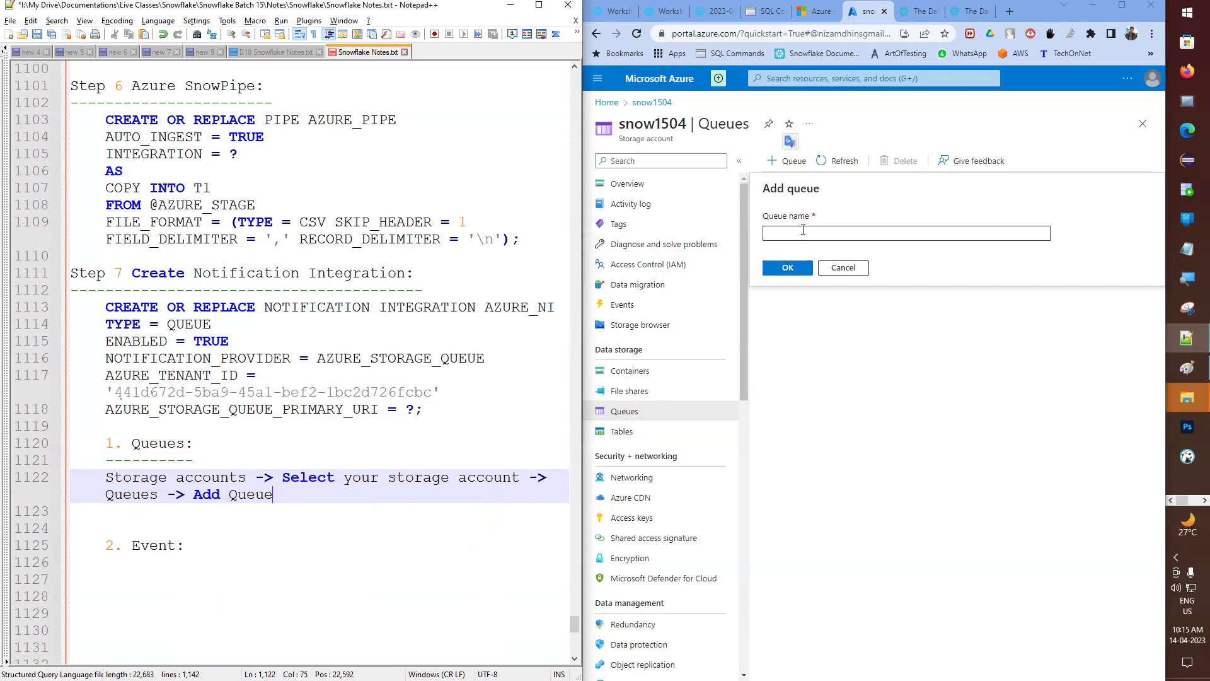
click(803, 230)
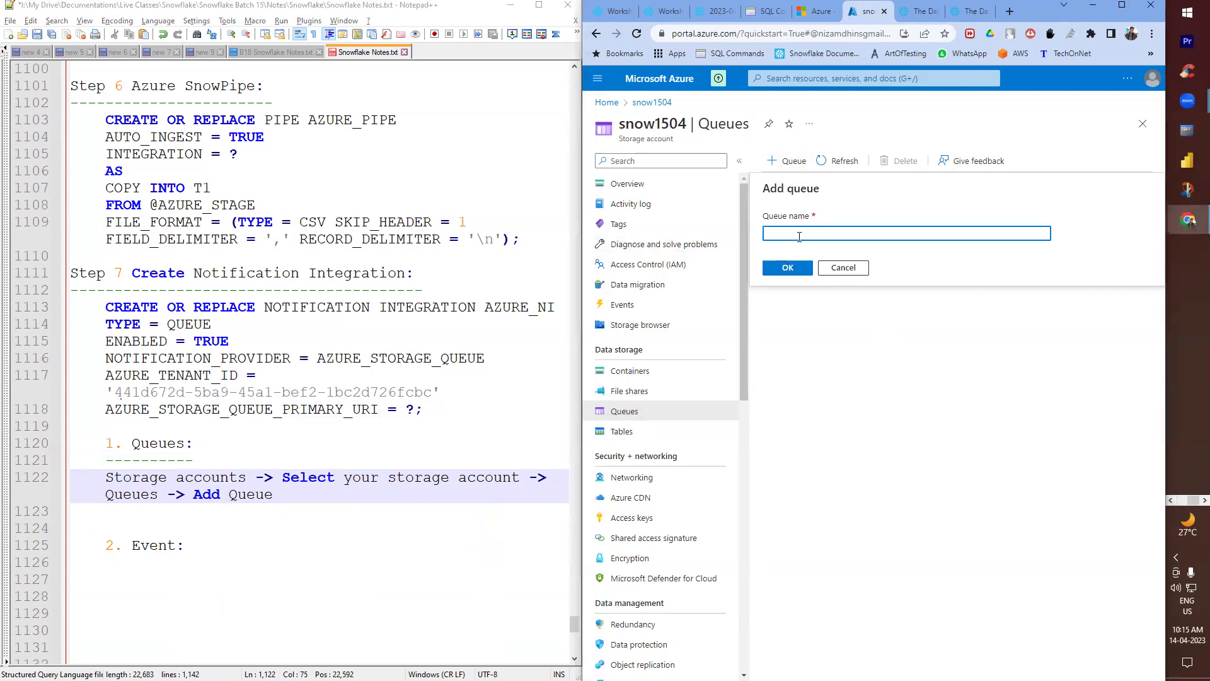
text(AZURE_SNOW_PIPE)
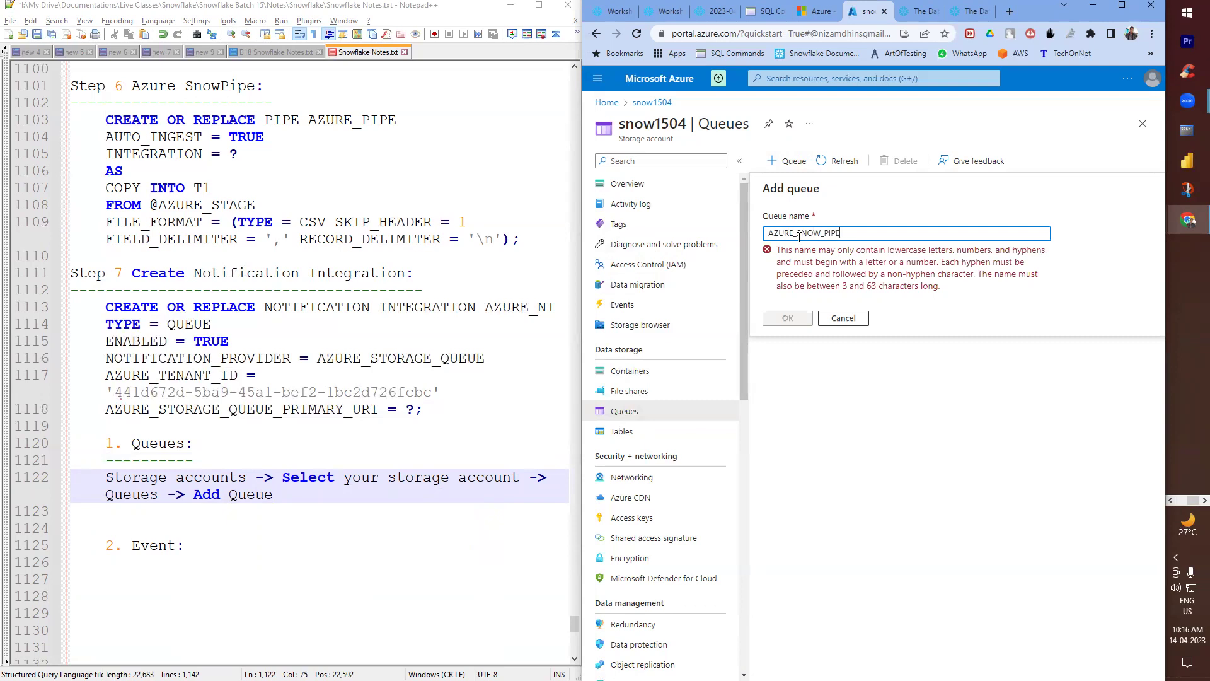
key(BackSpace)
key(BackSpace)
key(BackSpace)
key(BackSpace)
key(BackSpace)
key(BackSpace)
key(BackSpace)
key(BackSpace)
key(BackSpace)
key(BackSpace)
key(BackSpace)
key(BackSpace)
key(BackSpace)
key(BackSpace)
text(azure_snow_pipe)
key(BackSpace)
key(BackSpace)
key(End)
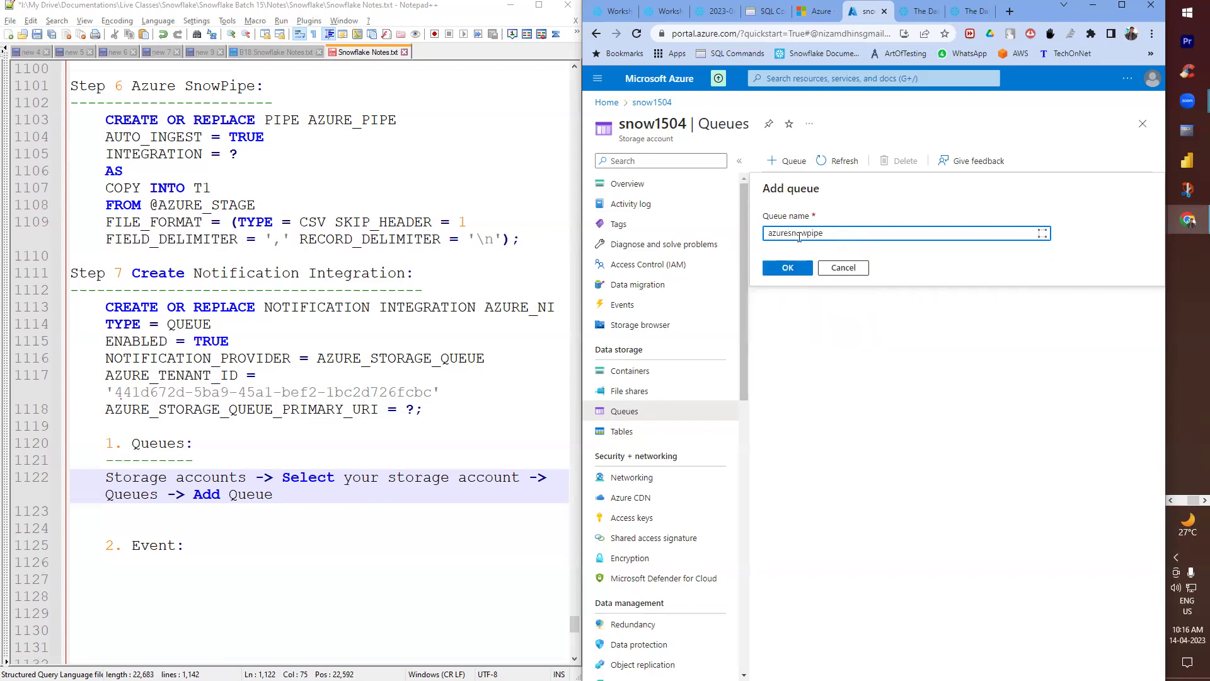
text(14042023)
- Record '-> azuresnowpipe14042023' in the notes, then create the queue and select its row
drag(891, 233, 717, 265)
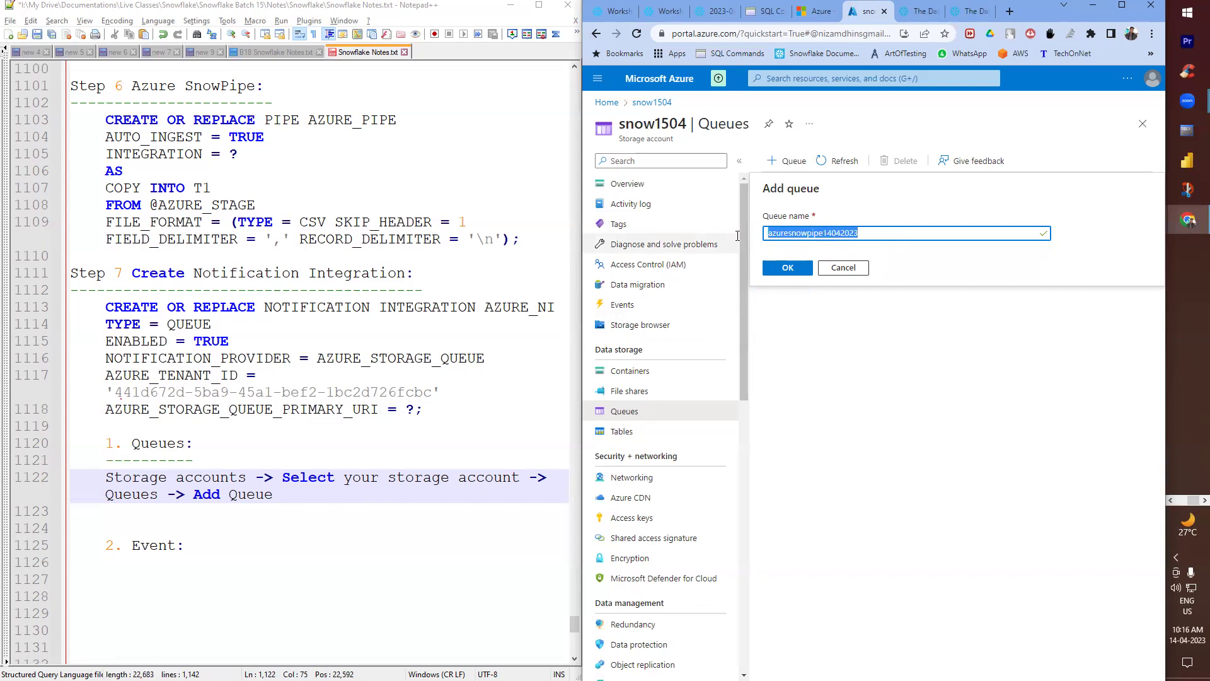
click(337, 507)
text(->)
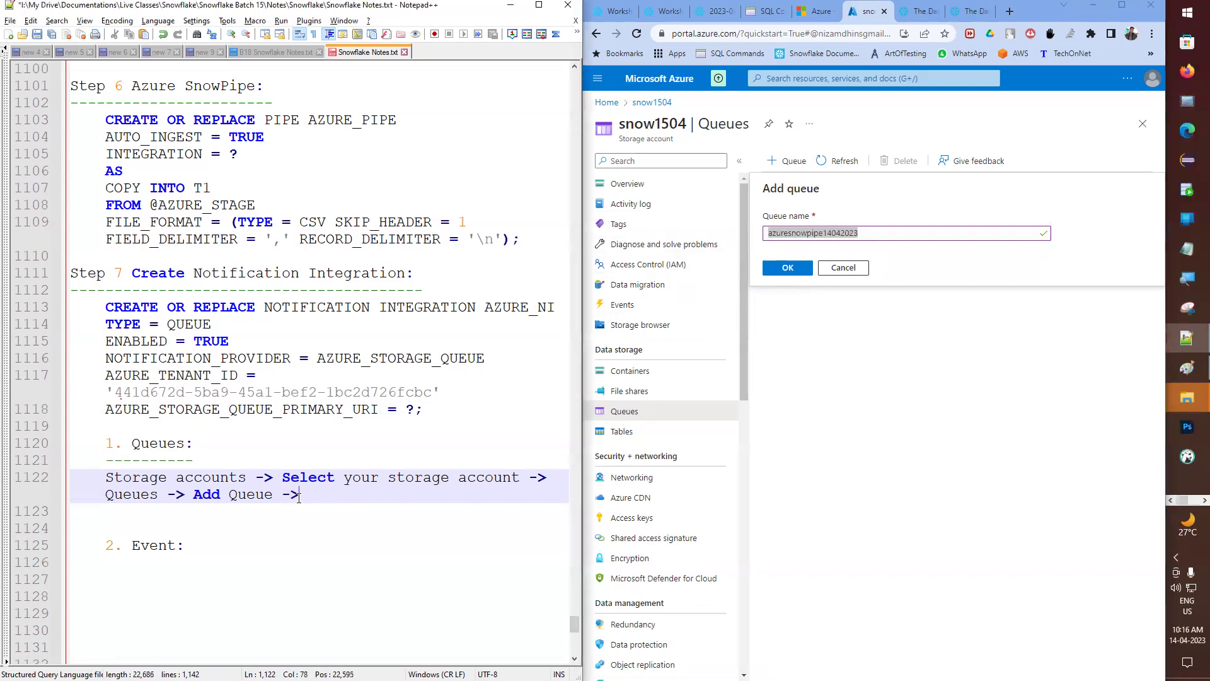
key(ctrl+v)
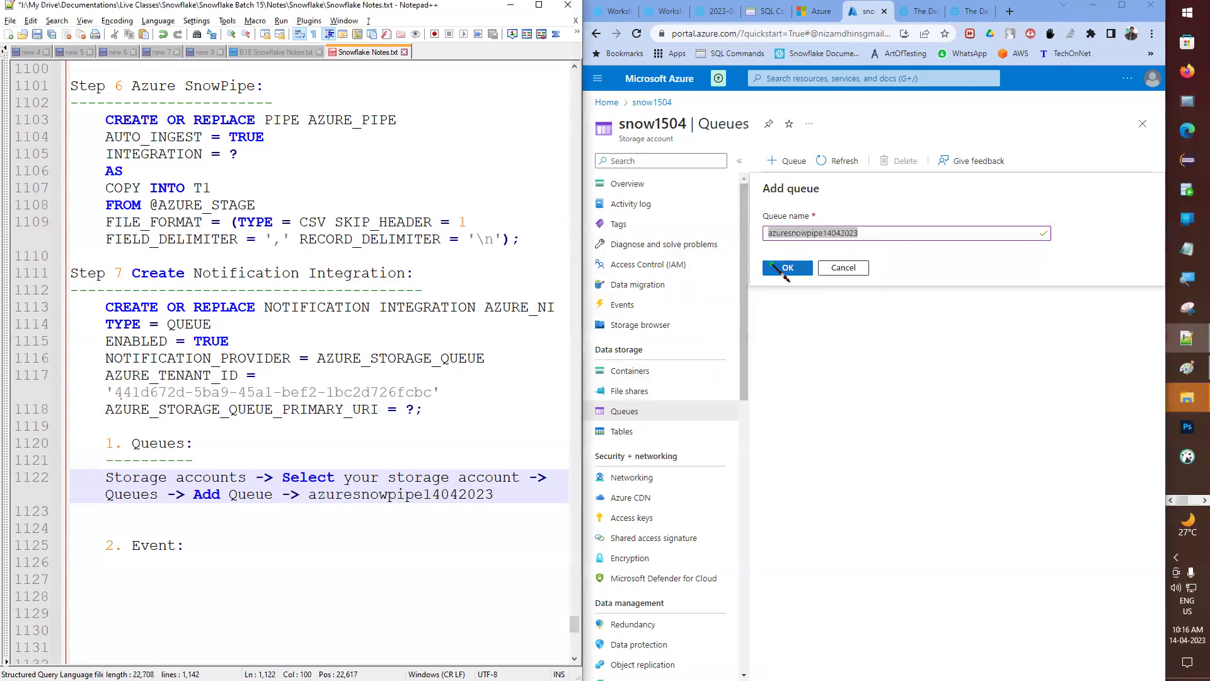
click(789, 268)
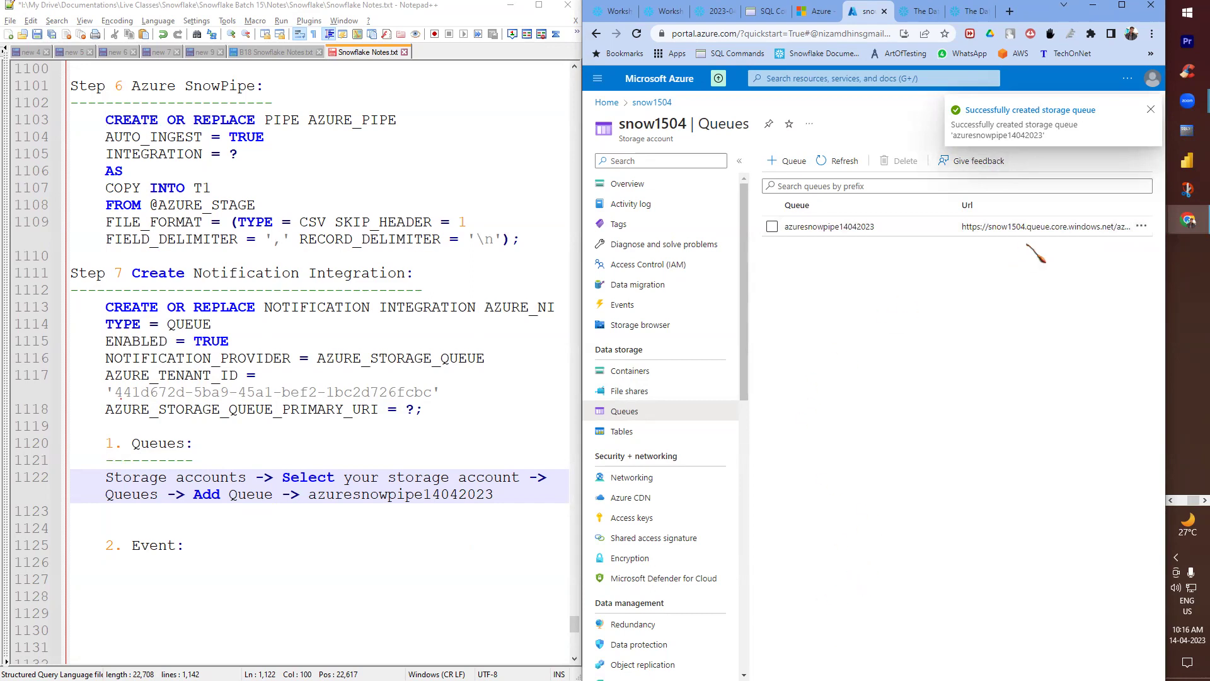
click(1142, 226)
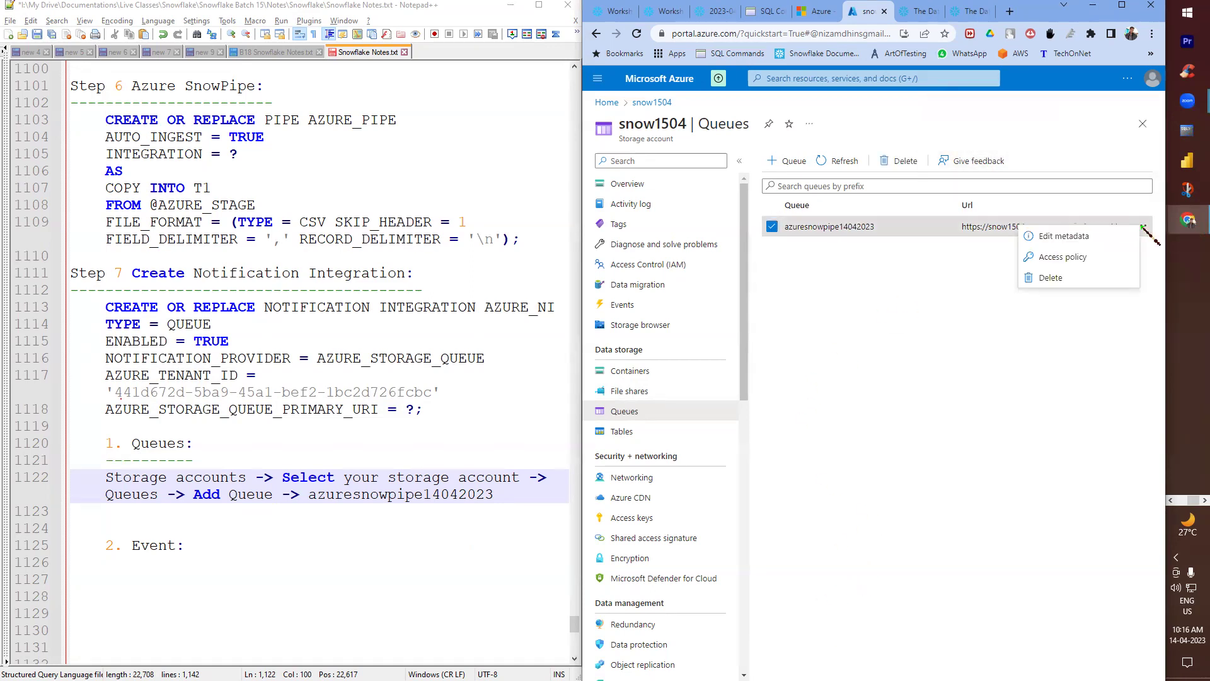
click(889, 340)
click(922, 232)
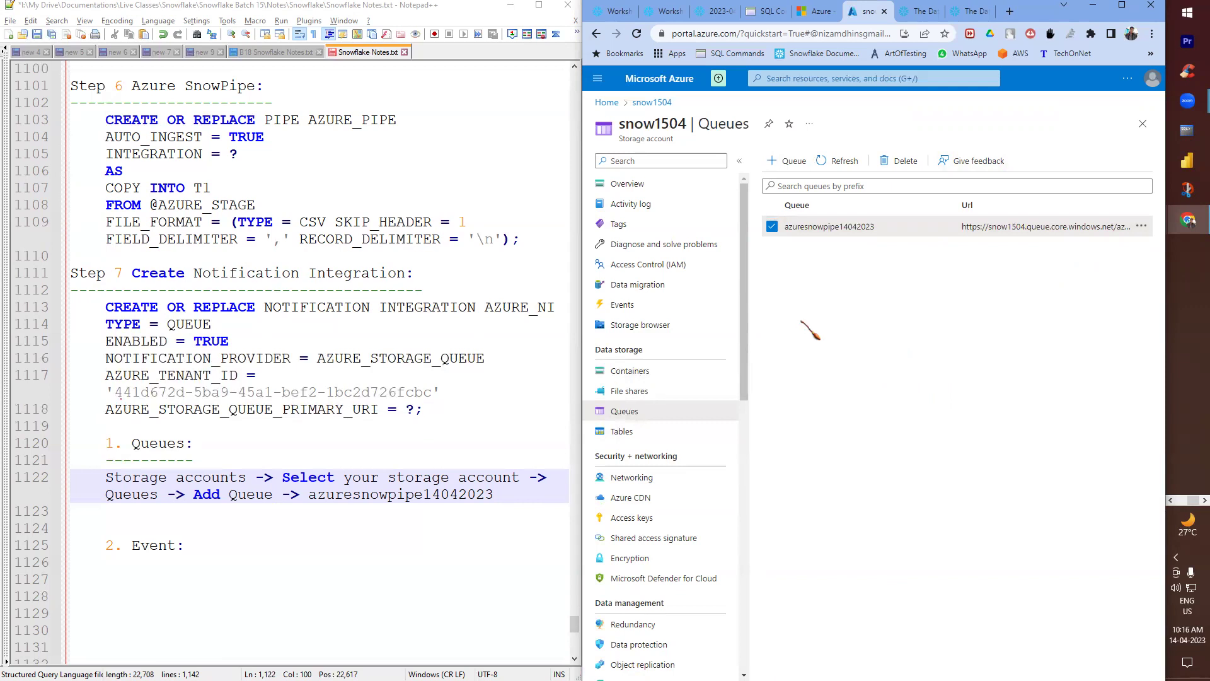
click(1121, 5)
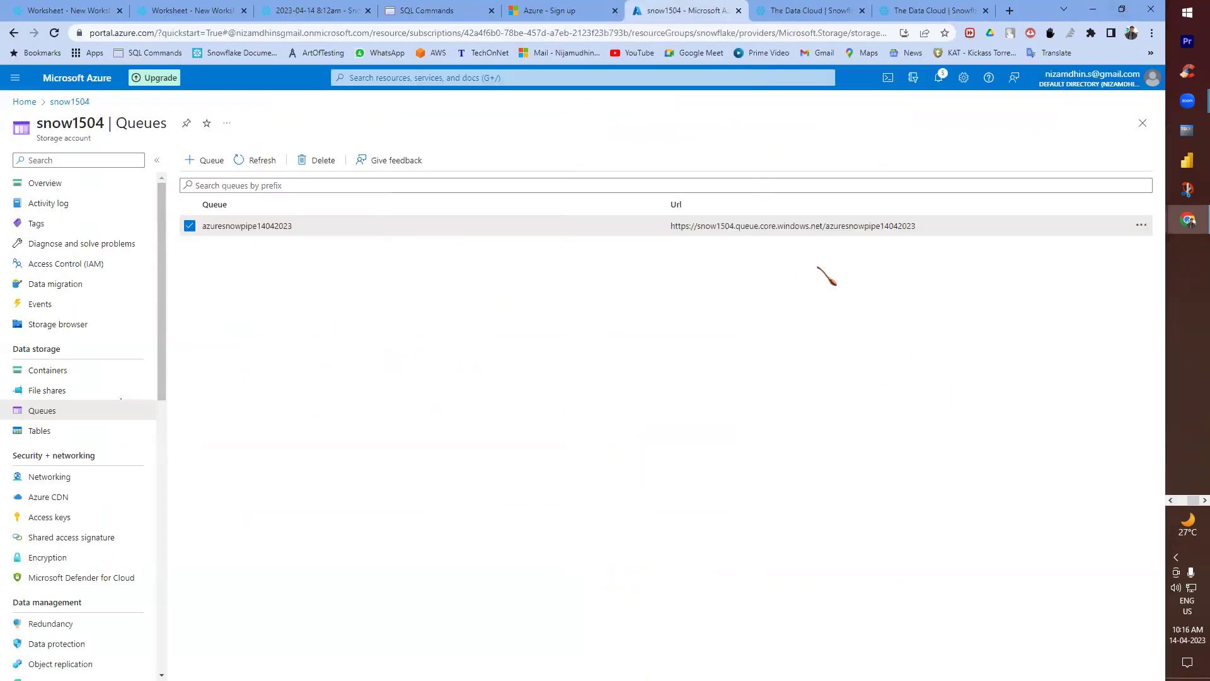
click(1141, 226)
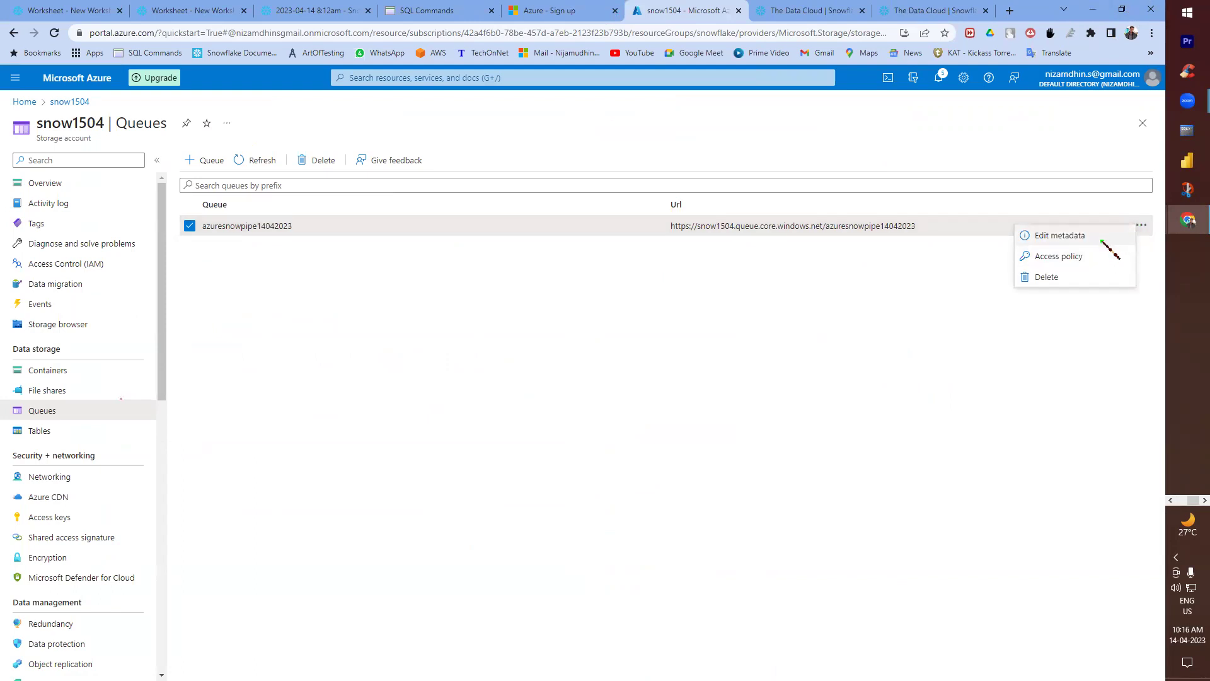
click(605, 324)
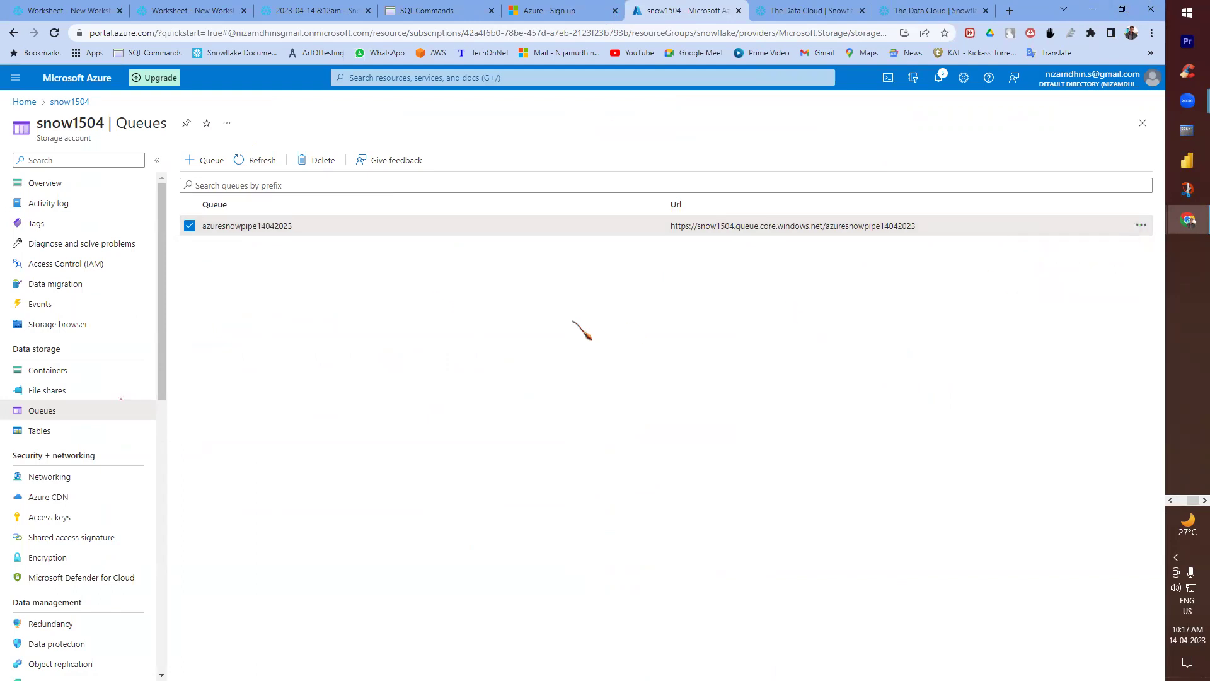
triple_click(725, 227)
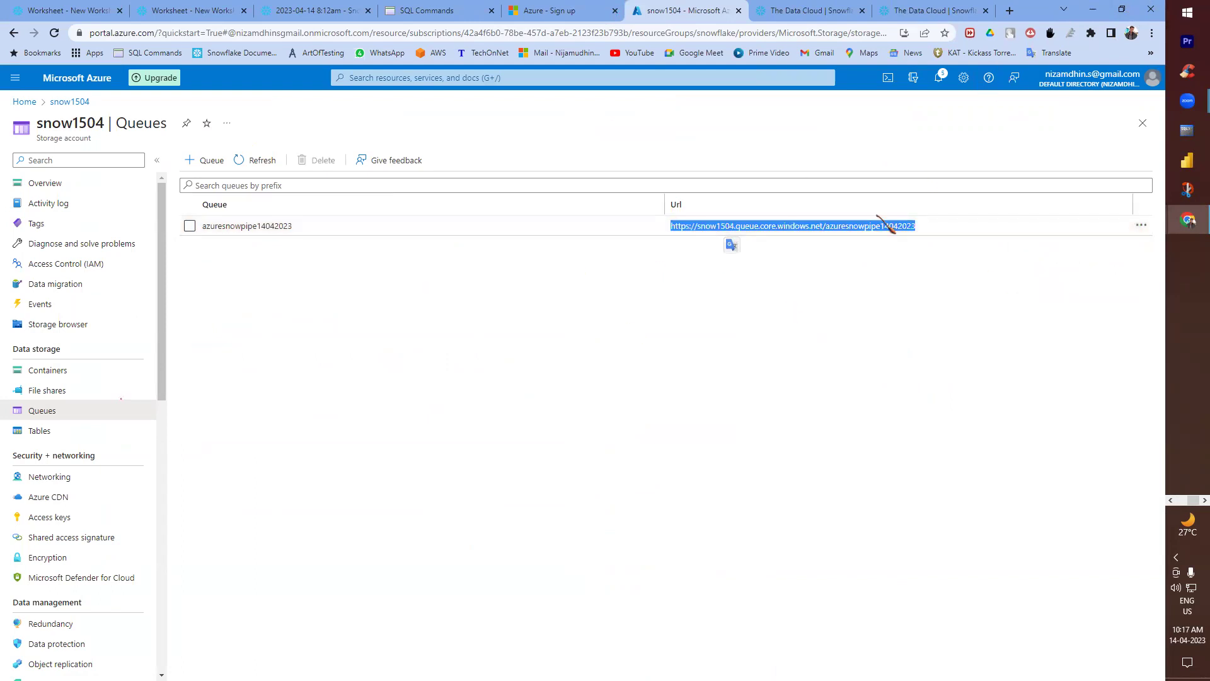
key(super+Right)
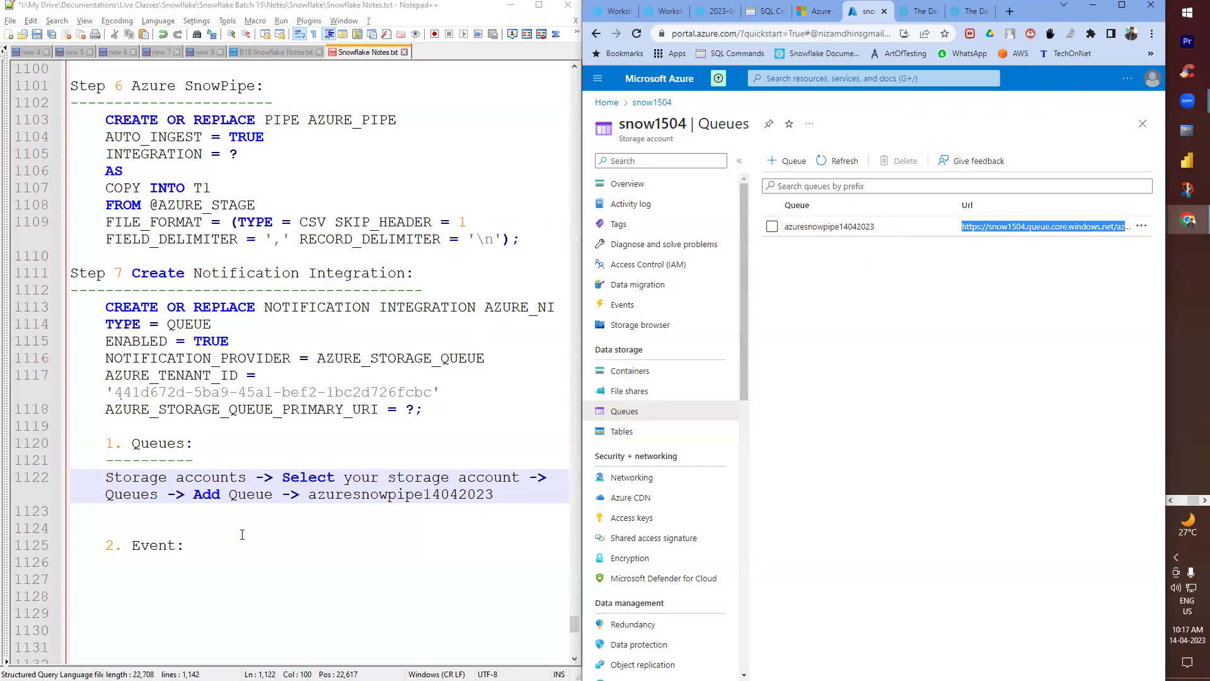
click(412, 408)
double_click(411, 408)
key(ctrl+v)
key(ctrl+z)
drag(415, 408, 406, 408)
text('')
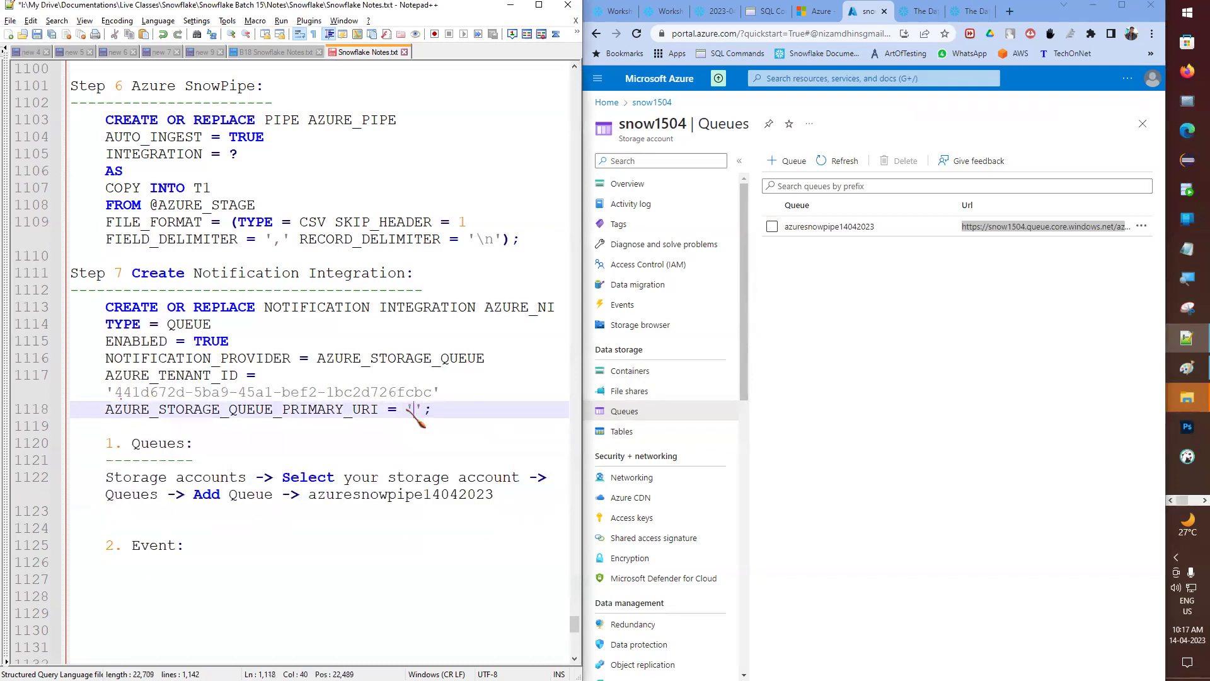
key(ctrl+v)
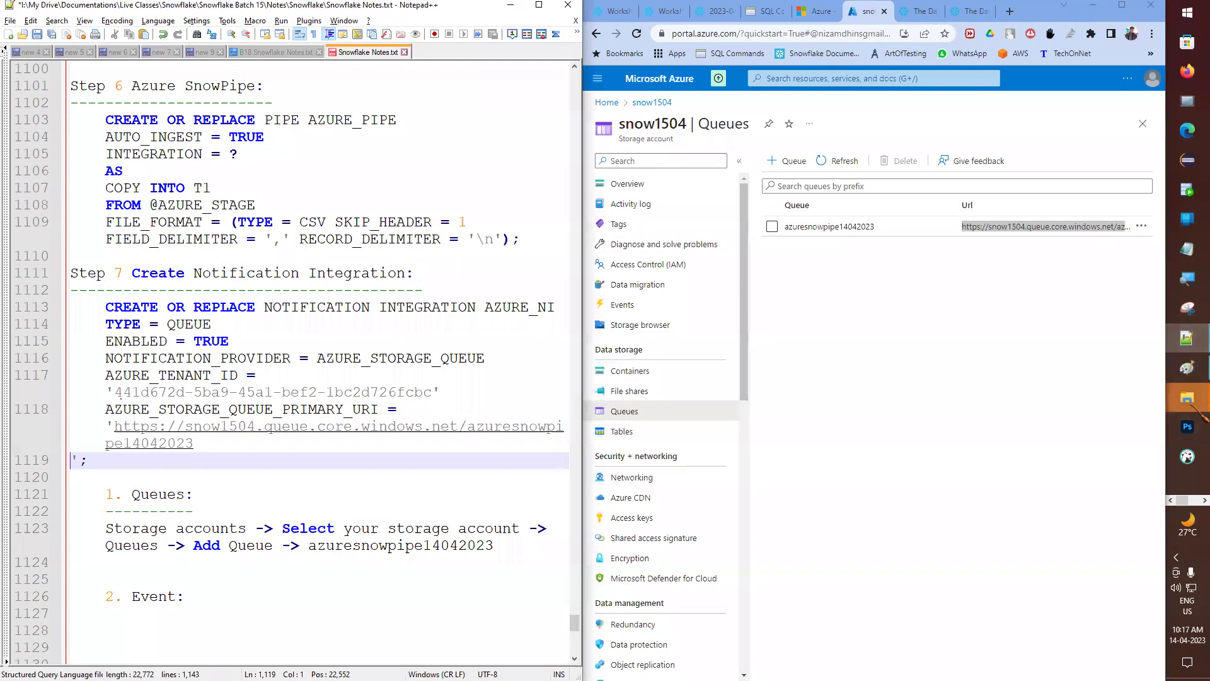
mouse_move(1188, 397)
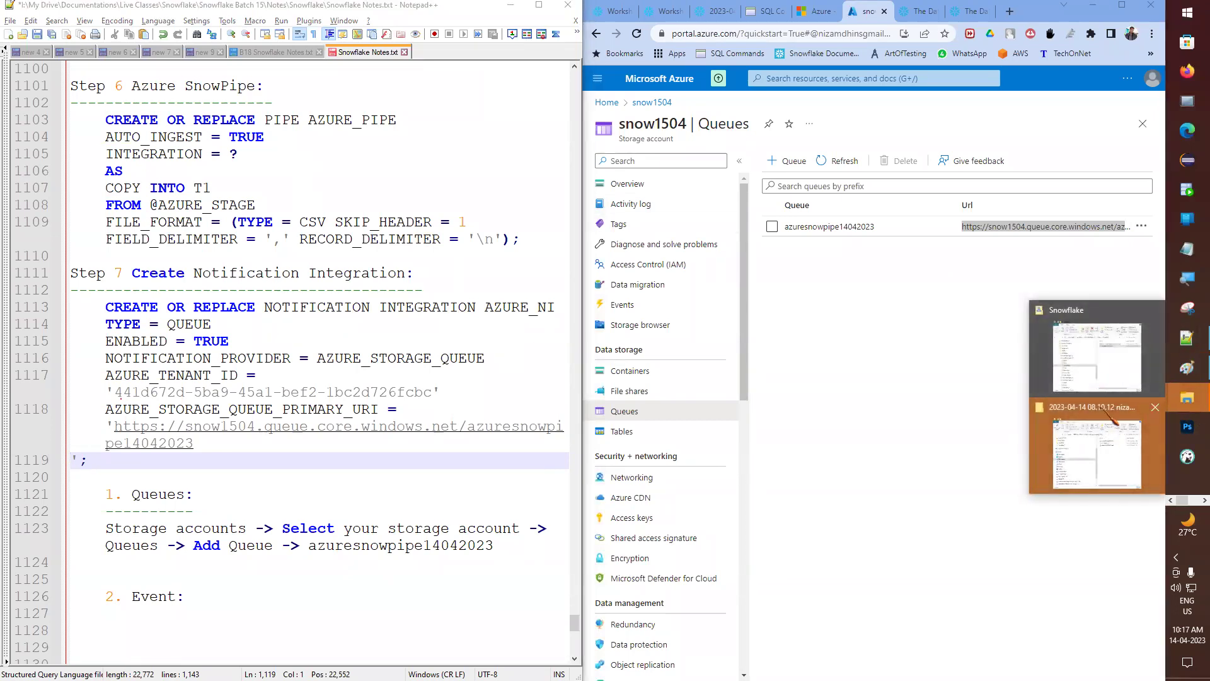
- Open Snowflake Full Notes.txt from Snowflake Batch 17\Notes in File Explorer
click(1097, 356)
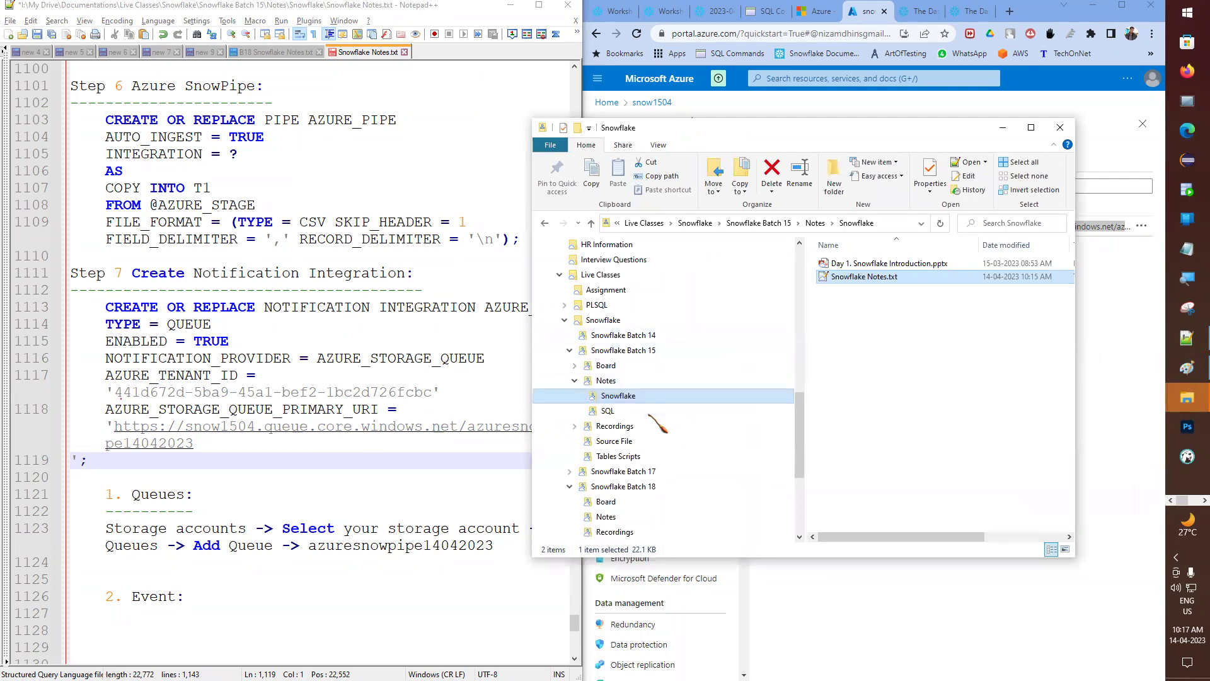
click(569, 471)
click(574, 472)
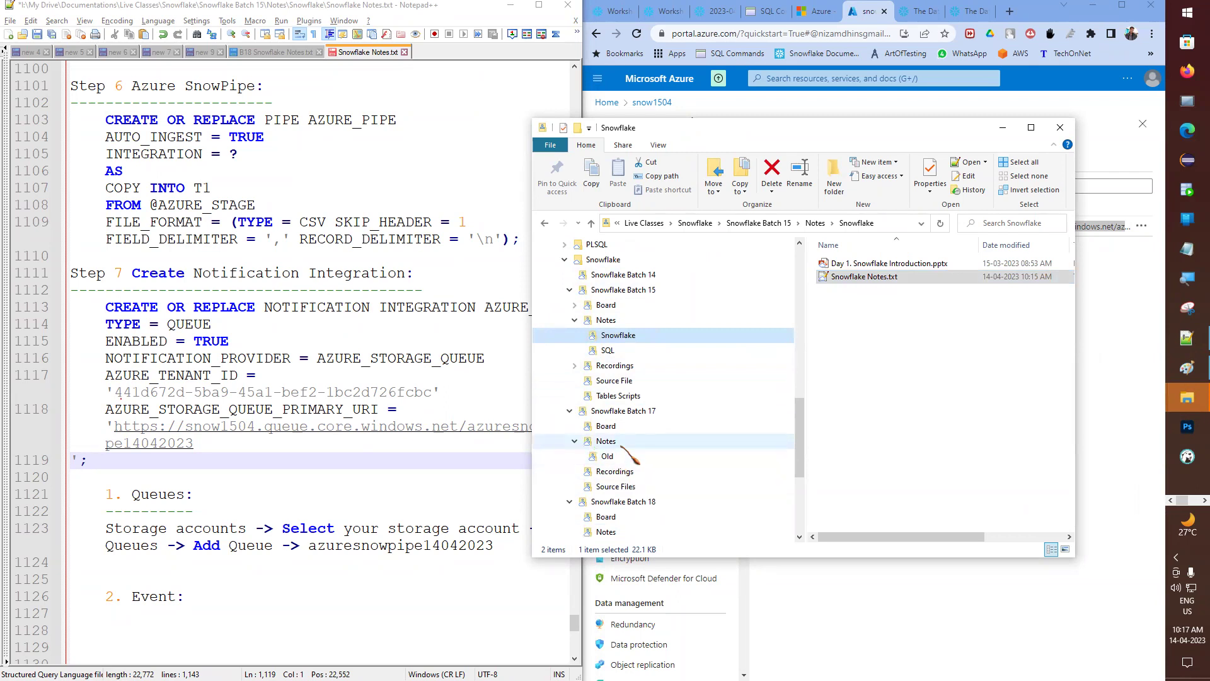
click(605, 440)
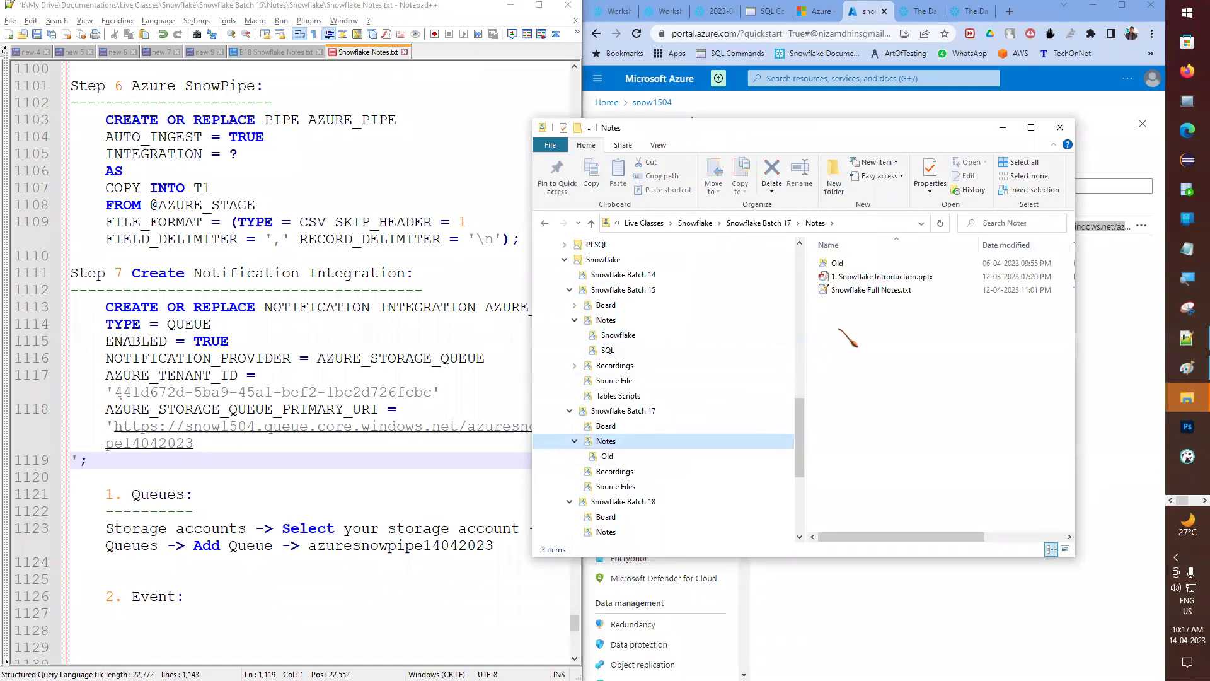
click(866, 291)
double_click(866, 291)
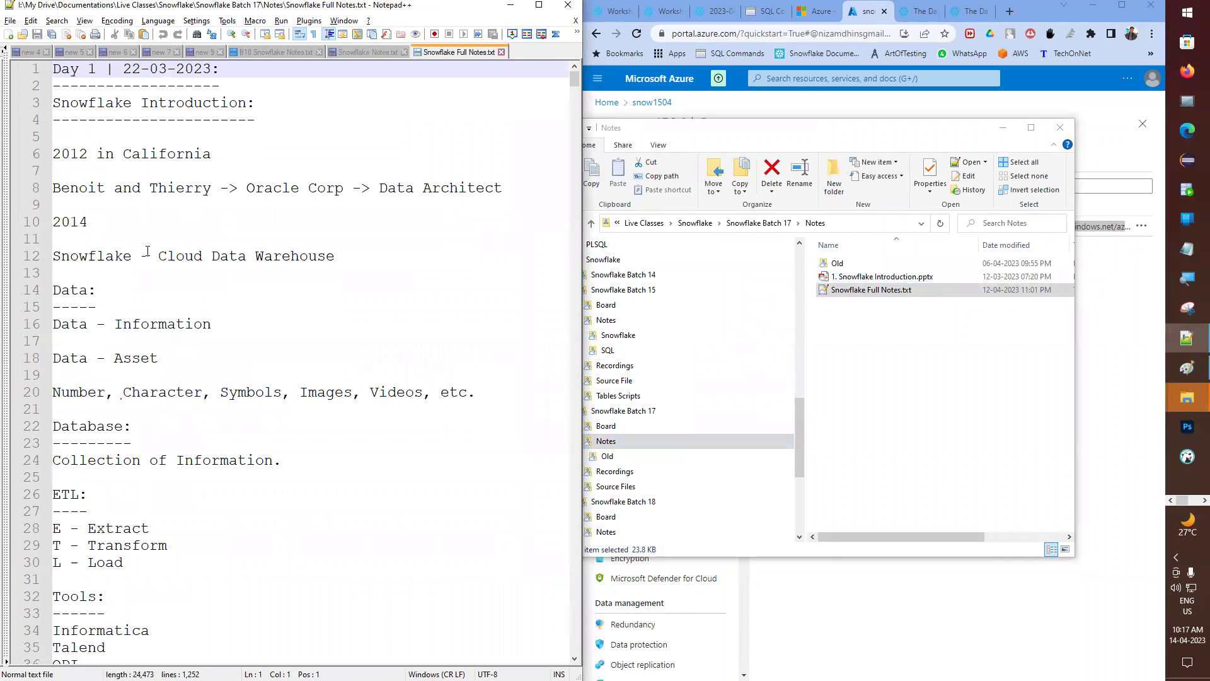
- Search the full notes for 'azure' and scroll down to the notification integration example
click(213, 347)
key(ctrl+f)
text(azure load)
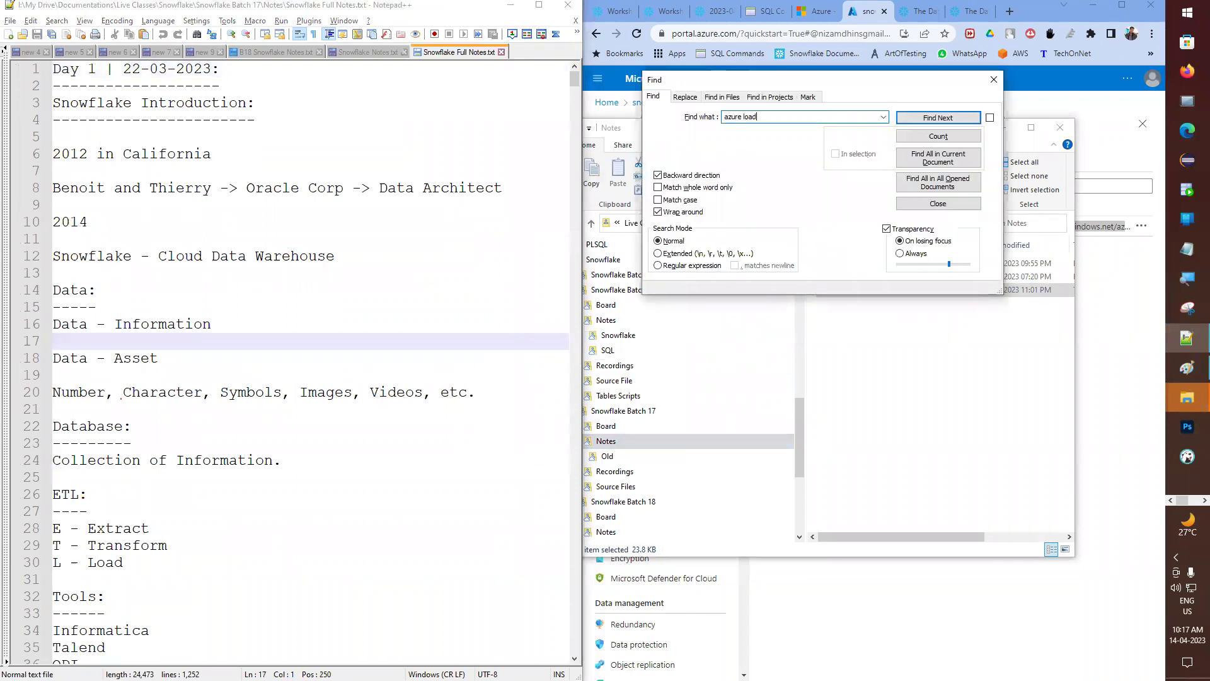
key(Return)
scroll(201, 343, down, 2)
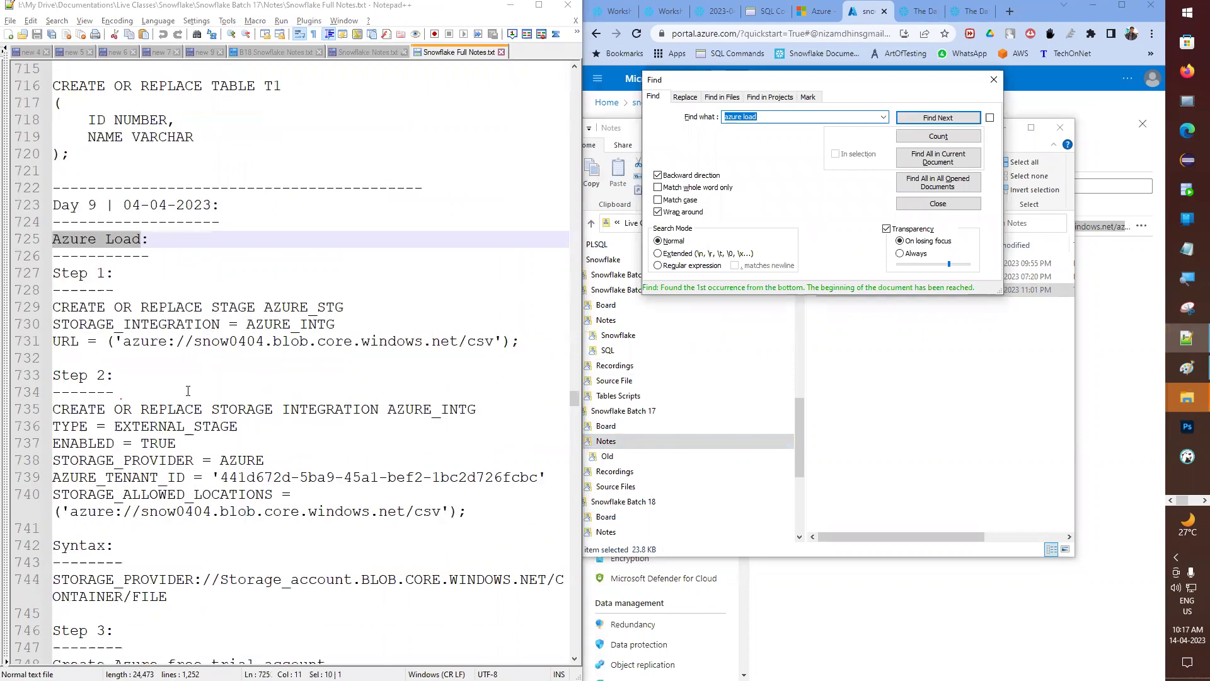
scroll(188, 390, down, 1)
scroll(176, 389, down, 15)
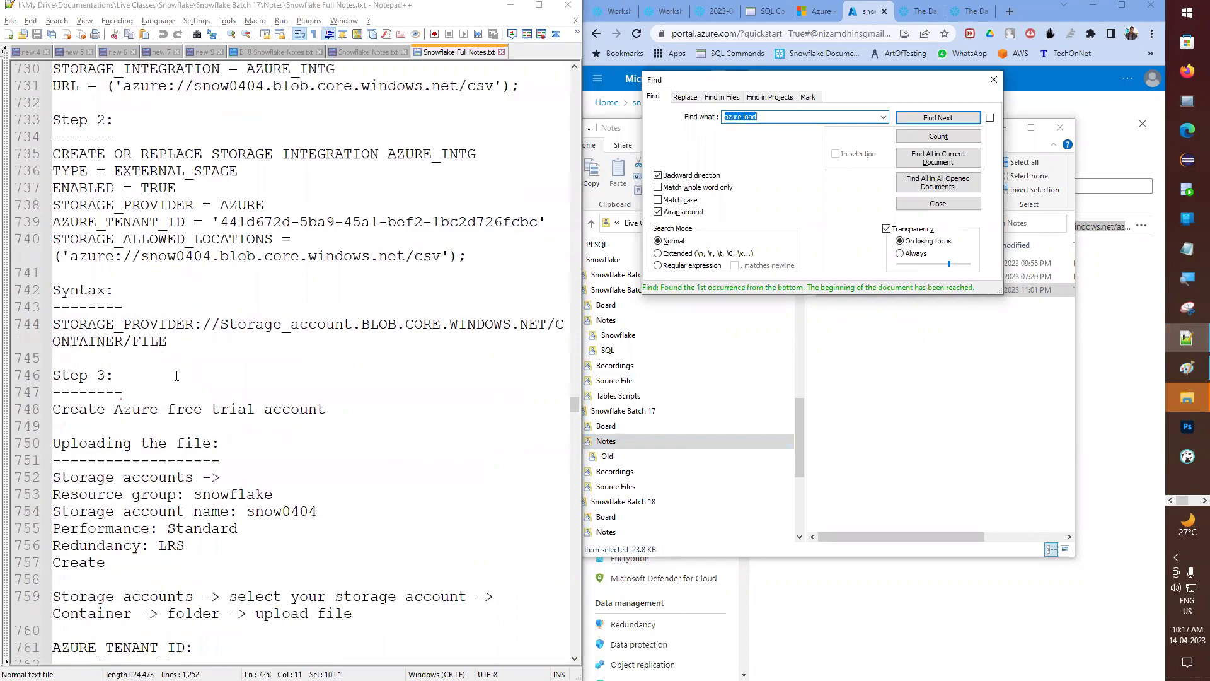
scroll(176, 380, down, 10)
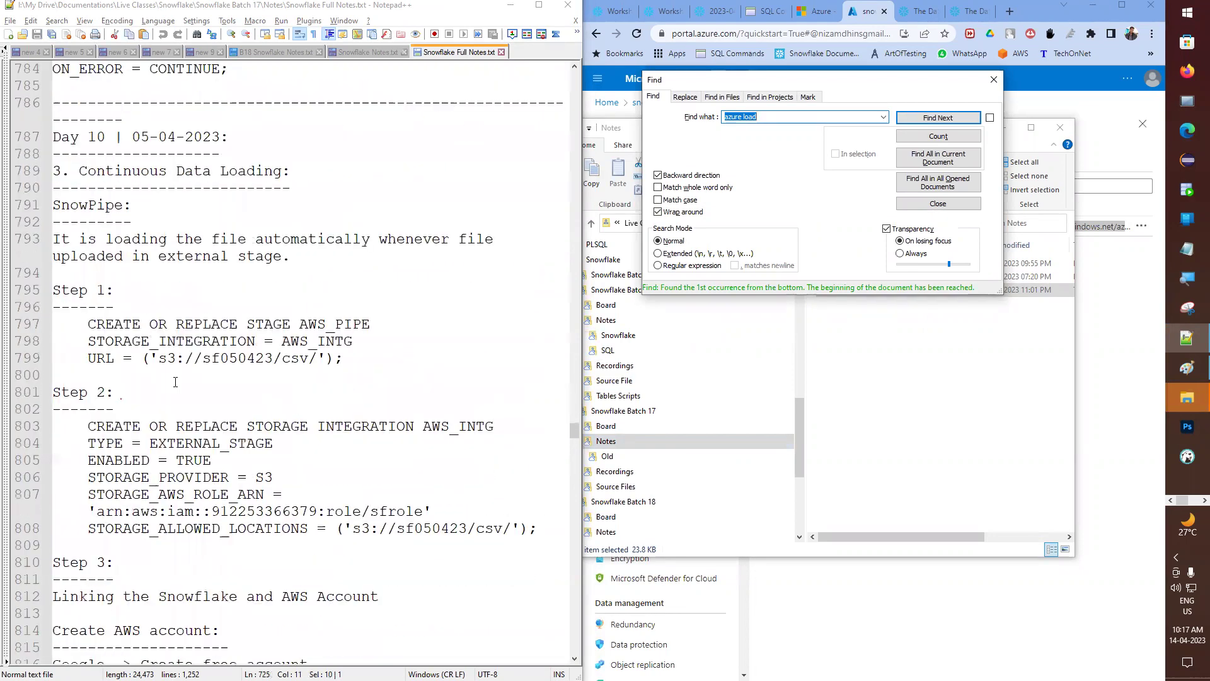
scroll(251, 360, down, 18)
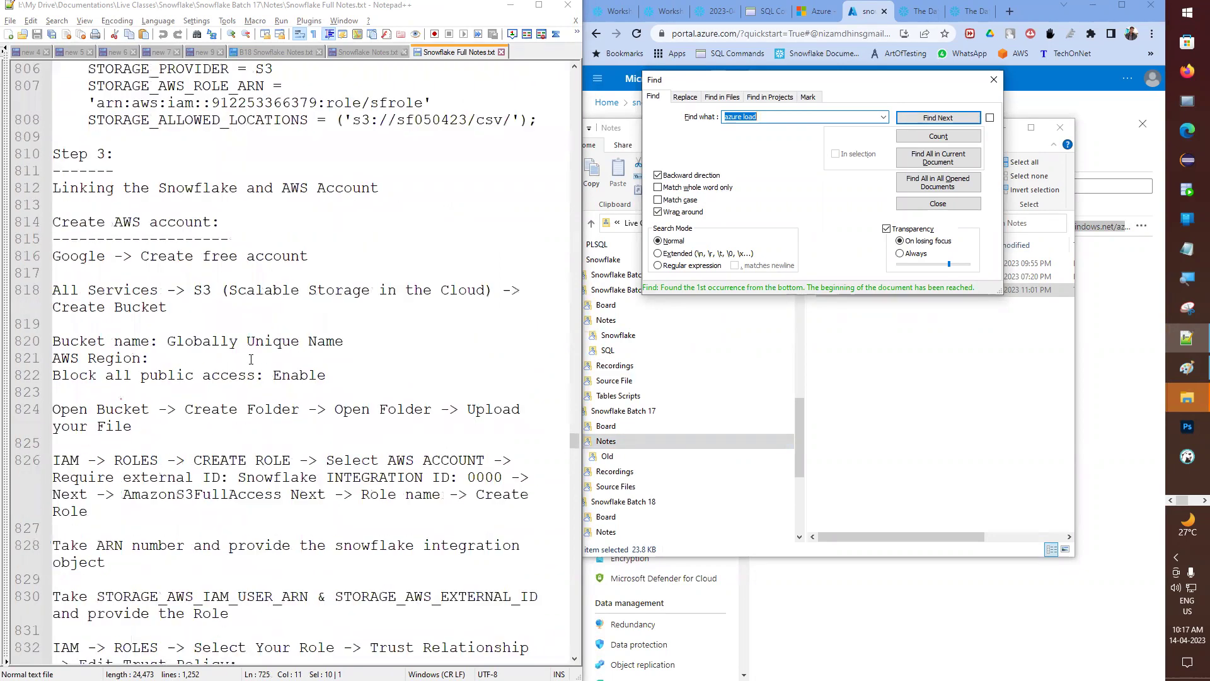
scroll(251, 359, down, 7)
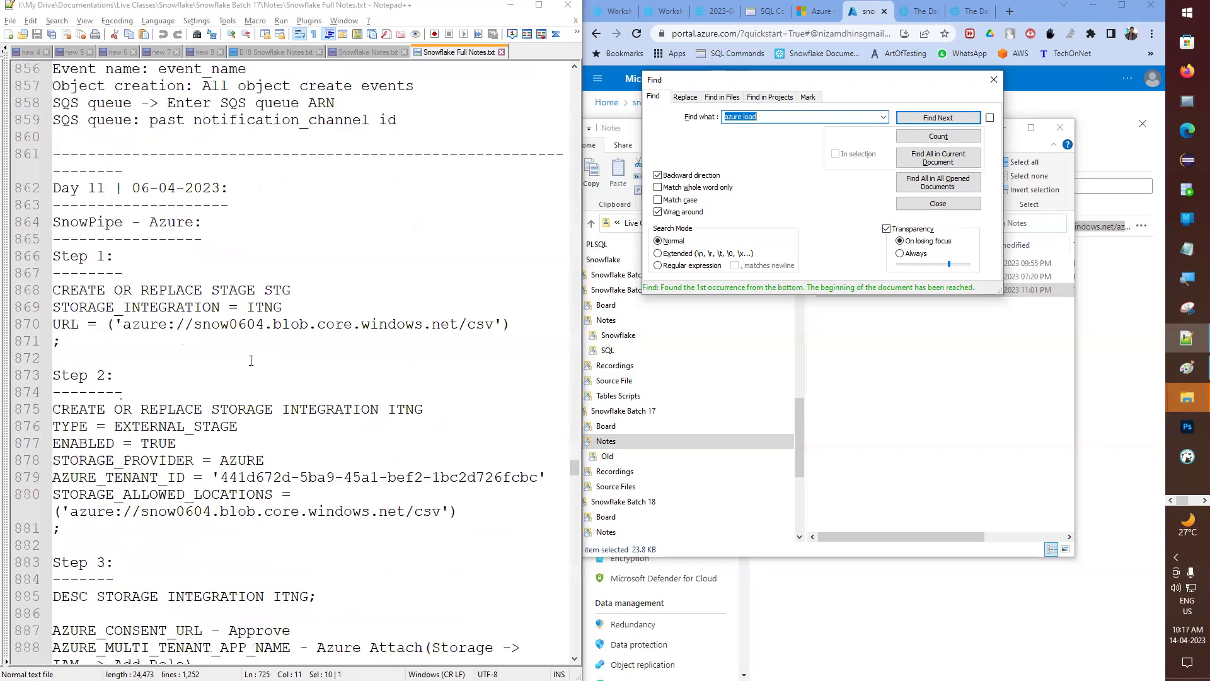
scroll(251, 359, down, 13)
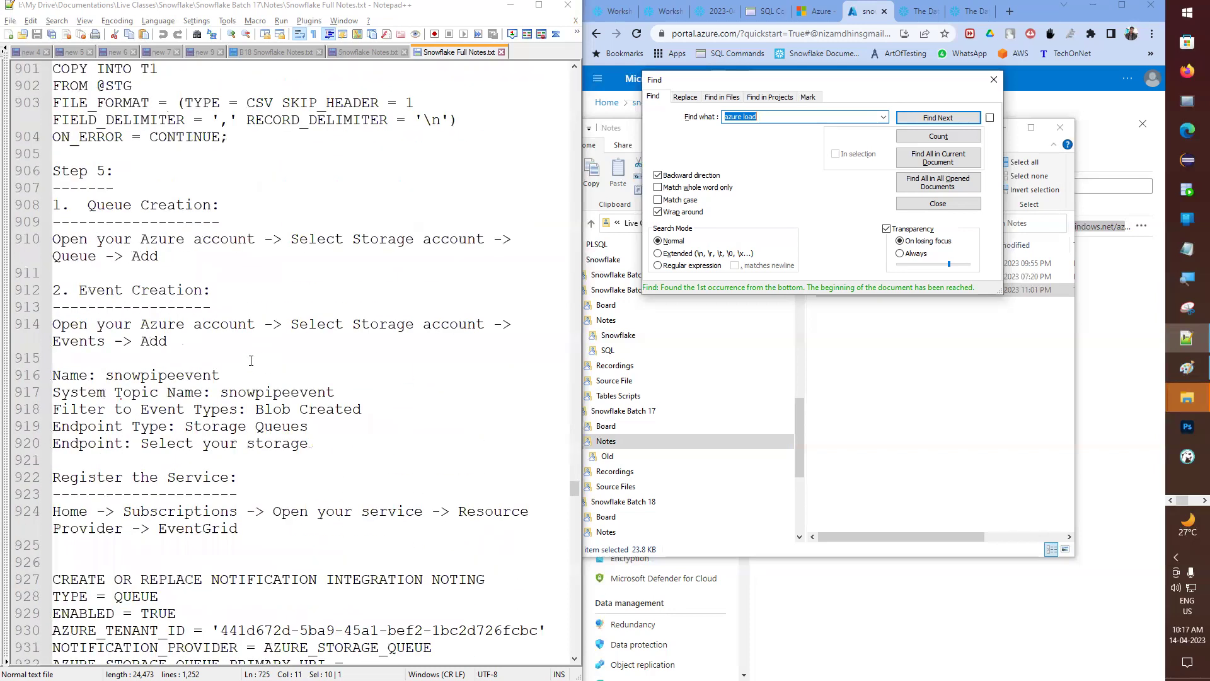
scroll(251, 360, down, 4)
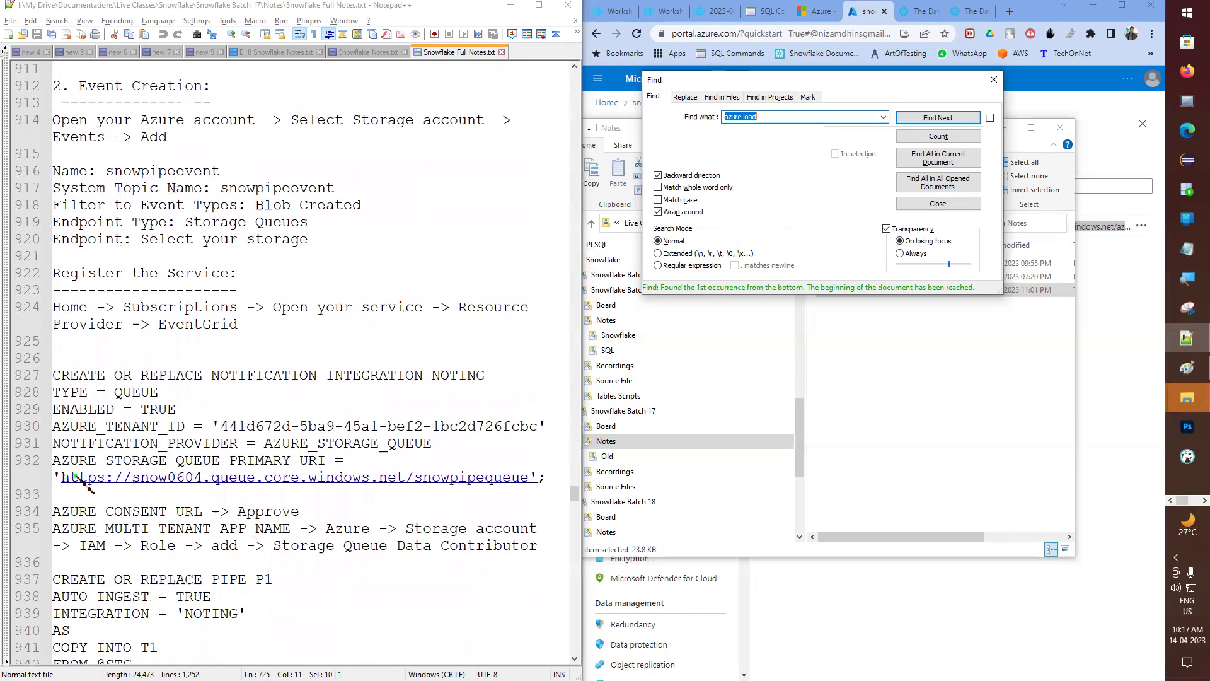
- Return to Snowflake Notes.txt, closing the Find window and minimizing File Explorer
click(379, 54)
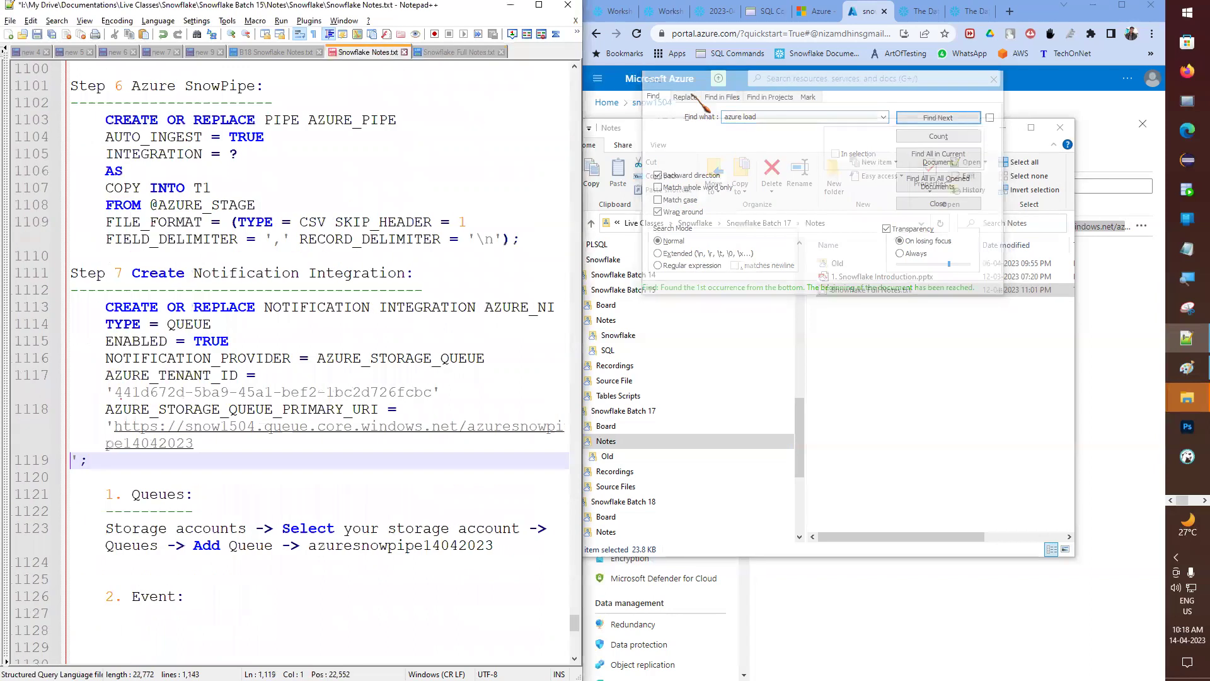
click(942, 77)
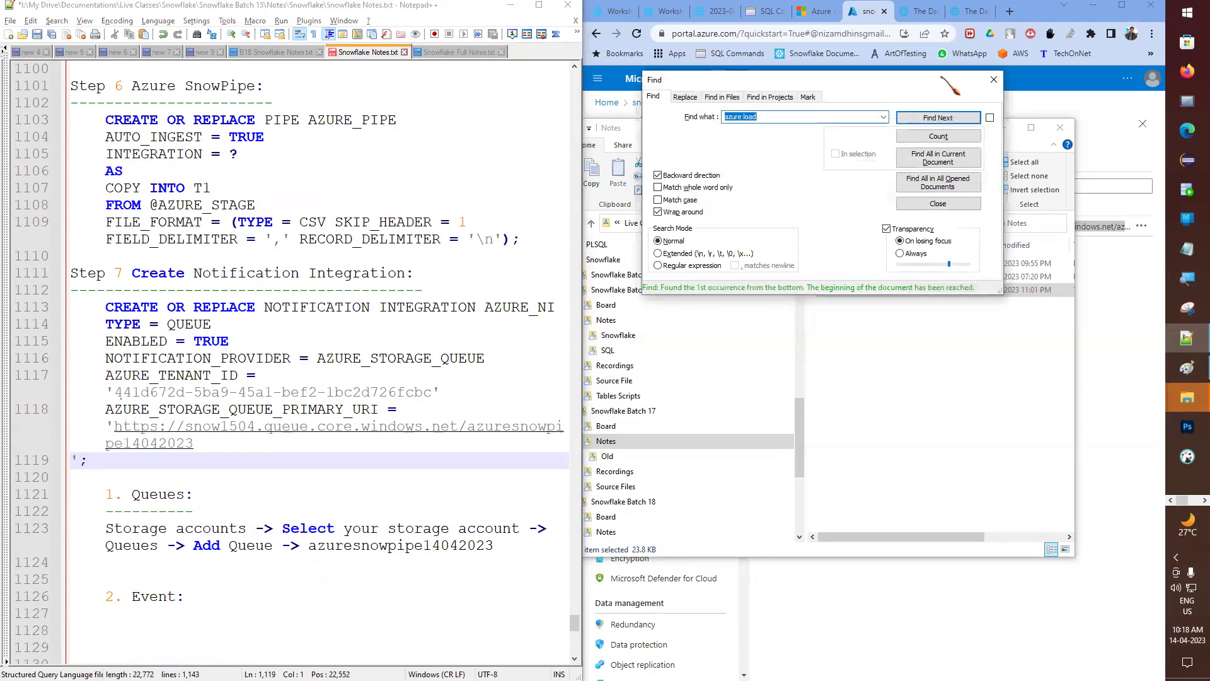
click(994, 79)
click(1003, 129)
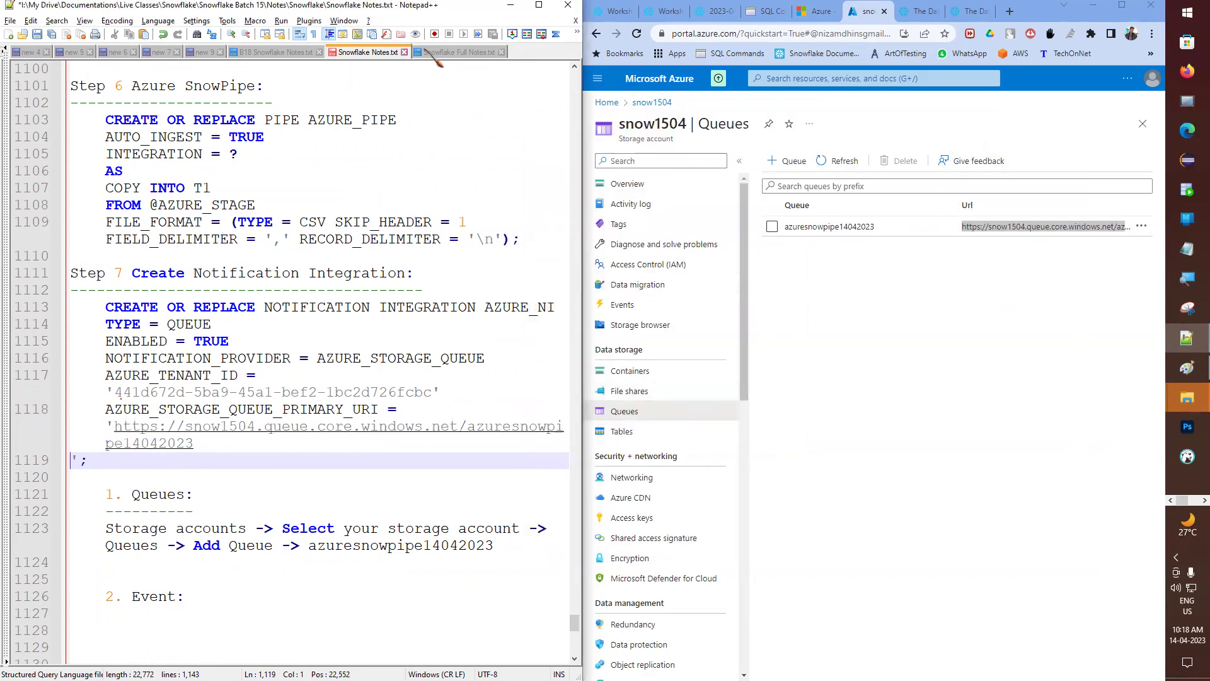
- Join the closing quote onto the URI line and note 'Copy URL & Past in AZURE_STORAGE_QUEUE_PRIMARY_URI'
click(539, 6)
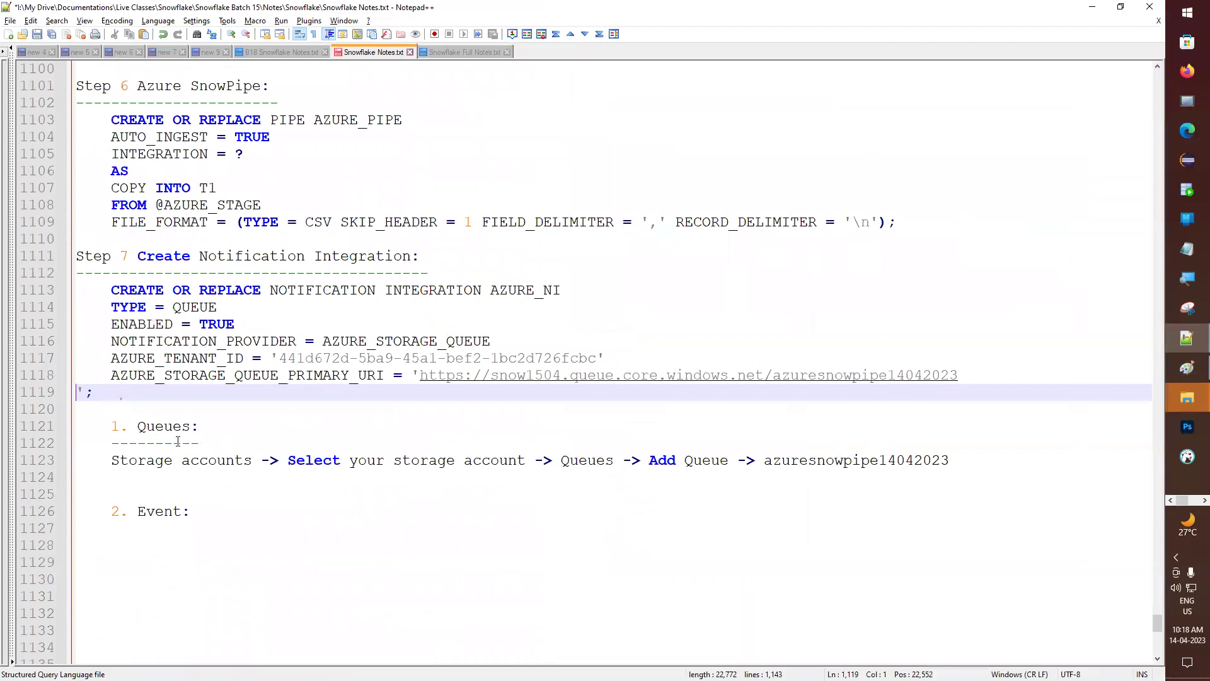
key(BackSpace)
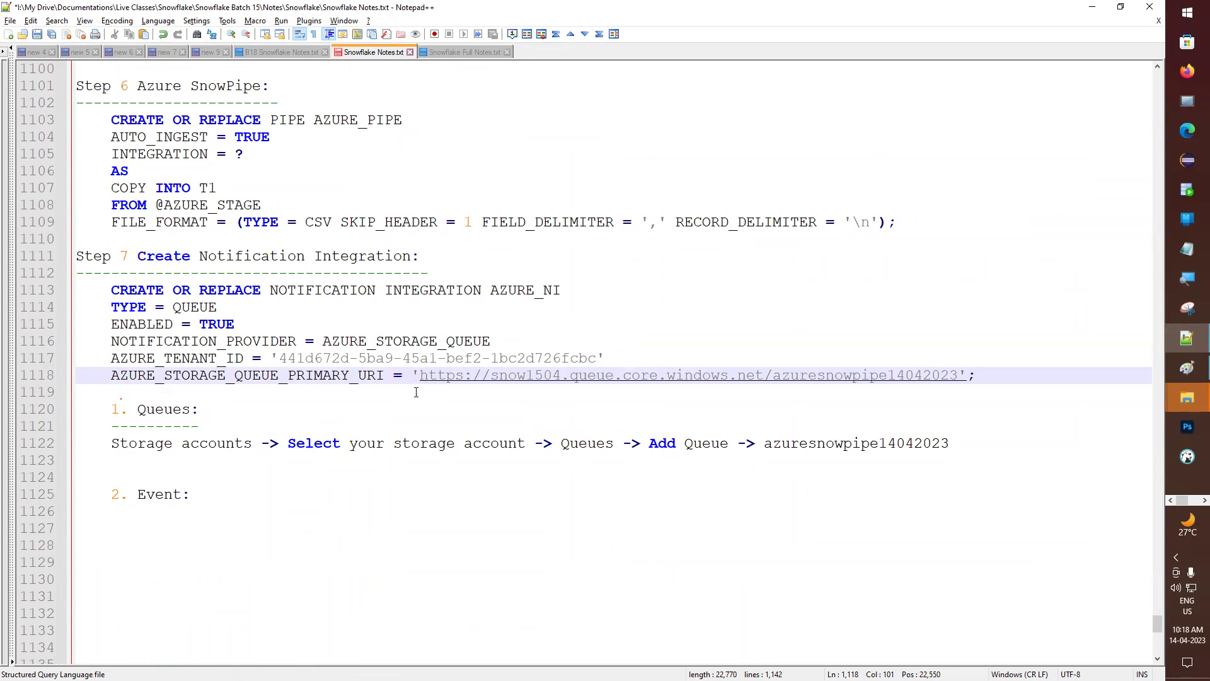
key(ctrl+s)
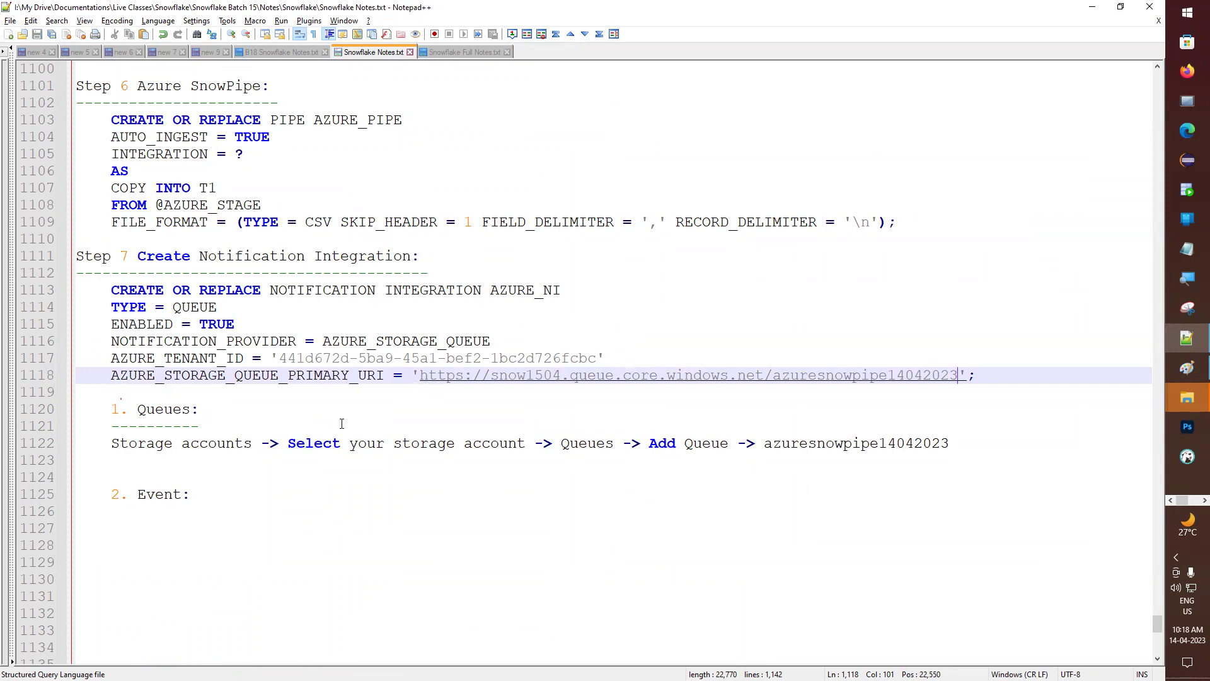
click(974, 441)
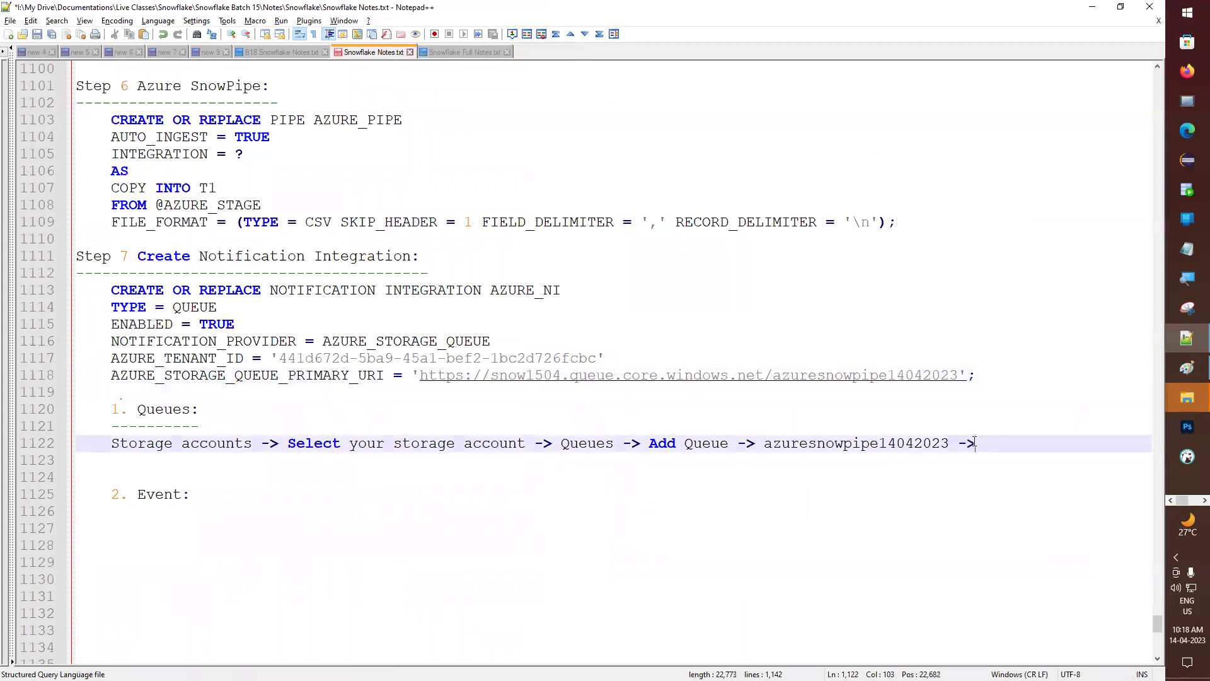
text(Copy URL & Pas)
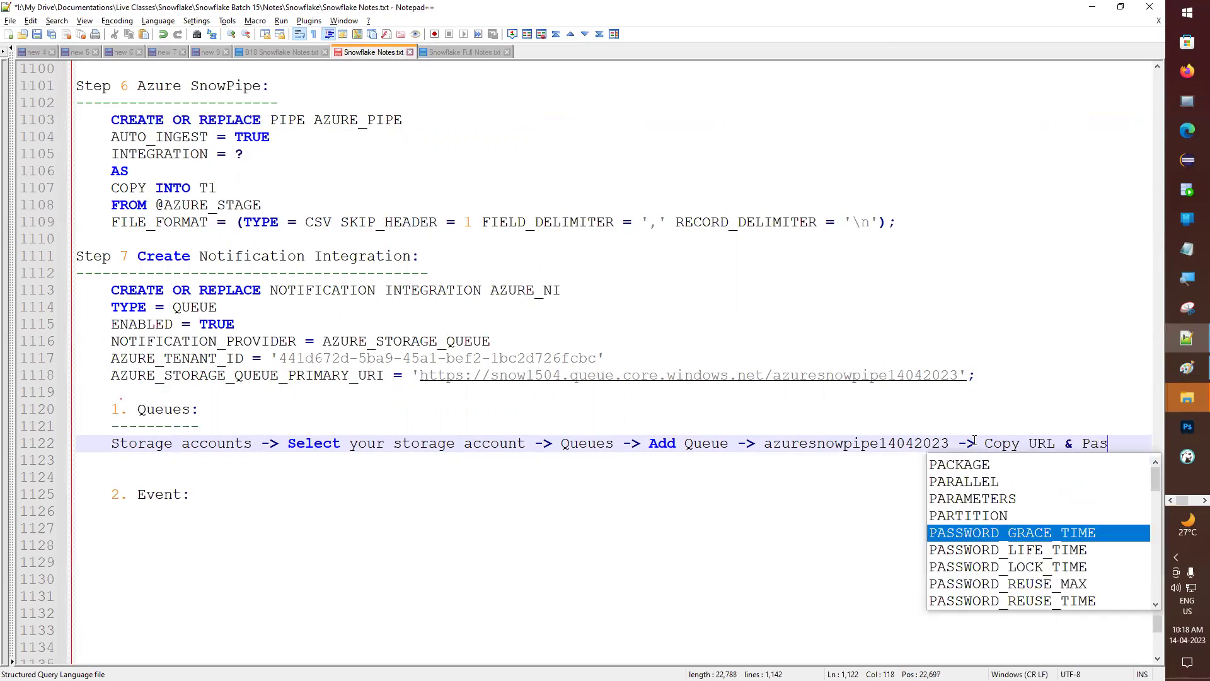
text(t in)
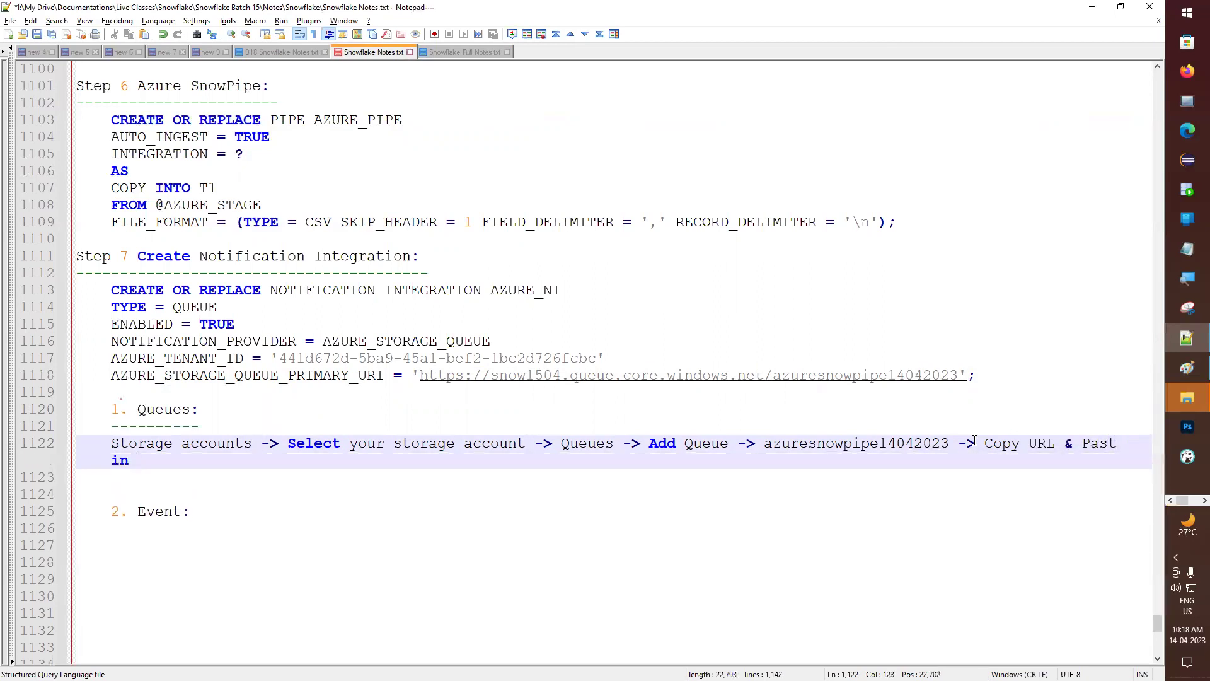
double_click(251, 377)
key(ctrl+c)
click(212, 462)
key(ctrl+v)
key(ctrl+s)
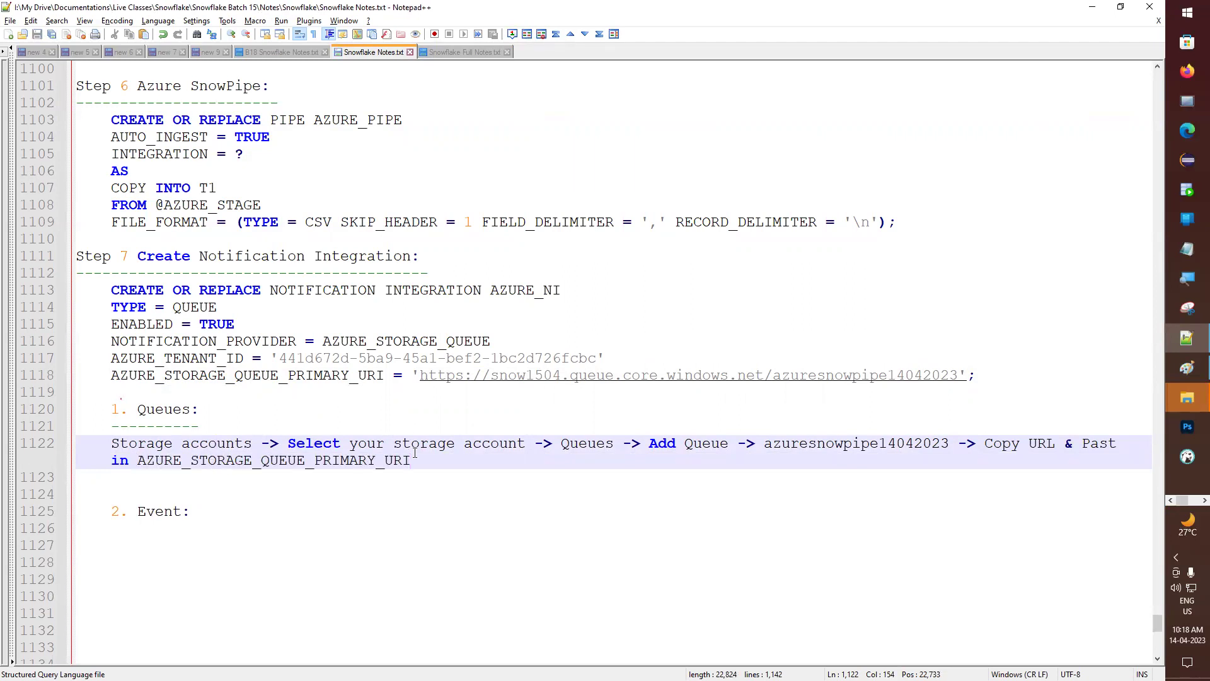
- Remove the blank line before '2. Event:' and underline it with dashes
click(307, 495)
key(BackSpace)
key(Delete)
click(230, 498)
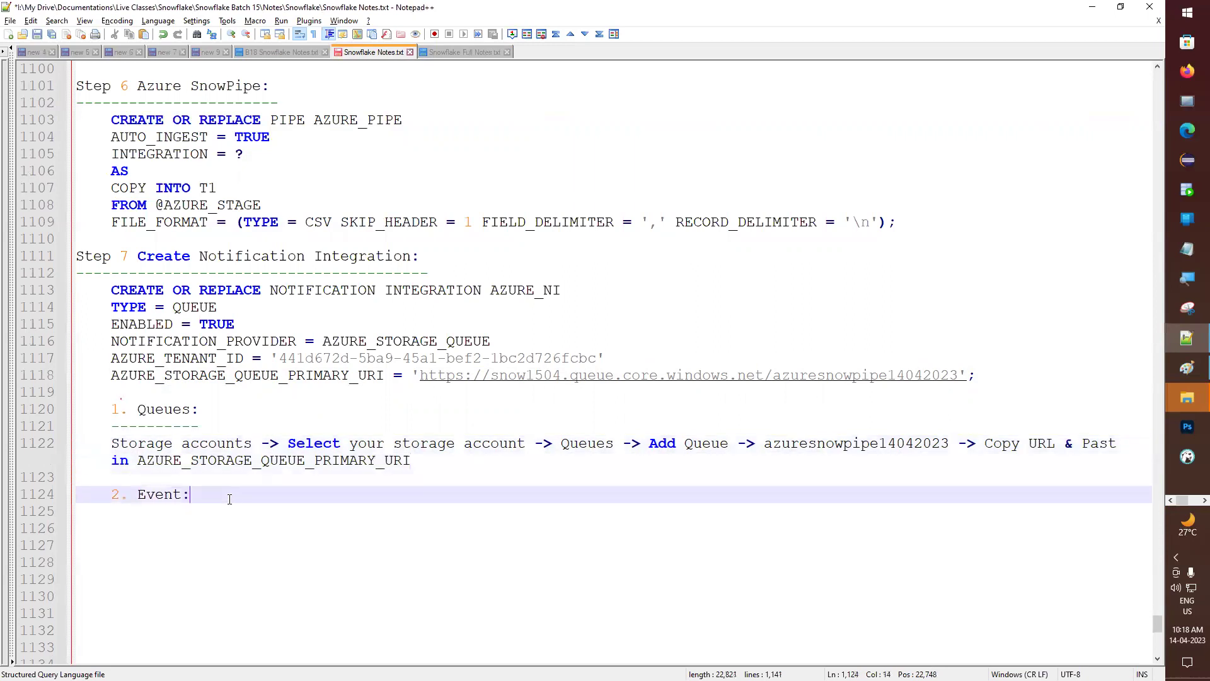
key(Return)
text(----------)
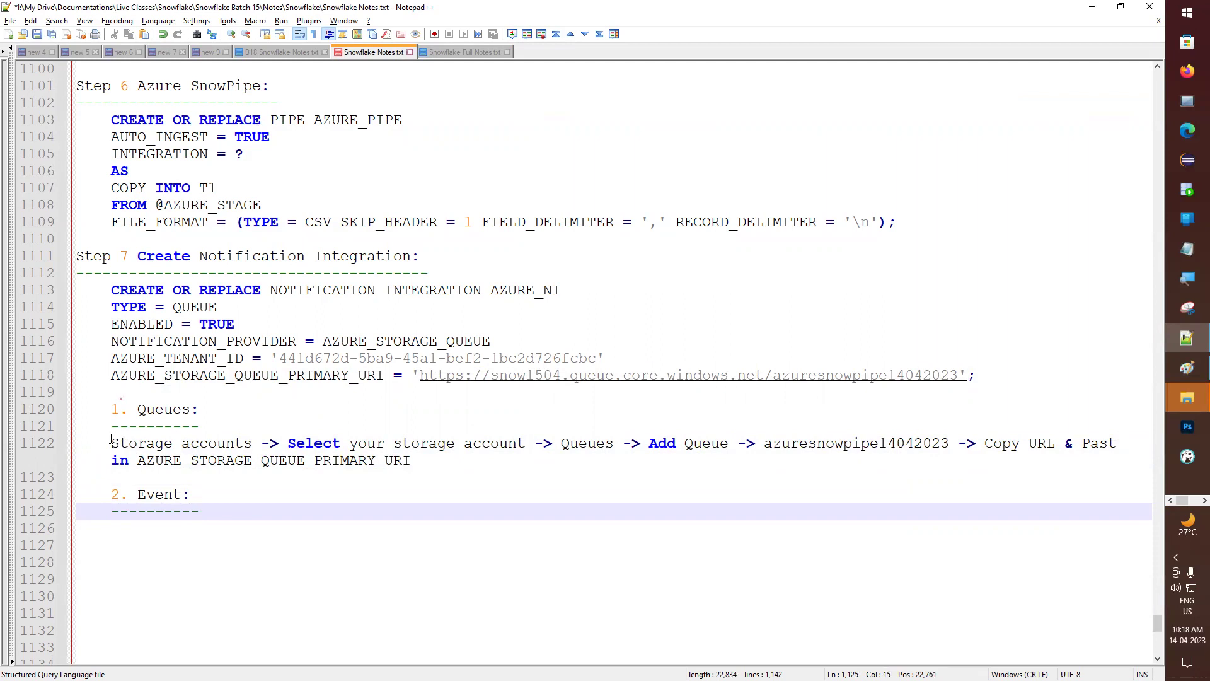
drag(111, 441, 415, 461)
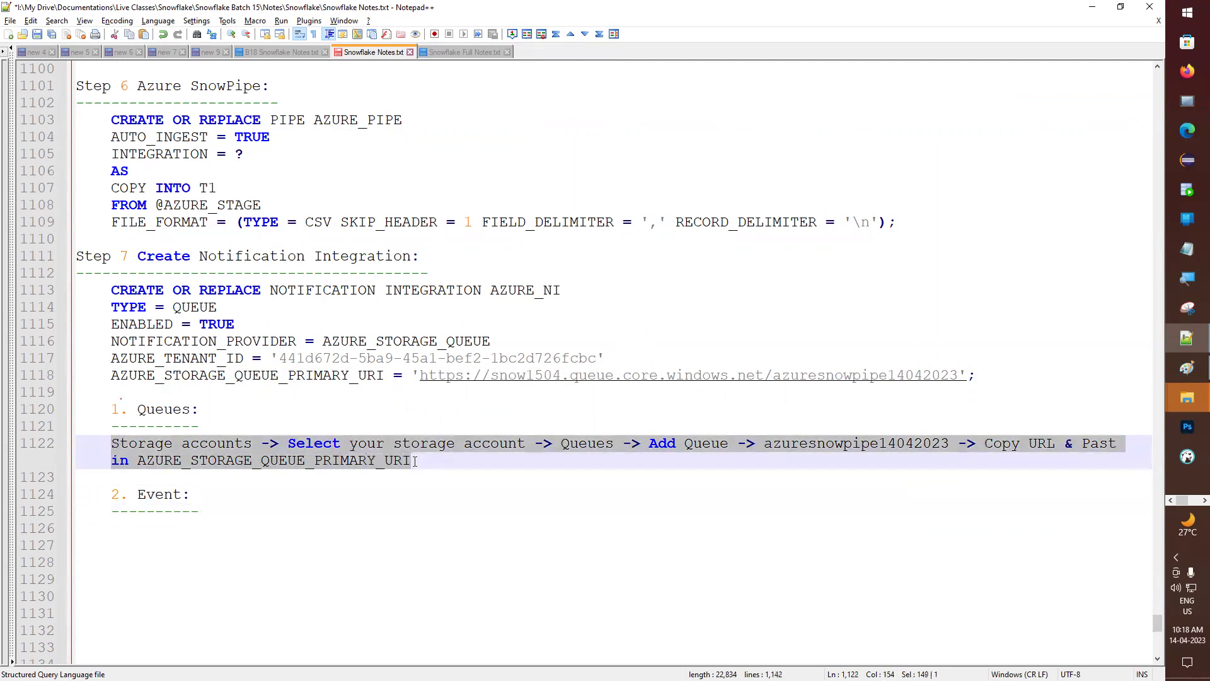
click(241, 501)
key(super+Left)
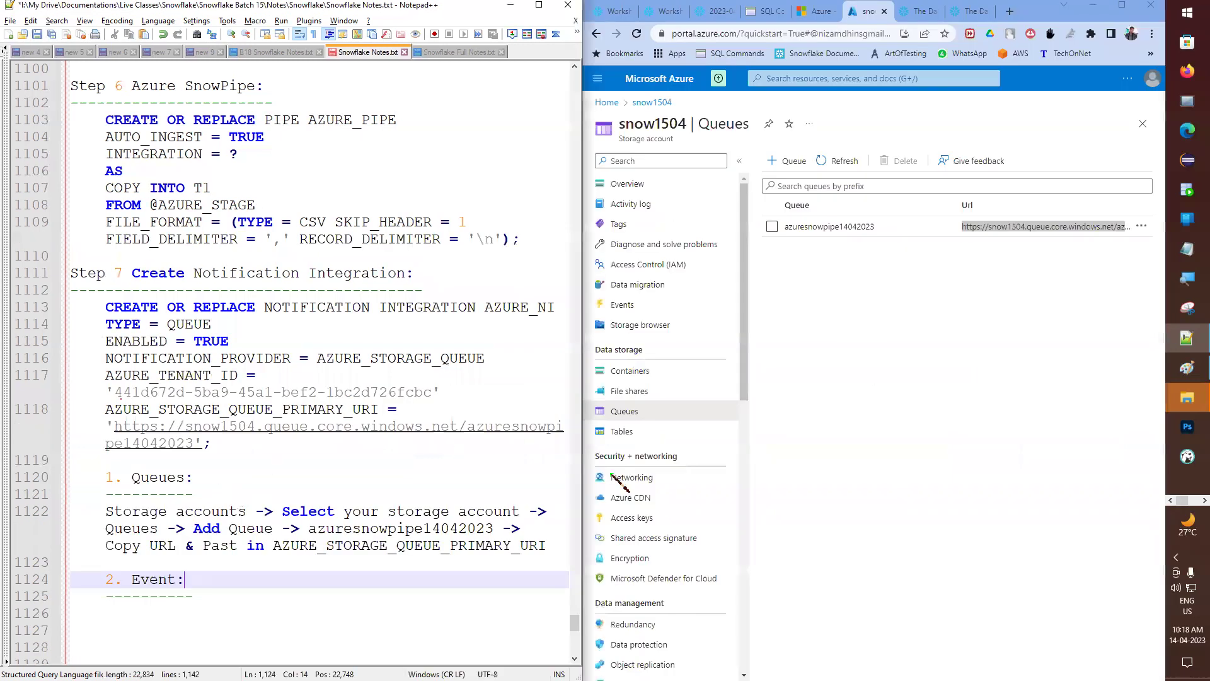
- Open the snow1504 Events Get Started page and rename the notes heading to '2. Events:'
click(782, 296)
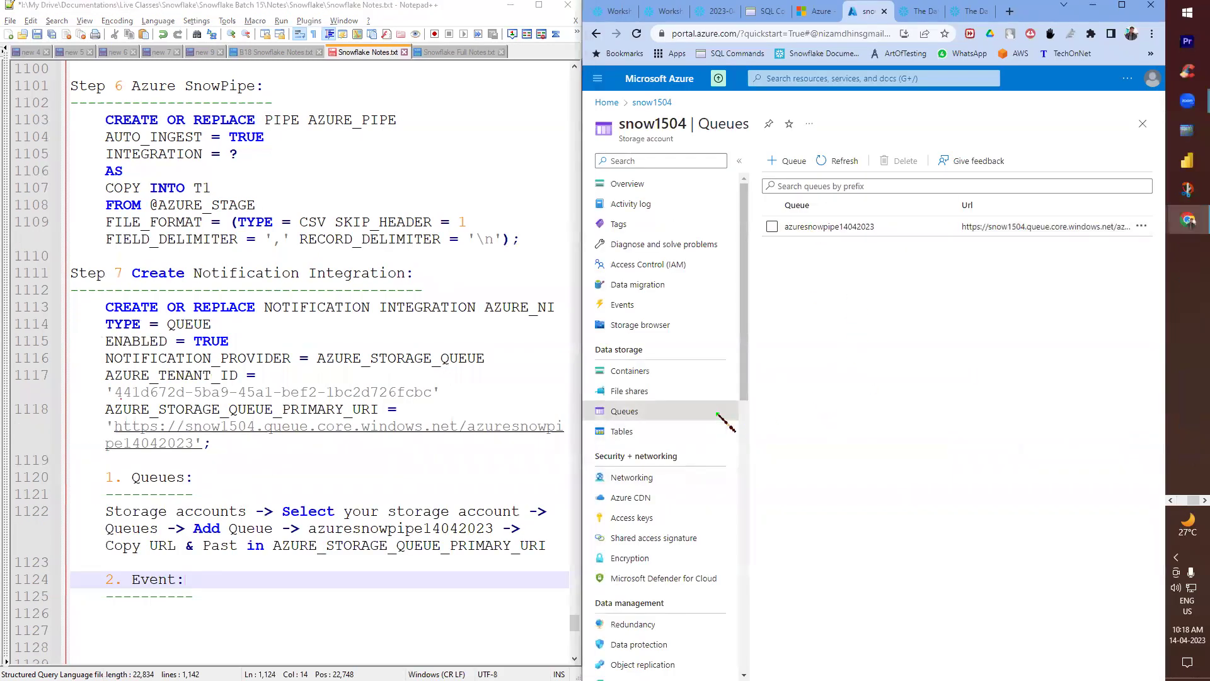
click(638, 307)
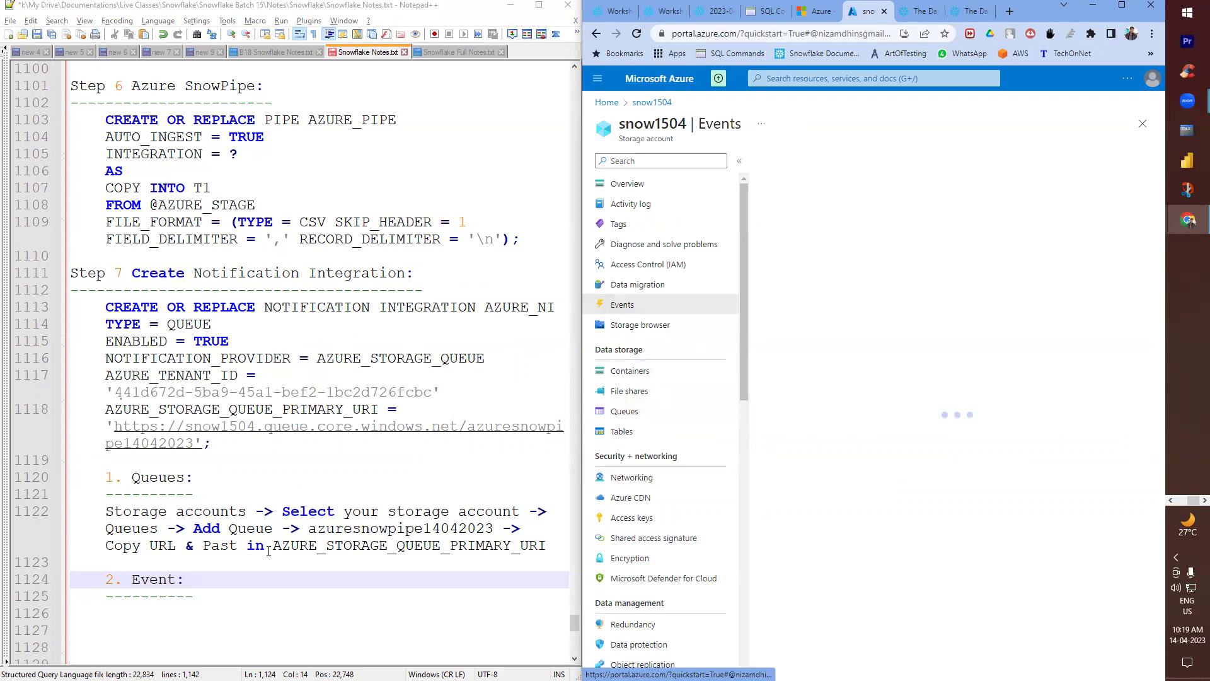
click(174, 580)
text(s)
key(ctrl+s)
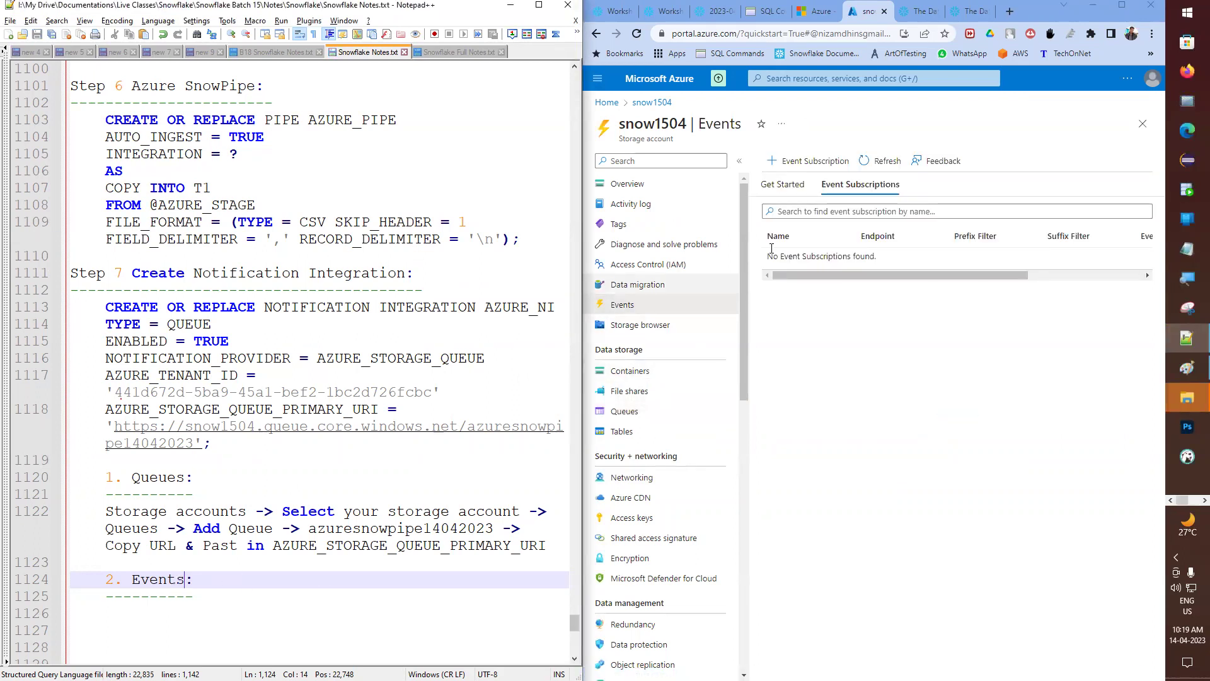
click(792, 191)
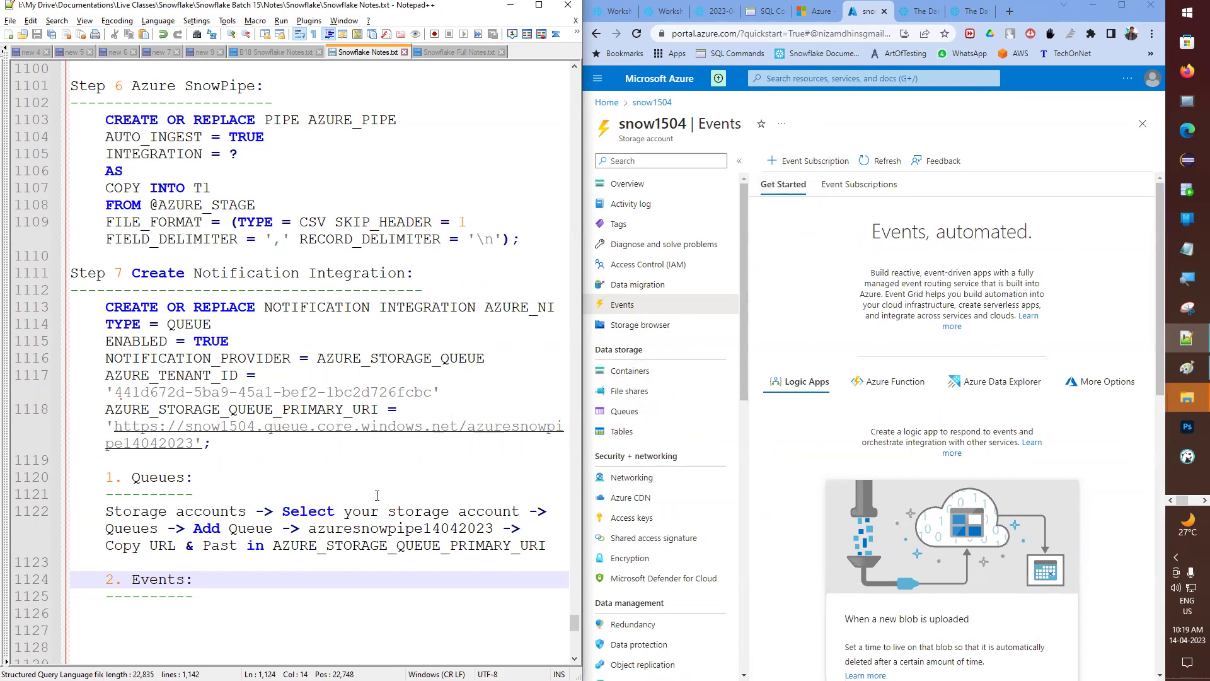
scroll(110, 434, down, 2)
- Copy the storage accounts path under Events, indent it and append 'Events ->'
drag(104, 415, 550, 410)
click(201, 531)
click(197, 510)
key(ctrl+v)
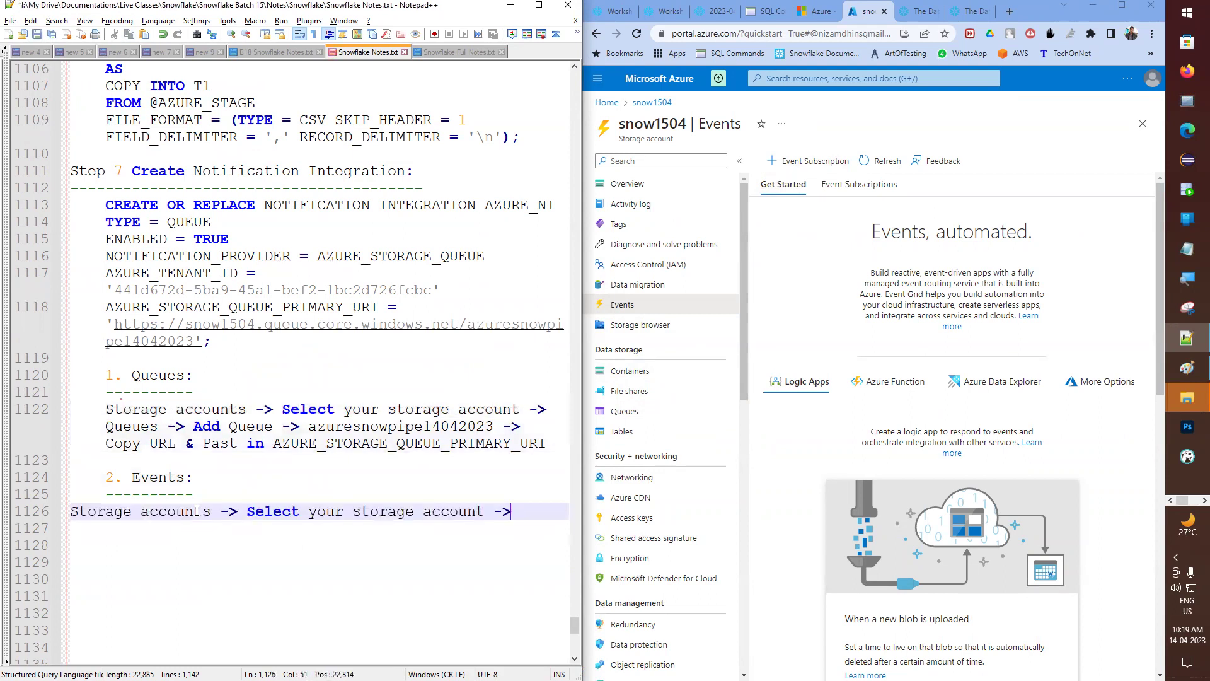
key(Home)
key(Tab)
key(End)
text(Ec)
key(BackSpace)
text(vents )
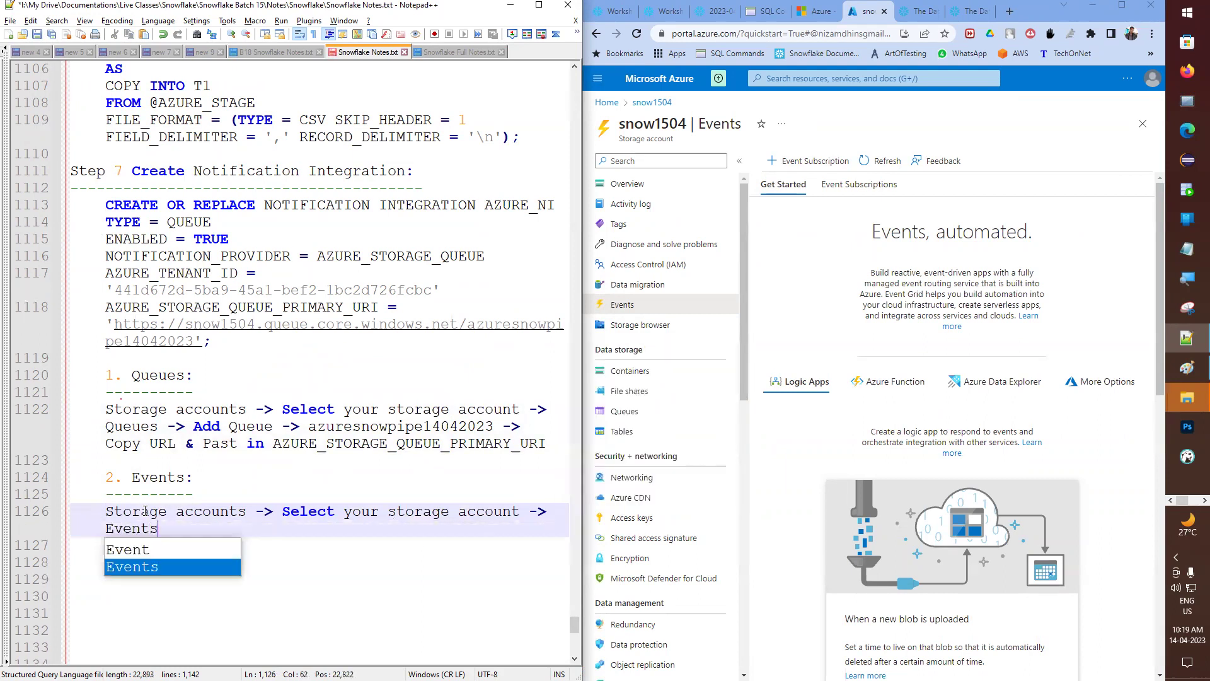
text(->)
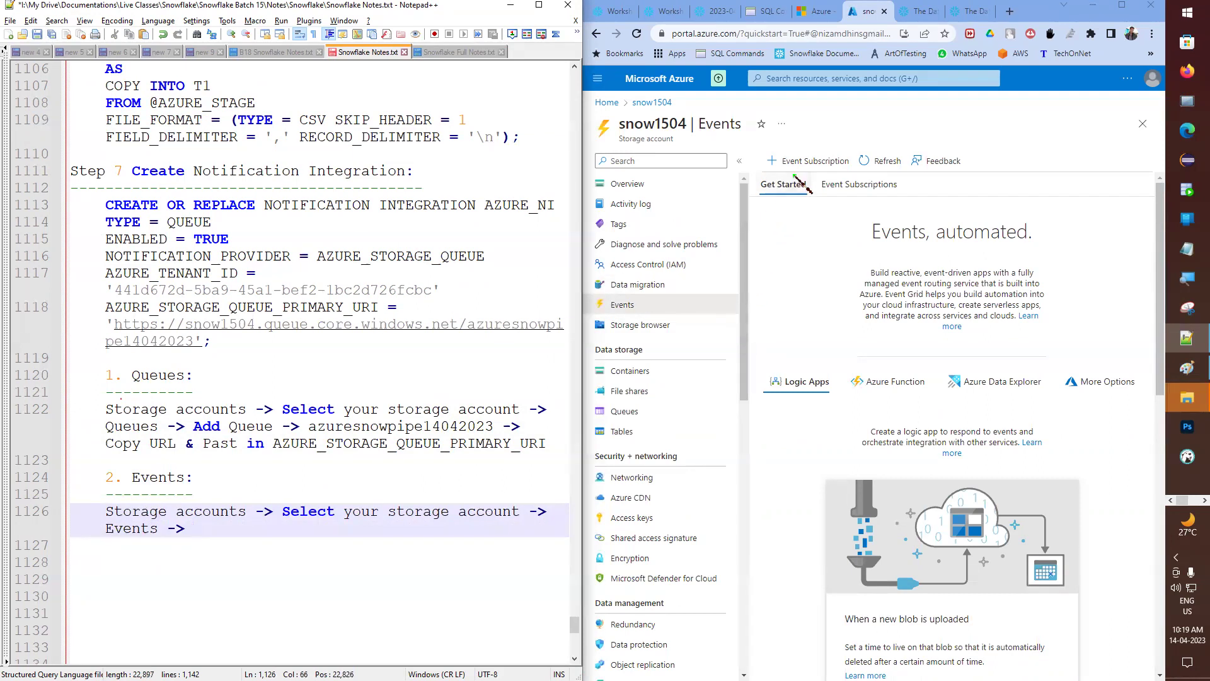
click(801, 163)
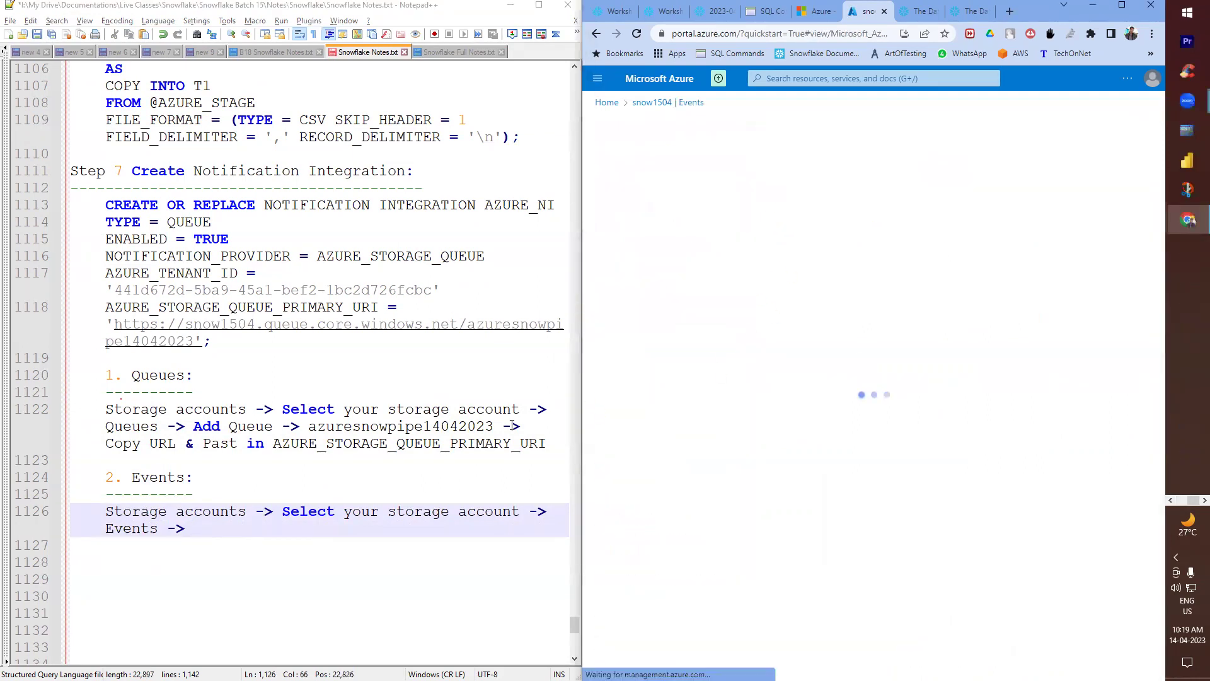
- Note 'Add Event Subscription' and set both subscription and system topic names to azureevent14042023
click(264, 526)
text(Add Even)
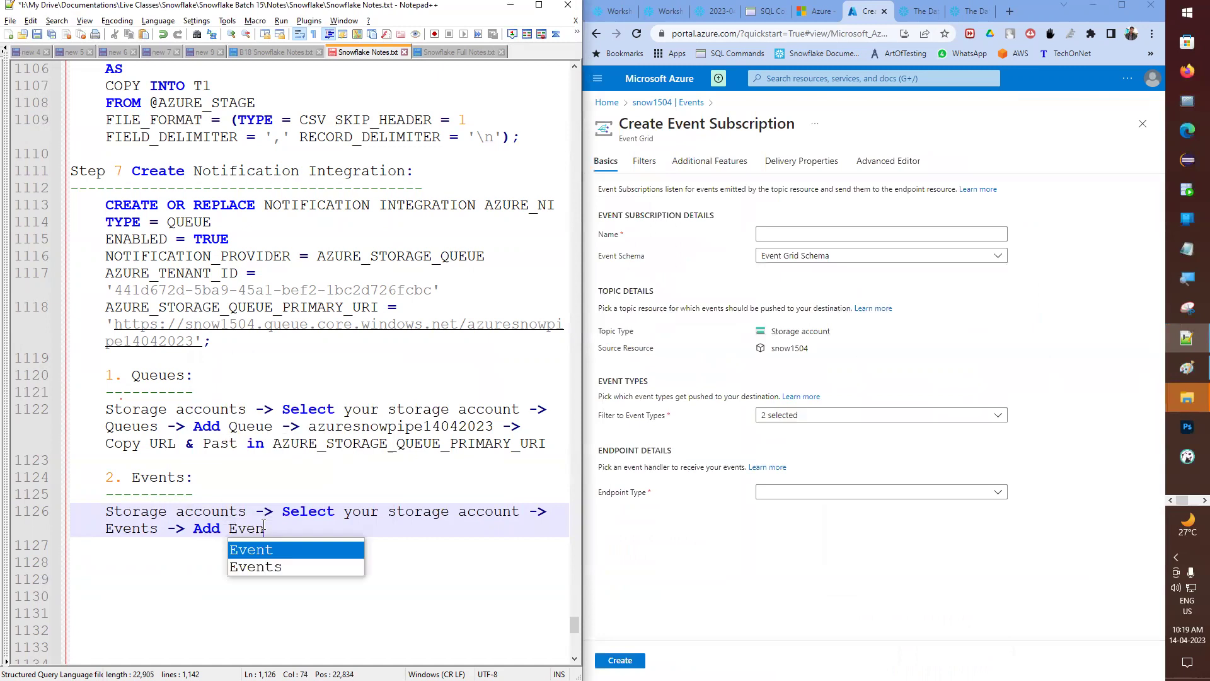
text(t Subsc)
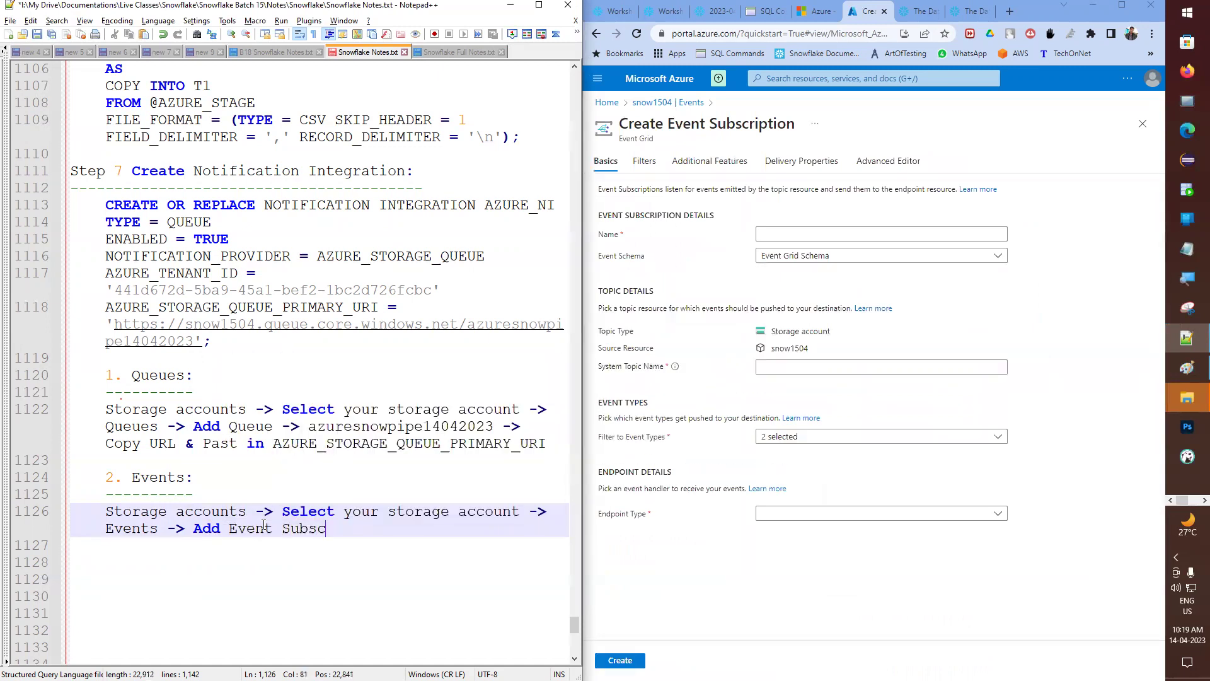
text(ription ->)
click(776, 234)
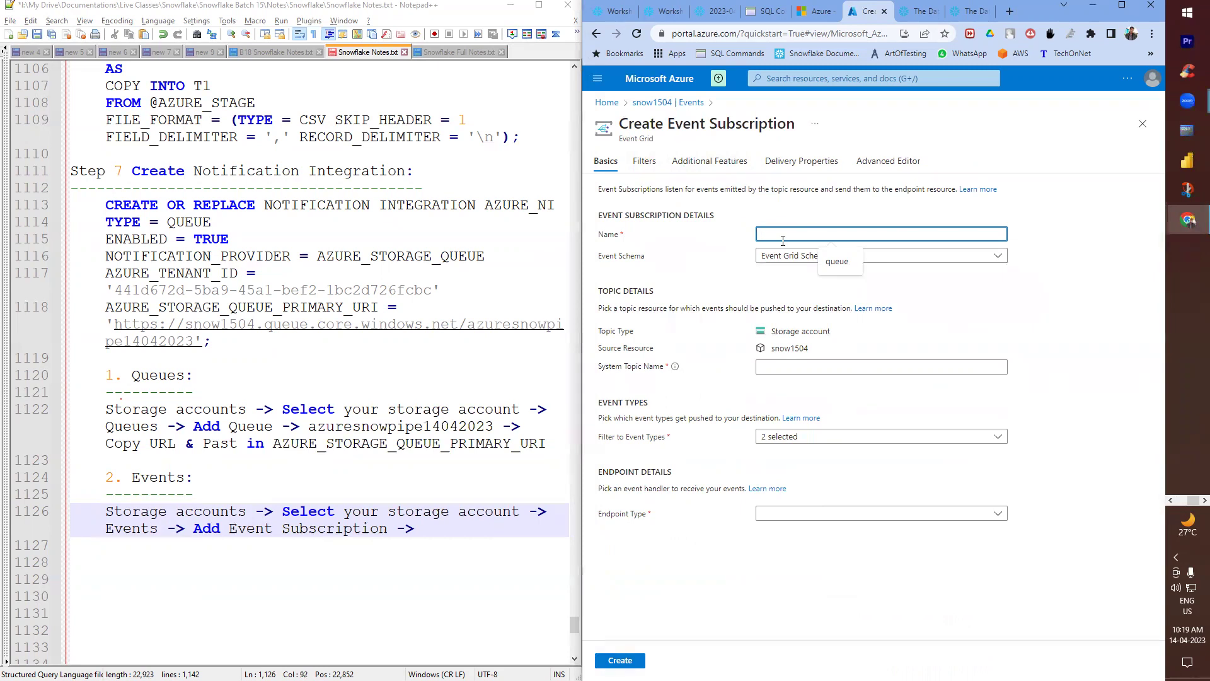
text(azureevent14042023)
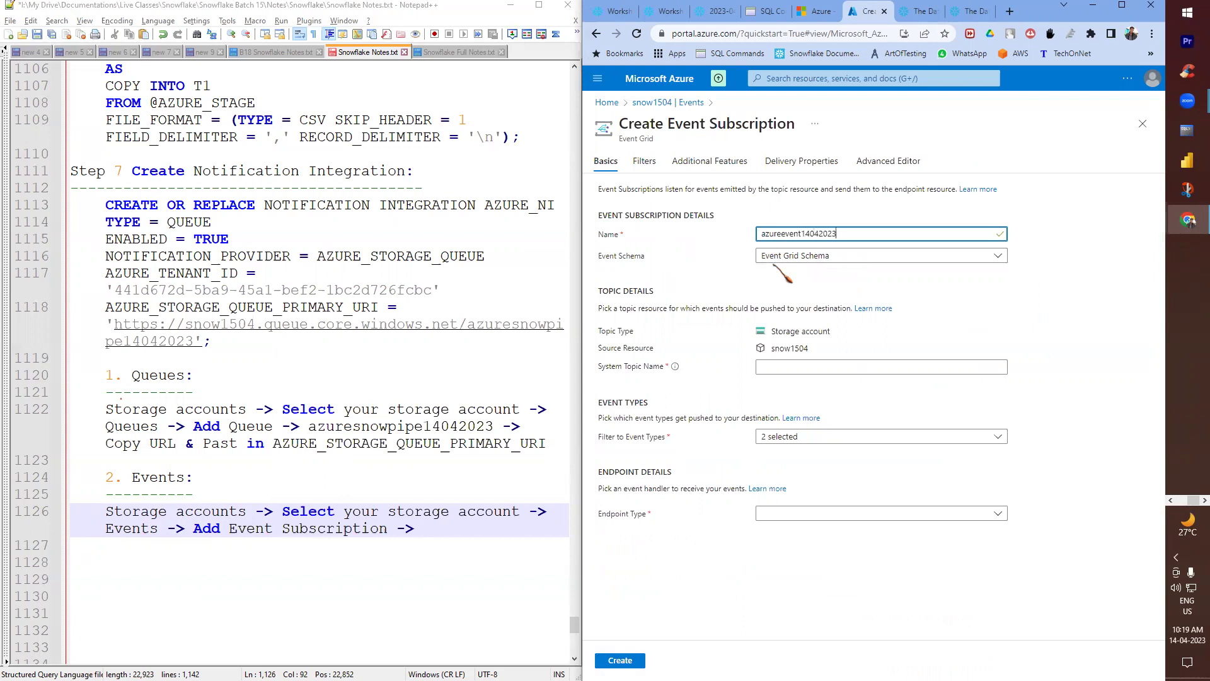
click(796, 364)
click(798, 344)
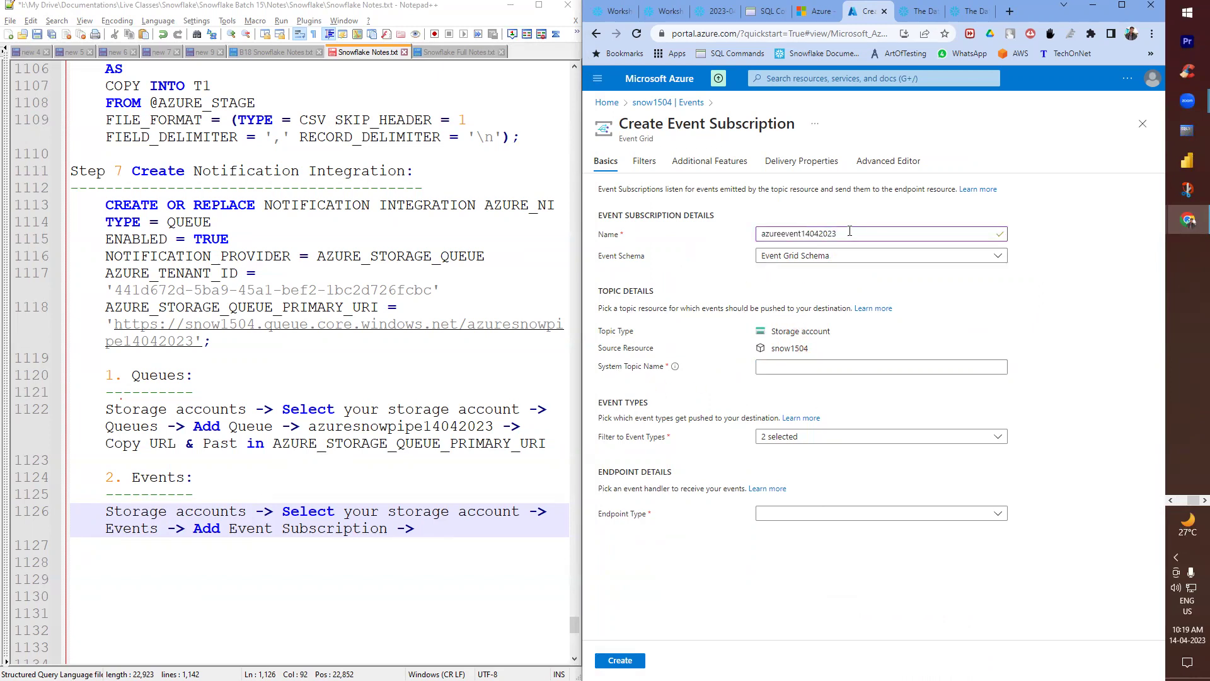
double_click(794, 234)
click(804, 367)
key(ctrl+v)
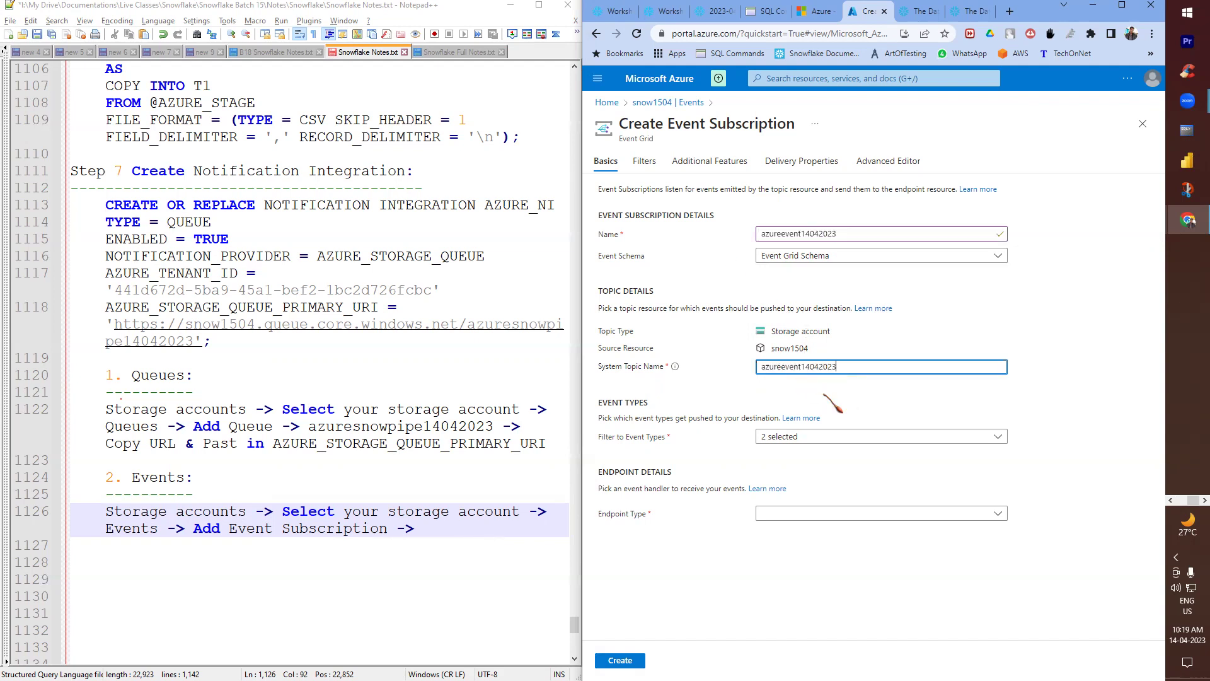
- Untick Blob Deleted so only Blob Created events remain, and review the endpoint types
click(758, 436)
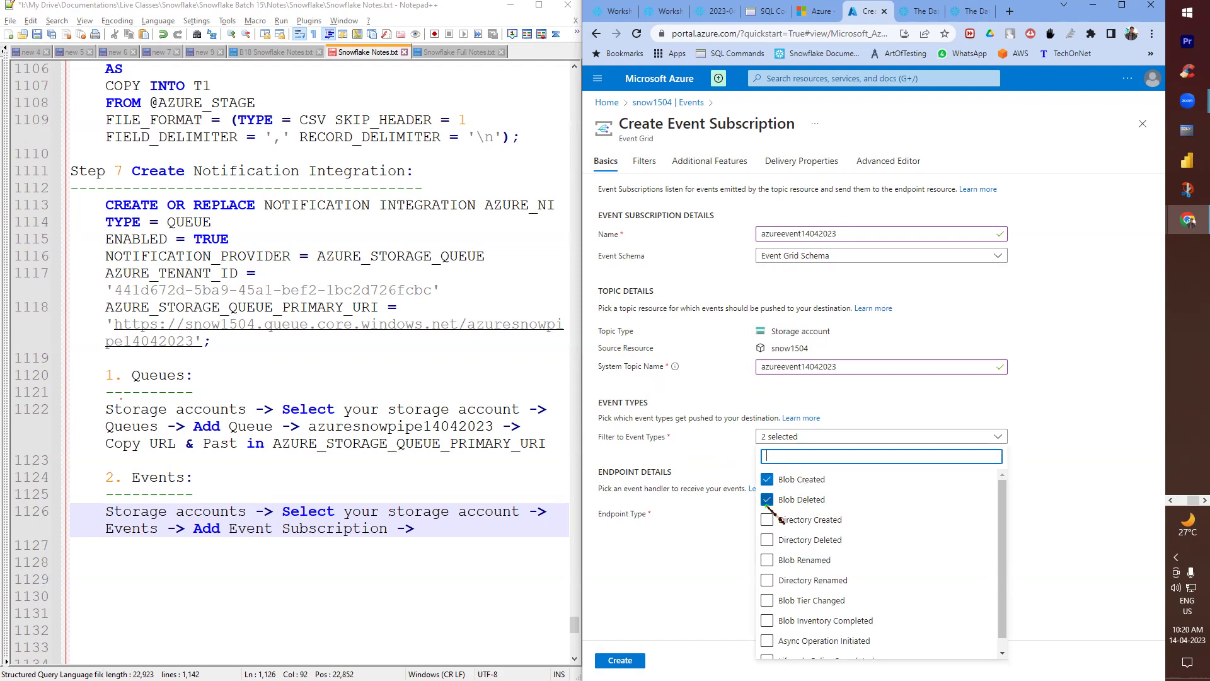
click(766, 500)
click(672, 530)
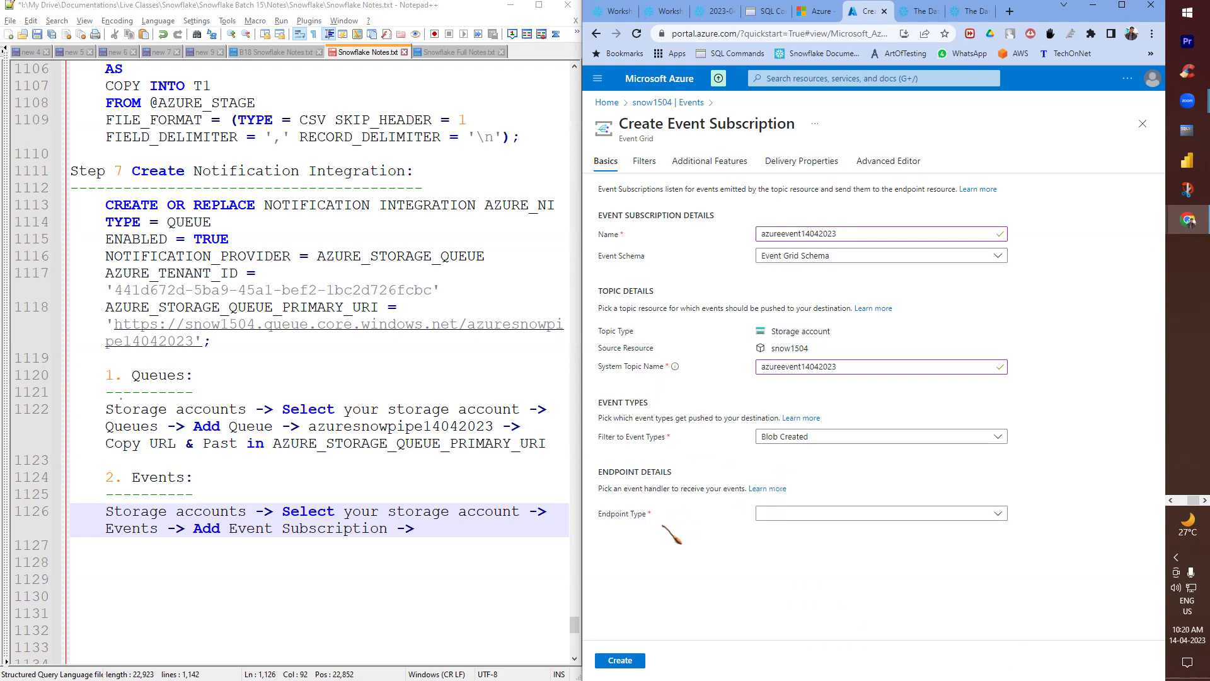
click(1002, 514)
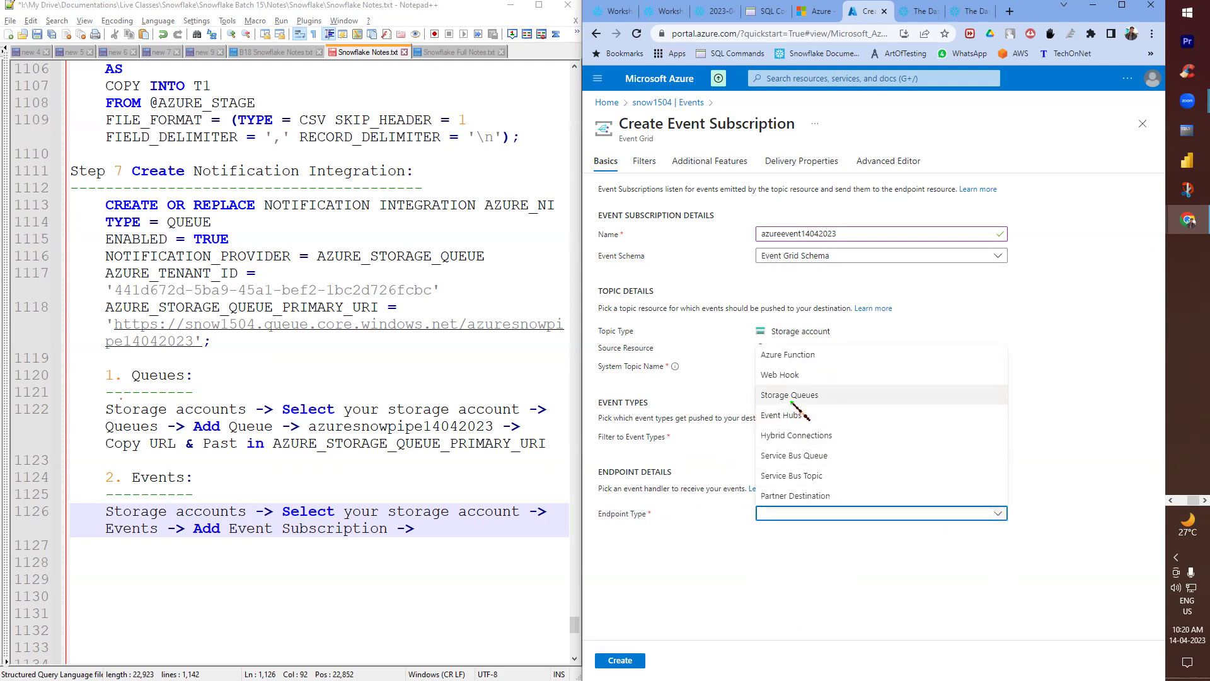
double_click(608, 234)
click(467, 544)
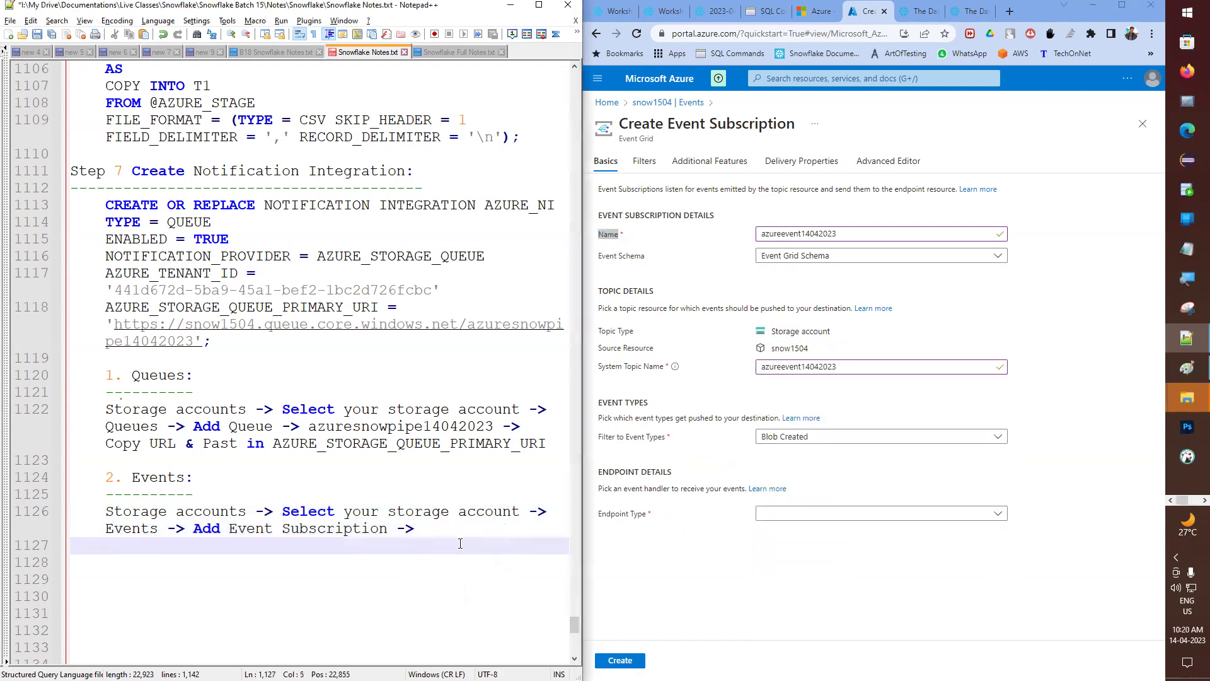
- Add a 'Name:' line to the notes with the subscription name pasted after it
key(Return)
text(Name:)
drag(843, 234, 711, 237)
click(175, 562)
key(ctrl+v)
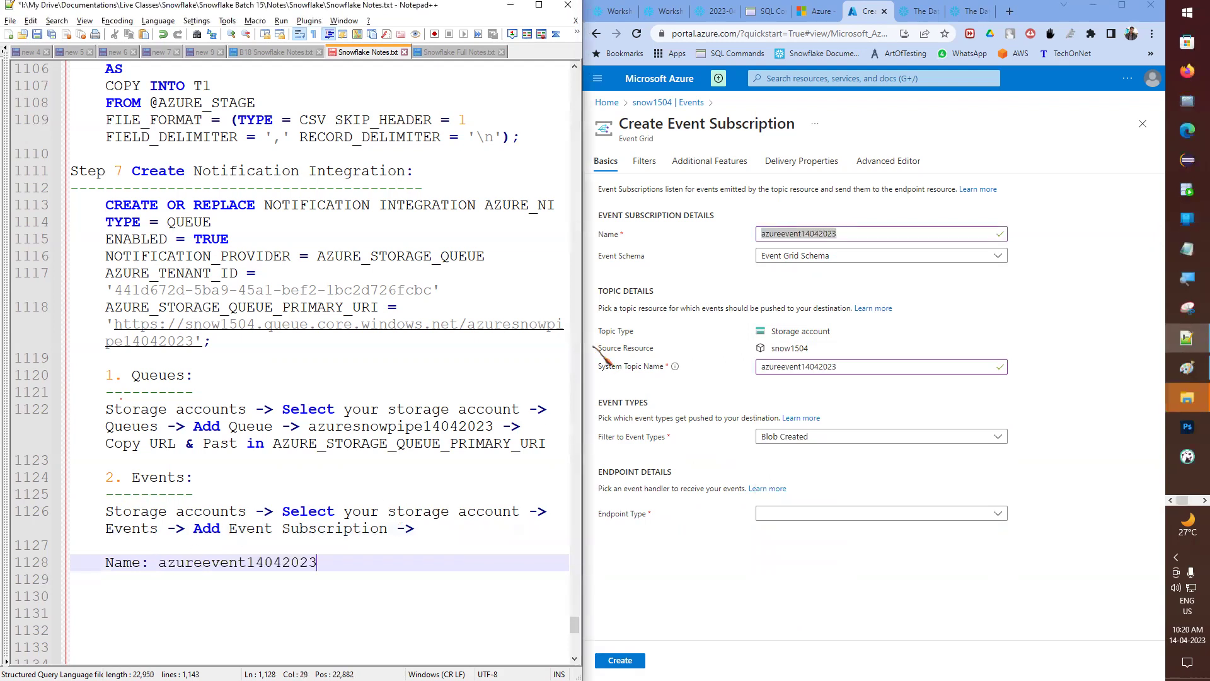
- Keep Event Grid Schema and add a System Topic Name line carrying the subscription name
click(807, 255)
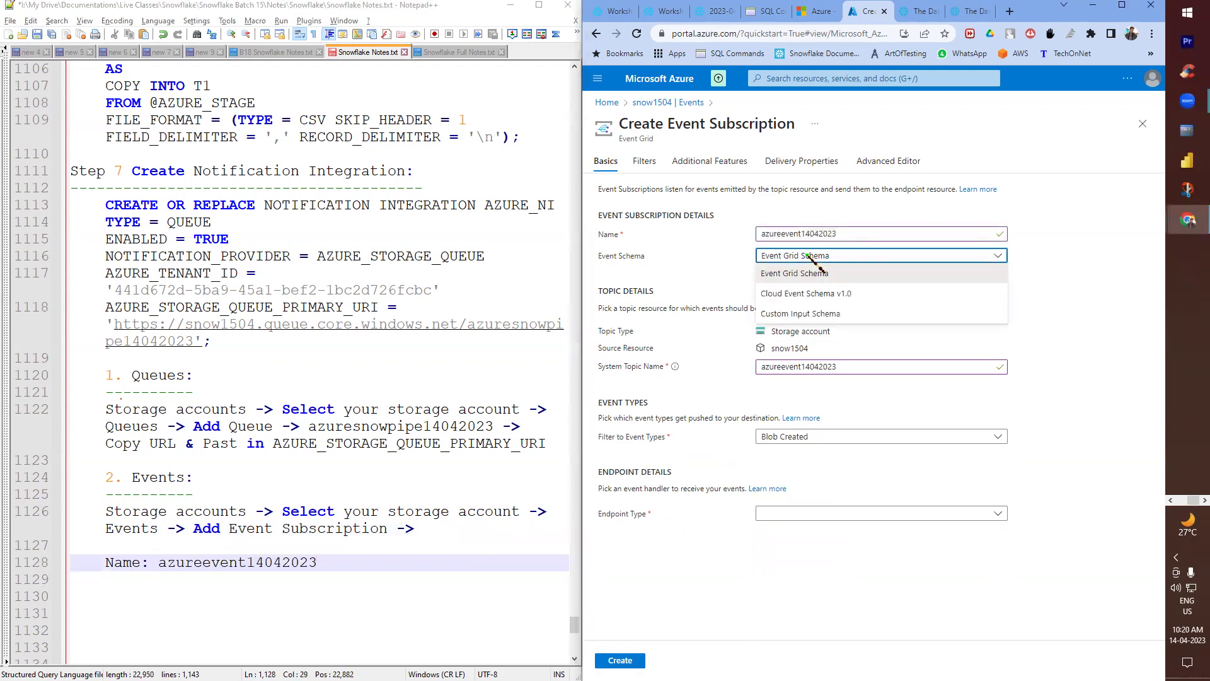
click(812, 271)
double_click(609, 366)
drag(646, 366, 666, 367)
key(ctrl+c)
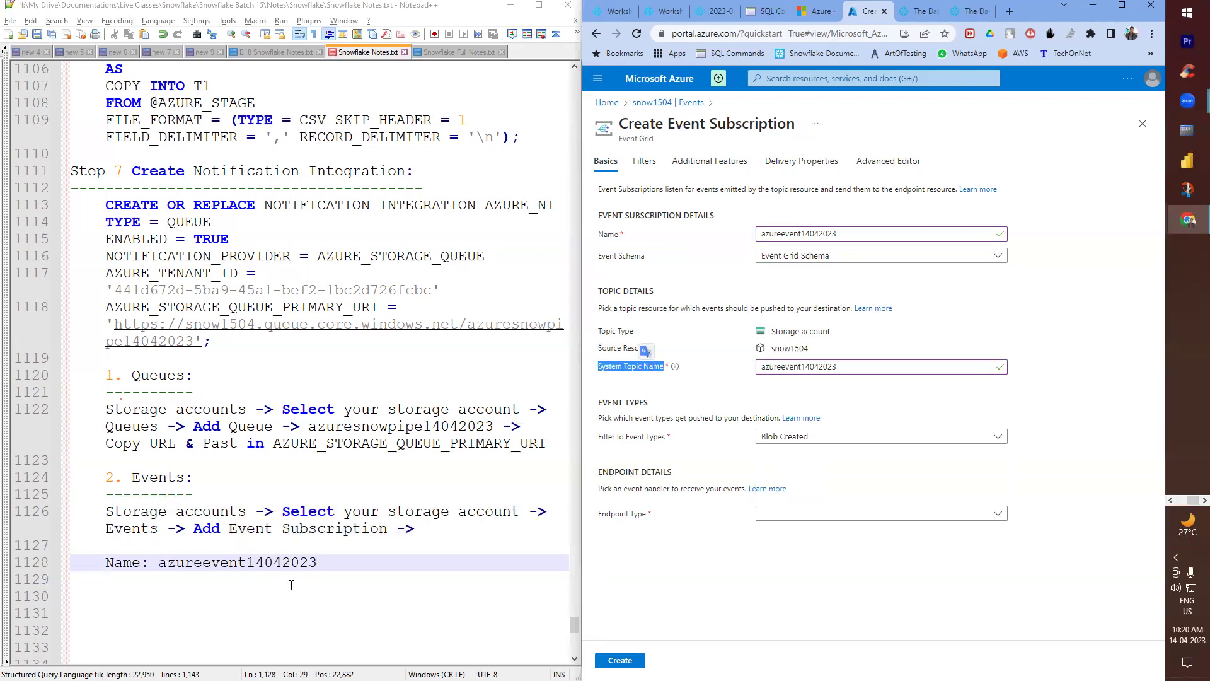
click(291, 585)
key(ctrl+v)
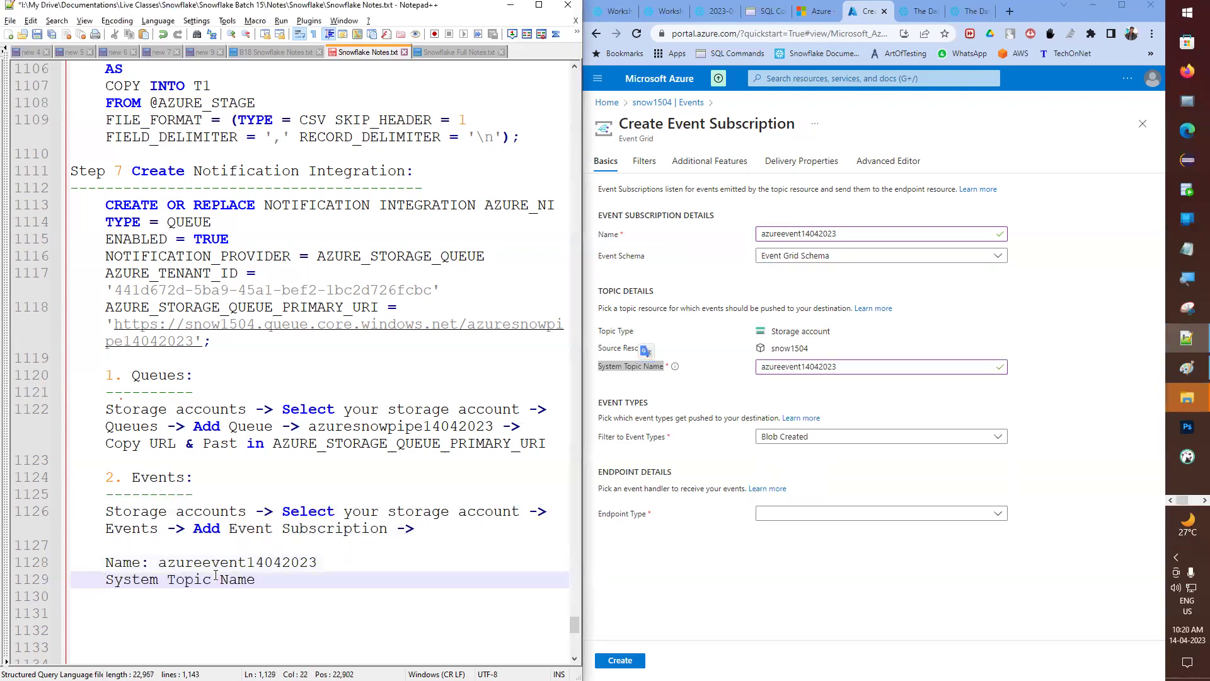
double_click(237, 561)
key(ctrl+c)
click(290, 579)
key(ctrl+v)
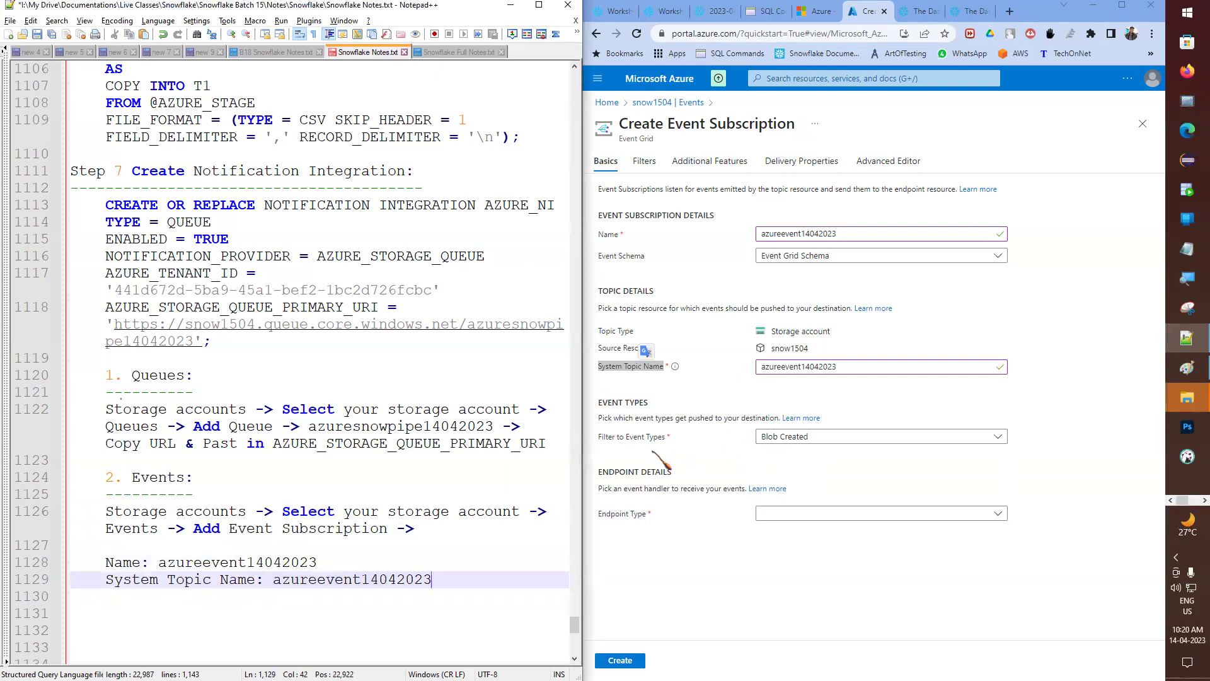
- Record 'Filter to Event Types: Blob Created' on a new notes line
triple_click(619, 437)
key(ctrl+c)
click(457, 575)
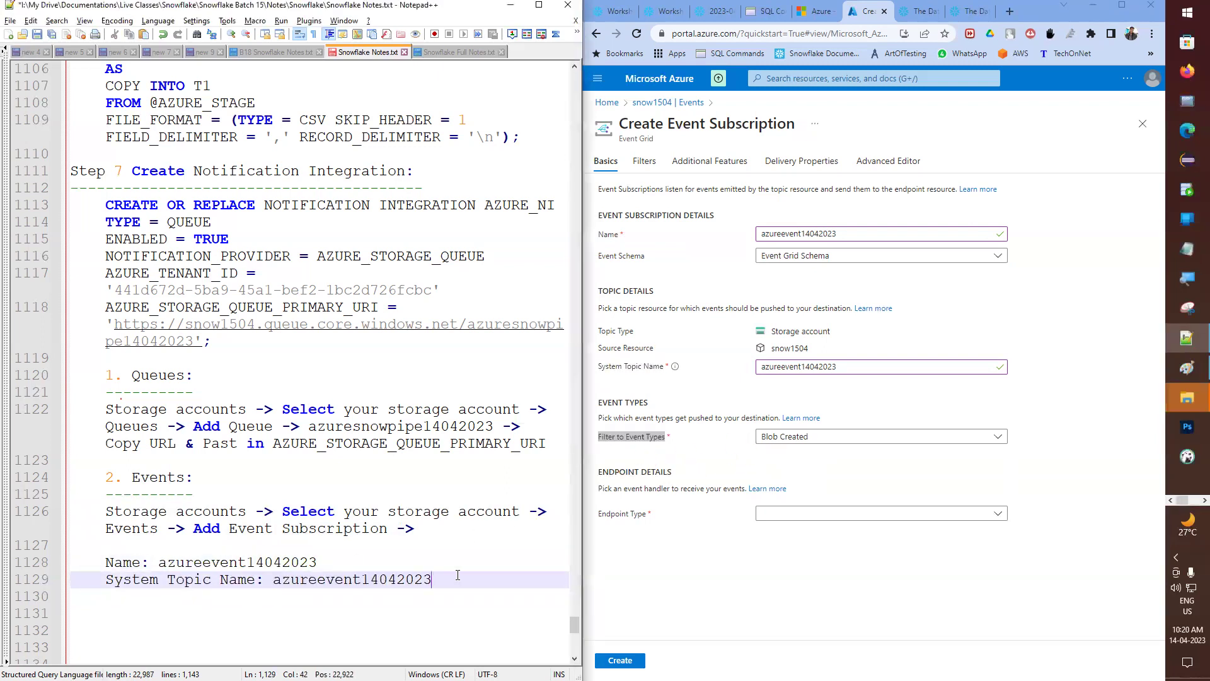
key(Return)
key(ctrl+v)
text(: Blo)
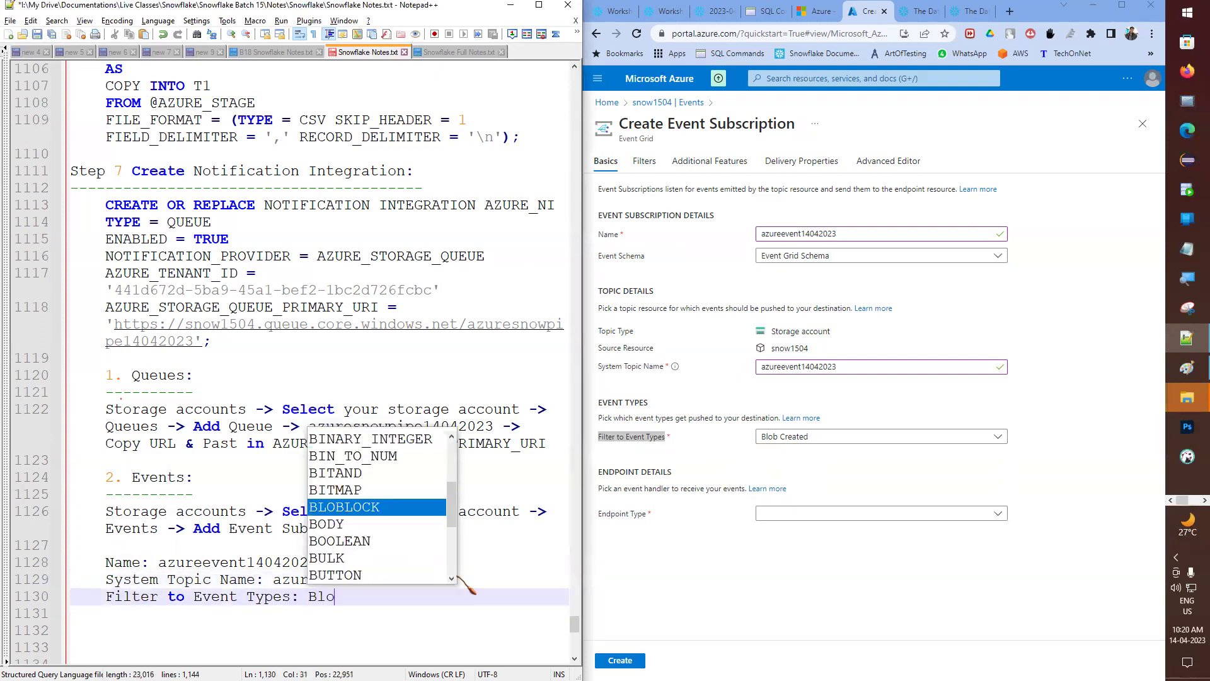
text(b Created)
key(Return)
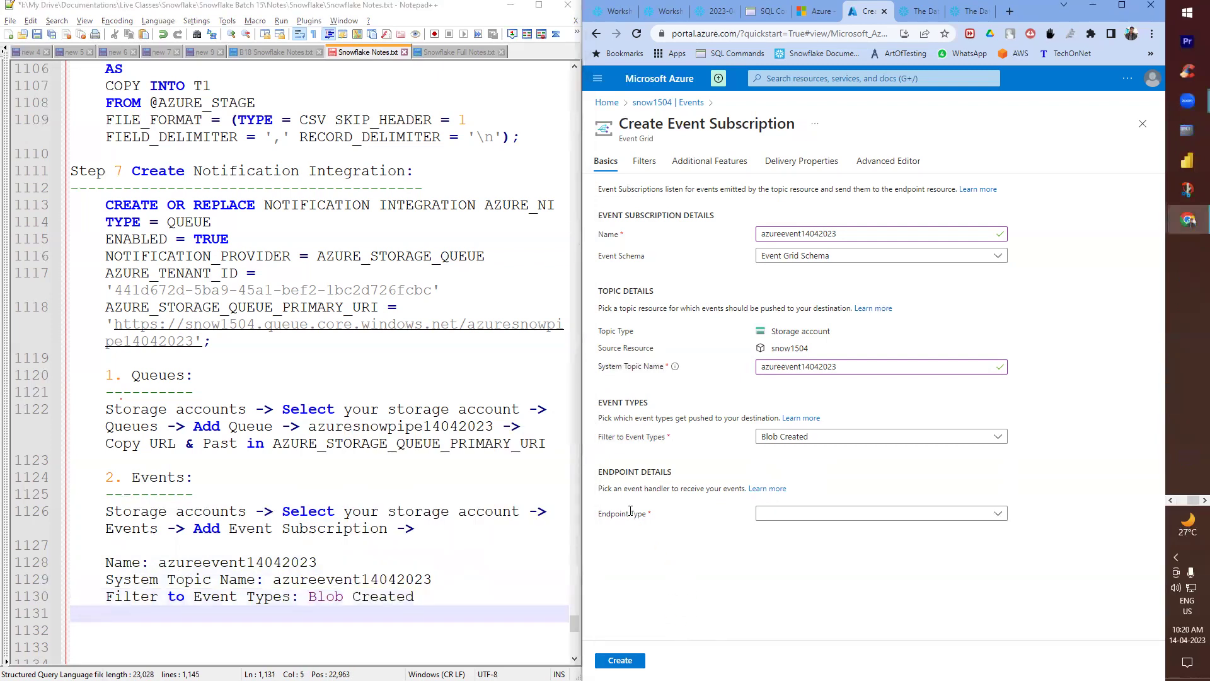
- Record 'Endpoint Type: Storage Queue' in the notes and save the file
drag(597, 513, 647, 513)
click(360, 613)
key(ctrl+v)
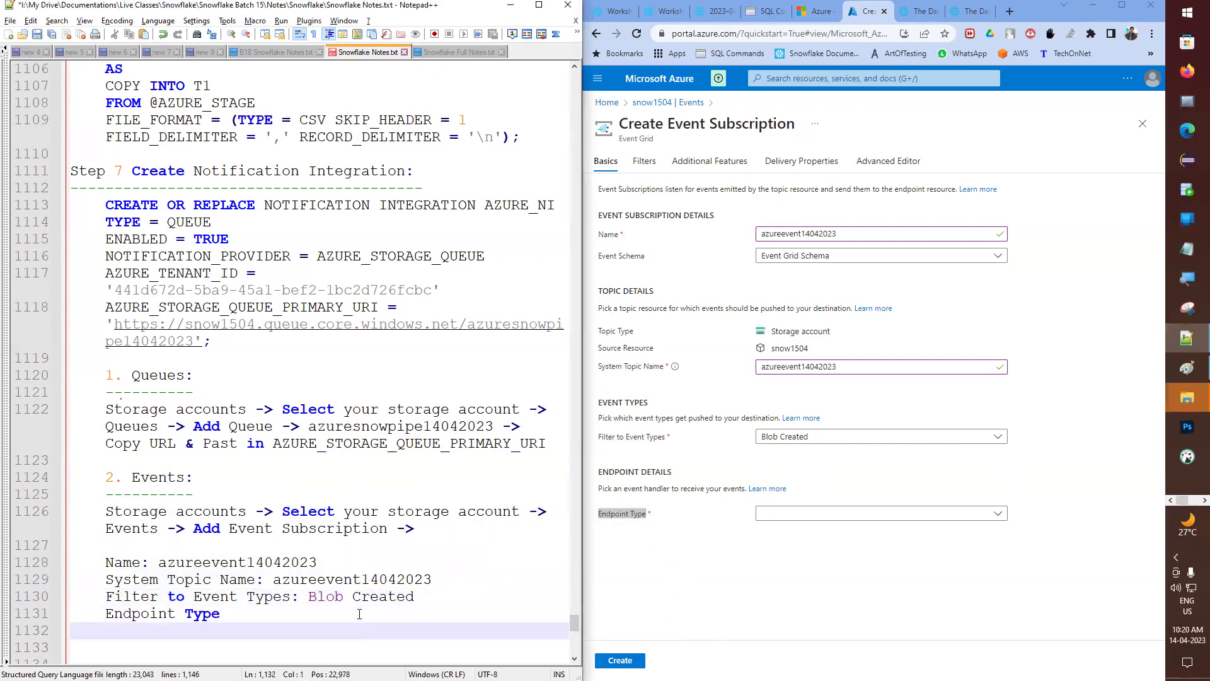
click(359, 614)
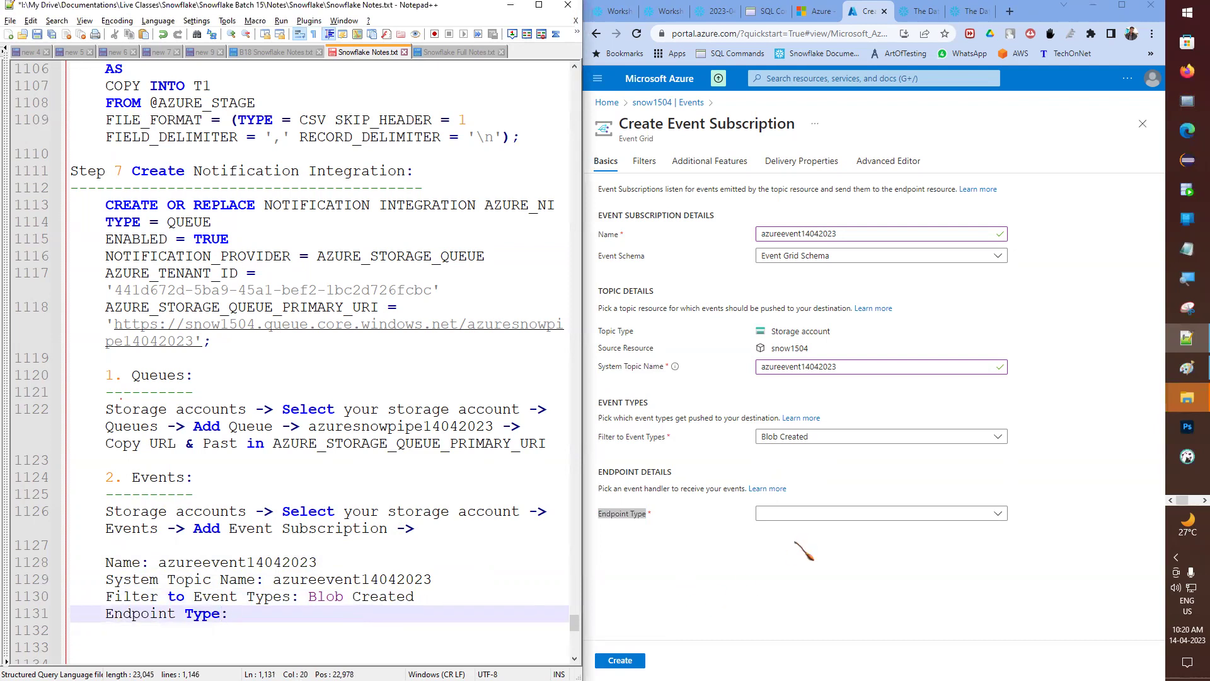
click(793, 516)
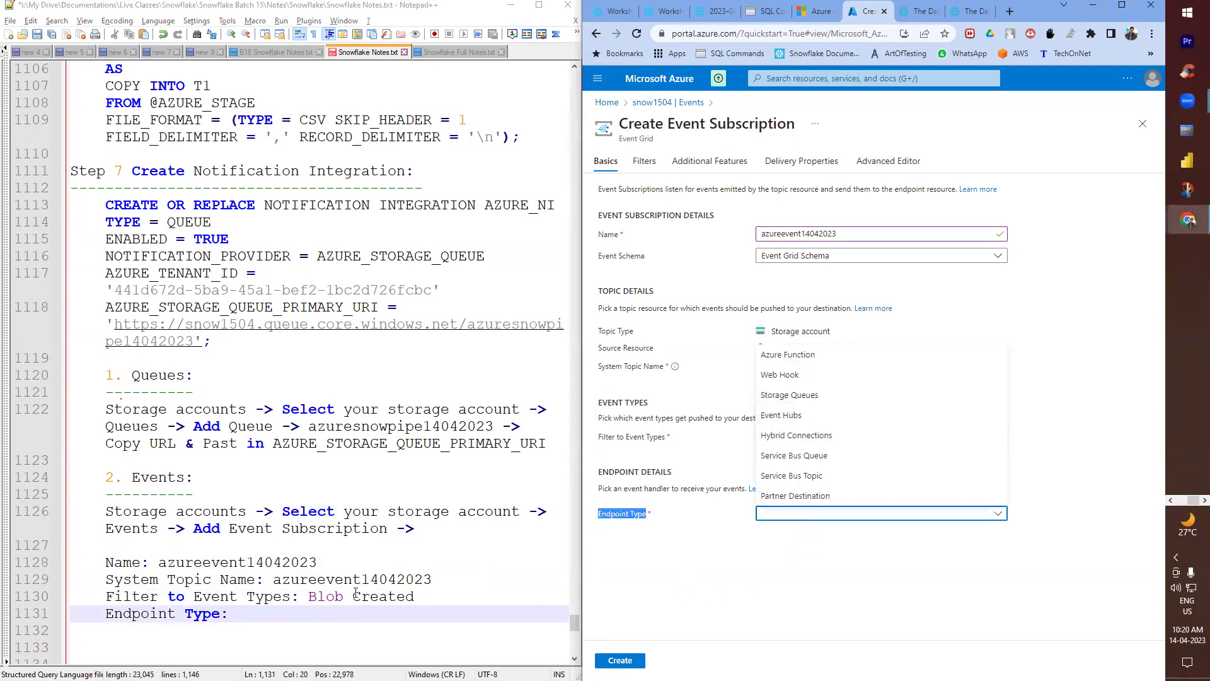
click(294, 615)
text(Sto)
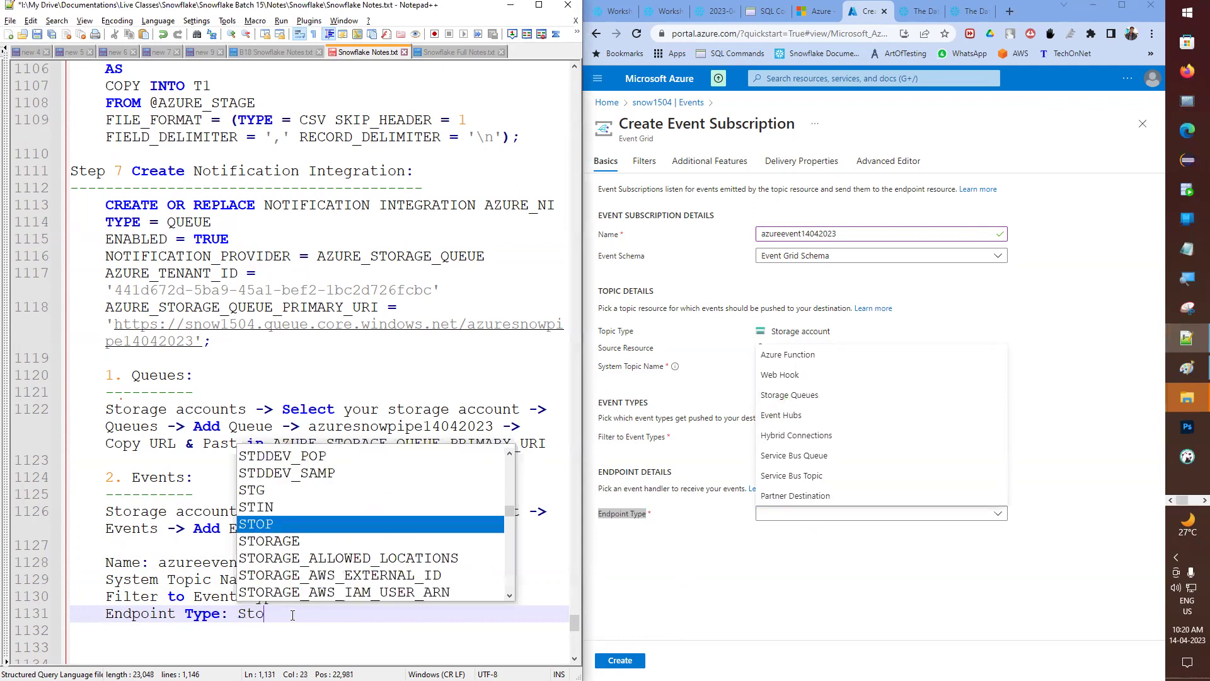
text(rage Qu)
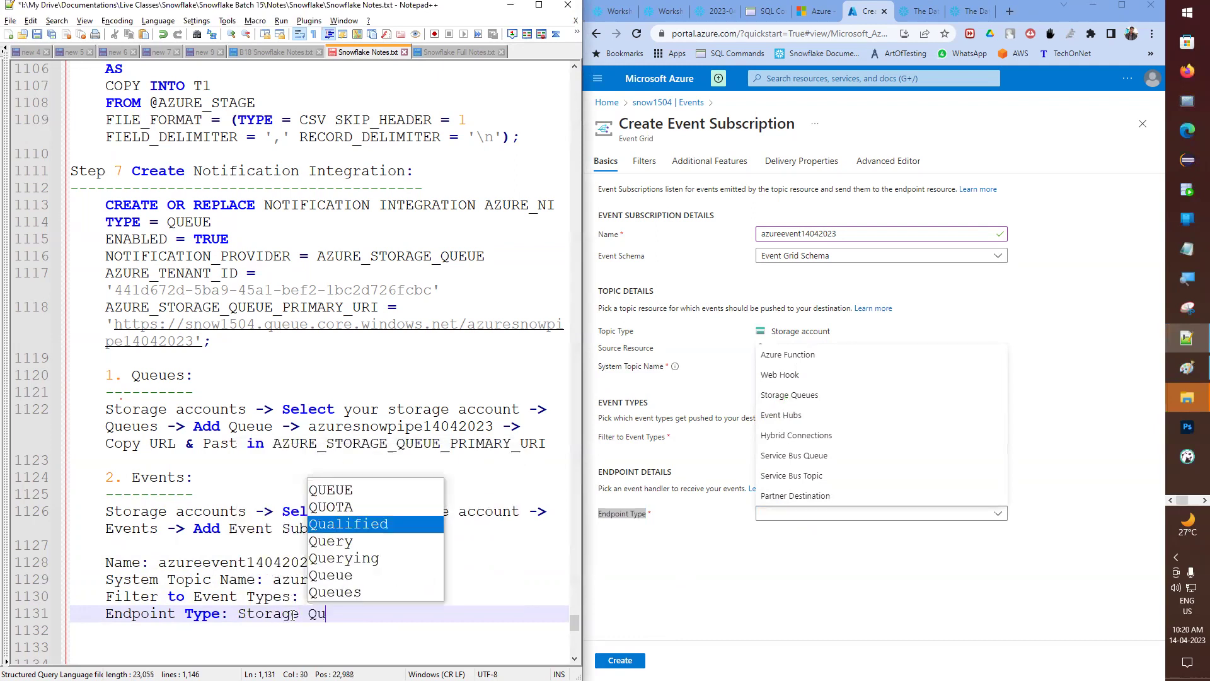
text(eue)
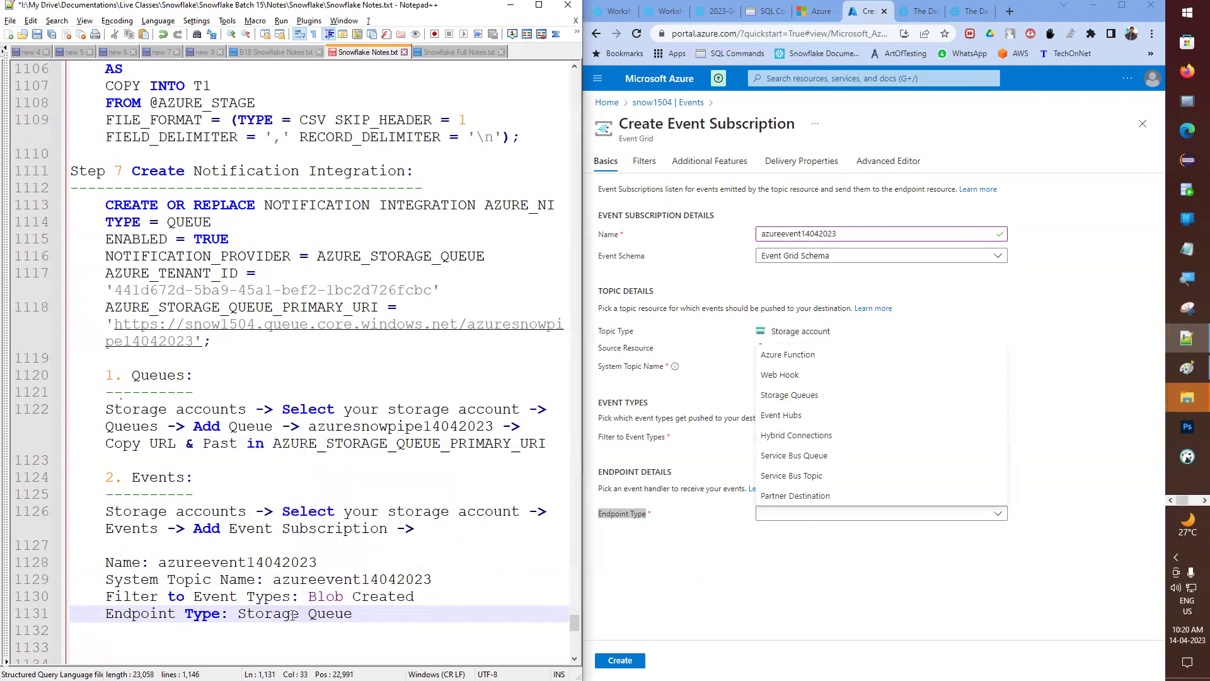
key(ctrl+s)
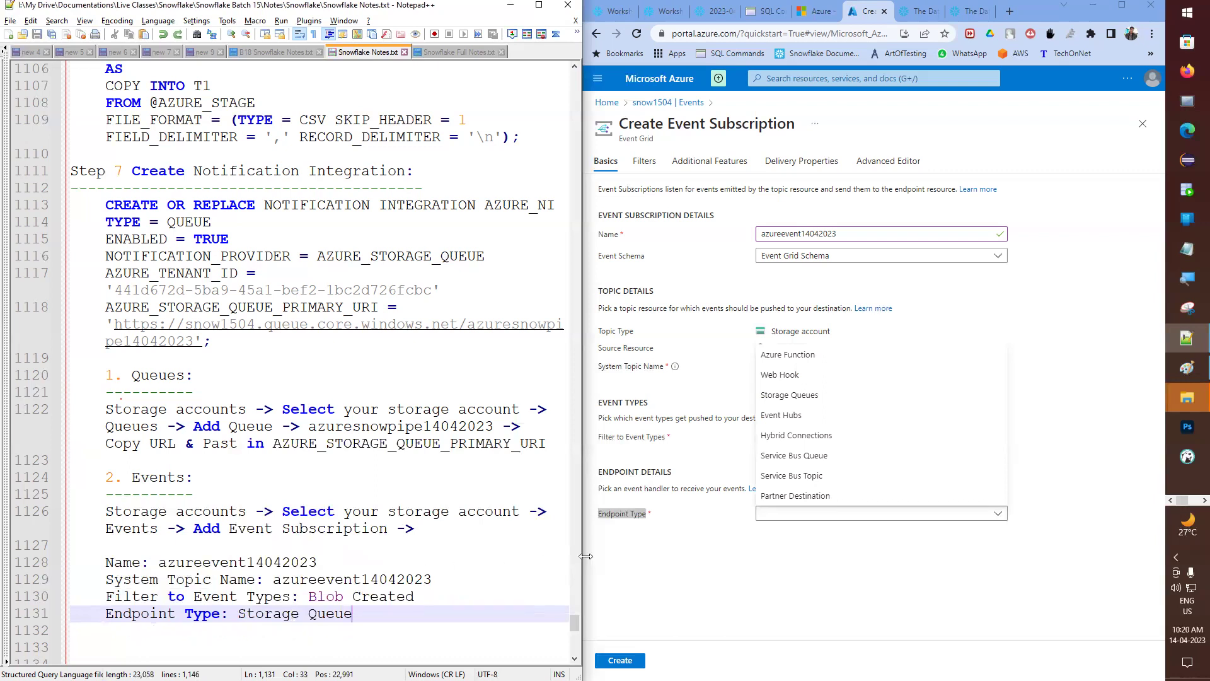
- Set the Azure endpoint type to Storage Queues and add an Endpoint line to the notes
click(792, 514)
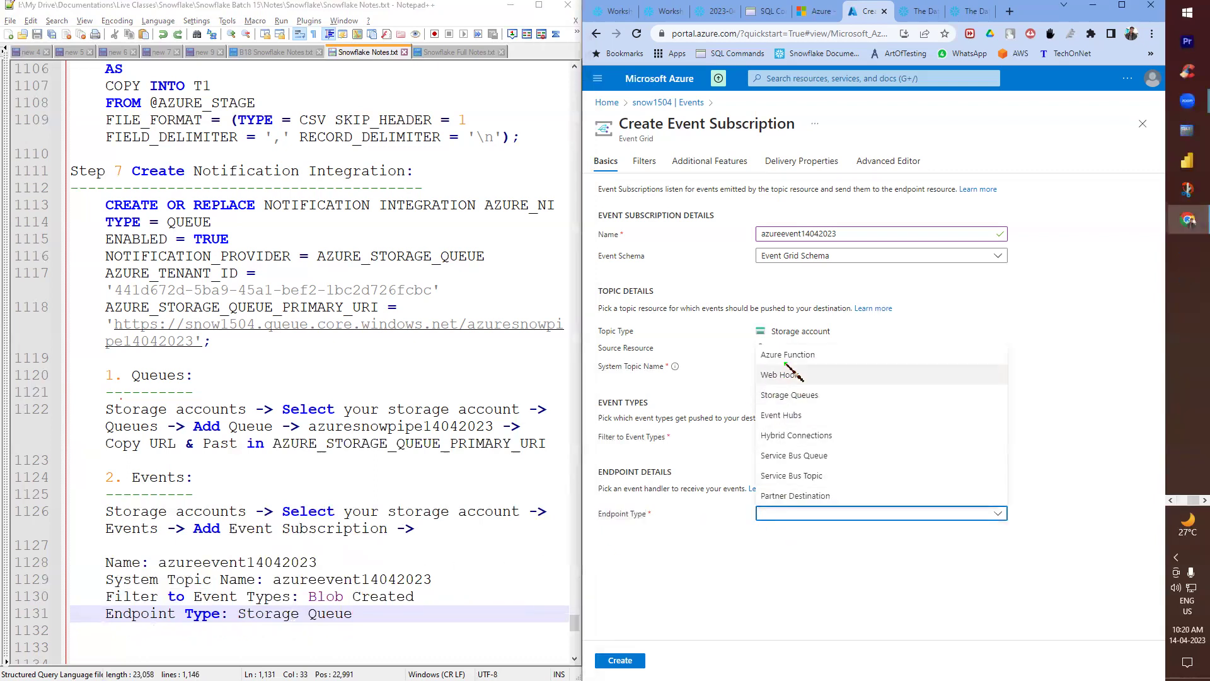
click(789, 395)
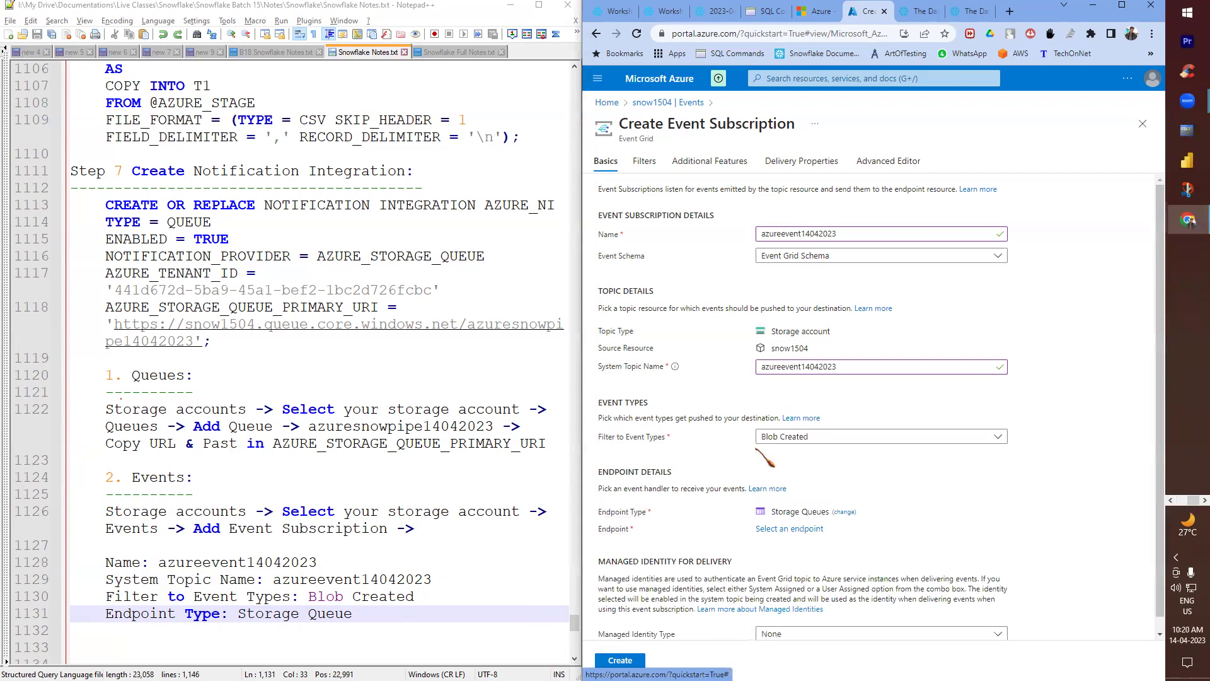
scroll(759, 450, down, 1)
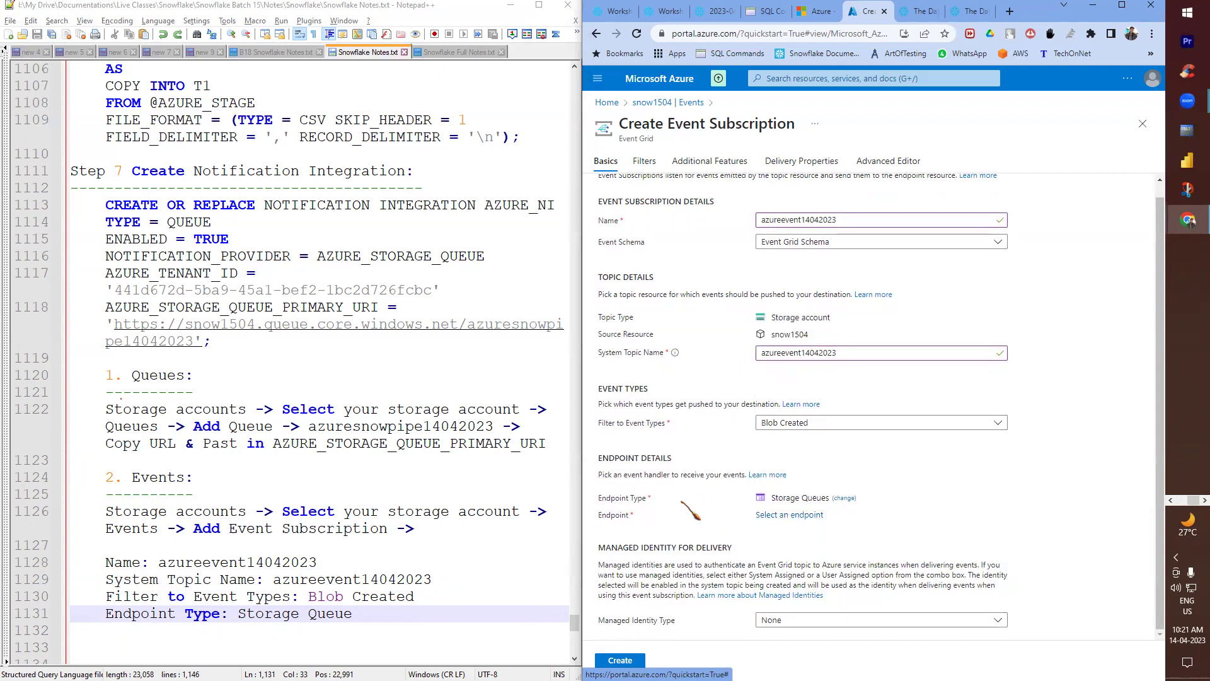
double_click(612, 514)
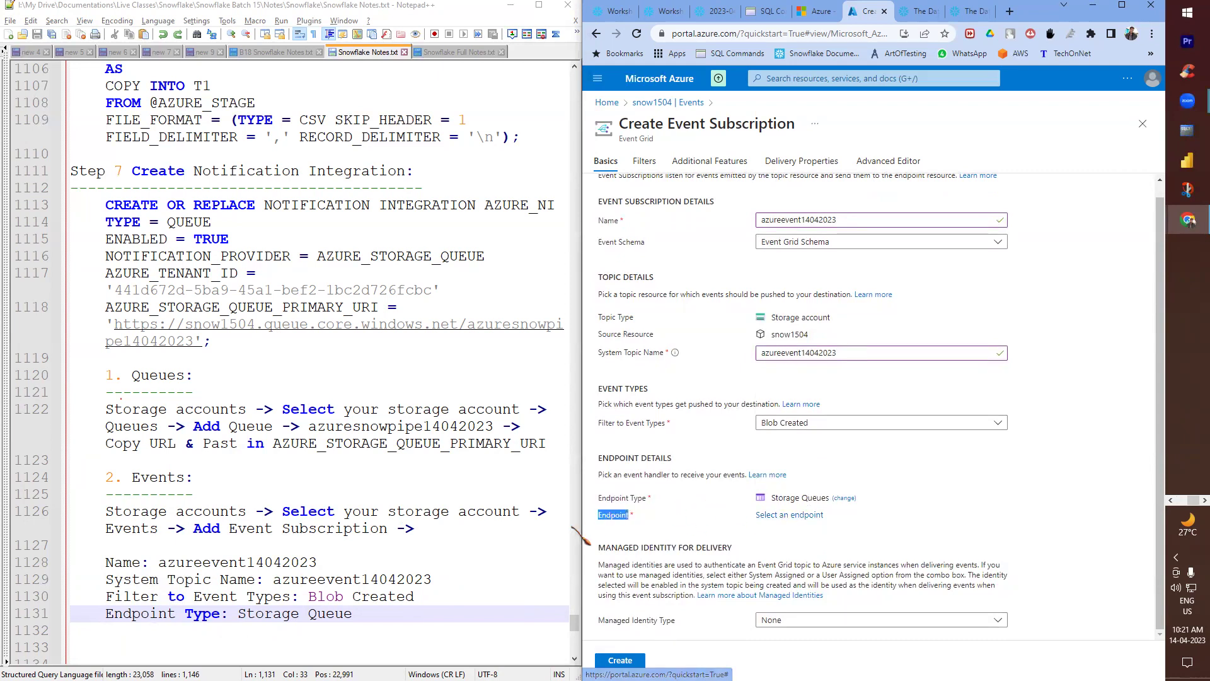
click(368, 618)
key(Return)
key(ctrl+v)
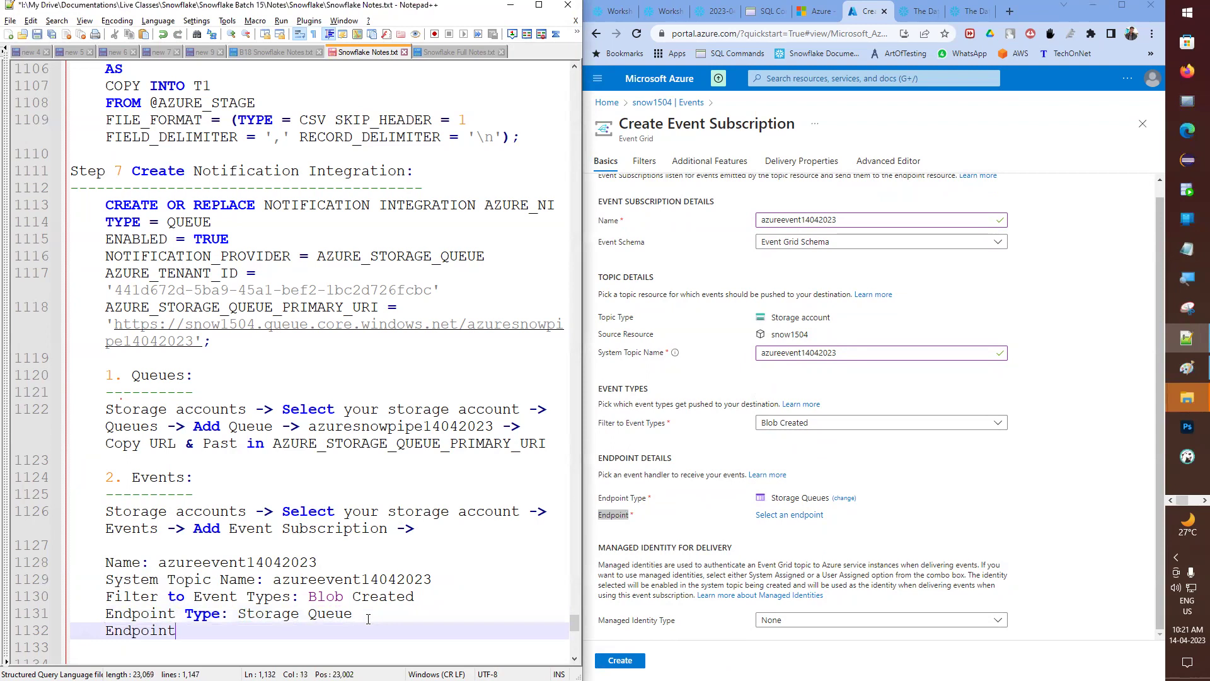
click(789, 515)
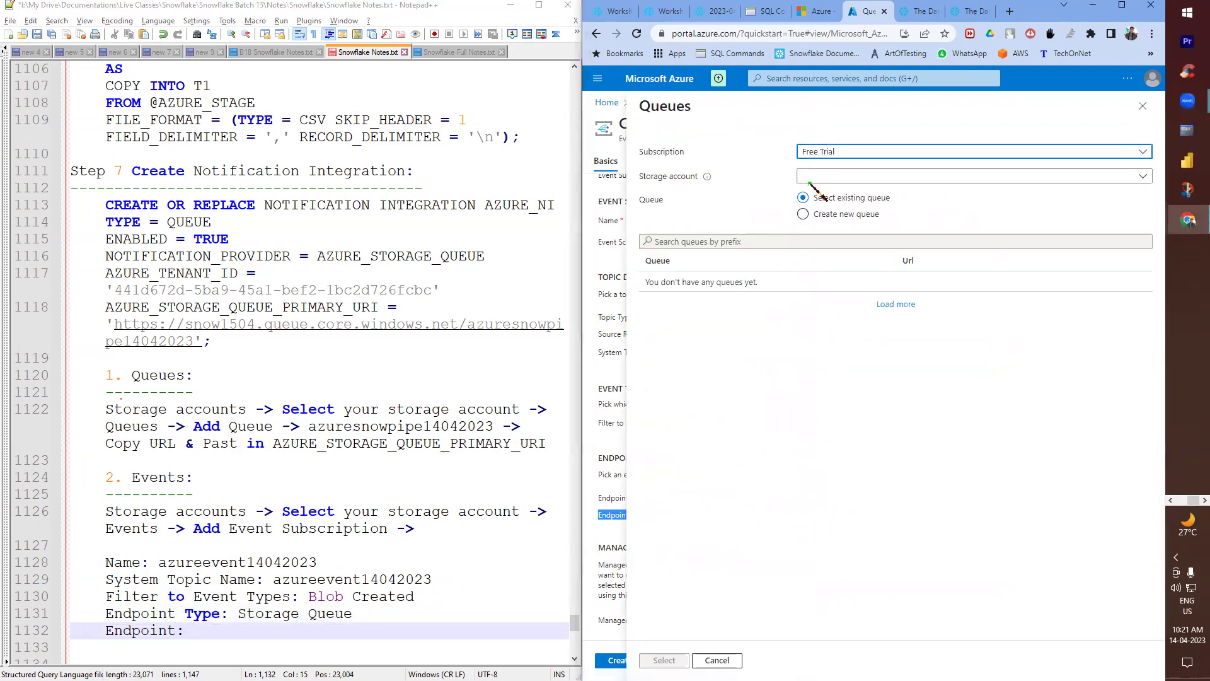
- Check the storage account list repeatedly for snow1504, find only snow0504 and snow0604, and reload the page
click(815, 176)
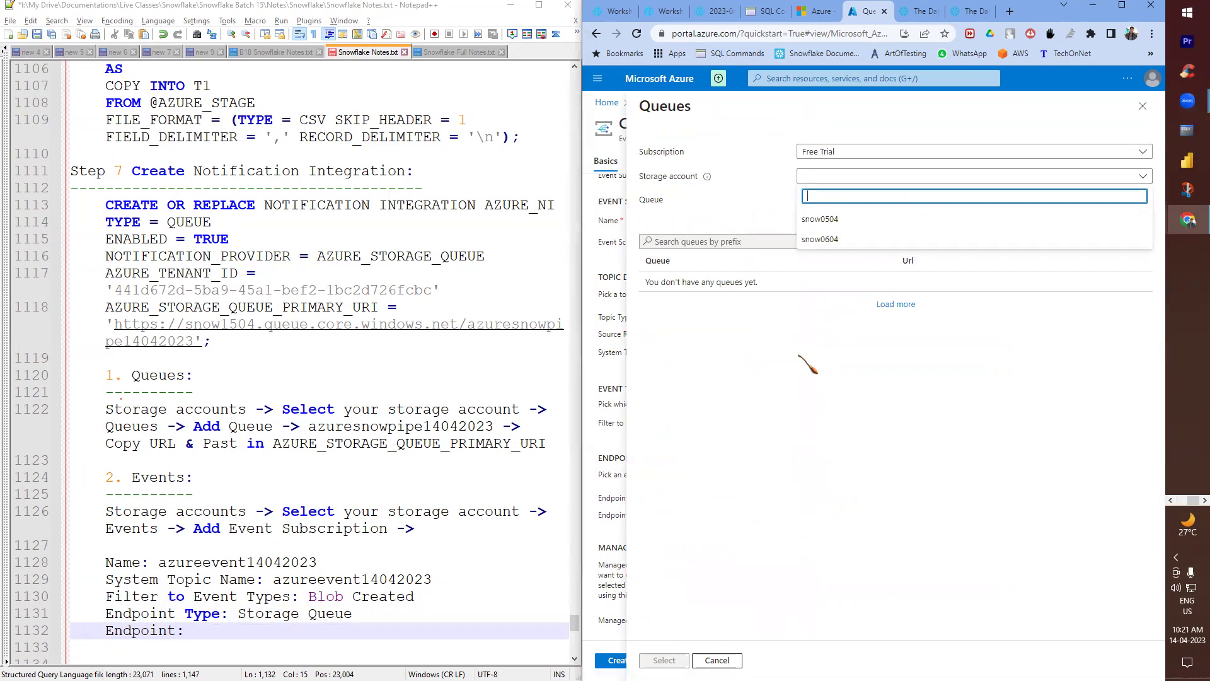
click(862, 249)
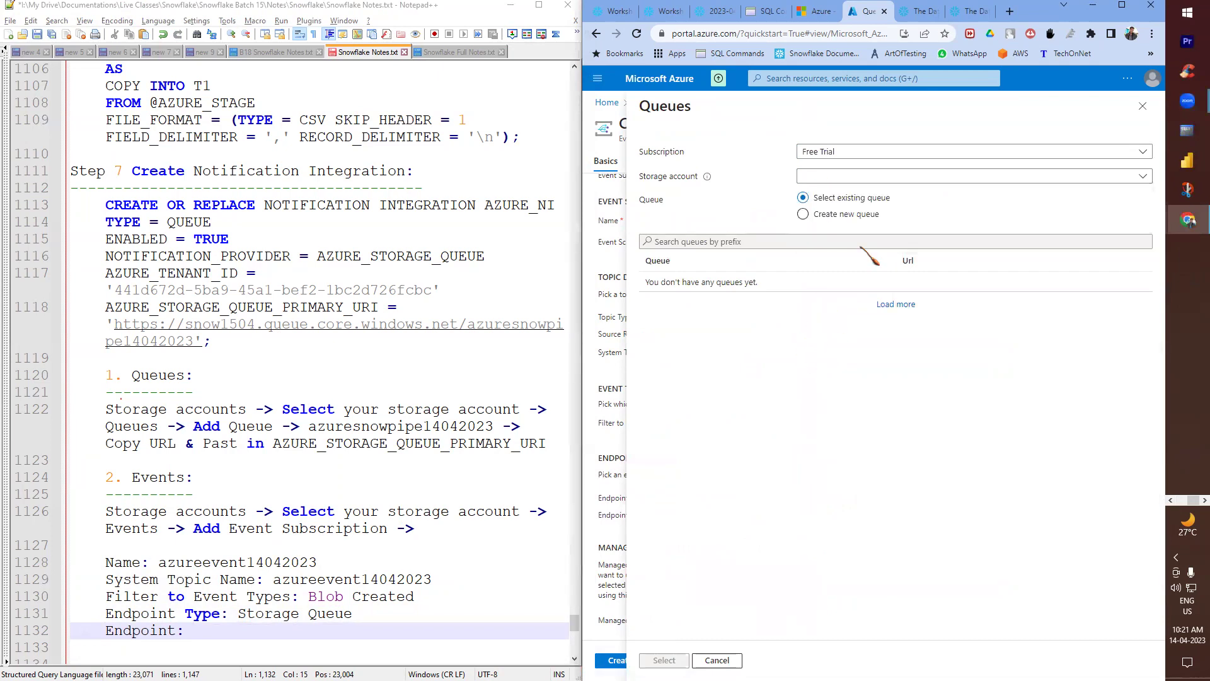
click(1137, 177)
click(817, 316)
scroll(234, 373, up, 2)
scroll(234, 376, down, 3)
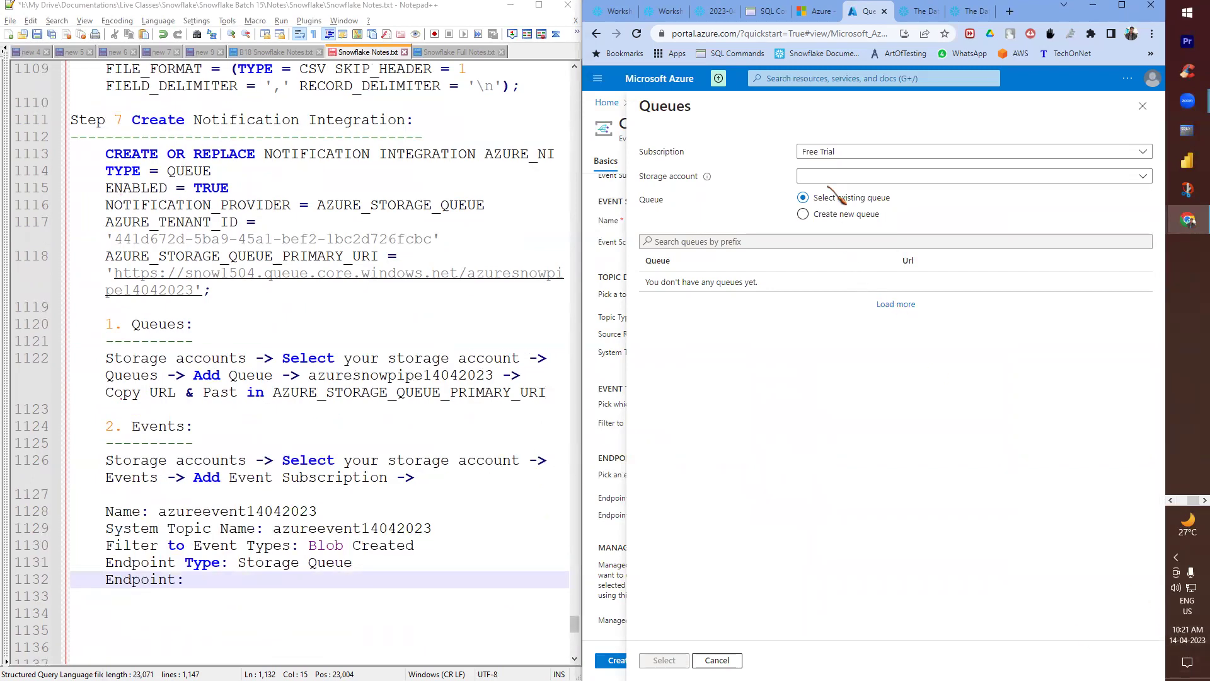
click(829, 179)
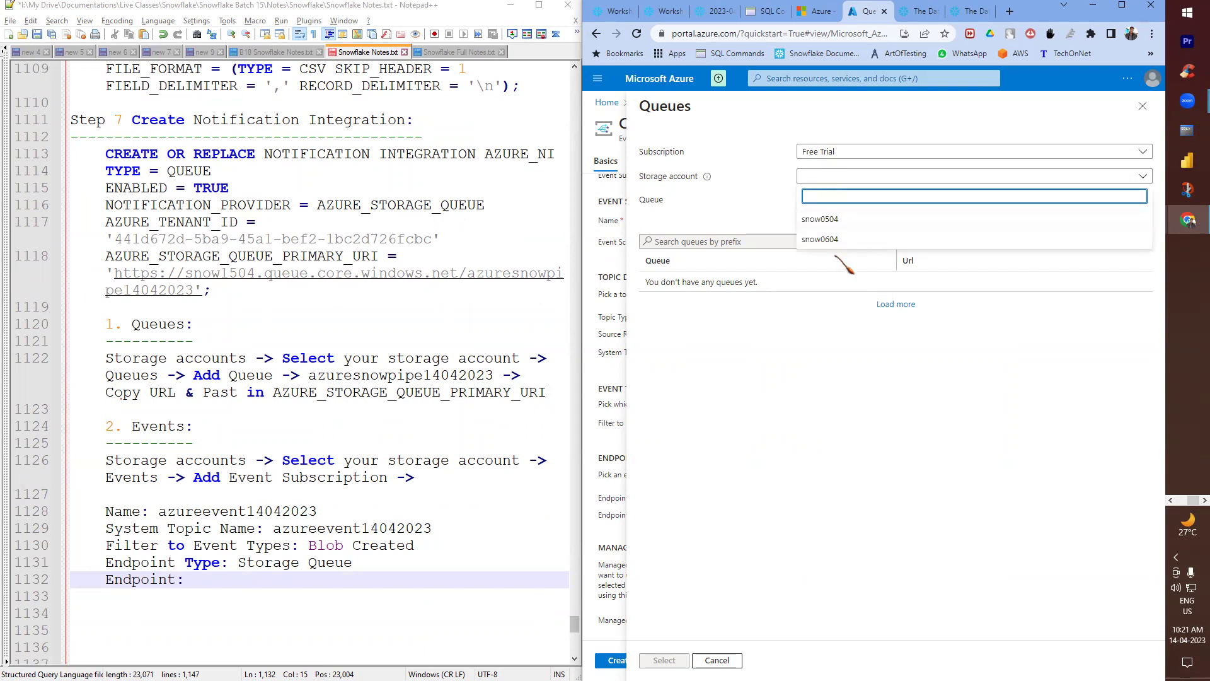
click(810, 373)
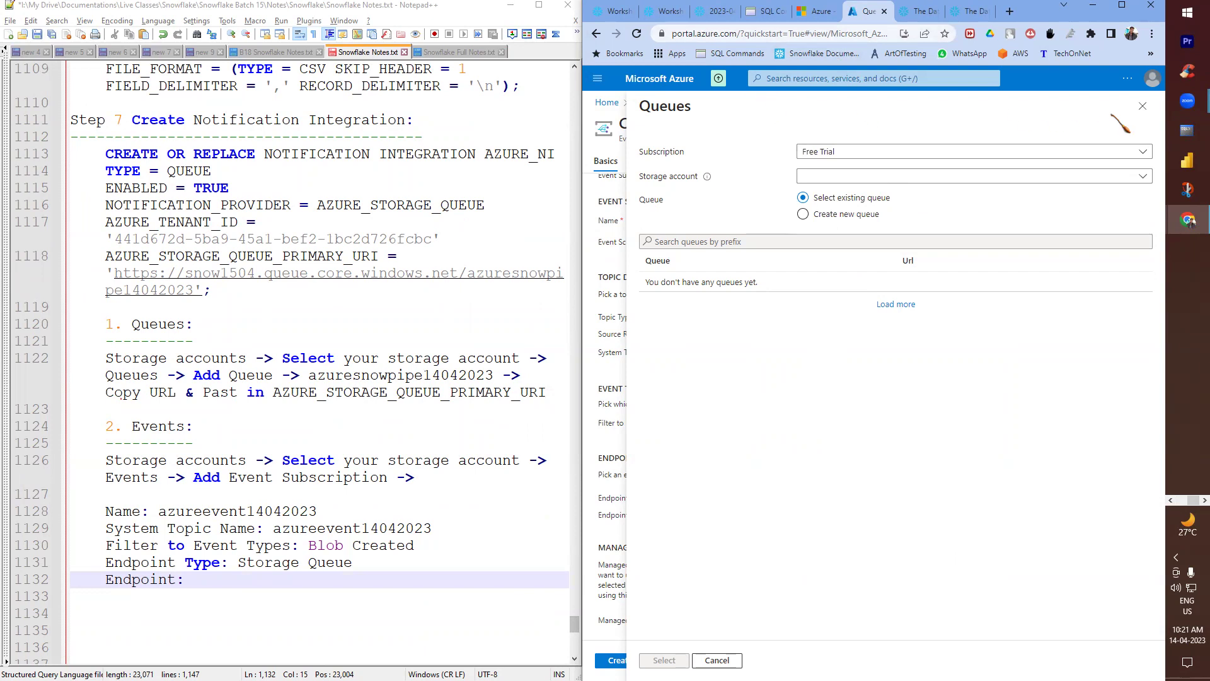
click(637, 34)
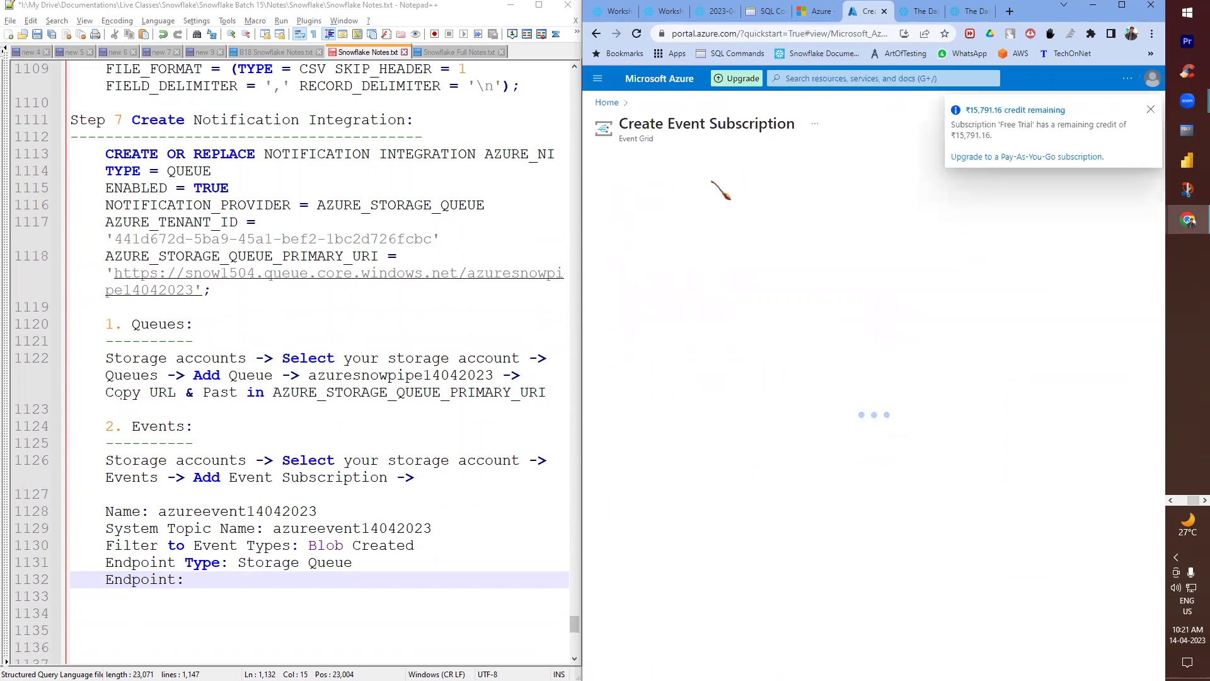
- Paste the subscription name into Name and System Topic Name, keep only Blob Created, choose Storage Queues
click(831, 232)
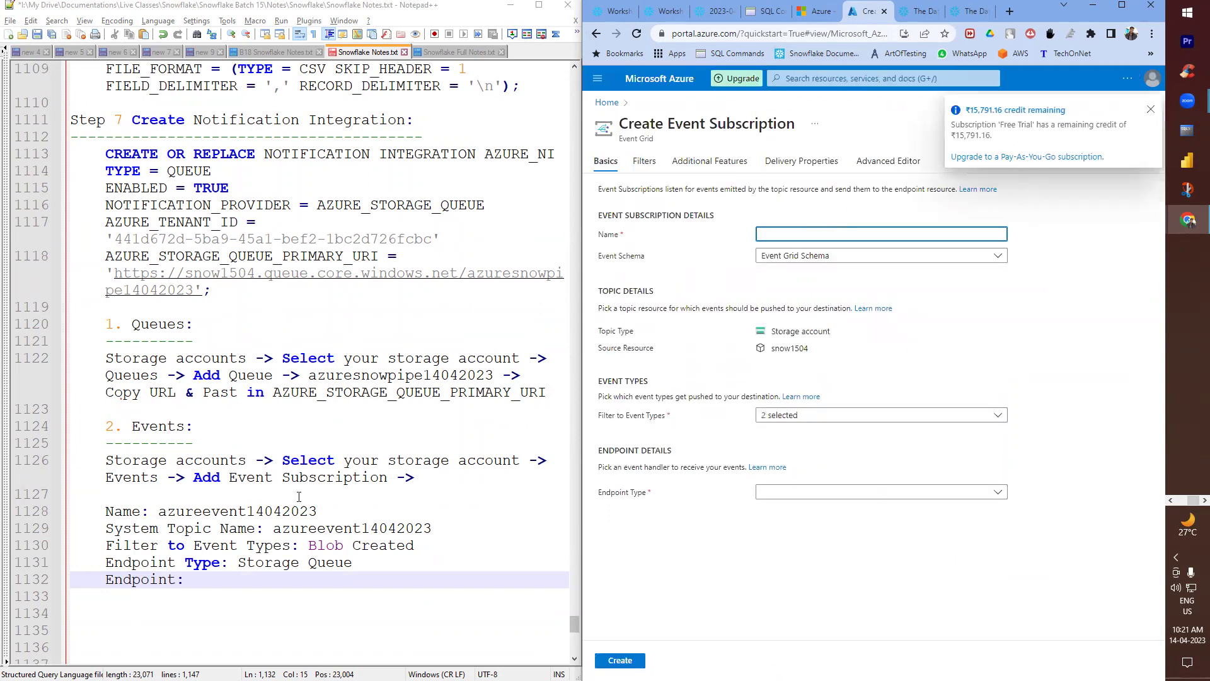
double_click(277, 511)
key(ctrl+c)
click(819, 234)
key(ctrl+v)
click(813, 368)
key(ctrl+v)
click(813, 436)
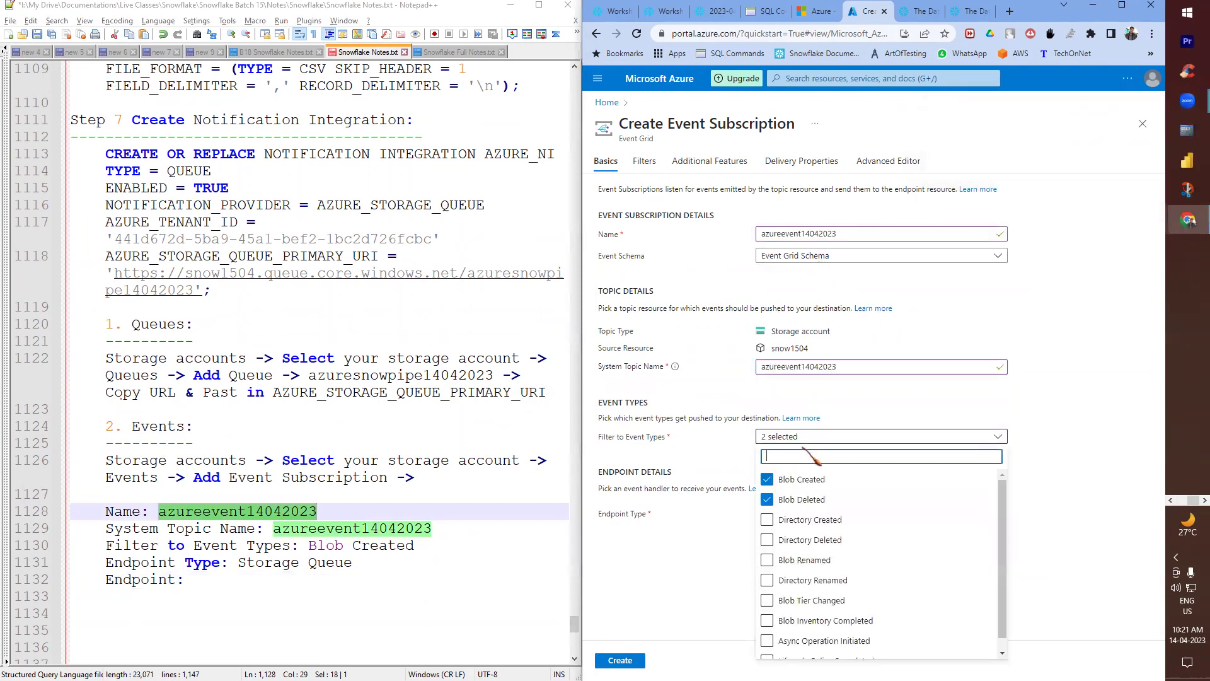
click(797, 499)
click(1062, 502)
click(813, 515)
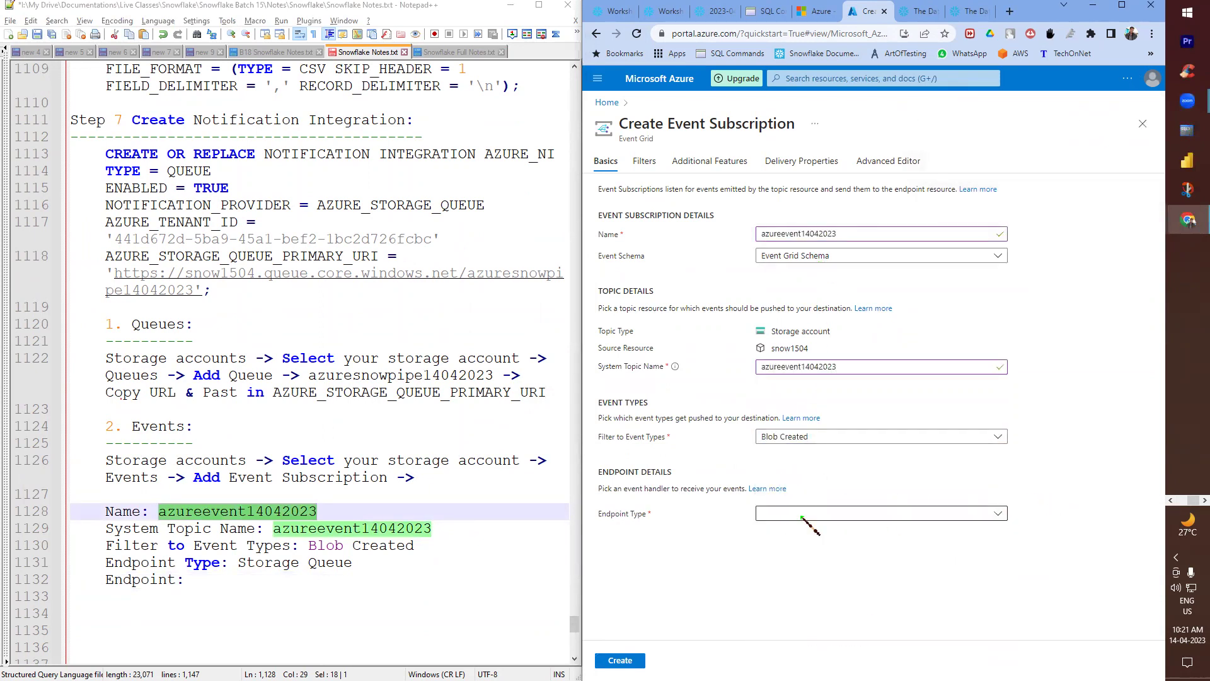
click(784, 395)
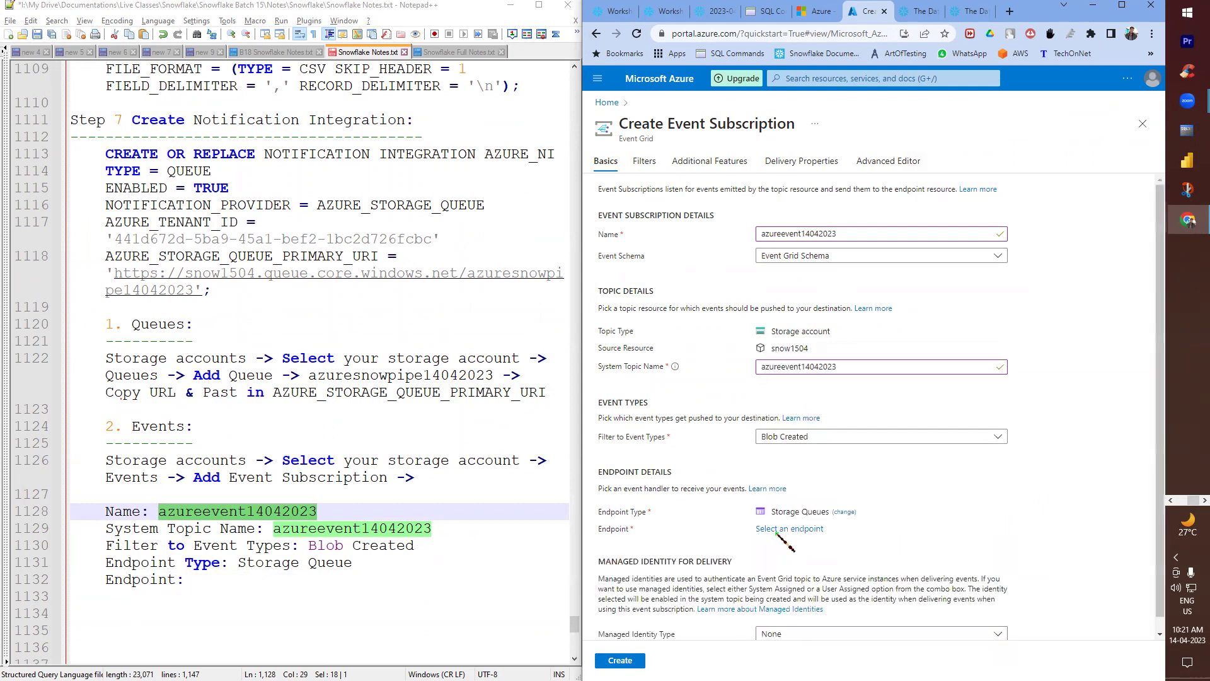
- Recheck the queue picker's storage accounts, still missing snow1504, then copy the portal address and open browser options
click(789, 529)
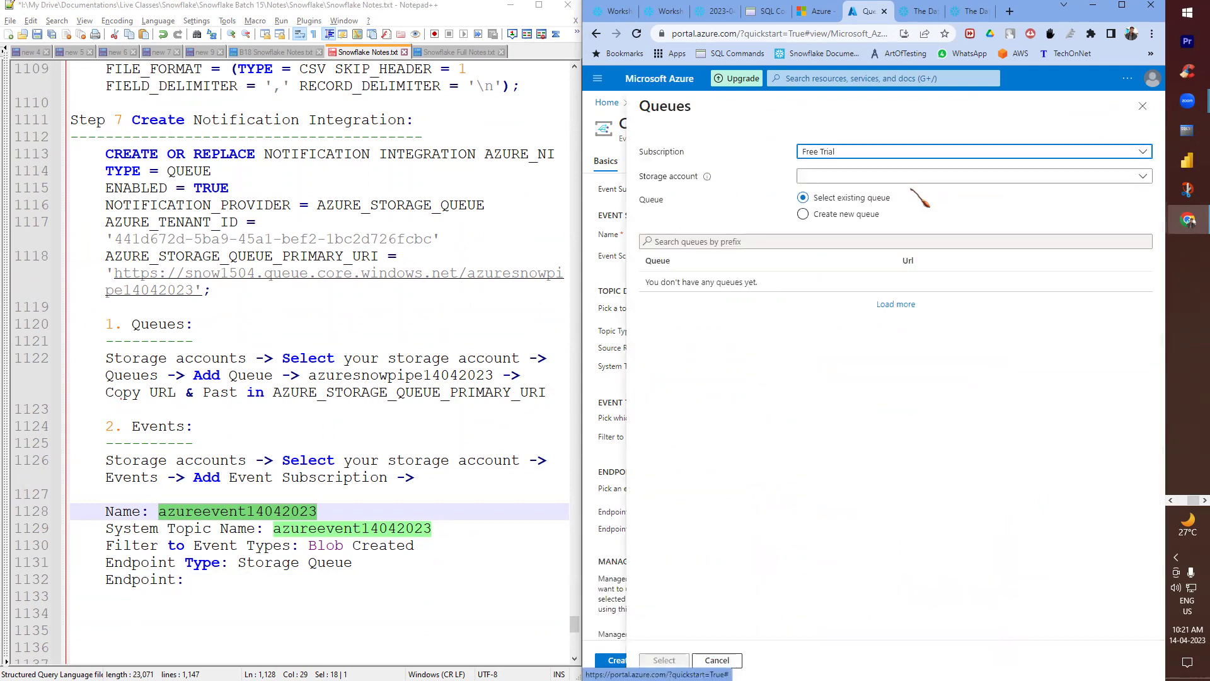
click(866, 177)
click(813, 382)
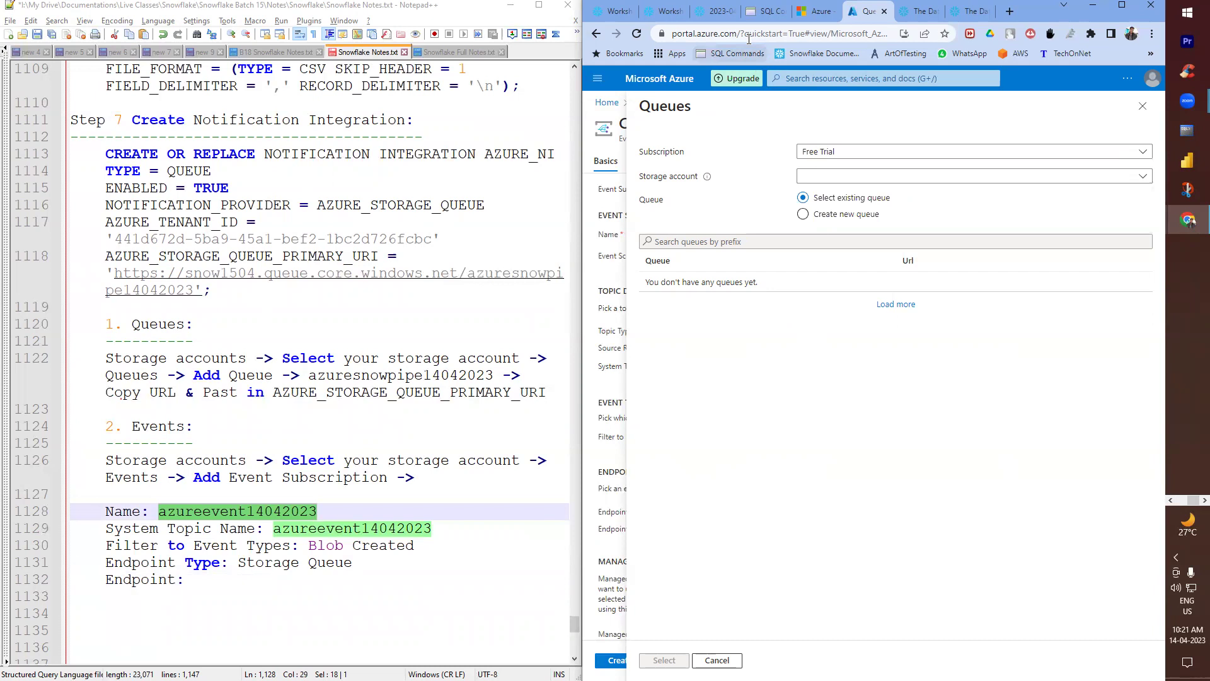
click(833, 173)
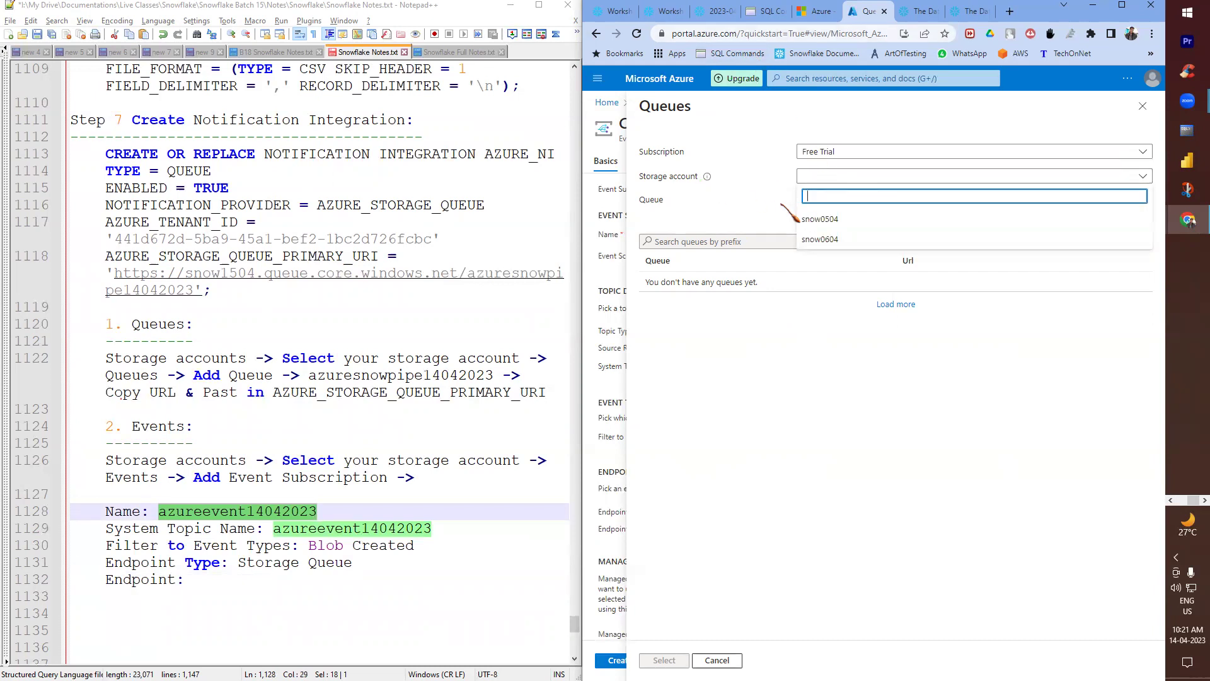
click(734, 37)
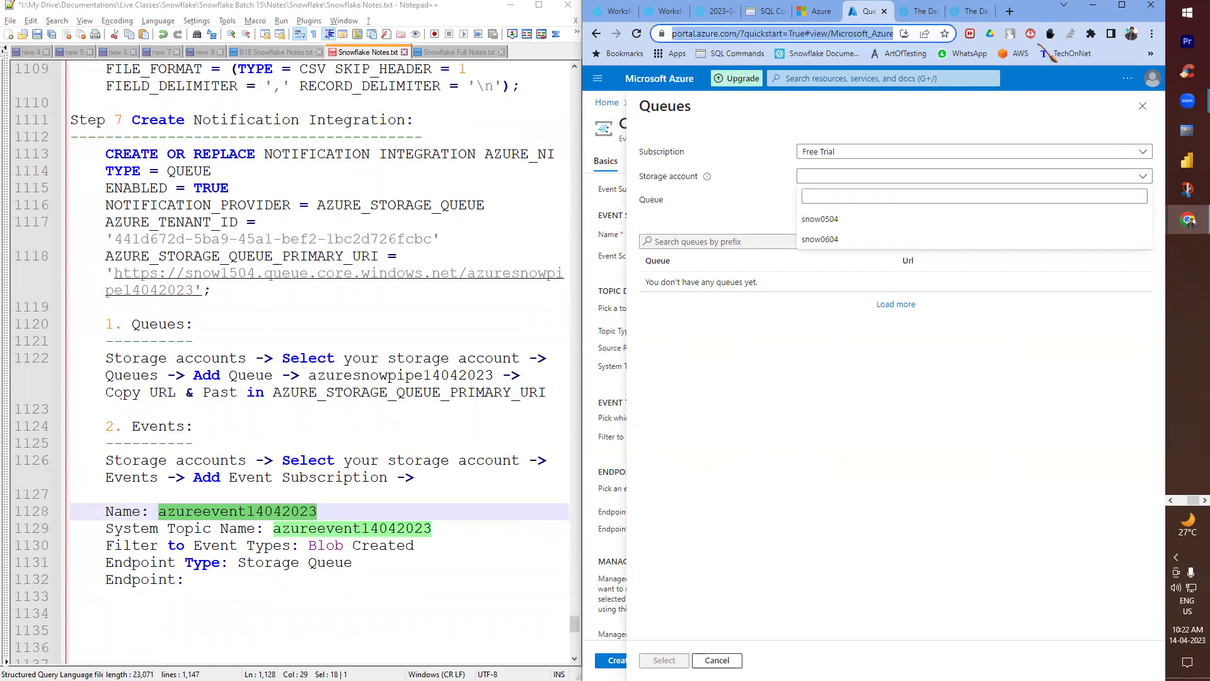
click(1152, 33)
- Load the copied portal address in a new incognito window
click(1058, 80)
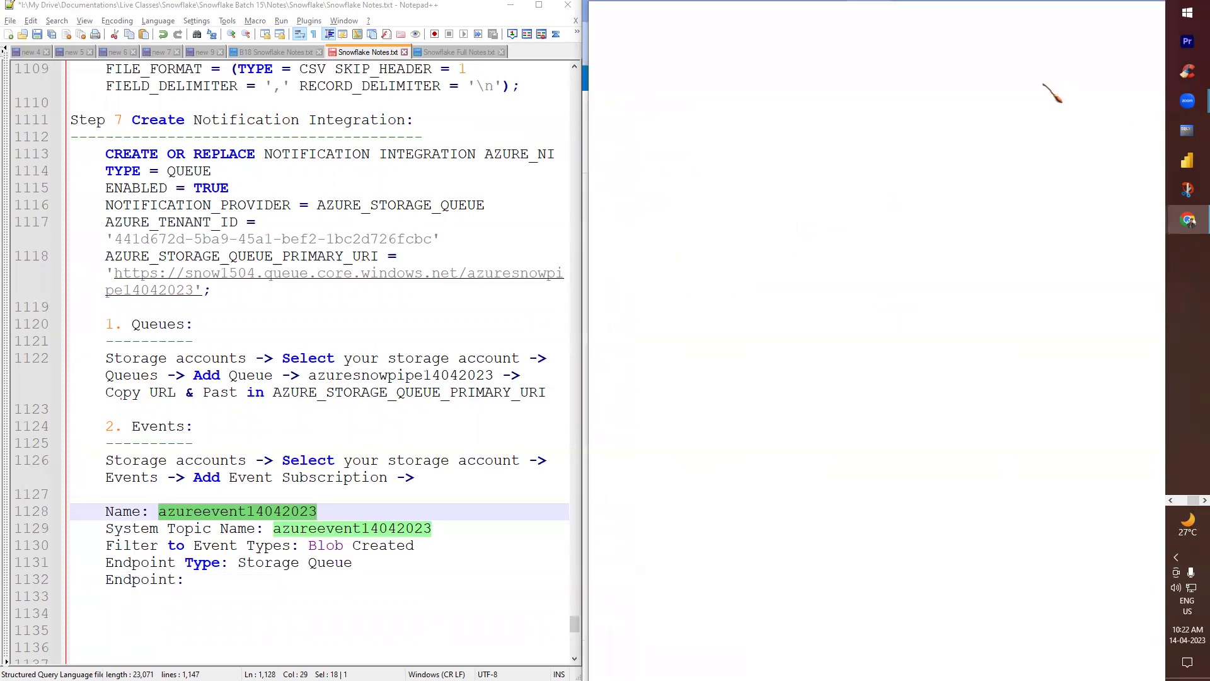
key(ctrl+v)
key(Return)
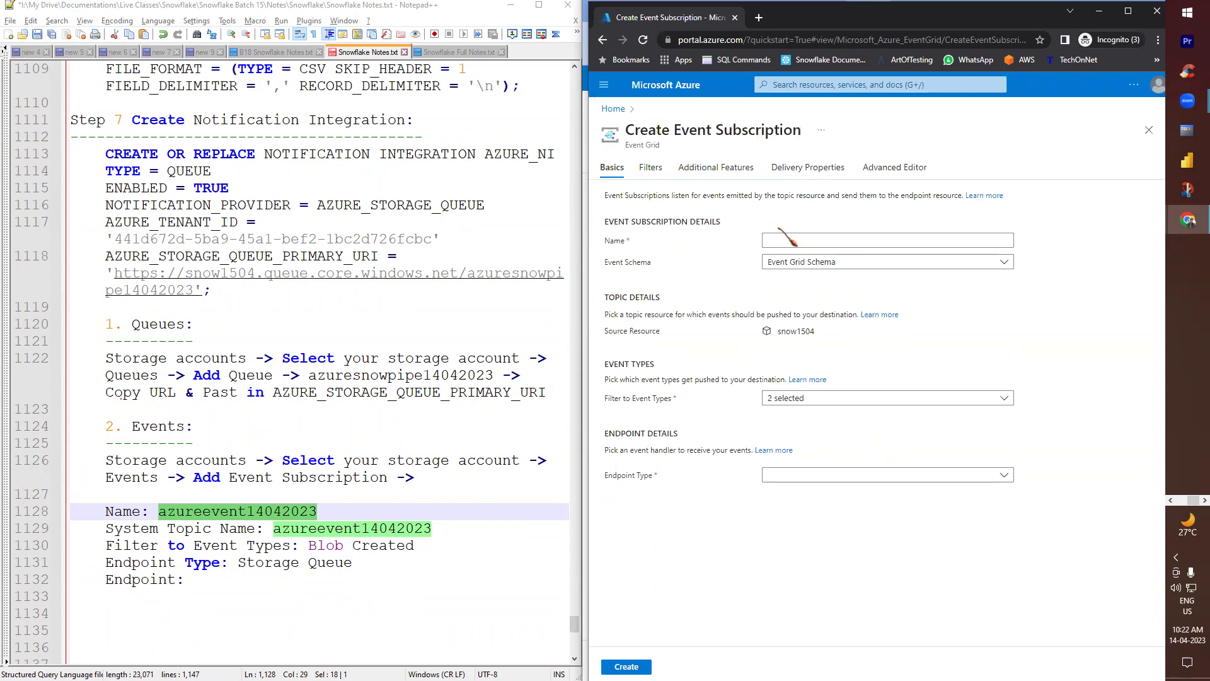
- Enter azureevent14042023 as name and system topic, keep only Blob Created, and pick Storage Queues
click(778, 242)
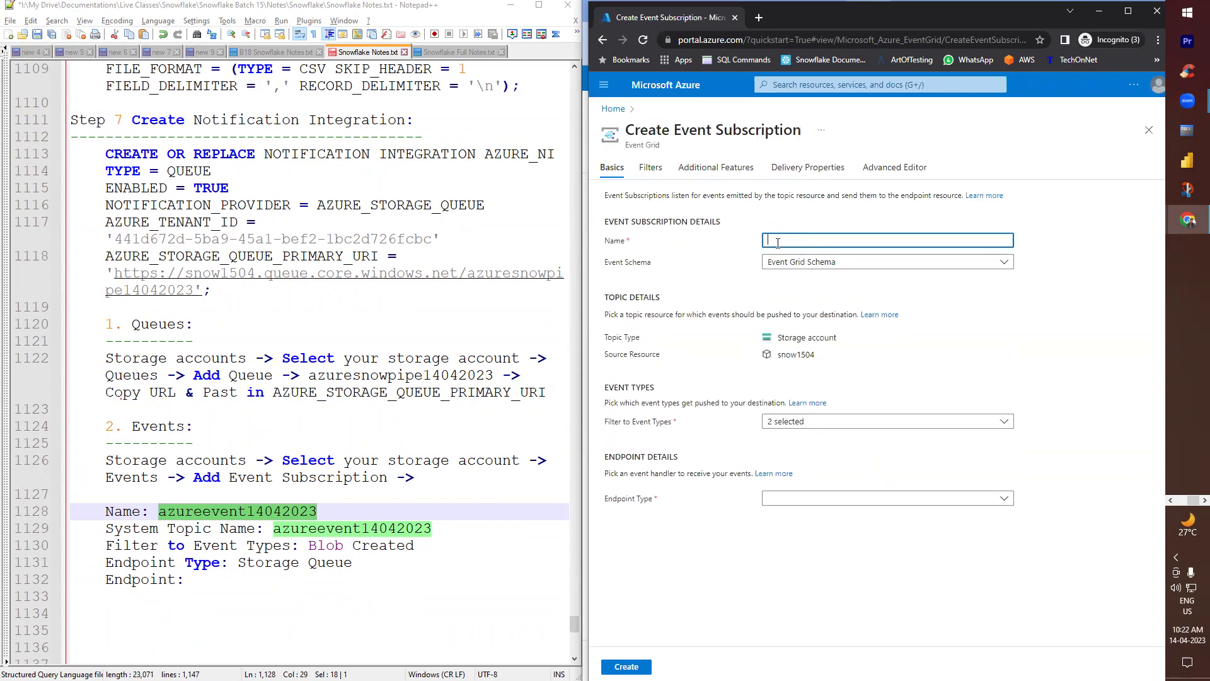
double_click(292, 512)
click(787, 238)
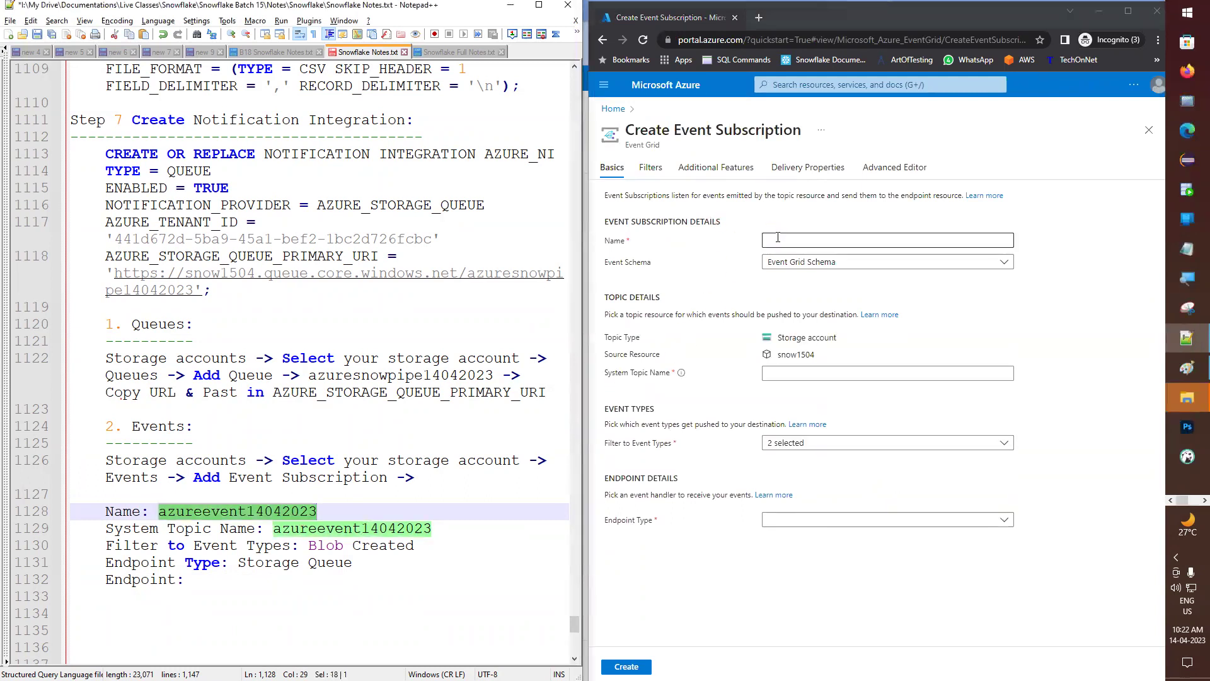
key(ctrl+v)
click(810, 373)
key(ctrl+v)
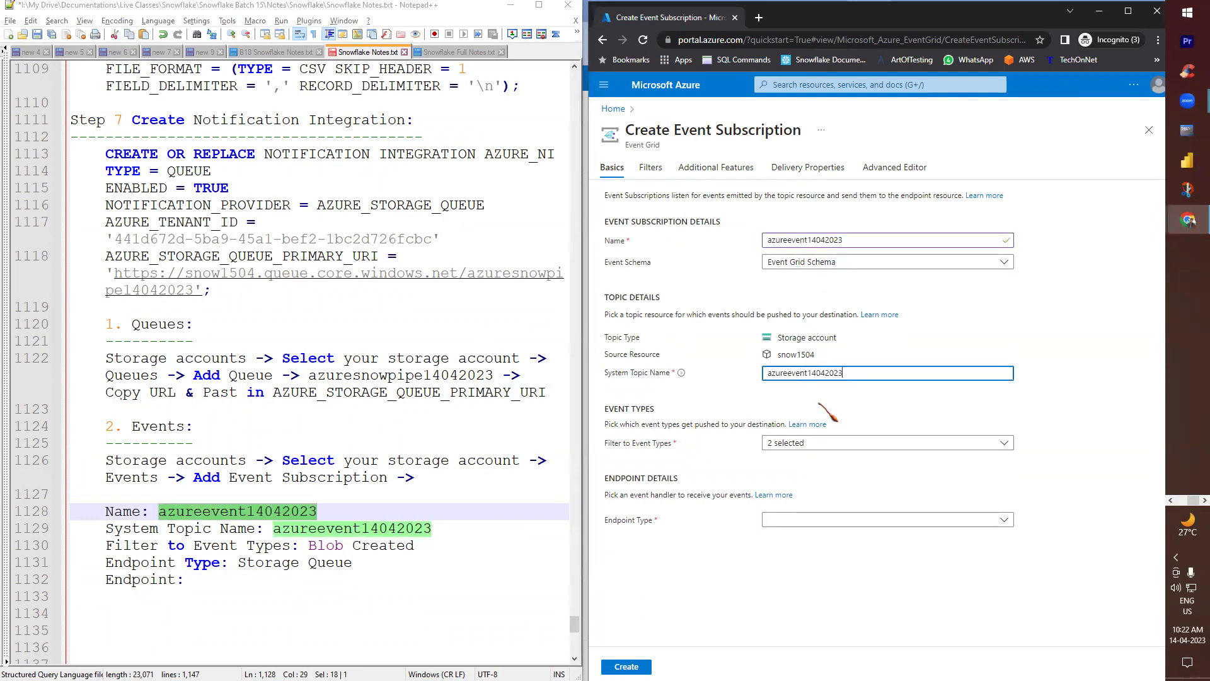
click(826, 443)
click(797, 505)
click(1055, 490)
click(832, 522)
click(813, 406)
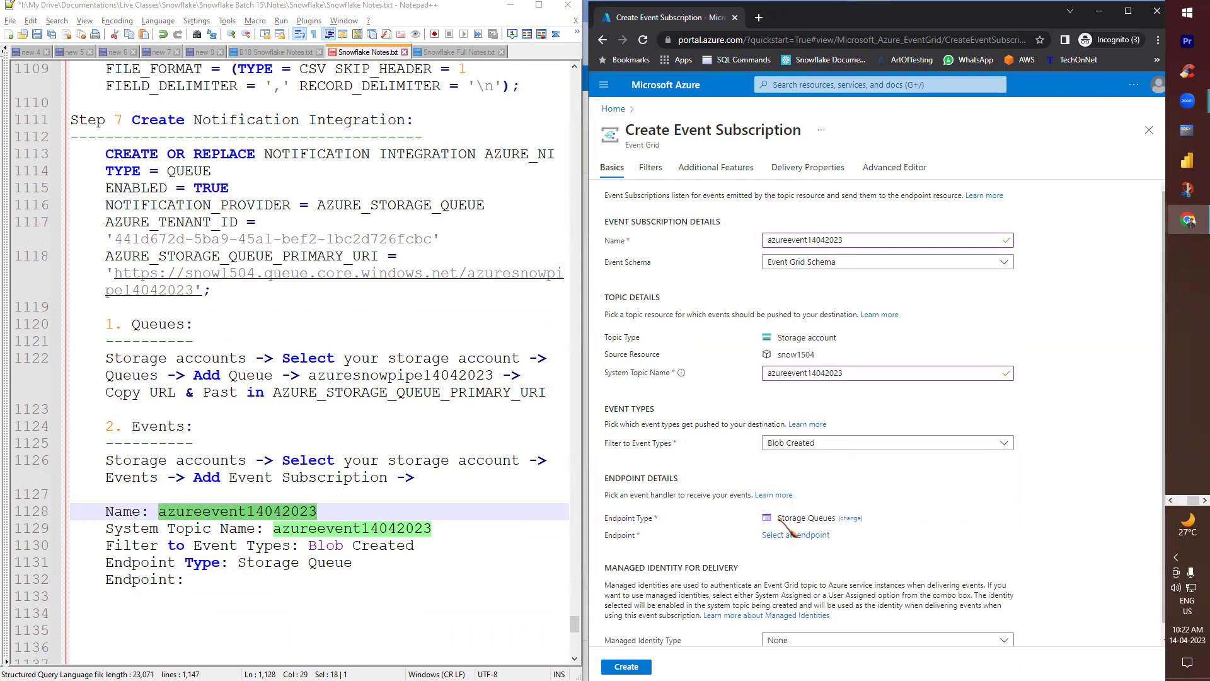
click(795, 521)
- Dismiss the credit notification and choose storage account snow1504, exposing queue azuresnowpipe14042023
click(884, 184)
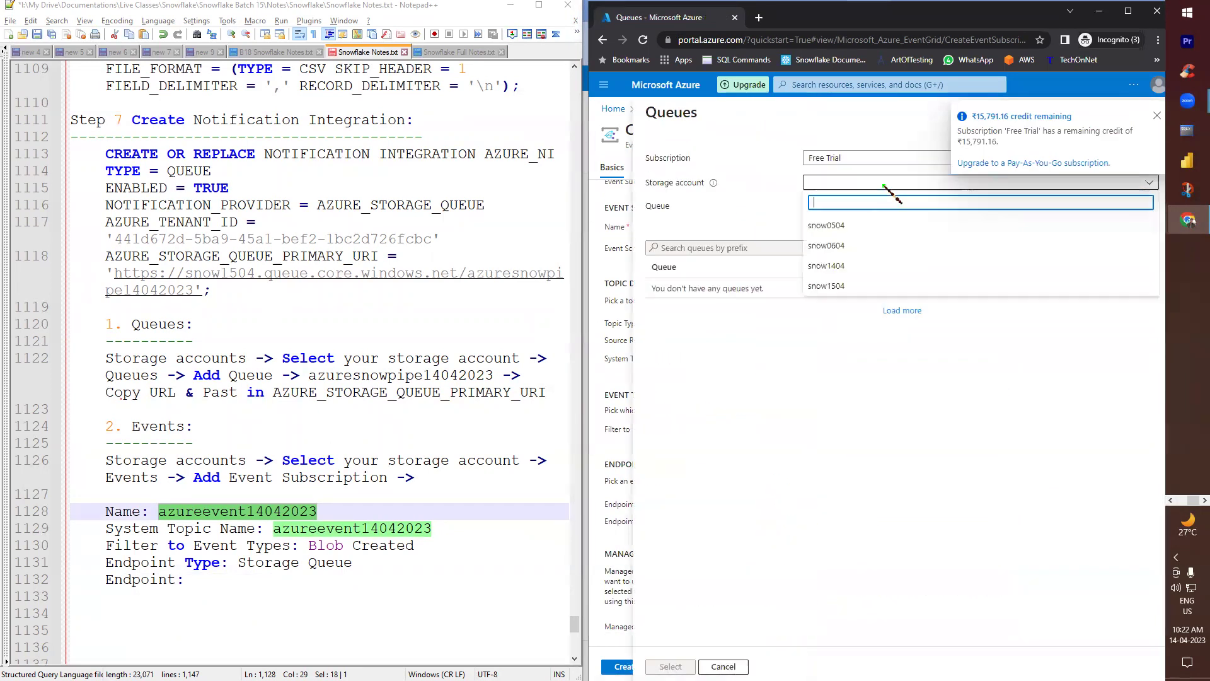
click(1157, 118)
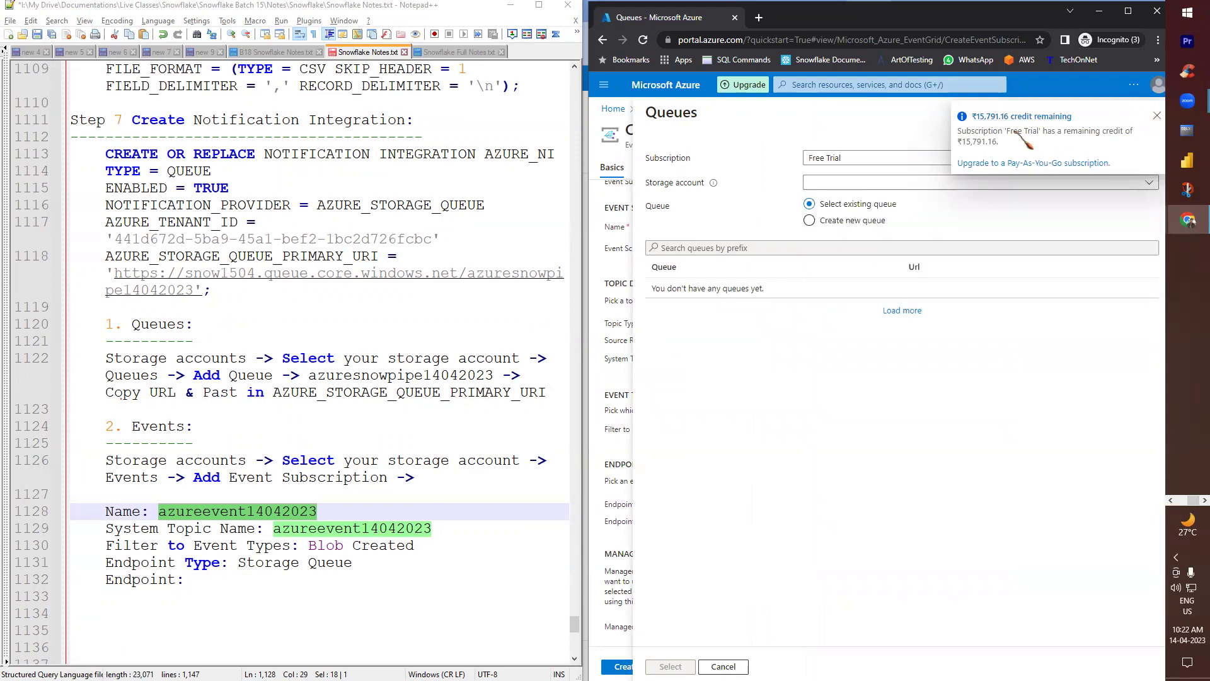
click(1156, 117)
click(873, 182)
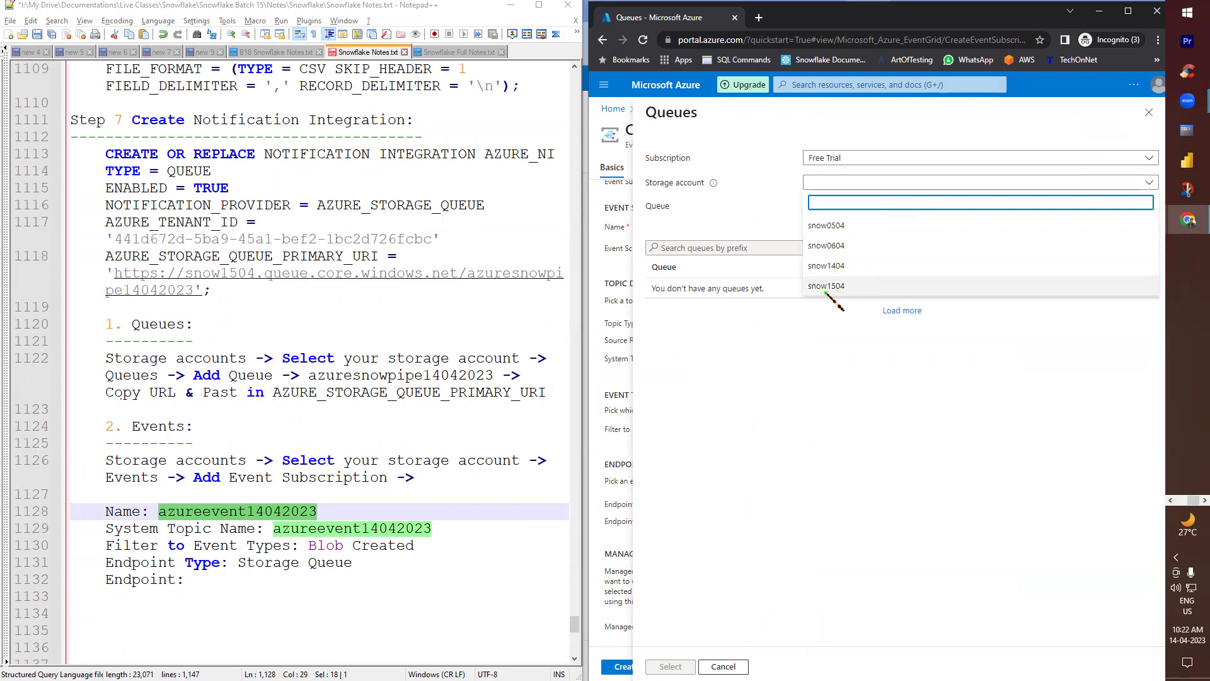
click(833, 285)
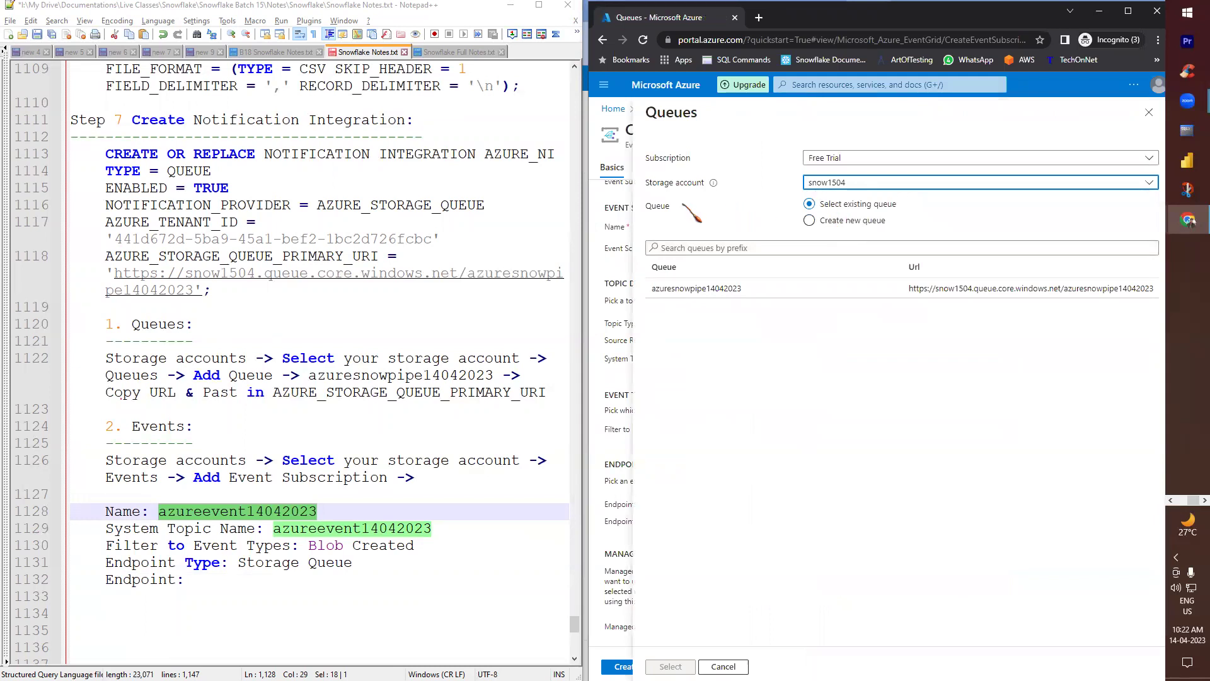
click(648, 185)
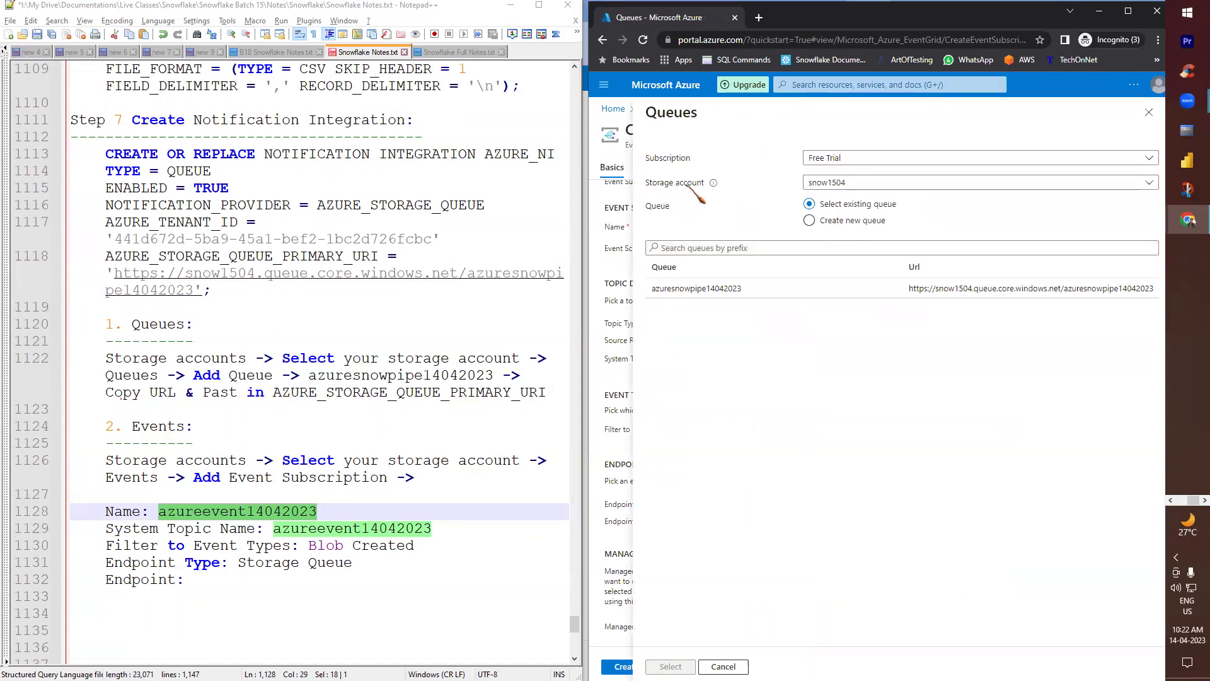
click(201, 576)
- Write 'Select your storage account and select your queue' in the notes, pick azuresnowpipe14042023, and save
text(Select )
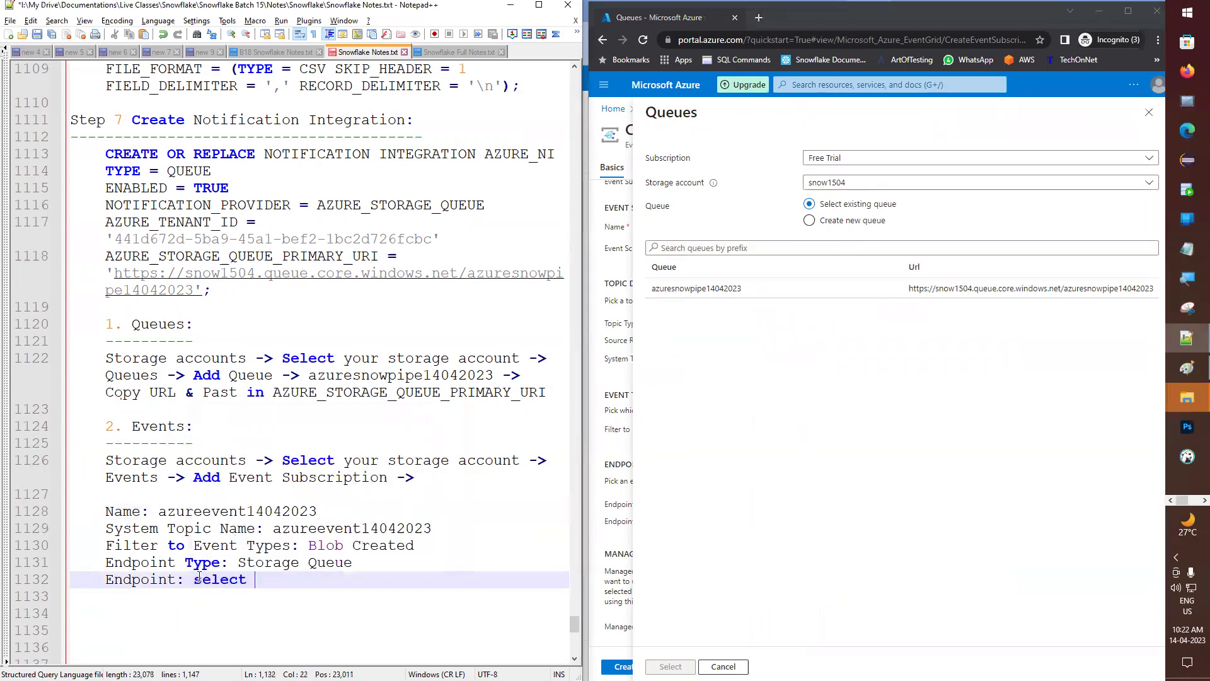
text(your sto)
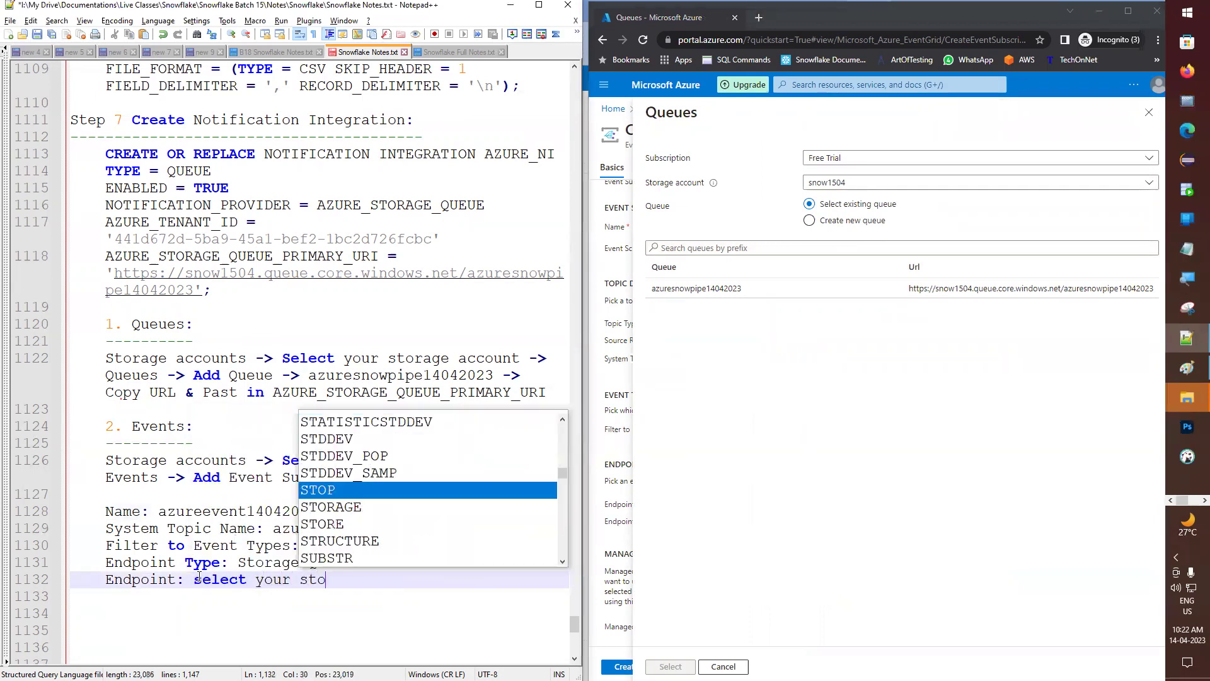
text(rage account)
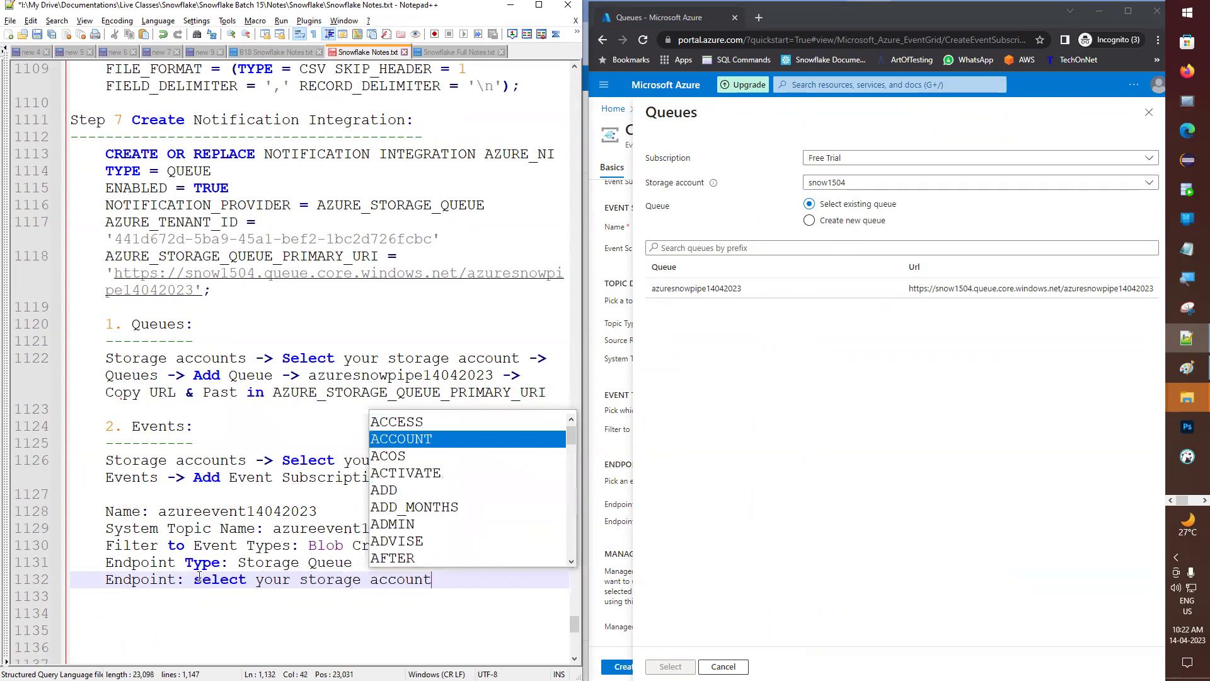
key(Escape)
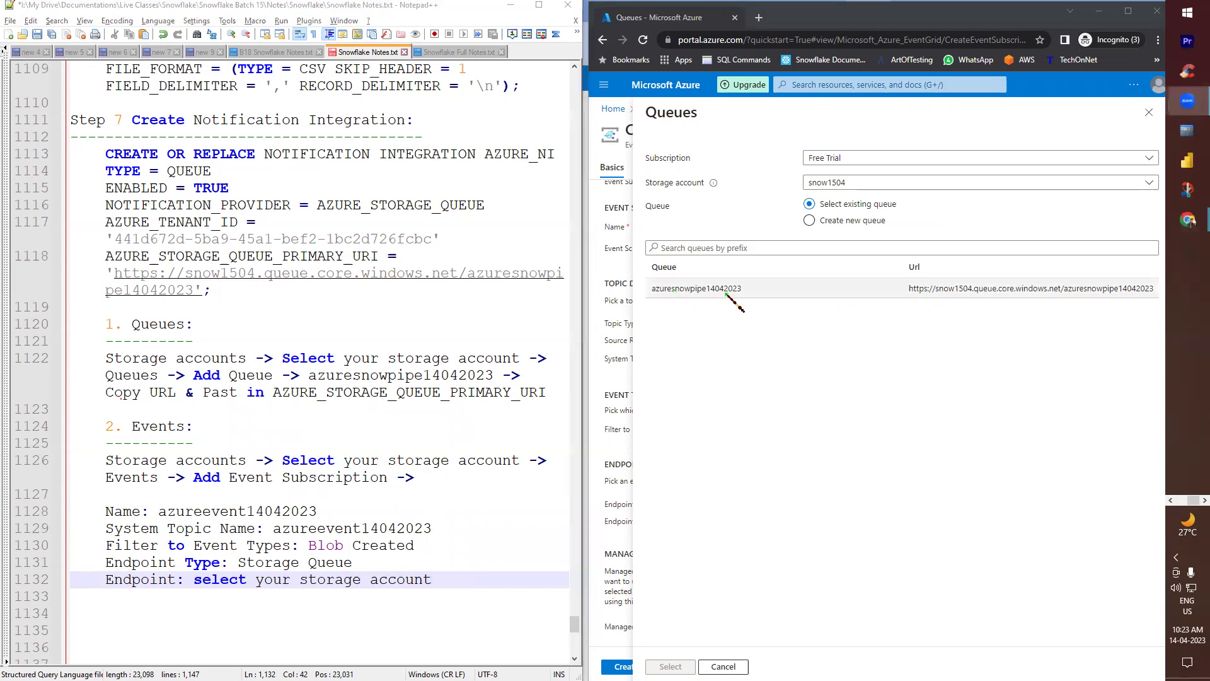
click(831, 290)
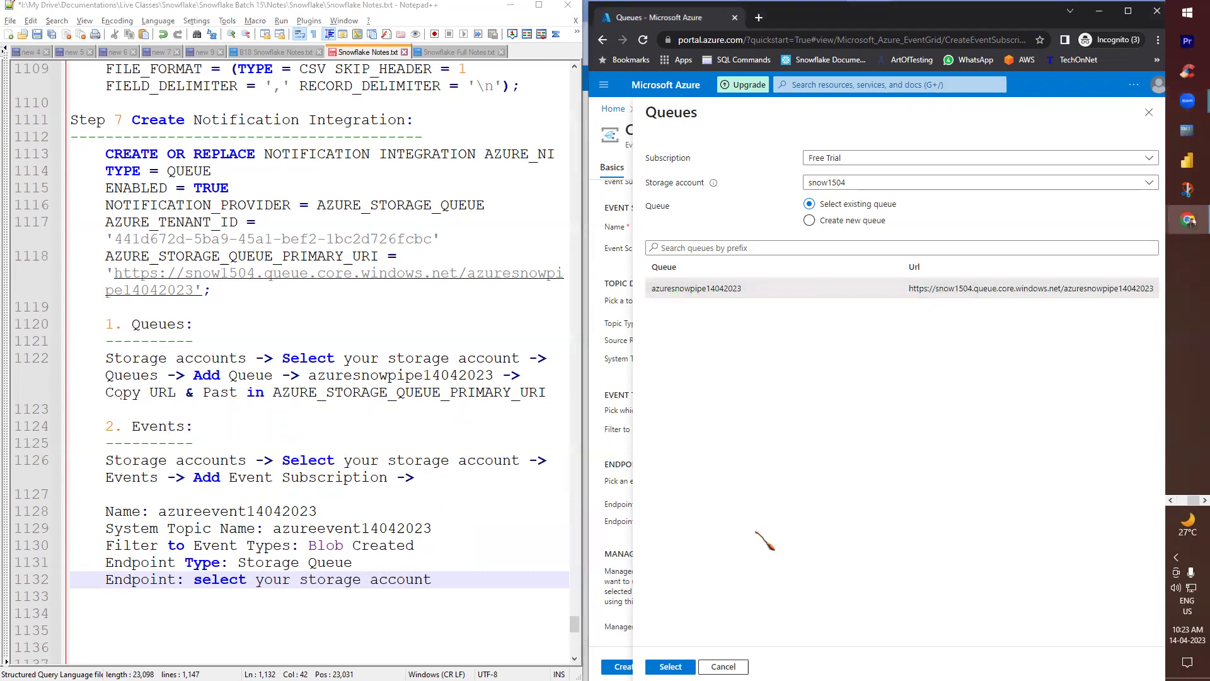
click(452, 576)
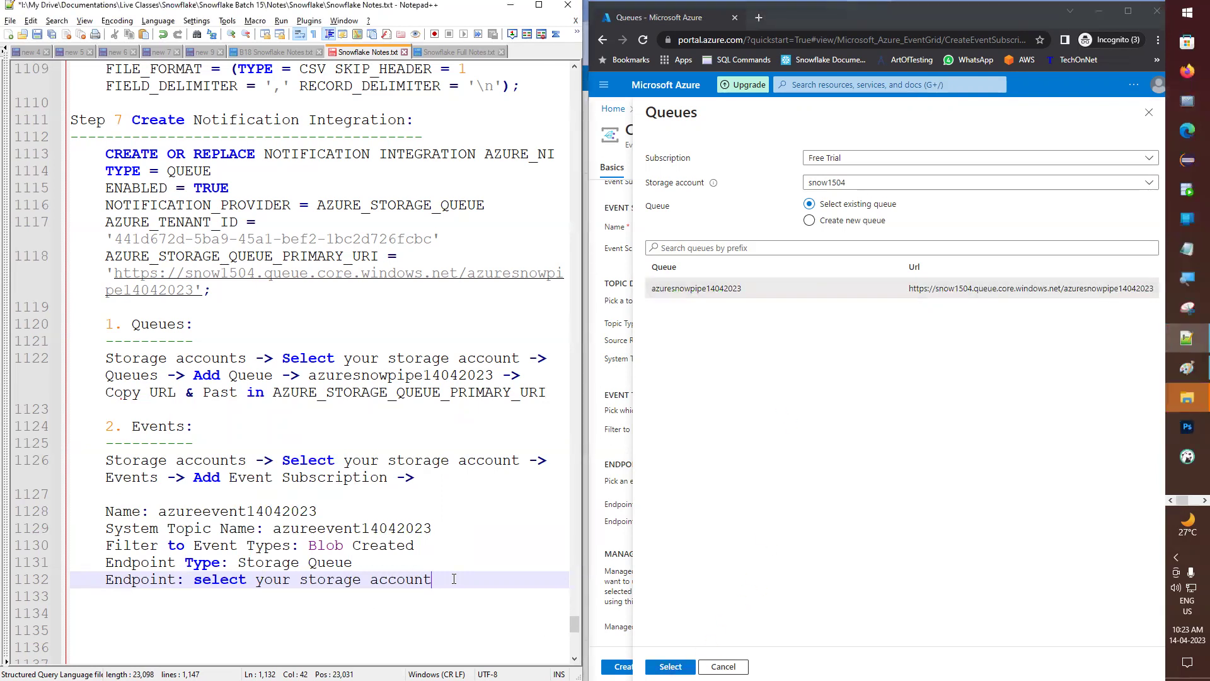
text(and select your que)
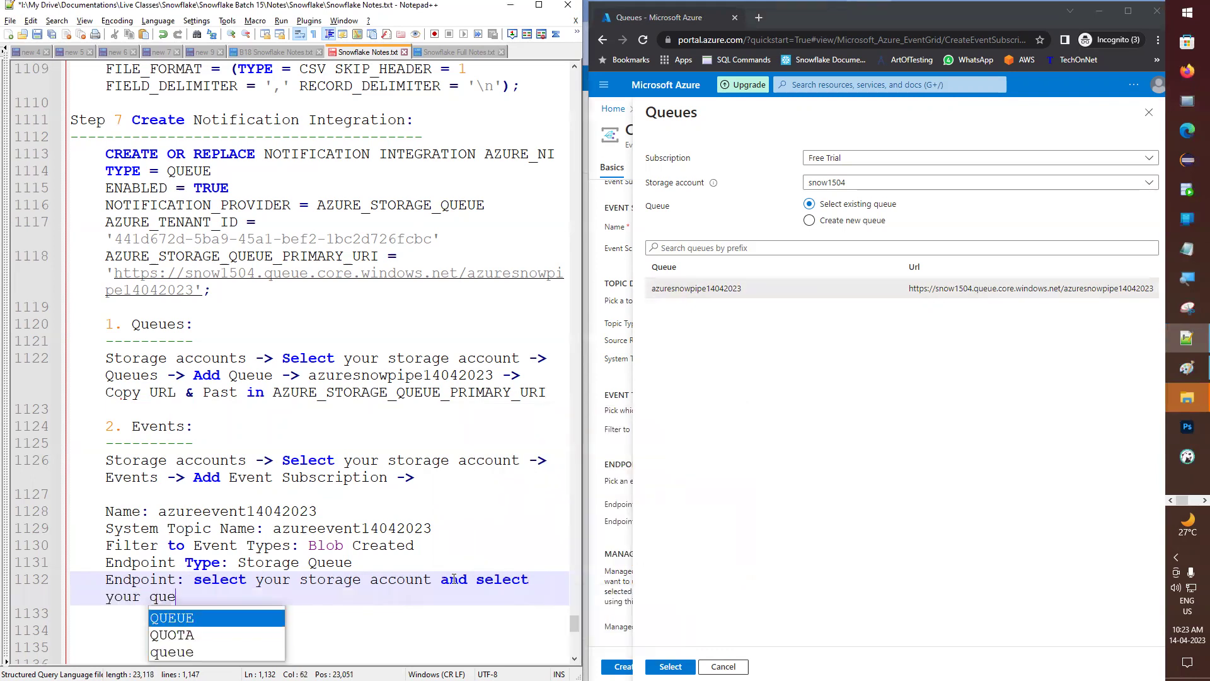
key(Escape)
key(ctrl+s)
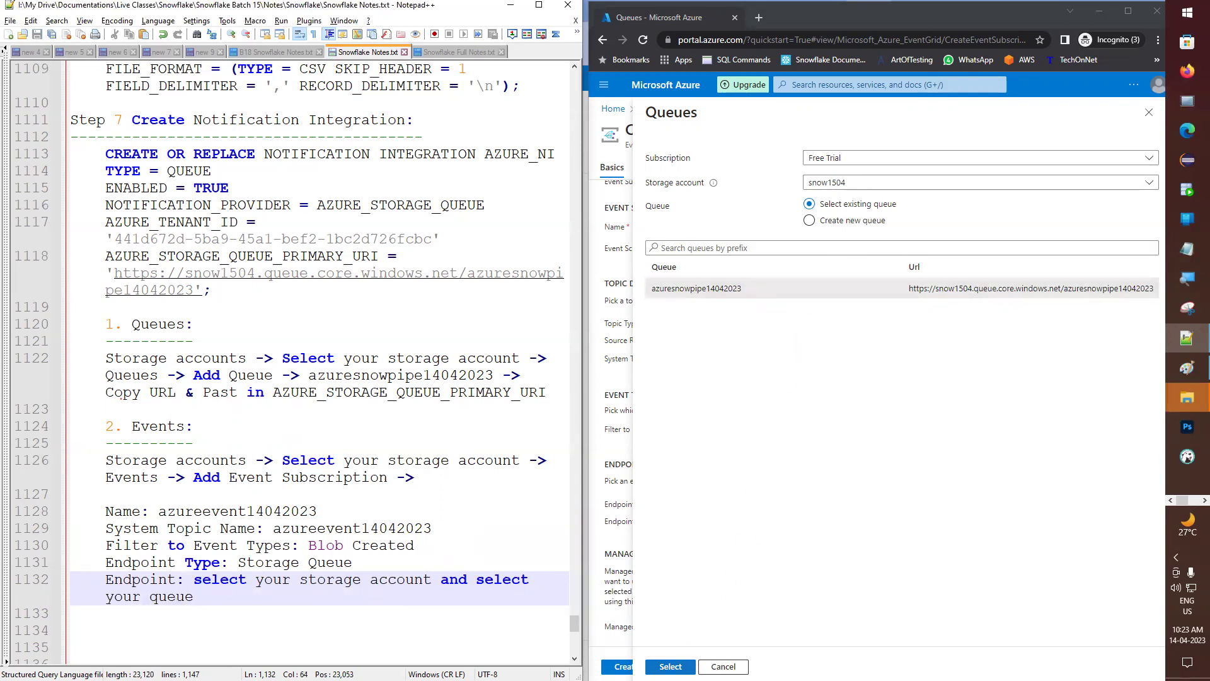
click(670, 666)
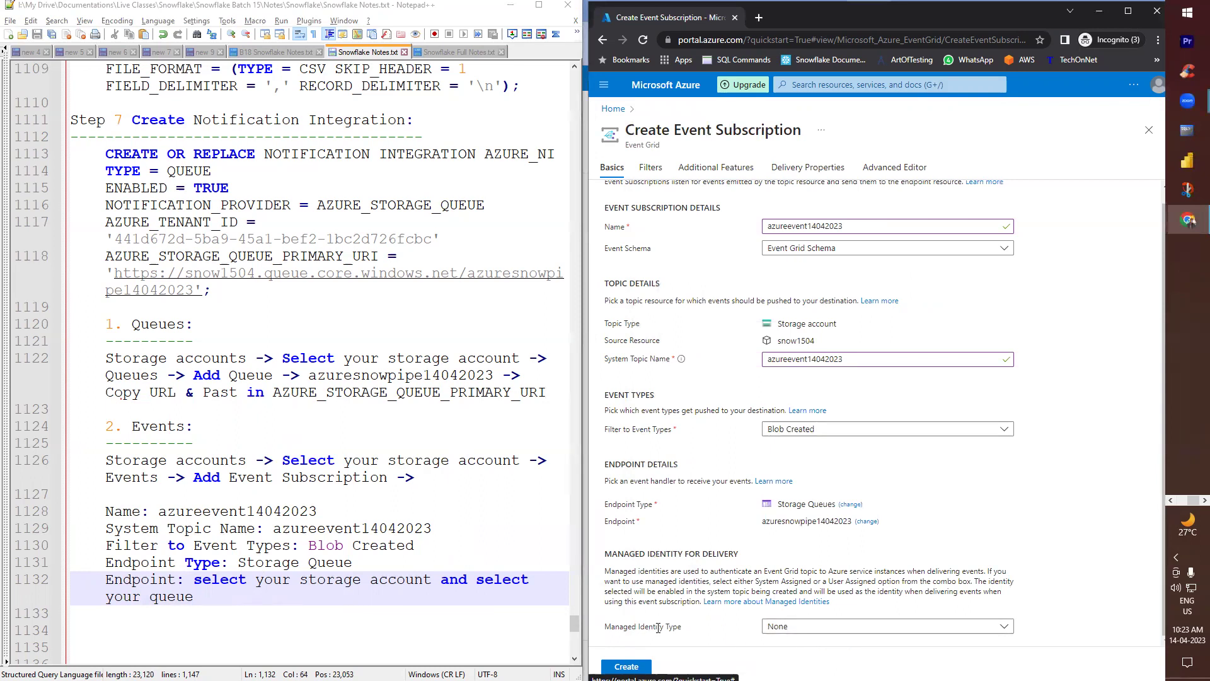
- Keep managed identity None, create the subscription, dismiss the system-topic error, and open Azure home in a new tab
click(795, 626)
click(728, 621)
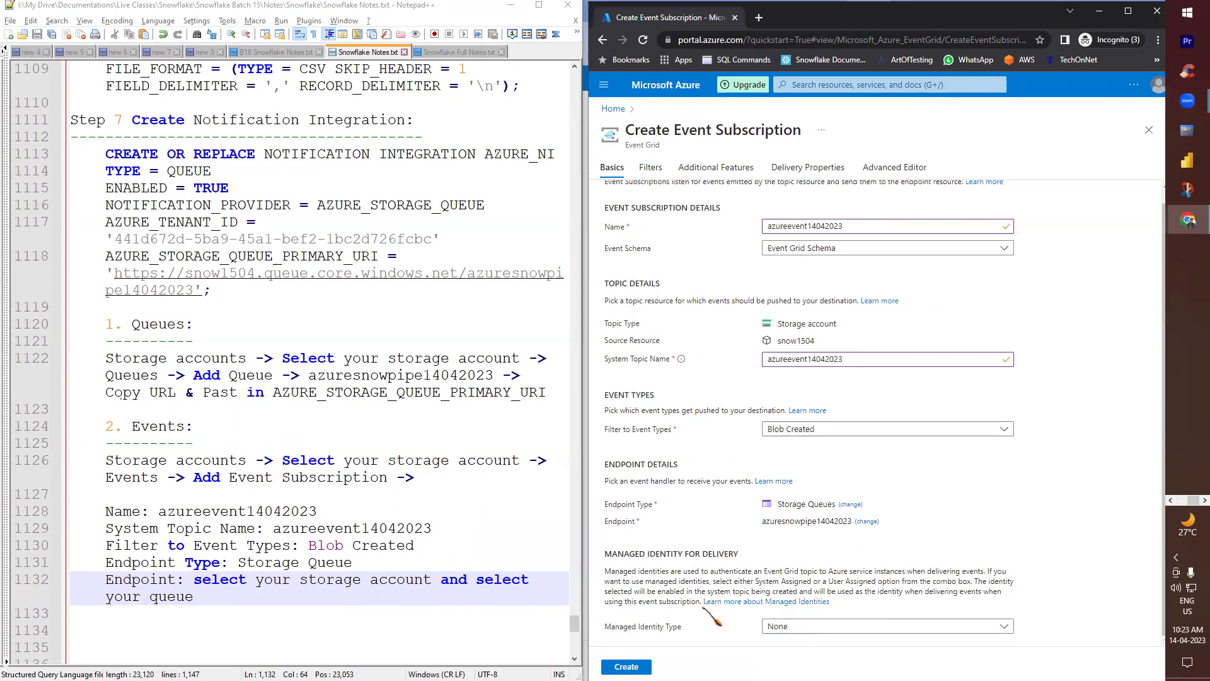
click(626, 666)
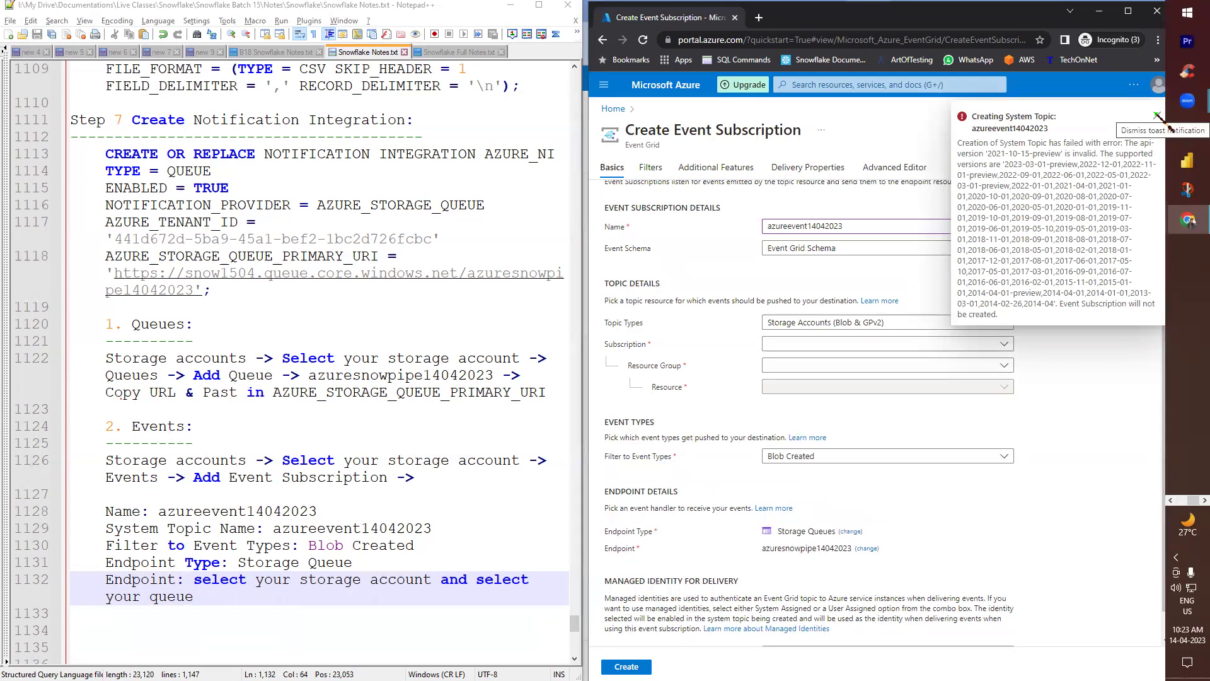
click(1157, 115)
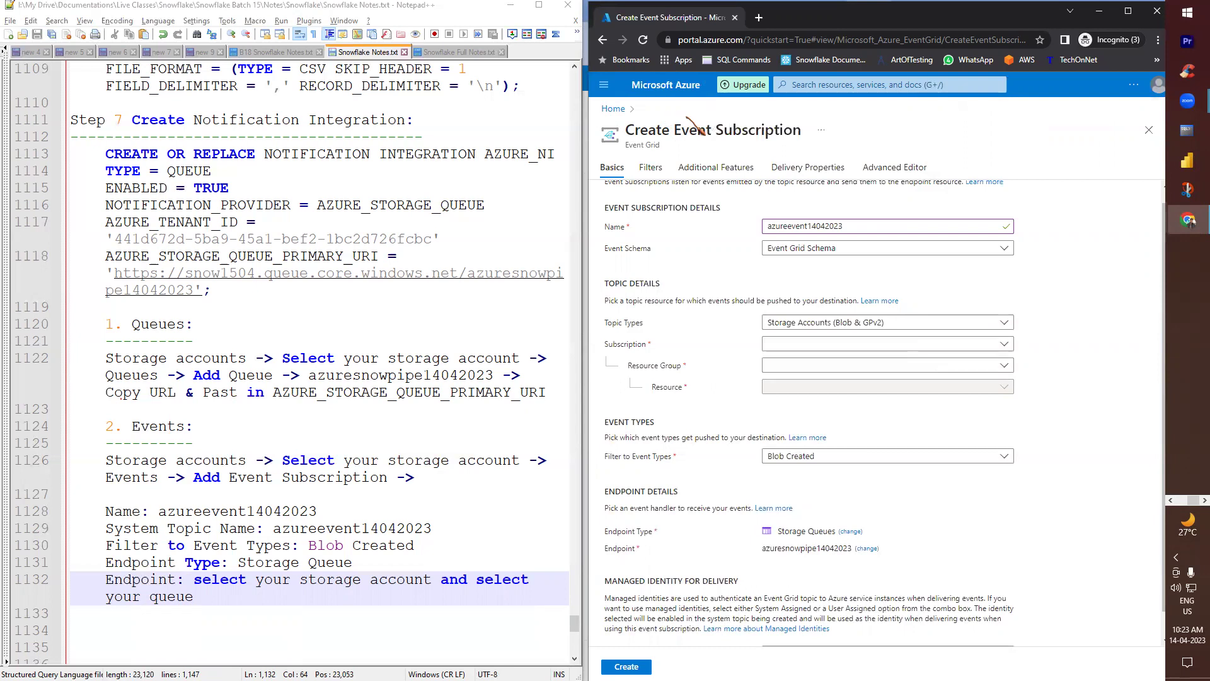
middle_click(669, 96)
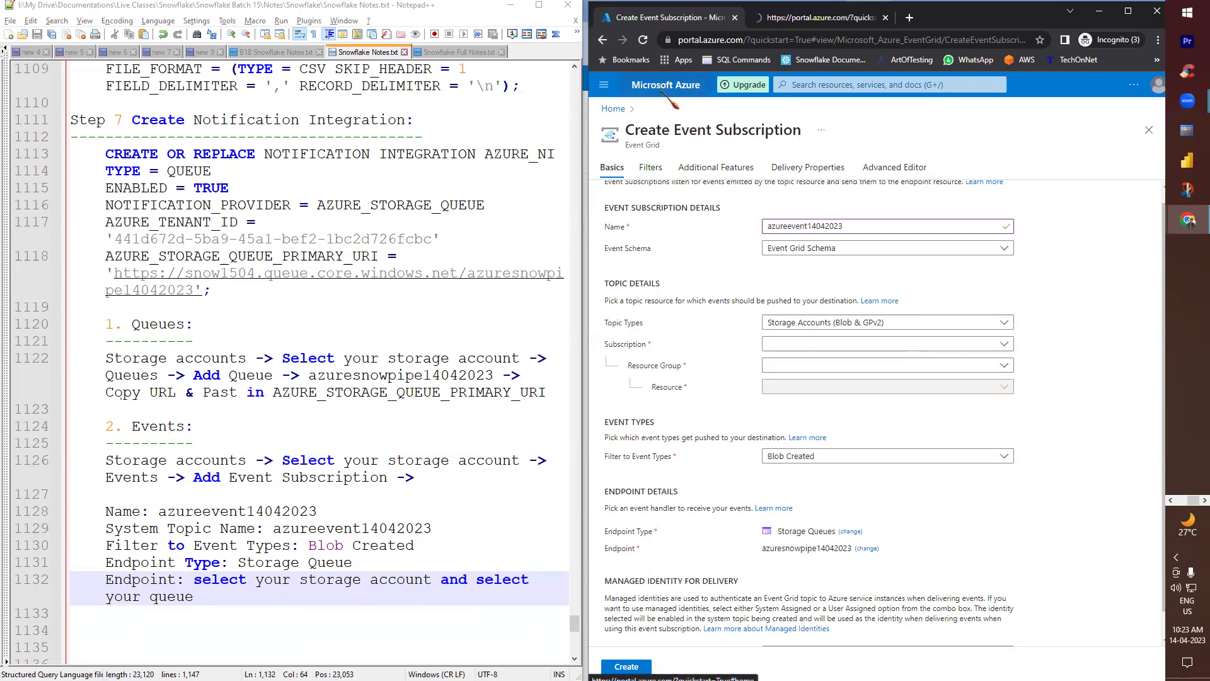
click(798, 19)
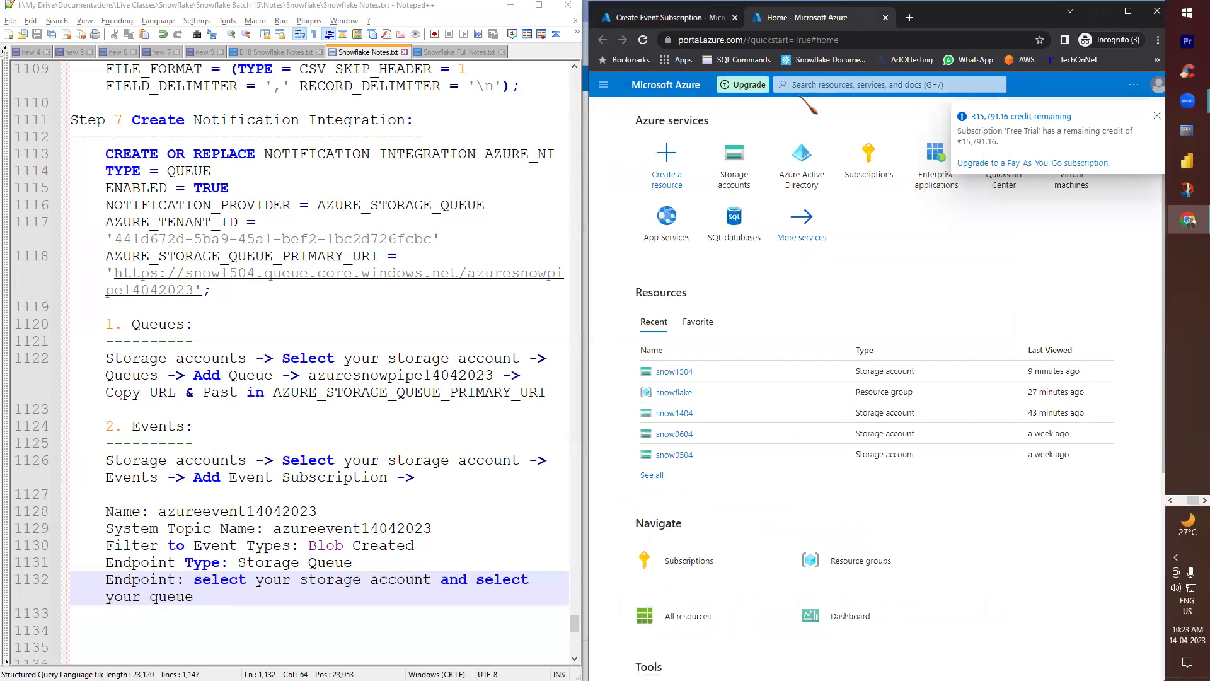
click(737, 159)
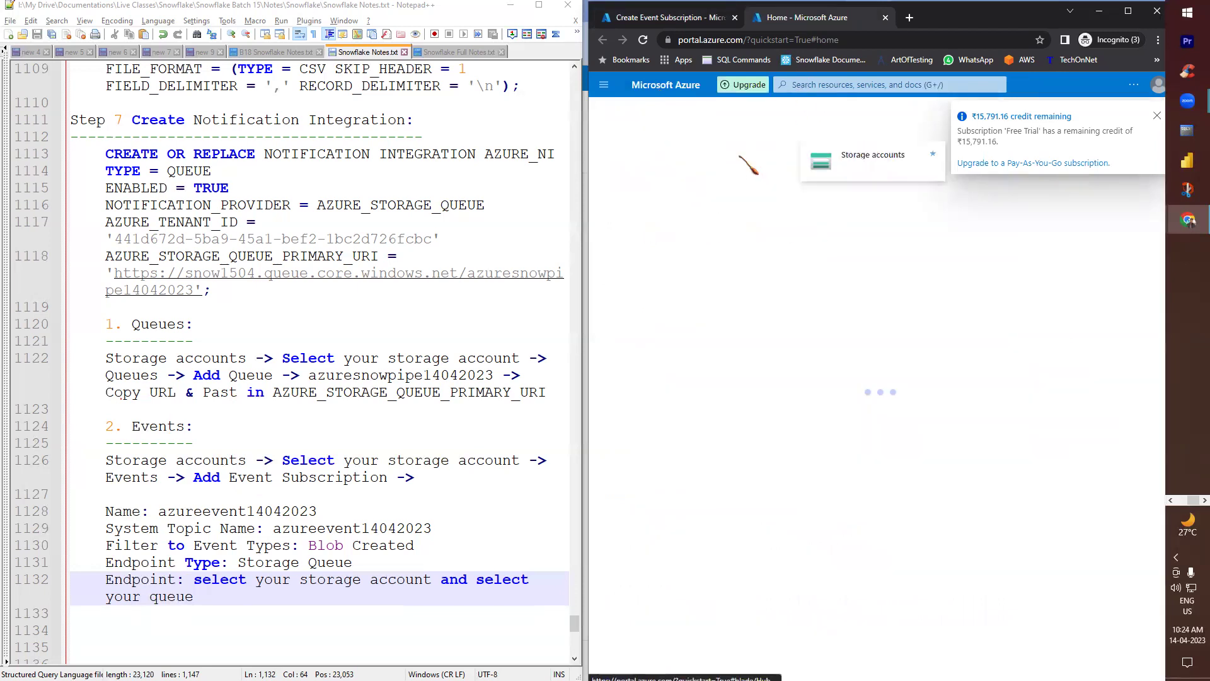
click(640, 329)
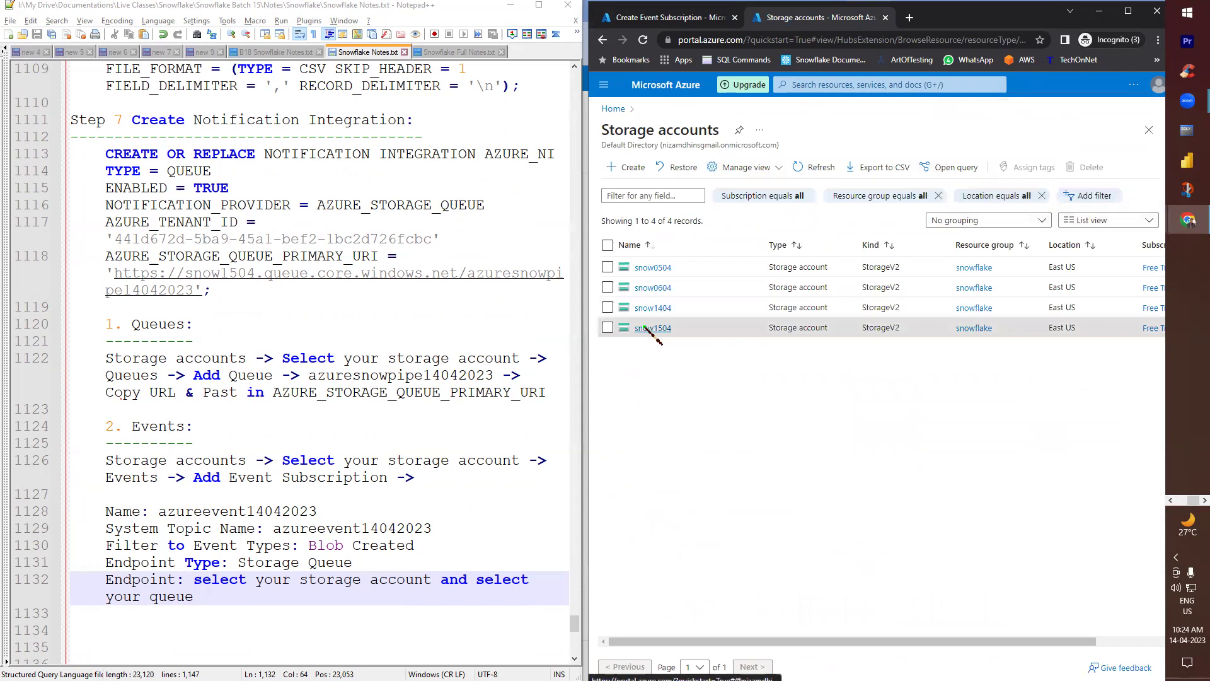
scroll(668, 605, down, 4)
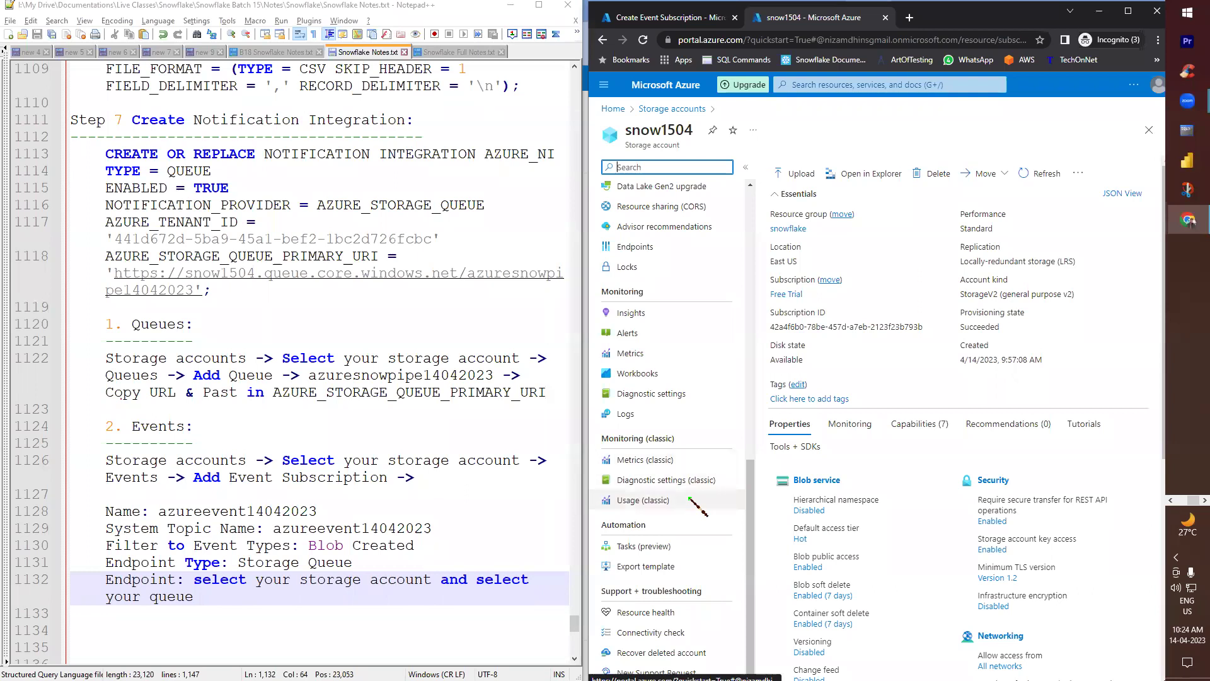
scroll(692, 500, up, 7)
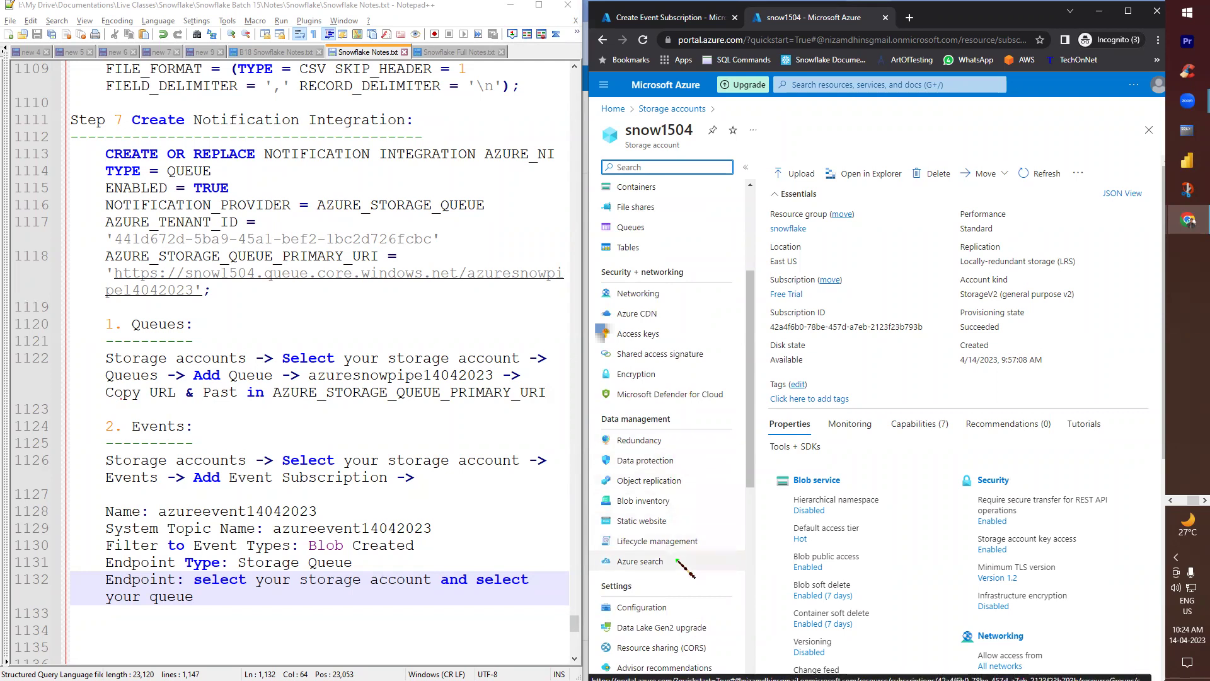
scroll(676, 560, down, 3)
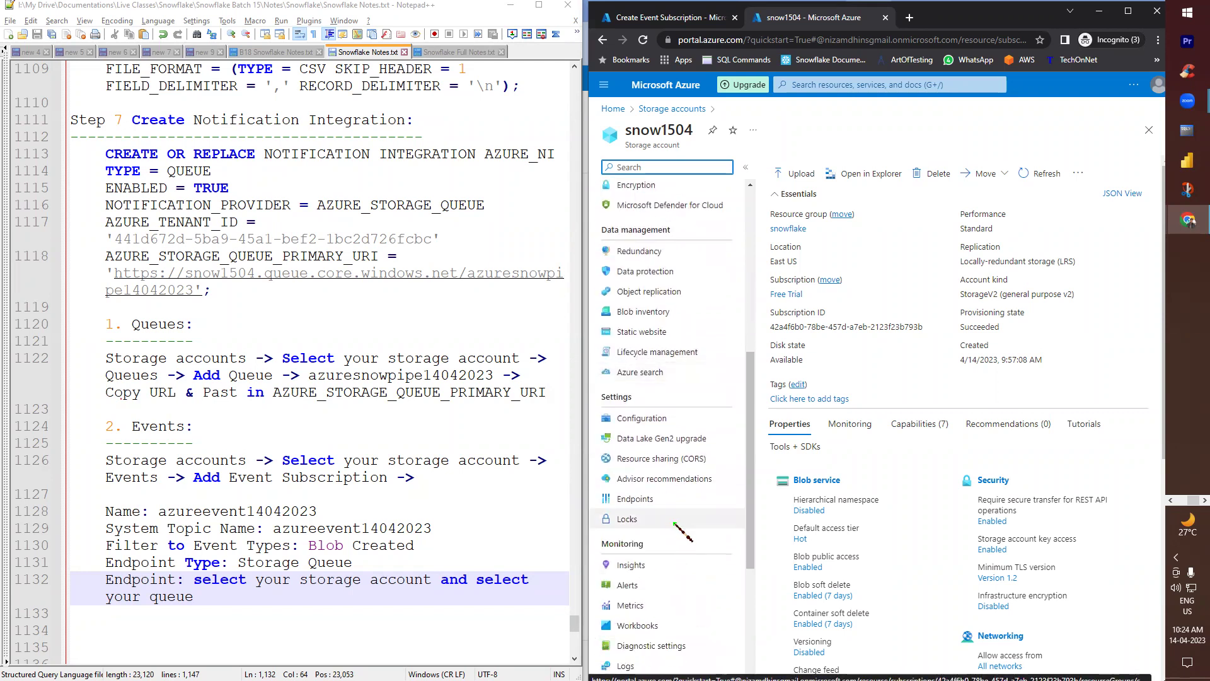
scroll(675, 524, down, 4)
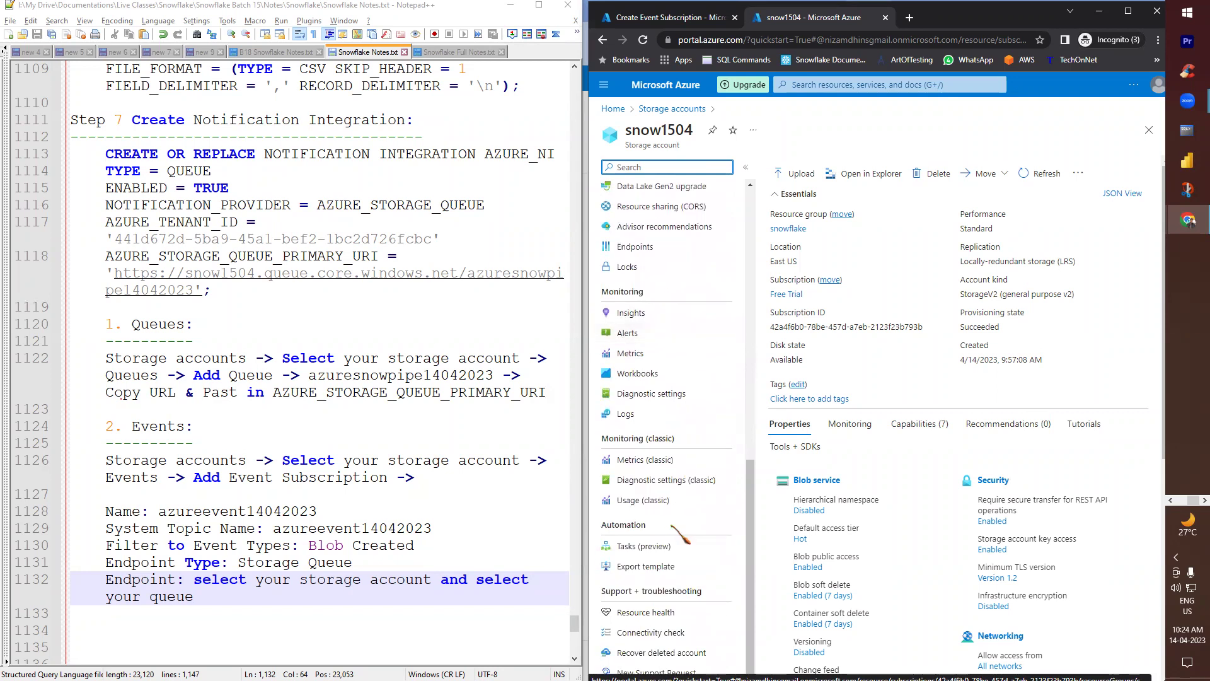
scroll(672, 527, up, 2)
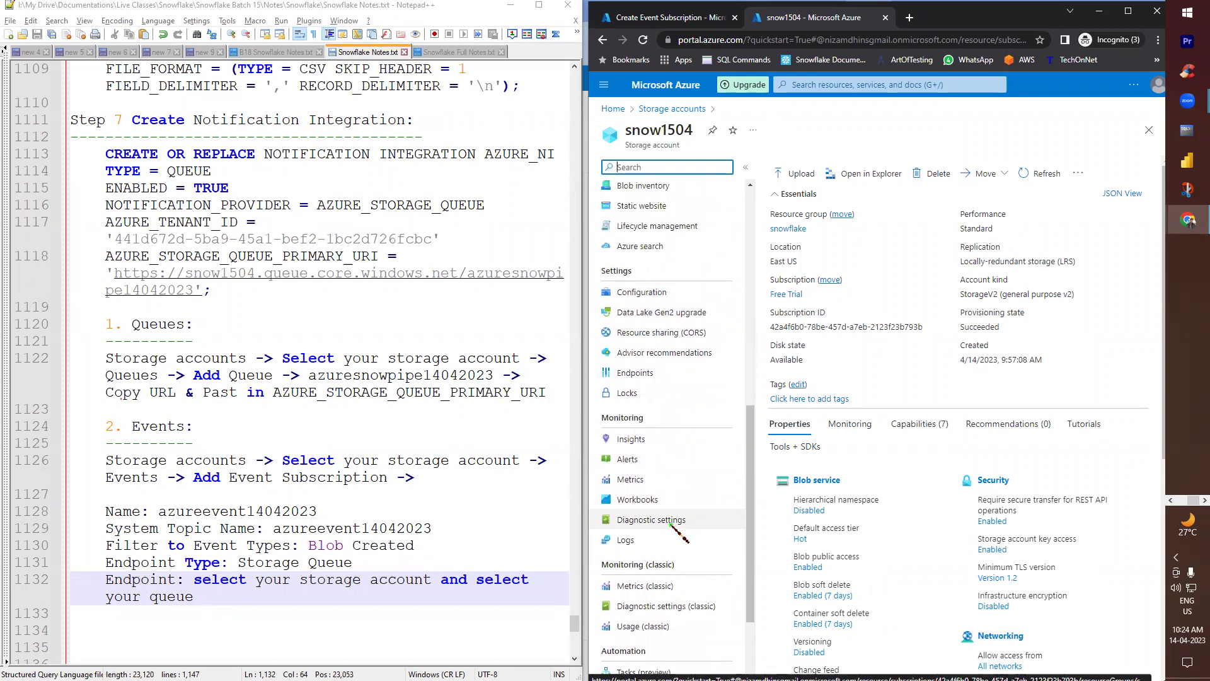
scroll(672, 527, up, 1)
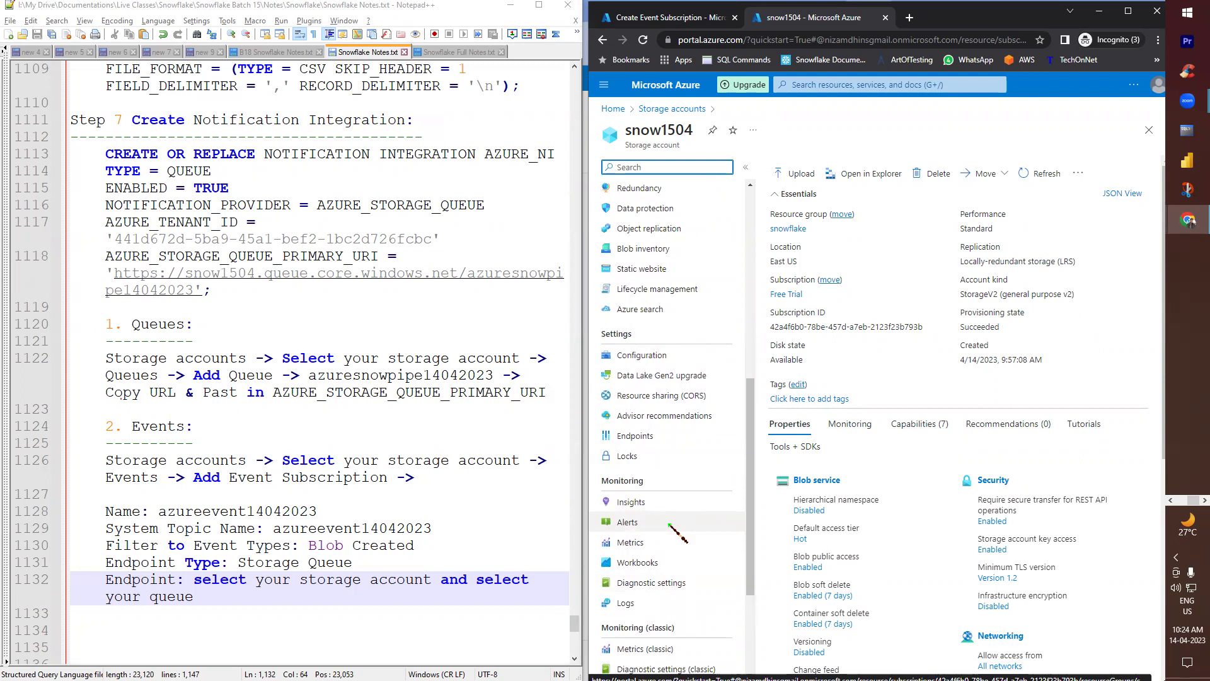
scroll(672, 525, up, 5)
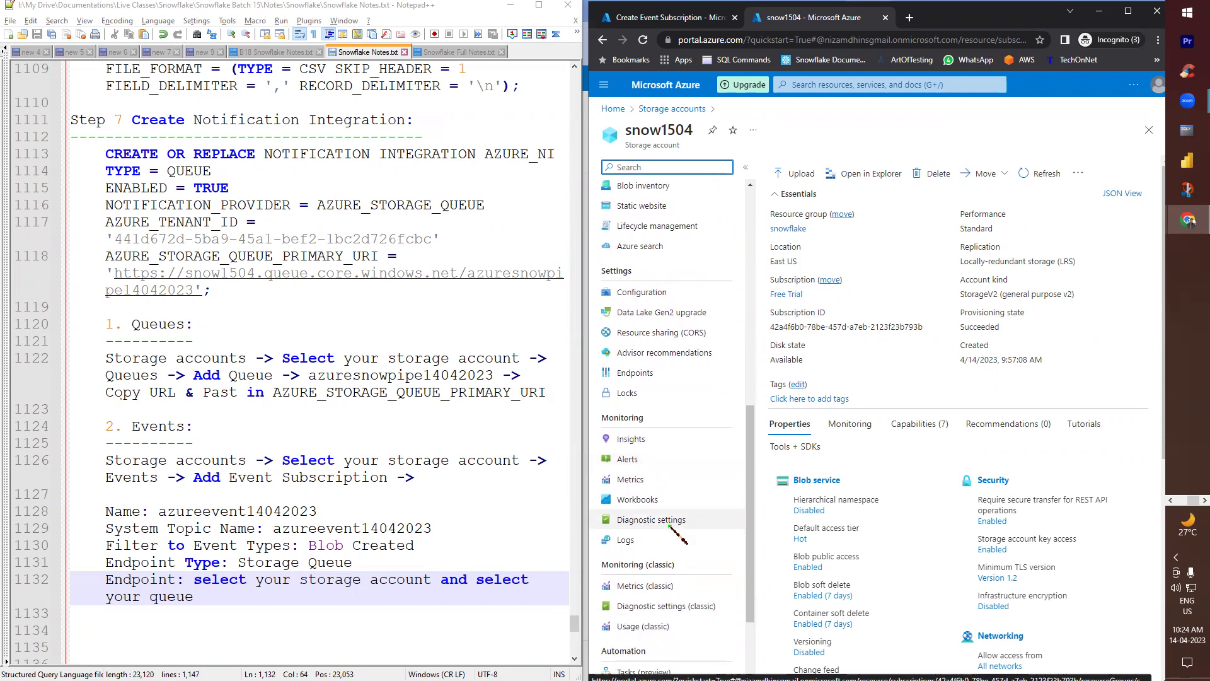
click(612, 108)
- Search the portal for 'subs' and move to the empty notes line after the Endpoint note
click(795, 86)
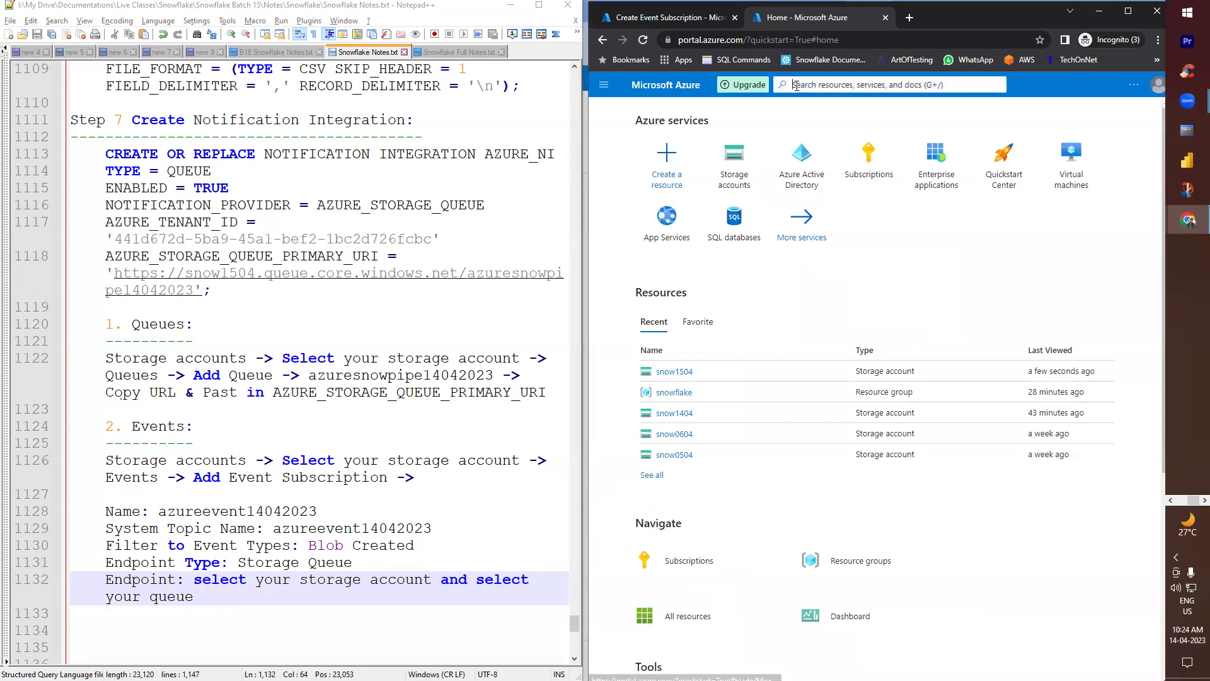
text(subs)
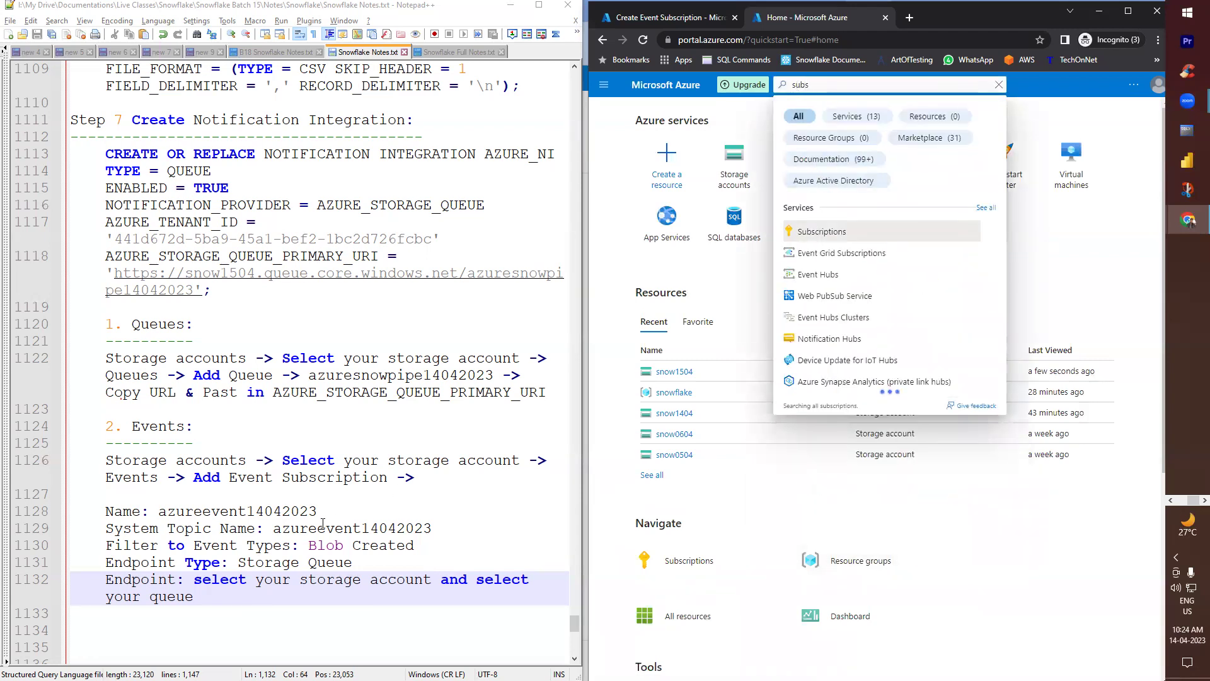
click(239, 629)
scroll(238, 630, down, 1)
scroll(238, 630, down, 1)
key(Tab)
click(138, 324)
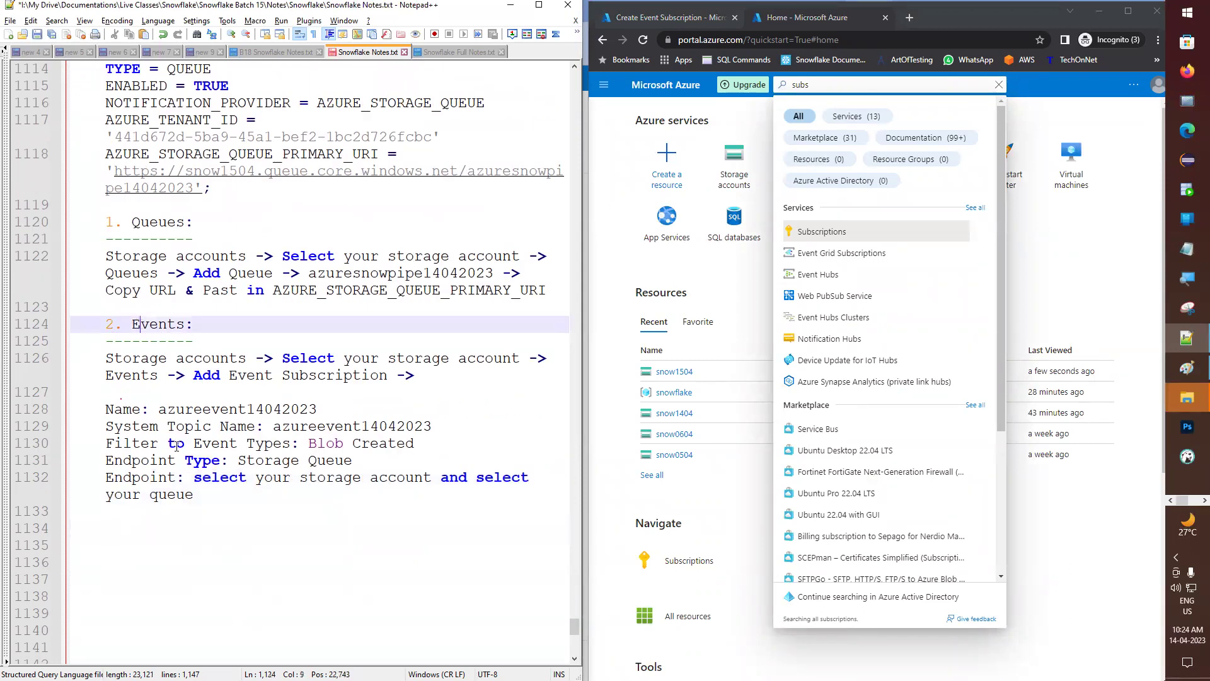
click(151, 522)
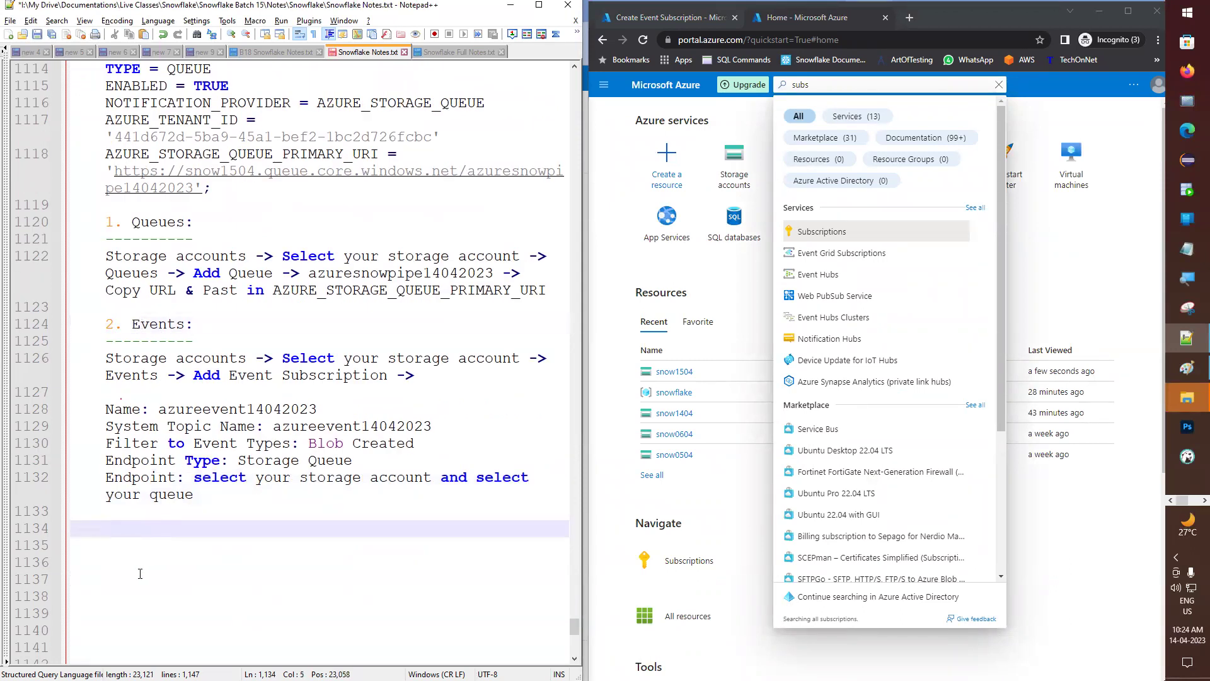
- Add an 'Event Register:' heading underlined with dashes and save the notes
text(E)
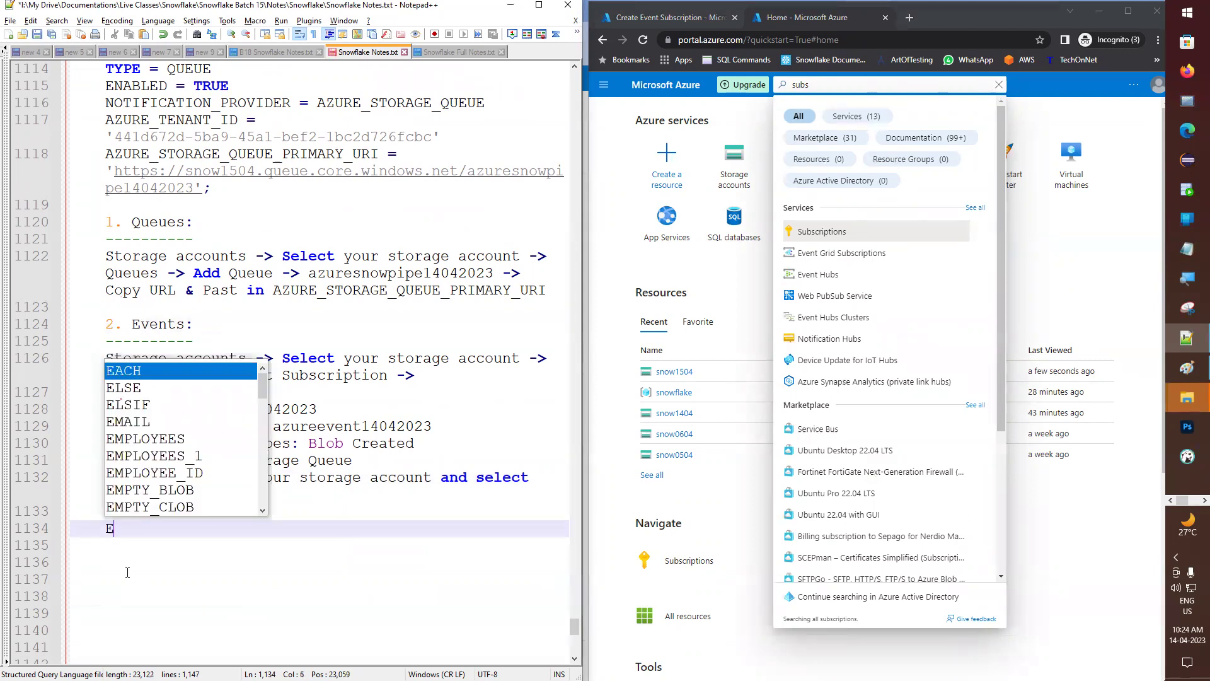
text(vent Reg)
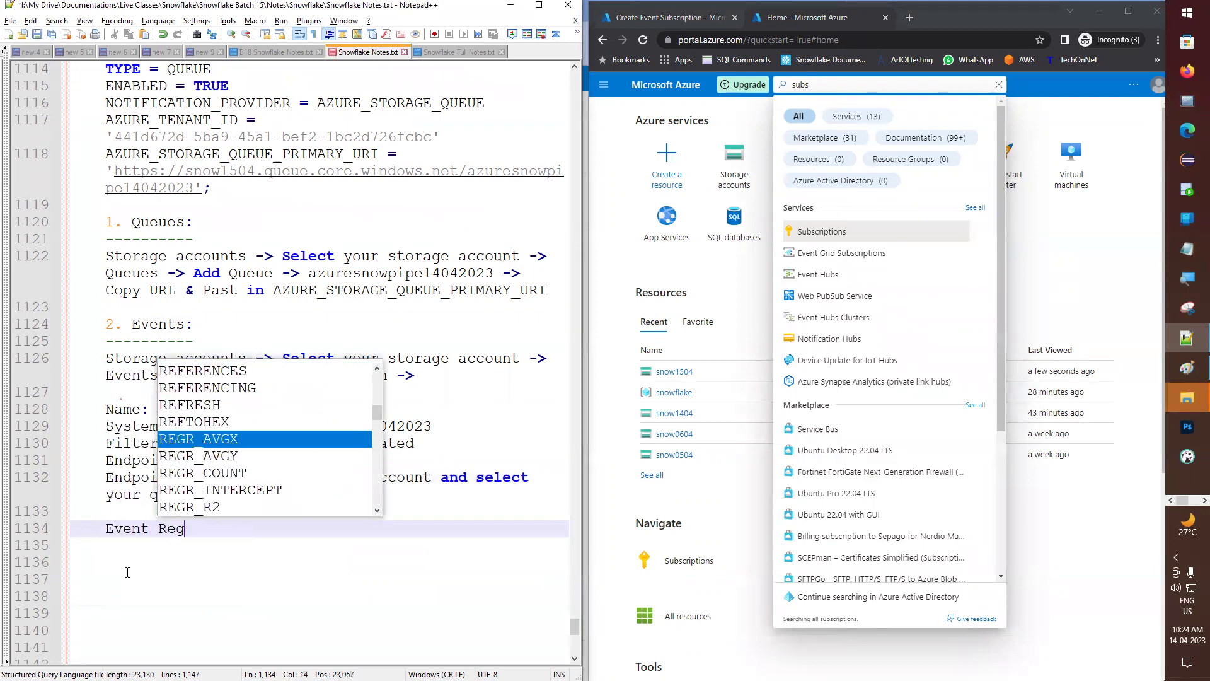
text(ister:)
key(Return)
text(---------------)
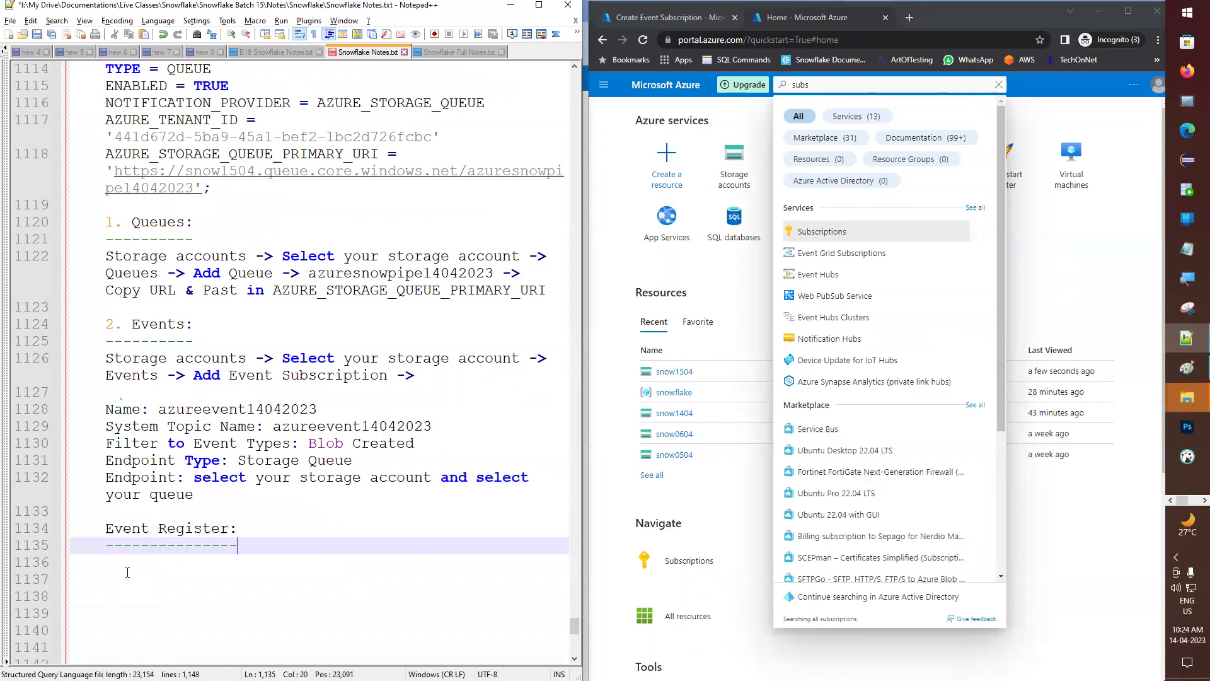
key(Return)
key(ctrl+s)
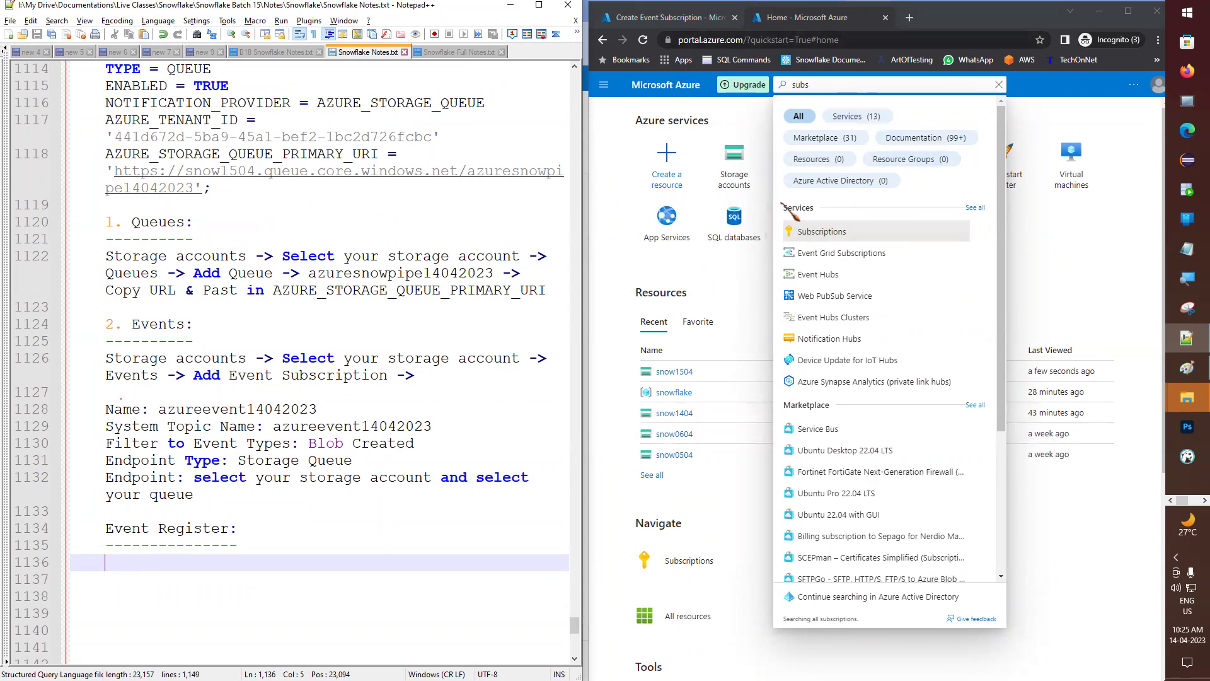
- Write 'Subscriptions -> Select your account ->' on the new notes line
click(822, 231)
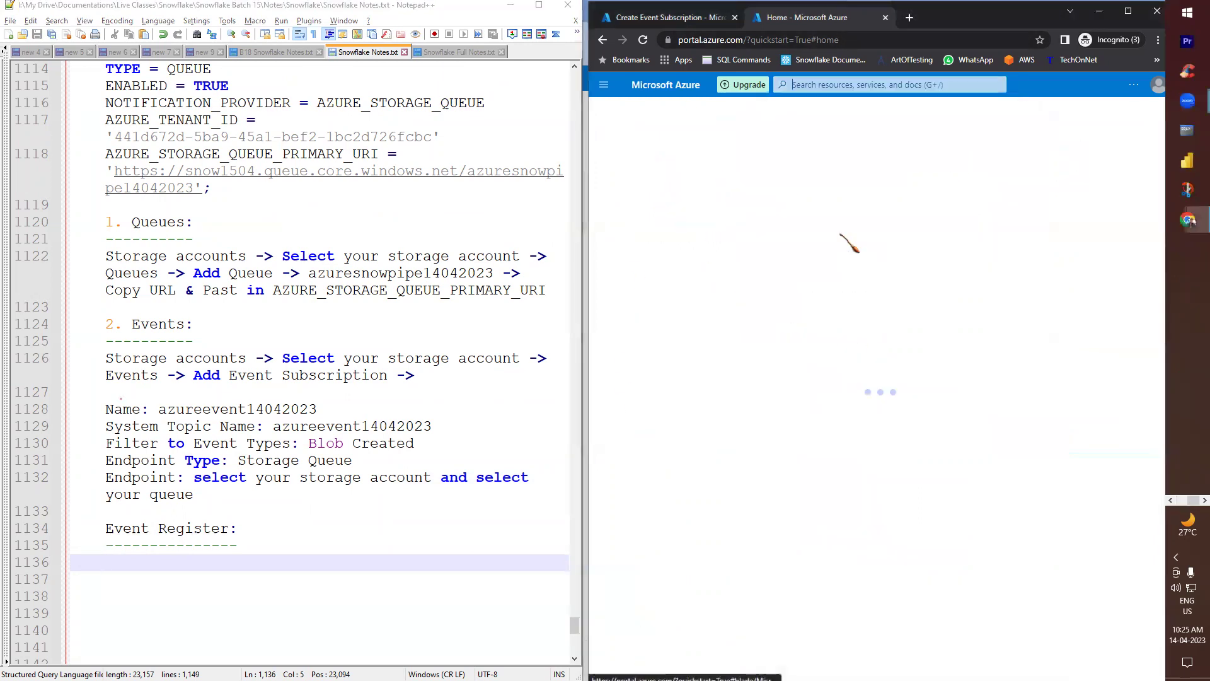
double_click(631, 130)
key(ctrl+c)
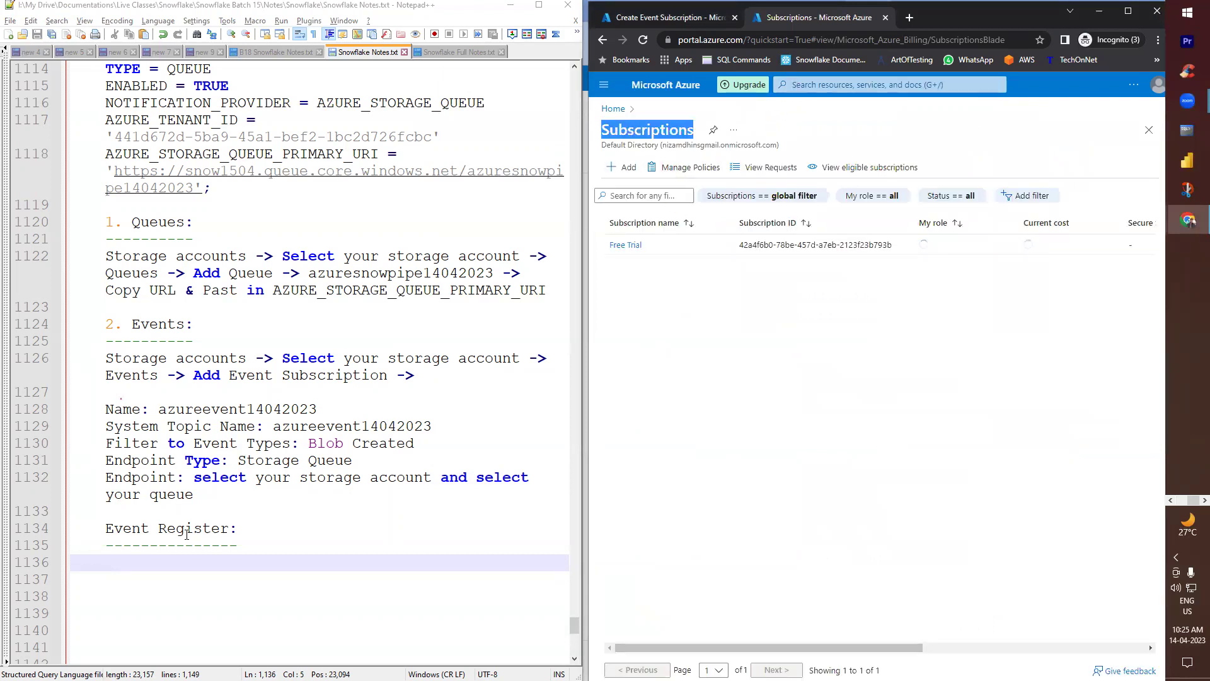
click(176, 558)
key(ctrl+v)
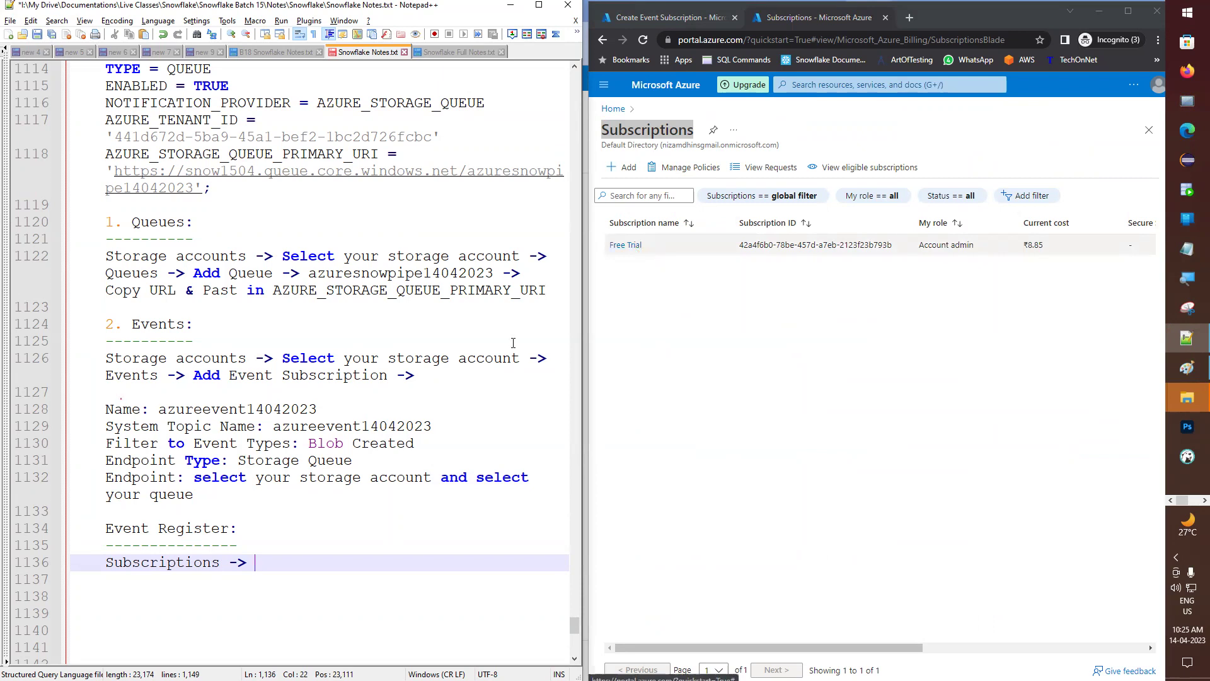
text(Sele)
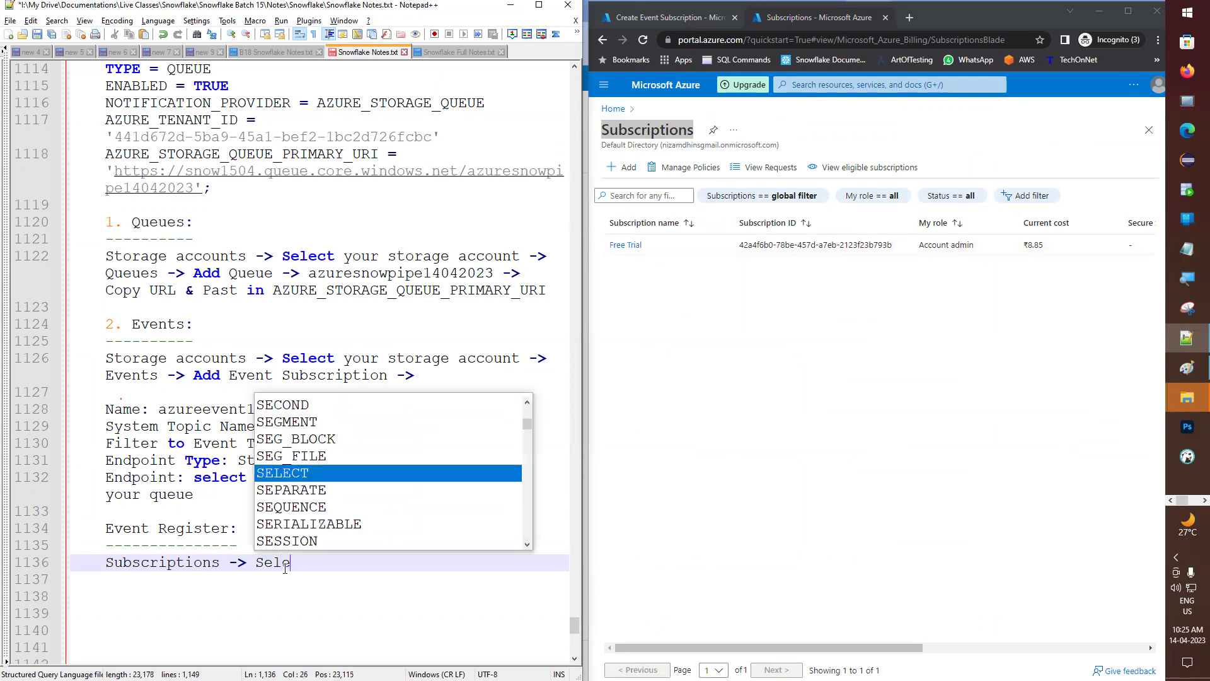
text(ct your acc)
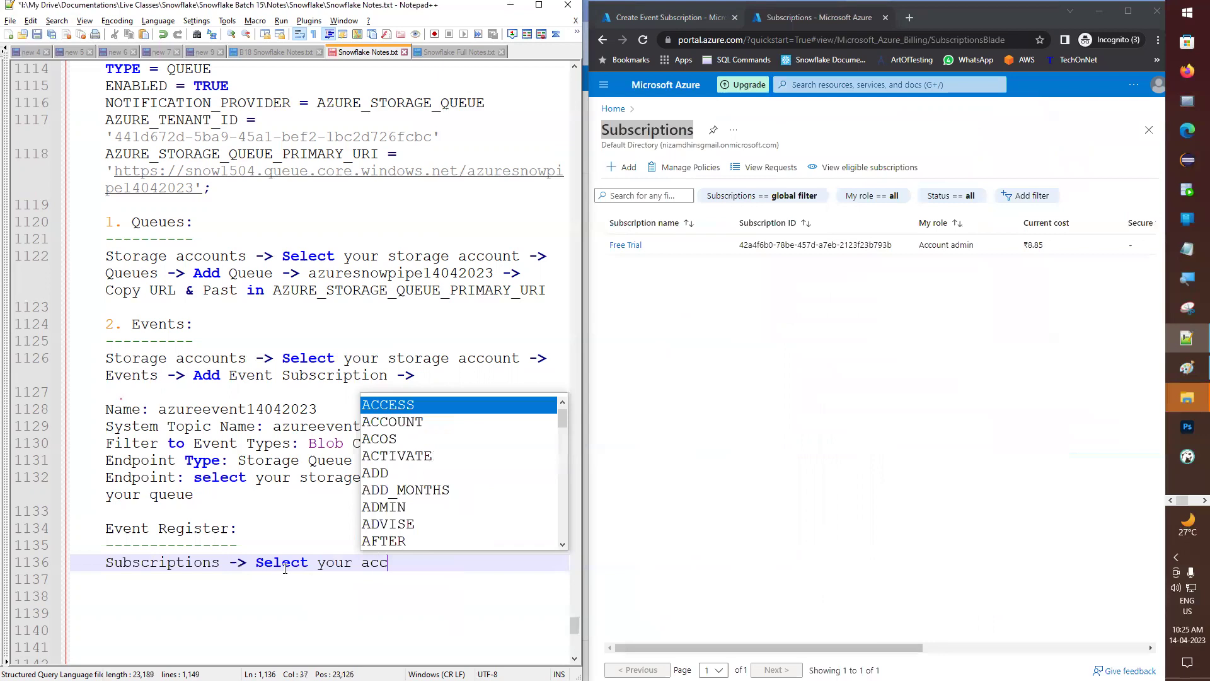
text(ount ->)
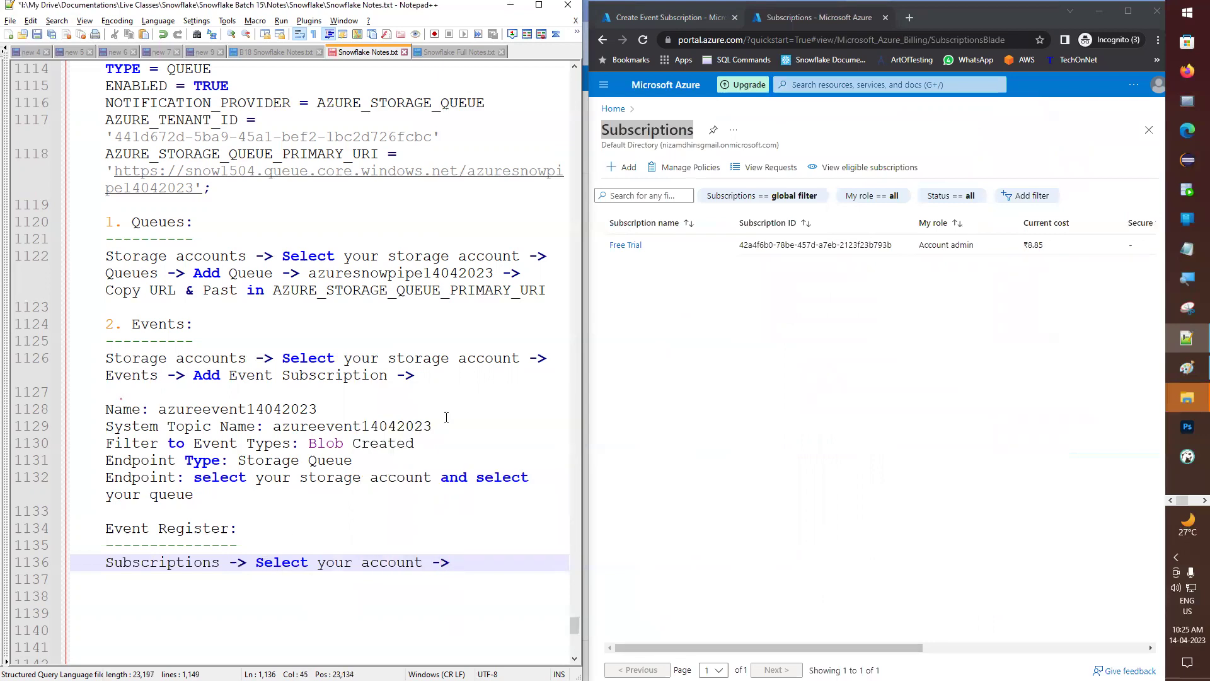
- Open the Free Trial subscription's Resource providers page and copy its title
click(626, 244)
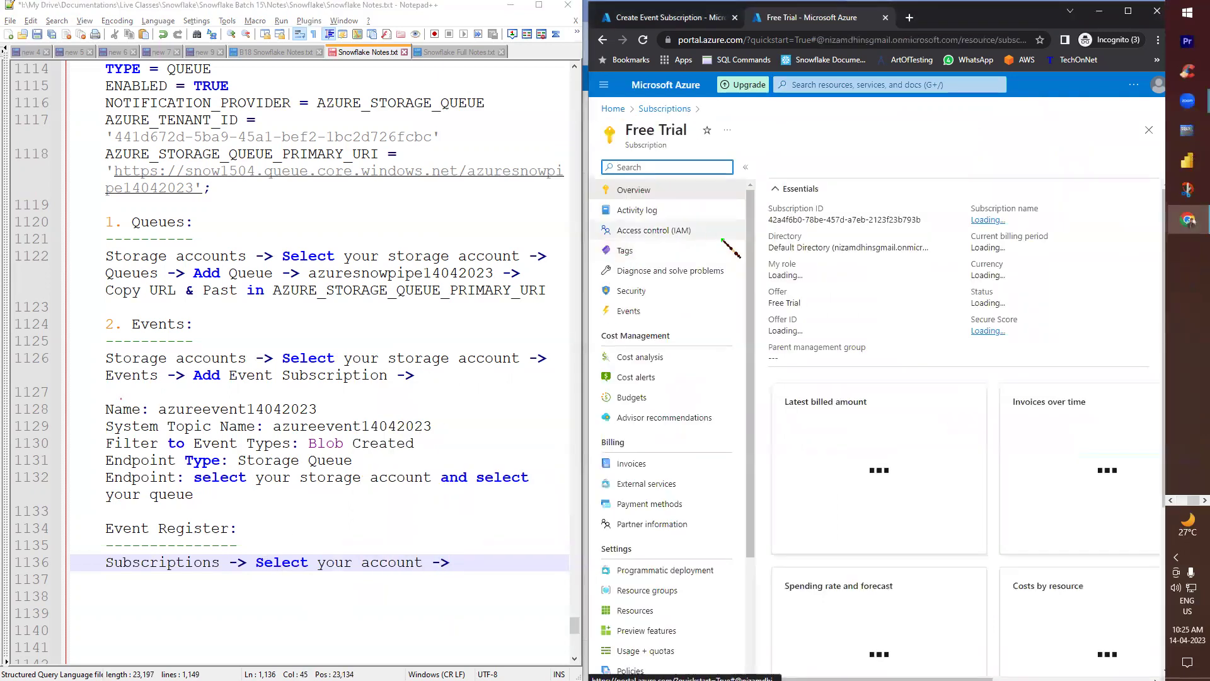
scroll(671, 498, down, 3)
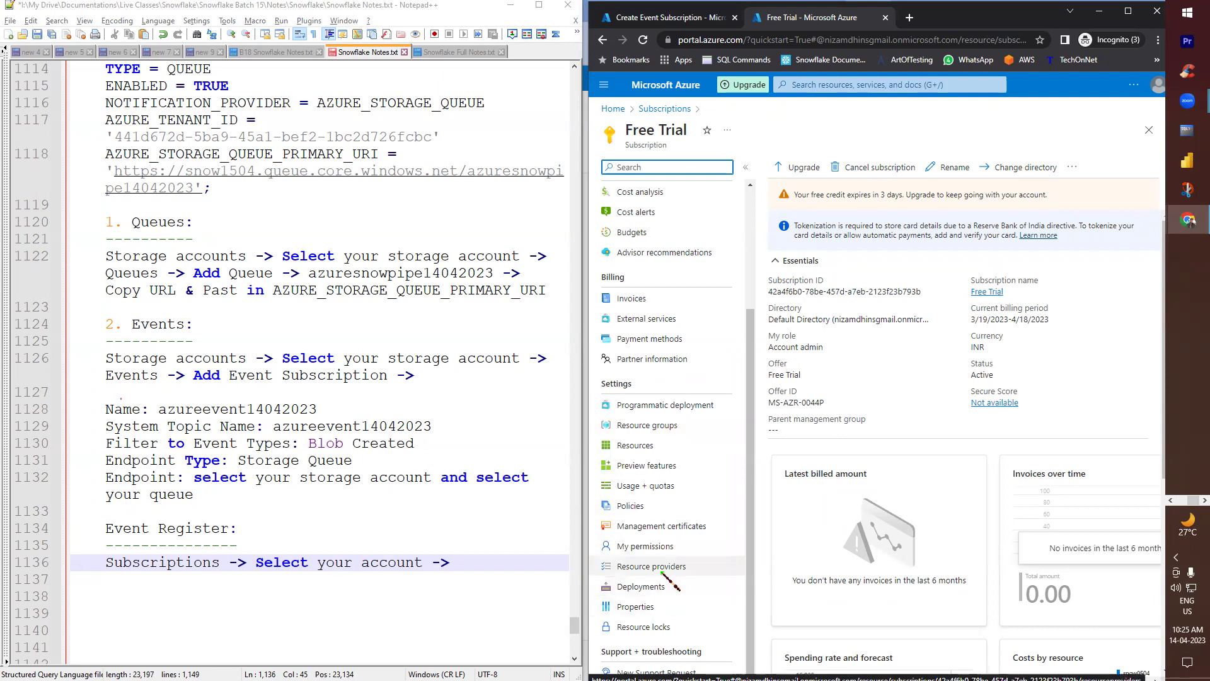
click(667, 570)
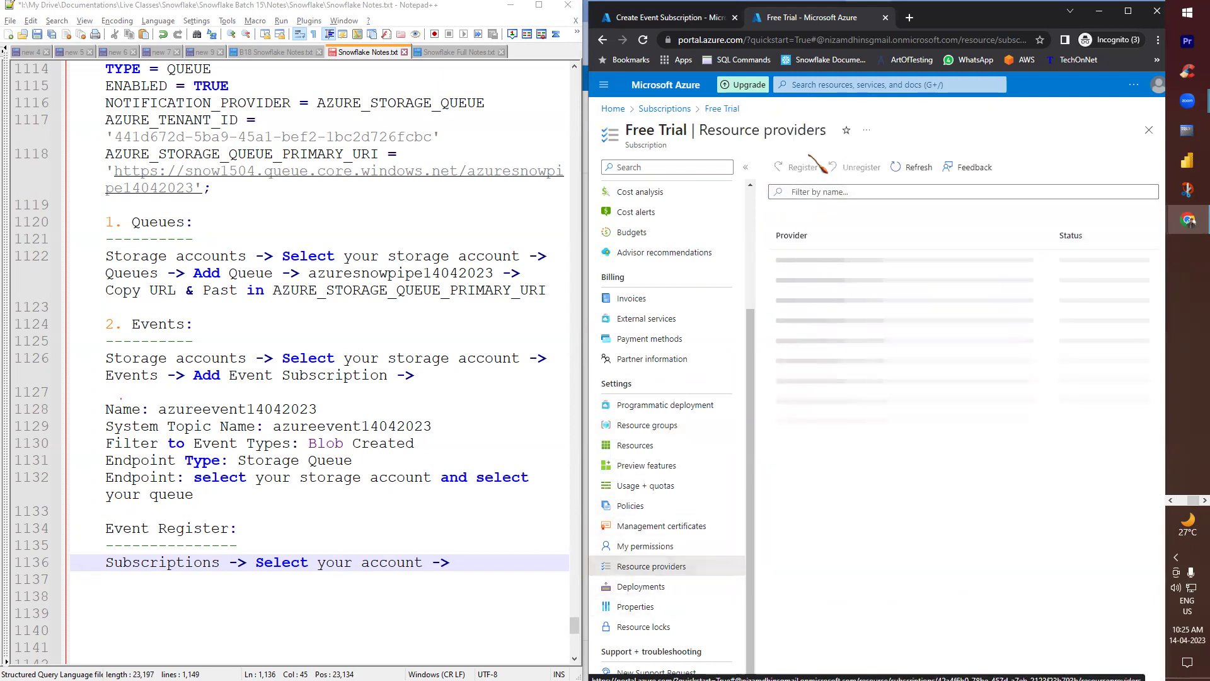
drag(712, 130, 798, 137)
key(ctrl+c)
- Append 'Resource providers' to the notes and filter providers by 'event' to inspect Microsoft.EventGrid
click(481, 562)
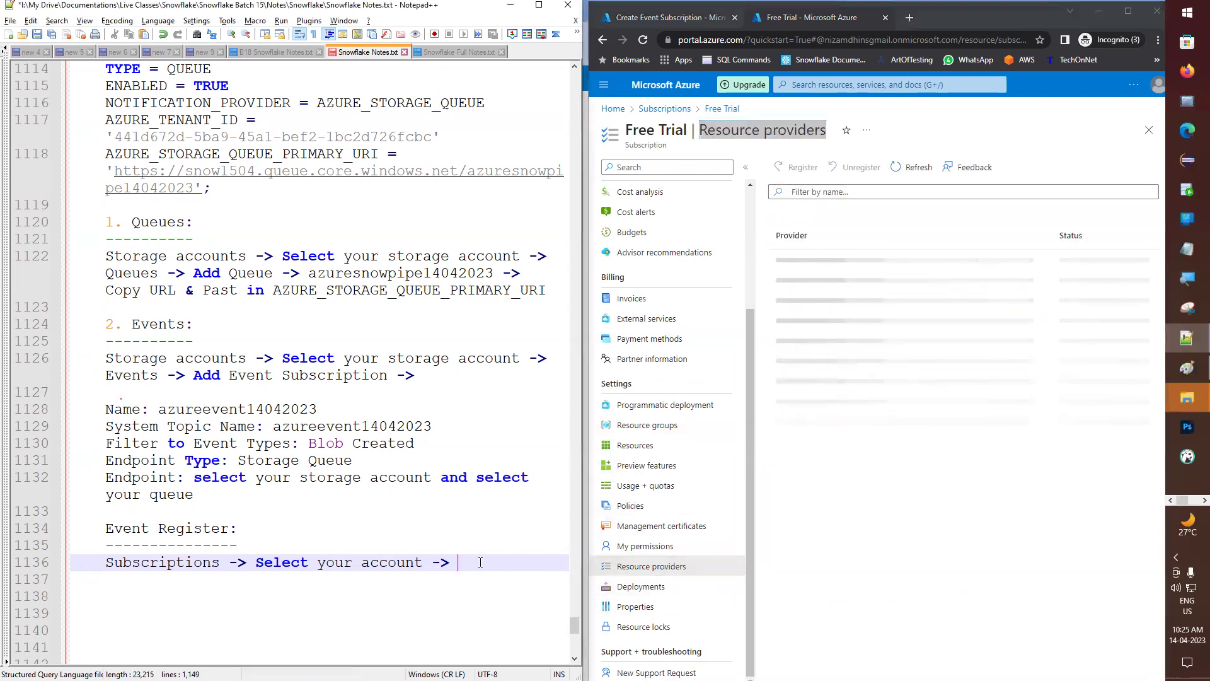
key(ctrl+v)
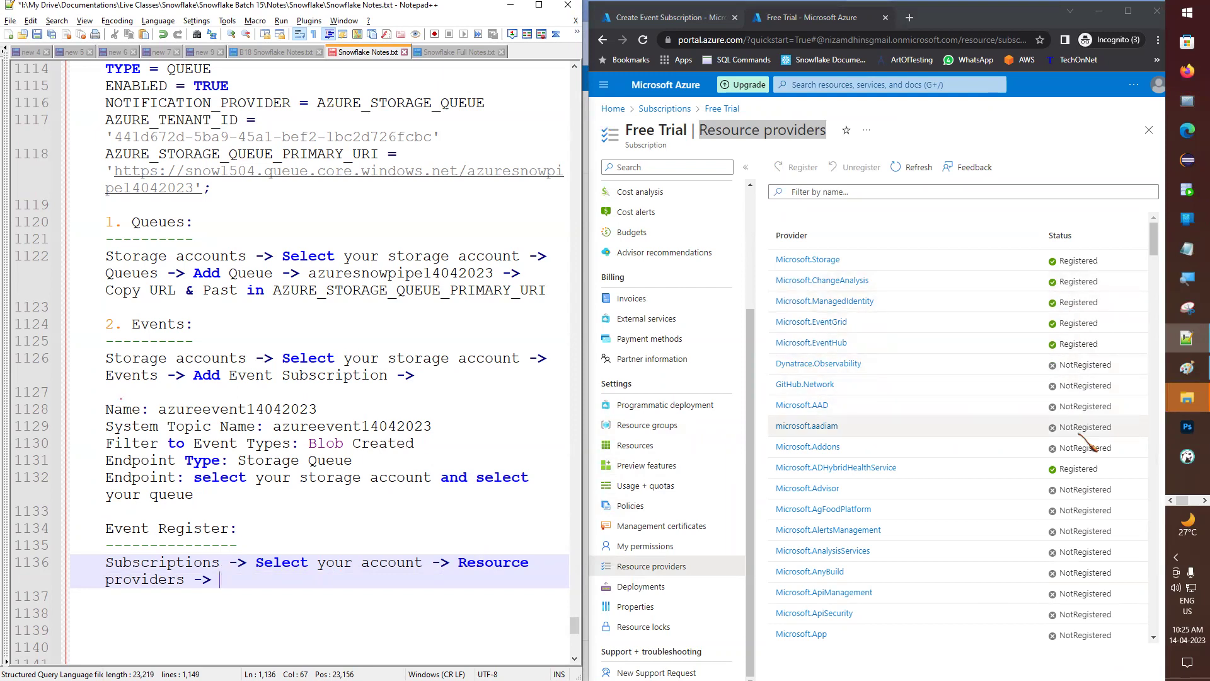
click(892, 194)
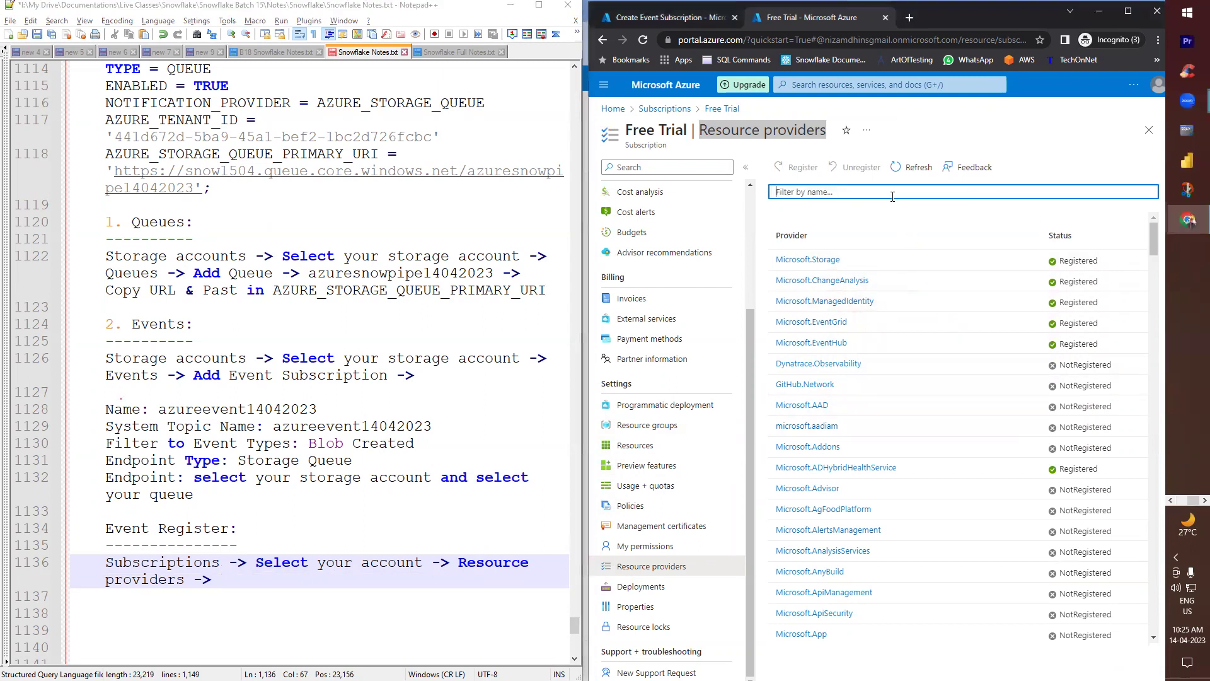
text(event)
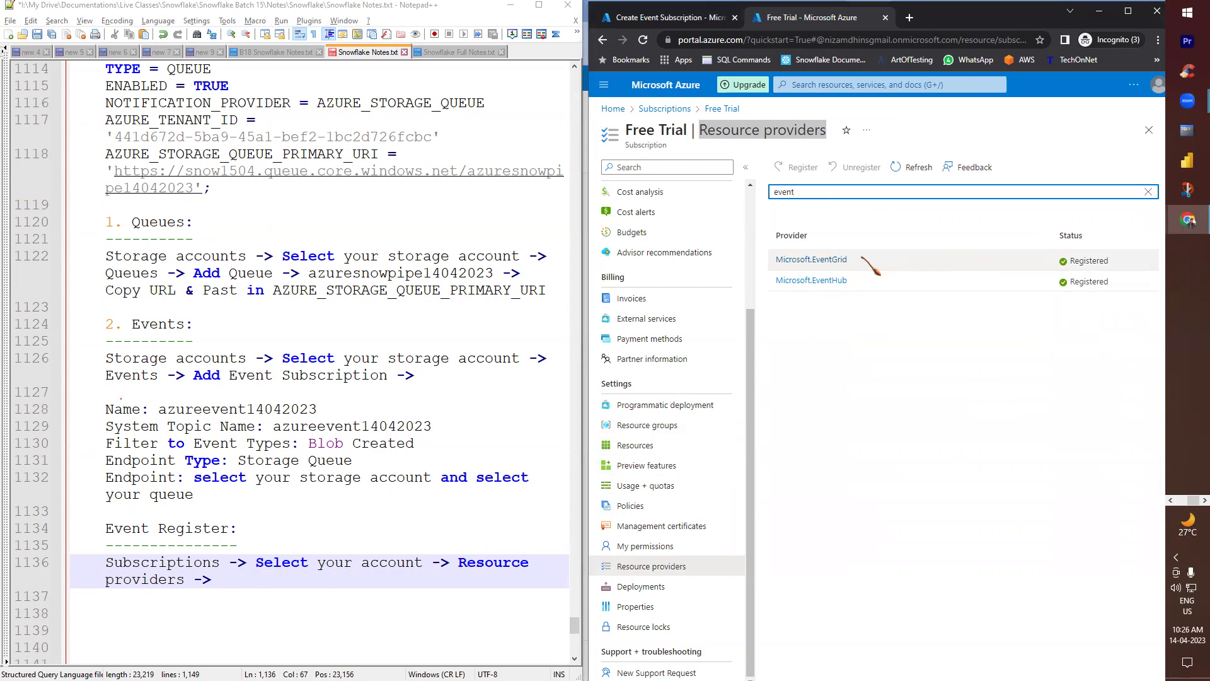
click(1040, 261)
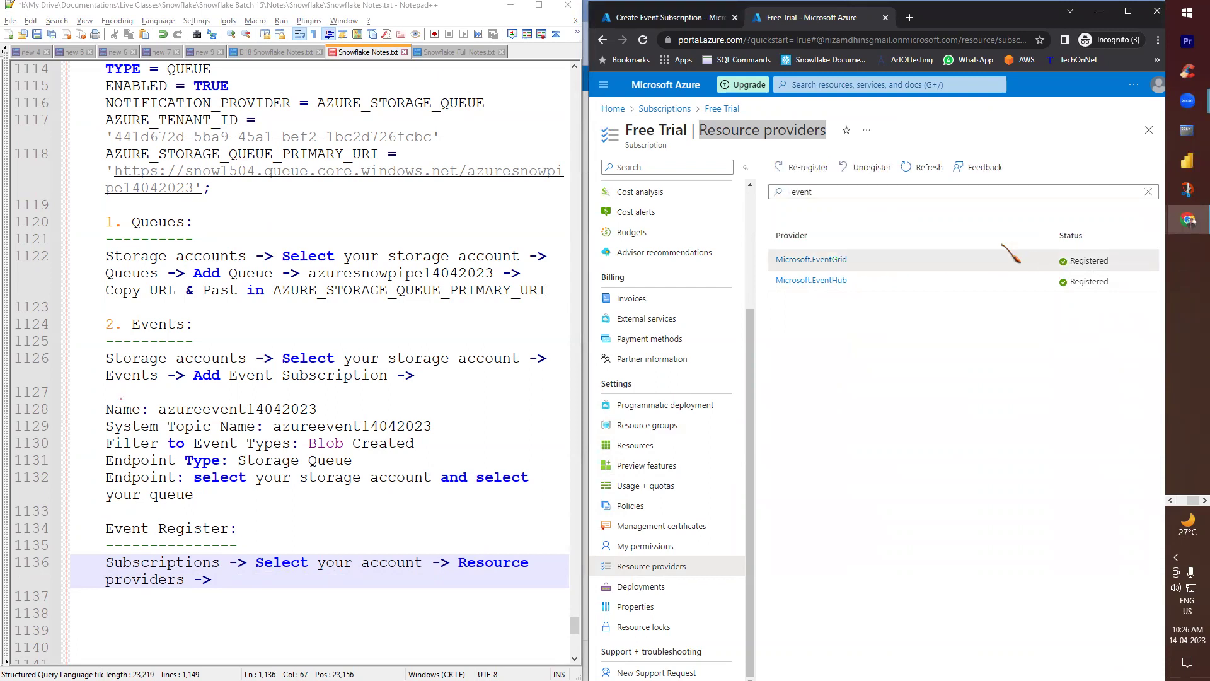
click(872, 168)
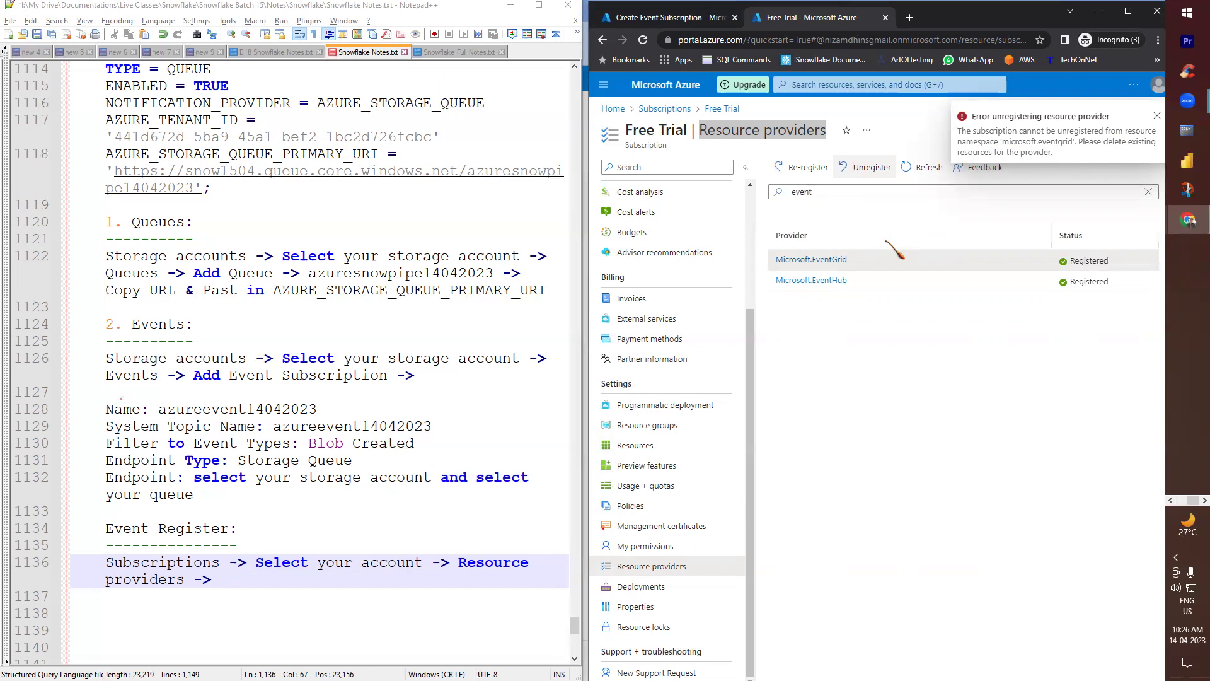
click(838, 260)
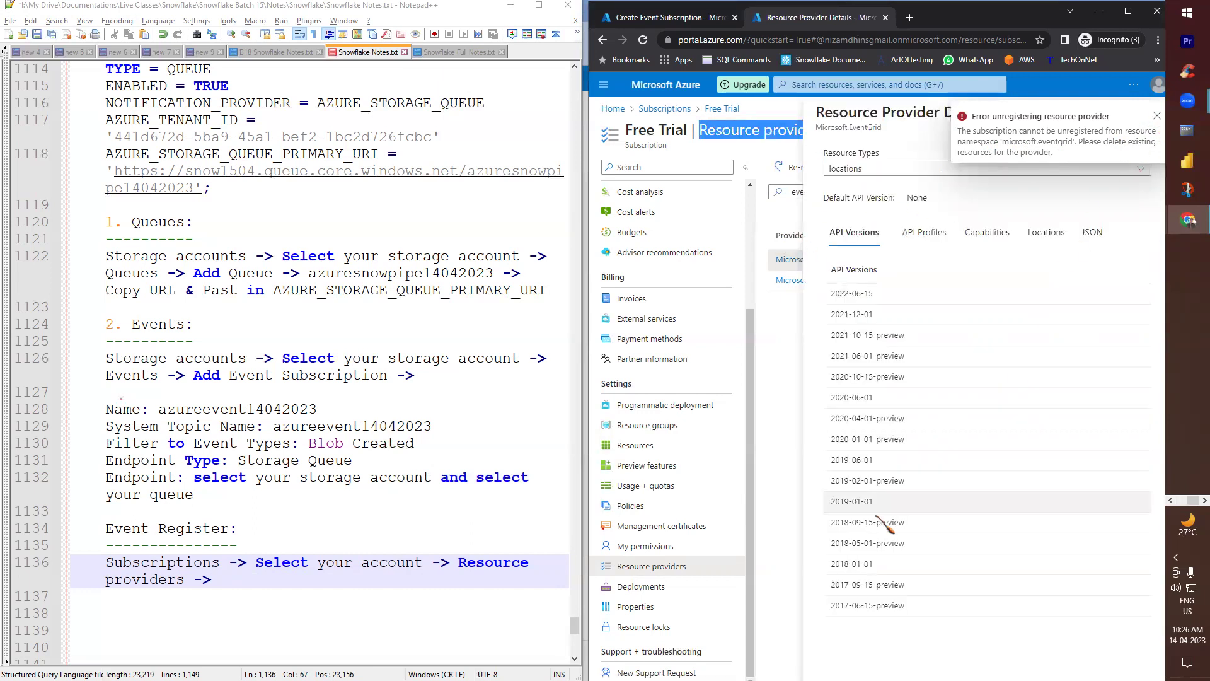
click(1158, 116)
click(1151, 114)
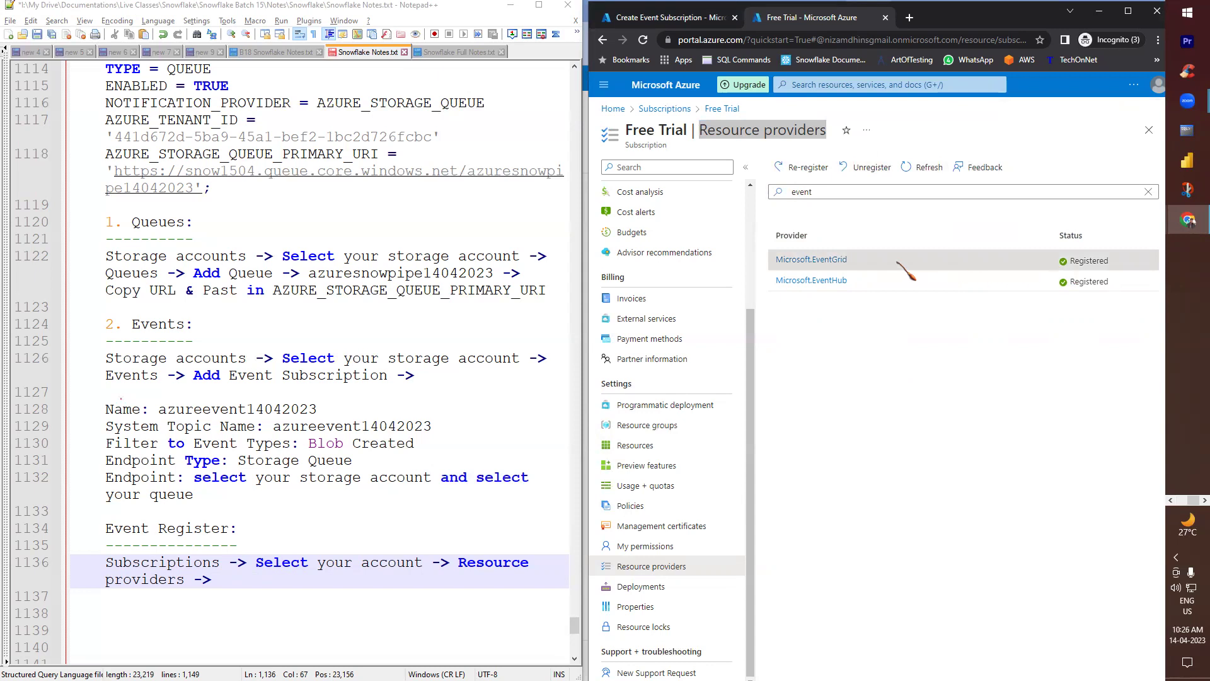
- Add 'Microsoft.EventGrid -> Register' to the notes line and save
drag(859, 259, 774, 259)
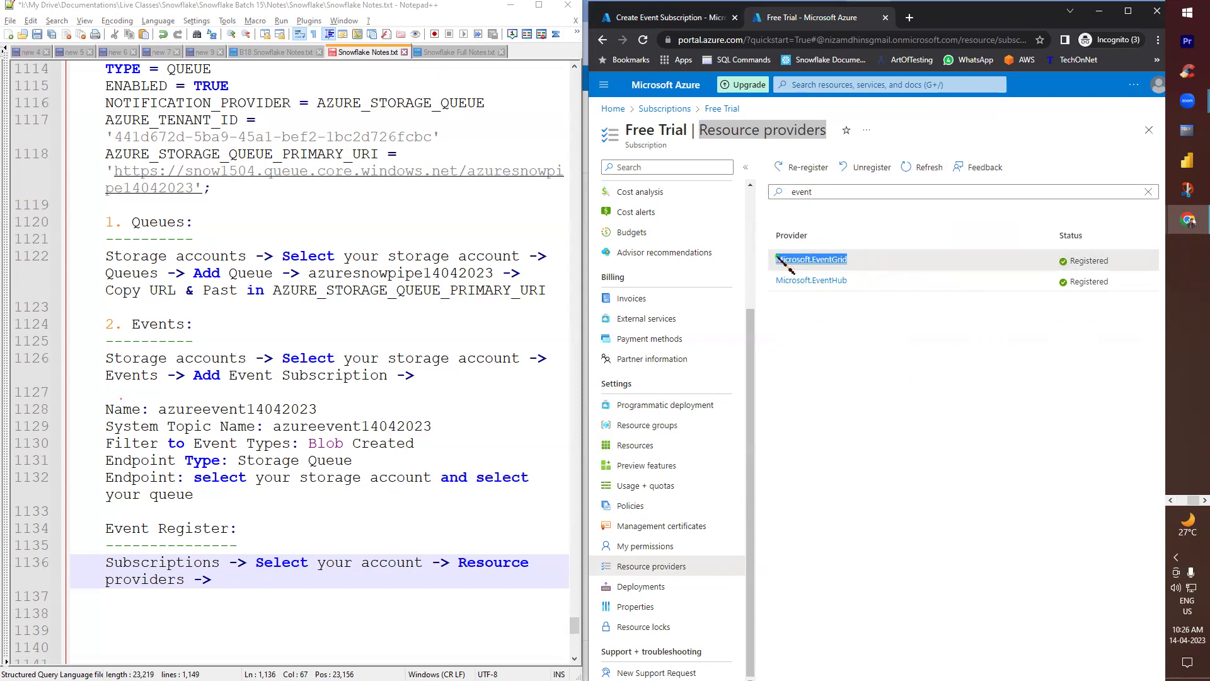
key(ctrl+c)
click(320, 577)
key(ctrl+v)
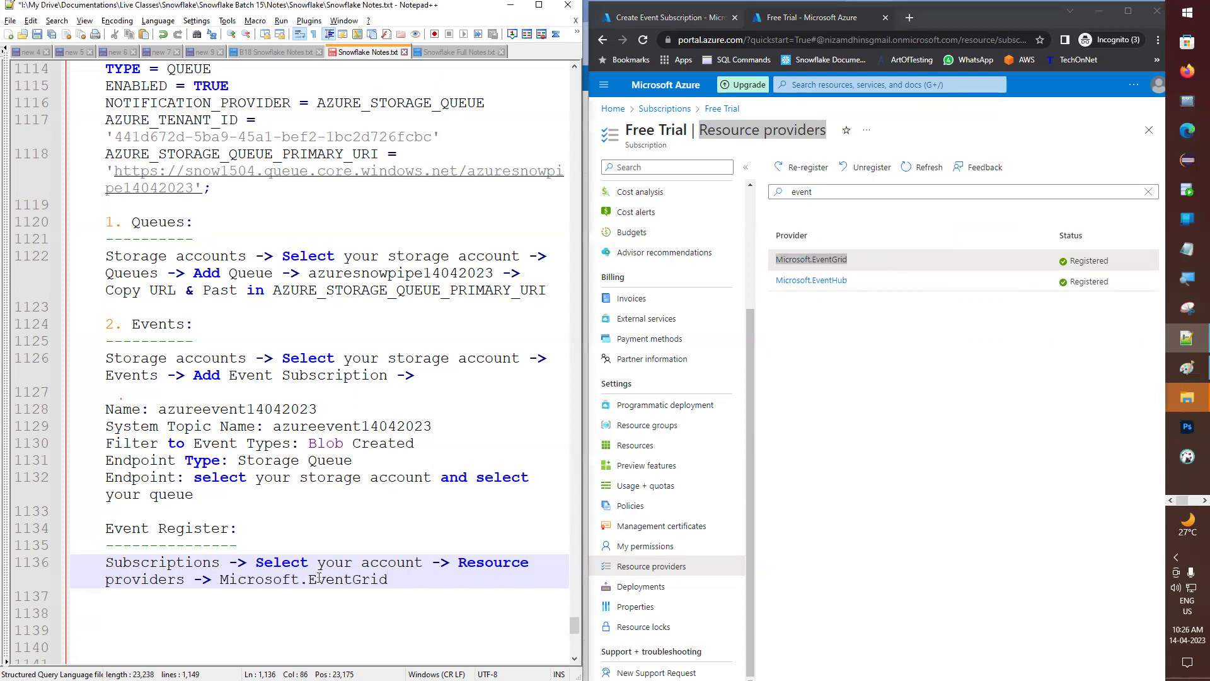
text(-> Register)
key(ctrl+s)
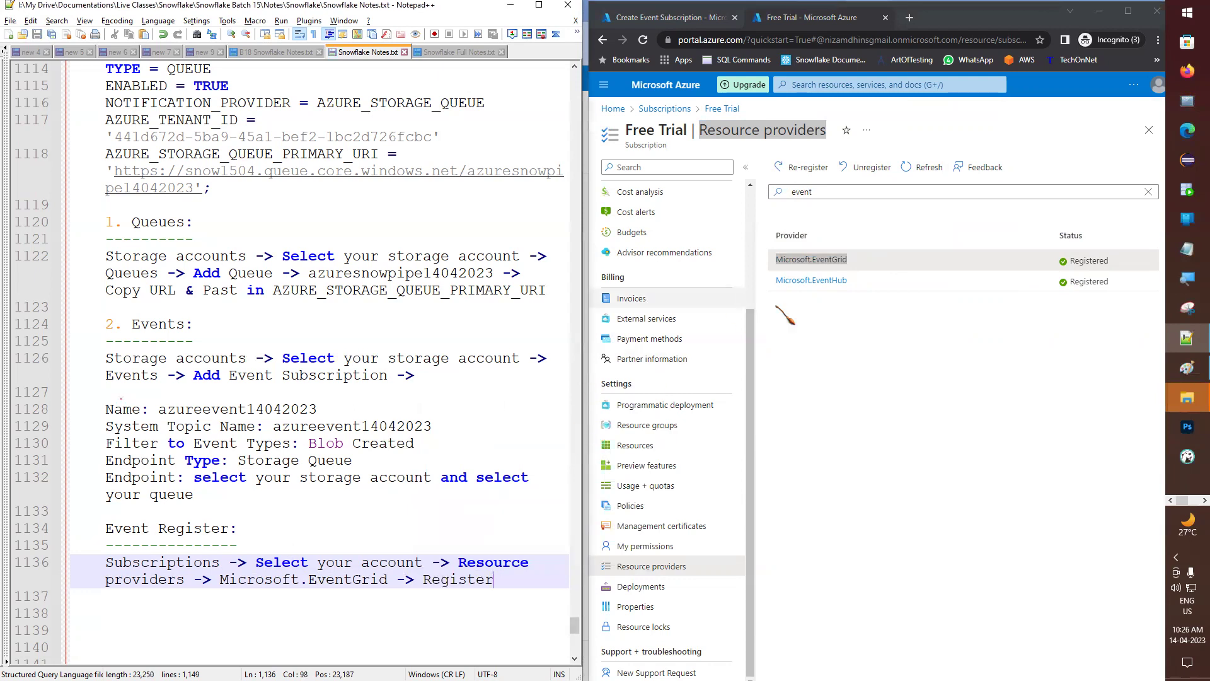
- Set the event source to the Free Trial subscription, snowflake resource group and storage account snow1504, then create it
click(700, 20)
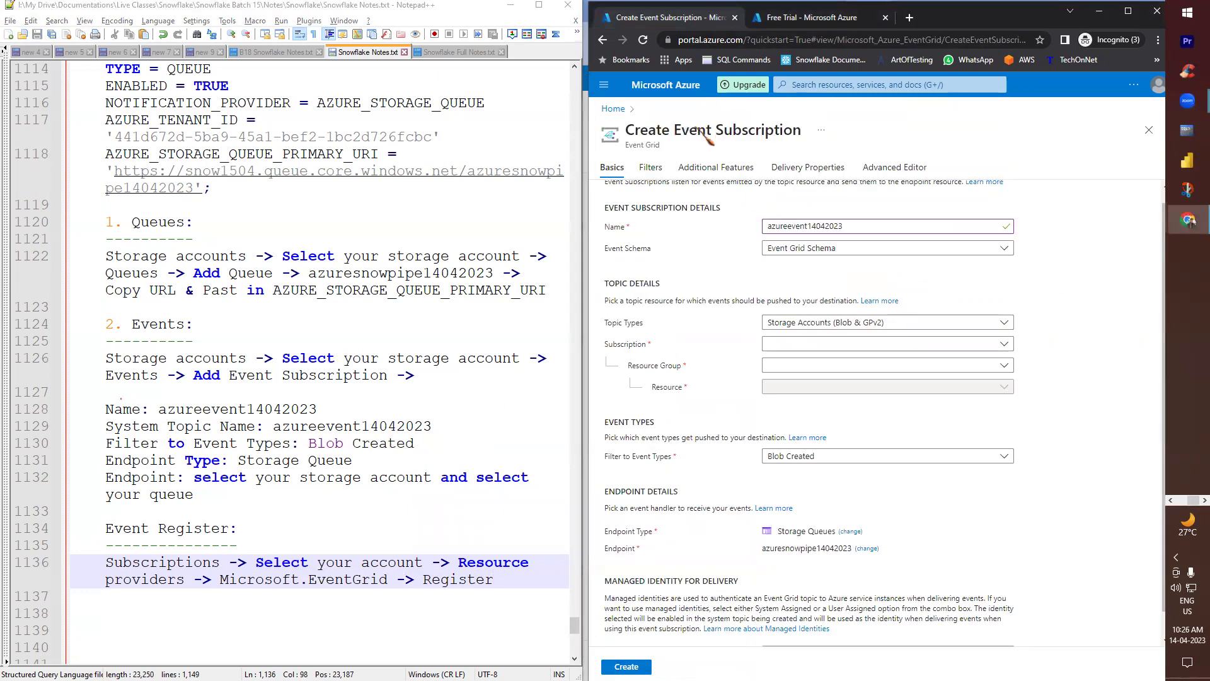
click(782, 346)
click(787, 386)
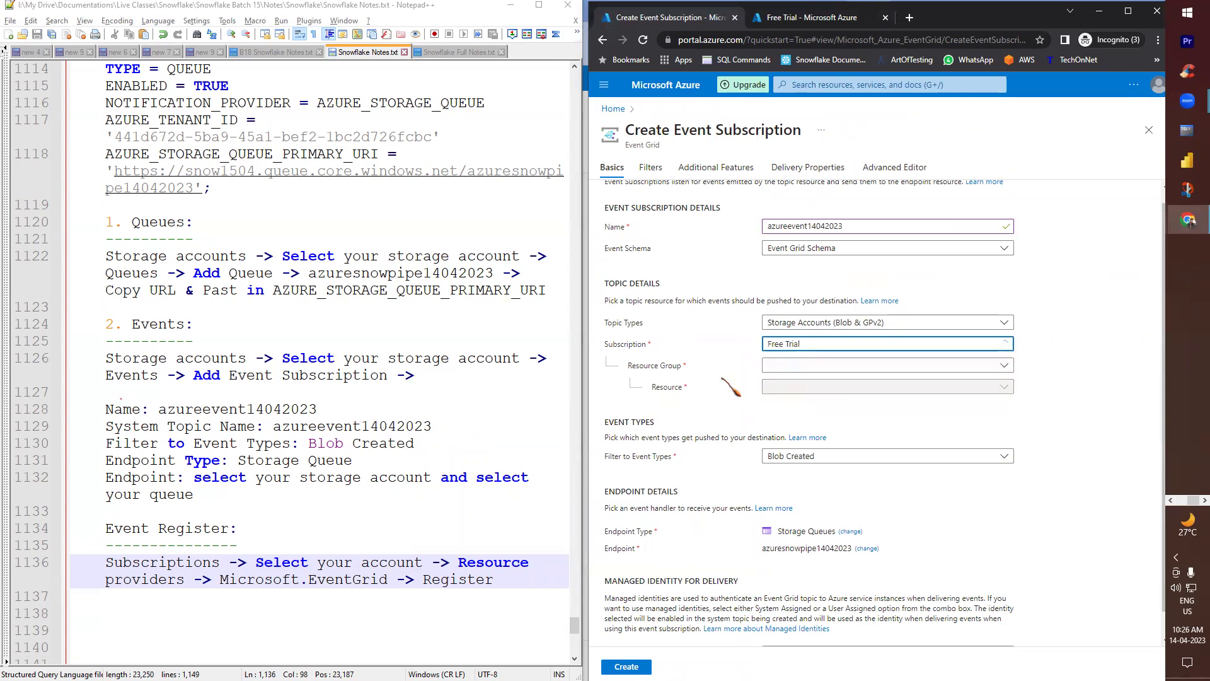
click(799, 365)
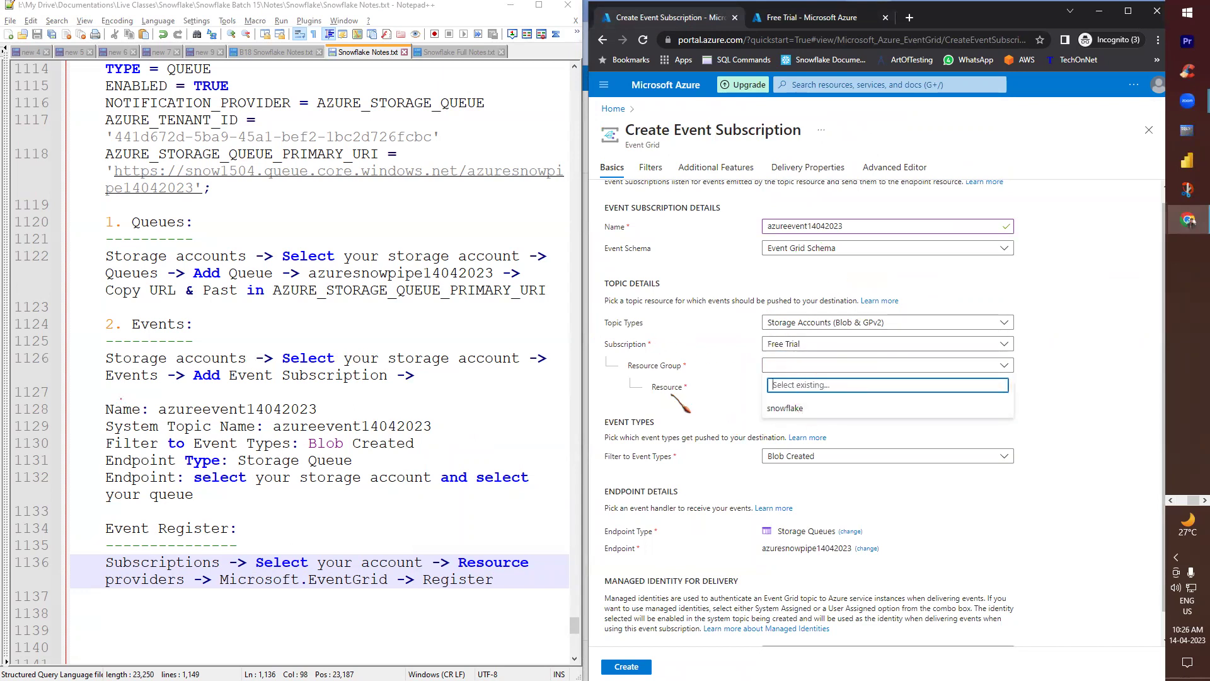
click(754, 407)
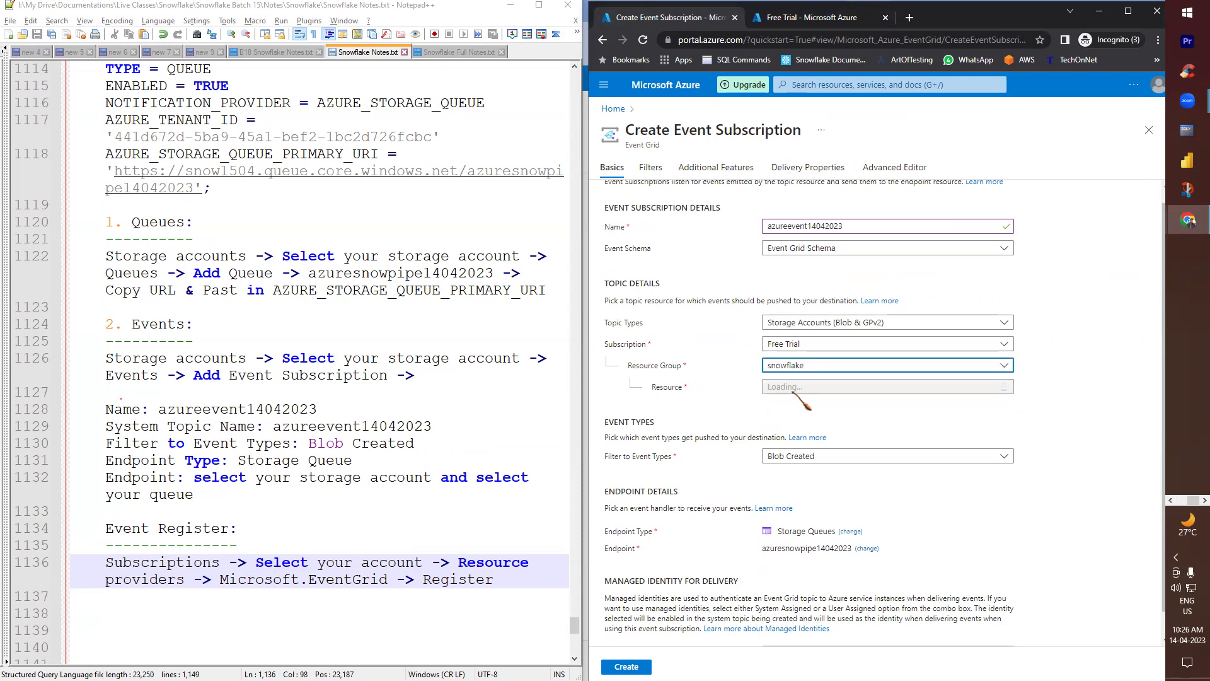
click(1005, 387)
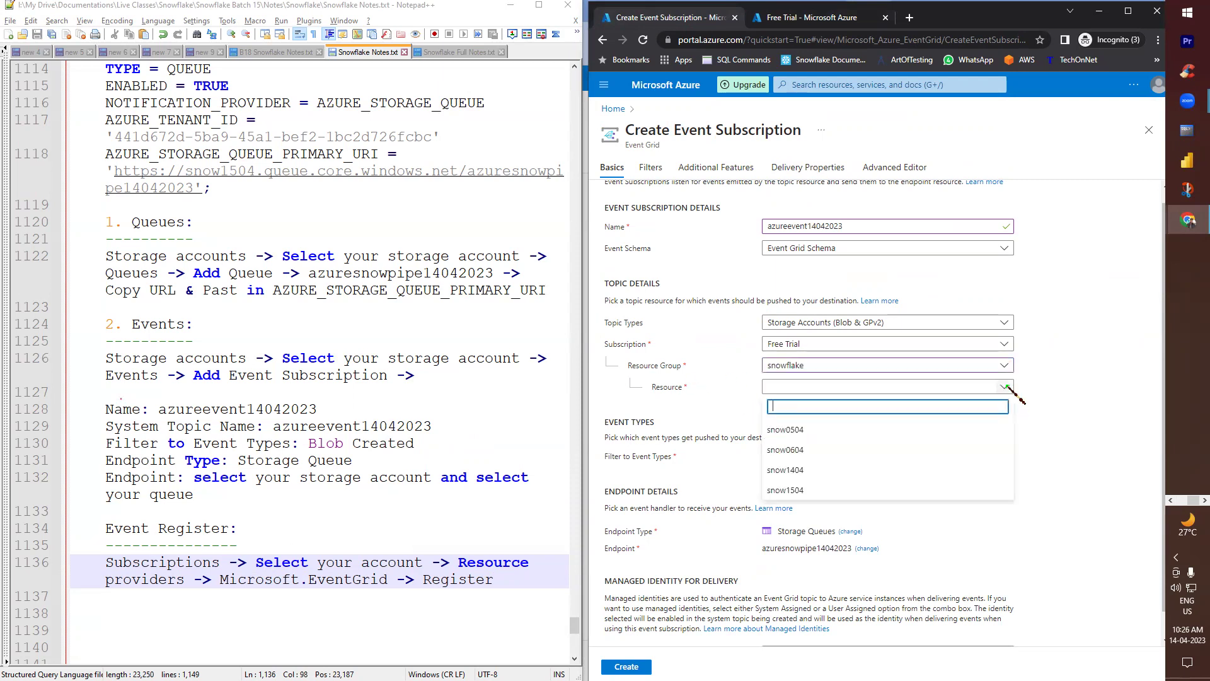
click(811, 491)
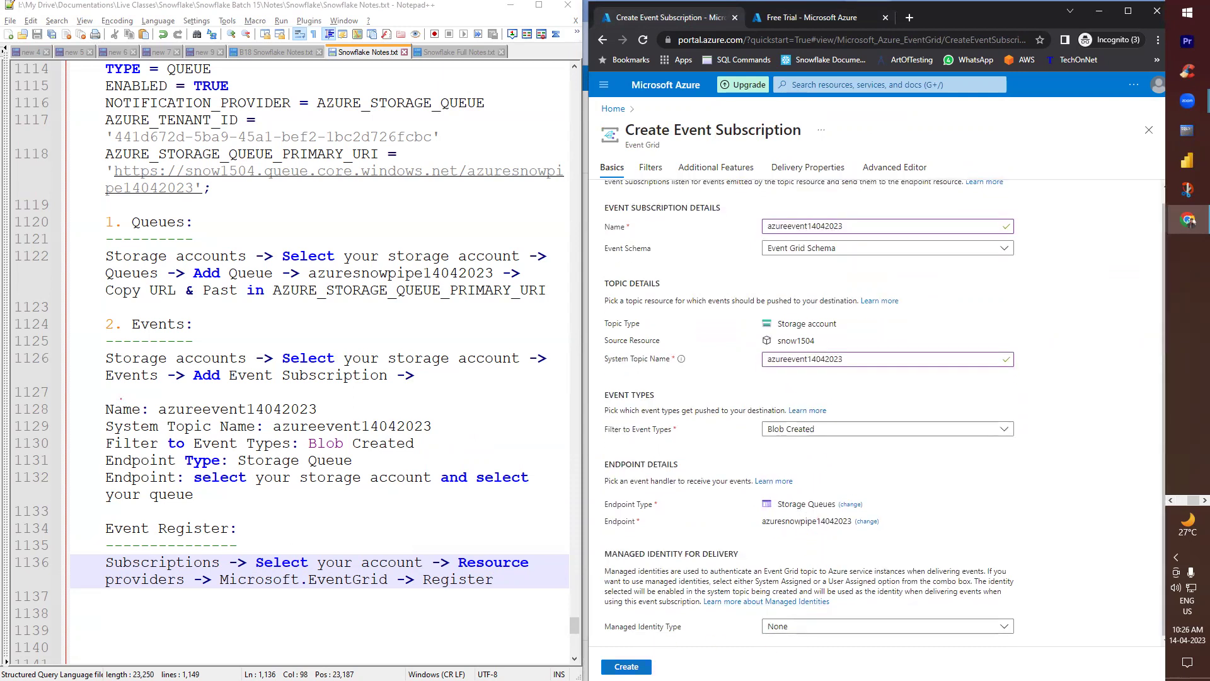
click(626, 666)
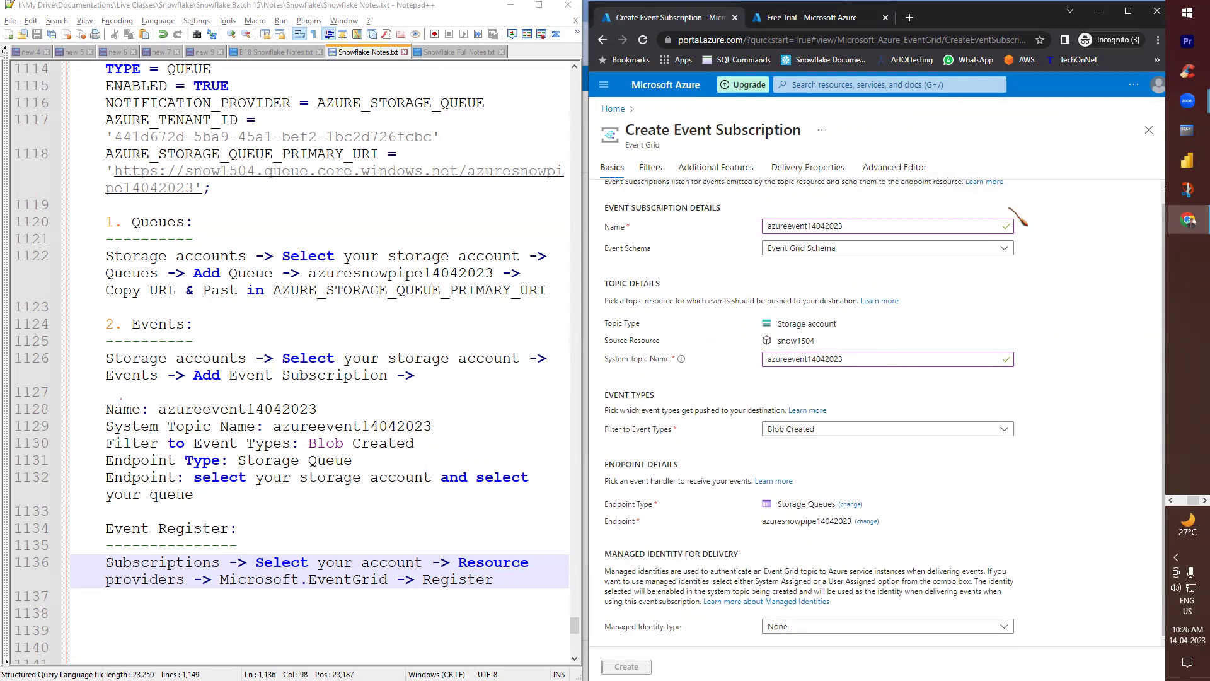
scroll(872, 477, up, 1)
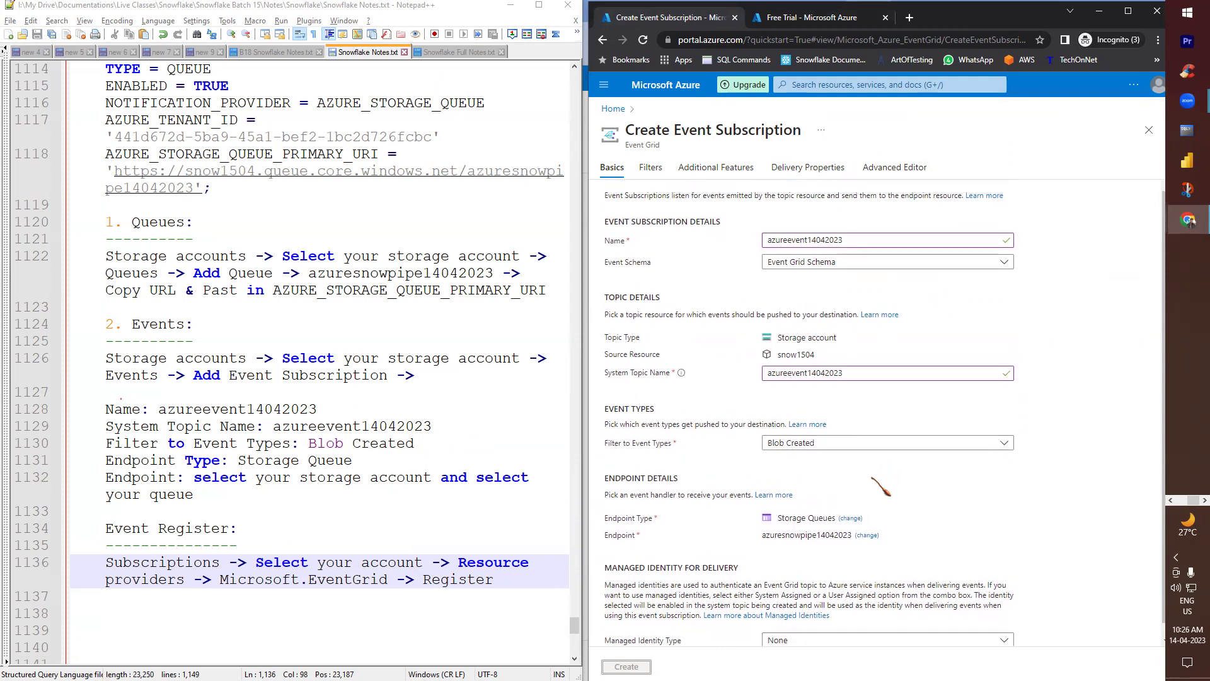
scroll(876, 469, down, 1)
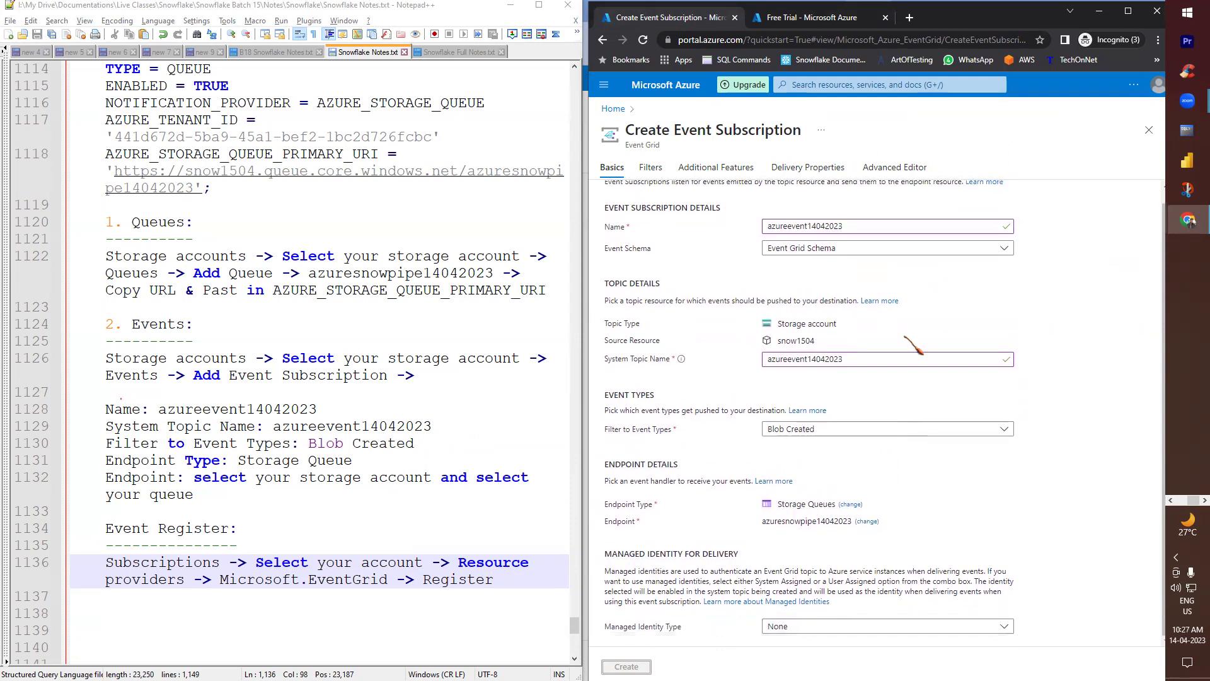
scroll(906, 340, up, 1)
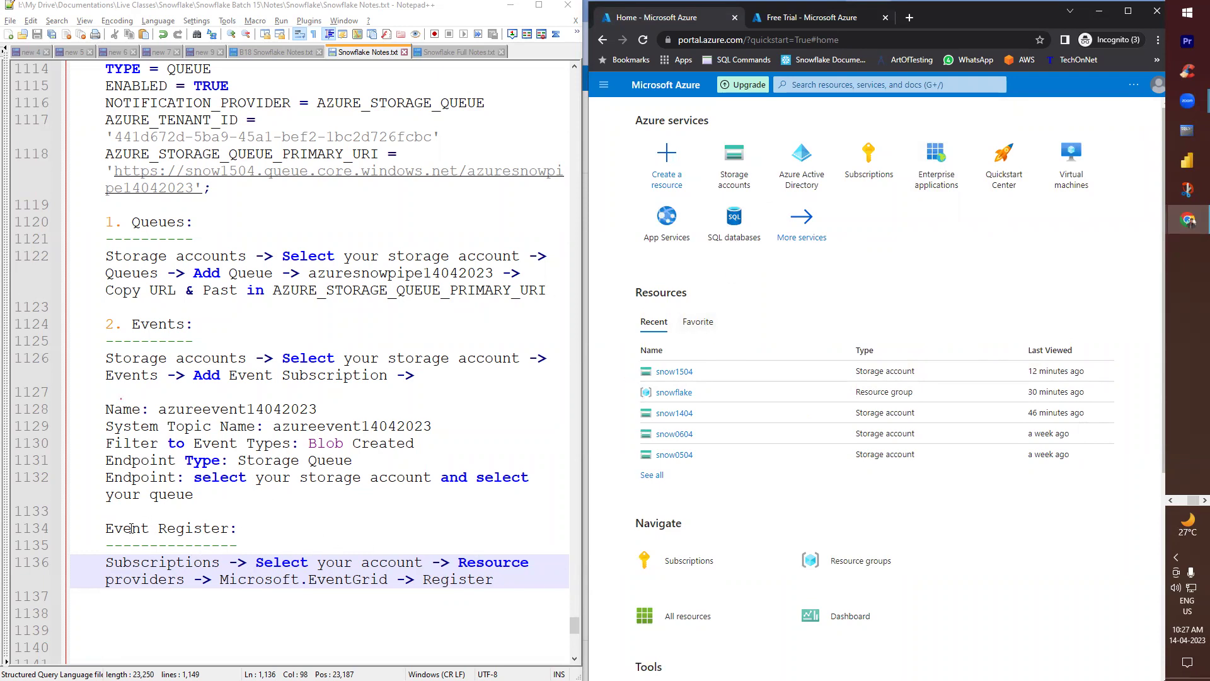
- Paste the CREATE NOTIFICATION INTEGRATION statement from the notes into the worksheet and run it to create AZURE_NI
click(154, 457)
click(139, 381)
drag(150, 272, 72, 154)
scroll(152, 292, up, 2)
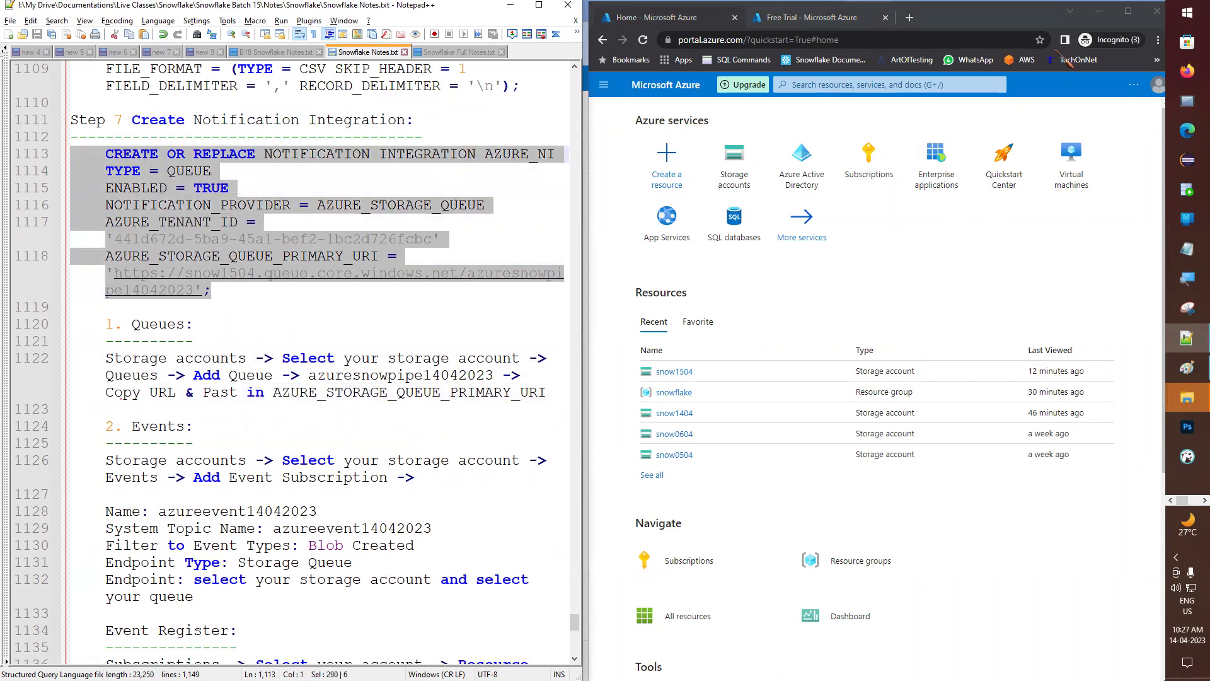
click(1099, 13)
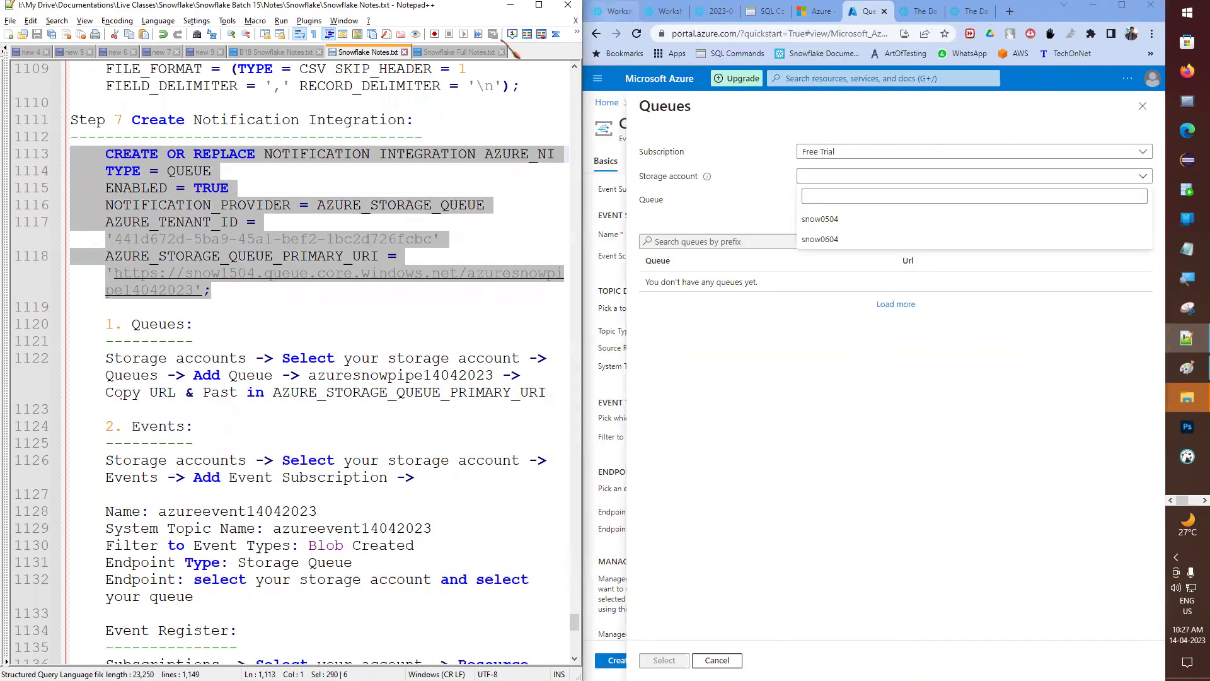
key(alt+Tab)
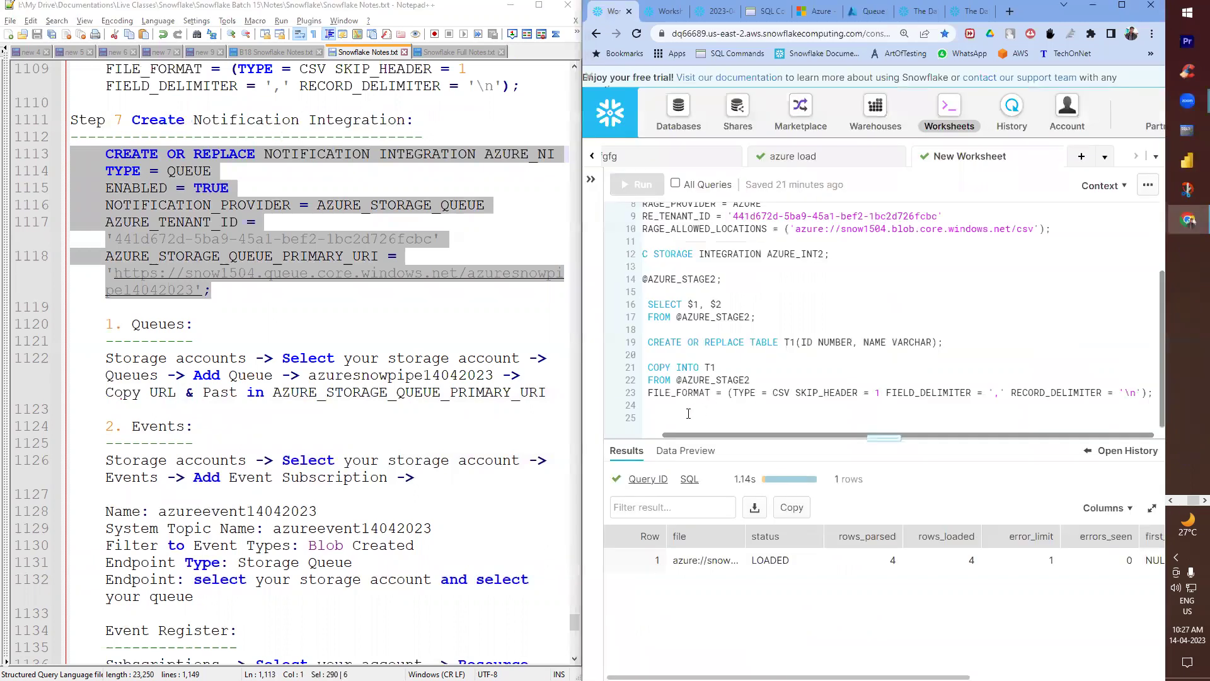
key(ctrl+v)
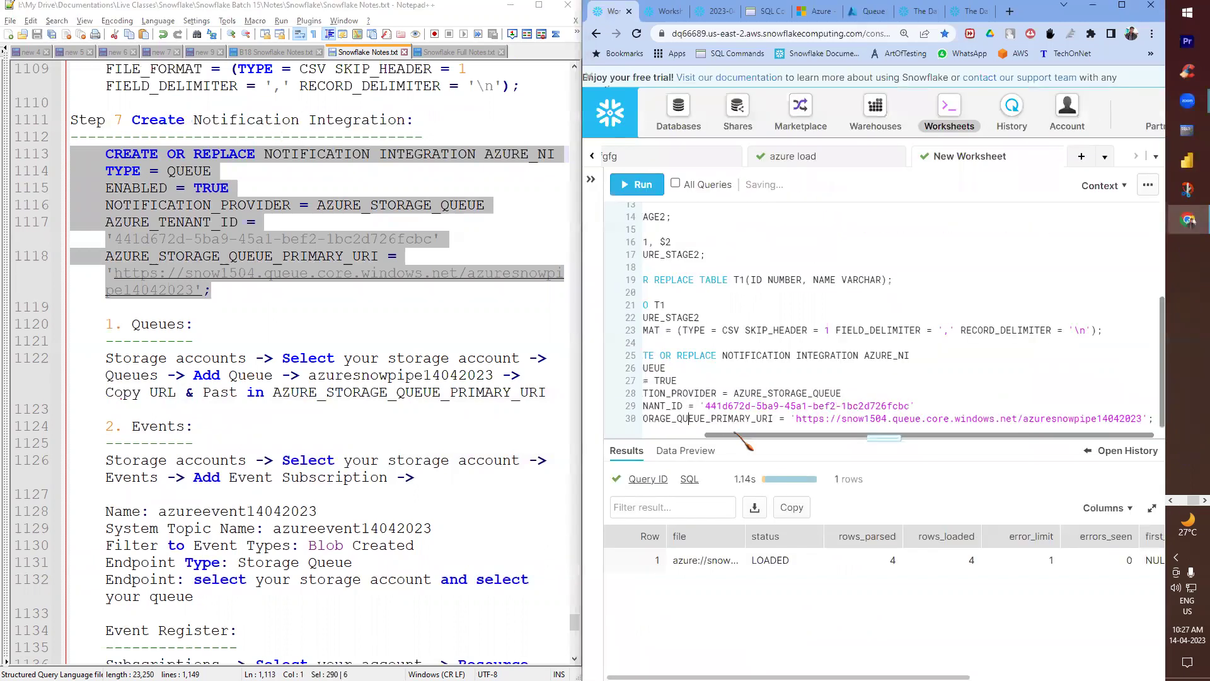
drag(744, 435, 664, 435)
click(686, 350)
key(shift+Tab)
click(647, 187)
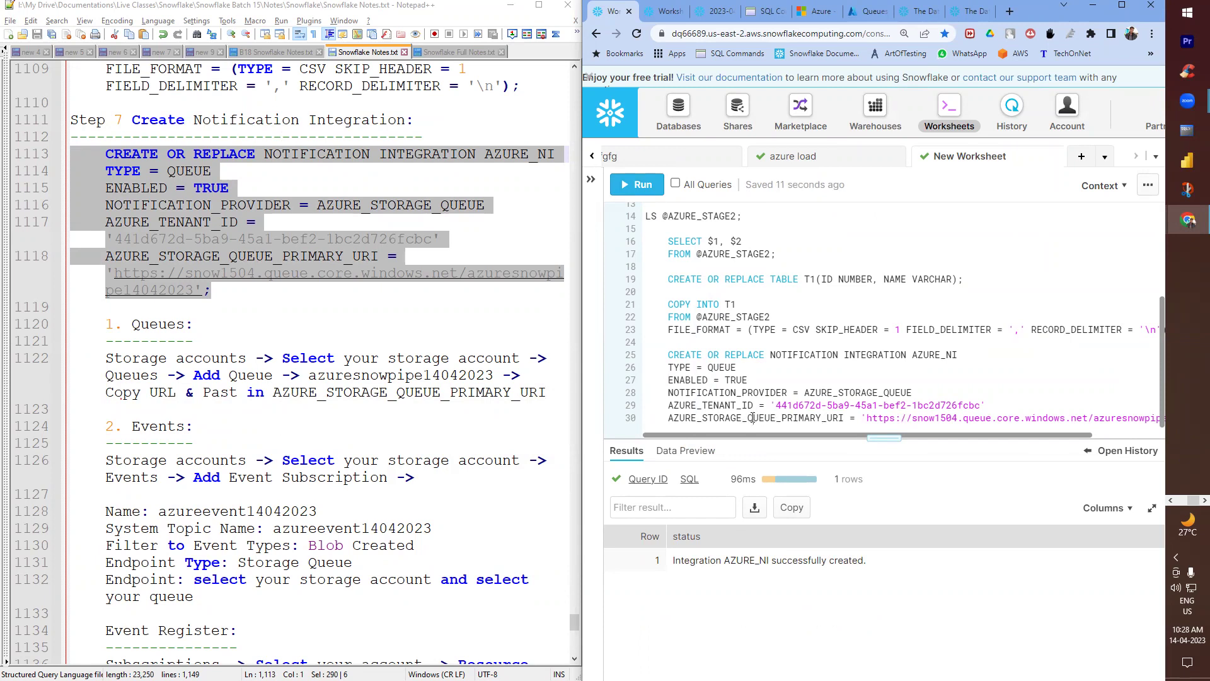
- Add a desc NOTIFICATION INTEGRATION AZURE_NI; statement on a new line below
key(ctrl+End)
key(Return)
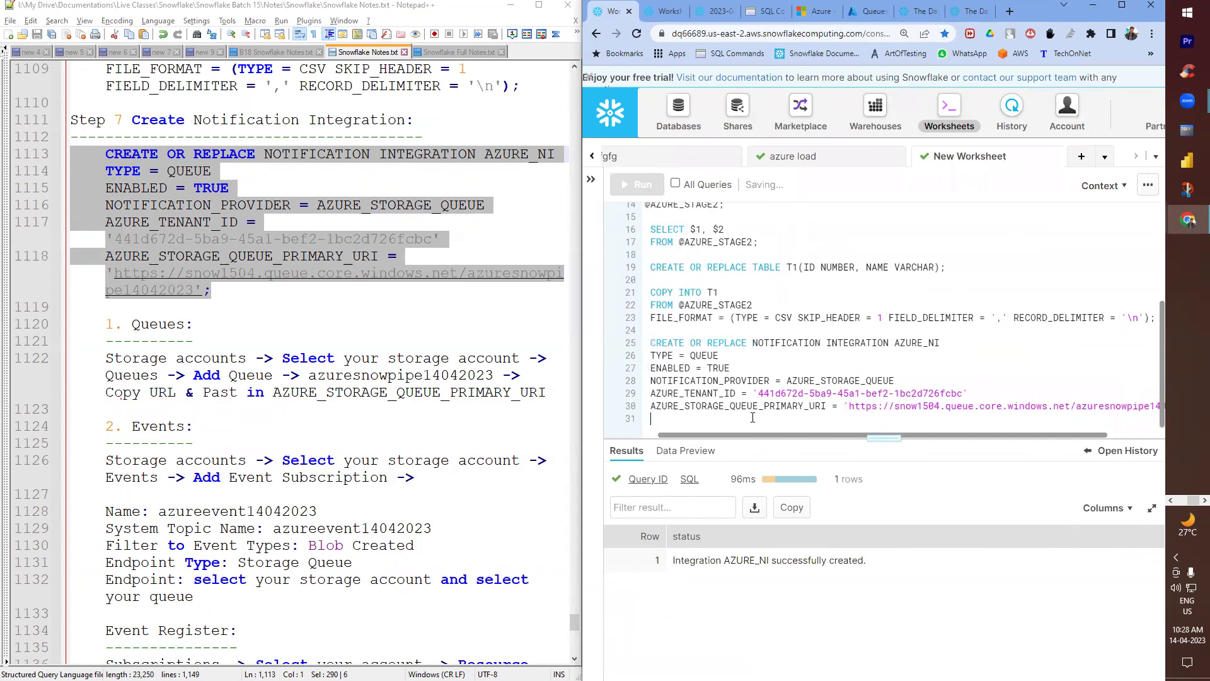
key(Return)
text(desc)
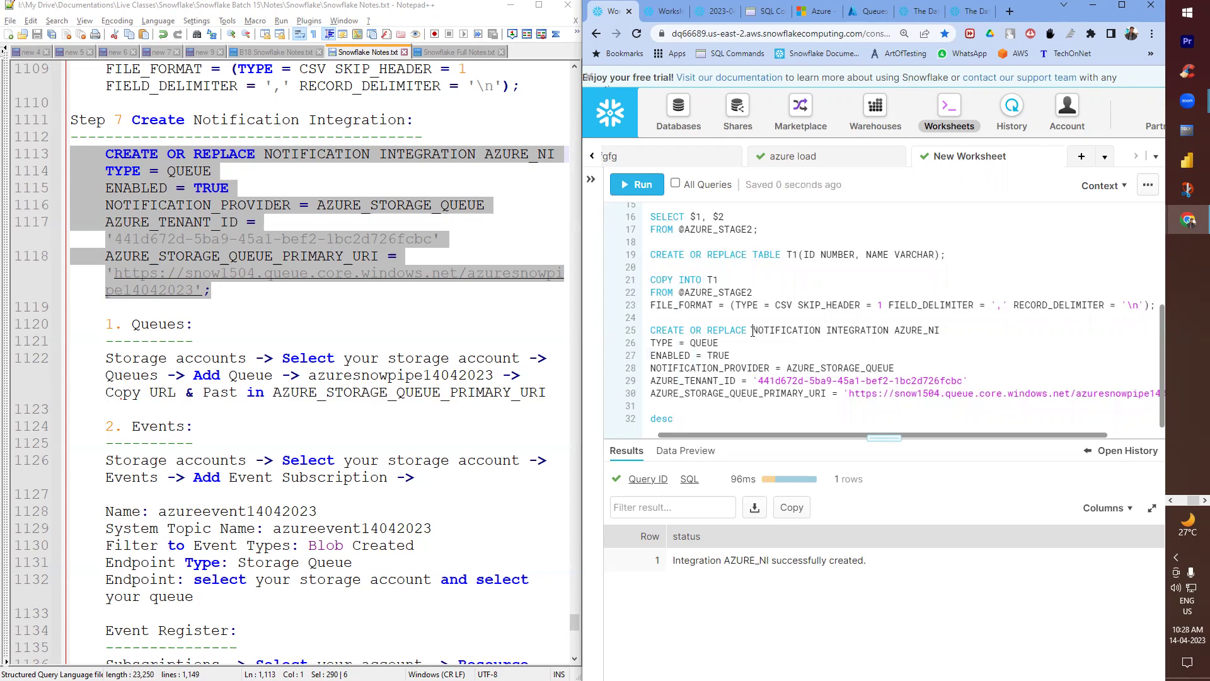
key(ctrl+v)
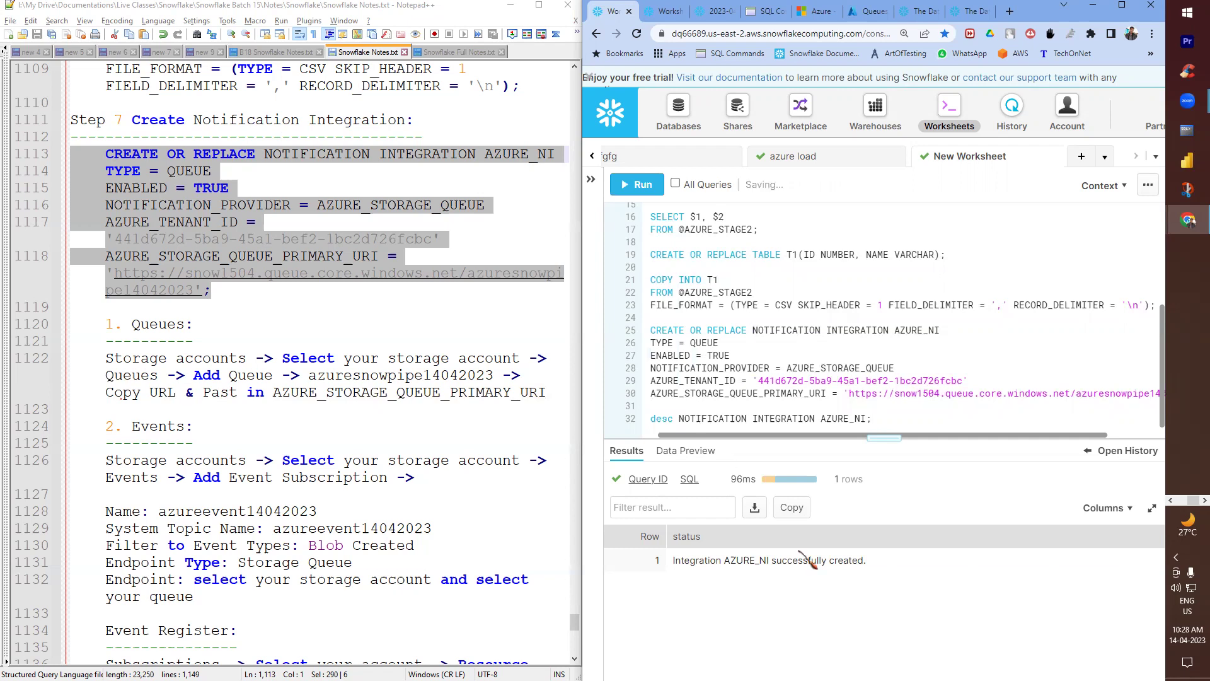
- Run the describe query to list AZURE_NI's properties
click(130, 358)
click(169, 477)
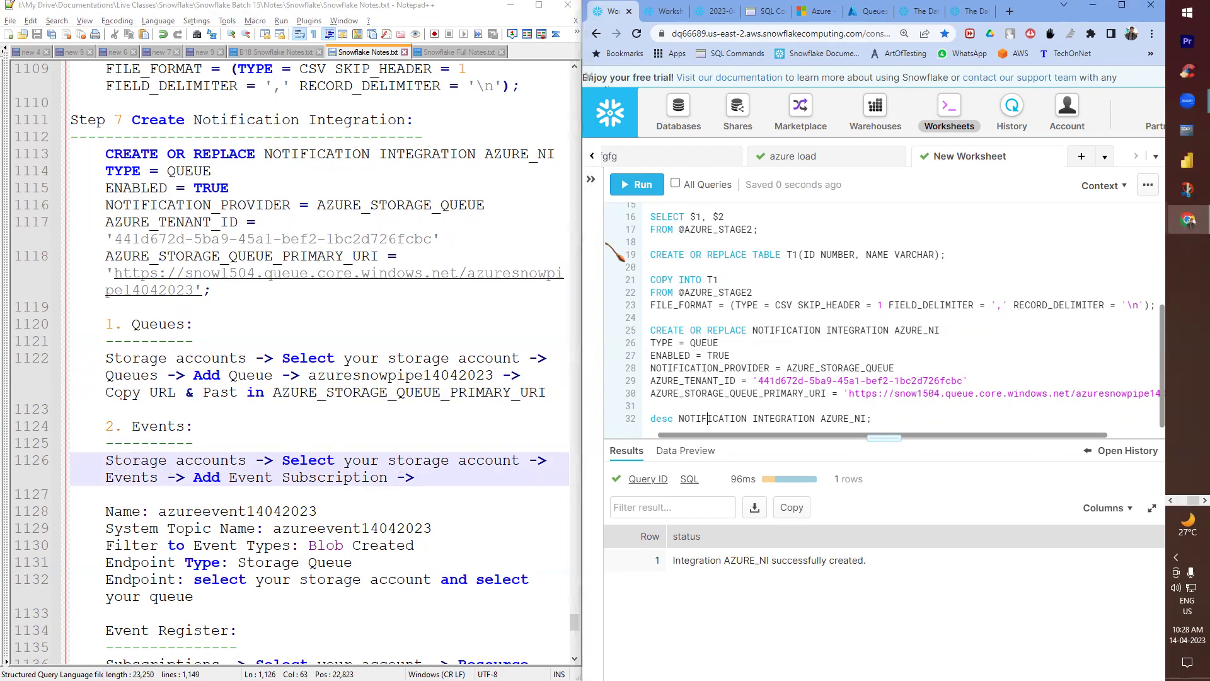
click(641, 187)
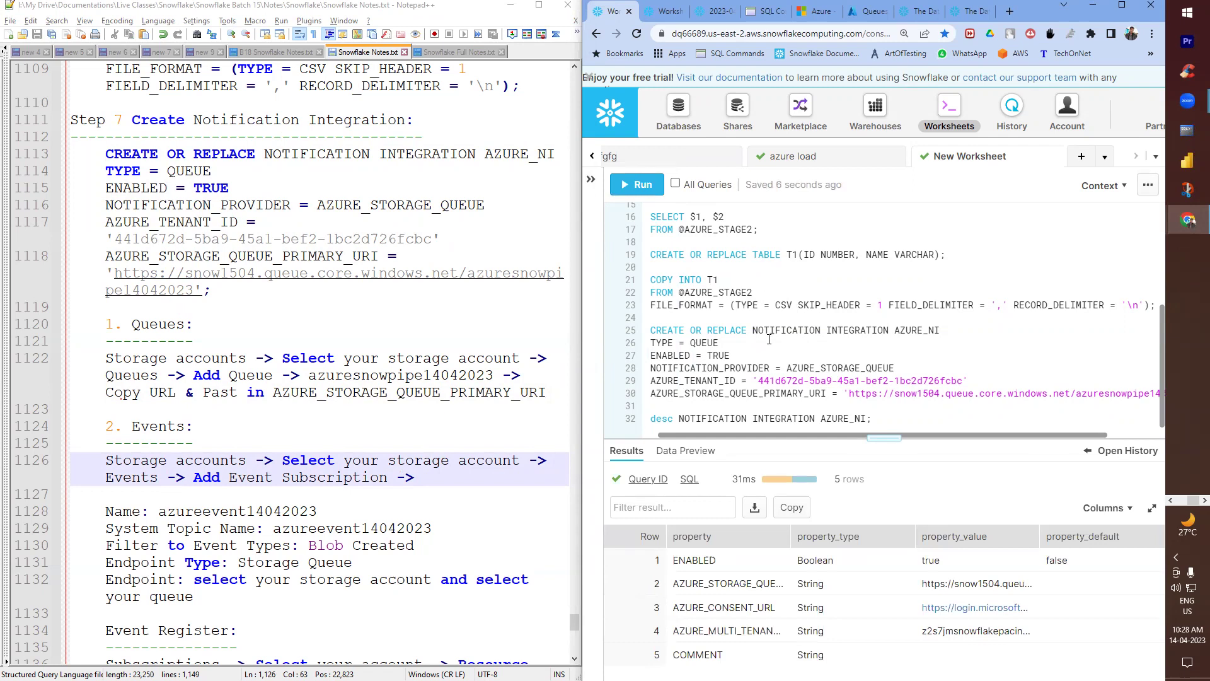
drag(769, 329, 929, 328)
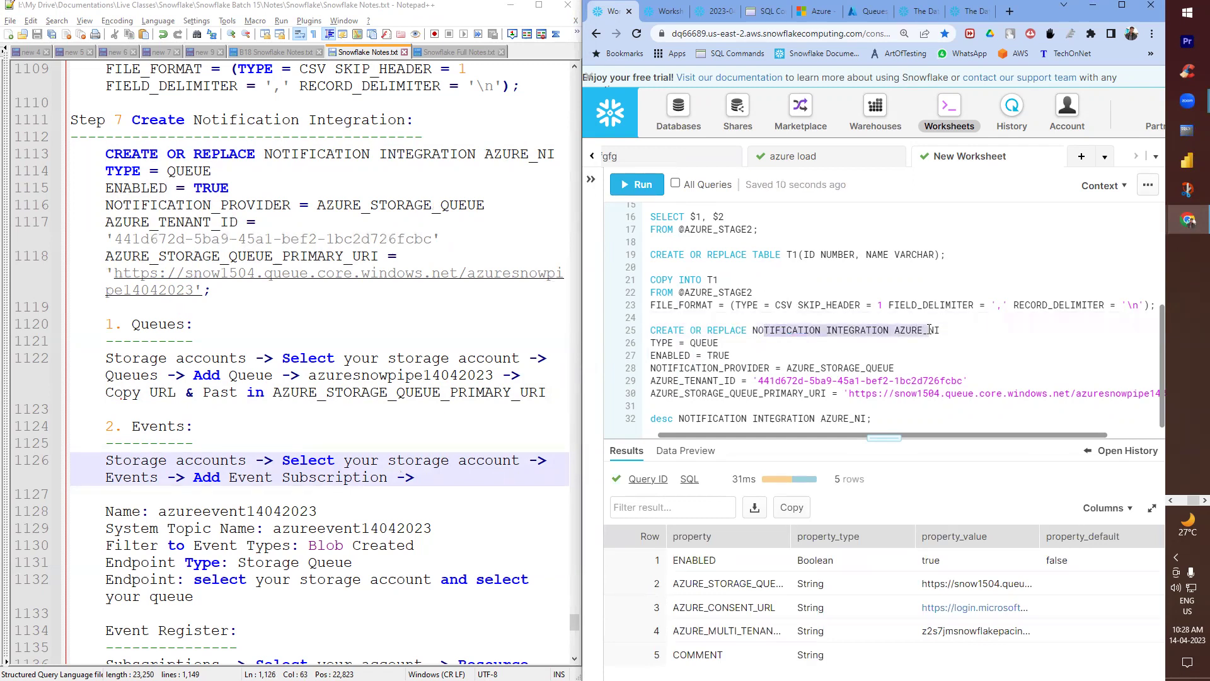
drag(696, 418, 872, 418)
scroll(247, 432, down, 3)
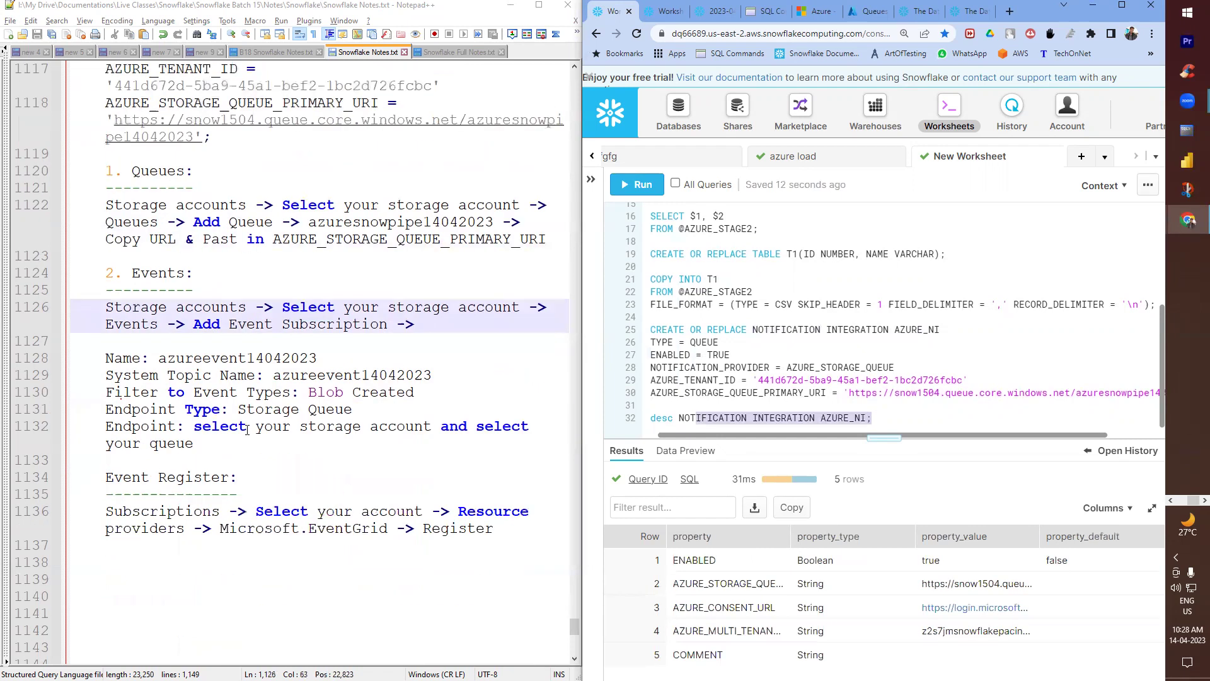
scroll(245, 340, up, 3)
- Review the queue setup and event subscription steps in the notes
drag(140, 154, 176, 205)
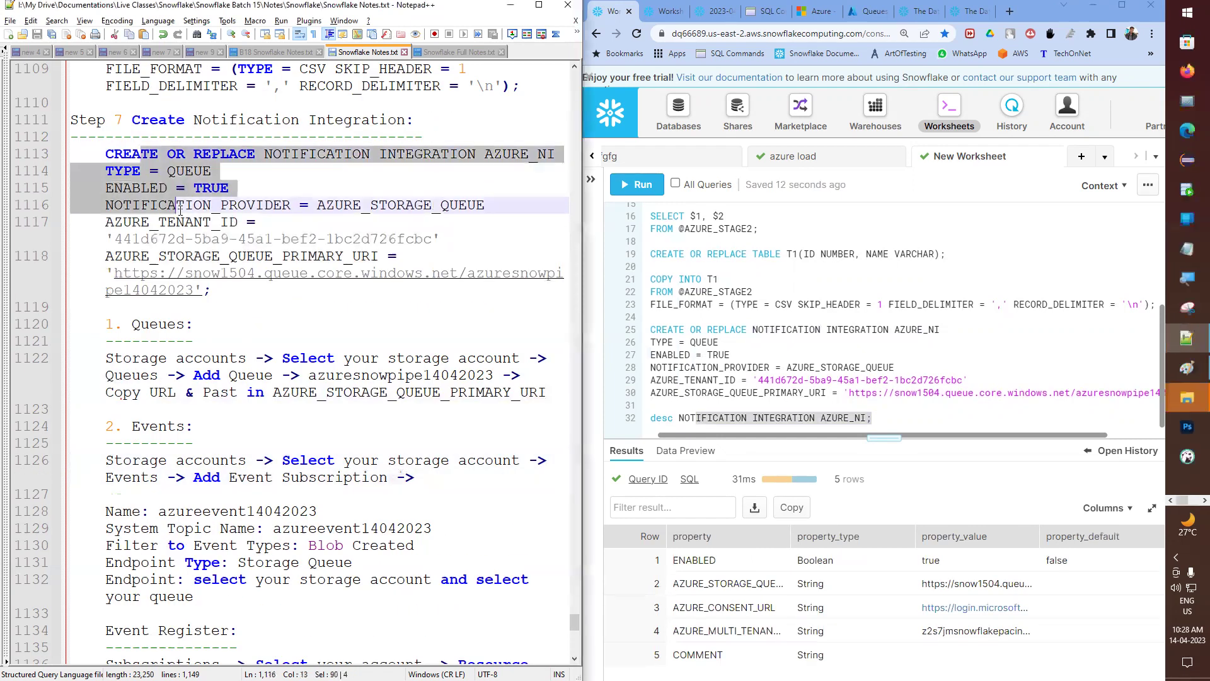
scroll(226, 381, down, 1)
triple_click(153, 318)
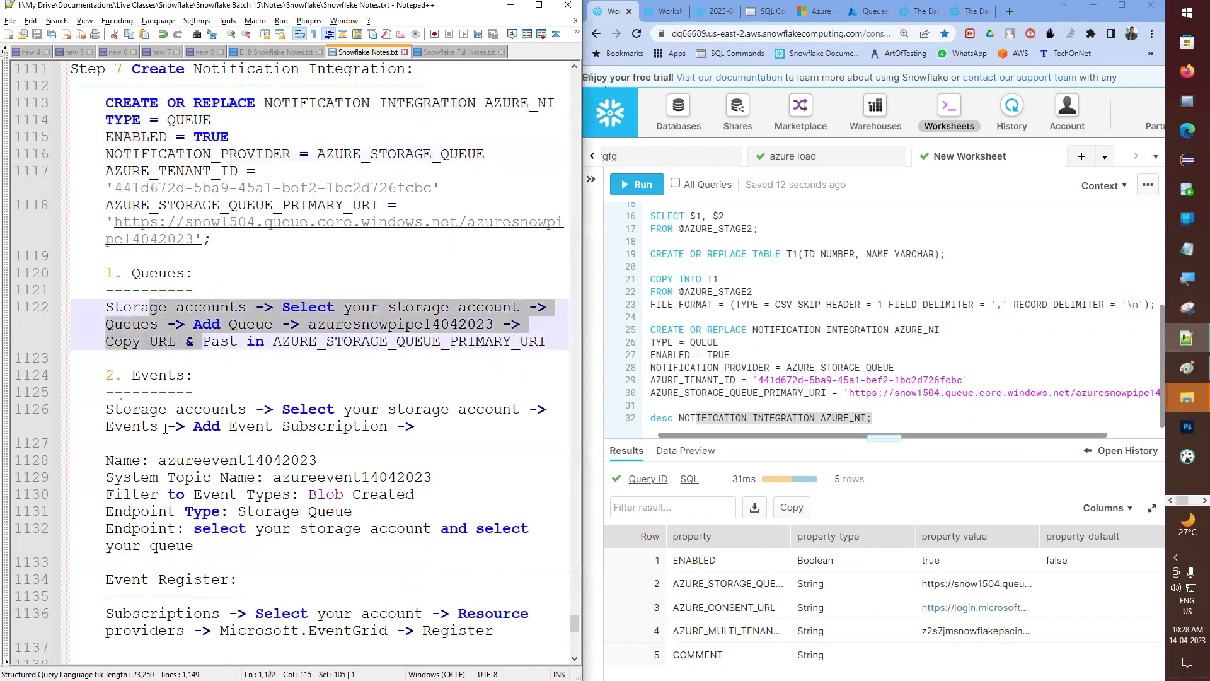
drag(140, 426, 228, 512)
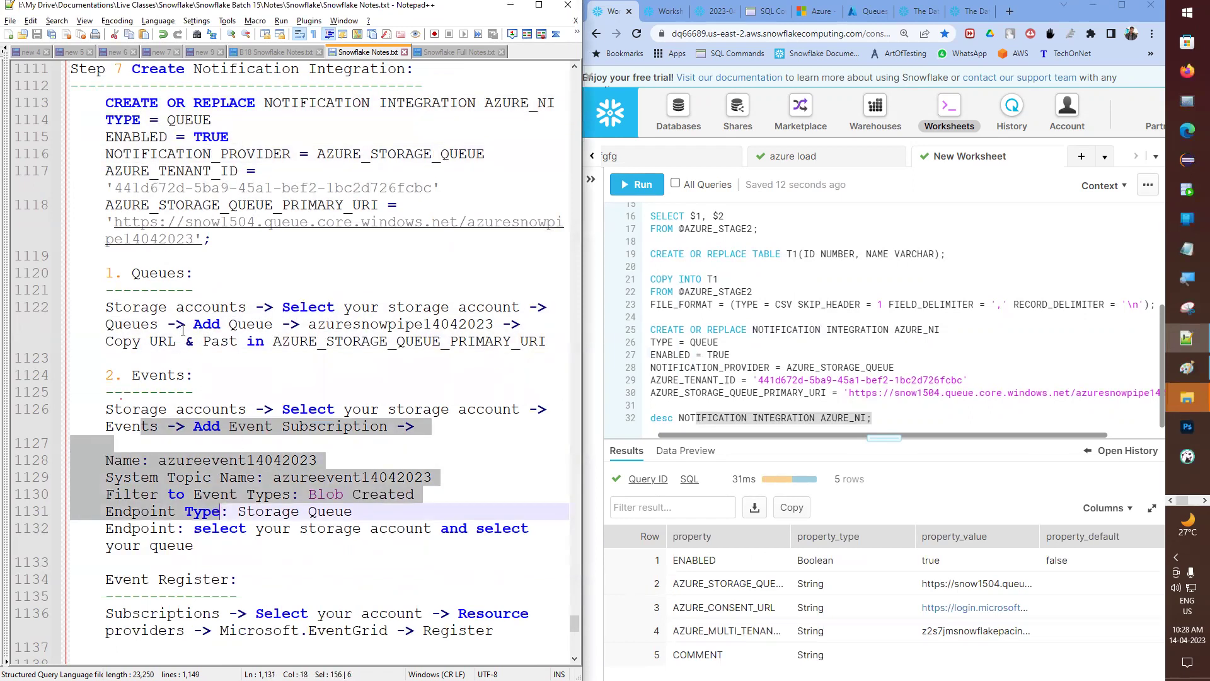
scroll(157, 197, up, 1)
click(102, 153)
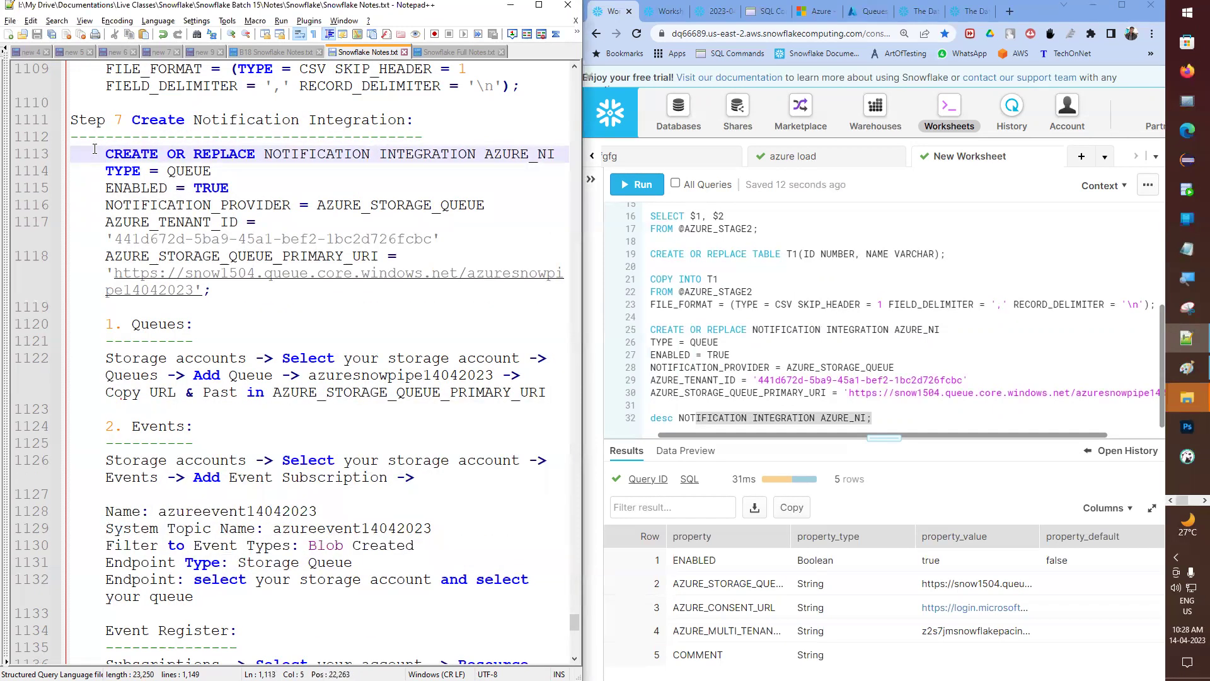
- Add an underlined 'Snowflake:' heading above the CREATE statement and save the notes
key(Return)
key(Up)
text(Sno)
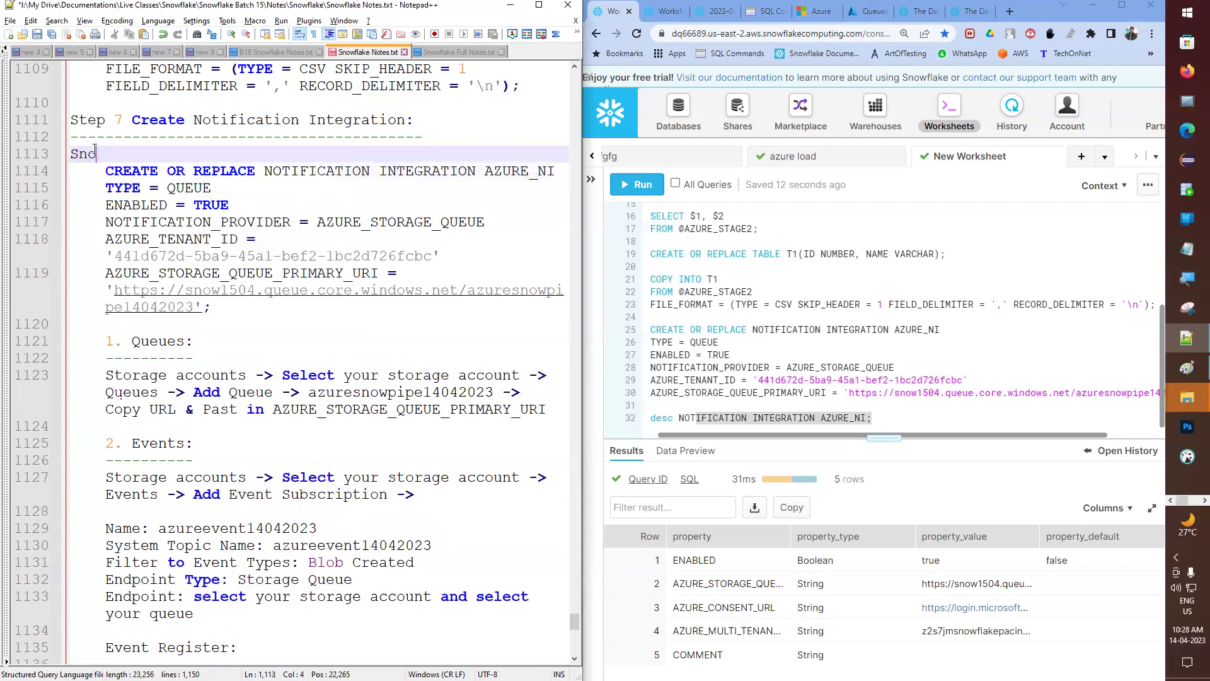
text(wflake:)
key(Return)
text(-----------)
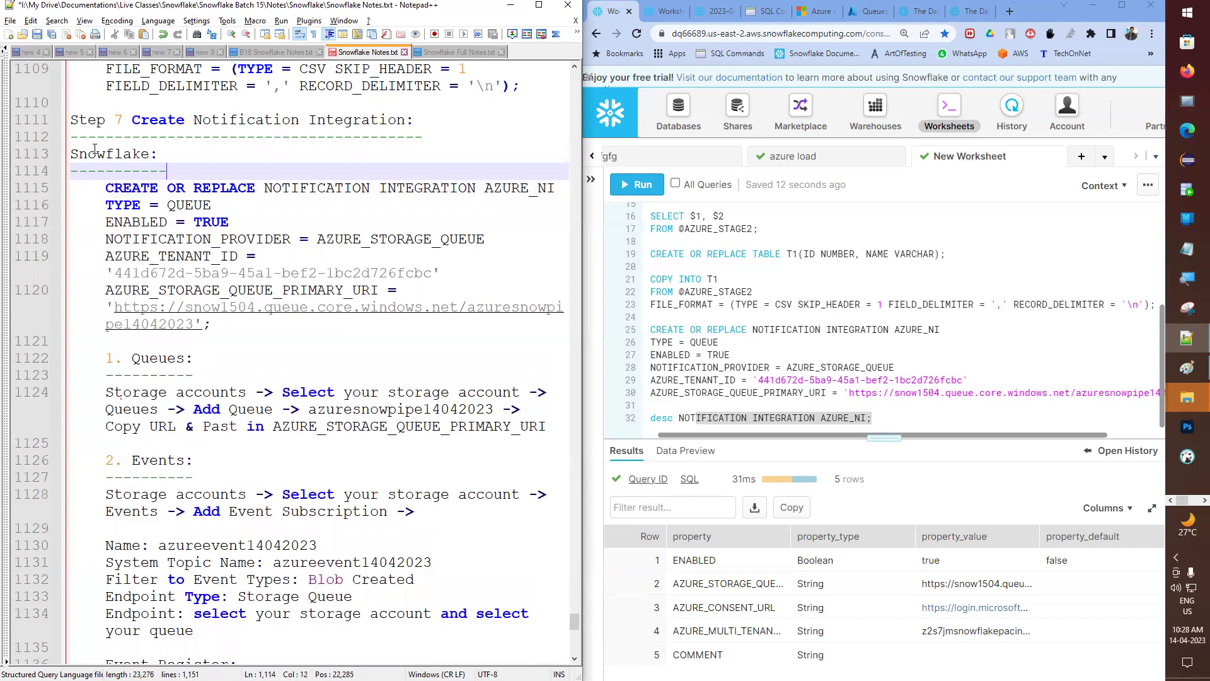
key(ctrl+s)
- Move the Event Register block to just after the Queues steps and remove its indent
key(Down)
key(Down)
key(Down)
key(Down)
key(Down)
key(Down)
key(Down)
key(Down)
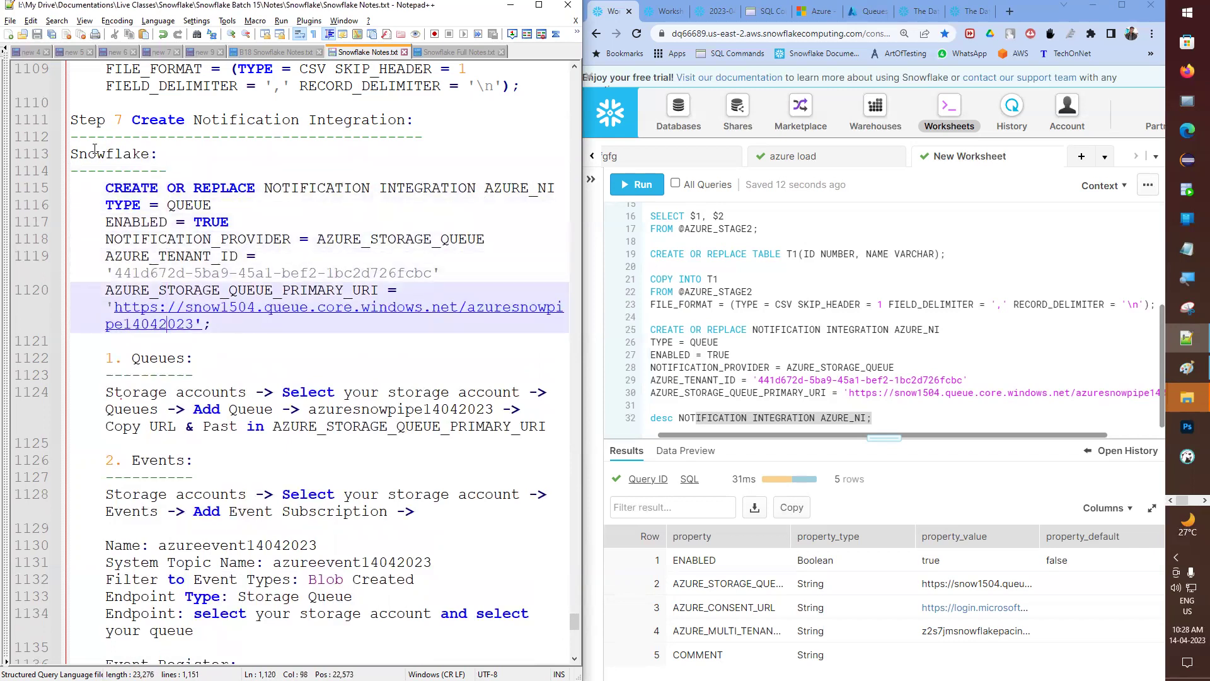
scroll(236, 507, down, 3)
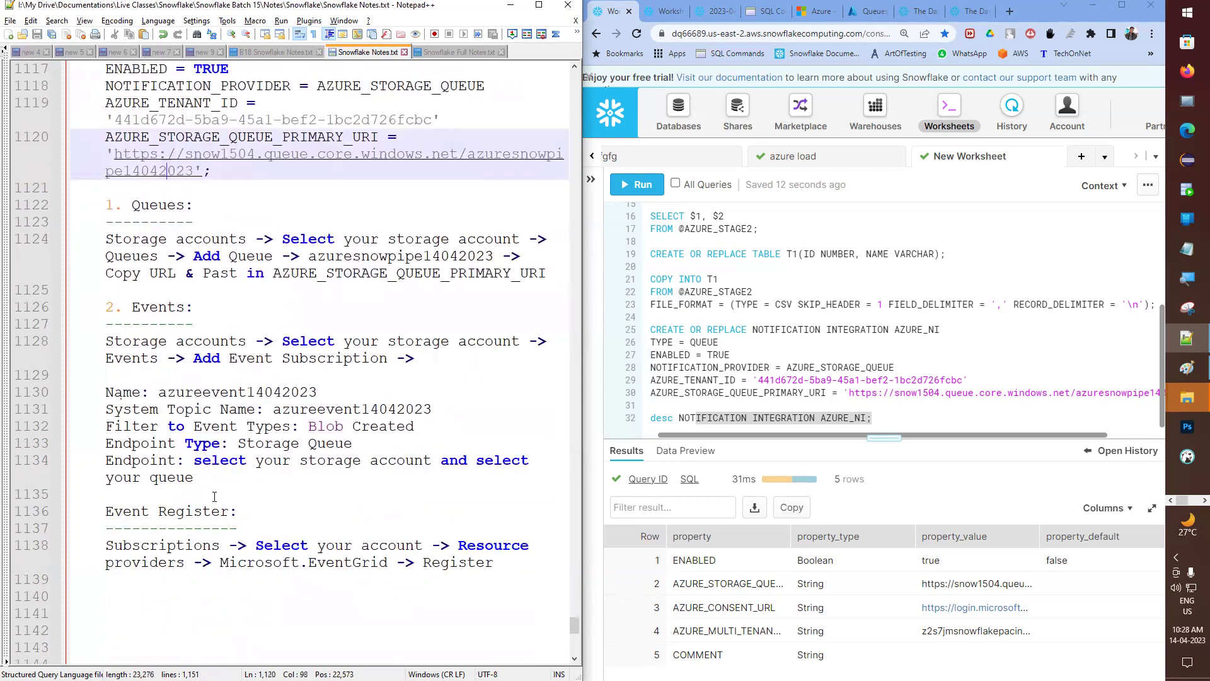
scroll(214, 497, down, 1)
drag(495, 511, 70, 460)
key(Delete)
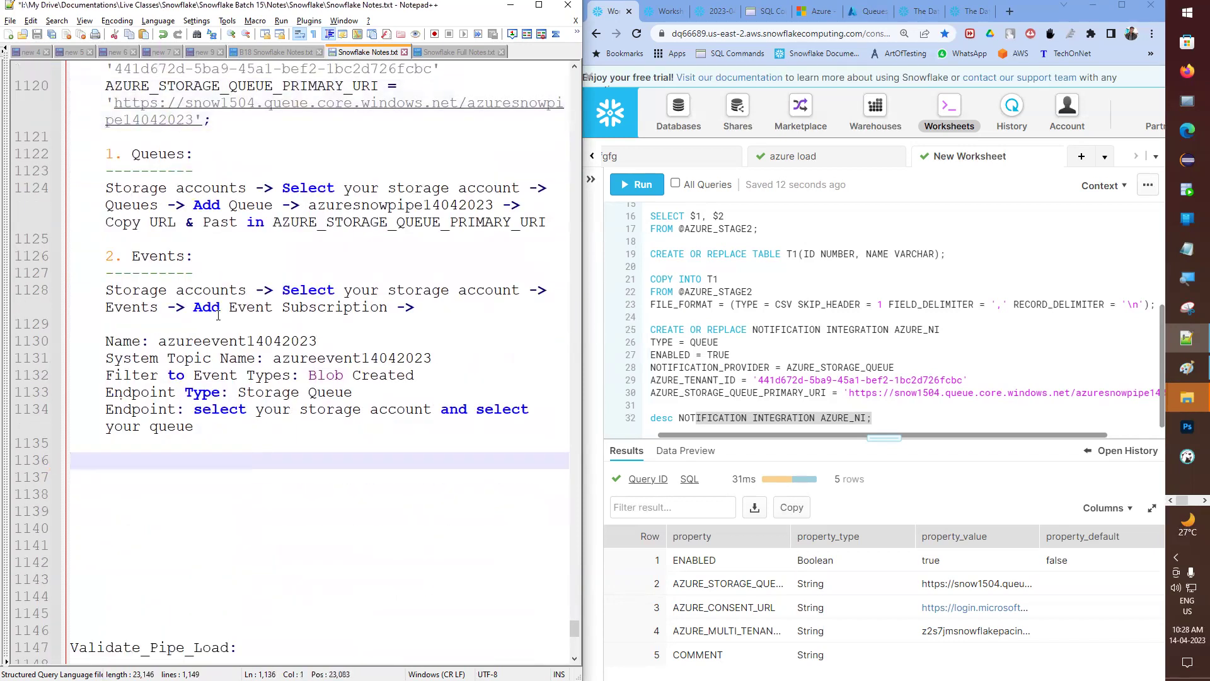
click(213, 240)
key(Return)
key(Return)
key(Up)
key(ctrl+v)
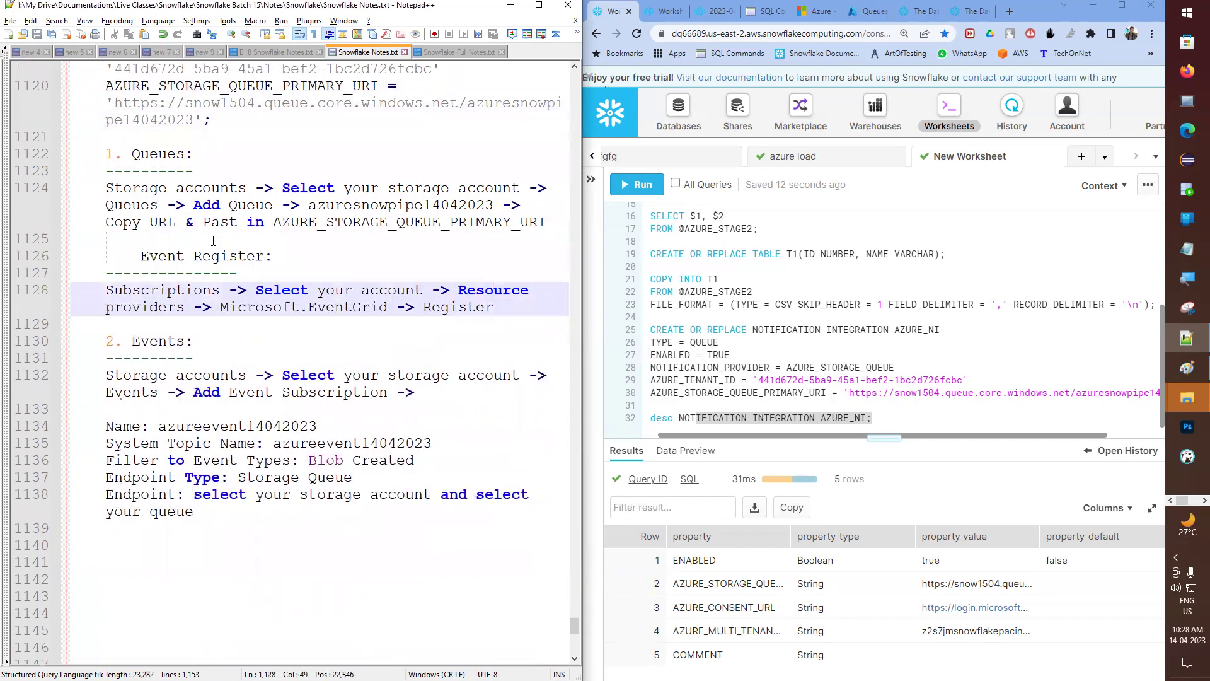
key(Up)
key(Up)
key(Home)
key(BackSpace)
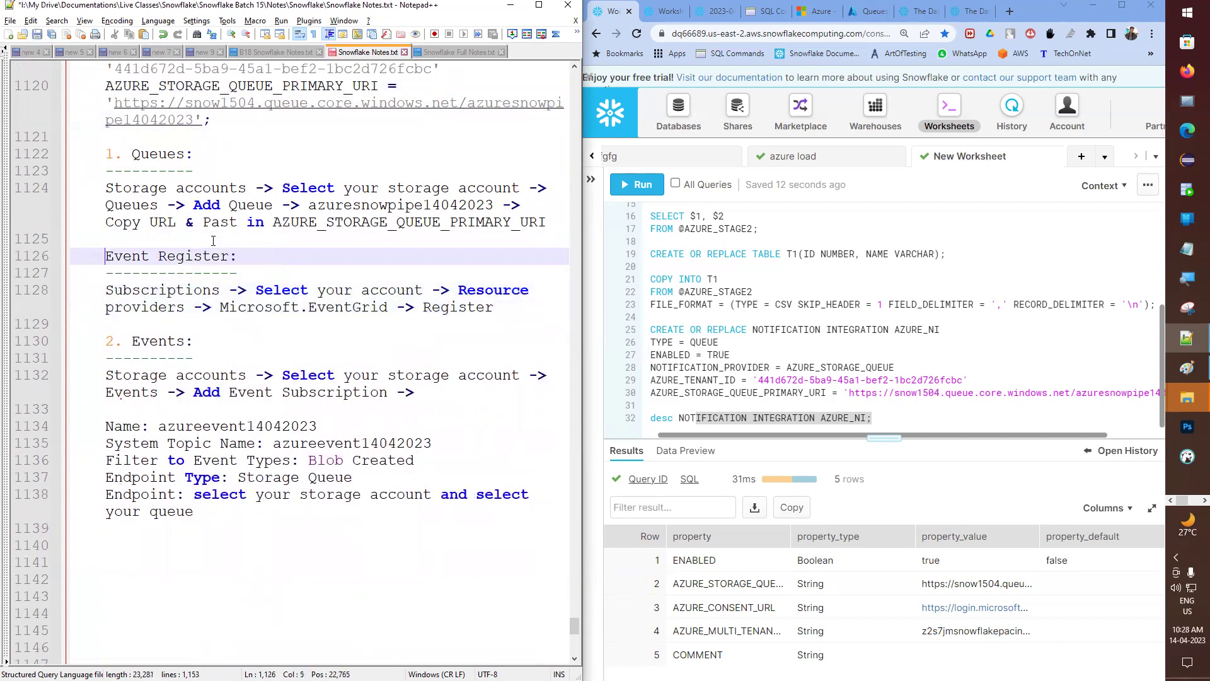
- Add an 'Azure:' heading after the CREATE statement
scroll(199, 204, up, 4)
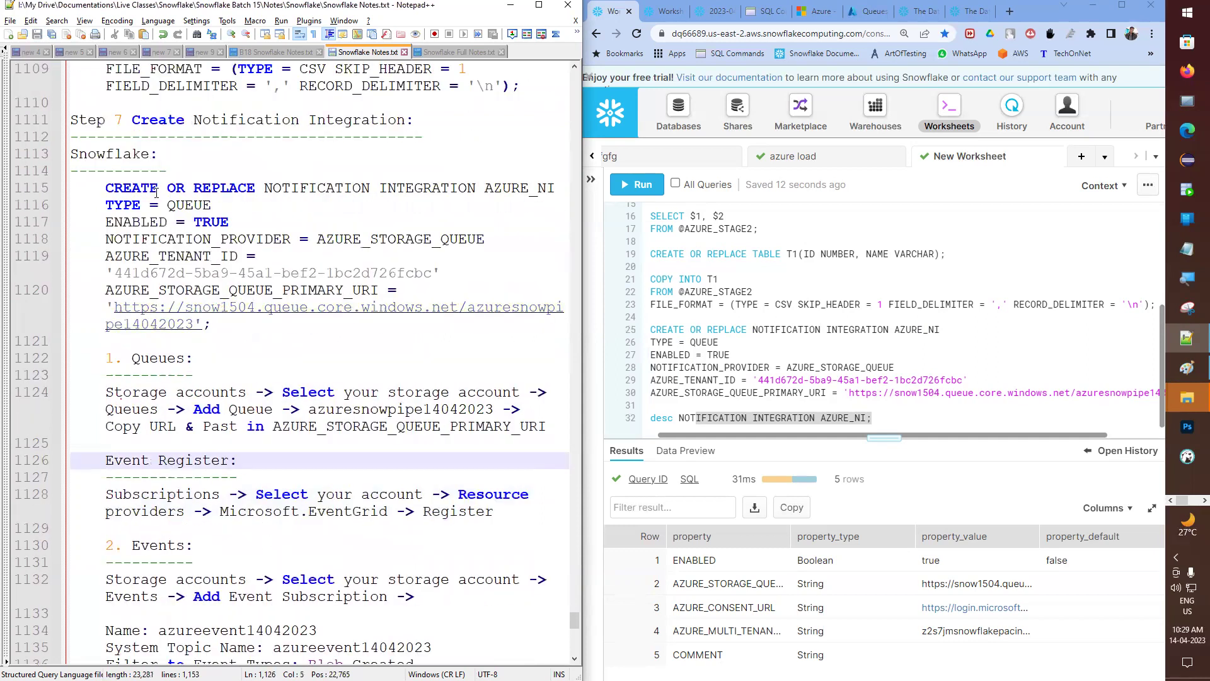
click(249, 329)
key(Return)
key(Return)
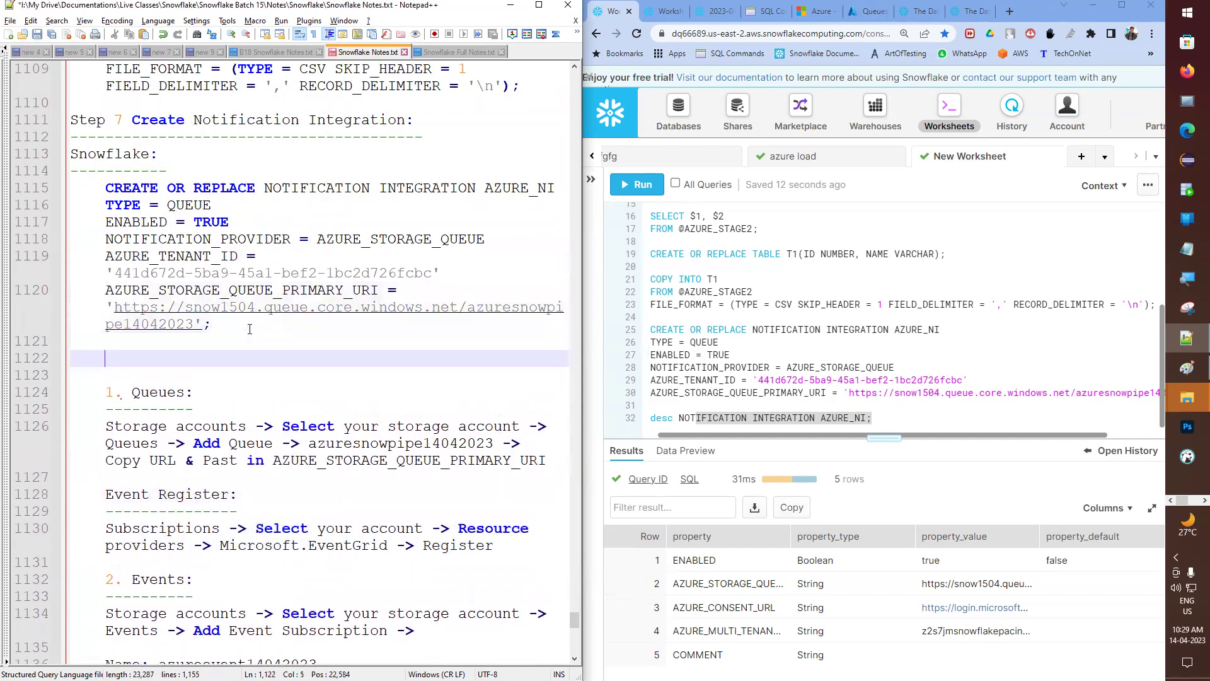
text(Azure:)
key(Down)
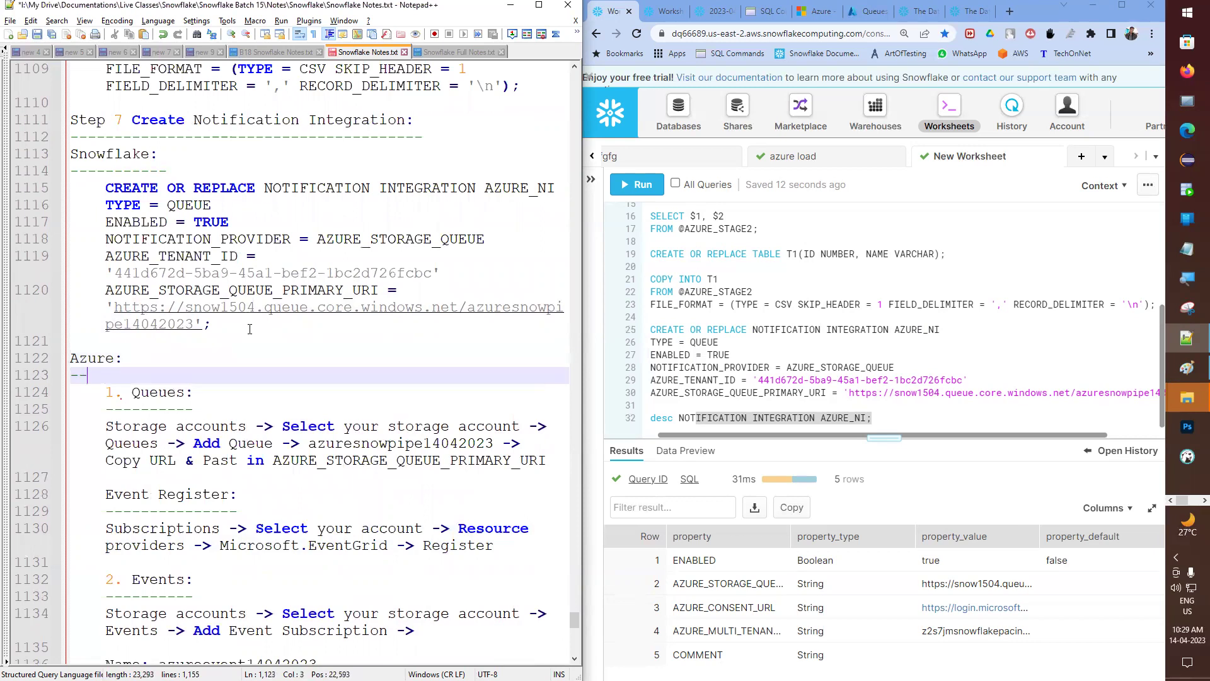
- Add an underlined 'Link the both accounts:' heading after the Events steps and save
scroll(225, 510, down, 5)
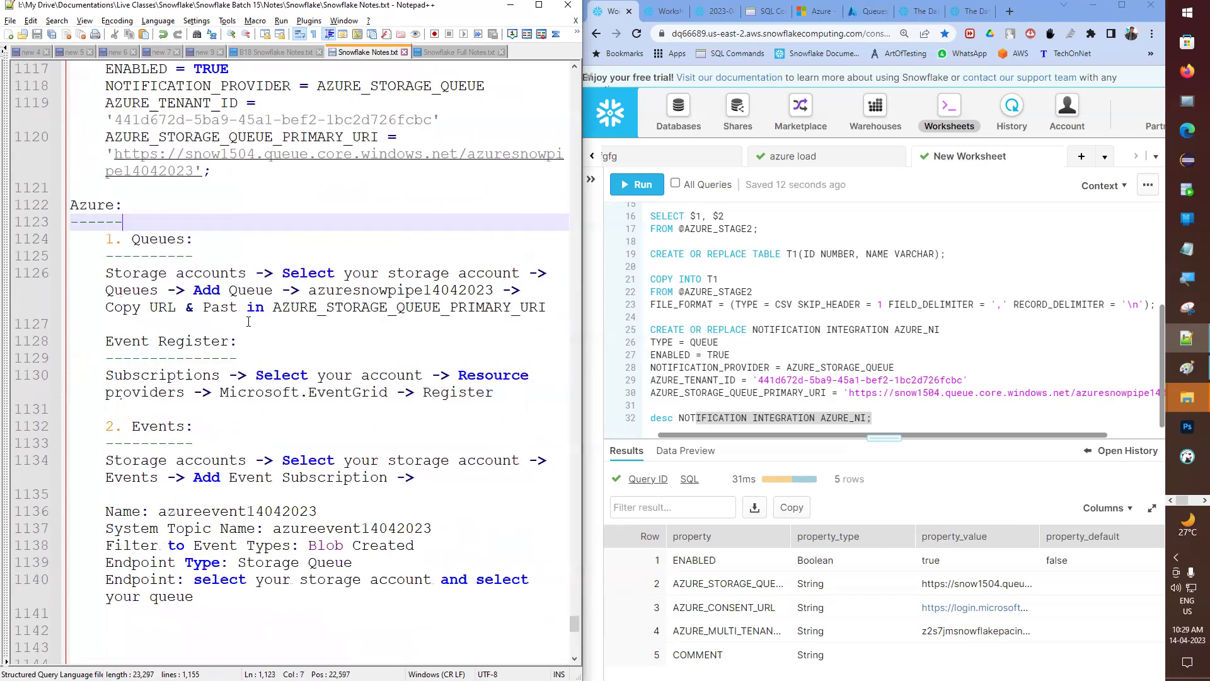
click(198, 525)
text(L)
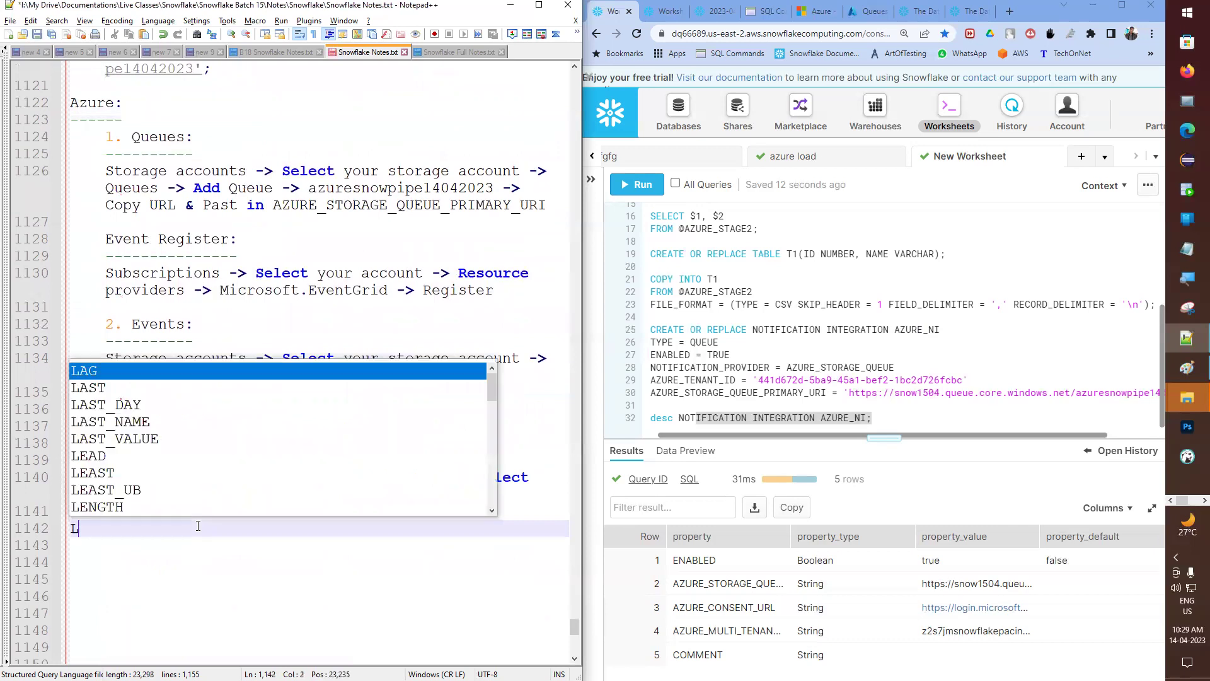
text(ink the )
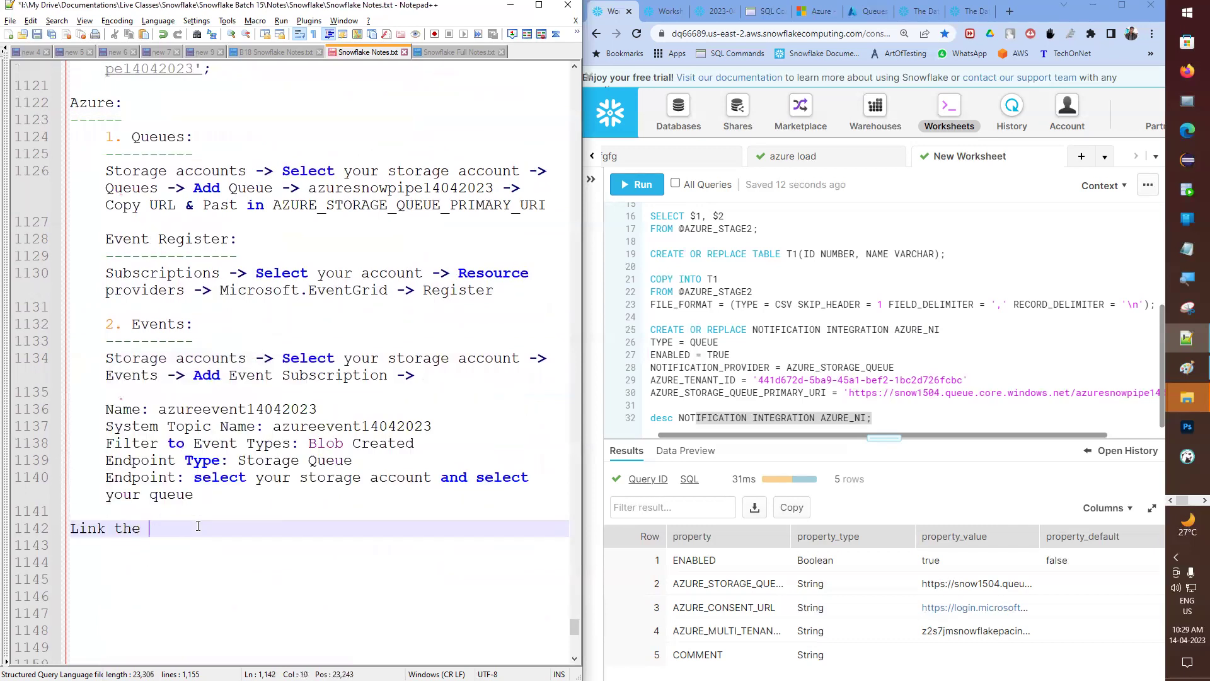
text(both accounts:)
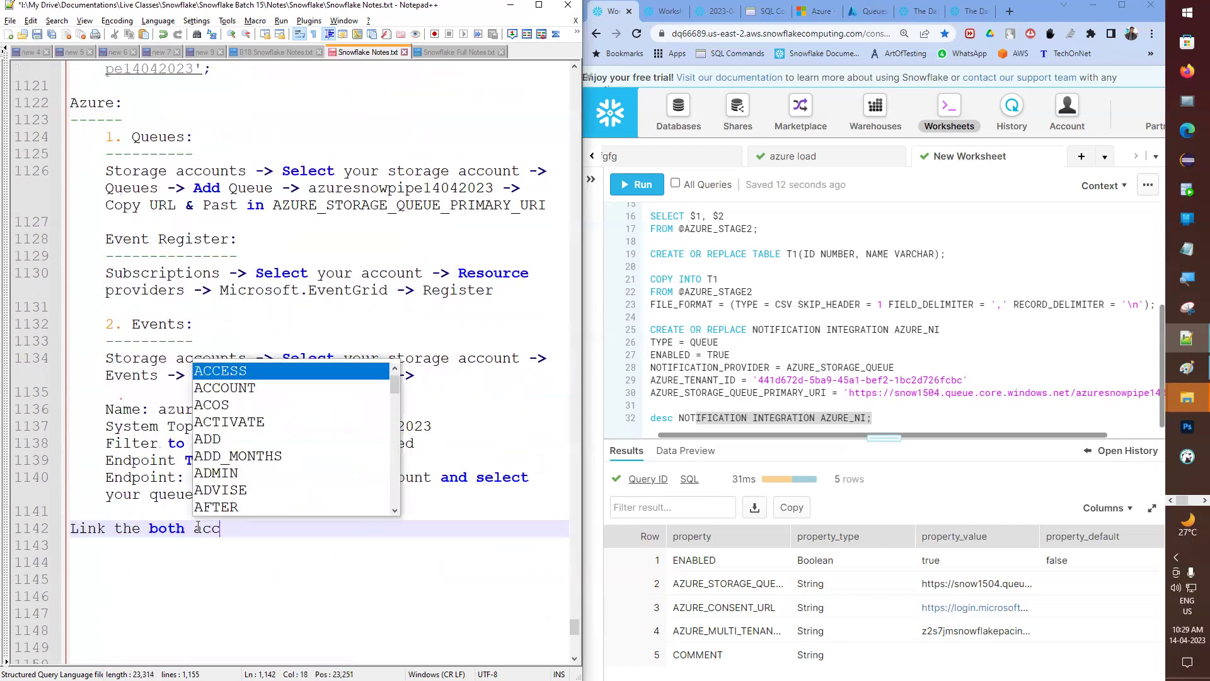
key(Return)
text(-----------------------)
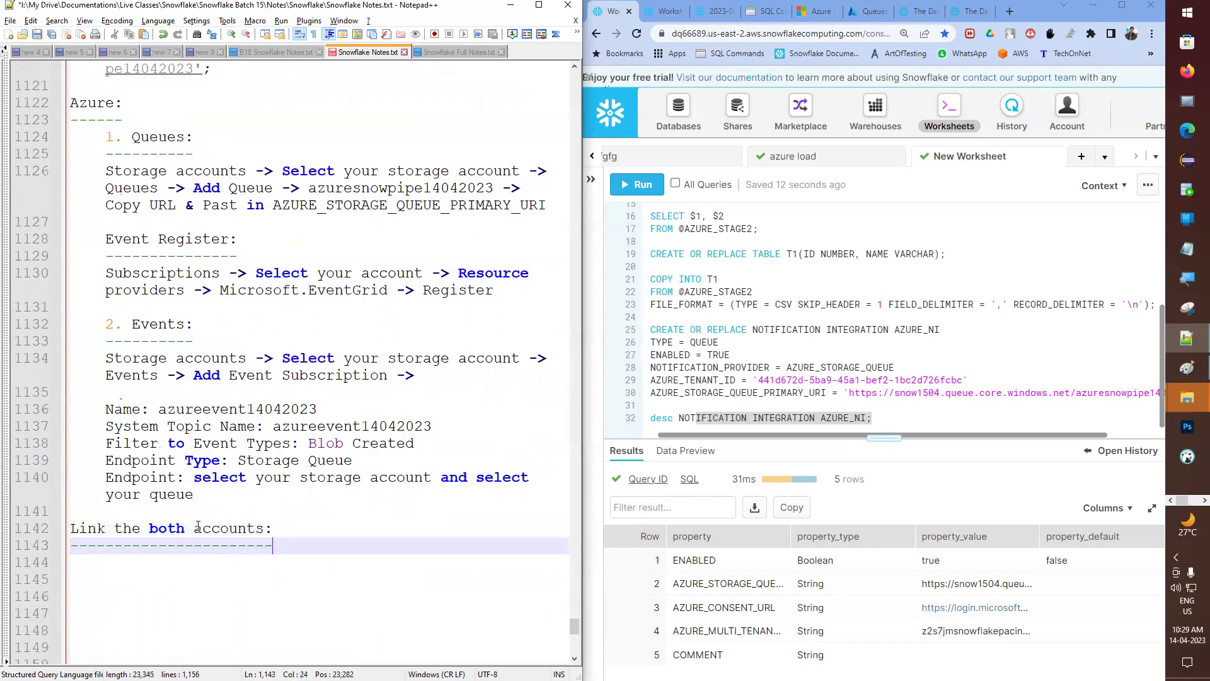
key(ctrl+s)
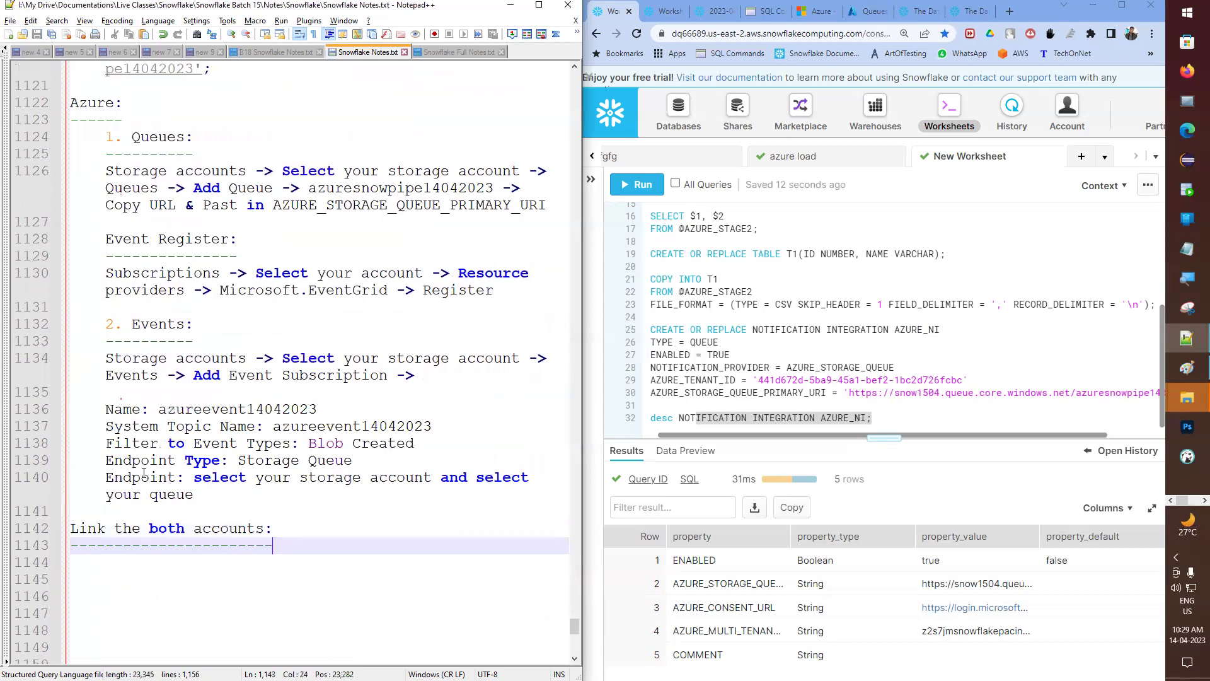
- Maximize the browser so the Snowflake worksheet fills the screen
scroll(257, 311, up, 3)
scroll(252, 311, down, 5)
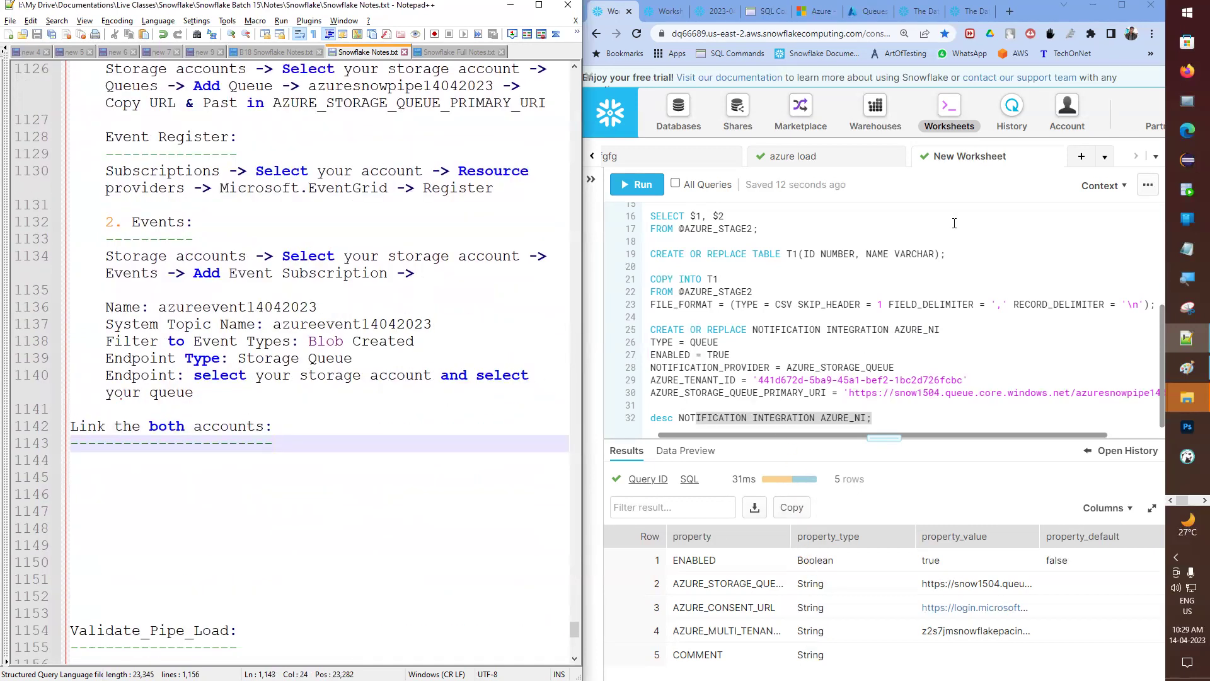
click(1122, 5)
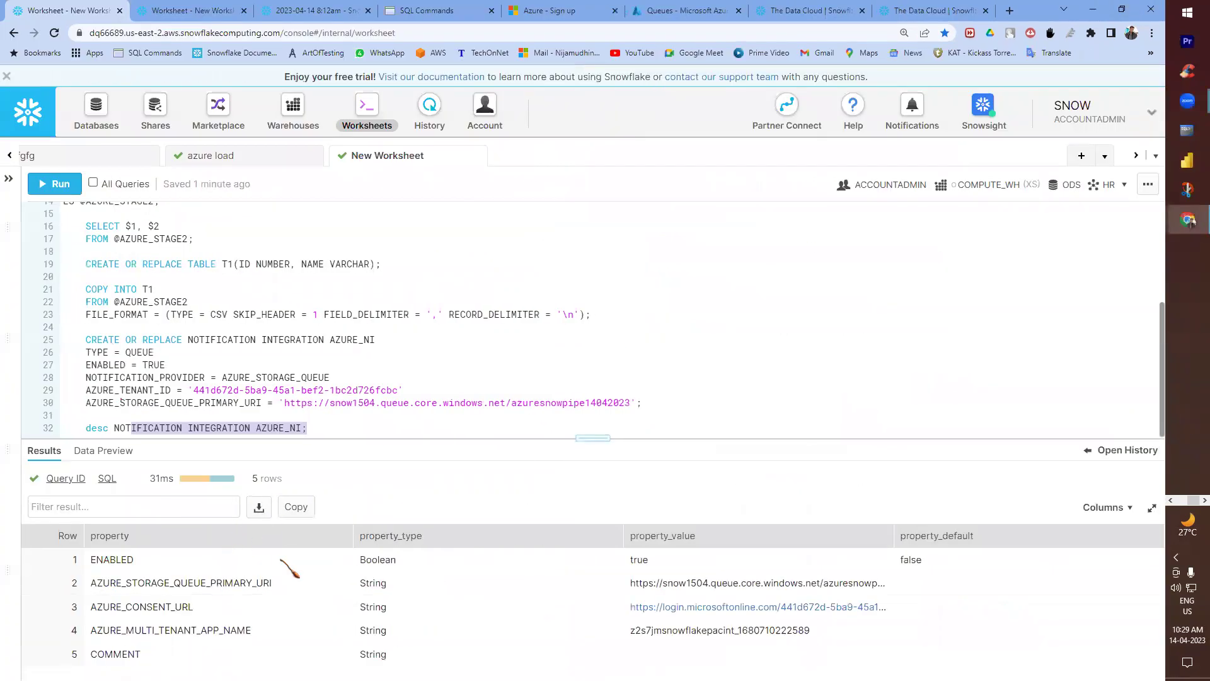
- Autofit the result columns so the full property values and URLs show
double_click(175, 582)
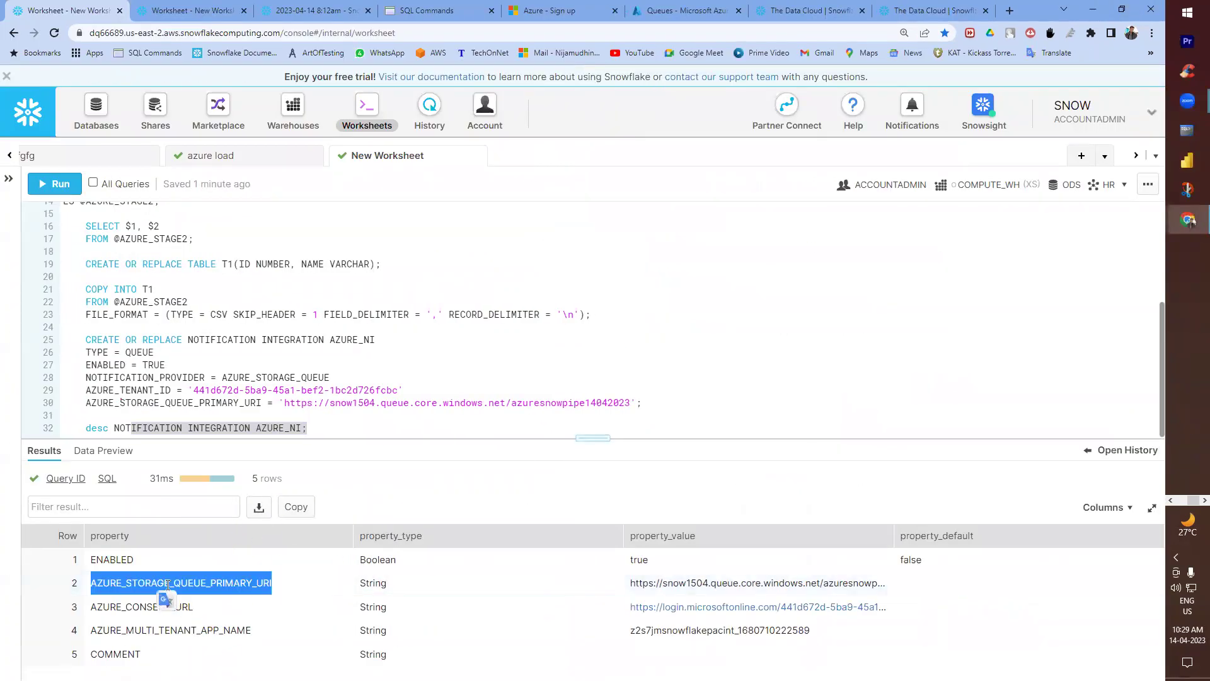
double_click(889, 537)
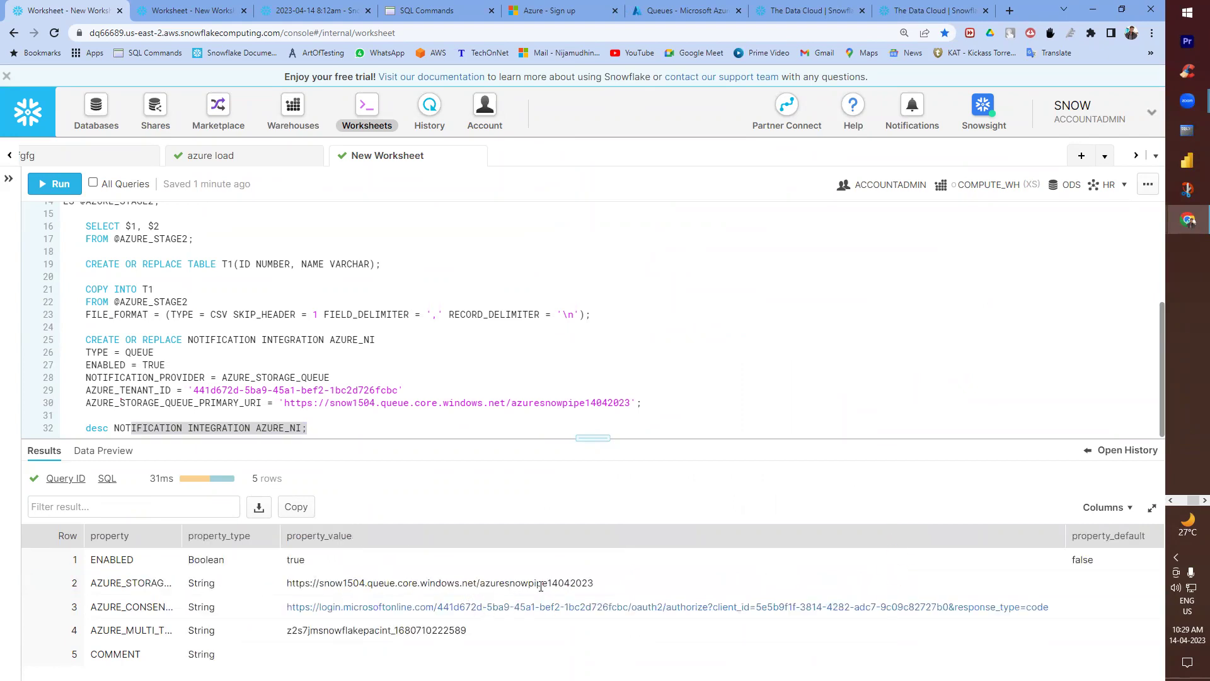
drag(549, 585, 638, 596)
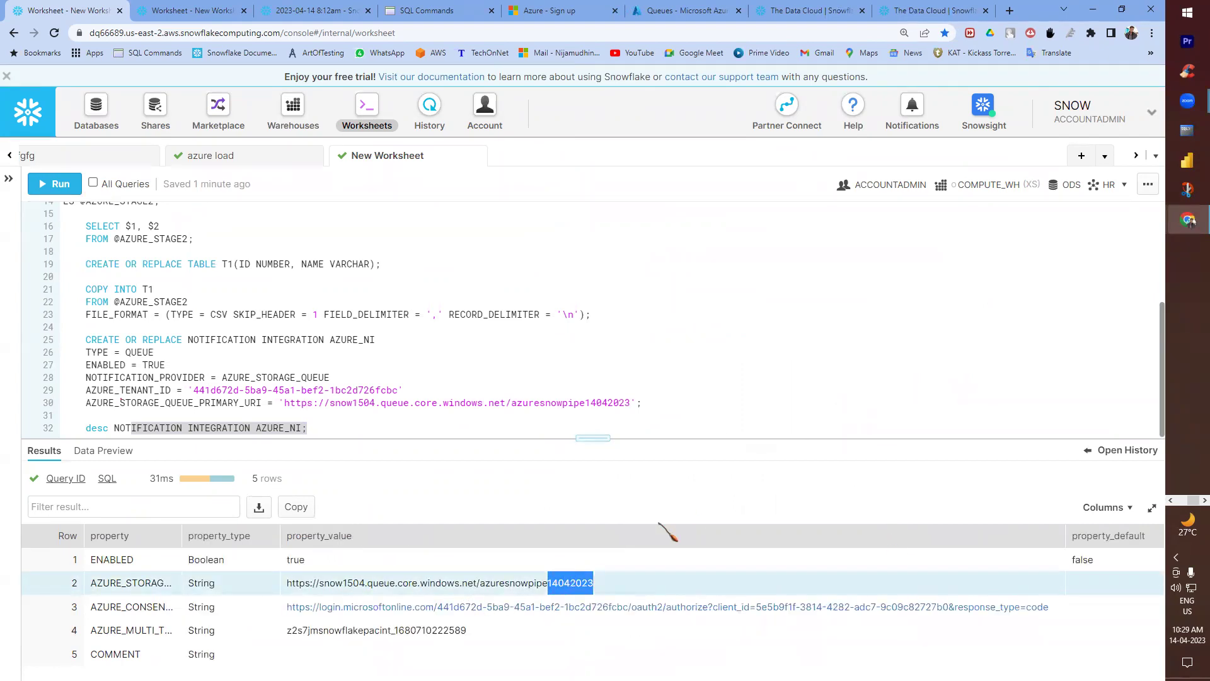
drag(367, 584, 422, 585)
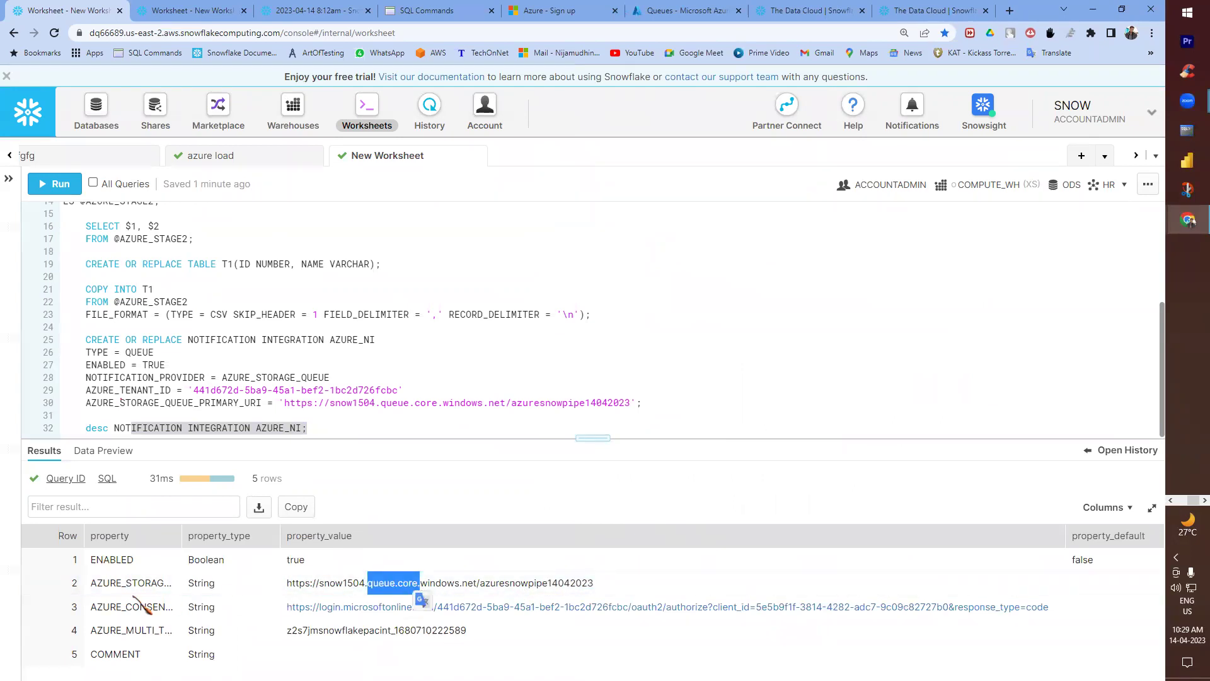
click(183, 535)
double_click(183, 535)
- Copy the AZURE_CONSENT_URL value from its details view into a new browser tab
click(435, 608)
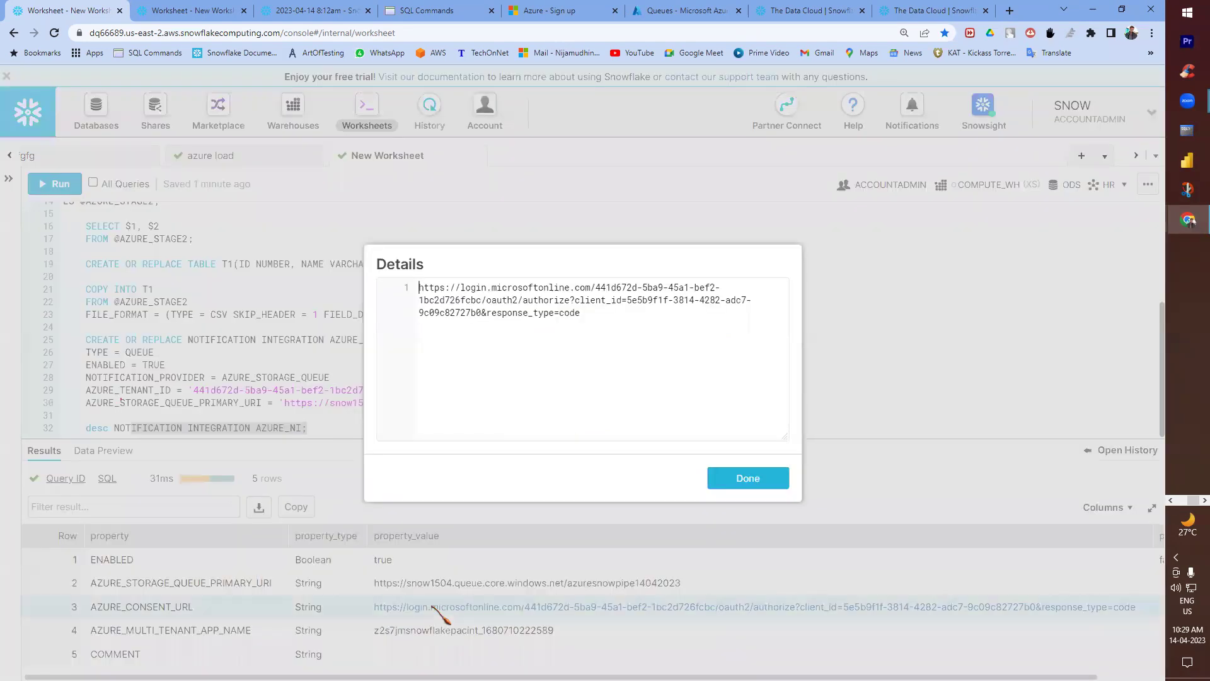
click(764, 295)
click(750, 479)
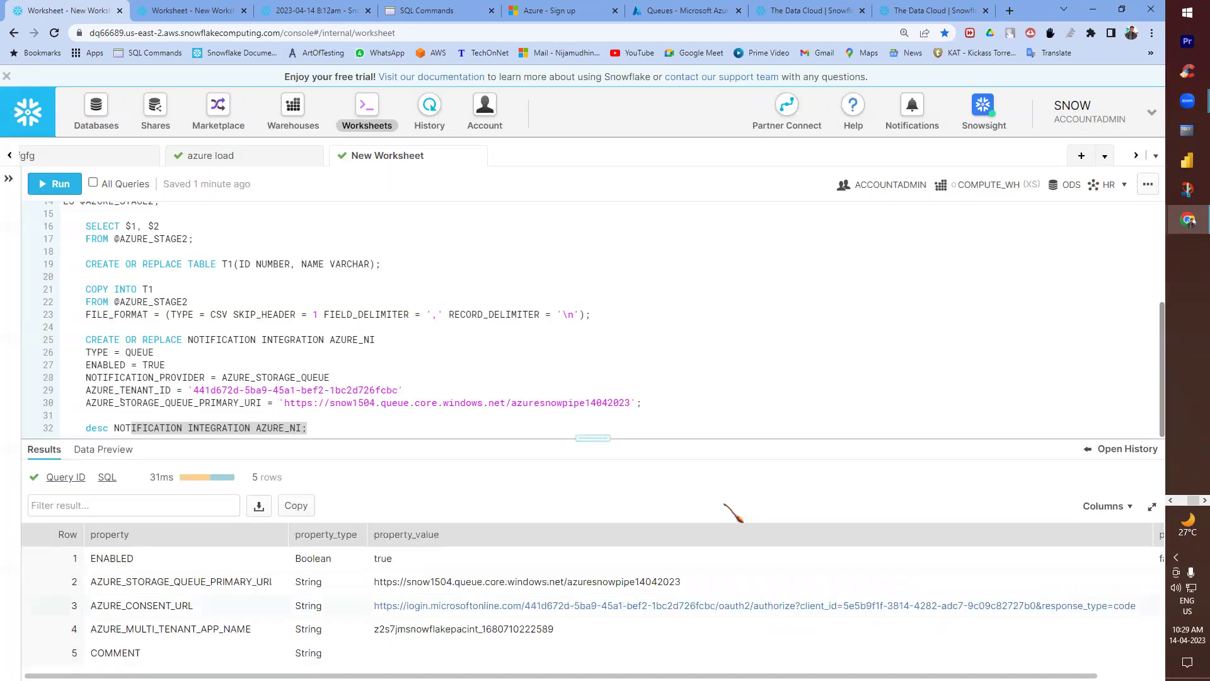
click(1010, 10)
- Load the AZURE_NI consent URL, sign in with the Microsoft account, and return to the worksheet
key(ctrl+v)
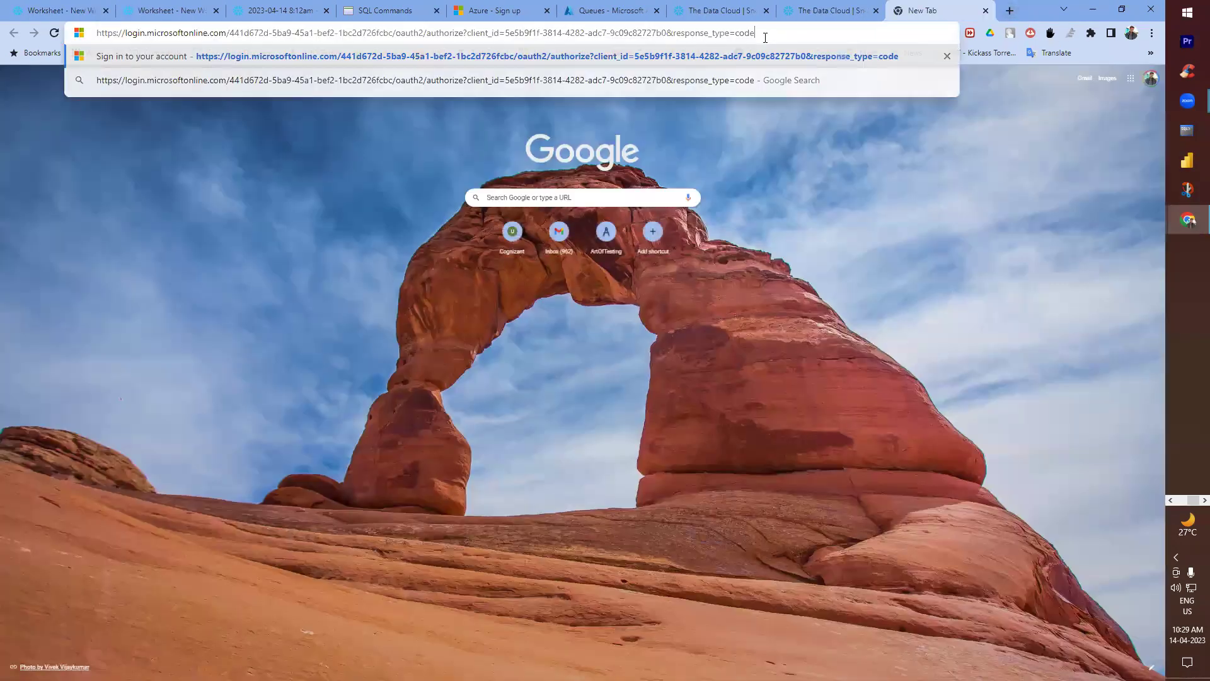
key(Return)
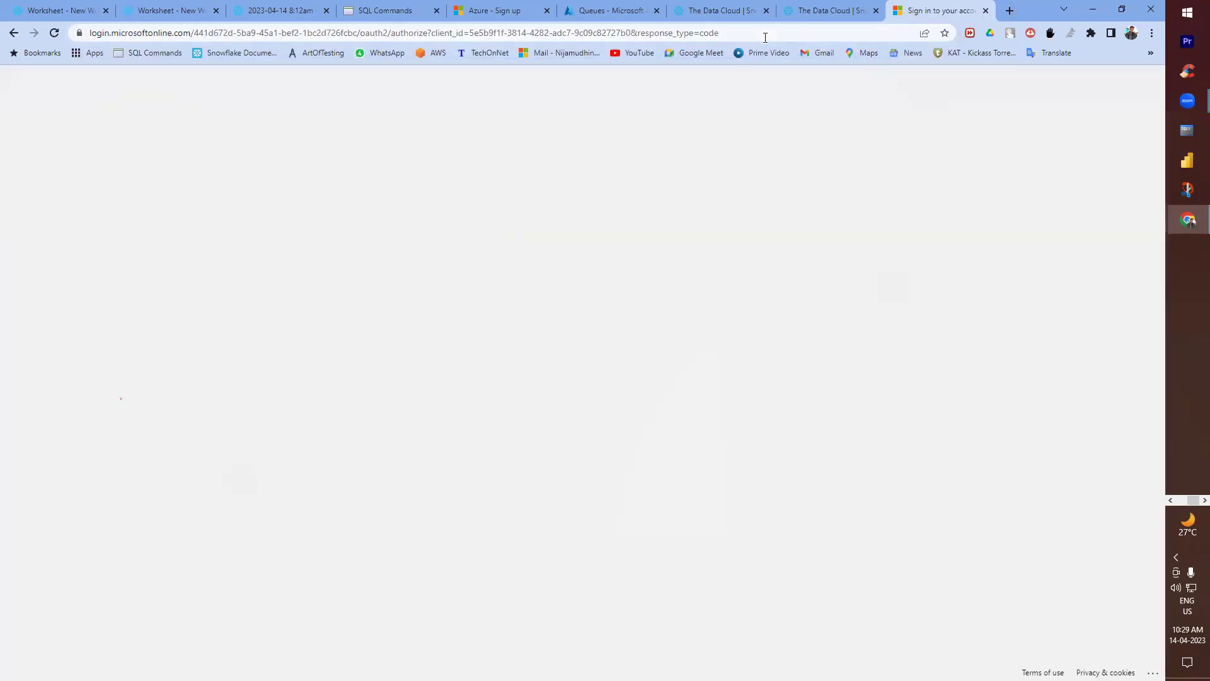
click(589, 289)
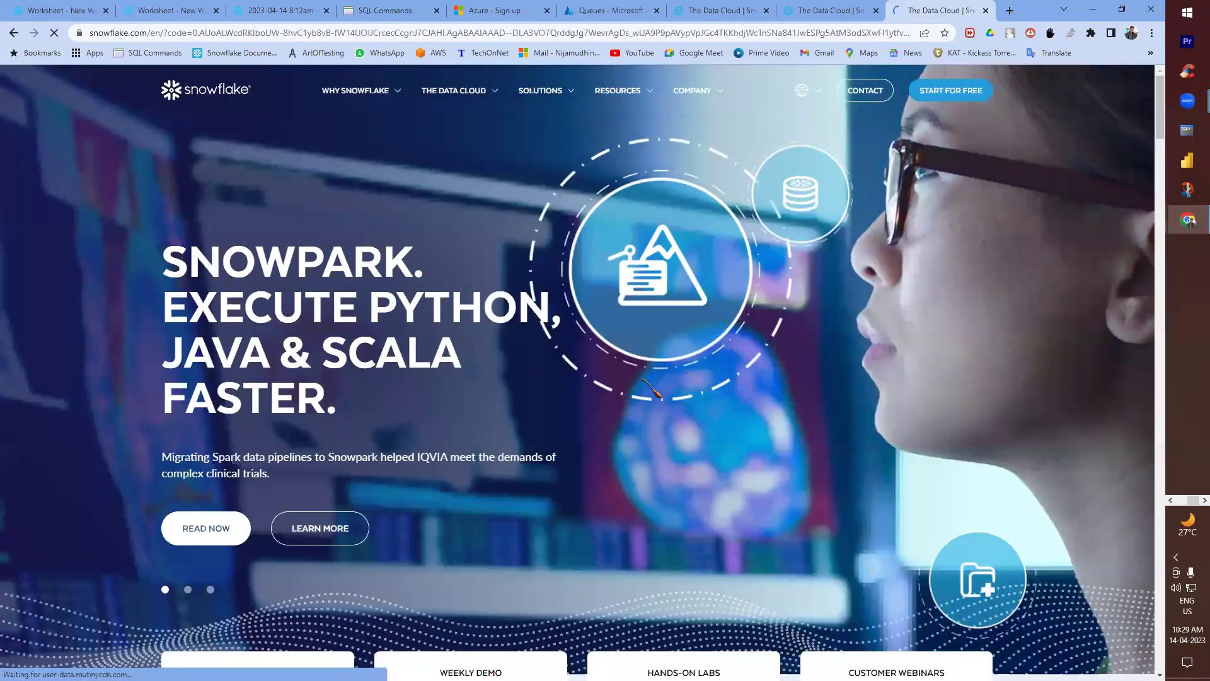
click(47, 11)
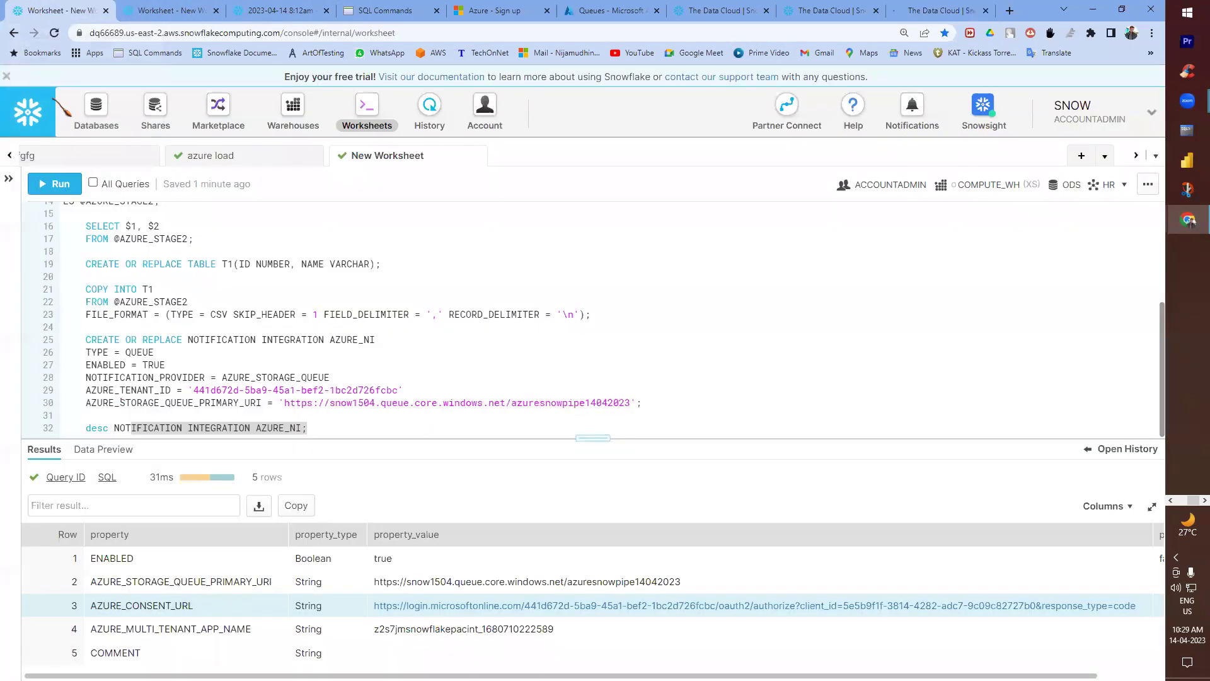
double_click(174, 606)
- Add an 'AZURE_CONSENT_URL -> Approve' note under the linking heading and save
key(alt+Tab)
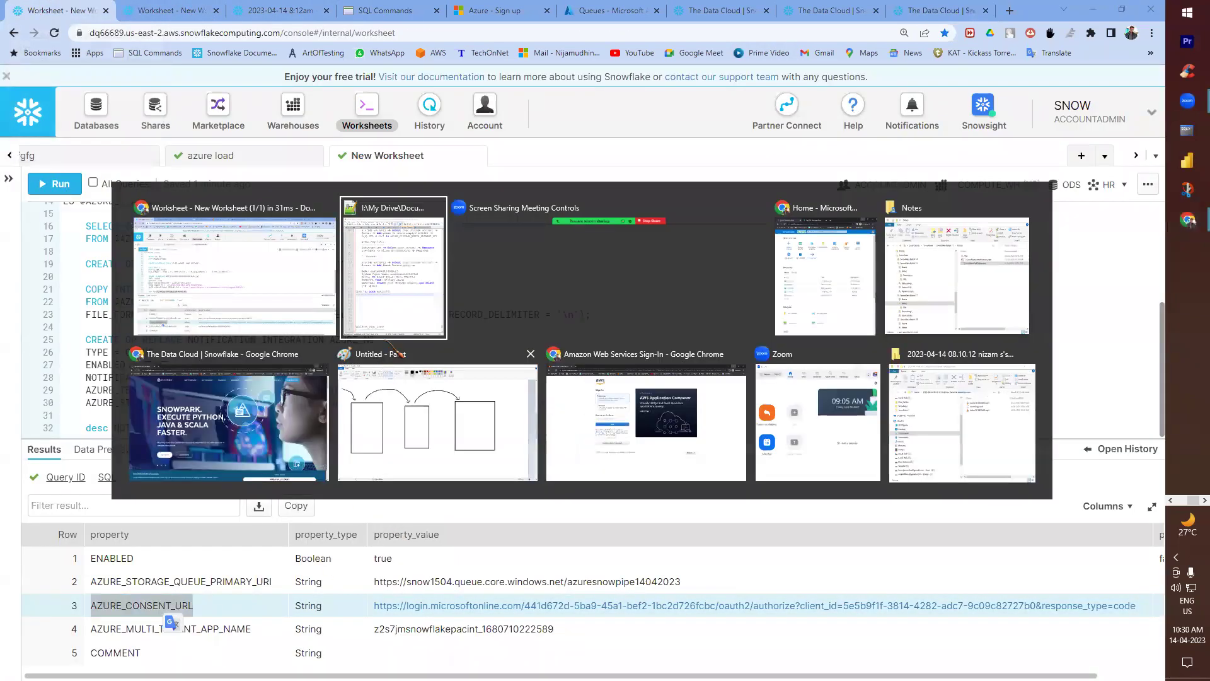
key(Return)
key(Tab)
key(ctrl+v)
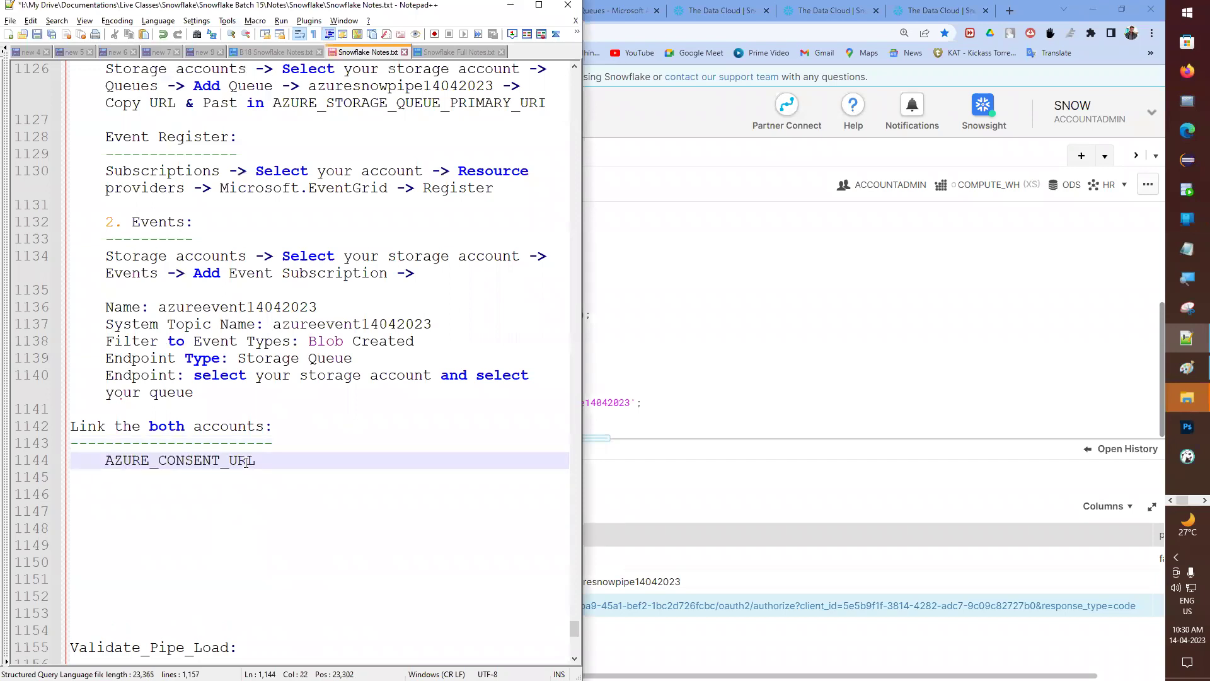
text(-> Appro)
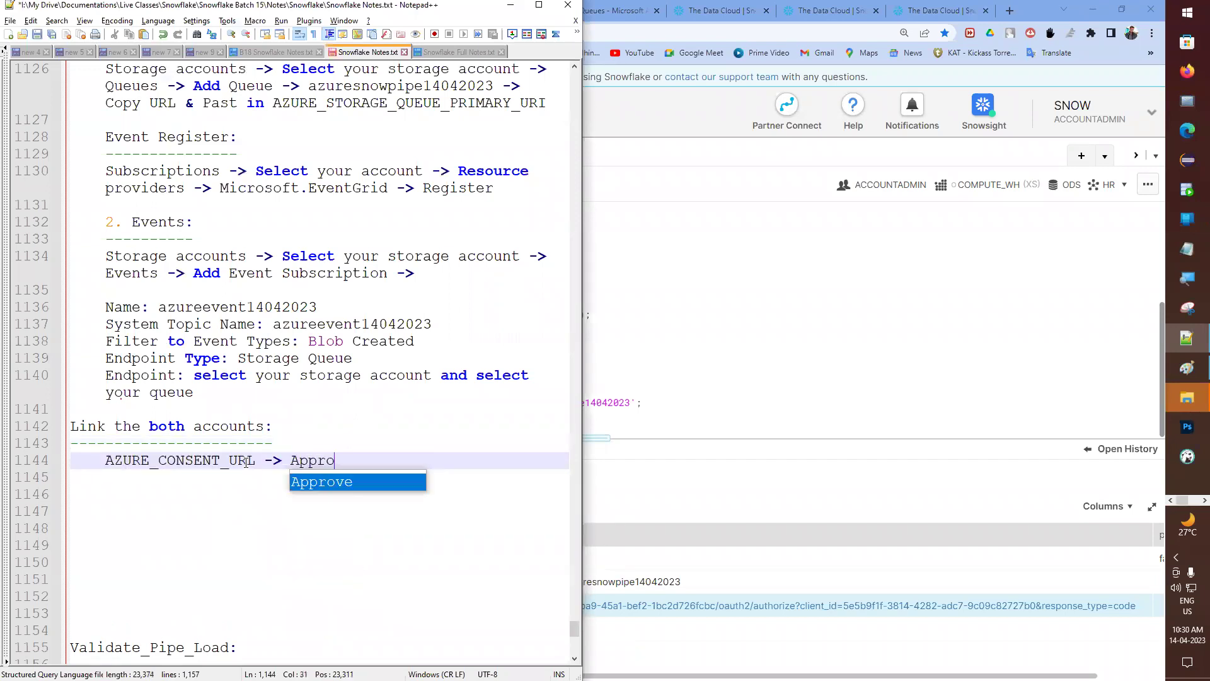
text(ve)
key(Escape)
key(ctrl+s)
- Add an underlined 'AZURE_MULTI_TENANT_APP_NAME:' label below the Approve note and save
key(alt+Tab)
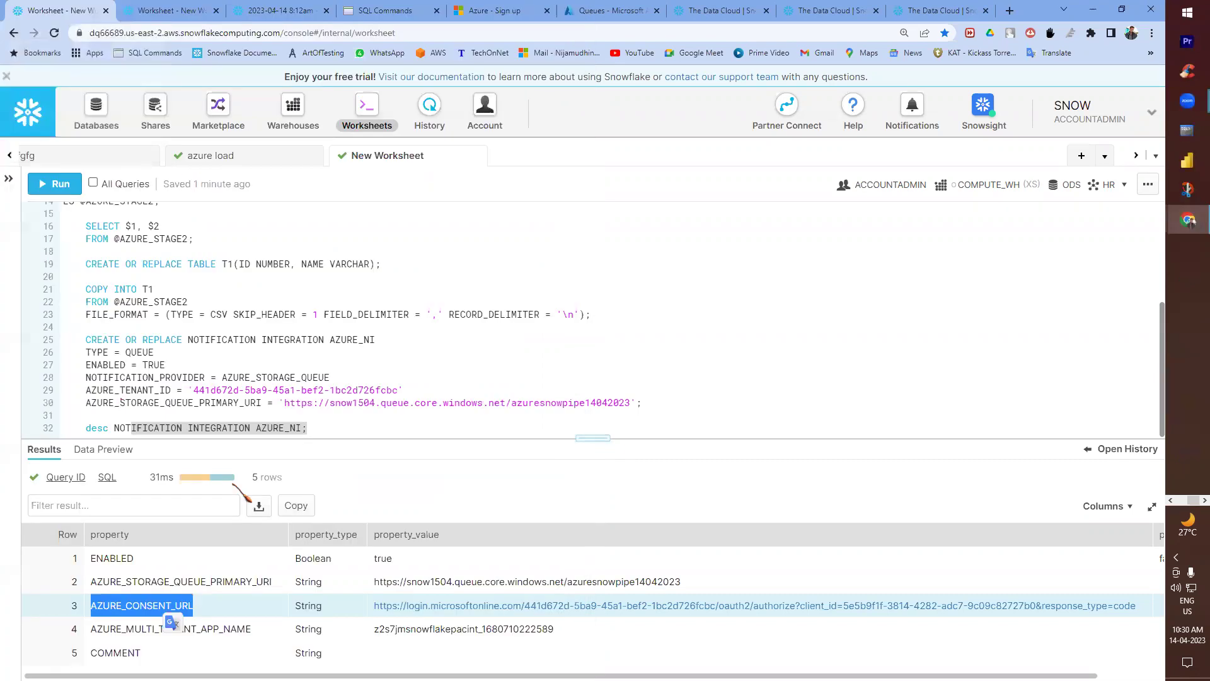
double_click(229, 630)
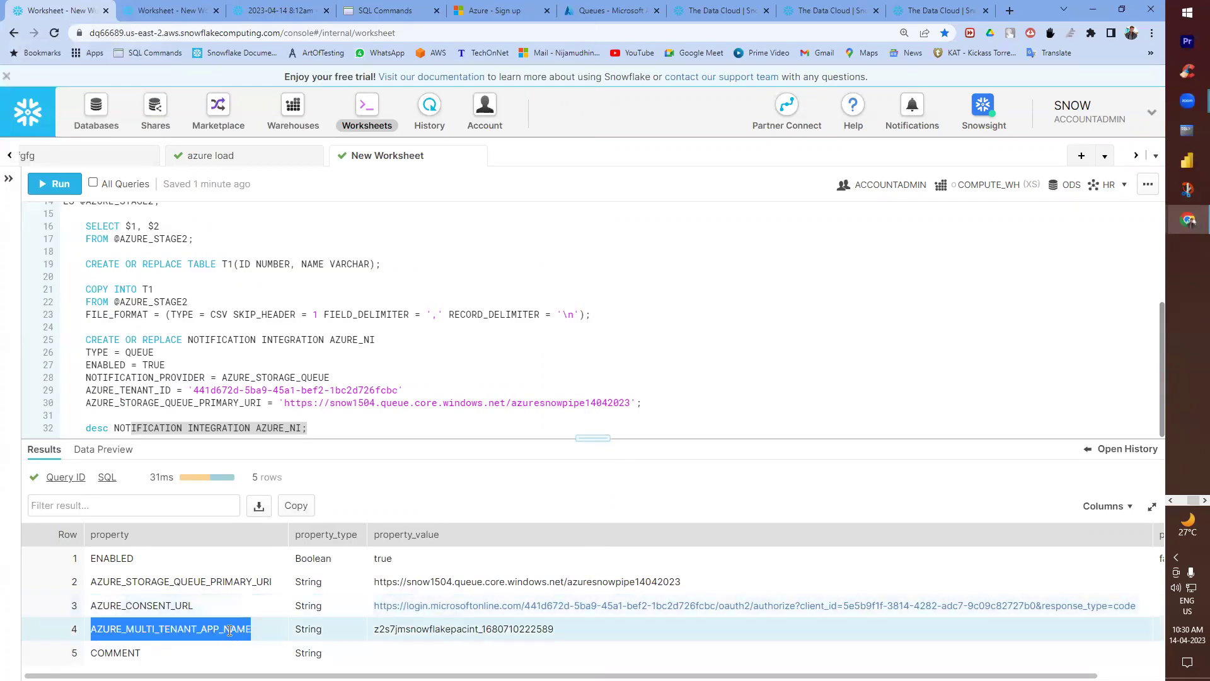
key(alt+Tab)
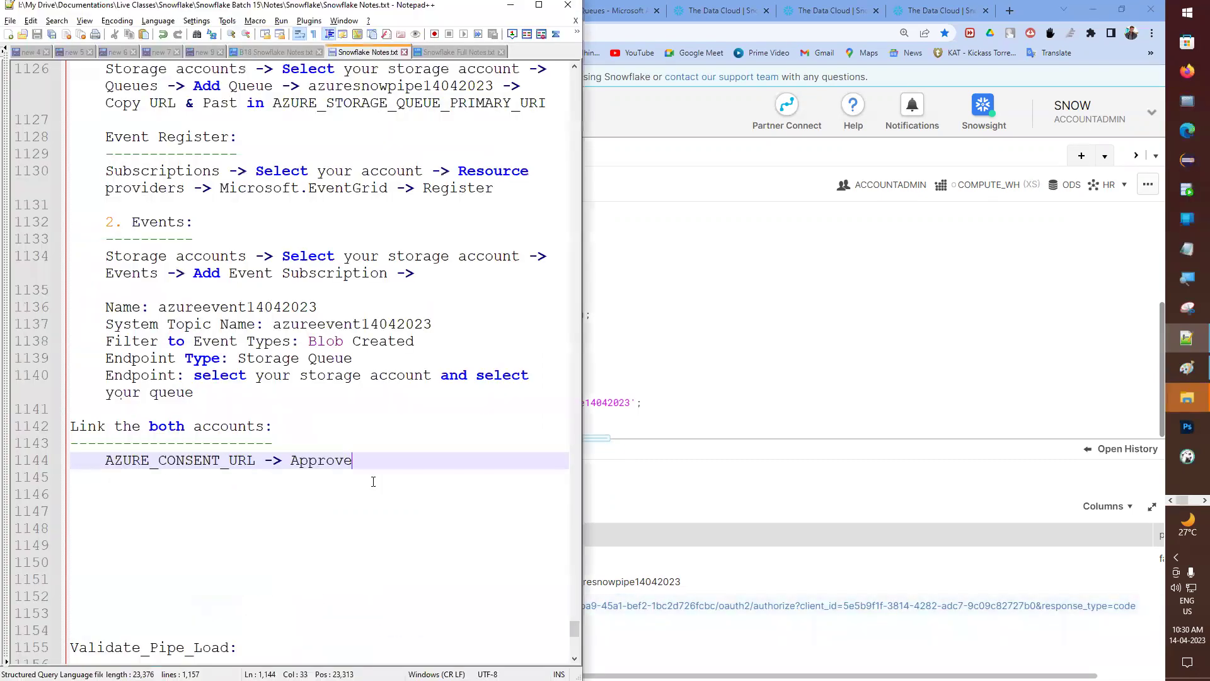
key(Return)
key(Return)
key(ctrl+v)
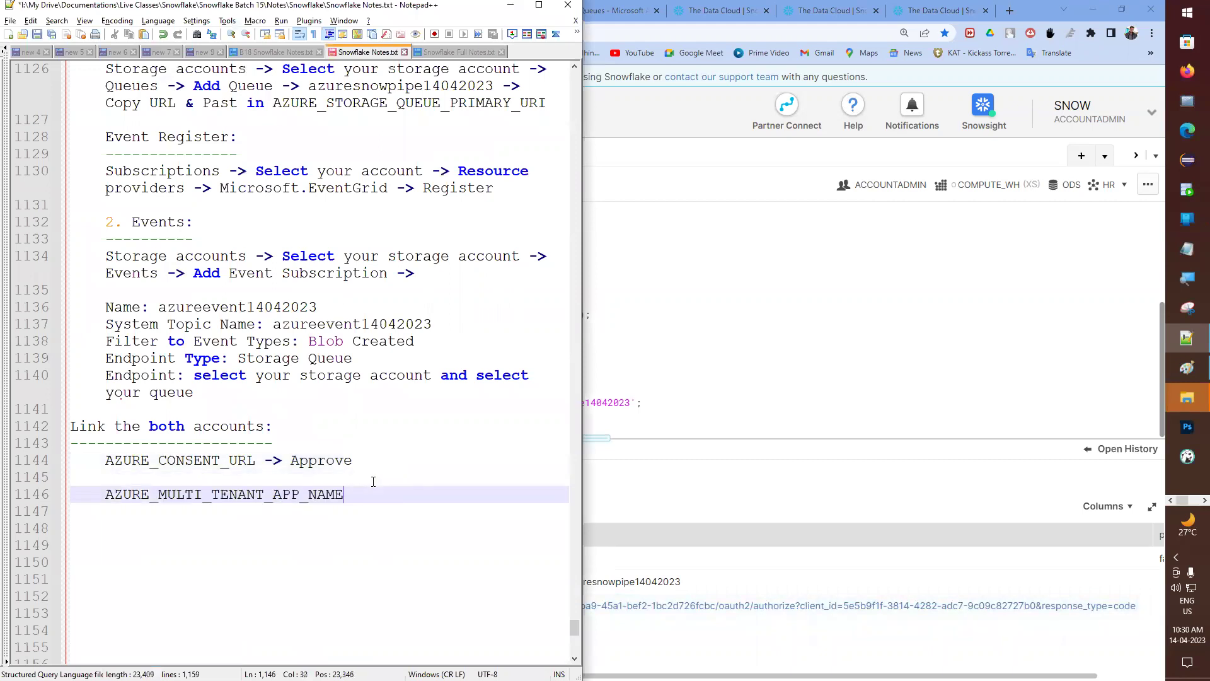
text(:)
key(Return)
text(-------------------------)
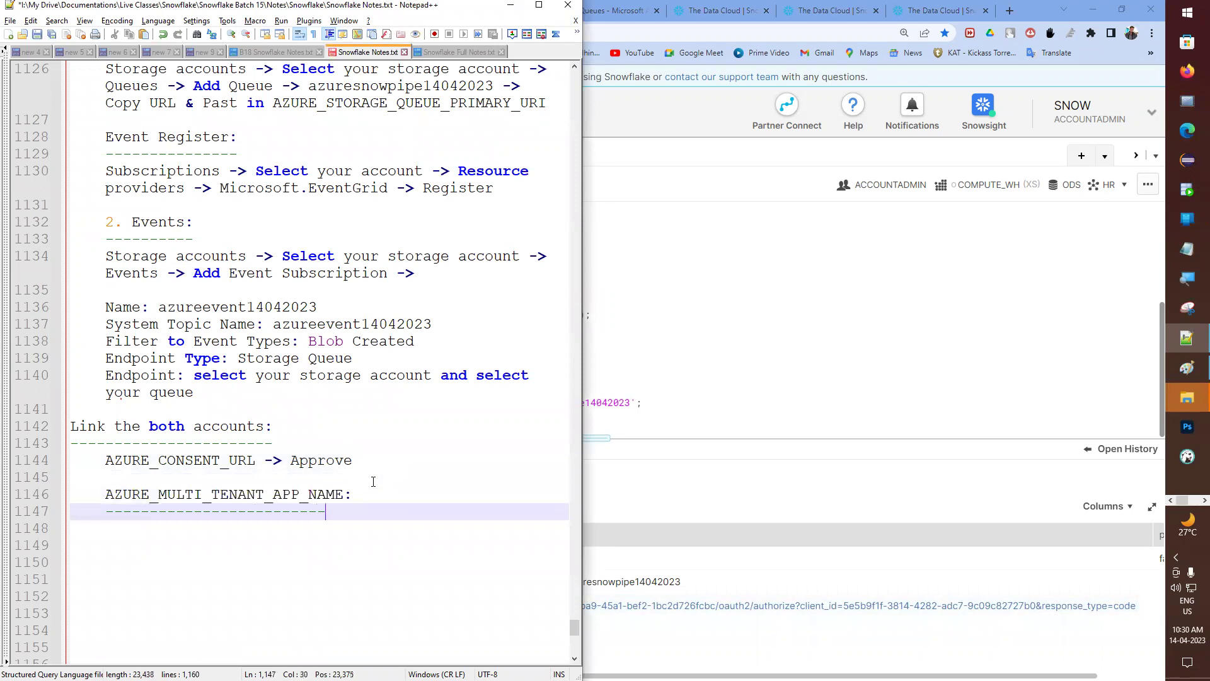
key(ctrl+s)
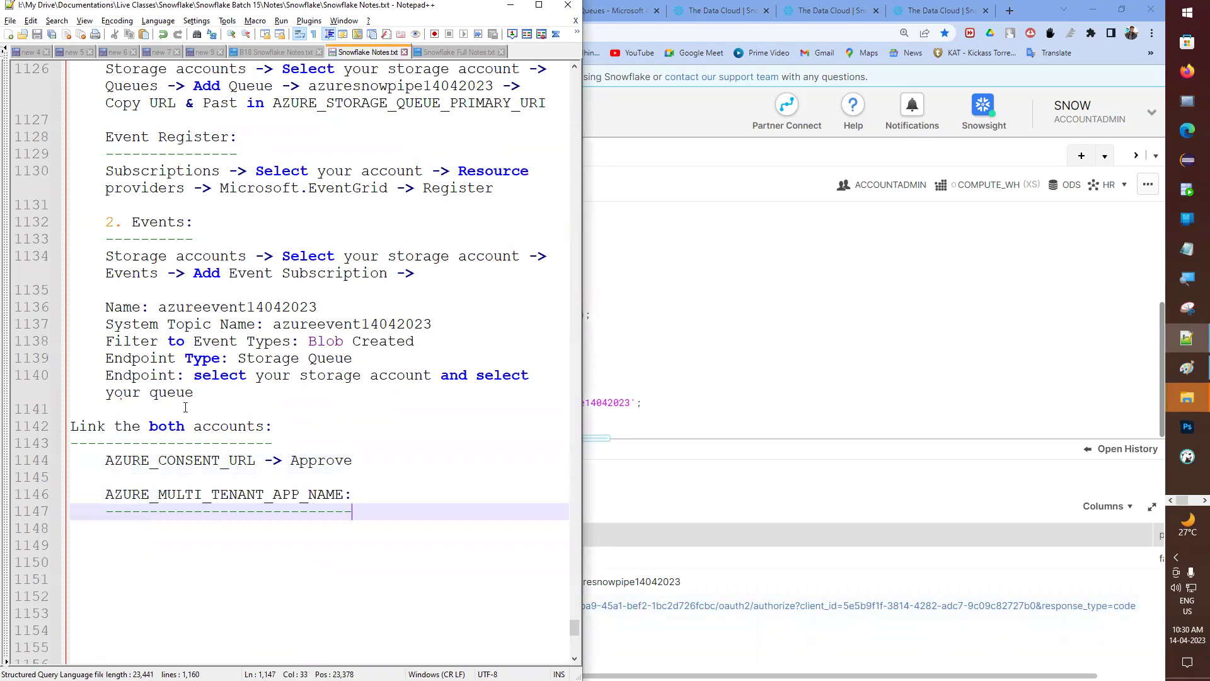
- Copy the earlier role-assignment steps onto line 1148 under the new label and save
scroll(183, 399, up, 2)
scroll(183, 390, up, 10)
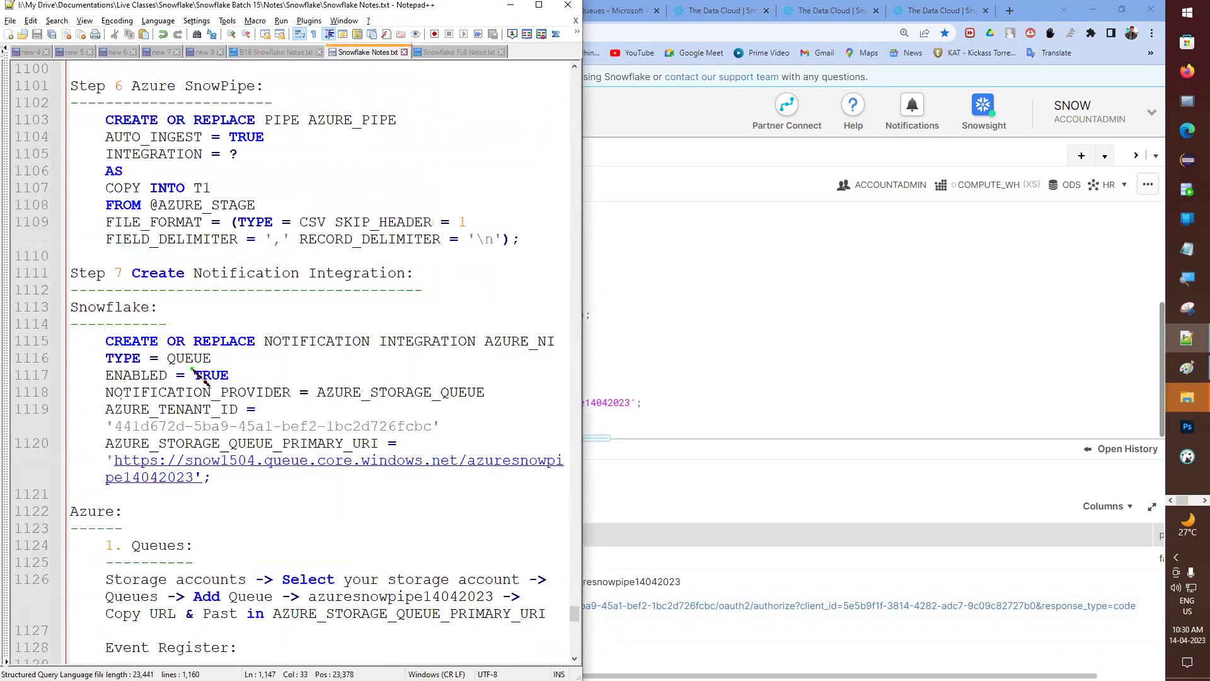
scroll(196, 357, up, 8)
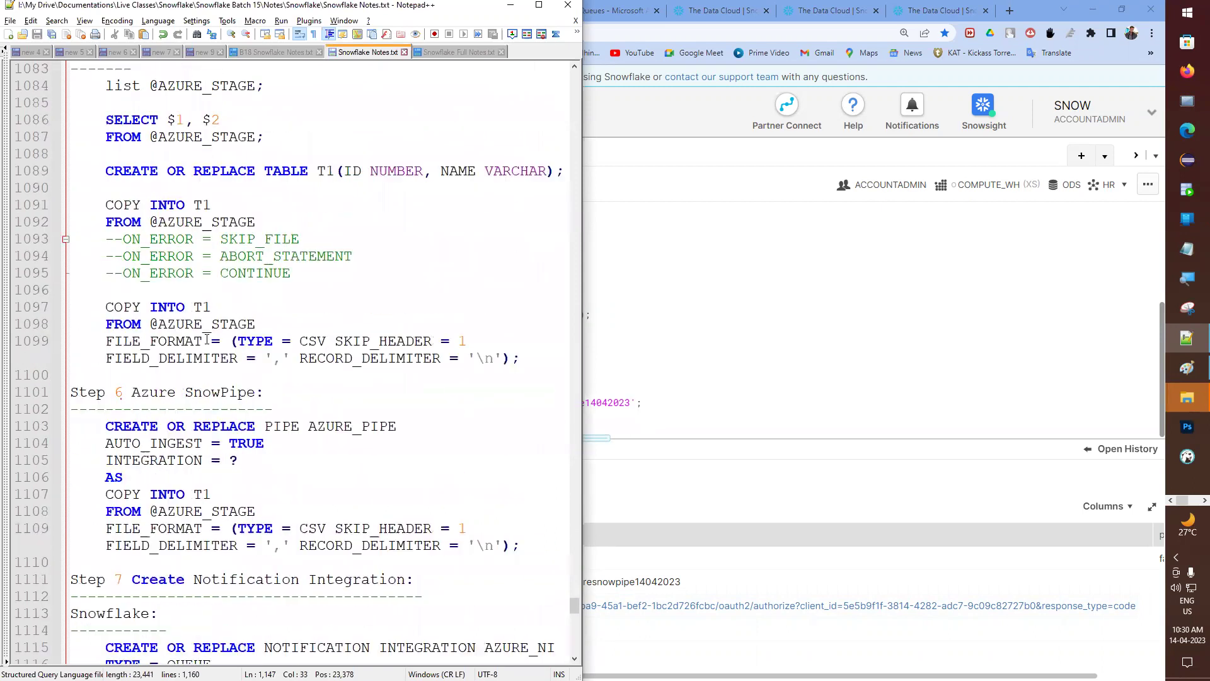
scroll(207, 339, up, 6)
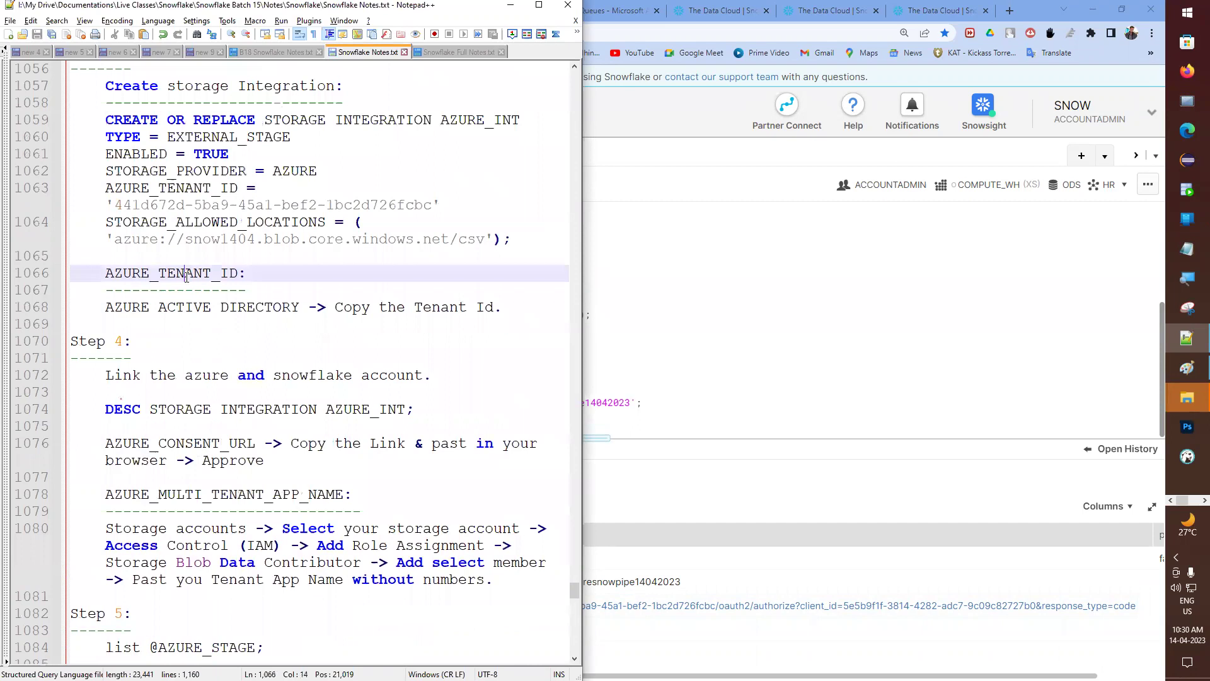
double_click(187, 276)
scroll(203, 431, down, 1)
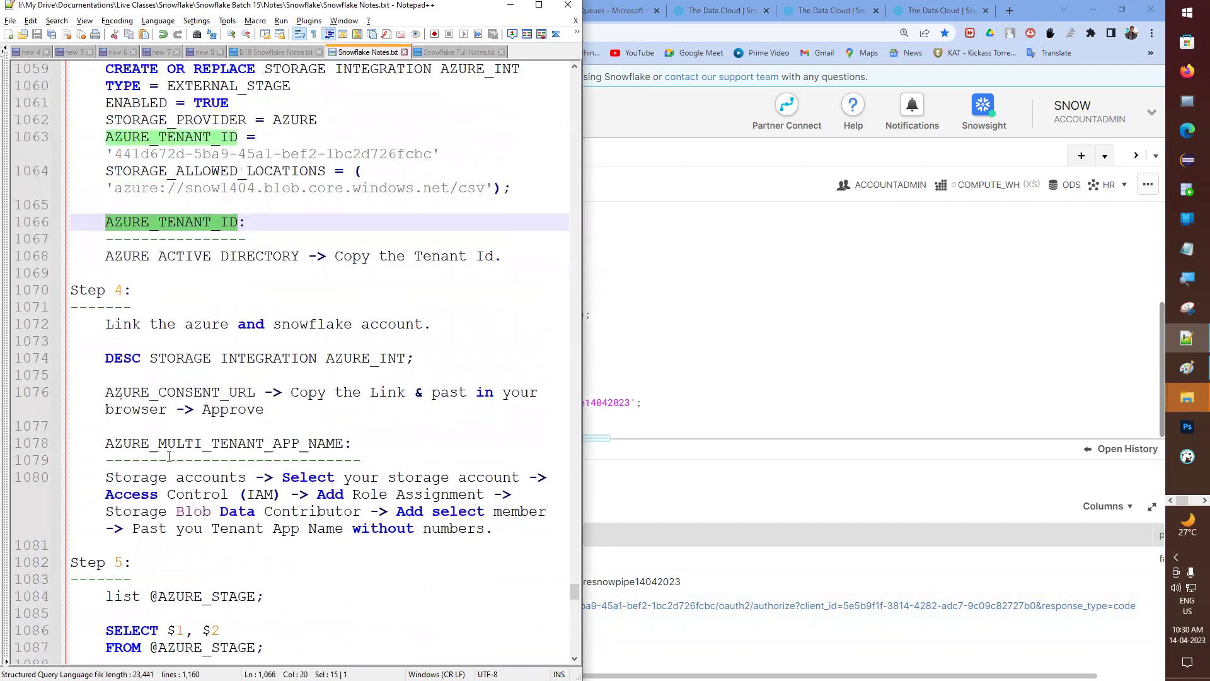
click(32, 486)
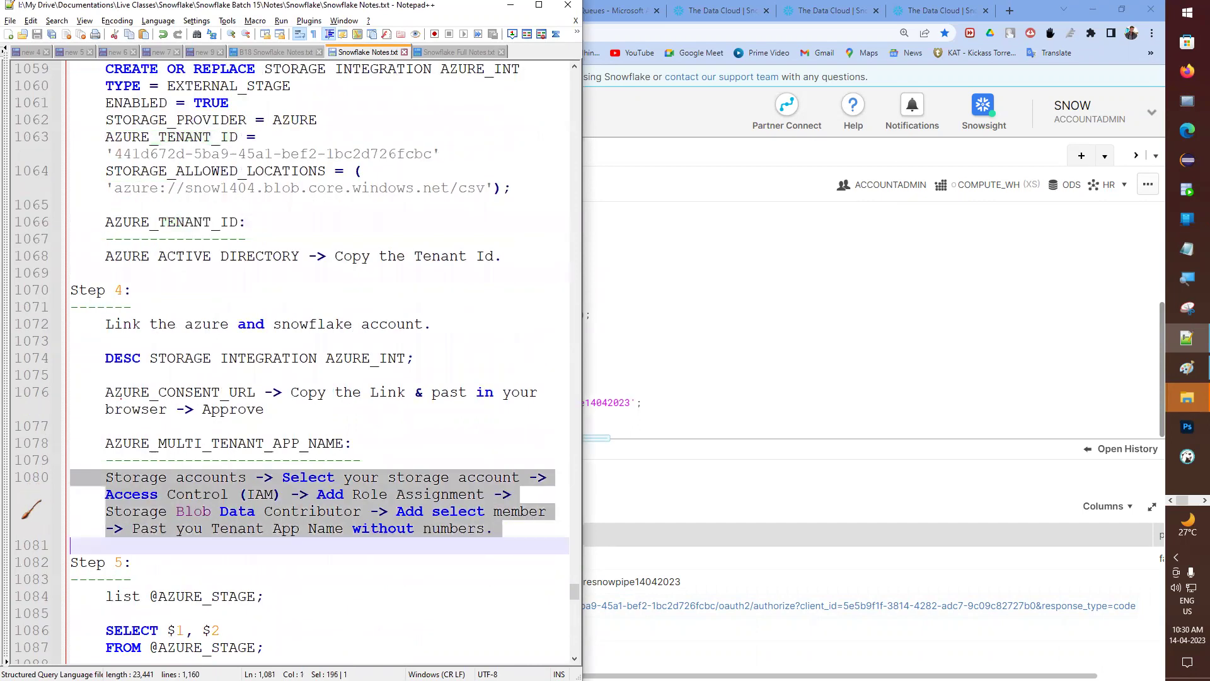
scroll(199, 560, down, 20)
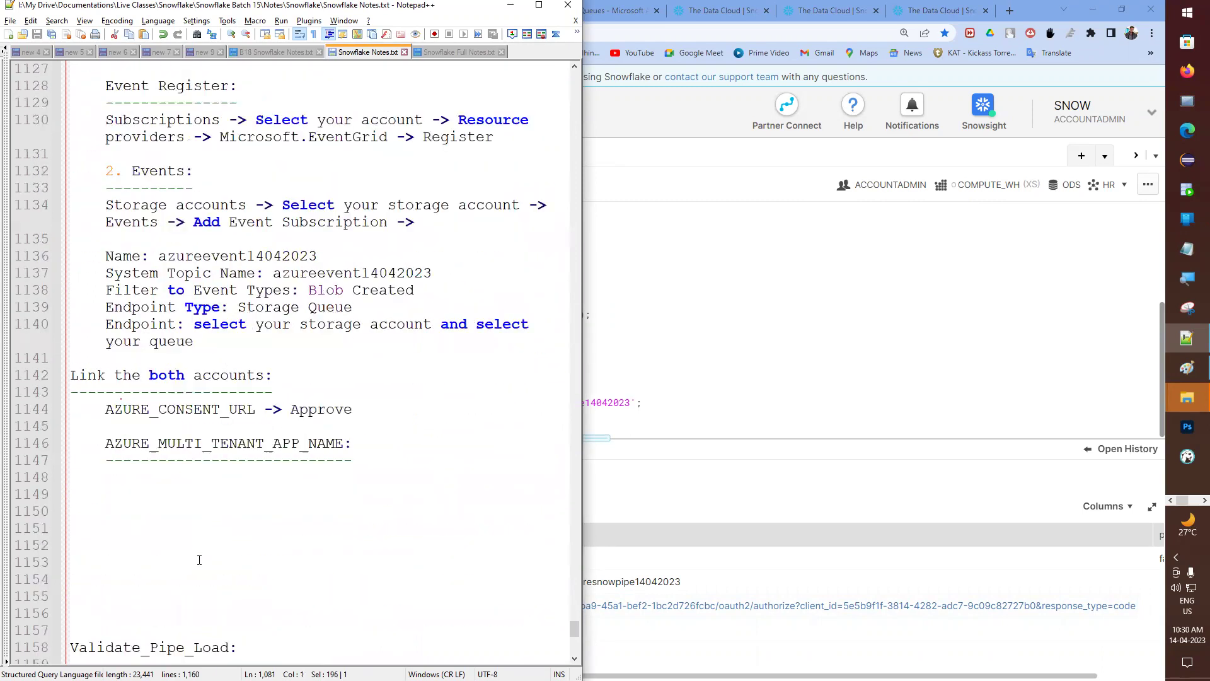
scroll(199, 560, down, 3)
click(145, 320)
key(ctrl+v)
key(ctrl+s)
key(alt+Tab)
key(super+Right)
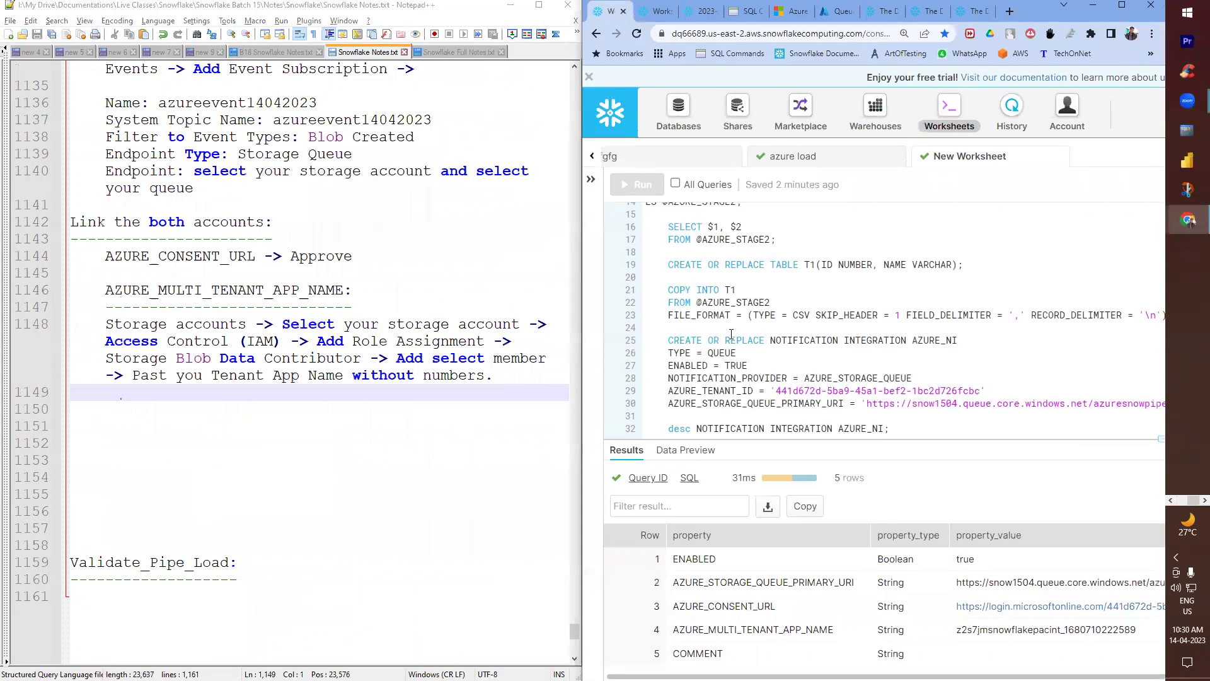
- Start a new role assignment from snow1504's Access Control (IAM) page
click(833, 11)
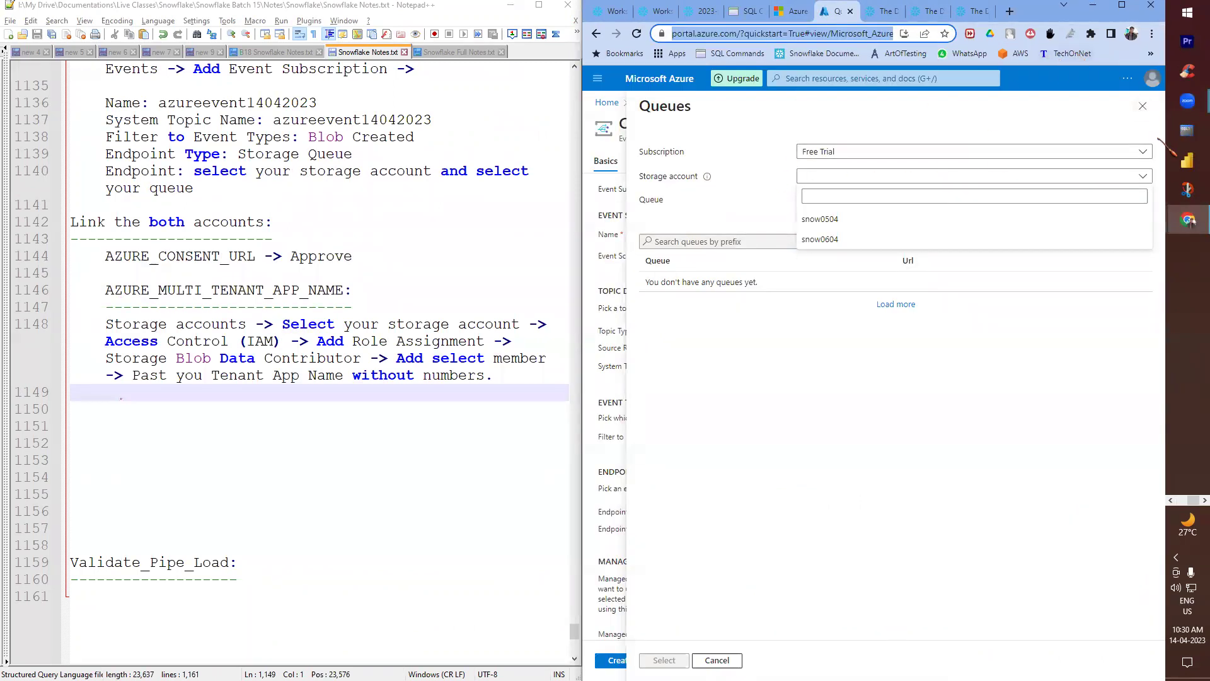
mouse_move(1188, 219)
click(1081, 378)
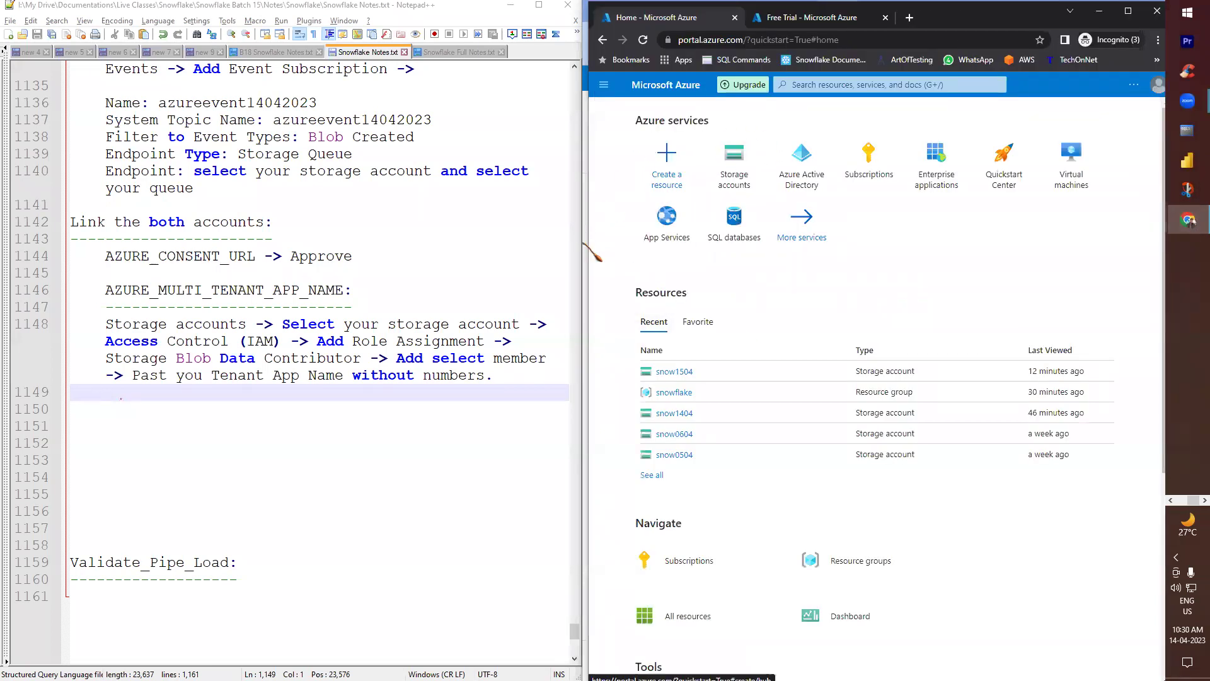
click(730, 165)
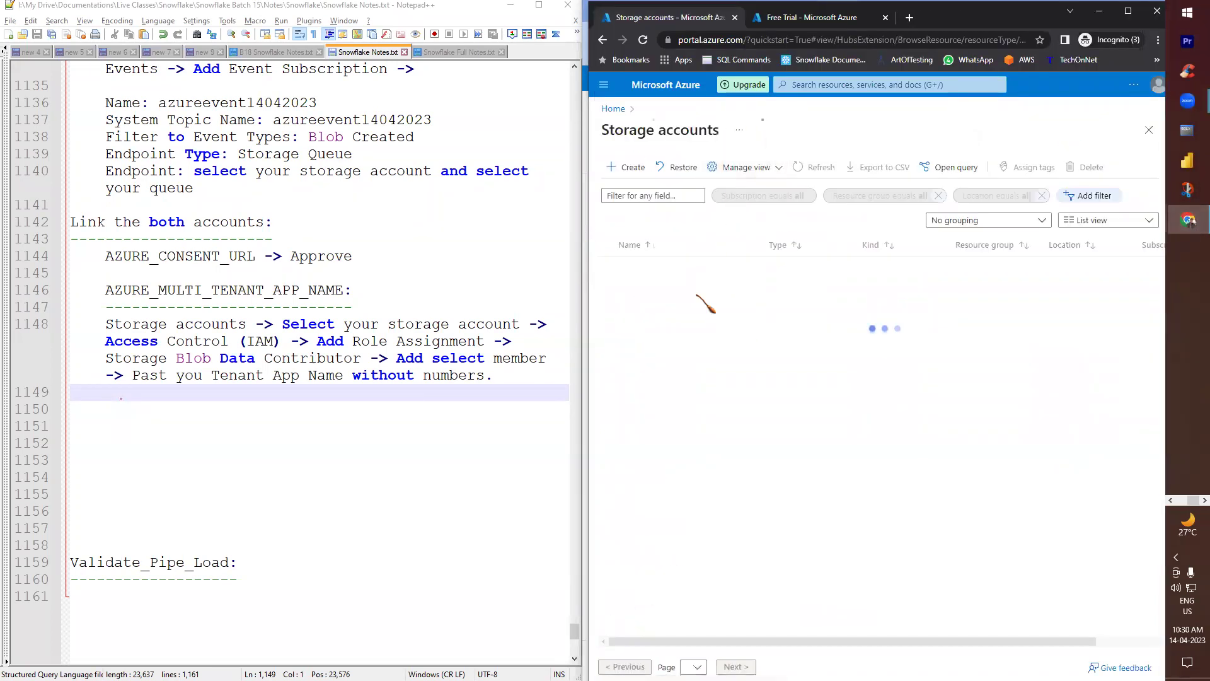
click(653, 328)
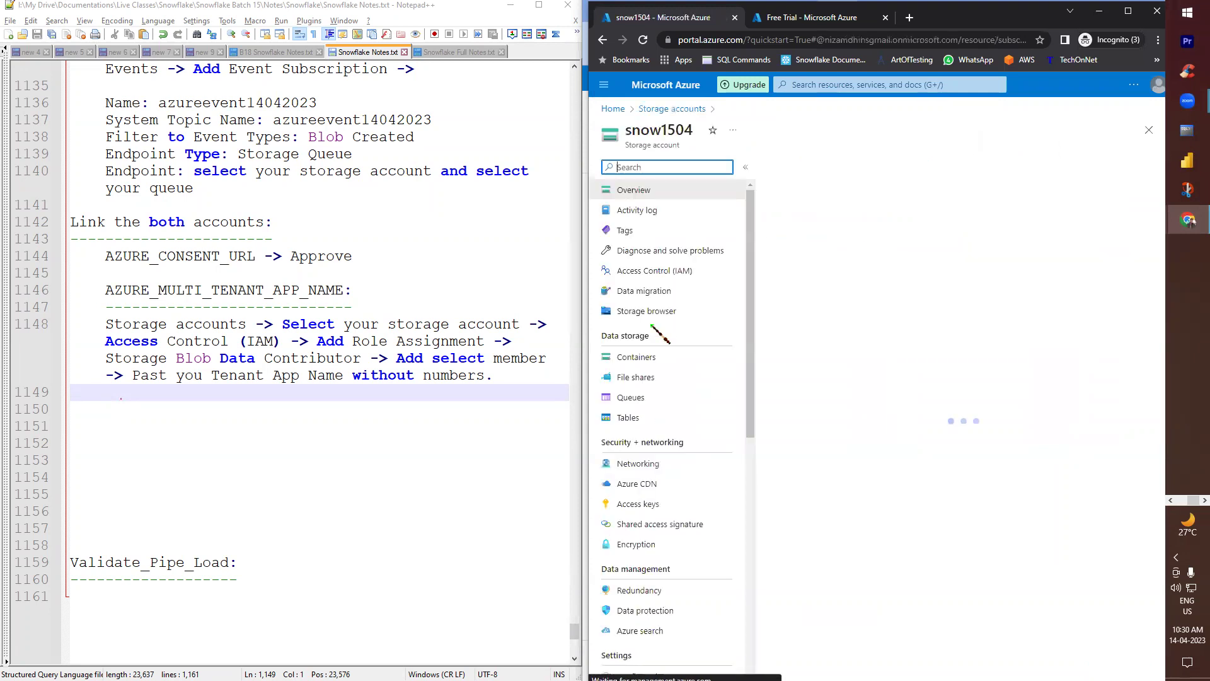
click(658, 270)
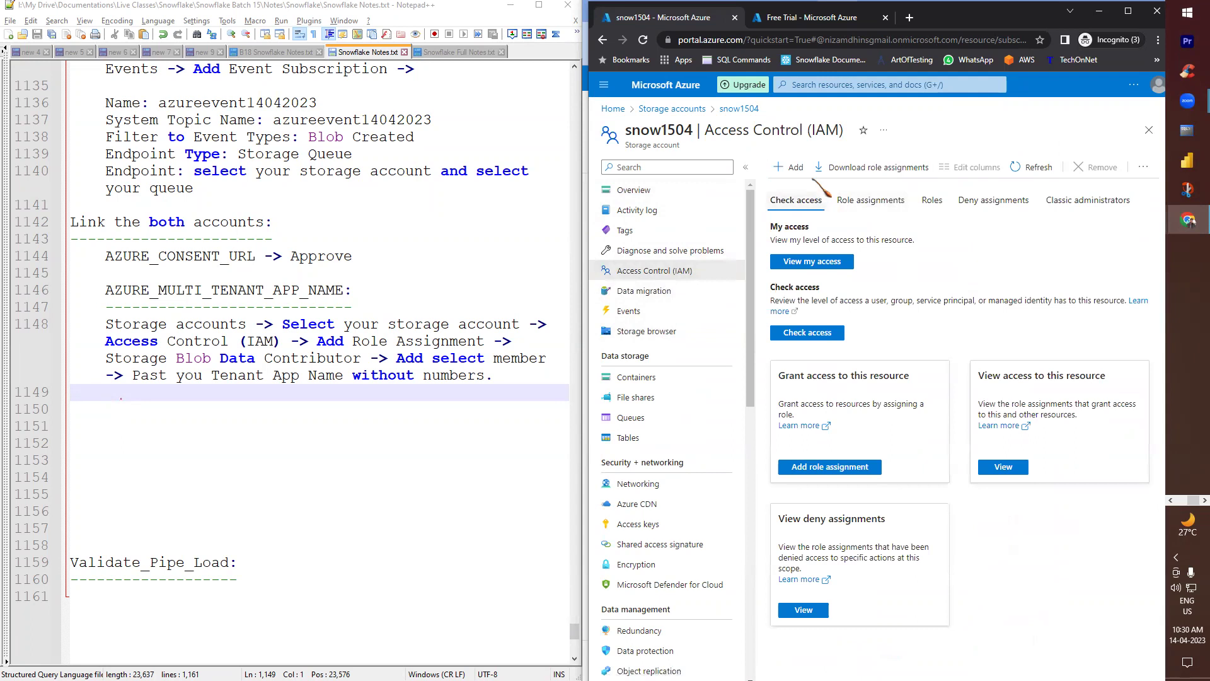
click(870, 200)
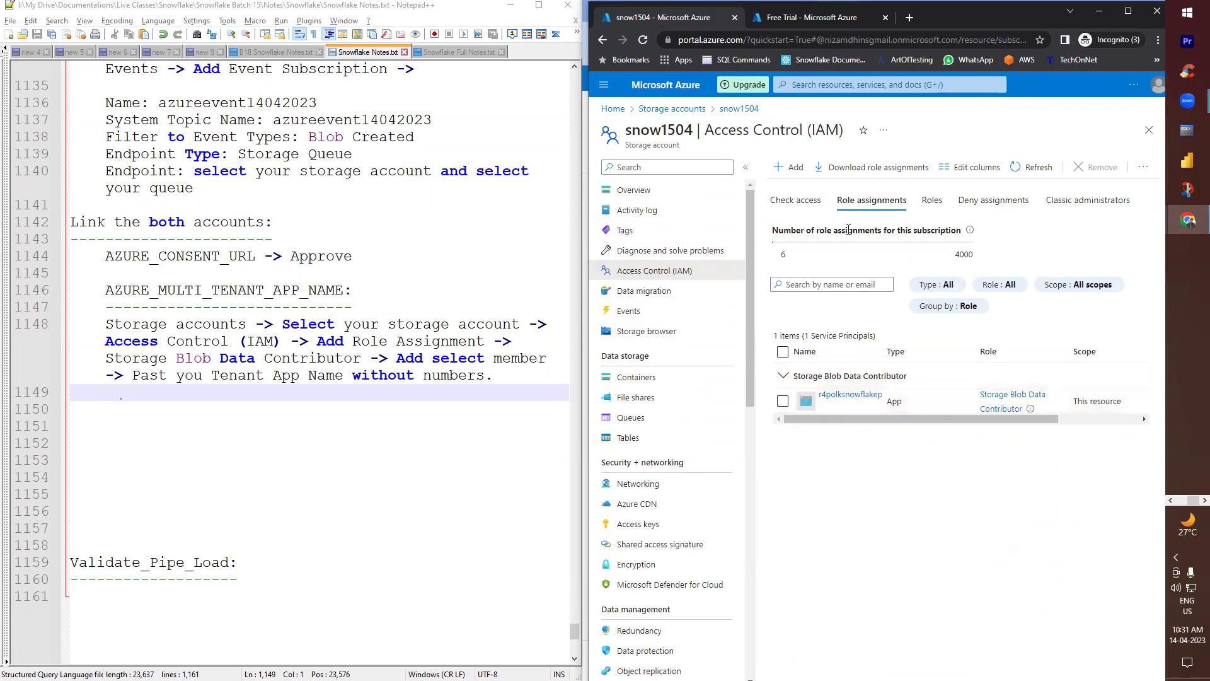
click(793, 167)
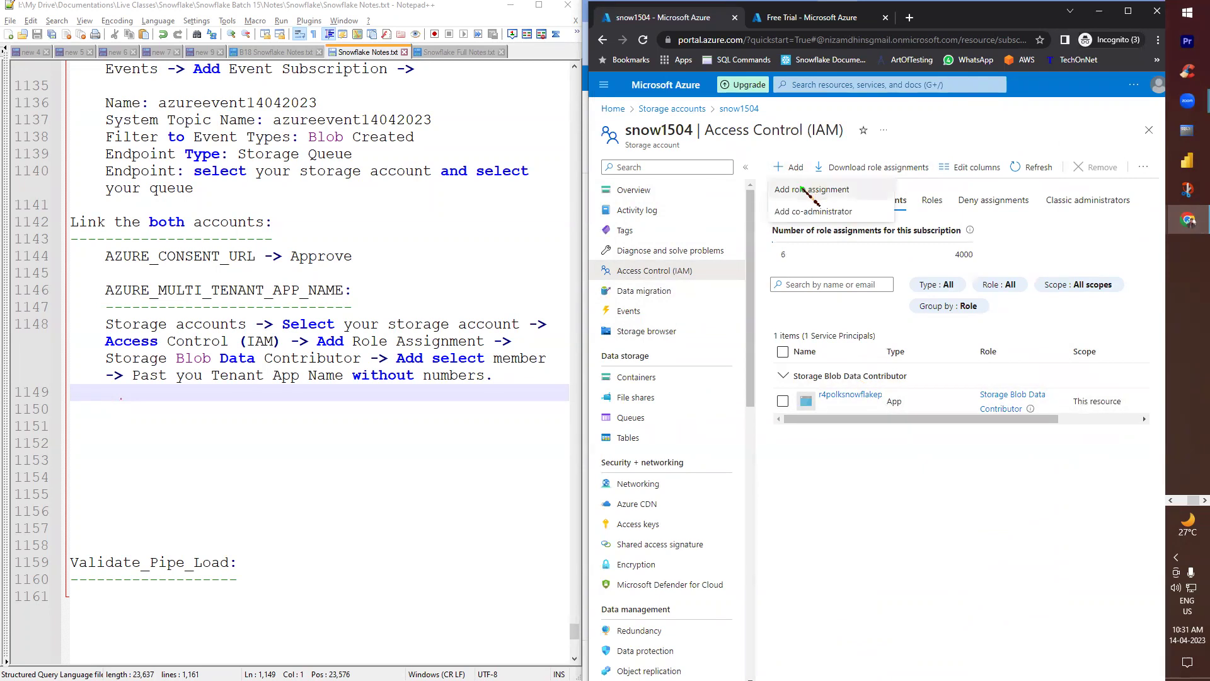
click(808, 190)
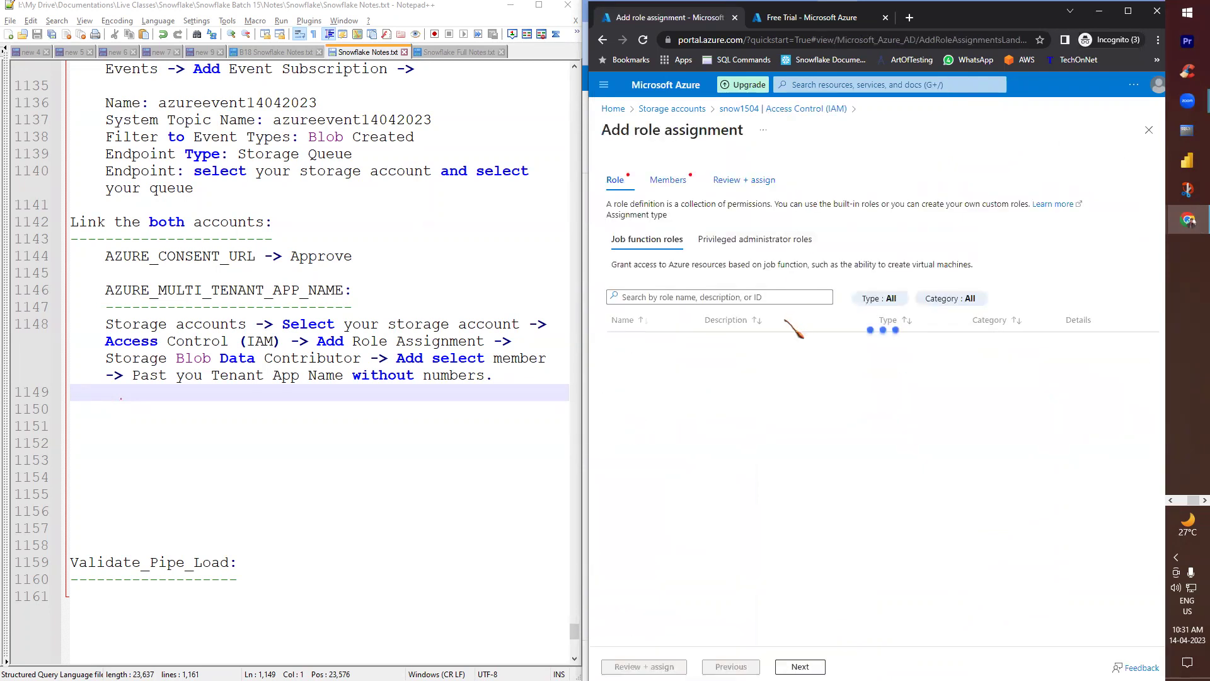
- Choose Storage Queue Data Contributor, update the notes to name that role, and continue
click(725, 298)
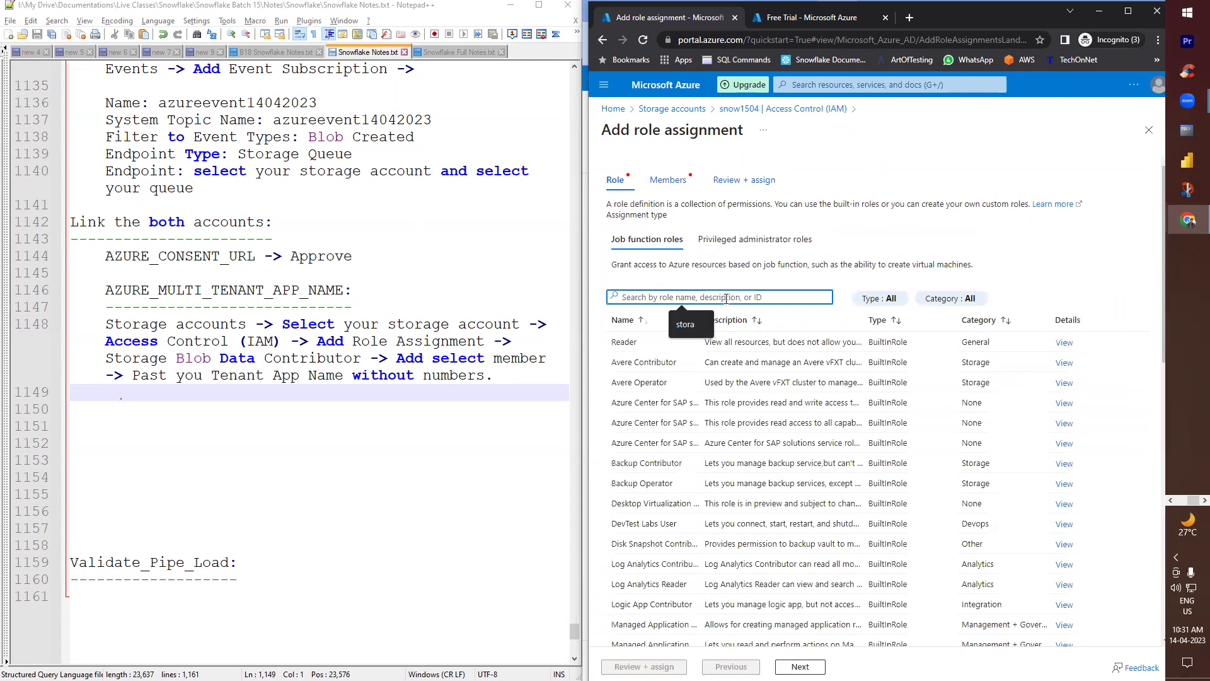
text(queue)
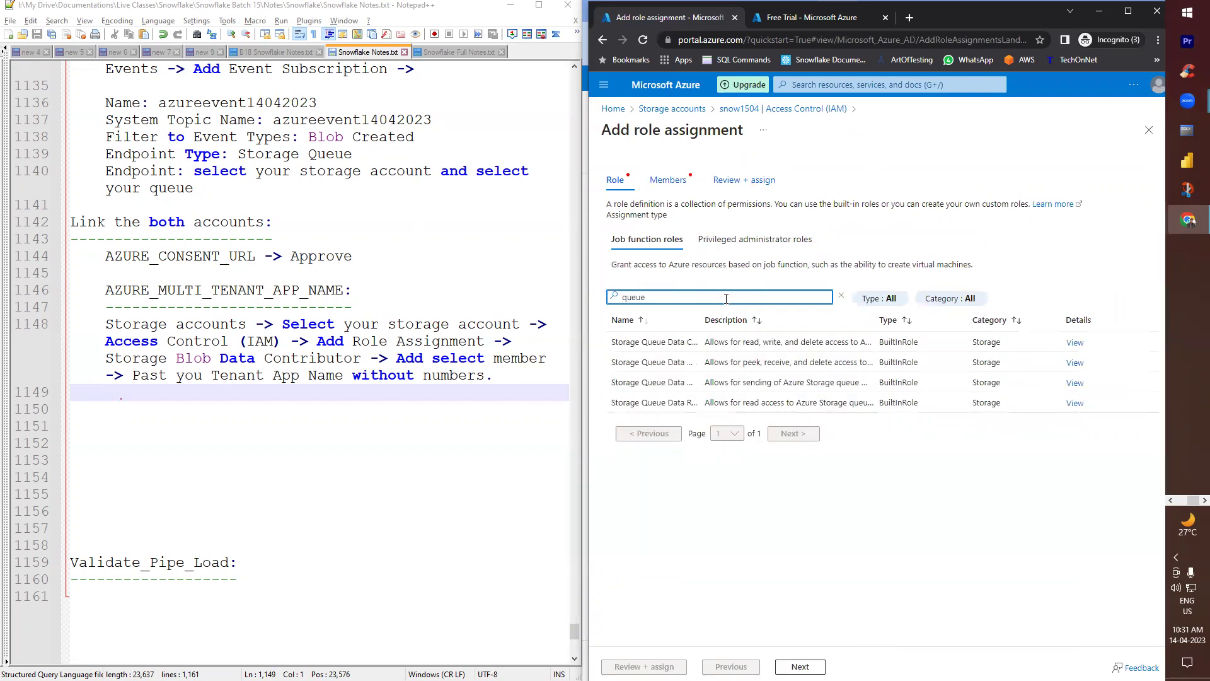
drag(755, 319, 828, 320)
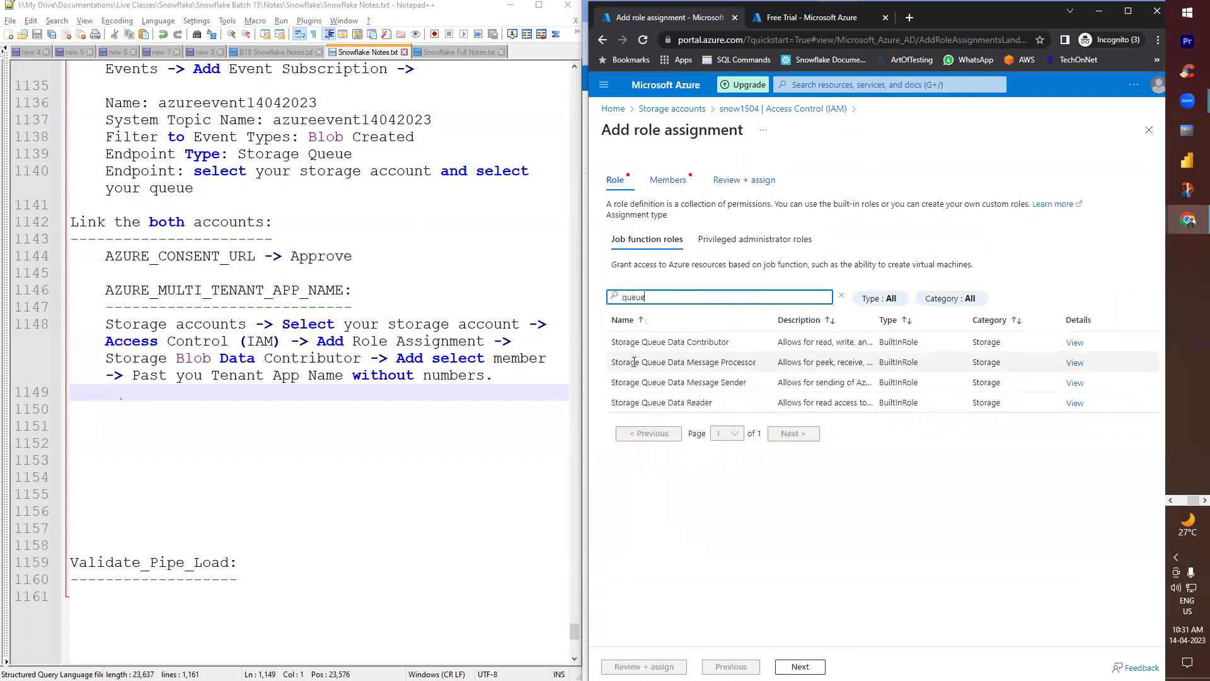
click(731, 342)
drag(756, 344, 609, 341)
key(ctrl+c)
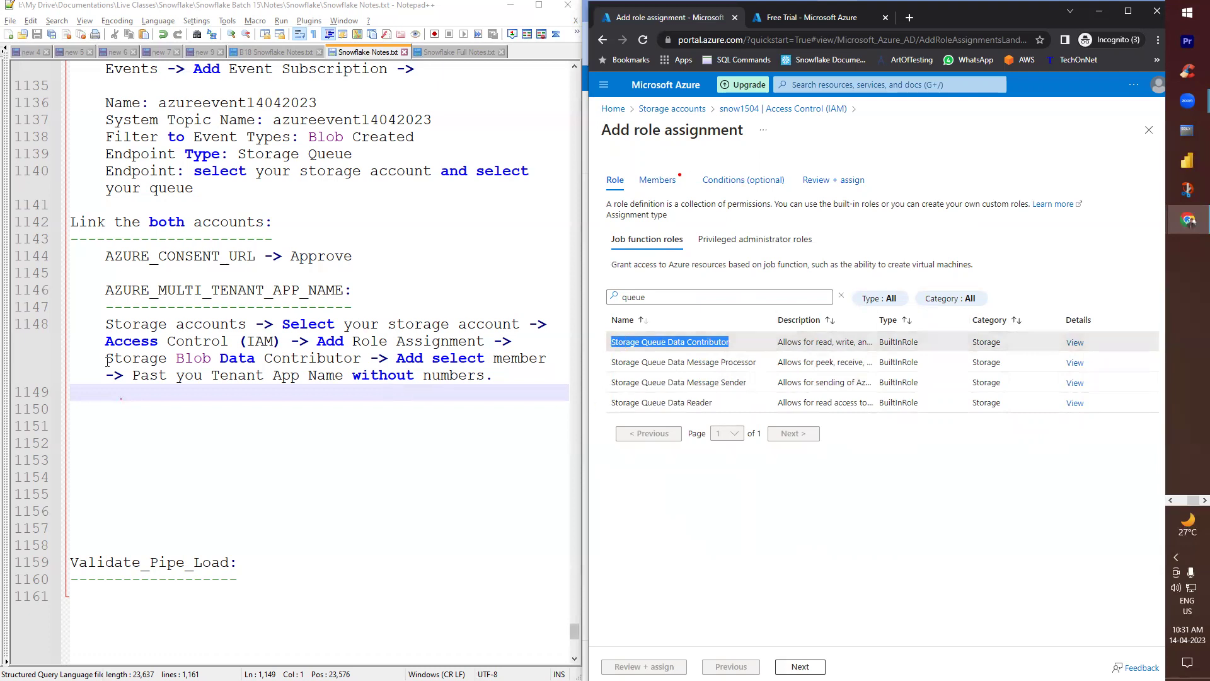
drag(106, 358, 363, 358)
key(ctrl+v)
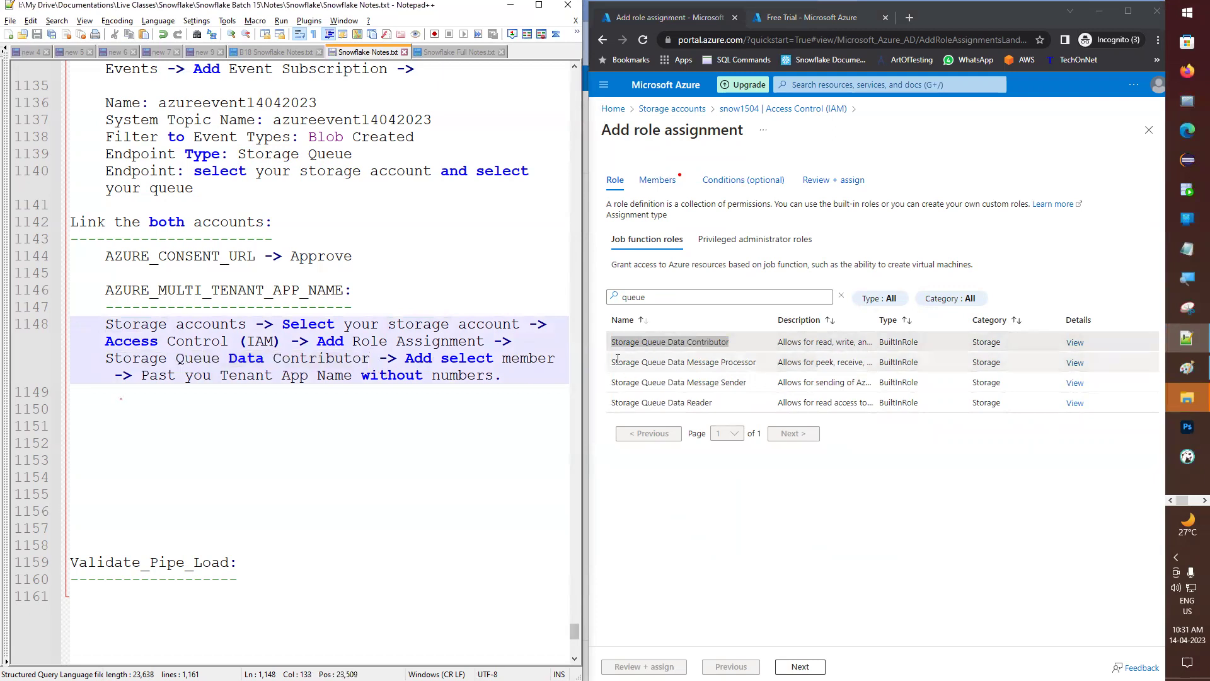
click(731, 342)
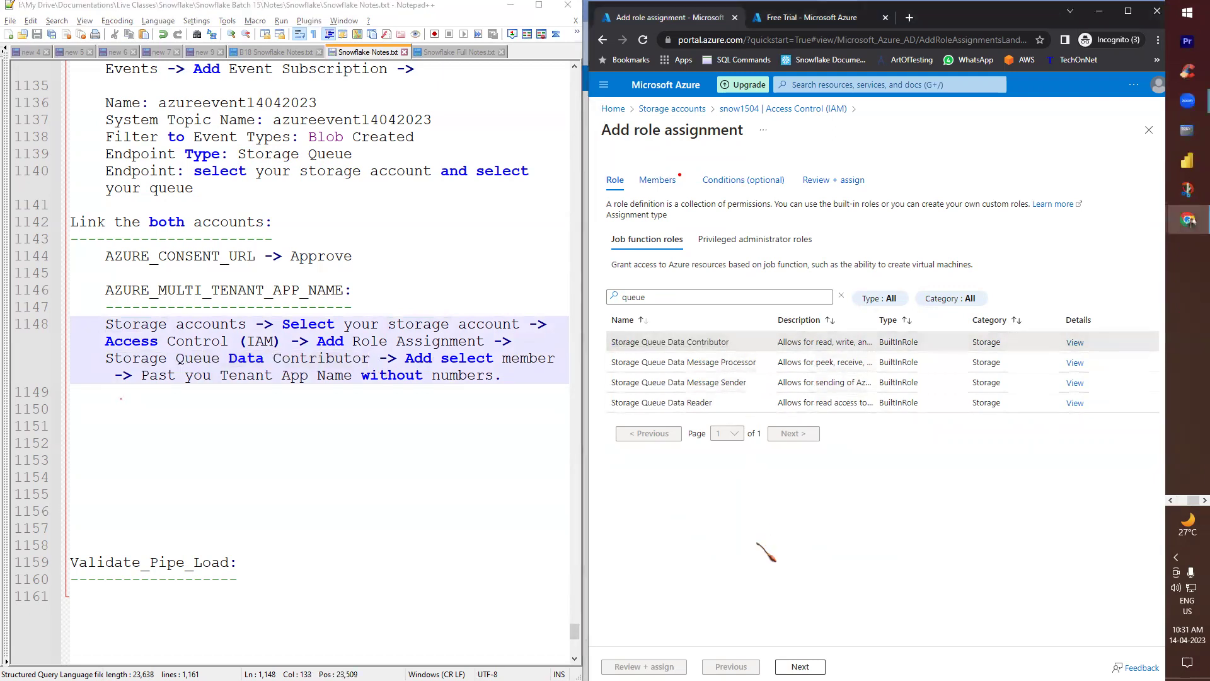
click(799, 666)
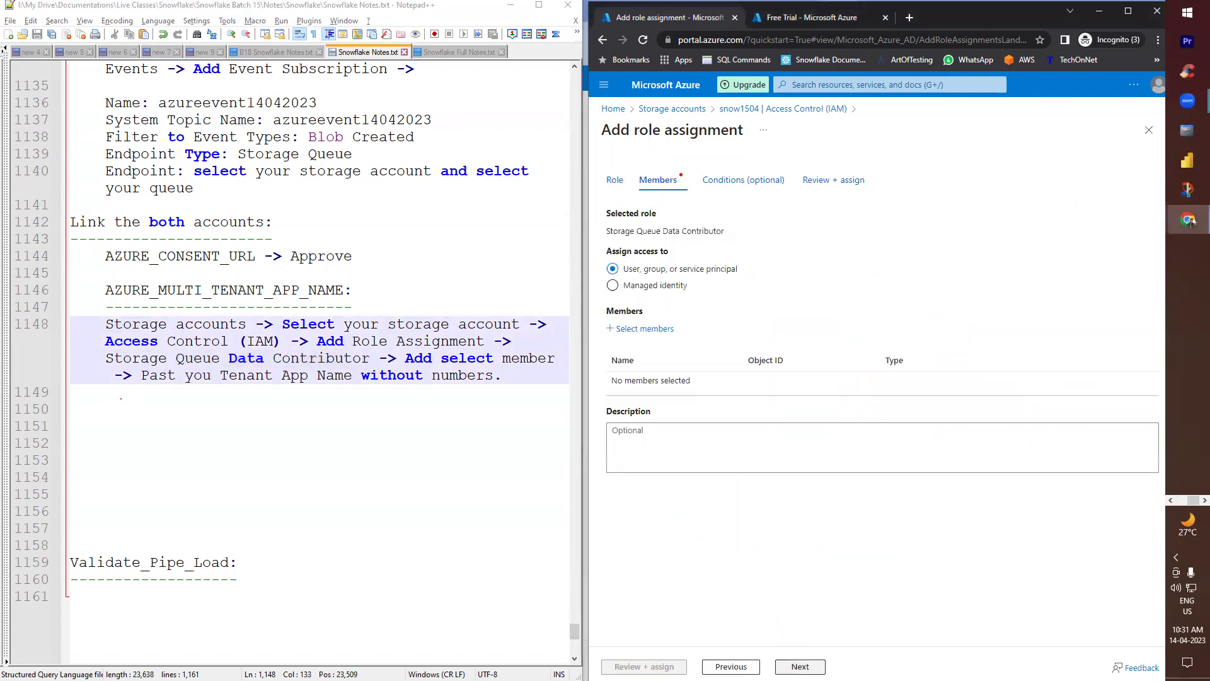
- Search the member picker for the Snowflake AZURE_MULTI_TENANT_APP_NAME, with its numeric suffix removed
click(638, 329)
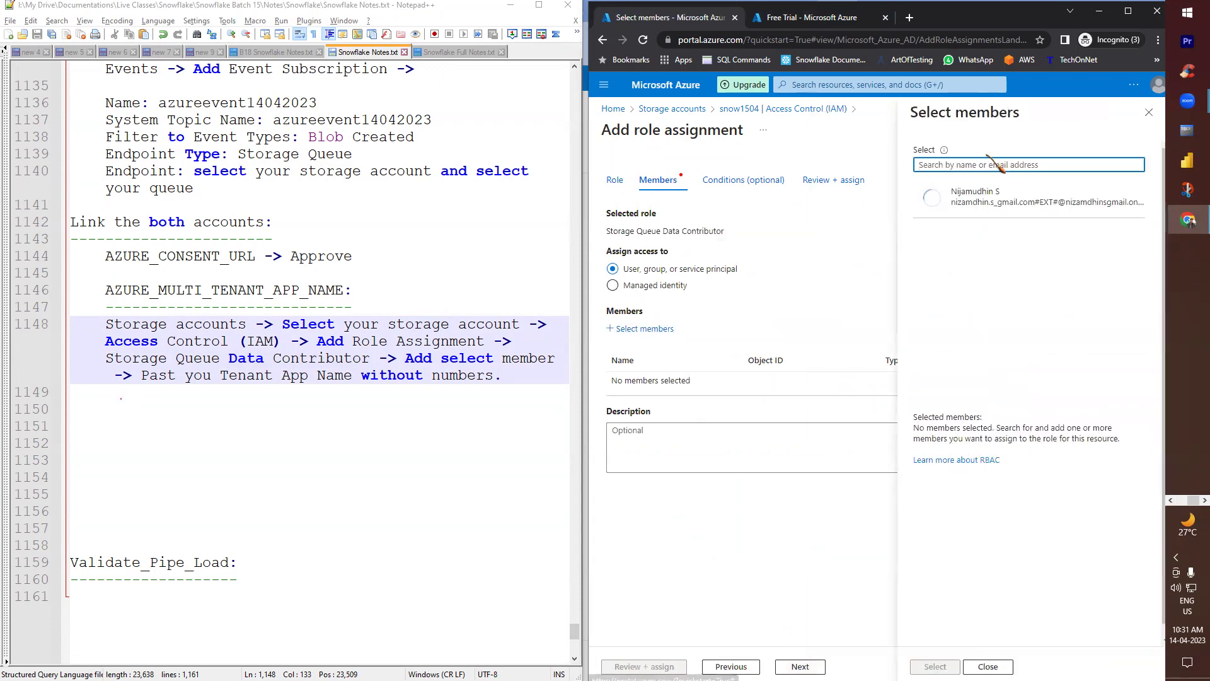
mouse_move(1187, 222)
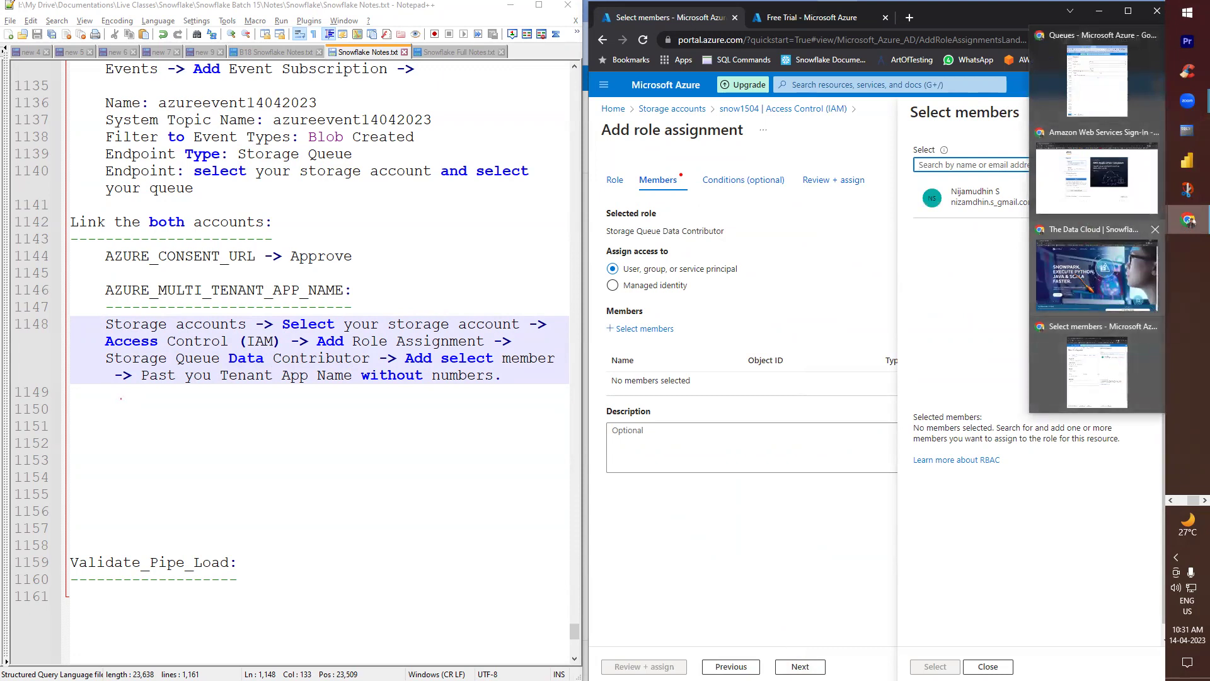
click(1097, 75)
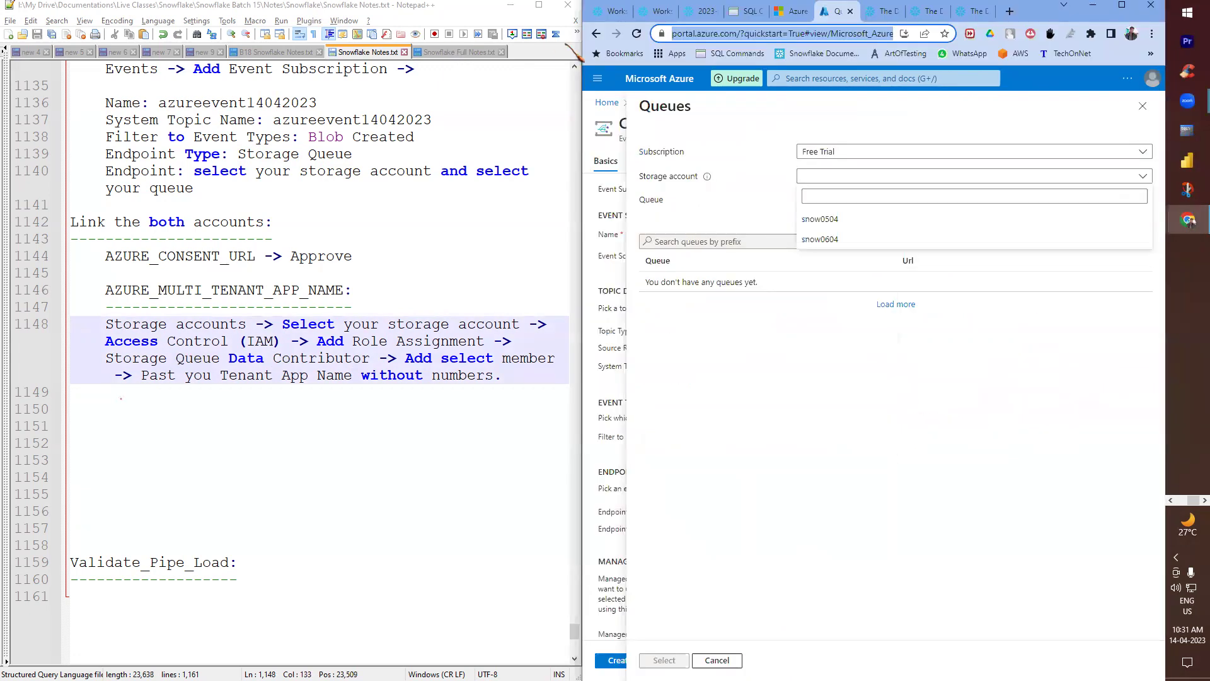
click(620, 14)
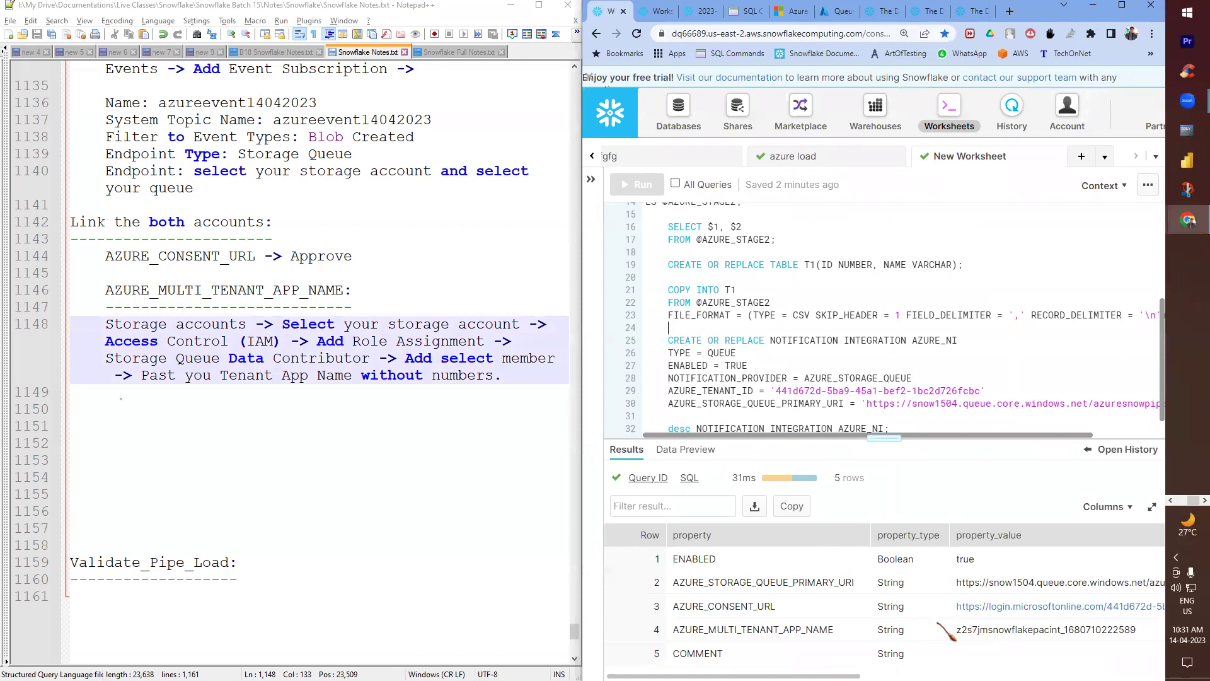
double_click(998, 630)
key(ctrl+c)
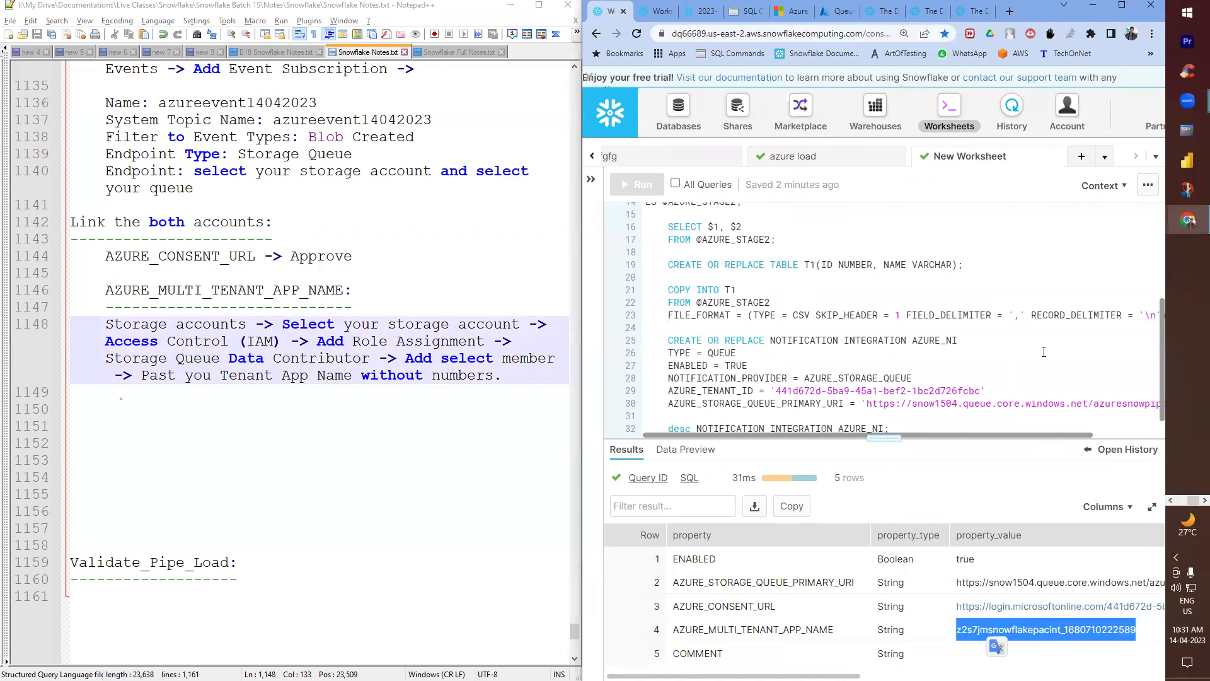
key(alt+Tab)
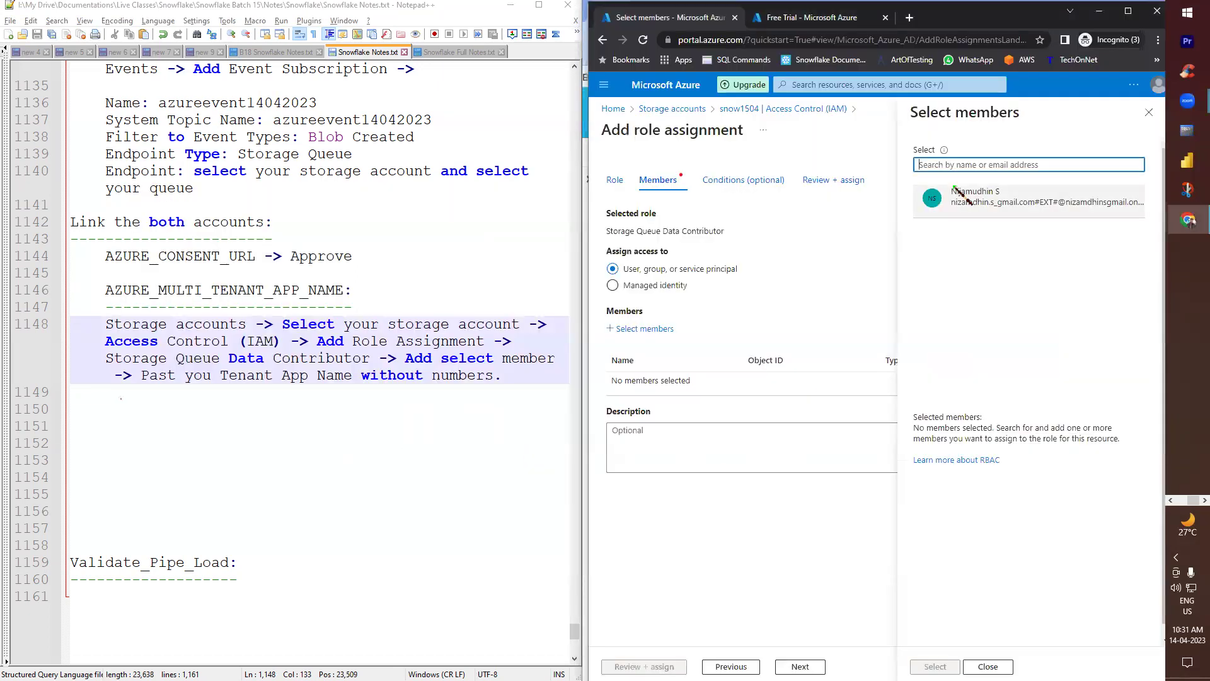
key(ctrl+v)
drag(1064, 165, 1009, 165)
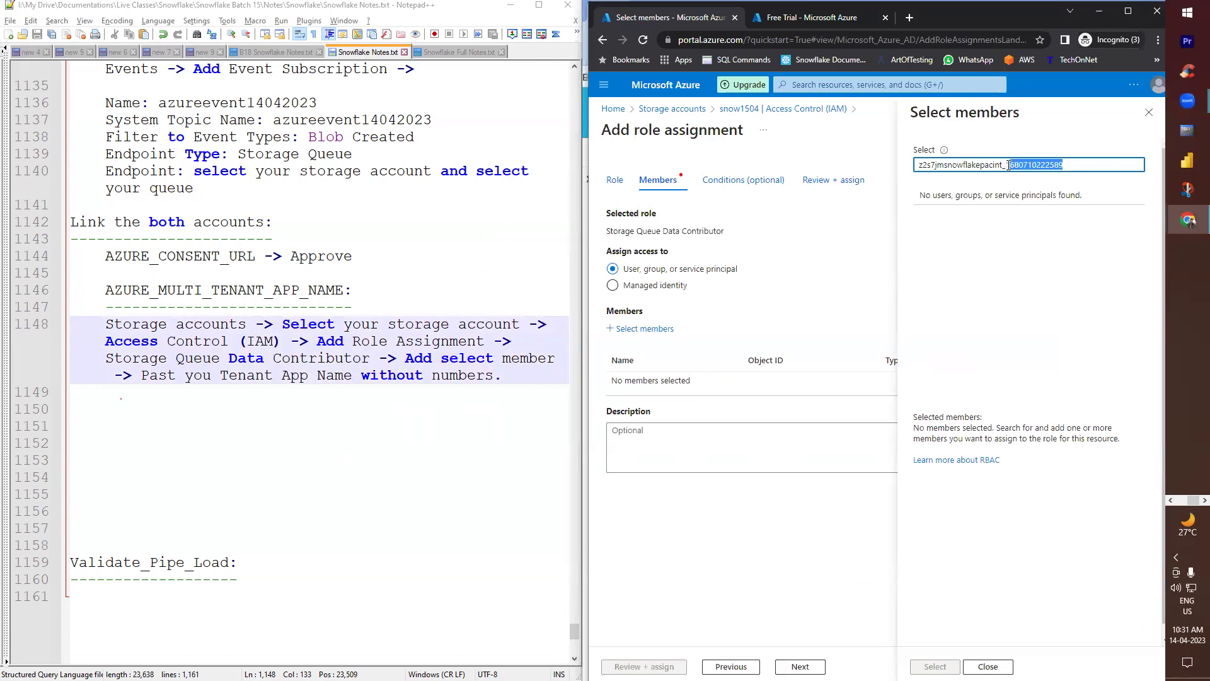
key(BackSpace)
key(BackSpace)
key(BackSpace)
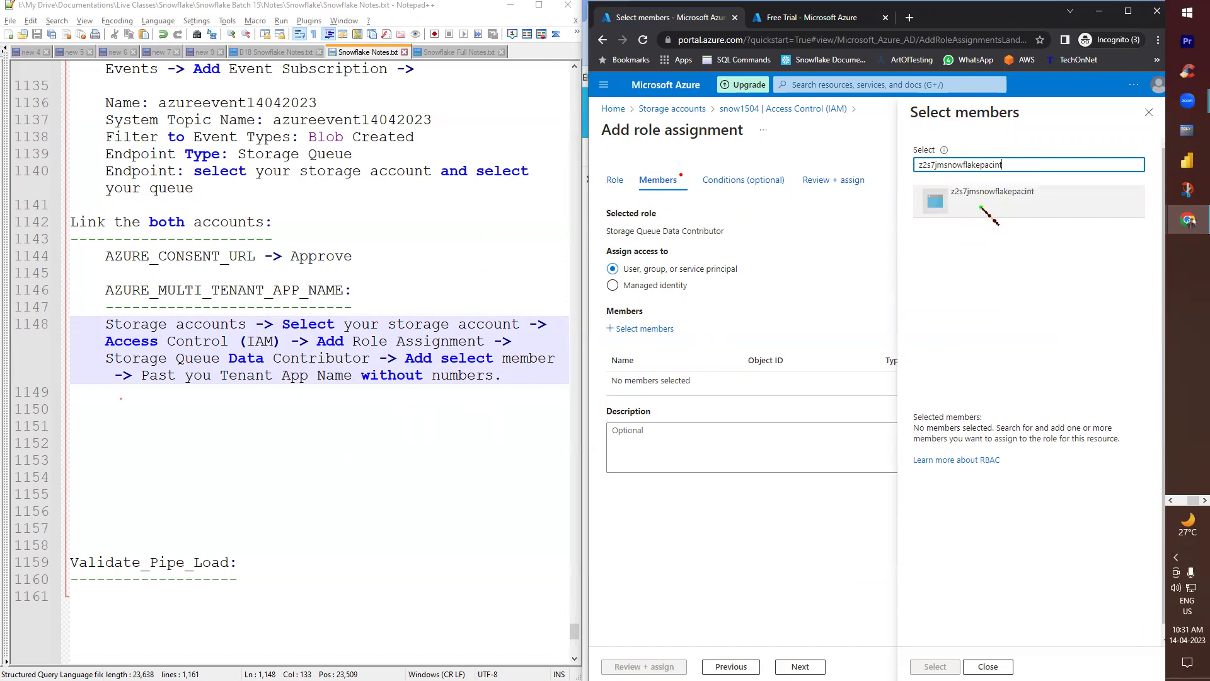
- Select the z2s7jmsnowflakepacint app as member and submit the Storage Queue Data Contributor assignment
click(986, 205)
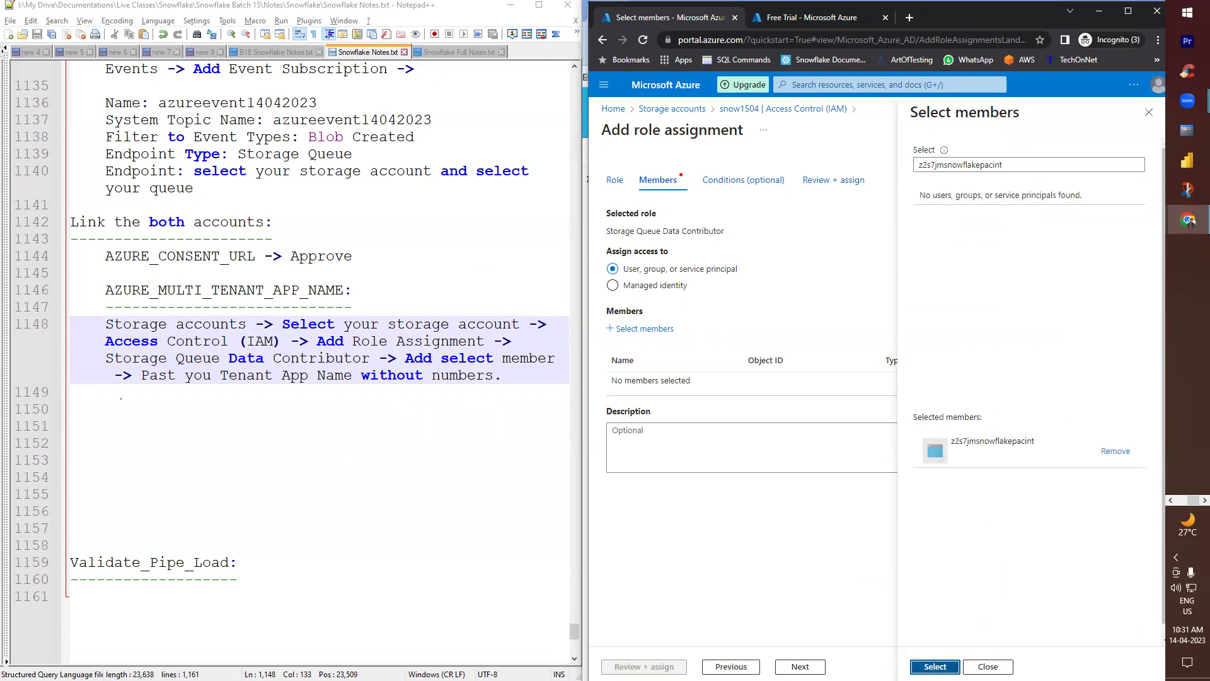
click(935, 666)
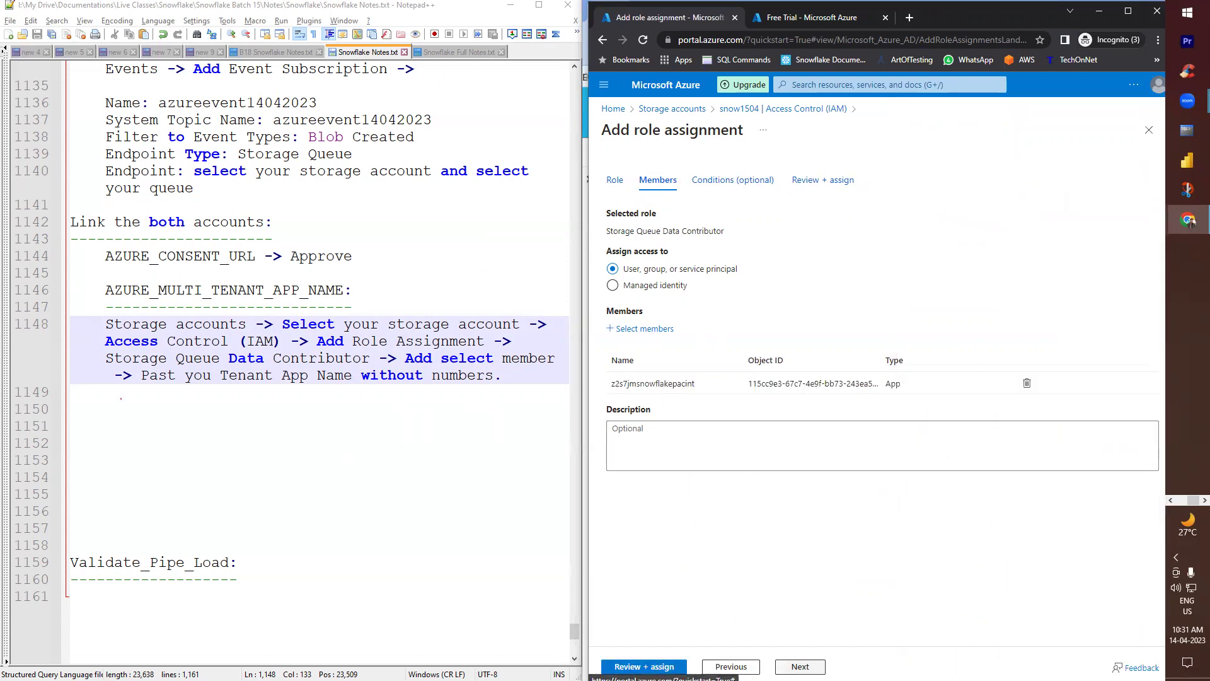
click(643, 666)
click(644, 666)
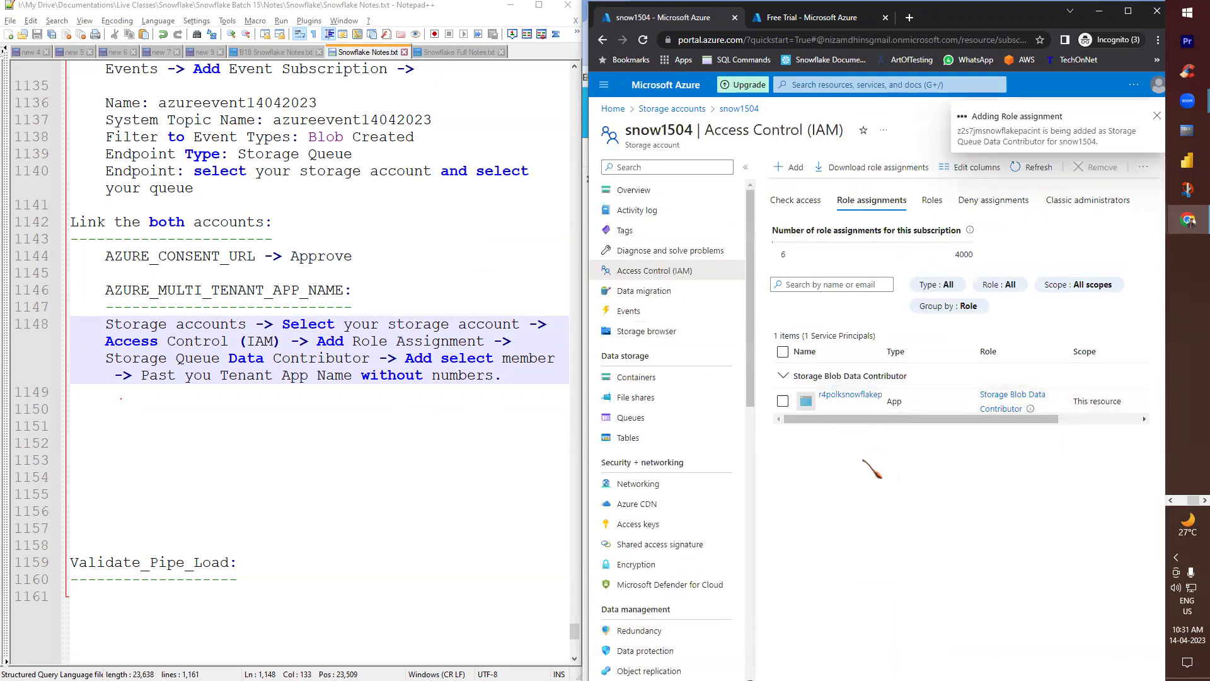
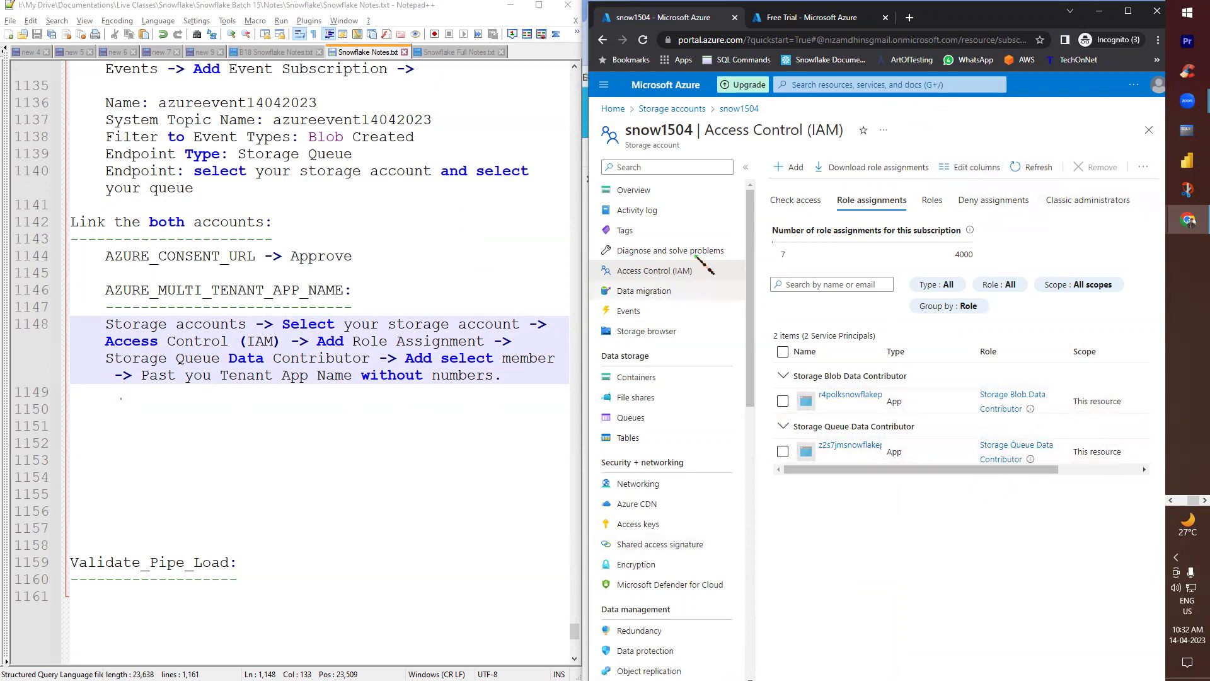
- Locate the '?' placeholder after INTEGRATION = in the AZURE_PIPE definition
scroll(216, 340, up, 5)
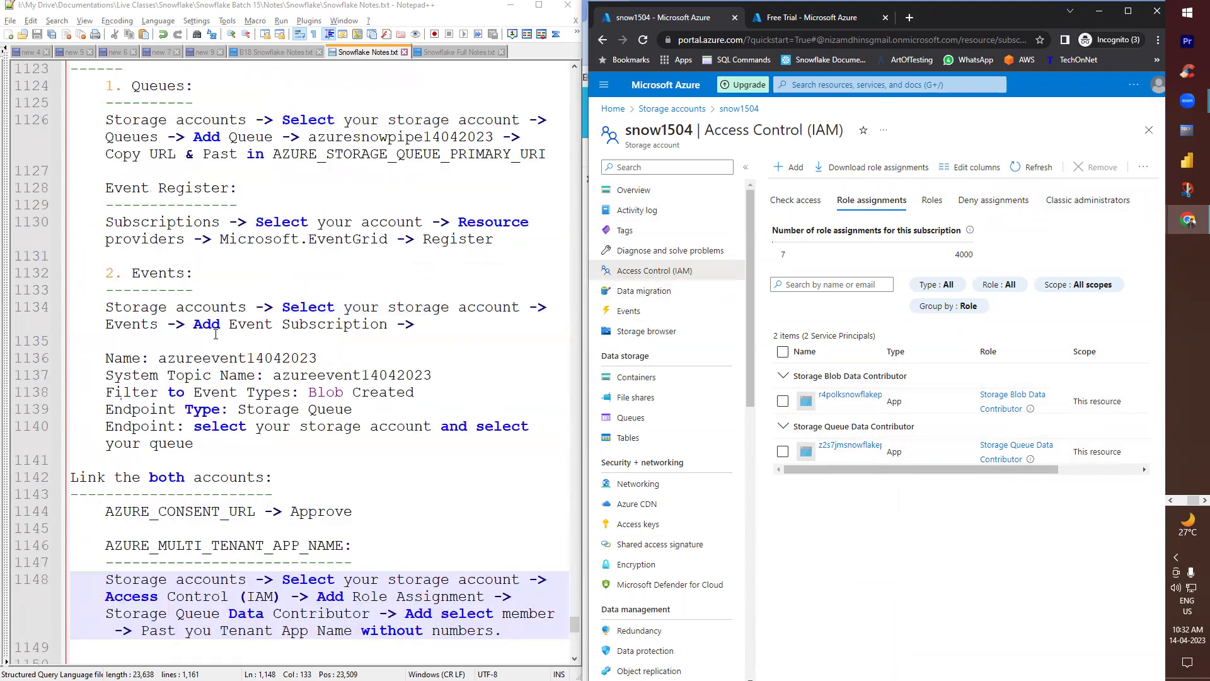
scroll(216, 334, up, 4)
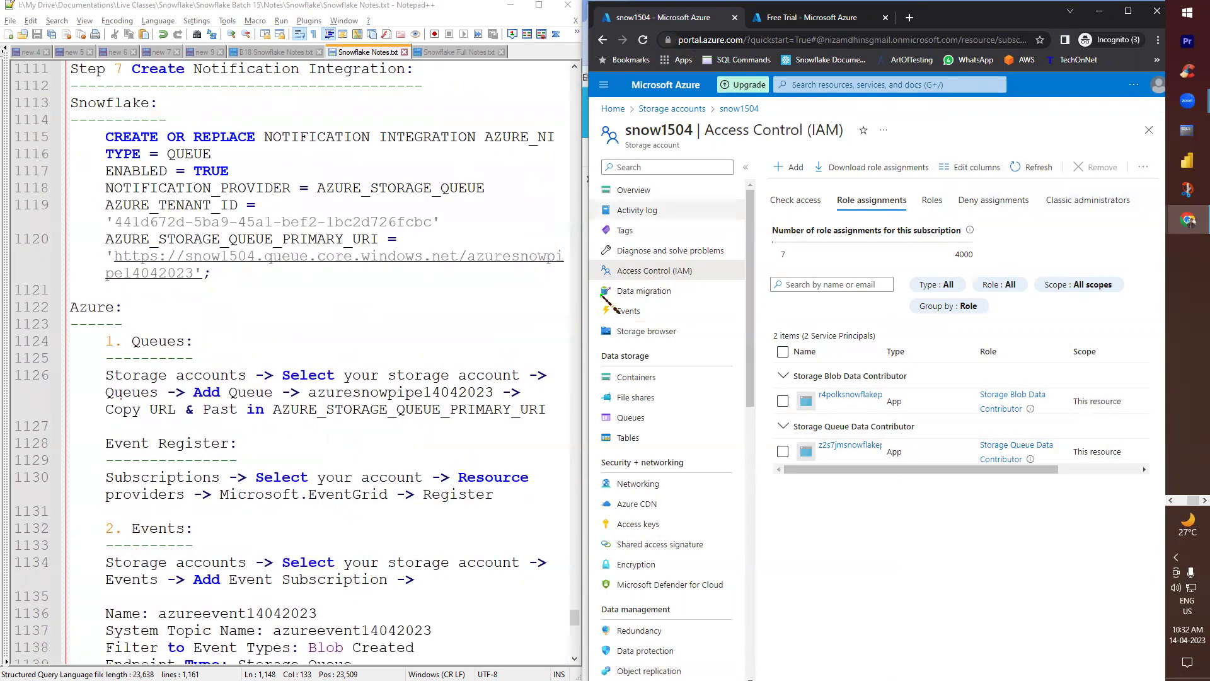
scroll(299, 381, down, 4)
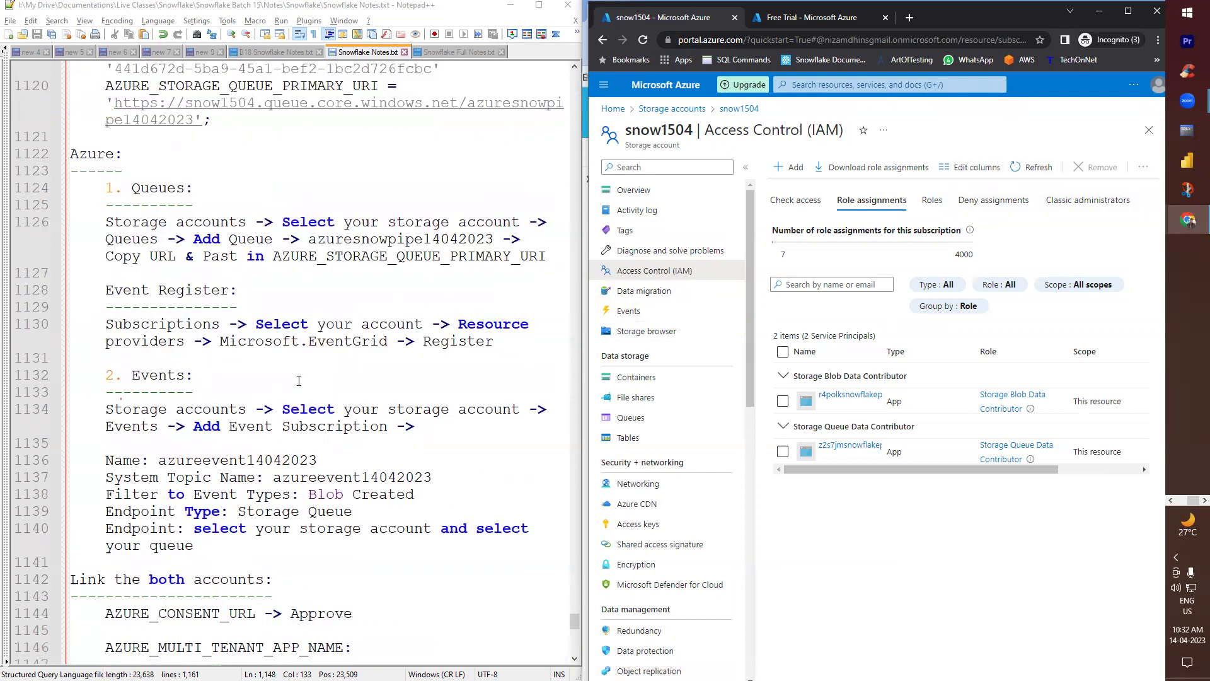
scroll(297, 381, down, 1)
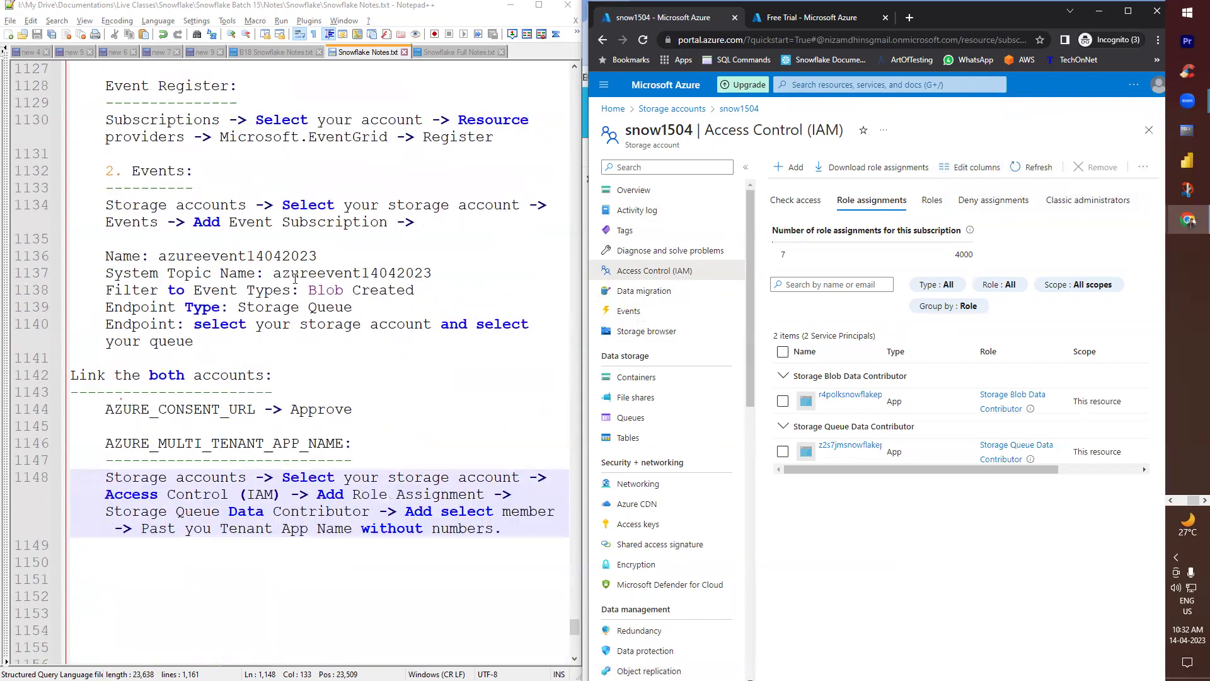
scroll(295, 278, up, 8)
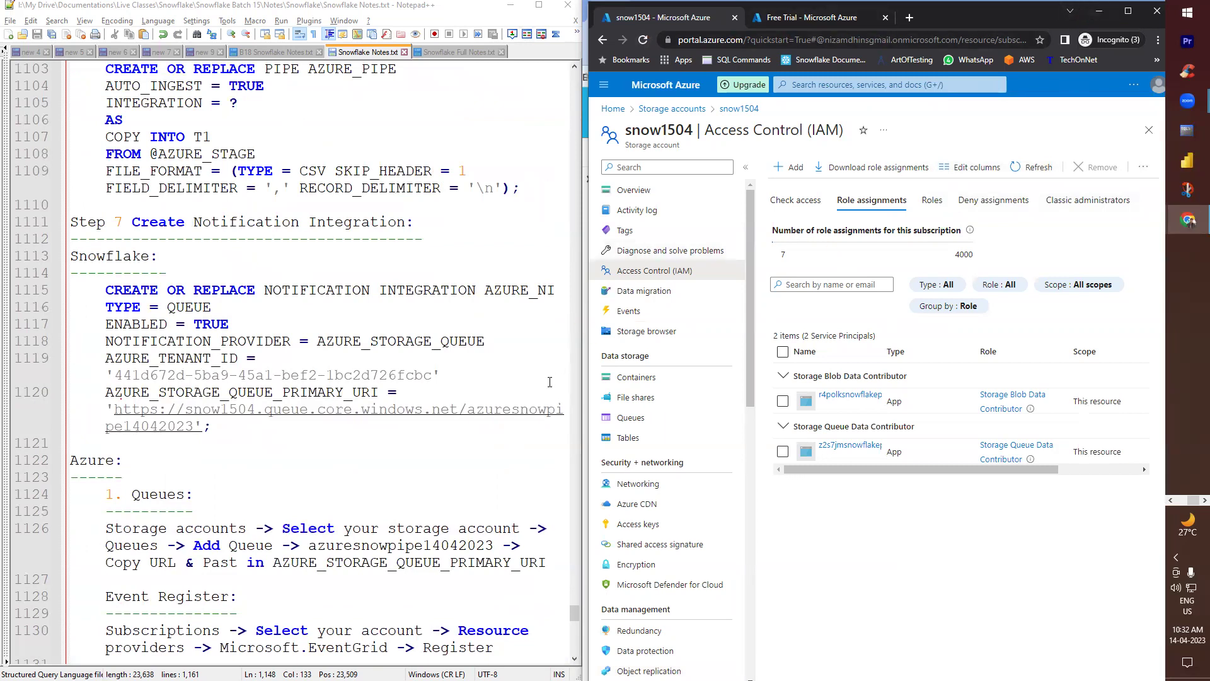
scroll(231, 231, up, 3)
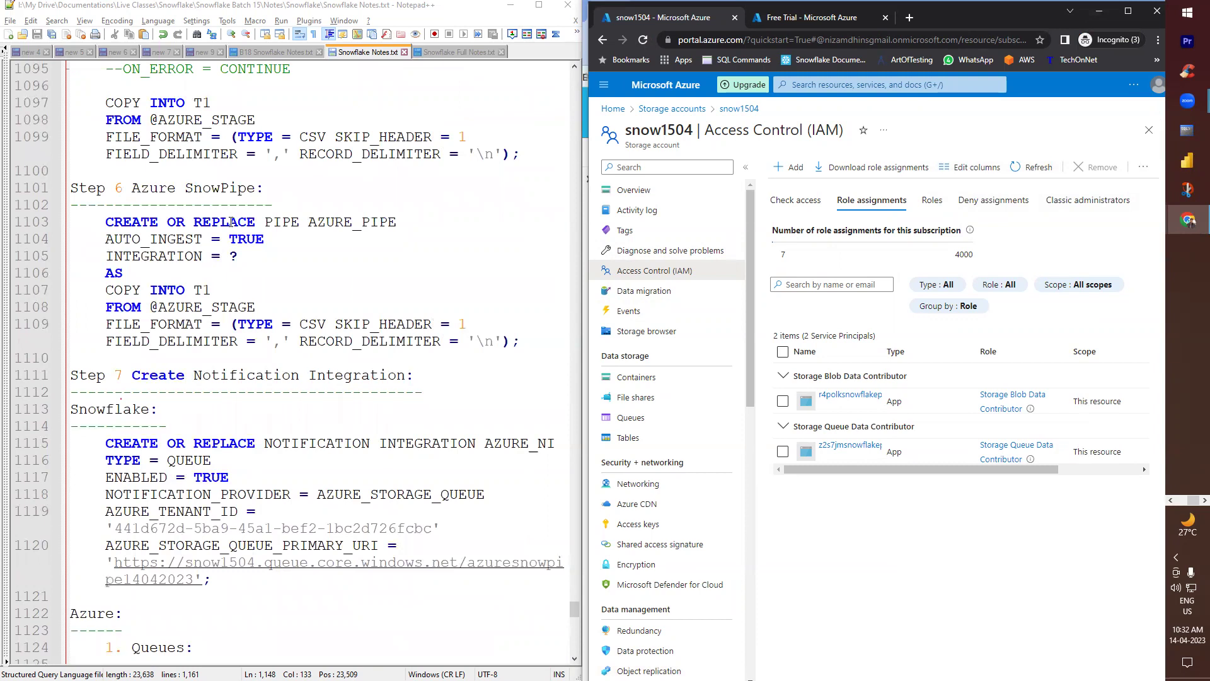
scroll(231, 222, down, 4)
scroll(230, 216, up, 3)
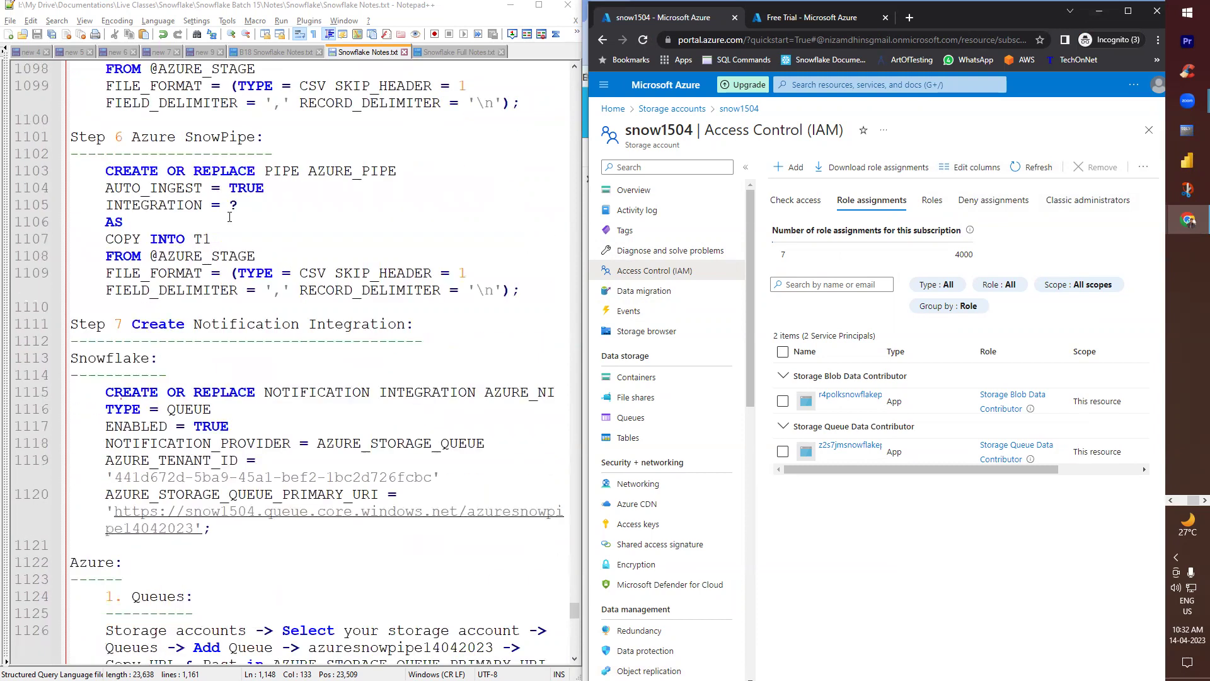
double_click(232, 204)
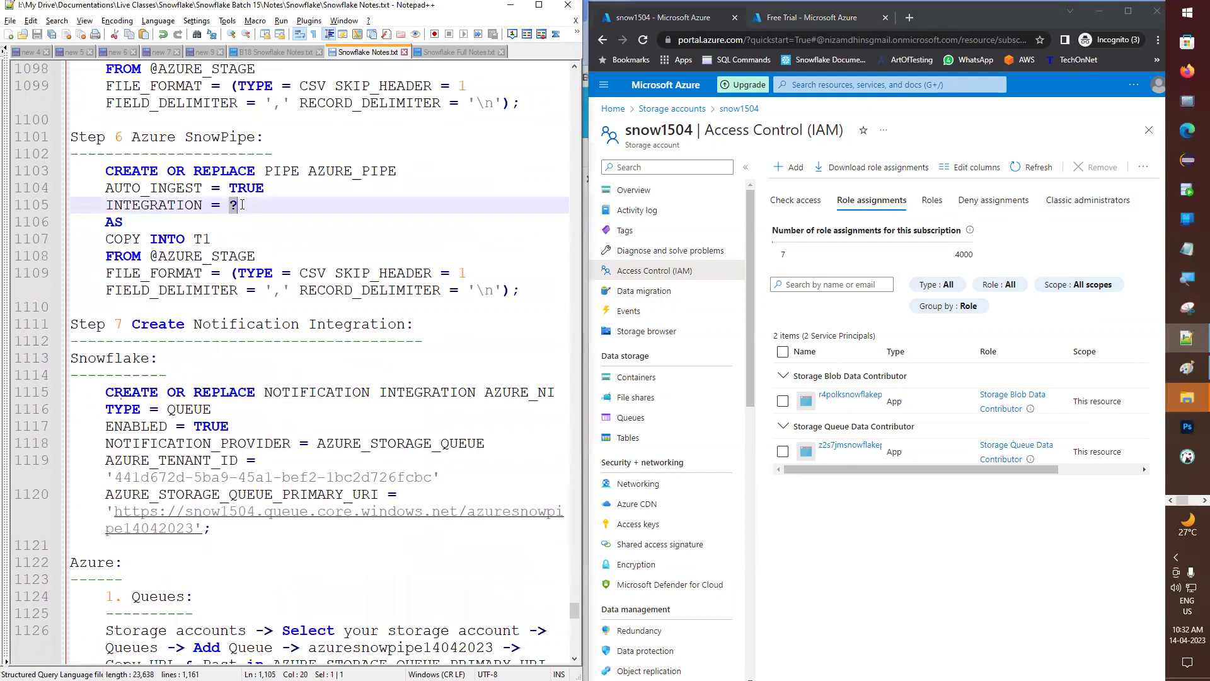
scroll(88, 323, down, 2)
scroll(96, 270, down, 10)
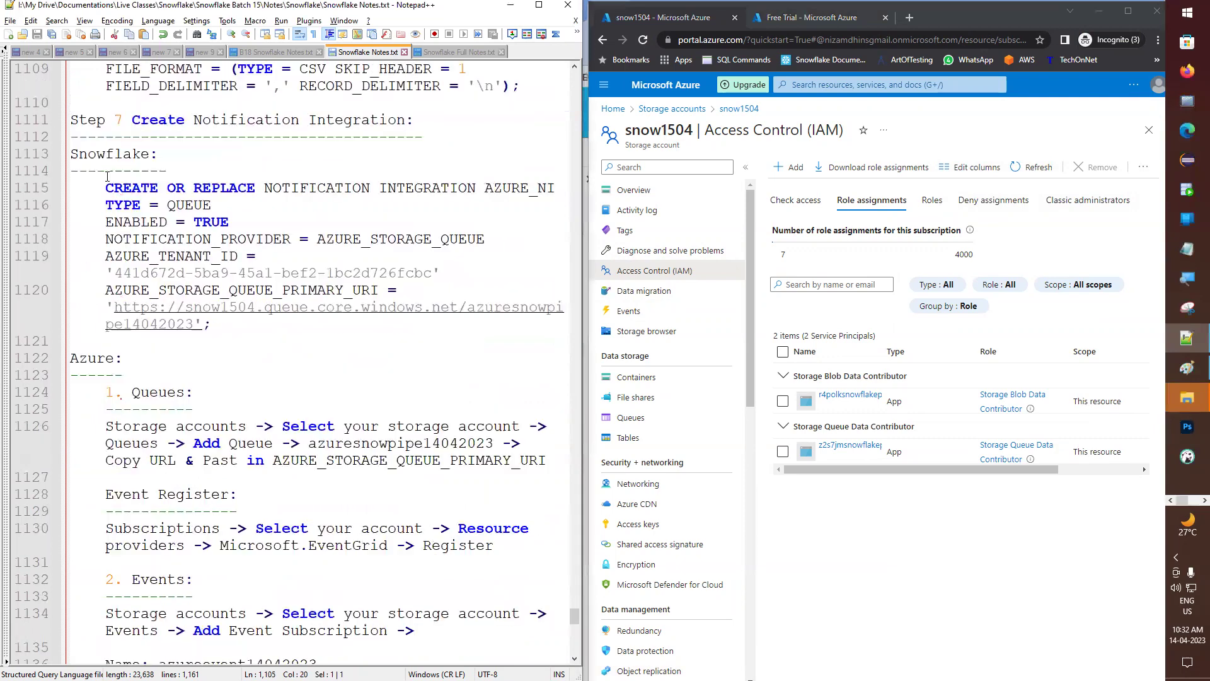
scroll(150, 422, up, 11)
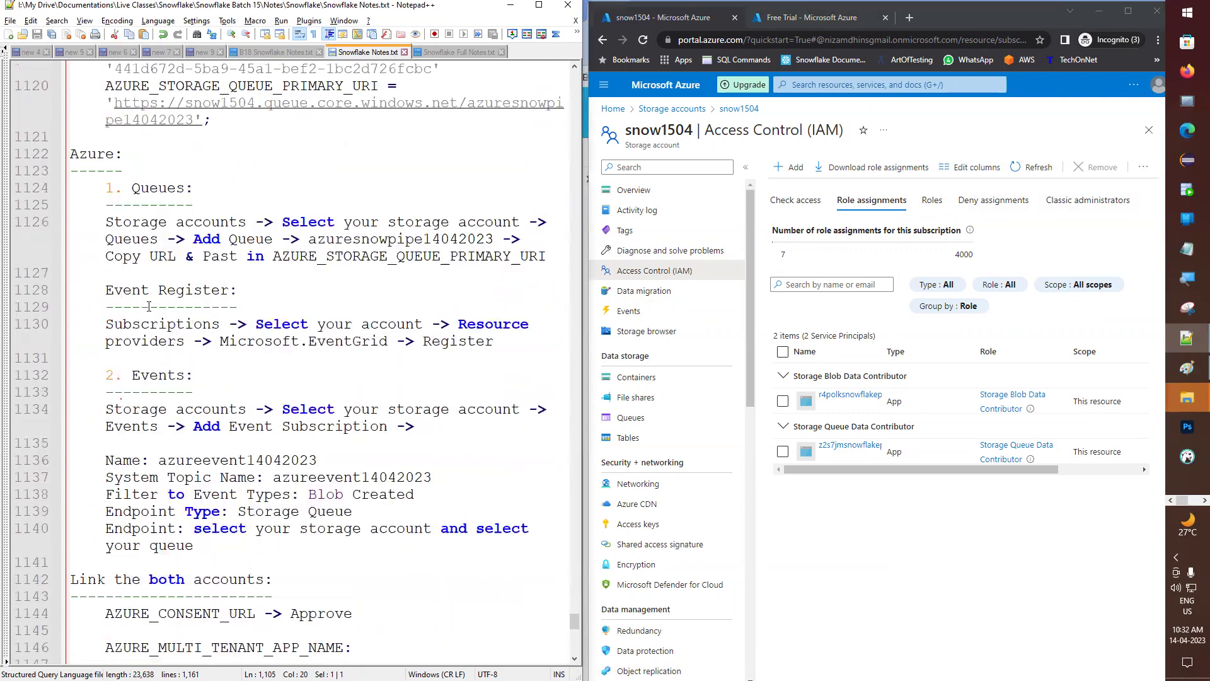
scroll(168, 285, up, 2)
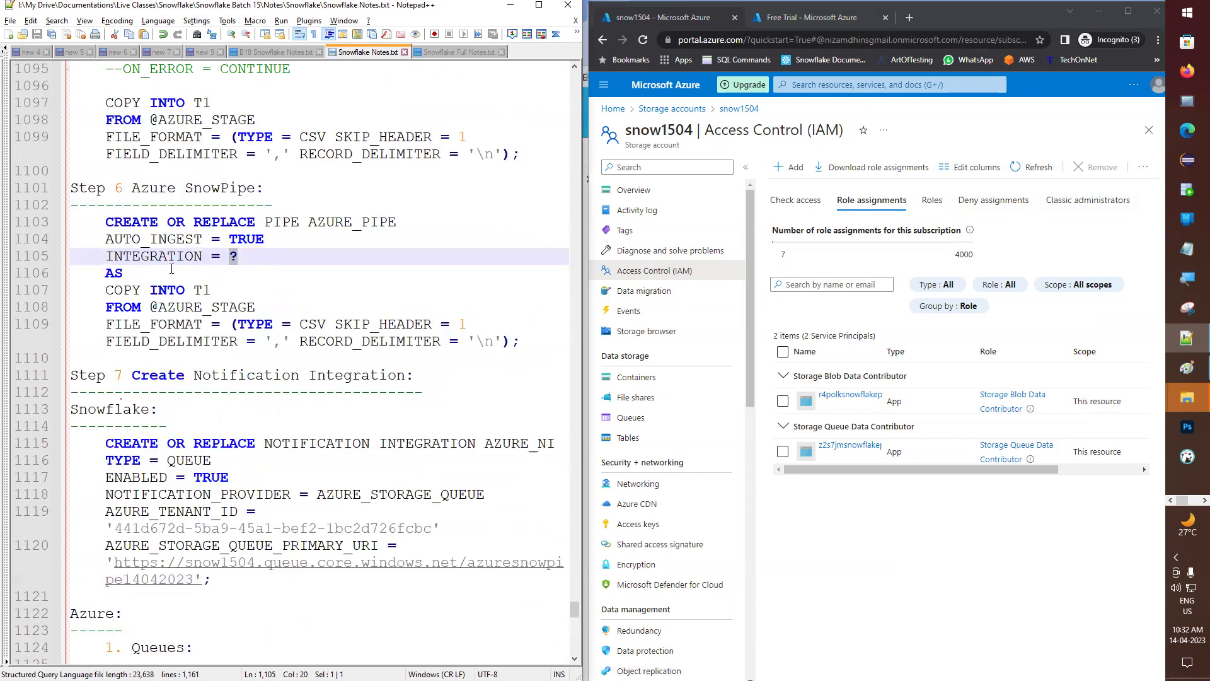
- Replace the placeholder with AZURE_NI, save, and select the AZURE_PIPE statement (lines 1103–1109)
double_click(165, 259)
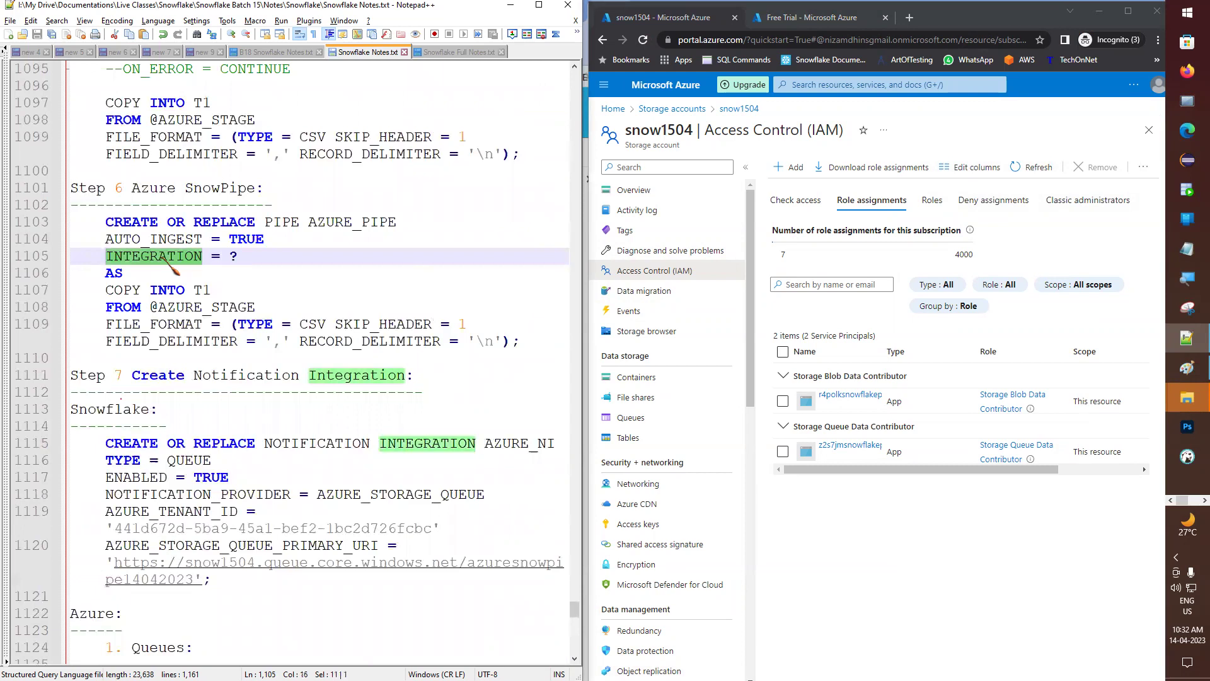
double_click(234, 255)
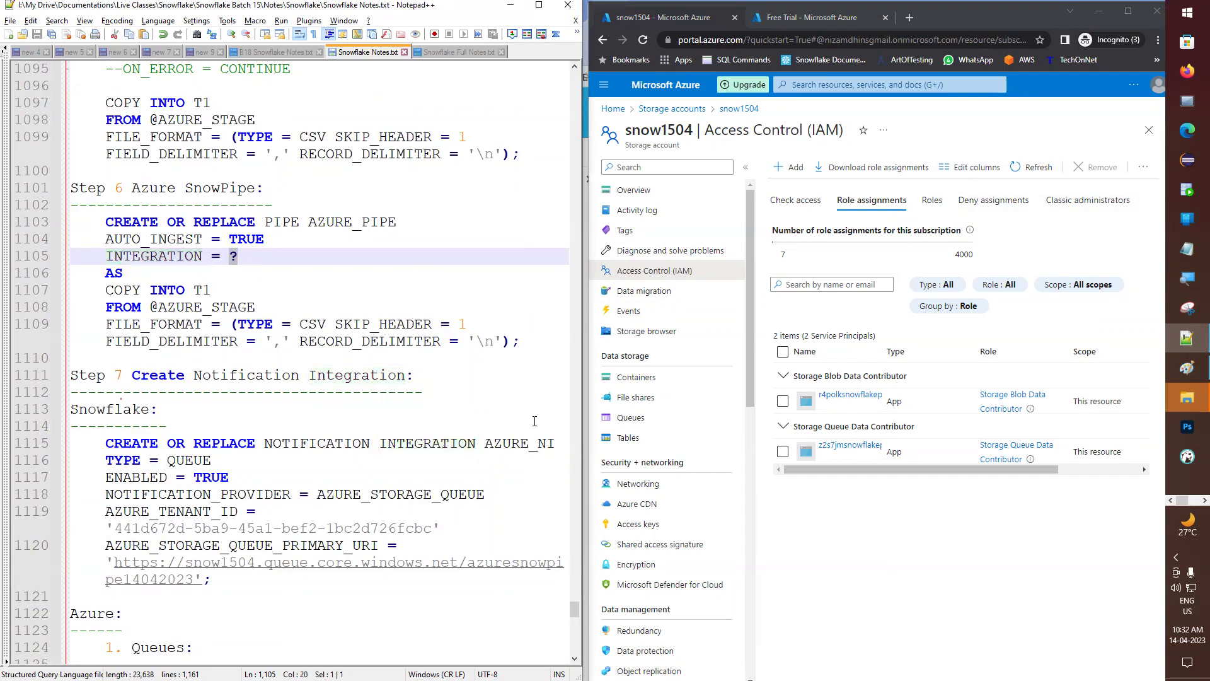
double_click(521, 448)
key(ctrl+c)
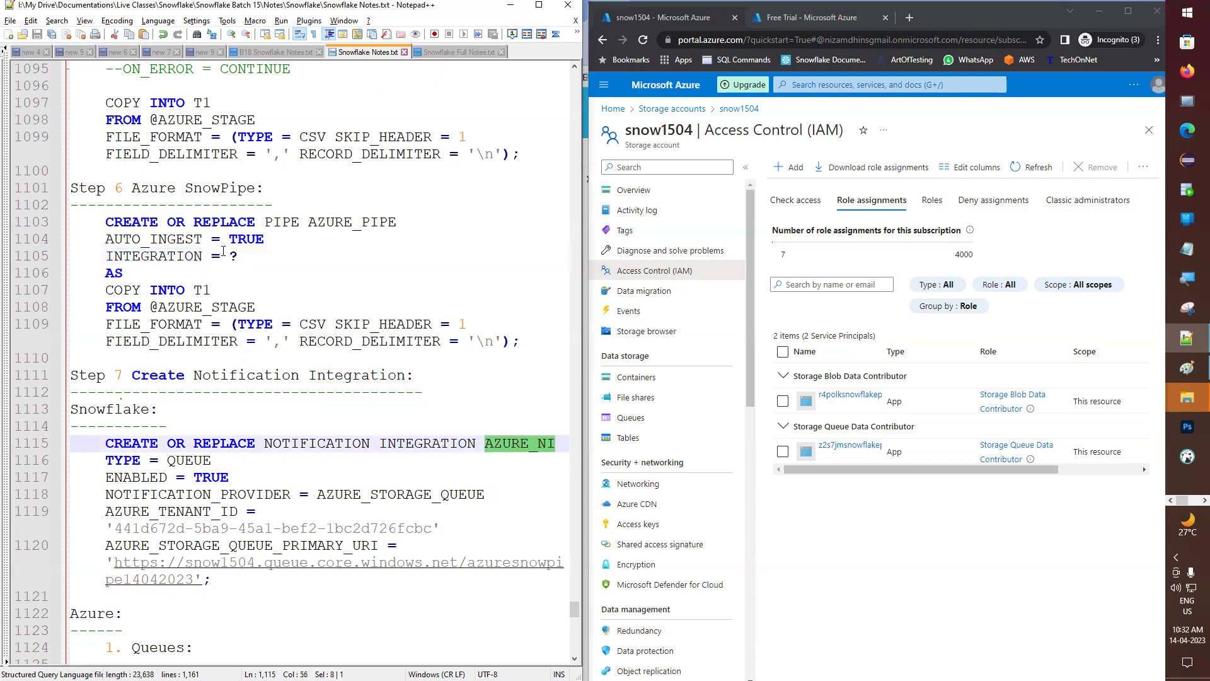
double_click(233, 255)
key(ctrl+v)
key(ctrl+s)
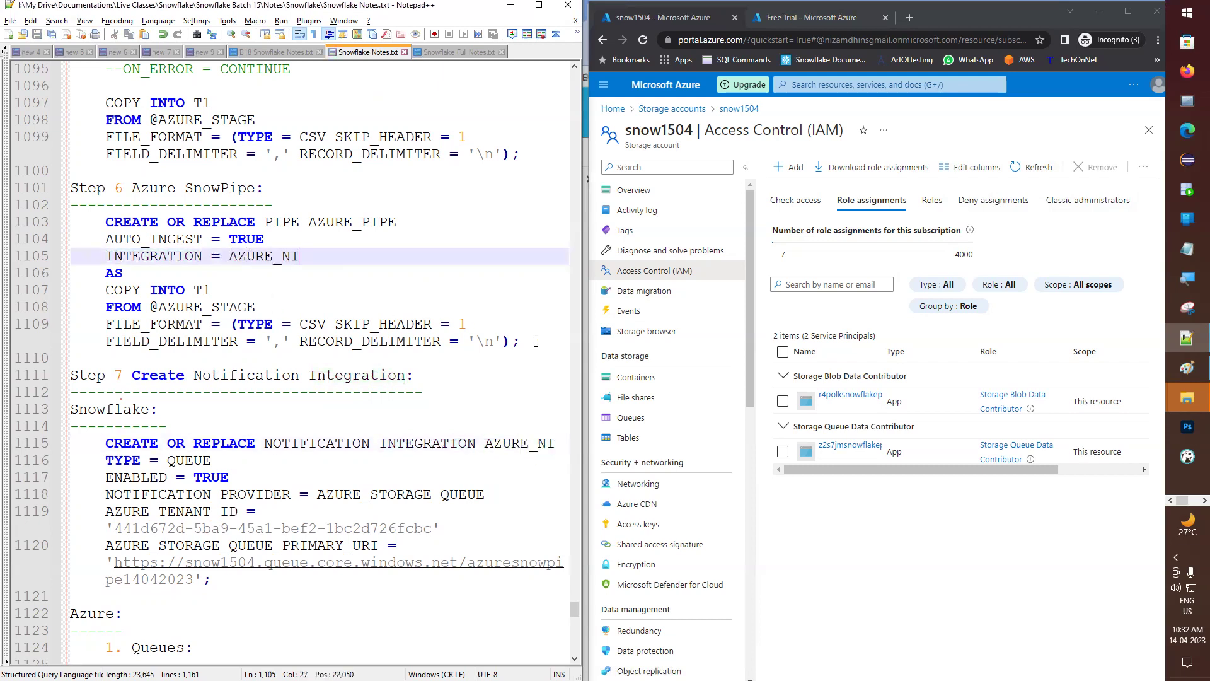
drag(523, 341, 70, 222)
key(ctrl+c)
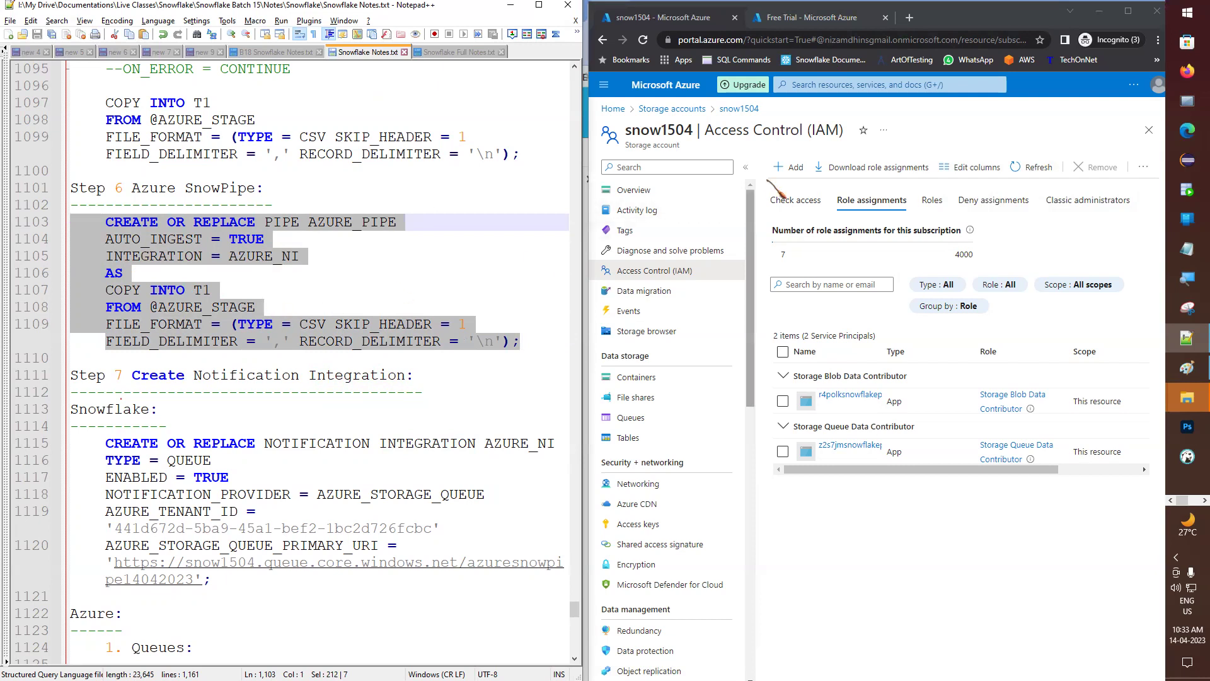
- Paste CREATE OR REPLACE PIPE AZURE_PIPE below the DESC line, unindent it, and run it
click(1098, 11)
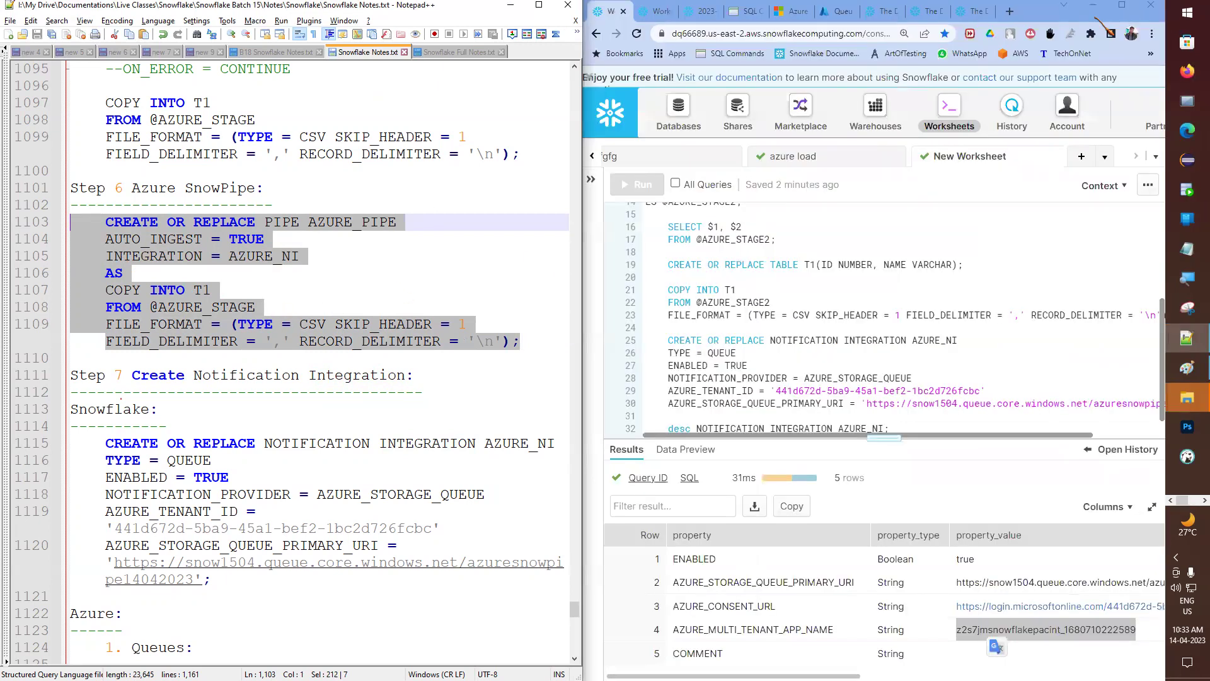
scroll(814, 330, down, 1)
click(914, 417)
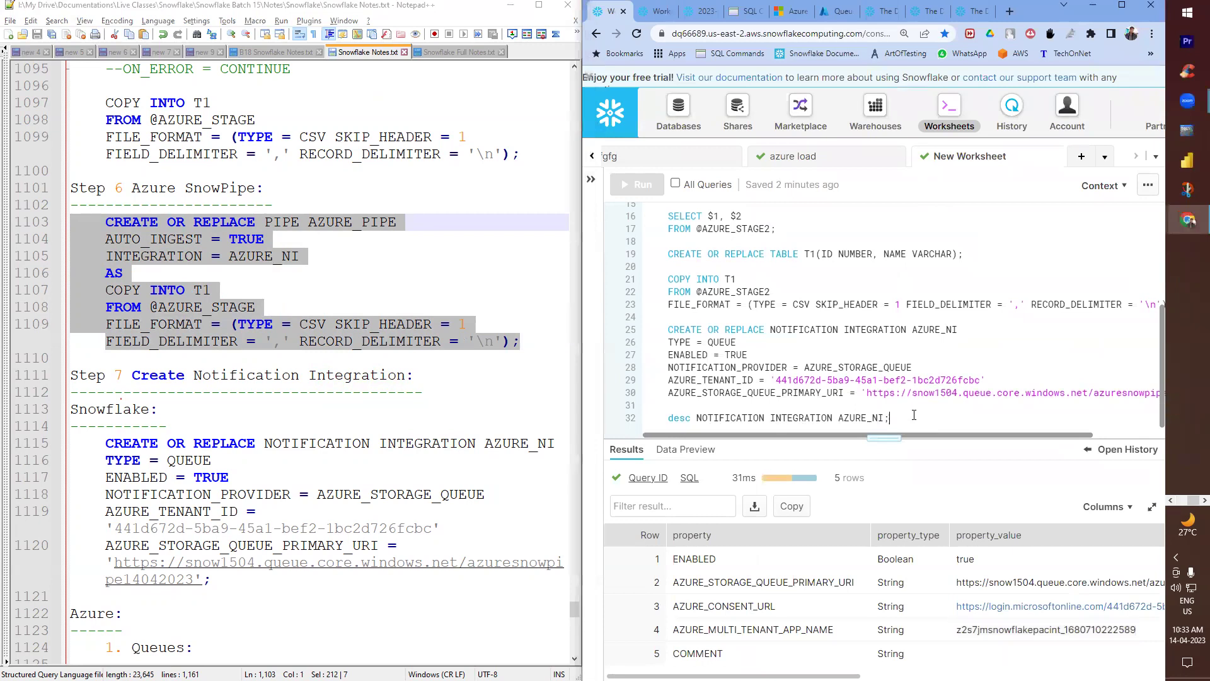
key(Return)
key(Return)
key(Return)
key(Return)
key(Return)
key(Return)
key(Return)
key(Return)
key(Return)
key(Up)
key(Up)
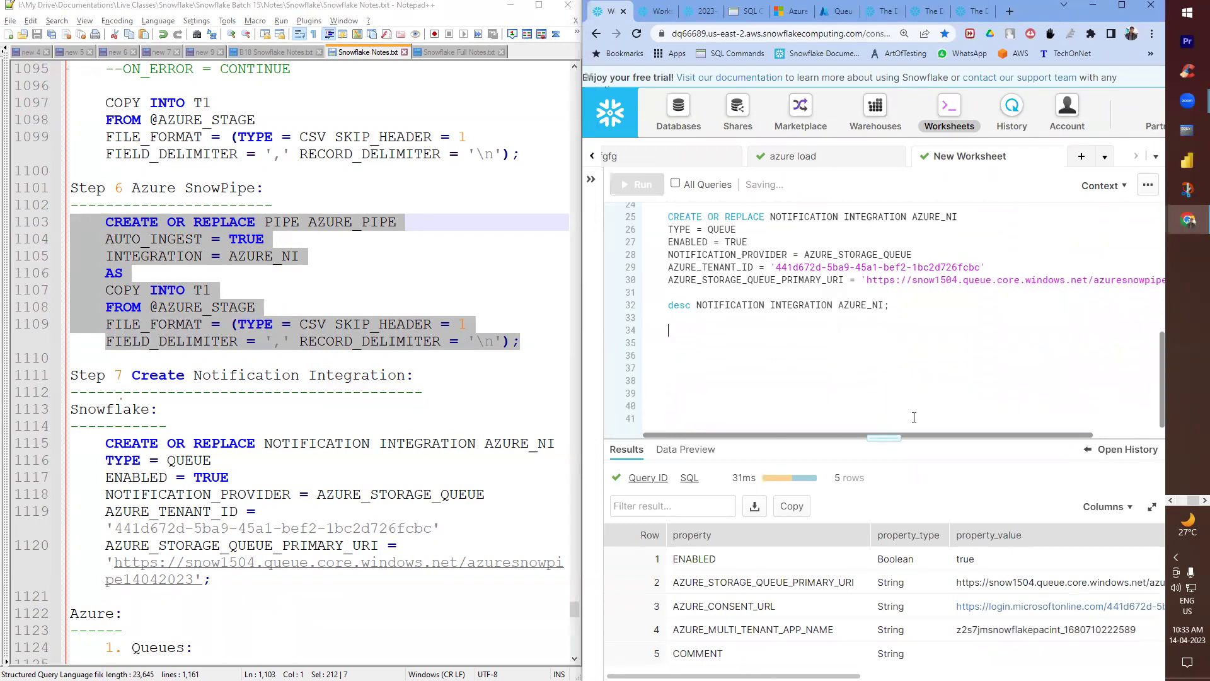
key(ctrl+v)
key(Up)
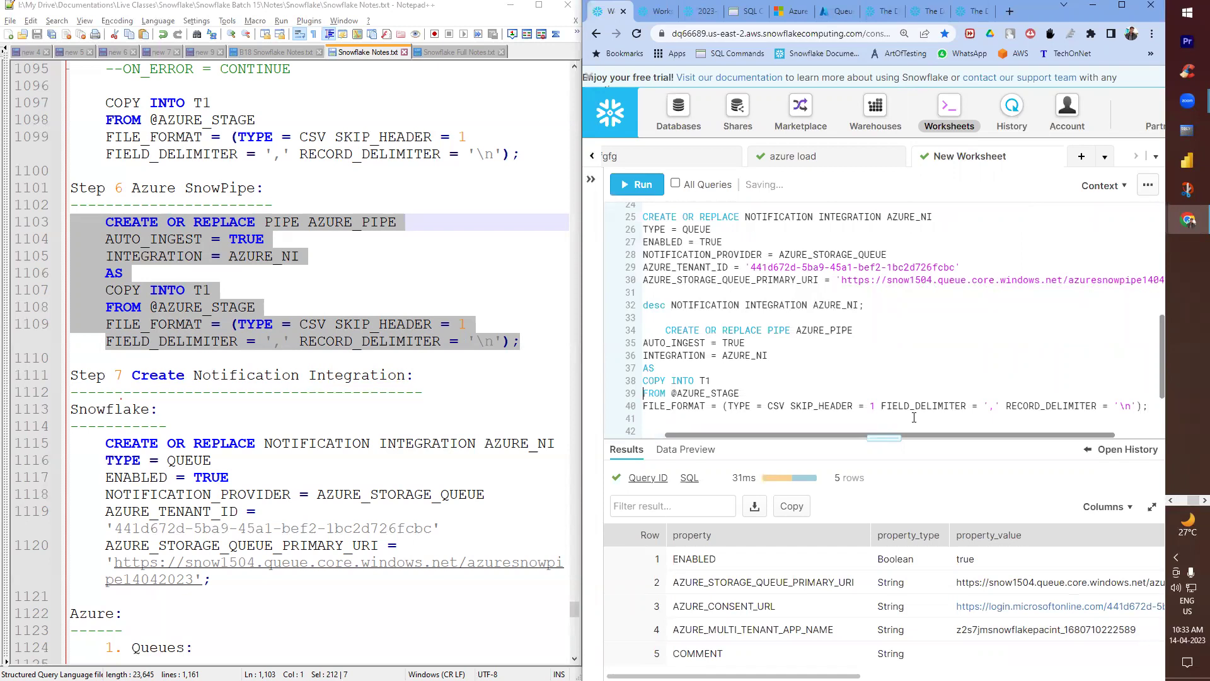
key(Delete)
key(Delete)
key(Delete)
key(Delete)
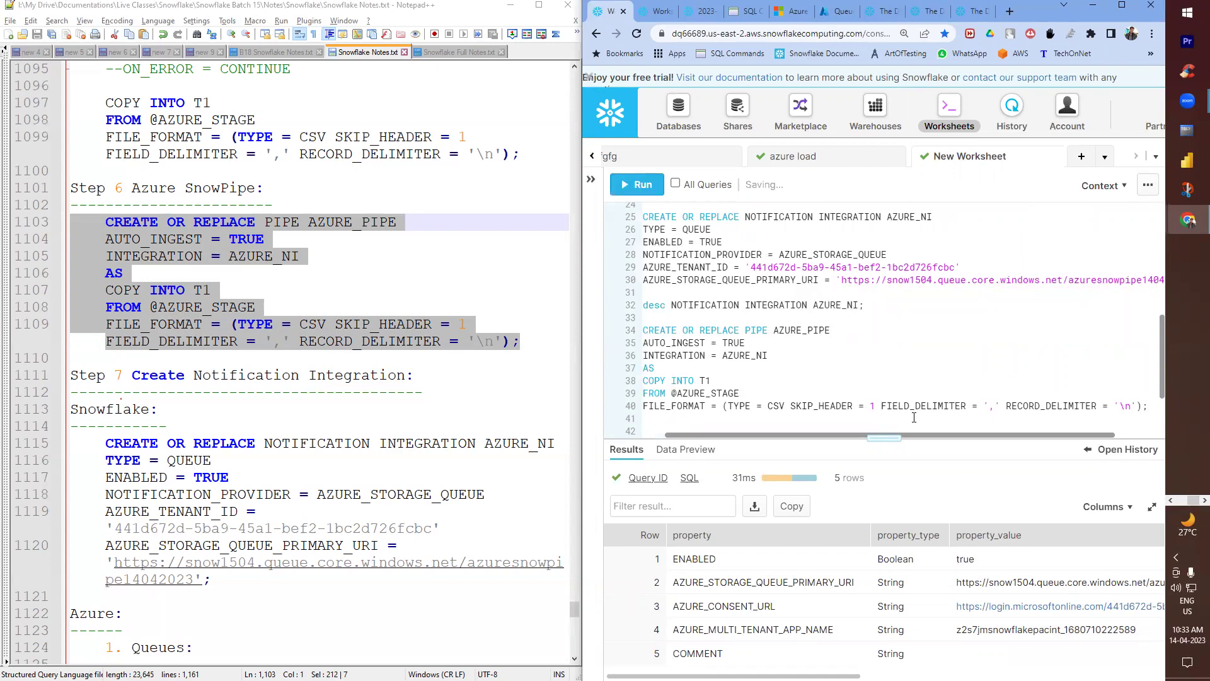
key(ctrl+Return)
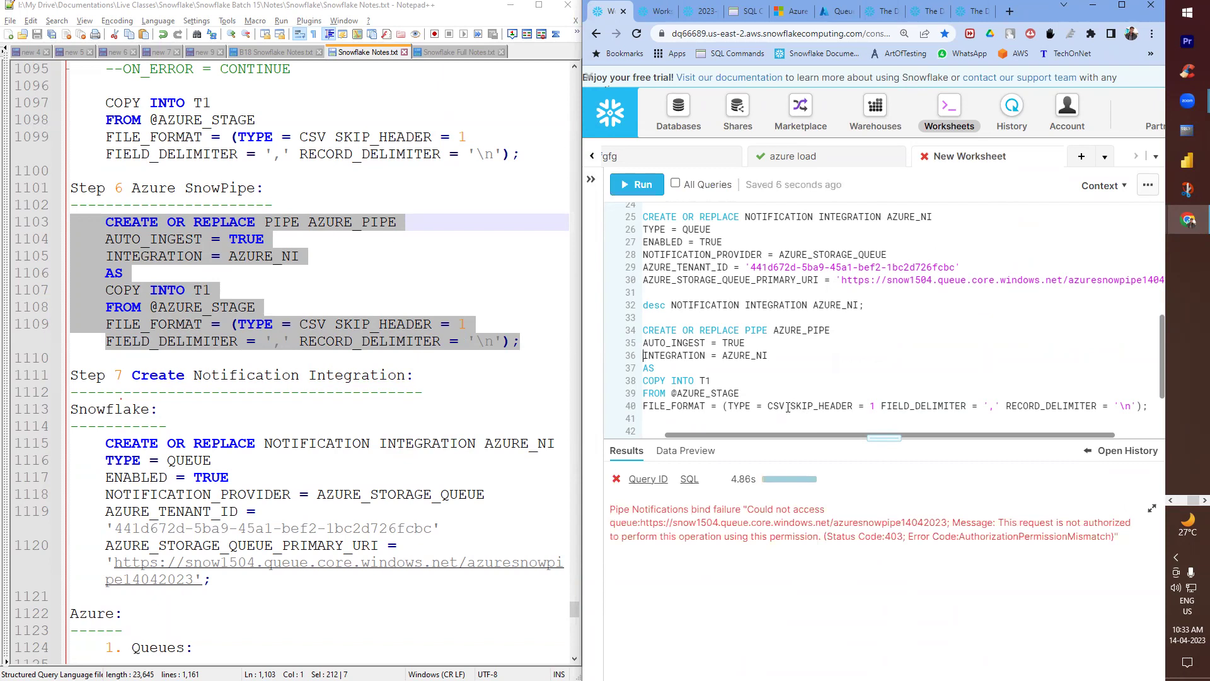
- Maximize the worksheet and highlight 'queue' in the 403 bind-failure error message
click(1122, 5)
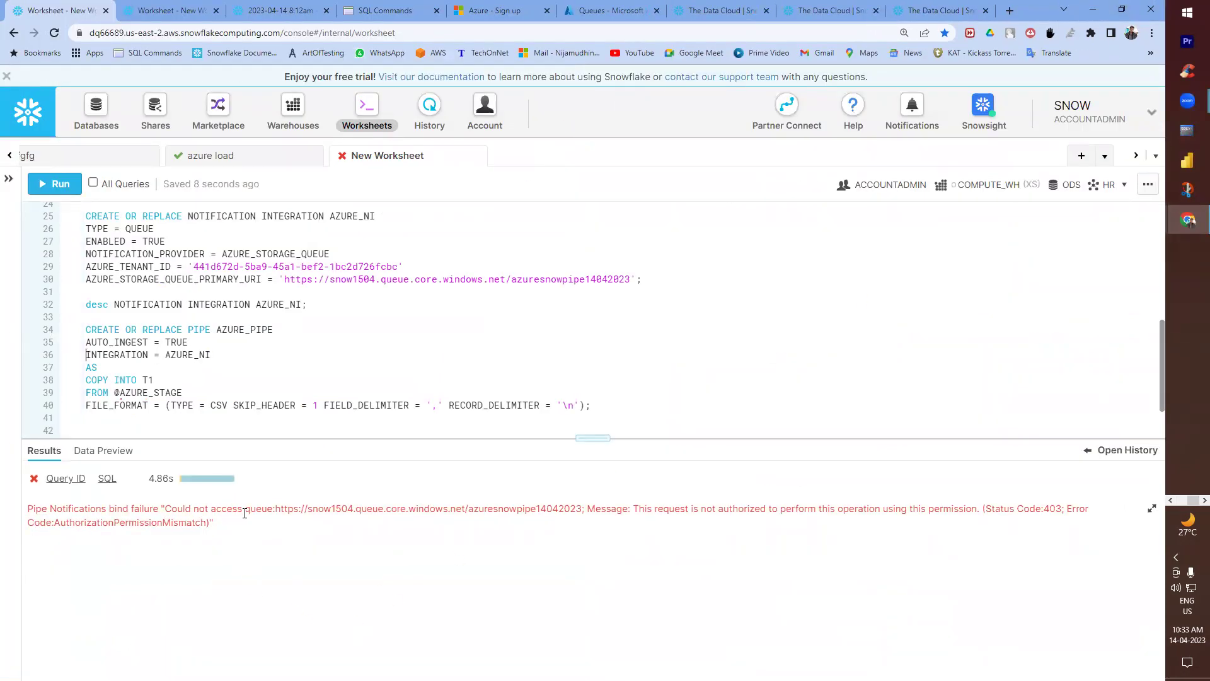
drag(245, 510, 276, 509)
click(215, 508)
drag(360, 511, 387, 513)
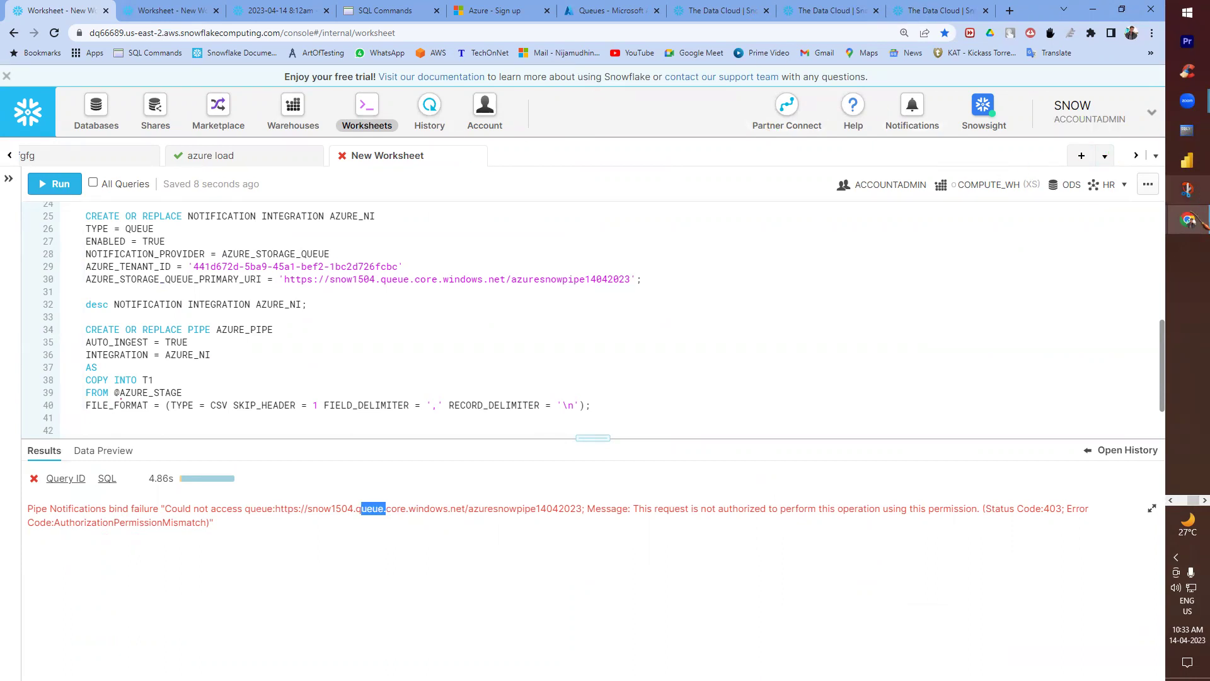
- Check the azuresnowpipe14042023 queue in the Azure storage account's Queues list
mouse_move(1188, 220)
click(1096, 368)
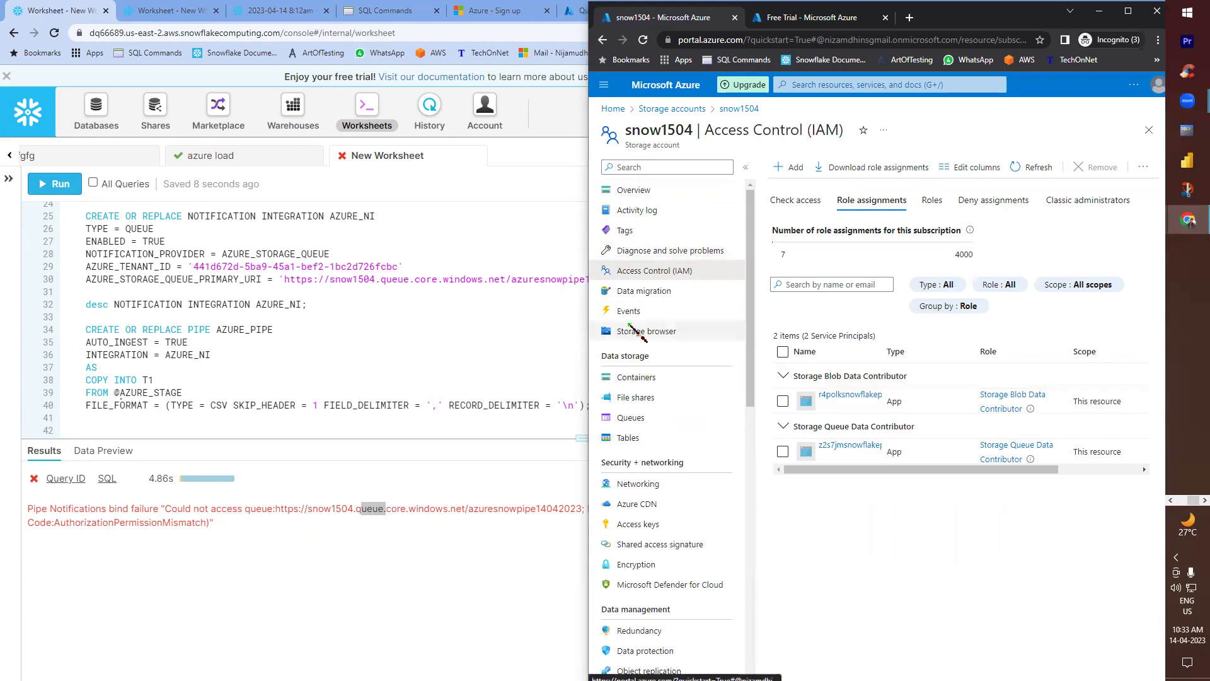
click(631, 417)
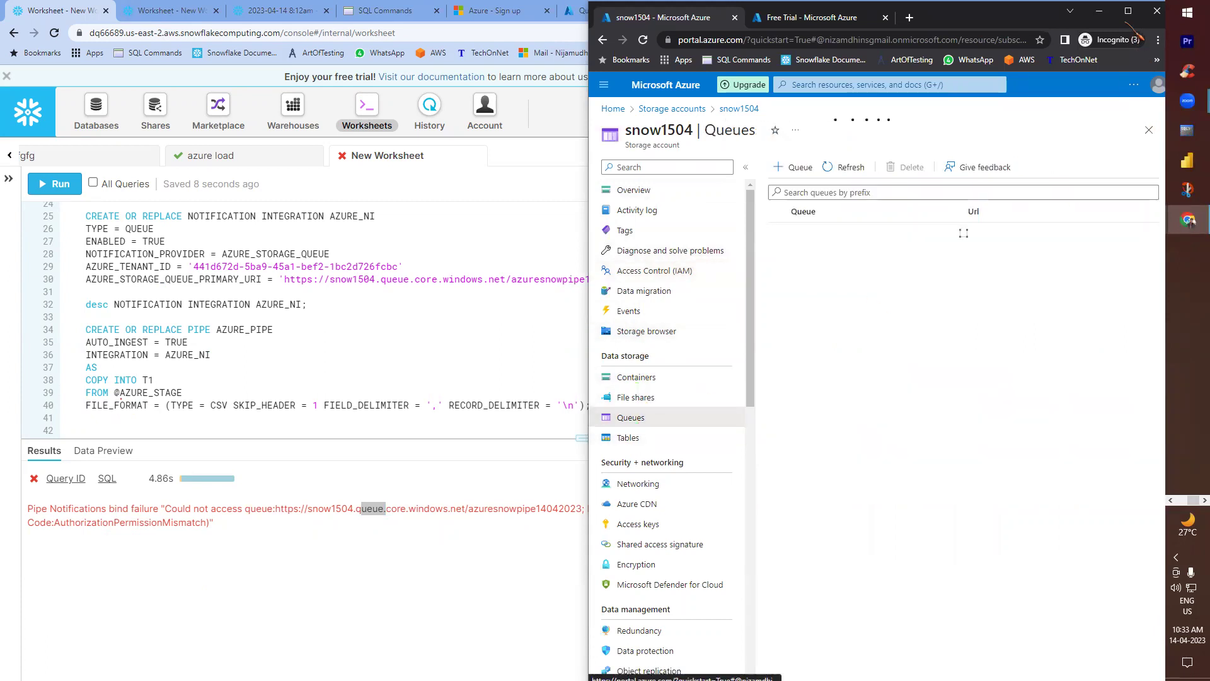
click(1128, 11)
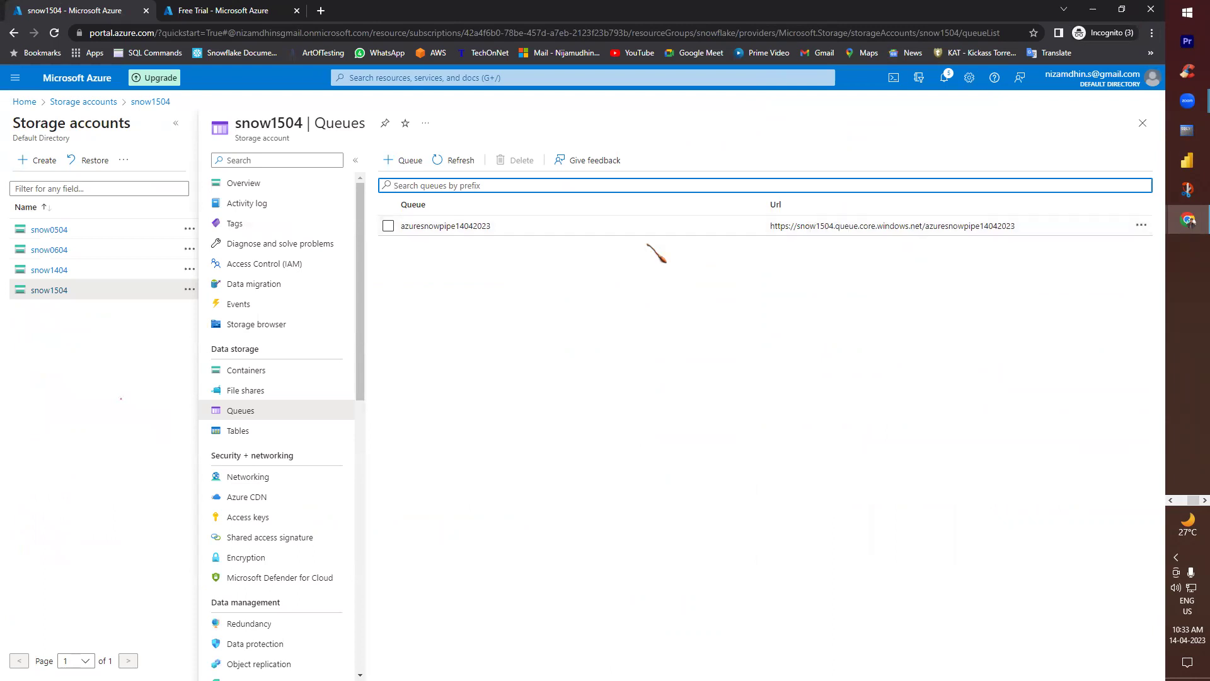
click(1142, 226)
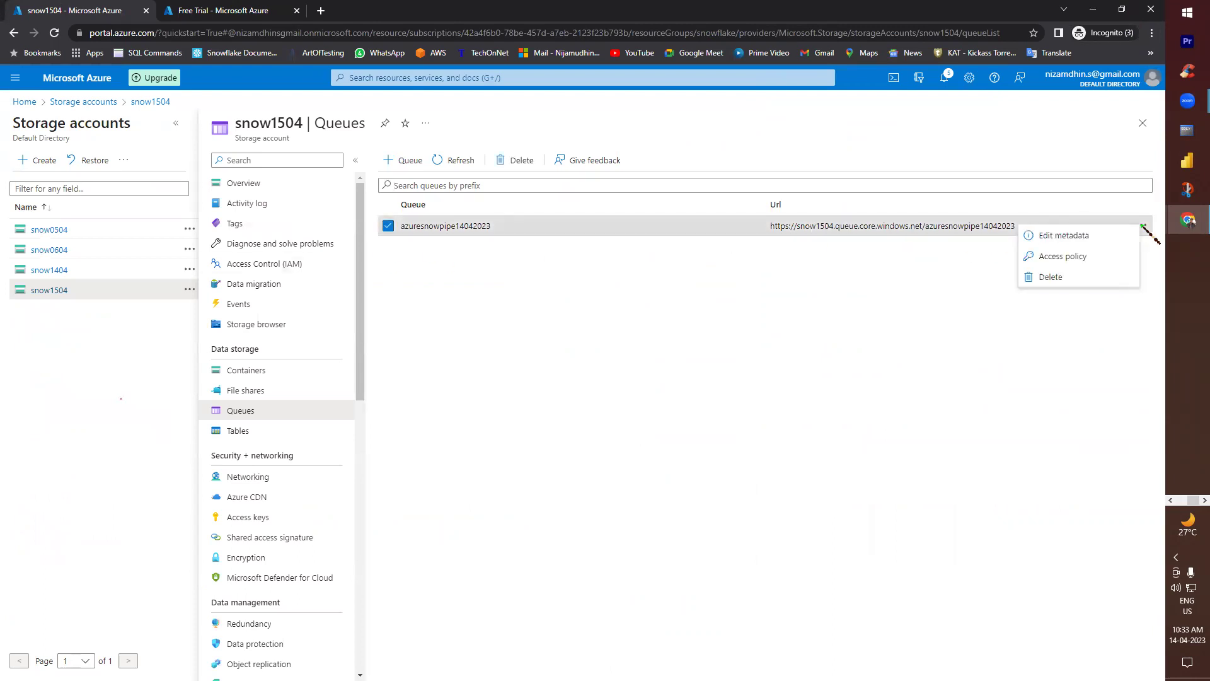
click(736, 413)
- Select the full Pipe Notifications error message in Snowflake and switch to Notepad++
key(alt+Tab)
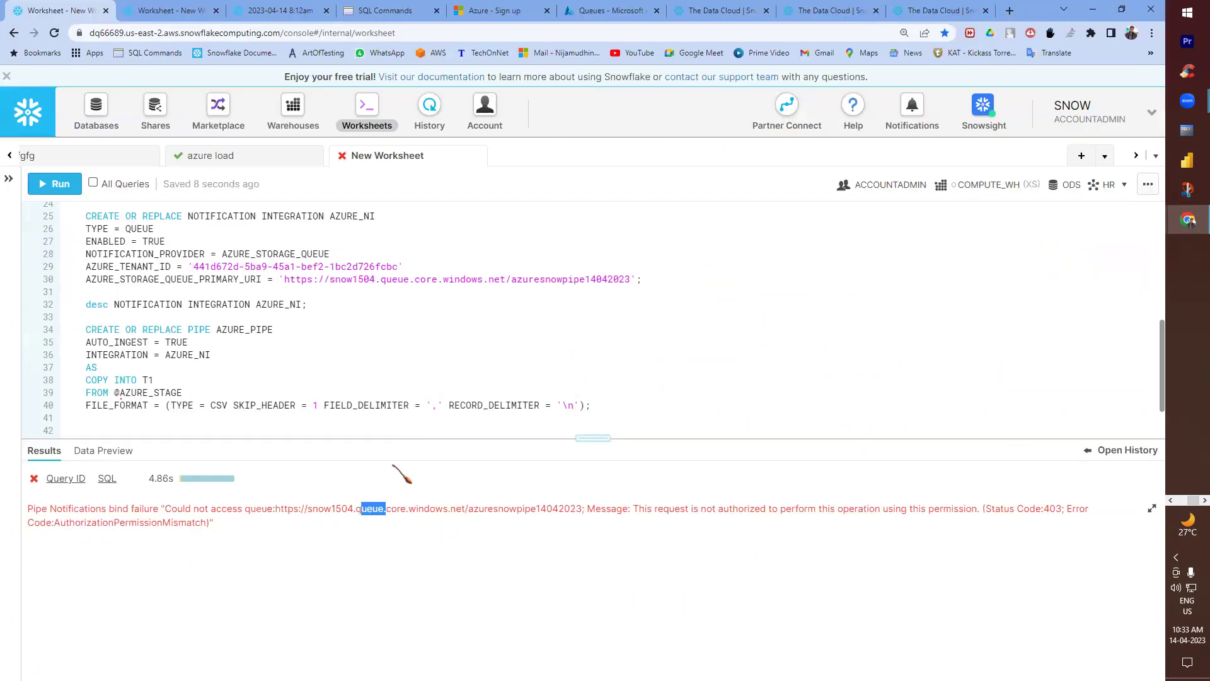
triple_click(308, 508)
key(ctrl+c)
key(alt+Tab)
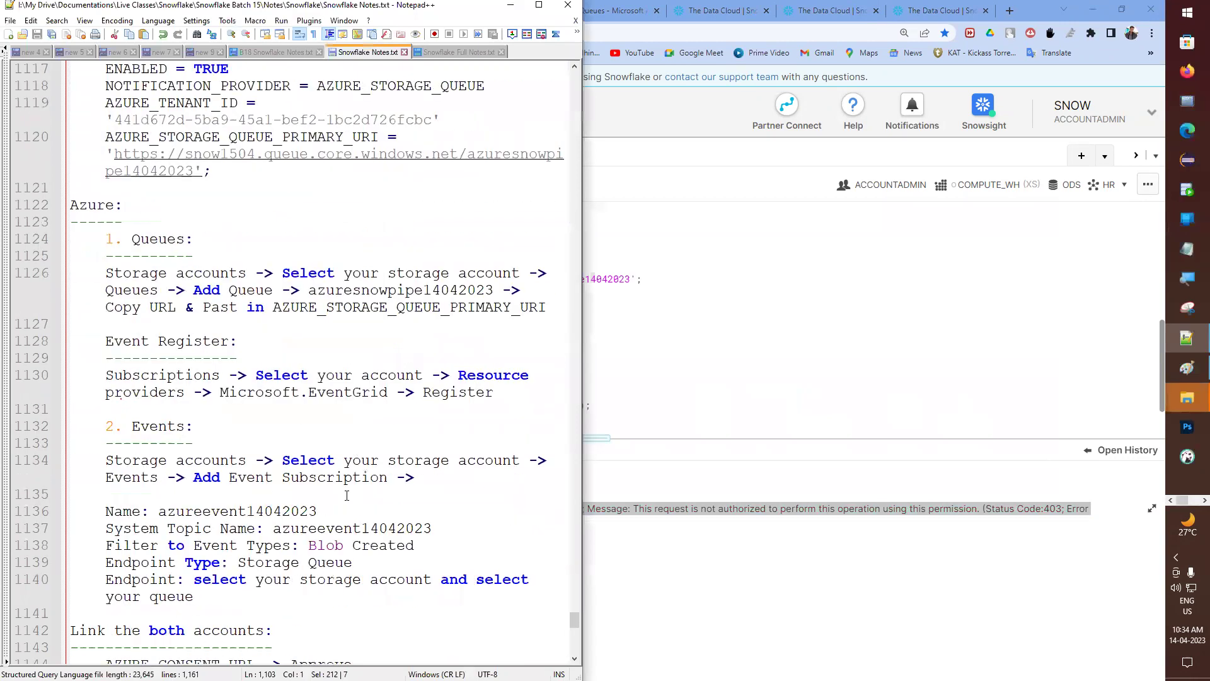
- Paste the copied 403 error message on new lines after the CREATE PIPE statement
scroll(347, 495, down, 4)
scroll(251, 419, up, 9)
click(244, 426)
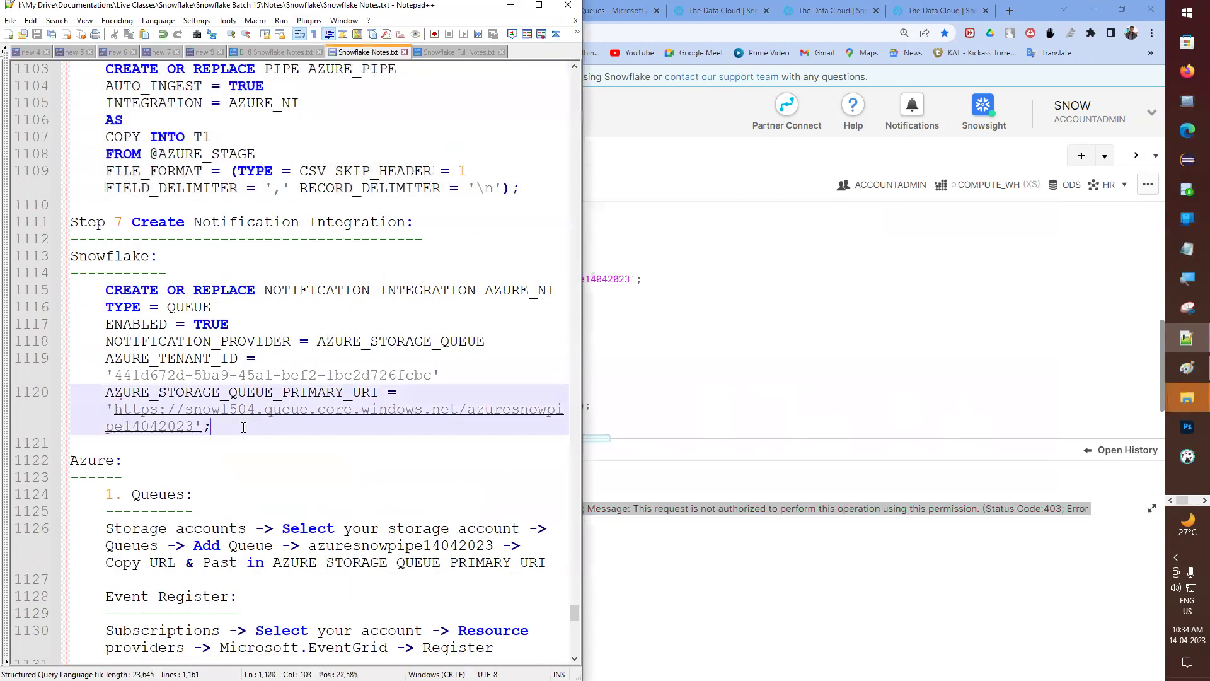
scroll(243, 423, up, 3)
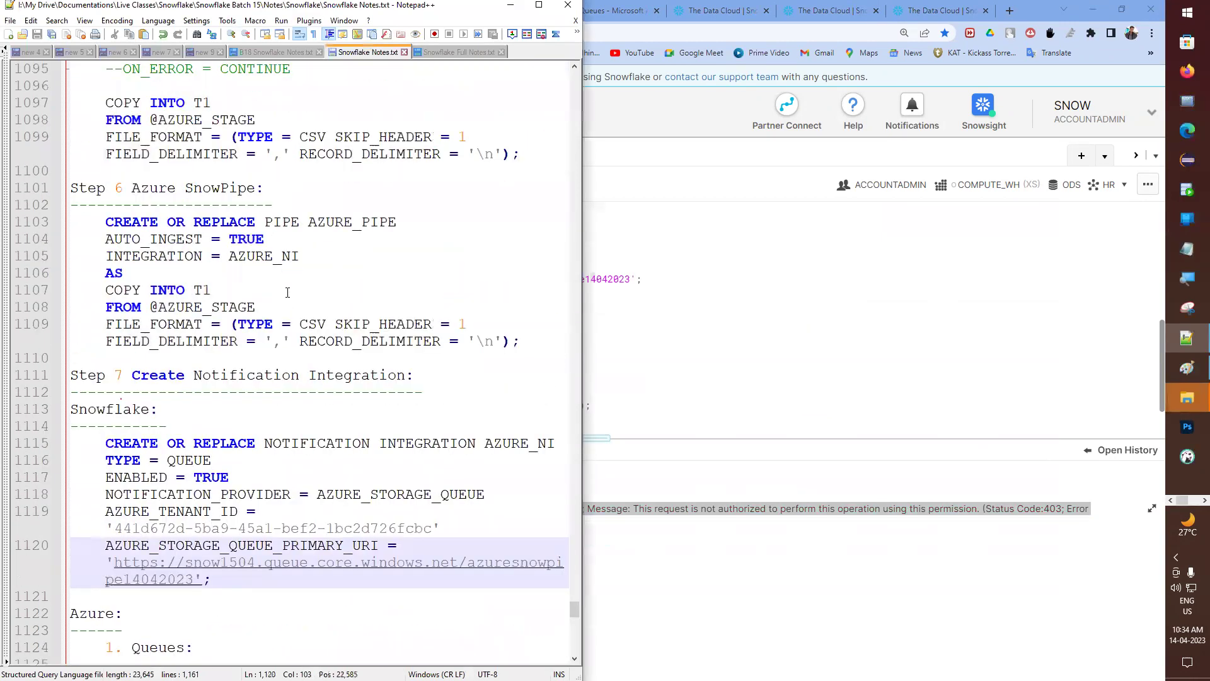
click(530, 336)
key(Return)
key(Return)
key(ctrl+v)
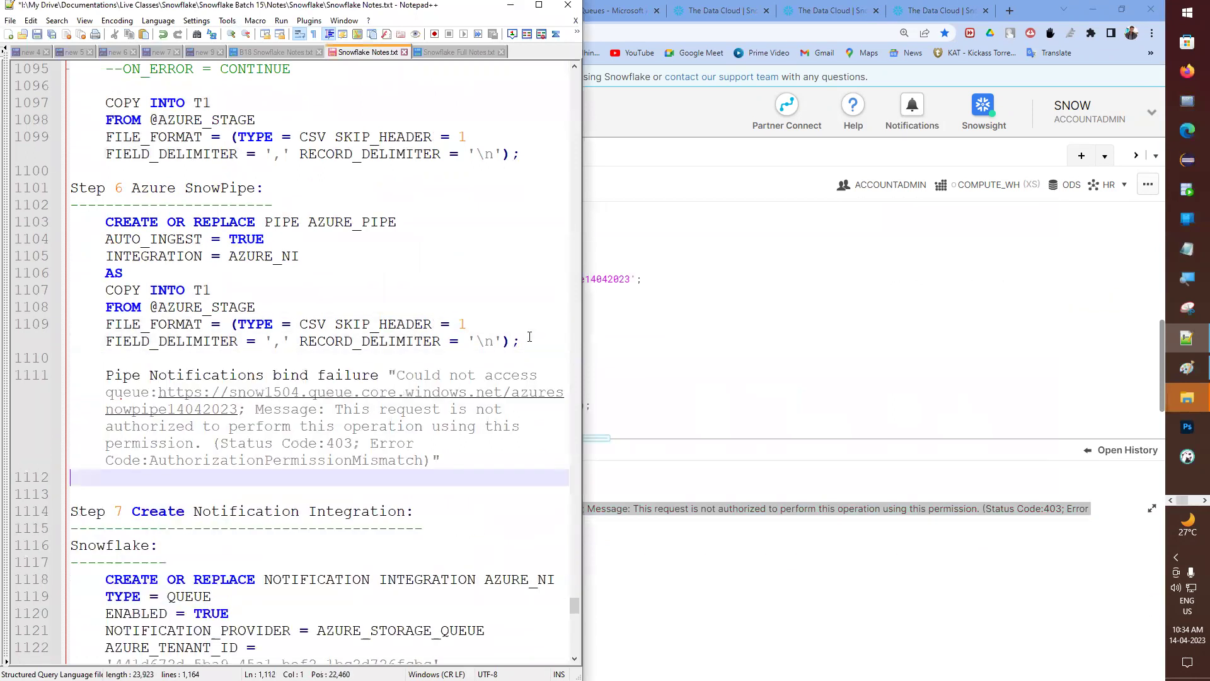
- Head the error with 'After pipe creation maybe if you are facing this Error:' underlined by dashes, and save
key(Up)
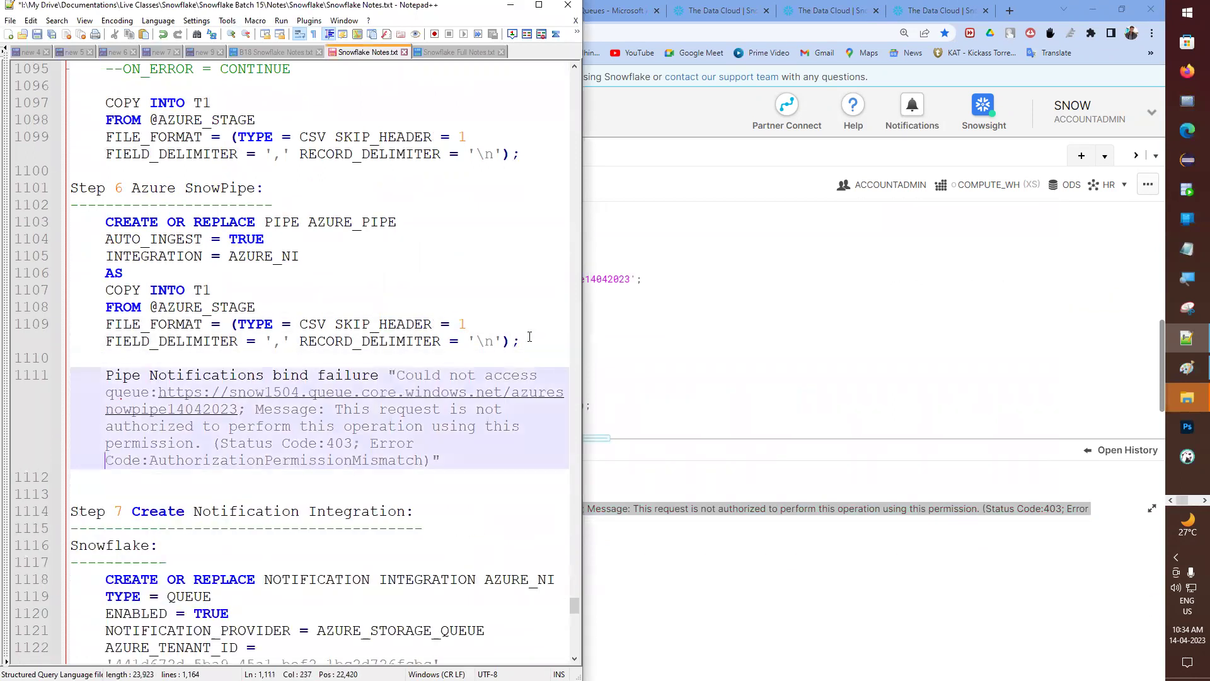
key(Return)
key(Up)
text(E)
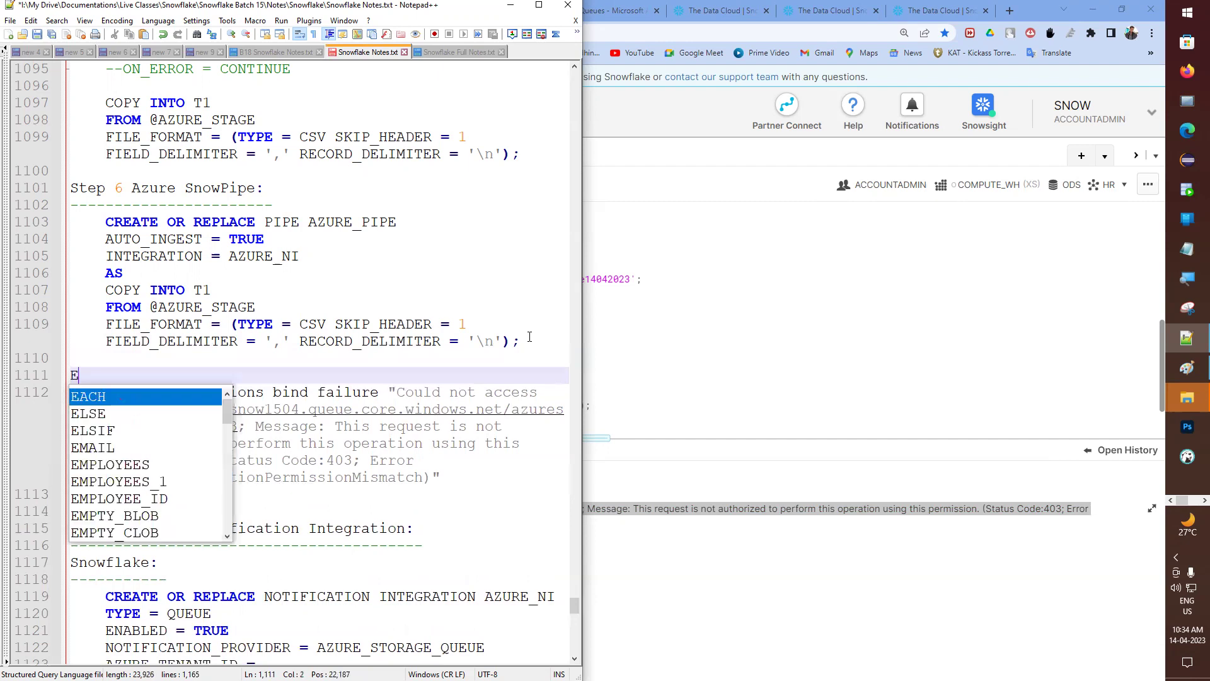
text(rror:)
key(Return)
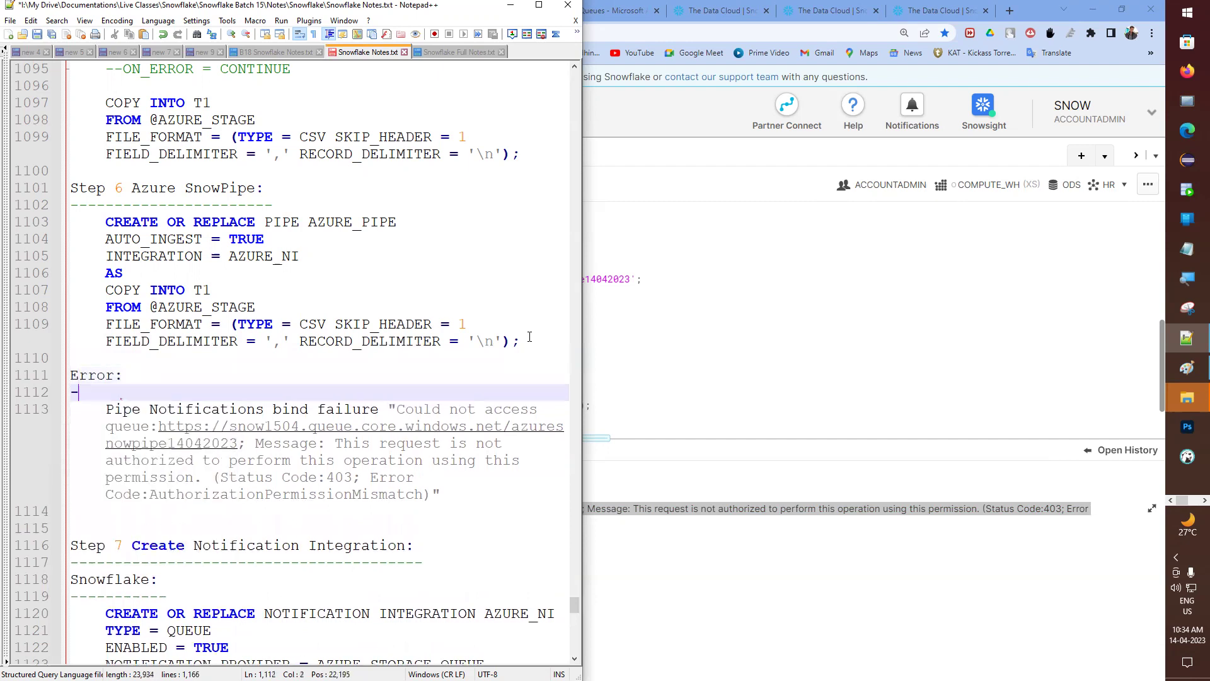
key(Up)
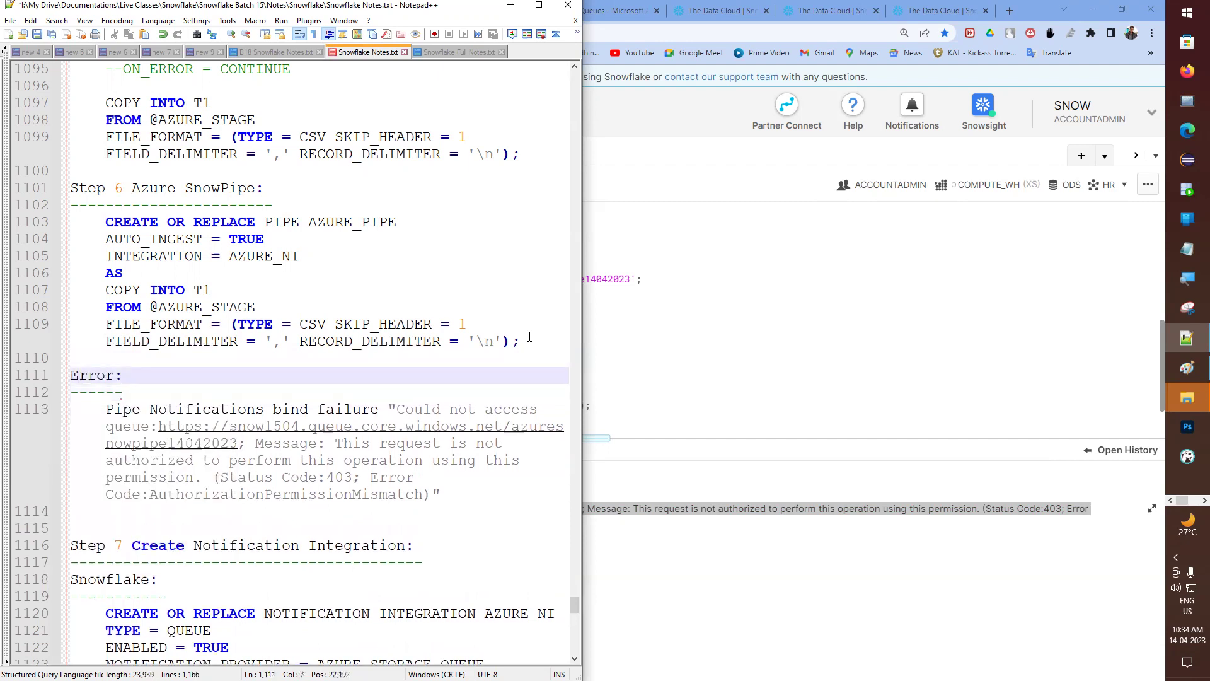
text(After pi)
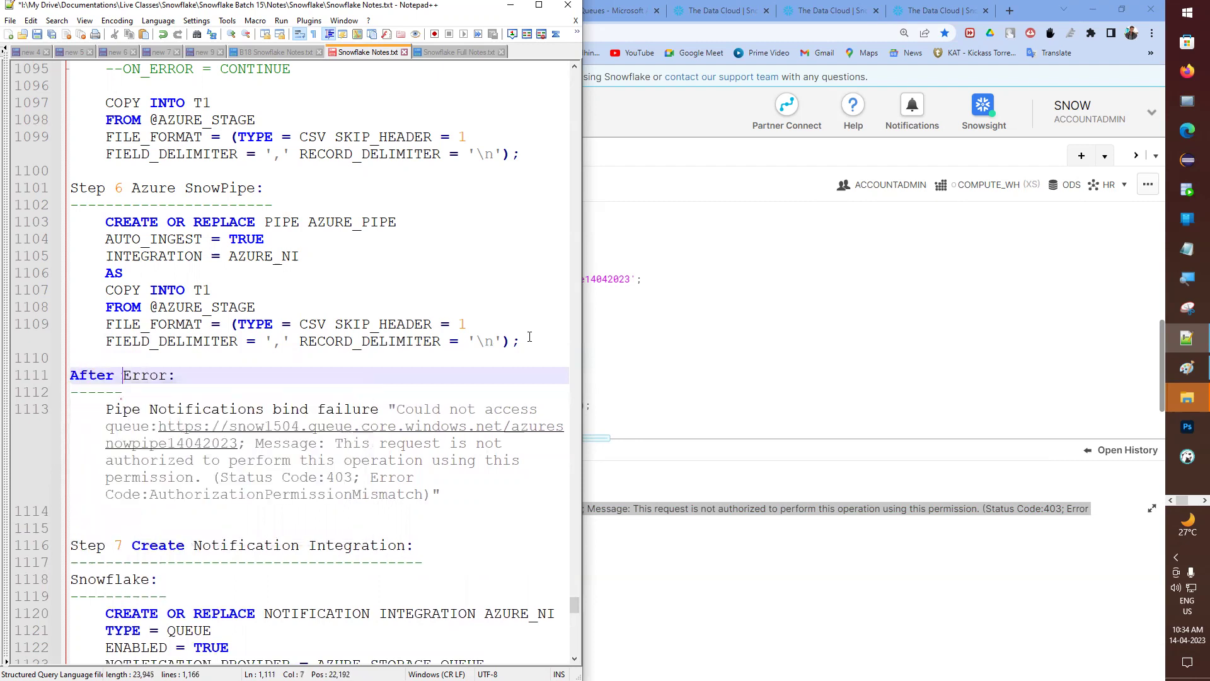
text(pe creation )
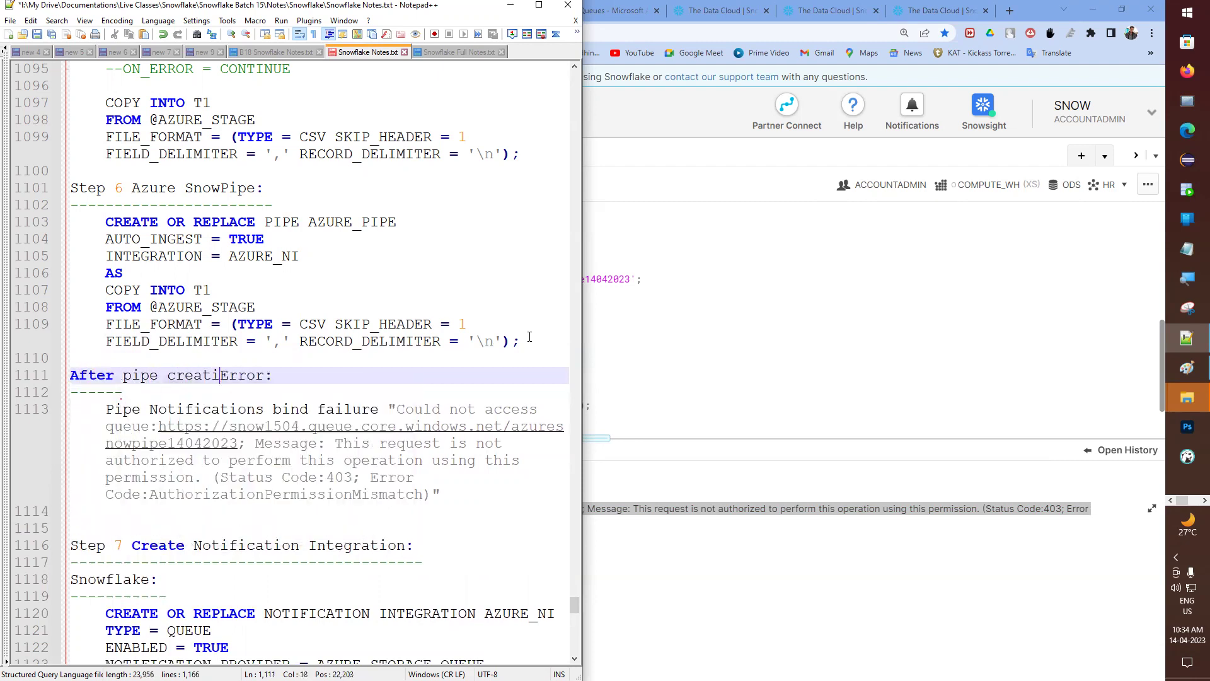
text(maybe ig)
key(BackSpace)
key(BackSpace)
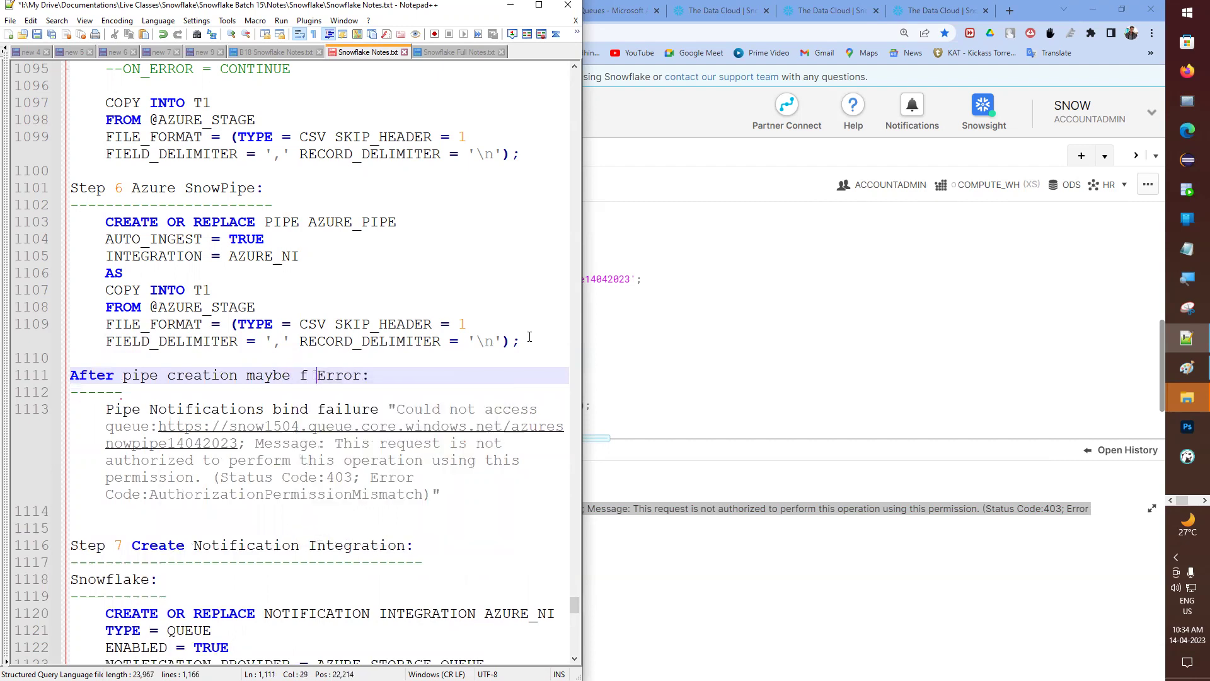
text(if you are )
text(facing thi)
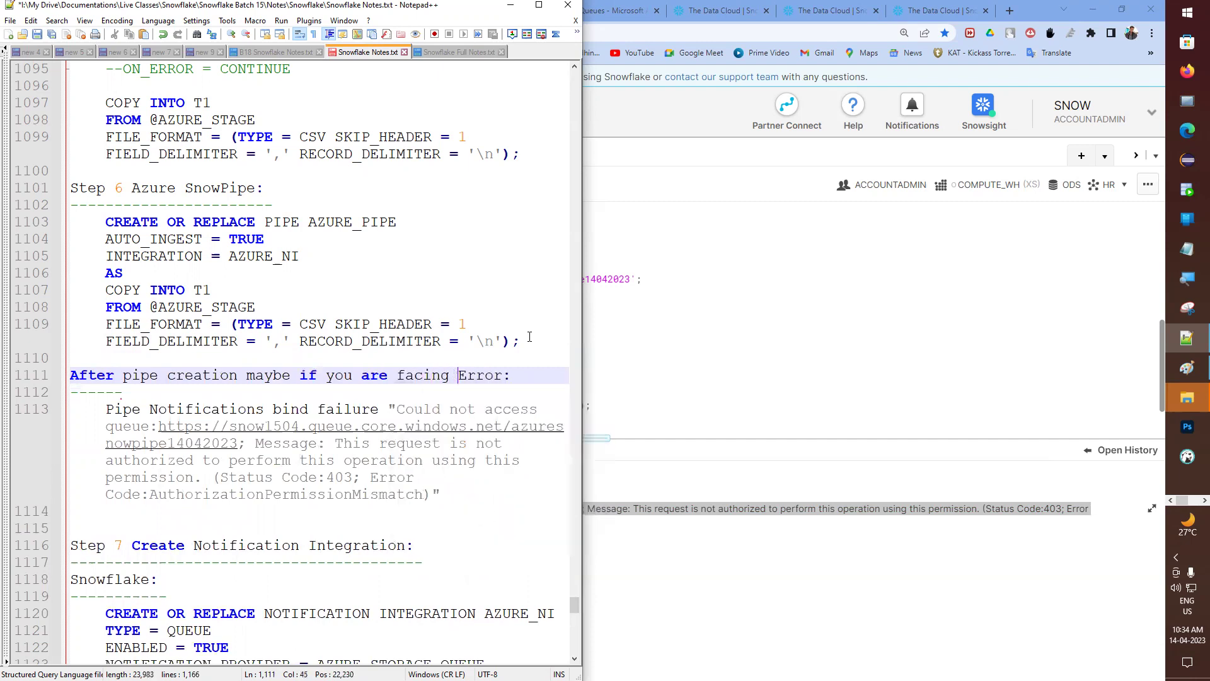
text(s)
key(Down)
text(-------------------------------------------)
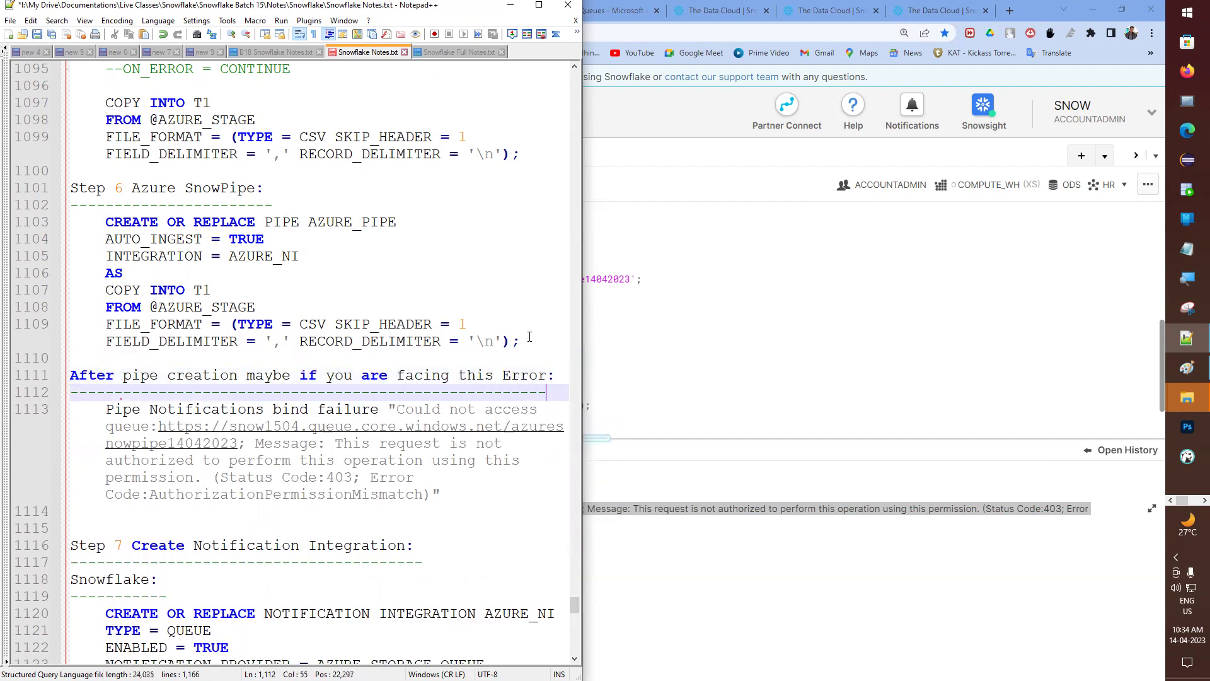
key(ctrl+s)
- Paste the Queues setup instruction line below the error text
key(Down)
key(Down)
key(Down)
key(Down)
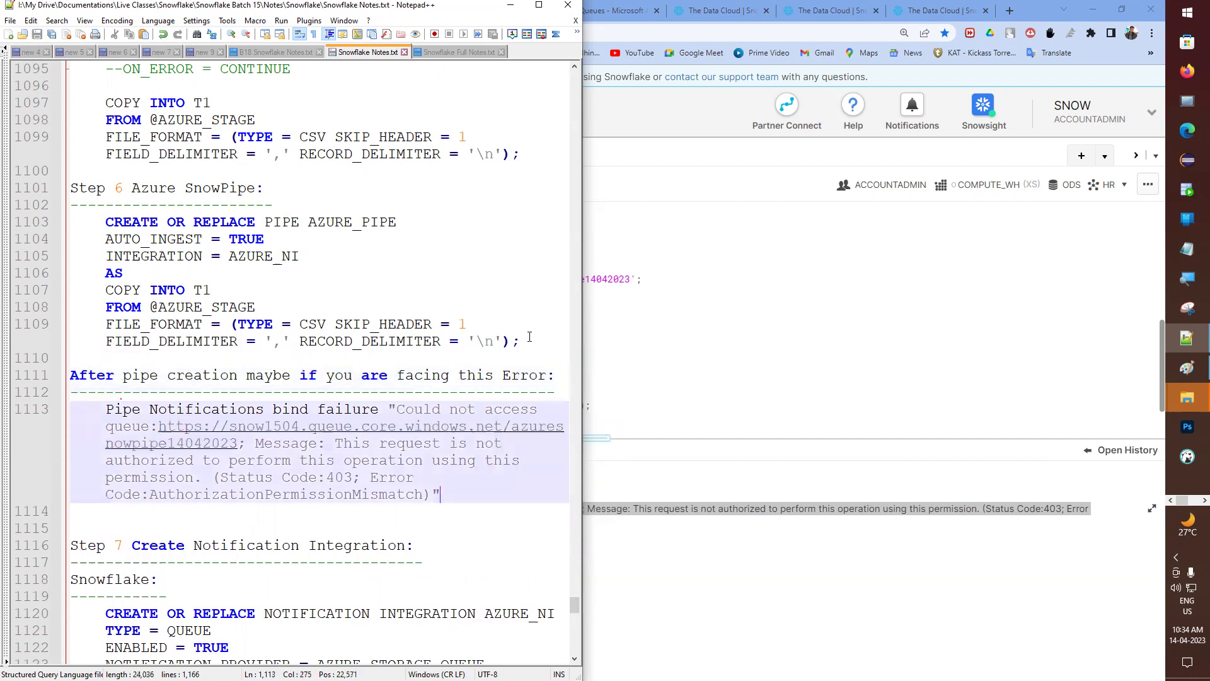
key(Return)
key(Return)
text(Que)
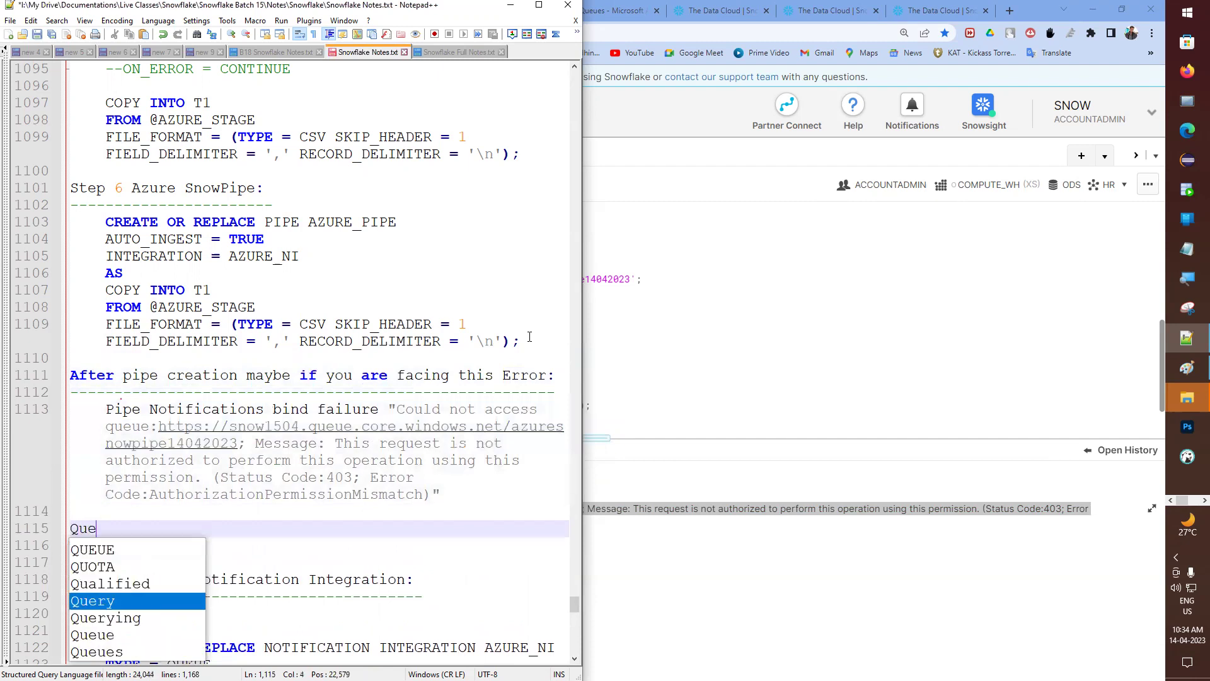
text(ue -)
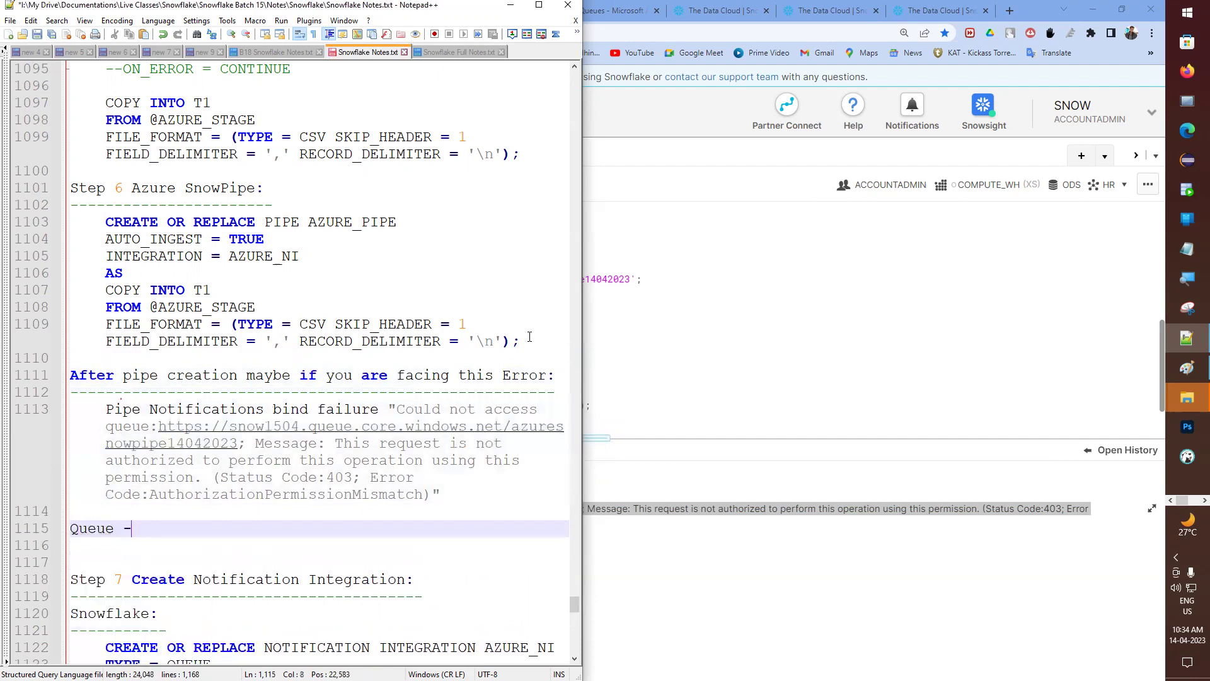
key(BackSpace)
key(BackSpace)
key(BackSpace)
key(ctrl+s)
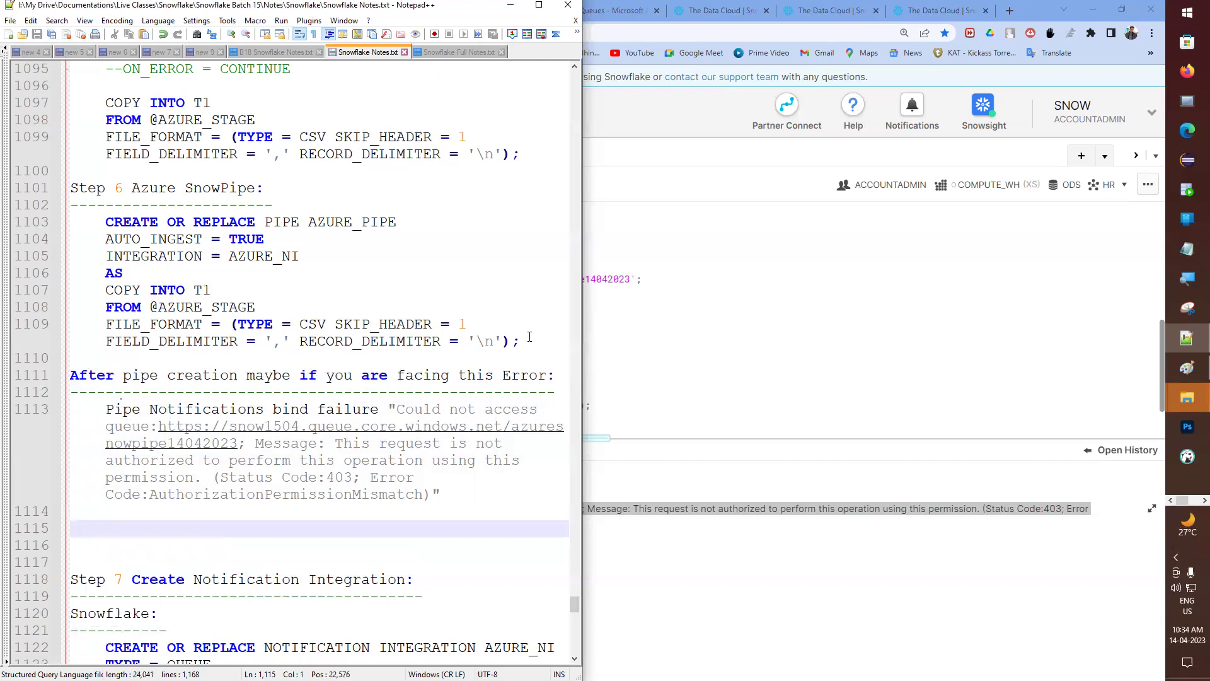
scroll(232, 640, down, 7)
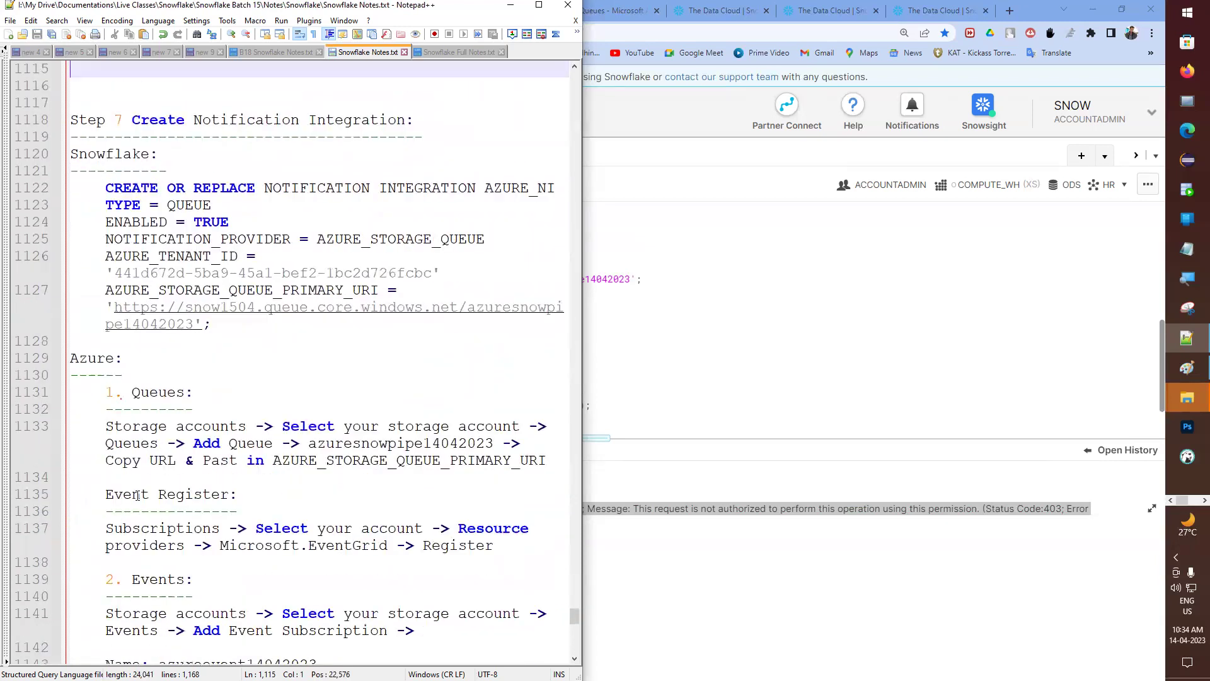
click(25, 424)
key(ctrl+c)
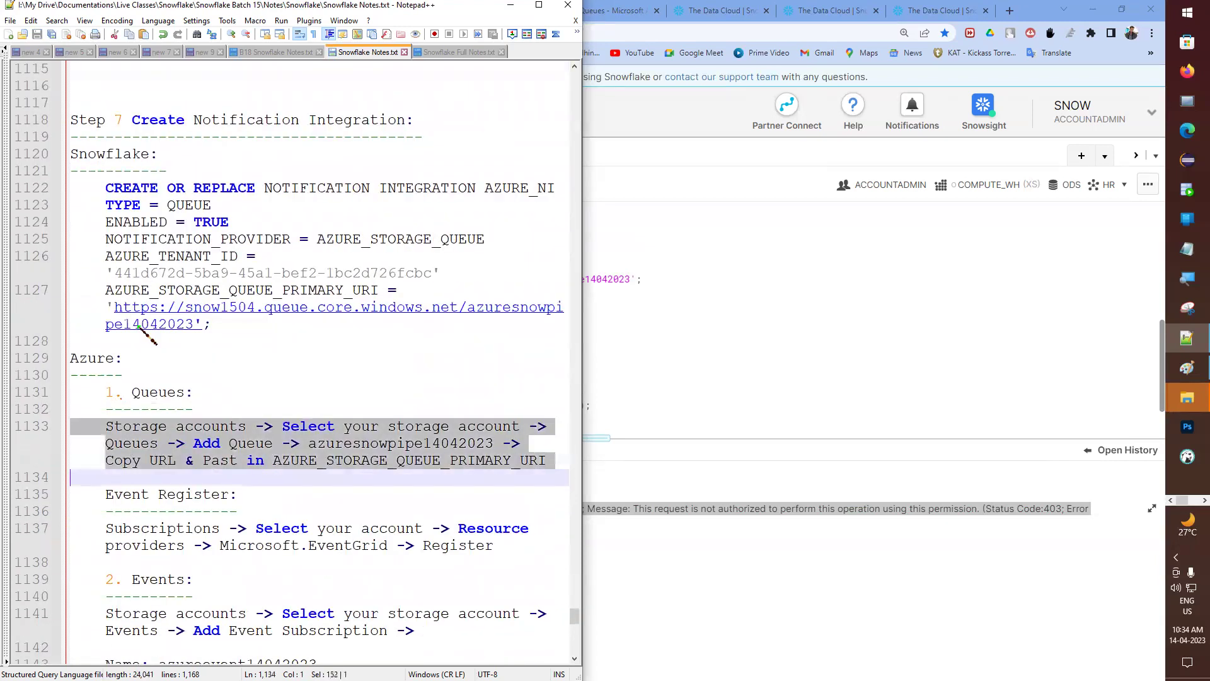
scroll(130, 352, up, 3)
scroll(129, 352, up, 2)
click(77, 330)
key(ctrl+v)
click(241, 328)
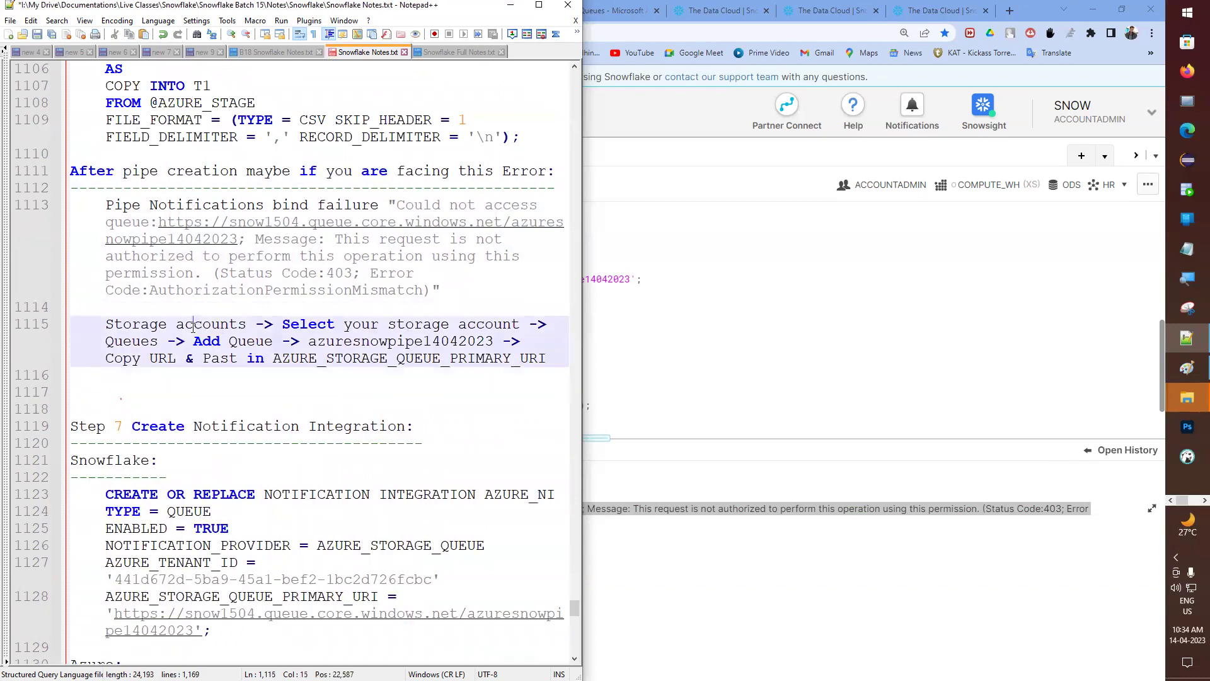
key(alt+Tab)
key(super+Right)
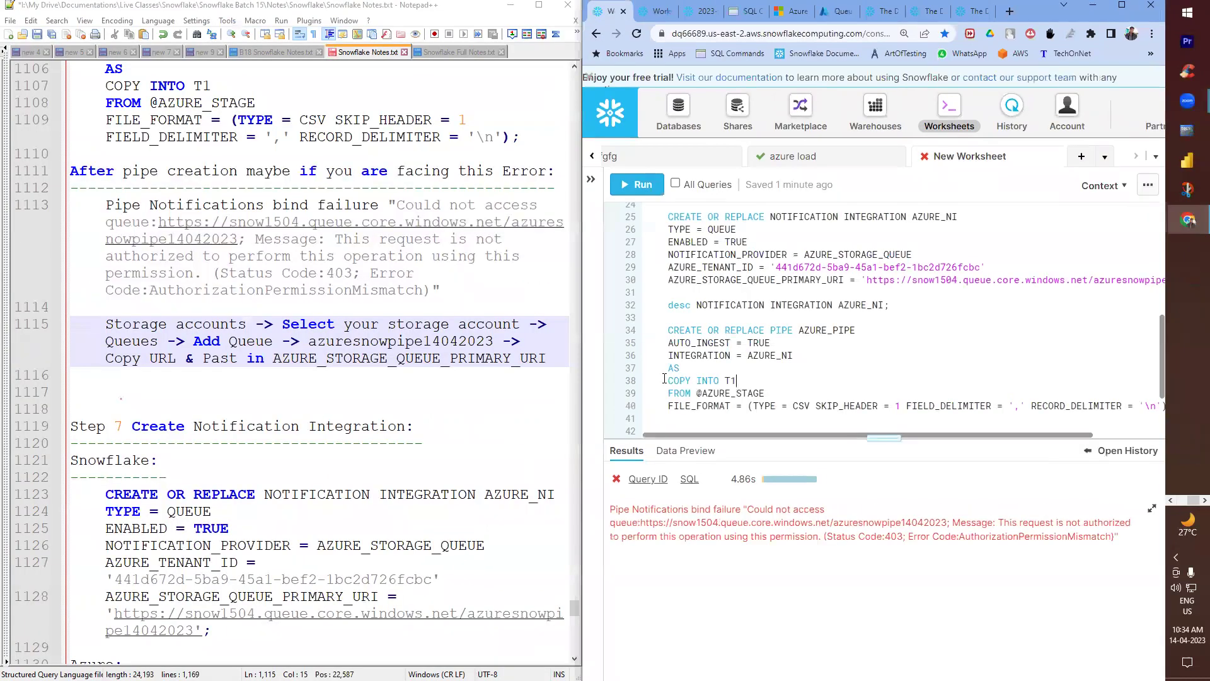
- Place the Azure portal beside the notes and open storage account snow1504's Queues list
mouse_move(1188, 220)
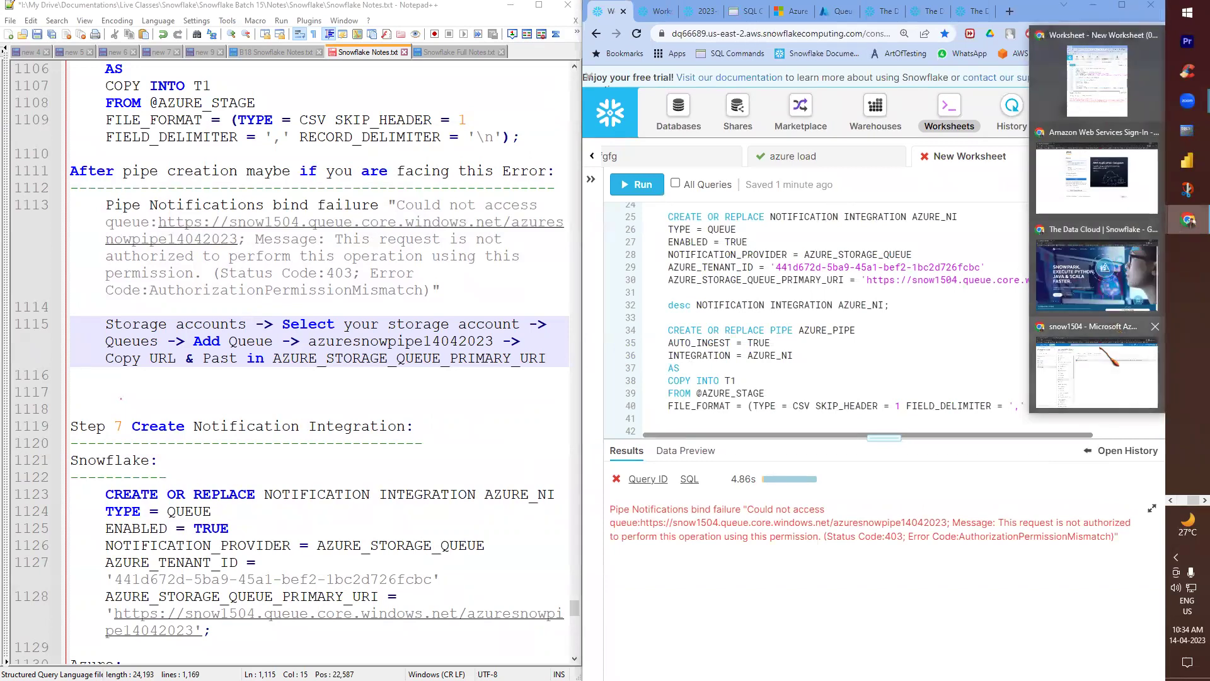
click(1108, 356)
key(super+Right)
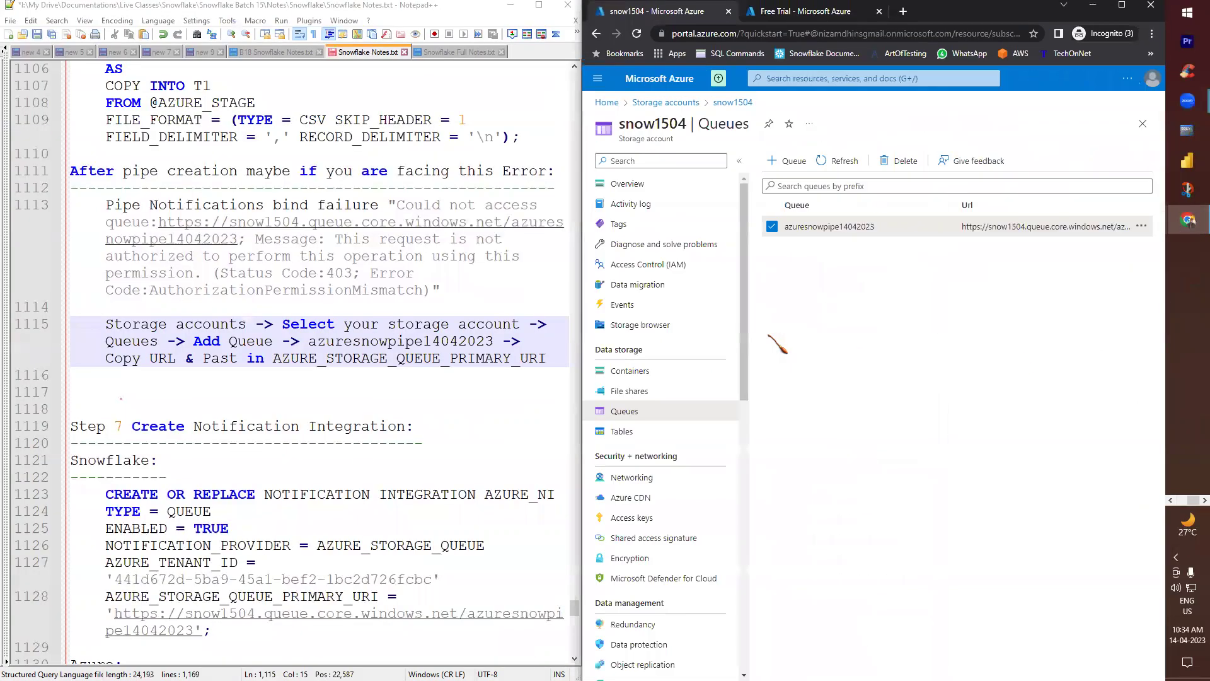
click(600, 103)
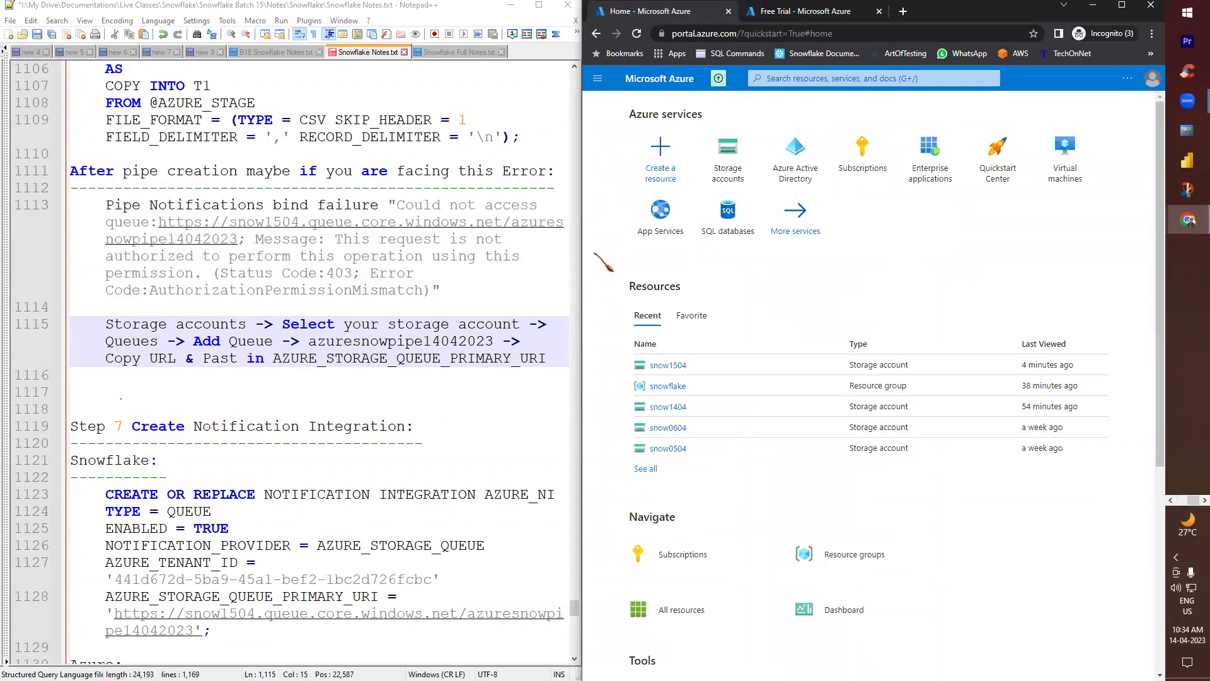
click(668, 365)
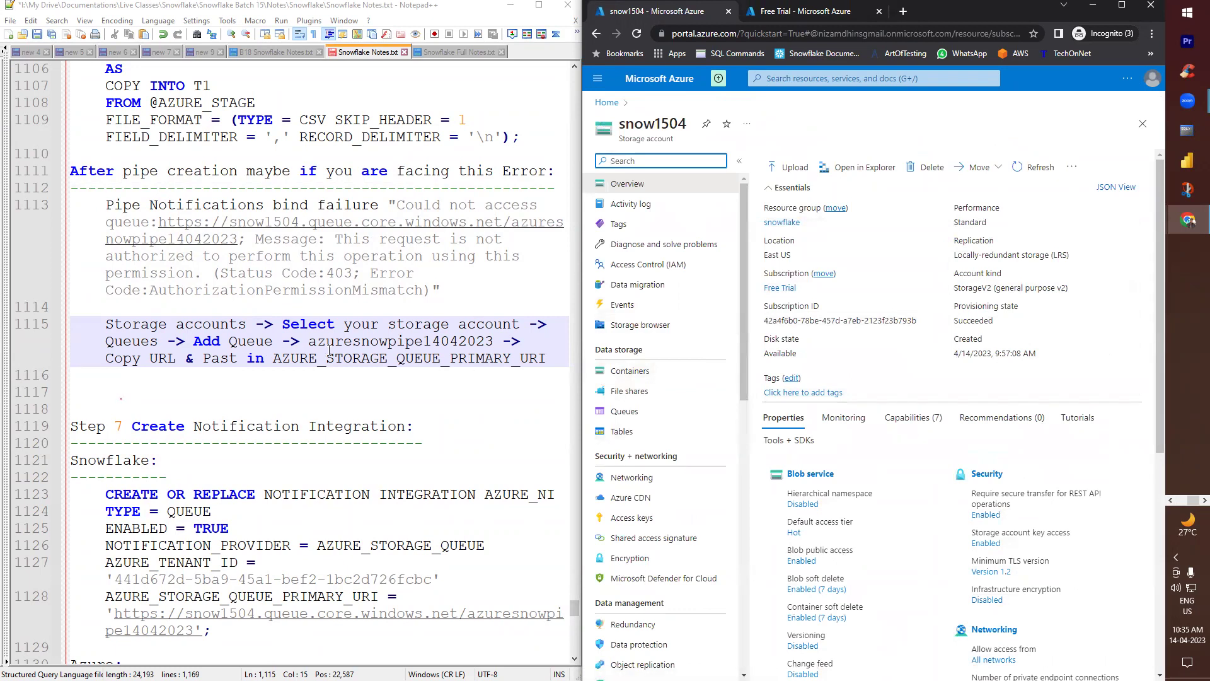
click(623, 411)
- Rewrite the line 1115 note so the path ends at selecting Queues, then your queue
drag(194, 344, 566, 362)
key(Delete)
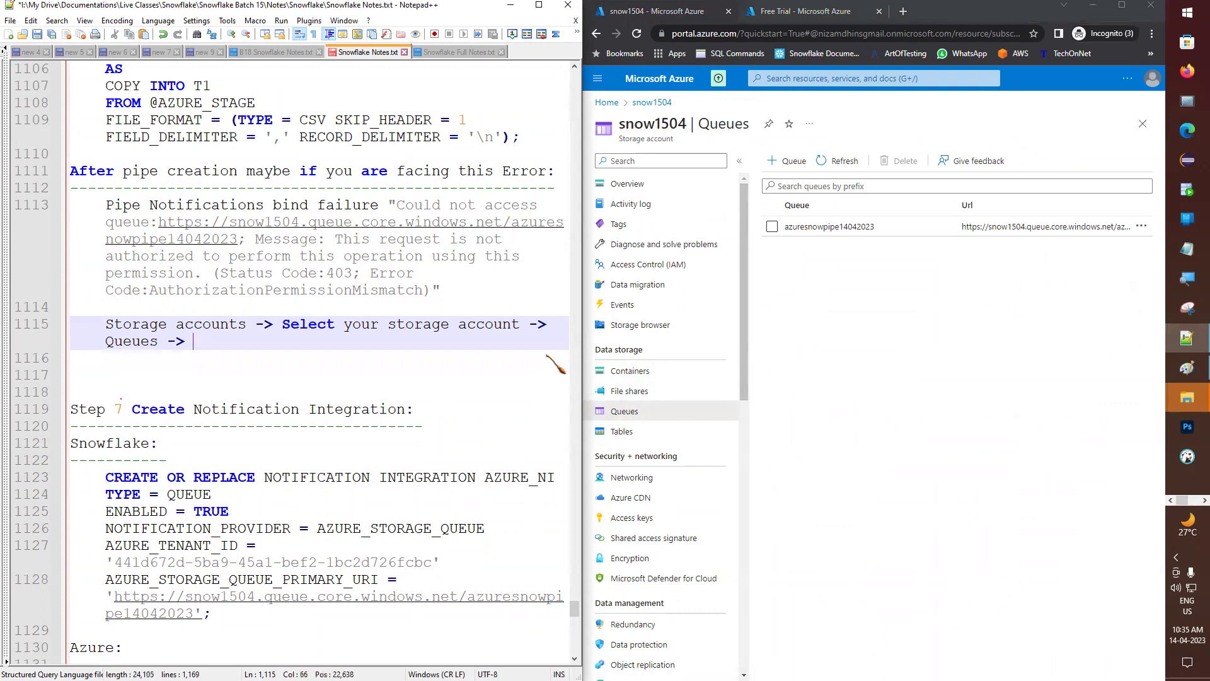
double_click(144, 344)
click(222, 342)
text(SELECT)
key(ctrl+BackSpace)
text(select Queues)
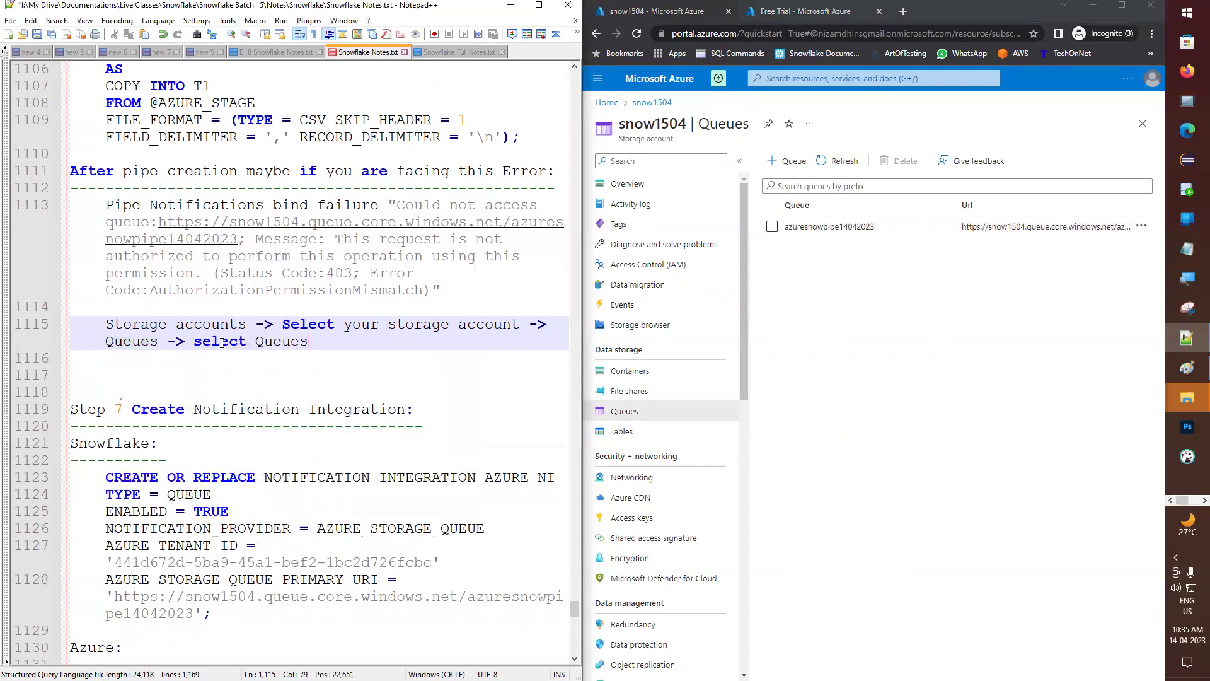
text(your)
- Open the azuresnowpipe14042023 queue, then return to the snow1504 Queues list
click(842, 228)
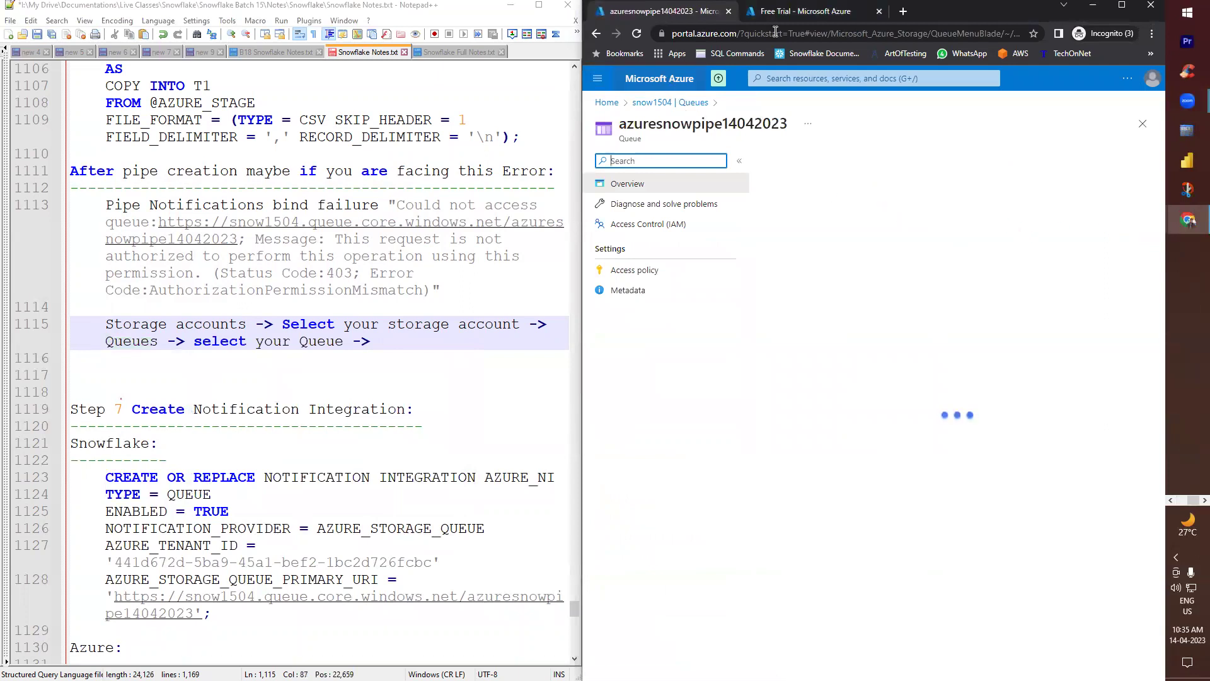
click(1121, 5)
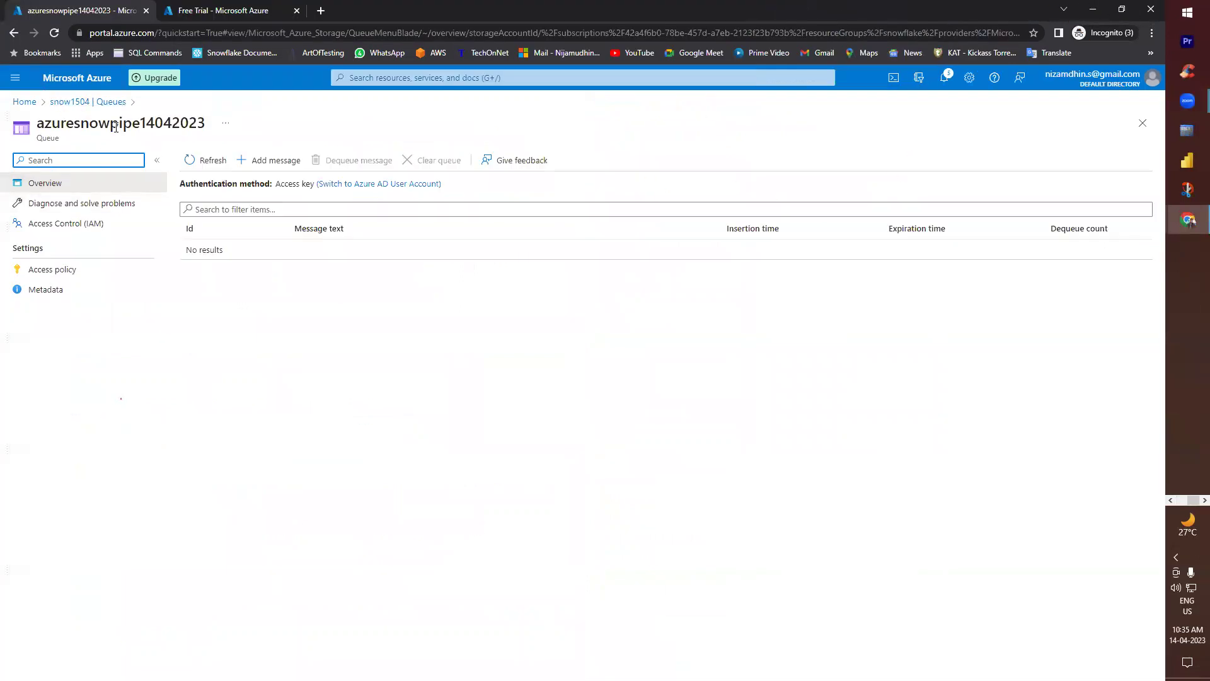
click(89, 101)
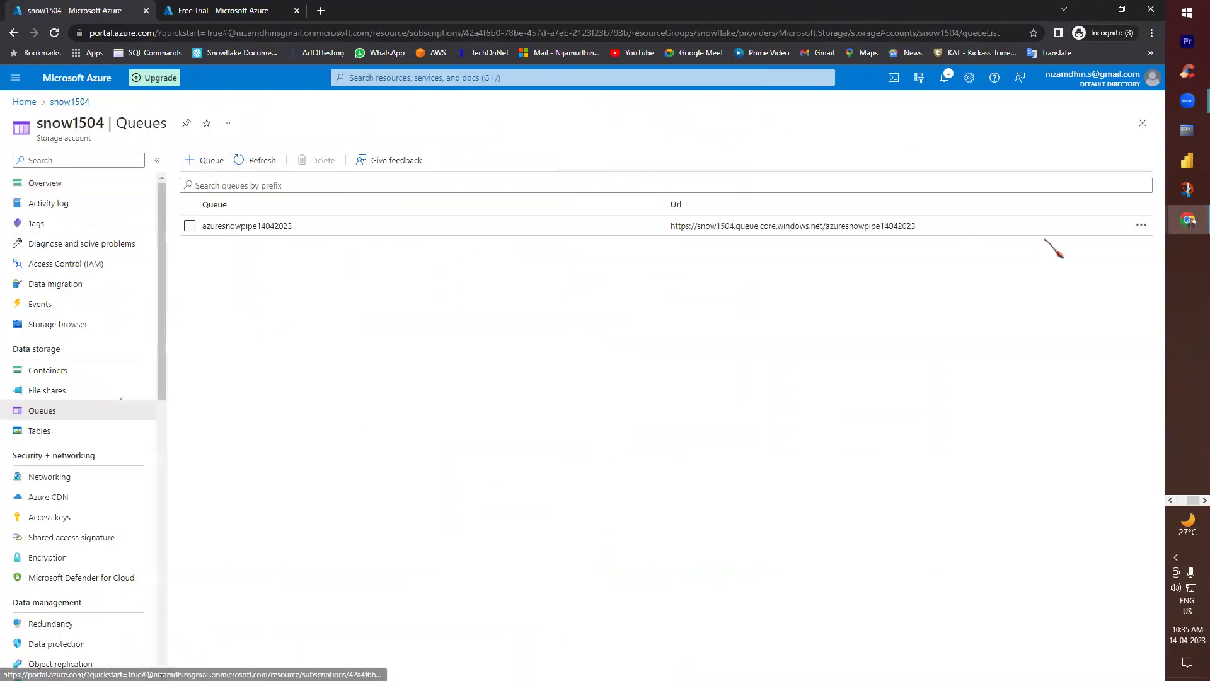
click(1141, 225)
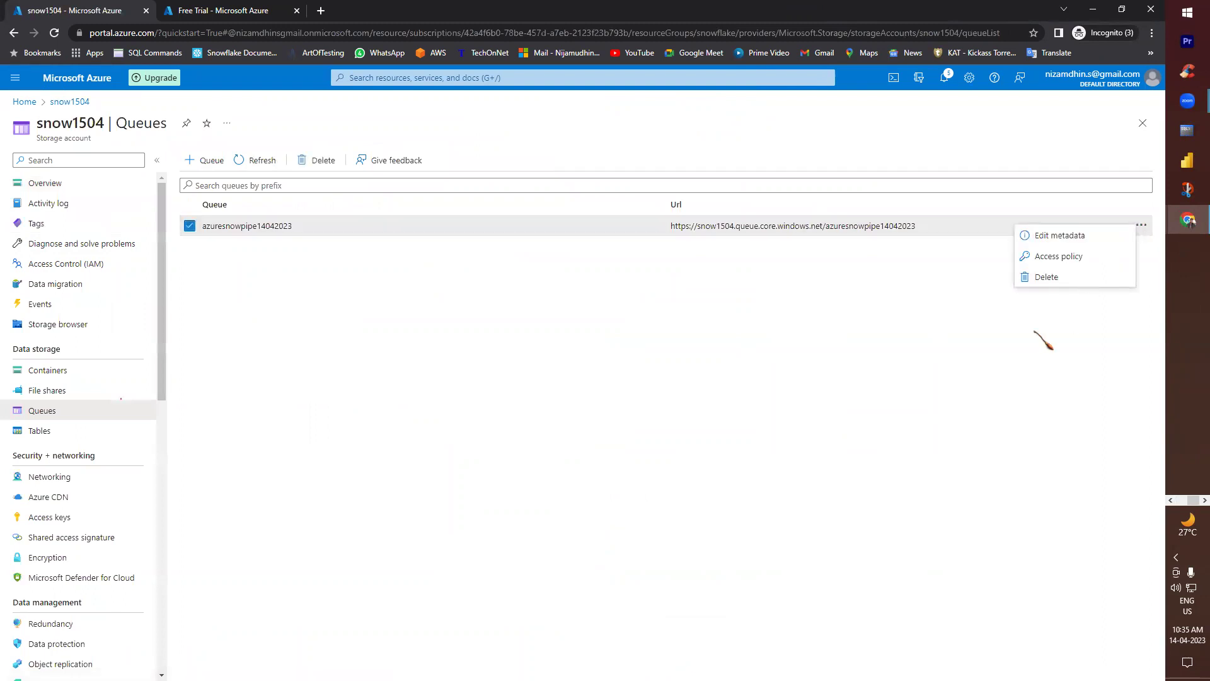
- Open the queue's Access policy page and copy its 'Access policy' heading into the notes
click(1068, 257)
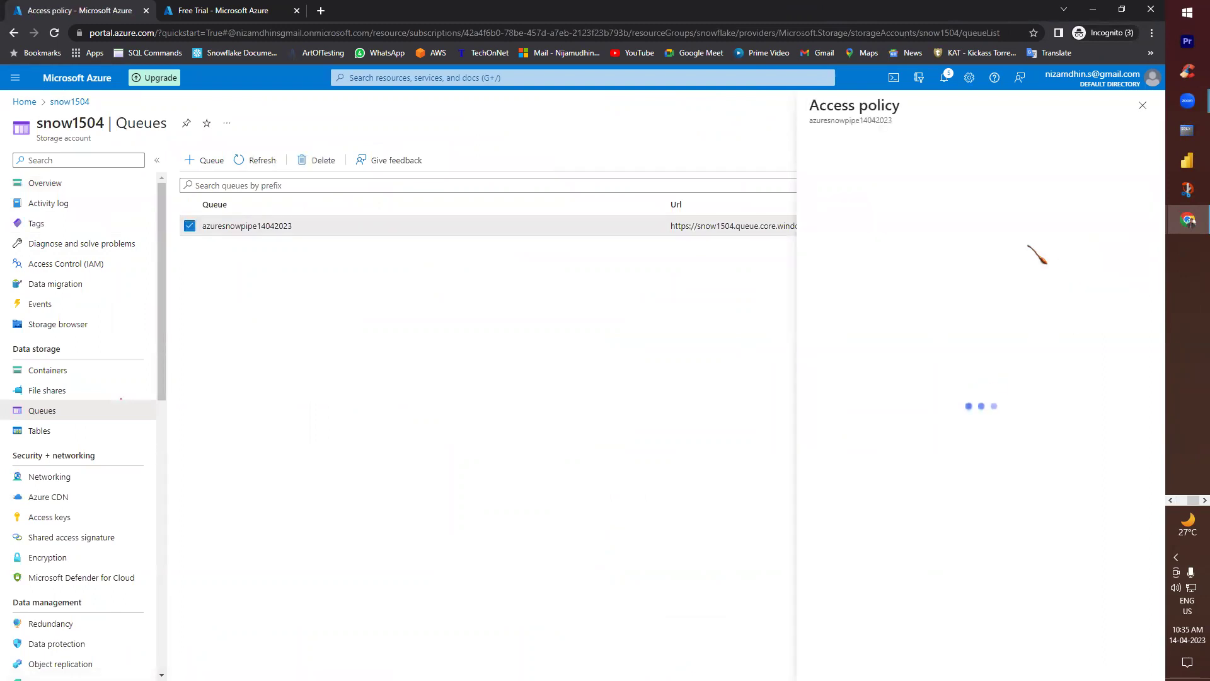
triple_click(845, 109)
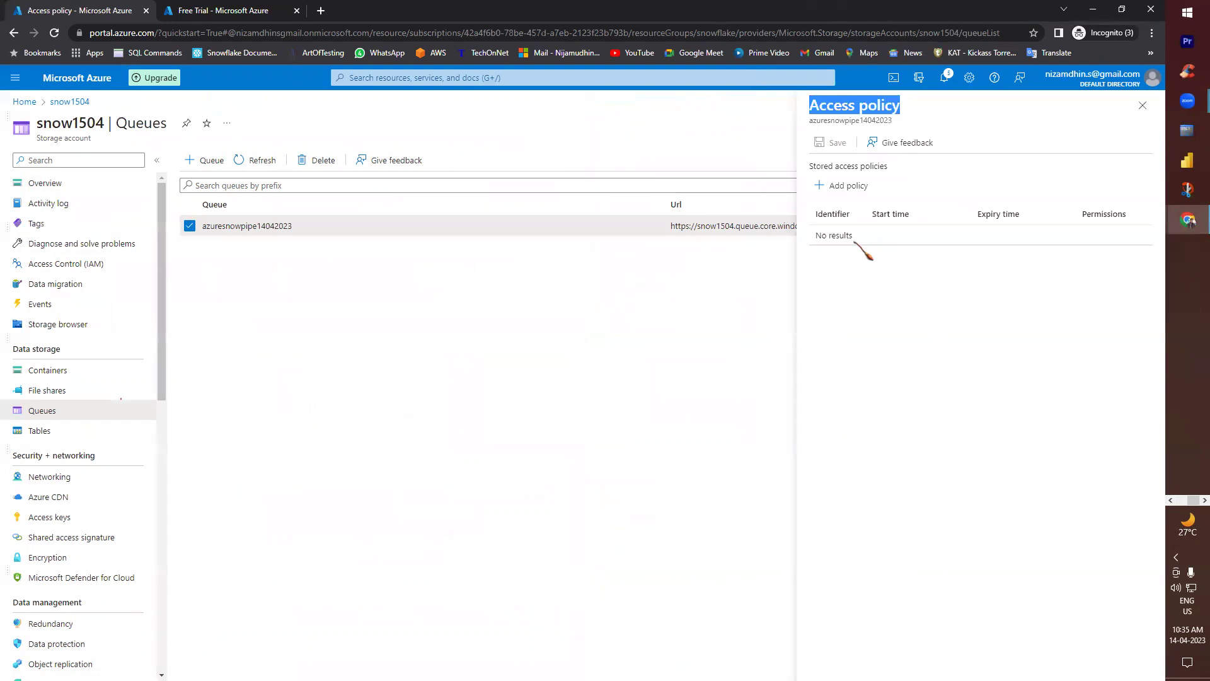
key(ctrl+c)
key(alt+Tab)
key(ctrl+v)
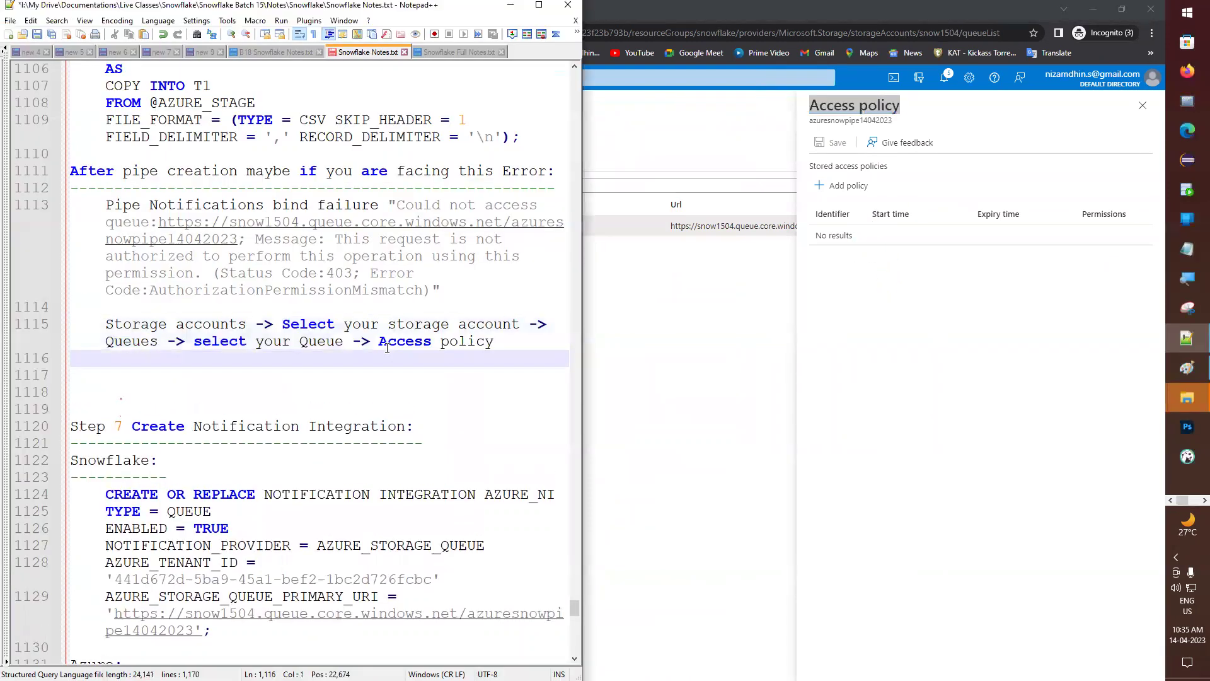
key(BackSpace)
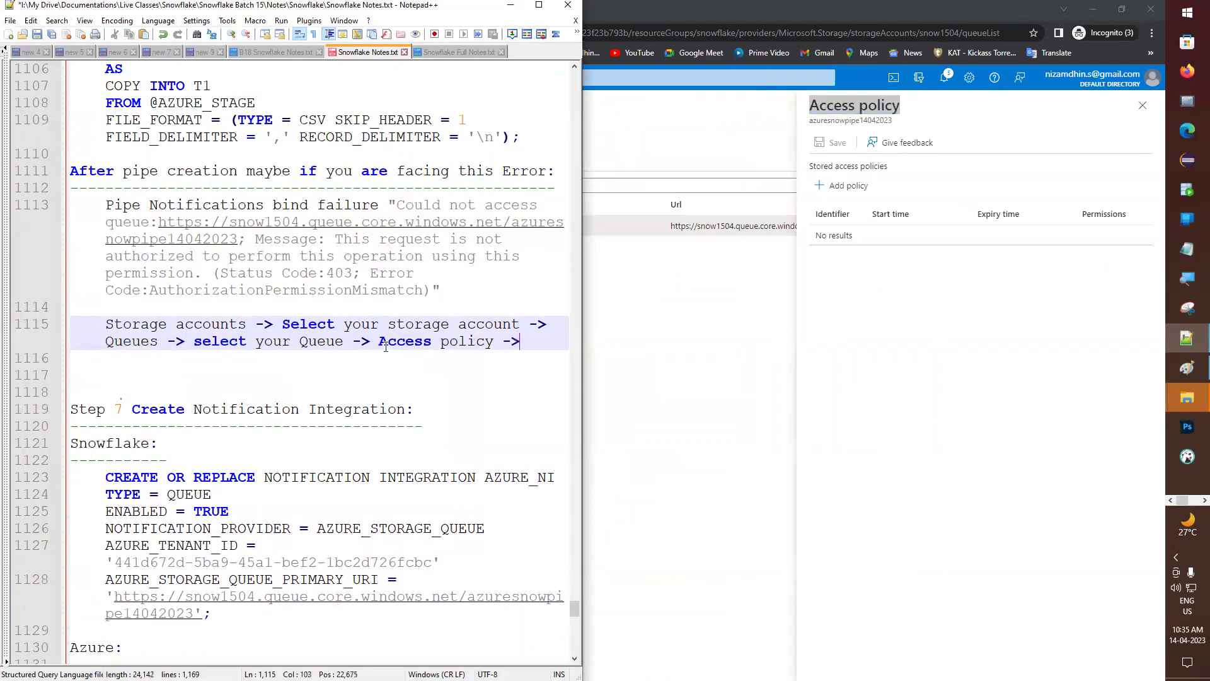
- Add a new access policy and start entering the identifier queuepolicy
click(847, 186)
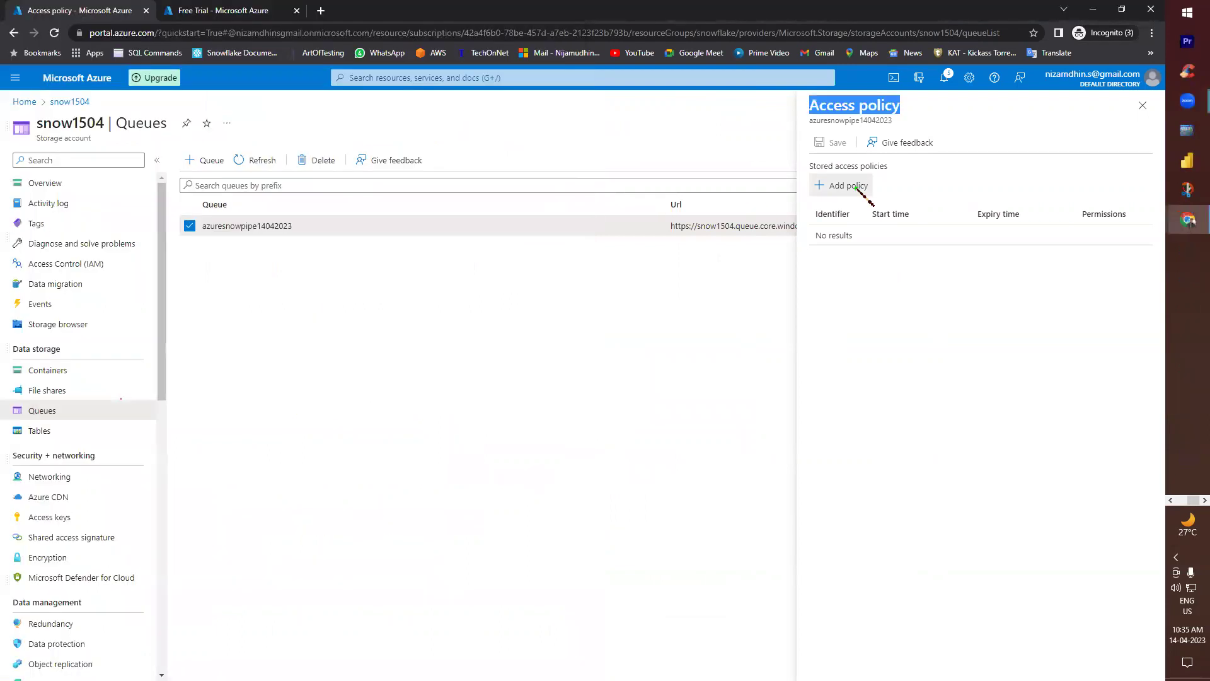
click(878, 217)
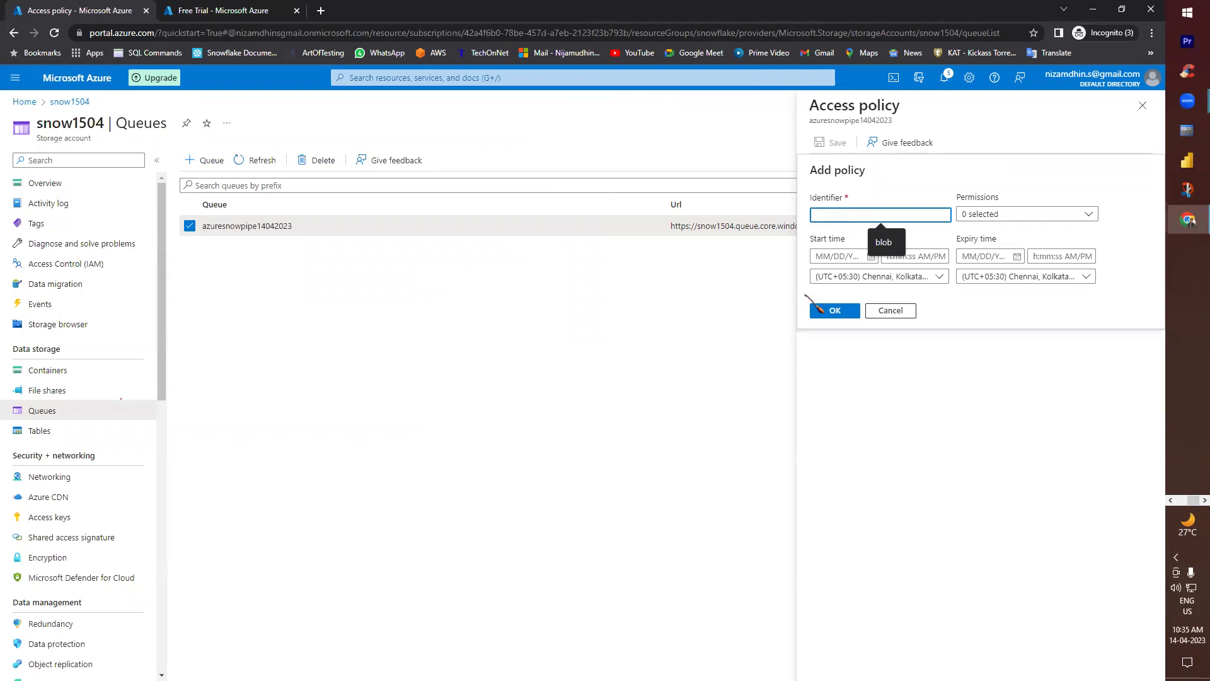
text(queuepolicy)
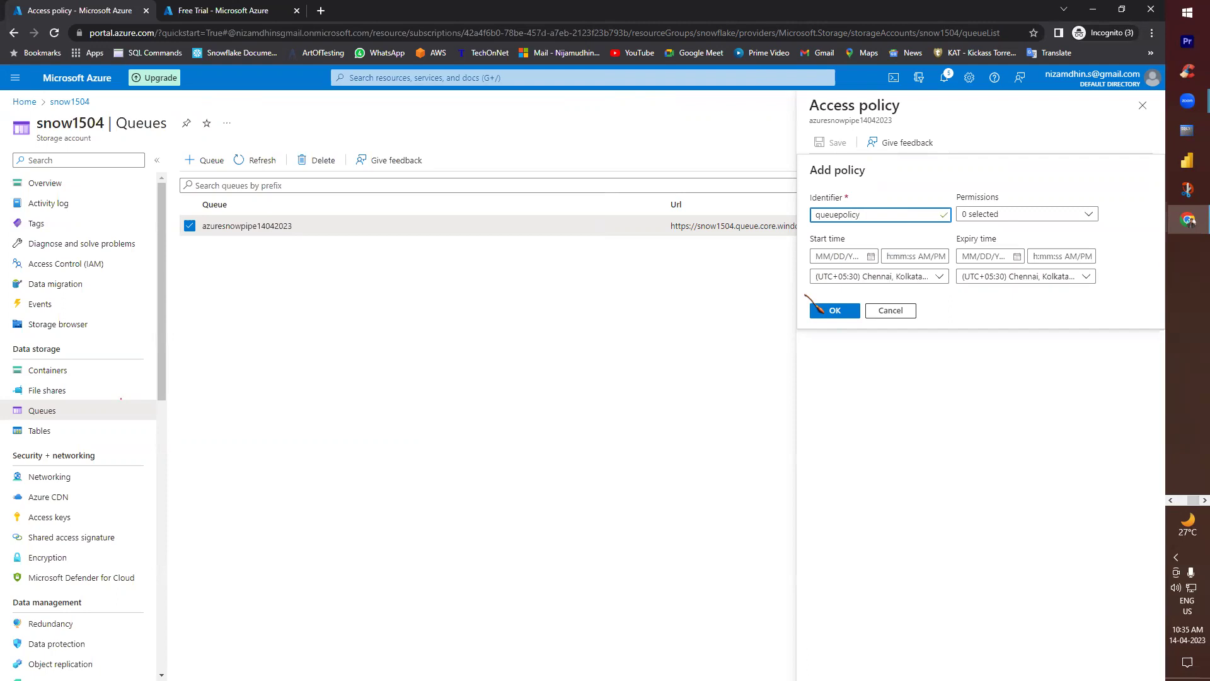
- Note 'Add Policy' and 'Identifier: Give any name' in the access-policy steps
key(alt+Tab)
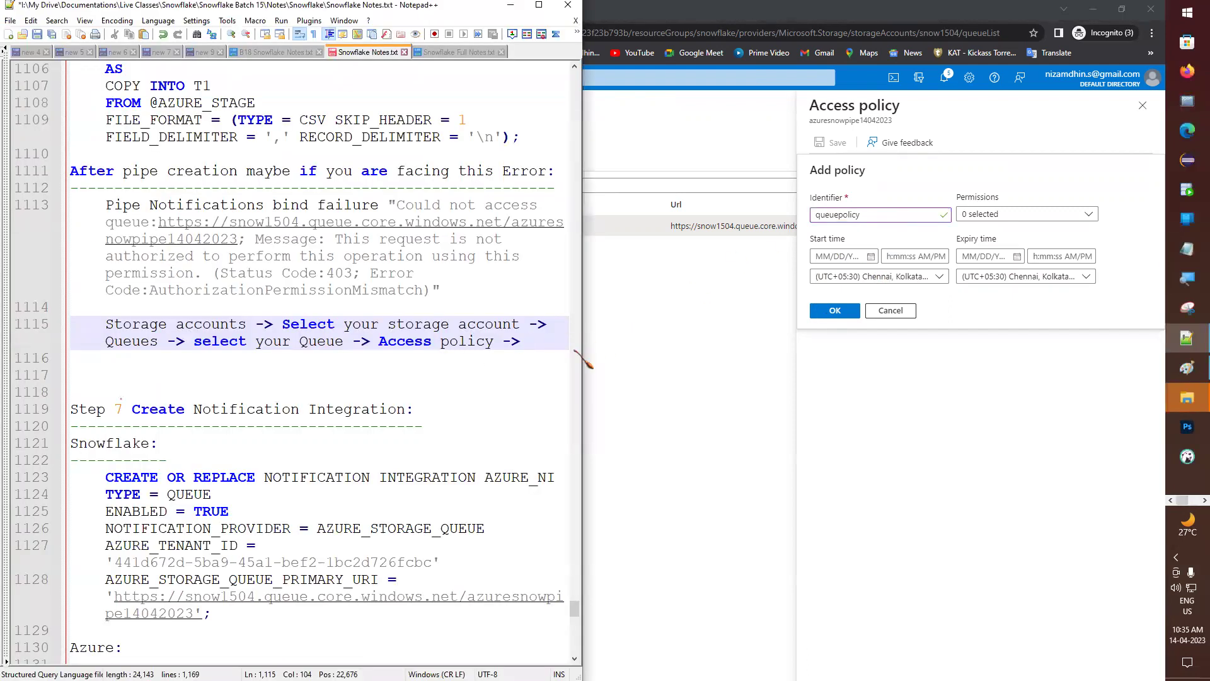
click(836, 176)
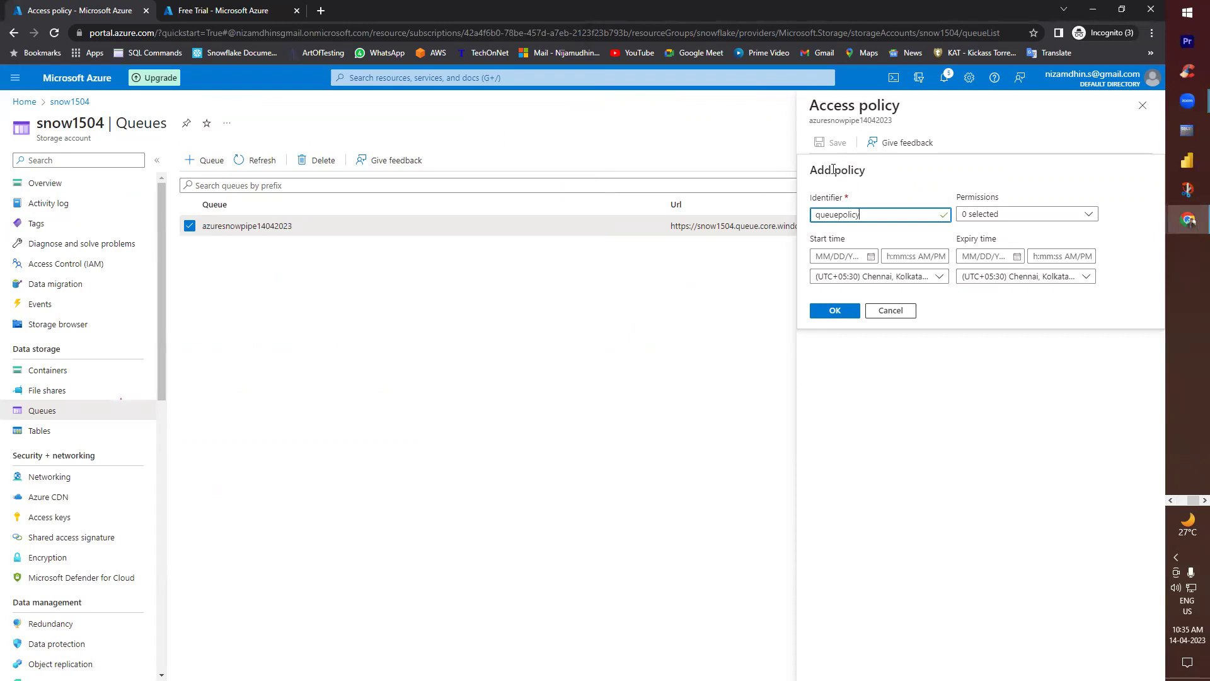
key(alt+Tab)
text(Add)
text( Policy ->)
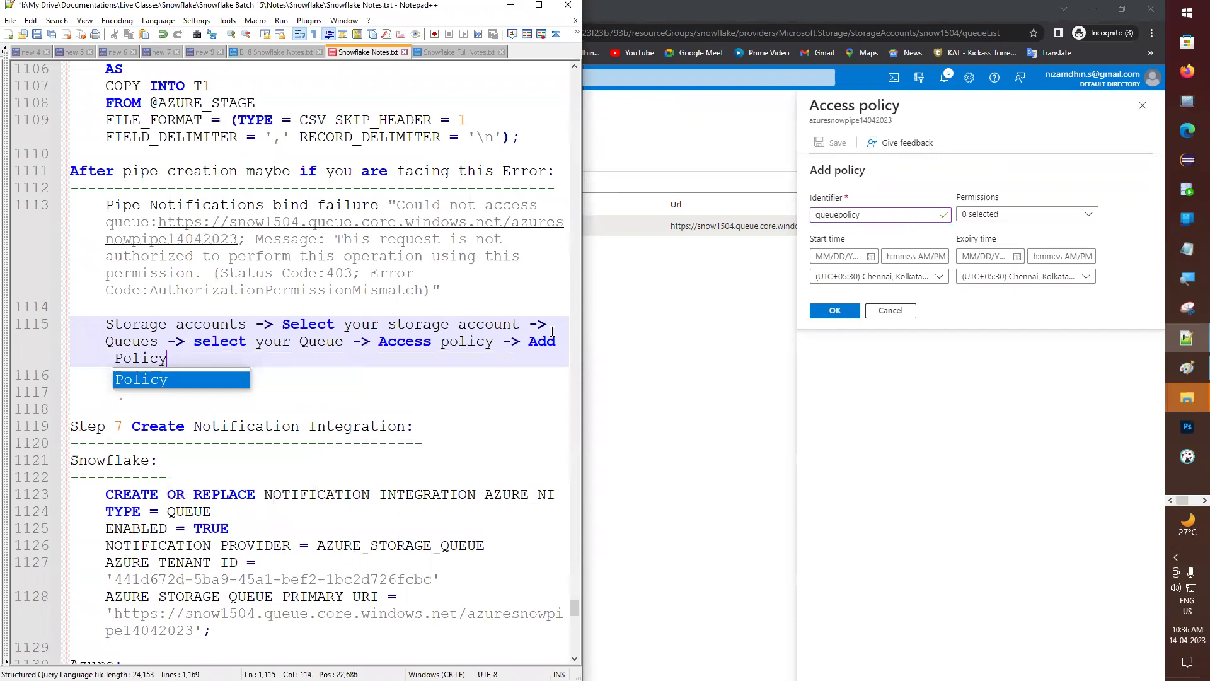
key(Escape)
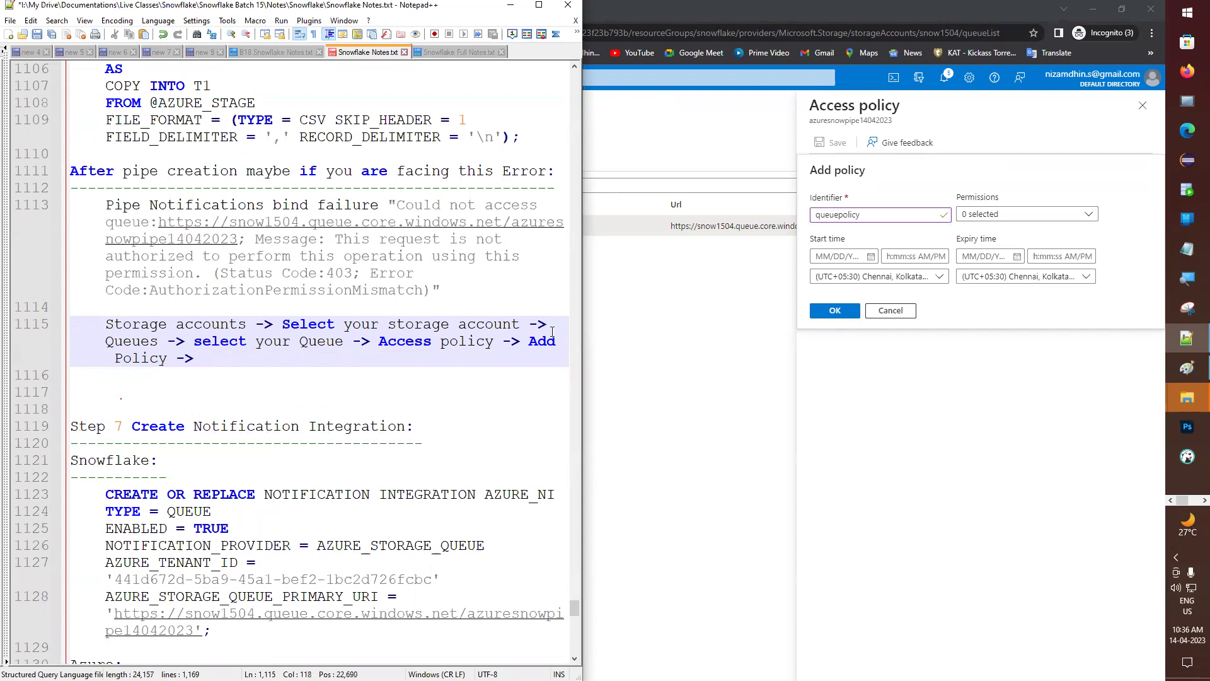
key(Return)
text(I)
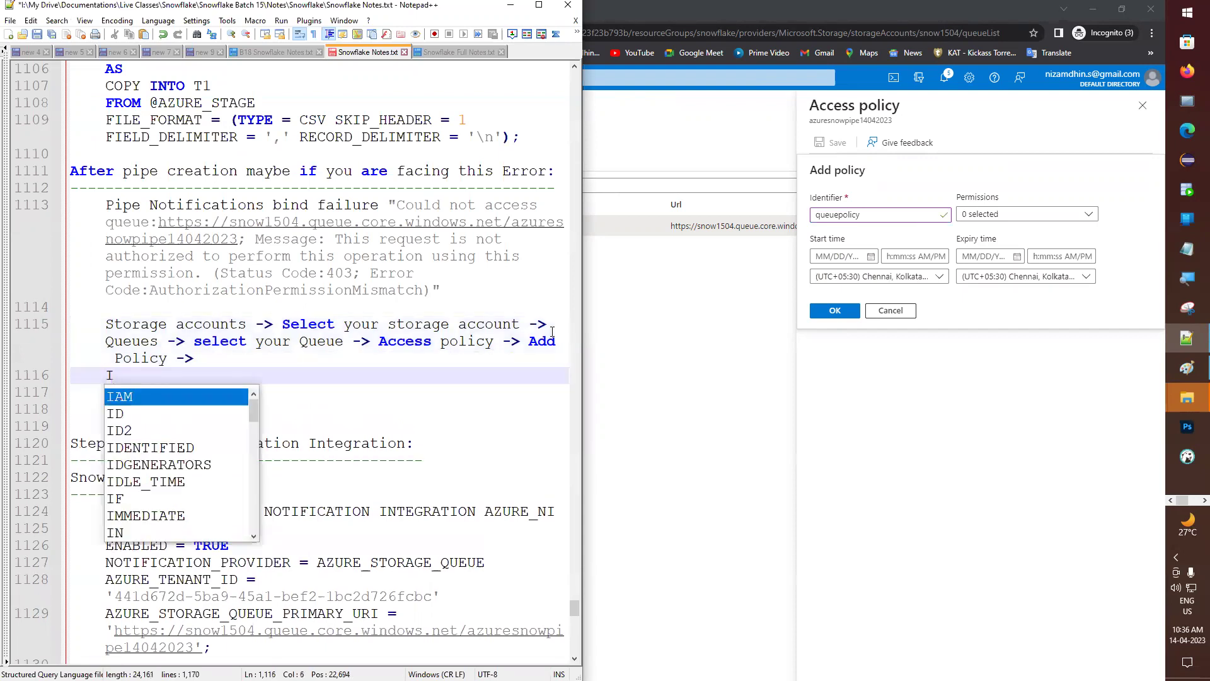
text(denti)
key(BackSpace)
key(BackSpace)
key(BackSpace)
key(BackSpace)
key(BackSpace)
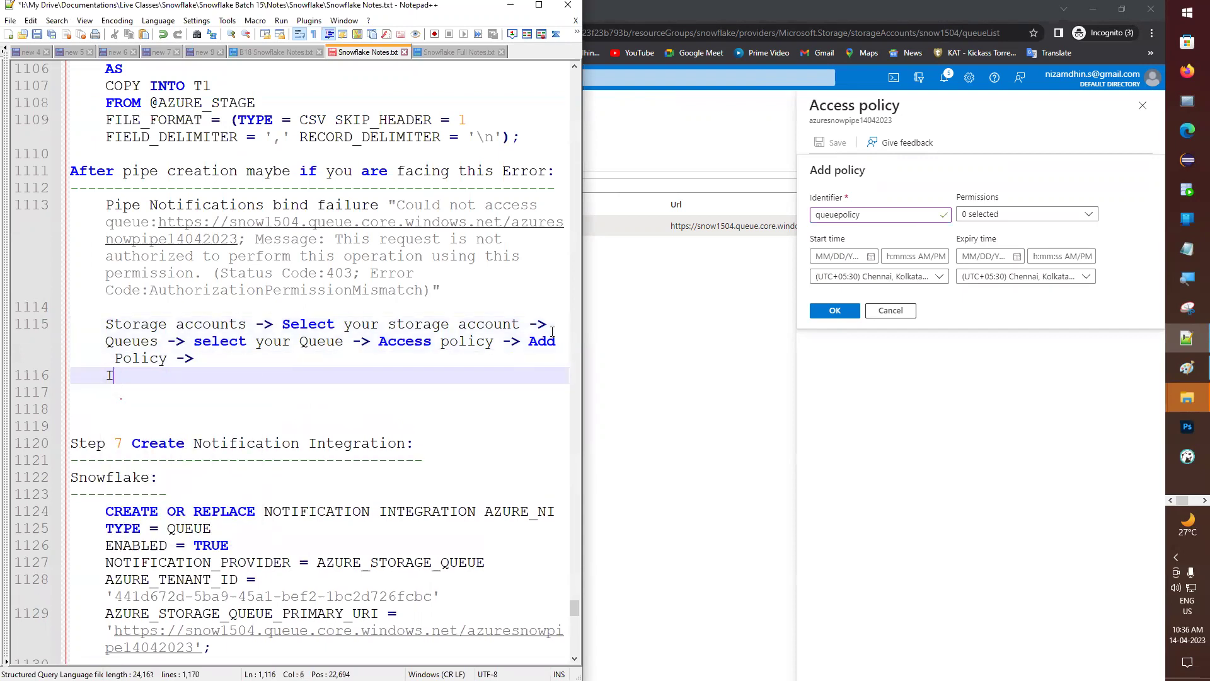
key(Return)
text(Identi)
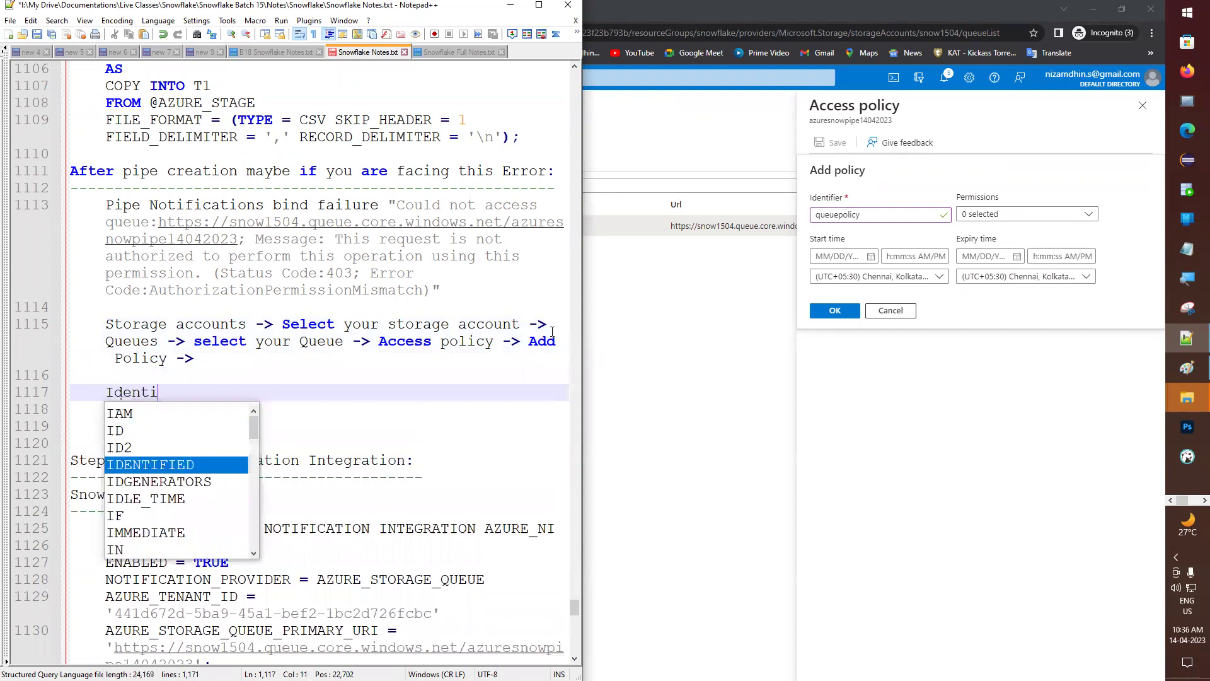
text(fier)
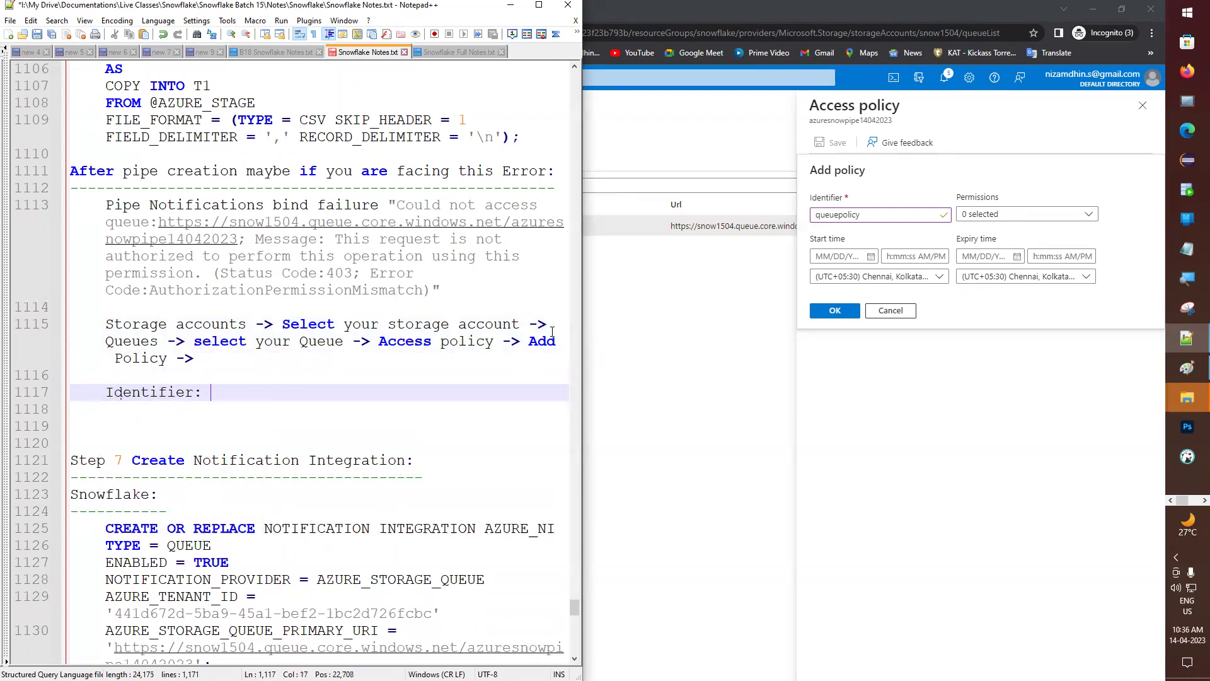
text(: Give any an)
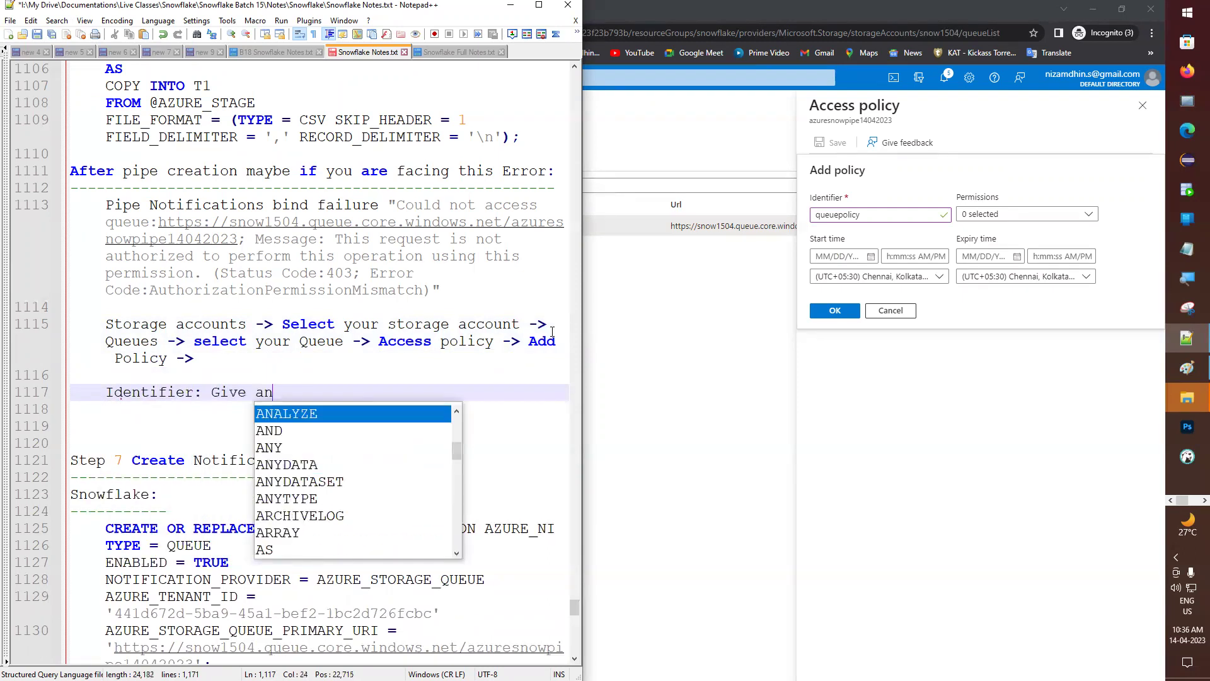
key(BackSpace)
key(BackSpace)
text(name)
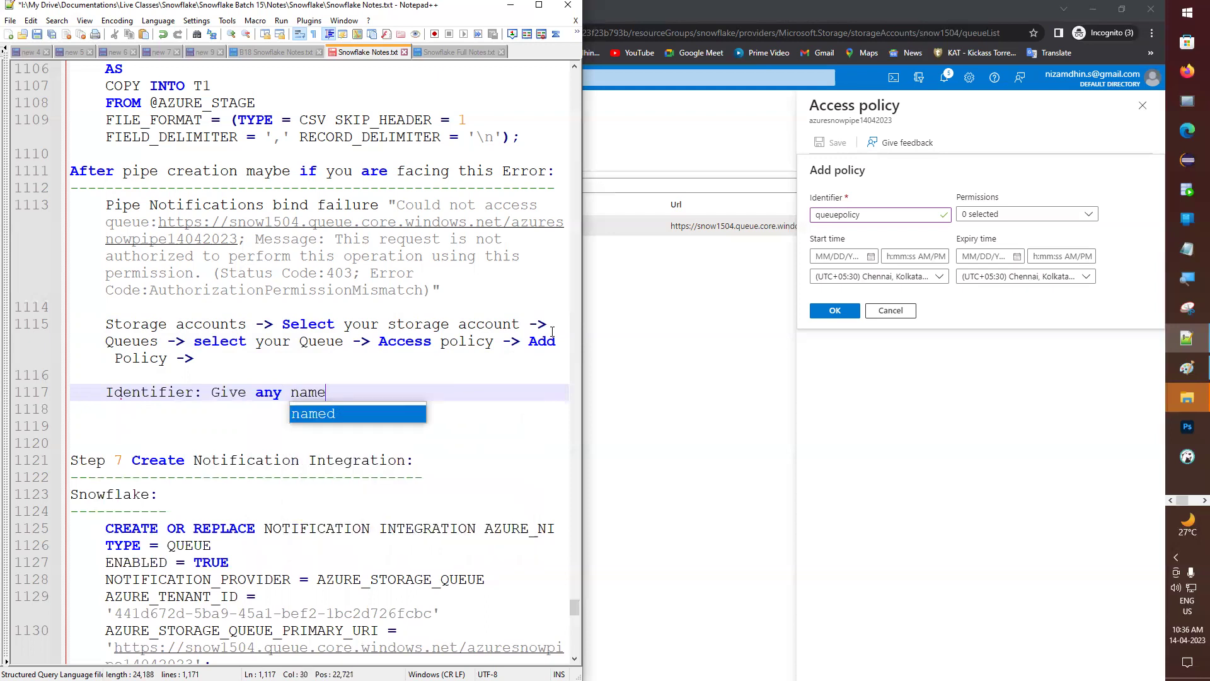
- Grant Read, Add, Update and Process permissions and note 'Permissions: Select all permissions'
click(1079, 221)
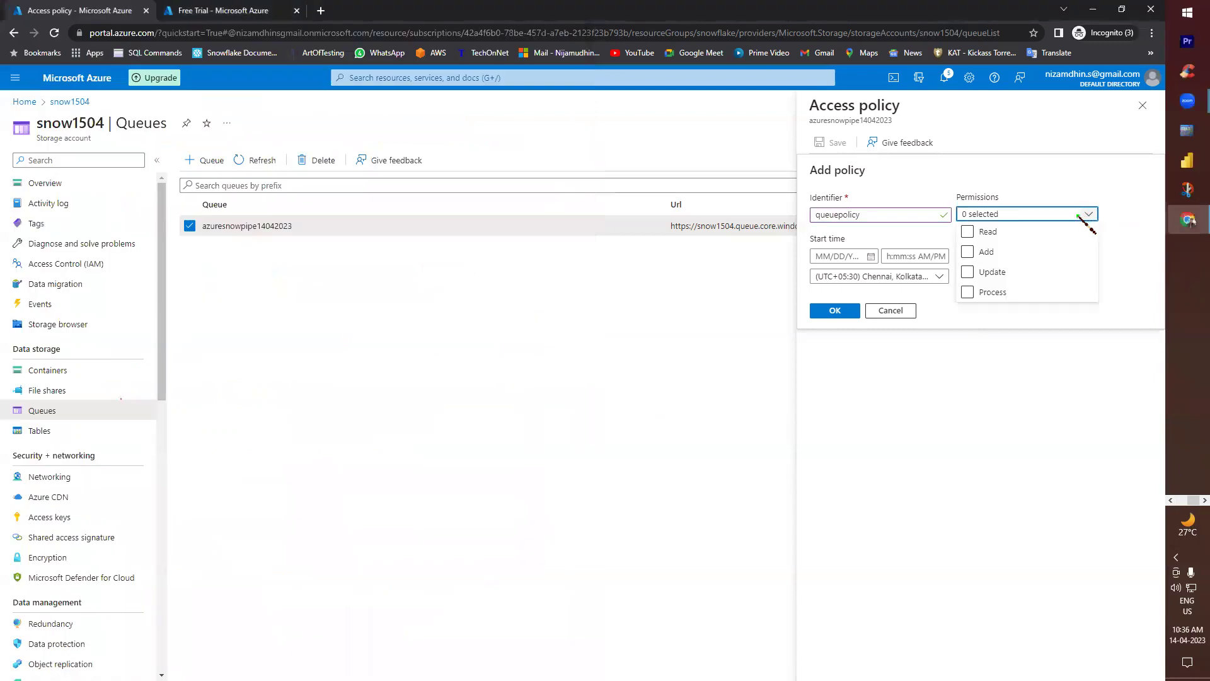
click(987, 237)
click(988, 252)
click(990, 272)
click(993, 292)
click(1007, 343)
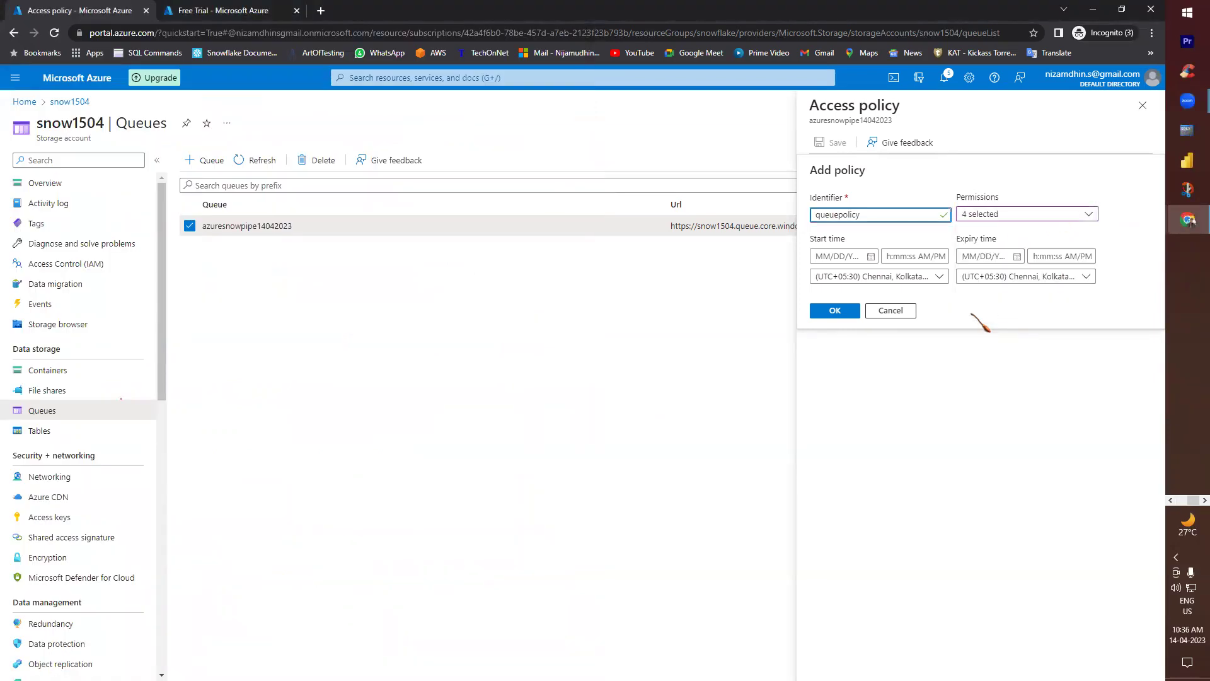
key(alt+Tab)
key(Return)
text(Per)
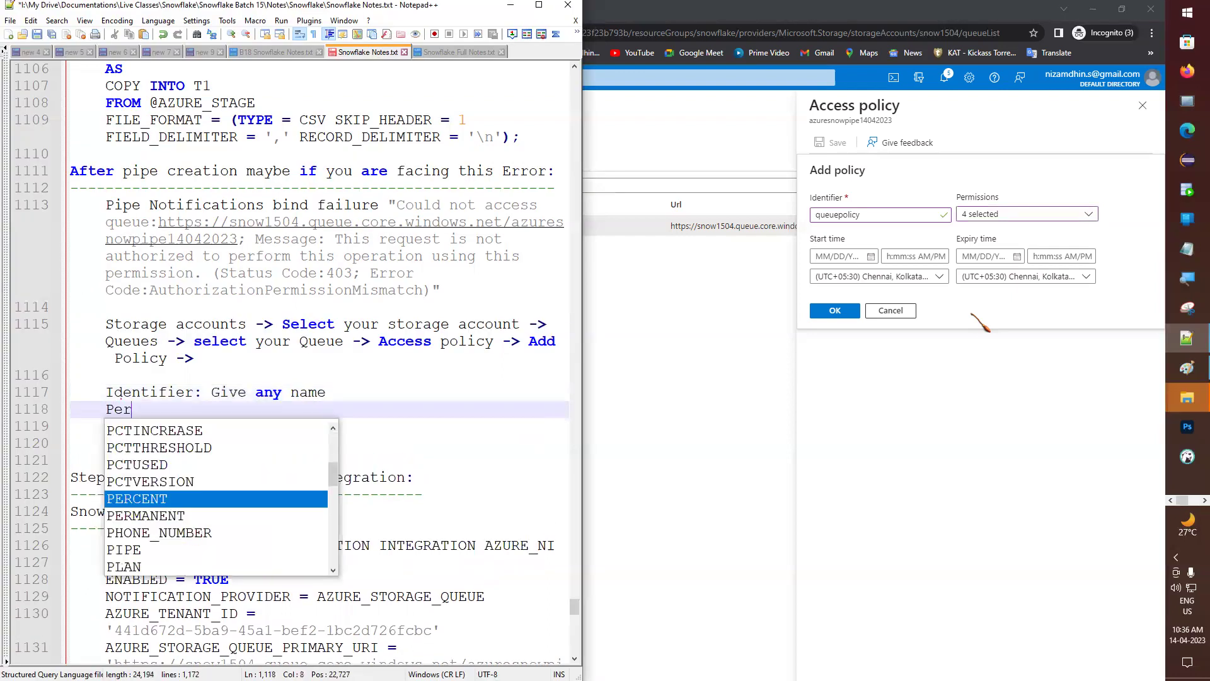
text(mission)
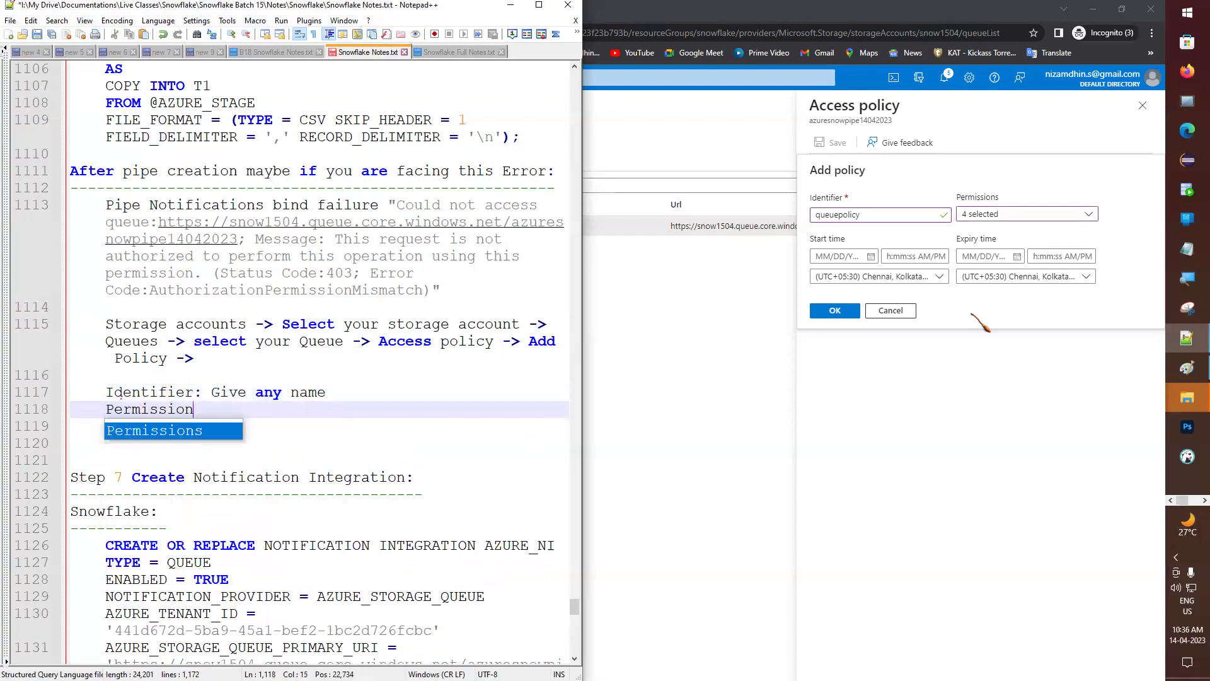
text(s:)
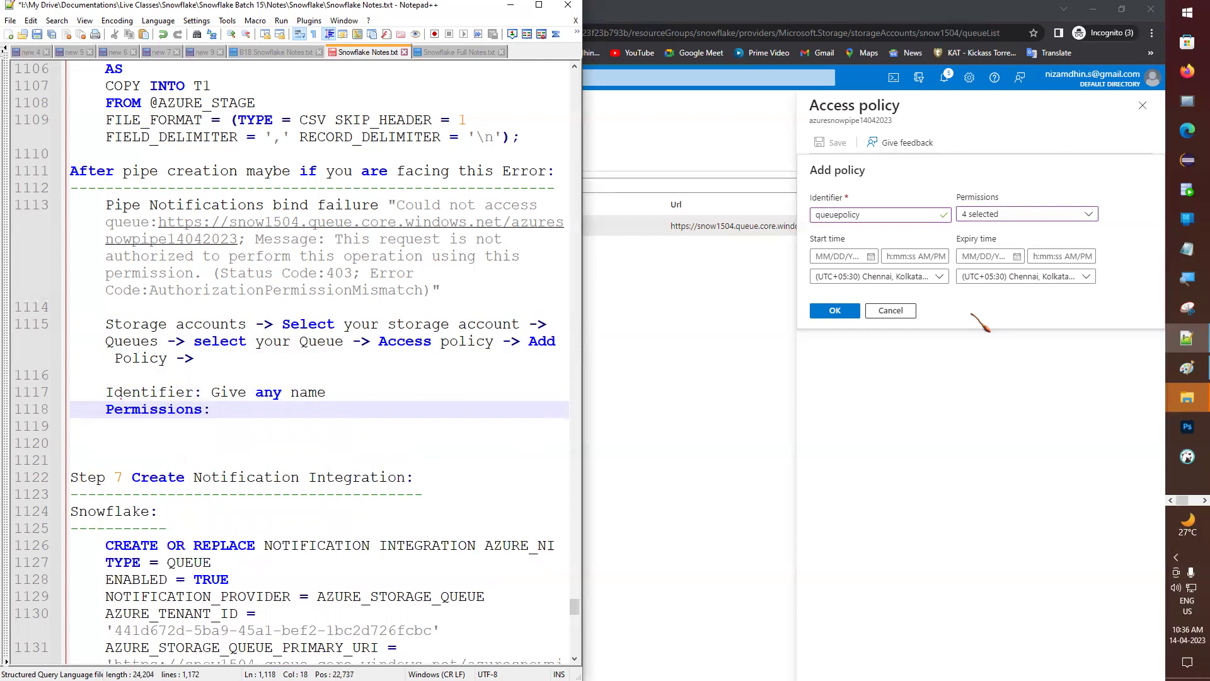
text( Select all permissions)
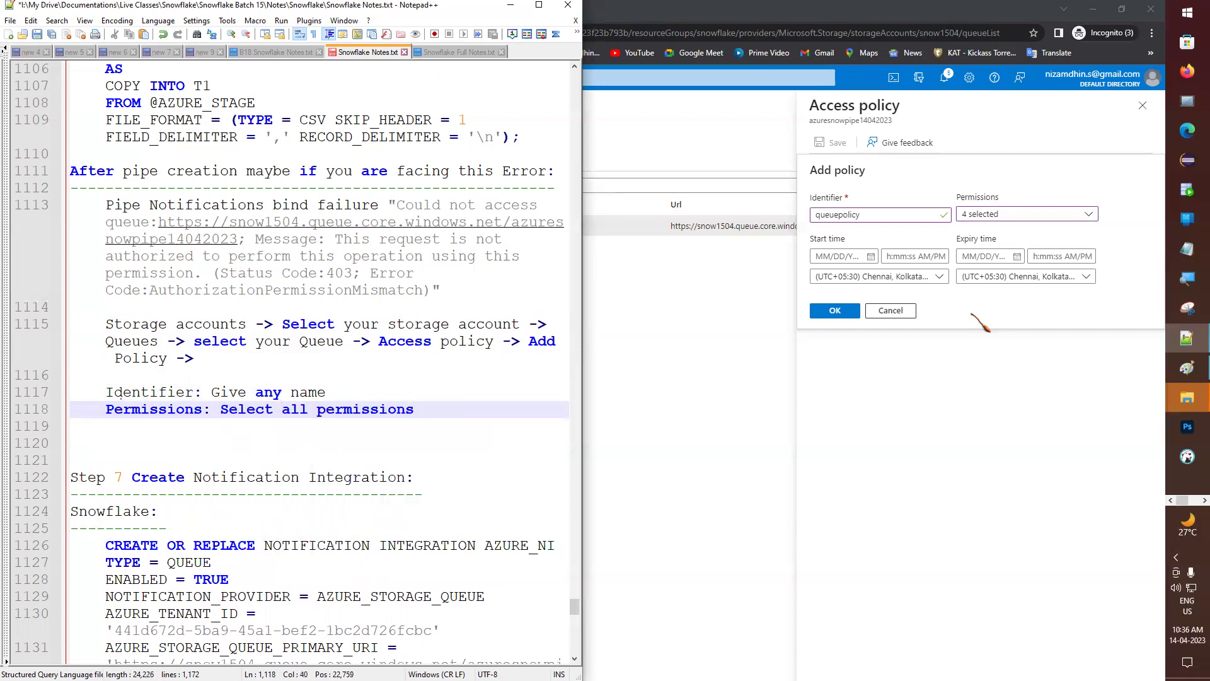
- Set the policy start date to 04/14/2023 and expiry date to 04/18/2023
click(870, 256)
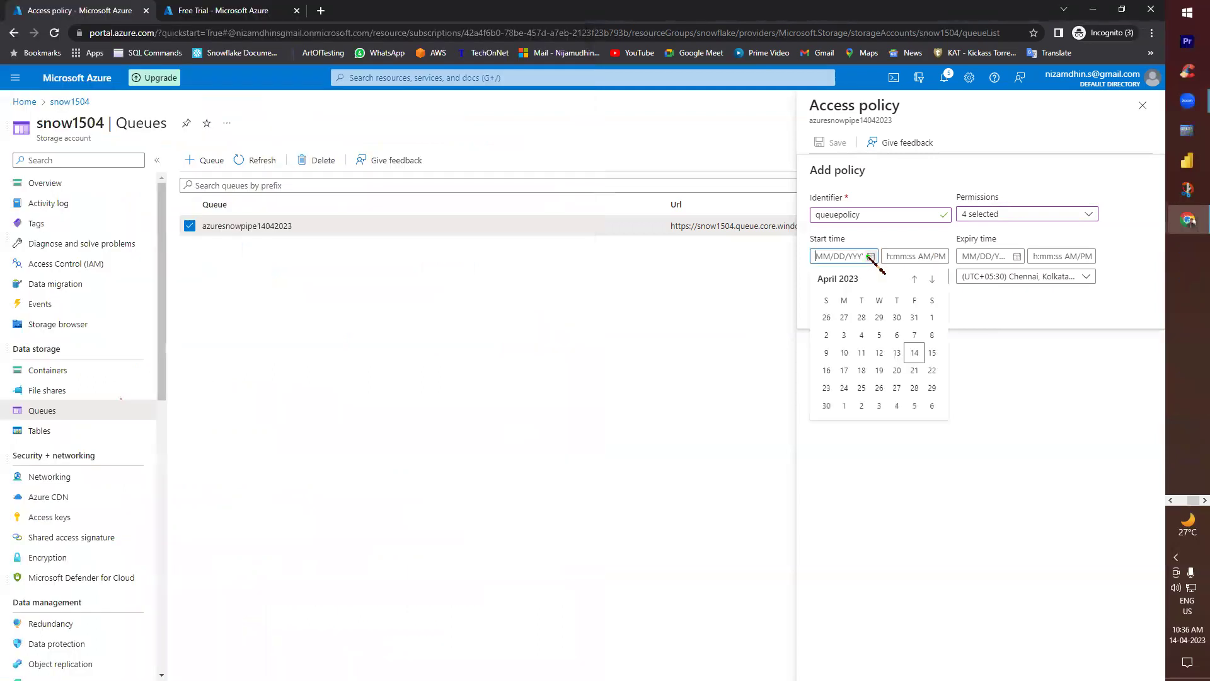
click(915, 352)
click(1017, 256)
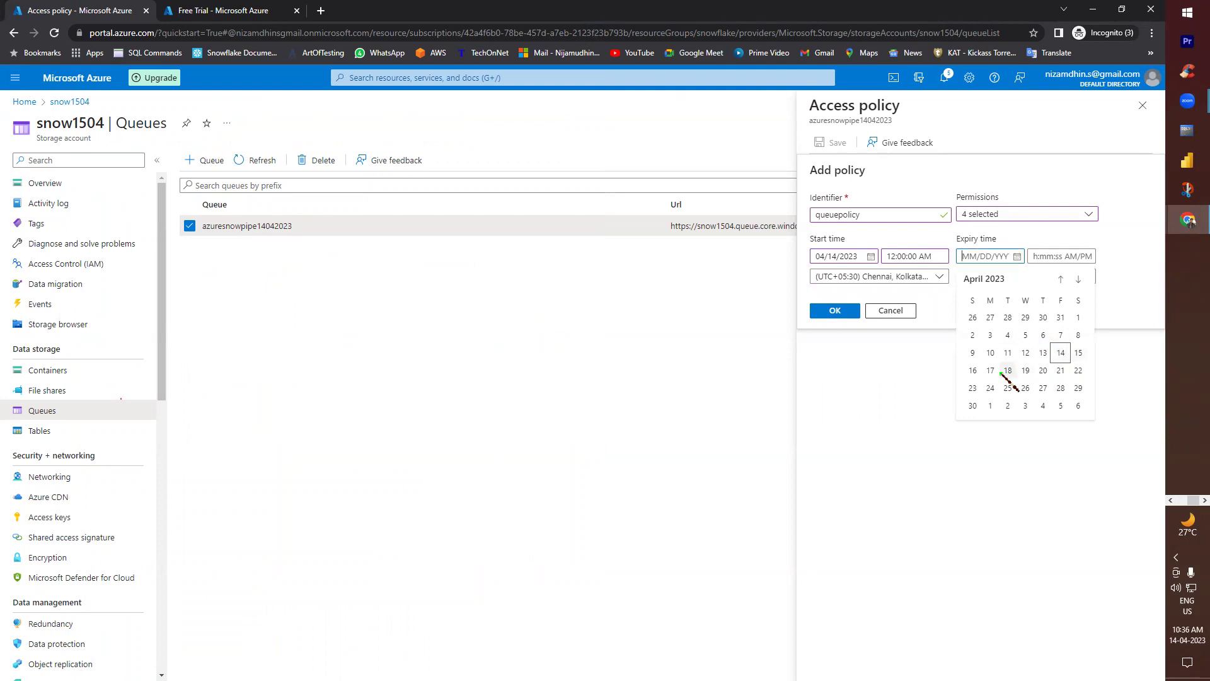
click(1002, 373)
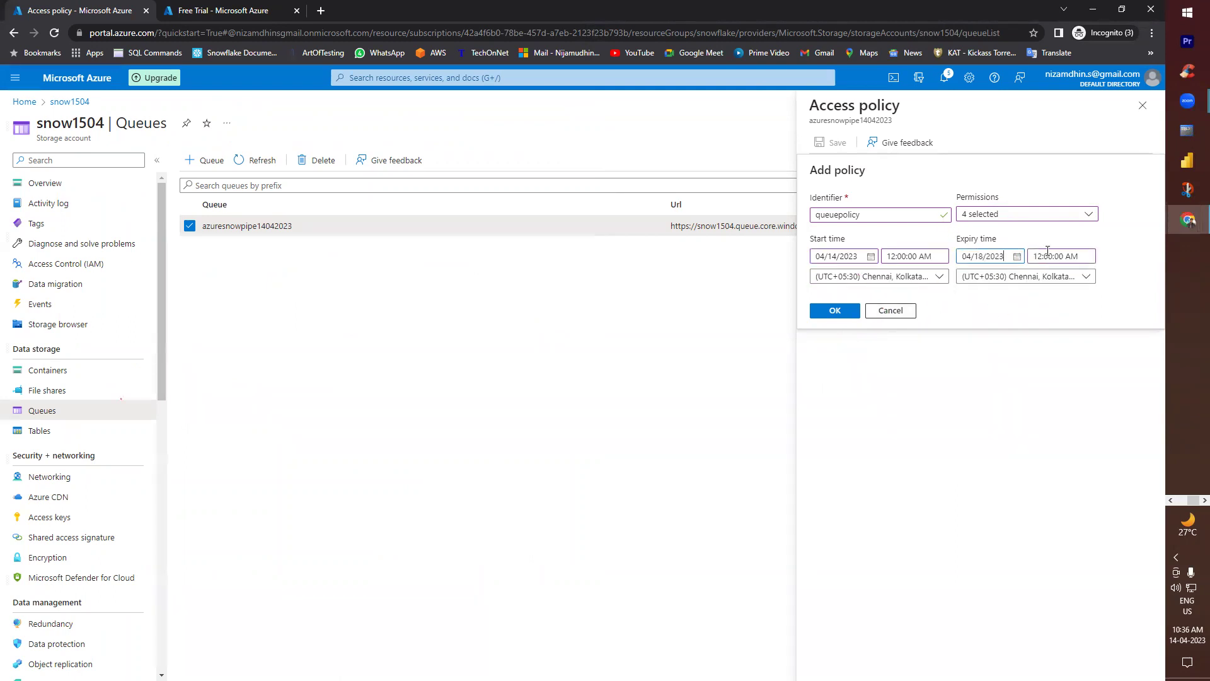
key(alt+Tab)
- Add 'Start Time:' and 'Expiry Time:' lines to the notes, save, and confirm queuepolicy in Azure
key(Return)
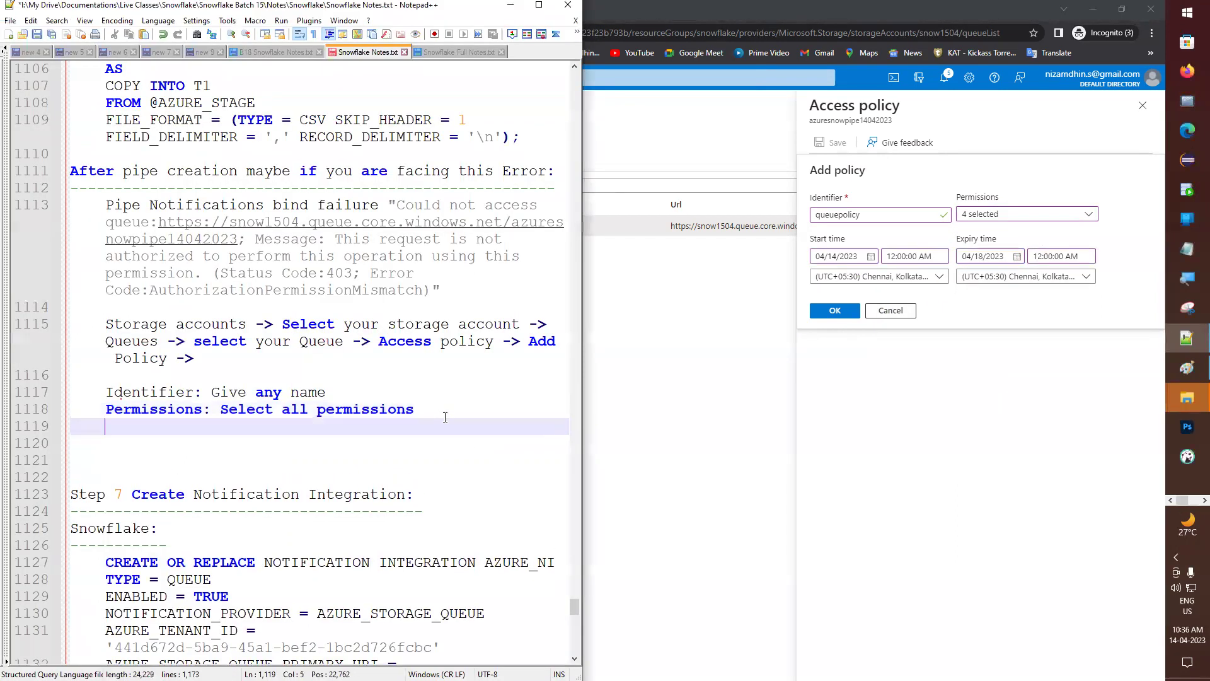
text(Start Time:)
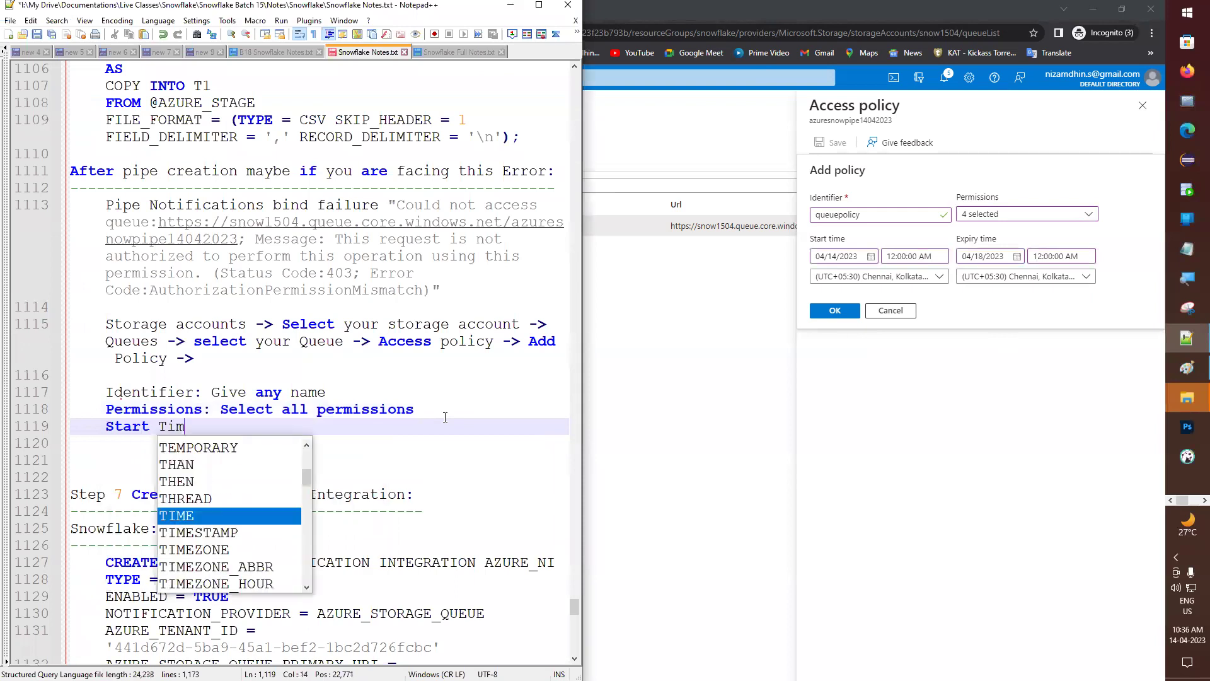
key(Return)
text(En)
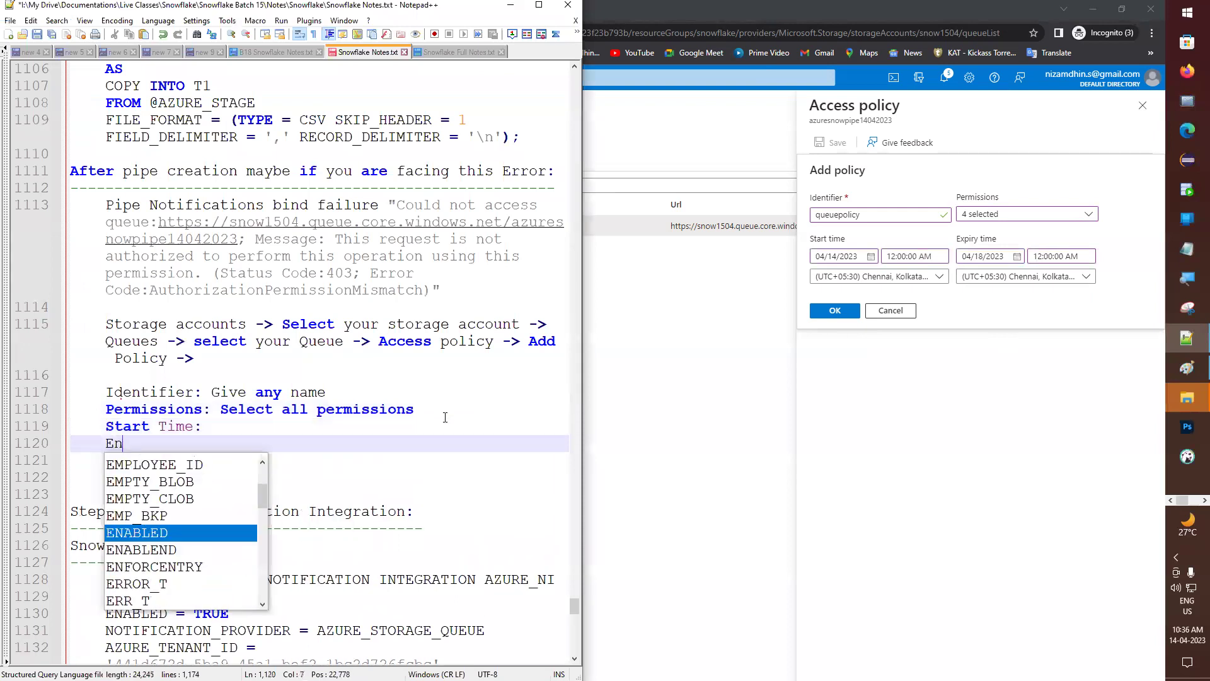
key(BackSpace)
key(BackSpace)
text(Expir)
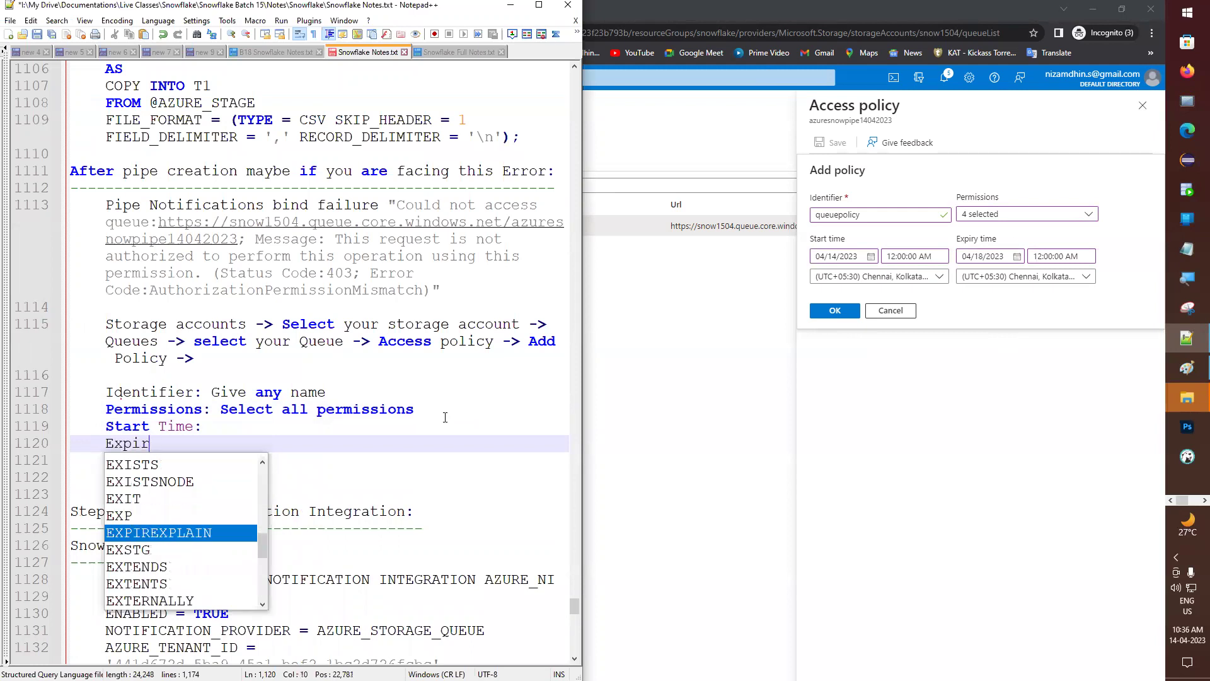
text(y Time:)
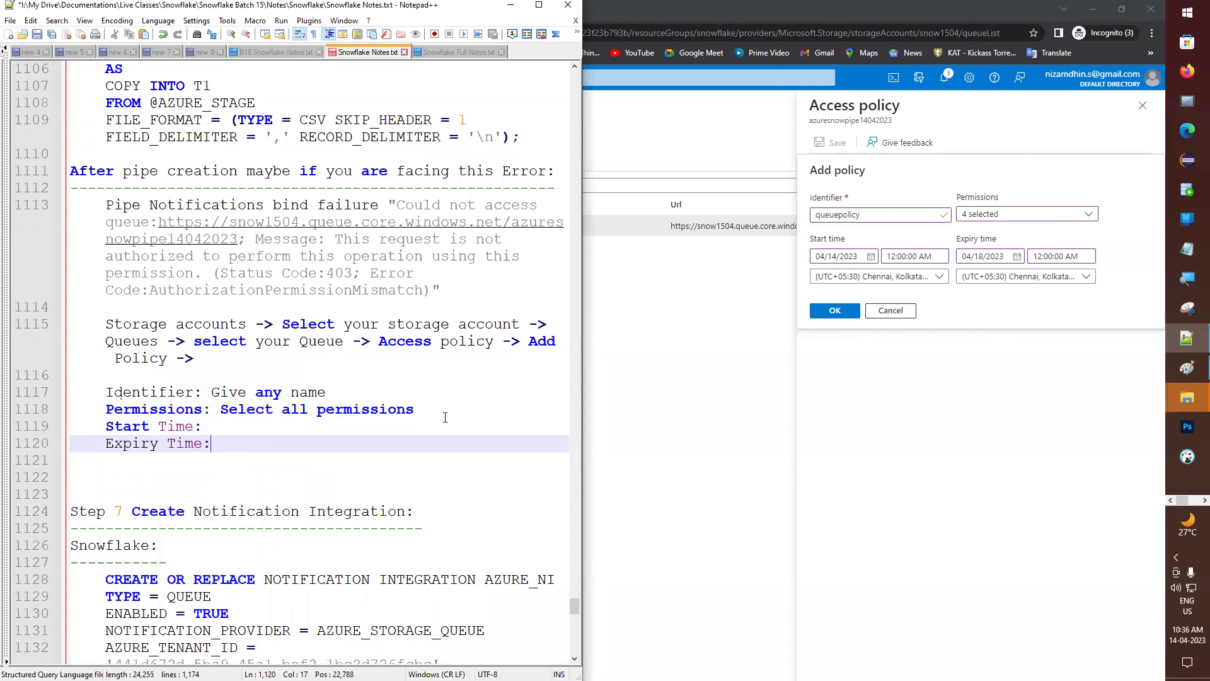
key(ctrl+s)
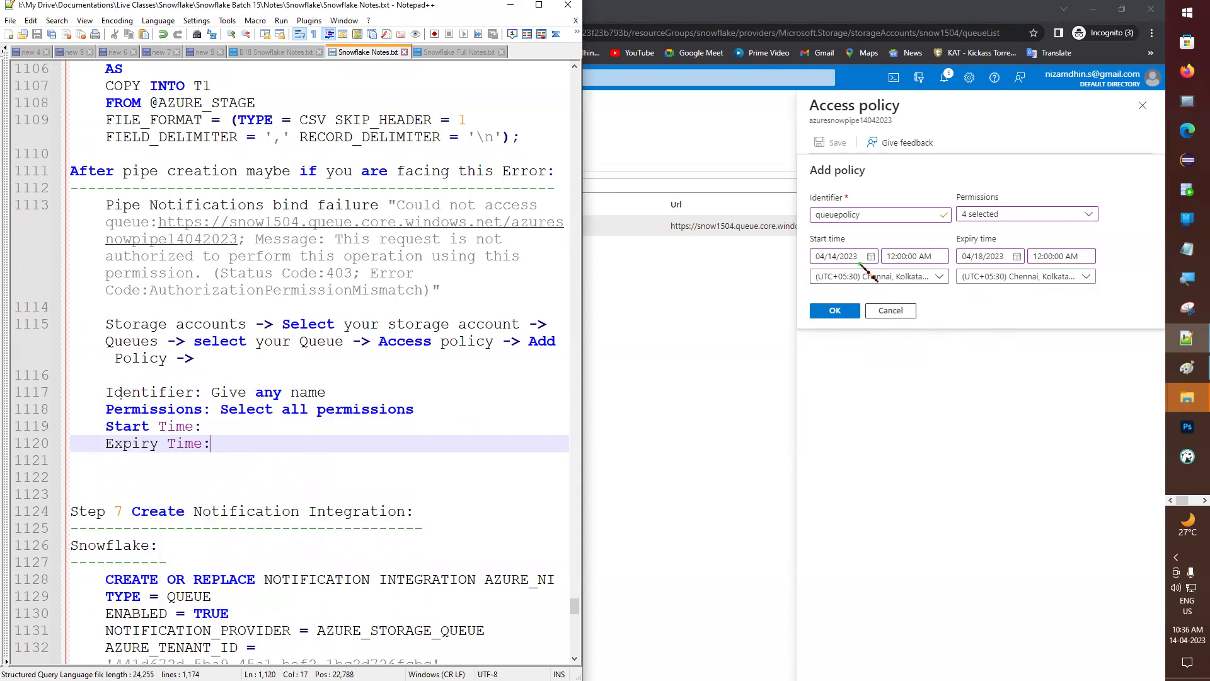
click(839, 310)
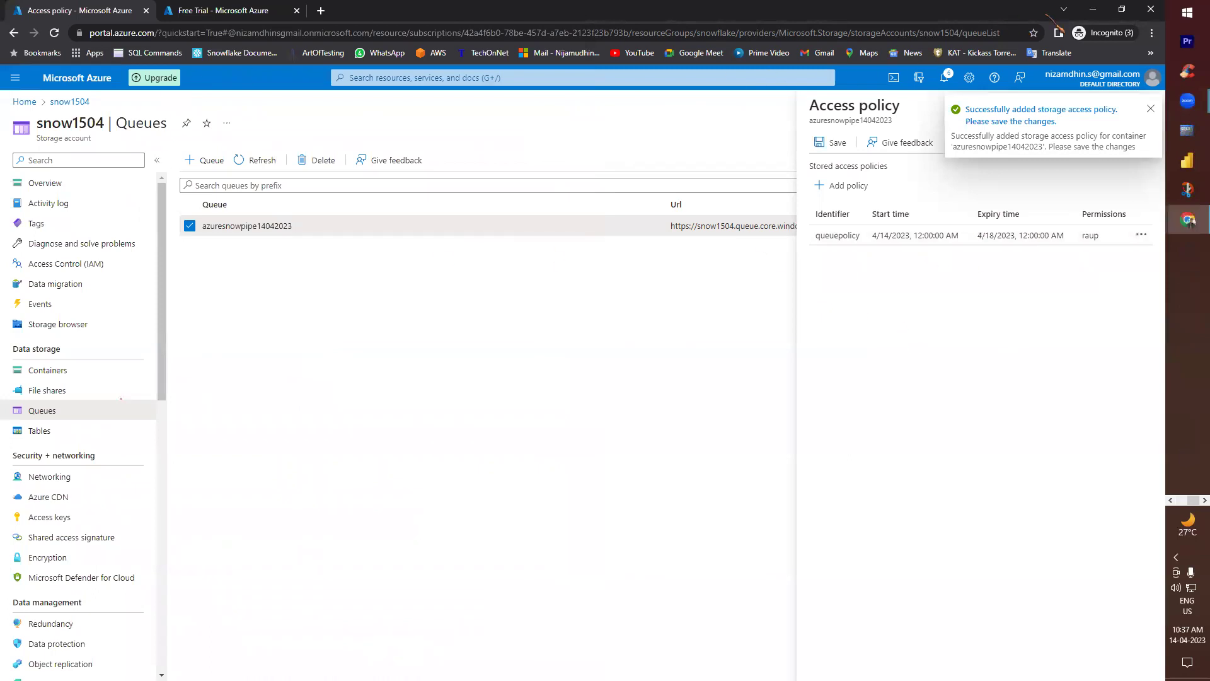
click(1093, 8)
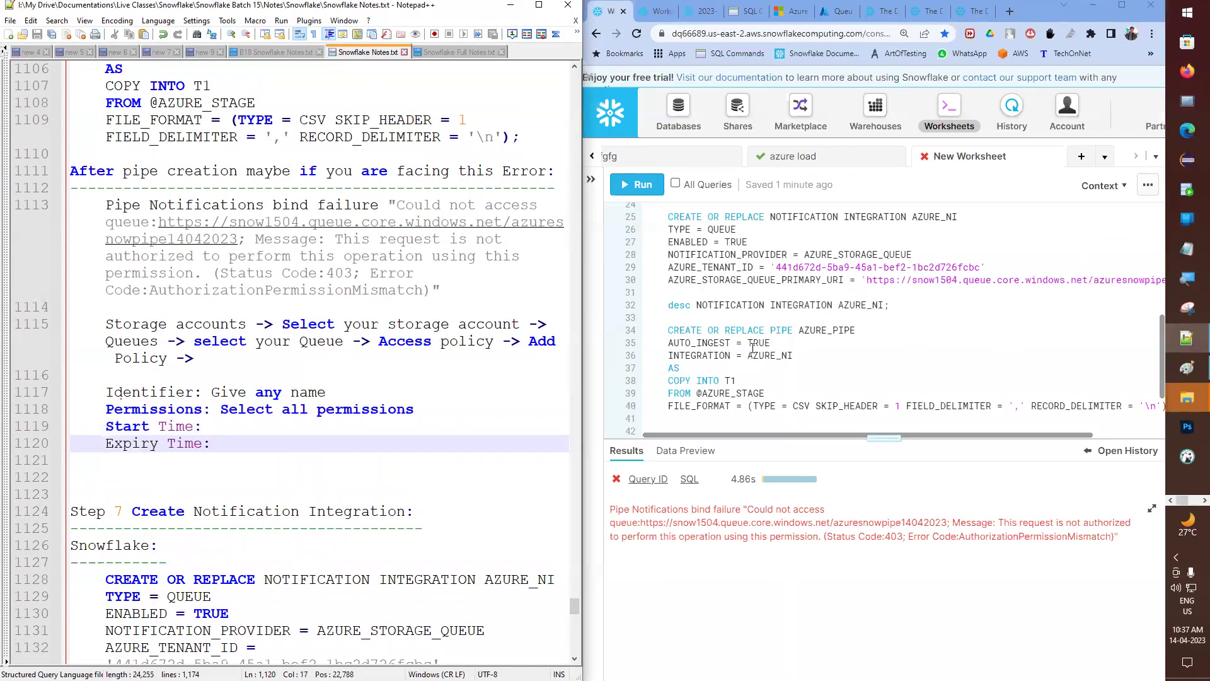
- Recreate the AZURE_PIPE pipe by running its CREATE OR REPLACE PIPE statement
scroll(742, 323, down, 2)
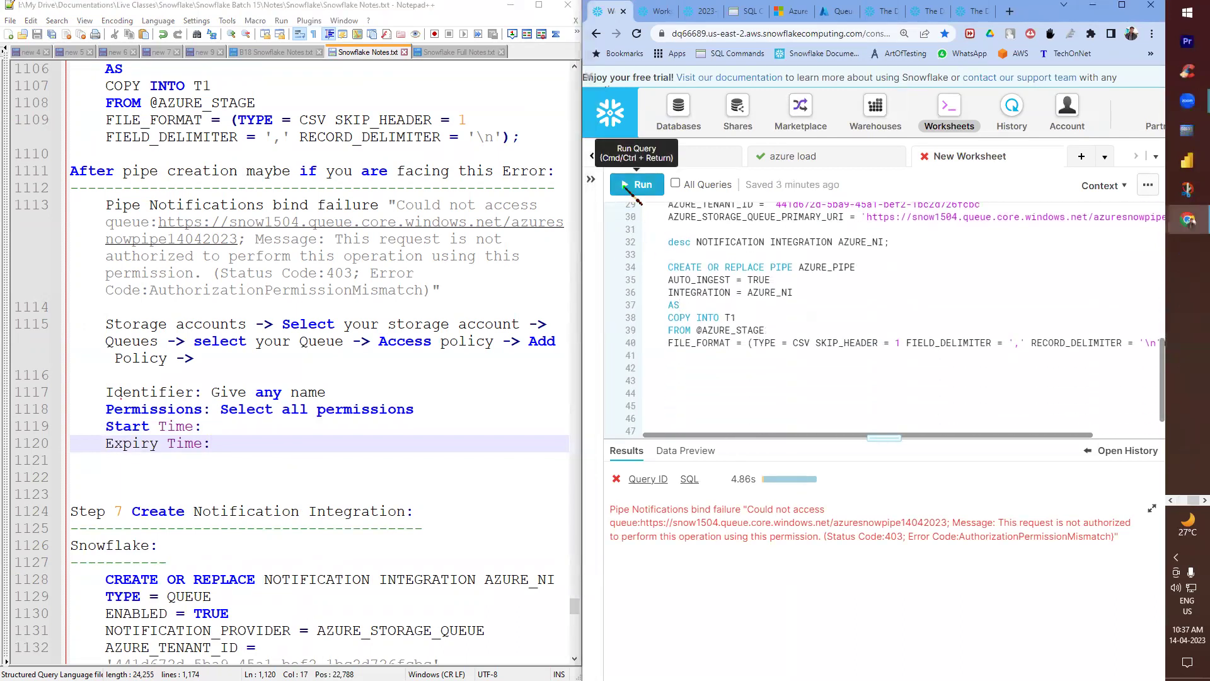
click(628, 184)
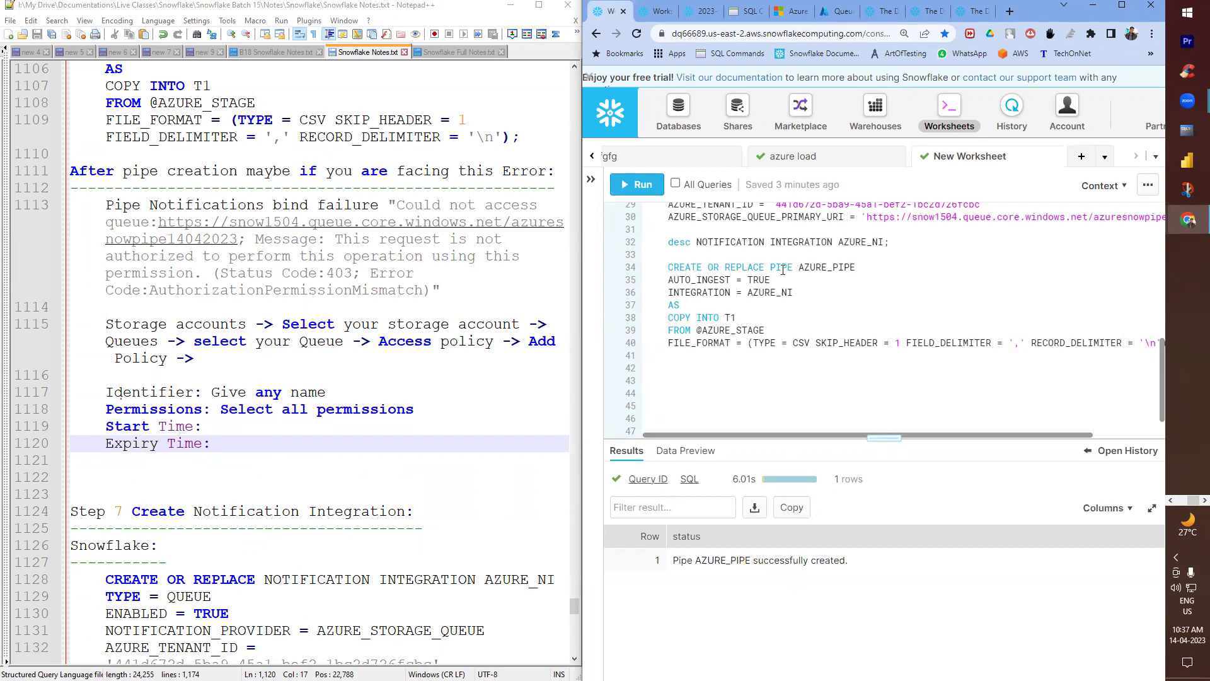
drag(773, 267, 857, 267)
- Run desc PIPE AZURE_PIPE; and widen notification_channel to show the full queue URL
click(777, 374)
text(desc PIPE AZURE_PIPE;)
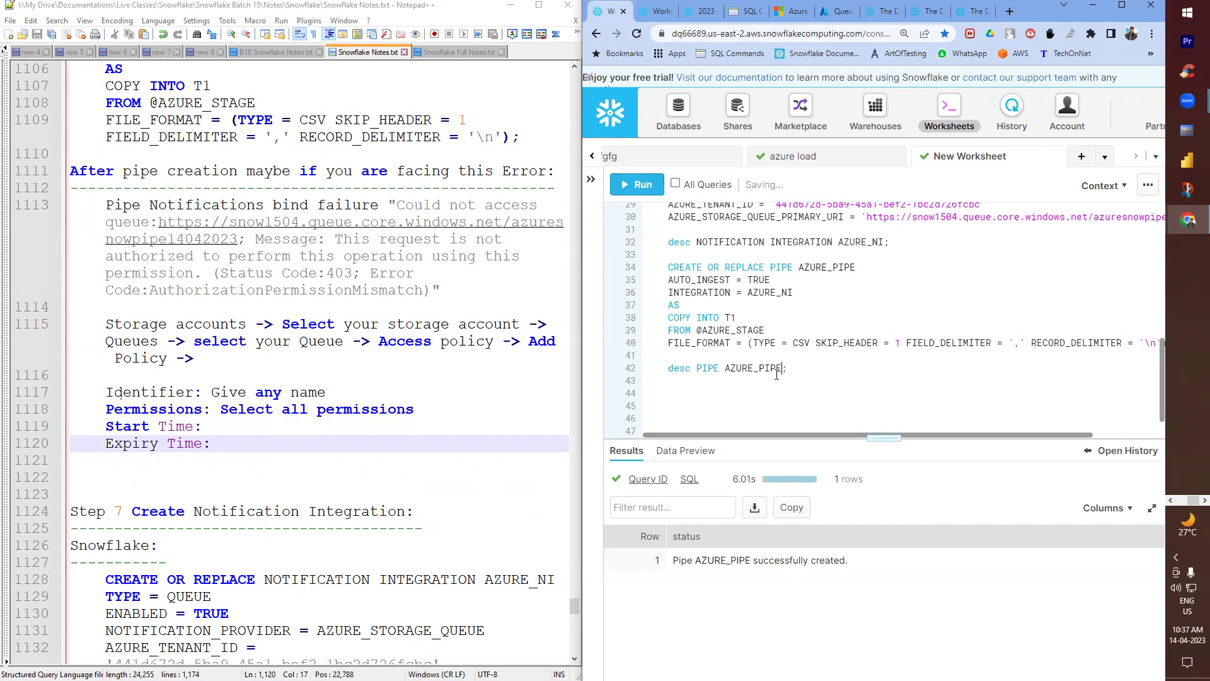
key(ctrl+Return)
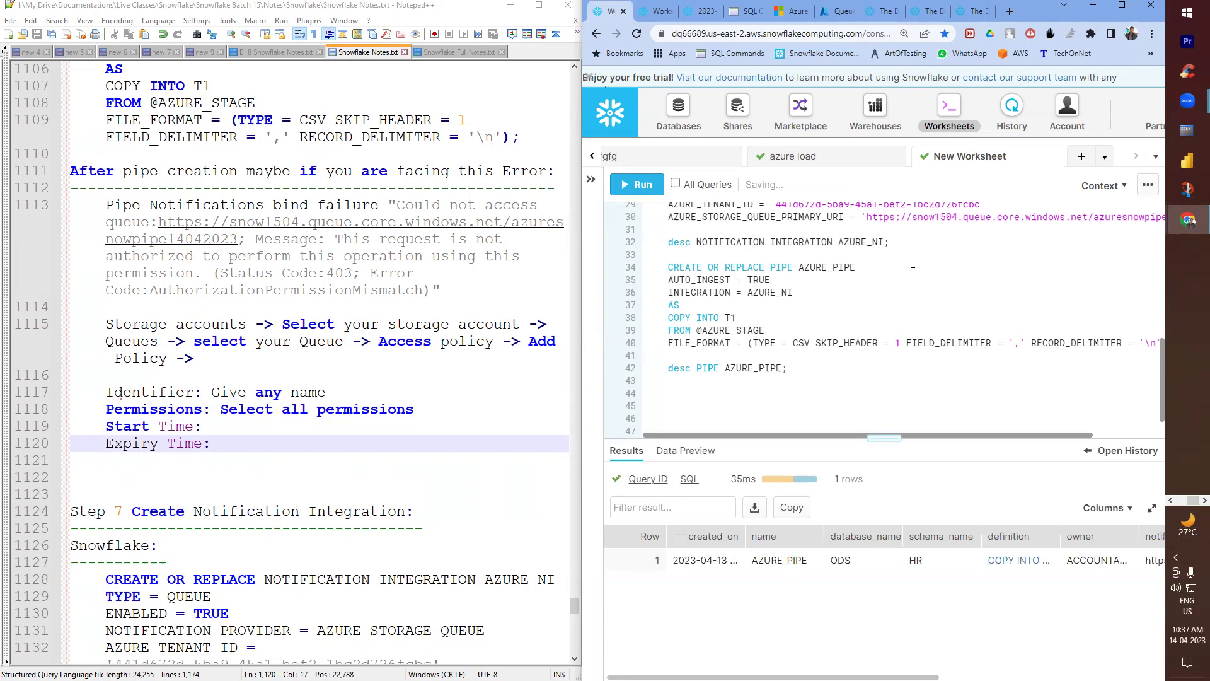
click(1121, 5)
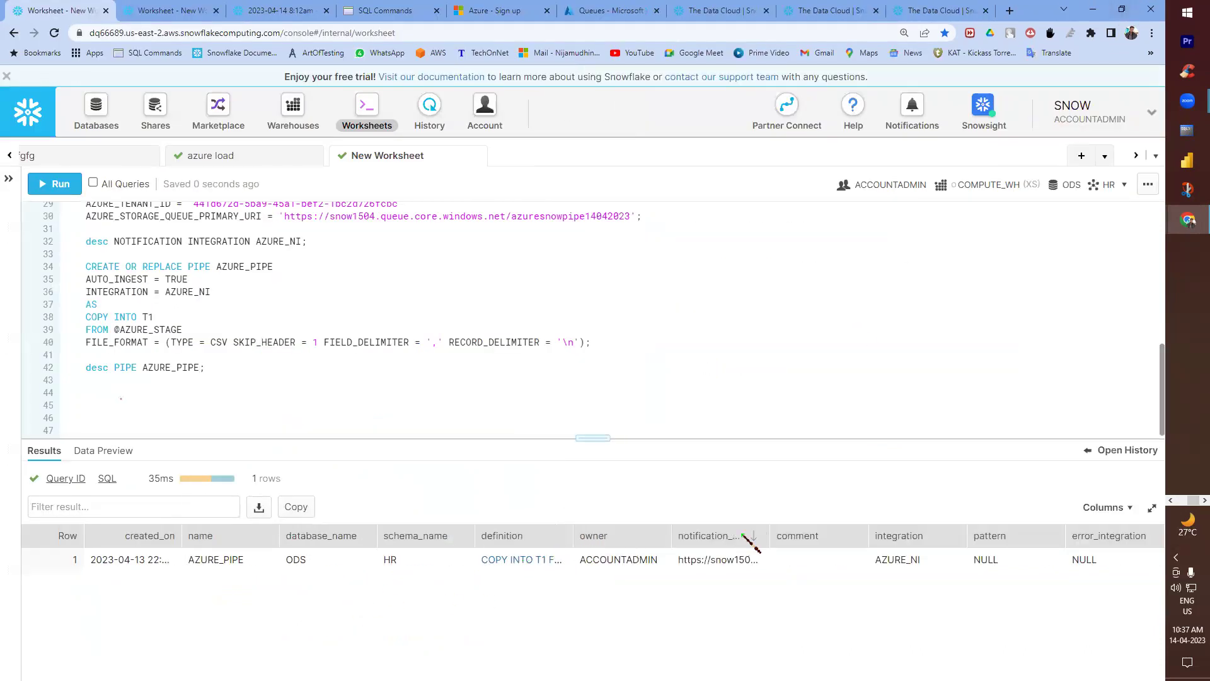
double_click(768, 536)
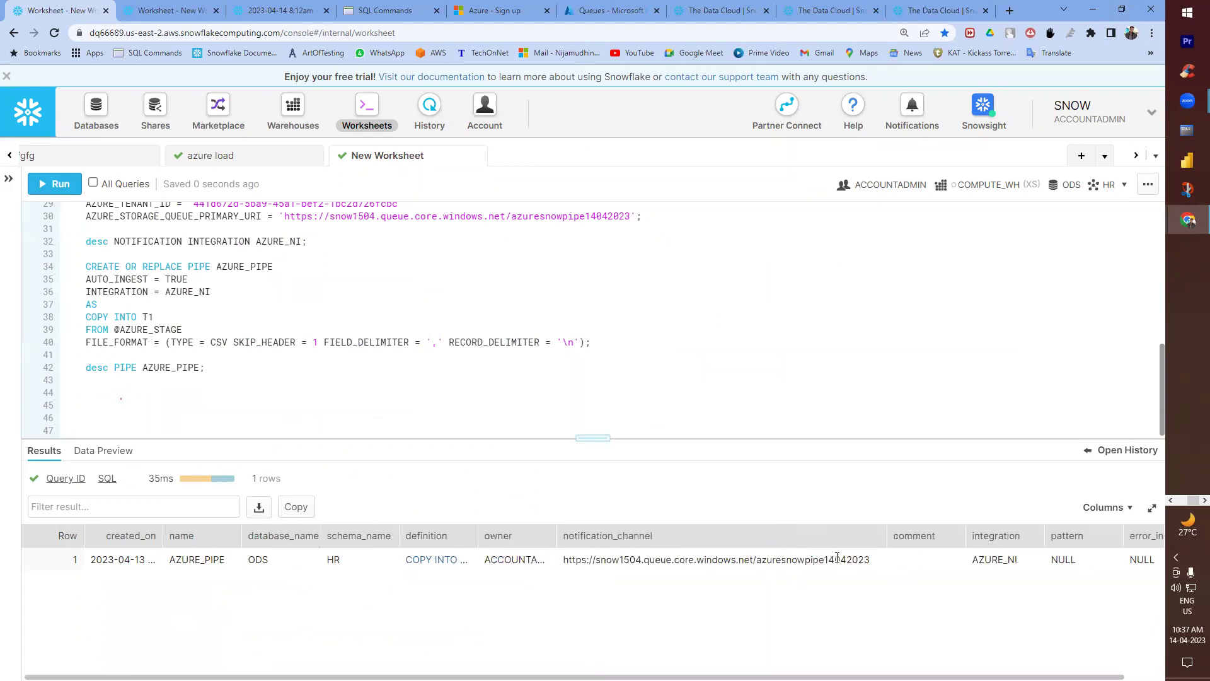
drag(970, 677, 1006, 677)
scroll(590, 602, left, 2)
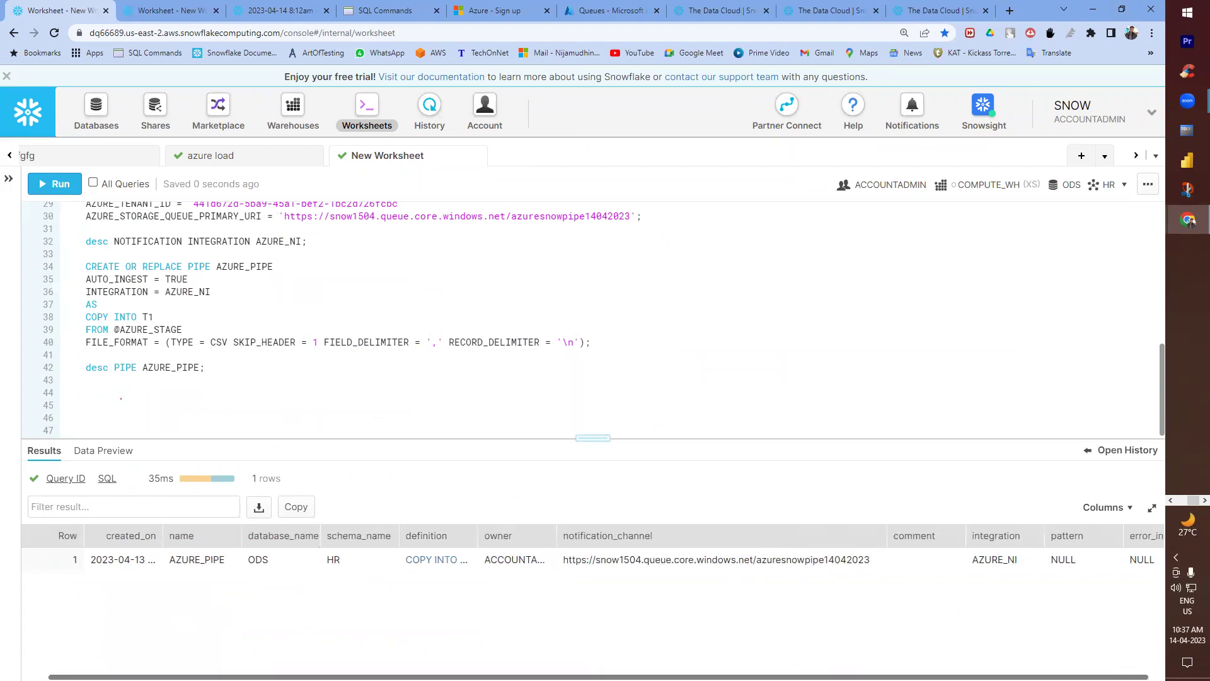
key(ctrl+Return)
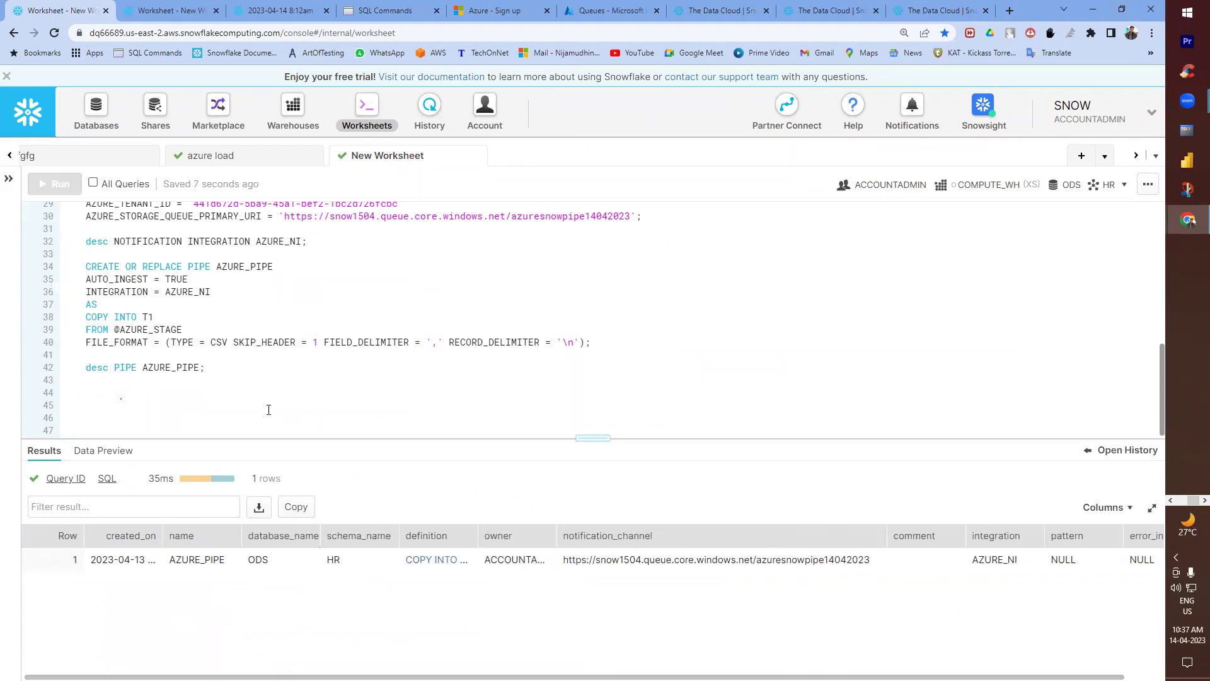
key(alt+Tab)
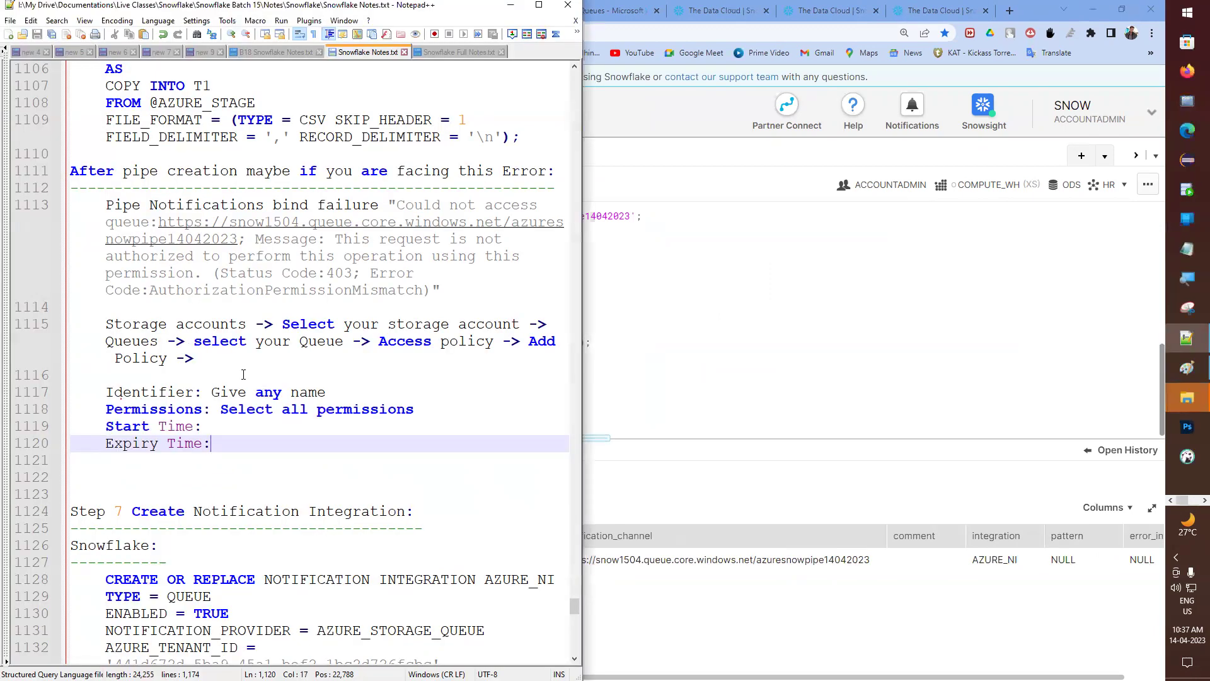
- Review the Notepad++ notes back to Step 6, highlighting T1 on line 1107 of the pipe definition
scroll(243, 374, down, 12)
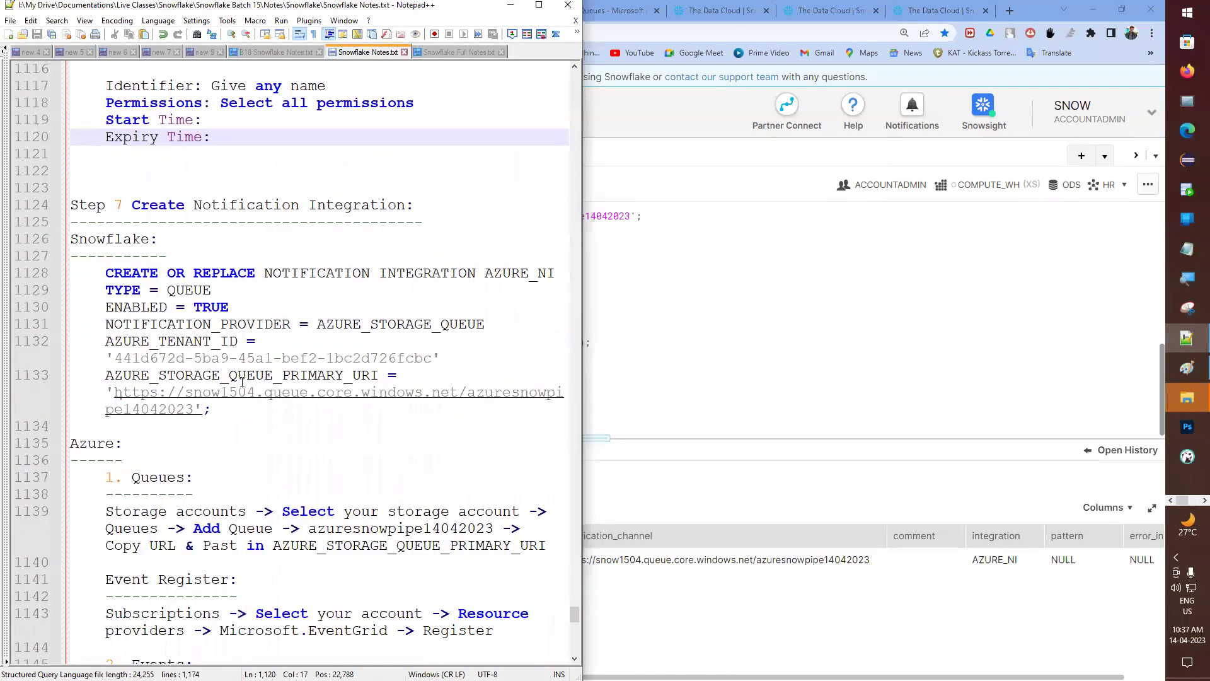
scroll(243, 384, down, 2)
scroll(244, 386, down, 5)
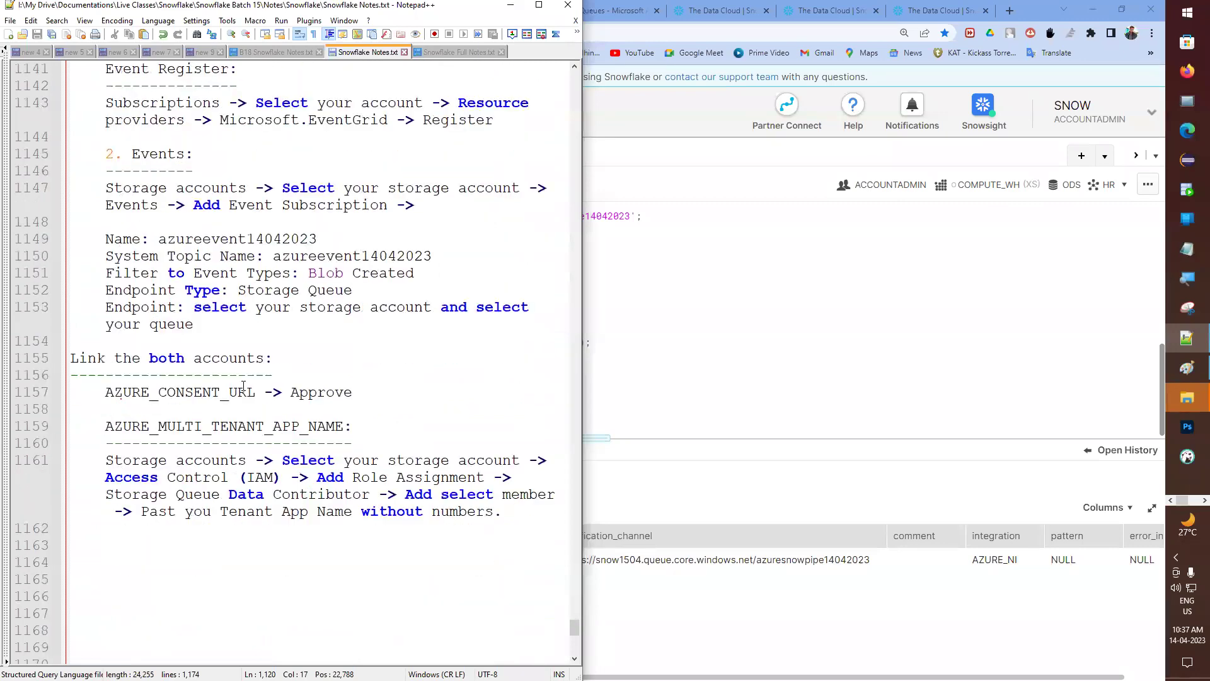
scroll(243, 382, up, 8)
scroll(243, 381, up, 15)
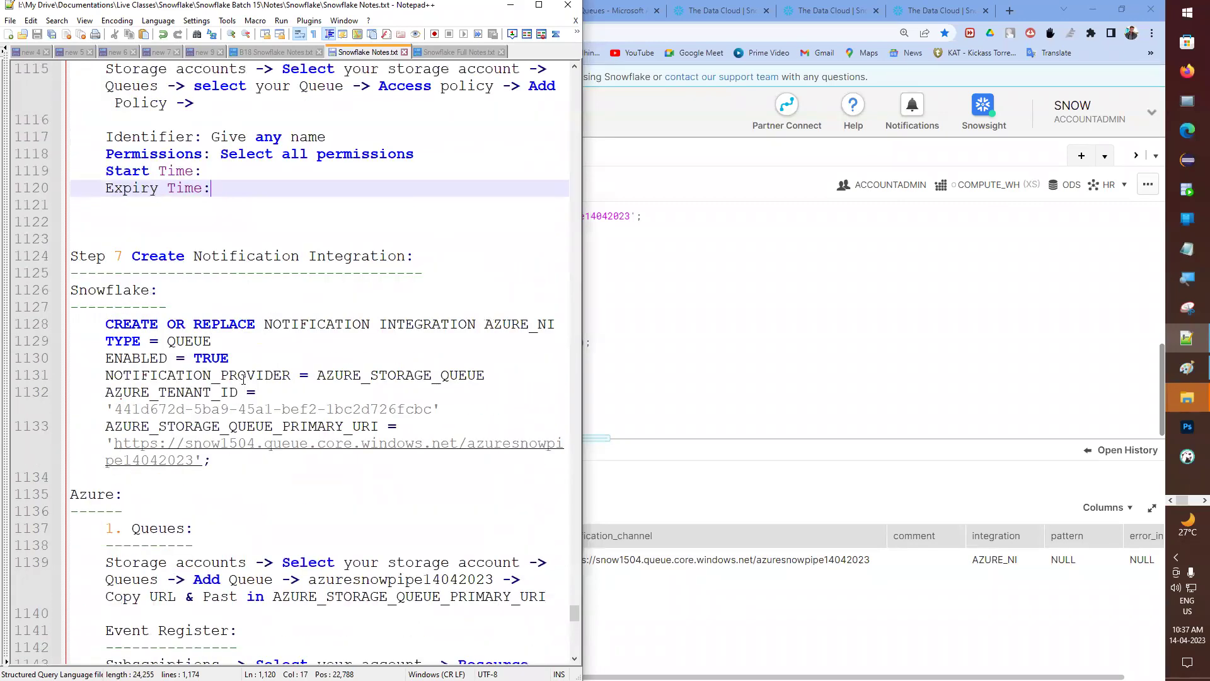
scroll(243, 379, up, 2)
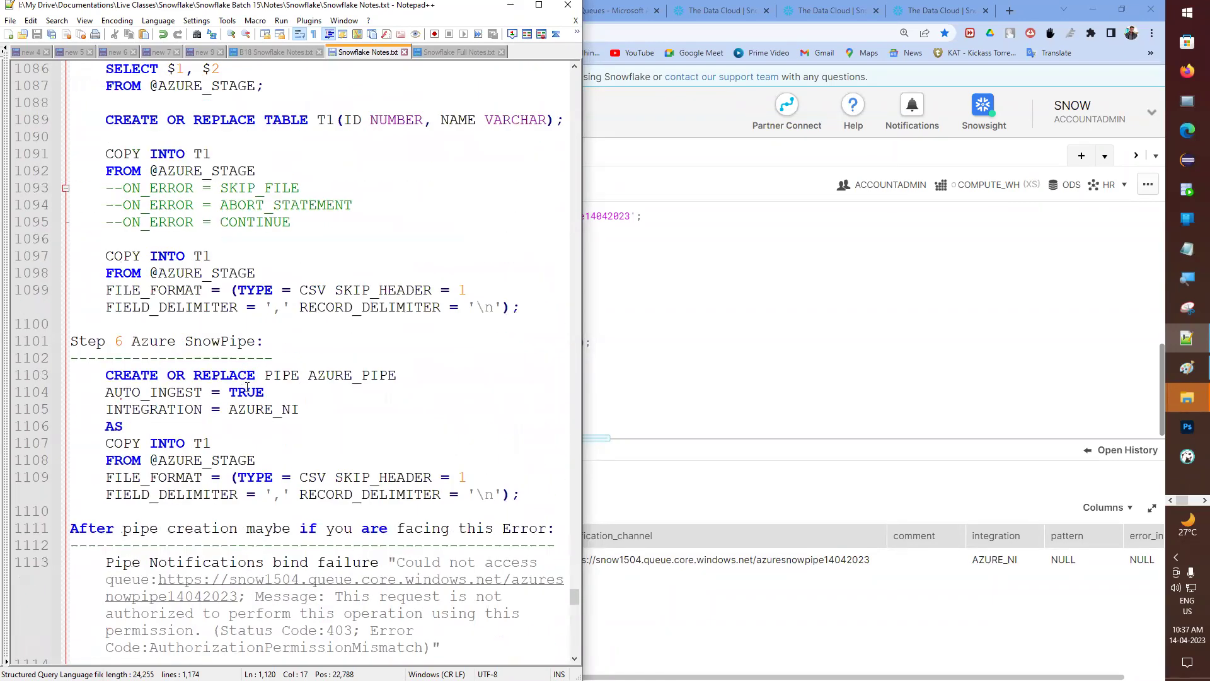
drag(194, 445, 235, 436)
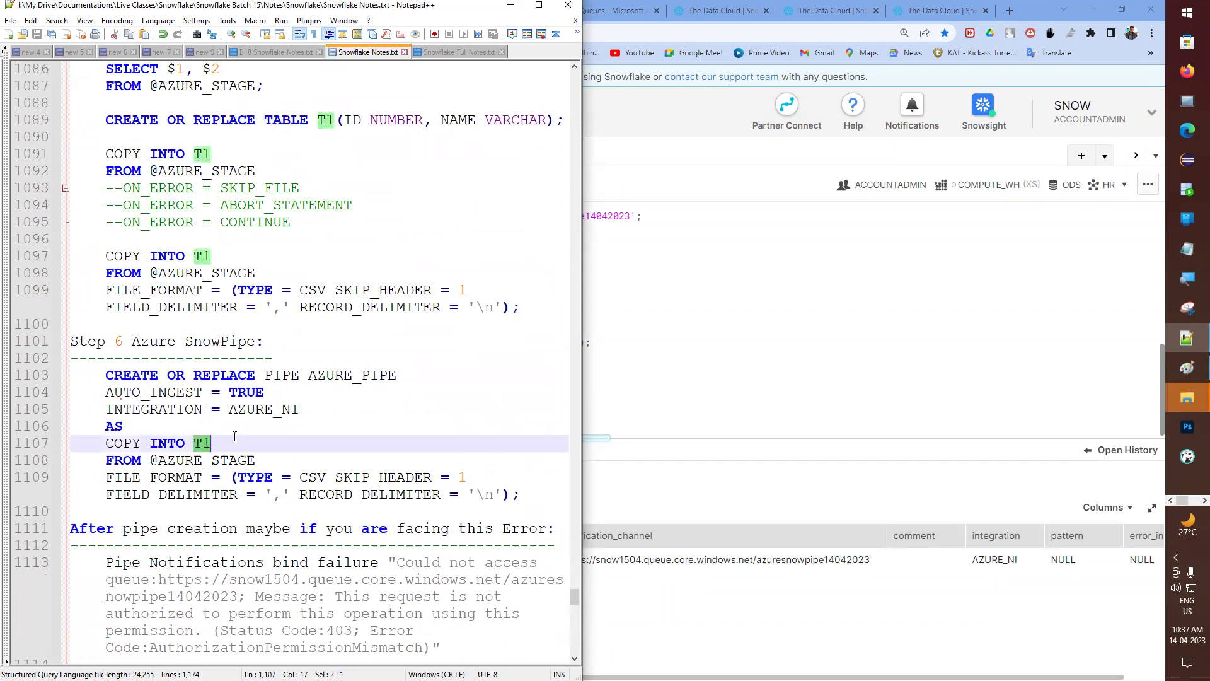
click(635, 373)
- Run select * from T1; to see its four loaded rows
key(Return)
key(Return)
text(select)
key(BackSpace)
text(* fro)
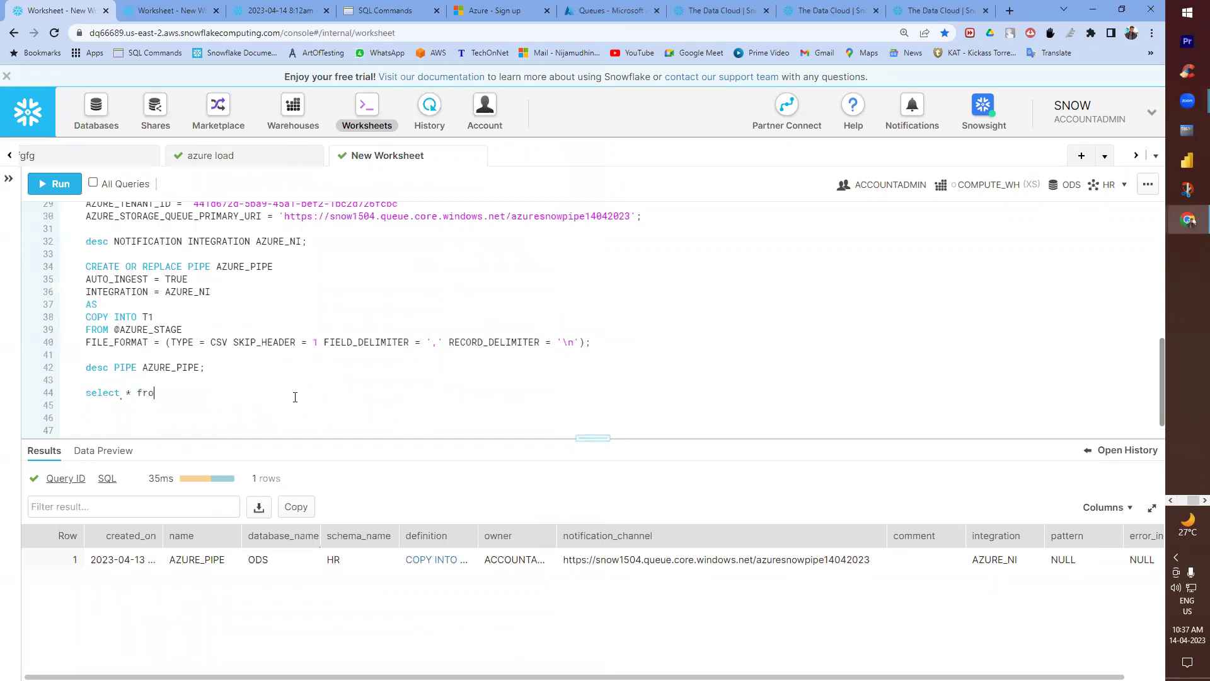
text(m T1;)
key(ctrl+Return)
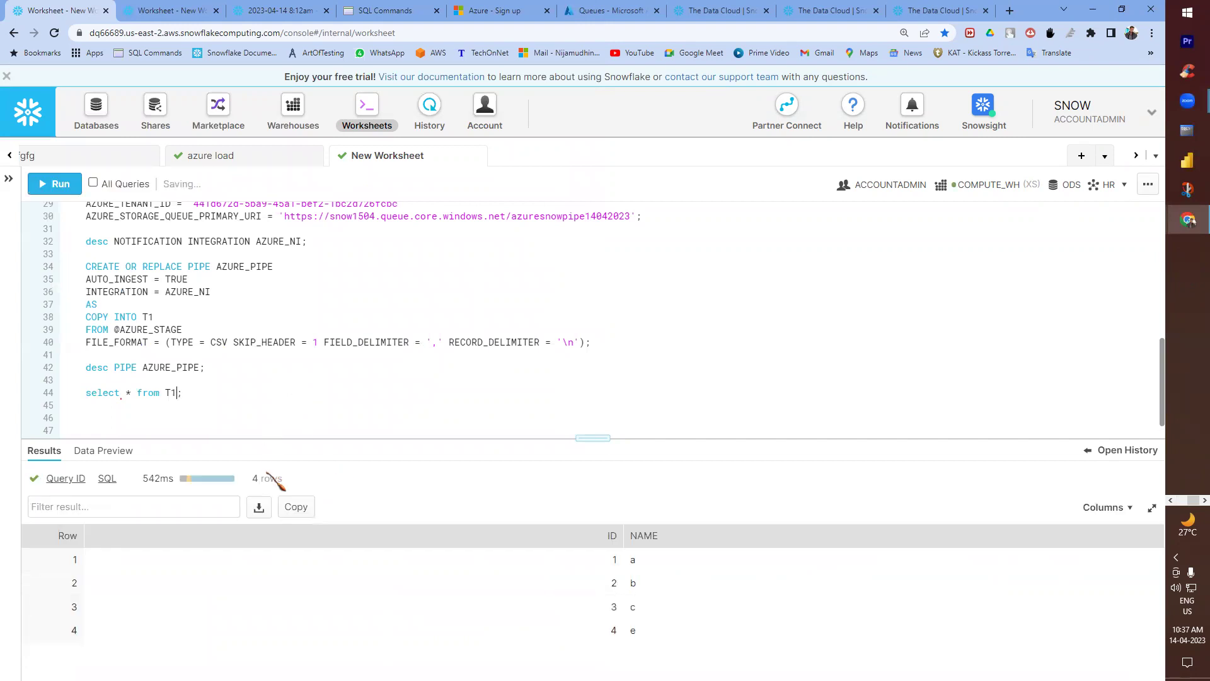
click(199, 417)
text(trun)
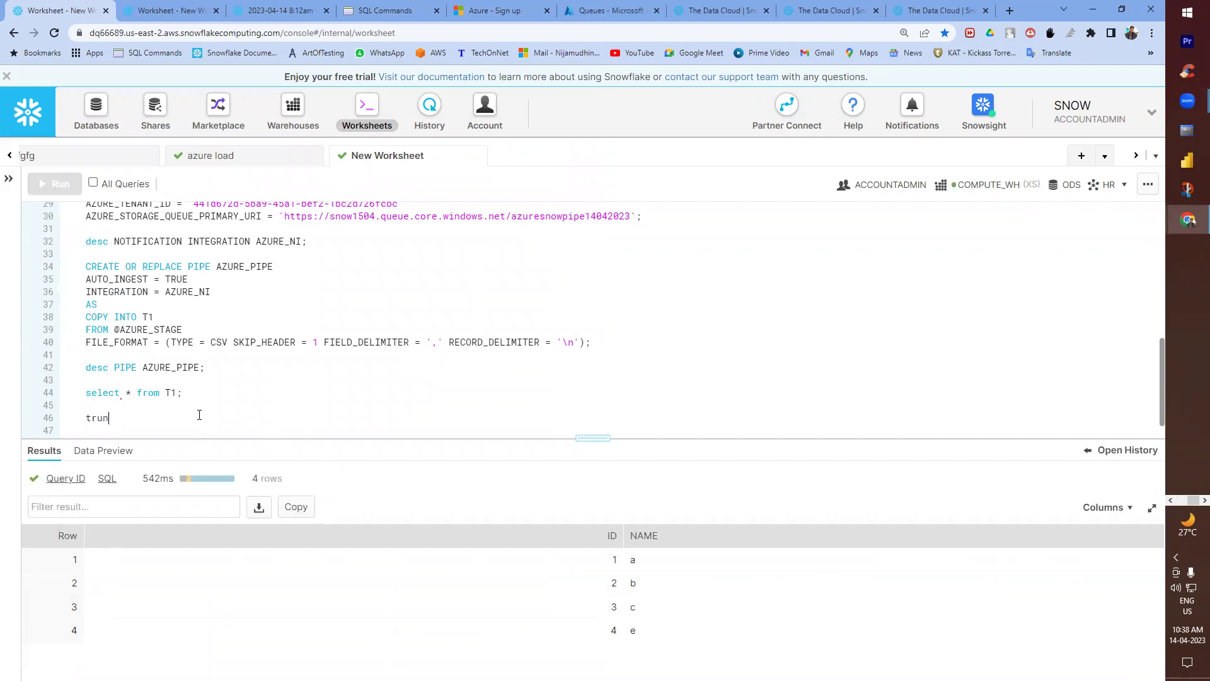
text(cate table t1;)
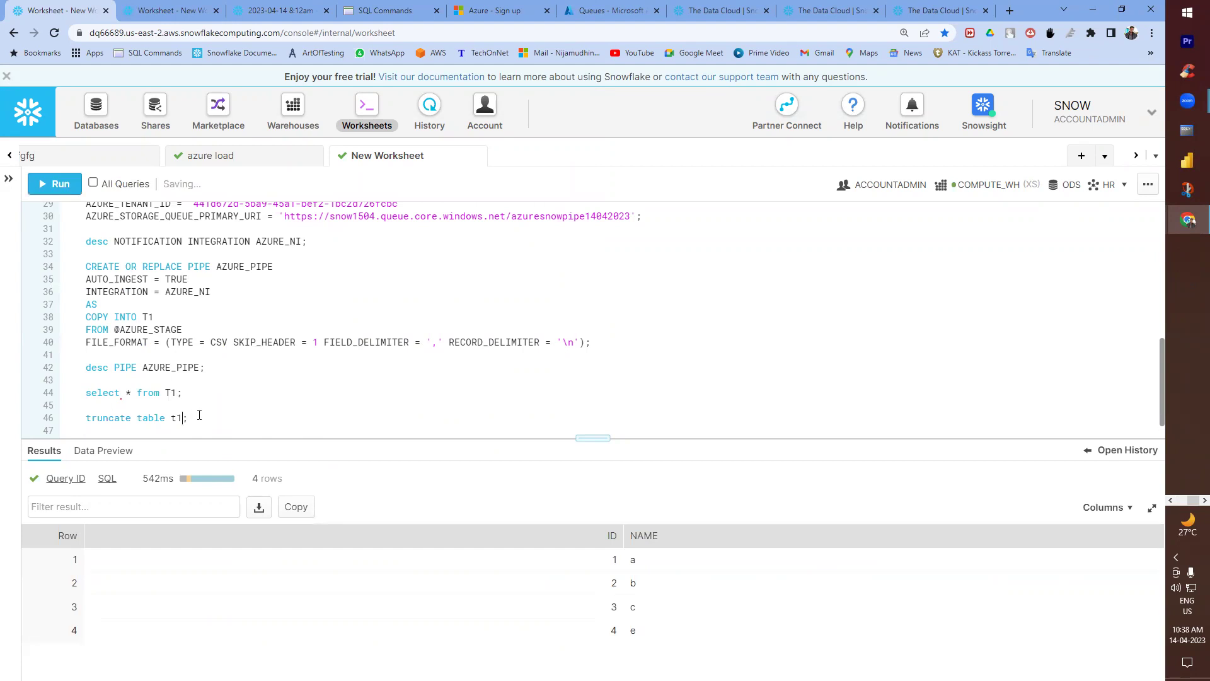
key(ctrl+Return)
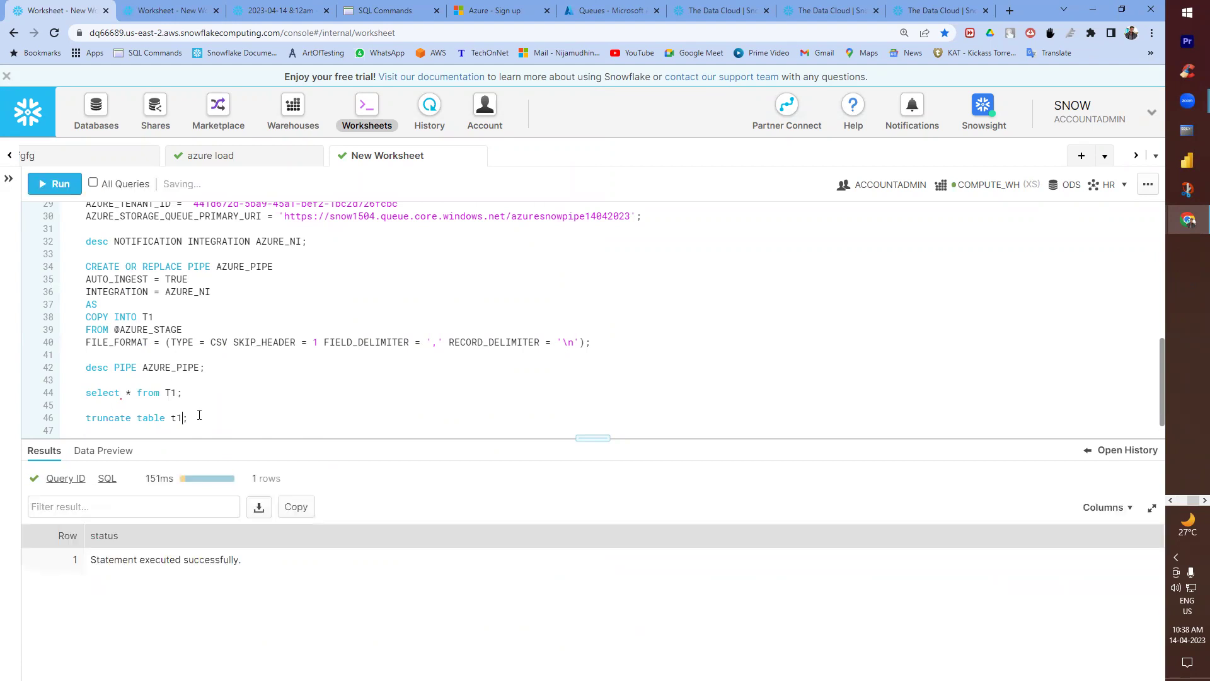
key(Return)
key(Return)
text(list @azure_stage2;)
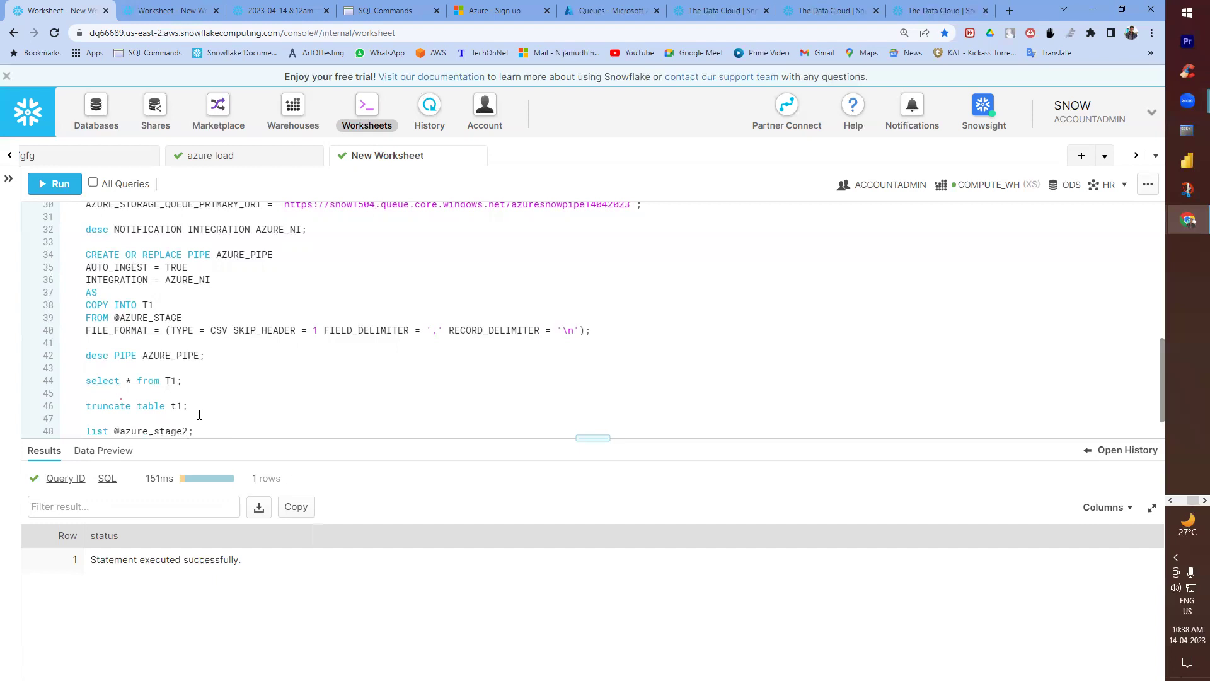
key(ctrl+Return)
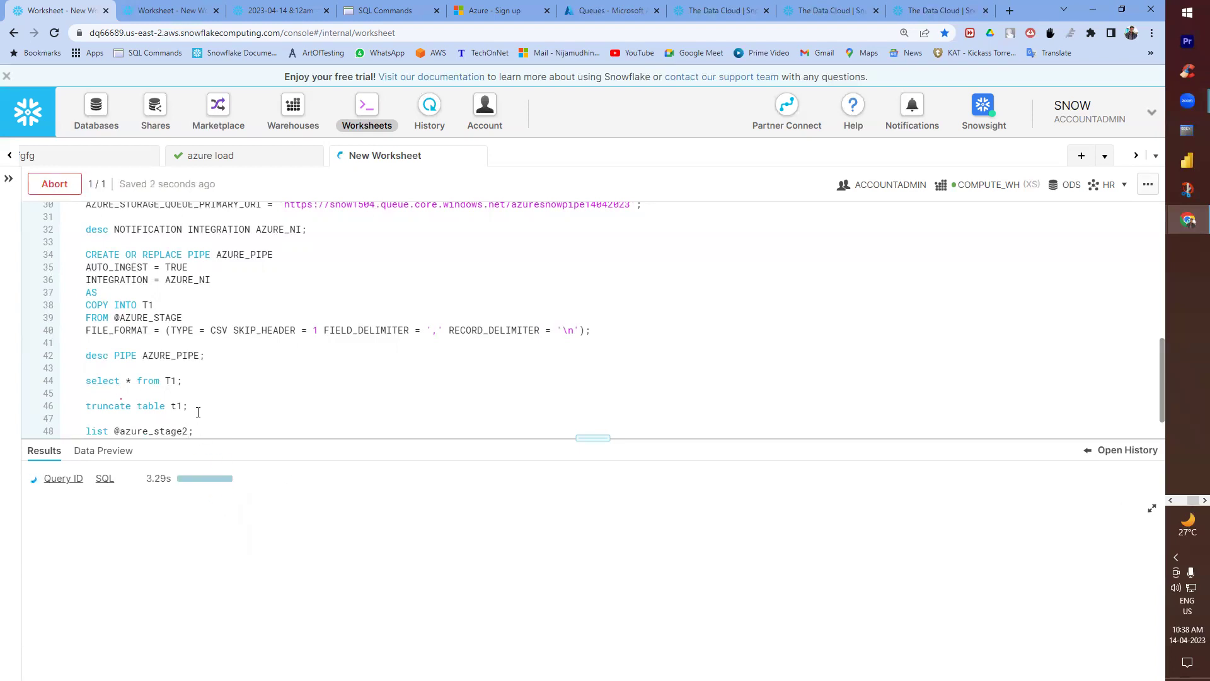
- Run rm with the copied azure:// path of aws.csv to remove it from the stage
scroll(198, 413, down, 1)
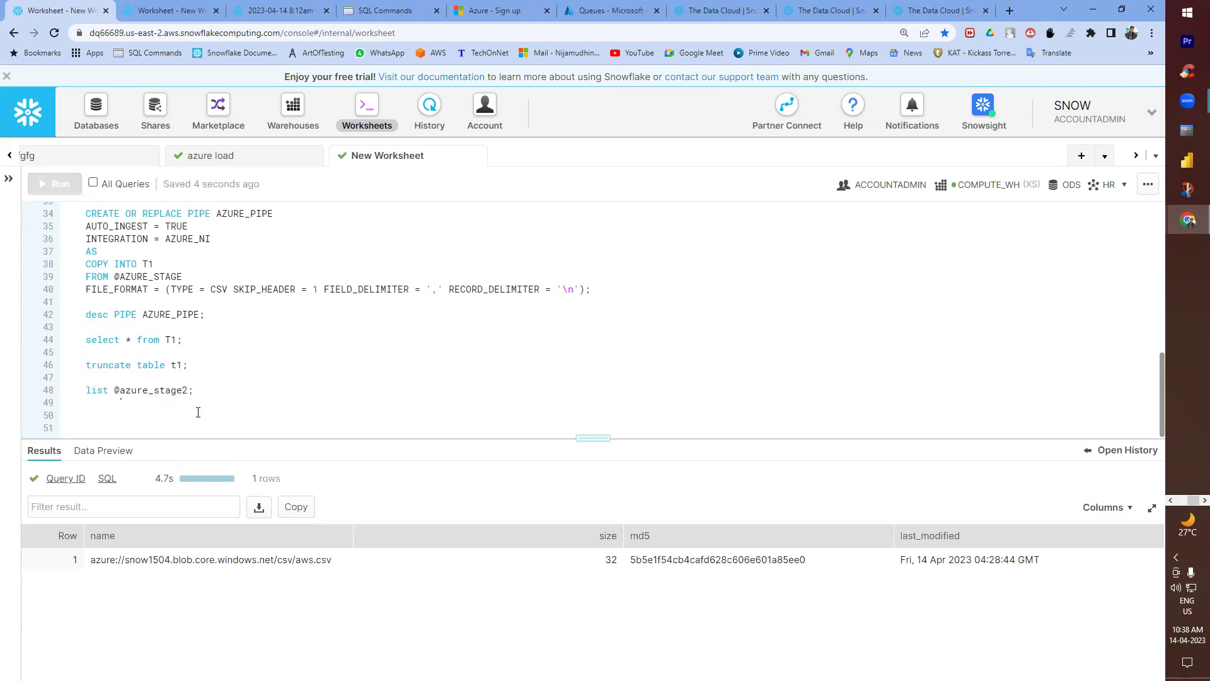
text(rm)
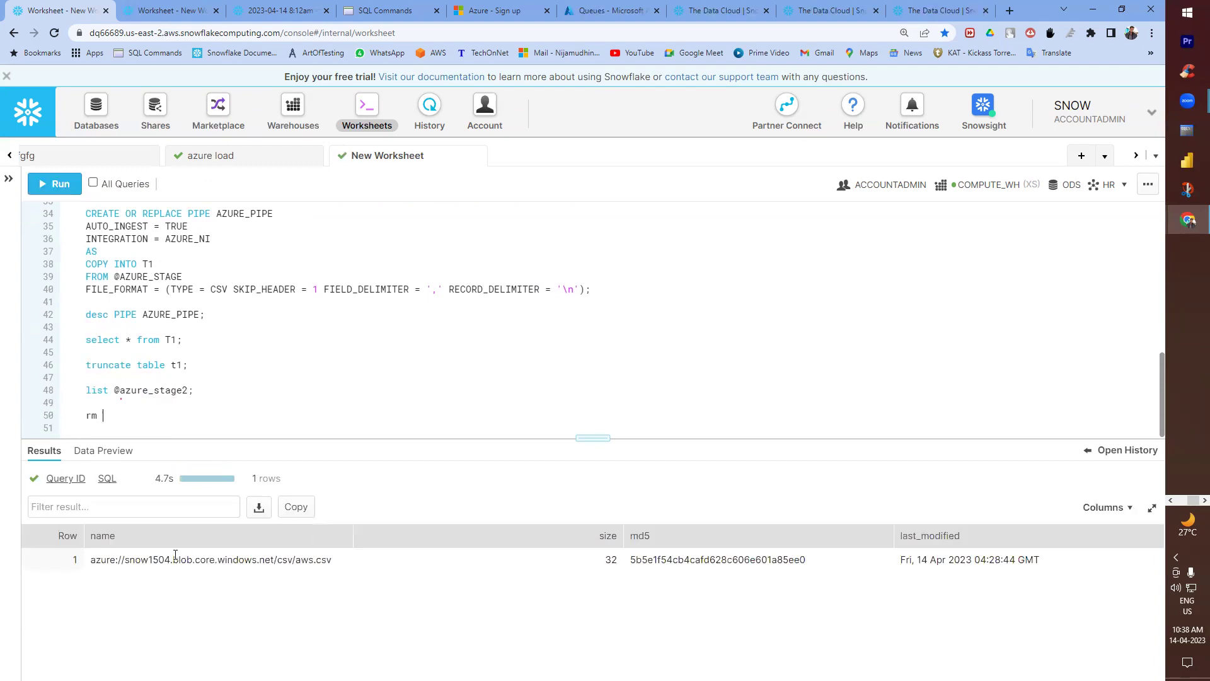
double_click(174, 559)
key(ctrl+c)
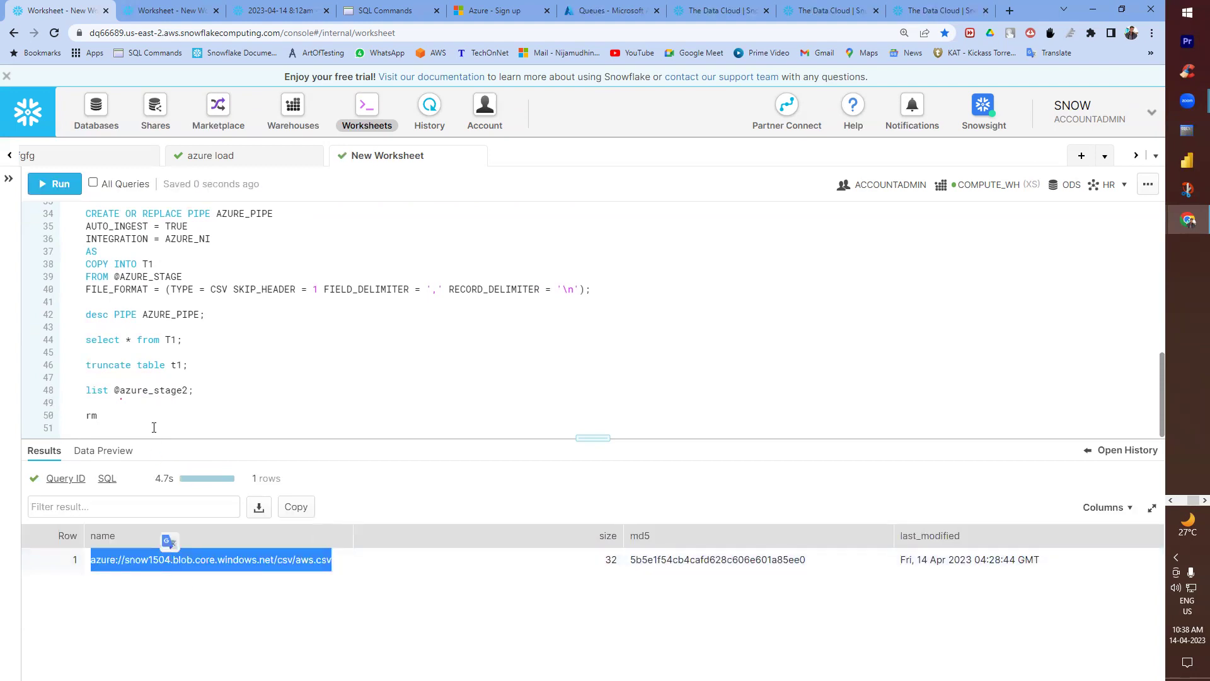
click(153, 419)
key(ctrl+v)
click(400, 417)
text(;)
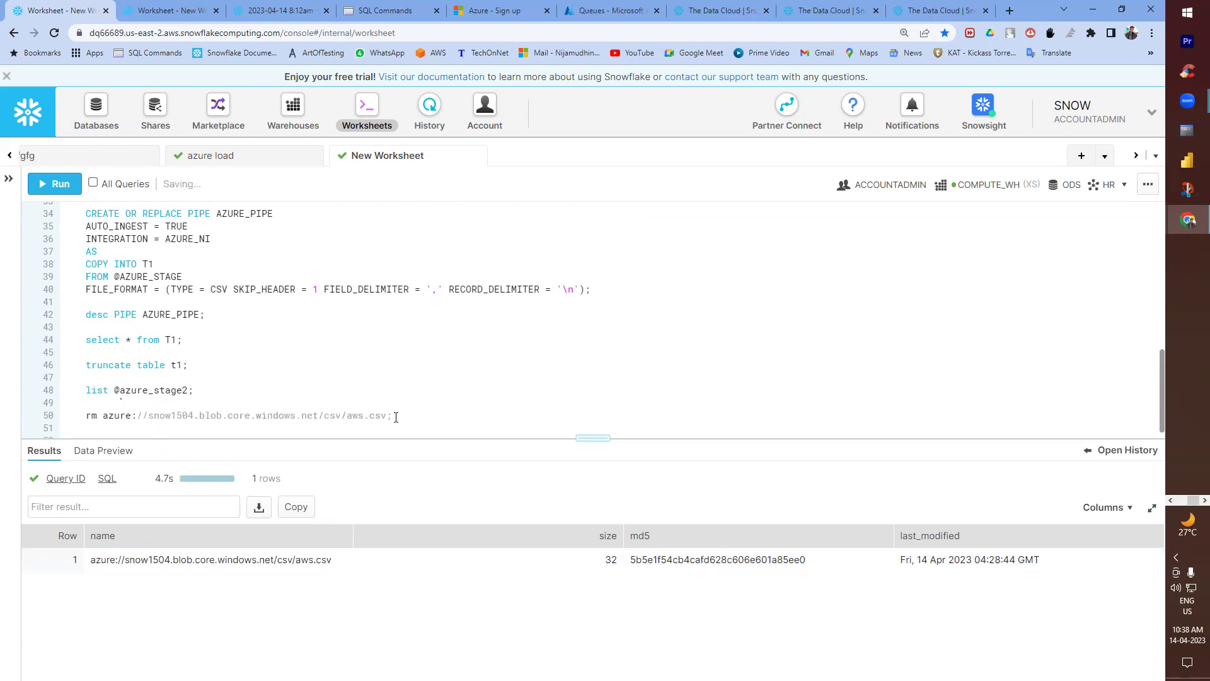
key(ctrl+Return)
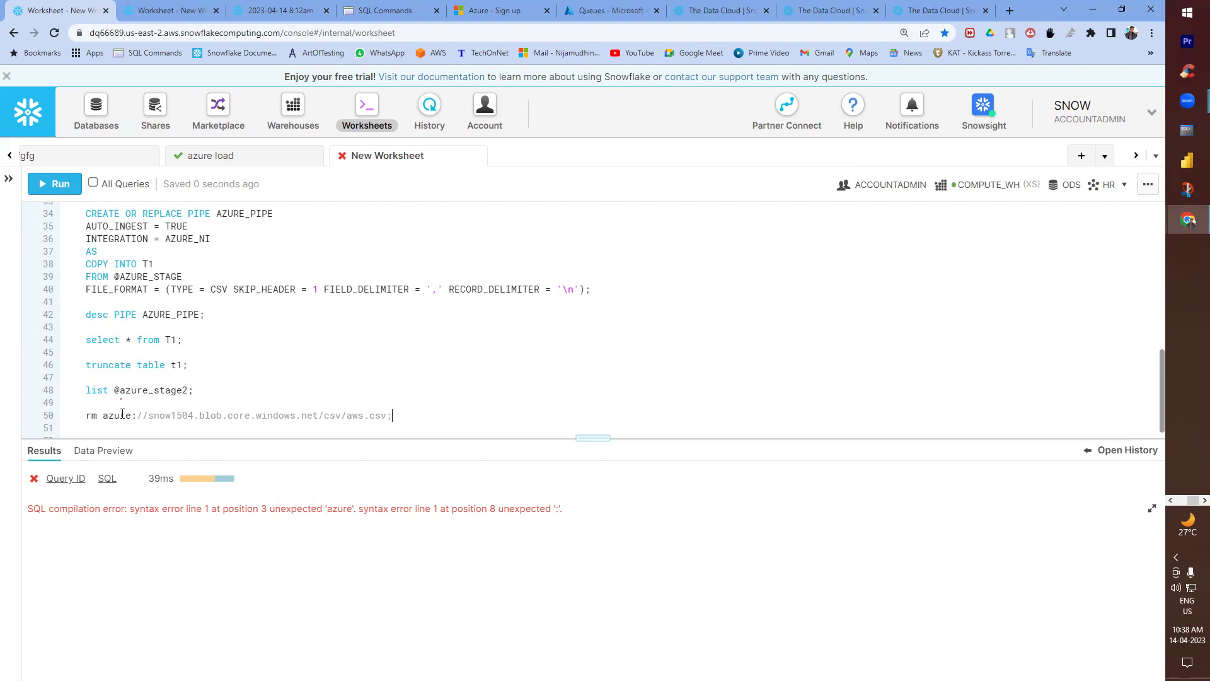
drag(103, 415, 378, 414)
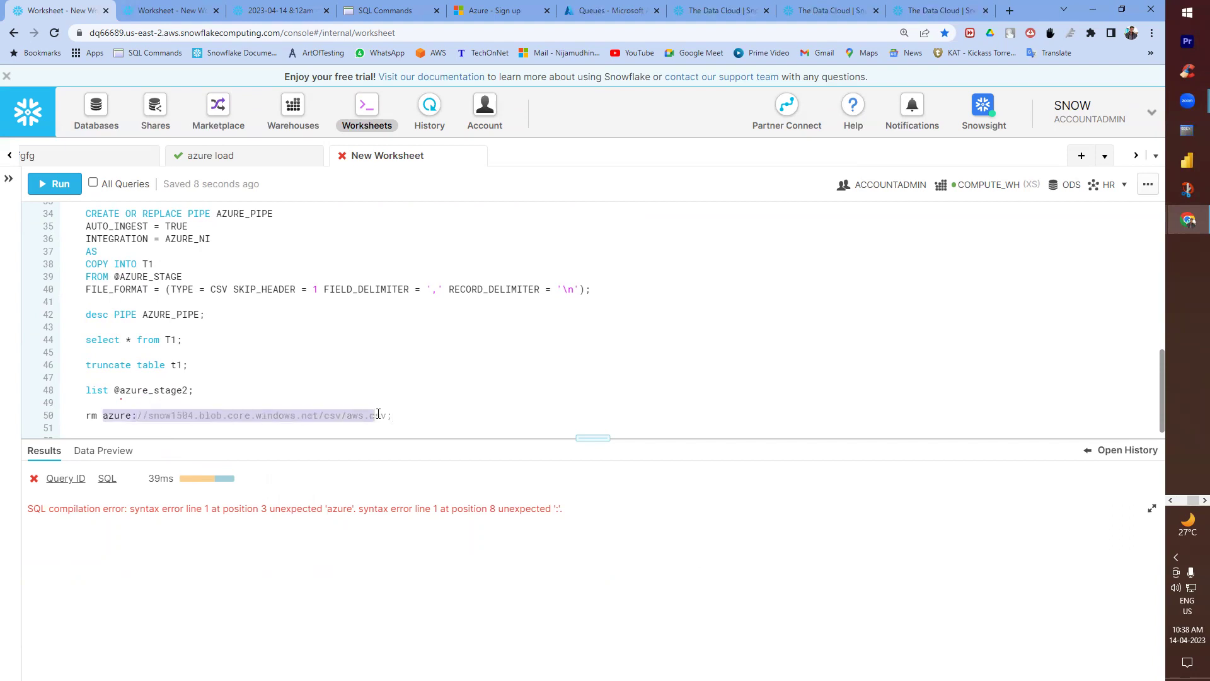
drag(114, 392, 188, 391)
key(ctrl+c)
drag(104, 416, 390, 416)
key(ctrl+v)
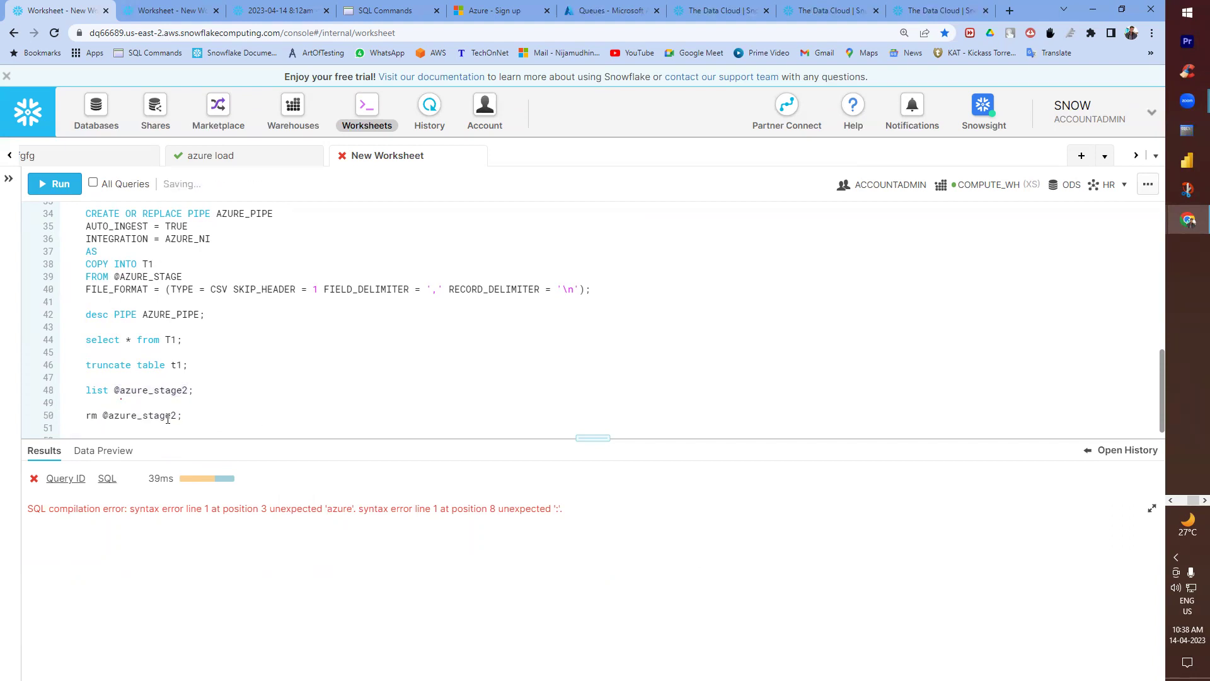
key(ctrl+Return)
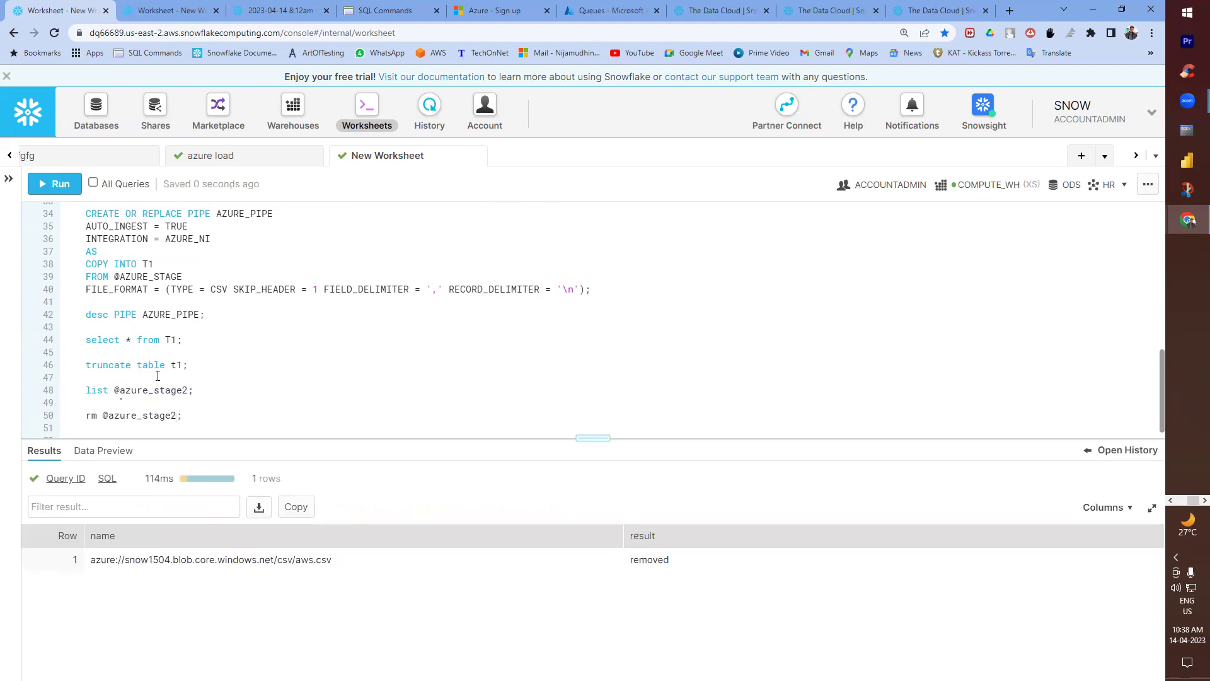
key(Up)
key(Up)
key(Up)
key(ctrl+Return)
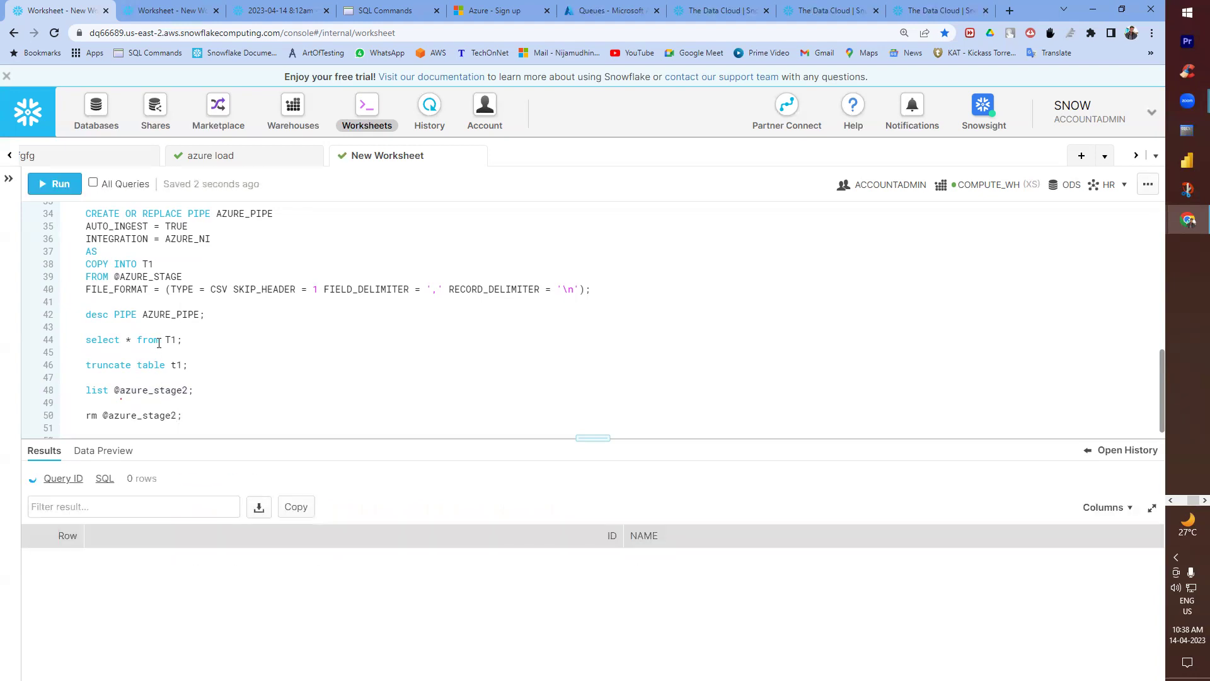
key(ctrl+Return)
key(Down)
key(Down)
key(ctrl+Return)
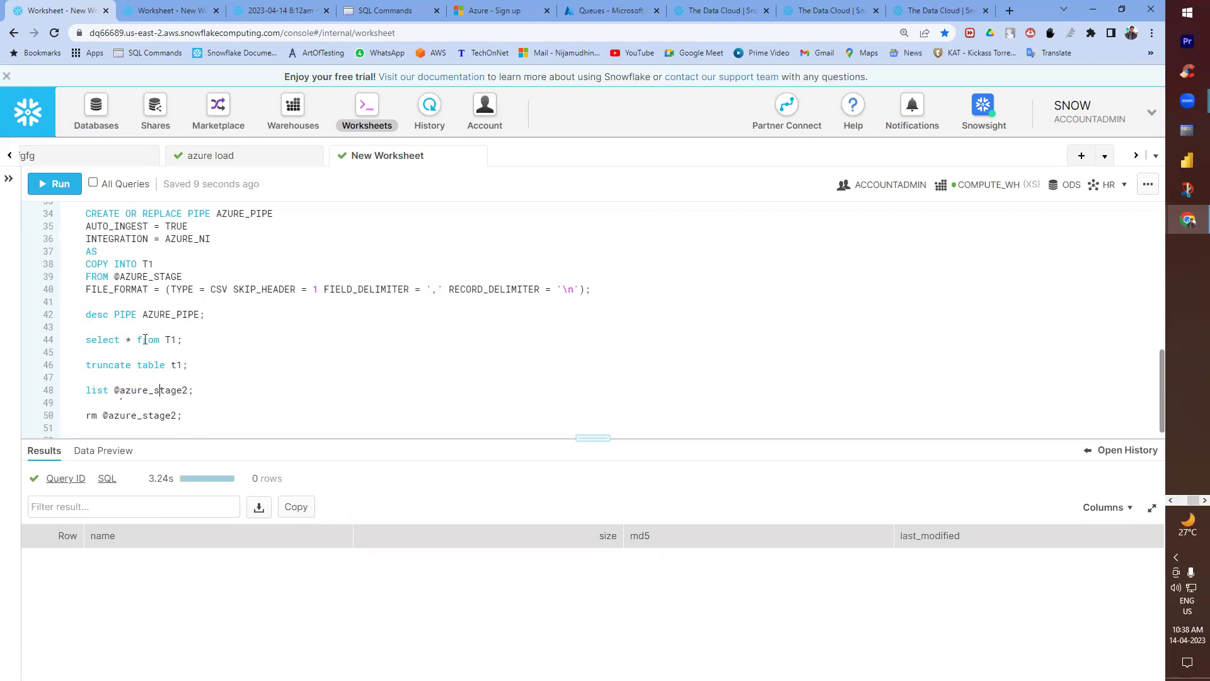
- Snap the browser to half the screen and bring the Azure Access policy window forward
key(super+Left)
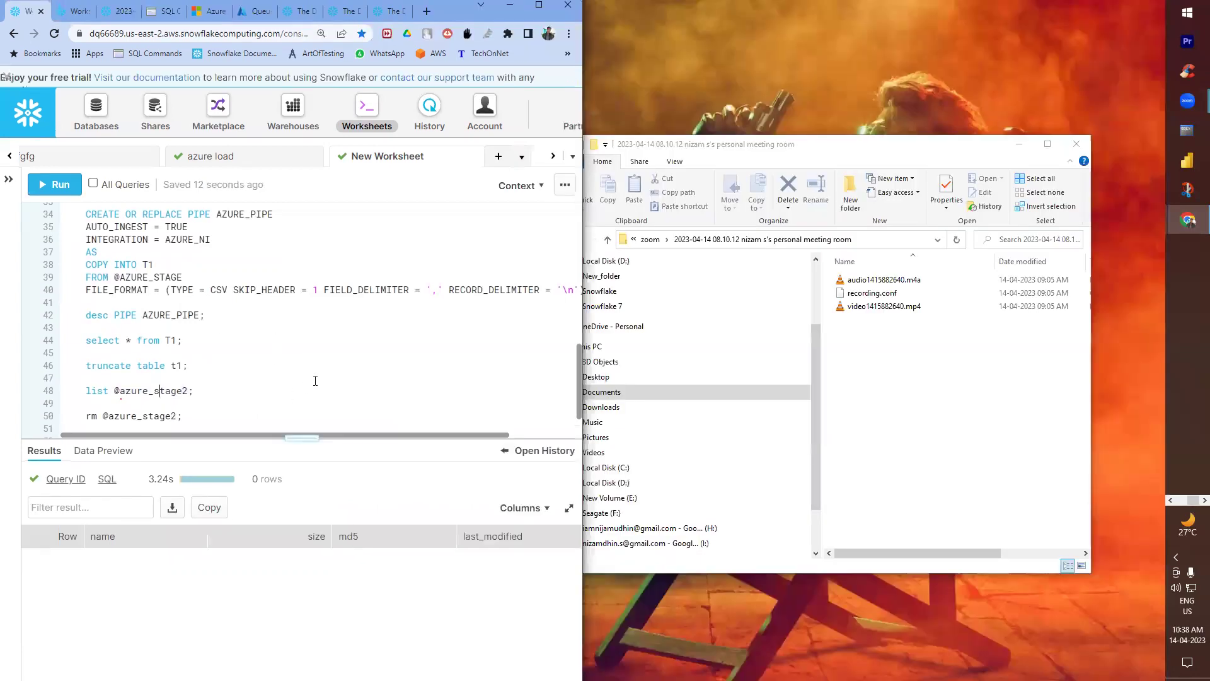
mouse_move(1190, 222)
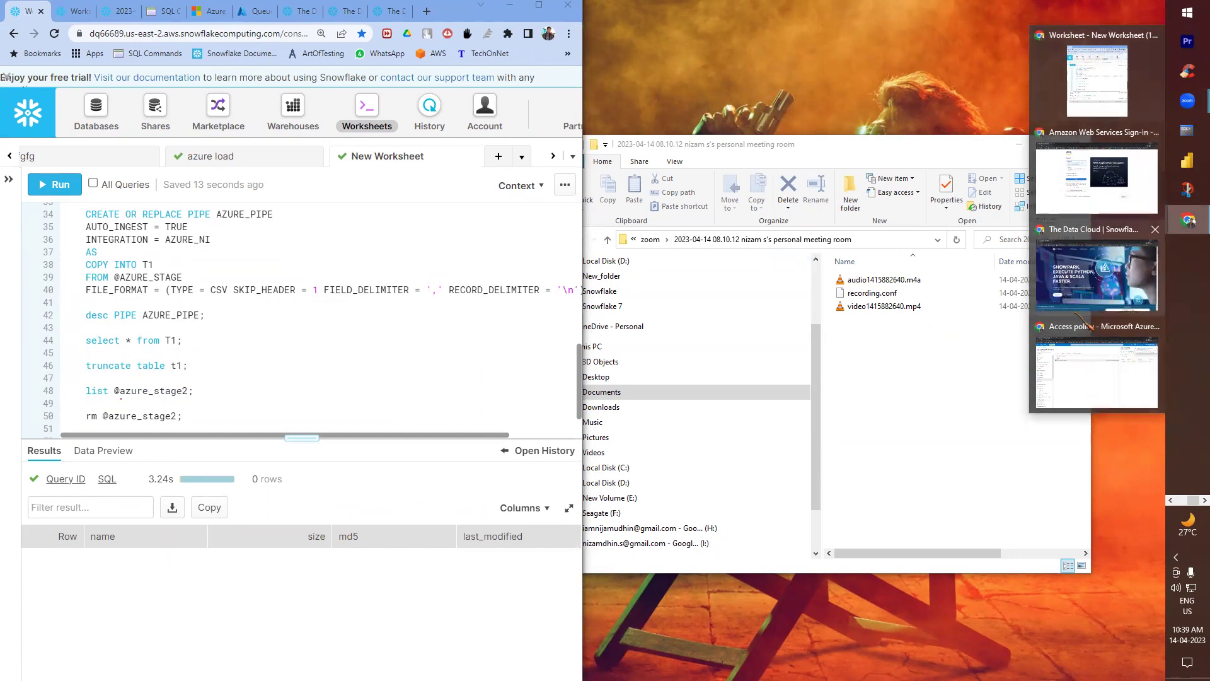
click(1095, 353)
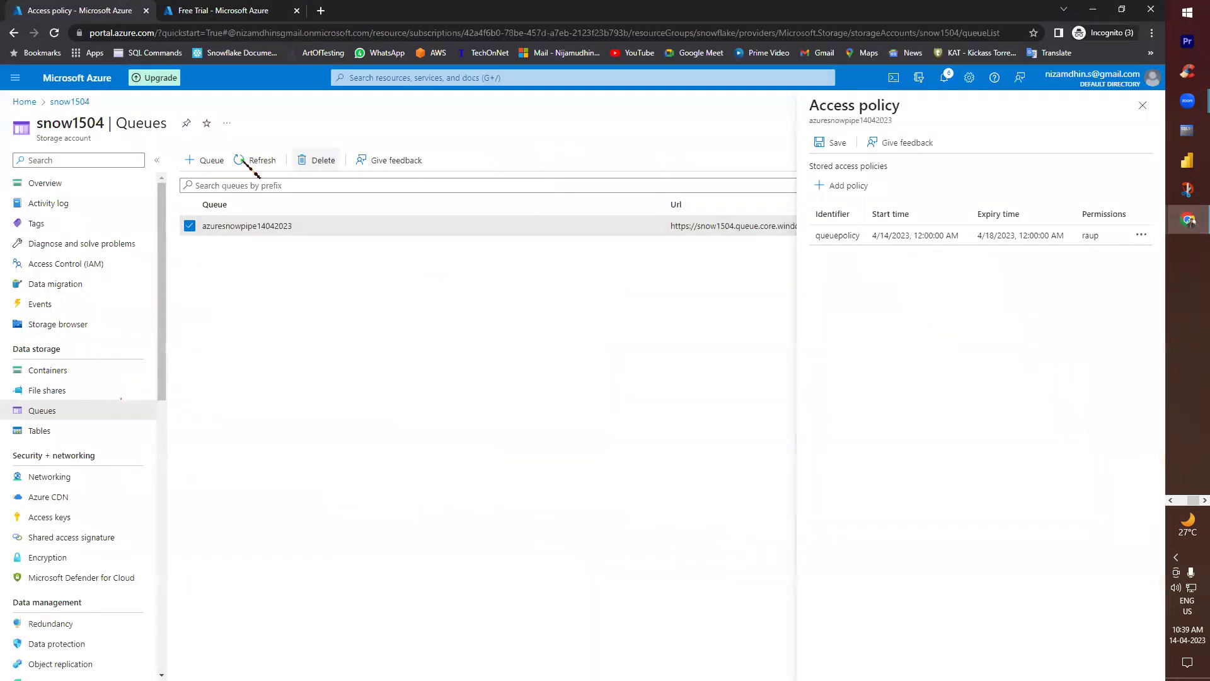
- Keep the edits and save the queue's access policy queuepolicy, then return to the Azure home page
click(25, 102)
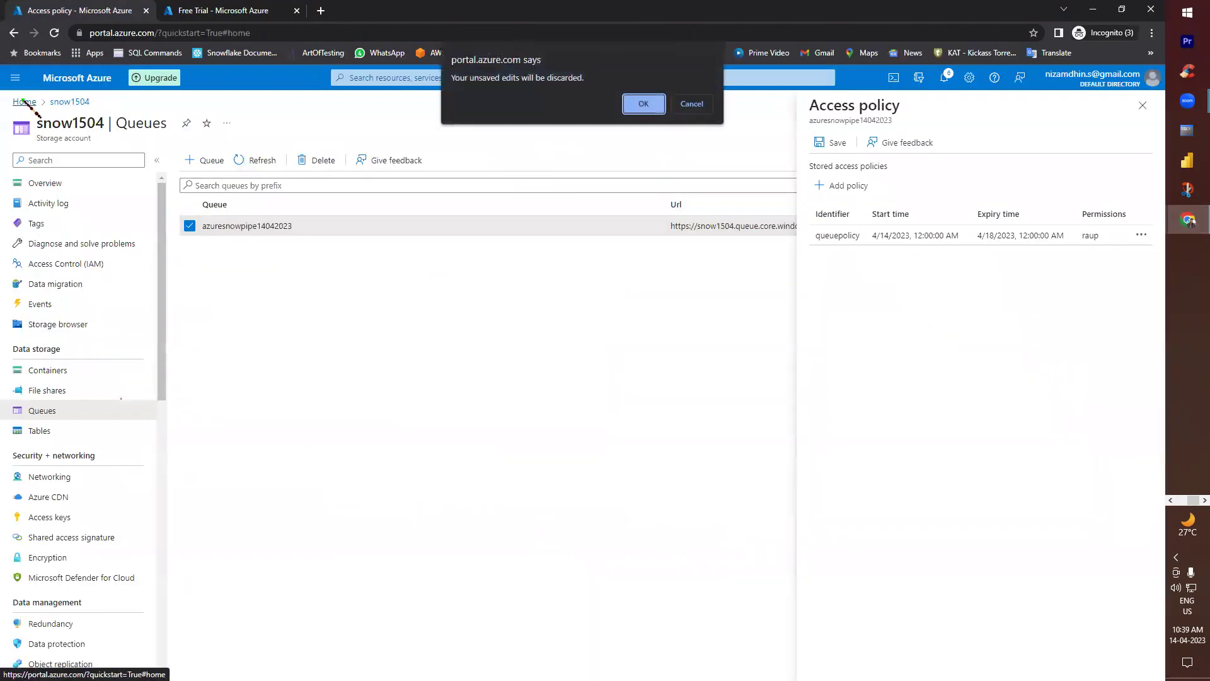
click(693, 104)
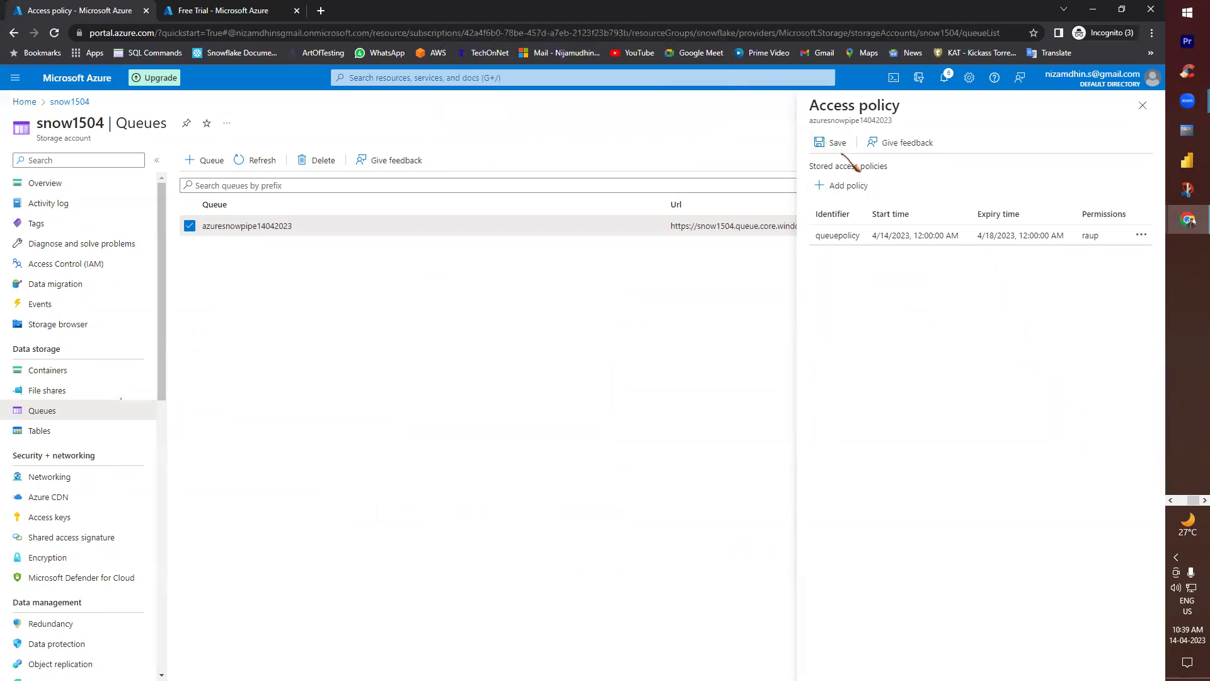
click(832, 144)
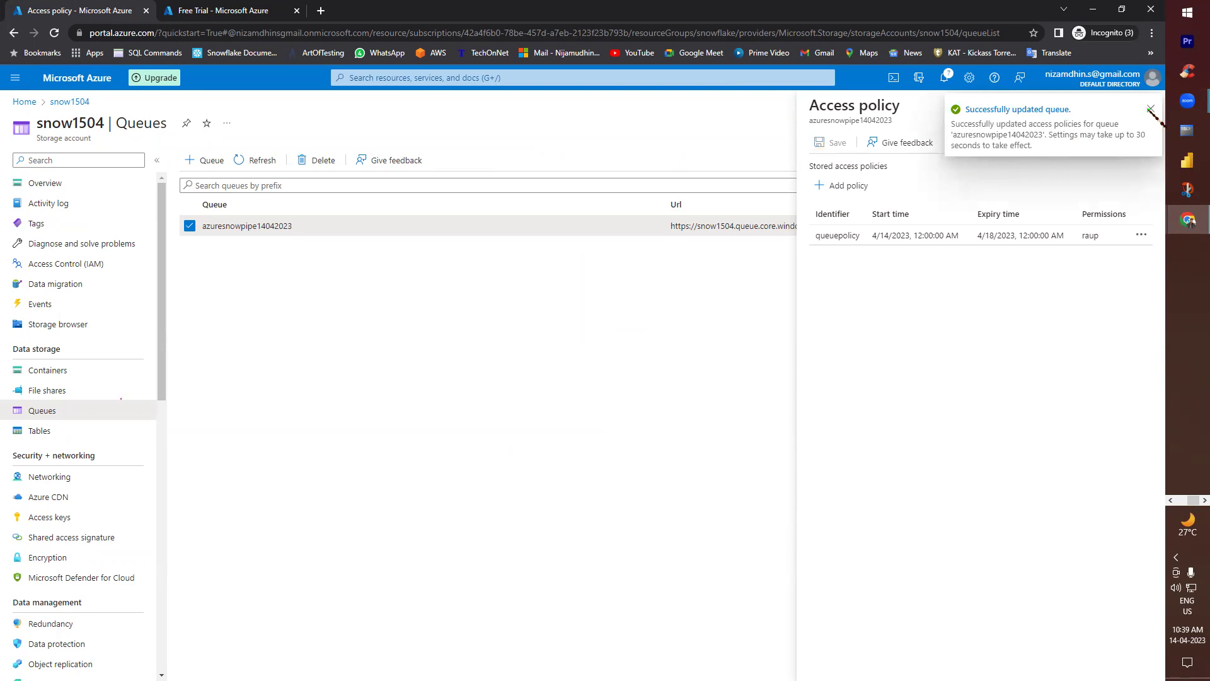
click(1150, 111)
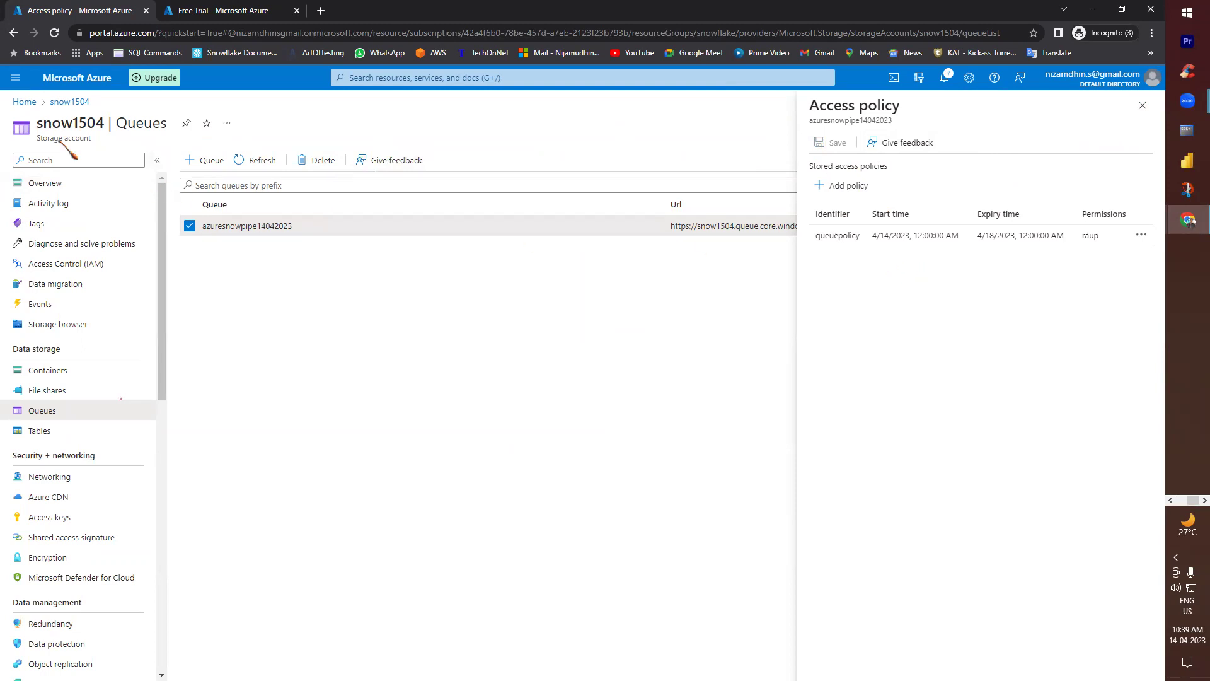
click(31, 103)
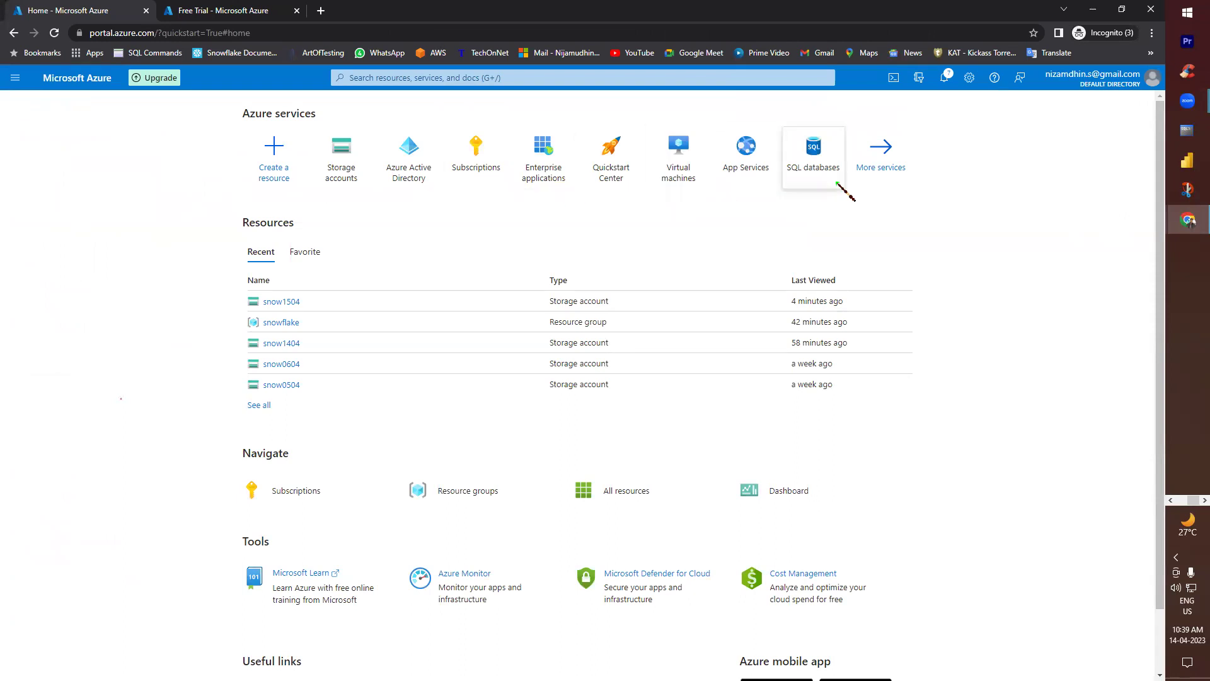
- Navigate to the csv container of storage account snow1504
click(343, 153)
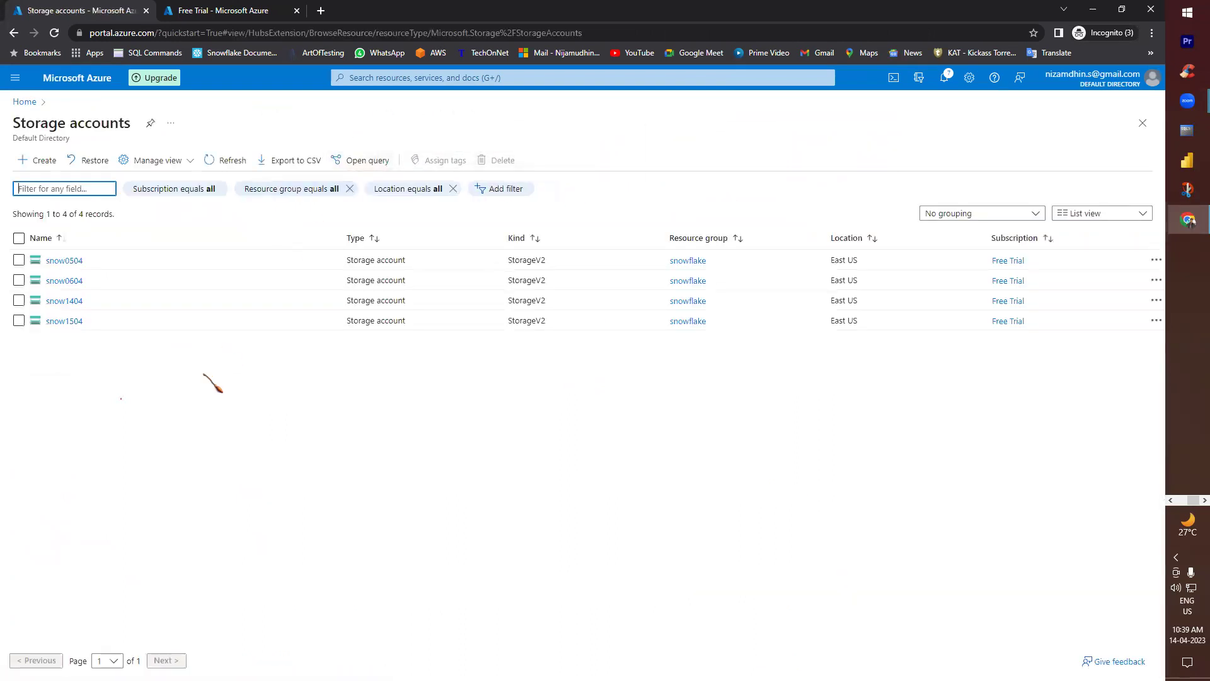
click(78, 322)
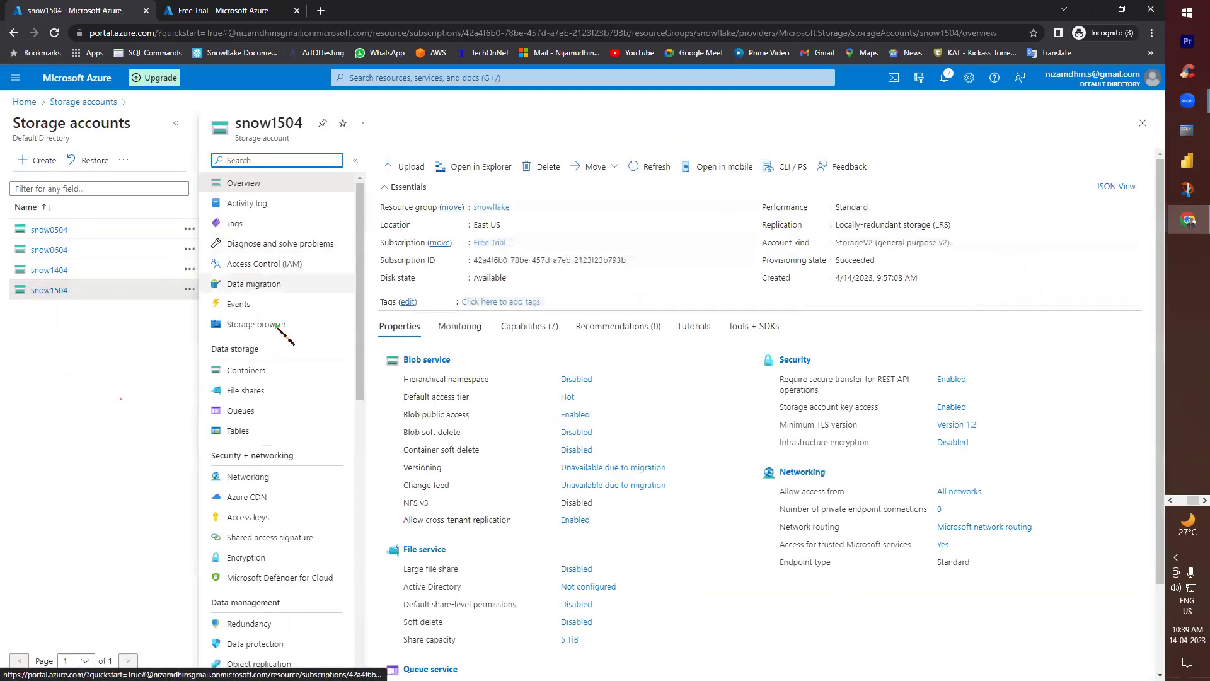
click(266, 369)
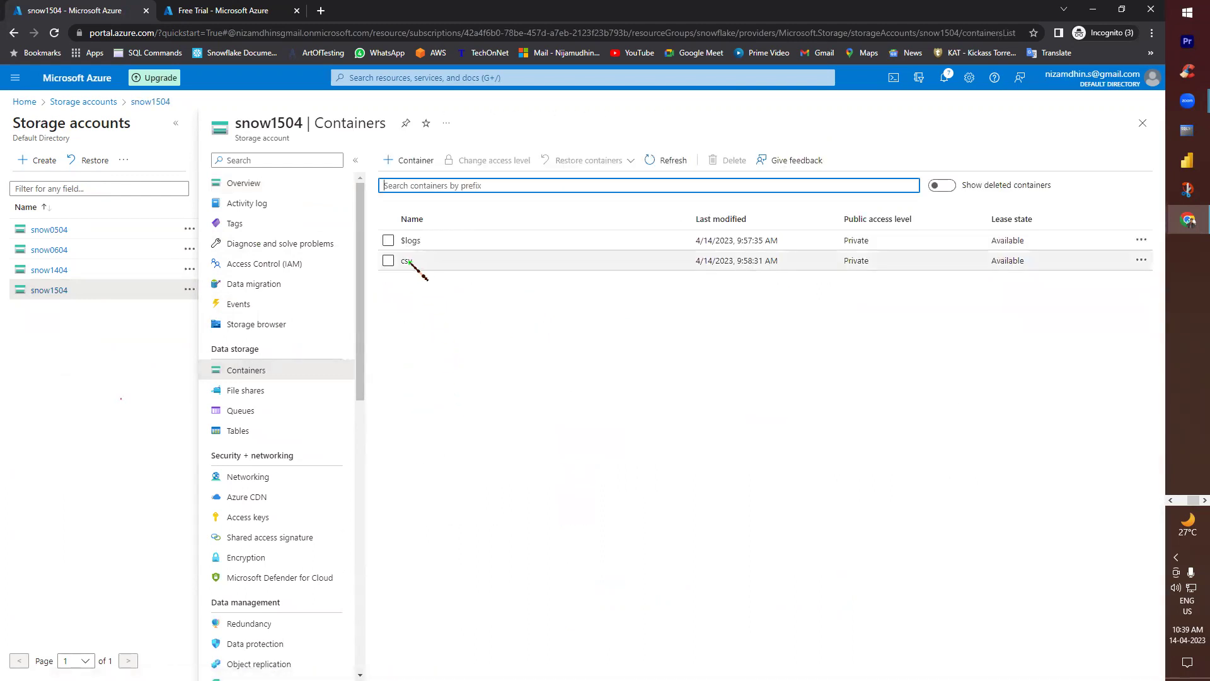
click(410, 263)
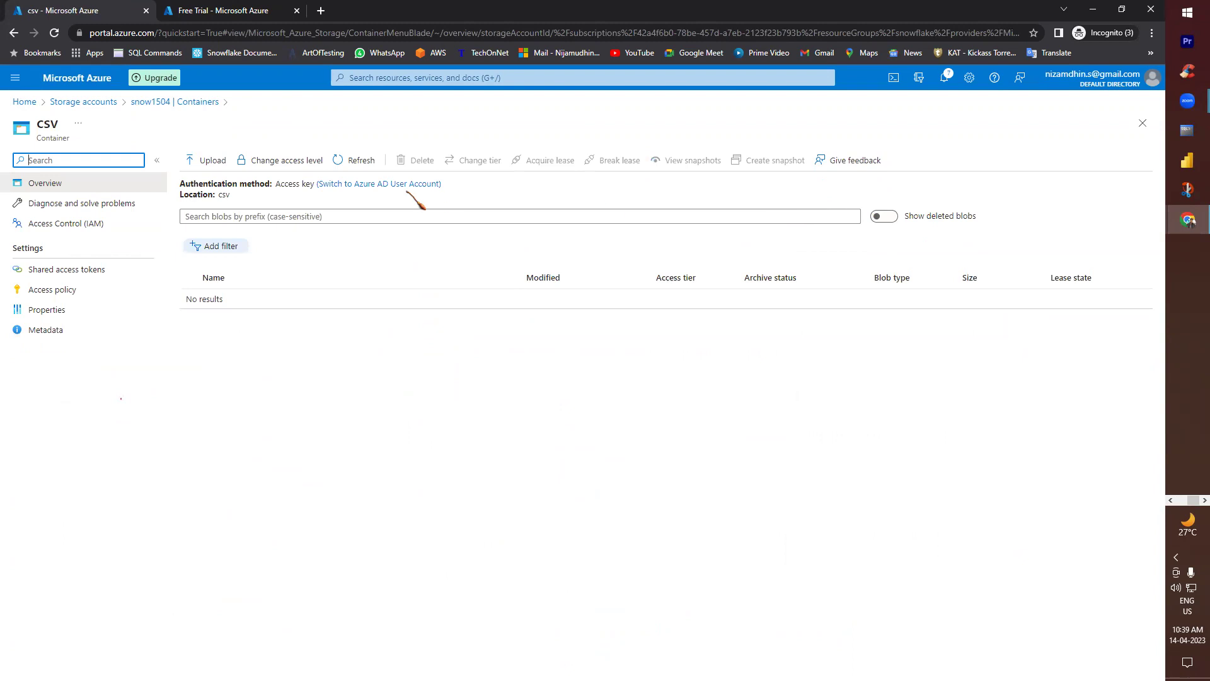
- Upload aws.csv into the csv container and return to the Snowflake worksheet
click(213, 159)
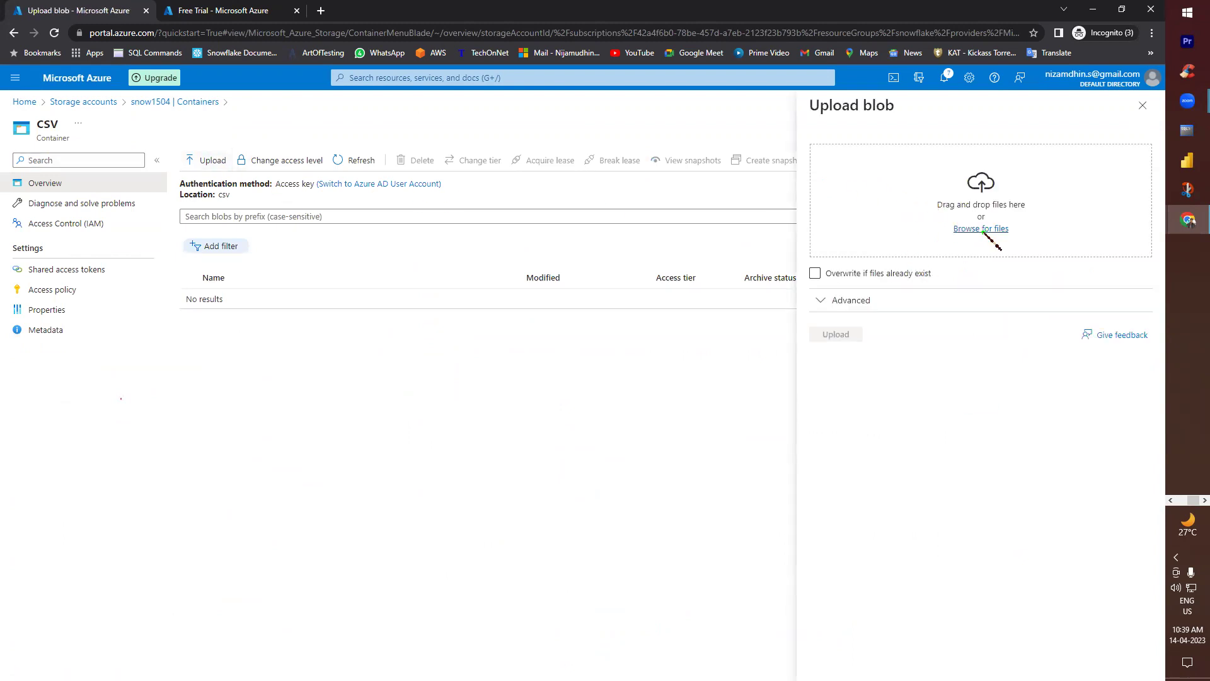
click(839, 235)
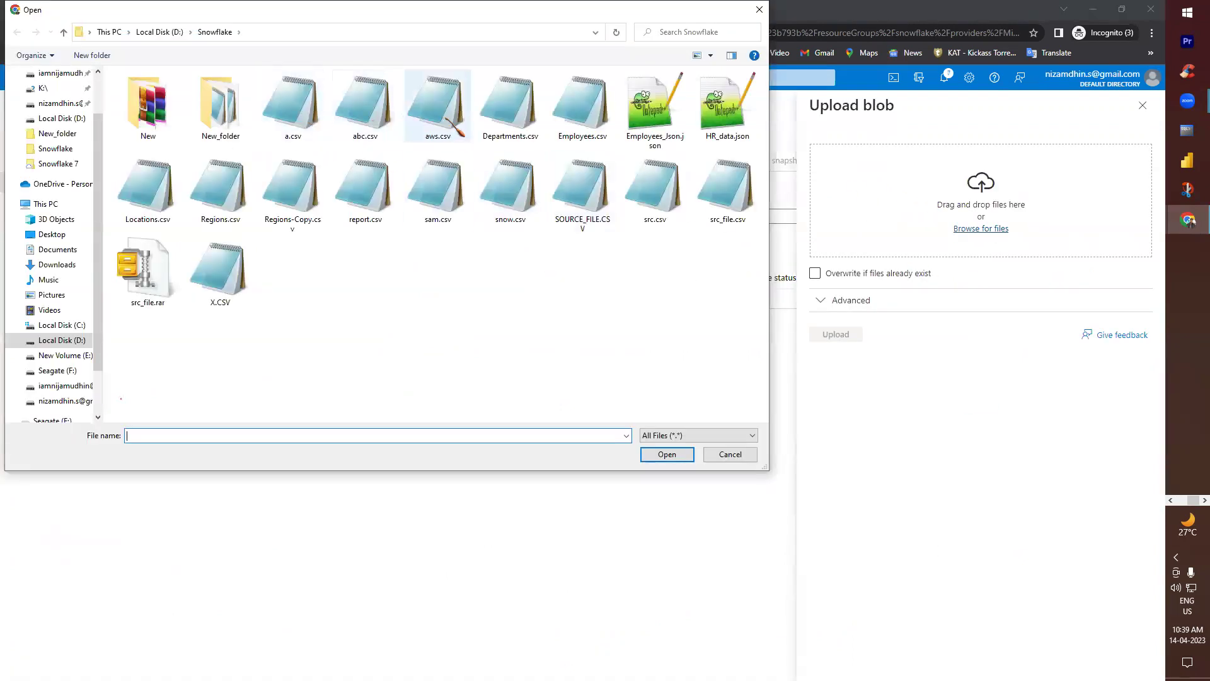
double_click(438, 107)
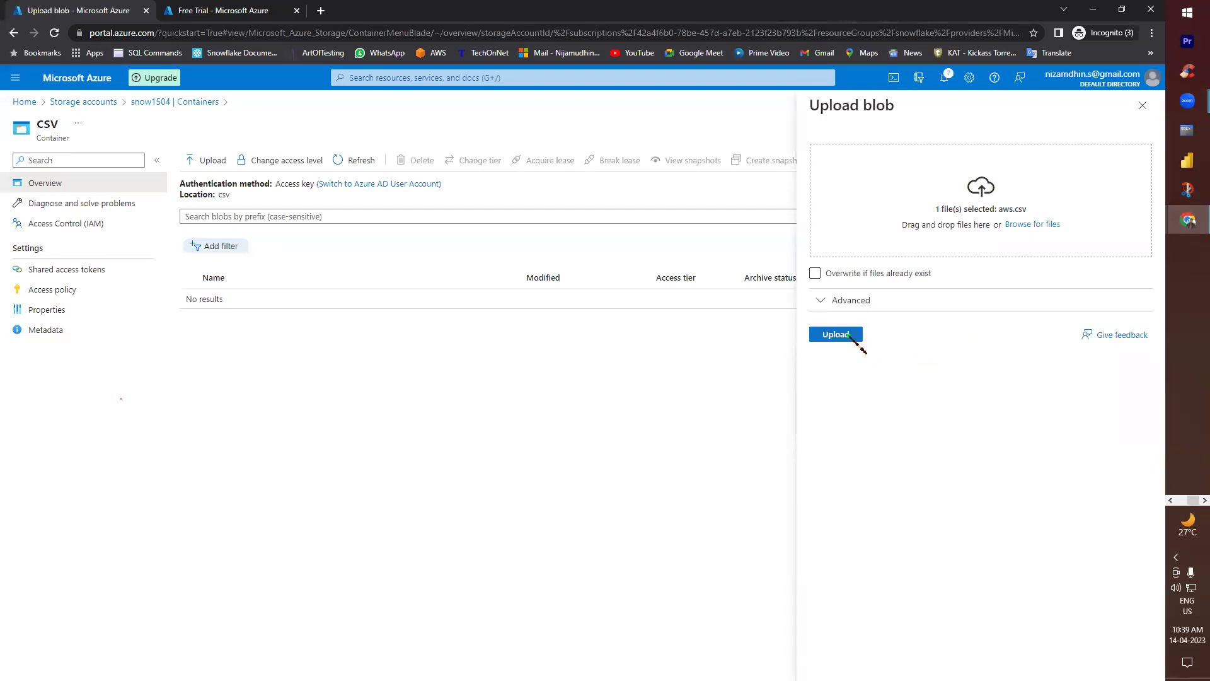
click(847, 334)
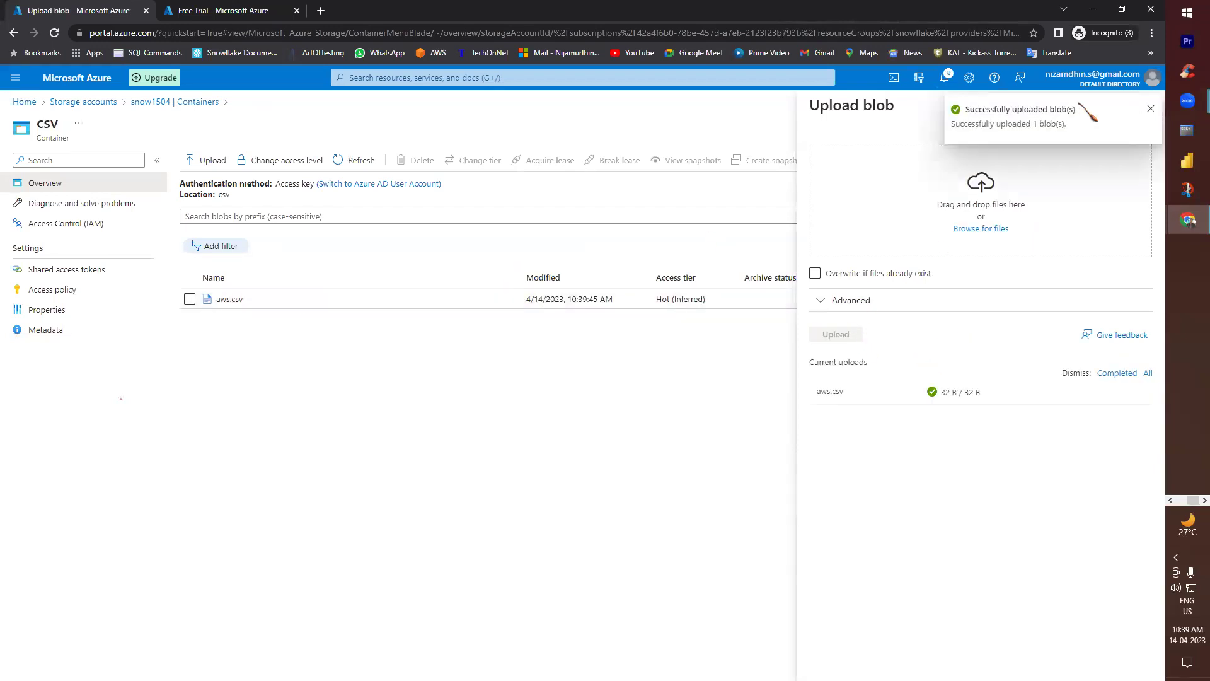
click(1189, 222)
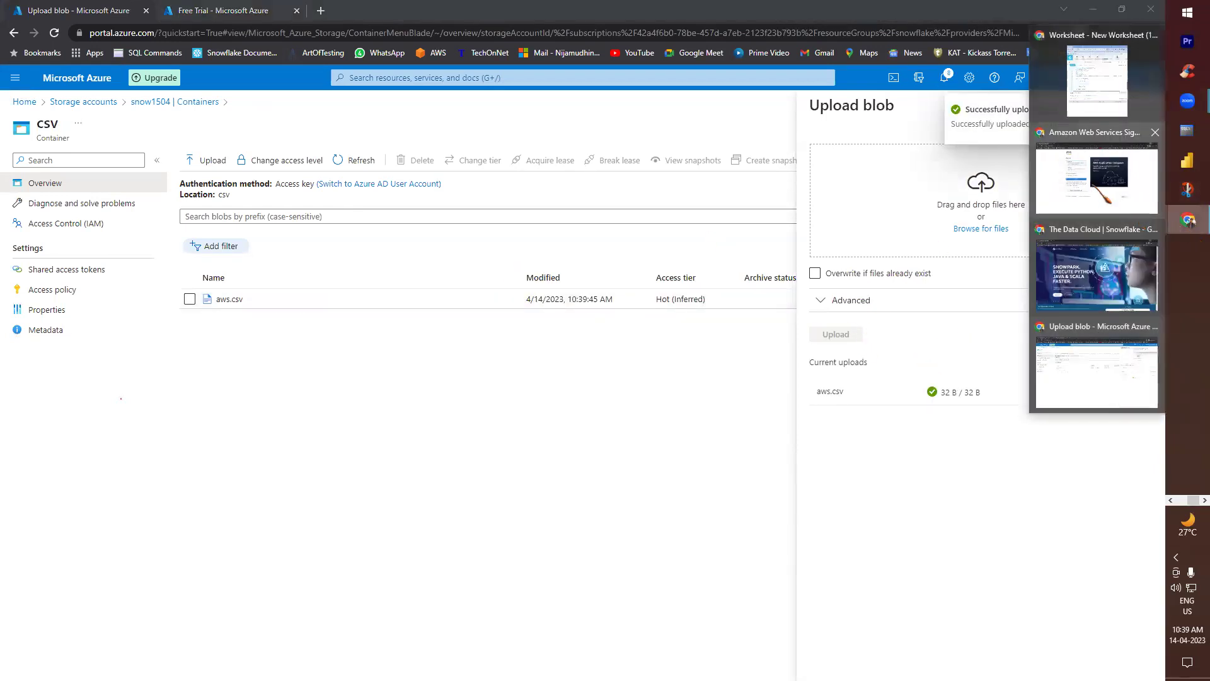
click(1090, 111)
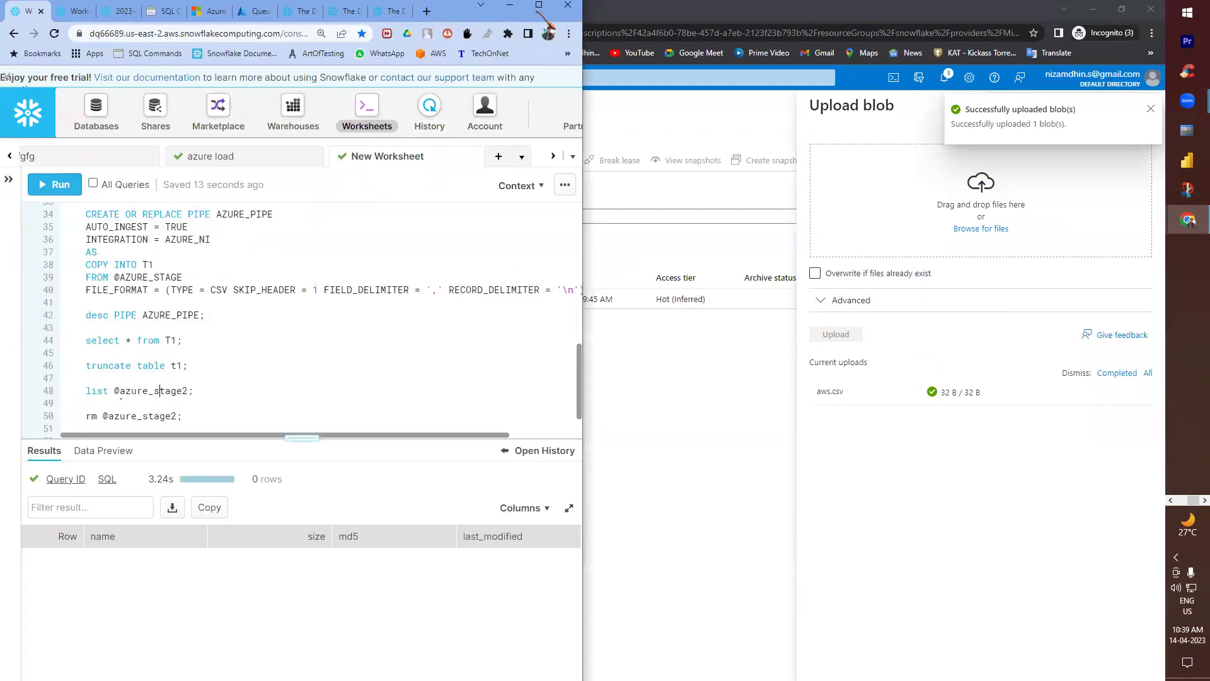
click(546, 10)
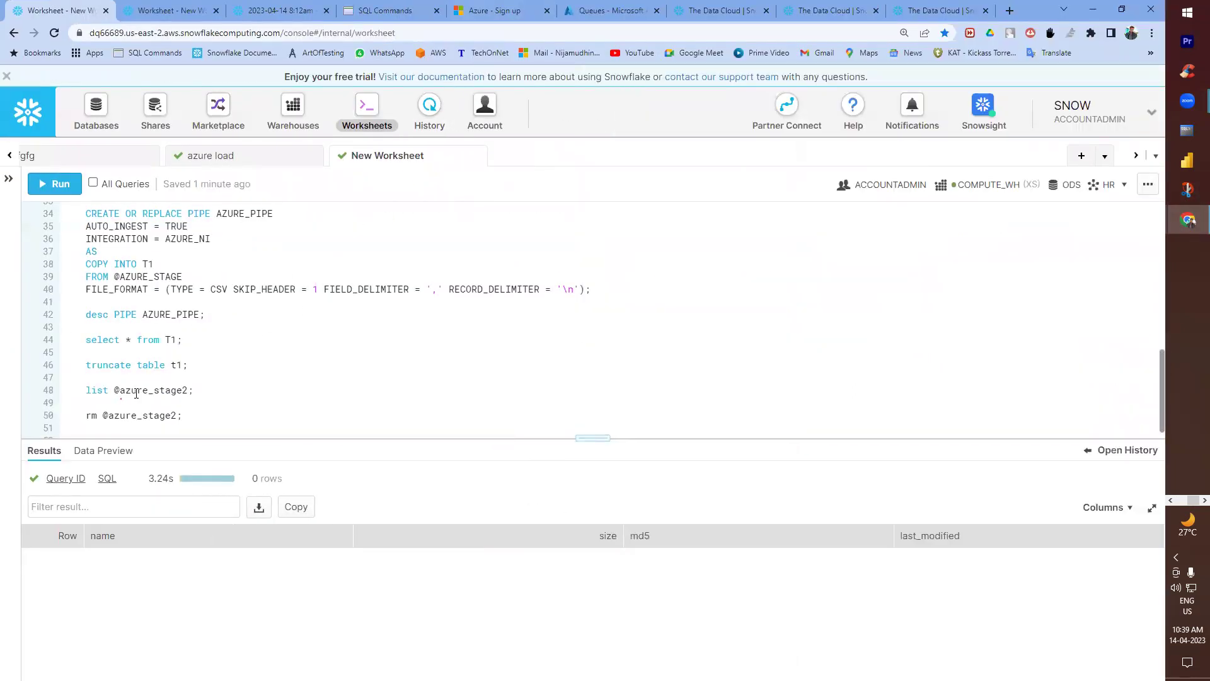
click(43, 182)
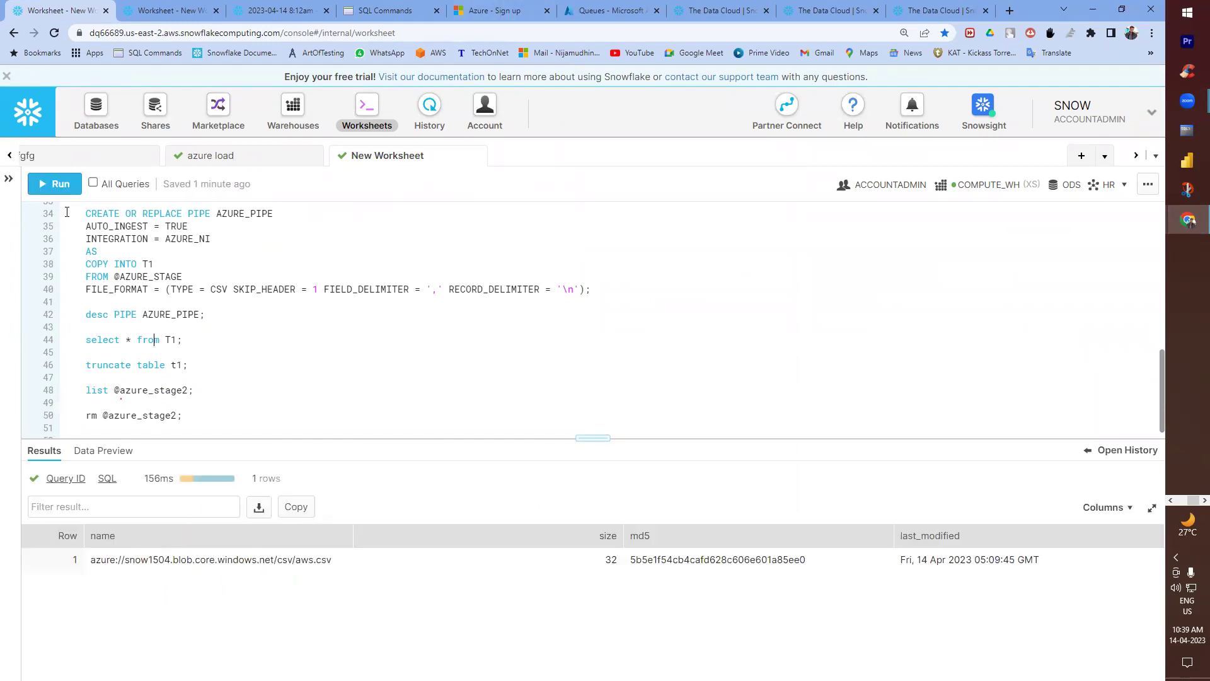
click(63, 186)
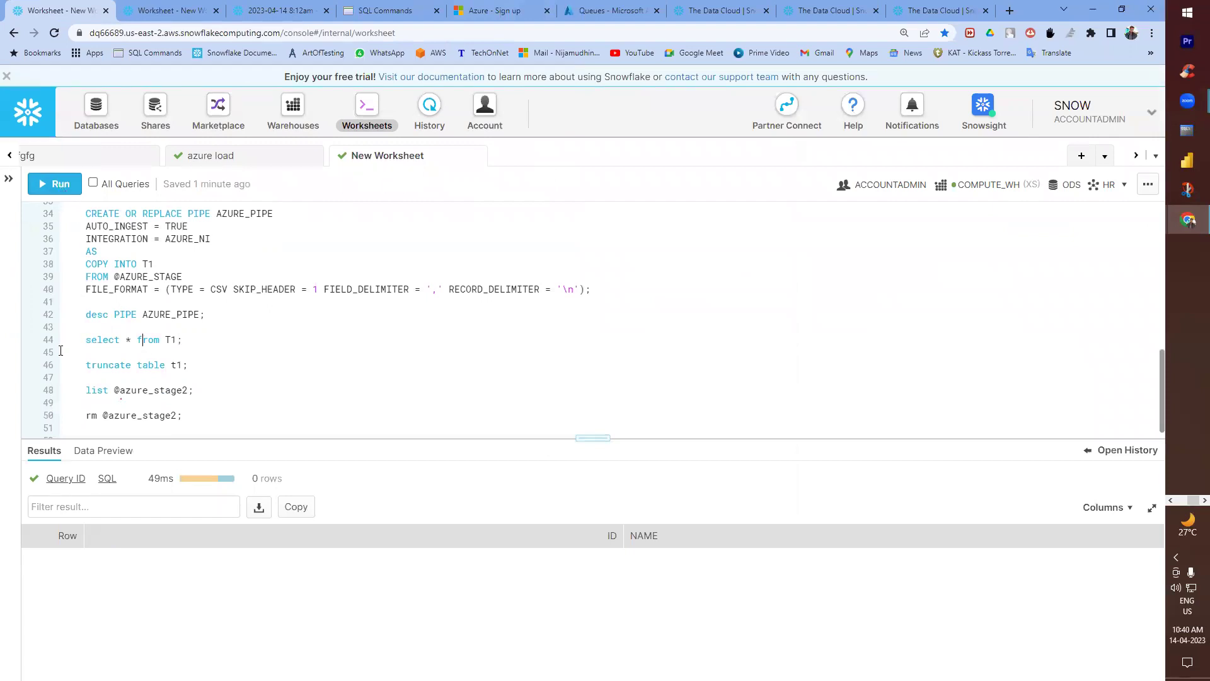
click(57, 184)
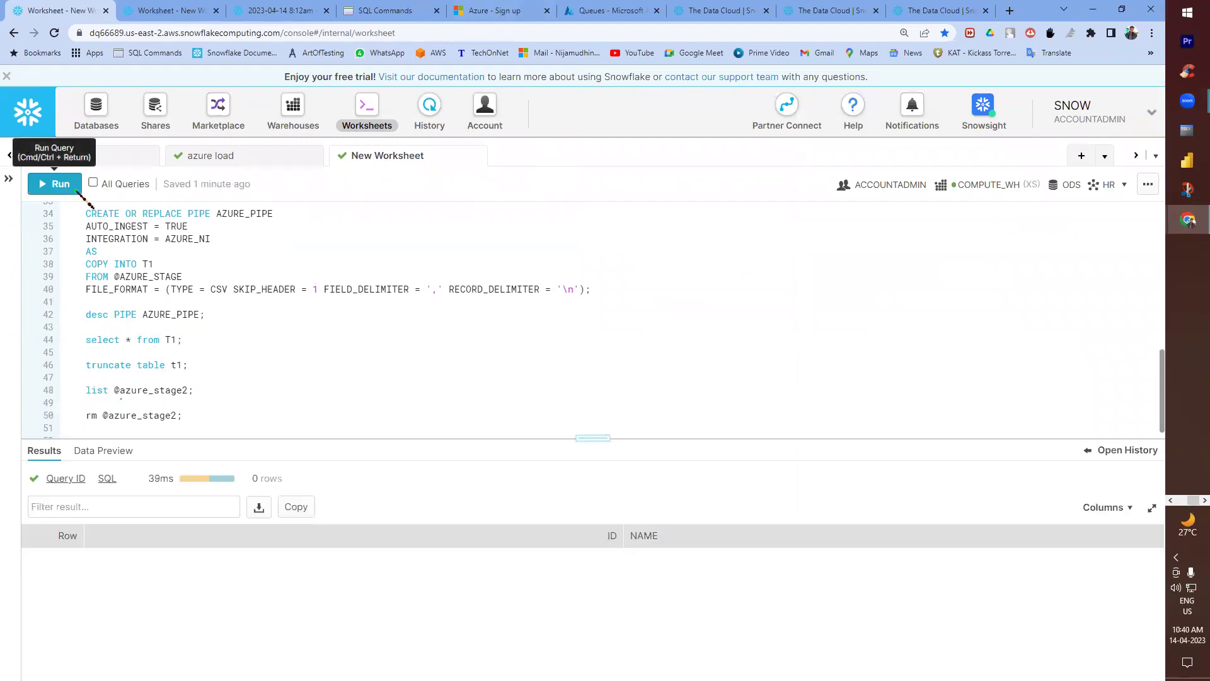
click(55, 184)
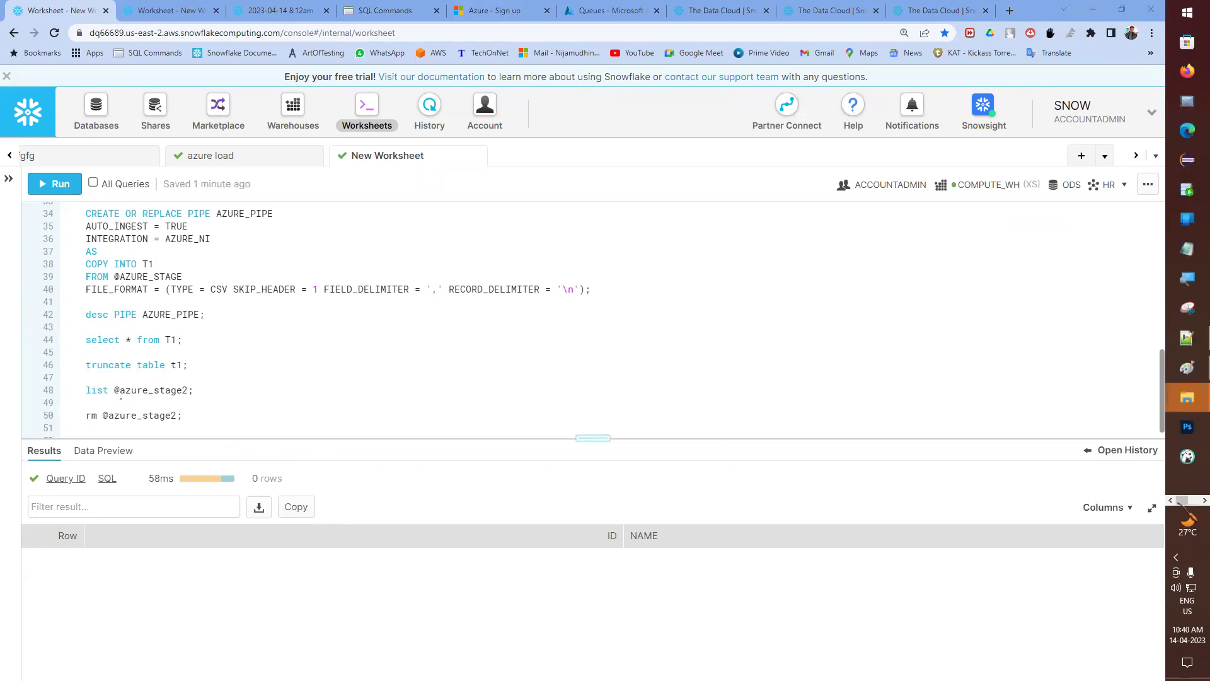
click(1187, 339)
- Read through Snowflake Notes.txt down to the empty Validate_Pipe_Load heading at the end
scroll(300, 409, down, 20)
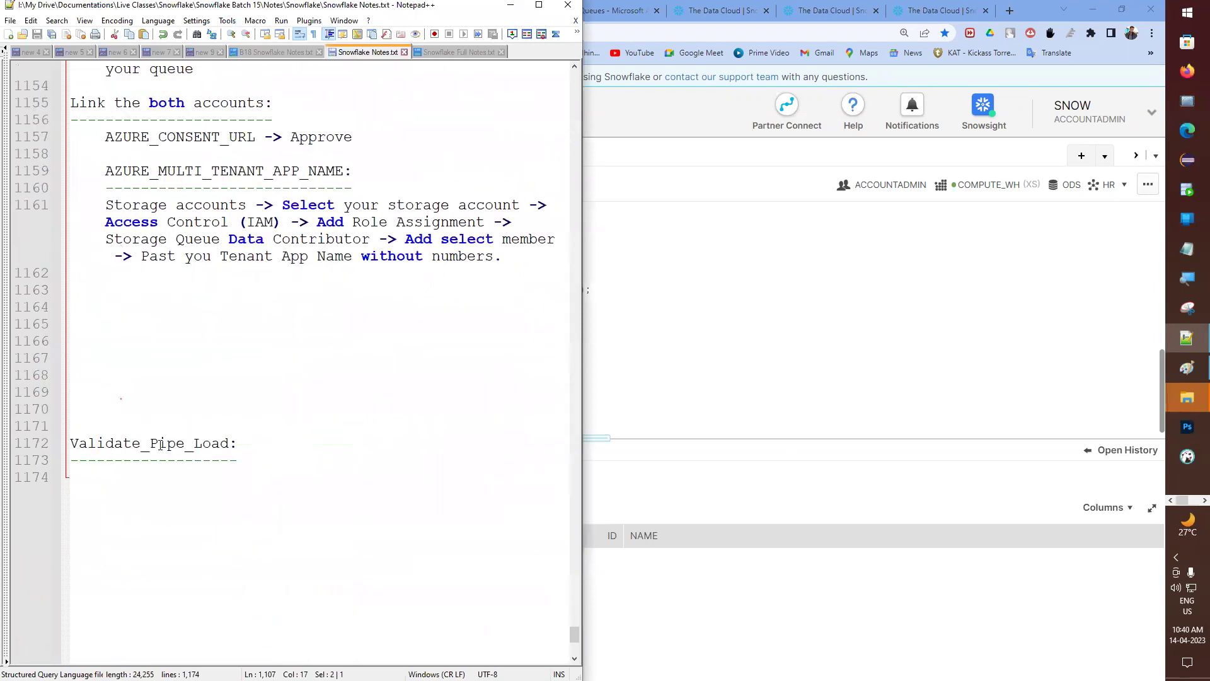
click(539, 5)
scroll(262, 380, up, 5)
scroll(262, 380, up, 11)
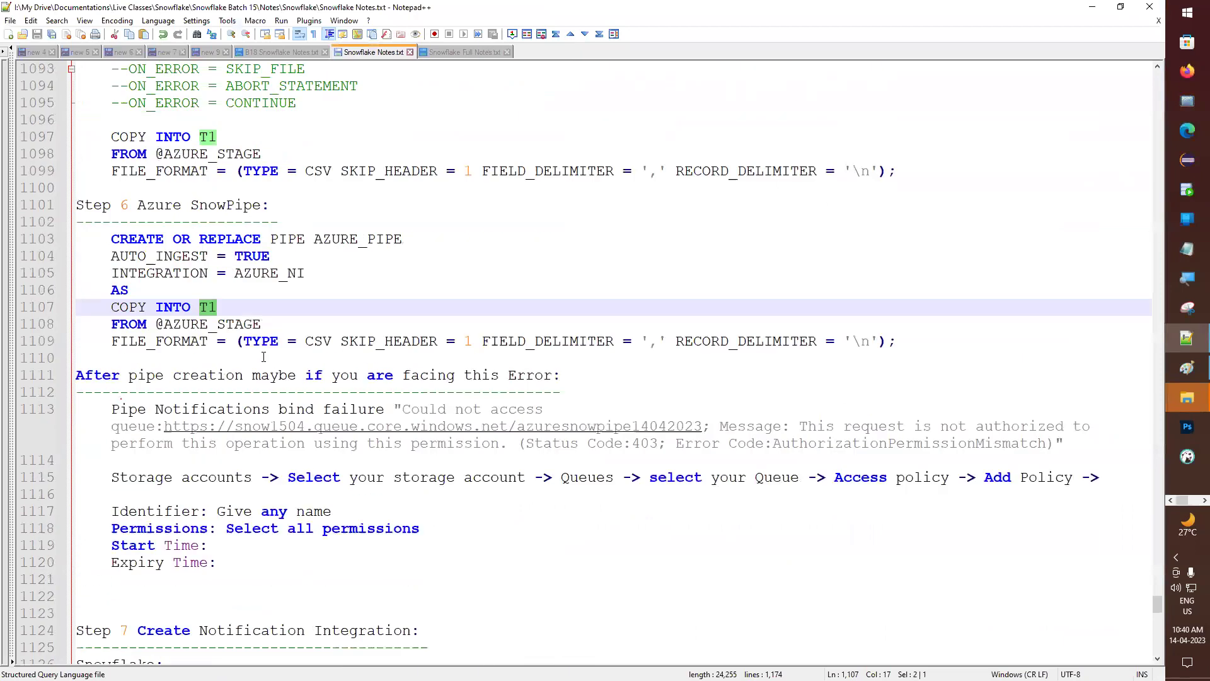
scroll(264, 357, down, 16)
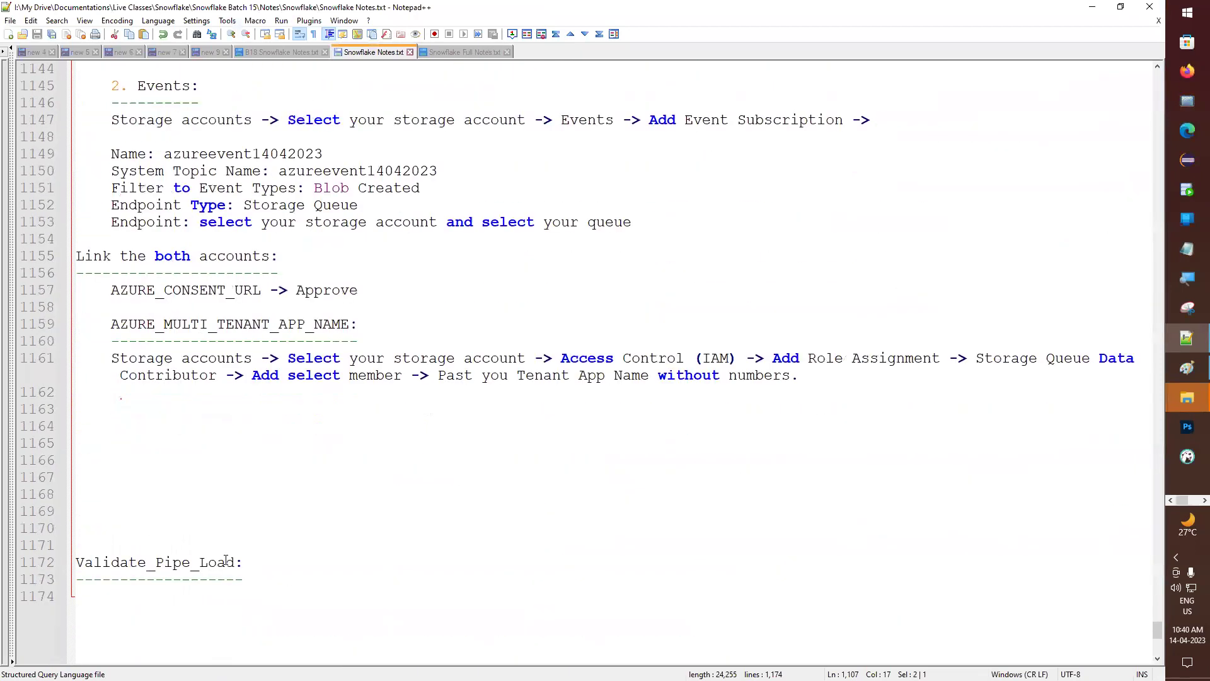
drag(120, 512, 231, 512)
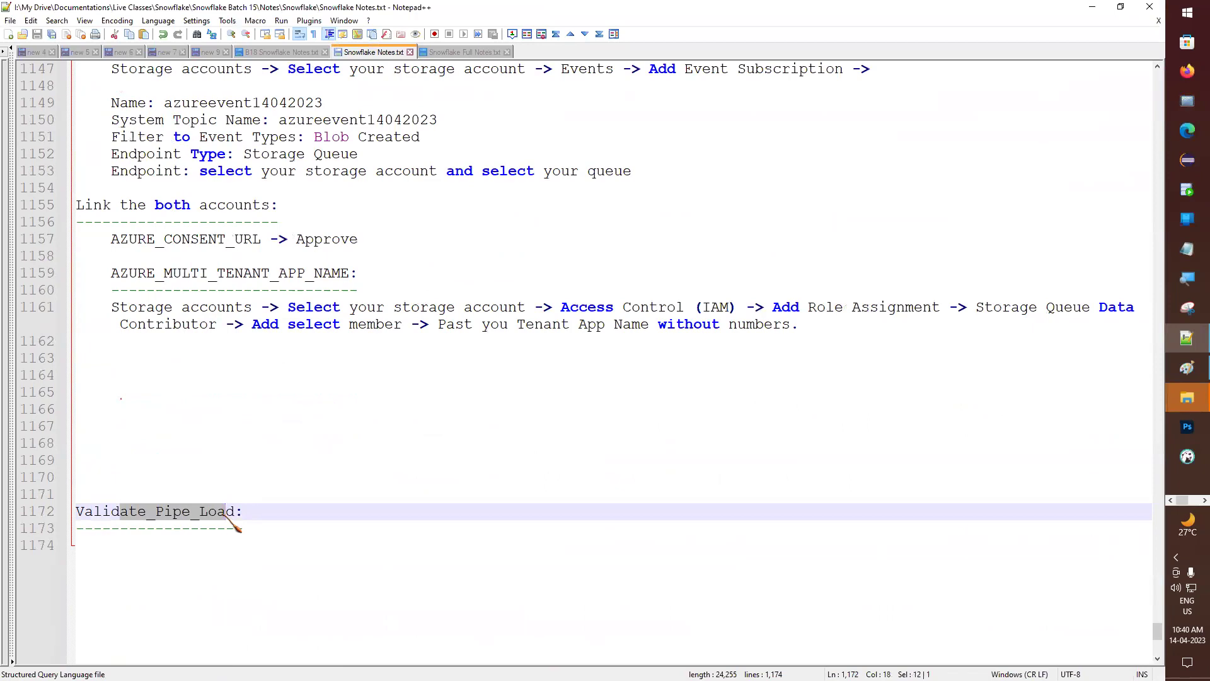
scroll(243, 295, up, 19)
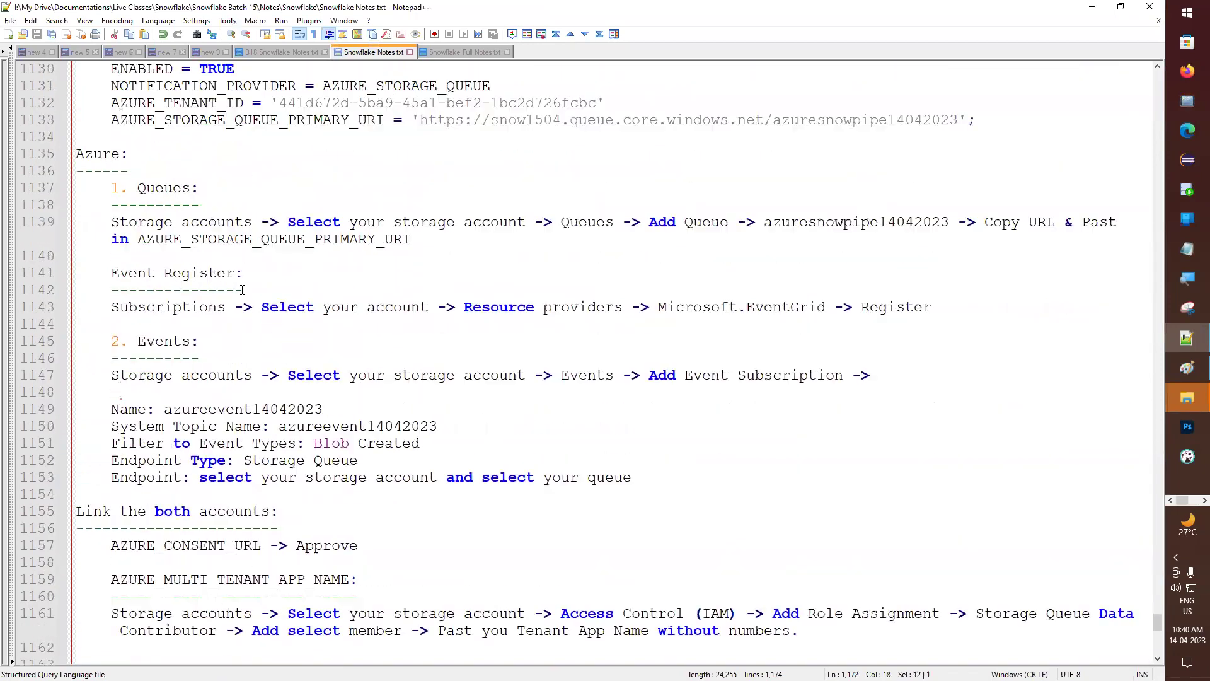
scroll(242, 290, up, 5)
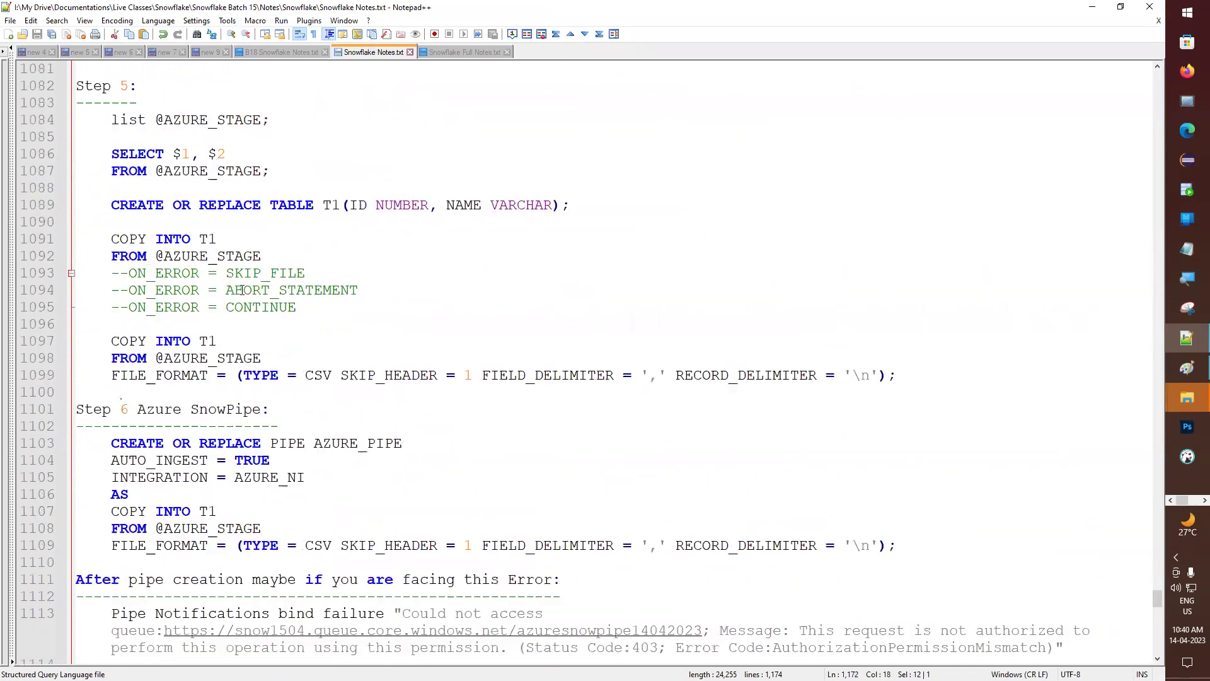
scroll(237, 428, down, 4)
scroll(238, 428, down, 20)
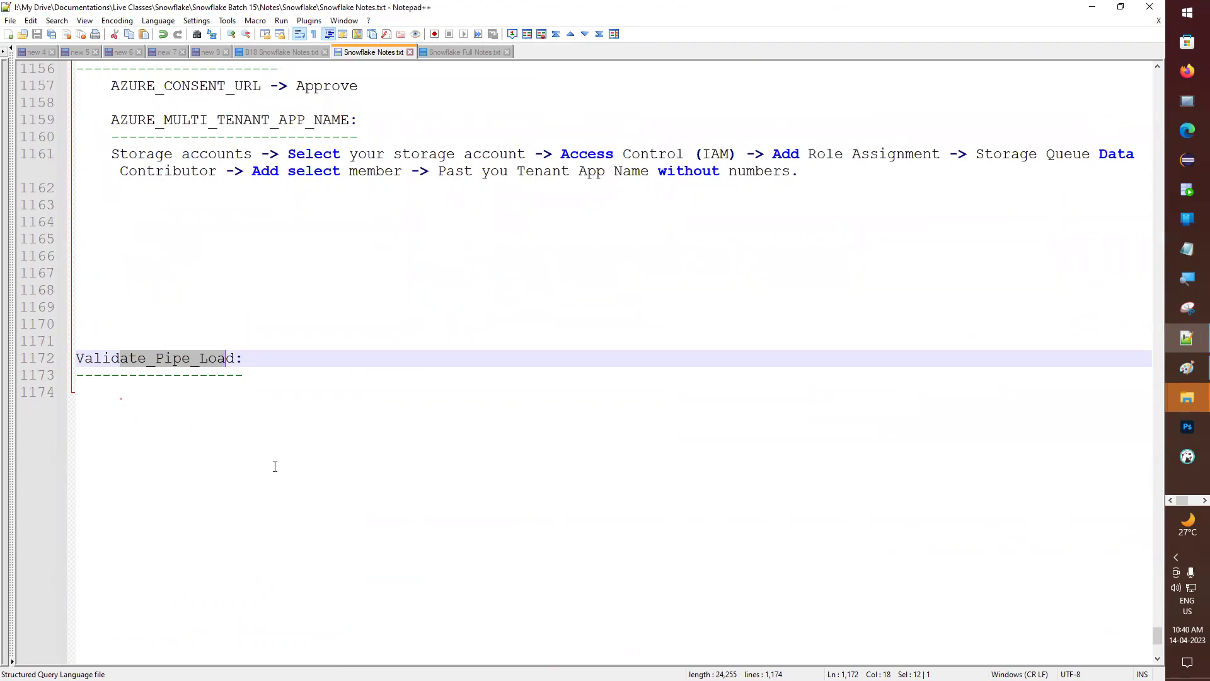
click(144, 377)
click(138, 348)
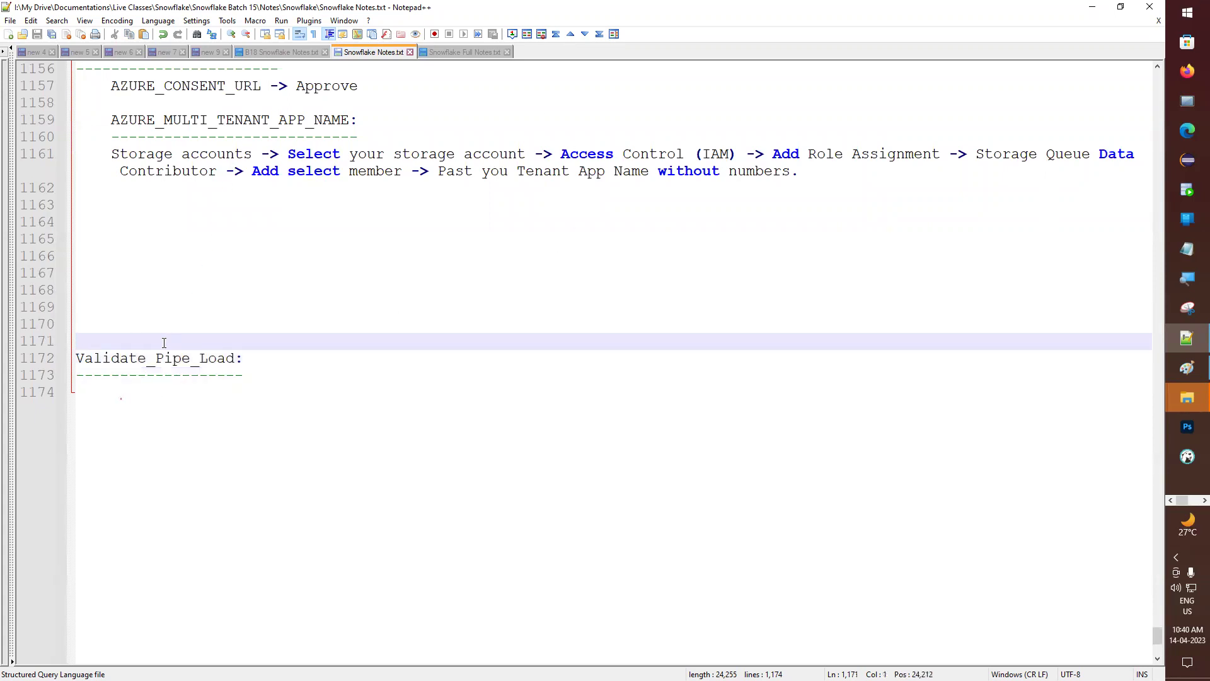
- Switch to the Snowflake worksheet window in Chrome
click(1204, 499)
mouse_move(1191, 222)
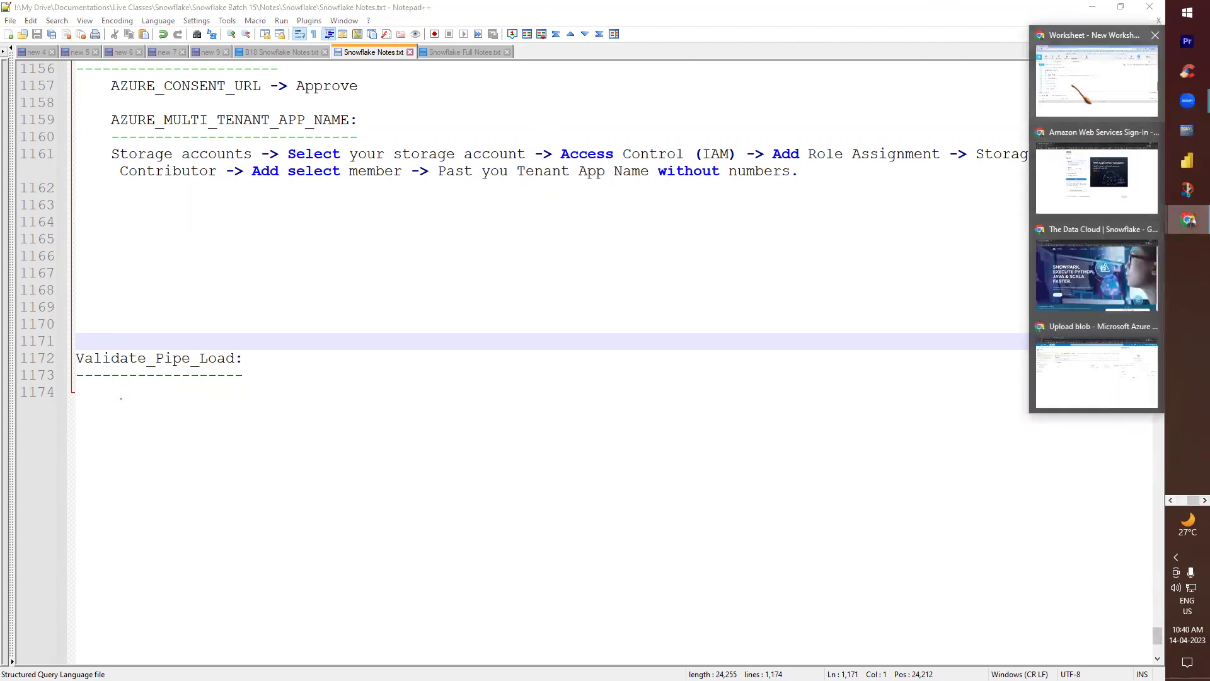
click(1046, 113)
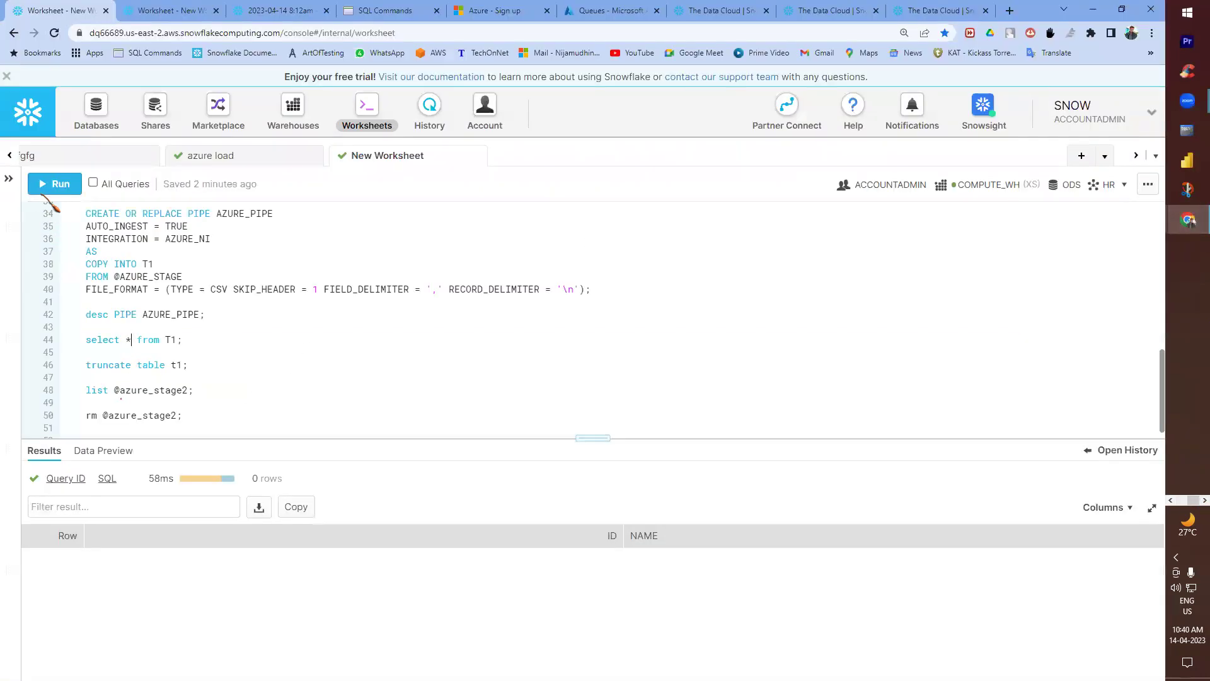
click(55, 184)
triple_click(153, 340)
click(74, 188)
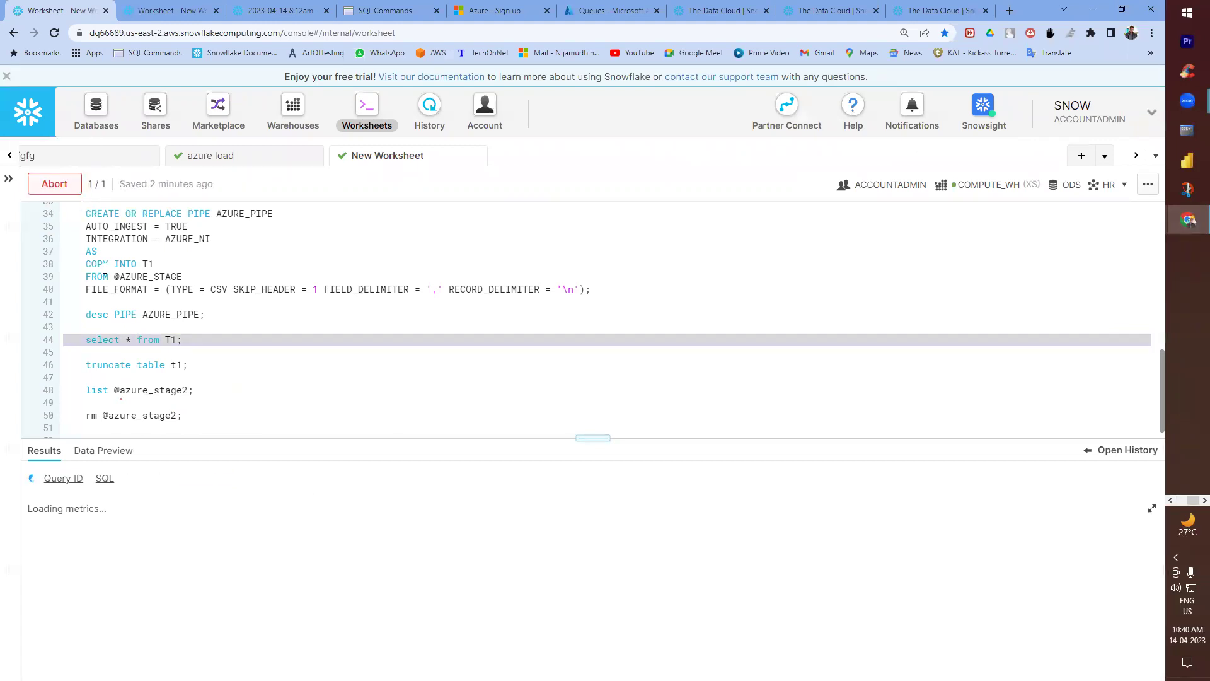
click(127, 391)
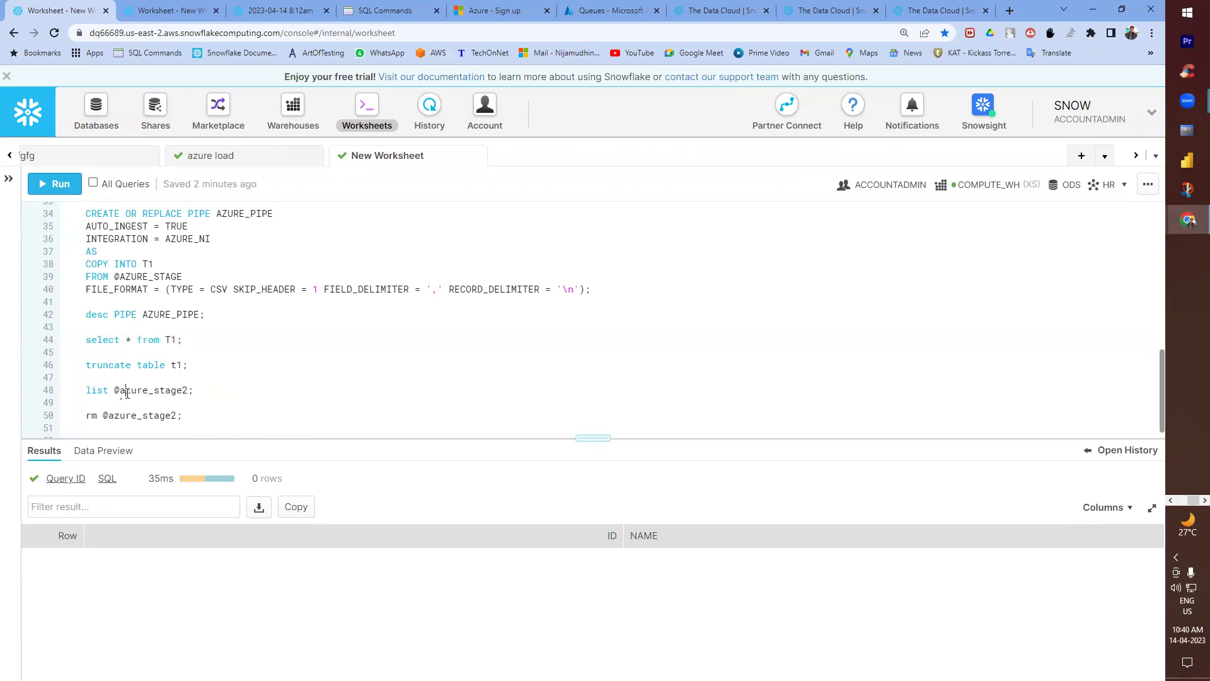
double_click(126, 392)
triple_click(127, 392)
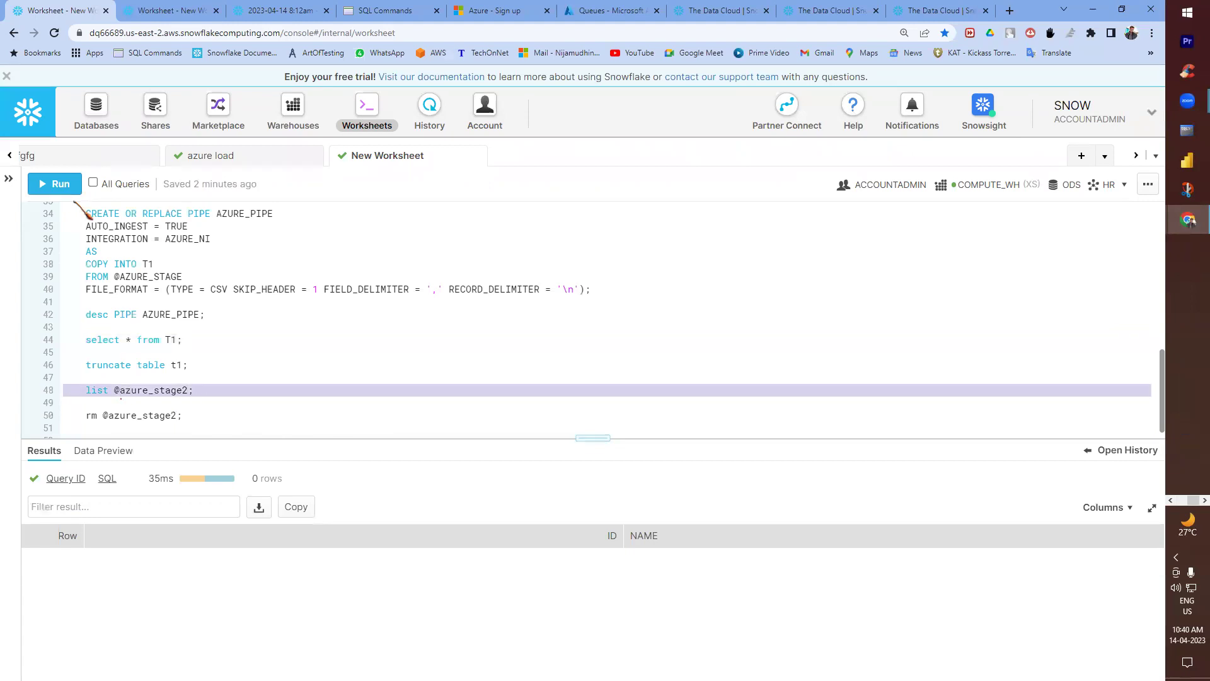
click(73, 188)
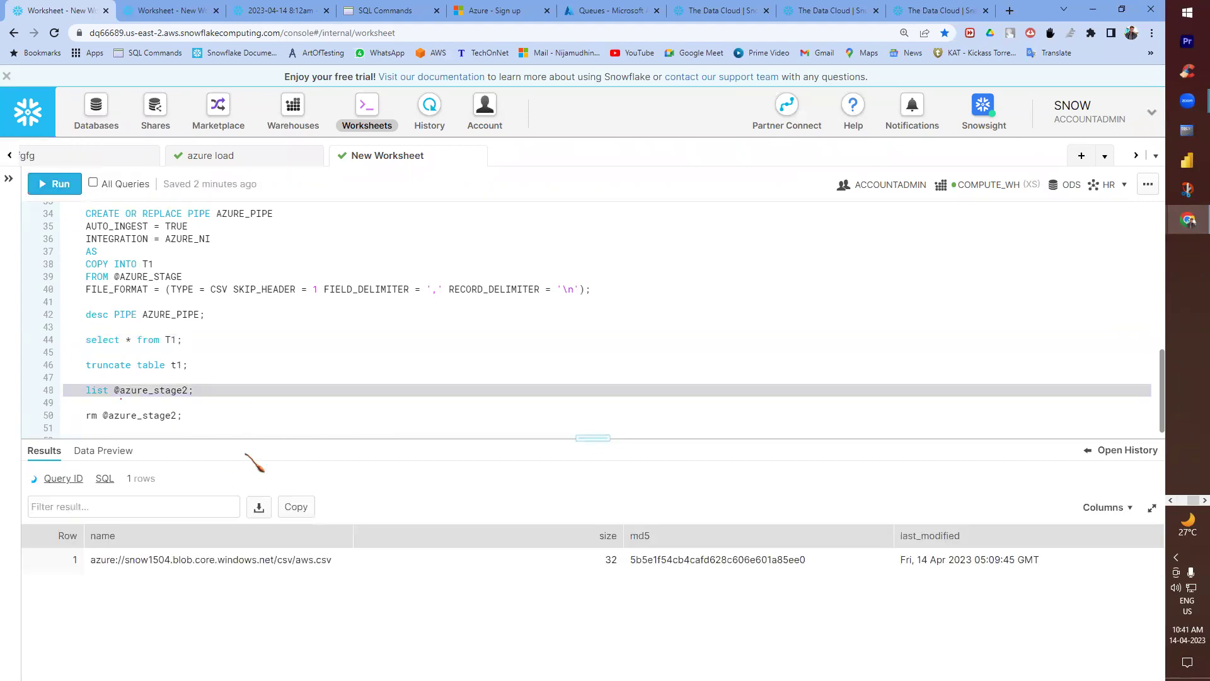
click(137, 339)
key(BackSpace)
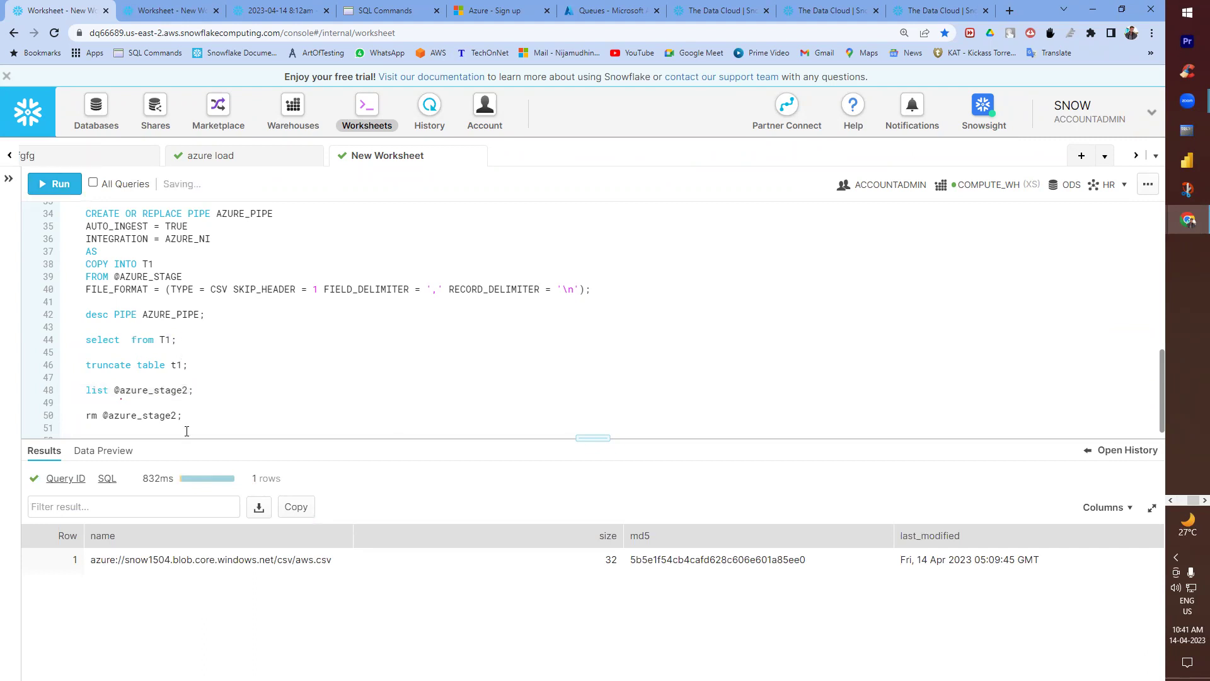
text($1, $2)
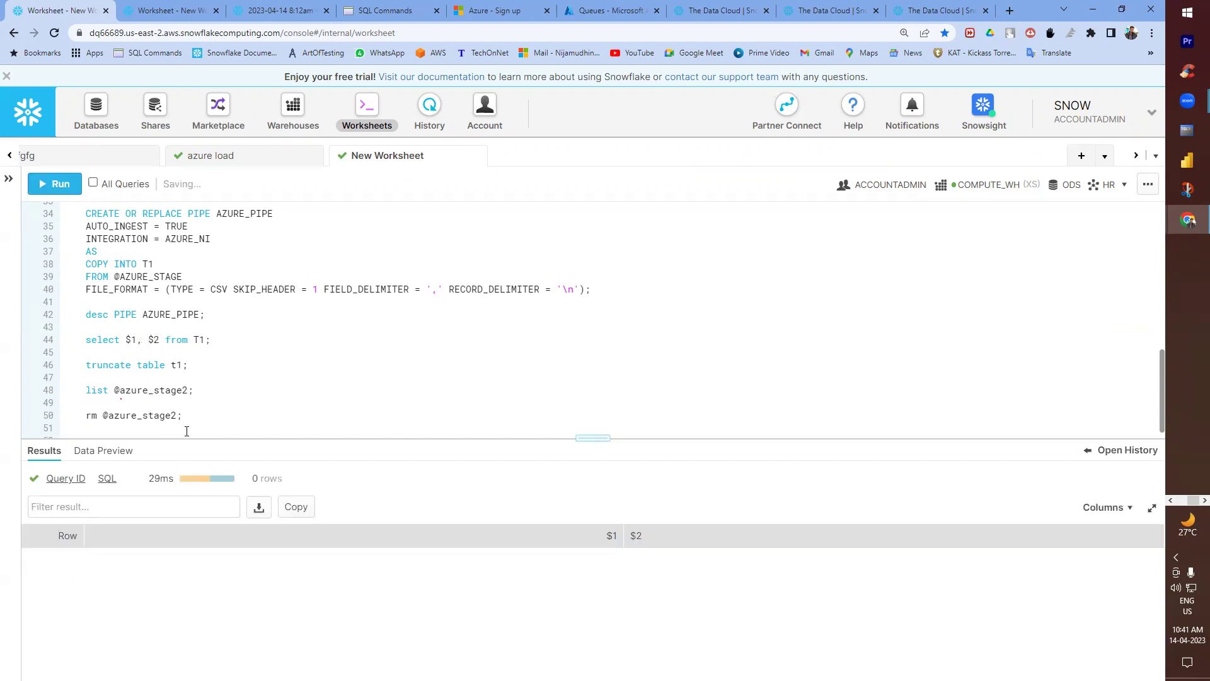
double_click(199, 339)
key(BackSpace)
drag(115, 390, 186, 390)
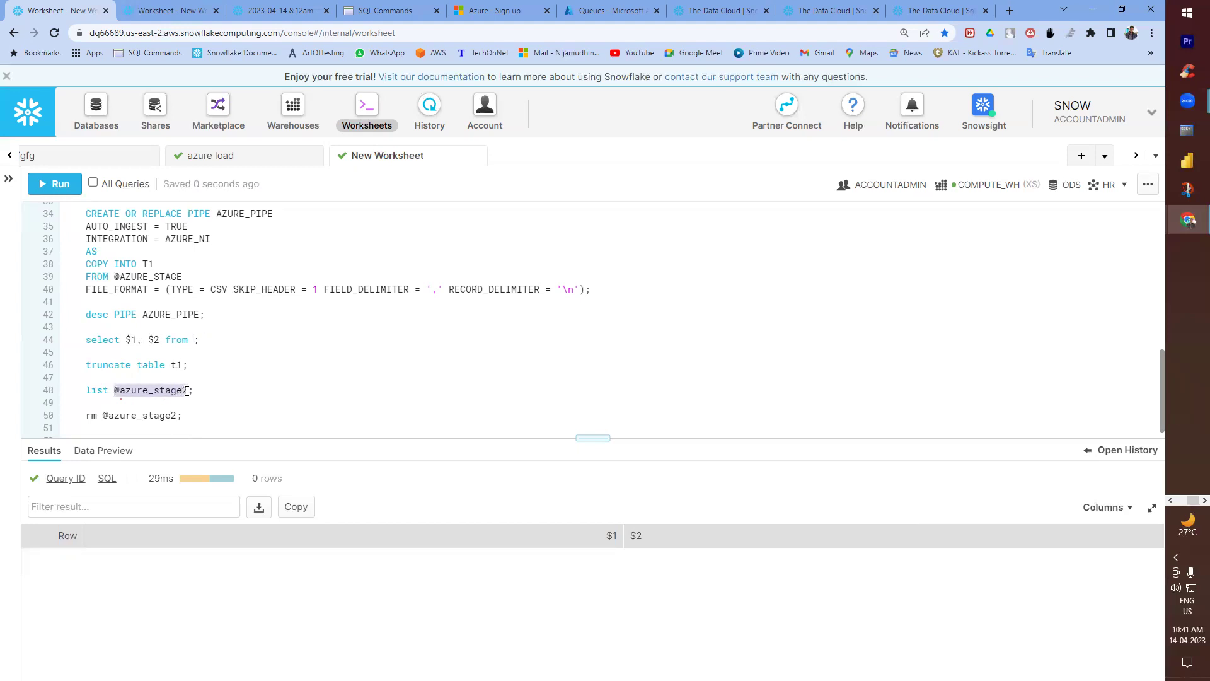
key(ctrl+c)
click(196, 341)
key(ctrl+v)
key(ctrl+Return)
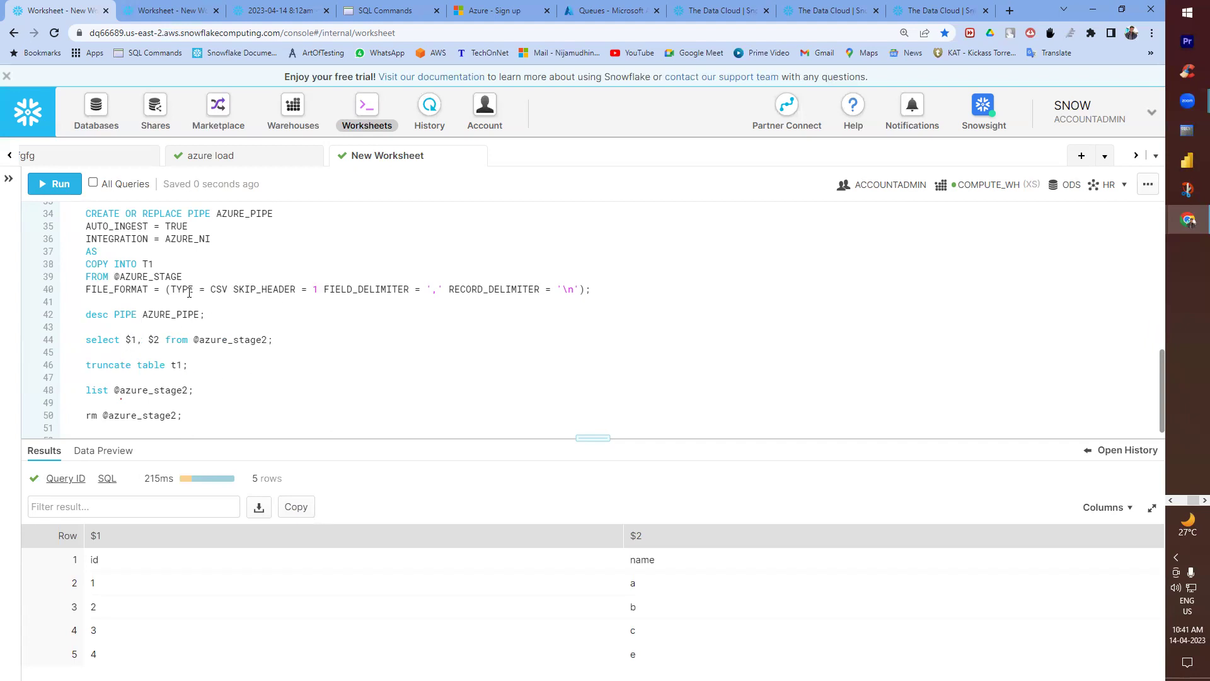
- Check the file format settings on line 40 and add blank lines after the truncate statement
drag(175, 290, 583, 290)
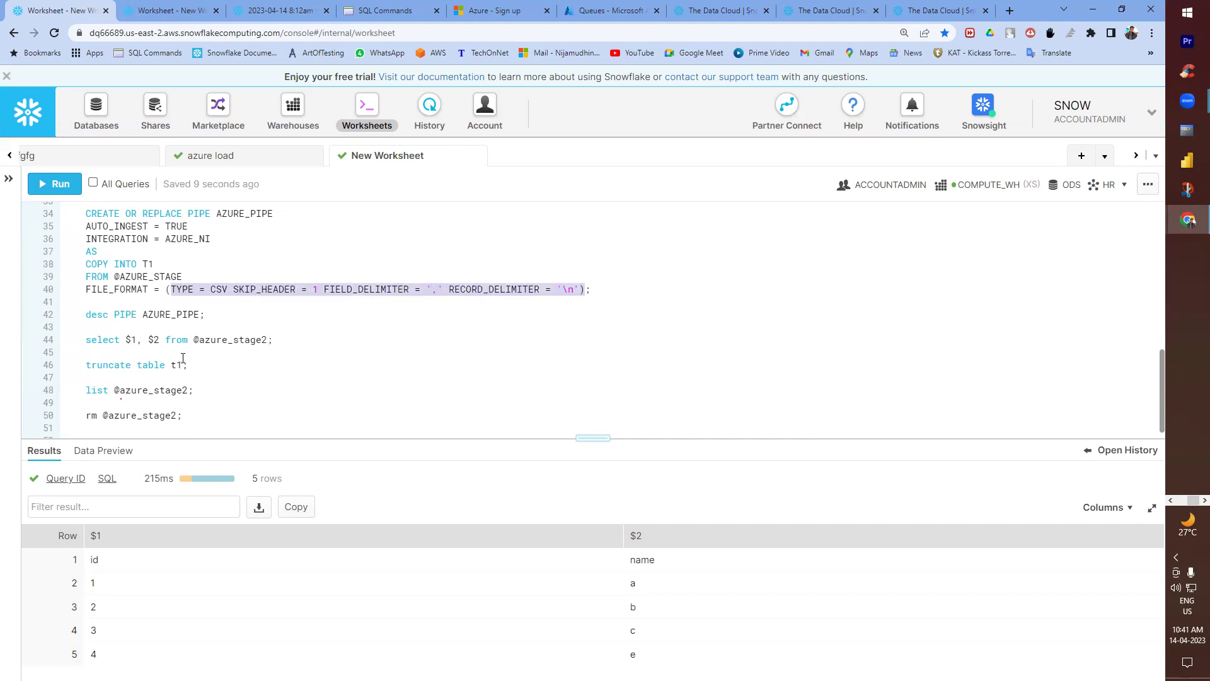
click(197, 376)
key(Return)
key(Return)
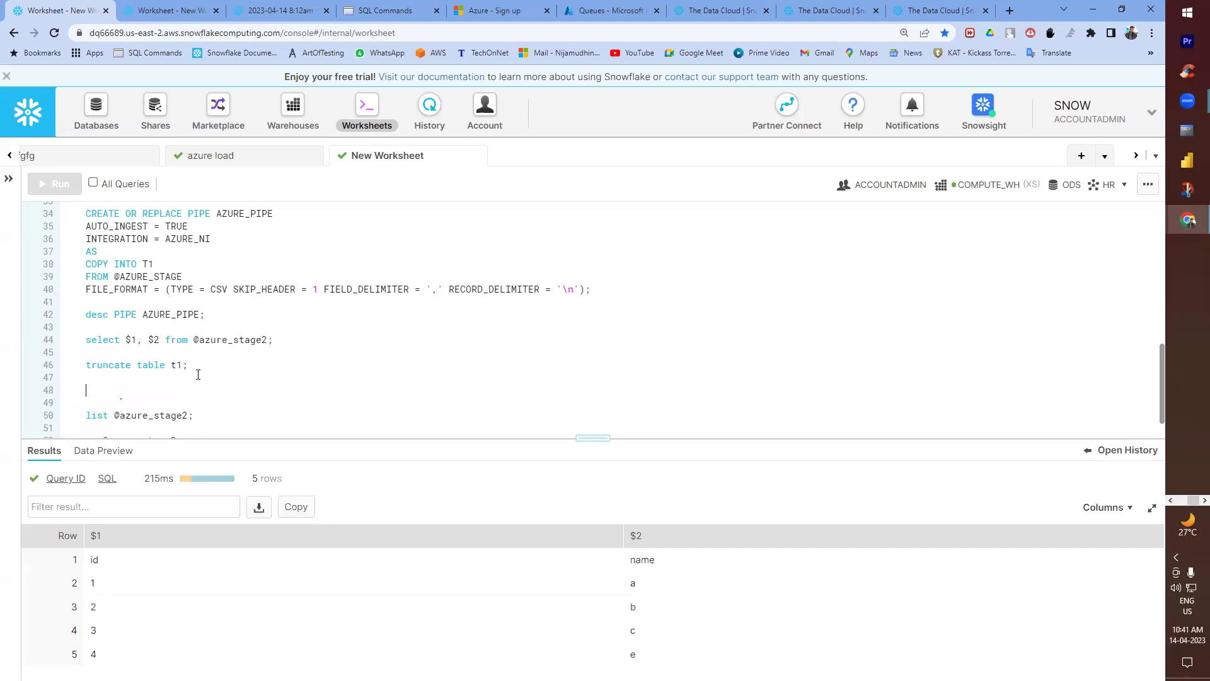
- Run select * from t1 several times, confirming T1 still returns 0 rows under ID and NAME
text(select * from t1;)
key(ctrl+Return)
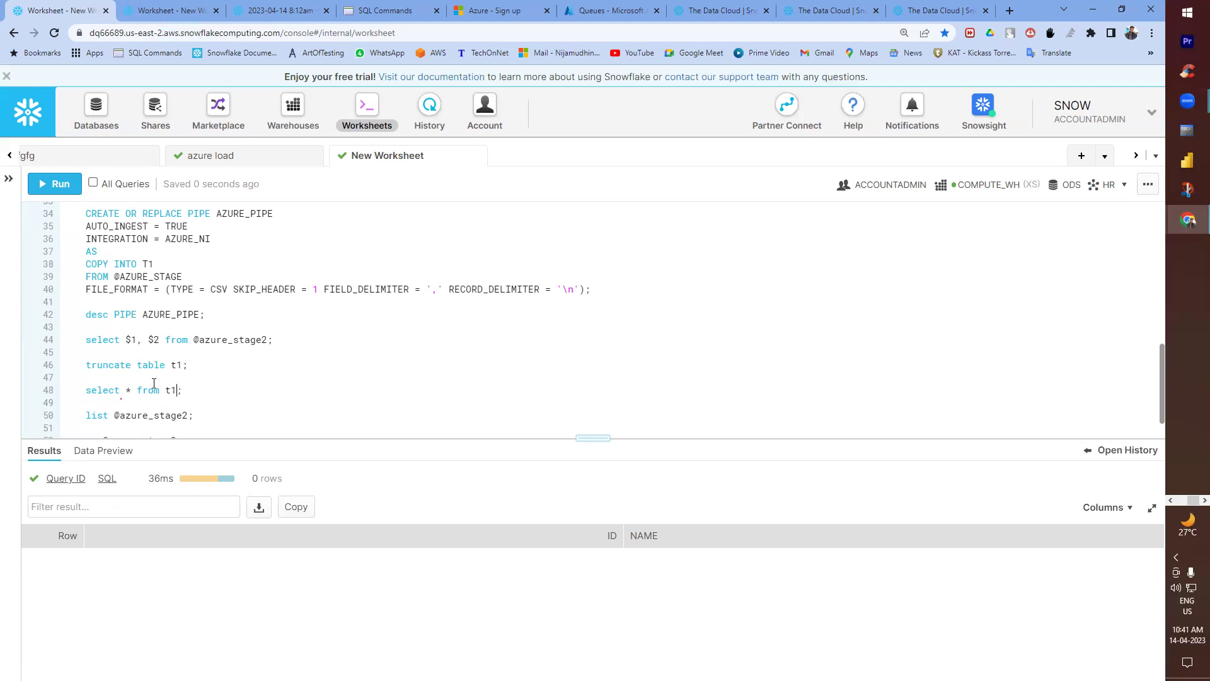
click(58, 184)
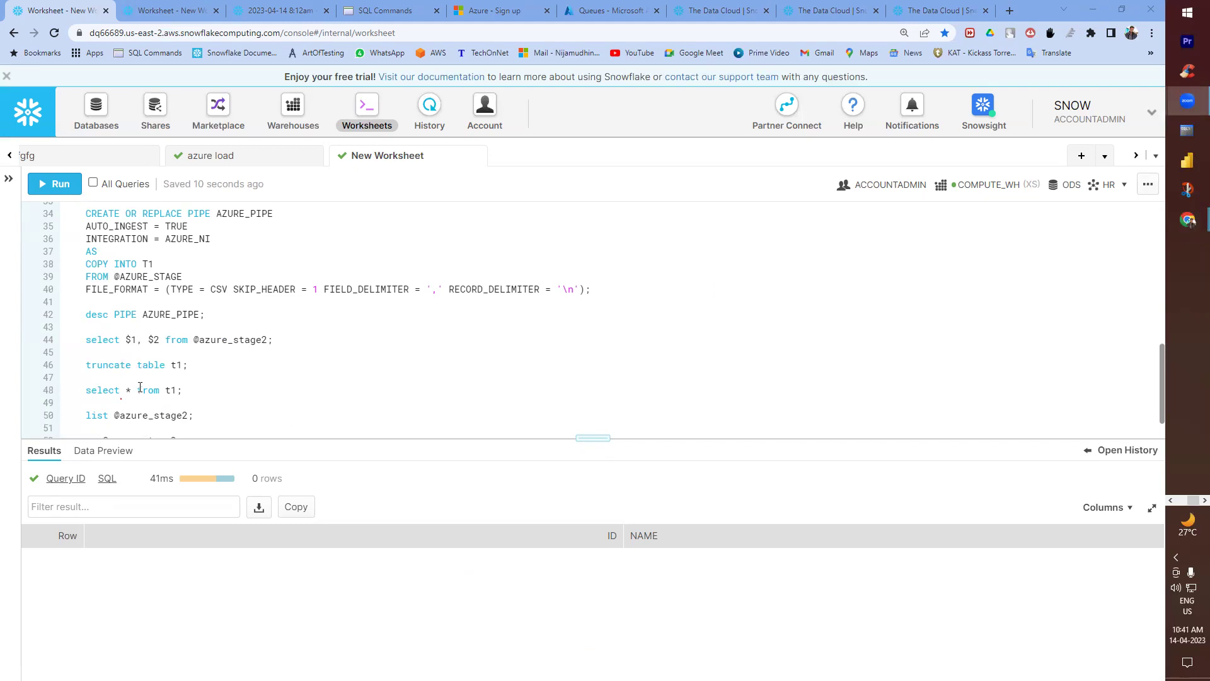
click(106, 389)
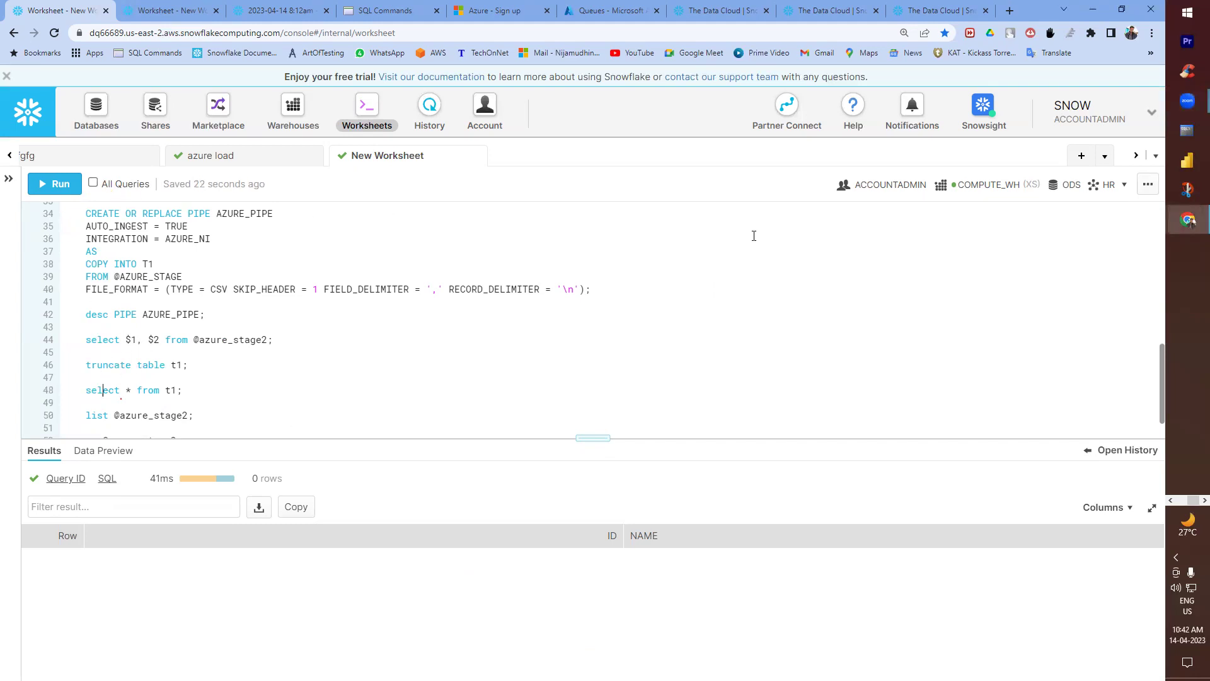
click(59, 184)
drag(569, 436, 584, 480)
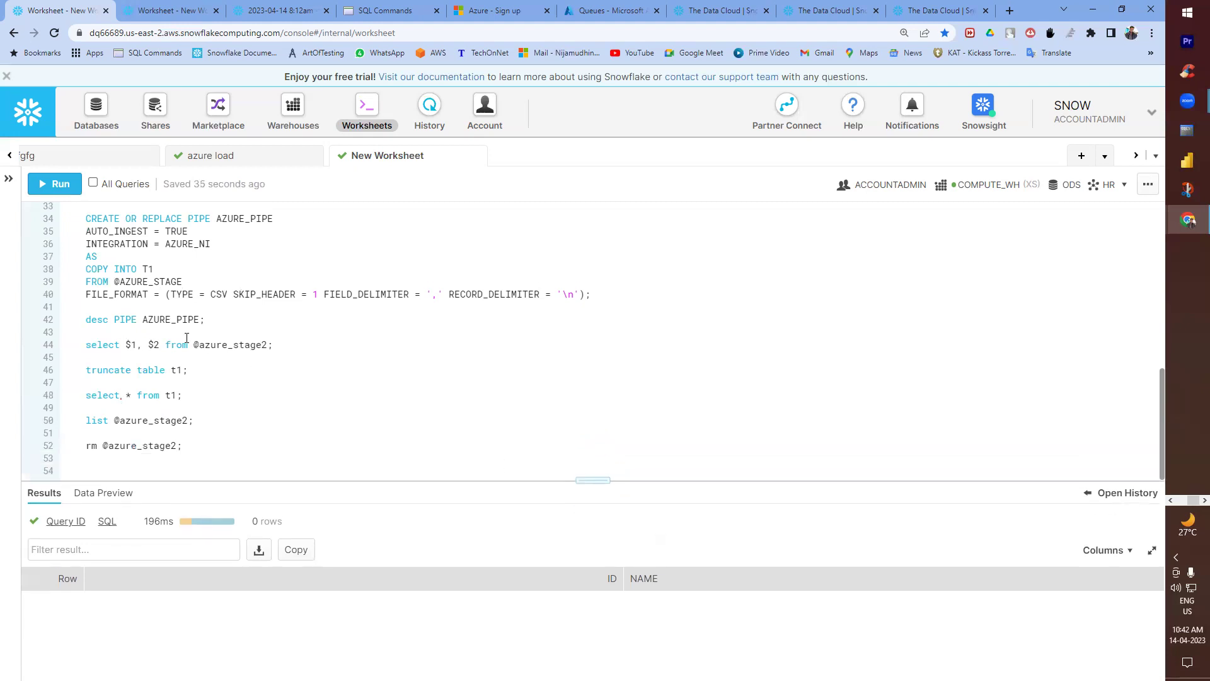
- Recreate AZURE_PIPE to load from AZURE_STAGE2, then list that stage and describe the pipe
double_click(144, 282)
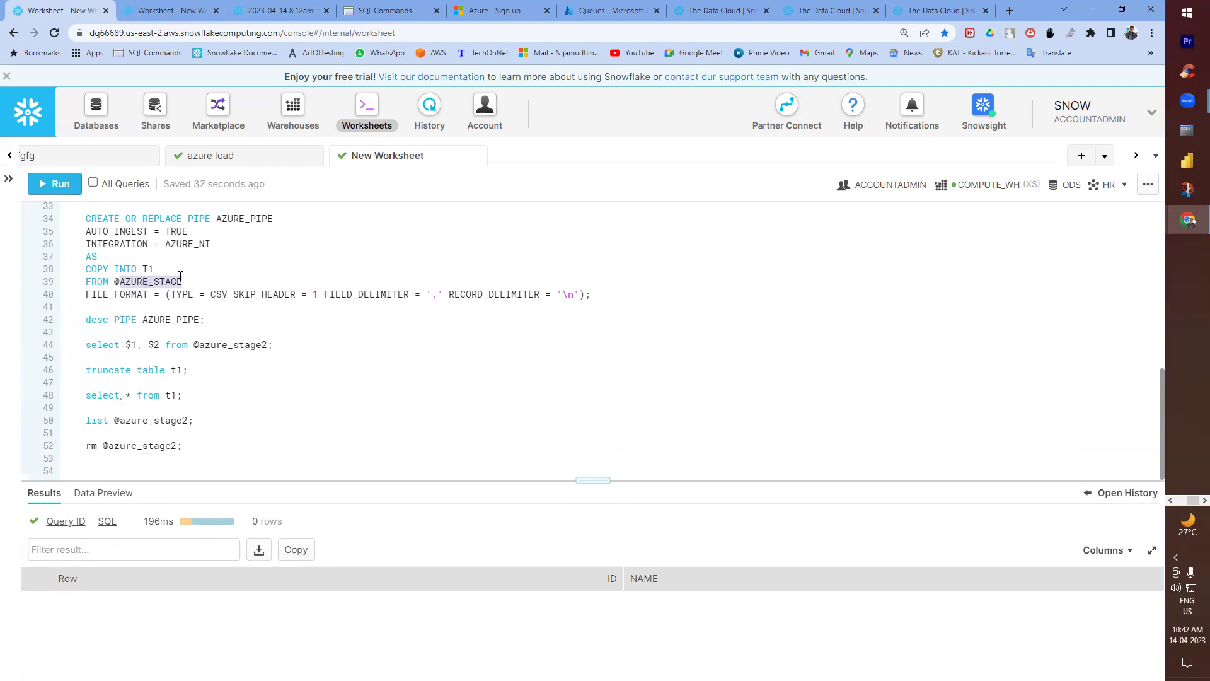
click(182, 278)
text(2)
click(62, 187)
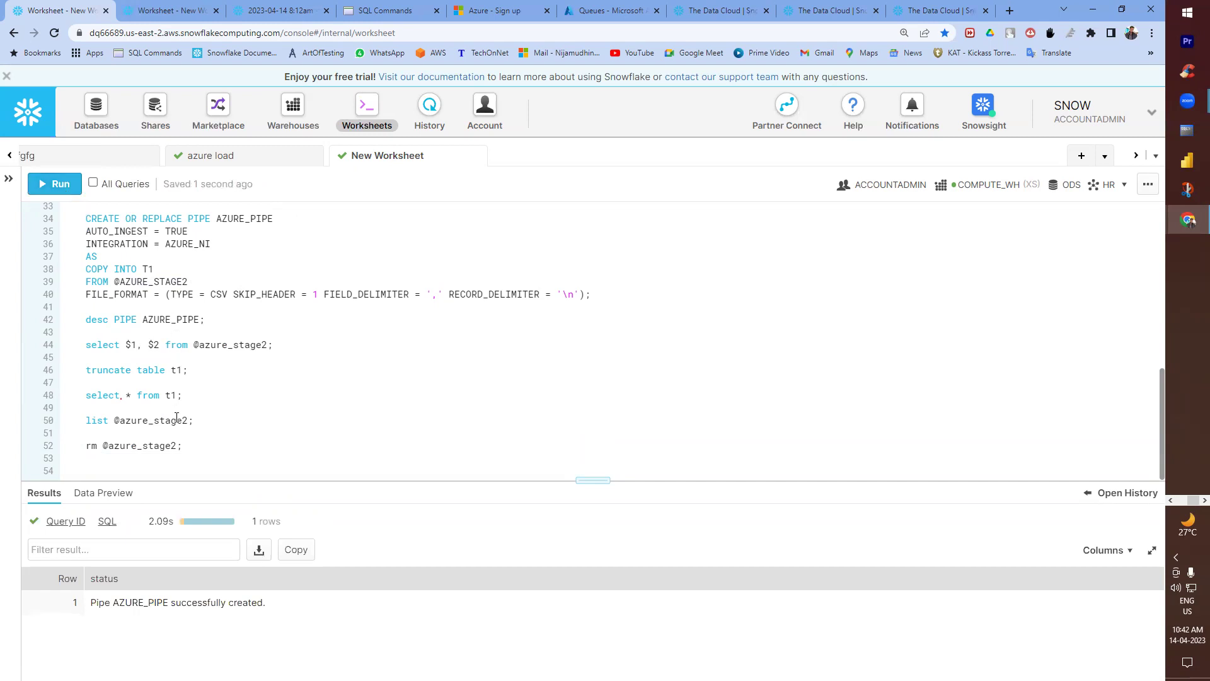
click(54, 184)
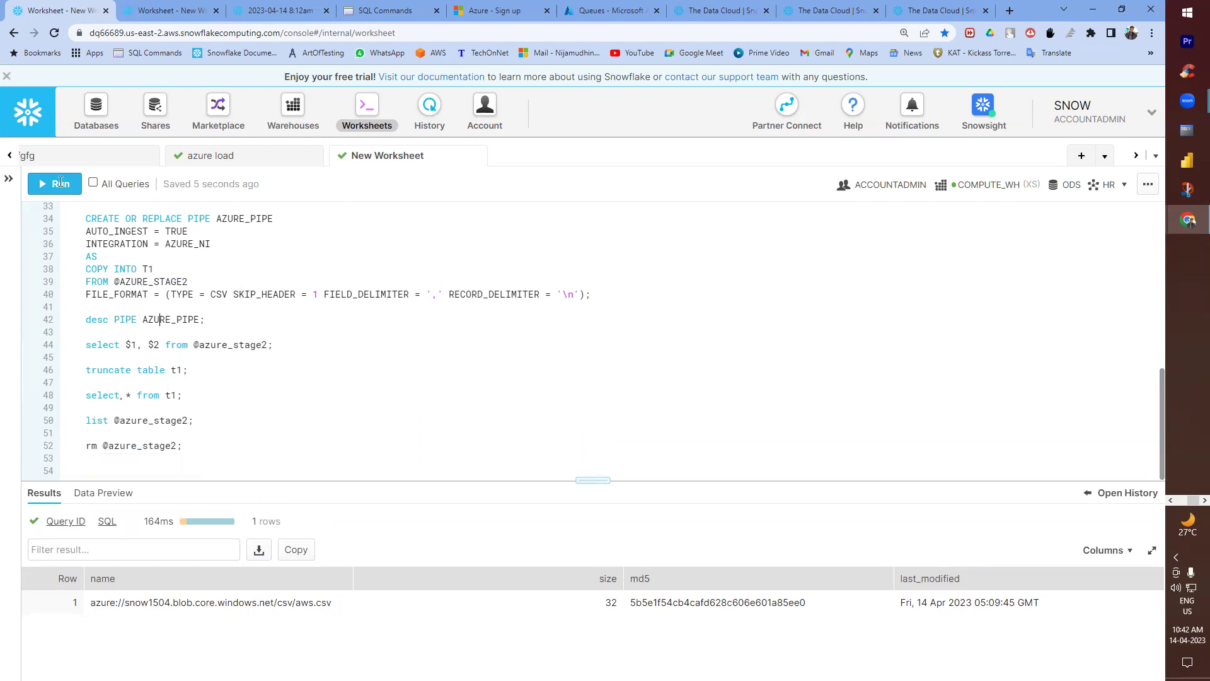
click(57, 183)
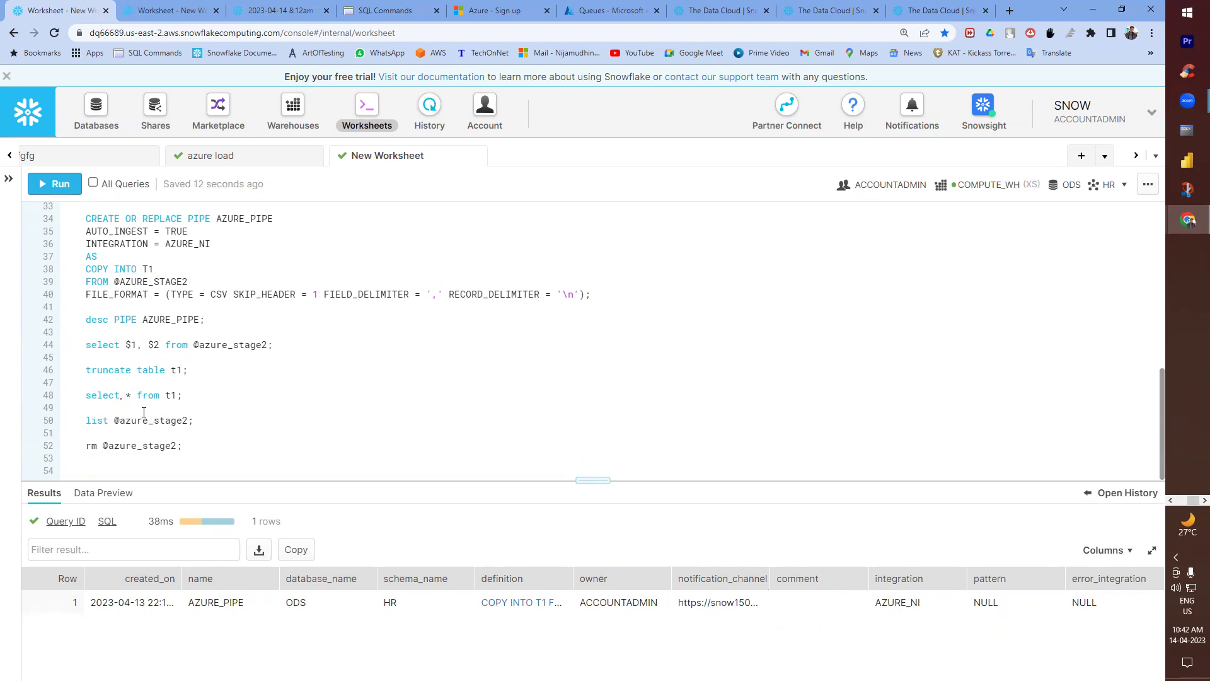
click(120, 445)
click(70, 186)
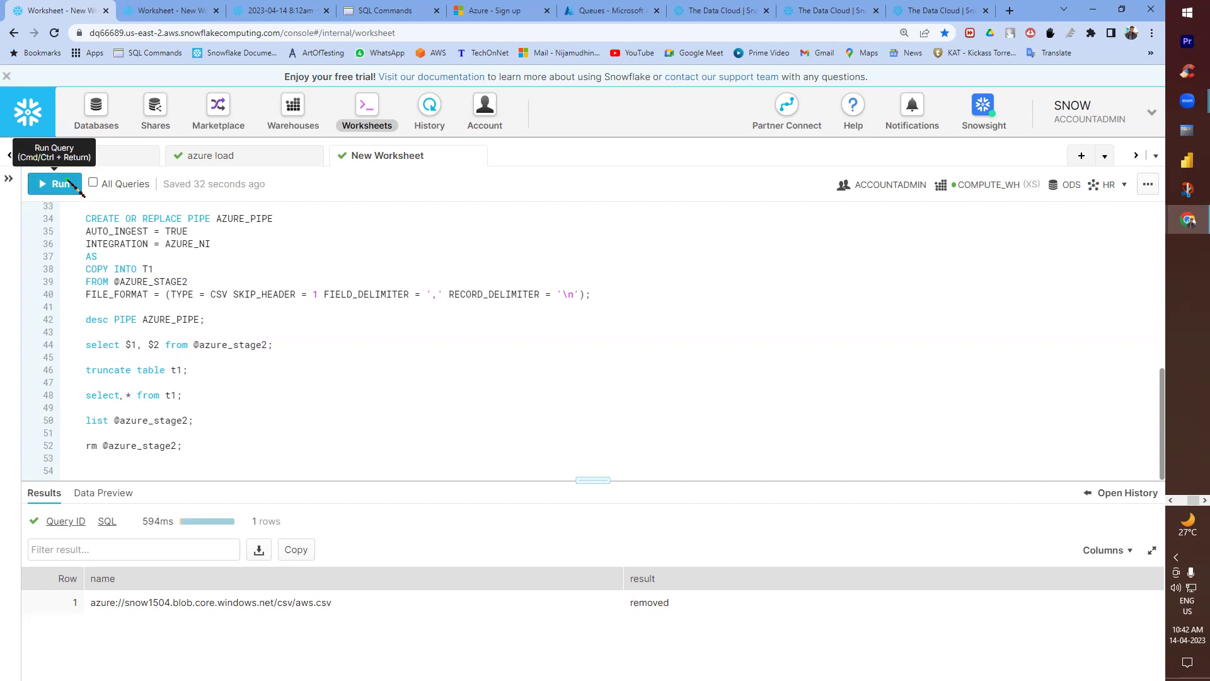
click(66, 184)
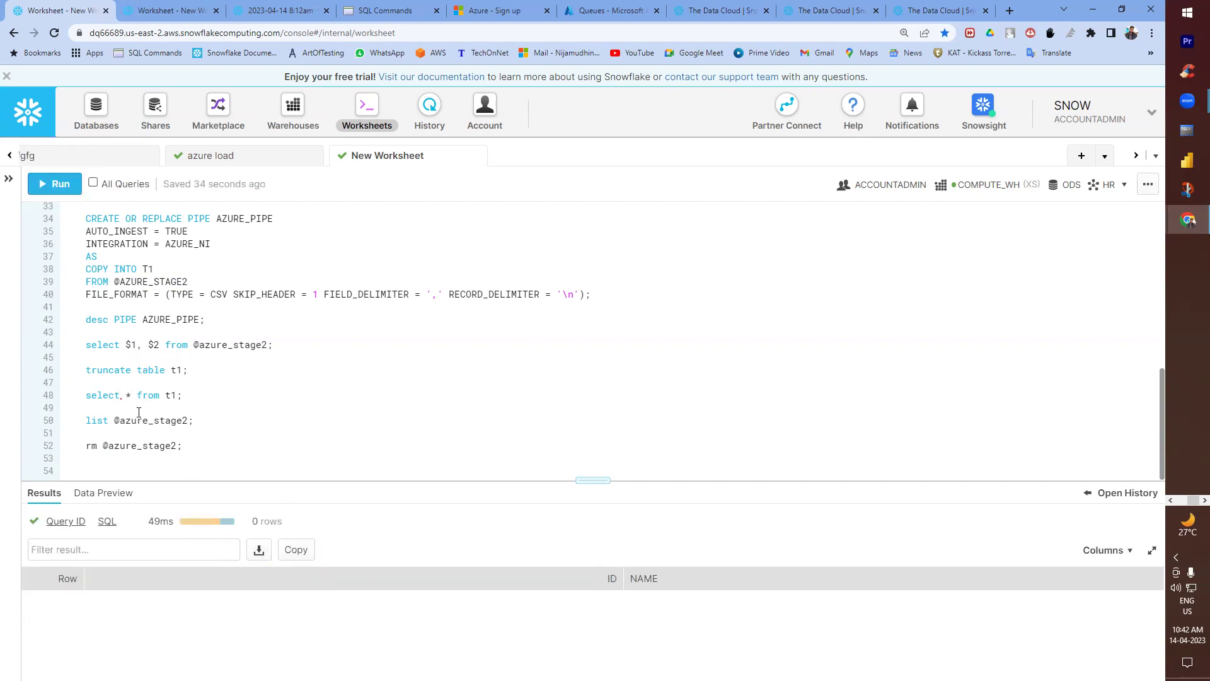
click(134, 423)
click(56, 184)
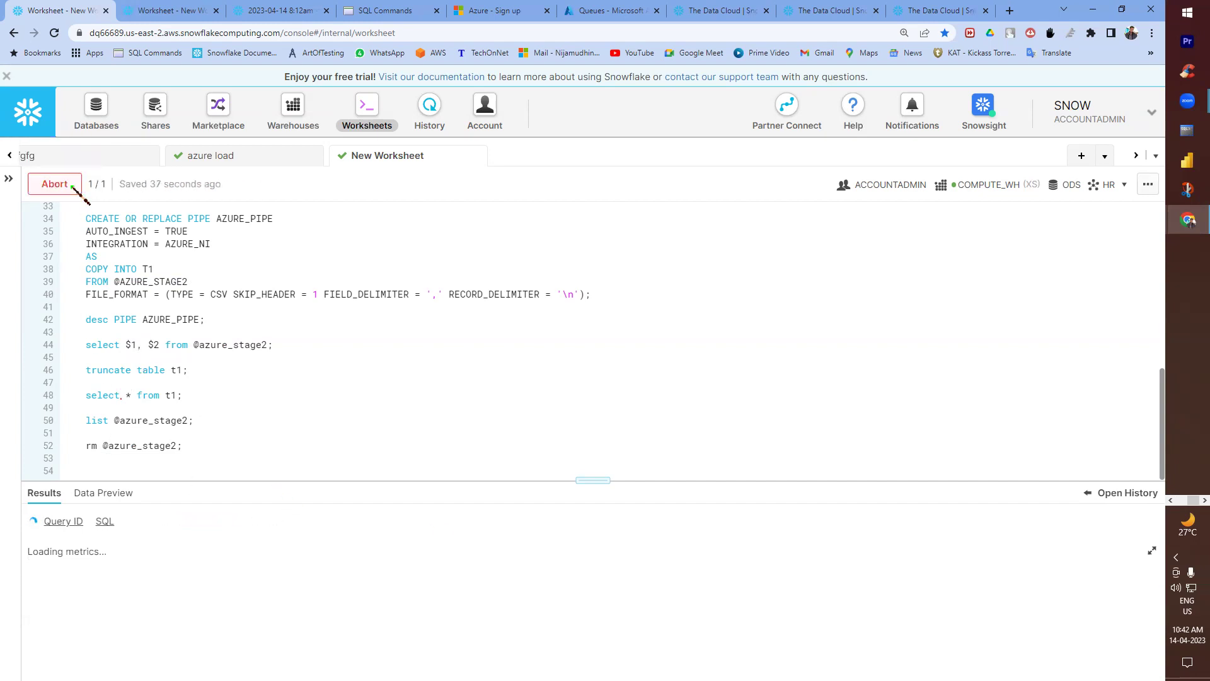
- Refresh the csv container in Azure, upload aws.csv (32 B) again, and minimize Azure
mouse_move(1188, 222)
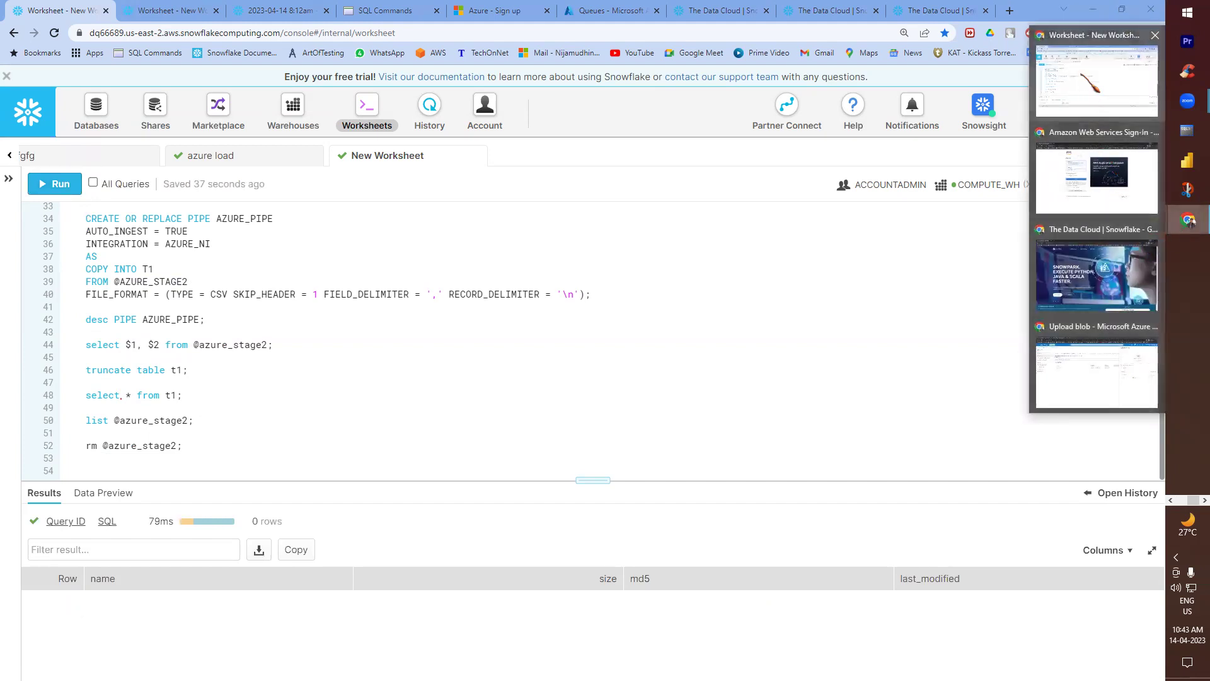
click(1097, 372)
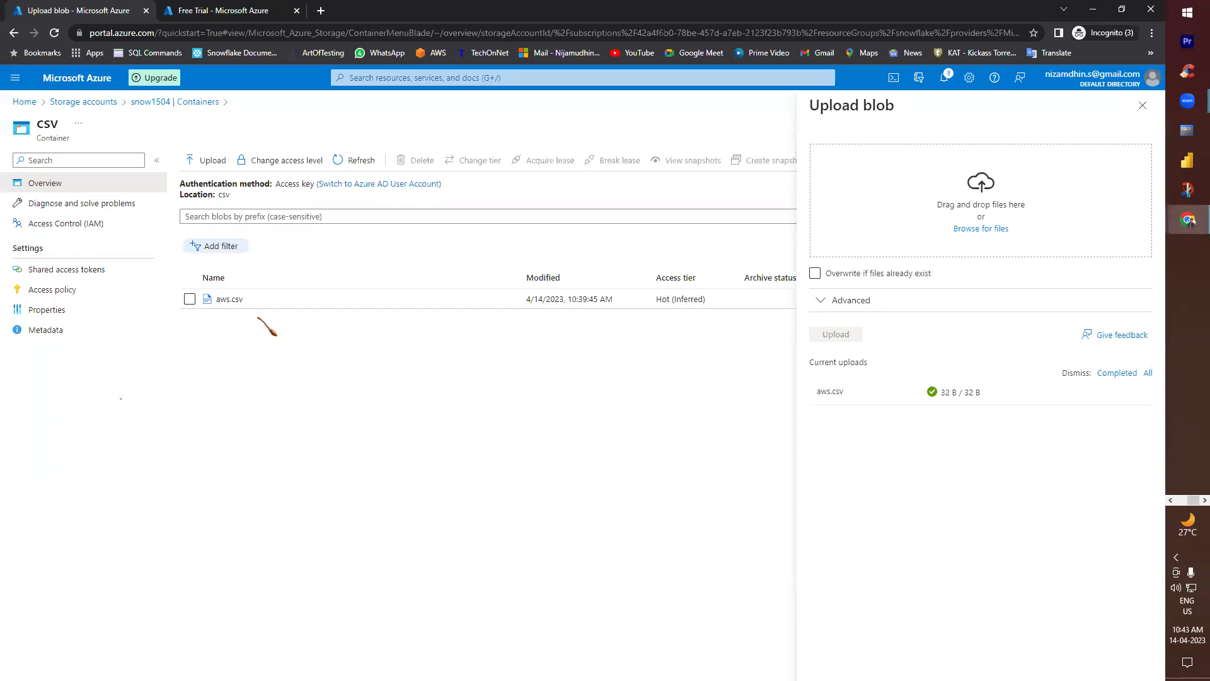
click(355, 160)
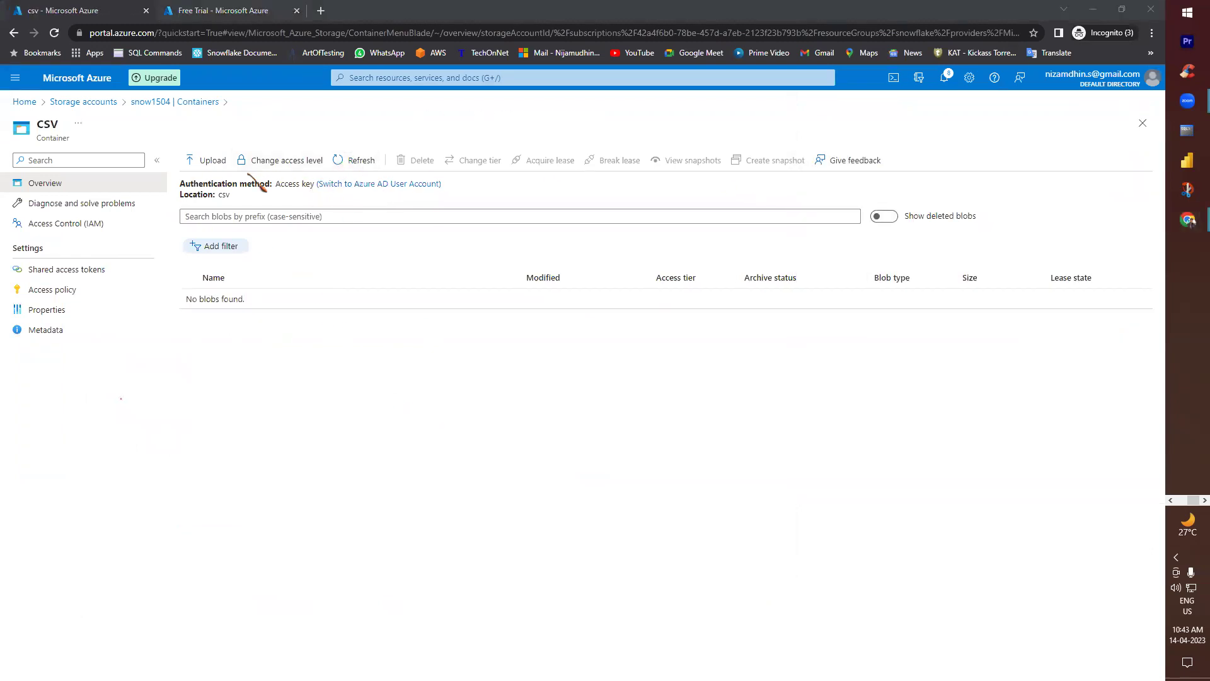
click(212, 162)
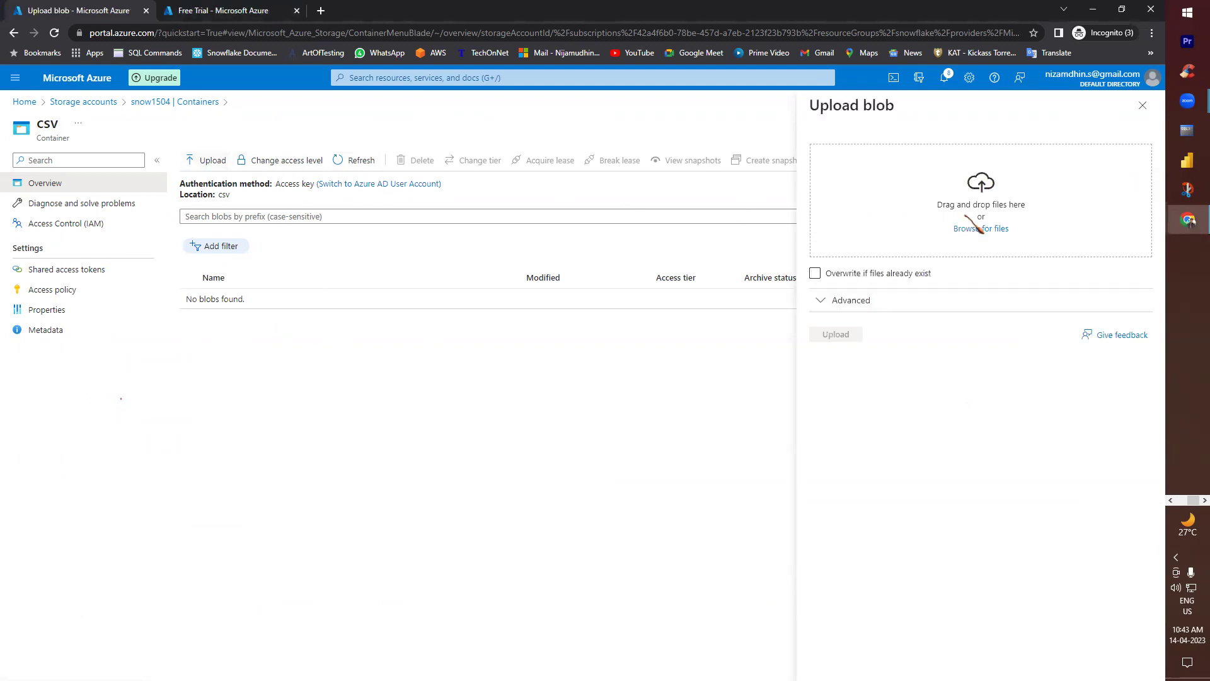
click(981, 229)
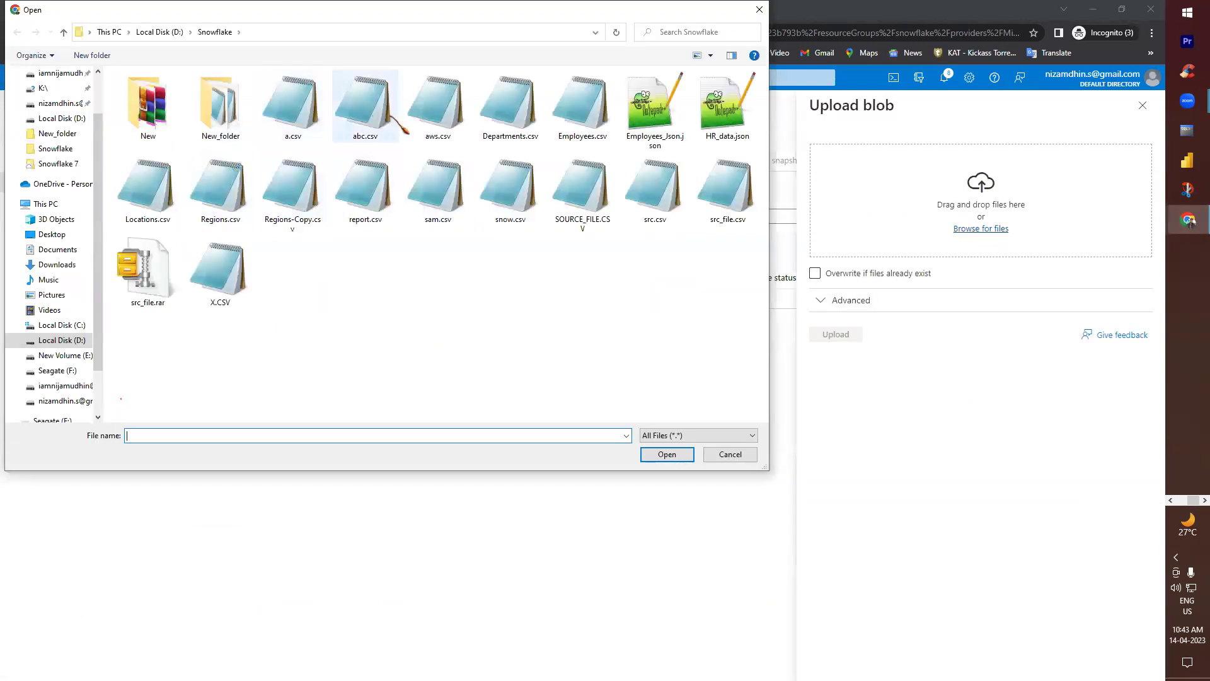
double_click(438, 113)
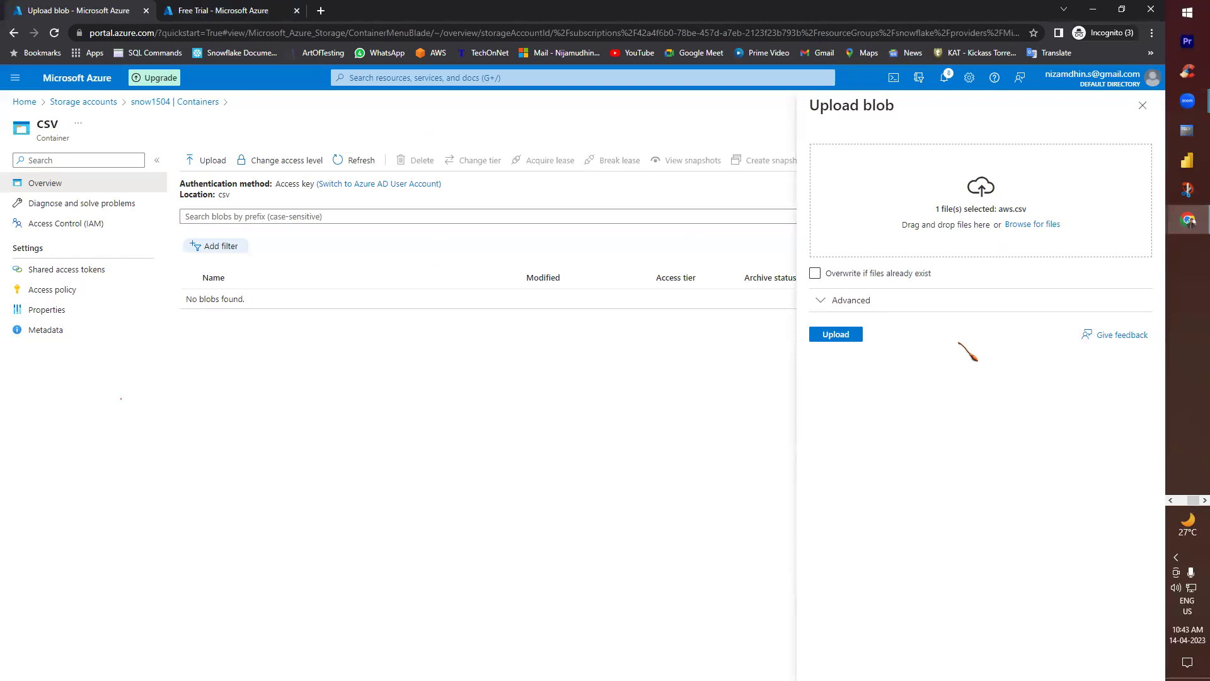
click(837, 336)
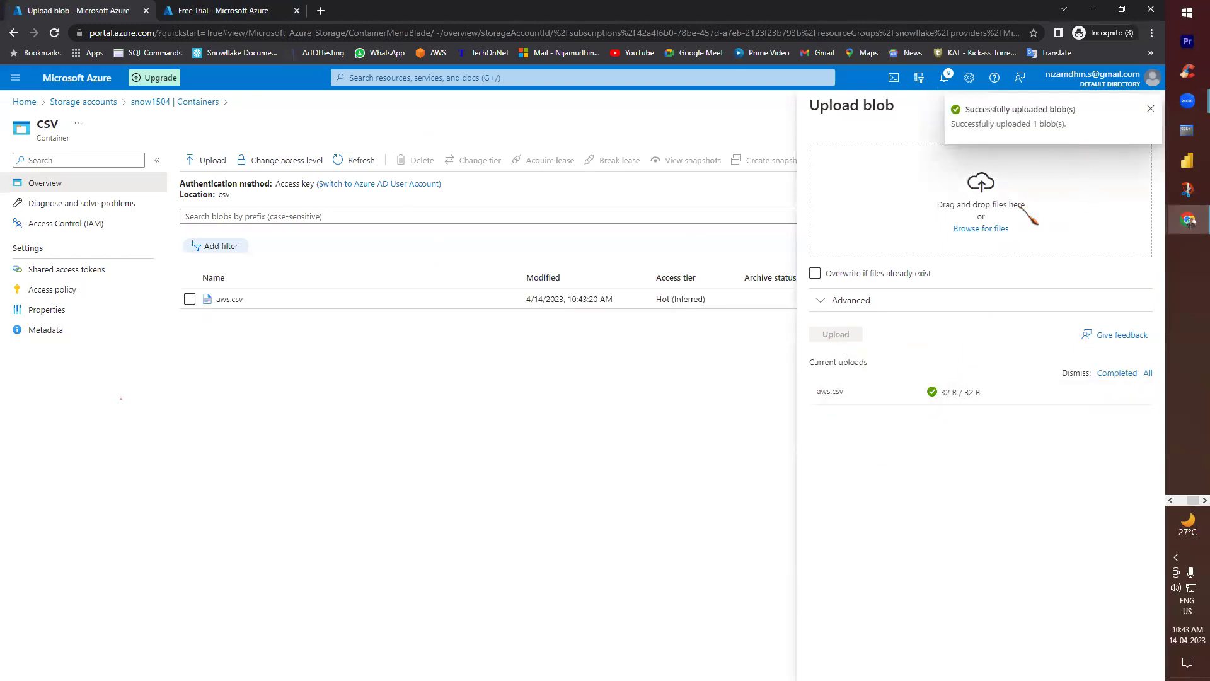
click(1151, 109)
click(1093, 9)
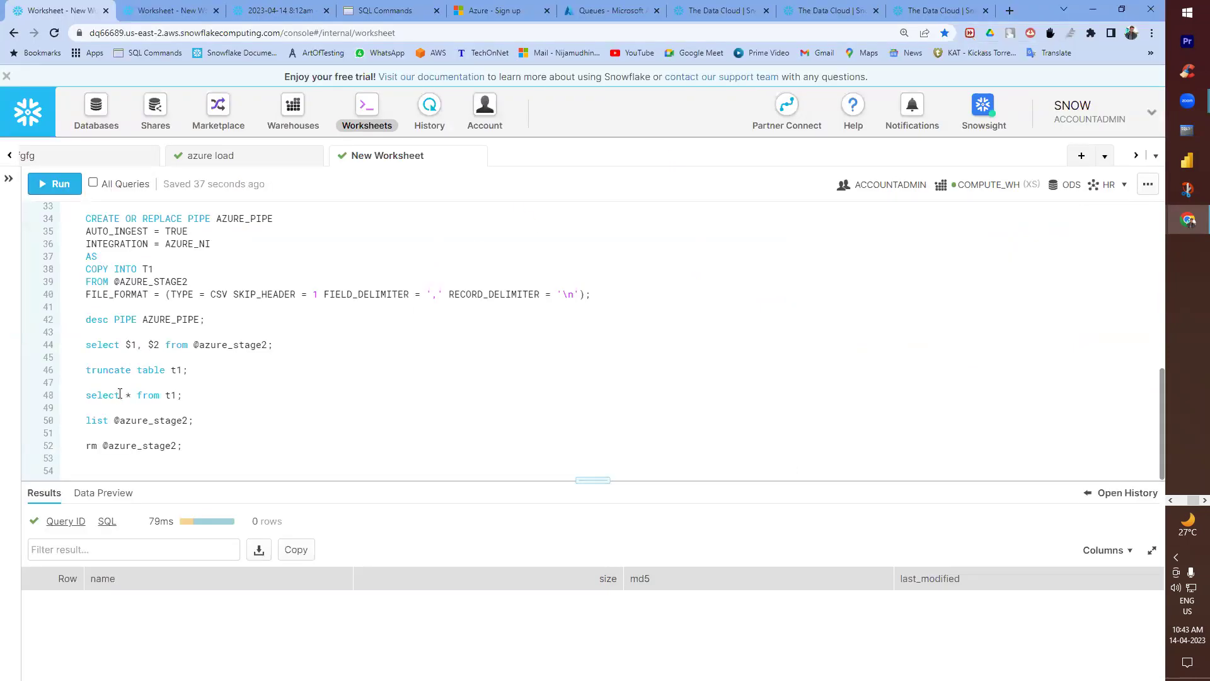
click(117, 420)
key(ctrl+Return)
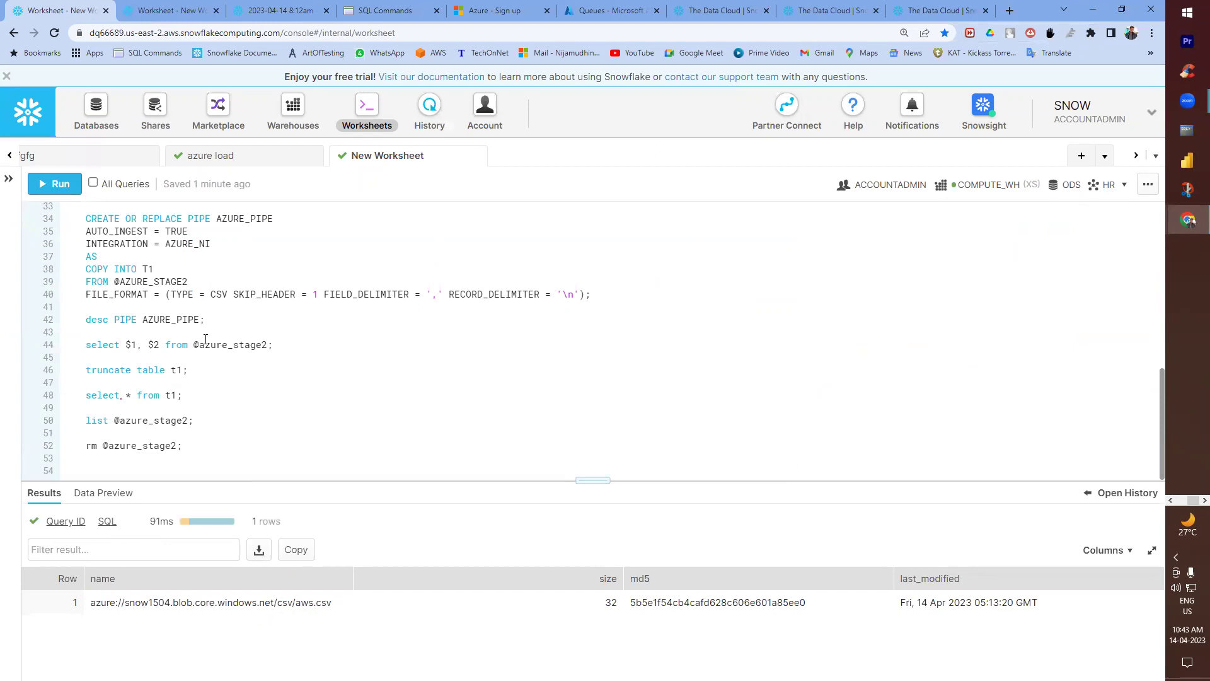
click(124, 399)
click(59, 188)
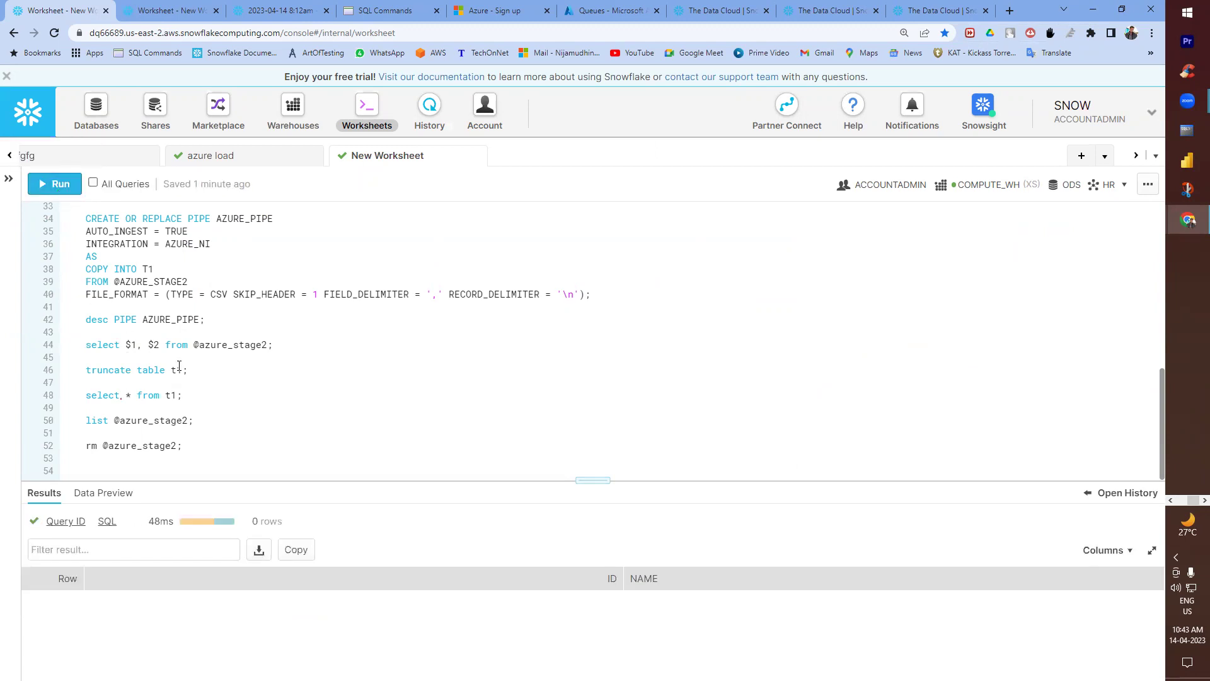
scroll(171, 346, up, 2)
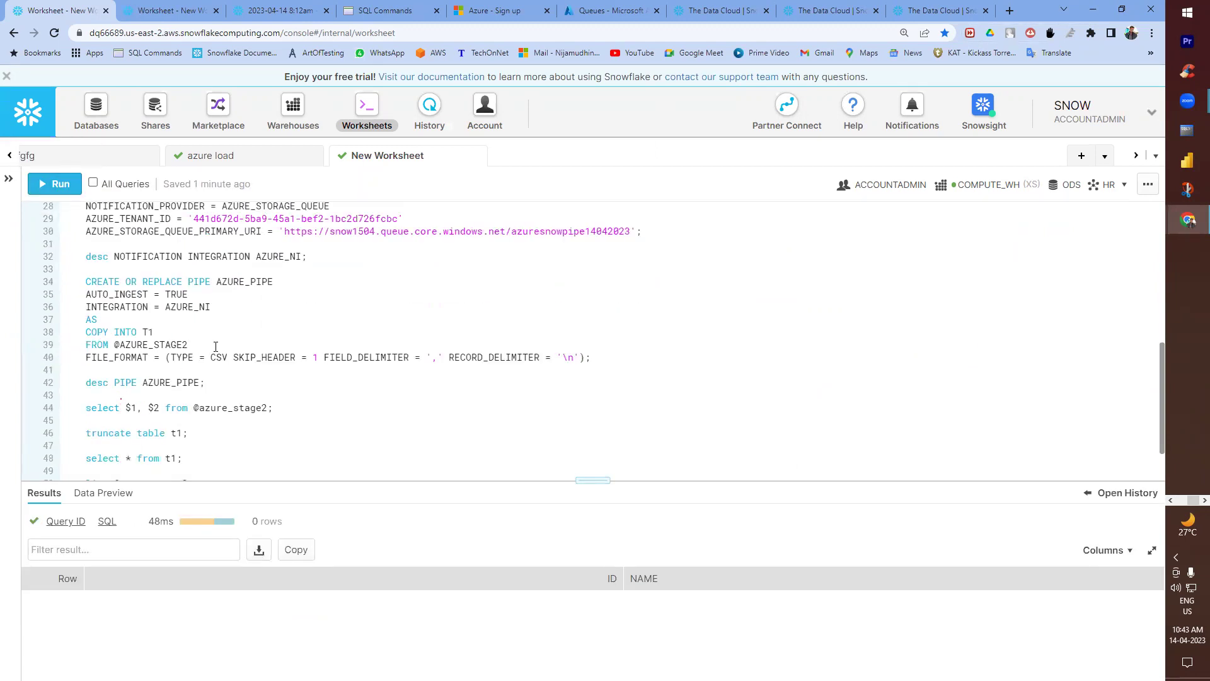
scroll(178, 333, down, 2)
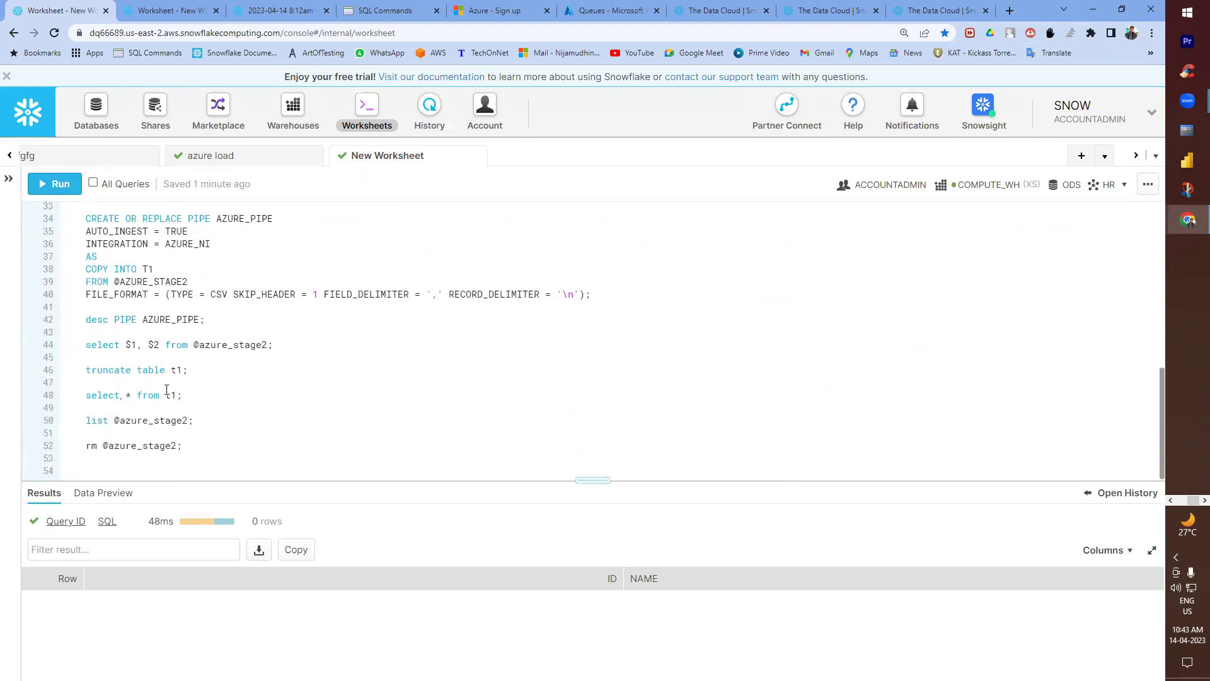
click(58, 188)
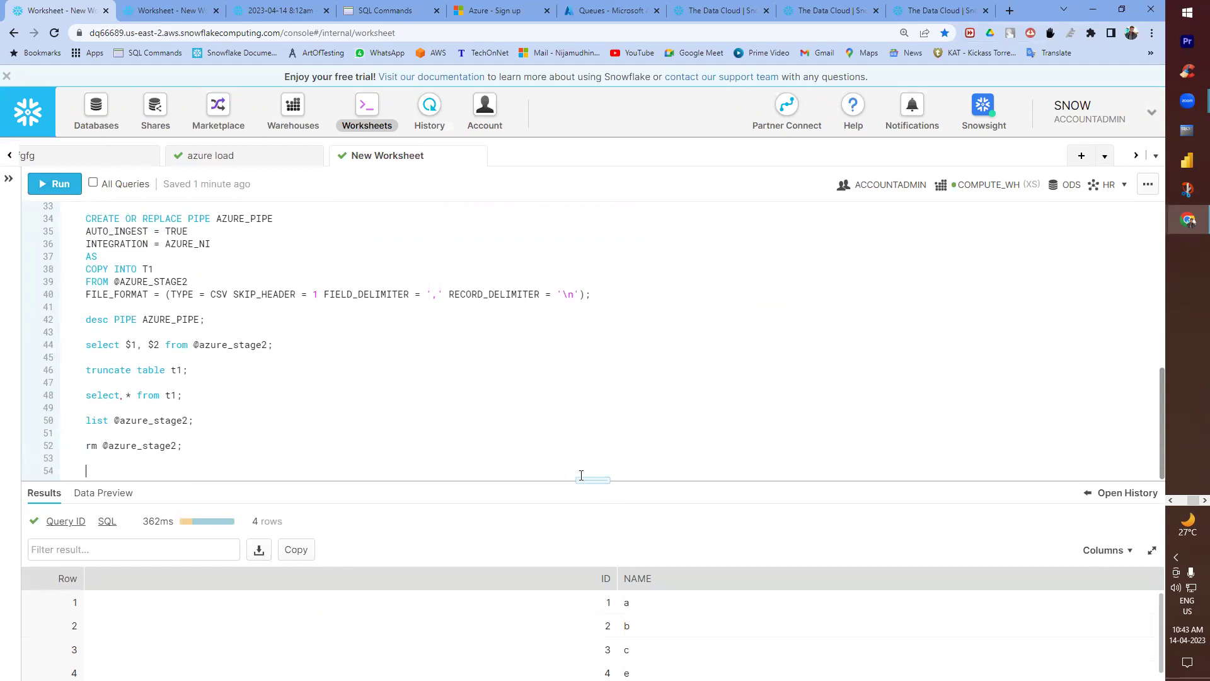
drag(583, 480, 583, 445)
scroll(144, 367, down, 1)
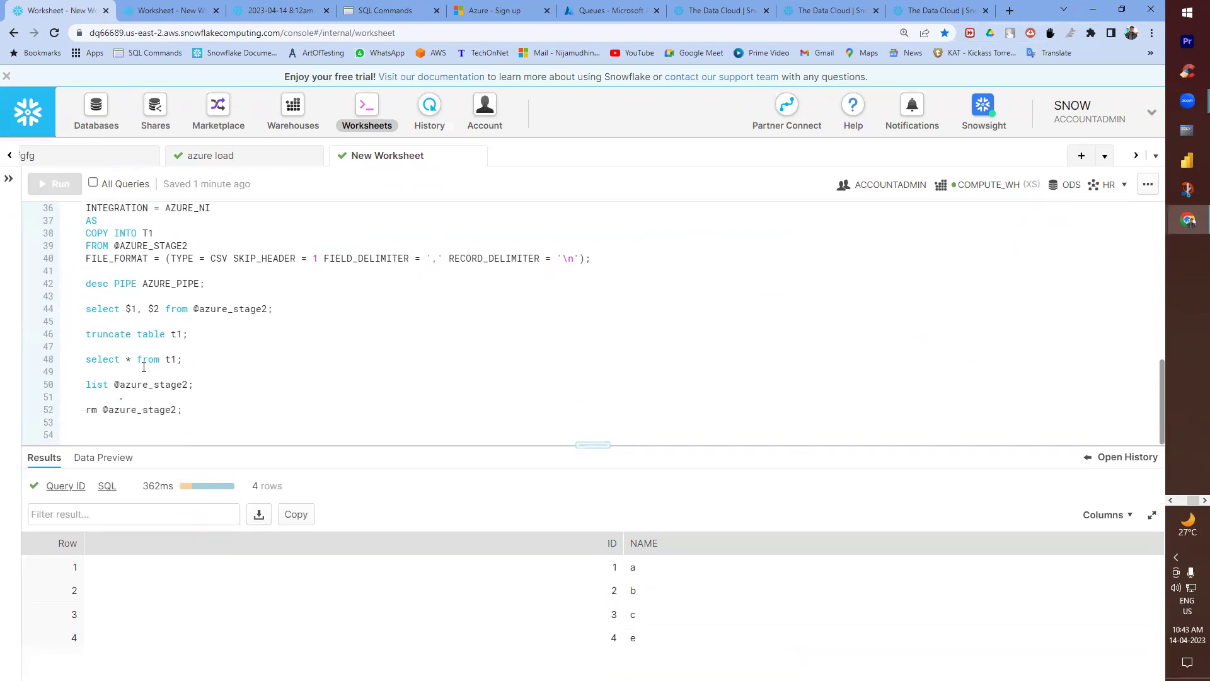
click(134, 357)
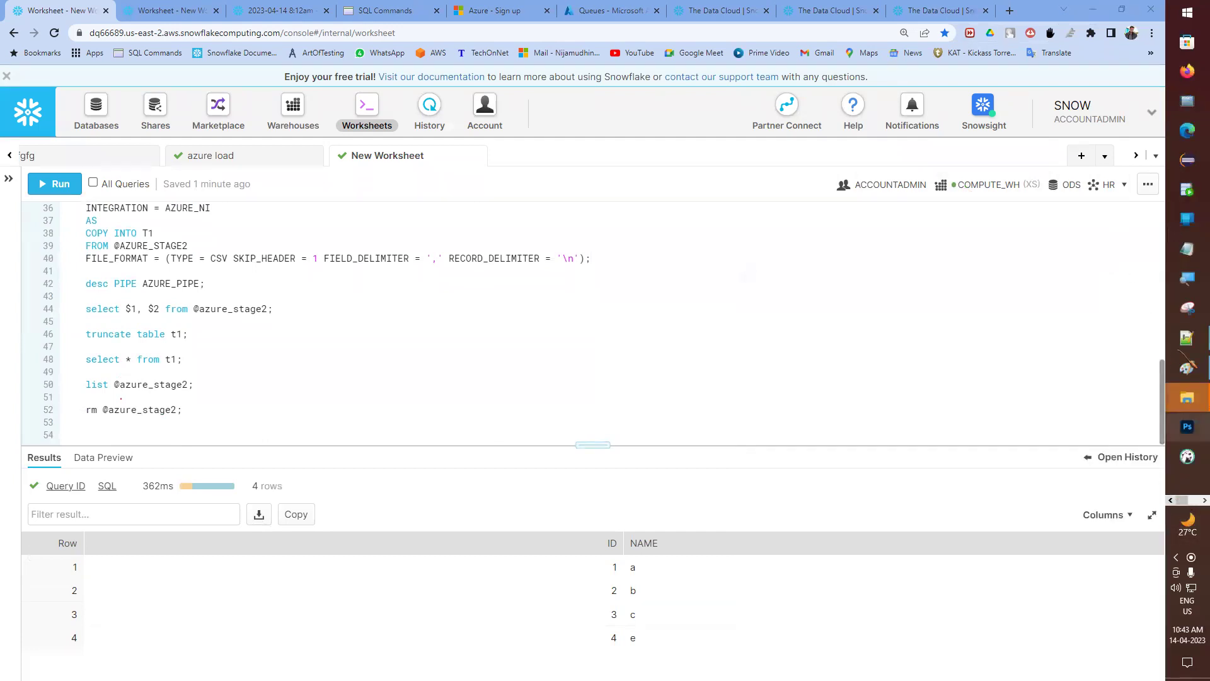
- In a new Notepad document, type the header 'id, name' and rows 100 a, 200 b, 300 c
click(1188, 249)
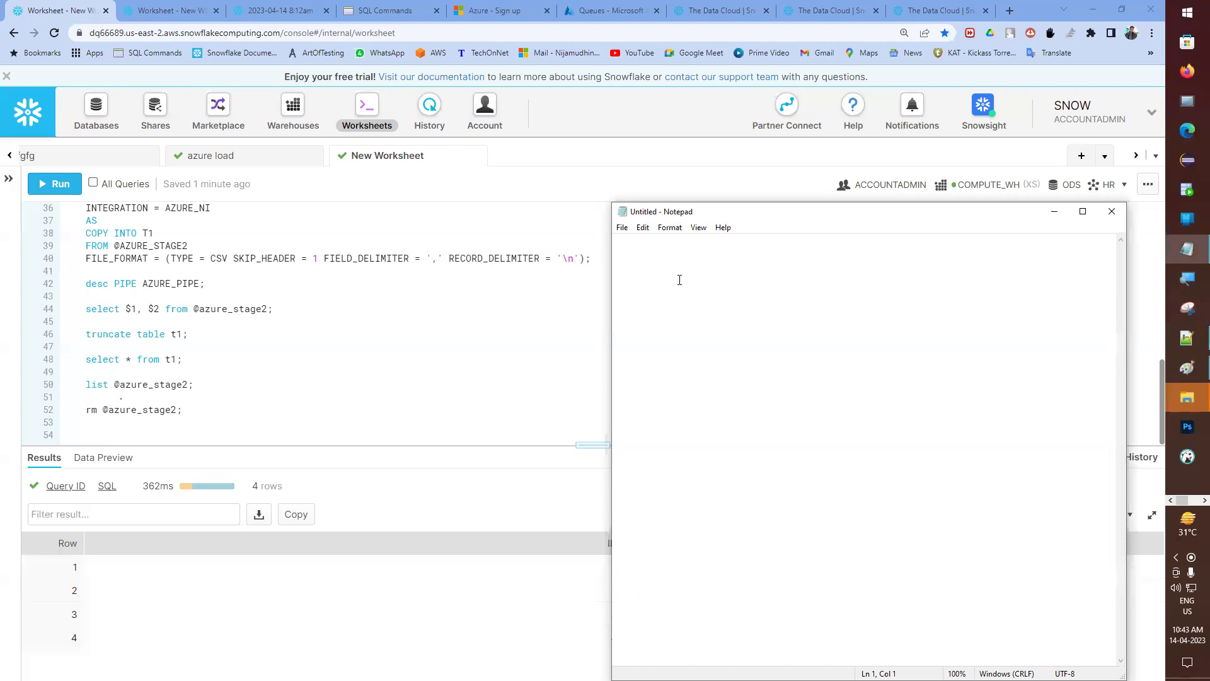
text(id, name)
key(Return)
text(100, a )
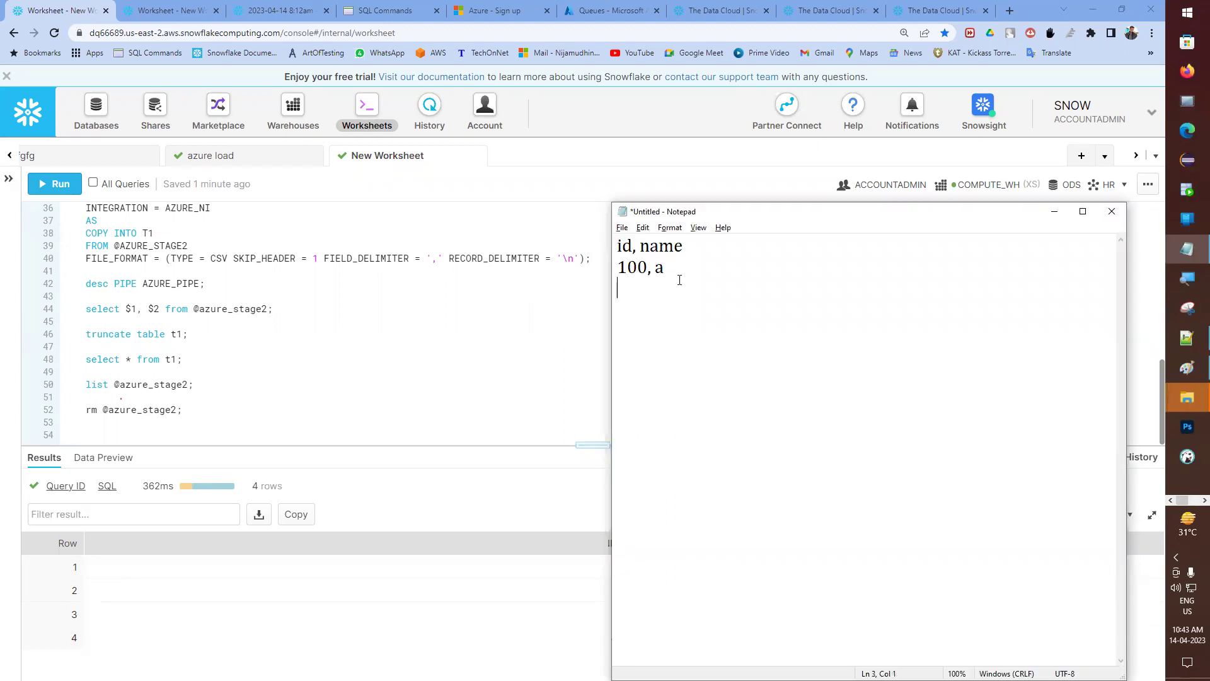
text(200, )
text(b )
text(300)
text(,)
text( c)
- Save the document as snowpipe.csv in D:\Snowflake with Save as type set to All Files
key(ctrl+s)
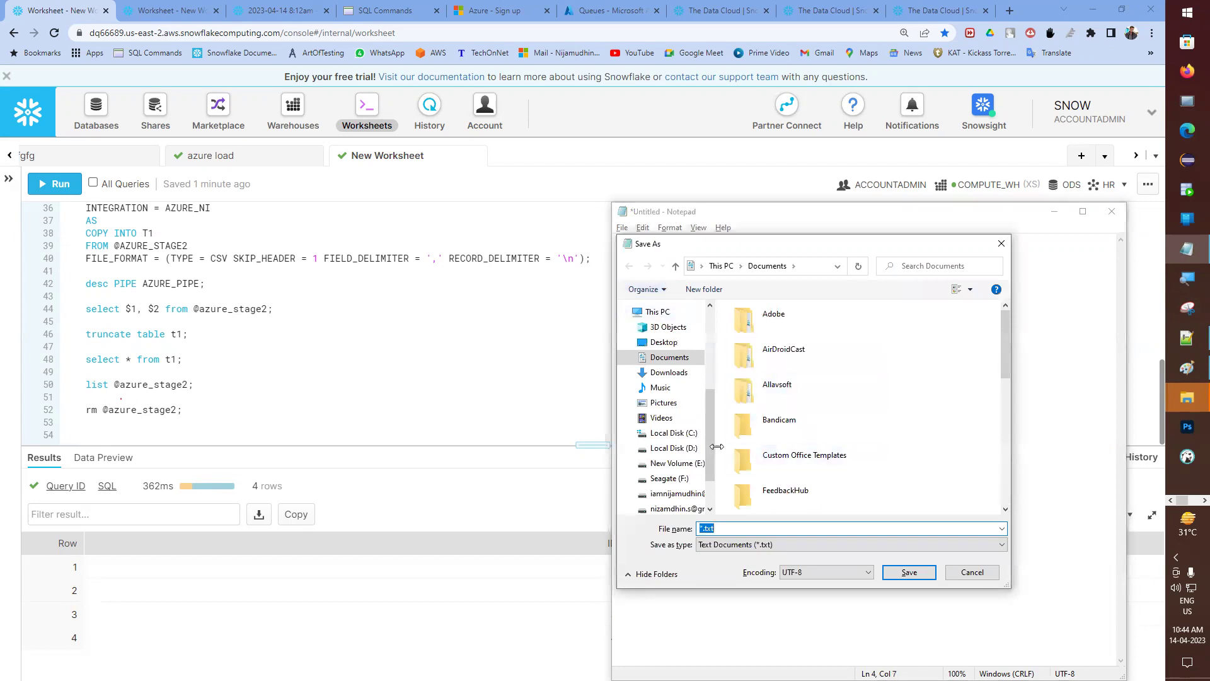
click(688, 398)
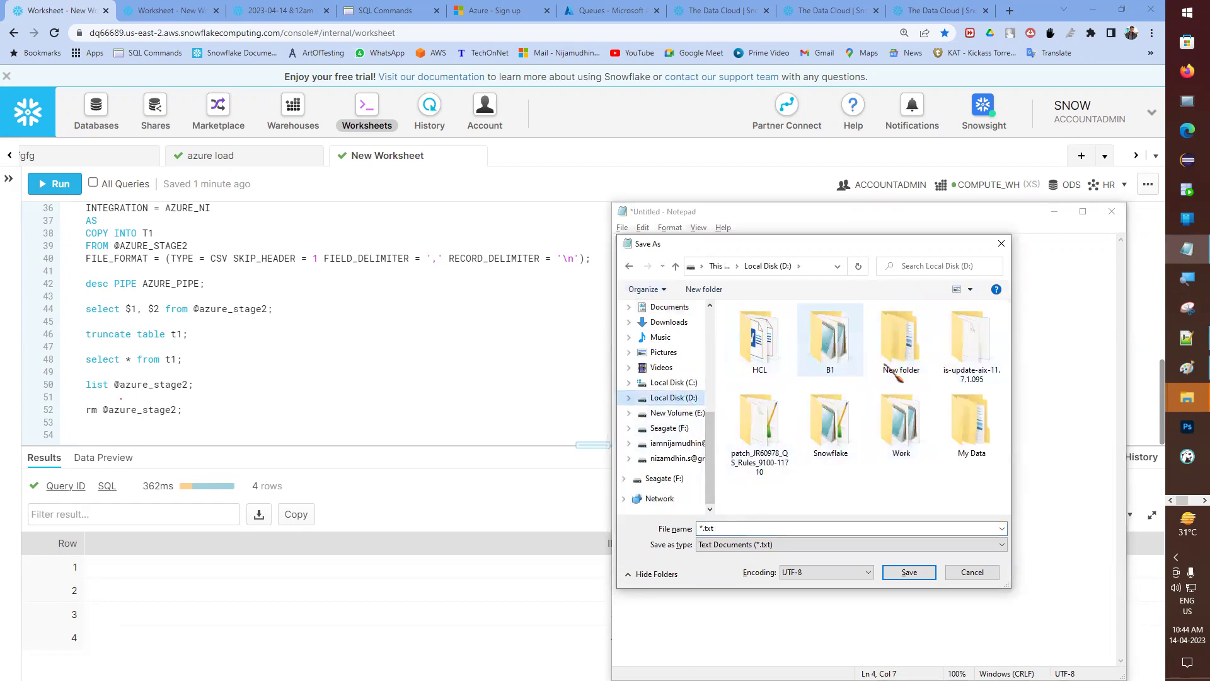
click(858, 436)
double_click(858, 437)
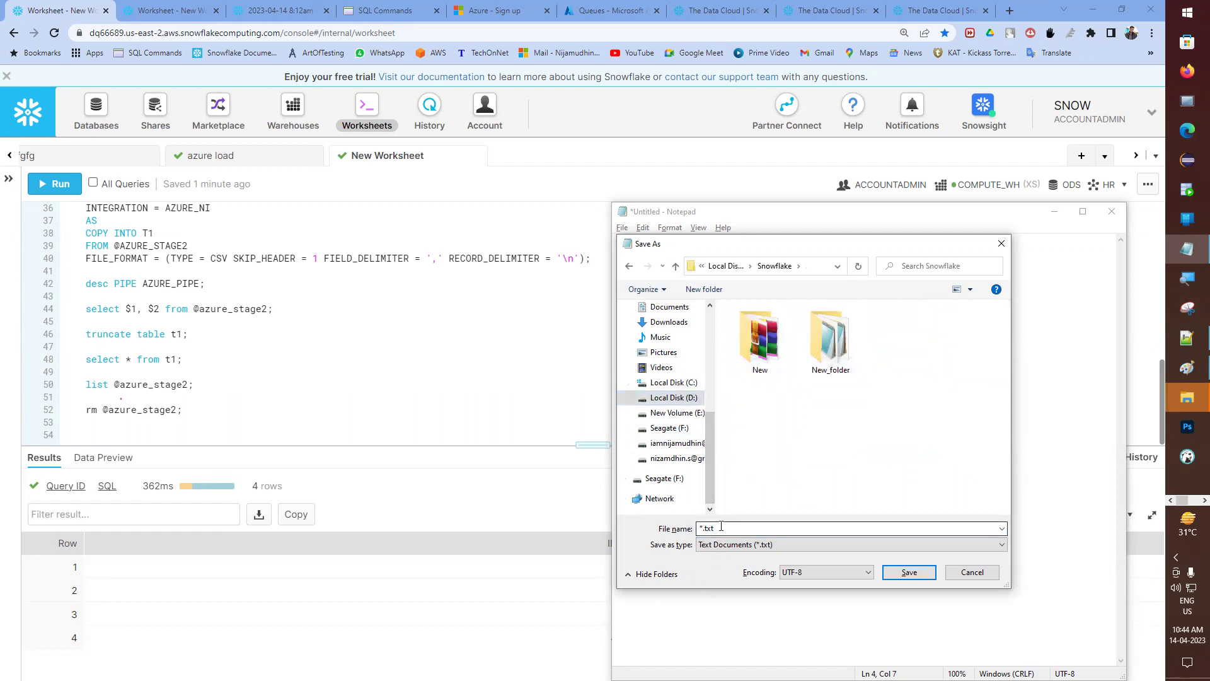
text(snowp)
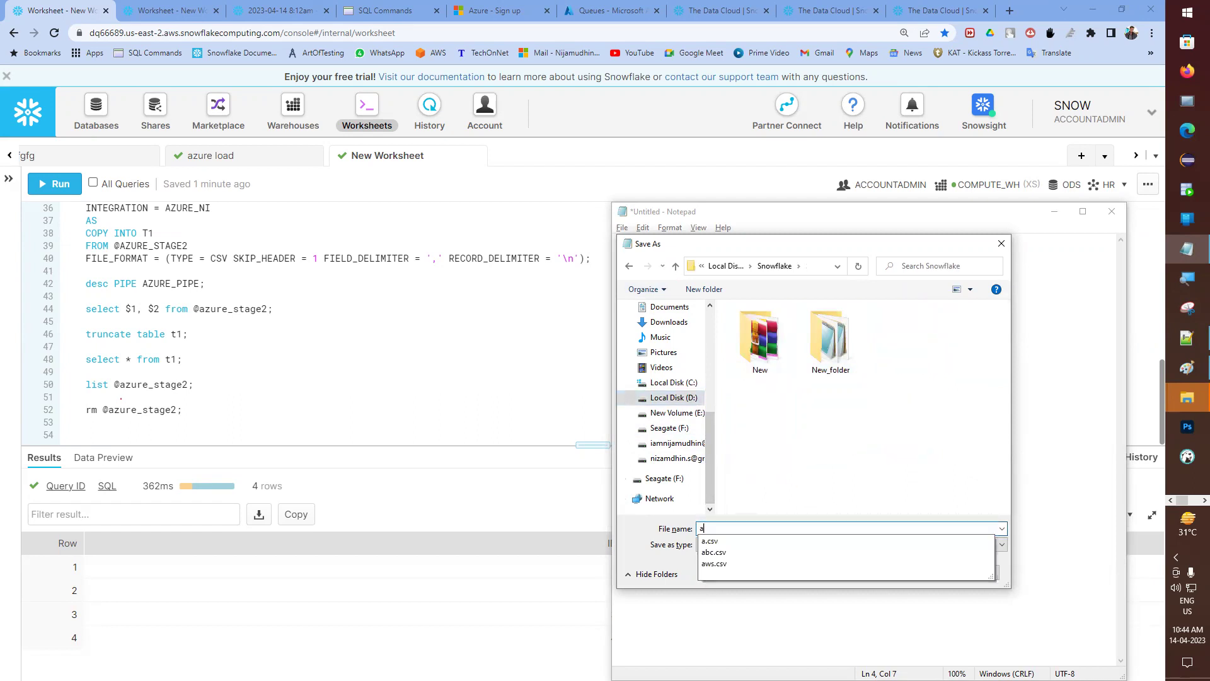
text(ipe.csv)
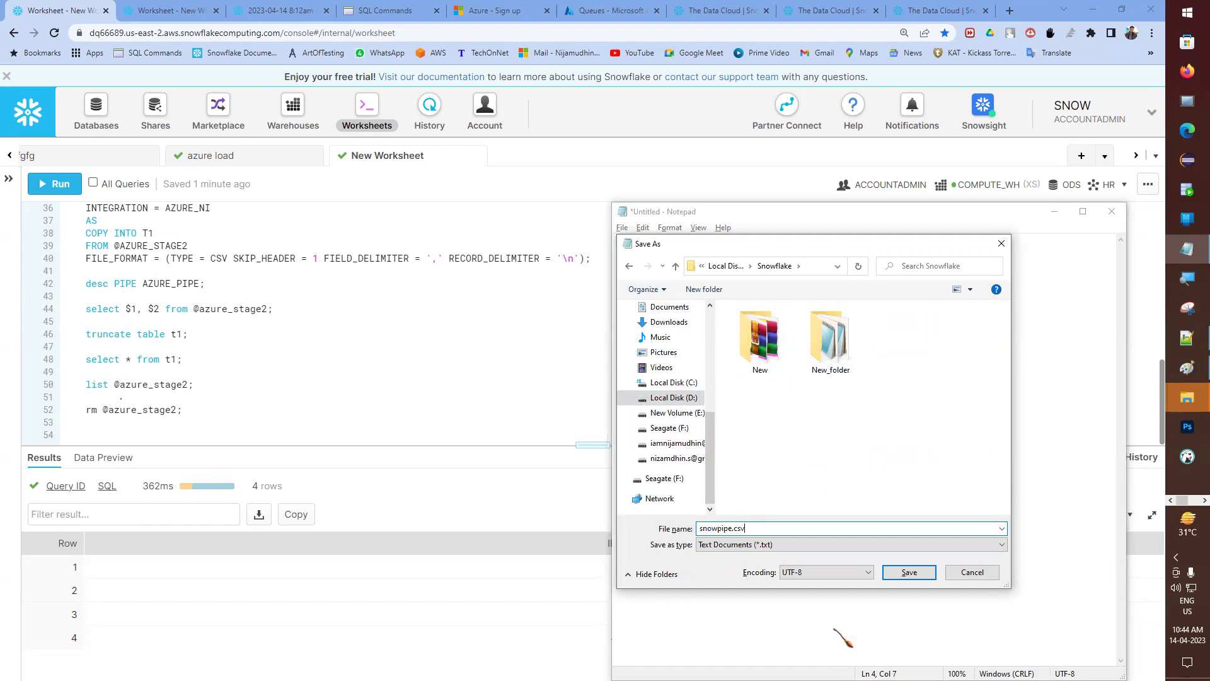
click(795, 547)
click(741, 566)
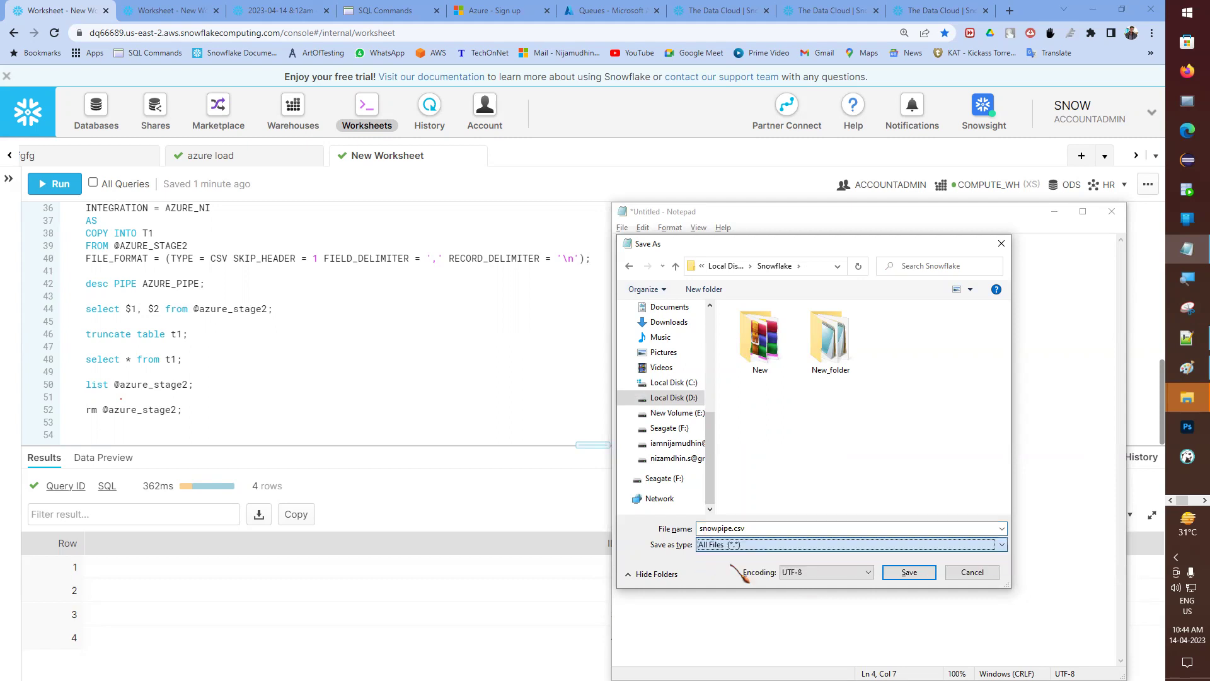
click(910, 572)
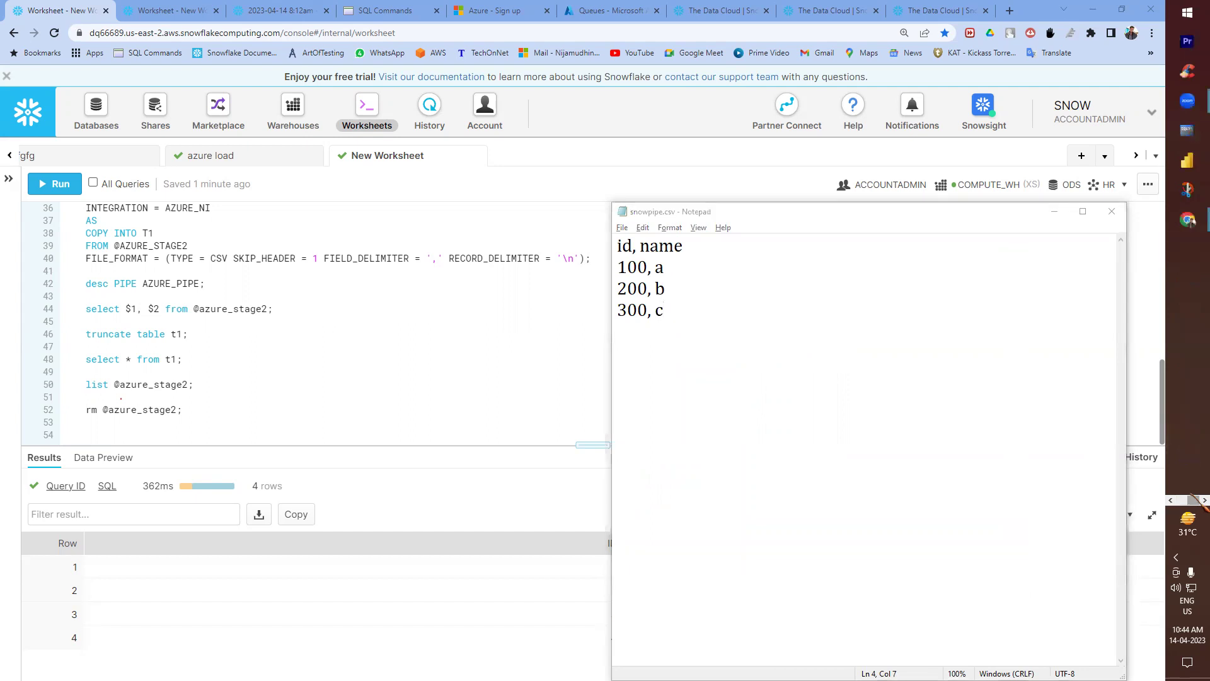
- Restore the Azure Upload blob window beside Snowflake and open its file browser for the csv container
mouse_move(1189, 220)
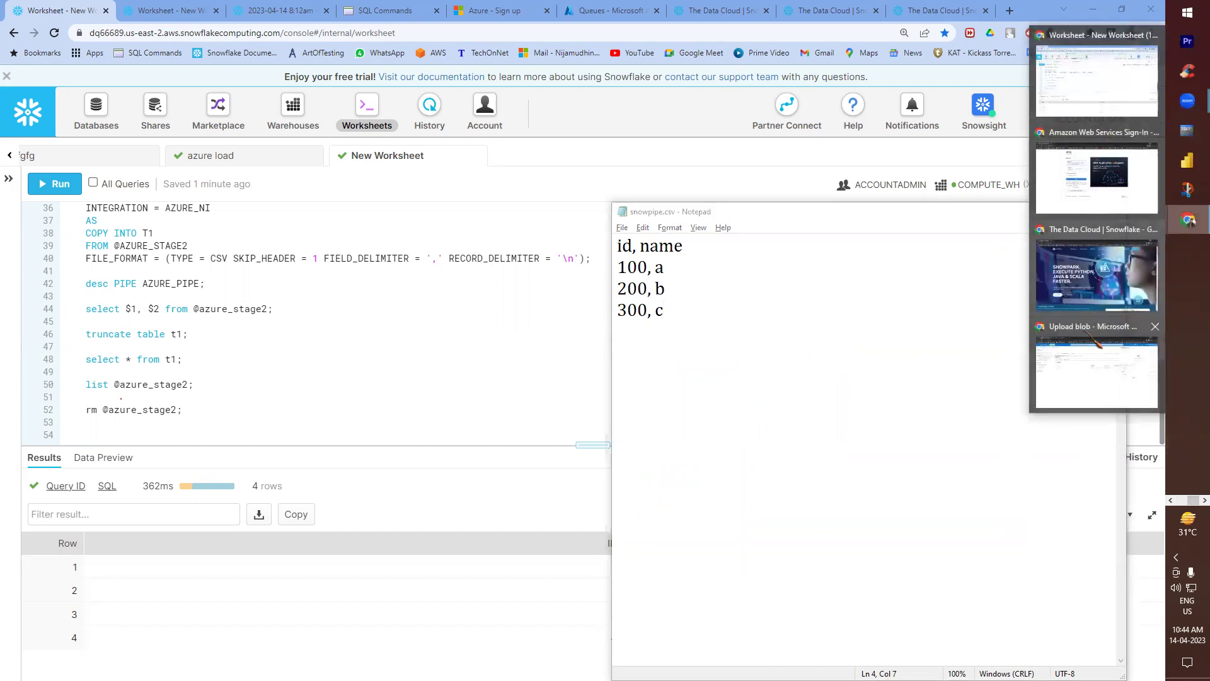
click(1096, 372)
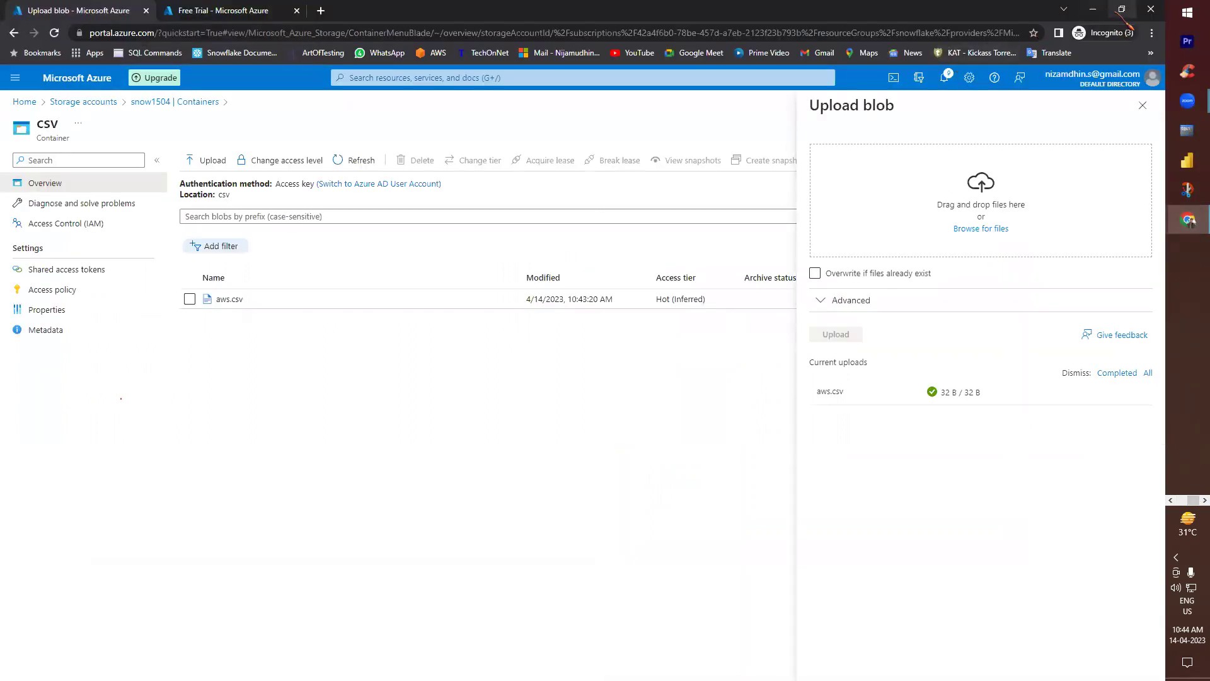
click(1121, 8)
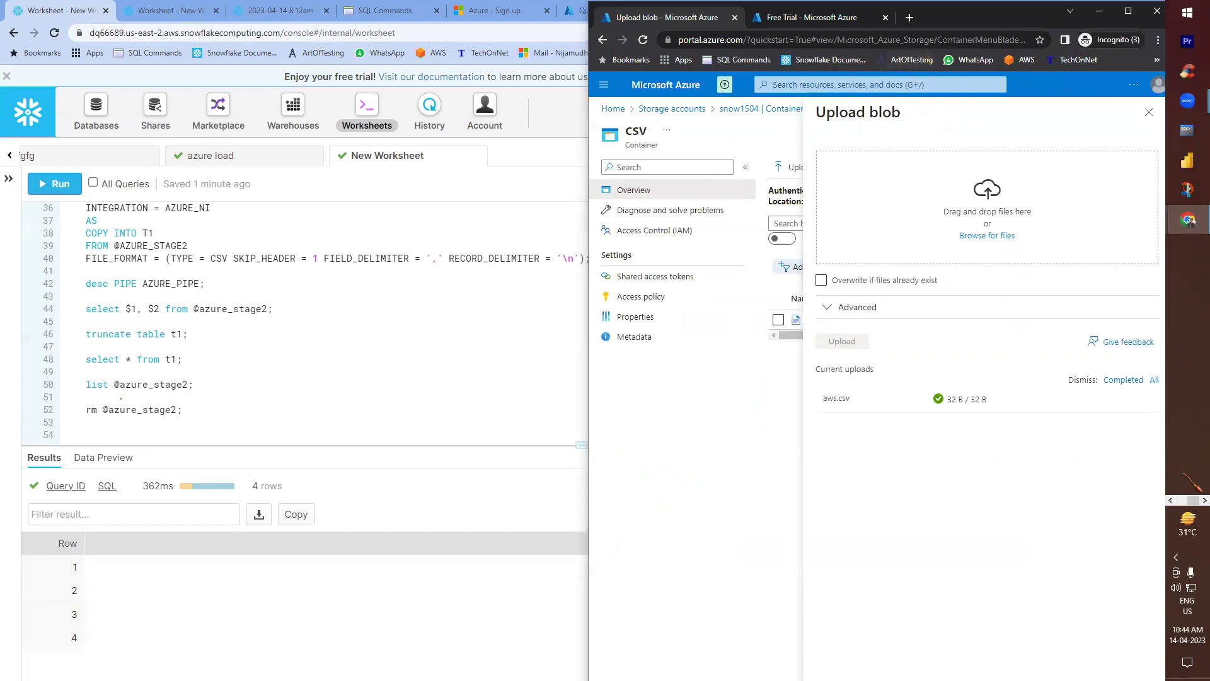
click(1170, 500)
mouse_move(1187, 397)
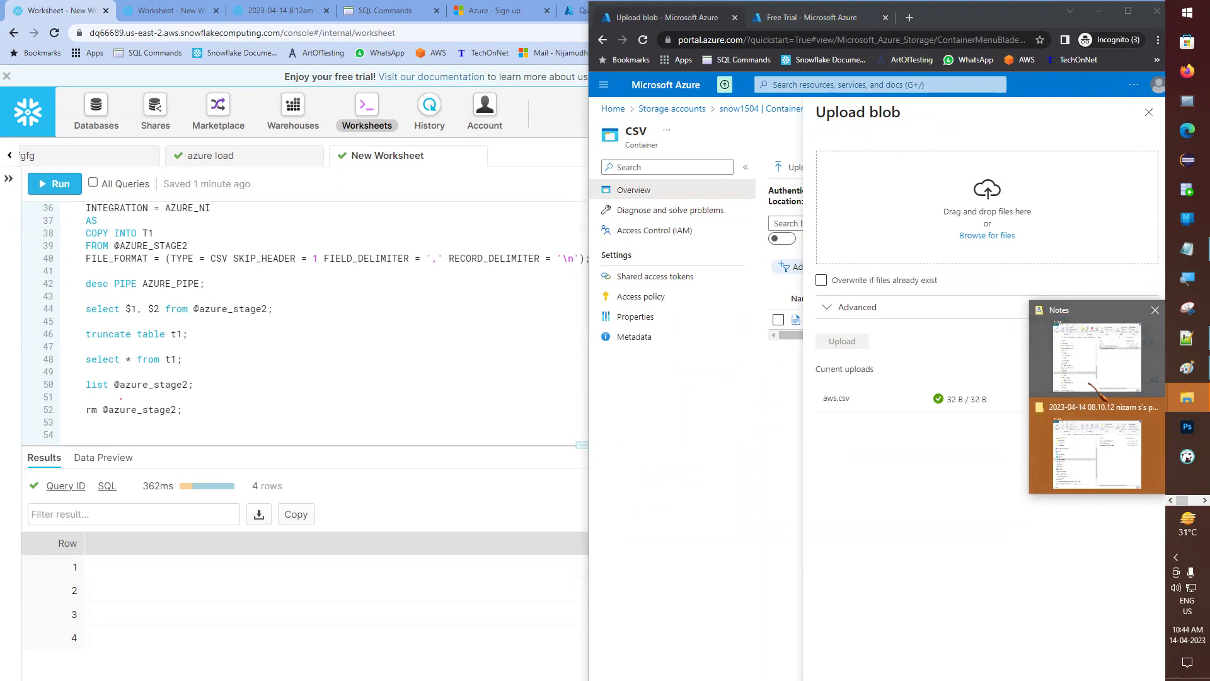
click(987, 235)
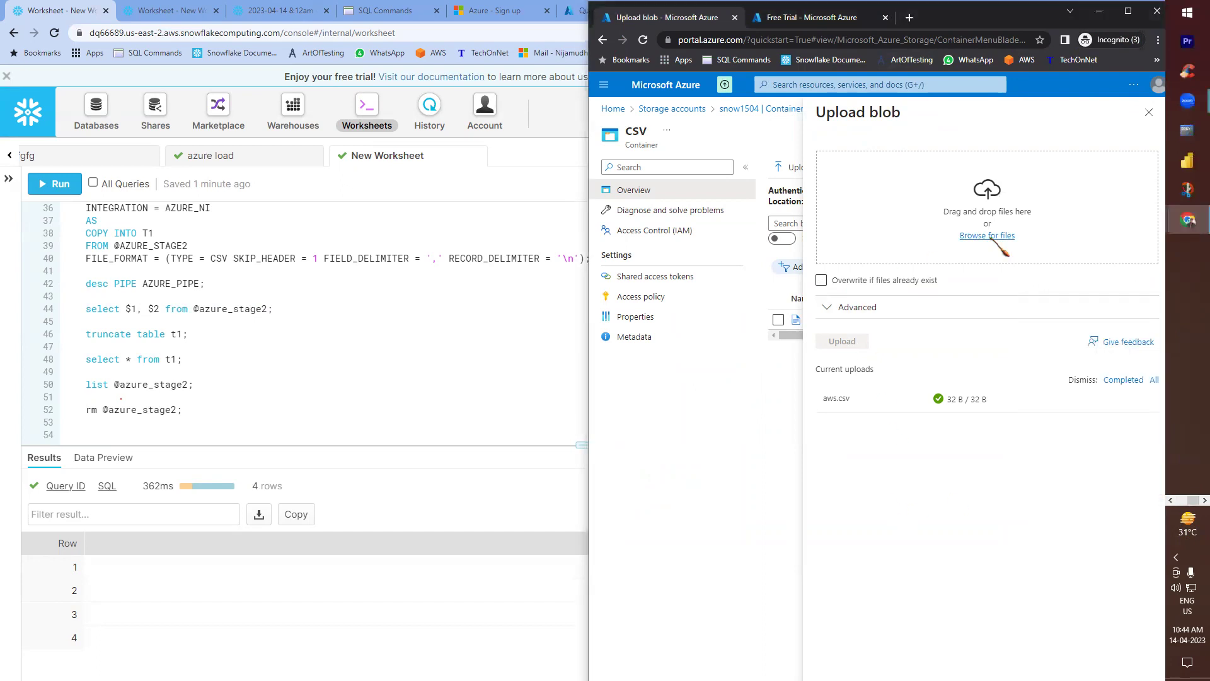